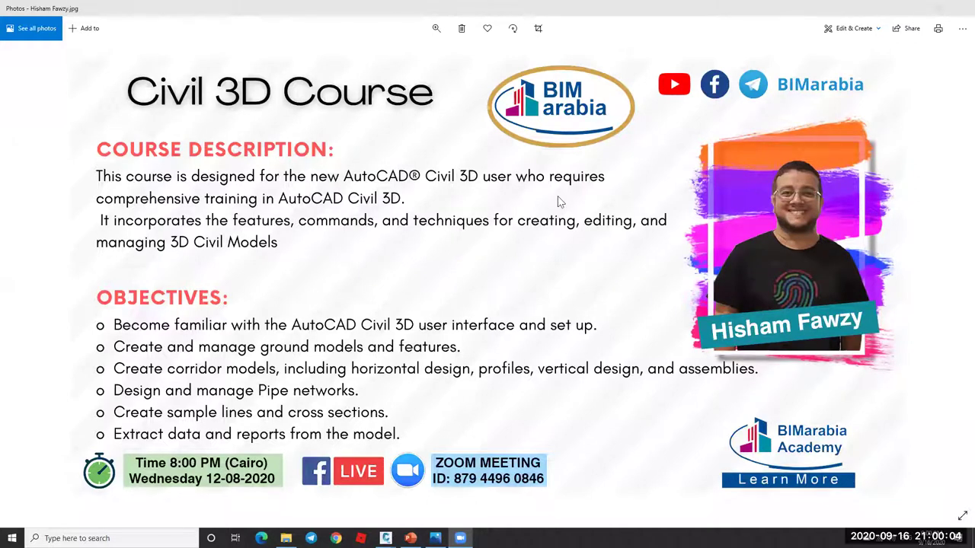
# Close the course flyer image and return to the PowerPoint slide show on slide 14.
pyautogui.click(963, 7)
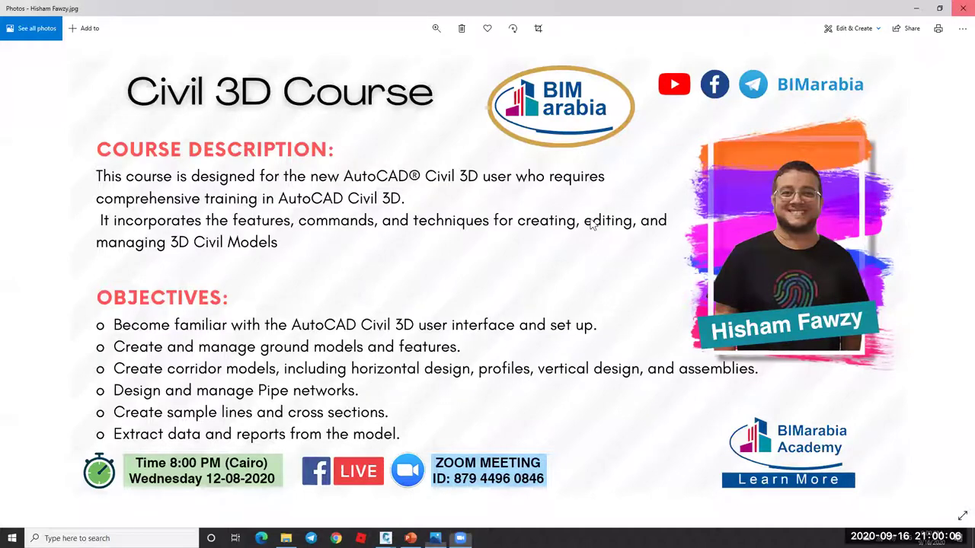
pyautogui.hotkey('alt', 'Tab')
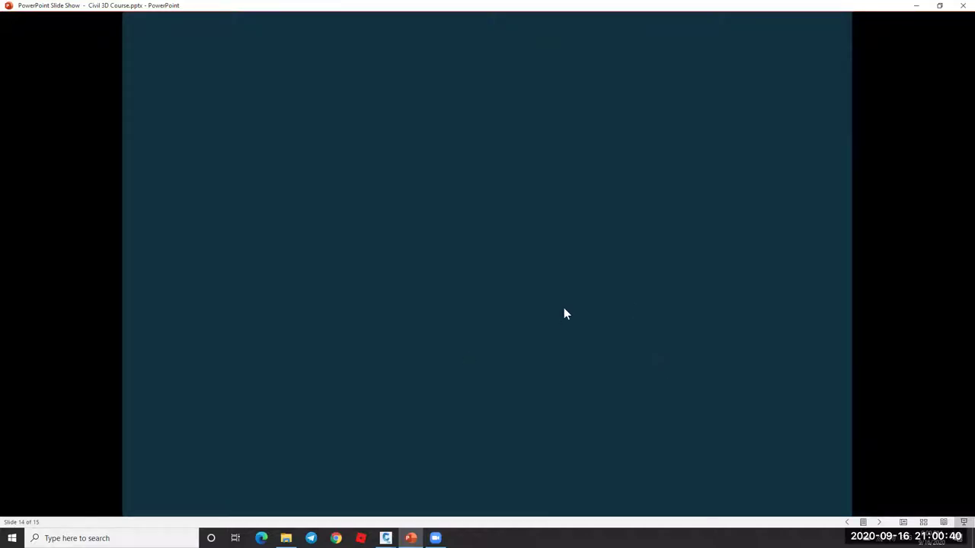
# Reveal slide 14's Lecture 9 recap title and its first four topic bullets.
pyautogui.click(547, 283)
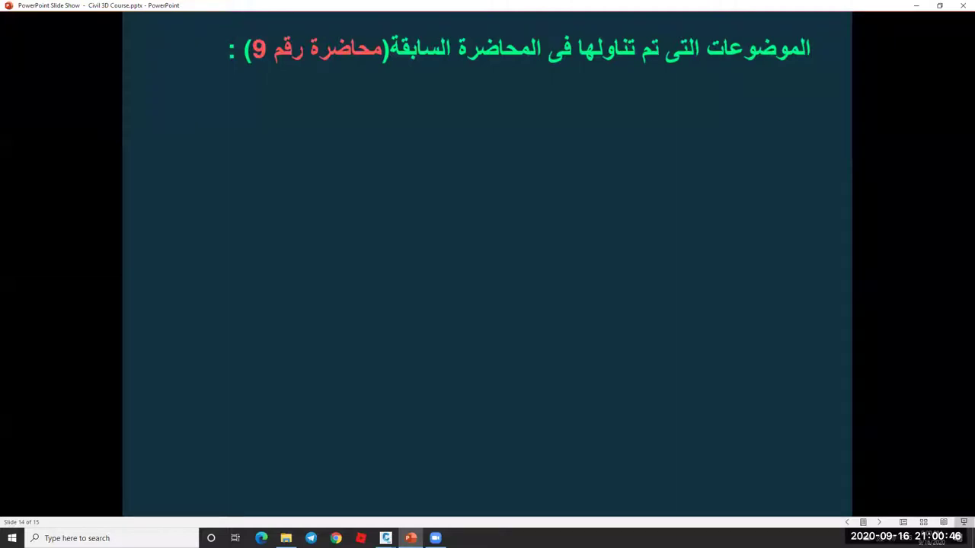
pyautogui.click(515, 240)
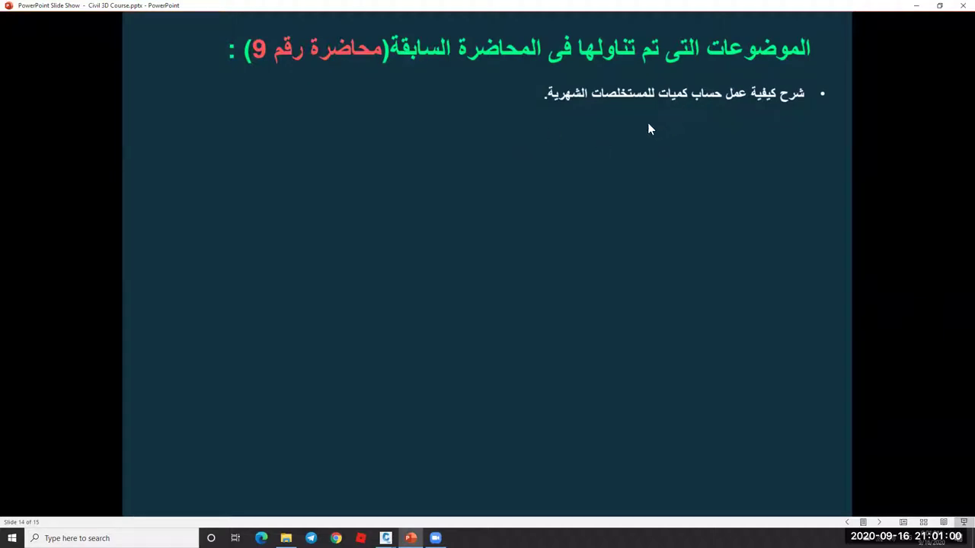
pyautogui.click(610, 139)
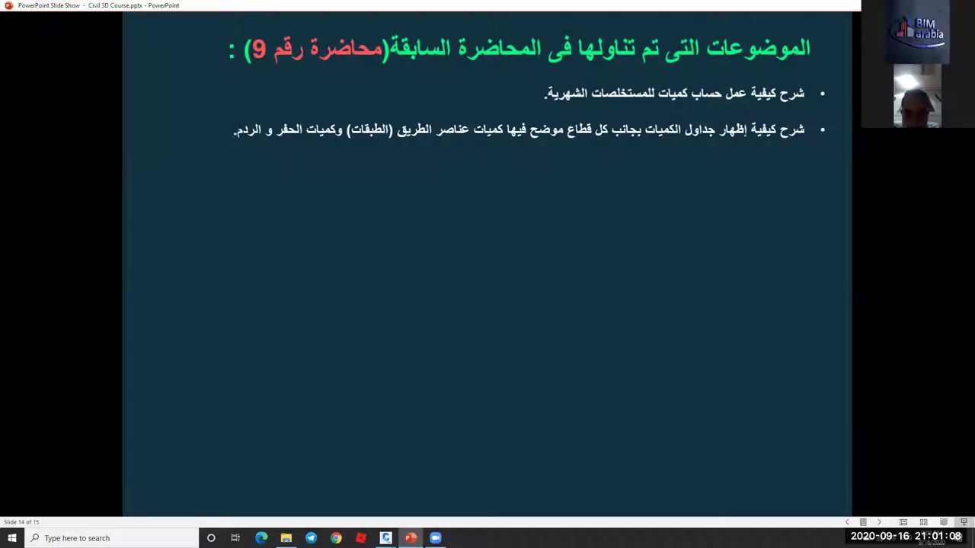
pyautogui.press('Right')
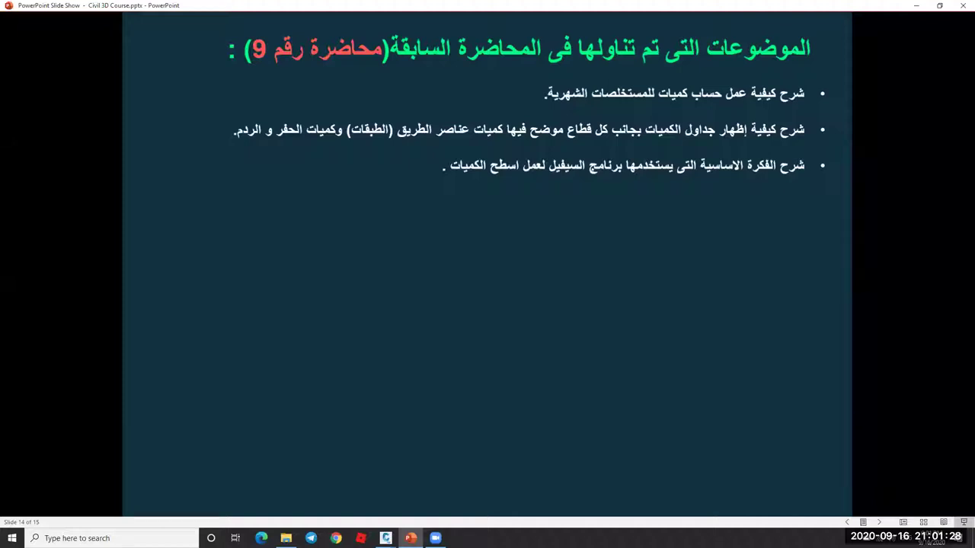
pyautogui.click(744, 254)
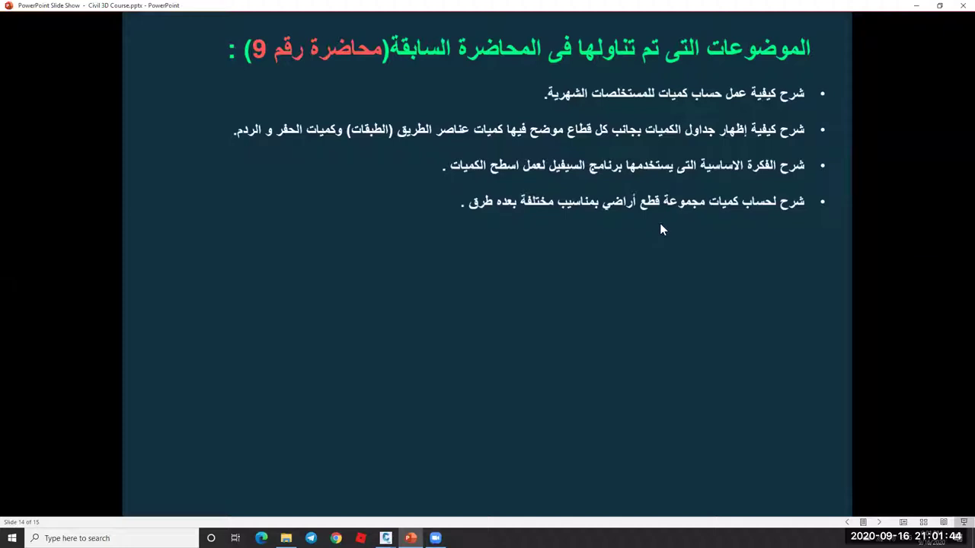
# Reveal the remaining recap bullets, including the Parcels ones and the closing line, then close PowerPoint.
pyautogui.click(624, 233)
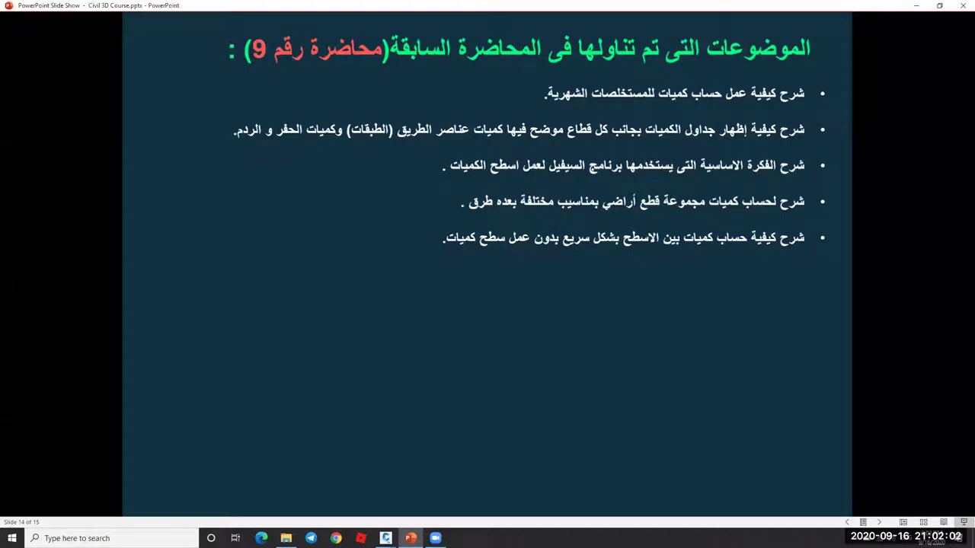
pyautogui.click(741, 329)
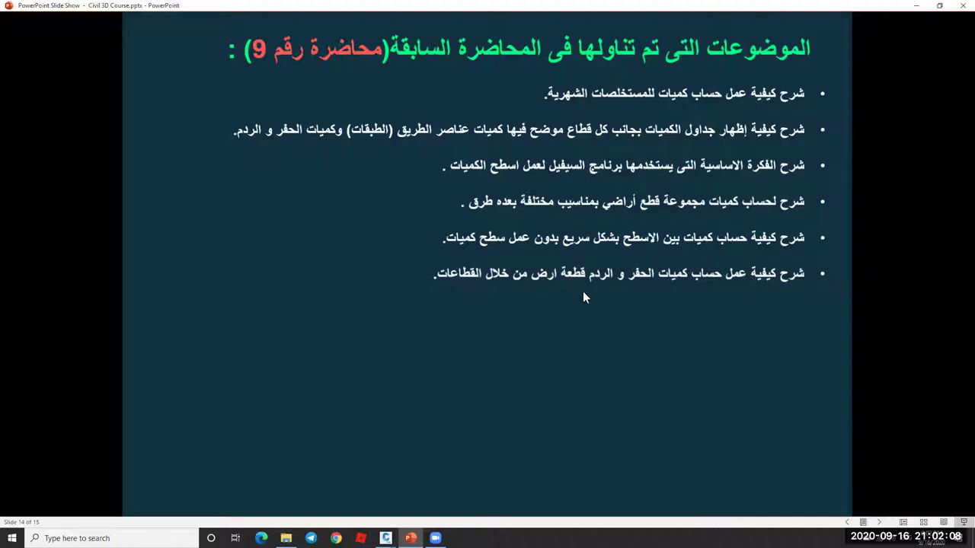
pyautogui.click(614, 285)
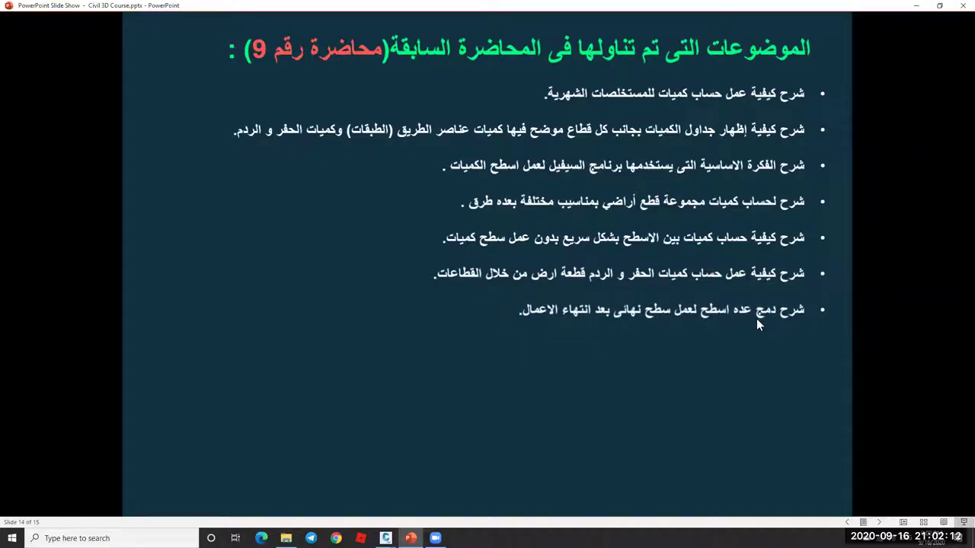
pyautogui.click(598, 316)
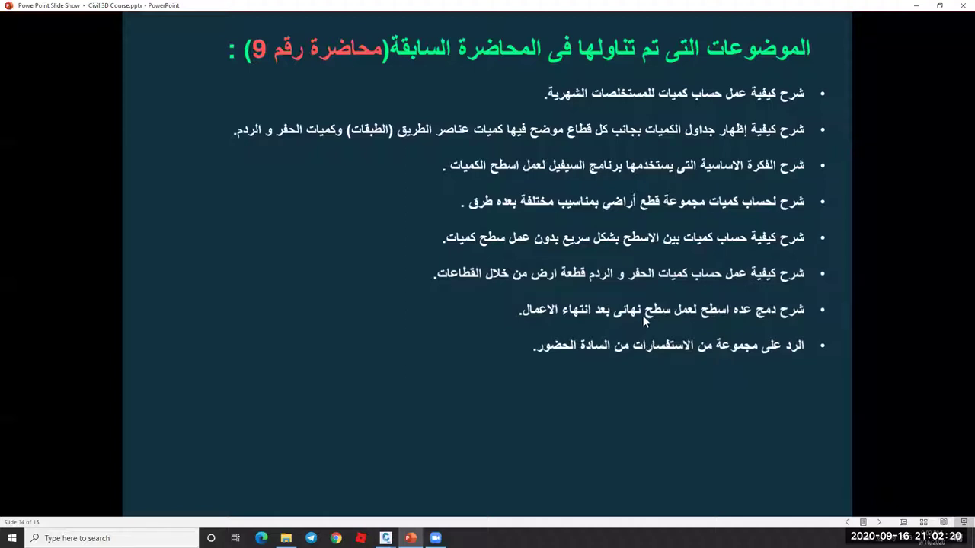
pyautogui.click(617, 319)
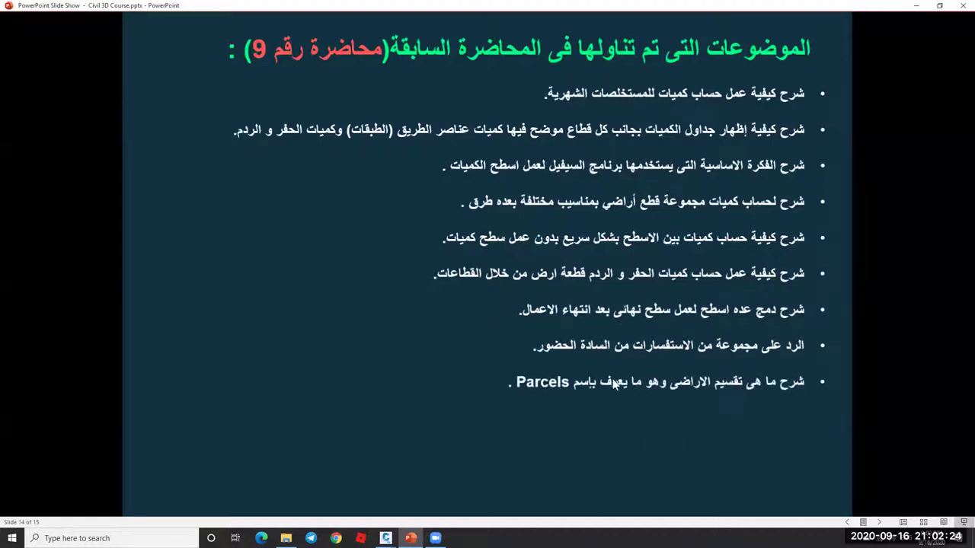
pyautogui.click(595, 383)
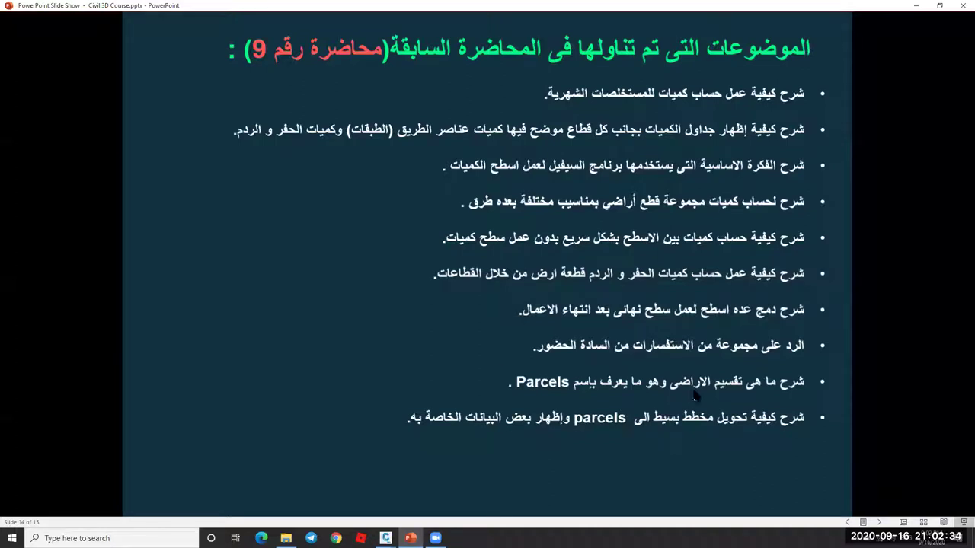
pyautogui.click(591, 379)
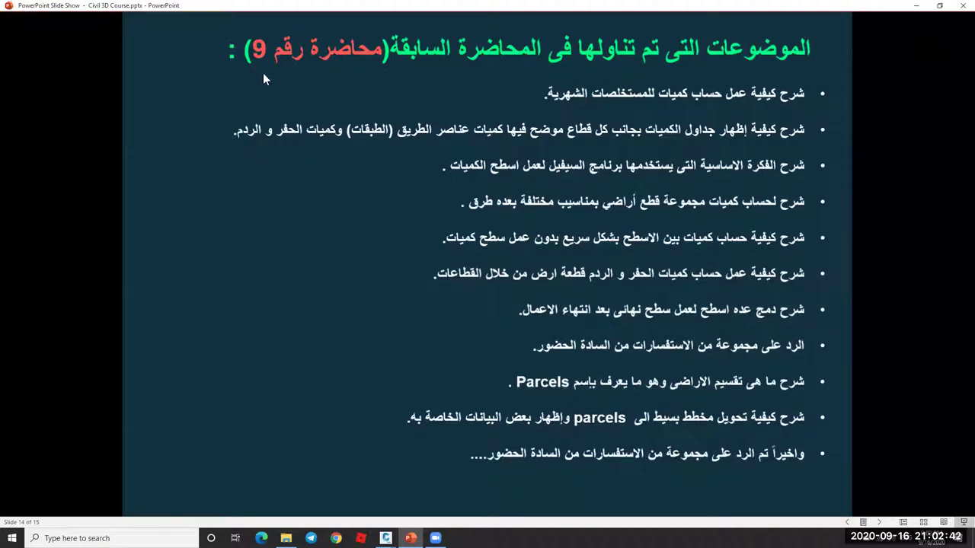
pyautogui.click(962, 6)
# Dismiss PowerPoint's save prompt, check the LESSON drawing, then return to lotizacion, planim.integ 11.
pyautogui.click(503, 298)
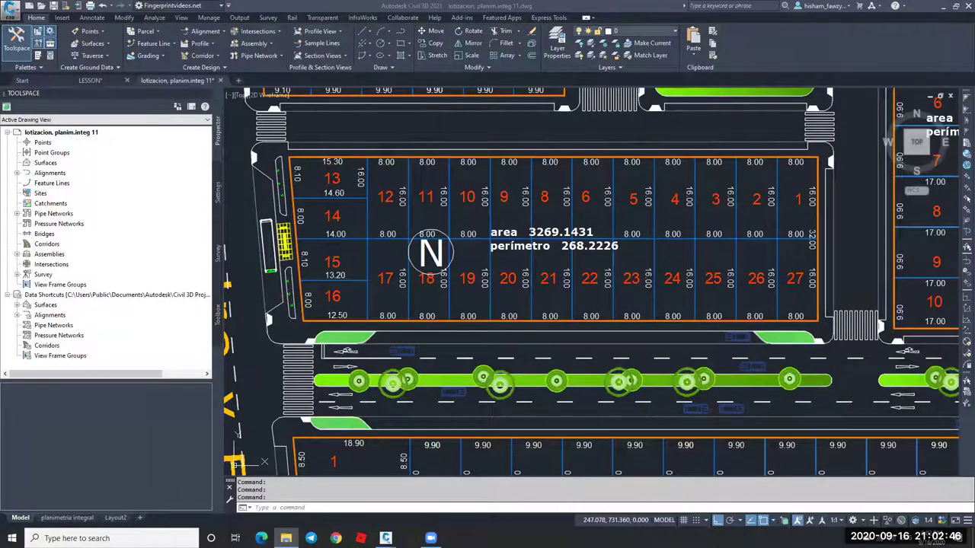
pyautogui.click(107, 82)
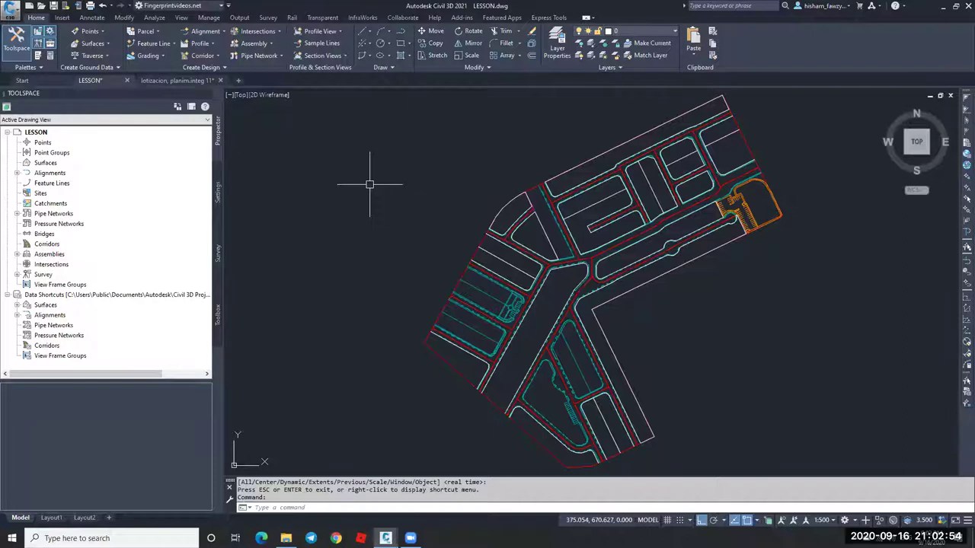
pyautogui.click(177, 80)
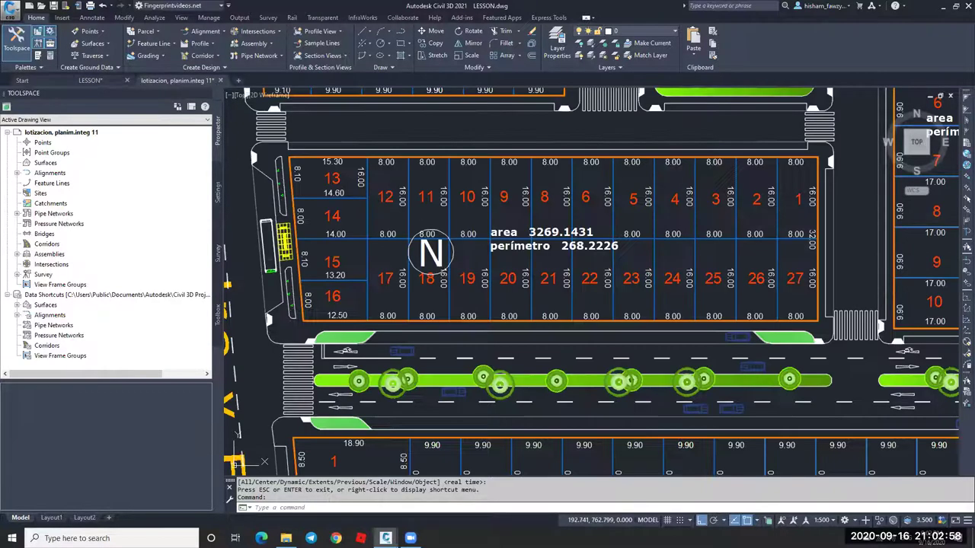
# Zoom and pan past LOS ALAMOS street to inspect block R's 9.90 × 17.00 lots.
pyautogui.scroll(-5, 469, 242)
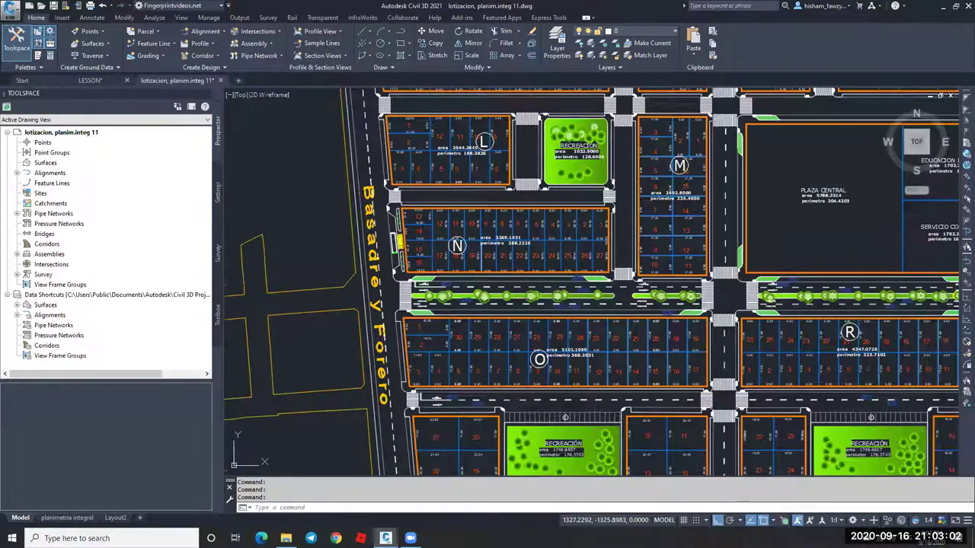
pyautogui.scroll(-2, 518, 238)
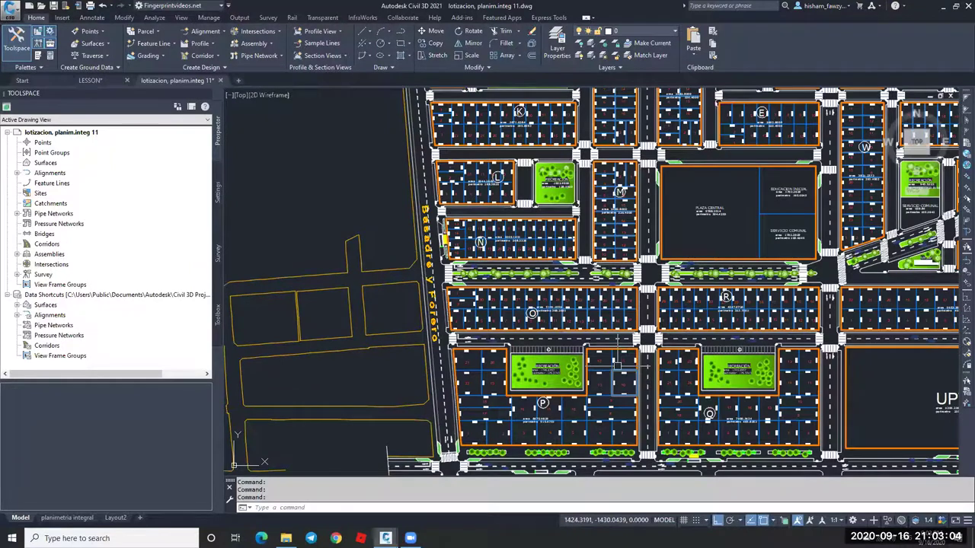
pyautogui.scroll(-2, 546, 234)
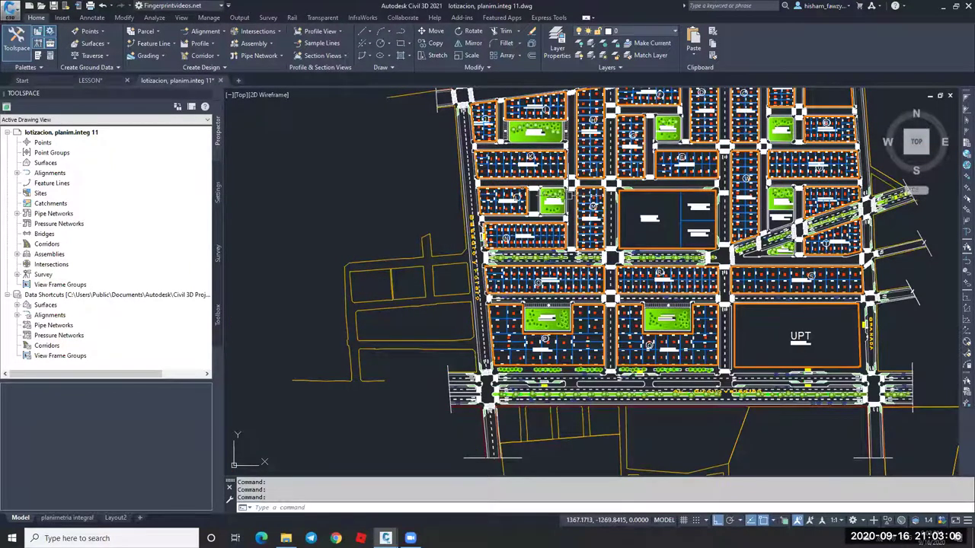
pyautogui.scroll(3, 594, 205)
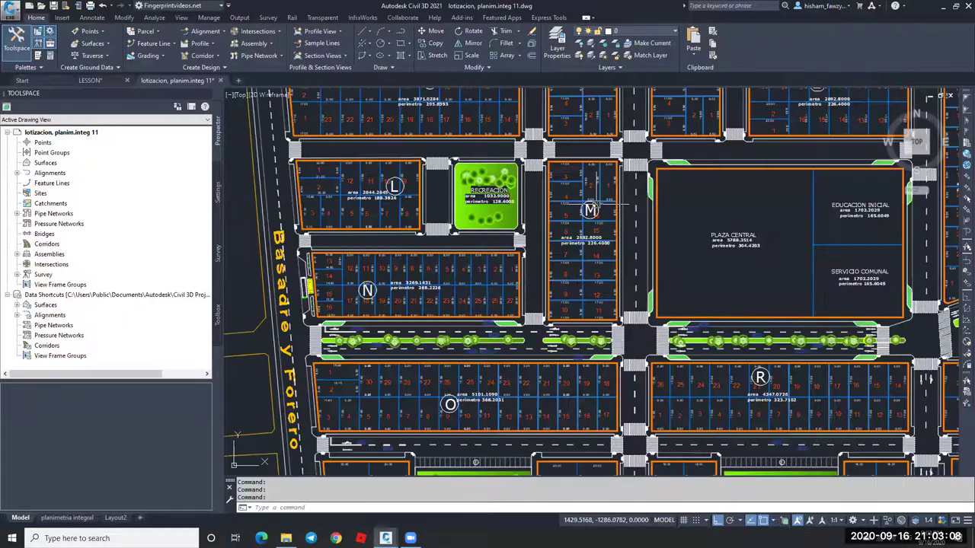
pyautogui.scroll(-3, 592, 205)
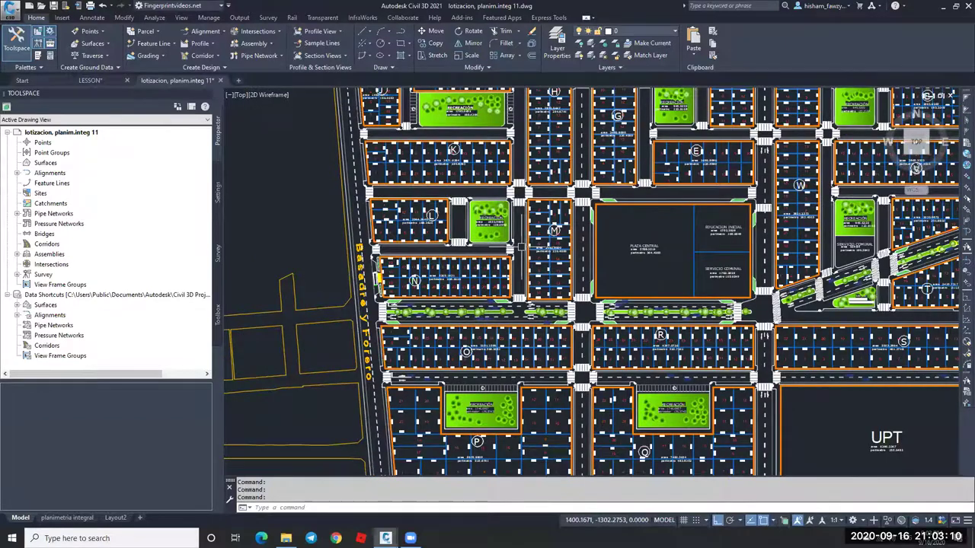
pyautogui.scroll(-2, 533, 244)
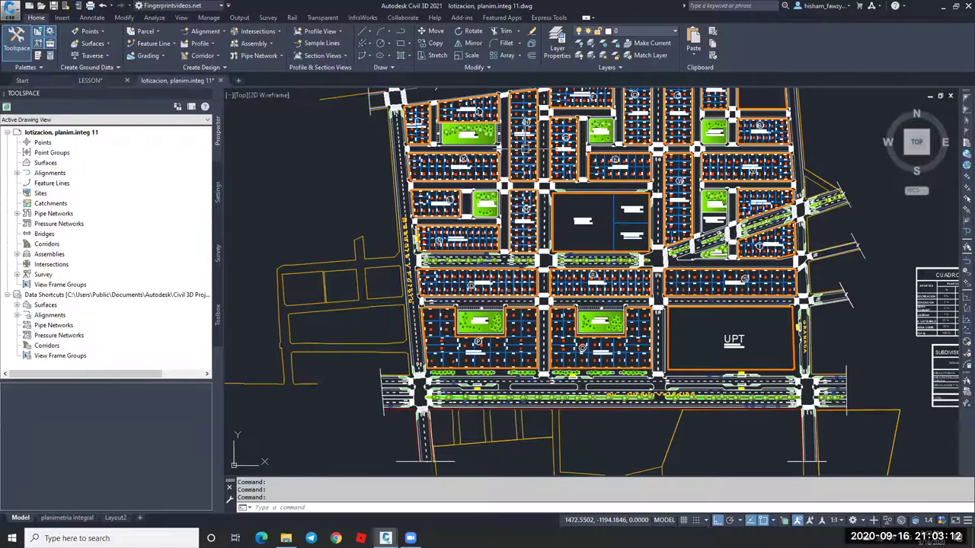
pyautogui.moveTo(453, 91); pyautogui.dragTo(434, 110, button='middle')
pyautogui.scroll(4, 503, 251)
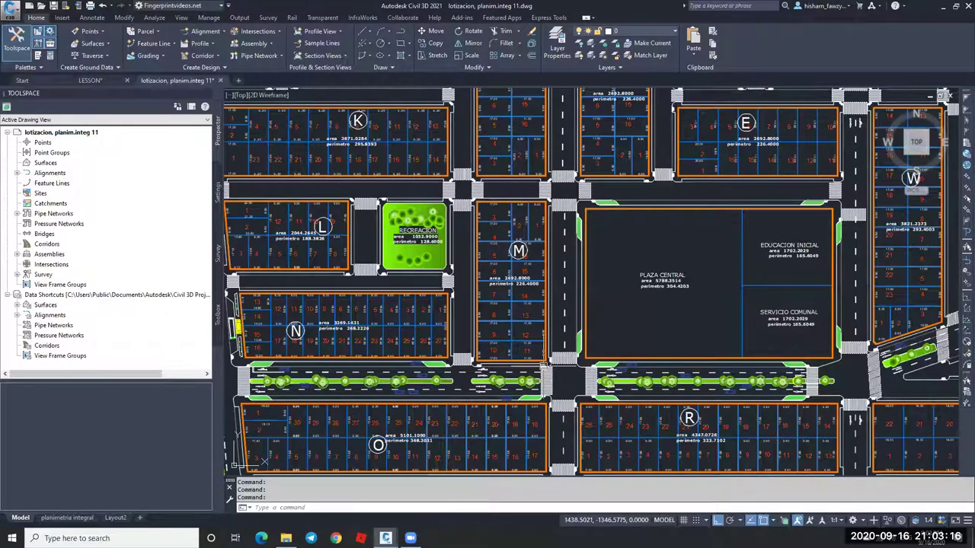
pyautogui.scroll(-2, 510, 200)
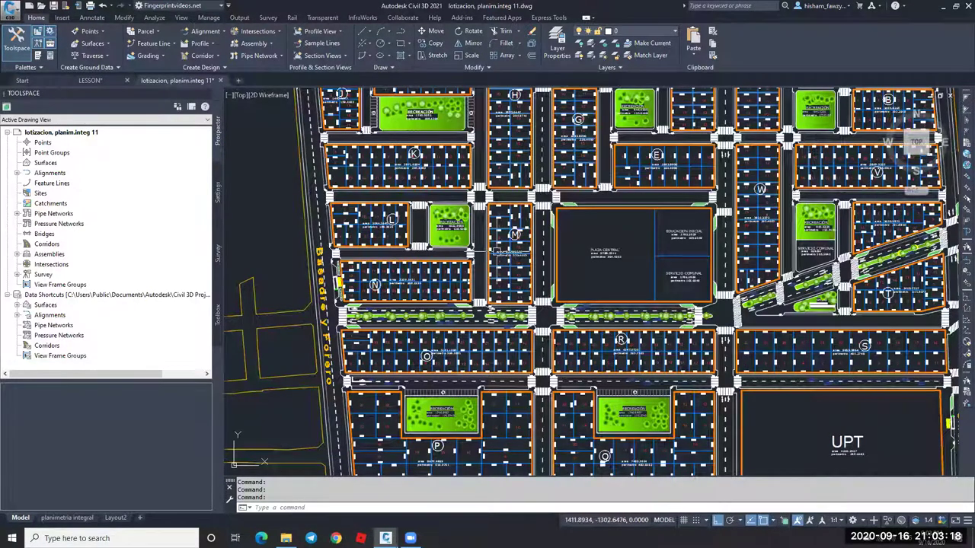
pyautogui.scroll(-2, 494, 247)
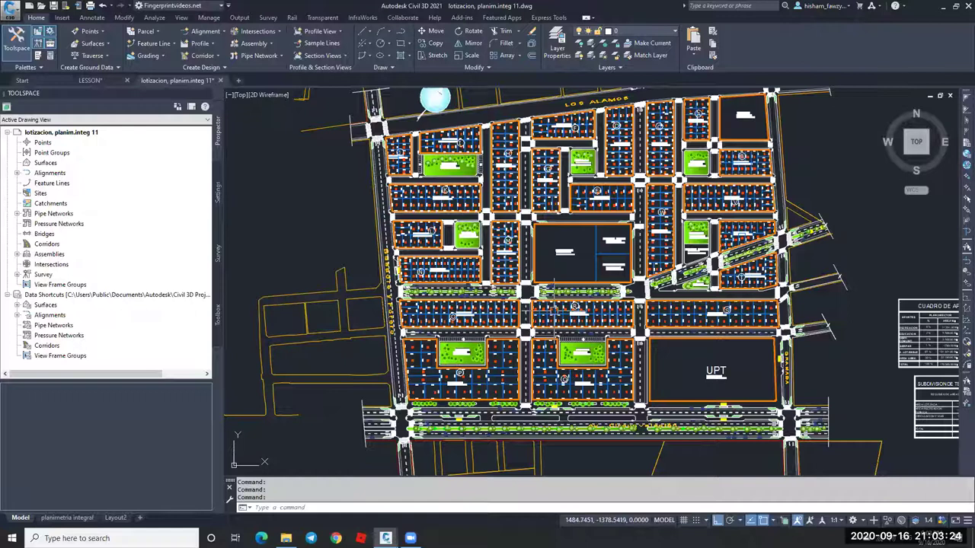
pyautogui.scroll(4, 553, 309)
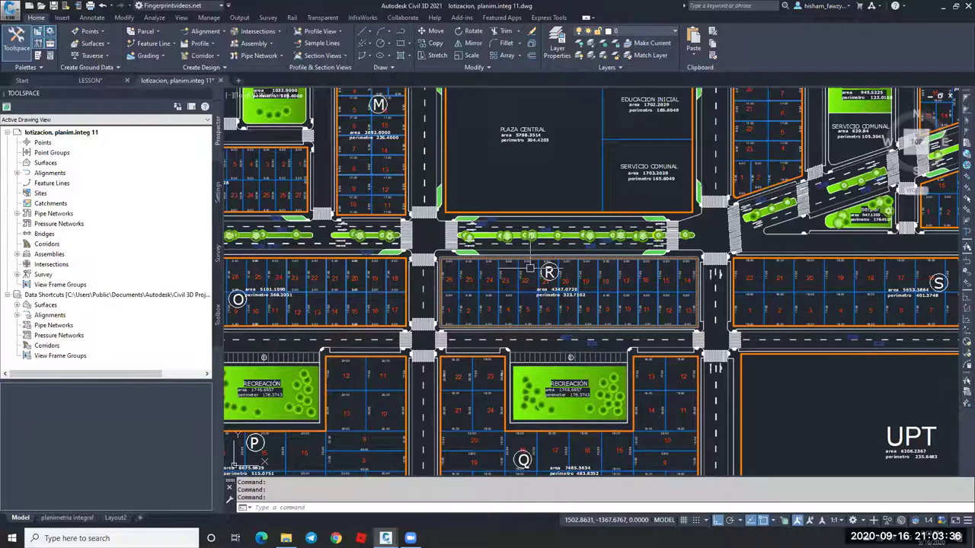
pyautogui.scroll(7, 530, 268)
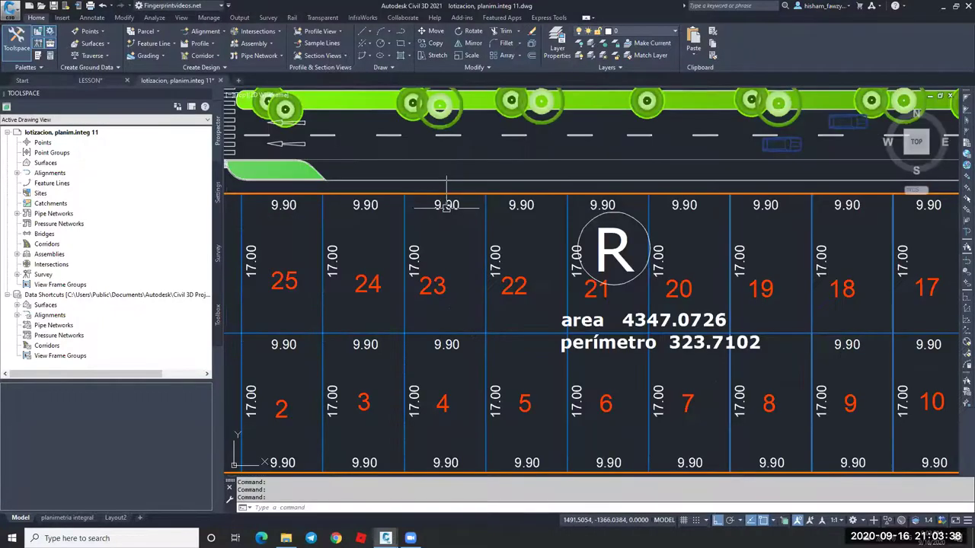
pyautogui.scroll(-5, 537, 278)
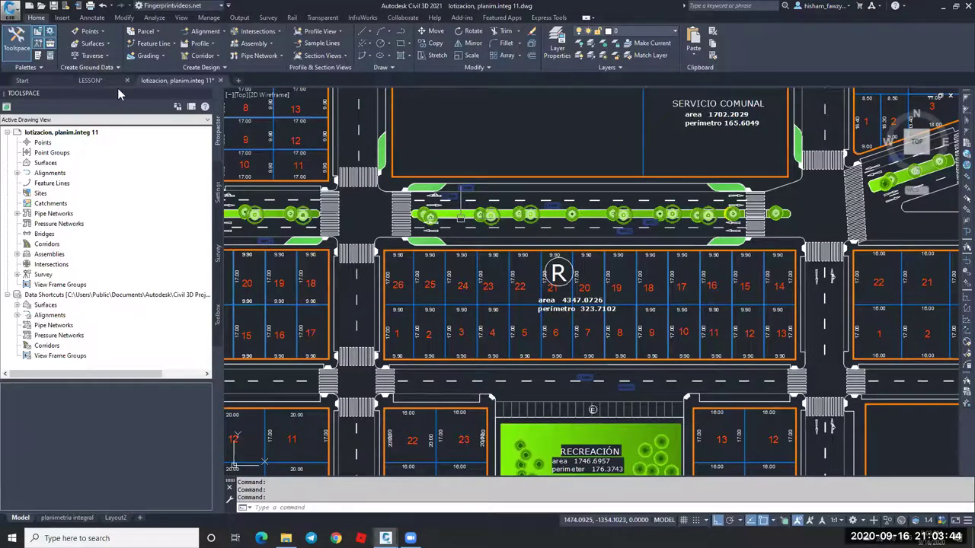
# In the LESSON drawing, zoom to the western block and open the Parcel Layout Tools.
pyautogui.click(90, 80)
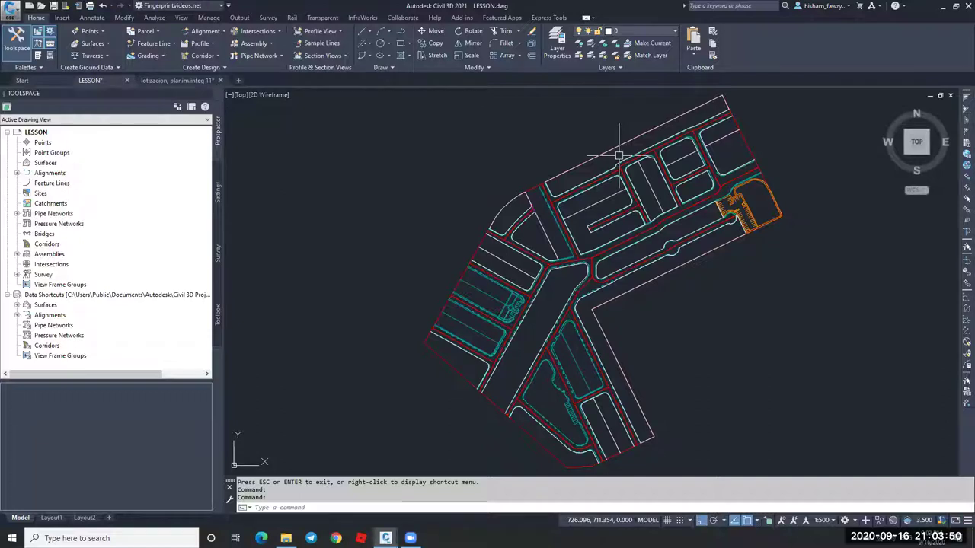
pyautogui.scroll(6, 618, 152)
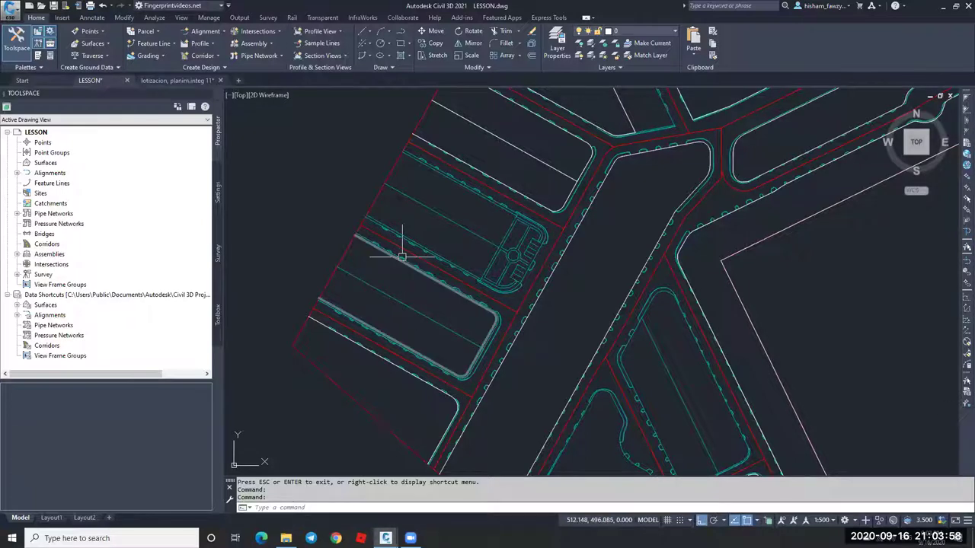
pyautogui.scroll(-5, 402, 256)
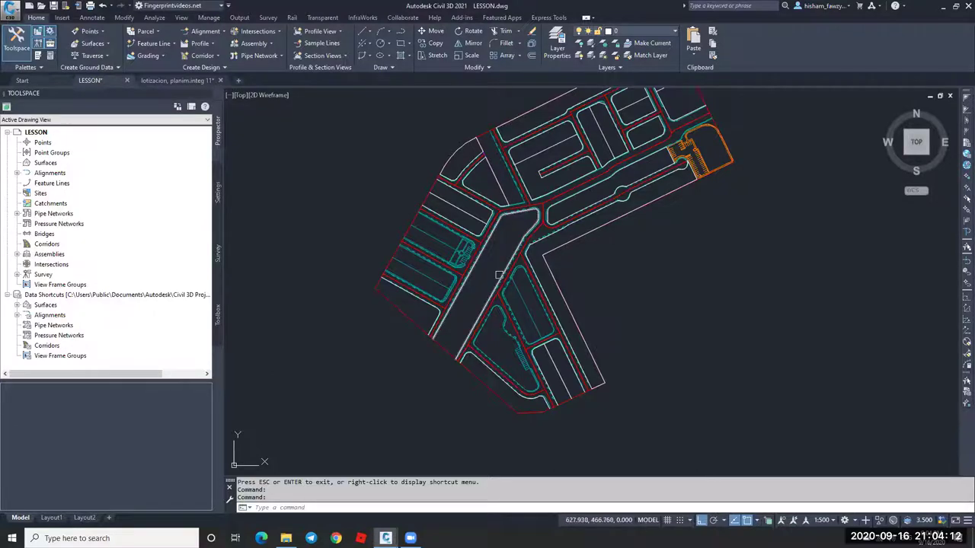
pyautogui.scroll(5, 431, 294)
pyautogui.scroll(-2, 502, 303)
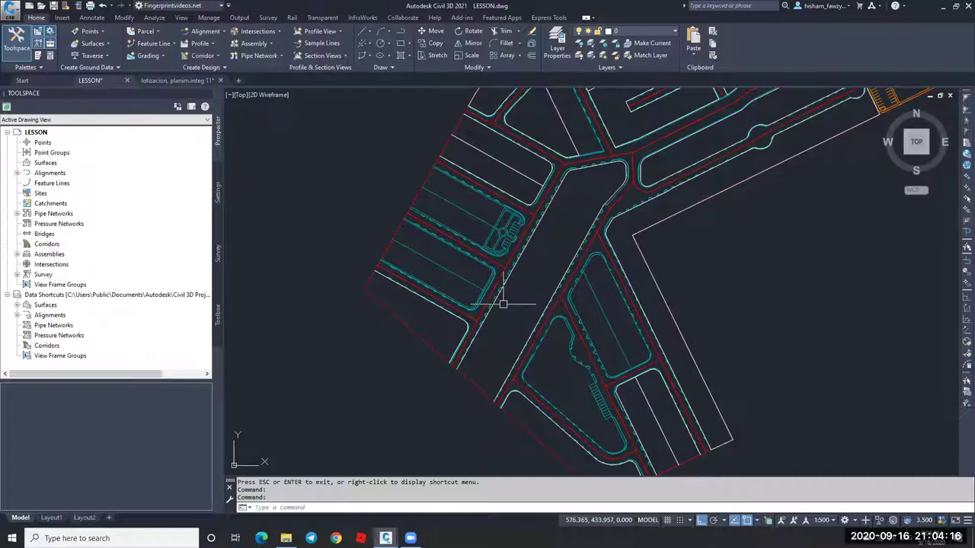
pyautogui.scroll(2, 468, 266)
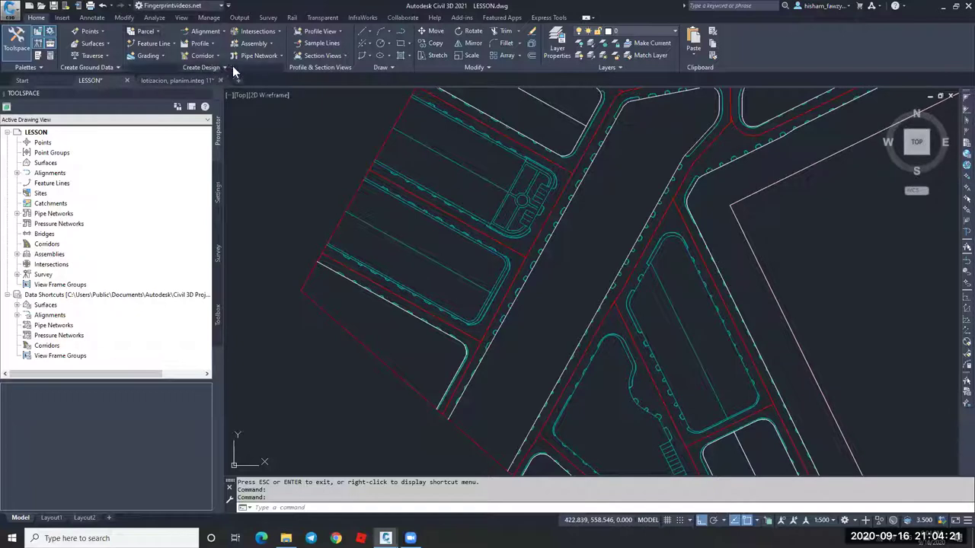
pyautogui.click(155, 34)
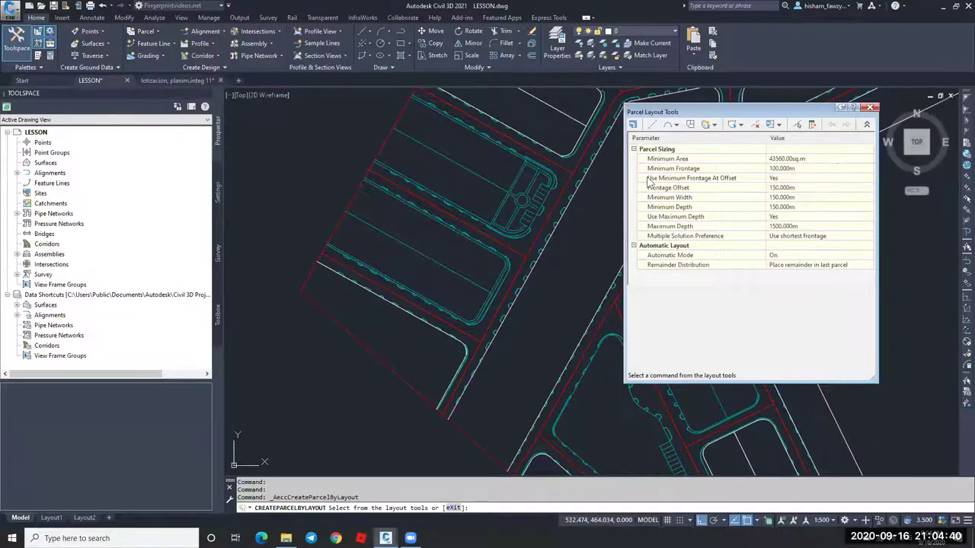
# Collapse and close the Parcel Layout Tools window and cancel the parcel command.
pyautogui.click(867, 125)
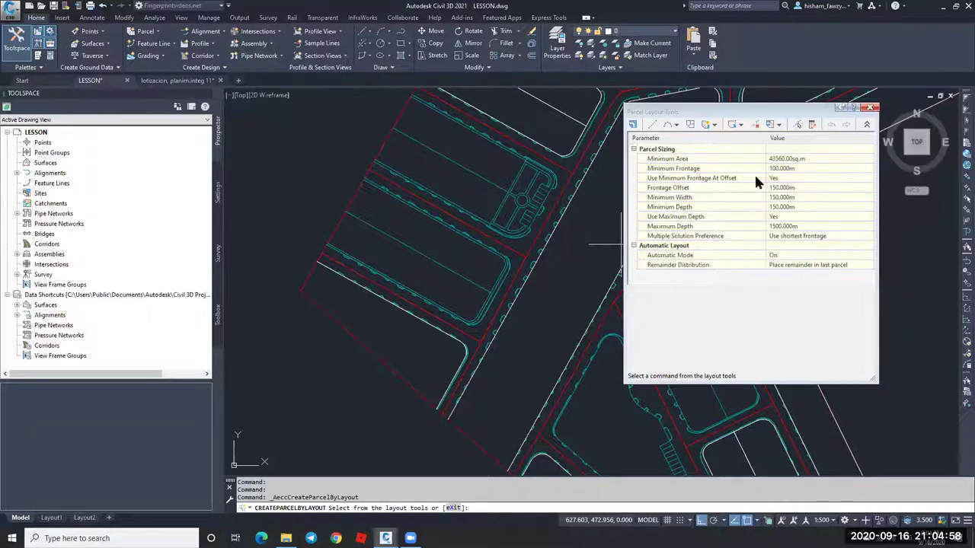
pyautogui.click(871, 107)
pyautogui.press('Escape')
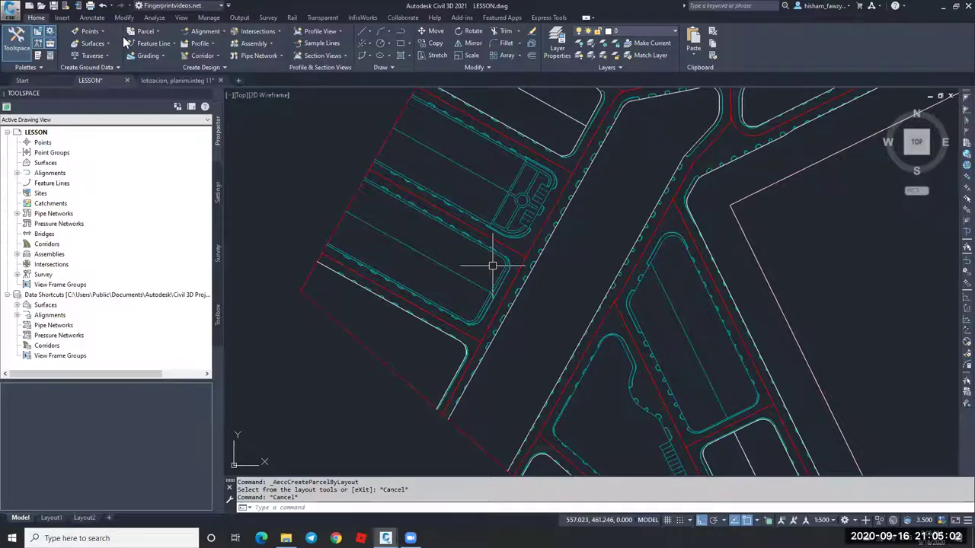
# Start Create Parcel from Objects and select the western block's lot outline polyline.
pyautogui.click(145, 31)
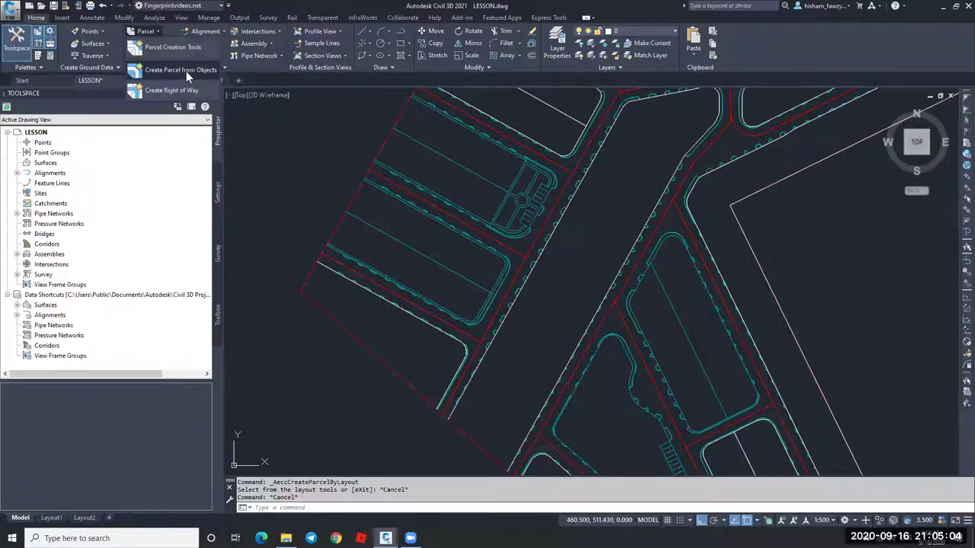
pyautogui.click(186, 71)
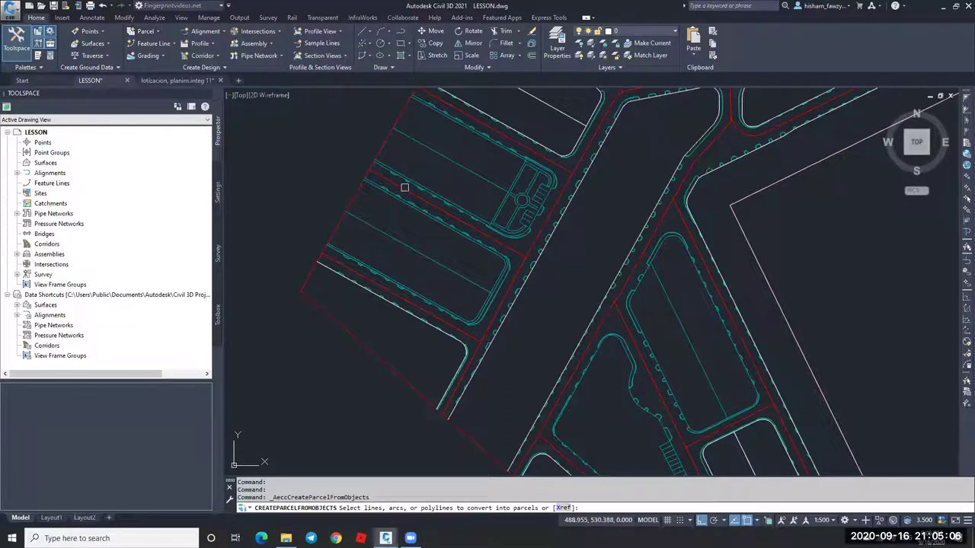
pyautogui.click(417, 289)
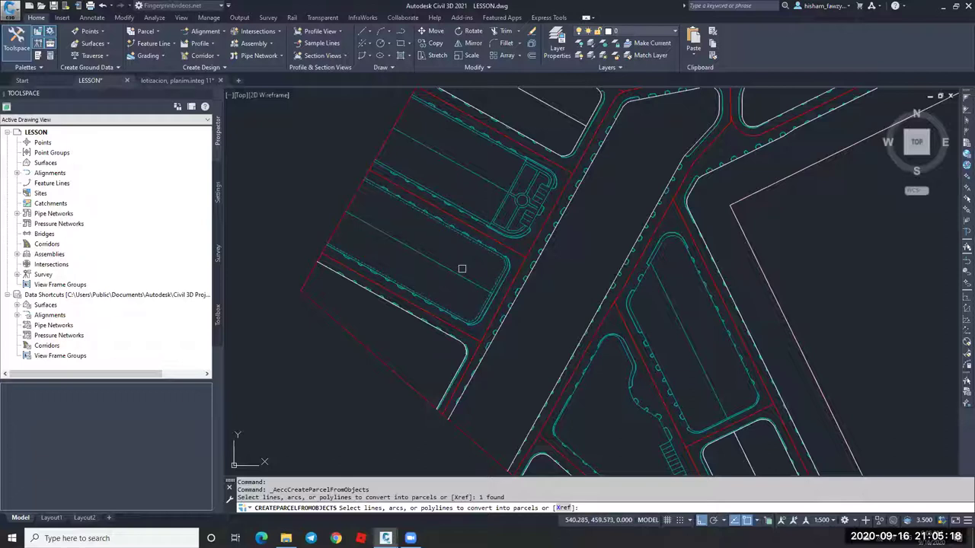
pyautogui.press('Return')
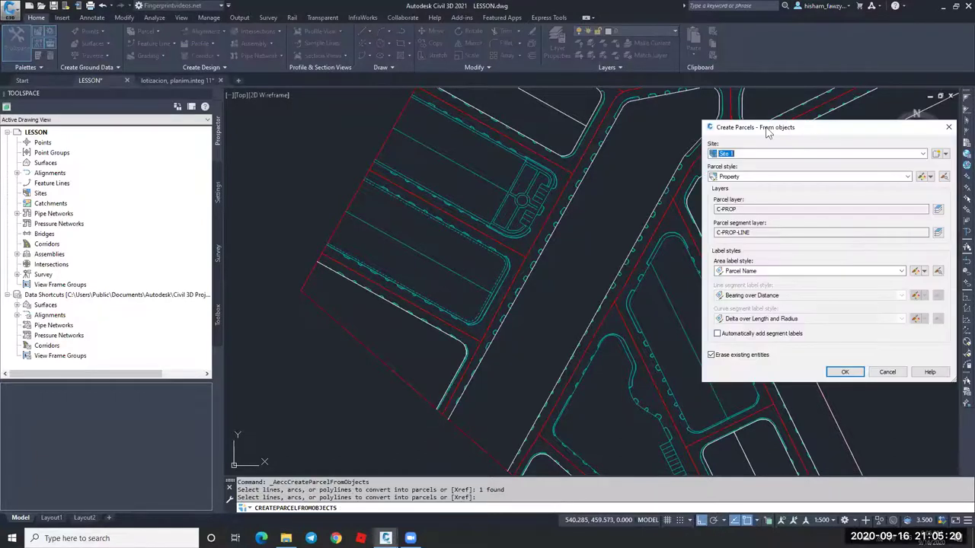
pyautogui.moveTo(768, 131); pyautogui.dragTo(482, 123)
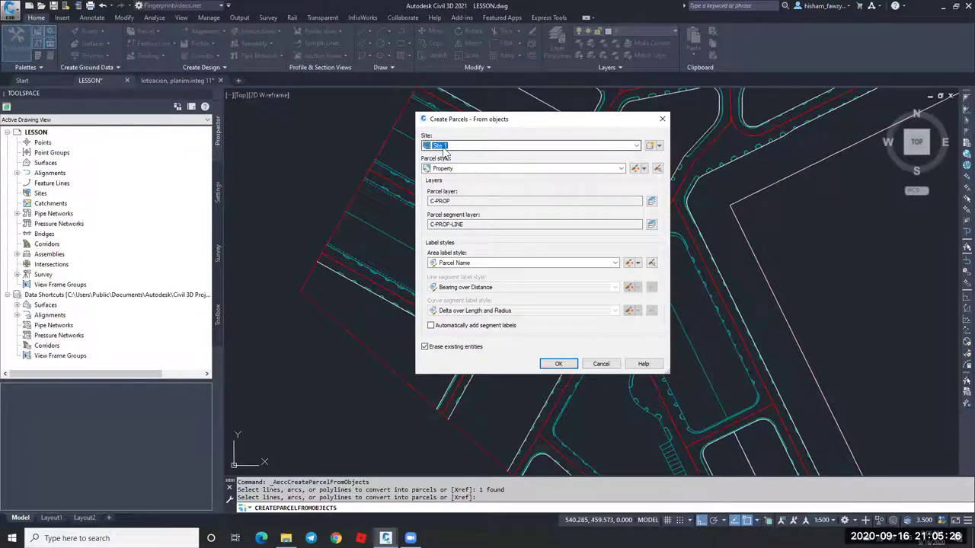
# Create the parcel in Site 1 with Property style and Parcel Name area labels.
pyautogui.click(472, 150)
pyautogui.click(472, 152)
pyautogui.click(461, 169)
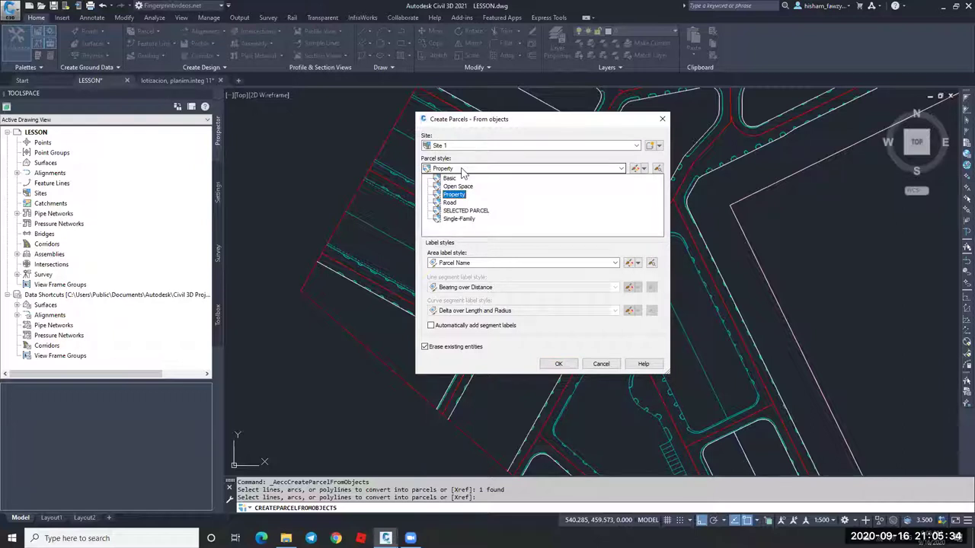
pyautogui.click(481, 264)
pyautogui.click(486, 260)
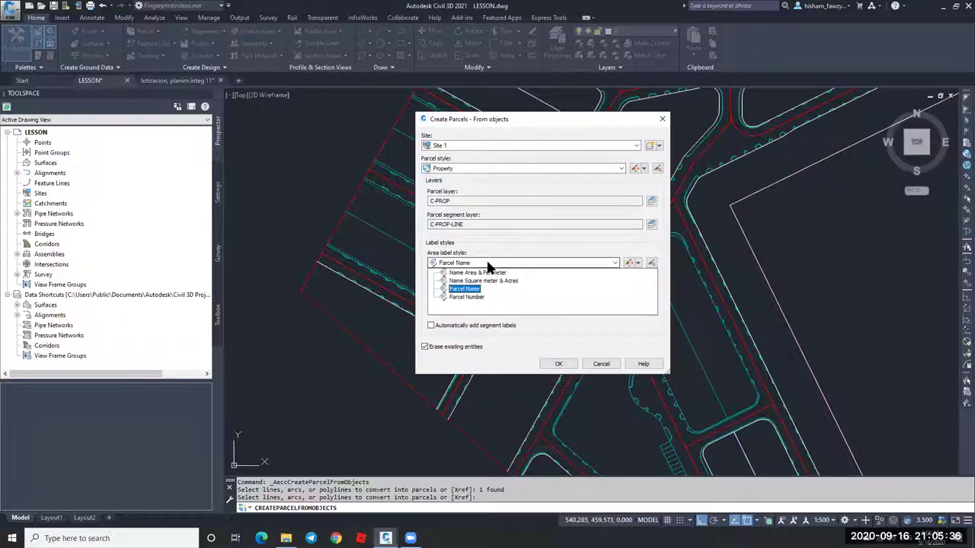
pyautogui.click(400, 252)
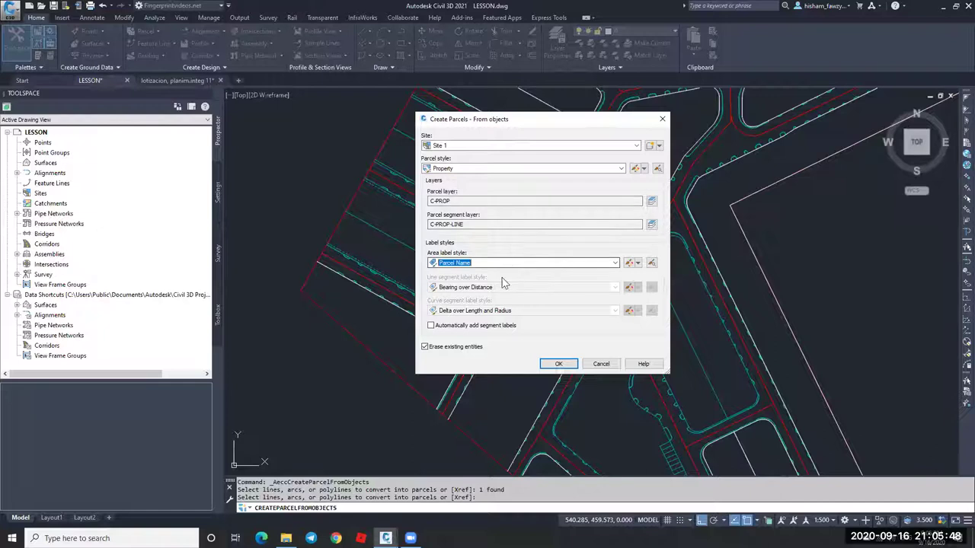
pyautogui.click(559, 363)
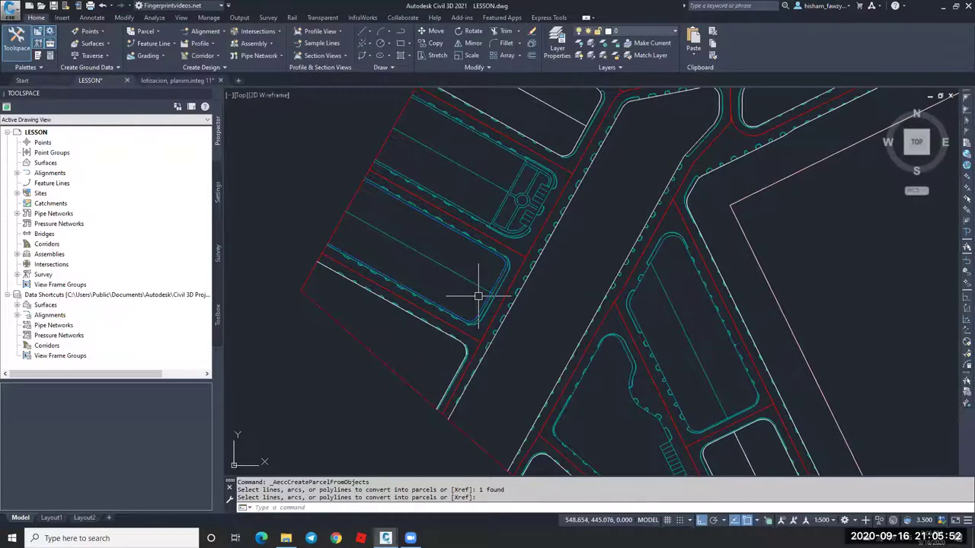
# Check the new parcel boundary's grips, then bring up the Parcel Creation Tools layout dialog.
pyautogui.press('Escape')
pyautogui.scroll(5, 478, 295)
pyautogui.click(518, 287)
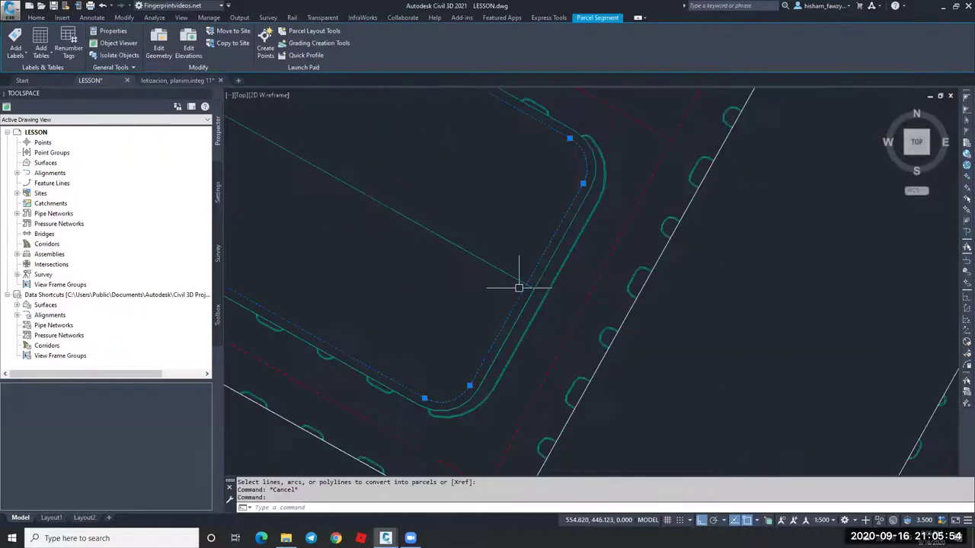
pyautogui.scroll(-4, 519, 287)
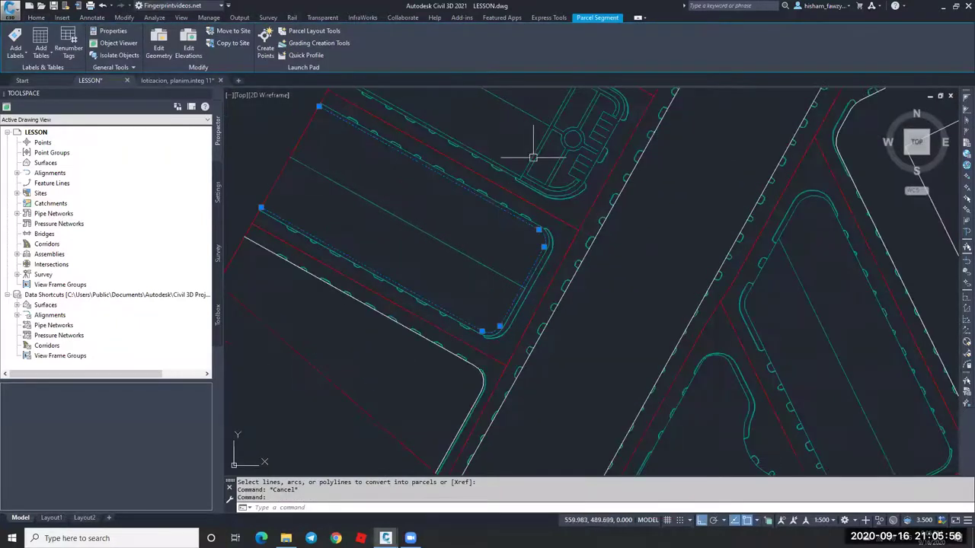
pyautogui.press('Escape')
pyautogui.press('Escape')
pyautogui.click(536, 255)
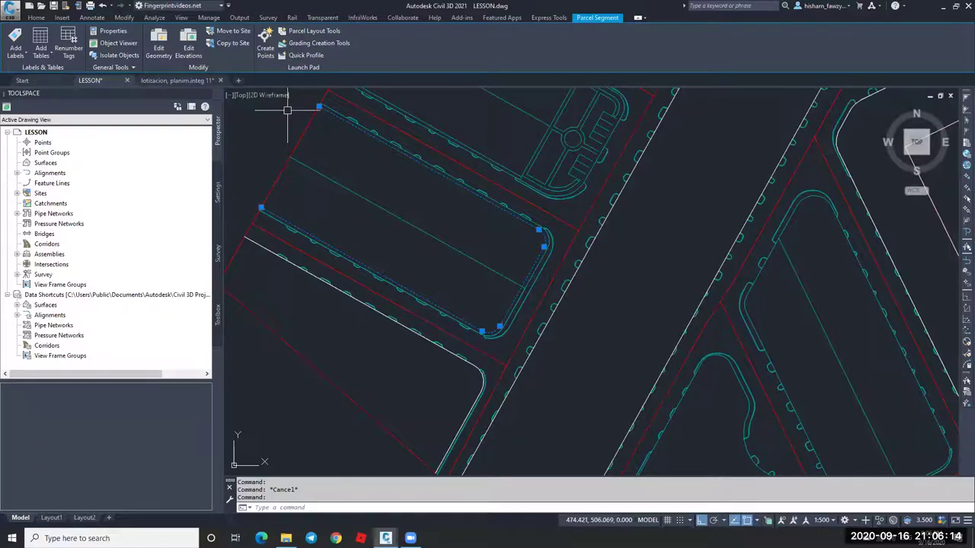
pyautogui.scroll(4, 287, 111)
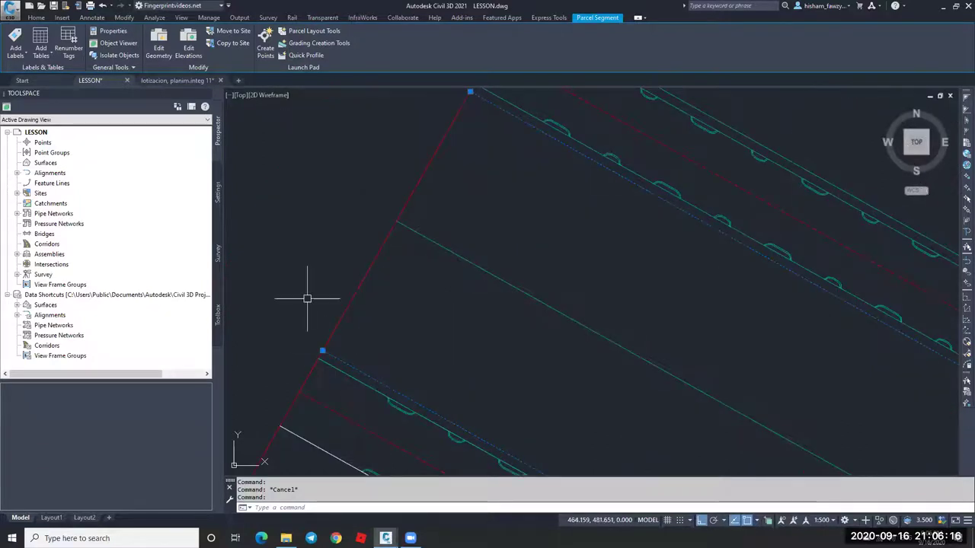
pyautogui.scroll(-4, 331, 194)
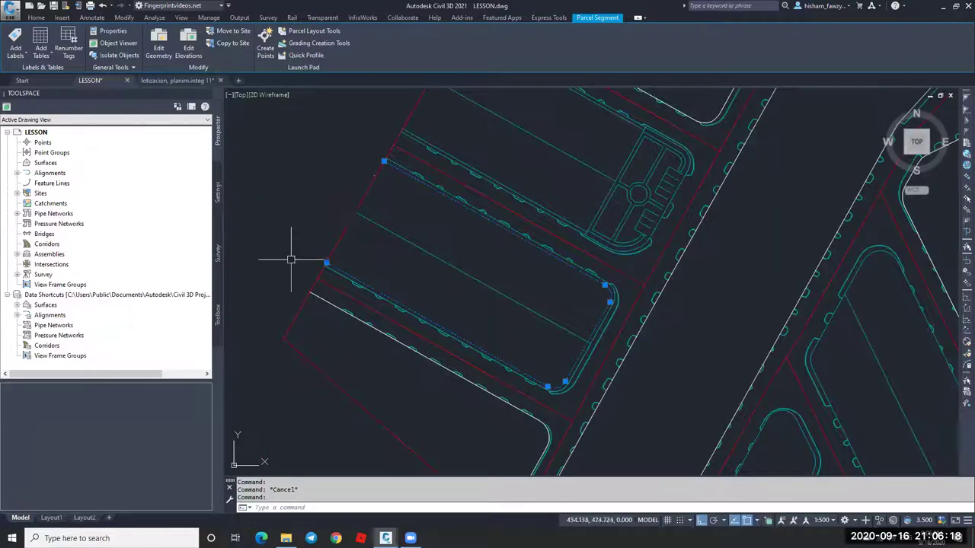
pyautogui.press('Escape')
pyautogui.click(146, 31)
pyautogui.click(190, 47)
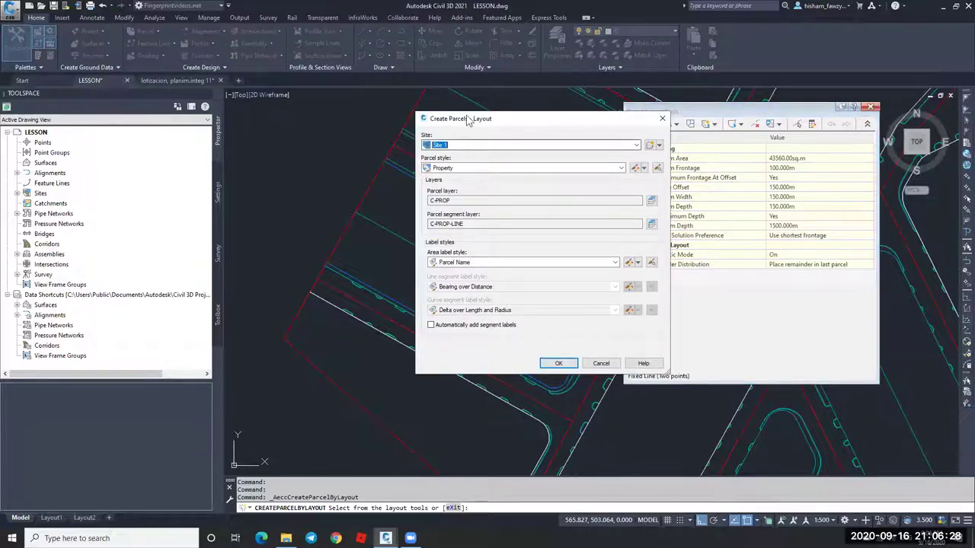
# Add a fixed lot line from the parcel edge to the block corner at the upper-left end.
pyautogui.press('Return')
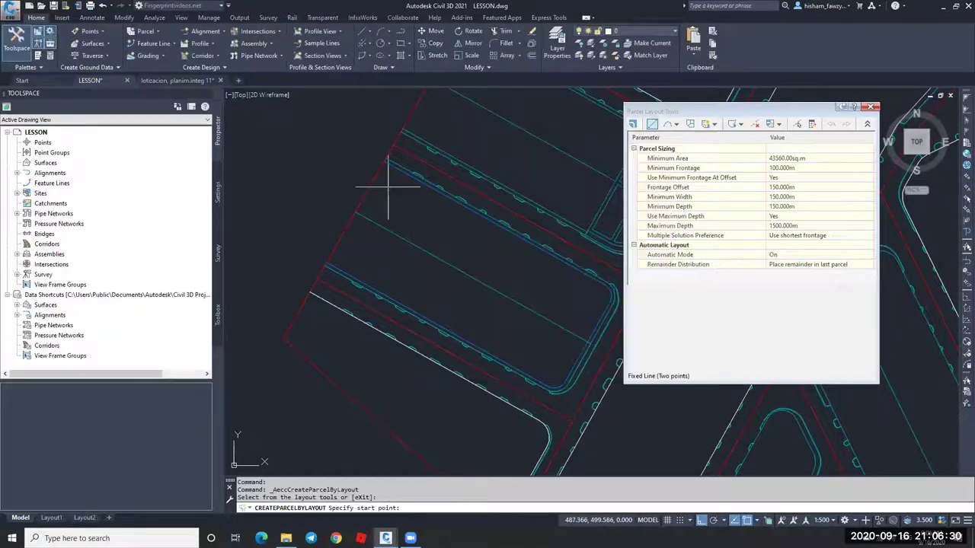
pyautogui.click(386, 162)
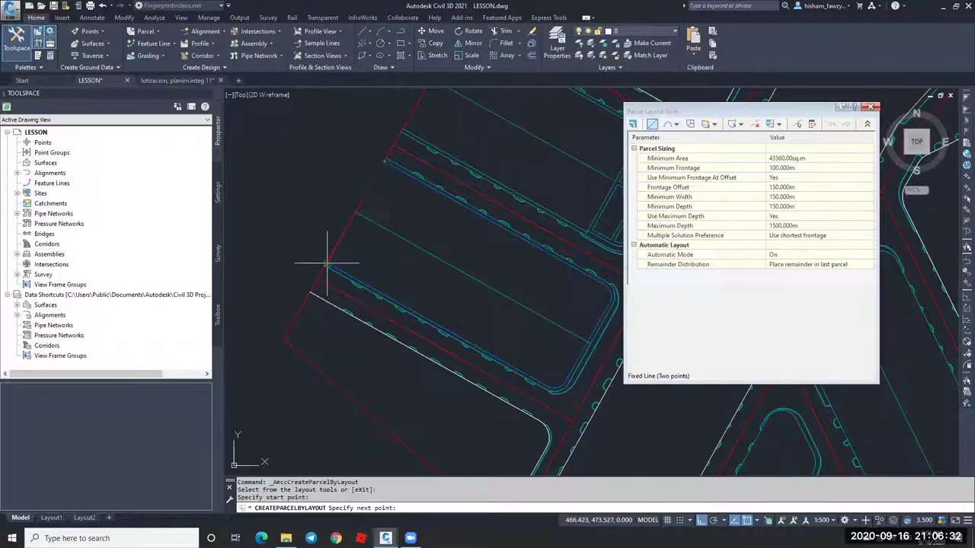
pyautogui.scroll(5, 326, 264)
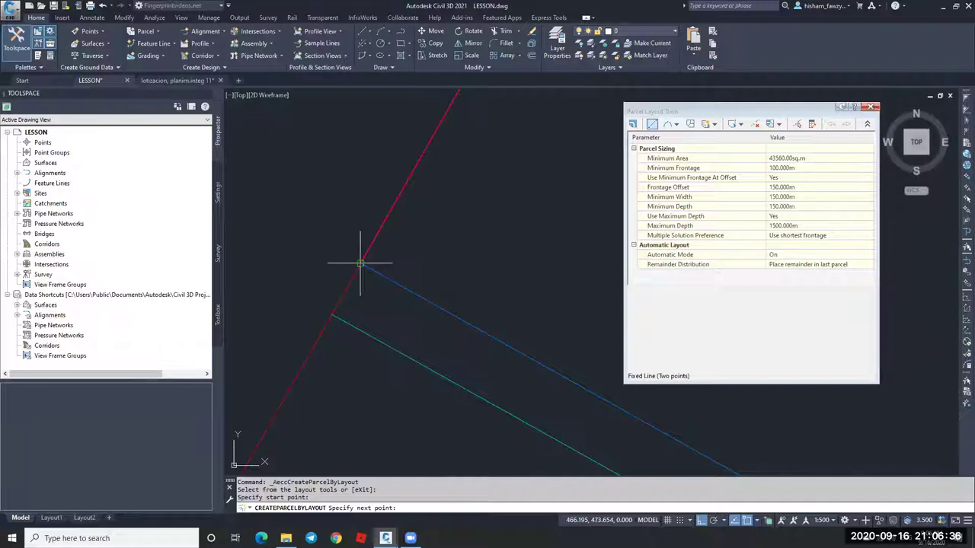
pyautogui.click(360, 264)
pyautogui.scroll(-5, 360, 264)
pyautogui.press('Escape')
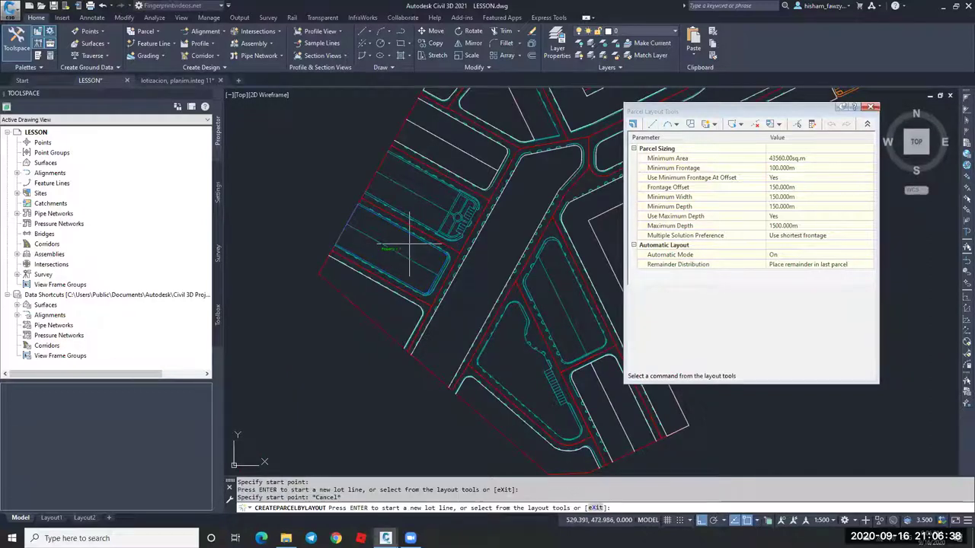
pyautogui.press('Escape')
# Select the Property : 1 parcel and view its properties: 3642.04 sq.m area, 258.708m perimeter.
pyautogui.scroll(5, 409, 246)
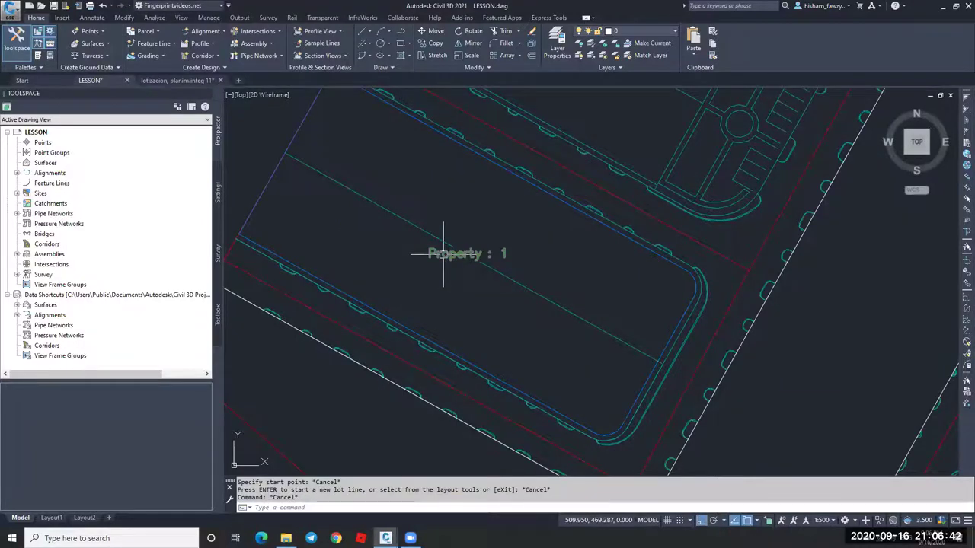
pyautogui.click(444, 253)
pyautogui.scroll(-3, 443, 254)
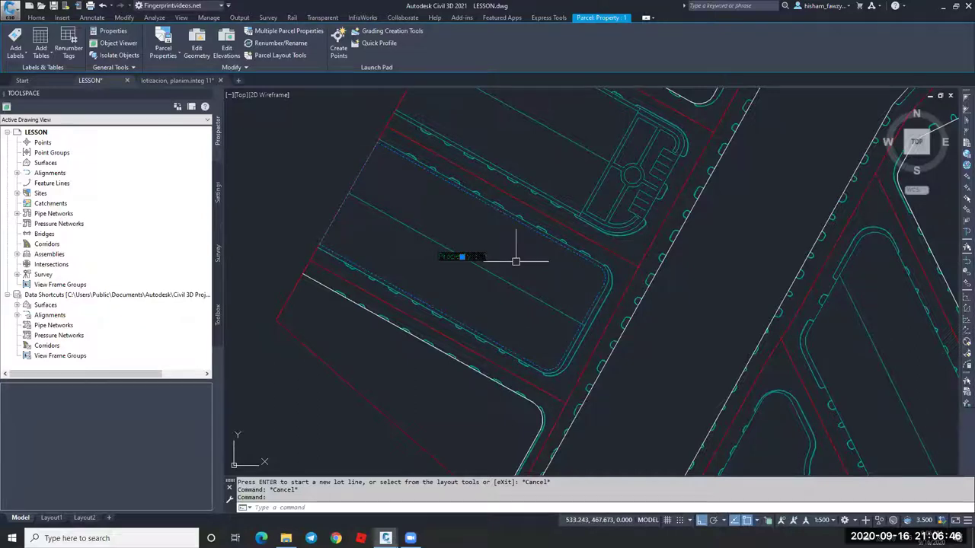
pyautogui.click(461, 256)
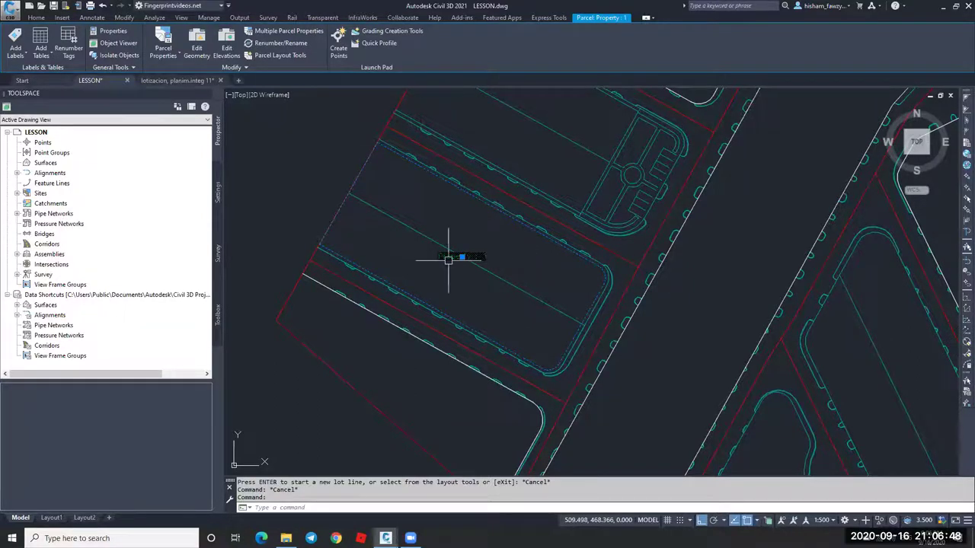
pyautogui.scroll(2, 483, 253)
pyautogui.press('Escape')
pyautogui.scroll(-2, 511, 254)
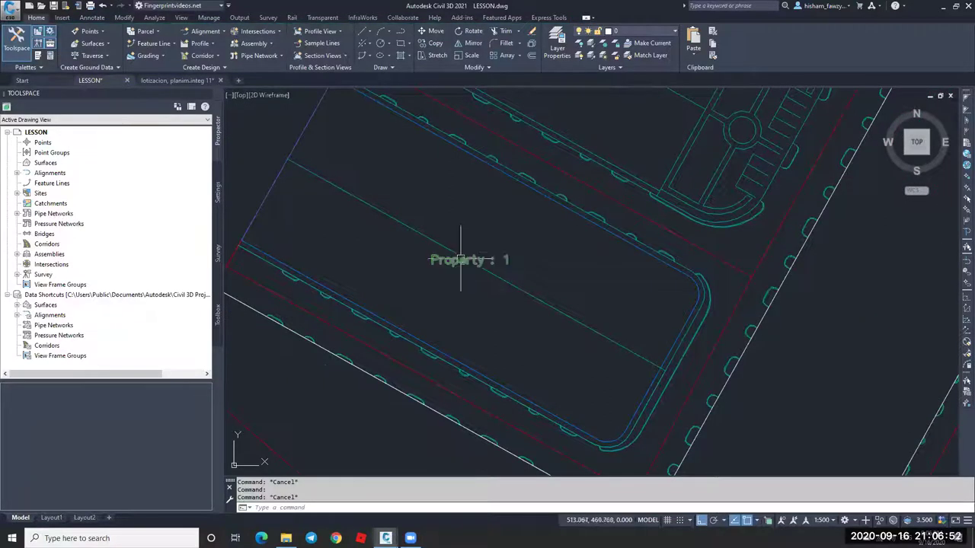
pyautogui.click(481, 259)
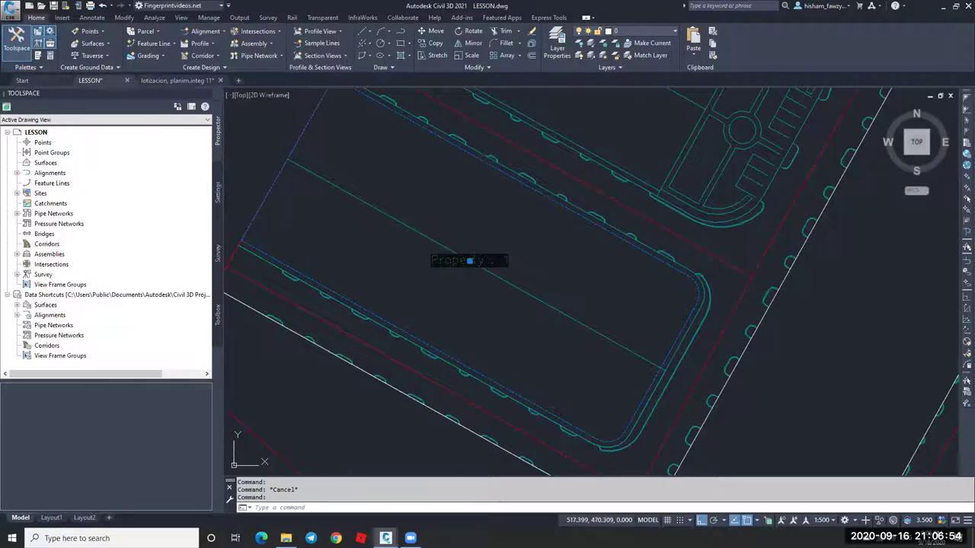
pyautogui.click(169, 45)
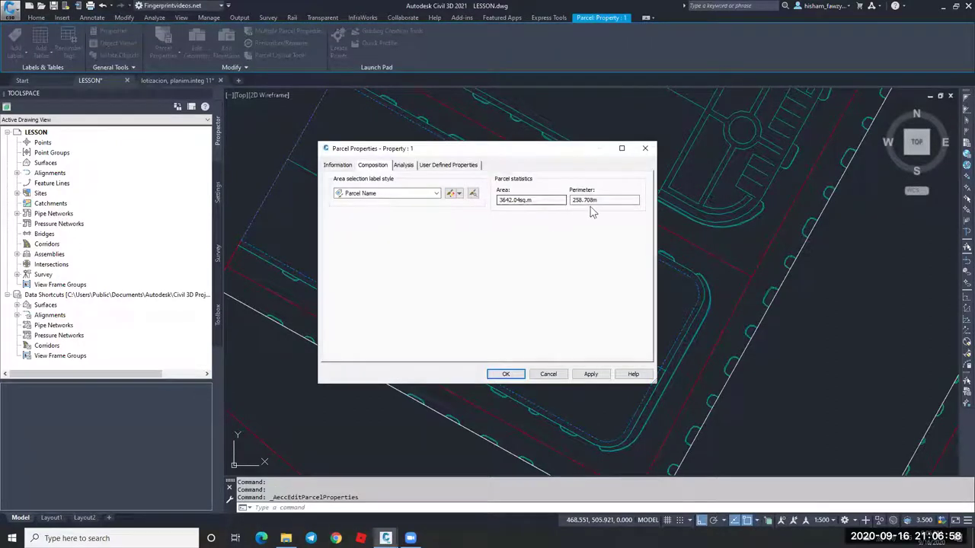
pyautogui.click(550, 374)
pyautogui.press('Escape')
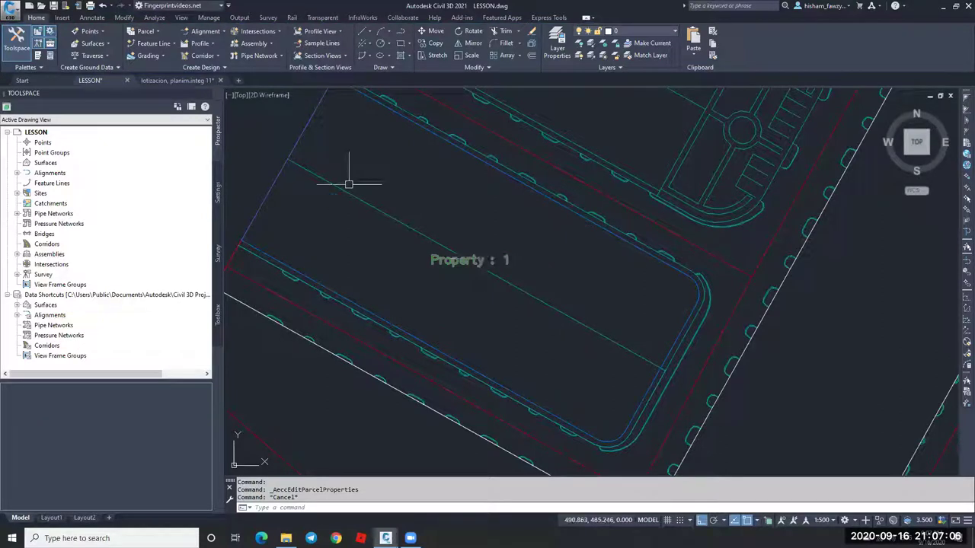
pyautogui.scroll(-2, 348, 185)
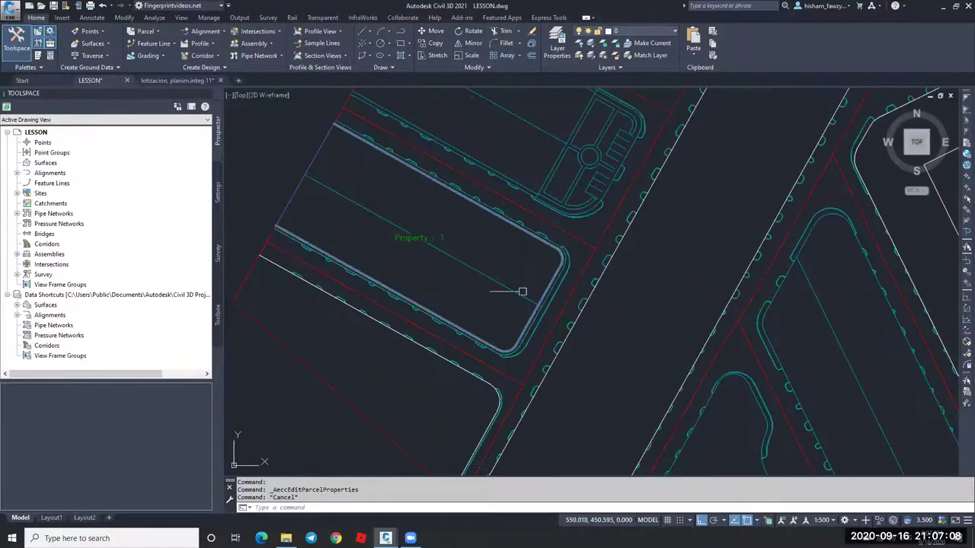
pyautogui.press('Escape')
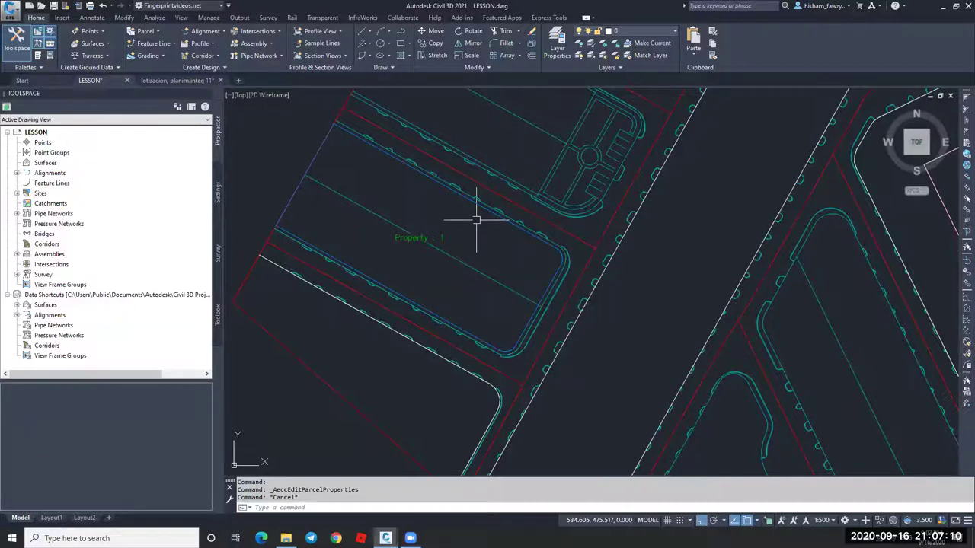
pyautogui.scroll(2, 312, 185)
pyautogui.moveTo(446, 267); pyautogui.dragTo(526, 256, button='middle')
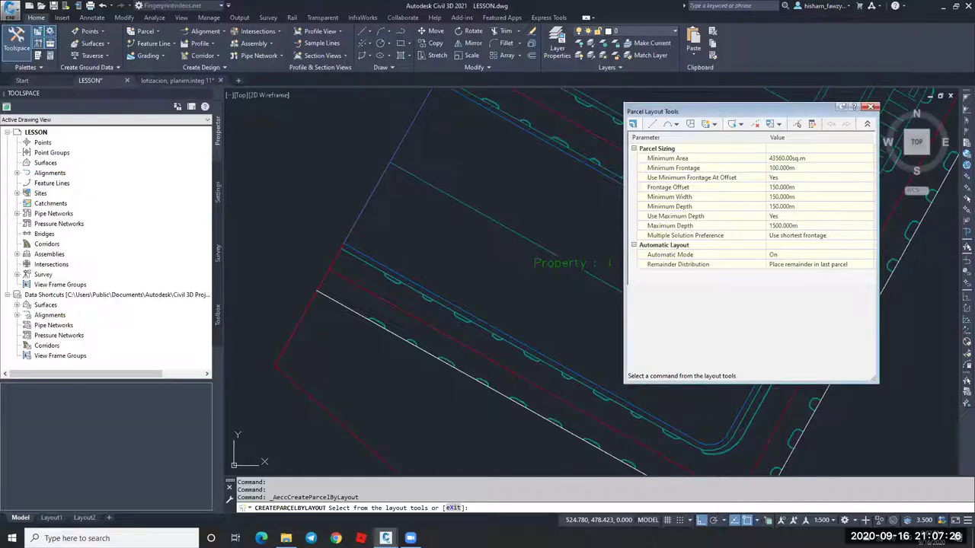
pyautogui.moveTo(670, 111); pyautogui.dragTo(711, 111)
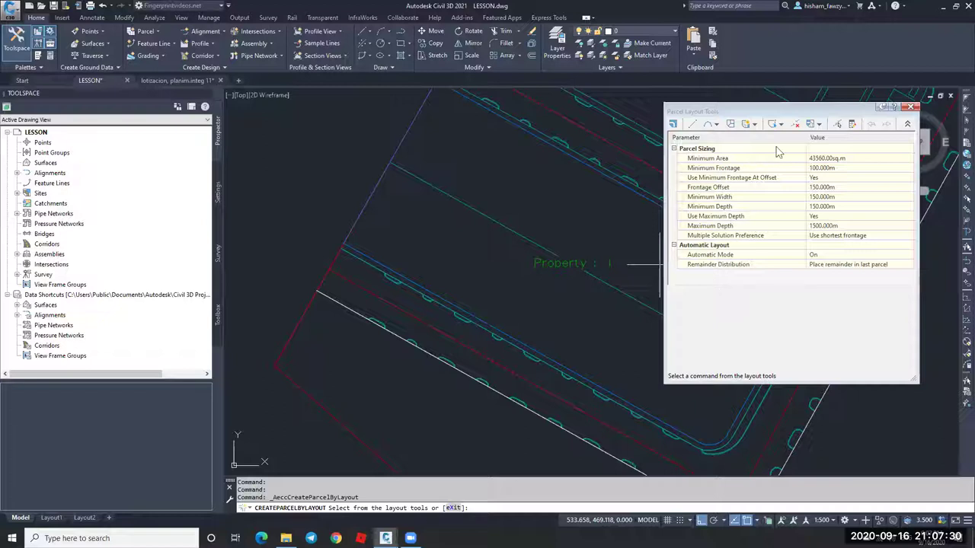
pyautogui.press('Escape')
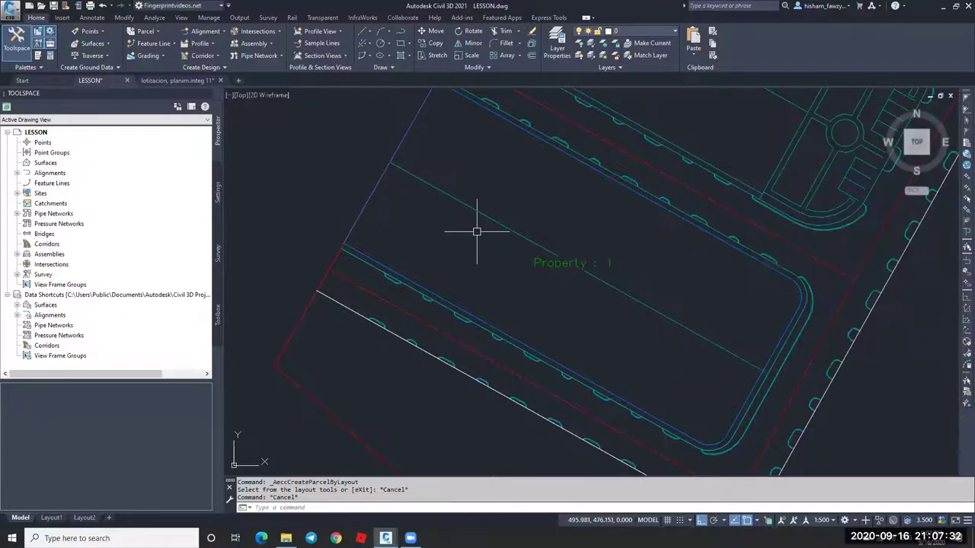
pyautogui.scroll(-10, 537, 226)
pyautogui.scroll(8, 537, 226)
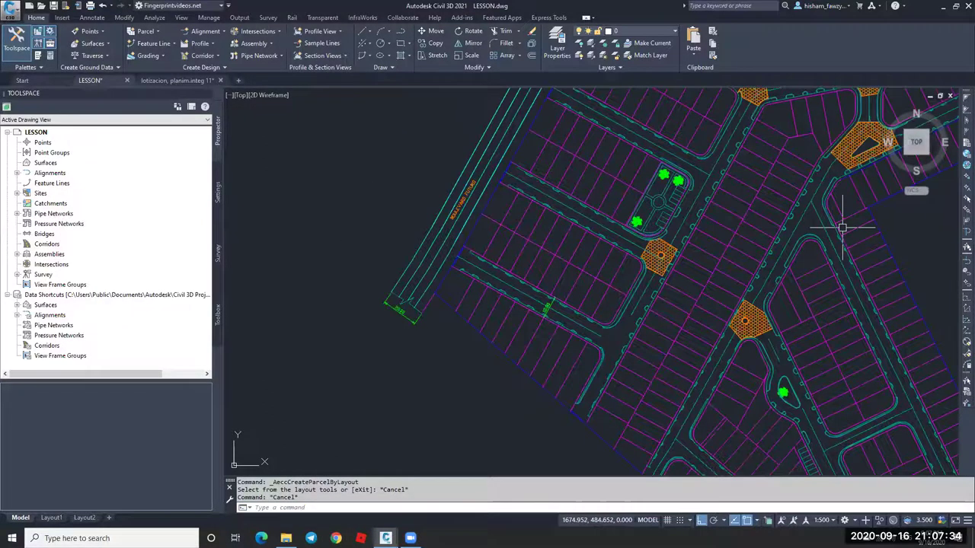
# Crossing-select the eleven magenta lot lines in the reference subdivision.
pyautogui.click(609, 269)
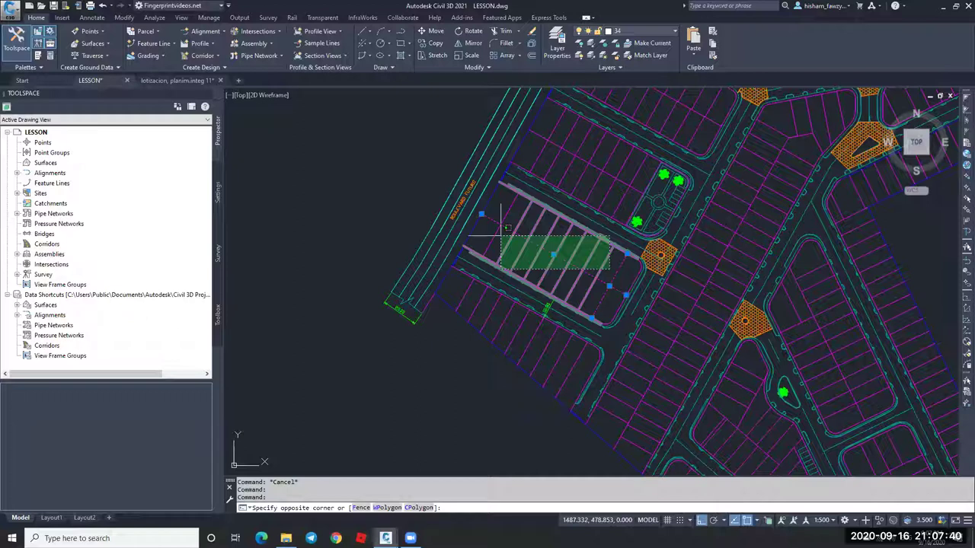
pyautogui.click(500, 237)
pyautogui.scroll(-8, 576, 272)
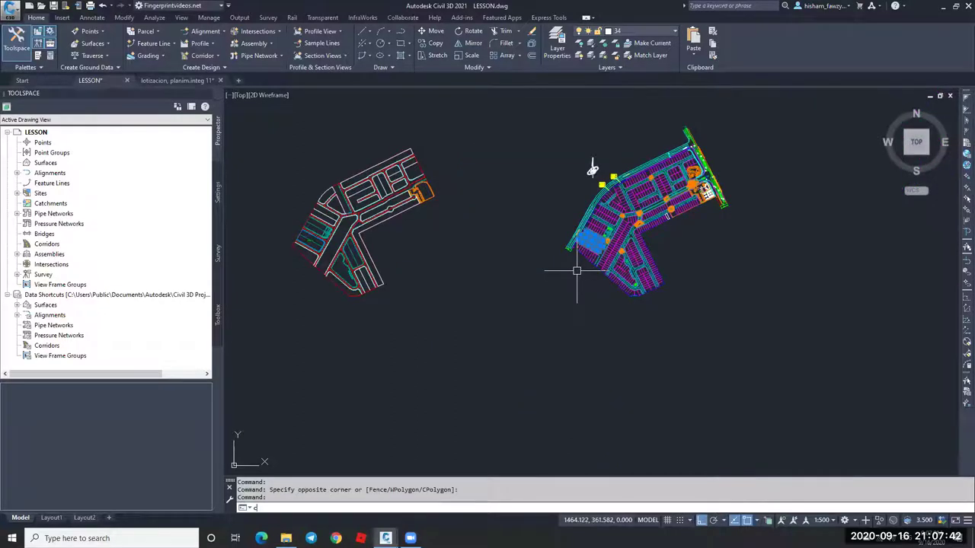
pyautogui.press('Return')
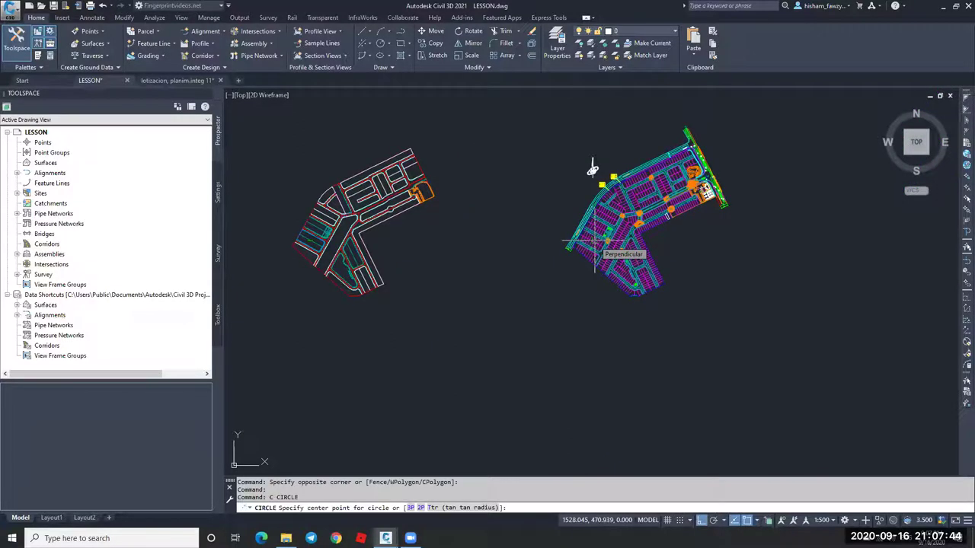
pyautogui.press('Escape')
pyautogui.press('Escape')
# Copy those lot lines (CO, Previous) from the road corner onto the Property : 1 block.
pyautogui.write('co')
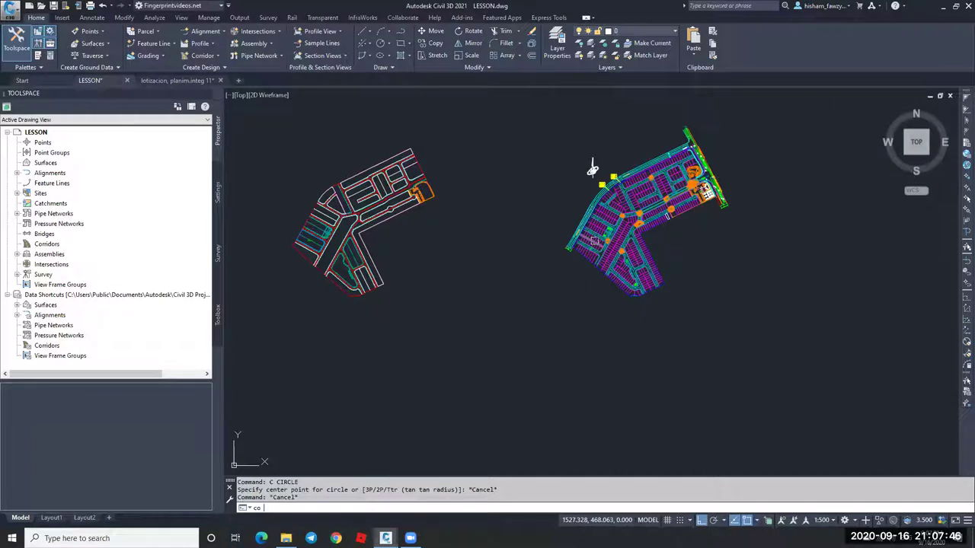
pyautogui.press('Return')
pyautogui.write('p')
pyautogui.press('Return')
pyautogui.press('Return')
pyautogui.scroll(8, 671, 313)
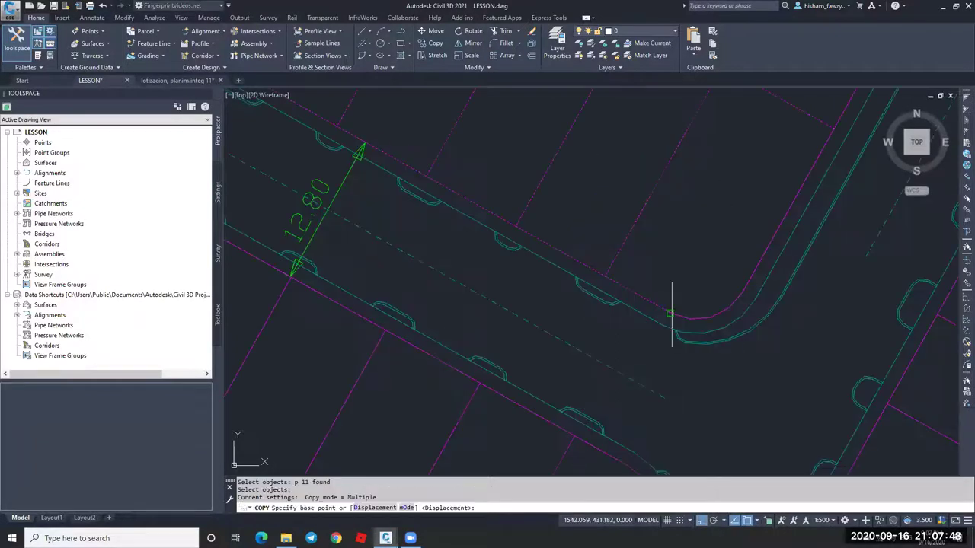
pyautogui.click(670, 313)
pyautogui.scroll(-8, 785, 270)
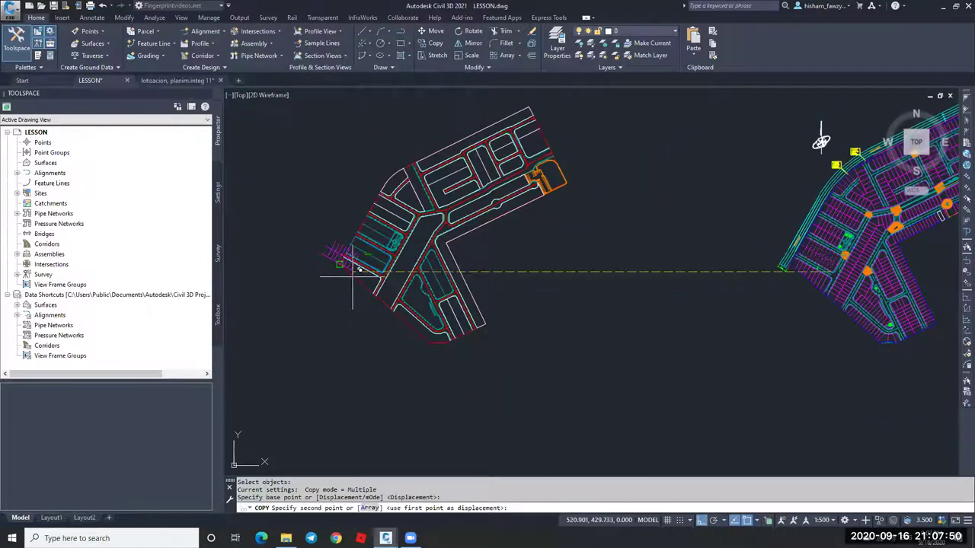
pyautogui.scroll(8, 784, 270)
pyautogui.scroll(2, 610, 229)
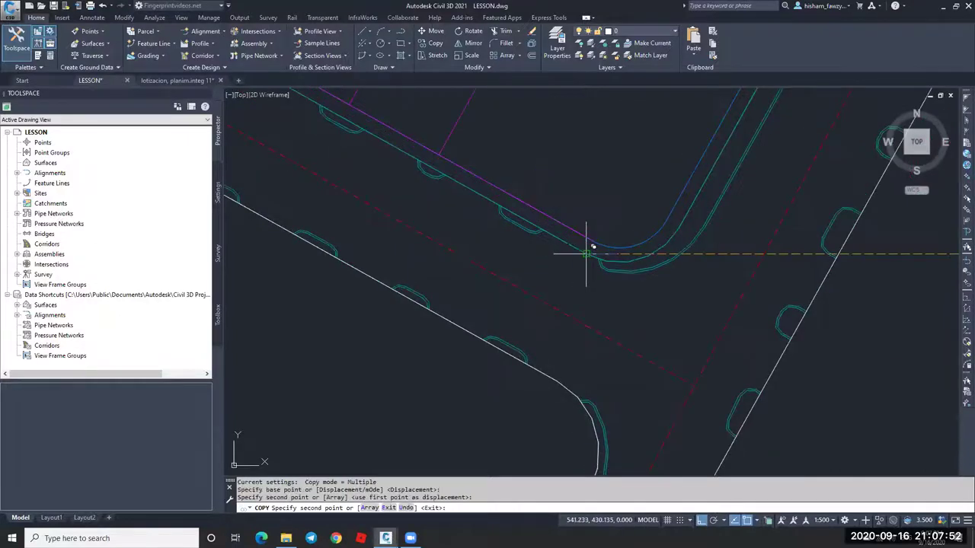
pyautogui.press('Escape')
pyautogui.scroll(-3, 586, 251)
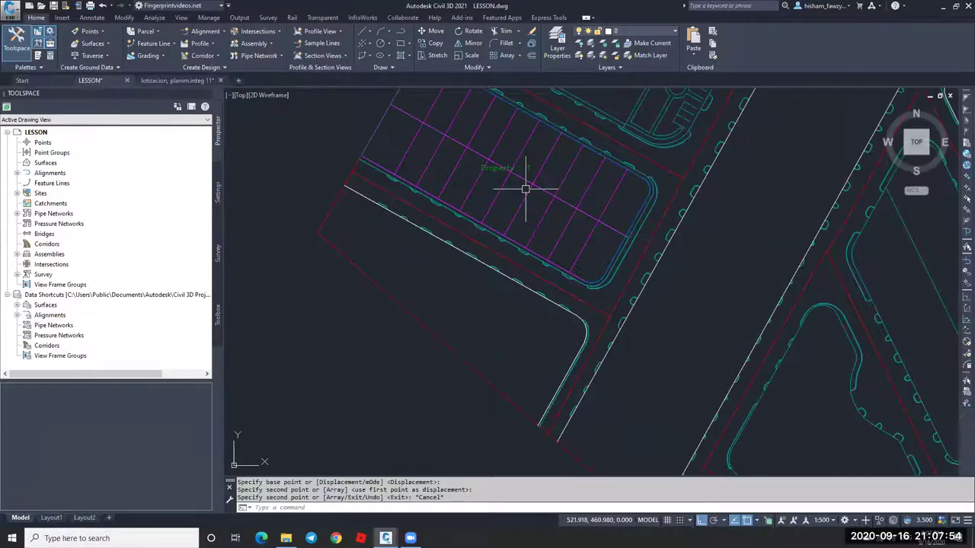
pyautogui.scroll(1, 413, 157)
pyautogui.scroll(1, 348, 119)
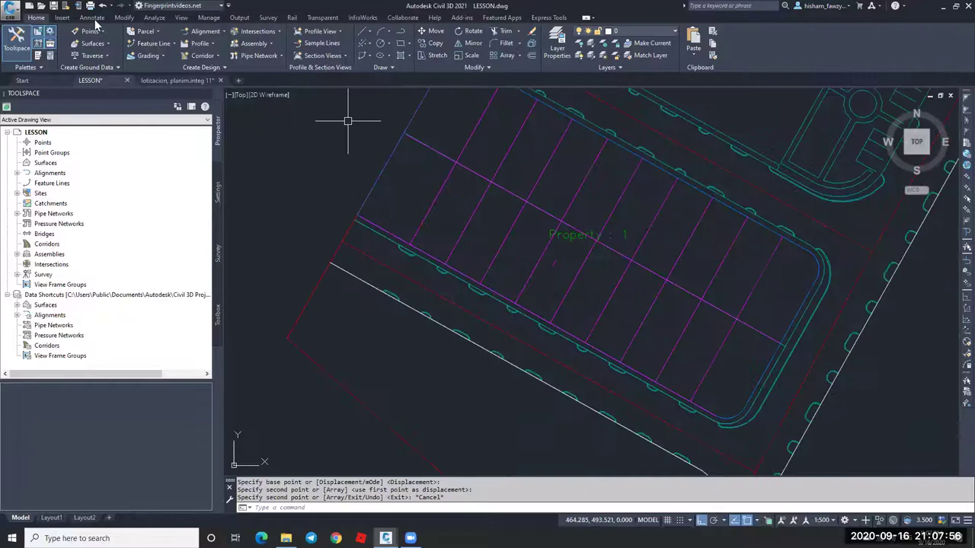
# Measure one copied lot's width with an aligned dimension from the Annotate tab.
pyautogui.click(92, 17)
pyautogui.click(278, 58)
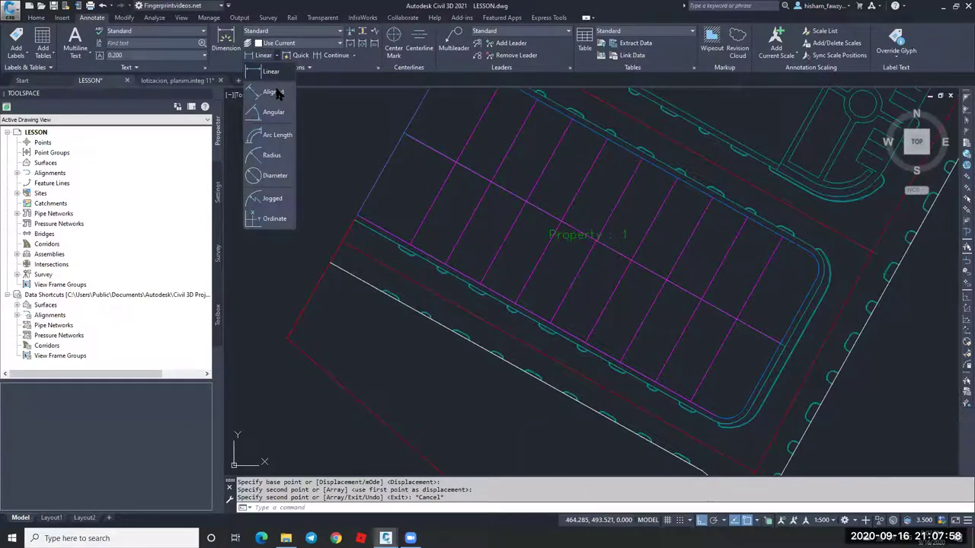
pyautogui.click(281, 94)
pyautogui.click(447, 255)
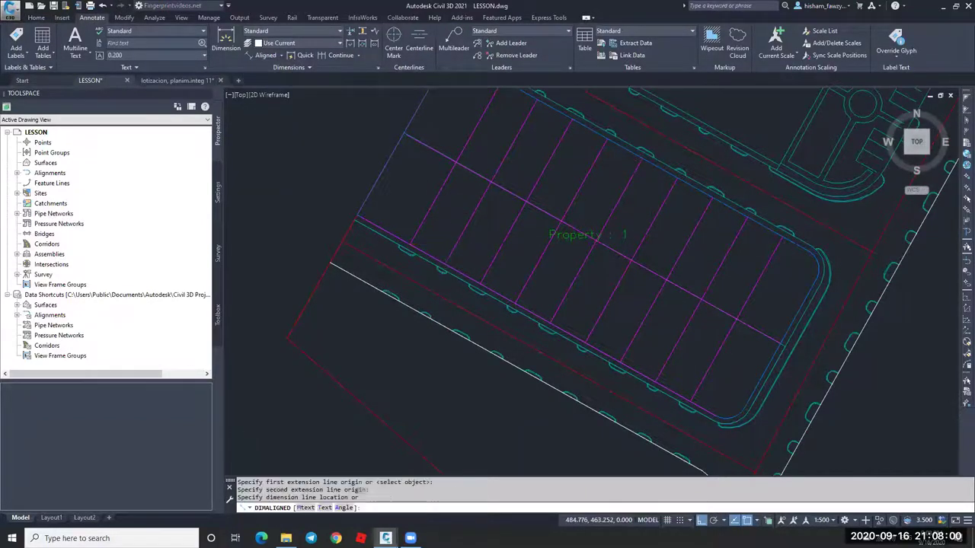
pyautogui.scroll(4, 391, 236)
pyautogui.scroll(-3, 336, 214)
pyautogui.click(311, 201)
pyautogui.scroll(-1, 312, 203)
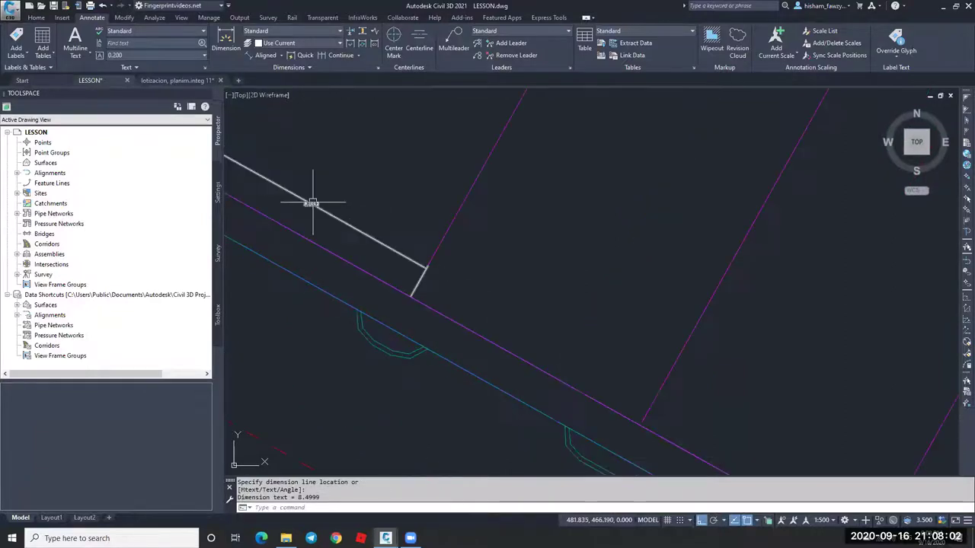
pyautogui.scroll(-2, 366, 244)
pyautogui.press('Return')
pyautogui.press('Escape')
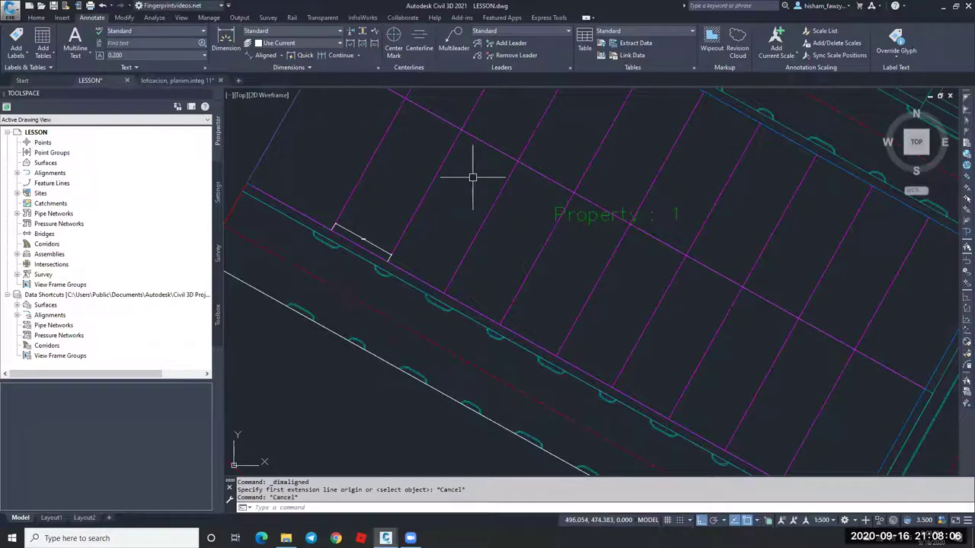
# Create a boundary outline inside a single lot with BO and LIST its area.
pyautogui.write('bo')
pyautogui.press('Return')
pyautogui.click(612, 231)
pyautogui.click(500, 185)
pyautogui.press('Return')
pyautogui.write('li')
pyautogui.press('Return')
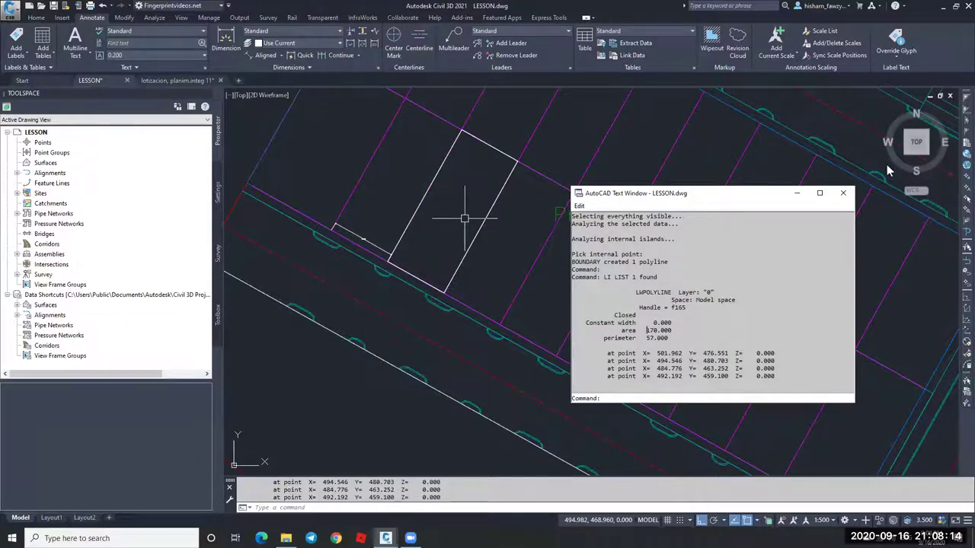
pyautogui.click(843, 192)
# Erase the trial lot outline and the measuring dimension.
pyautogui.press('Escape')
pyautogui.click(466, 224)
pyautogui.write('e')
pyautogui.press('Return')
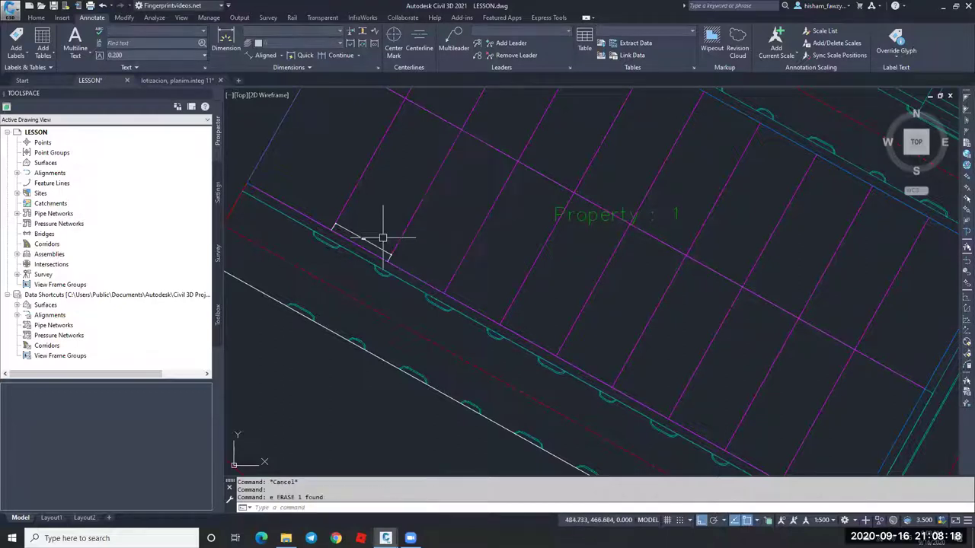
pyautogui.scroll(6, 355, 235)
pyautogui.click(445, 226)
pyautogui.write('E')
pyautogui.press('Return')
pyautogui.scroll(-3, 468, 224)
pyautogui.scroll(-2, 509, 219)
# Undo the erasures and step back past the copied lot lines.
pyautogui.hotkey('ctrl', 'z')
pyautogui.scroll(8, 512, 216)
pyautogui.scroll(-3, 512, 216)
pyautogui.hotkey('ctrl', 'z')
pyautogui.hotkey('ctrl', 'z')
pyautogui.hotkey('ctrl', 'z')
pyautogui.hotkey('ctrl', 'z')
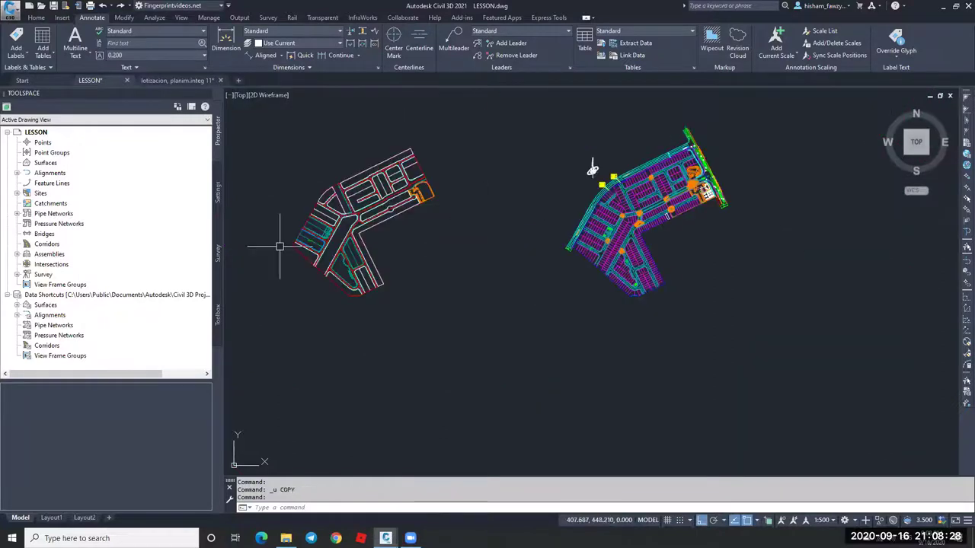
# Pan and zoom over the undivided Property : 1 block, briefly starting and cancelling an aligned dimension.
pyautogui.scroll(6, 279, 246)
pyautogui.scroll(5, 446, 213)
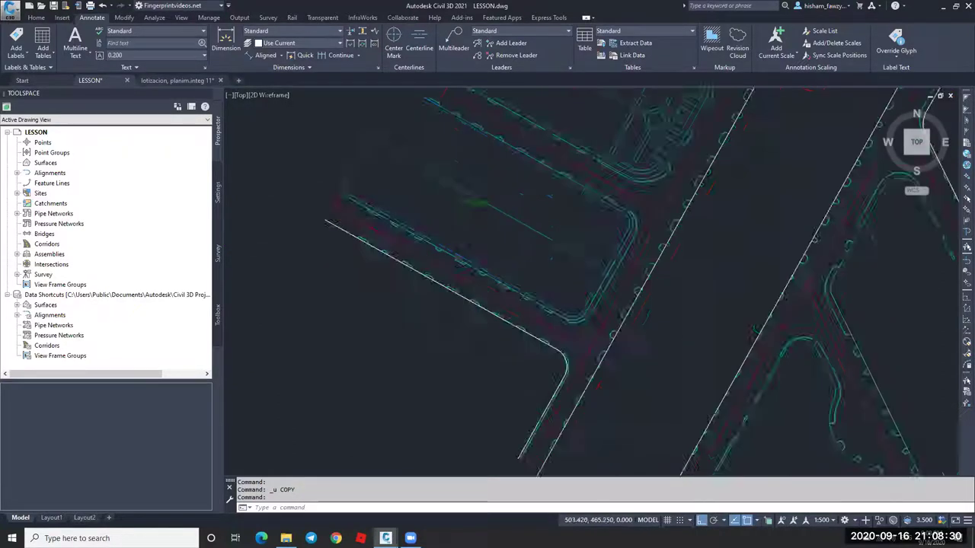
pyautogui.scroll(-8, 387, 157)
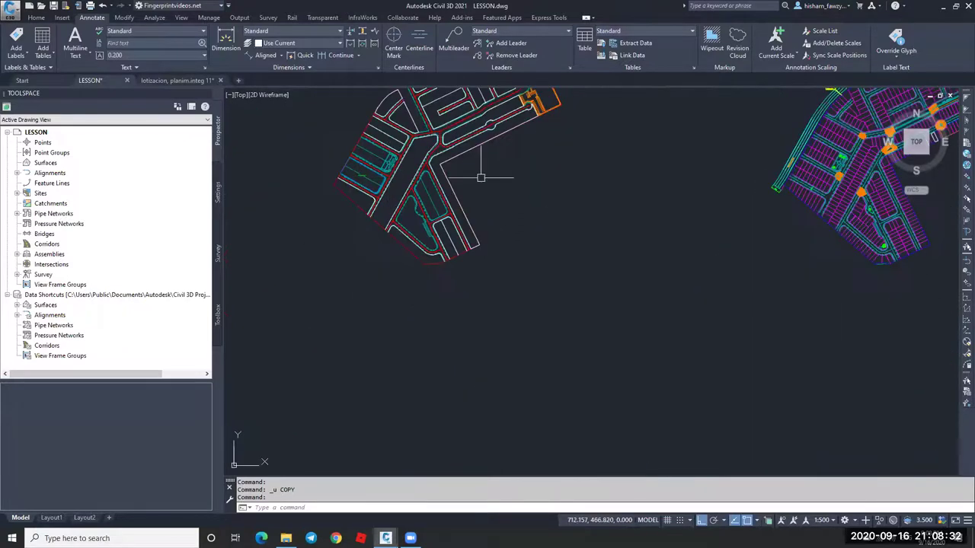
pyautogui.scroll(3, 861, 174)
pyautogui.moveTo(661, 174); pyautogui.dragTo(556, 213, button='middle')
pyautogui.scroll(4, 522, 196)
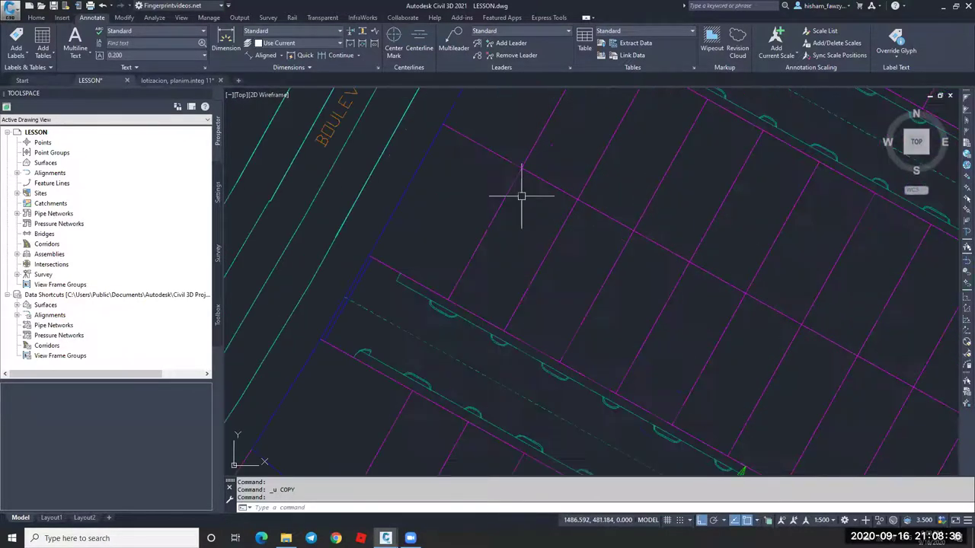
pyautogui.scroll(-3, 462, 322)
pyautogui.scroll(-6, 515, 236)
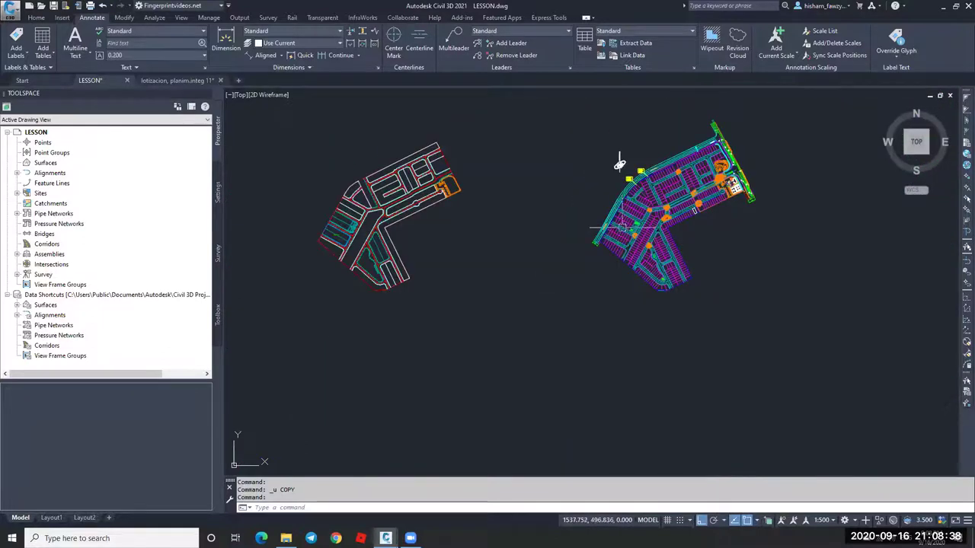
pyautogui.scroll(6, 342, 228)
pyautogui.scroll(3, 442, 235)
pyautogui.scroll(3, 496, 191)
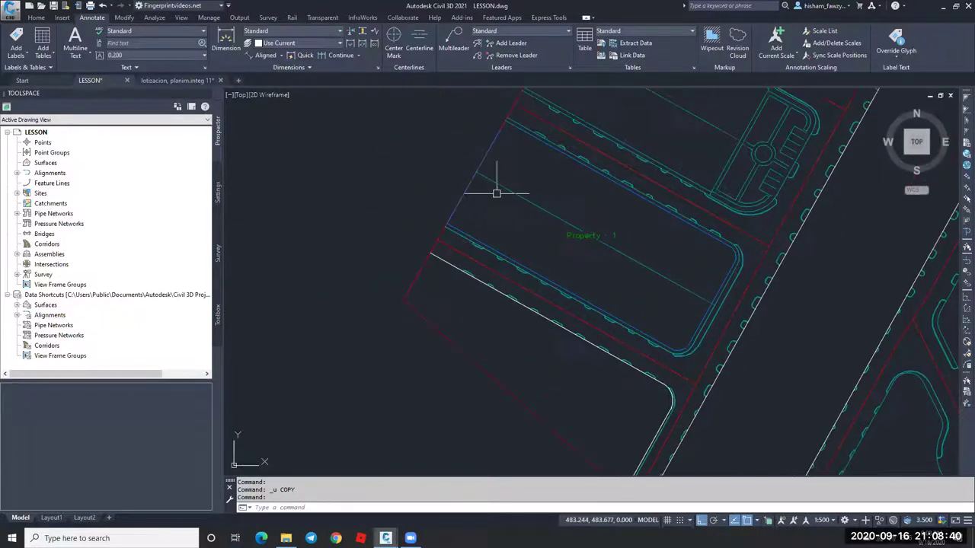
pyautogui.scroll(1, 499, 185)
pyautogui.scroll(-1, 534, 148)
pyautogui.click(263, 56)
pyautogui.scroll(-3, 488, 168)
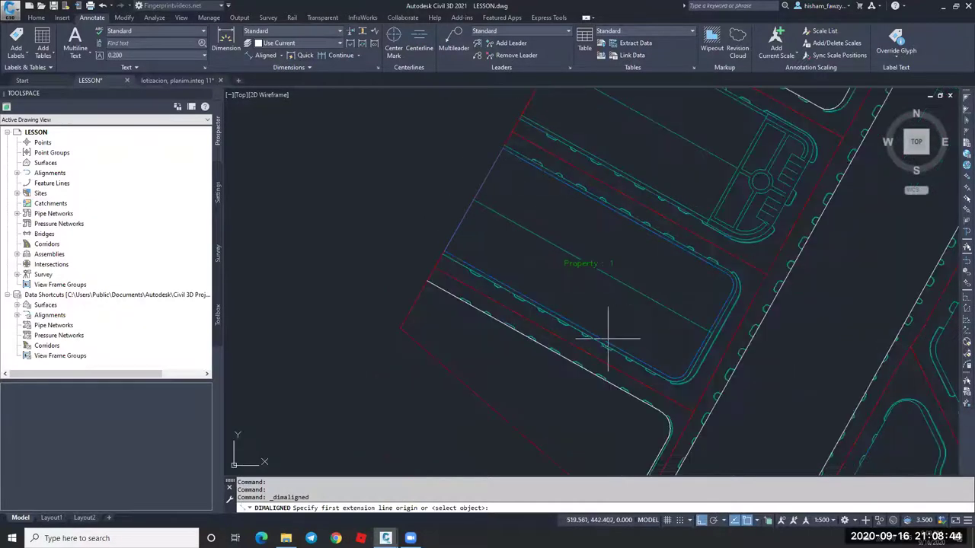
pyautogui.scroll(5, 503, 206)
pyautogui.scroll(-2, 494, 183)
pyautogui.press('Escape')
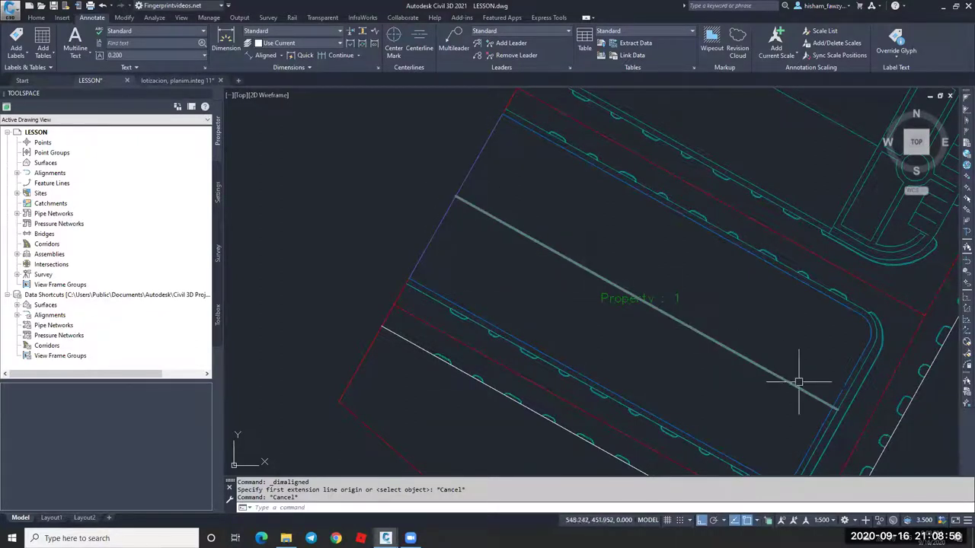
# Check the upper-left parcel line and add an aligned dimension between two lot corners.
pyautogui.press('Escape')
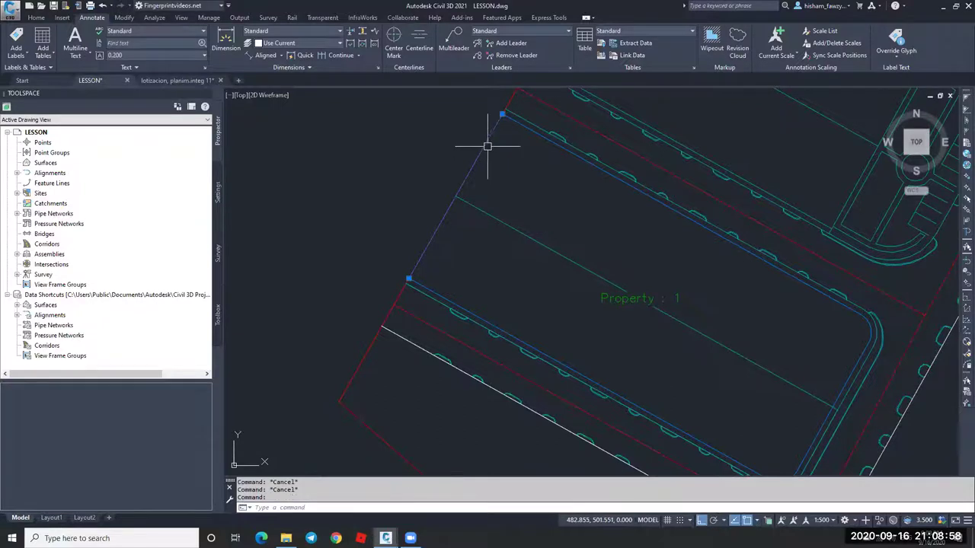
pyautogui.click(487, 148)
pyautogui.scroll(-4, 487, 147)
pyautogui.press('Escape')
pyautogui.scroll(3, 472, 141)
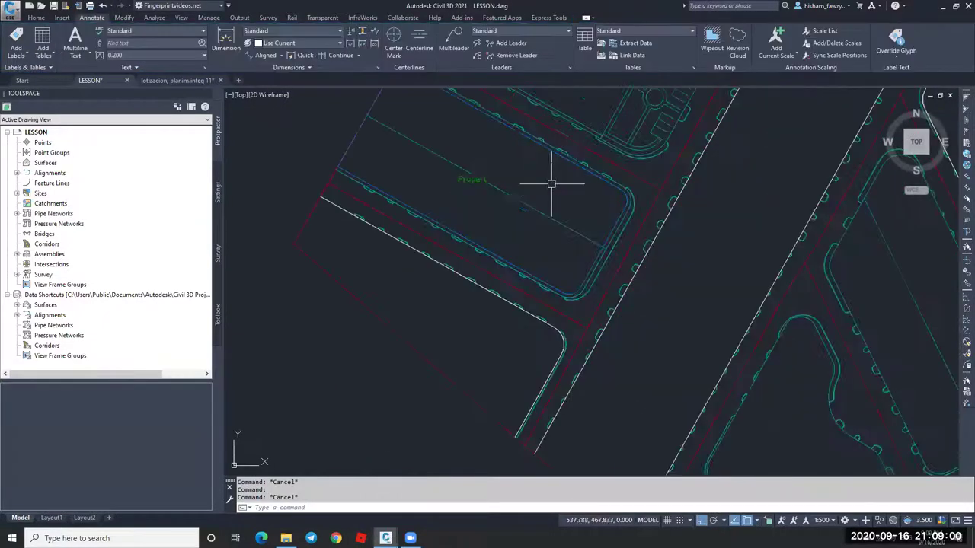
pyautogui.scroll(2, 305, 110)
pyautogui.click(266, 55)
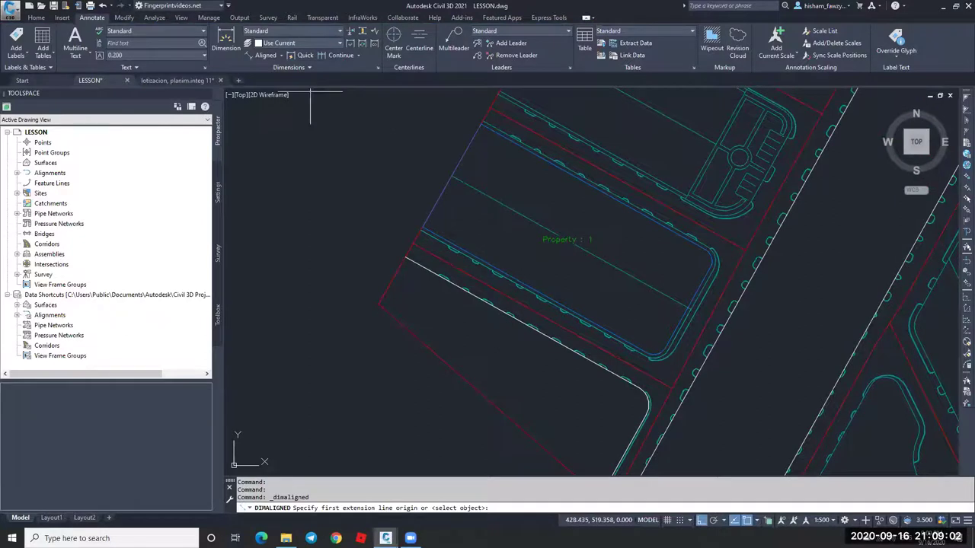
pyautogui.scroll(2, 305, 110)
pyautogui.click(409, 250)
pyautogui.scroll(3, 488, 175)
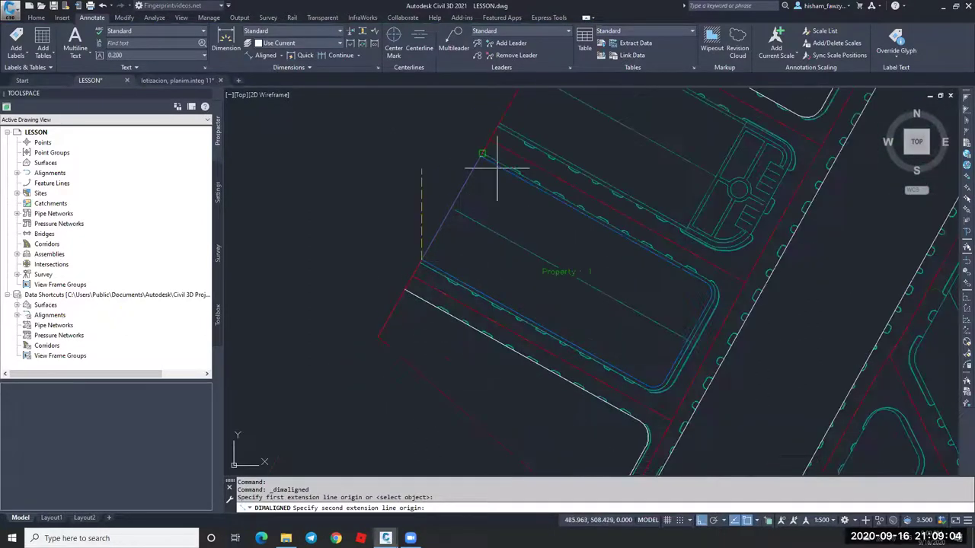
pyautogui.click(472, 166)
pyautogui.click(342, 468)
pyautogui.press('Escape')
# Delete the white lot outline from the Property : 1 block.
pyautogui.click(428, 281)
pyautogui.press('Delete')
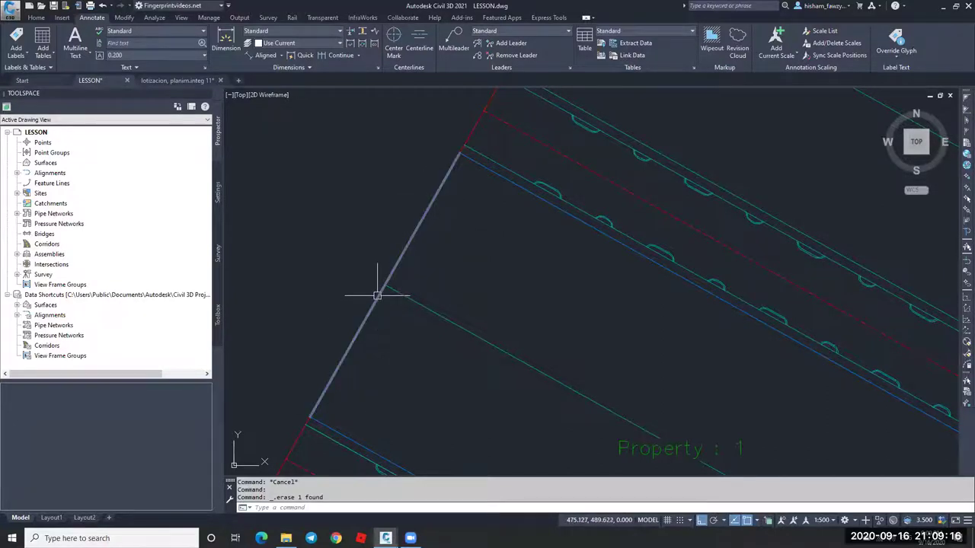
pyautogui.scroll(5, 372, 352)
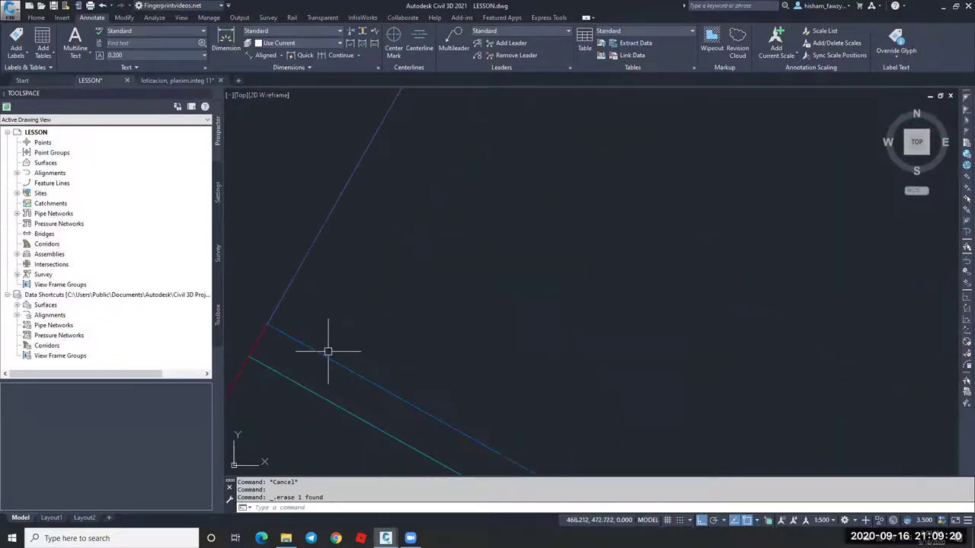
pyautogui.scroll(-4, 323, 353)
pyautogui.moveTo(436, 220); pyautogui.dragTo(491, 179, button='middle')
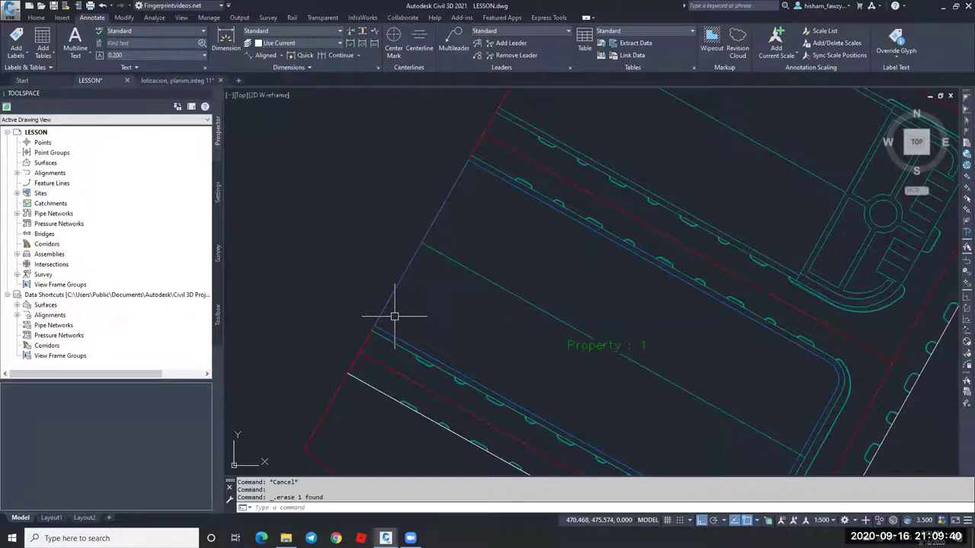
pyautogui.scroll(-2, 390, 255)
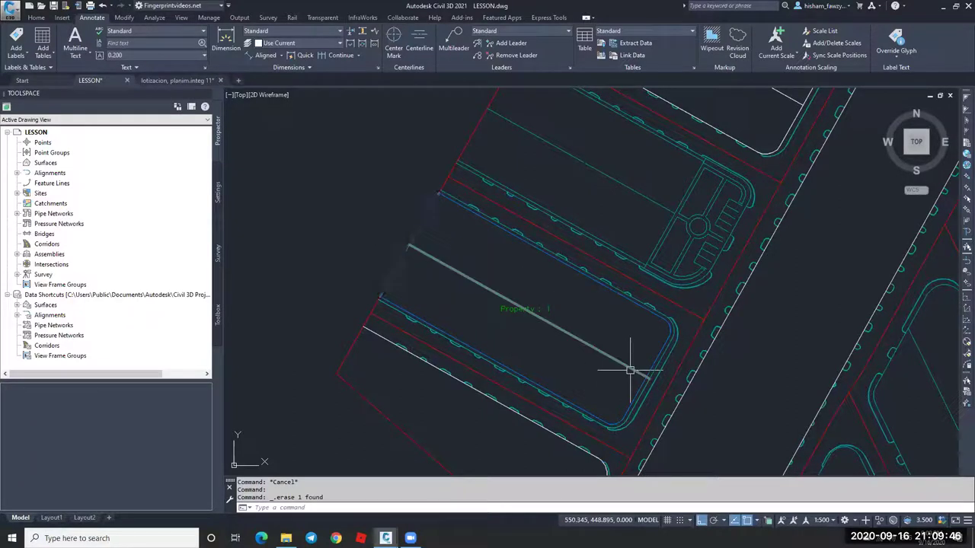
# Select the interior parcel line and try a grip stretch, then cancel it.
pyautogui.click(587, 347)
pyautogui.scroll(2, 643, 376)
pyautogui.scroll(2, 644, 376)
pyautogui.click(669, 388)
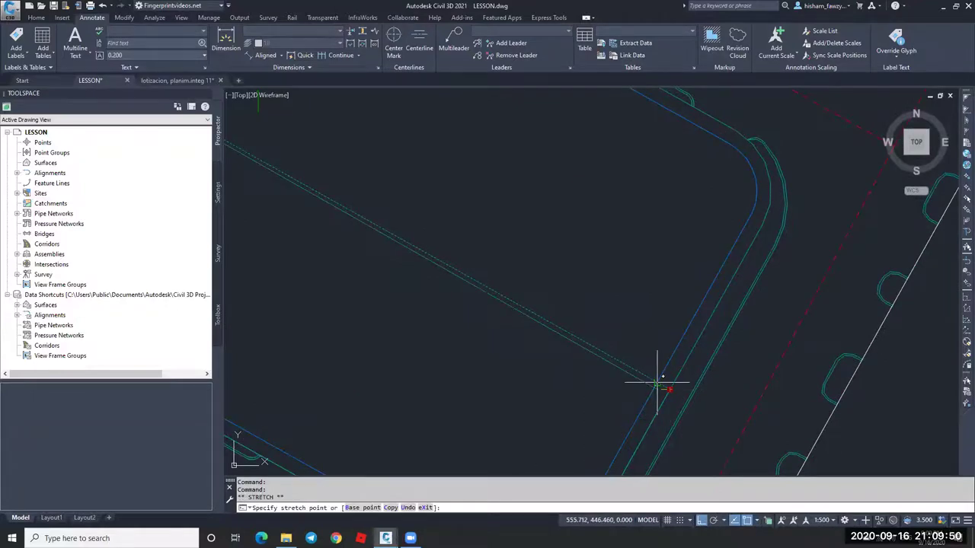
pyautogui.press('Escape')
pyautogui.scroll(-3, 615, 342)
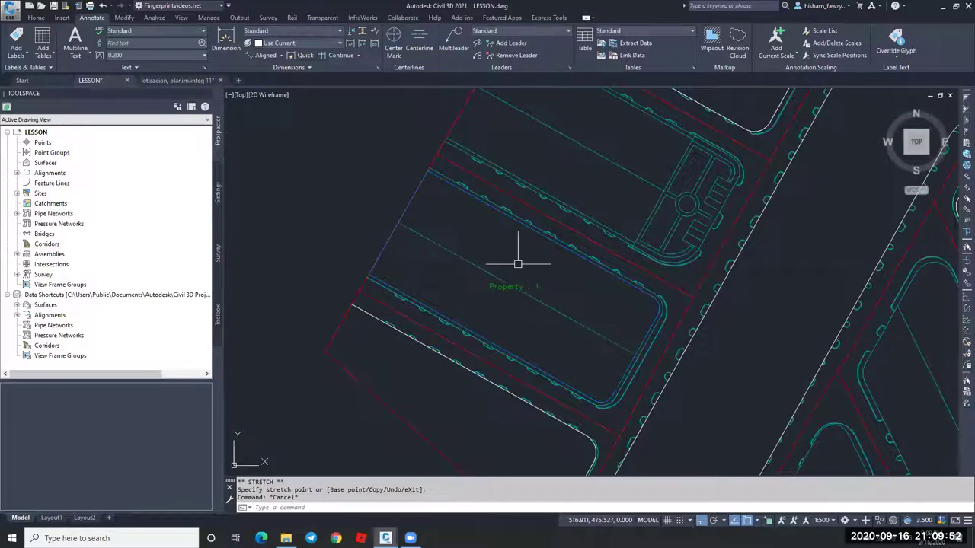
# Create a parcel from the interior line using Create Parcel from Objects, accepting the dialog.
pyautogui.click(35, 17)
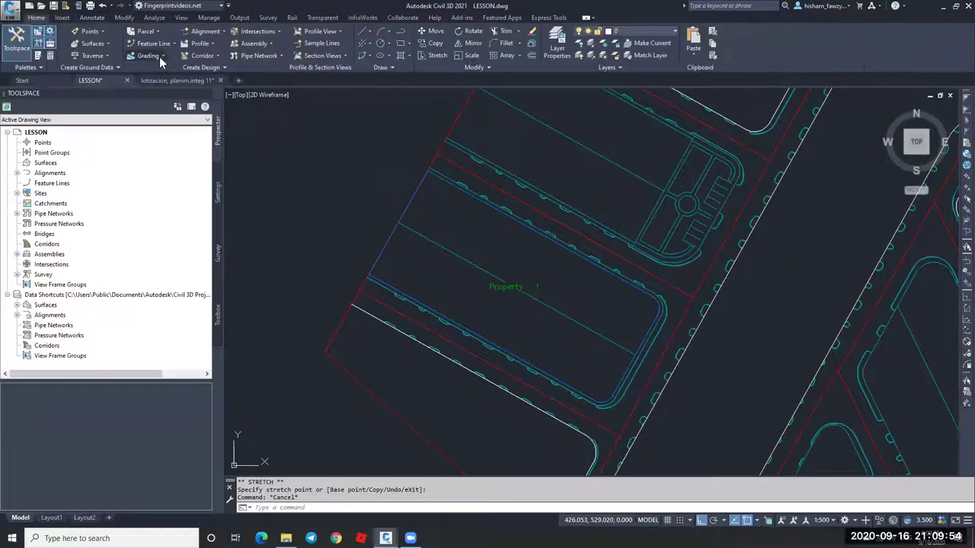
pyautogui.click(146, 31)
pyautogui.click(197, 70)
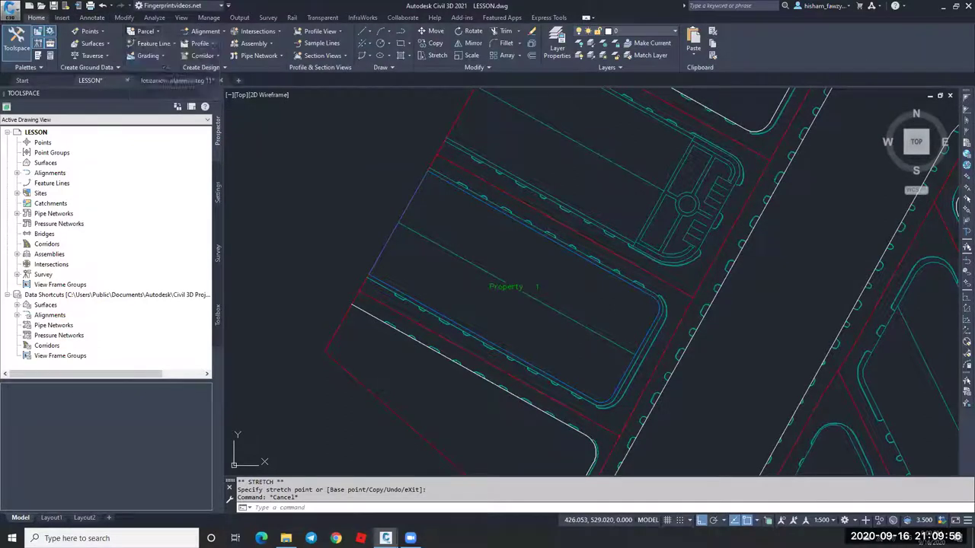
pyautogui.click(514, 289)
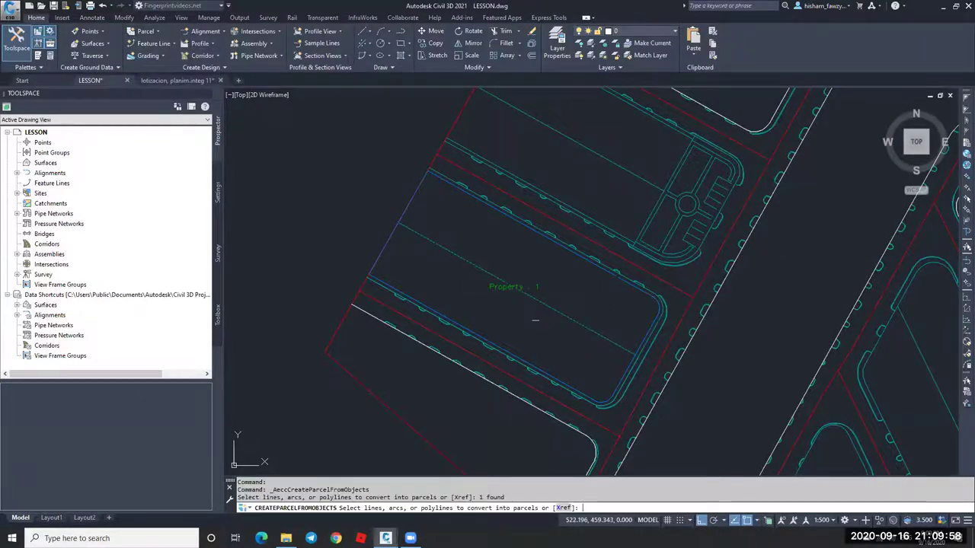
pyautogui.press('Return')
pyautogui.click(562, 362)
pyautogui.press('Escape')
# Select the Property : 1 and Property : 2 parcels to verify the split.
pyautogui.click(529, 262)
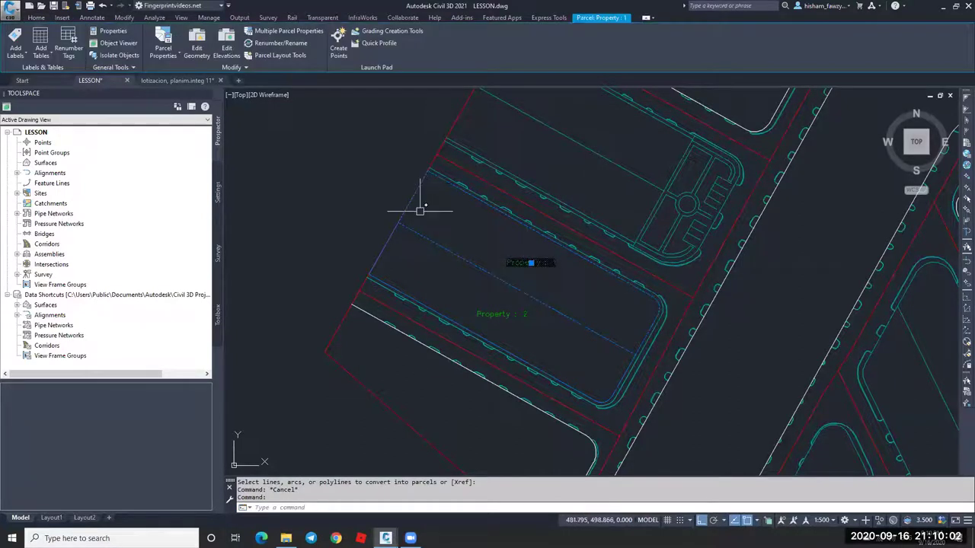
pyautogui.press('Escape')
pyautogui.click(471, 285)
pyautogui.press('Escape')
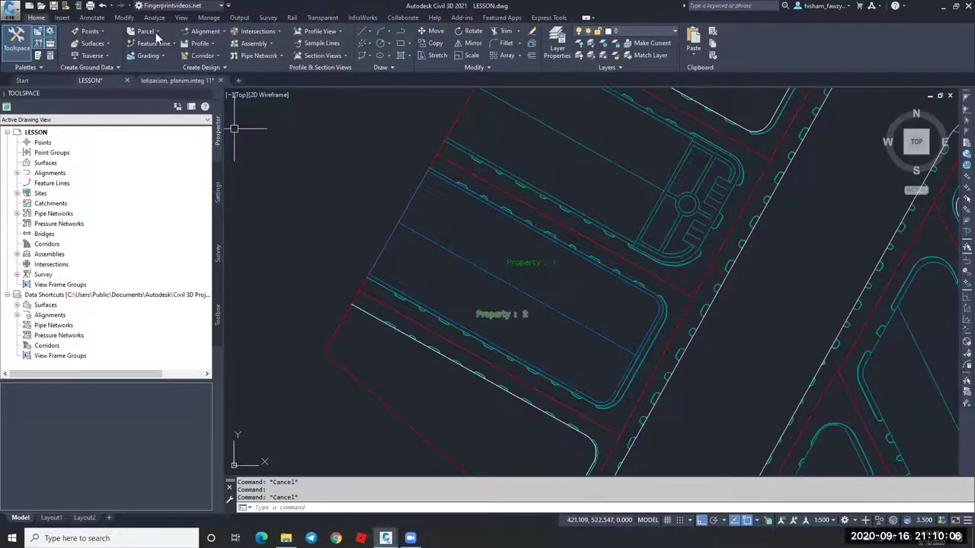
pyautogui.click(157, 32)
# In Parcel Layout Tools set Minimum Area 200, Minimum Frontage 10 and frontage at offset No.
pyautogui.click(192, 48)
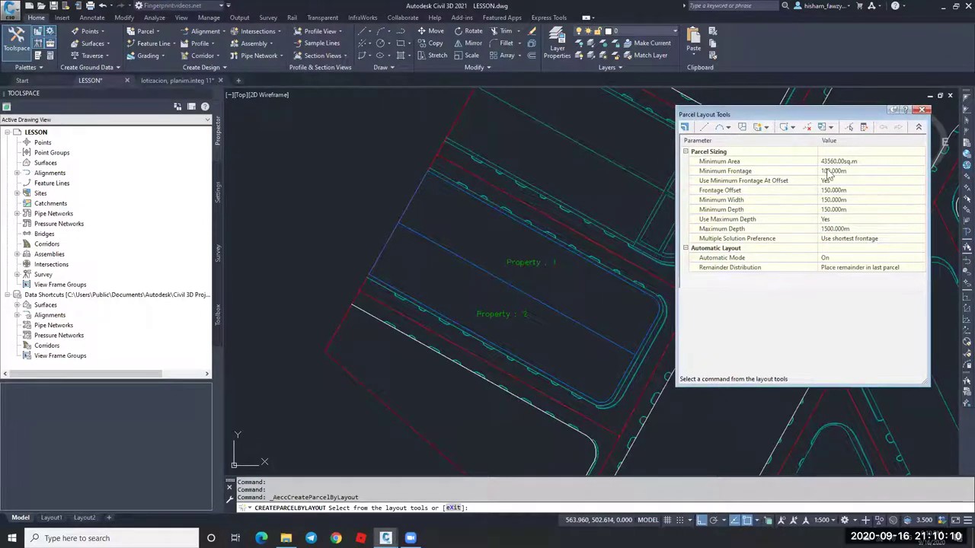
pyautogui.click(873, 160)
pyautogui.write('200')
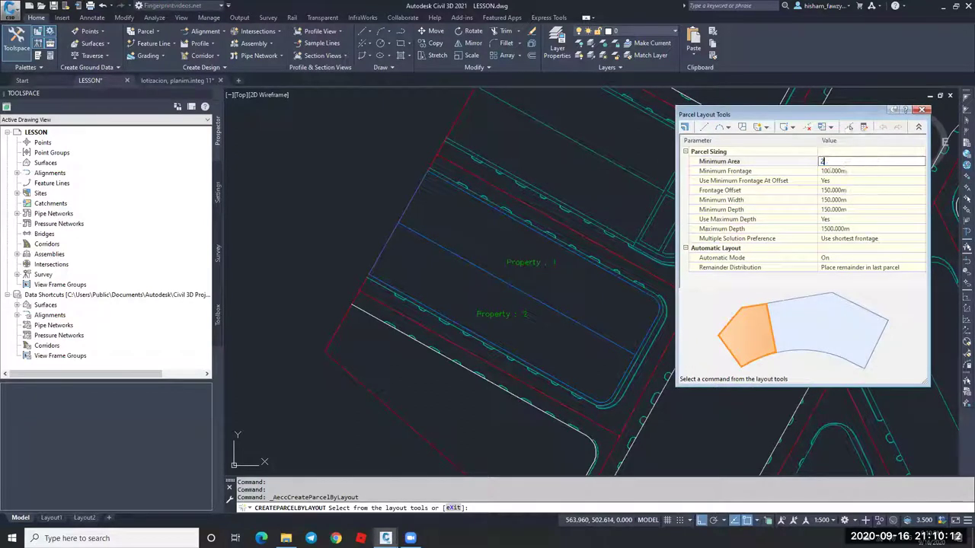
pyautogui.click(869, 181)
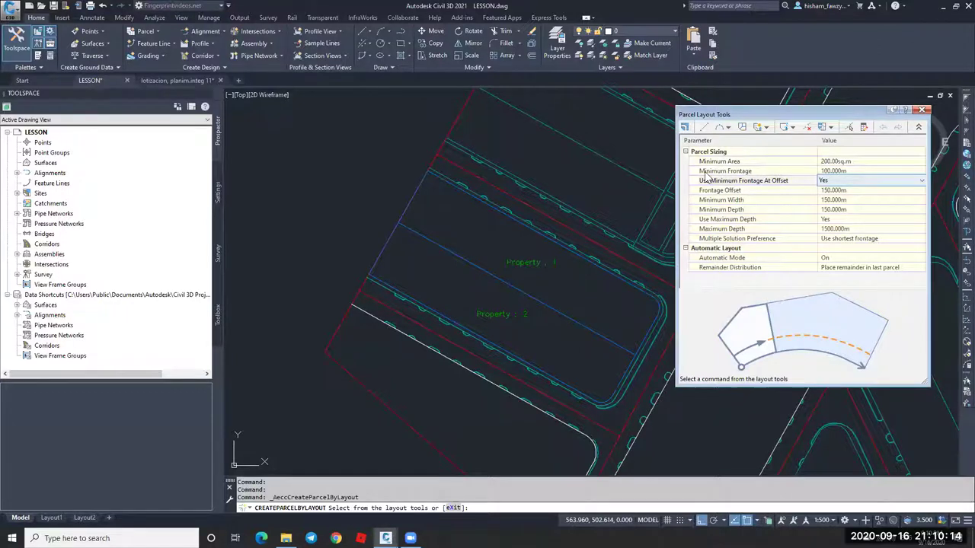
pyautogui.click(837, 171)
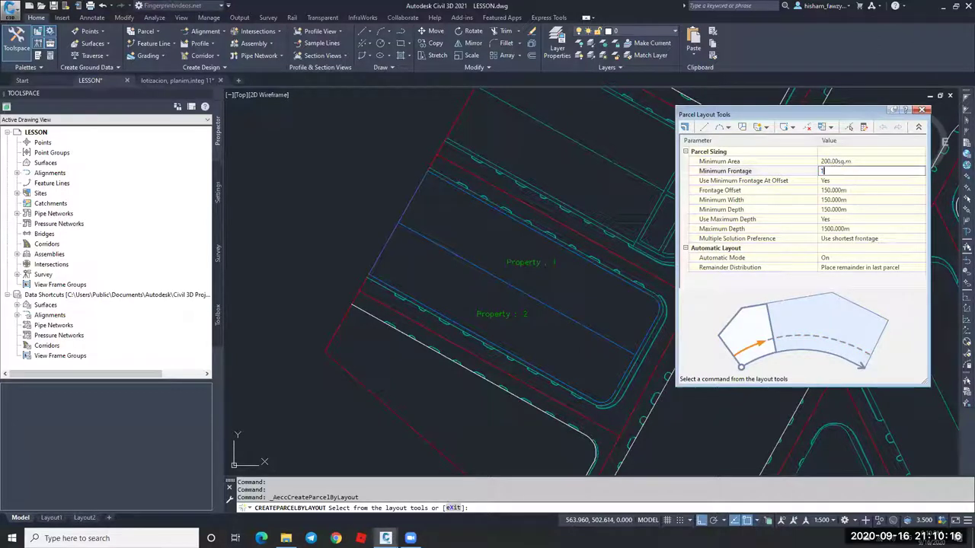
pyautogui.press('Return')
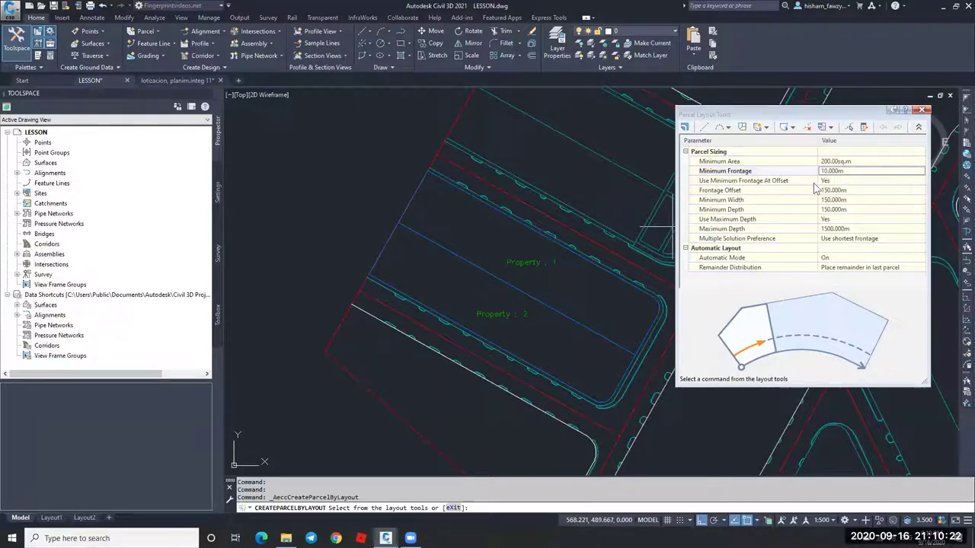
pyautogui.click(843, 184)
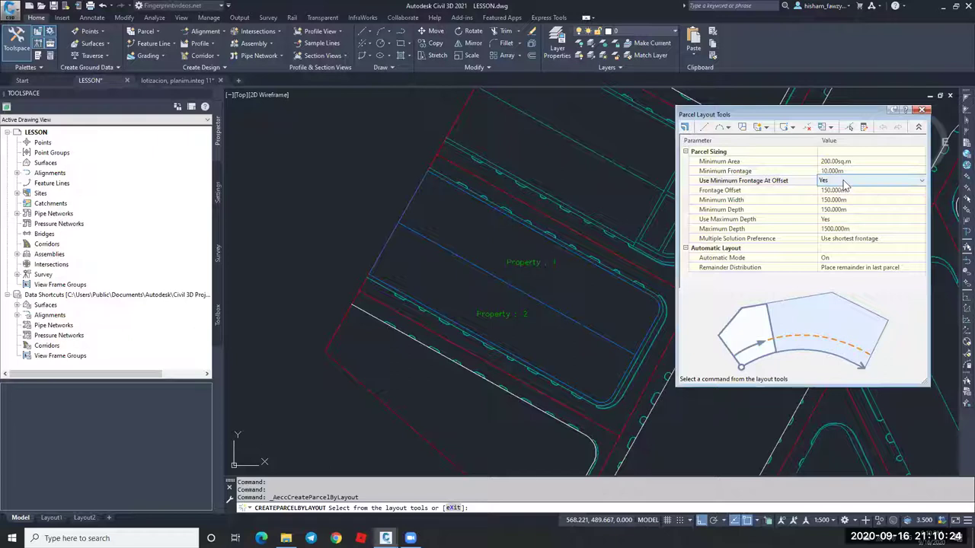
pyautogui.click(848, 193)
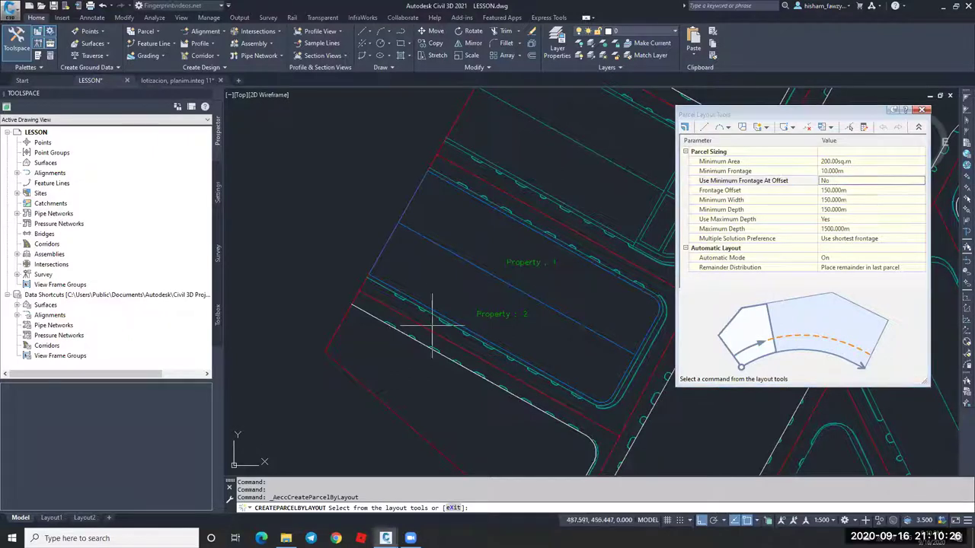
# Set Minimum Width and Minimum Depth to 10 and Use Maximum Depth to No.
pyautogui.click(858, 199)
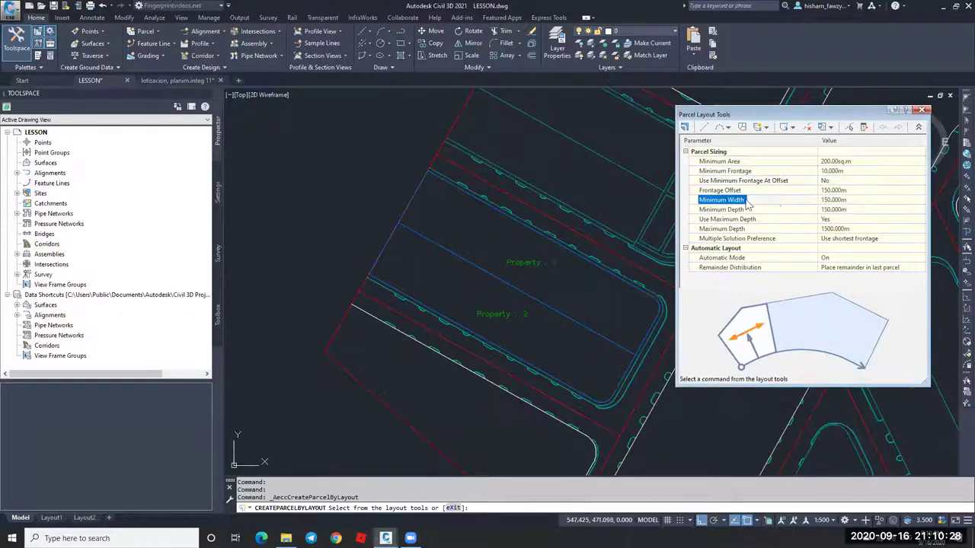
pyautogui.click(856, 198)
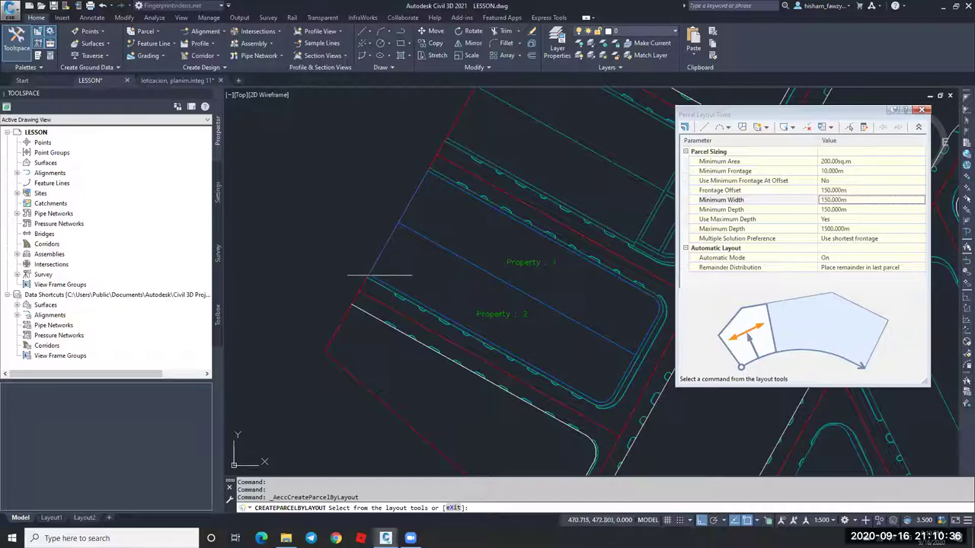
pyautogui.click(863, 200)
pyautogui.write('10')
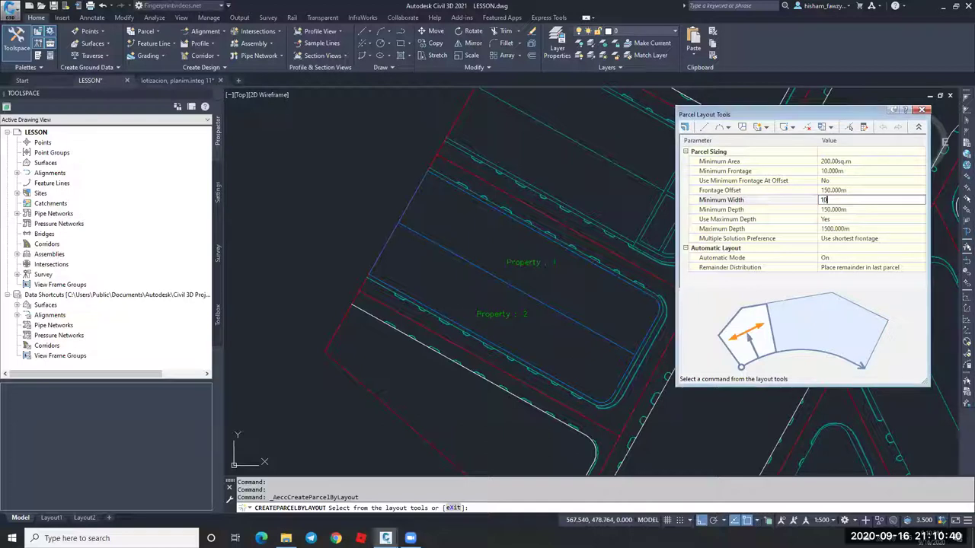
pyautogui.click(759, 212)
pyautogui.click(862, 209)
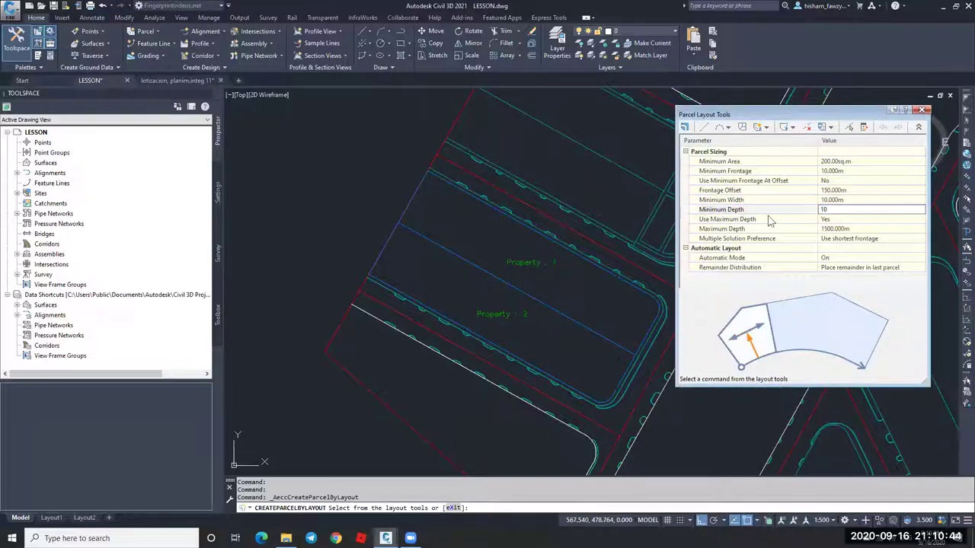
pyautogui.click(750, 220)
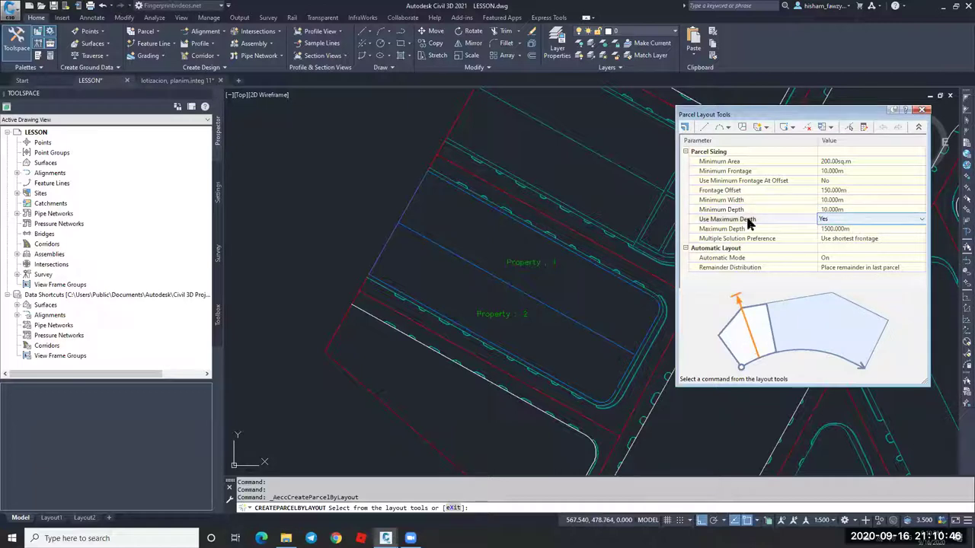
pyautogui.click(838, 219)
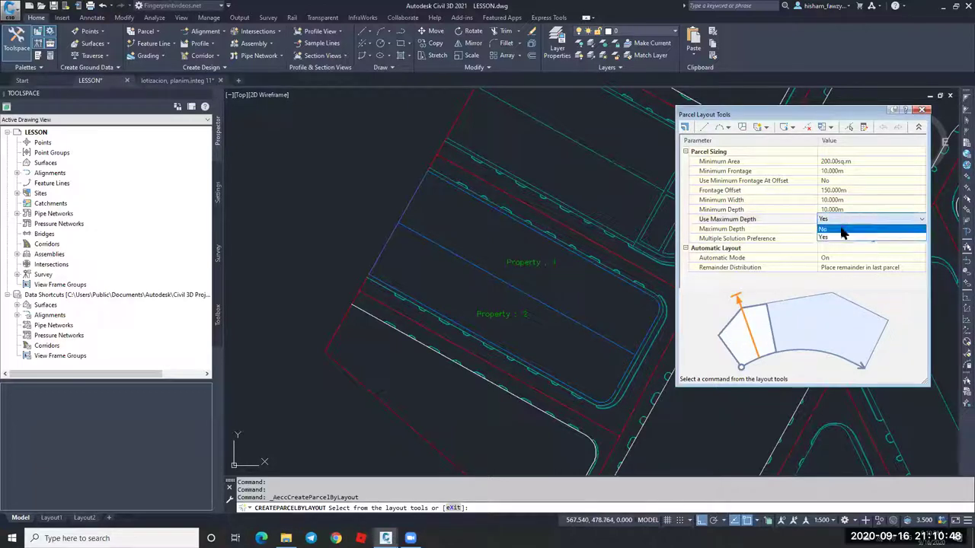
pyautogui.click(836, 229)
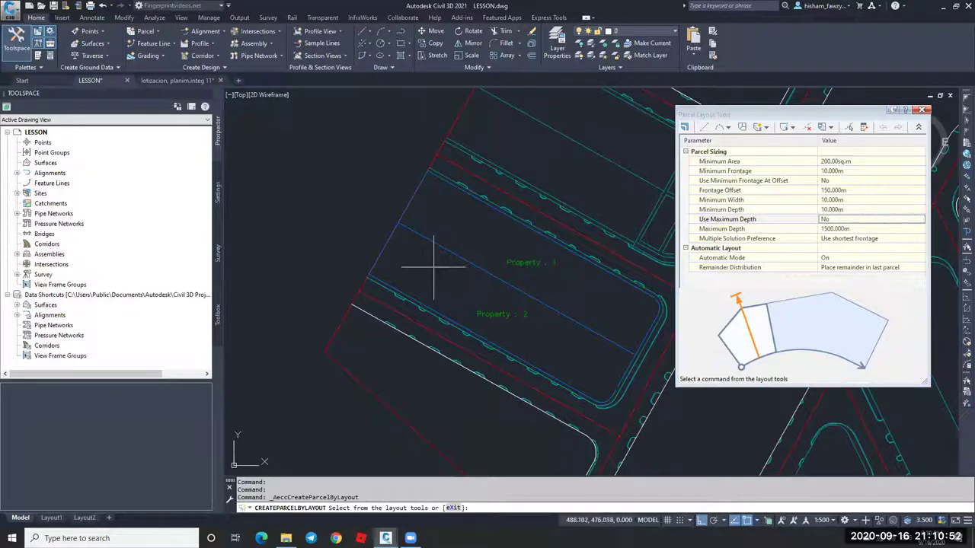
# Try Multiple Solution Preference options, settling on Use shortest frontage.
pyautogui.click(897, 242)
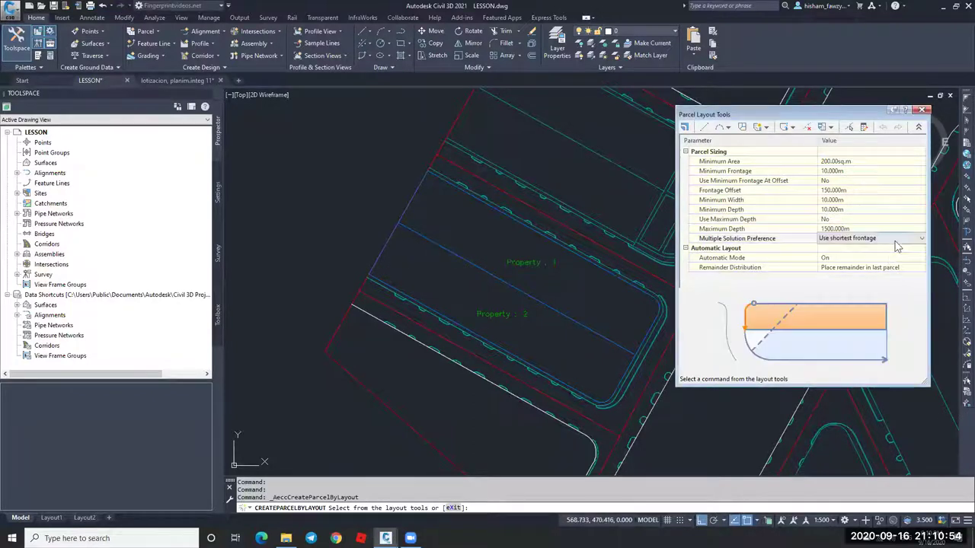
pyautogui.click(896, 242)
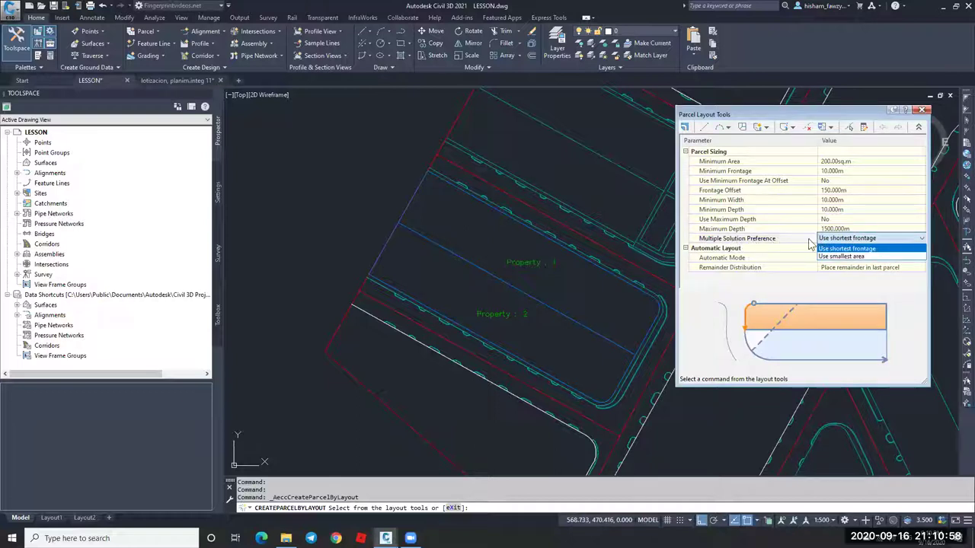
pyautogui.click(846, 248)
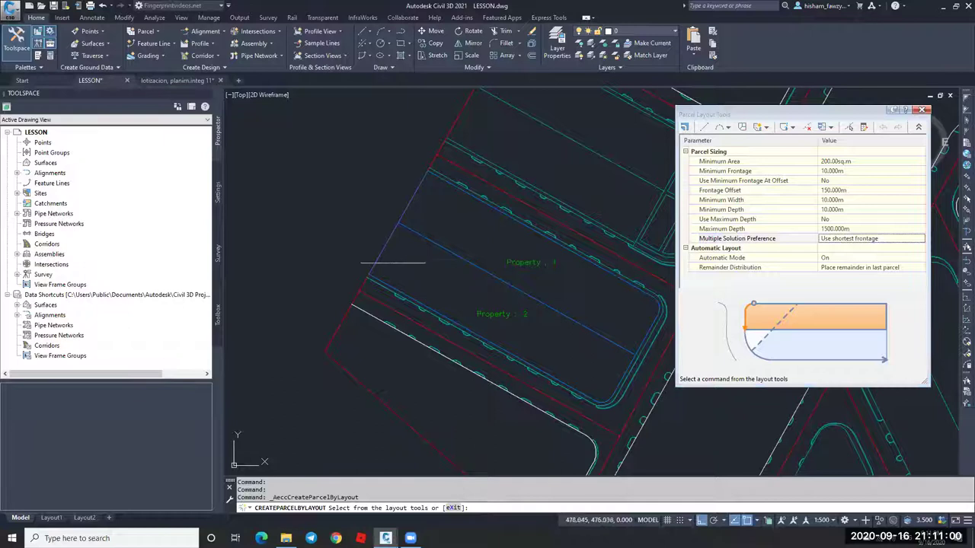
pyautogui.click(895, 241)
pyautogui.click(895, 240)
pyautogui.click(888, 251)
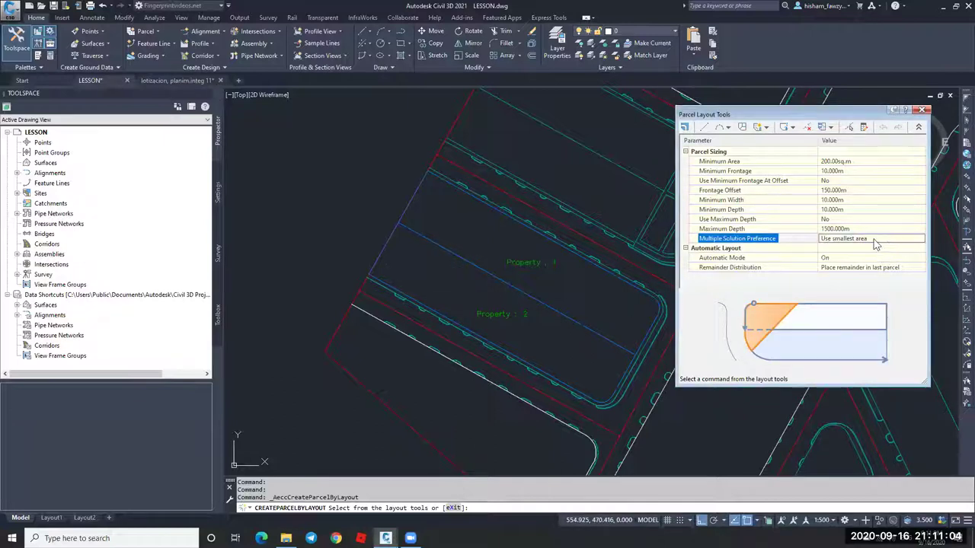
pyautogui.click(876, 240)
pyautogui.click(876, 241)
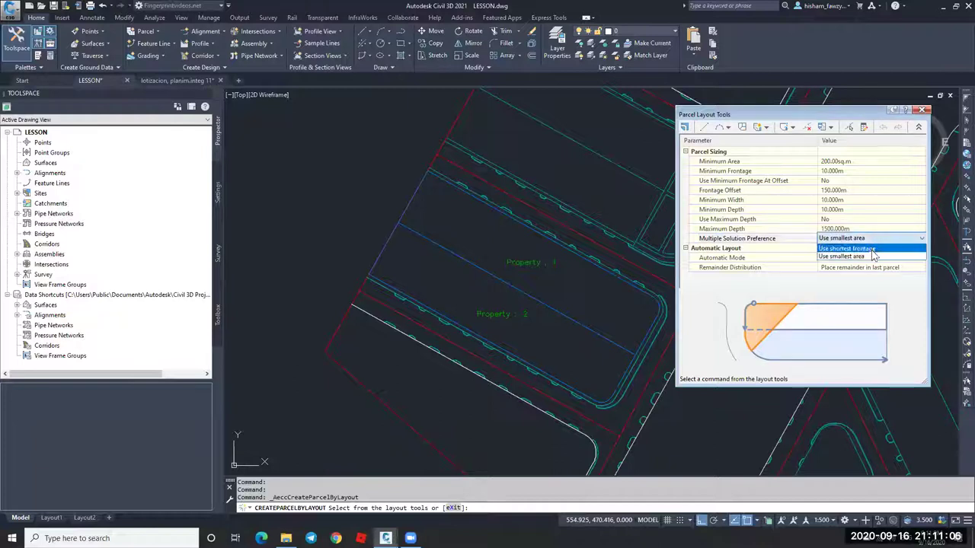
pyautogui.click(873, 249)
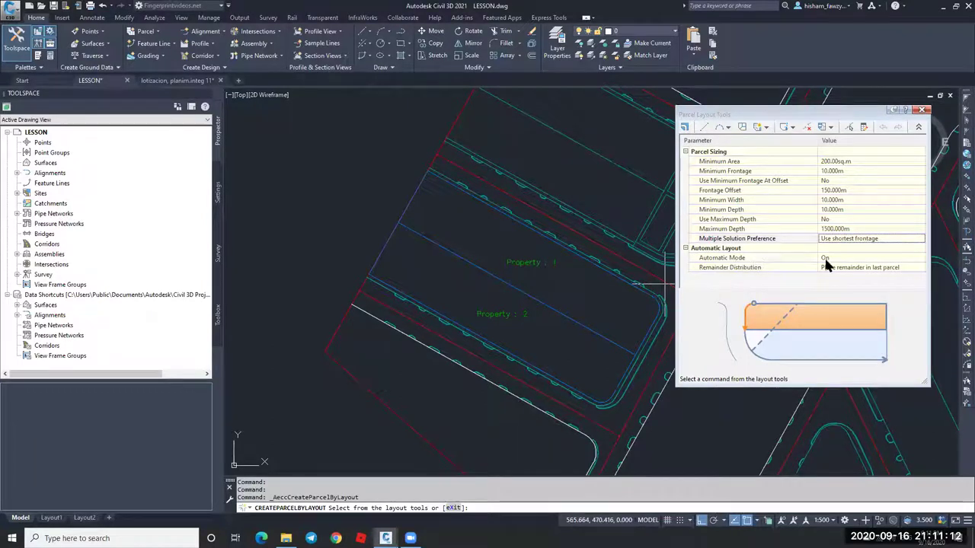
# Turn Automatic Mode off and change Remainder Distribution for the leftover frontage area.
pyautogui.click(849, 259)
pyautogui.click(854, 261)
pyautogui.click(851, 268)
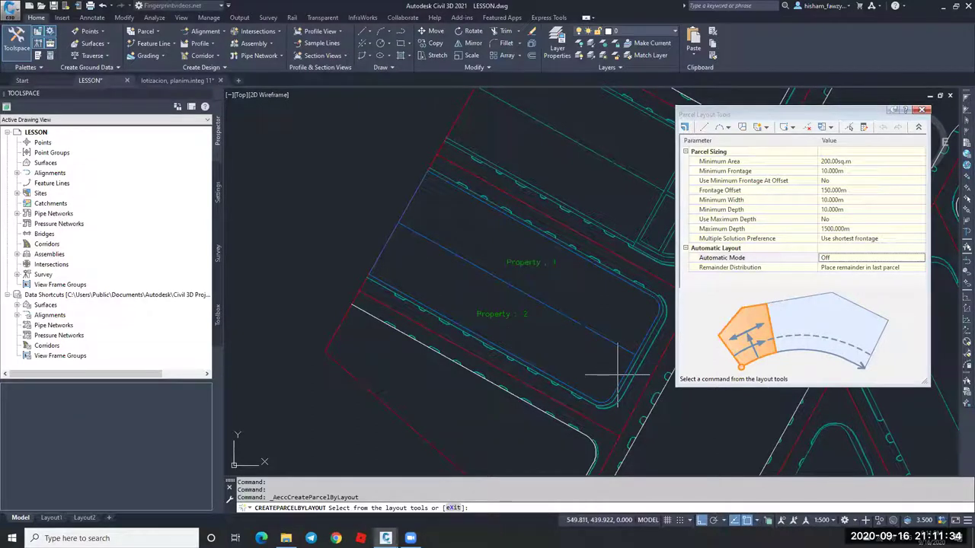
pyautogui.click(854, 269)
pyautogui.click(854, 271)
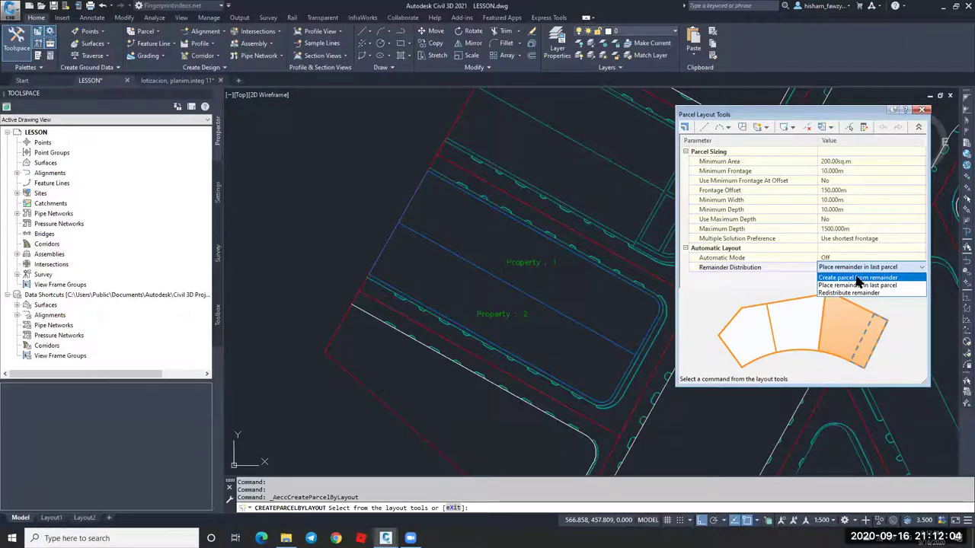
pyautogui.click(858, 278)
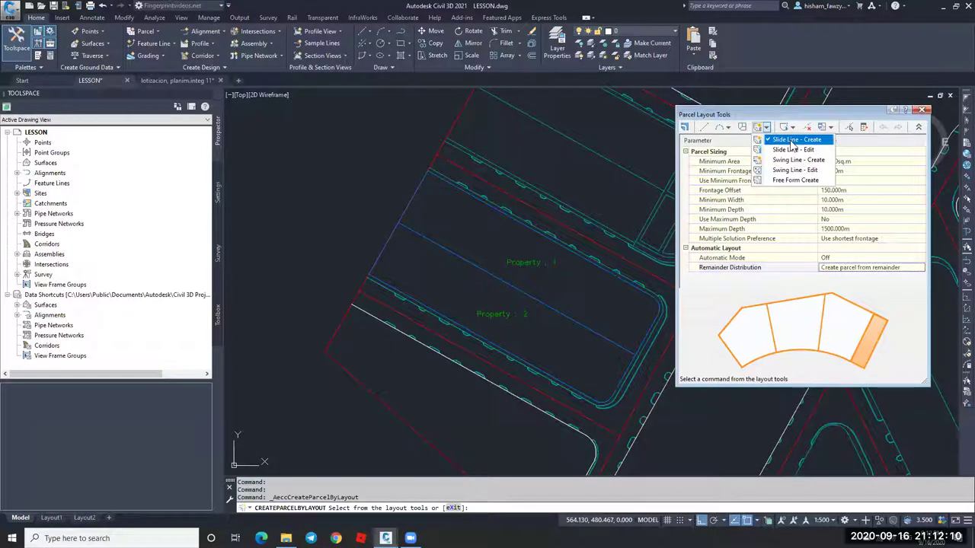
# Start Slide Line - Create and give the new lots the Road parcel style.
pyautogui.click(792, 145)
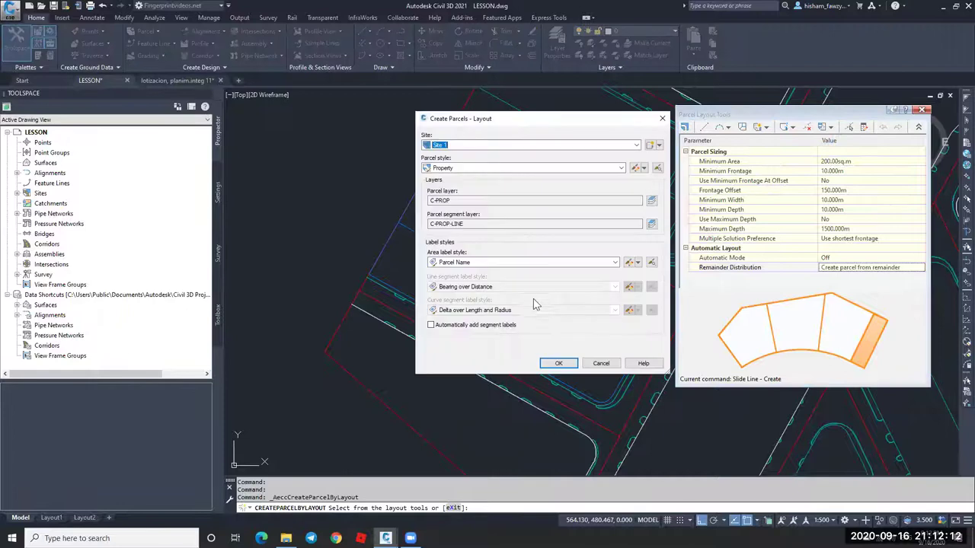
pyautogui.click(493, 169)
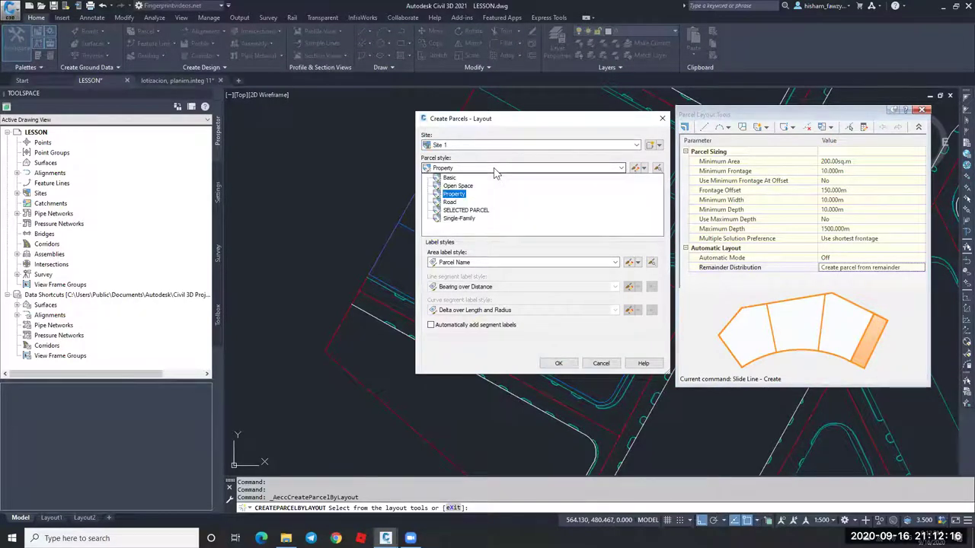
pyautogui.click(450, 203)
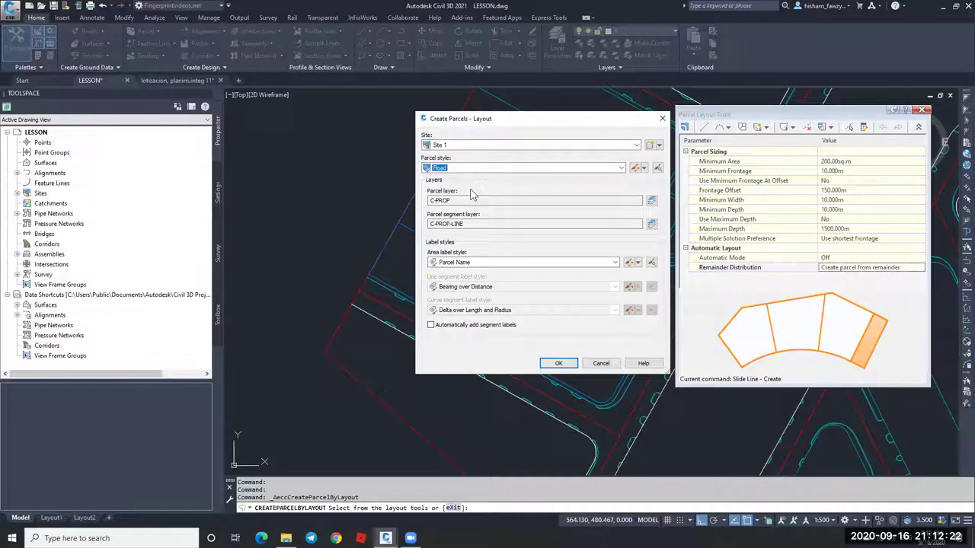
pyautogui.click(478, 262)
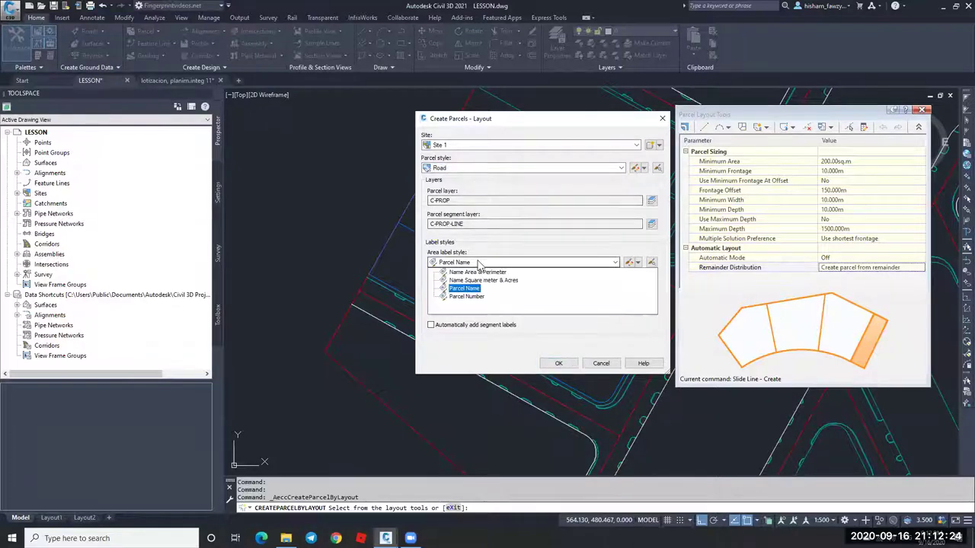
pyautogui.click(465, 288)
# Set the area label style to Name Square meter & Acres and confirm the layout settings.
pyautogui.moveTo(535, 121); pyautogui.dragTo(169, 120)
pyautogui.scroll(2, 492, 332)
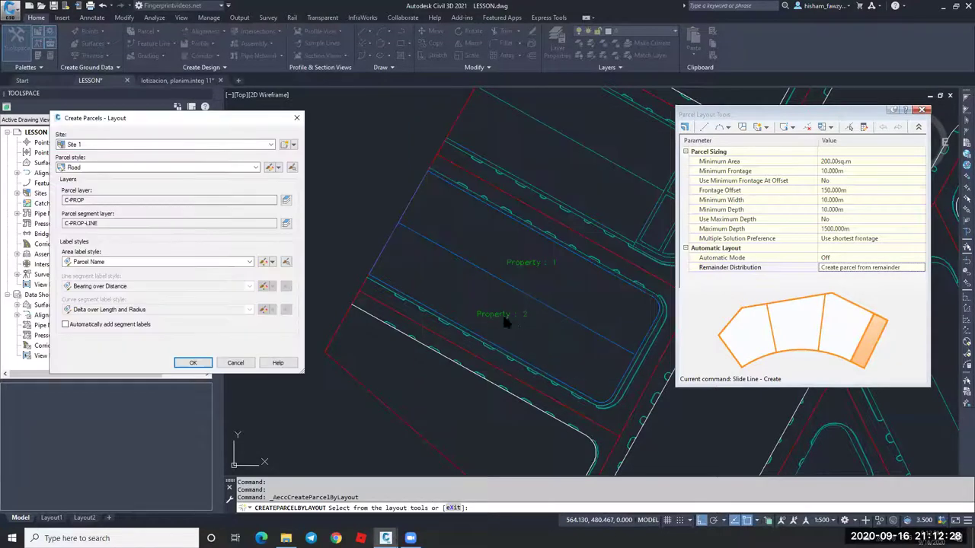
pyautogui.click(104, 266)
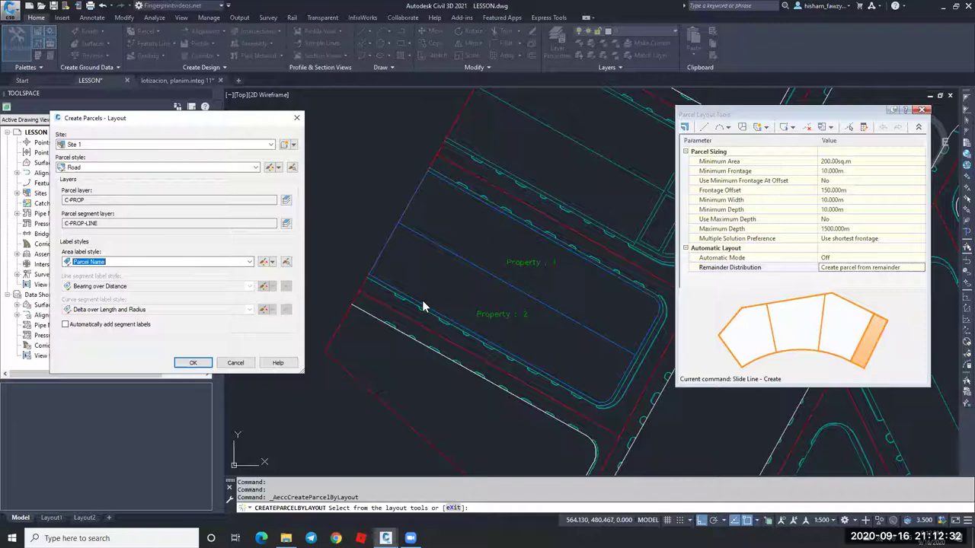
pyautogui.click(233, 264)
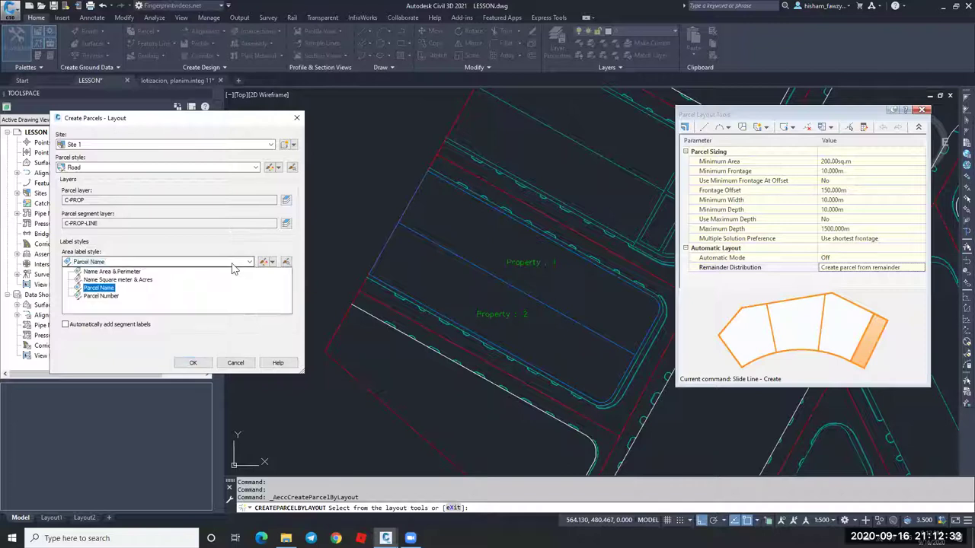
pyautogui.click(118, 280)
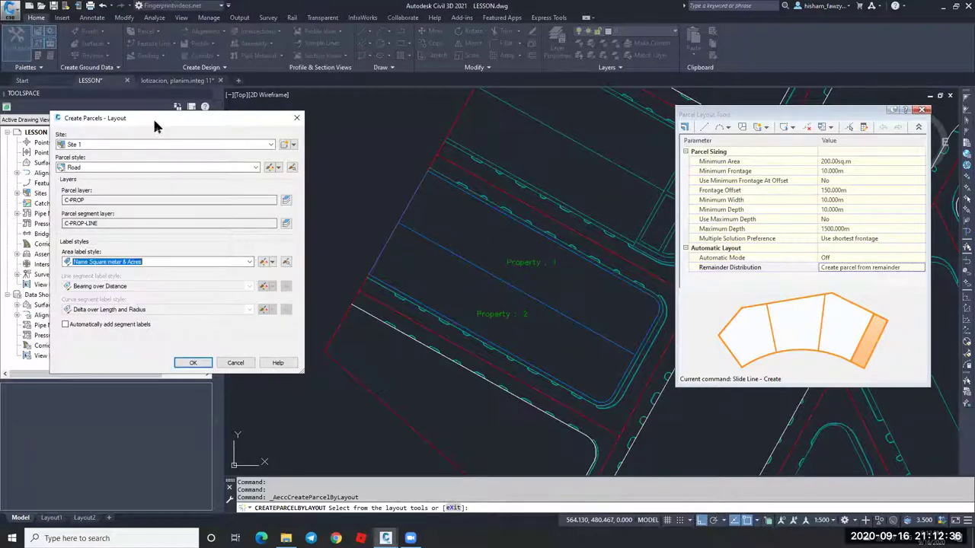
pyautogui.moveTo(152, 116); pyautogui.dragTo(304, 99)
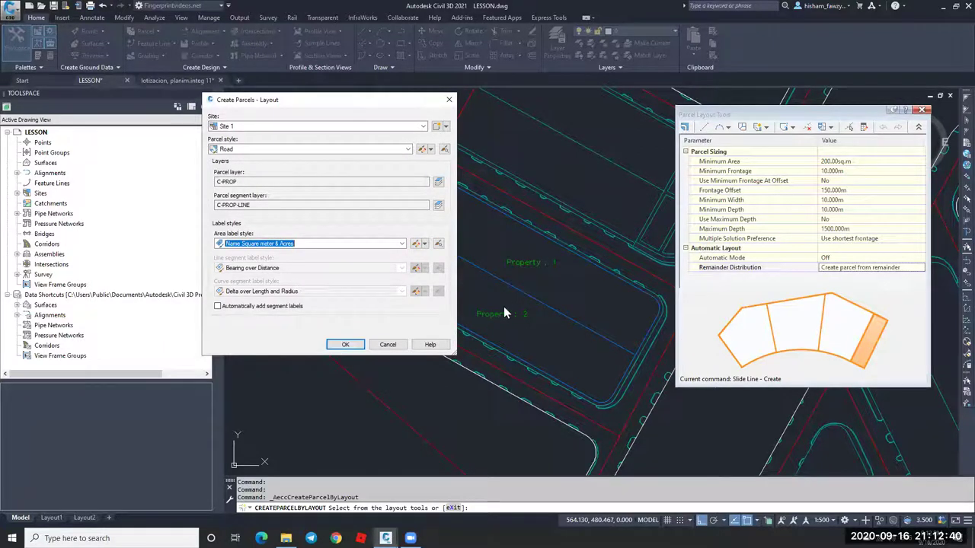
pyautogui.click(345, 345)
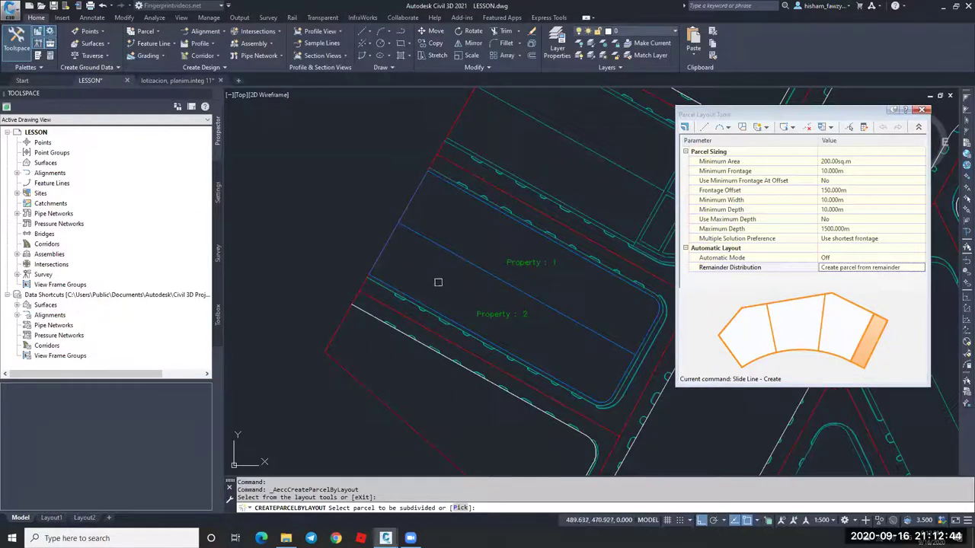
# Select Property 2 and define its frontage from the left corner to the far curved corner.
pyautogui.click(500, 320)
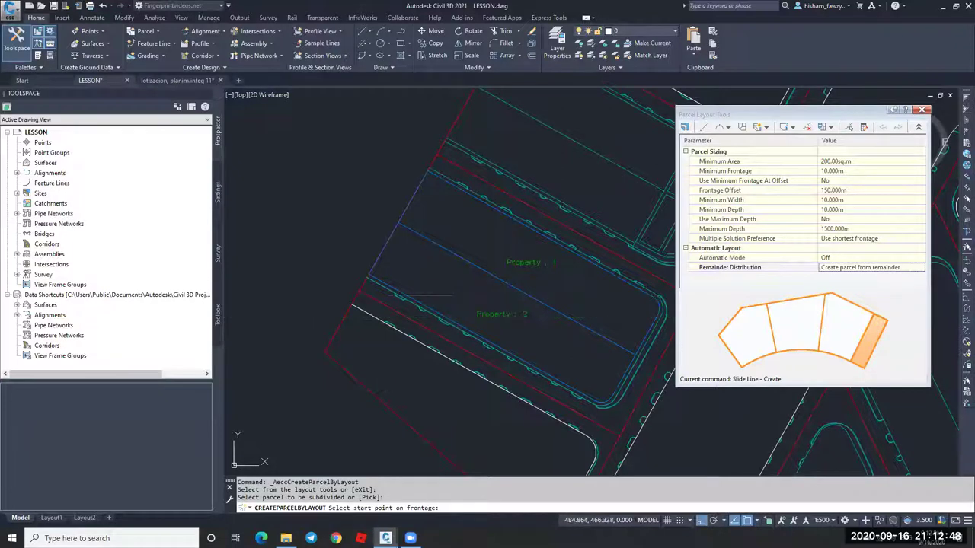
pyautogui.click(732, 521)
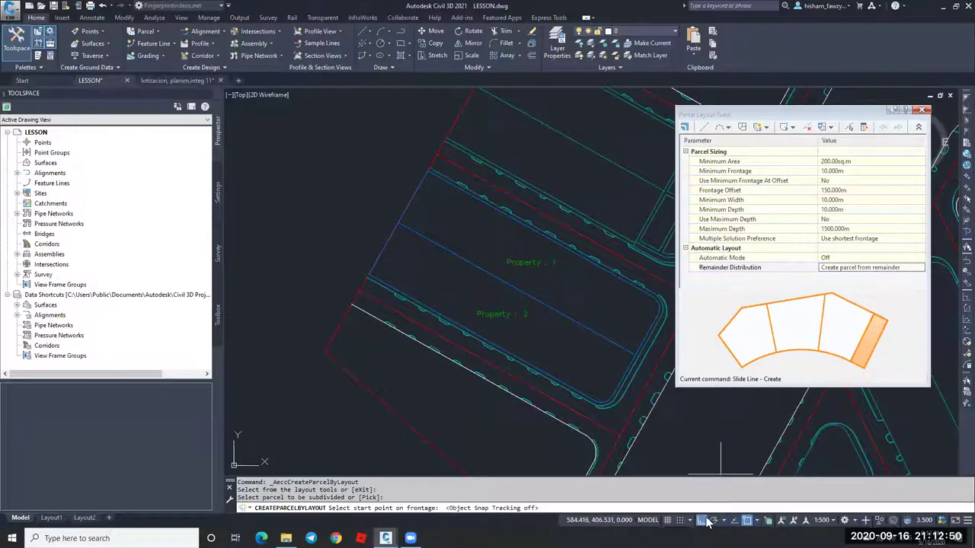
pyautogui.scroll(5, 362, 276)
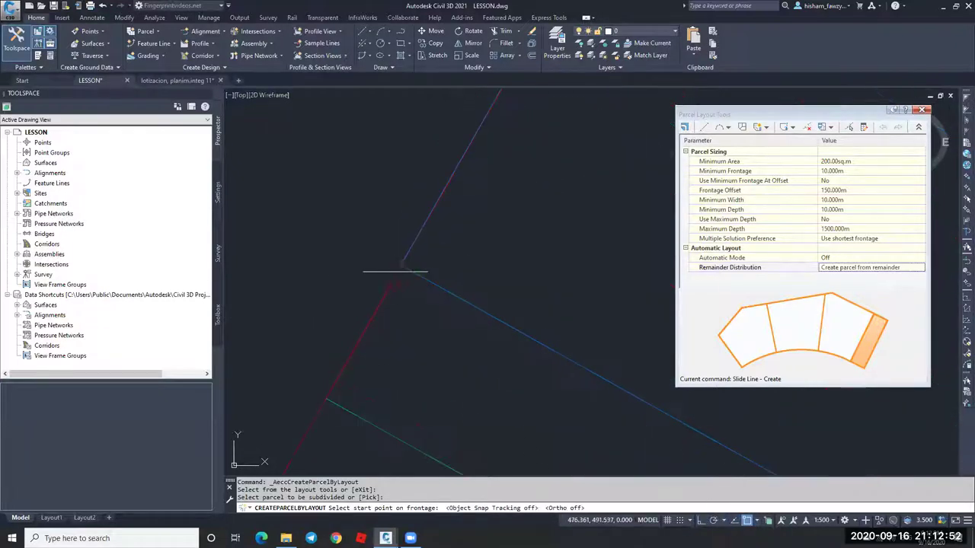
pyautogui.click(408, 270)
pyautogui.scroll(-2, 409, 272)
pyautogui.scroll(2, 414, 277)
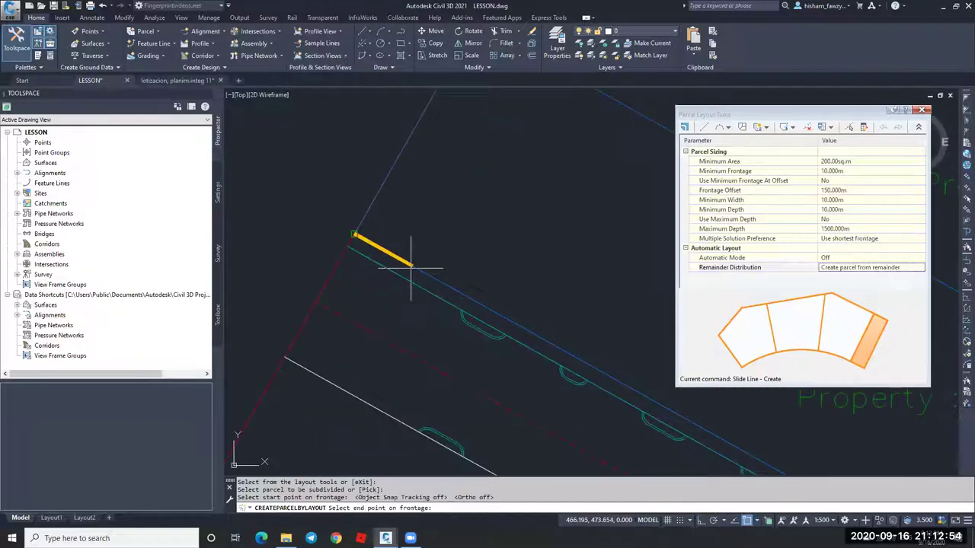
pyautogui.scroll(-2, 418, 243)
pyautogui.scroll(2, 518, 297)
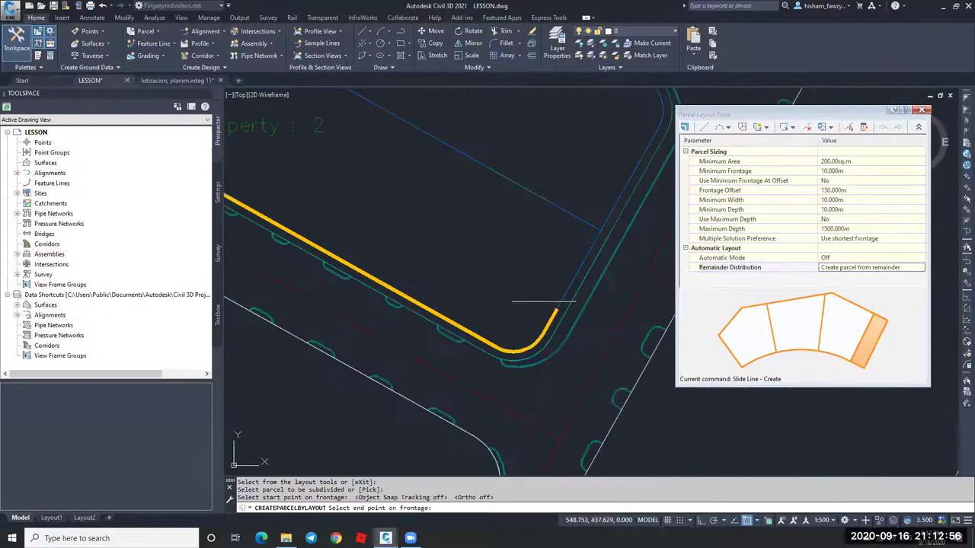
pyautogui.scroll(-1, 544, 320)
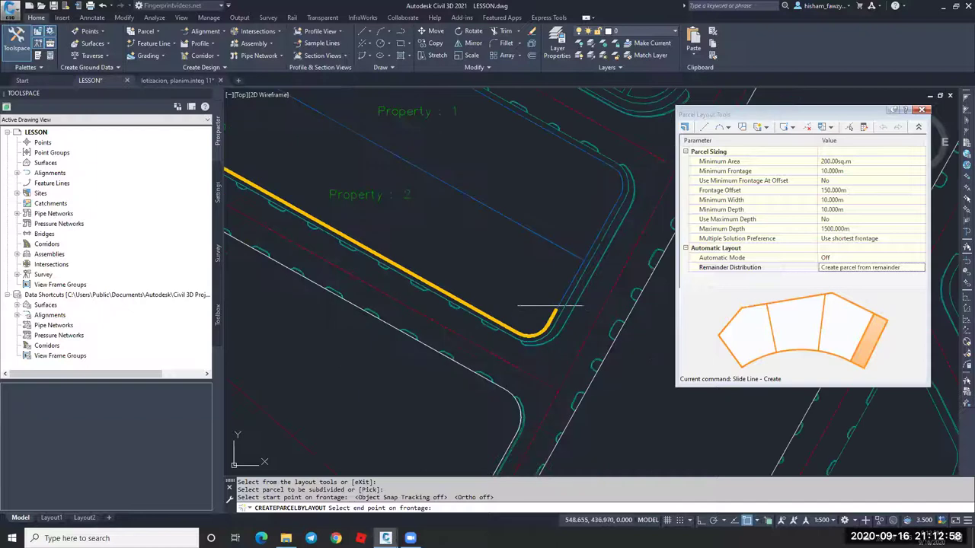
pyautogui.scroll(-1, 553, 303)
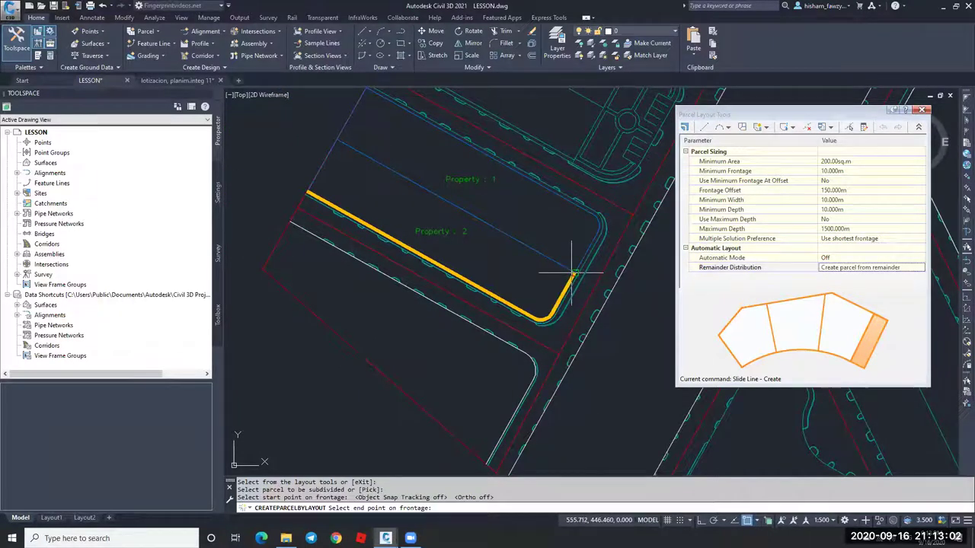
pyautogui.click(573, 275)
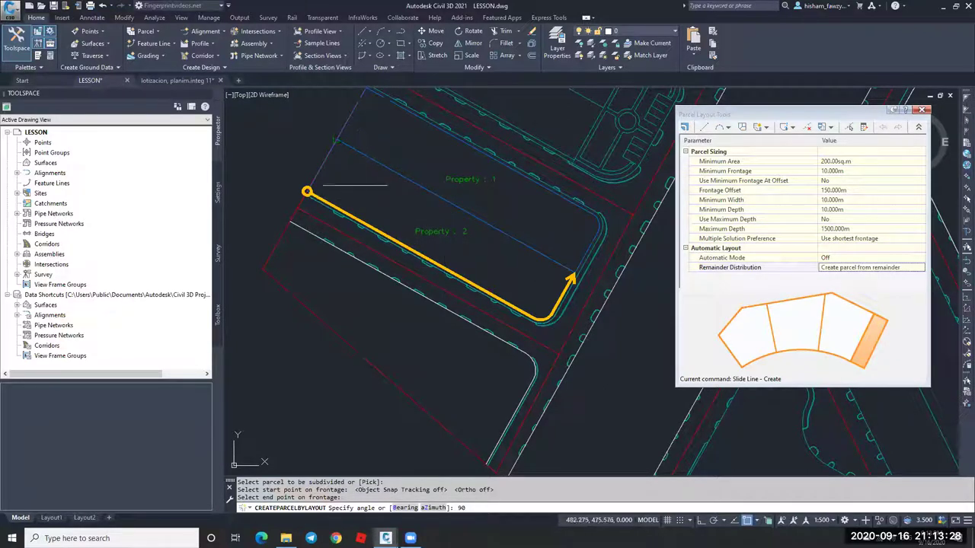
# Use 90° lot lines and accept the 200 m² lots ROAD 3 and ROAD 4.
pyautogui.press('Return')
pyautogui.scroll(6, 328, 161)
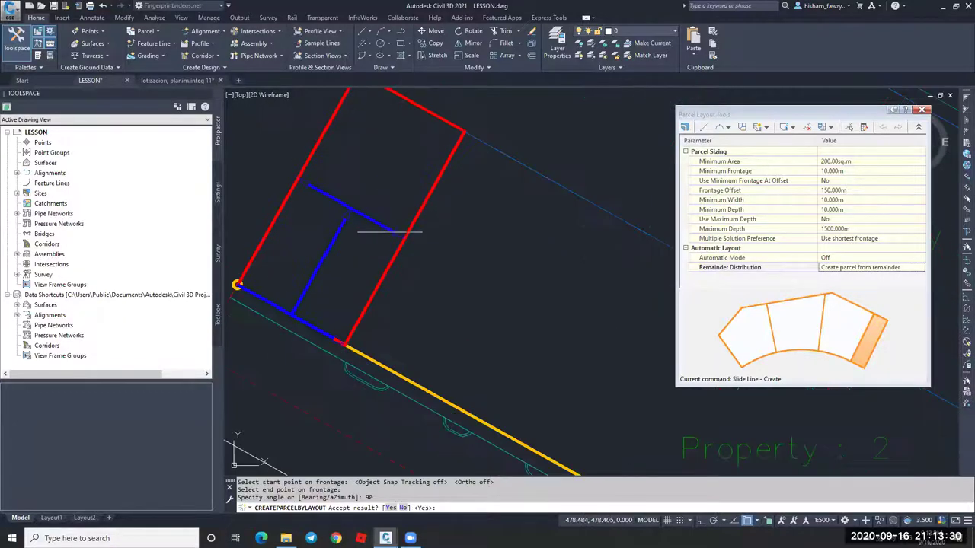
pyautogui.scroll(-2, 398, 240)
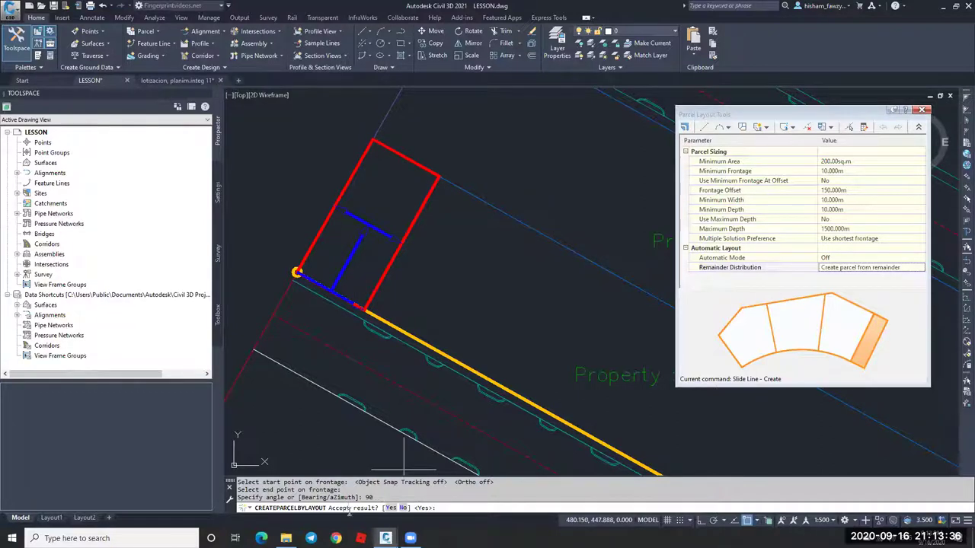
pyautogui.click(391, 508)
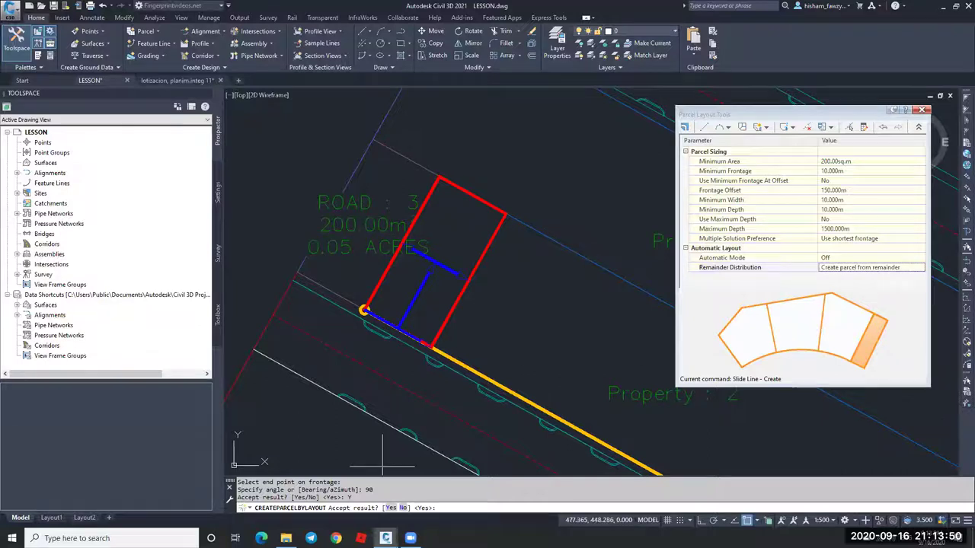
pyautogui.click(391, 509)
pyautogui.scroll(-2, 402, 218)
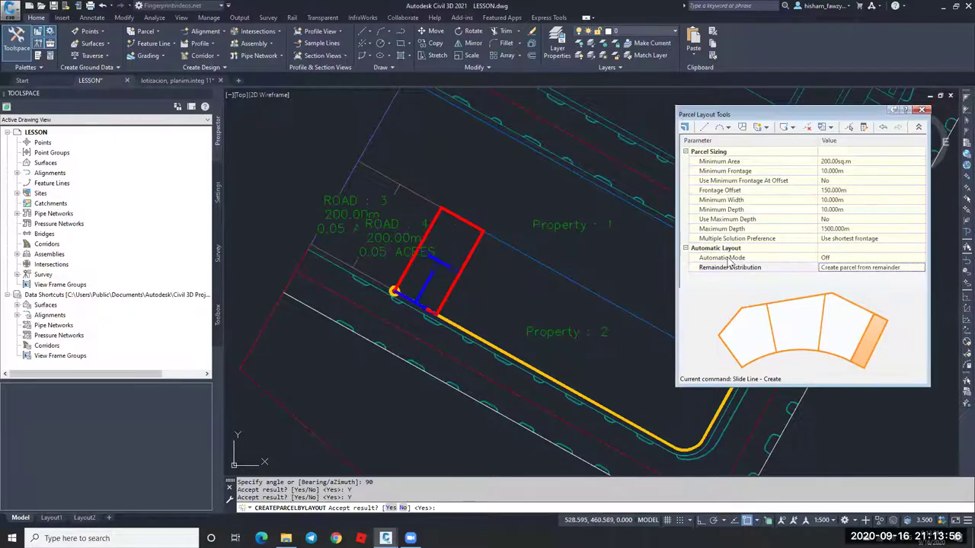
# Turn Automatic Mode on to generate 200 m² lots ROAD 5–9 plus a 109.04 m² ROAD 10.
pyautogui.click(835, 261)
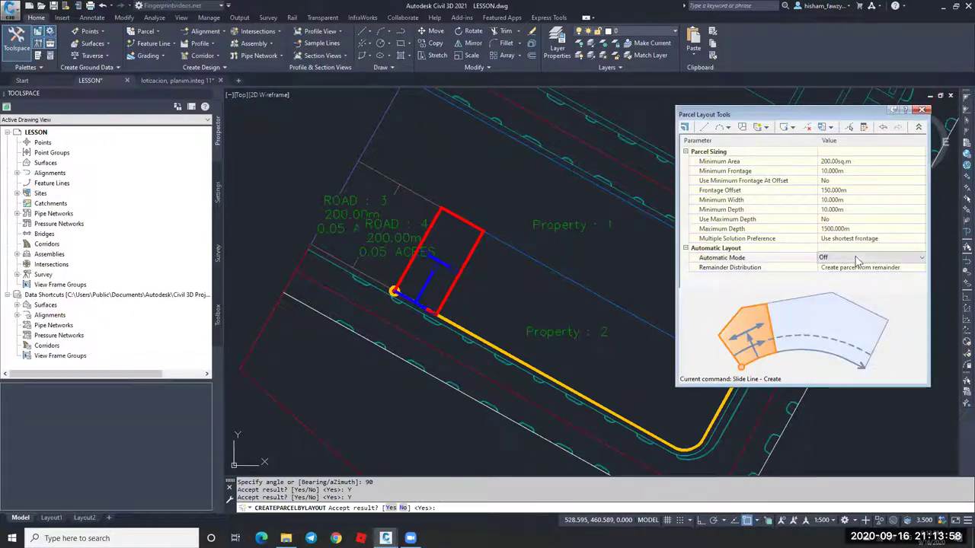
pyautogui.click(846, 277)
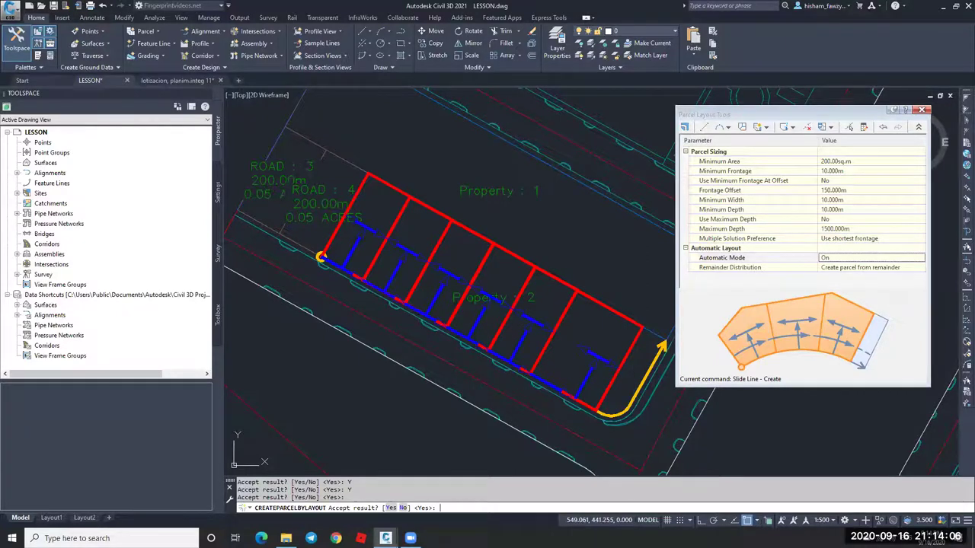
pyautogui.press('Return')
pyautogui.scroll(-2, 438, 264)
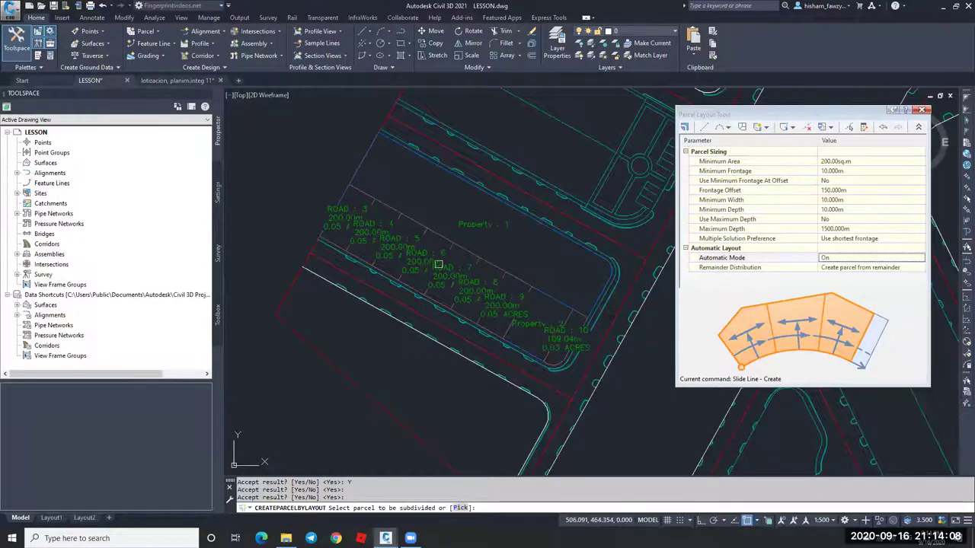
pyautogui.scroll(4, 581, 328)
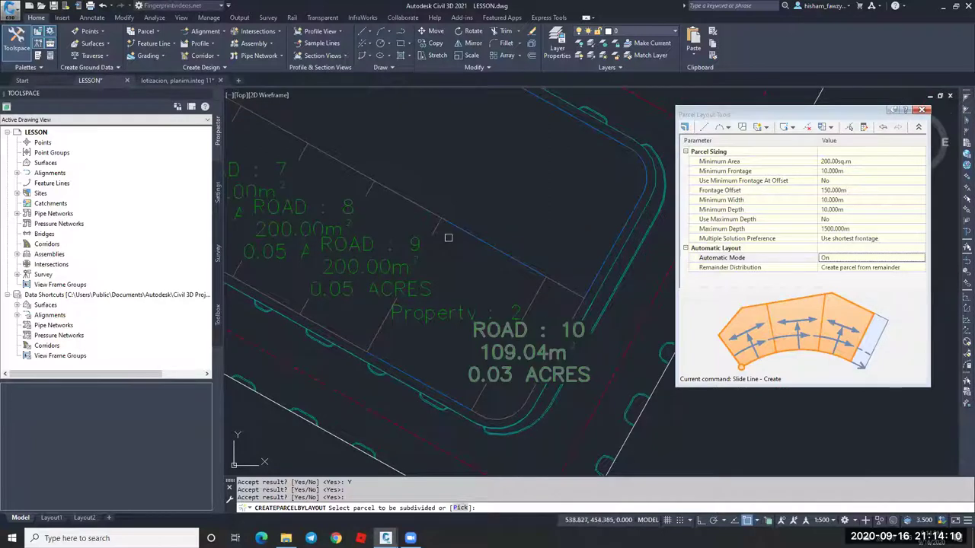
pyautogui.scroll(-3, 445, 308)
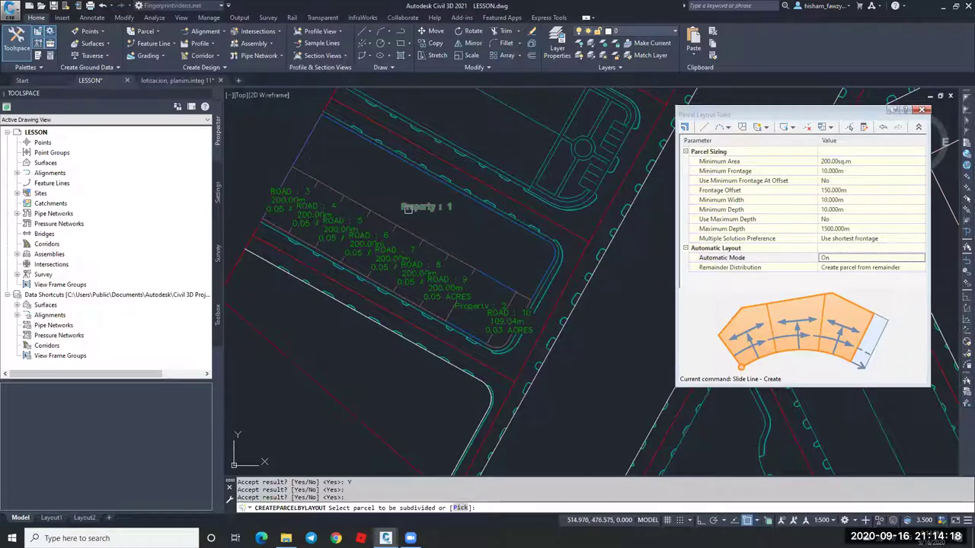
pyautogui.press('Escape')
pyautogui.scroll(3, 442, 202)
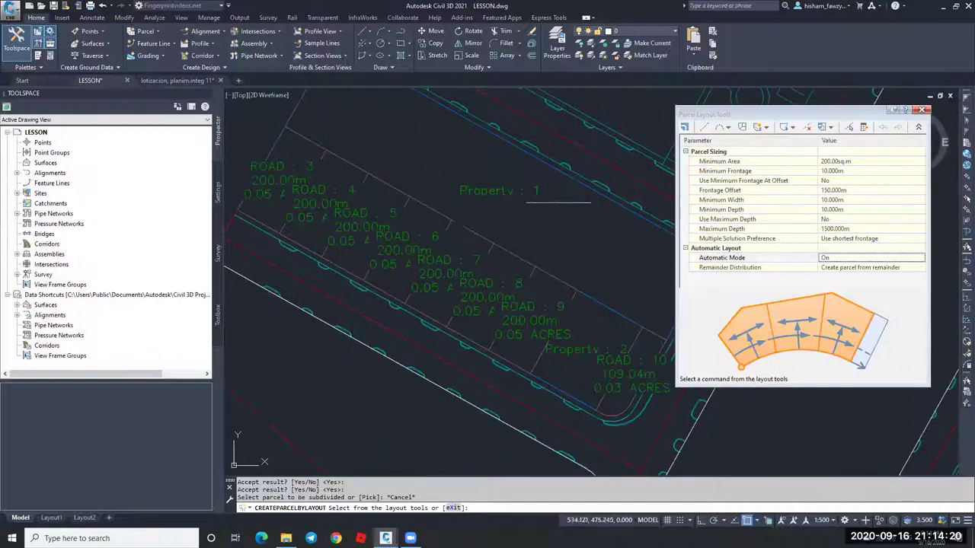
# Start another slide-line lot layout on the upper parcel, Property 1.
pyautogui.click(766, 128)
pyautogui.click(792, 139)
pyautogui.click(488, 194)
pyautogui.scroll(-2, 438, 230)
pyautogui.scroll(5, 373, 107)
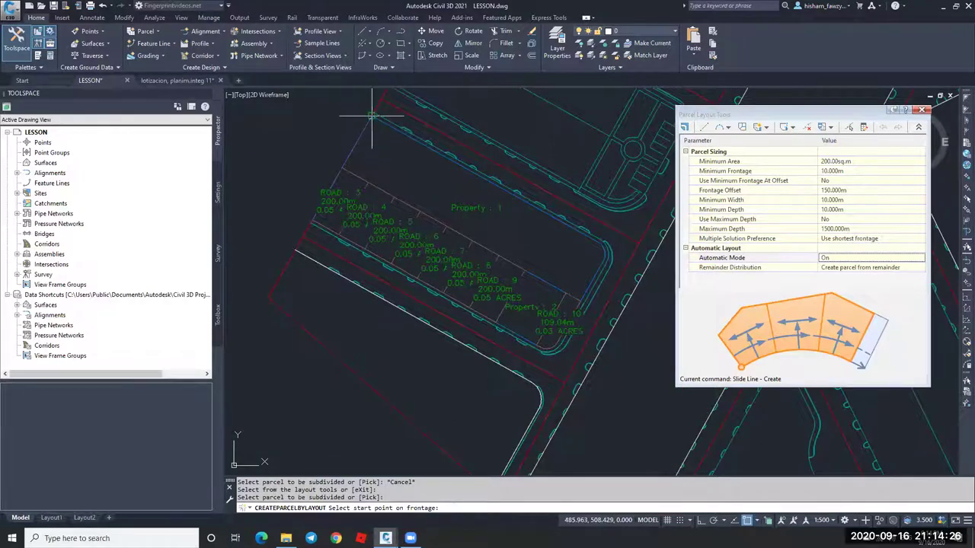
# Define the upper frontage at 90° and accept lots ROAD 11 through ROAD 18.
pyautogui.click(446, 194)
pyautogui.scroll(-4, 446, 194)
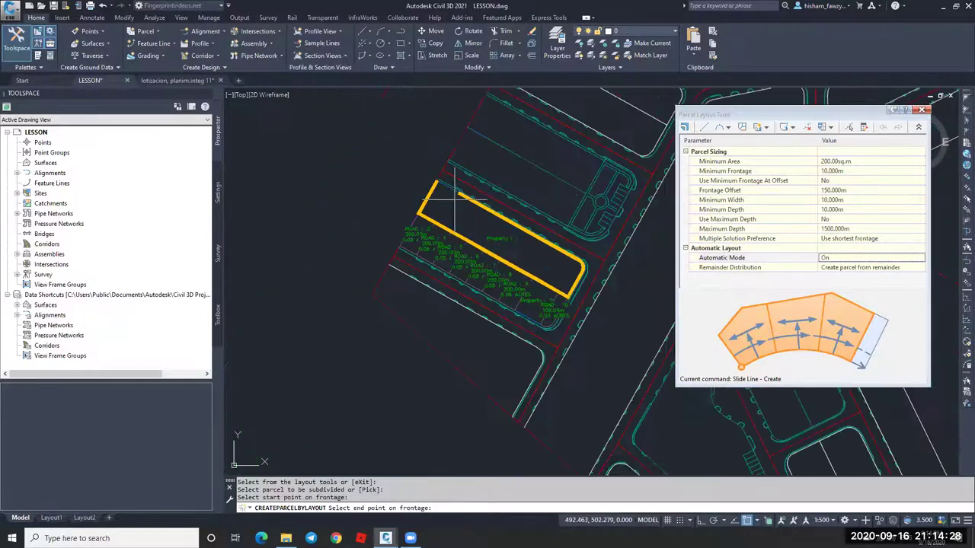
pyautogui.scroll(5, 526, 216)
pyautogui.scroll(-5, 527, 216)
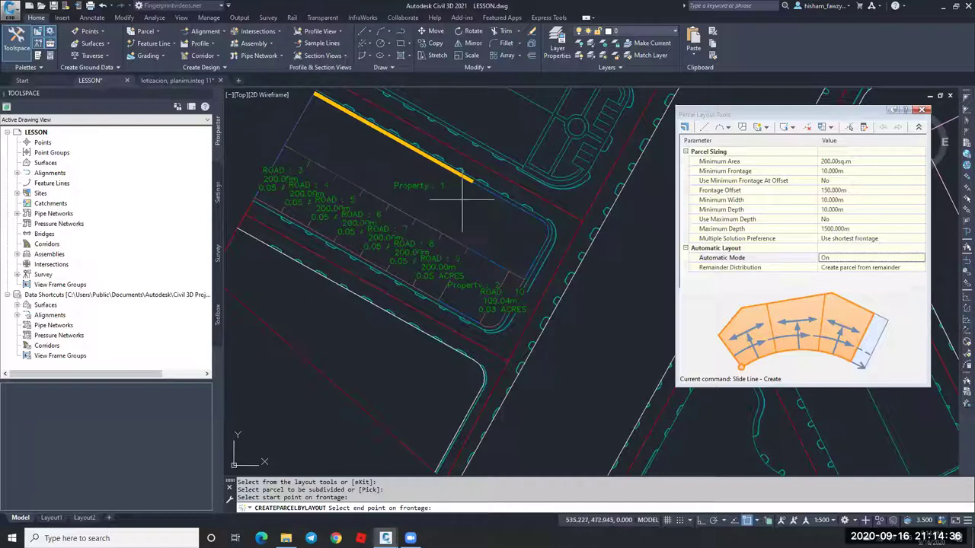
pyautogui.click(547, 236)
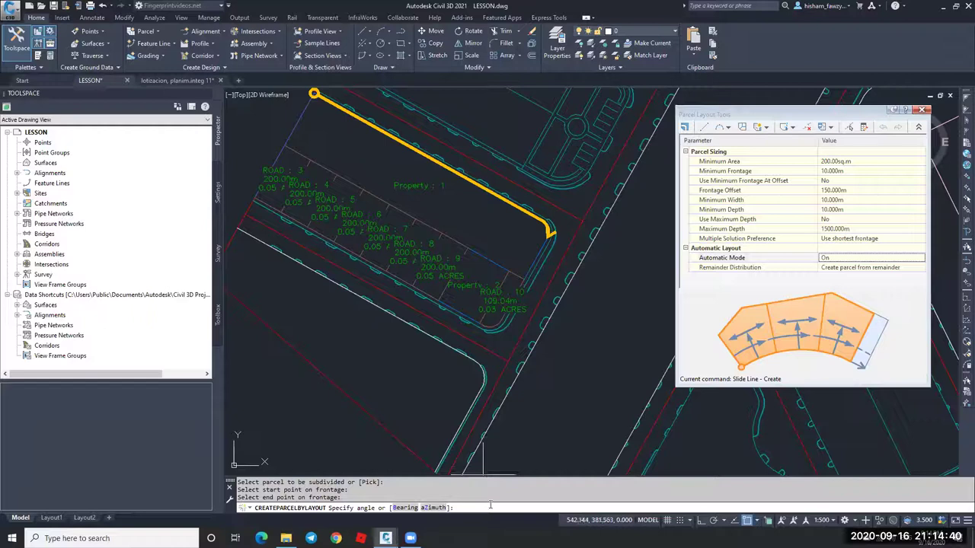
pyautogui.write('90')
pyautogui.press('Return')
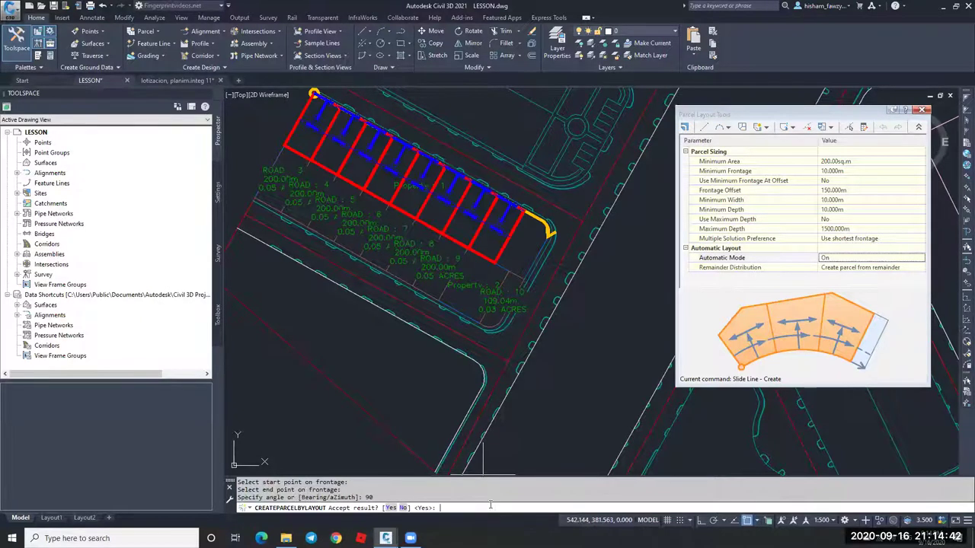
pyautogui.press('Return')
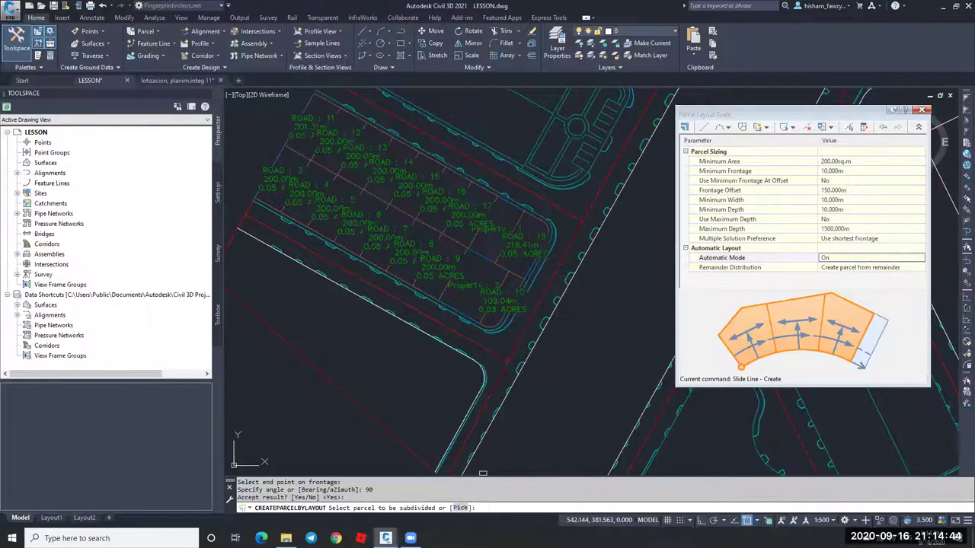
pyautogui.press('Escape')
pyautogui.press('Escape')
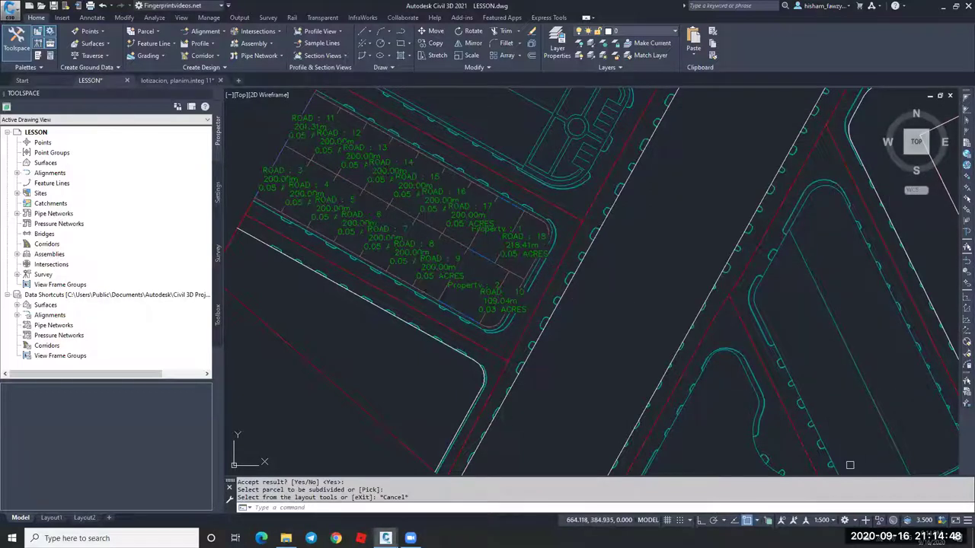
# Set the annotation scale to 1:150 and inspect the smaller lot labels, e.g. ROAD 11 at 201.31 m².
pyautogui.click(832, 521)
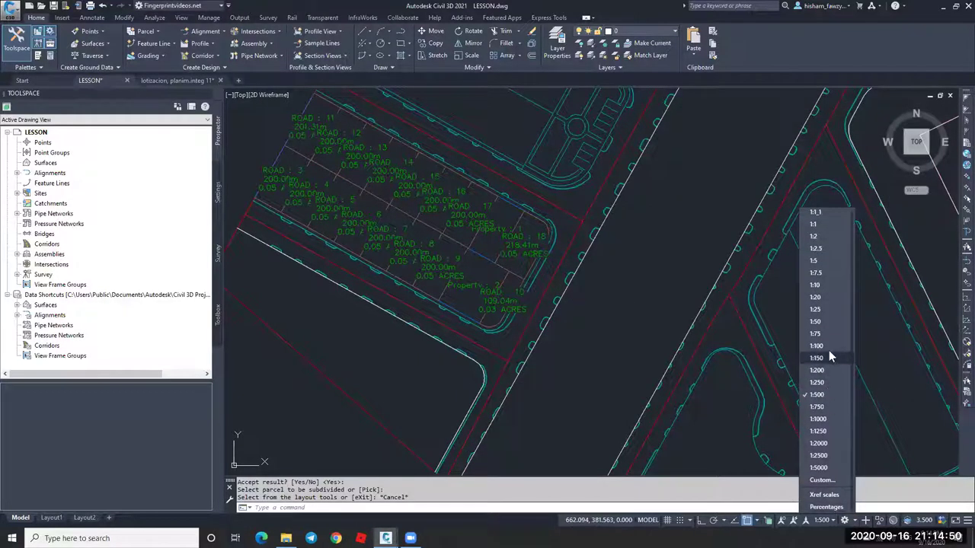
pyautogui.click(827, 356)
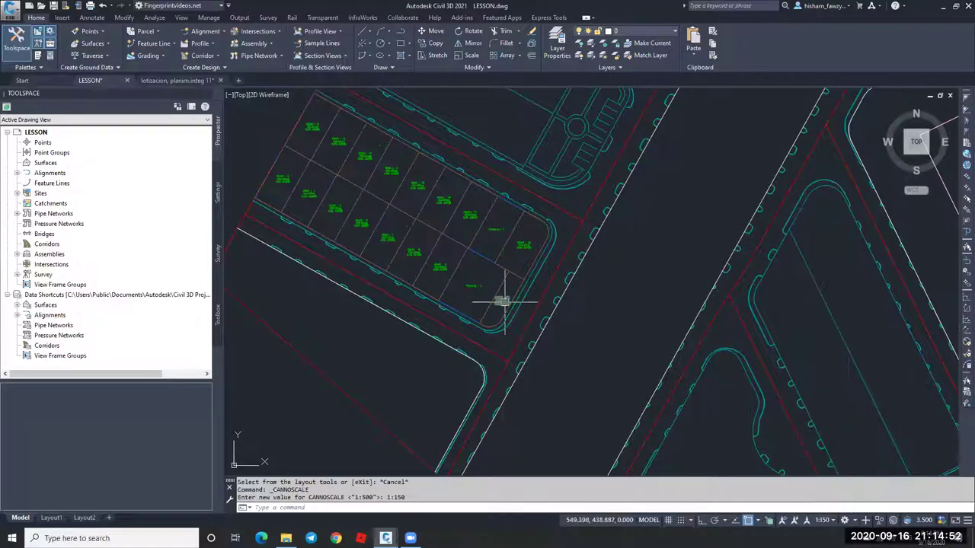
pyautogui.press('Escape')
pyautogui.scroll(1, 439, 224)
pyautogui.scroll(2, 564, 259)
pyautogui.scroll(2, 575, 261)
pyautogui.moveTo(498, 233); pyautogui.dragTo(560, 233, button='middle')
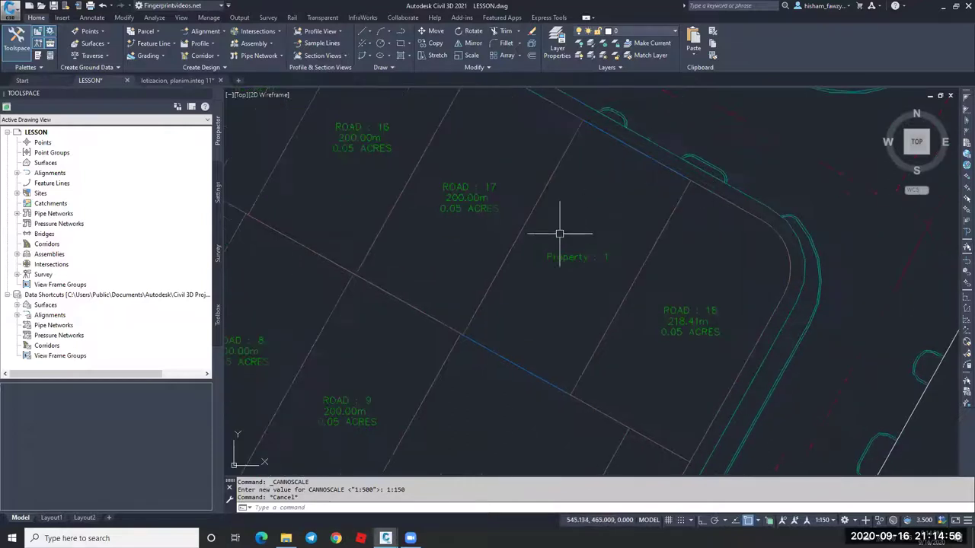
pyautogui.scroll(-3, 567, 259)
pyautogui.scroll(2, 545, 320)
pyautogui.scroll(-2, 533, 329)
pyautogui.scroll(-1, 533, 334)
pyautogui.scroll(5, 348, 175)
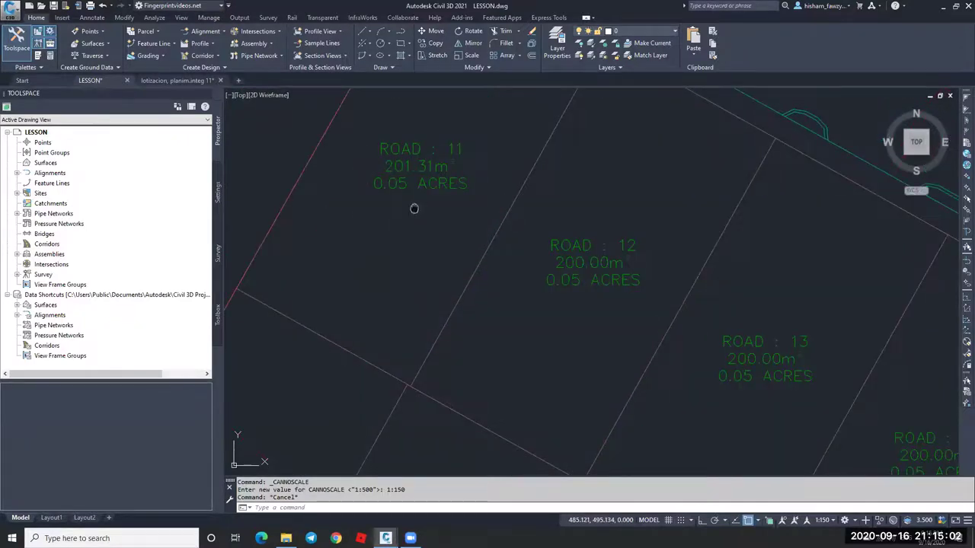
pyautogui.scroll(-4, 388, 168)
pyautogui.scroll(4, 357, 130)
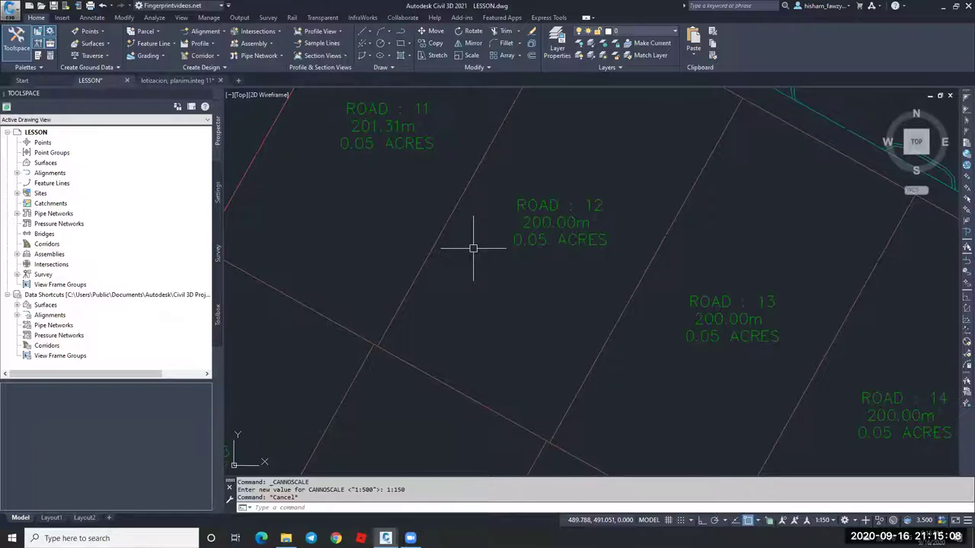
pyautogui.scroll(-3, 473, 247)
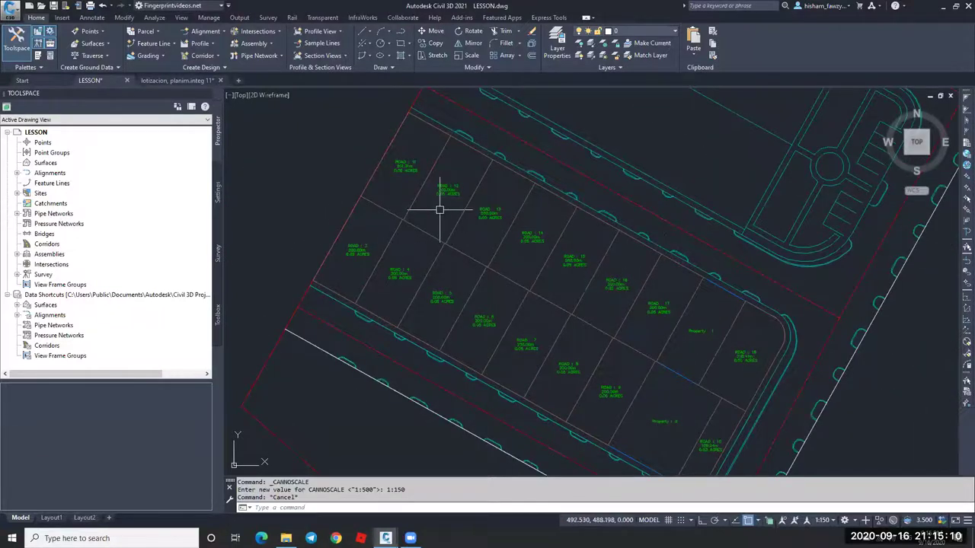
pyautogui.scroll(3, 678, 340)
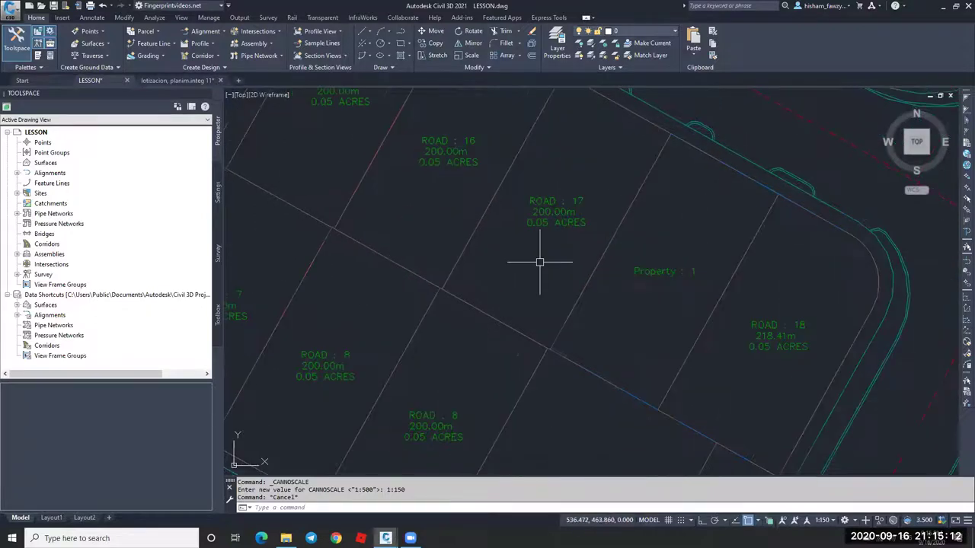
# Match Property 1 to the ROAD 17 parcel's style with MA.
pyautogui.write('ma')
pyautogui.press('Return')
pyautogui.click(581, 229)
pyautogui.click(655, 271)
pyautogui.press('Escape')
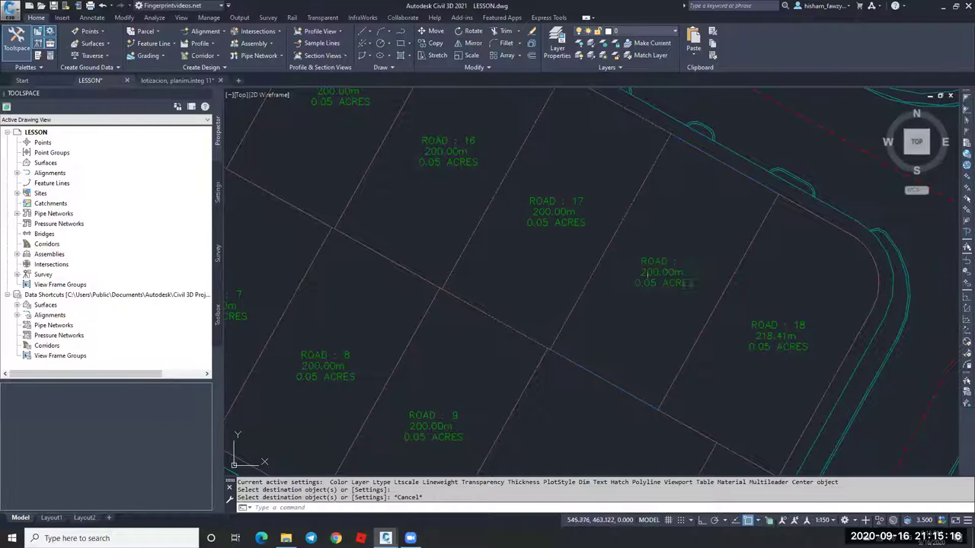
pyautogui.scroll(4, 783, 349)
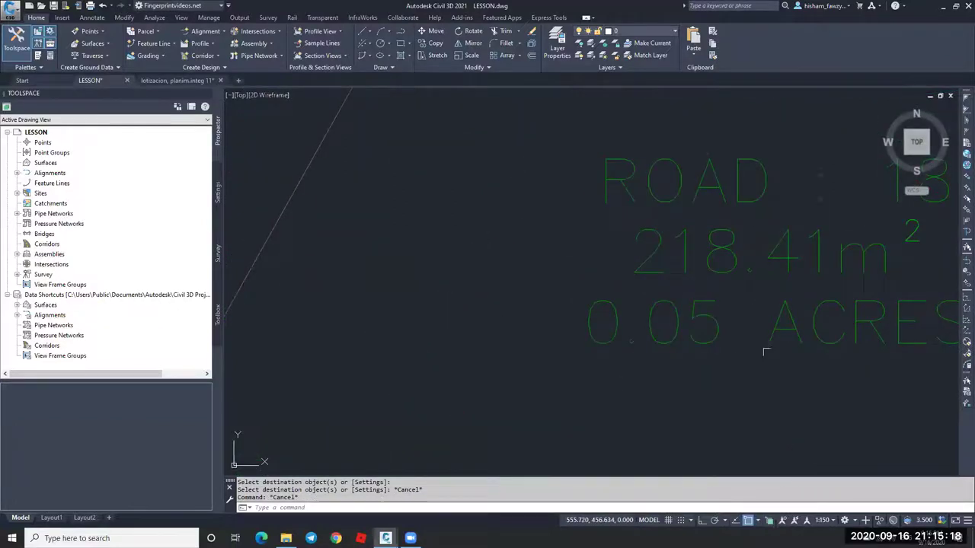
pyautogui.scroll(-8, 602, 280)
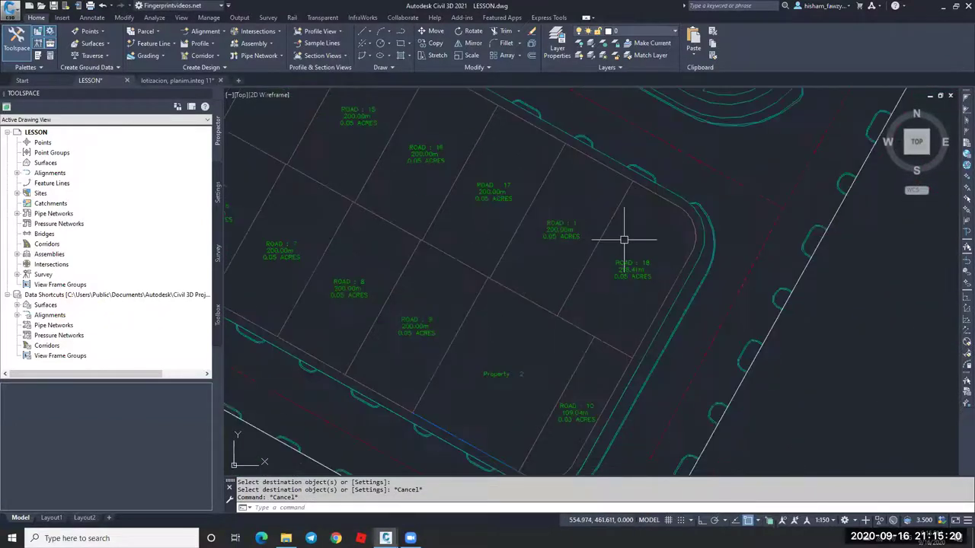
pyautogui.scroll(-3, 620, 297)
pyautogui.press('Escape')
pyautogui.scroll(-1, 528, 285)
pyautogui.scroll(3, 327, 179)
pyautogui.scroll(-2, 312, 153)
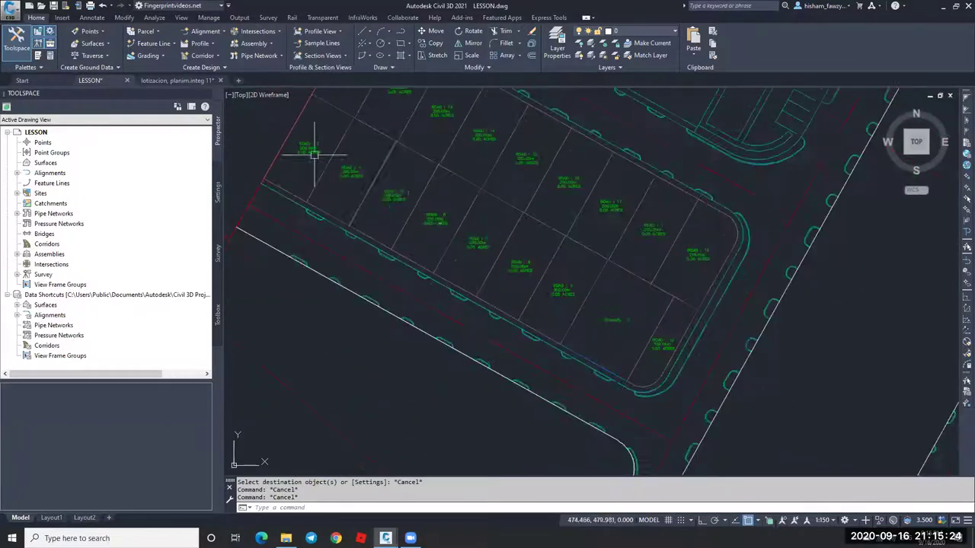
pyautogui.scroll(6, 602, 320)
# Match the remaining Property parcel to the ROAD 9 parcel's style with MA.
pyautogui.write('ma')
pyautogui.press('Return')
pyautogui.click(459, 220)
pyautogui.press('Escape')
pyautogui.scroll(-3, 607, 272)
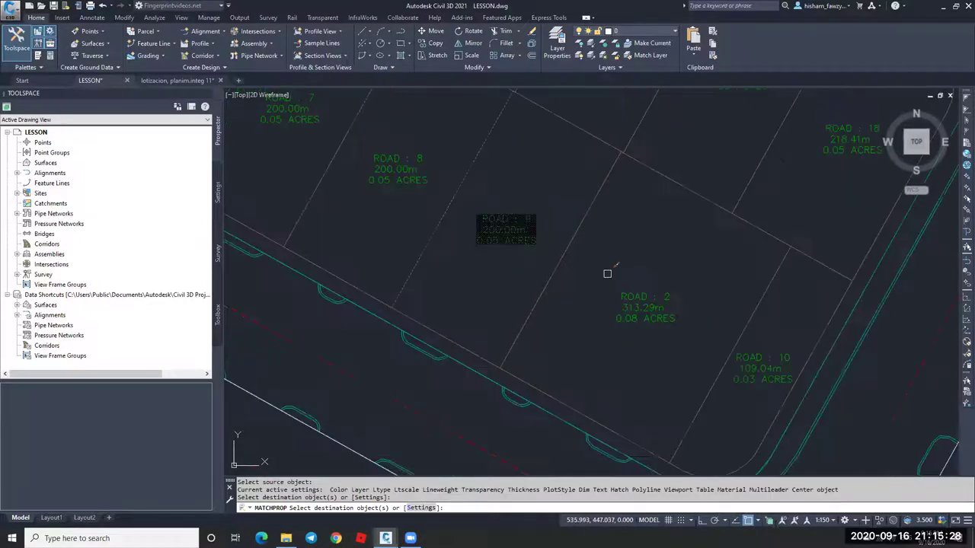
pyautogui.scroll(4, 671, 327)
pyautogui.scroll(-3, 673, 318)
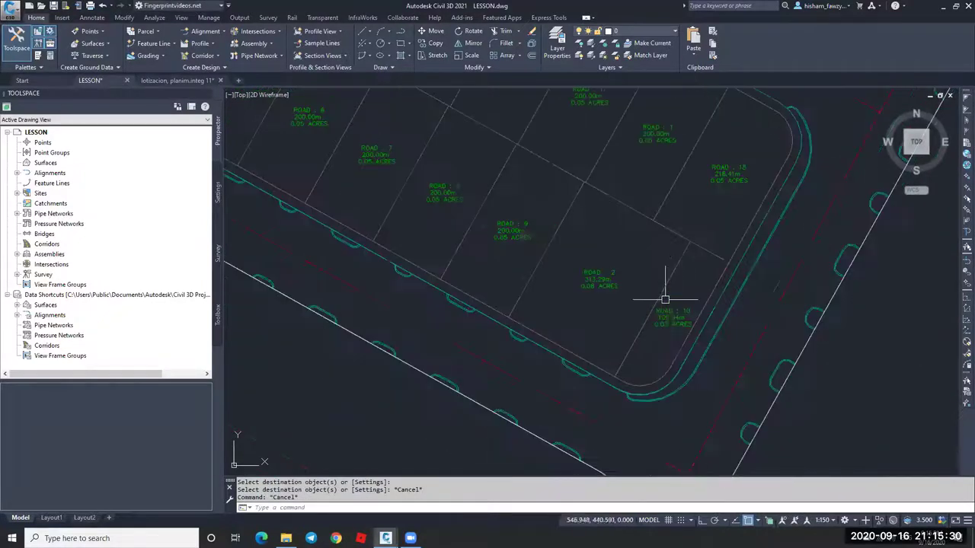
pyautogui.press('Escape')
# Reposition the ROAD 2 label (313.29 m²) inside its lot between ROAD 9 and ROAD 10.
pyautogui.click(675, 271)
pyautogui.moveTo(675, 272); pyautogui.dragTo(587, 291)
pyautogui.press('Escape')
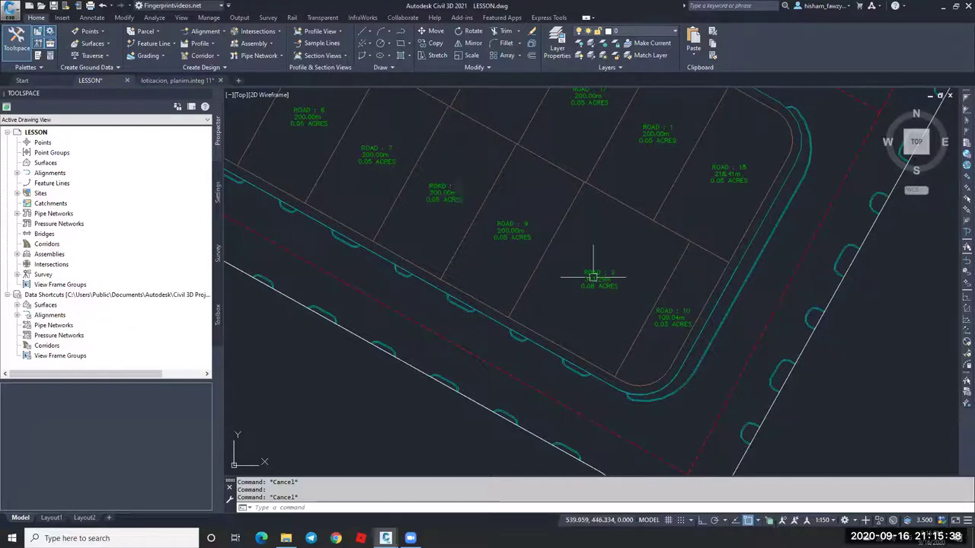
pyautogui.moveTo(616, 246)
pyautogui.mouseDown(button='middle')
pyautogui.moveTo(601, 241)
pyautogui.moveTo(638, 240)
pyautogui.mouseUp(button='middle')
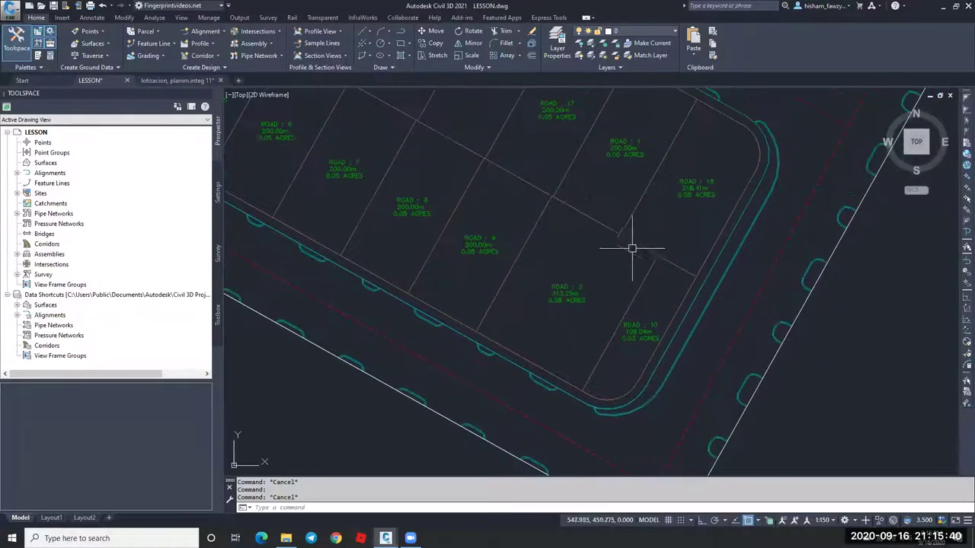
pyautogui.moveTo(616, 292); pyautogui.dragTo(584, 323, button='middle')
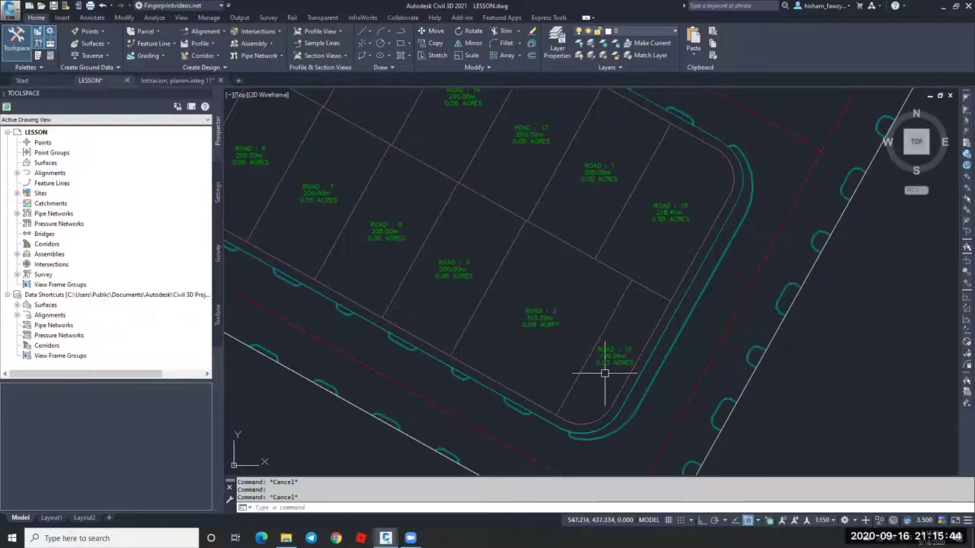
pyautogui.scroll(-4, 613, 325)
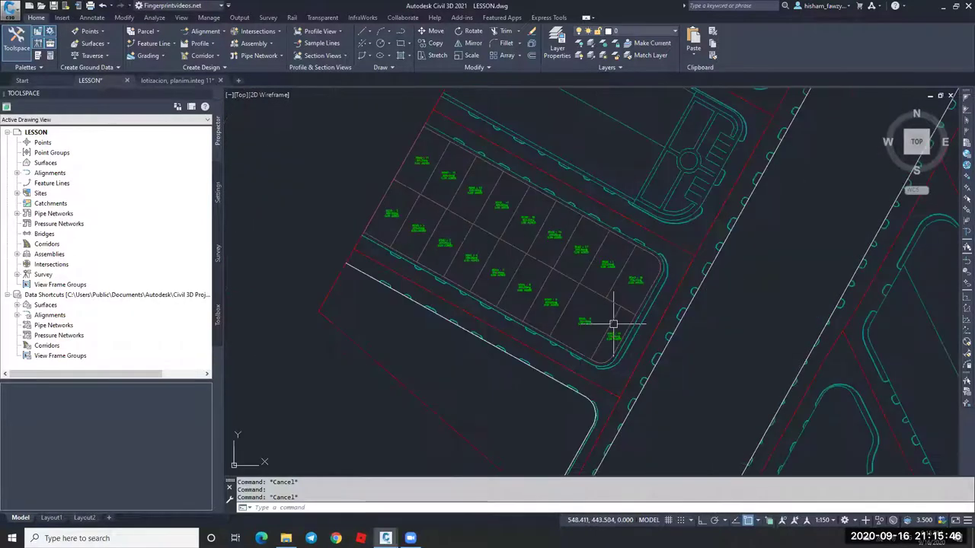
pyautogui.moveTo(602, 316); pyautogui.dragTo(623, 301, button='middle')
pyautogui.scroll(4, 621, 309)
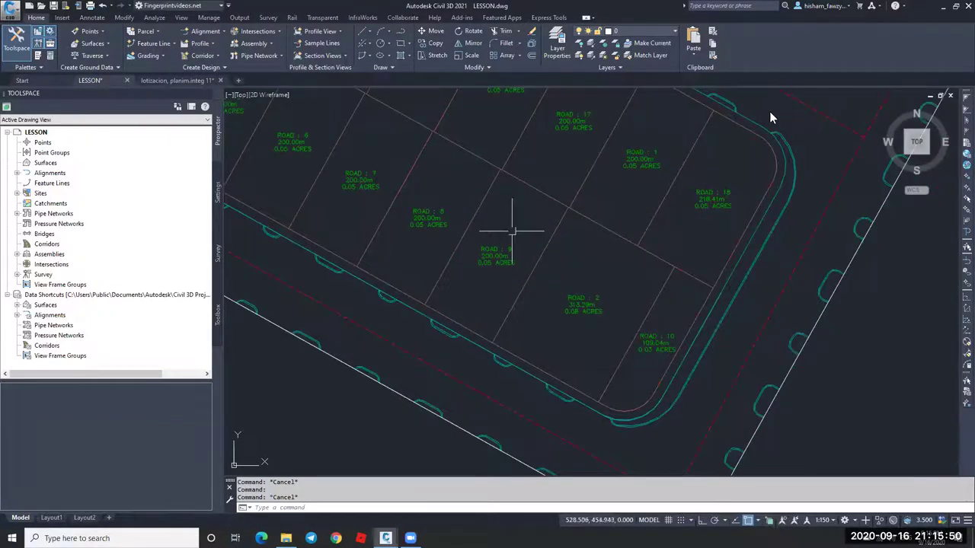
# Open Parcel Layout Tools in Slide Line - Edit mode, accepting the site and style settings.
pyautogui.click(146, 31)
pyautogui.click(172, 52)
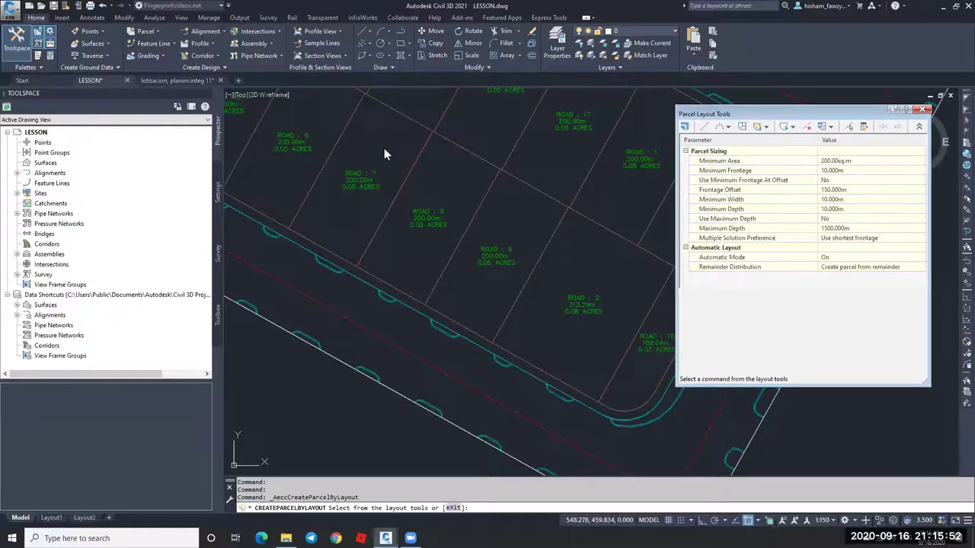
pyautogui.click(358, 124)
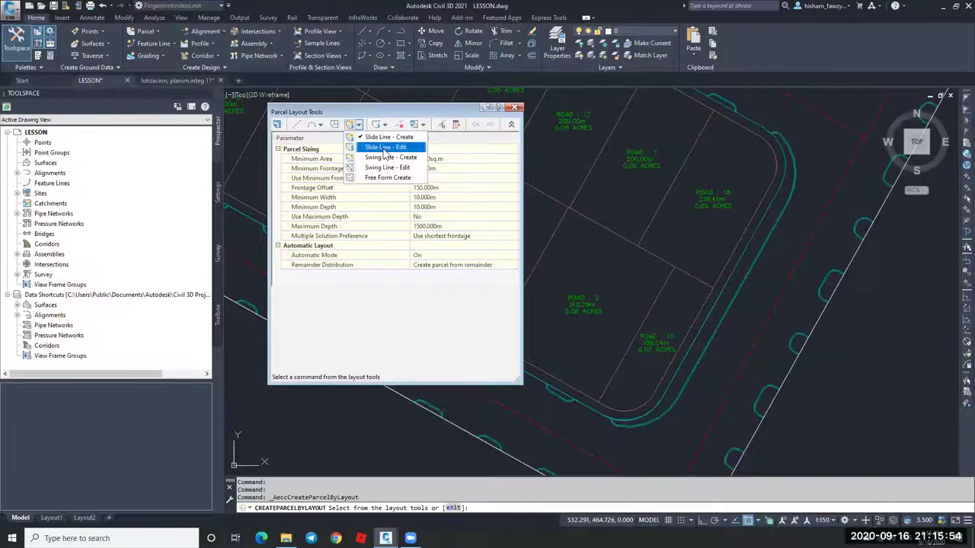
pyautogui.click(384, 148)
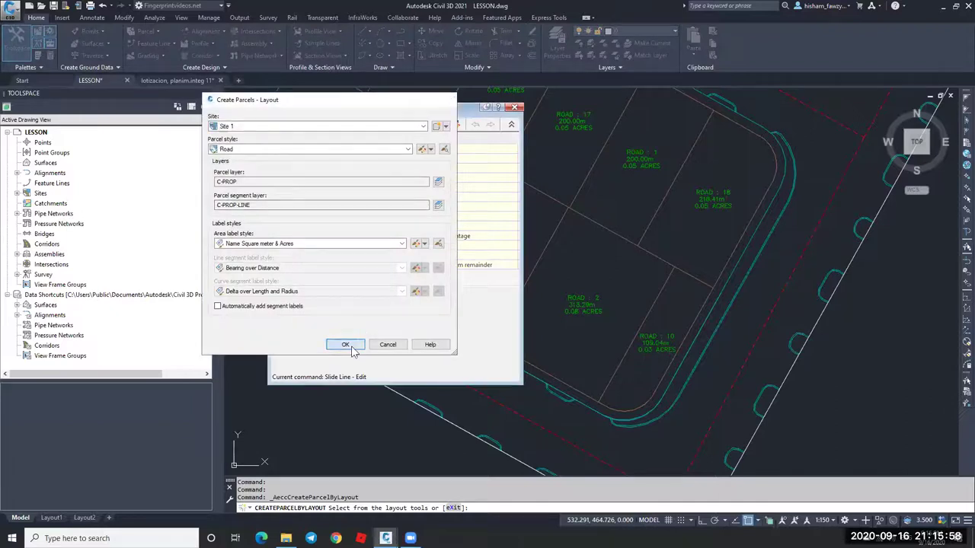
pyautogui.click(345, 344)
pyautogui.moveTo(378, 114); pyautogui.dragTo(192, 108)
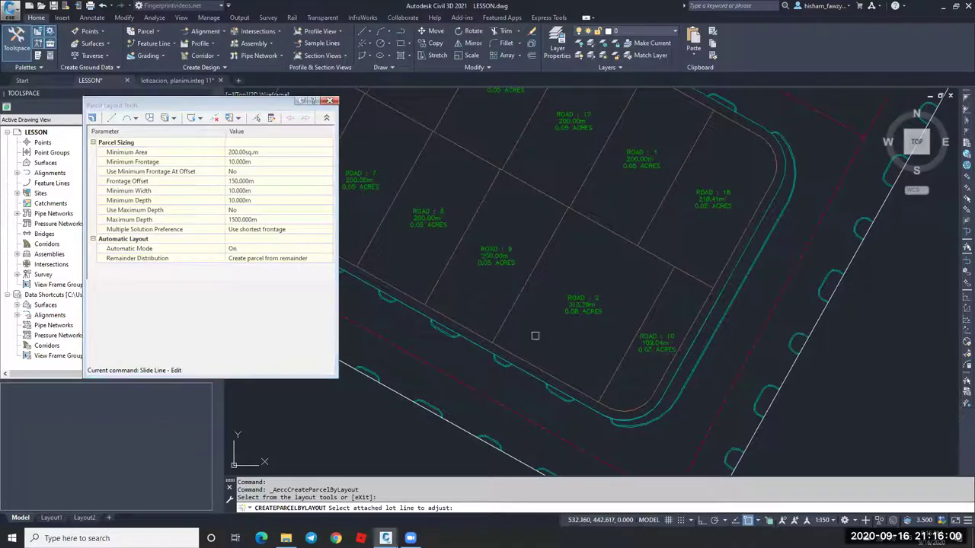
# Slide the ROAD 2 / ROAD 10 lot line at 90° so ROAD 2 becomes 200 m².
pyautogui.click(615, 369)
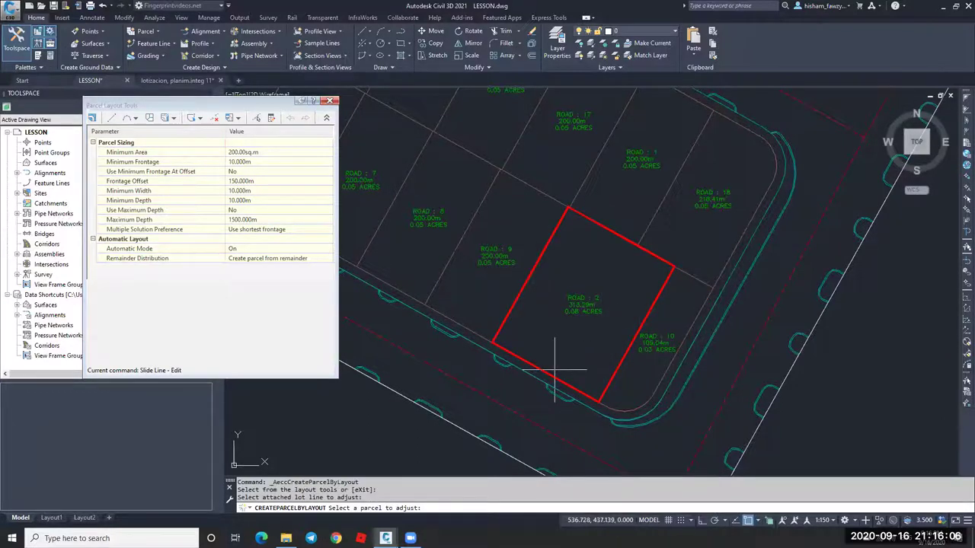
pyautogui.click(578, 323)
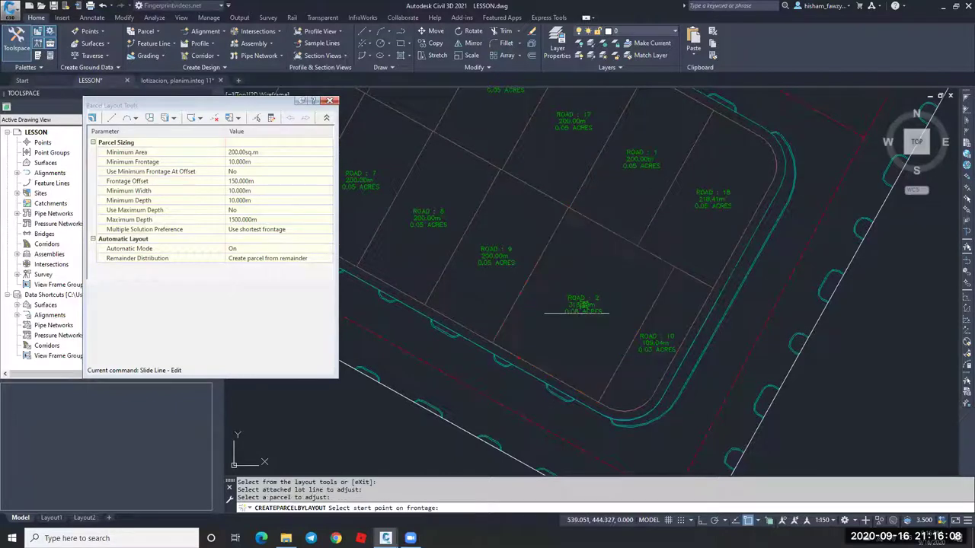
pyautogui.click(492, 343)
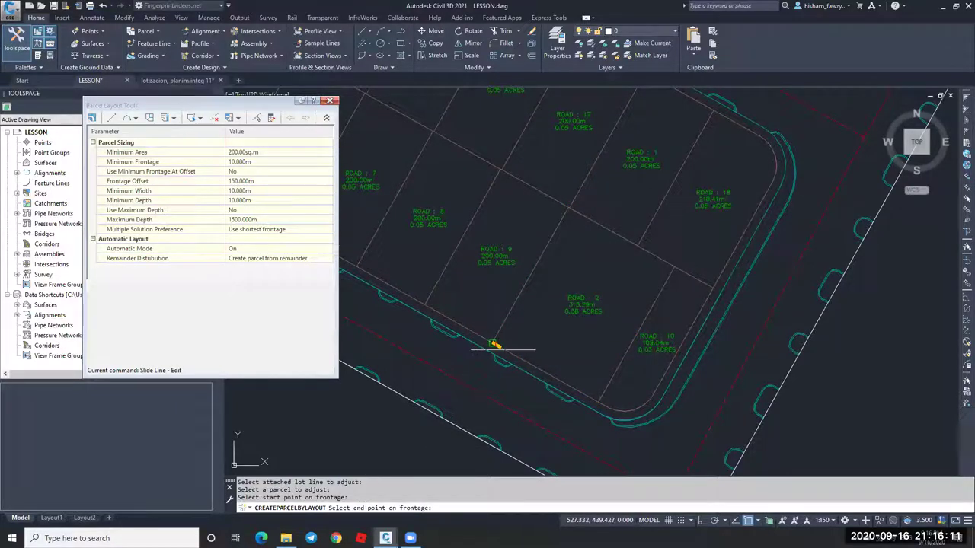
pyautogui.click(642, 403)
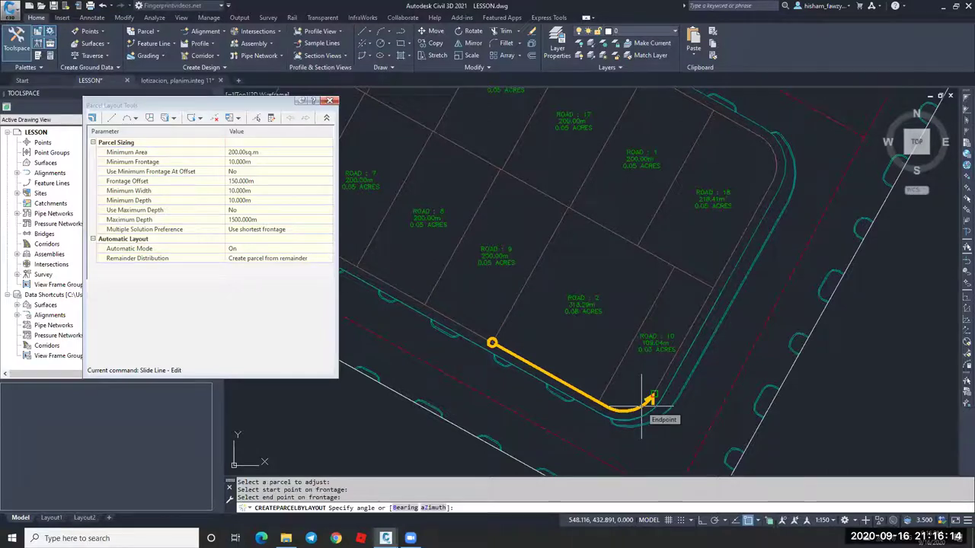
pyautogui.write('90')
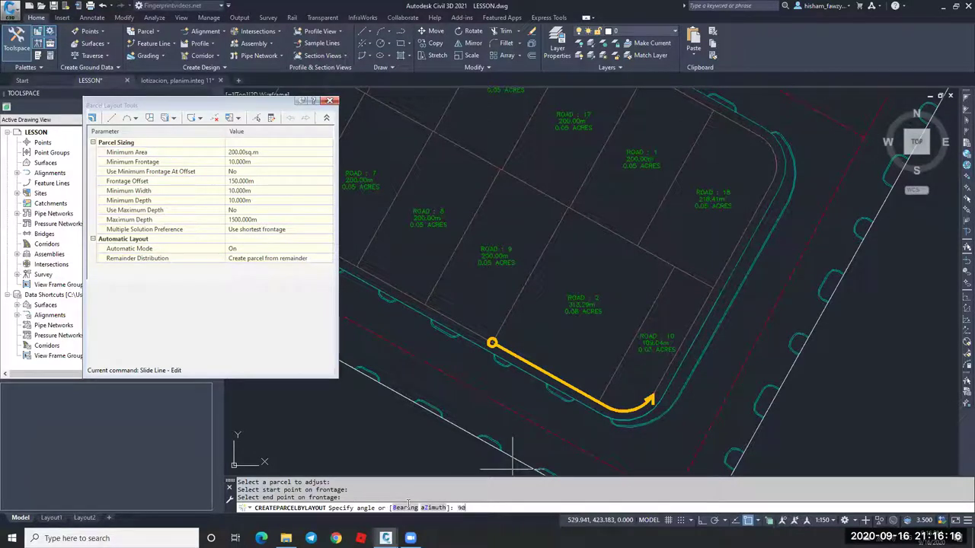
pyautogui.press('Return')
pyautogui.press('Return')
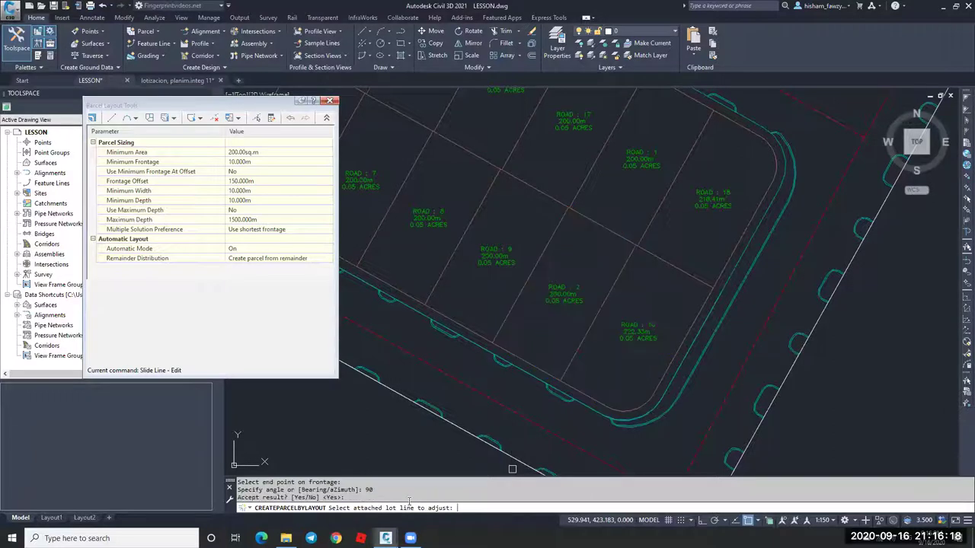
pyautogui.scroll(2, 576, 273)
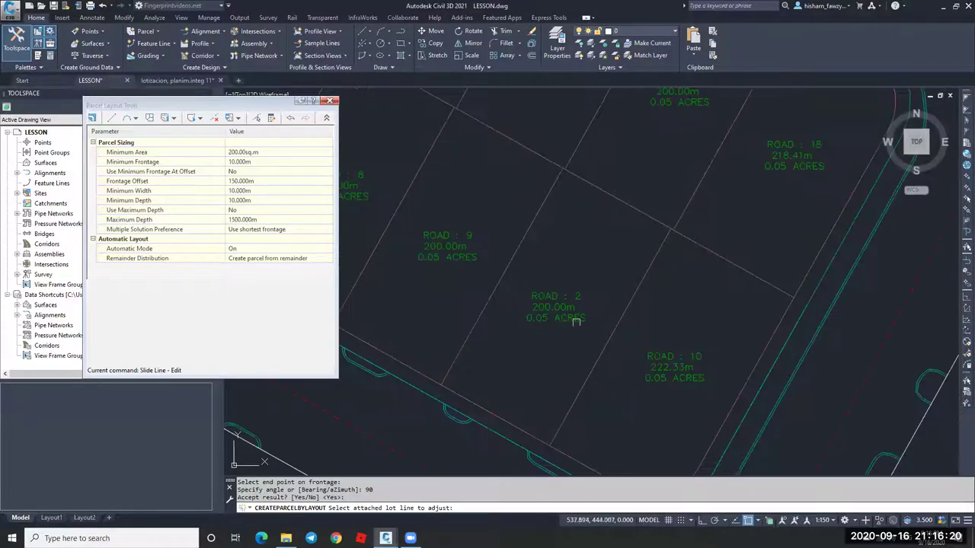
pyautogui.scroll(-3, 586, 312)
pyautogui.press('Escape')
pyautogui.press('Escape')
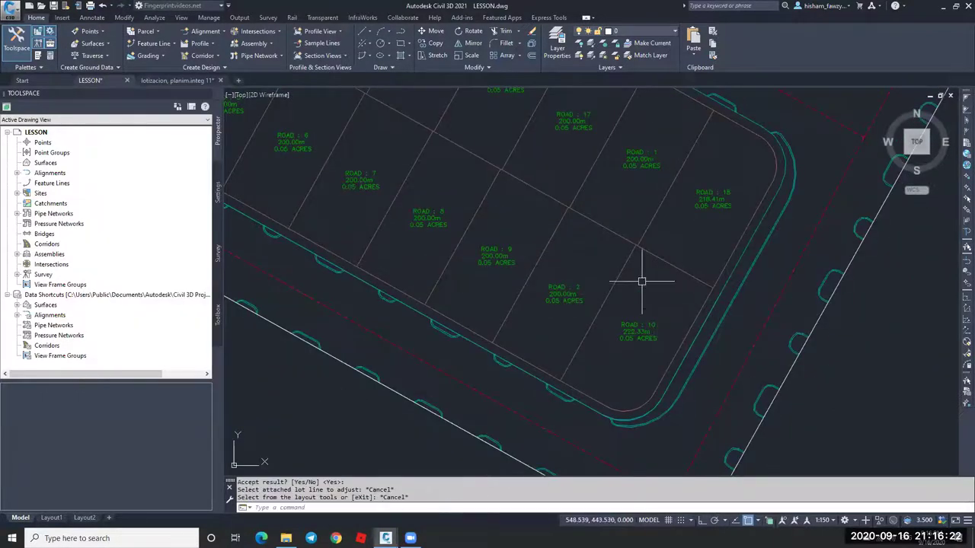
pyautogui.scroll(3, 648, 278)
pyautogui.scroll(-1, 640, 297)
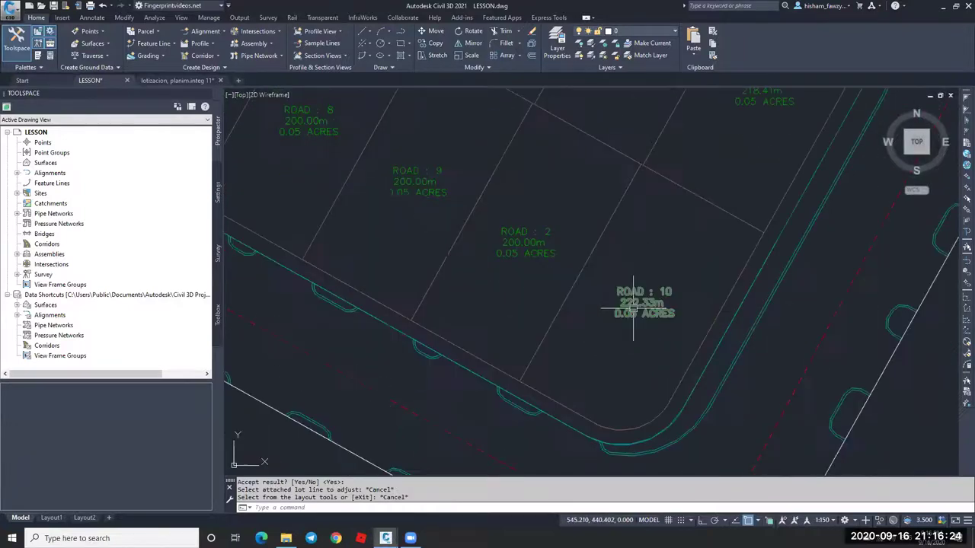
pyautogui.scroll(-1, 633, 308)
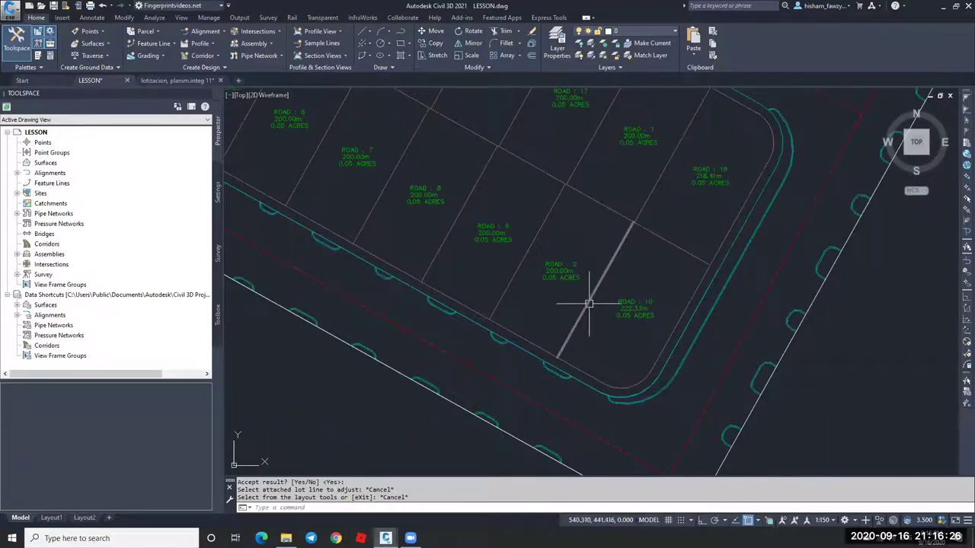
pyautogui.click(589, 304)
pyautogui.scroll(2, 557, 357)
pyautogui.scroll(2, 557, 360)
pyautogui.click(556, 353)
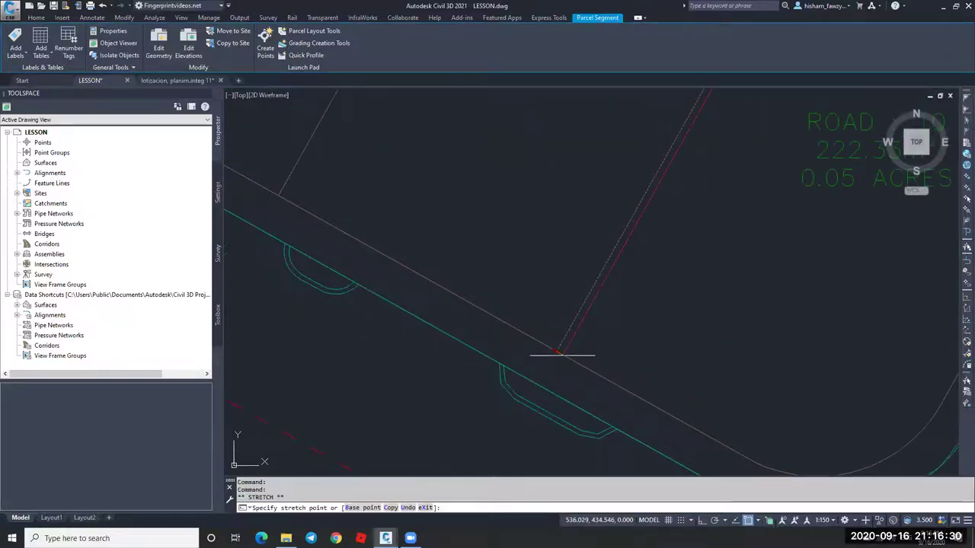
pyautogui.scroll(-3, 562, 354)
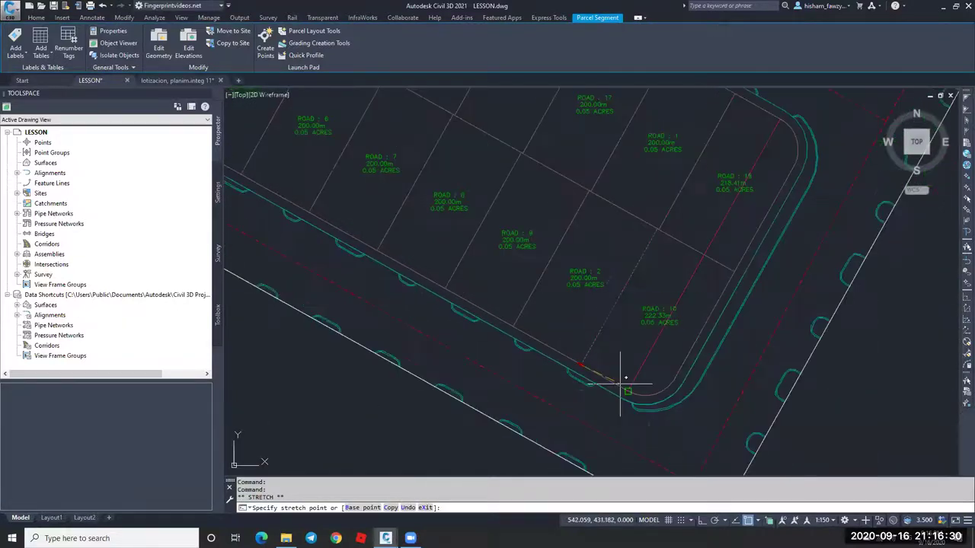
pyautogui.click(581, 332)
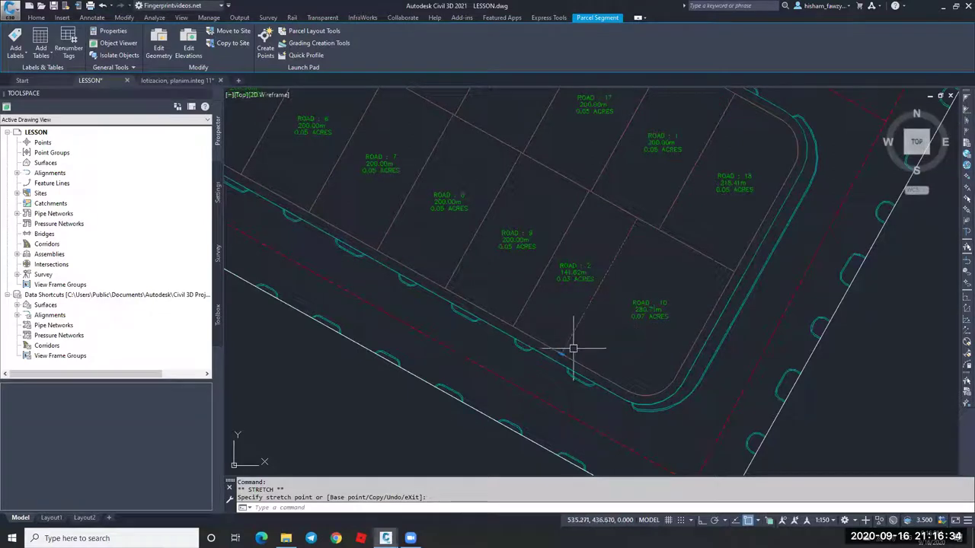
pyautogui.click(562, 351)
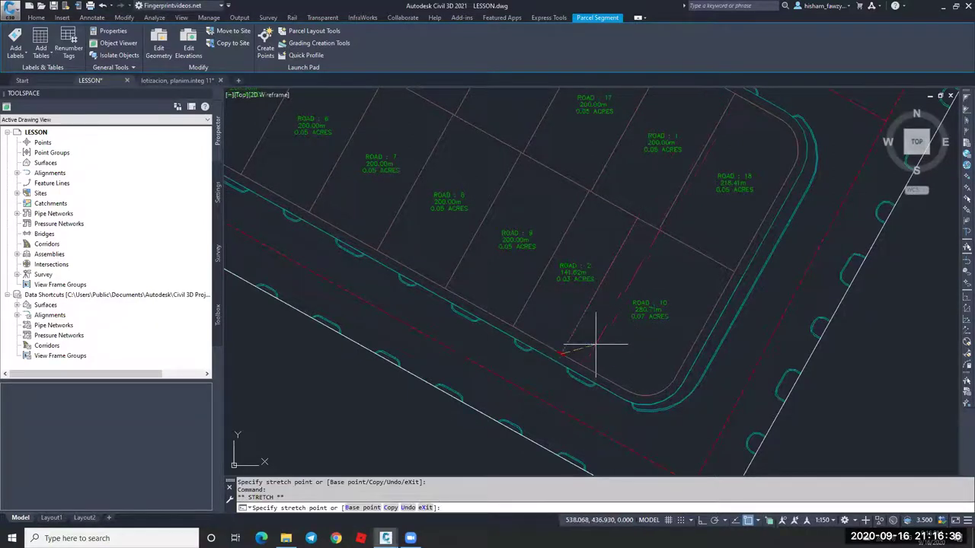
pyautogui.press('Escape')
pyautogui.hotkey('ctrl', 'z')
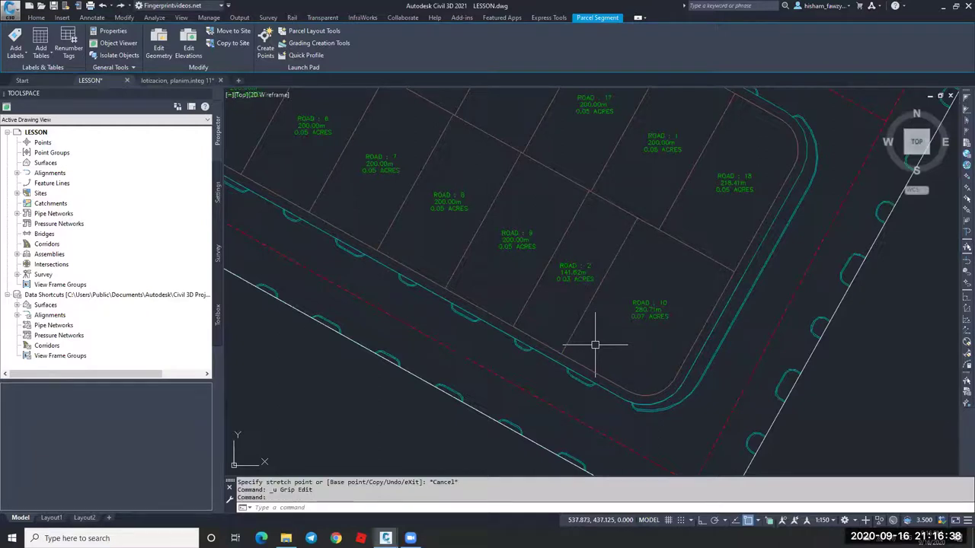
pyautogui.scroll(5, 595, 345)
pyautogui.hotkey('ctrl', 'z')
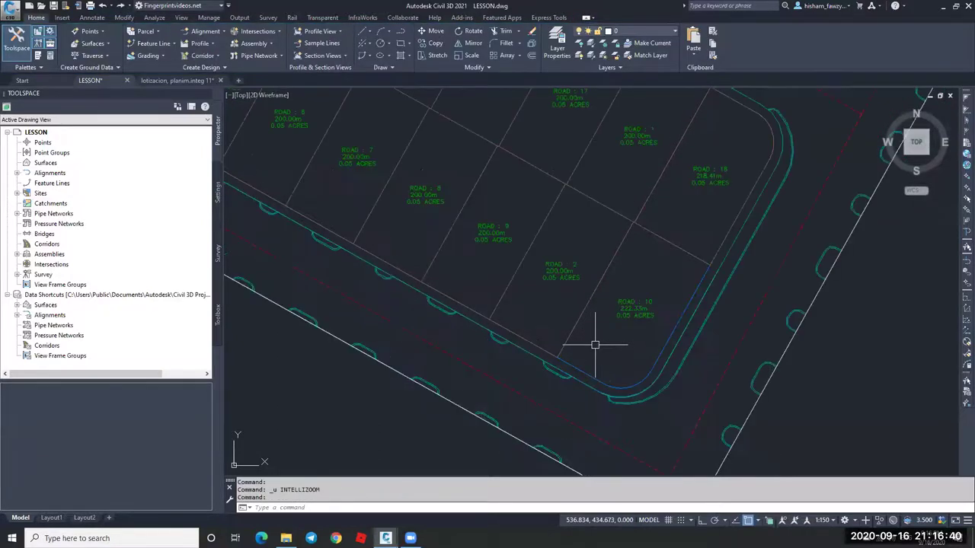
# Review the lot line methods in Parcel Layout Tools, then close the tools.
pyautogui.click(152, 31)
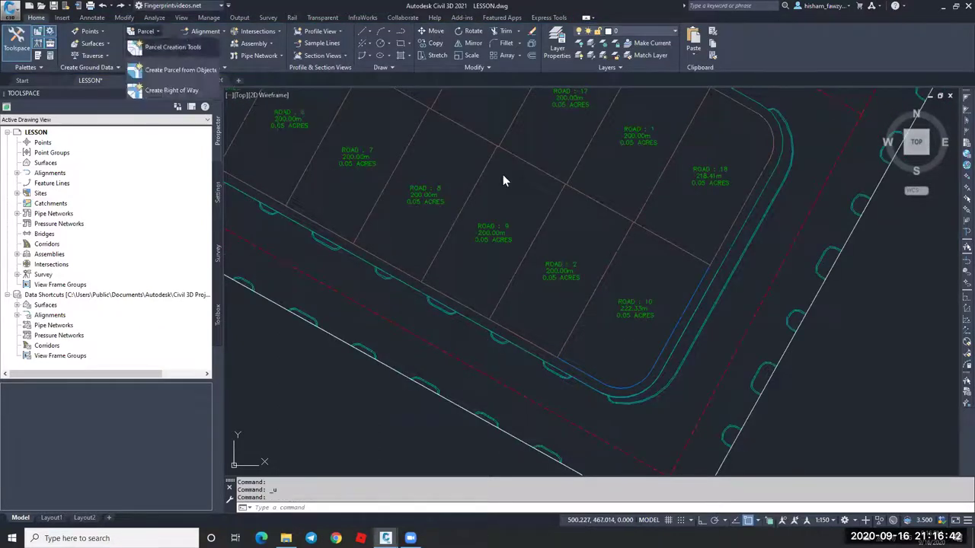
pyautogui.click(173, 46)
pyautogui.click(174, 117)
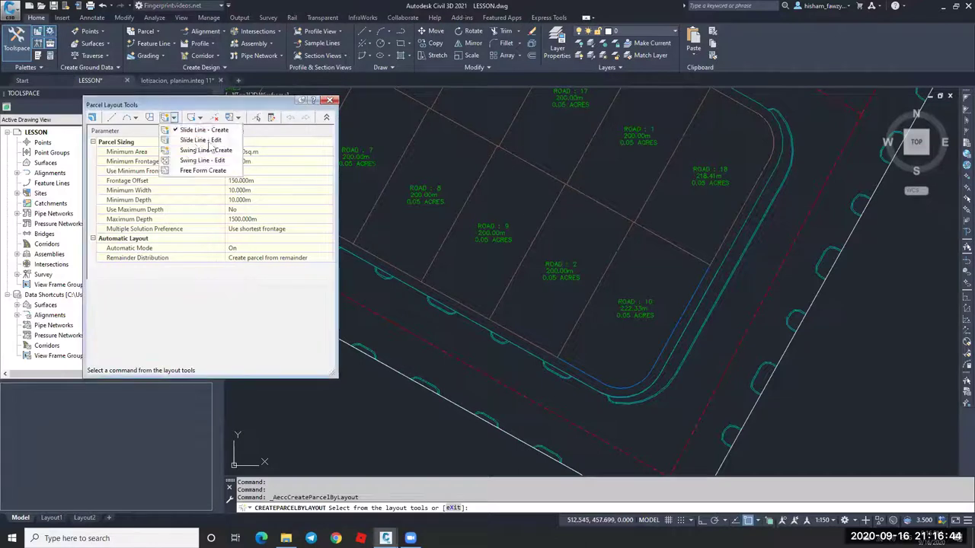
pyautogui.click(207, 151)
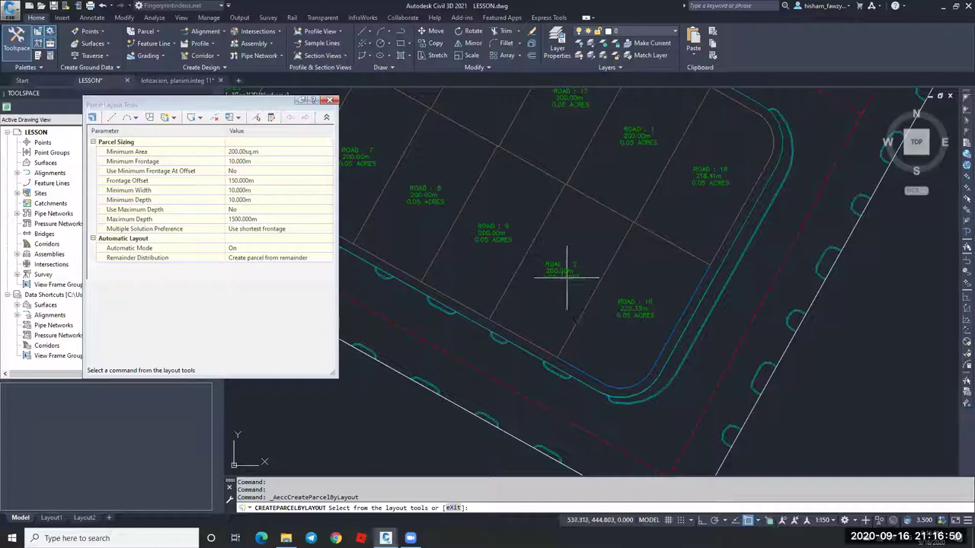
pyautogui.press('Escape')
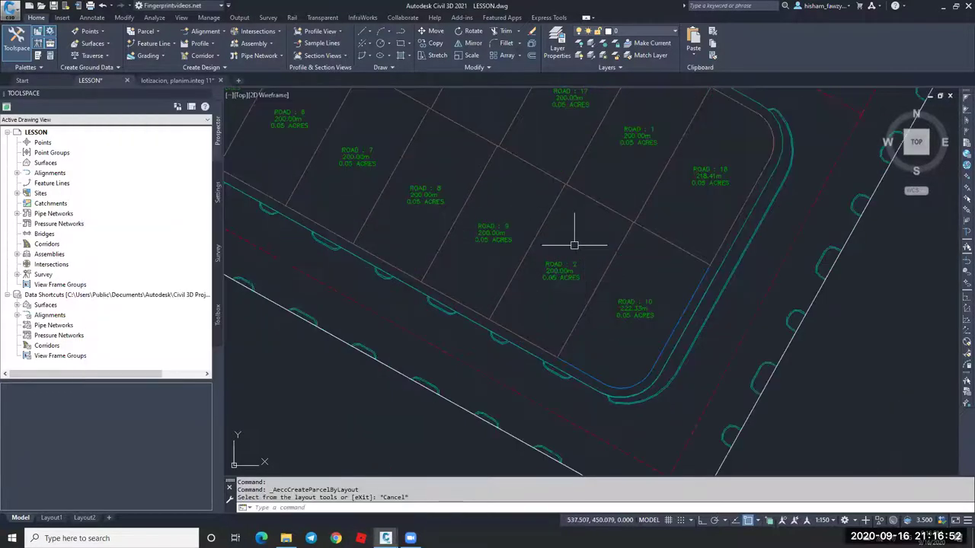
# Pan along the row to the corner and select the ROAD 3 parcel label.
pyautogui.scroll(-3, 574, 245)
pyautogui.moveTo(522, 224); pyautogui.dragTo(555, 257, button='middle')
pyautogui.scroll(4, 555, 257)
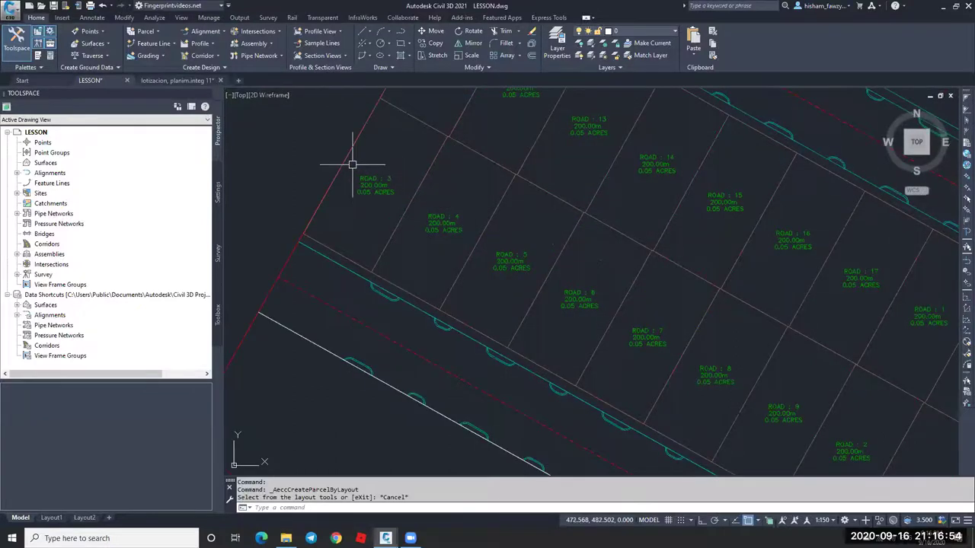
pyautogui.scroll(-3, 353, 163)
pyautogui.scroll(4, 566, 289)
pyautogui.scroll(-1, 572, 296)
pyautogui.scroll(2, 571, 295)
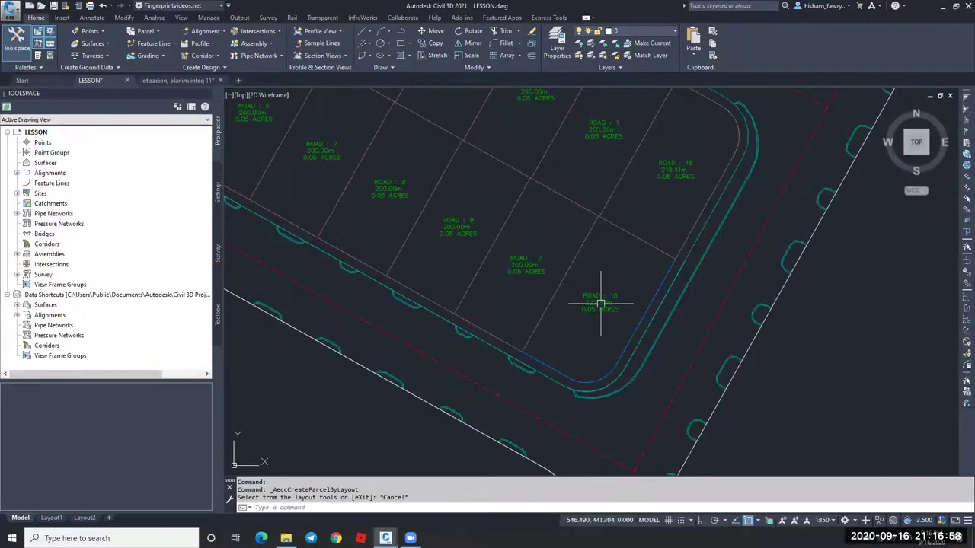
pyautogui.scroll(4, 601, 305)
pyautogui.scroll(-2, 540, 327)
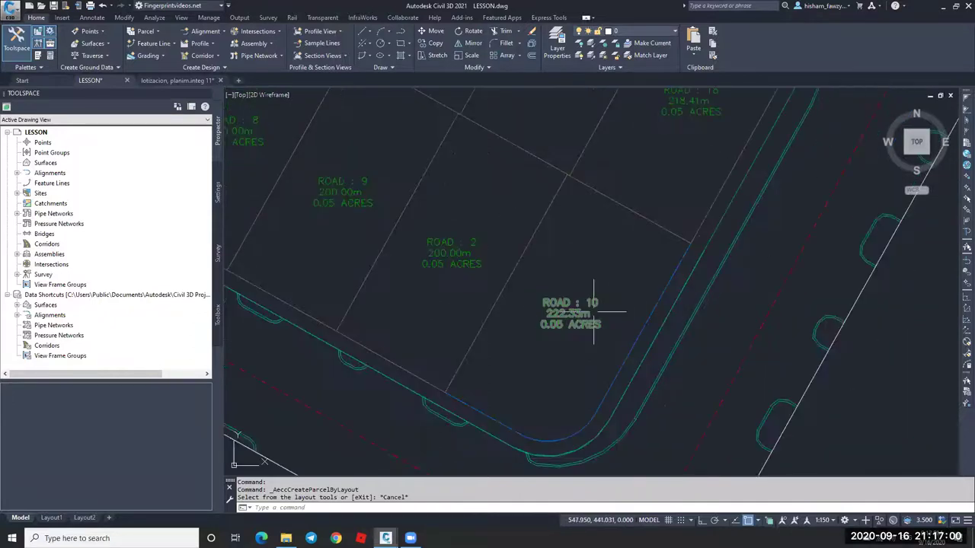
pyautogui.scroll(-3, 593, 311)
pyautogui.moveTo(610, 244); pyautogui.dragTo(619, 258, button='middle')
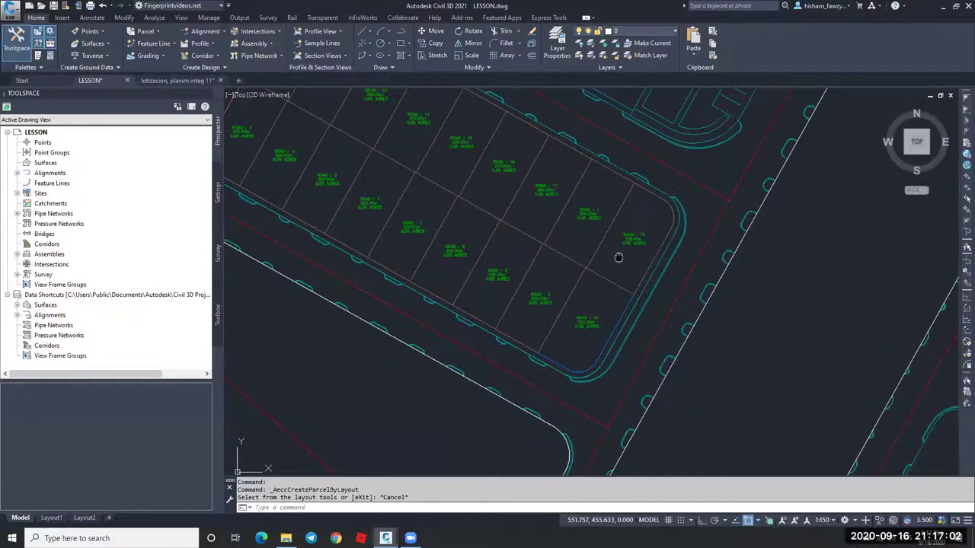
pyautogui.scroll(-5, 619, 258)
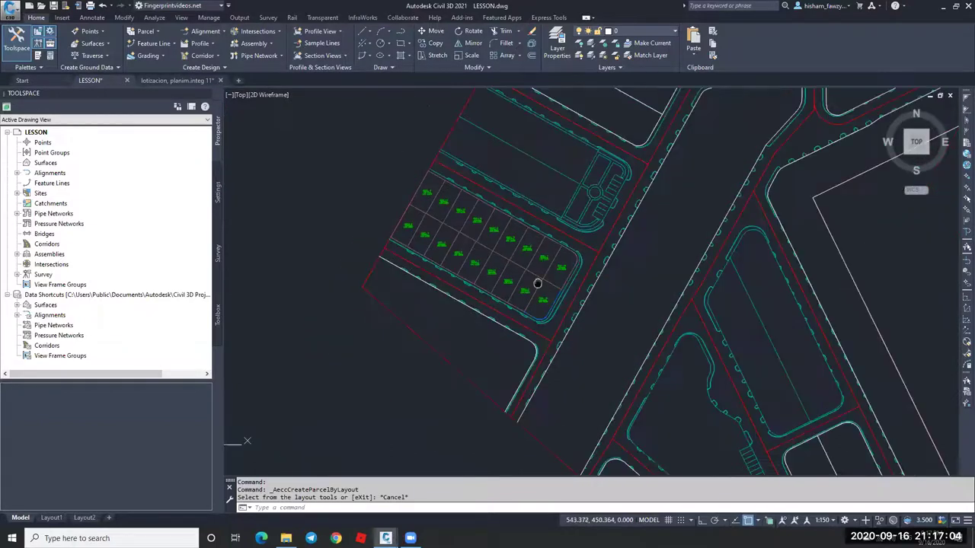
pyautogui.scroll(7, 420, 206)
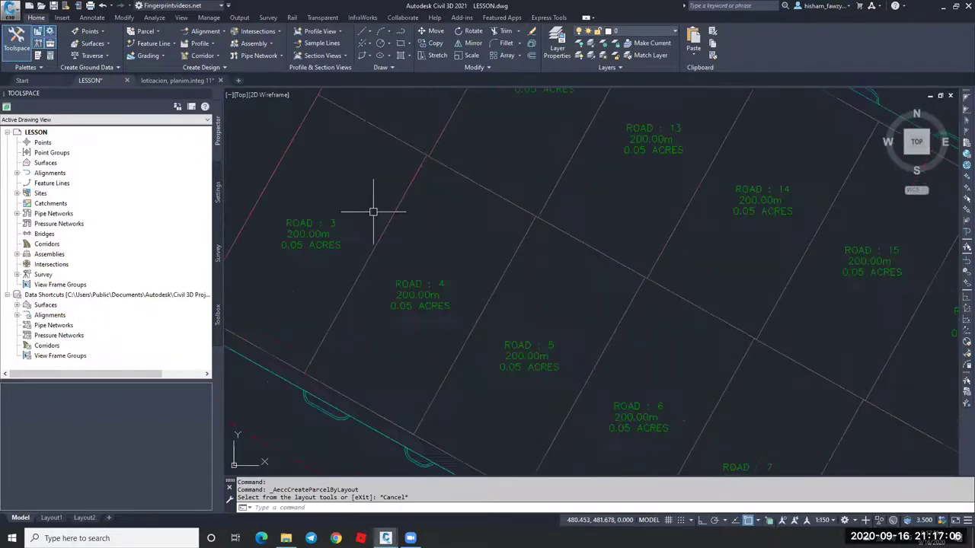
pyautogui.scroll(-6, 355, 181)
pyautogui.scroll(6, 343, 200)
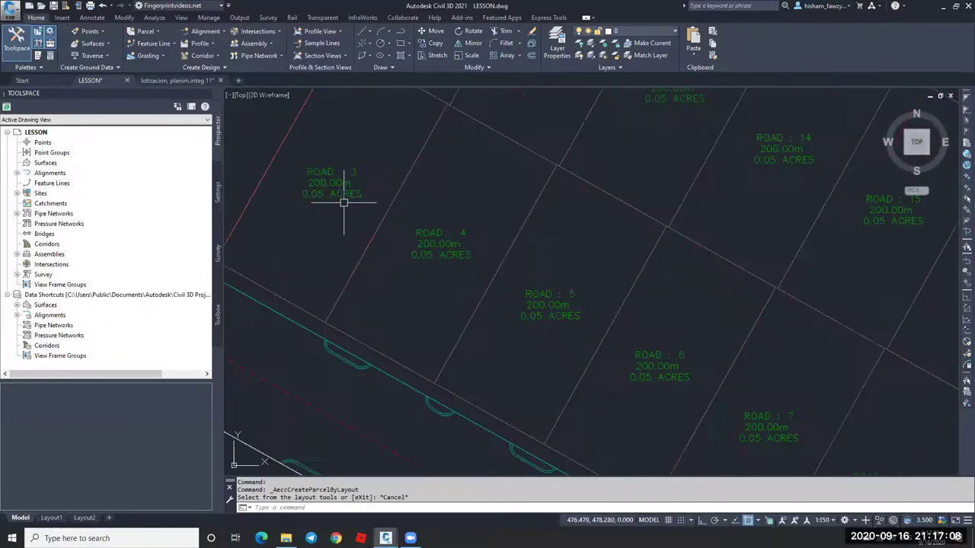
pyautogui.click(312, 209)
pyautogui.scroll(-3, 446, 152)
pyautogui.scroll(4, 371, 183)
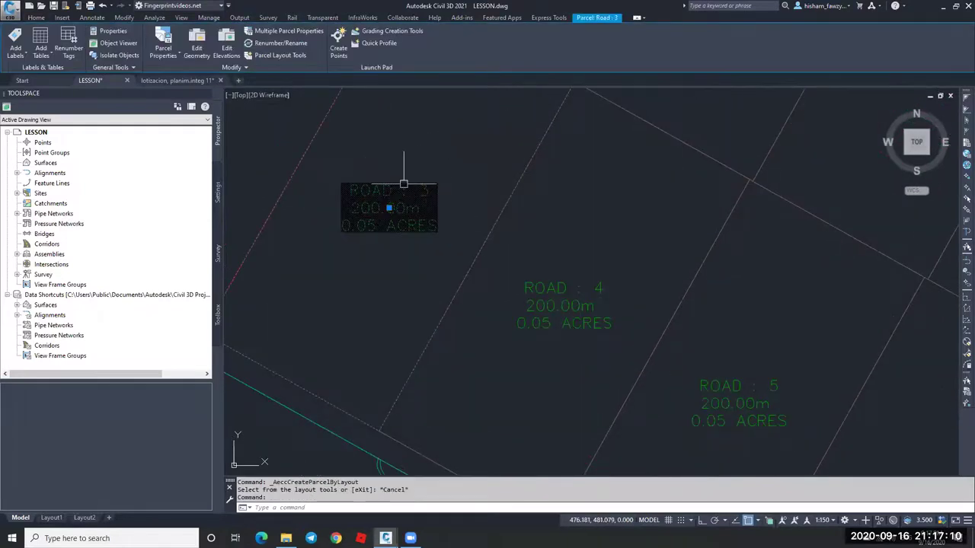
pyautogui.scroll(-2, 411, 198)
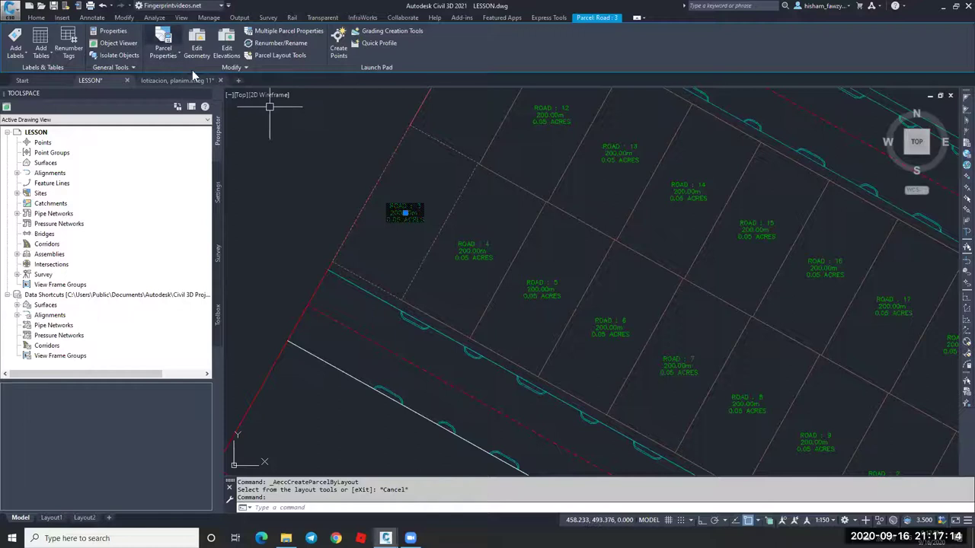
# Set parcel ROAD 3's Object Style to Open Space and apply it.
pyautogui.click(163, 44)
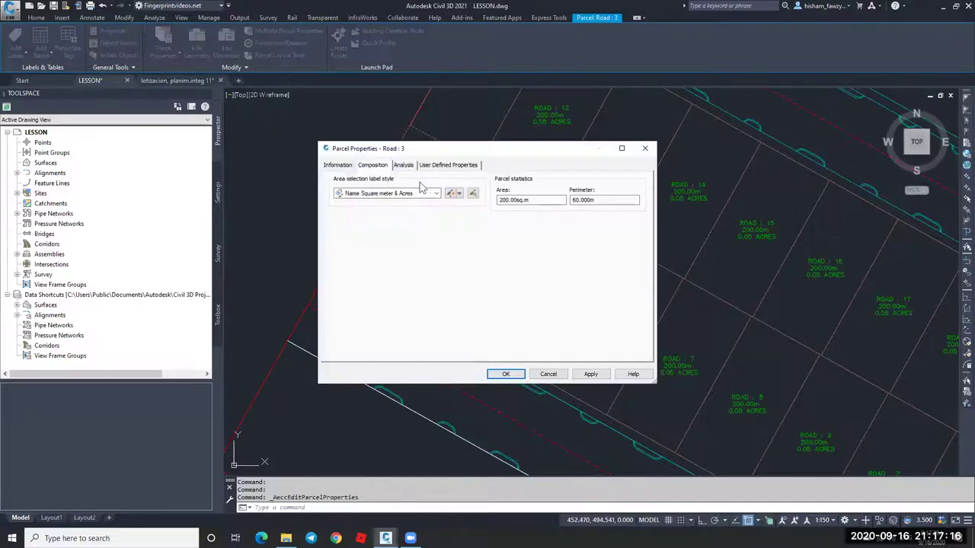
pyautogui.click(506, 163)
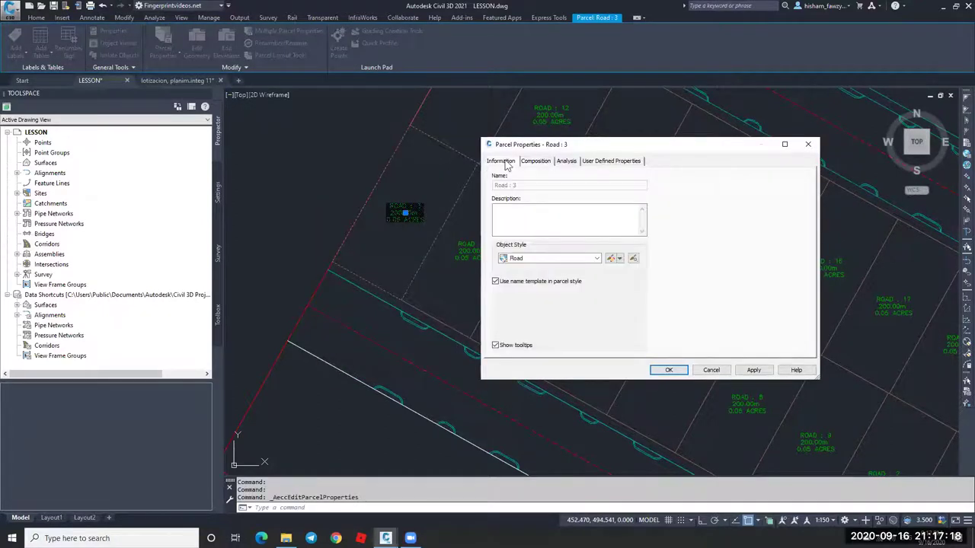
pyautogui.click(524, 259)
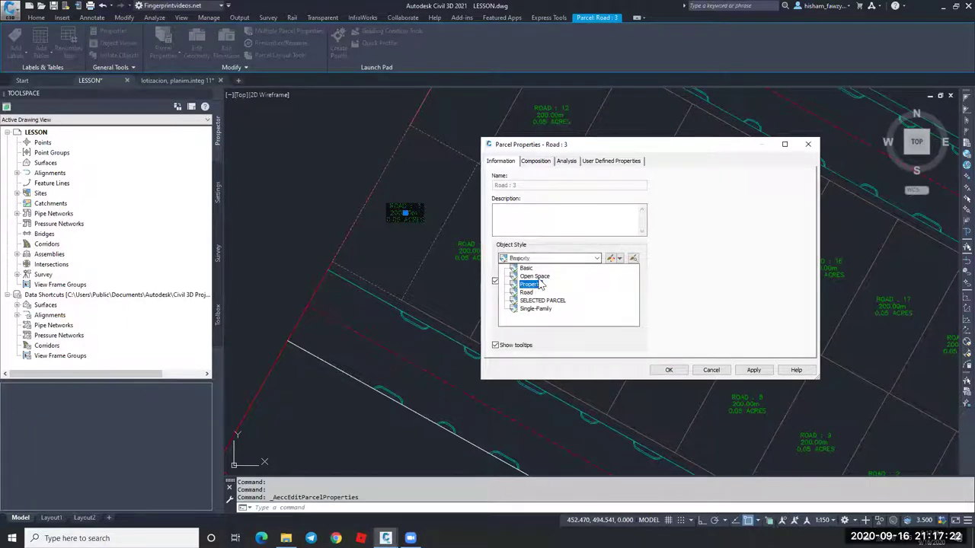
pyautogui.click(536, 276)
pyautogui.click(753, 370)
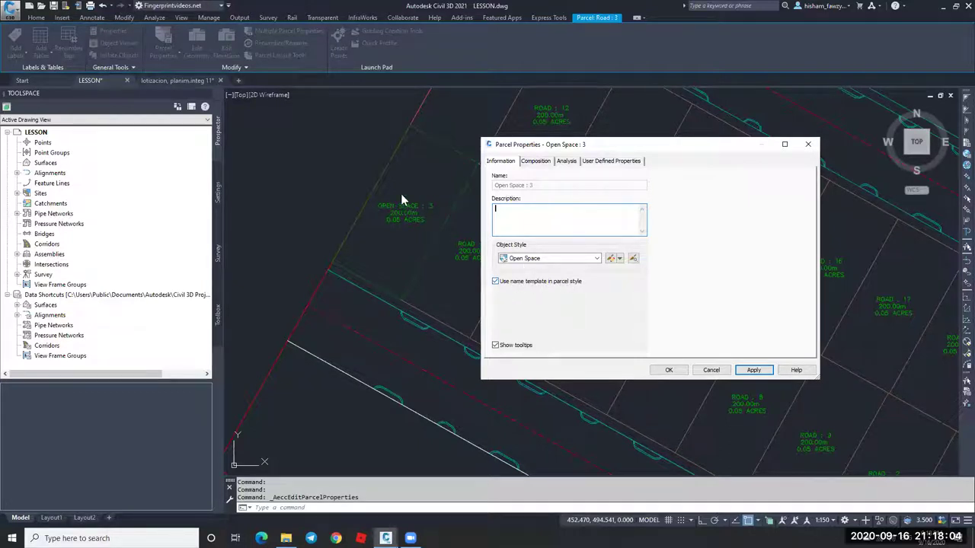
# Review the parcel's Composition and Analysis tabs, returning to the Information tab.
pyautogui.click(536, 161)
pyautogui.click(568, 162)
pyautogui.click(536, 162)
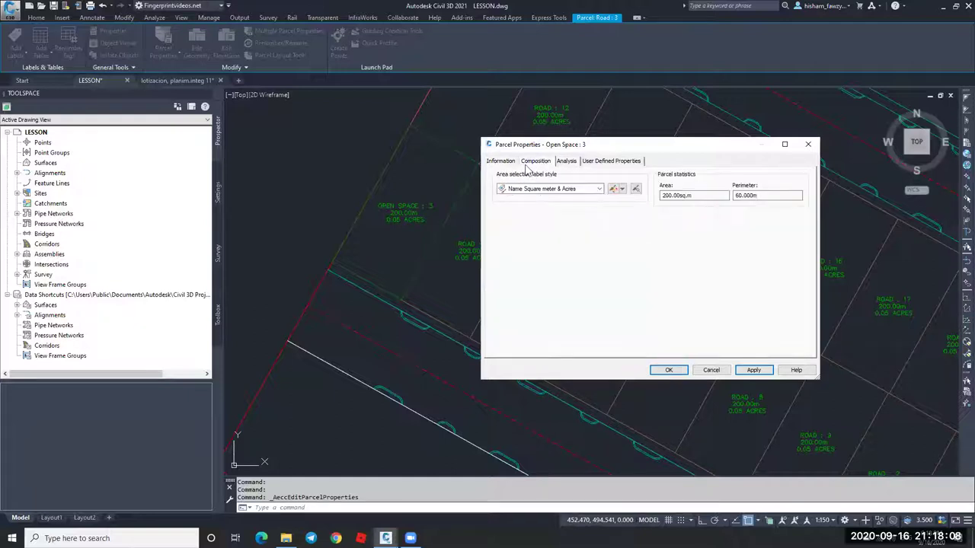
pyautogui.click(501, 161)
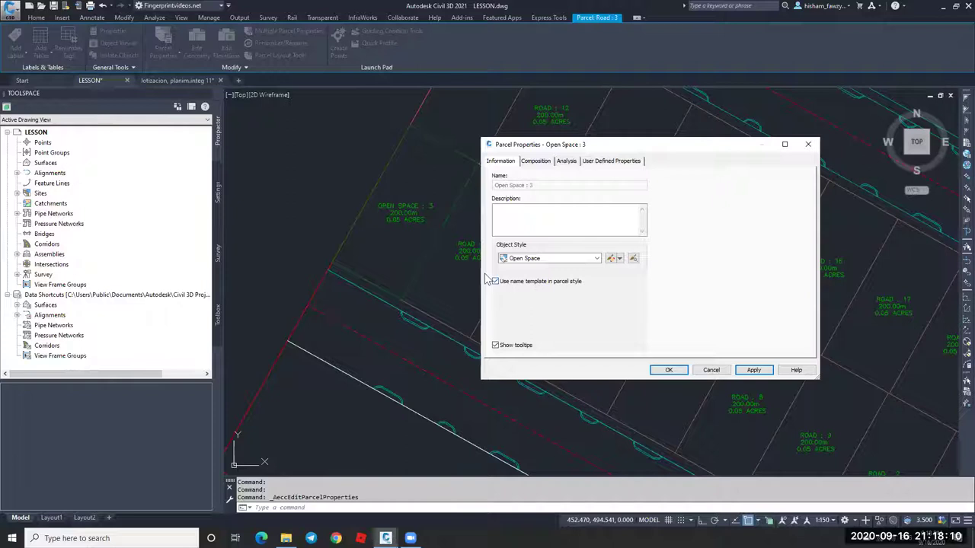
# Inspect the Open Space style's parcel name template, then cancel without changes.
pyautogui.click(610, 259)
pyautogui.click(367, 166)
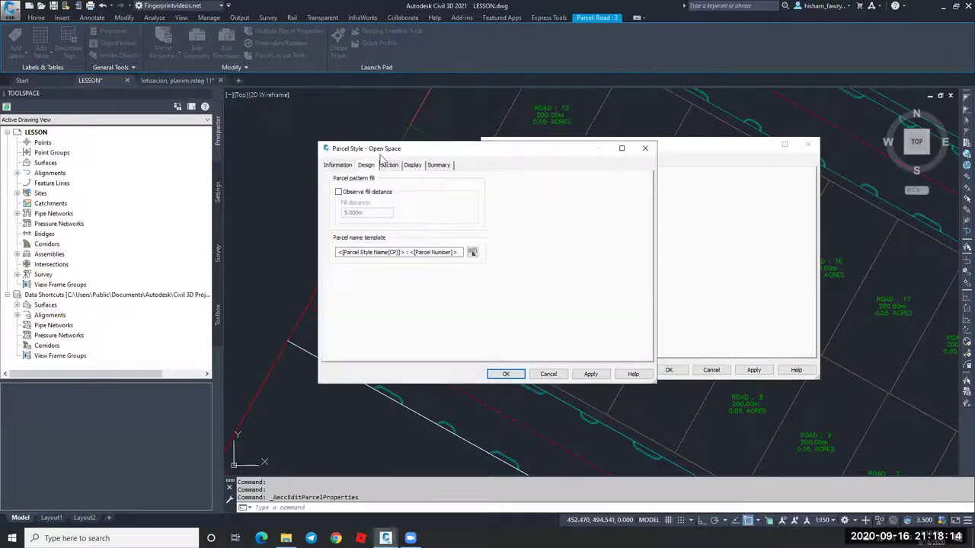
pyautogui.moveTo(428, 156); pyautogui.dragTo(658, 146)
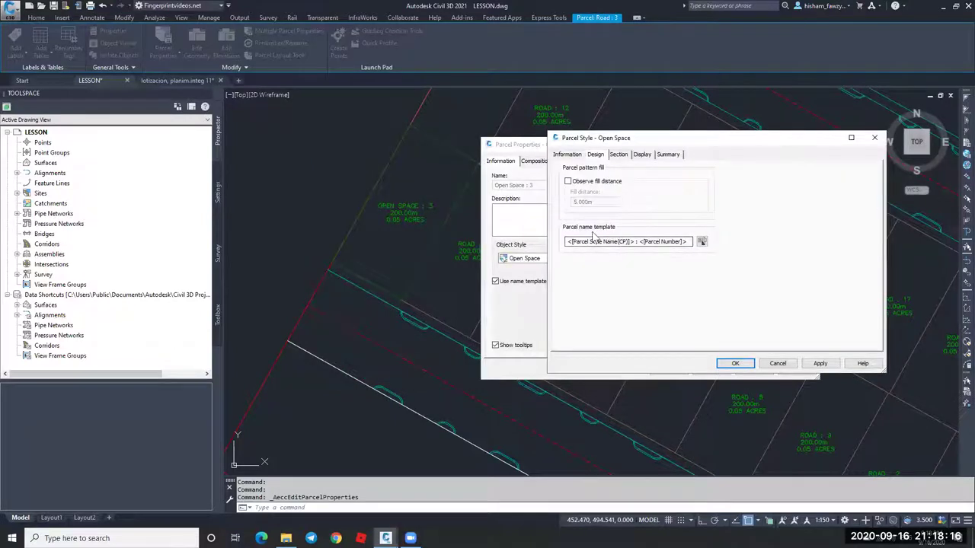
pyautogui.moveTo(570, 244); pyautogui.dragTo(683, 241)
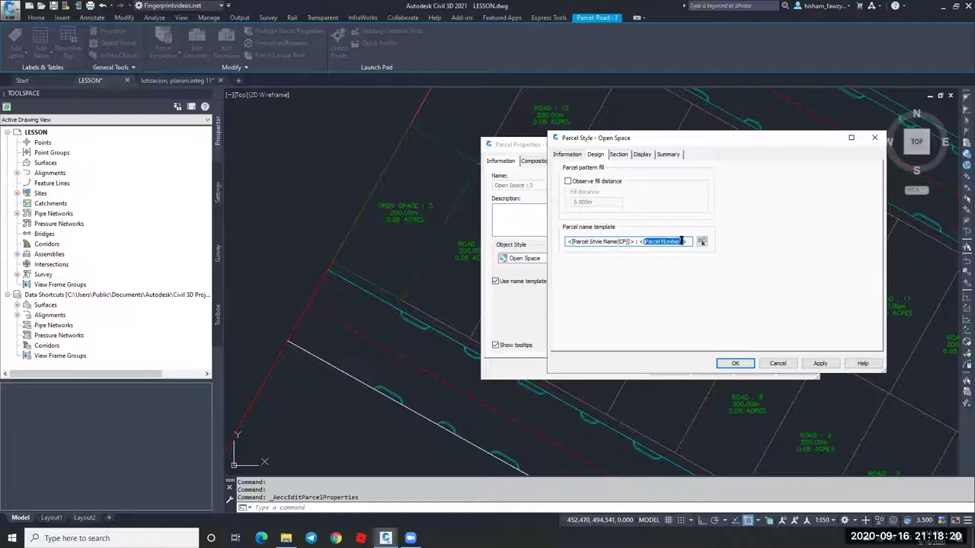
pyautogui.click(776, 363)
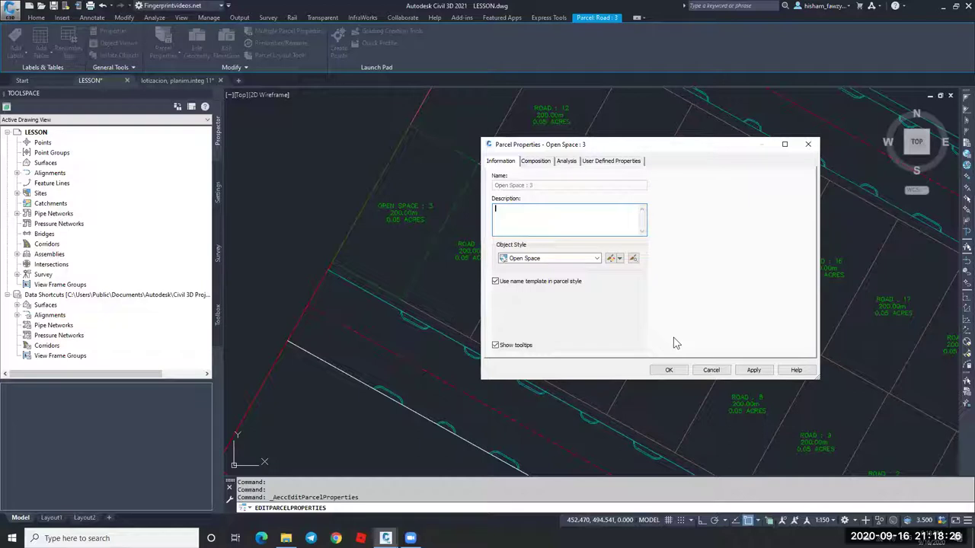
# Try the Parcel Number and then Parcel Name area label styles on the corner lot.
pyautogui.click(540, 163)
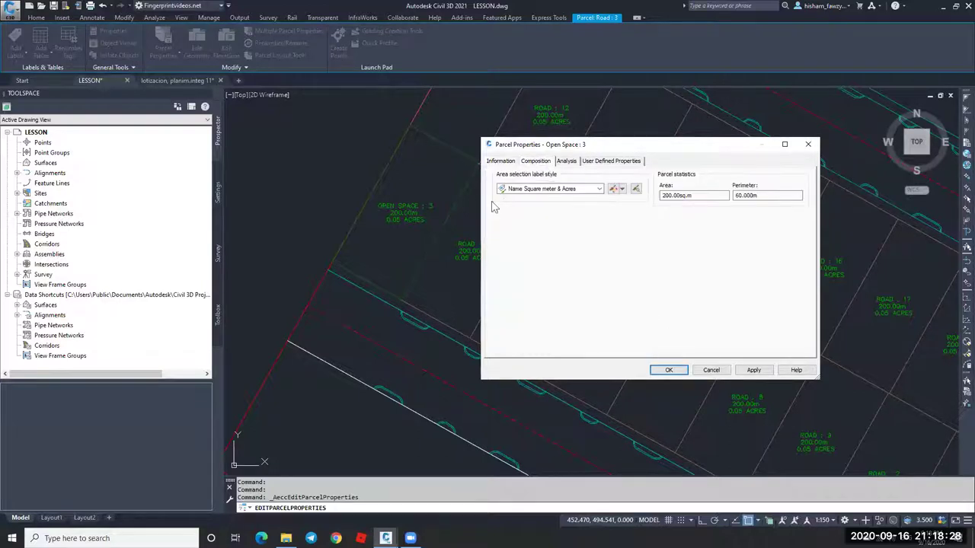
pyautogui.click(536, 190)
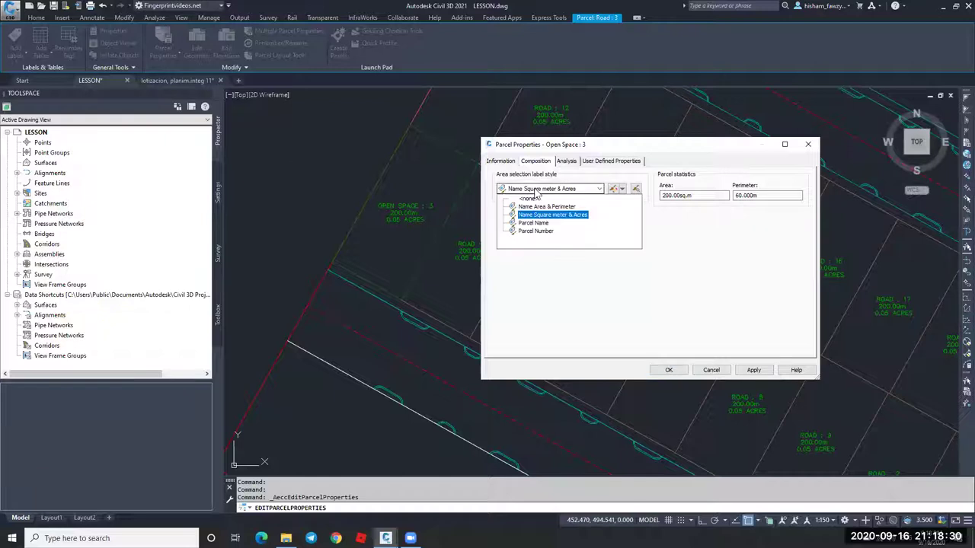
pyautogui.click(535, 231)
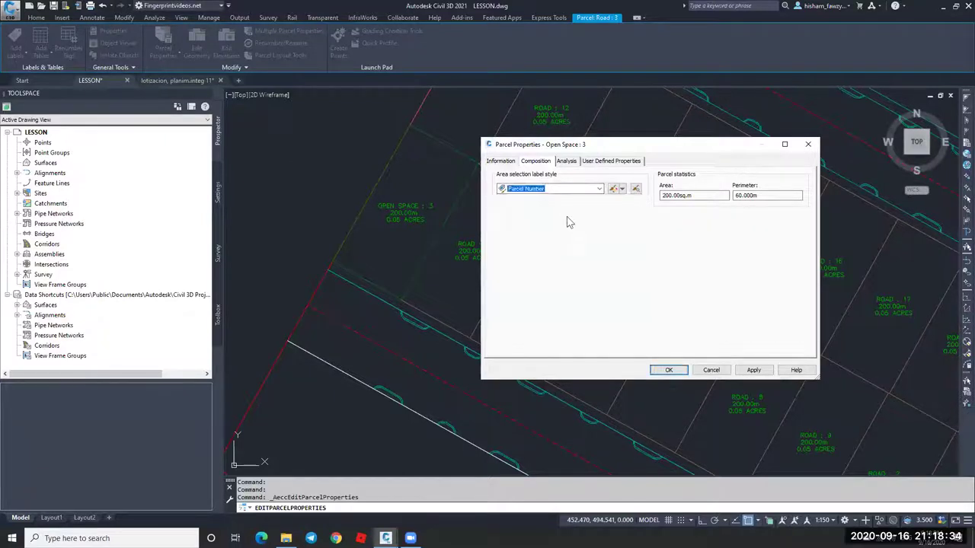
pyautogui.click(753, 371)
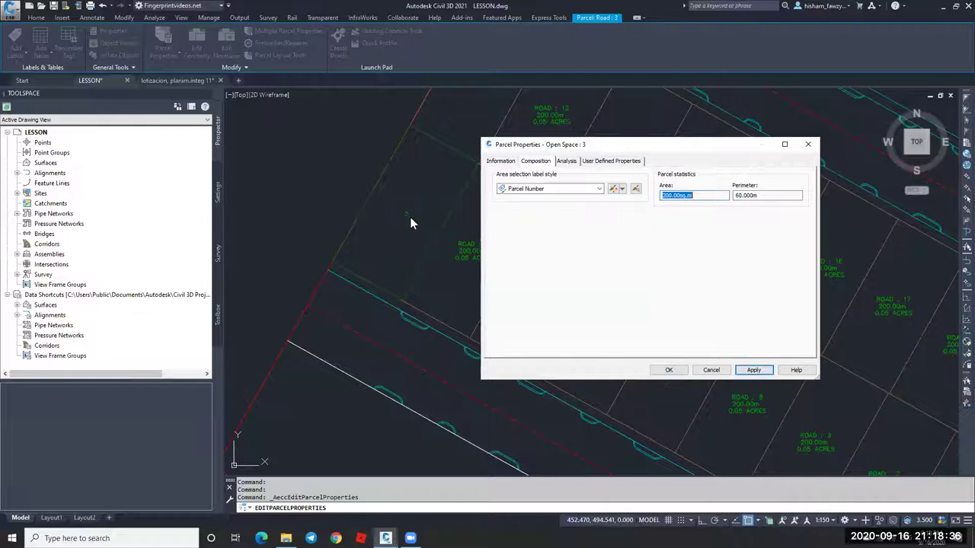
pyautogui.click(565, 191)
pyautogui.click(535, 223)
pyautogui.click(762, 371)
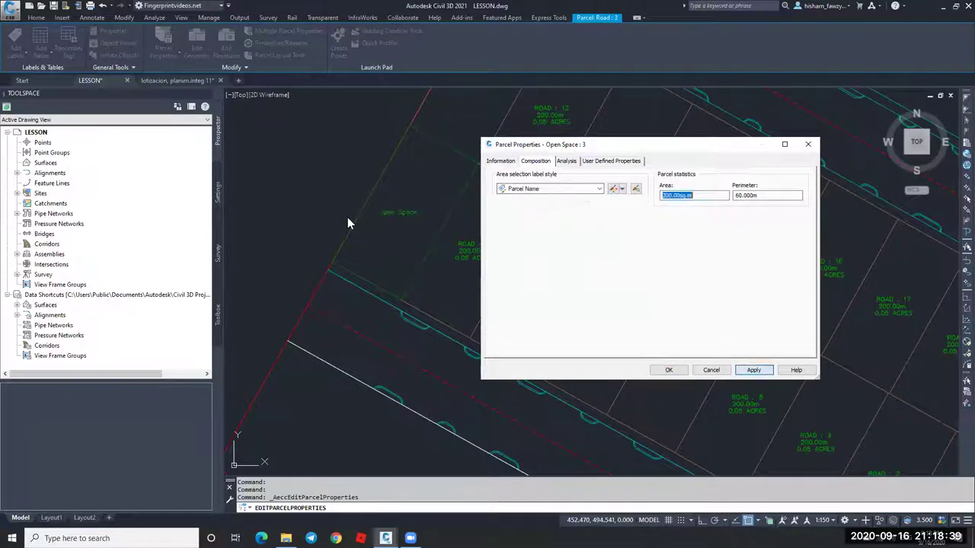
# Apply the Name Square meter & Acres area label style to the lot.
pyautogui.click(551, 191)
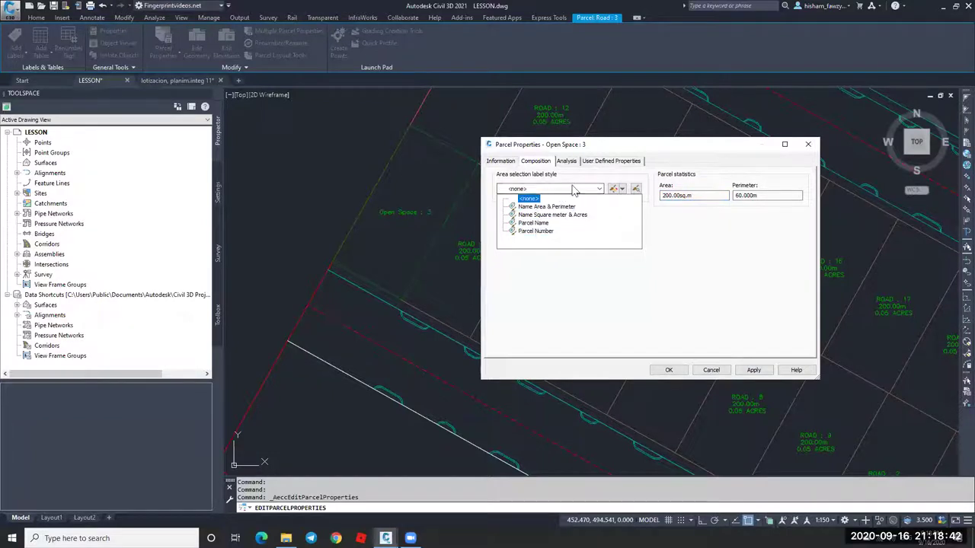
pyautogui.click(550, 216)
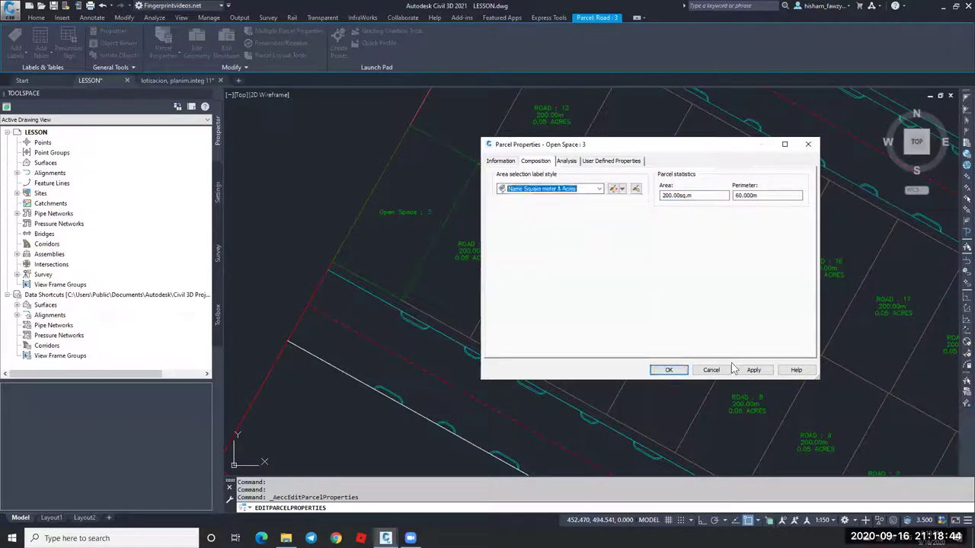
pyautogui.click(753, 370)
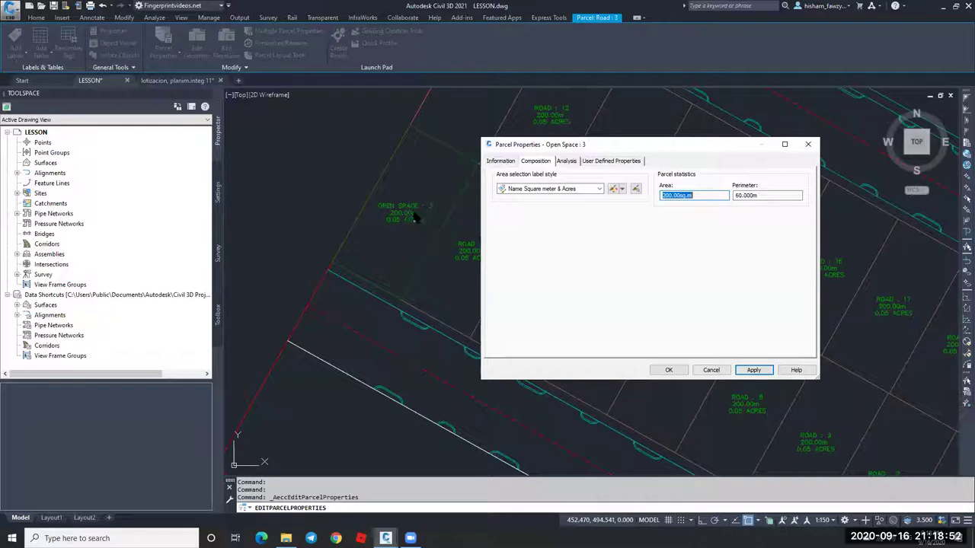
# Cancel out of the label style editor and display the lot's inverse boundary analysis.
pyautogui.click(616, 189)
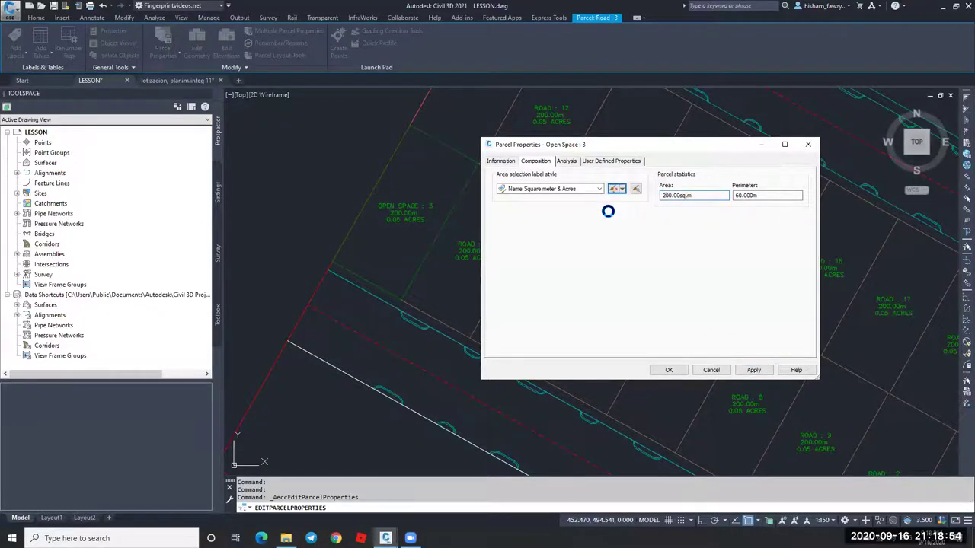
pyautogui.click(401, 371)
pyautogui.click(566, 162)
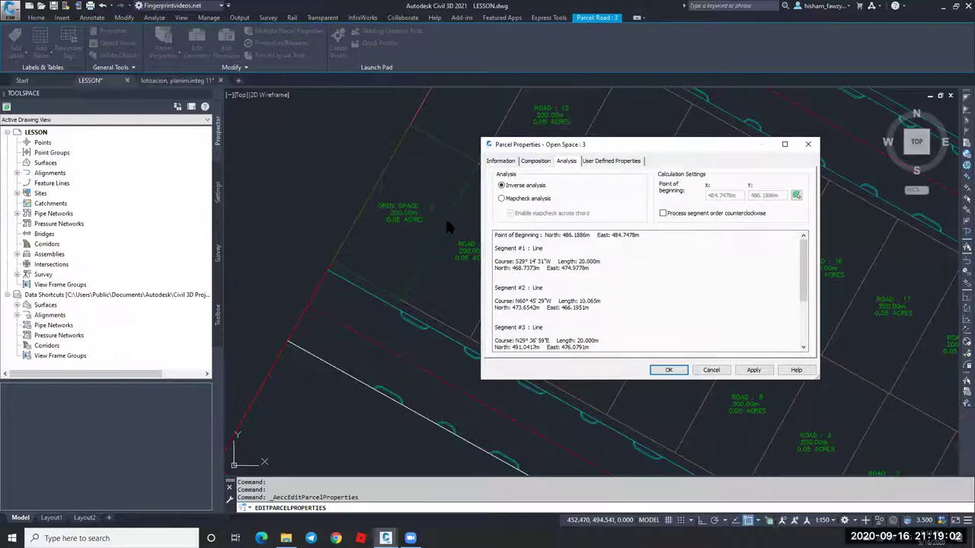
pyautogui.click(521, 242)
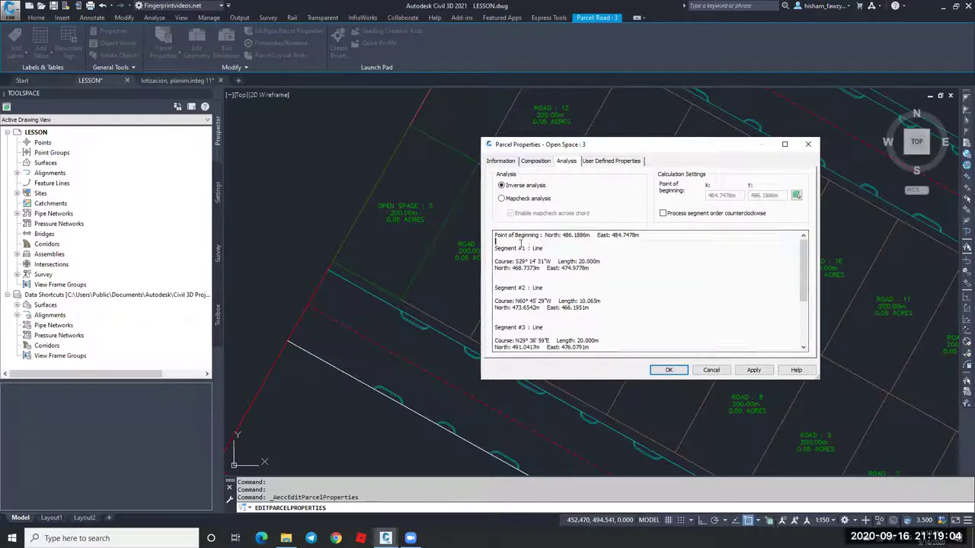
pyautogui.scroll(-3, 539, 244)
pyautogui.scroll(3, 533, 244)
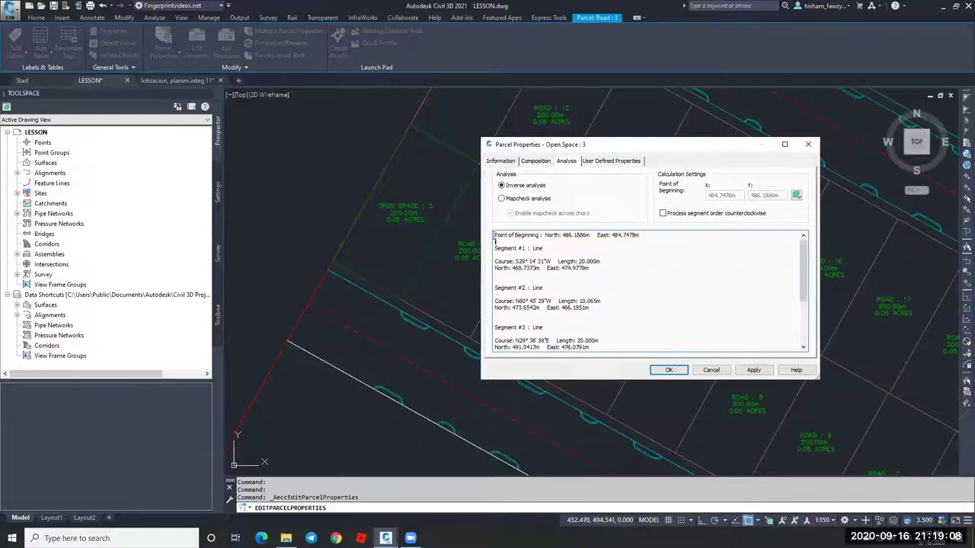
# Highlight the Point of Beginning and first segment lines in the inverse report.
pyautogui.moveTo(493, 237); pyautogui.dragTo(638, 240)
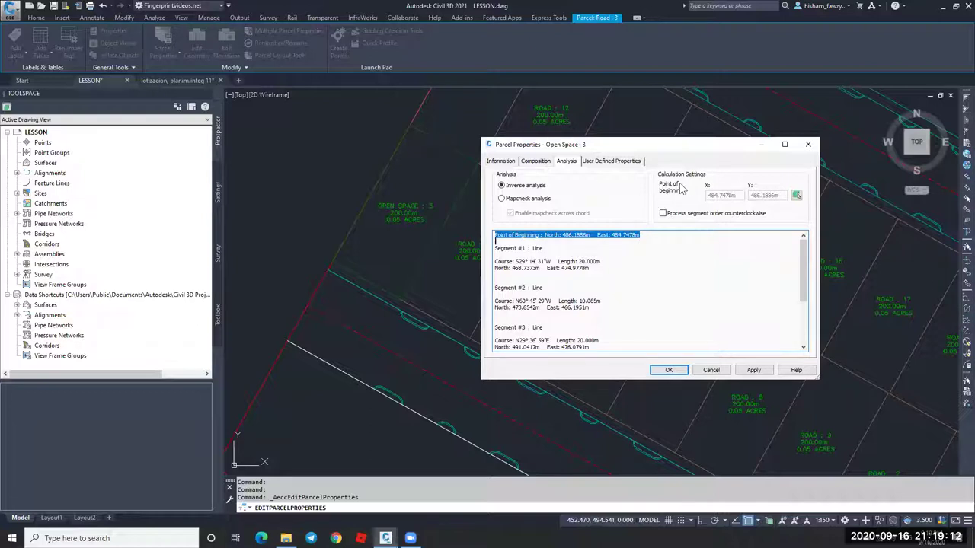
pyautogui.moveTo(495, 249); pyautogui.dragTo(555, 268)
pyautogui.click(519, 268)
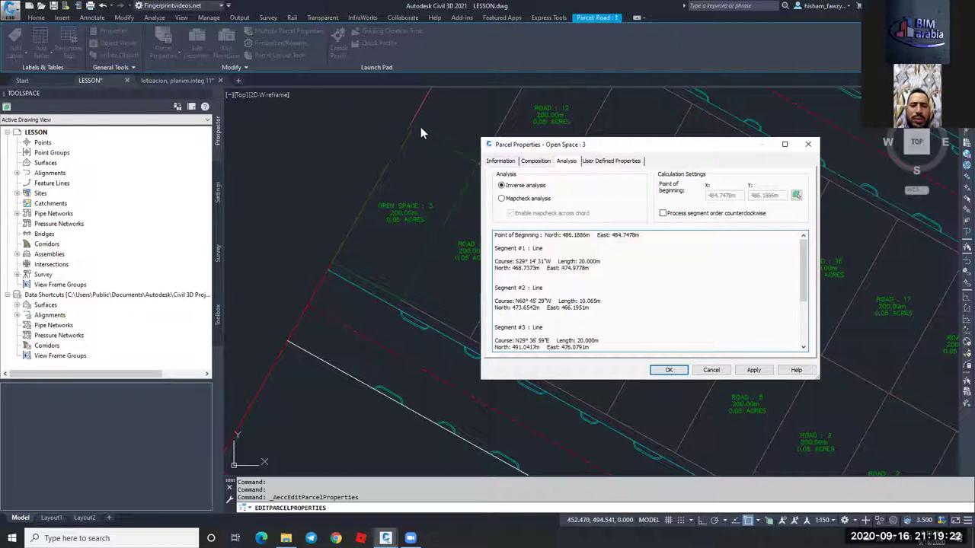
pyautogui.moveTo(533, 144); pyautogui.dragTo(561, 143)
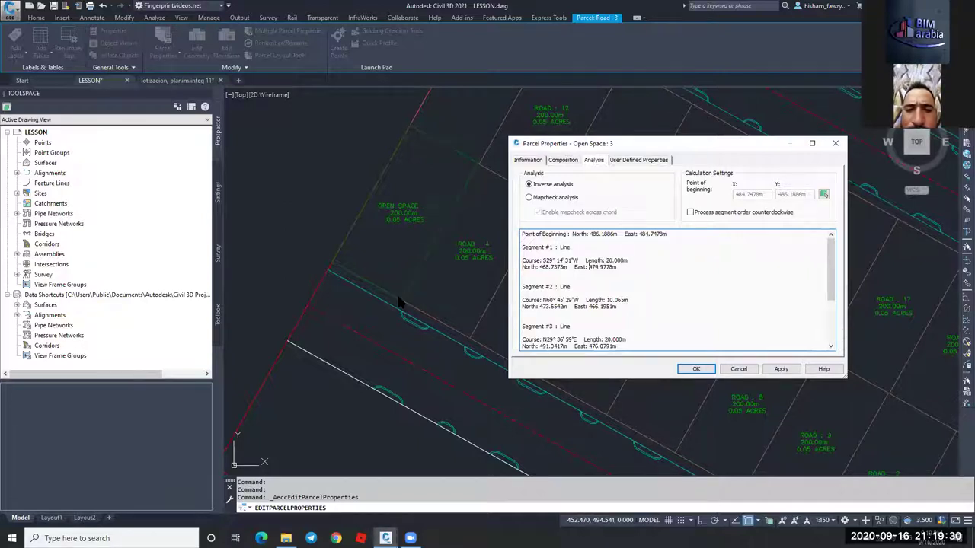
pyautogui.click(617, 280)
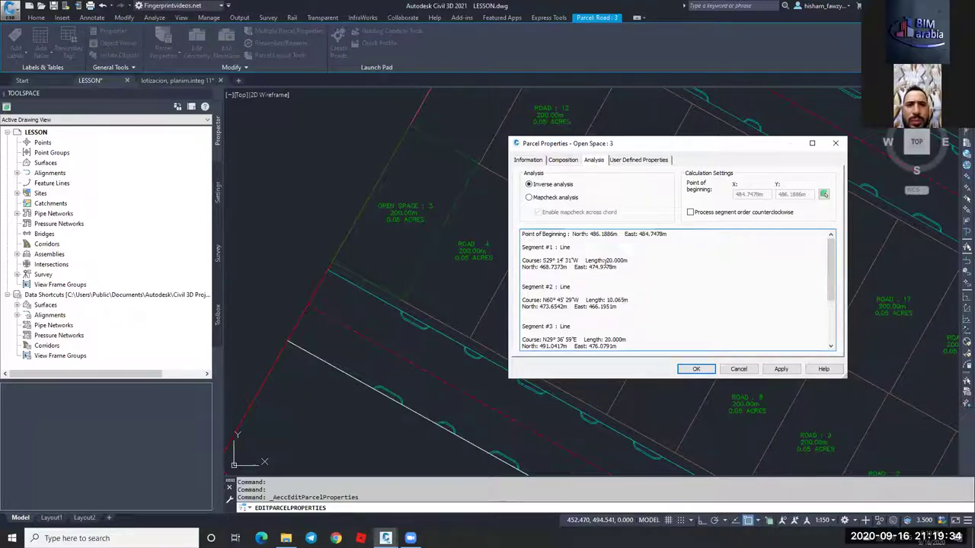
# Review the lot's user-defined properties, keeping Parcel Number at 3, and accept the dialog.
pyautogui.click(638, 162)
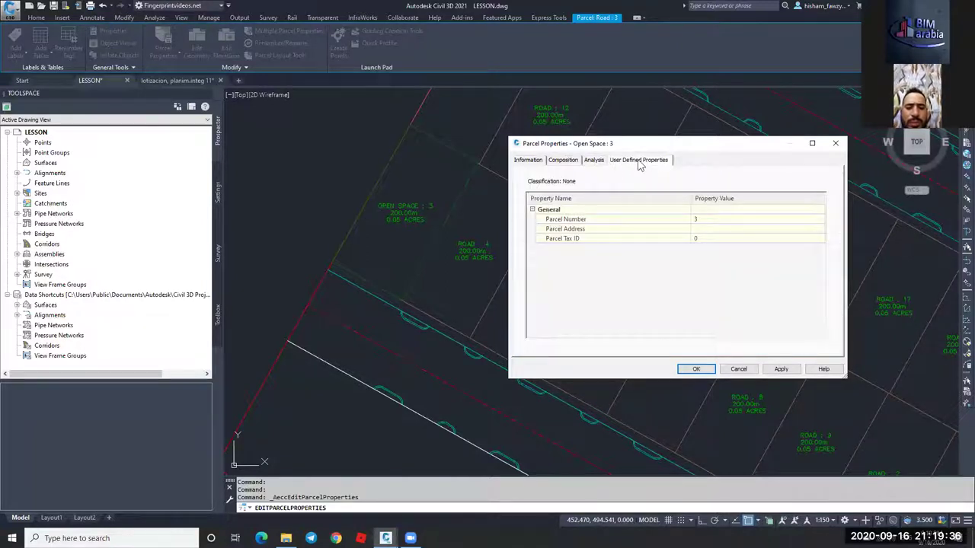
pyautogui.moveTo(666, 148); pyautogui.dragTo(561, 169)
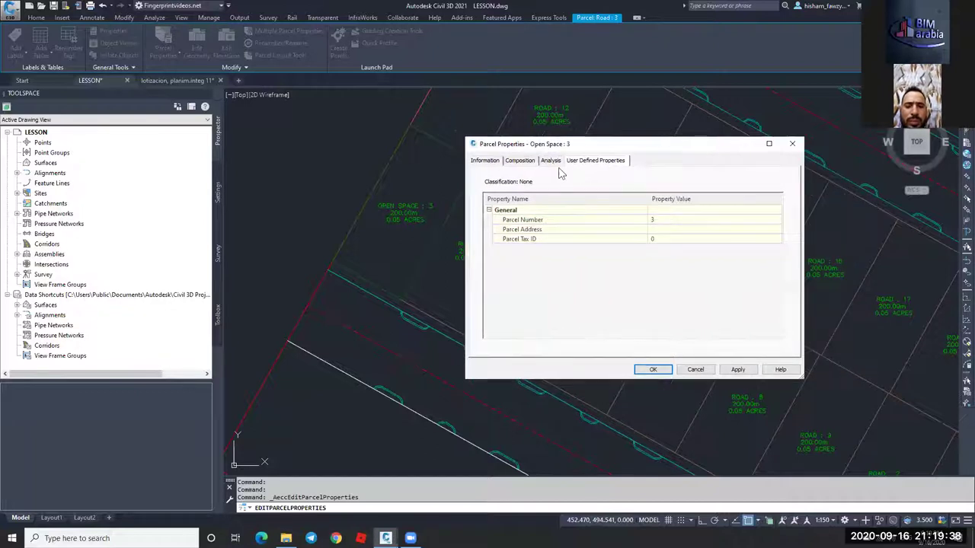
pyautogui.click(552, 220)
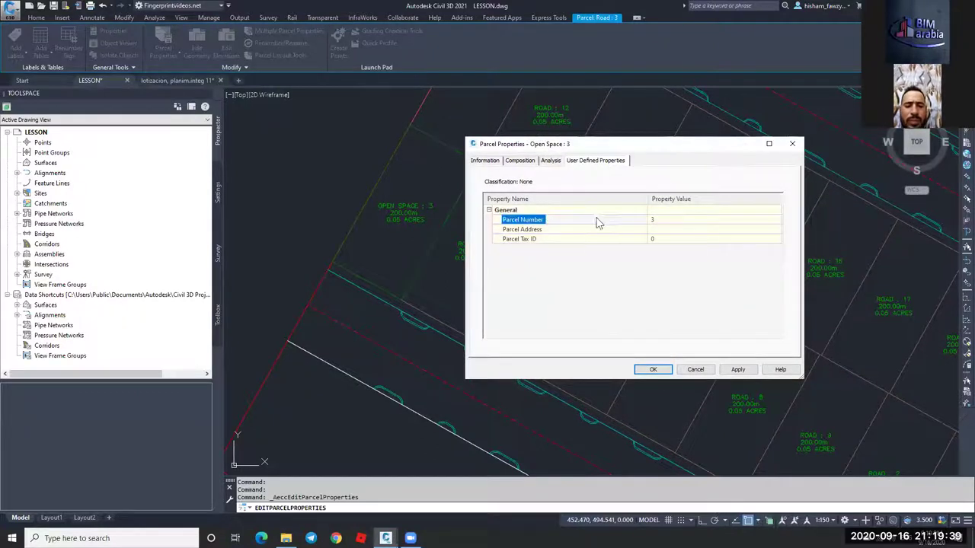
pyautogui.click(657, 220)
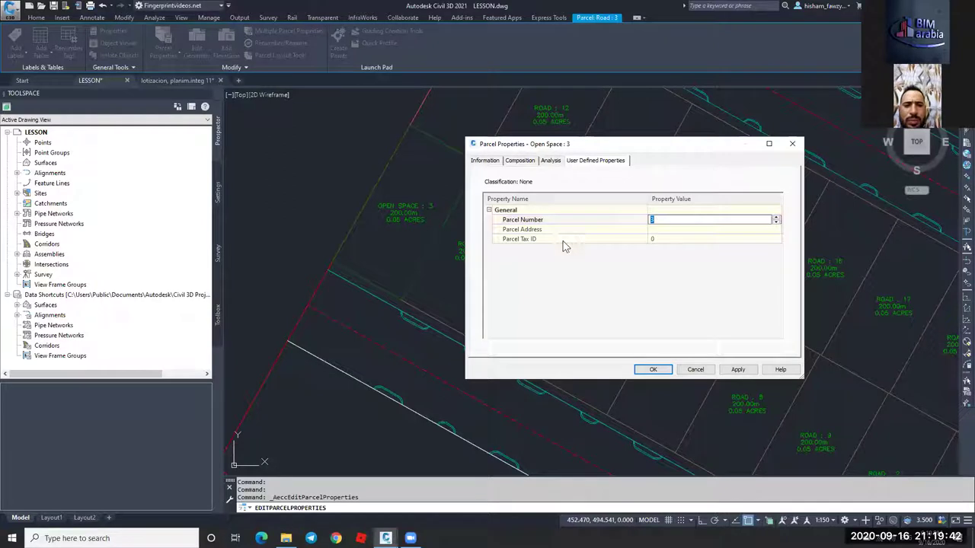
pyautogui.click(555, 274)
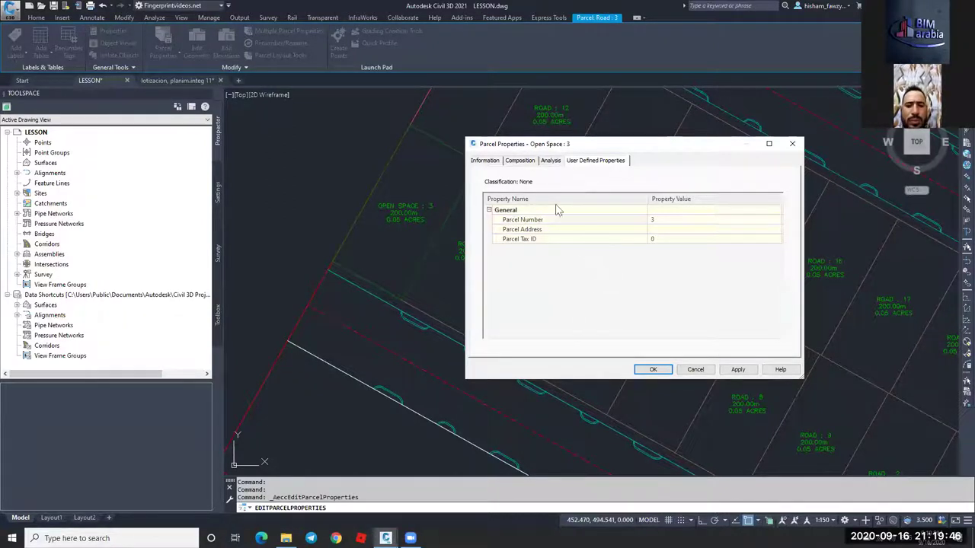
pyautogui.moveTo(566, 150); pyautogui.dragTo(585, 138)
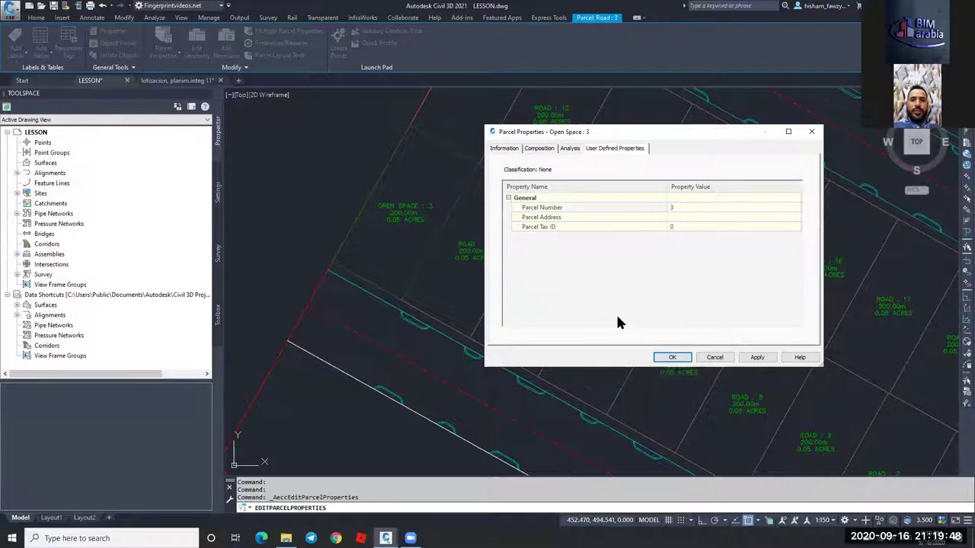
pyautogui.click(674, 358)
# Select the OPEN SPACE 3 label and start Multiple Parcel Properties for the block.
pyautogui.scroll(-5, 468, 218)
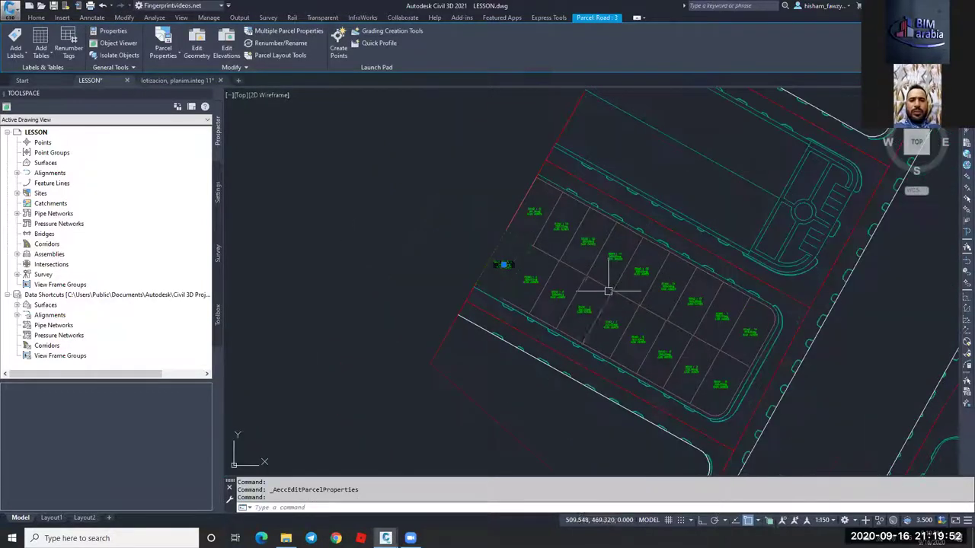
pyautogui.scroll(4, 648, 329)
pyautogui.press('Escape')
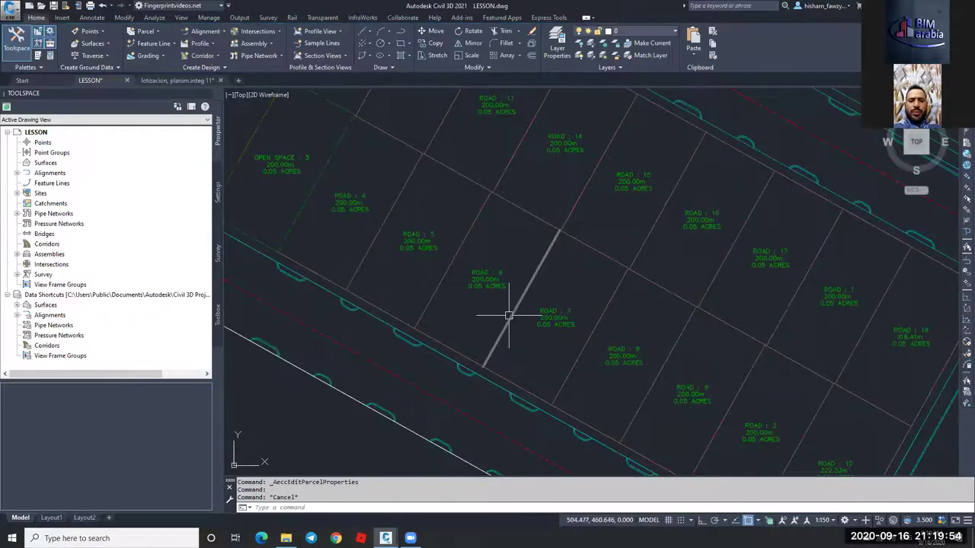
pyautogui.scroll(-3, 509, 315)
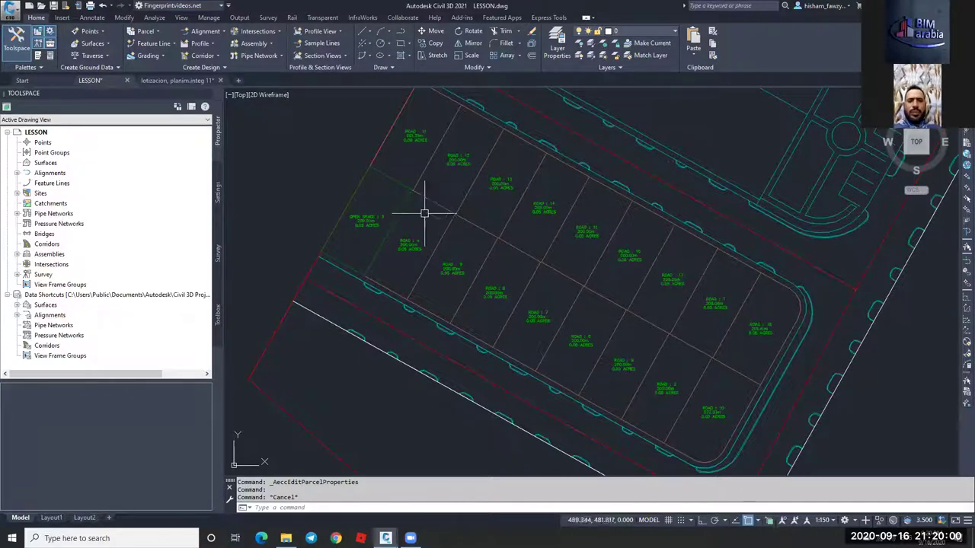
pyautogui.press('Escape')
pyautogui.click(366, 221)
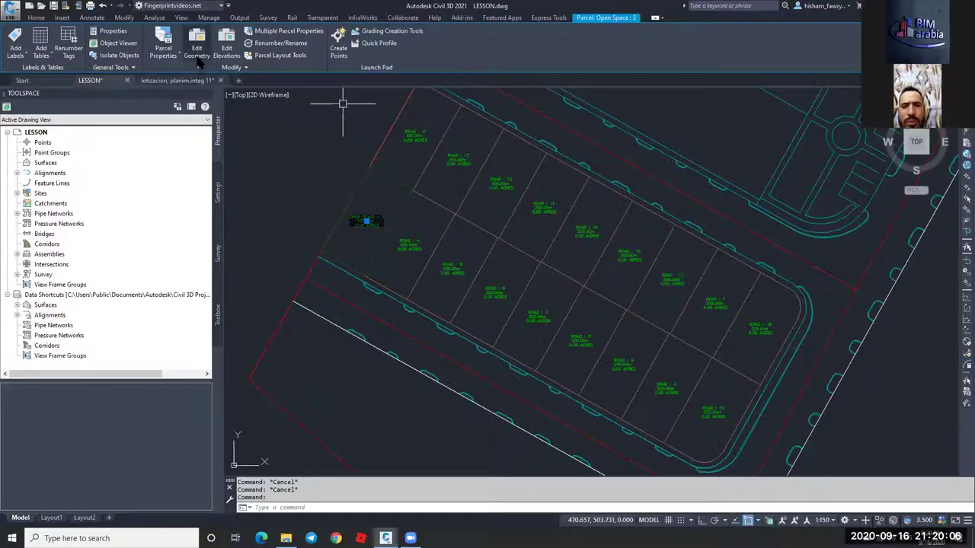
pyautogui.click(305, 36)
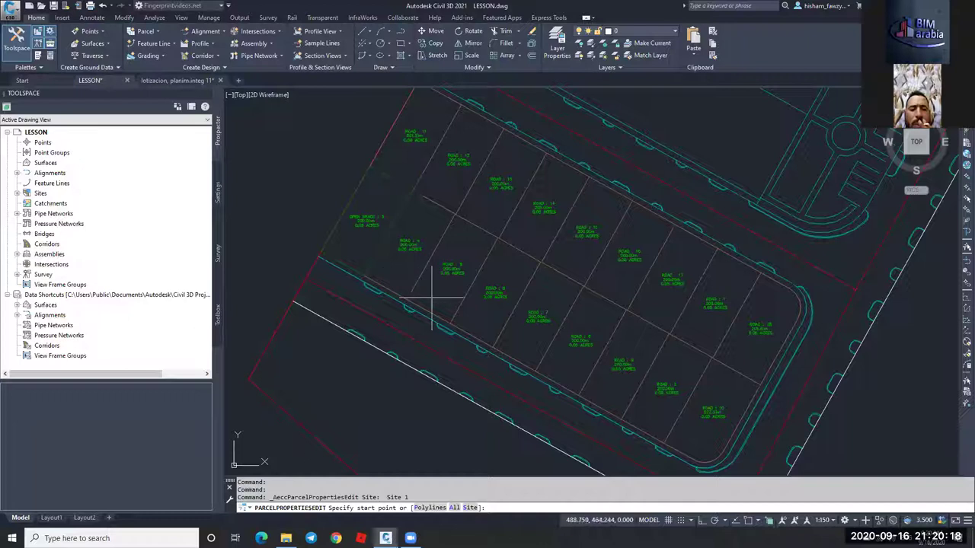
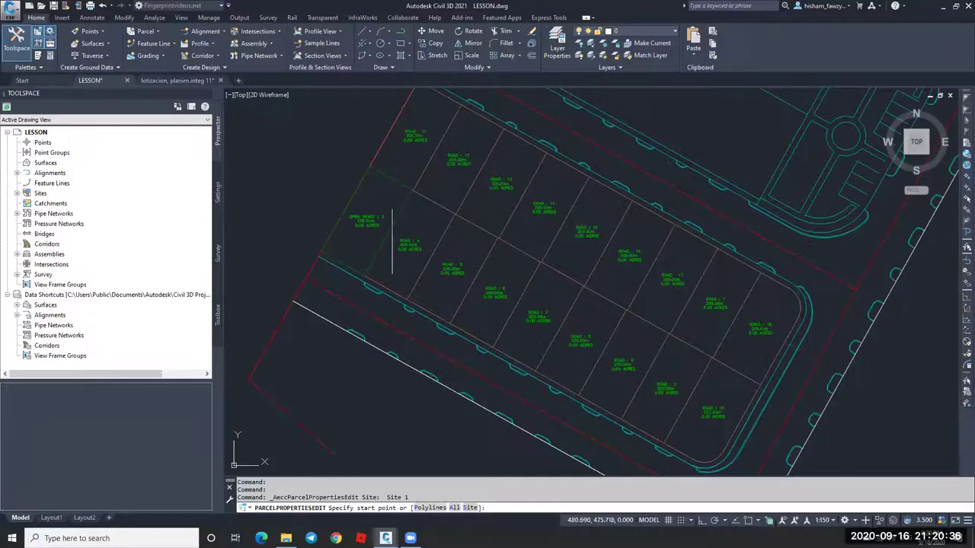
# Fence-select the lots and switch parcel Open Space : 3 to the Property style.
pyautogui.click(366, 210)
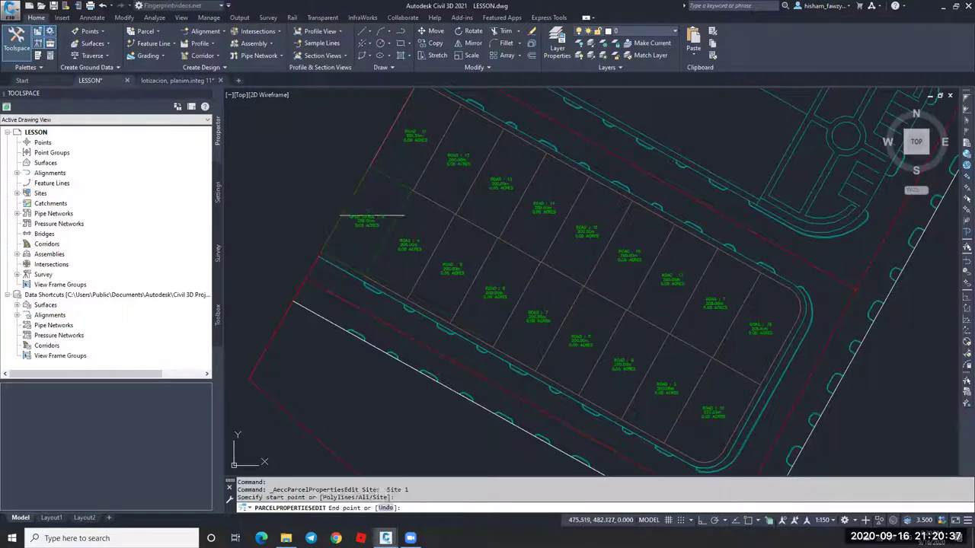
pyautogui.click(714, 412)
pyautogui.click(768, 323)
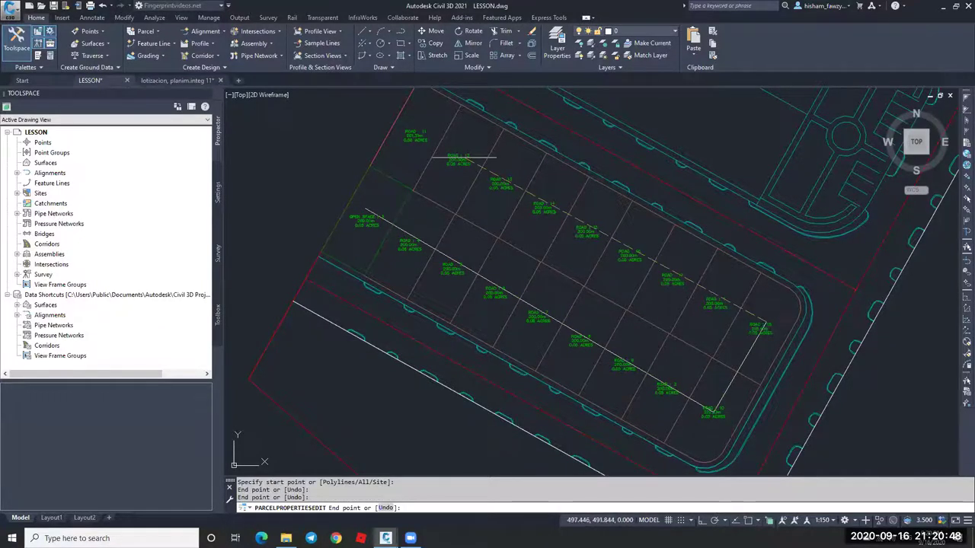
pyautogui.click(422, 132)
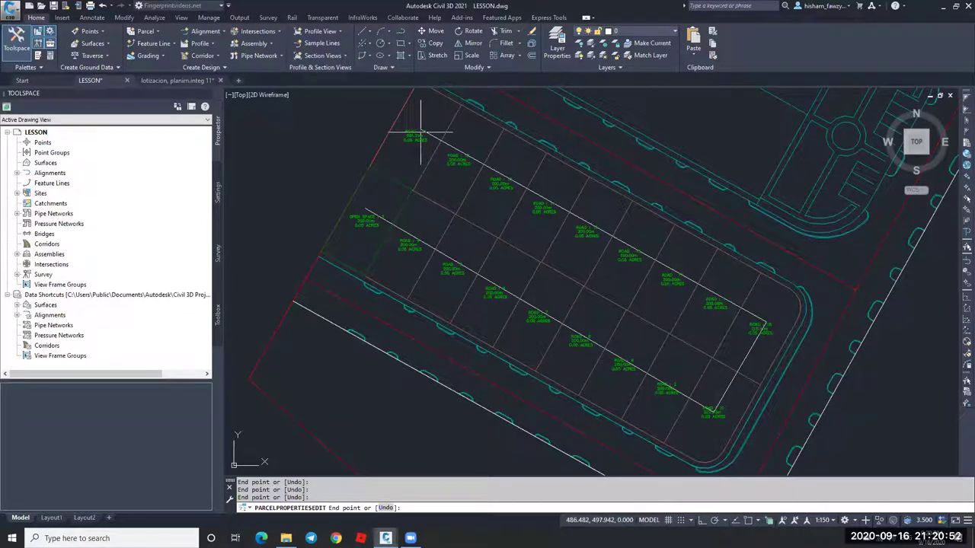
pyautogui.press('Return')
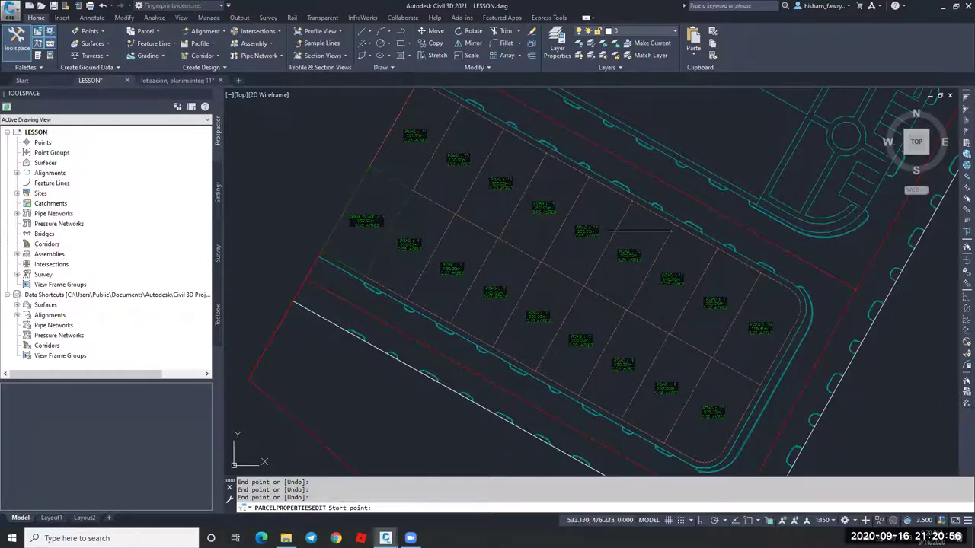
pyautogui.click(400, 189)
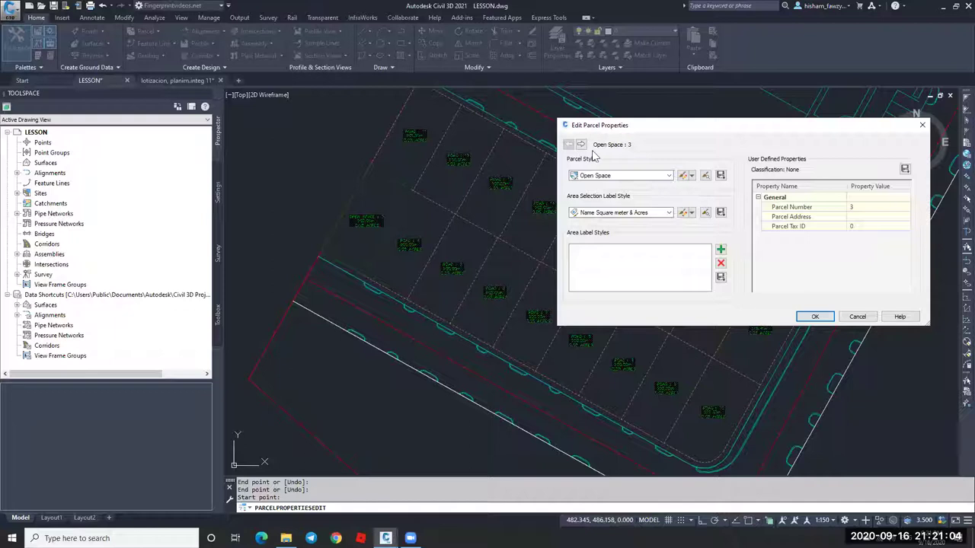
pyautogui.click(623, 176)
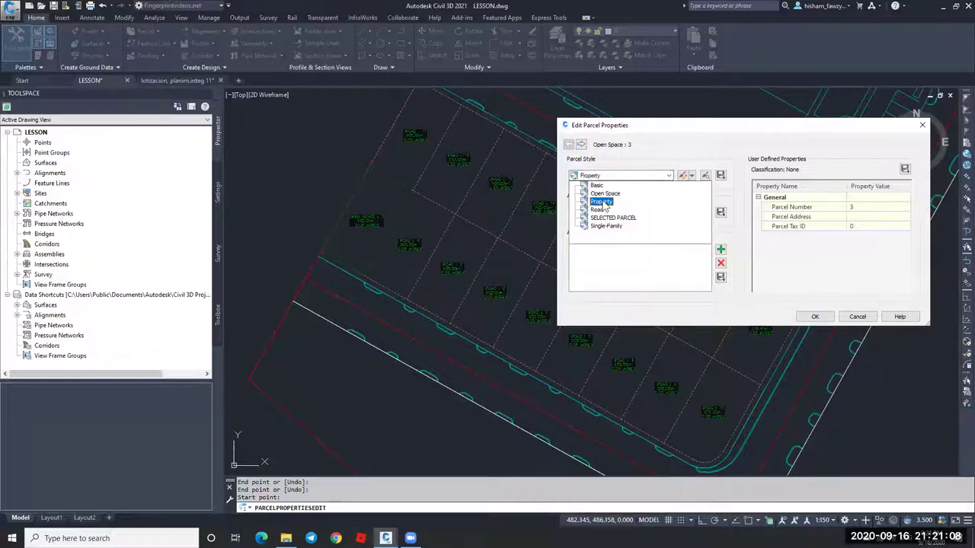
pyautogui.click(602, 202)
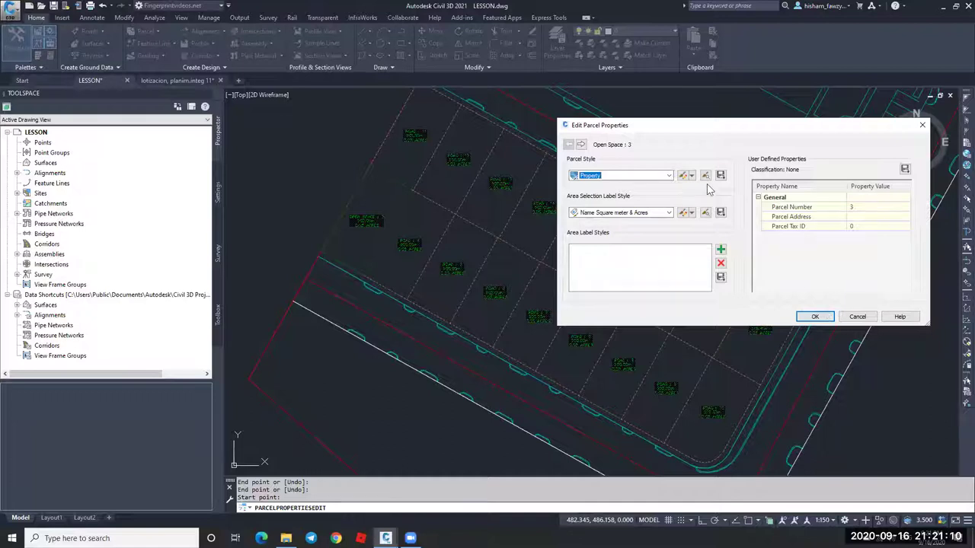
pyautogui.click(815, 317)
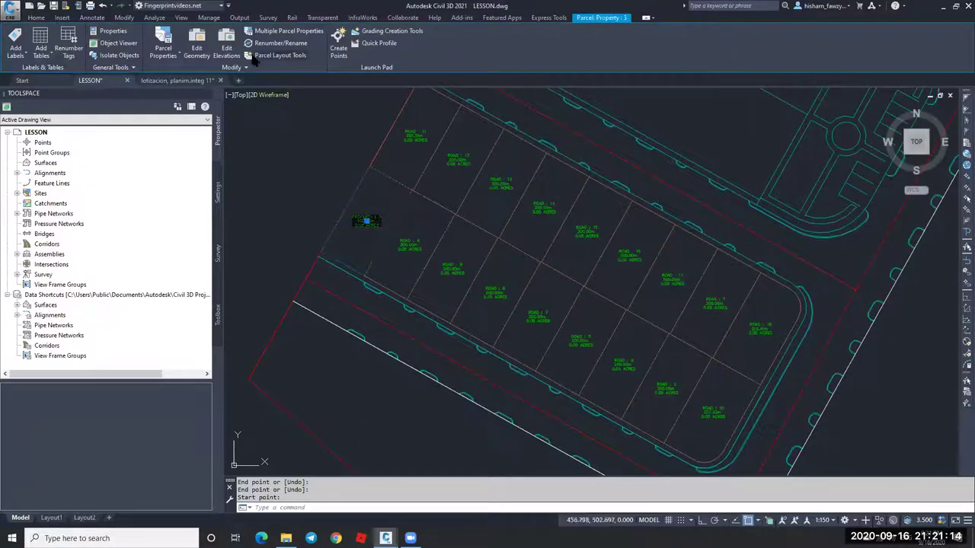
# Start Multiple Parcel Properties and fence-select all 18 lots.
pyautogui.click(284, 30)
pyautogui.click(366, 219)
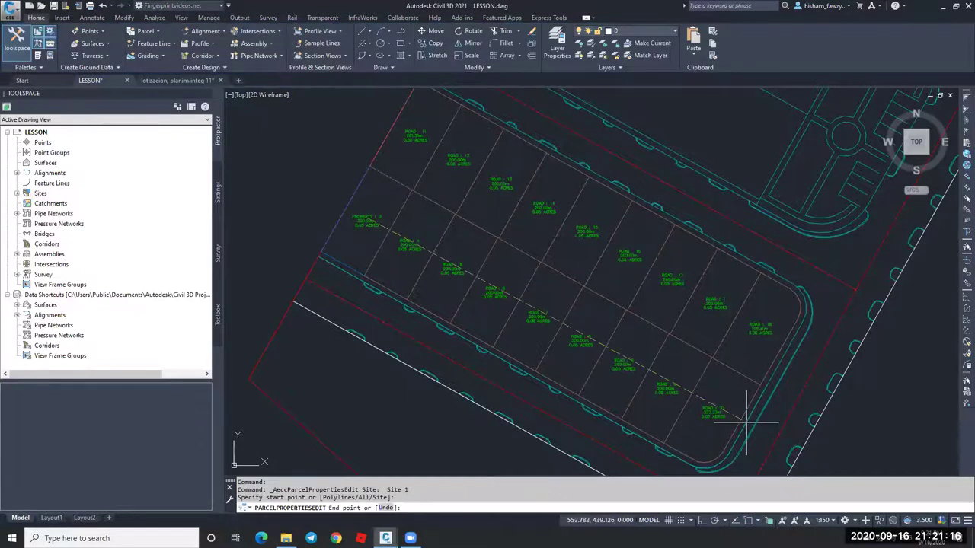
pyautogui.click(723, 411)
pyautogui.click(757, 327)
pyautogui.click(433, 146)
pyautogui.press('Return')
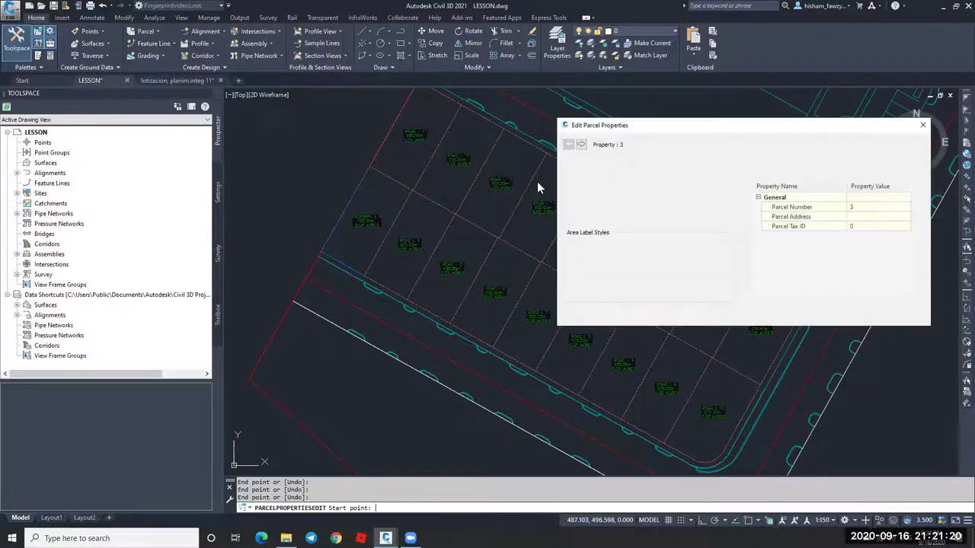
# Apply the Open Space parcel style to all 18 selected parcels.
pyautogui.click(582, 145)
pyautogui.click(582, 144)
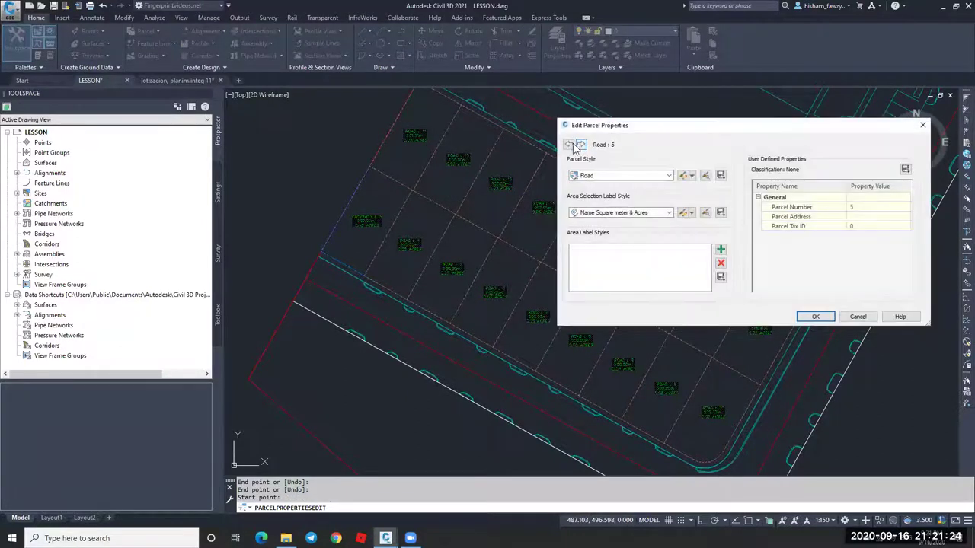
pyautogui.click(570, 146)
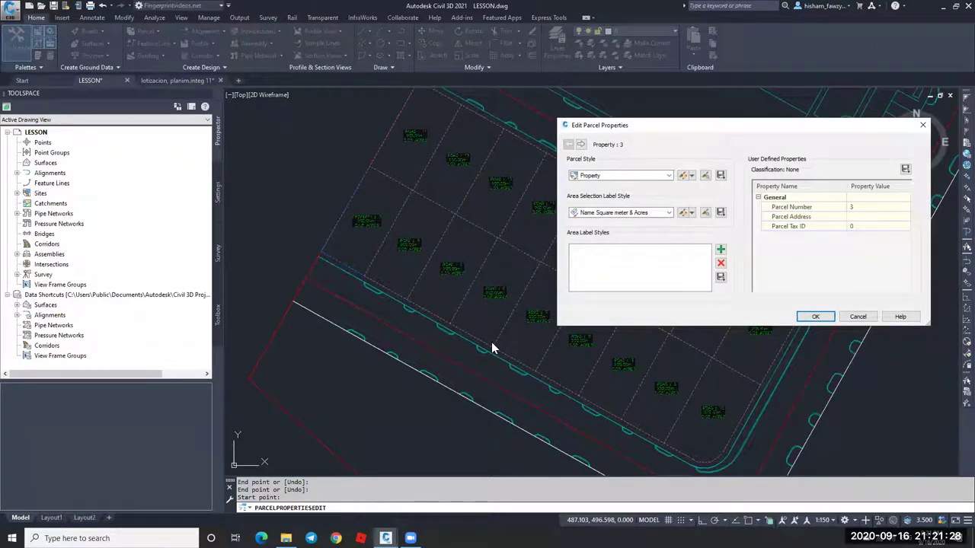
pyautogui.click(652, 178)
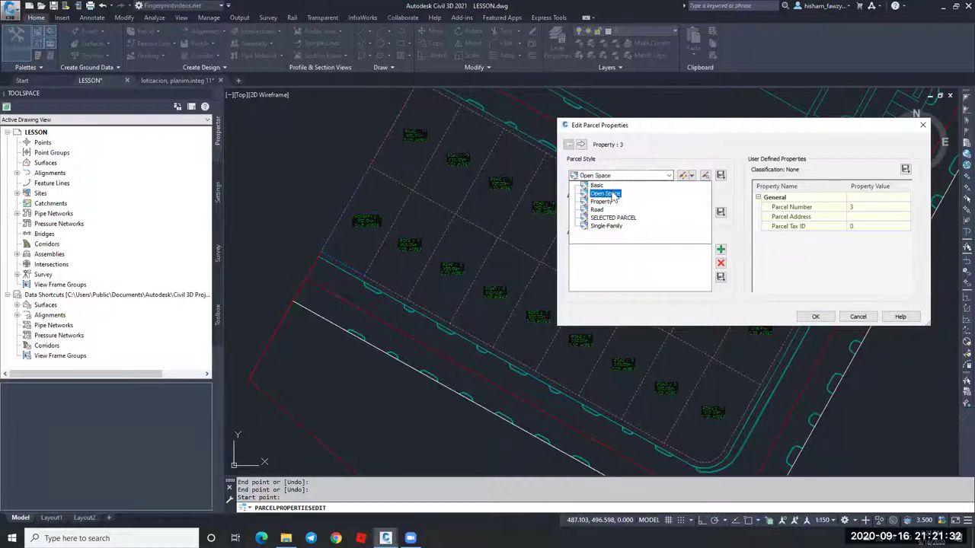
pyautogui.click(612, 194)
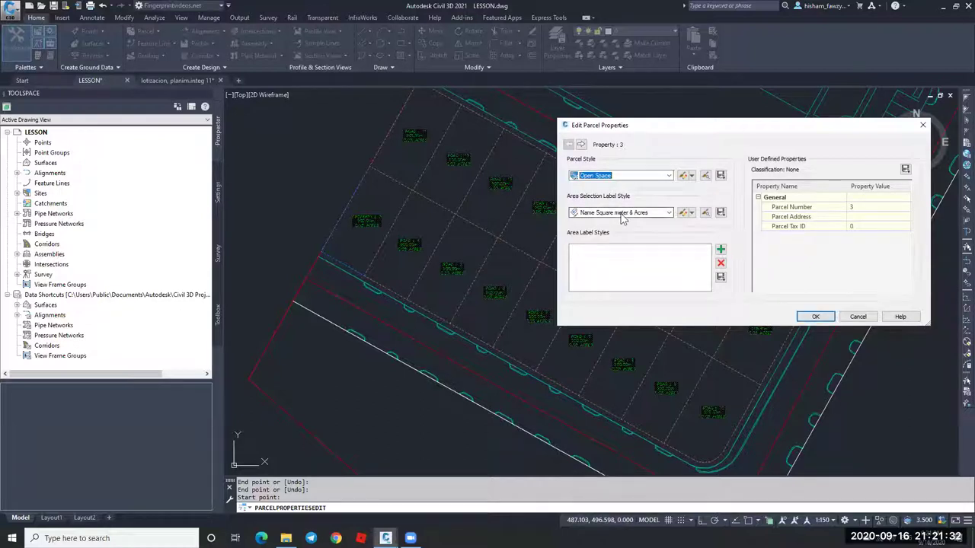
pyautogui.click(721, 176)
pyautogui.click(722, 177)
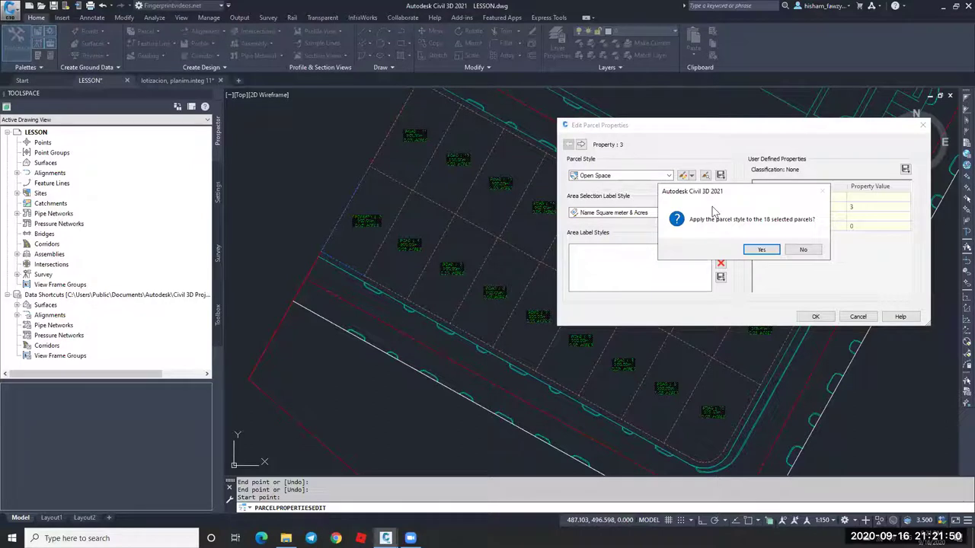
pyautogui.click(759, 251)
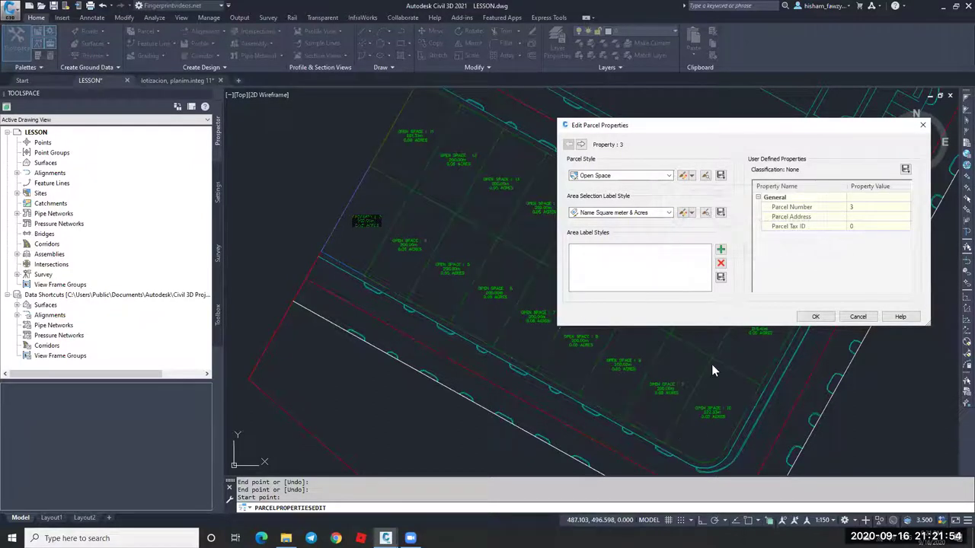
# Set the Parcel Number area label style for all parcels and keep the changes.
pyautogui.click(647, 214)
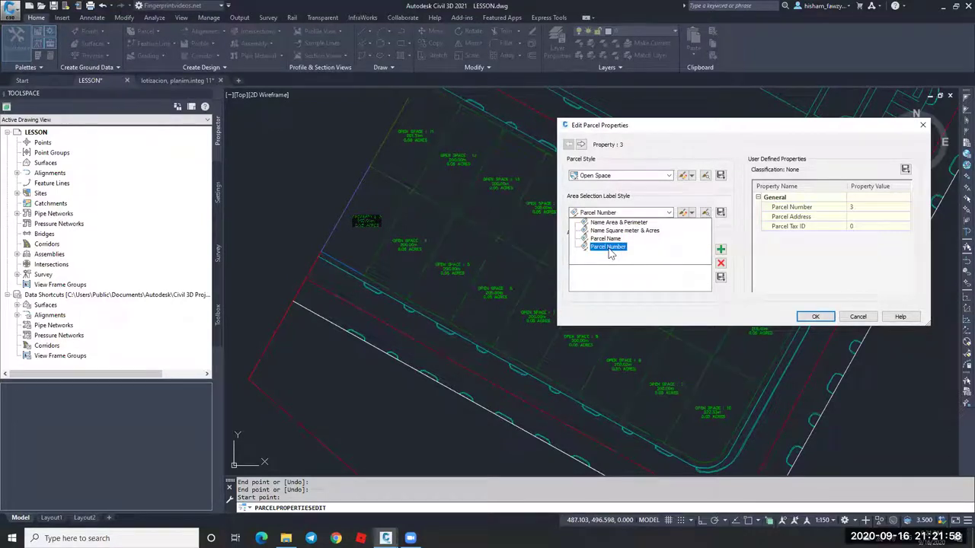
pyautogui.click(609, 248)
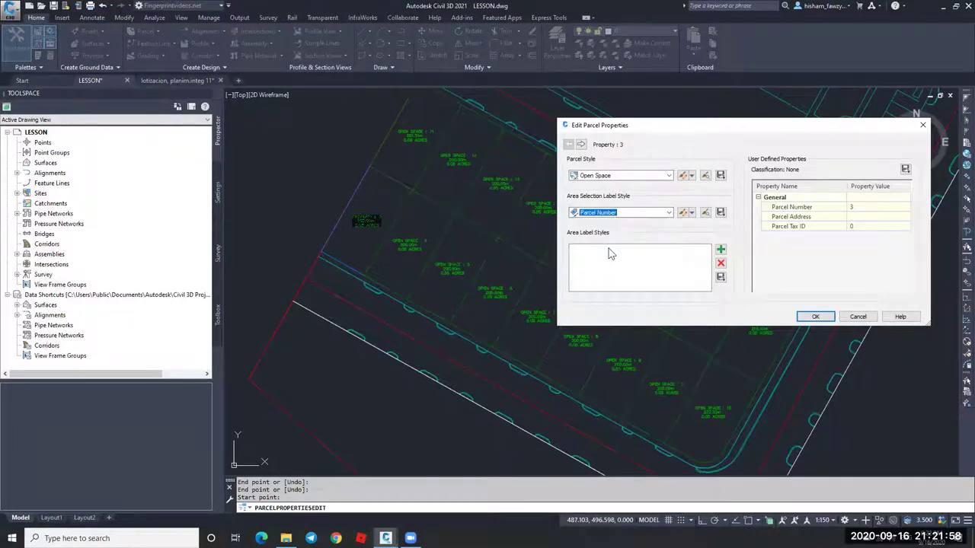
pyautogui.click(720, 213)
pyautogui.press('Return')
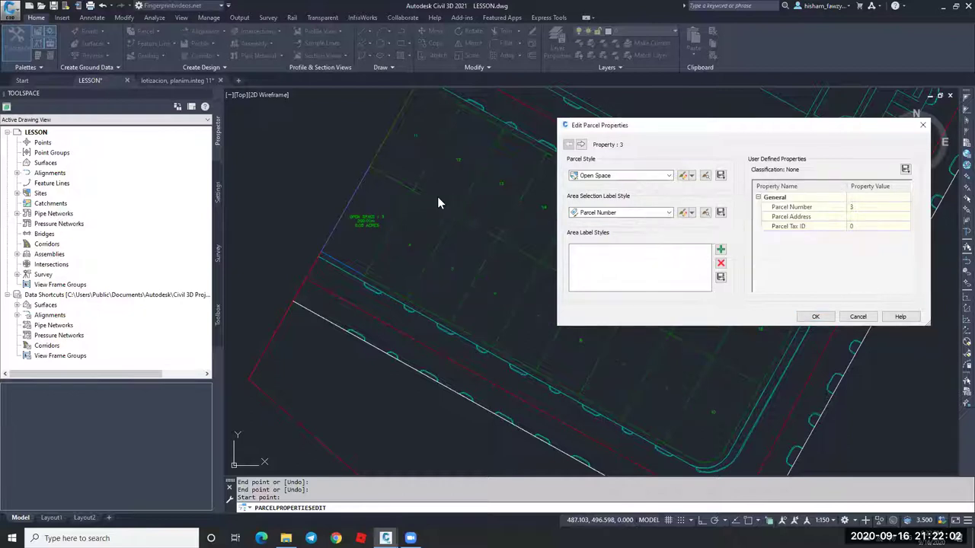
pyautogui.click(815, 317)
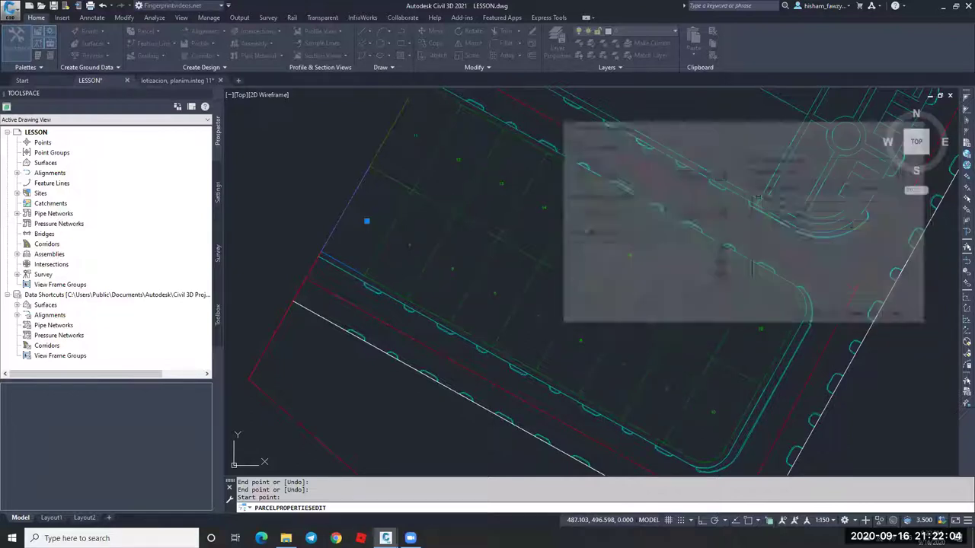
# Change the status-bar annotation scale from 1:150 to 1:500.
pyautogui.press('Escape')
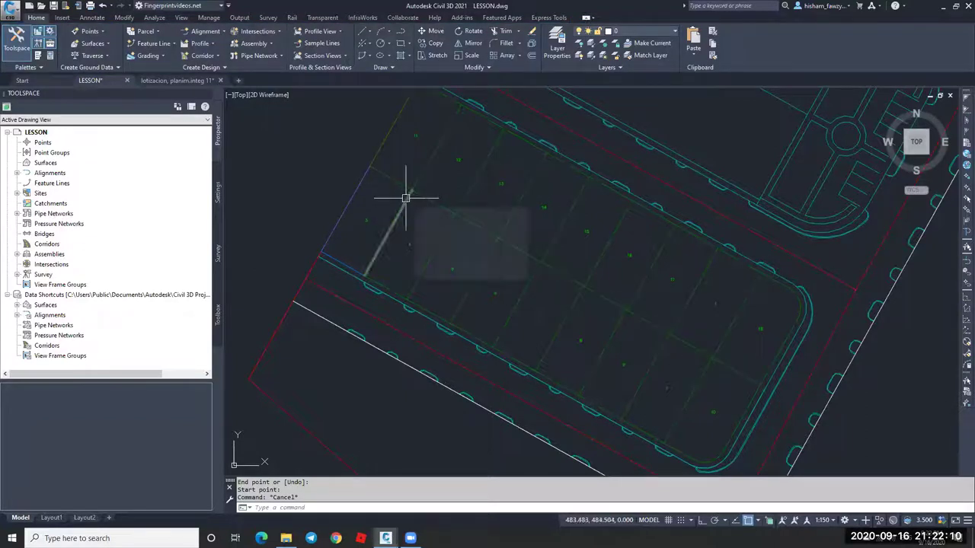
pyautogui.click(833, 521)
pyautogui.click(830, 394)
pyautogui.press('Escape')
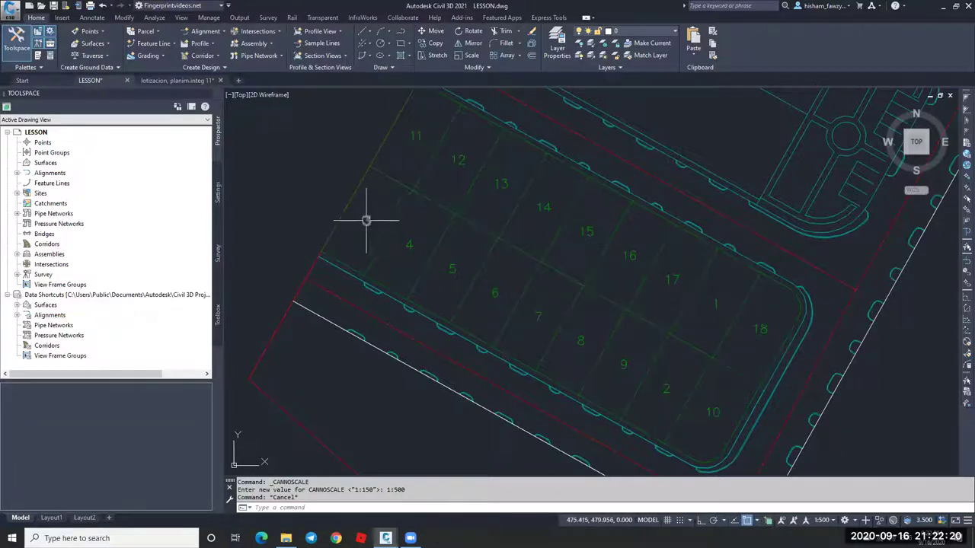
# Start Renumber/Rename on a selected lot with starting number 1 and increment 1.
pyautogui.click(414, 135)
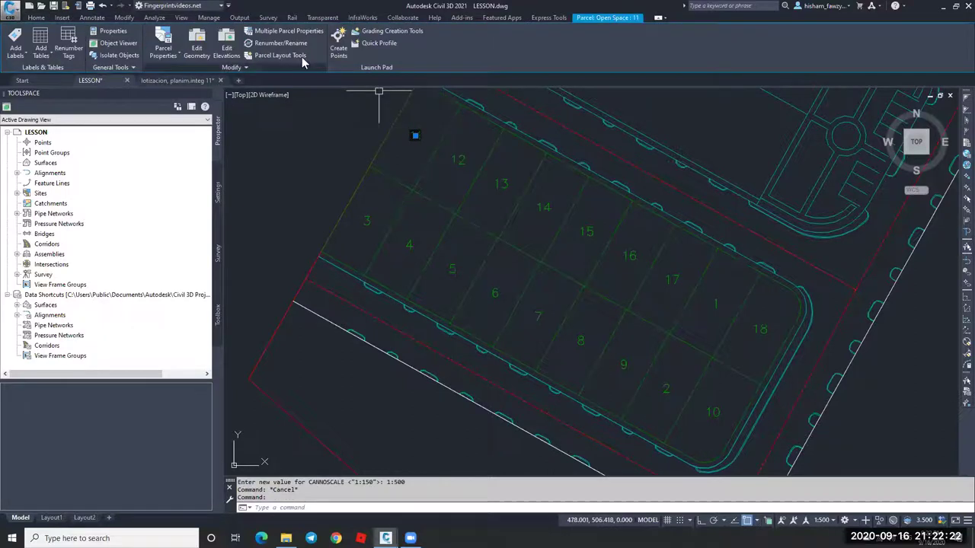
pyautogui.click(287, 43)
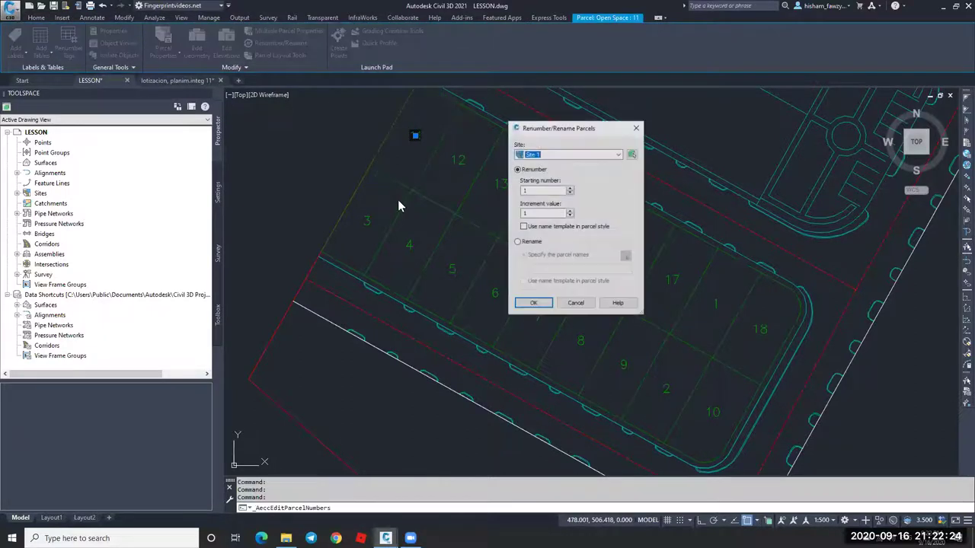
pyautogui.click(538, 191)
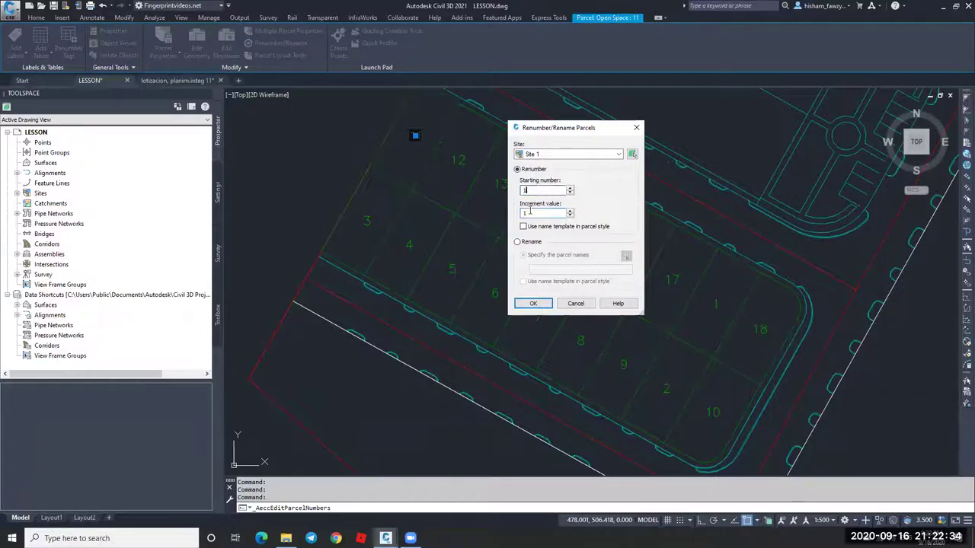
pyautogui.click(532, 303)
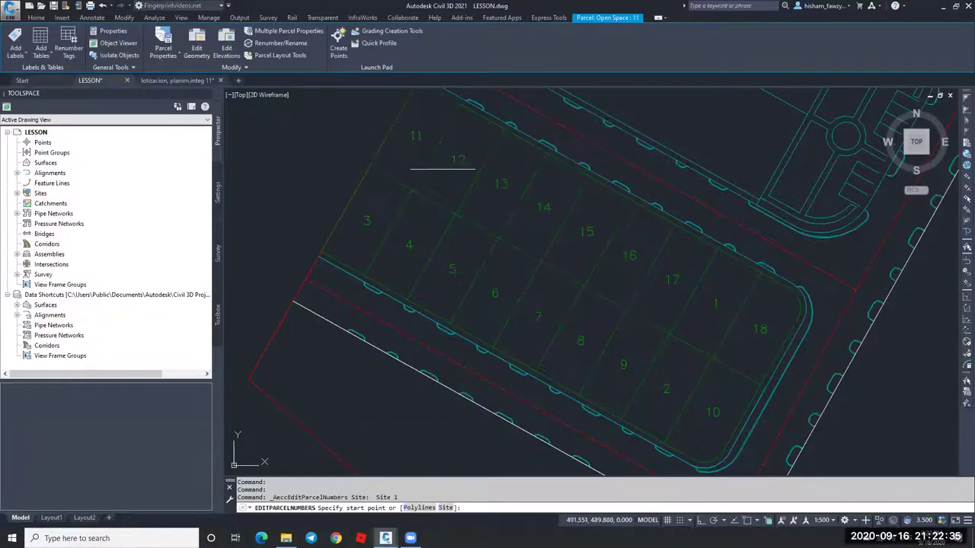
# Trace the numbering path along the upper row and back along the lower row.
pyautogui.click(415, 136)
pyautogui.click(764, 330)
pyautogui.click(717, 414)
pyautogui.click(366, 221)
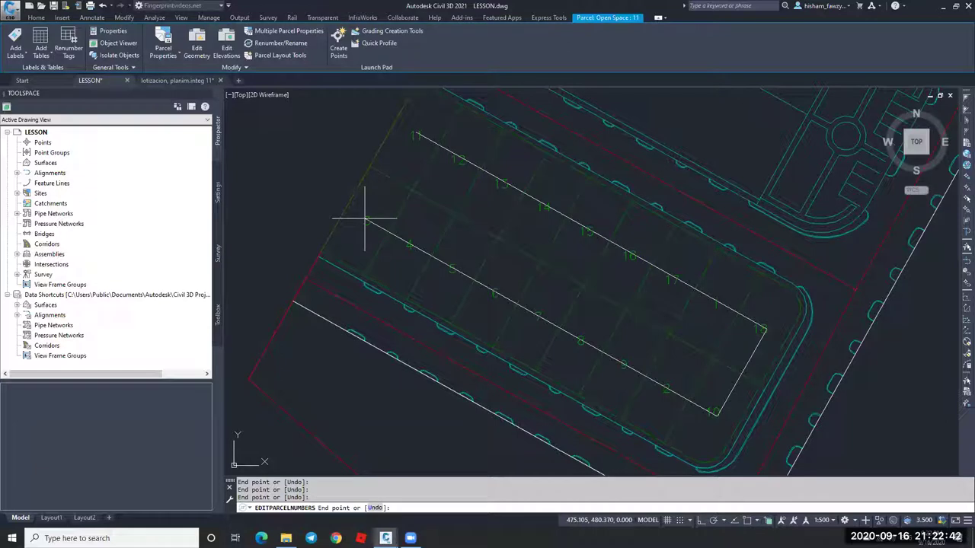
pyautogui.press('Return')
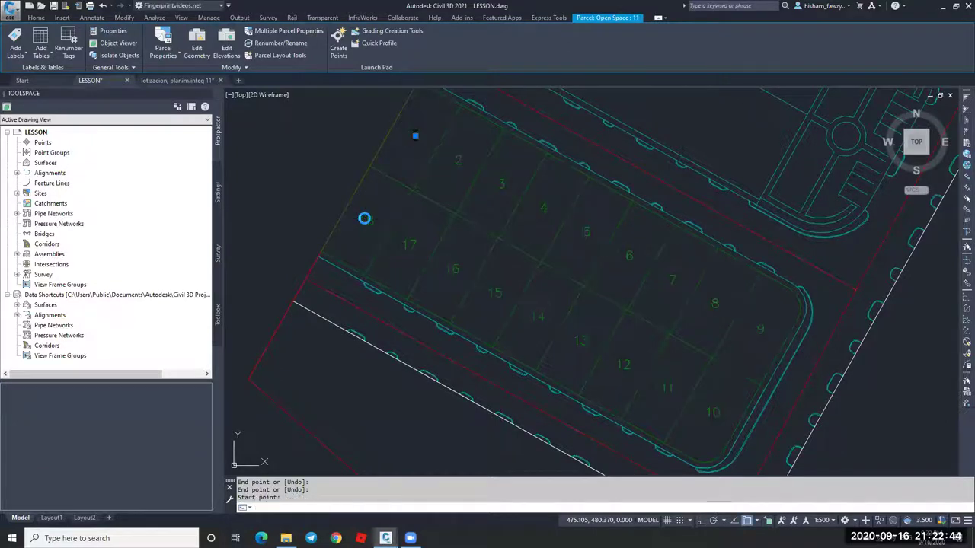
pyautogui.press('Escape')
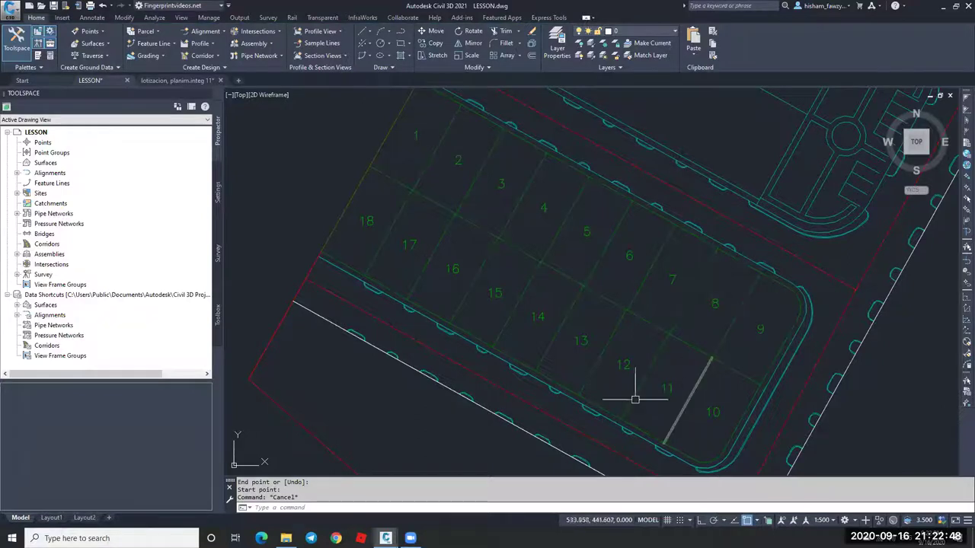
pyautogui.scroll(-5, 373, 211)
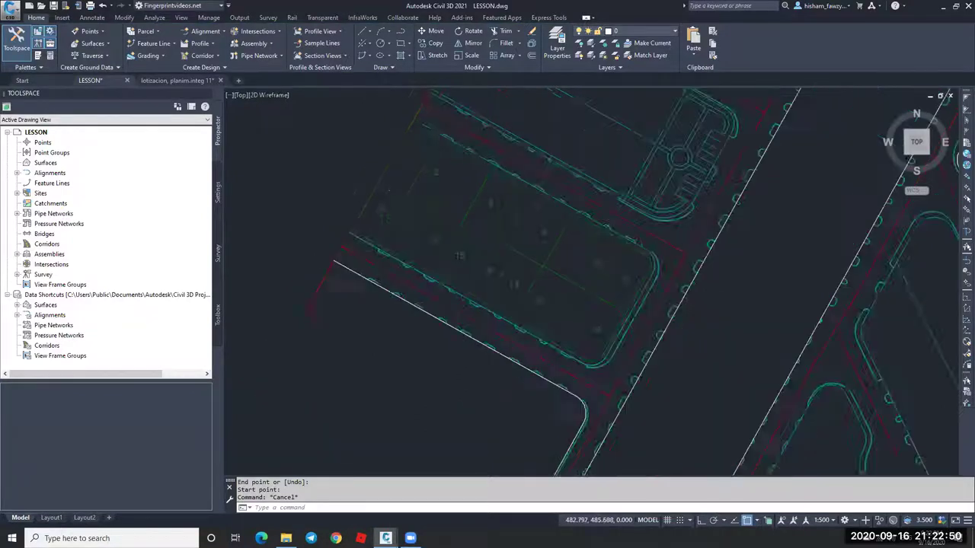
pyautogui.scroll(-4, 481, 221)
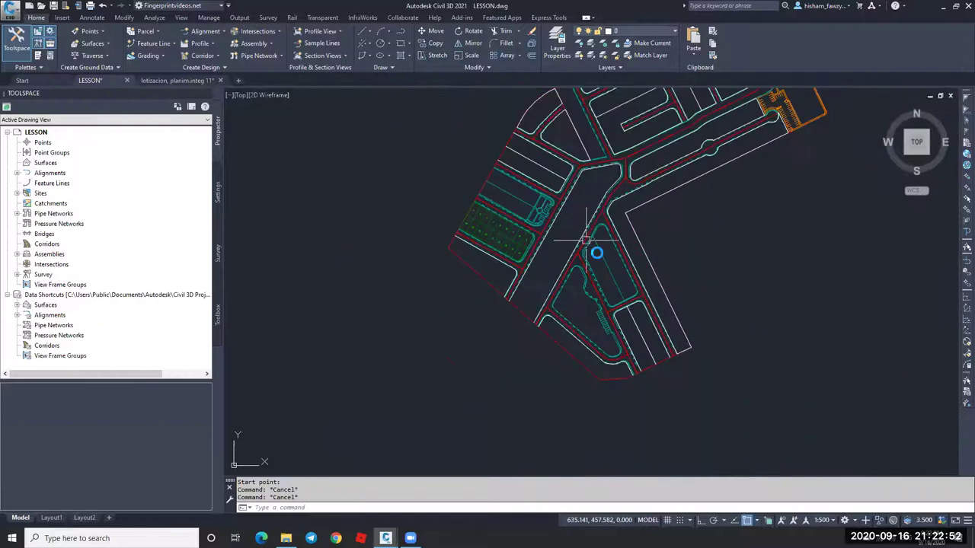
pyautogui.scroll(5, 516, 271)
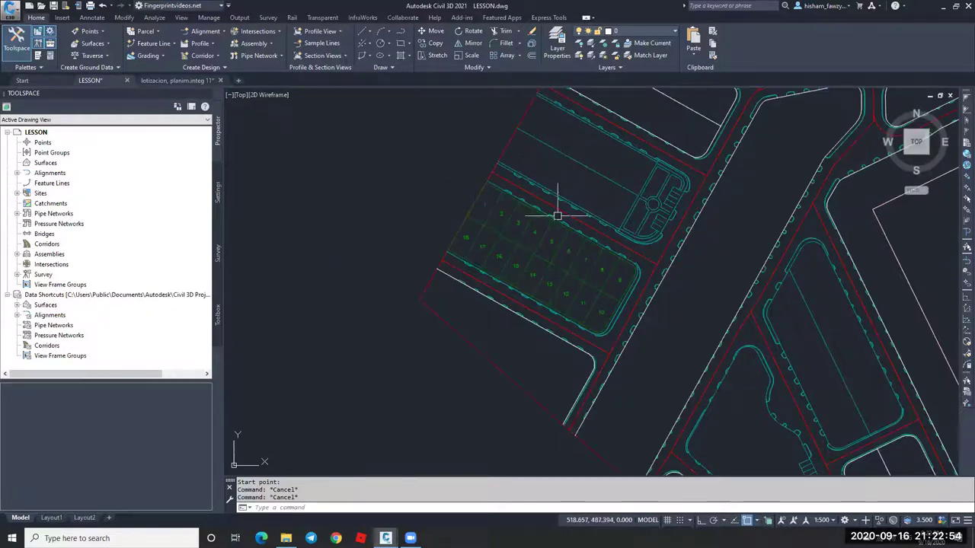
pyautogui.moveTo(587, 200)
pyautogui.mouseDown(button='middle')
pyautogui.moveTo(578, 243)
pyautogui.moveTo(591, 227)
pyautogui.mouseUp(button='middle')
pyautogui.scroll(3, 594, 330)
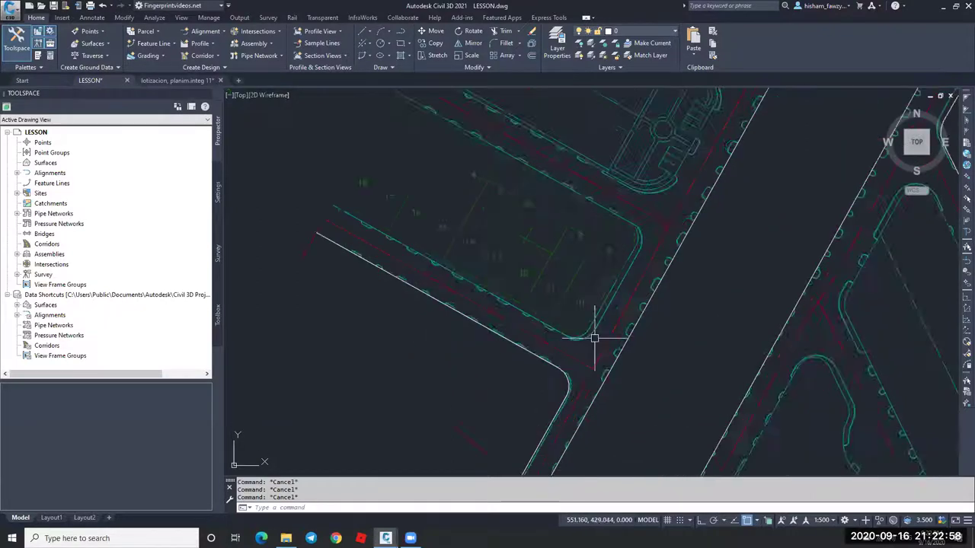
pyautogui.scroll(-2, 599, 322)
pyautogui.scroll(2, 624, 289)
pyautogui.click(624, 290)
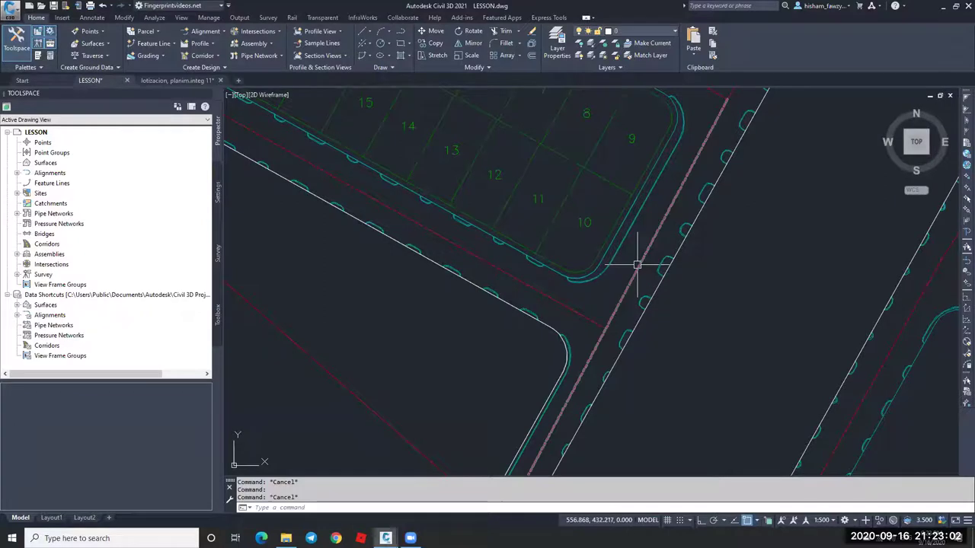
pyautogui.press('Escape')
pyautogui.click(572, 303)
pyautogui.press('Escape')
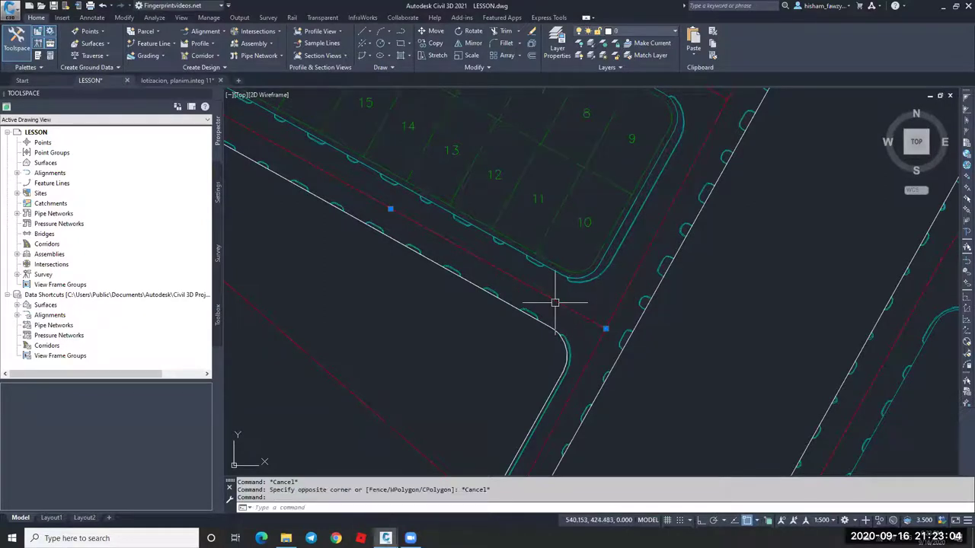
pyautogui.click(539, 289)
pyautogui.scroll(2, 536, 289)
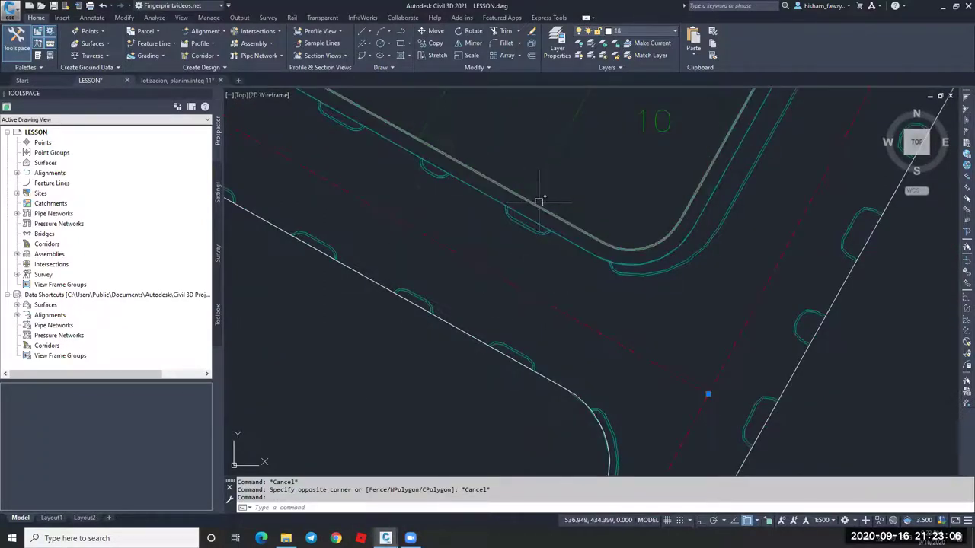
pyautogui.scroll(-3, 545, 229)
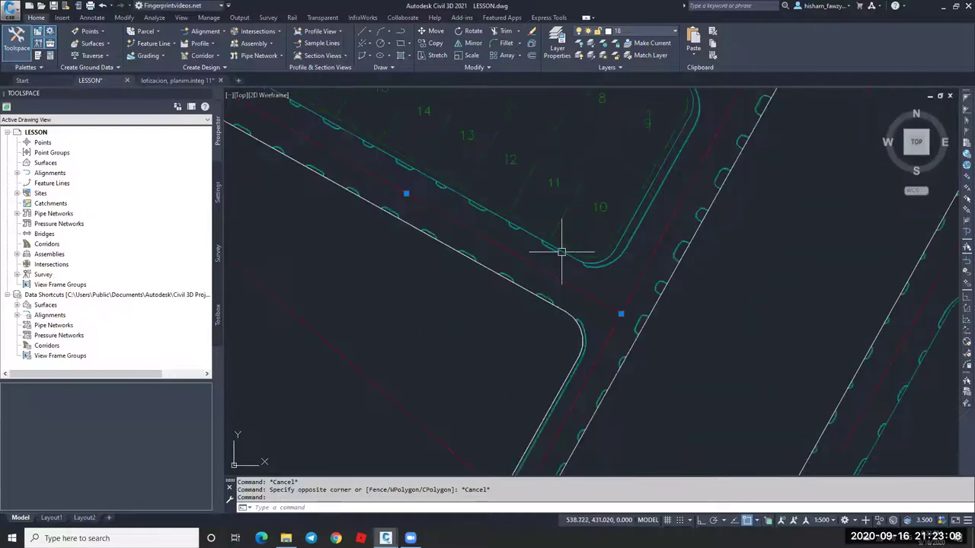
pyautogui.press('Escape')
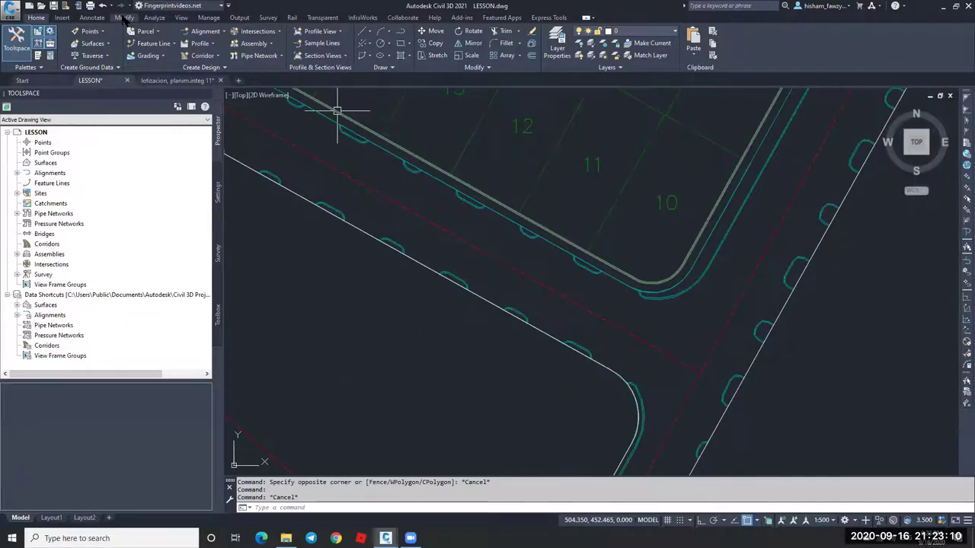
# Measure an aligned distance from a top lot corner to the red line.
pyautogui.click(125, 17)
pyautogui.click(92, 19)
pyautogui.click(266, 56)
pyautogui.click(448, 177)
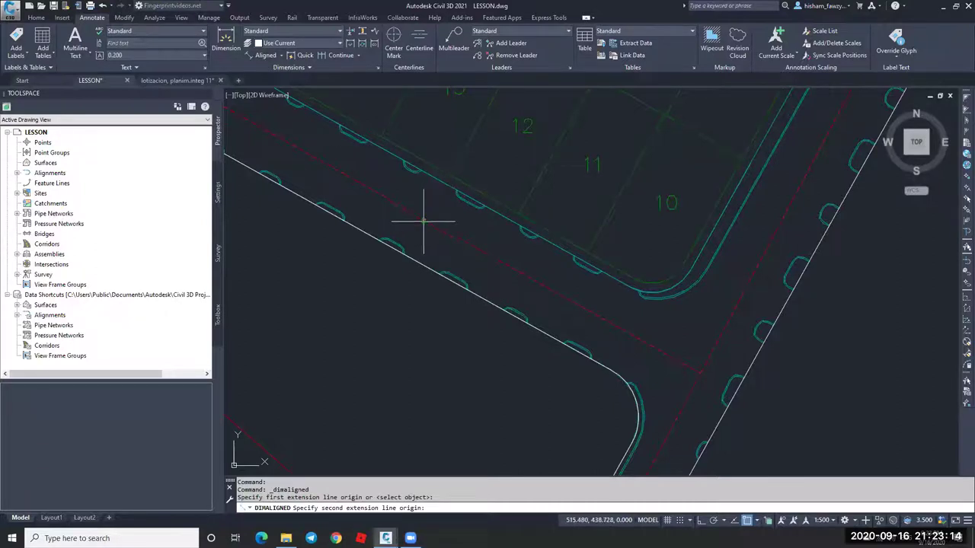
pyautogui.click(423, 222)
pyautogui.scroll(4, 428, 205)
pyautogui.scroll(2, 452, 124)
pyautogui.scroll(-5, 453, 196)
pyautogui.press('Escape')
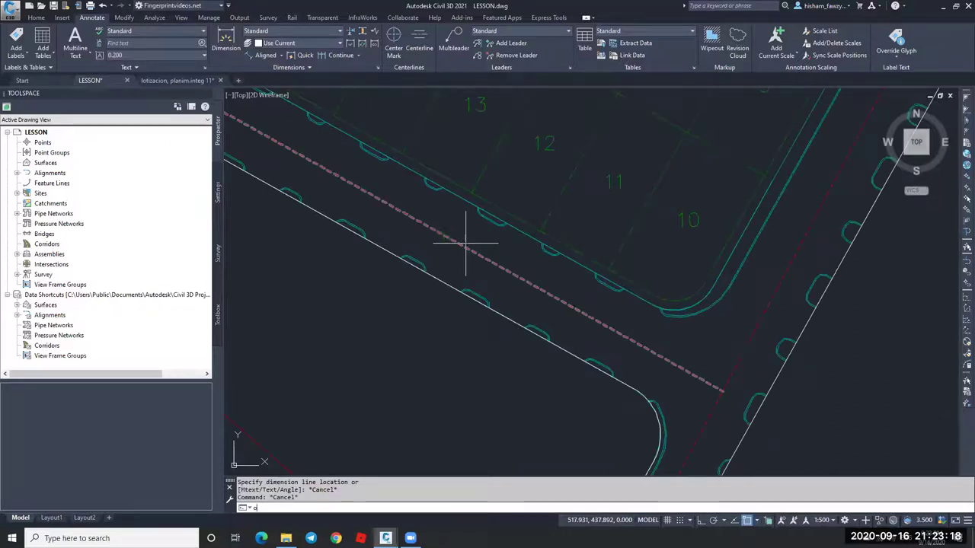
# Offset the red line 6.4 toward the lots.
pyautogui.write('o')
pyautogui.press('Return')
pyautogui.write('6.4')
pyautogui.press('Return')
pyautogui.click(466, 243)
pyautogui.click(472, 252)
pyautogui.press('Escape')
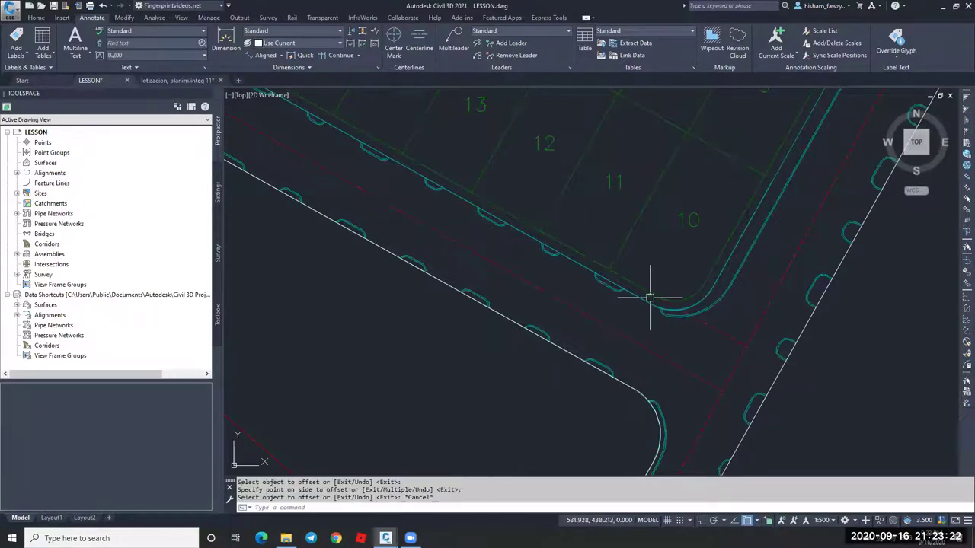
pyautogui.press('Escape')
# Measure the aligned distance from the corner near lot 9 to the red line.
pyautogui.scroll(-2, 707, 283)
pyautogui.scroll(2, 487, 131)
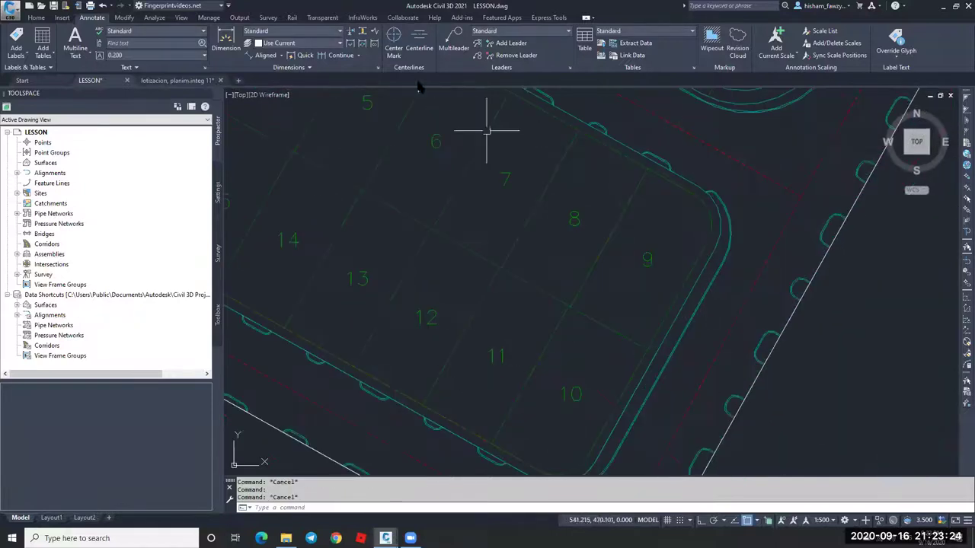
pyautogui.click(263, 55)
pyautogui.click(695, 259)
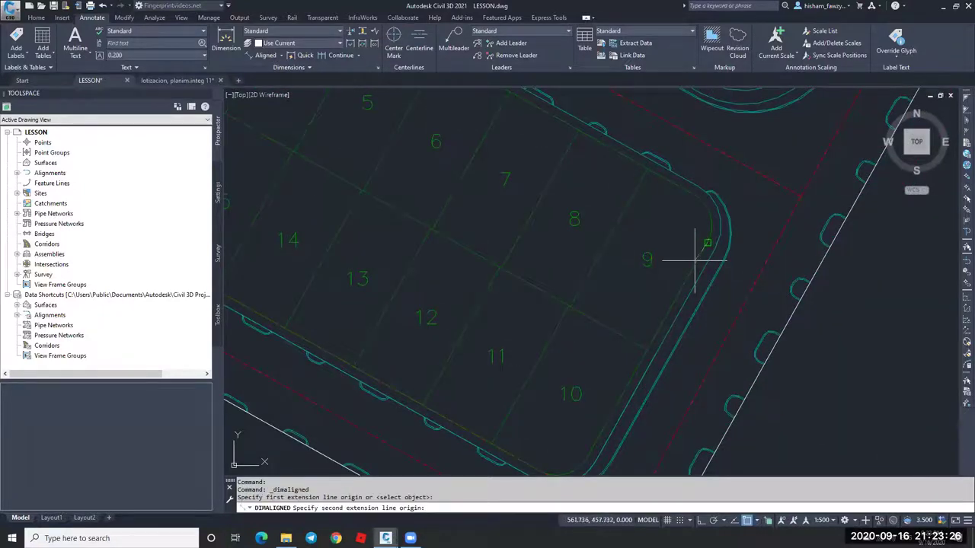
pyautogui.click(751, 271)
pyautogui.scroll(8, 745, 274)
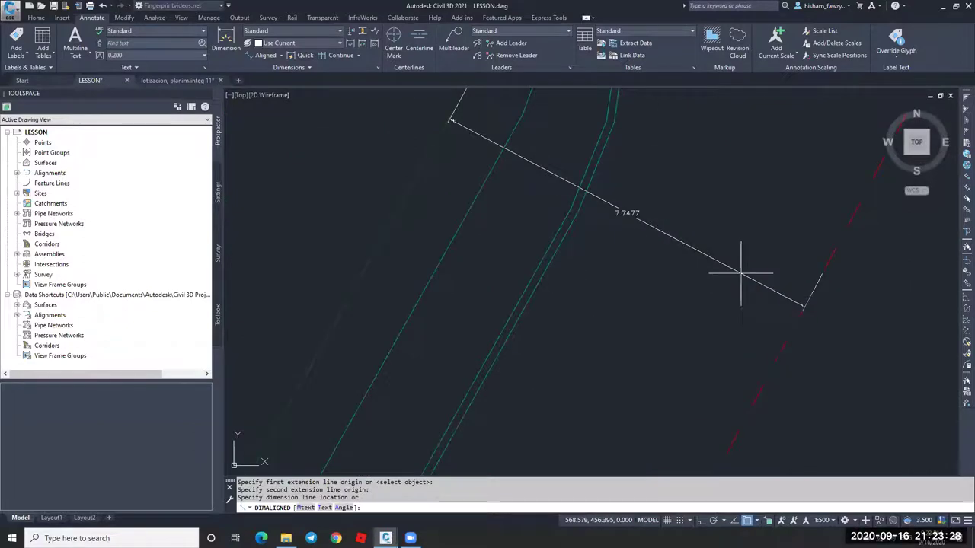
pyautogui.scroll(4, 740, 272)
pyautogui.moveTo(634, 438); pyautogui.dragTo(718, 271, button='middle')
pyautogui.press('Escape')
# Measure from the lot 10–12 corner to the red line.
pyautogui.press('Return')
pyautogui.click(665, 232)
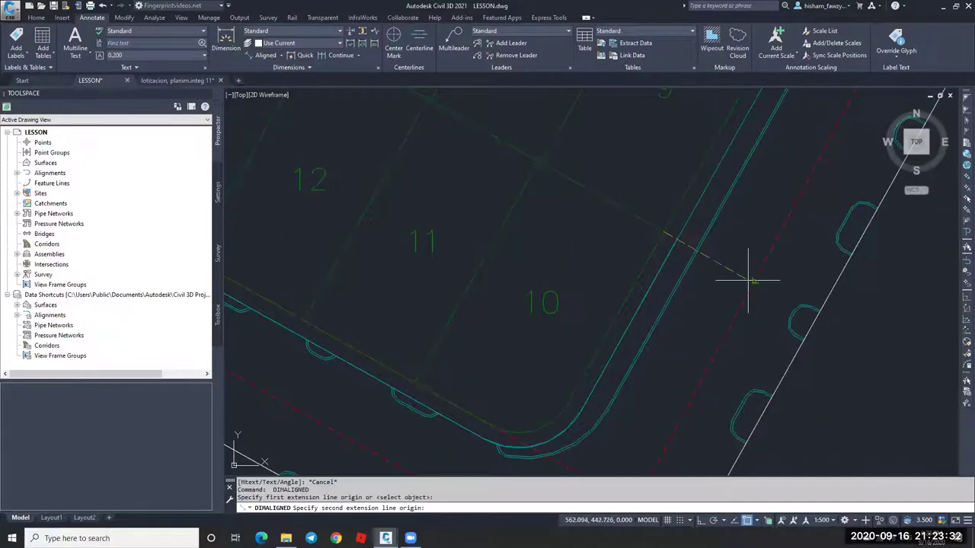
pyautogui.click(757, 277)
pyautogui.scroll(5, 758, 277)
pyautogui.scroll(-5, 721, 264)
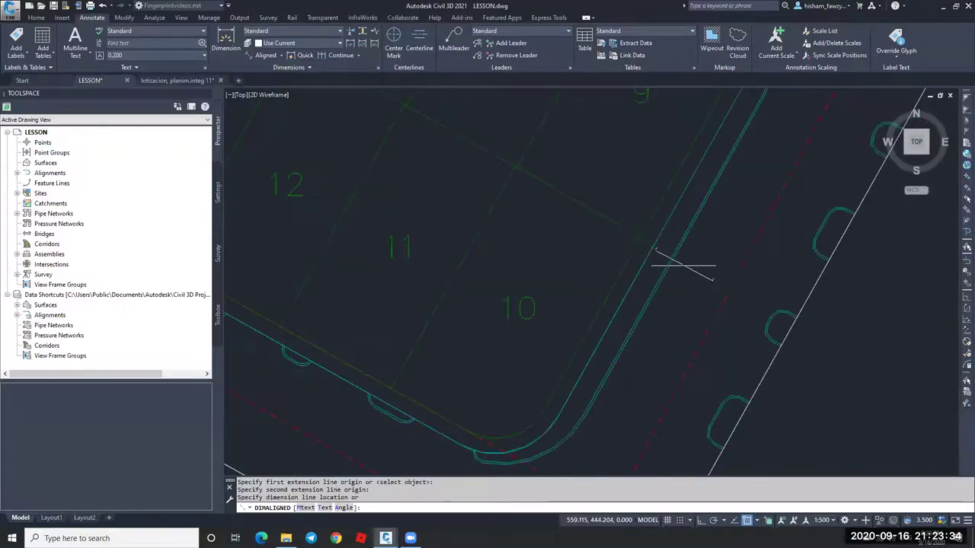
pyautogui.press('Escape')
pyautogui.scroll(-3, 653, 308)
pyautogui.press('Escape')
# Select the red line above the lot block, then clear the selection.
pyautogui.click(669, 236)
pyautogui.scroll(4, 669, 236)
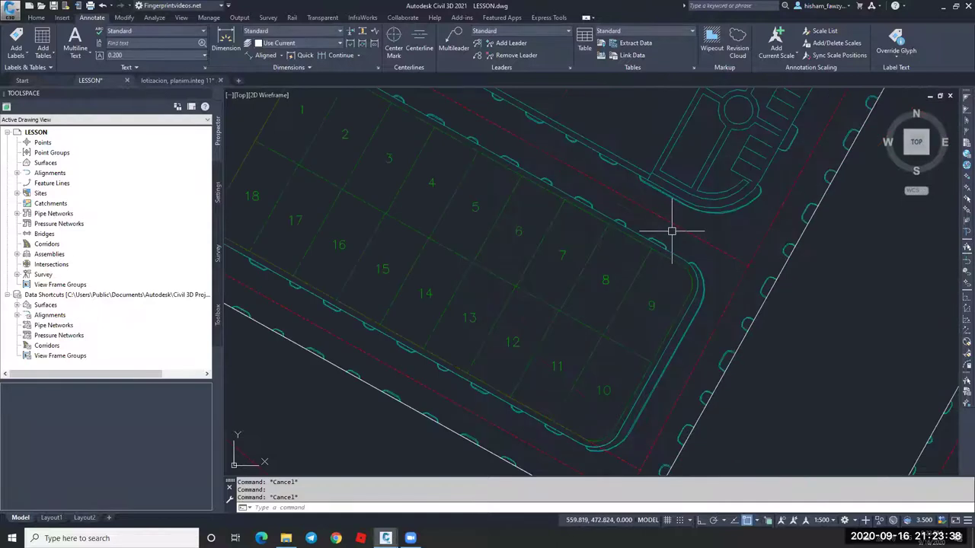
pyautogui.press('Escape')
pyautogui.press('space')
pyautogui.write('e')
pyautogui.press('Escape')
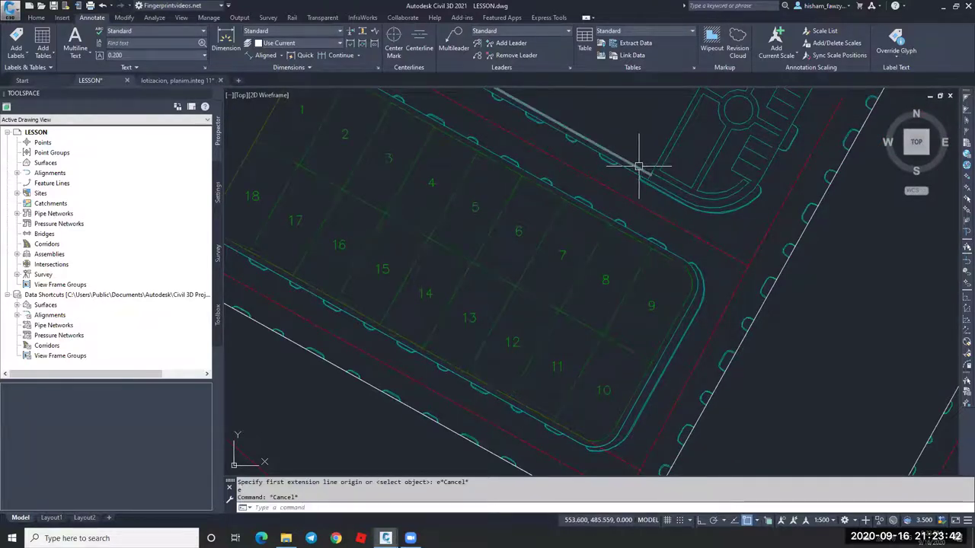
# Erase the redundant road-edge line above the lot block.
pyautogui.click(582, 223)
pyautogui.write('e')
pyautogui.press('Return')
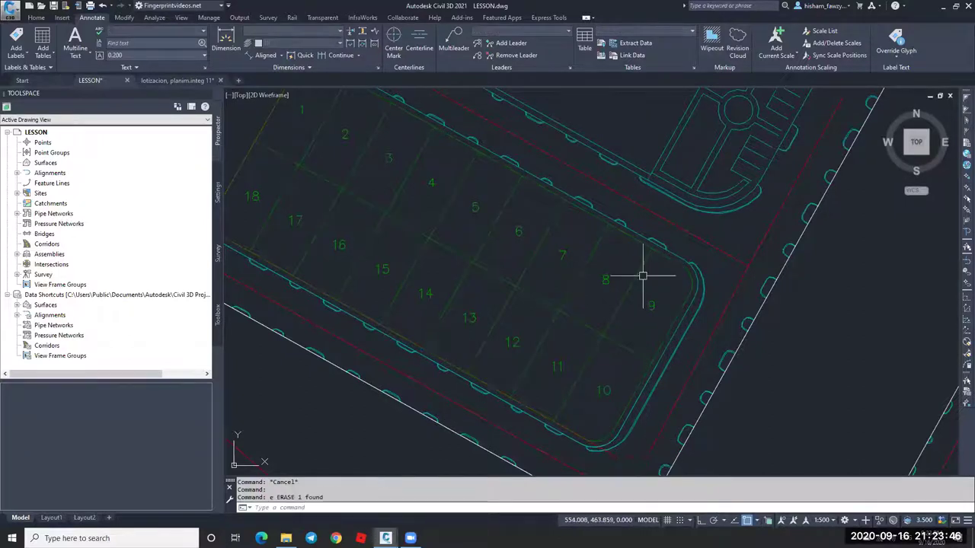
pyautogui.scroll(1, 635, 187)
pyautogui.scroll(-1, 633, 210)
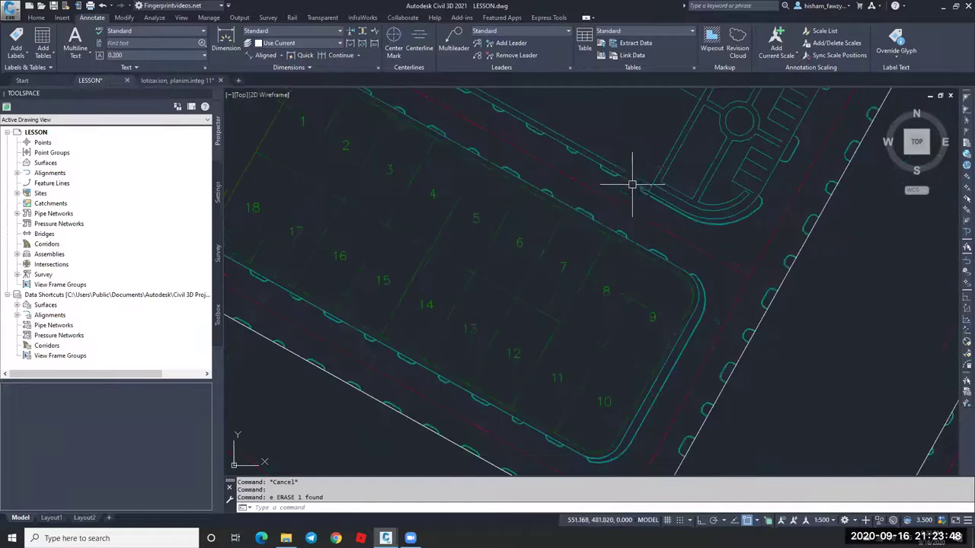
pyautogui.scroll(-2, 472, 181)
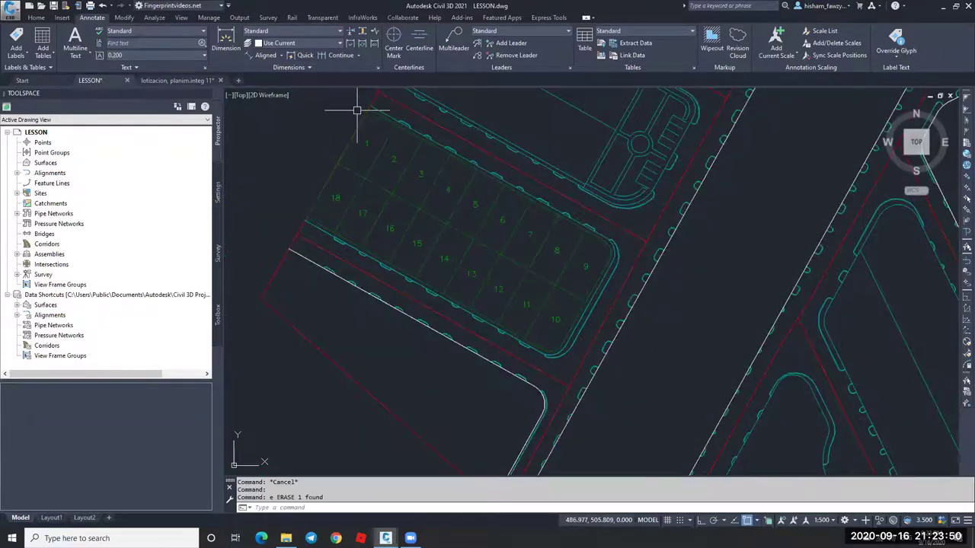
pyautogui.scroll(1, 579, 233)
pyautogui.scroll(-1, 315, 213)
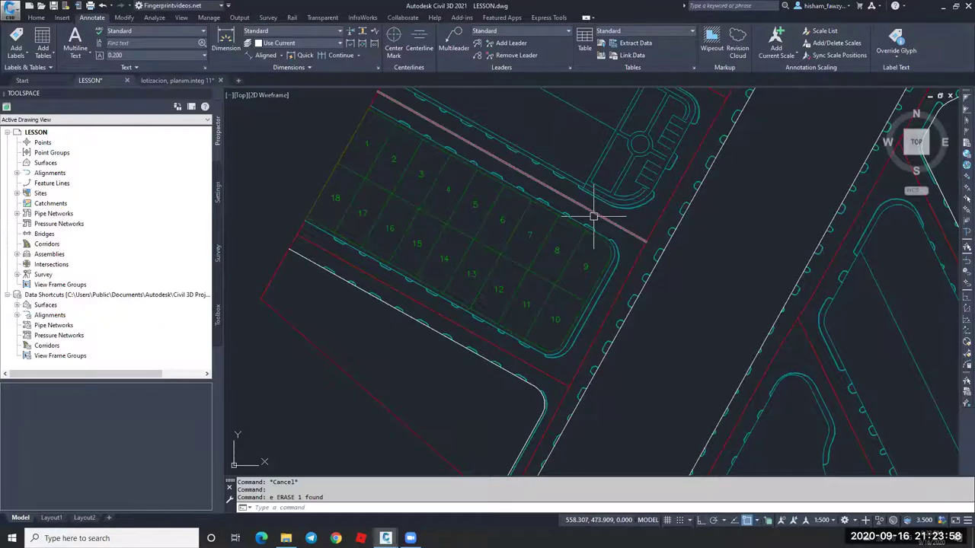
pyautogui.scroll(5, 653, 233)
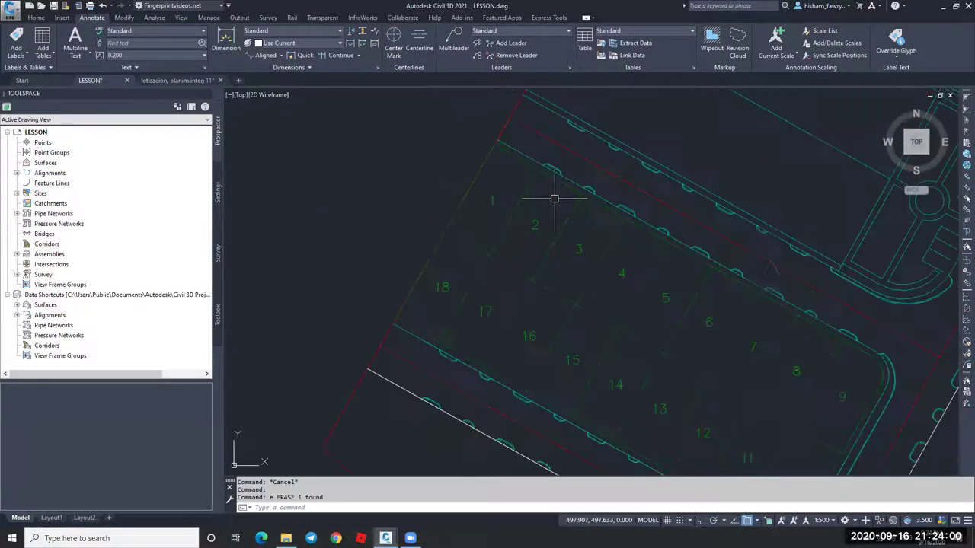
pyautogui.write('pl')
pyautogui.press('Return')
pyautogui.click(457, 109)
pyautogui.scroll(-4, 591, 203)
pyautogui.scroll(3, 696, 224)
pyautogui.click(696, 223)
pyautogui.scroll(-2, 697, 224)
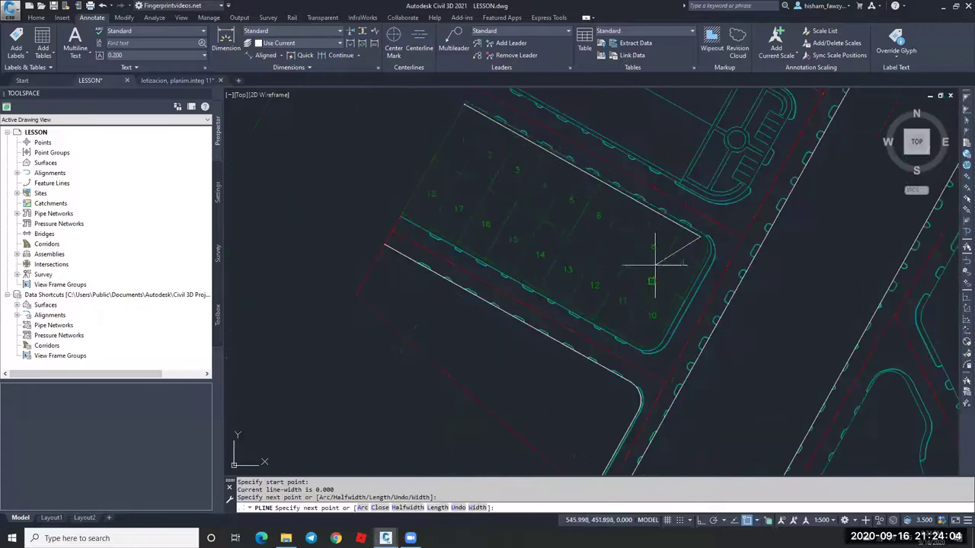
pyautogui.scroll(3, 429, 218)
pyautogui.press('Escape')
pyautogui.press('Return')
pyautogui.click(322, 160)
pyautogui.scroll(-2, 561, 261)
pyautogui.scroll(3, 498, 224)
pyautogui.scroll(1, 445, 256)
pyautogui.click(435, 257)
pyautogui.press('Escape')
pyautogui.scroll(-2, 483, 256)
pyautogui.scroll(2, 548, 151)
pyautogui.press('Return')
pyautogui.scroll(-3, 548, 151)
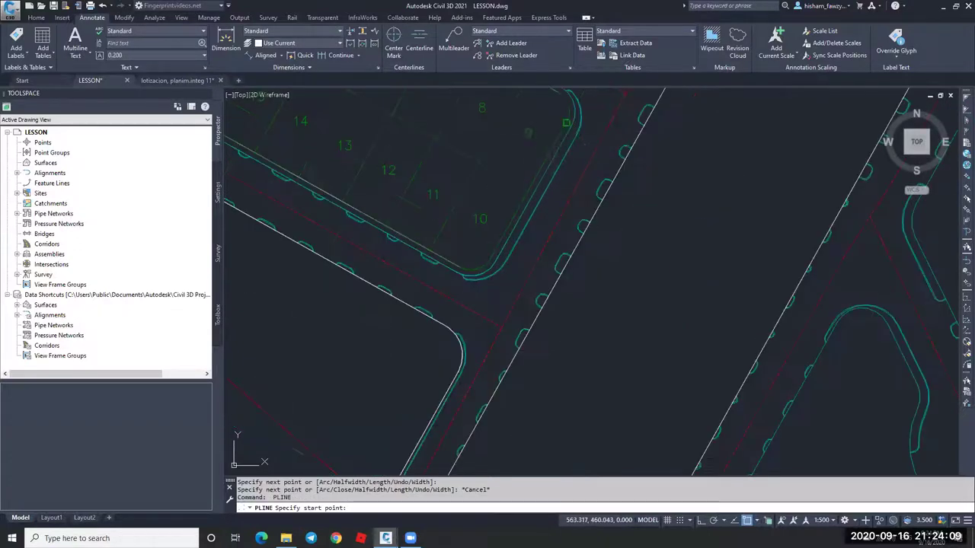
pyautogui.click(555, 139)
pyautogui.click(491, 258)
pyautogui.click(459, 266)
pyautogui.press('Escape')
pyautogui.click(504, 235)
pyautogui.scroll(-2, 524, 148)
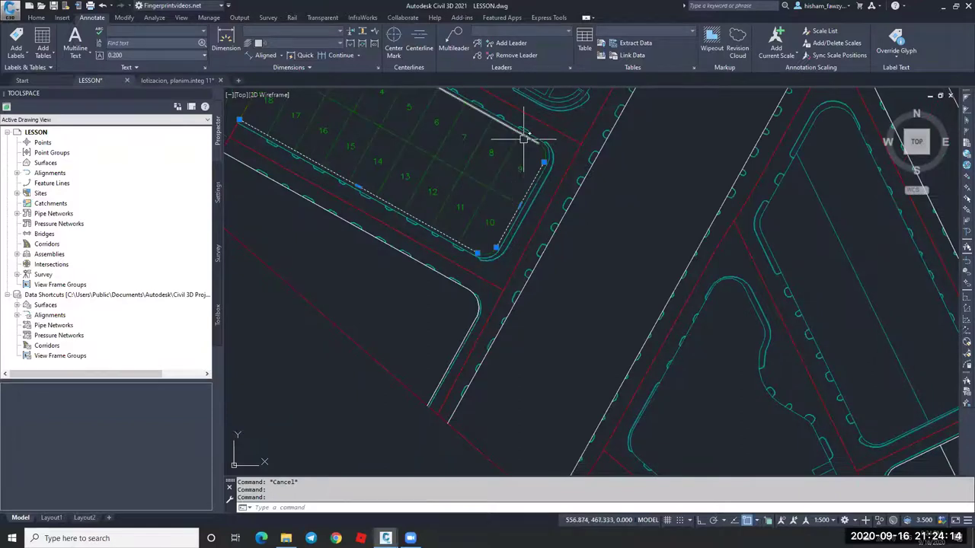
pyautogui.scroll(-3, 514, 218)
pyautogui.scroll(6, 513, 161)
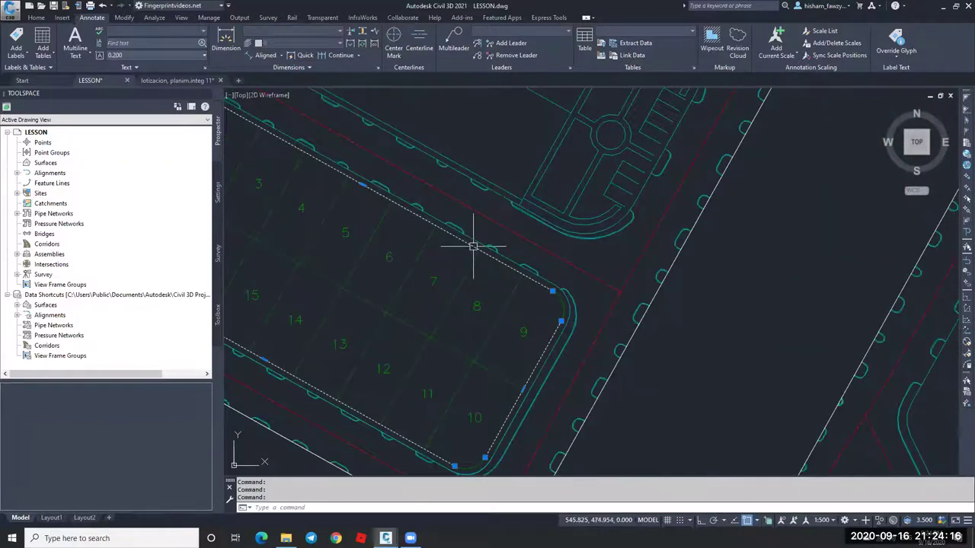
pyautogui.scroll(-2, 492, 218)
pyautogui.scroll(-3, 474, 207)
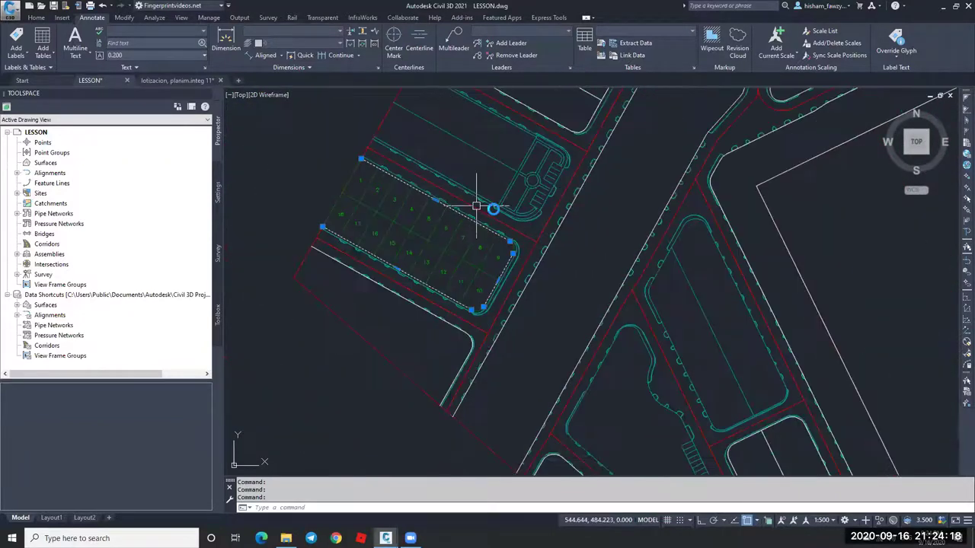
pyautogui.scroll(3, 487, 217)
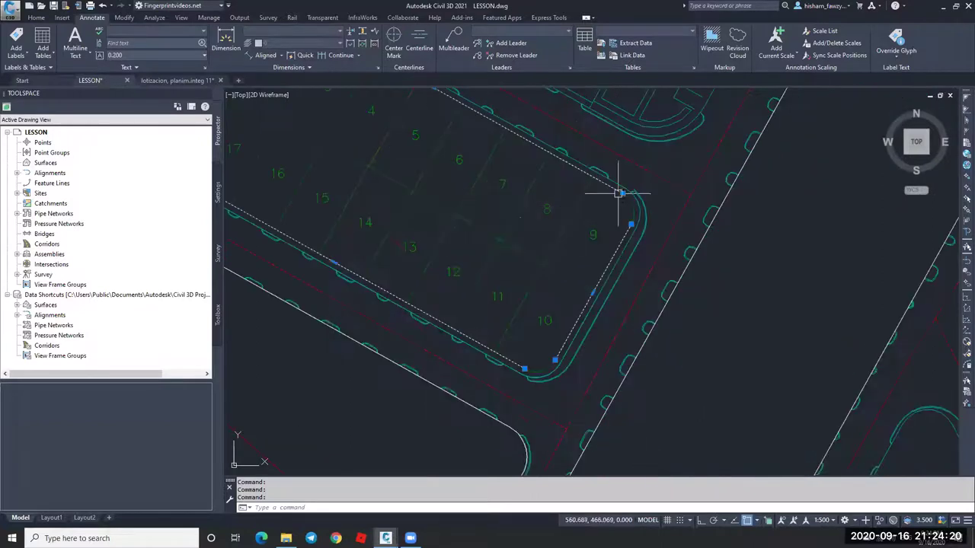
pyautogui.scroll(4, 622, 196)
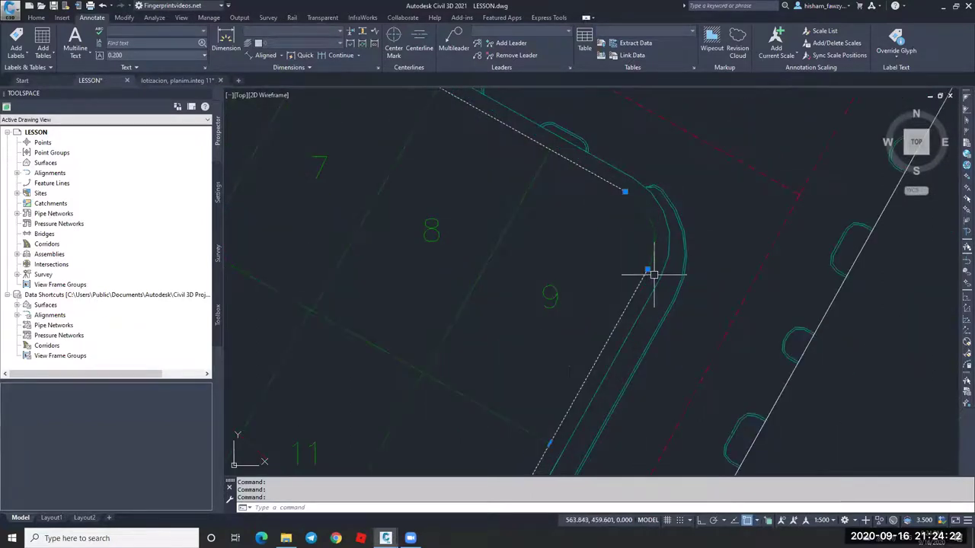
pyautogui.scroll(-4, 648, 176)
pyautogui.scroll(-3, 648, 176)
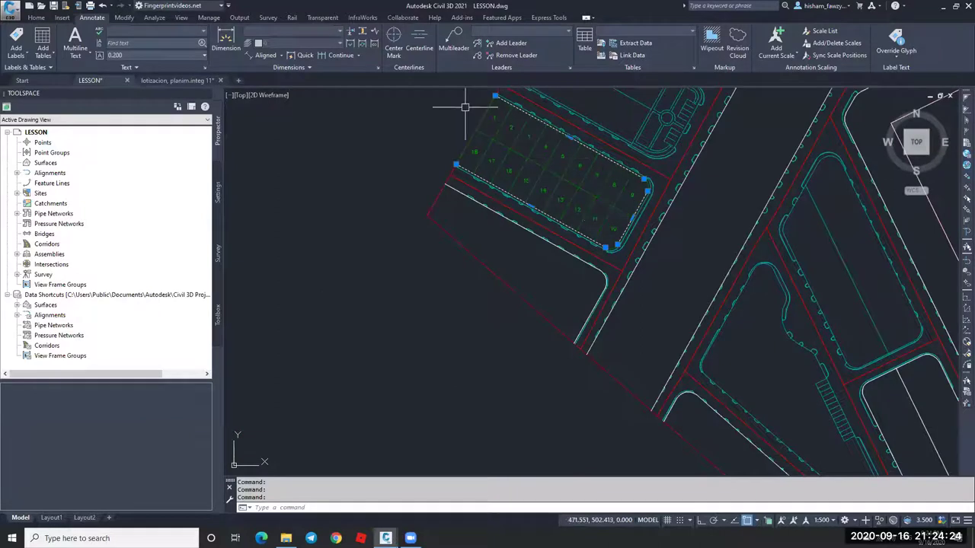
pyautogui.scroll(-8, 632, 185)
pyautogui.press('Escape')
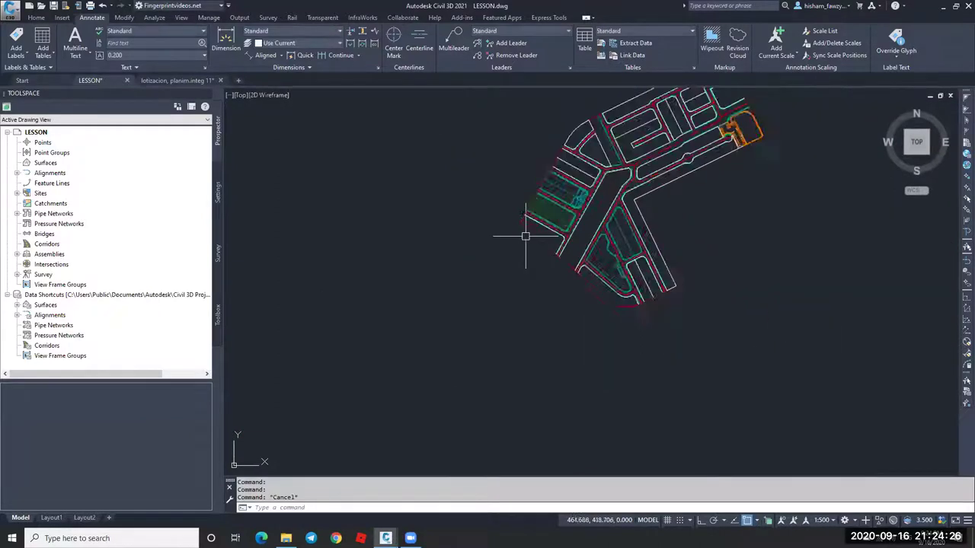
pyautogui.moveTo(636, 200); pyautogui.dragTo(588, 213, button='middle')
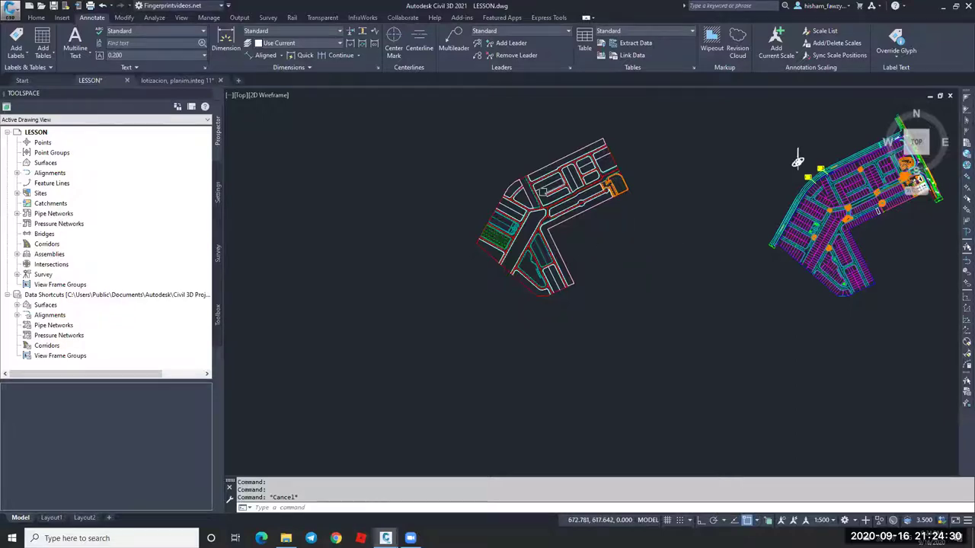
pyautogui.scroll(4, 533, 236)
pyautogui.moveTo(525, 245); pyautogui.dragTo(491, 262, button='middle')
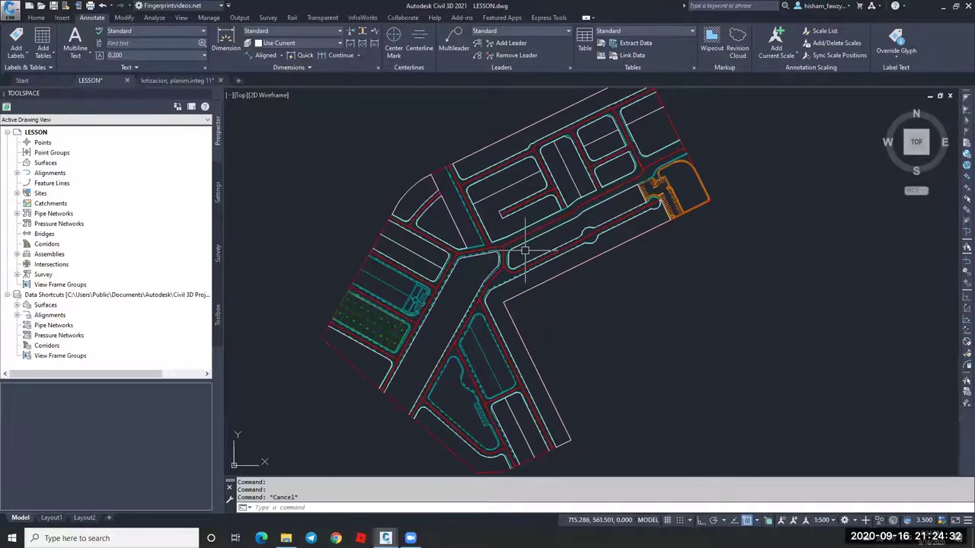
pyautogui.moveTo(507, 316); pyautogui.dragTo(493, 274, button='middle')
pyautogui.click(491, 268)
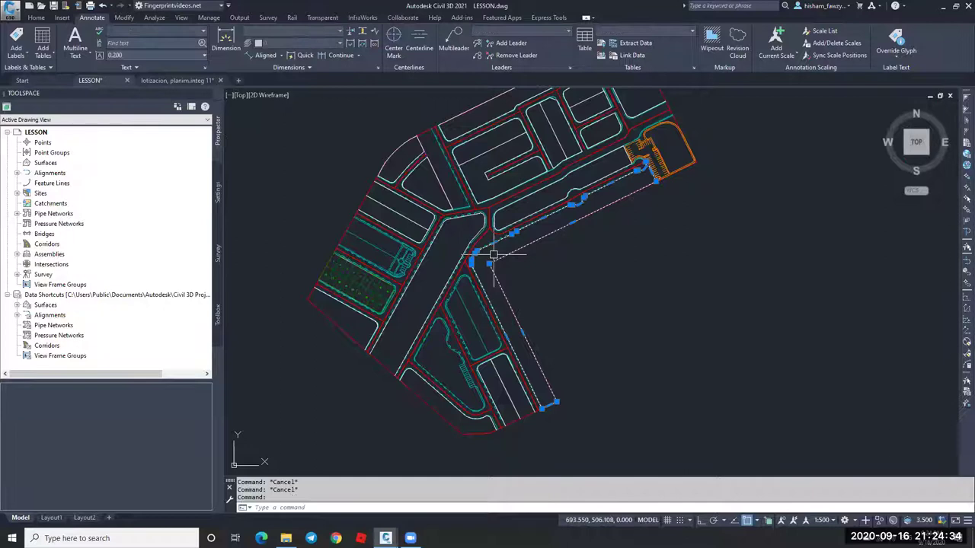
pyautogui.press('Escape')
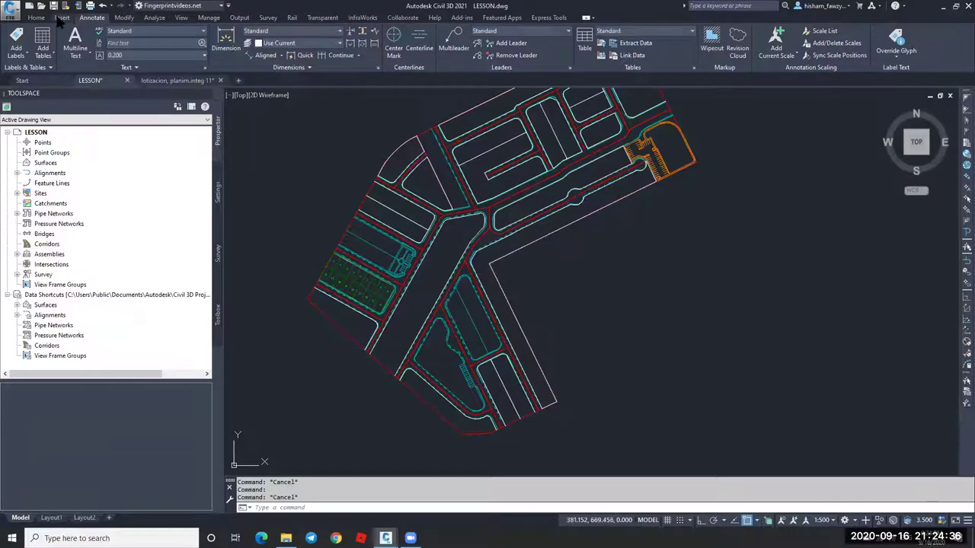
# Create a Site 1 parcel from the white road-edge polyline with an area label style.
pyautogui.click(38, 16)
pyautogui.click(143, 31)
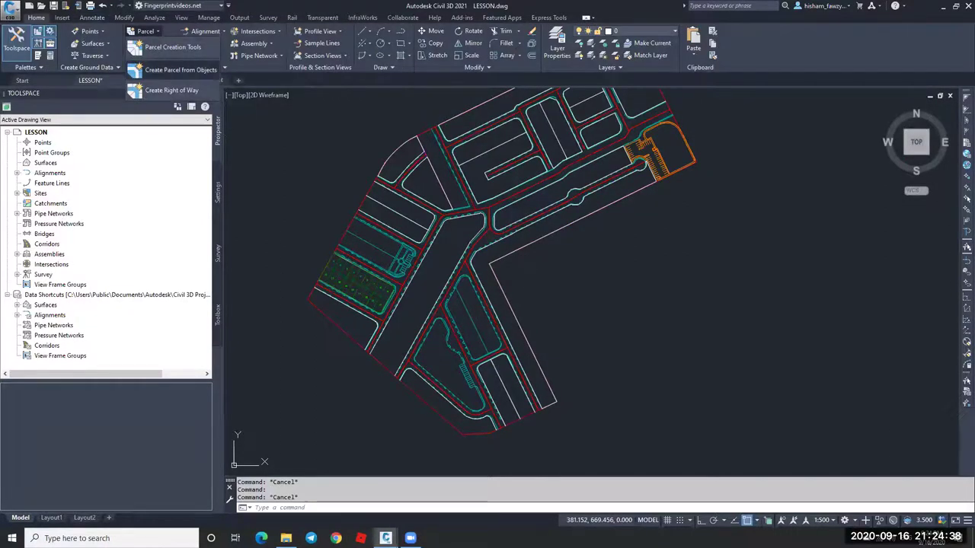
pyautogui.click(171, 92)
pyautogui.click(497, 284)
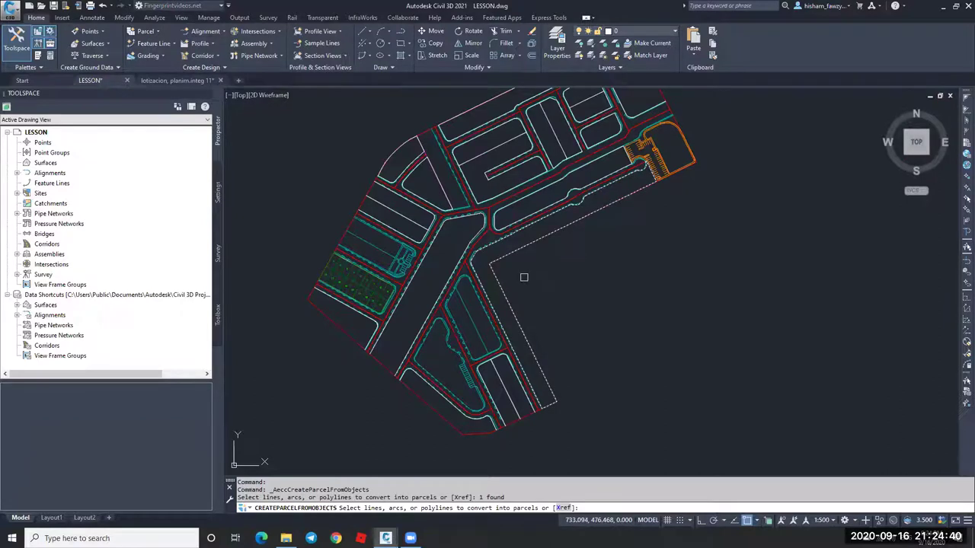
pyautogui.press('Return')
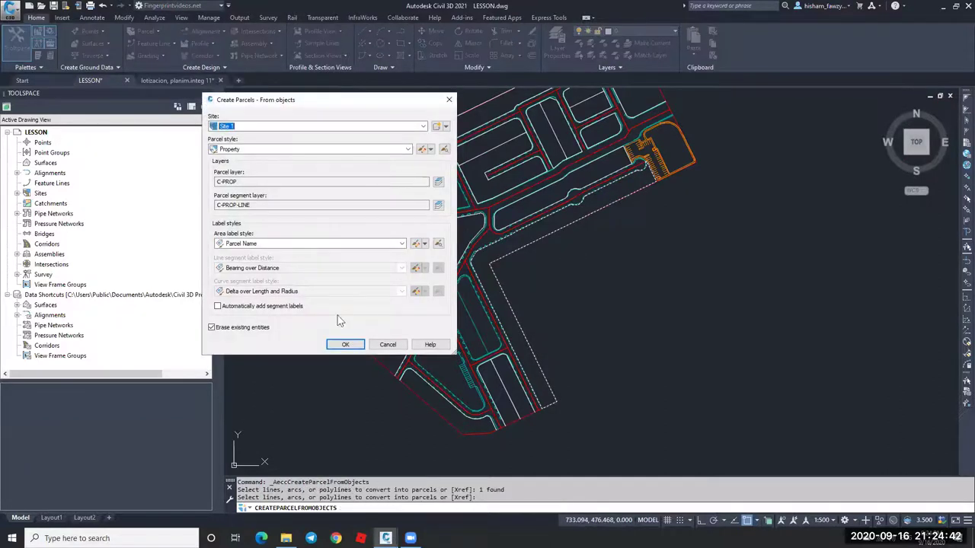
pyautogui.click(305, 244)
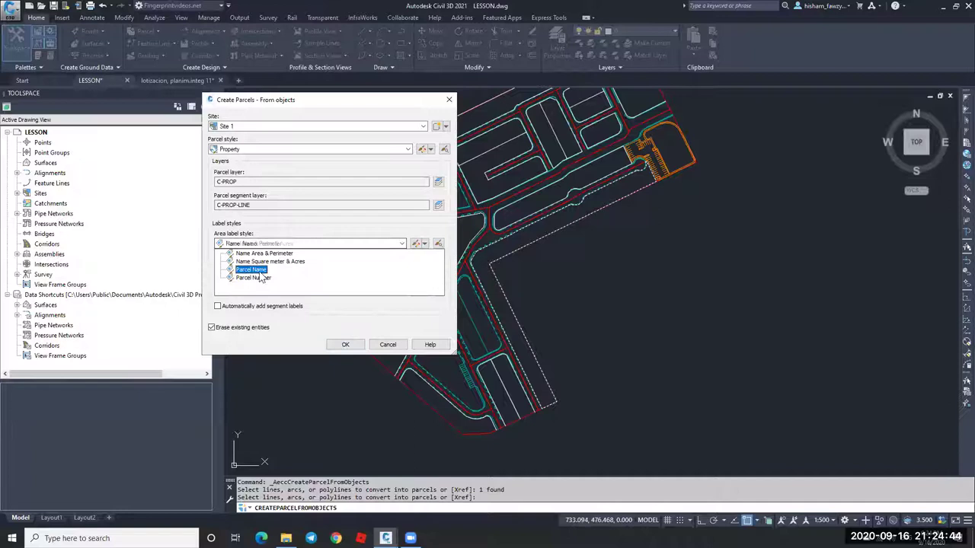
pyautogui.click(256, 280)
pyautogui.press('Return')
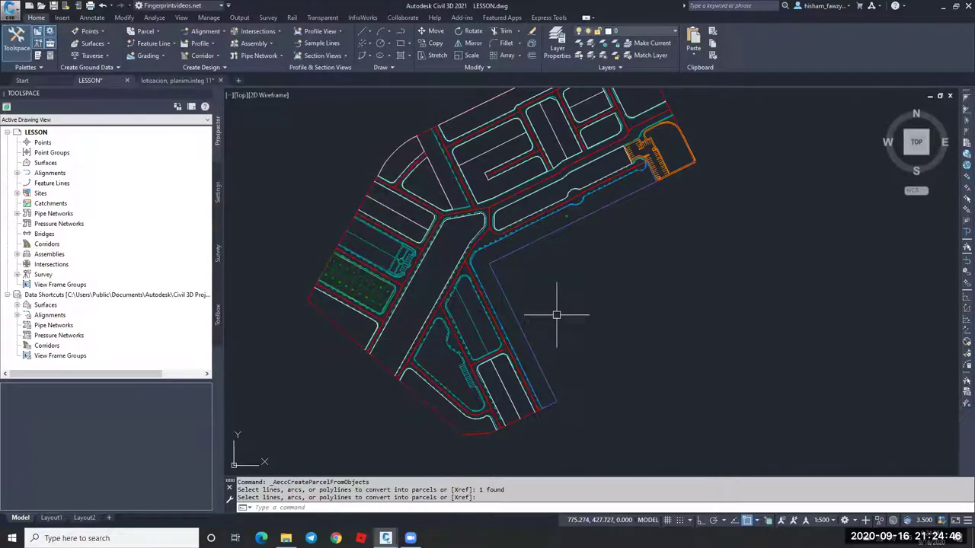
pyautogui.scroll(4, 594, 282)
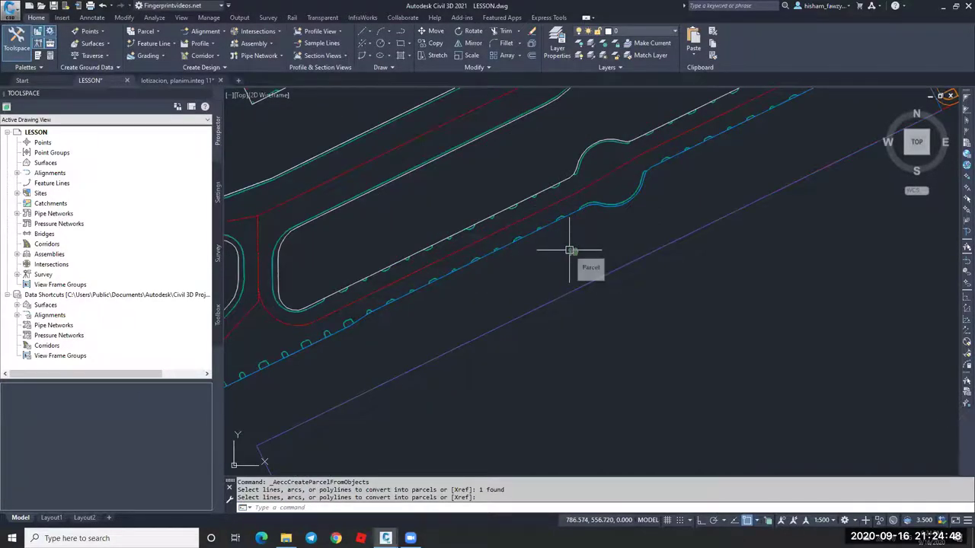
pyautogui.scroll(-3, 581, 251)
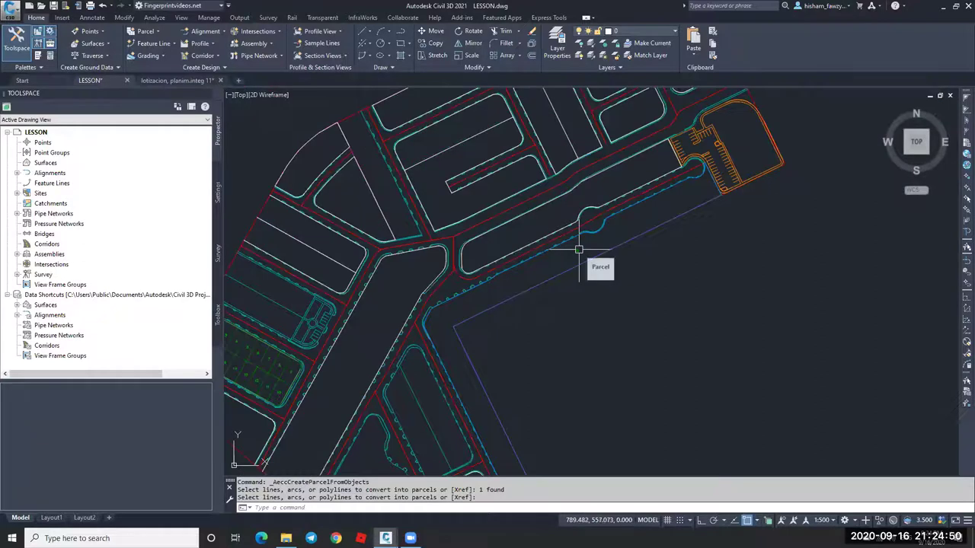
# Start Slide Line - Create with Parcel Number as the lot area label.
pyautogui.click(146, 31)
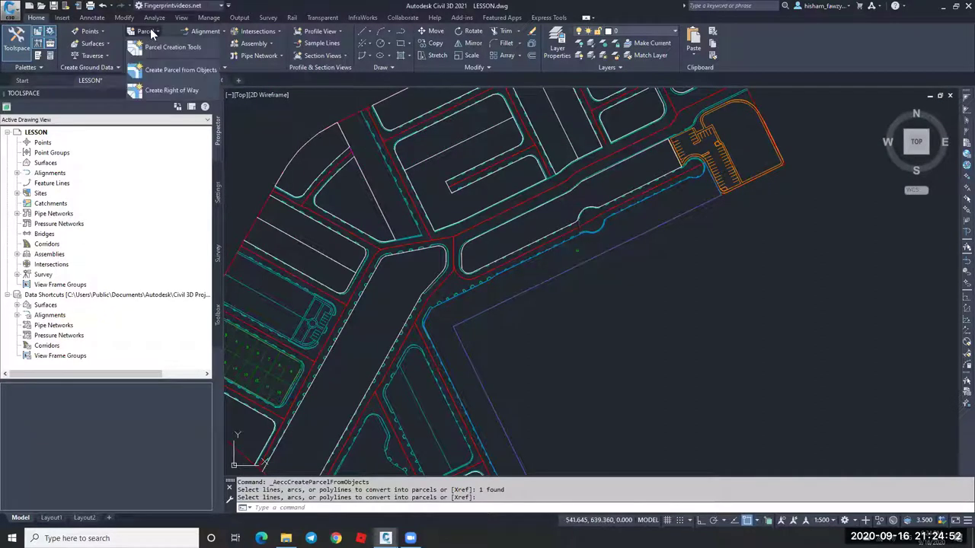
pyautogui.click(192, 49)
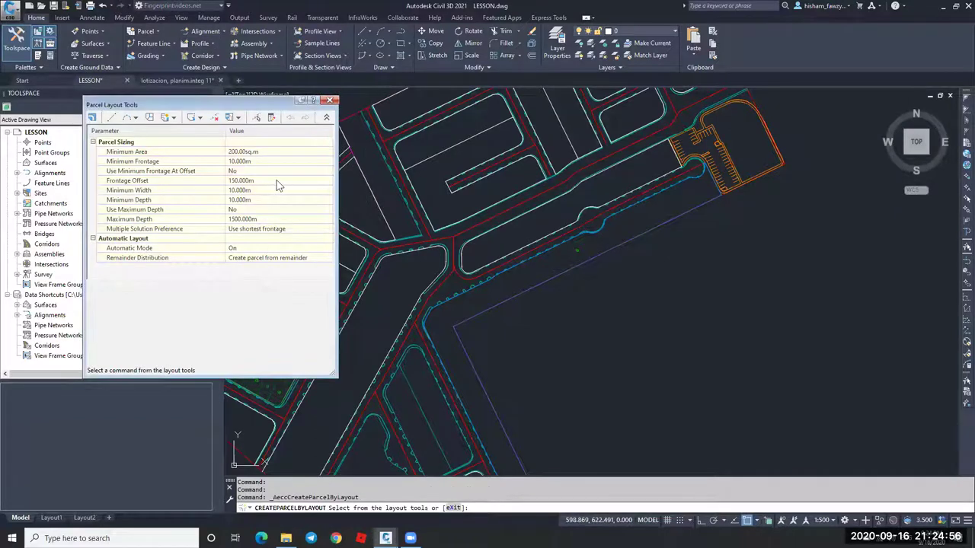
pyautogui.click(173, 117)
pyautogui.click(201, 131)
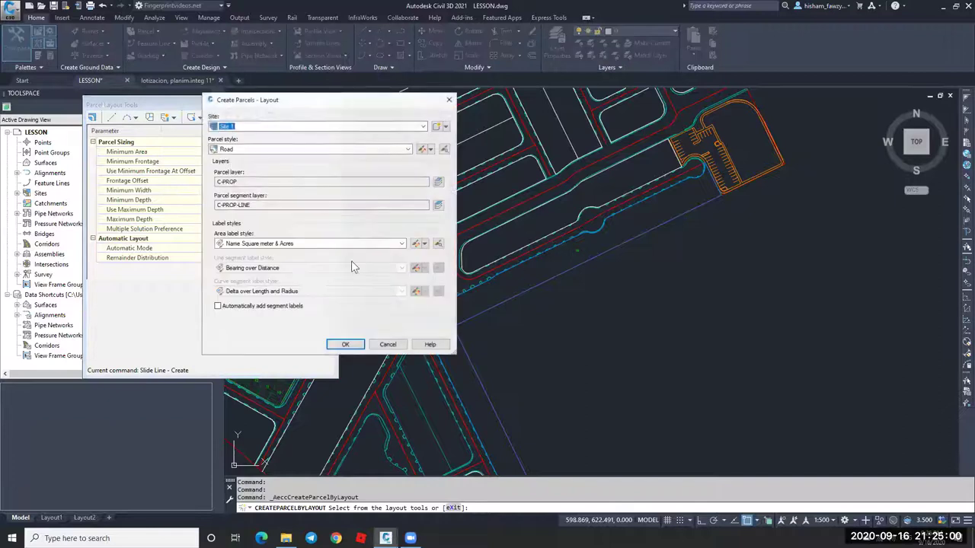
pyautogui.click(263, 243)
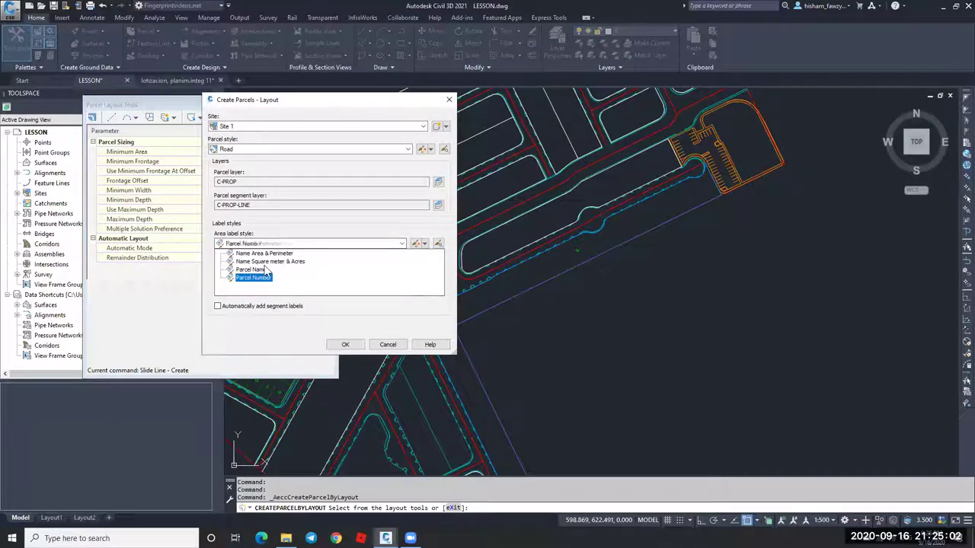
pyautogui.click(258, 271)
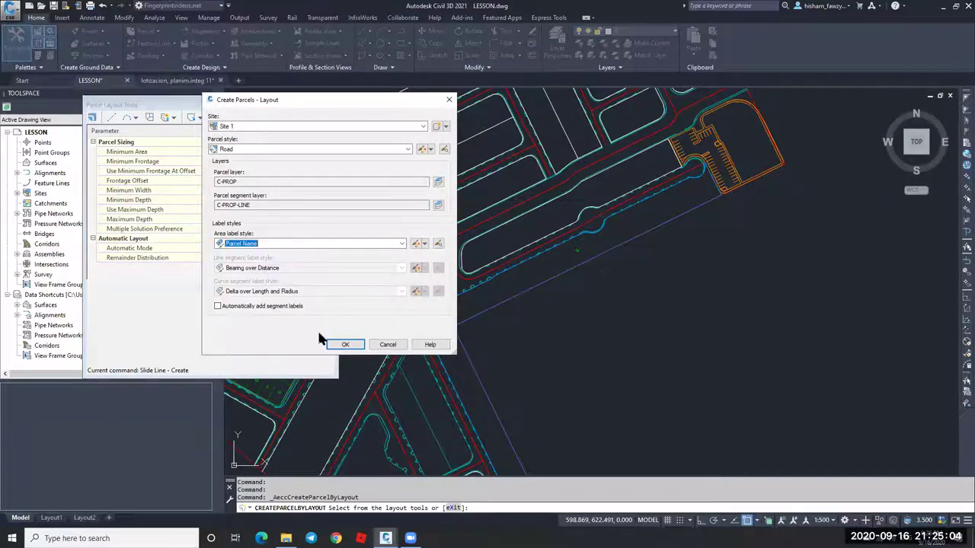
pyautogui.click(288, 244)
pyautogui.click(258, 261)
pyautogui.click(345, 344)
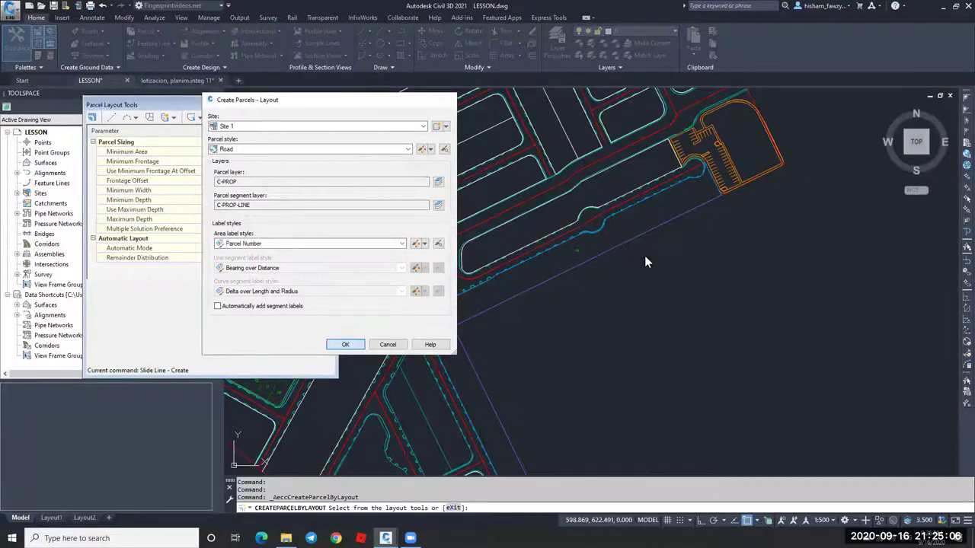
# Pick the parcel and frontage ends, send the remainder to the last lot, and accept.
pyautogui.click(577, 250)
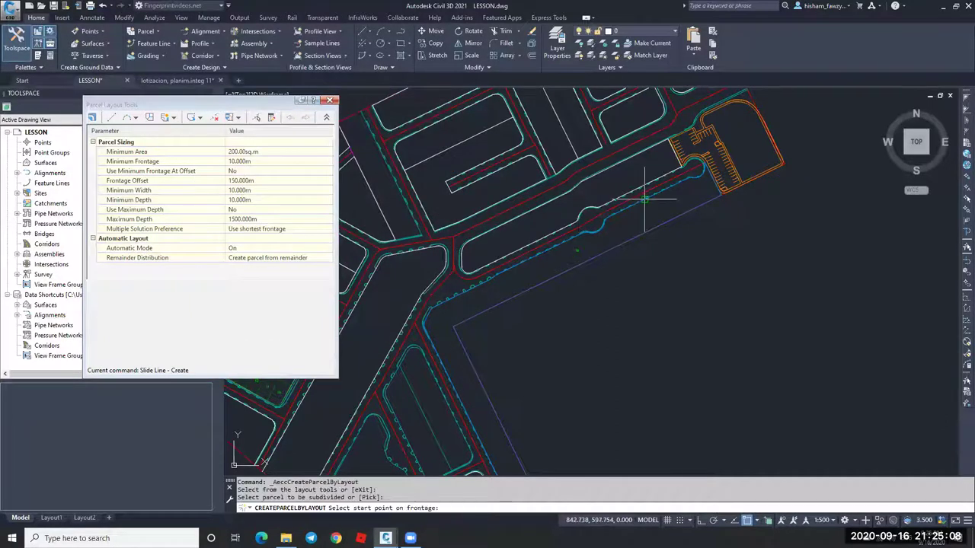
pyautogui.scroll(-3, 617, 236)
pyautogui.scroll(2, 599, 337)
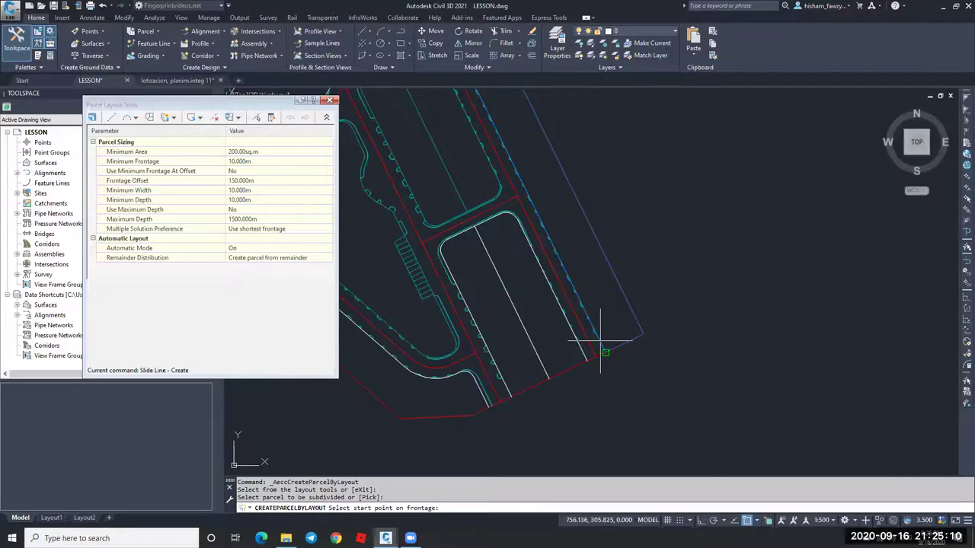
pyautogui.click(599, 338)
pyautogui.scroll(-2, 829, 211)
pyautogui.scroll(5, 826, 217)
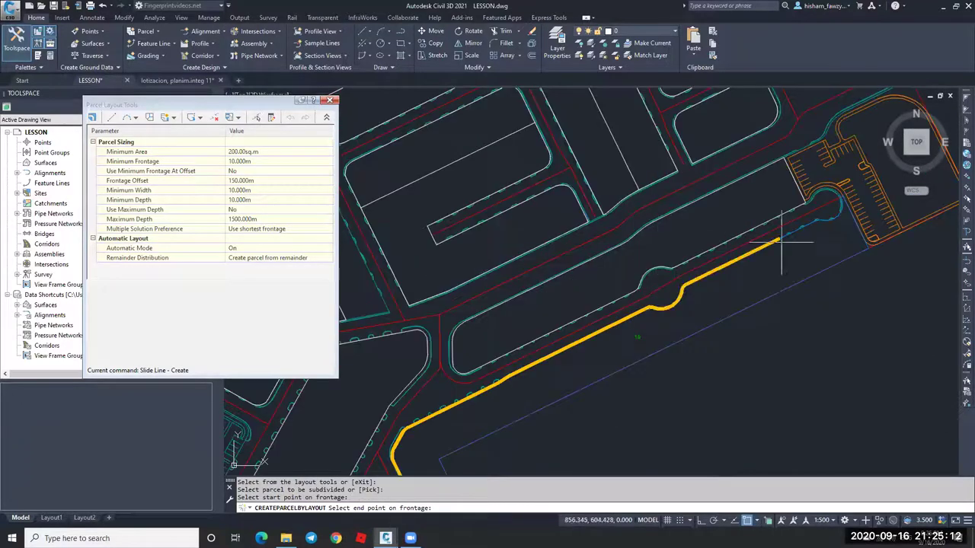
pyautogui.click(840, 217)
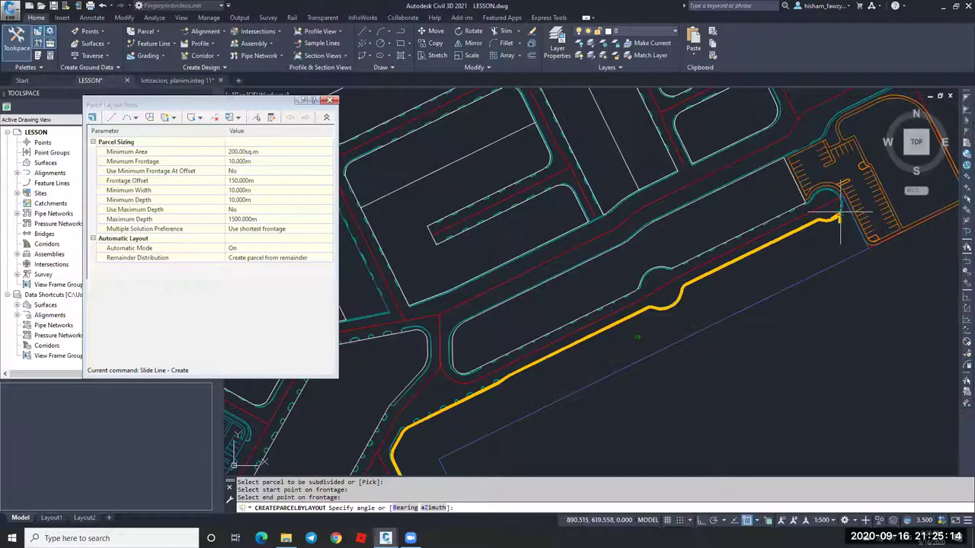
pyautogui.scroll(-5, 840, 211)
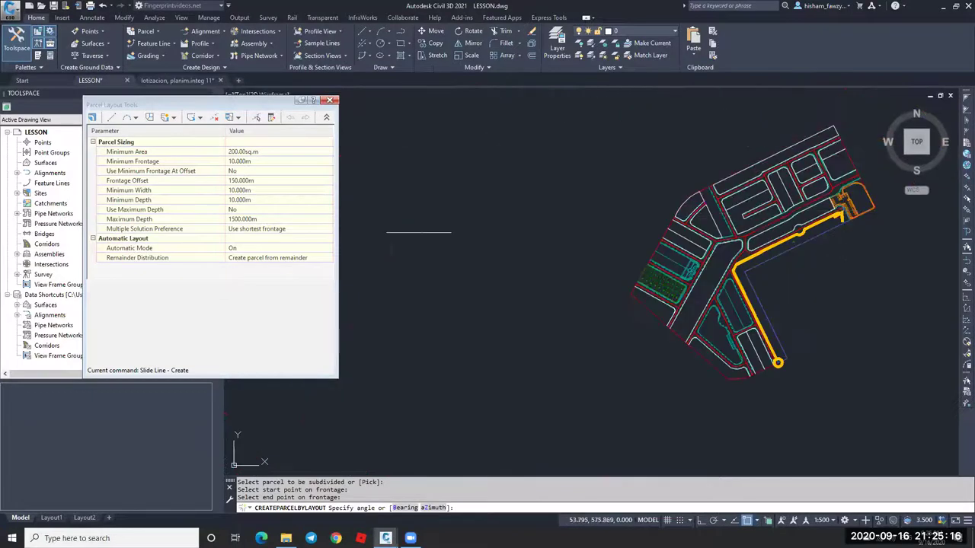
pyautogui.click(282, 257)
pyautogui.click(287, 258)
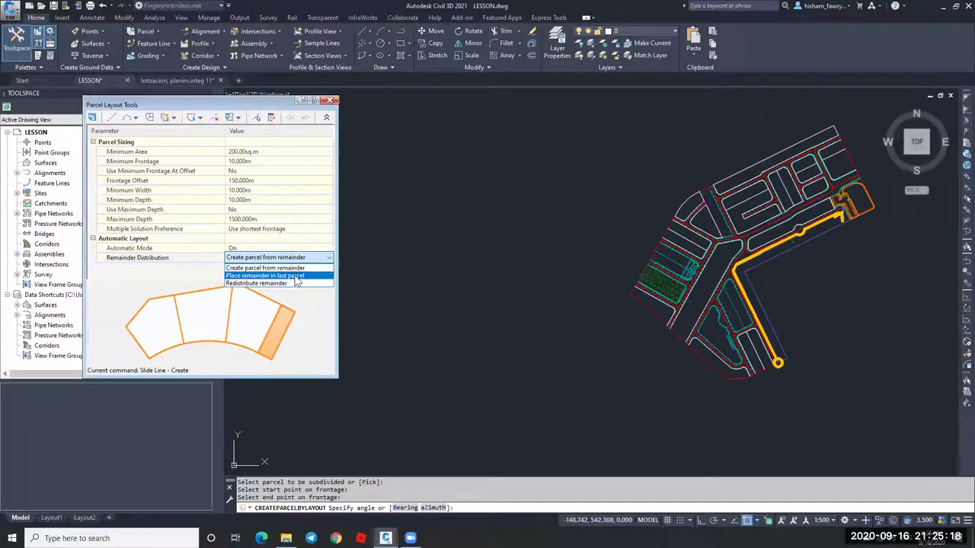
pyautogui.click(297, 277)
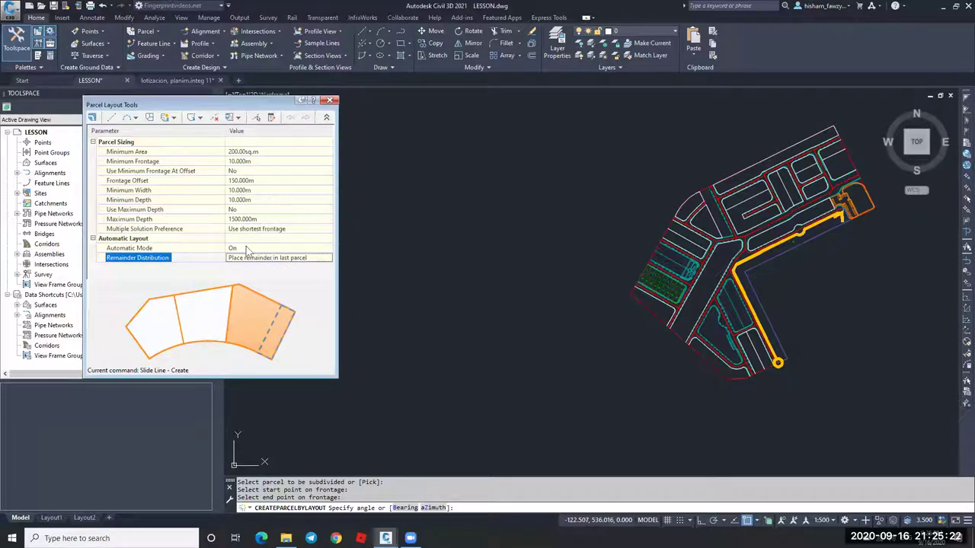
pyautogui.press('Return')
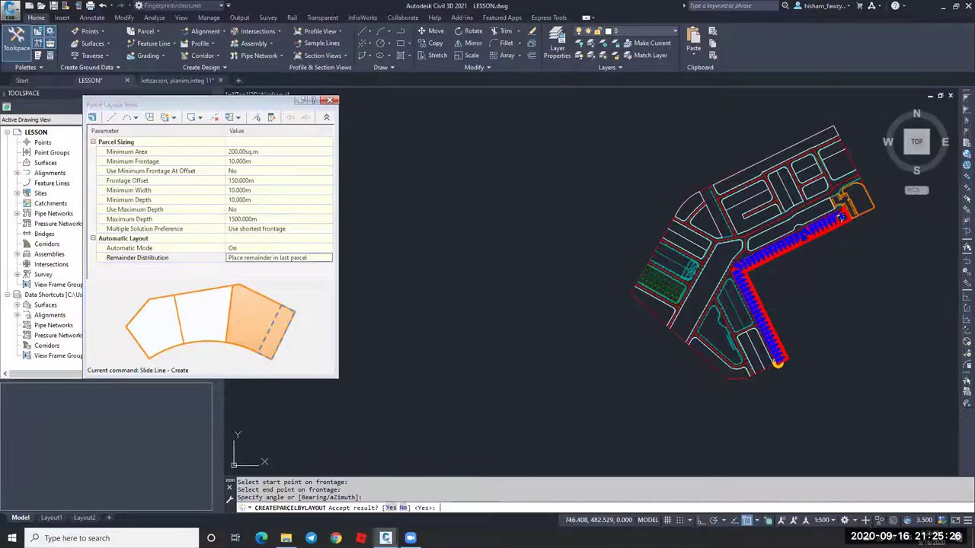
pyautogui.press('Return')
# Leave the lot layout tools and pan the view to the lot strip corner.
pyautogui.scroll(10, 793, 260)
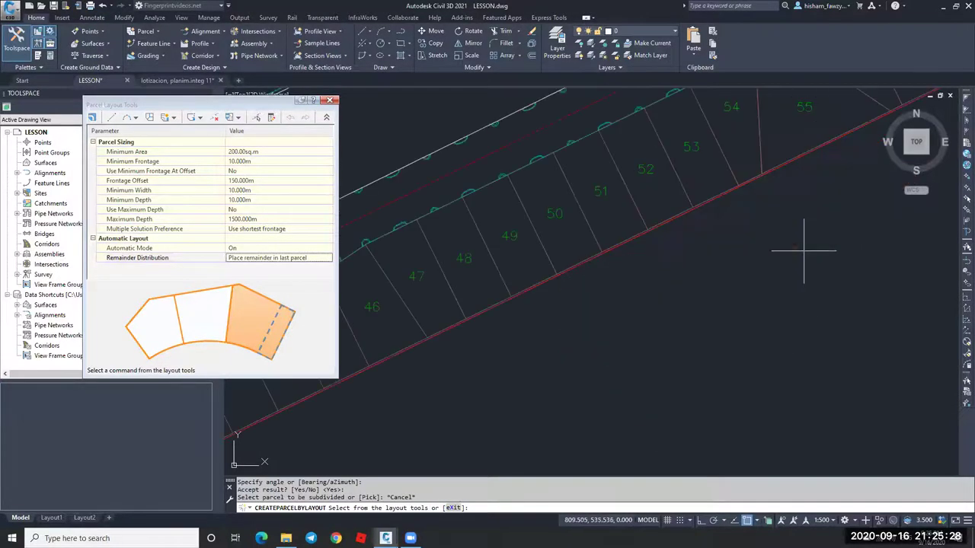
pyautogui.press('Escape')
pyautogui.scroll(-12, 745, 257)
pyautogui.scroll(12, 759, 231)
pyautogui.scroll(-6, 759, 231)
pyautogui.moveTo(616, 189)
pyautogui.mouseDown(button='middle')
pyautogui.moveTo(577, 163)
pyautogui.moveTo(631, 135)
pyautogui.moveTo(455, 249)
pyautogui.mouseUp(button='middle')
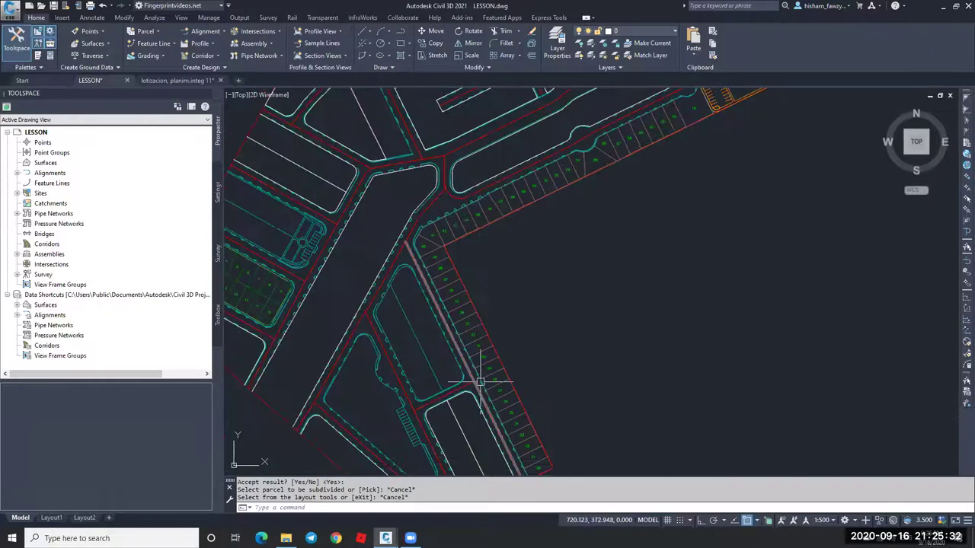
pyautogui.scroll(5, 429, 239)
pyautogui.press('Escape')
pyautogui.scroll(3, 510, 224)
pyautogui.scroll(5, 548, 161)
pyautogui.press('Escape')
# Trial a grip stretch of the lot line's top end onto the frontage boundary, then undo it.
pyautogui.click(456, 227)
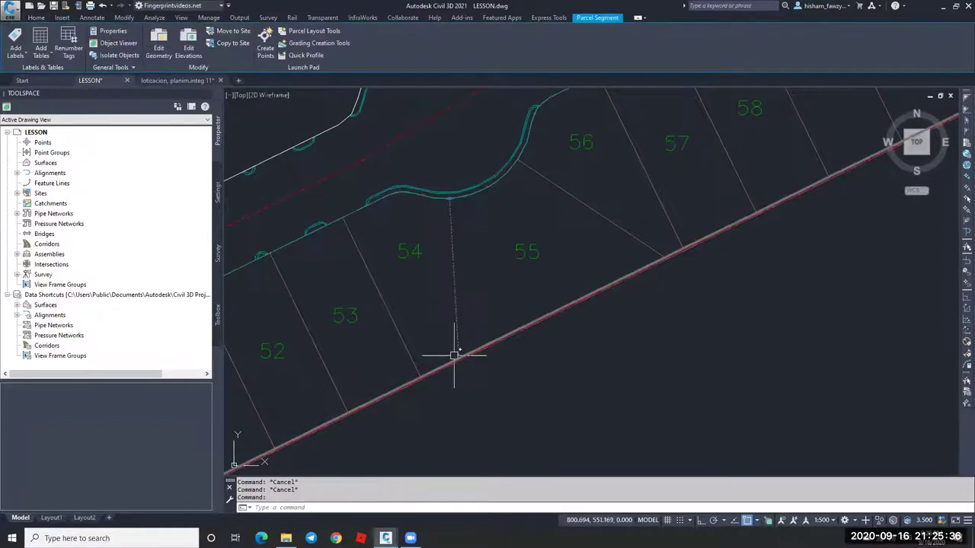
pyautogui.click(450, 199)
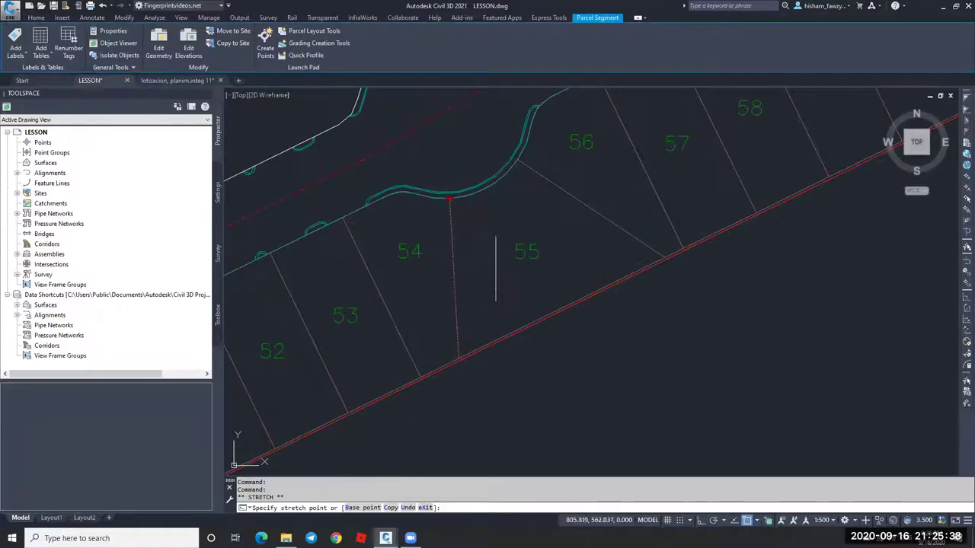
pyautogui.click(553, 313)
pyautogui.press('Escape')
pyautogui.hotkey('ctrl', 'z')
# Delete the lot line between lots 55 and 56 so they merge into lot 63.
pyautogui.click(450, 207)
pyautogui.click(449, 200)
pyautogui.click(493, 190)
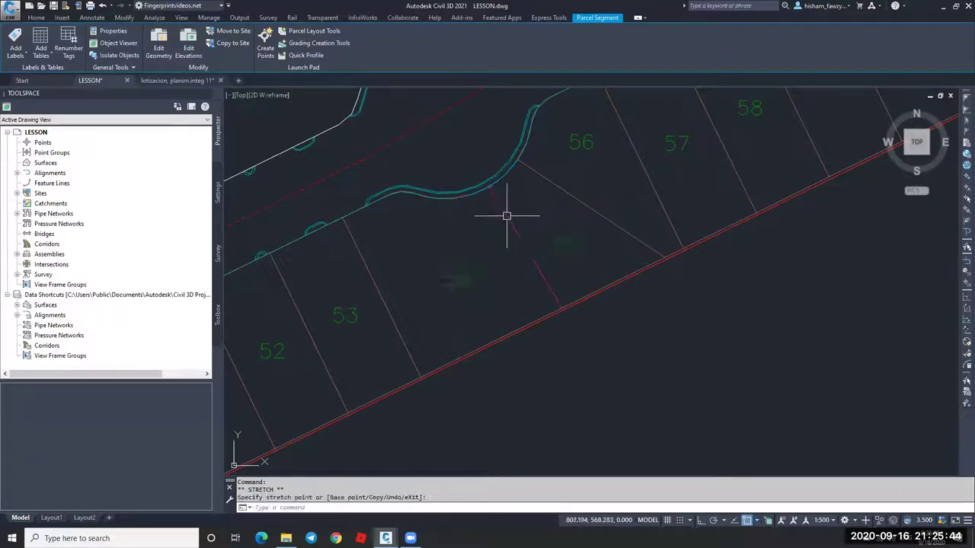
pyautogui.press('Escape')
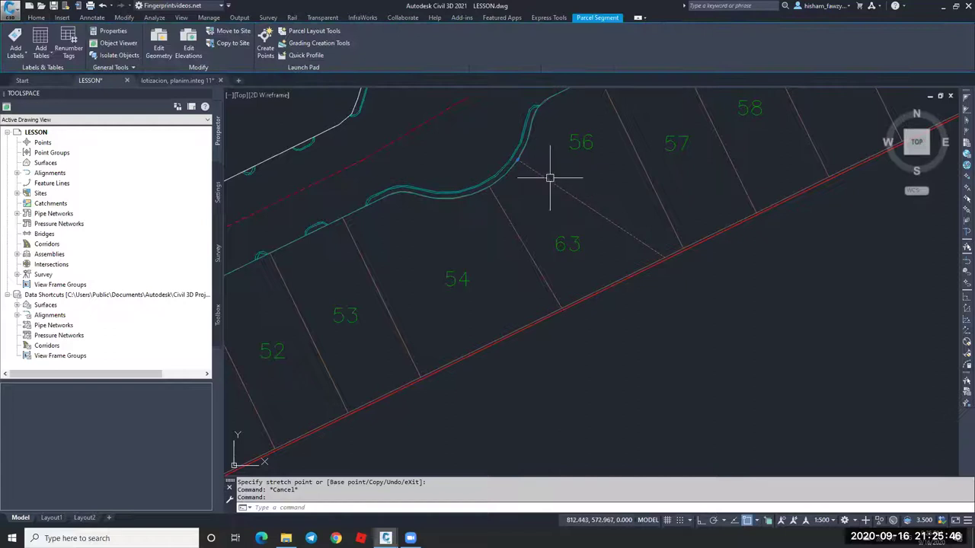
pyautogui.press('Delete')
# Window-select the lot line beside lot 63, stretch its top end, then undo it.
pyautogui.scroll(-5, 559, 196)
pyautogui.moveTo(559, 196); pyautogui.dragTo(452, 296, button='middle')
pyautogui.scroll(3, 435, 250)
pyautogui.click(472, 251)
pyautogui.click(462, 259)
pyautogui.click(442, 215)
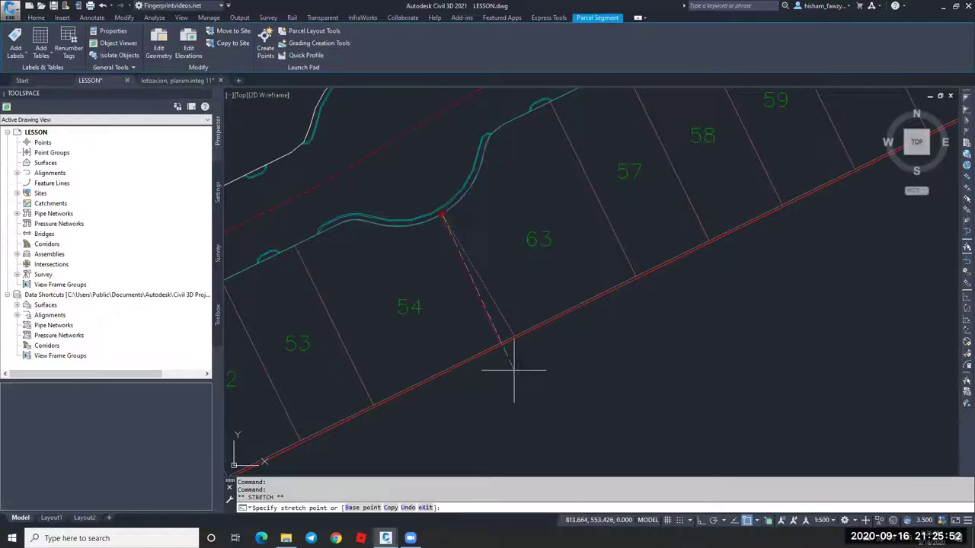
pyautogui.click(529, 370)
pyautogui.hotkey('ctrl', 'z')
# Stretch the lot line between lots 54 and 63 with object snap off, then undo it.
pyautogui.click(457, 242)
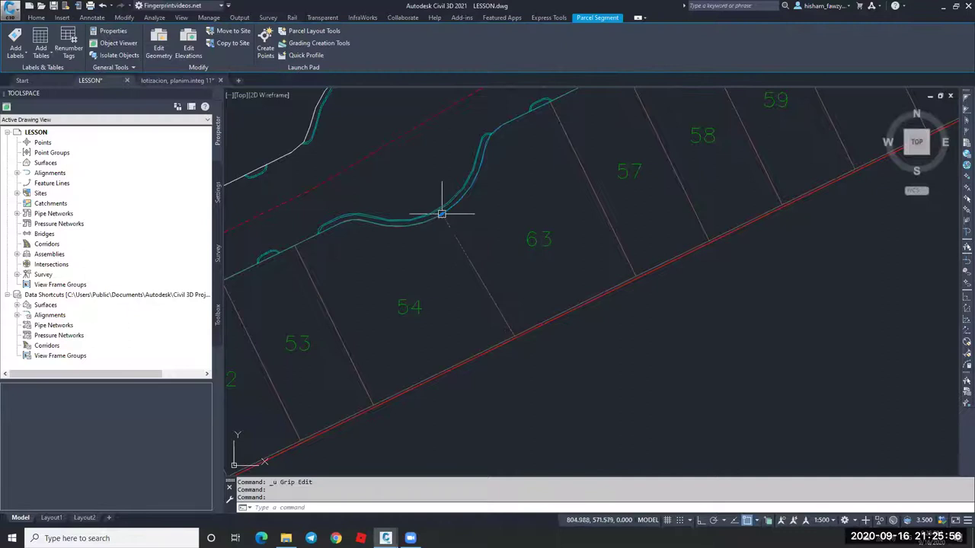
pyautogui.click(441, 216)
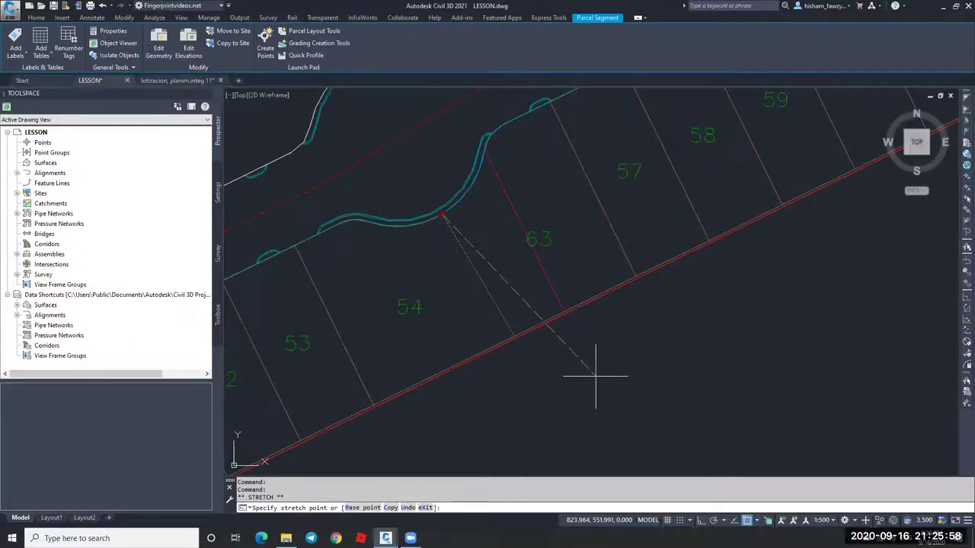
pyautogui.press('F3')
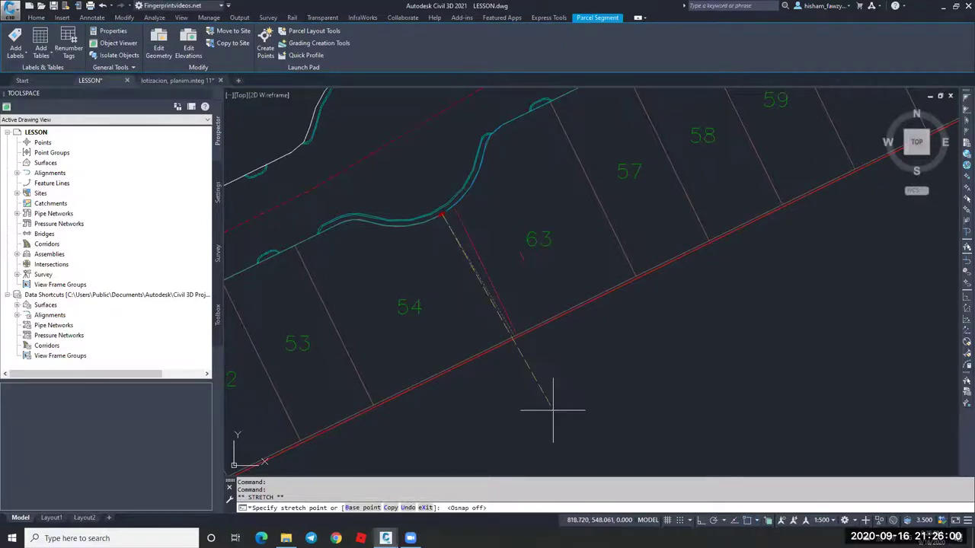
pyautogui.click(537, 411)
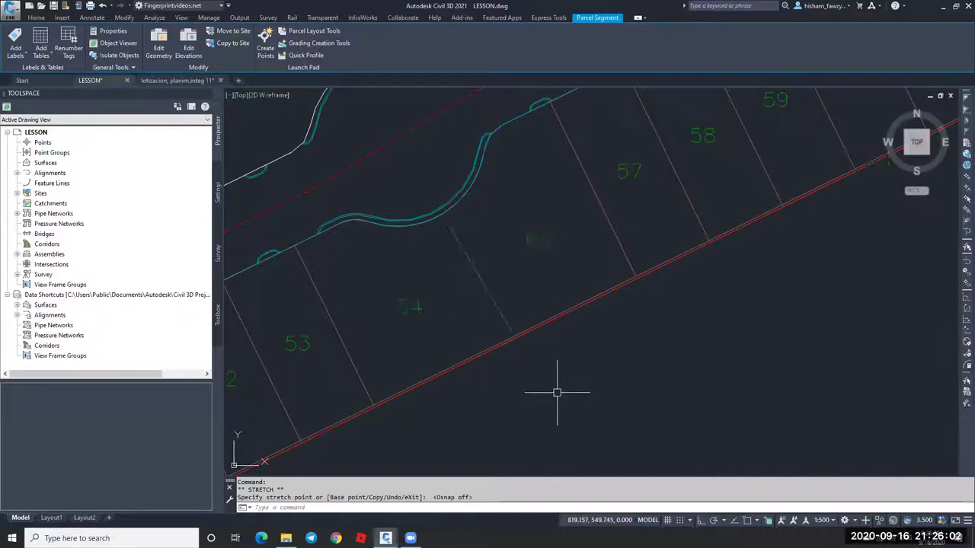
pyautogui.hotkey('ctrl', 'z')
# Reselect the lot line and grab its end point, then cancel the reshape.
pyautogui.click(462, 276)
pyautogui.scroll(5, 449, 221)
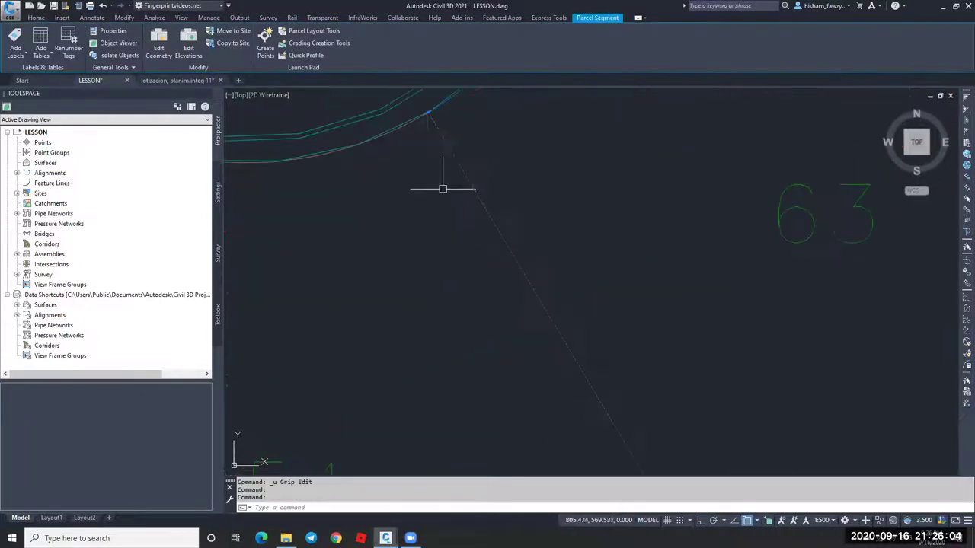
pyautogui.click(428, 111)
pyautogui.scroll(-5, 529, 239)
pyautogui.press('Escape')
pyautogui.scroll(4, 627, 196)
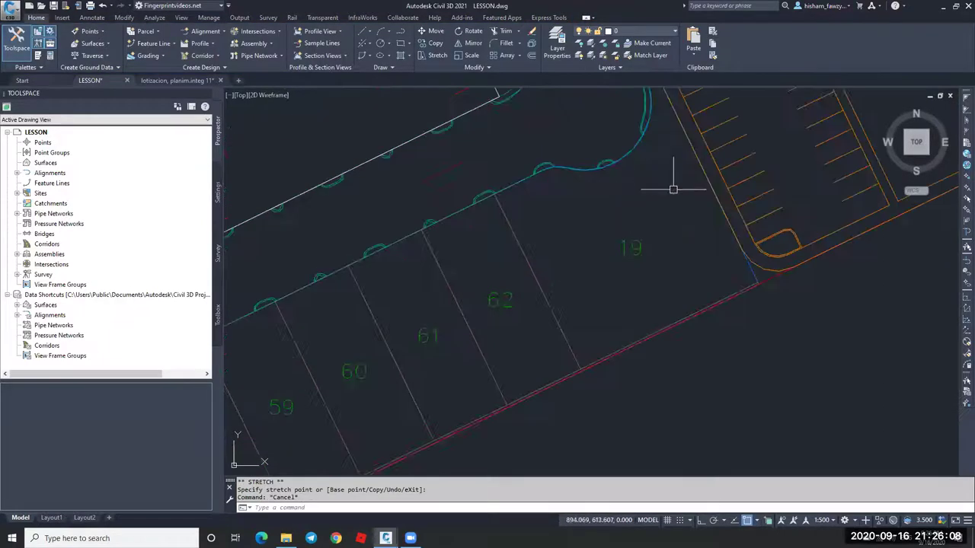
pyautogui.scroll(-1, 615, 229)
# Select and deselect parcel 19, then select lot 63.
pyautogui.press('Escape')
pyautogui.click(599, 256)
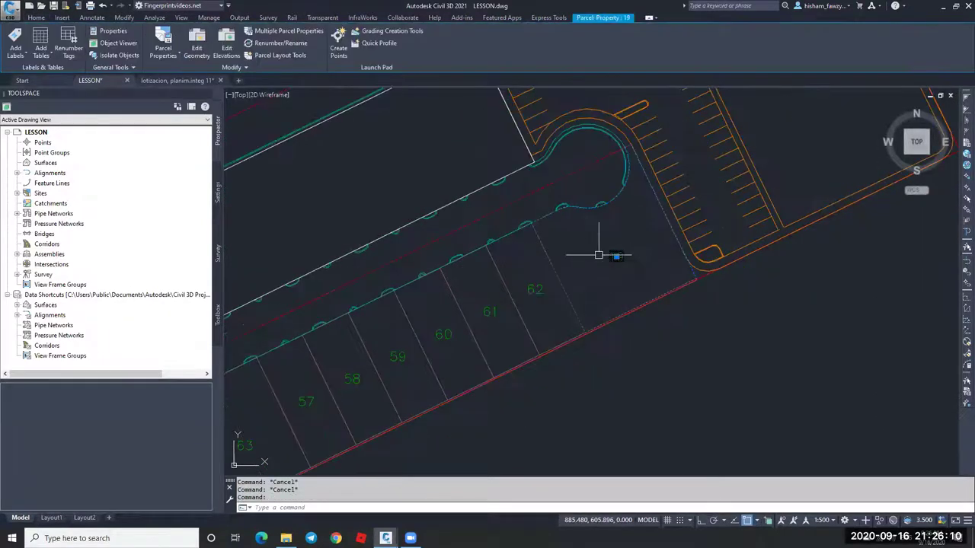
pyautogui.scroll(-2, 599, 256)
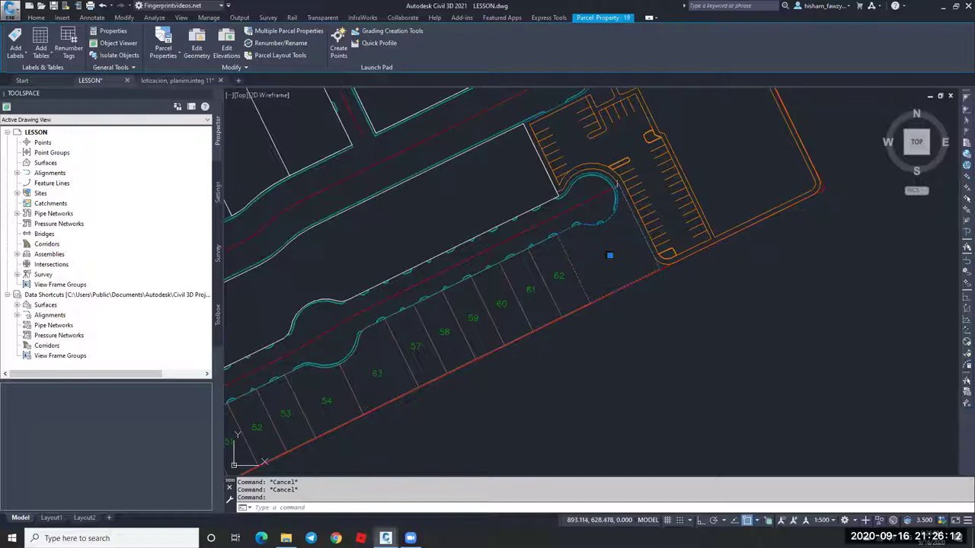
pyautogui.scroll(-4, 548, 229)
pyautogui.press('Escape')
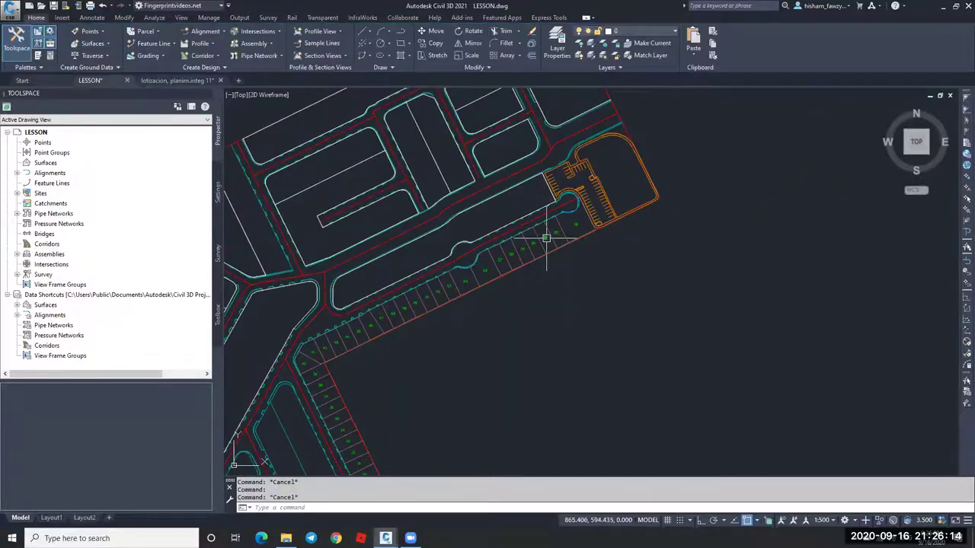
pyautogui.scroll(5, 550, 236)
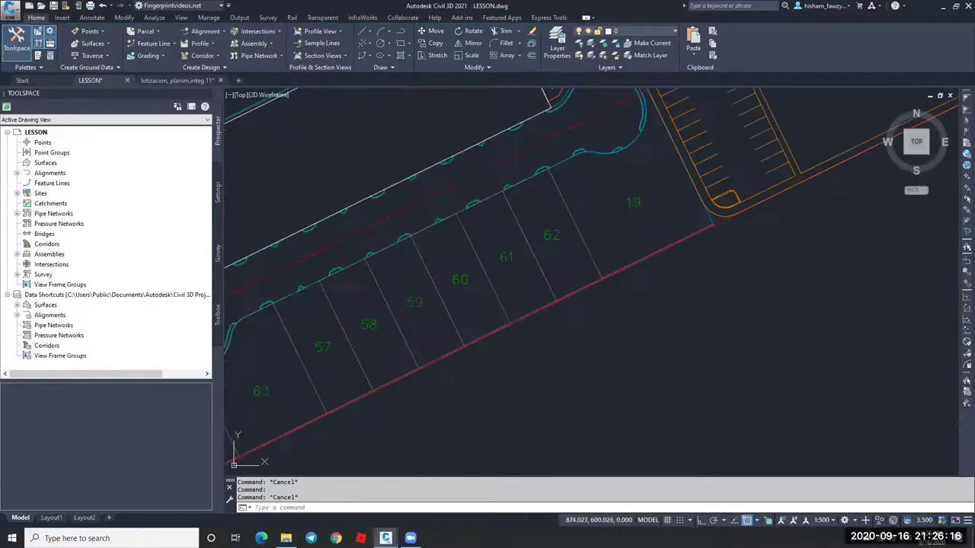
pyautogui.click(493, 198)
# Assign lot 63 the Open Space style and enable Observe fill distance in that style.
pyautogui.doubleClick(494, 198)
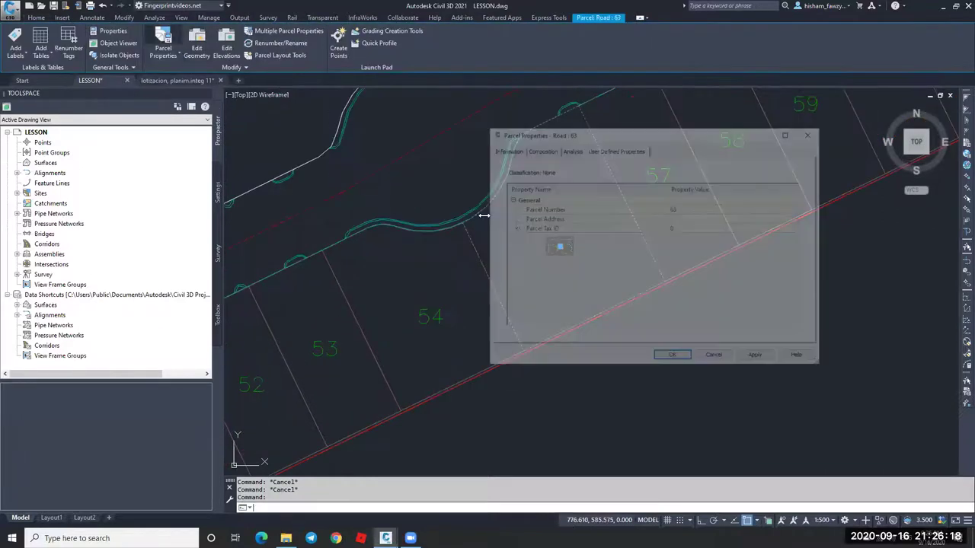
pyautogui.click(505, 148)
pyautogui.click(562, 246)
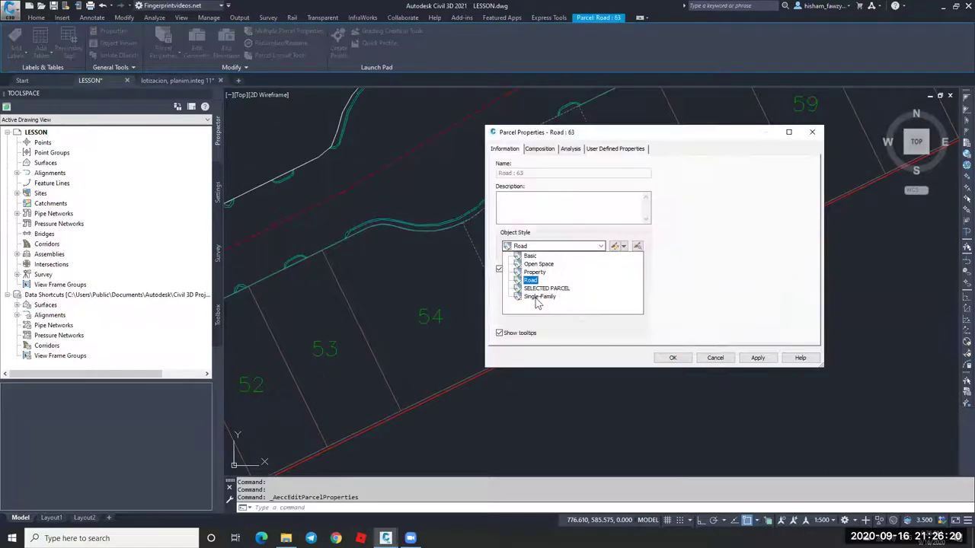
pyautogui.click(539, 264)
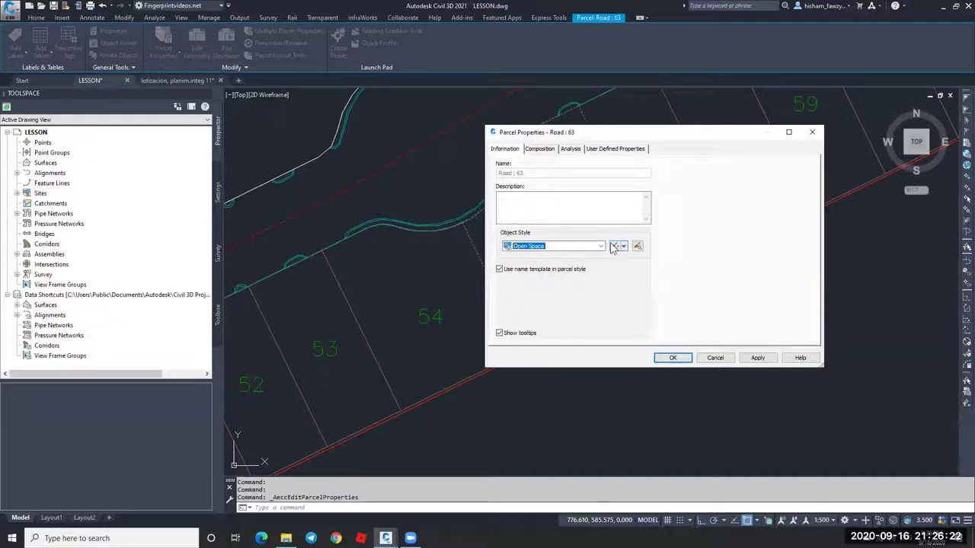
pyautogui.click(615, 245)
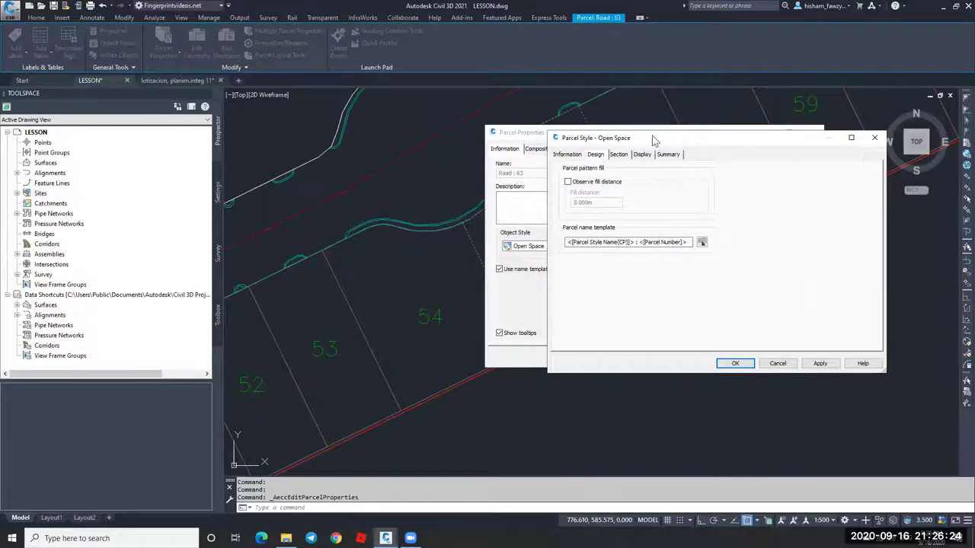
pyautogui.moveTo(655, 139); pyautogui.dragTo(522, 143)
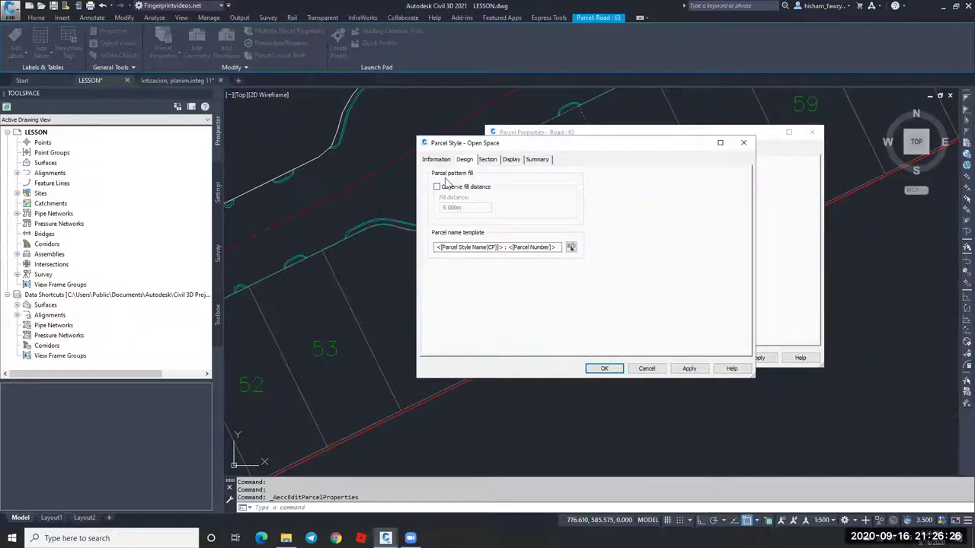
pyautogui.click(438, 187)
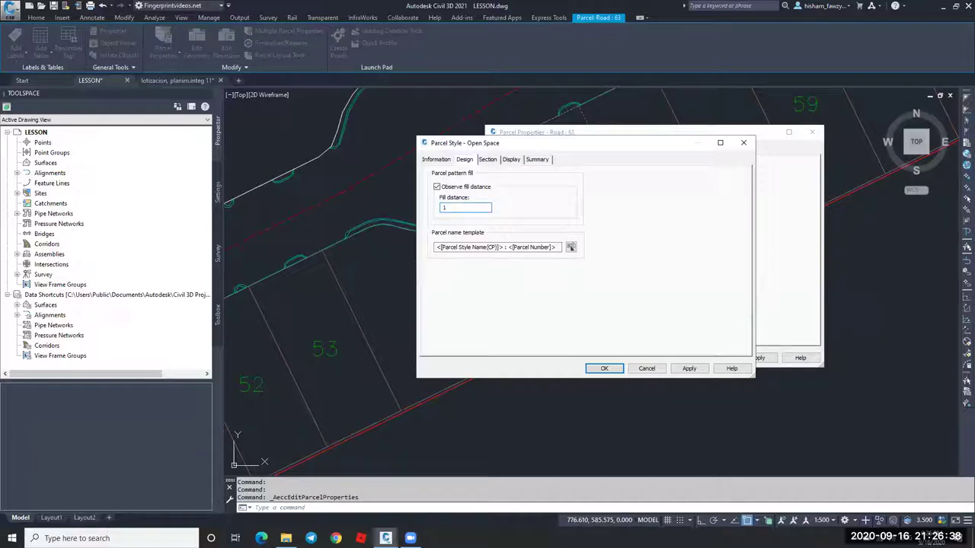
# Set the Open Space style's Parcel Area Fill hatch to the predefined ANSI36 pattern.
pyautogui.click(512, 160)
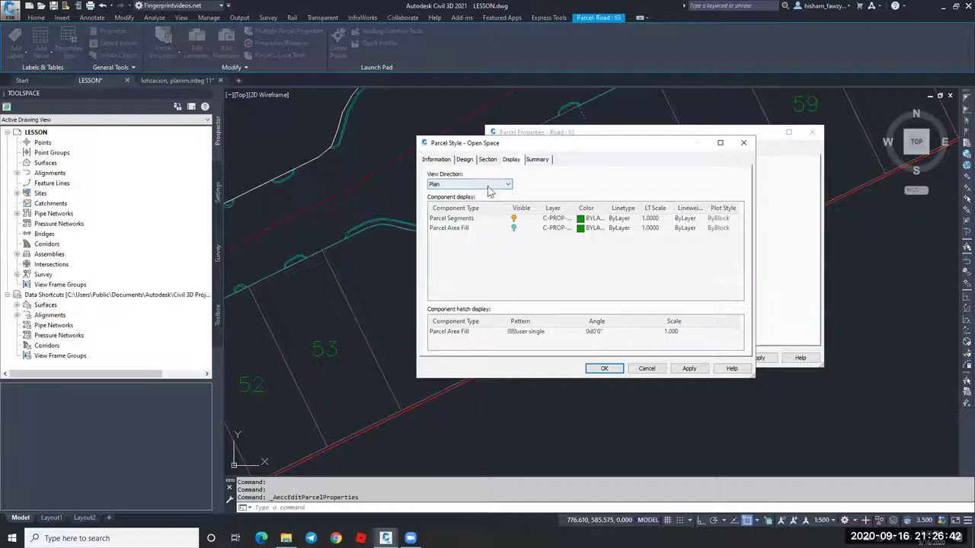
pyautogui.click(514, 229)
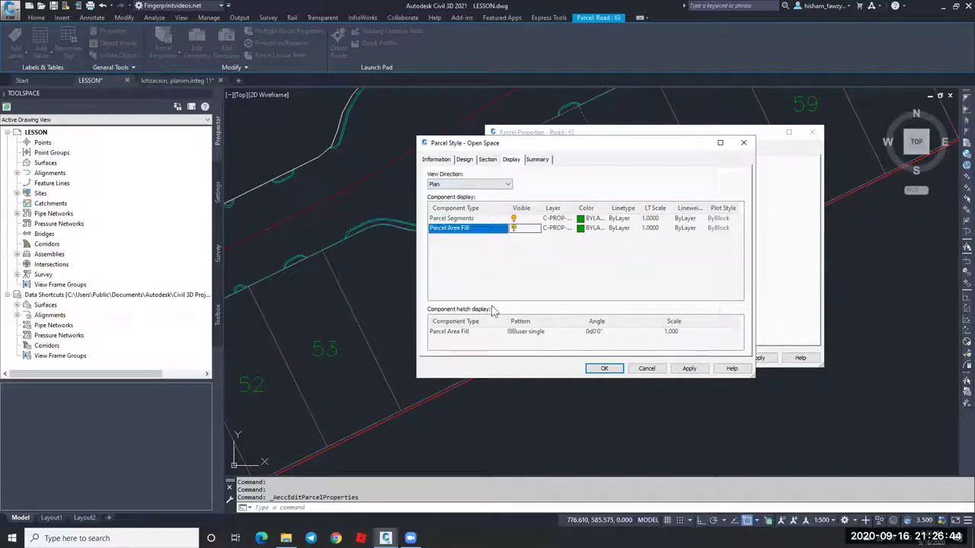
pyautogui.click(530, 333)
pyautogui.click(618, 235)
pyautogui.click(613, 246)
pyautogui.click(662, 250)
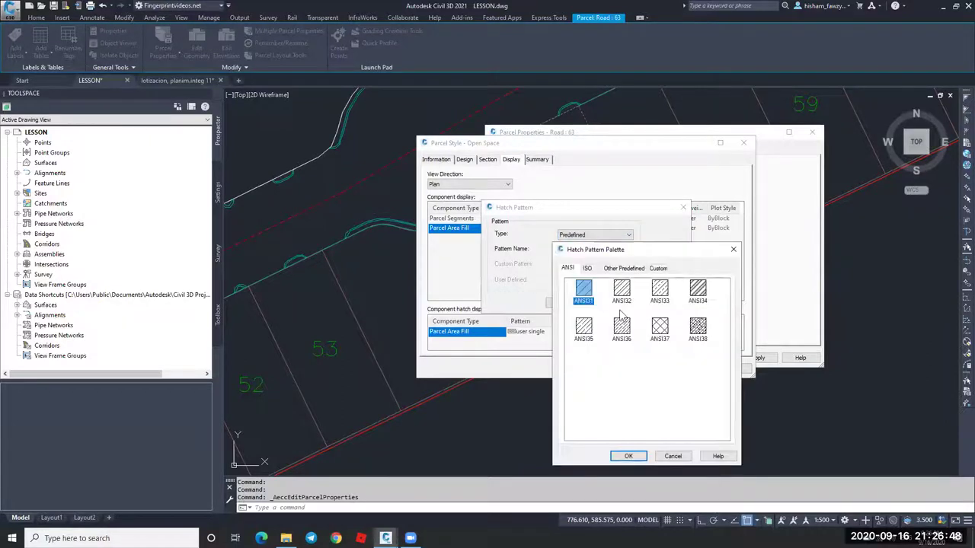
pyautogui.click(622, 329)
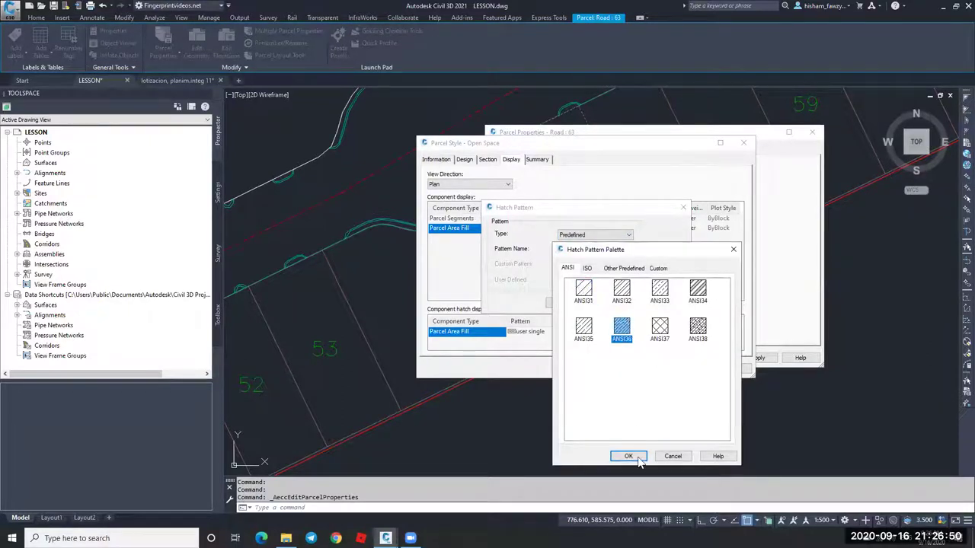
pyautogui.click(637, 459)
pyautogui.click(573, 304)
# Give the area fill a 0.25 hatch scale and orange colour 30, then apply it to lot 63.
pyautogui.click(685, 333)
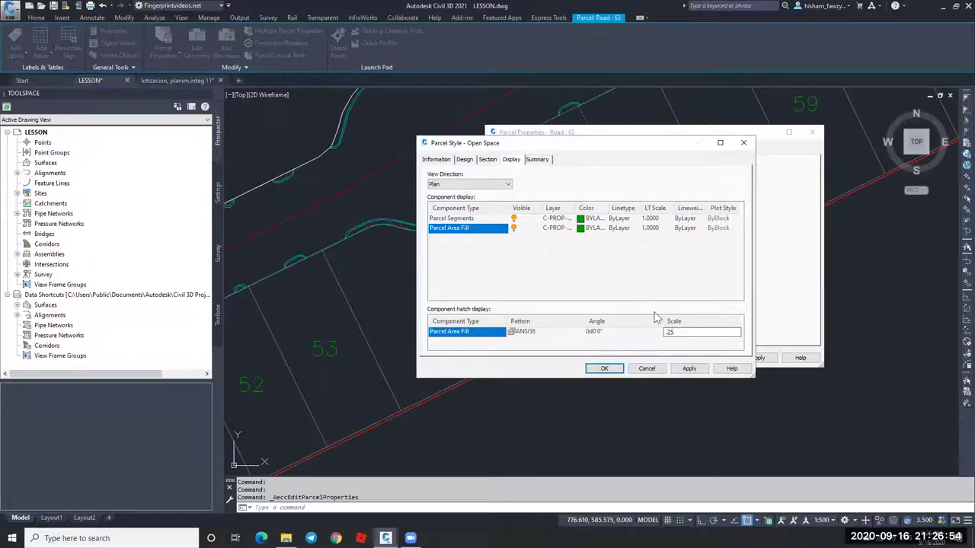
pyautogui.click(591, 228)
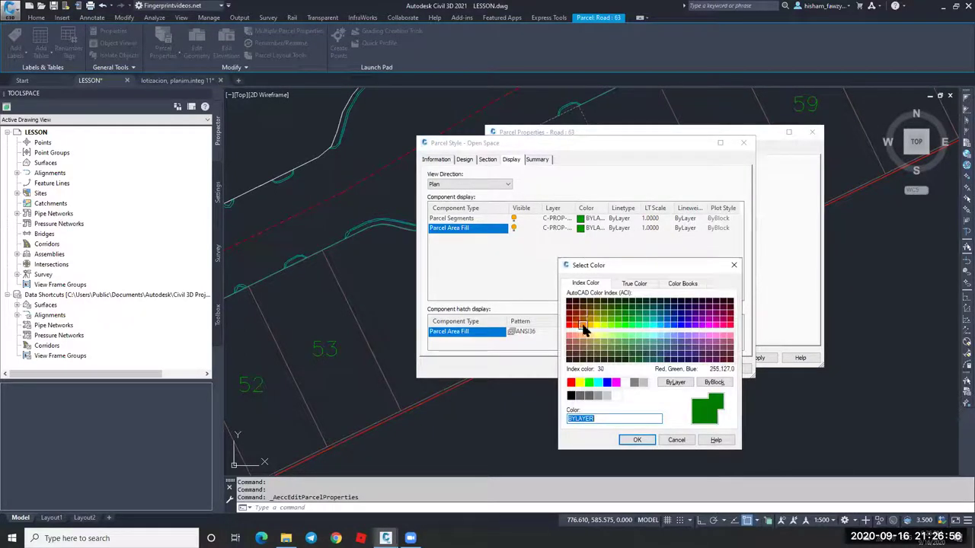
pyautogui.click(582, 324)
pyautogui.click(637, 440)
pyautogui.click(605, 370)
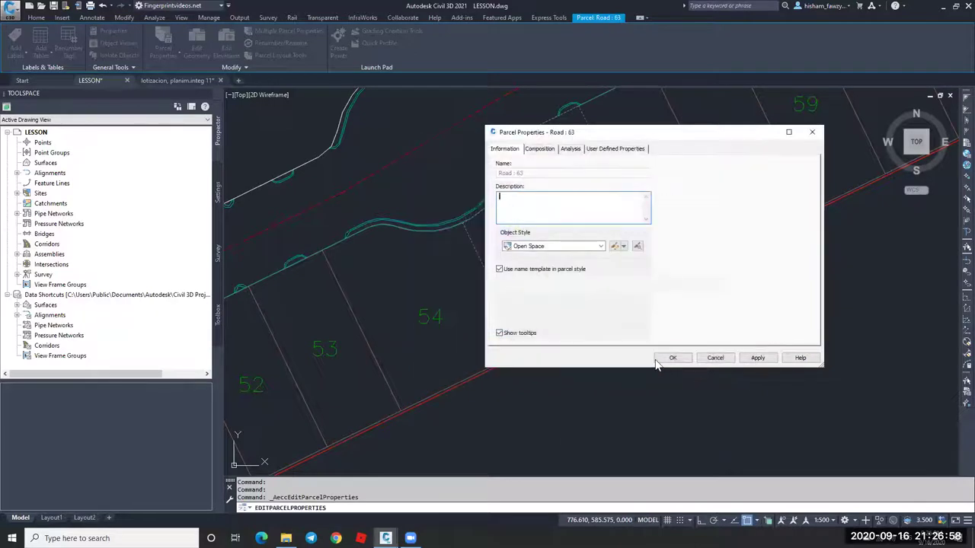
pyautogui.click(675, 358)
# Use MATCHPROP (MA) to copy lot 63's hatched style onto lots 48 and 38.
pyautogui.press('Escape')
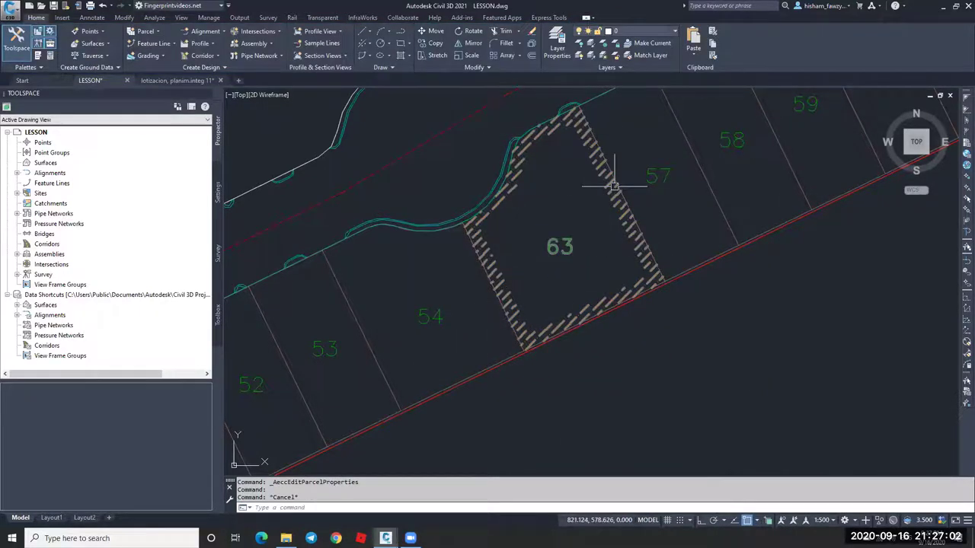
pyautogui.scroll(3, 658, 273)
pyautogui.scroll(-3, 601, 265)
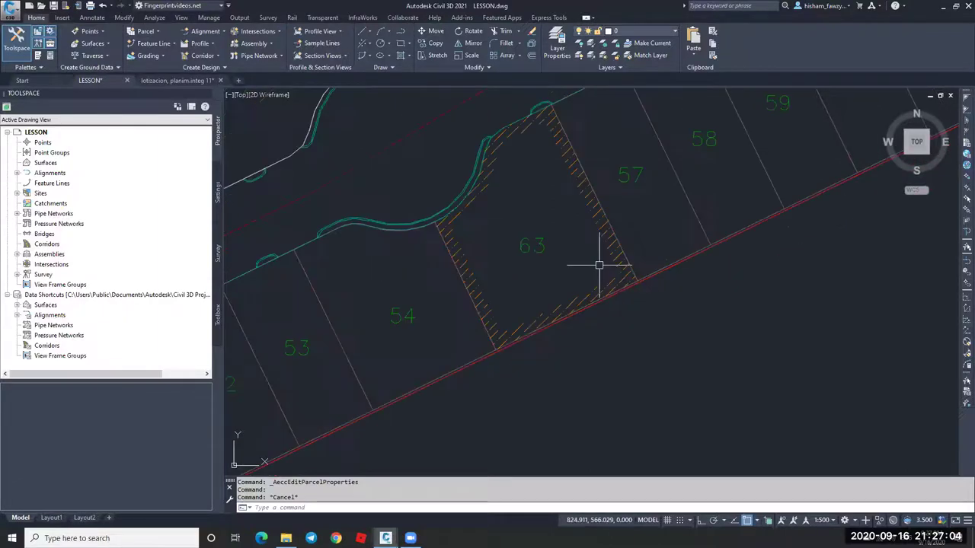
pyautogui.press('Escape')
pyautogui.scroll(-4, 602, 226)
pyautogui.scroll(3, 584, 239)
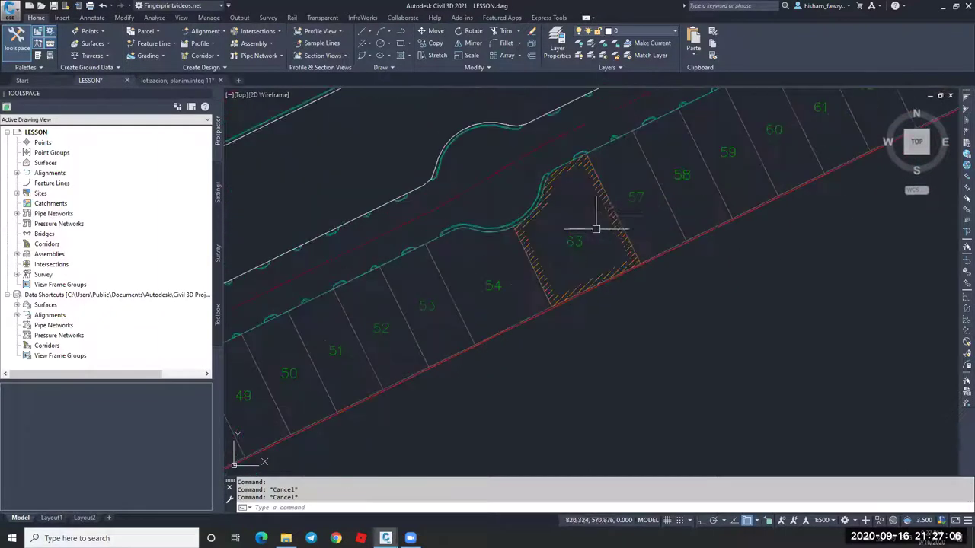
pyautogui.write('ma')
pyautogui.press('Return')
pyautogui.click(572, 241)
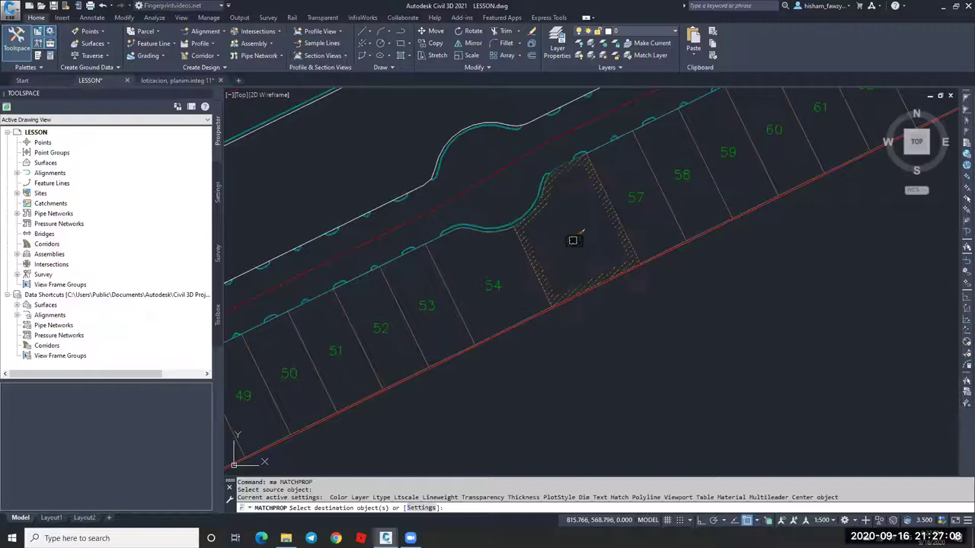
pyautogui.scroll(-4, 621, 195)
pyautogui.click(454, 286)
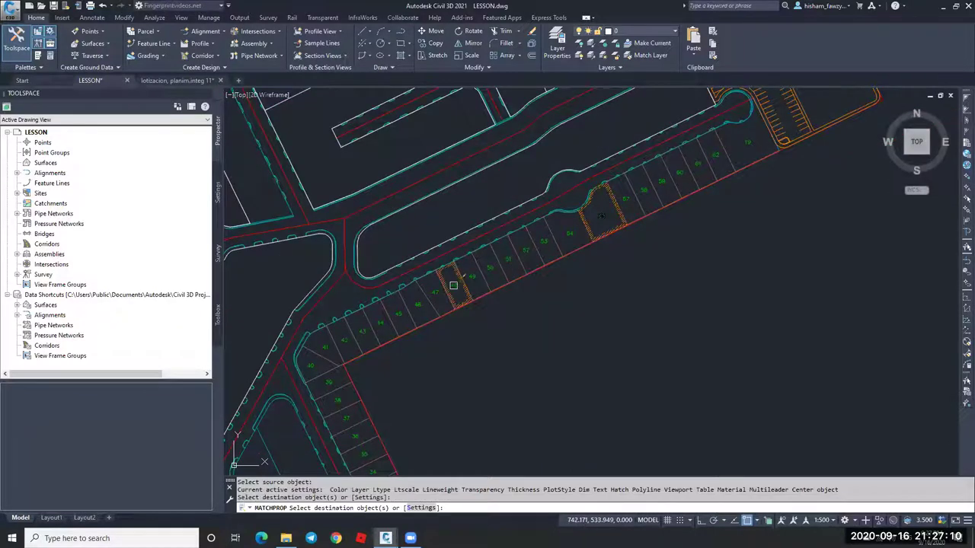
pyautogui.click(335, 404)
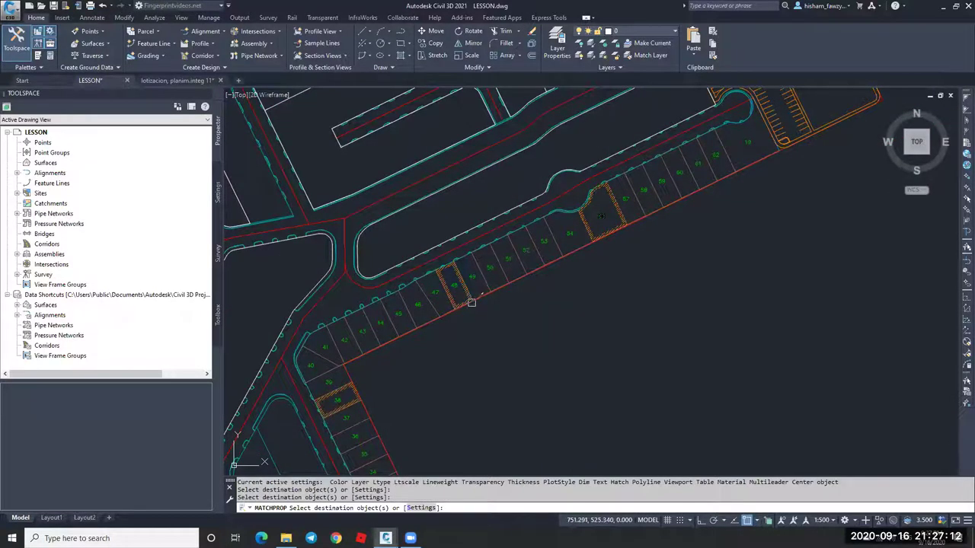
pyautogui.press('Escape')
# Select lot 63 to check its style, then clear the selection and zoom out.
pyautogui.scroll(2, 546, 220)
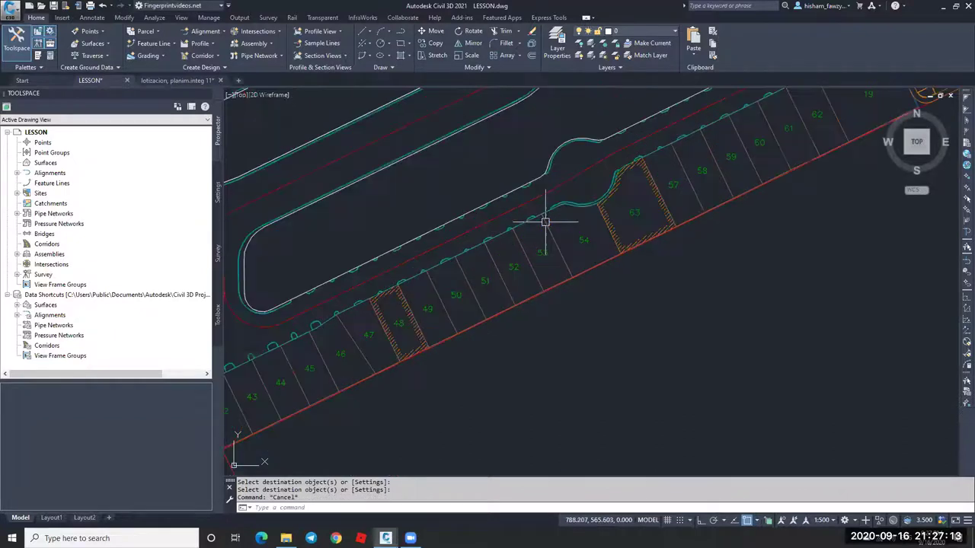
pyautogui.scroll(6, 631, 182)
pyautogui.click(631, 183)
pyautogui.press('Escape')
pyautogui.scroll(-4, 603, 217)
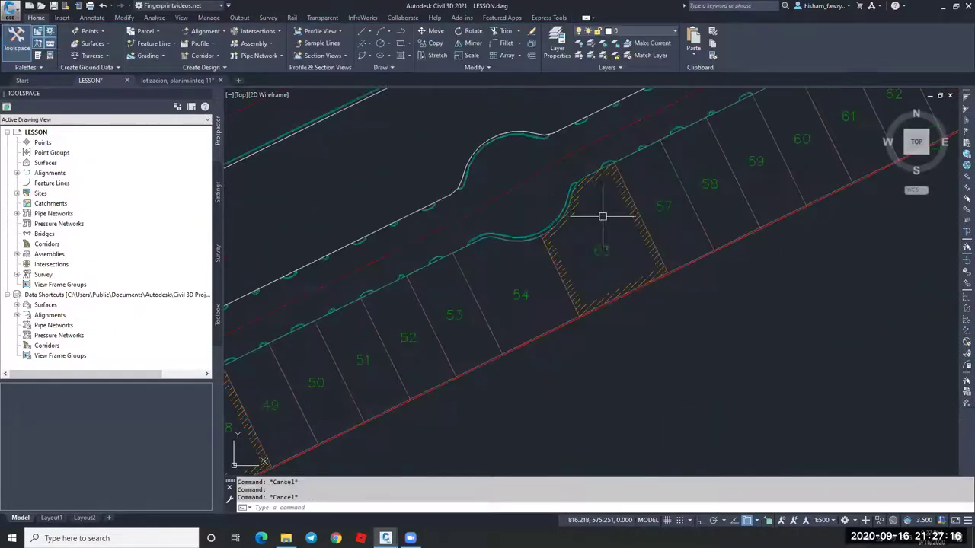
pyautogui.scroll(-4, 589, 219)
pyautogui.scroll(-4, 587, 220)
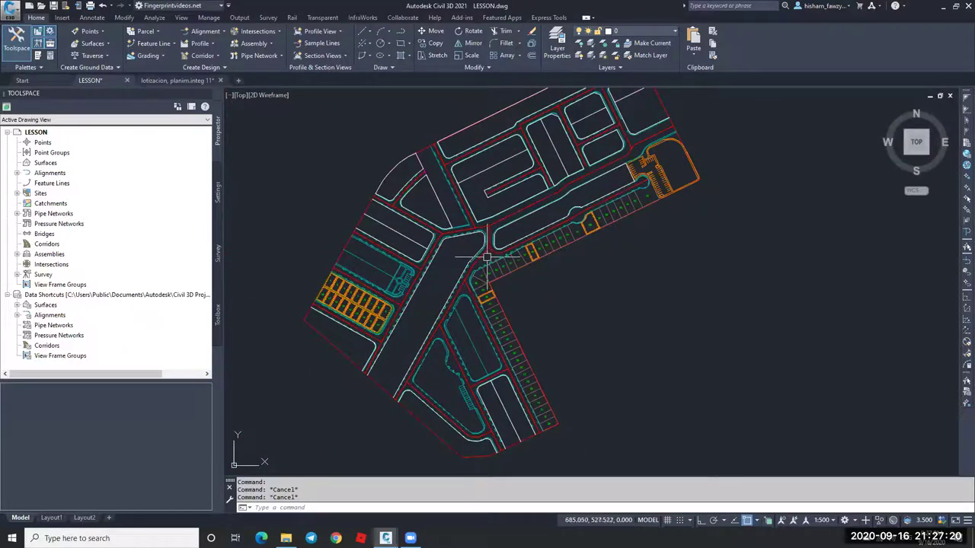
# Bring up the 'lotizacion, planim.integ 11' drawing and zoom and pan across its blocks of lots.
pyautogui.click(179, 80)
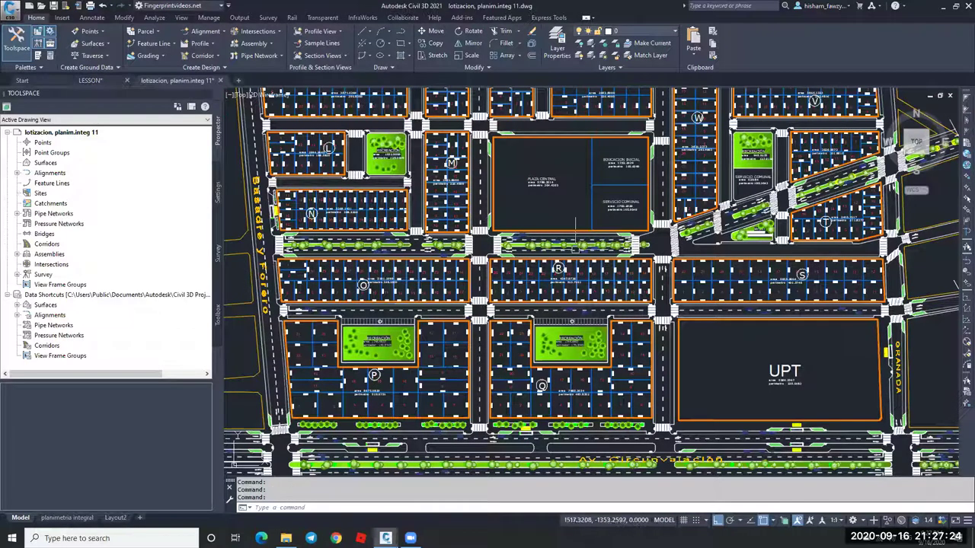
pyautogui.scroll(-5, 597, 271)
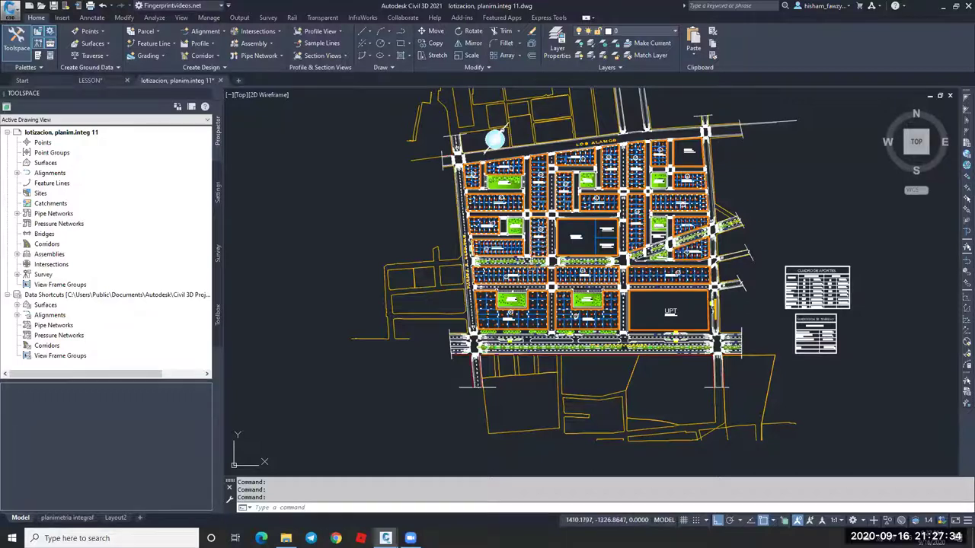
pyautogui.scroll(6, 675, 254)
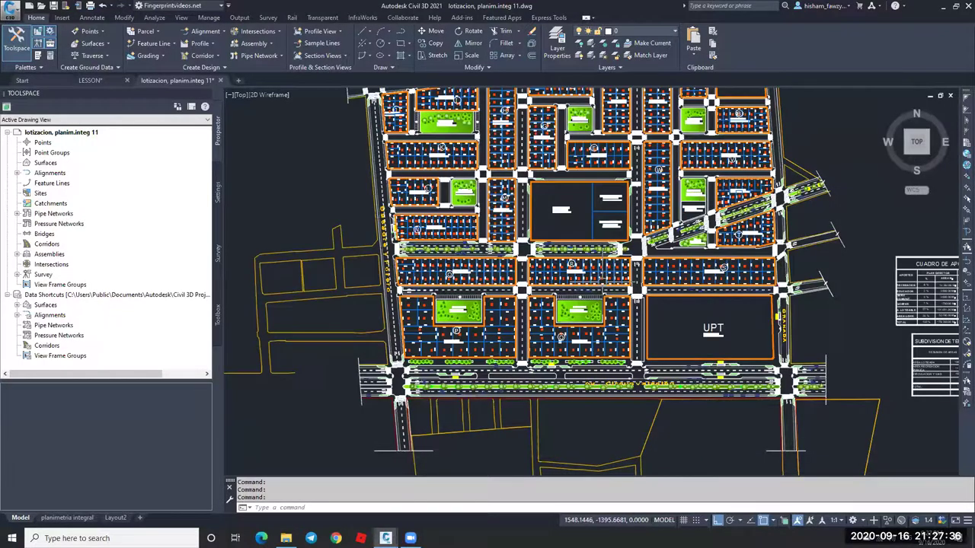
pyautogui.scroll(6, 674, 254)
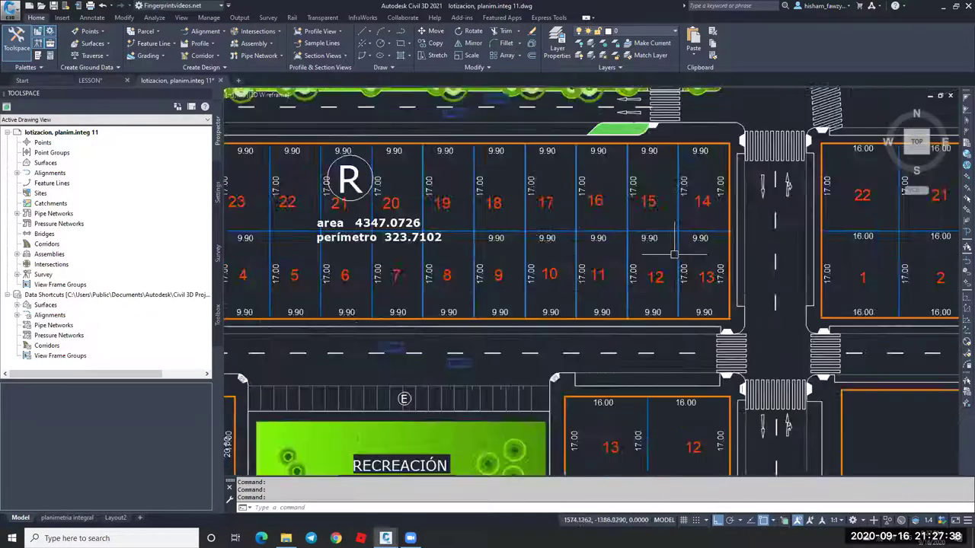
pyautogui.moveTo(701, 192); pyautogui.dragTo(614, 268, button='middle')
pyautogui.scroll(-6, 613, 268)
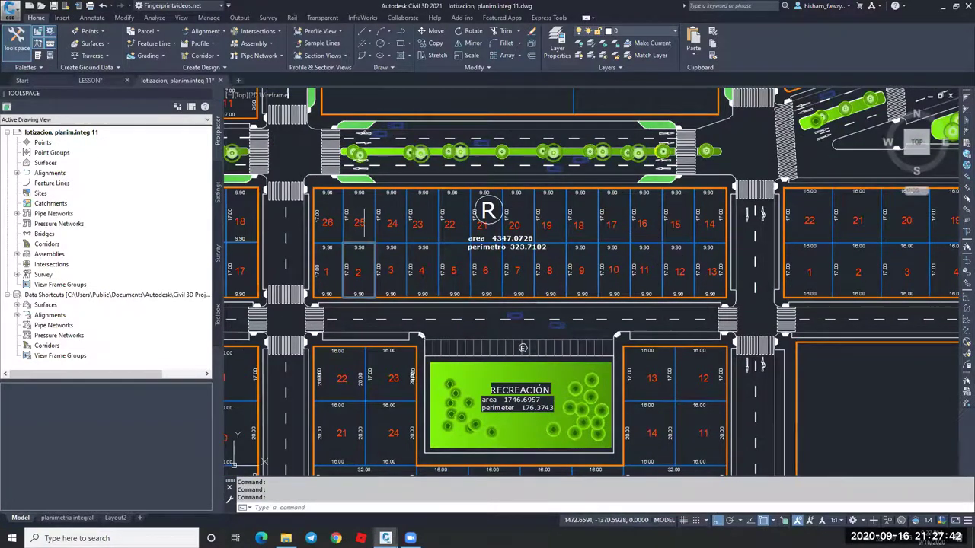
pyautogui.scroll(4, 366, 189)
pyautogui.scroll(-2, 506, 225)
pyautogui.scroll(-2, 509, 226)
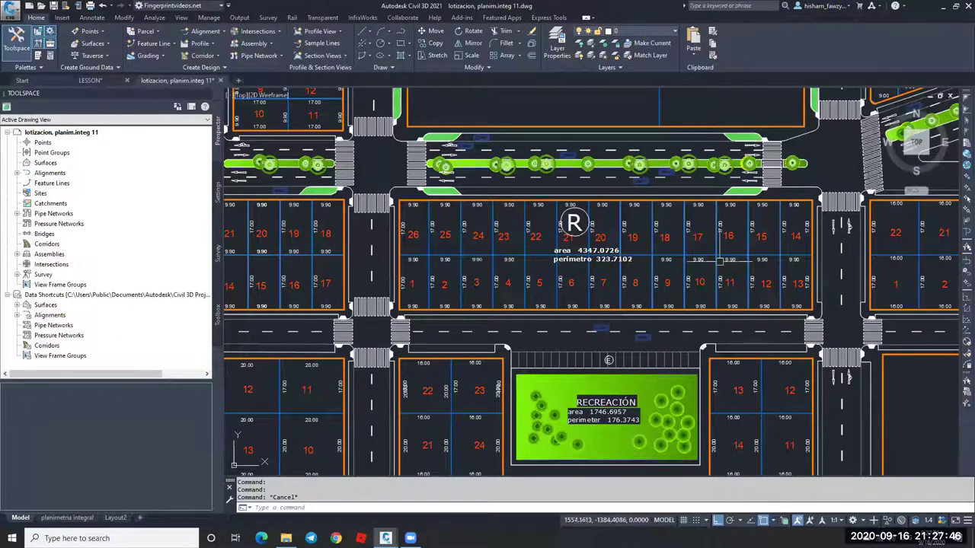
pyautogui.moveTo(727, 263); pyautogui.dragTo(640, 268, button='middle')
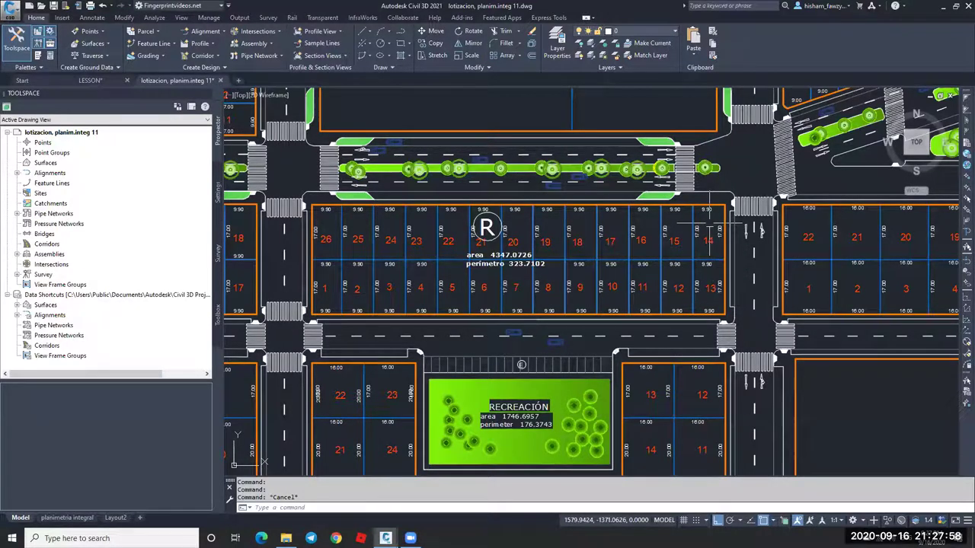
pyautogui.scroll(6, 708, 210)
pyautogui.scroll(-6, 707, 209)
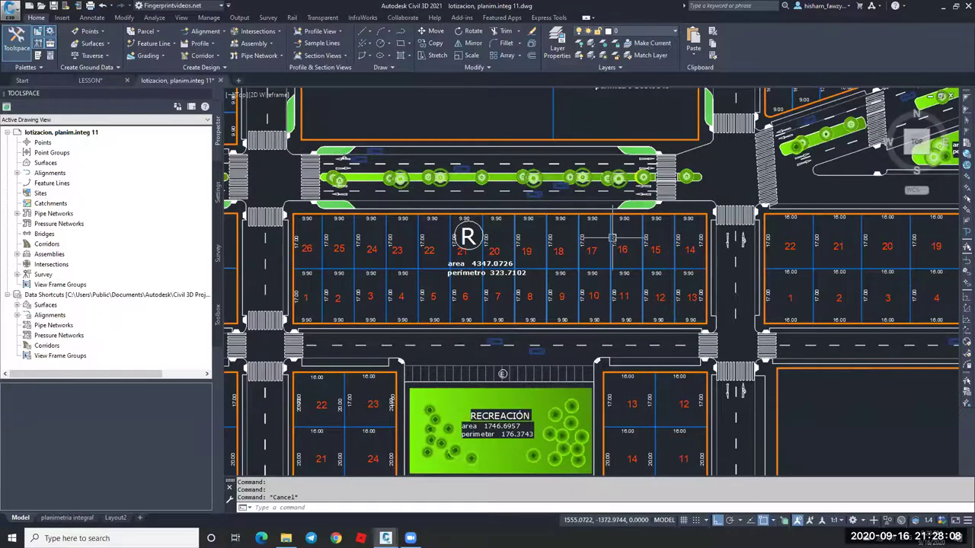
pyautogui.scroll(-3, 637, 264)
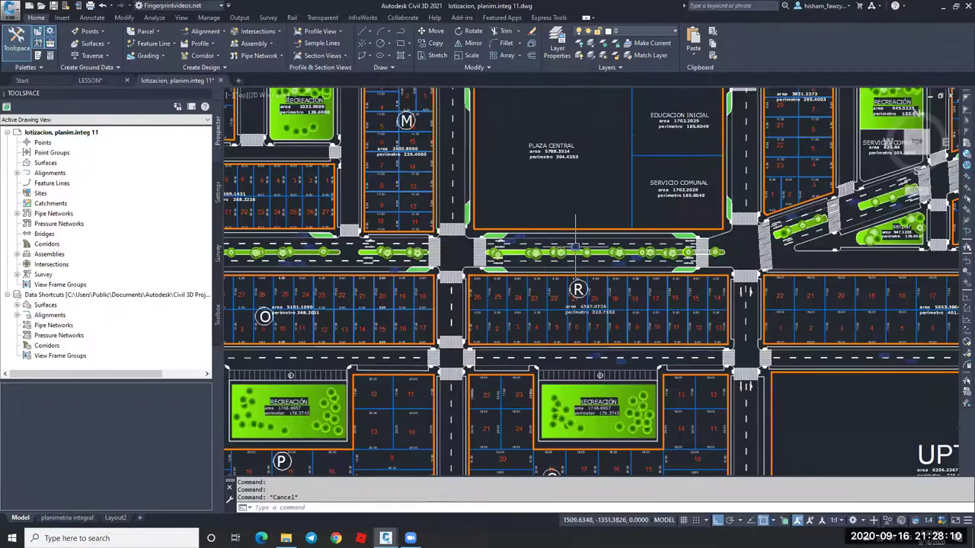
pyautogui.scroll(-2, 549, 282)
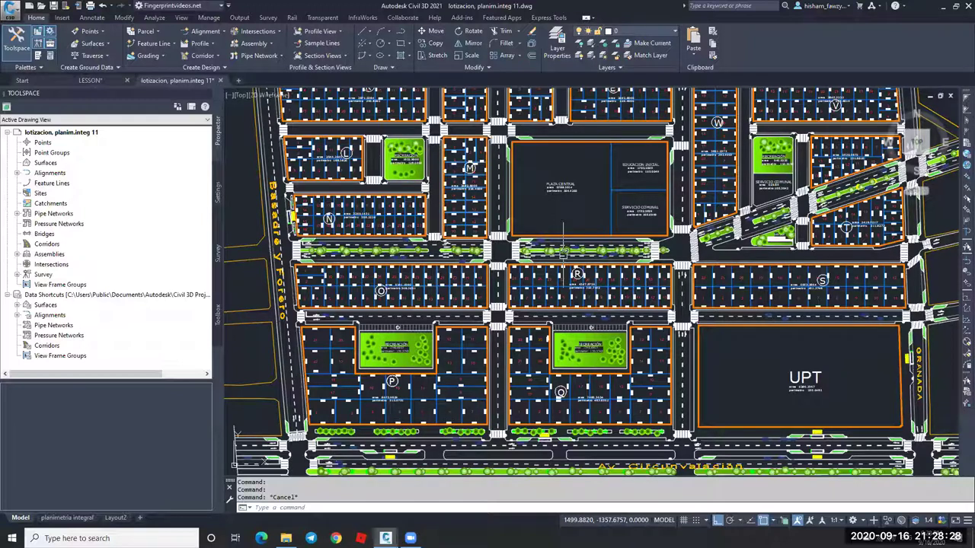
pyautogui.scroll(-4, 563, 248)
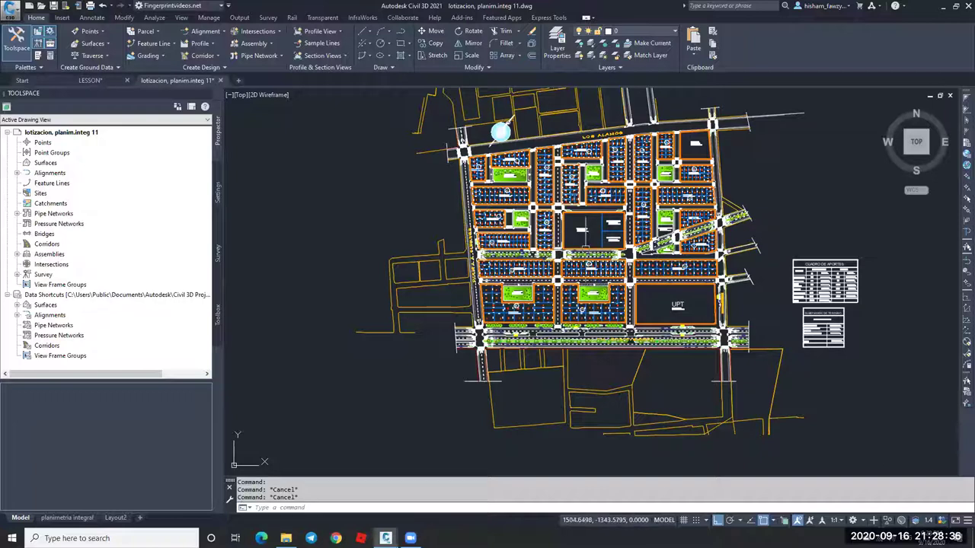
pyautogui.scroll(2, 550, 176)
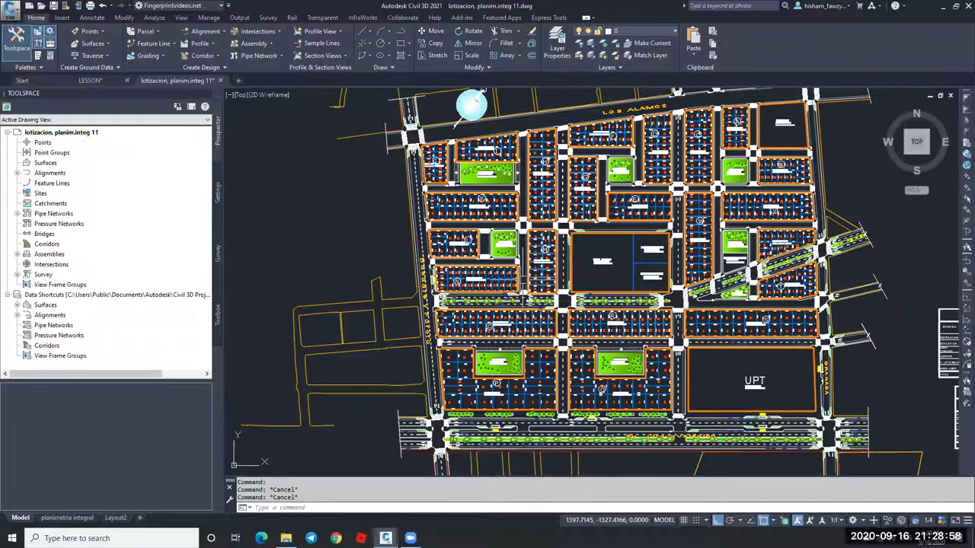
# Turn off the urbano entorno layer with LAYOFF, then make 02 the current layer.
pyautogui.click(584, 39)
pyautogui.scroll(4, 569, 326)
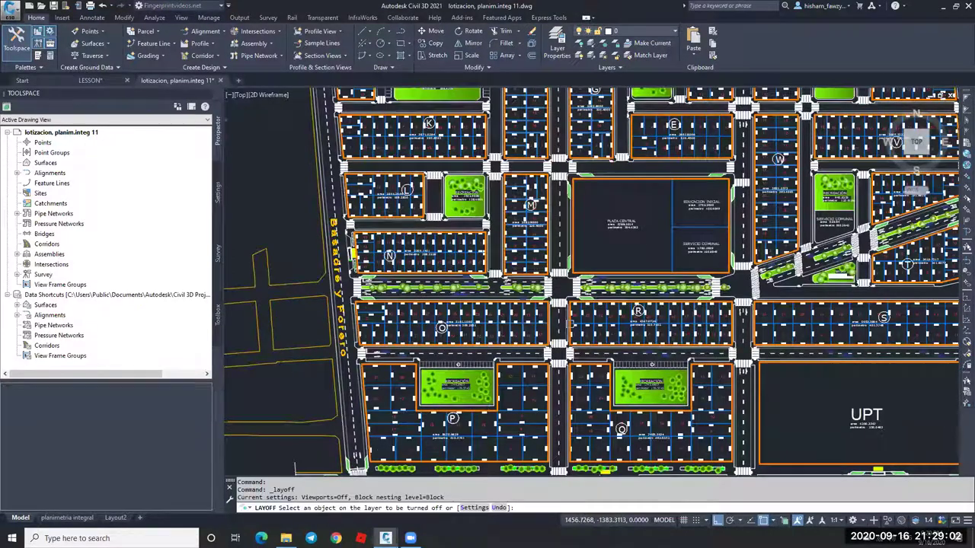
pyautogui.click(550, 286)
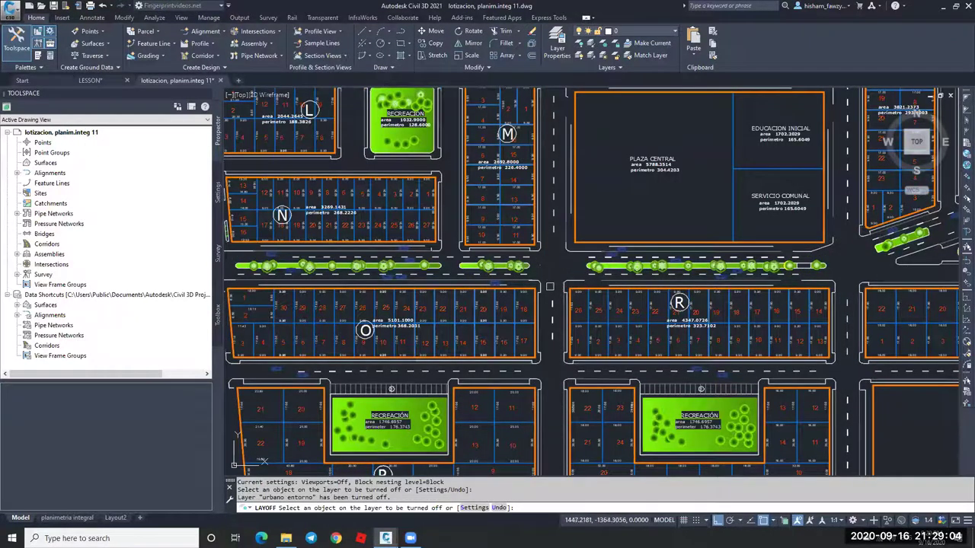
pyautogui.click(569, 250)
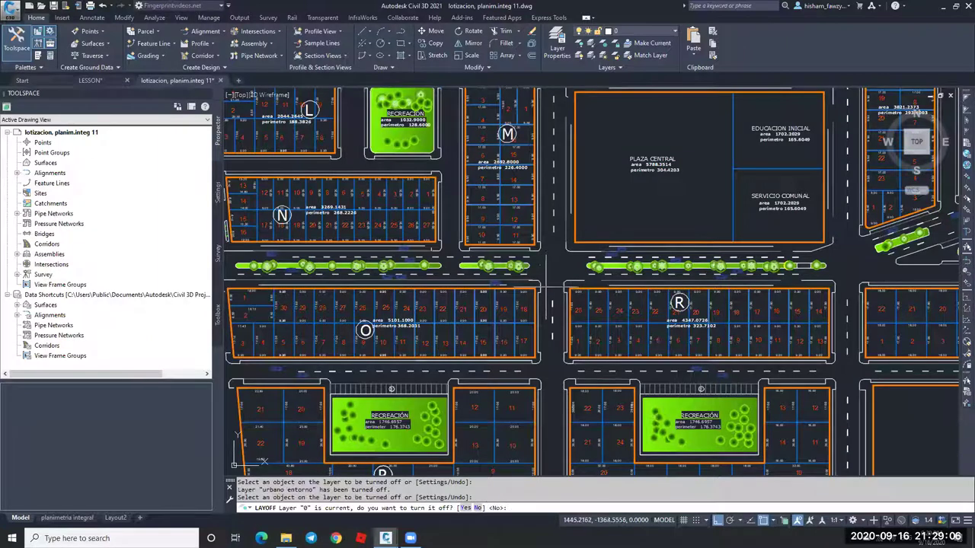
pyautogui.press('Escape')
pyautogui.press('Escape')
pyautogui.press('Escape')
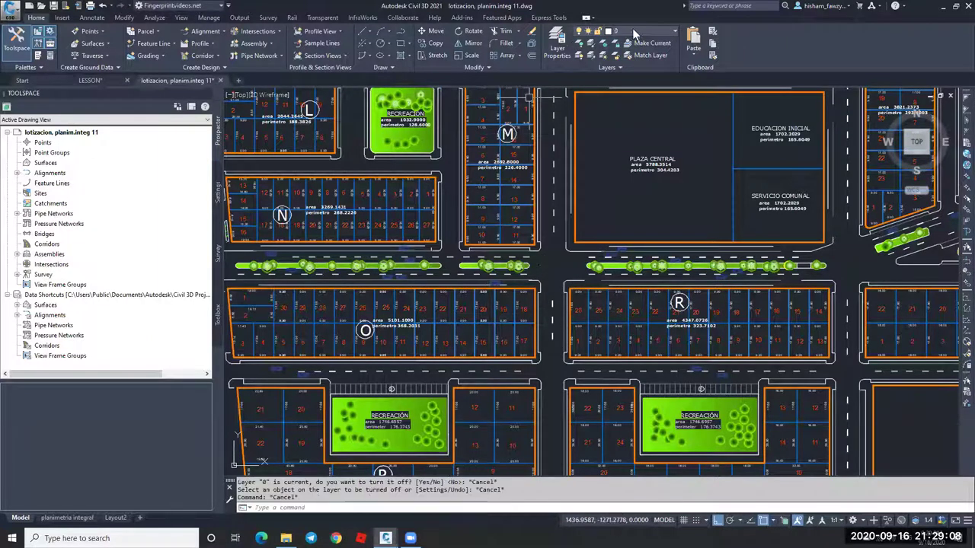
pyautogui.click(640, 30)
pyautogui.click(580, 85)
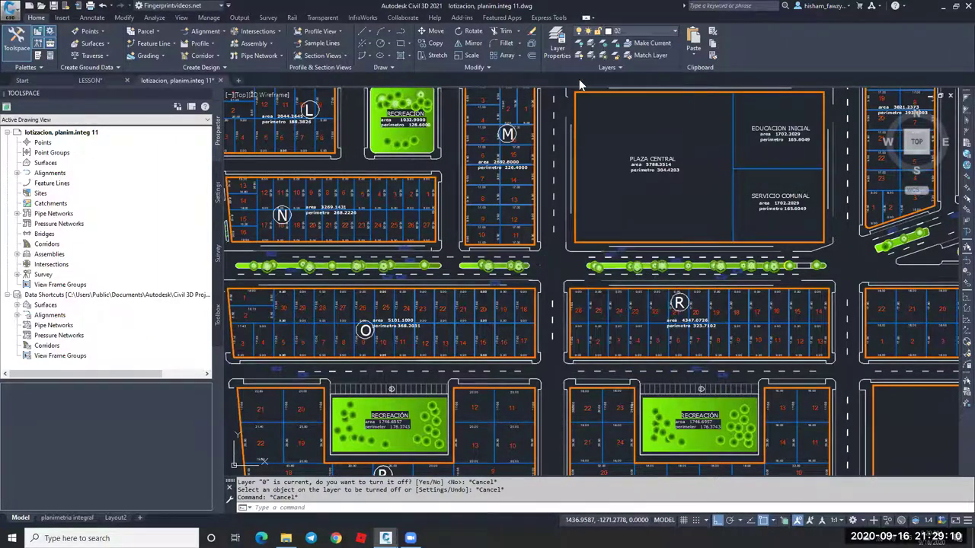
# Turn off layers 0, EDUCACION, 0-JARDI and Predios Urbanos by picking their objects.
pyautogui.click(579, 44)
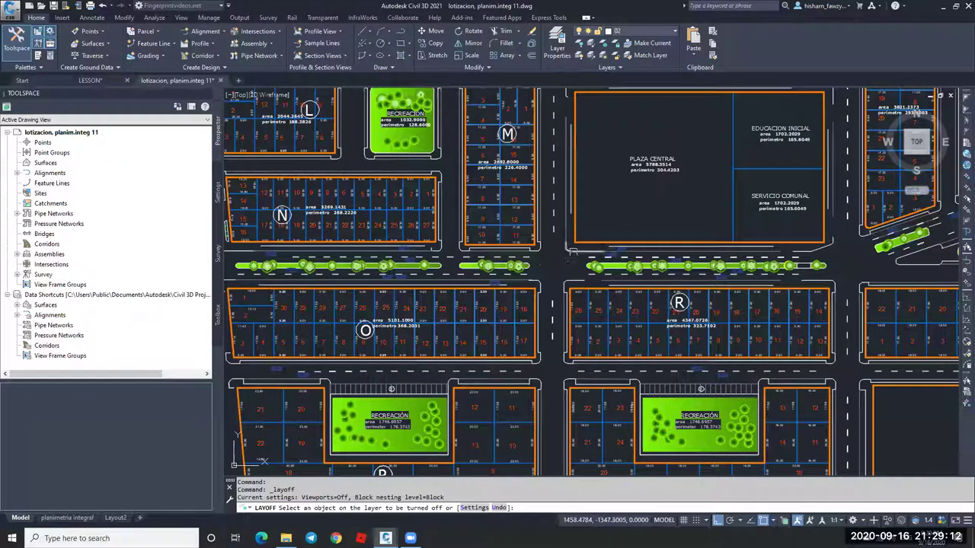
pyautogui.click(559, 268)
pyautogui.scroll(3, 544, 264)
pyautogui.click(538, 237)
pyautogui.scroll(-3, 543, 239)
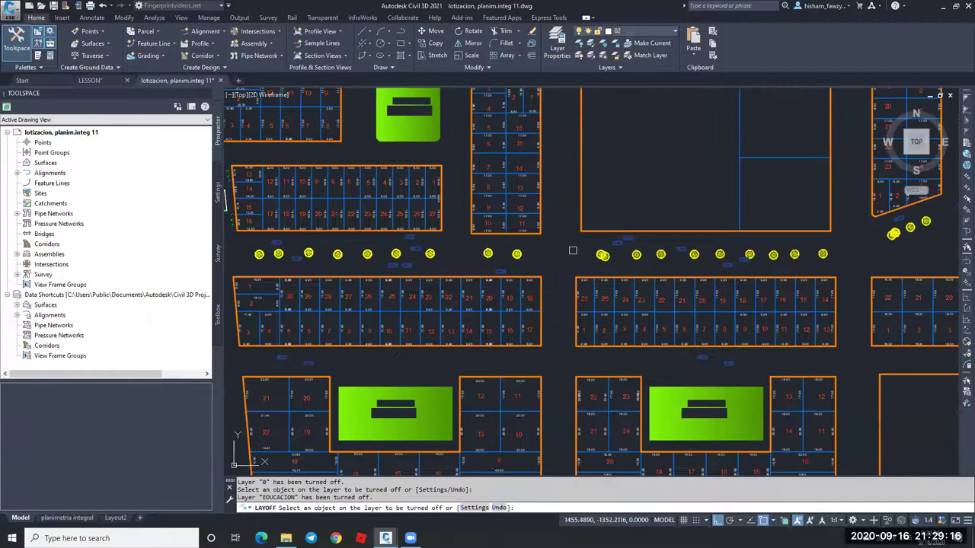
pyautogui.scroll(-2, 573, 251)
pyautogui.click(657, 335)
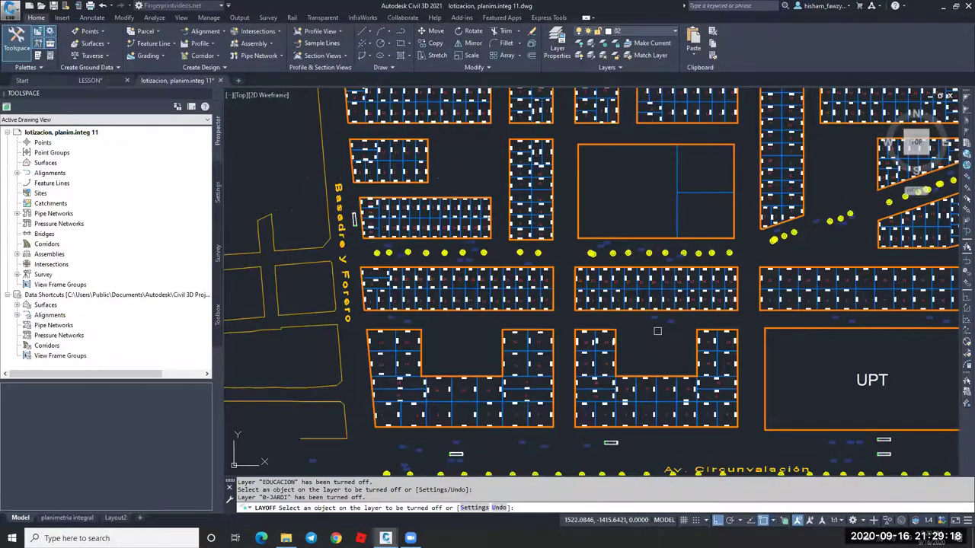
pyautogui.scroll(-2, 569, 253)
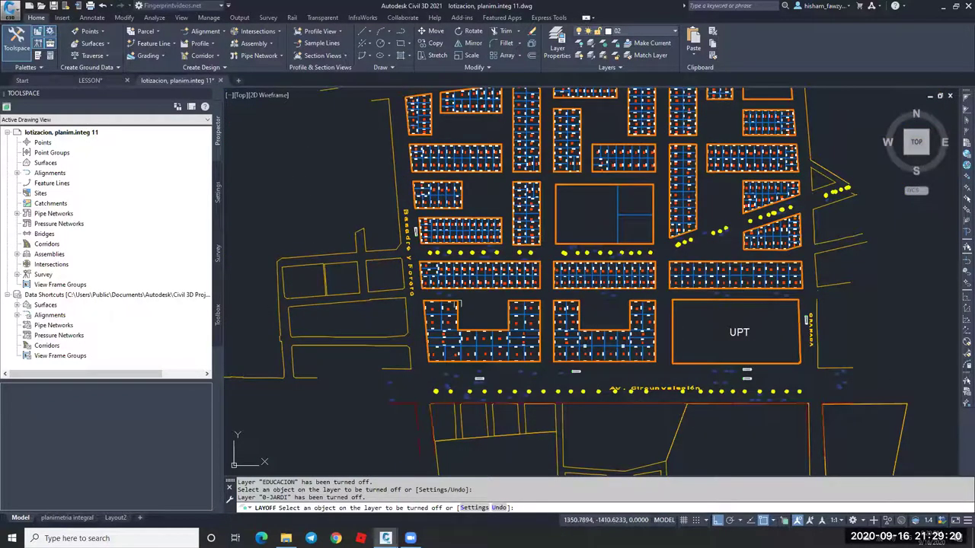
pyautogui.click(396, 273)
pyautogui.press('Escape')
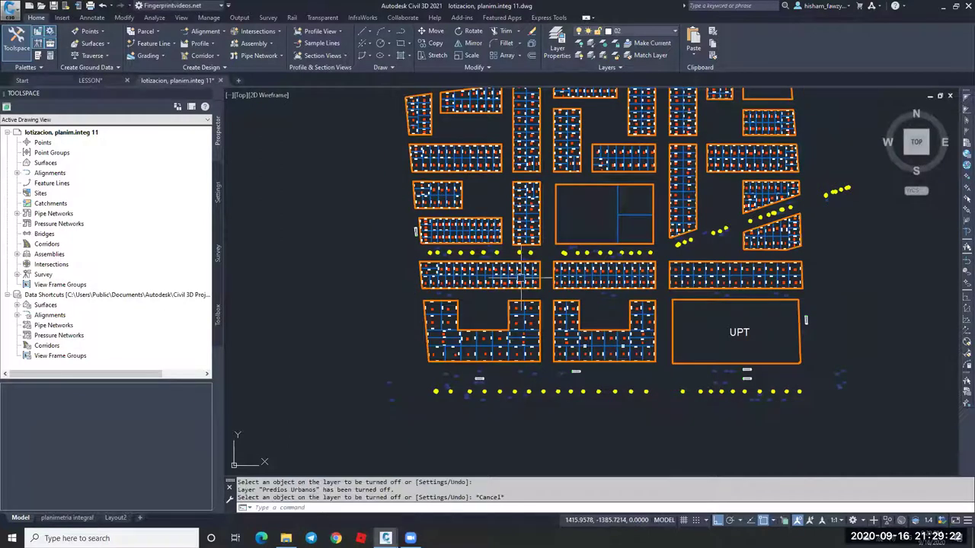
# Turn off the 0-JARDI and autos layers so the park fills and cars disappear.
pyautogui.click(560, 366)
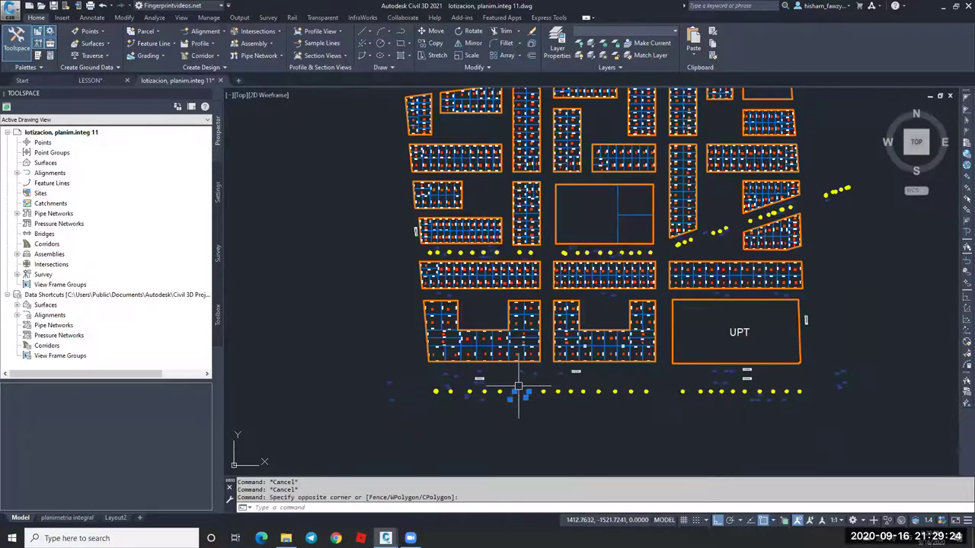
pyautogui.press('Escape')
pyautogui.click(580, 44)
pyautogui.click(544, 392)
pyautogui.click(536, 376)
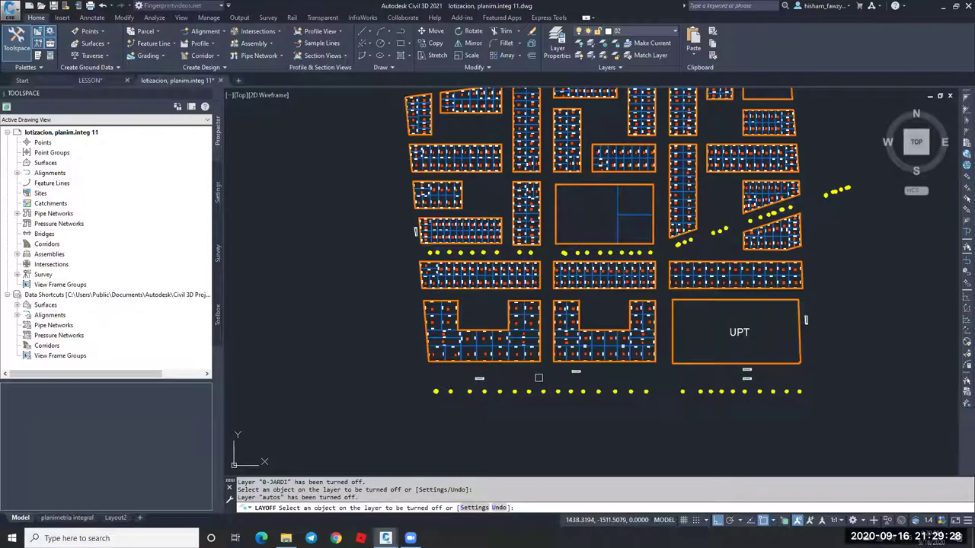
pyautogui.press('Escape')
pyautogui.press('Escape')
pyautogui.scroll(-2, 545, 320)
pyautogui.scroll(6, 583, 148)
pyautogui.scroll(4, 642, 152)
# Window-select the stray marks beside the lot block.
pyautogui.click(664, 102)
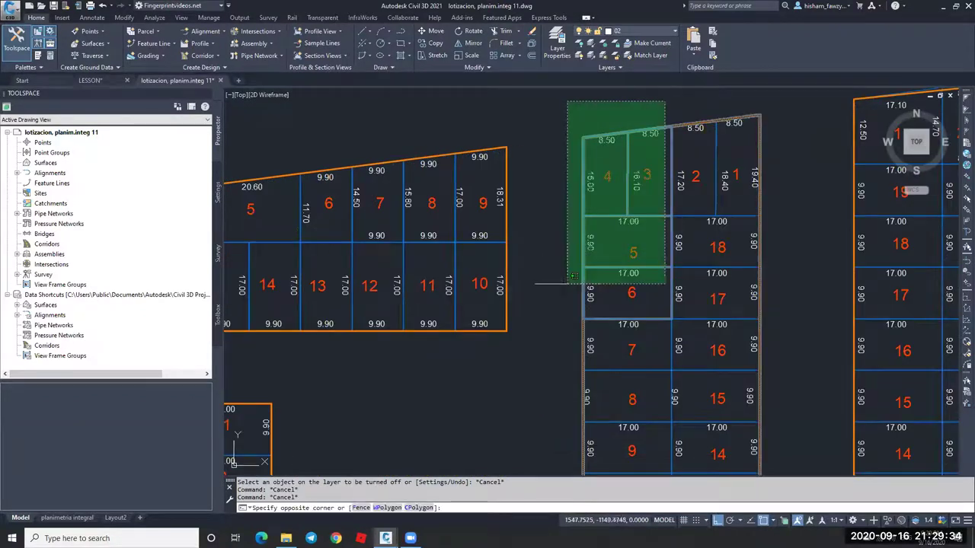
pyautogui.scroll(-4, 576, 153)
pyautogui.press('Escape')
pyautogui.press('Escape')
pyautogui.press('Escape')
pyautogui.scroll(3, 634, 305)
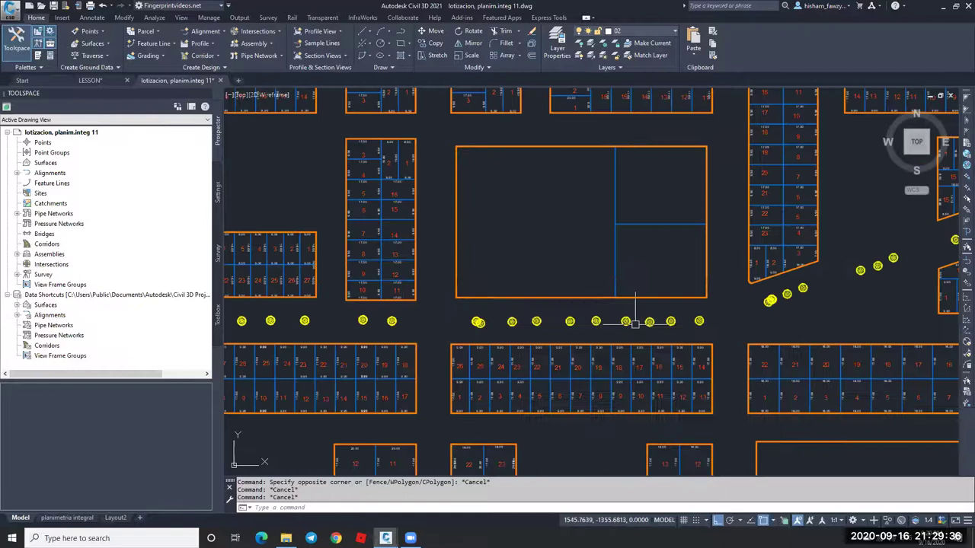
pyautogui.scroll(-4, 652, 320)
pyautogui.click(675, 326)
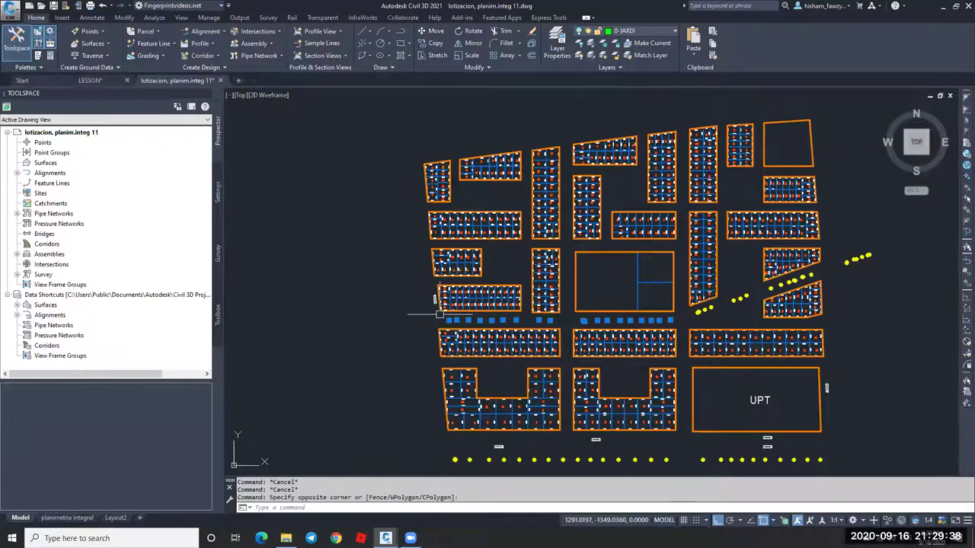
pyautogui.scroll(4, 439, 314)
pyautogui.click(426, 284)
# Window-select the stray marks and erase them with E.
pyautogui.click(449, 320)
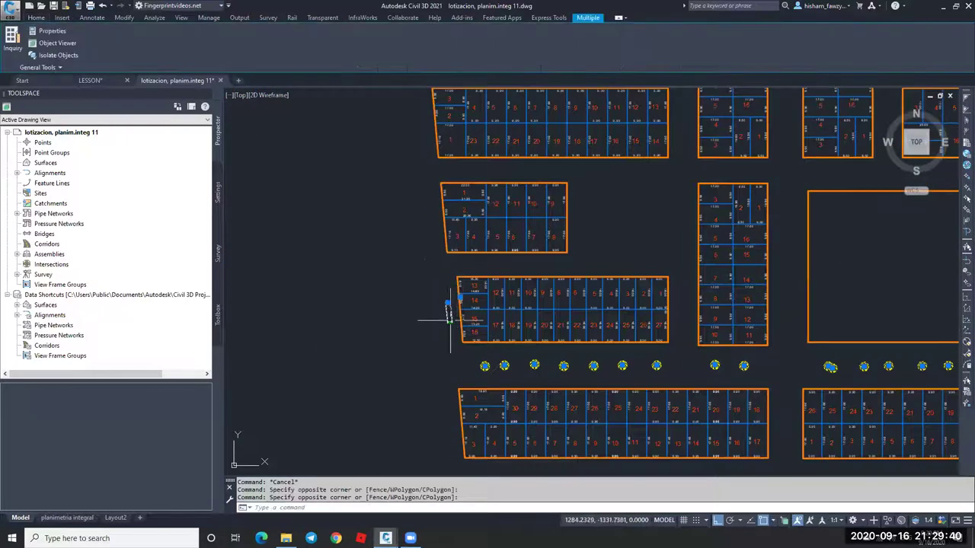
pyautogui.click(467, 309)
pyautogui.write('E')
pyautogui.press('Return')
# Erase the row of yellow dots along the bottom road.
pyautogui.scroll(-2, 466, 262)
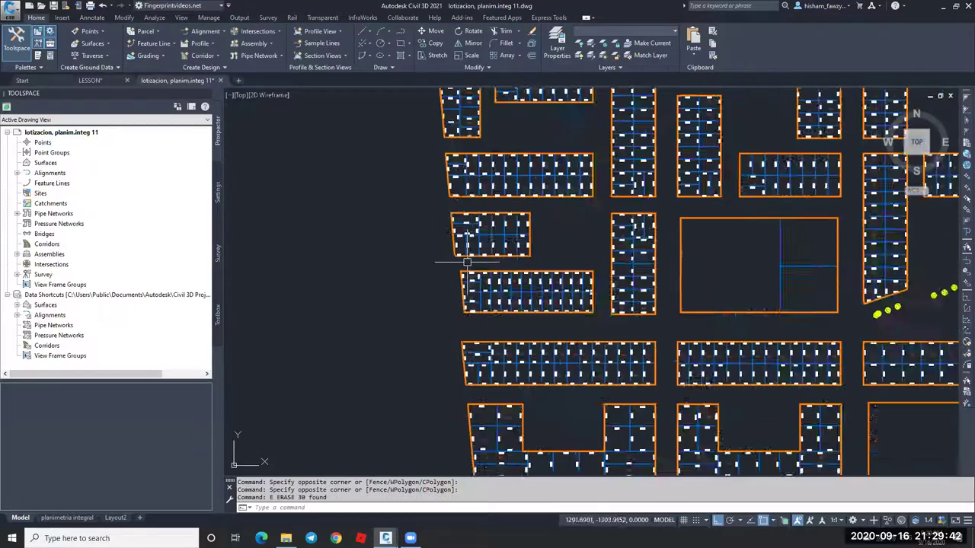
pyautogui.scroll(-2, 467, 262)
pyautogui.click(459, 435)
pyautogui.click(876, 457)
pyautogui.write('E')
pyautogui.press('Return')
# Erase the stray mark near UPT and the two remaining marks.
pyautogui.click(870, 348)
pyautogui.click(849, 375)
pyautogui.write('e')
pyautogui.press('Return')
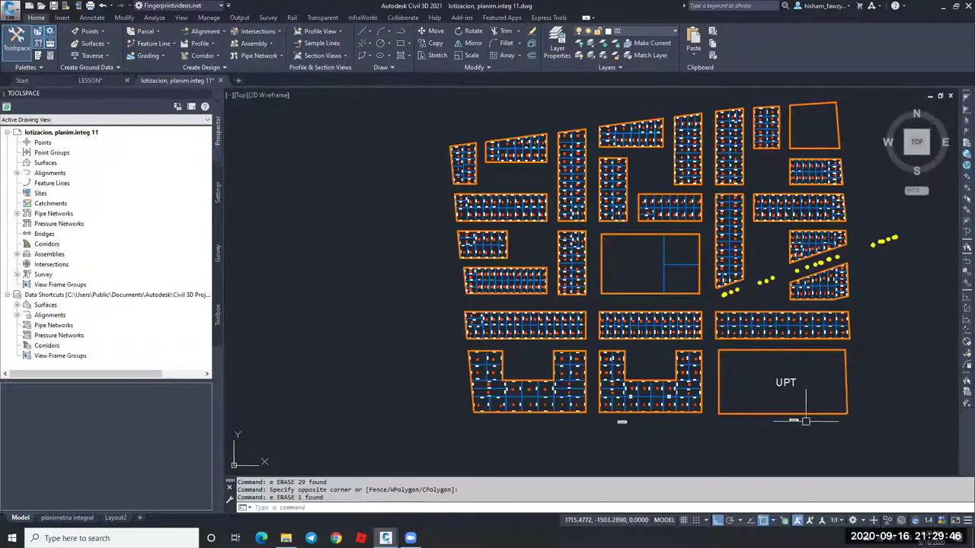
pyautogui.click(809, 424)
pyautogui.click(645, 423)
pyautogui.write('e')
pyautogui.press('Return')
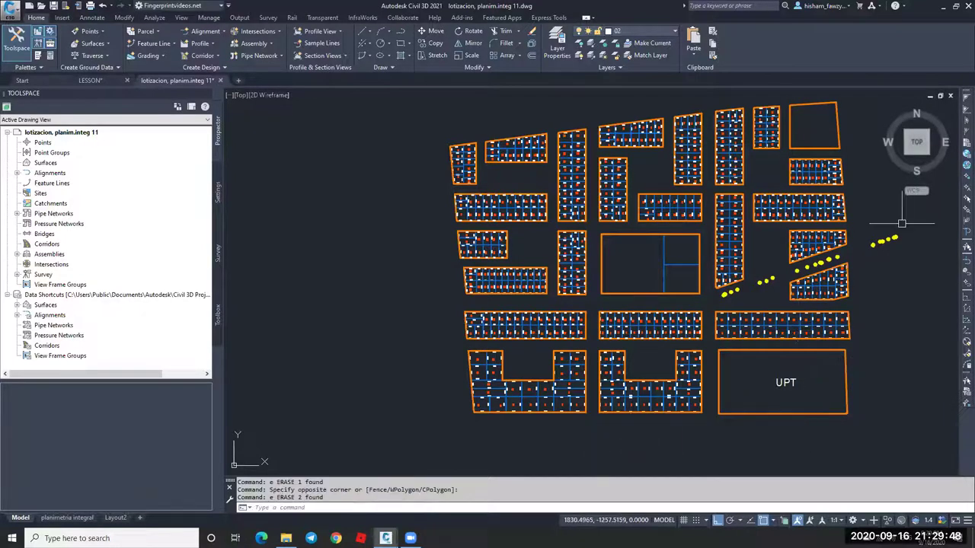
# Erase the diagonal row of 23 dots using a WP polygon selection.
pyautogui.scroll(2, 890, 227)
pyautogui.write('e')
pyautogui.press('Return')
pyautogui.write('wp')
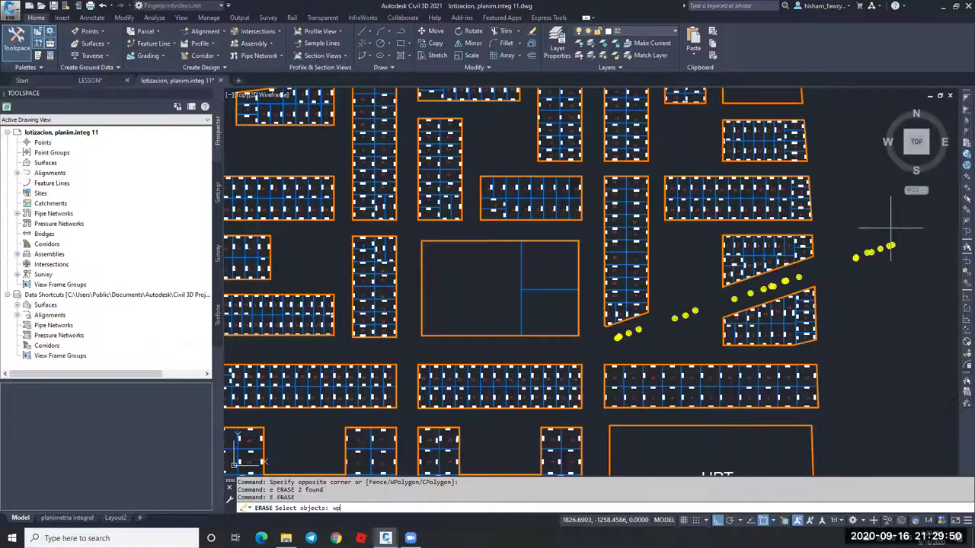
pyautogui.press('Return')
pyautogui.click(897, 221)
pyautogui.click(600, 334)
pyautogui.click(605, 348)
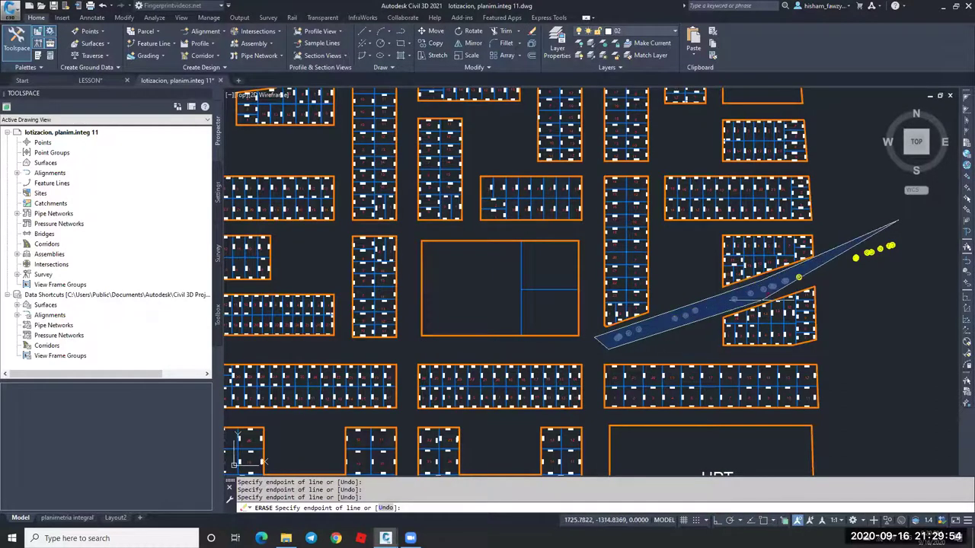
pyautogui.press('Return')
pyautogui.press('Escape')
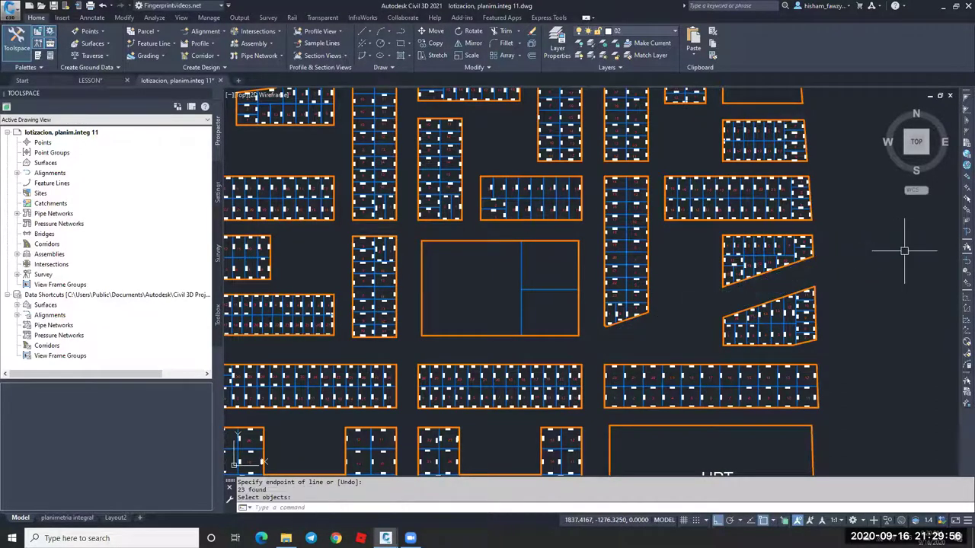
pyautogui.scroll(-5, 789, 311)
pyautogui.scroll(4, 708, 289)
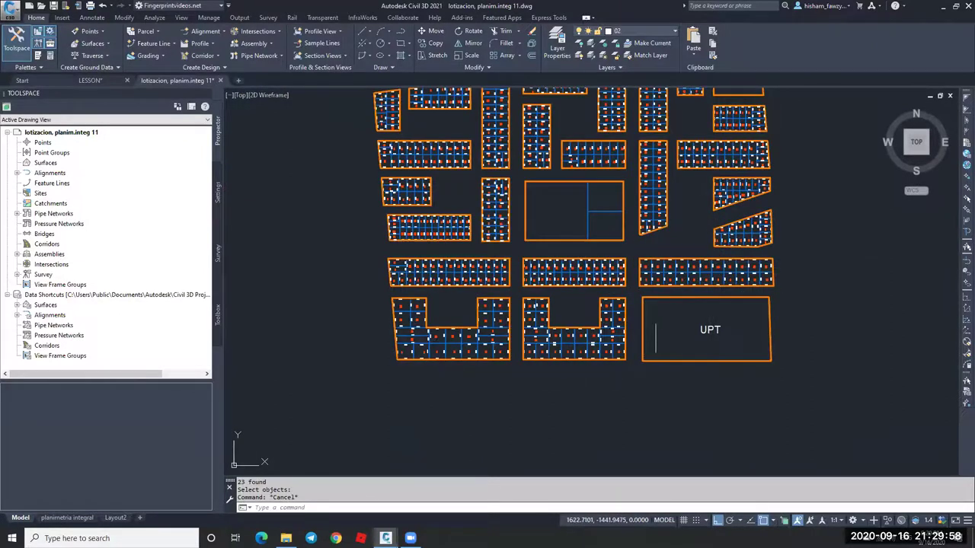
pyautogui.scroll(-2, 701, 324)
pyautogui.click(783, 109)
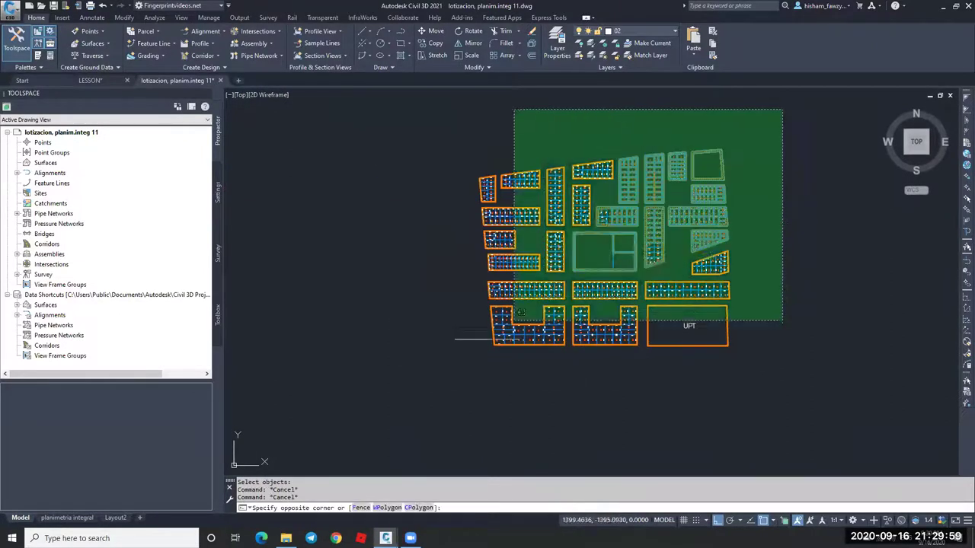
# Copy every lot and paste it into Drawing2 with Paste to Original Coordinates.
pyautogui.click(434, 380)
pyautogui.hotkey('ctrl', 'c')
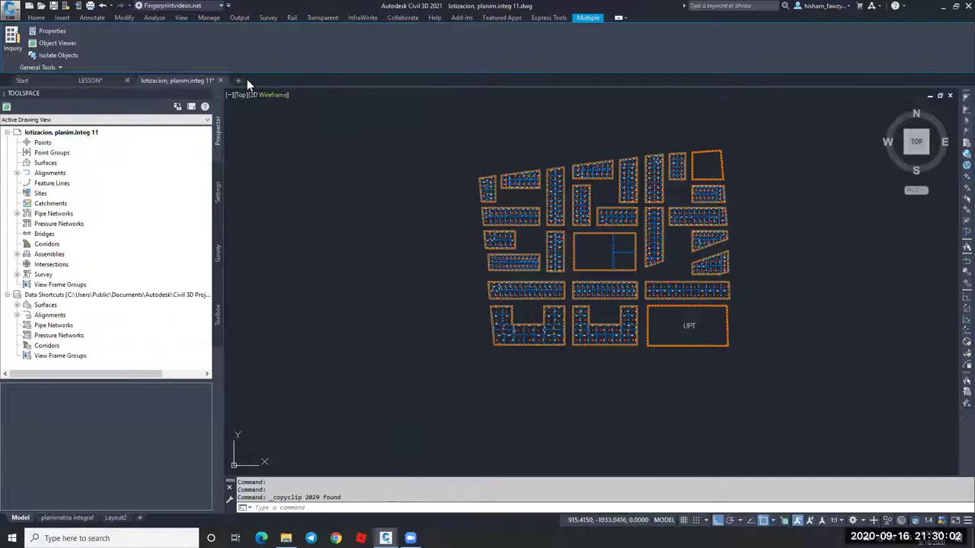
pyautogui.press('Delete')
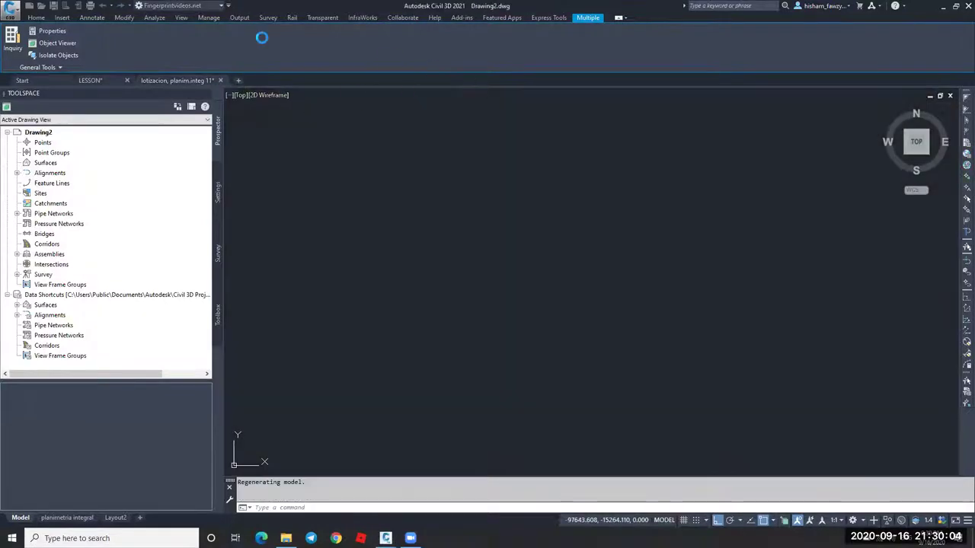
pyautogui.click(37, 17)
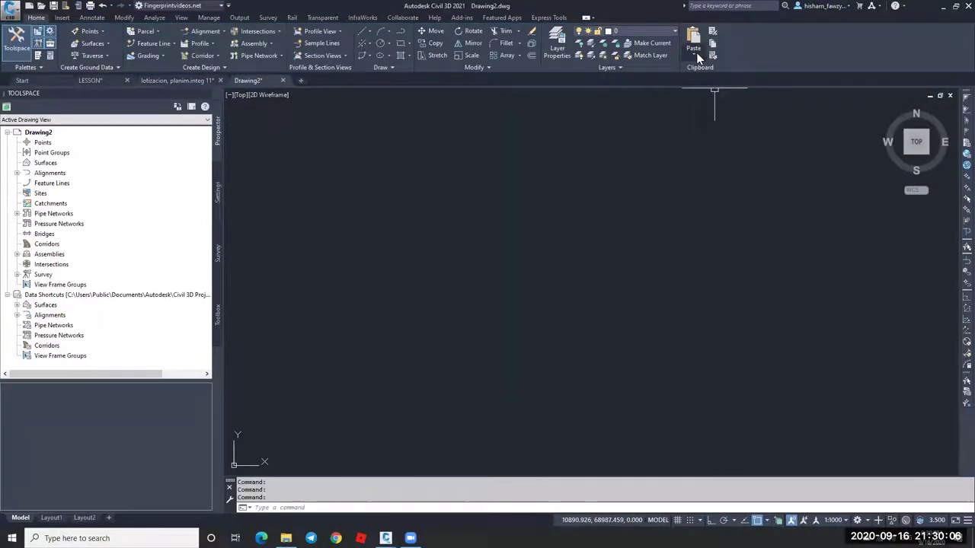
pyautogui.click(693, 53)
pyautogui.click(732, 132)
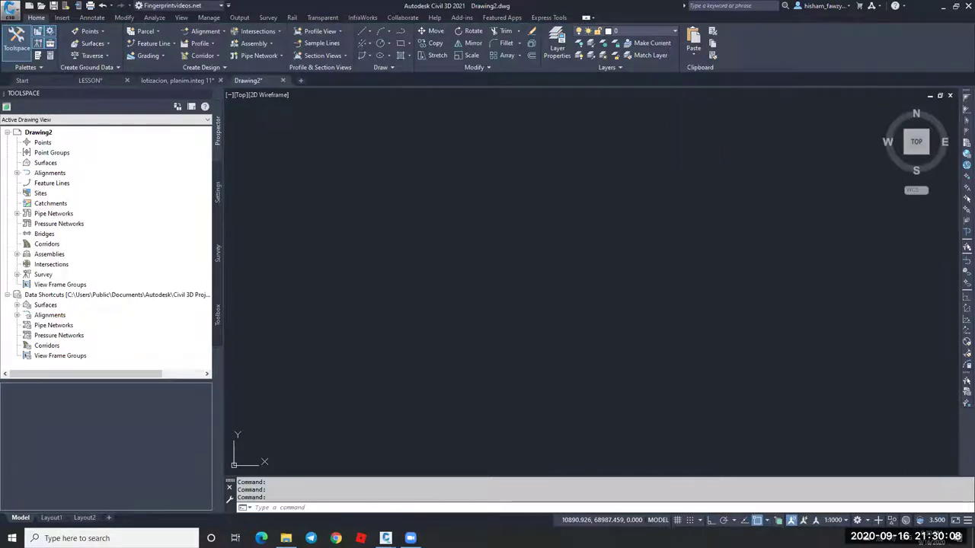
pyautogui.middleClick(610, 240)
pyautogui.middleClick(609, 239)
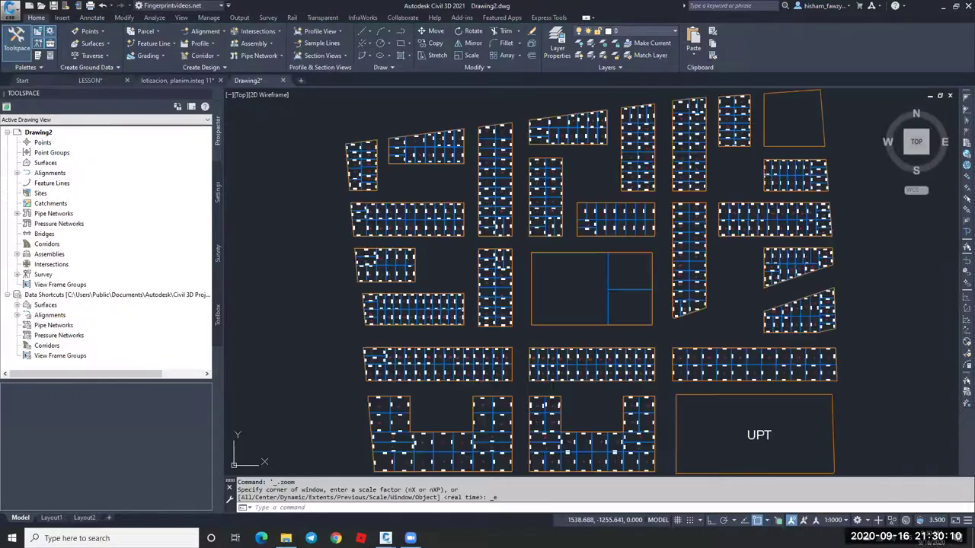
# Select the lot 15 label and use Select Similar to pick all lot labels.
pyautogui.moveTo(711, 335); pyautogui.dragTo(677, 267, button='middle')
pyautogui.press('Escape')
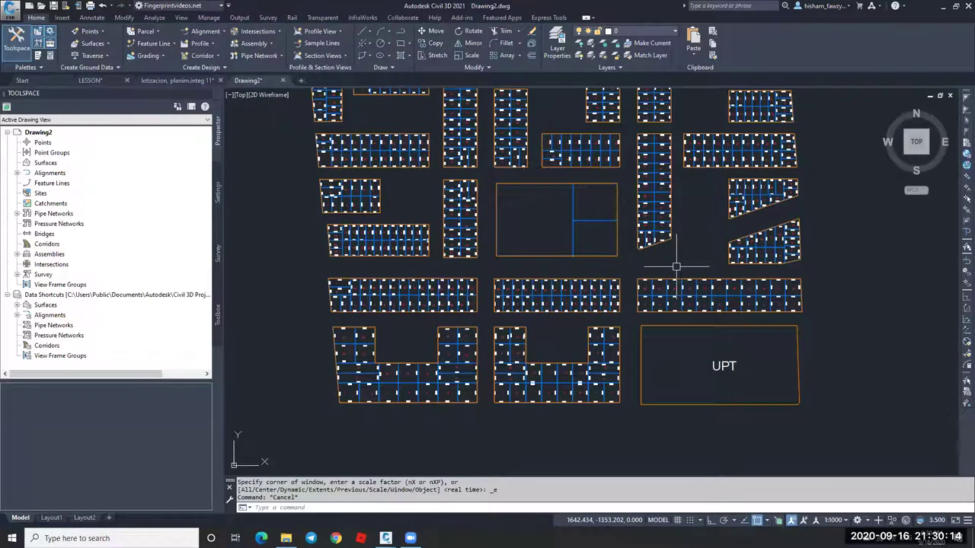
pyautogui.scroll(-2, 674, 263)
pyautogui.scroll(5, 661, 268)
pyautogui.scroll(2, 661, 268)
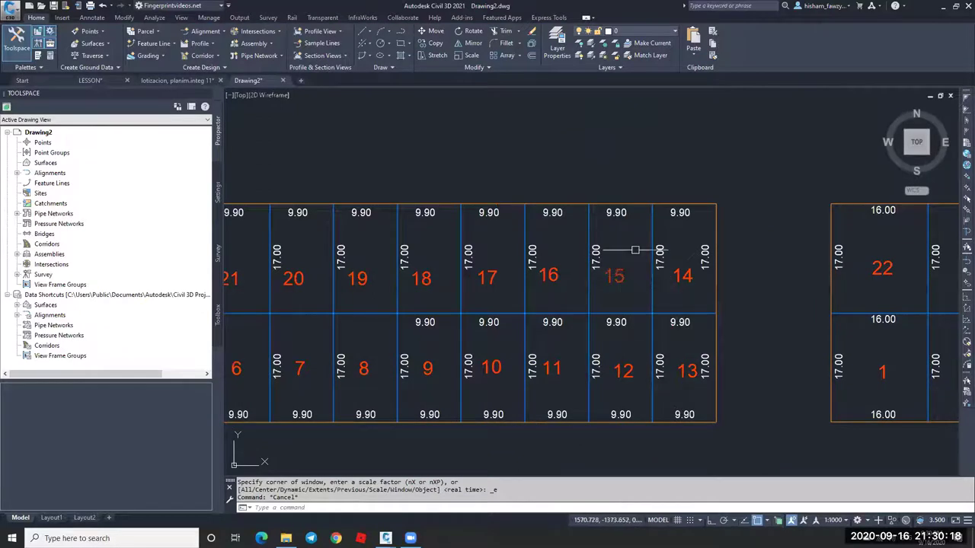
pyautogui.scroll(-2, 613, 266)
pyautogui.scroll(-5, 610, 259)
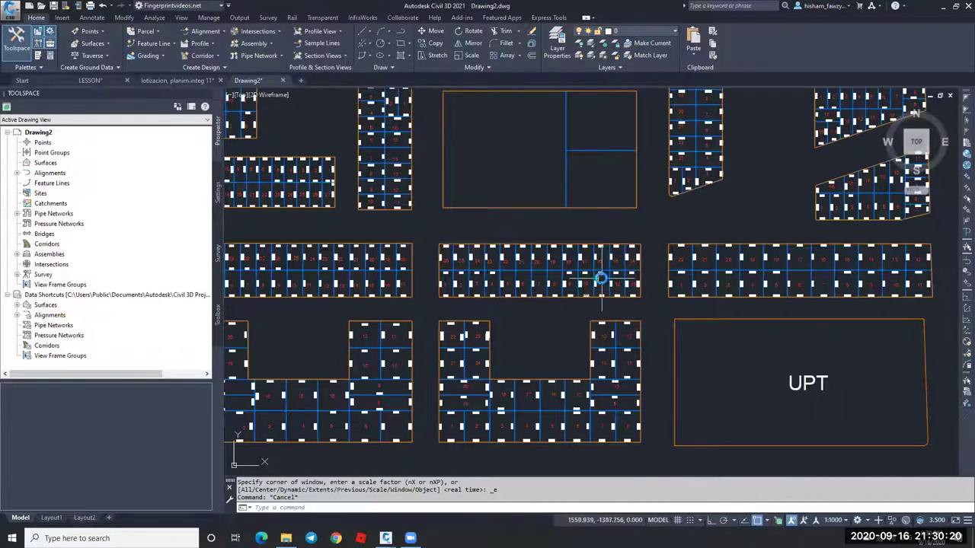
pyautogui.scroll(-2, 602, 275)
pyautogui.scroll(5, 601, 276)
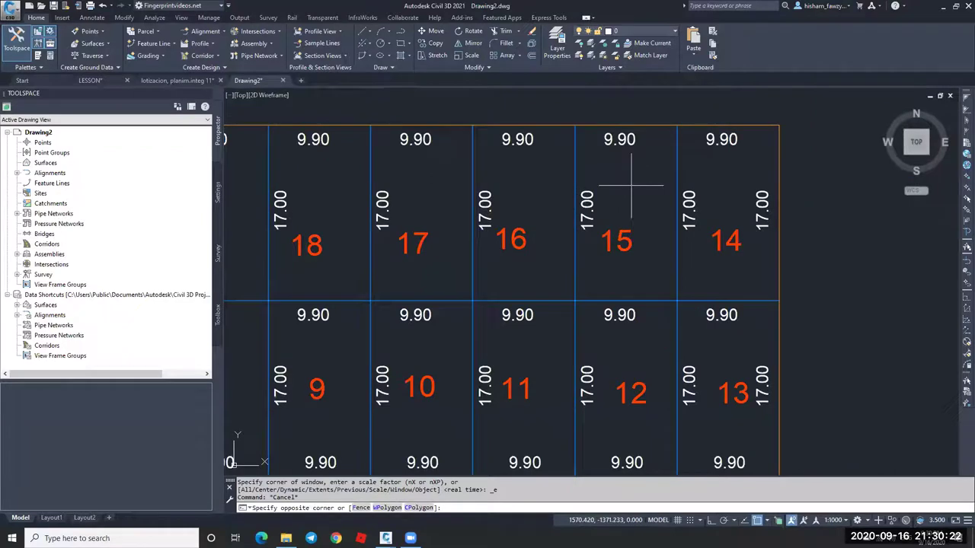
pyautogui.click(600, 249)
pyautogui.rightClick(634, 184)
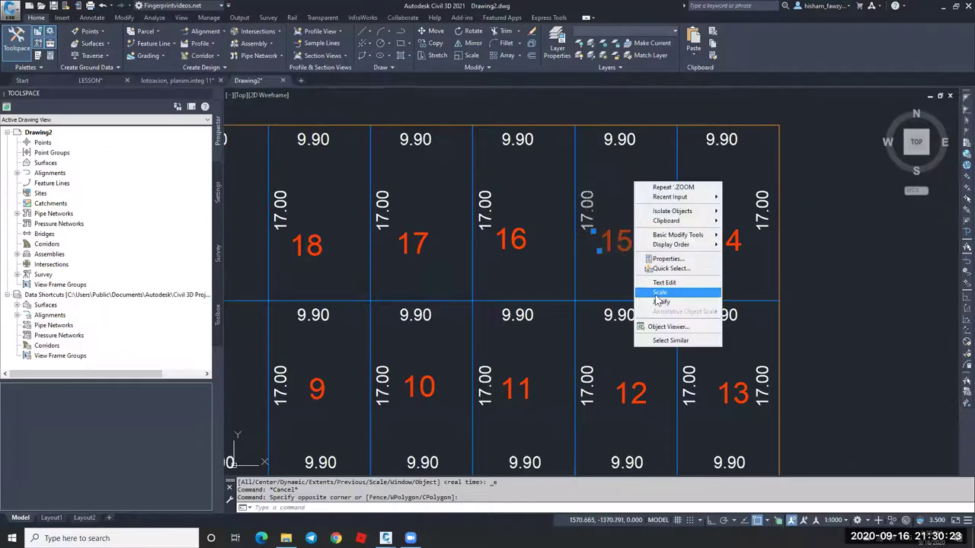
pyautogui.click(668, 340)
# Move the 1532 selected lot labels 1000 units left with Ortho on.
pyautogui.scroll(-6, 719, 259)
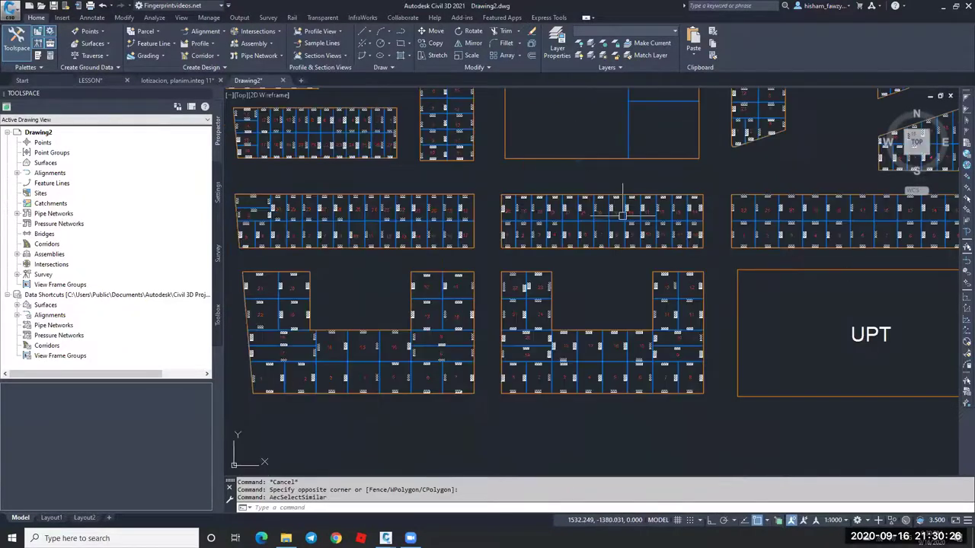
pyautogui.write('m')
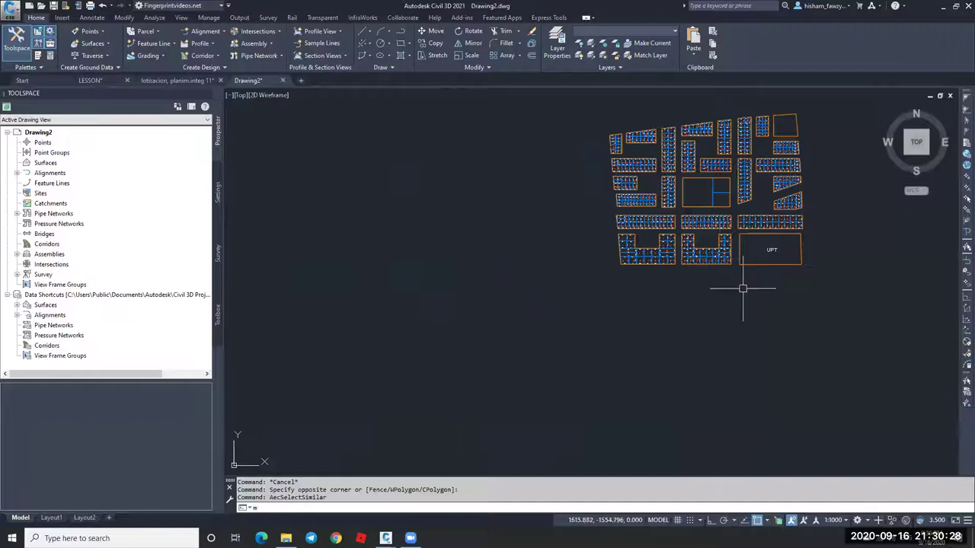
pyautogui.press('Return')
pyautogui.click(772, 288)
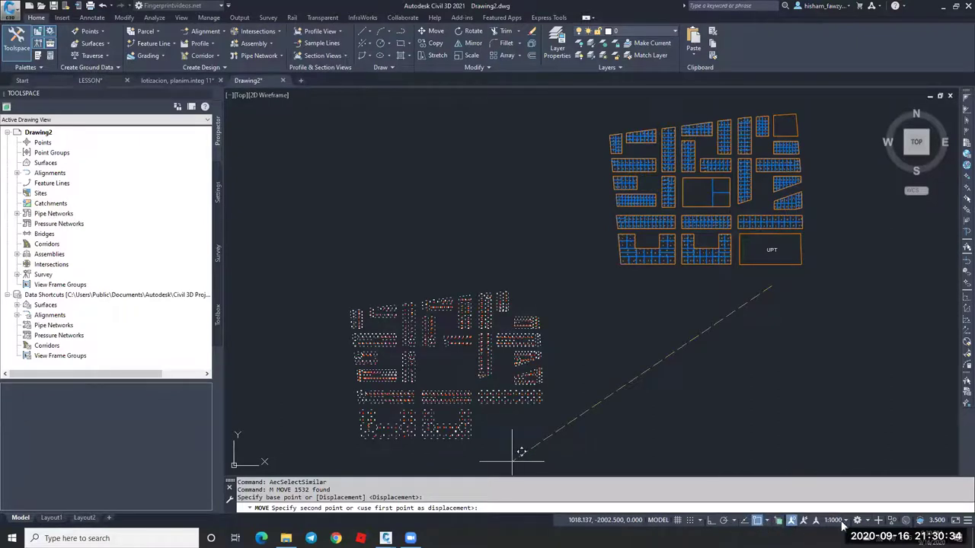
pyautogui.click(712, 521)
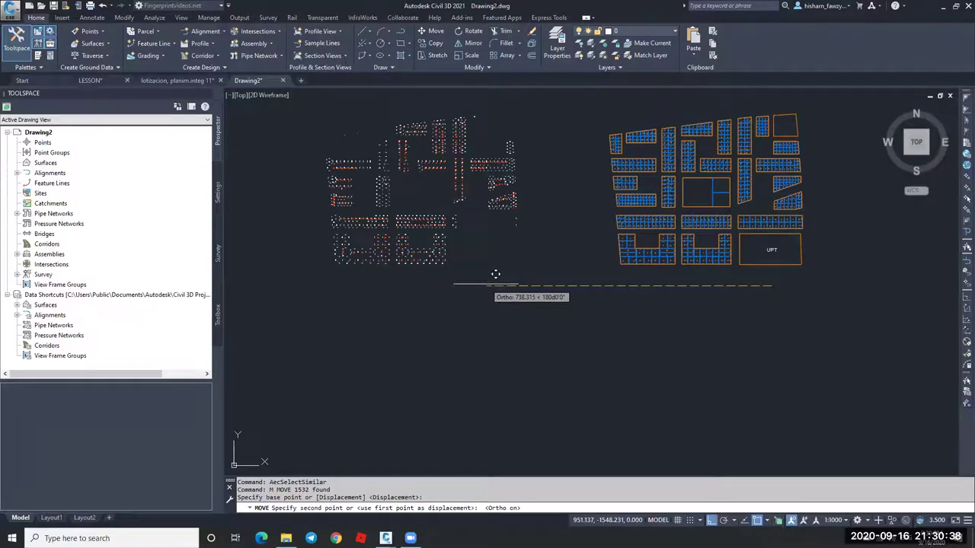
pyautogui.write('100')
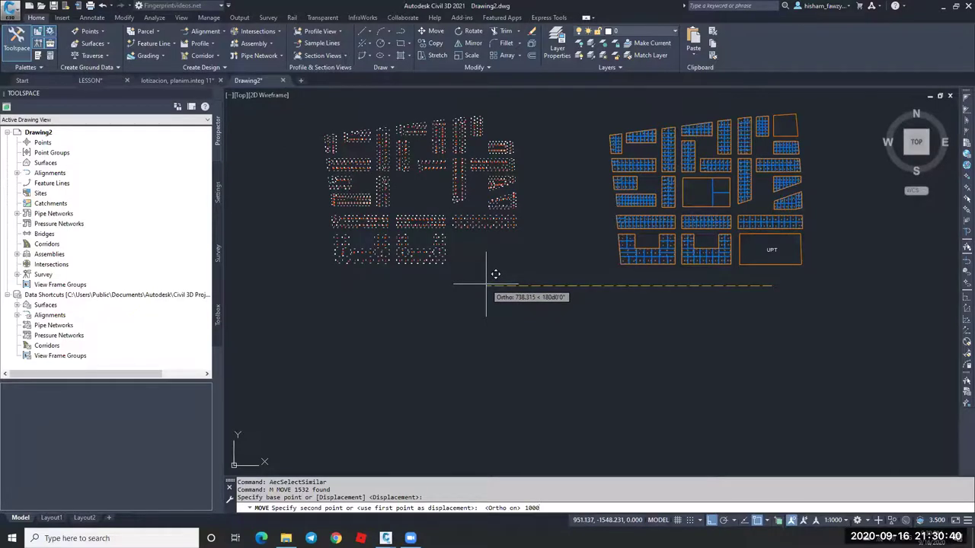
pyautogui.write('0')
pyautogui.press('Return')
pyautogui.press('Escape')
pyautogui.scroll(-2, 416, 177)
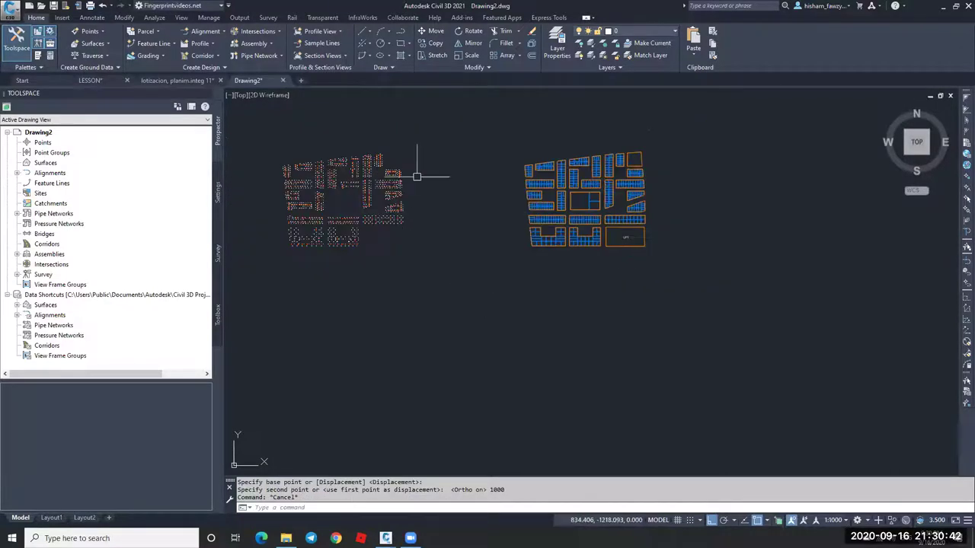
pyautogui.scroll(5, 411, 207)
pyautogui.scroll(2, 384, 207)
pyautogui.scroll(-8, 359, 205)
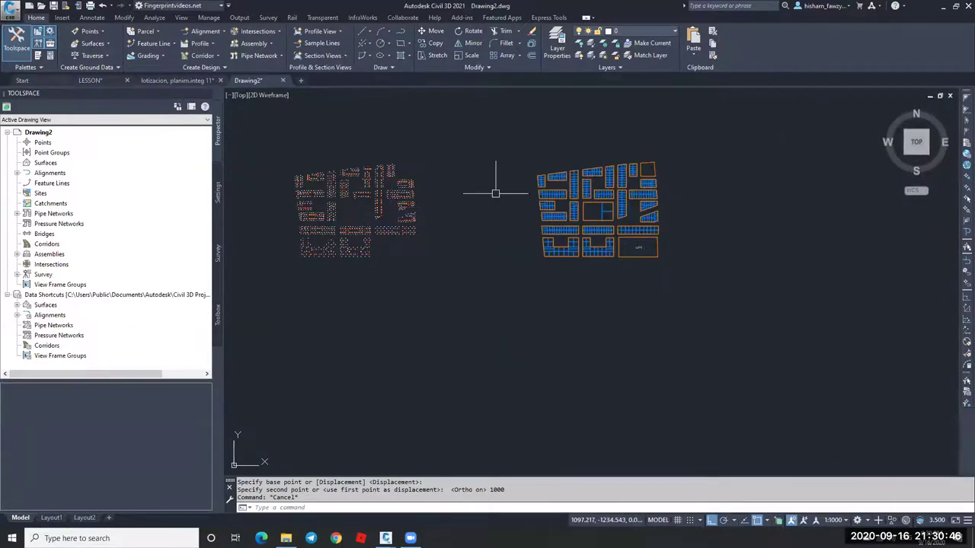
pyautogui.scroll(3, 572, 184)
# Erase the stray short lot line at the top of the layout.
pyautogui.scroll(3, 659, 238)
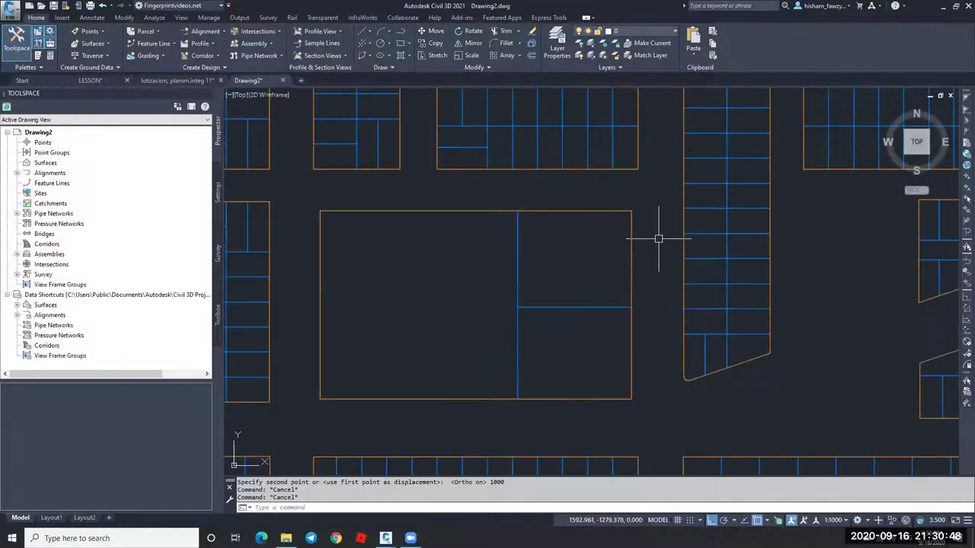
pyautogui.click(613, 136)
pyautogui.scroll(3, 616, 130)
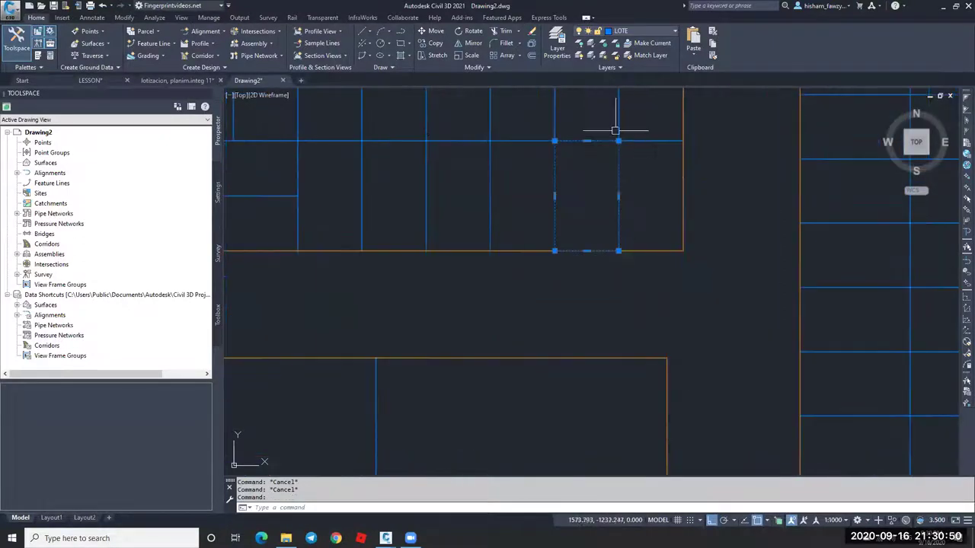
pyautogui.write('e')
pyautogui.press('Return')
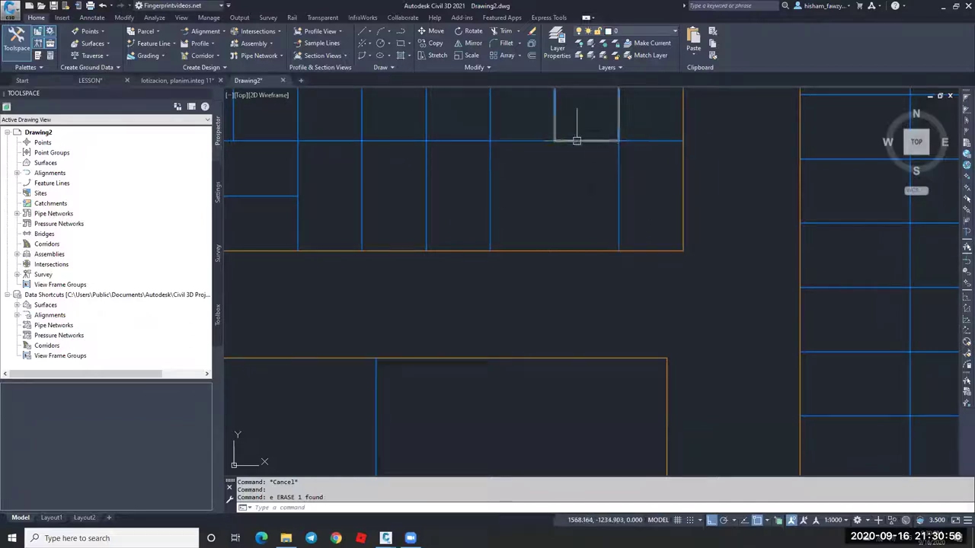
pyautogui.hotkey('ctrl', 'z')
pyautogui.press('Escape')
pyautogui.scroll(-8, 595, 206)
pyautogui.write('e')
pyautogui.press('Return')
pyautogui.scroll(-4, 657, 278)
# Window-select the whole layout and explode all 496 lot objects with X.
pyautogui.click(495, 141)
pyautogui.click(842, 424)
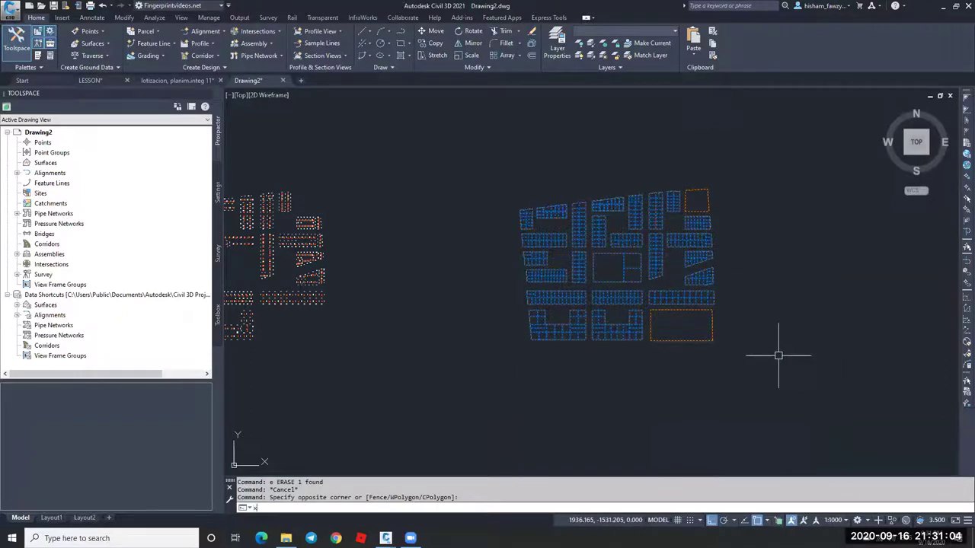
pyautogui.write('x')
pyautogui.press('Return')
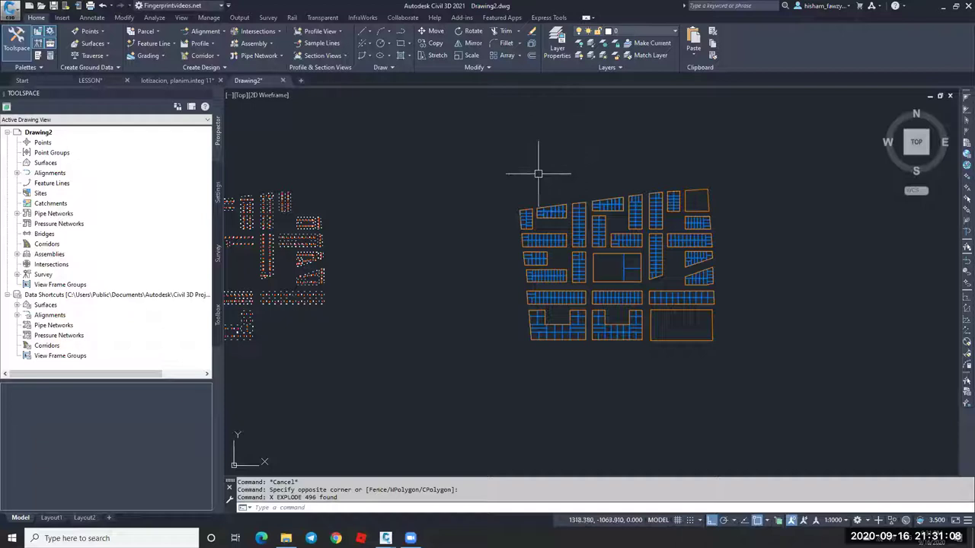
# Start MAPCLEAN and manually window-select the 1986 lot objects.
pyautogui.write('map')
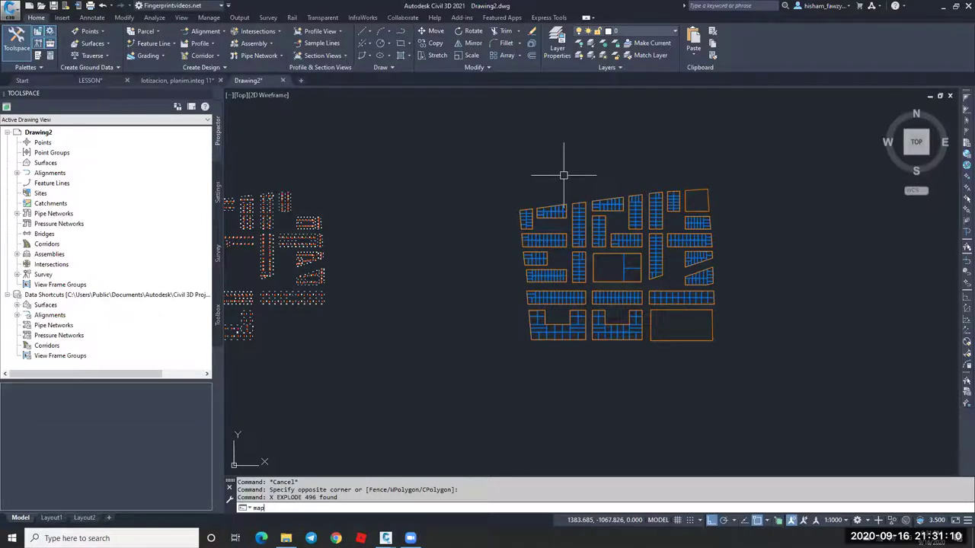
pyautogui.write('clean')
pyautogui.press('Return')
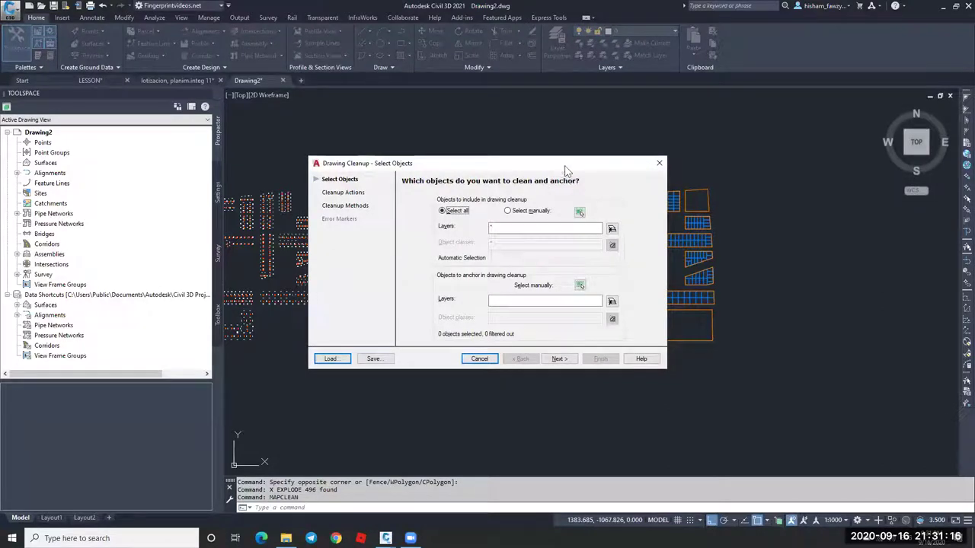
pyautogui.click(580, 213)
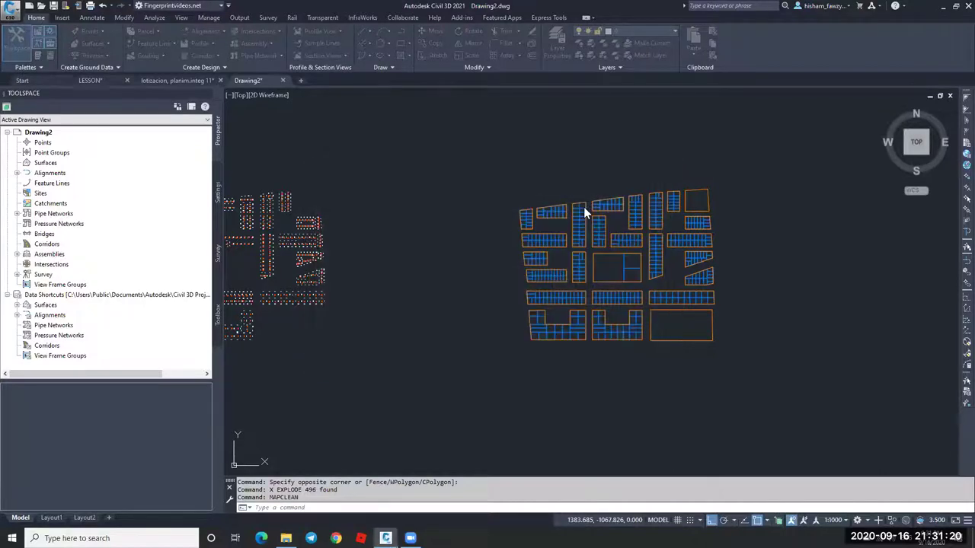
pyautogui.click(752, 146)
pyautogui.click(441, 381)
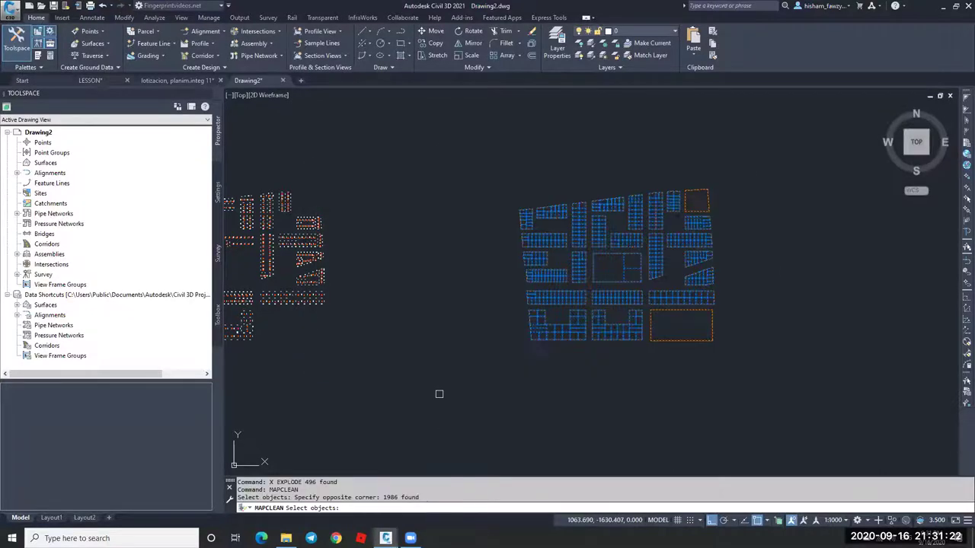
pyautogui.press('Return')
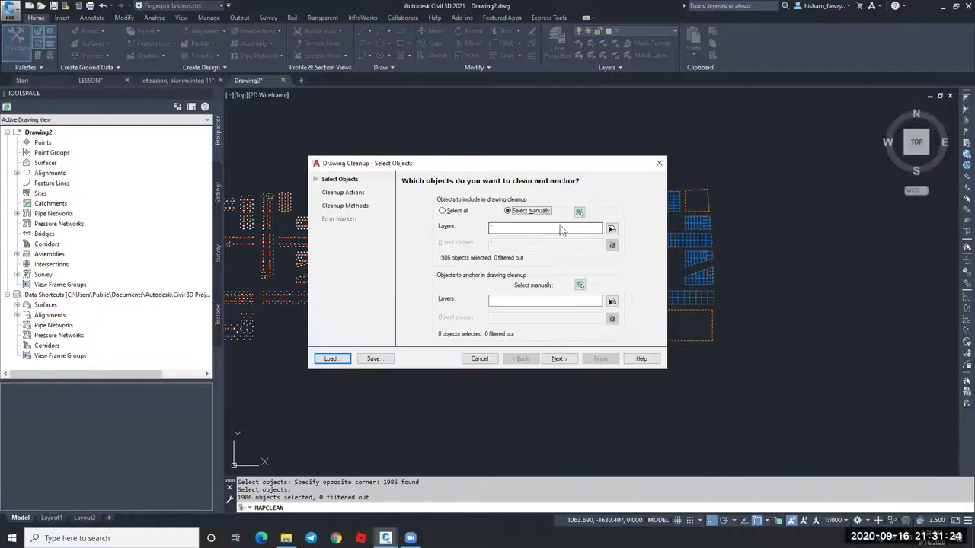
# Add Delete Duplicates and Break Crossing Objects, convert lines, arcs and 3D polylines to polylines, and finish.
pyautogui.click(340, 195)
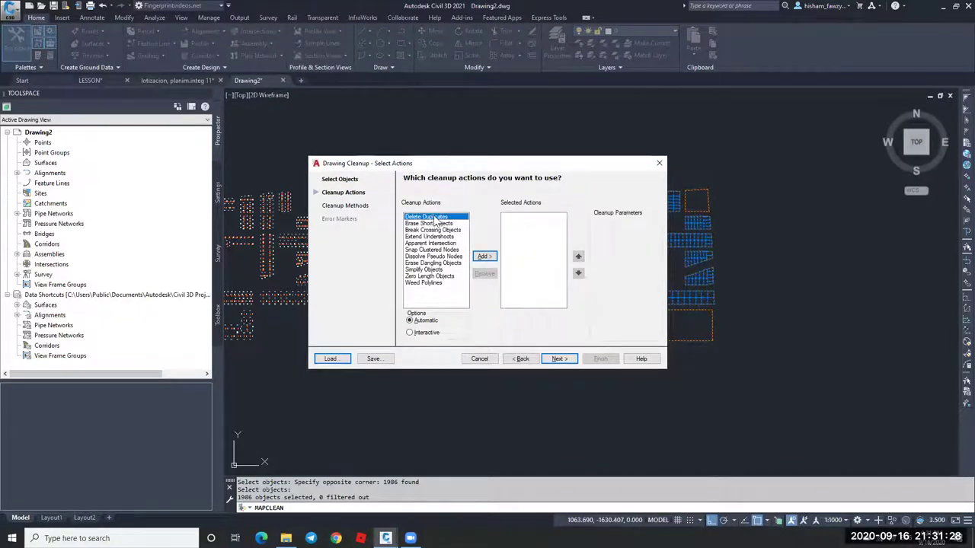
pyautogui.click(484, 256)
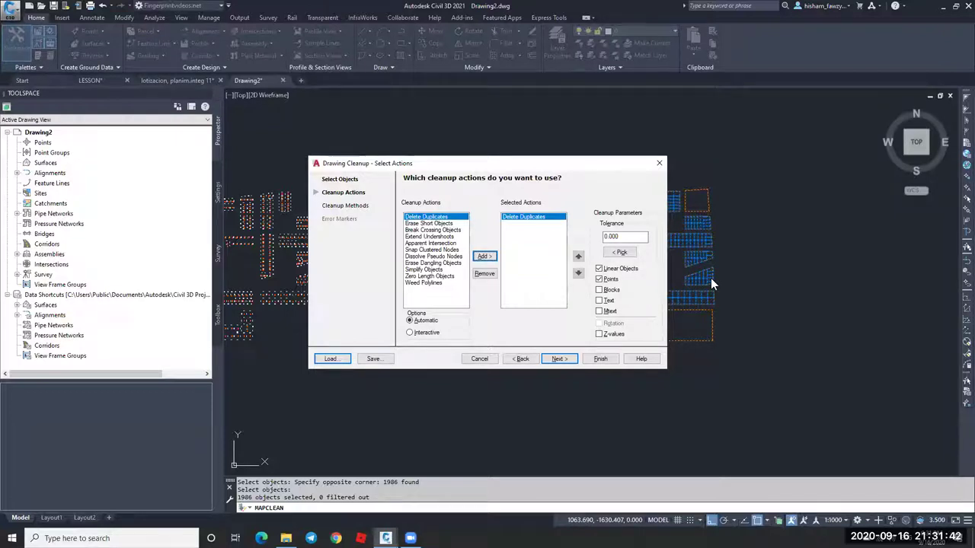
pyautogui.click(444, 230)
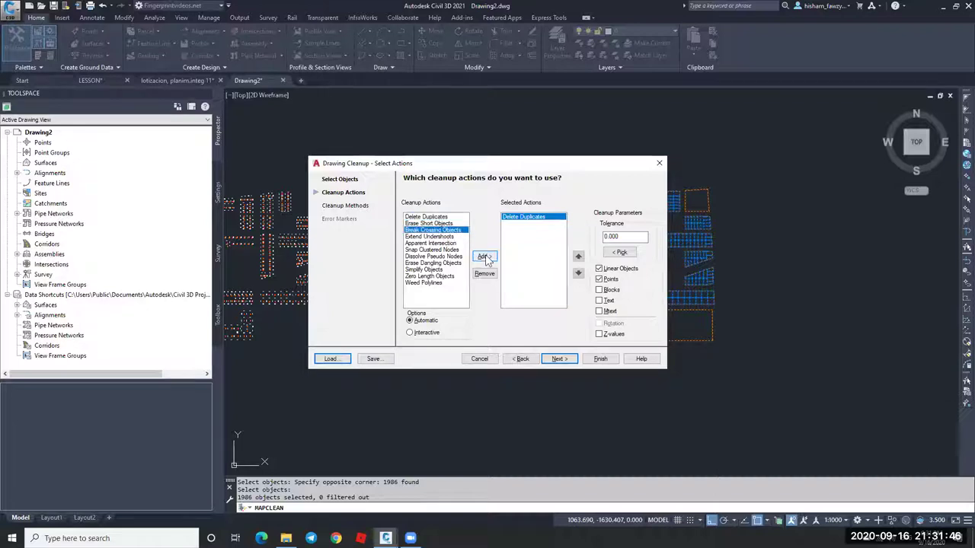
pyautogui.click(485, 257)
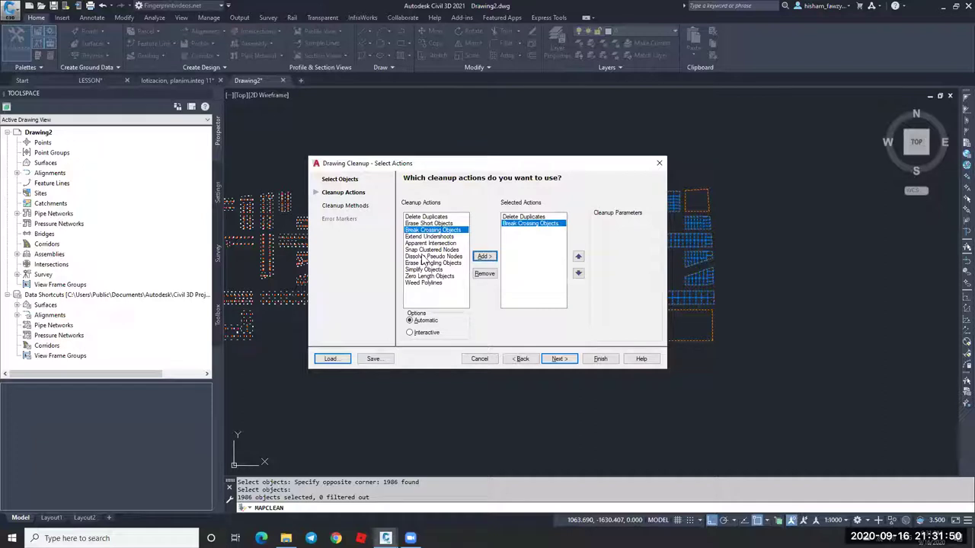
pyautogui.click(347, 206)
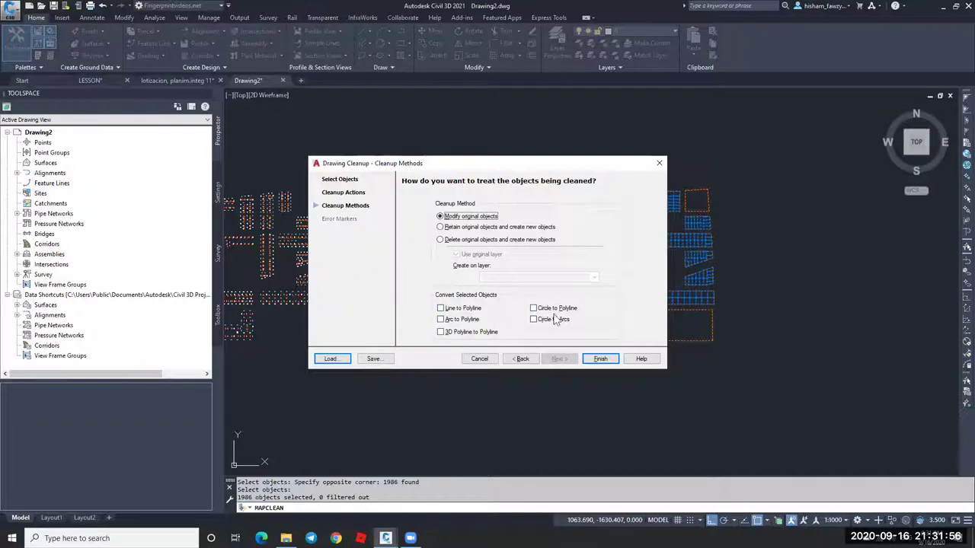
pyautogui.click(464, 319)
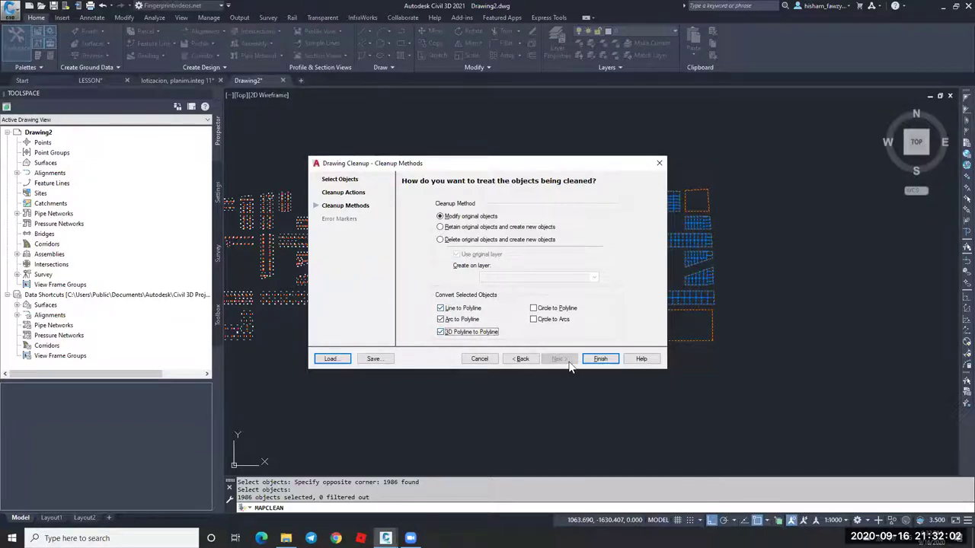
pyautogui.click(599, 359)
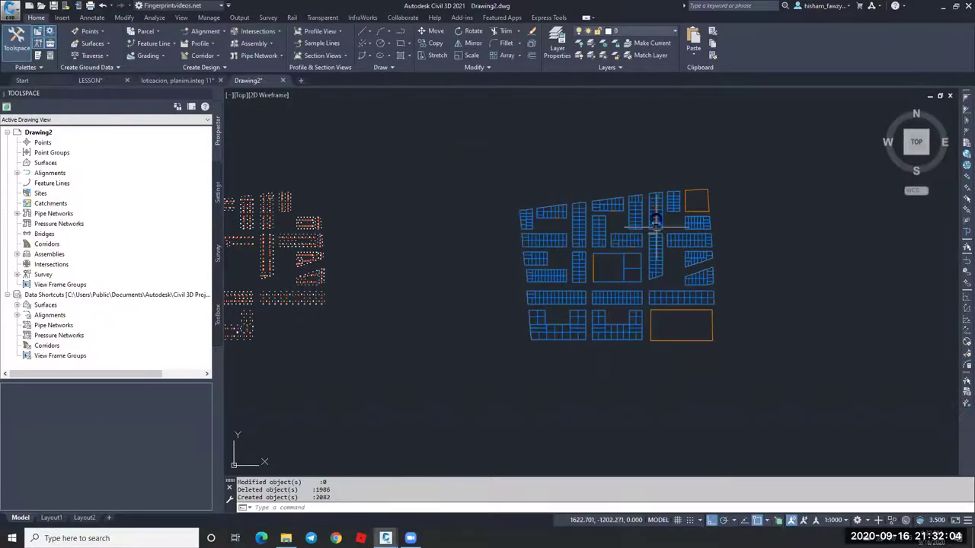
# Select a lot line to check the cleanup result, cancelling stray selection windows.
pyautogui.scroll(6, 655, 221)
pyautogui.click(672, 183)
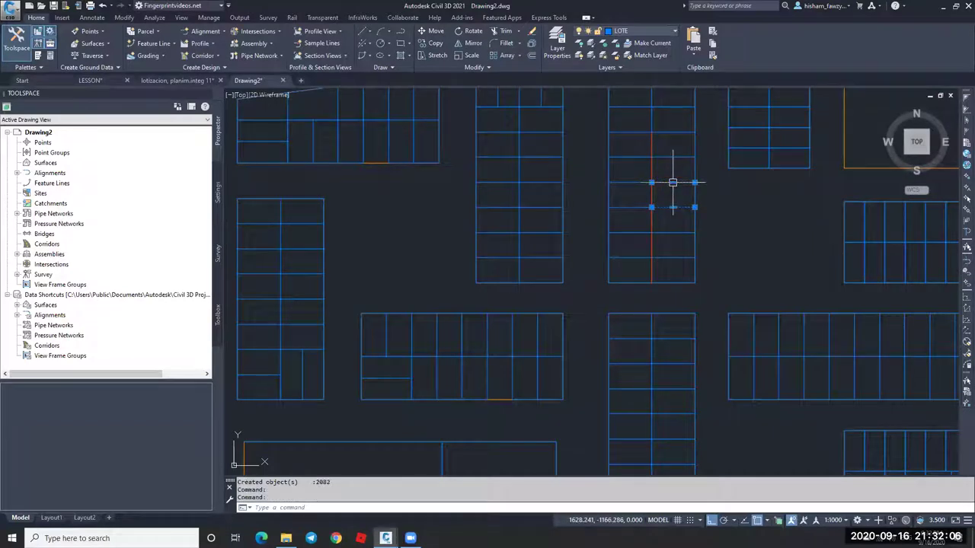
pyautogui.press('Escape')
pyautogui.click(688, 146)
pyautogui.press('Escape')
pyautogui.click(689, 147)
pyautogui.press('Escape')
# Test-erase a red lot segment, inspect a short segment, and undo the erase.
pyautogui.click(652, 143)
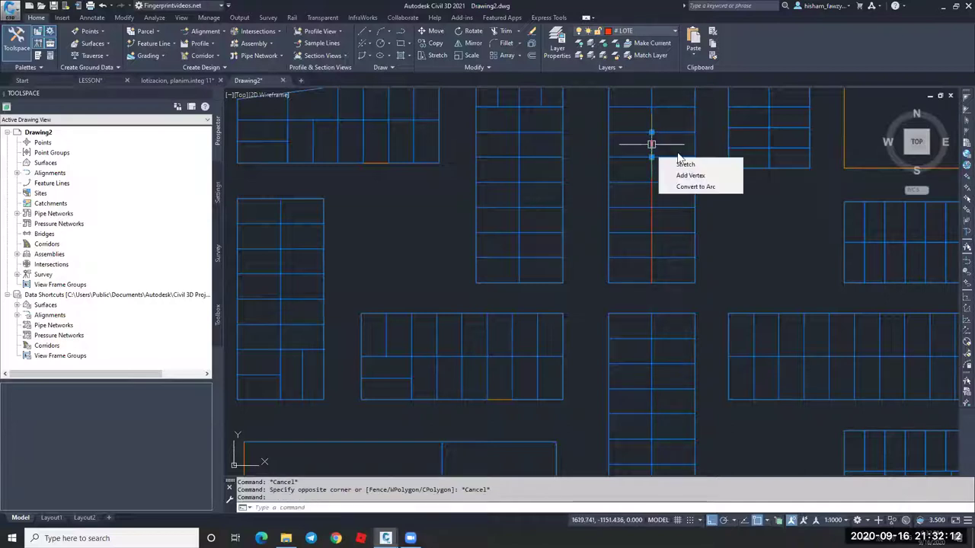
pyautogui.write('e')
pyautogui.press('Return')
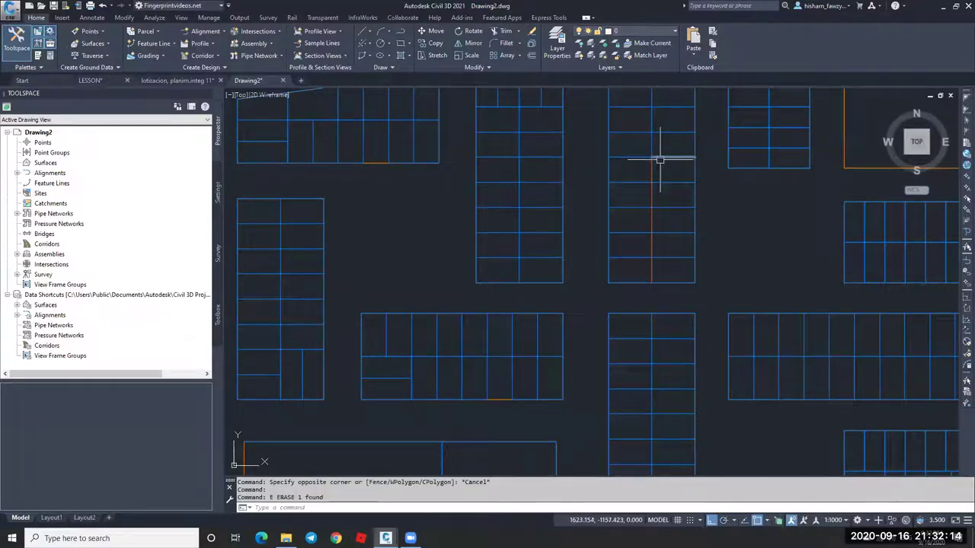
pyautogui.hotkey('ctrl', 'z')
pyautogui.scroll(5, 647, 140)
pyautogui.click(648, 138)
pyautogui.press('Escape')
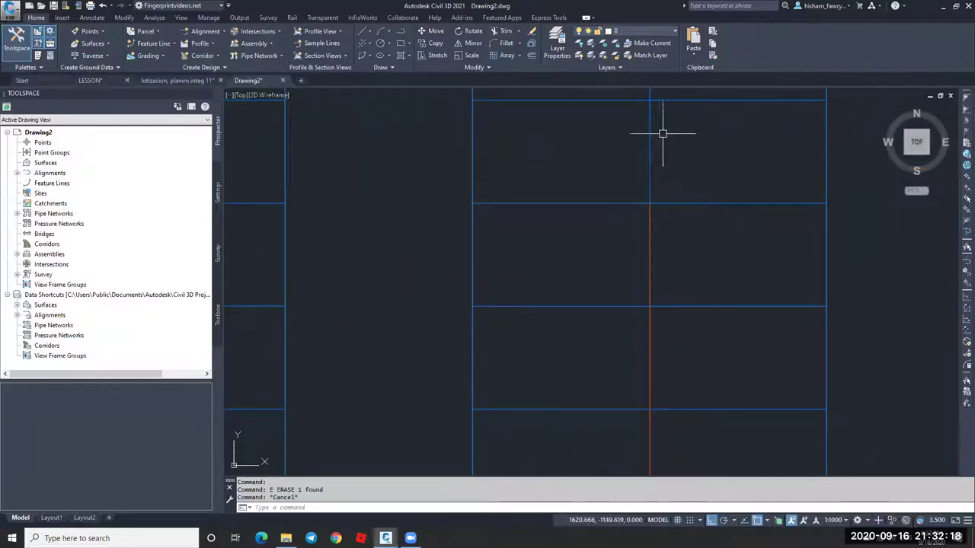
pyautogui.hotkey('ctrl', 'z')
pyautogui.scroll(-5, 689, 179)
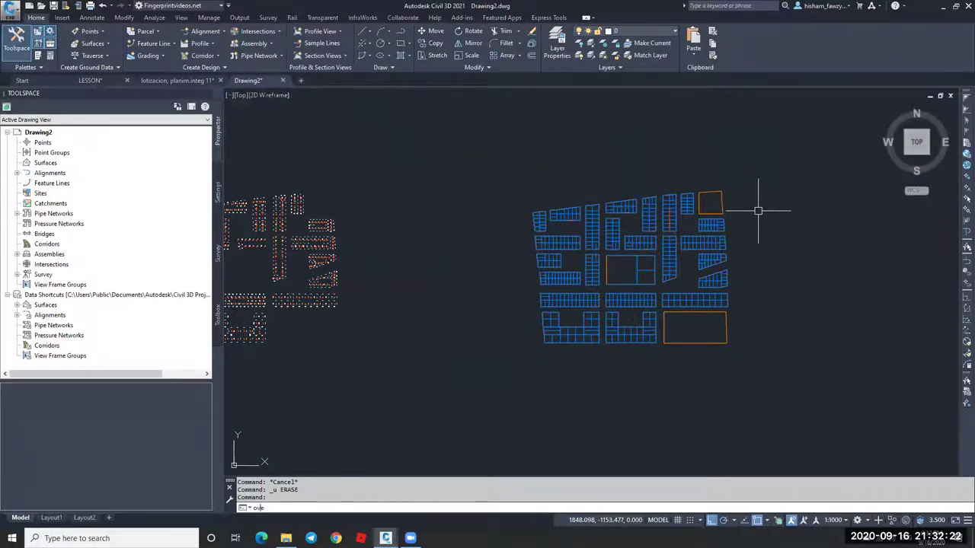
# Run OVERKILL on all 2082 lot lines, ignoring color and layer, and apply.
pyautogui.press('Return')
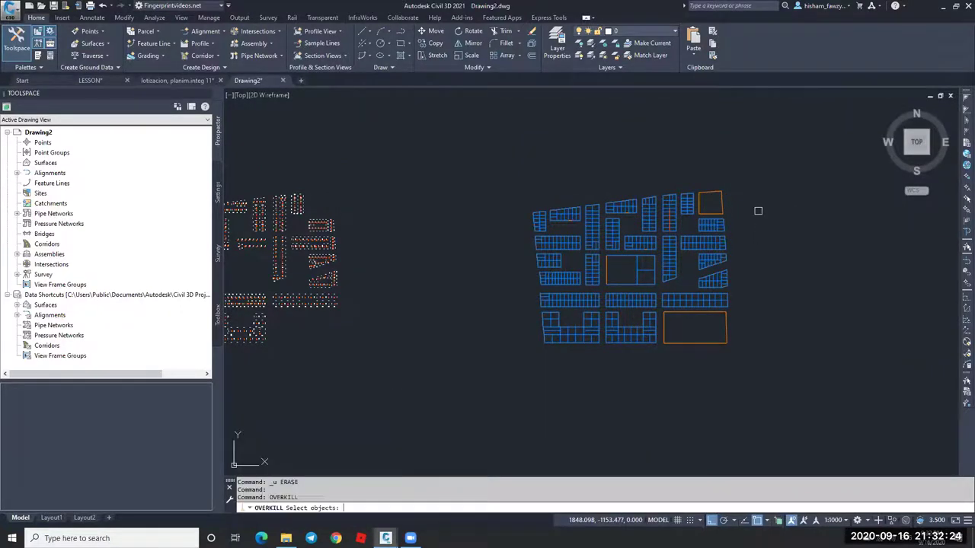
pyautogui.click(512, 137)
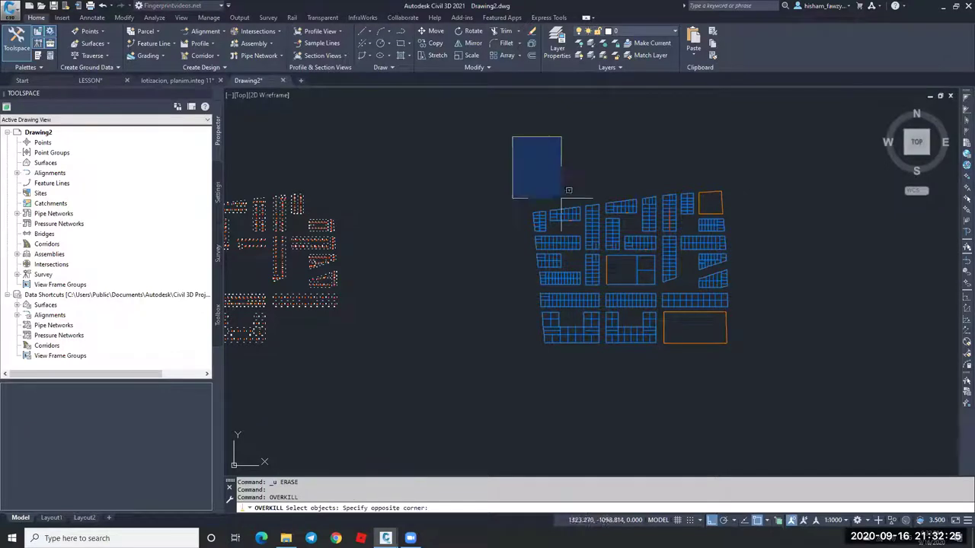
pyautogui.click(800, 392)
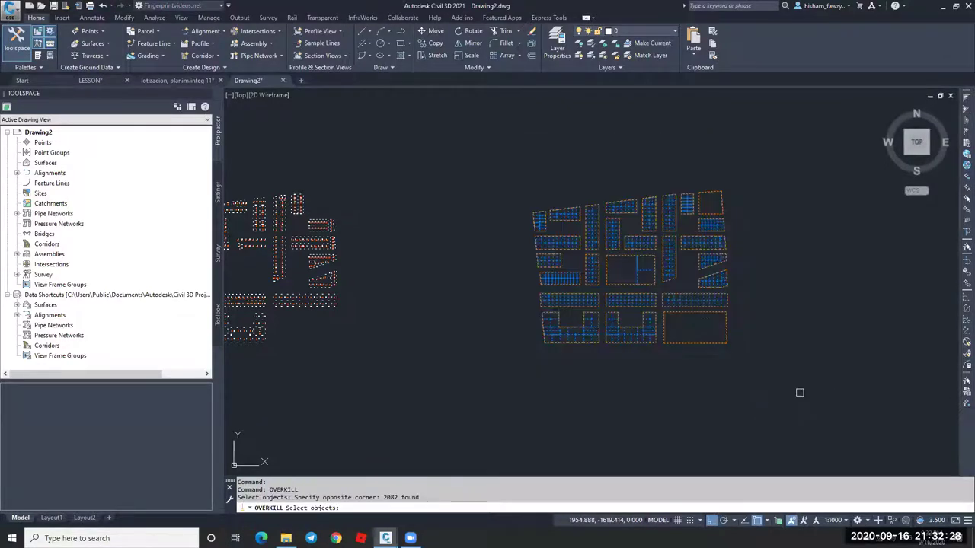
pyautogui.press('Return')
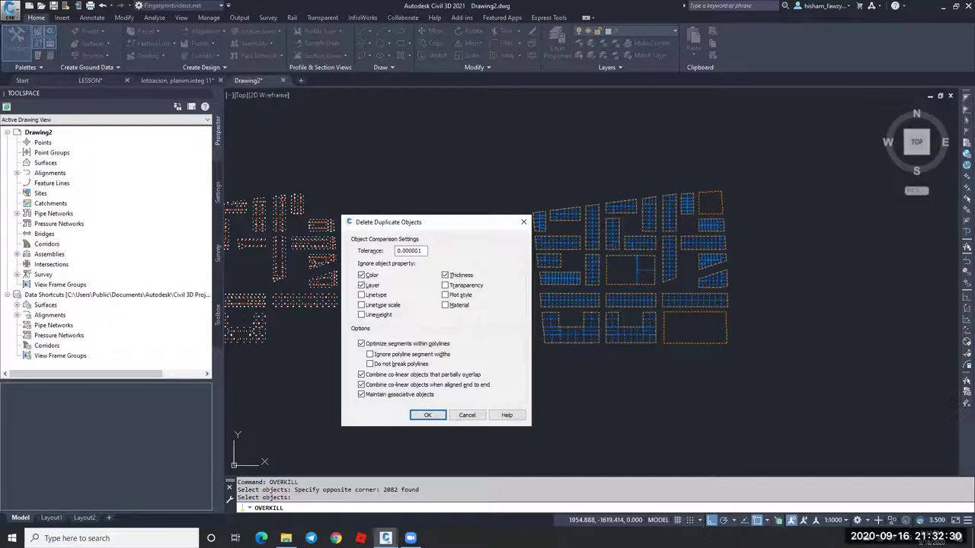
pyautogui.click(372, 286)
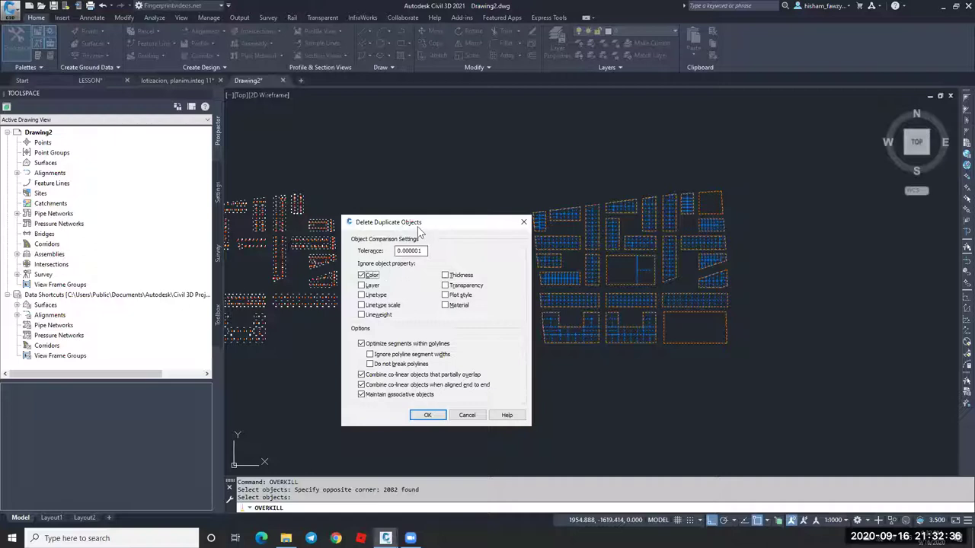
pyautogui.moveTo(418, 226); pyautogui.dragTo(419, 195)
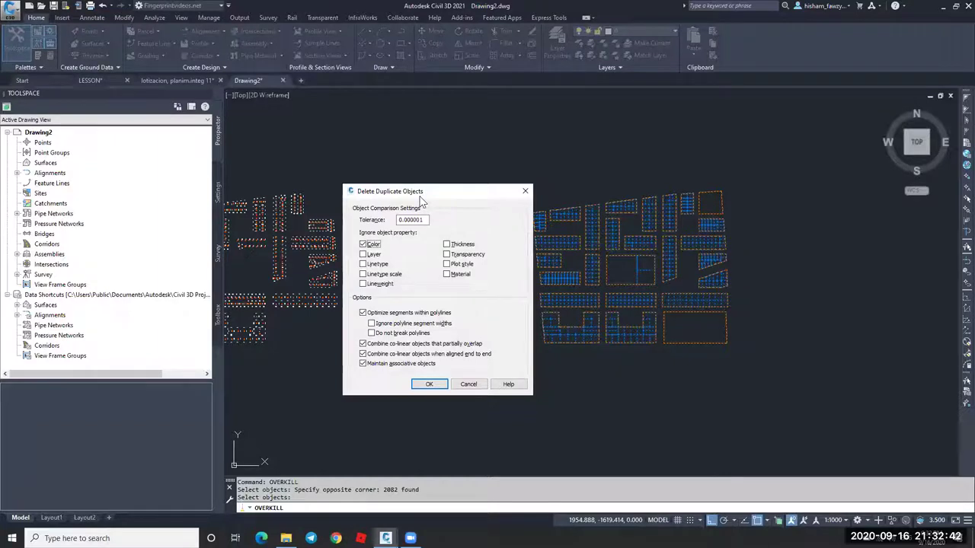
pyautogui.click(365, 245)
pyautogui.click(374, 256)
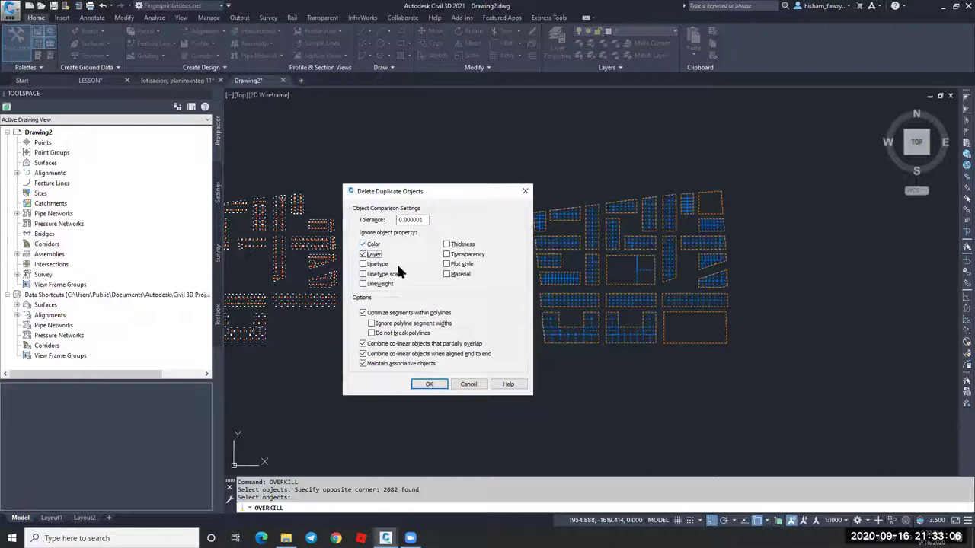
pyautogui.click(436, 384)
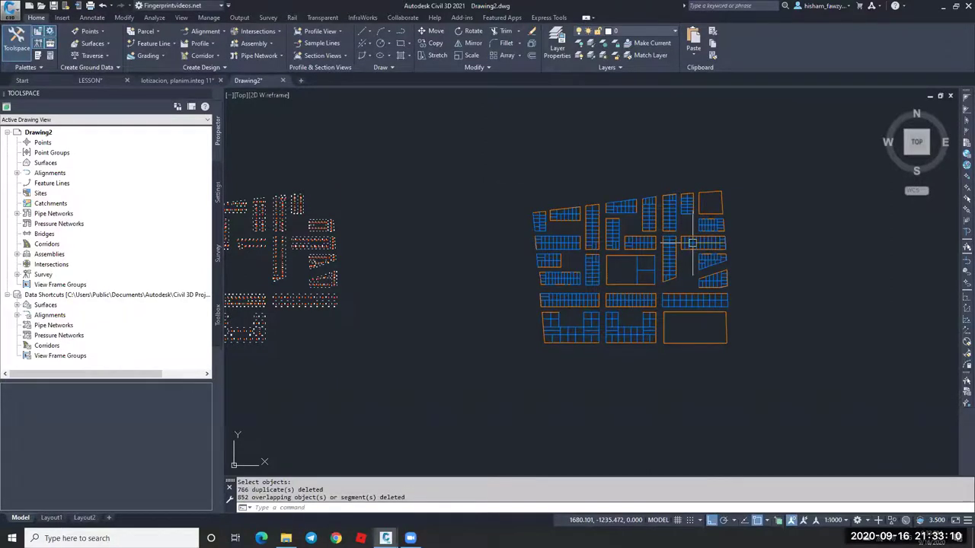
# Zoom in on the fillet corner; erase a vertical lot boundary line, then restore it.
pyautogui.scroll(5, 688, 238)
pyautogui.click(599, 218)
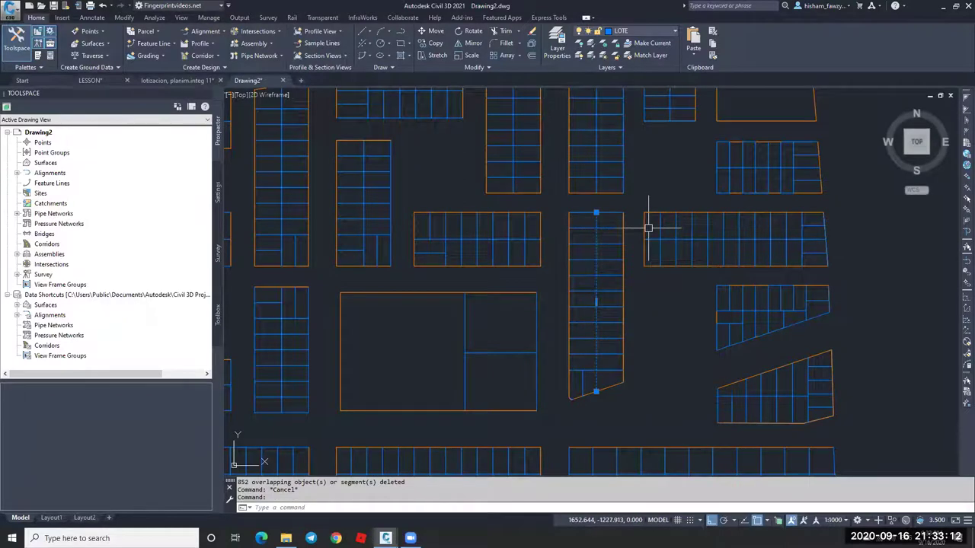
pyautogui.press('Delete')
pyautogui.hotkey('ctrl', 'z')
pyautogui.press('Escape')
pyautogui.scroll(-2, 647, 290)
pyautogui.scroll(8, 630, 350)
pyautogui.scroll(-6, 636, 305)
pyautogui.press('Escape')
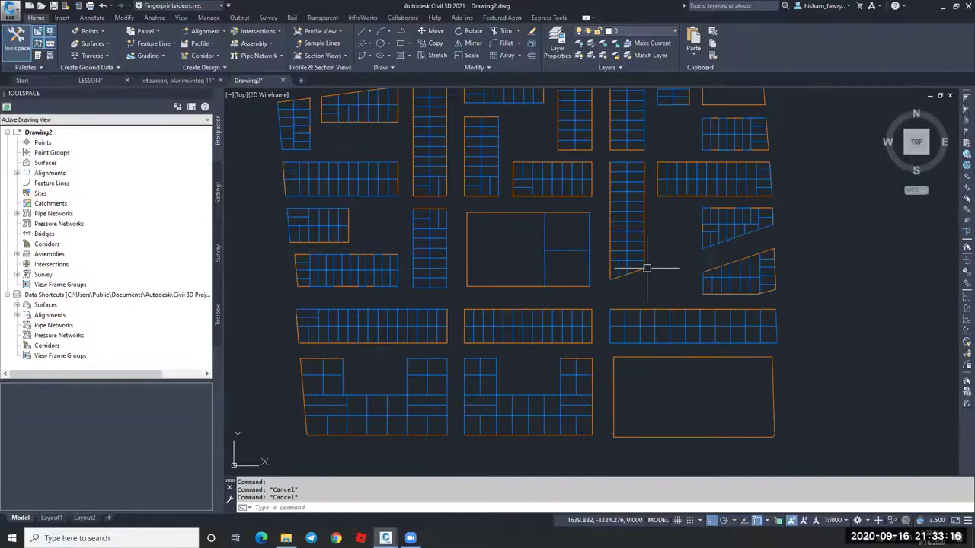
# Regenerate the drawing with RE so the rounded corner curve displays smoothly.
pyautogui.write('re')
pyautogui.press('Return')
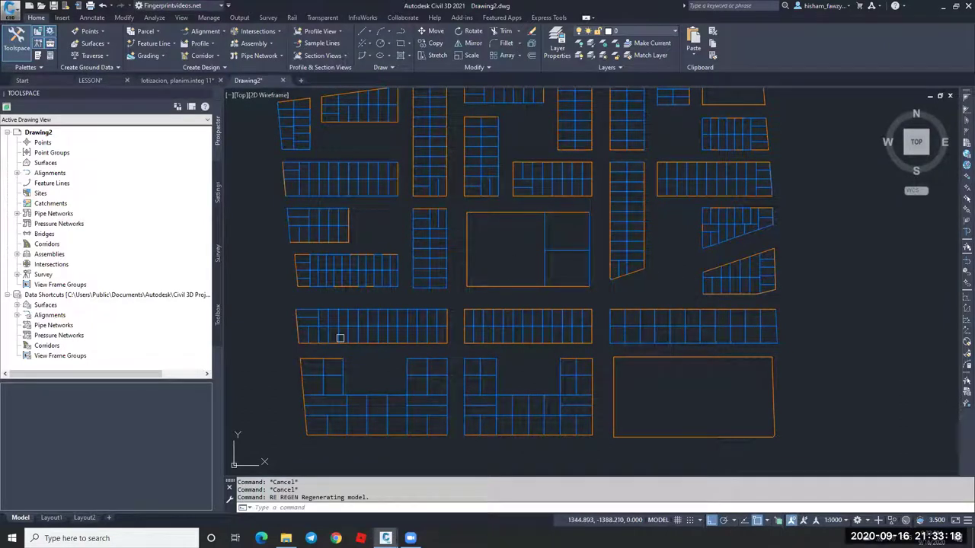
pyautogui.scroll(8, 300, 337)
pyautogui.scroll(-8, 329, 314)
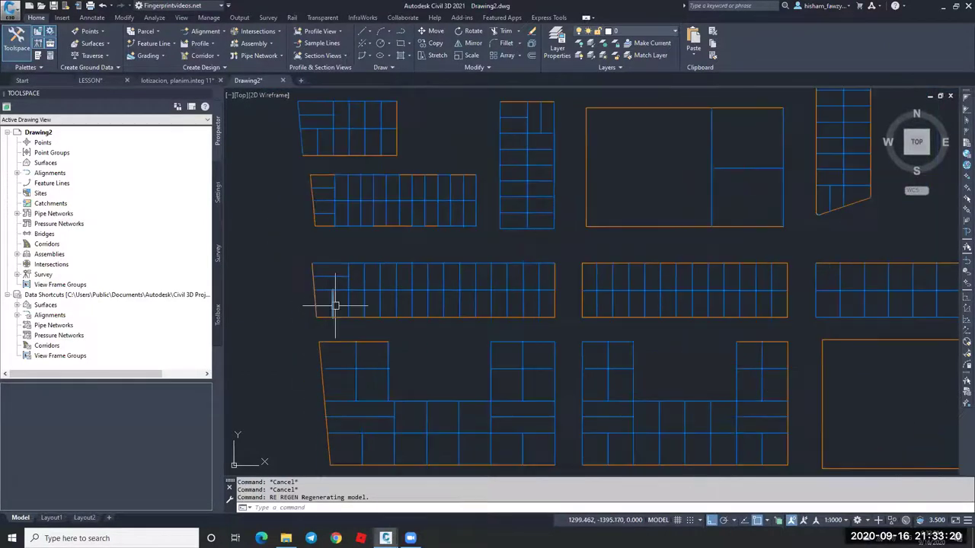
pyautogui.scroll(10, 678, 213)
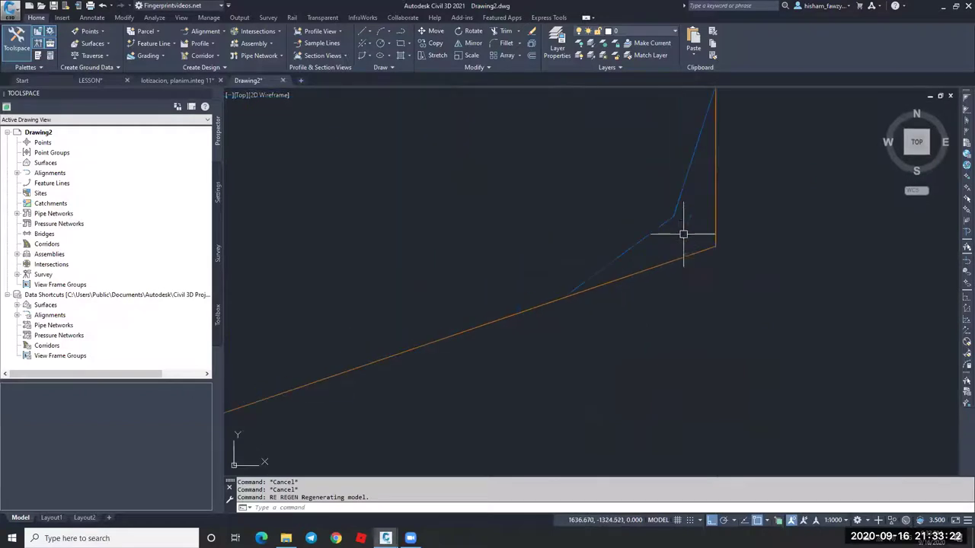
pyautogui.press('Escape')
pyautogui.write('re')
pyautogui.press('Return')
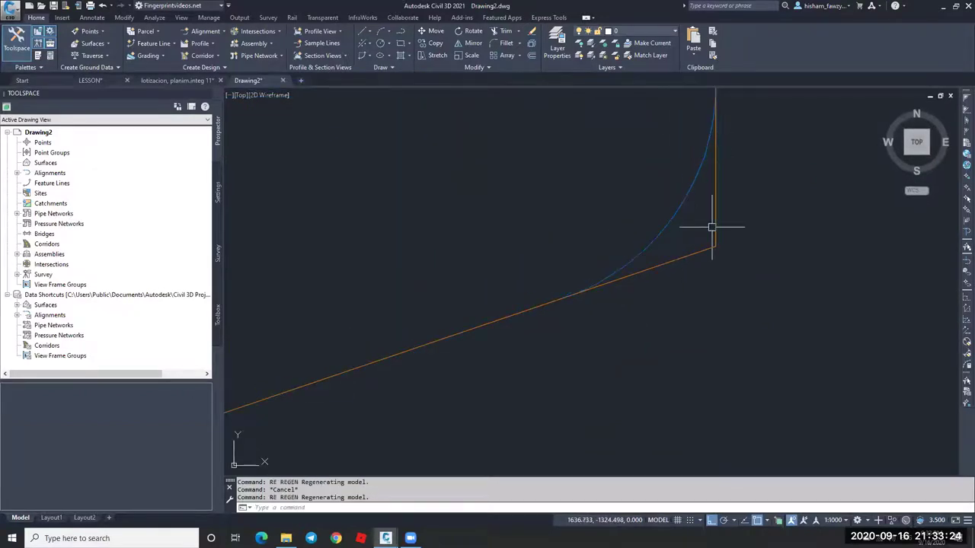
pyautogui.click(699, 240)
pyautogui.scroll(-8, 686, 255)
pyautogui.press('Escape')
pyautogui.press('Escape')
pyautogui.press('Escape')
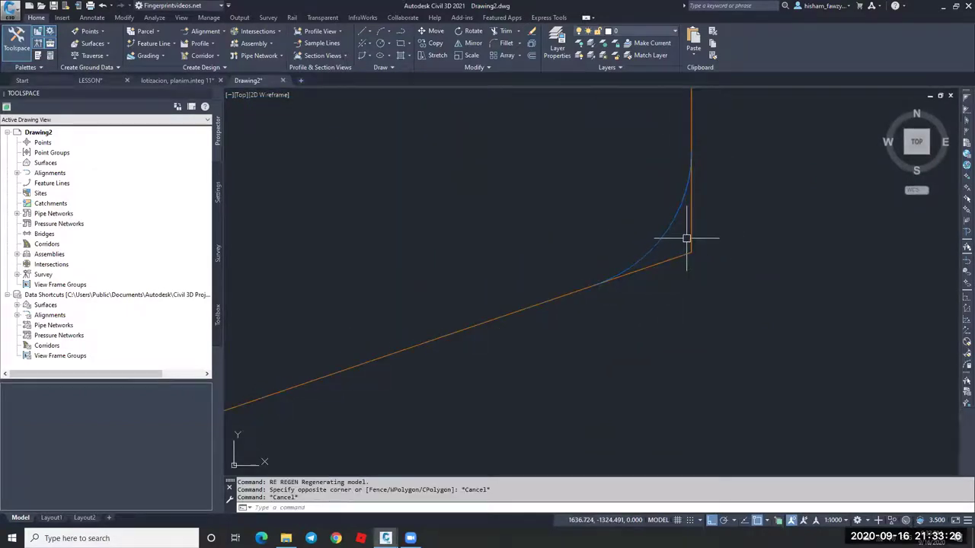
# Erase the duplicate orange manzana arc at the rounded corner, leaving the blue lot arc.
pyautogui.write('tr')
pyautogui.press('Return')
pyautogui.moveTo(701, 252)
pyautogui.mouseDown(button='middle')
pyautogui.moveTo(677, 239)
pyautogui.moveTo(718, 228)
pyautogui.moveTo(705, 188)
pyautogui.moveTo(724, 225)
pyautogui.mouseUp(button='middle')
pyautogui.press('Escape')
pyautogui.scroll(-4, 724, 225)
pyautogui.scroll(4, 411, 331)
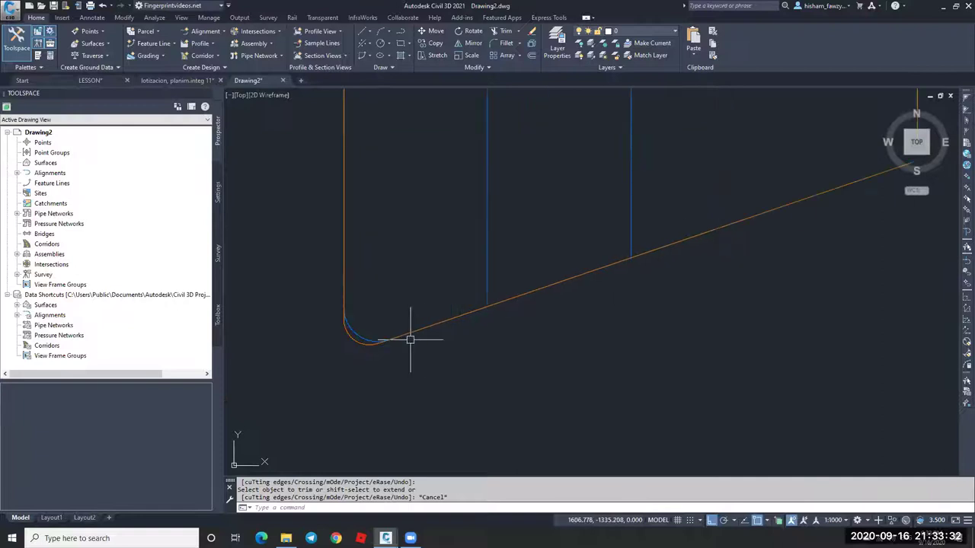
pyautogui.click(337, 345)
pyautogui.write('e')
pyautogui.press('Return')
pyautogui.scroll(3, 365, 348)
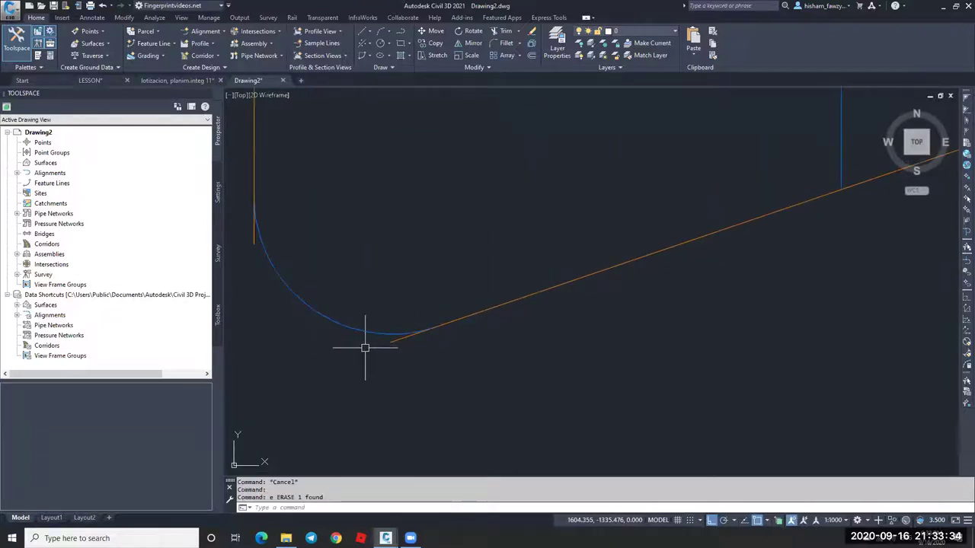
# Trim the orange line's overlap past the blue arc, then zoom out to the layout.
pyautogui.write('tr')
pyautogui.press('Return')
pyautogui.click(412, 334)
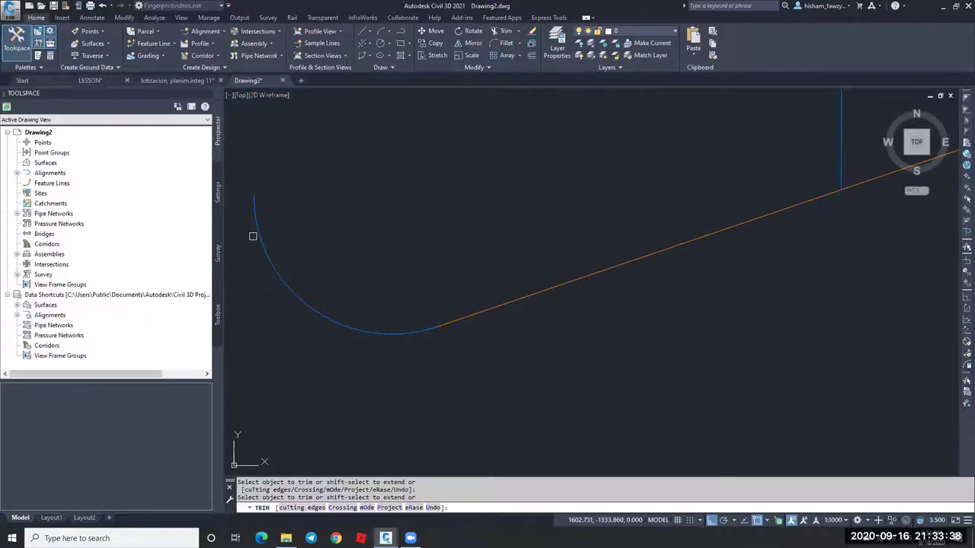
pyautogui.press('Escape')
pyautogui.write('tr')
pyautogui.press('Return')
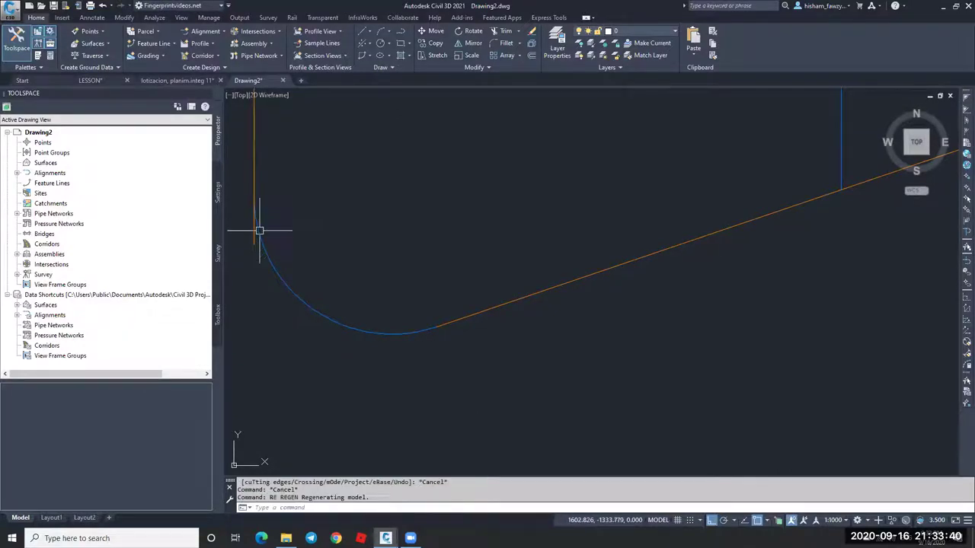
pyautogui.press('Escape')
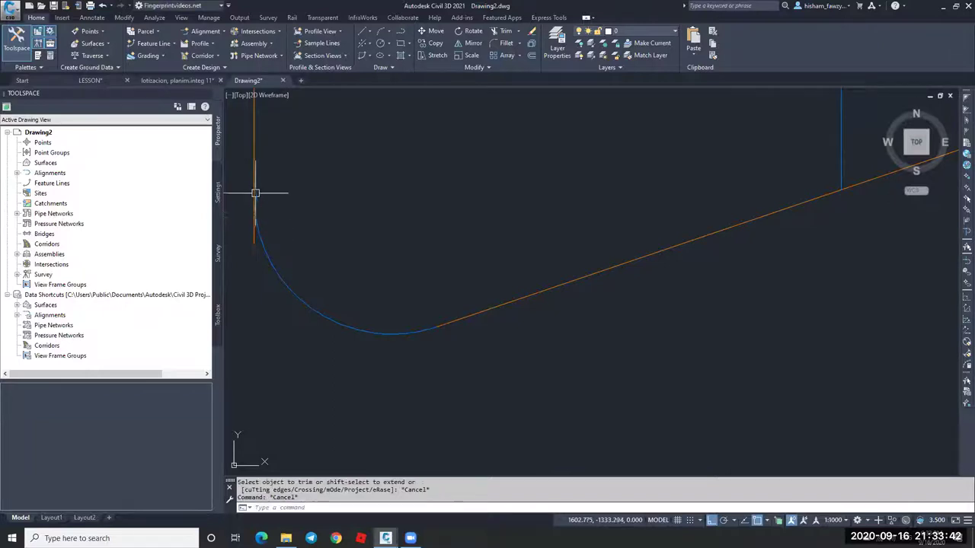
pyautogui.click(254, 233)
pyautogui.click(256, 244)
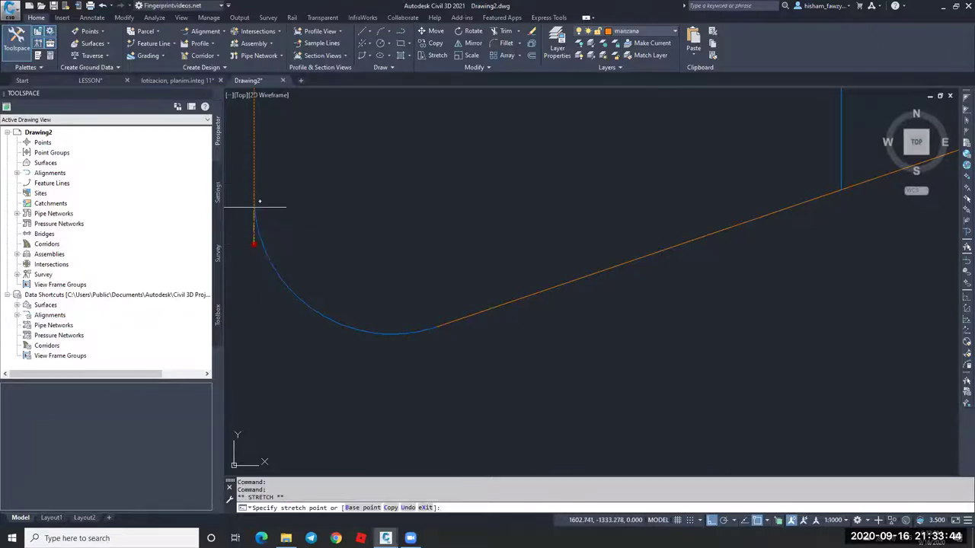
pyautogui.press('Escape')
pyautogui.press('Escape')
pyautogui.scroll(-10, 579, 298)
pyautogui.scroll(-5, 587, 297)
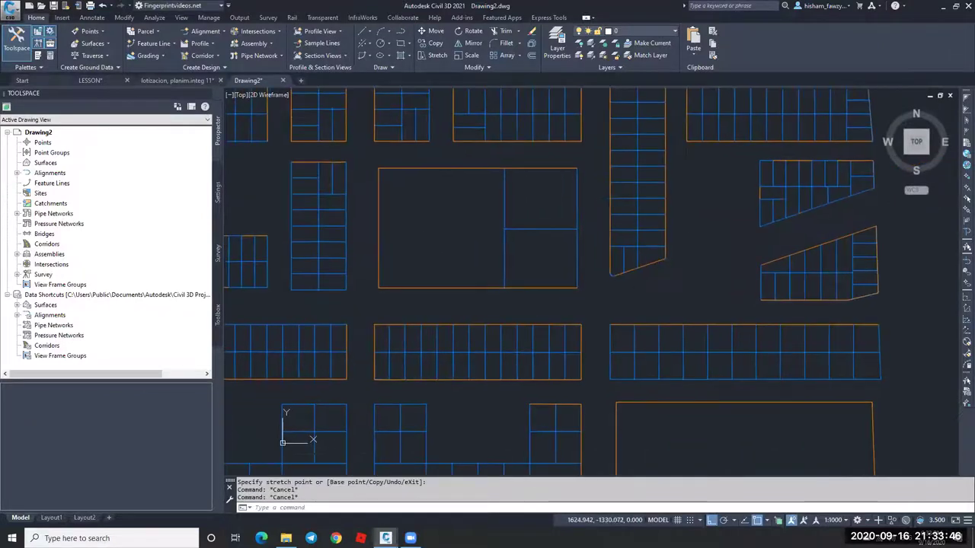
# Window-select all parcel linework and move it to layer 0 via the Home tab layer list.
pyautogui.moveTo(640, 248); pyautogui.dragTo(602, 251, button='middle')
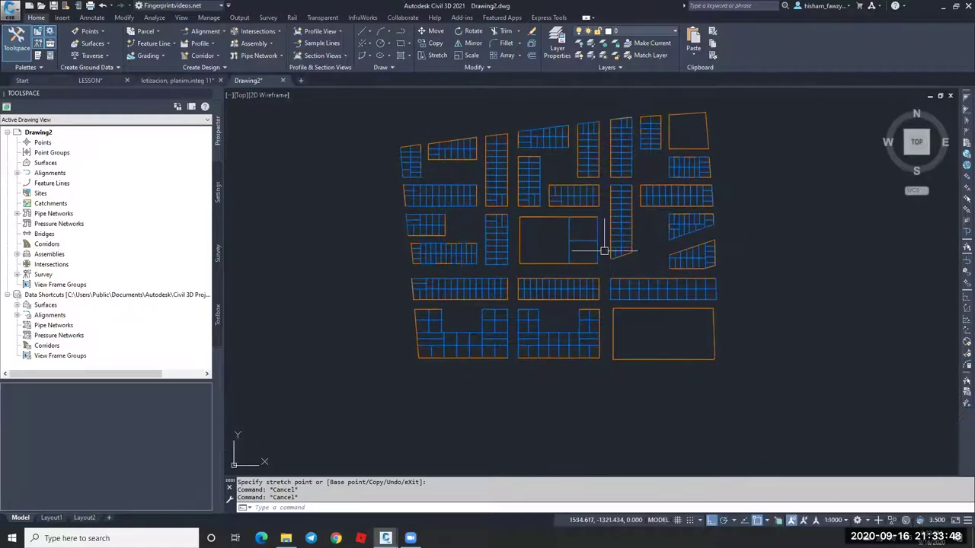
pyautogui.click(762, 92)
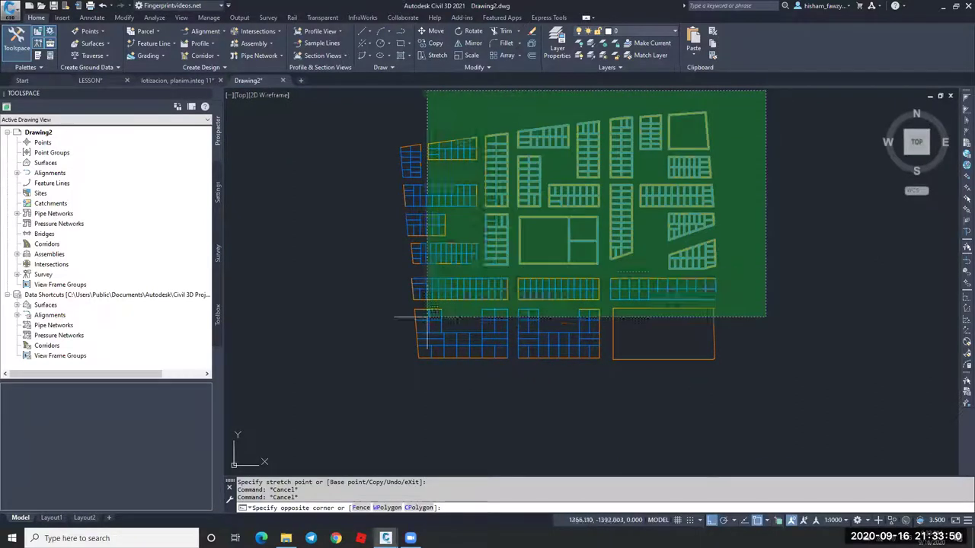
pyautogui.click(381, 404)
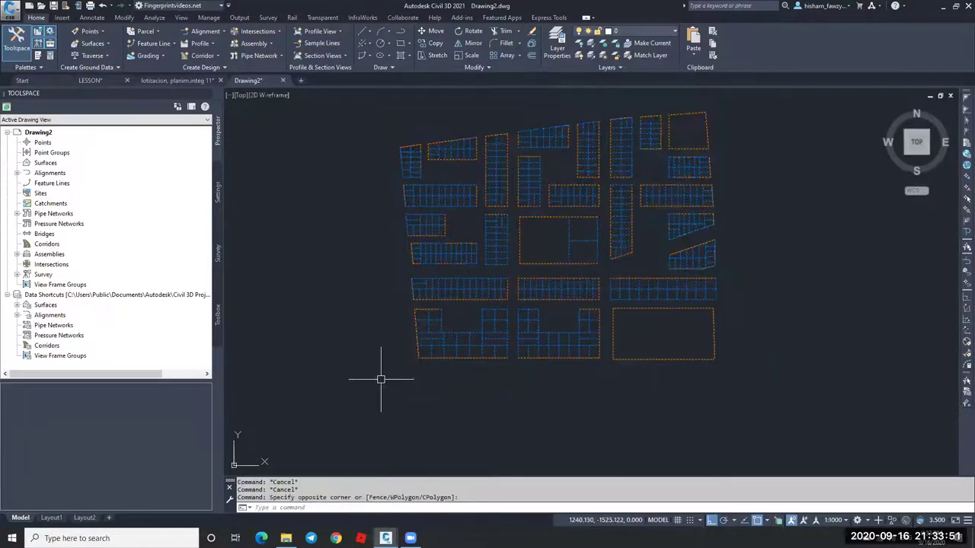
pyautogui.click(35, 18)
pyautogui.click(644, 32)
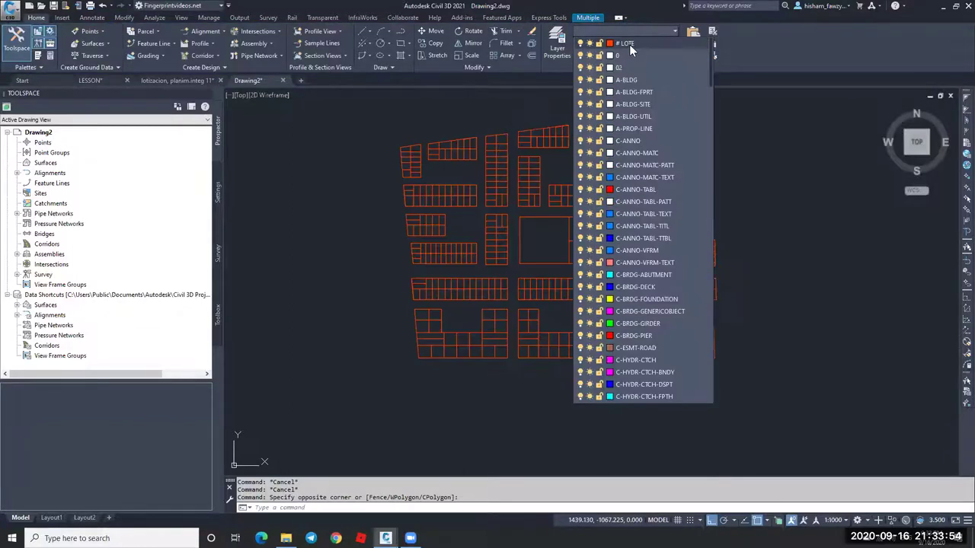
pyautogui.click(628, 53)
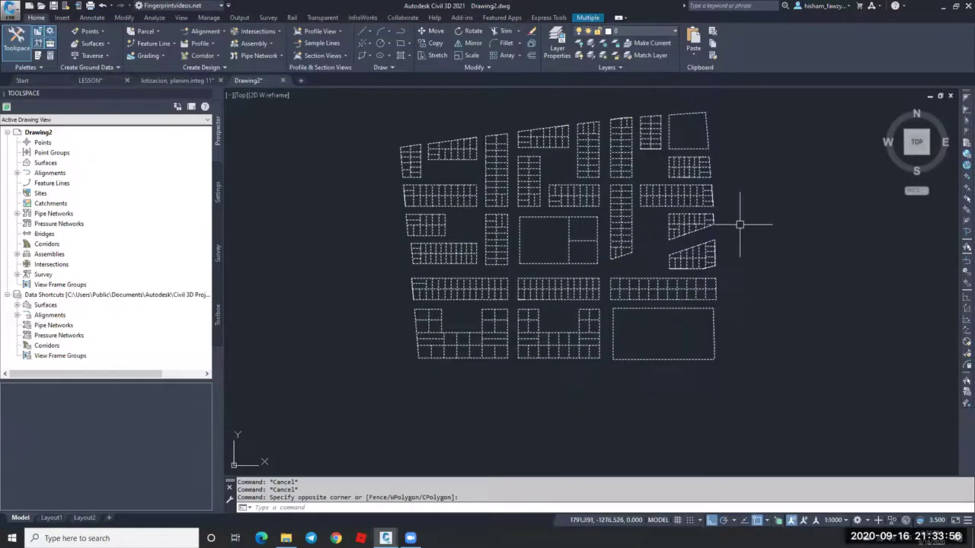
pyautogui.press('Escape')
pyautogui.scroll(4, 690, 277)
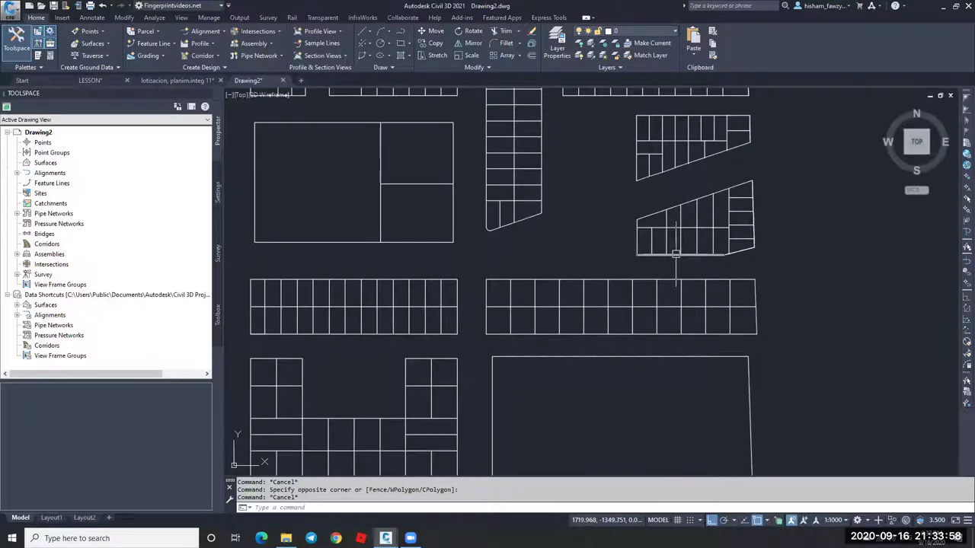
pyautogui.press('Escape')
pyautogui.scroll(-3, 730, 257)
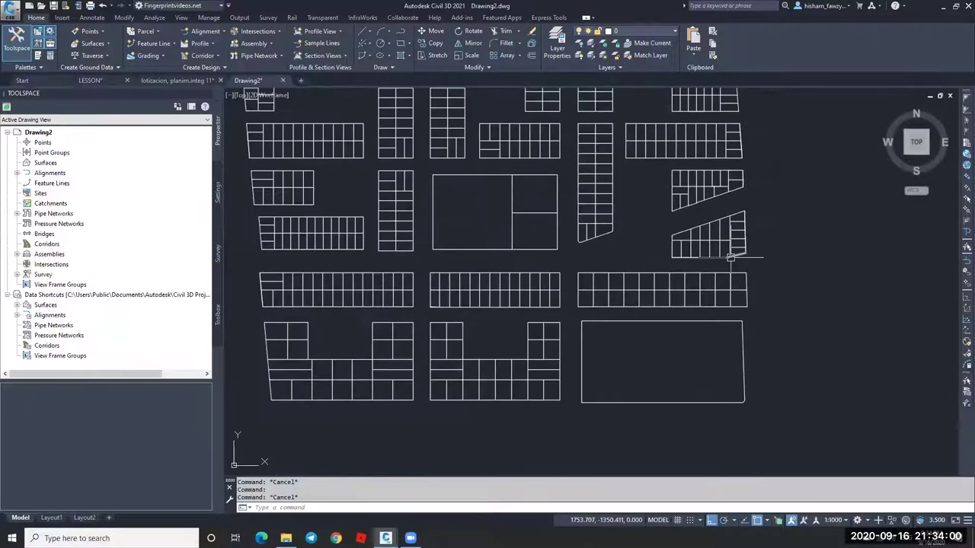
pyautogui.scroll(-2, 730, 257)
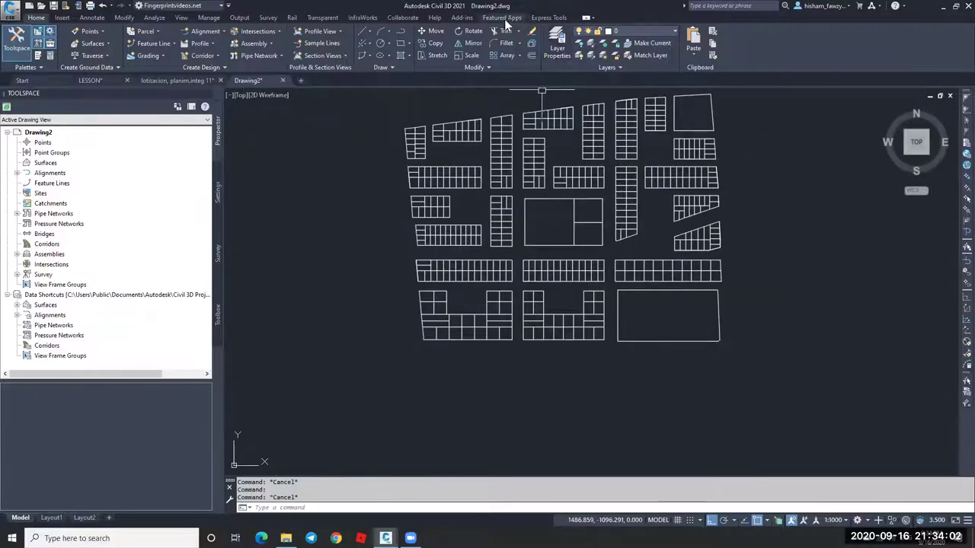
# Run Express Tools Flatten and window-select all 463 lot and block objects.
pyautogui.click(545, 19)
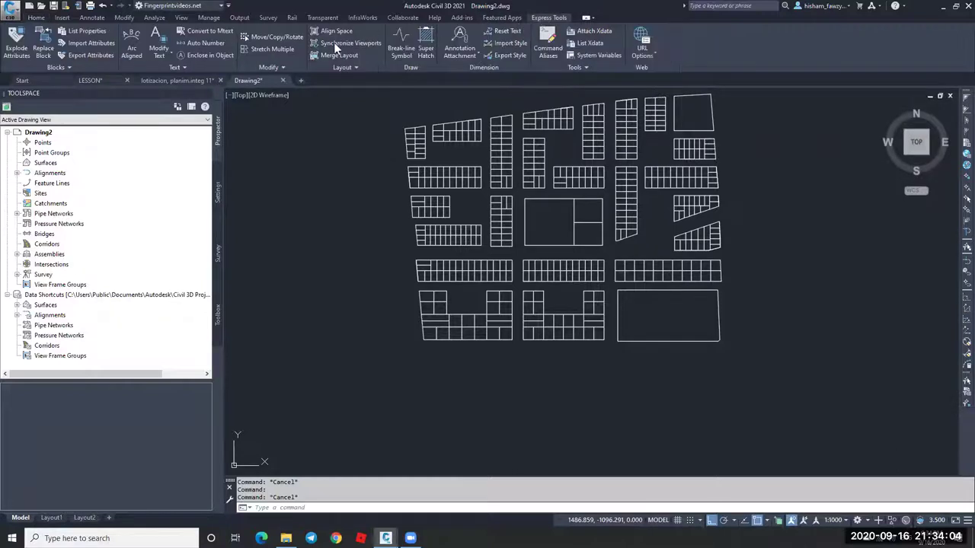
pyautogui.click(274, 67)
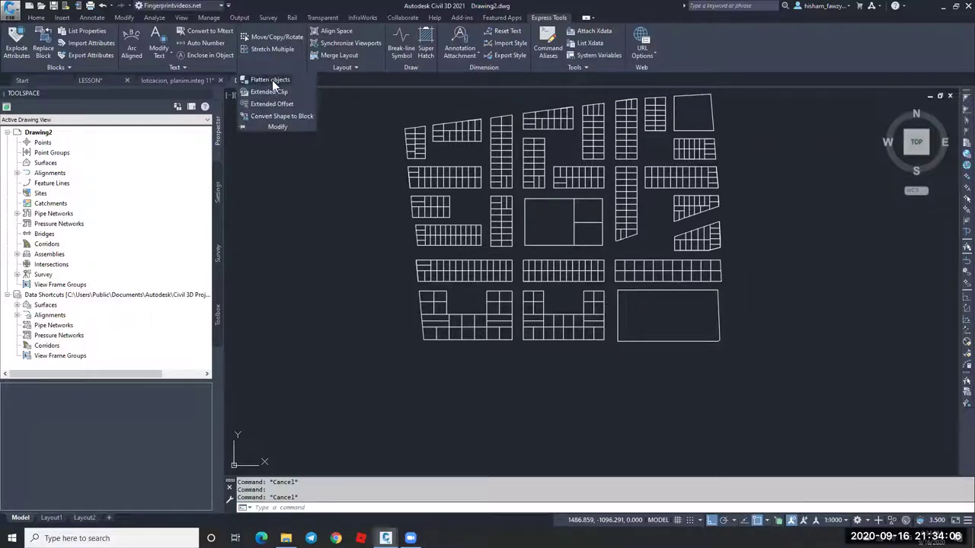
pyautogui.click(274, 80)
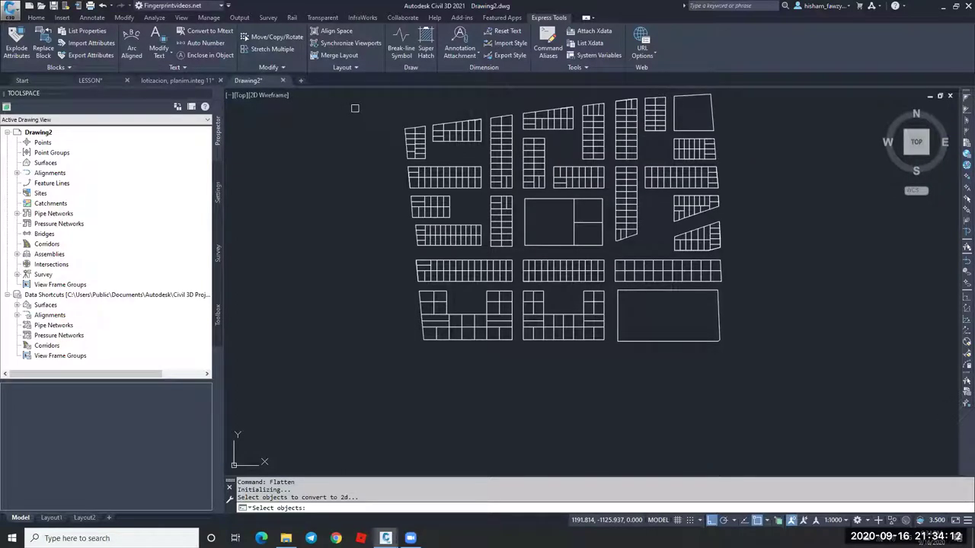
pyautogui.scroll(-2, 366, 392)
pyautogui.click(366, 392)
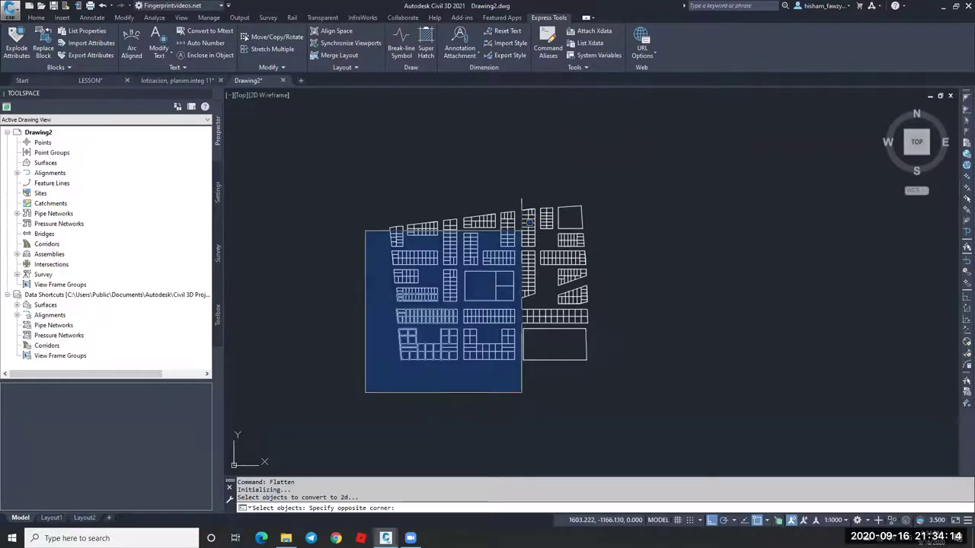
pyautogui.click(611, 165)
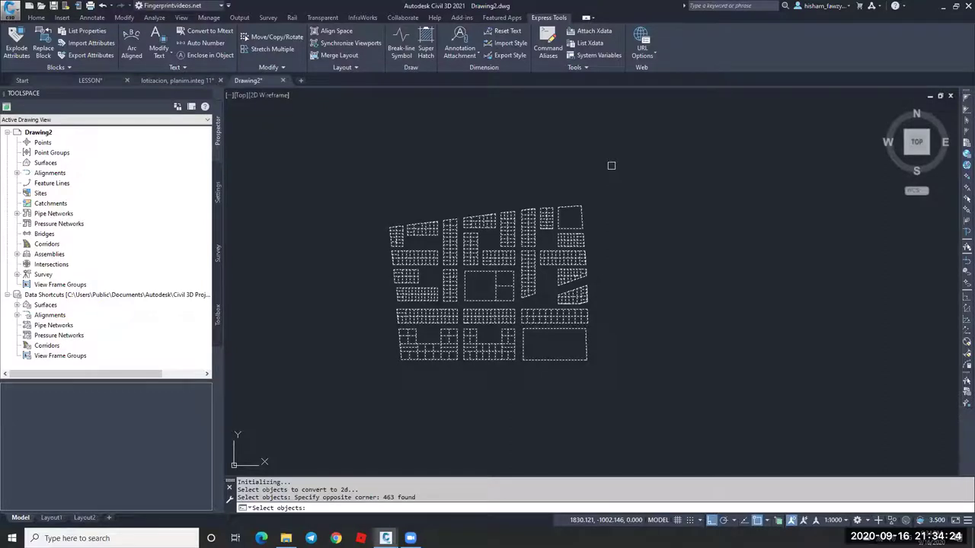
# Confirm the 463 objects for Flatten, check the flattened layout, and switch to lotizacion, planim.integ 11.
pyautogui.press('Return')
pyautogui.press('Return')
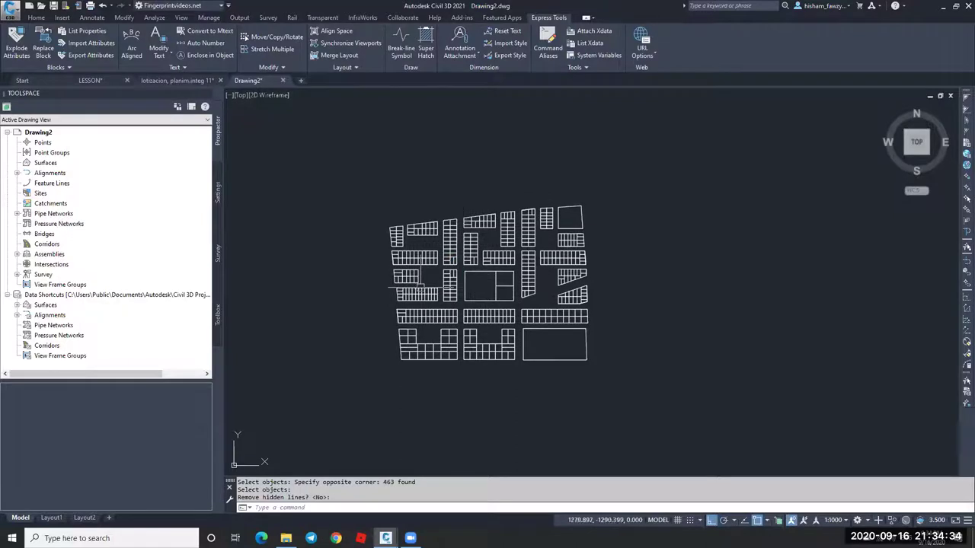
pyautogui.scroll(6, 475, 309)
pyautogui.scroll(-2, 644, 263)
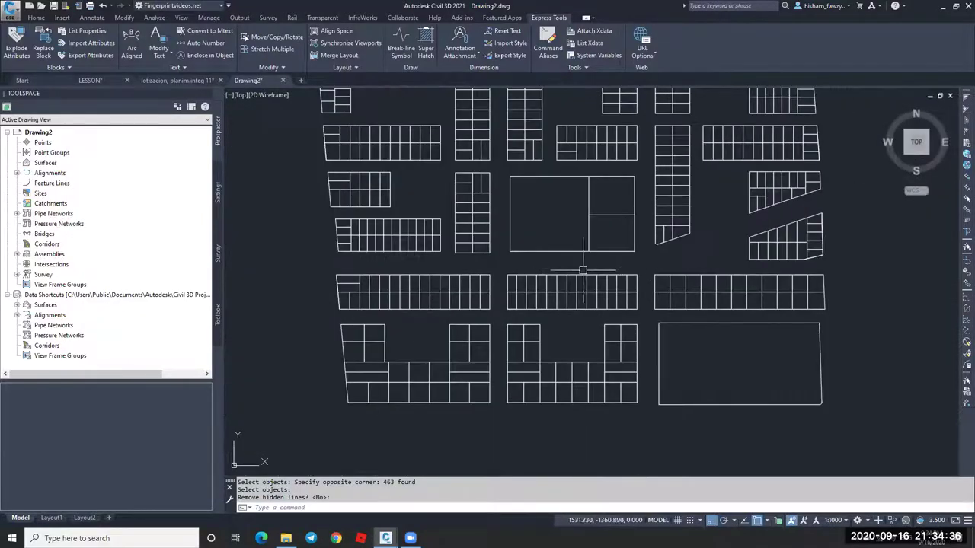
pyautogui.scroll(-2, 591, 267)
pyautogui.scroll(-2, 594, 269)
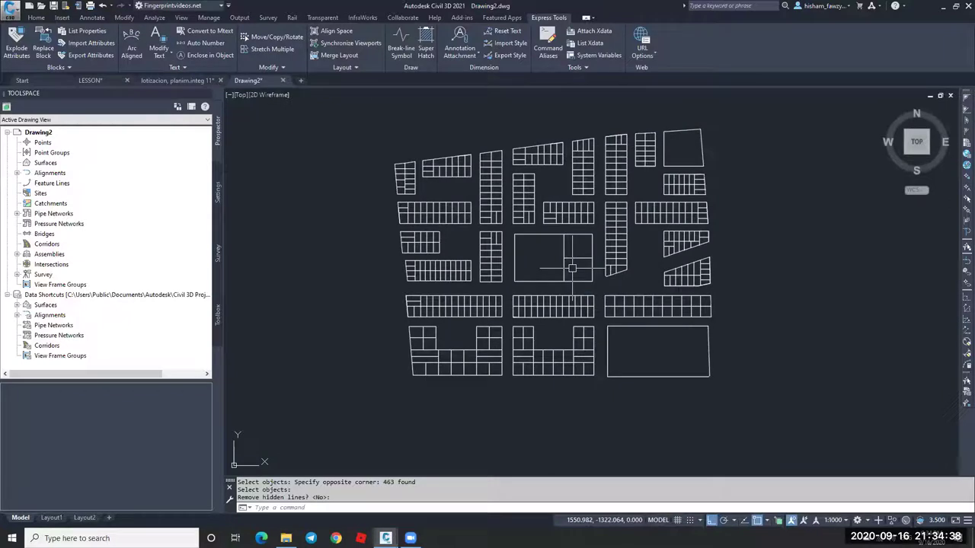
pyautogui.scroll(-2, 575, 266)
pyautogui.moveTo(580, 256); pyautogui.dragTo(633, 253, button='middle')
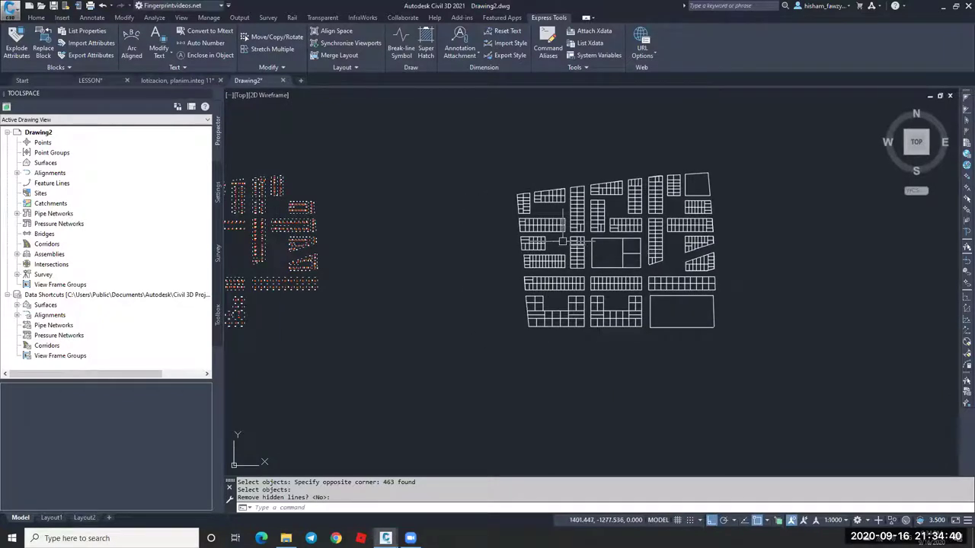
pyautogui.click(178, 80)
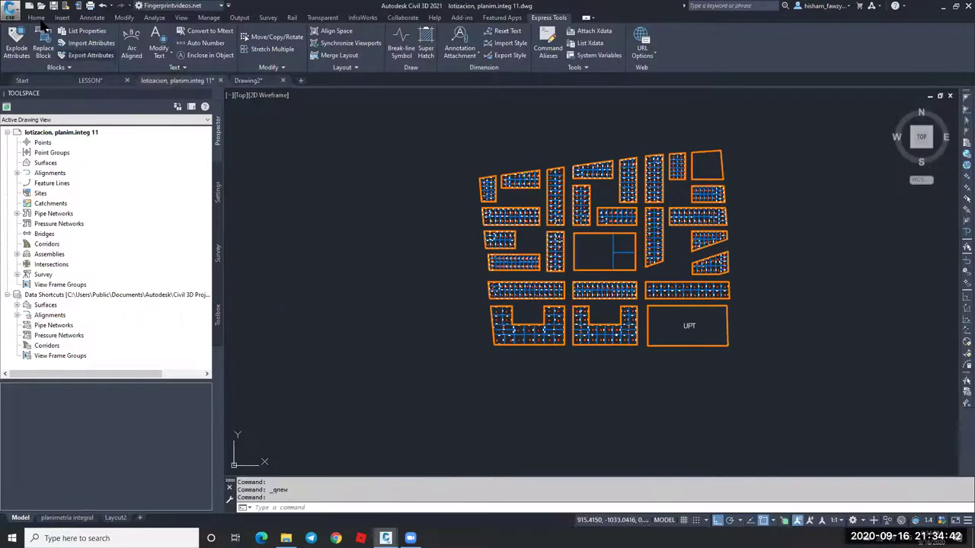
# Undo back through the recent edits and zooms in lotizacion, restoring the erased yellow circles.
pyautogui.click(102, 6)
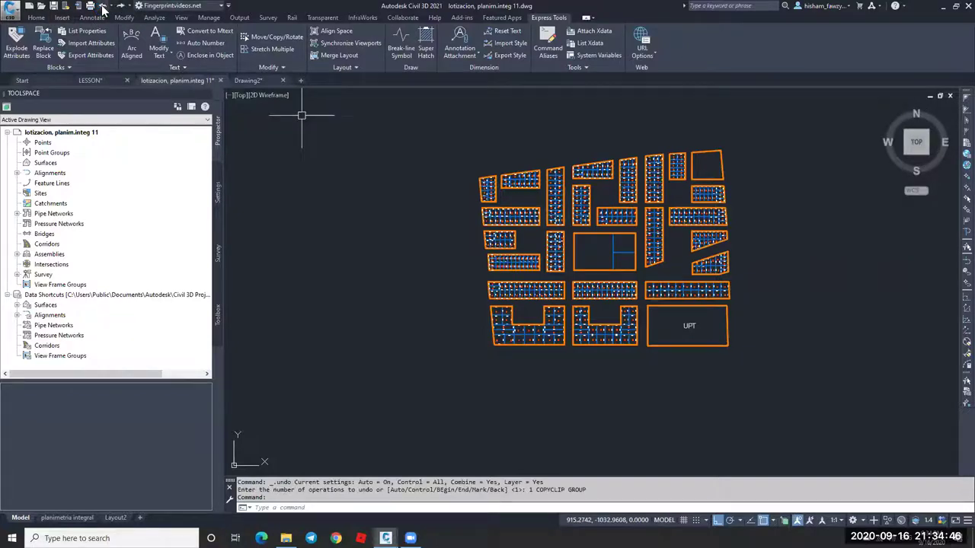
pyautogui.click(102, 6)
pyautogui.click(102, 6)
pyautogui.click(102, 6)
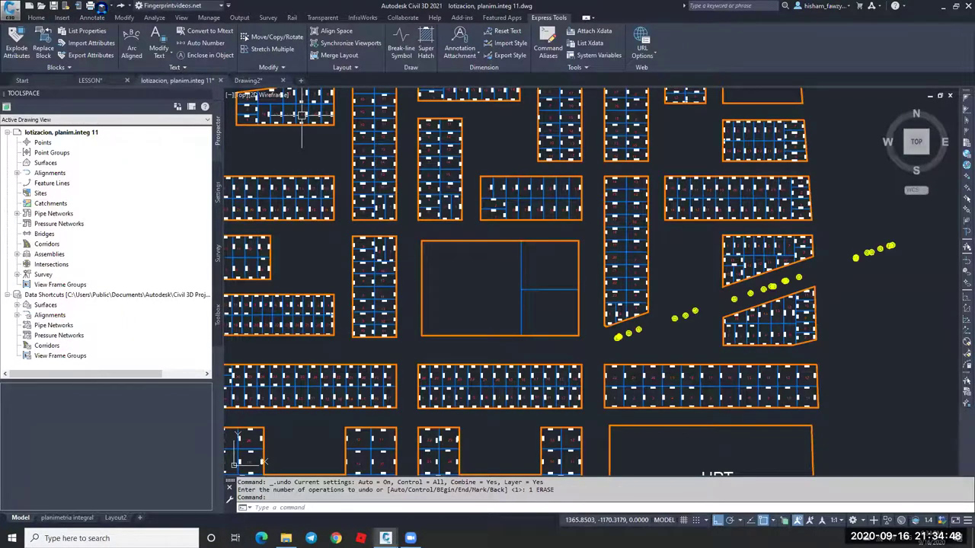
pyautogui.click(102, 6)
pyautogui.click(102, 6)
pyautogui.click(102, 6)
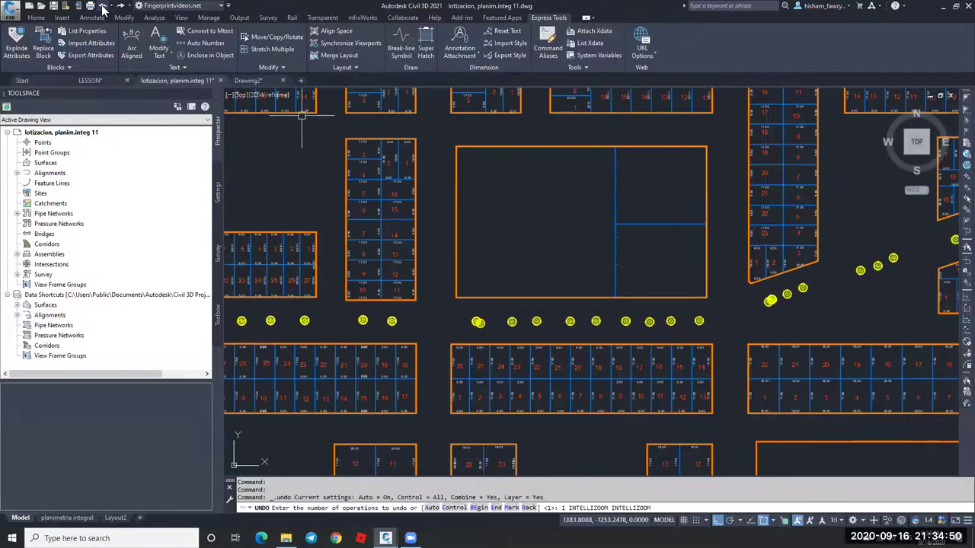
pyautogui.click(102, 6)
pyautogui.click(102, 6)
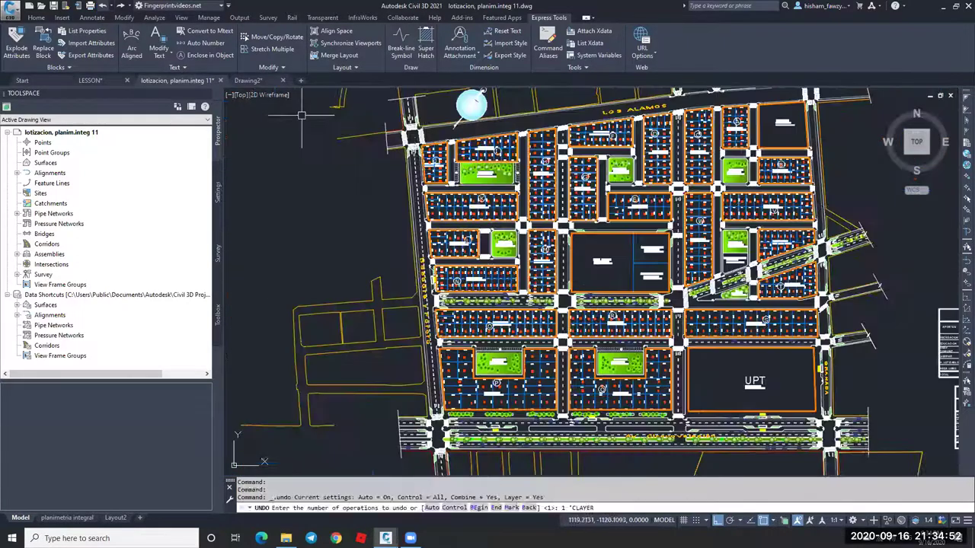
pyautogui.click(102, 6)
pyautogui.click(102, 6)
pyautogui.click(102, 6)
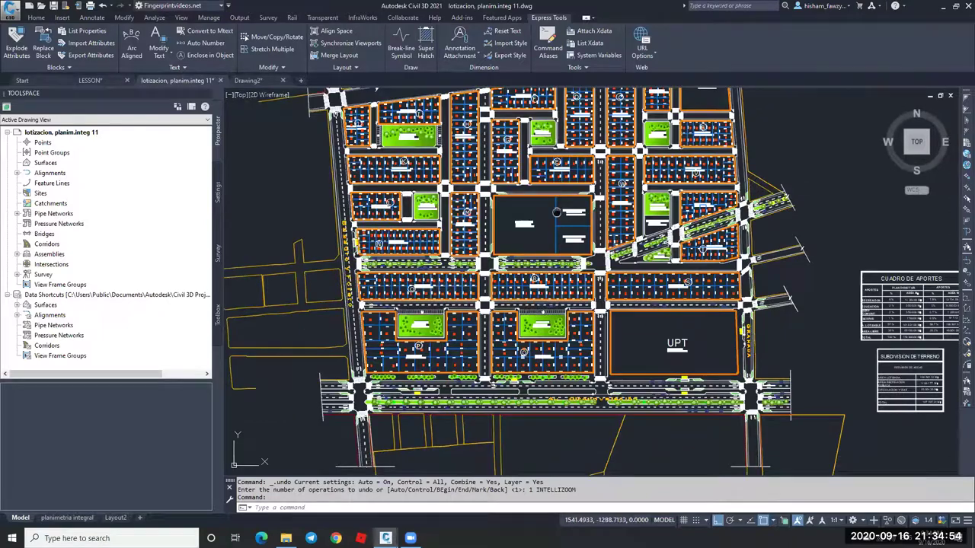
pyautogui.click(102, 6)
pyautogui.press('Escape')
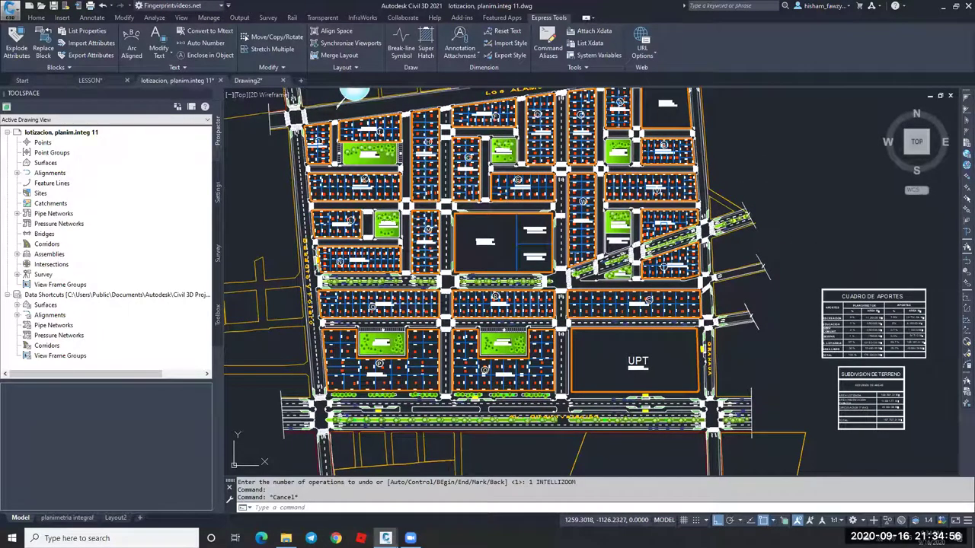
# Zoom in to review block R's lots 1–26, then switch back to Drawing2.
pyautogui.click(240, 80)
pyautogui.click(183, 79)
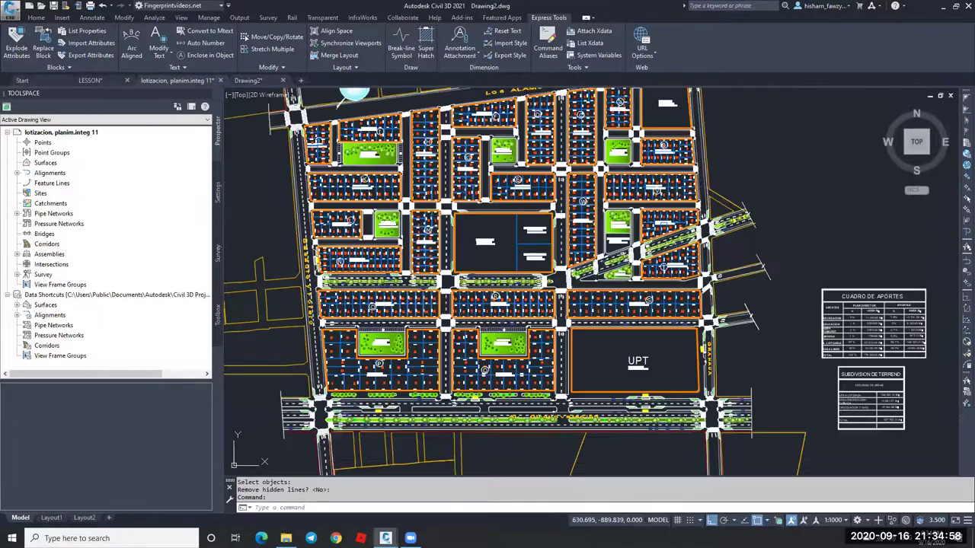
pyautogui.scroll(10, 524, 193)
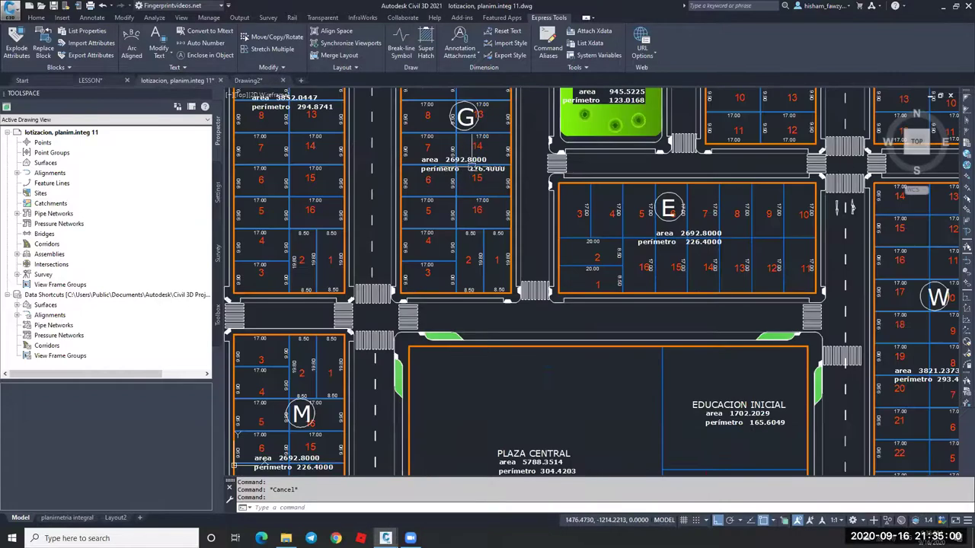
pyautogui.scroll(-6, 524, 194)
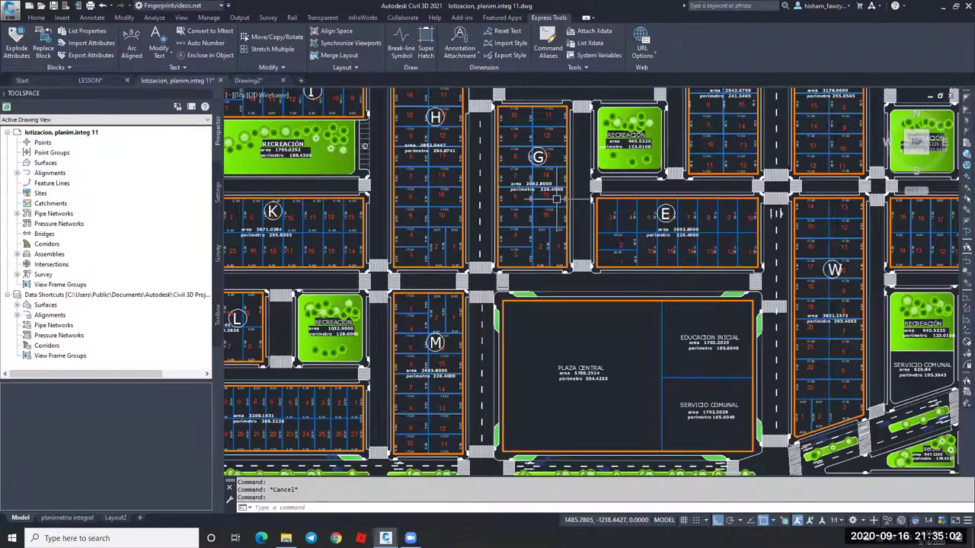
pyautogui.scroll(-3, 534, 229)
pyautogui.scroll(3, 560, 296)
pyautogui.scroll(5, 522, 274)
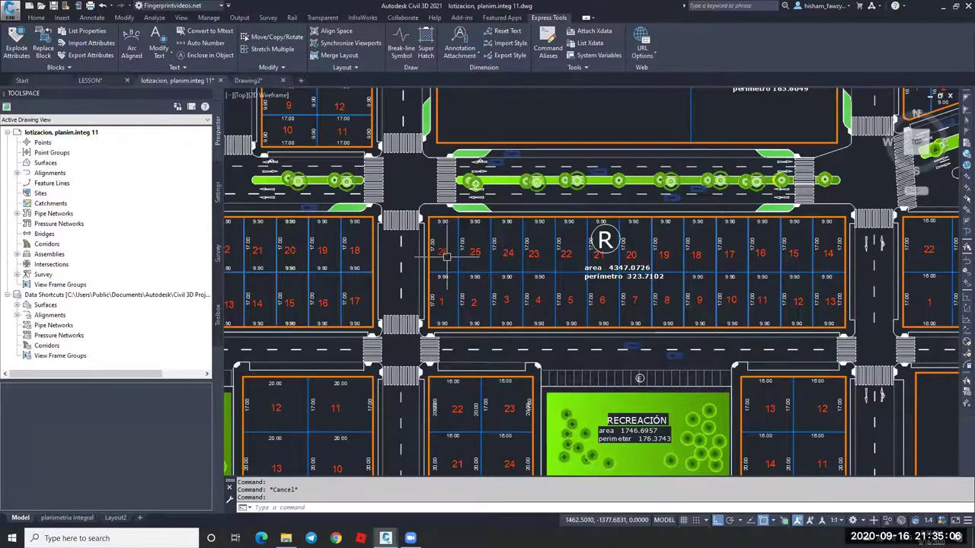
pyautogui.scroll(3, 450, 256)
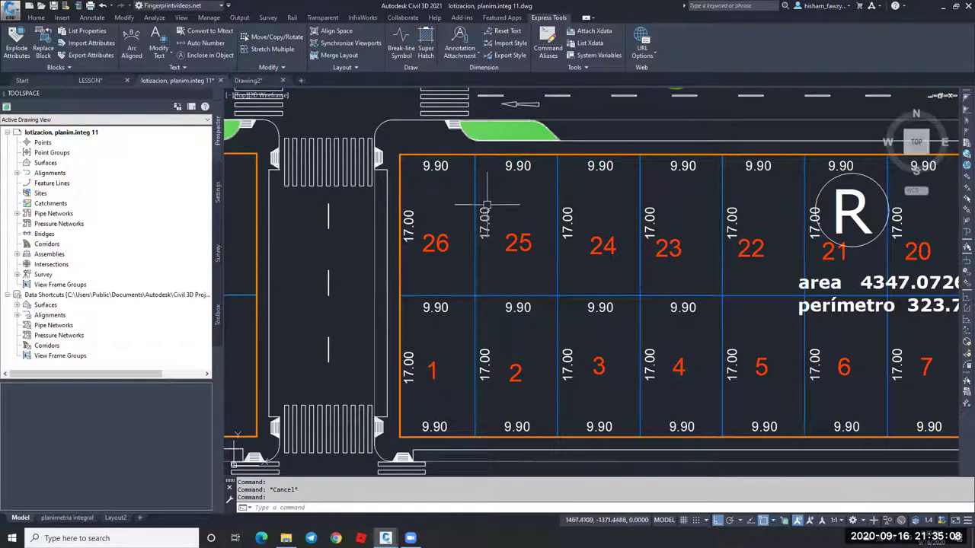
pyautogui.scroll(-3, 485, 211)
pyautogui.scroll(-2, 395, 193)
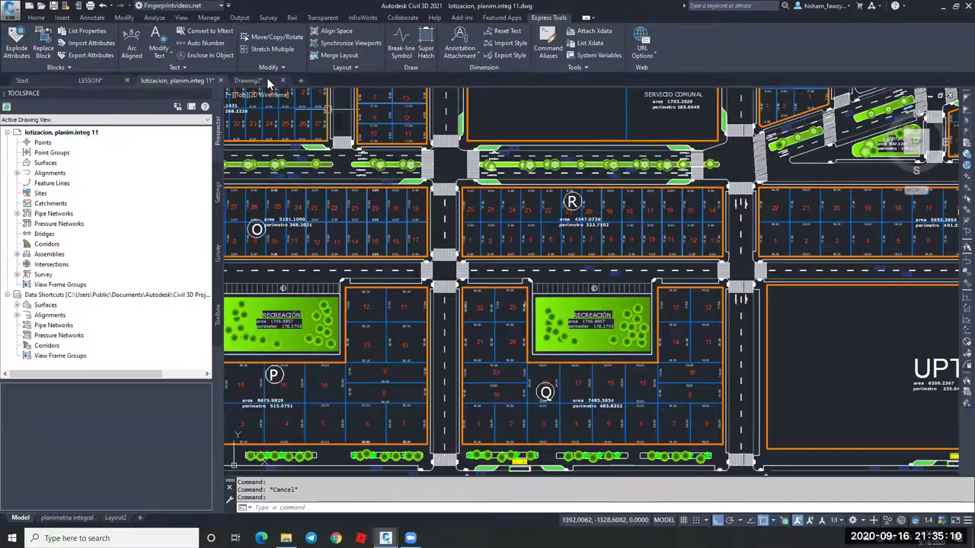
pyautogui.hotkey('ctrl', 'Tab')
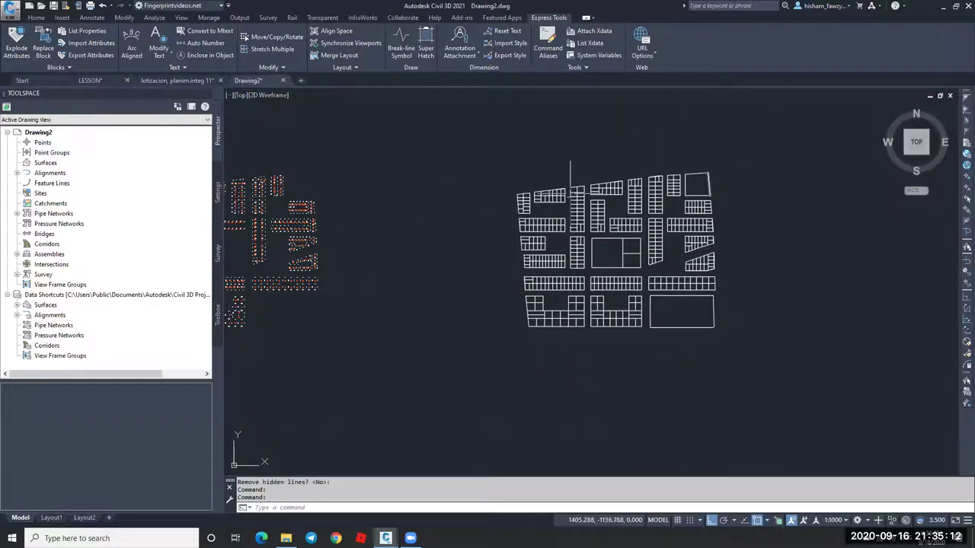
# Adjust the Drawing2 view, then go to the lotizacion drawing and zoom to block R.
pyautogui.scroll(3, 653, 227)
pyautogui.moveTo(653, 227); pyautogui.dragTo(619, 226, button='middle')
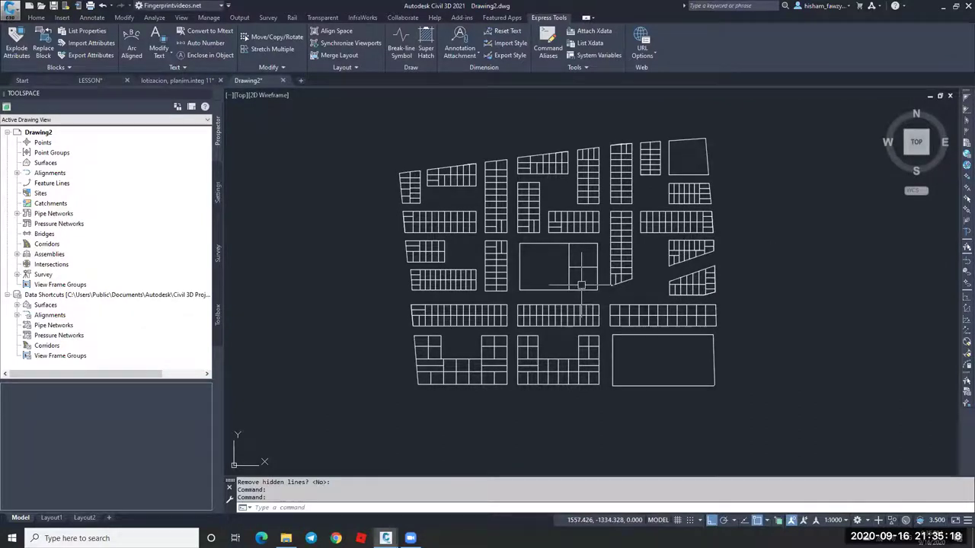
pyautogui.scroll(-5, 567, 236)
pyautogui.scroll(8, 515, 264)
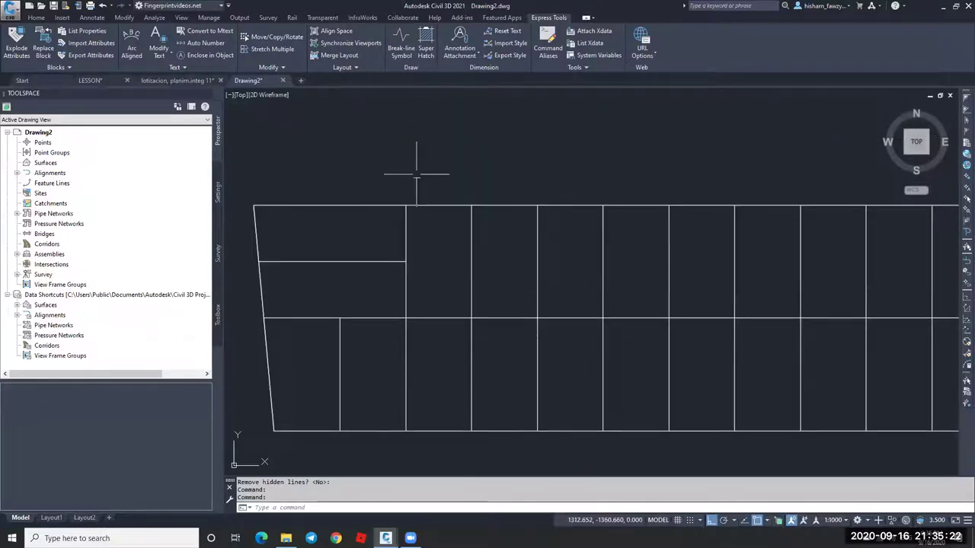
pyautogui.click(178, 80)
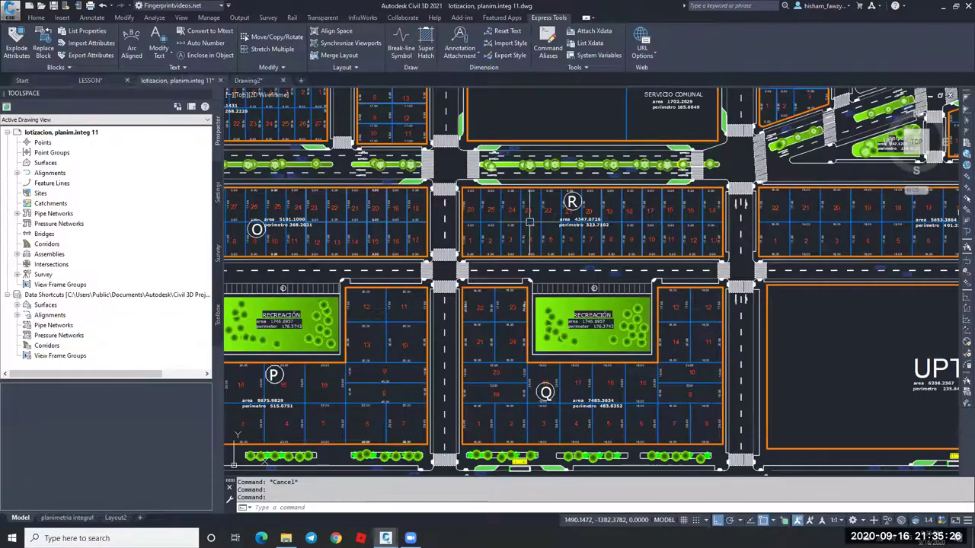
pyautogui.scroll(8, 529, 221)
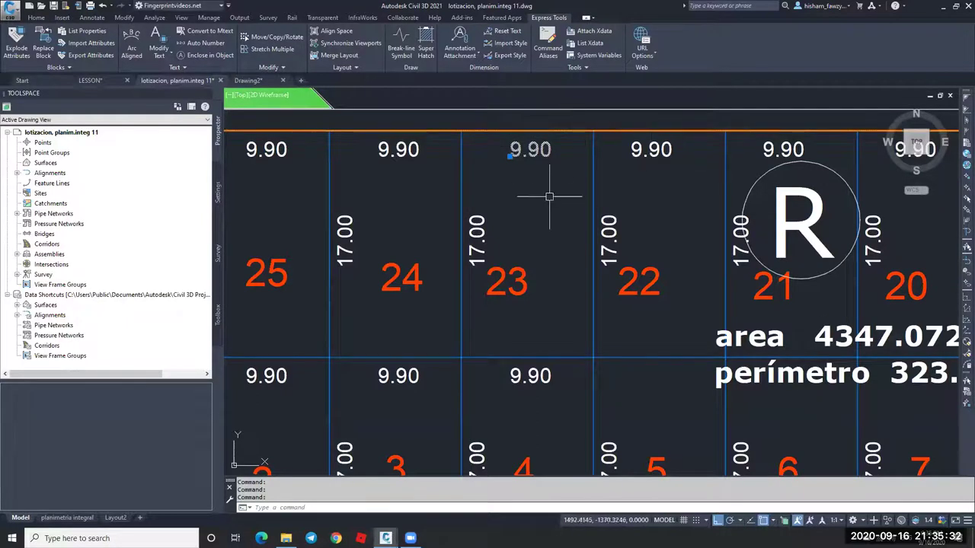
pyautogui.scroll(-2, 576, 200)
# Clear the 9.90 dimension selection, frame the lot 1 label, and return to Drawing2.
pyautogui.press('Escape')
pyautogui.press('Escape')
pyautogui.scroll(-4, 512, 258)
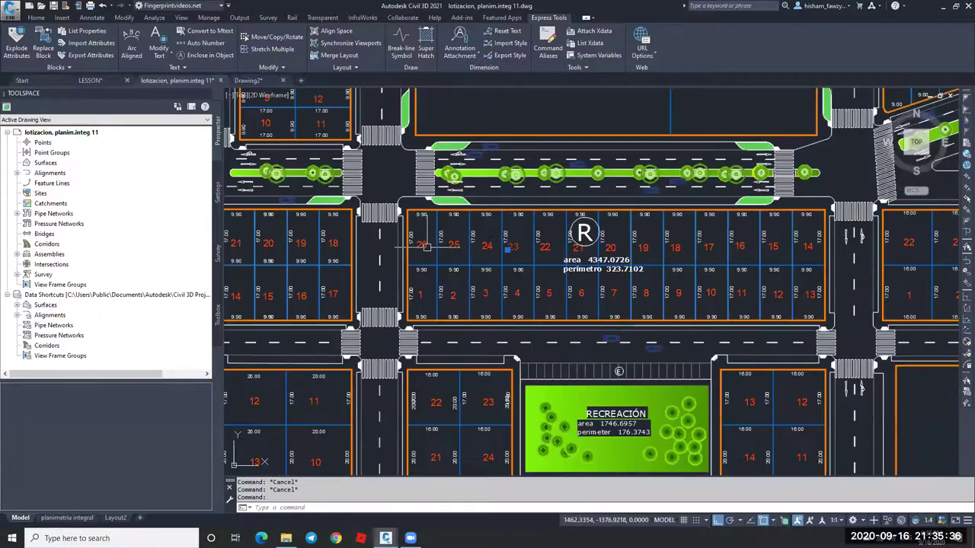
pyautogui.scroll(2, 423, 303)
pyautogui.scroll(2, 424, 304)
pyautogui.scroll(-2, 457, 266)
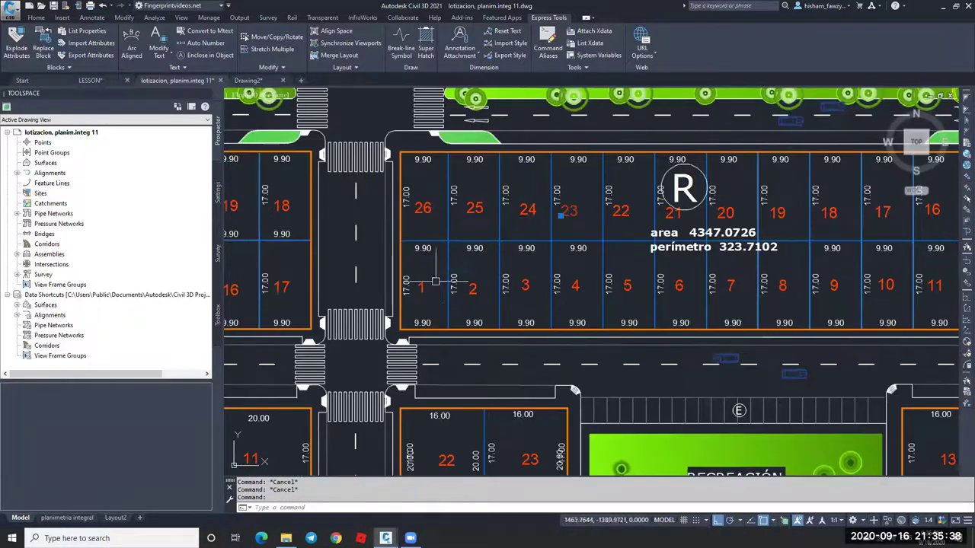
pyautogui.scroll(2, 460, 278)
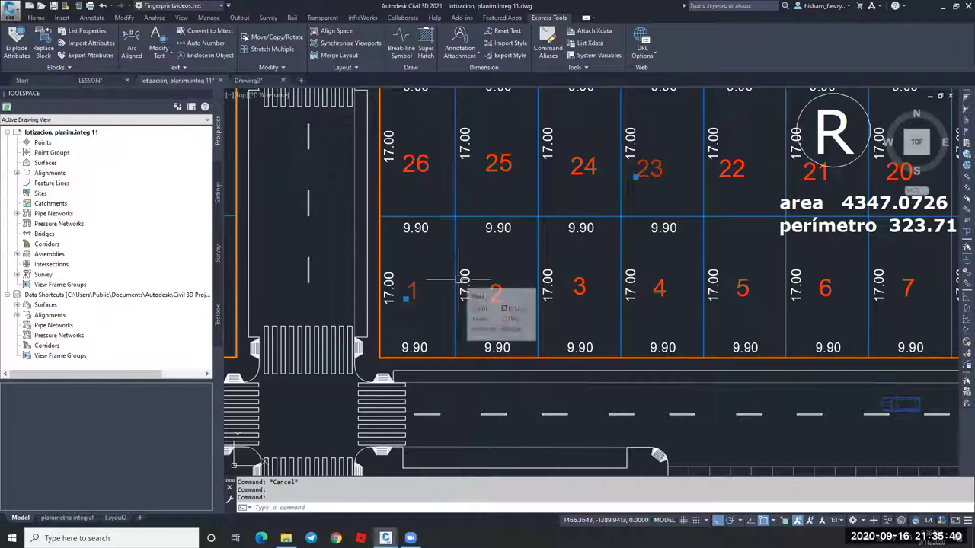
pyautogui.click(247, 80)
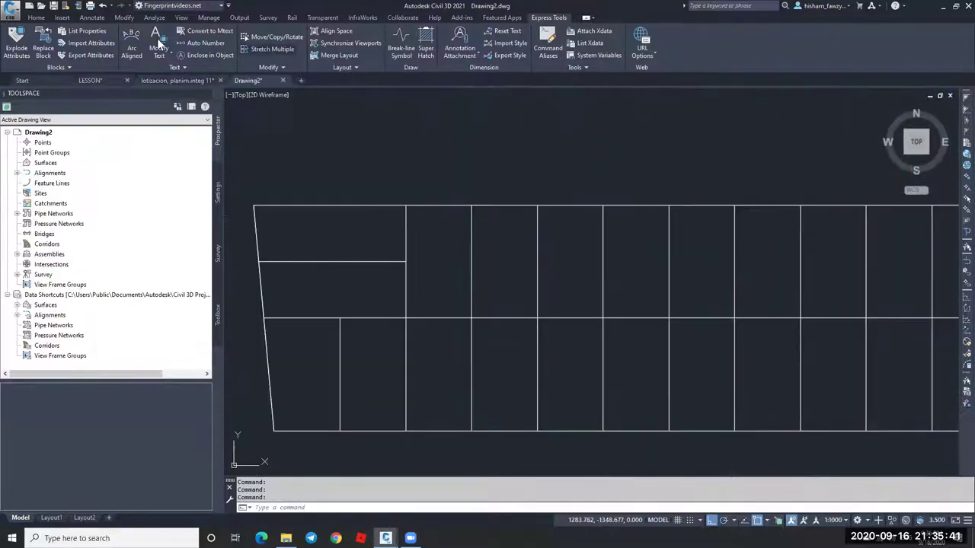
# Paste the copied lot 1 label at its original coordinates and erase the extra pasted object.
pyautogui.click(36, 17)
pyautogui.click(689, 50)
pyautogui.click(725, 127)
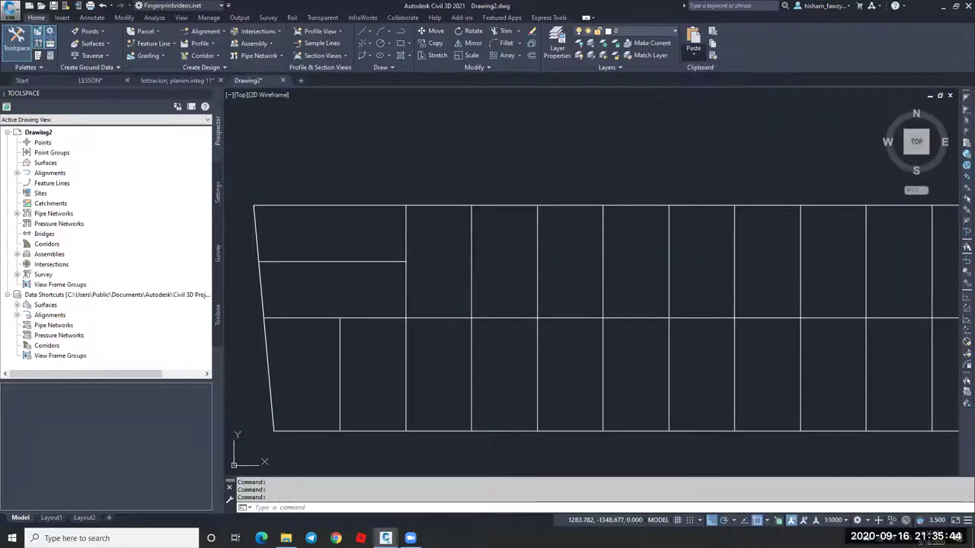
pyautogui.scroll(-4, 538, 244)
pyautogui.scroll(-3, 538, 245)
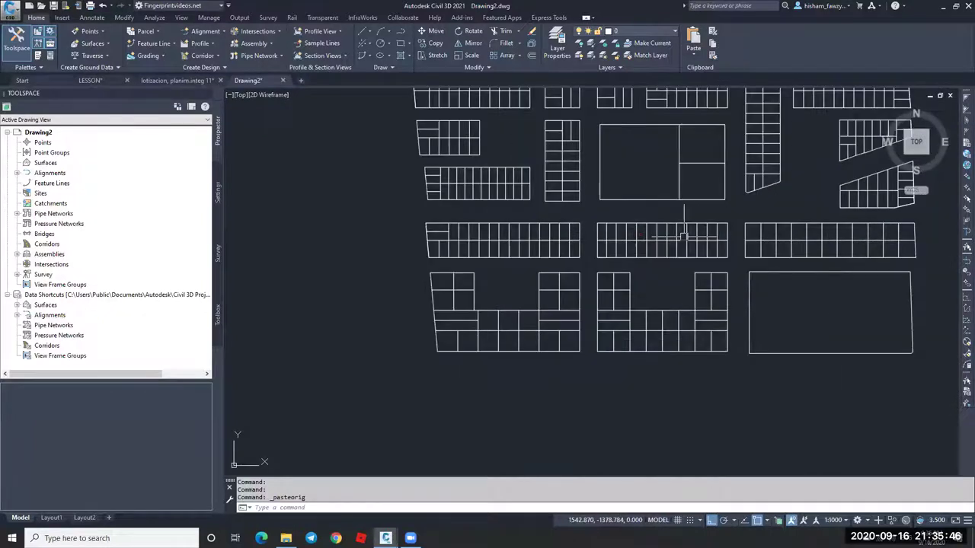
pyautogui.scroll(4, 548, 249)
pyautogui.press('Escape')
pyautogui.write('e')
pyautogui.press('Return')
pyautogui.click(514, 213)
pyautogui.scroll(5, 487, 214)
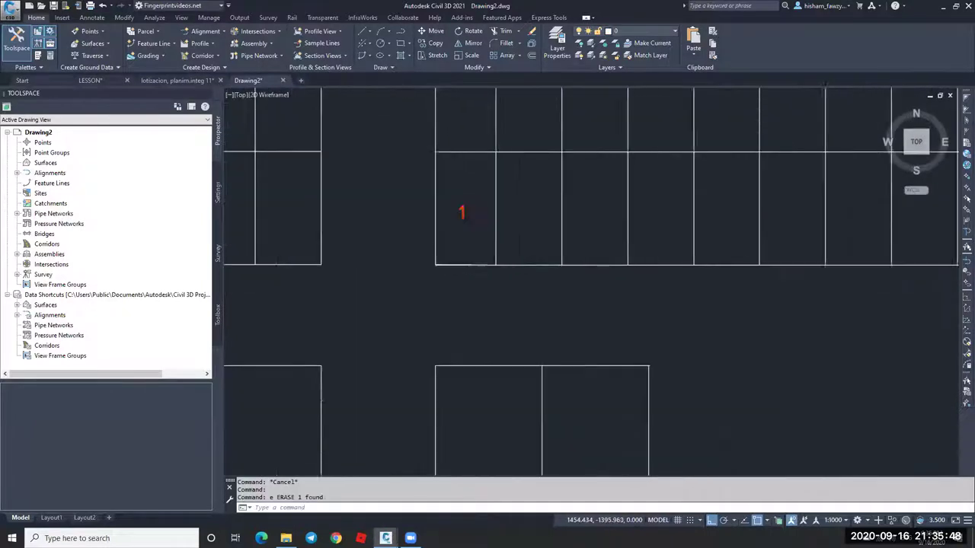
pyautogui.press('Escape')
# Move the 1 label into place in the first upper-row lot and select it.
pyautogui.click(491, 229)
pyautogui.write('m')
pyautogui.press('Return')
pyautogui.click(523, 229)
pyautogui.click(521, 226)
pyautogui.click(514, 174)
pyautogui.click(459, 206)
pyautogui.scroll(-2, 459, 206)
pyautogui.scroll(-2, 460, 206)
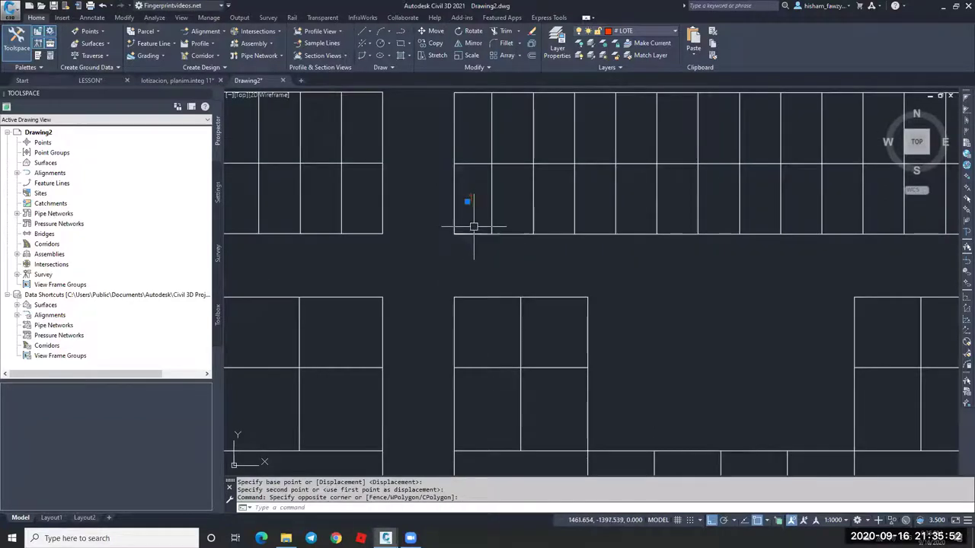
pyautogui.write('c')
pyautogui.press('Return')
pyautogui.press('Escape')
pyautogui.press('Escape')
# Copy the 1 label as a 15-item array spaced one lot apart along the upper row.
pyautogui.write('co')
pyautogui.press('Return')
pyautogui.press('Return')
pyautogui.press('Escape')
pyautogui.press('Return')
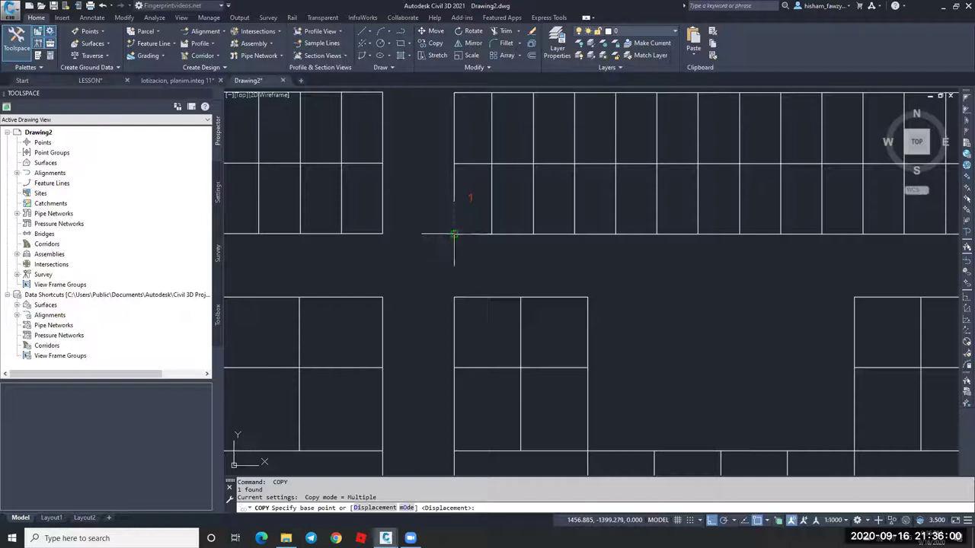
pyautogui.click(455, 234)
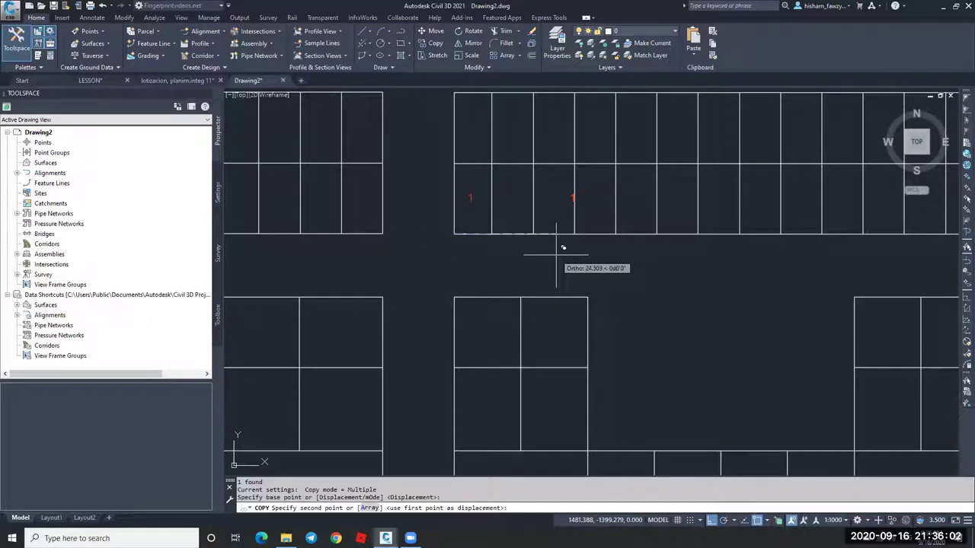
pyautogui.write('a')
pyautogui.press('Return')
pyautogui.write('1')
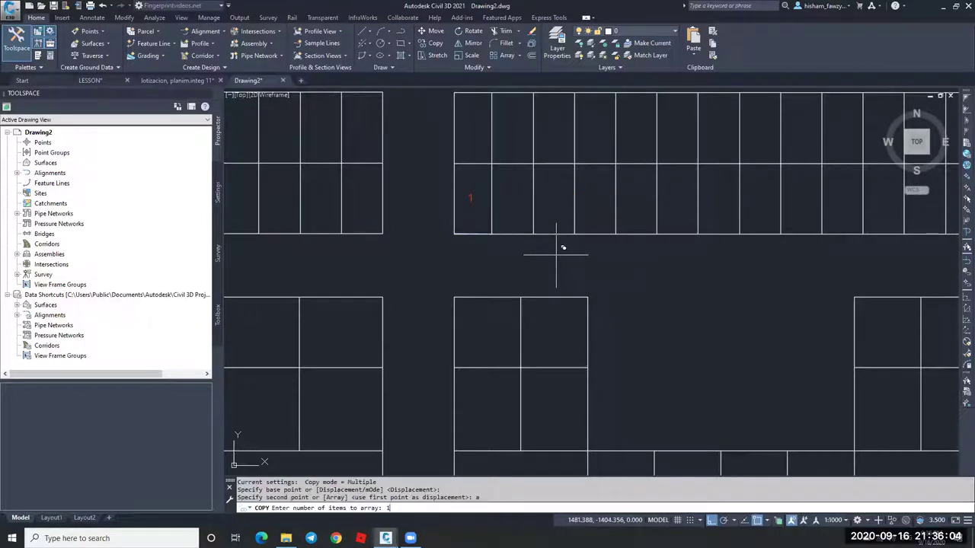
pyautogui.write('5')
pyautogui.press('Return')
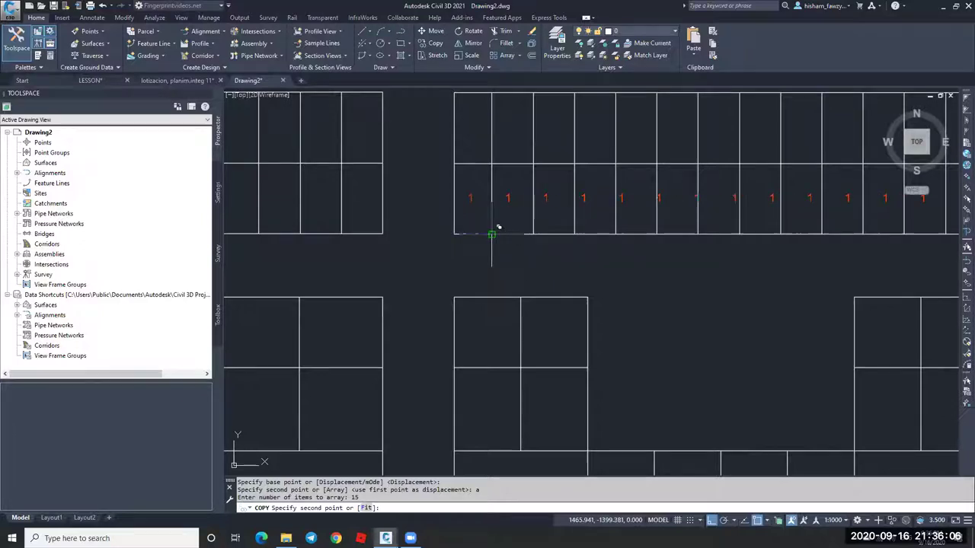
pyautogui.scroll(4, 507, 211)
pyautogui.scroll(2, 500, 211)
pyautogui.click(475, 209)
pyautogui.scroll(-6, 486, 214)
pyautogui.press('Escape')
pyautogui.press('Escape')
pyautogui.scroll(-2, 486, 213)
pyautogui.press('Escape')
pyautogui.press('Escape')
# Erase the three surplus 1 labels at the end of the row.
pyautogui.click(773, 184)
pyautogui.click(845, 210)
pyautogui.write('e')
pyautogui.press('Return')
pyautogui.scroll(4, 732, 204)
pyautogui.scroll(-4, 697, 194)
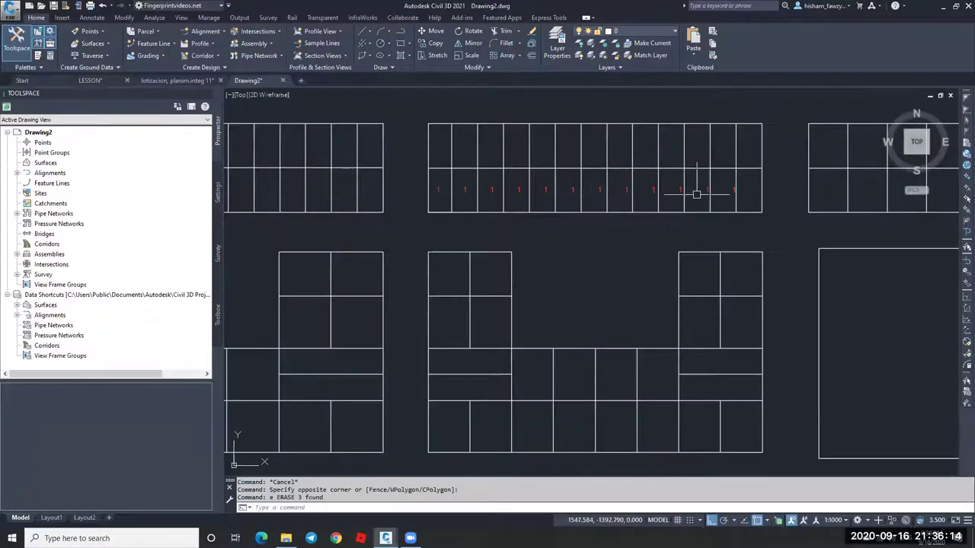
pyautogui.scroll(2, 696, 194)
pyautogui.scroll(-2, 718, 196)
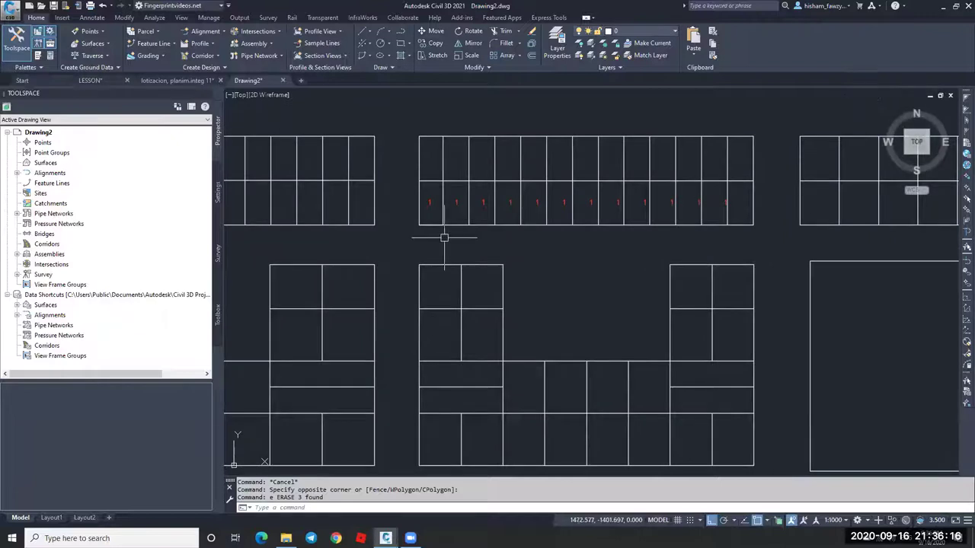
pyautogui.scroll(-2, 533, 213)
pyautogui.scroll(2, 543, 191)
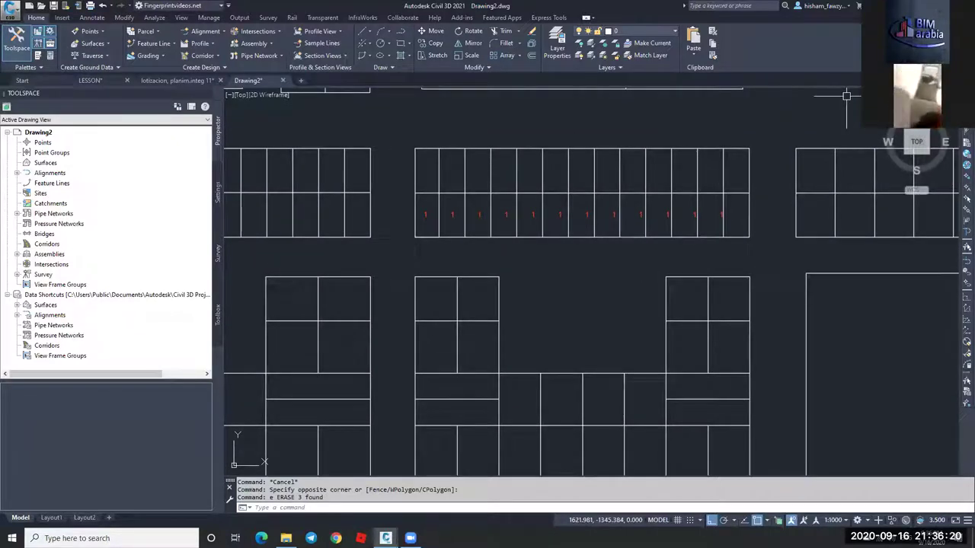
pyautogui.press('Escape')
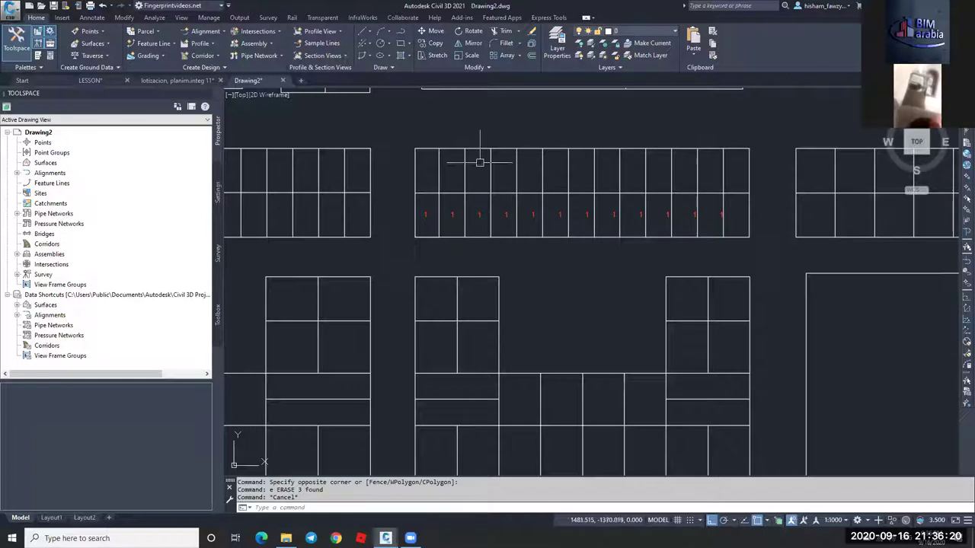
# Auto Number the twelve upper-row labels sorted by X, starting at 1, increment 1, overwriting.
pyautogui.click(549, 17)
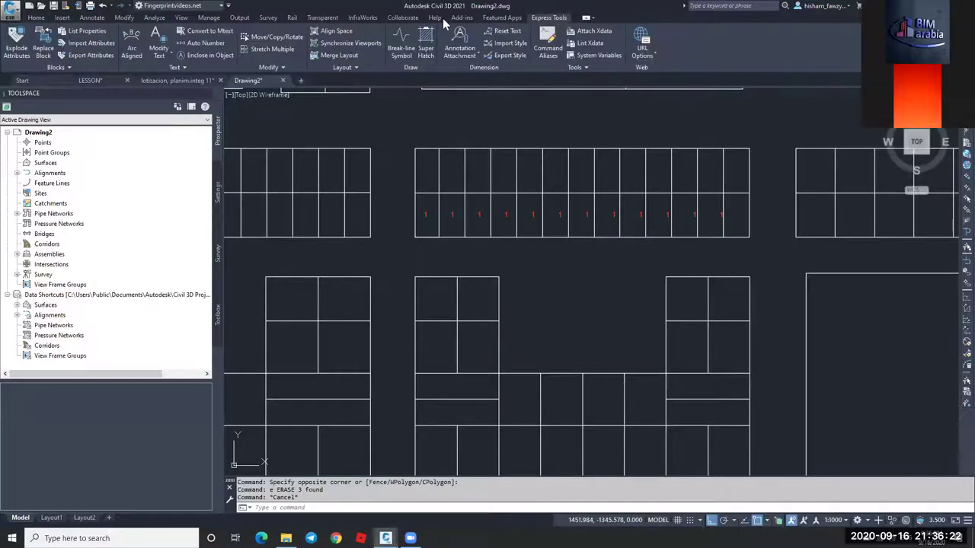
pyautogui.click(201, 44)
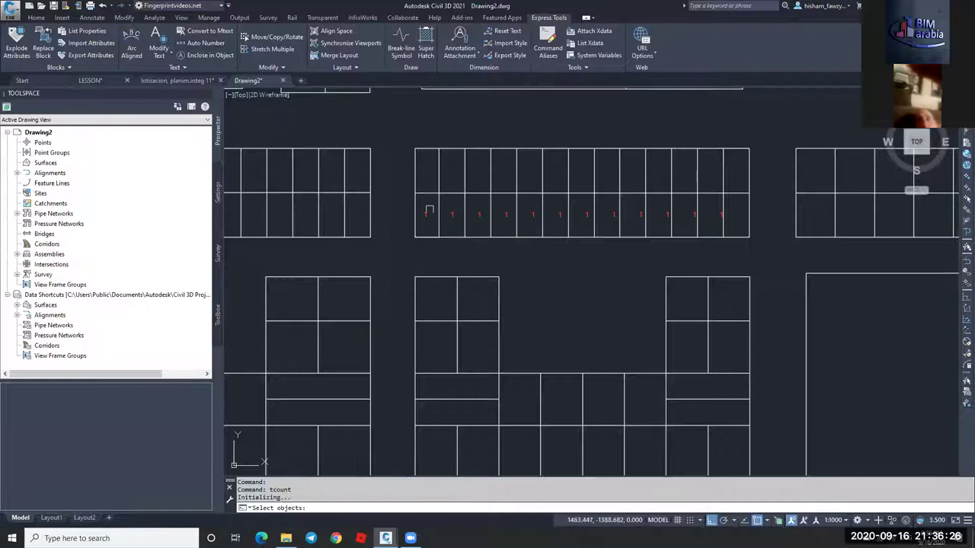
pyautogui.scroll(1, 429, 211)
pyautogui.scroll(-1, 423, 205)
pyautogui.click(415, 200)
pyautogui.click(739, 218)
pyautogui.press('Return')
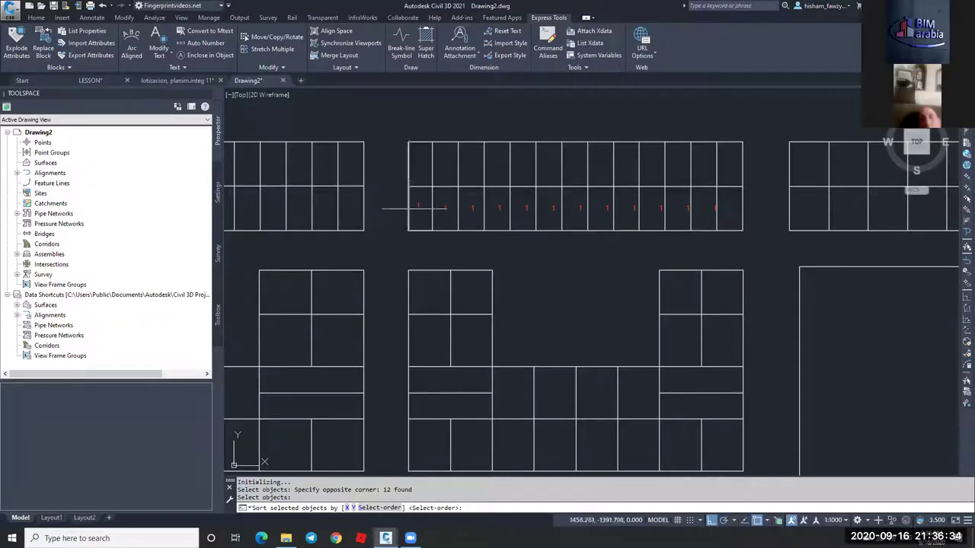
pyautogui.click(349, 508)
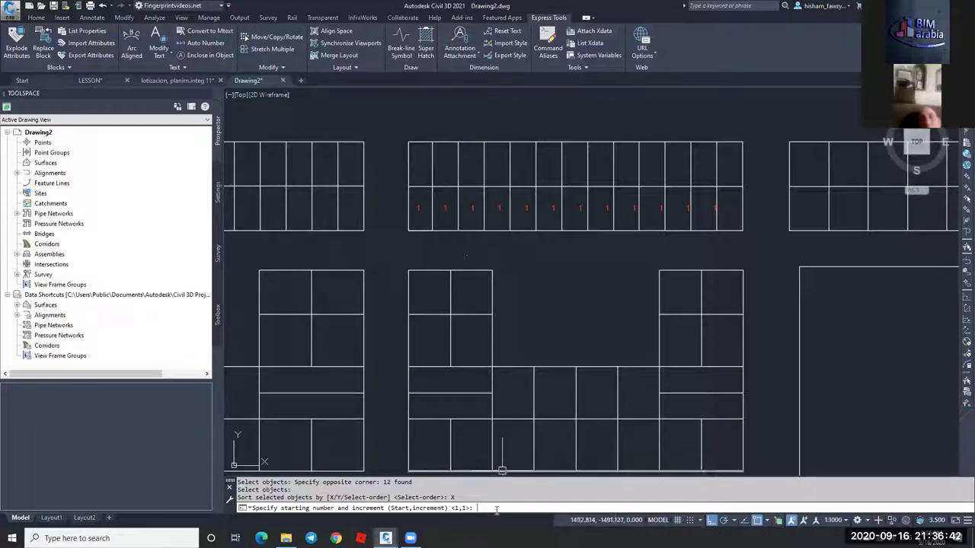
pyautogui.write('1,1')
pyautogui.press('Return')
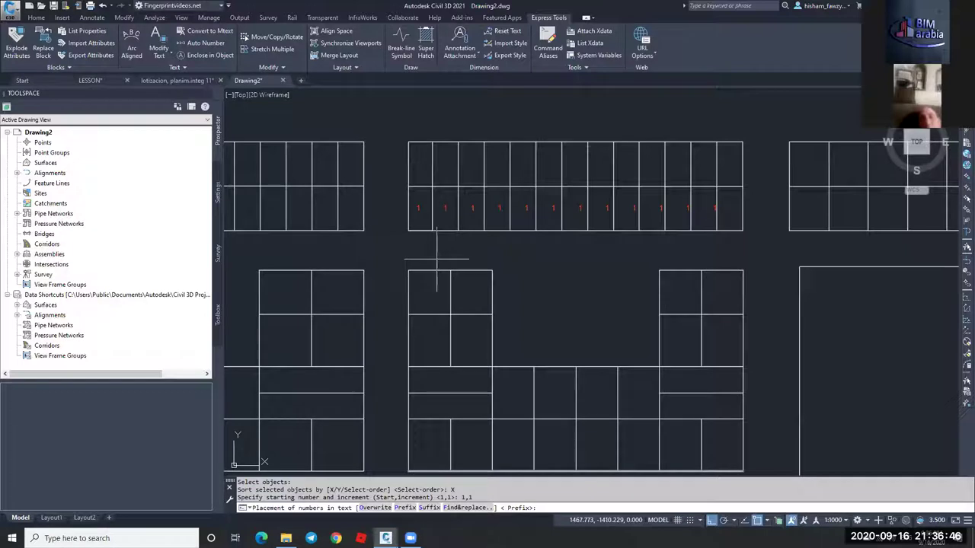
pyautogui.scroll(5, 411, 211)
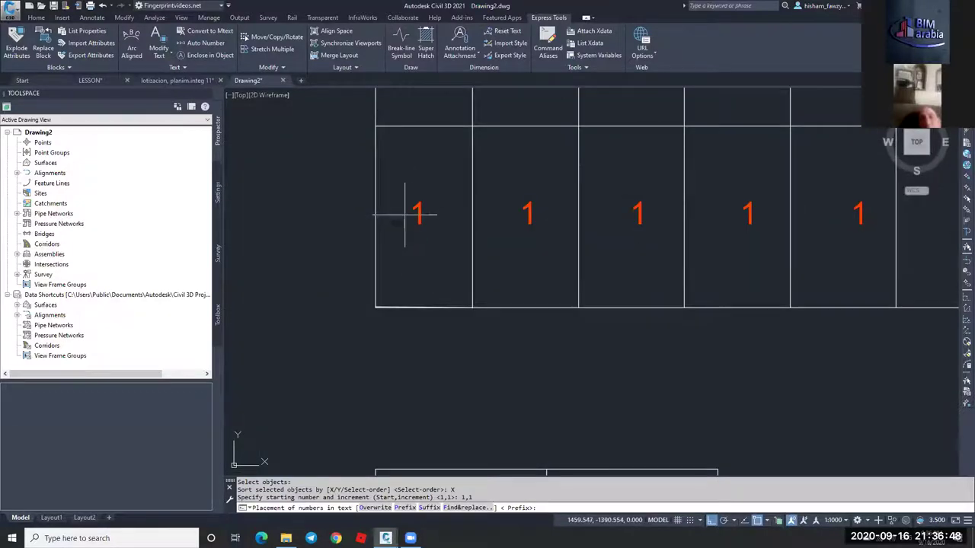
pyautogui.click(381, 509)
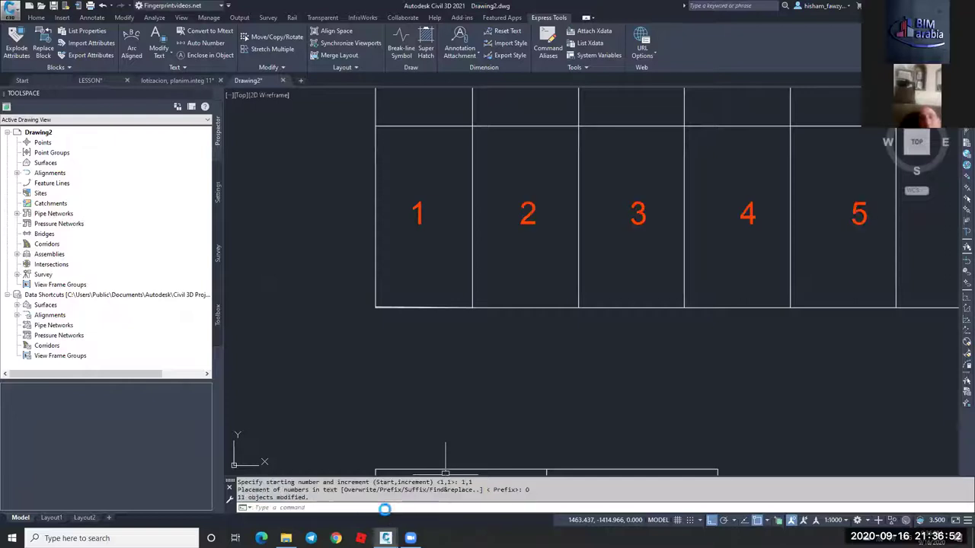
pyautogui.scroll(-4, 457, 266)
pyautogui.press('Escape')
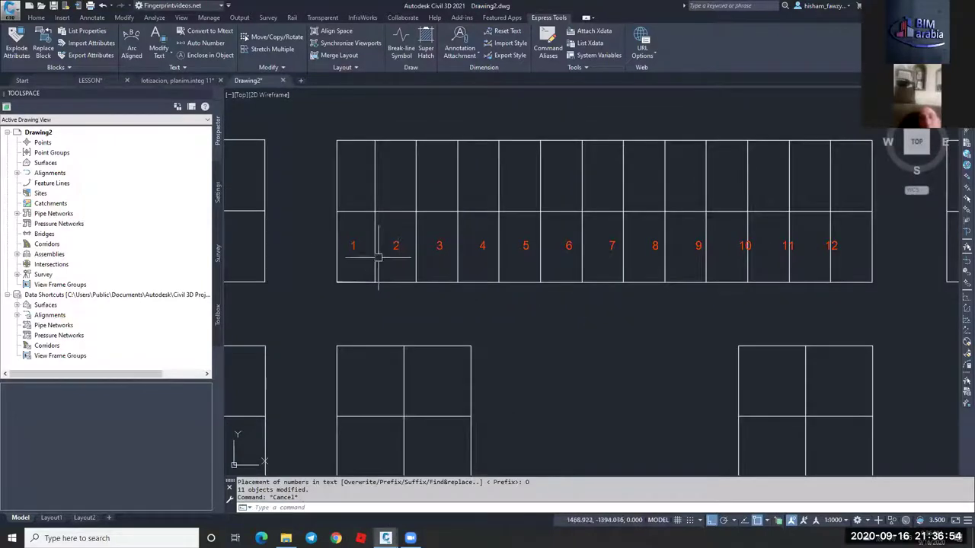
# Window-select and erase the twelve numbered lot labels.
pyautogui.press('Escape')
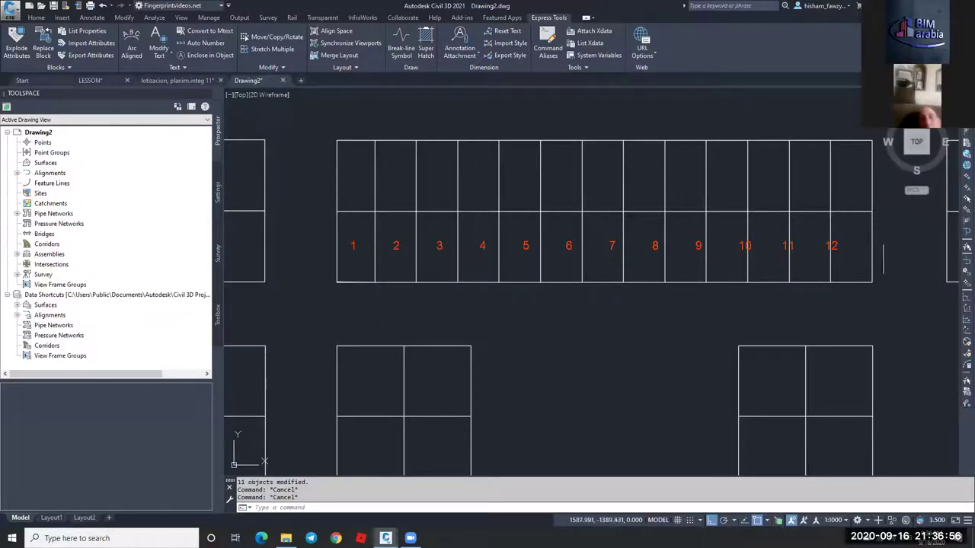
pyautogui.click(316, 227)
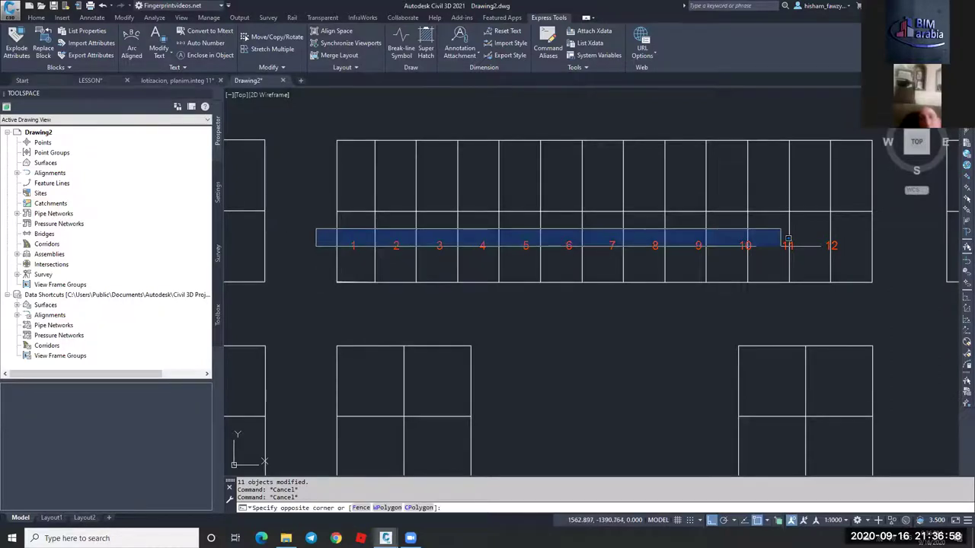
pyautogui.click(886, 261)
pyautogui.write('e')
pyautogui.press('Return')
pyautogui.scroll(-6, 886, 261)
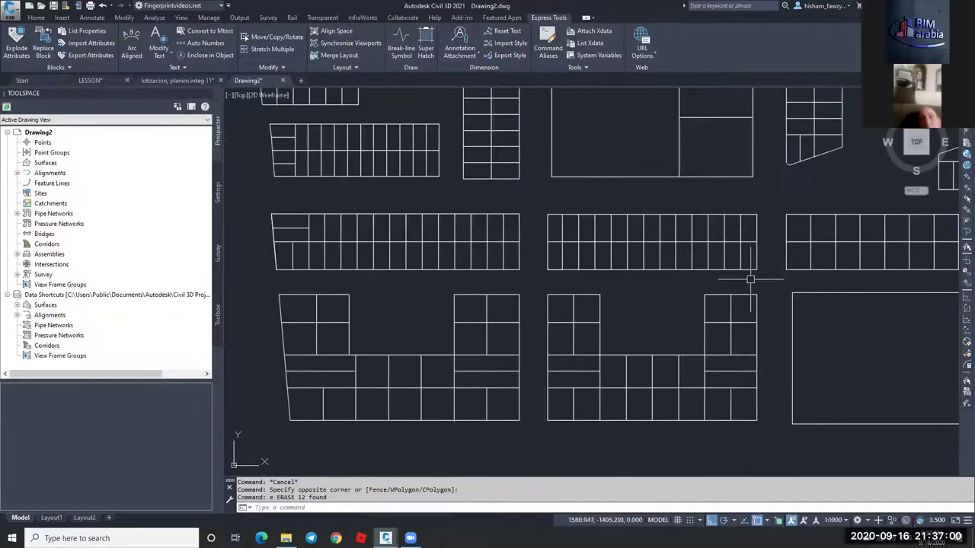
pyautogui.moveTo(749, 252); pyautogui.dragTo(668, 284, button='middle')
pyautogui.press('Escape')
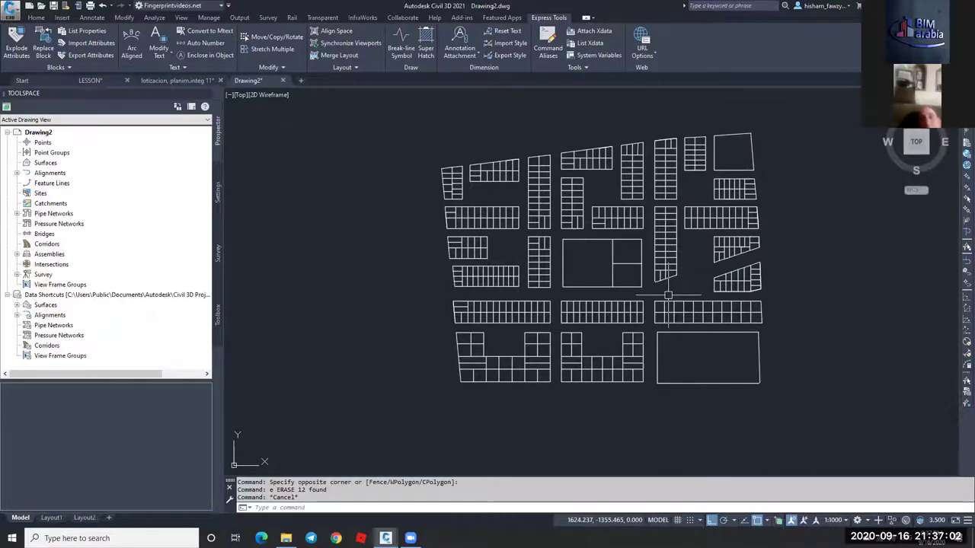
# Check the orange outer lot boundary in lotizacion, then return to Drawing2.
pyautogui.click(189, 83)
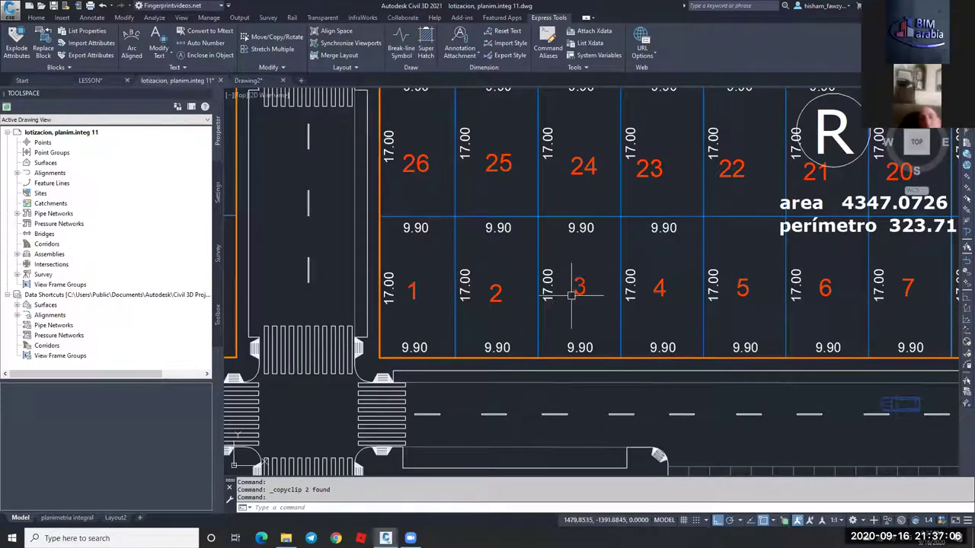
pyautogui.click(635, 293)
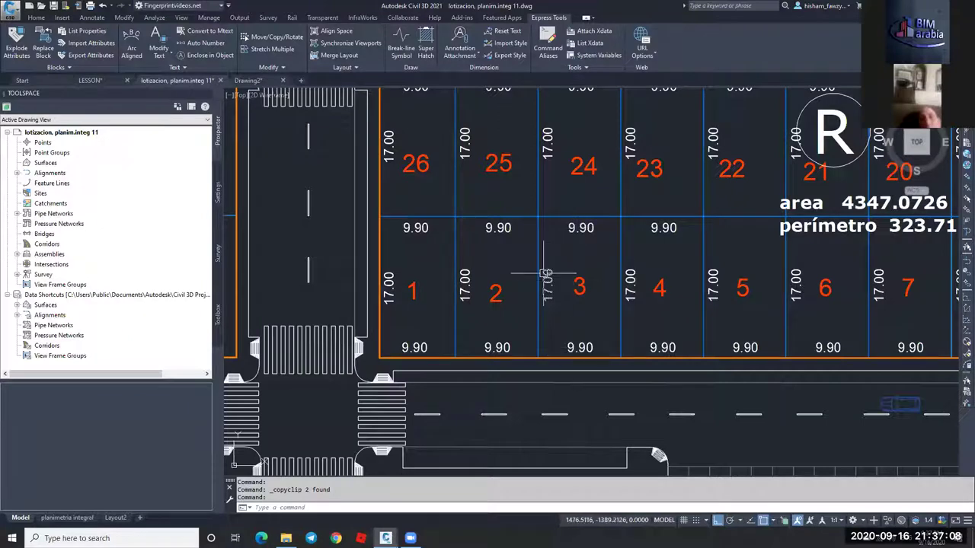
pyautogui.click(249, 80)
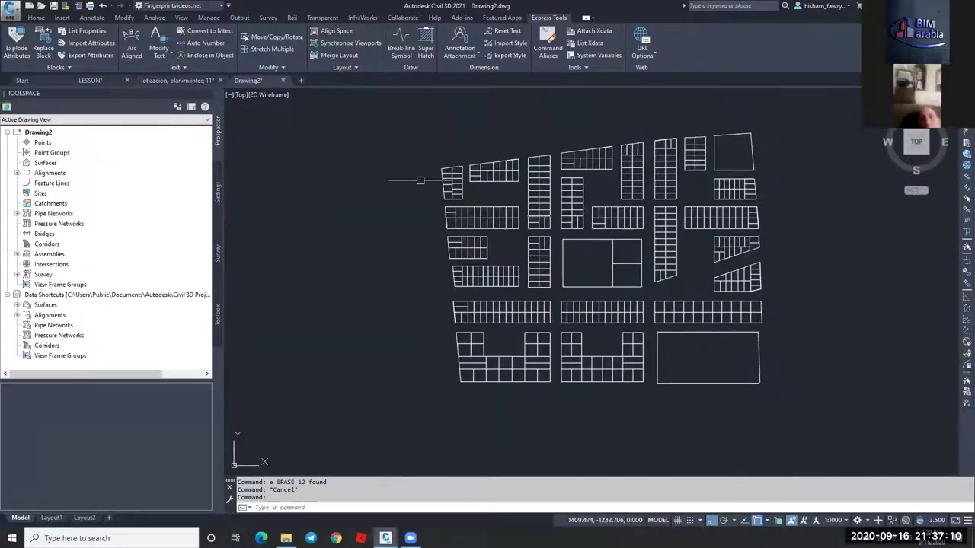
pyautogui.click(36, 18)
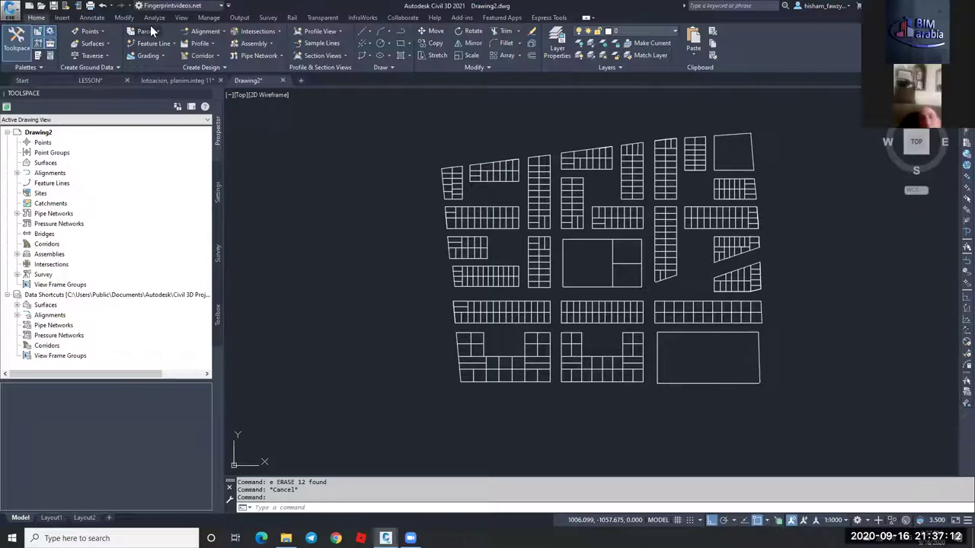
# Start Create Parcels from Objects and select all 463 lot lines.
pyautogui.click(156, 31)
pyautogui.click(164, 70)
pyautogui.click(424, 115)
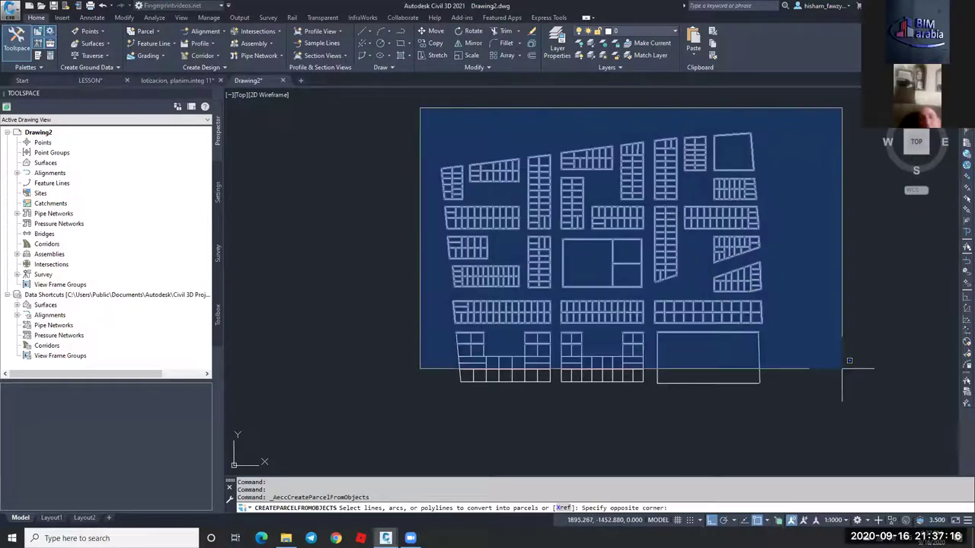
pyautogui.click(838, 405)
pyautogui.press('Return')
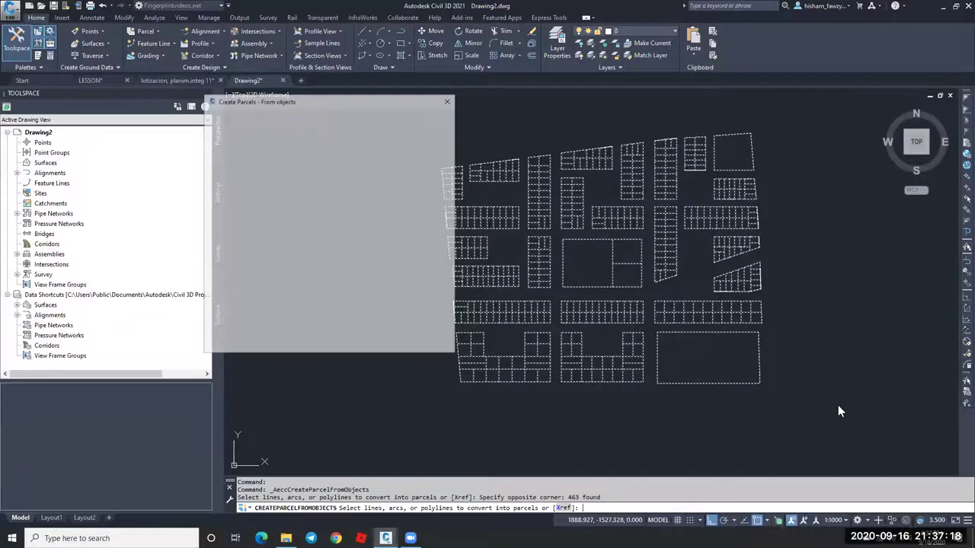
pyautogui.moveTo(376, 104); pyautogui.dragTo(553, 112)
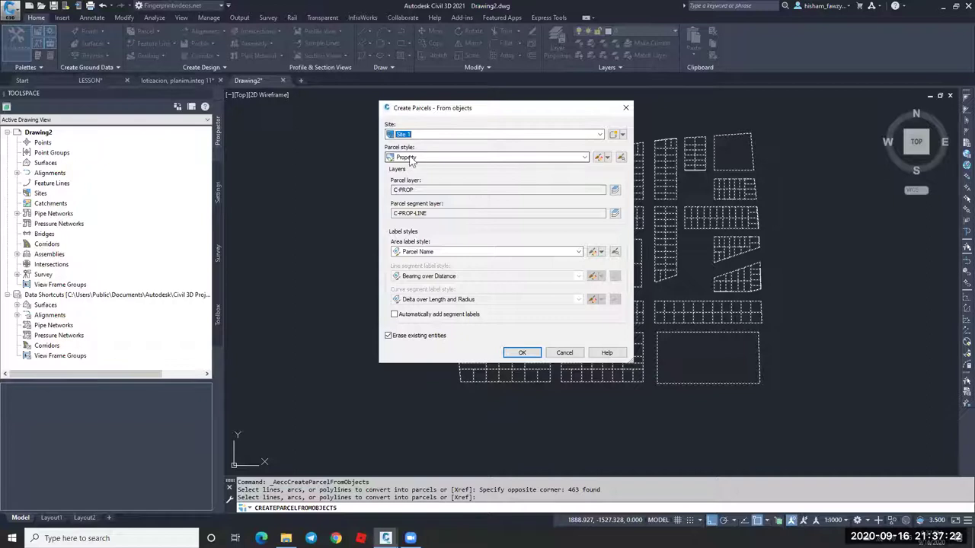
# Set parcel style Basic, area label Parcel Number, and turn on automatic segment labels.
pyautogui.click(425, 157)
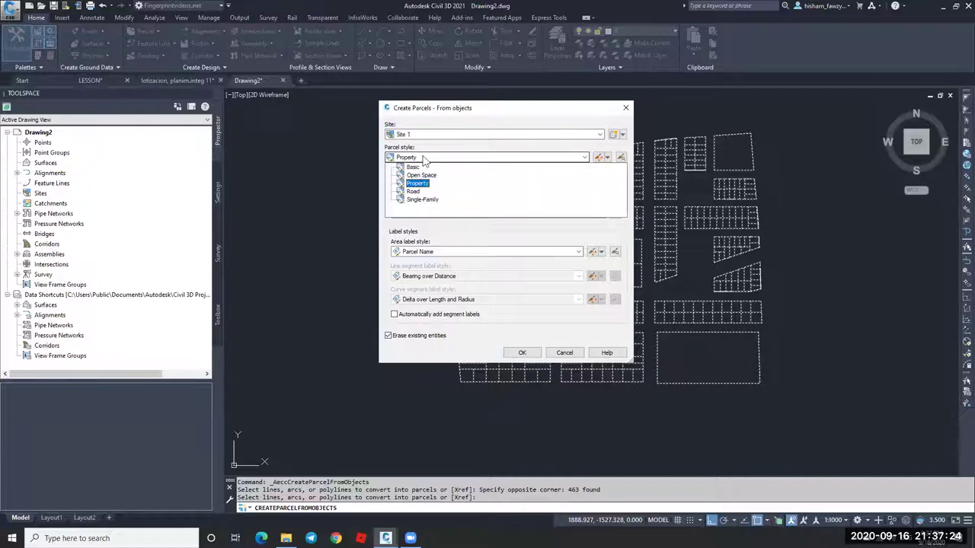
pyautogui.click(415, 167)
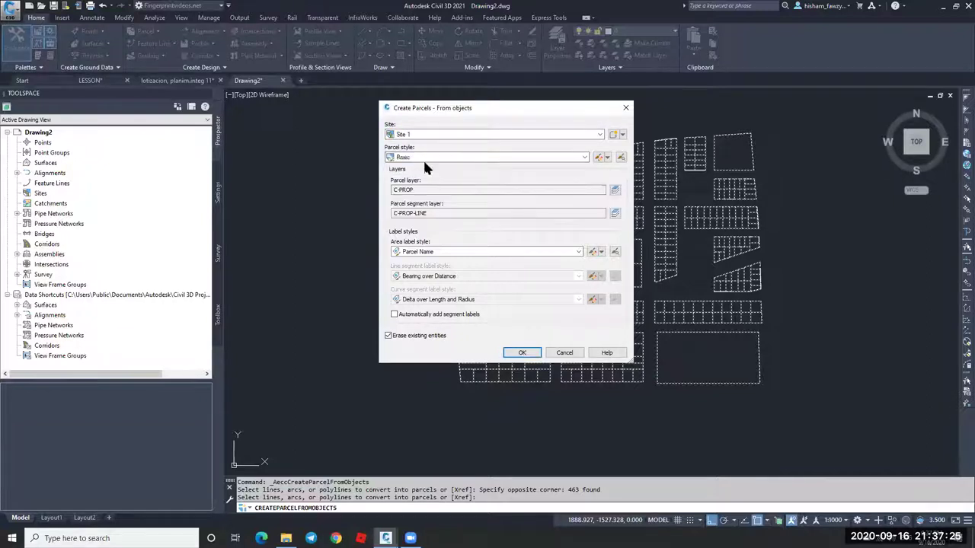
pyautogui.click(446, 252)
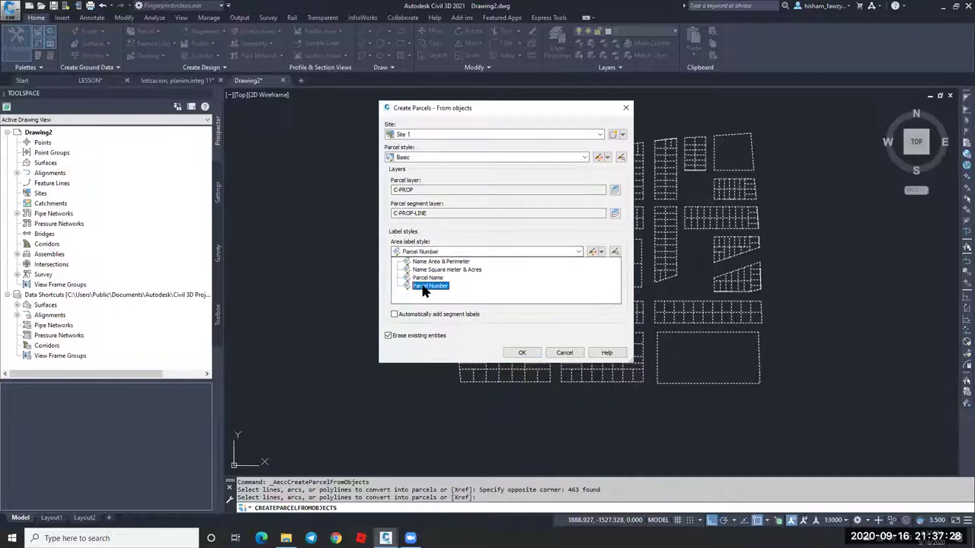
pyautogui.click(424, 287)
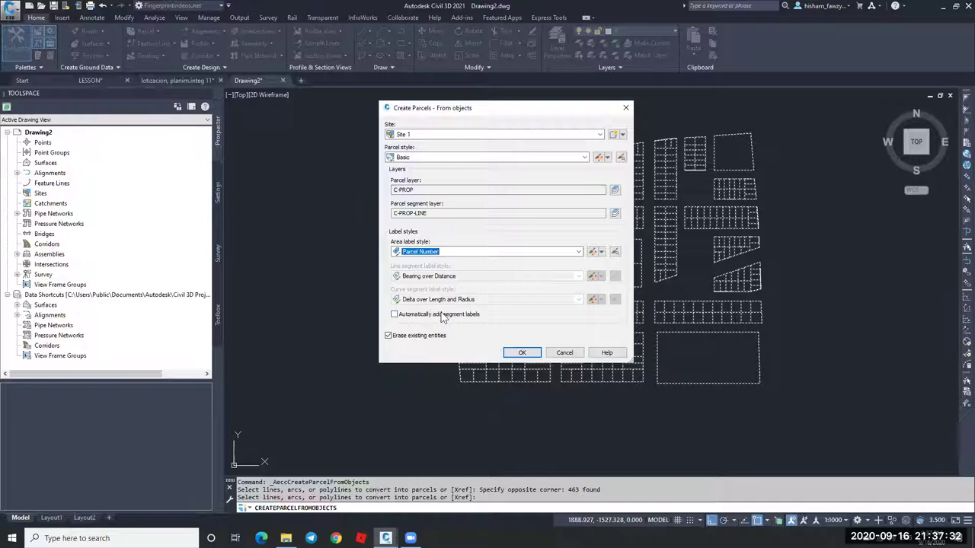
pyautogui.click(417, 315)
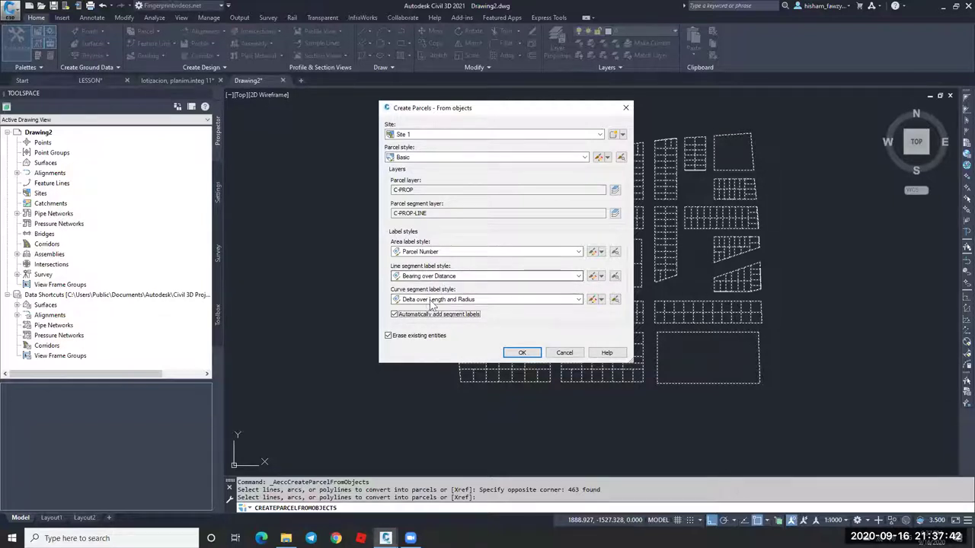
# Choose Distance as the line segment label style and open it in Label Style Composer.
pyautogui.click(468, 278)
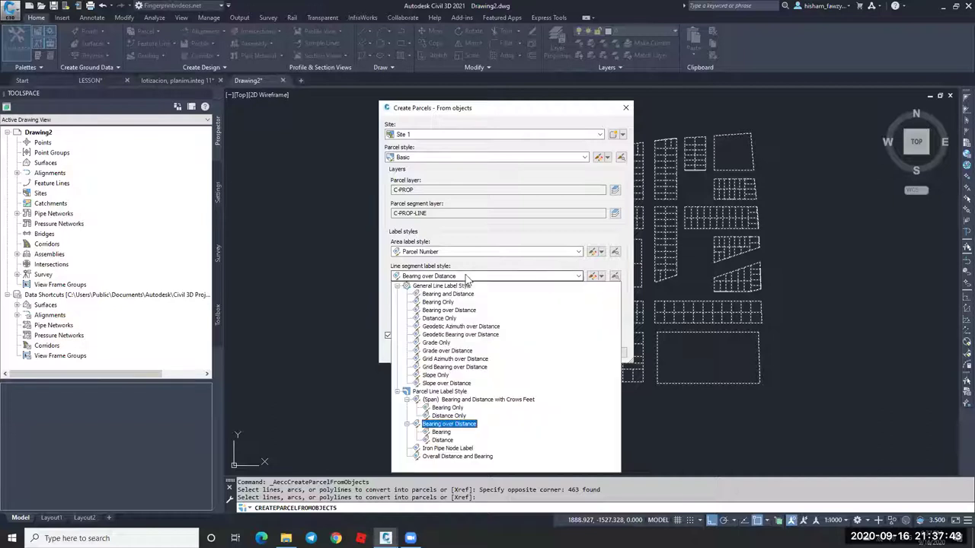
pyautogui.click(441, 441)
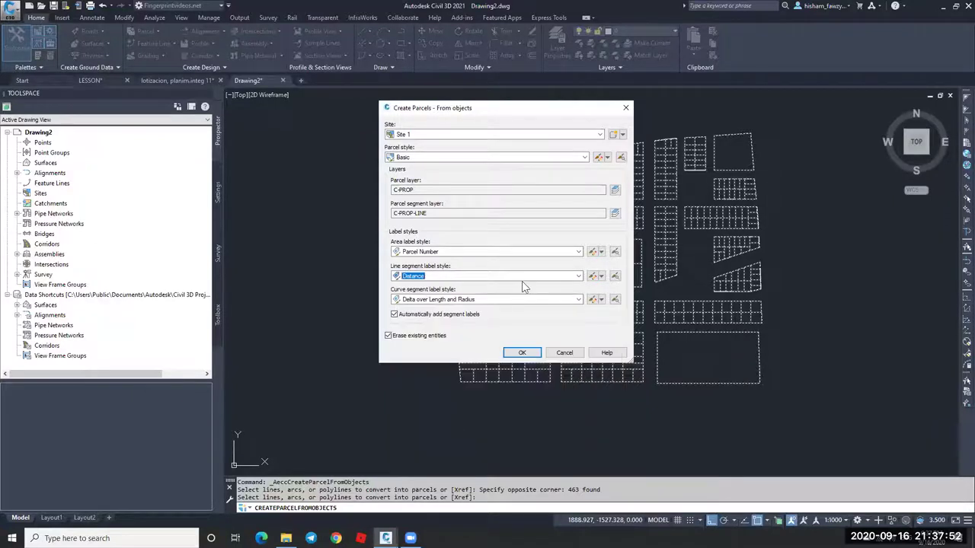
pyautogui.click(595, 276)
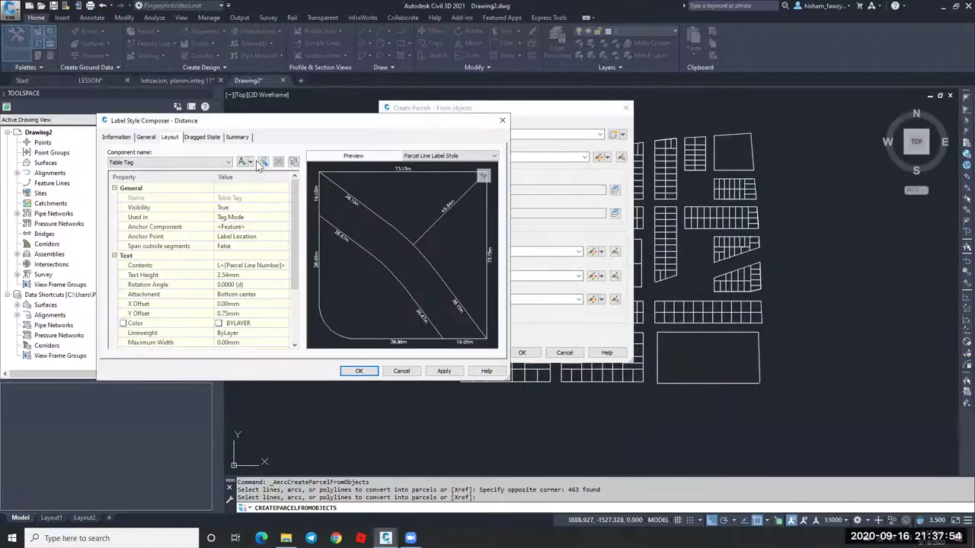
# Make the Distance label component's text contents White and save the style.
pyautogui.click(145, 162)
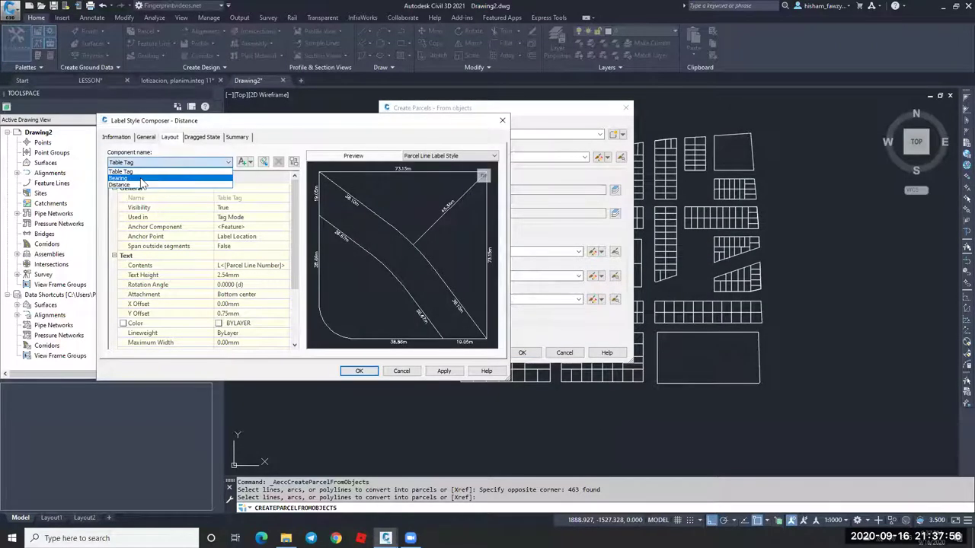
pyautogui.click(137, 185)
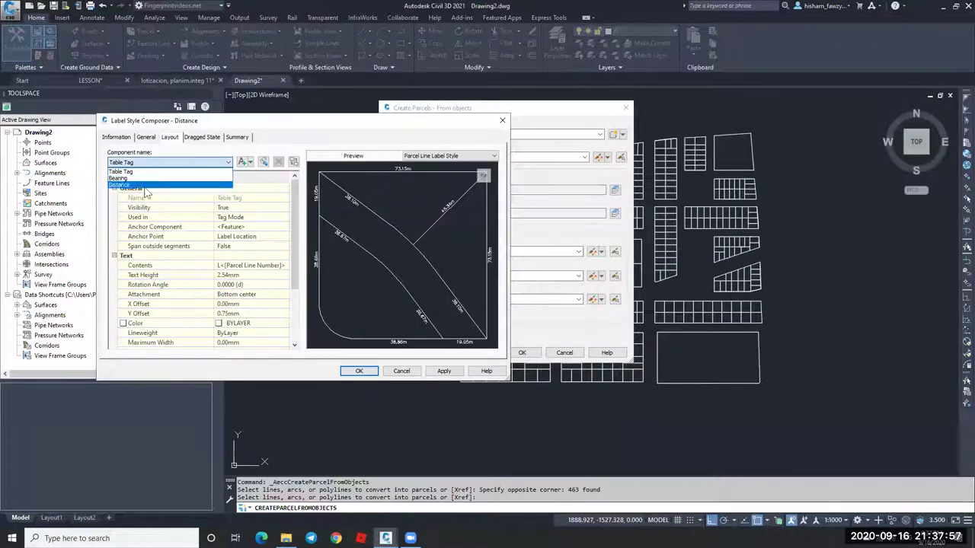
pyautogui.click(284, 265)
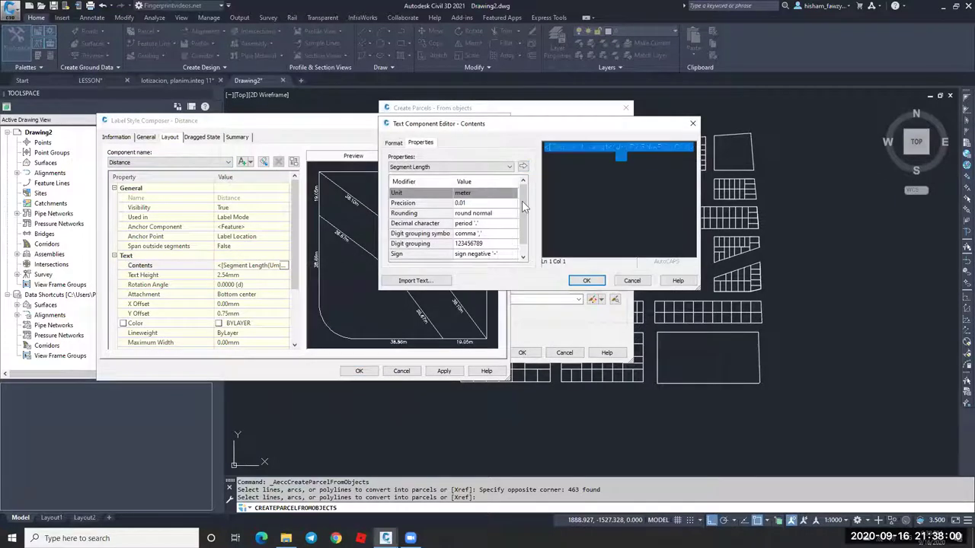
pyautogui.click(393, 142)
pyautogui.click(415, 228)
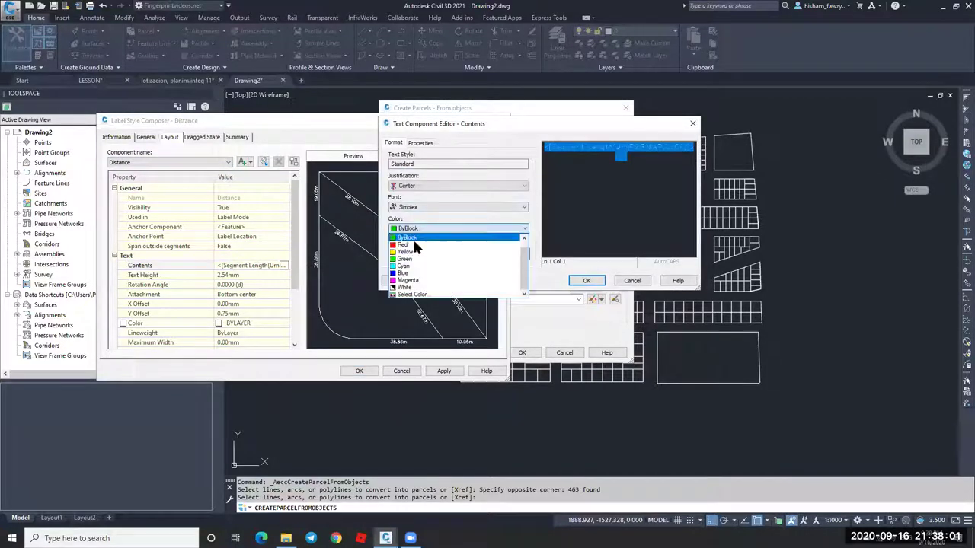
pyautogui.click(417, 286)
pyautogui.click(592, 170)
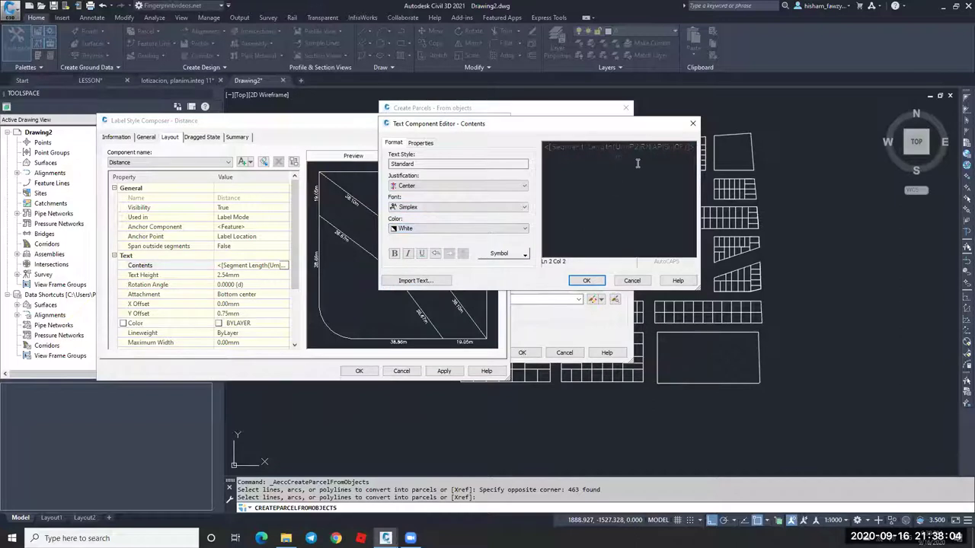
pyautogui.click(586, 281)
pyautogui.click(360, 371)
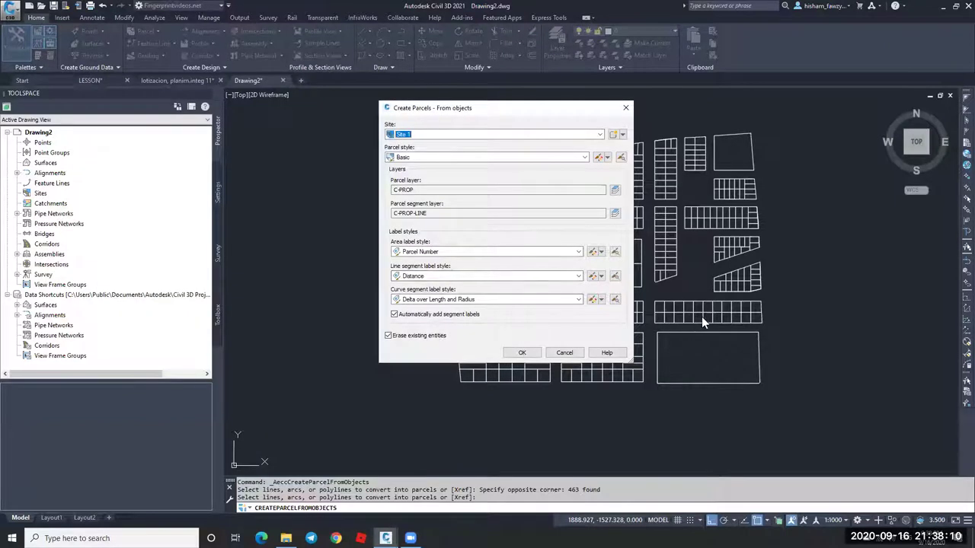
# Use Distance Only for curve segment labels and create the parcels.
pyautogui.click(480, 299)
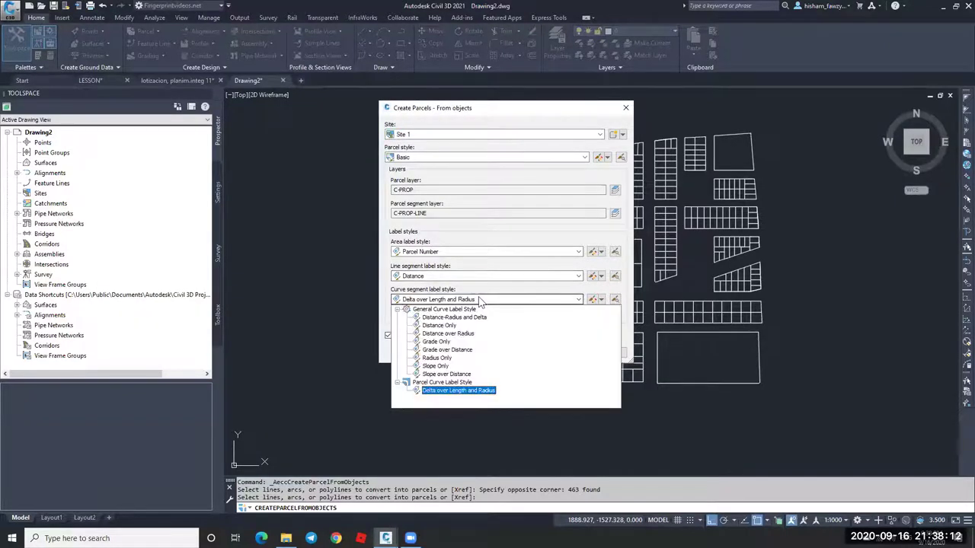
pyautogui.click(445, 326)
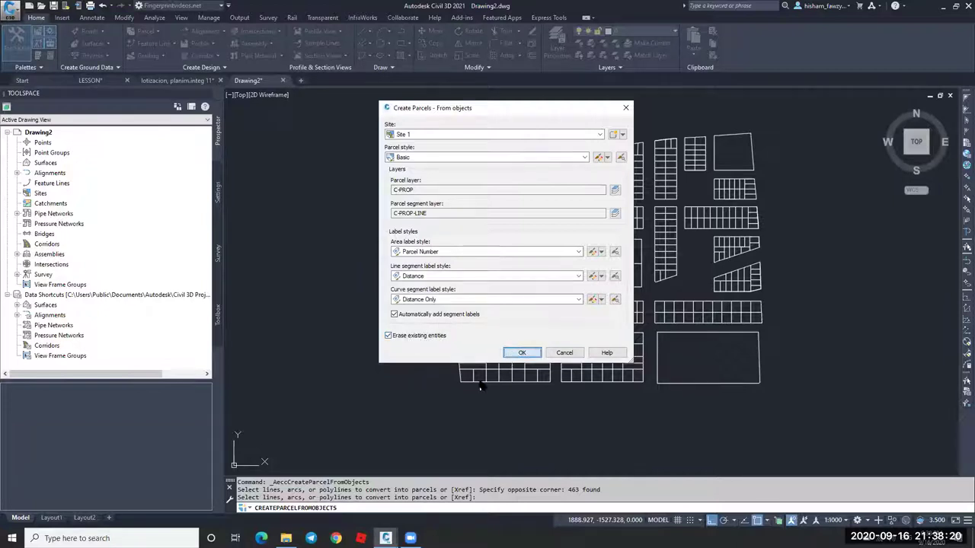
pyautogui.click(512, 354)
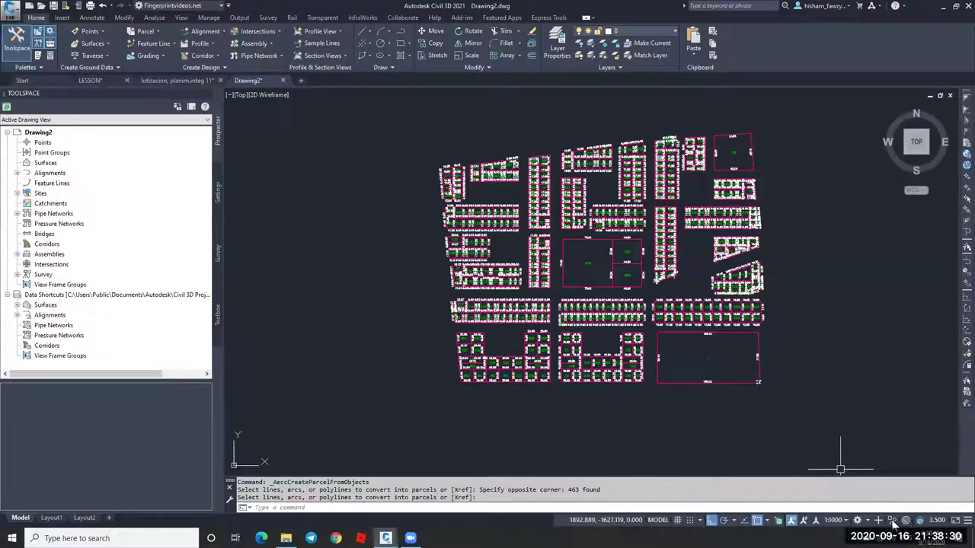
# Set the drawing's annotation scale to 1:250 from the status bar.
pyautogui.click(847, 521)
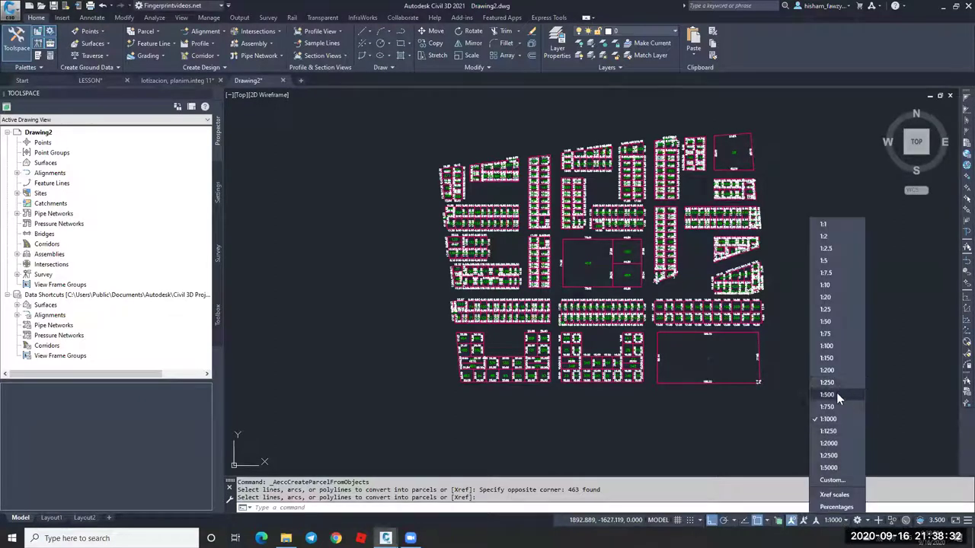
pyautogui.press('Escape')
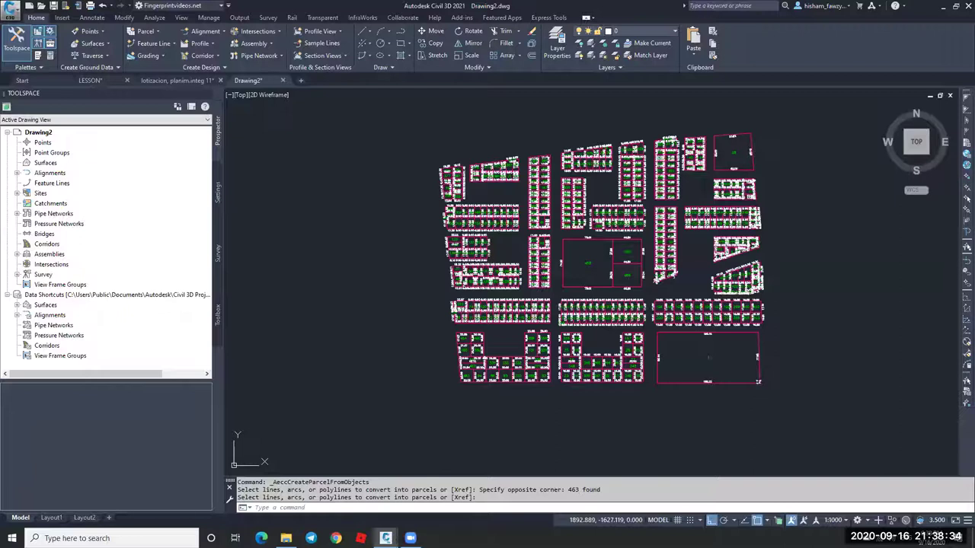
pyautogui.scroll(2, 675, 349)
pyautogui.scroll(5, 663, 283)
# Zoom across the parcels to check the white segment lengths and green parcel labels.
pyautogui.scroll(-1, 626, 287)
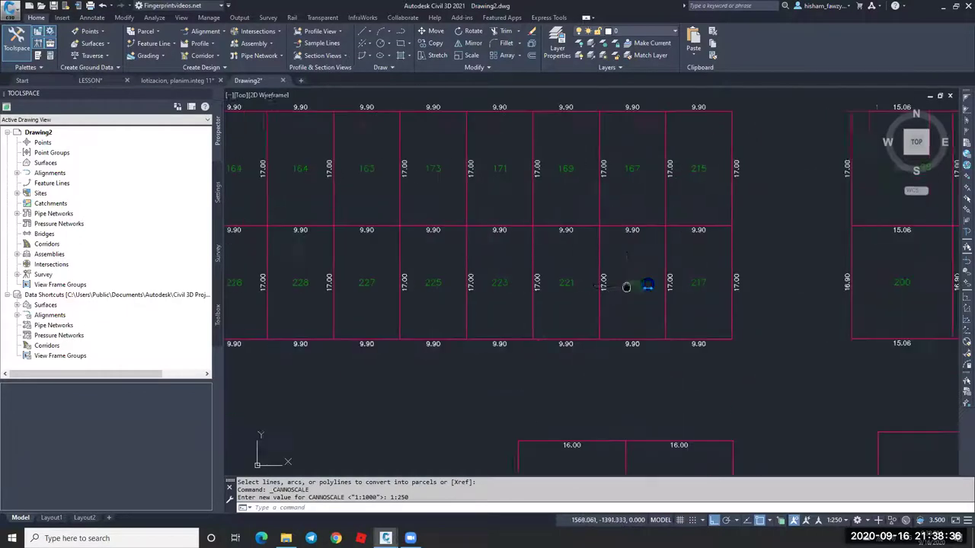
pyautogui.scroll(4, 626, 287)
pyautogui.scroll(-2, 660, 298)
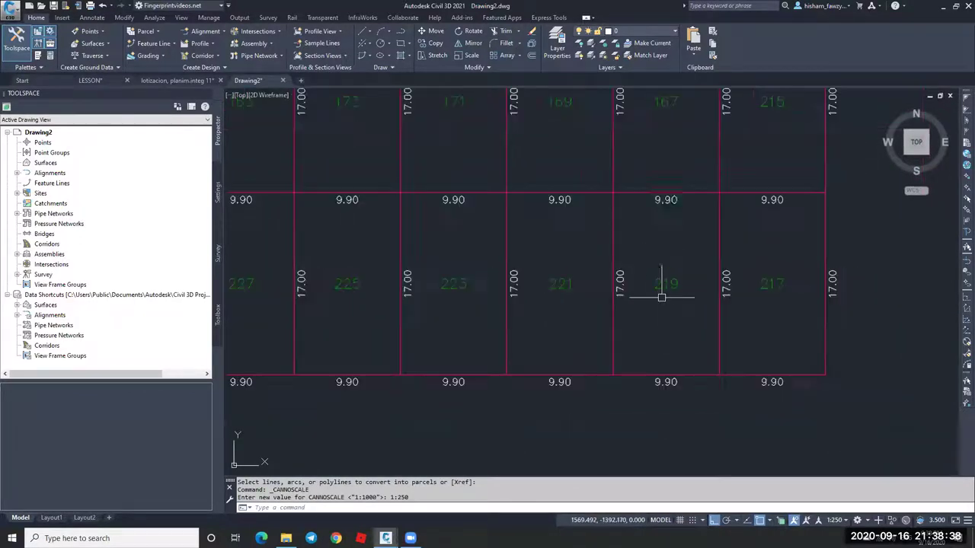
pyautogui.scroll(-5, 688, 265)
pyautogui.scroll(-3, 663, 265)
pyautogui.scroll(6, 624, 275)
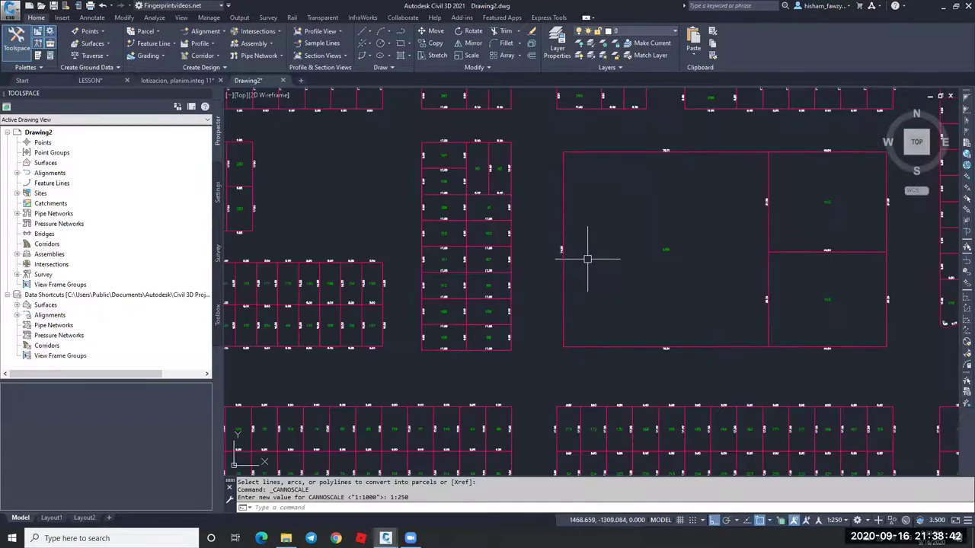
pyautogui.scroll(-4, 587, 259)
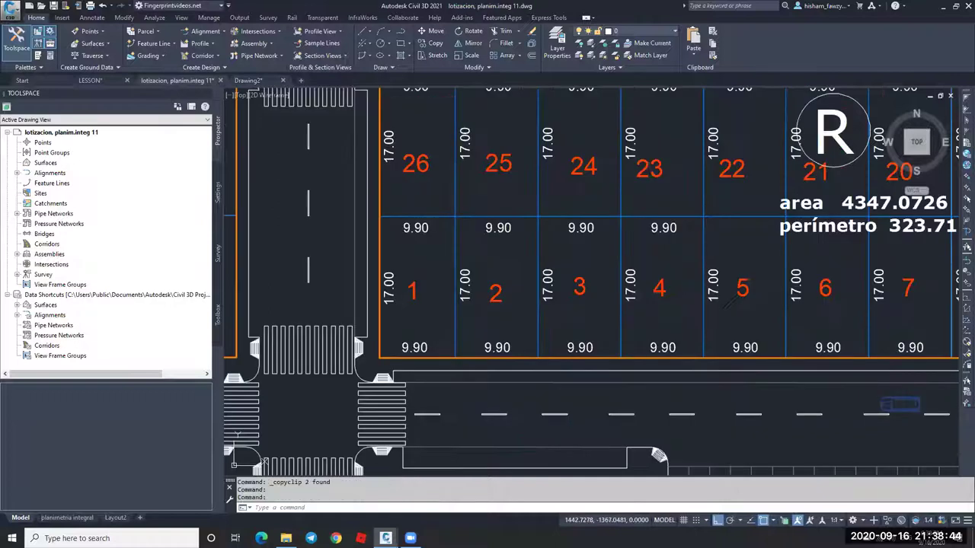
pyautogui.scroll(-6, 523, 294)
pyautogui.scroll(-2, 522, 295)
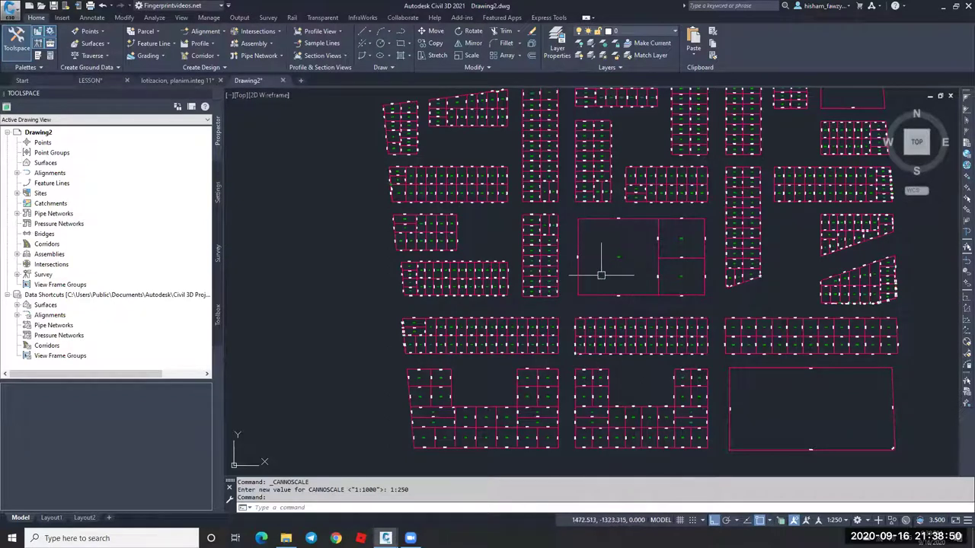
pyautogui.scroll(-3, 590, 281)
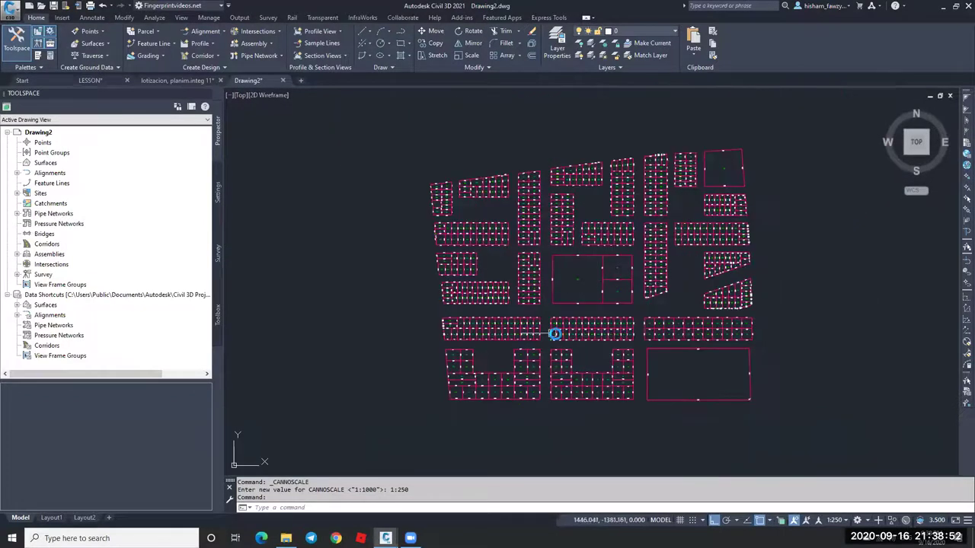
pyautogui.scroll(5, 555, 333)
pyautogui.scroll(-3, 541, 280)
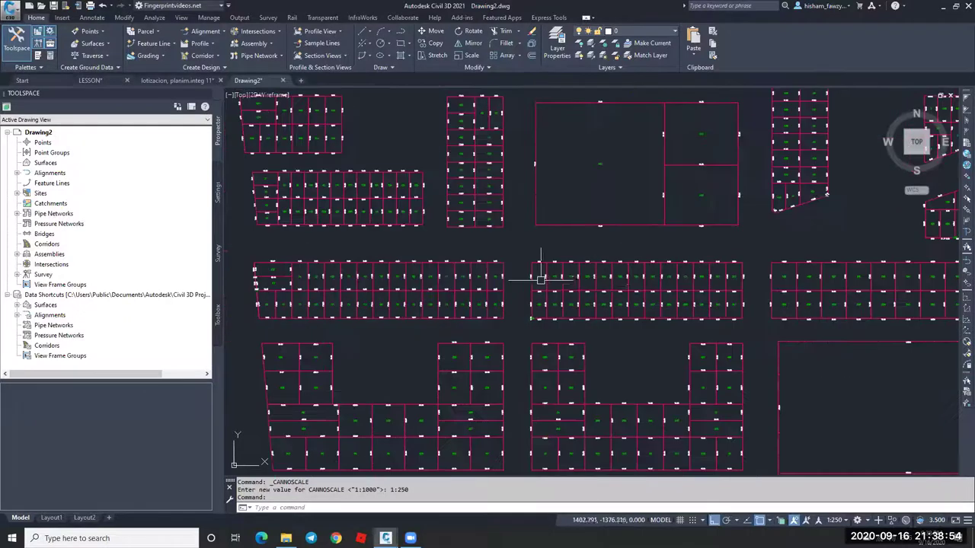
pyautogui.scroll(-2, 576, 290)
pyautogui.scroll(2, 604, 273)
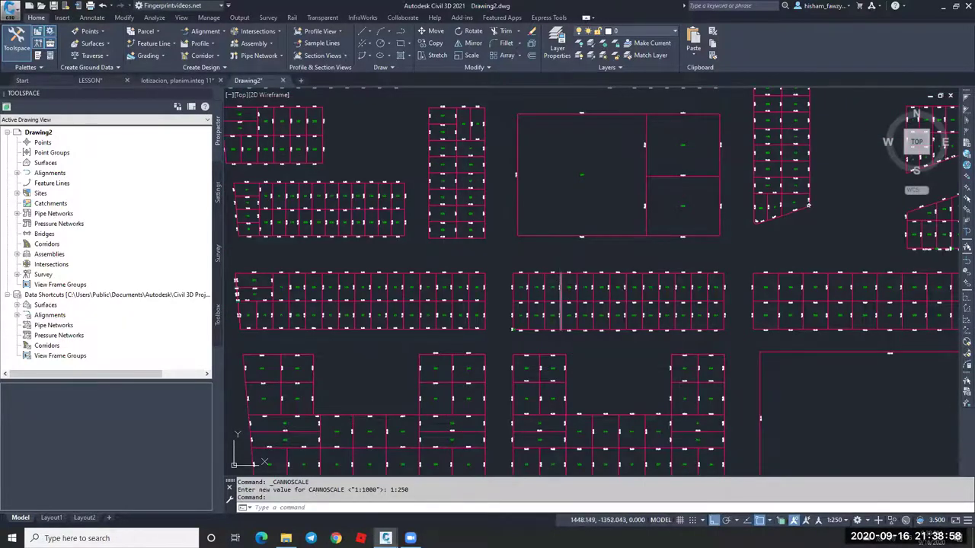
# Switch to the lotizacion, planim.integ 11 drawing and zoom to blocks R and O.
pyautogui.click(175, 81)
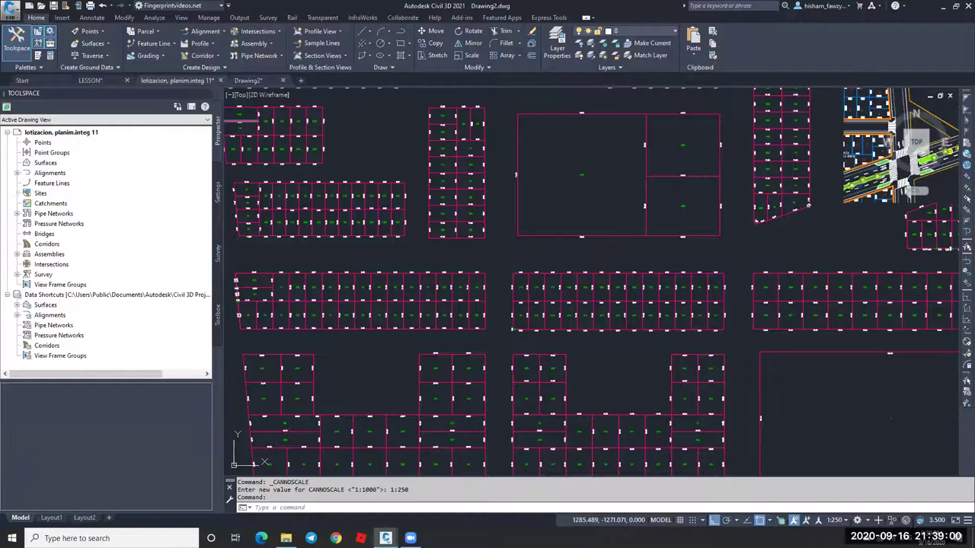
pyautogui.scroll(8, 493, 303)
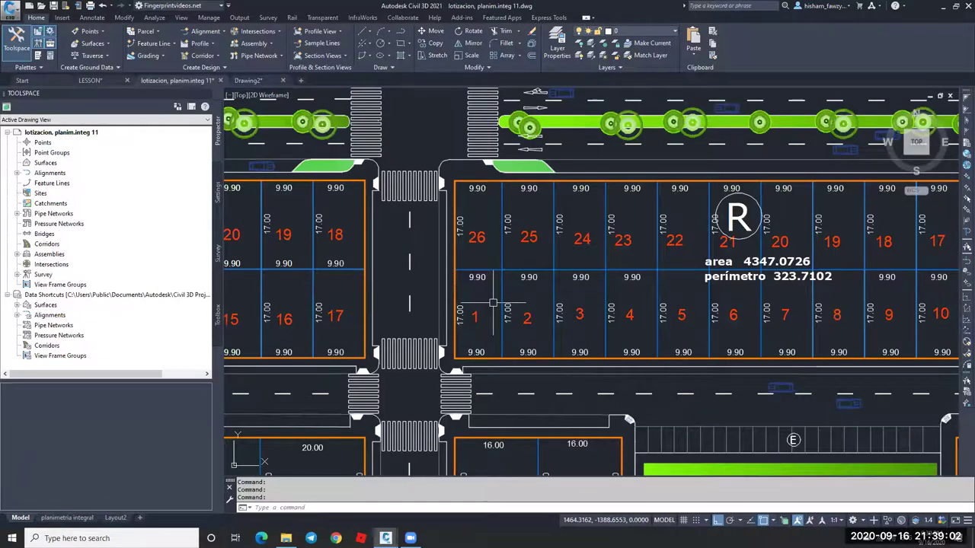
pyautogui.scroll(-5, 493, 304)
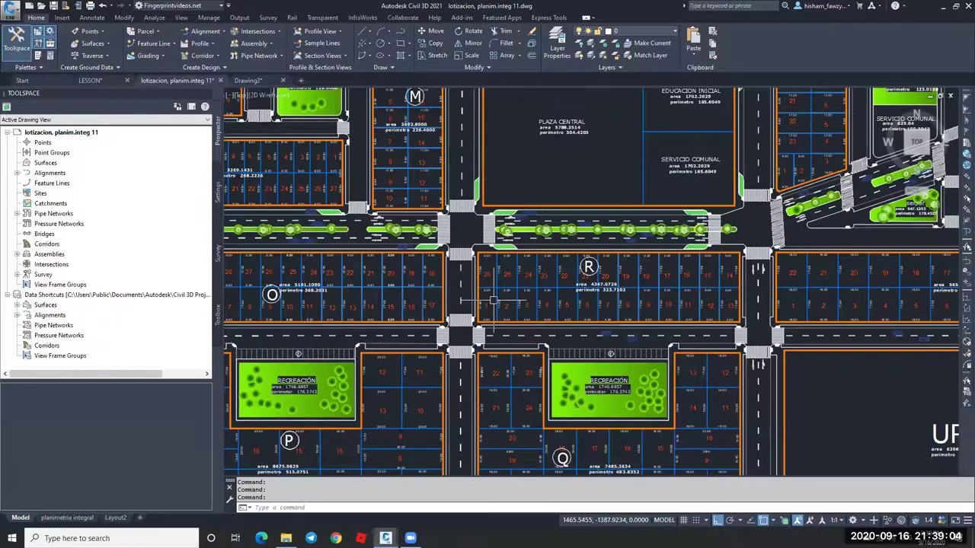
pyautogui.scroll(-3, 493, 303)
pyautogui.scroll(8, 602, 290)
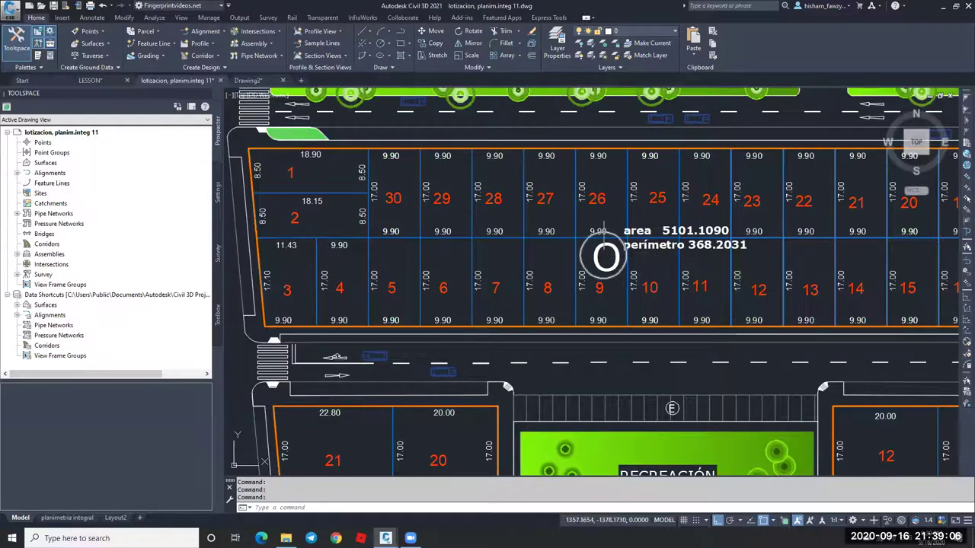
pyautogui.scroll(-4, 612, 248)
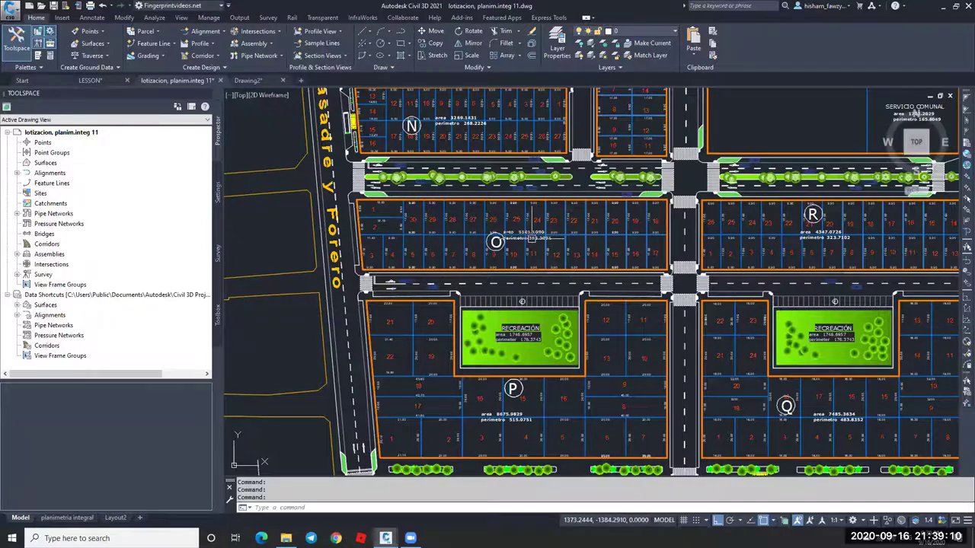
pyautogui.scroll(6, 811, 212)
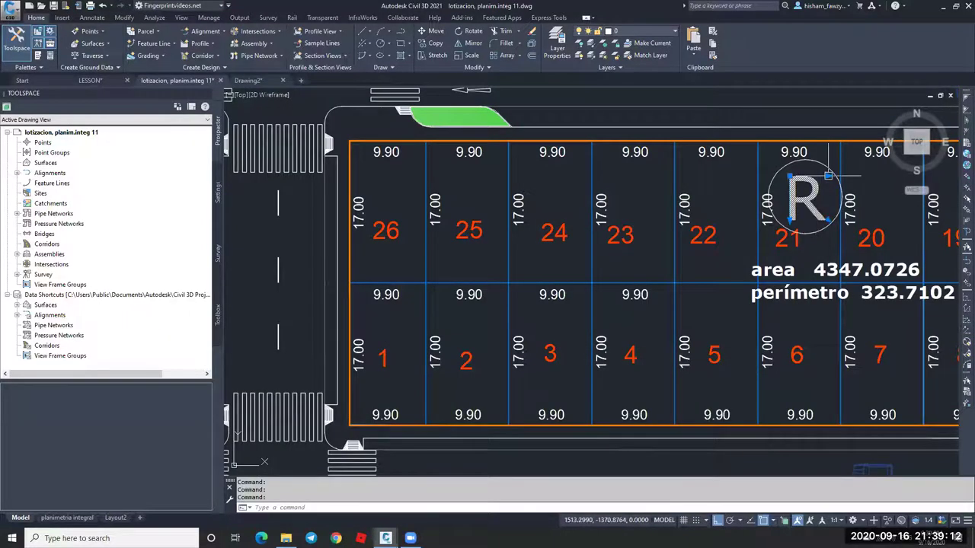
# Select the label circles of blocks R and O, then return to Drawing2.
pyautogui.click(809, 201)
pyautogui.scroll(-5, 811, 204)
pyautogui.scroll(5, 514, 225)
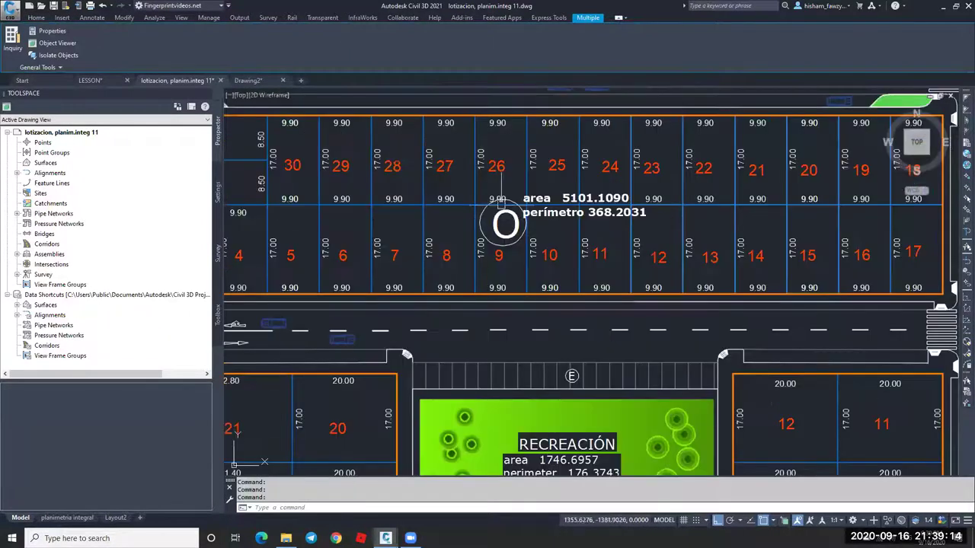
pyautogui.click(507, 204)
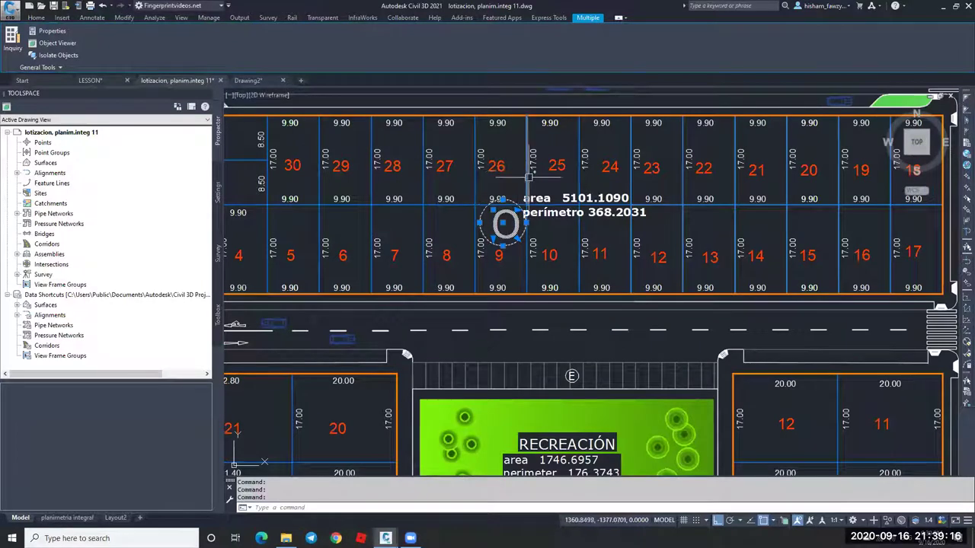
pyautogui.click(247, 80)
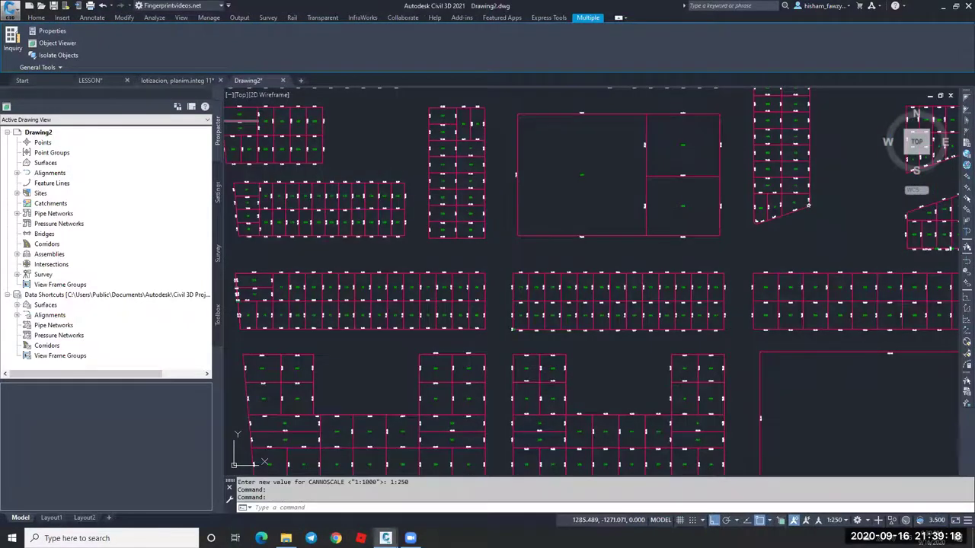
# Paste the copied R and O label circles into Drawing2 at original coordinates.
pyautogui.click(693, 55)
pyautogui.click(737, 132)
pyautogui.press('Escape')
pyautogui.scroll(3, 614, 255)
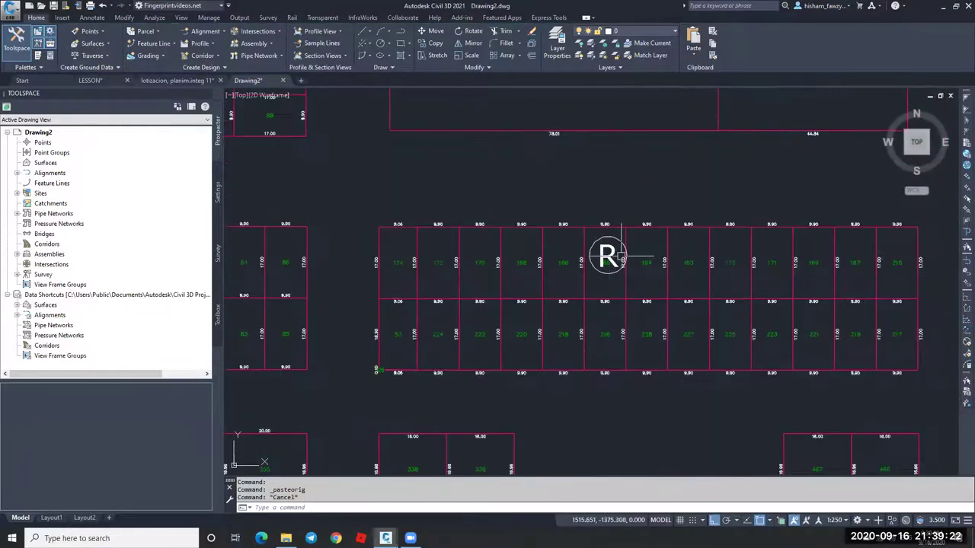
pyautogui.scroll(-3, 591, 293)
pyautogui.press('Escape')
# Pan and zoom around the lot blocks to review the pasted circles.
pyautogui.scroll(4, 337, 309)
pyautogui.scroll(-6, 354, 292)
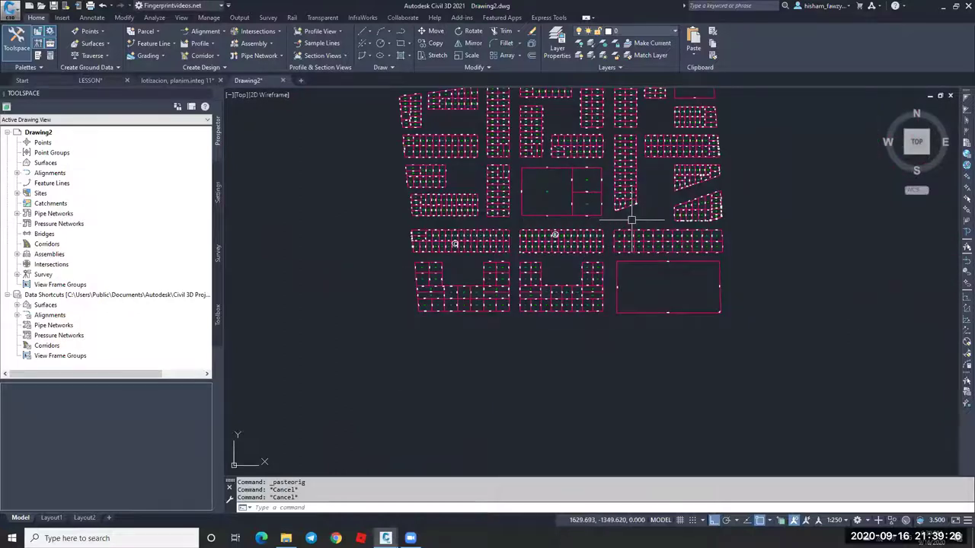
pyautogui.moveTo(551, 196); pyautogui.dragTo(641, 196, button='middle')
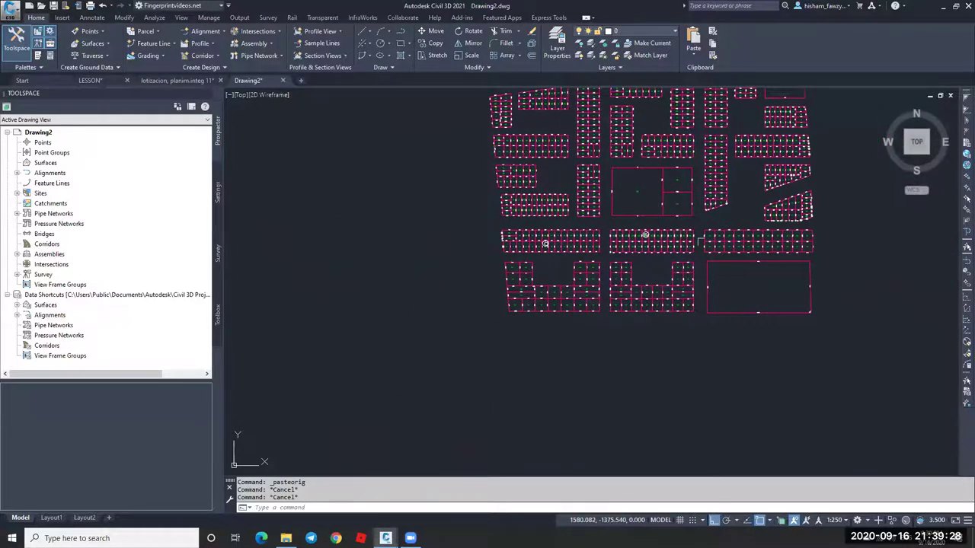
pyautogui.scroll(-2, 699, 241)
pyautogui.scroll(10, 737, 238)
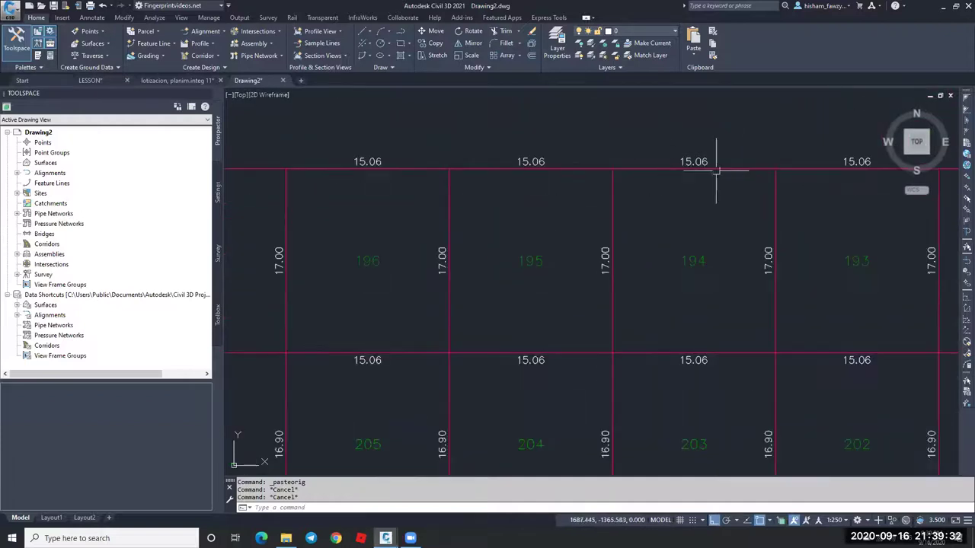
pyautogui.scroll(-6, 759, 179)
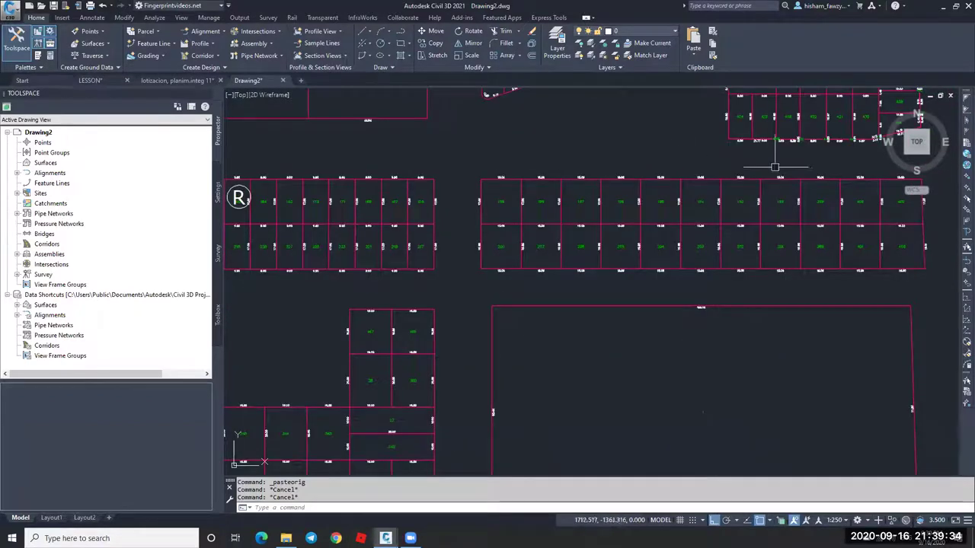
pyautogui.scroll(-6, 761, 183)
# Switch to the lotizacion, planim.integ 11 drawing and zoom to the lot rows.
pyautogui.click(211, 80)
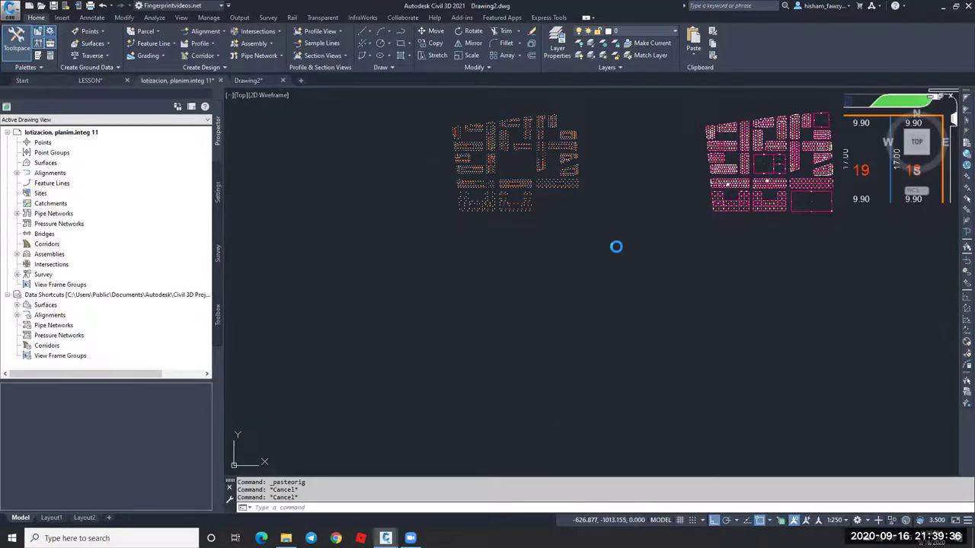
pyautogui.scroll(-5, 560, 271)
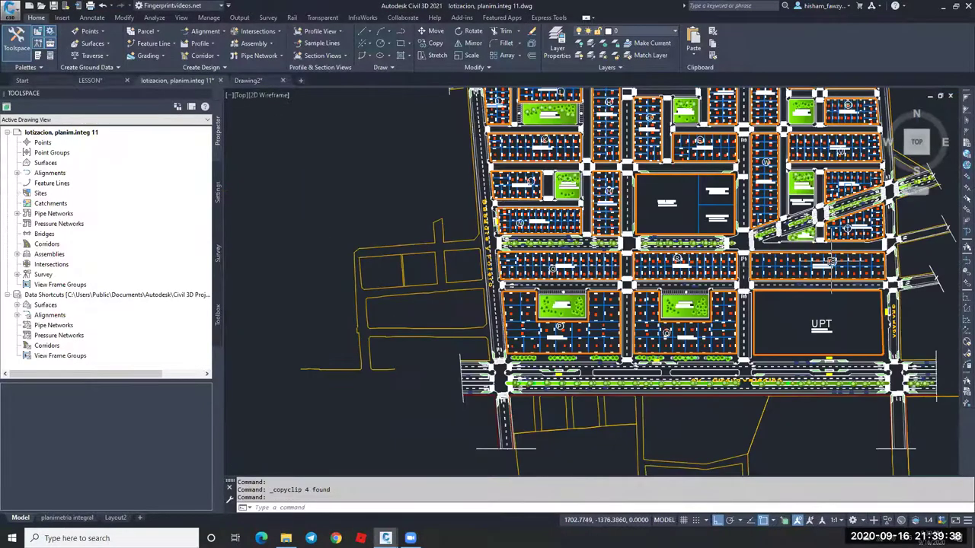
pyautogui.scroll(6, 764, 241)
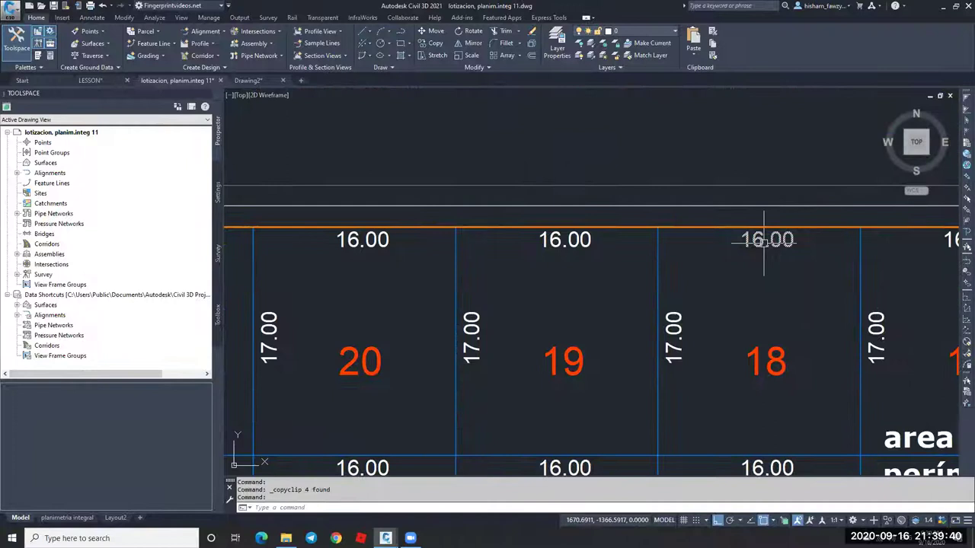
pyautogui.scroll(-4, 681, 249)
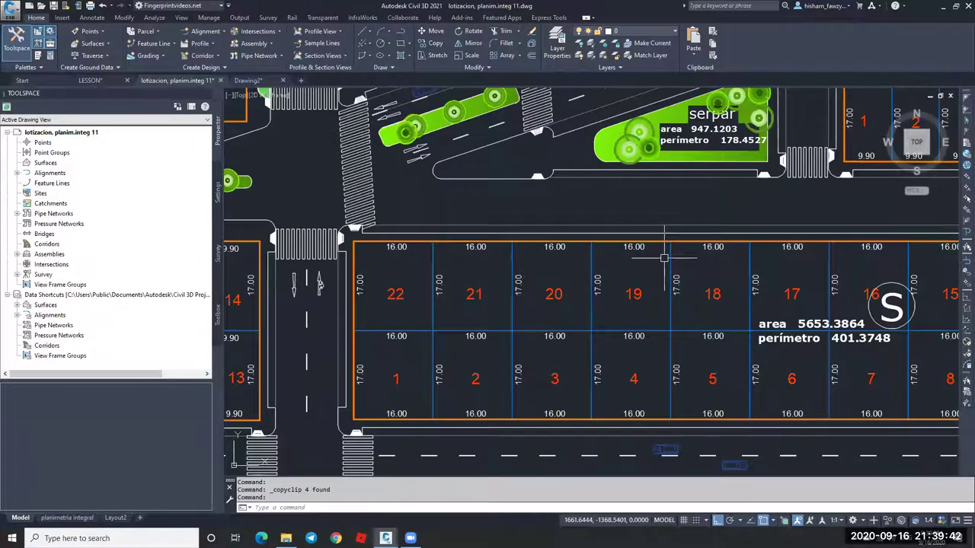
pyautogui.scroll(2, 405, 254)
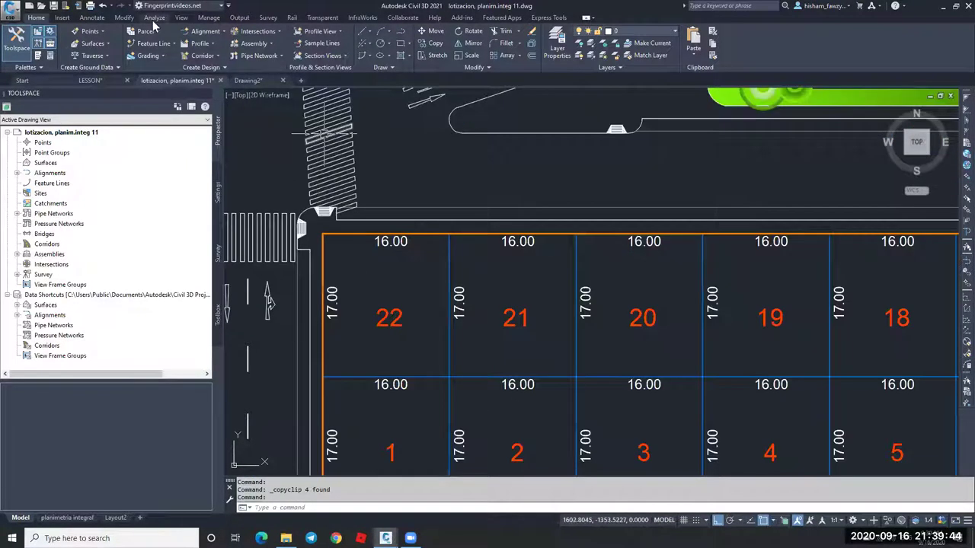
# Measure the horizontal lot edge with DI, reading 15.0551, then return to Drawing2.
pyautogui.write('di')
pyautogui.press('Return')
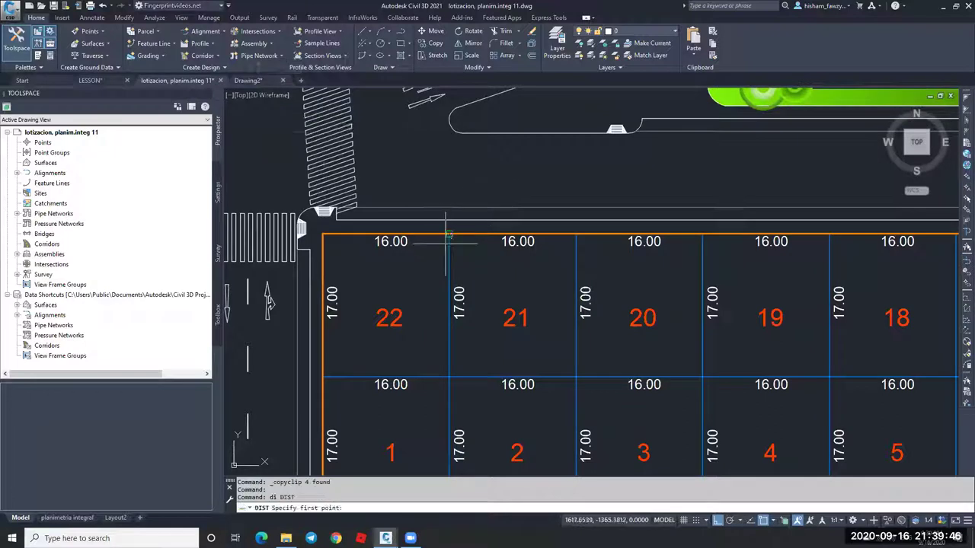
pyautogui.click(449, 234)
pyautogui.click(576, 235)
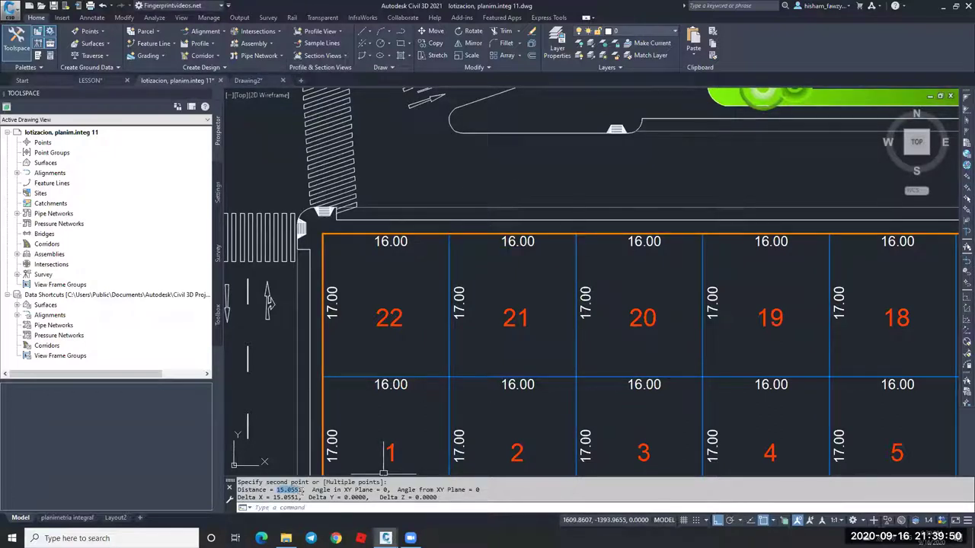
pyautogui.press('Escape')
pyautogui.press('Escape')
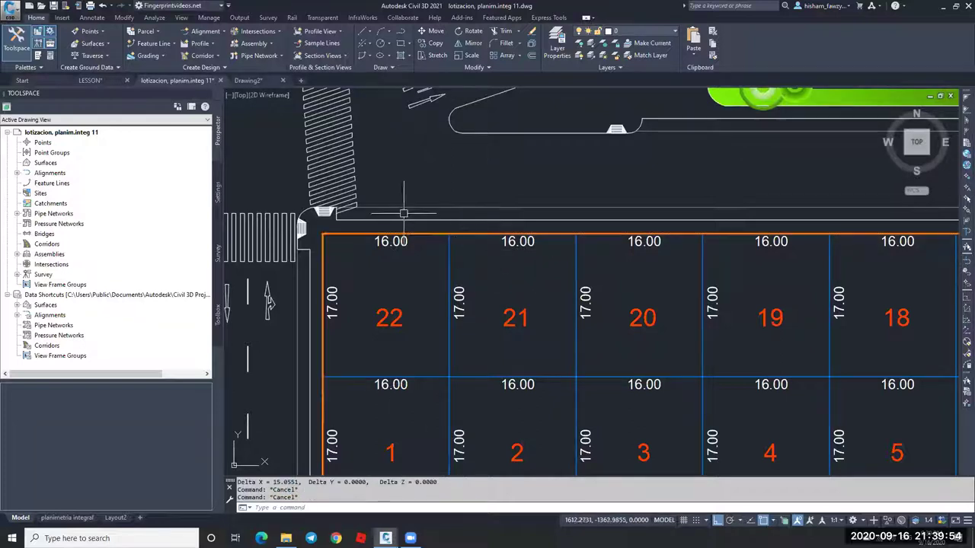
pyautogui.click(247, 80)
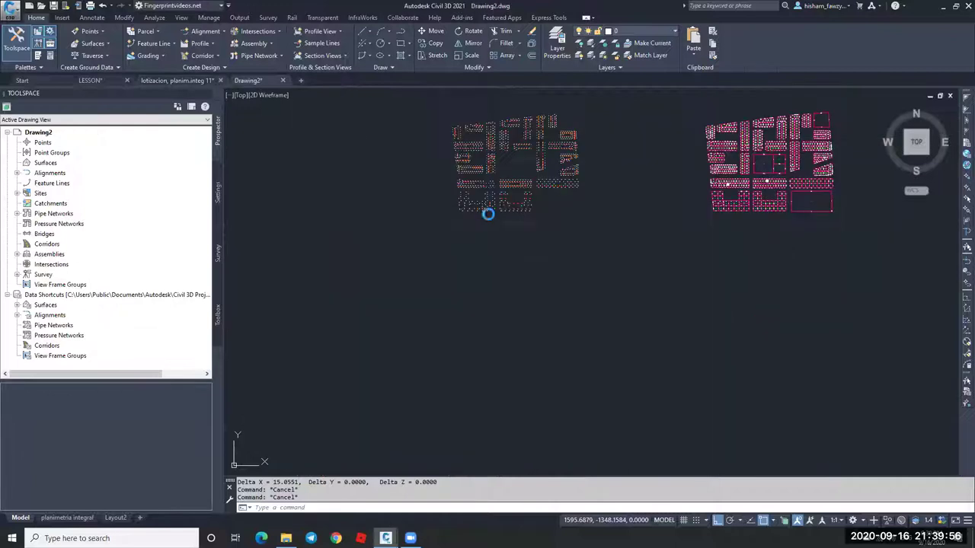
pyautogui.scroll(5, 735, 172)
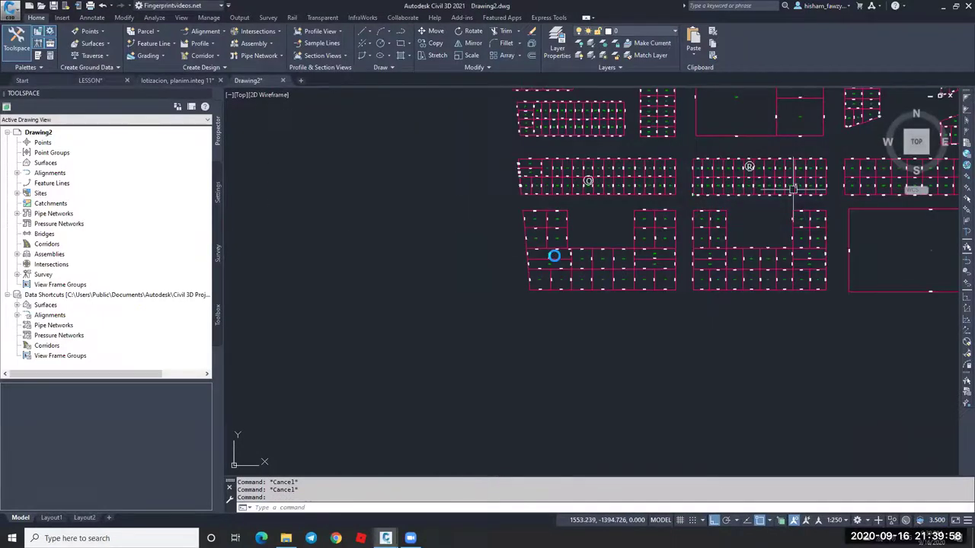
pyautogui.scroll(3, 533, 254)
pyautogui.scroll(-3, 550, 257)
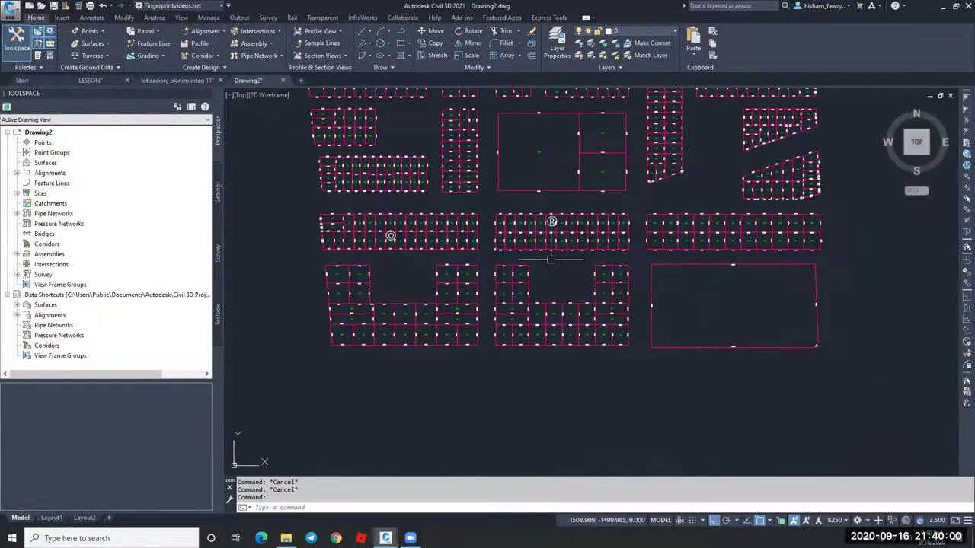
pyautogui.scroll(1, 507, 244)
pyautogui.scroll(4, 730, 259)
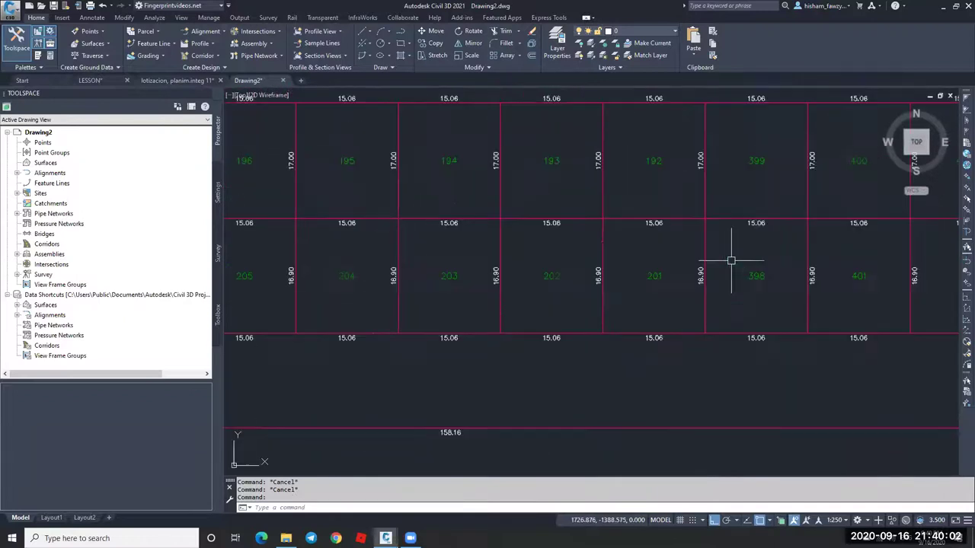
pyautogui.scroll(-2, 692, 246)
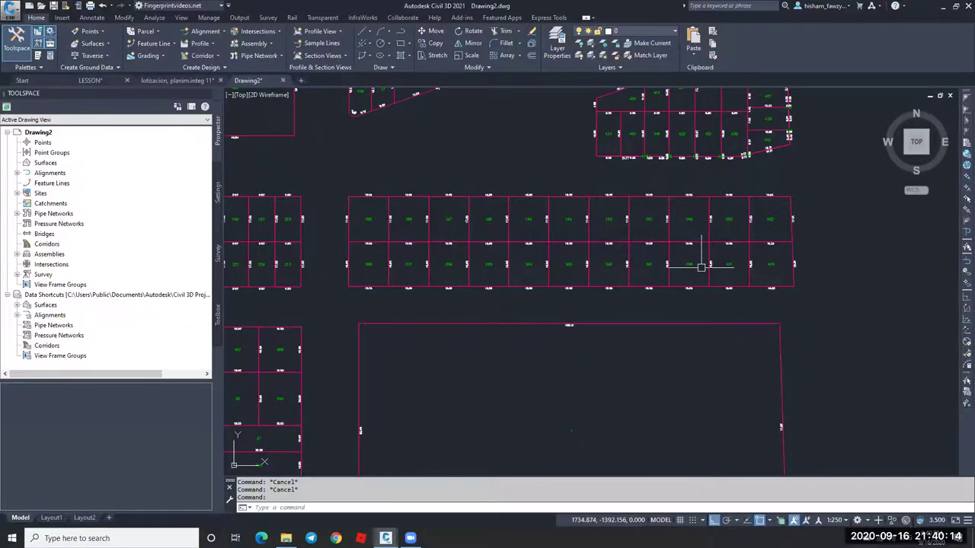
pyautogui.scroll(-3, 701, 267)
pyautogui.scroll(6, 627, 255)
pyautogui.moveTo(625, 246); pyautogui.dragTo(623, 221, button='middle')
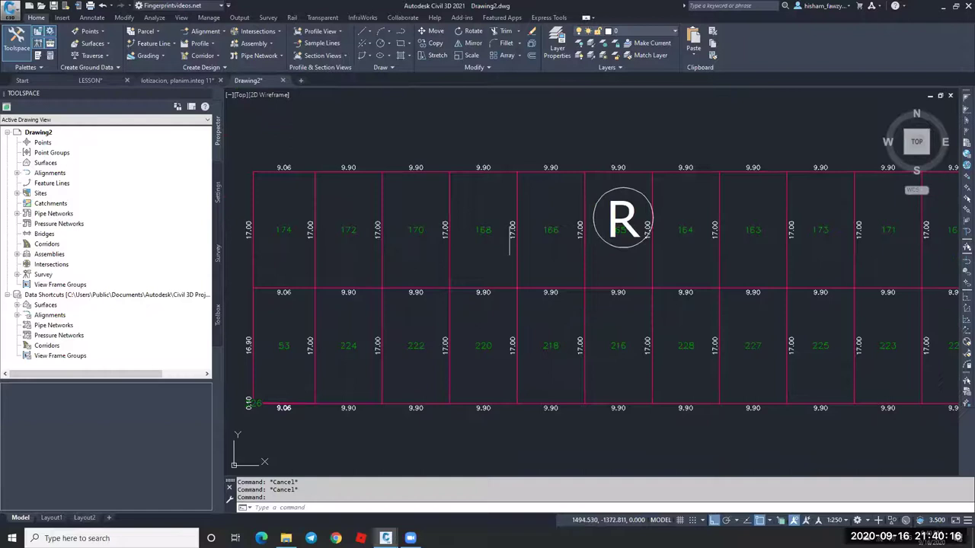
pyautogui.scroll(-2, 623, 221)
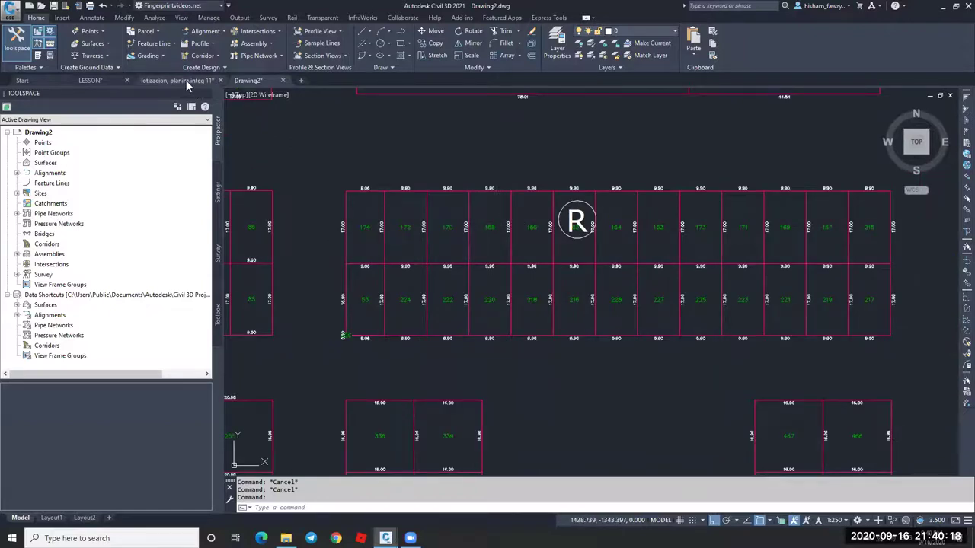
pyautogui.scroll(-4, 656, 225)
pyautogui.moveTo(630, 226); pyautogui.dragTo(739, 224, button='middle')
pyautogui.scroll(5, 347, 229)
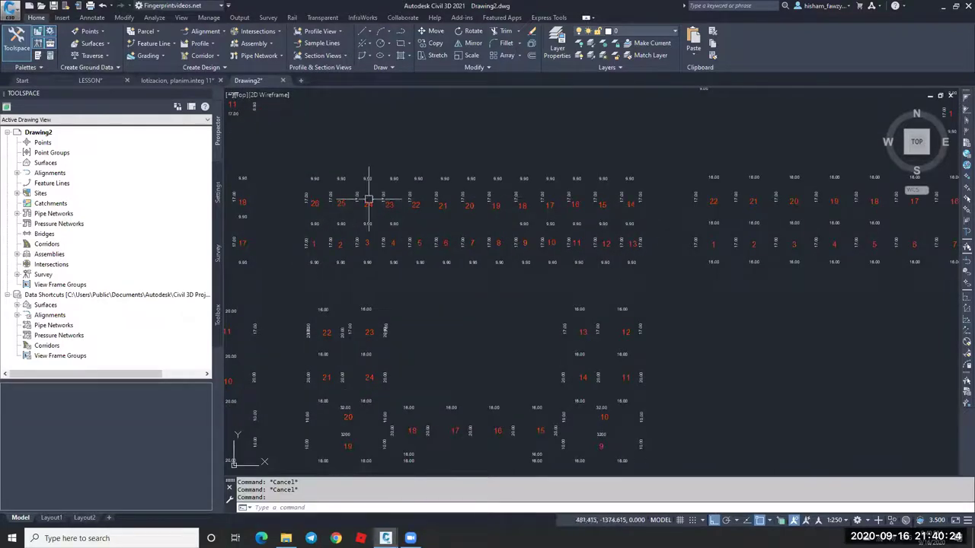
# Draw a rectangular polyline outline around the reference lot-number row.
pyautogui.write('pl')
pyautogui.press('Return')
pyautogui.click(313, 243)
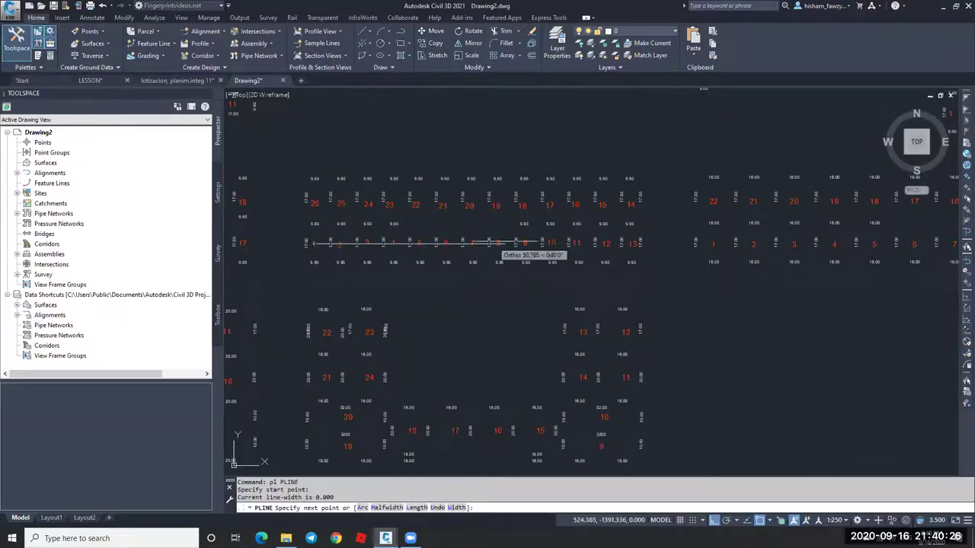
pyautogui.click(637, 243)
pyautogui.click(636, 202)
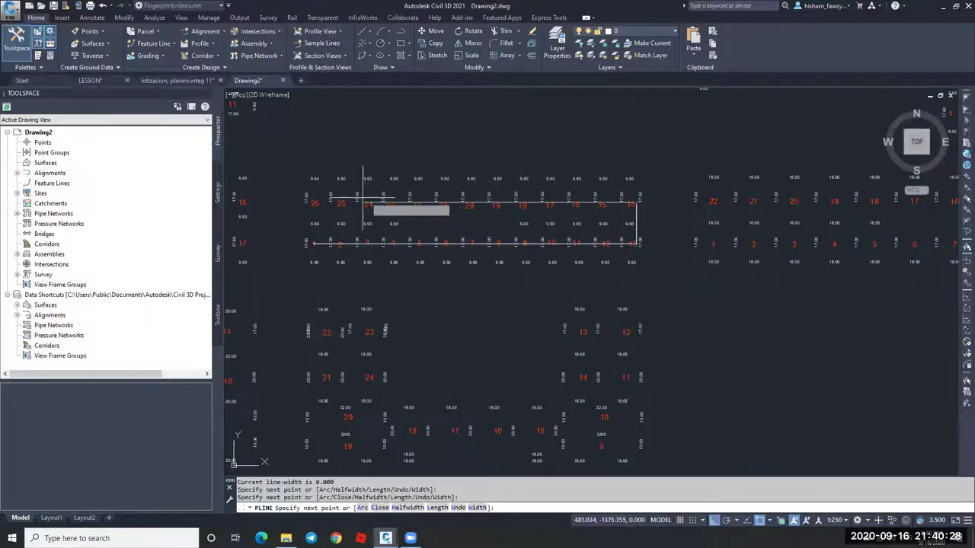
pyautogui.click(314, 202)
pyautogui.press('Escape')
# Copy the rectangular outline 1000 units onto the matching parcel row.
pyautogui.scroll(-4, 358, 186)
pyautogui.click(372, 195)
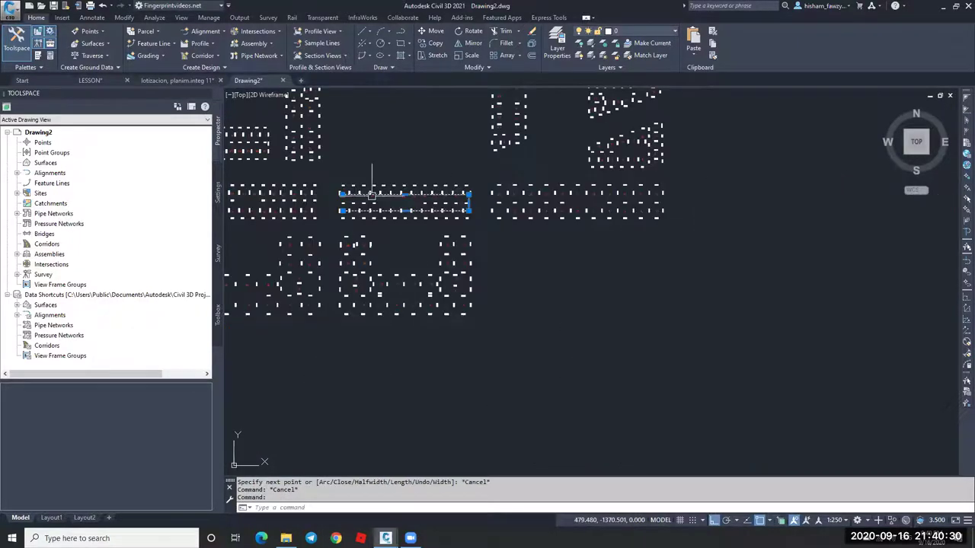
pyautogui.write('co')
pyautogui.press('Return')
pyautogui.click(413, 356)
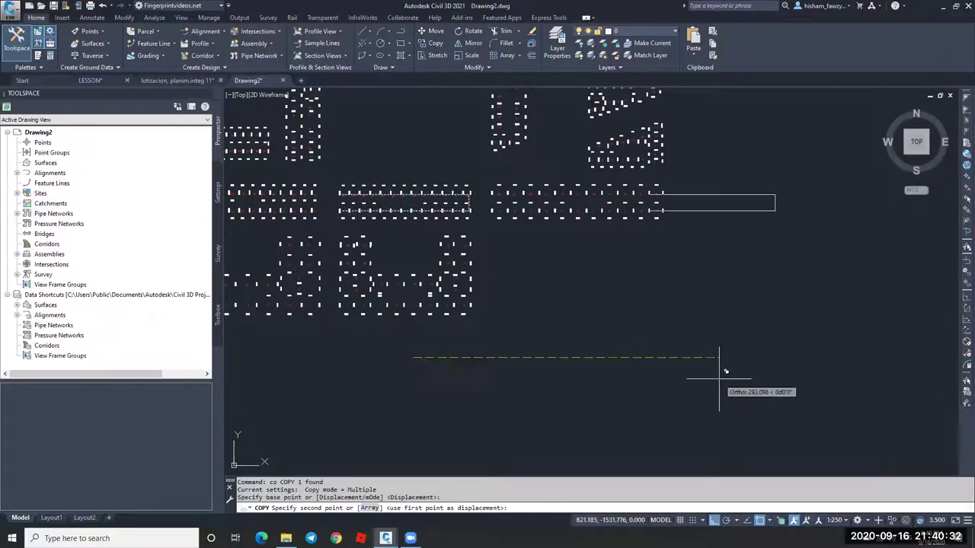
pyautogui.press('Return')
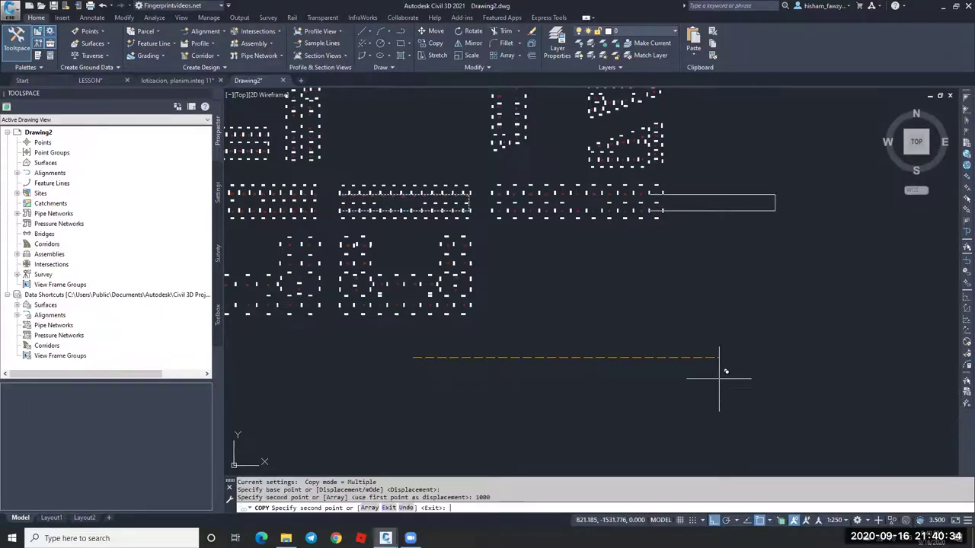
pyautogui.press('Escape')
pyautogui.scroll(-3, 685, 327)
pyautogui.scroll(5, 817, 255)
pyautogui.scroll(3, 696, 224)
pyautogui.scroll(-1, 752, 239)
pyautogui.scroll(-2, 633, 223)
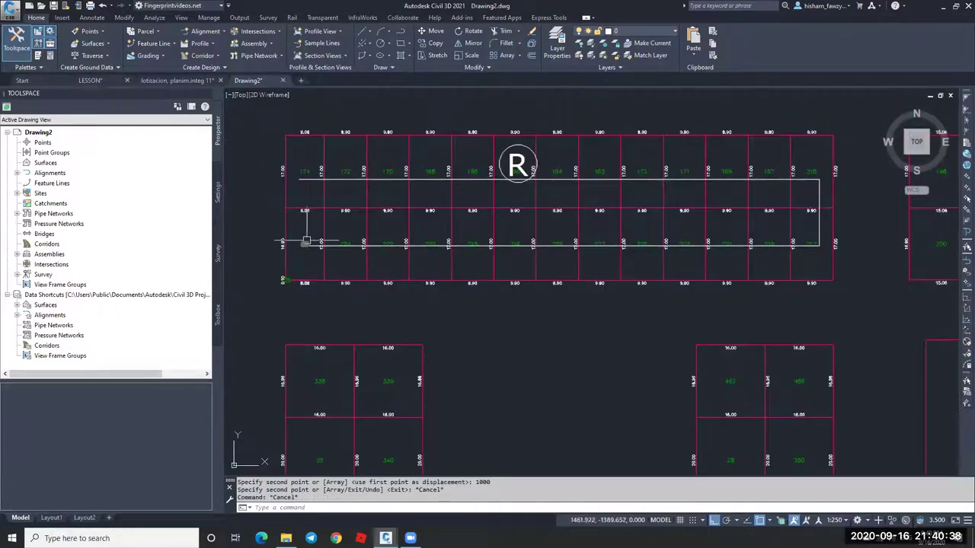
# Zoom to parcel 226 and select it briefly to inspect its boundary.
pyautogui.scroll(-4, 620, 249)
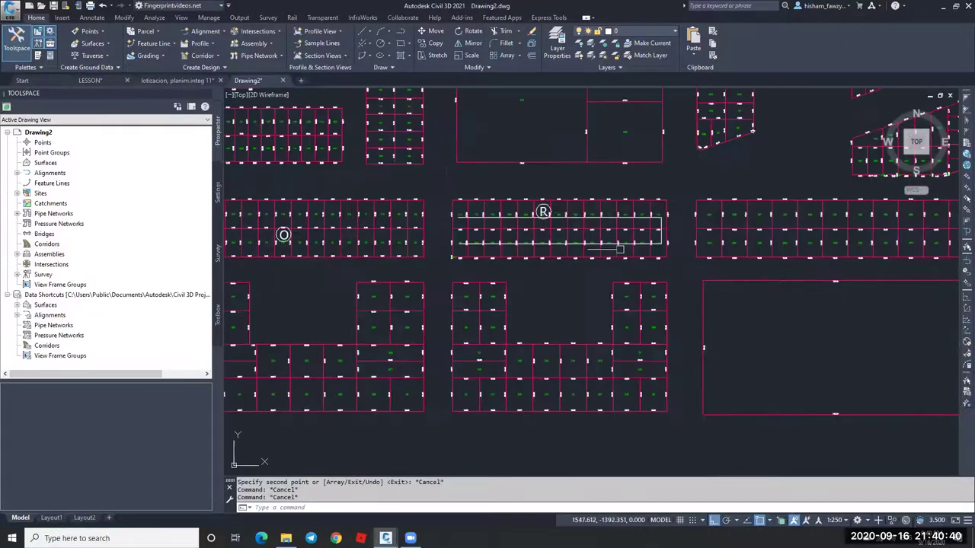
pyautogui.scroll(-2, 654, 252)
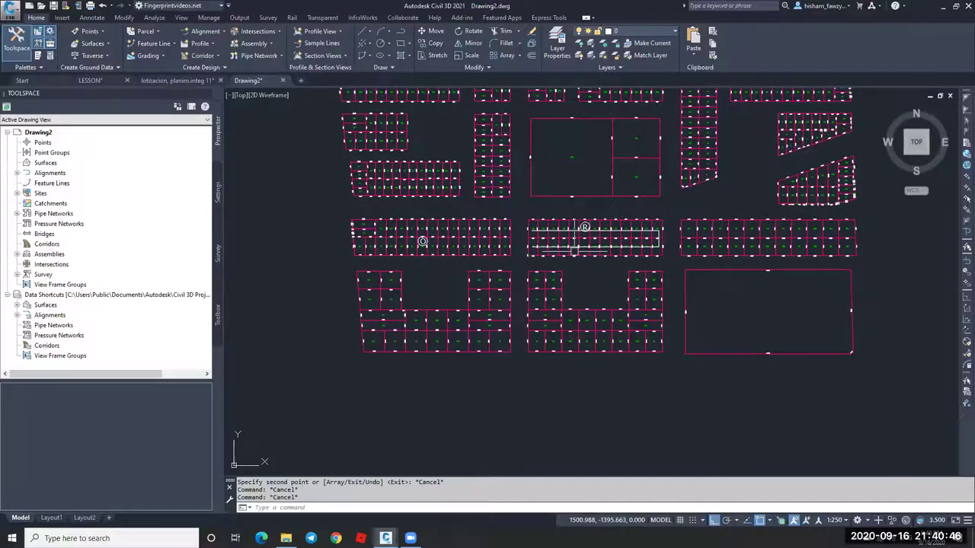
pyautogui.scroll(6, 575, 251)
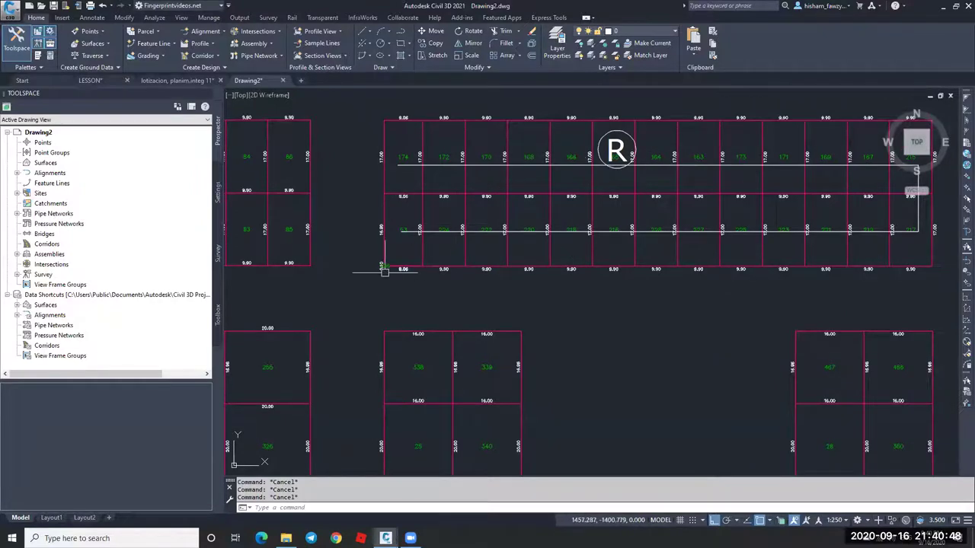
pyautogui.scroll(5, 383, 268)
pyautogui.scroll(2, 390, 252)
pyautogui.click(398, 227)
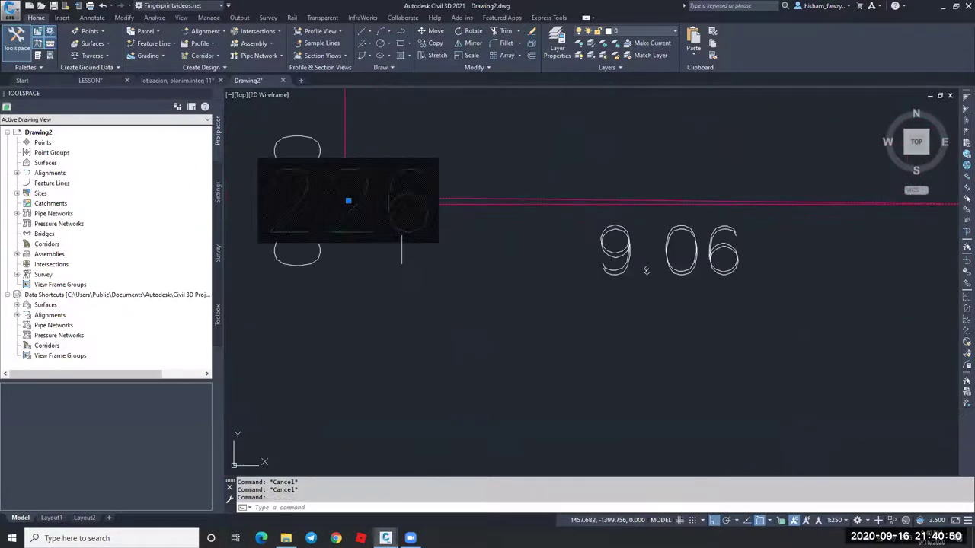
pyautogui.press('Escape')
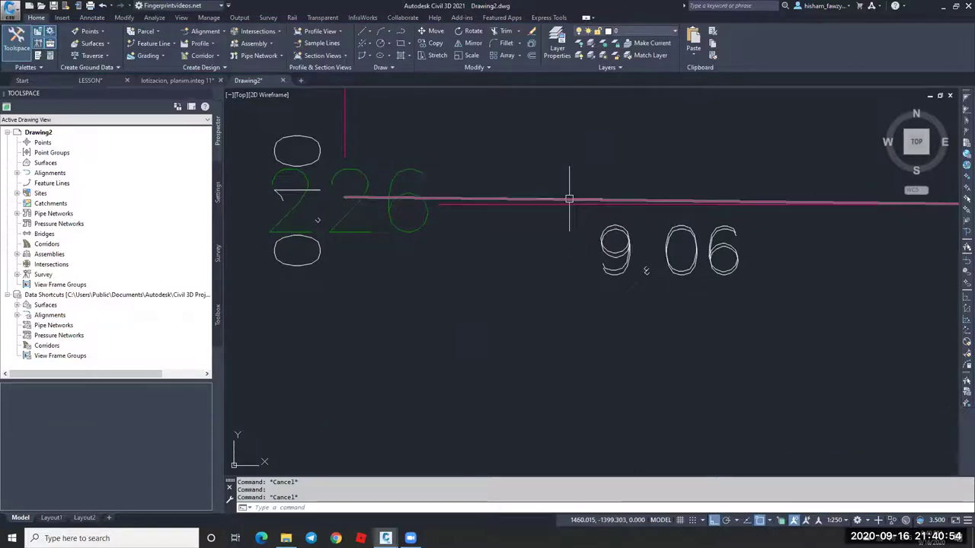
# Erase the short stray lot-line segment at parcel 226's corner.
pyautogui.click(571, 202)
pyautogui.scroll(-5, 500, 206)
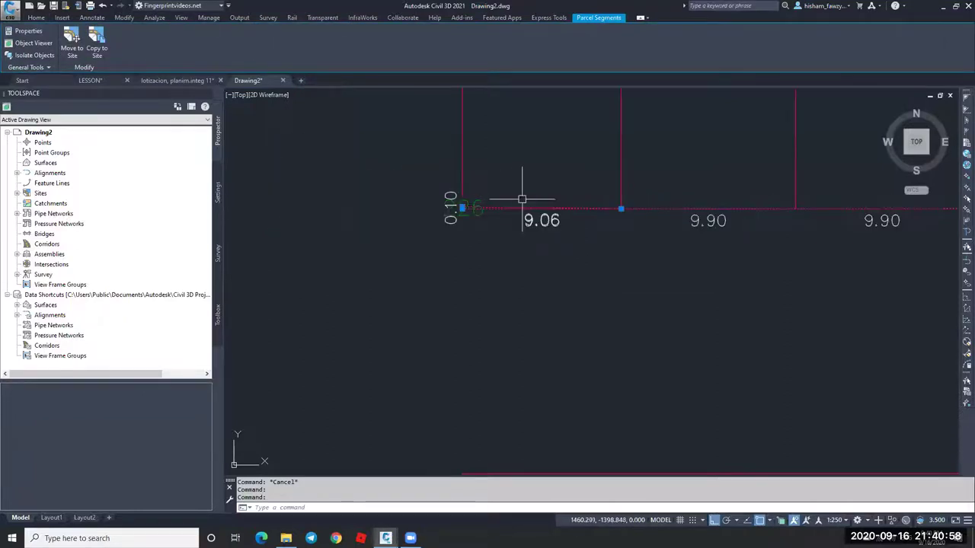
pyautogui.scroll(5, 475, 231)
pyautogui.press('Escape')
pyautogui.click(455, 231)
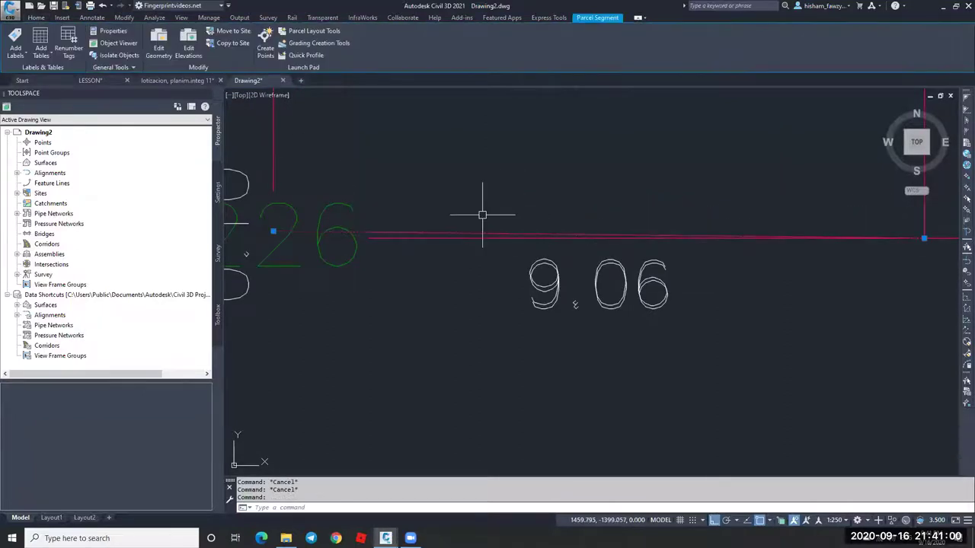
pyautogui.press('Delete')
pyautogui.scroll(-5, 305, 251)
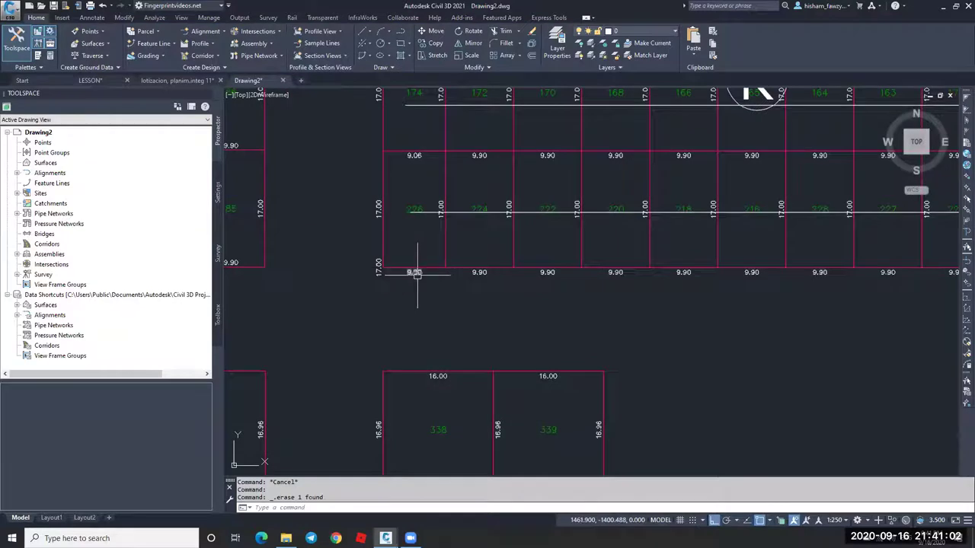
pyautogui.scroll(5, 417, 274)
# Check the 17.00 lot-line length label, then clear the selection.
pyautogui.click(383, 278)
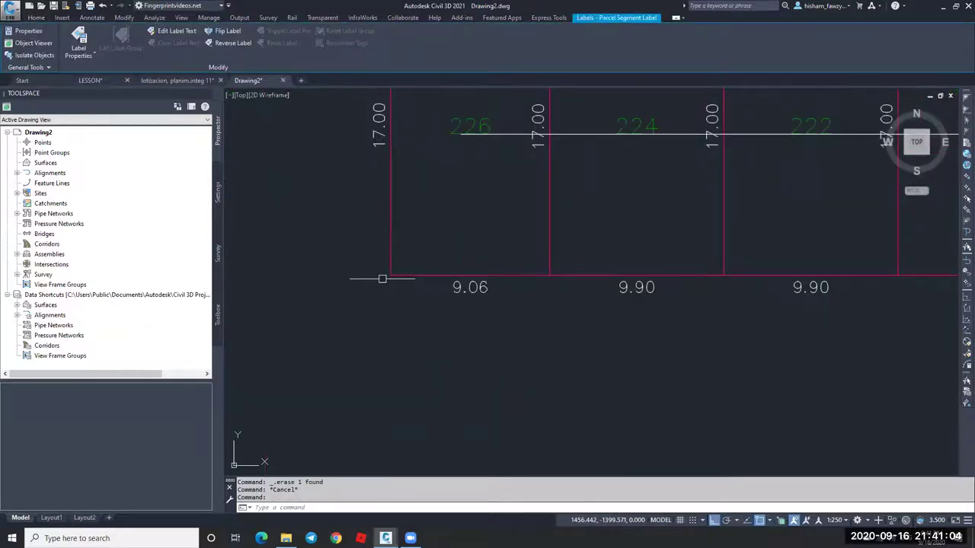
pyautogui.press('Escape')
pyautogui.scroll(-5, 442, 261)
pyautogui.scroll(4, 377, 244)
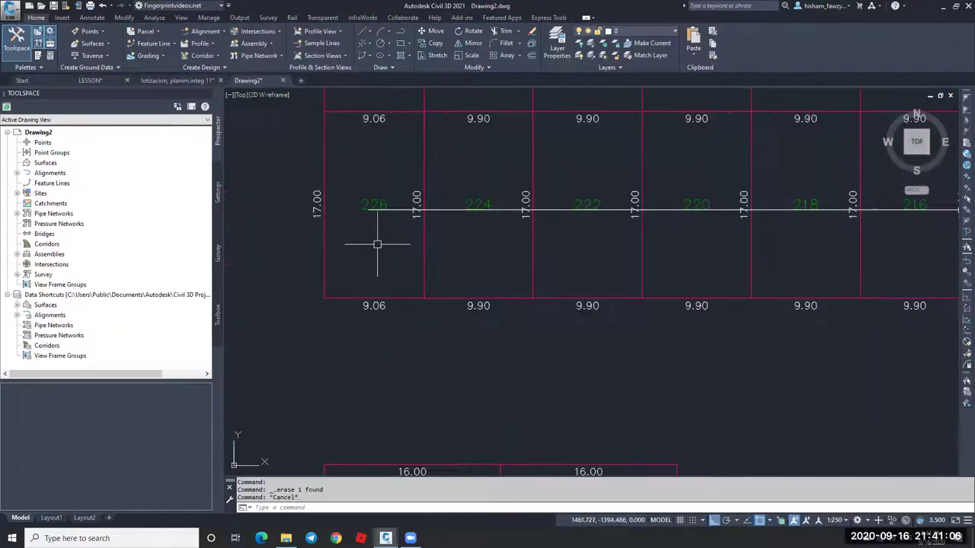
pyautogui.scroll(-5, 377, 244)
pyautogui.scroll(3, 446, 210)
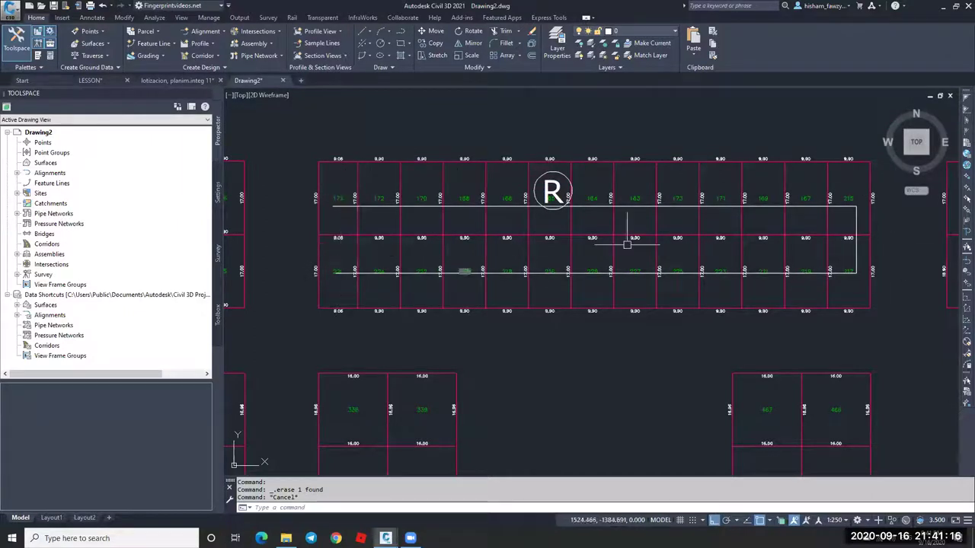
# Set up parcel renaming with template R-<[Next Counter]>, starting at 1, increment 1.
pyautogui.scroll(4, 327, 272)
pyautogui.click(355, 279)
pyautogui.click(281, 44)
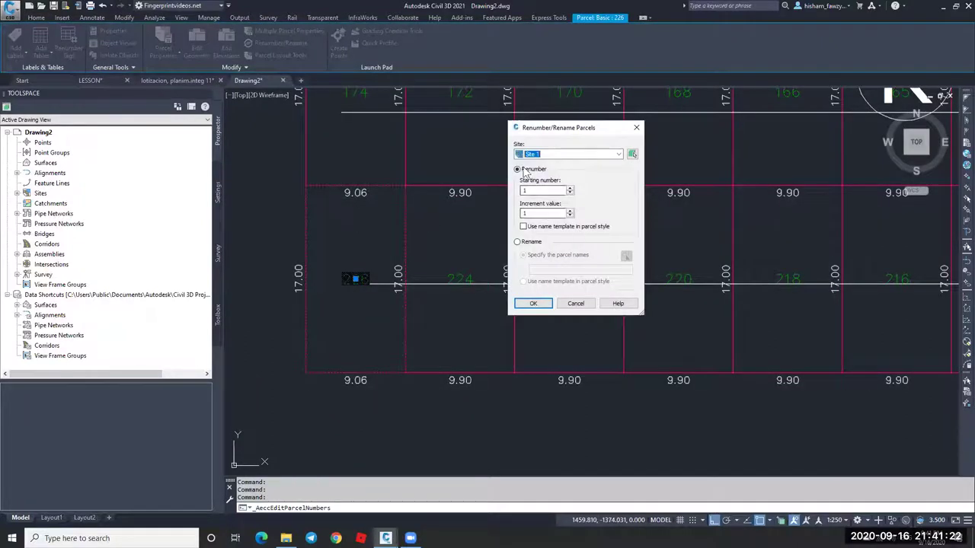
pyautogui.click(519, 241)
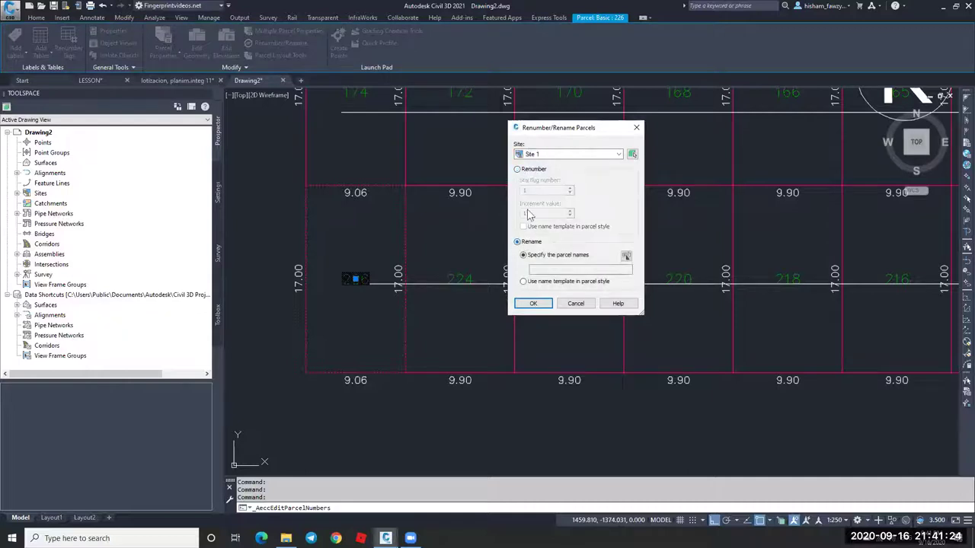
pyautogui.click(625, 256)
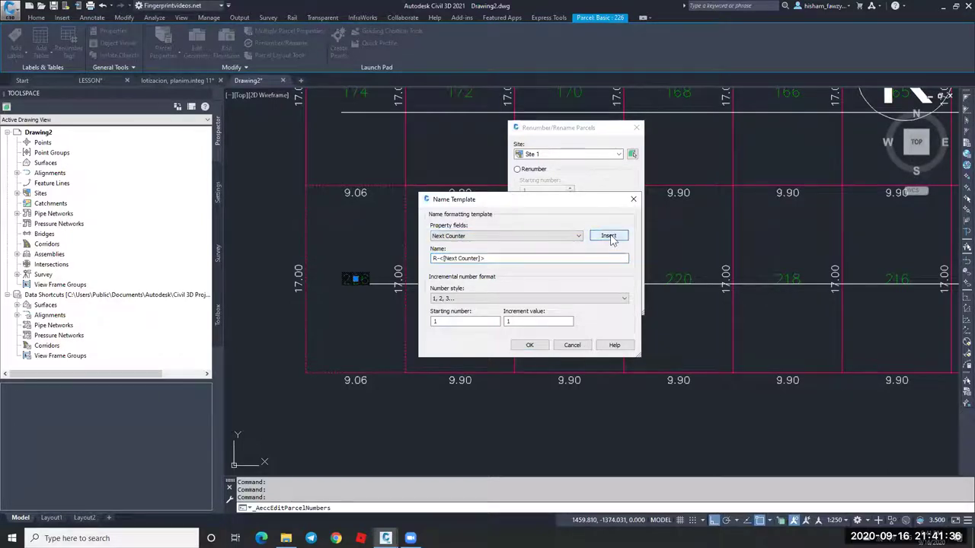
pyautogui.click(441, 321)
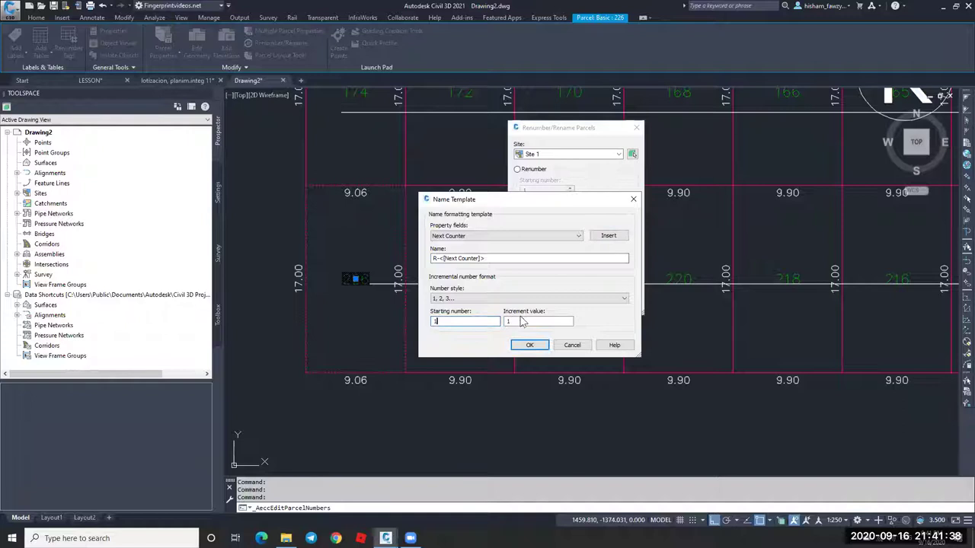
pyautogui.press('Tab')
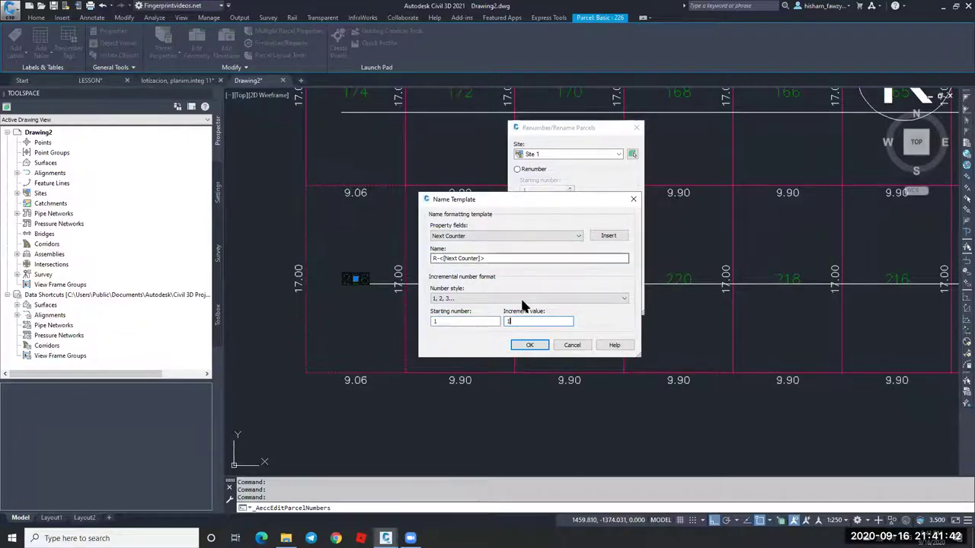
pyautogui.click(529, 345)
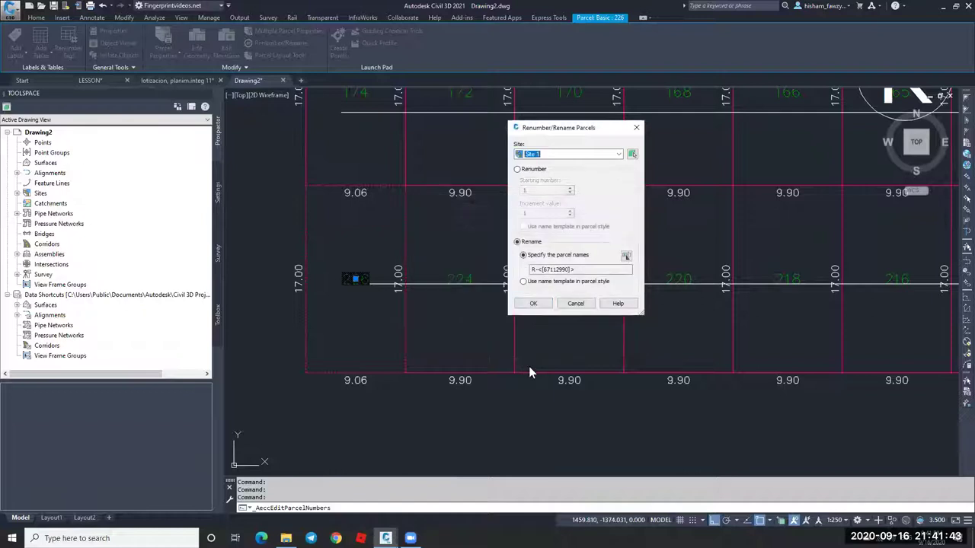
pyautogui.click(533, 304)
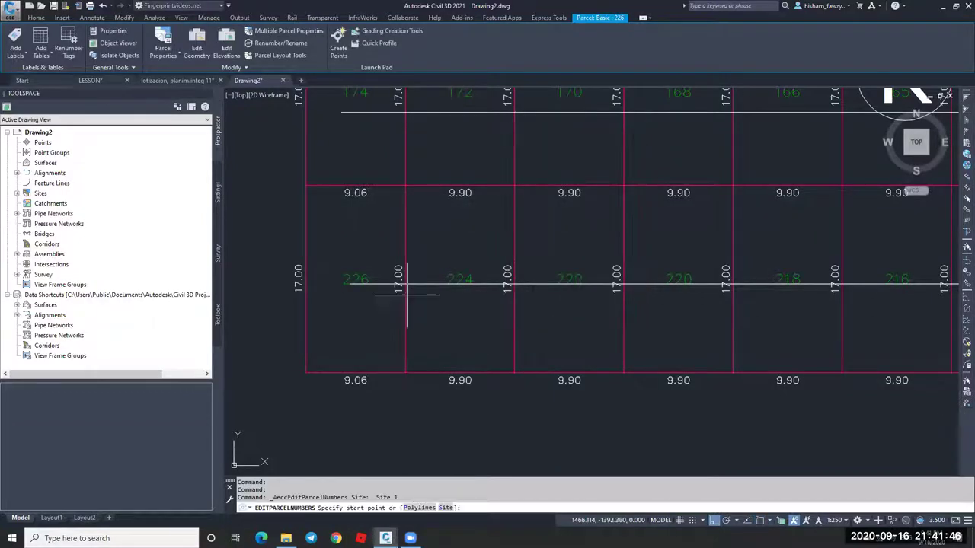
# Rename the 26 parcels in order along the white rectangular polyline path.
pyautogui.scroll(-2, 353, 279)
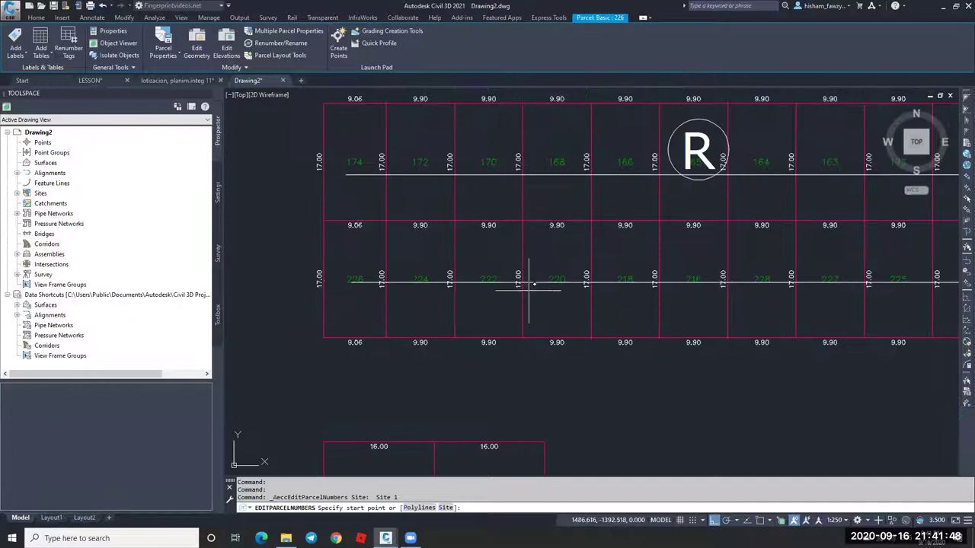
pyautogui.scroll(-2, 386, 279)
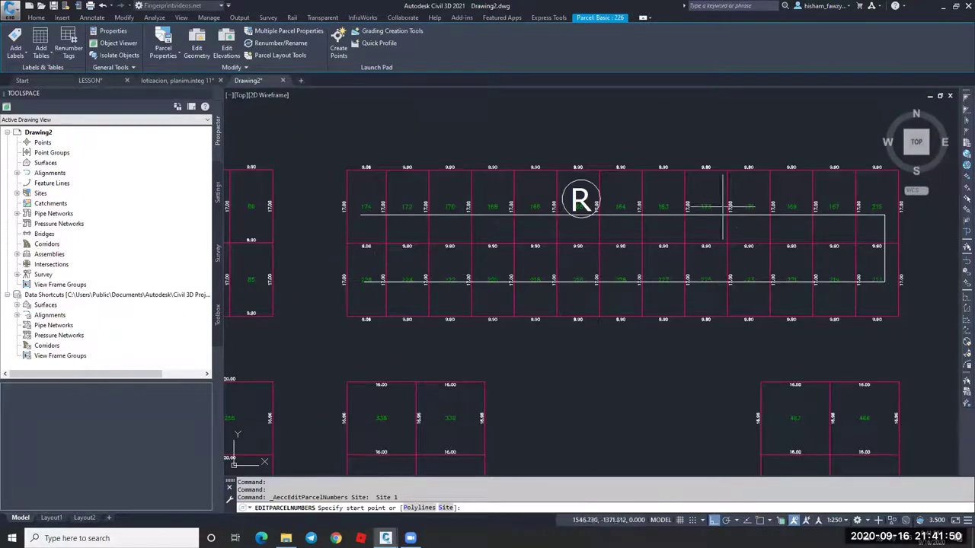
pyautogui.click(422, 508)
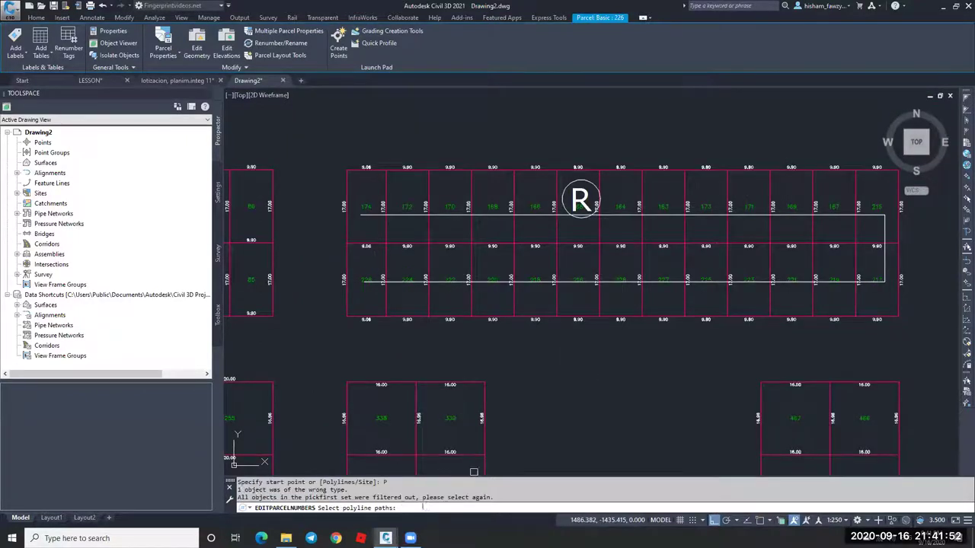
pyautogui.click(399, 281)
pyautogui.rightClick(580, 200)
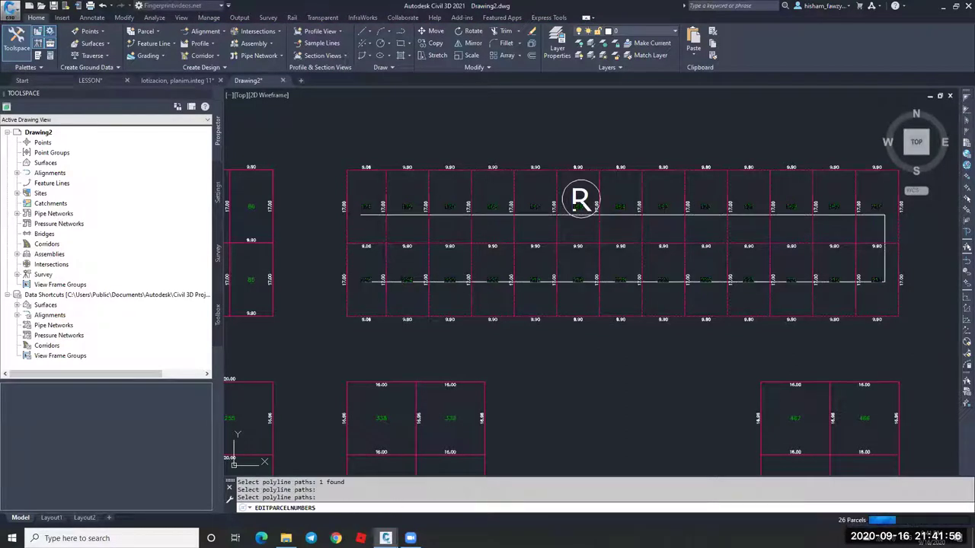
pyautogui.scroll(3, 396, 281)
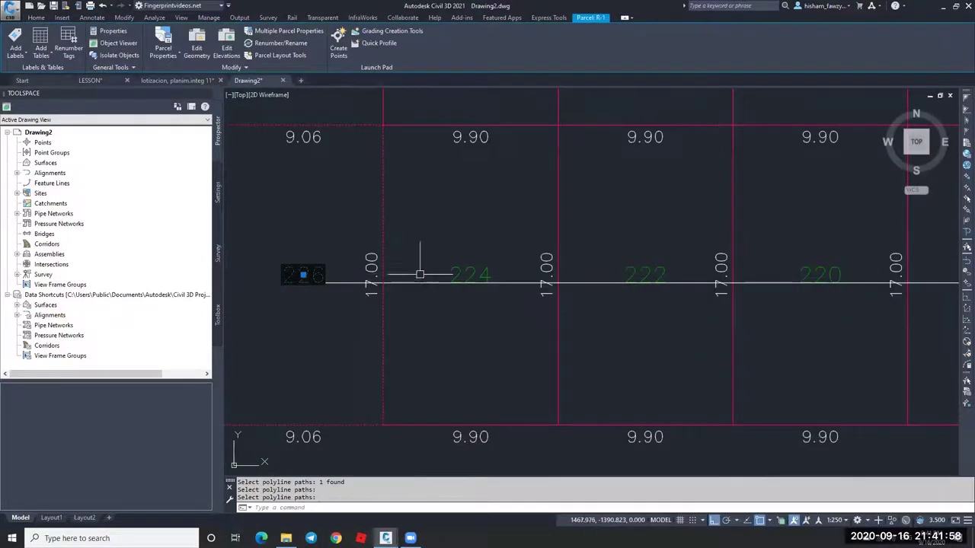
pyautogui.scroll(-4, 406, 278)
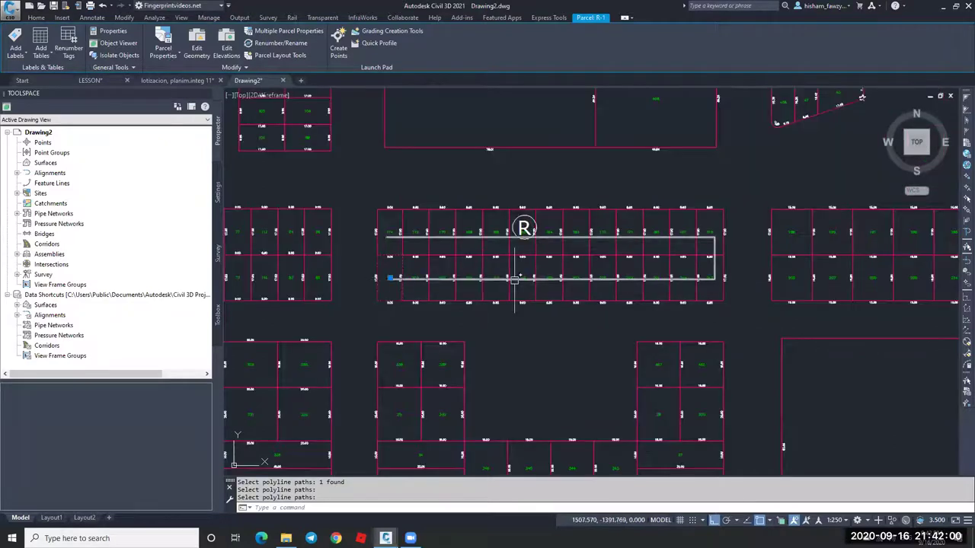
pyautogui.scroll(6, 371, 272)
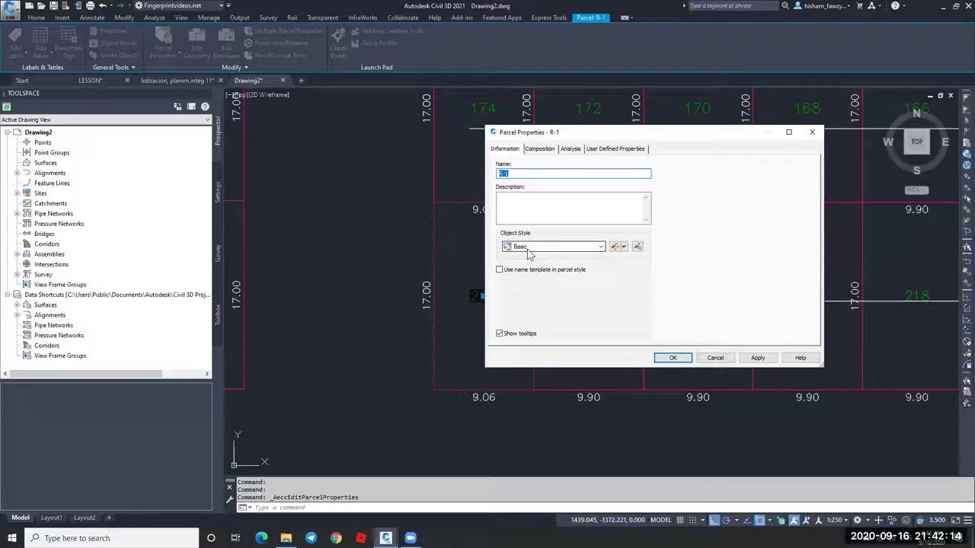
# Switch parcel 86's area label style to one showing the parcel name.
pyautogui.click(731, 361)
pyautogui.scroll(-5, 655, 287)
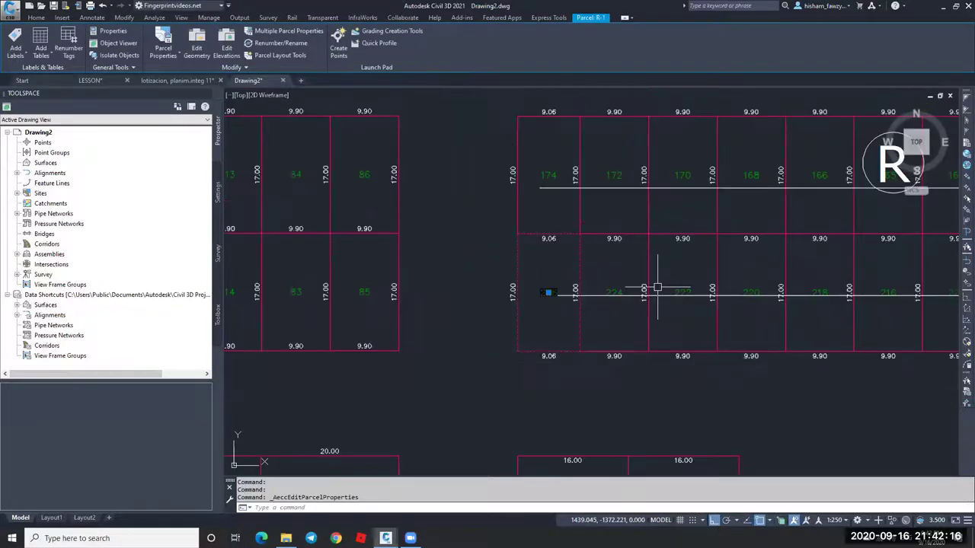
pyautogui.doubleClick(582, 253)
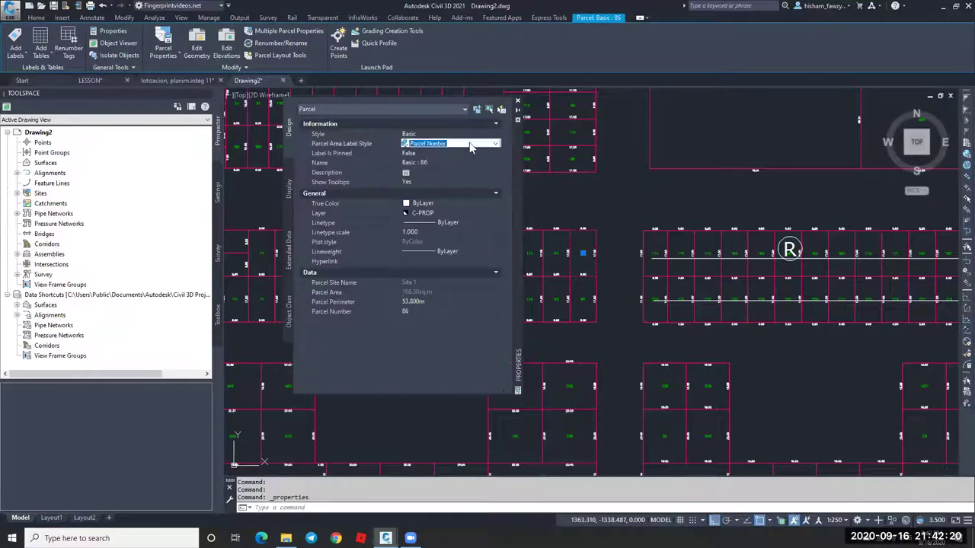
pyautogui.click(470, 147)
pyautogui.click(438, 174)
pyautogui.click(517, 105)
pyautogui.press('Escape')
# Pick parcel R-1 and the R lot rows for multi-parcel editing by tracing a path through both rows.
pyautogui.scroll(6, 601, 244)
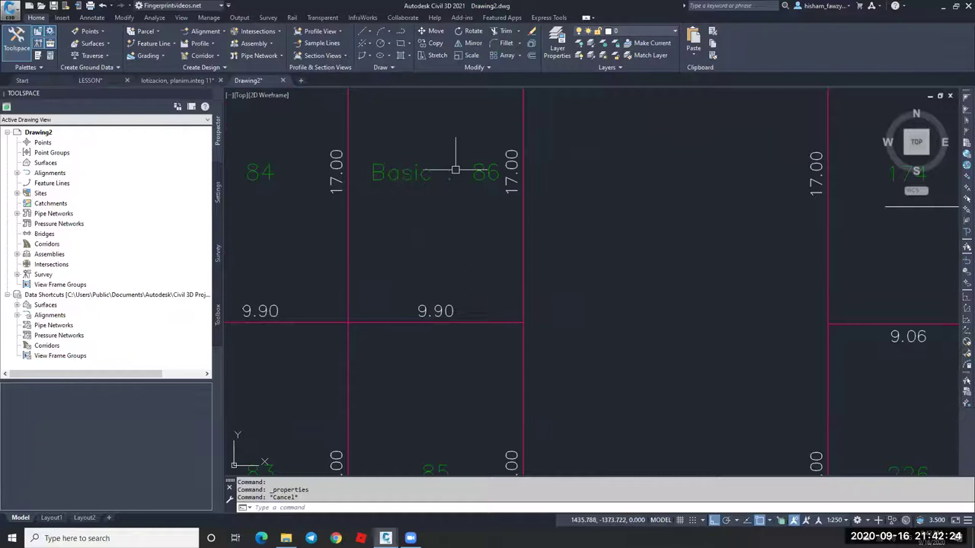
pyautogui.scroll(-2, 476, 180)
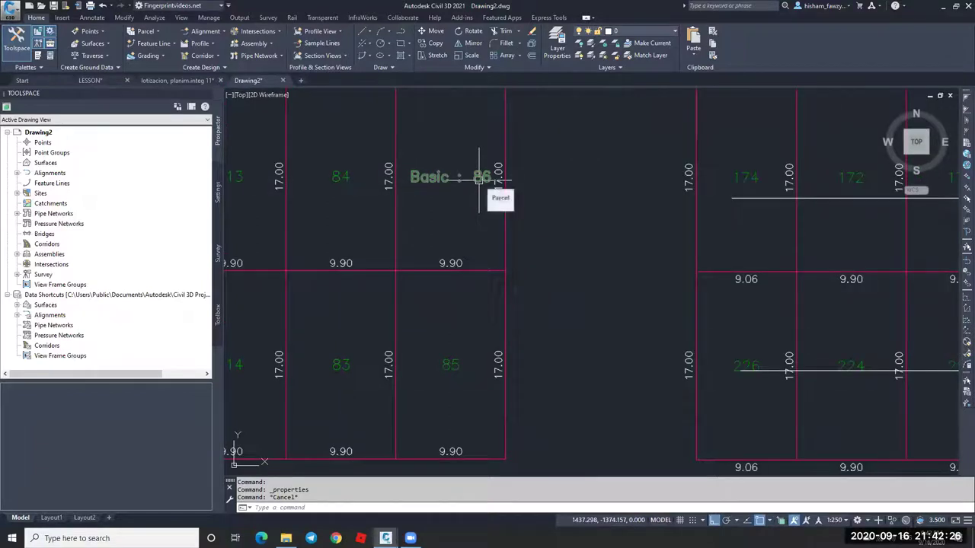
pyautogui.scroll(-2, 478, 182)
pyautogui.scroll(2, 640, 301)
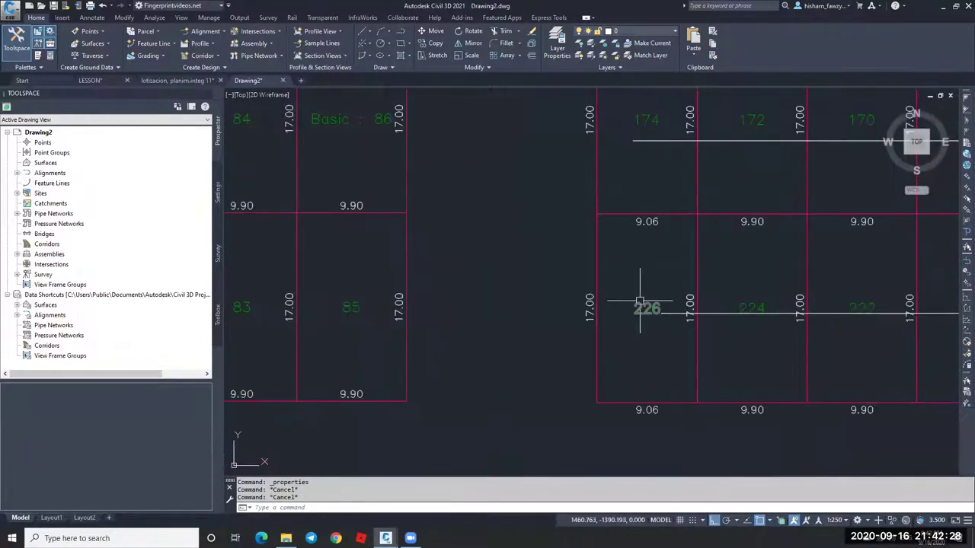
pyautogui.click(626, 300)
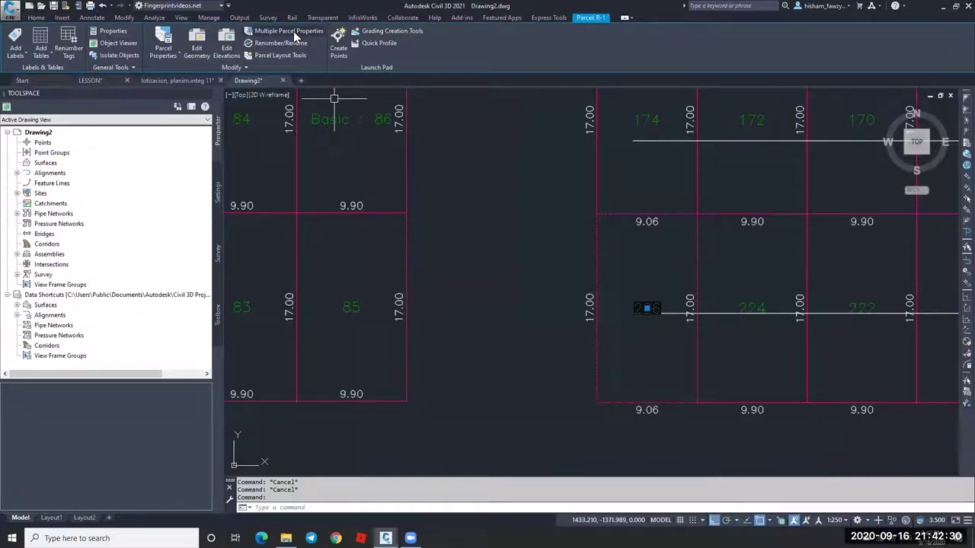
pyautogui.click(294, 31)
pyautogui.click(626, 309)
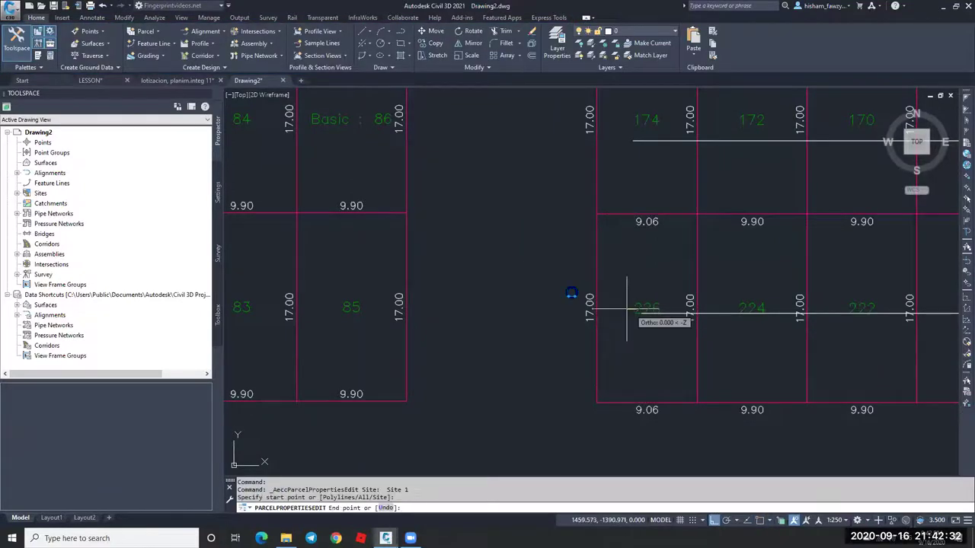
pyautogui.scroll(-3, 626, 305)
pyautogui.scroll(2, 800, 293)
pyautogui.click(799, 216)
pyautogui.click(289, 214)
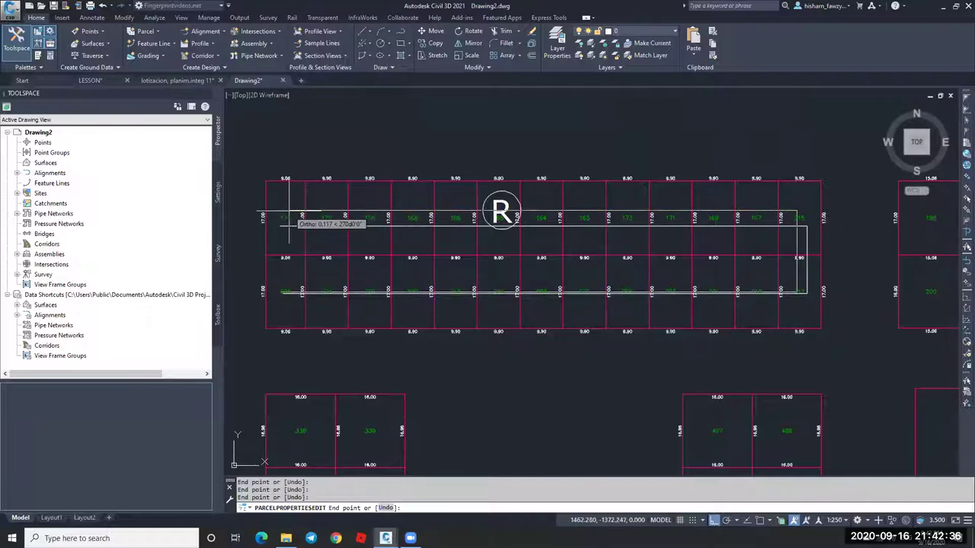
pyautogui.press('Return')
# Apply the Parcel Name area label style to the picked parcels, keeping the Basic parcel style.
pyautogui.rightClick(502, 213)
pyautogui.click(637, 175)
pyautogui.click(637, 175)
pyautogui.click(631, 213)
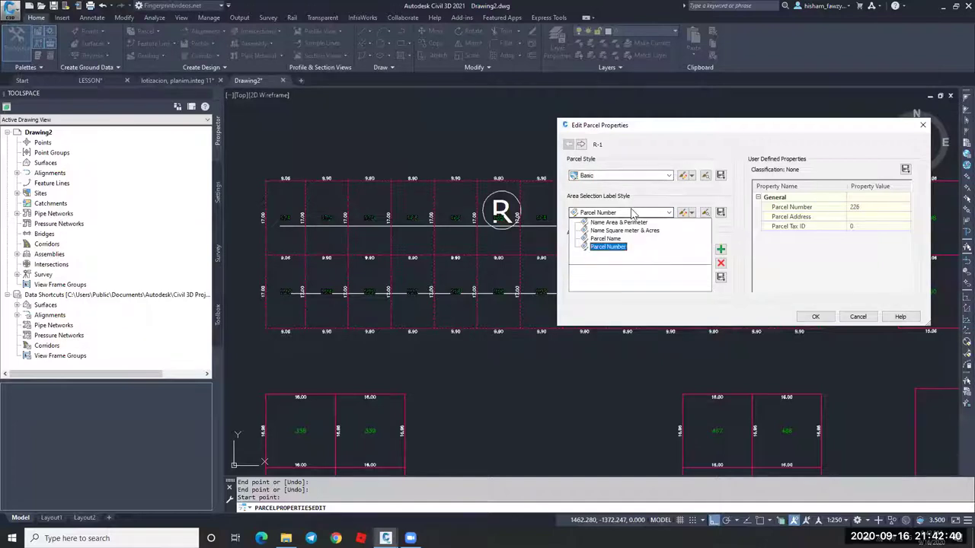
pyautogui.click(606, 239)
pyautogui.click(606, 240)
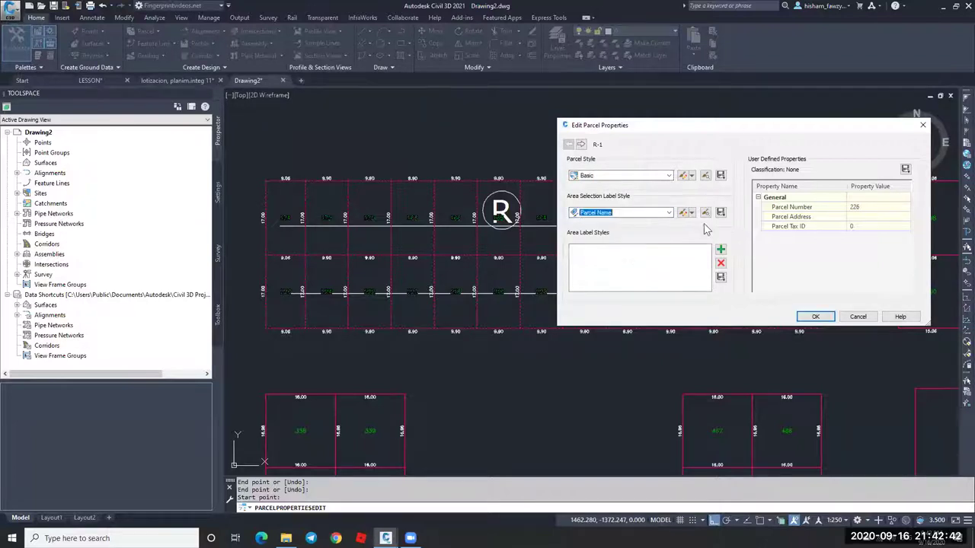
pyautogui.click(721, 213)
pyautogui.click(783, 252)
pyautogui.click(815, 316)
pyautogui.press('Escape')
# Select the lines crossing the lower and upper R lot rows and erase them with E.
pyautogui.scroll(5, 279, 297)
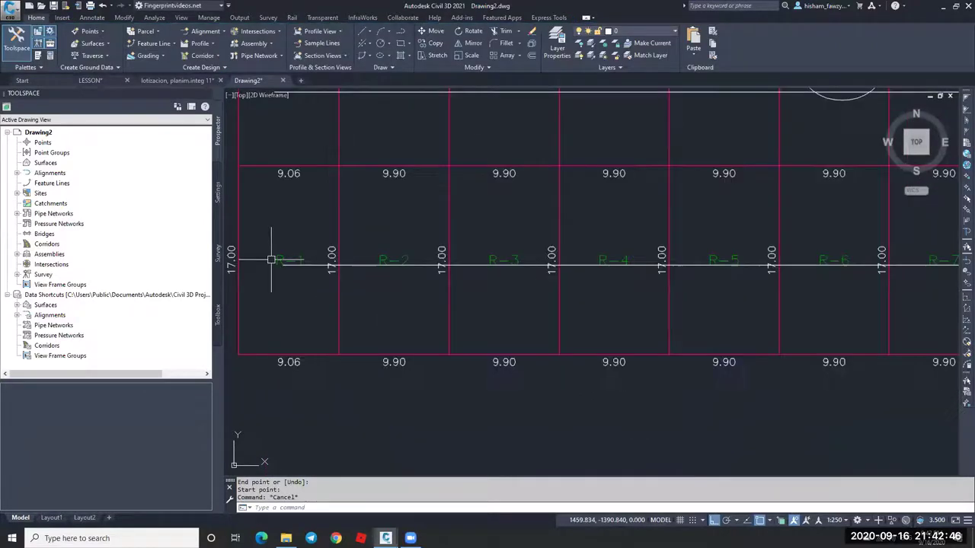
pyautogui.scroll(-3, 338, 303)
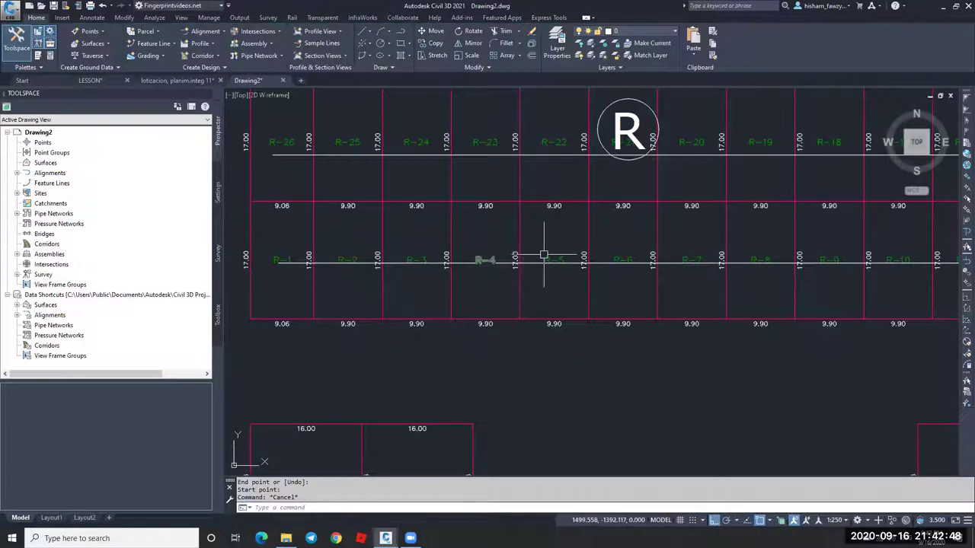
pyautogui.scroll(-2, 543, 254)
pyautogui.click(826, 253)
pyautogui.click(381, 156)
pyautogui.write('e')
pyautogui.press('Return')
pyautogui.scroll(4, 380, 259)
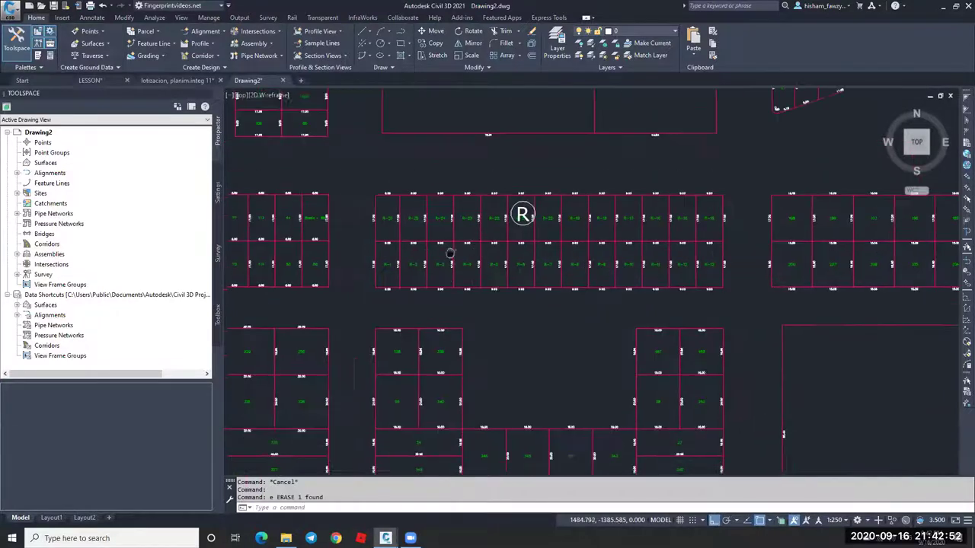
pyautogui.scroll(-2, 616, 276)
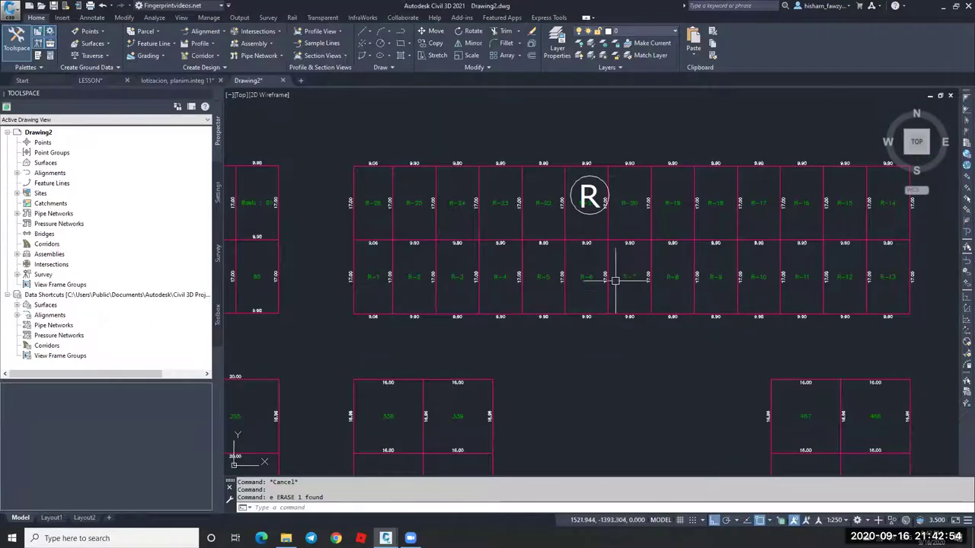
pyautogui.scroll(4, 498, 255)
pyautogui.scroll(-5, 452, 286)
pyautogui.scroll(-2, 548, 282)
pyautogui.scroll(3, 571, 259)
pyautogui.scroll(-1, 533, 242)
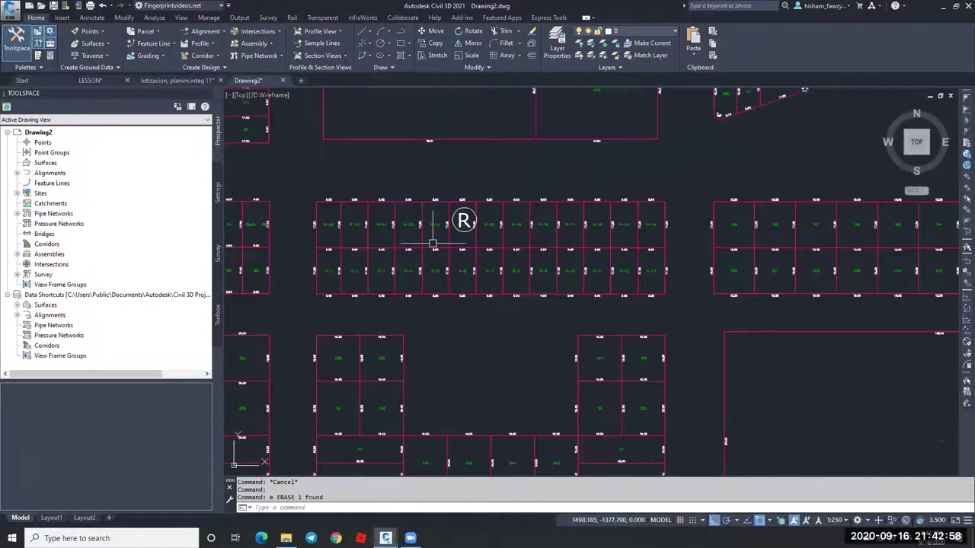
pyautogui.scroll(2, 461, 218)
pyautogui.click(174, 81)
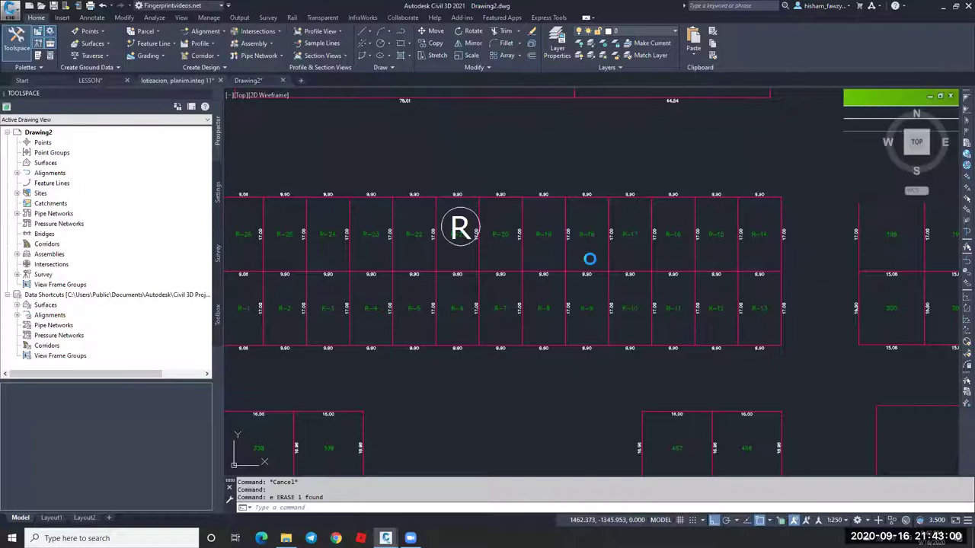
pyautogui.scroll(-4, 472, 252)
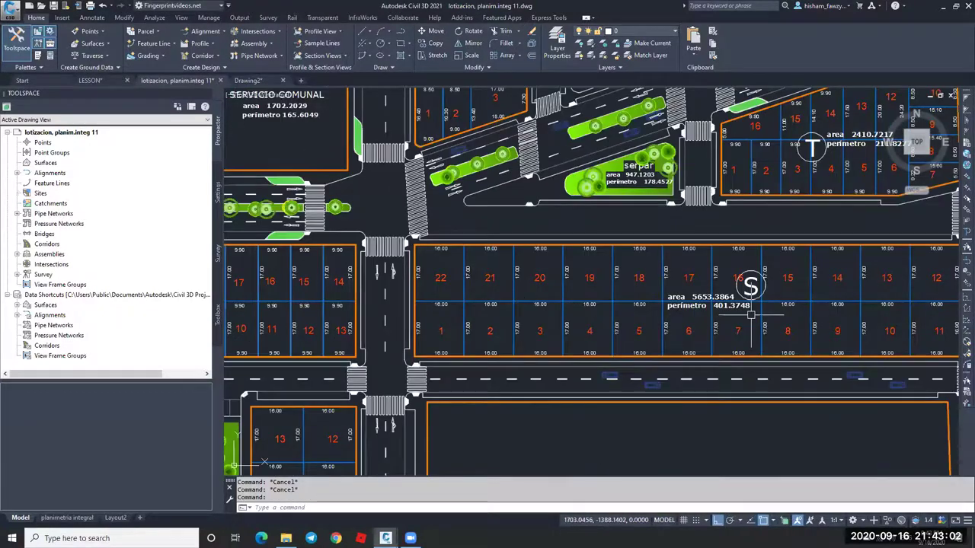
pyautogui.scroll(-2, 484, 295)
pyautogui.scroll(-2, 484, 296)
pyautogui.scroll(2, 484, 296)
pyautogui.scroll(-4, 484, 295)
pyautogui.moveTo(723, 183); pyautogui.dragTo(488, 262, button='middle')
pyautogui.scroll(5, 414, 261)
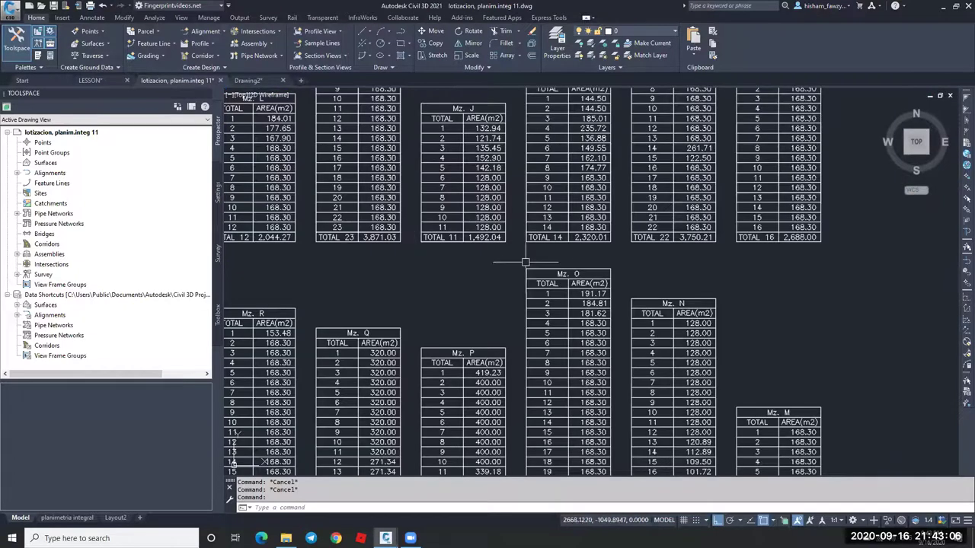
pyautogui.moveTo(453, 295); pyautogui.dragTo(607, 280, button='middle')
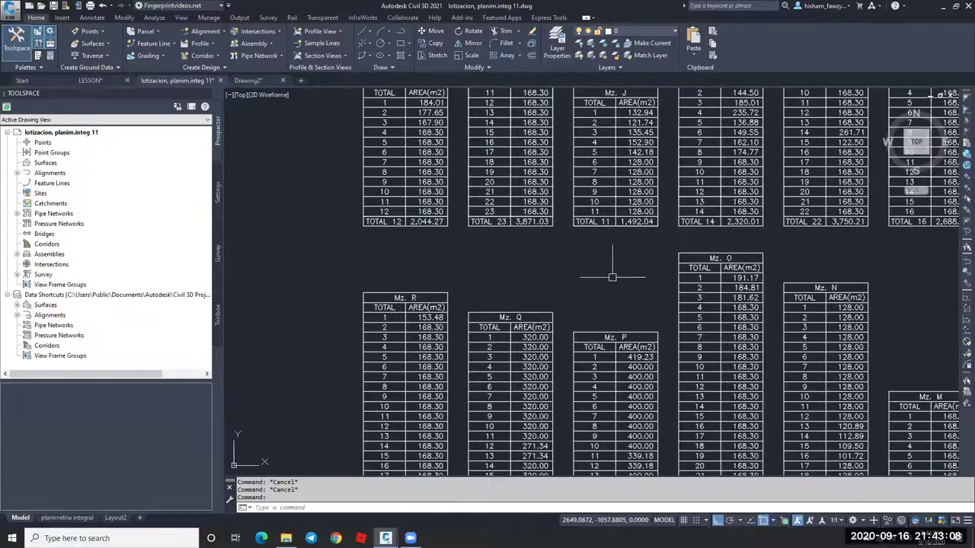
pyautogui.moveTo(397, 303); pyautogui.dragTo(458, 193, button='middle')
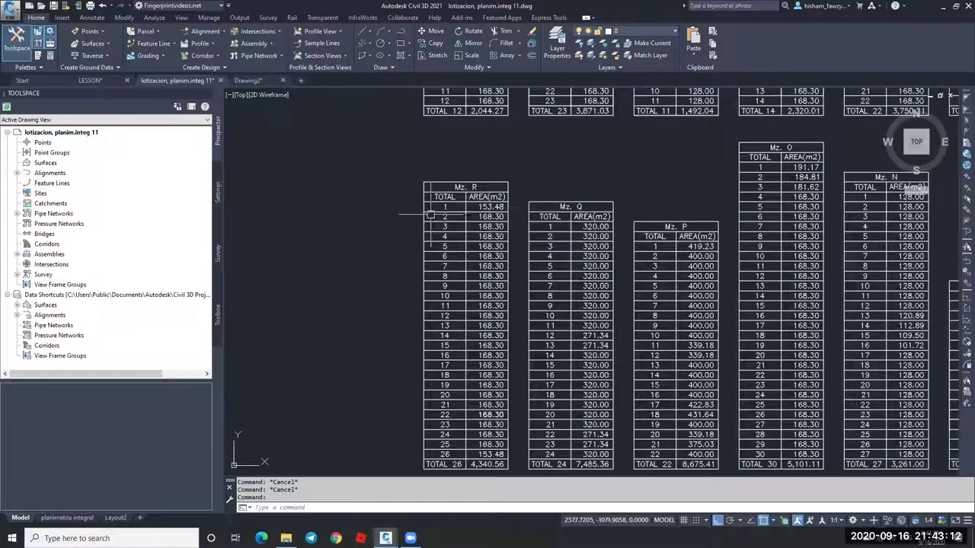
pyautogui.click(249, 79)
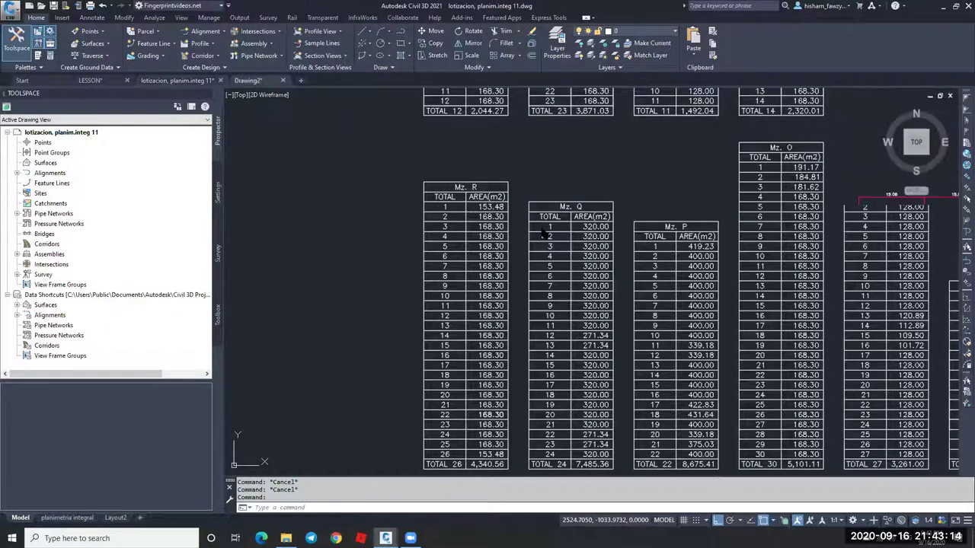
pyautogui.scroll(-3, 573, 243)
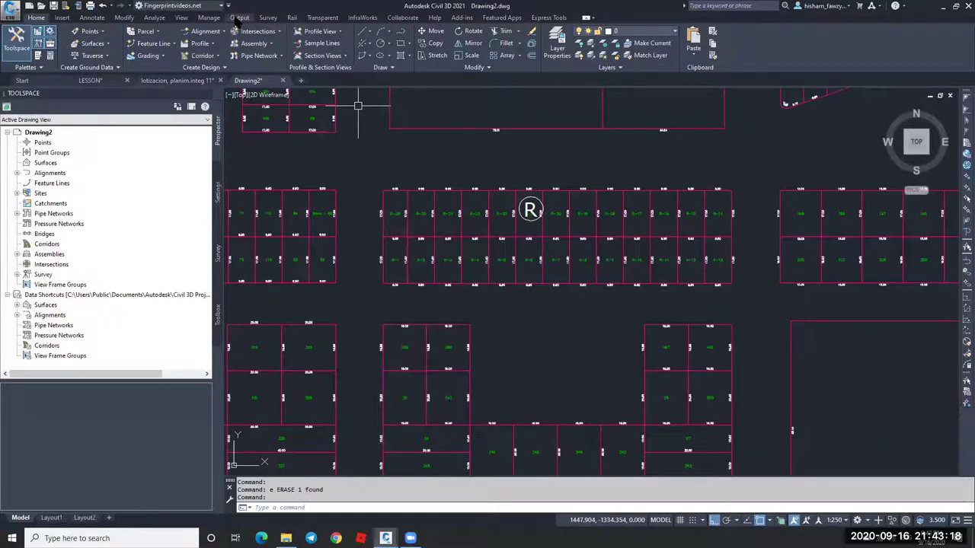
# Start a parcel Add Area table and window-select the 26 R parcels.
pyautogui.click(94, 18)
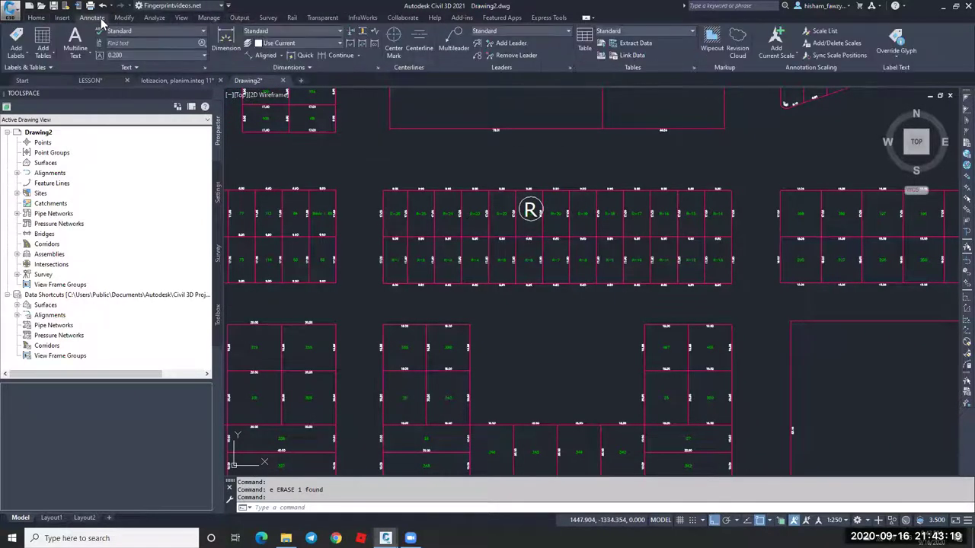
pyautogui.click(50, 36)
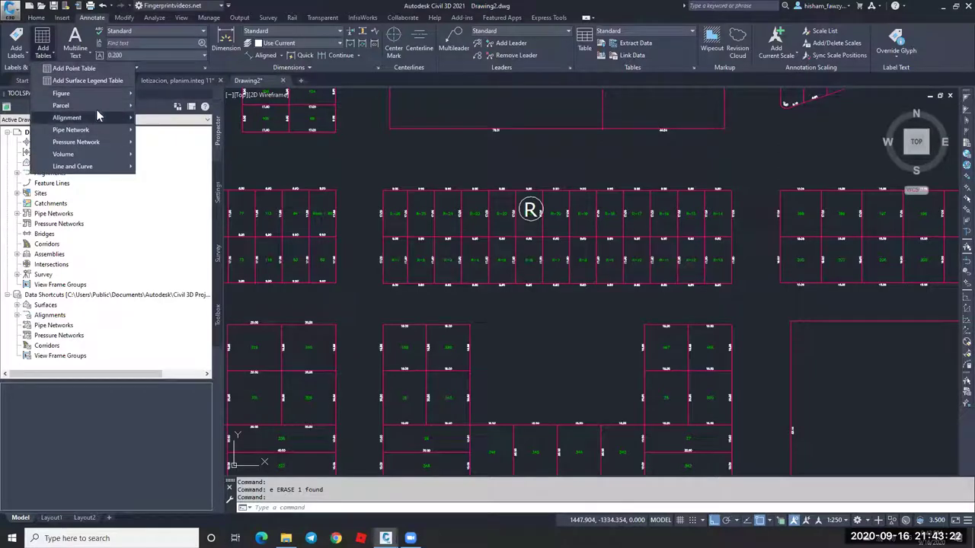
pyautogui.moveTo(98, 108)
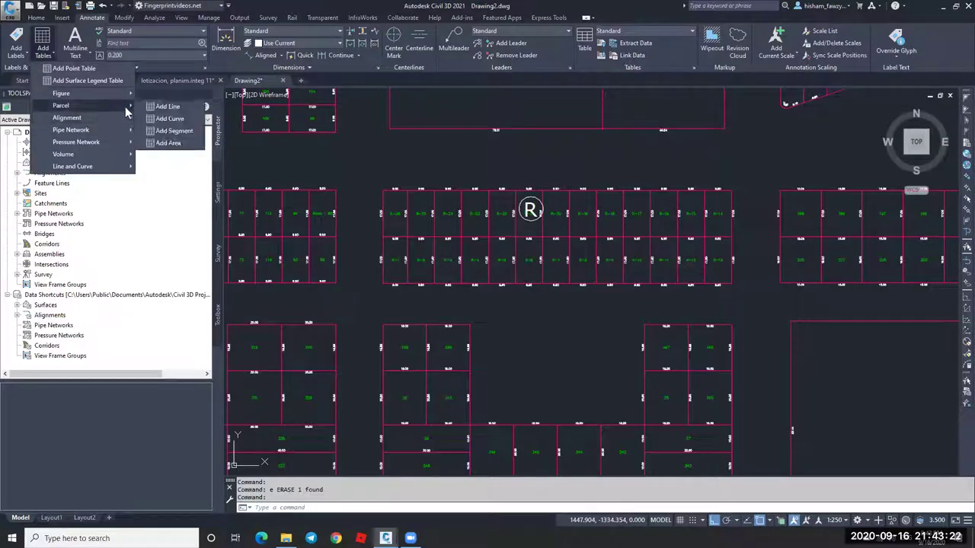
pyautogui.click(180, 148)
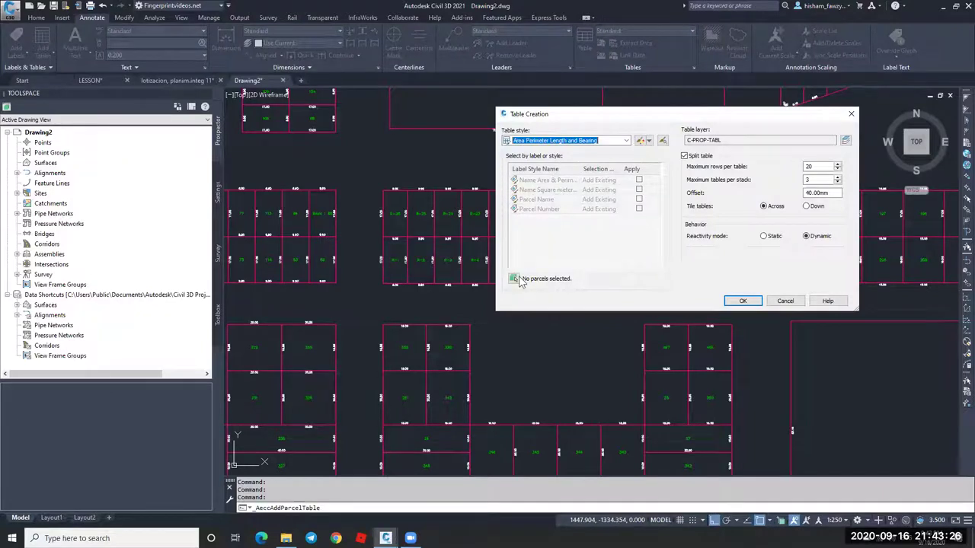
pyautogui.click(515, 279)
pyautogui.click(748, 169)
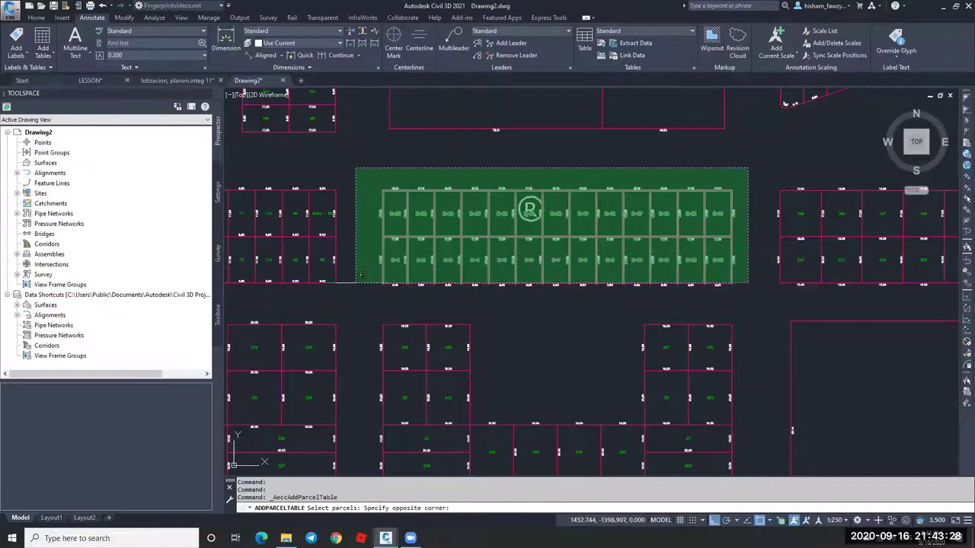
pyautogui.click(355, 294)
pyautogui.press('Return')
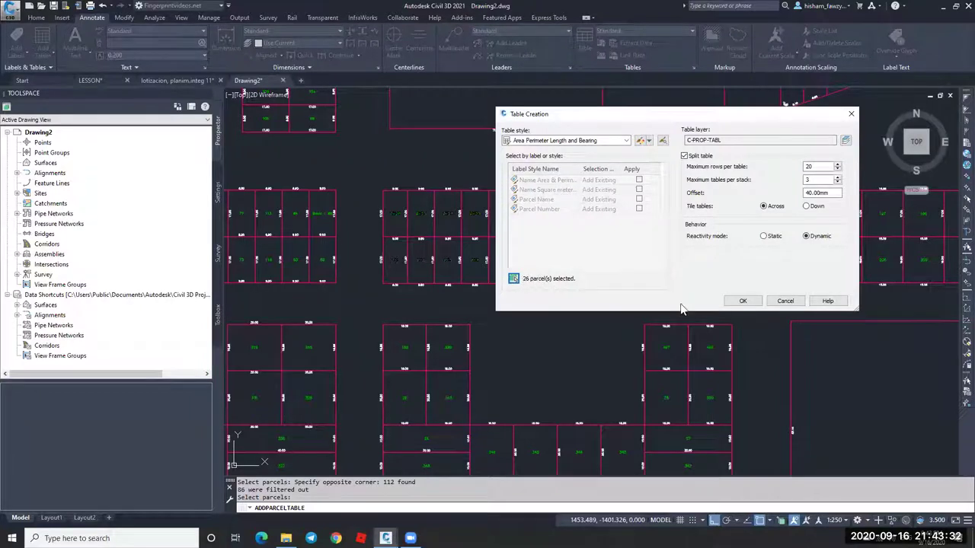
# Accept the table settings and place the Parcel Area Table to the right of the site.
pyautogui.click(742, 302)
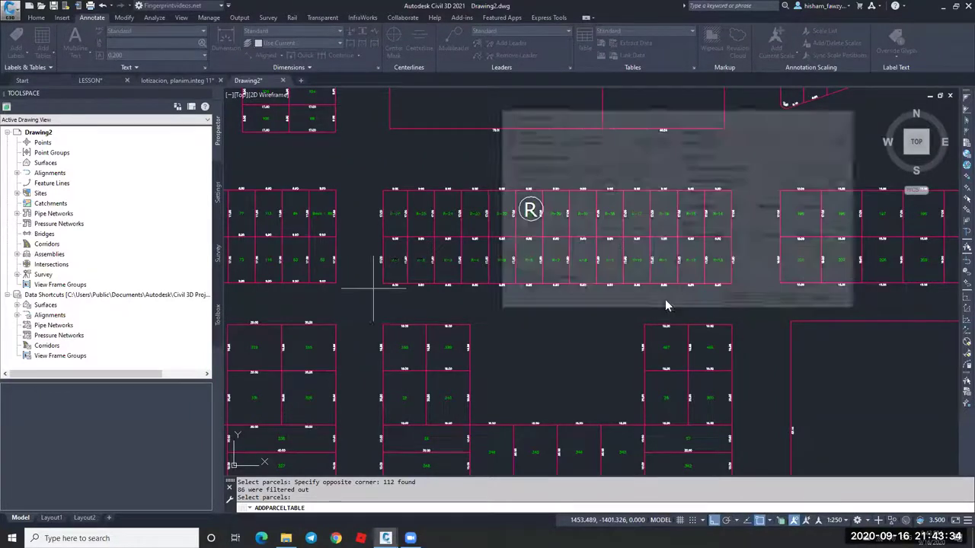
pyautogui.scroll(-5, 544, 239)
pyautogui.click(649, 190)
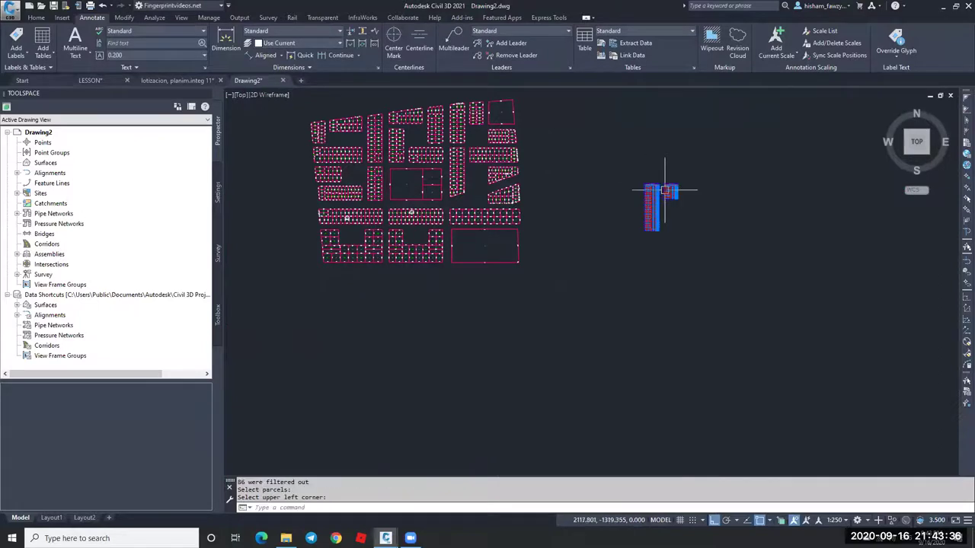
pyautogui.scroll(10, 609, 198)
pyautogui.press('Escape')
pyautogui.scroll(-3, 498, 163)
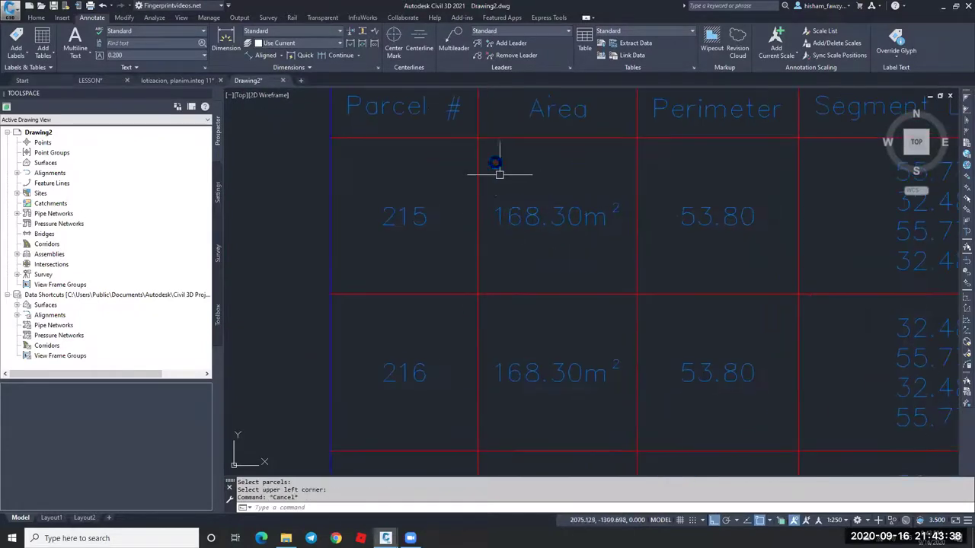
pyautogui.scroll(3, 475, 188)
pyautogui.scroll(-4, 455, 168)
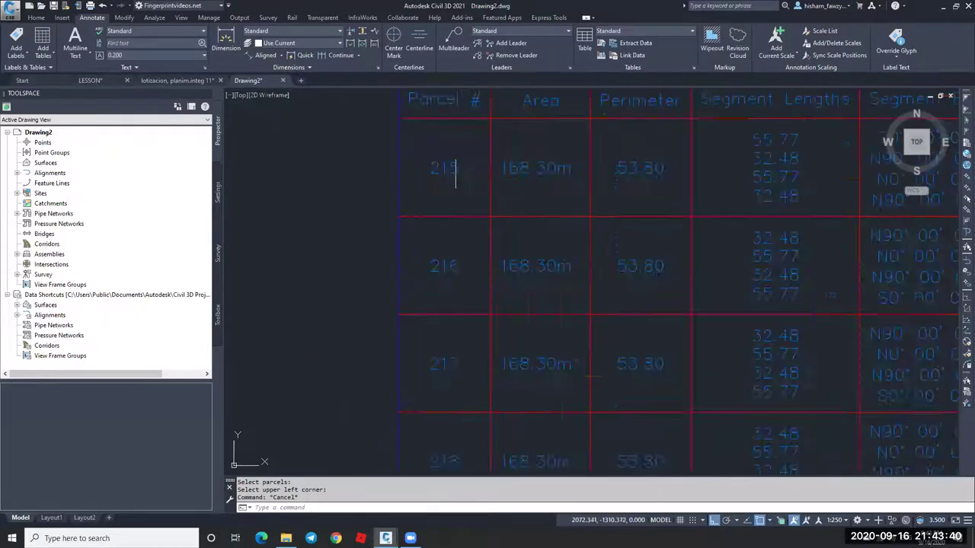
pyautogui.scroll(3, 462, 120)
pyautogui.scroll(-4, 457, 103)
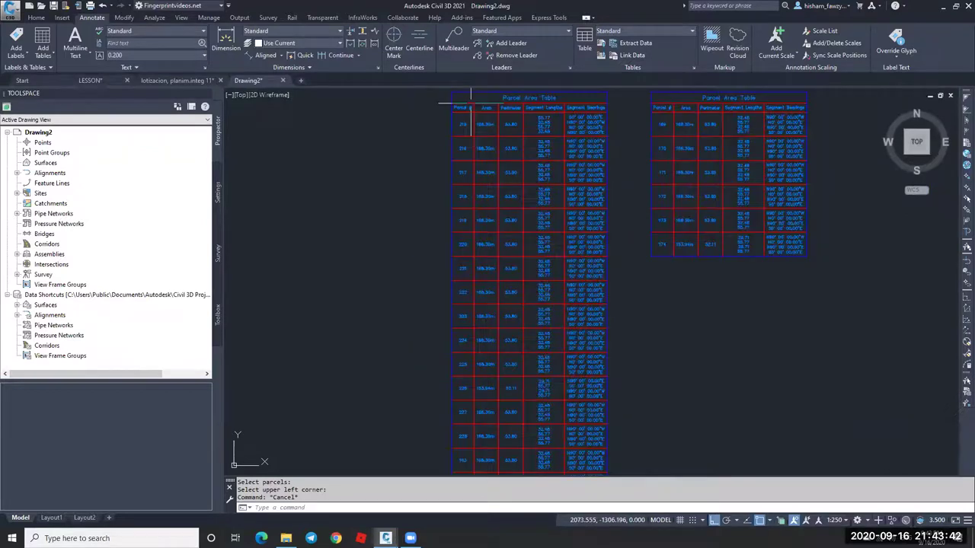
pyautogui.scroll(4, 473, 156)
# Open the Parcel Area Table's properties and close them without changes.
pyautogui.press('Escape')
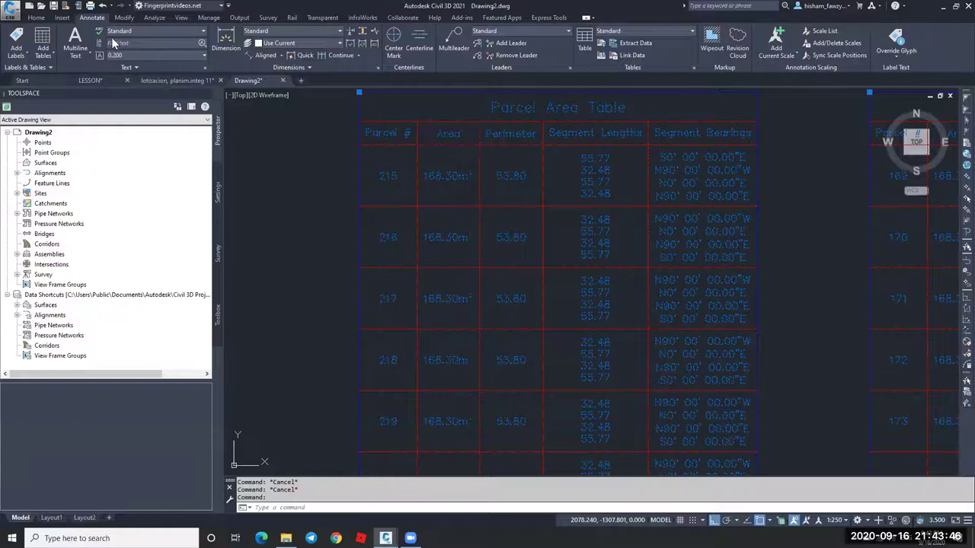
pyautogui.click(79, 42)
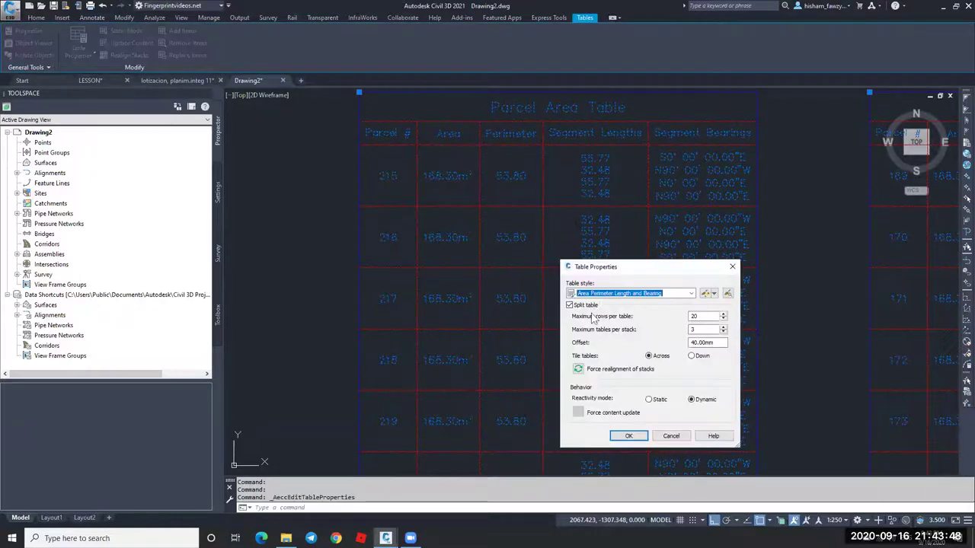
pyautogui.press('Escape')
pyautogui.scroll(-4, 463, 191)
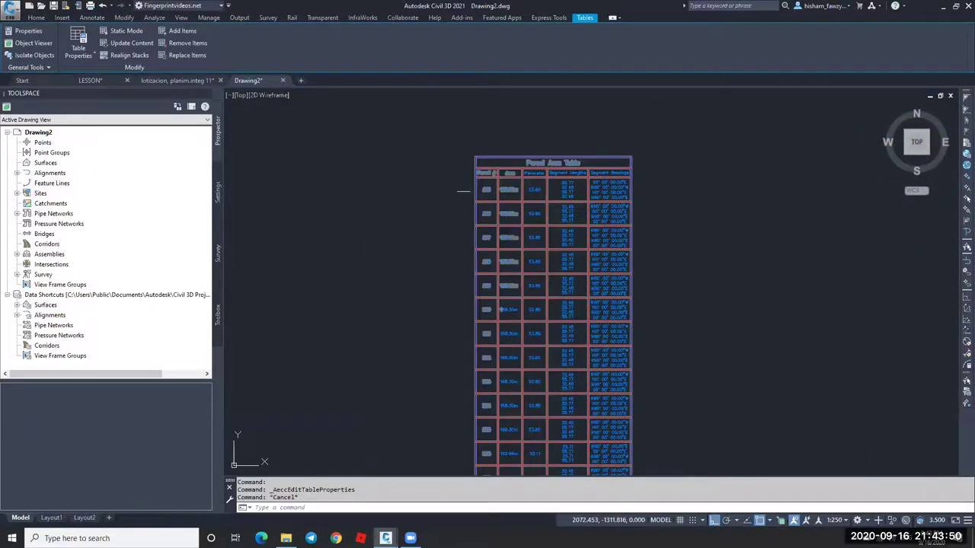
pyautogui.scroll(4, 491, 191)
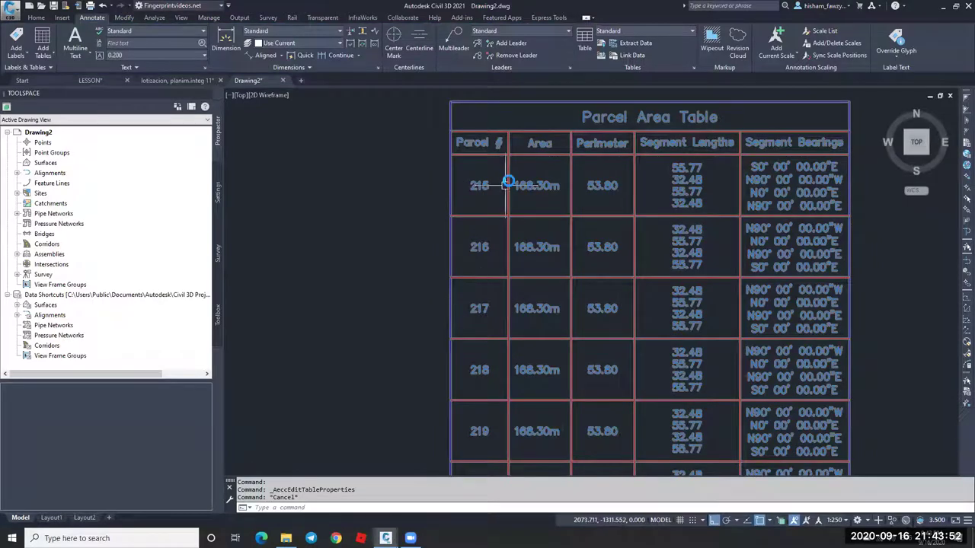
pyautogui.scroll(-7, 495, 257)
pyautogui.scroll(5, 494, 418)
pyautogui.scroll(3, 506, 312)
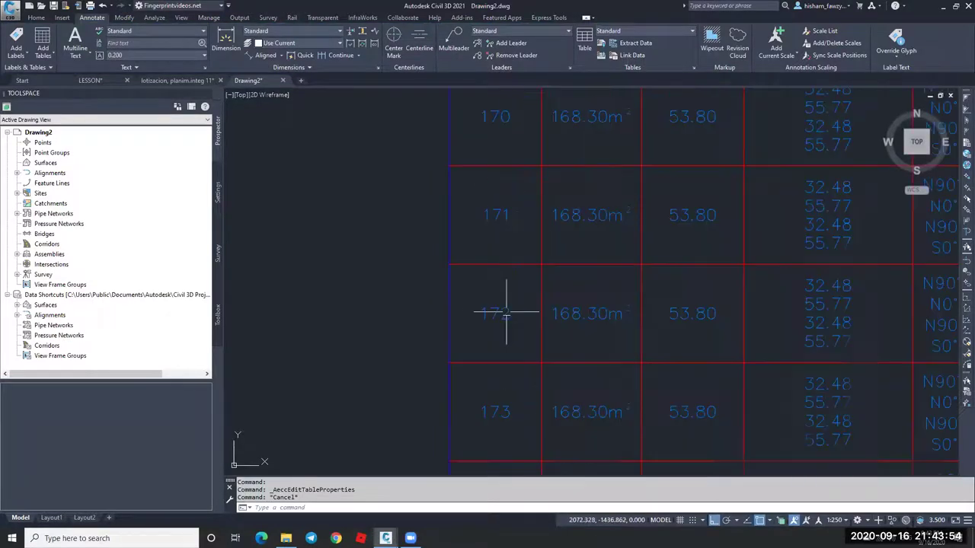
pyautogui.scroll(-6, 506, 323)
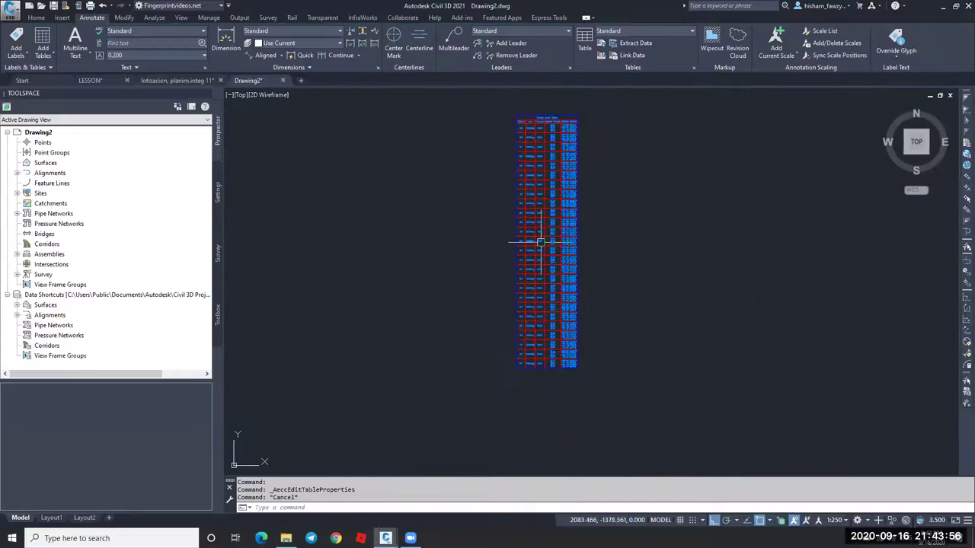
pyautogui.scroll(6, 527, 163)
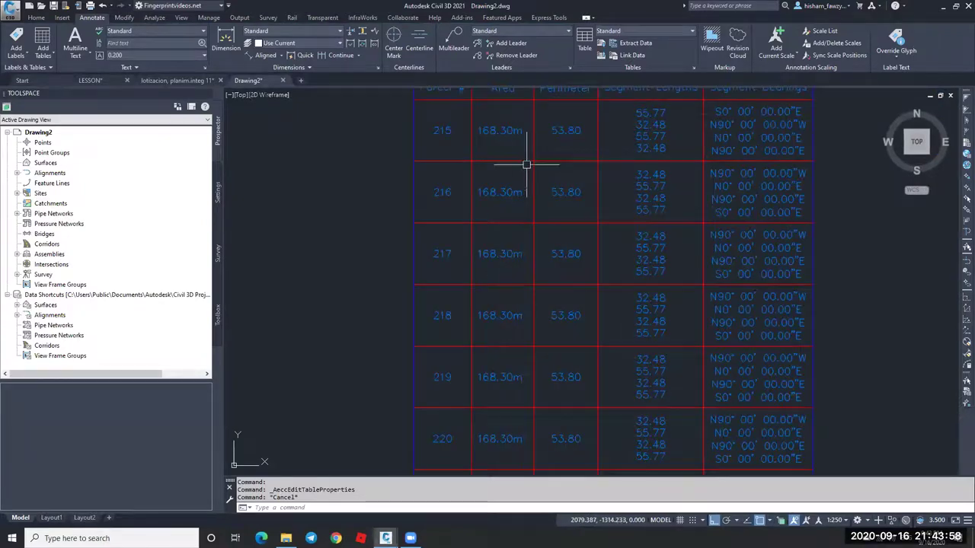
# Open the Parcel Area Table's style settings and close them unchanged.
pyautogui.click(517, 160)
pyautogui.rightClick(521, 155)
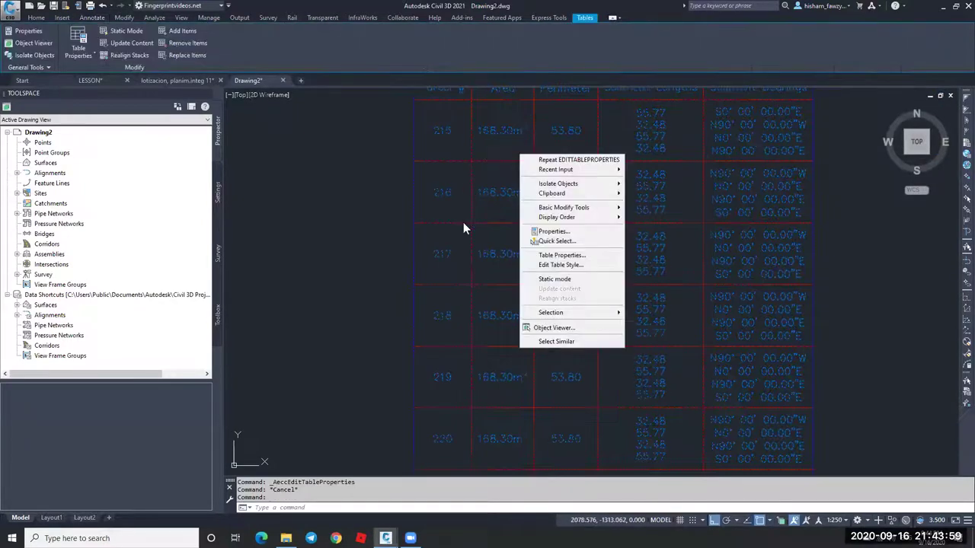
pyautogui.click(563, 265)
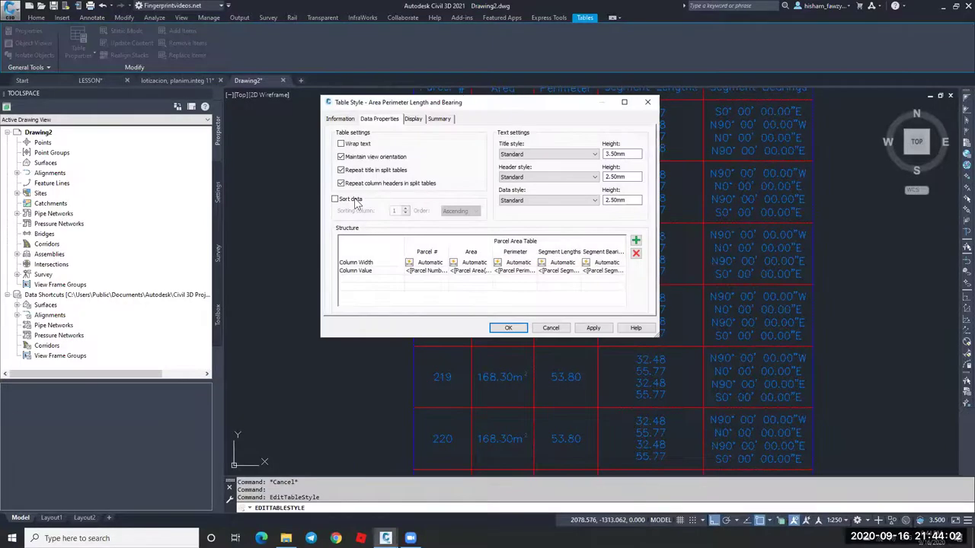
pyautogui.click(508, 329)
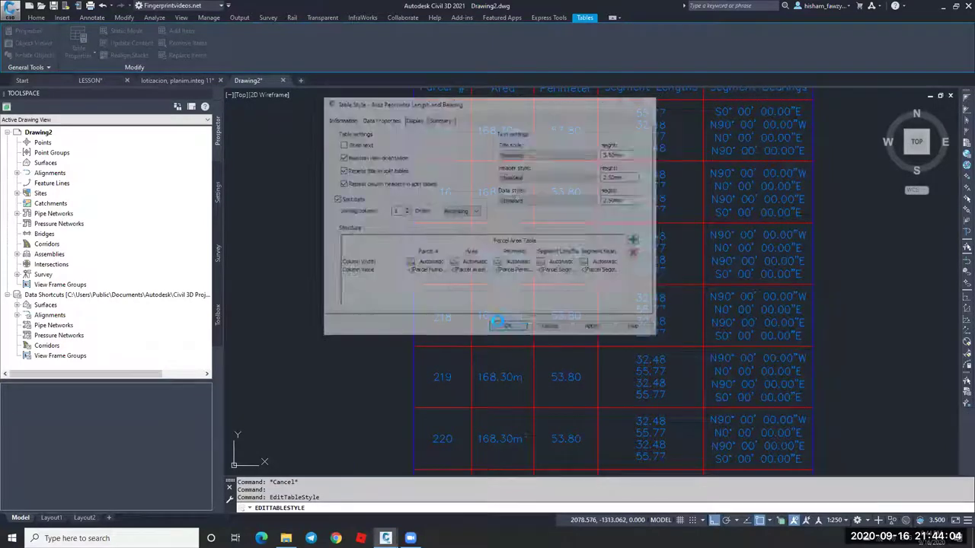
pyautogui.scroll(-5, 459, 283)
pyautogui.scroll(10, 451, 233)
pyautogui.scroll(-5, 459, 183)
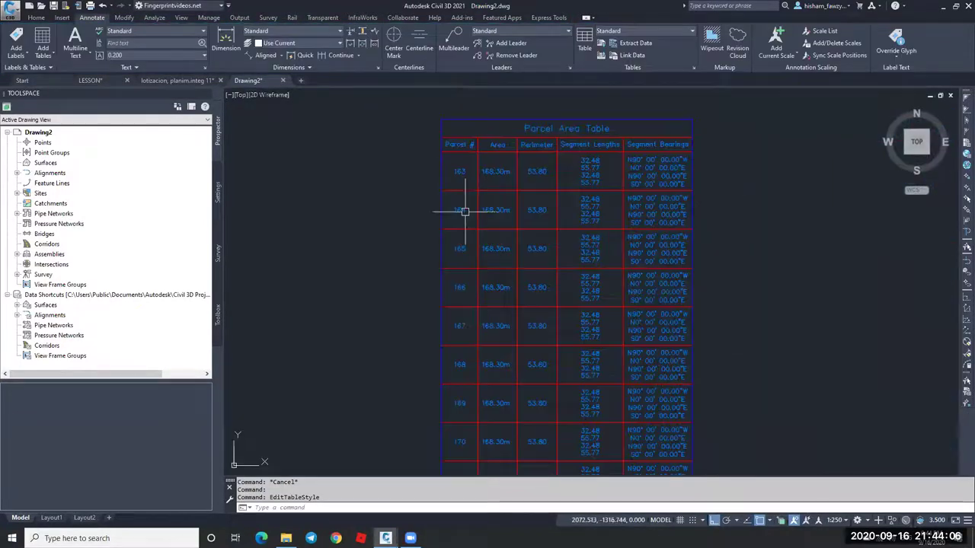
pyautogui.scroll(5, 468, 138)
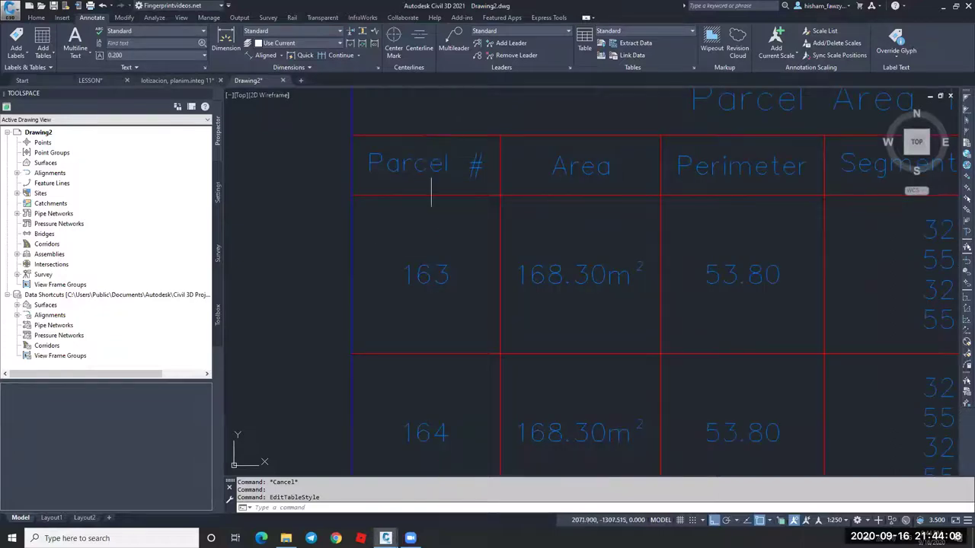
# Replace the Parcel # column's Parcel Number field with the parcel Name property in the table style.
pyautogui.click(436, 175)
pyautogui.rightClick(434, 169)
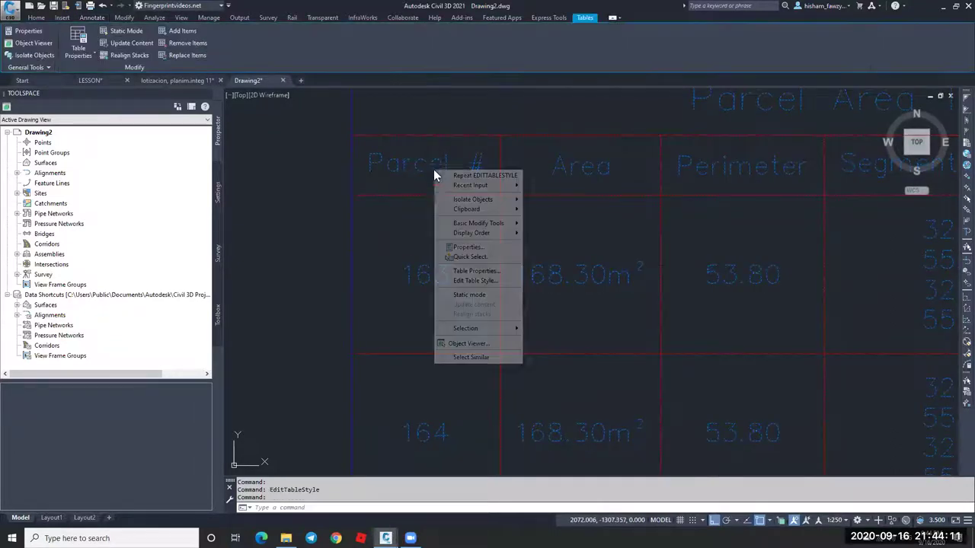
pyautogui.click(480, 280)
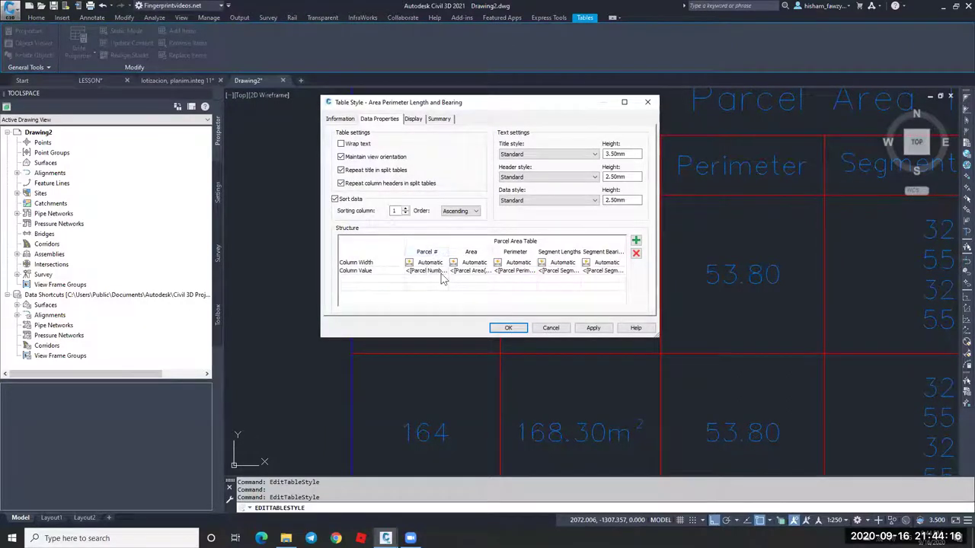
pyautogui.doubleClick(430, 271)
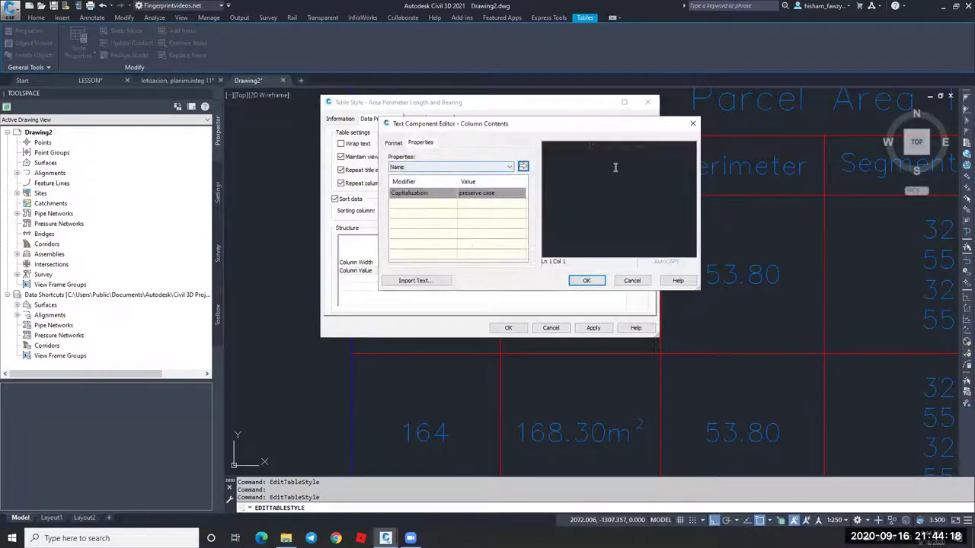
pyautogui.click(634, 148)
pyautogui.click(431, 167)
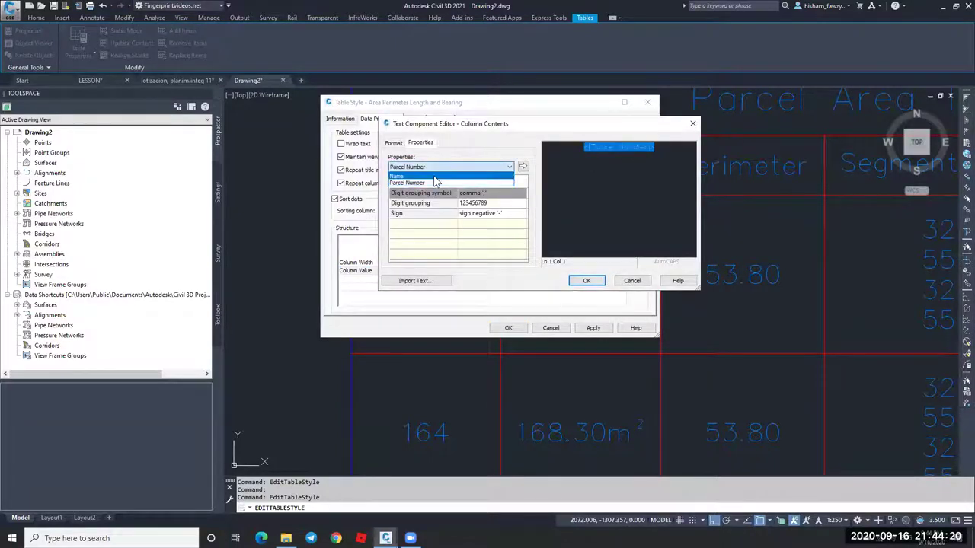
pyautogui.click(438, 183)
pyautogui.click(522, 168)
pyautogui.click(587, 281)
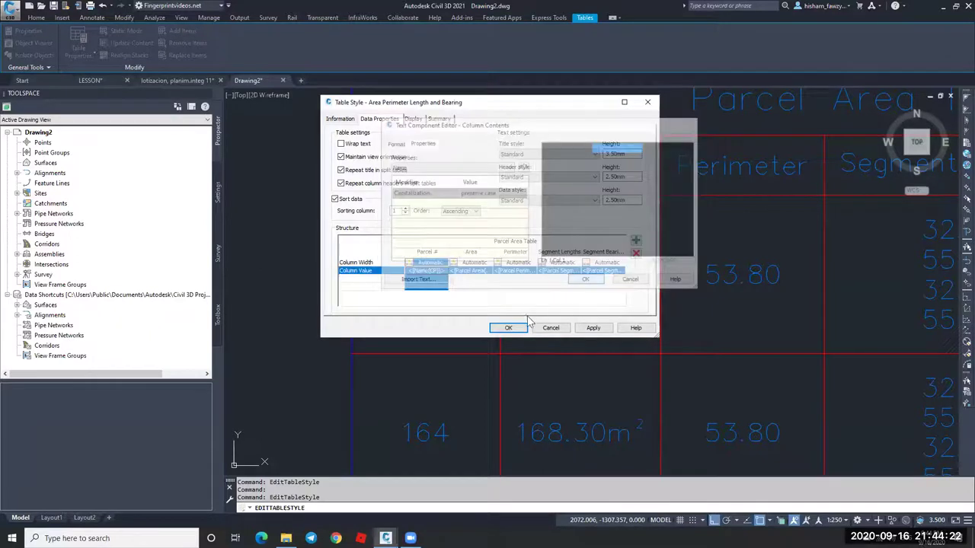
pyautogui.click(509, 328)
pyautogui.press('Escape')
pyautogui.scroll(-3, 446, 221)
pyautogui.scroll(1, 446, 244)
pyautogui.scroll(-4, 447, 342)
pyautogui.scroll(6, 446, 322)
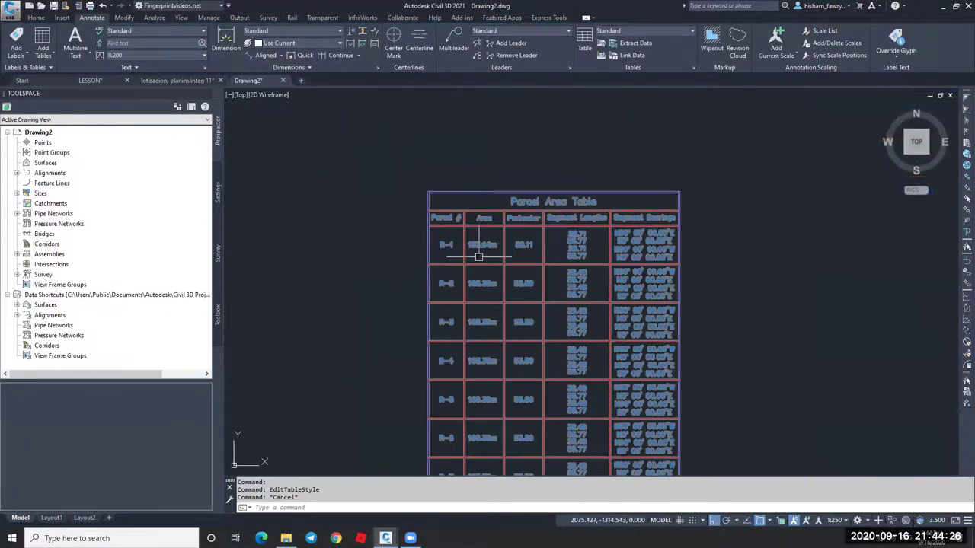
pyautogui.scroll(-2, 390, 251)
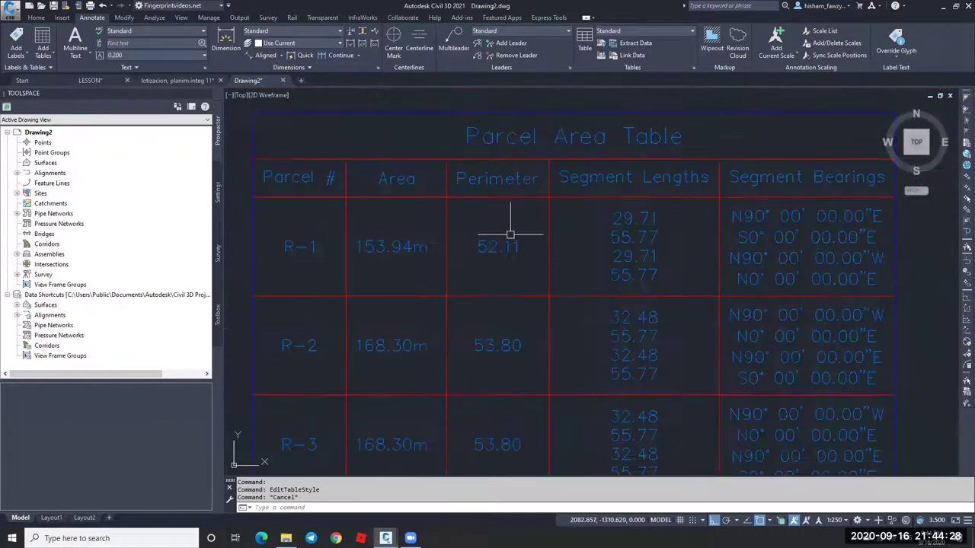
pyautogui.scroll(3, 533, 267)
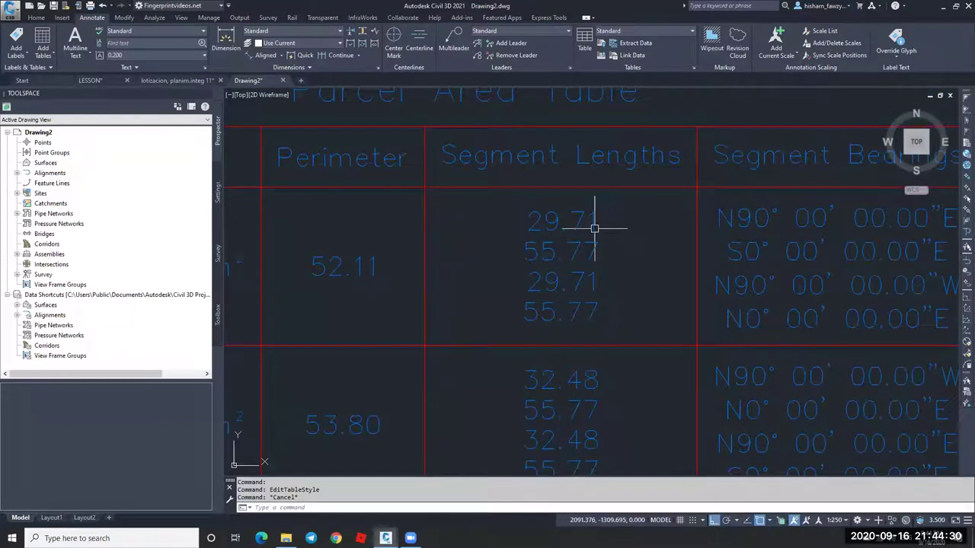
pyautogui.scroll(-4, 492, 288)
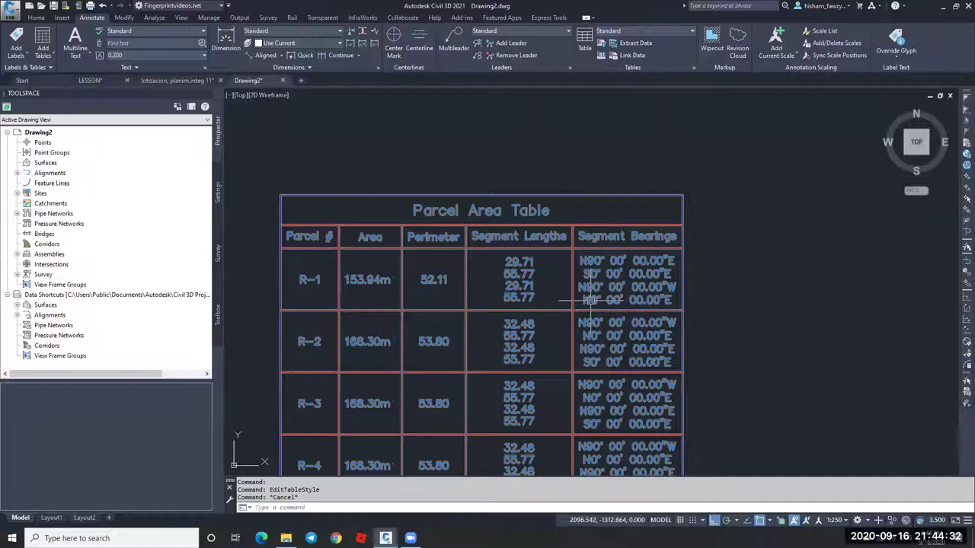
pyautogui.scroll(-1, 505, 277)
pyautogui.scroll(1, 592, 235)
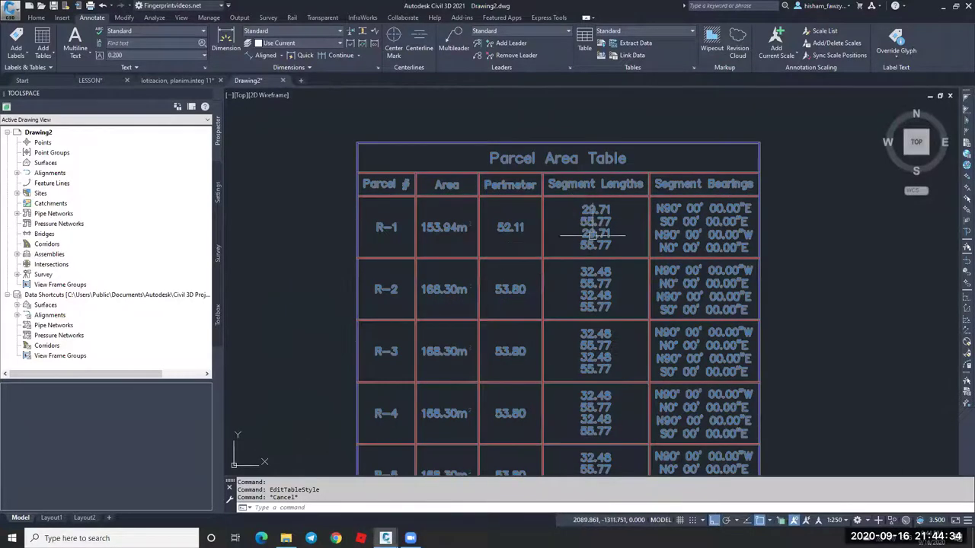
pyautogui.scroll(-10, 579, 244)
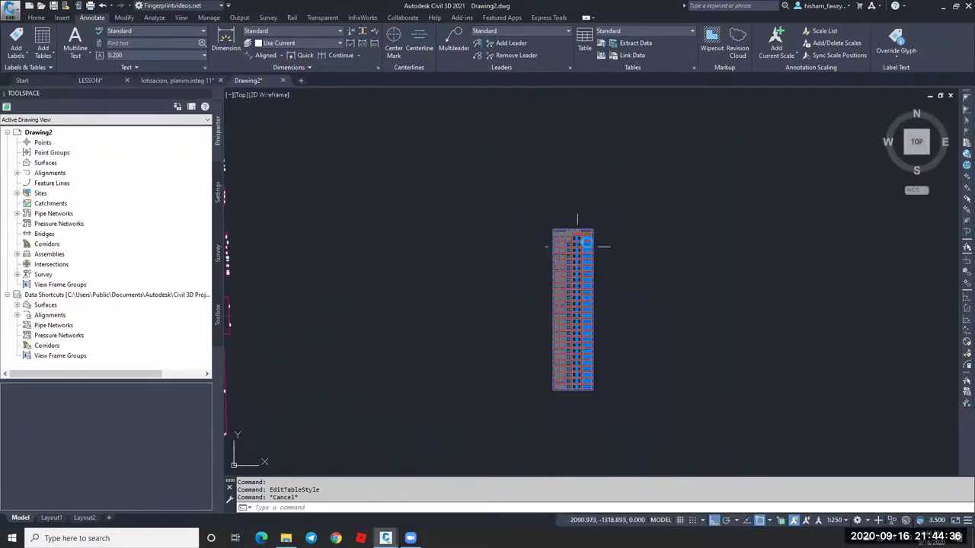
pyautogui.press('Escape')
pyautogui.scroll(3, 533, 210)
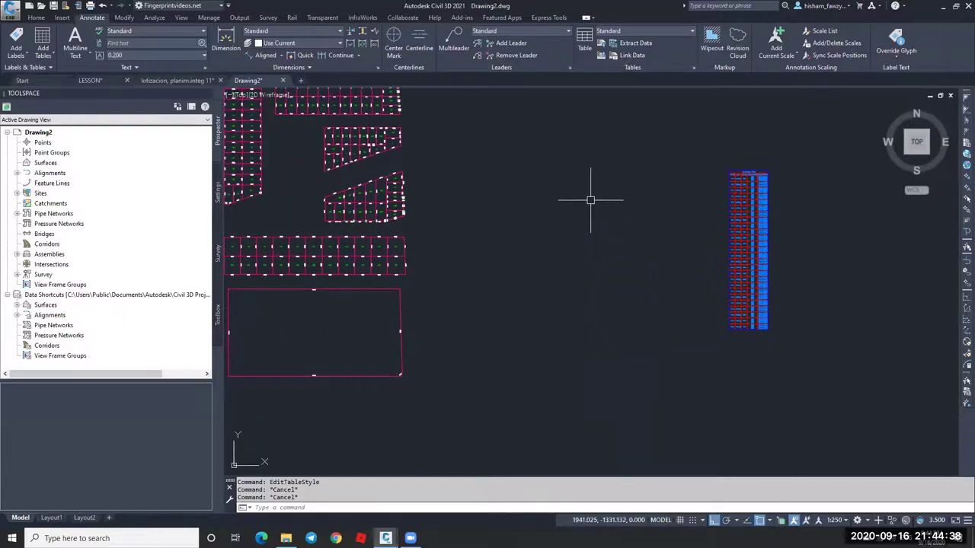
pyautogui.scroll(5, 681, 250)
pyautogui.scroll(-5, 670, 229)
pyautogui.scroll(4, 675, 218)
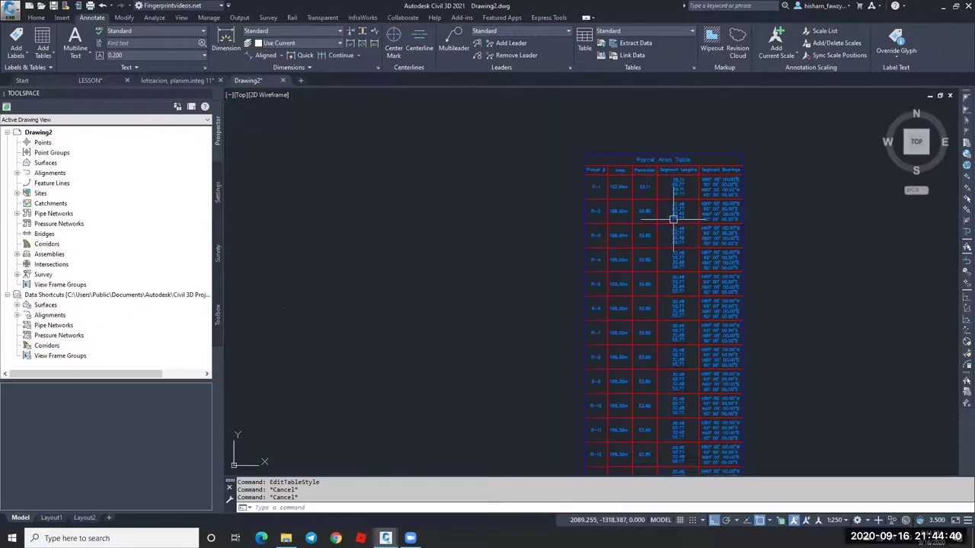
pyautogui.click(654, 200)
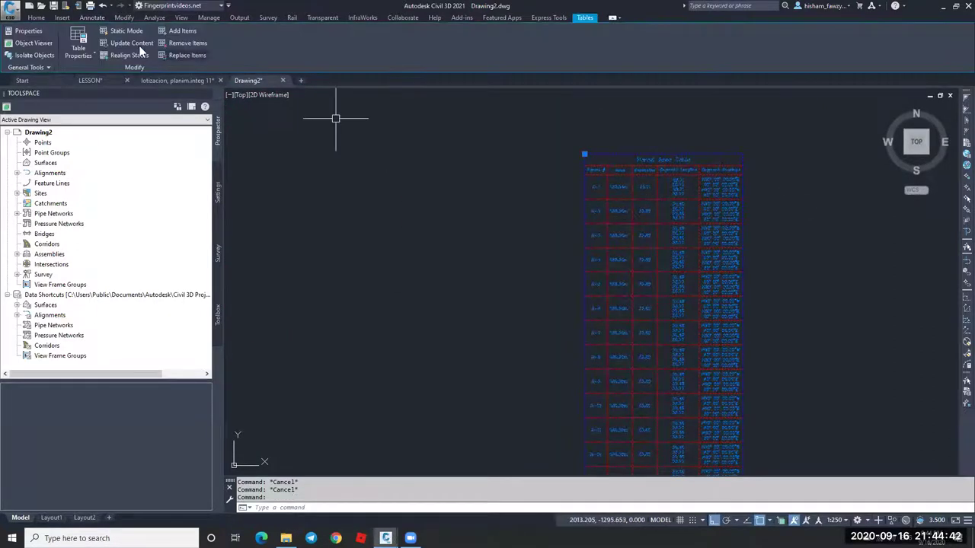
pyautogui.scroll(-6, 403, 179)
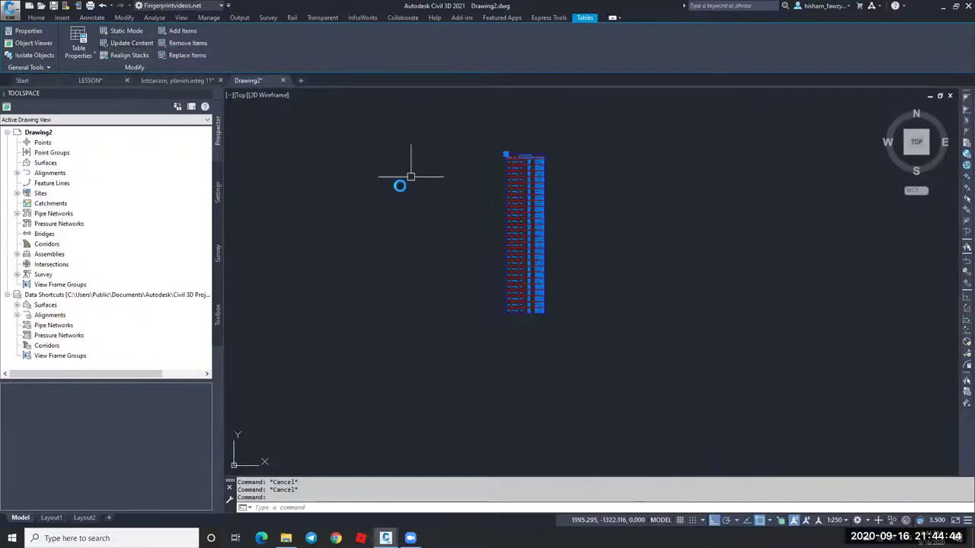
pyautogui.moveTo(456, 201); pyautogui.dragTo(570, 199, button='middle')
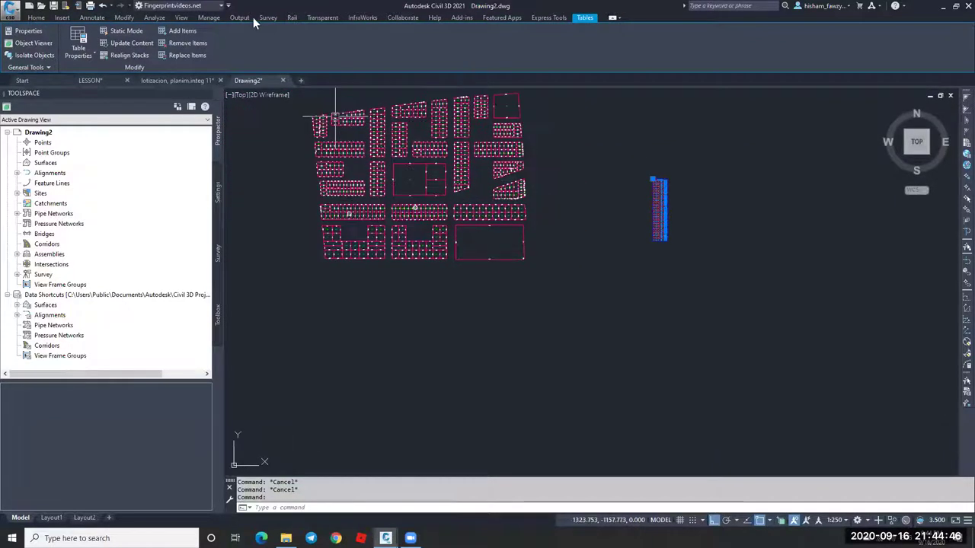
# Split the screen into two vertical viewports with the table's R-1 to R-4 rows in view.
pyautogui.click(182, 18)
pyautogui.click(424, 48)
pyautogui.click(431, 78)
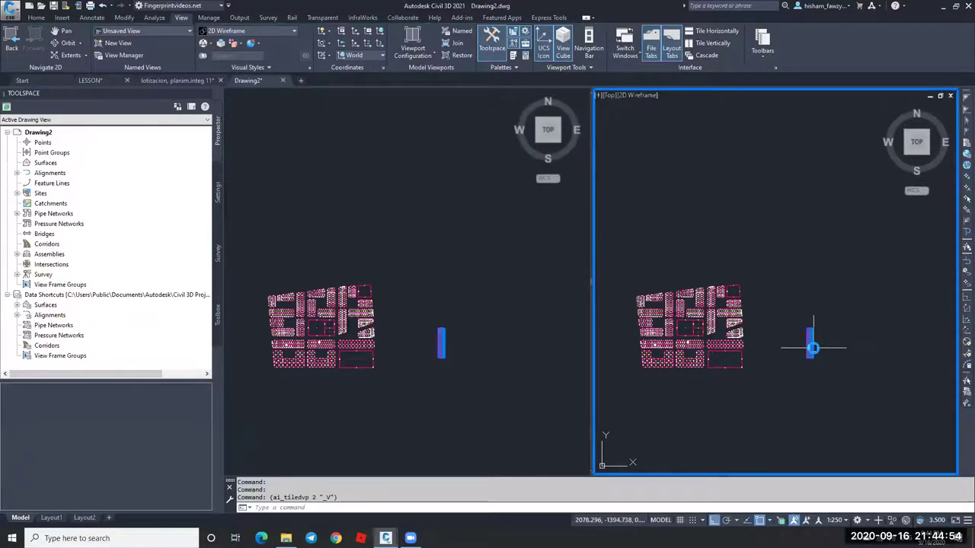
pyautogui.scroll(5, 807, 335)
pyautogui.scroll(6, 741, 156)
pyautogui.moveTo(697, 144); pyautogui.dragTo(688, 236, button='middle')
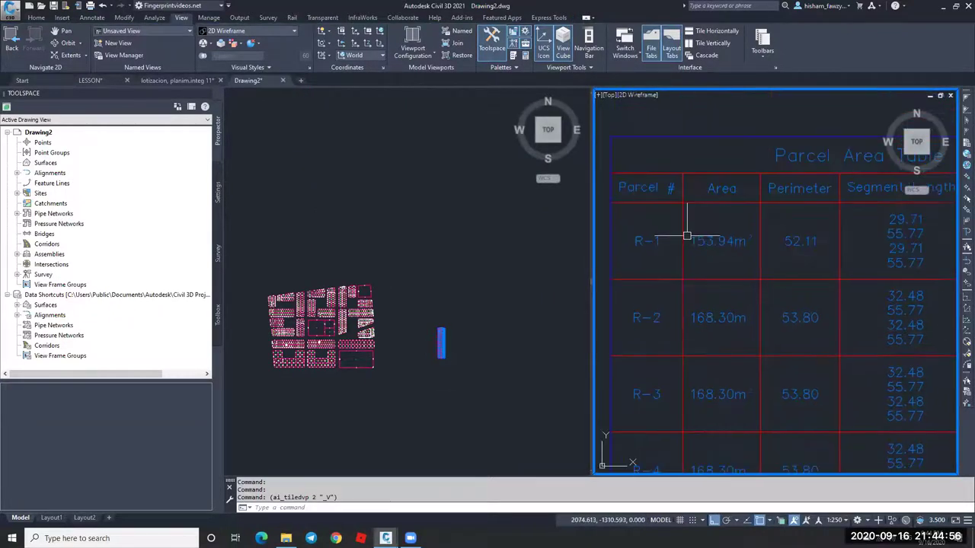
# Stretch the R-1/R-2 lot line's bottom end rightward along the boundary using the Nearest snap.
pyautogui.click(470, 283)
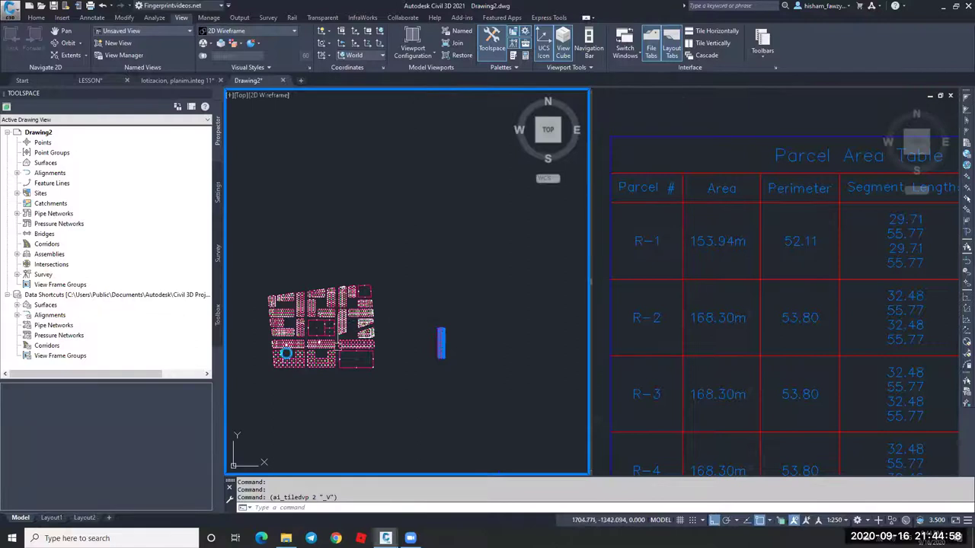
pyautogui.scroll(8, 335, 335)
pyautogui.moveTo(445, 303); pyautogui.dragTo(398, 267, button='middle')
pyautogui.press('Escape')
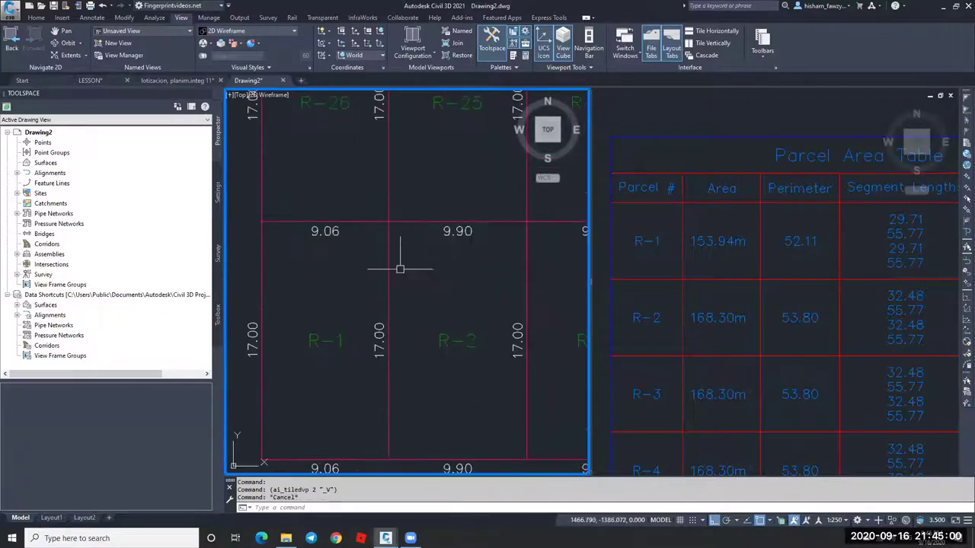
pyautogui.click(389, 330)
pyautogui.scroll(-4, 397, 292)
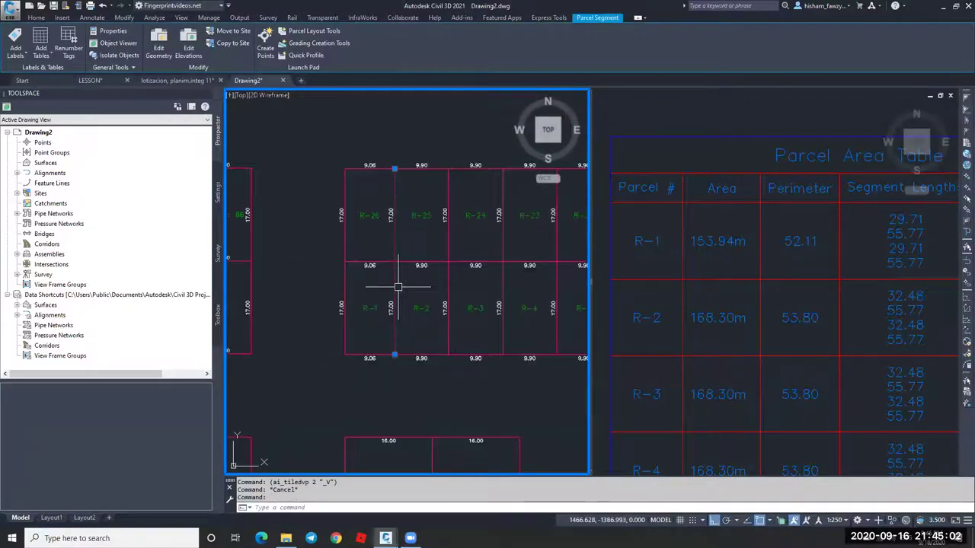
pyautogui.click(396, 358)
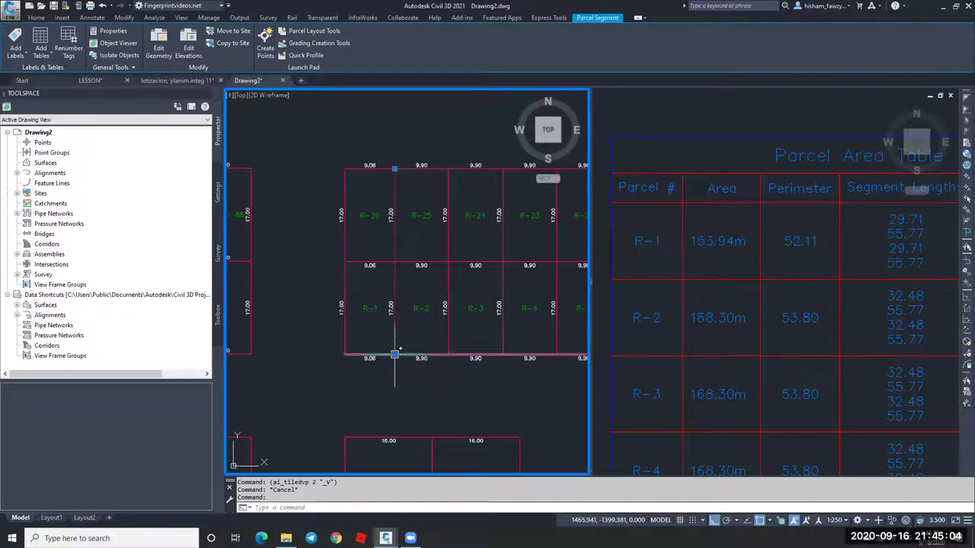
pyautogui.scroll(6, 399, 355)
pyautogui.keyDown('shift'); pyautogui.rightClick(419, 327); pyautogui.keyUp('shift')
pyautogui.click(447, 294)
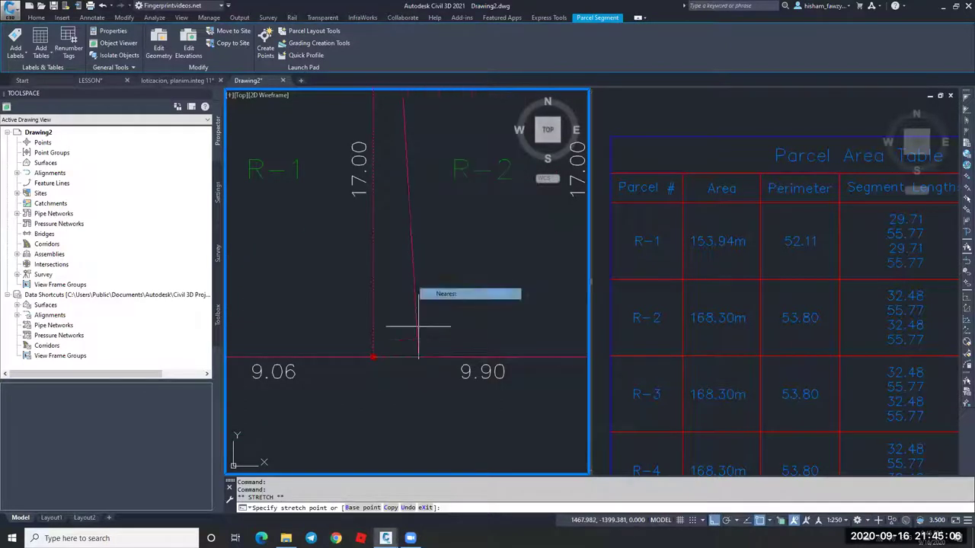
pyautogui.click(434, 356)
pyautogui.scroll(-2, 413, 330)
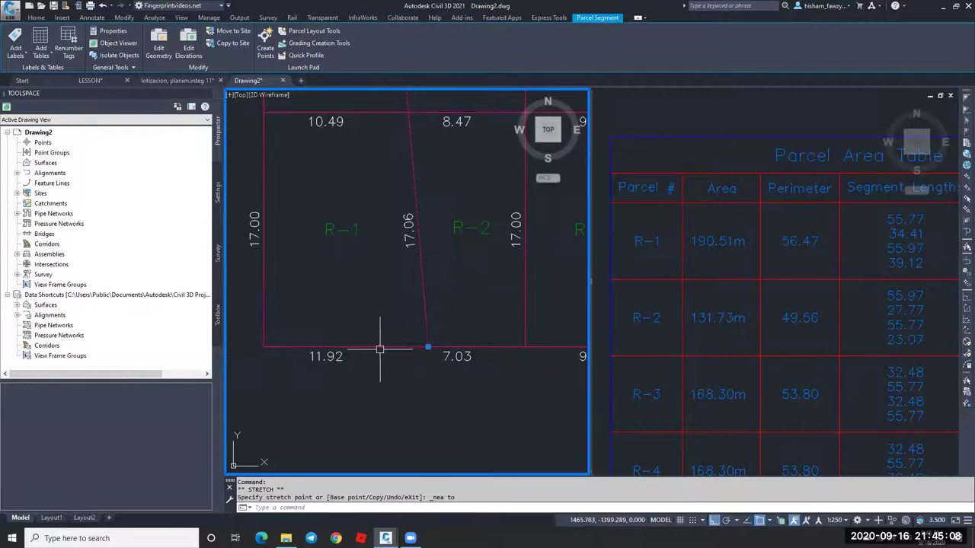
# Check the table view for the updated areas, R-1 190.51 m² and R-2 131.73 m².
pyautogui.press('Escape')
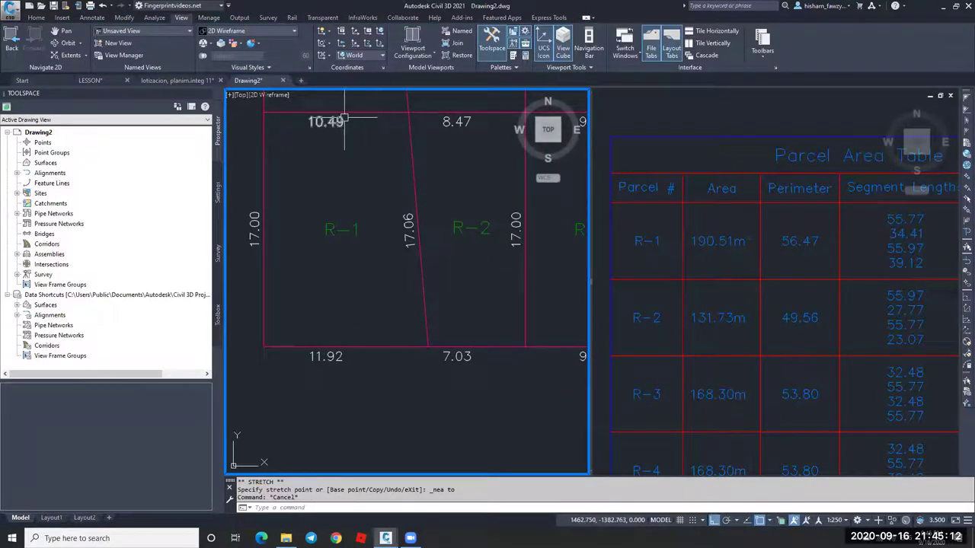
pyautogui.scroll(-4, 402, 246)
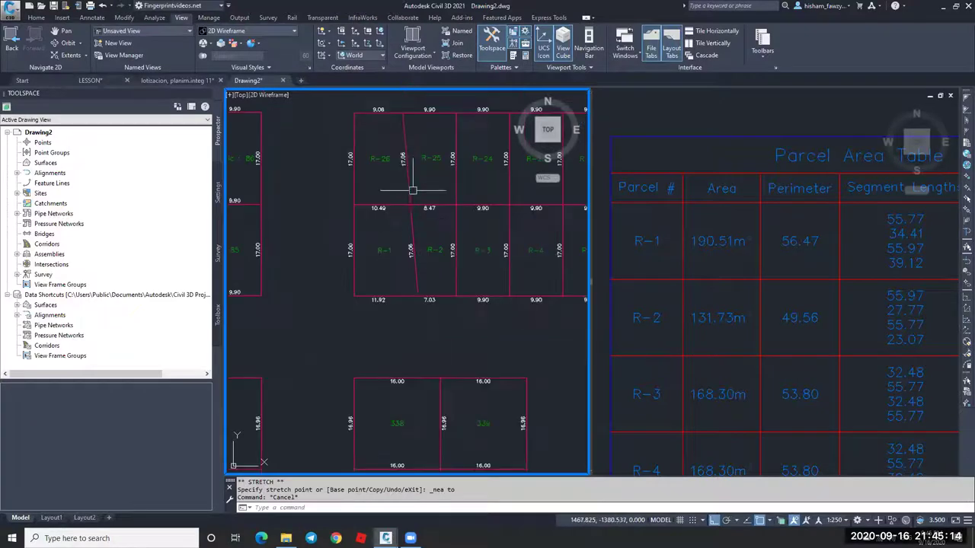
pyautogui.scroll(4, 404, 197)
pyautogui.scroll(-2, 383, 175)
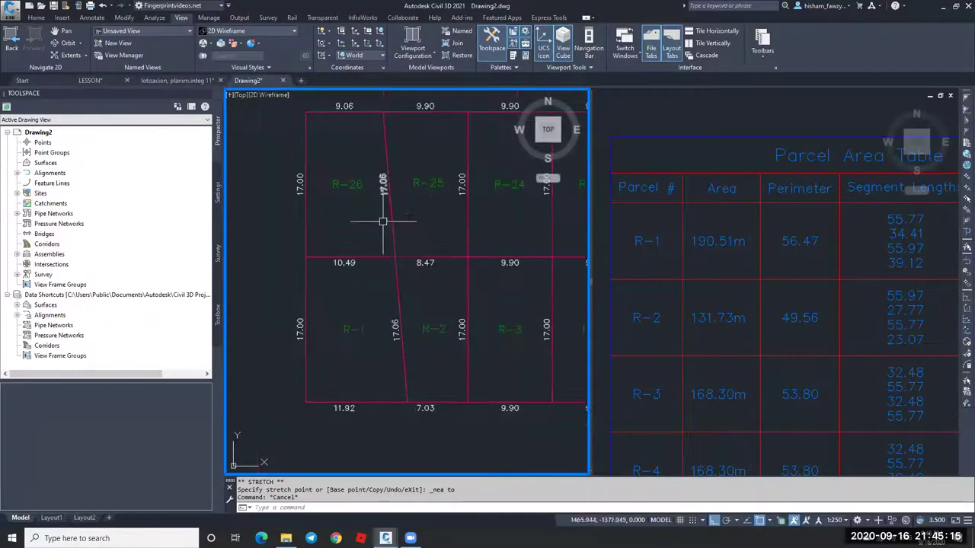
pyautogui.click(730, 297)
# Recentre the Parcel Area Table in the right viewport and select it.
pyautogui.moveTo(808, 254); pyautogui.dragTo(786, 244, button='middle')
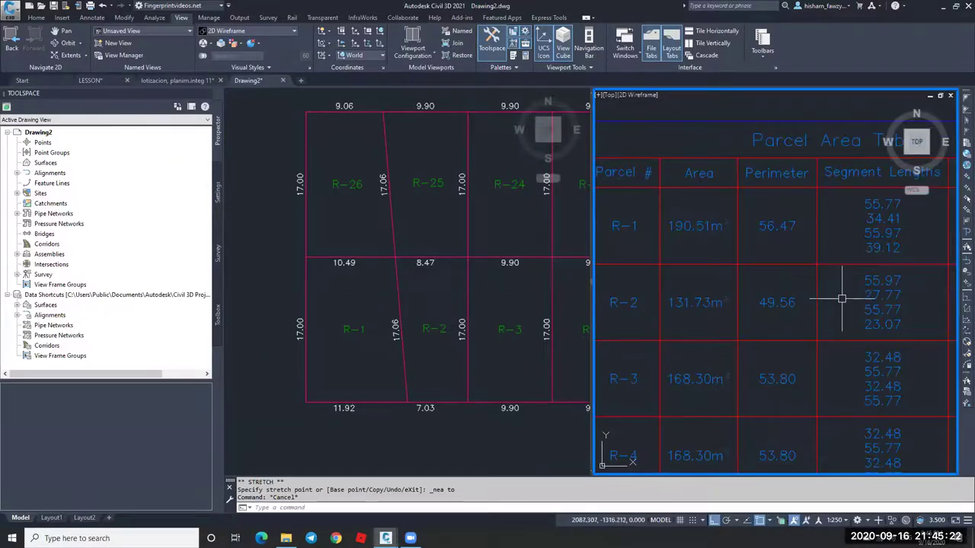
pyautogui.scroll(-4, 841, 298)
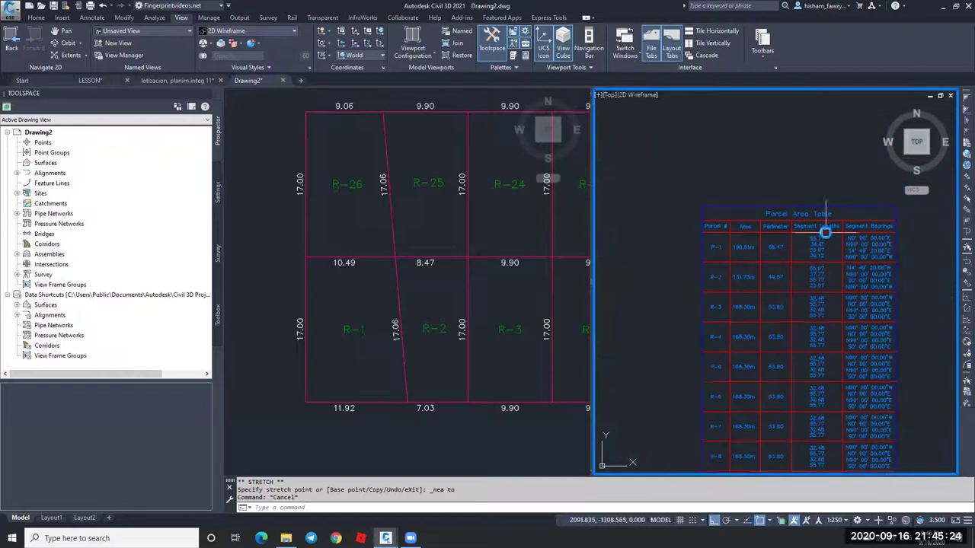
pyautogui.scroll(2, 826, 234)
pyautogui.scroll(-3, 835, 251)
pyautogui.moveTo(833, 250); pyautogui.dragTo(796, 235, button='middle')
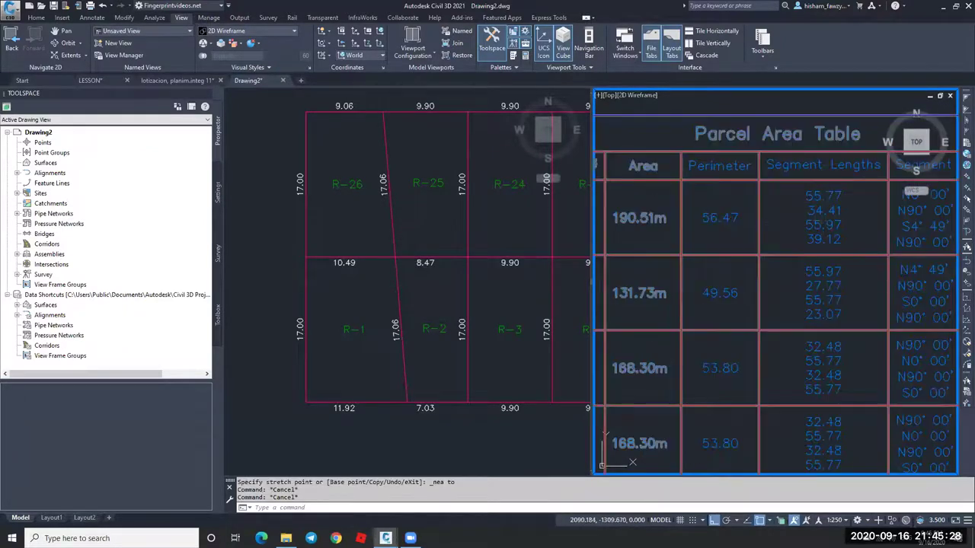
pyautogui.click(379, 272)
pyautogui.scroll(-2, 379, 272)
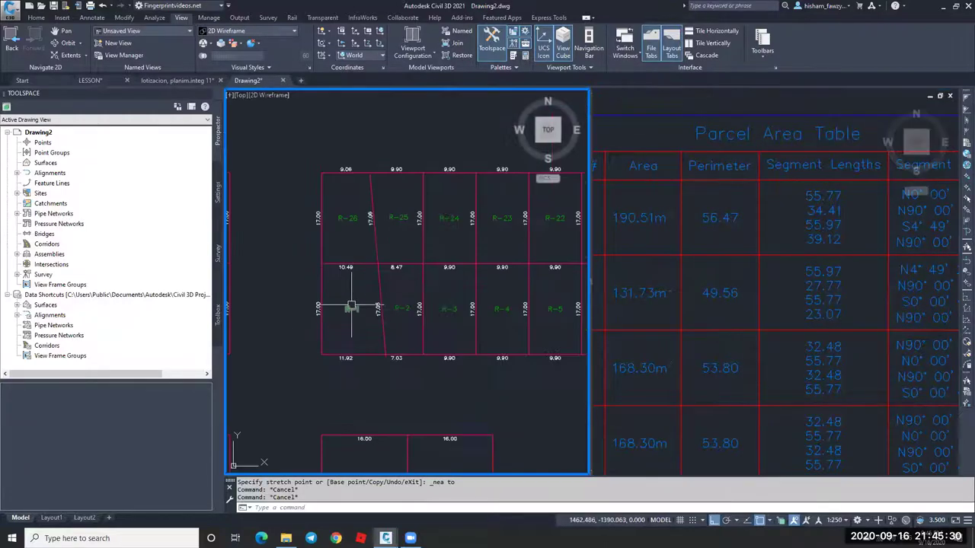
pyautogui.click(863, 218)
pyautogui.press('Escape')
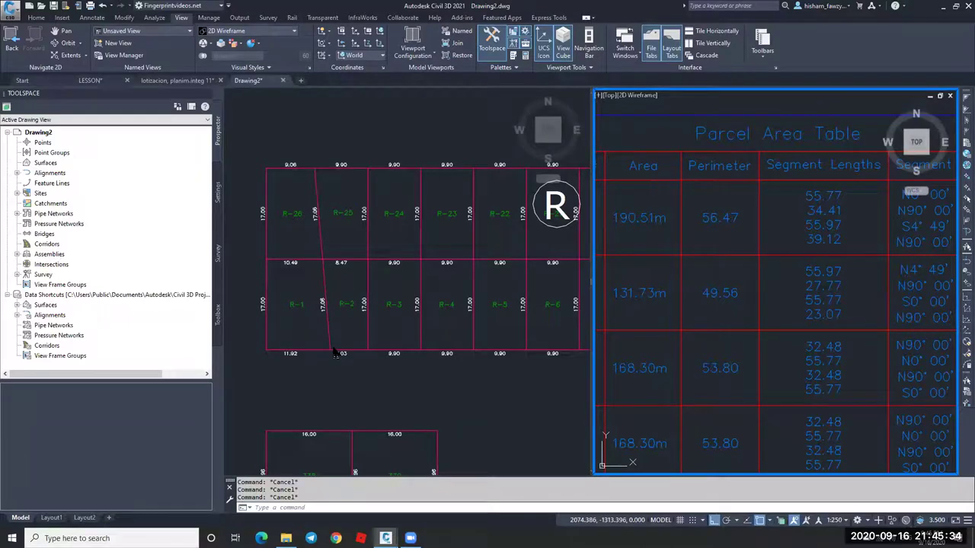
pyautogui.click(816, 218)
pyautogui.press('Escape')
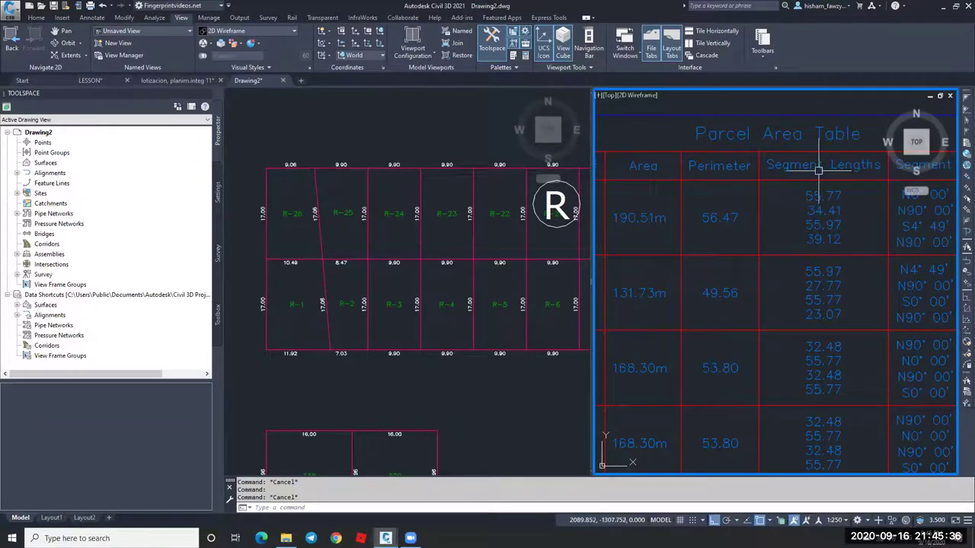
pyautogui.click(821, 165)
# Open the Parcel Area Table's style and inspect the Segment Lengths column contents.
pyautogui.rightClick(657, 165)
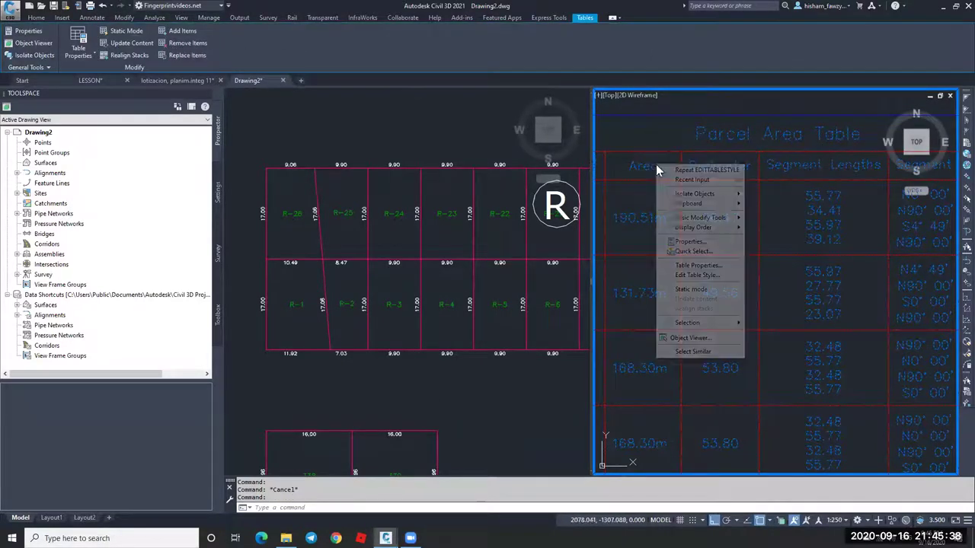
pyautogui.click(712, 276)
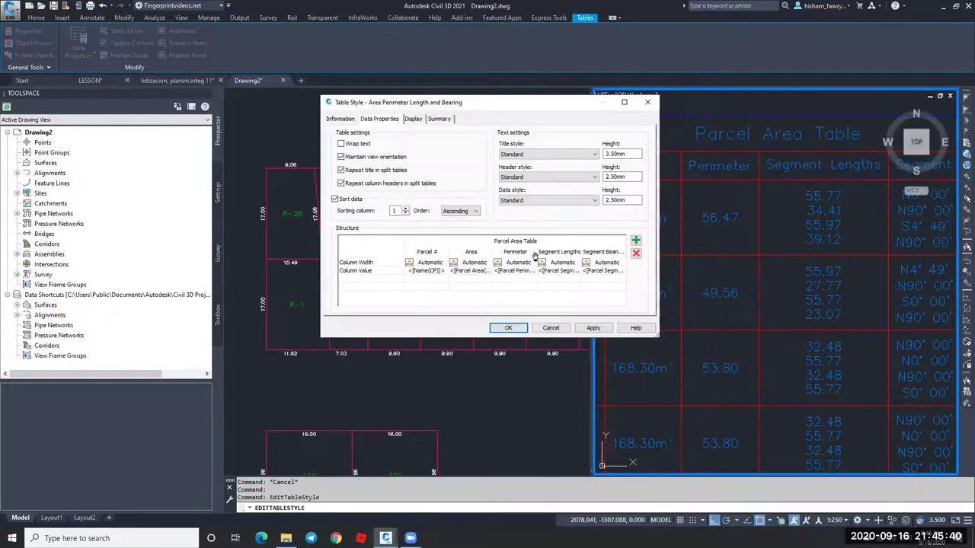
pyautogui.click(567, 271)
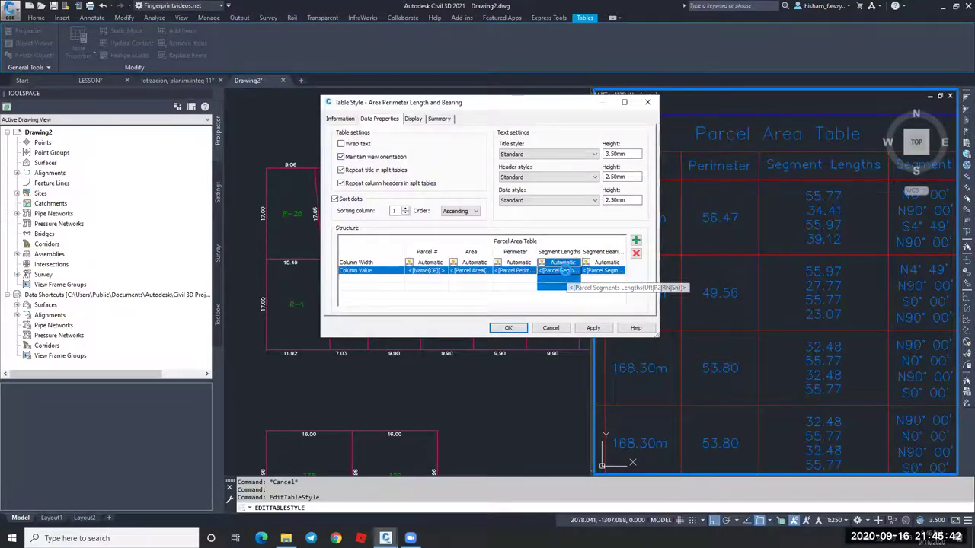
pyautogui.doubleClick(568, 271)
pyautogui.click(469, 168)
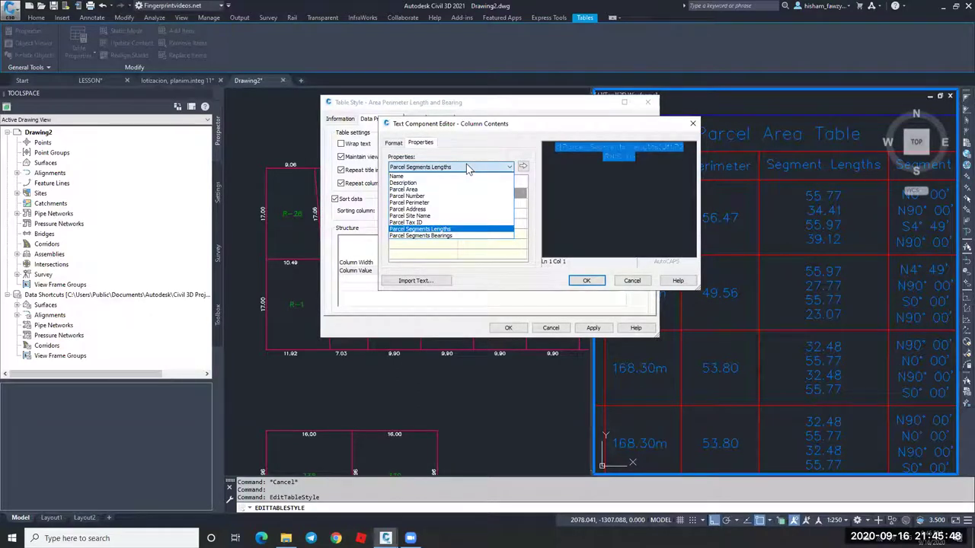
pyautogui.click(469, 169)
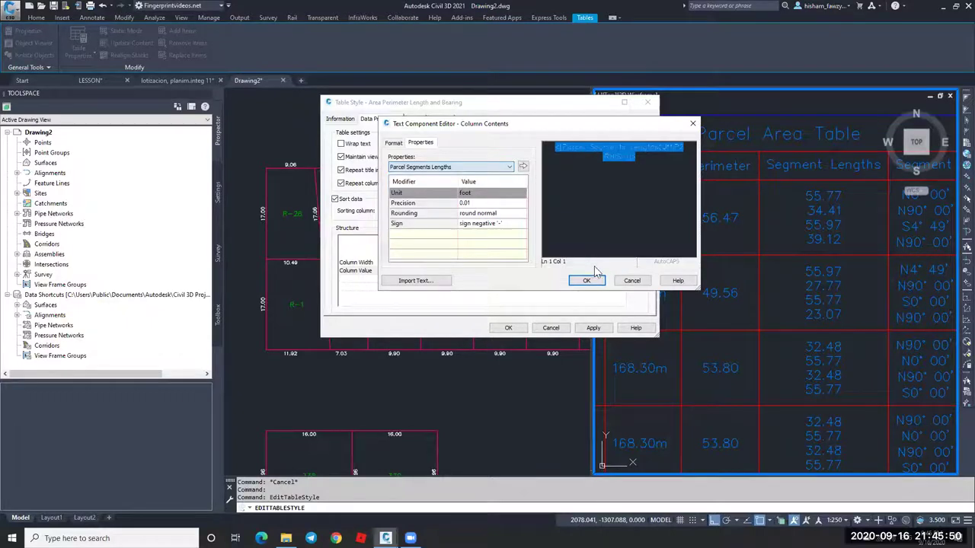
pyautogui.click(585, 280)
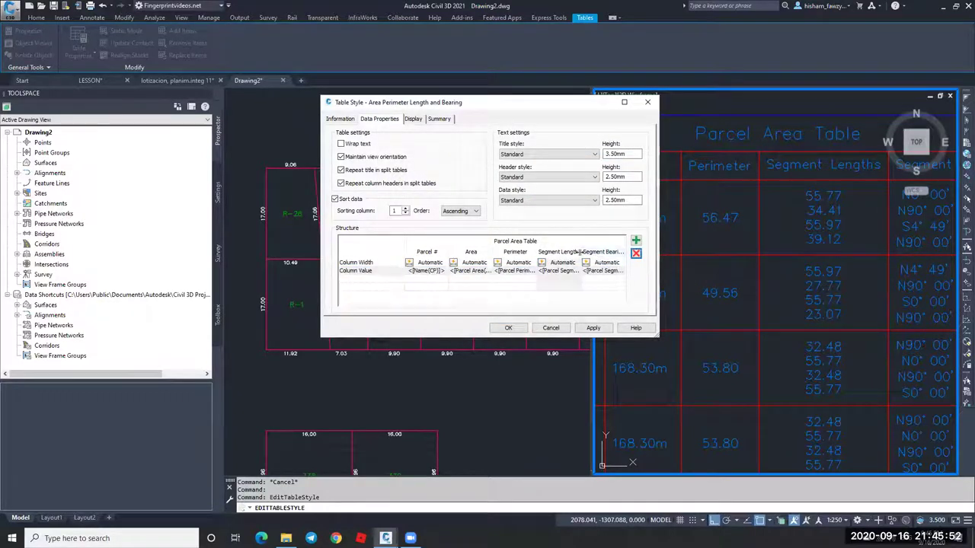
# Delete the Segment Bearings and Segment Lengths columns, leaving Parcel #, Area and Perimeter.
pyautogui.click(636, 258)
pyautogui.click(636, 258)
pyautogui.click(510, 328)
pyautogui.press('Escape')
pyautogui.press('Escape')
pyautogui.scroll(-5, 762, 196)
pyautogui.scroll(3, 780, 174)
# Stretch the R-1/R-2 lot line's bottom end to the bottom-left corner with Nearest snap.
pyautogui.click(335, 329)
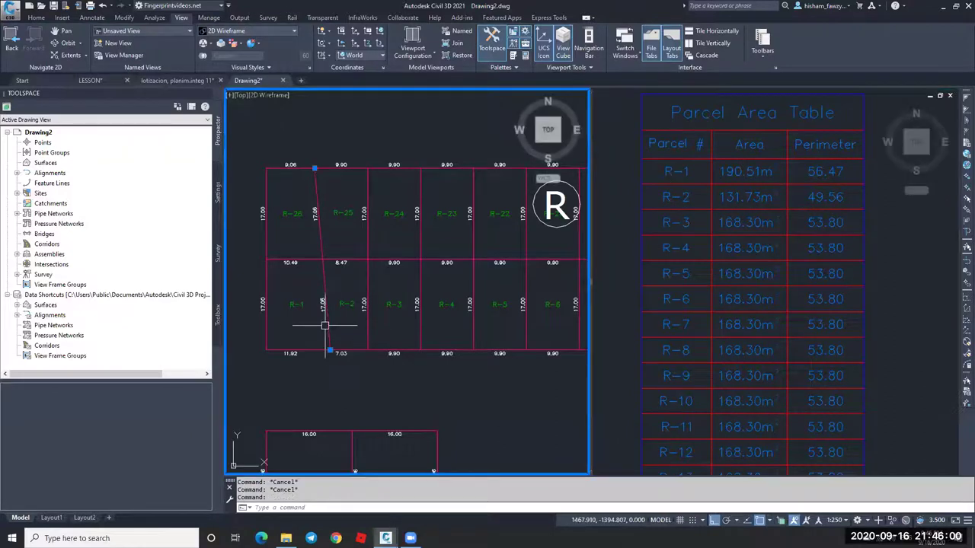
pyautogui.click(327, 328)
pyautogui.click(329, 351)
pyautogui.keyDown('shift'); pyautogui.rightClick(326, 343); pyautogui.keyUp('shift')
pyautogui.click(358, 303)
pyautogui.click(274, 352)
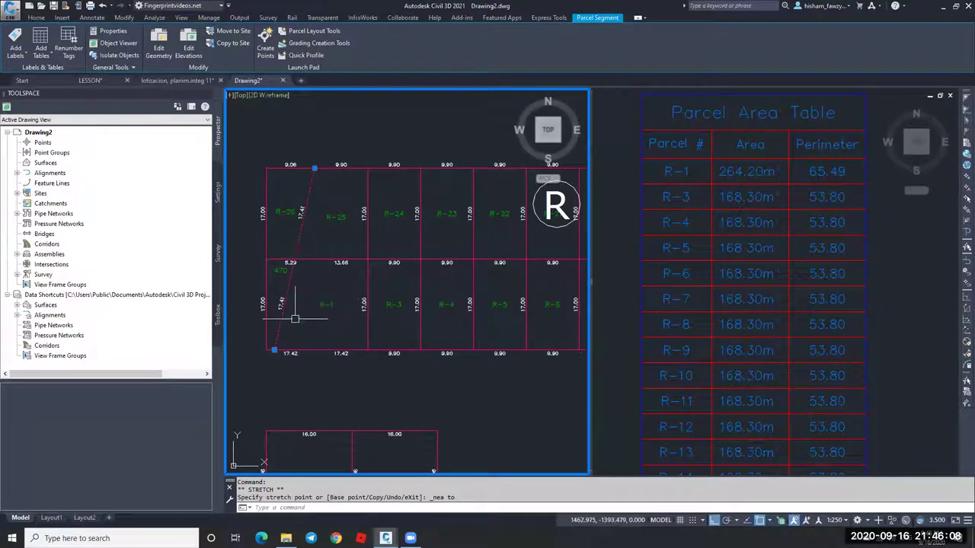
# Undo the bad stretch to restore the original R-1/R-2 lot line.
pyautogui.click(274, 351)
pyautogui.keyDown('shift'); pyautogui.rightClick(321, 341); pyautogui.keyUp('shift')
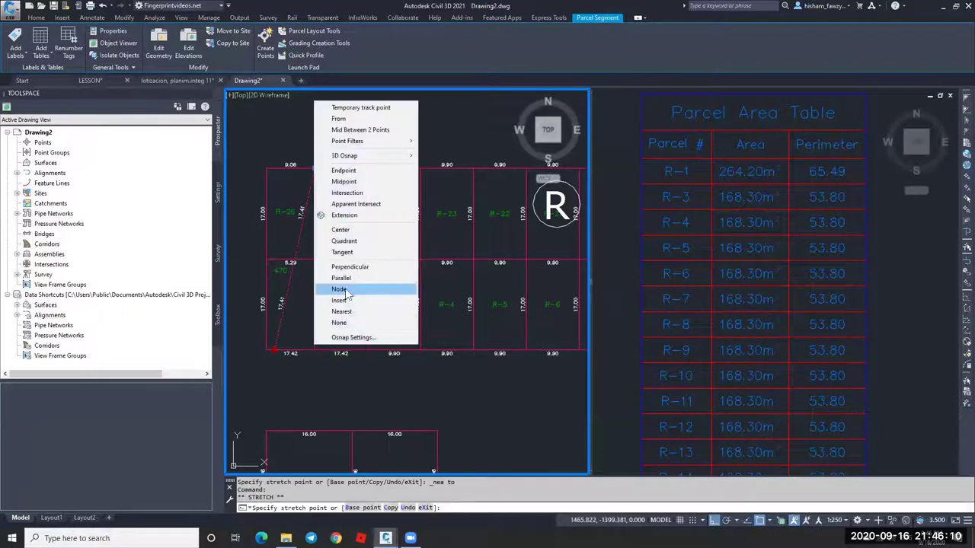
pyautogui.hotkey('ctrl', 'z')
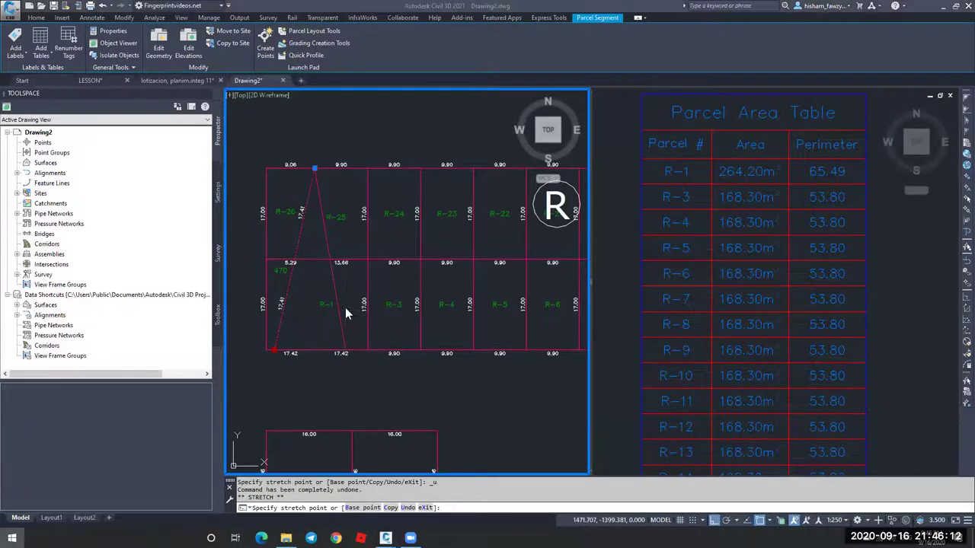
pyautogui.press('Escape')
pyautogui.press('Escape')
pyautogui.hotkey('ctrl', 'z')
pyautogui.hotkey('ctrl', 'z')
# Re-slant the lot line's foot onto the bottom boundary so R-1 reads 123.38 and R-2 198.85.
pyautogui.click(334, 320)
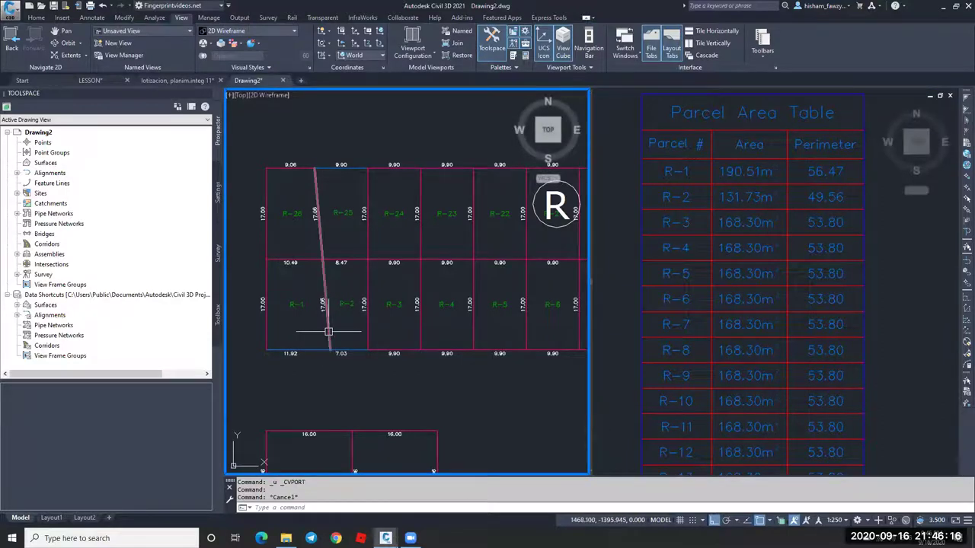
pyautogui.click(333, 320)
pyautogui.click(331, 352)
pyautogui.keyDown('shift'); pyautogui.rightClick(340, 318); pyautogui.keyUp('shift')
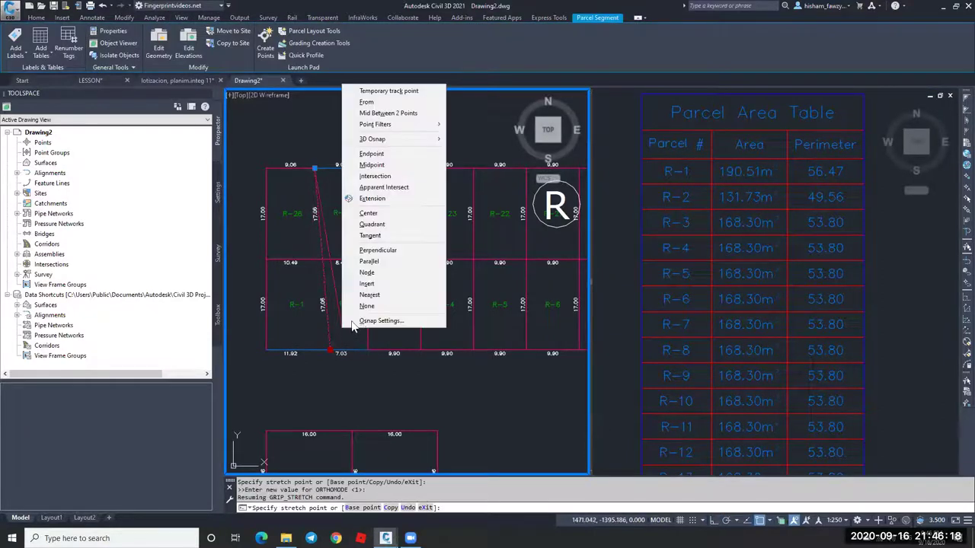
pyautogui.click(396, 294)
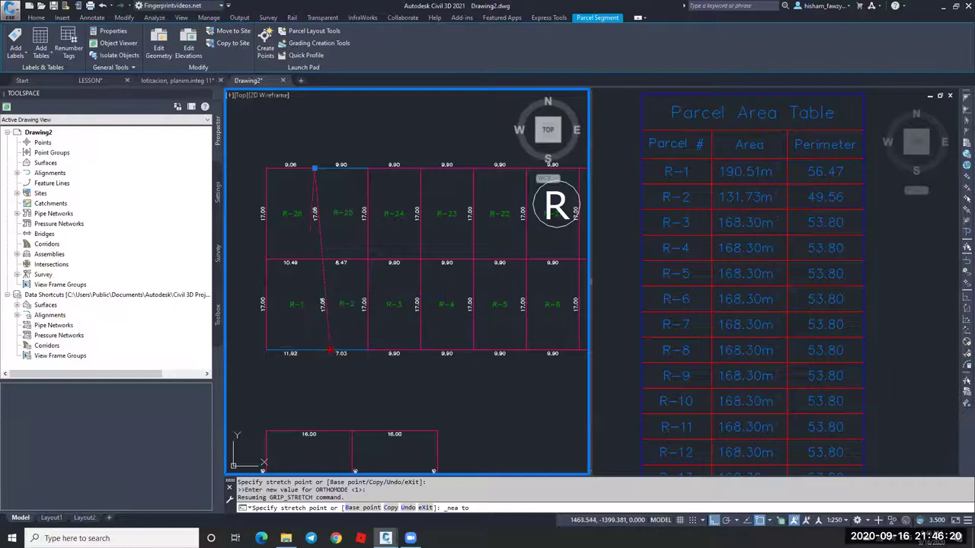
pyautogui.click(302, 351)
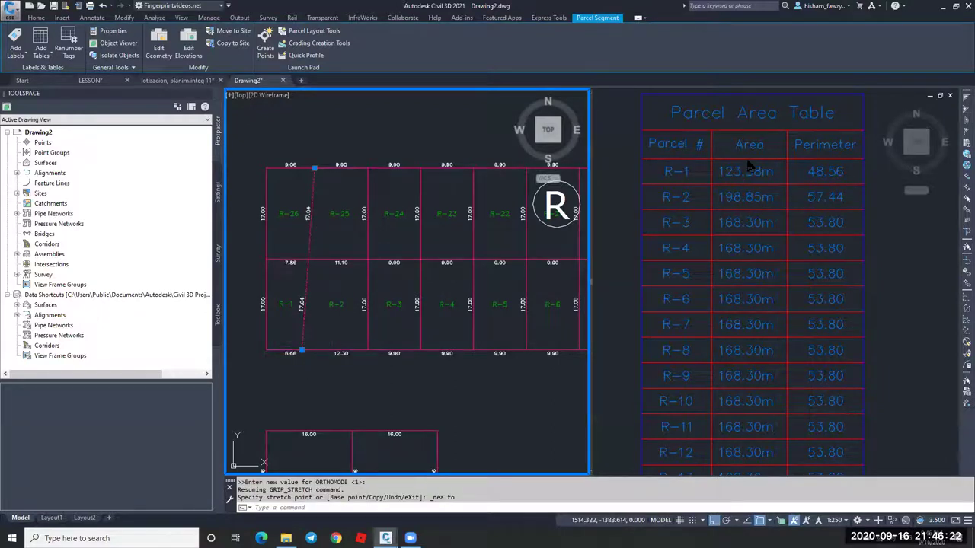
pyautogui.press('Escape')
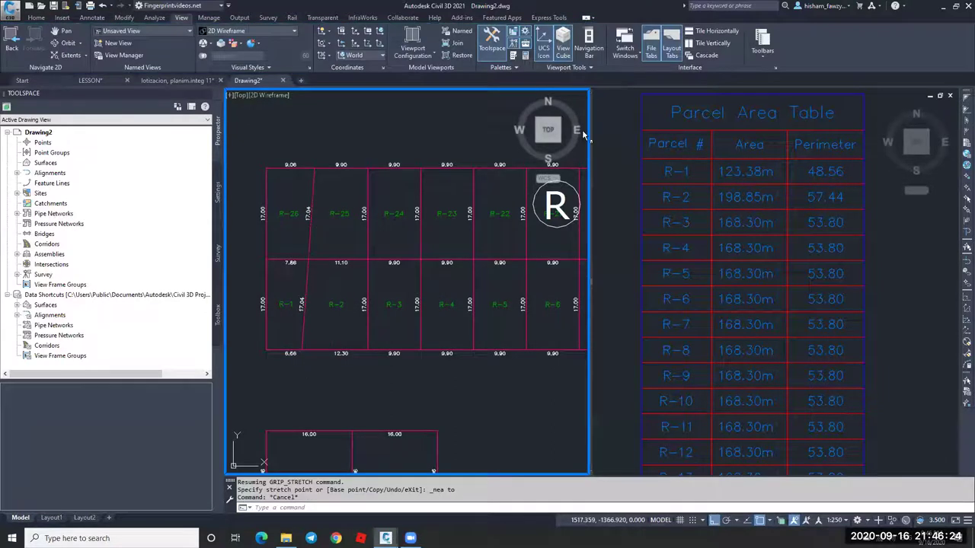
pyautogui.click(480, 114)
pyautogui.press('Escape')
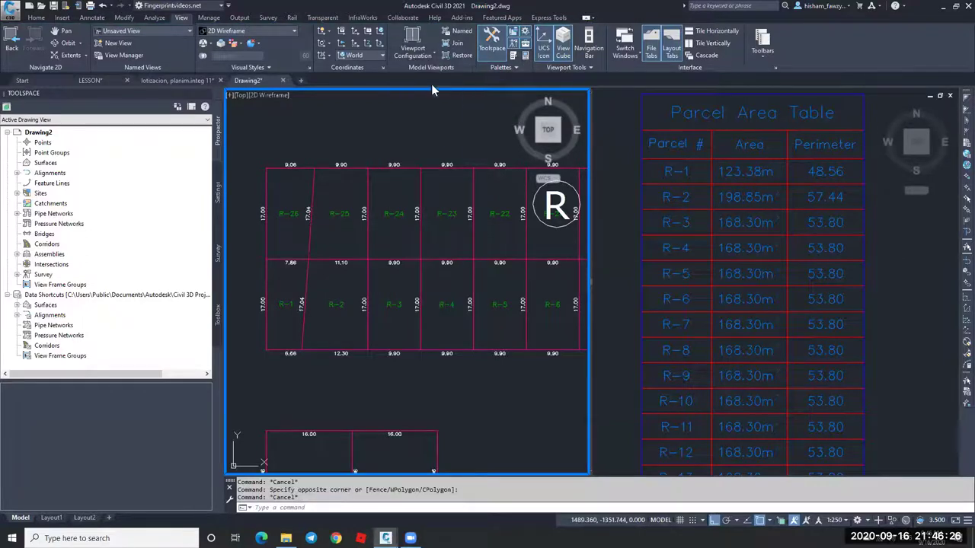
pyautogui.rightClick(560, 247)
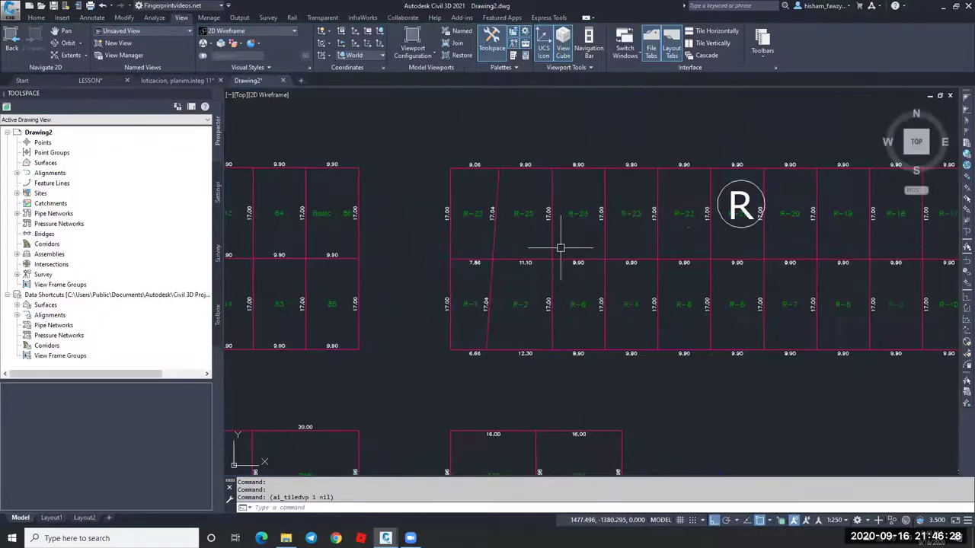
pyautogui.scroll(-5, 563, 192)
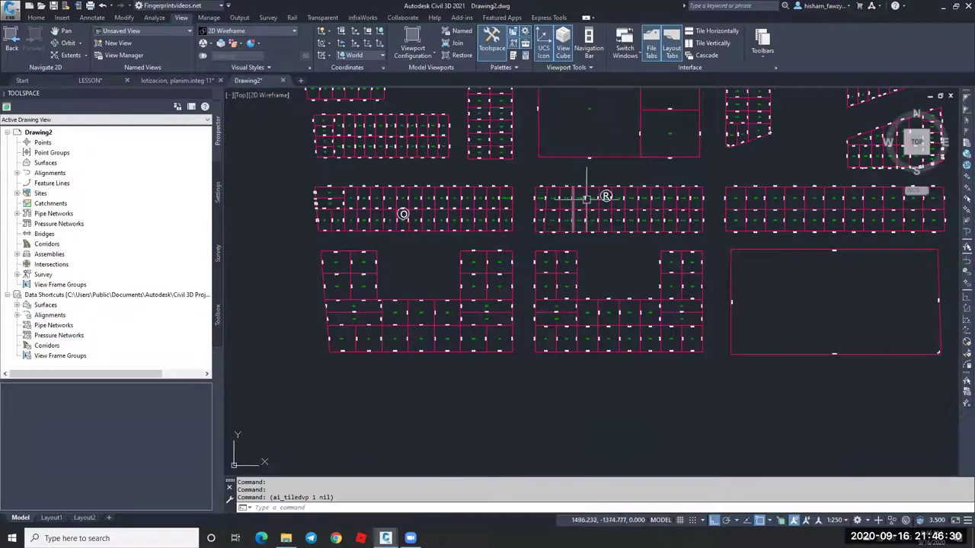
pyautogui.hotkey('ctrl', 'z')
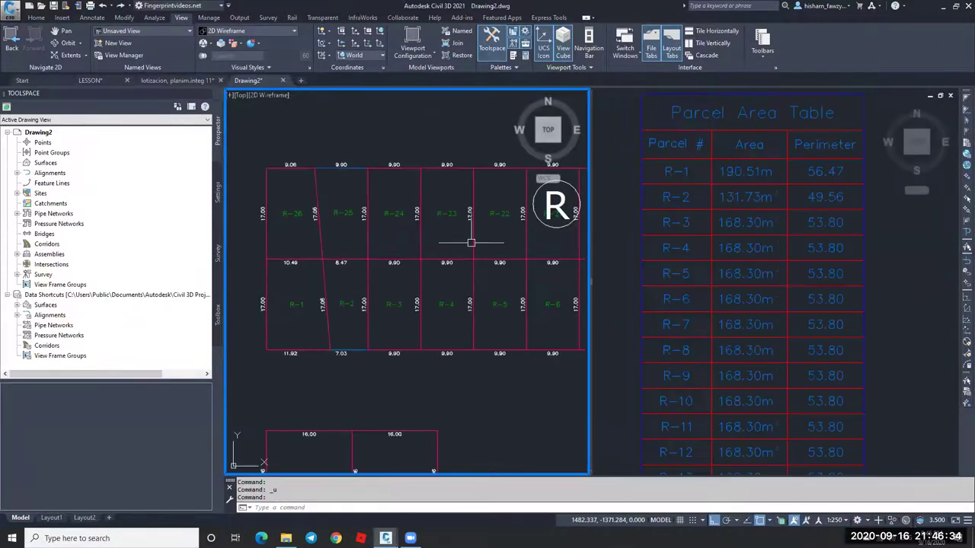
pyautogui.hotkey('ctrl', 'z')
pyautogui.hotkey('ctrl', 'z')
pyautogui.hotkey('ctrl', 'z')
pyautogui.hotkey('ctrl', 'z')
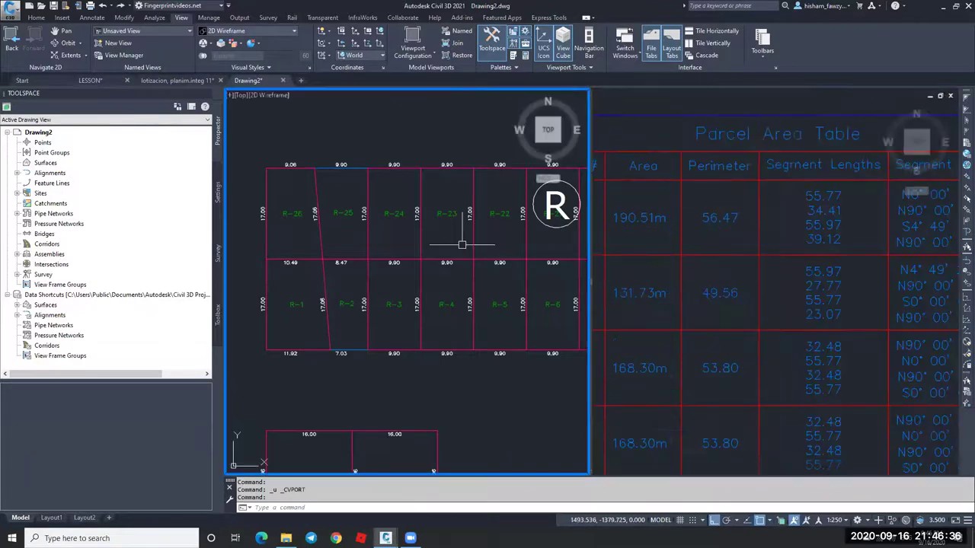
pyautogui.hotkey('ctrl', 'z')
pyautogui.hotkey('ctrl', 'z')
pyautogui.hotkey('ctrl', 'z')
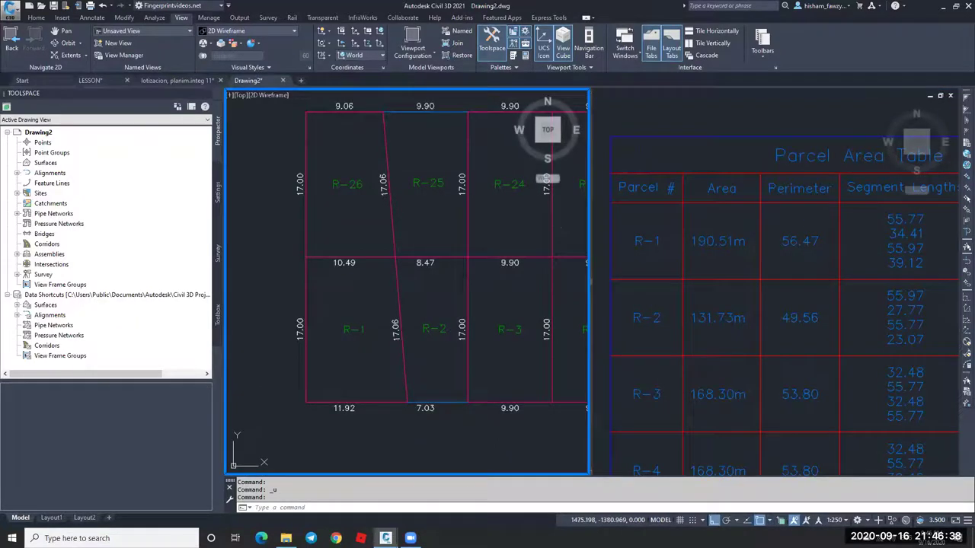
pyautogui.hotkey('ctrl', 'z')
pyautogui.hotkey('ctrl', 'z')
pyautogui.hotkey('ctrl', 'z')
pyautogui.hotkey('ctrl', 'z')
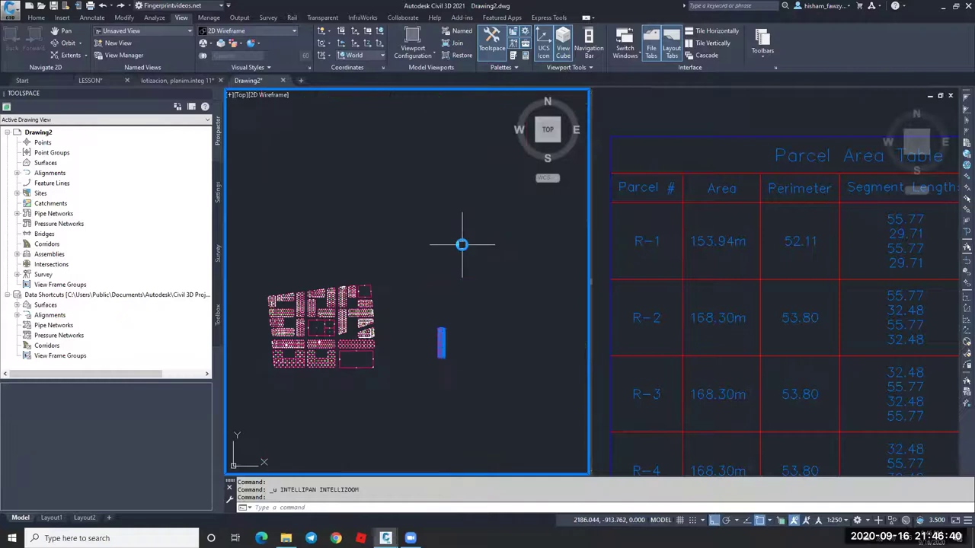
pyautogui.hotkey('ctrl', 'z')
pyautogui.hotkey('ctrl', 'z')
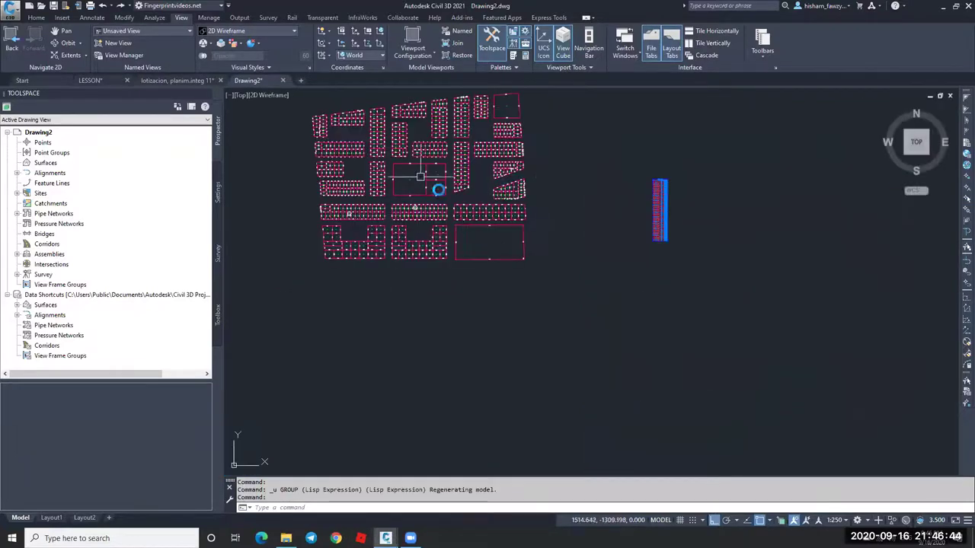
pyautogui.scroll(4, 420, 177)
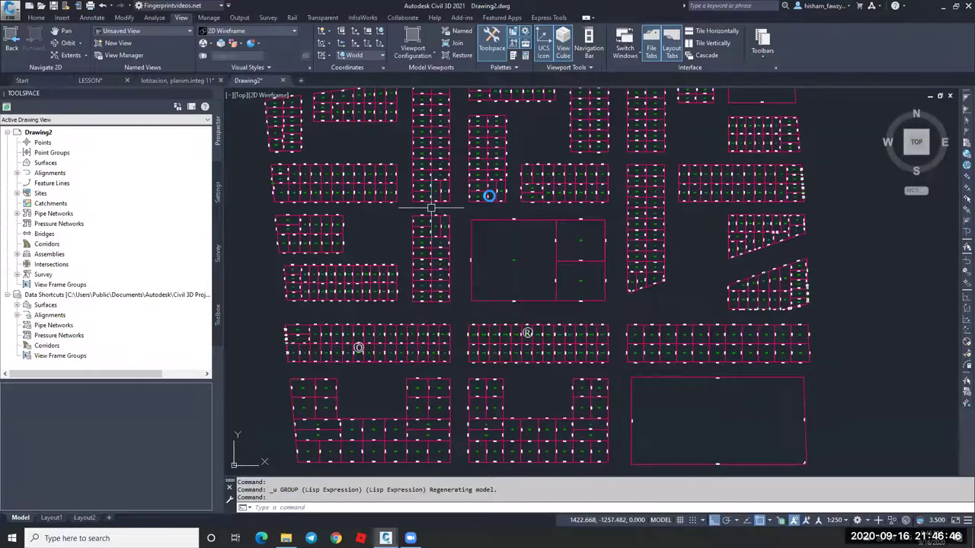
pyautogui.scroll(-3, 431, 205)
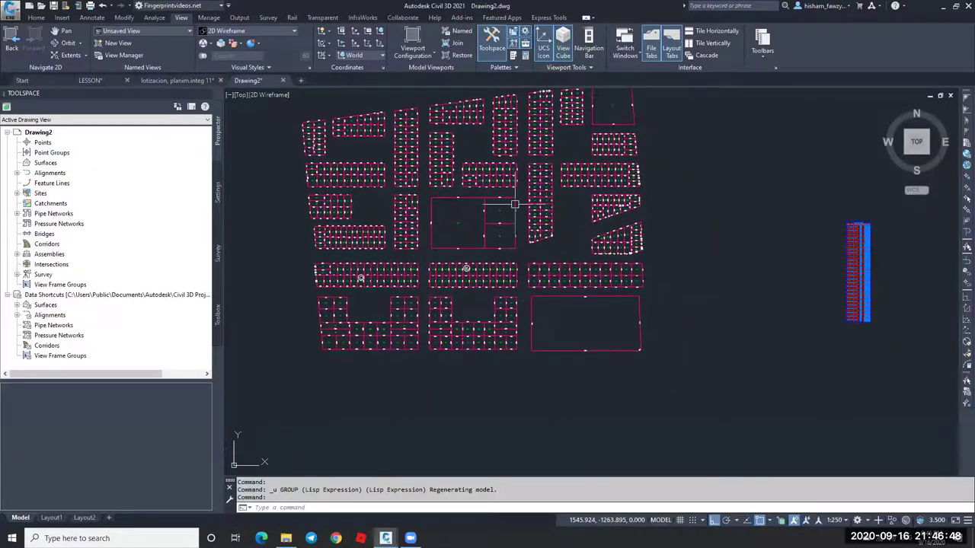
pyautogui.scroll(5, 463, 280)
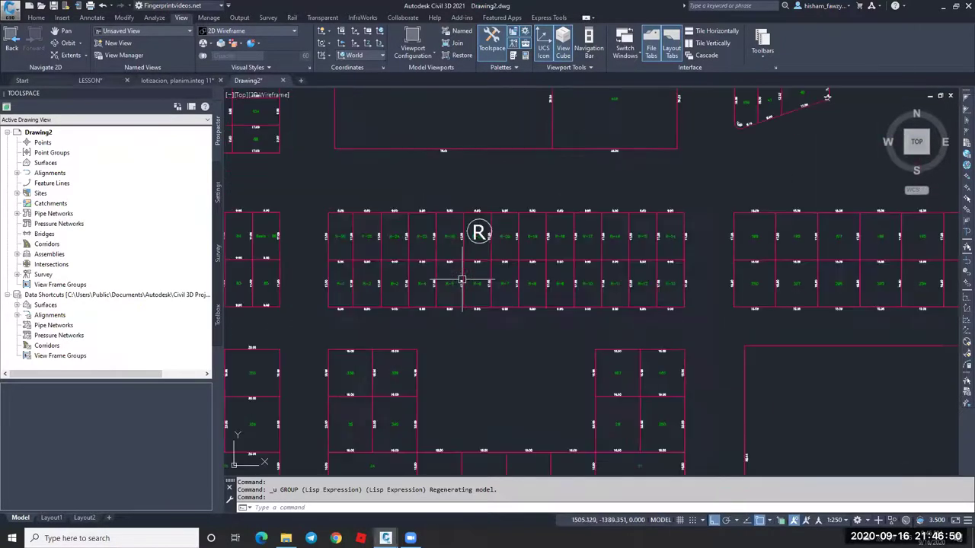
pyautogui.scroll(2, 349, 280)
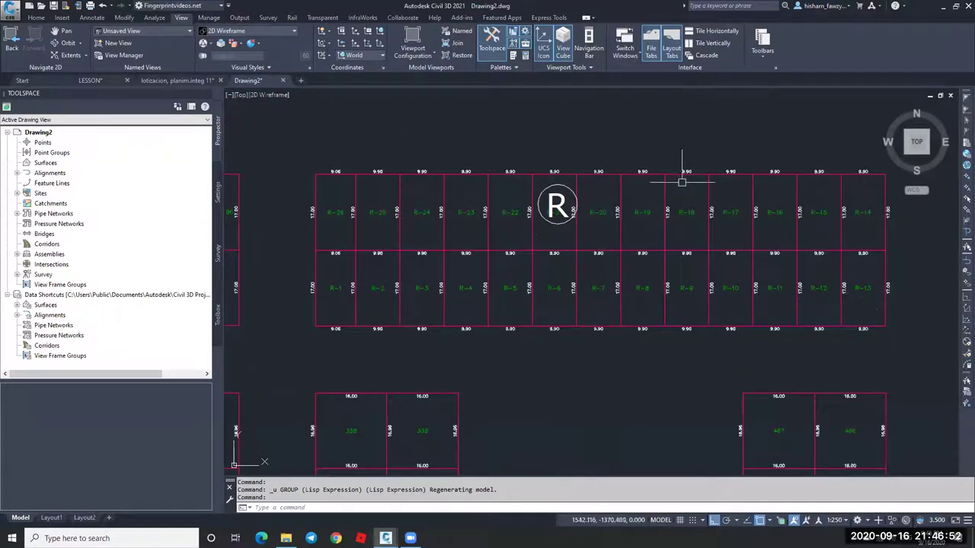
pyautogui.scroll(-4, 682, 183)
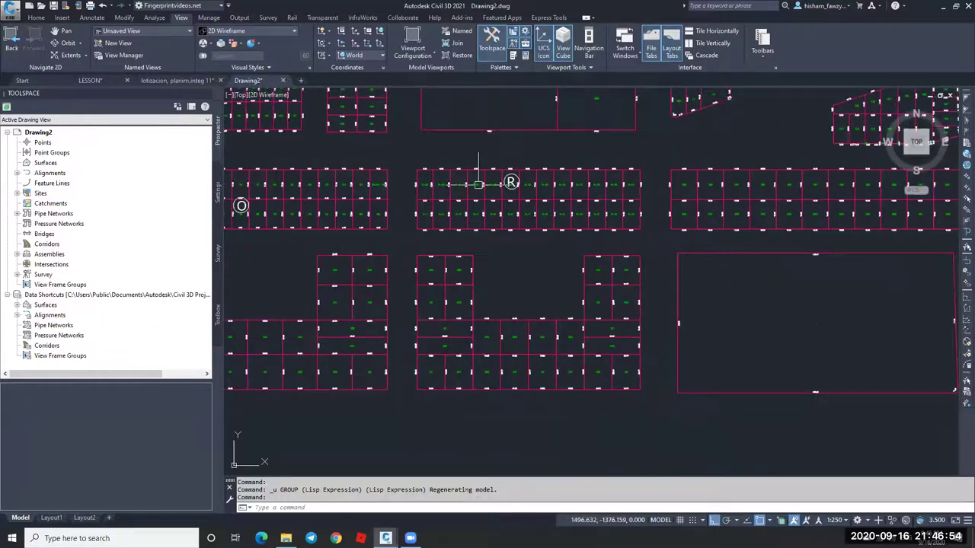
pyautogui.scroll(5, 453, 205)
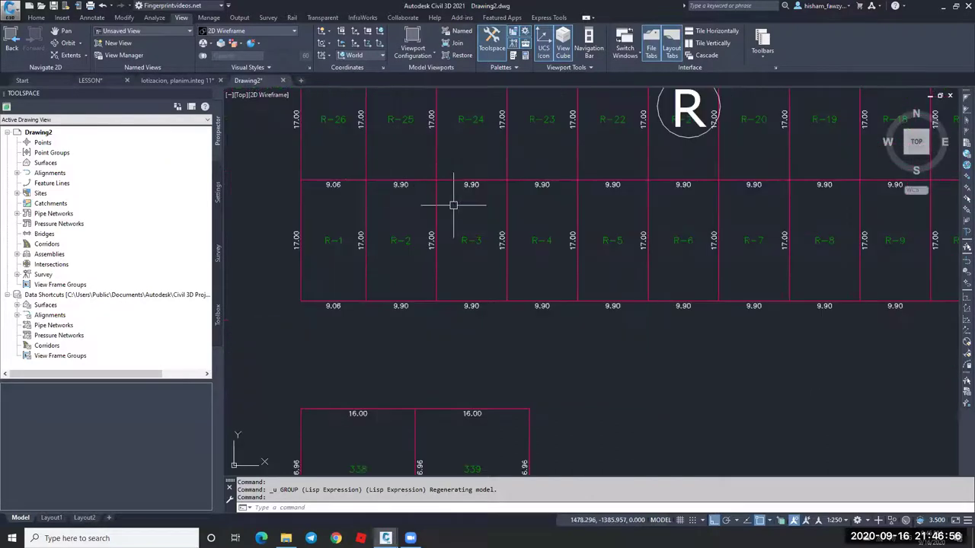
pyautogui.scroll(-6, 383, 246)
pyautogui.scroll(3, 557, 230)
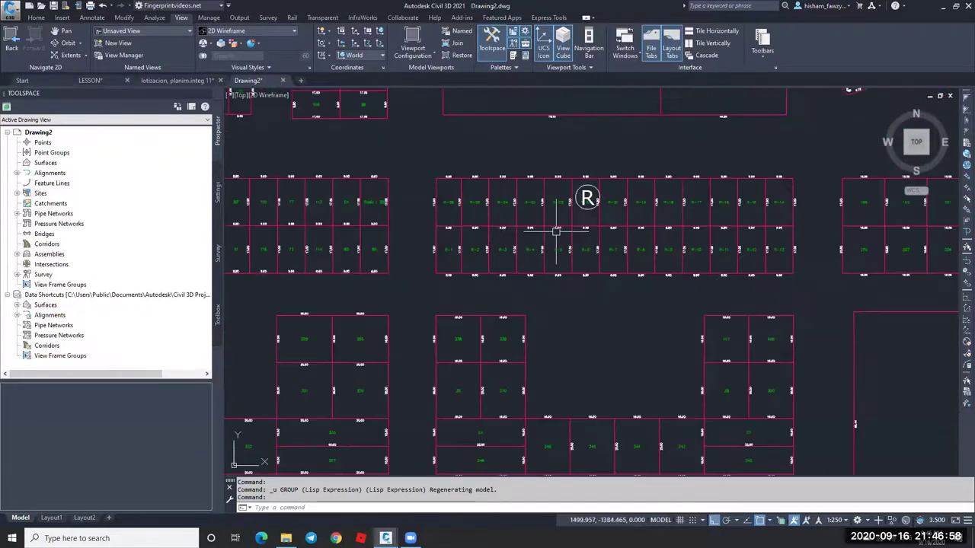
pyautogui.scroll(5, 441, 255)
pyautogui.scroll(-4, 446, 254)
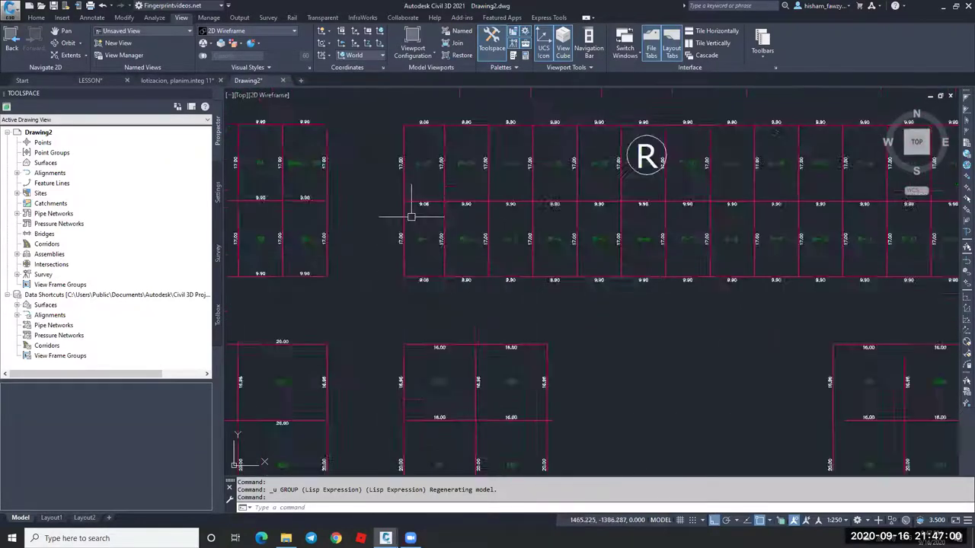
pyautogui.scroll(-2, 411, 216)
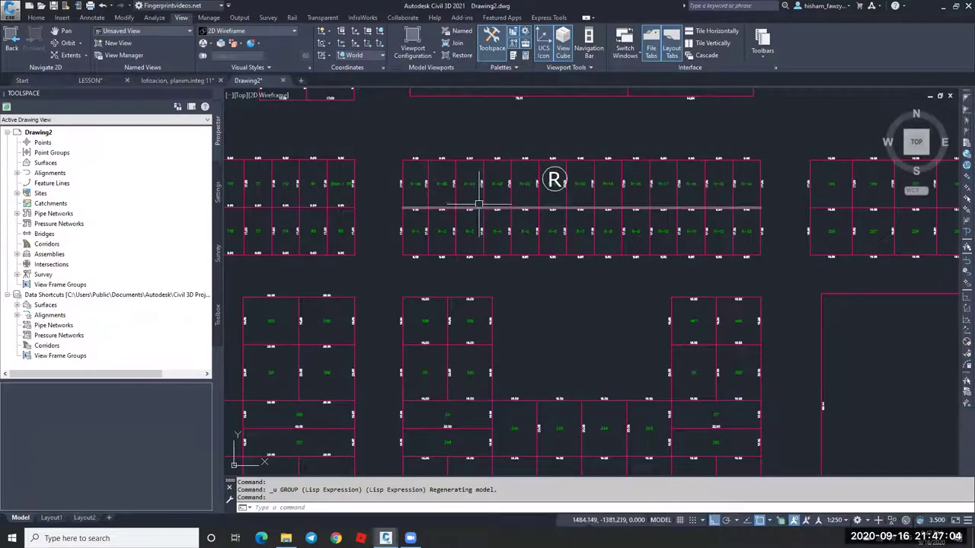
pyautogui.scroll(4, 437, 234)
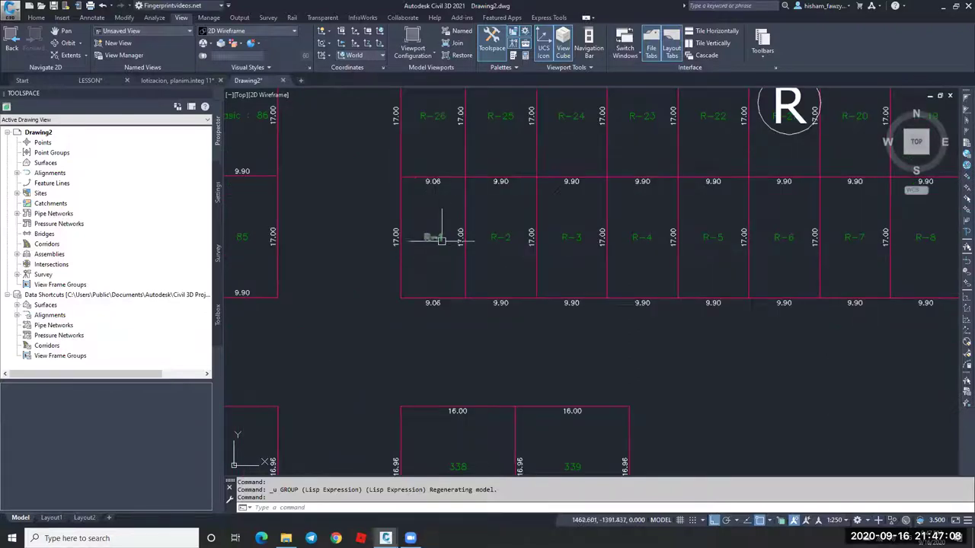
pyautogui.scroll(-1, 446, 234)
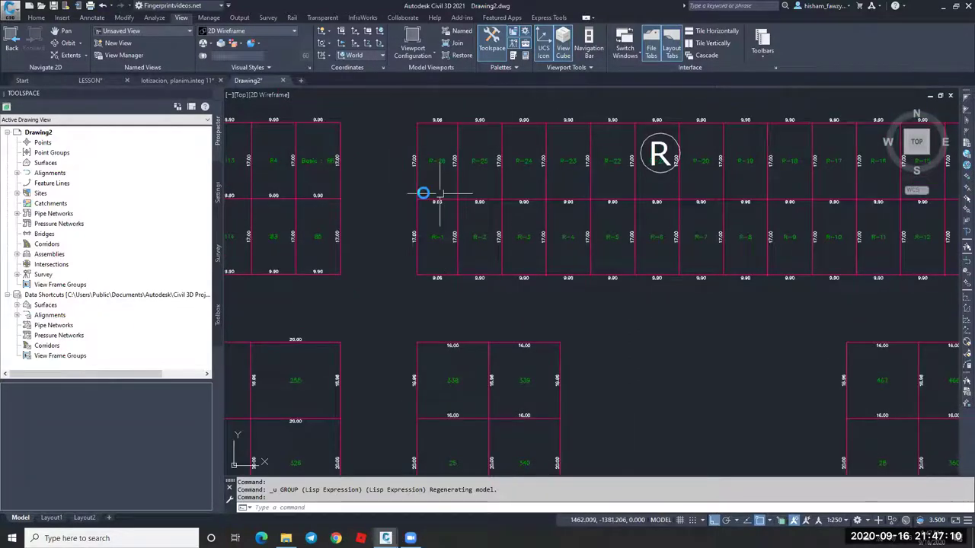
pyautogui.scroll(-1, 412, 193)
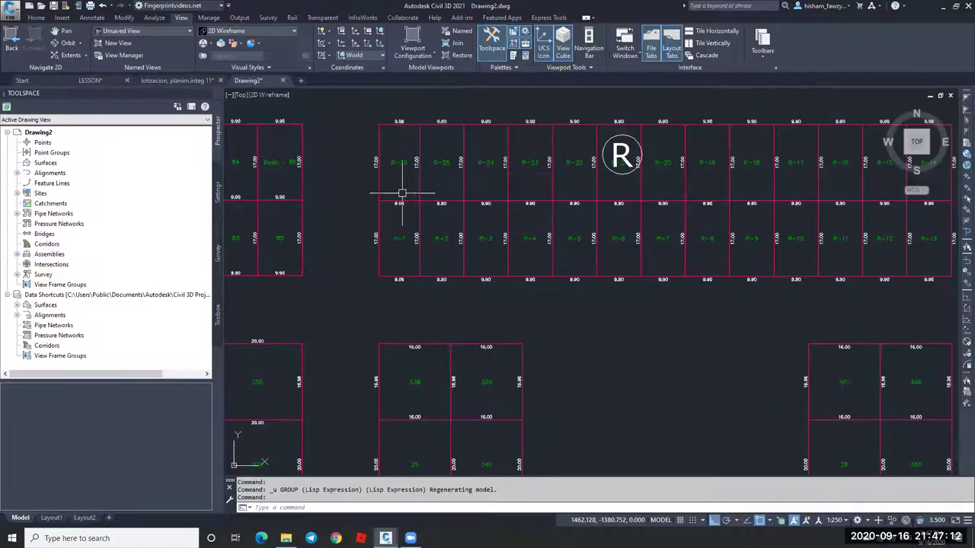
# Under Toolbox > Reports Manager > Parcel, execute the General_Legal_Description_for_Parcels report.
pyautogui.click(220, 315)
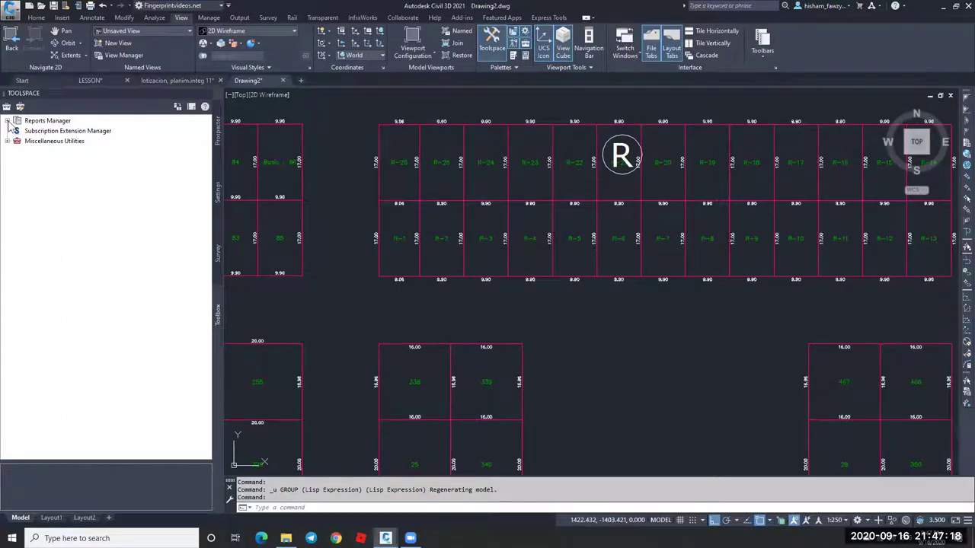
pyautogui.click(8, 121)
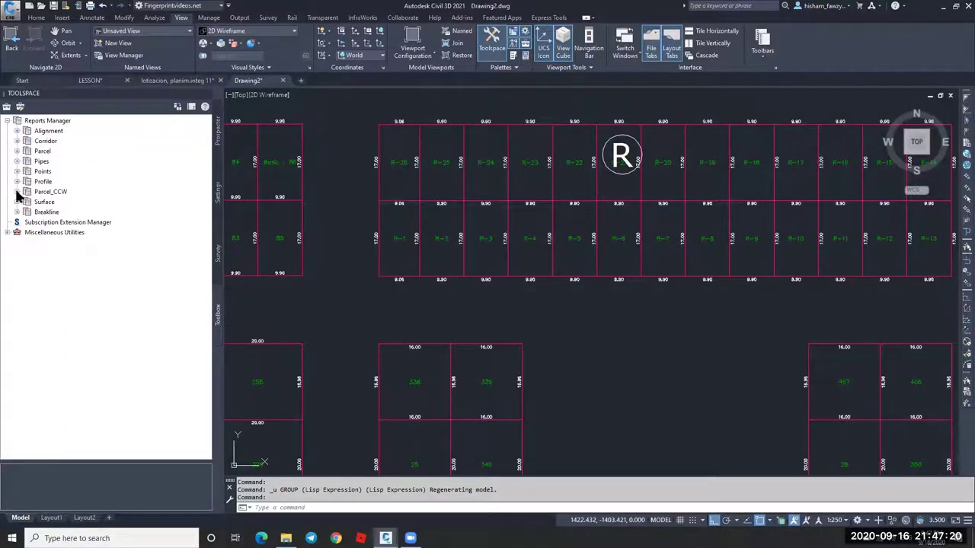
pyautogui.click(23, 151)
pyautogui.click(16, 151)
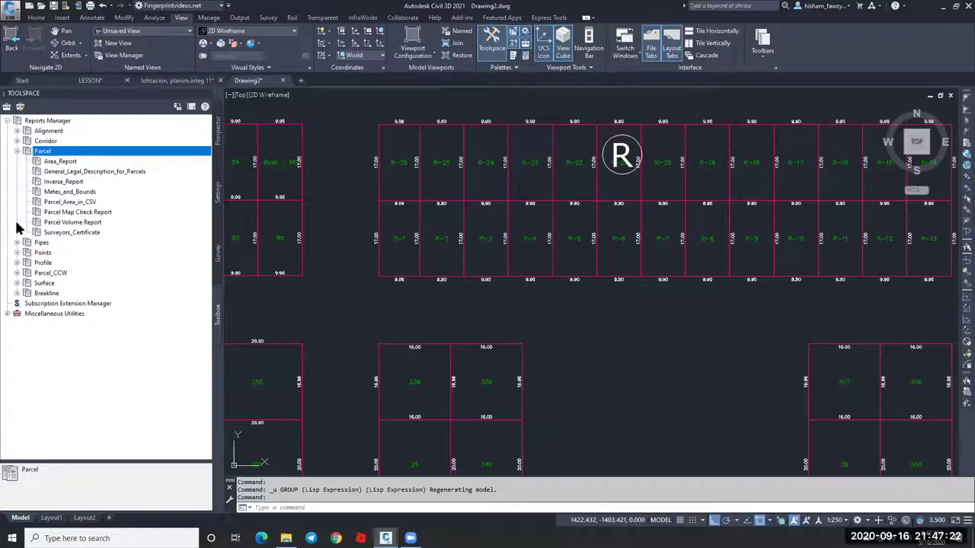
pyautogui.press('Down')
pyautogui.press('Down')
pyautogui.press('Down')
pyautogui.press('Down')
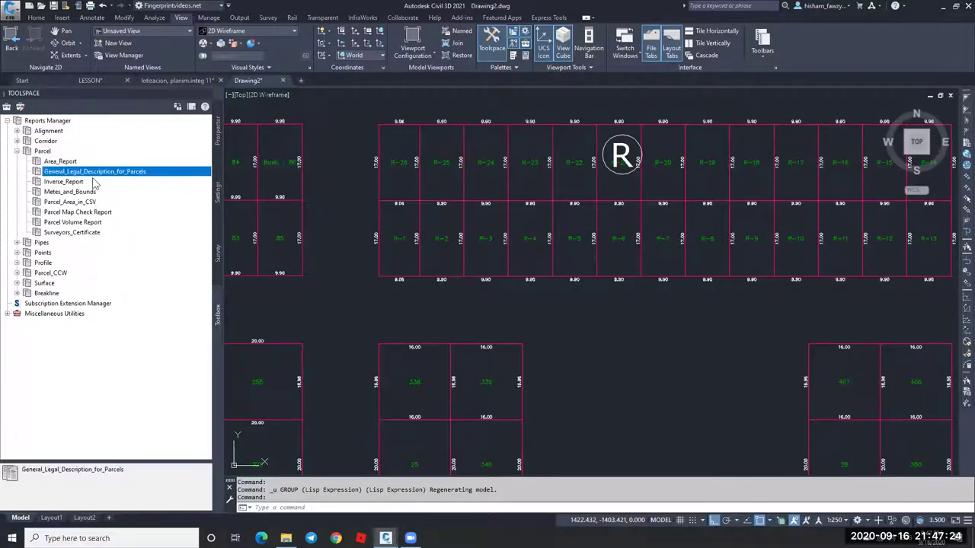
pyautogui.click(111, 213)
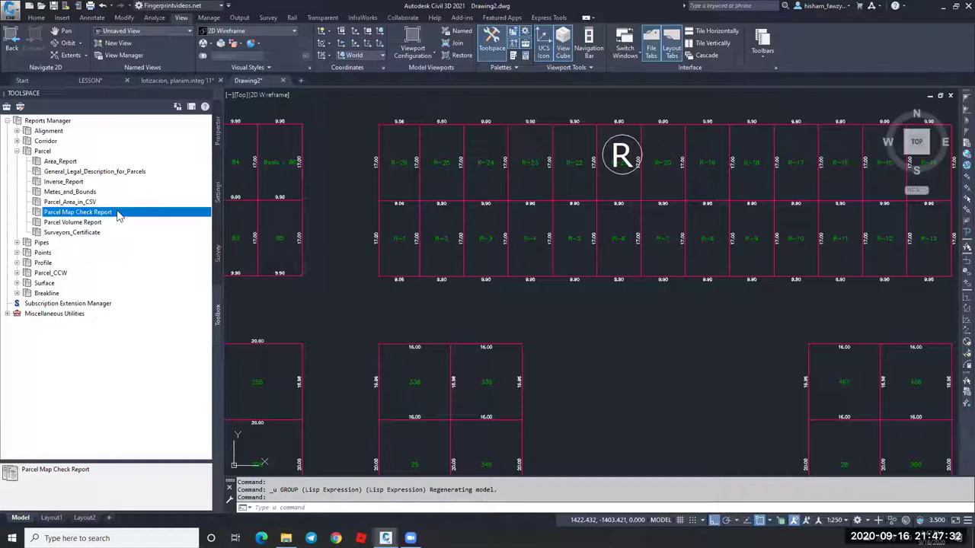
pyautogui.rightClick(133, 171)
pyautogui.click(154, 176)
# Generate the legal description report and check its boundary lines and bearings in Chrome.
pyautogui.click(480, 380)
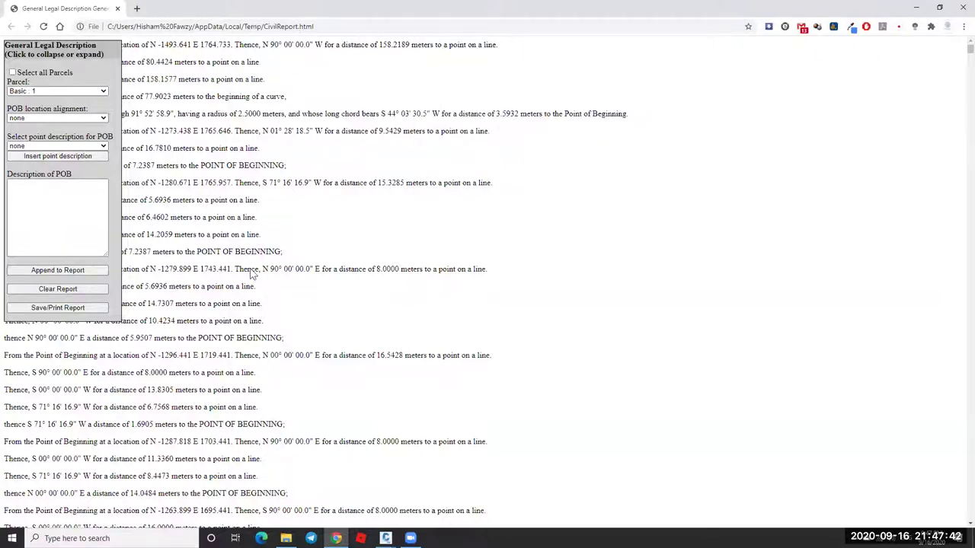
pyautogui.scroll(-4, 180, 352)
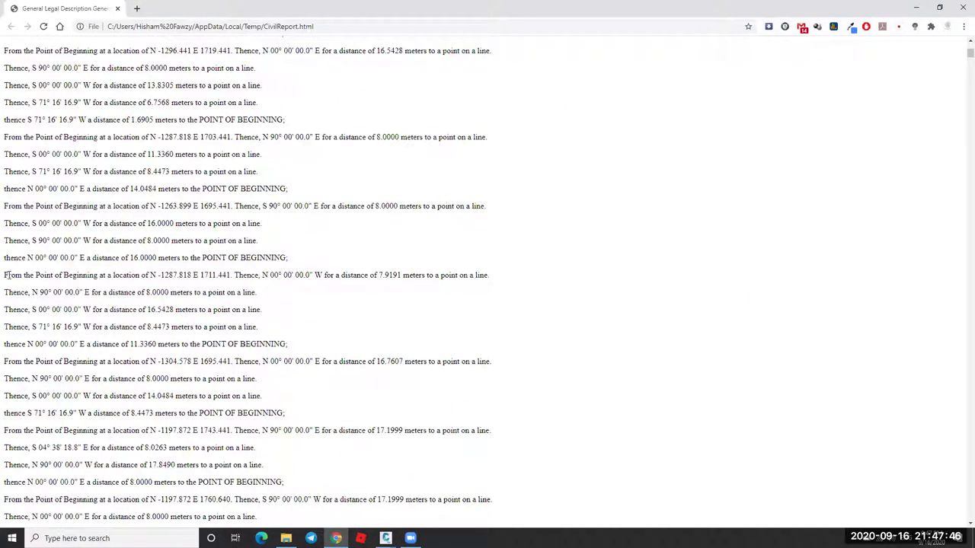
pyautogui.moveTo(6, 275); pyautogui.dragTo(489, 277)
pyautogui.moveTo(183, 286); pyautogui.dragTo(135, 294)
pyautogui.moveTo(44, 294); pyautogui.dragTo(243, 300)
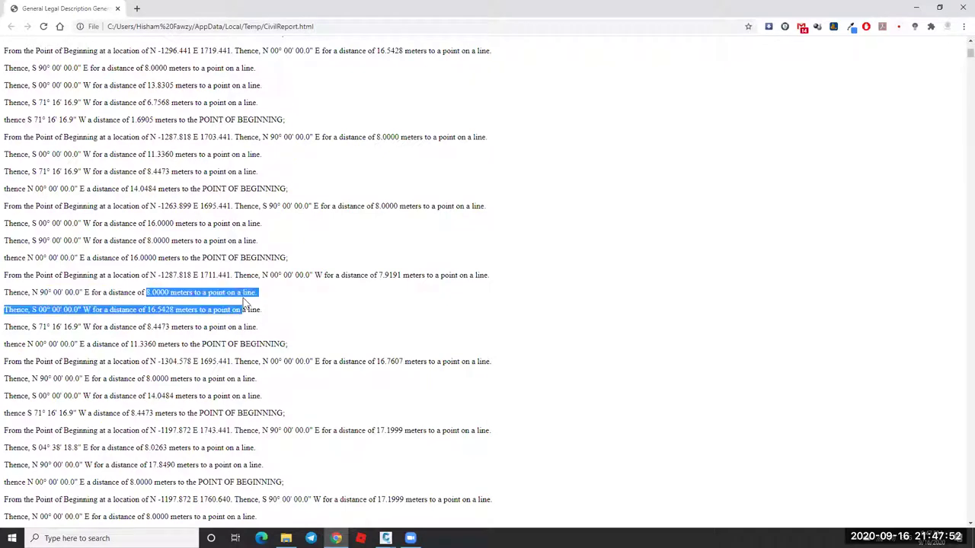
# Close the CivilReport.html page and bring up the Parcel Map Check Report's options.
pyautogui.click(97, 305)
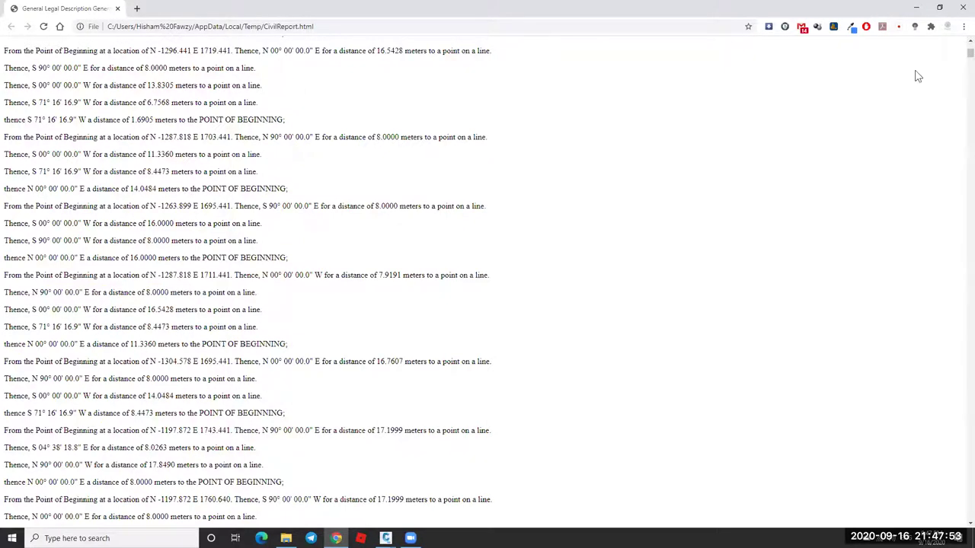
pyautogui.click(962, 7)
pyautogui.click(86, 213)
pyautogui.rightClick(137, 212)
# Run the Parcel Map Check Report for all parcels, saving CivilReport.XLS as an Excel workbook on the Desktop.
pyautogui.click(156, 217)
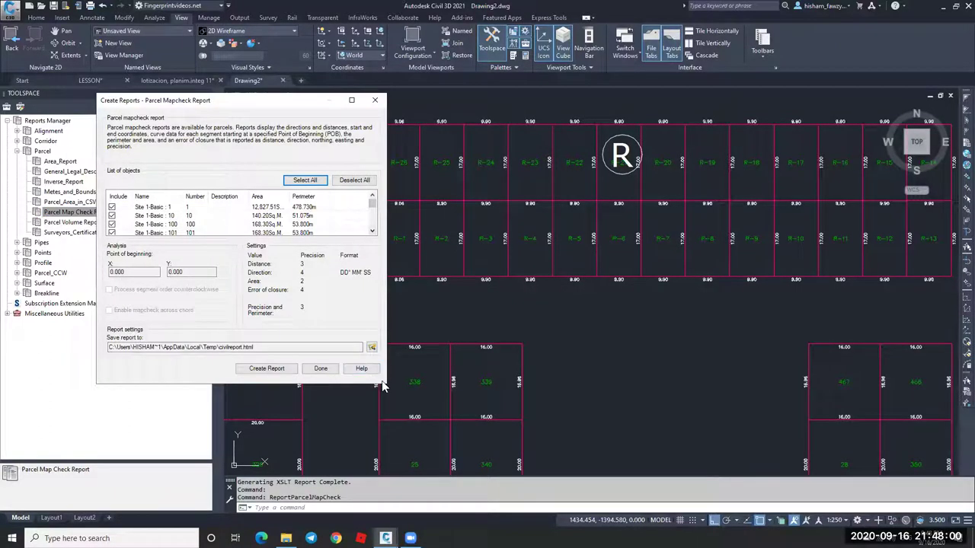
pyautogui.moveTo(385, 386); pyautogui.dragTo(412, 472)
pyautogui.moveTo(398, 208)
pyautogui.mouseDown()
pyautogui.moveTo(399, 294)
pyautogui.moveTo(399, 201)
pyautogui.mouseUp()
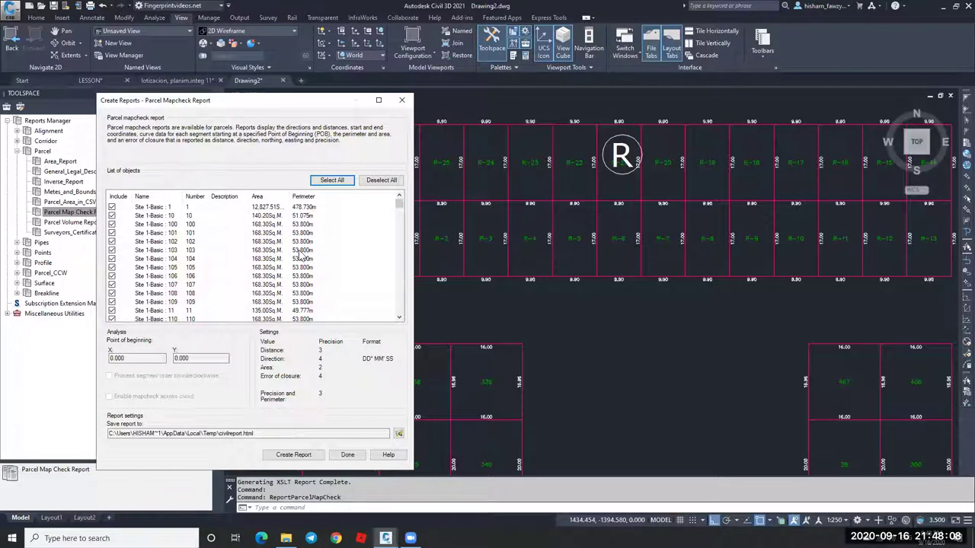
pyautogui.click(398, 433)
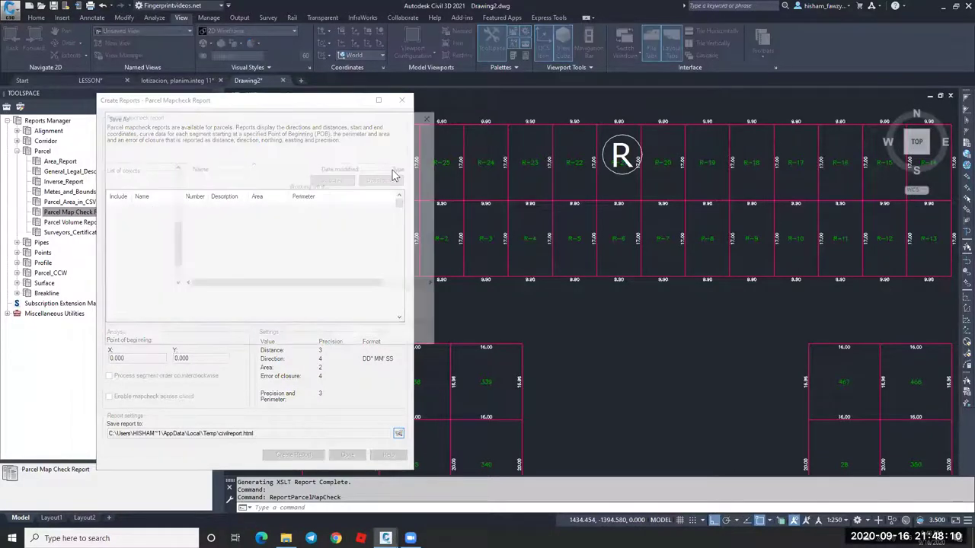
pyautogui.click(209, 312)
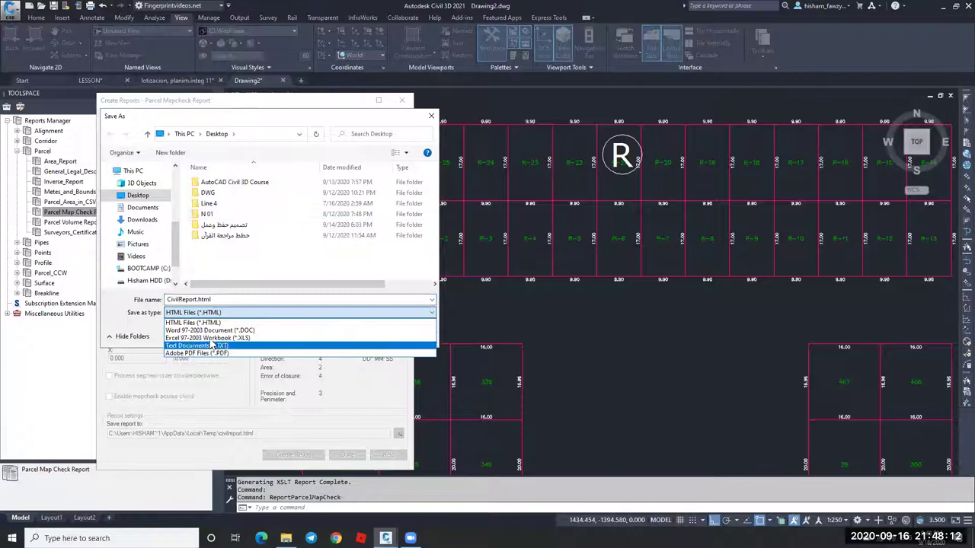
pyautogui.click(211, 344)
pyautogui.click(355, 335)
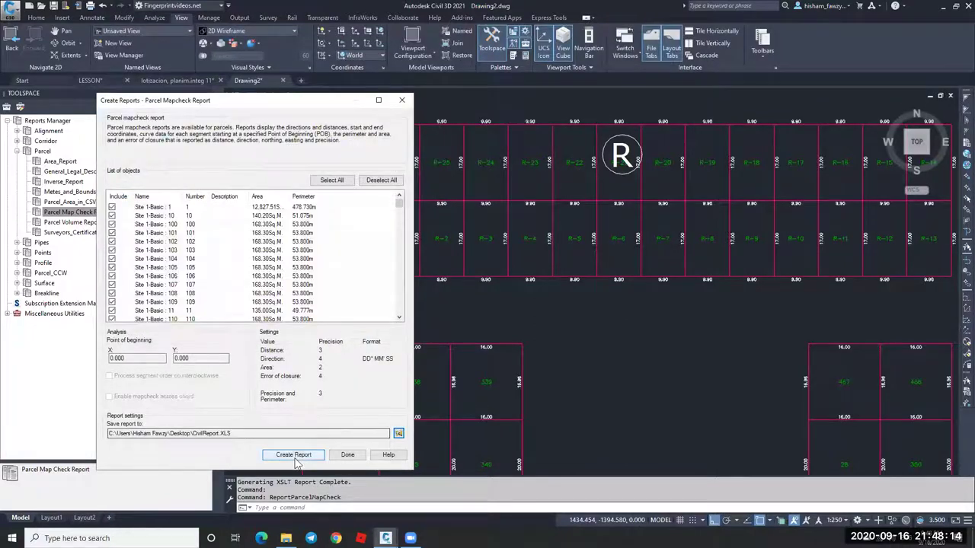
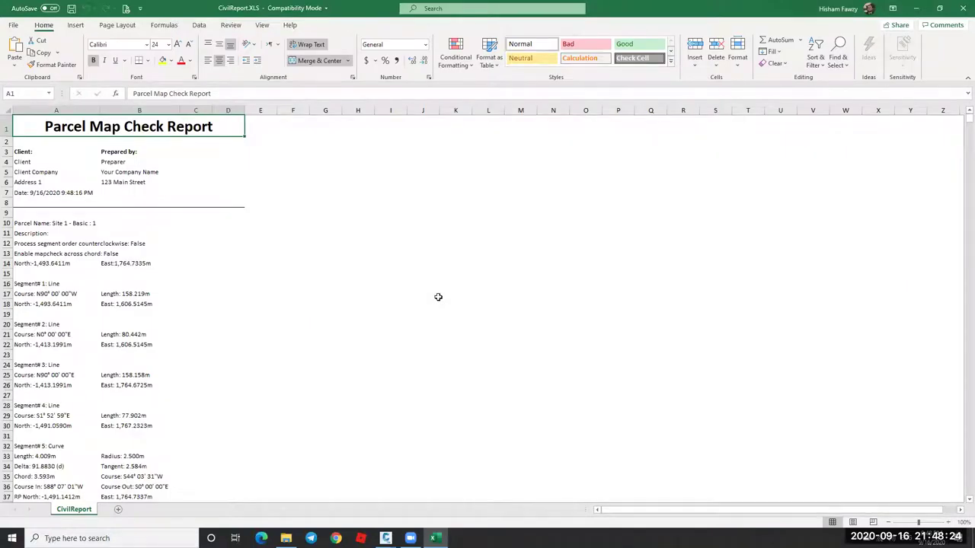
# Read the first parcel's name, description and map check settings in the CivilReport sheet.
pyautogui.click(328, 272)
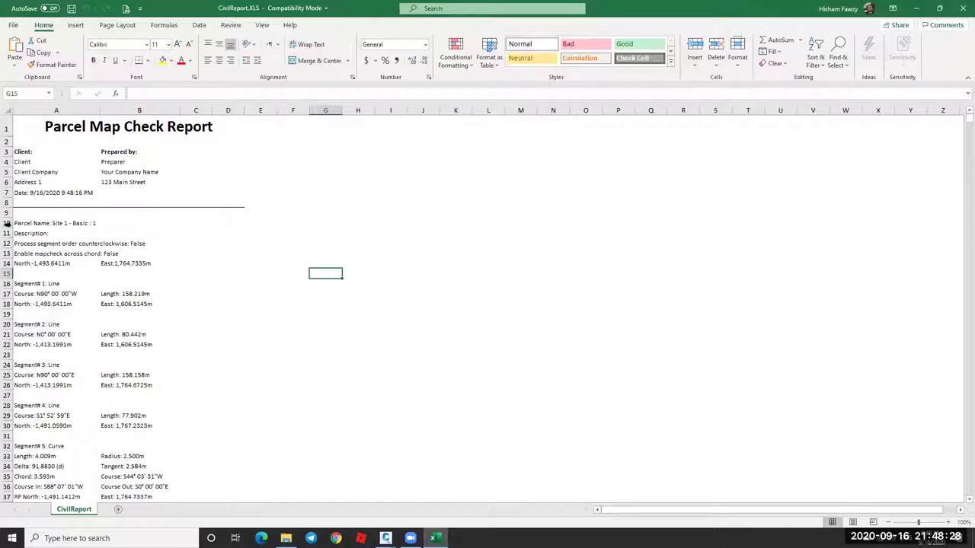
pyautogui.click(7, 223)
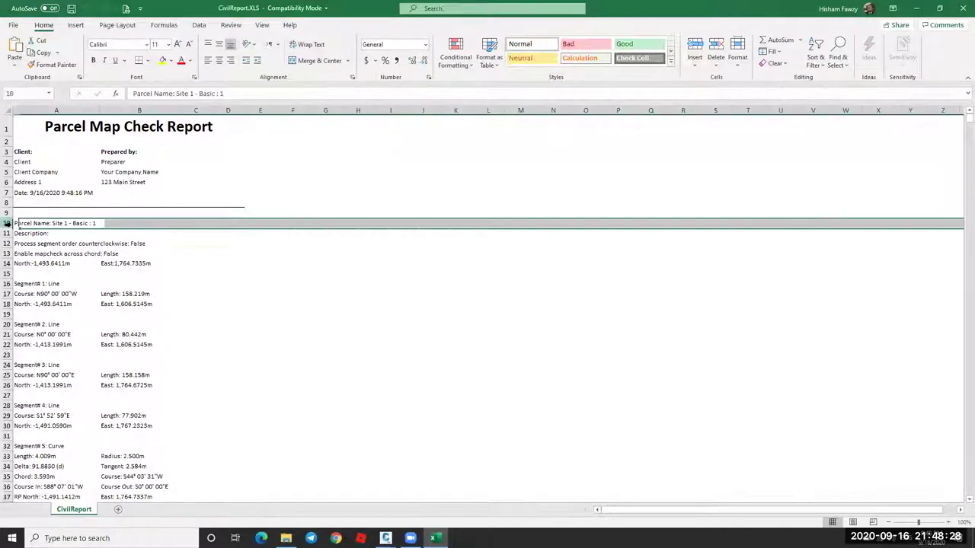
pyautogui.click(56, 234)
pyautogui.click(46, 244)
pyautogui.click(49, 252)
pyautogui.click(52, 247)
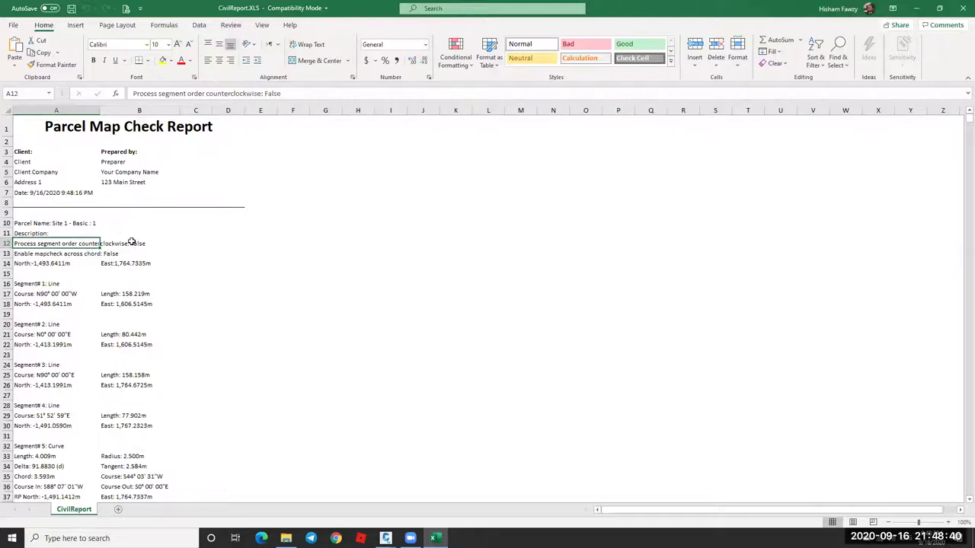
pyautogui.click(44, 255)
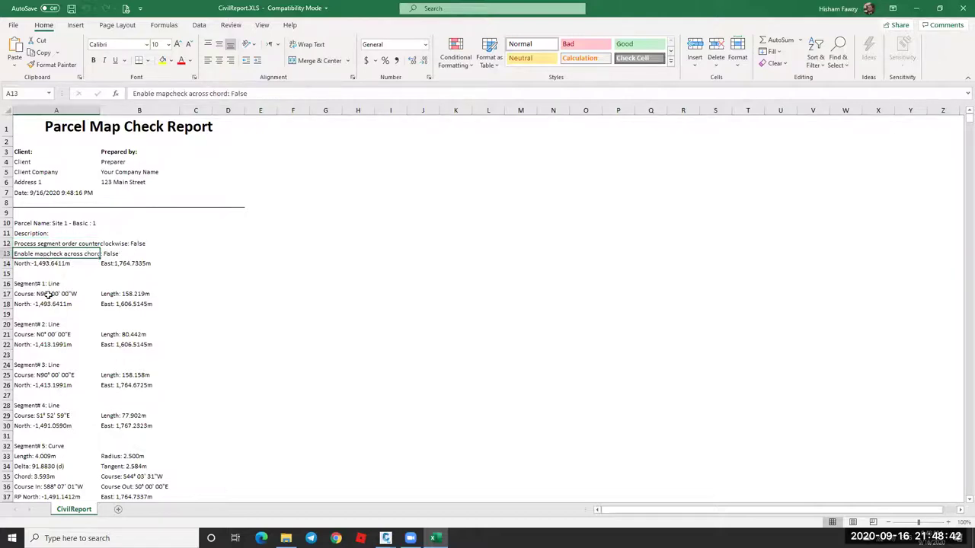
# Check Segment# 1's course, length and East coordinate values.
pyautogui.click(48, 294)
pyautogui.click(35, 285)
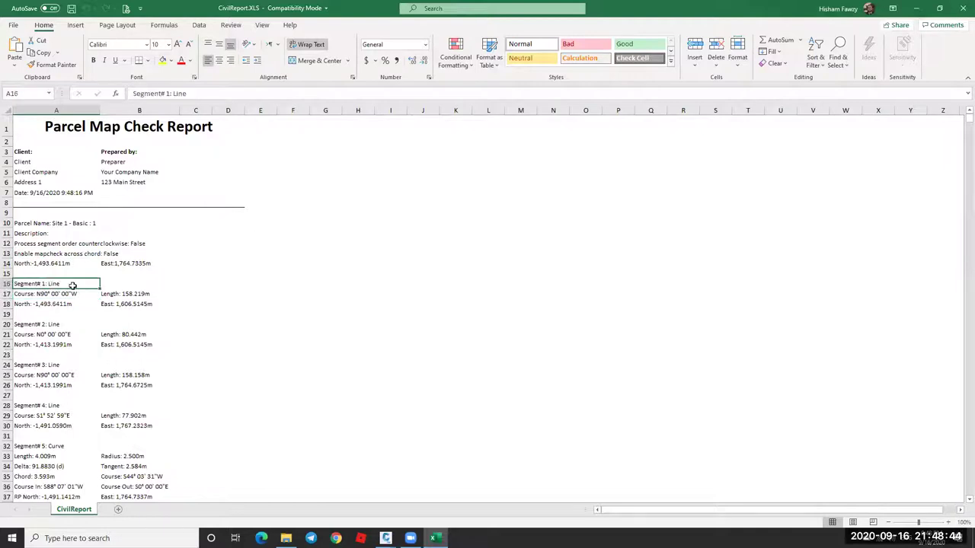
pyautogui.click(54, 294)
pyautogui.click(137, 295)
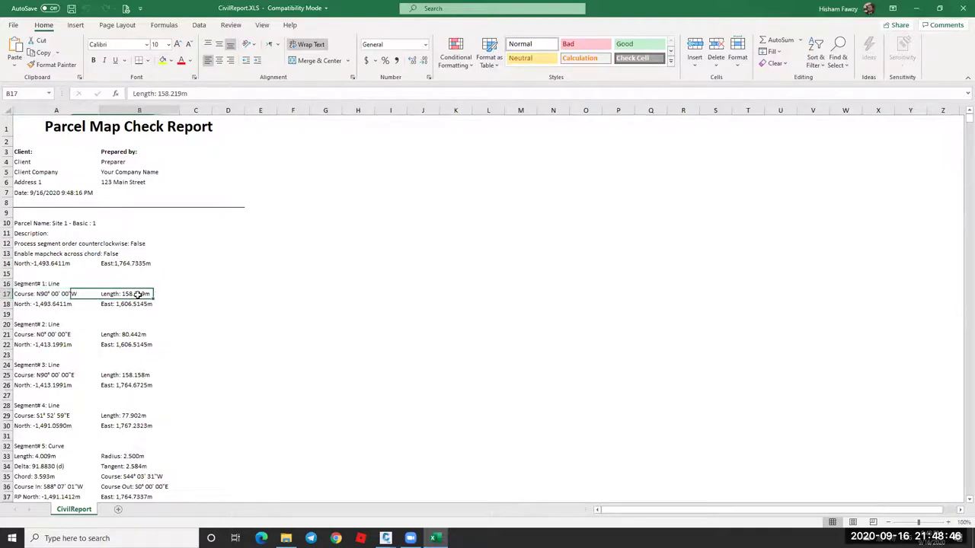
pyautogui.click(133, 305)
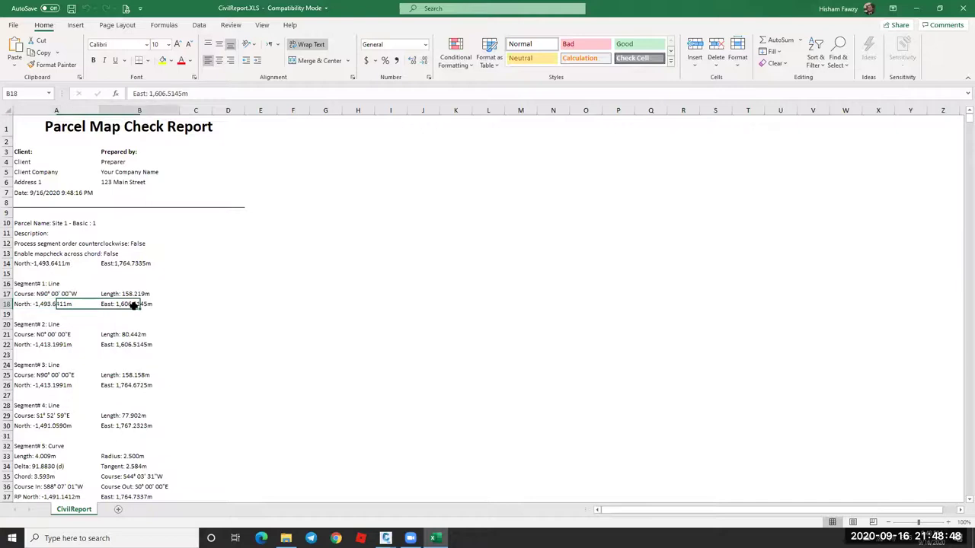
# Scroll to the Site 1 - Basic : 100 heading, then return to Civil 3D and cancel Create Reports.
pyautogui.scroll(-9, 117, 255)
pyautogui.scroll(-11, 116, 255)
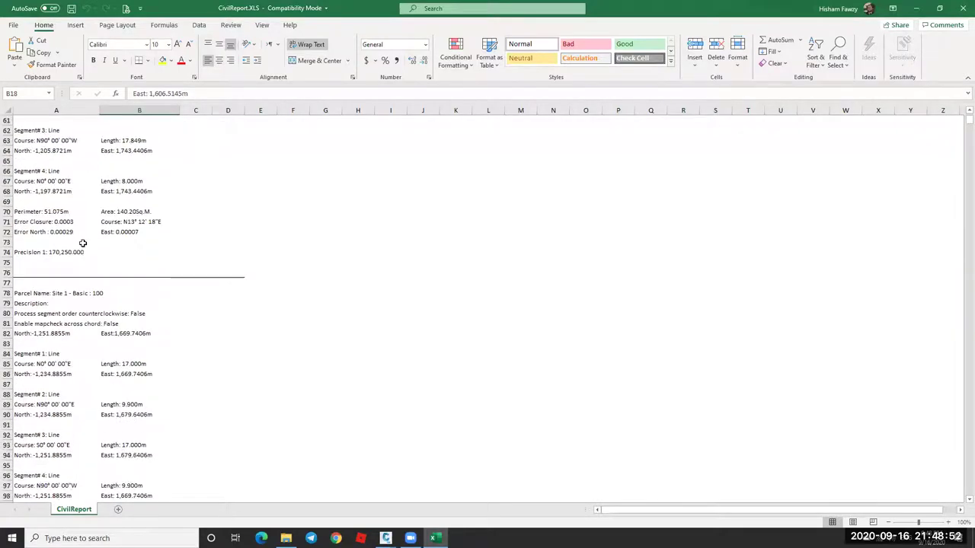
pyautogui.scroll(-12, 81, 296)
pyautogui.scroll(10, 103, 283)
pyautogui.click(50, 234)
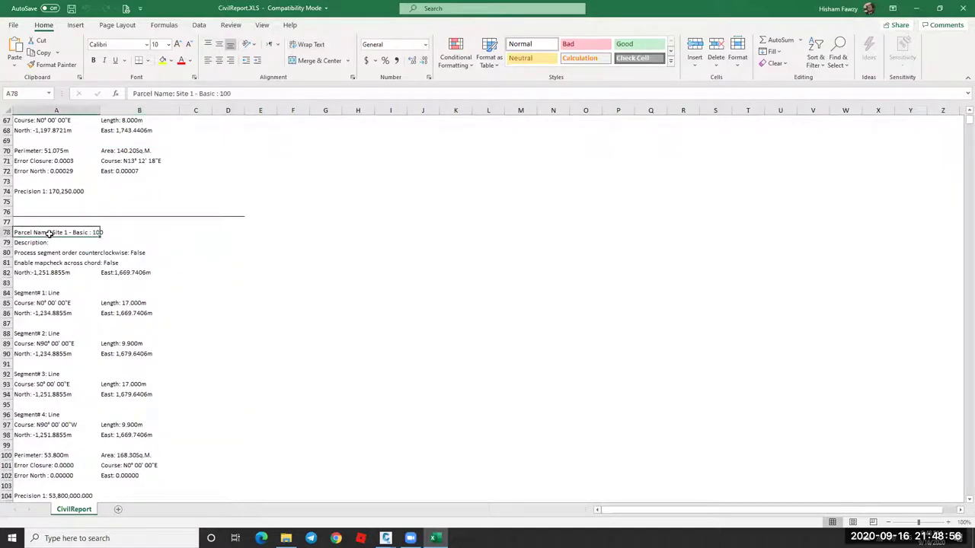
pyautogui.click(156, 231)
pyautogui.scroll(3, 167, 225)
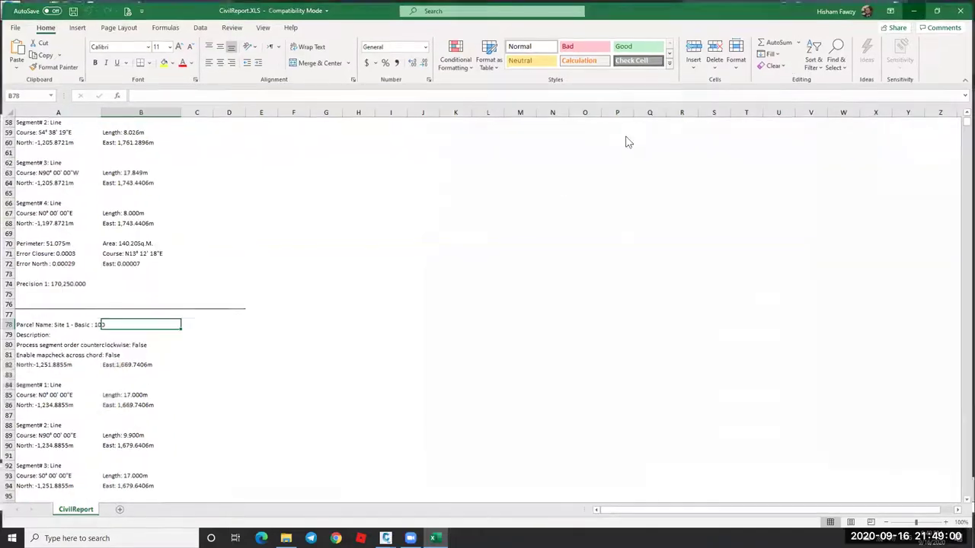
pyautogui.hotkey('alt', 'Tab')
pyautogui.click(409, 100)
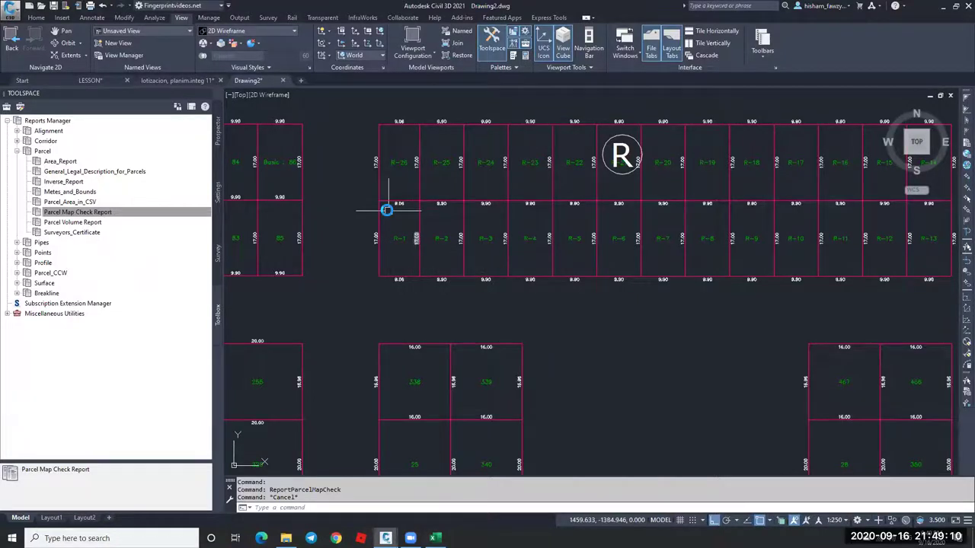
pyautogui.scroll(-2, 387, 208)
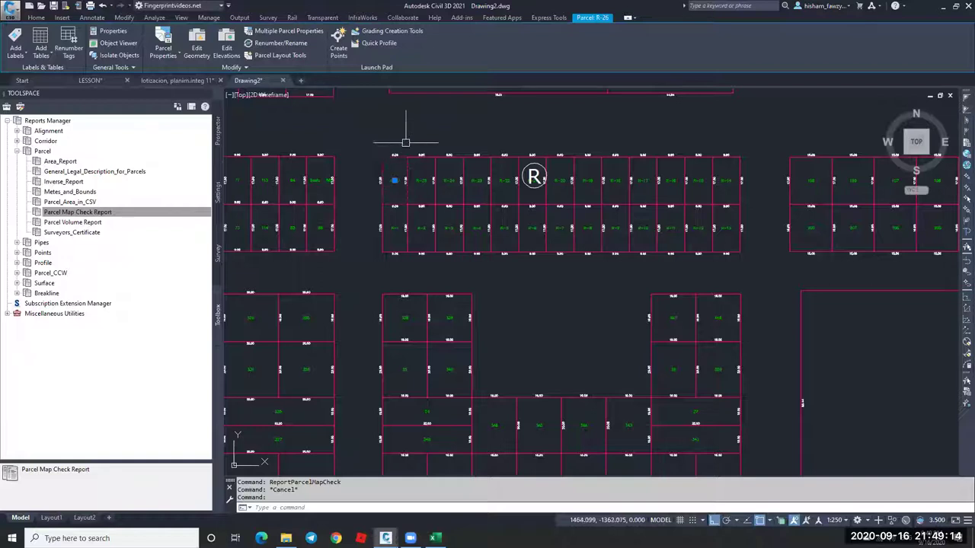
pyautogui.click(254, 68)
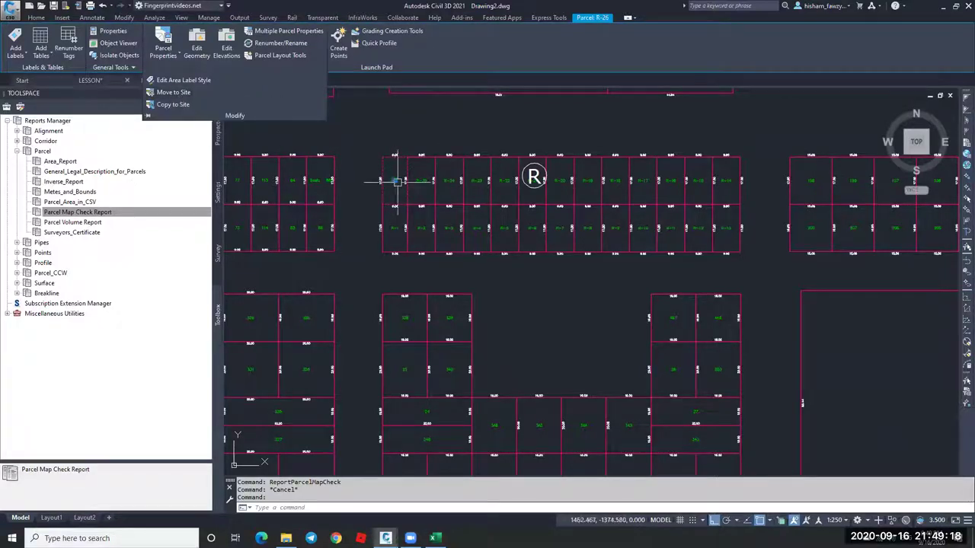
pyautogui.press('Escape')
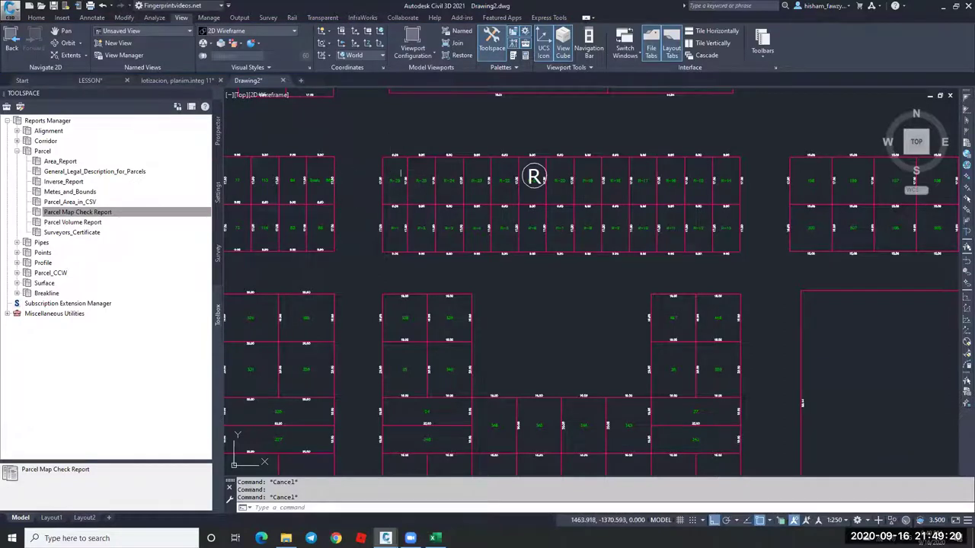
pyautogui.scroll(5, 402, 163)
pyautogui.click(401, 115)
pyautogui.click(402, 102)
pyautogui.press('Escape')
pyautogui.scroll(-3, 465, 197)
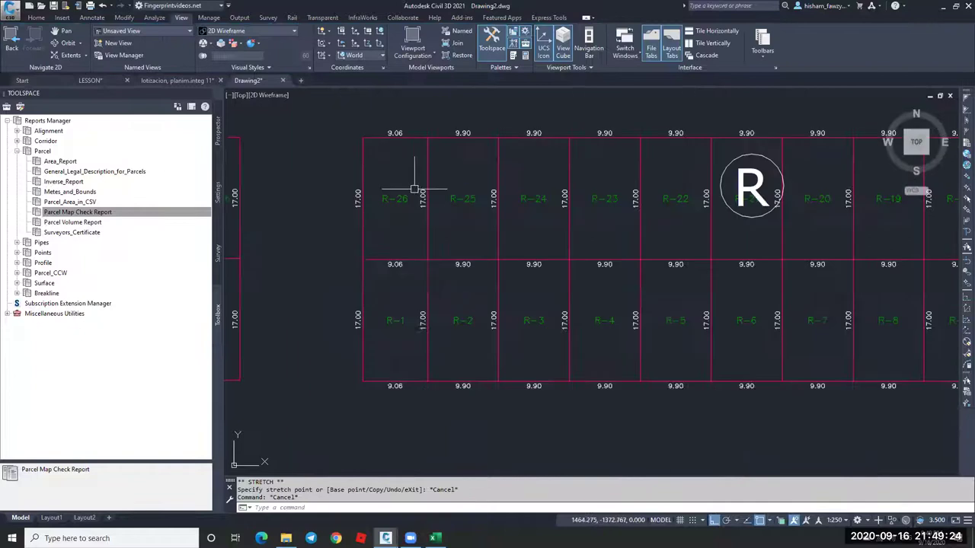
pyautogui.click(384, 194)
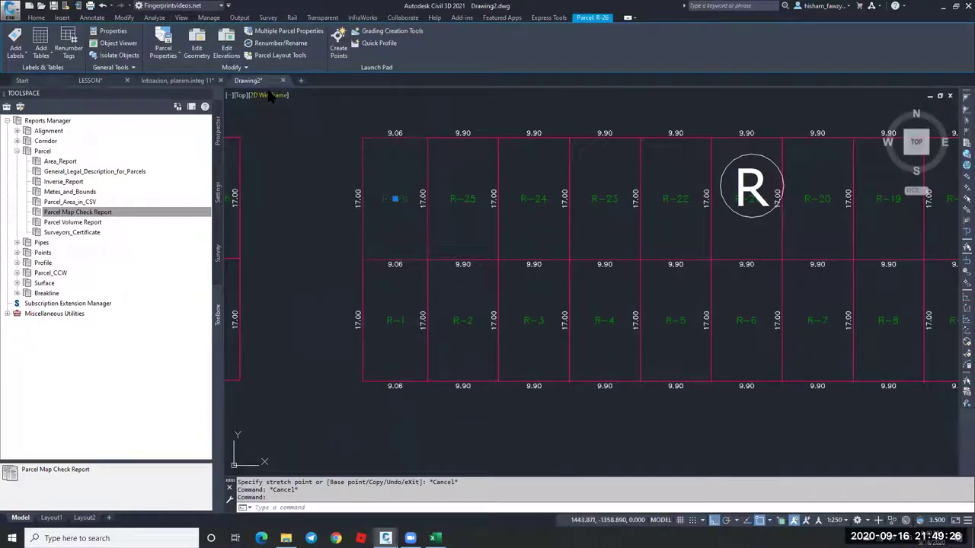
pyautogui.press('Escape')
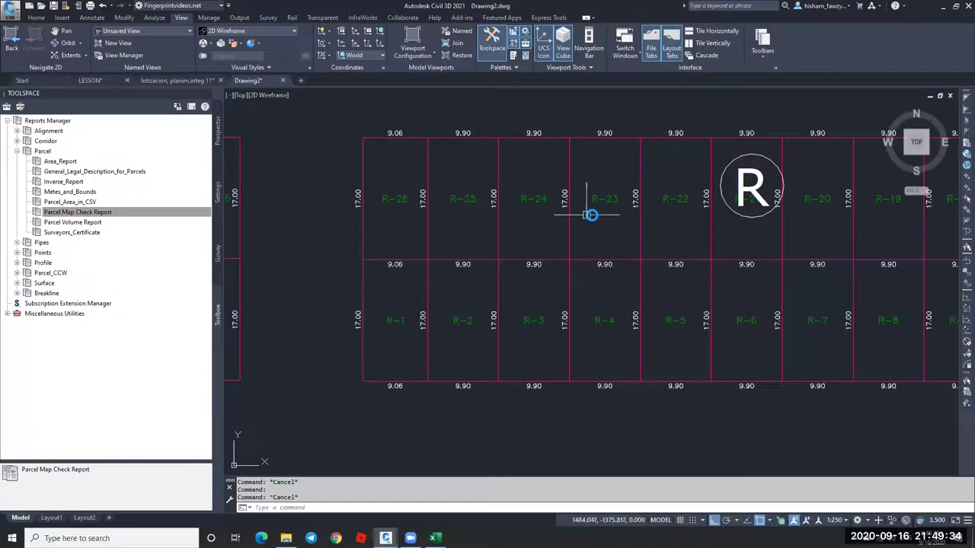
pyautogui.scroll(-6, 526, 211)
pyautogui.scroll(-2, 569, 240)
pyautogui.scroll(1, 533, 224)
pyautogui.scroll(2, 553, 202)
pyautogui.scroll(1, 553, 201)
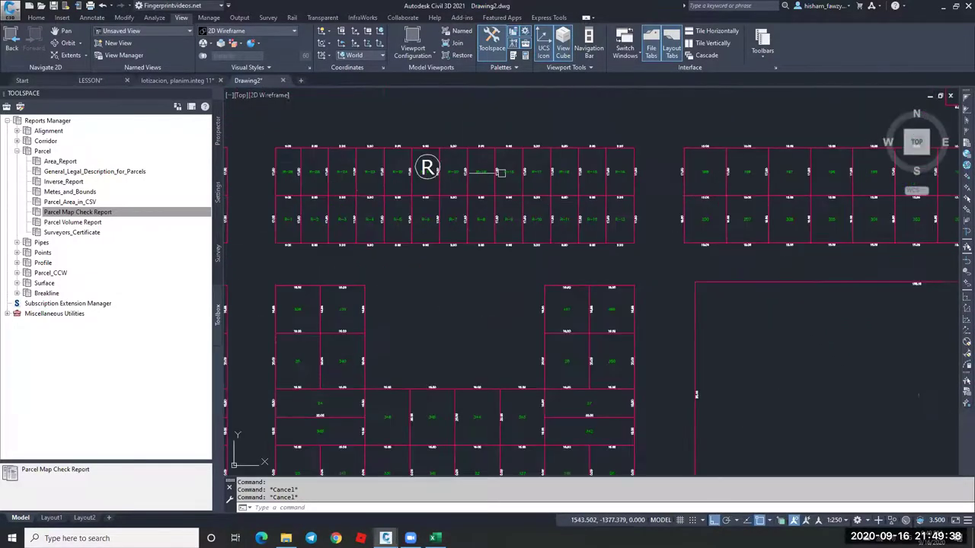
pyautogui.scroll(-1, 468, 218)
pyautogui.scroll(2, 369, 185)
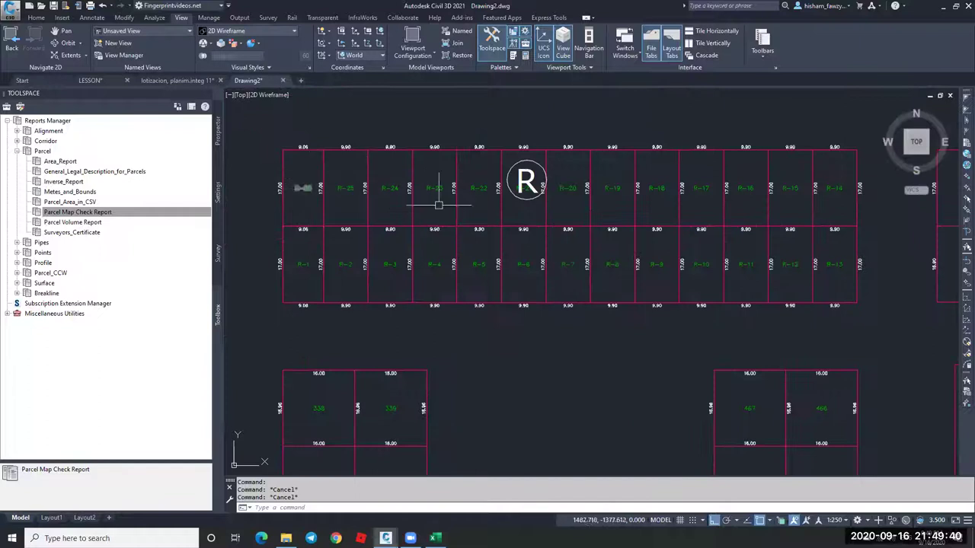
# Renumber the parcels from 1, tracing from R-1 along the lower row and back to R-26.
pyautogui.click(303, 188)
pyautogui.click(281, 43)
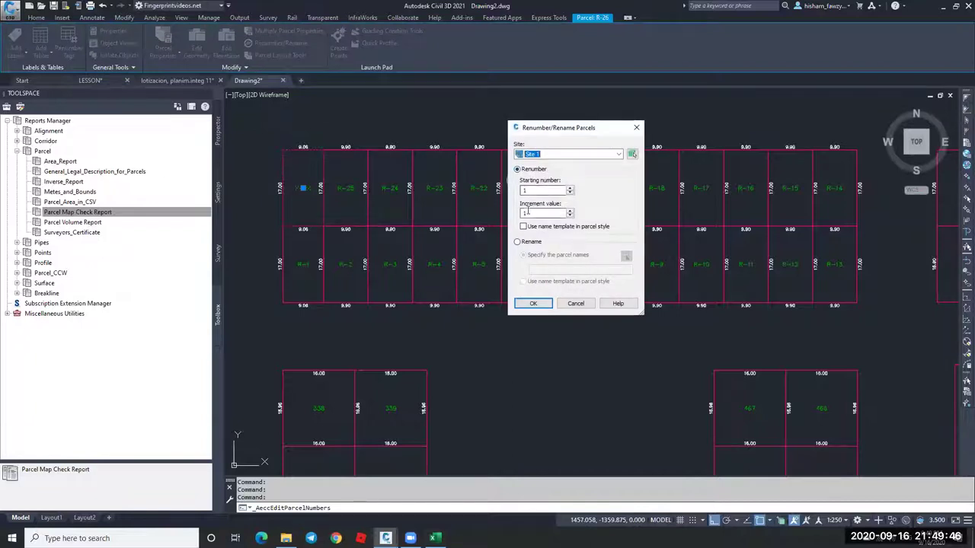
pyautogui.click(533, 303)
pyautogui.click(296, 263)
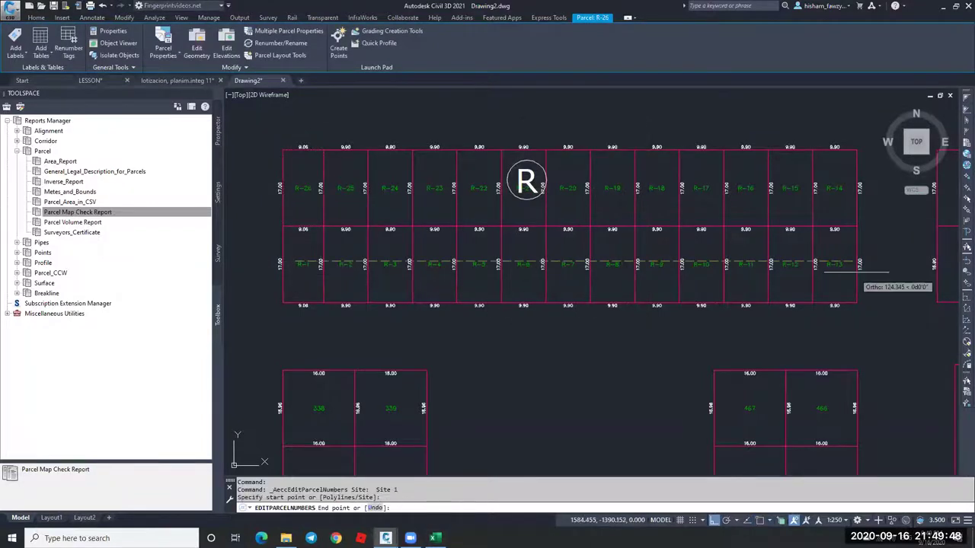
pyautogui.click(835, 229)
pyautogui.click(835, 187)
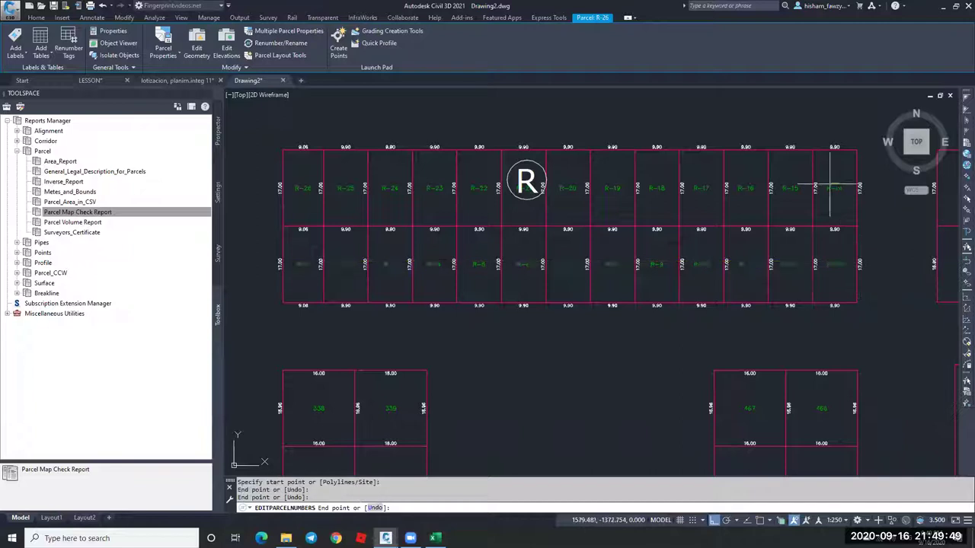
pyautogui.click(302, 187)
pyautogui.press('Return')
pyautogui.press('Return')
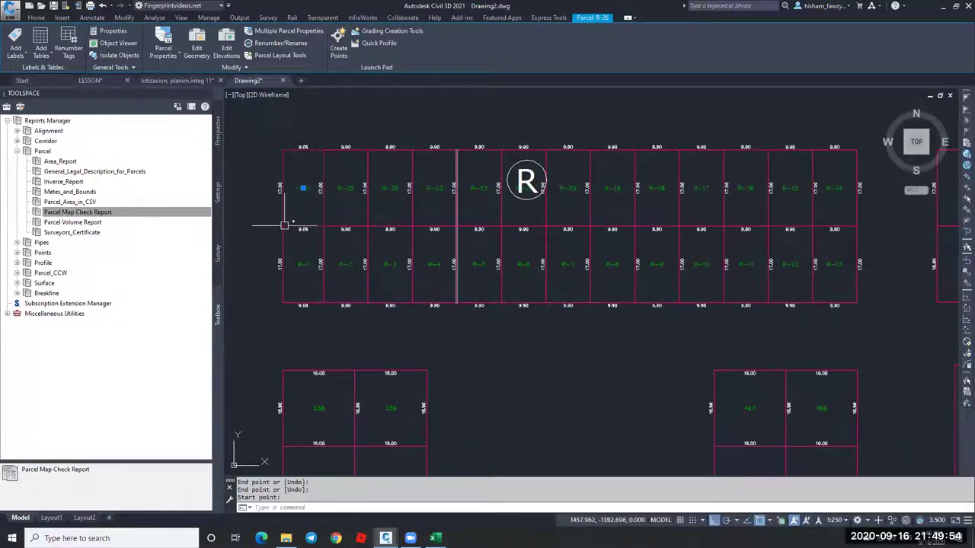
pyautogui.press('Escape')
pyautogui.click(309, 264)
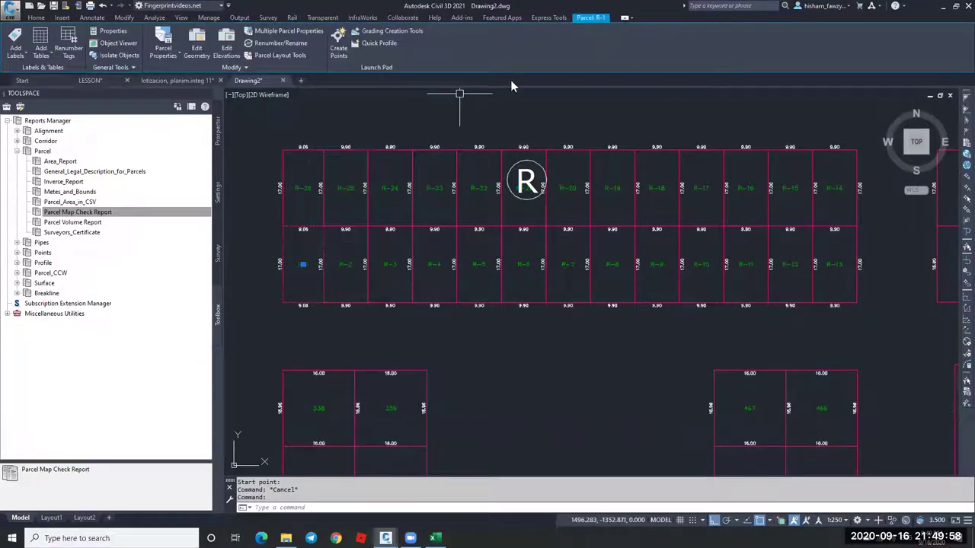
# Inspect parcel R-1's composition and user-defined properties.
pyautogui.click(163, 47)
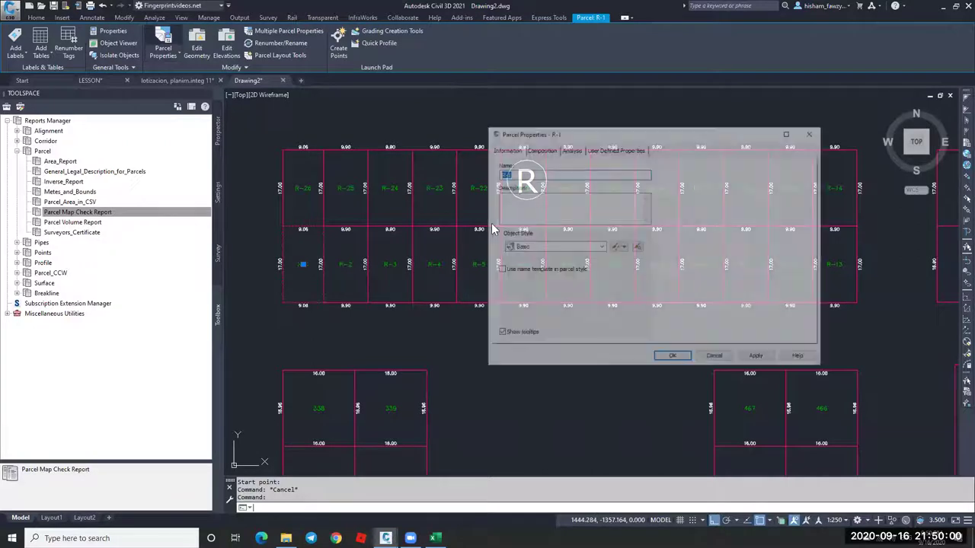
pyautogui.click(540, 150)
pyautogui.click(614, 150)
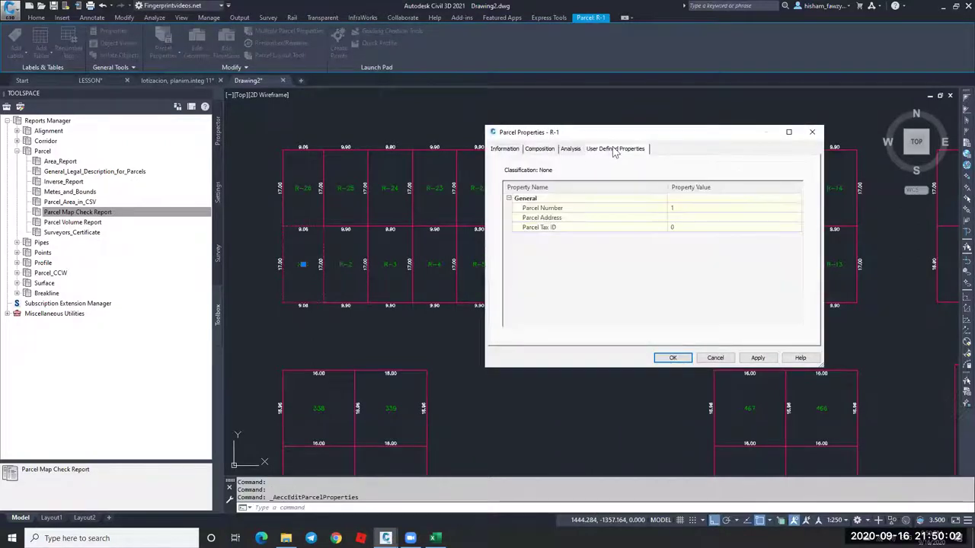
pyautogui.click(714, 358)
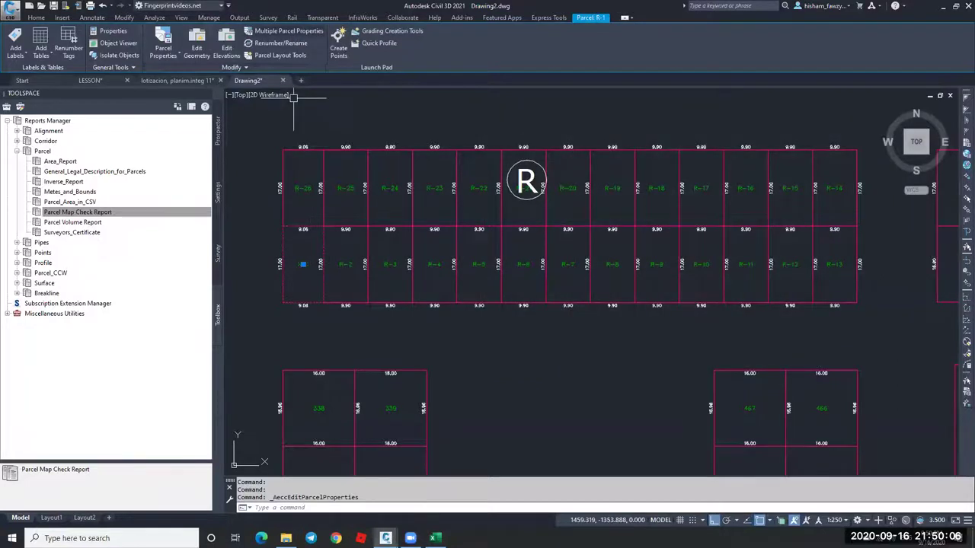
# Pick all 26 block parcels for property editing by tracing a path through both rows.
pyautogui.click(289, 31)
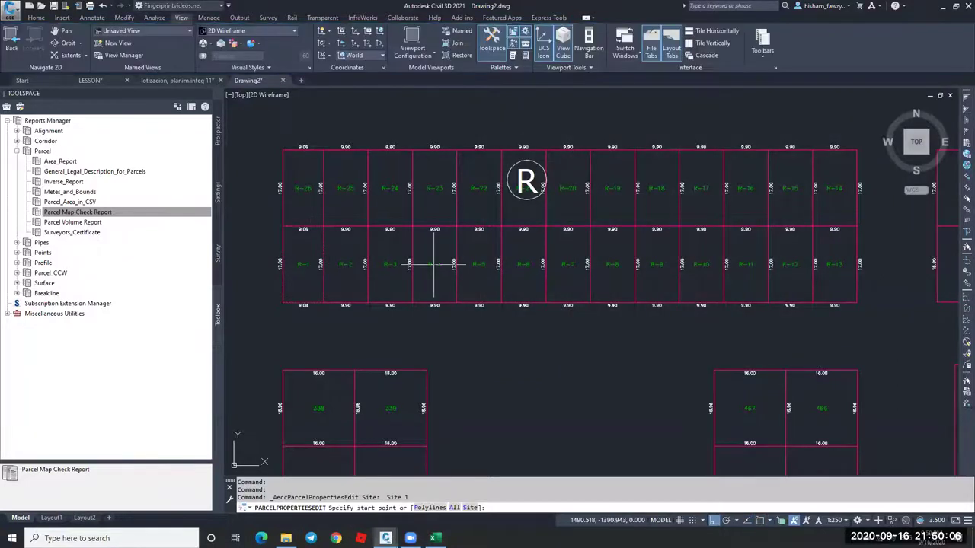
pyautogui.click(303, 264)
pyautogui.click(841, 264)
pyautogui.click(841, 187)
pyautogui.click(320, 207)
pyautogui.press('Return')
pyautogui.press('Return')
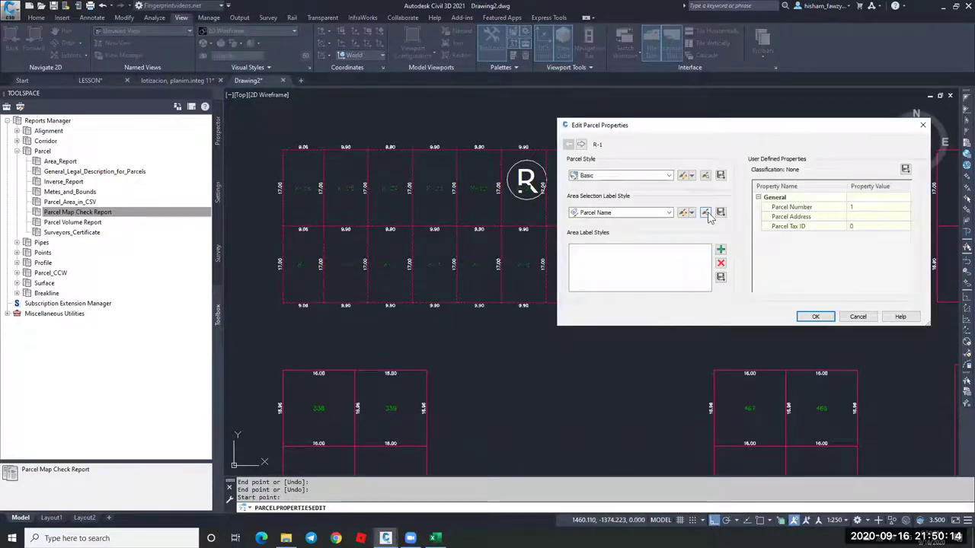
# Apply the Parcel Number area selection label style to all 26 parcels.
pyautogui.click(668, 213)
pyautogui.click(609, 246)
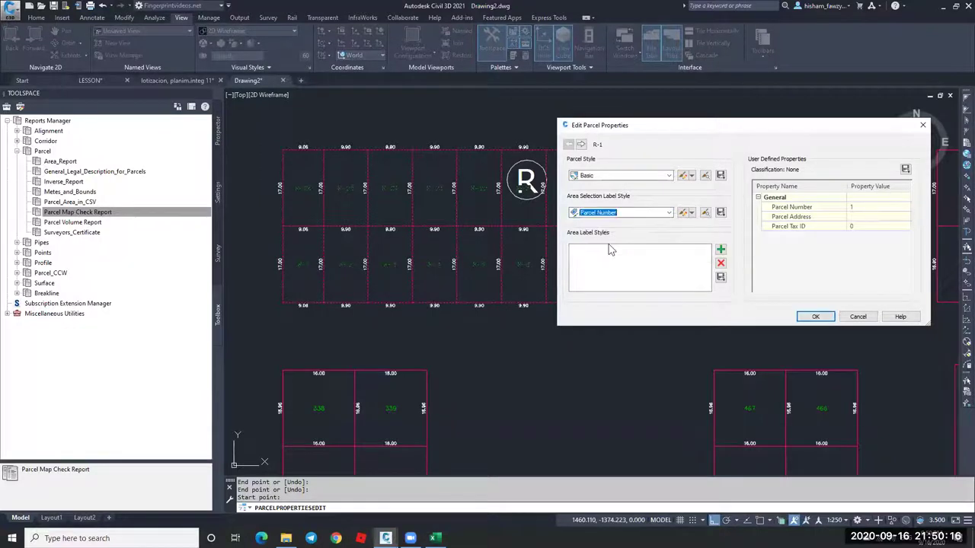
pyautogui.click(720, 213)
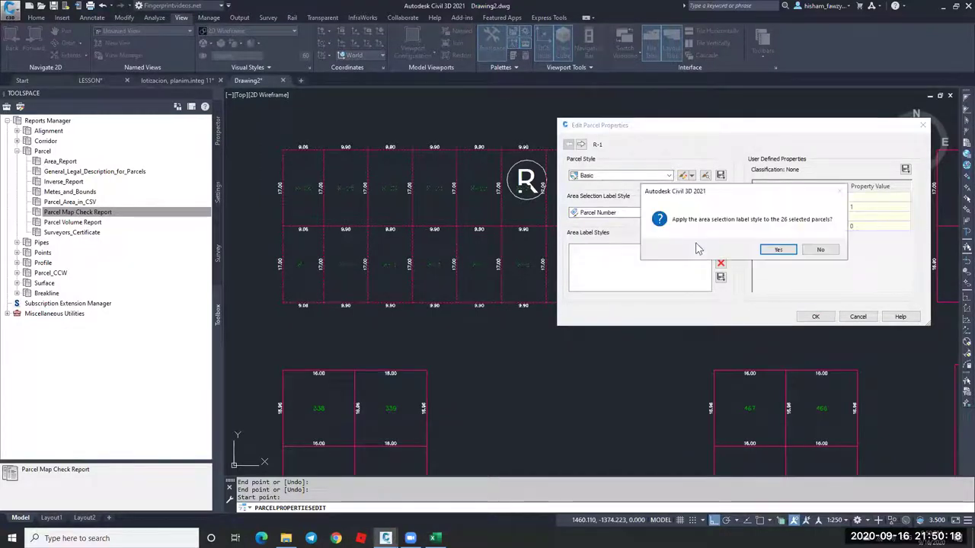
pyautogui.click(778, 251)
pyautogui.click(815, 316)
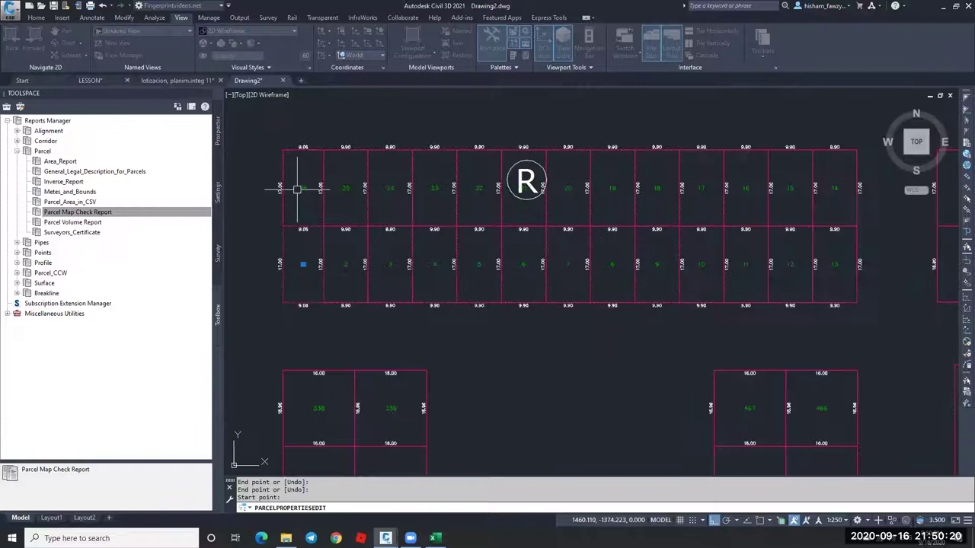
pyautogui.press('Escape')
pyautogui.press('Escape')
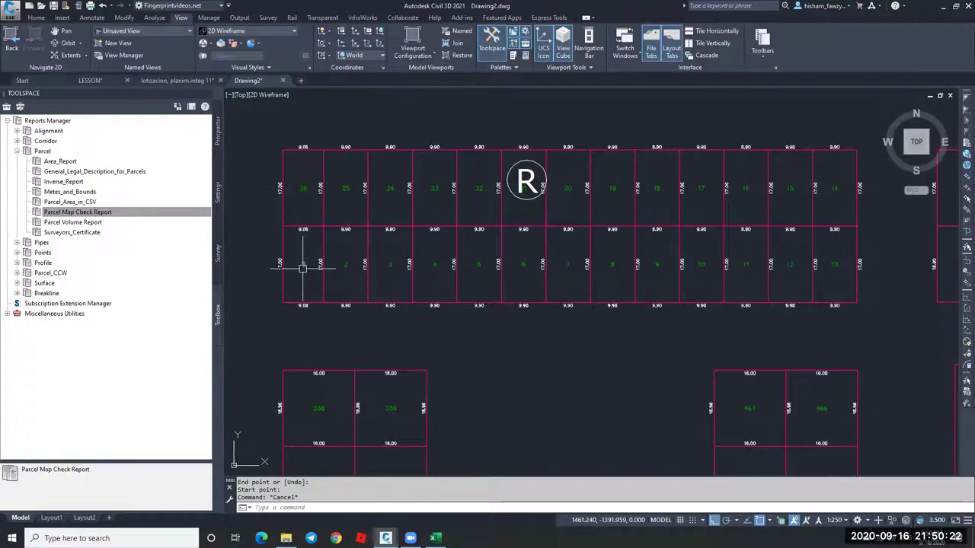
# Execute the Parcel Map Check Report and adjust the Create Reports dialog.
pyautogui.rightClick(115, 212)
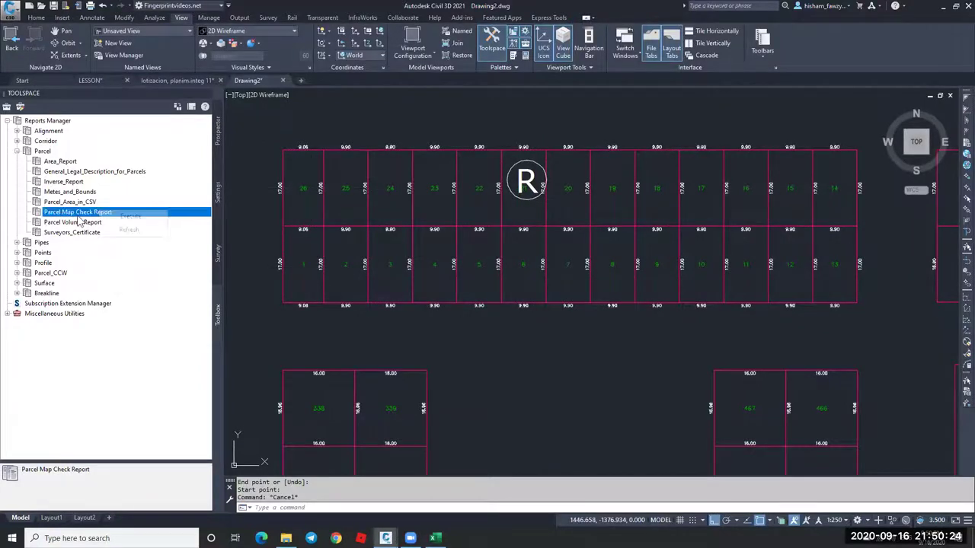
pyautogui.click(131, 216)
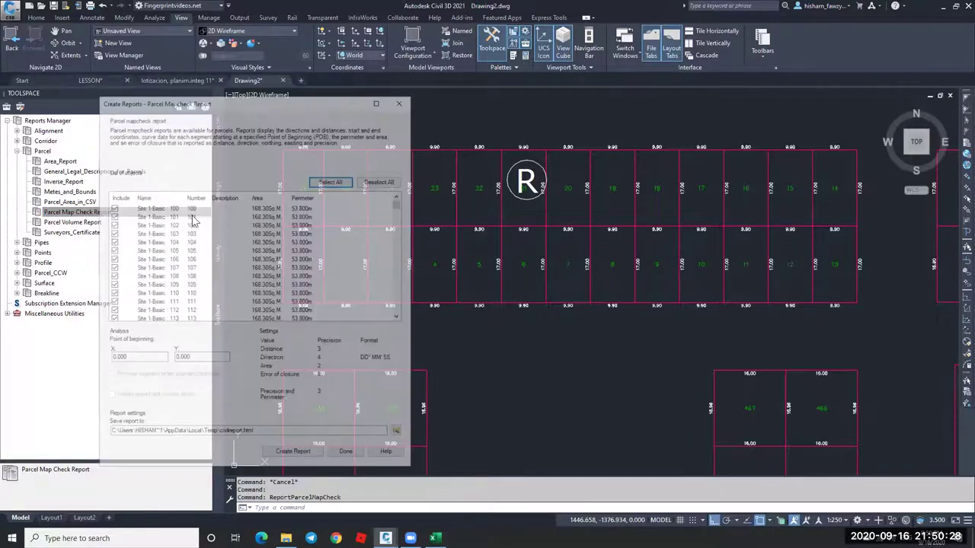
pyautogui.moveTo(399, 202); pyautogui.dragTo(395, 319)
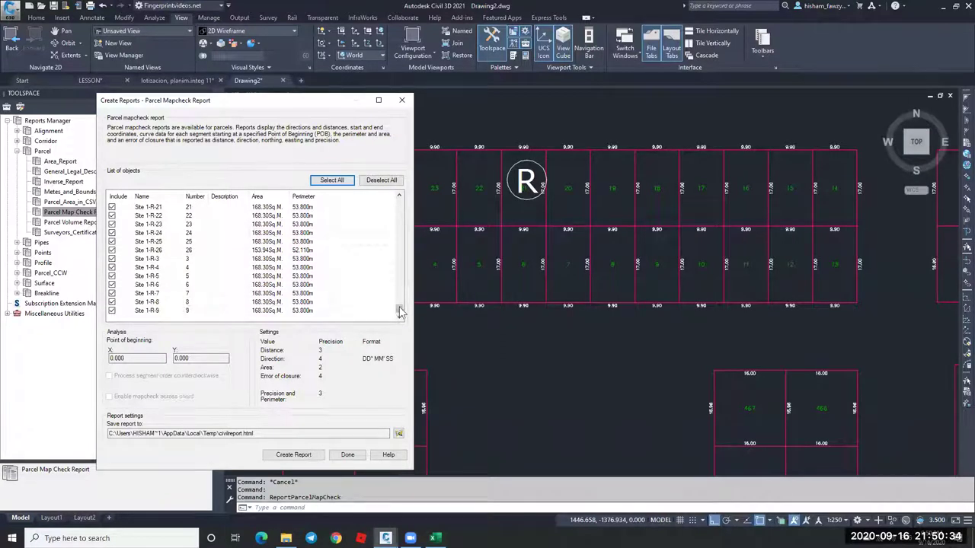
pyautogui.click(398, 212)
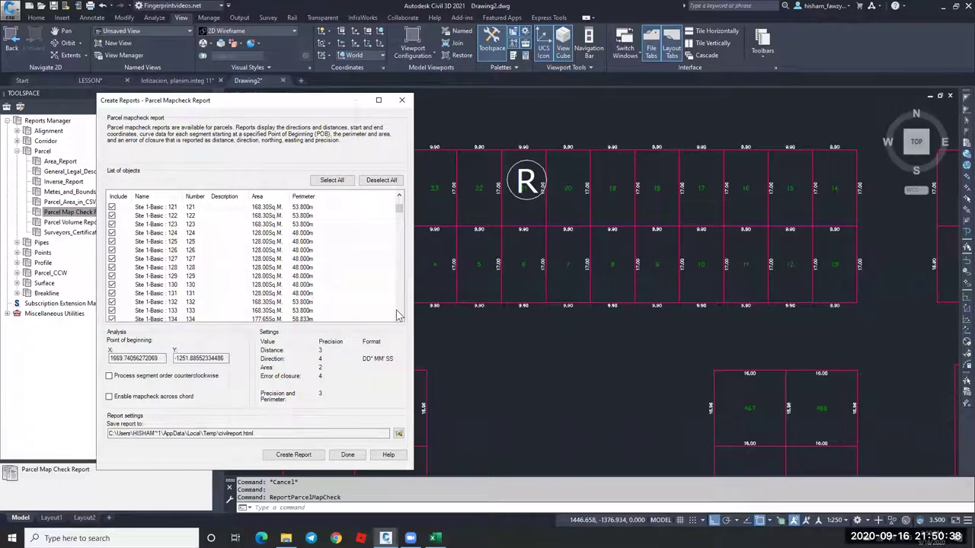
pyautogui.click(398, 309)
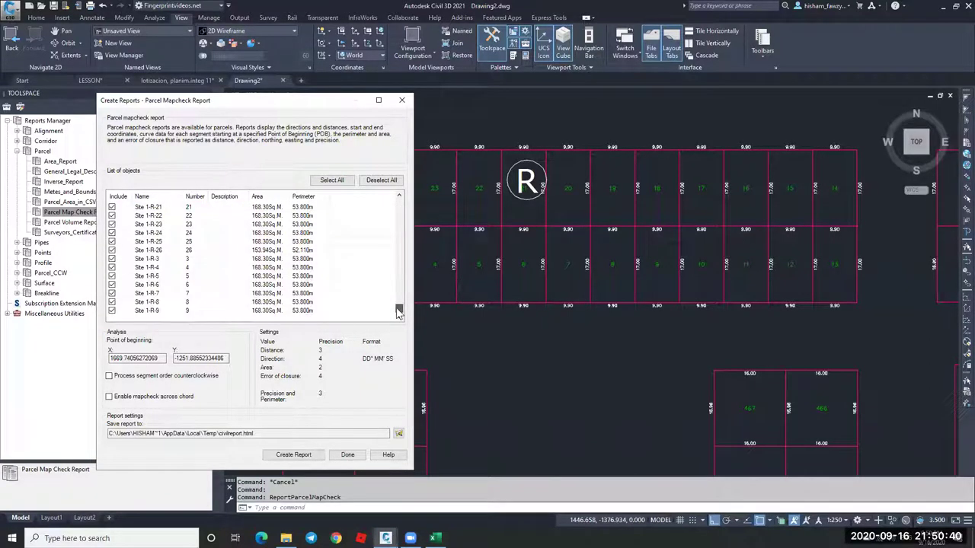
pyautogui.scroll(7, 143, 263)
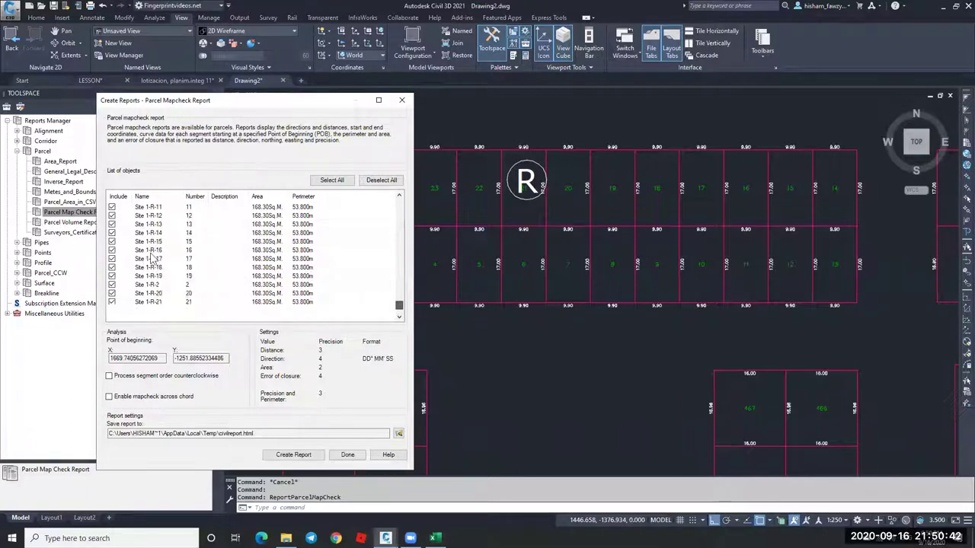
pyautogui.click(149, 251)
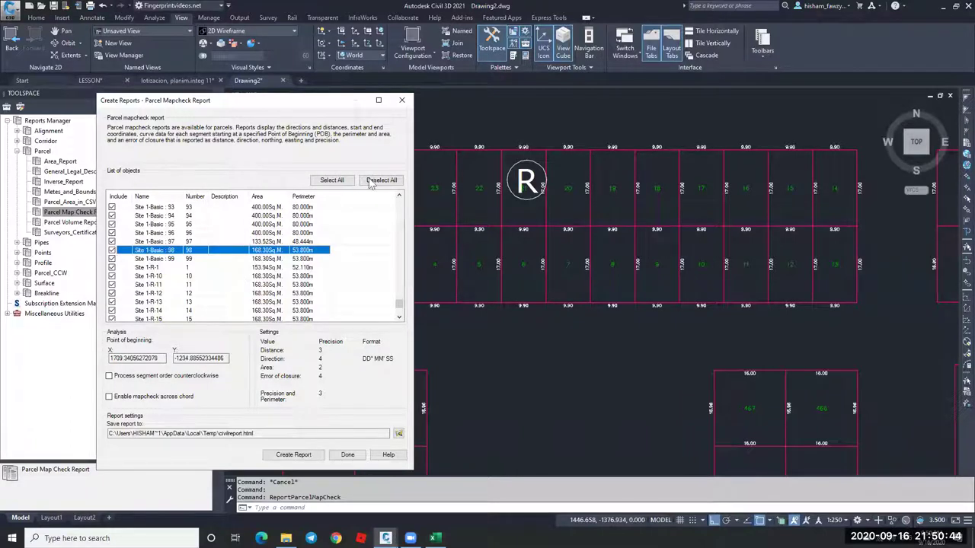
# Include only the R parcels in the report and save it as CivilReport.XLS.
pyautogui.click(278, 241)
pyautogui.press('space')
pyautogui.scroll(-2, 152, 251)
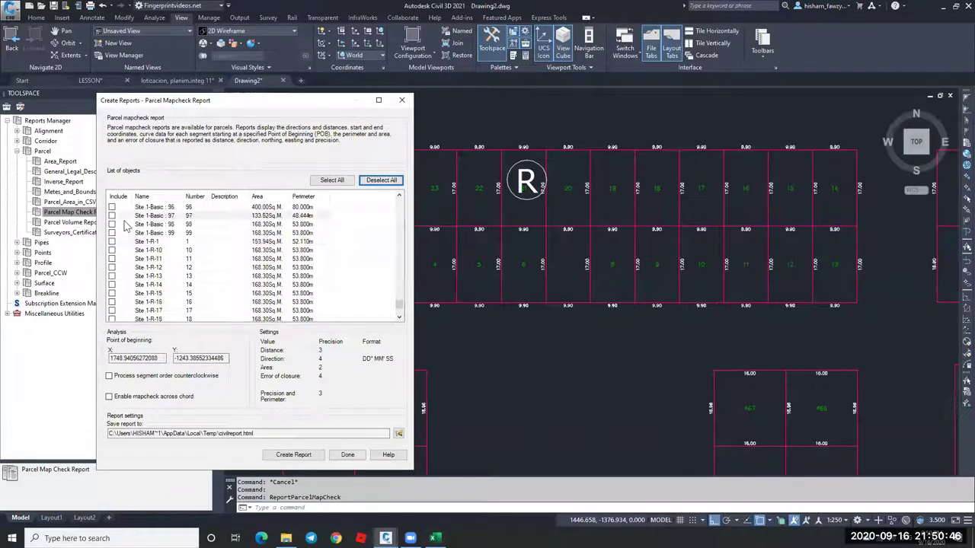
pyautogui.click(112, 216)
pyautogui.click(112, 242)
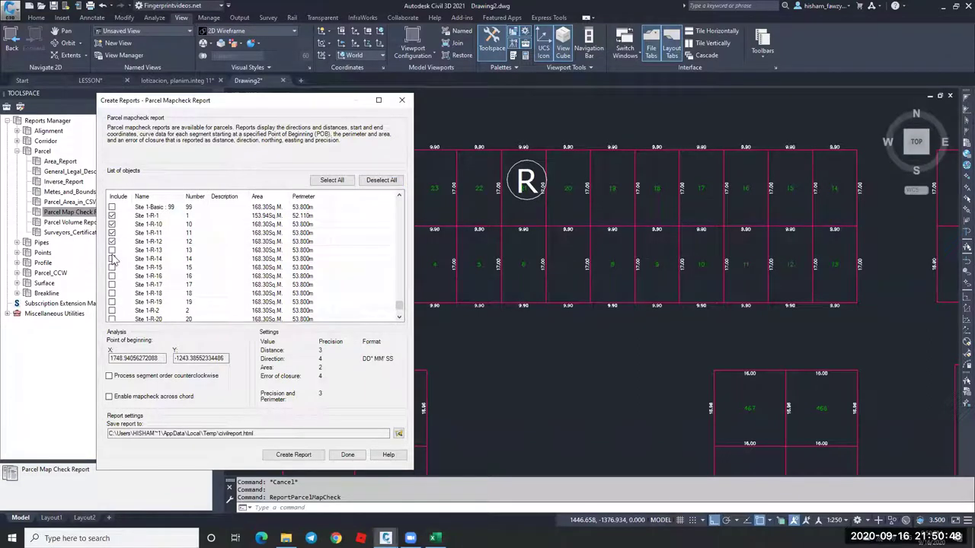
pyautogui.click(112, 267)
pyautogui.click(112, 275)
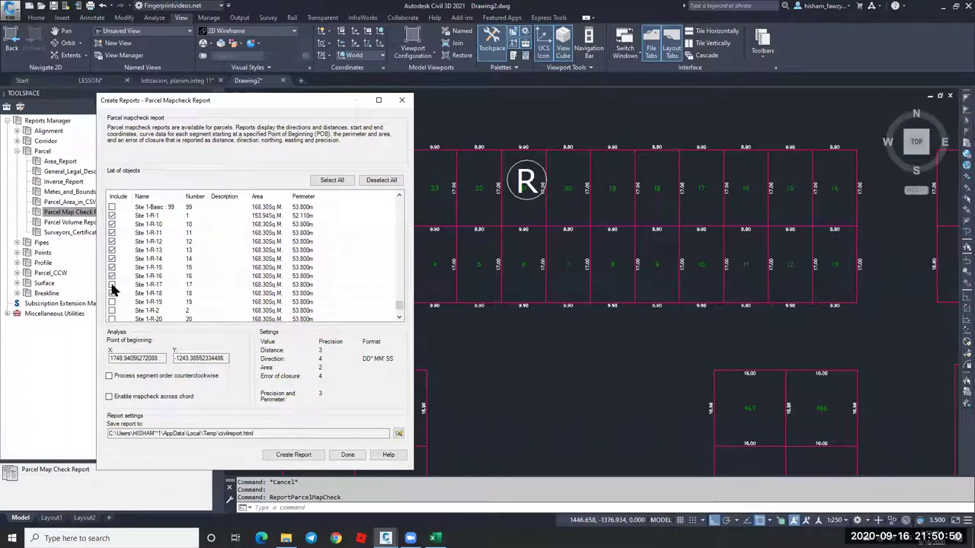
pyautogui.scroll(-3, 118, 304)
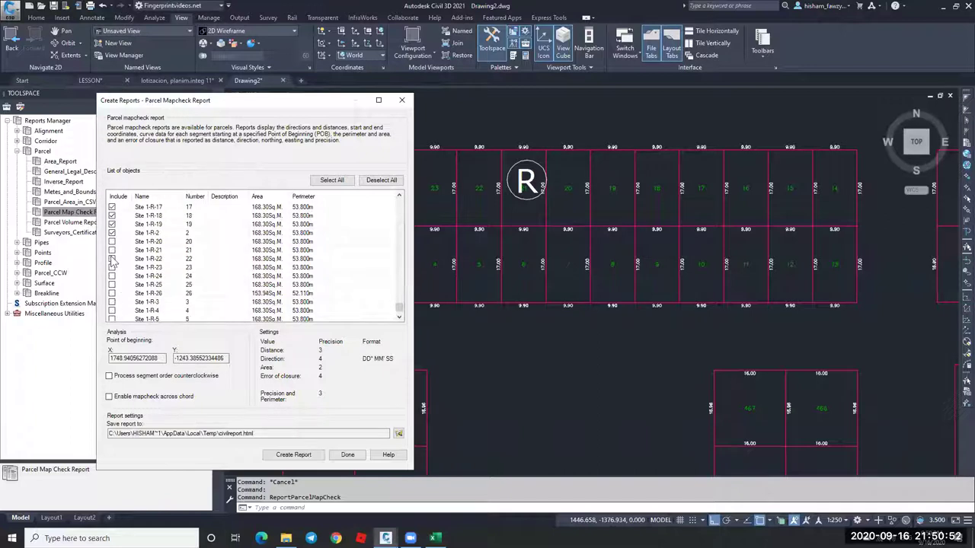
pyautogui.click(112, 310)
pyautogui.scroll(-1, 114, 312)
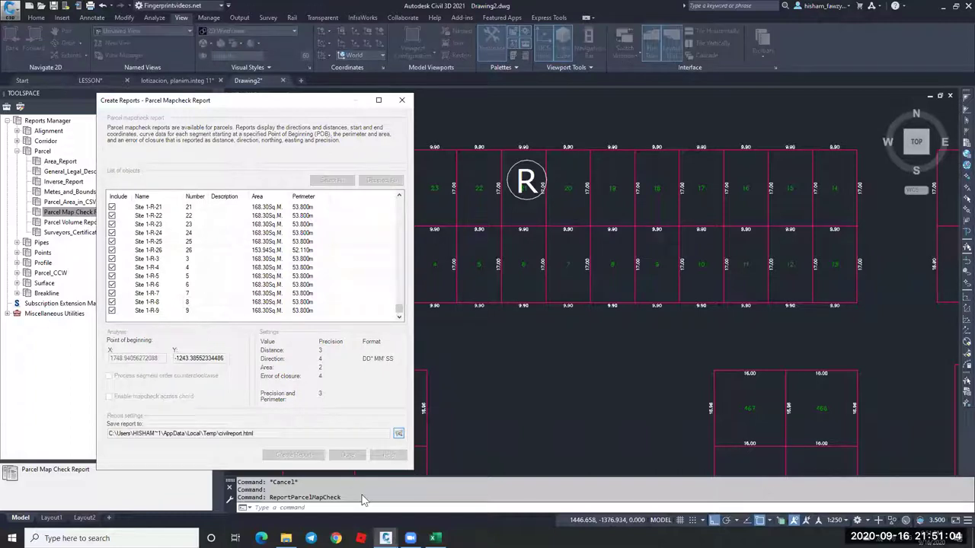
pyautogui.click(398, 433)
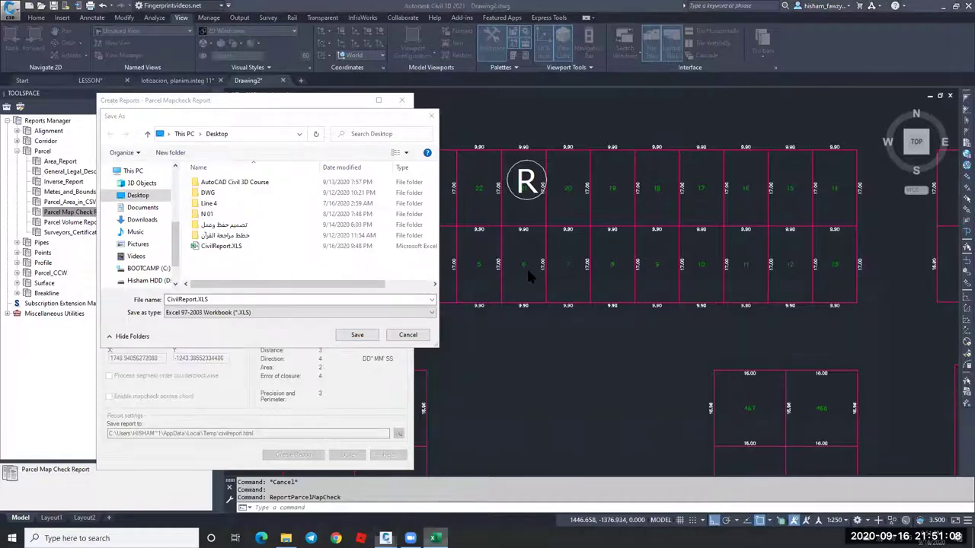
pyautogui.click(352, 335)
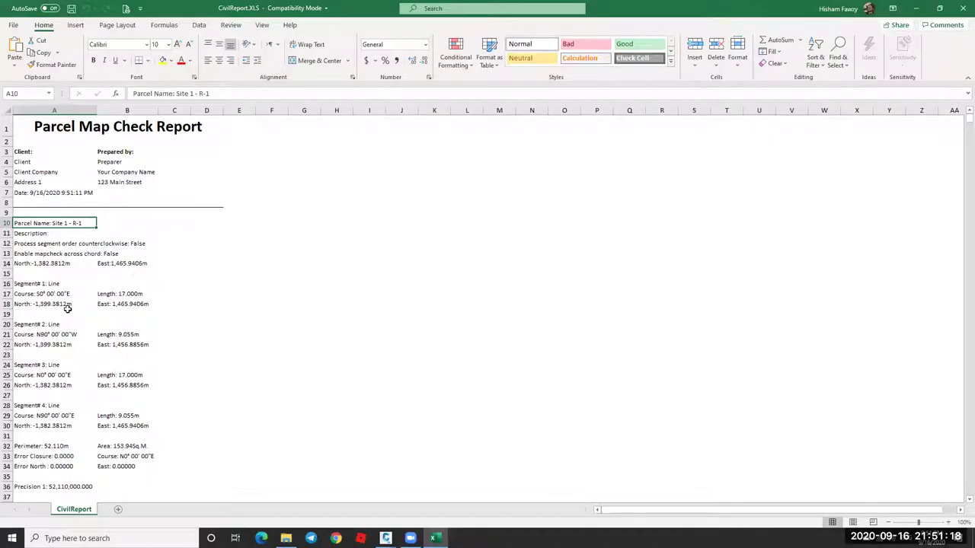
# Review the R-10 and R-11 parcel entries in the new report.
pyautogui.scroll(-4, 75, 360)
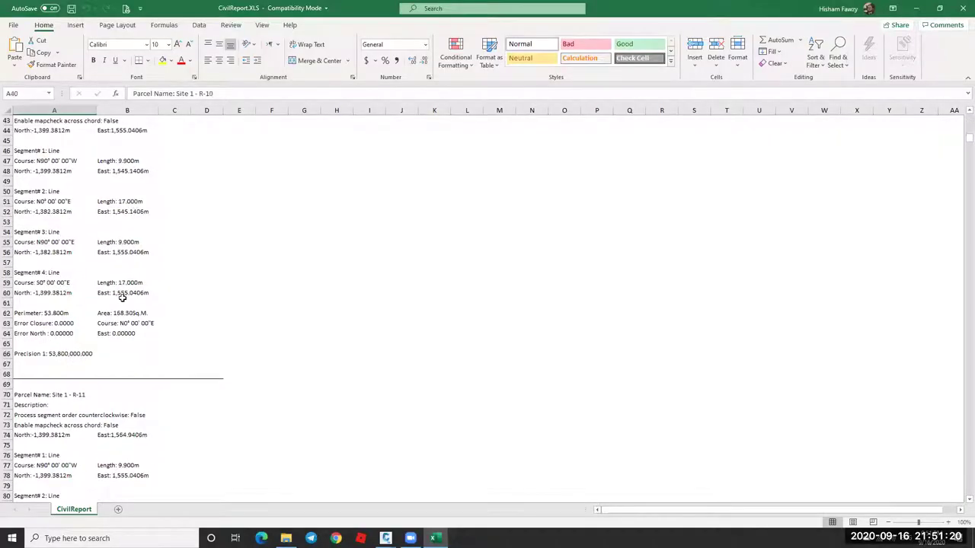
pyautogui.click(46, 394)
pyautogui.scroll(-12, 66, 321)
pyautogui.click(81, 332)
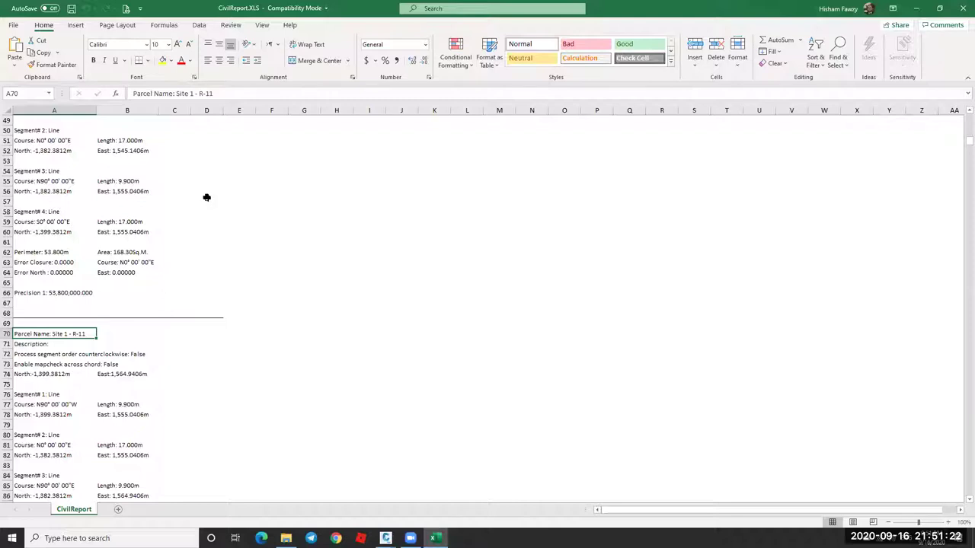
pyautogui.scroll(16, 206, 197)
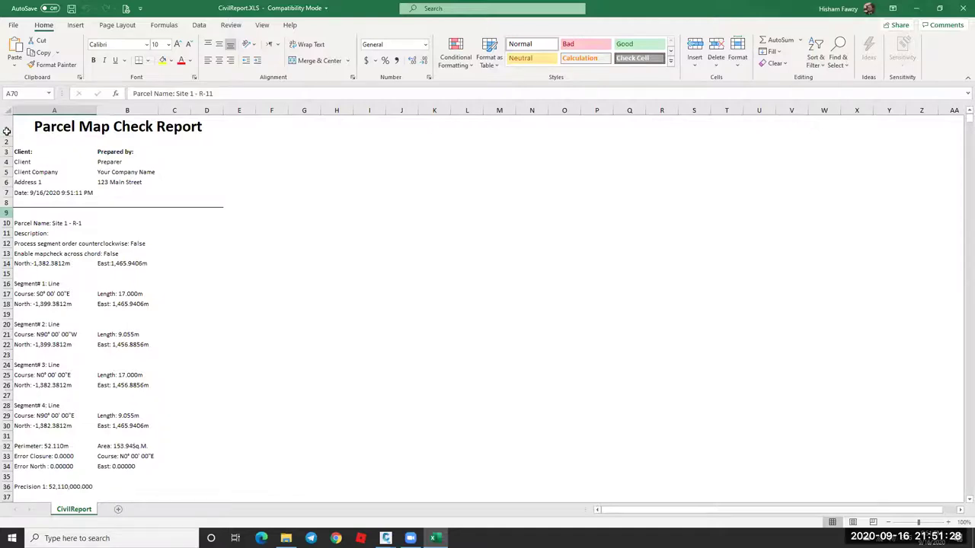
# Delete the report's nine header rows 1 to 9.
pyautogui.moveTo(6, 131); pyautogui.dragTo(6, 213)
pyautogui.rightClick(8, 127)
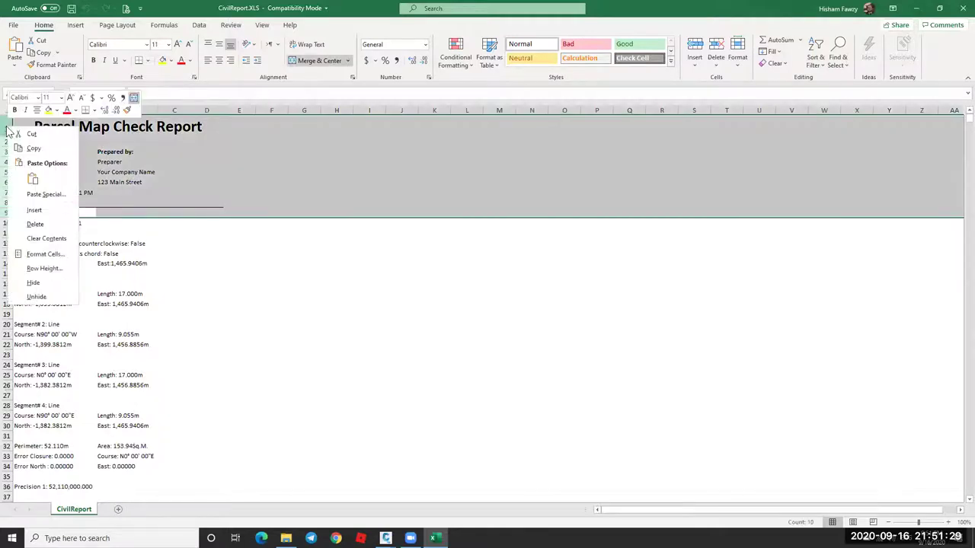
pyautogui.click(45, 225)
pyautogui.click(279, 191)
# Copy the 'Parcel Name: Site 1 - R-' prefix from A1 and select column A.
pyautogui.click(73, 121)
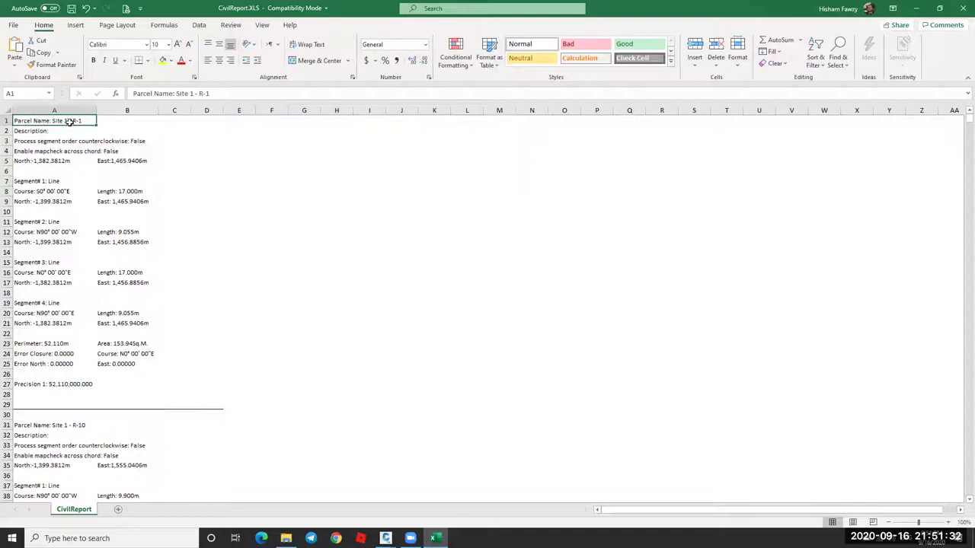
pyautogui.click(70, 363)
pyautogui.press('Down')
pyautogui.press('Down')
pyautogui.press('Down')
pyautogui.press('Down')
pyautogui.press('Down')
pyautogui.press('Down')
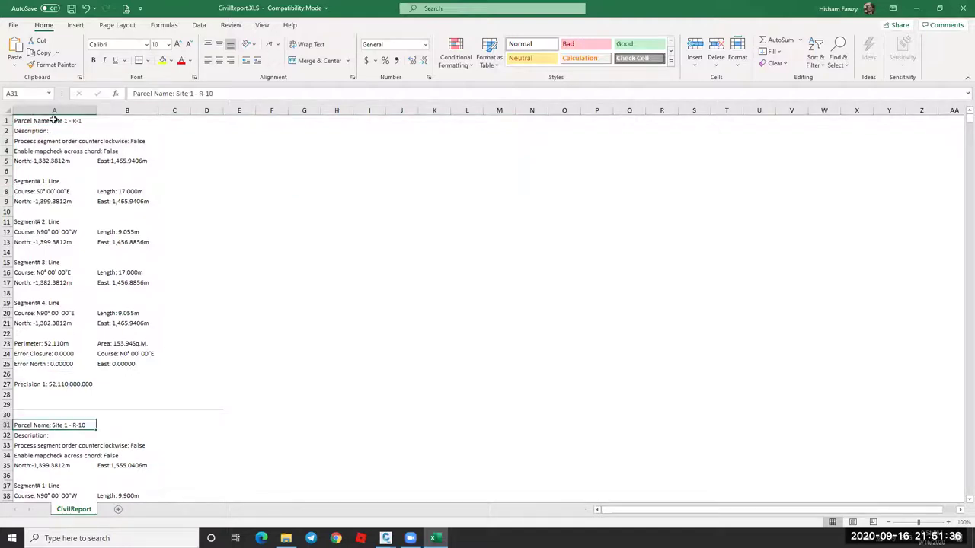
pyautogui.doubleClick(72, 121)
pyautogui.moveTo(72, 121); pyautogui.dragTo(8, 122)
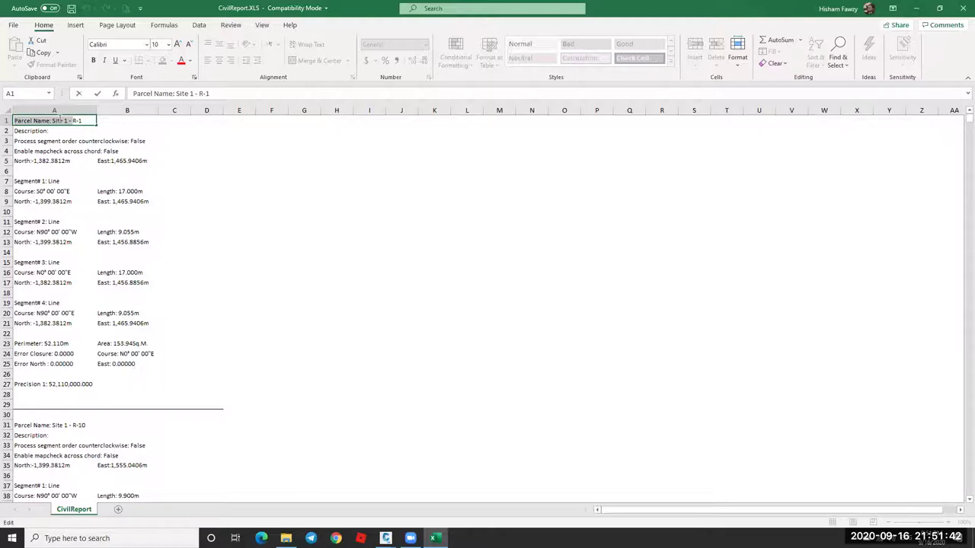
pyautogui.moveTo(80, 121); pyautogui.dragTo(9, 121)
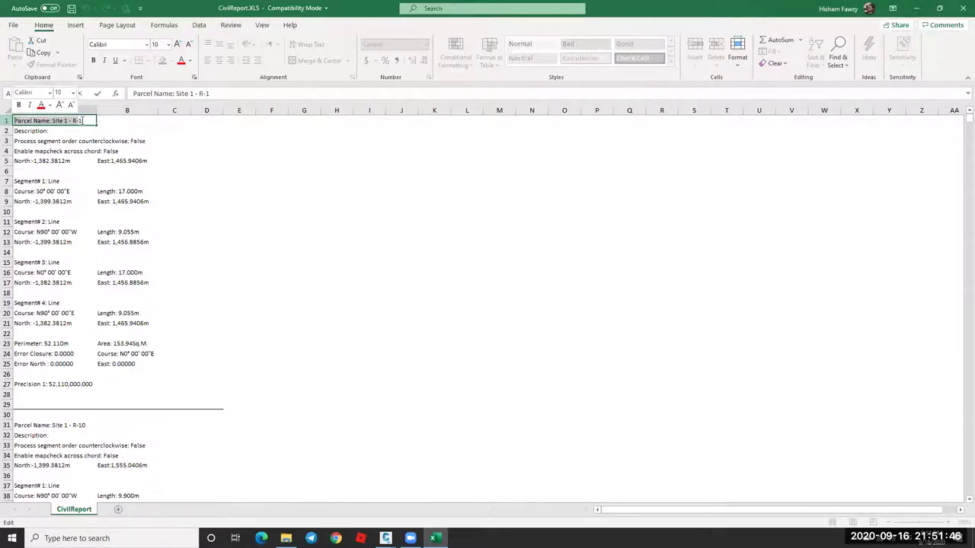
pyautogui.rightClick(58, 124)
pyautogui.click(81, 142)
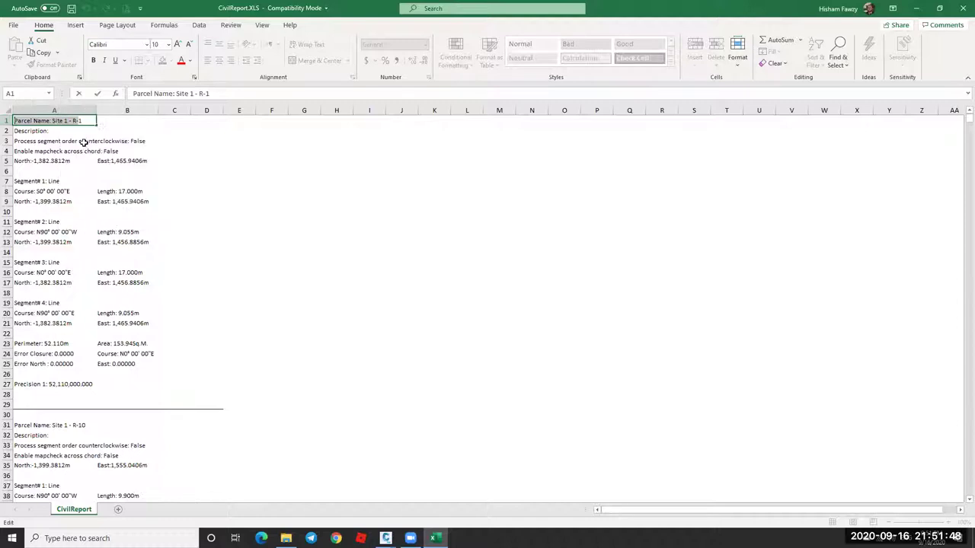
pyautogui.click(207, 130)
pyautogui.click(74, 109)
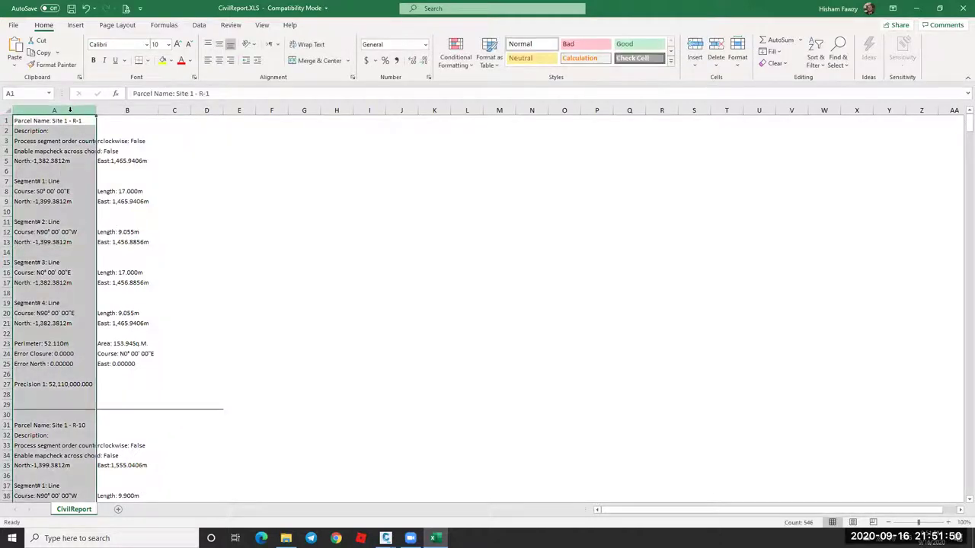
# Replace 'Parcel Name: Site 1 - R-' with nothing in column A, changing 26 cells.
pyautogui.hotkey('ctrl', 'h')
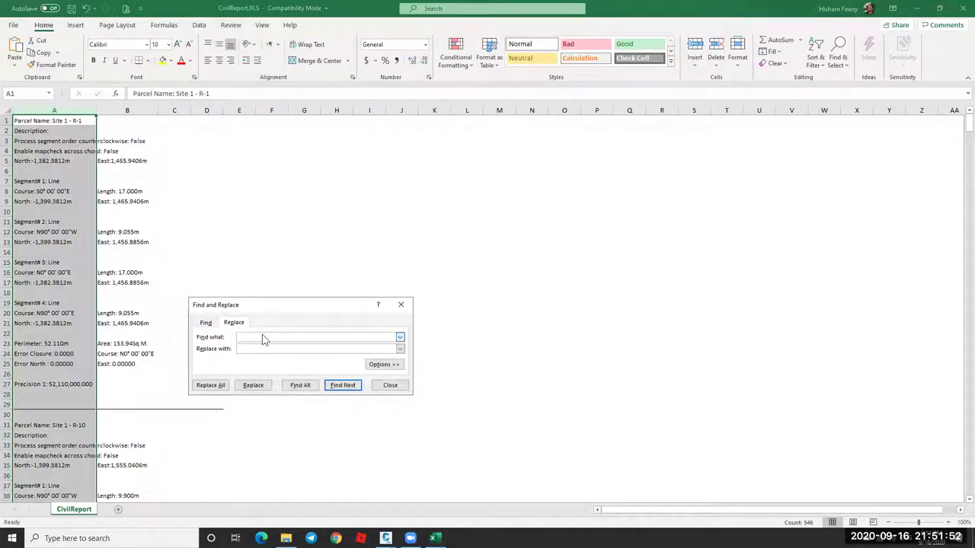
pyautogui.hotkey('ctrl', 'v')
pyautogui.moveTo(313, 339); pyautogui.dragTo(221, 339)
pyautogui.click(257, 349)
pyautogui.click(211, 386)
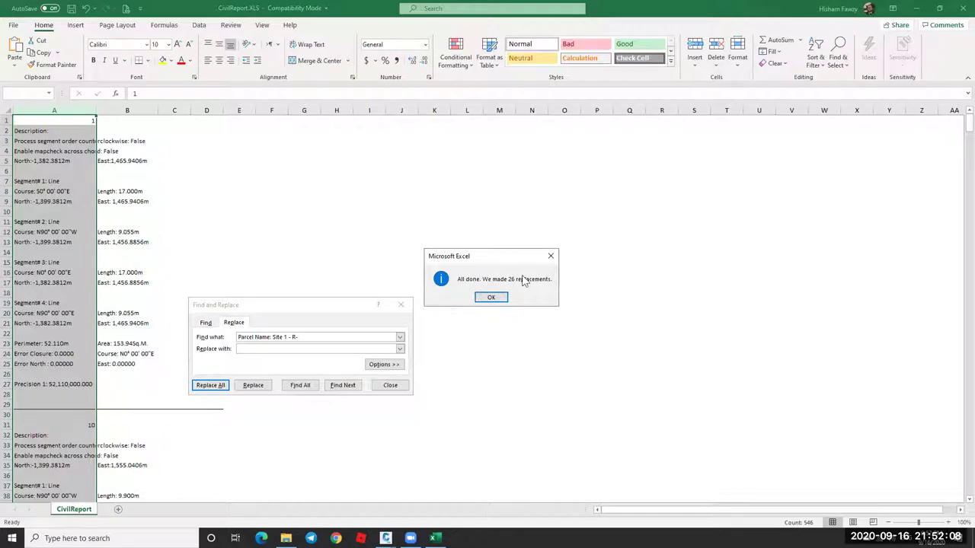
pyautogui.click(495, 298)
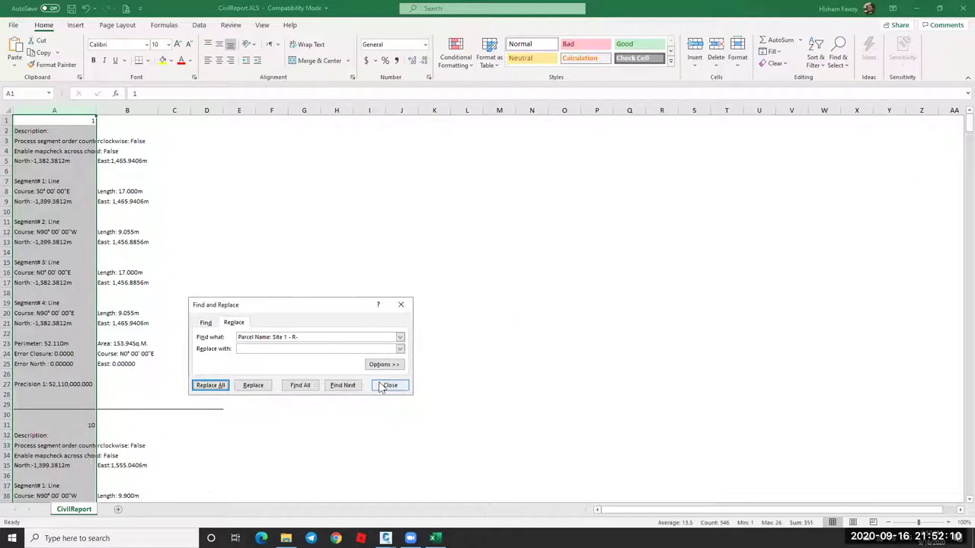
pyautogui.click(390, 385)
pyautogui.click(76, 121)
# Check the plain parcel numbers now shown in A31 and A61.
pyautogui.click(98, 423)
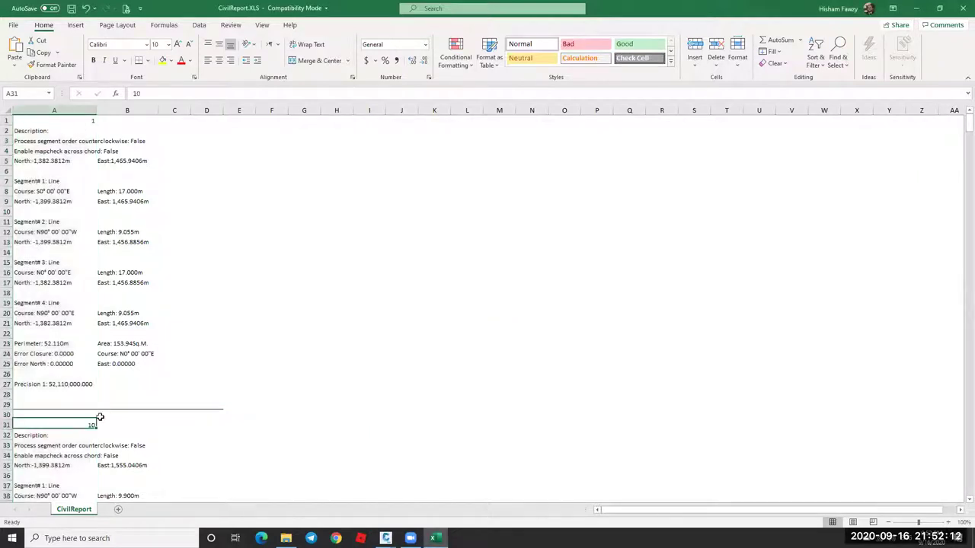
pyautogui.scroll(-11, 153, 205)
pyautogui.click(82, 394)
pyautogui.scroll(-18, 150, 266)
pyautogui.scroll(20, 246, 161)
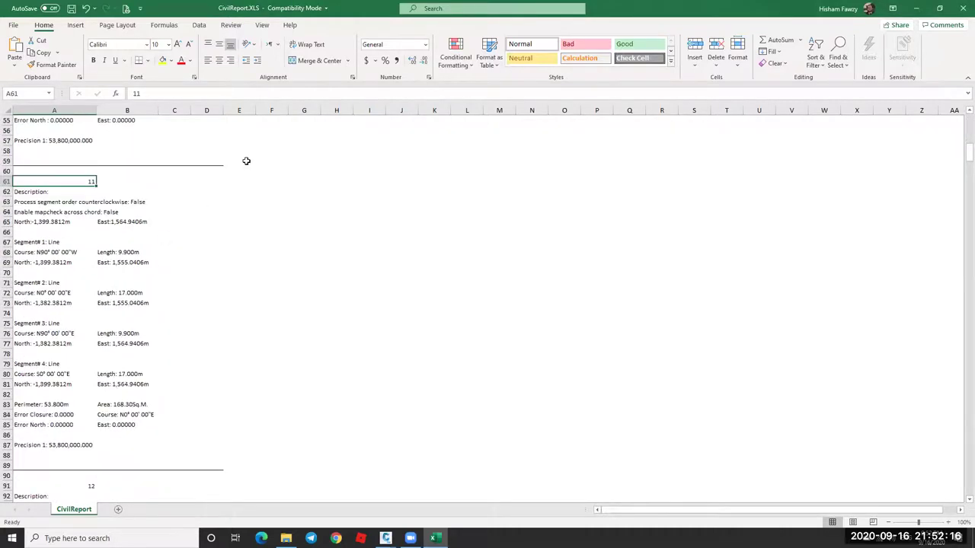
# Turn on sheet gridlines with column A selected.
pyautogui.click(72, 109)
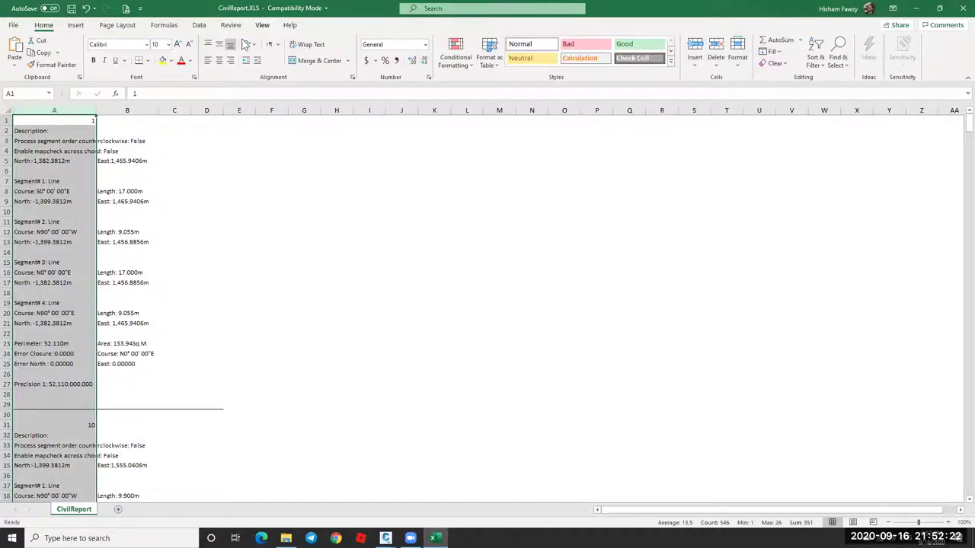
pyautogui.click(262, 25)
pyautogui.click(241, 61)
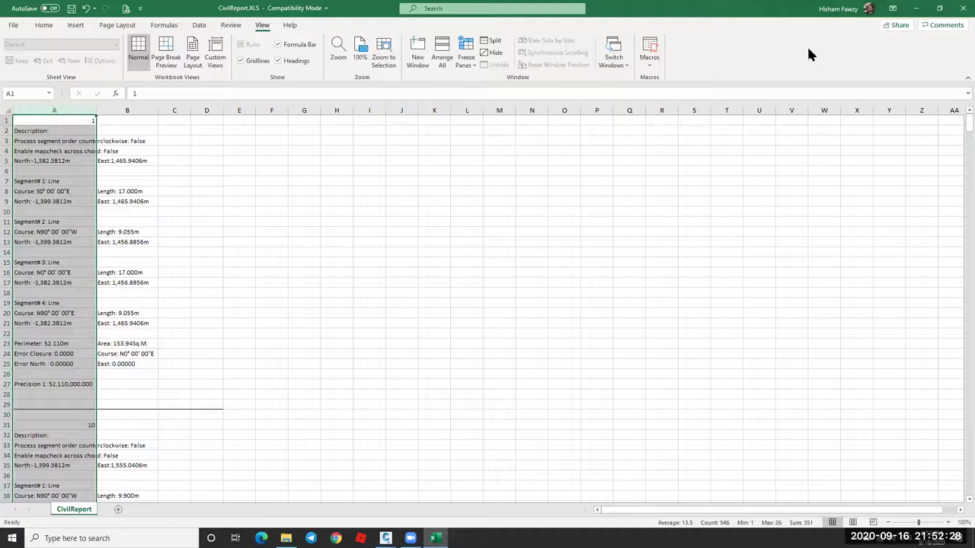
# Add a filter to column A and preview its value list.
pyautogui.hotkey('alt', 'h')
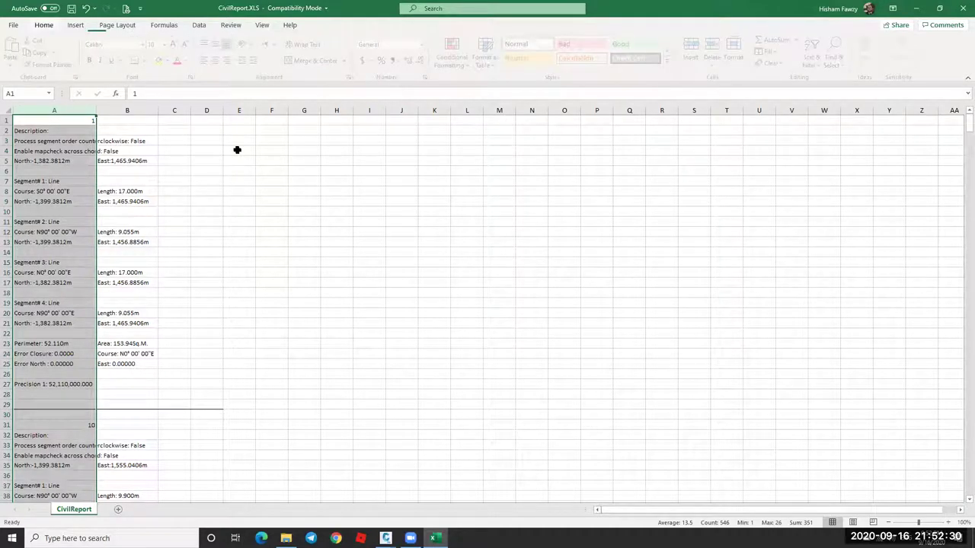
pyautogui.press('s')
pyautogui.press('Down')
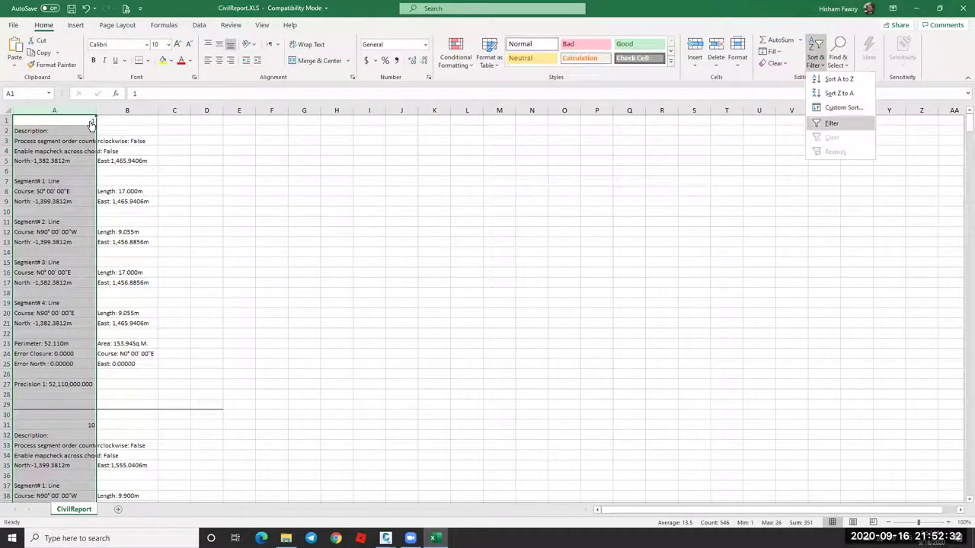
pyautogui.press('Return')
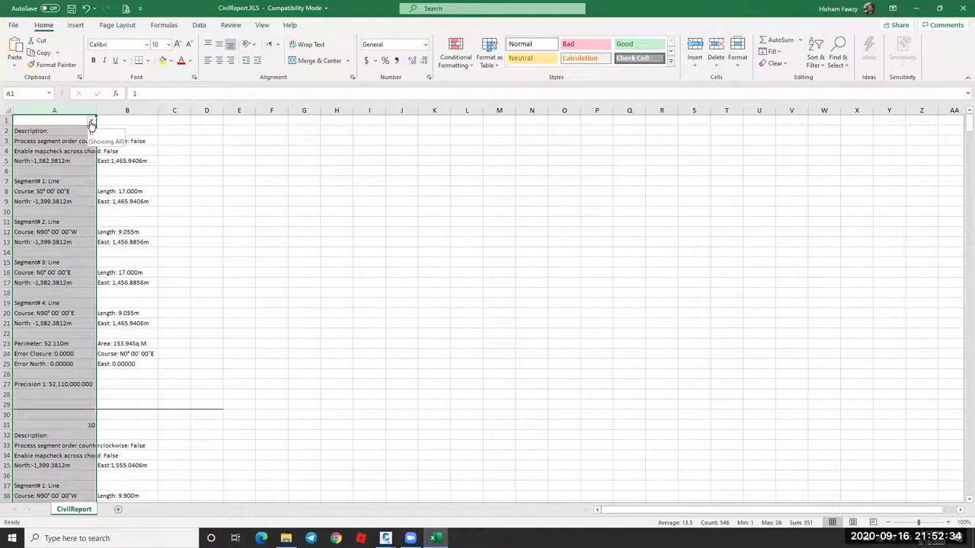
pyautogui.hotkey('alt', 'Down')
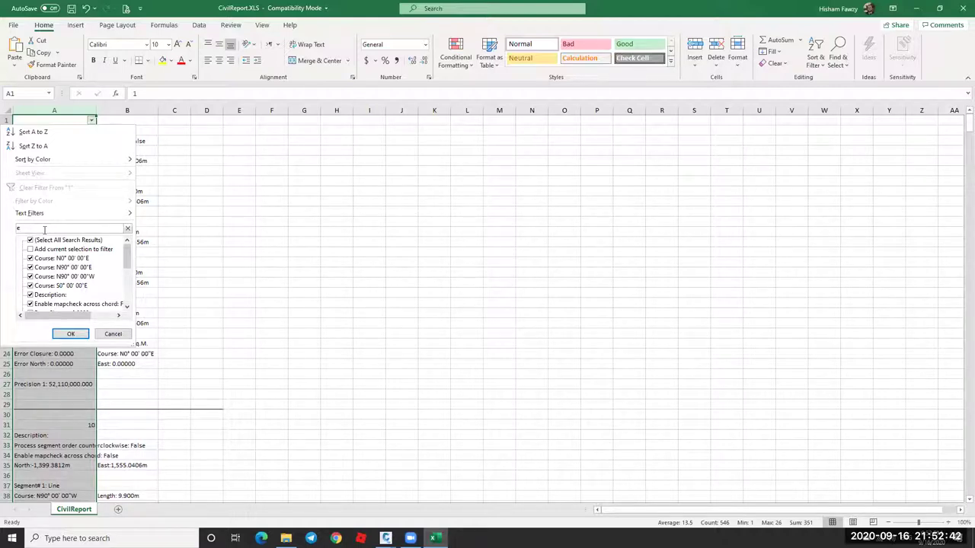
pyautogui.click(113, 334)
pyautogui.click(251, 193)
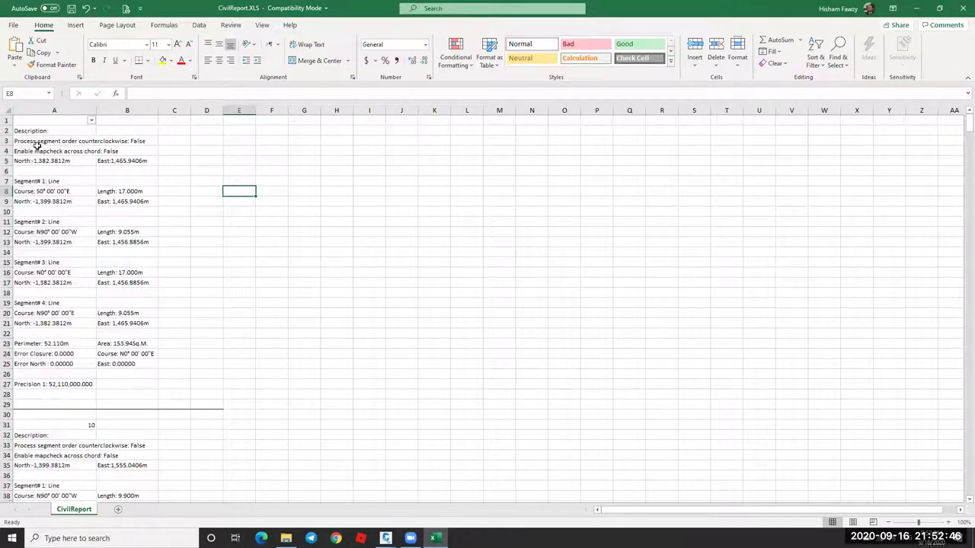
# Filter column A to the description, segment, course and summary rows, 390 of 785 records.
pyautogui.click(8, 140)
pyautogui.moveTo(7, 130); pyautogui.dragTo(8, 152)
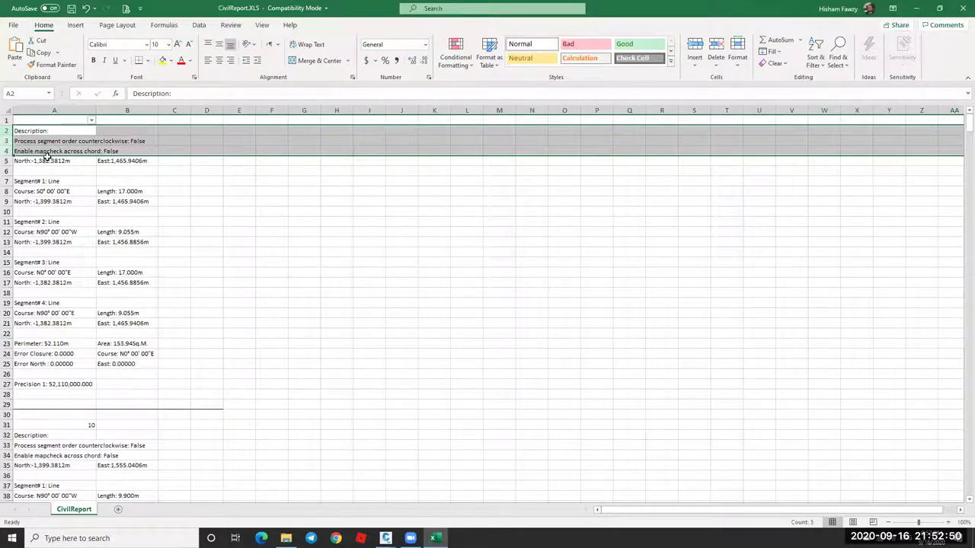
pyautogui.click(46, 159)
pyautogui.click(35, 185)
pyautogui.click(35, 181)
pyautogui.click(70, 171)
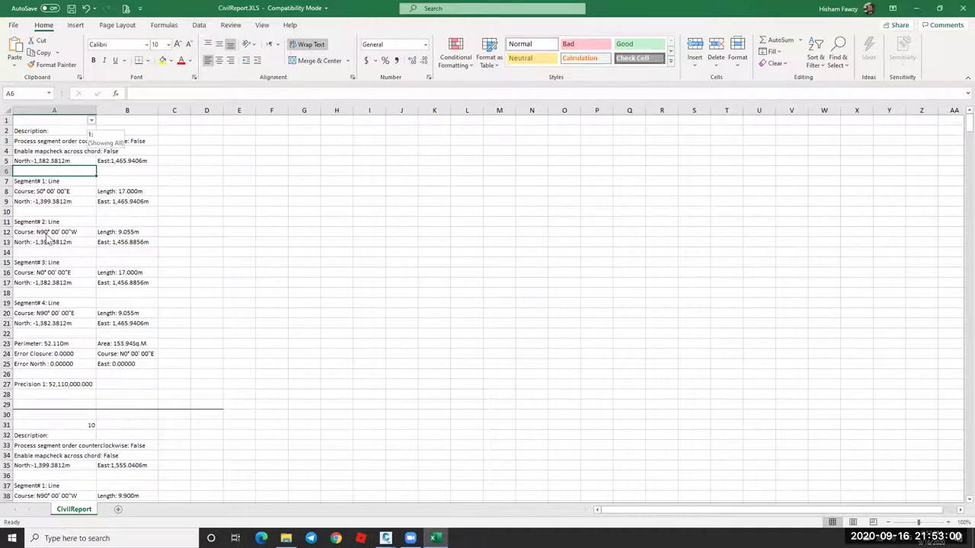
pyautogui.click(91, 121)
pyautogui.click(76, 331)
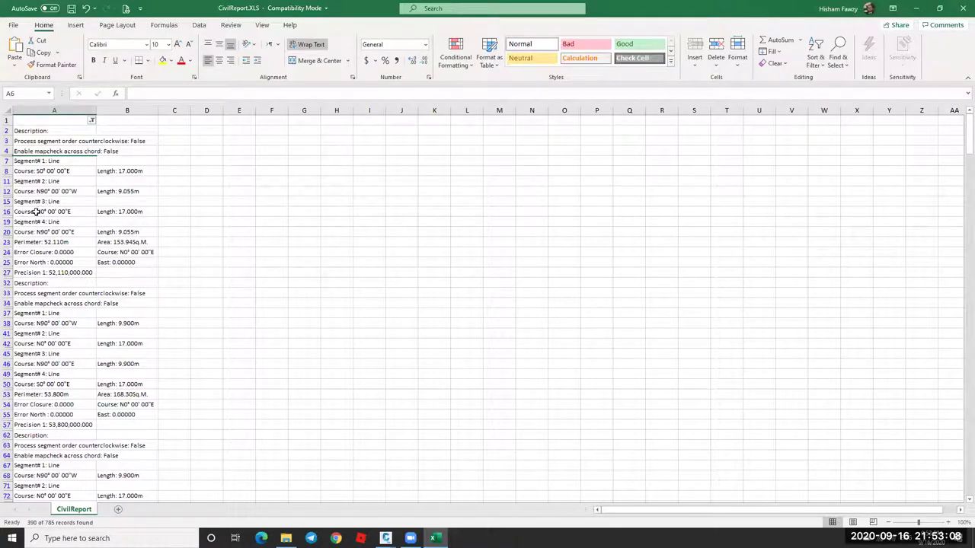
# Delete all the filtered descriptive rows from row 2 to the end.
pyautogui.click(7, 130)
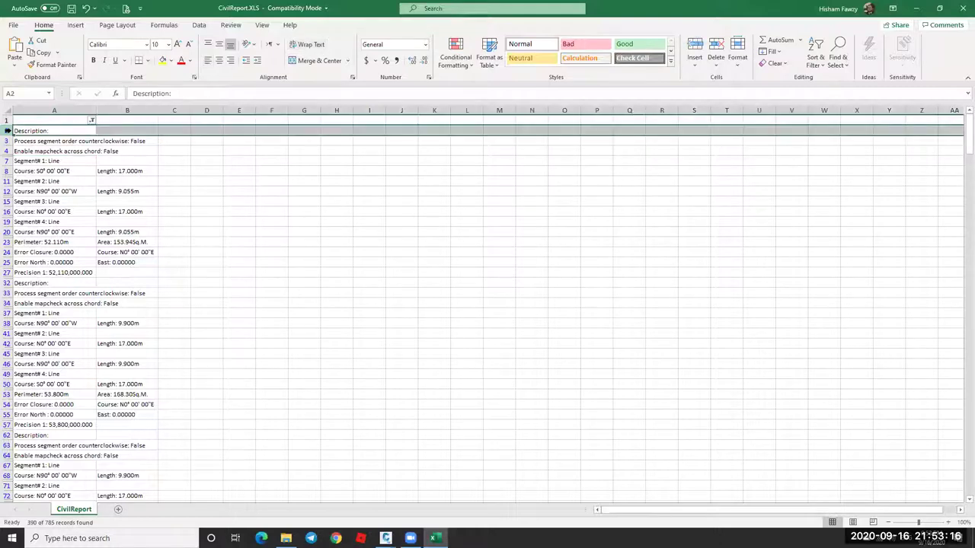
pyautogui.hotkey('ctrl', 'shift', 'Down')
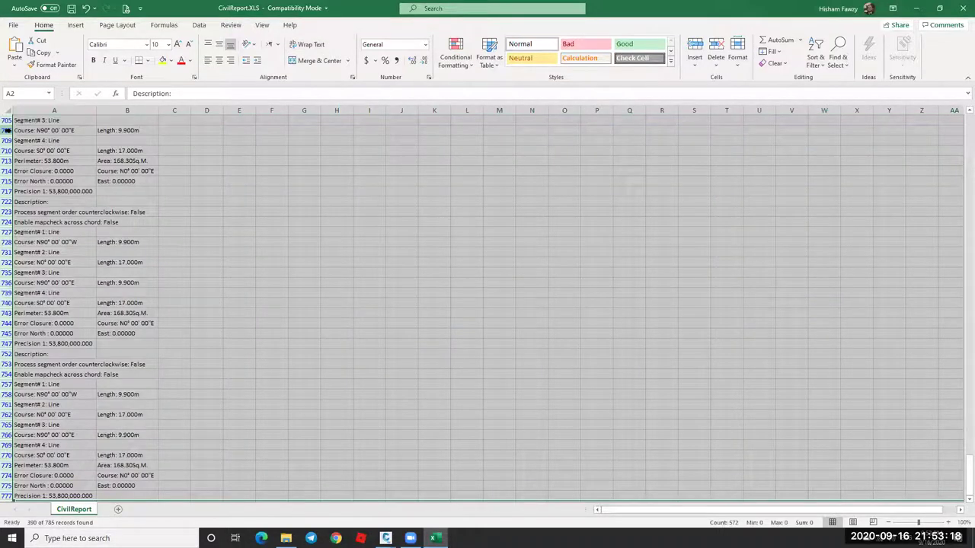
pyautogui.rightClick(7, 131)
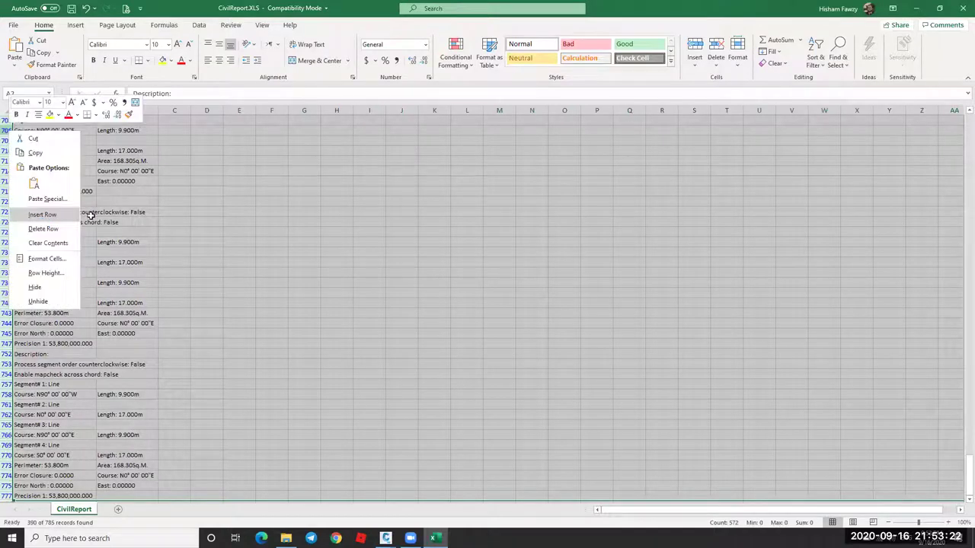
pyautogui.click(43, 229)
# Filter column A to blanks, delete those rows, then clear the filter.
pyautogui.click(91, 120)
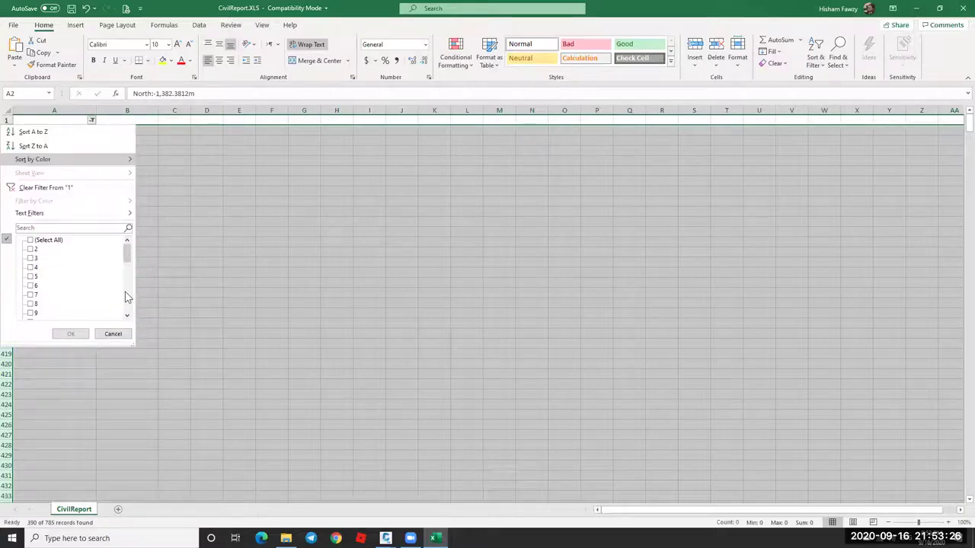
pyautogui.scroll(-8, 127, 297)
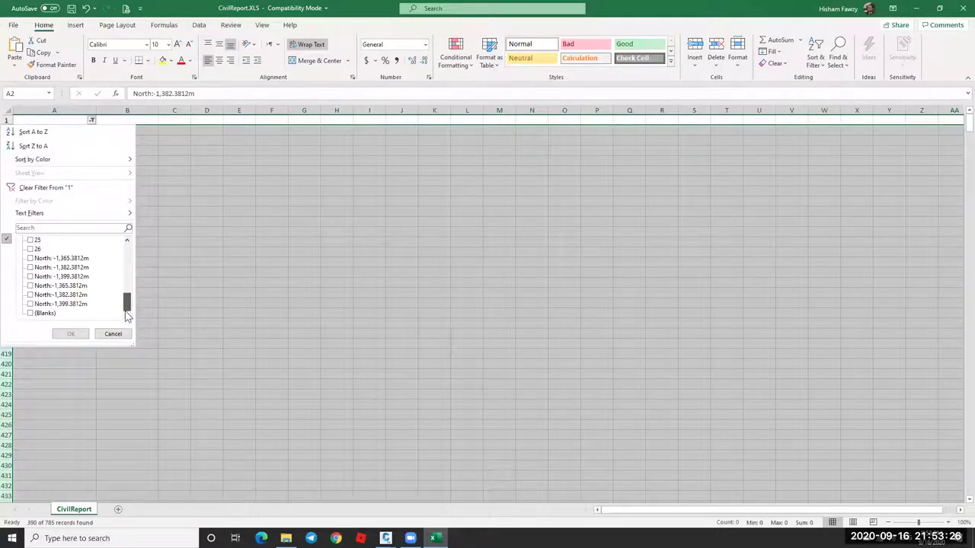
pyautogui.click(41, 317)
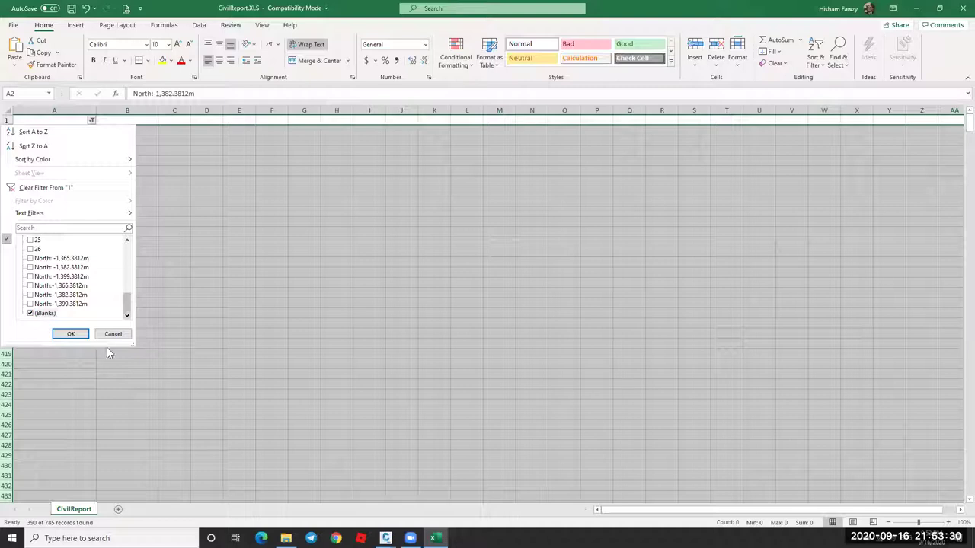
pyautogui.click(71, 334)
pyautogui.click(8, 129)
pyautogui.hotkey('ctrl', 'shift', 'Down')
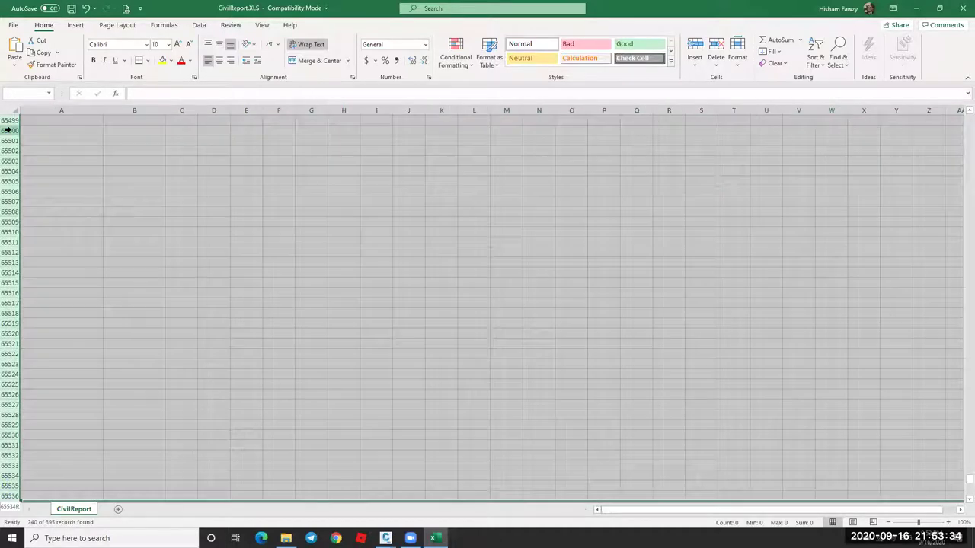
pyautogui.rightClick(9, 128)
pyautogui.click(42, 224)
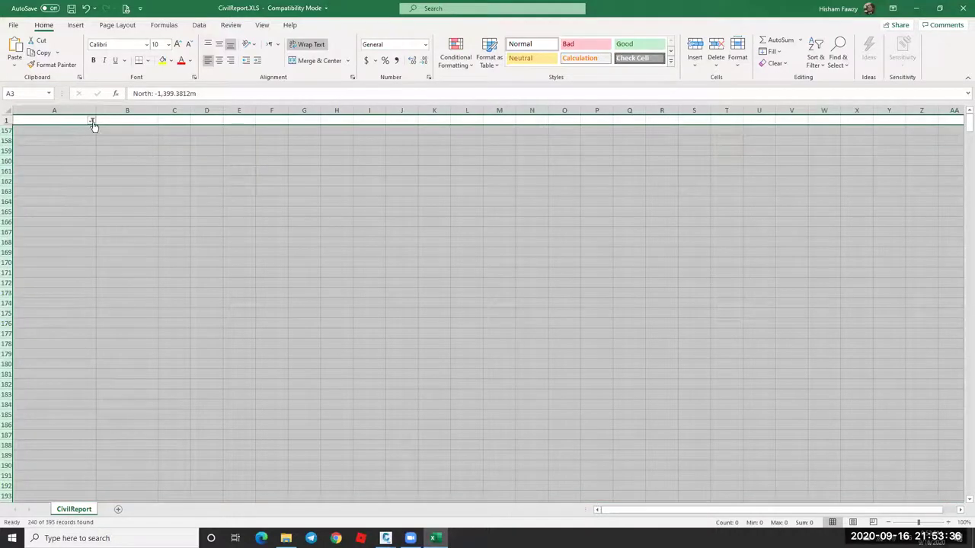
pyautogui.click(92, 120)
pyautogui.click(52, 188)
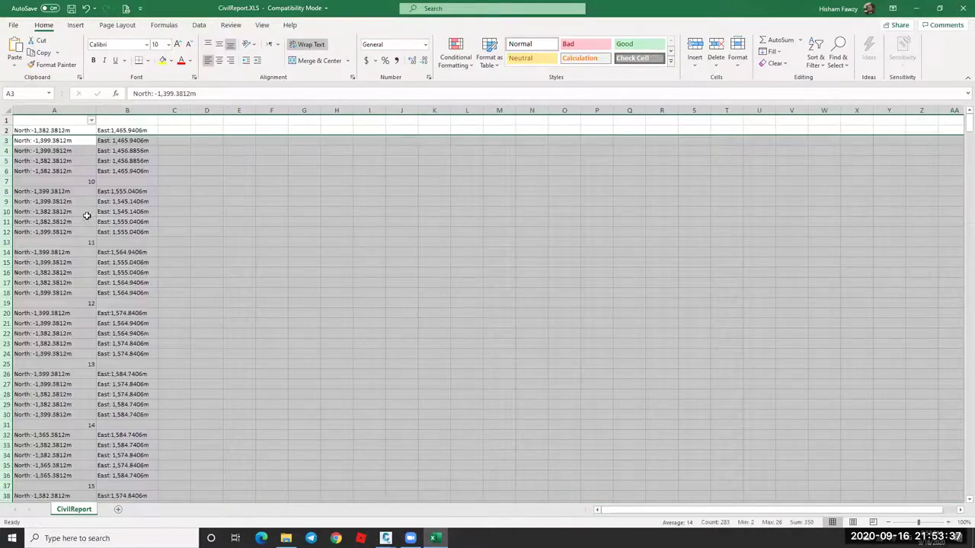
# Turn off filtering on the CivilReport sheet.
pyautogui.click(245, 180)
pyautogui.click(817, 62)
pyautogui.click(837, 144)
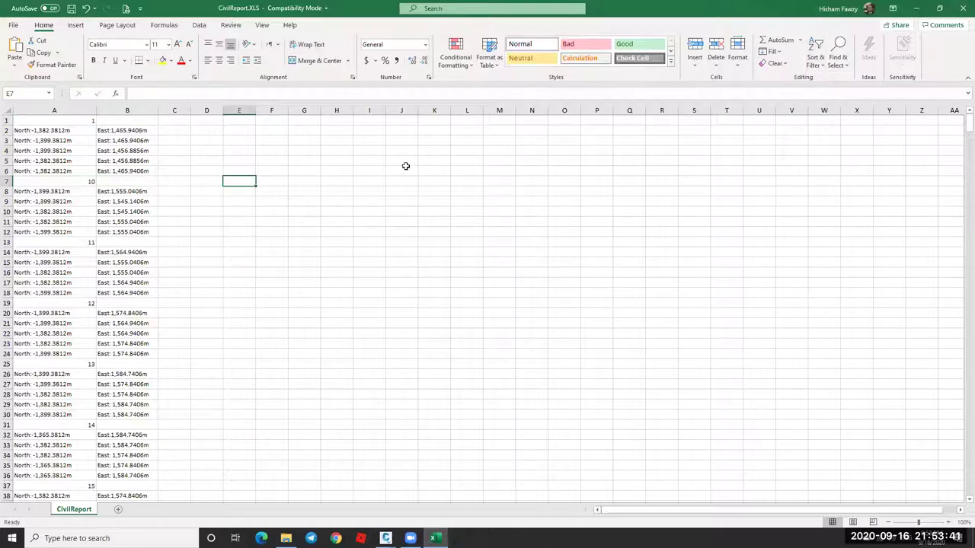
# Check the parcel number and North/East values in columns A and B, then return to Civil 3D.
pyautogui.click(63, 121)
pyautogui.click(63, 133)
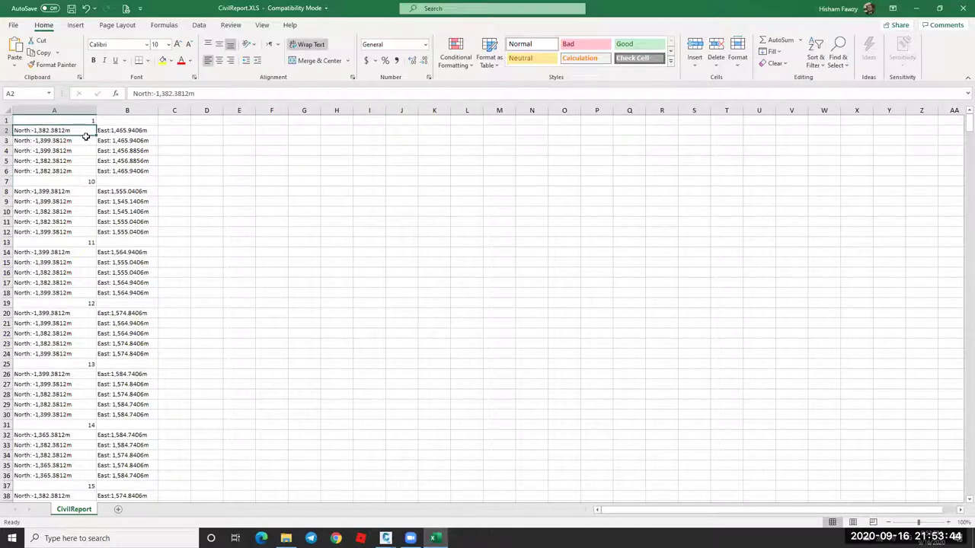
pyautogui.click(118, 131)
pyautogui.click(91, 137)
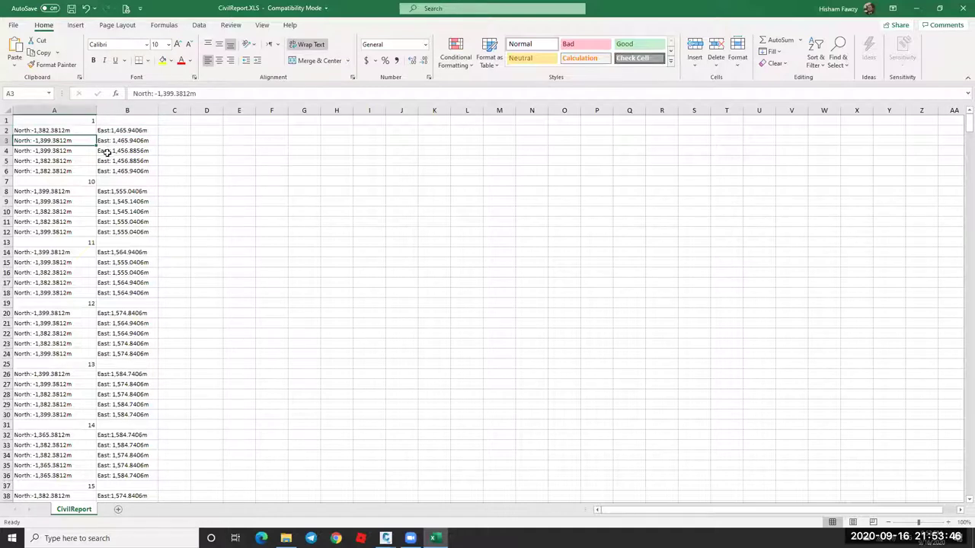
pyautogui.click(203, 167)
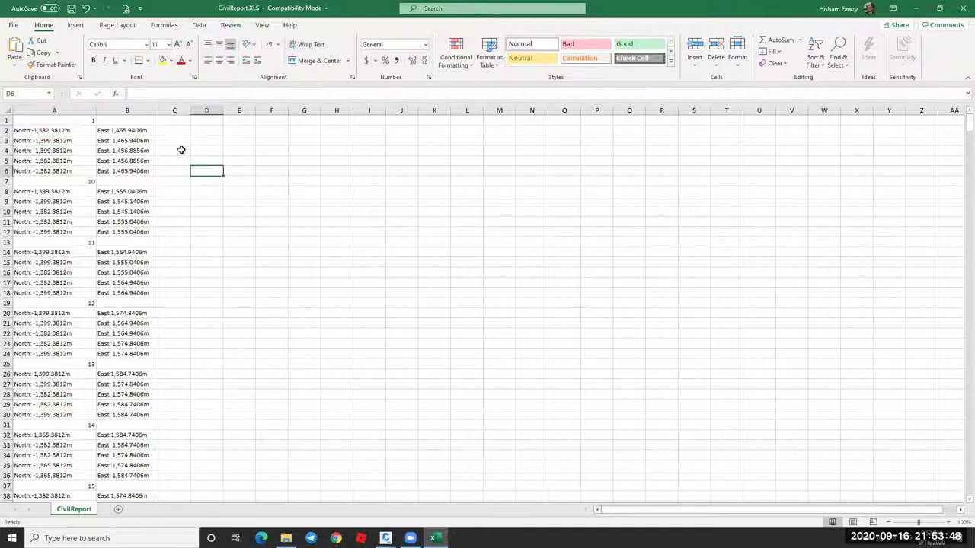
pyautogui.click(54, 130)
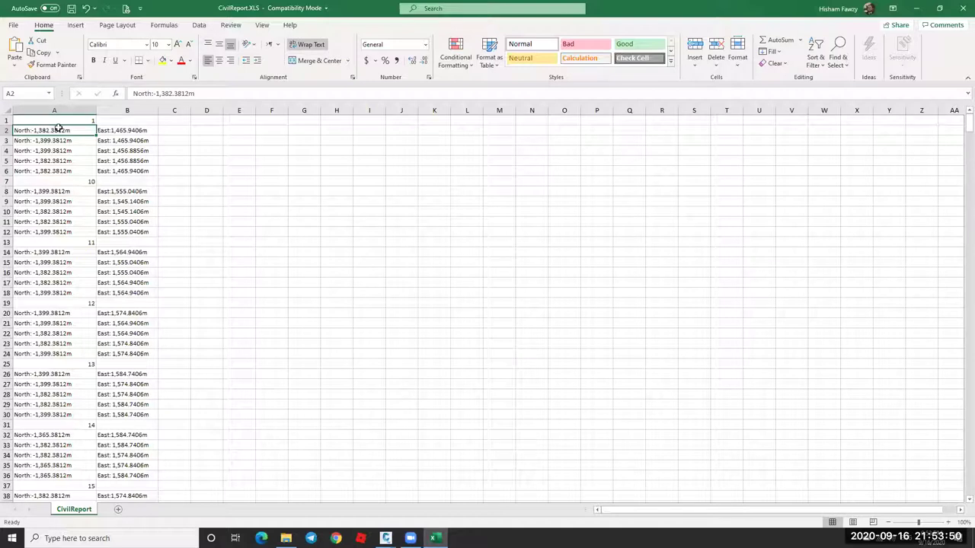
pyautogui.click(122, 131)
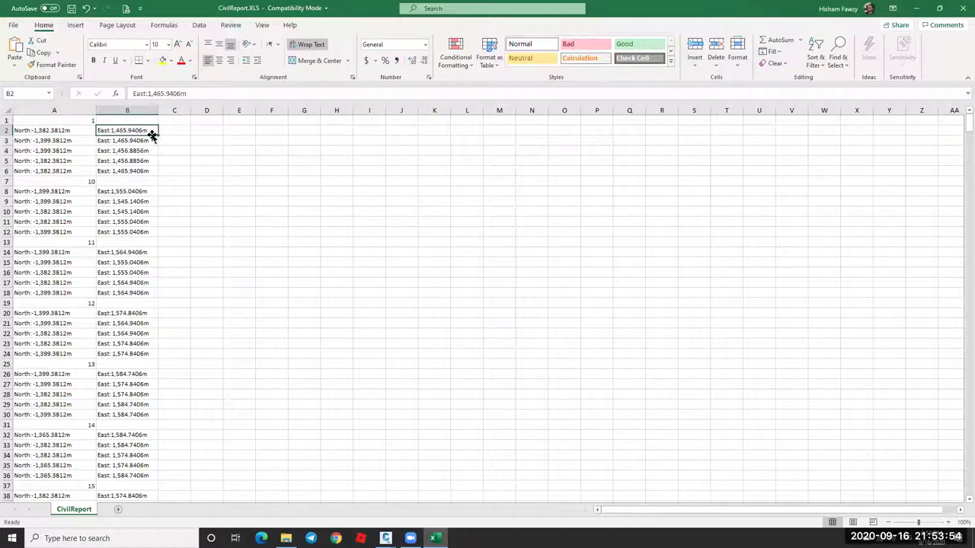
pyautogui.click(120, 172)
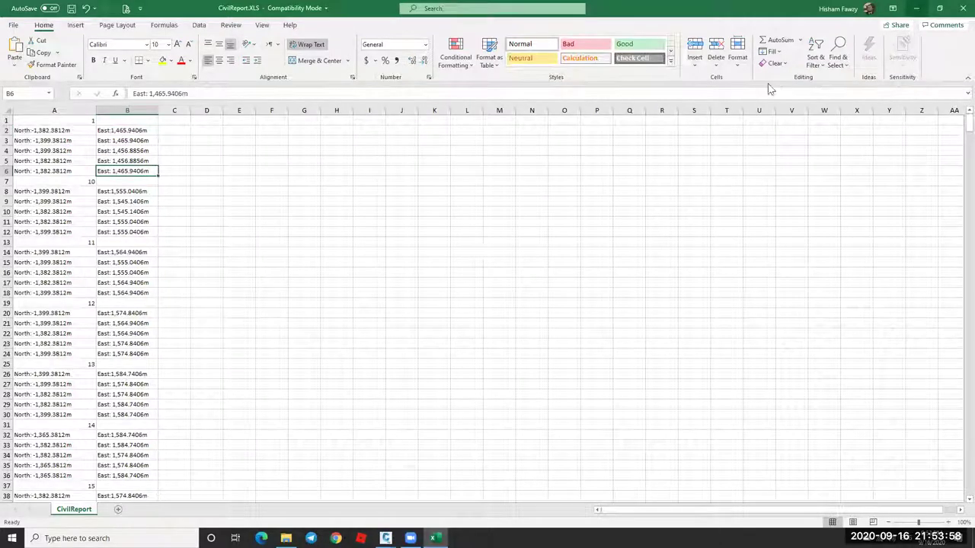
pyautogui.hotkey('alt', 'Tab')
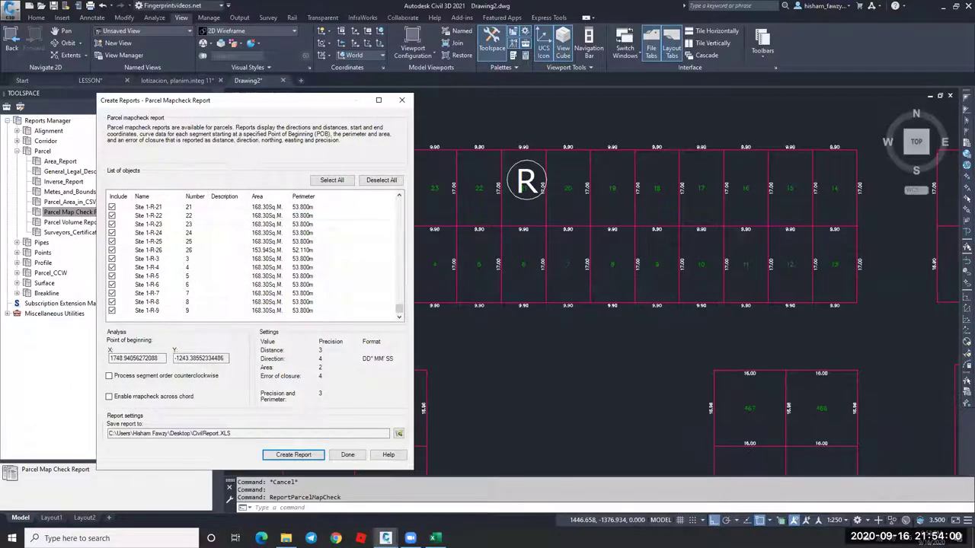
# Close the Parcel Mapcheck Report window and bring parcel 1 into view.
pyautogui.click(348, 455)
pyautogui.scroll(4, 348, 250)
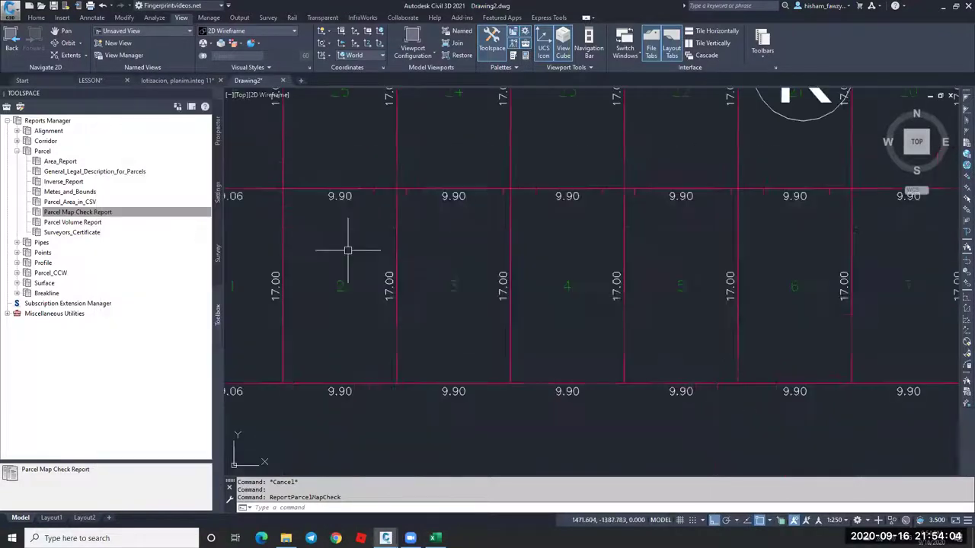
pyautogui.moveTo(389, 239); pyautogui.dragTo(585, 228, button='middle')
# Outline parcel 1 with a four-corner PL polyline and run the Parcel Map Check Report.
pyautogui.write('pl')
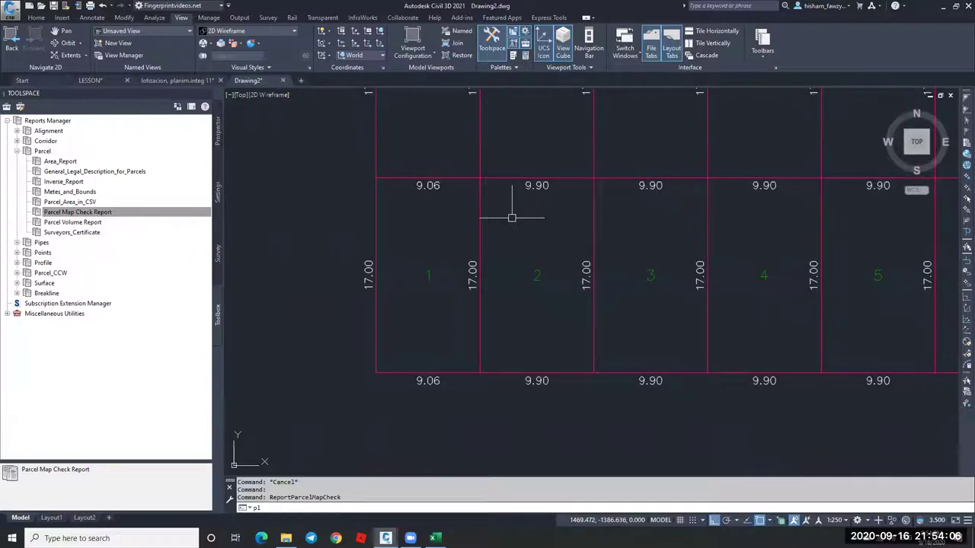
pyautogui.press('Return')
pyautogui.click(479, 179)
pyautogui.click(480, 373)
pyautogui.click(376, 372)
pyautogui.click(376, 180)
pyautogui.click(480, 180)
pyautogui.press('Escape')
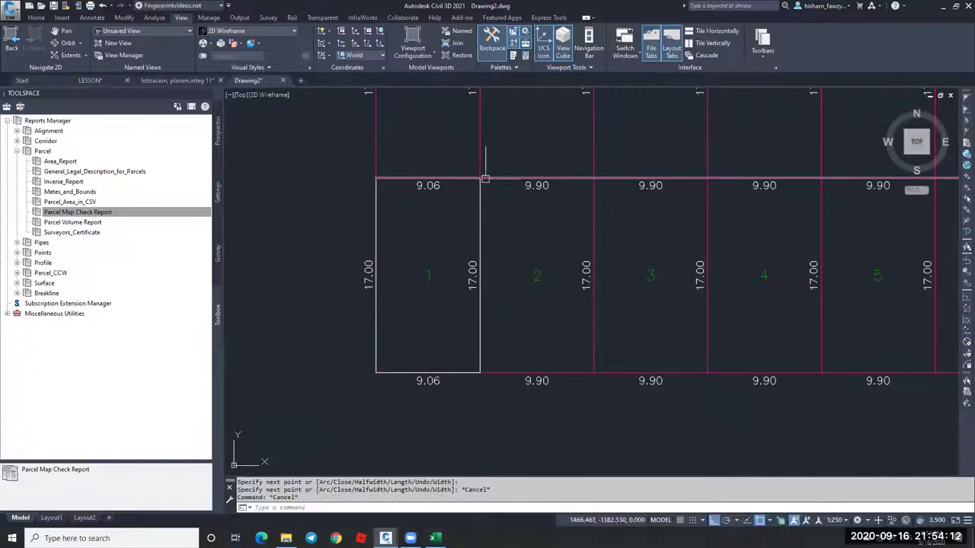
pyautogui.click(479, 192)
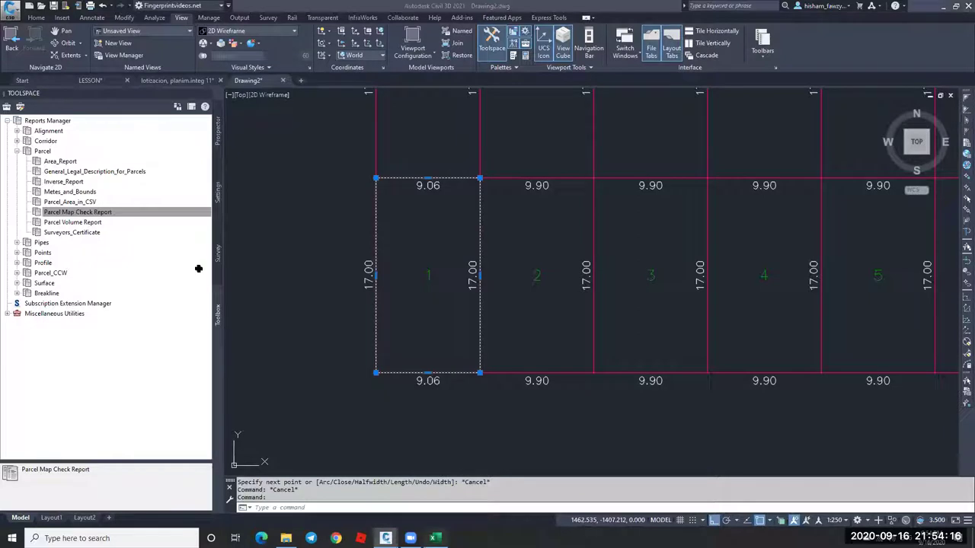
pyautogui.doubleClick(145, 216)
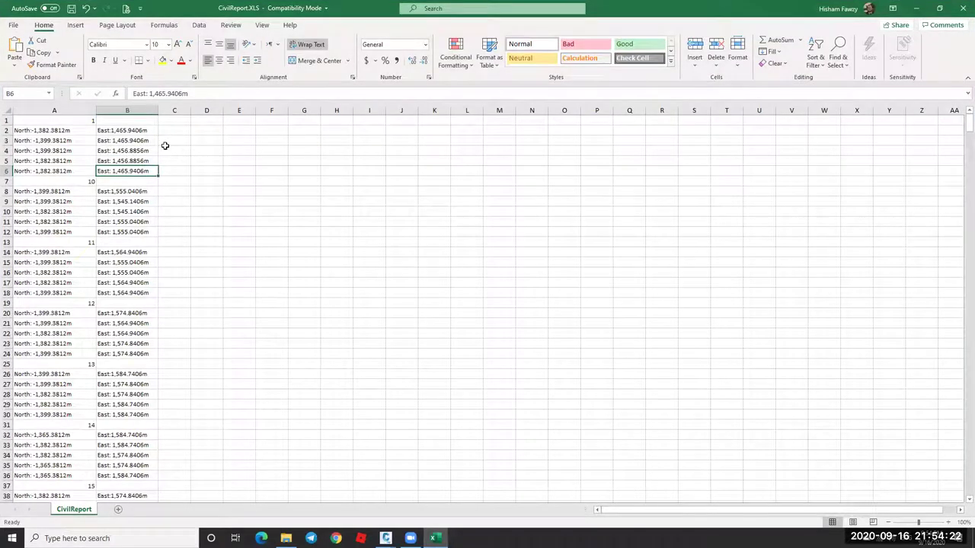
# Enter =IF(B7="",1,"") in cell C6.
pyautogui.click(177, 172)
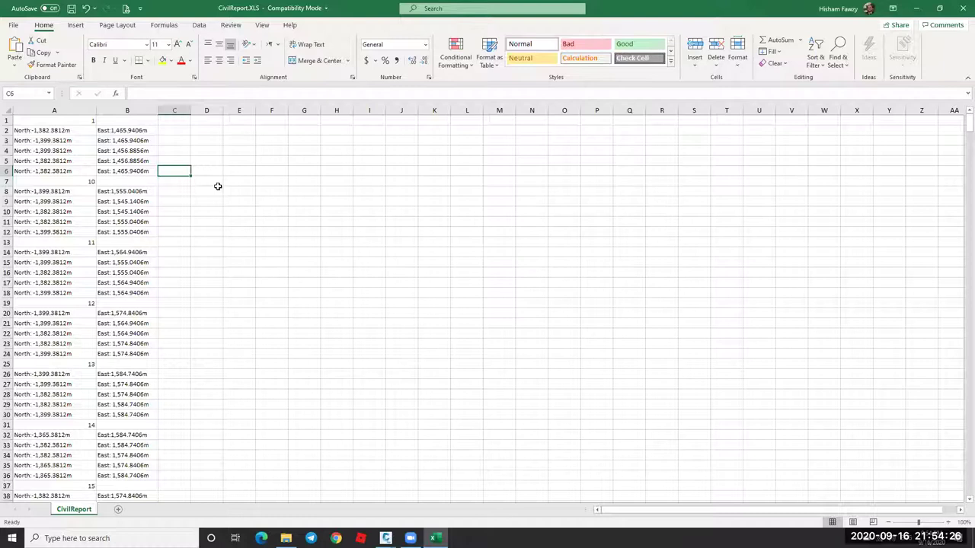
pyautogui.write('=')
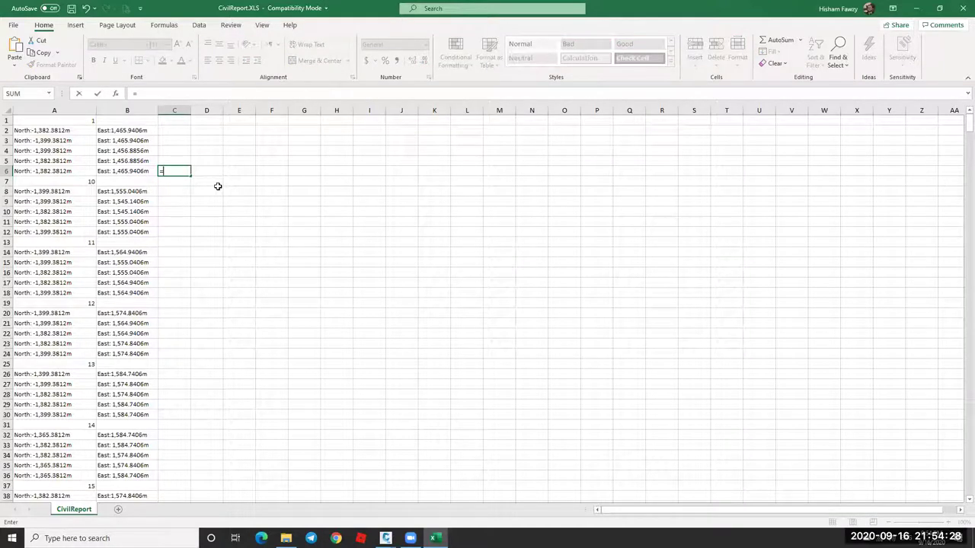
pyautogui.write('if')
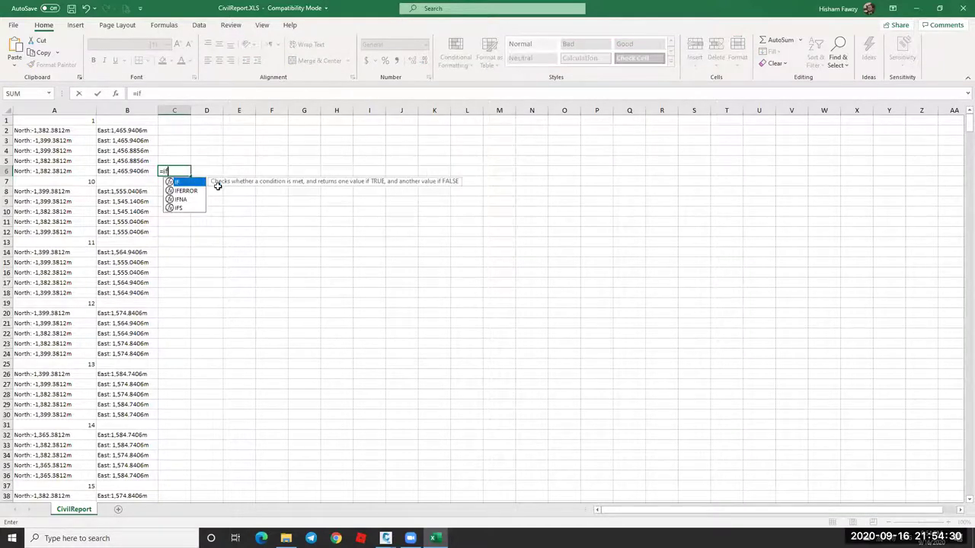
pyautogui.write('(')
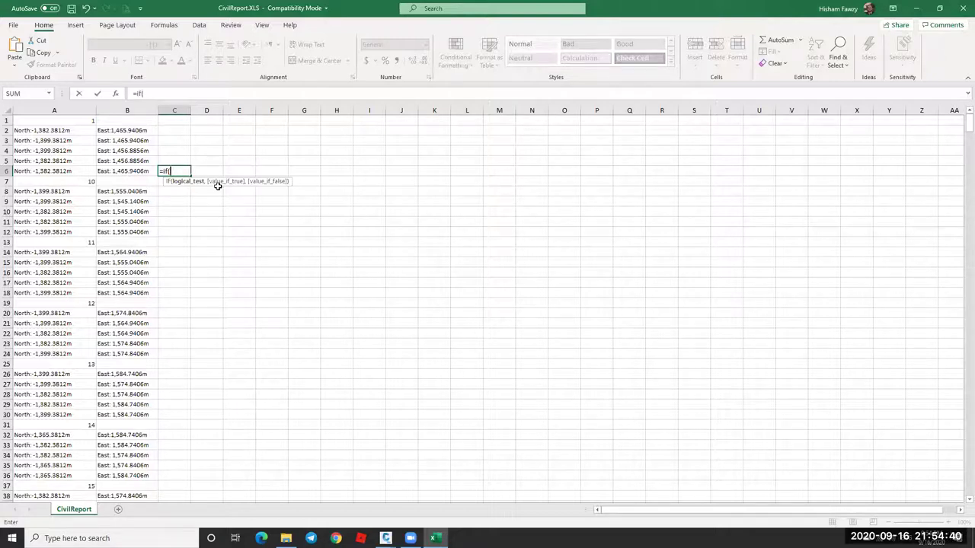
pyautogui.click(132, 180)
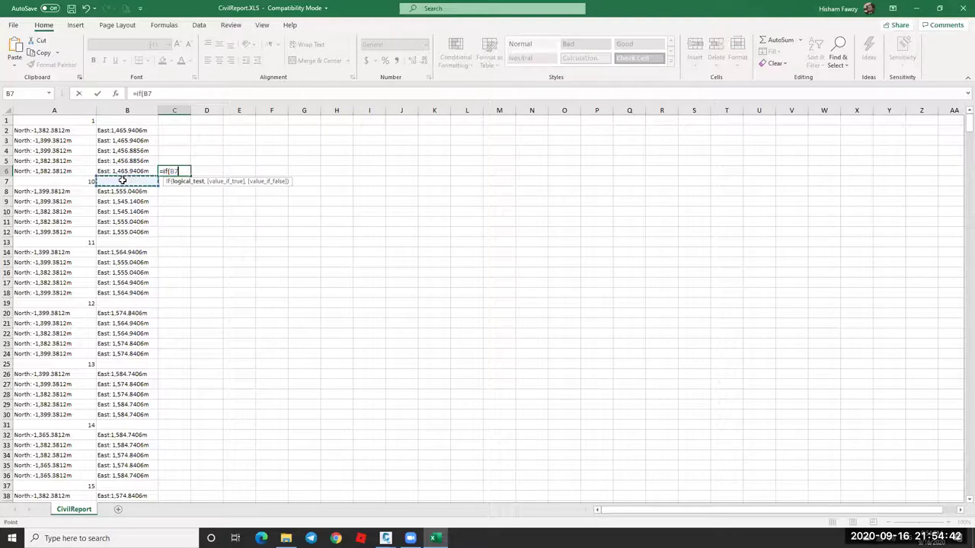
pyautogui.write('="",1')
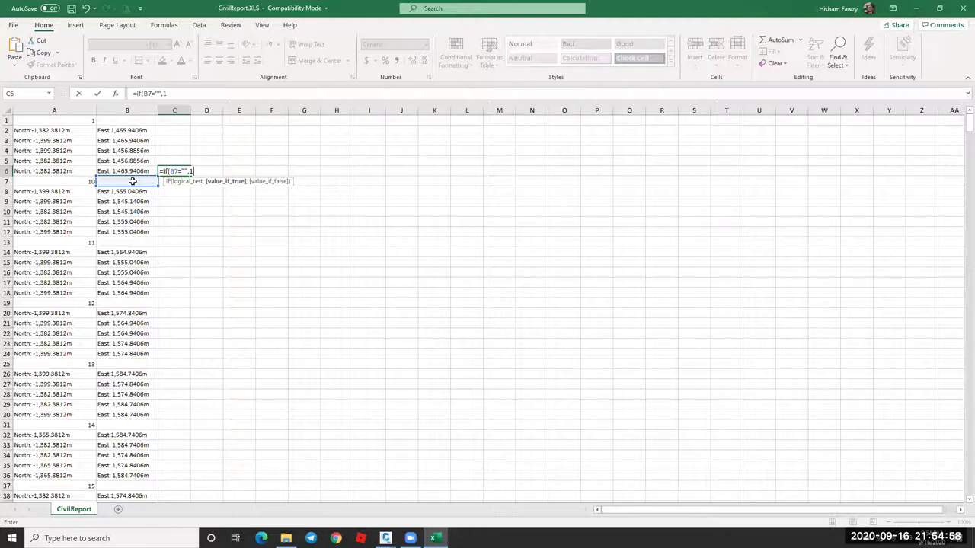
pyautogui.write(',')
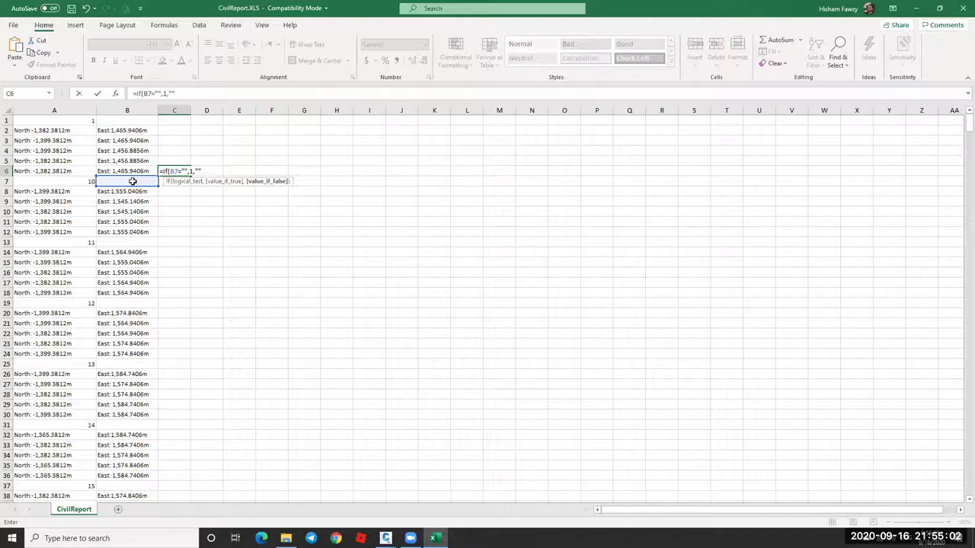
pyautogui.write('"")')
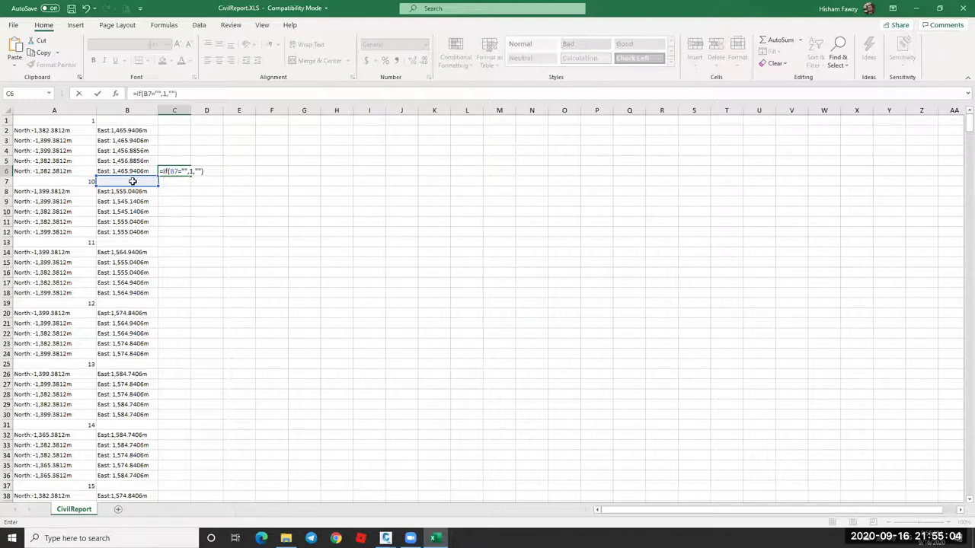
pyautogui.press('Return')
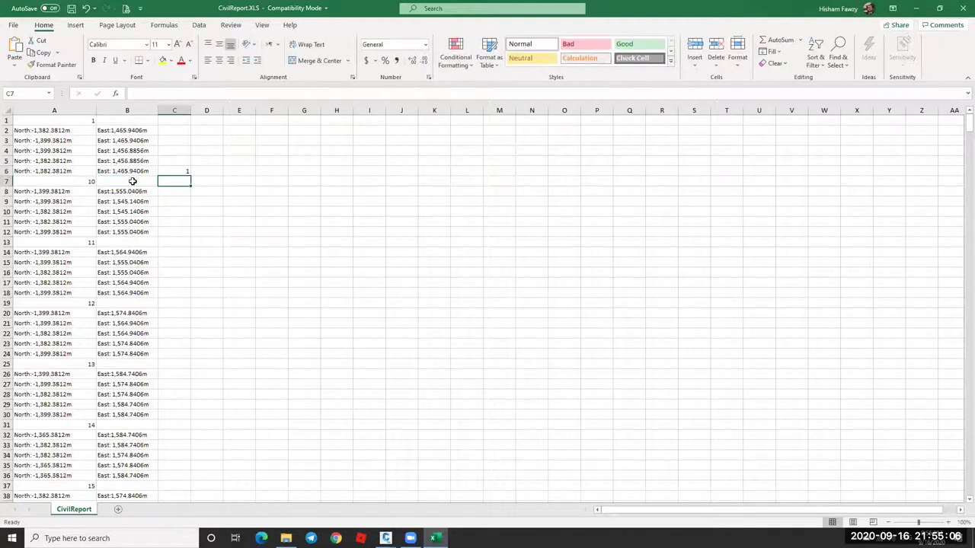
# Check C6's formula against the blank B7 and test-fill it down to C11.
pyautogui.click(172, 171)
pyautogui.click(129, 181)
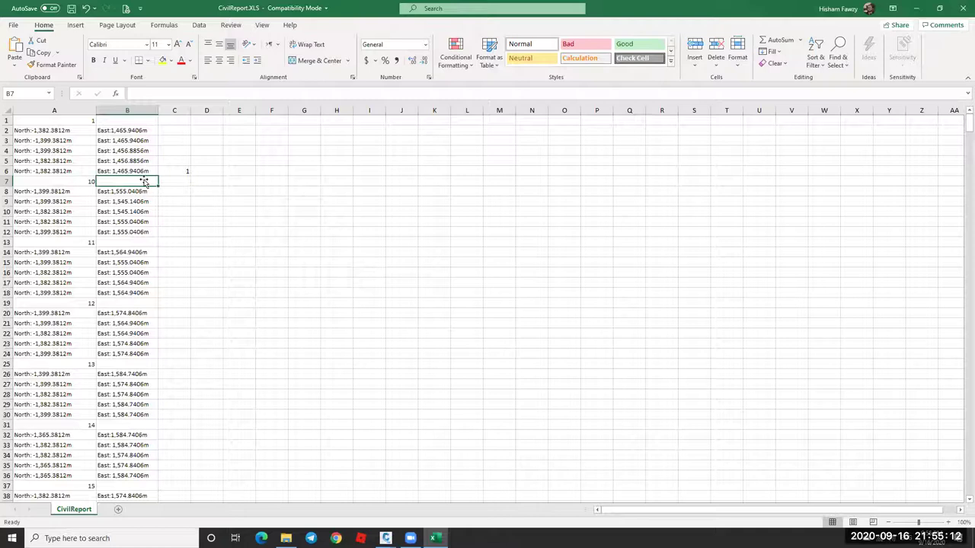
pyautogui.click(172, 171)
pyautogui.click(139, 183)
pyautogui.click(177, 173)
pyautogui.click(141, 185)
pyautogui.click(174, 171)
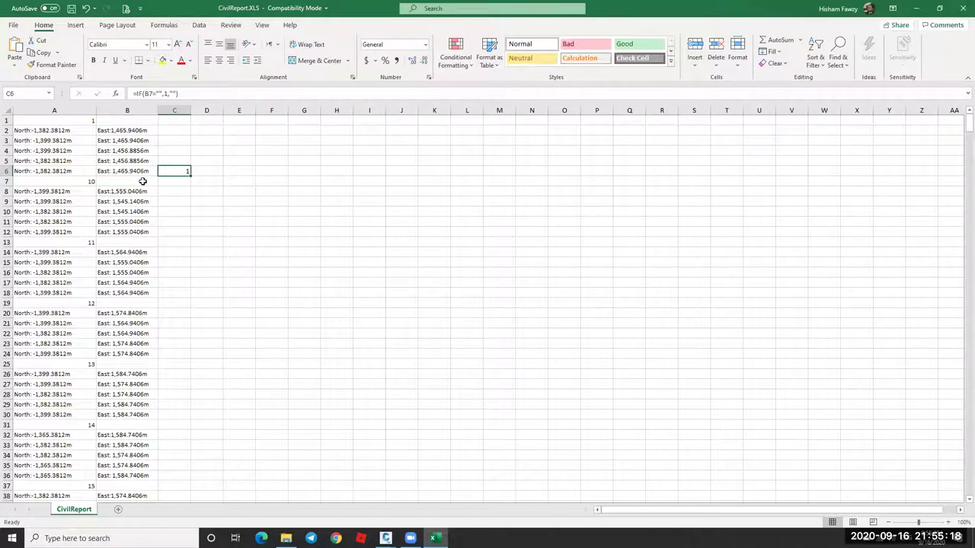
pyautogui.moveTo(191, 175); pyautogui.dragTo(189, 229)
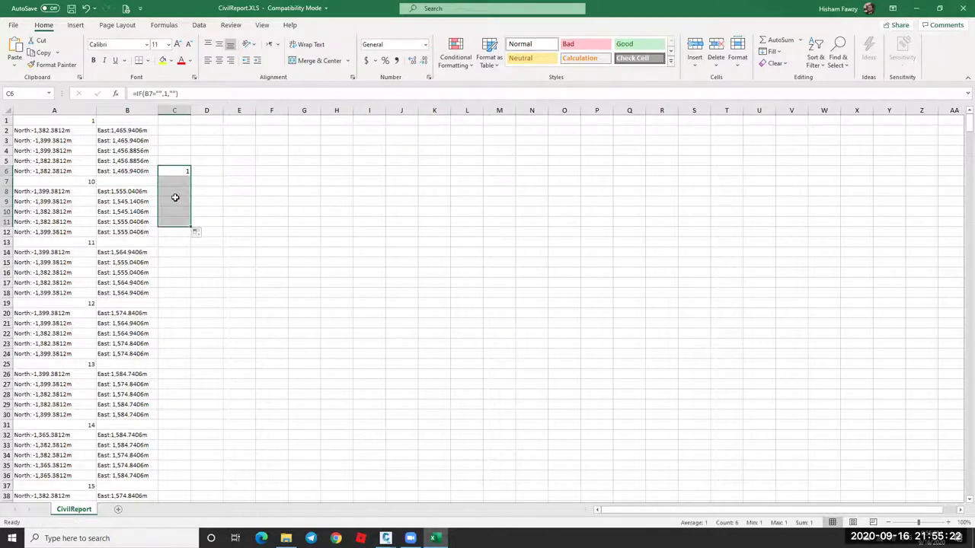
pyautogui.click(180, 174)
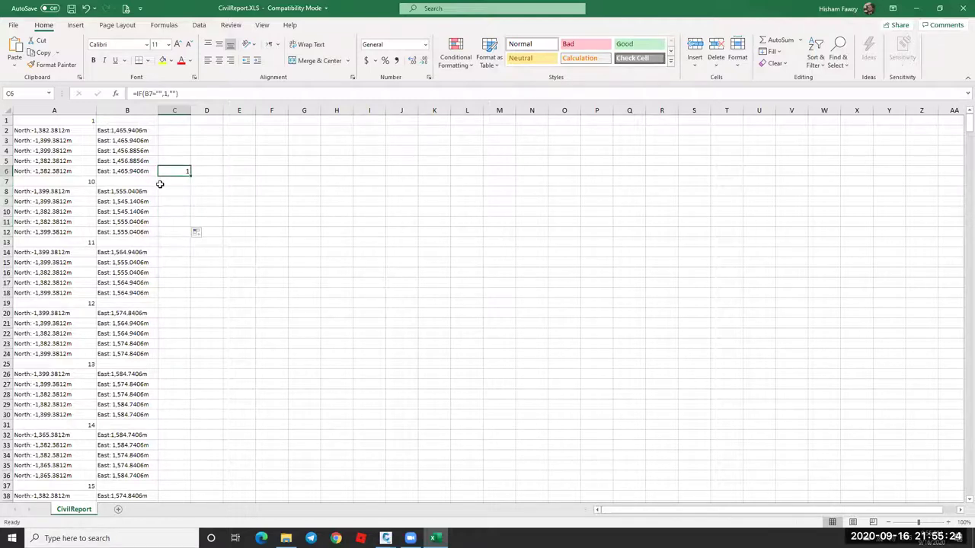
pyautogui.click(151, 190)
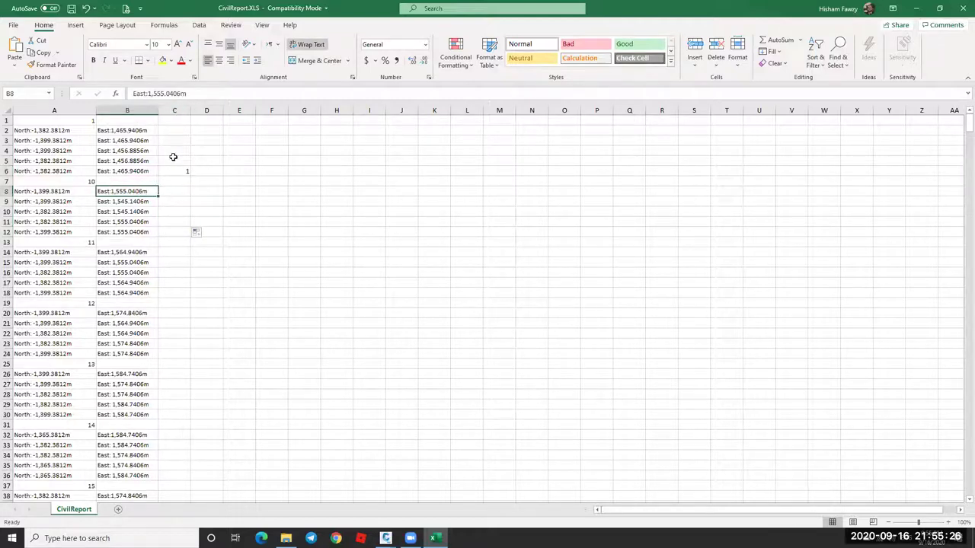
pyautogui.doubleClick(181, 182)
pyautogui.press('Escape')
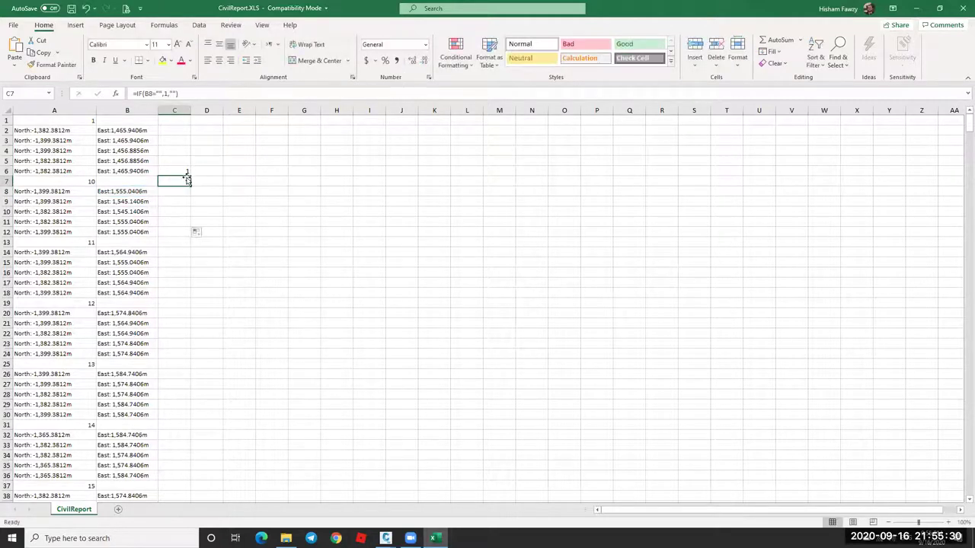
# Fill the C6 formula down column C to row 157.
pyautogui.click(182, 172)
pyautogui.moveTo(189, 173); pyautogui.dragTo(185, 479)
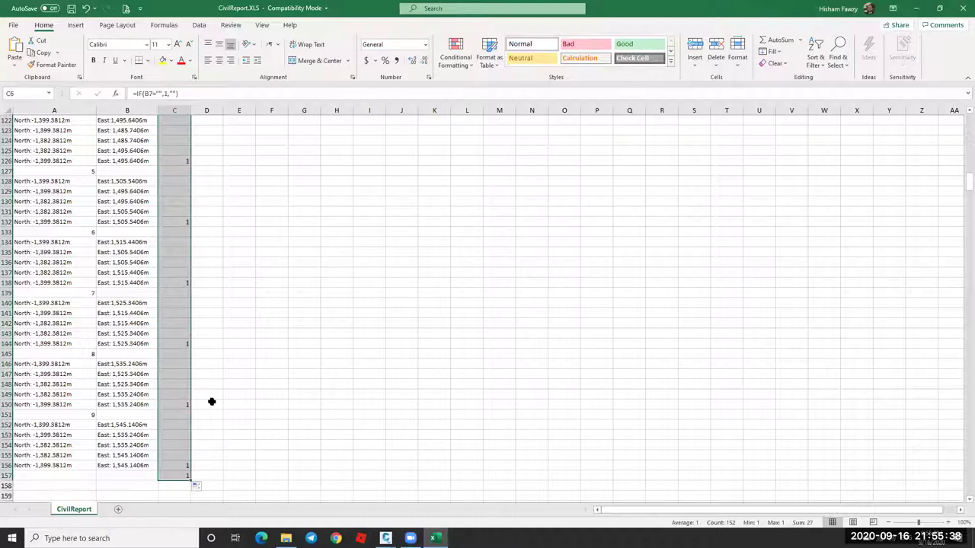
pyautogui.click(178, 476)
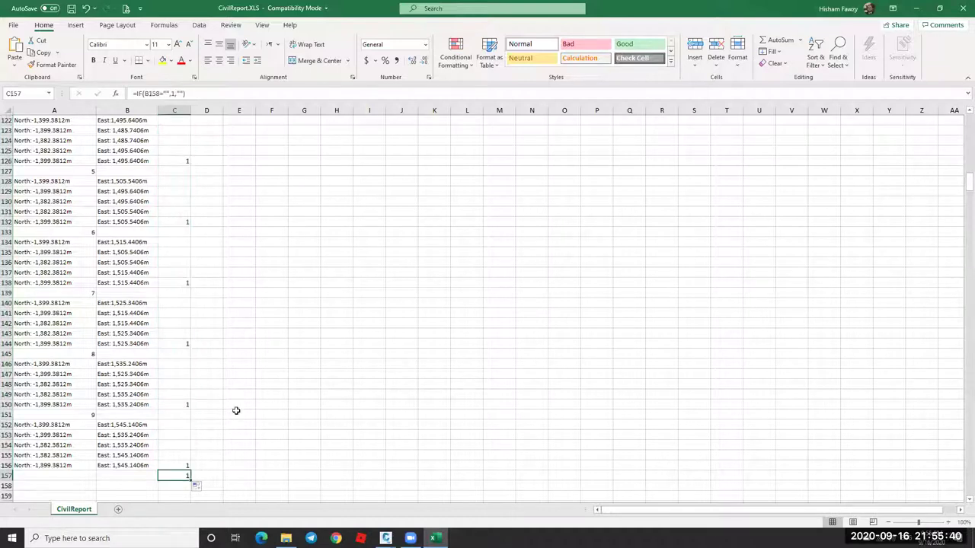
# Review the parcel coordinate rows and recheck the formula in C6.
pyautogui.scroll(20, 165, 175)
pyautogui.scroll(14, 165, 174)
pyautogui.scroll(3, 62, 131)
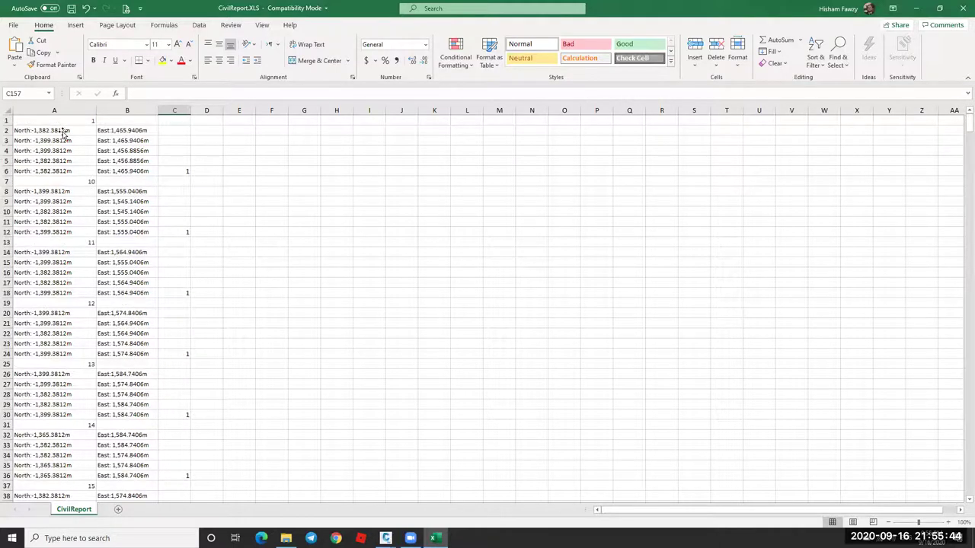
pyautogui.hotkey('ctrl', 'Home')
pyautogui.press('Down')
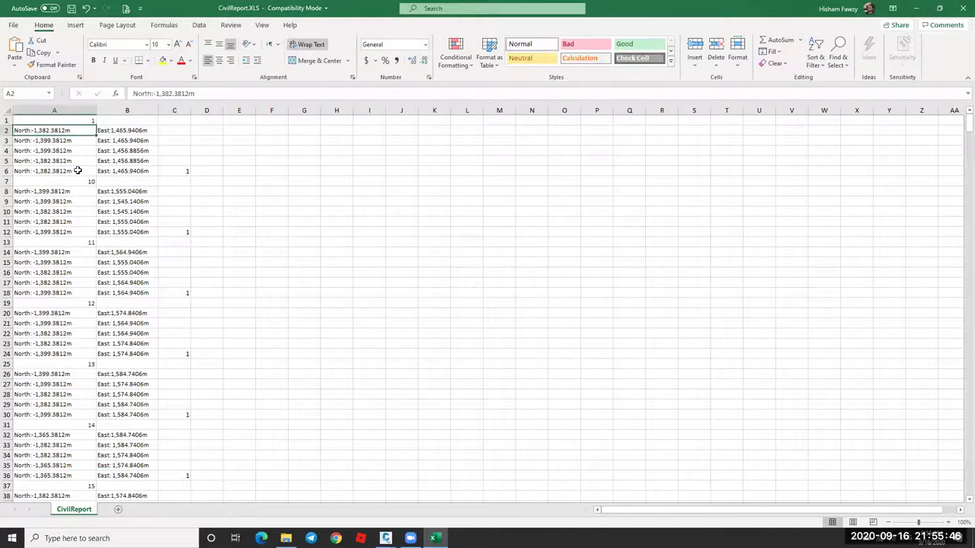
pyautogui.press('Down')
pyautogui.press('Down')
pyautogui.press('Down')
pyautogui.press('Down')
pyautogui.scroll(-6, 138, 190)
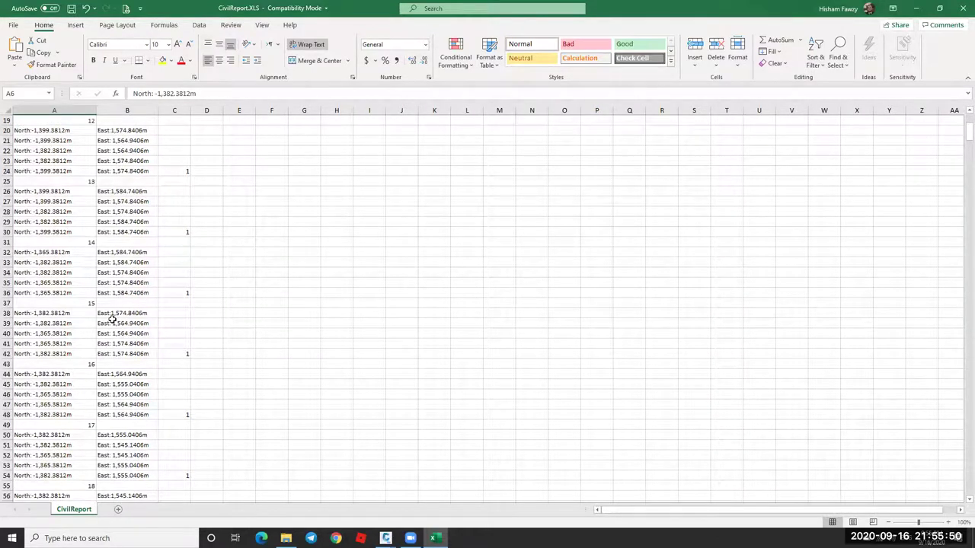
pyautogui.moveTo(45, 313); pyautogui.dragTo(122, 343)
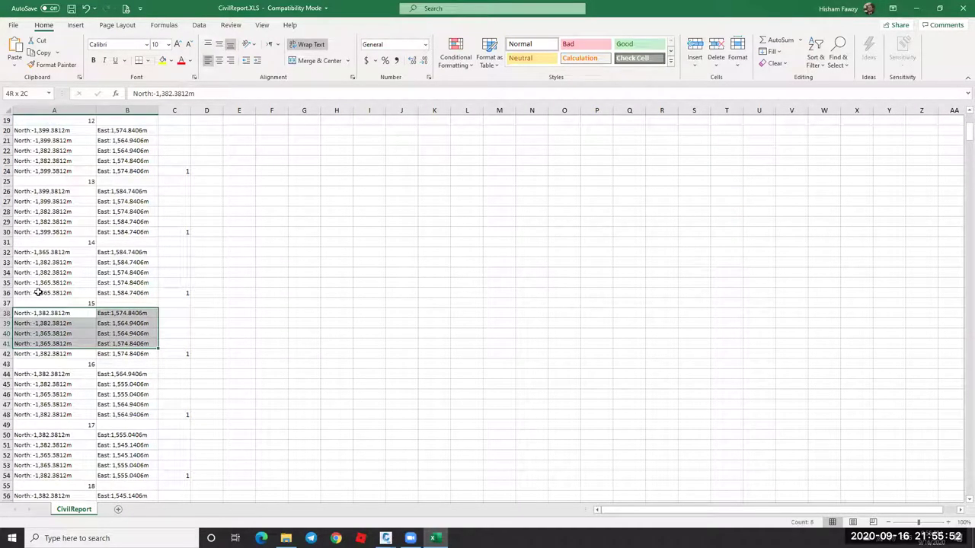
pyautogui.rightClick(7, 293)
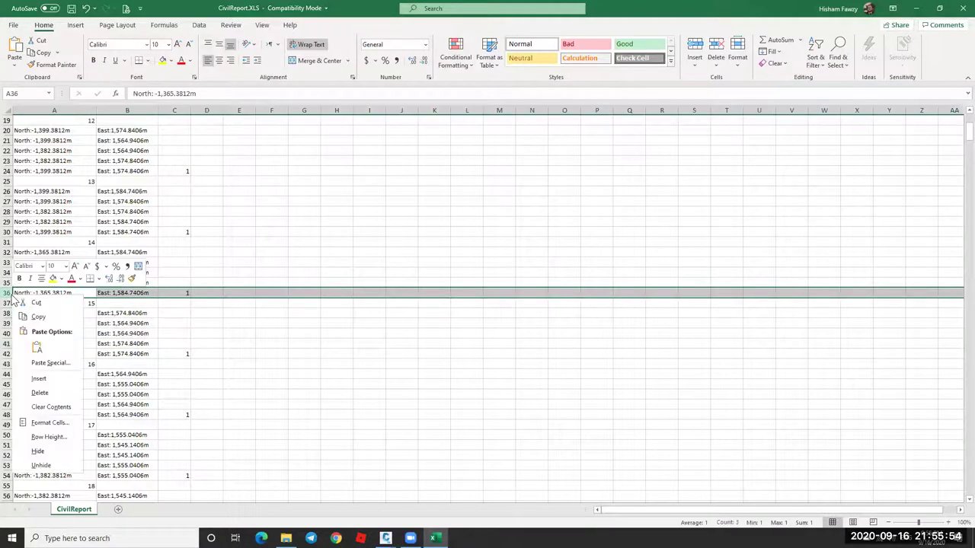
pyautogui.press('Escape')
pyautogui.click(256, 243)
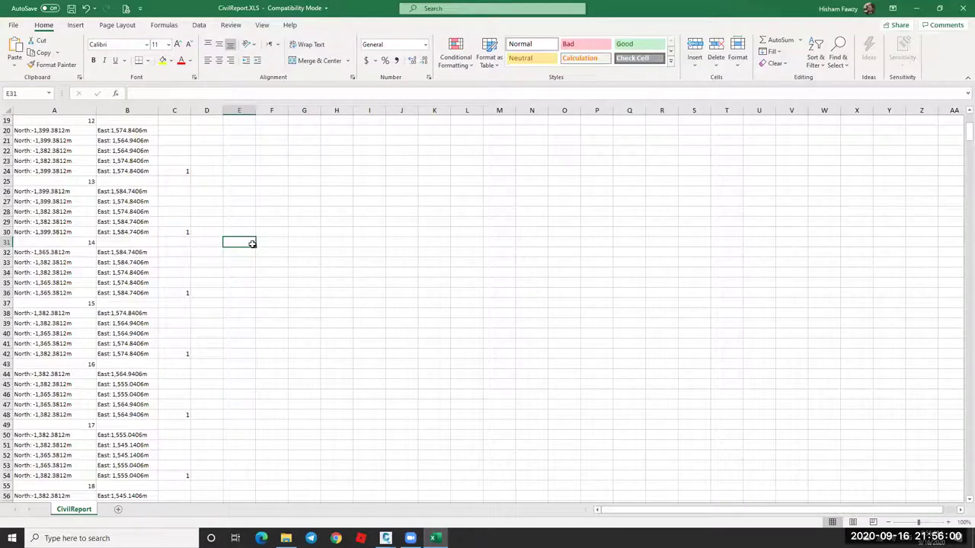
pyautogui.scroll(6, 197, 239)
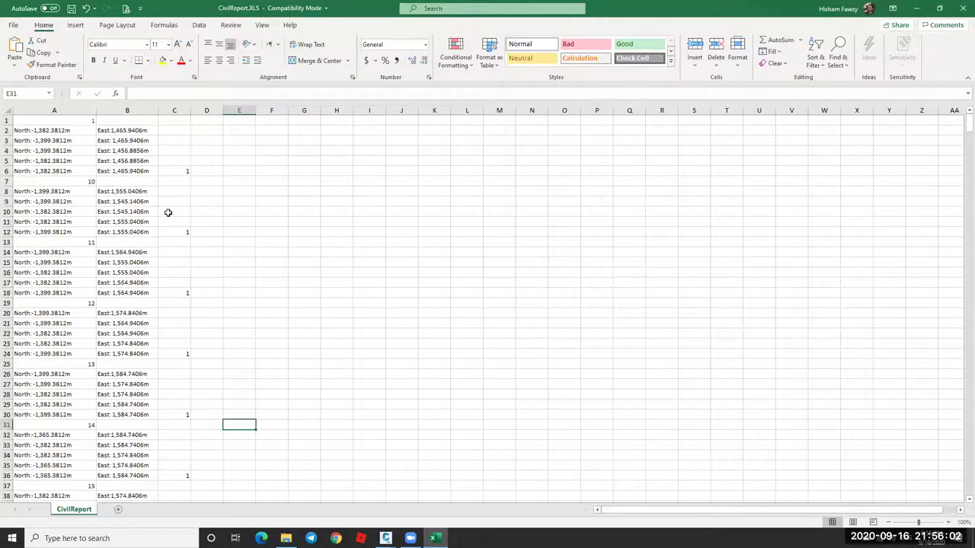
pyautogui.click(188, 172)
# Copy column C's flag cells and paste them back as plain values.
pyautogui.scroll(-16, 176, 203)
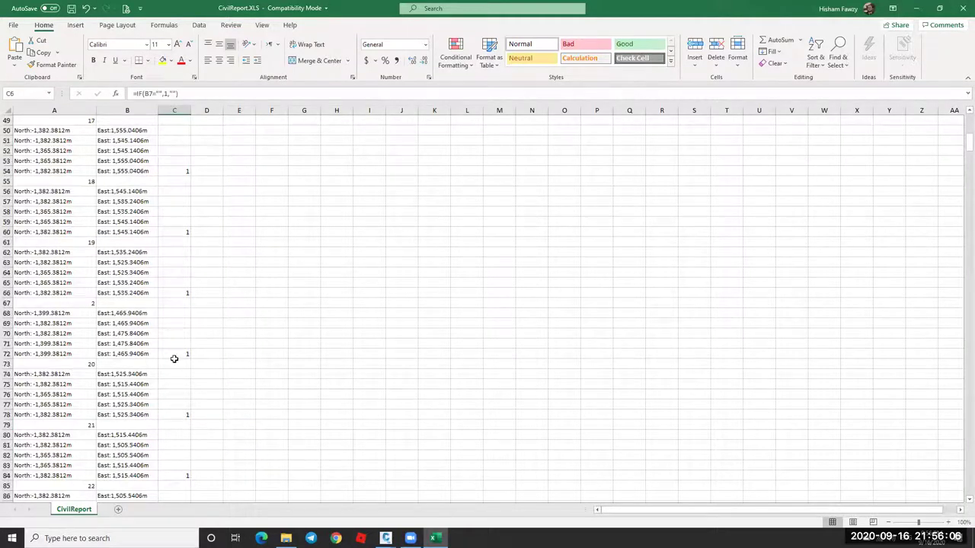
pyautogui.scroll(-7, 175, 355)
pyautogui.scroll(-20, 179, 259)
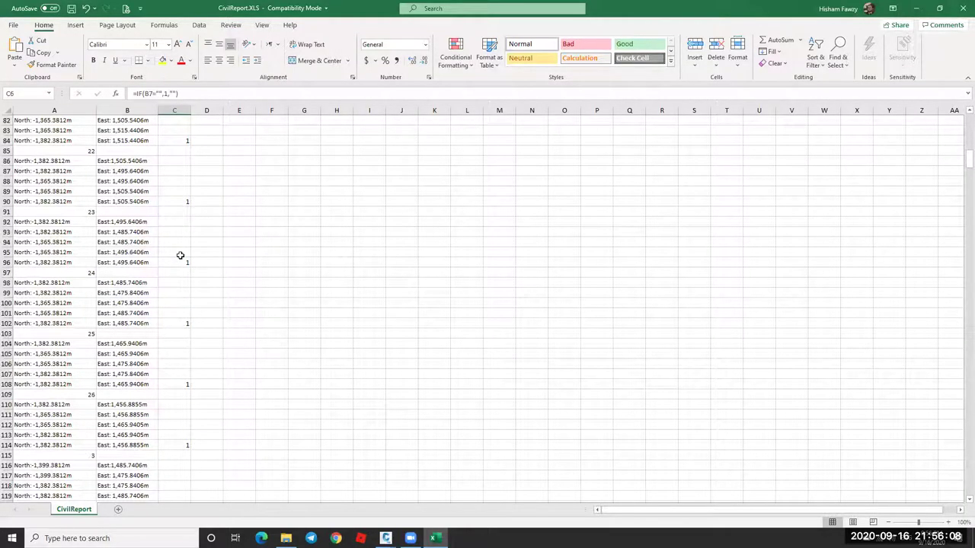
pyautogui.keyDown('shift'); pyautogui.click(186, 175); pyautogui.keyUp('shift')
pyautogui.scroll(20, 187, 167)
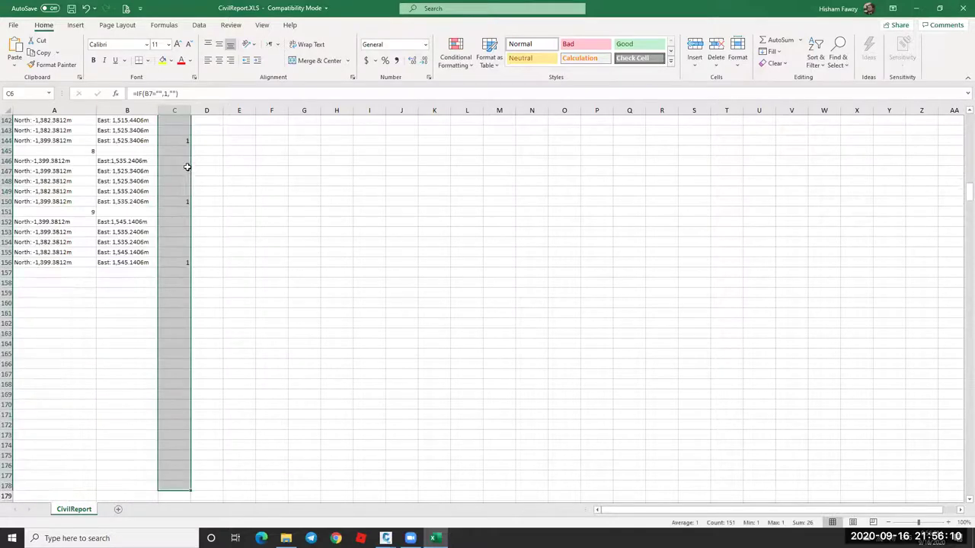
pyautogui.hotkey('ctrl', 'c')
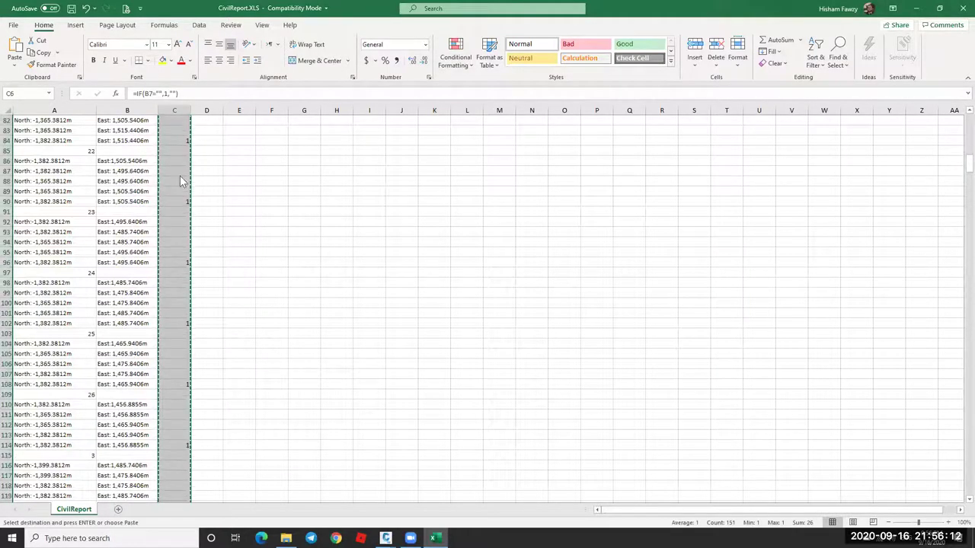
pyautogui.scroll(15, 208, 181)
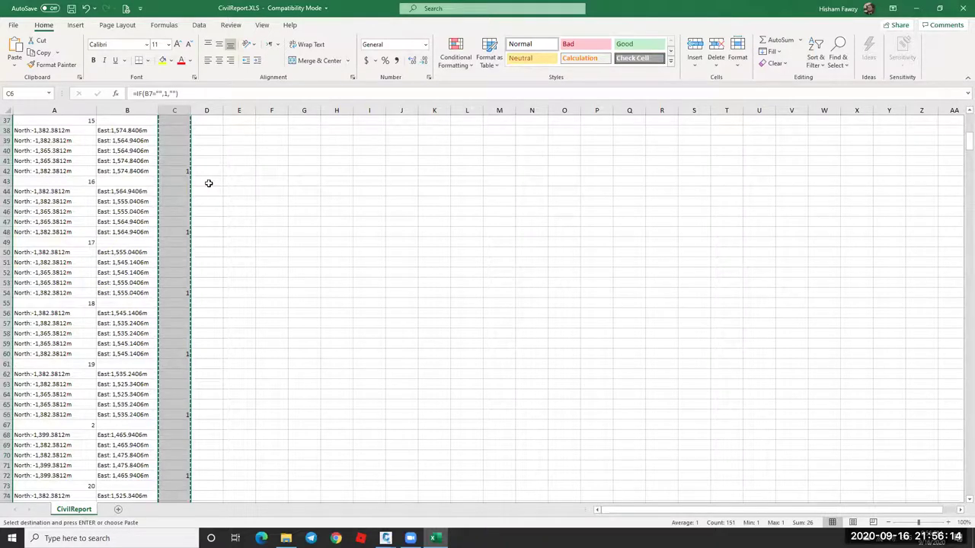
pyautogui.rightClick(175, 169)
pyautogui.click(214, 220)
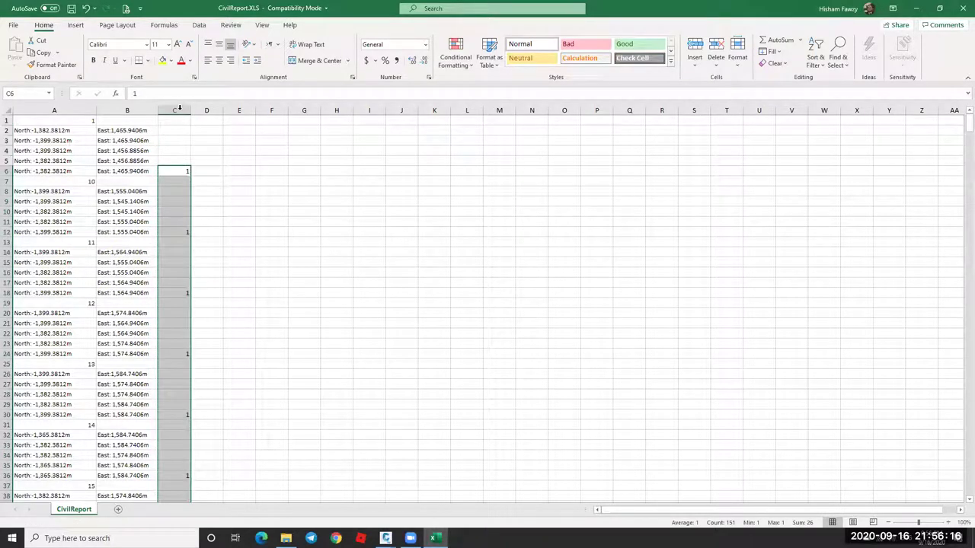
# Filter column C to show only rows flagged with 1.
pyautogui.click(180, 110)
pyautogui.click(815, 59)
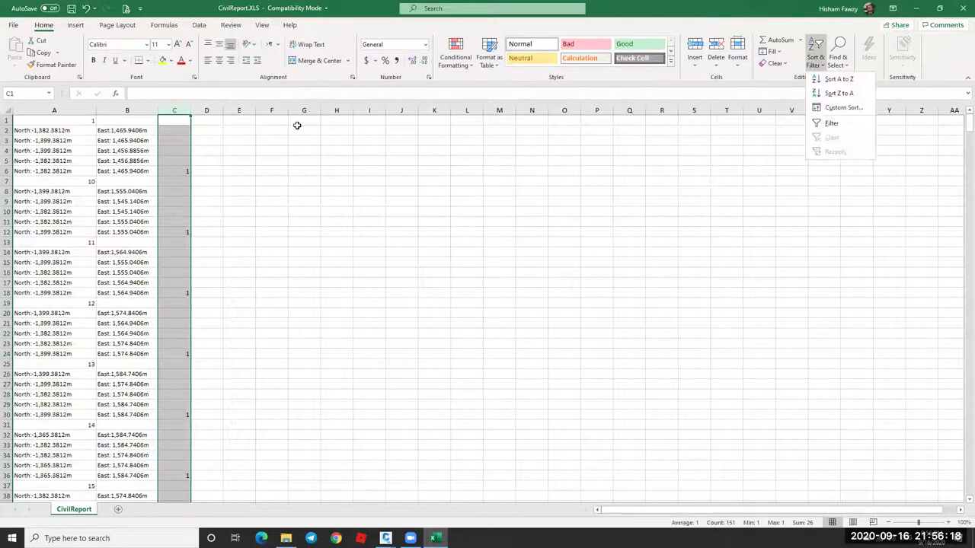
pyautogui.hotkey('ctrl', 'shift', 'l')
pyautogui.click(185, 120)
pyautogui.click(85, 240)
pyautogui.click(85, 249)
pyautogui.click(125, 333)
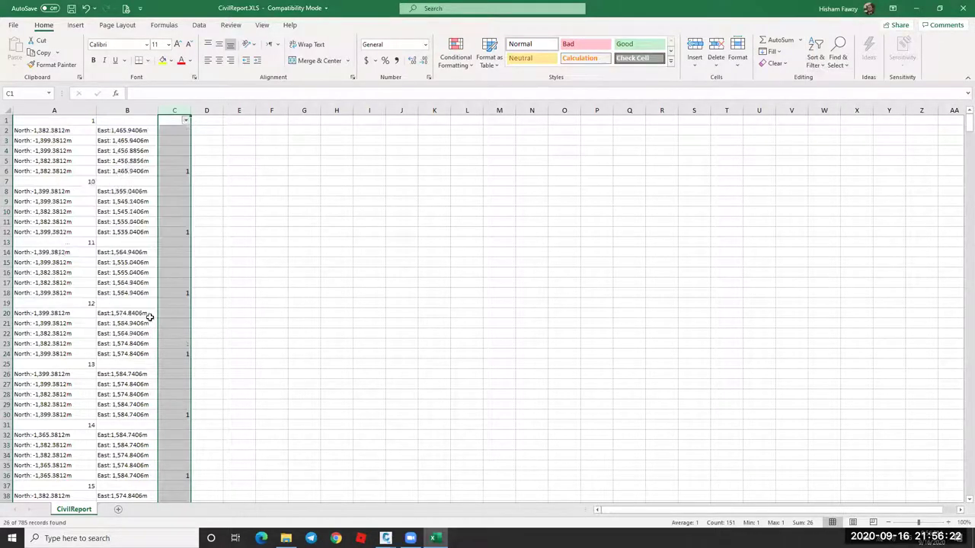
# Delete the filtered rows 6 to 156, then remove the filter.
pyautogui.click(7, 130)
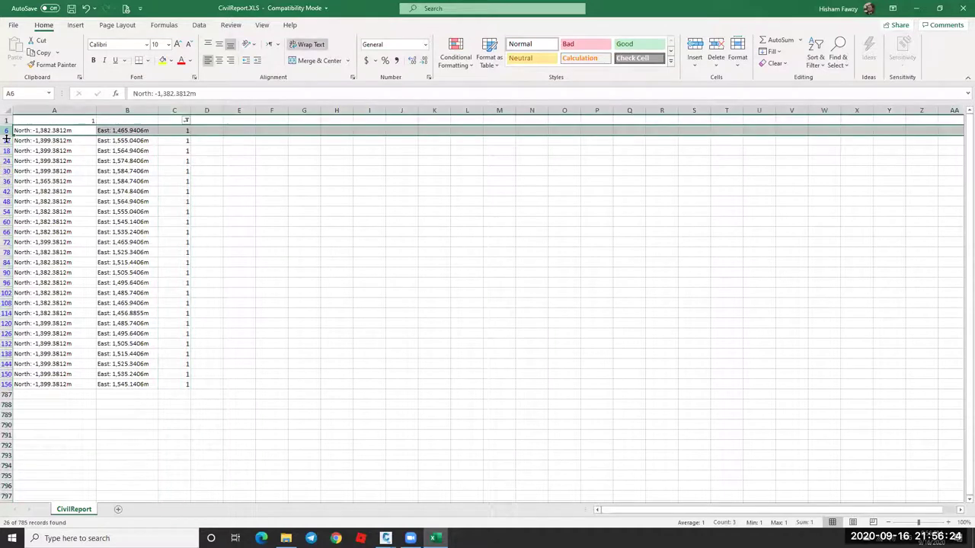
pyautogui.keyDown('shift'); pyautogui.click(6, 385); pyautogui.keyUp('shift')
pyautogui.rightClick(8, 387)
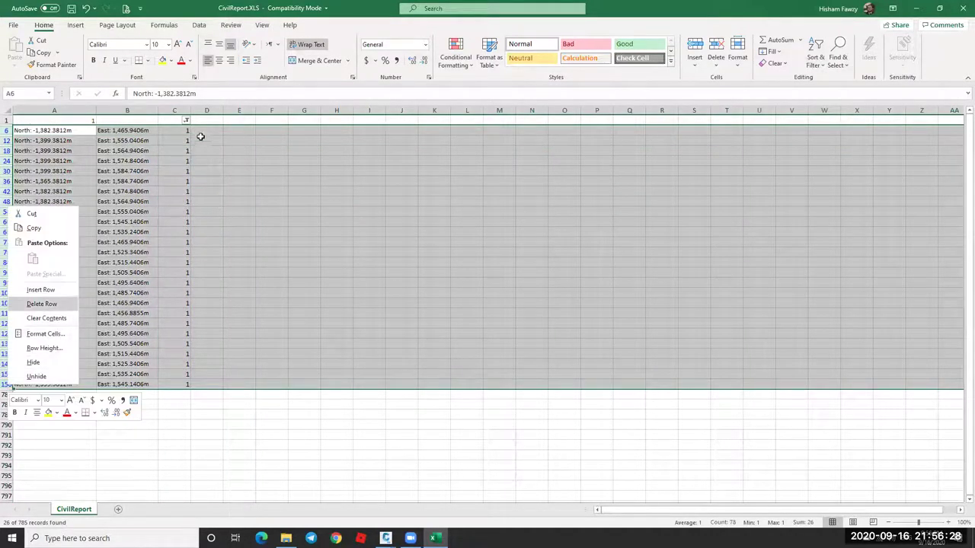
pyautogui.press('d')
pyautogui.click(815, 59)
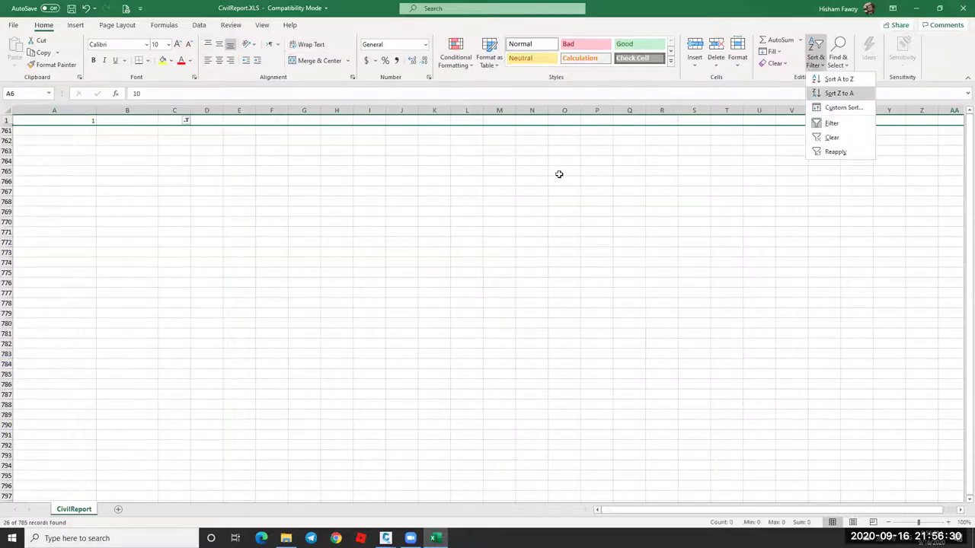
pyautogui.press('Return')
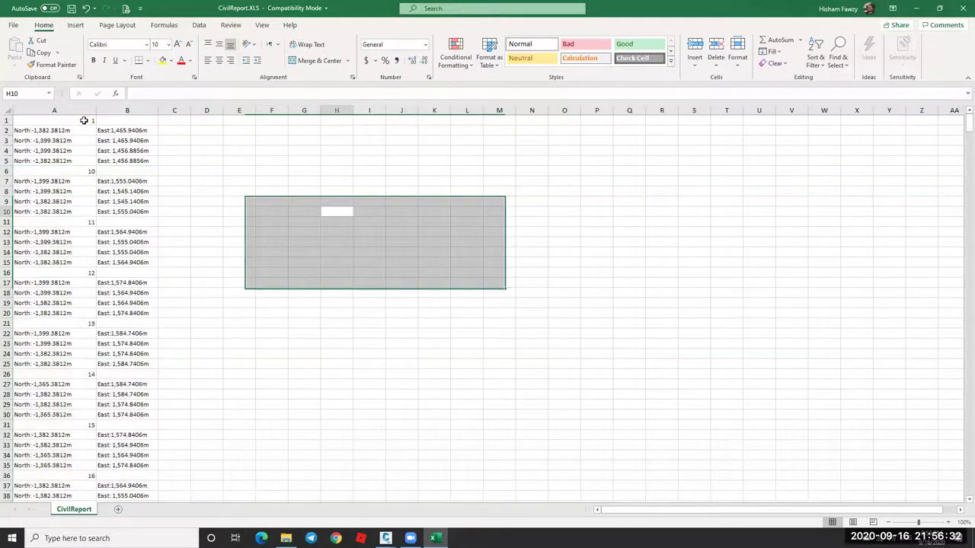
# Copy the North: prefix from A2 and replace it with nothing across column A (104 replacements).
pyautogui.click(84, 120)
pyautogui.click(75, 130)
pyautogui.click(100, 130)
pyautogui.click(75, 131)
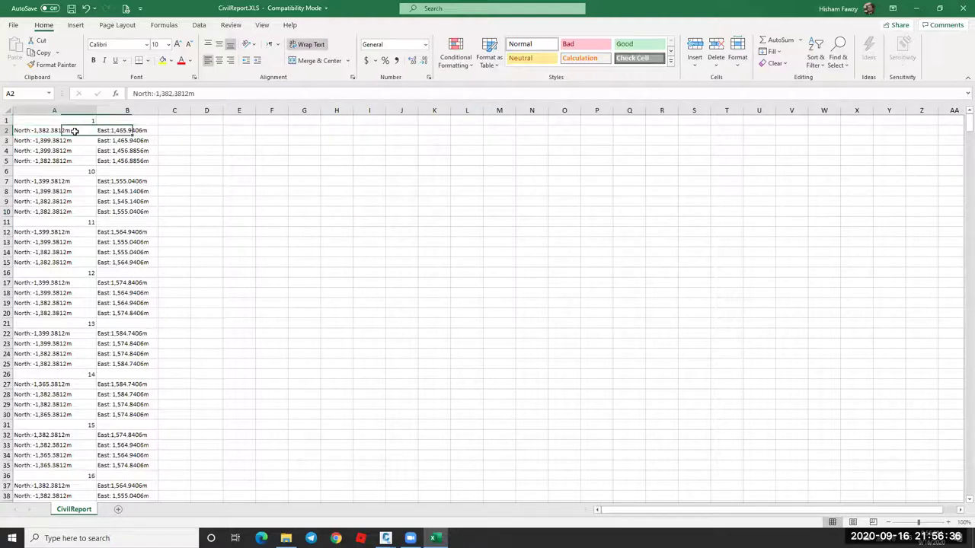
pyautogui.click(71, 135)
pyautogui.doubleClick(52, 130)
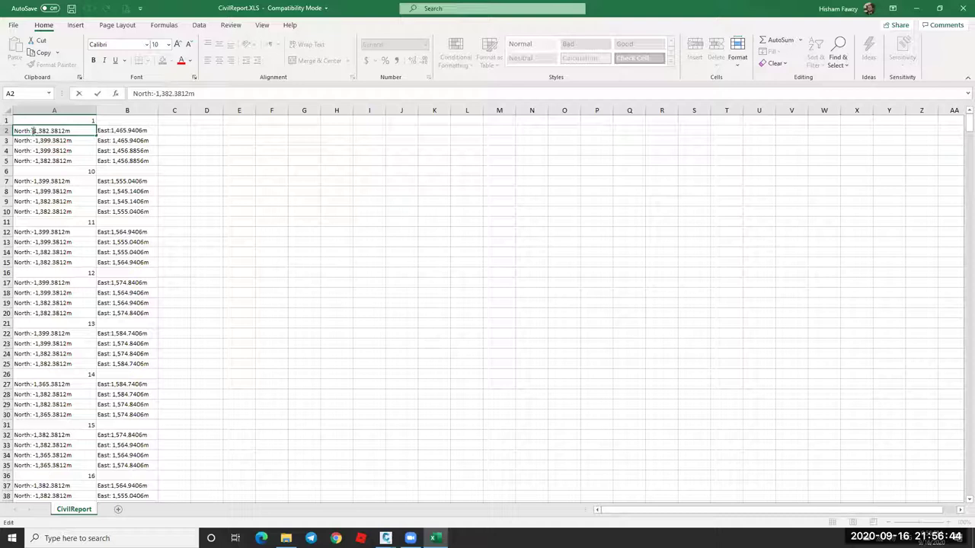
pyautogui.doubleClick(23, 130)
pyautogui.rightClick(25, 133)
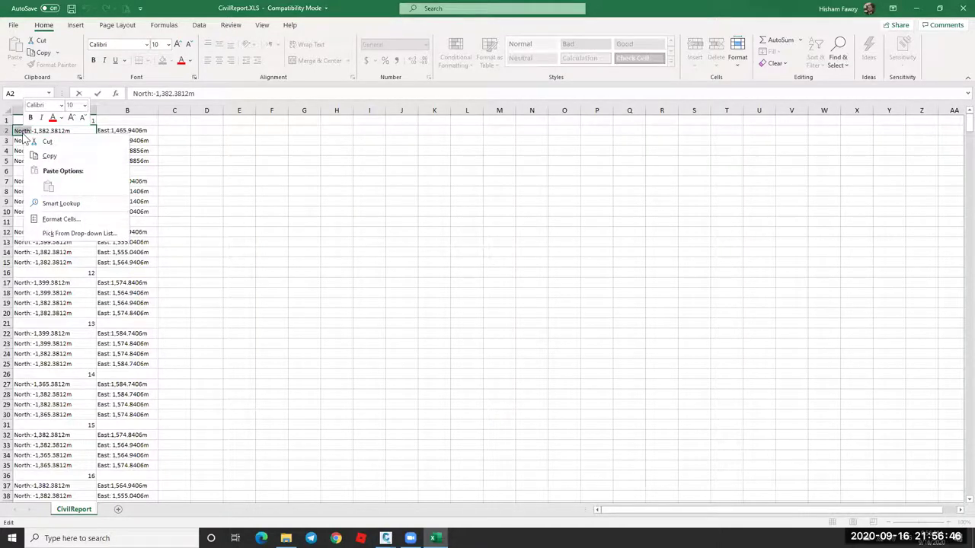
pyautogui.click(47, 156)
pyautogui.click(54, 110)
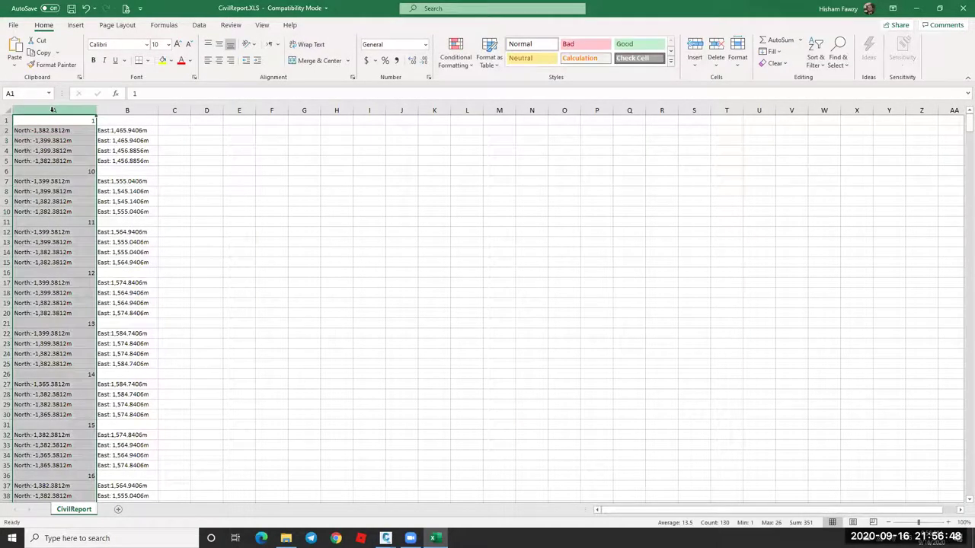
pyautogui.hotkey('ctrl', 'h')
pyautogui.hotkey('ctrl', 'v')
pyautogui.click(210, 397)
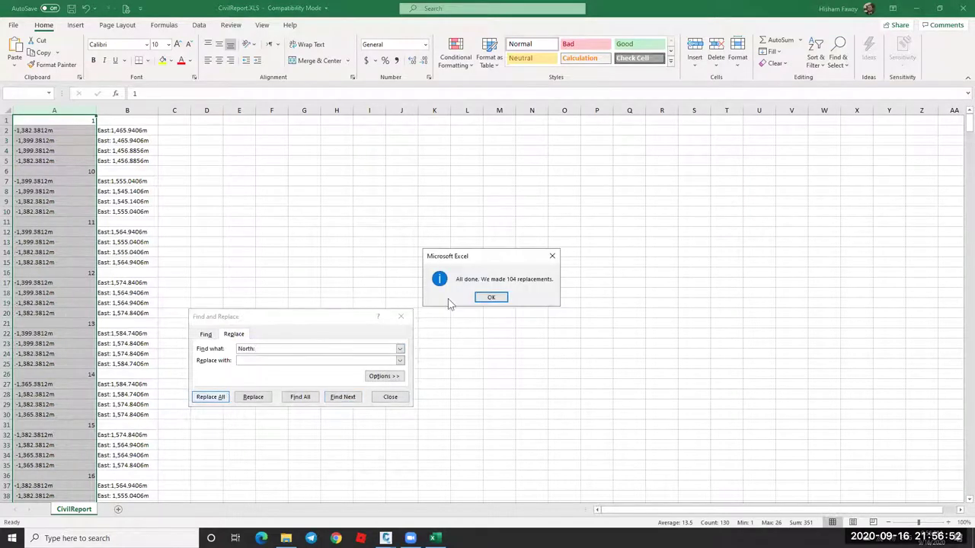
pyautogui.press('Return')
# Replace every East: in column B with nothing.
pyautogui.click(102, 122)
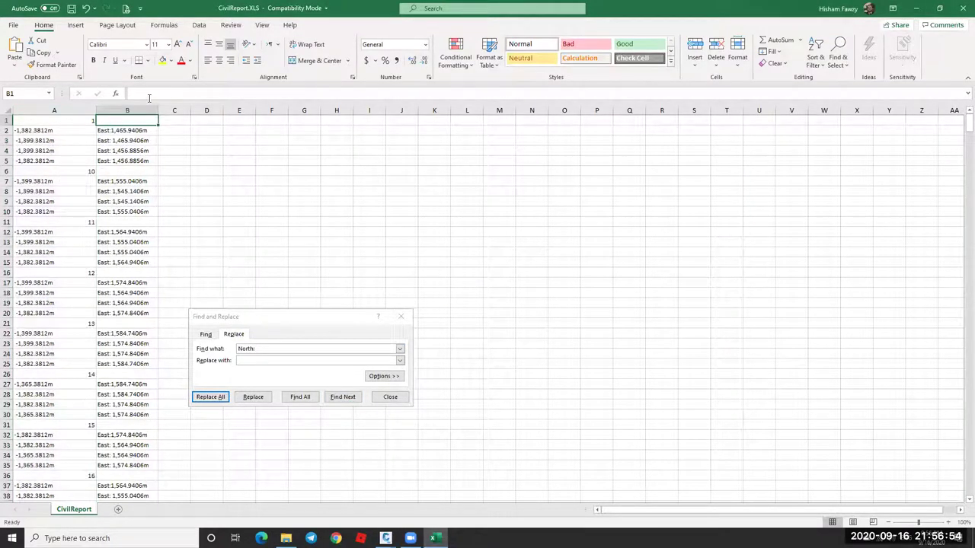
pyautogui.press('Down')
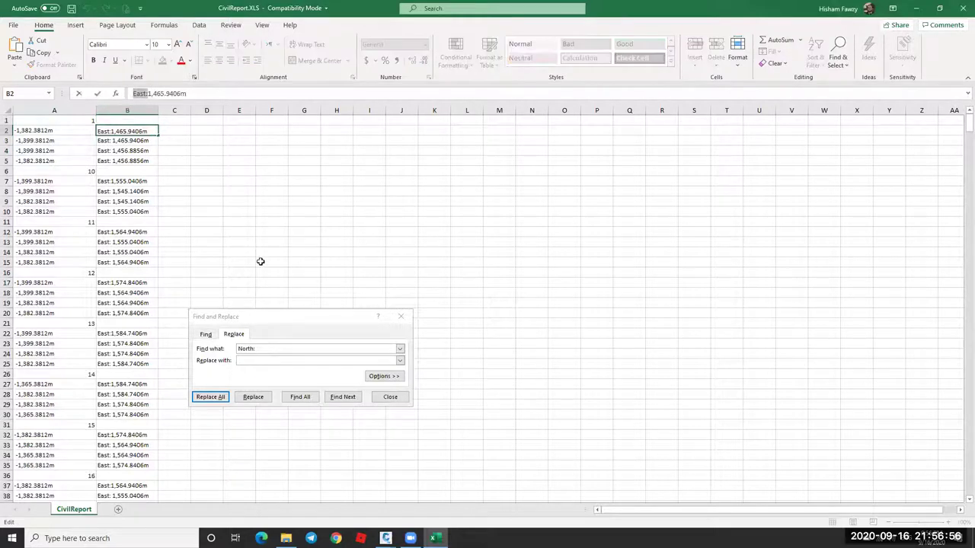
pyautogui.click(266, 348)
pyautogui.moveTo(278, 348); pyautogui.dragTo(219, 356)
pyautogui.write('East:')
pyautogui.click(127, 111)
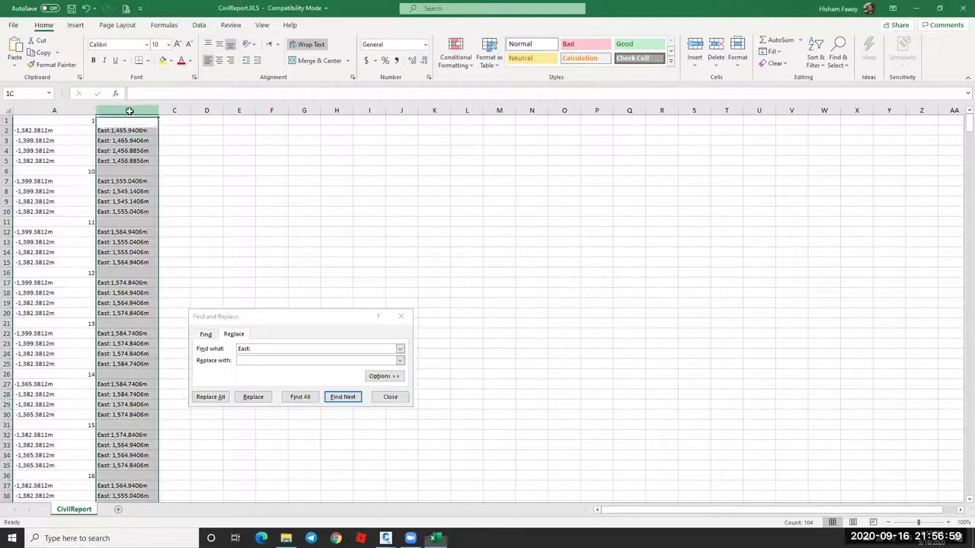
pyautogui.click(211, 397)
pyautogui.click(491, 298)
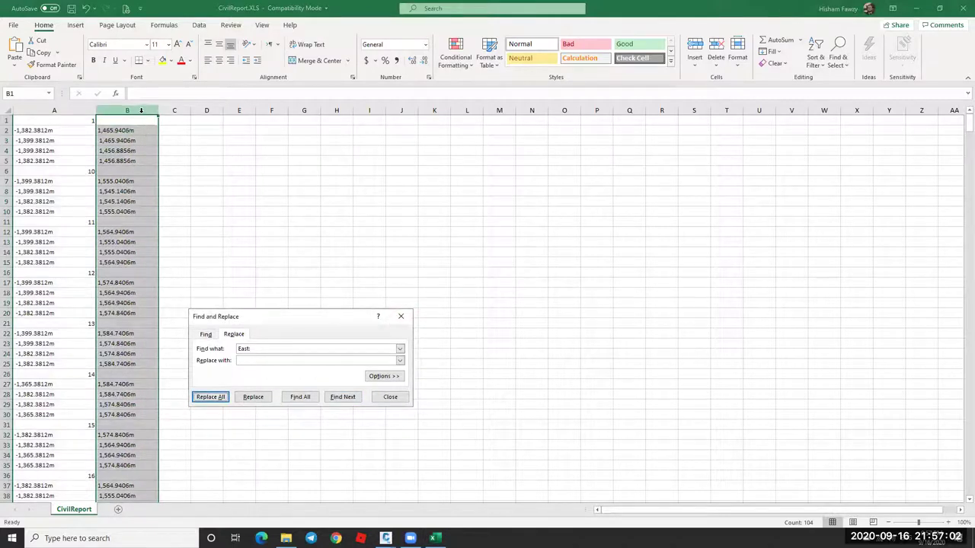
# Remove all 208 m units from columns A and B.
pyautogui.keyDown('shift'); pyautogui.click(91, 111); pyautogui.keyUp('shift')
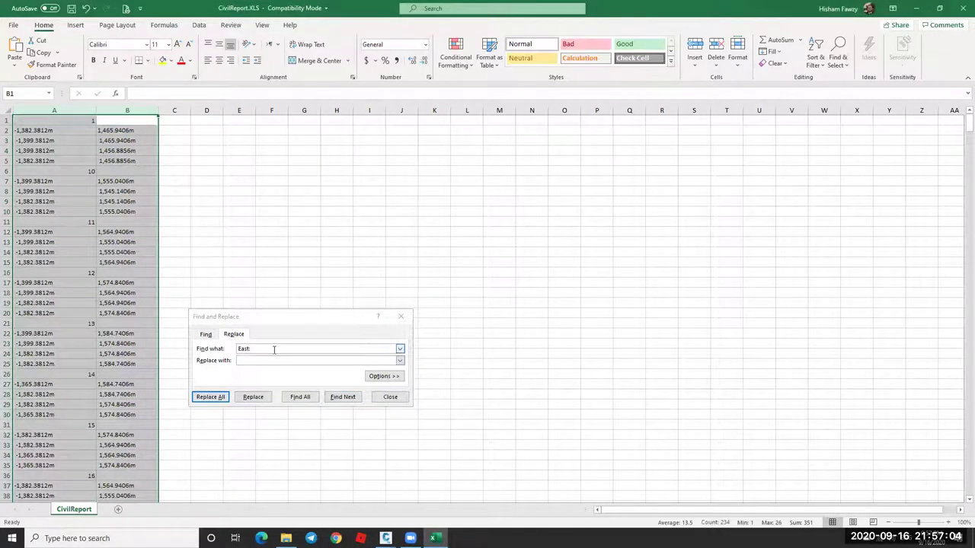
pyautogui.click(213, 352)
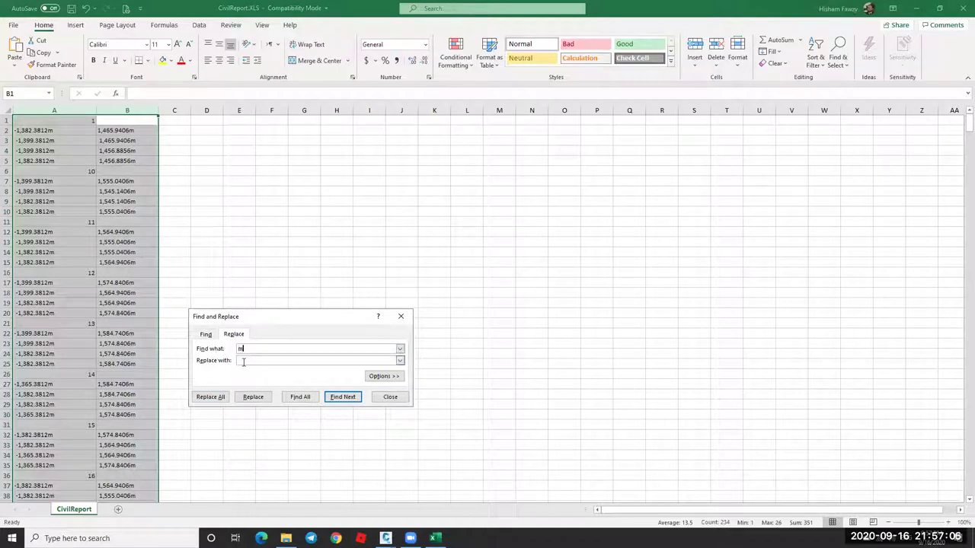
pyautogui.click(221, 399)
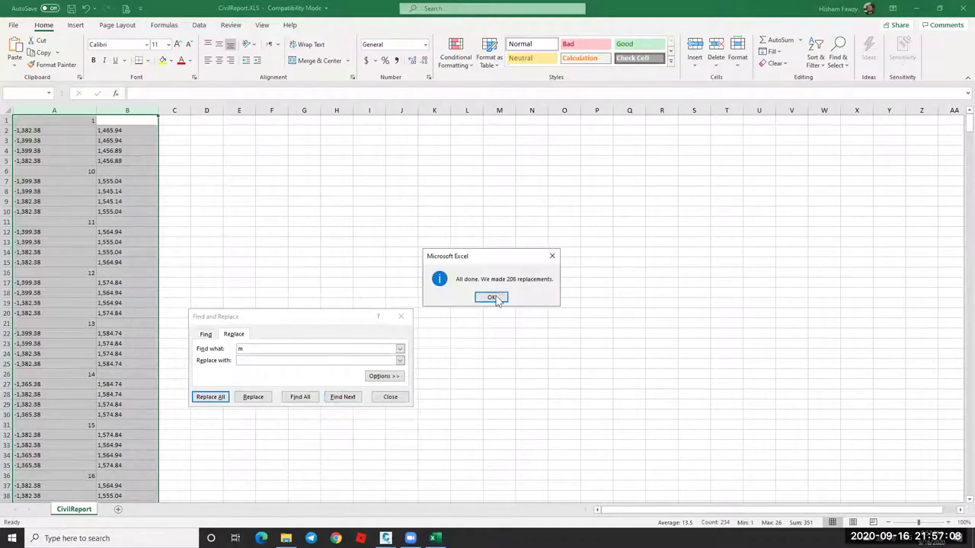
pyautogui.click(494, 298)
pyautogui.click(390, 396)
pyautogui.click(206, 201)
# Confirm A2 and B2 hold plain numbers and insert an empty column before column A.
pyautogui.click(104, 122)
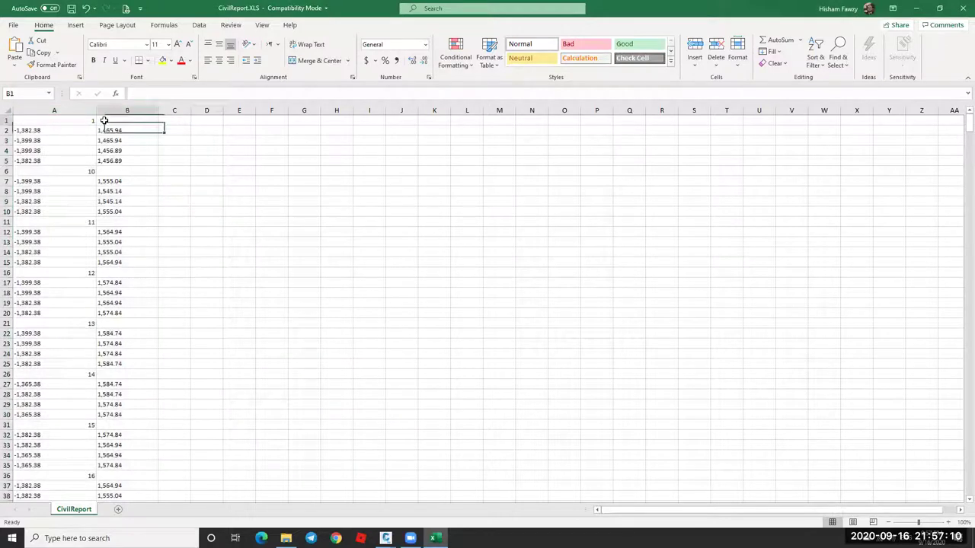
pyautogui.click(80, 122)
pyautogui.click(72, 132)
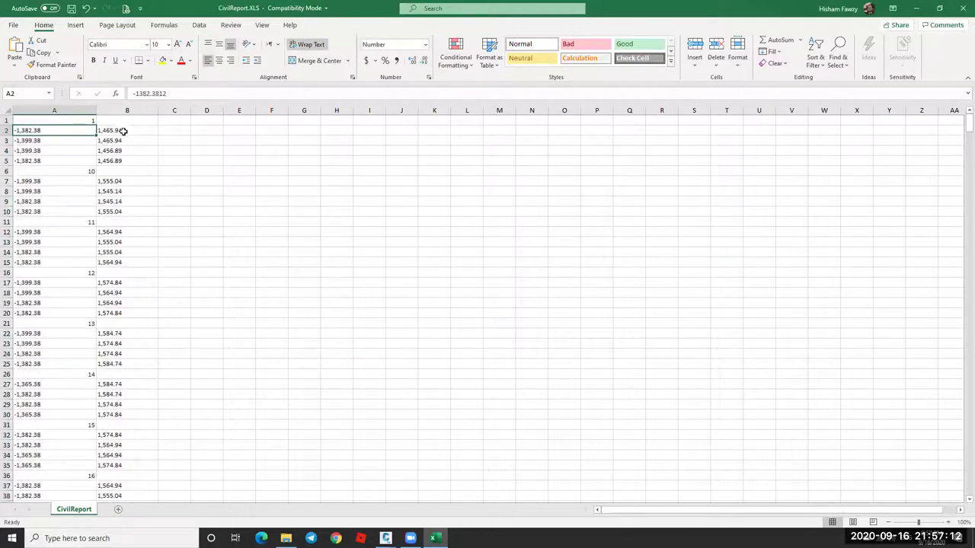
pyautogui.click(110, 131)
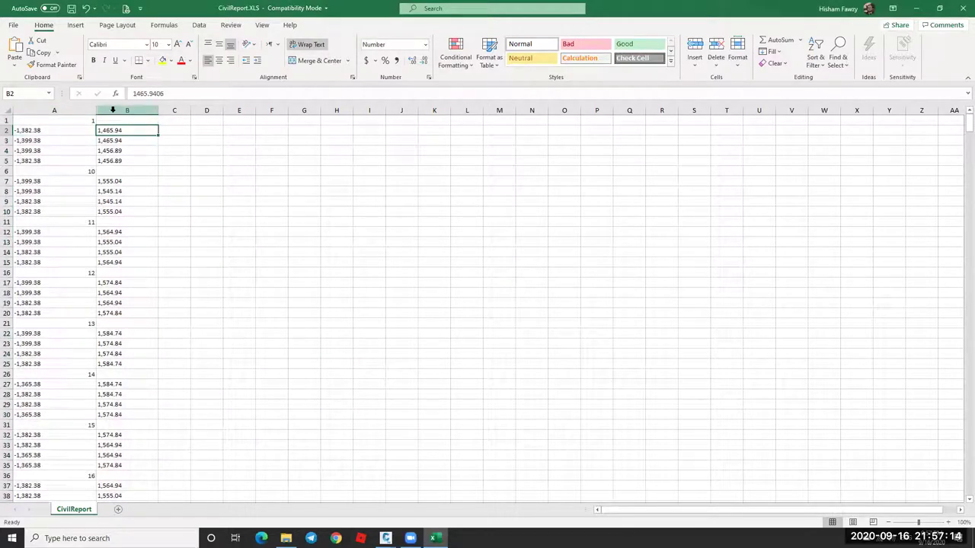
pyautogui.click(53, 111)
pyautogui.rightClick(86, 111)
pyautogui.click(116, 195)
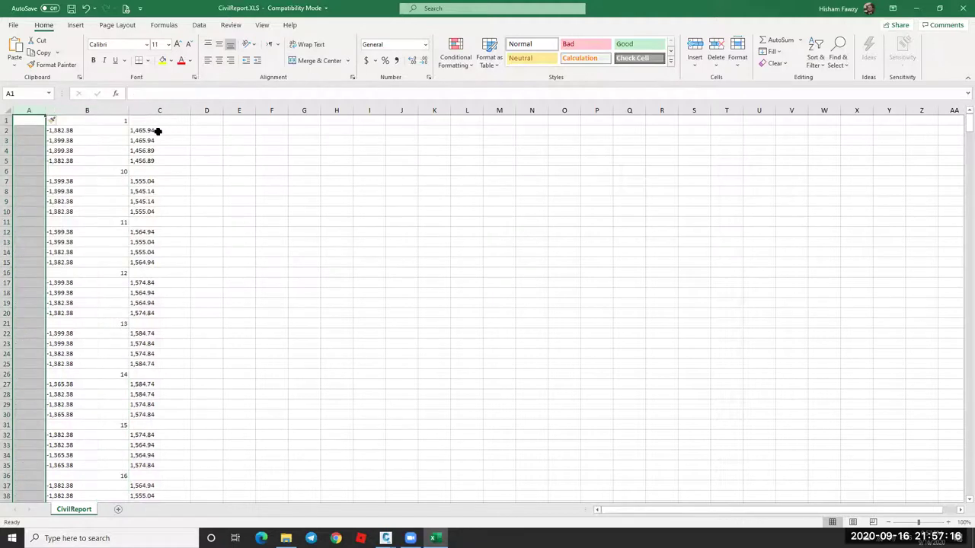
# Move the East values from C2:C130 into the new column A.
pyautogui.click(158, 131)
pyautogui.scroll(-1, 158, 131)
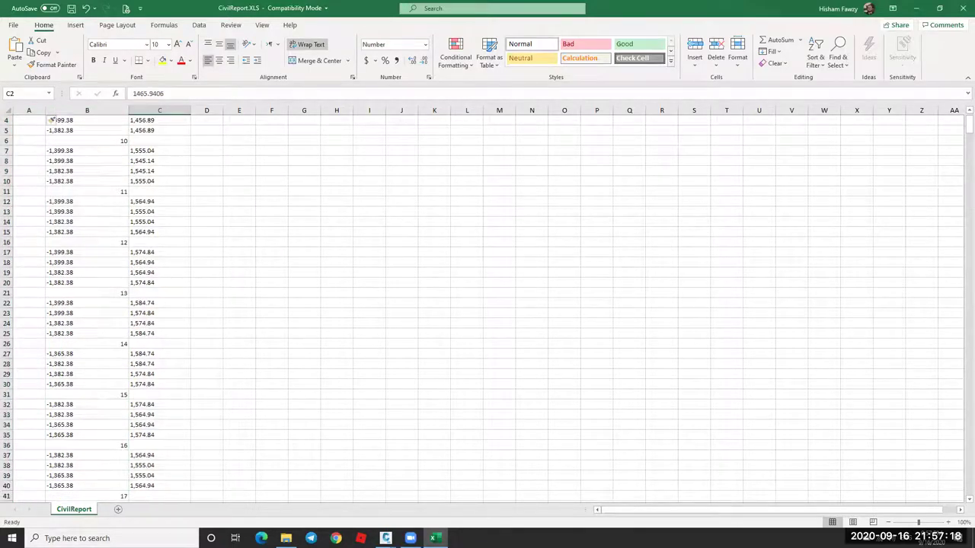
pyautogui.moveTo(962, 129); pyautogui.dragTo(966, 495)
pyautogui.scroll(20, 182, 210)
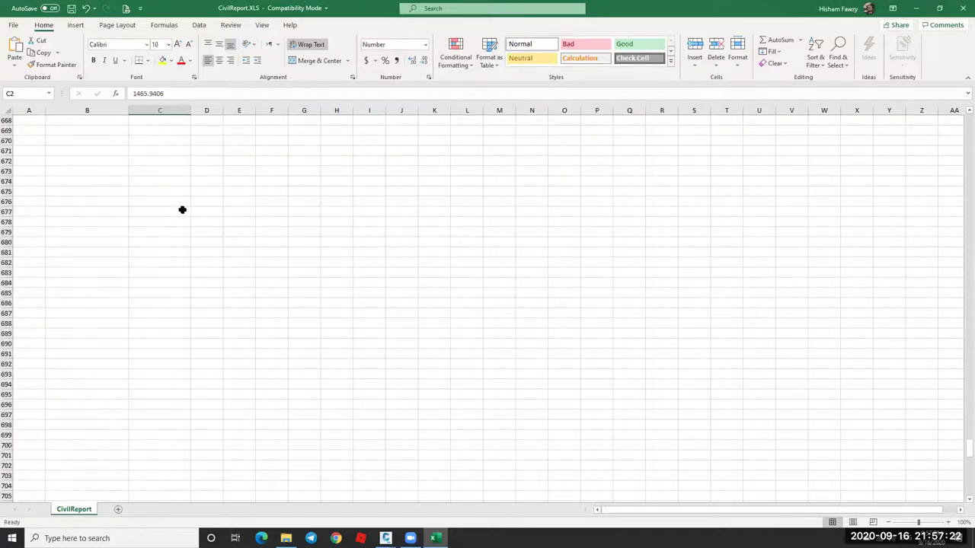
pyautogui.scroll(20, 182, 210)
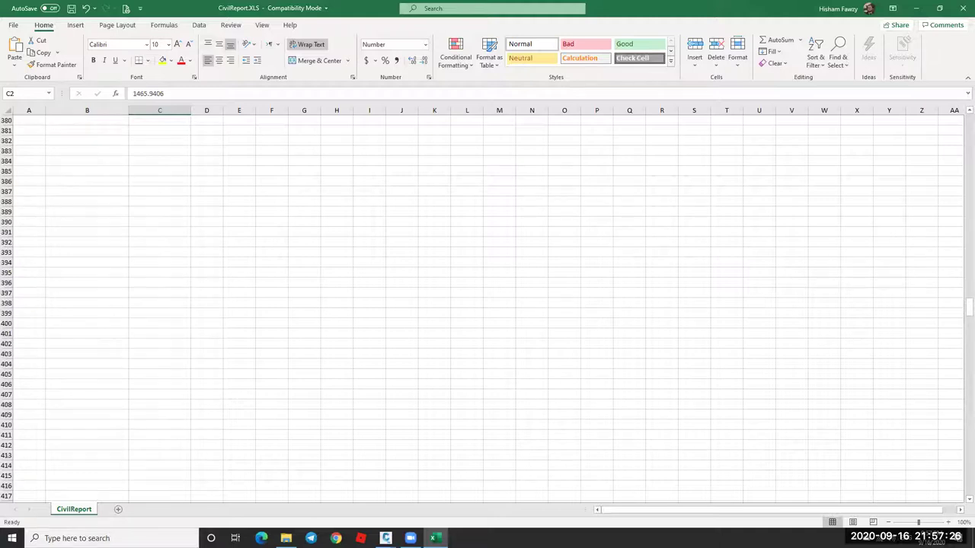
pyautogui.moveTo(962, 299); pyautogui.dragTo(962, 183)
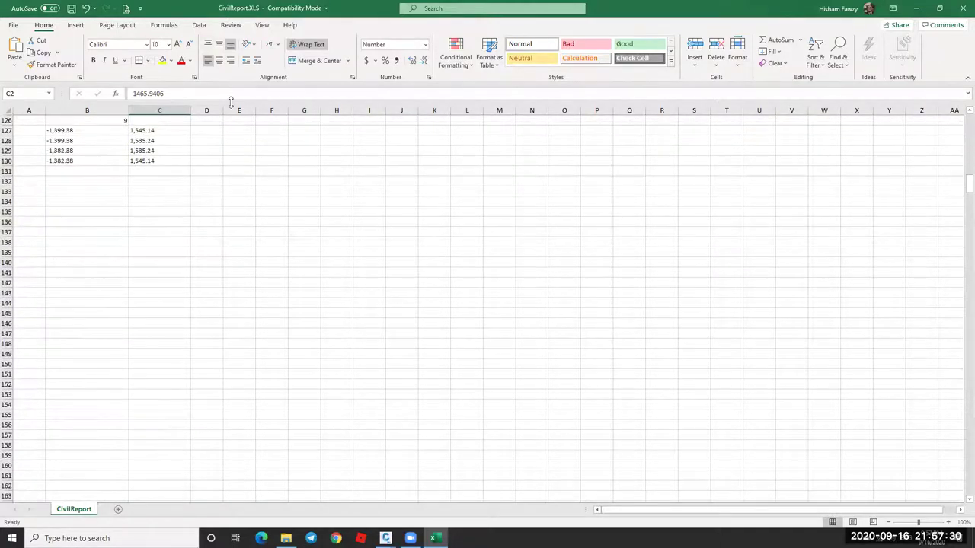
pyautogui.keyDown('shift'); pyautogui.click(164, 160); pyautogui.keyUp('shift')
pyautogui.moveTo(146, 168); pyautogui.dragTo(29, 160)
pyautogui.moveTo(961, 186); pyautogui.dragTo(959, 105)
# Enter =CONCATENATE(A2,",",B2) in C2, fill it to C5, and copy C2:C5.
pyautogui.click(153, 132)
pyautogui.write('=conc')
pyautogui.press('Down')
pyautogui.press('Tab')
pyautogui.click(118, 93)
pyautogui.click(36, 130)
pyautogui.press('Tab')
pyautogui.write('","')
pyautogui.press('Tab')
pyautogui.click(113, 130)
pyautogui.press('Return')
pyautogui.moveTo(189, 134); pyautogui.dragTo(191, 165)
pyautogui.hotkey('ctrl', 'c')
# Erase the old polyline over parcel 1 in the Civil 3D drawing.
pyautogui.moveTo(386, 538)
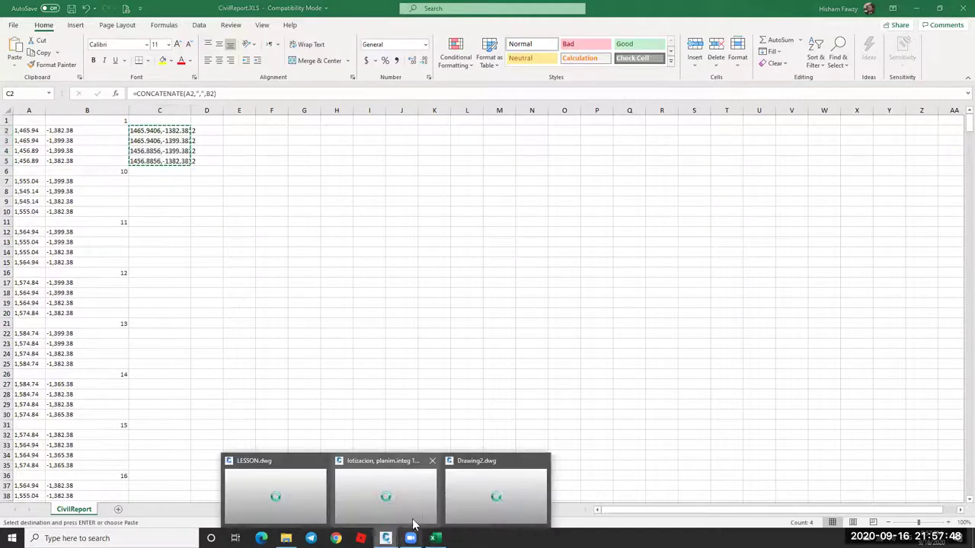
pyautogui.click(459, 493)
pyautogui.write('e')
pyautogui.press('Return')
# Draw a polyline around parcel 1 from the pasted coordinate pairs.
pyautogui.write('pl')
pyautogui.press('Return')
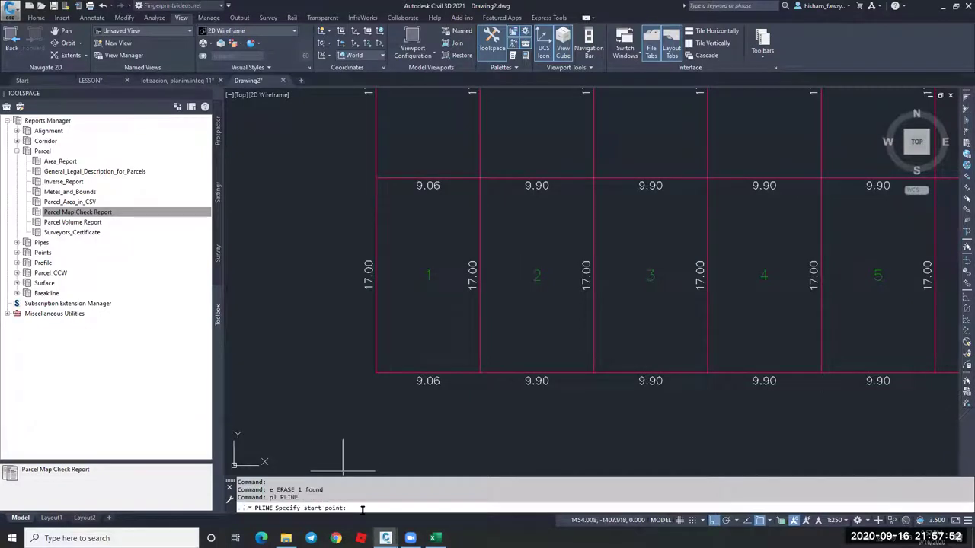
pyautogui.rightClick(363, 507)
pyautogui.click(389, 478)
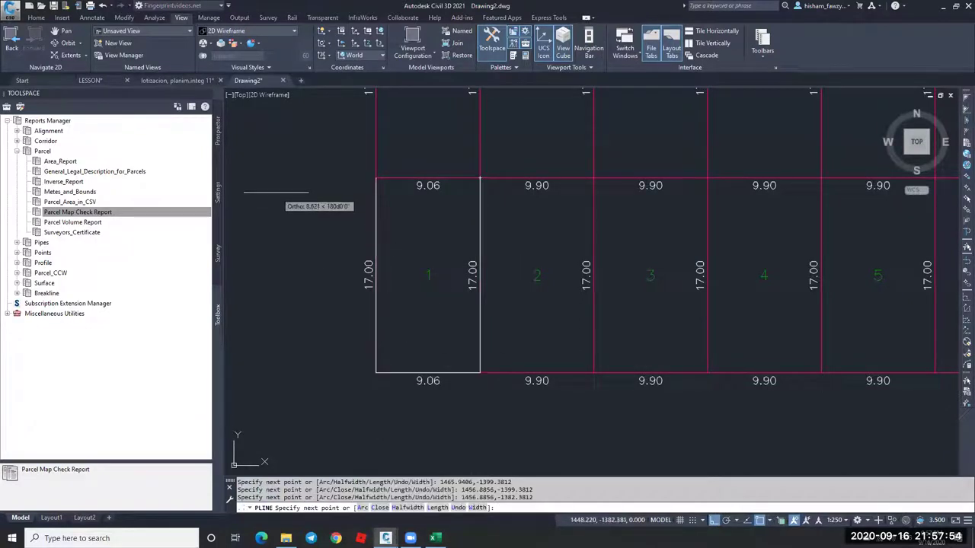
pyautogui.click(276, 177)
pyautogui.press('Escape')
# Remove the stray left vertex from the new polyline.
pyautogui.click(354, 178)
pyautogui.moveTo(276, 178)
pyautogui.click(335, 215)
pyautogui.press('Escape')
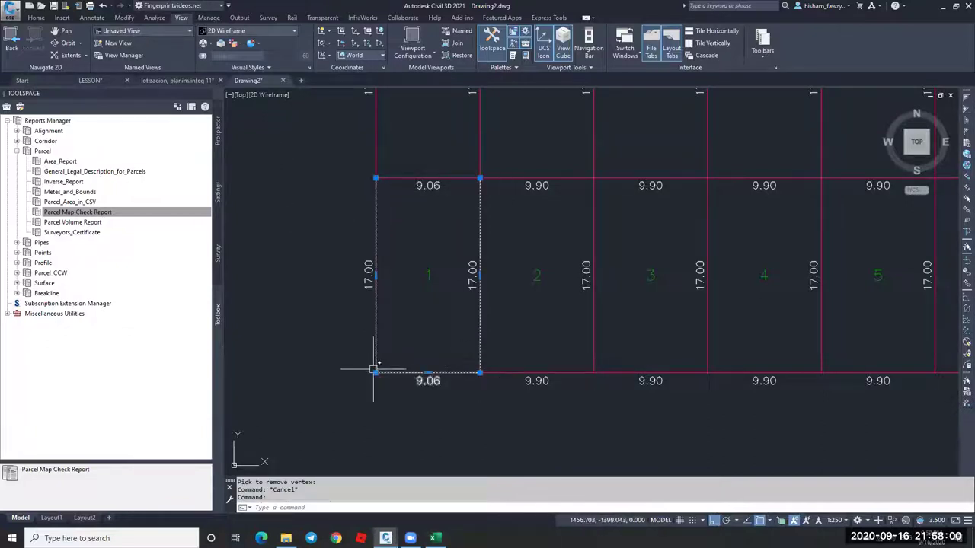
# Erase the parcel 1 test polyline and return to the Excel report.
pyautogui.scroll(6, 381, 172)
pyautogui.scroll(-6, 345, 195)
pyautogui.press('Escape')
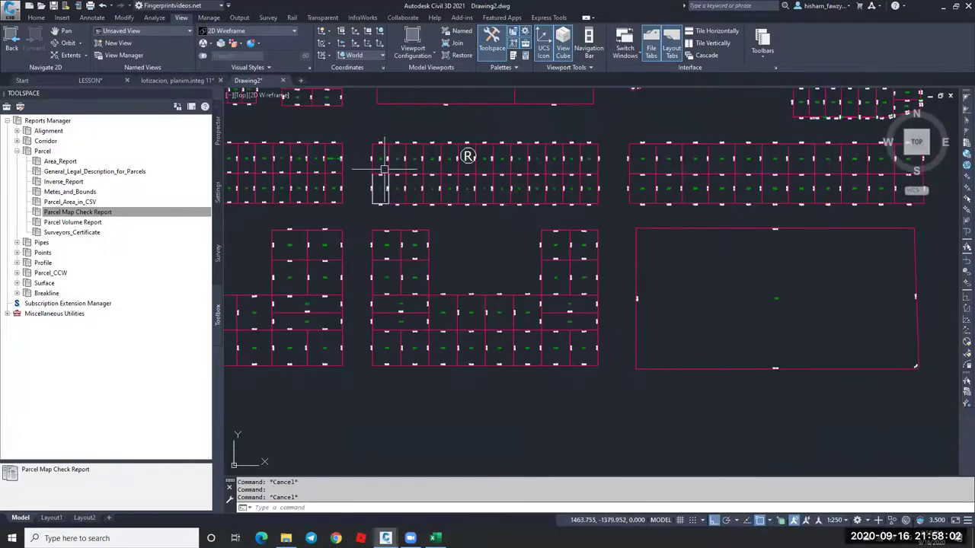
pyautogui.scroll(4, 381, 174)
pyautogui.click(411, 174)
pyautogui.write('e')
pyautogui.press('Return')
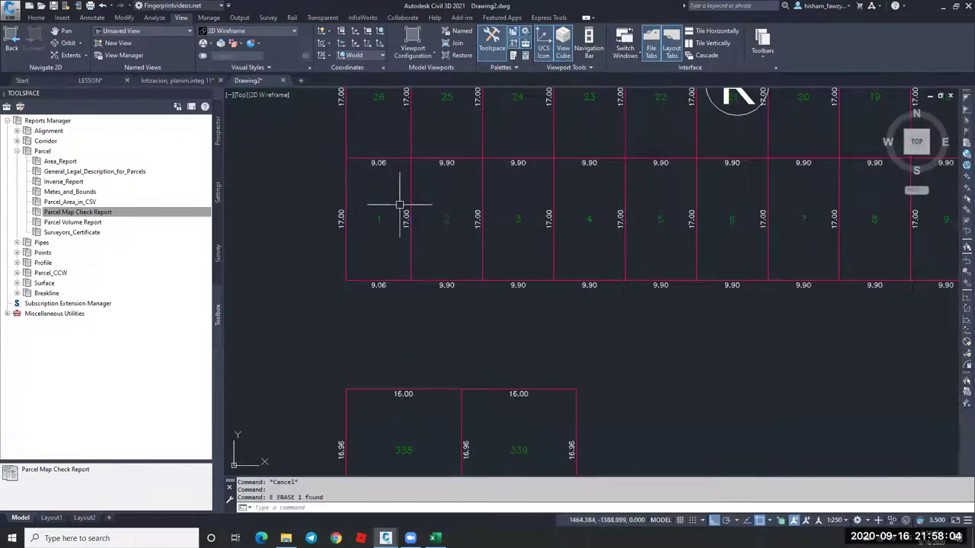
pyautogui.hotkey('alt', 'Tab')
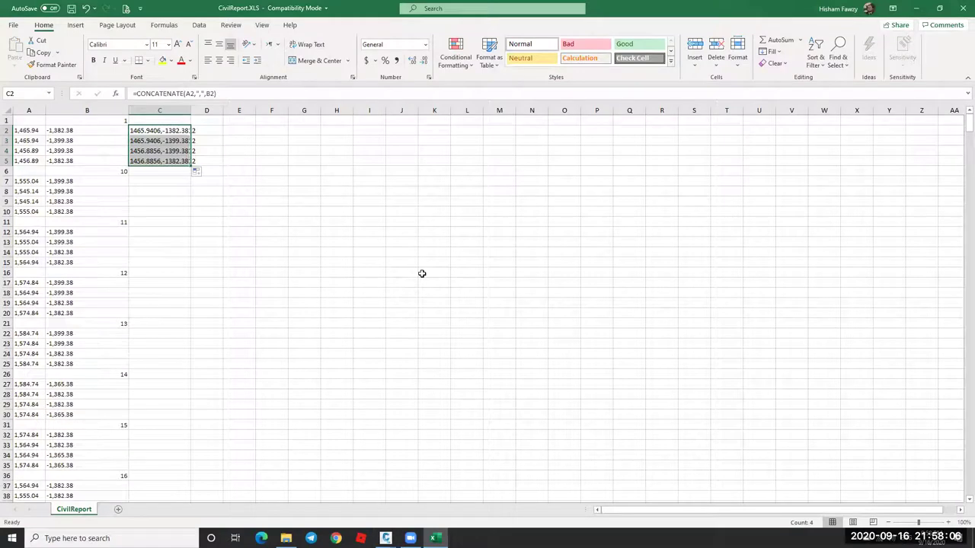
# Check the full-precision value in cell B2, then close CivilReport without saving.
pyautogui.click(80, 131)
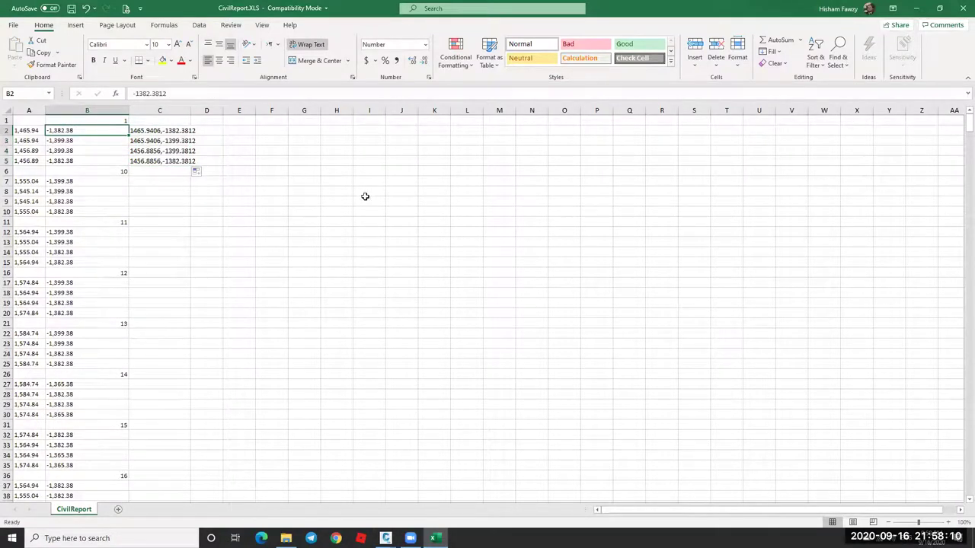
pyautogui.click(959, 7)
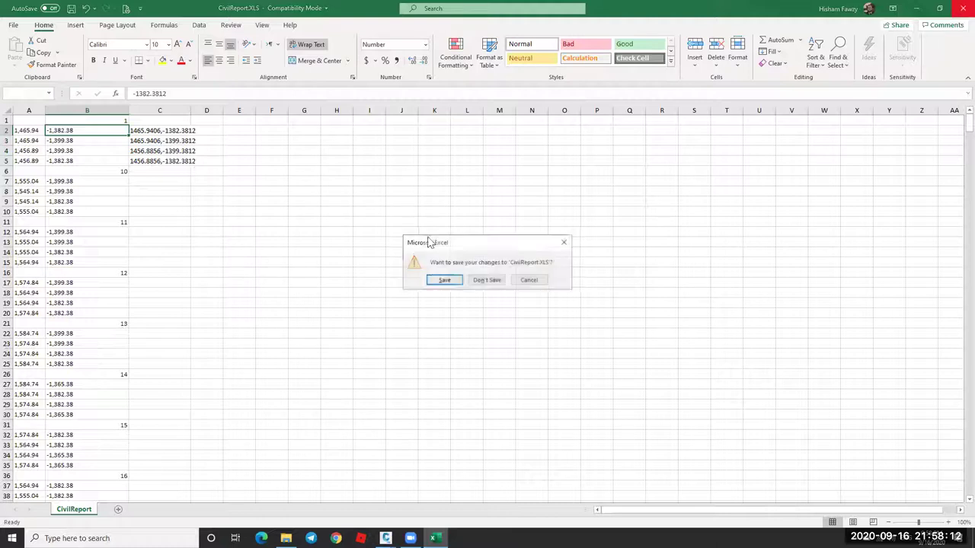
pyautogui.click(487, 281)
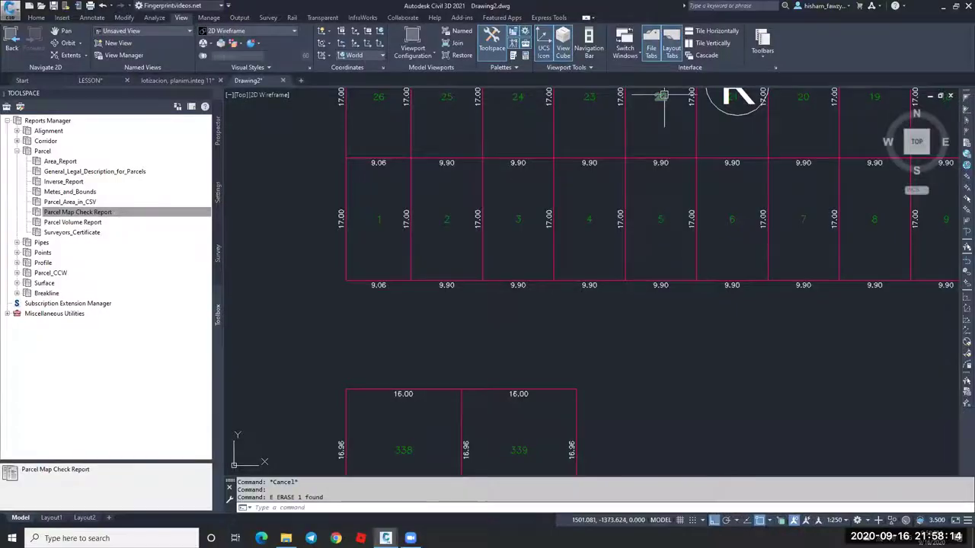
# Zoom and pan over the numbered lots, then show Drawing2's Settings tree.
pyautogui.press('Escape')
pyautogui.scroll(-5, 492, 270)
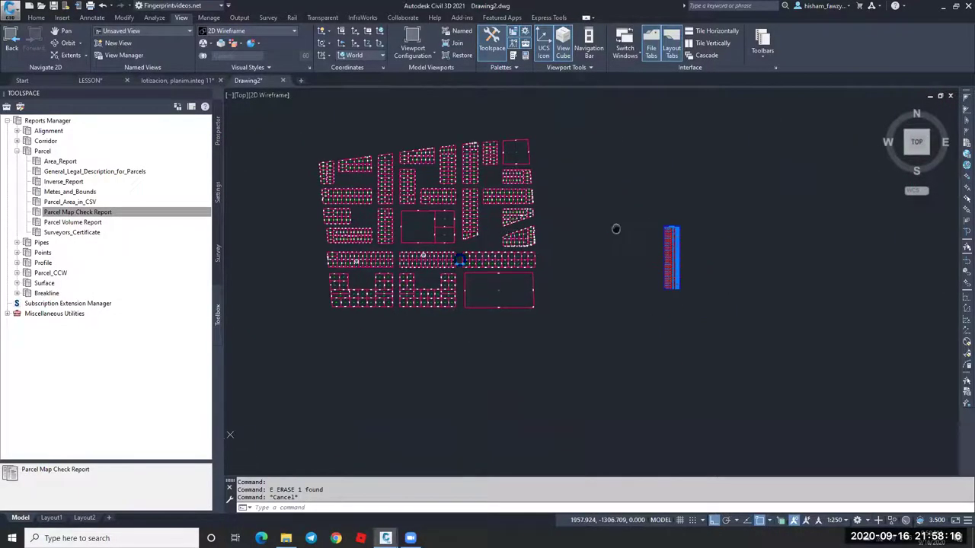
pyautogui.scroll(6, 461, 260)
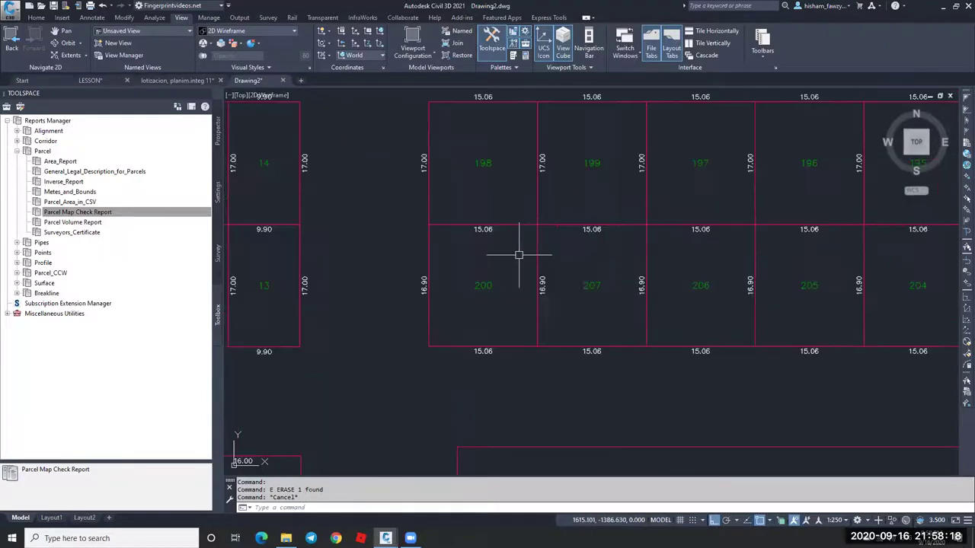
pyautogui.scroll(-2, 499, 267)
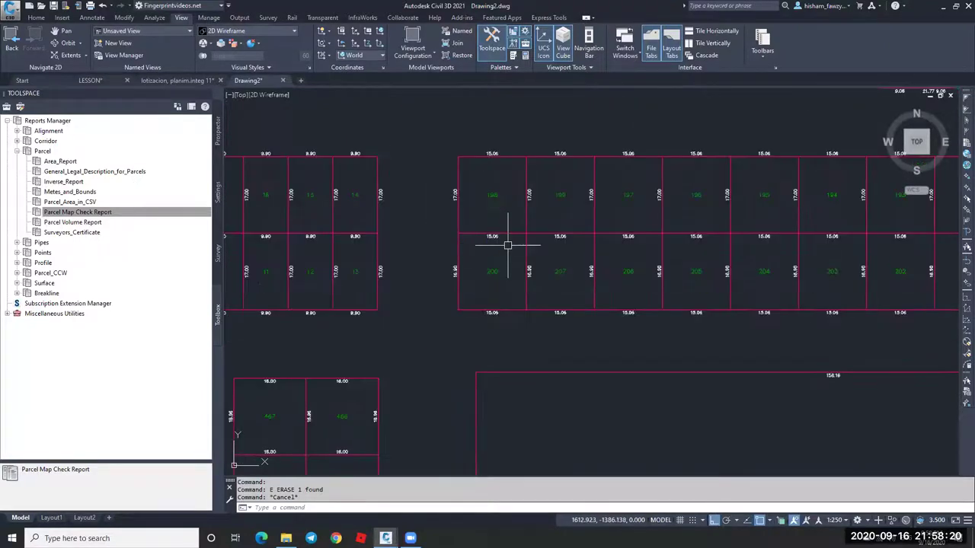
pyautogui.scroll(-3, 507, 245)
pyautogui.scroll(1, 426, 229)
pyautogui.moveTo(434, 245); pyautogui.dragTo(495, 244, button='middle')
pyautogui.scroll(2, 426, 228)
pyautogui.scroll(3, 425, 228)
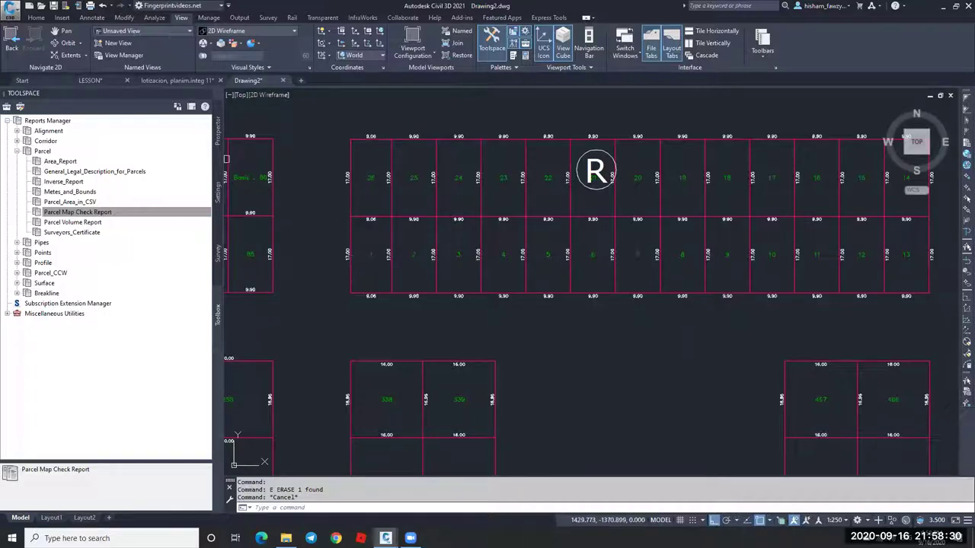
pyautogui.click(218, 192)
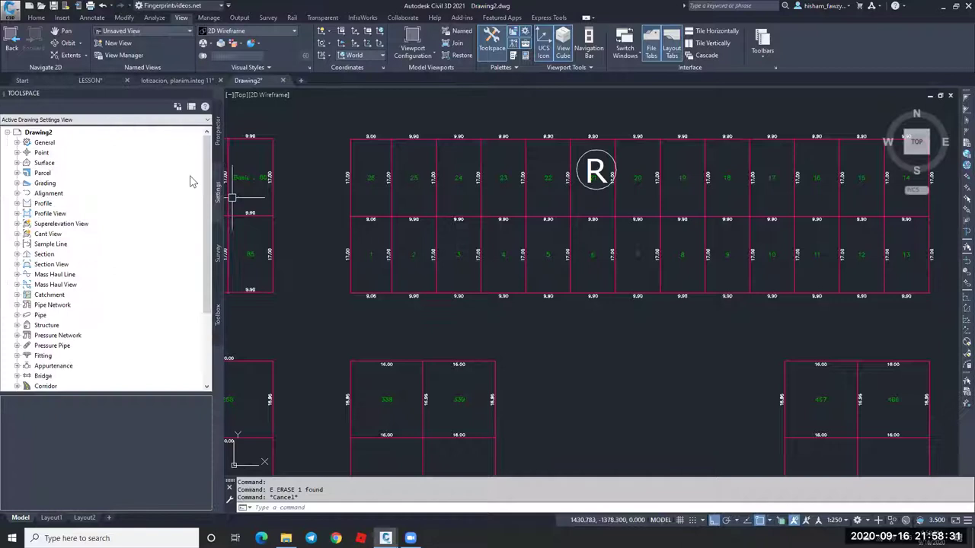
# Expand Parcel > User-Defined Property Classifications in the Settings tree.
pyautogui.click(17, 163)
pyautogui.click(18, 164)
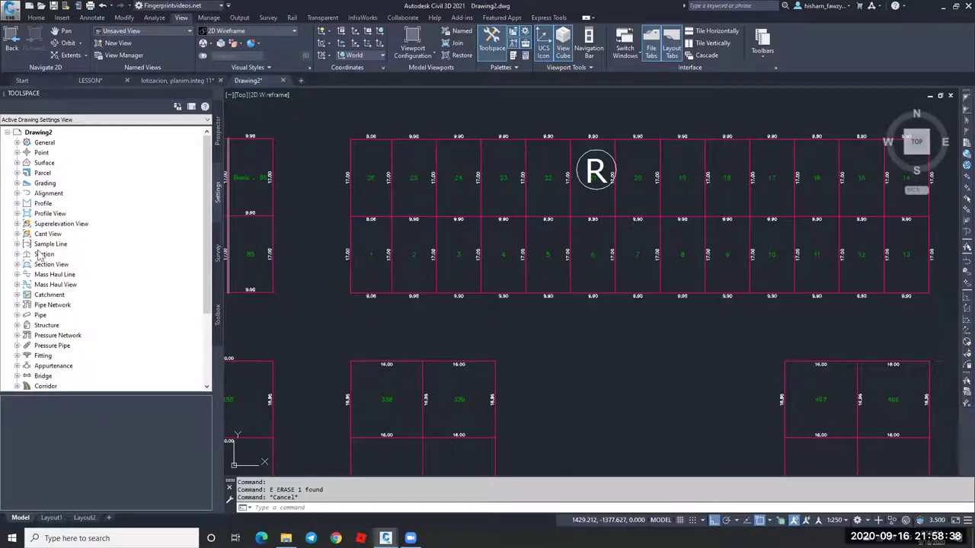
pyautogui.scroll(-1, 42, 252)
pyautogui.scroll(-1, 50, 244)
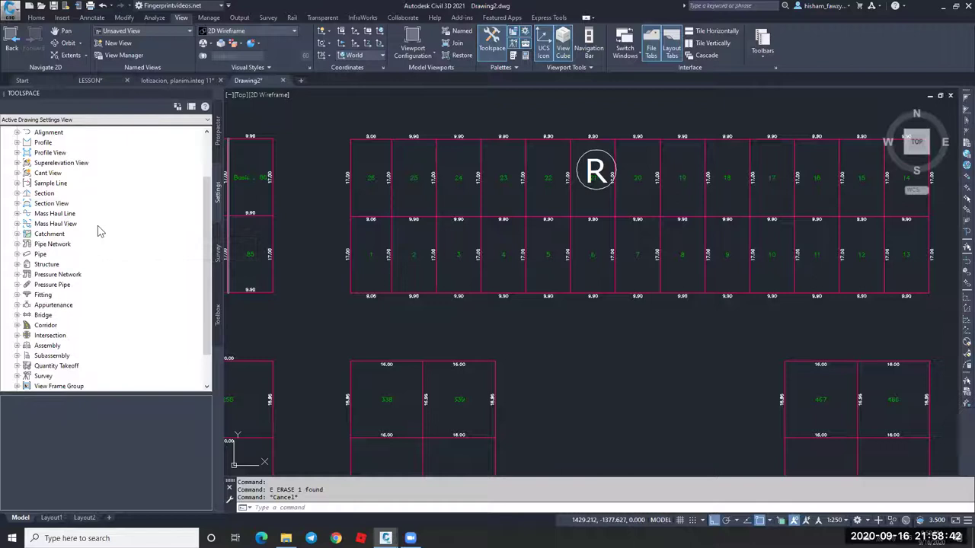
pyautogui.scroll(2, 97, 227)
pyautogui.doubleClick(42, 172)
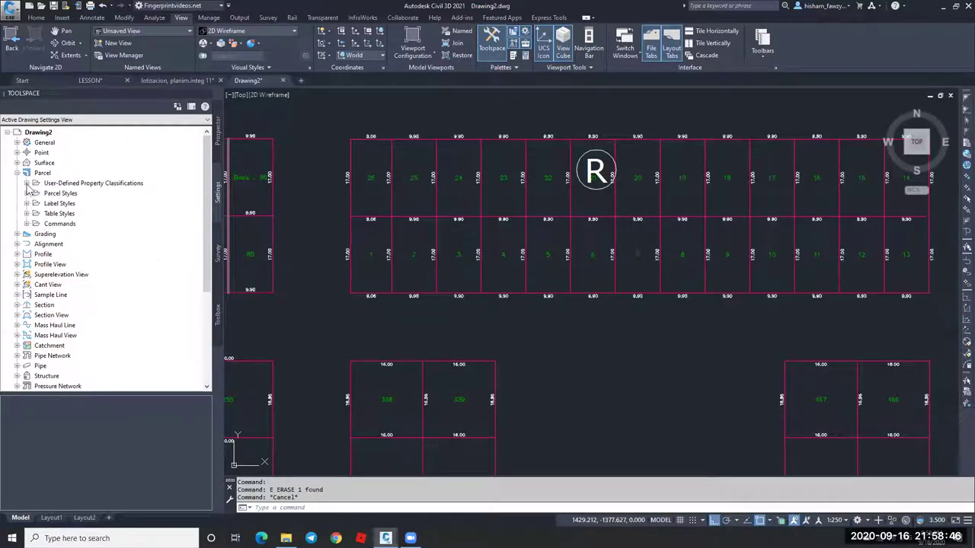
pyautogui.click(26, 184)
# Add an Unclassified String property named 'Onwer' with default value --.
pyautogui.rightClick(82, 195)
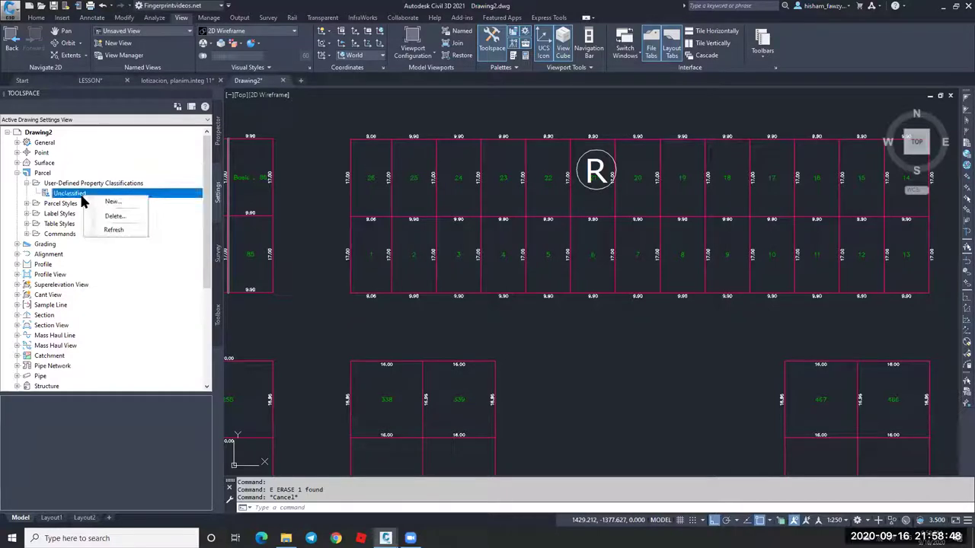
pyautogui.click(108, 200)
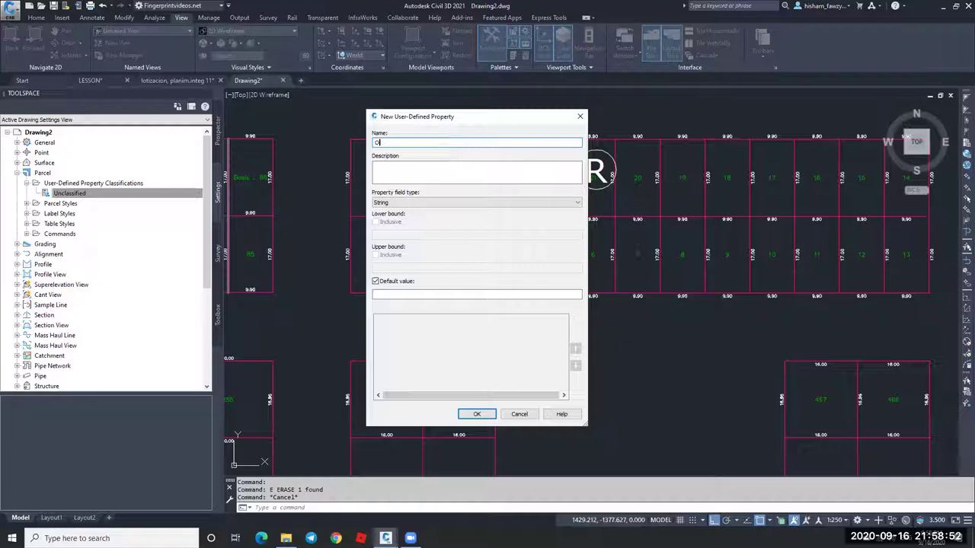
pyautogui.write('Onwer')
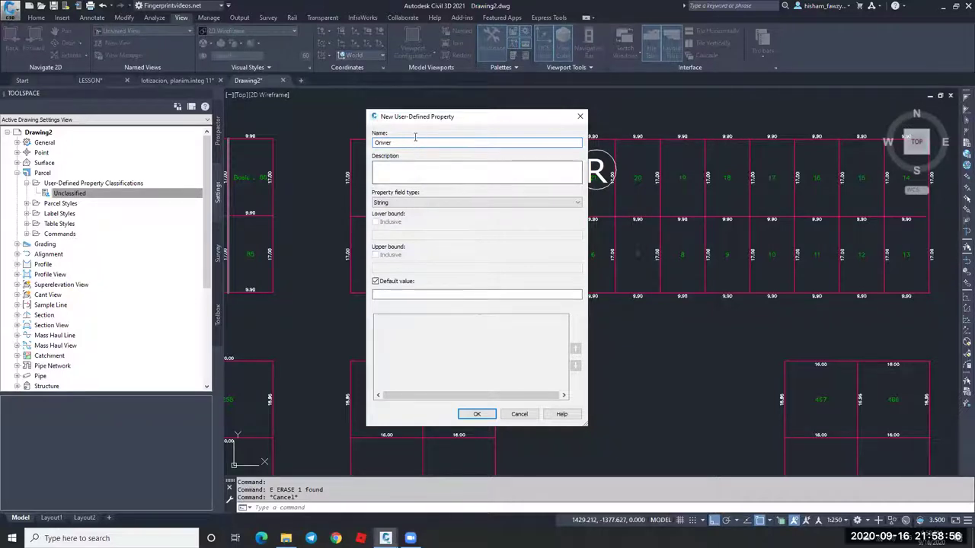
pyautogui.click(412, 294)
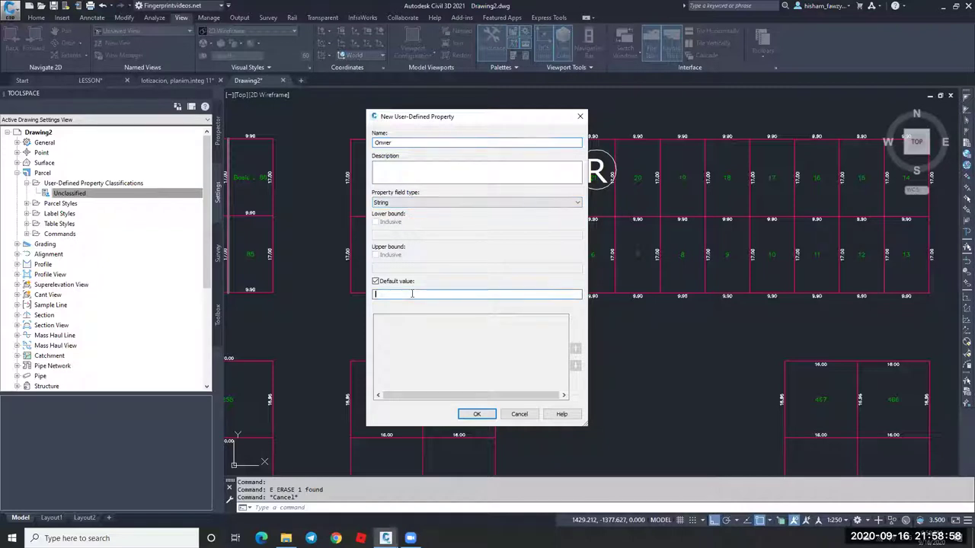
pyautogui.click(471, 413)
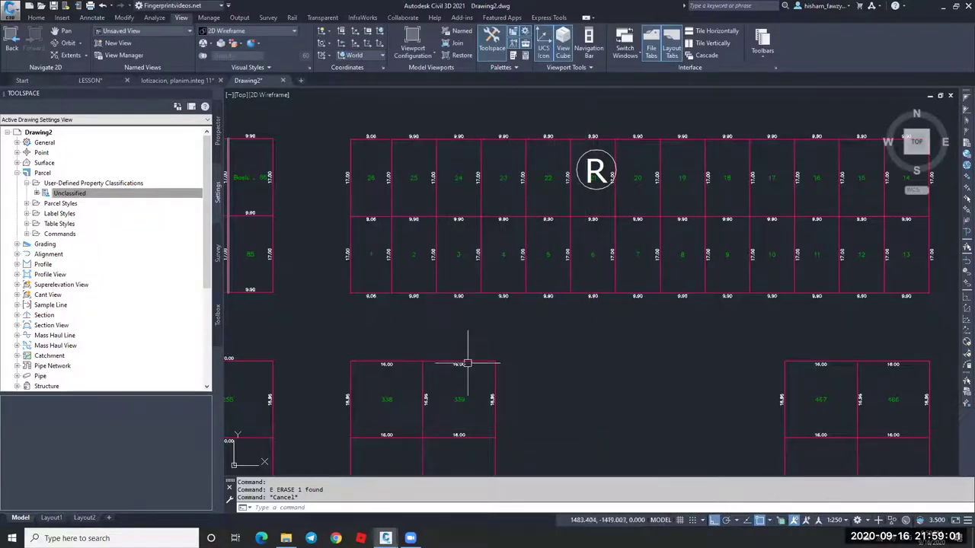
# Enter the owner's name as parcel R-1's Onwer value in Parcel Properties.
pyautogui.click(371, 255)
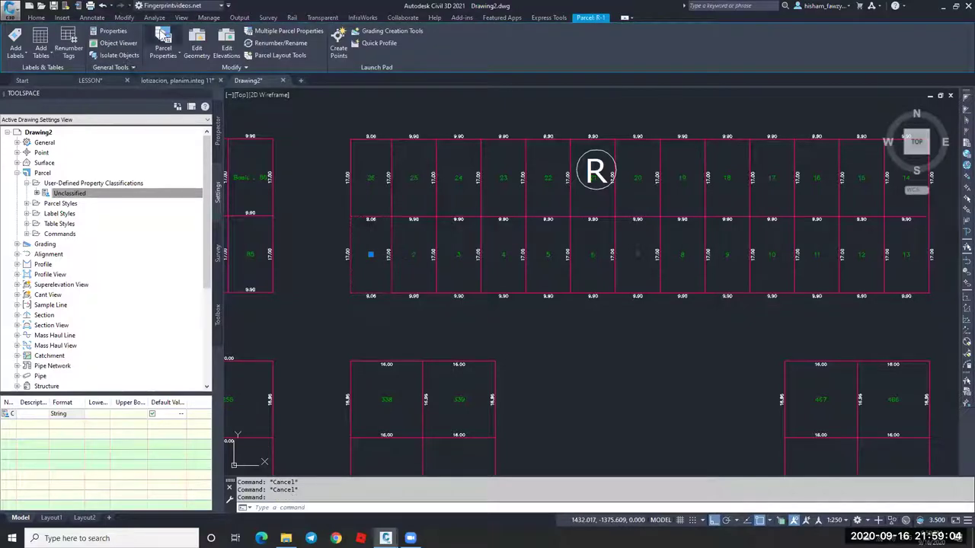
pyautogui.click(163, 42)
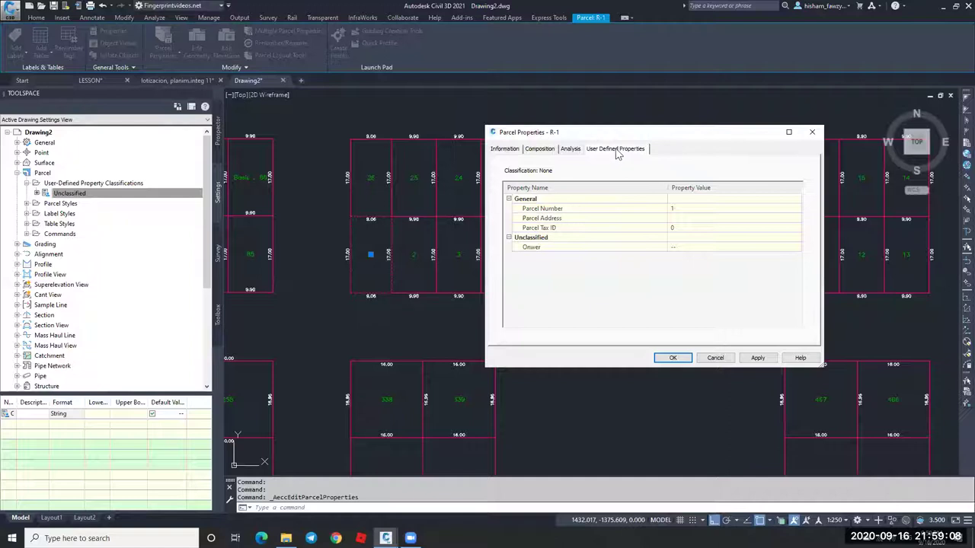
pyautogui.click(679, 247)
pyautogui.write('H')
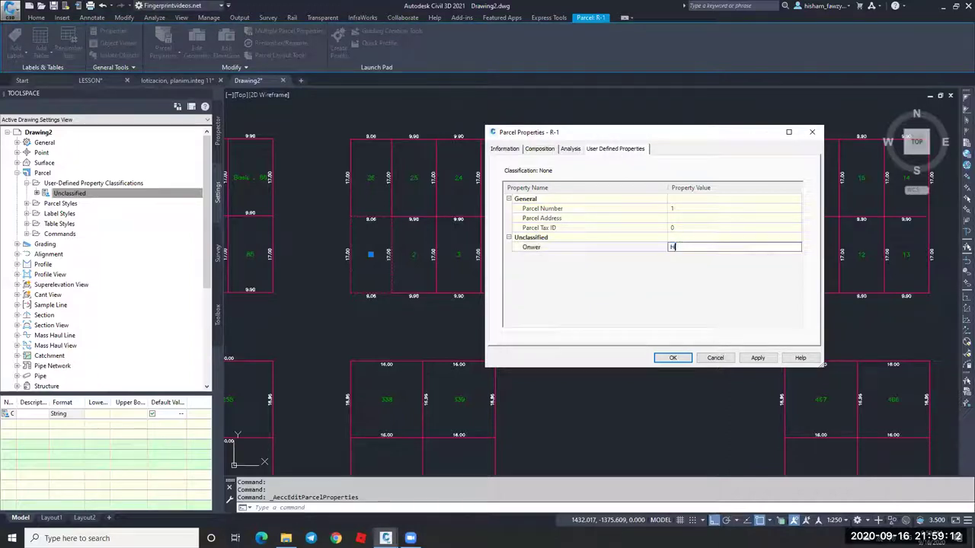
pyautogui.write('isham')
pyautogui.click(673, 358)
pyautogui.press('Escape')
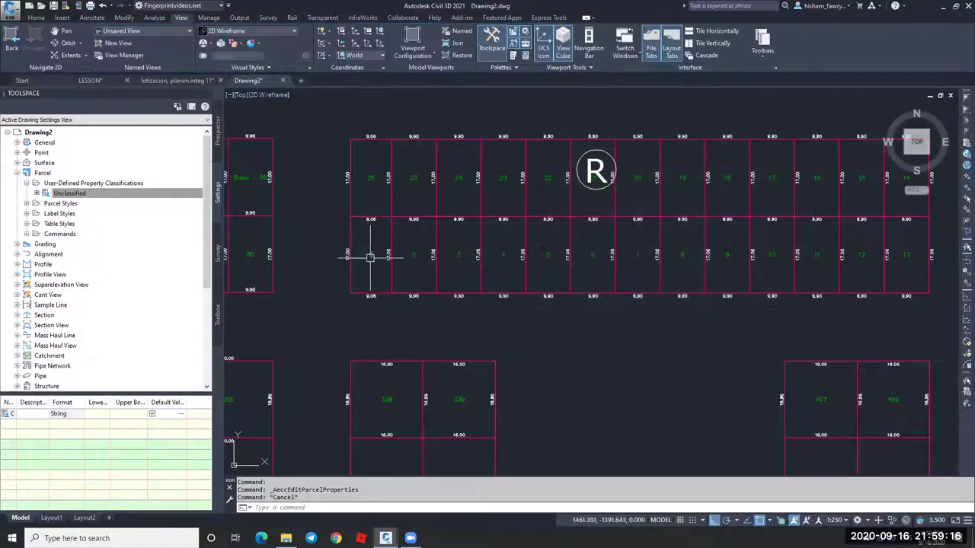
# Inspect parcel R-1's display, extended data and object class data in the Properties palette.
pyautogui.doubleClick(370, 258)
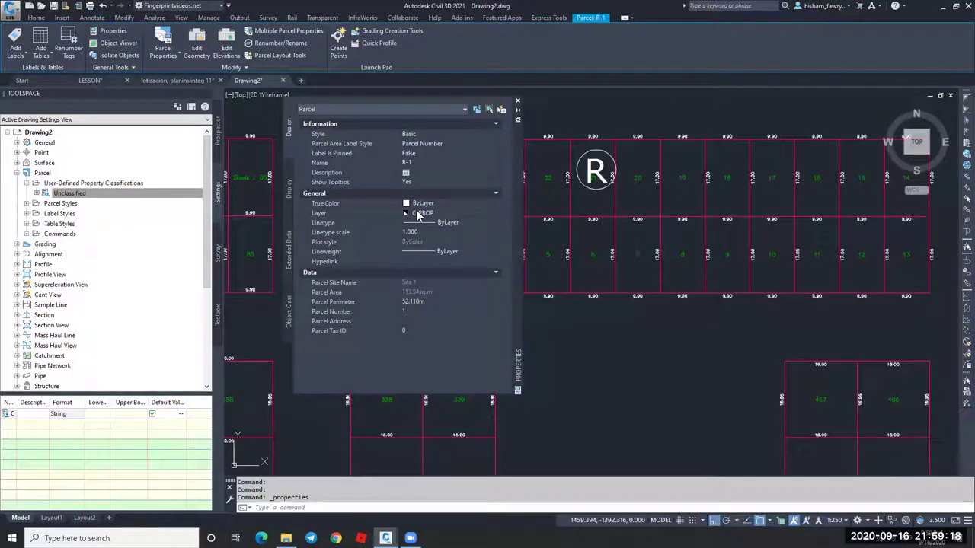
pyautogui.click(290, 189)
pyautogui.click(288, 245)
pyautogui.click(288, 304)
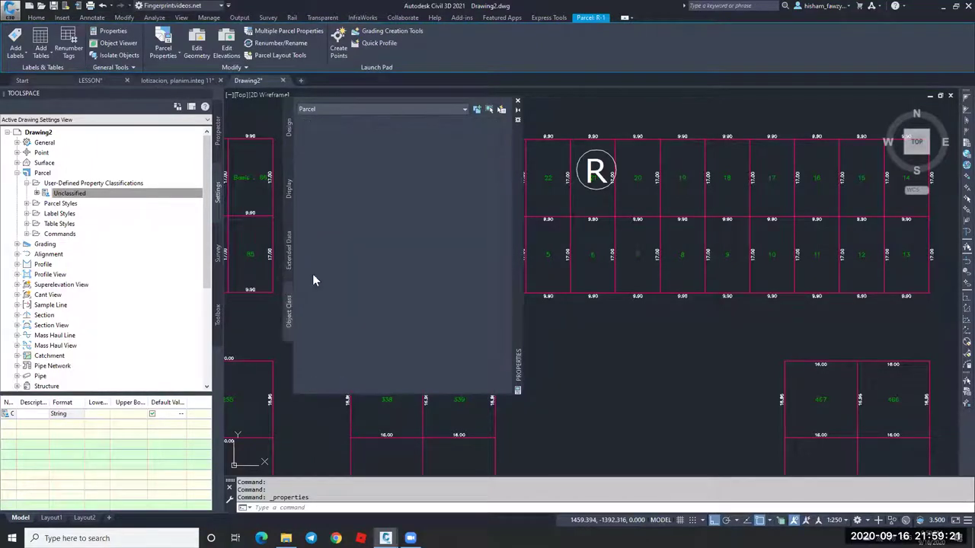
pyautogui.click(518, 101)
pyautogui.press('Escape')
pyautogui.press('Escape')
# Select parcel R-2 and open its properties.
pyautogui.click(383, 262)
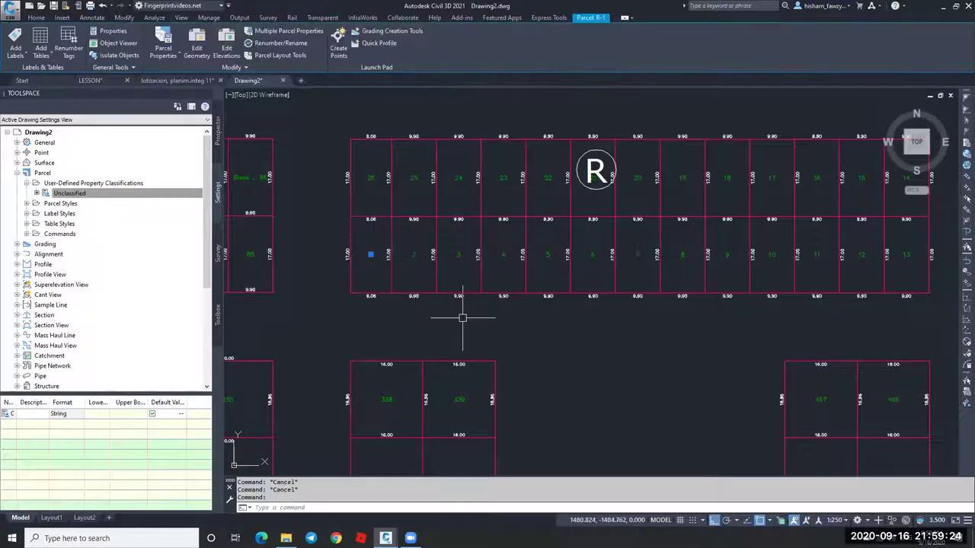
pyautogui.click(444, 279)
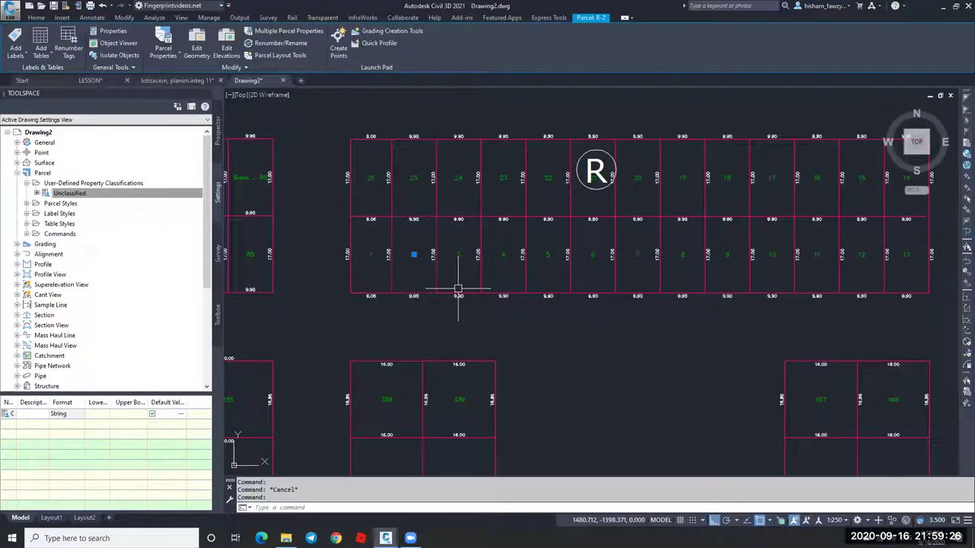
pyautogui.click(415, 262)
pyautogui.doubleClick(415, 263)
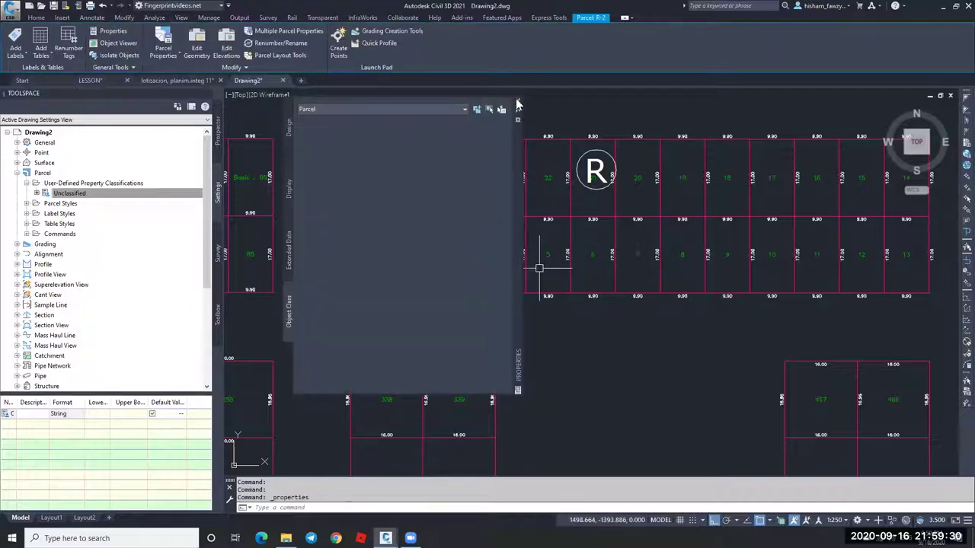
# Select parcels 1–13 in the lower row with a line for Multiple Parcel Properties.
pyautogui.click(518, 106)
pyautogui.press('Escape')
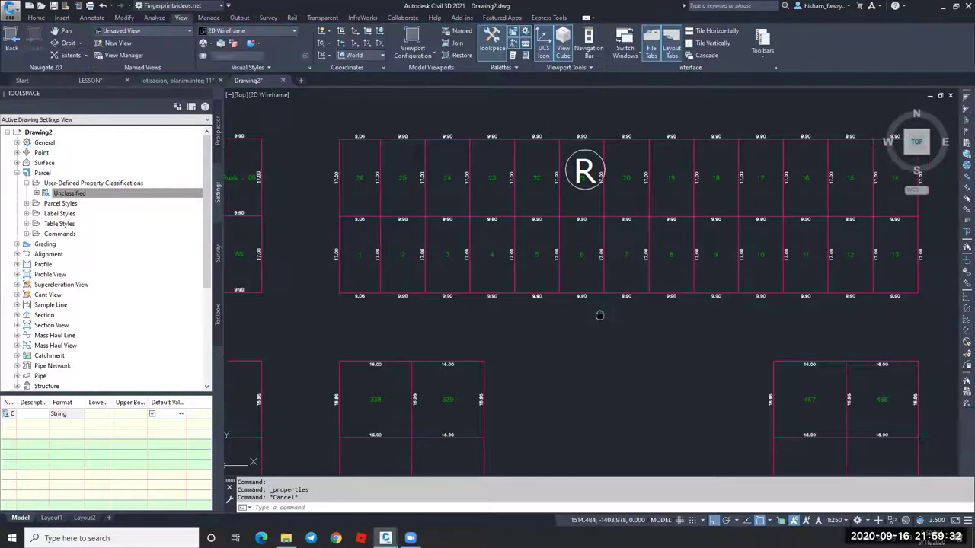
pyautogui.moveTo(601, 315); pyautogui.dragTo(497, 319, button='middle')
pyautogui.click(289, 255)
pyautogui.click(294, 255)
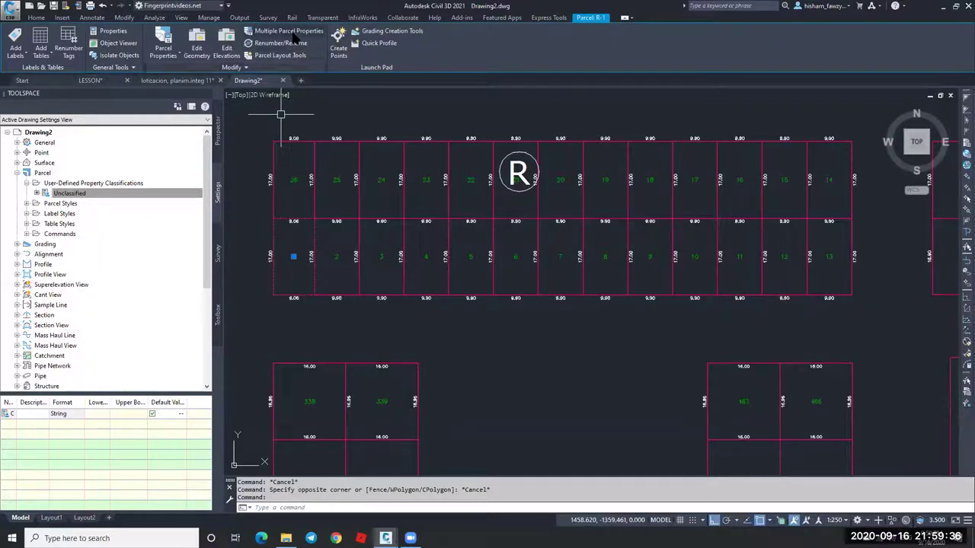
pyautogui.click(290, 32)
pyautogui.click(293, 255)
pyautogui.click(824, 257)
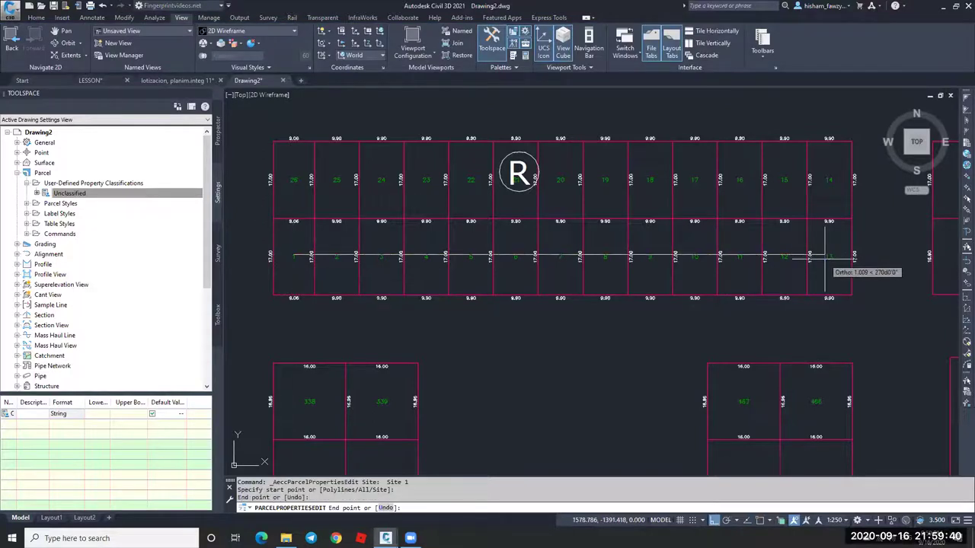
pyautogui.press('Return')
pyautogui.press('Return')
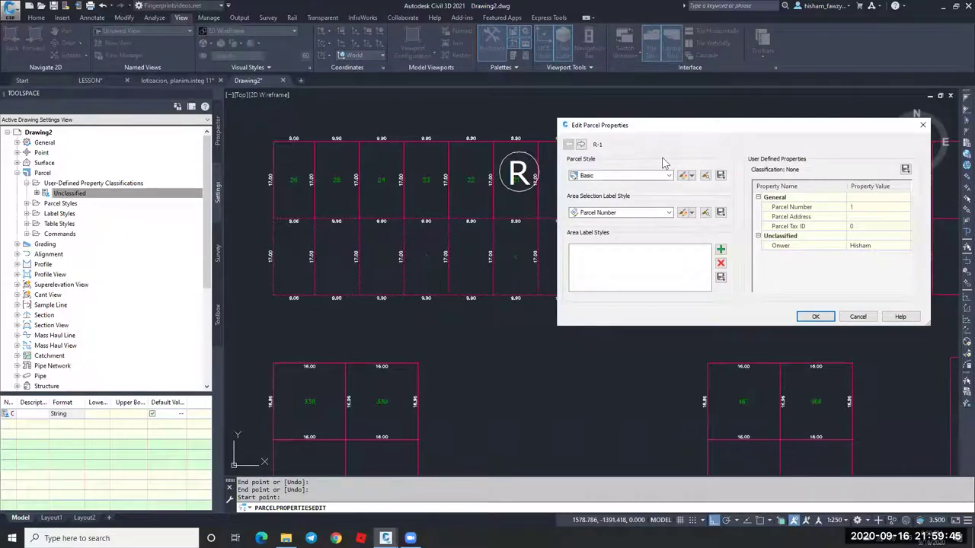
# Apply the owner's name as the Onwer value to all 13 parcels and accept.
pyautogui.click(581, 144)
pyautogui.click(859, 244)
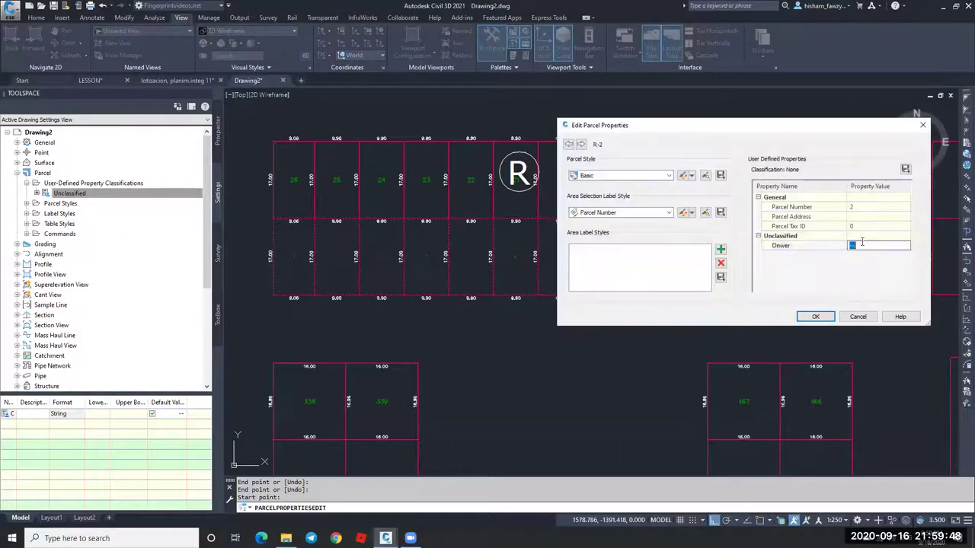
pyautogui.write('Hisham')
pyautogui.click(905, 168)
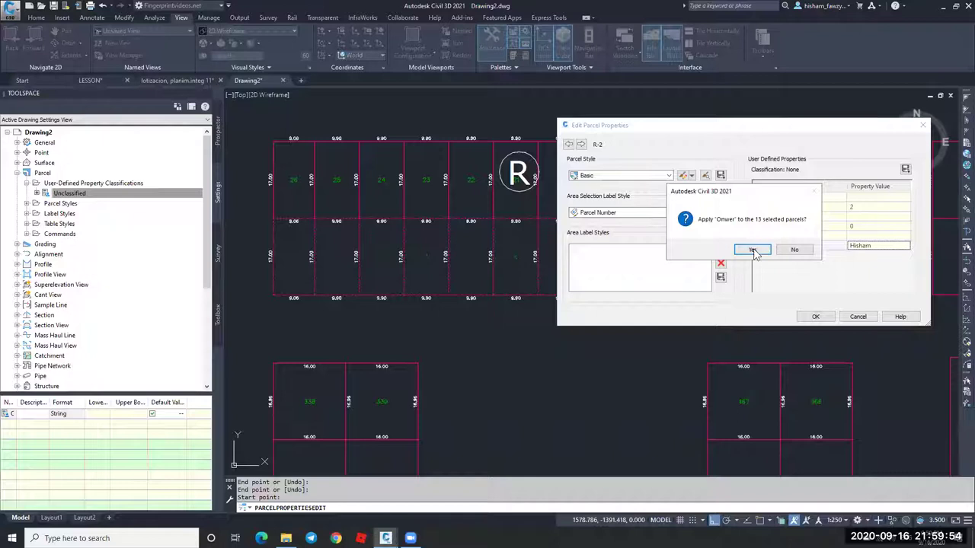
pyautogui.click(752, 249)
pyautogui.click(814, 317)
pyautogui.press('Escape')
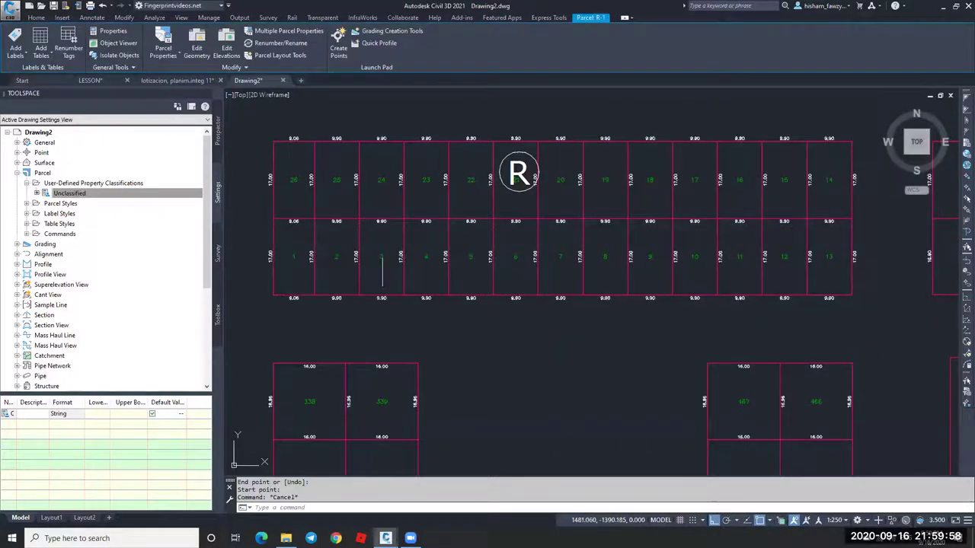
pyautogui.scroll(-4, 594, 290)
# Open the Parcel Area Table's style for editing.
pyautogui.scroll(-5, 614, 290)
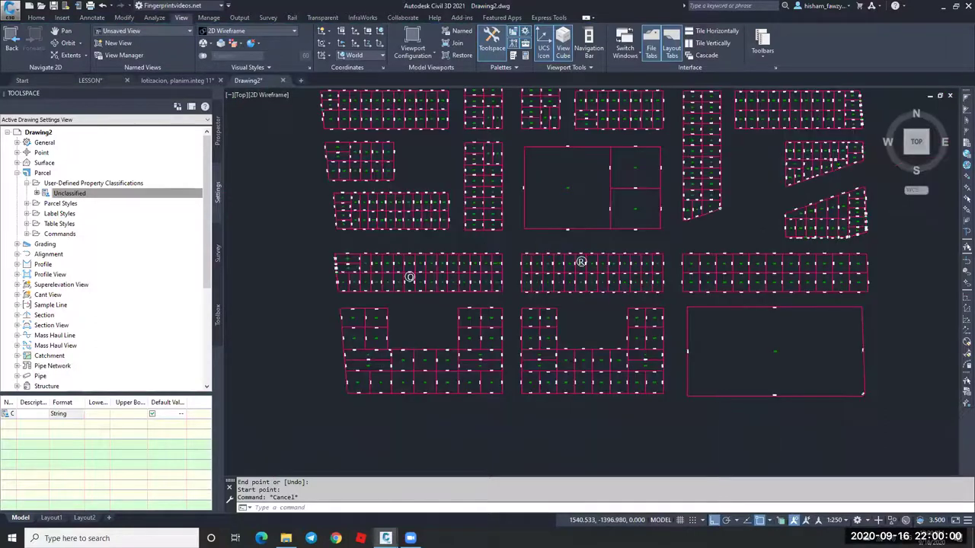
pyautogui.scroll(8, 647, 128)
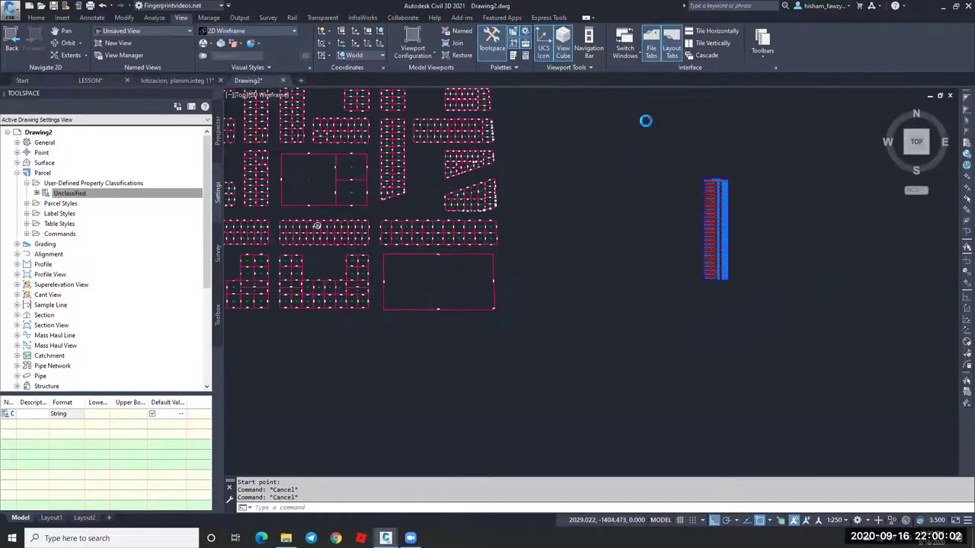
pyautogui.moveTo(647, 127); pyautogui.dragTo(630, 252, button='middle')
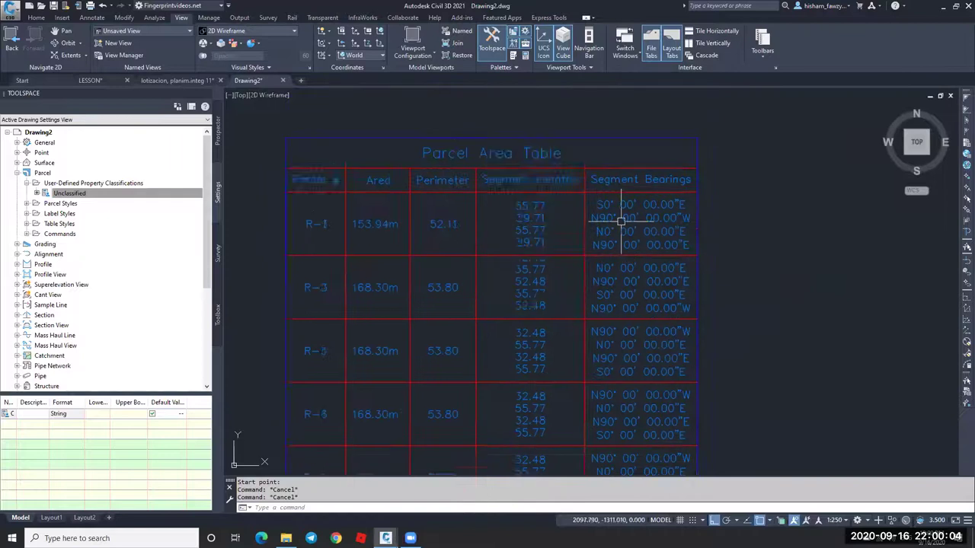
pyautogui.click(587, 290)
pyautogui.rightClick(607, 291)
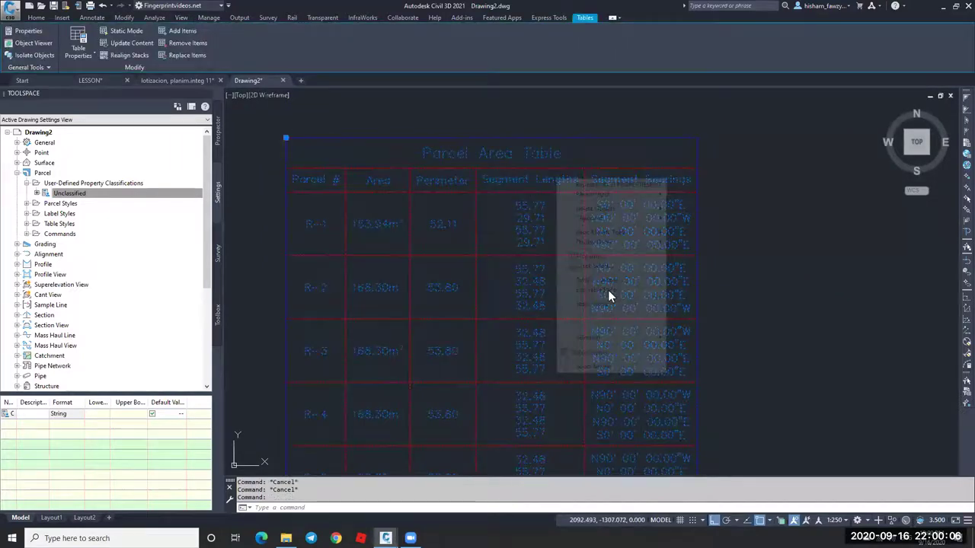
pyautogui.click(602, 288)
# Delete the Segment Lengths and Segment Bearings columns and add an Owner column.
pyautogui.click(564, 259)
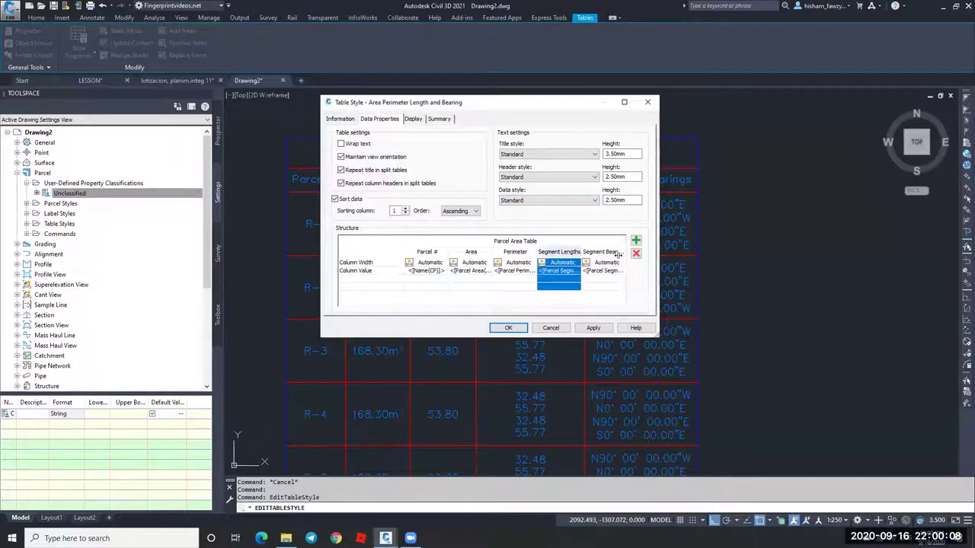
pyautogui.click(636, 253)
pyautogui.click(562, 256)
pyautogui.click(636, 253)
pyautogui.click(636, 241)
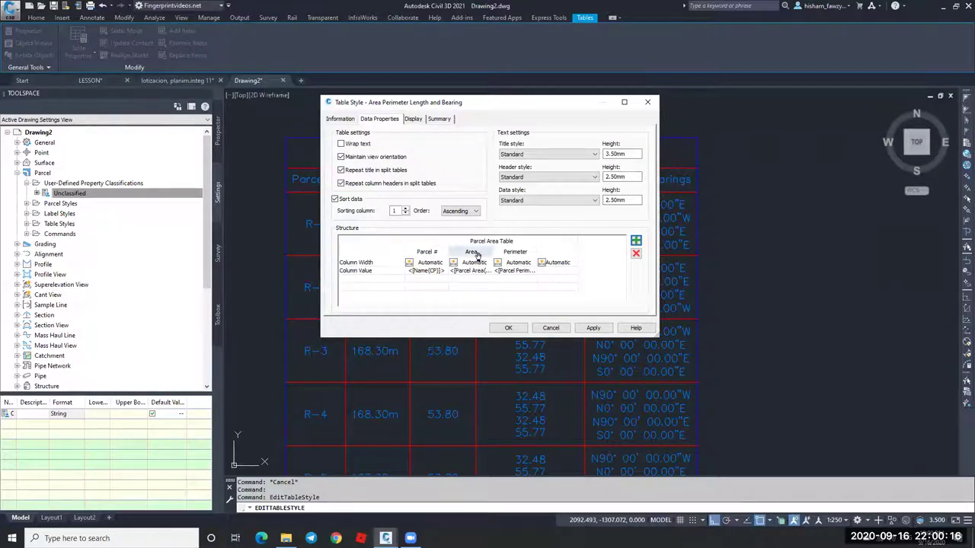
pyautogui.doubleClick(557, 268)
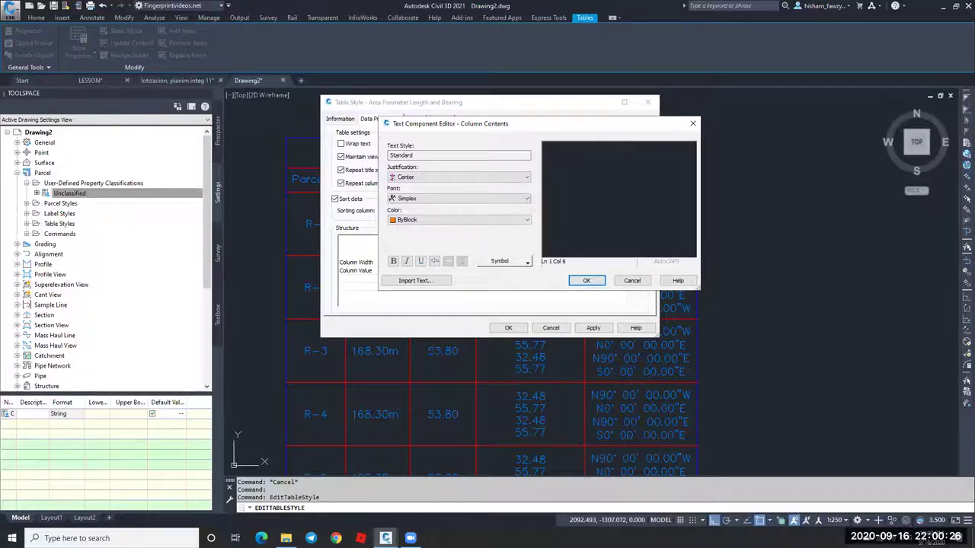
pyautogui.press('BackSpace')
# Fill the Owner column with the Onwer property in upper case.
pyautogui.click(587, 280)
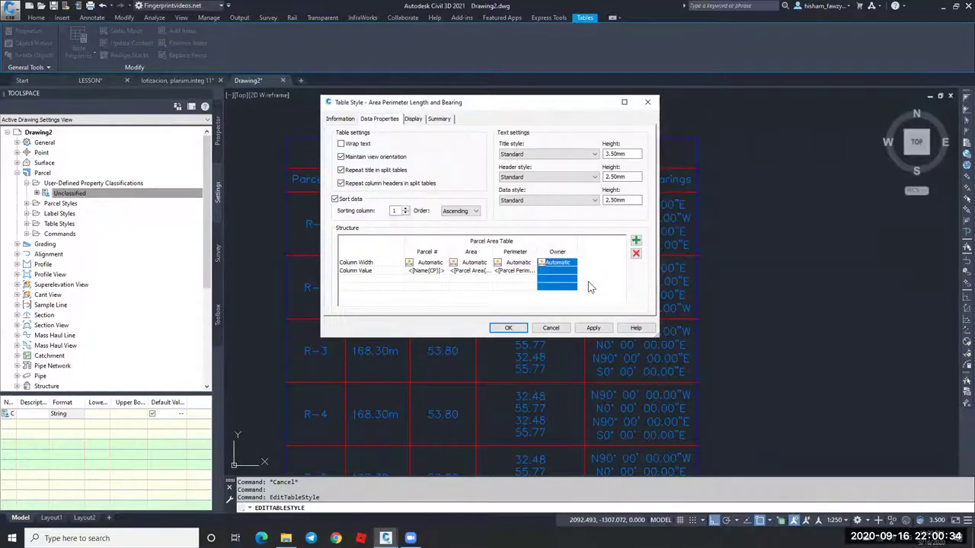
pyautogui.doubleClick(559, 271)
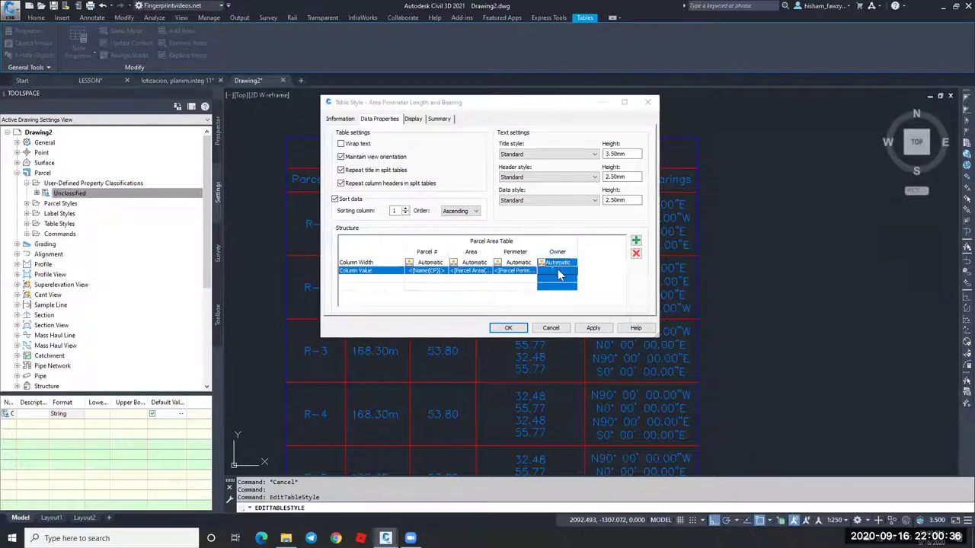
pyautogui.click(486, 168)
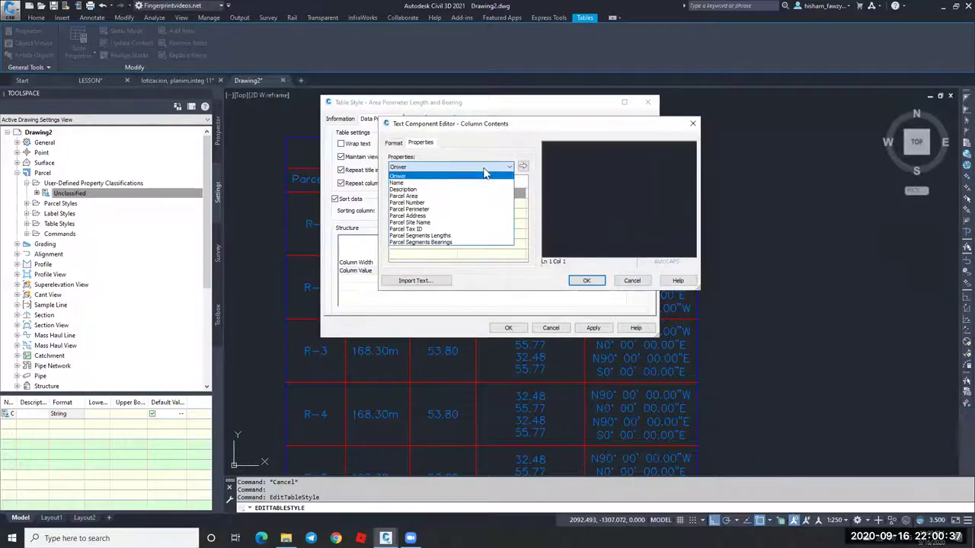
pyautogui.click(410, 177)
pyautogui.click(497, 193)
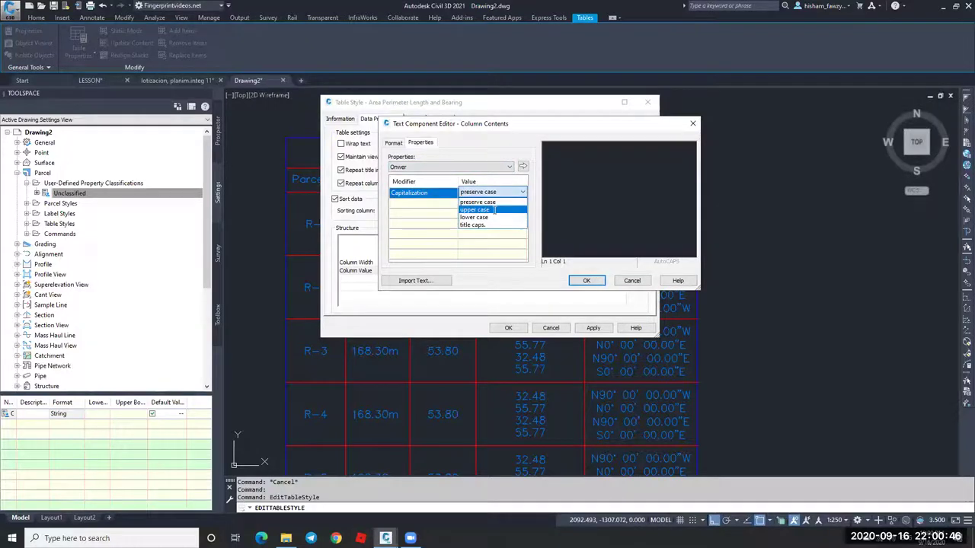
pyautogui.click(493, 210)
pyautogui.click(522, 166)
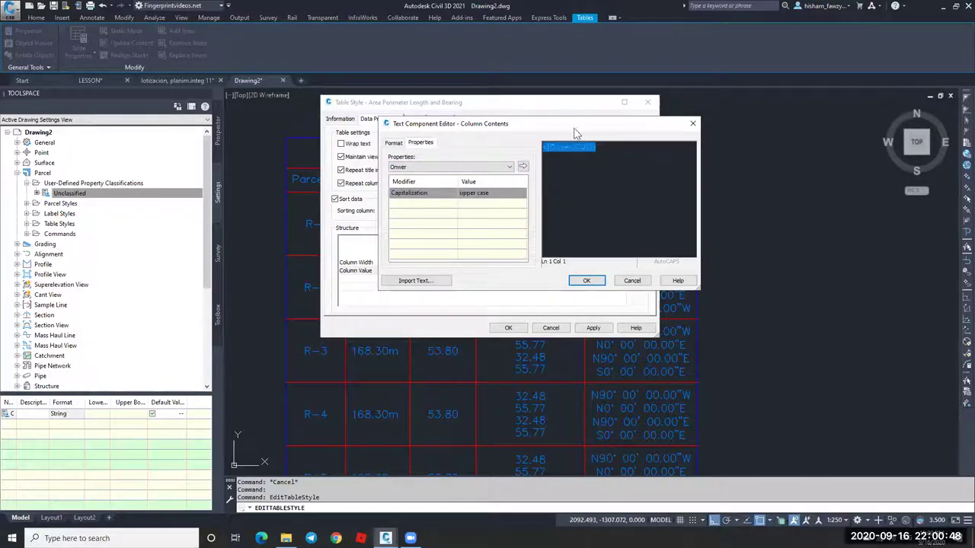
# Make the Owner column text white and apply the table style changes.
pyautogui.click(394, 143)
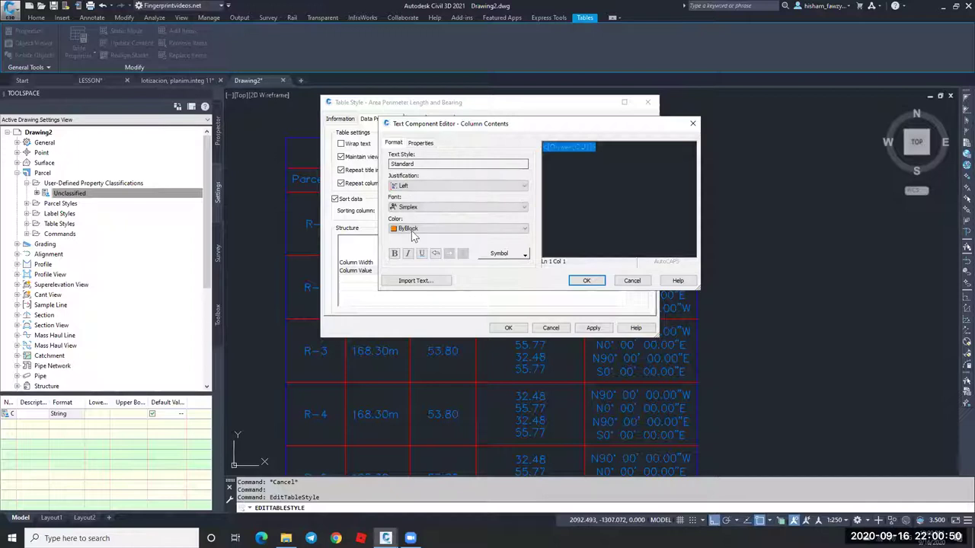
pyautogui.click(457, 228)
pyautogui.click(415, 288)
pyautogui.click(587, 281)
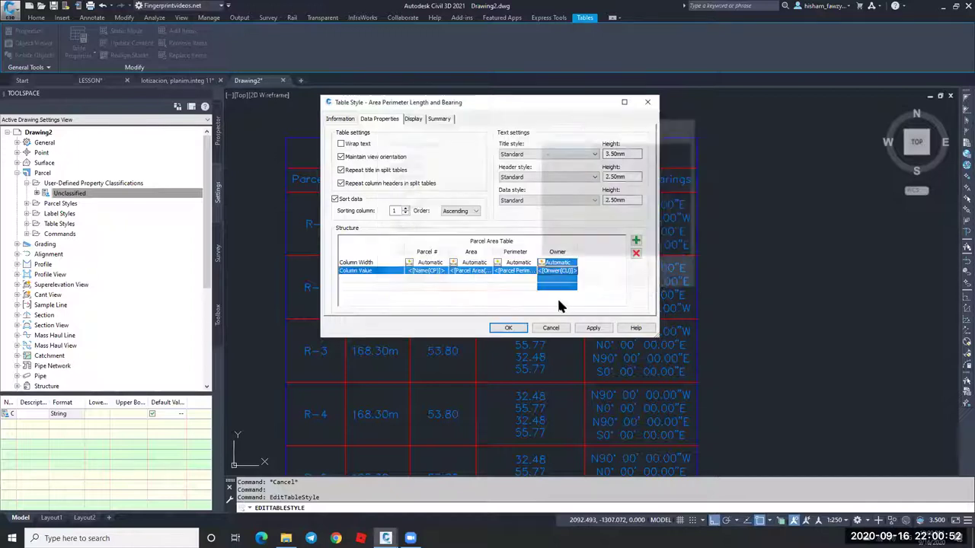
pyautogui.click(594, 328)
pyautogui.click(508, 327)
# Review the updated Parcel Area Table, then switch to the Toolbox.
pyautogui.moveTo(523, 179); pyautogui.dragTo(612, 145, button='middle')
pyautogui.scroll(-4, 609, 151)
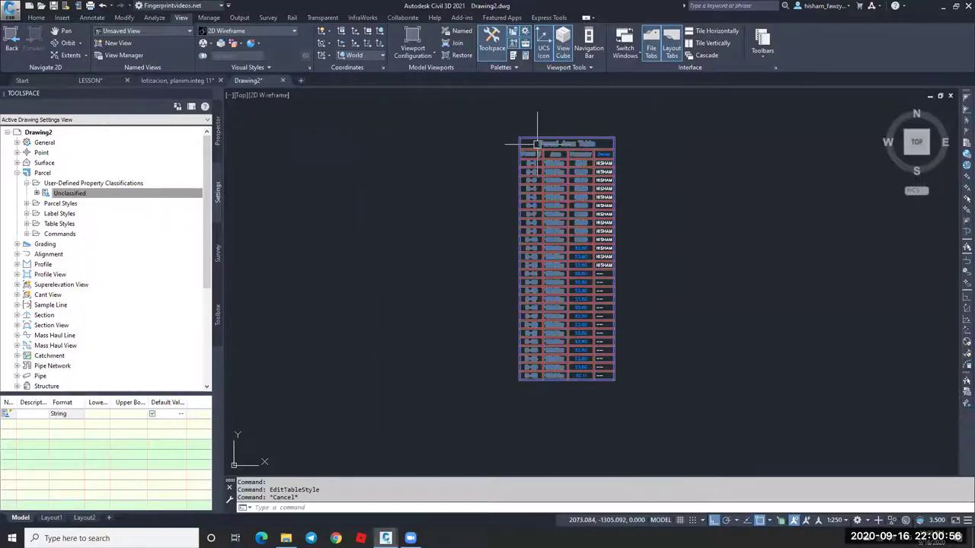
pyautogui.scroll(7, 606, 251)
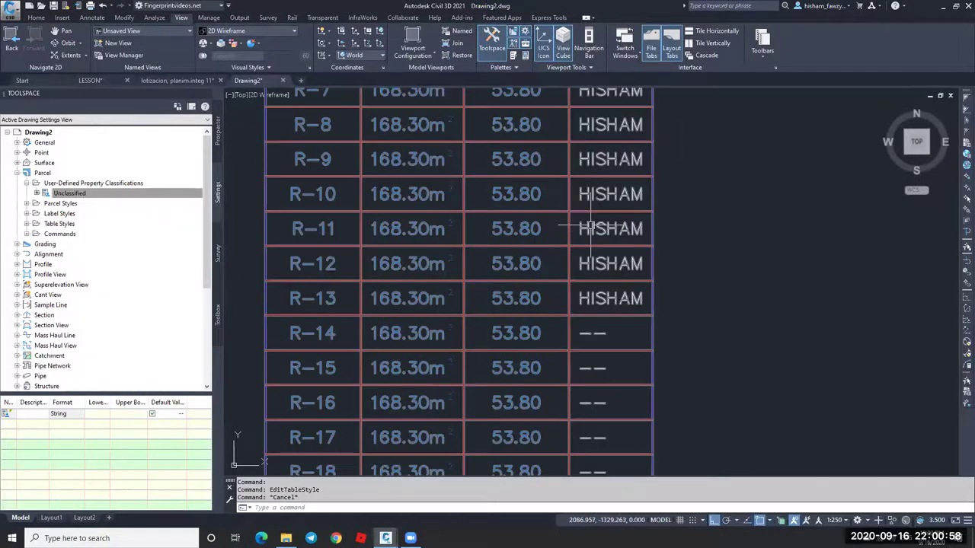
pyautogui.scroll(-5, 609, 171)
pyautogui.moveTo(602, 228); pyautogui.dragTo(603, 203, button='middle')
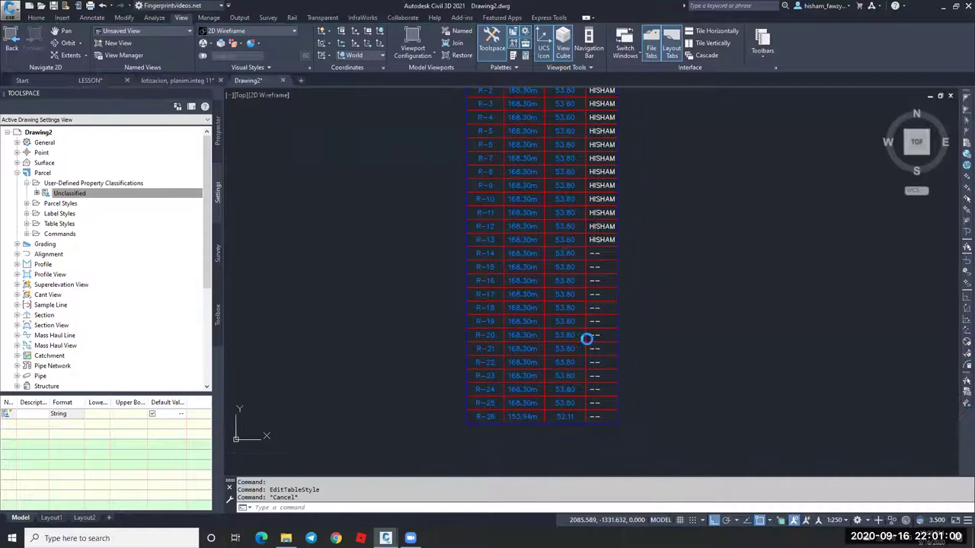
pyautogui.scroll(5, 610, 350)
pyautogui.scroll(-6, 587, 343)
pyautogui.scroll(2, 570, 136)
pyautogui.scroll(-2, 570, 136)
pyautogui.scroll(2, 598, 198)
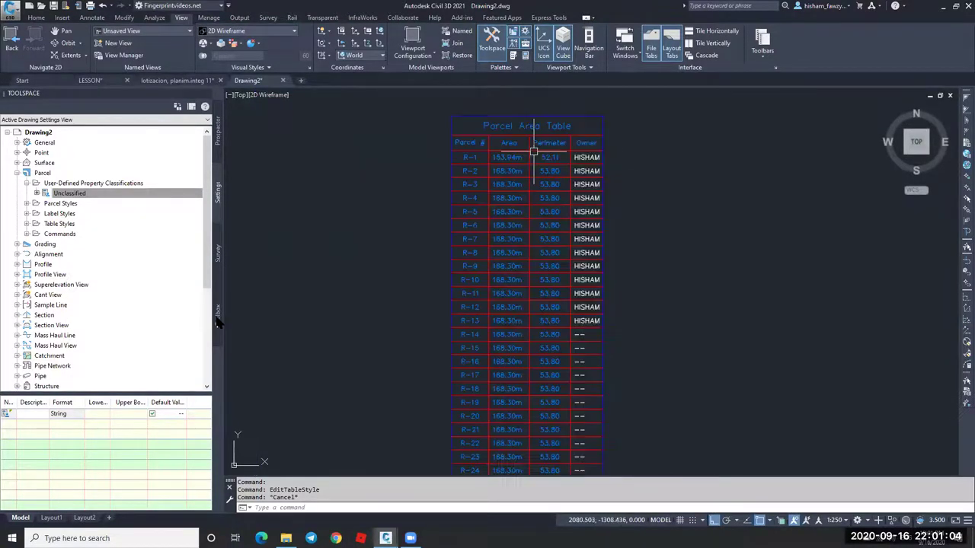
pyautogui.click(218, 313)
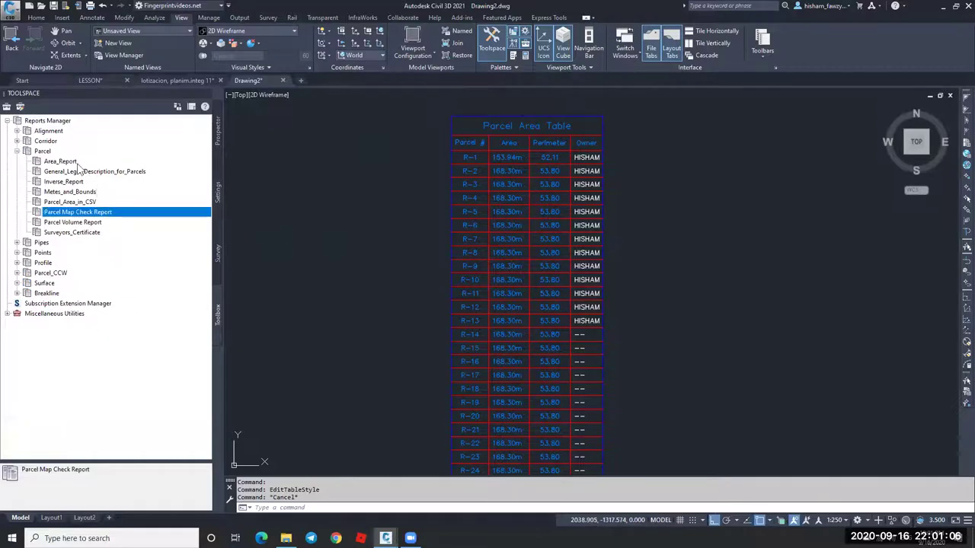
# Execute the Parcel Area_Report, accept the export objects, and save as CivilReport.html.
pyautogui.rightClick(61, 161)
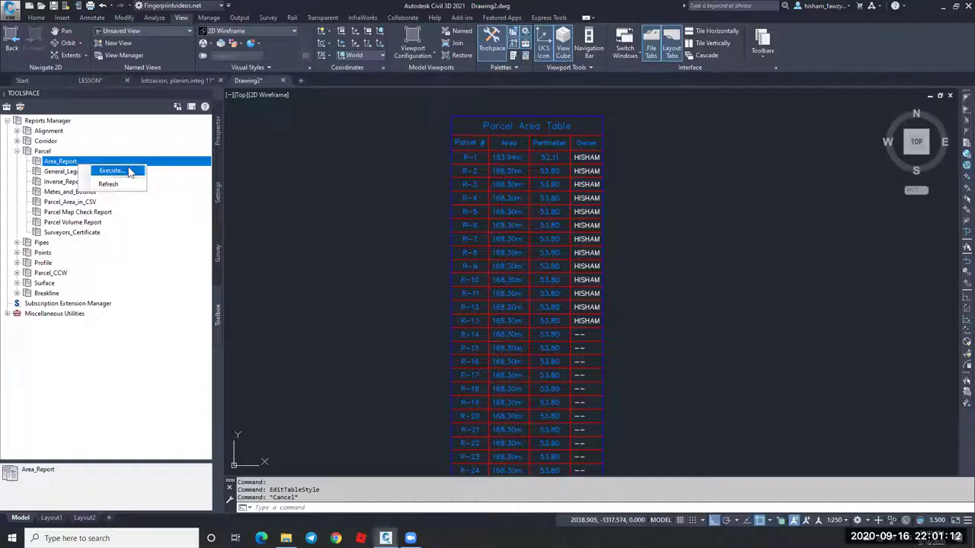
pyautogui.click(111, 171)
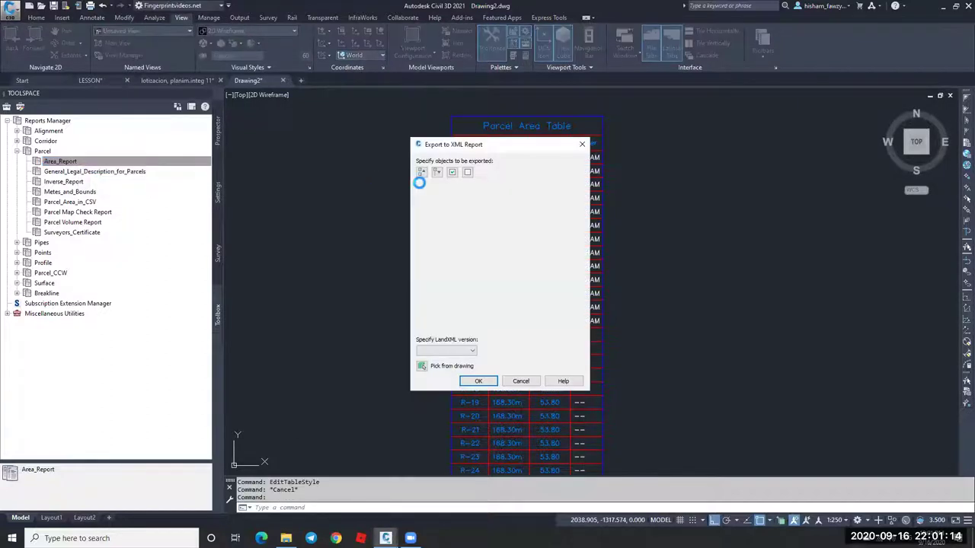
pyautogui.click(474, 382)
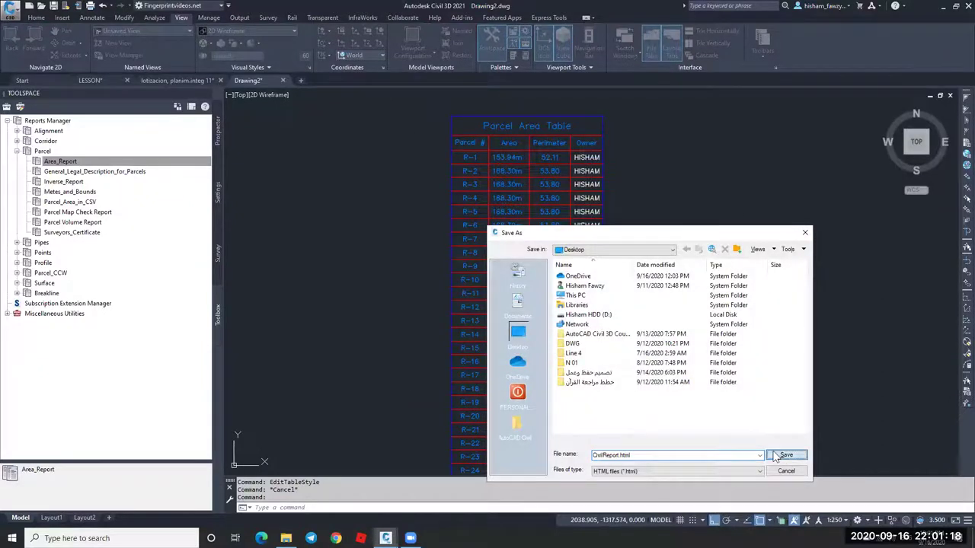
pyautogui.click(783, 455)
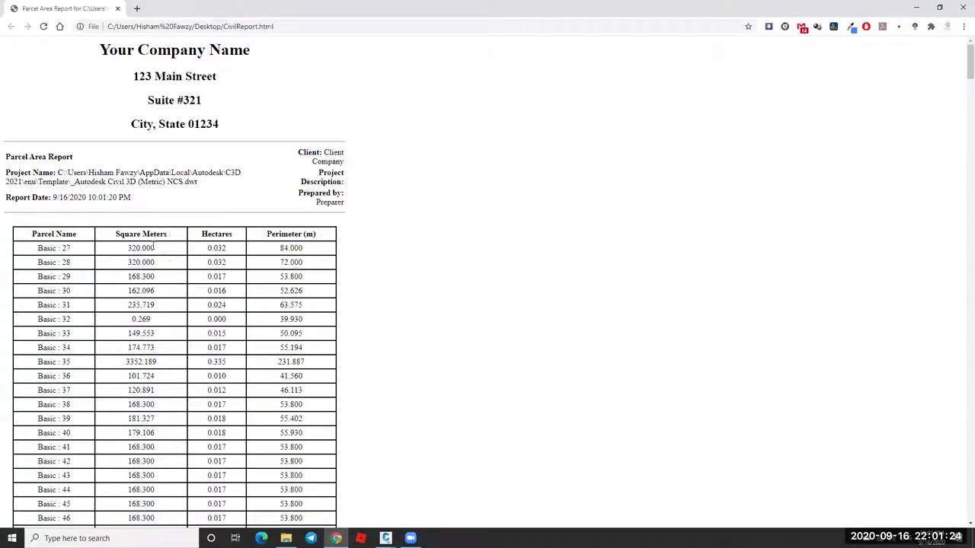
# Highlight the Basic : 27 area and perimeter values, then close the report.
pyautogui.moveTo(162, 251); pyautogui.dragTo(122, 251)
pyautogui.moveTo(303, 248); pyautogui.dragTo(276, 261)
pyautogui.click(959, 8)
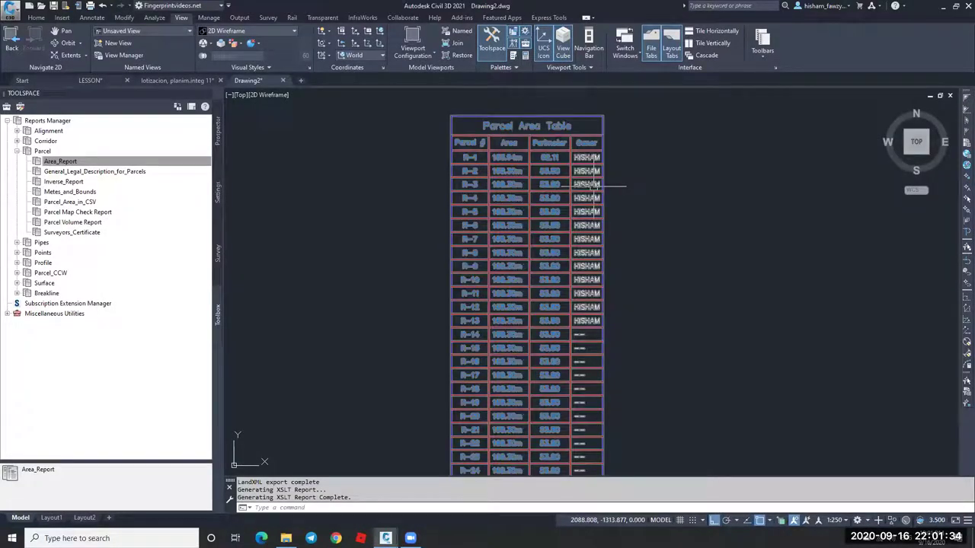
# Zoom and pan around the Parcel Area Table to inspect its Area, Perimeter and Owner columns.
pyautogui.scroll(6, 608, 154)
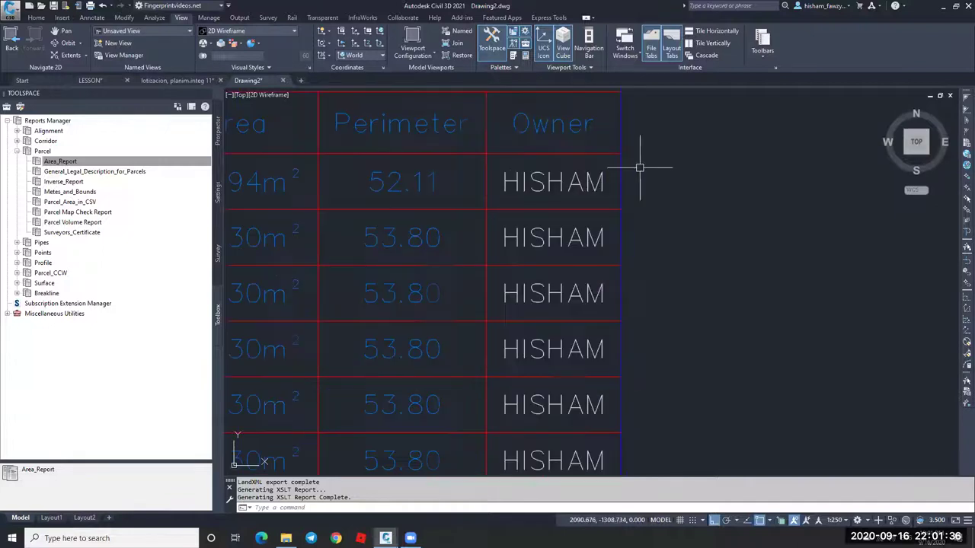
pyautogui.scroll(-2, 640, 167)
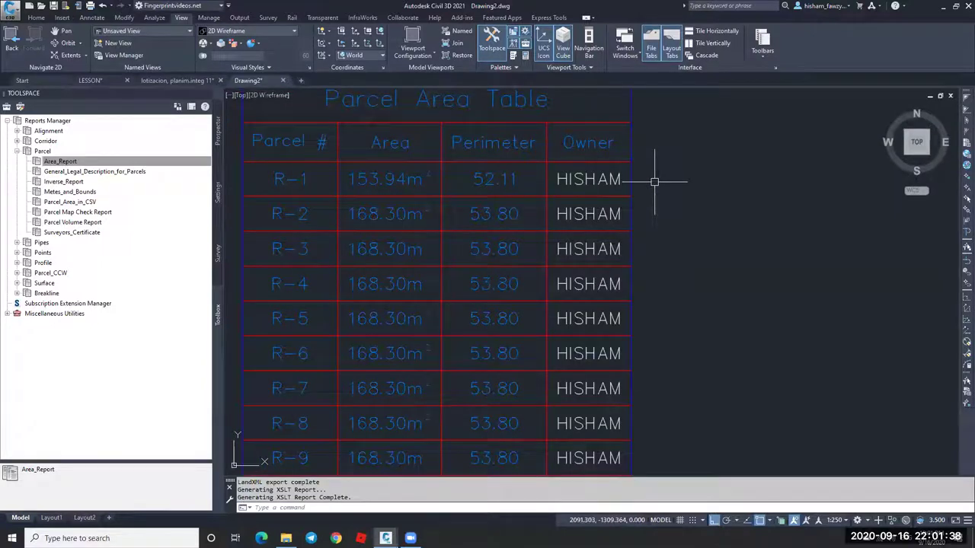
pyautogui.scroll(-2, 655, 181)
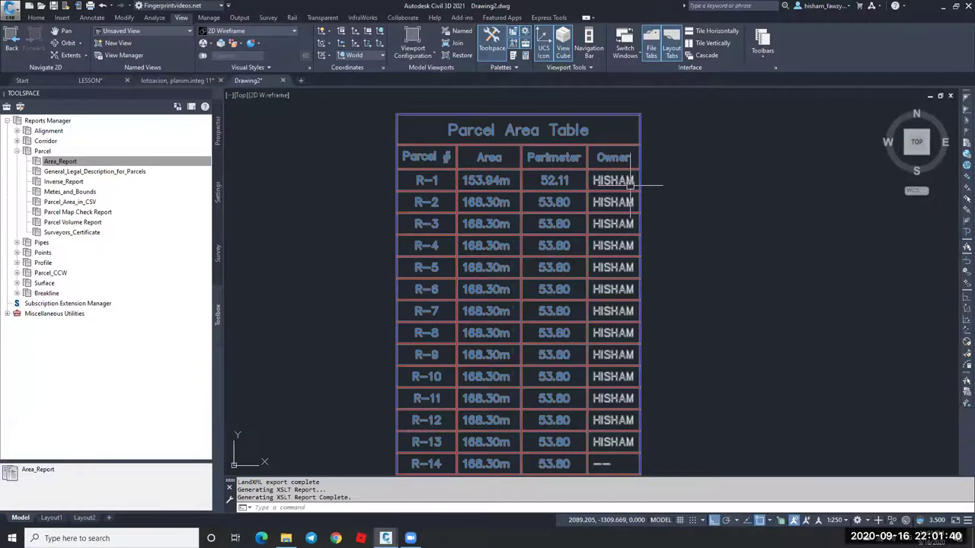
pyautogui.scroll(-3, 630, 182)
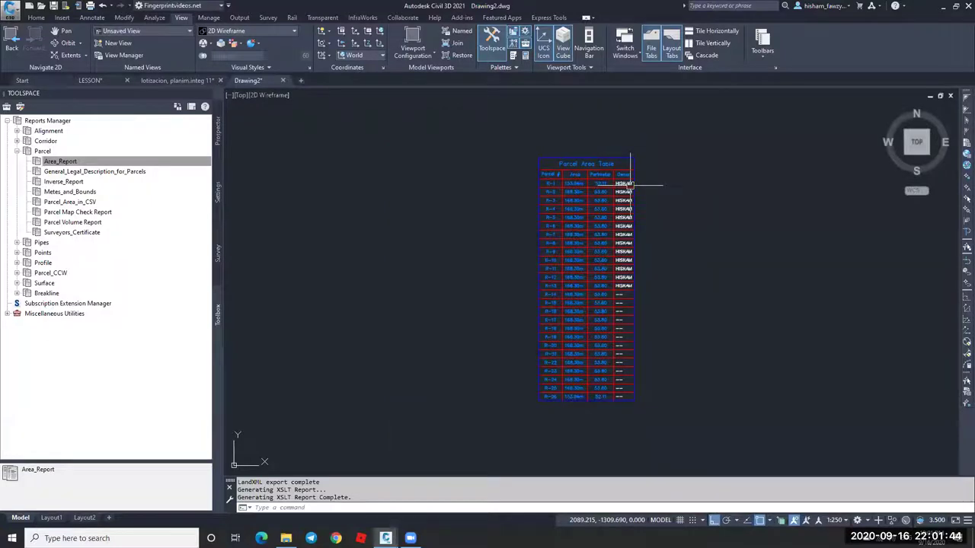
pyautogui.scroll(-2, 561, 166)
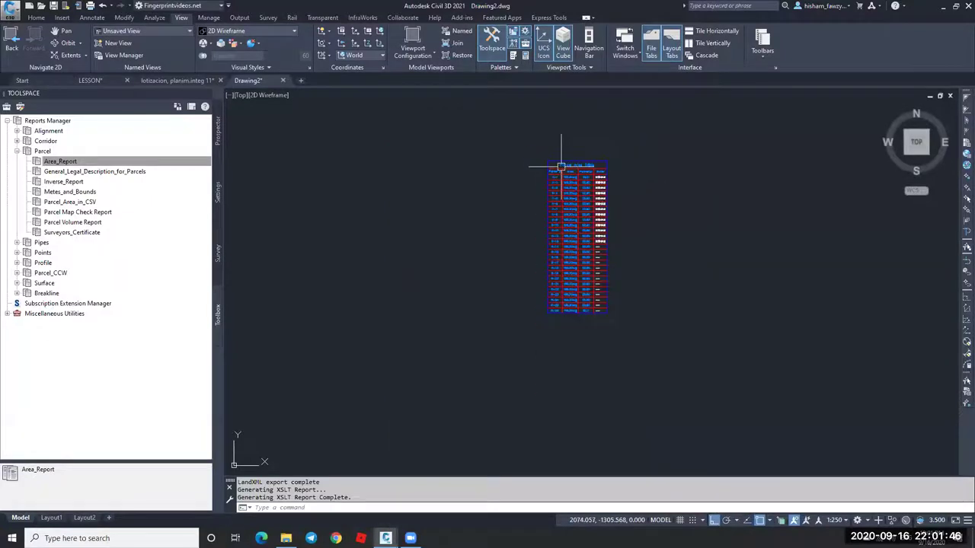
pyautogui.moveTo(561, 166); pyautogui.dragTo(543, 148, button='middle')
pyautogui.click(543, 149)
pyautogui.press('Escape')
pyautogui.scroll(3, 543, 148)
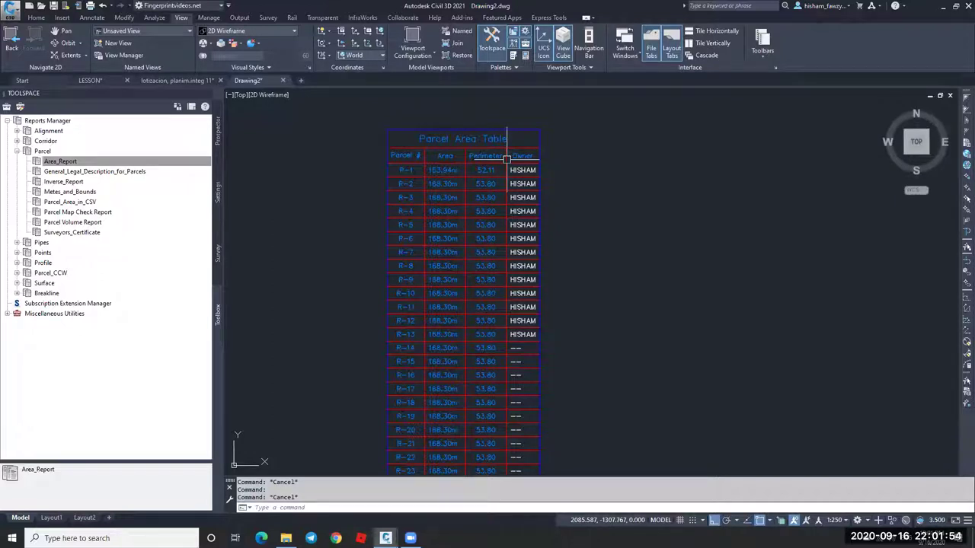
pyautogui.press('Escape')
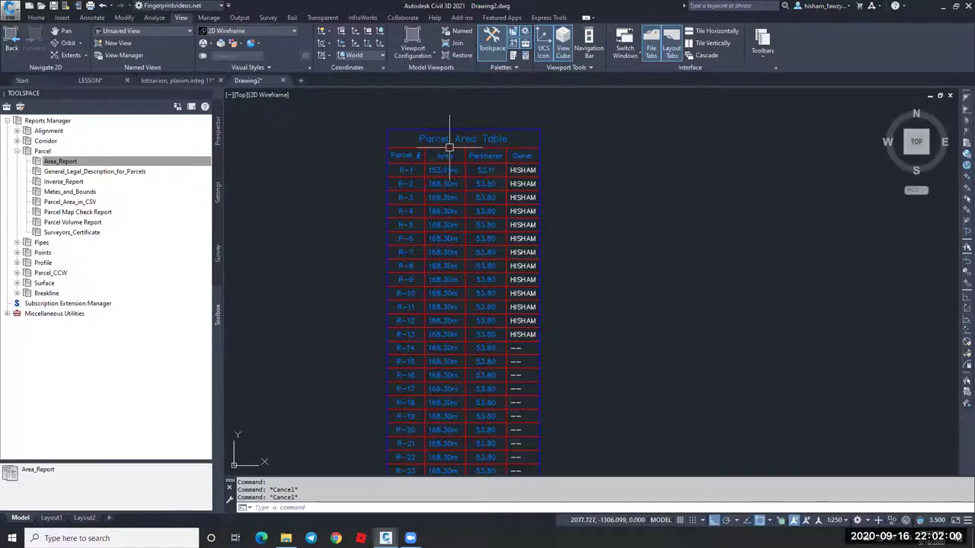
# Select the Parcel Area Table and bring up Edit Table Style, then dismiss it.
pyautogui.click(449, 137)
pyautogui.scroll(-4, 457, 142)
pyautogui.press('Escape')
pyautogui.scroll(4, 479, 136)
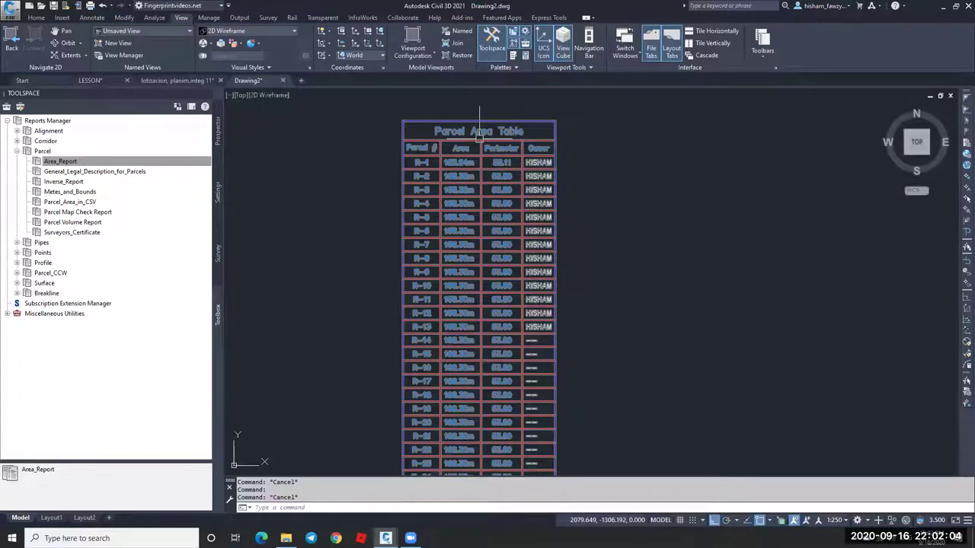
pyautogui.scroll(-2, 468, 143)
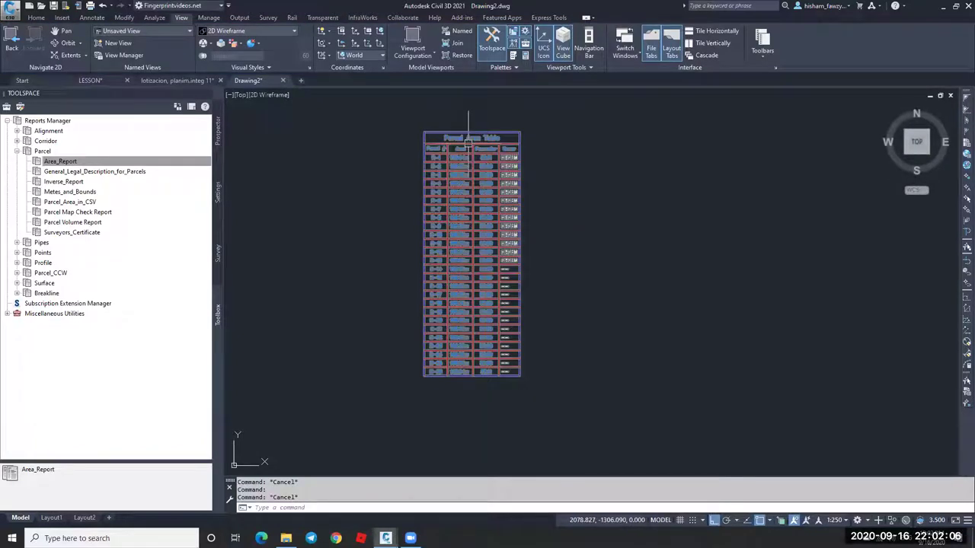
pyautogui.click(428, 134)
pyautogui.rightClick(442, 224)
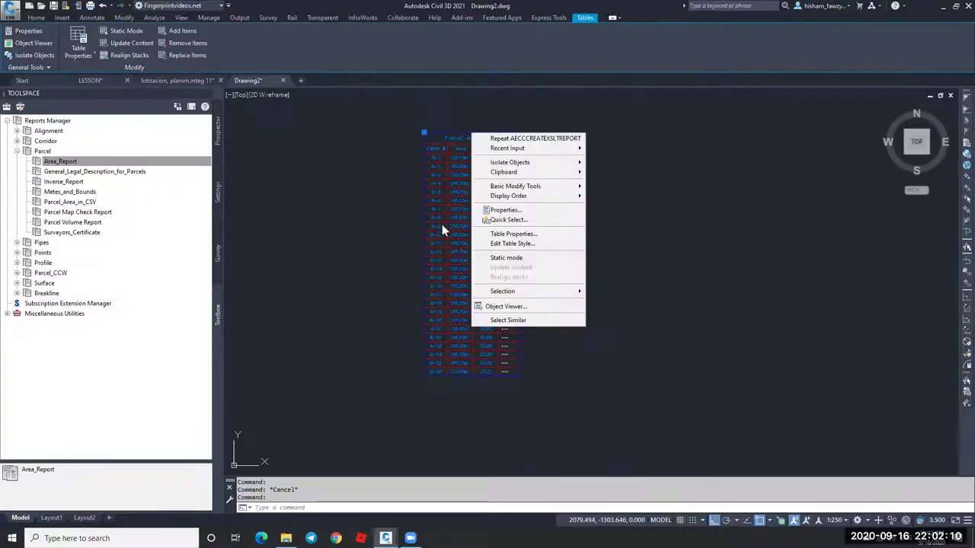
pyautogui.click(510, 243)
pyautogui.press('Escape')
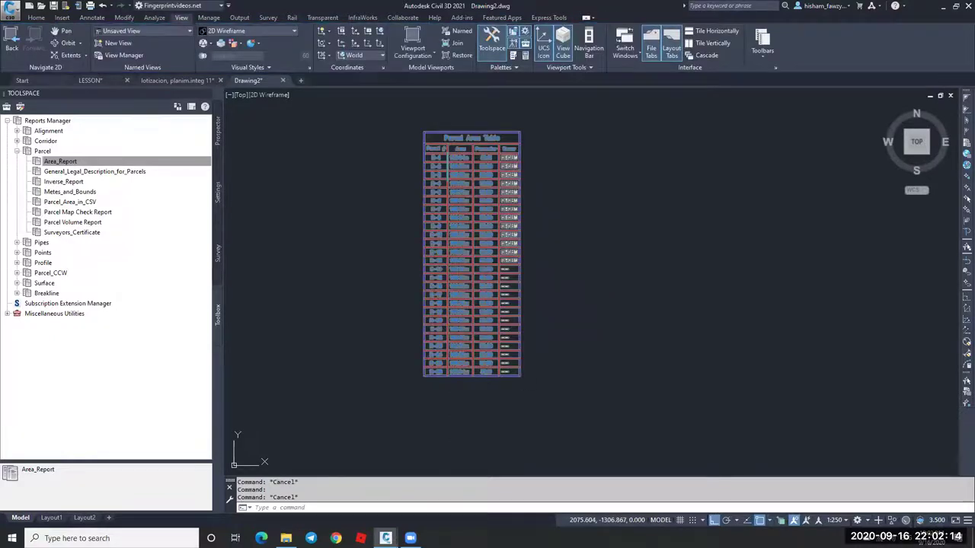
pyautogui.hotkey('ctrl', 'Tab')
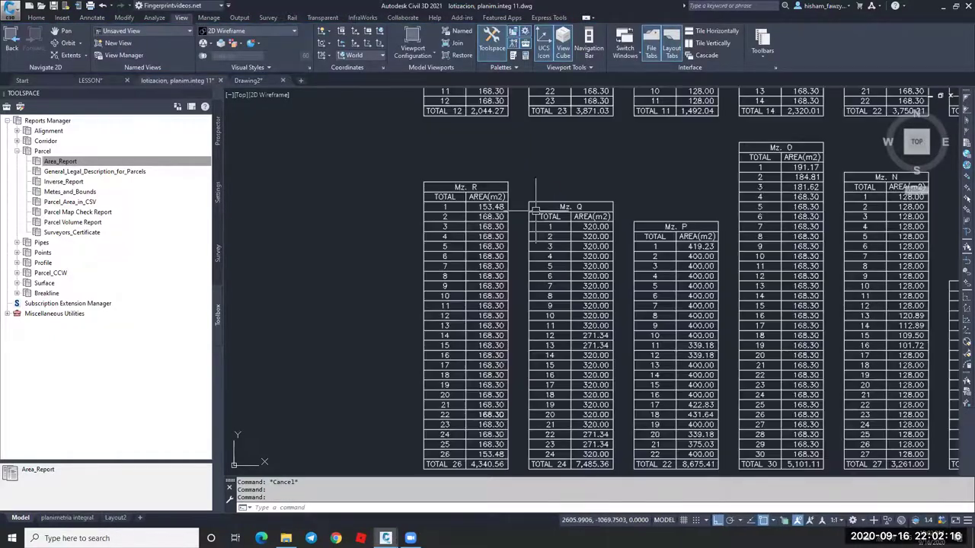
pyautogui.press('Escape')
pyautogui.scroll(5, 614, 241)
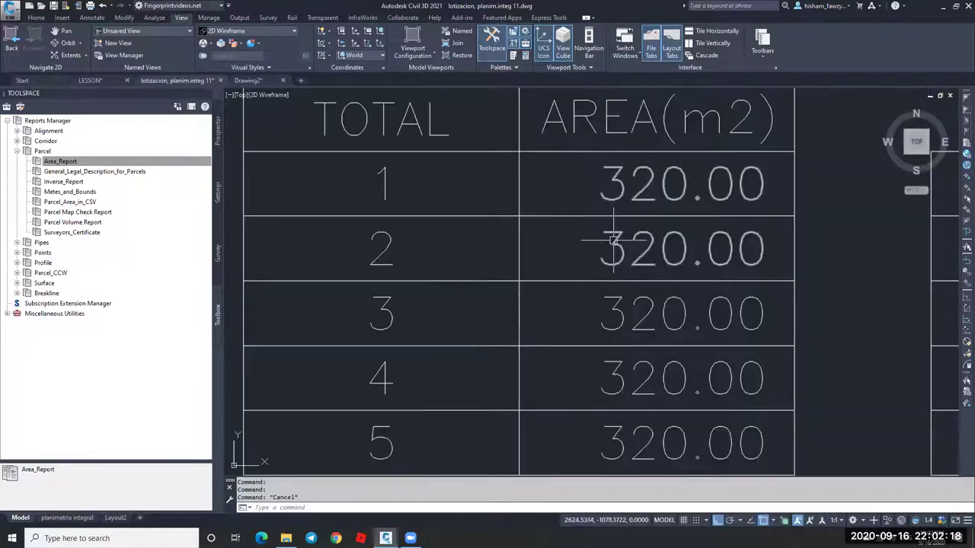
pyautogui.press('Escape')
pyautogui.click(394, 239)
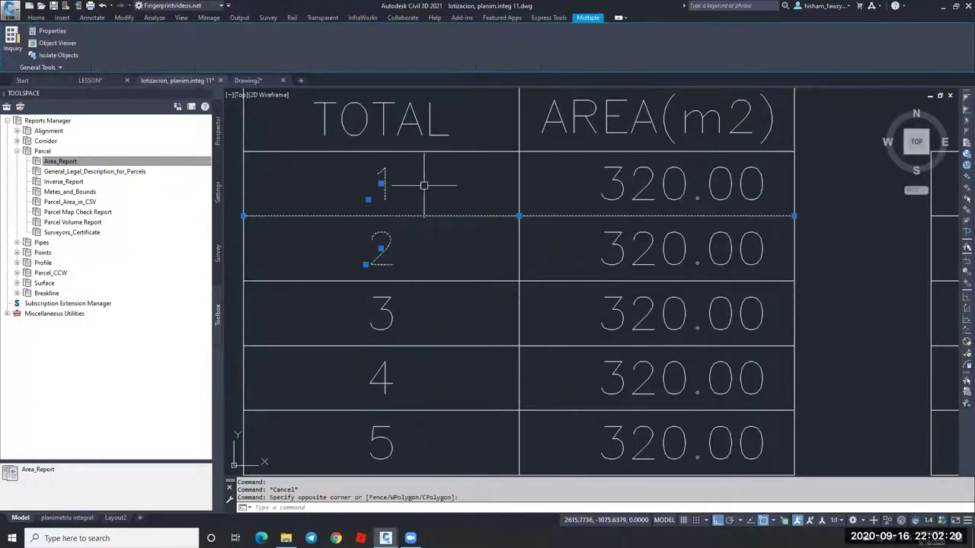
pyautogui.press('Escape')
pyautogui.scroll(-5, 501, 191)
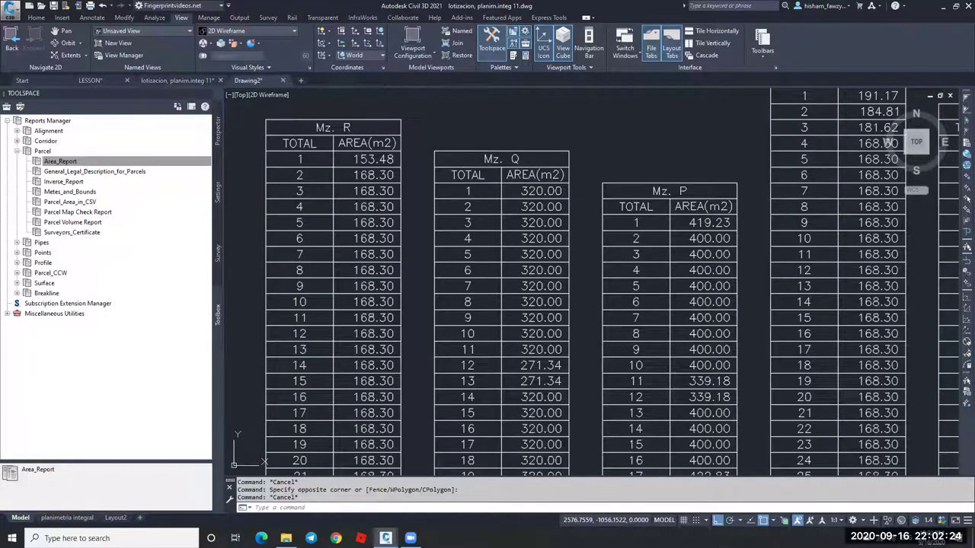
# In Drawing2, edit the table style so Area shows plain numbers like 153.94 without m².
pyautogui.click(247, 80)
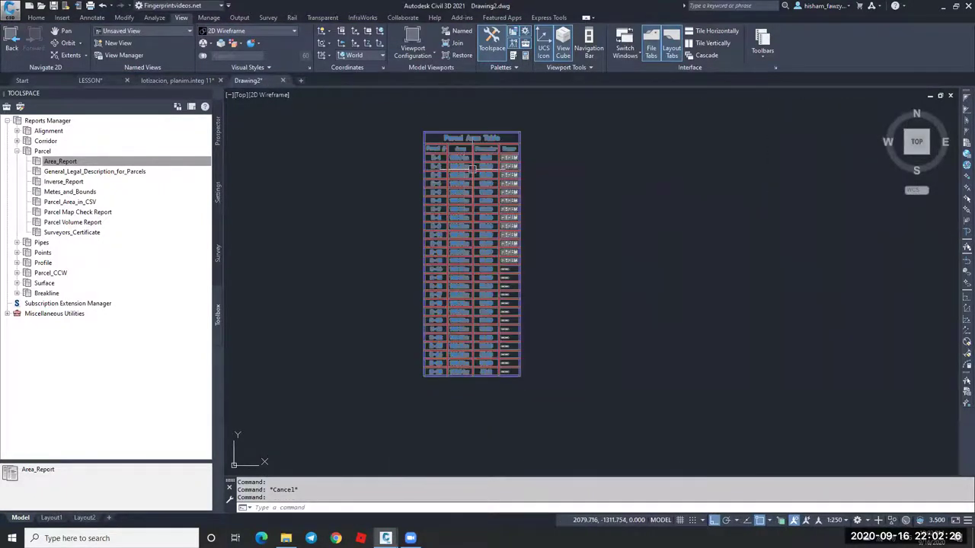
pyautogui.scroll(2, 472, 169)
pyautogui.scroll(2, 472, 169)
pyautogui.scroll(-2, 472, 169)
pyautogui.scroll(2, 472, 164)
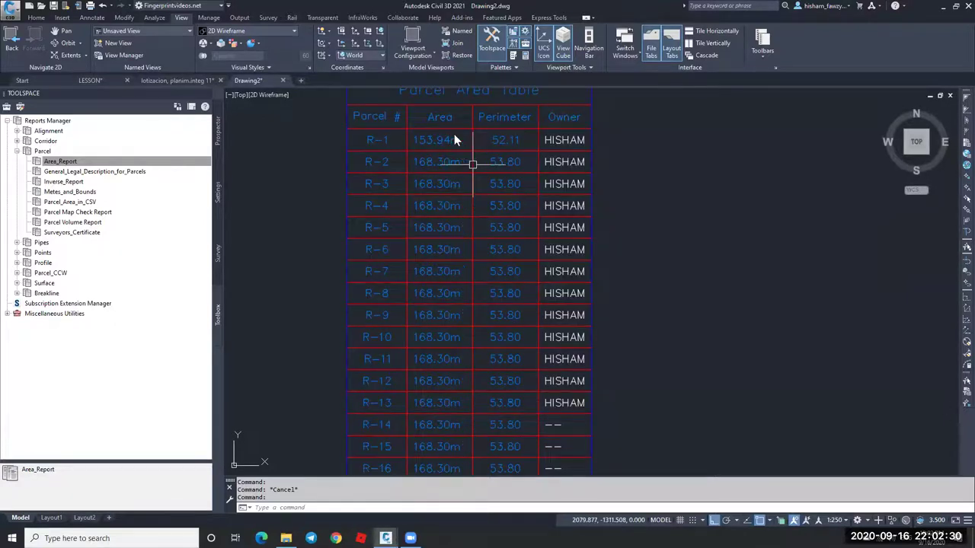
pyautogui.click(454, 140)
pyautogui.rightClick(472, 154)
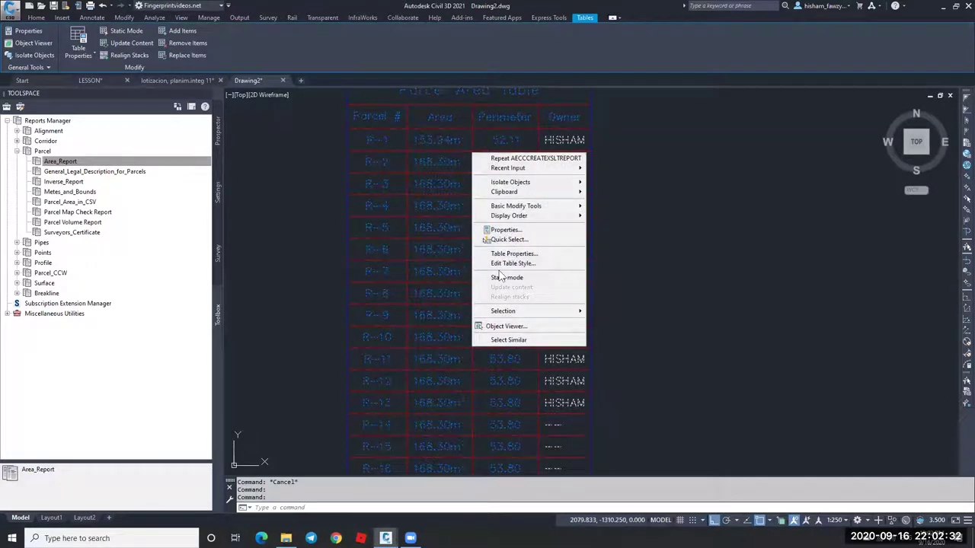
pyautogui.click(680, 153)
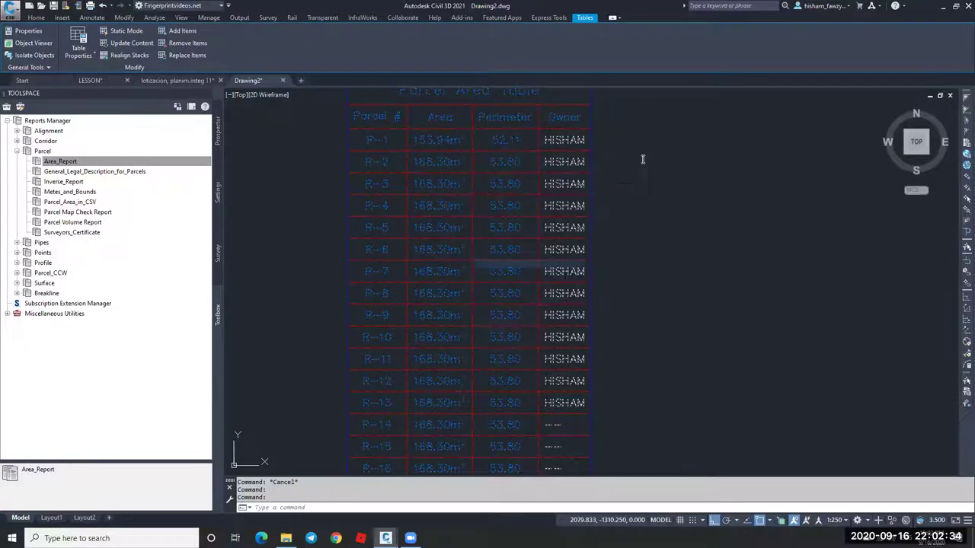
pyautogui.doubleClick(618, 268)
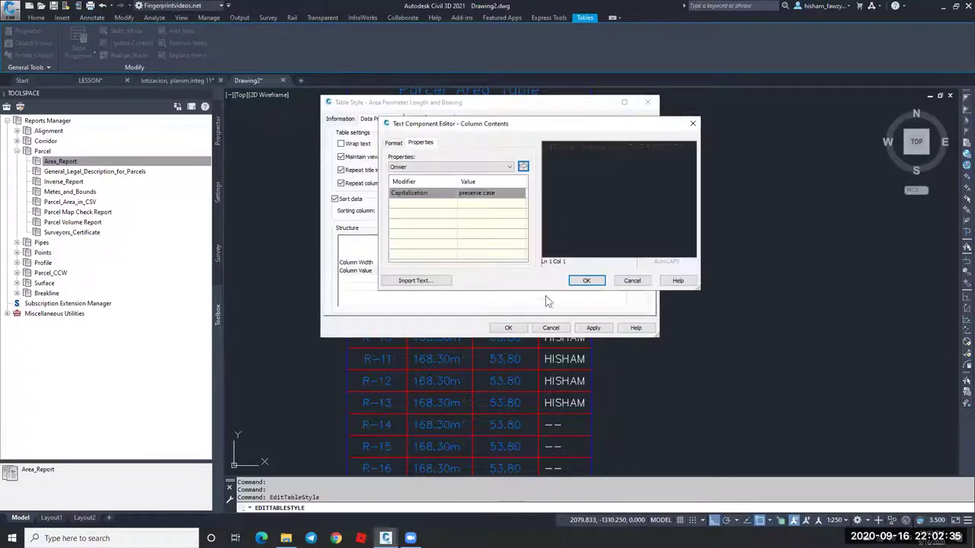
pyautogui.press('Return')
pyautogui.click(508, 327)
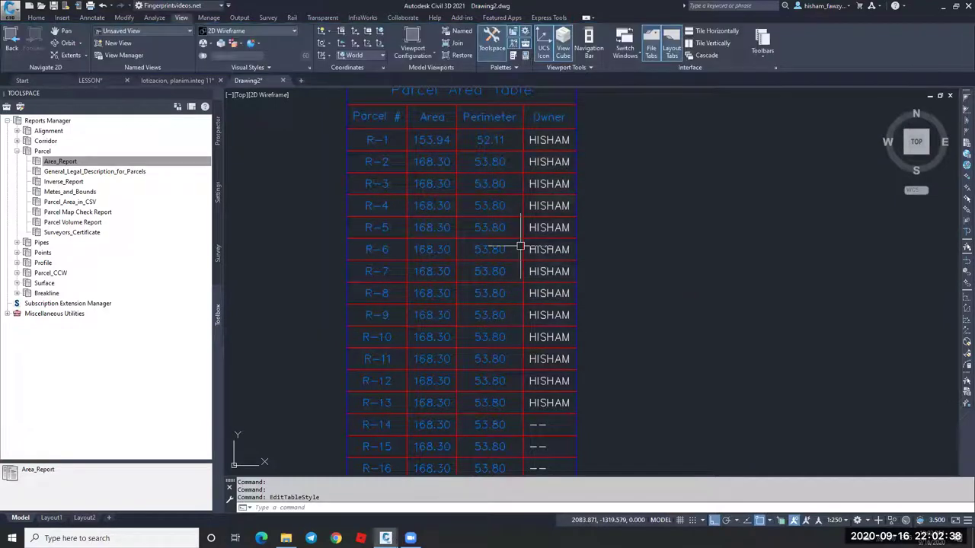
# Explode the Parcel Area Table with X into plain lines and text.
pyautogui.press('Escape')
pyautogui.scroll(-5, 507, 160)
pyautogui.moveTo(531, 185); pyautogui.dragTo(518, 167, button='middle')
pyautogui.click(518, 158)
pyautogui.write('x')
pyautogui.press('Return')
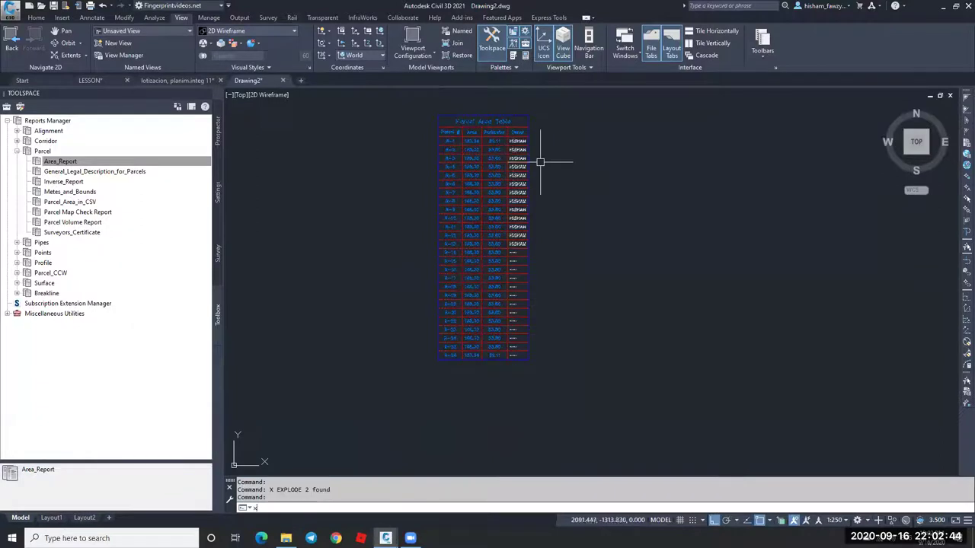
pyautogui.click(424, 98)
pyautogui.click(619, 426)
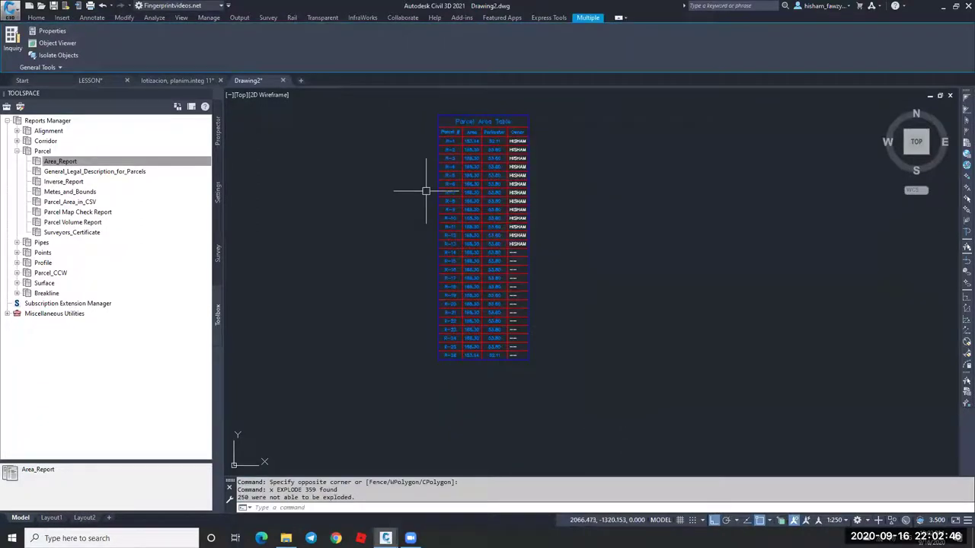
pyautogui.click(420, 92)
pyautogui.click(594, 429)
pyautogui.write('x')
pyautogui.press('Return')
pyautogui.press('Escape')
pyautogui.press('Escape')
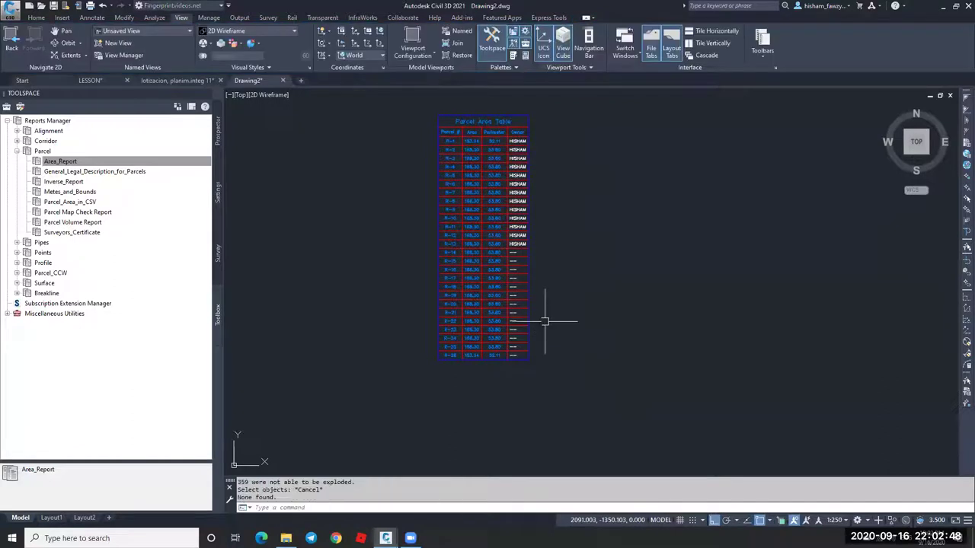
pyautogui.scroll(5, 520, 123)
pyautogui.scroll(2, 520, 123)
# Bring up Load/Unload Applications with the AP command.
pyautogui.press('Escape')
pyautogui.press('Escape')
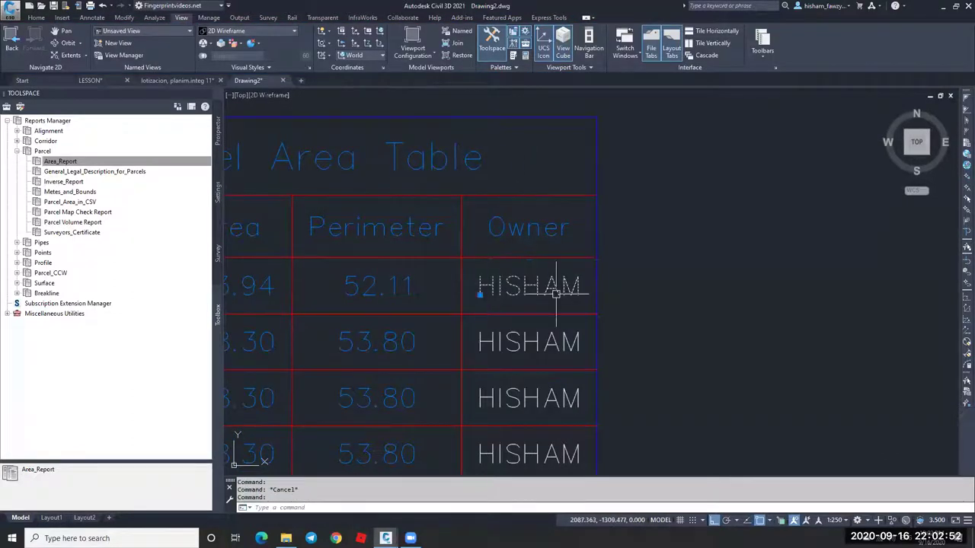
pyautogui.scroll(-4, 548, 196)
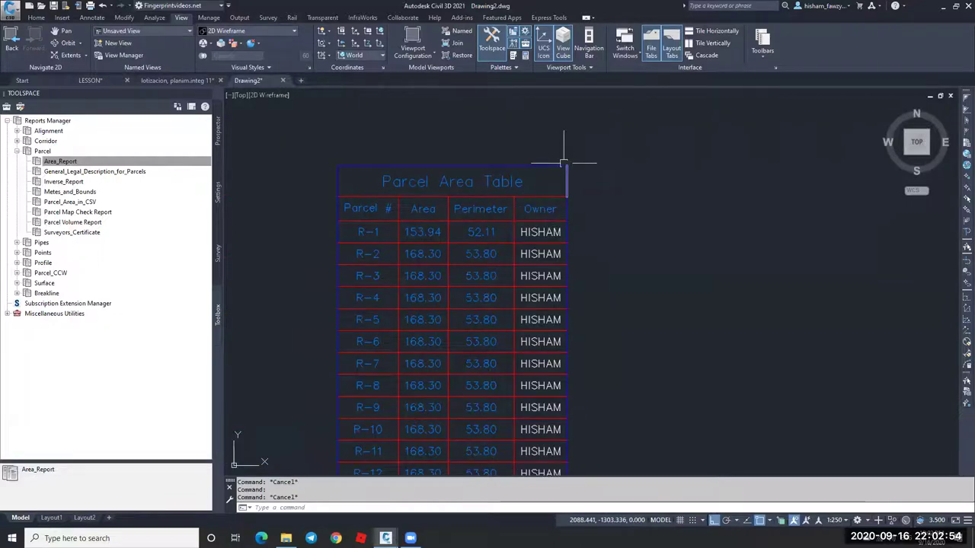
pyautogui.scroll(-4, 565, 163)
pyautogui.moveTo(616, 232); pyautogui.dragTo(618, 211, button='middle')
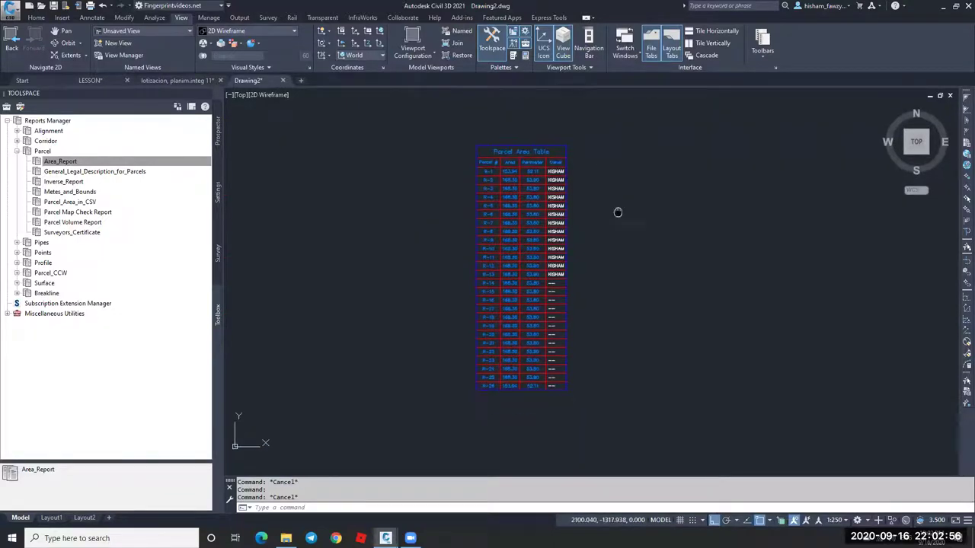
pyautogui.write('ap')
pyautogui.press('Return')
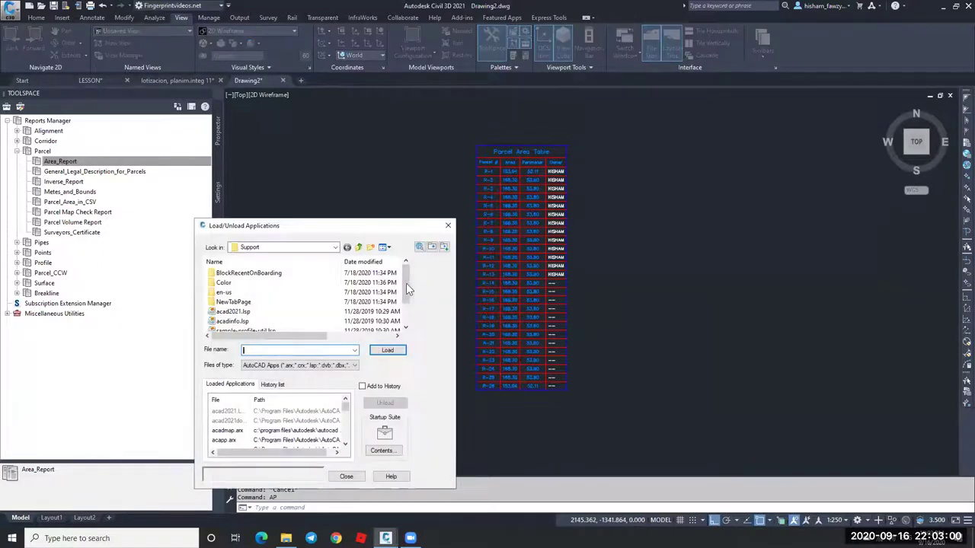
# Load TE_TableExport #TE#.lsp from the Support folder and close the application loader.
pyautogui.scroll(-2, 244, 322)
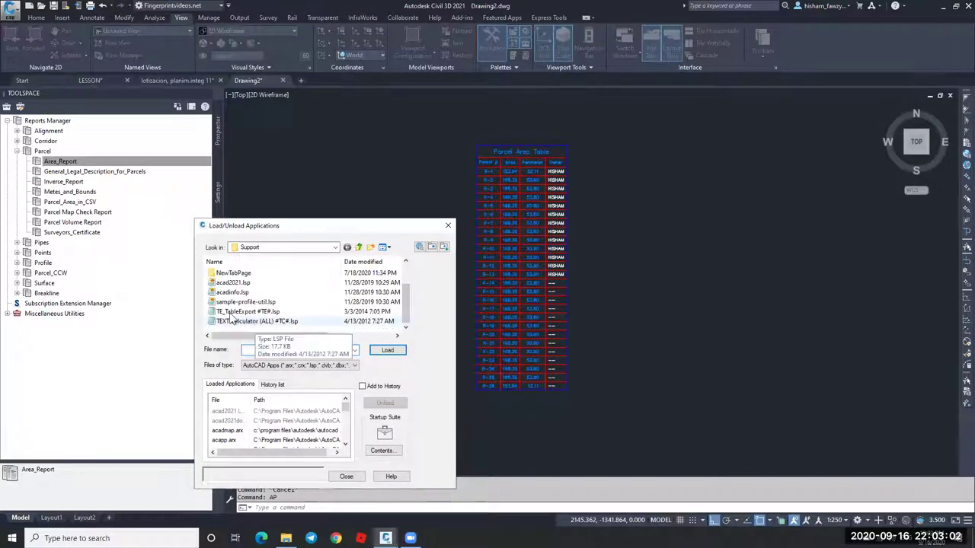
pyautogui.click(239, 312)
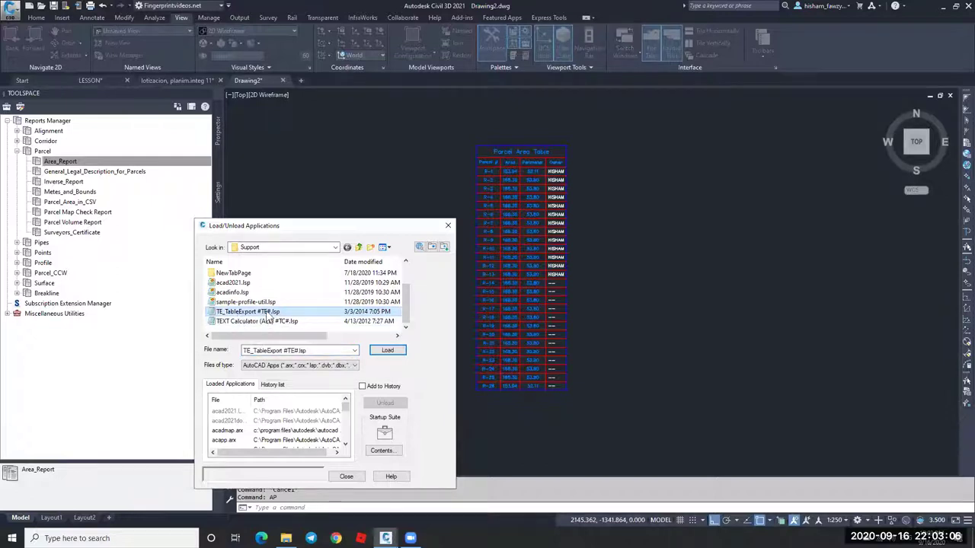
pyautogui.doubleClick(270, 314)
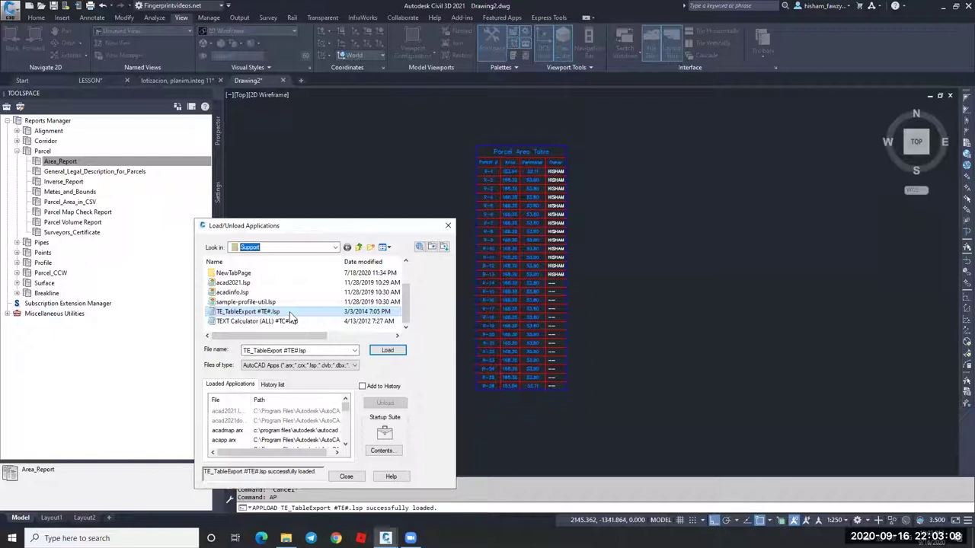
pyautogui.click(346, 477)
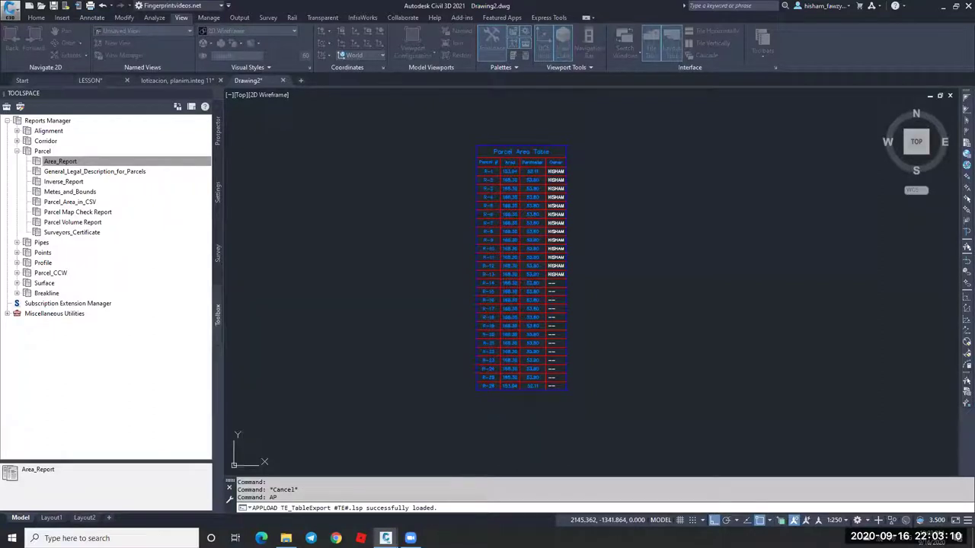
# Run TE and window-select the whole Parcel Area Table to export it into Excel Book1.
pyautogui.write('TE')
pyautogui.press('Return')
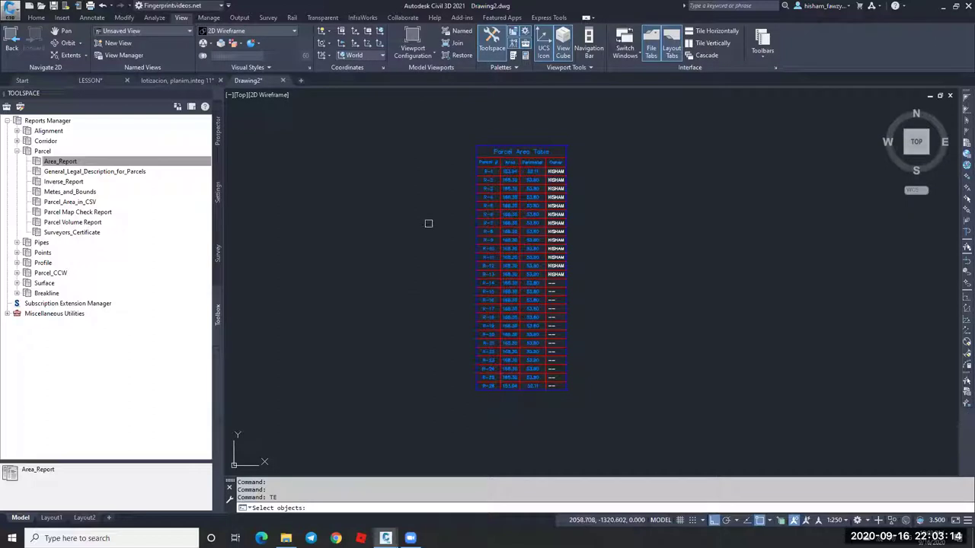
pyautogui.click(438, 116)
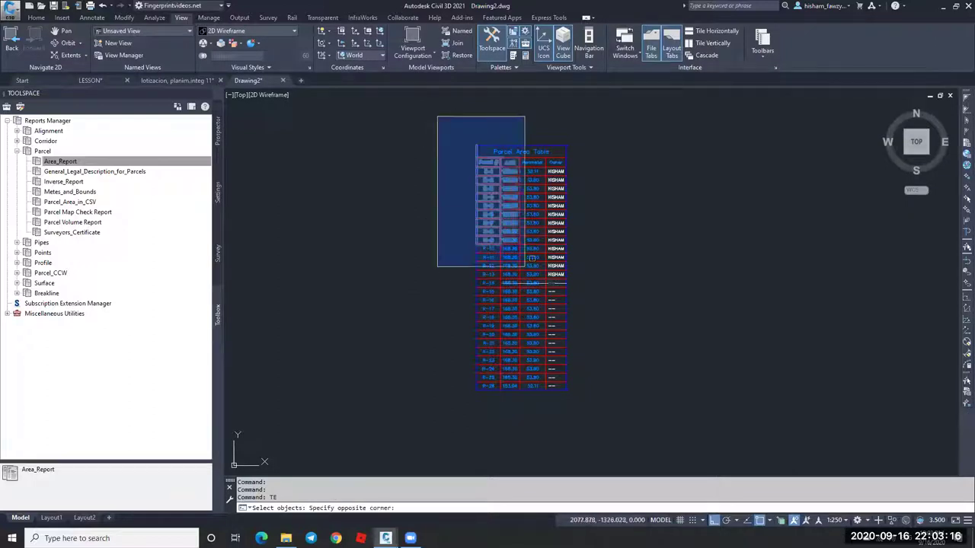
pyautogui.click(626, 409)
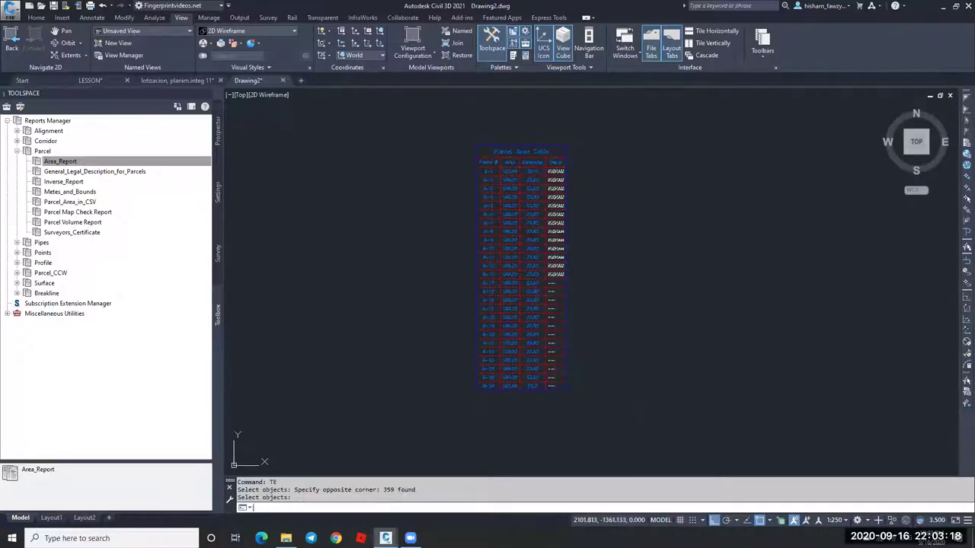
pyautogui.press('Return')
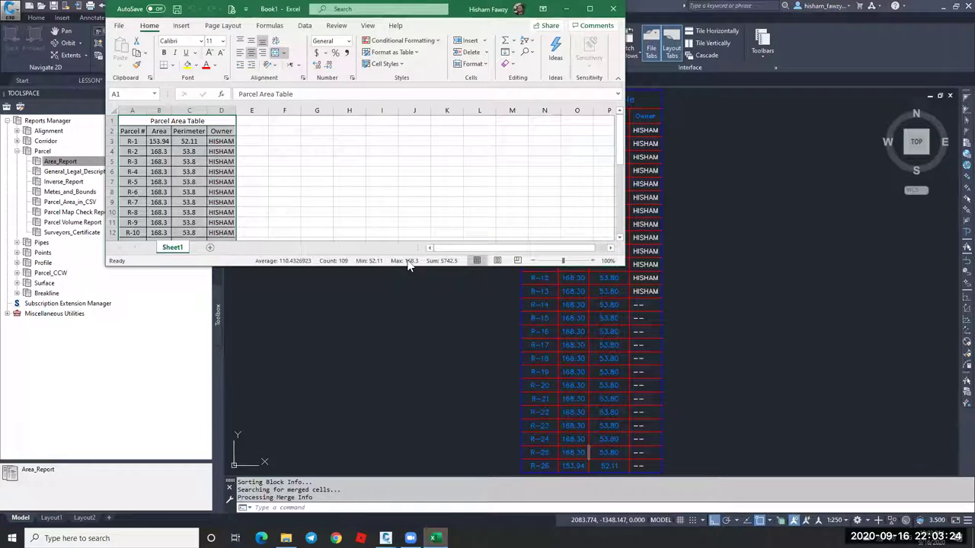
# Maximize Book1, check row 3 values (R-1, 153.94, 52.11, owner), and return to Civil 3D.
pyautogui.click(590, 8)
pyautogui.click(276, 222)
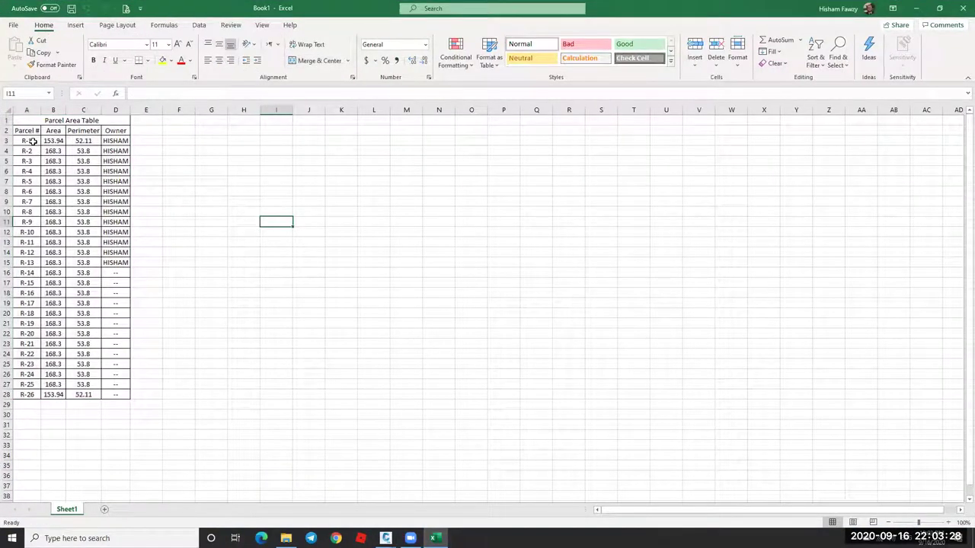
pyautogui.click(31, 141)
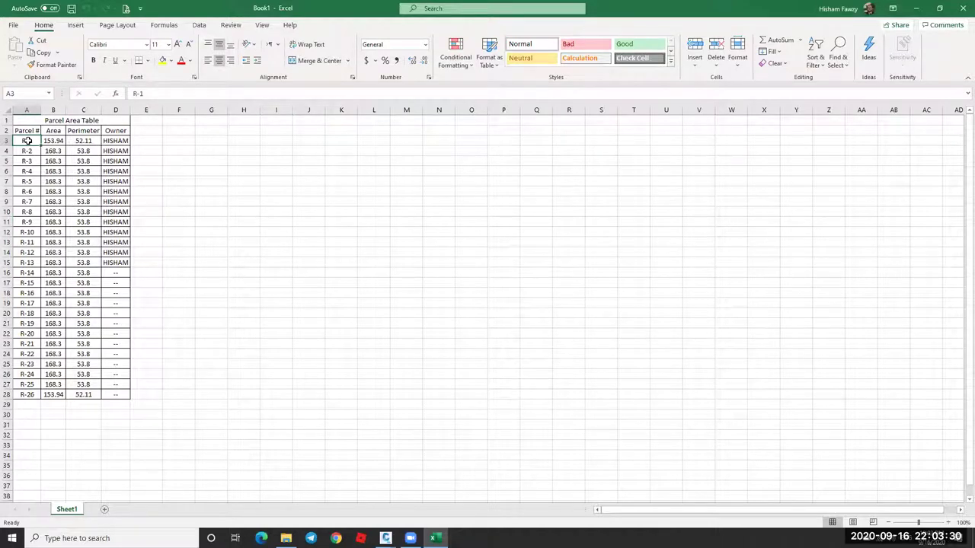
pyautogui.click(54, 141)
pyautogui.click(83, 141)
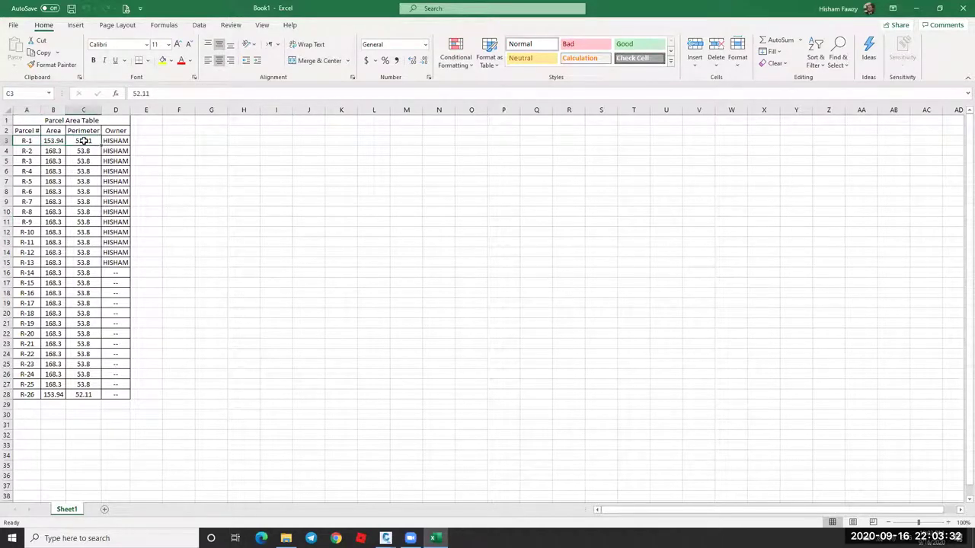
pyautogui.click(112, 140)
pyautogui.click(155, 148)
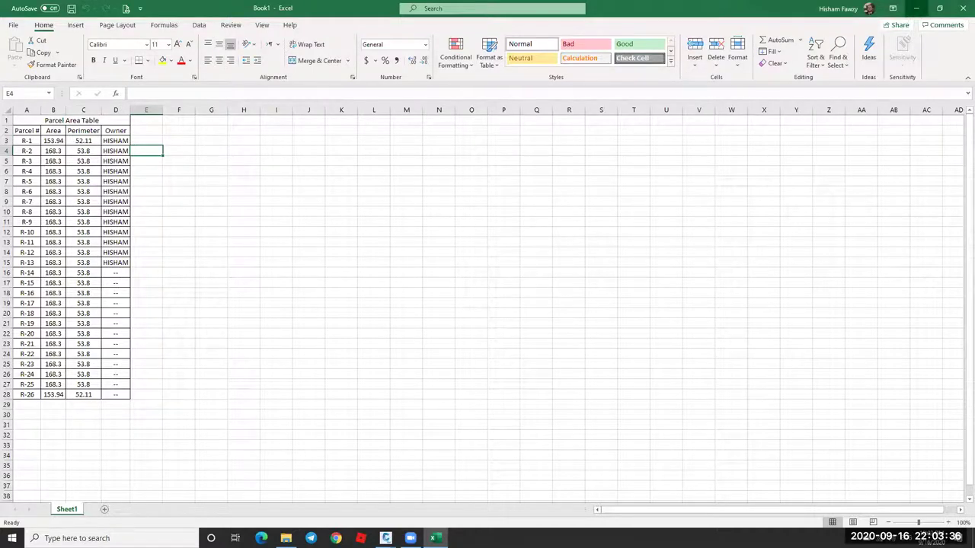
pyautogui.hotkey('alt', 'Tab')
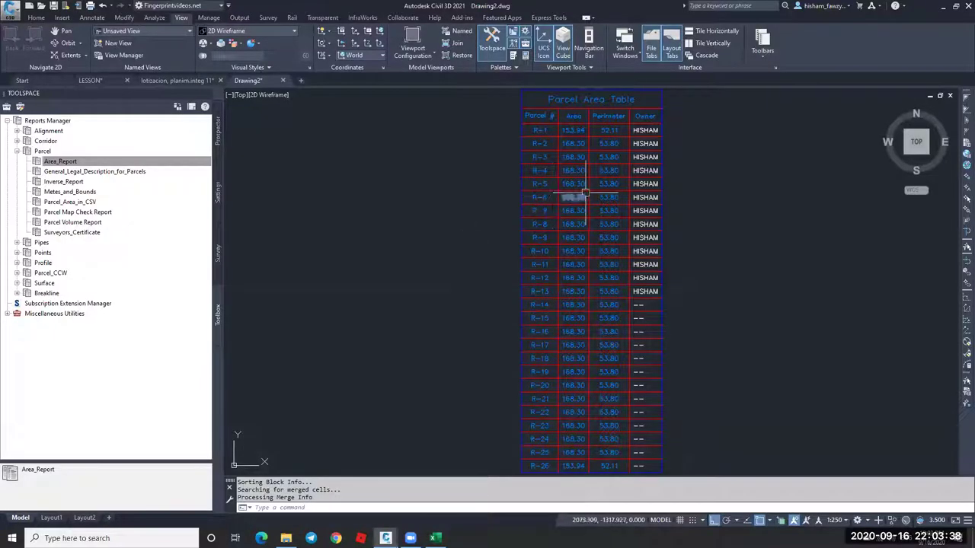
pyautogui.scroll(-2, 583, 194)
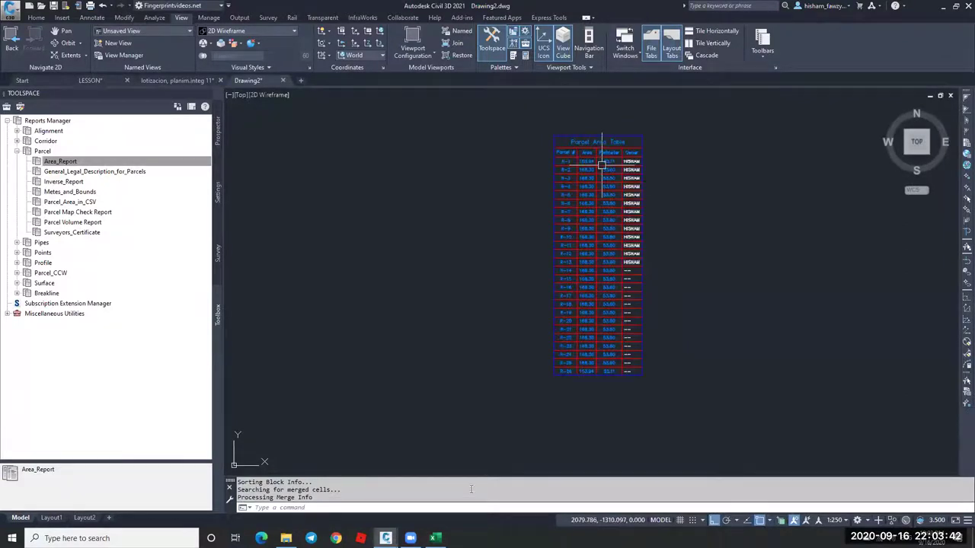
pyautogui.click(516, 396)
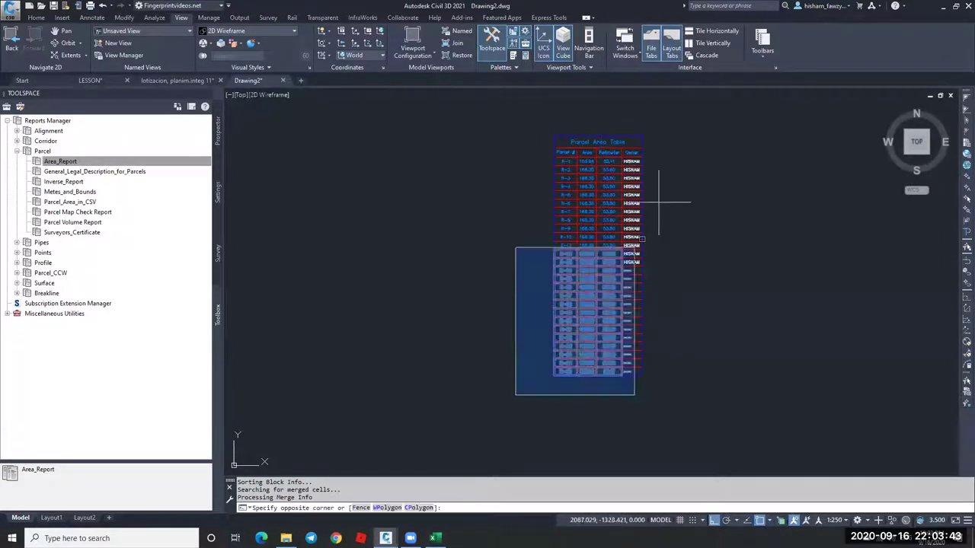
pyautogui.click(687, 127)
pyautogui.write('ro')
pyautogui.press('Return')
pyautogui.click(640, 367)
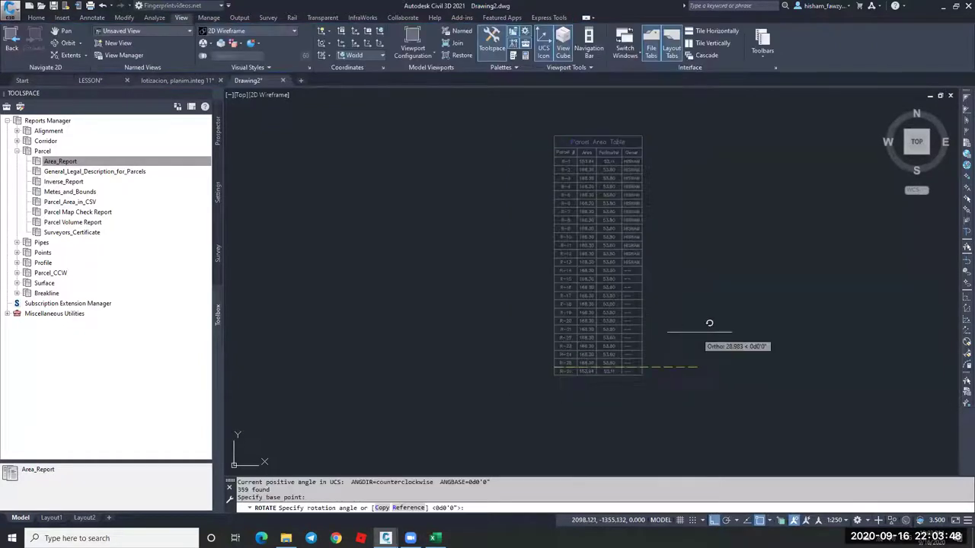
pyautogui.press('F8')
pyautogui.press('Escape')
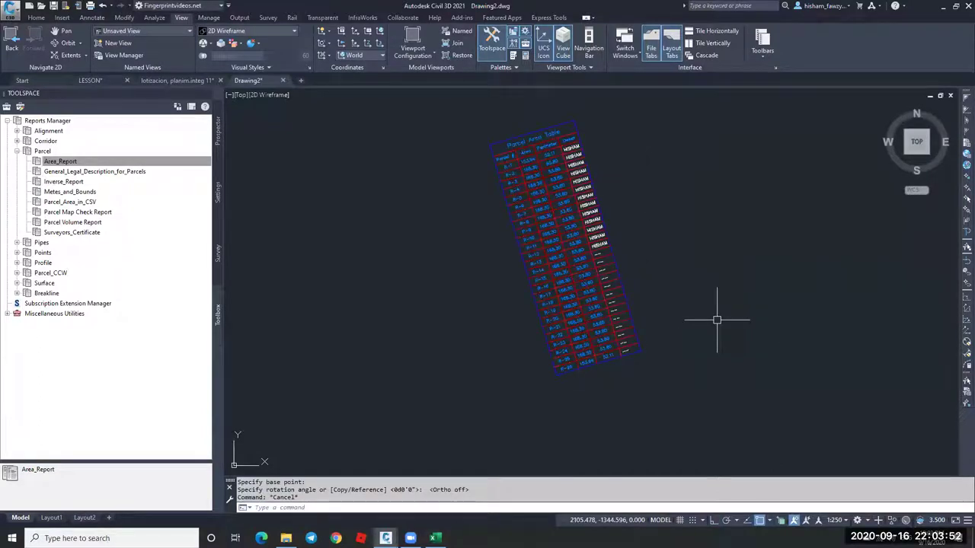
pyautogui.hotkey('ctrl', 'z')
pyautogui.scroll(-5, 648, 244)
pyautogui.press('Escape')
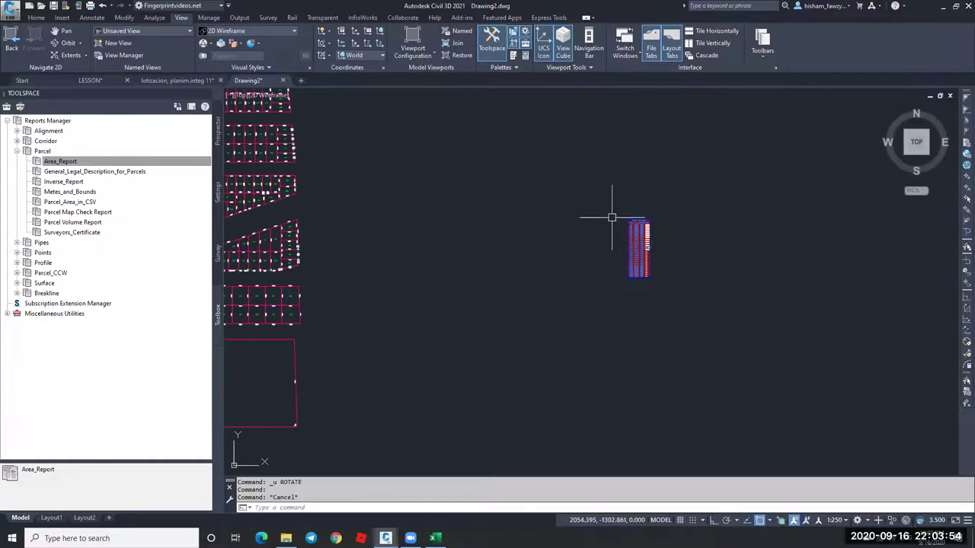
pyautogui.scroll(-4, 514, 206)
pyautogui.scroll(4, 418, 213)
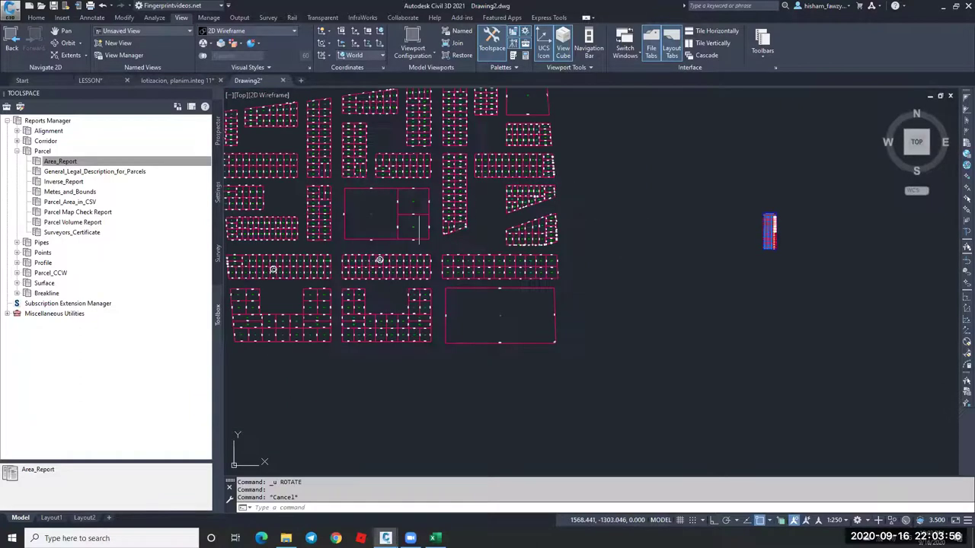
pyautogui.scroll(2, 429, 204)
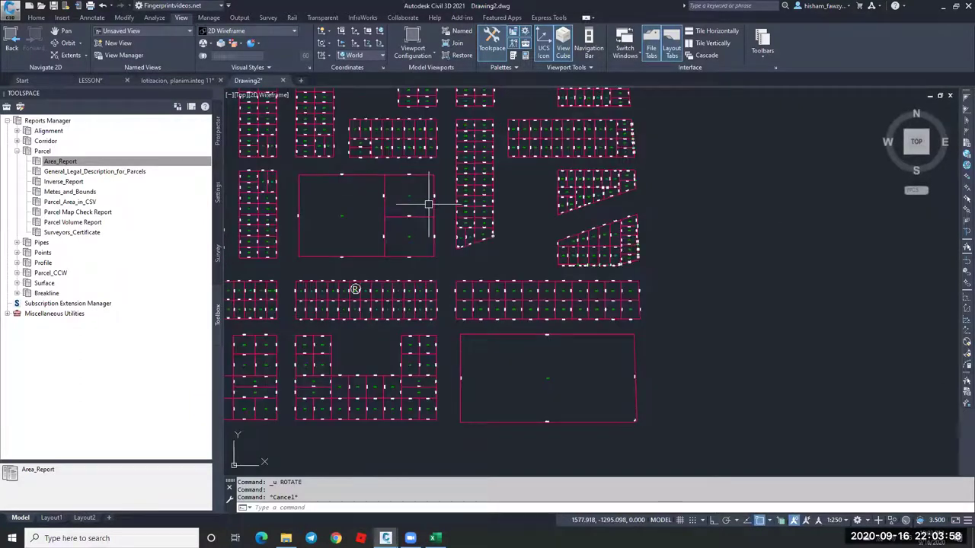
pyautogui.scroll(-2, 429, 204)
pyautogui.scroll(2, 362, 266)
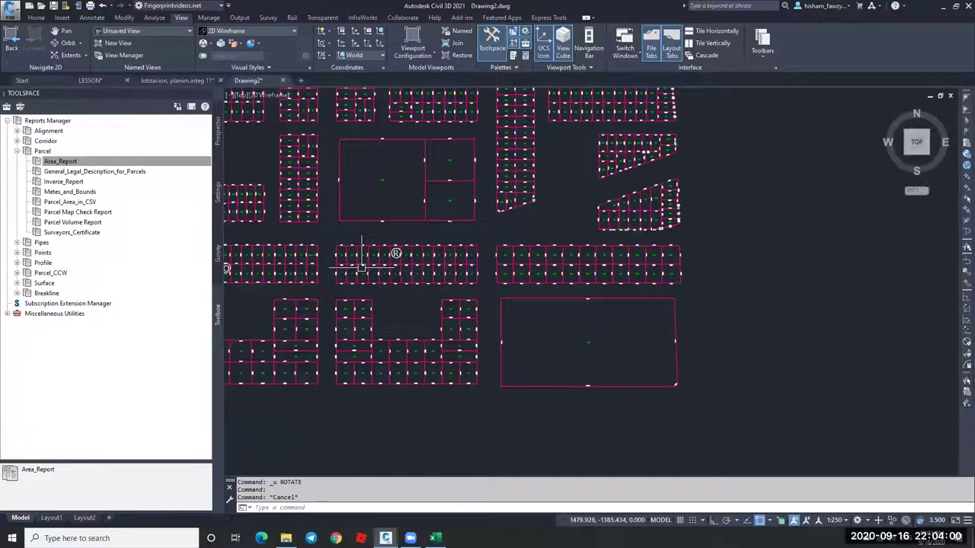
pyautogui.scroll(4, 362, 267)
pyautogui.scroll(-1, 435, 239)
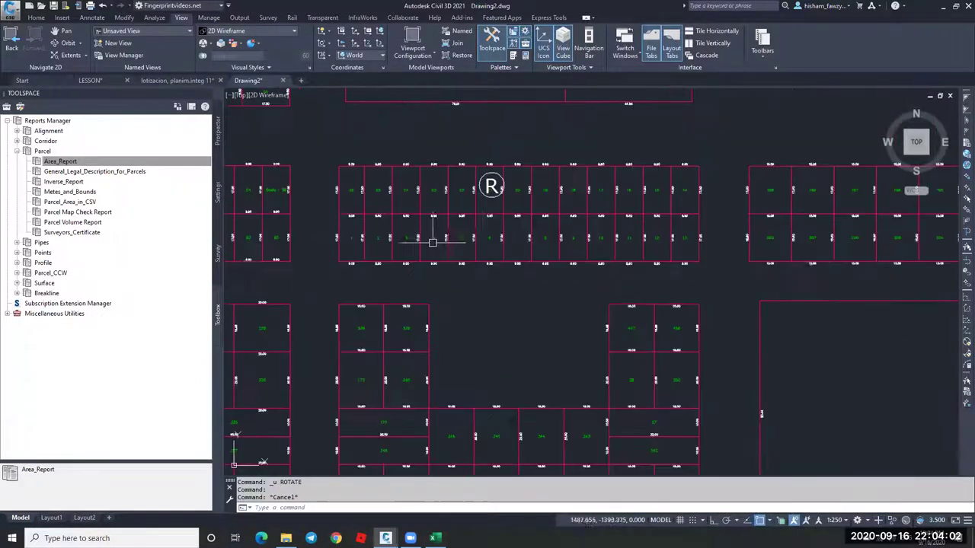
pyautogui.scroll(-2, 338, 228)
pyautogui.scroll(4, 338, 236)
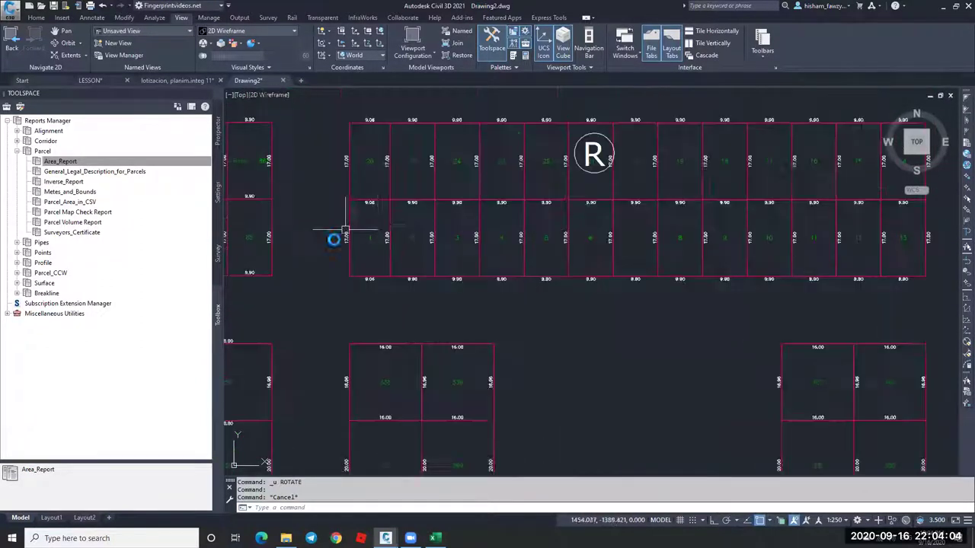
pyautogui.scroll(-5, 342, 239)
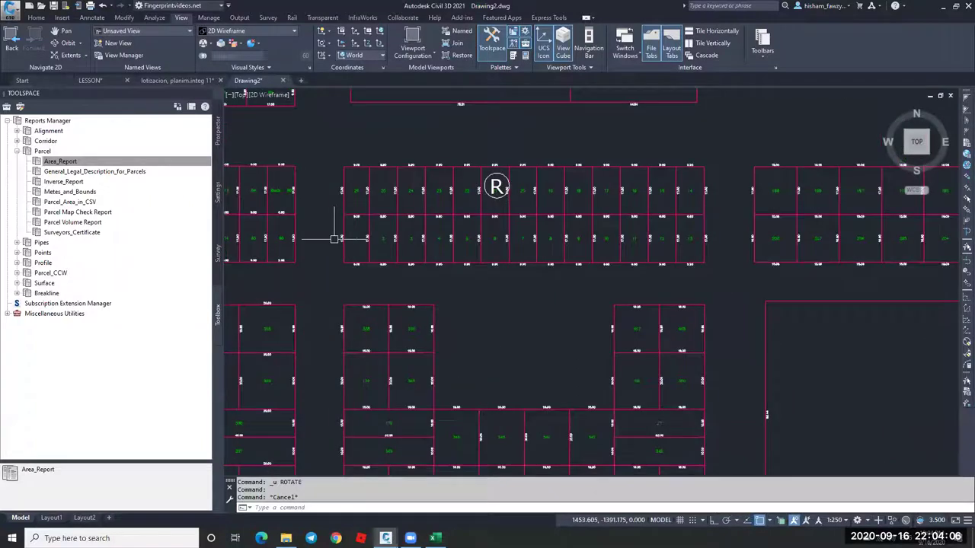
pyautogui.scroll(-4, 343, 250)
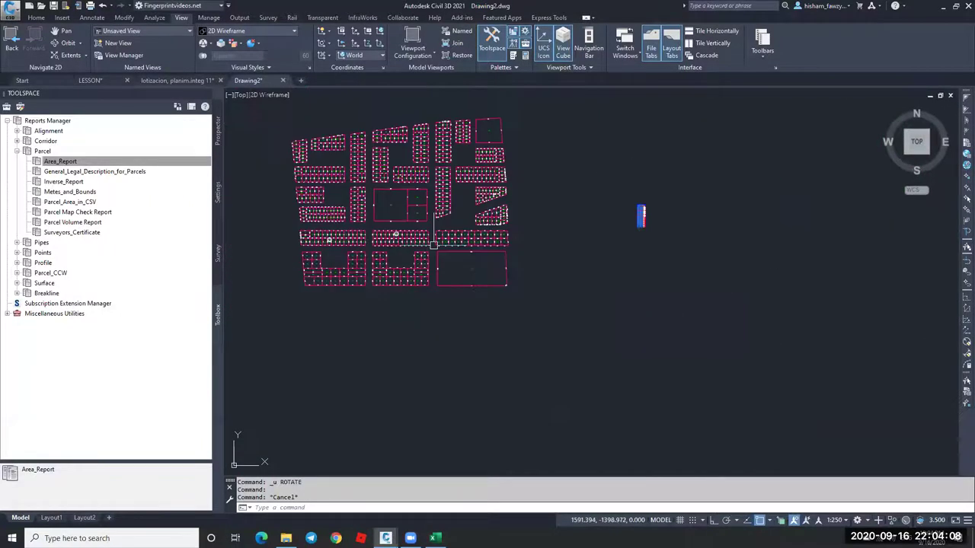
pyautogui.scroll(6, 663, 166)
pyautogui.scroll(-6, 670, 152)
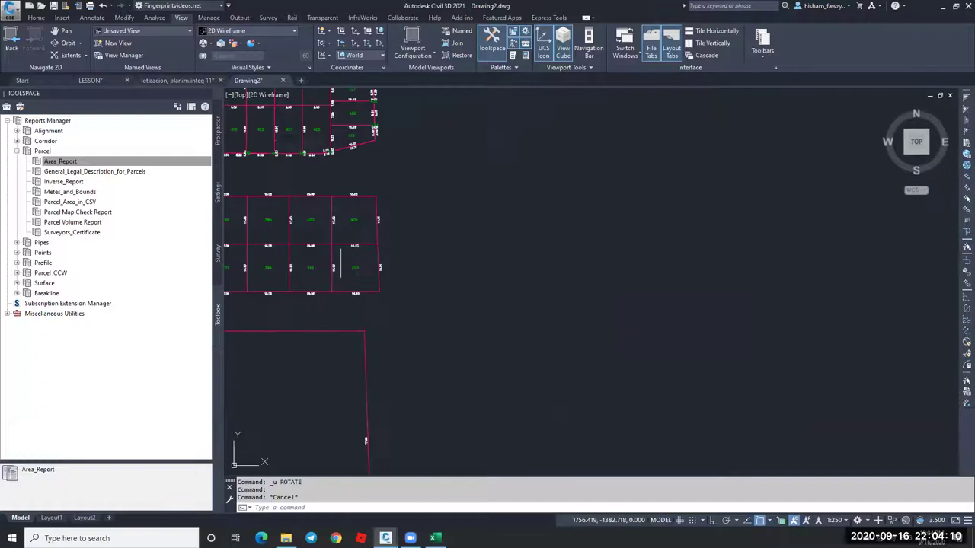
pyautogui.scroll(3, 548, 246)
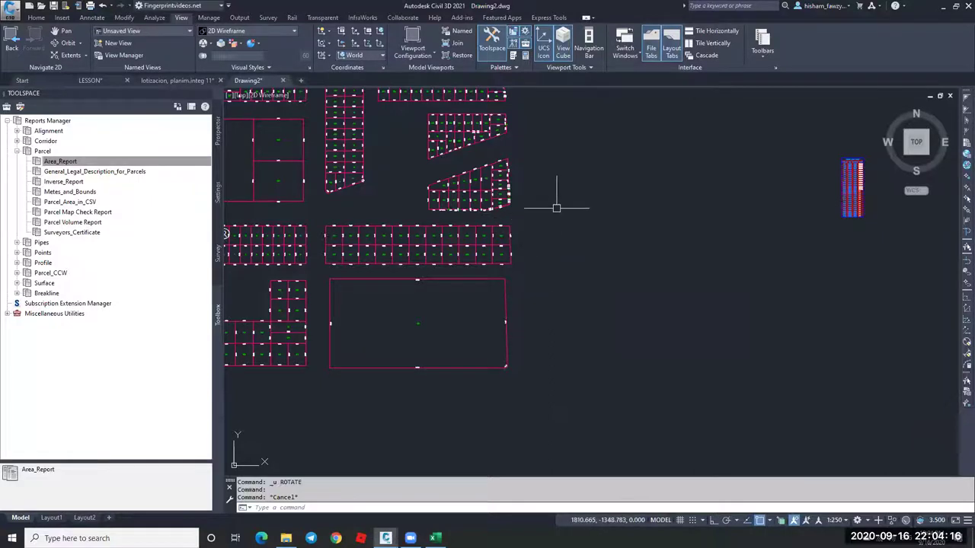
pyautogui.scroll(-3, 601, 279)
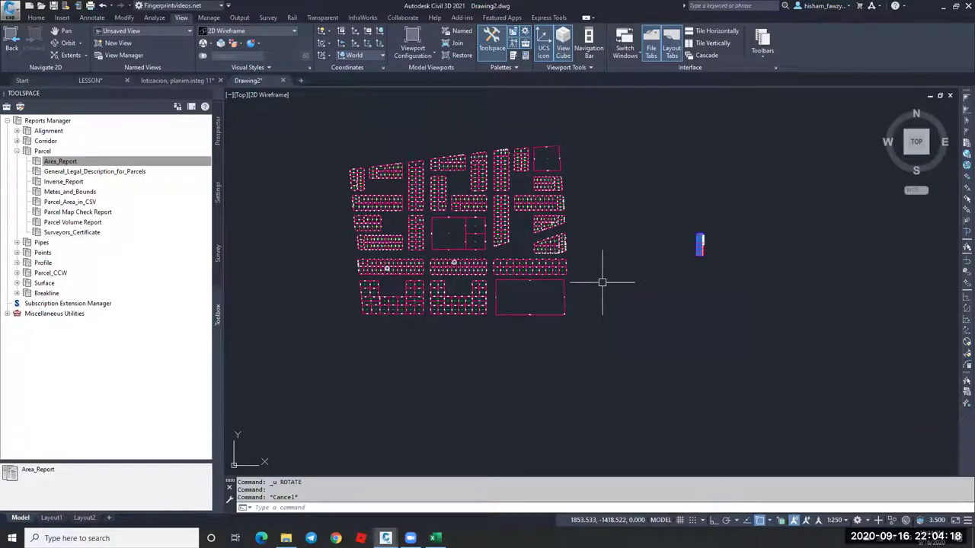
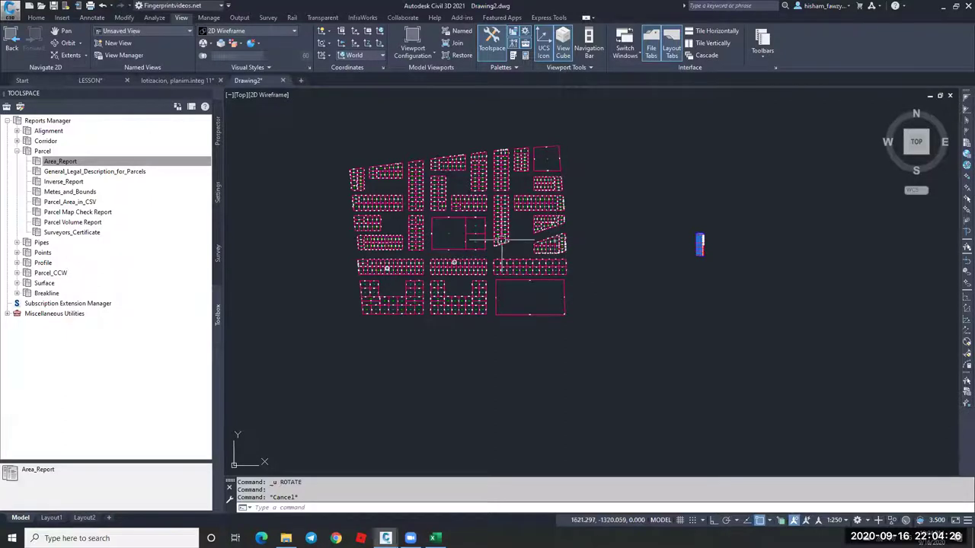
# Window-select one column of 72 parcels in Drawing2 and copy it to the clipboard.
pyautogui.scroll(2, 525, 233)
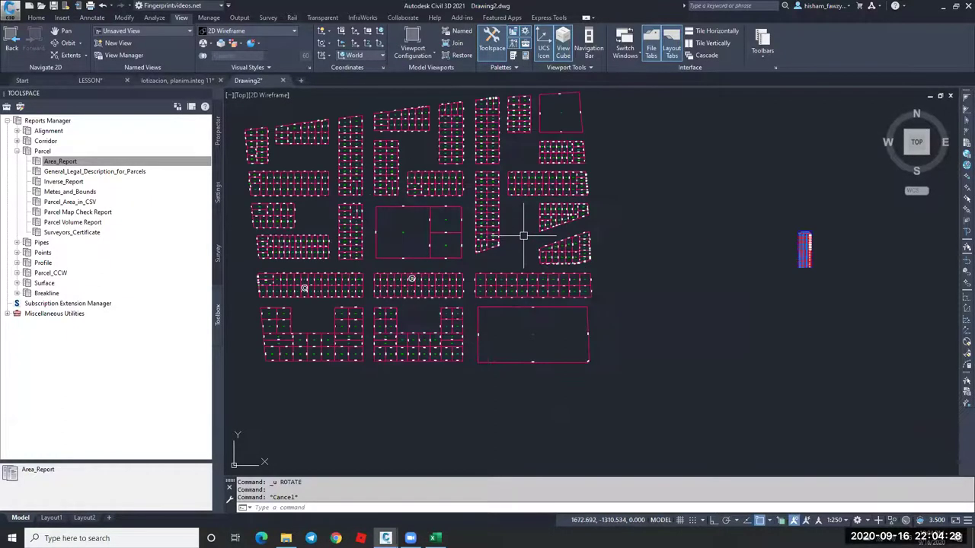
pyautogui.moveTo(523, 236); pyautogui.dragTo(598, 232, button='middle')
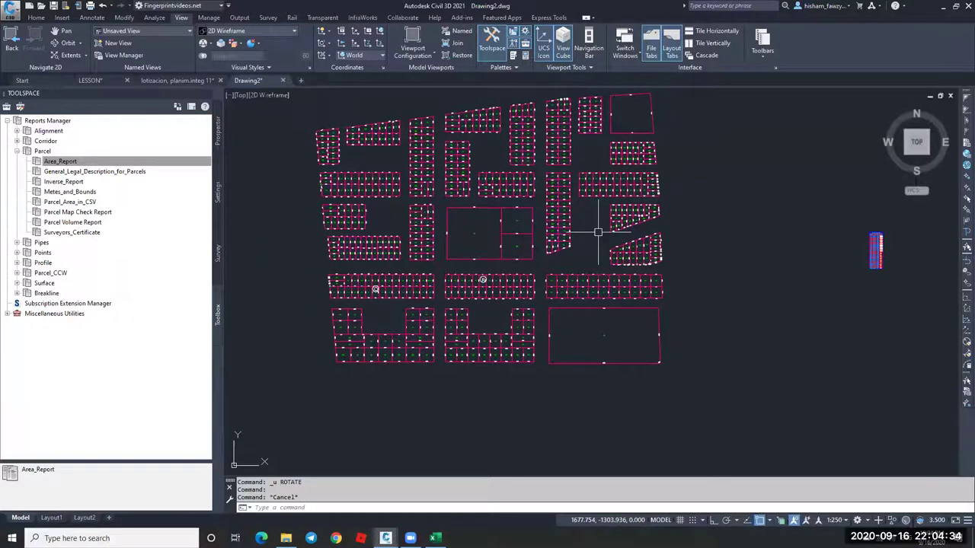
pyautogui.scroll(-2, 533, 225)
pyautogui.press('Escape')
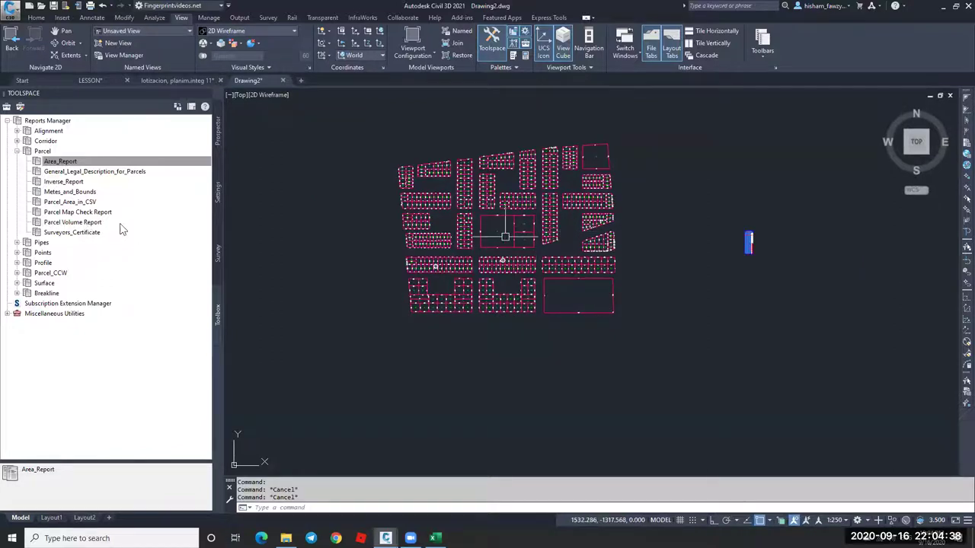
pyautogui.click(91, 221)
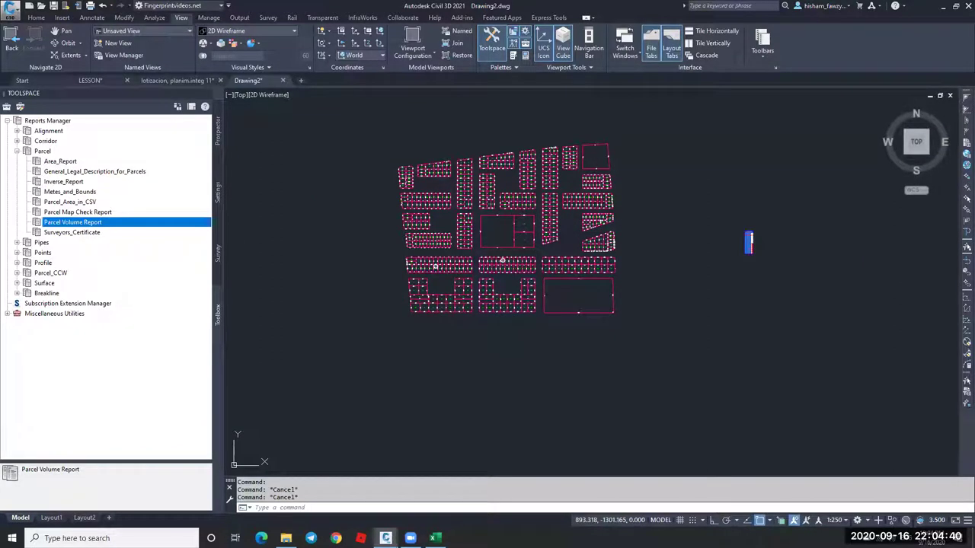
pyautogui.press('Escape')
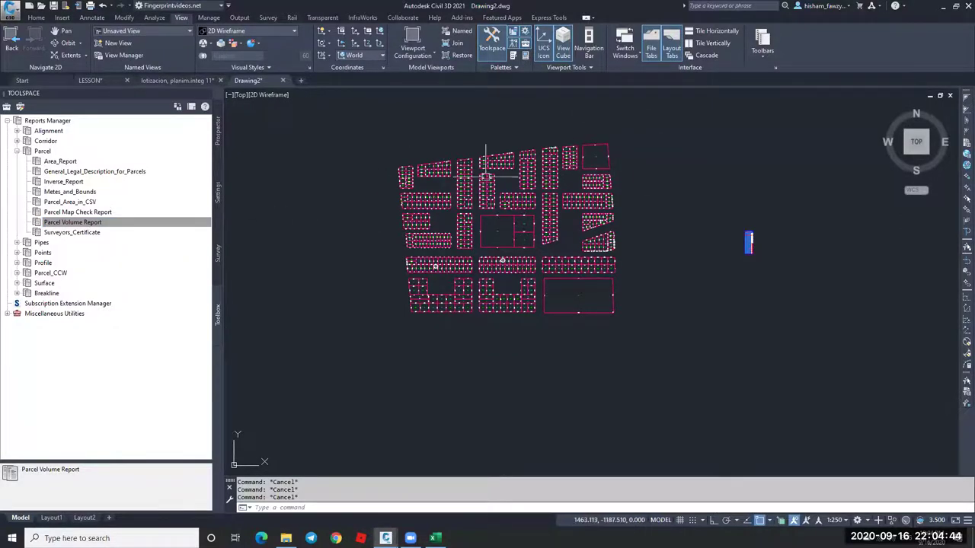
pyautogui.scroll(2, 486, 177)
pyautogui.scroll(6, 489, 174)
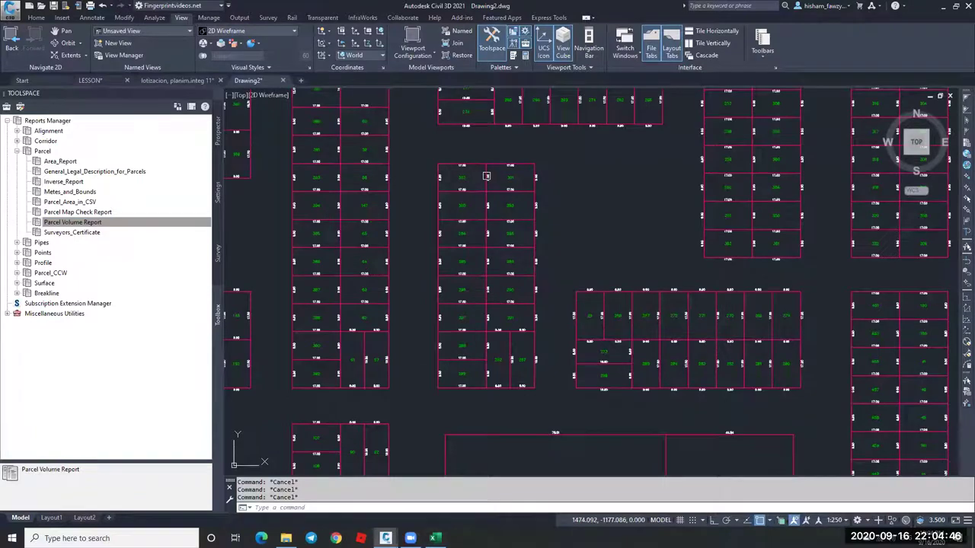
pyautogui.click(446, 148)
pyautogui.click(563, 259)
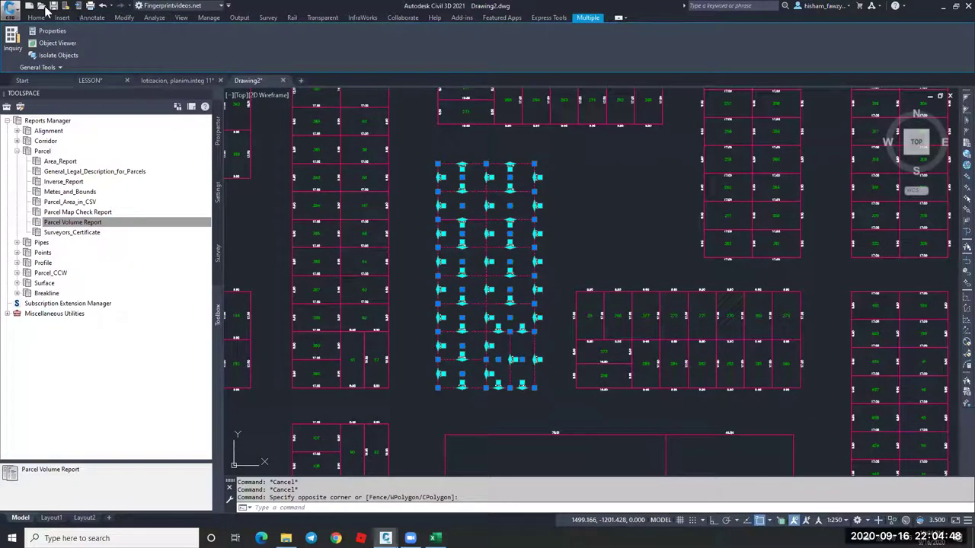
pyautogui.hotkey('ctrl', 'c')
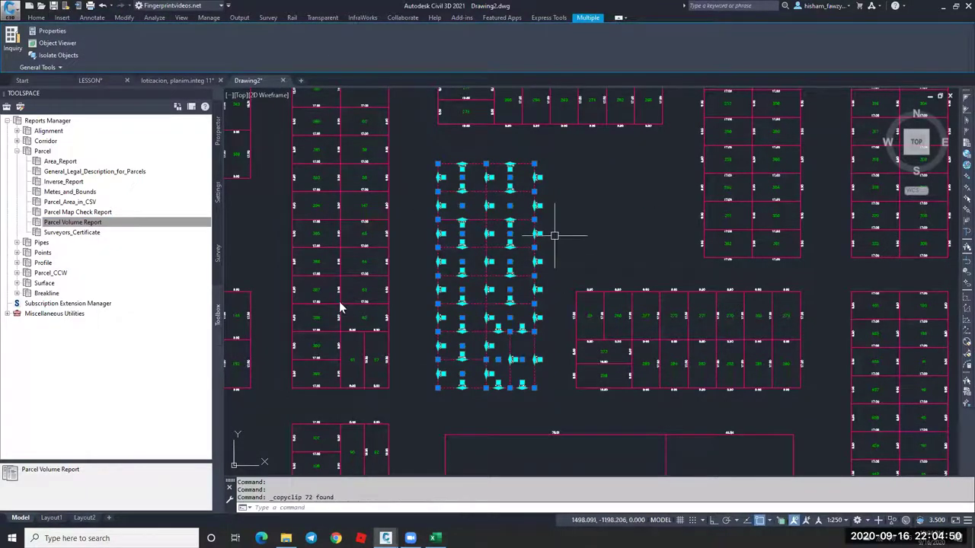
pyautogui.press('Escape')
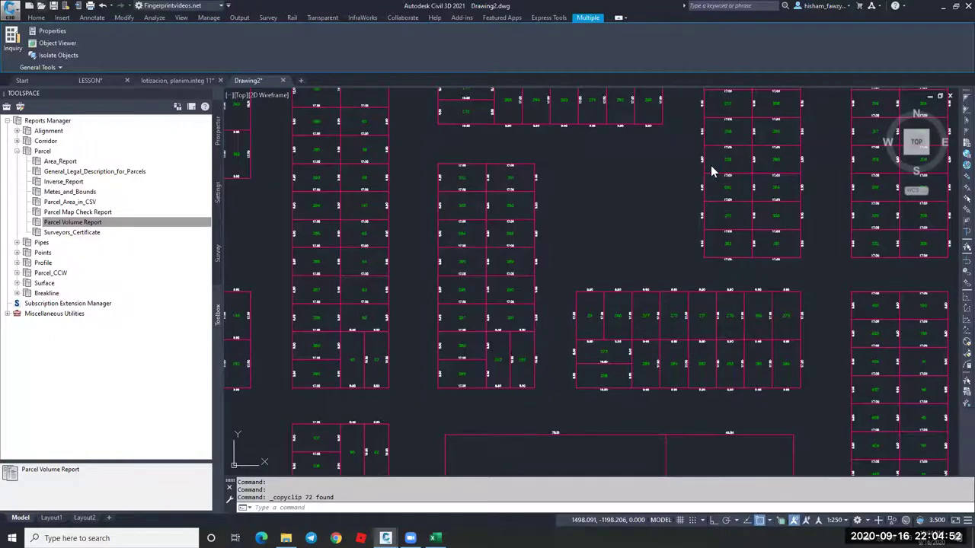
# Open the drawing from folder 01 and try pasting the parcels, then abandon the paste.
pyautogui.hotkey('ctrl', 'o')
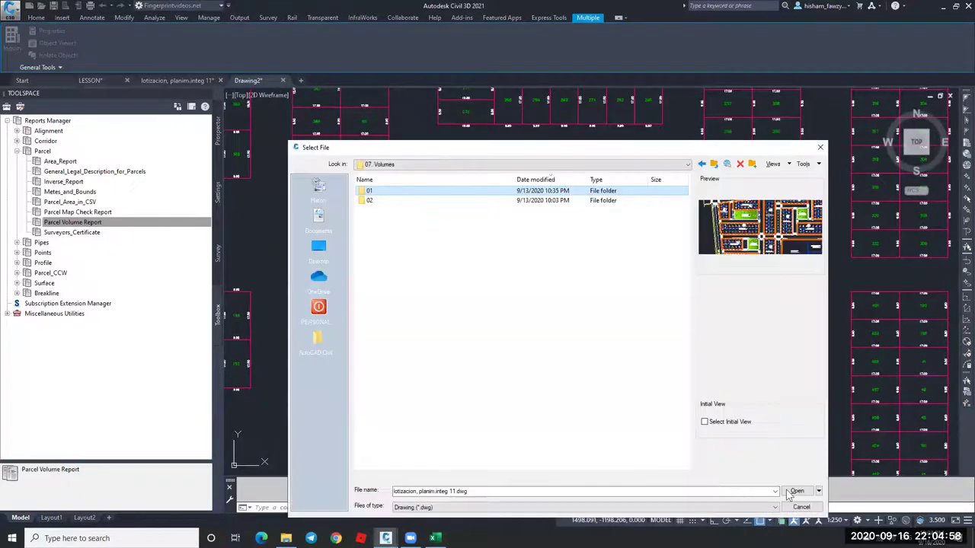
pyautogui.click(796, 491)
pyautogui.press('Return')
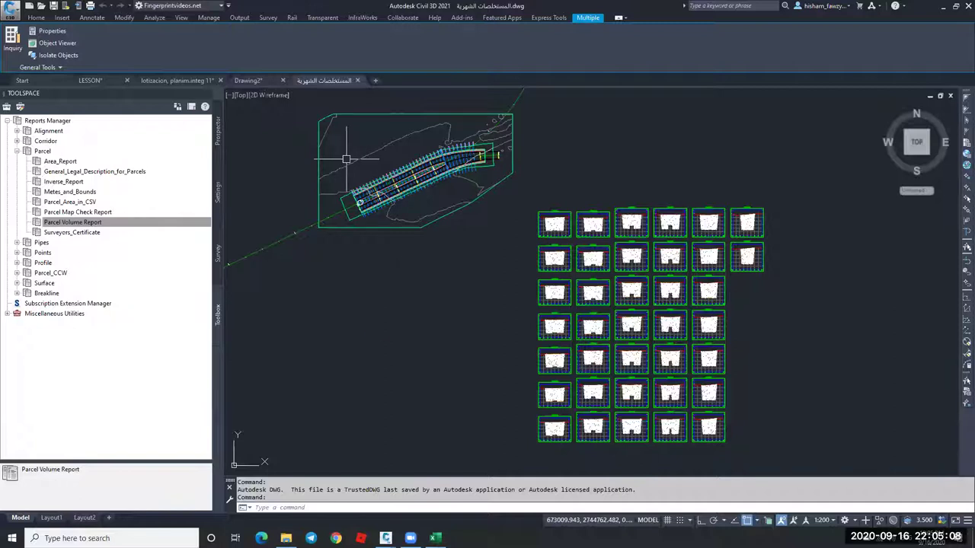
pyautogui.press('Escape')
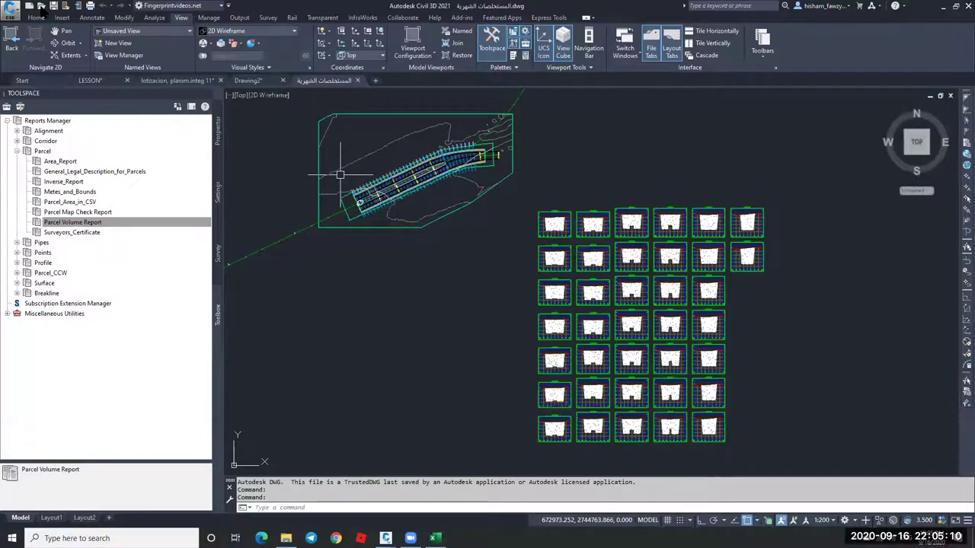
pyautogui.hotkey('ctrl', 'v')
pyautogui.press('Escape')
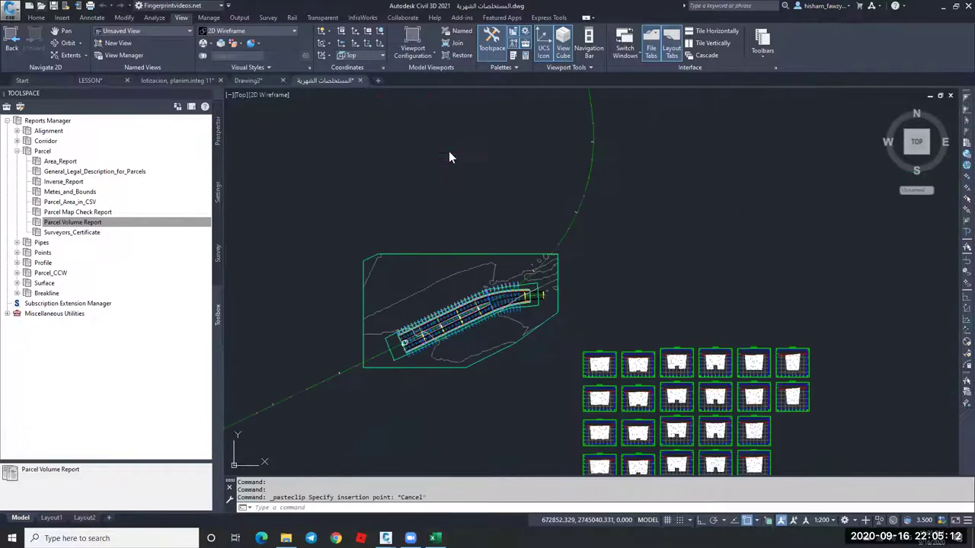
# Open another listed drawing, then browse the D: drive to the cut-and-fill lessons folder.
pyautogui.hotkey('ctrl', 'o')
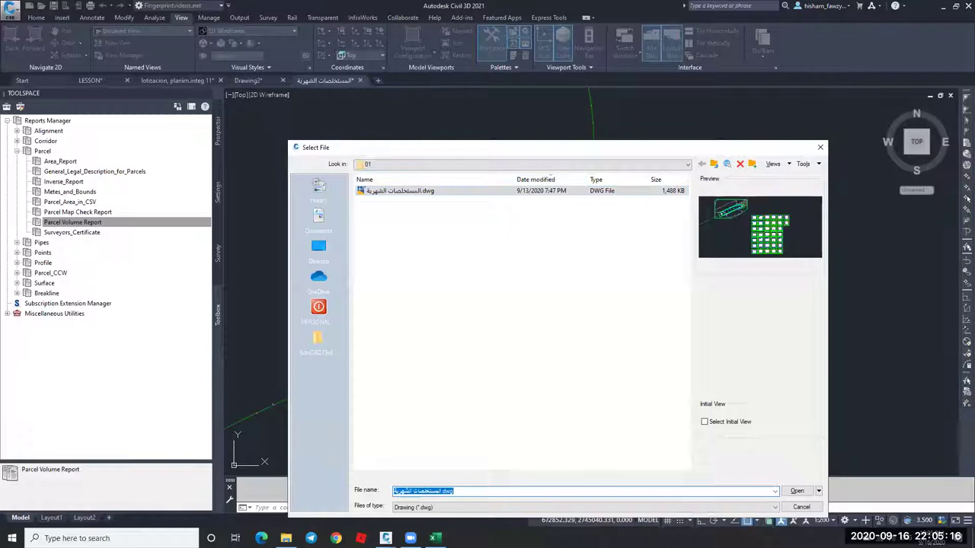
pyautogui.press('Return')
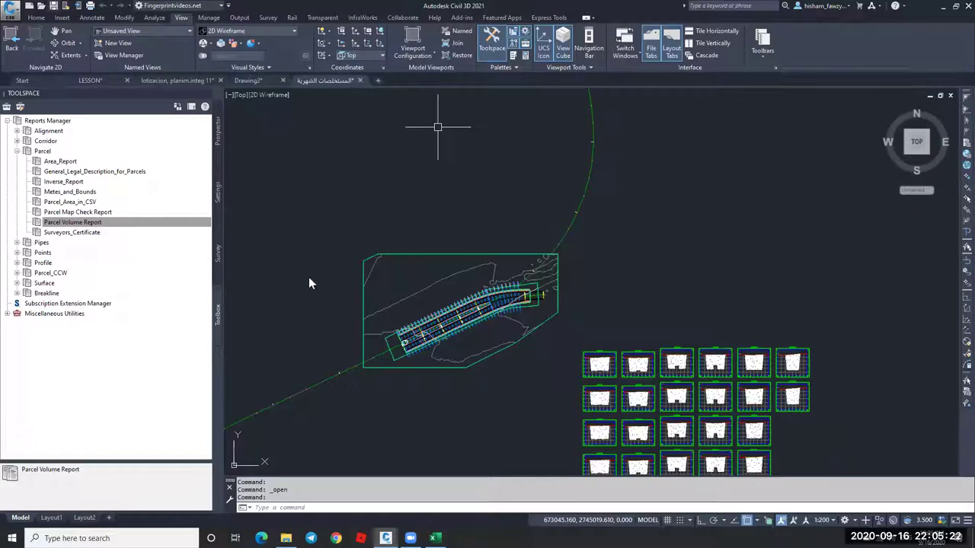
pyautogui.hotkey('ctrl', 'o')
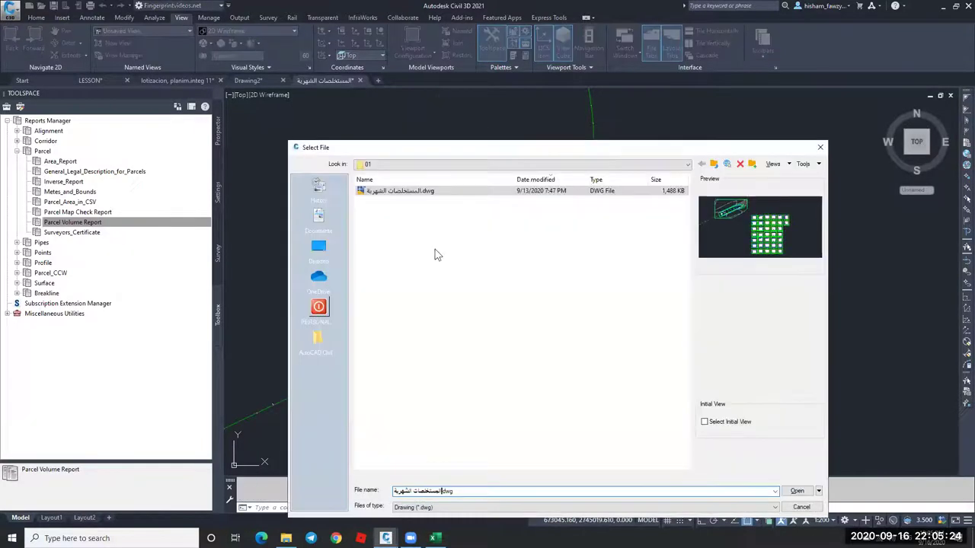
pyautogui.doubleClick(384, 287)
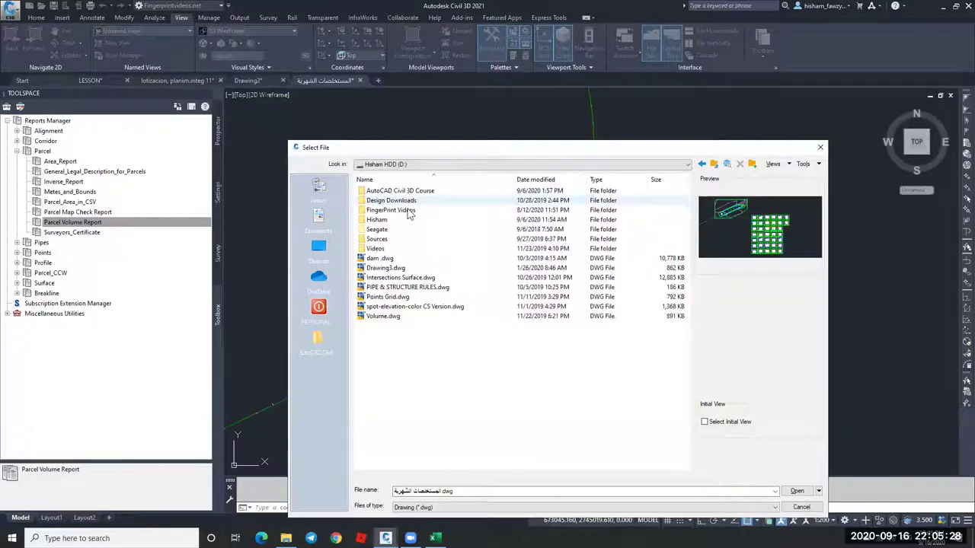
pyautogui.doubleClick(407, 212)
pyautogui.doubleClick(423, 346)
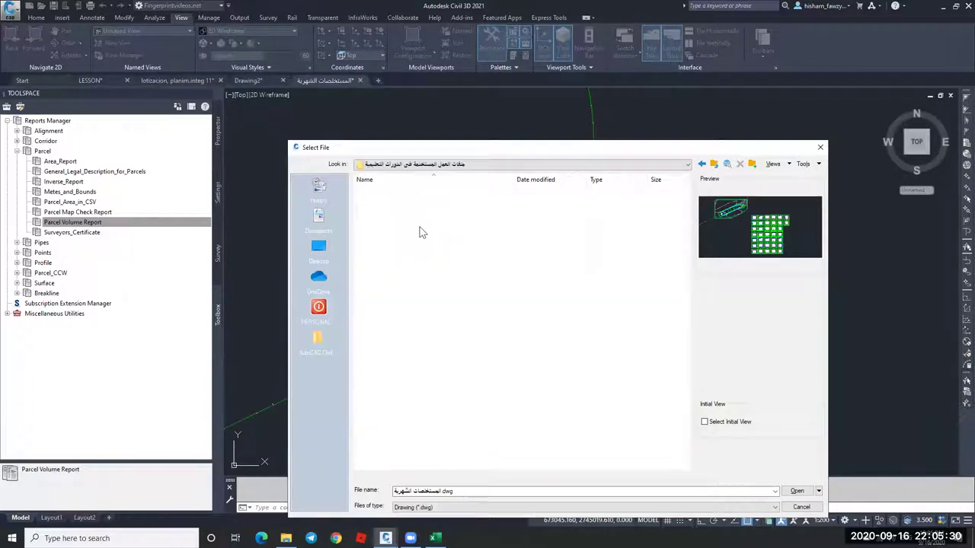
pyautogui.doubleClick(428, 221)
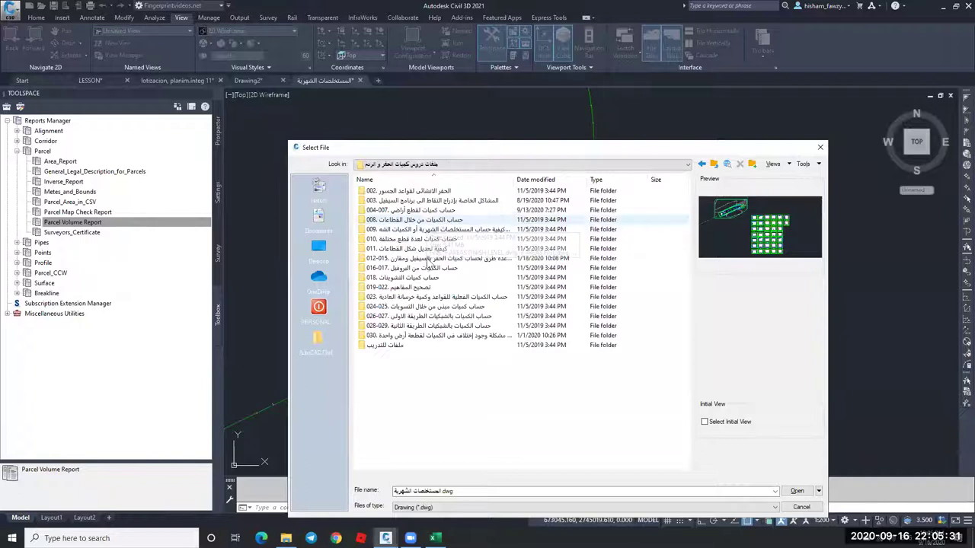
# Open CROSS SECTIONS.dwg from lesson folder 008 and dismiss the earlier-version notice.
pyautogui.doubleClick(438, 249)
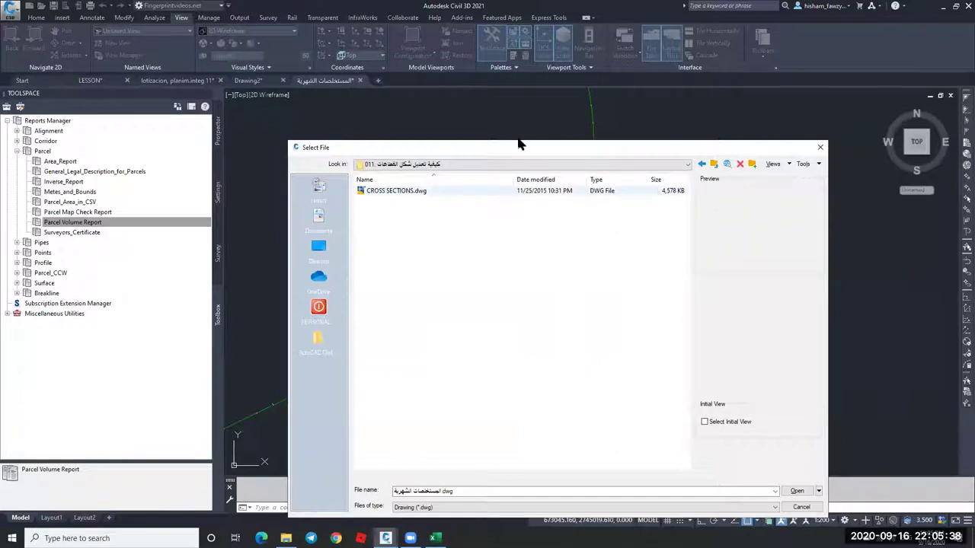
pyautogui.press('BackSpace')
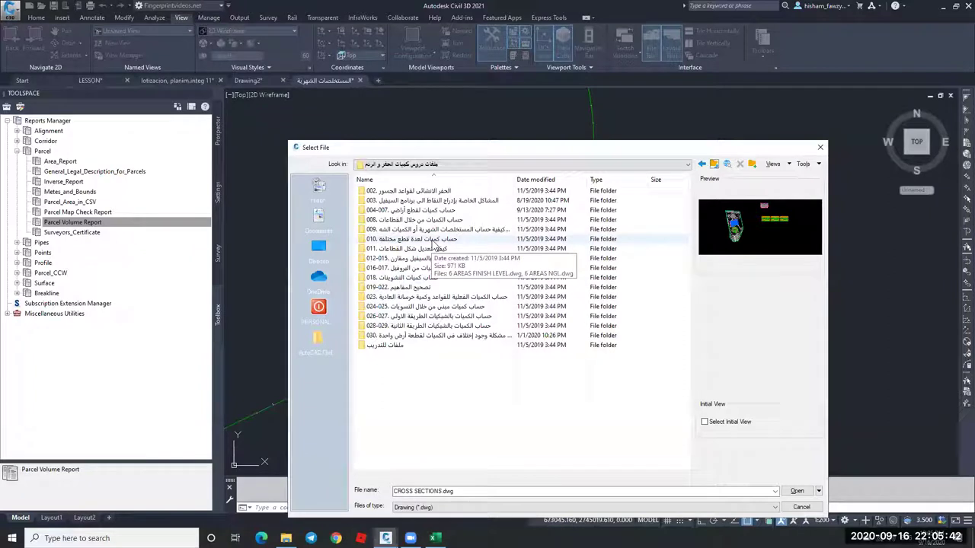
pyautogui.doubleClick(437, 217)
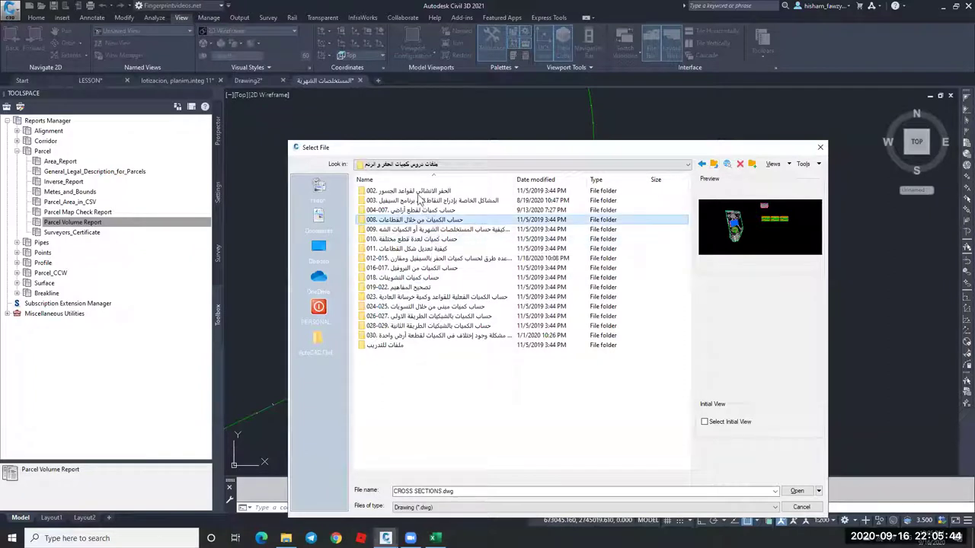
pyautogui.press('Down')
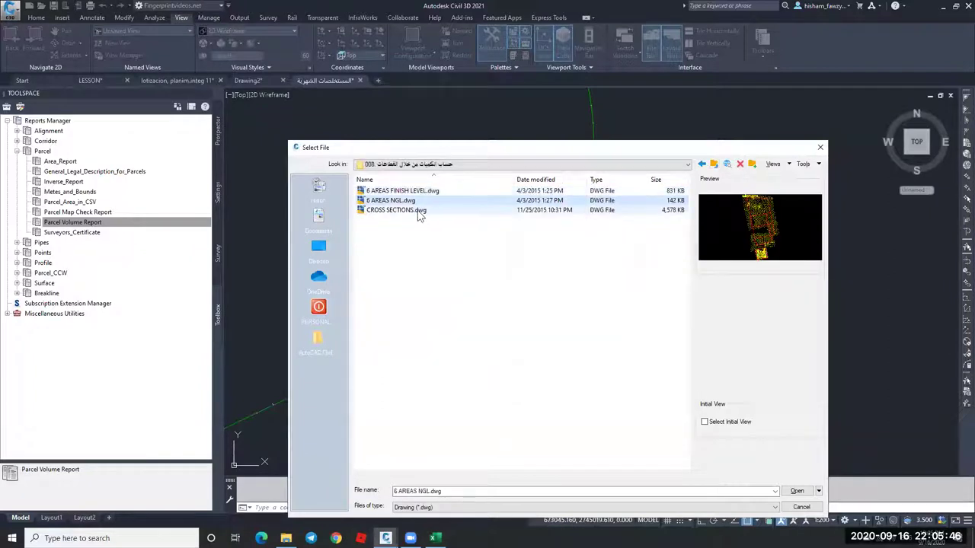
pyautogui.click(418, 211)
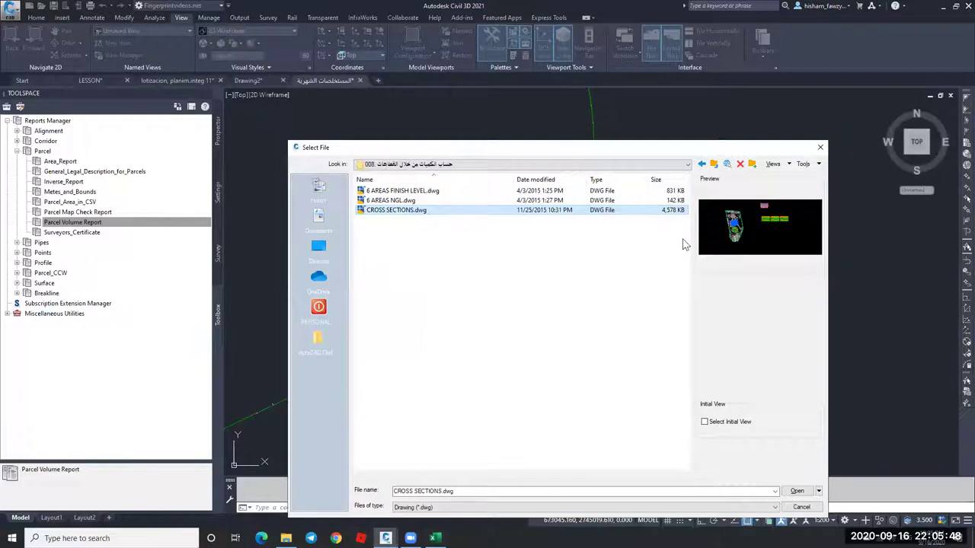
pyautogui.press('Return')
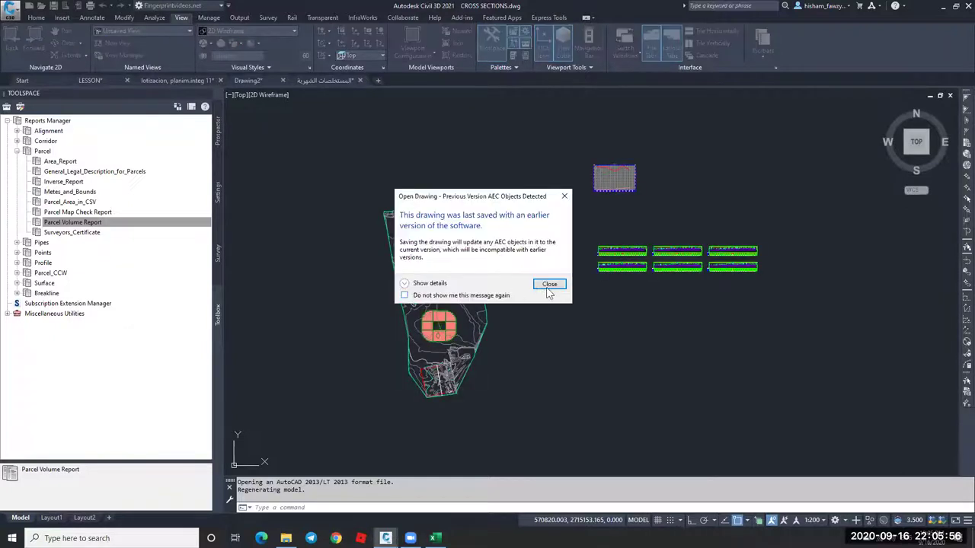
pyautogui.click(548, 284)
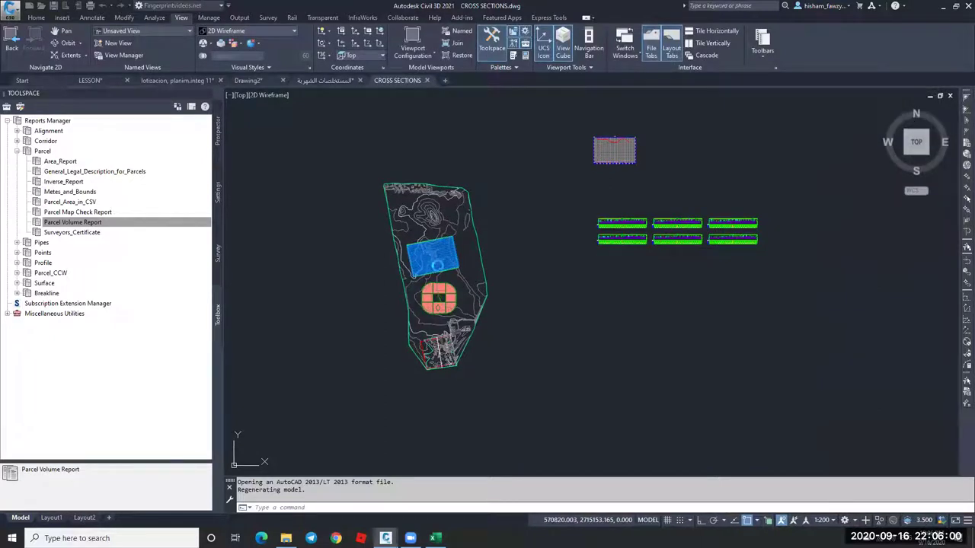
# Select all 41 sample lines with Select Similar and erase them.
pyautogui.scroll(2, 431, 263)
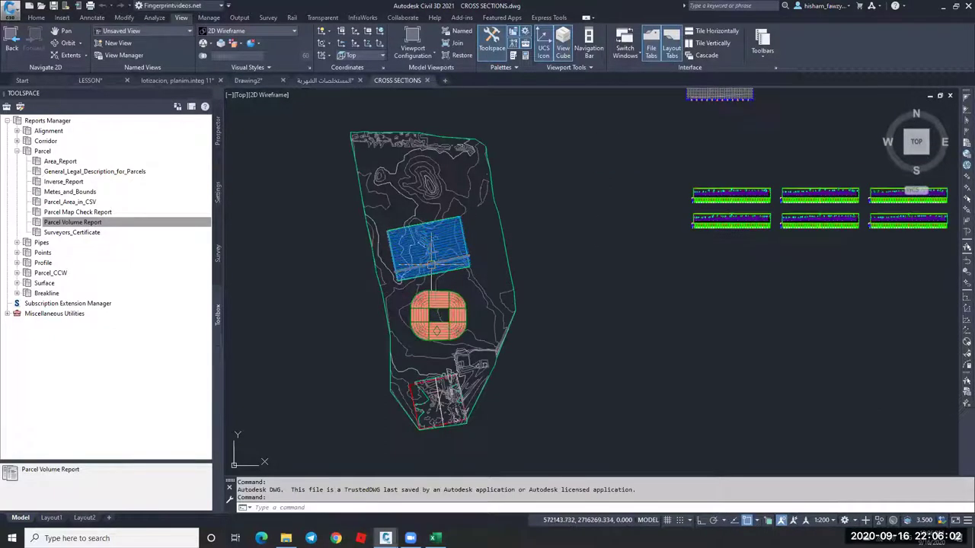
pyautogui.scroll(4, 431, 264)
pyautogui.click(473, 267)
pyautogui.rightClick(473, 265)
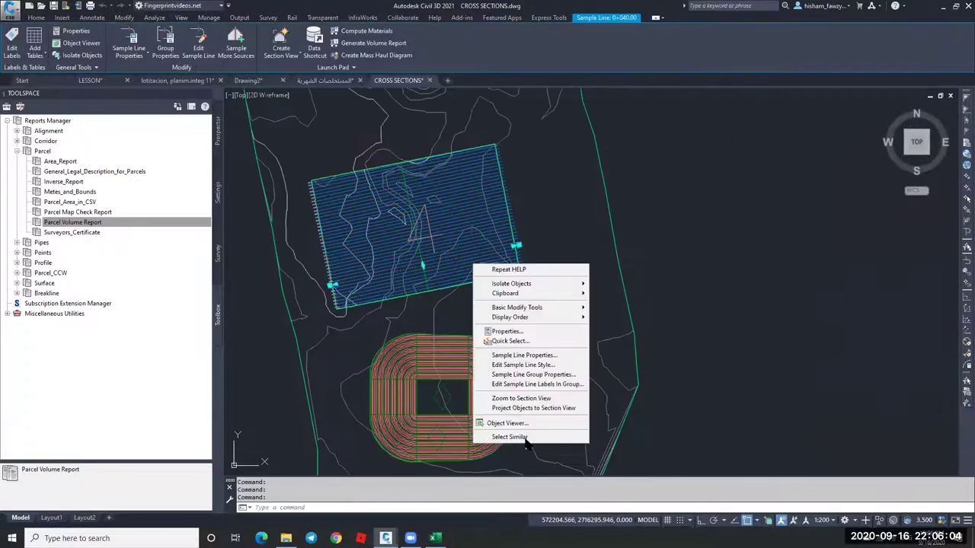
pyautogui.click(509, 436)
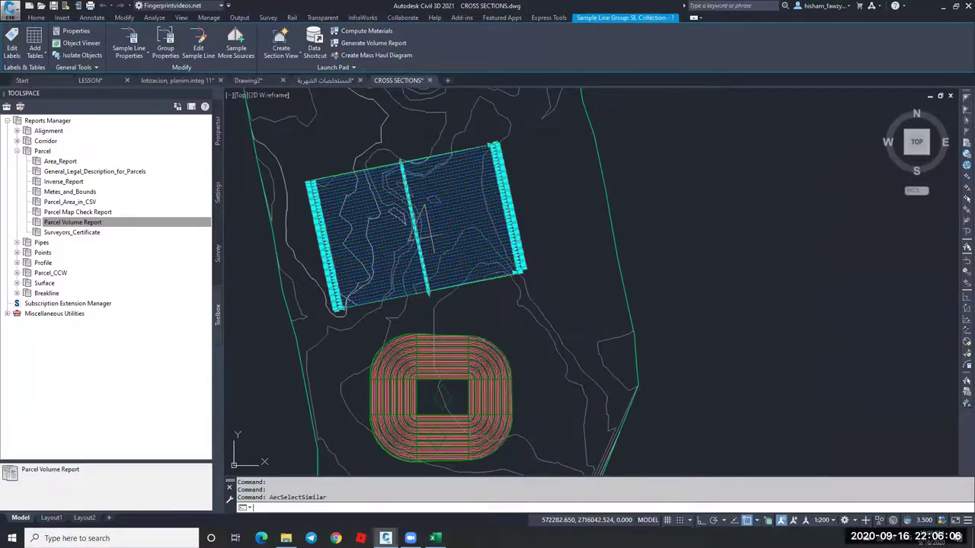
pyautogui.write('e')
pyautogui.press('Return')
# Paste the copied parcel grid inside the site boundary.
pyautogui.scroll(3, 455, 257)
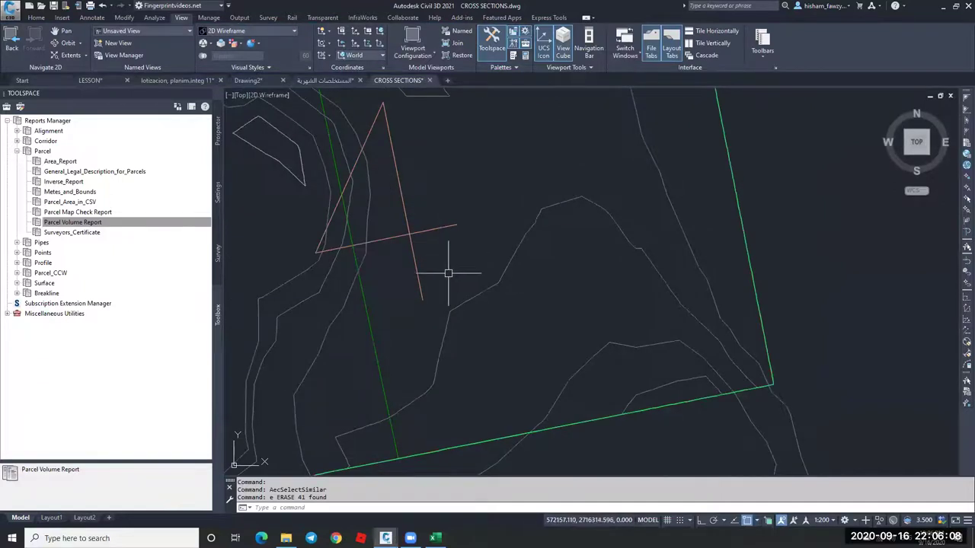
pyautogui.hotkey('ctrl', 'v')
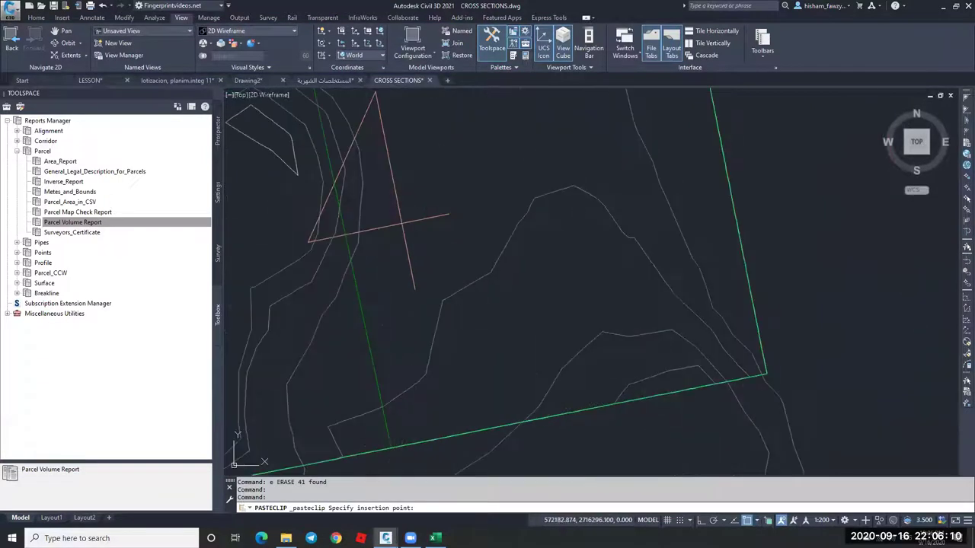
pyautogui.click(507, 259)
pyautogui.scroll(-4, 508, 259)
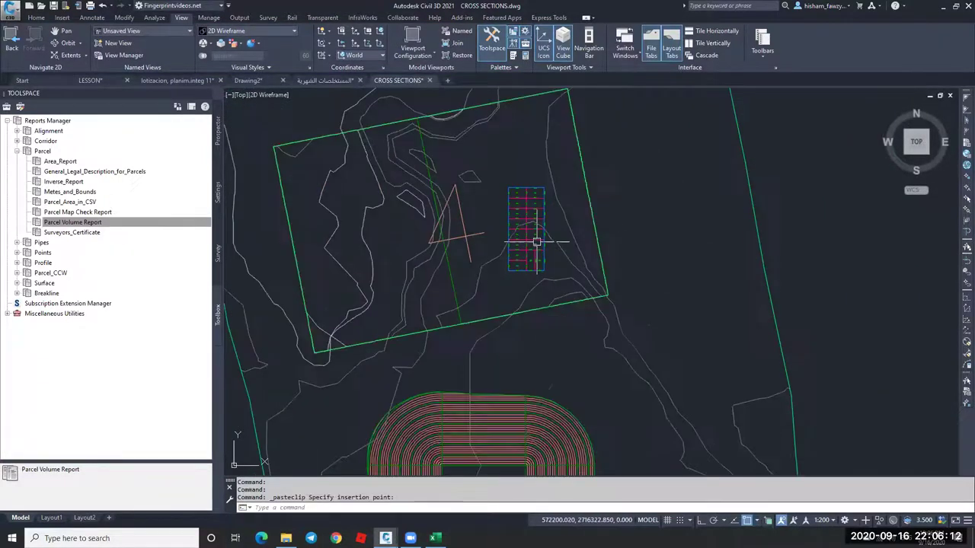
pyautogui.scroll(5, 472, 198)
pyautogui.press('Escape')
pyautogui.scroll(-3, 460, 198)
pyautogui.scroll(3, 486, 315)
pyautogui.scroll(-2, 483, 310)
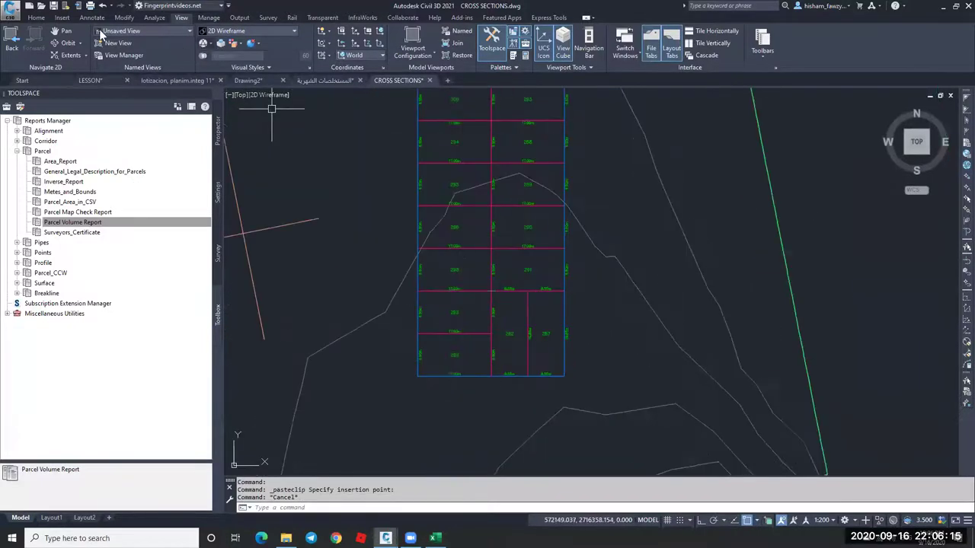
pyautogui.click(36, 18)
# Renumber Site 1 parcels (start 1, increment 1) along a path from parcel 287 to the grid's top.
pyautogui.press('Escape')
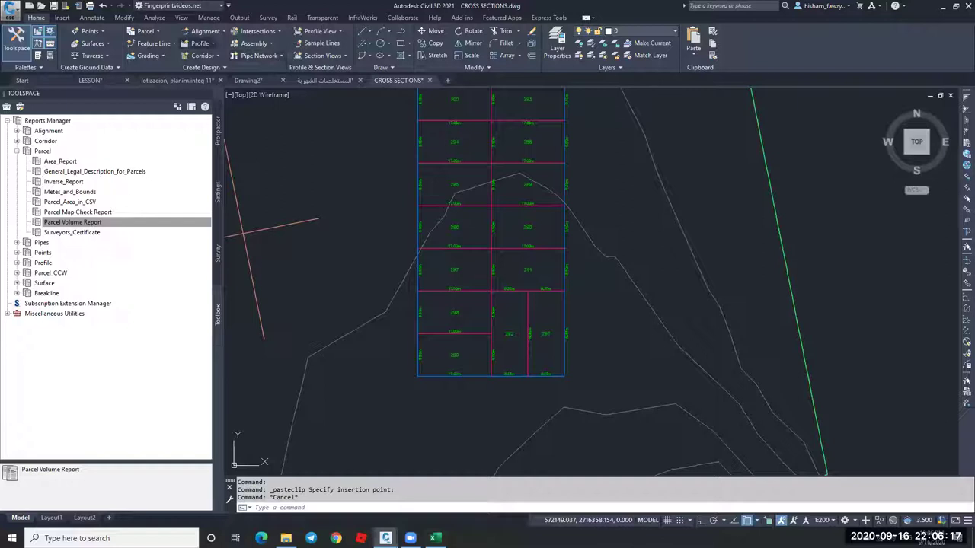
pyautogui.click(548, 332)
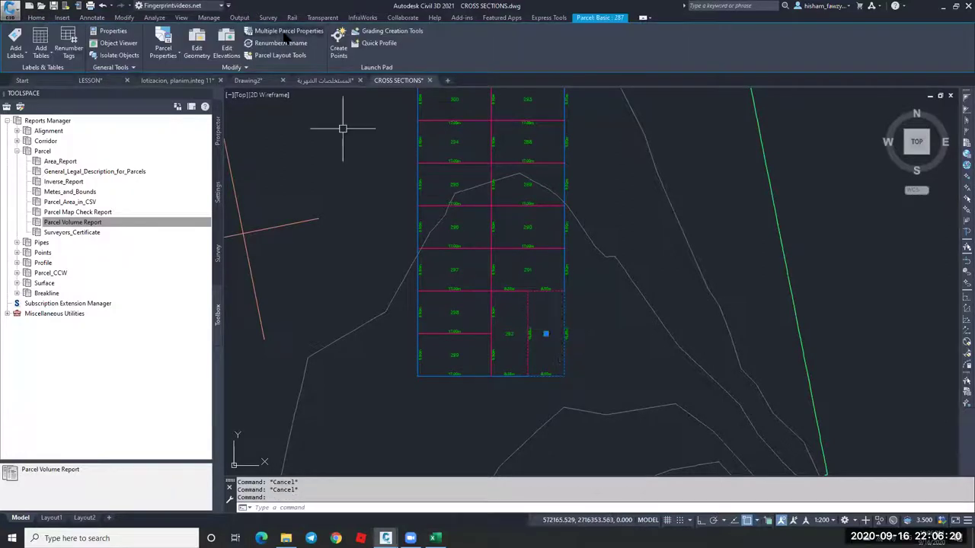
pyautogui.click(286, 42)
pyautogui.click(536, 304)
pyautogui.click(554, 345)
pyautogui.click(476, 351)
pyautogui.scroll(-2, 455, 194)
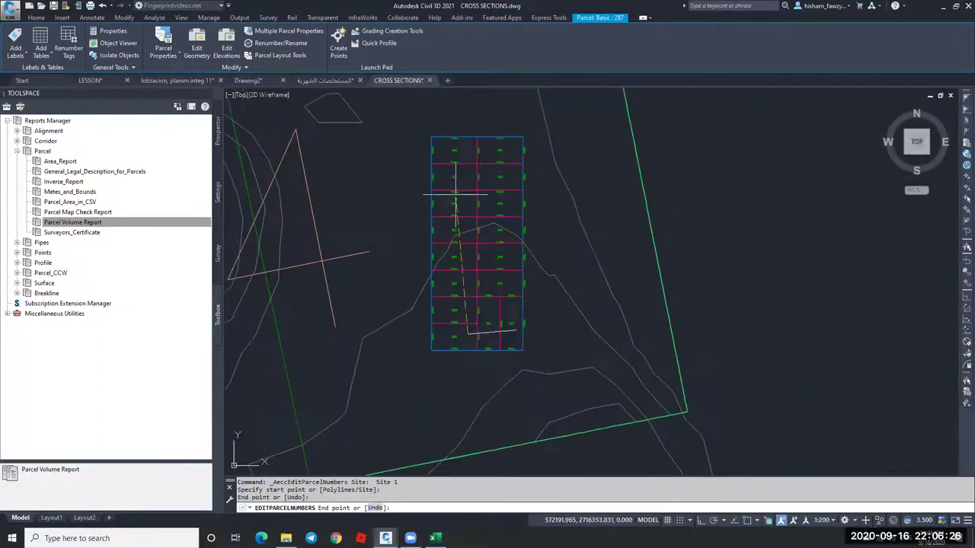
pyautogui.click(455, 153)
pyautogui.click(495, 149)
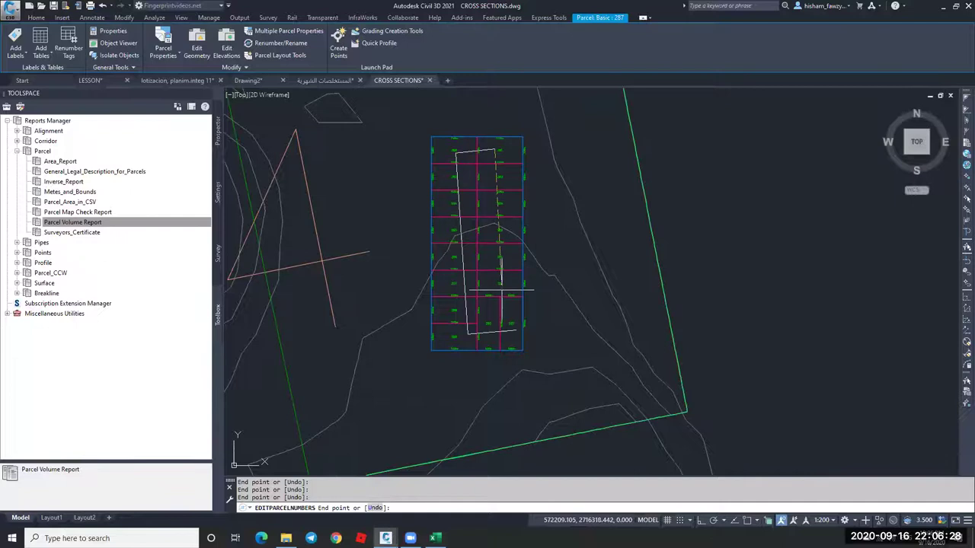
pyautogui.press('Return')
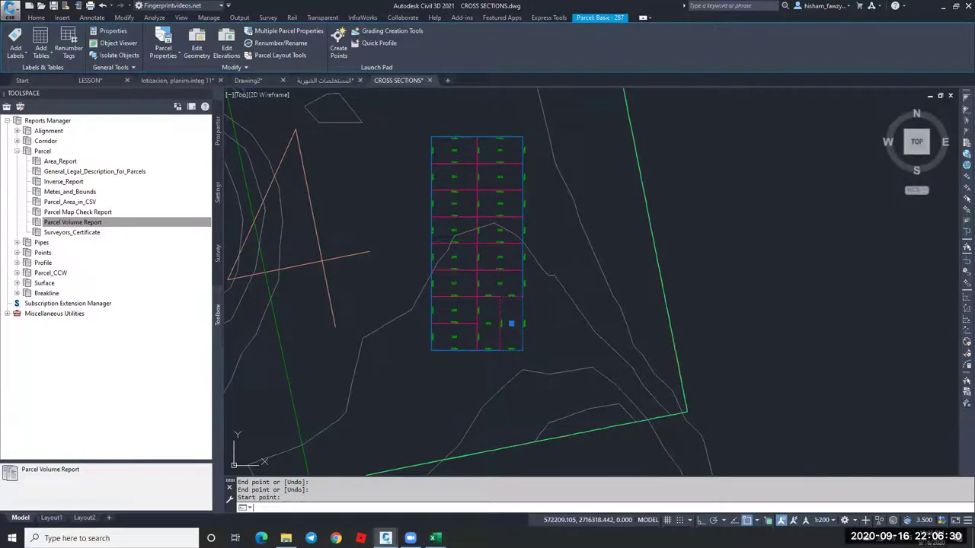
# Redraw the display and check parcel 287's numbering.
pyautogui.scroll(4, 505, 300)
pyautogui.scroll(-2, 544, 312)
pyautogui.press('Escape')
pyautogui.write('r')
pyautogui.press('Return')
pyautogui.click(549, 315)
pyautogui.scroll(-2, 536, 274)
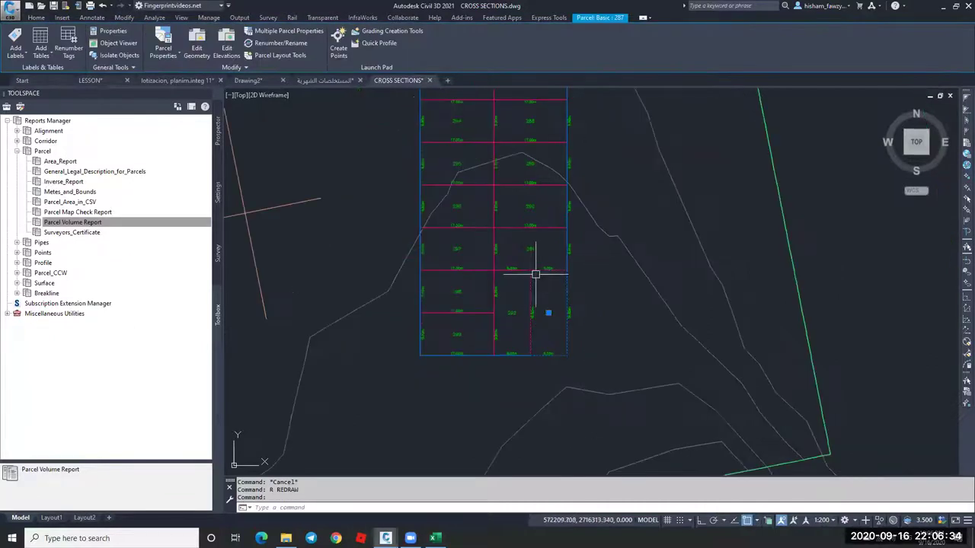
pyautogui.scroll(-3, 505, 224)
pyautogui.press('Escape')
pyautogui.press('Escape')
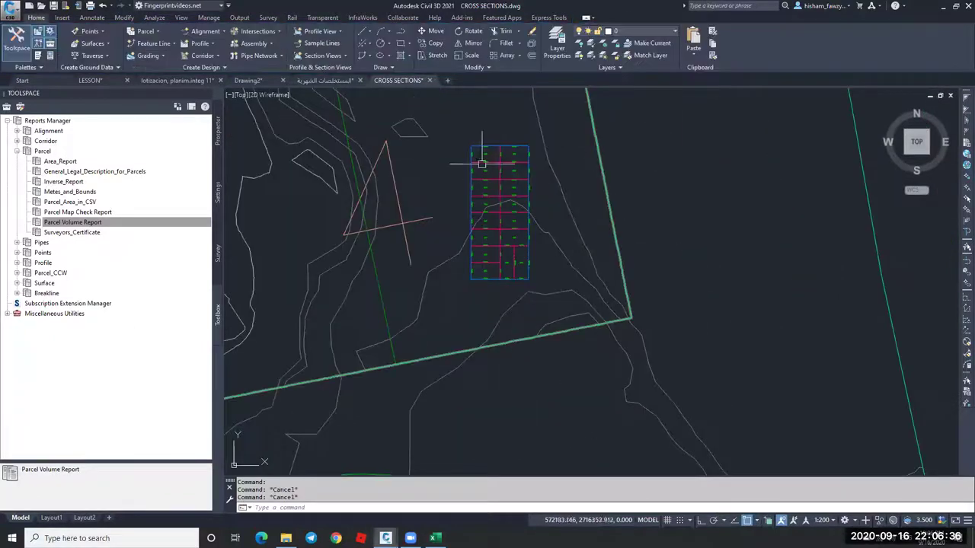
pyautogui.scroll(3, 481, 163)
# Renumber the parcels again along a path from parcel 302 down to the grid's bottom.
pyautogui.click(473, 157)
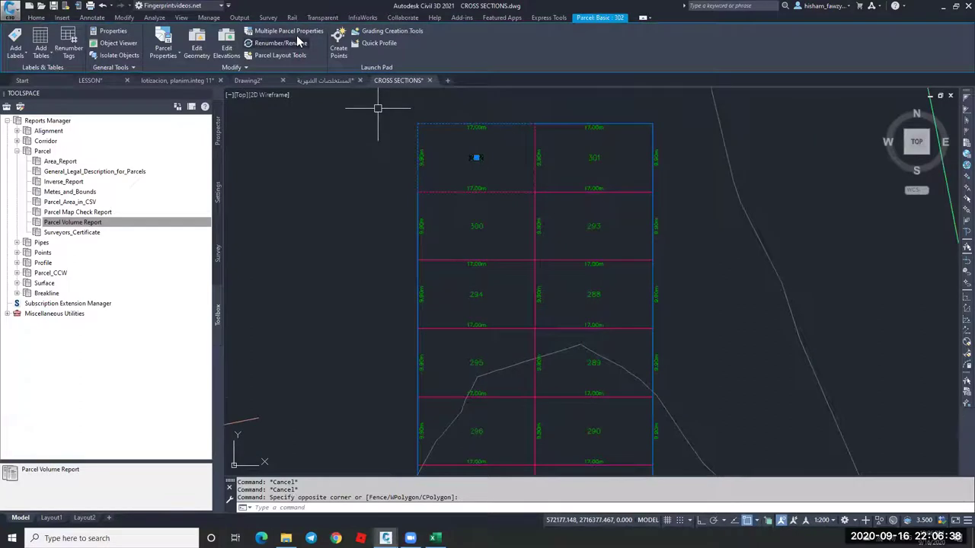
pyautogui.click(296, 43)
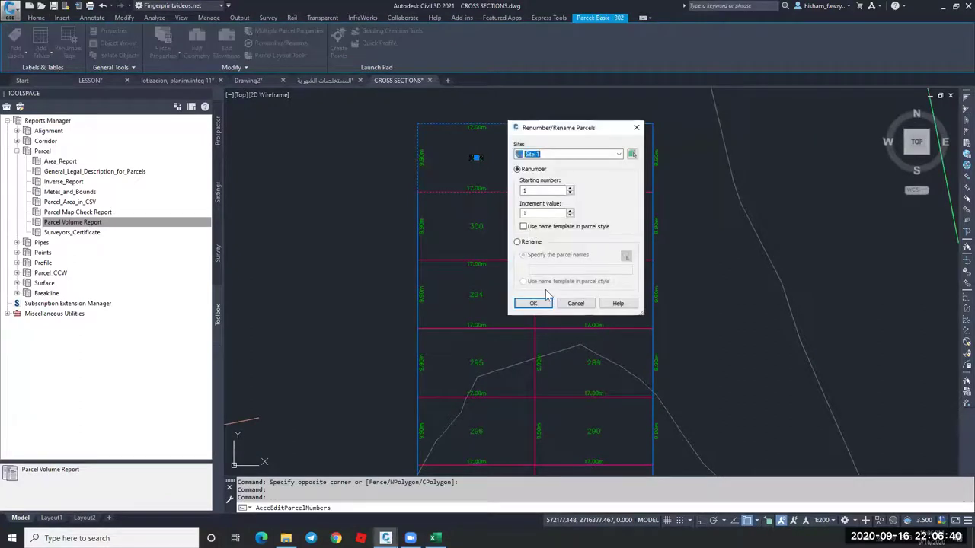
pyautogui.click(533, 303)
pyautogui.click(480, 157)
pyautogui.scroll(-2, 480, 156)
pyautogui.scroll(-2, 480, 154)
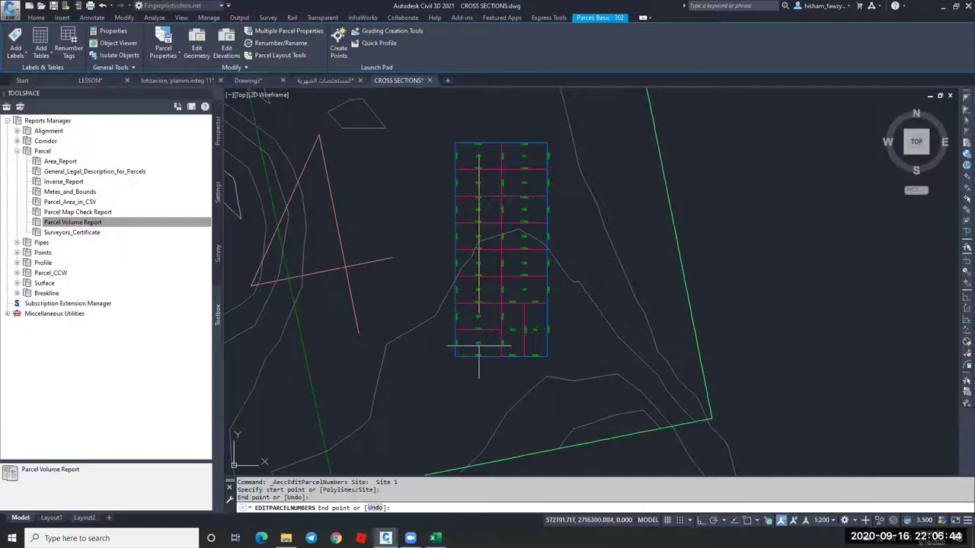
pyautogui.click(479, 346)
pyautogui.press('Escape')
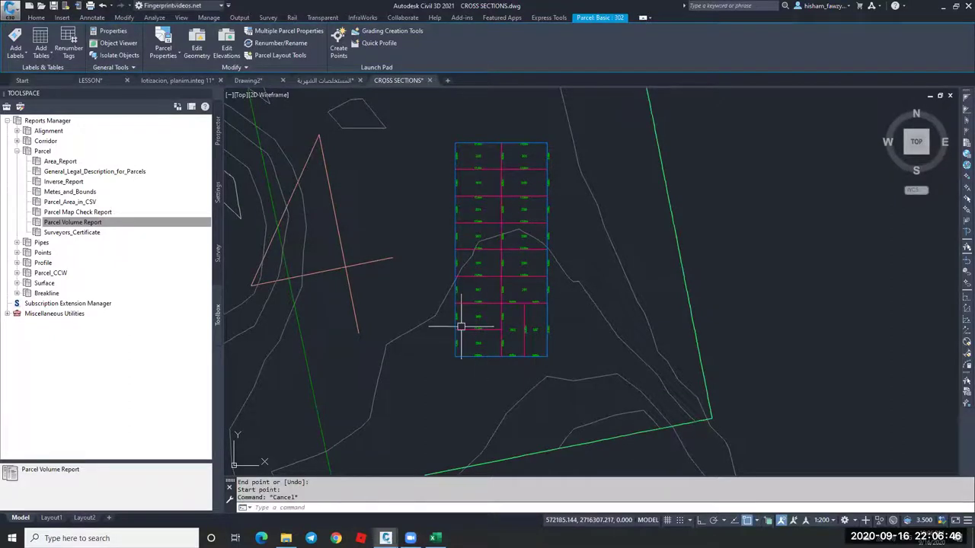
pyautogui.press('Escape')
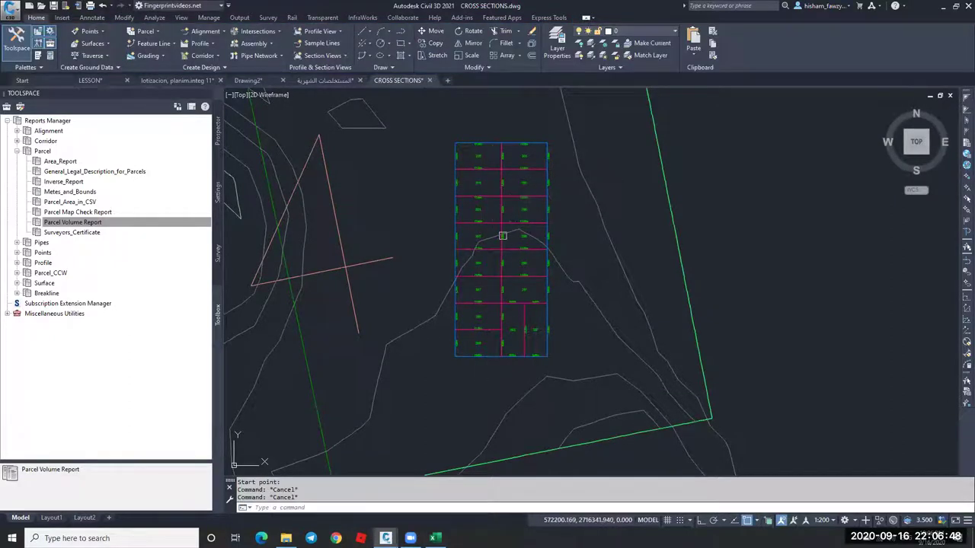
pyautogui.moveTo(513, 196); pyautogui.dragTo(507, 191, button='middle')
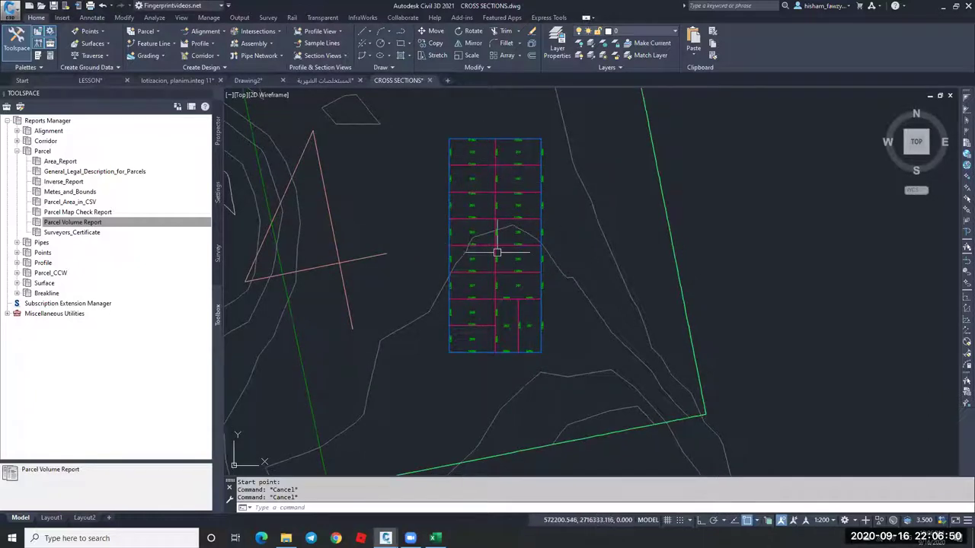
# Execute the Parcel Volume Report with VOLUME as the volume surface and create it.
pyautogui.rightClick(112, 229)
pyautogui.click(156, 229)
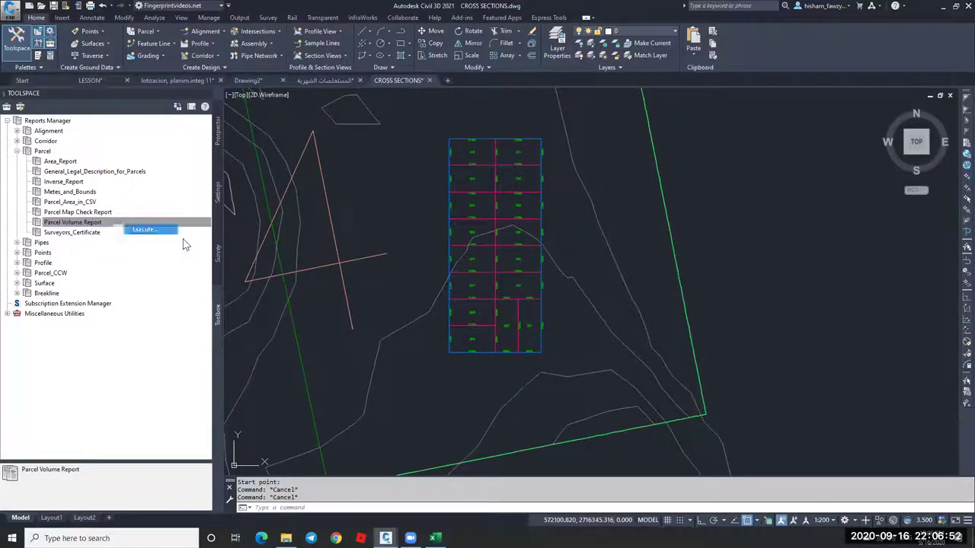
pyautogui.click(174, 267)
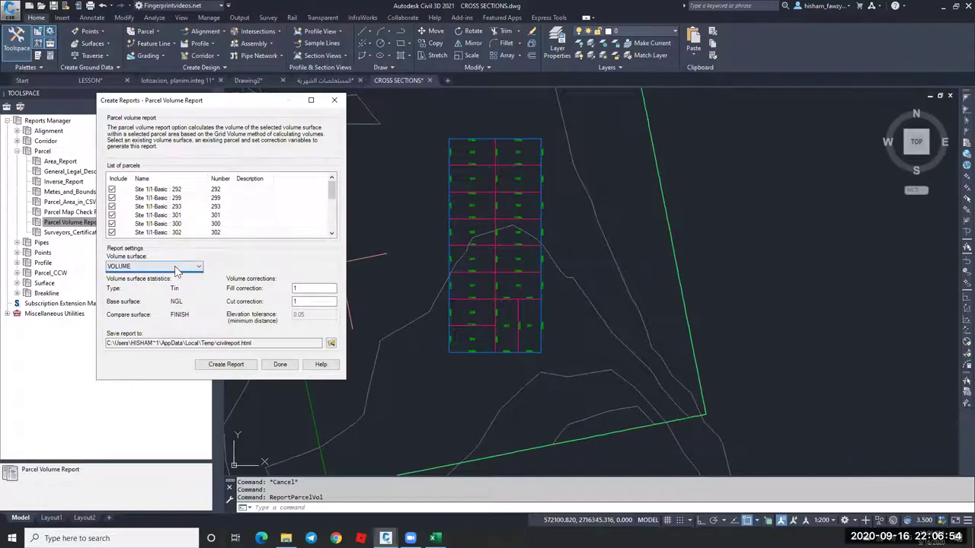
pyautogui.click(165, 275)
pyautogui.click(226, 364)
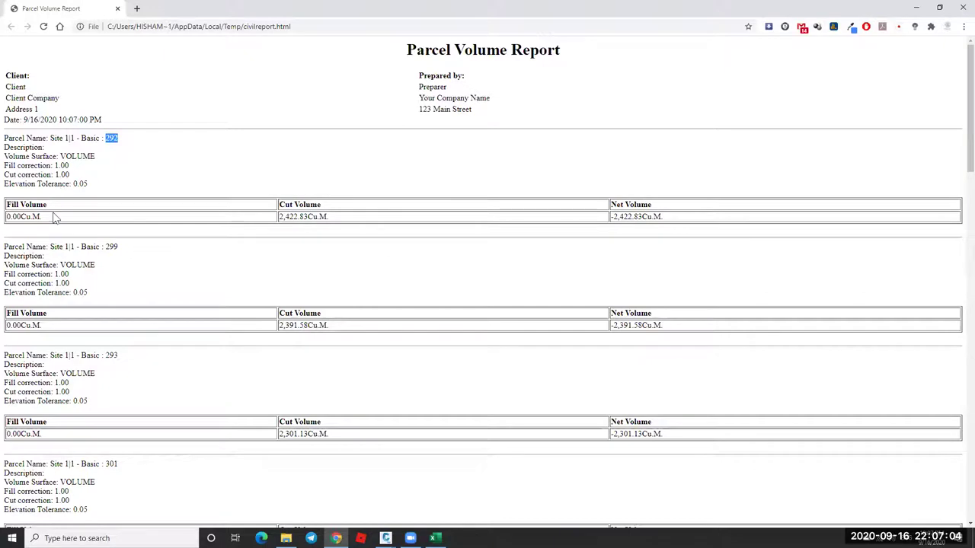
# Highlight the first parcel's fill and cut volumes and parcel 299, scroll the report, then close Chrome.
pyautogui.moveTo(56, 219); pyautogui.dragTo(7, 220)
pyautogui.moveTo(329, 218); pyautogui.dragTo(281, 217)
pyautogui.moveTo(160, 253); pyautogui.dragTo(99, 252)
pyautogui.click(244, 329)
pyautogui.scroll(-7, 358, 240)
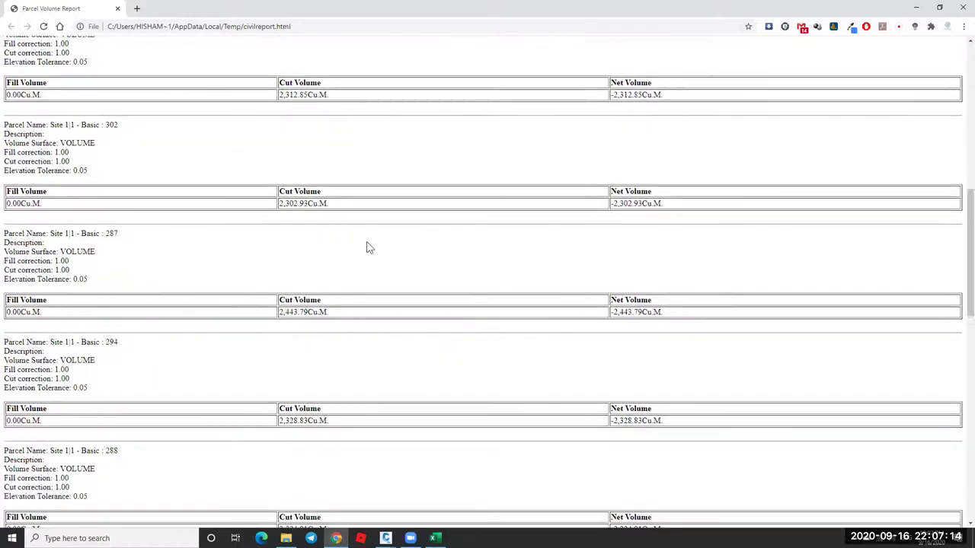
pyautogui.scroll(-6, 366, 244)
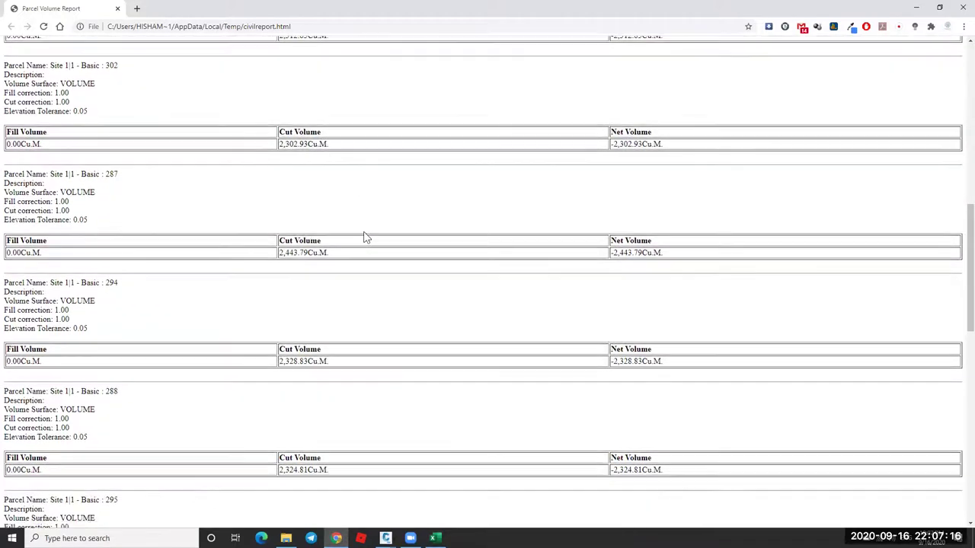
pyautogui.scroll(13, 405, 207)
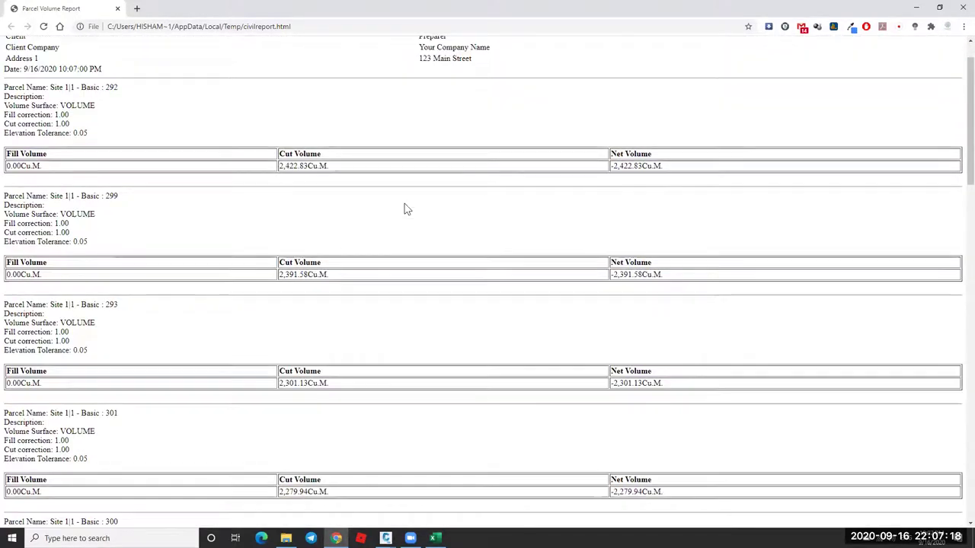
pyautogui.click(962, 7)
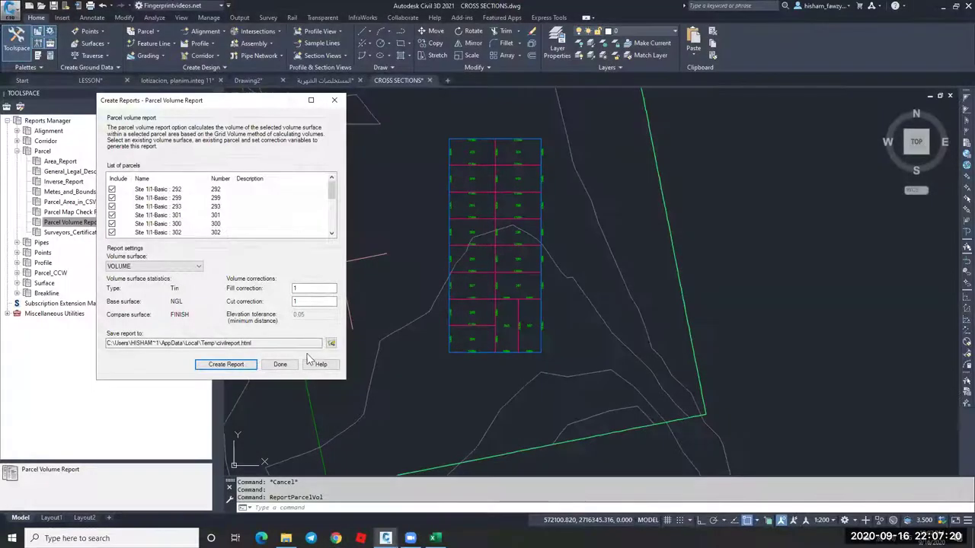
# Close the report settings and execute the Parcel Volume Report again.
pyautogui.click(281, 364)
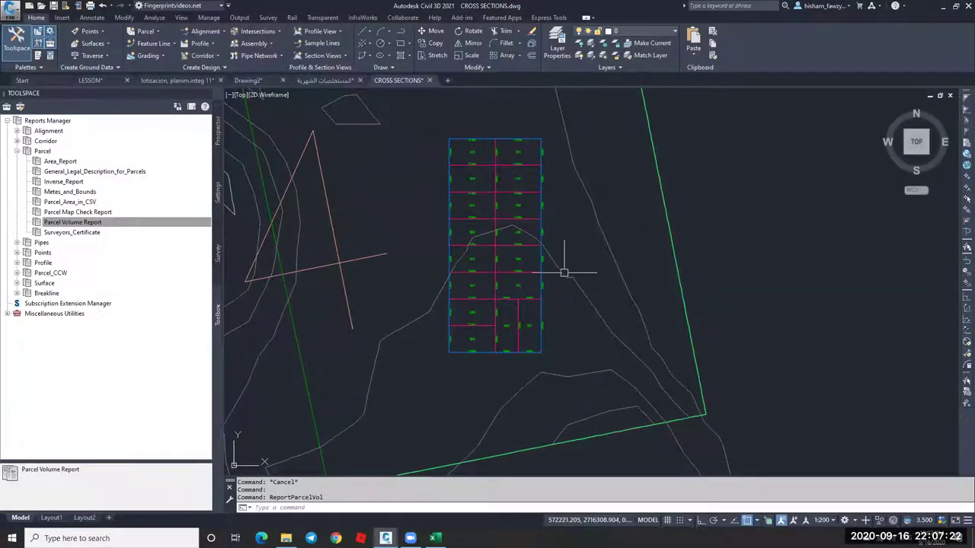
pyautogui.scroll(7, 476, 137)
pyautogui.scroll(-3, 468, 175)
pyautogui.scroll(2, 480, 183)
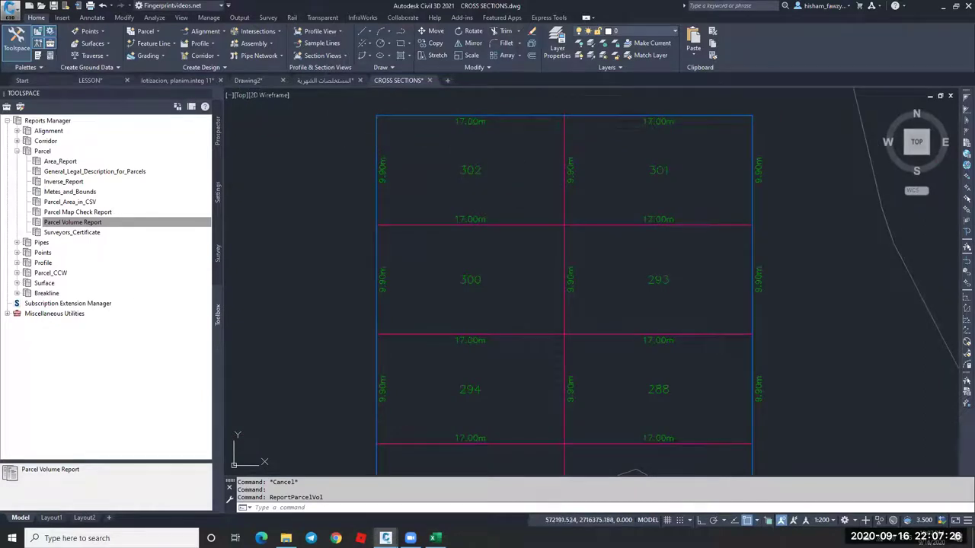
pyautogui.scroll(-2, 460, 204)
pyautogui.scroll(-4, 460, 207)
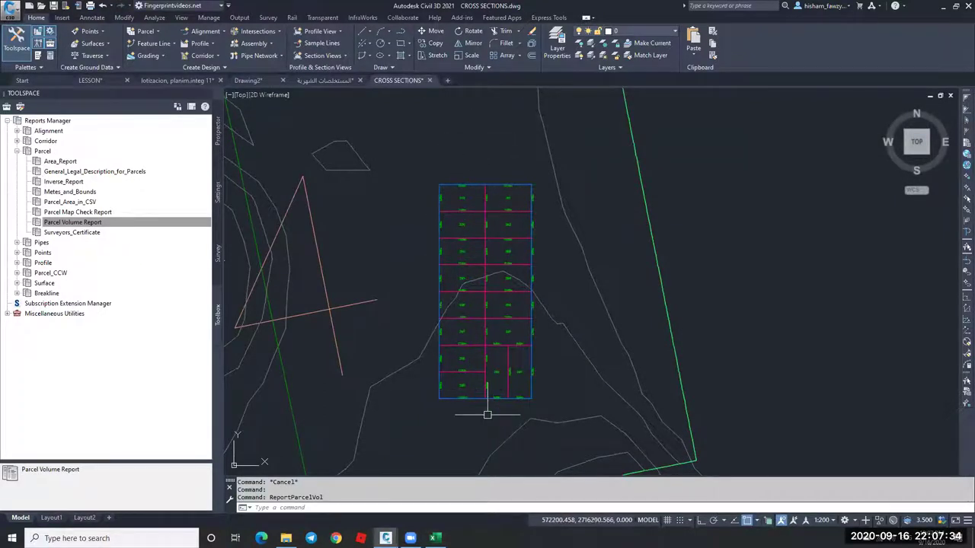
pyautogui.click(95, 222)
pyautogui.rightClick(98, 222)
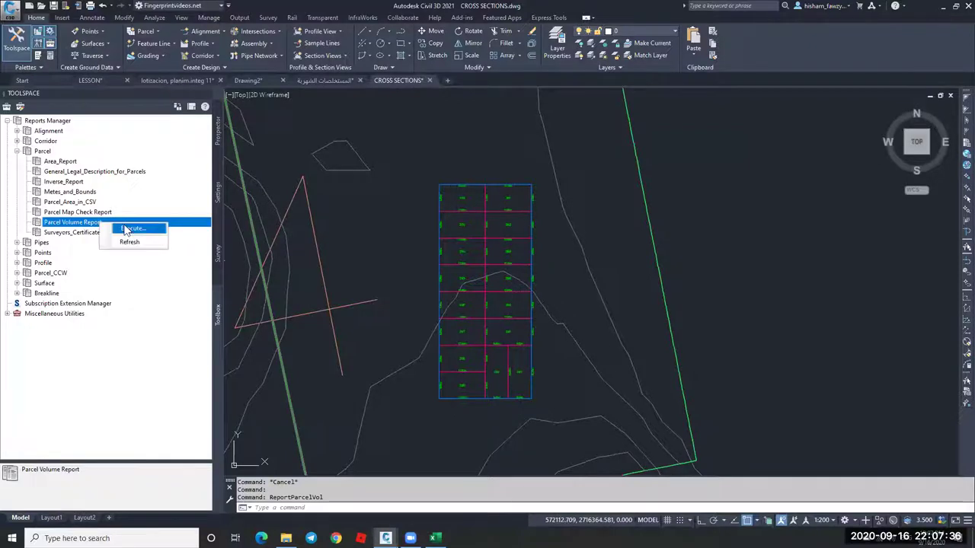
pyautogui.click(124, 229)
# Save the report as Excel 97-2003 CivilReport.XLS on the Desktop, replacing the old copy.
pyautogui.click(330, 341)
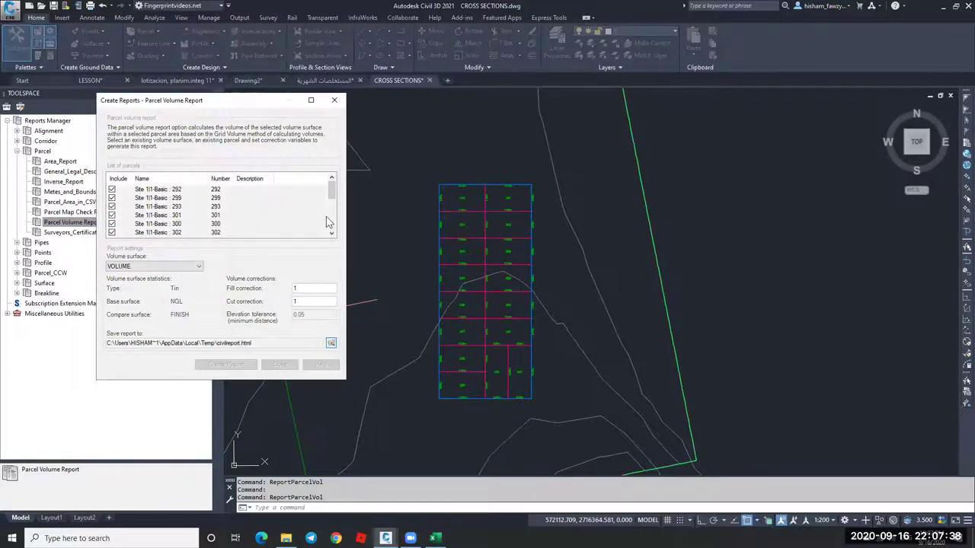
pyautogui.click(244, 313)
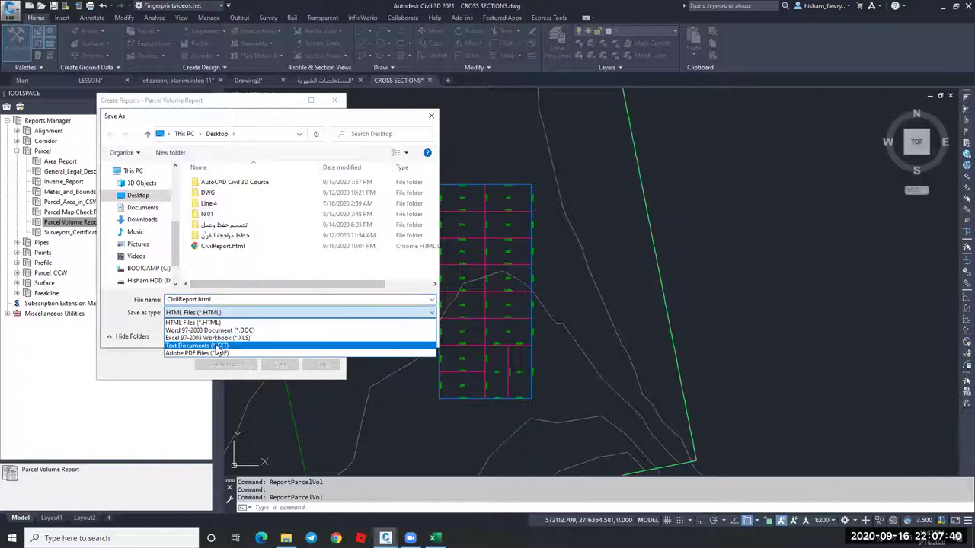
pyautogui.click(220, 339)
pyautogui.click(355, 335)
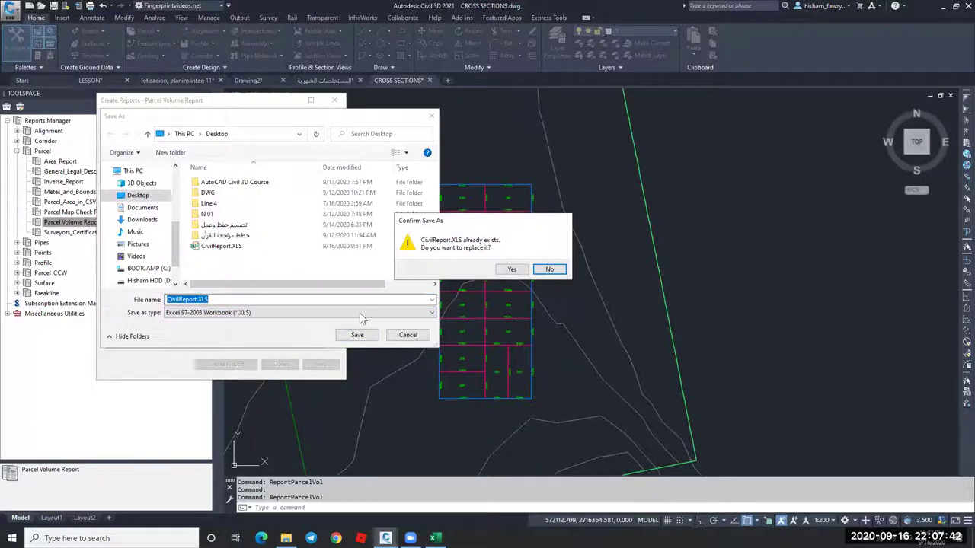
pyautogui.click(511, 270)
pyautogui.click(245, 365)
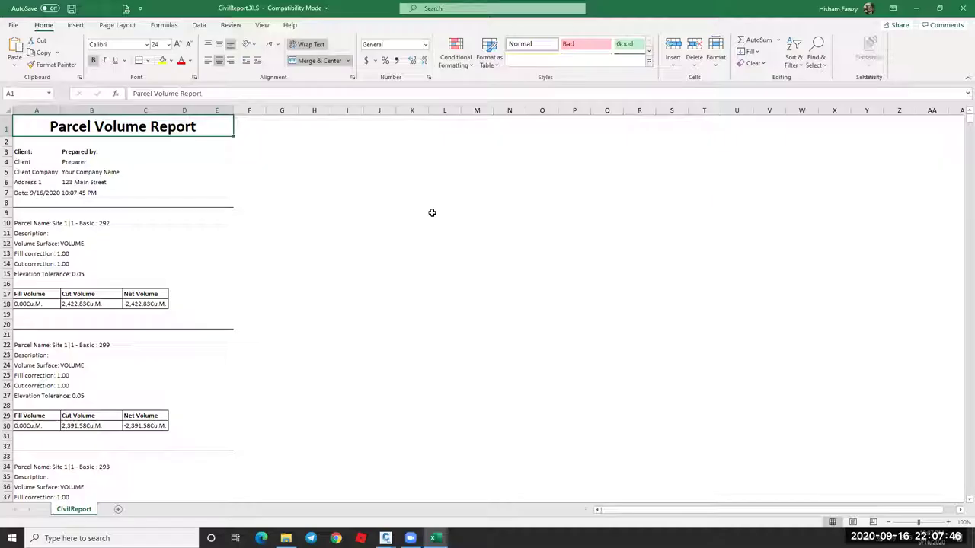
pyautogui.click(281, 212)
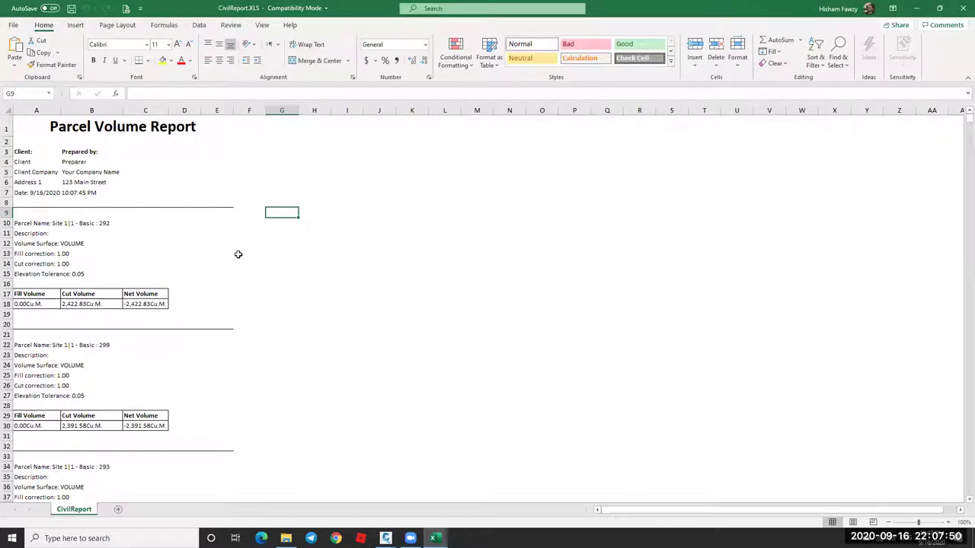
# Close the CivilReport.XLS workbook and exit Excel.
pyautogui.click(962, 9)
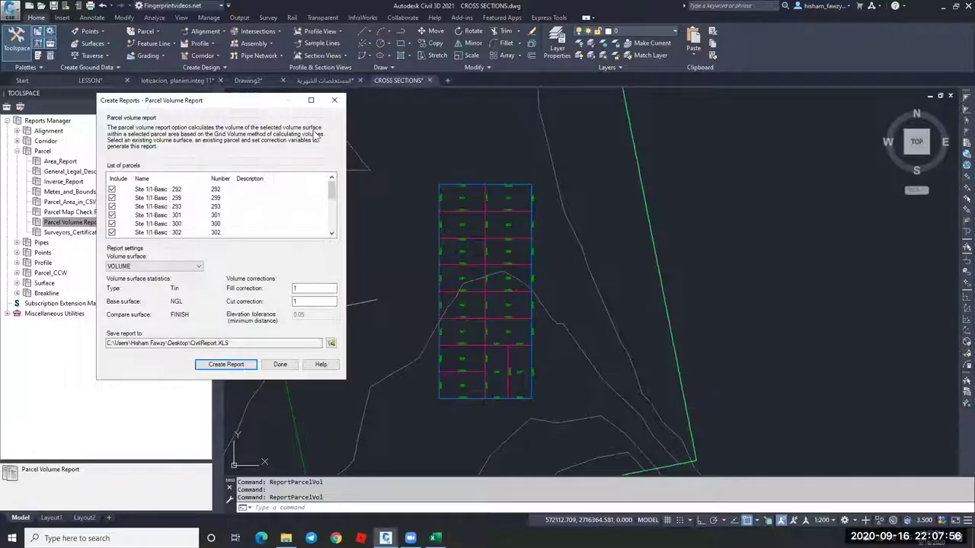
# Dismiss the Parcel Volume Report dialog, collapse the Parcel reports node, and make Drawing2 active.
pyautogui.click(334, 100)
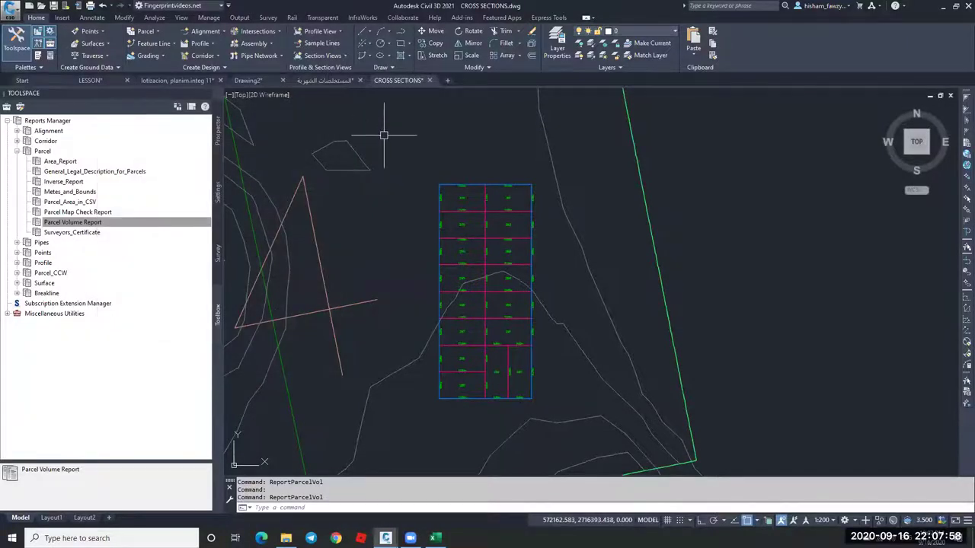
pyautogui.click(17, 151)
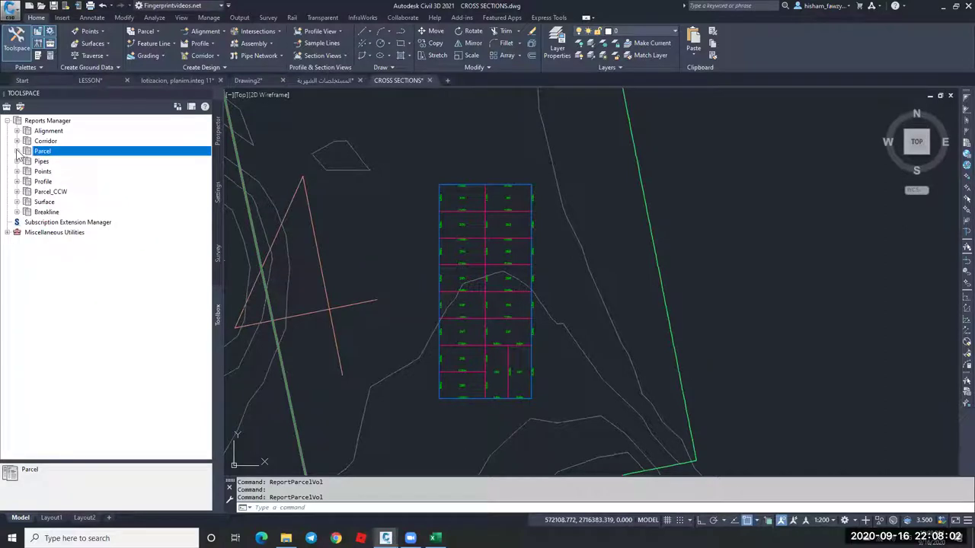
pyautogui.scroll(-2, 420, 150)
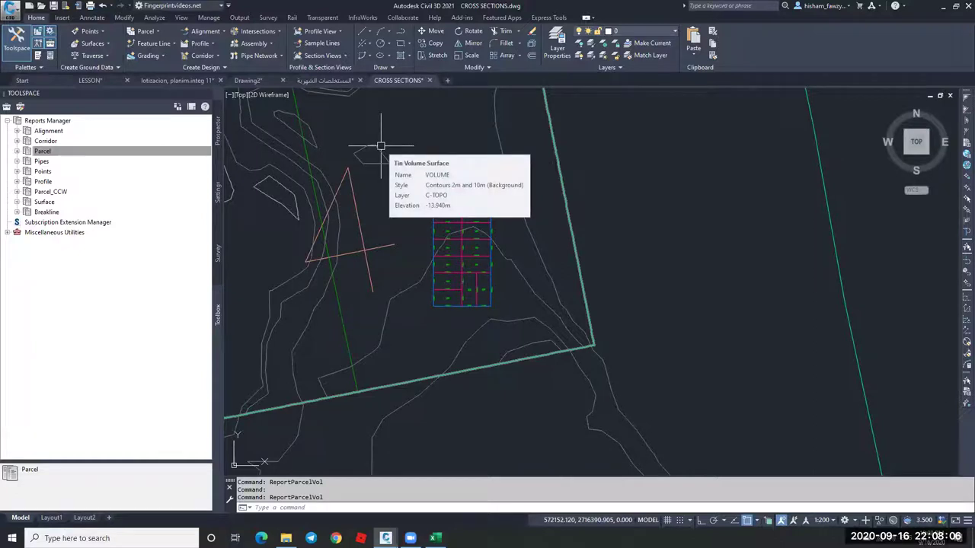
pyautogui.scroll(-2, 490, 266)
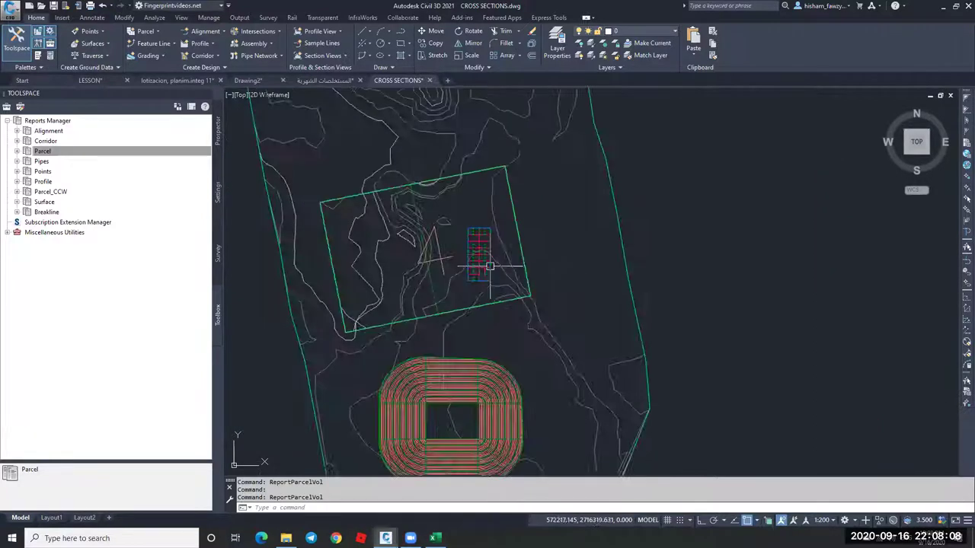
pyautogui.scroll(-2, 490, 266)
pyautogui.press('Escape')
pyautogui.click(269, 80)
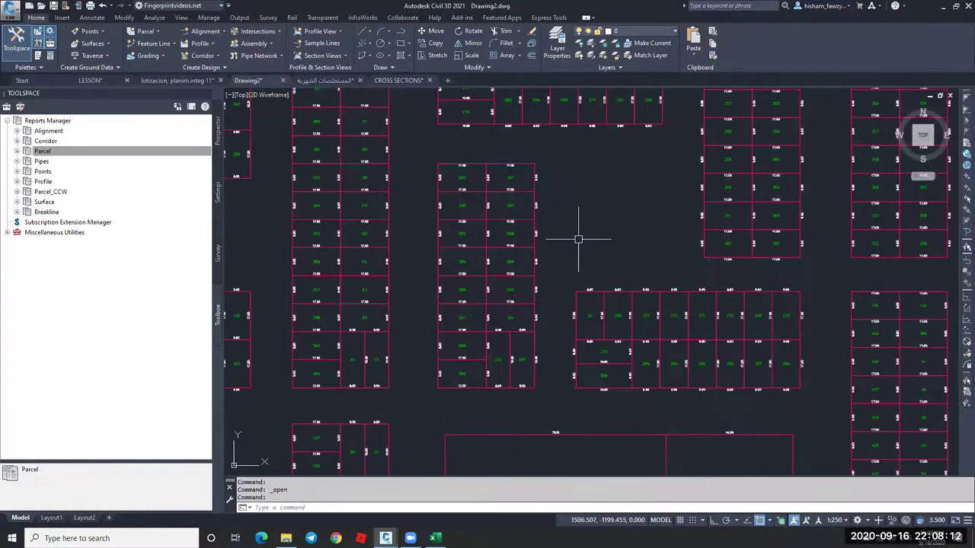
# Pan and zoom across the Drawing2 parcel lot blocks to review their lot labels.
pyautogui.scroll(-3, 578, 239)
pyautogui.moveTo(522, 213); pyautogui.dragTo(482, 183, button='middle')
pyautogui.press('Escape')
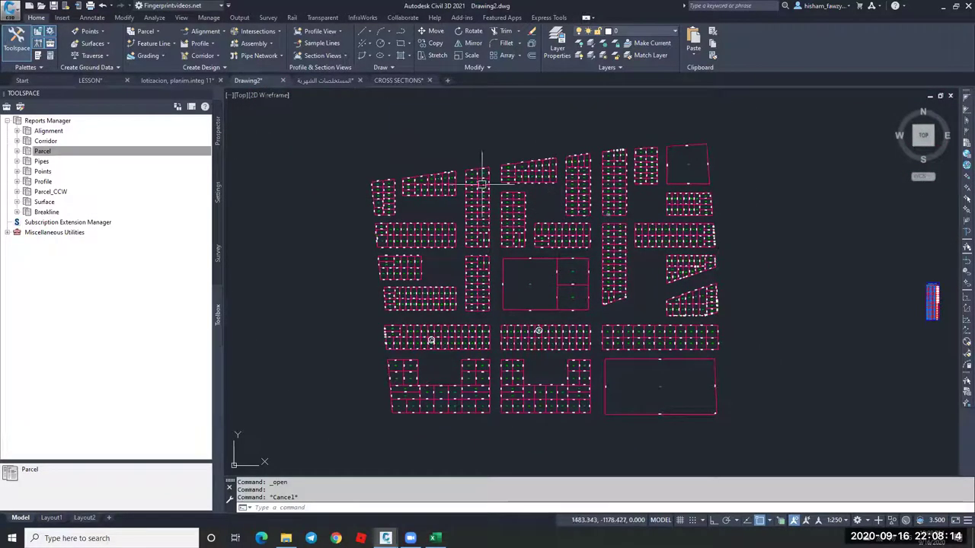
pyautogui.moveTo(388, 157); pyautogui.dragTo(444, 140, button='middle')
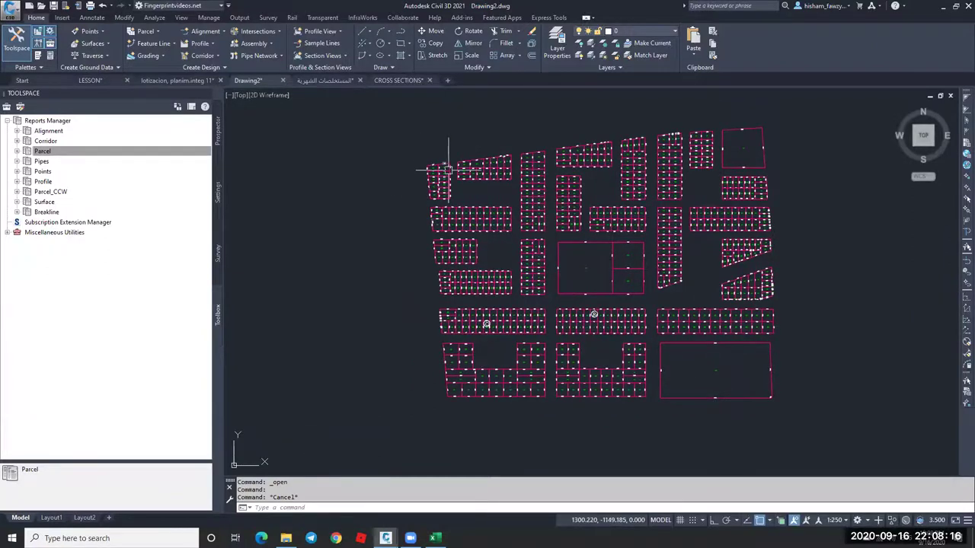
pyautogui.scroll(3, 448, 169)
pyautogui.scroll(-2, 468, 190)
pyautogui.moveTo(491, 227); pyautogui.dragTo(470, 193, button='middle')
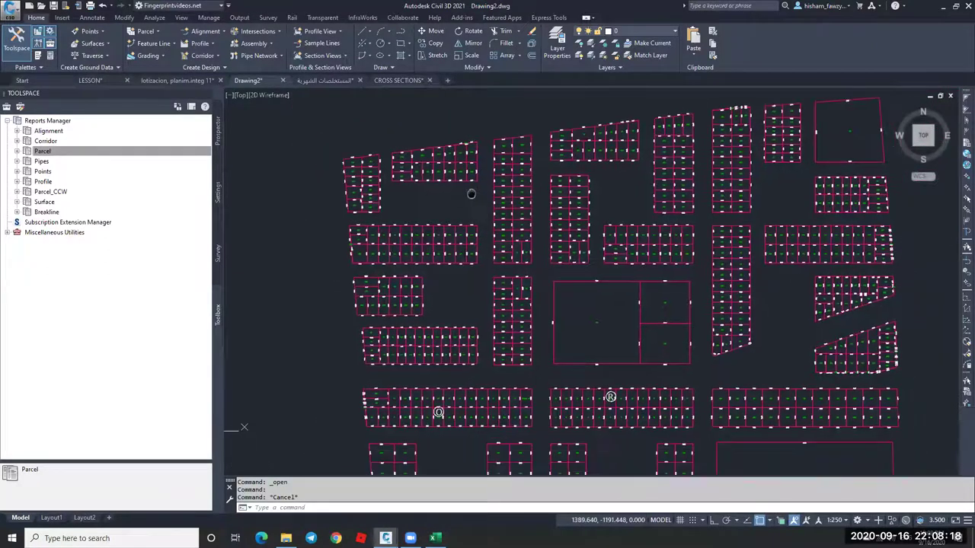
pyautogui.scroll(5, 463, 228)
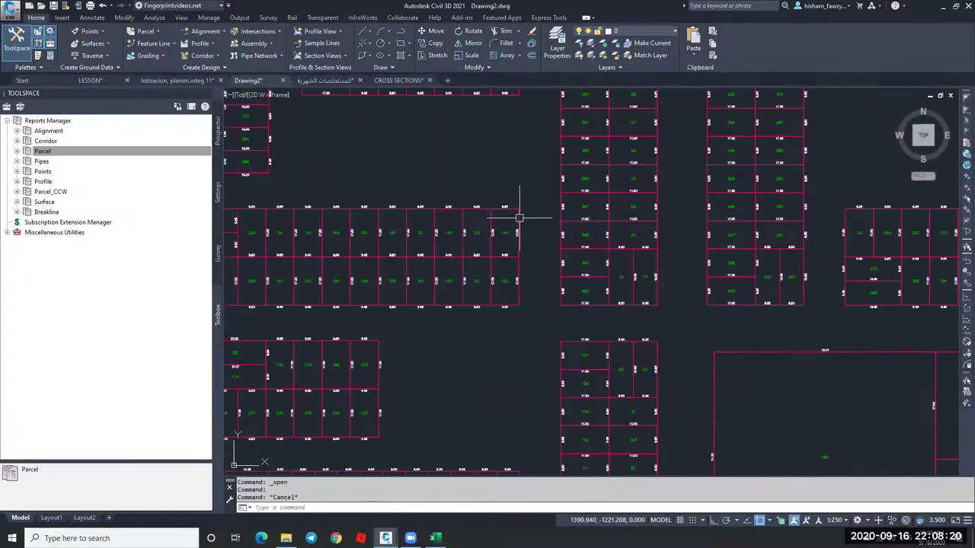
pyautogui.scroll(-5, 519, 218)
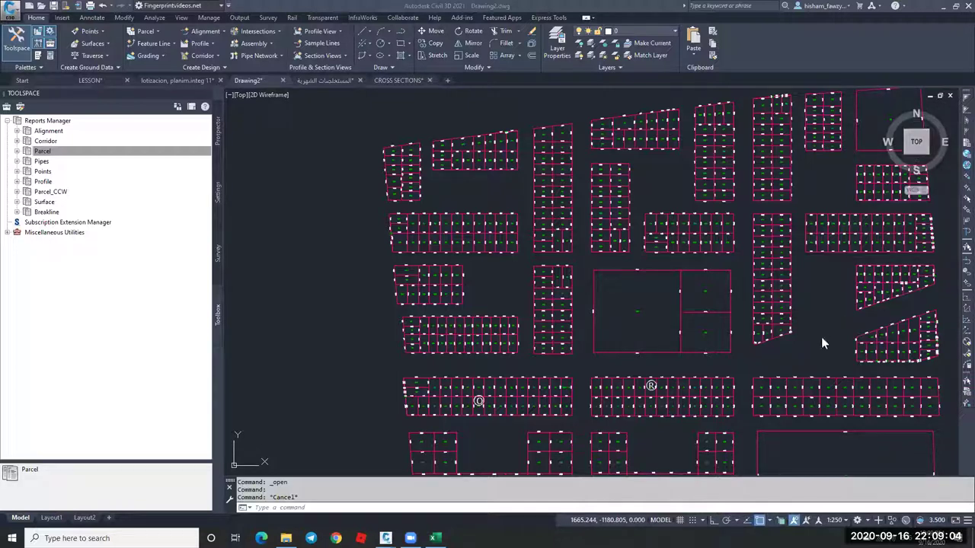
pyautogui.scroll(-3, 653, 266)
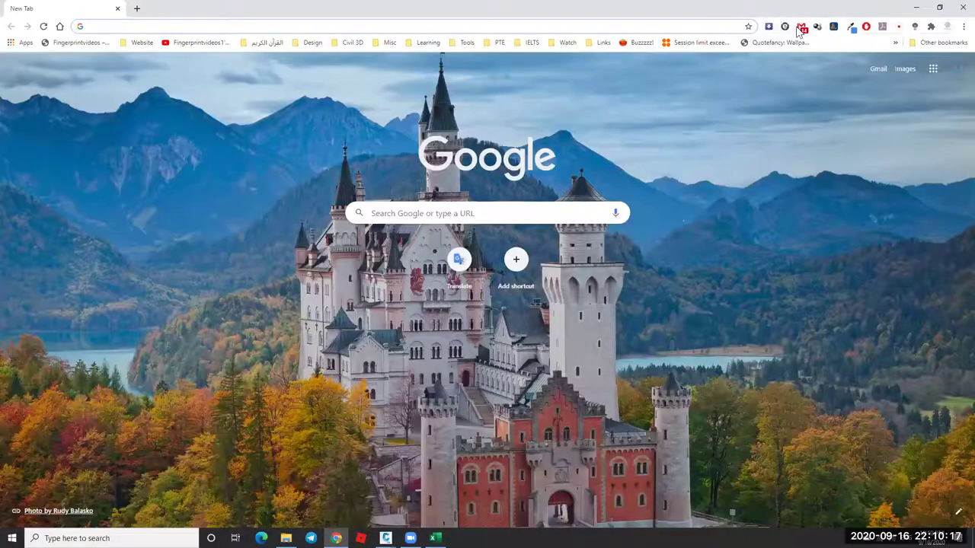
# Open the tutorial channel's YouTube page, close the extra tab and mute the trailer.
pyautogui.click(210, 42)
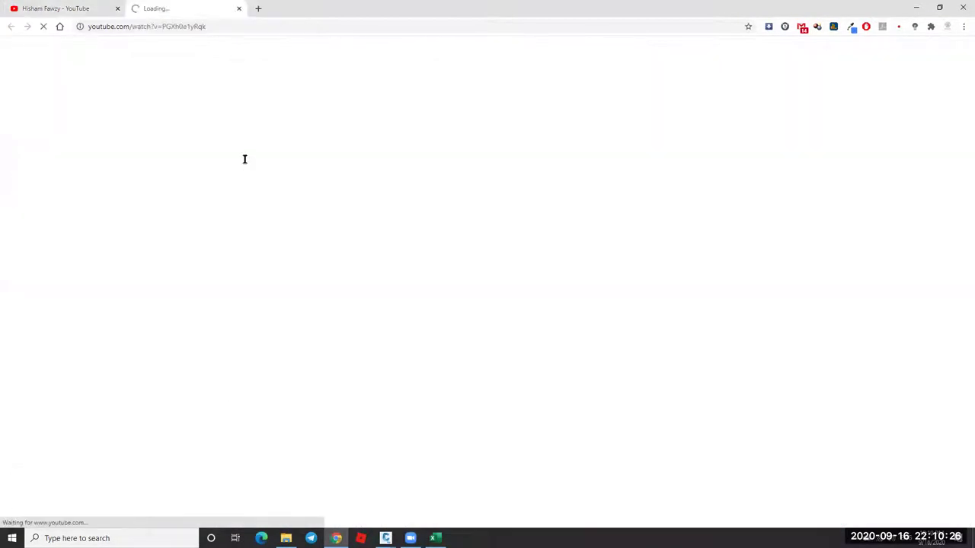
pyautogui.click(239, 9)
pyautogui.click(256, 498)
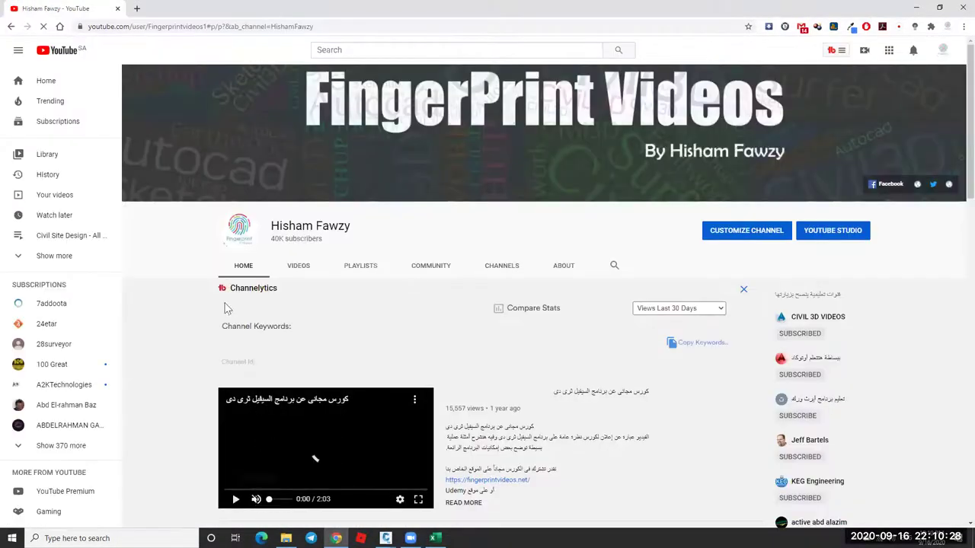
pyautogui.scroll(-3, 348, 233)
pyautogui.scroll(-8, 349, 233)
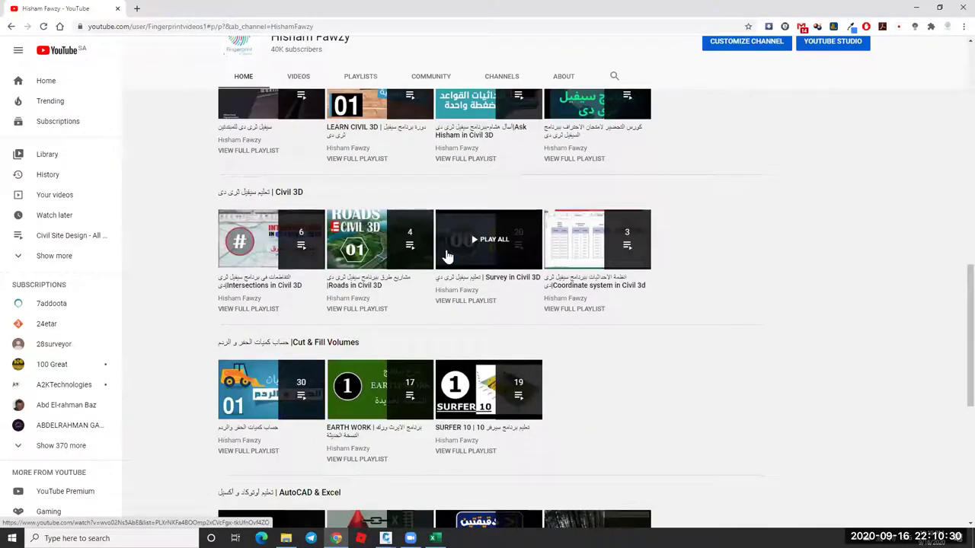
pyautogui.scroll(4, 308, 204)
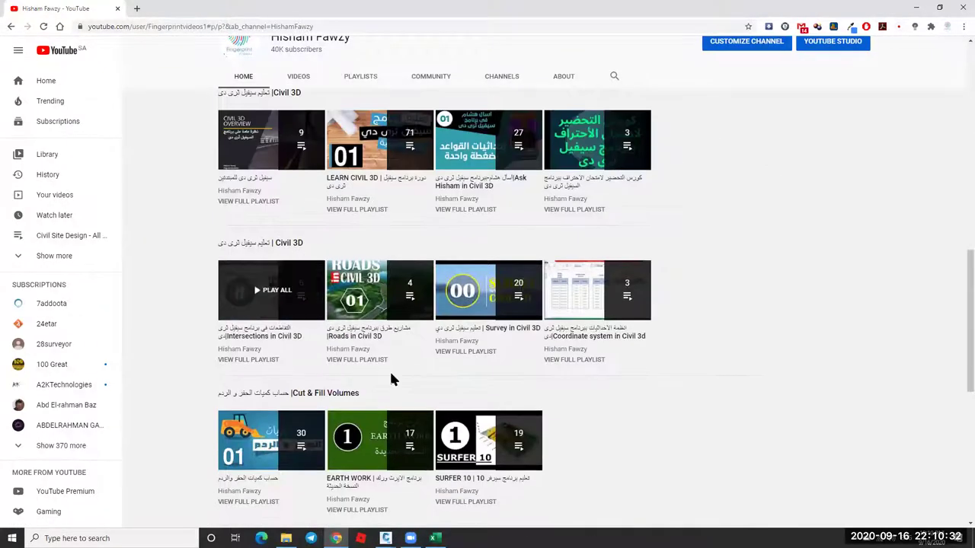
# Browse the LEARN CIVIL 3D playlist, then return to the channel's home page.
pyautogui.click(383, 180)
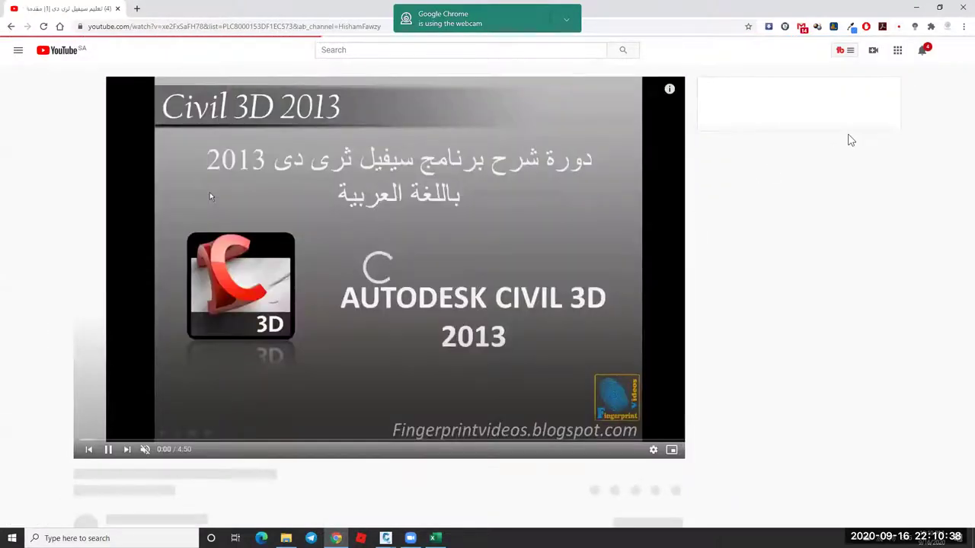
pyautogui.scroll(-2, 857, 177)
pyautogui.scroll(-10, 847, 198)
pyautogui.scroll(1, 841, 199)
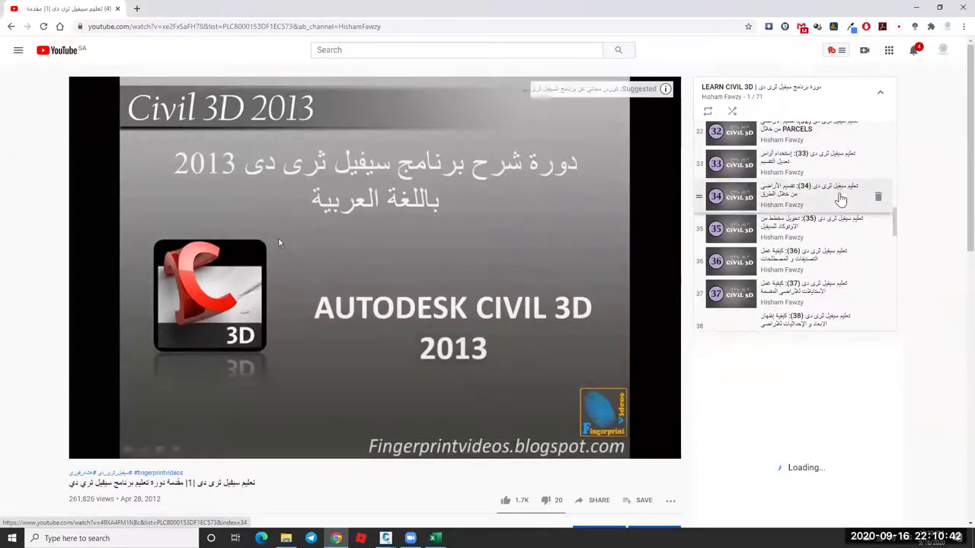
pyautogui.scroll(1, 832, 198)
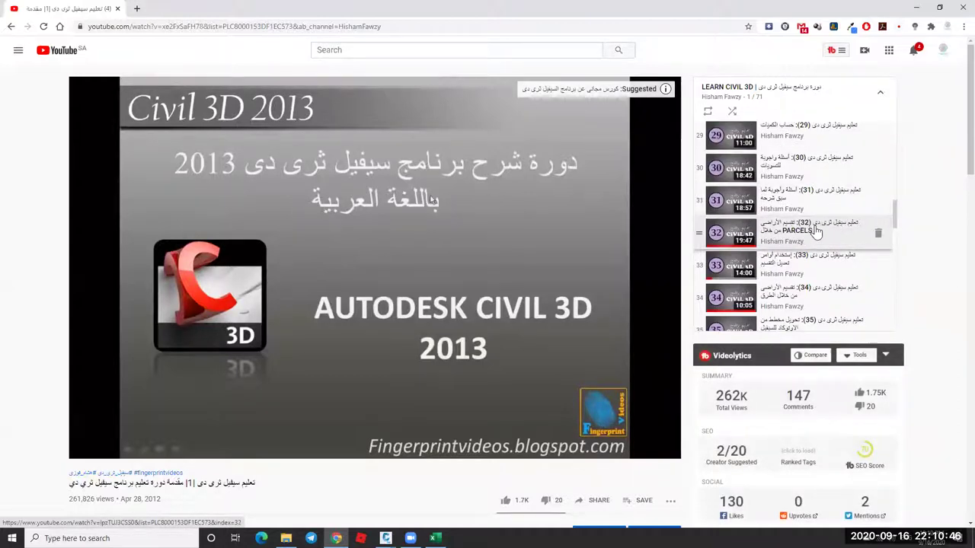
pyautogui.click(360, 219)
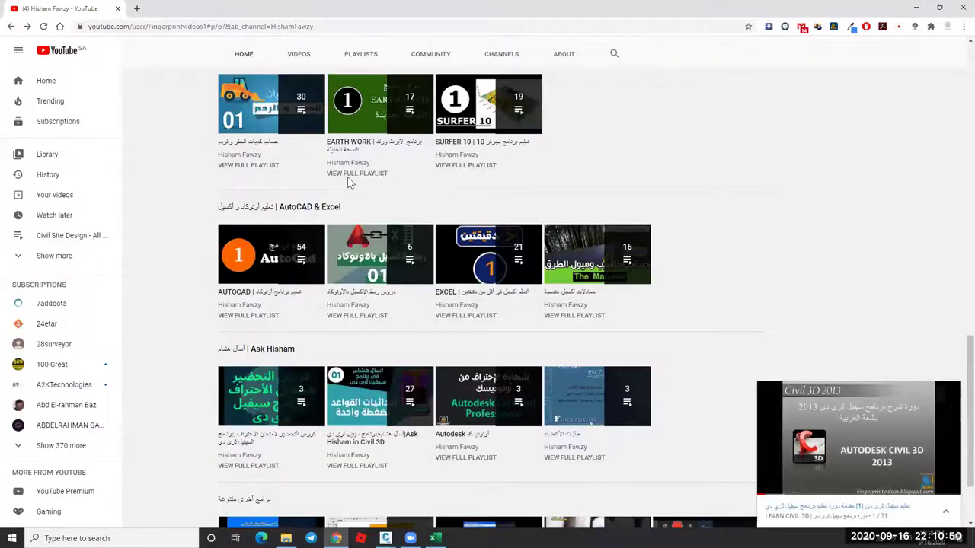
pyautogui.click(950, 392)
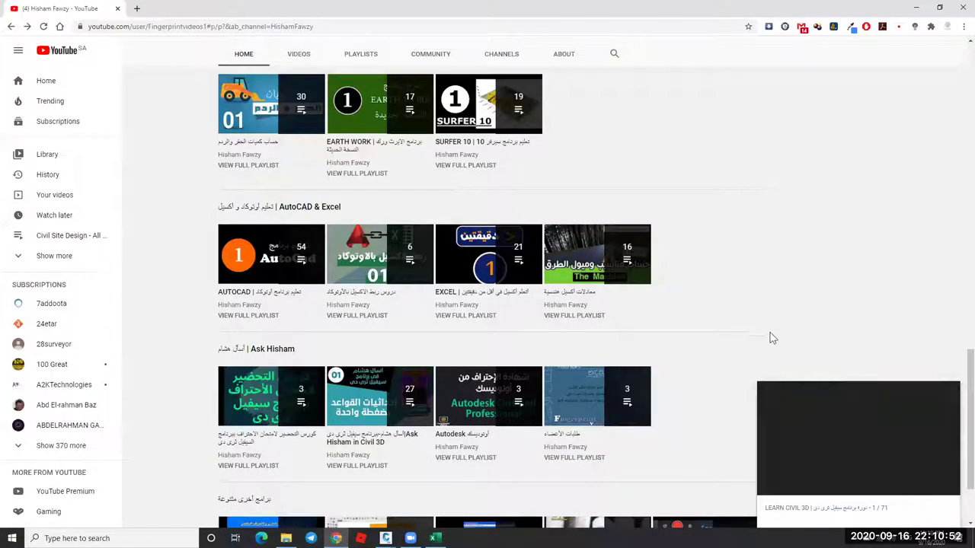
# Open the playlist's first video, then close the browser to return to Civil 3D.
pyautogui.click(261, 145)
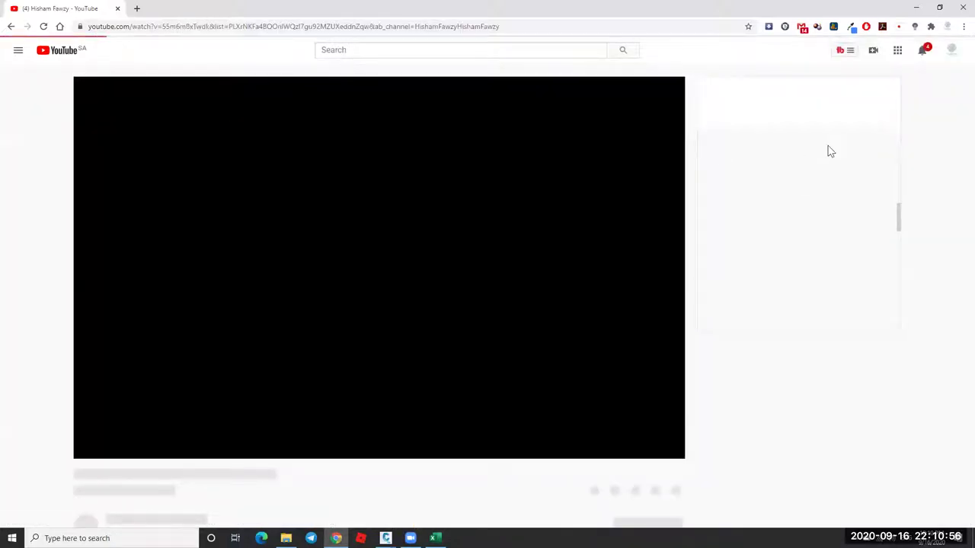
pyautogui.scroll(-5, 881, 191)
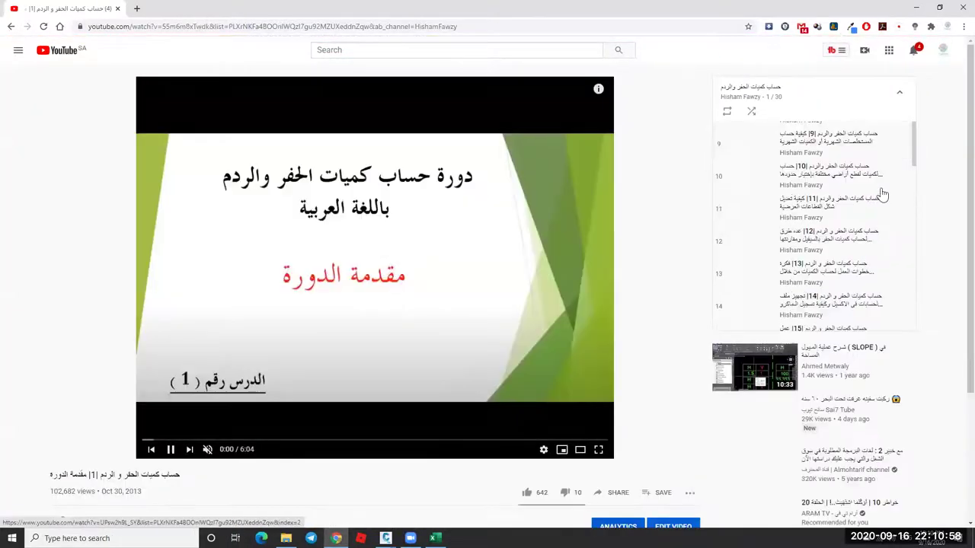
pyautogui.scroll(-10, 898, 216)
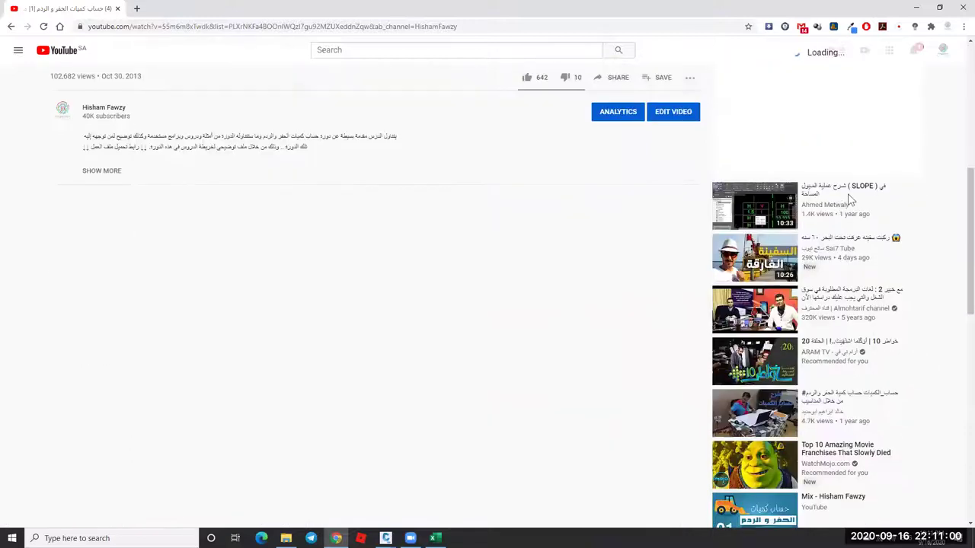
pyautogui.scroll(5, 957, 179)
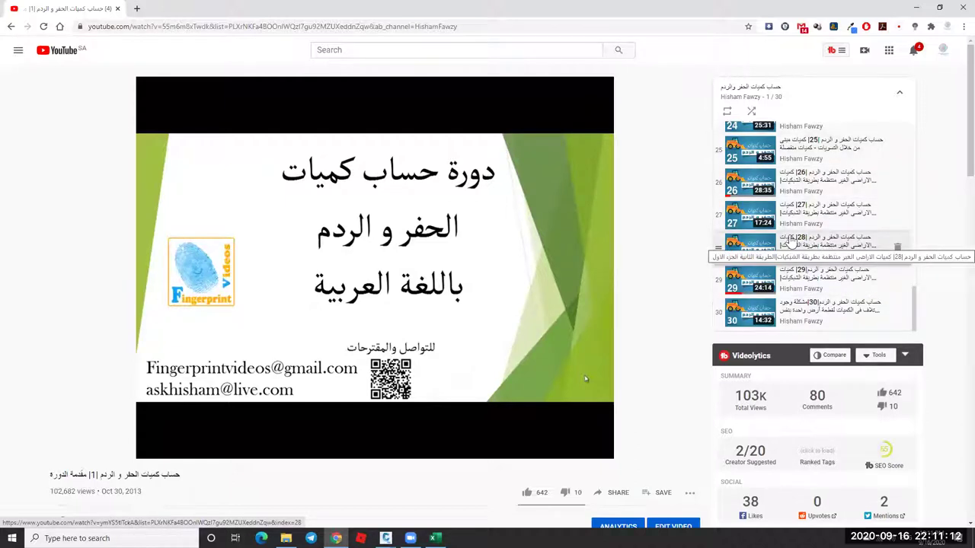
pyautogui.click(961, 6)
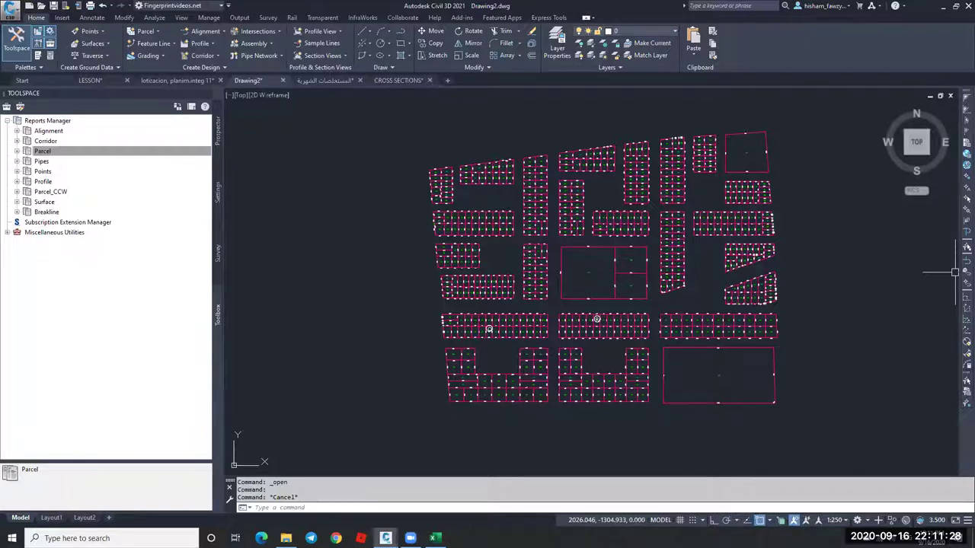
# Draw a three-point, two-segment polyline in empty space with PL.
pyautogui.scroll(-2, 824, 254)
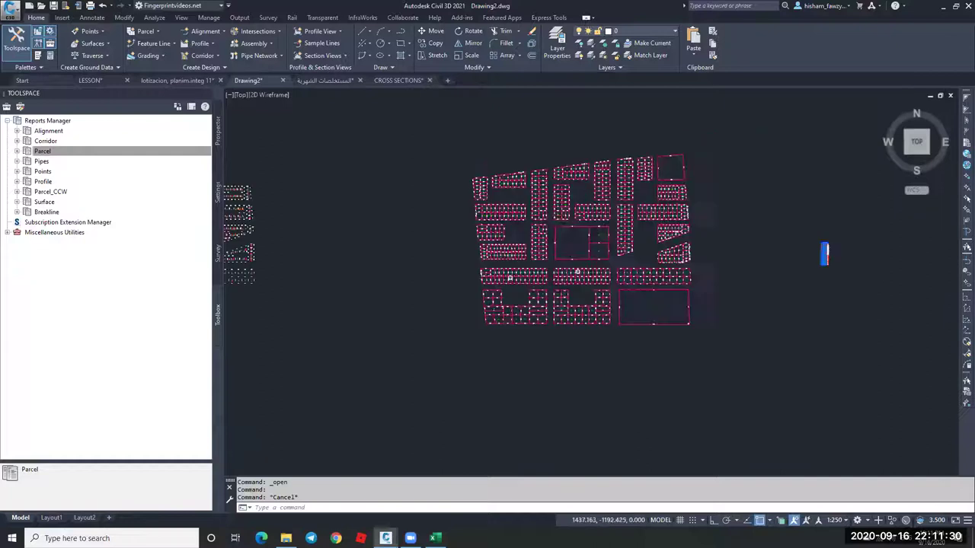
pyautogui.scroll(-3, 653, 217)
pyautogui.scroll(-2, 532, 194)
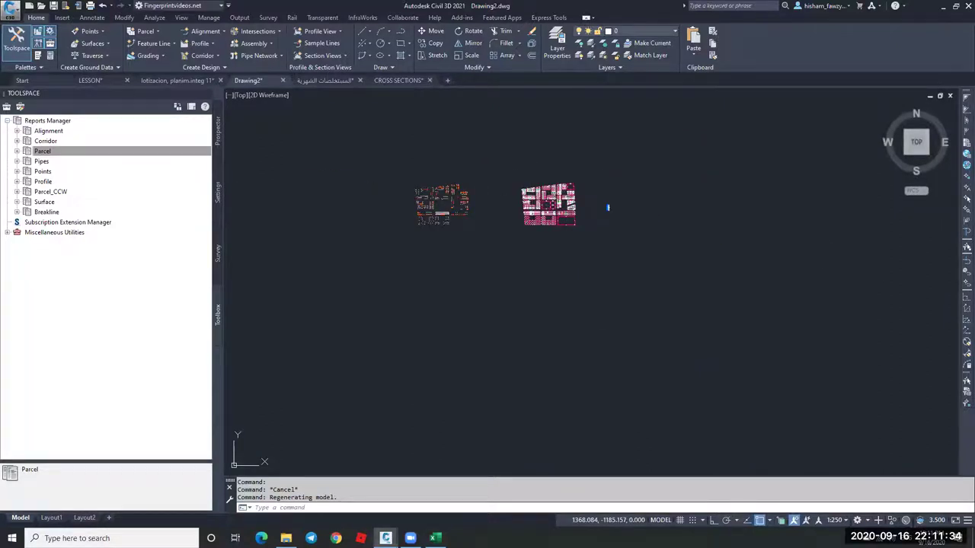
pyautogui.write('pl')
pyautogui.press('Return')
pyautogui.click(425, 344)
pyautogui.click(507, 288)
pyautogui.click(587, 294)
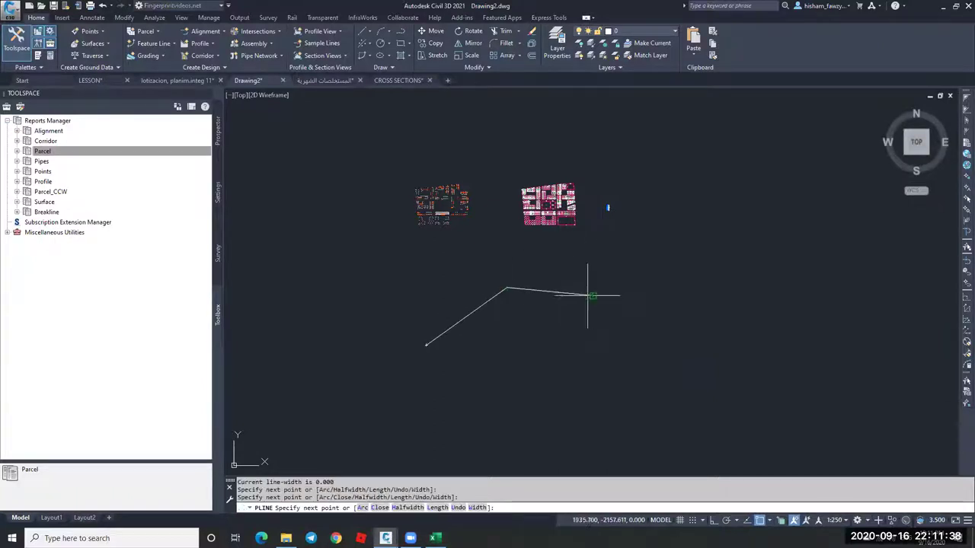
pyautogui.scroll(5, 503, 293)
pyautogui.press('Escape')
# Fillet the polyline's corner with a 500 radius arc.
pyautogui.write('f')
pyautogui.press('Return')
pyautogui.write('r')
pyautogui.press('Return')
pyautogui.write('500')
pyautogui.press('Return')
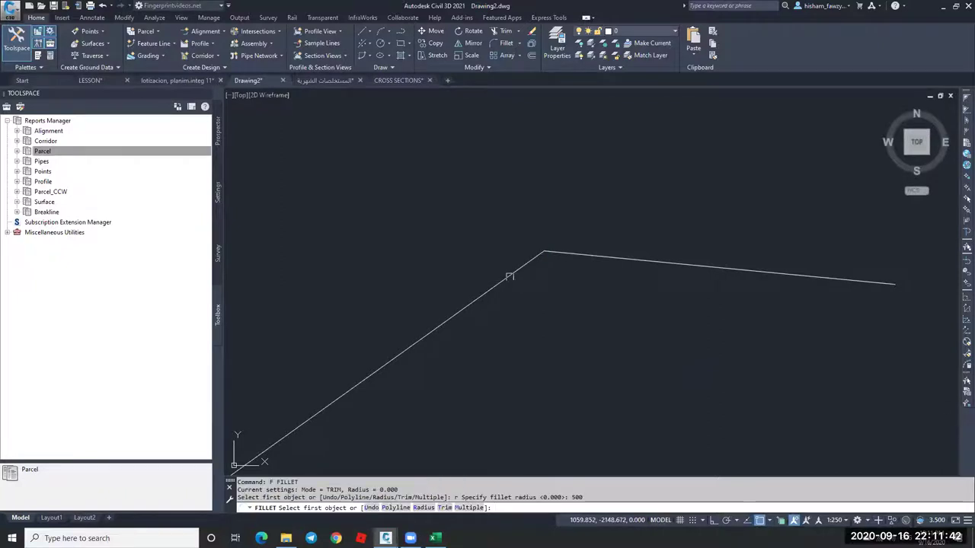
pyautogui.click(510, 276)
pyautogui.click(573, 252)
pyautogui.press('Escape')
pyautogui.scroll(-2, 595, 232)
pyautogui.click(581, 248)
pyautogui.click(214, 36)
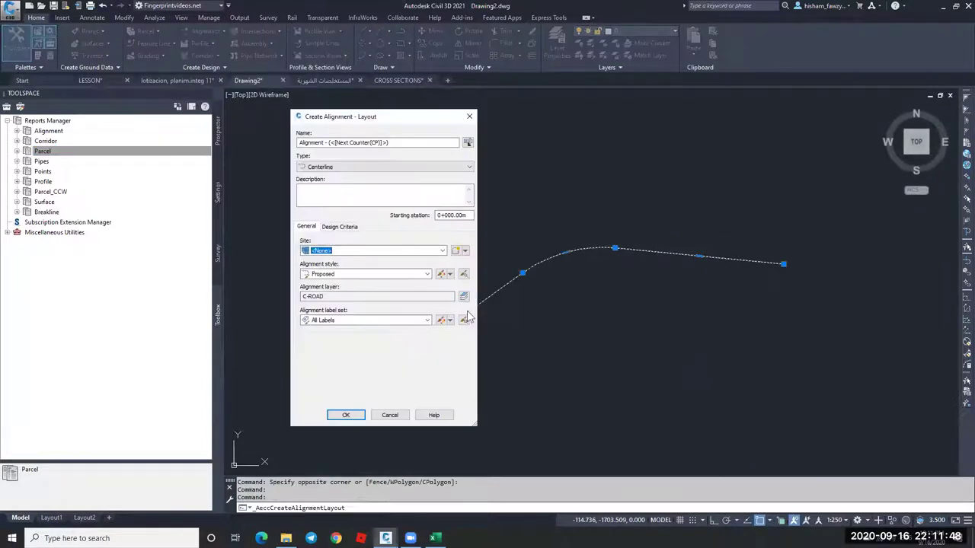
# Create an alignment from objects by picking the filleted polyline and accepting its direction.
pyautogui.click(340, 414)
pyautogui.click(217, 31)
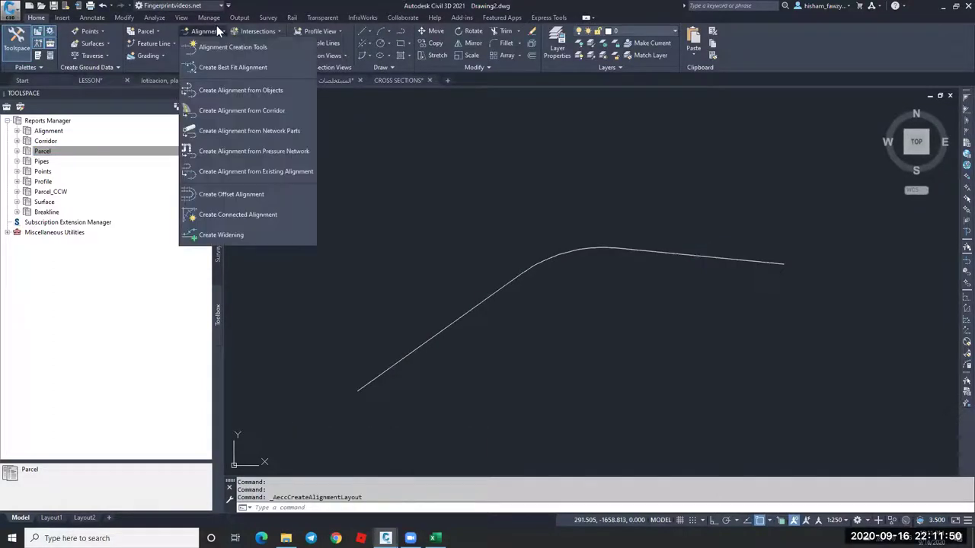
pyautogui.click(263, 88)
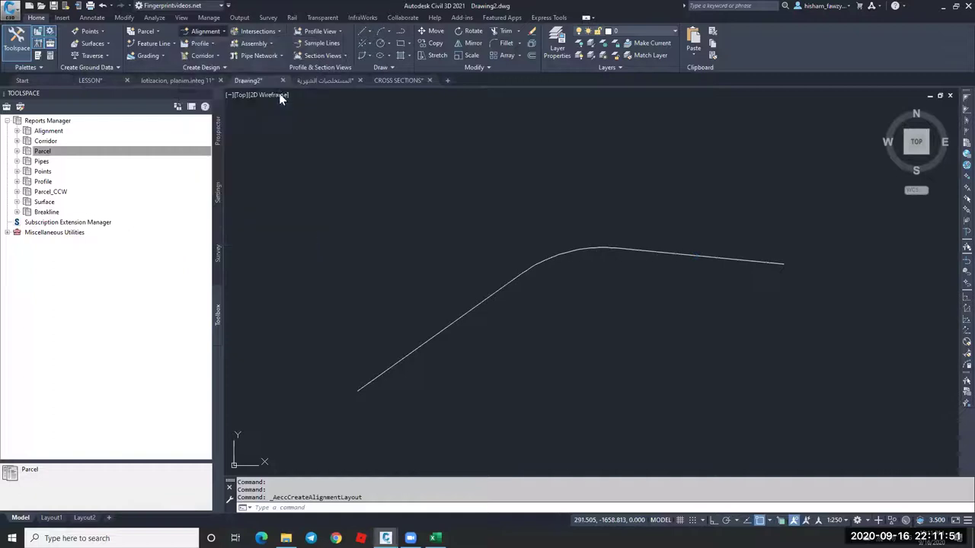
pyautogui.click(446, 328)
pyautogui.press('Return')
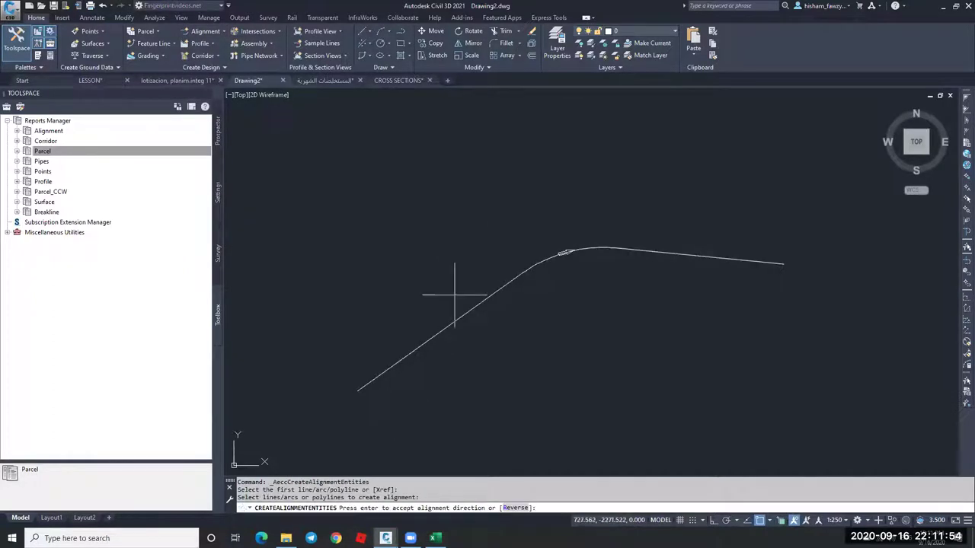
pyautogui.press('Return')
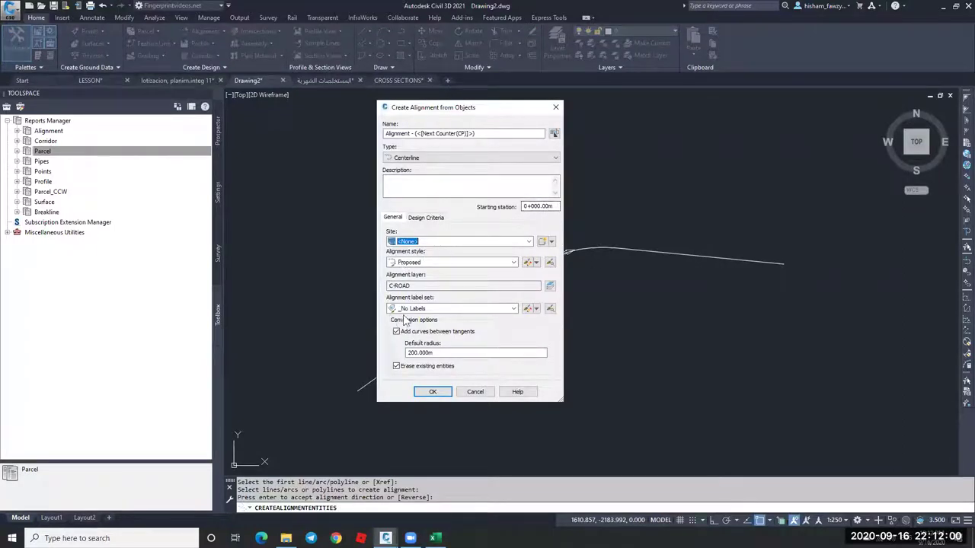
# Choose the Major and Minor only label set and create the alignment.
pyautogui.click(433, 309)
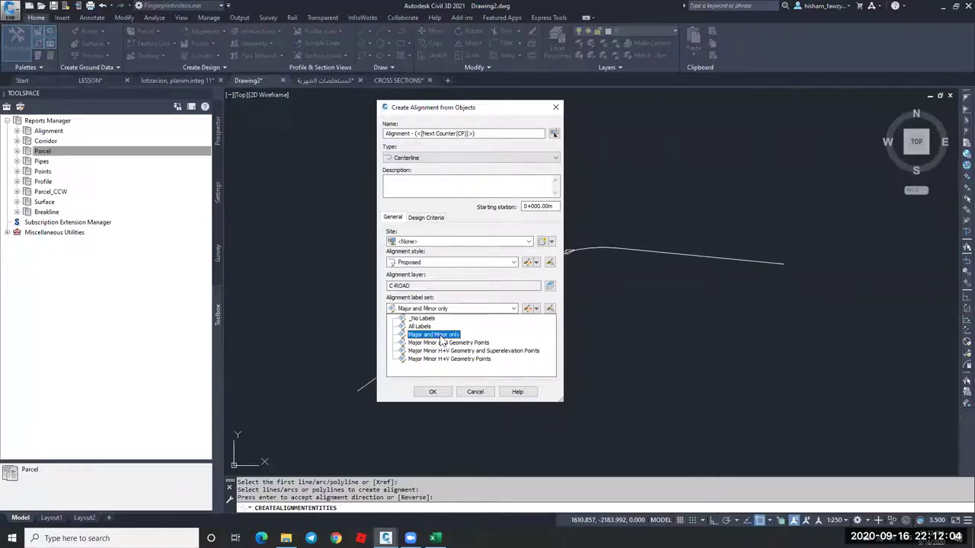
pyautogui.click(440, 336)
pyautogui.click(432, 391)
pyautogui.scroll(4, 527, 291)
pyautogui.scroll(-2, 518, 293)
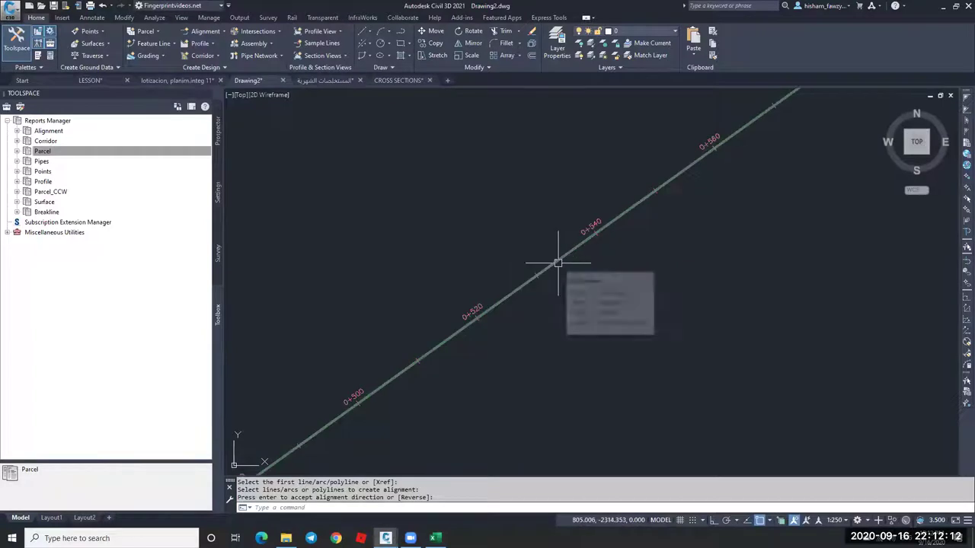
pyautogui.scroll(3, 499, 296)
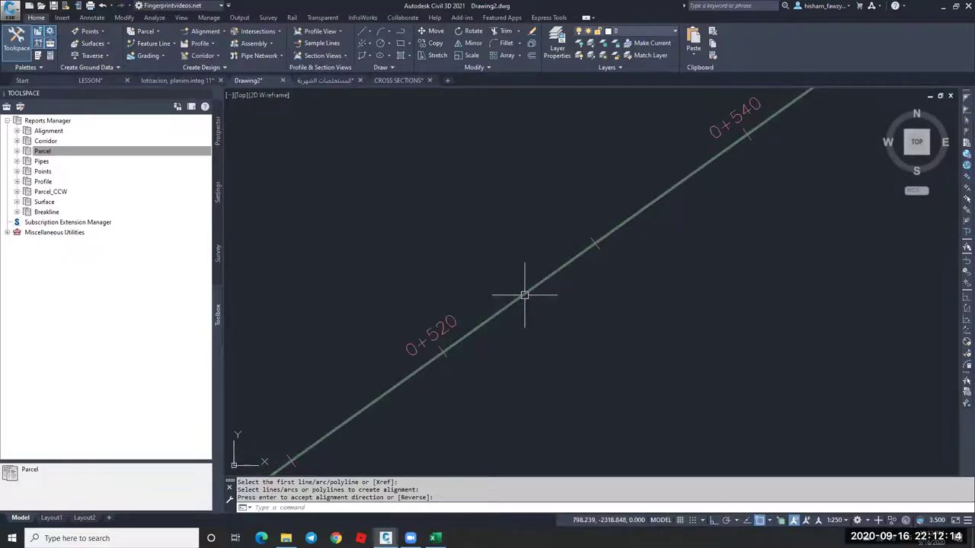
# Set the alignment's station label increments to 100 m major and 25 m minor.
pyautogui.press('Return')
pyautogui.rightClick(582, 289)
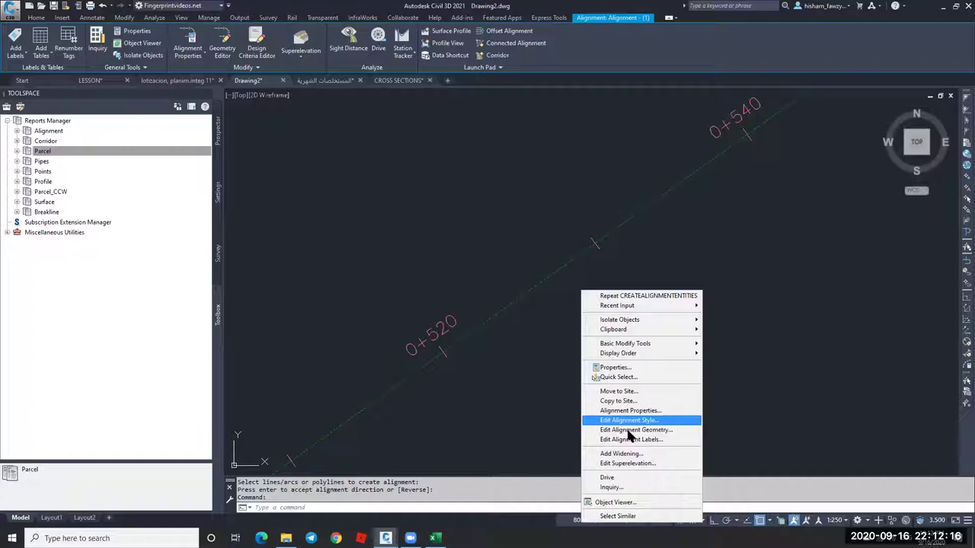
pyautogui.click(673, 441)
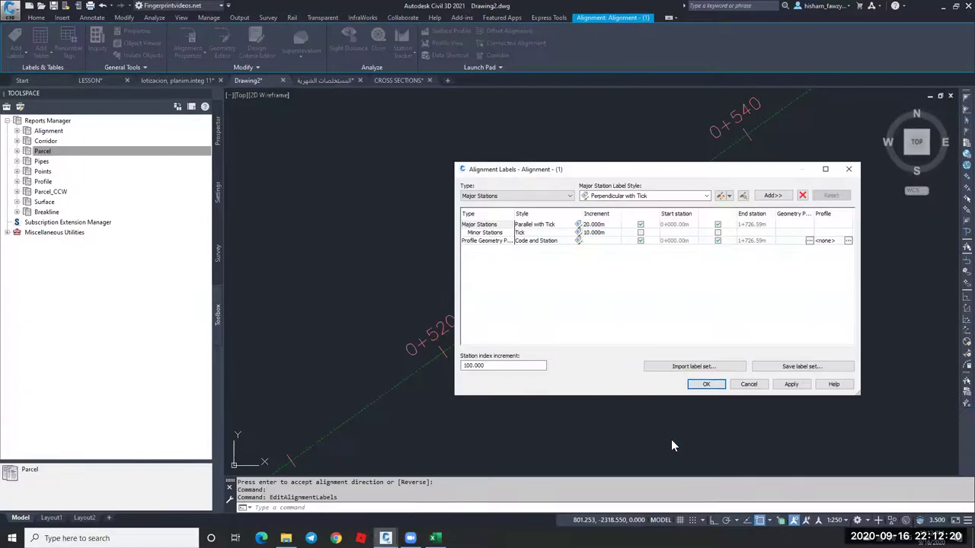
pyautogui.click(602, 224)
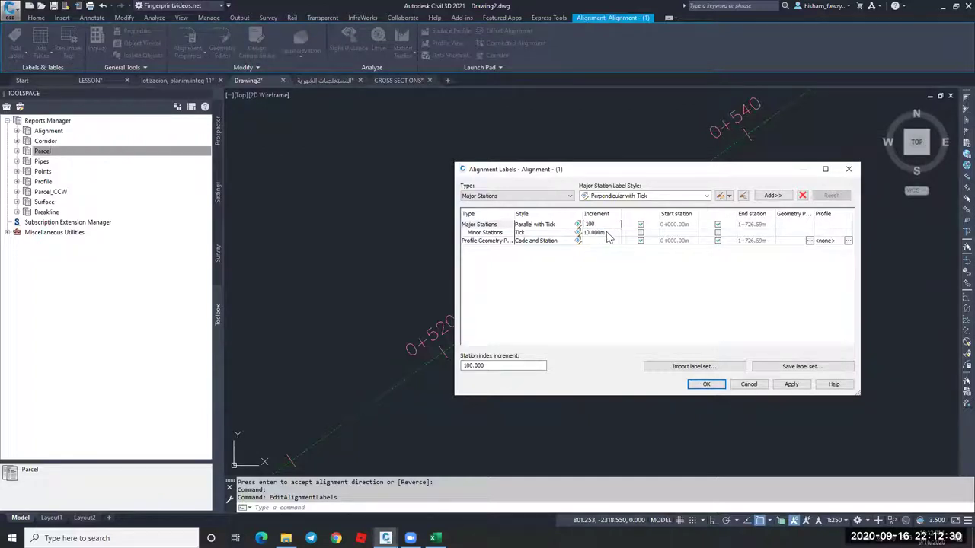
pyautogui.click(607, 233)
pyautogui.click(607, 232)
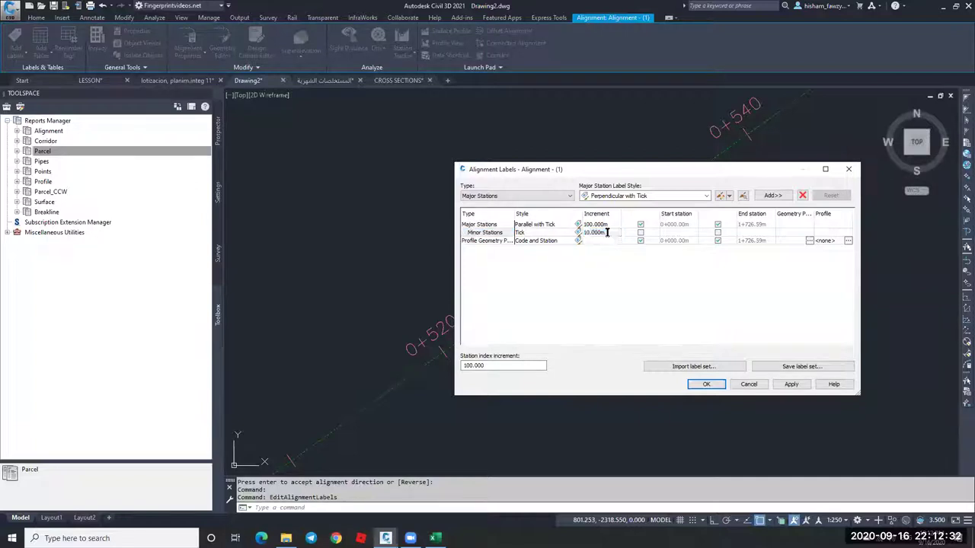
pyautogui.write('25')
pyautogui.press('Return')
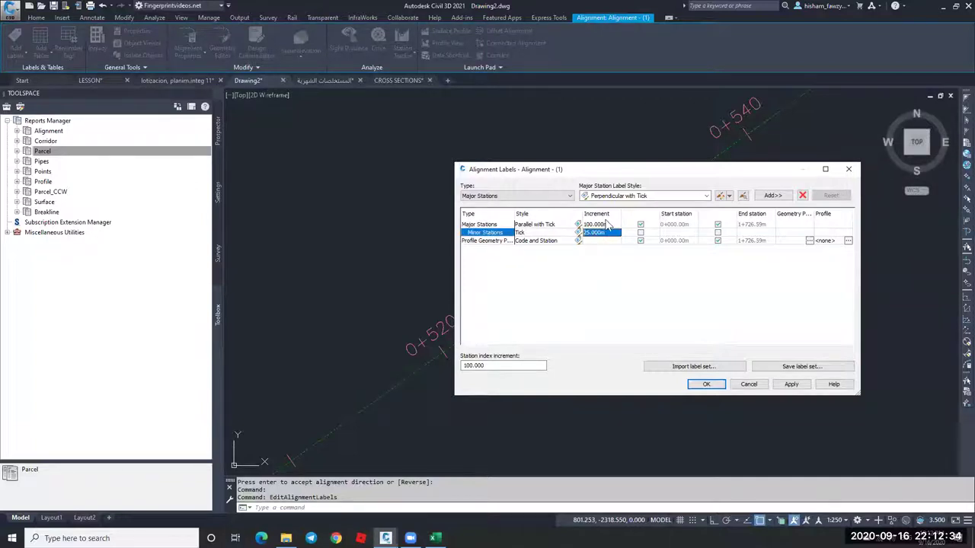
pyautogui.click(706, 384)
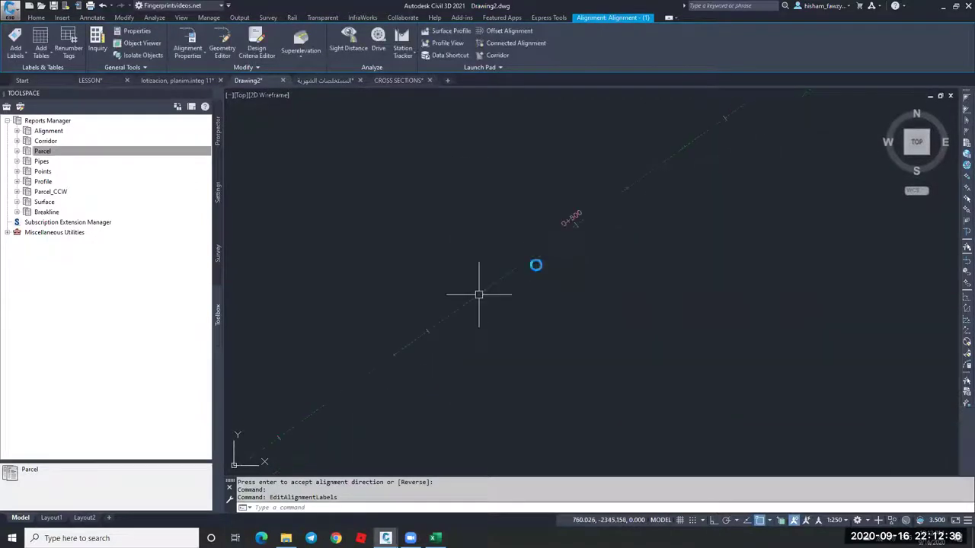
# Select the 0+600 station label and bring up its context menu.
pyautogui.press('Escape')
pyautogui.press('Escape')
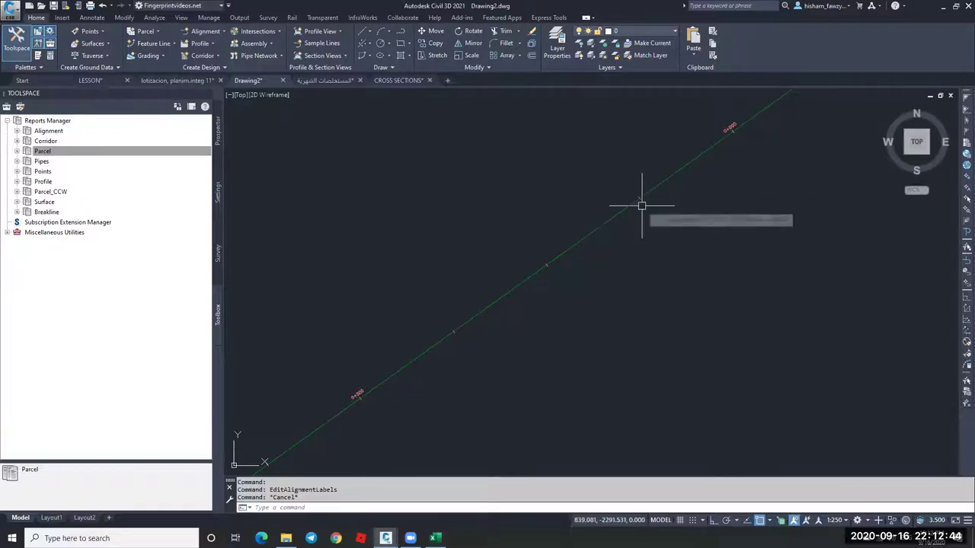
pyautogui.click(620, 221)
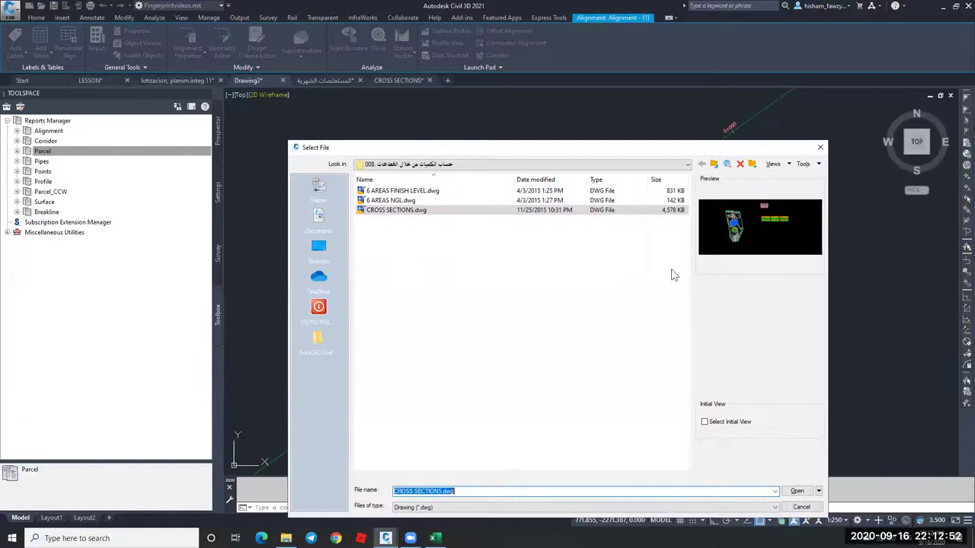
pyautogui.press('Escape')
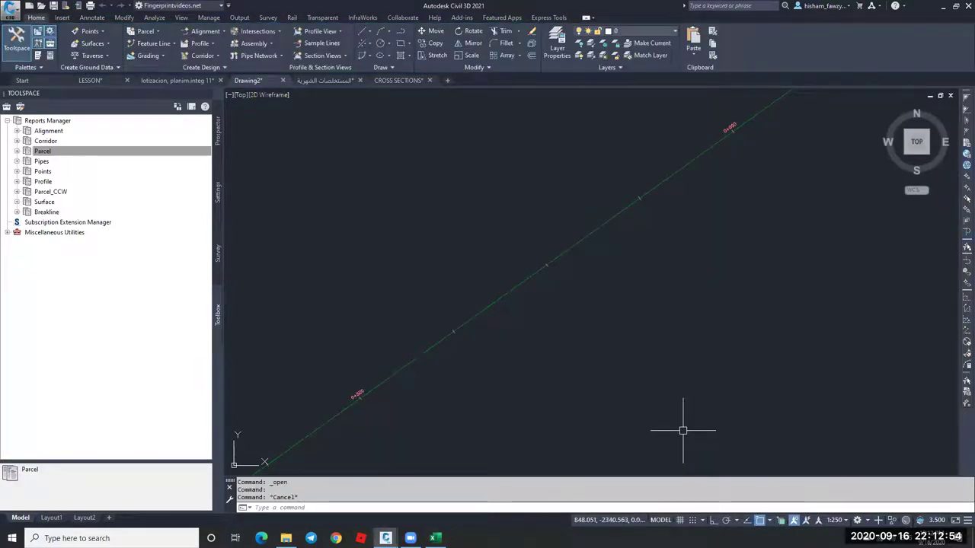
pyautogui.scroll(-2, 583, 266)
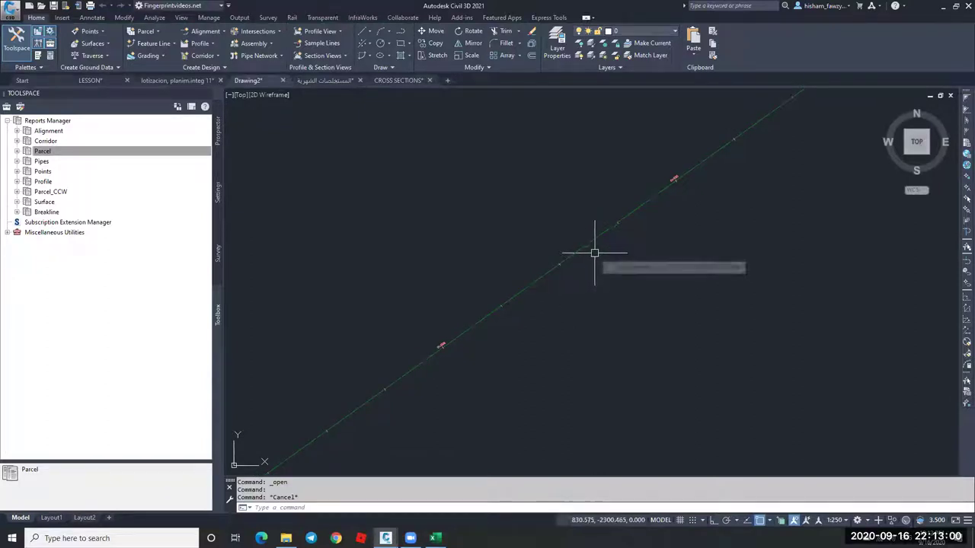
pyautogui.scroll(5, 672, 183)
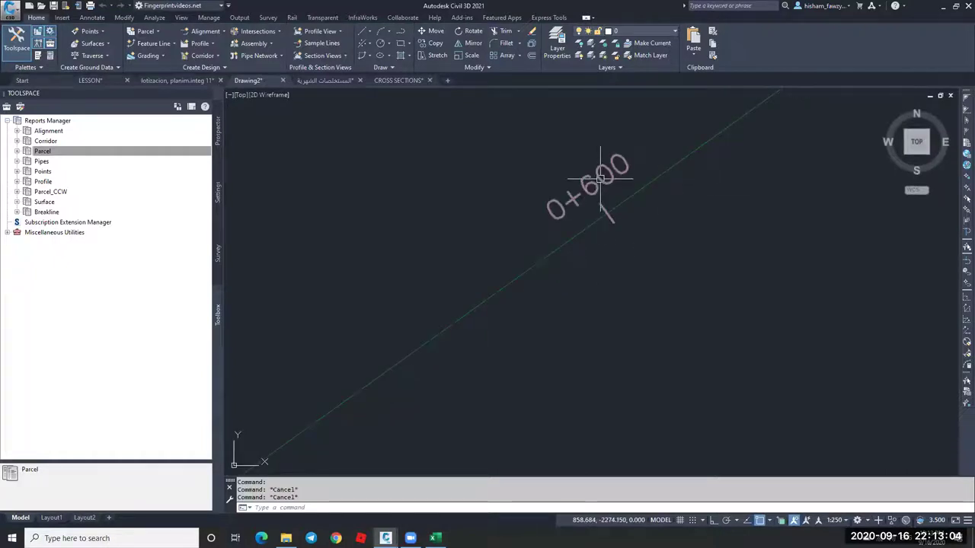
pyautogui.click(613, 180)
pyautogui.rightClick(613, 180)
# Add a Profile reference text component to the Parallel with Tick major station style.
pyautogui.click(663, 305)
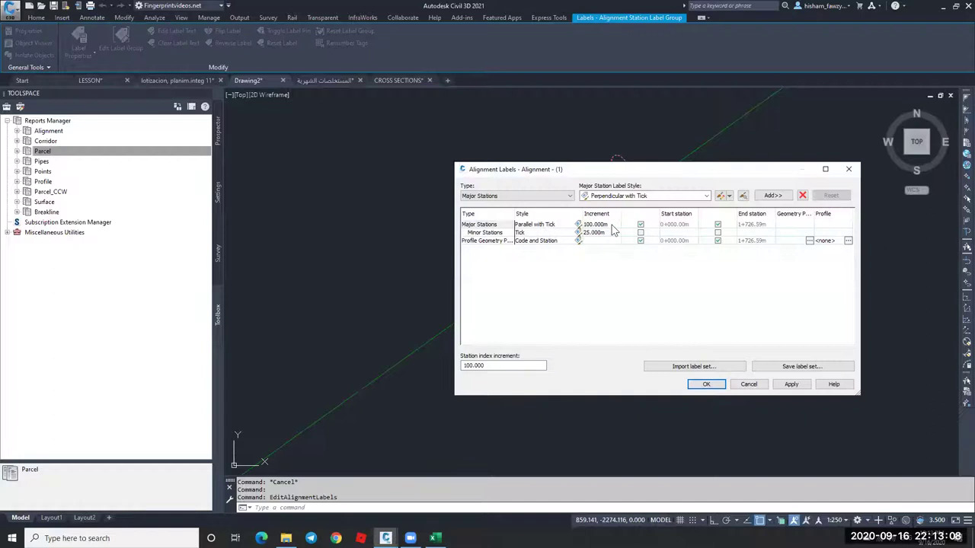
pyautogui.click(577, 224)
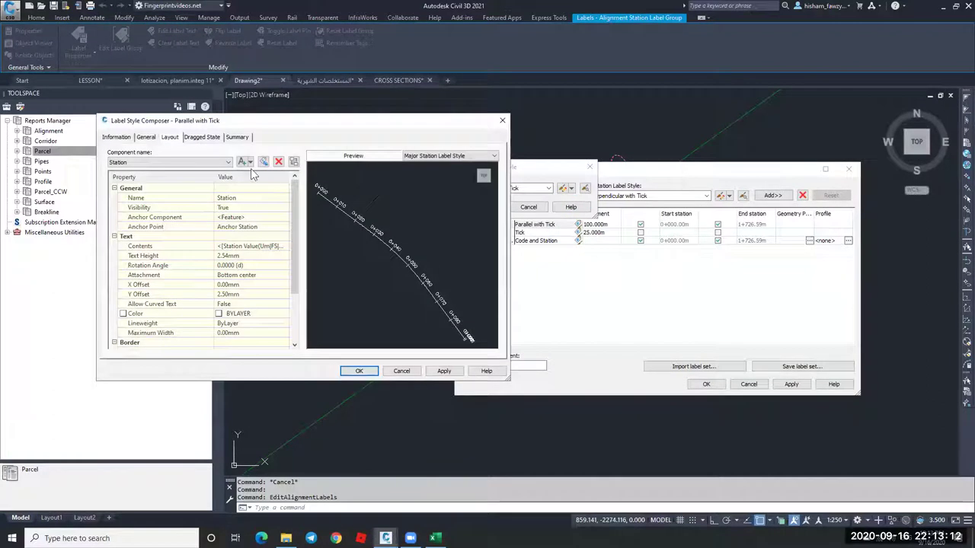
pyautogui.click(251, 163)
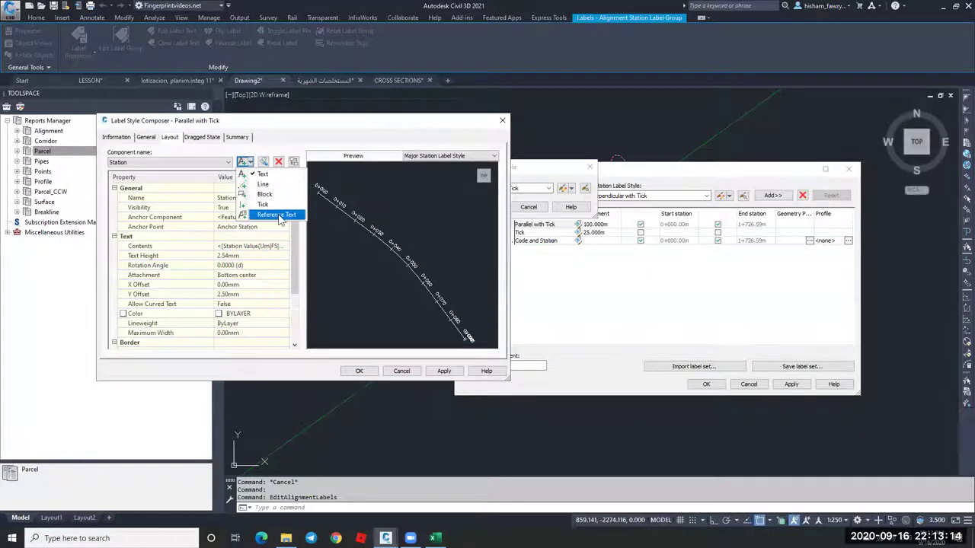
pyautogui.click(278, 214)
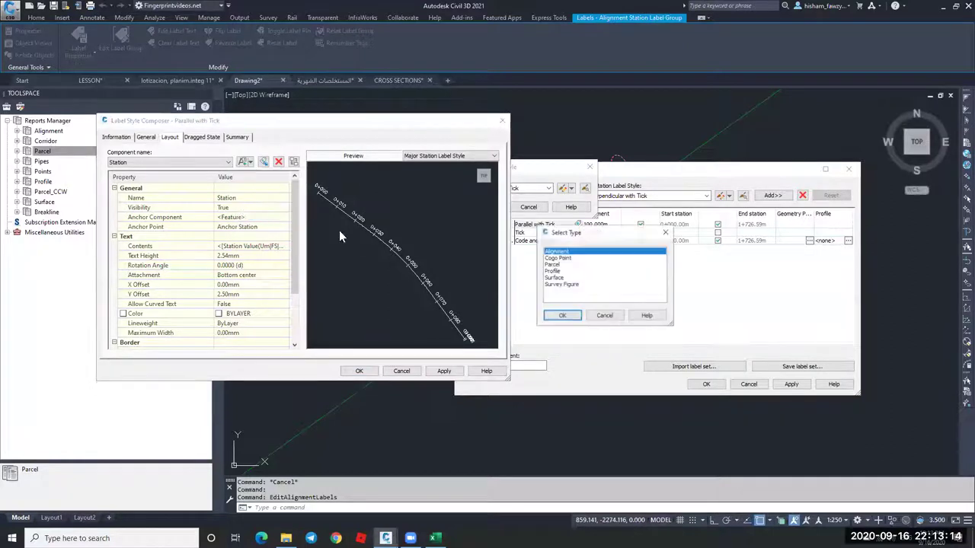
pyautogui.click(561, 272)
pyautogui.click(562, 315)
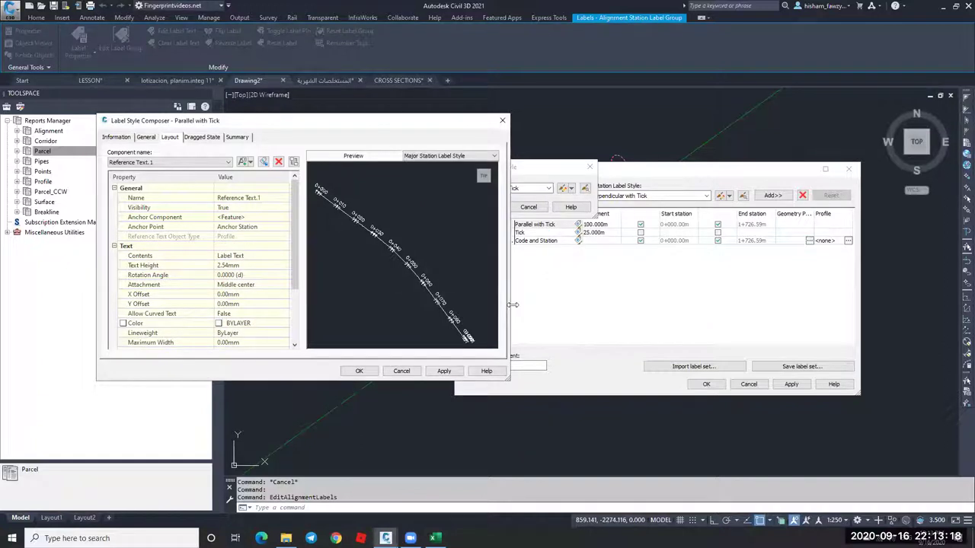
pyautogui.click(260, 260)
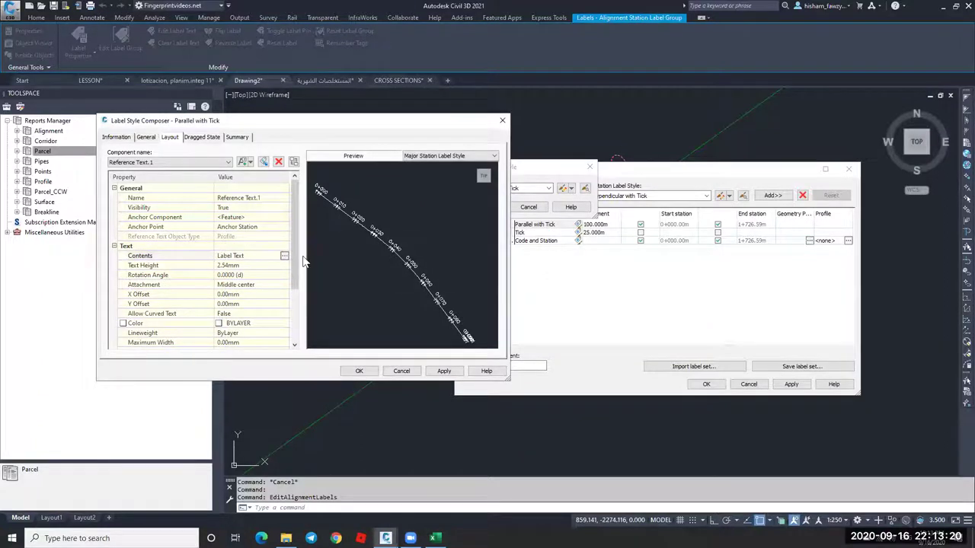
pyautogui.click(359, 372)
pyautogui.click(486, 208)
pyautogui.click(705, 384)
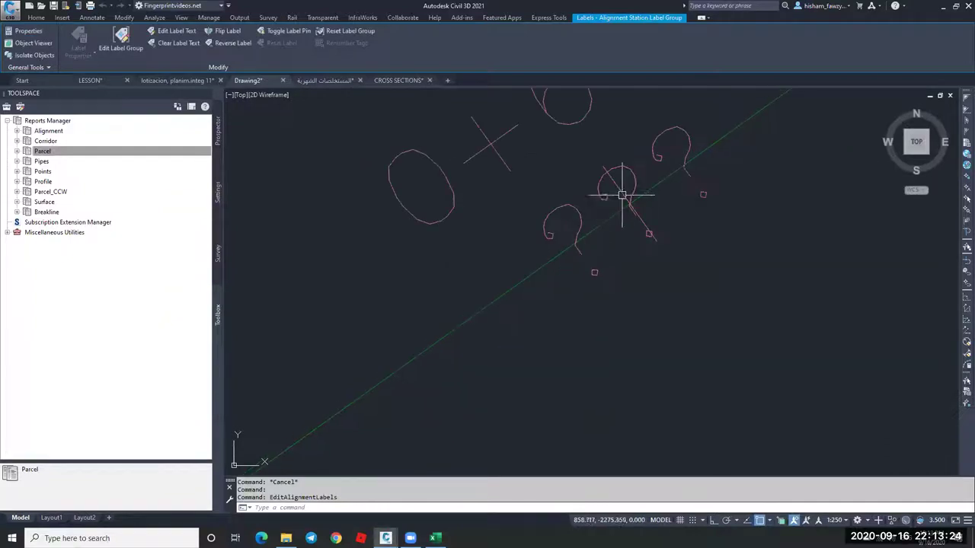
# Check the station label's reference profile in Properties, leaving it set to none.
pyautogui.press('Escape')
pyautogui.scroll(-4, 592, 207)
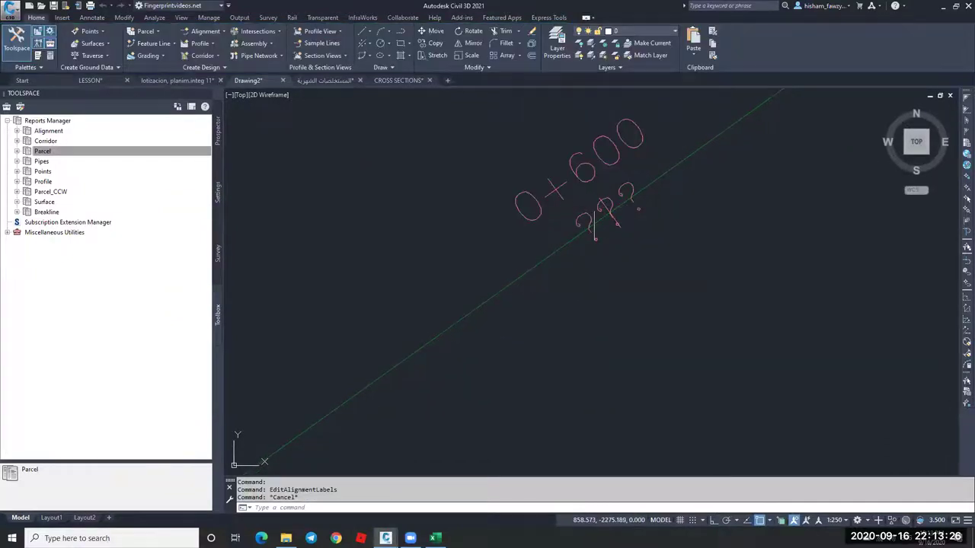
pyautogui.click(596, 221)
pyautogui.hotkey('ctrl', '1')
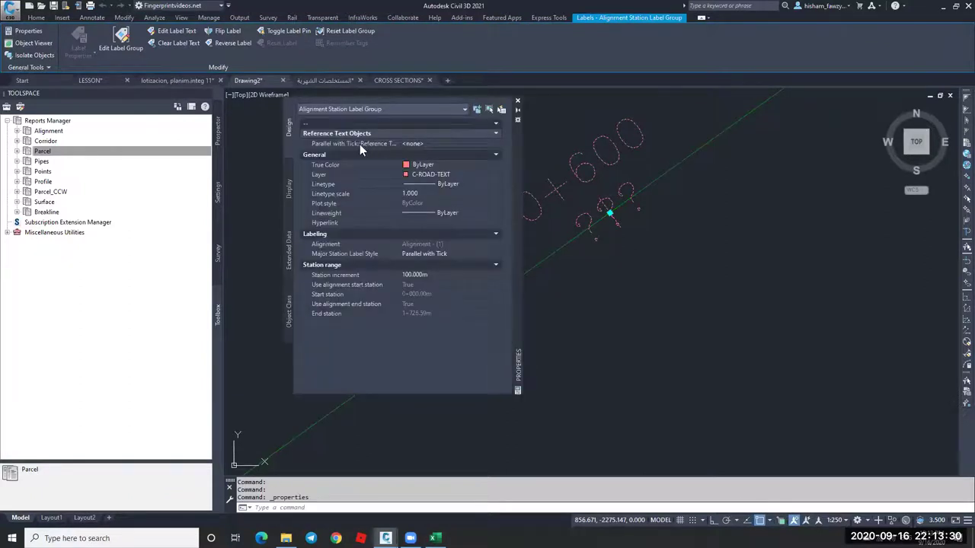
pyautogui.click(427, 144)
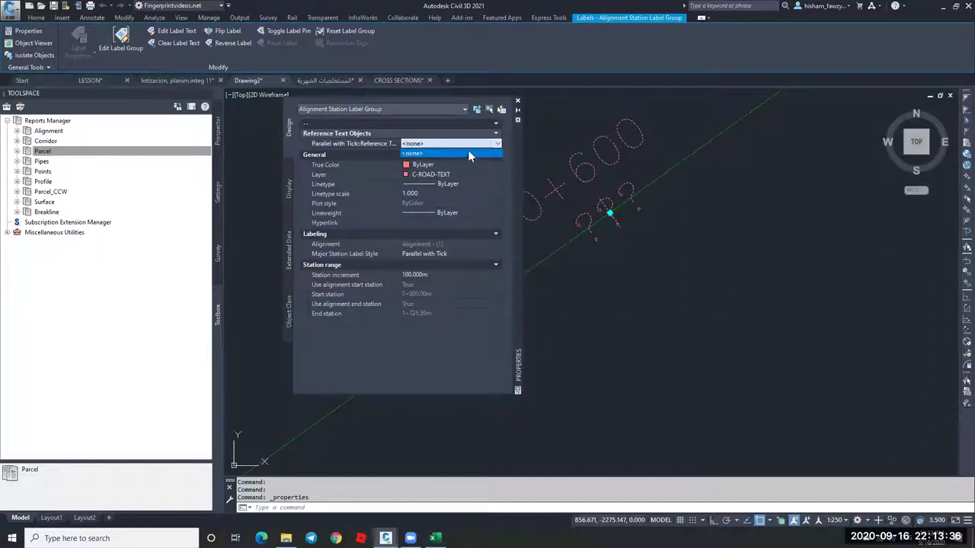
pyautogui.click(461, 151)
pyautogui.press('Escape')
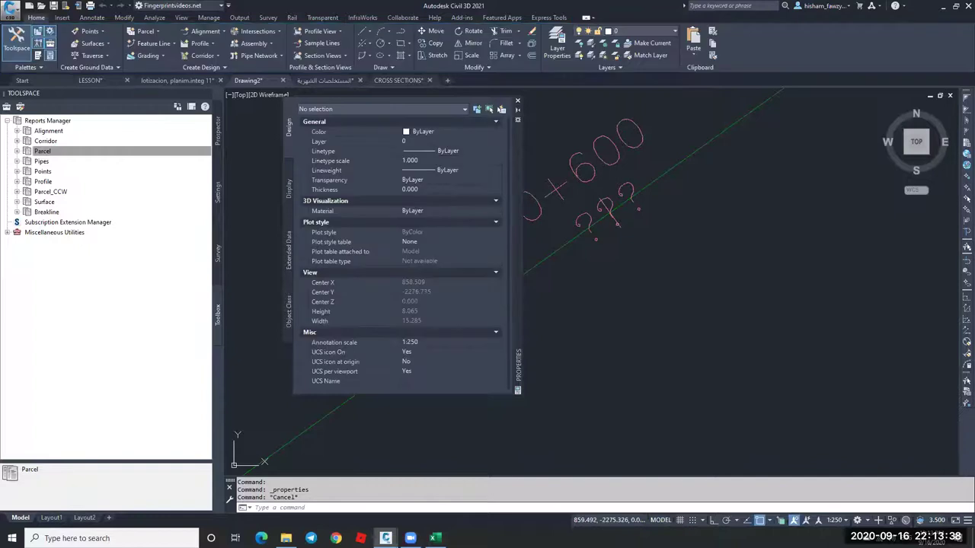
# Close Properties and draw a single-segment polyline across the drawing.
pyautogui.click(517, 100)
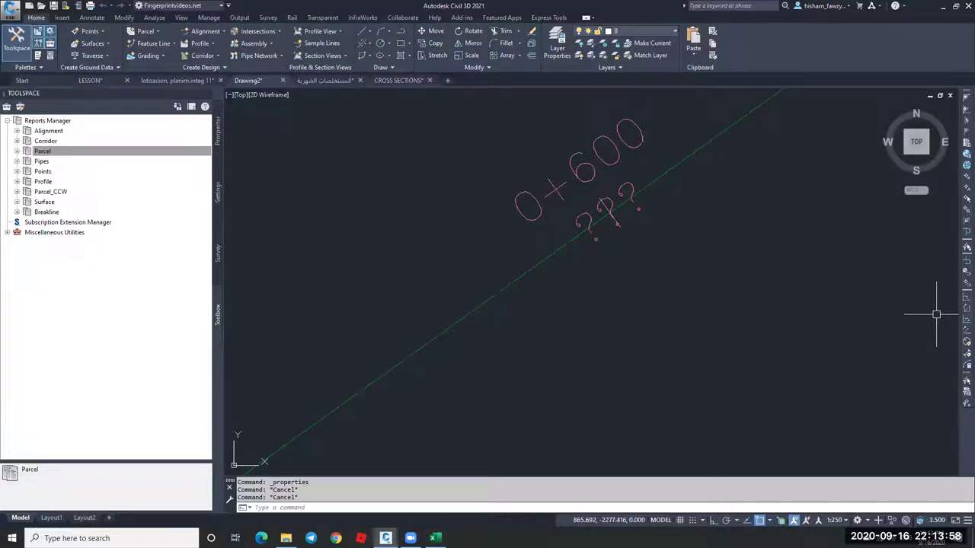
pyautogui.scroll(-5, 644, 211)
pyautogui.write('pl')
pyautogui.press('Return')
pyautogui.click(472, 358)
pyautogui.click(878, 234)
pyautogui.press('Return')
# Give the new polyline a global width of 2 with PEDIT.
pyautogui.doubleClick(790, 257)
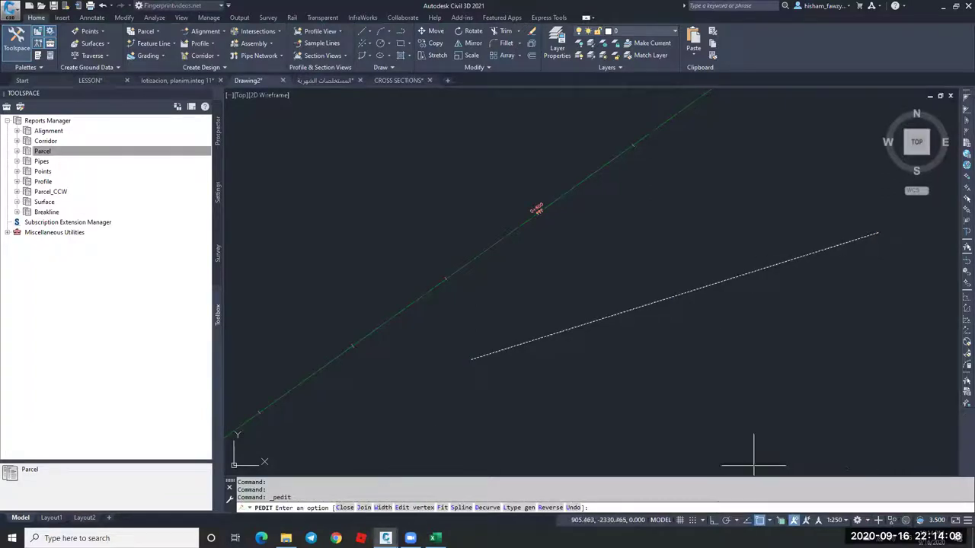
pyautogui.click(383, 508)
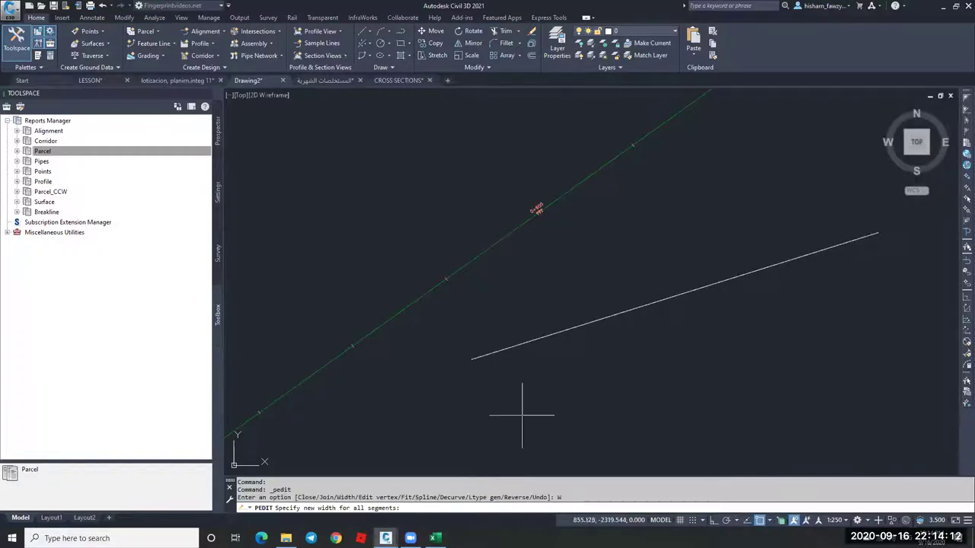
pyautogui.write('2')
pyautogui.press('Return')
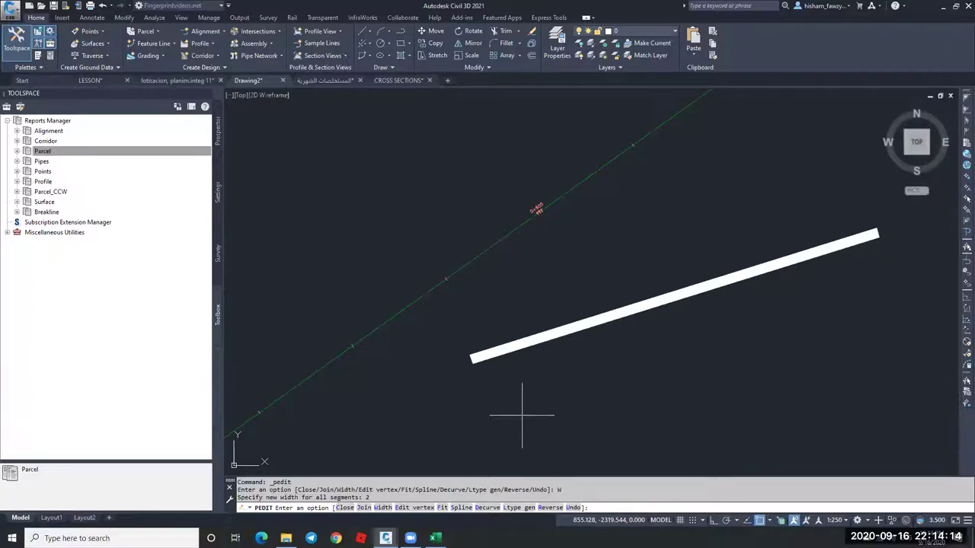
pyautogui.press('Escape')
pyautogui.click(543, 337)
pyautogui.scroll(-2, 503, 351)
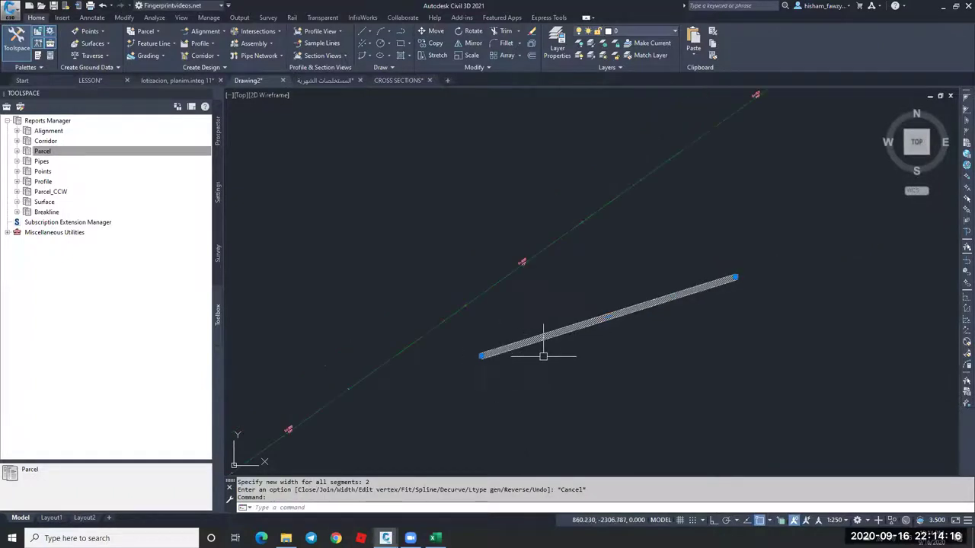
pyautogui.moveTo(544, 356); pyautogui.dragTo(509, 342, button='middle')
pyautogui.press('Escape')
# Add the LineWeight toggle to the status bar and turn lineweight display on.
pyautogui.click(966, 520)
pyautogui.click(966, 520)
pyautogui.click(966, 520)
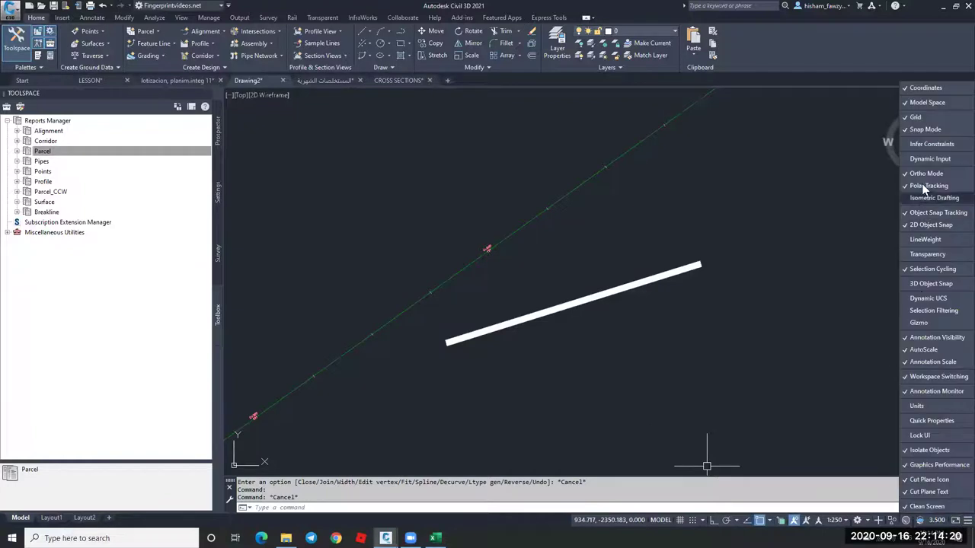
pyautogui.click(926, 240)
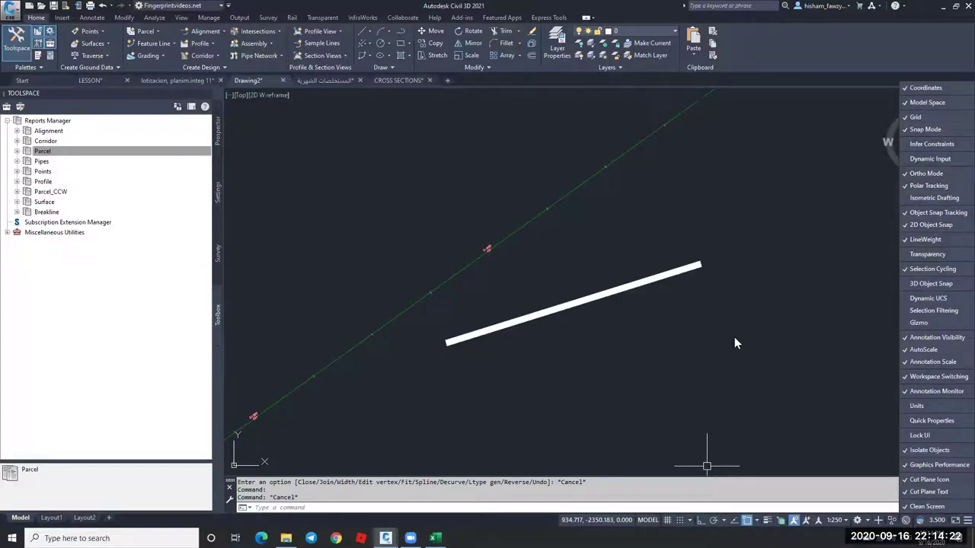
pyautogui.click(838, 320)
pyautogui.click(816, 353)
pyautogui.press('Escape')
pyautogui.click(767, 521)
pyautogui.scroll(-2, 728, 387)
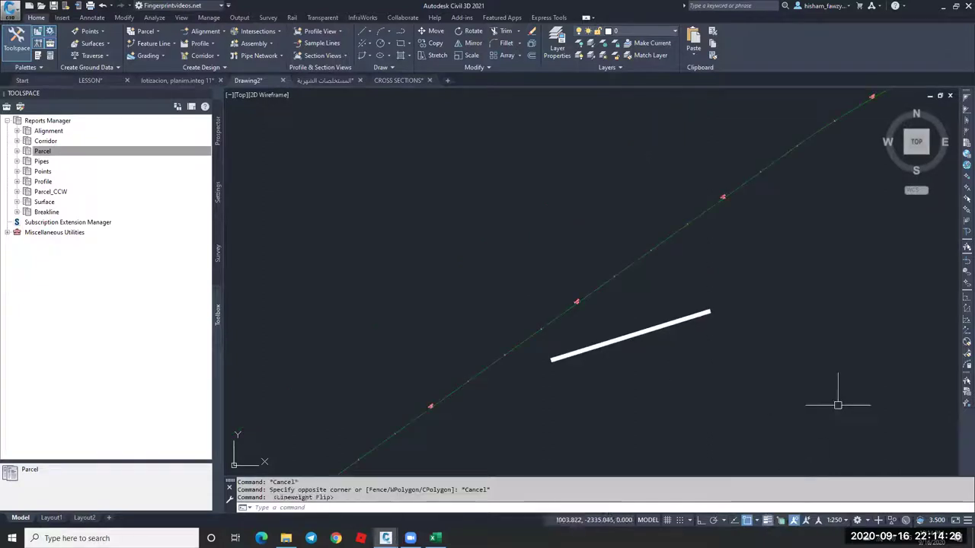
pyautogui.press('Escape')
pyautogui.moveTo(811, 390); pyautogui.dragTo(661, 345, button='middle')
# Draw two more thin polylines beside the width-2 polyline.
pyautogui.write('pl')
pyautogui.press('Return')
pyautogui.click(553, 349)
pyautogui.click(789, 194)
pyautogui.click(864, 242)
pyautogui.press('Escape')
pyautogui.press('Escape')
pyautogui.click(812, 272)
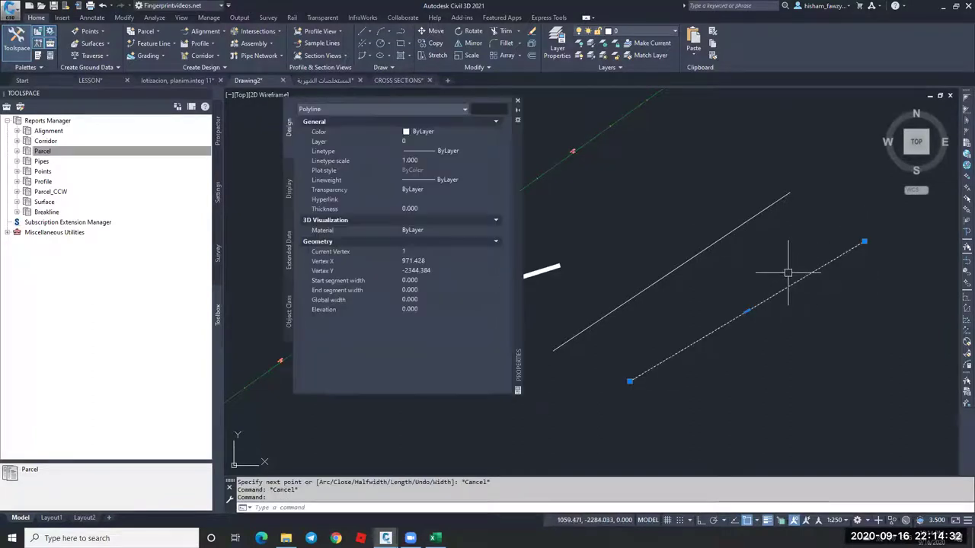
# Set the selected polyline's lineweight to 1.58 mm in Properties.
pyautogui.hotkey('ctrl', '1')
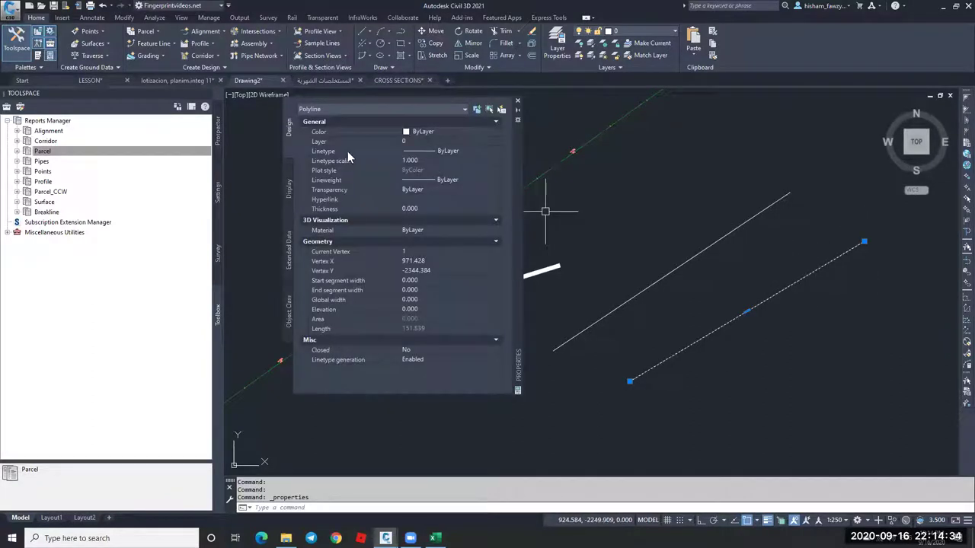
pyautogui.click(464, 179)
pyautogui.scroll(-5, 454, 253)
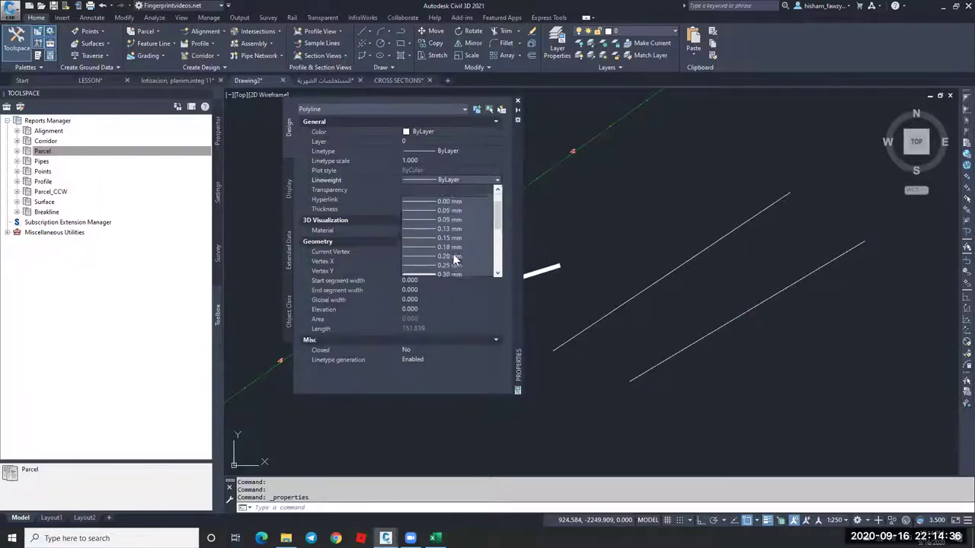
pyautogui.click(453, 254)
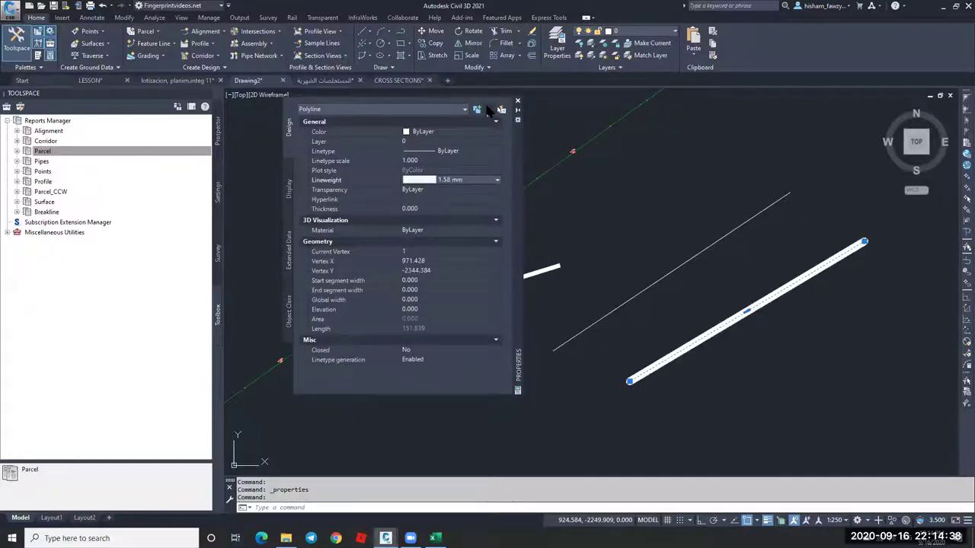
pyautogui.click(517, 105)
pyautogui.press('Escape')
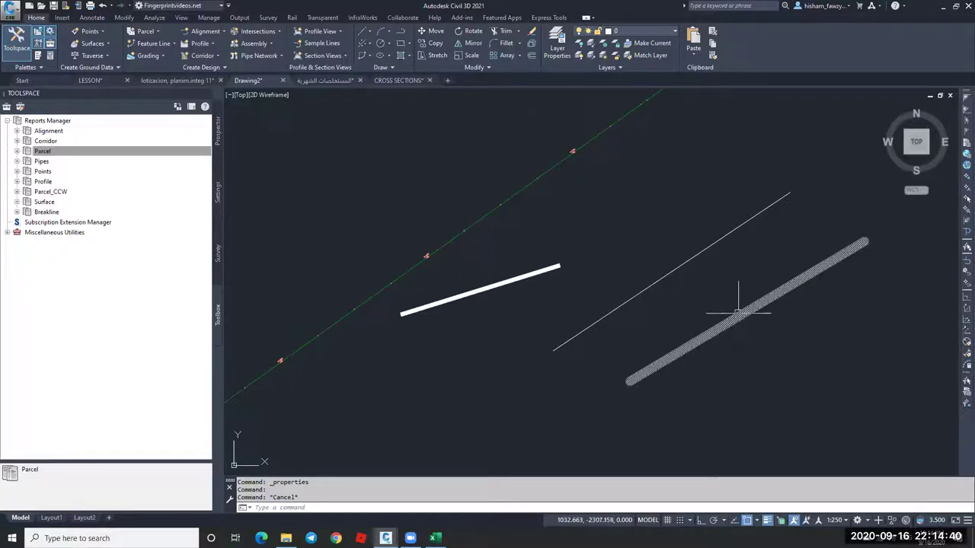
# Toggle lineweight display off so only the width-2 polyline stays thick.
pyautogui.click(767, 521)
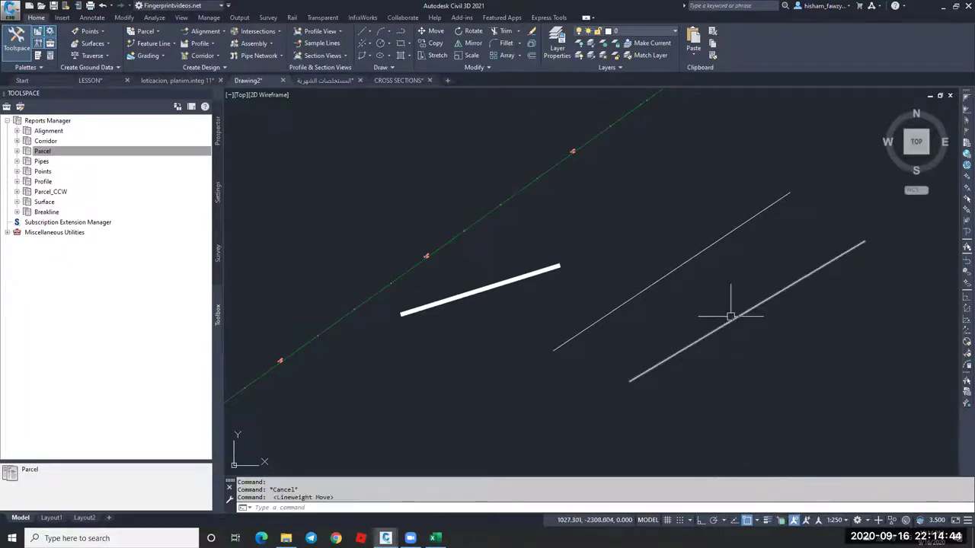
pyautogui.click(767, 521)
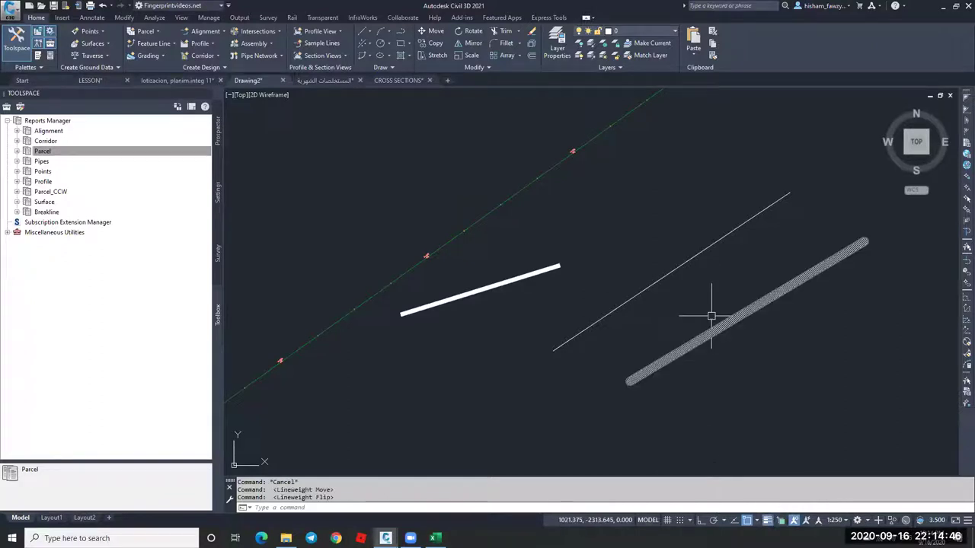
pyautogui.press('Escape')
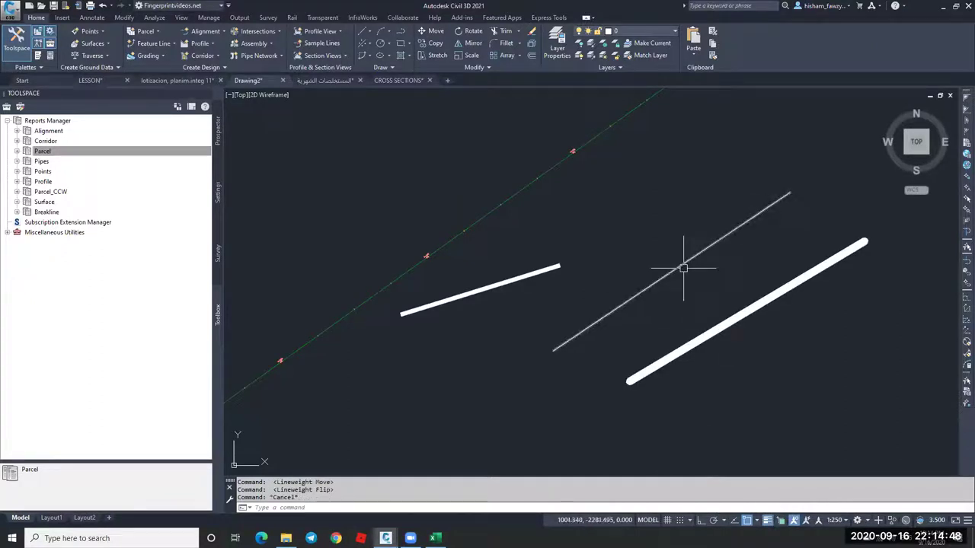
pyautogui.press('Escape')
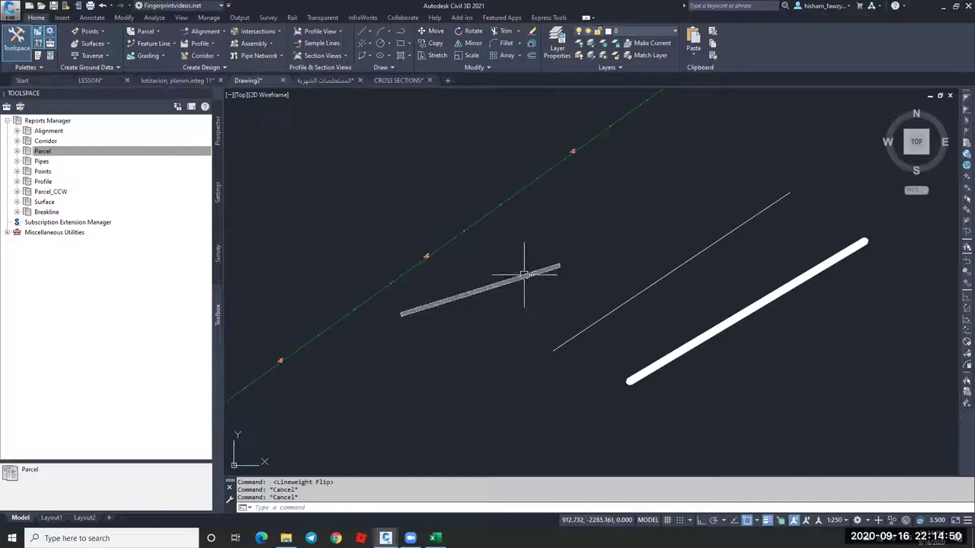
pyautogui.doubleClick(524, 274)
pyautogui.press('Escape')
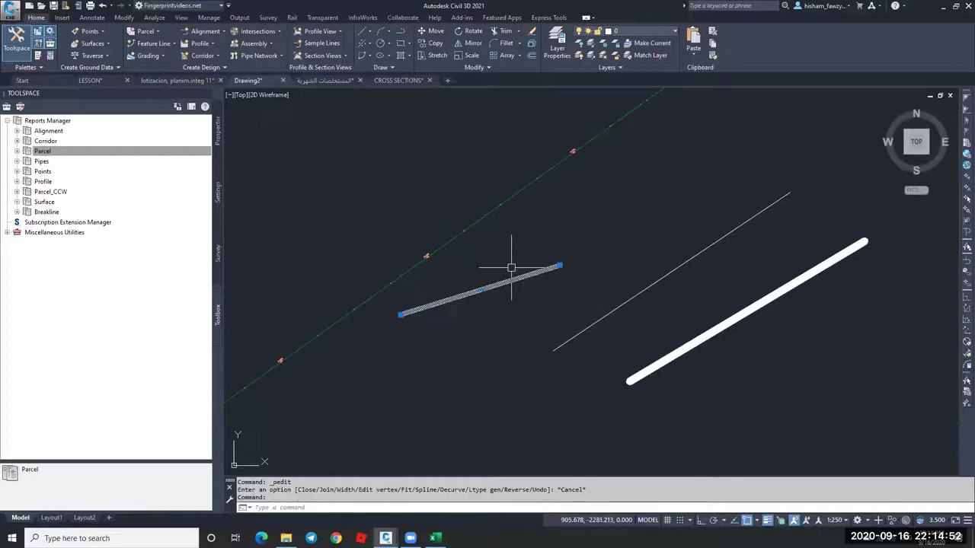
pyautogui.click(768, 521)
pyautogui.click(768, 522)
pyautogui.click(768, 521)
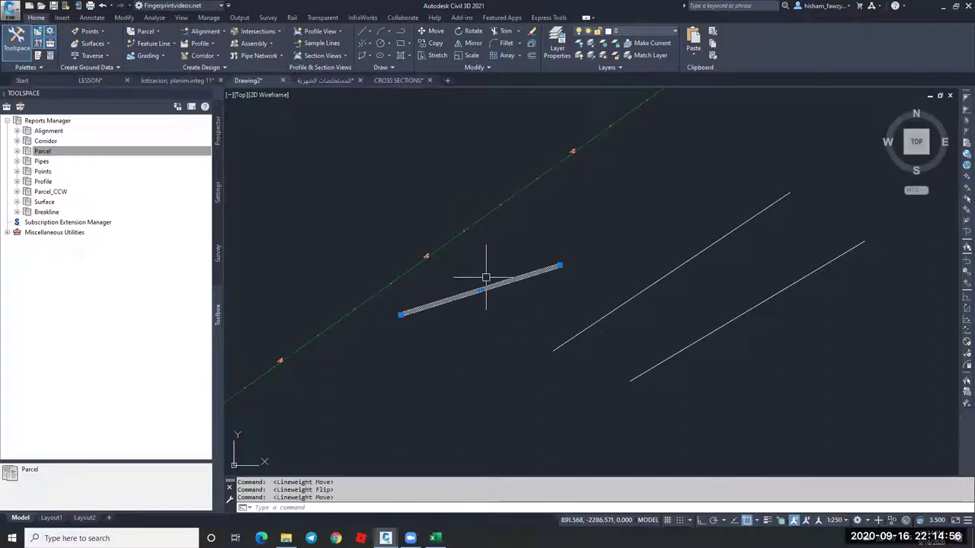
pyautogui.press('Escape')
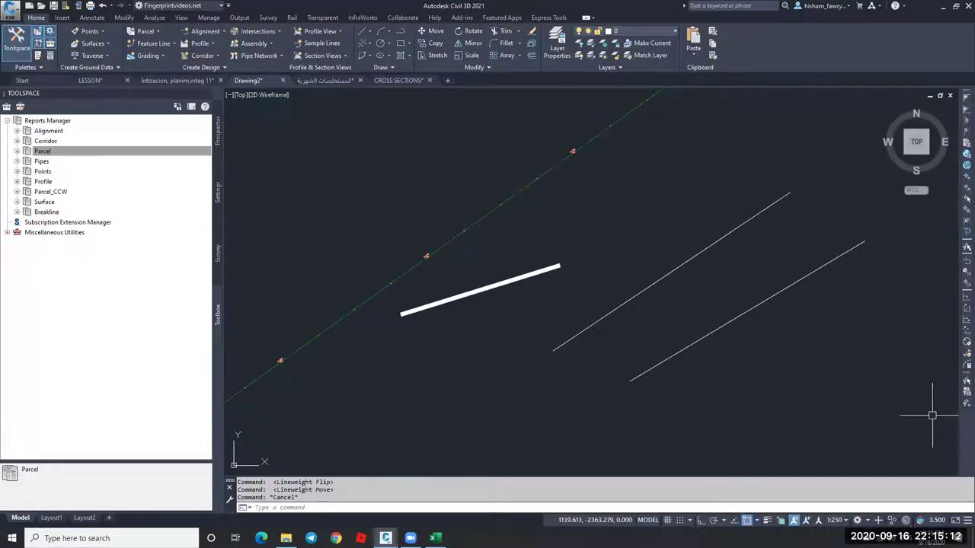
pyautogui.press('Escape')
# Select the green alignment and zoom in to inspect its labels near station 0+700.
pyautogui.click(641, 103)
pyautogui.scroll(3, 597, 125)
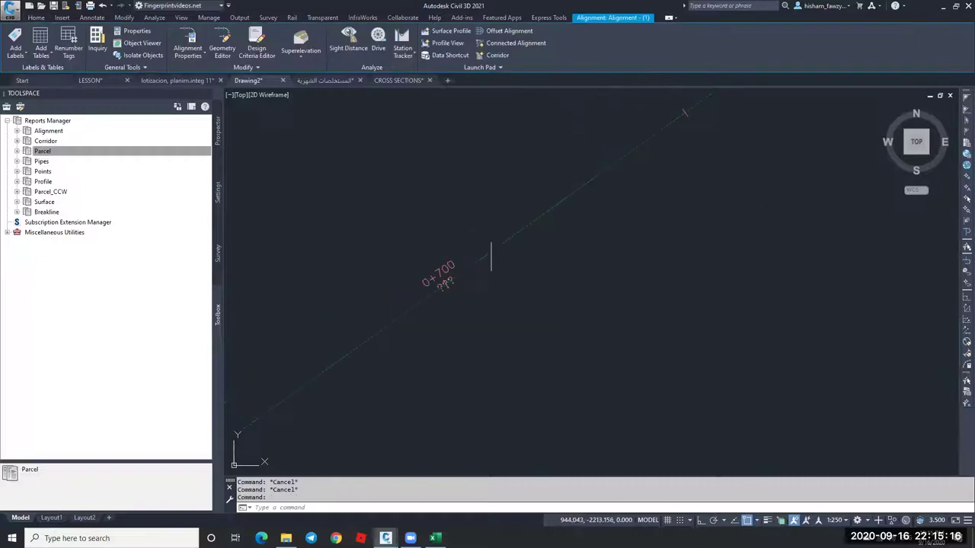
pyautogui.press('Escape')
pyautogui.scroll(2, 475, 270)
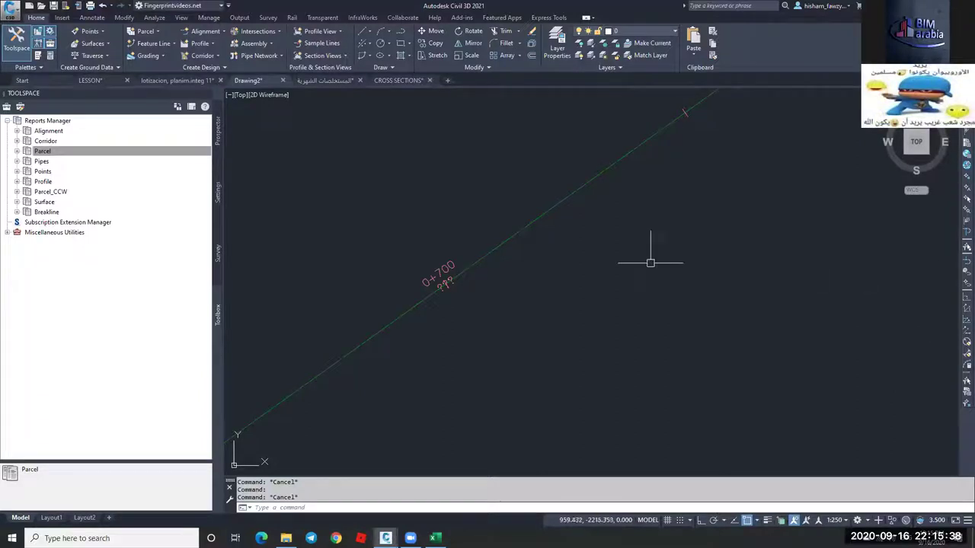
# Zoom far out to show all the drawing's linework and distant blocks.
pyautogui.scroll(-3, 494, 185)
pyautogui.scroll(-4, 494, 185)
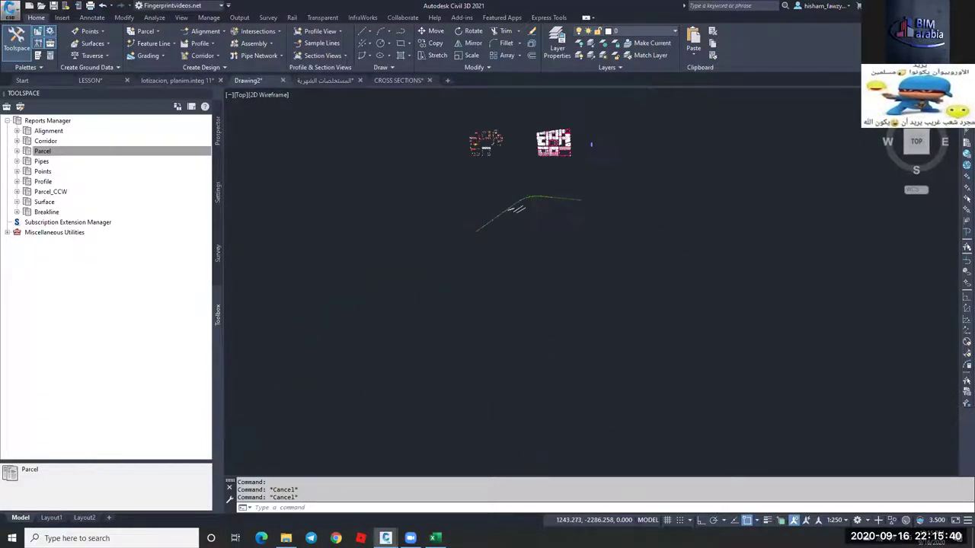
pyautogui.scroll(-4, 531, 183)
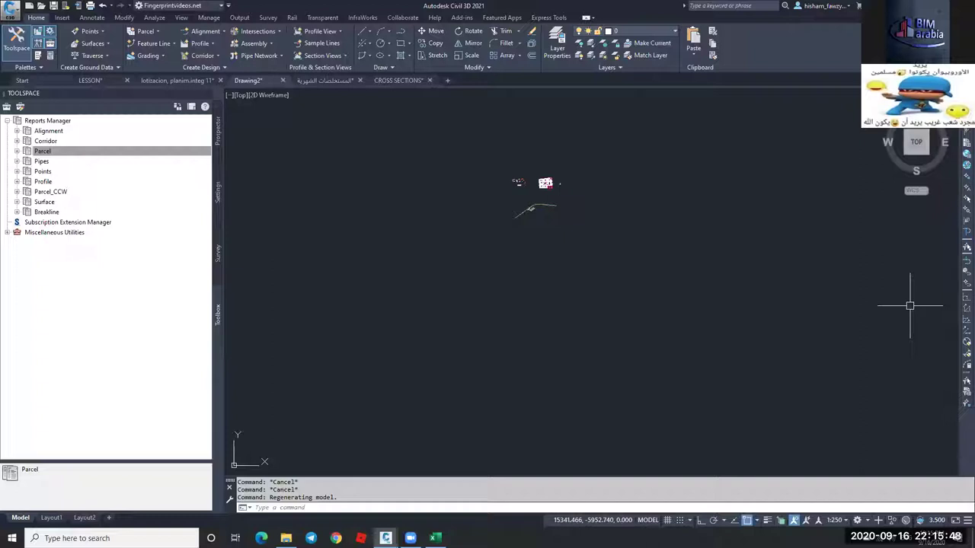
# Create a new blank drawing, Drawing3.
pyautogui.click(792, 282)
pyautogui.press('Escape')
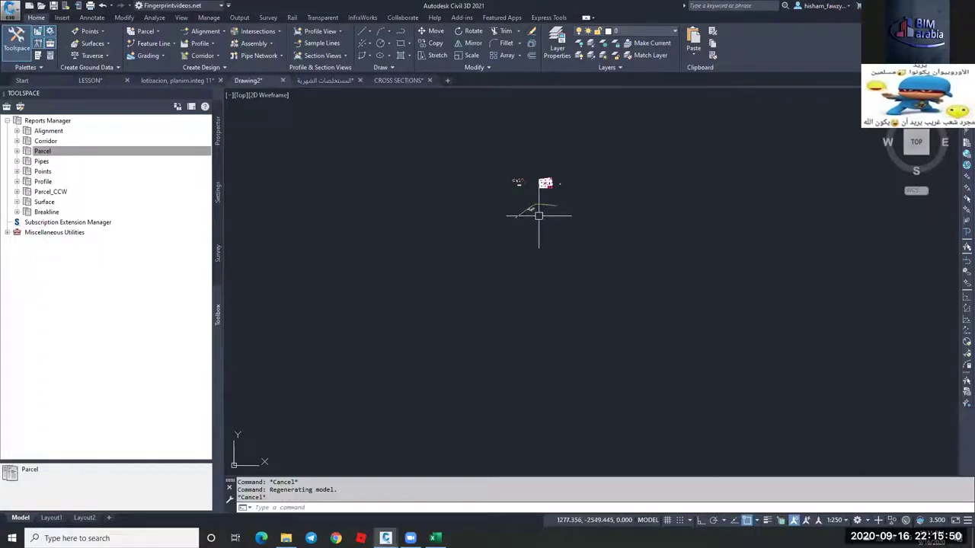
pyautogui.click(446, 80)
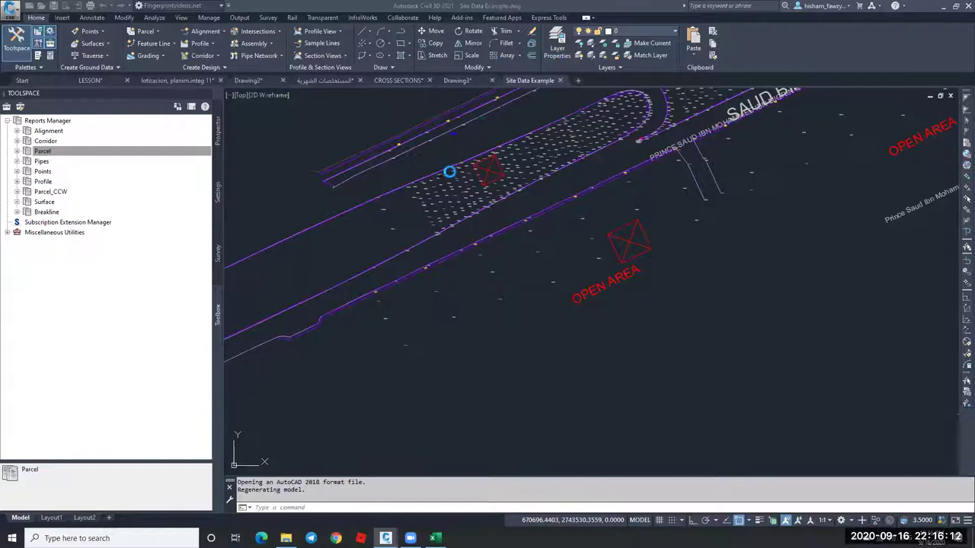
# In Site Data Example, select the nine roundabout road-edge lines and copy them with Ctrl+C.
pyautogui.scroll(-2, 472, 265)
pyautogui.scroll(-4, 599, 259)
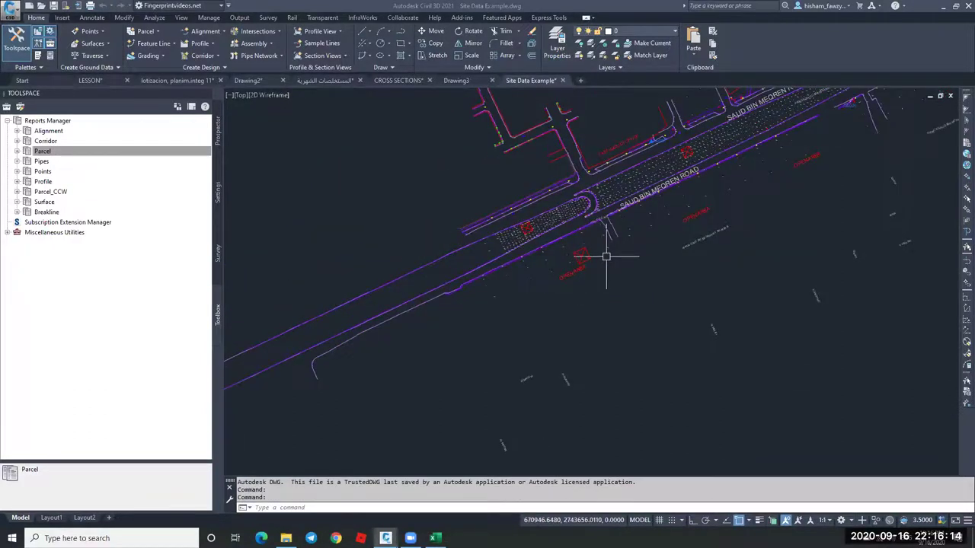
pyautogui.moveTo(631, 229); pyautogui.dragTo(546, 259, button='middle')
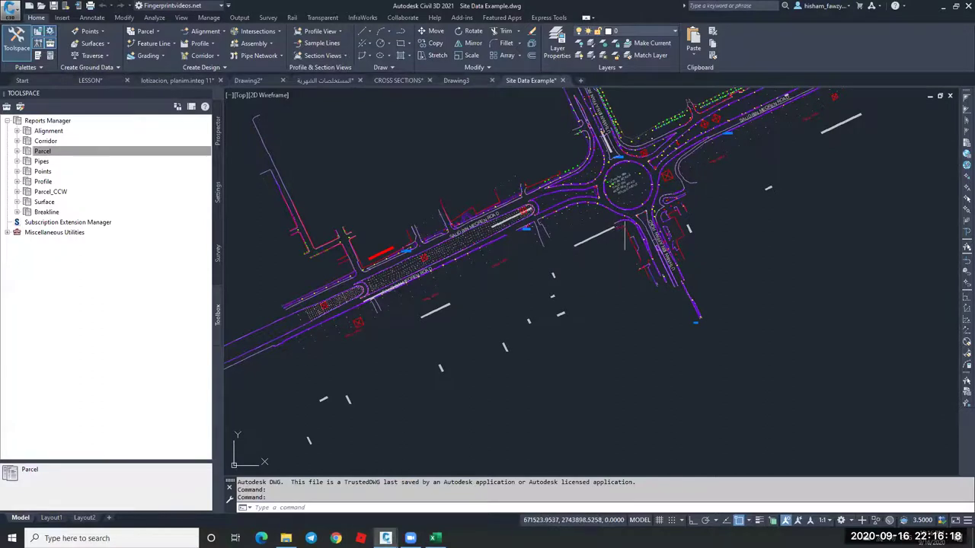
pyautogui.scroll(6, 664, 187)
pyautogui.moveTo(609, 191); pyautogui.dragTo(556, 109)
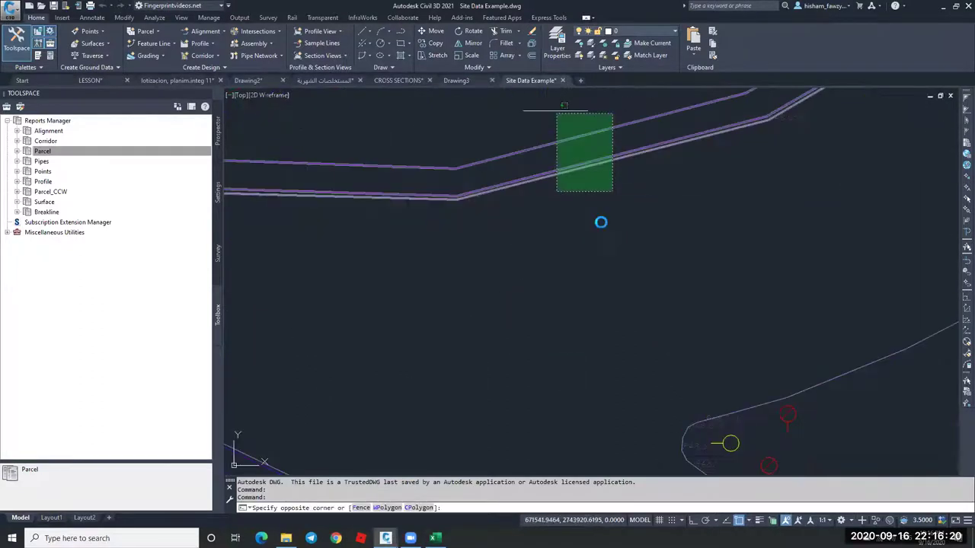
pyautogui.scroll(-4, 599, 222)
pyautogui.click(713, 270)
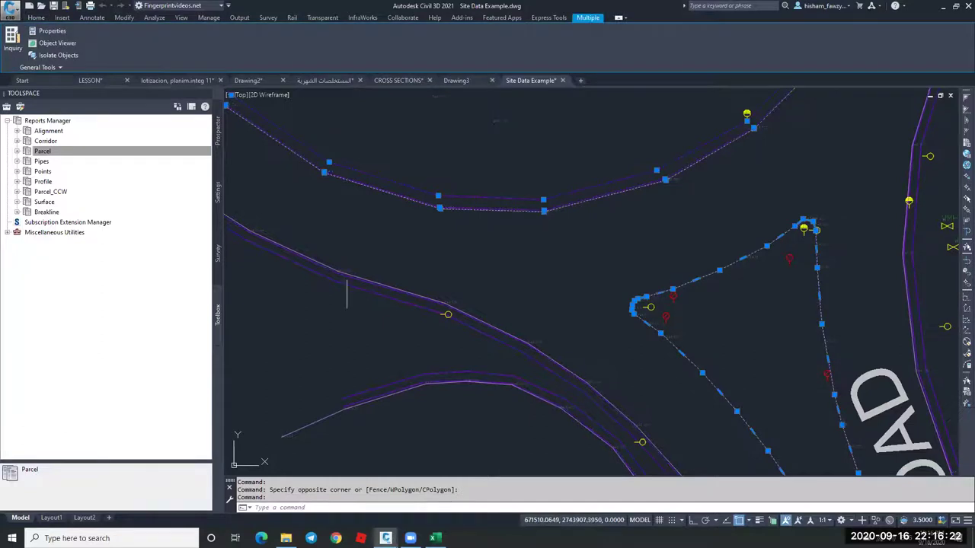
pyautogui.click(380, 301)
pyautogui.scroll(-5, 435, 305)
pyautogui.scroll(6, 525, 233)
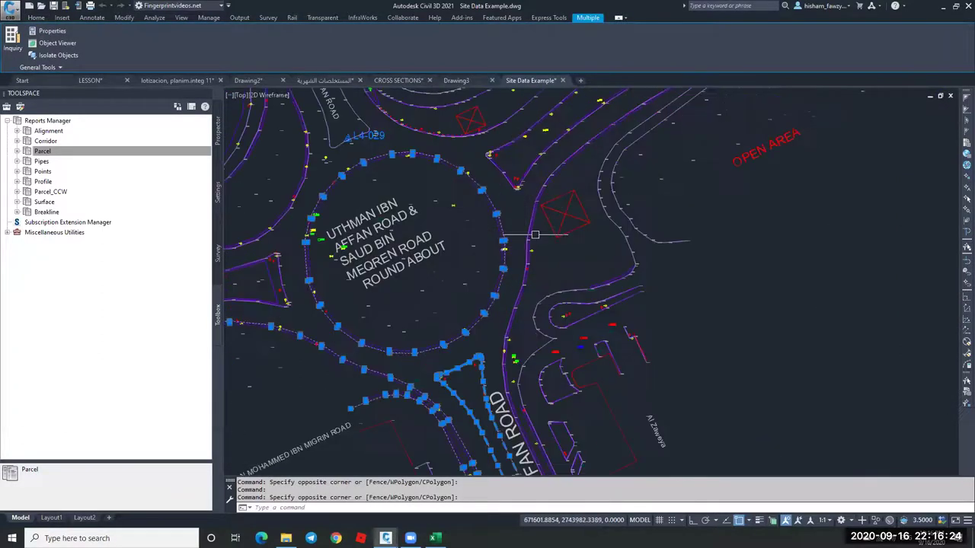
pyautogui.moveTo(538, 222); pyautogui.dragTo(494, 199)
pyautogui.scroll(-6, 537, 228)
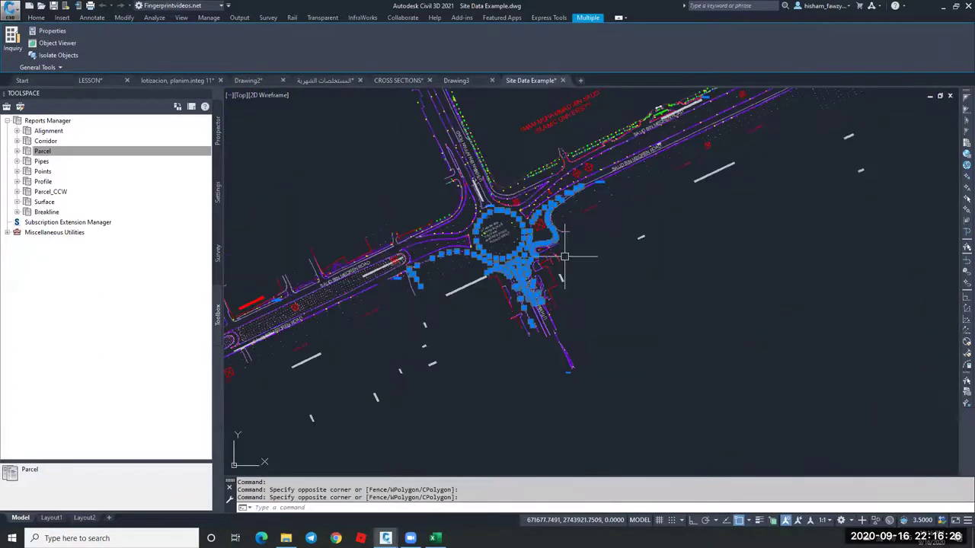
pyautogui.hotkey('ctrl', 'c')
# Paste the roundabout linework into Drawing3 at original coordinates, zoom extents, and show the Settings tree.
pyautogui.click(461, 80)
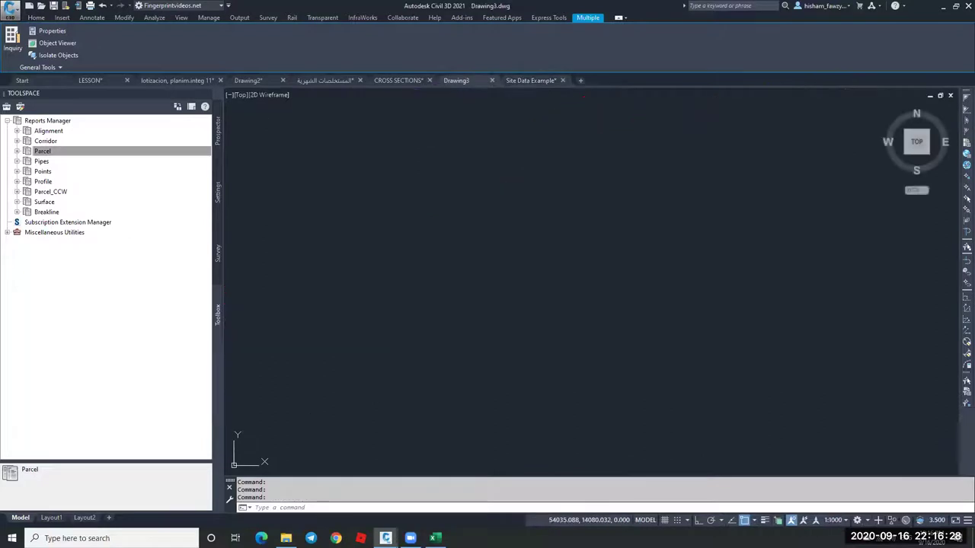
pyautogui.click(693, 51)
pyautogui.click(725, 132)
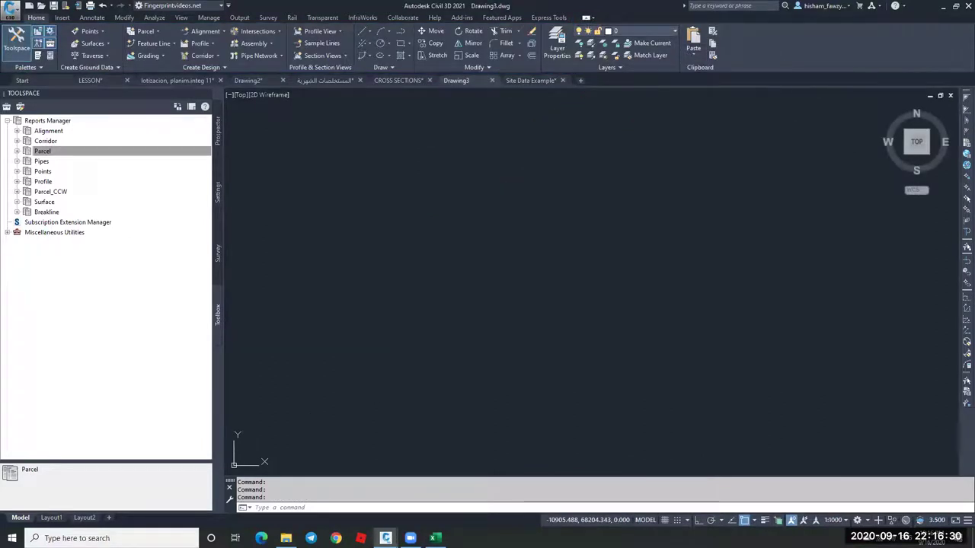
pyautogui.middleClick(561, 218)
pyautogui.scroll(-1, 562, 217)
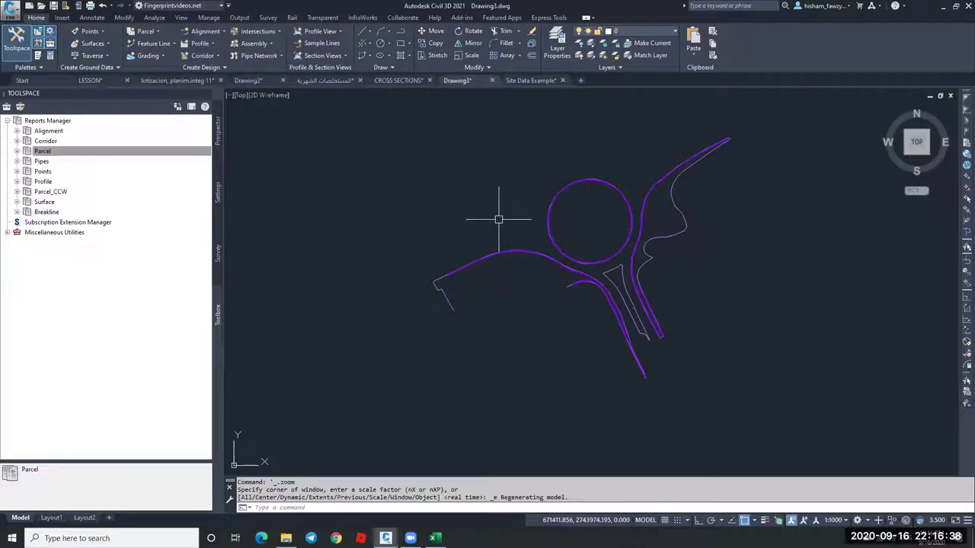
pyautogui.click(219, 189)
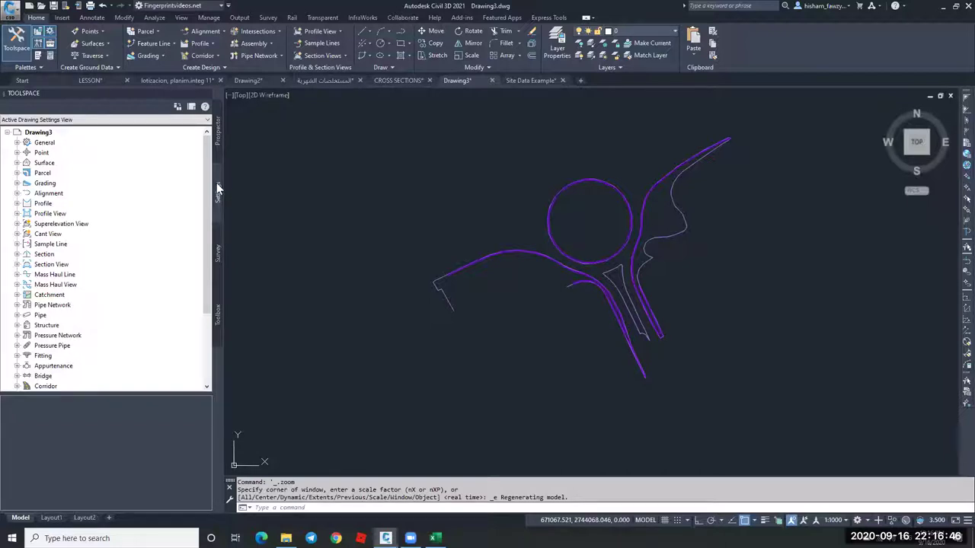
# Set Drawing3's coordinate system to Saudi Arabia > Ain el Abd / UTM zone 38N (AinElAbd.UTM-38N).
pyautogui.click(50, 137)
pyautogui.rightClick(102, 133)
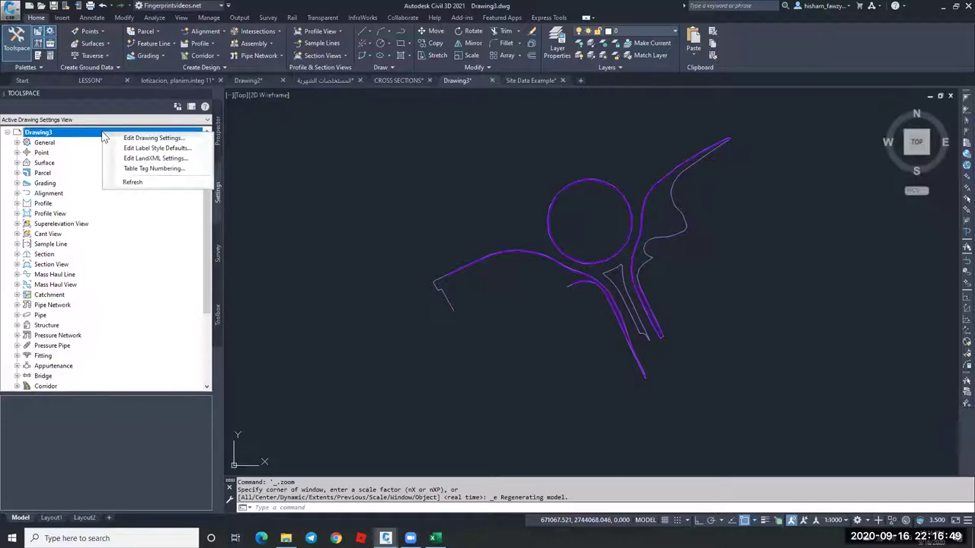
pyautogui.click(172, 139)
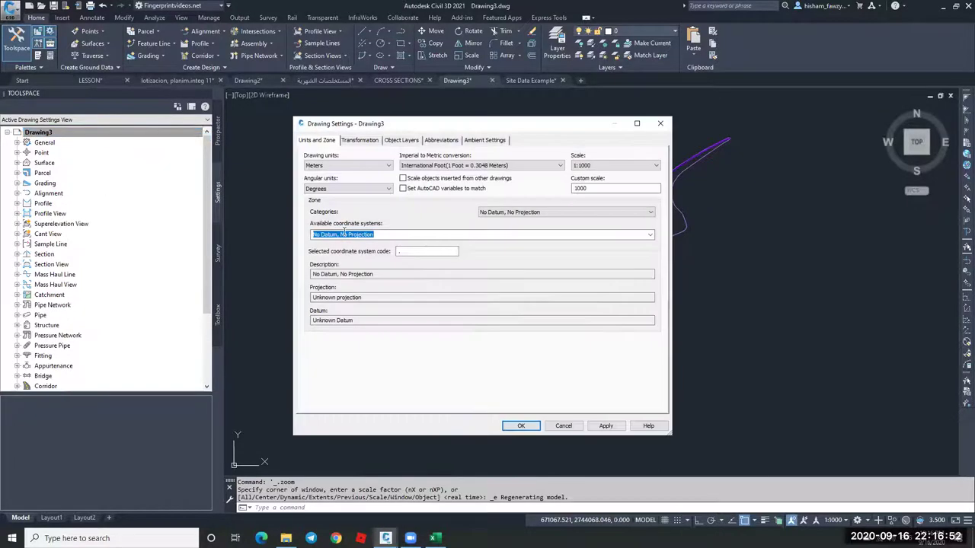
pyautogui.click(521, 216)
pyautogui.moveTo(650, 236); pyautogui.dragTo(650, 331)
pyautogui.click(533, 300)
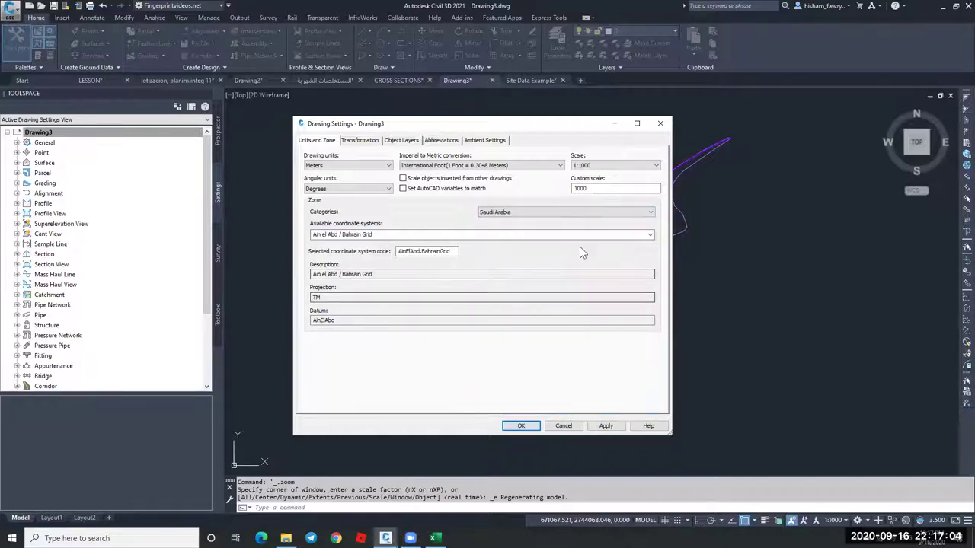
pyautogui.click(649, 234)
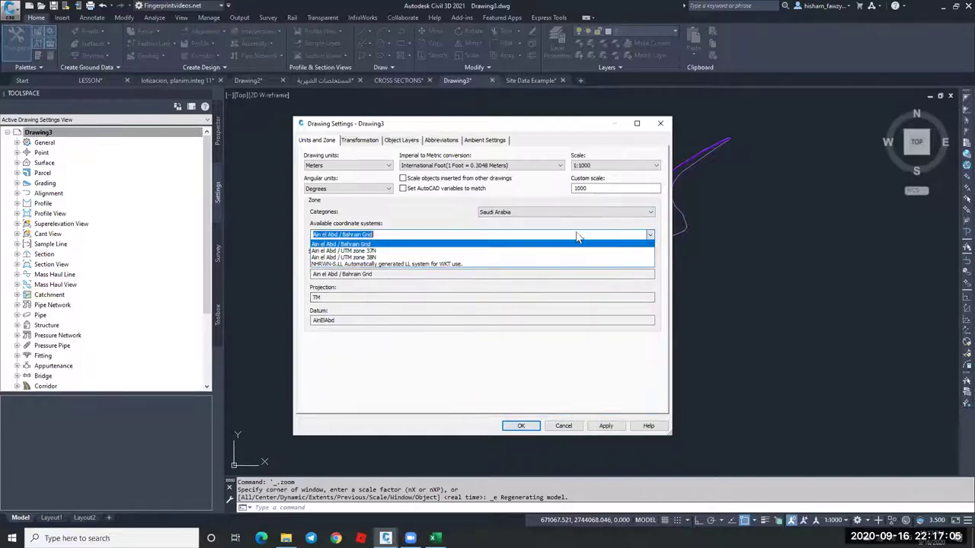
pyautogui.click(380, 258)
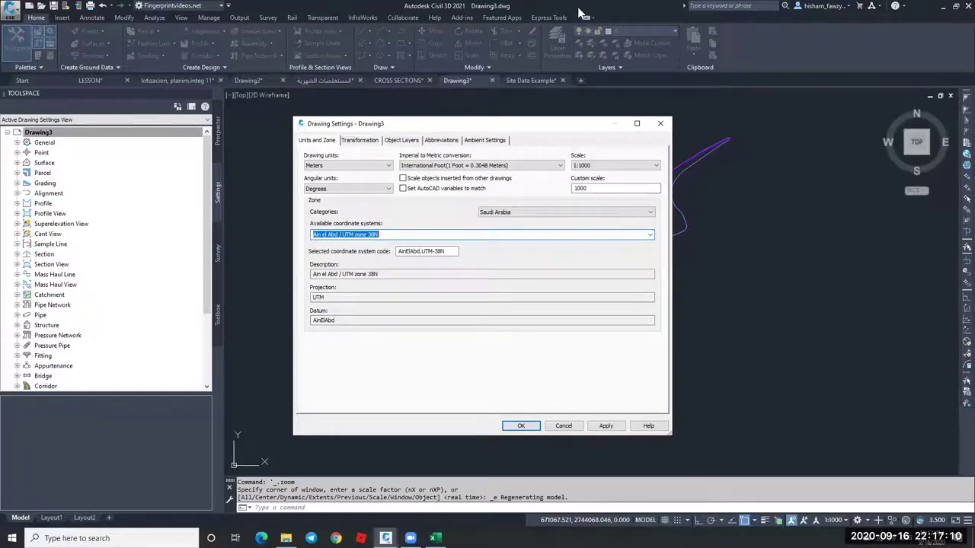
pyautogui.click(521, 426)
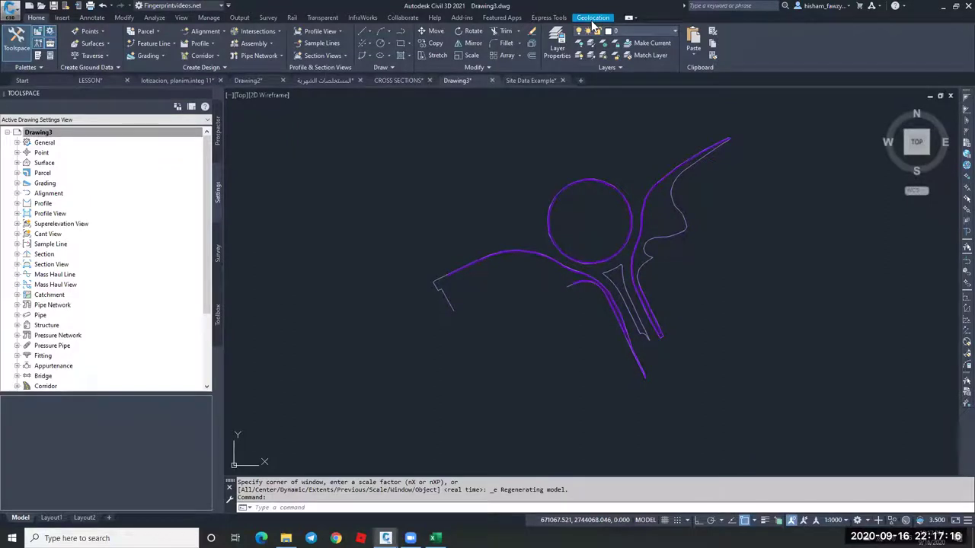
# Turn on the Map Aerial background and zoom around to compare it with the roundabout linework.
pyautogui.click(592, 19)
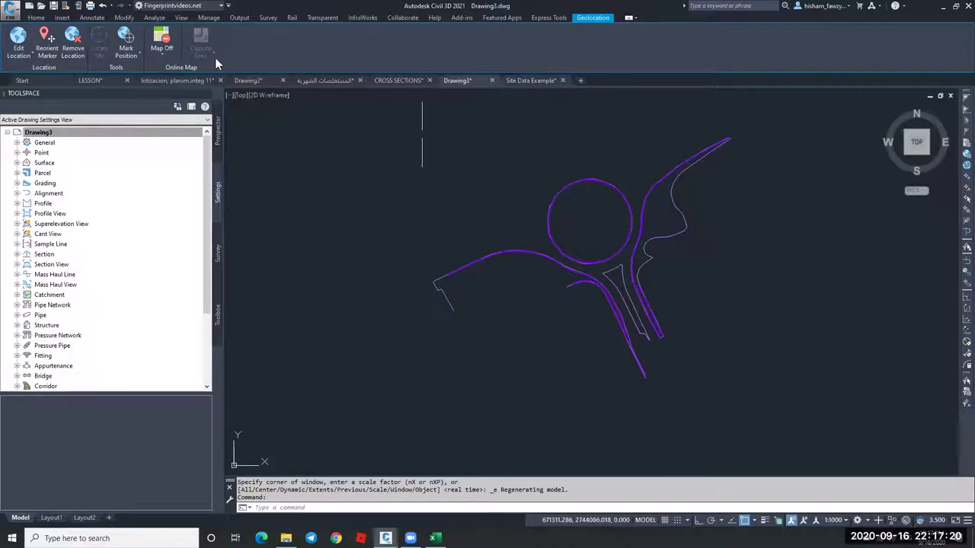
pyautogui.click(159, 51)
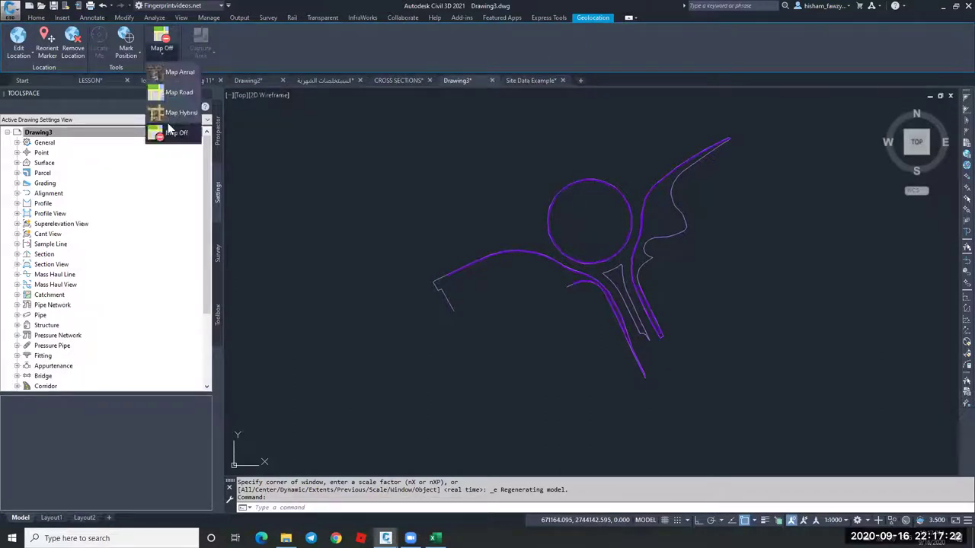
pyautogui.click(178, 72)
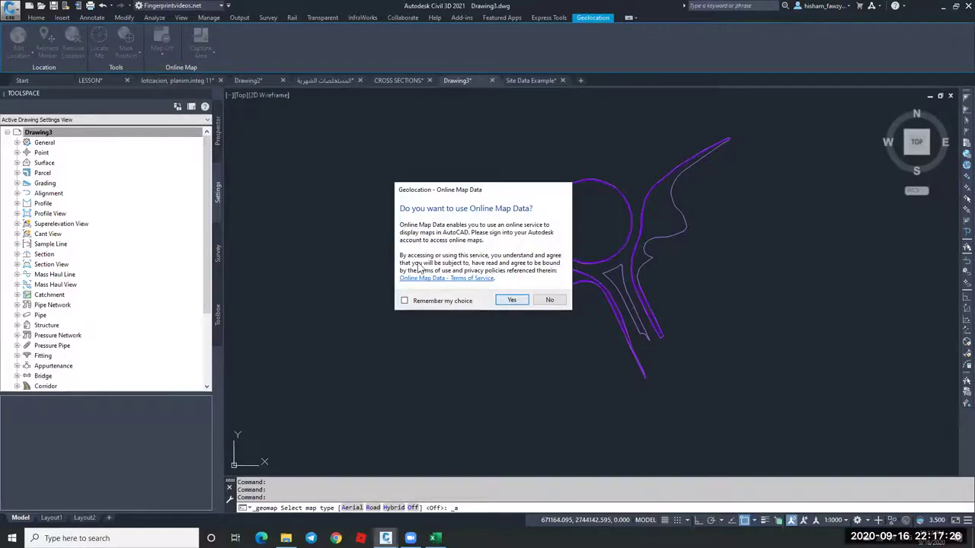
pyautogui.click(511, 300)
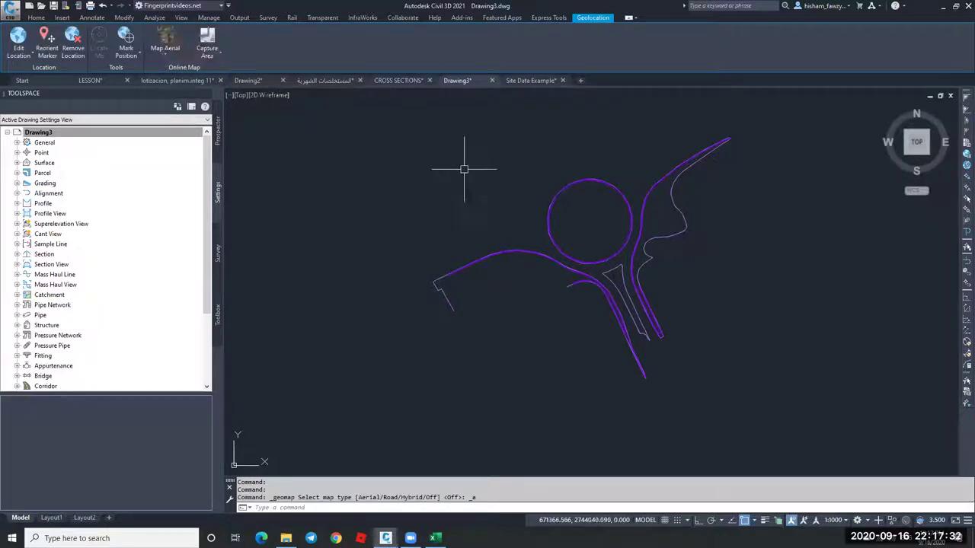
pyautogui.scroll(-4, 681, 343)
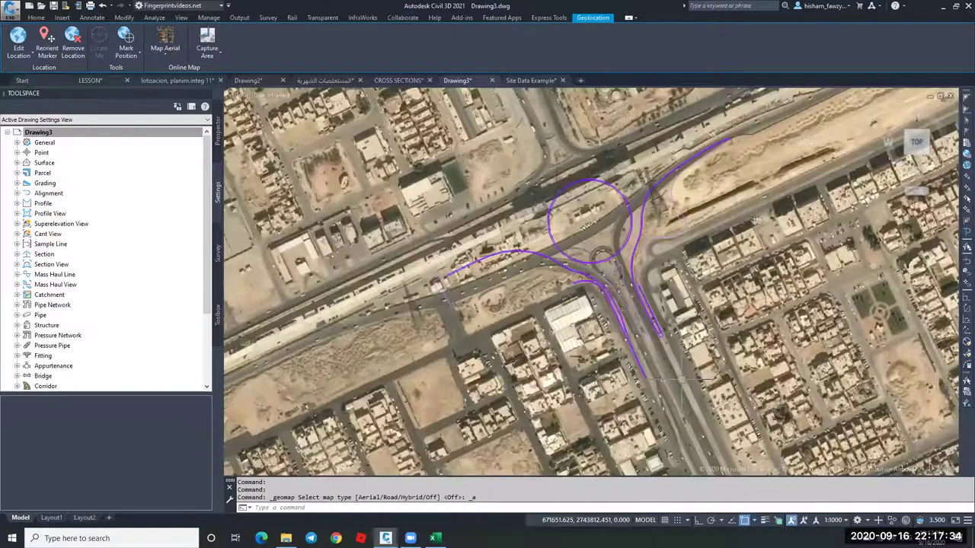
pyautogui.scroll(4, 668, 326)
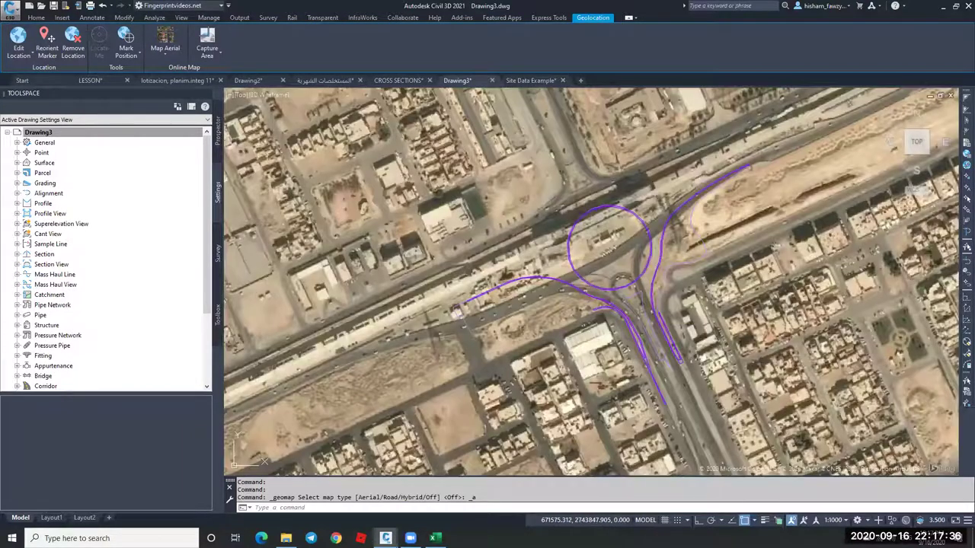
pyautogui.scroll(-1, 591, 282)
pyautogui.scroll(1, 591, 282)
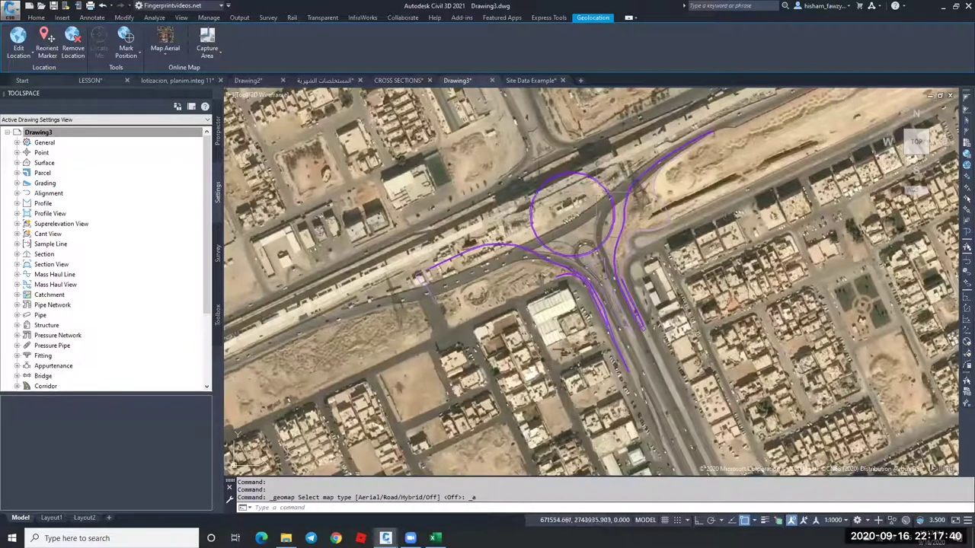
# Switch the background map to Map Off.
pyautogui.click(164, 58)
pyautogui.click(174, 65)
pyautogui.click(174, 64)
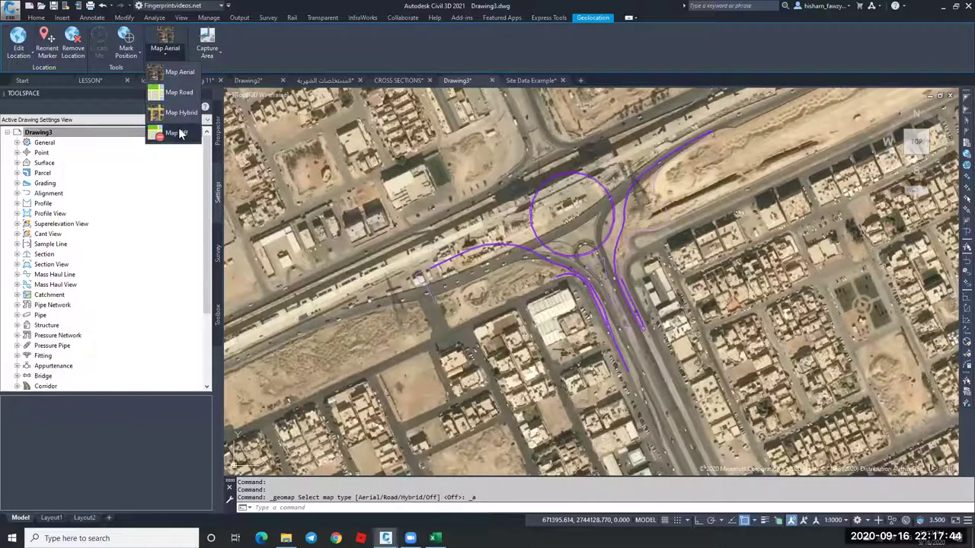
pyautogui.click(182, 134)
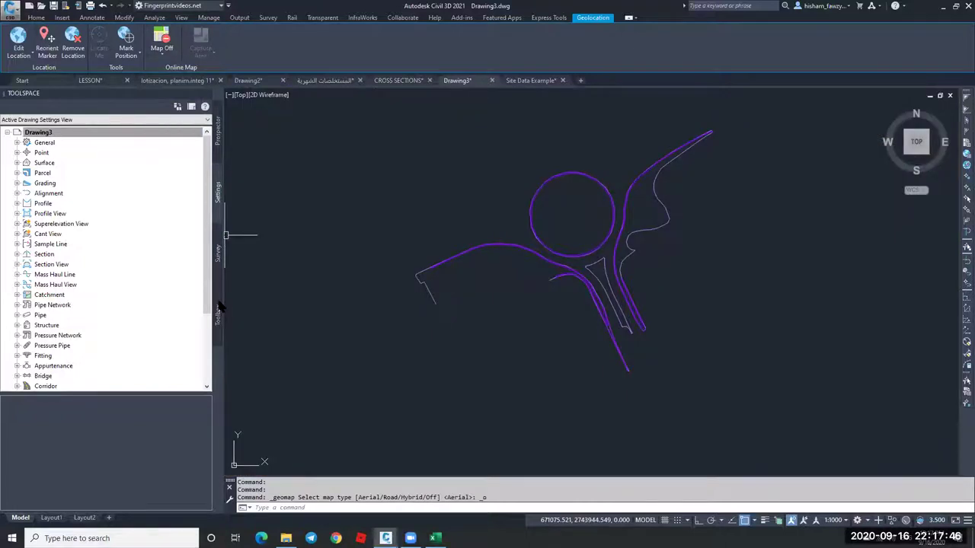
# Run Export KML with name H1, all objects, the drawing coordinate system, and objects draped on ground.
pyautogui.click(218, 316)
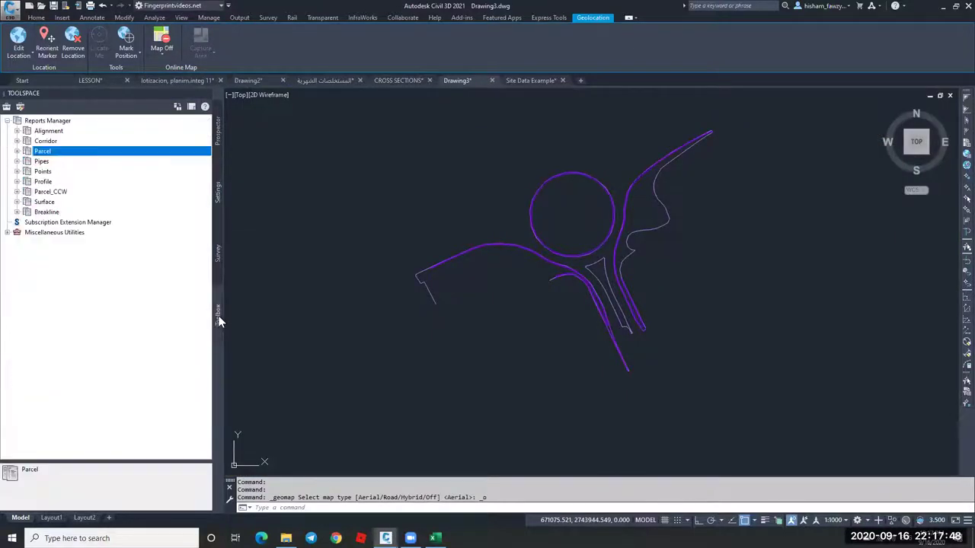
pyautogui.click(7, 233)
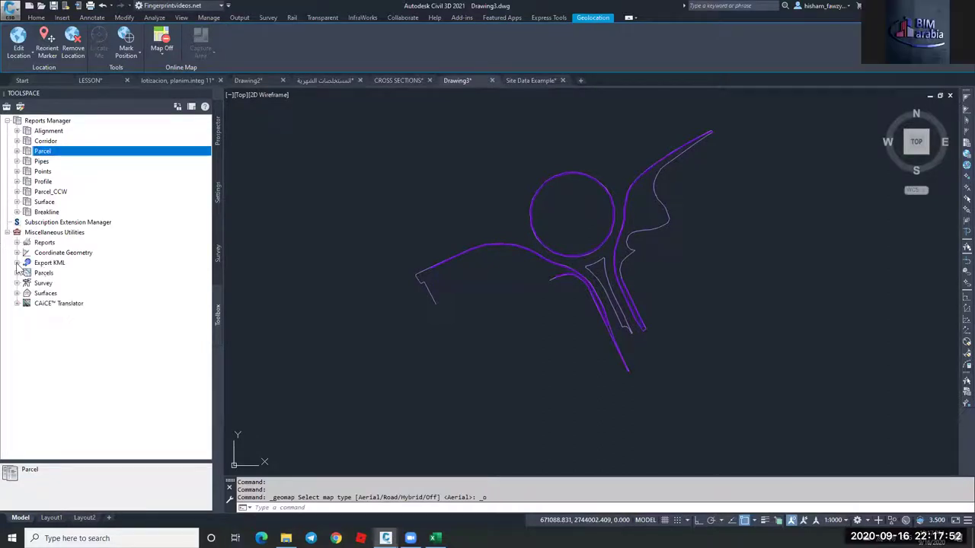
pyautogui.click(17, 263)
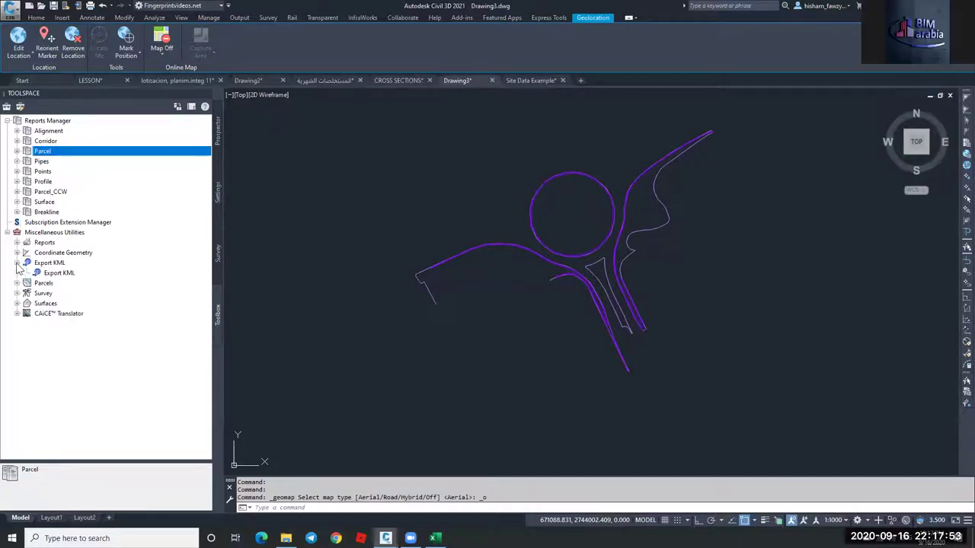
pyautogui.rightClick(88, 274)
pyautogui.click(122, 280)
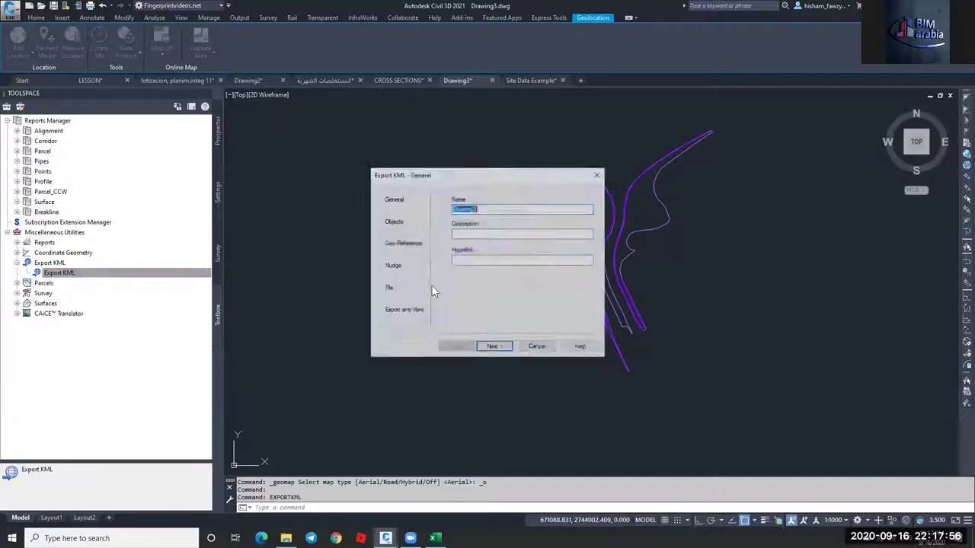
pyautogui.write('H1')
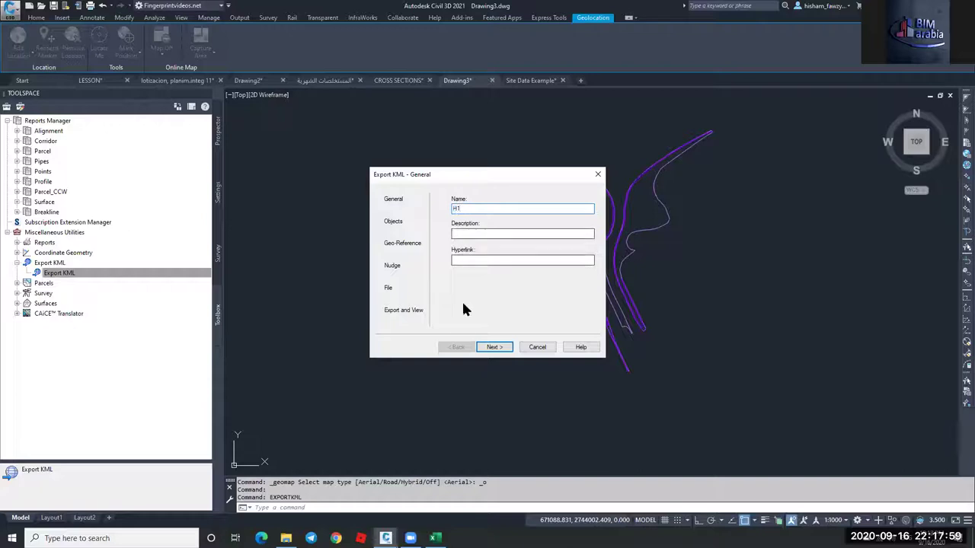
pyautogui.click(493, 346)
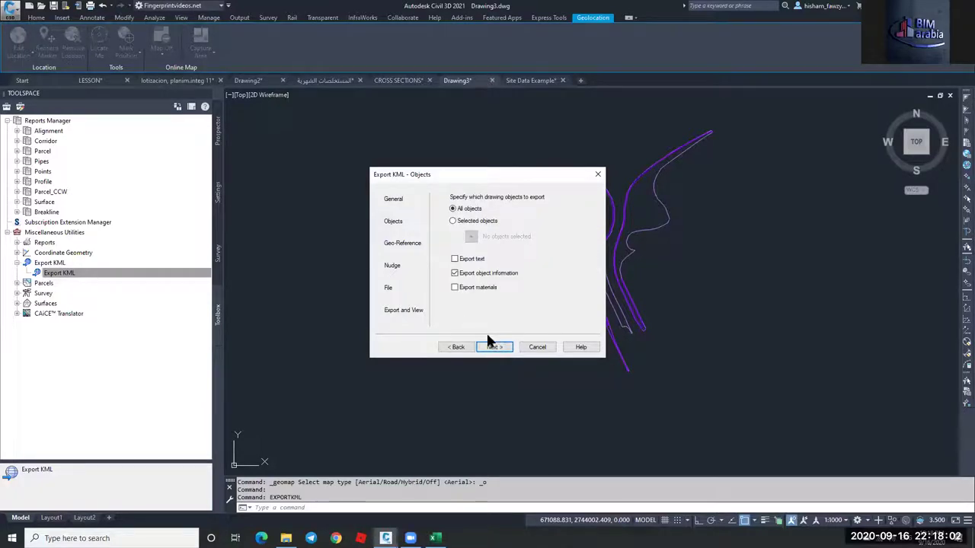
pyautogui.click(493, 347)
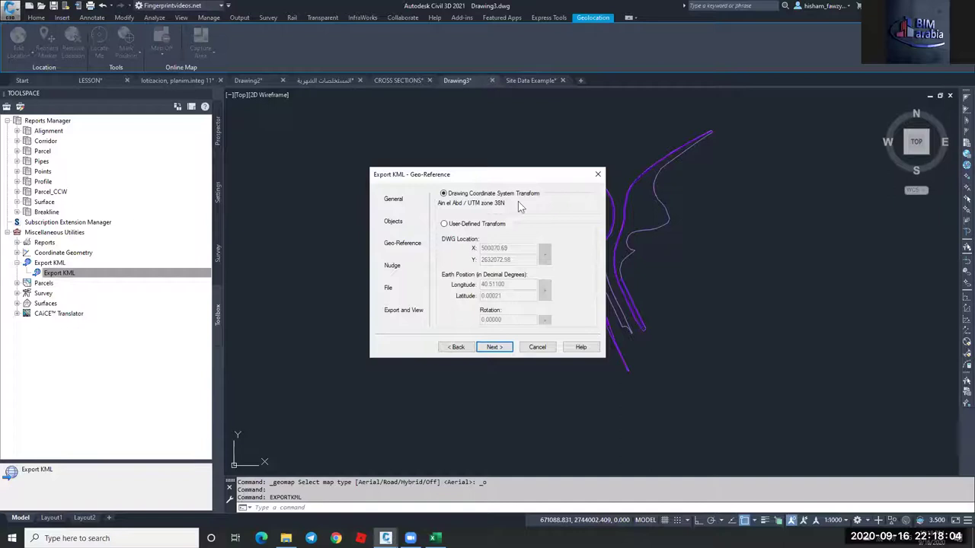
pyautogui.click(496, 346)
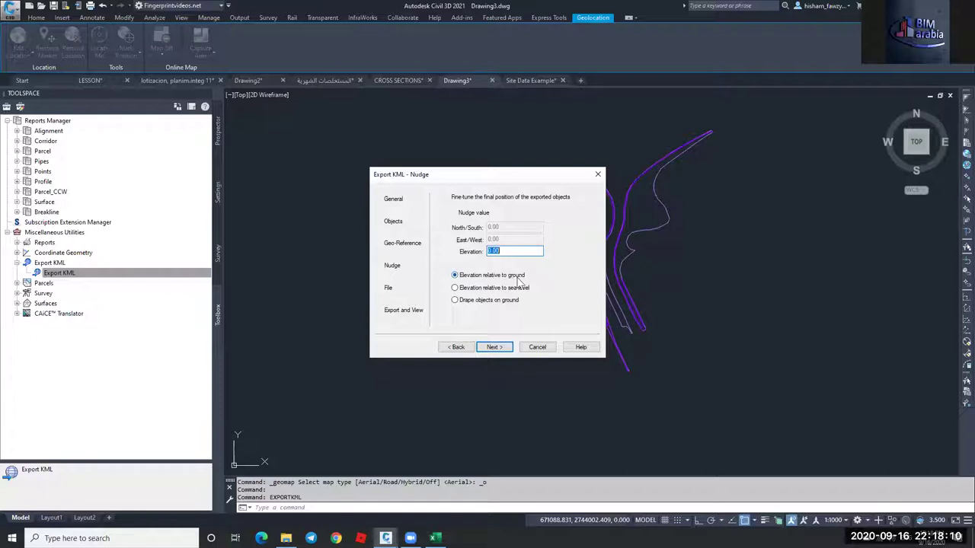
pyautogui.click(488, 300)
pyautogui.click(494, 347)
# Save the export as H01.kmz on the Desktop and finish the export.
pyautogui.click(586, 260)
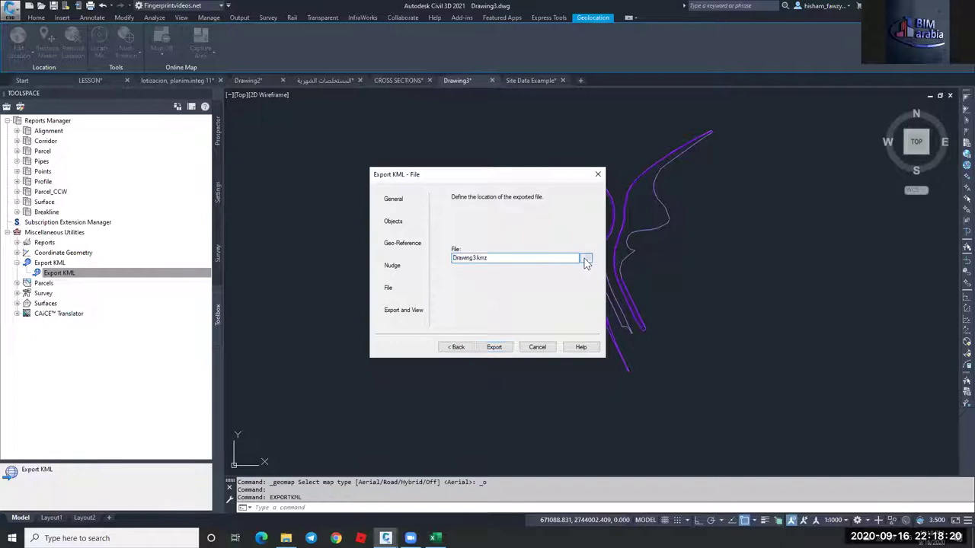
pyautogui.moveTo(414, 326); pyautogui.dragTo(374, 332)
pyautogui.write('H01.kmz')
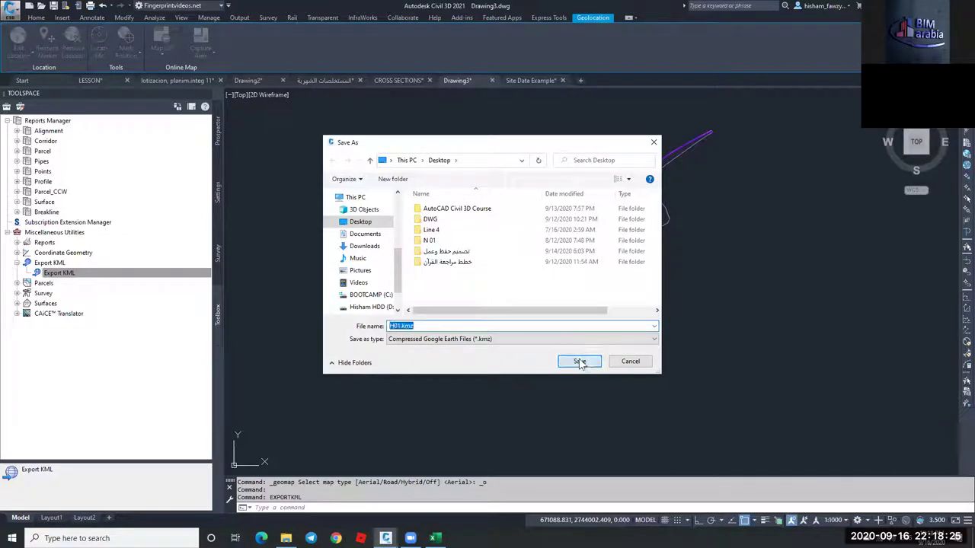
pyautogui.click(579, 362)
pyautogui.click(493, 348)
pyautogui.click(537, 348)
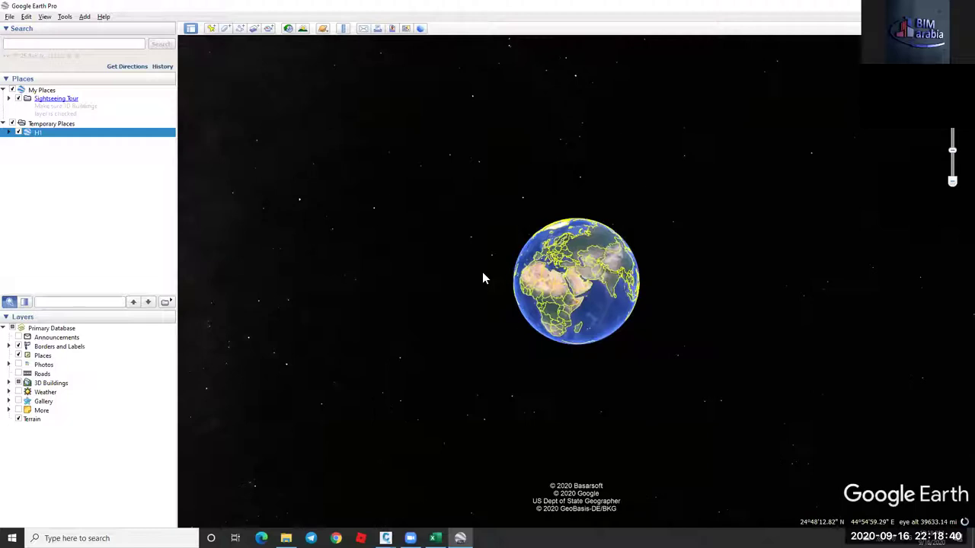
# Fly to the H1 roundabout linework using its Properties View settings.
pyautogui.rightClick(86, 134)
pyautogui.click(109, 285)
pyautogui.click(317, 145)
pyautogui.click(326, 202)
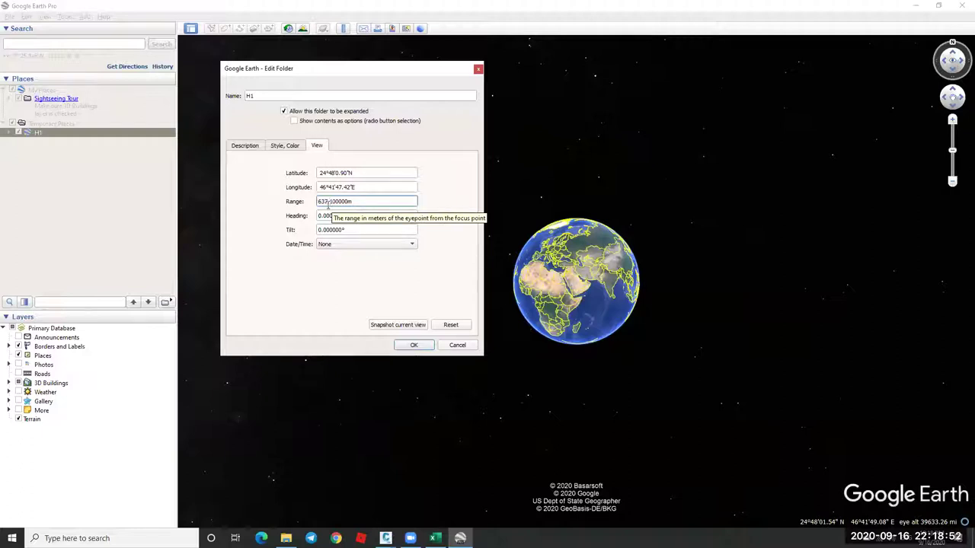
pyautogui.click(426, 349)
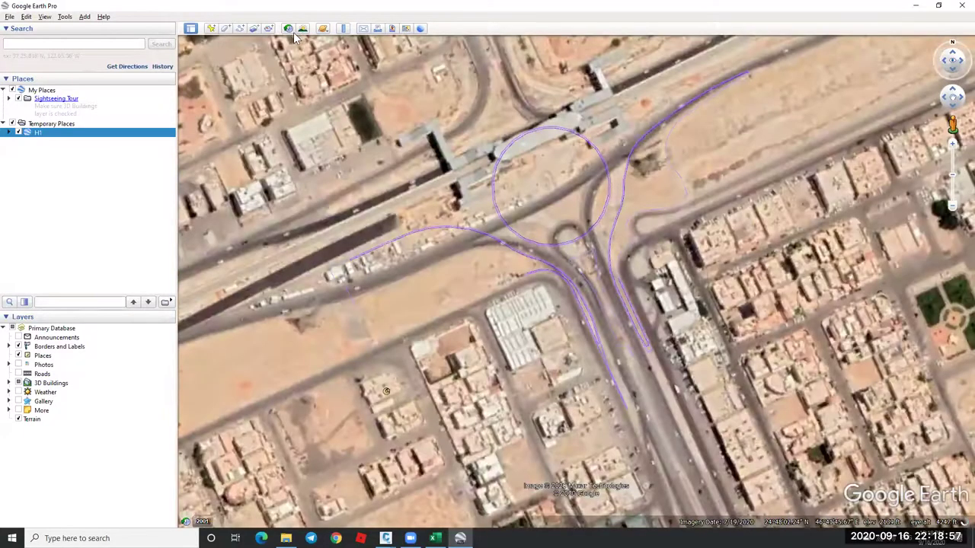
# Turn on historical imagery and set the slider back to 2012 to compare the linework.
pyautogui.click(289, 30)
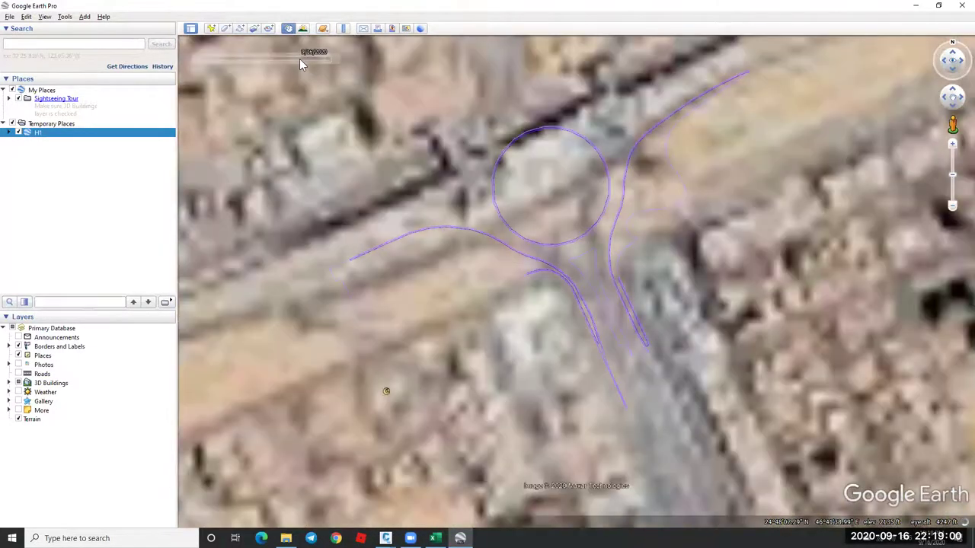
pyautogui.click(298, 59)
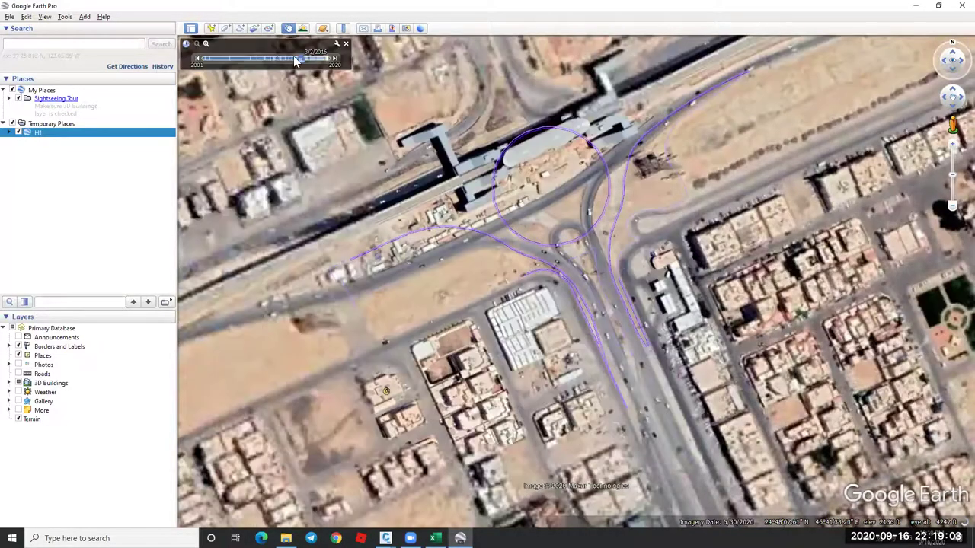
pyautogui.moveTo(297, 59); pyautogui.dragTo(277, 59)
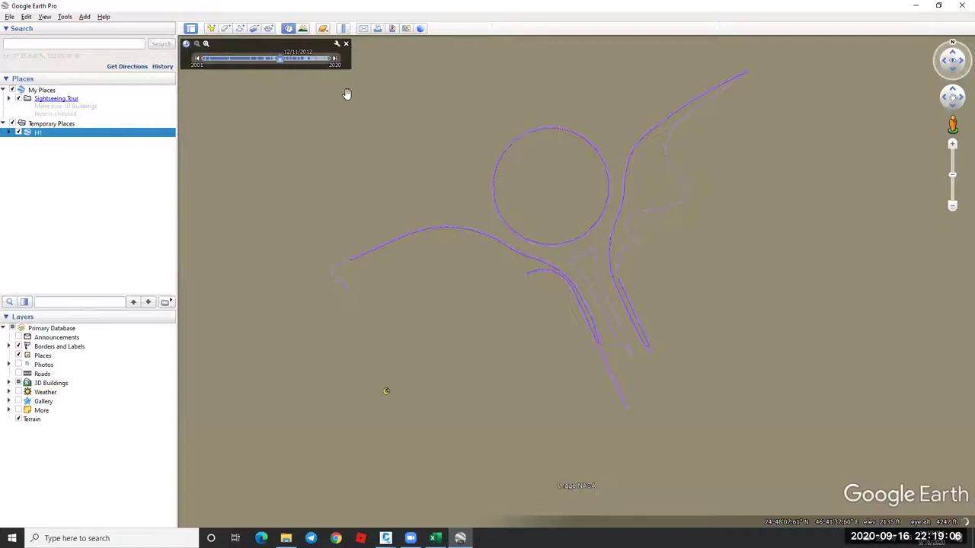
pyautogui.scroll(-2, 537, 234)
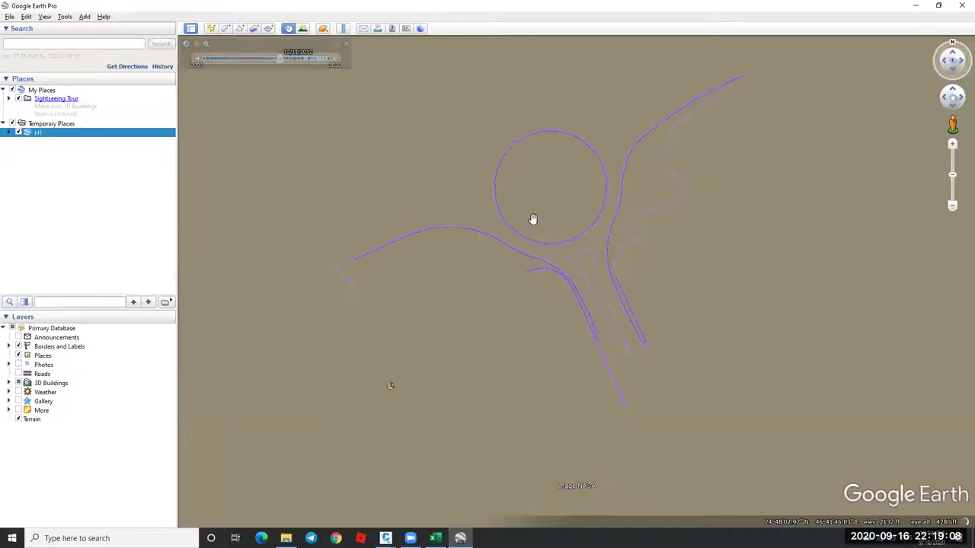
pyautogui.scroll(2, 553, 203)
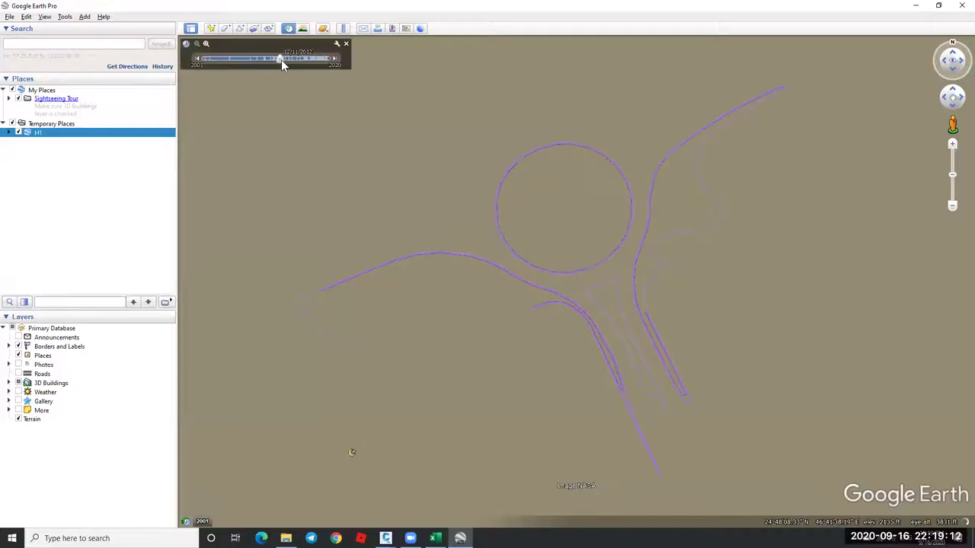
pyautogui.scroll(1, 552, 238)
pyautogui.scroll(-2, 526, 249)
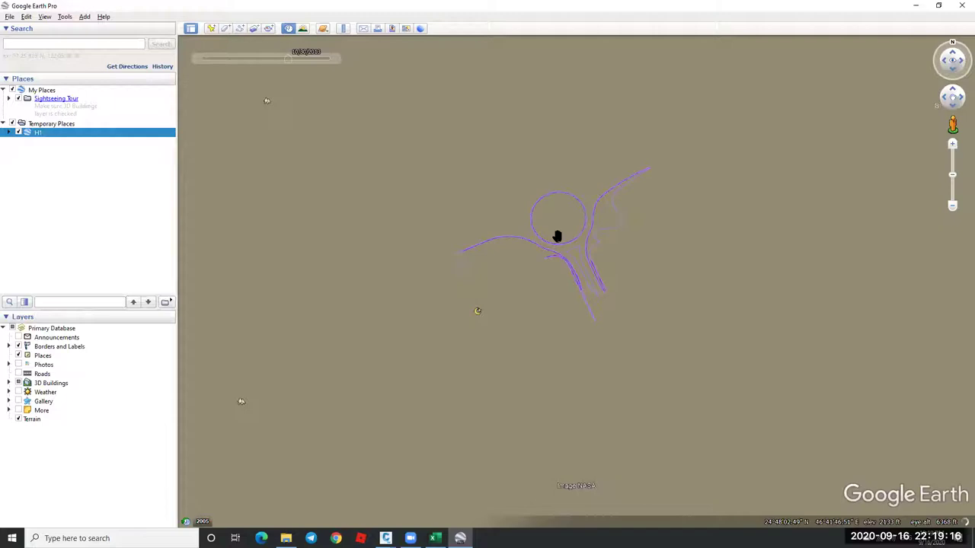
pyautogui.moveTo(578, 234)
pyautogui.mouseDown()
pyautogui.moveTo(583, 226)
pyautogui.moveTo(575, 233)
pyautogui.mouseUp()
pyautogui.scroll(-1, 575, 233)
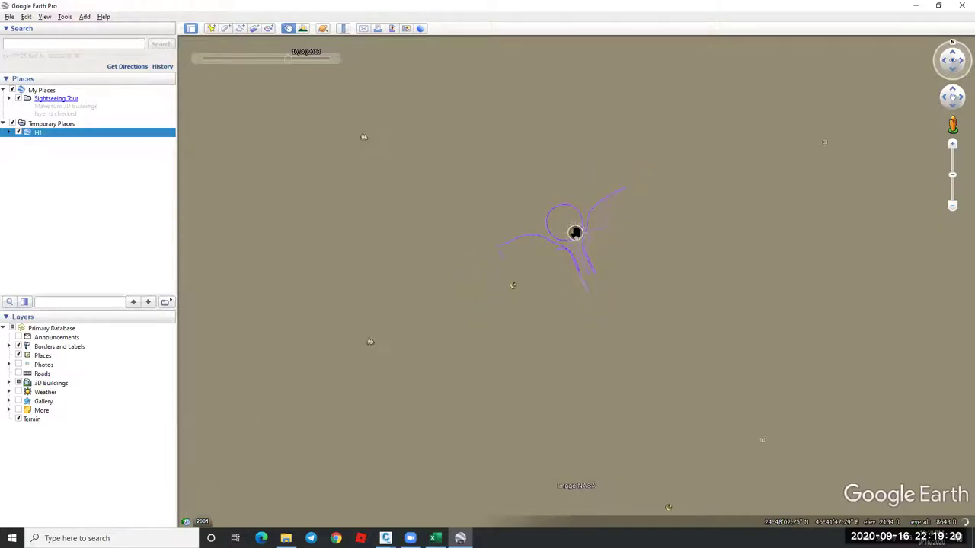
pyautogui.scroll(-2, 575, 233)
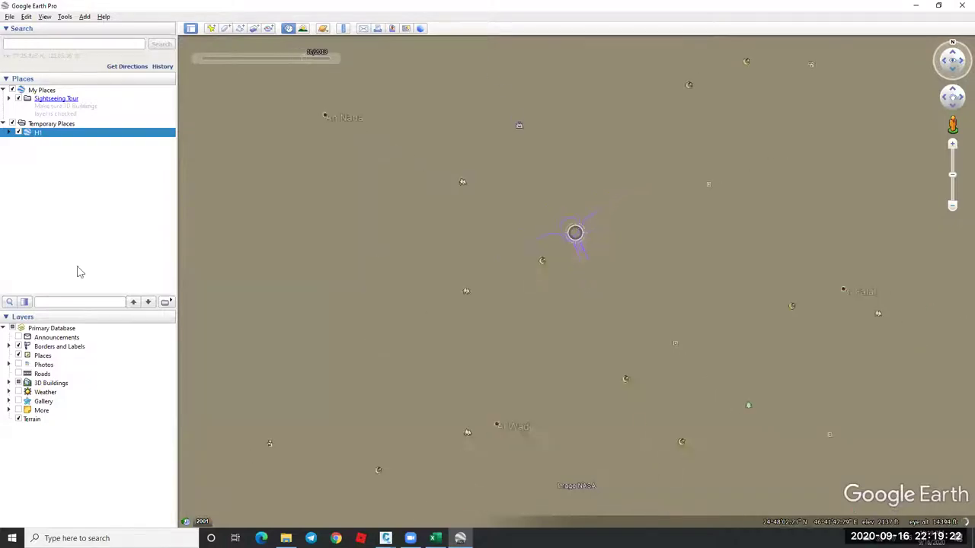
# Hide the Borders and Labels and Places layers.
pyautogui.click(18, 347)
pyautogui.click(28, 355)
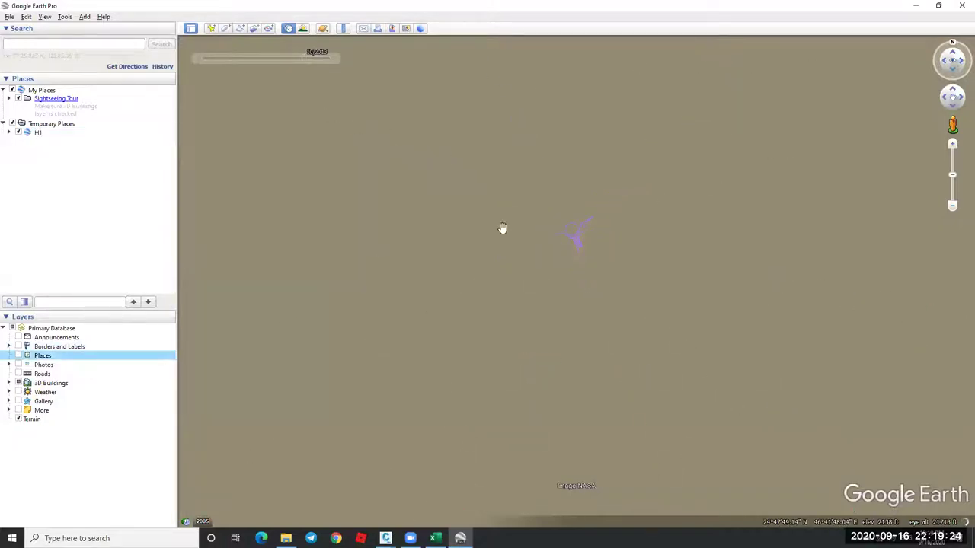
pyautogui.scroll(5, 575, 231)
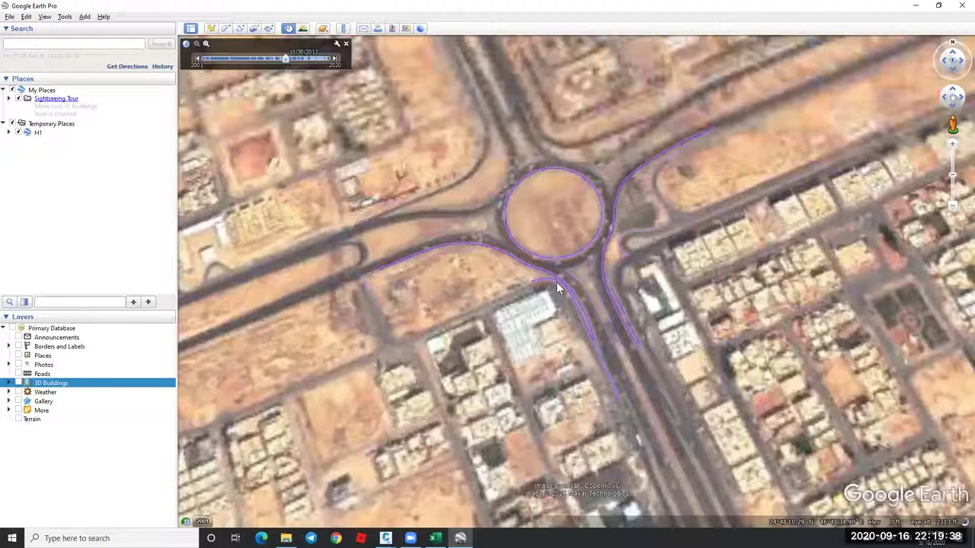
# Zoom into the roundabout overlay, then close Google Earth Pro with Alt+F4.
pyautogui.scroll(2, 556, 282)
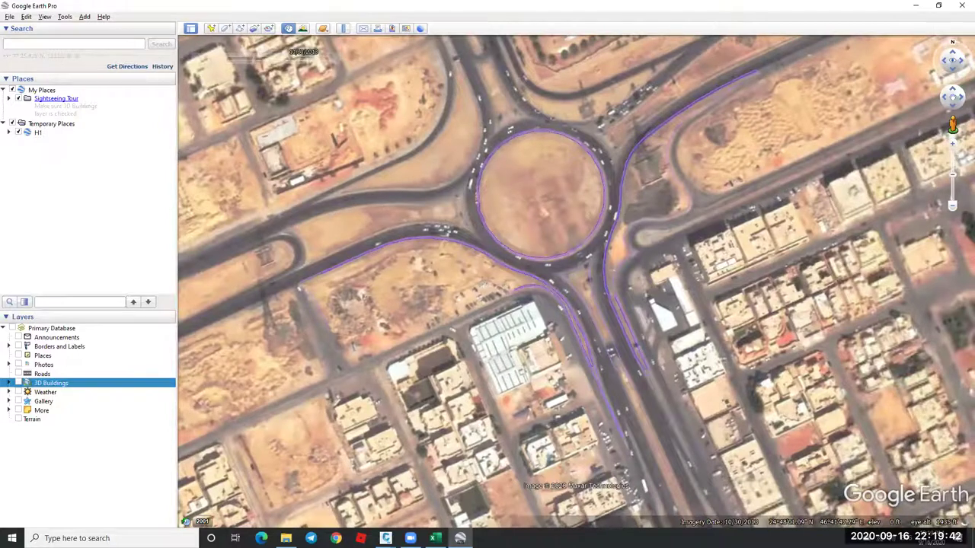
pyautogui.hotkey('alt', 'F4')
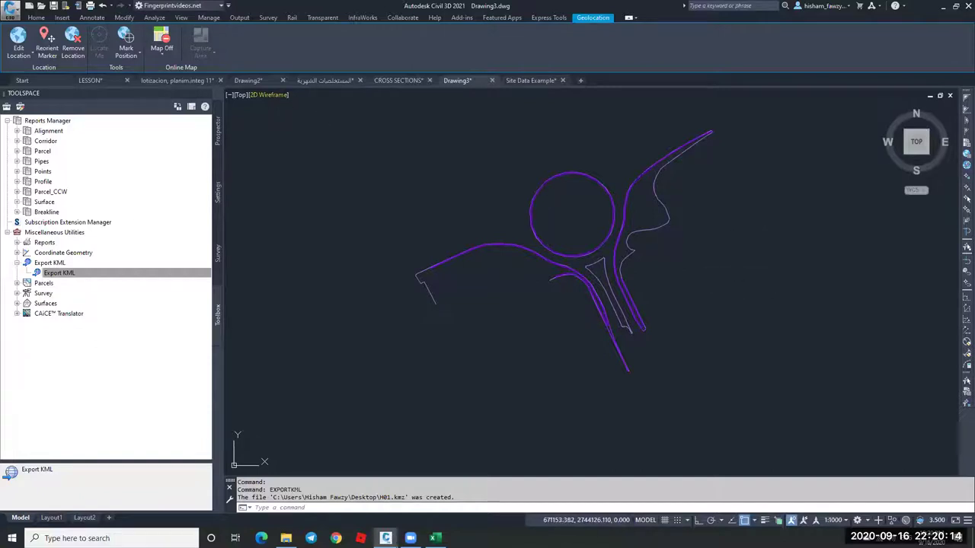
# Close Drawing3, CROSS SECTIONS, the Arabic-named drawing, Drawing2 and lotizacion, answering each save prompt.
pyautogui.click(492, 80)
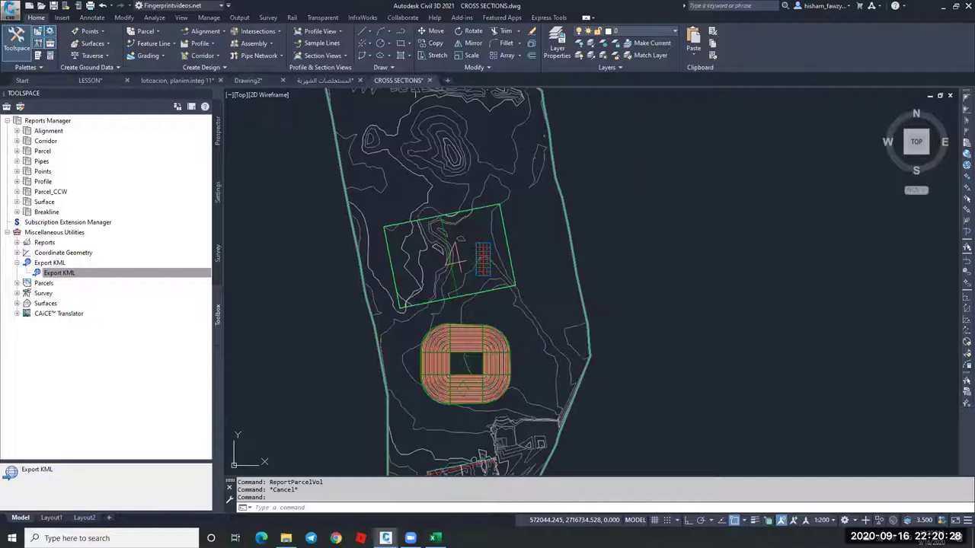
pyautogui.press('n')
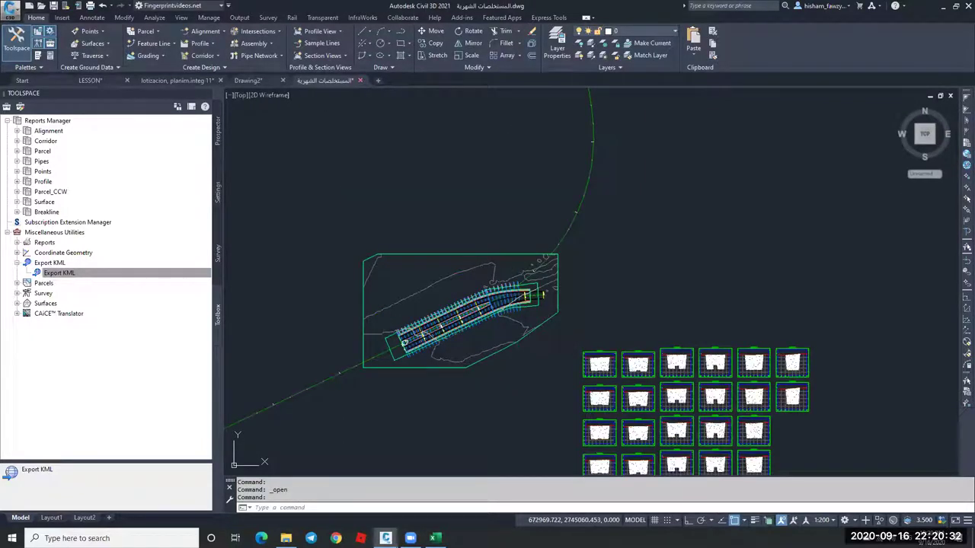
pyautogui.click(518, 291)
pyautogui.click(283, 80)
pyautogui.press('n')
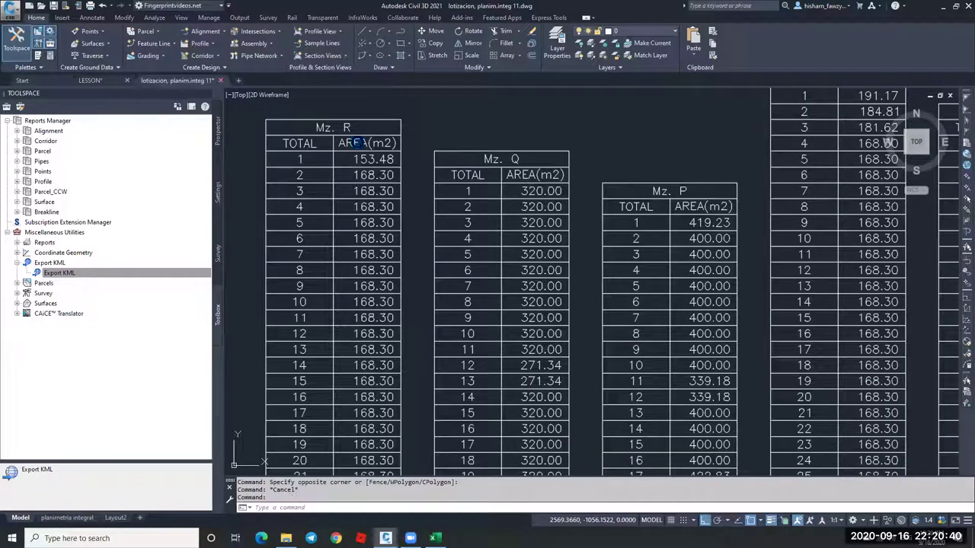
pyautogui.click(134, 82)
pyautogui.click(533, 293)
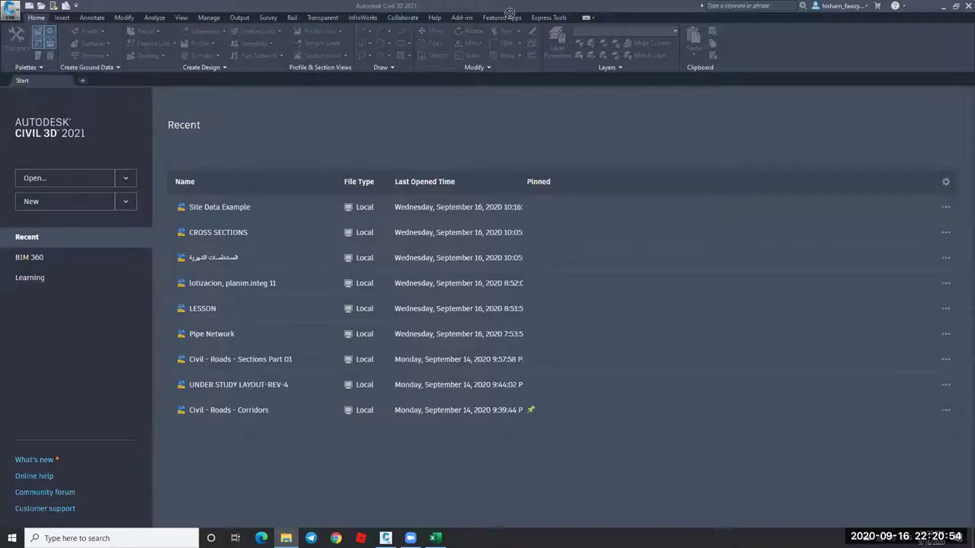
# Open STORM NETWORK, PIPE & STRUCTURE RULES and Pipe Network, dismiss the version warning, and select the profile view.
pyautogui.moveTo(513, 11); pyautogui.dragTo(597, 140)
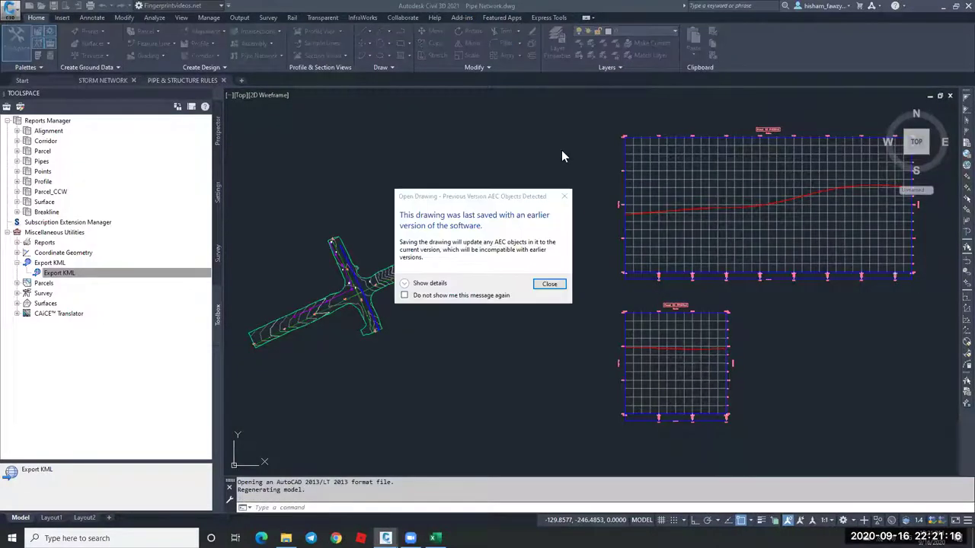
pyautogui.press('Escape')
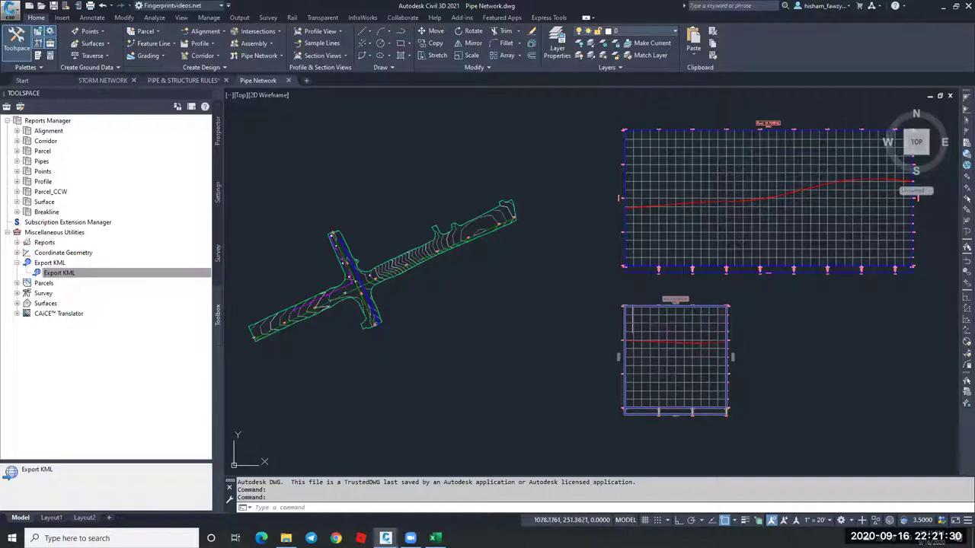
pyautogui.click(633, 316)
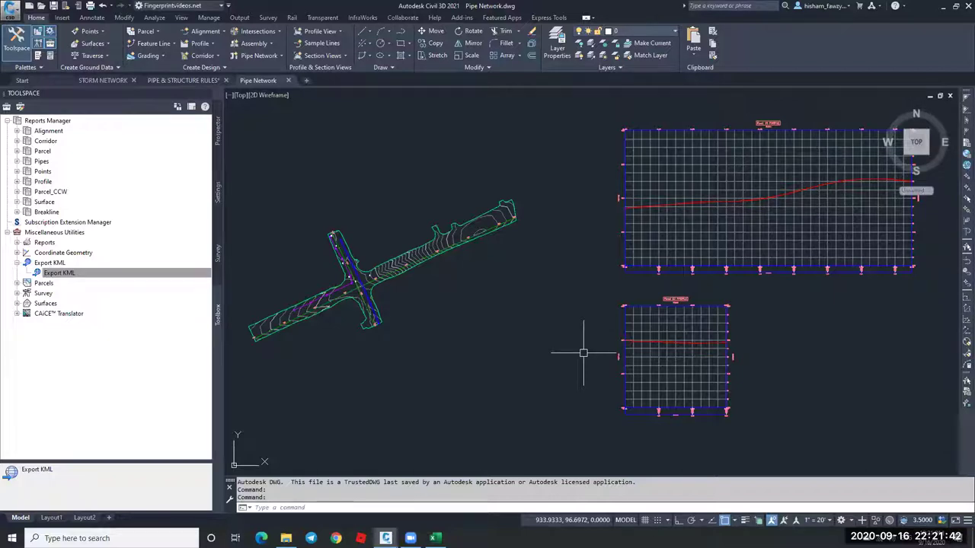
# Switch to the STORM NETWORK drawing and open the Create Pipe Network dialog.
pyautogui.click(183, 80)
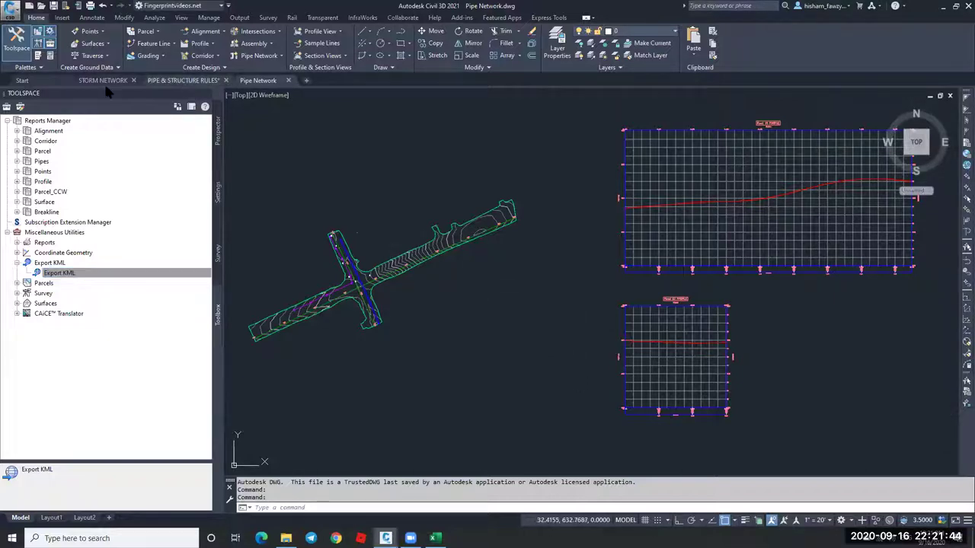
pyautogui.click(103, 80)
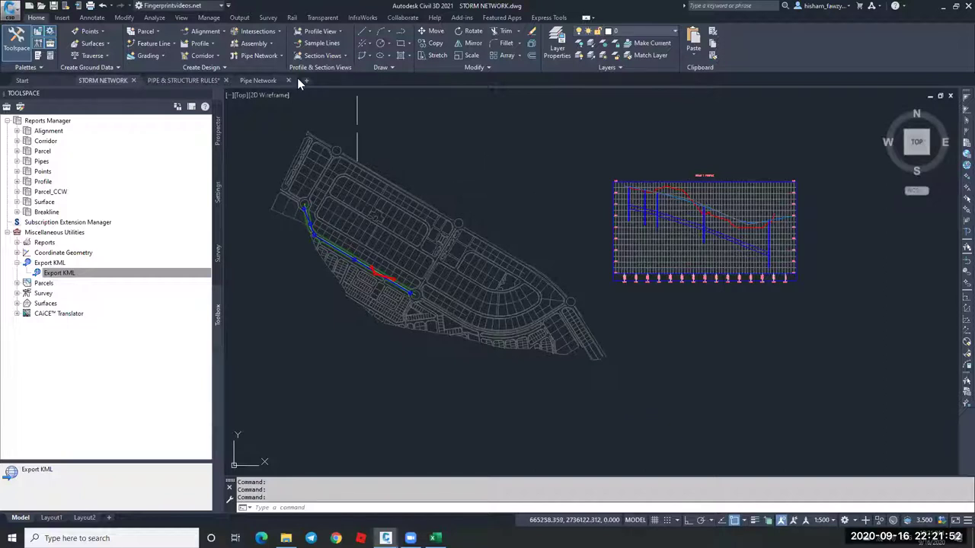
pyautogui.click(279, 55)
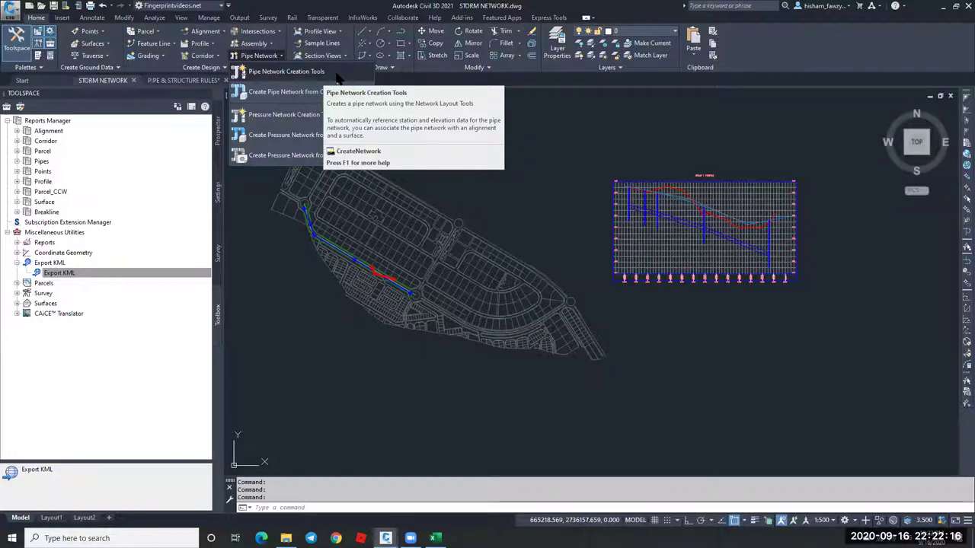
pyautogui.click(537, 221)
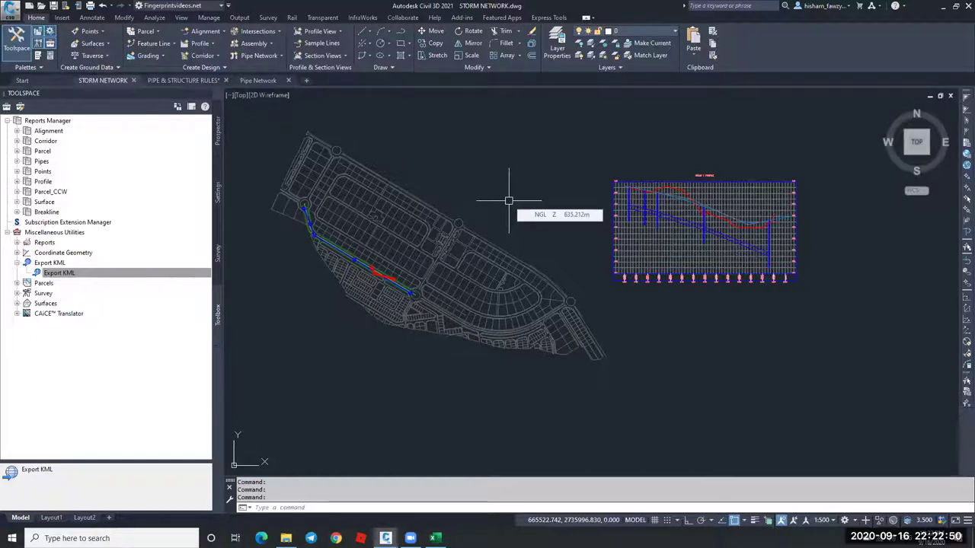
pyautogui.click(271, 54)
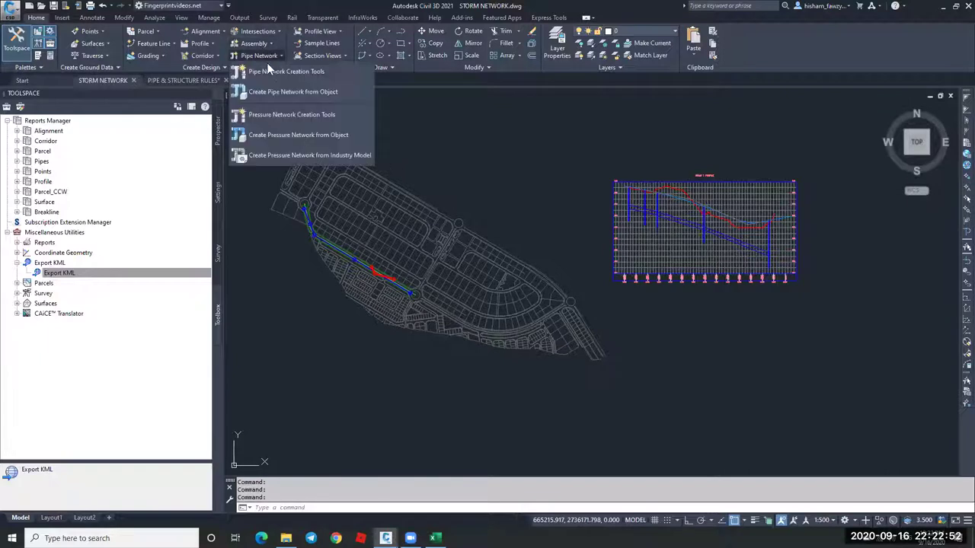
pyautogui.click(318, 74)
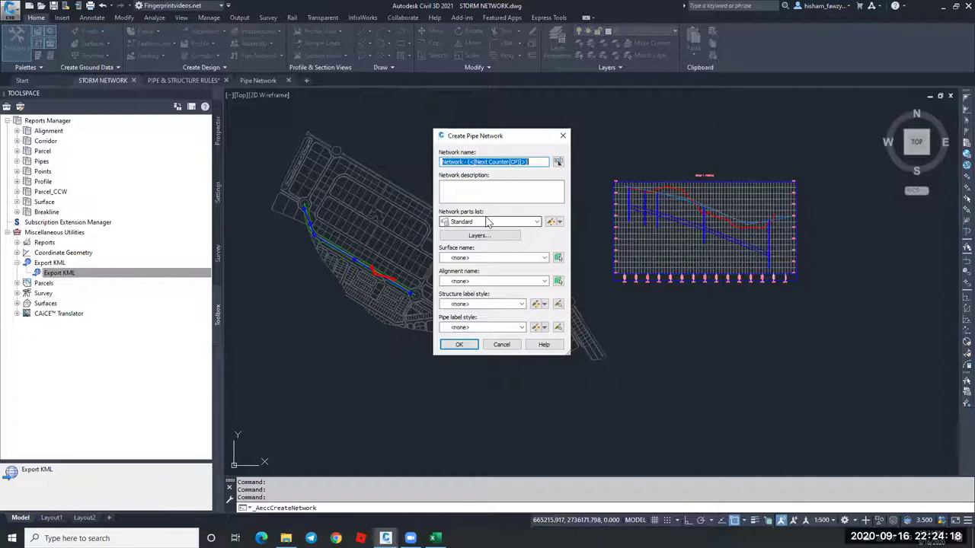
pyautogui.click(487, 224)
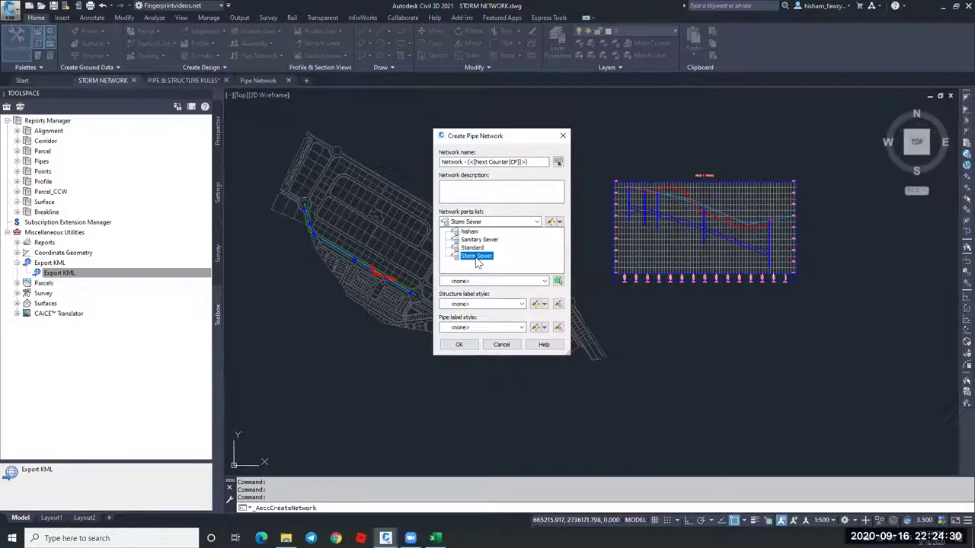
pyautogui.click(472, 248)
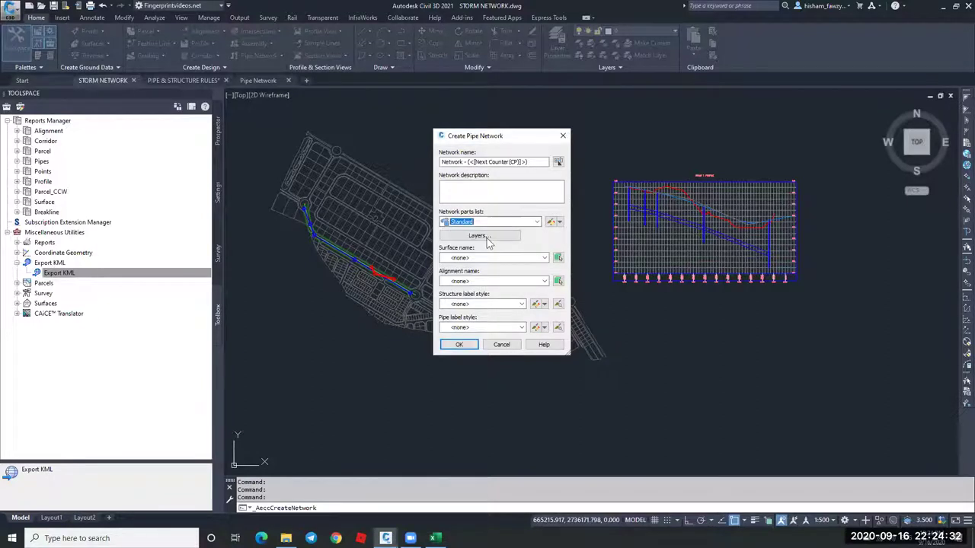
pyautogui.click(500, 221)
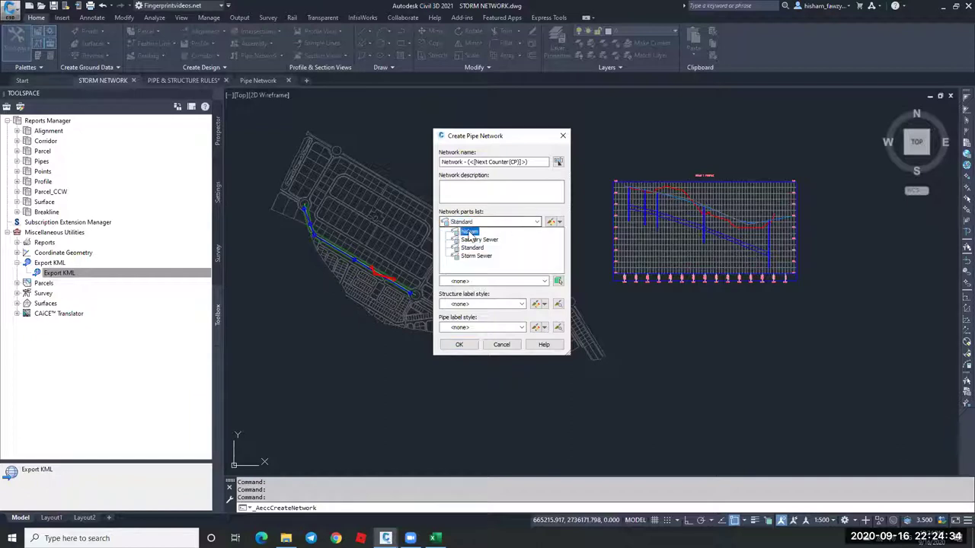
pyautogui.click(500, 218)
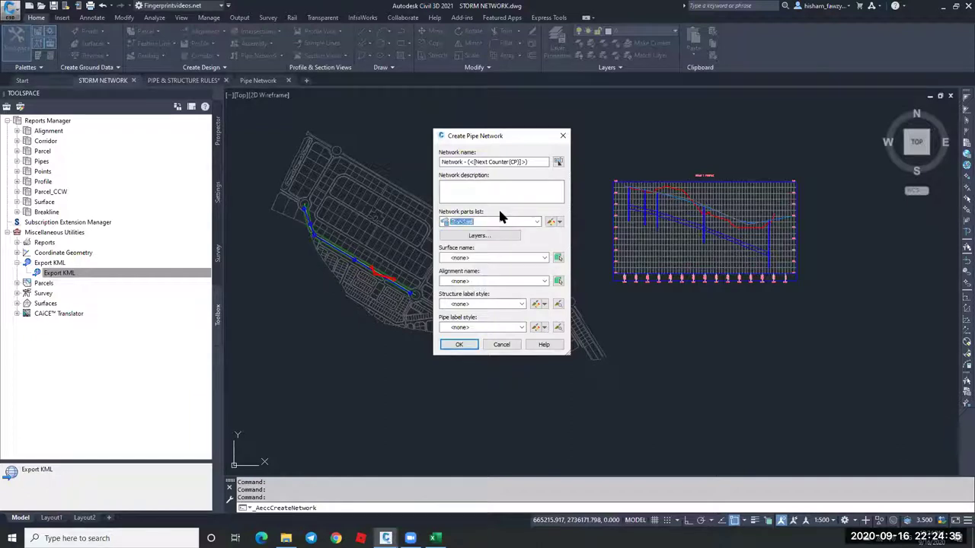
pyautogui.click(502, 259)
pyautogui.click(461, 267)
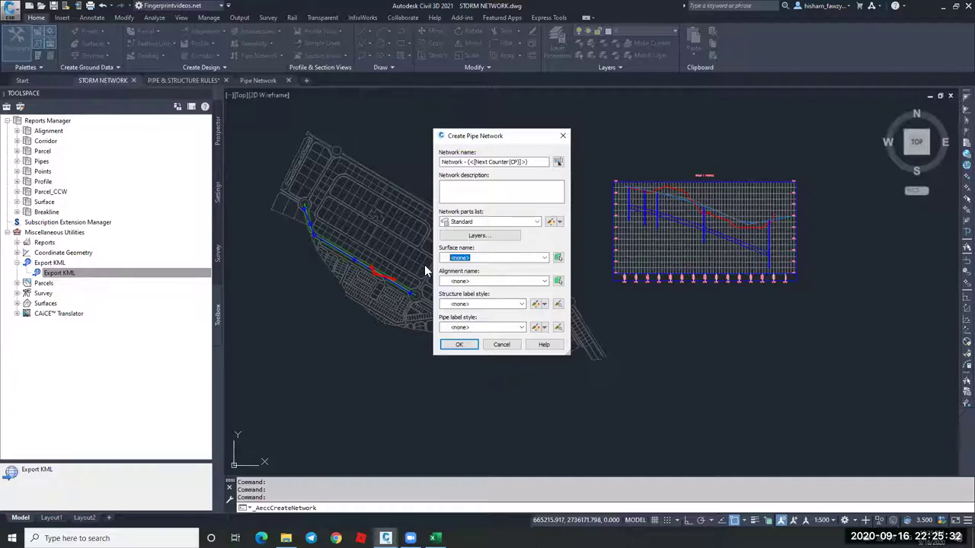
pyautogui.click(478, 259)
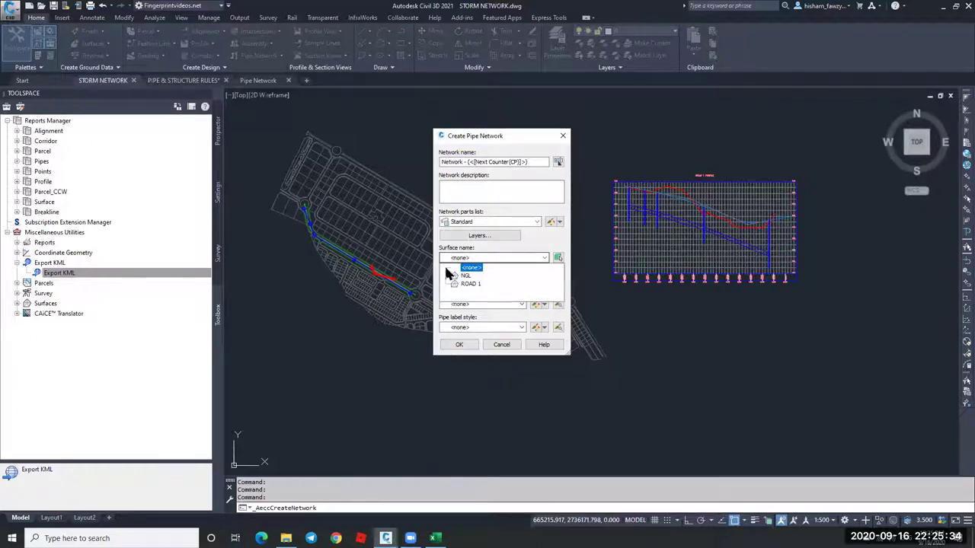
pyautogui.click(500, 256)
pyautogui.click(480, 282)
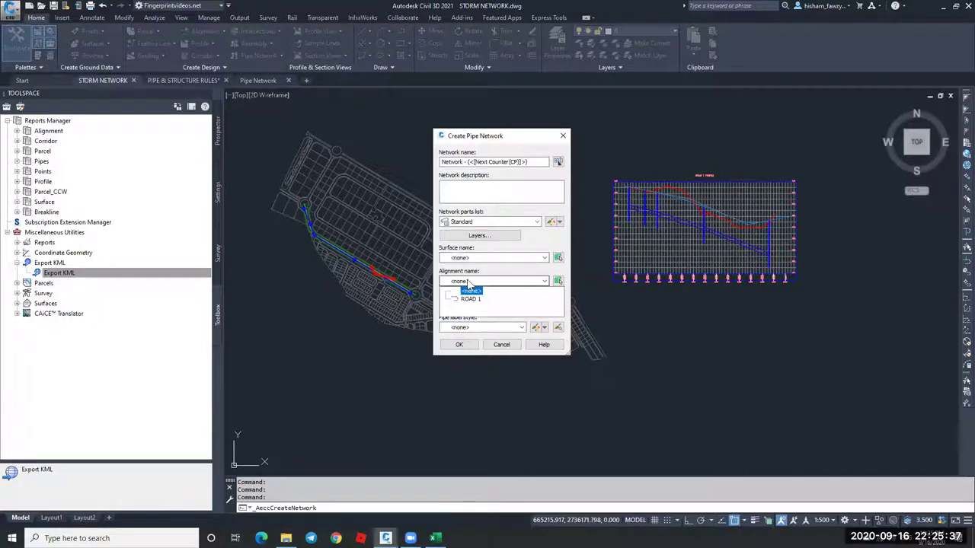
pyautogui.click(483, 280)
pyautogui.click(482, 304)
pyautogui.click(472, 315)
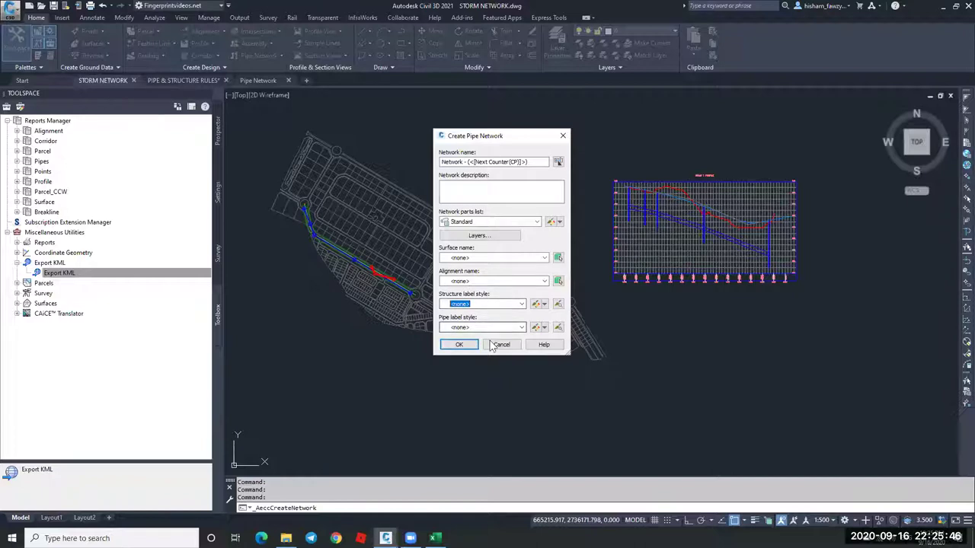
pyautogui.click(500, 345)
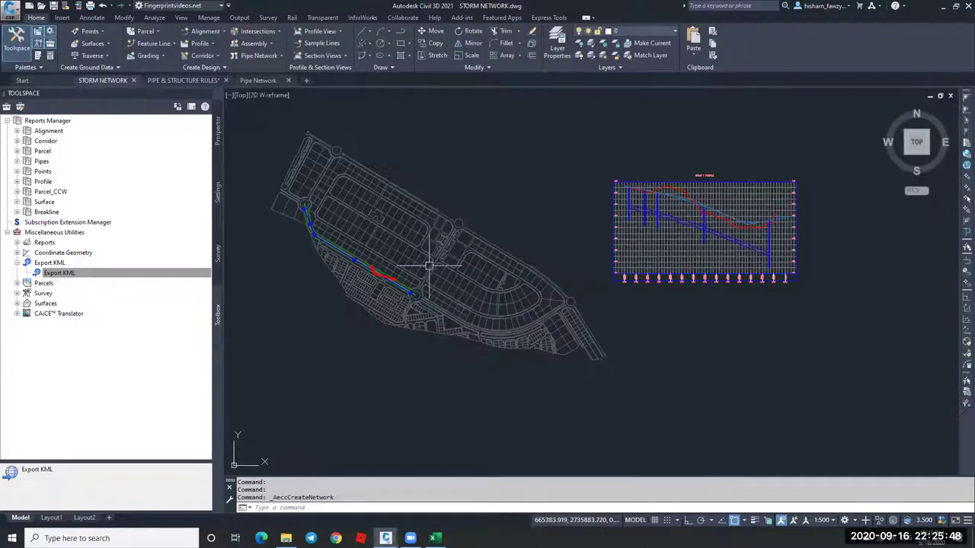
# In Toolspace Settings, create a new Pipe Network parts list named Bimarabia.
pyautogui.click(218, 131)
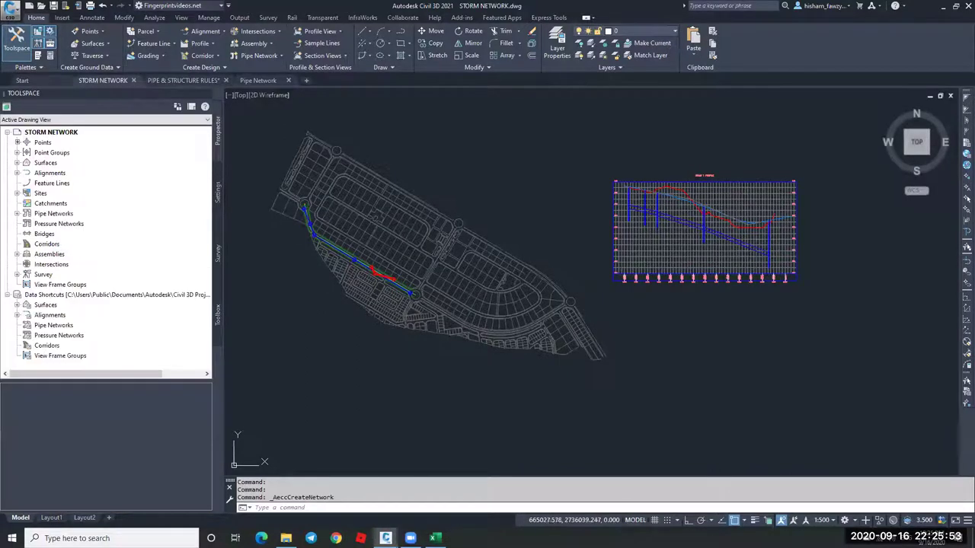
pyautogui.click(218, 191)
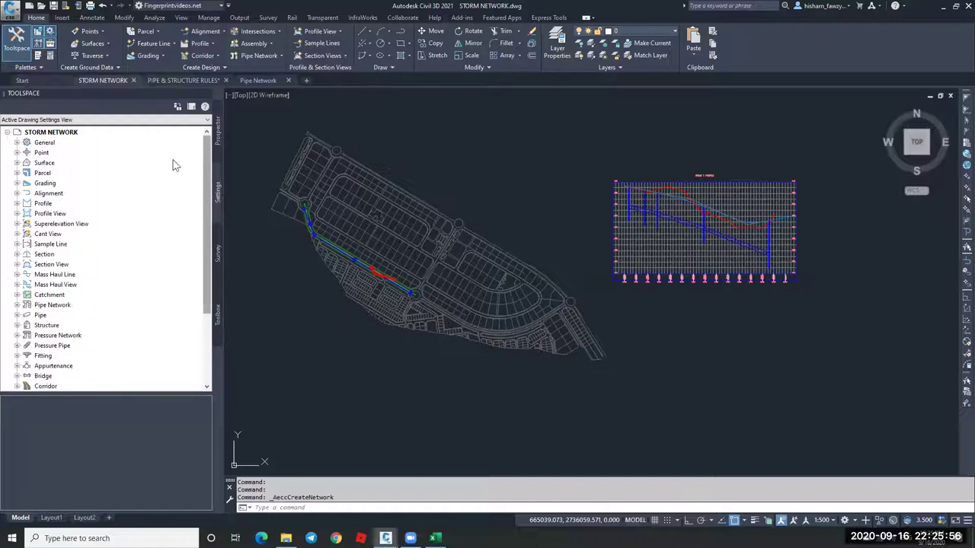
pyautogui.click(41, 307)
pyautogui.press('Down')
pyautogui.press('Down')
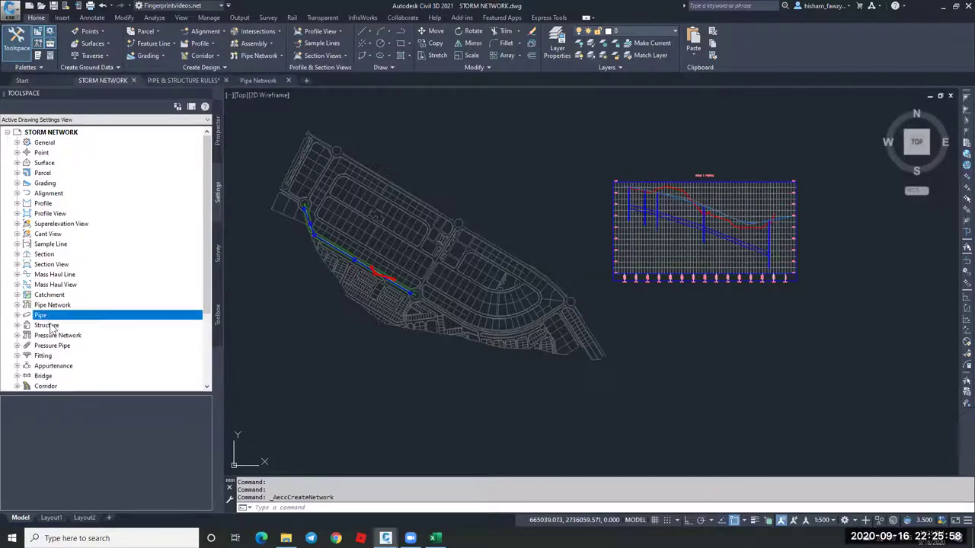
pyautogui.click(61, 306)
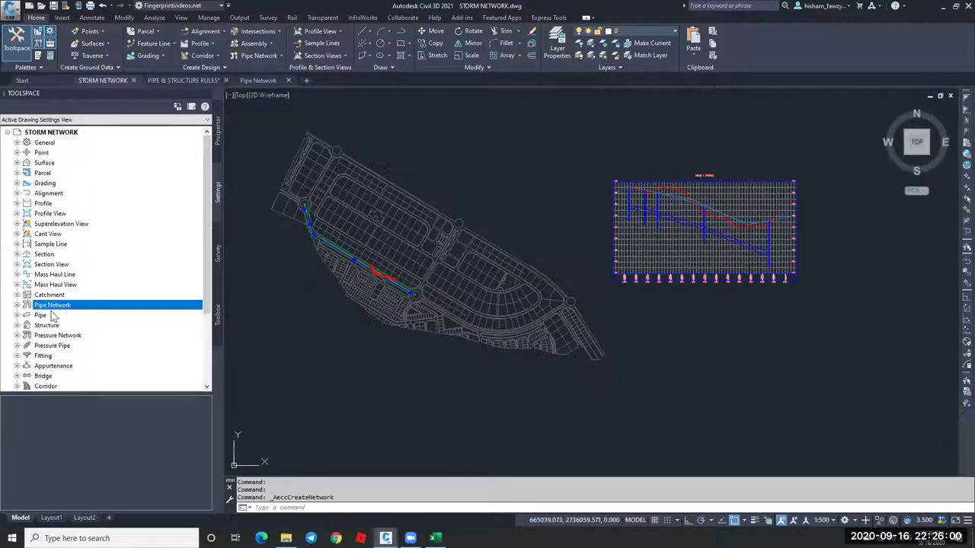
pyautogui.press('Down')
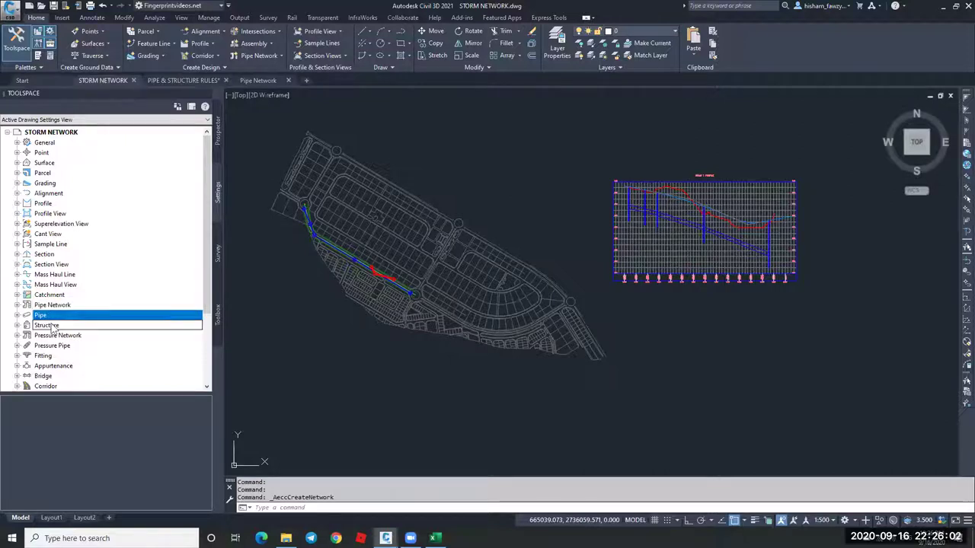
pyautogui.press('Down')
pyautogui.click(18, 305)
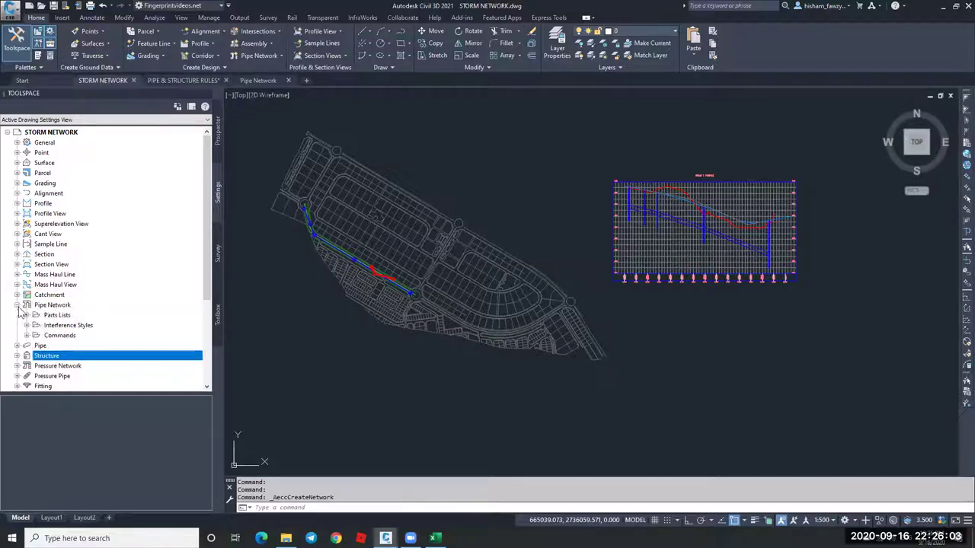
pyautogui.click(57, 317)
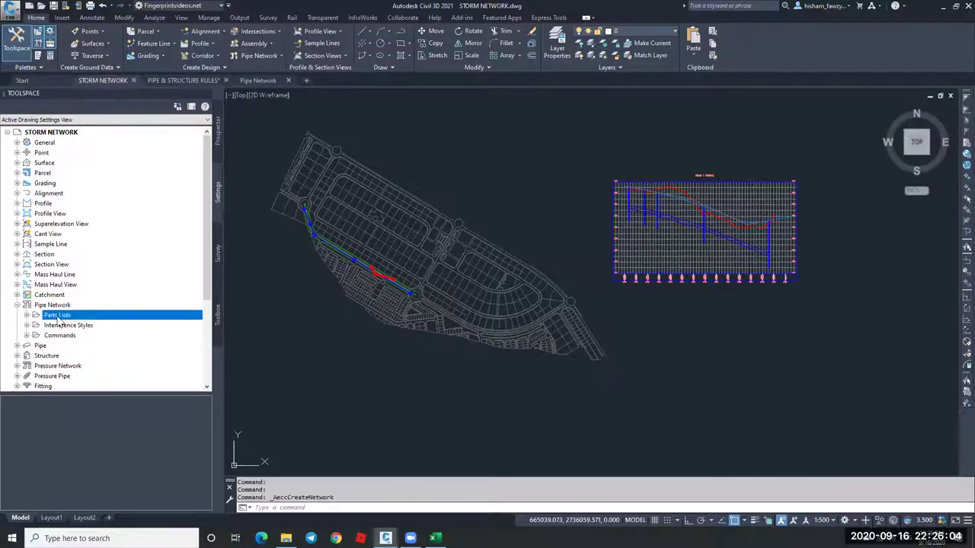
pyautogui.rightClick(100, 323)
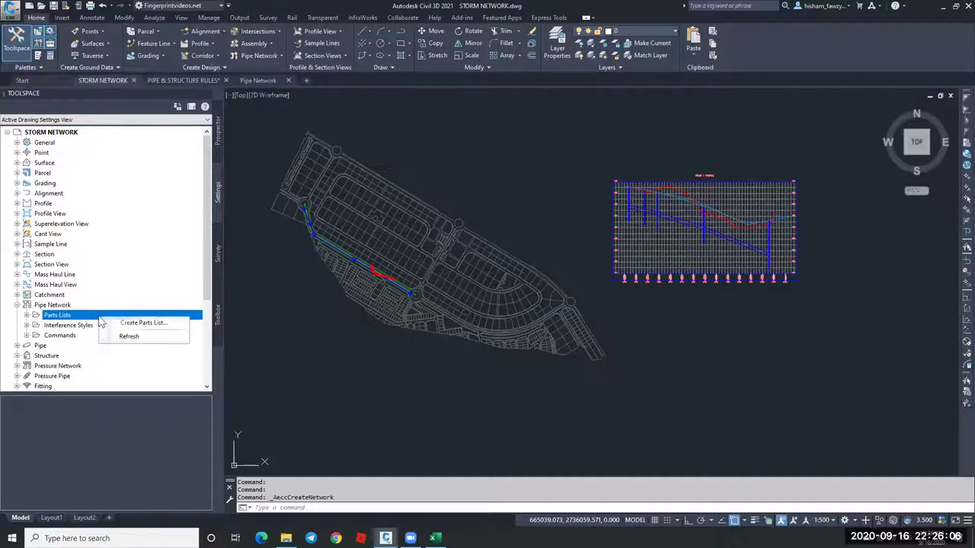
pyautogui.click(140, 324)
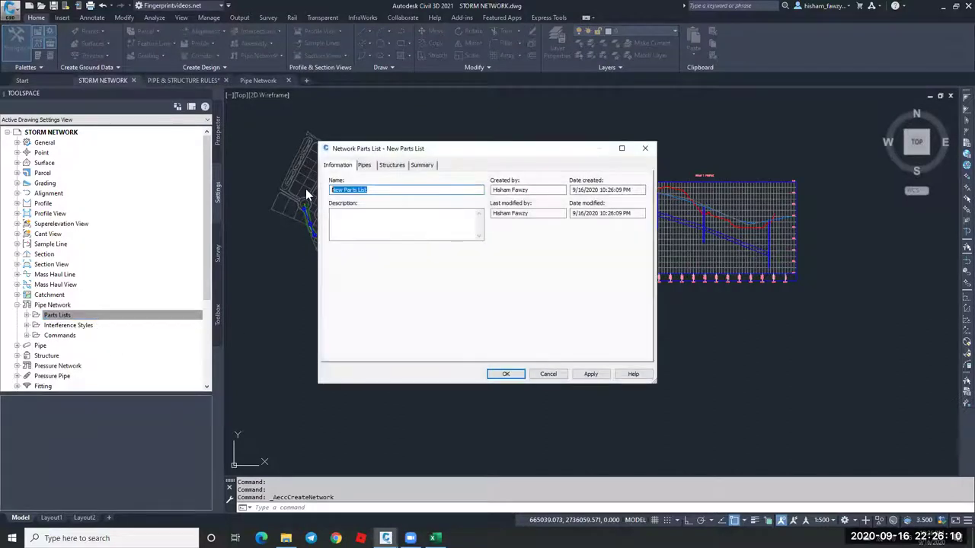
pyautogui.write('Bimarabia')
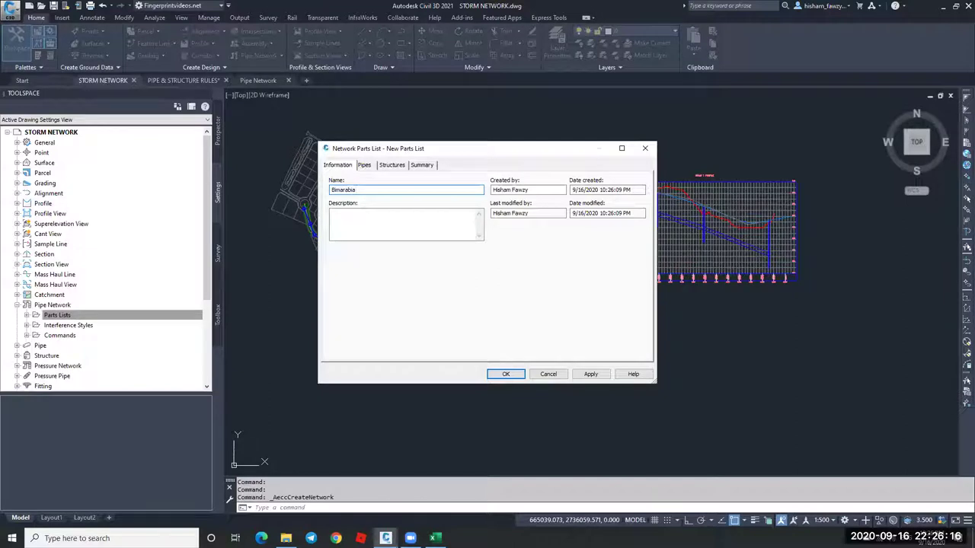
# Review the Bimarabia Pipes and Structures tabs, which hold only a Null Structure.
pyautogui.click(365, 167)
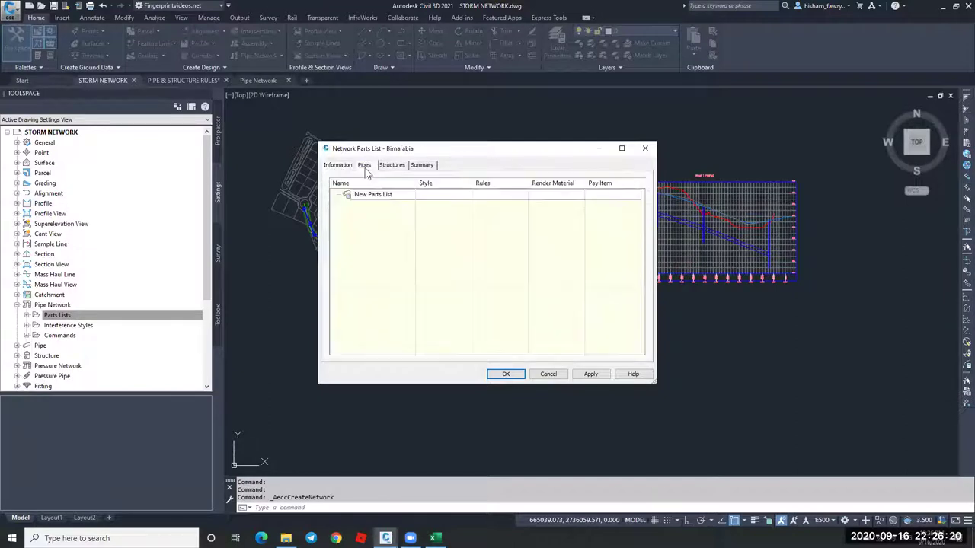
pyautogui.click(389, 167)
pyautogui.click(365, 168)
pyautogui.click(404, 169)
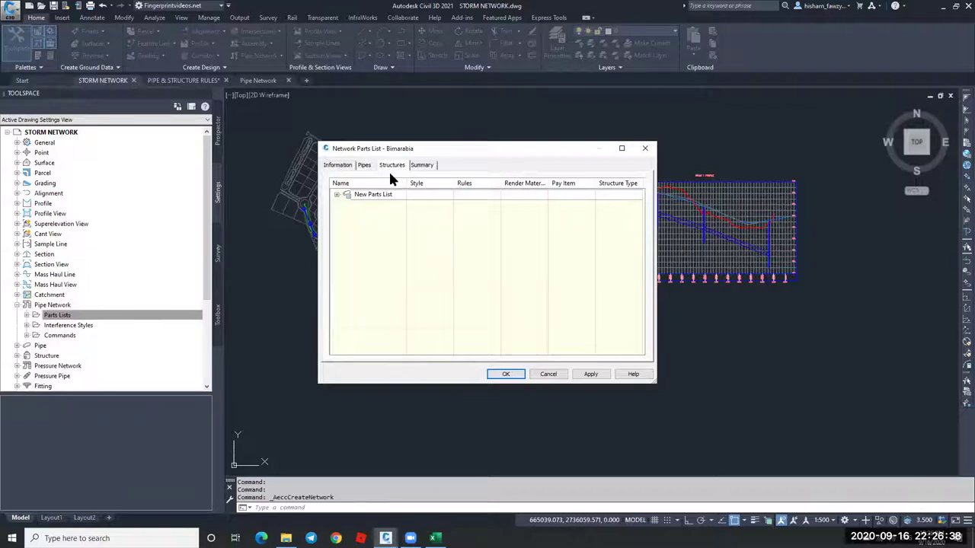
pyautogui.click(336, 195)
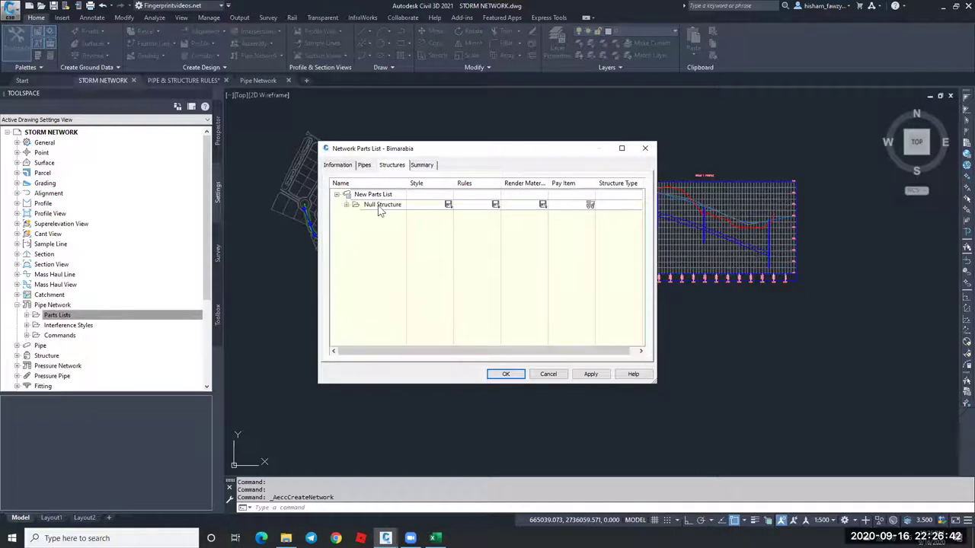
pyautogui.click(347, 205)
pyautogui.click(346, 205)
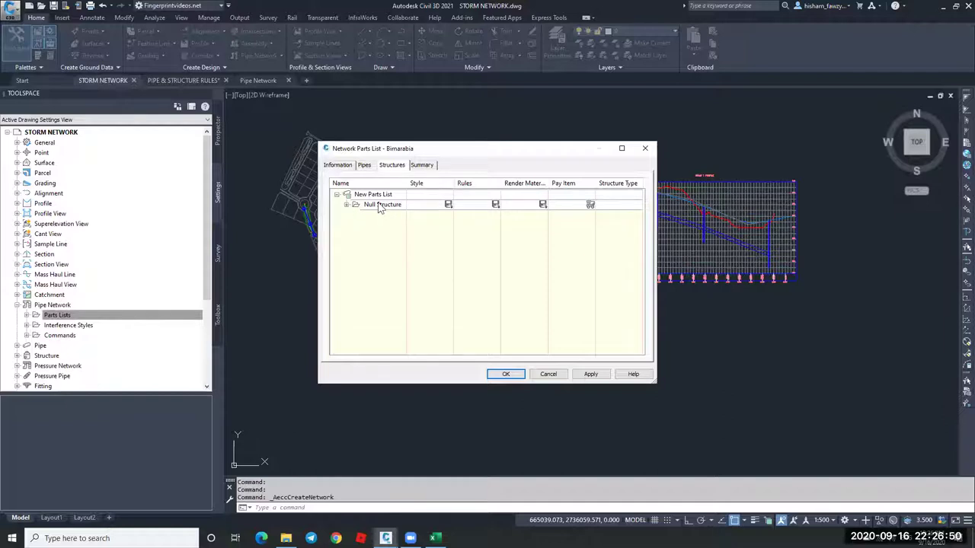
pyautogui.click(365, 167)
pyautogui.click(375, 197)
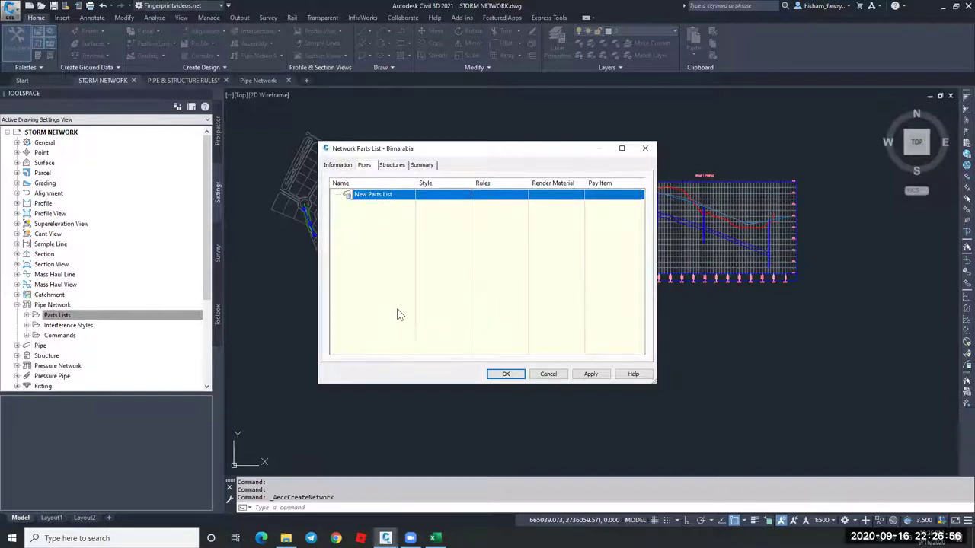
# Add the PVC Pipe SI family from the Part Catalog to Bimarabia's pipes.
pyautogui.rightClick(400, 195)
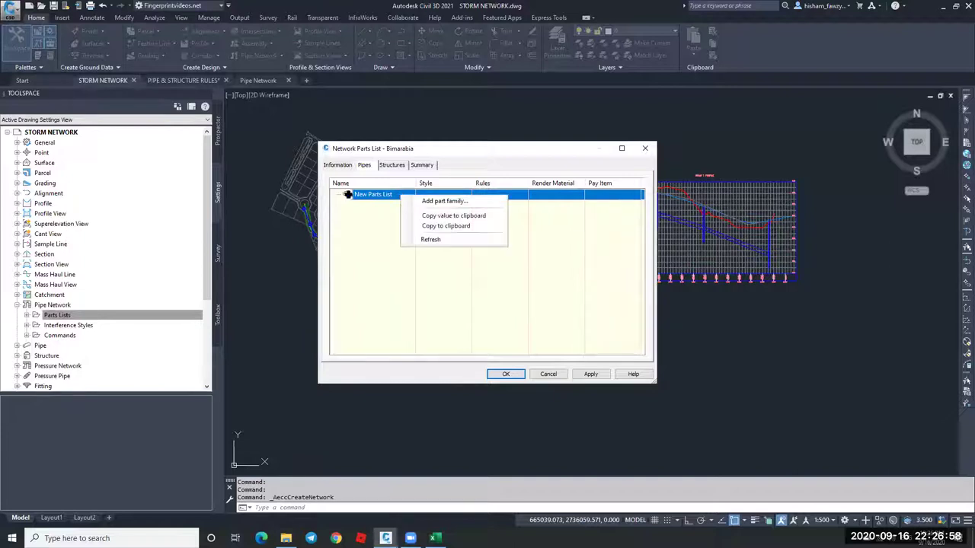
pyautogui.click(472, 202)
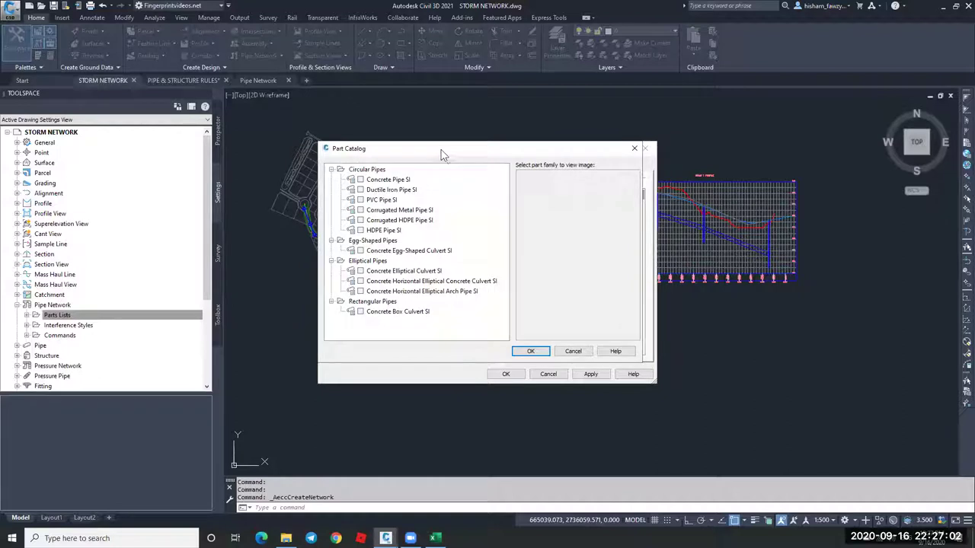
pyautogui.moveTo(448, 153); pyautogui.dragTo(463, 172)
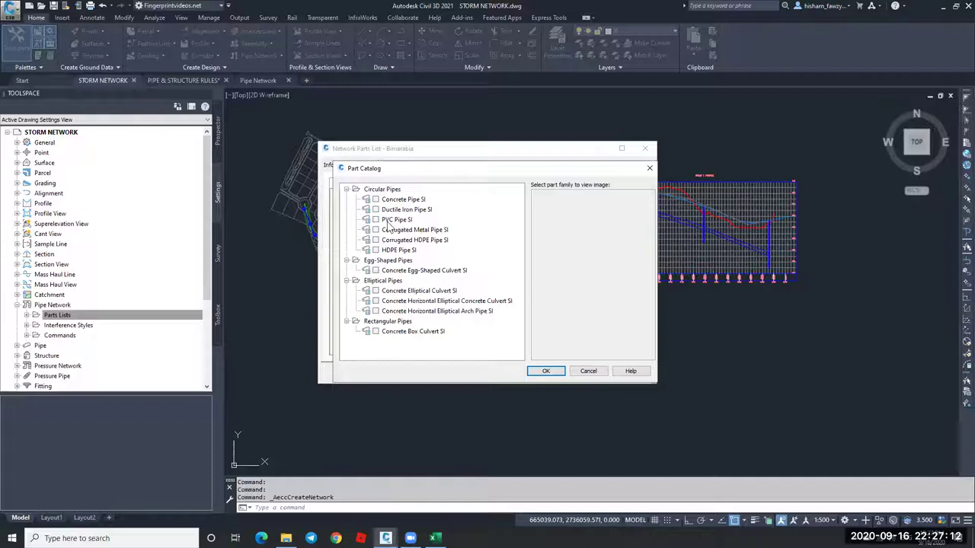
pyautogui.click(376, 219)
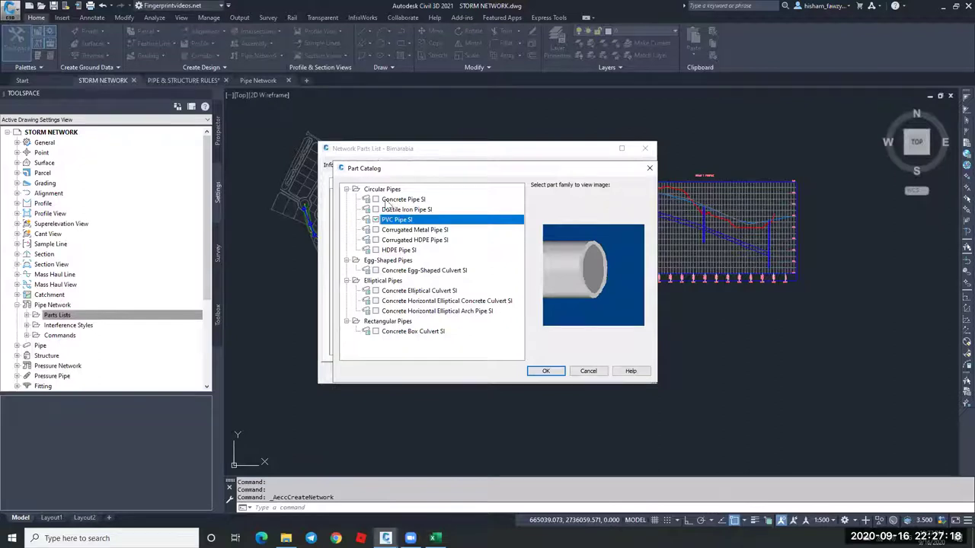
pyautogui.click(376, 199)
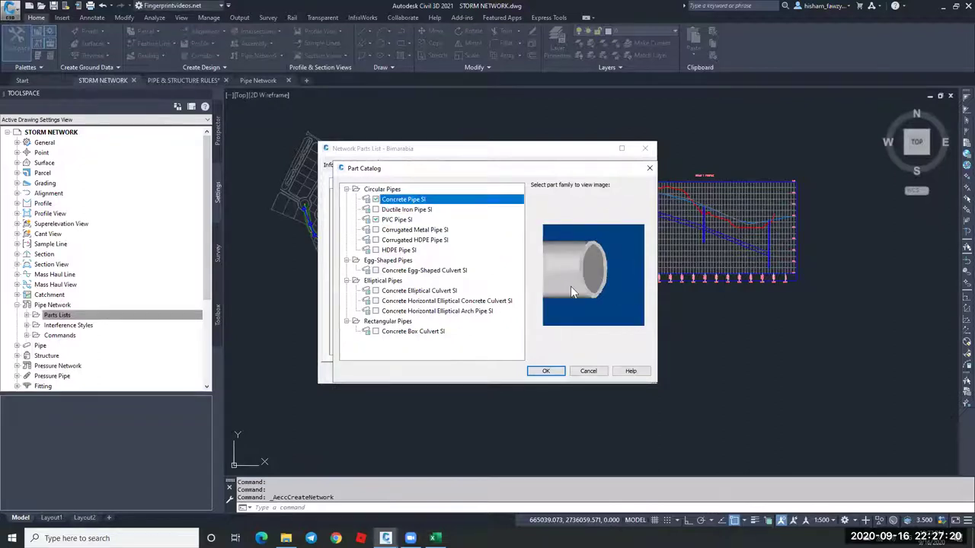
pyautogui.click(376, 199)
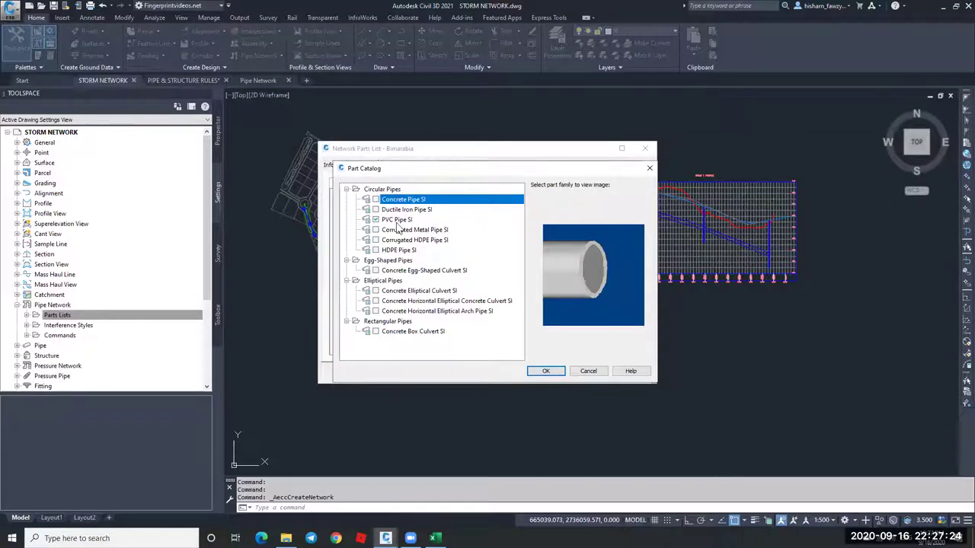
pyautogui.click(390, 331)
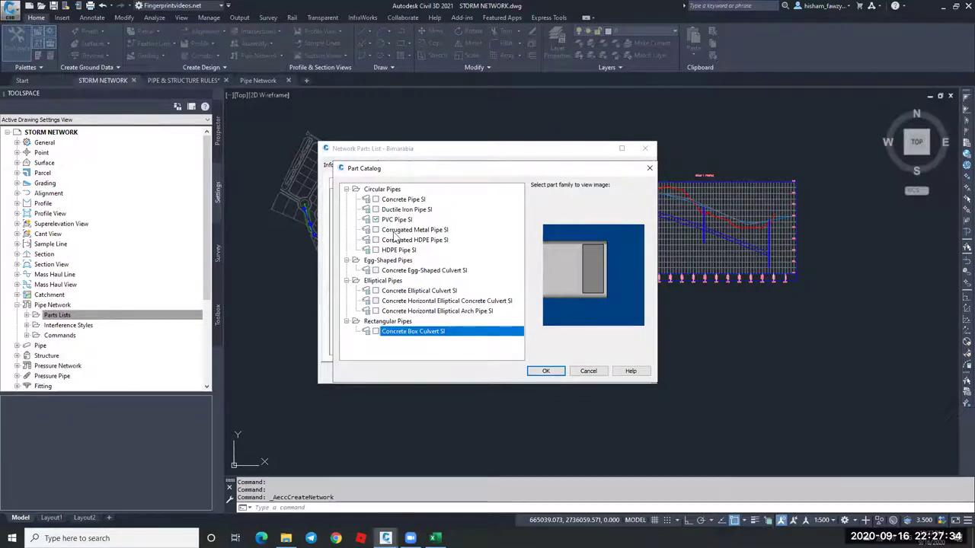
pyautogui.click(397, 220)
pyautogui.click(546, 371)
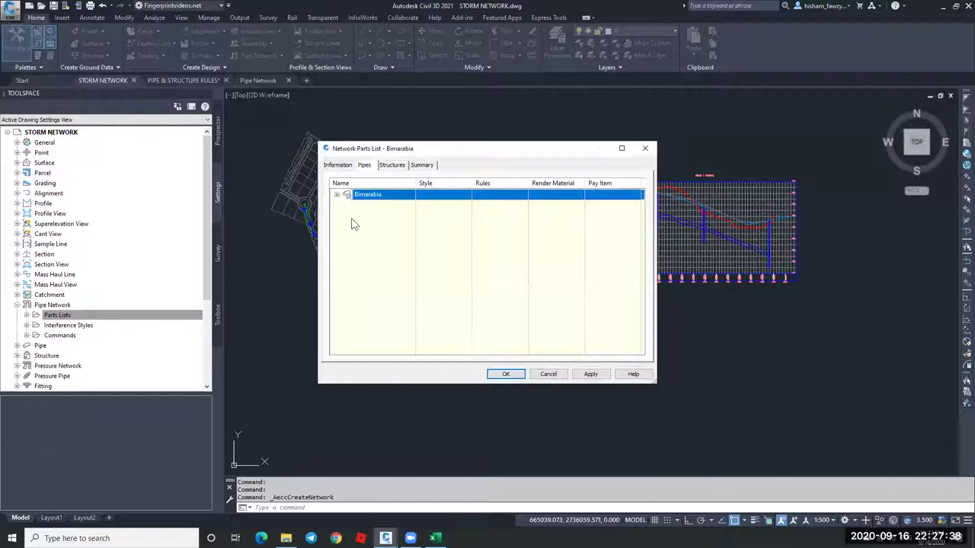
pyautogui.click(338, 195)
pyautogui.click(395, 208)
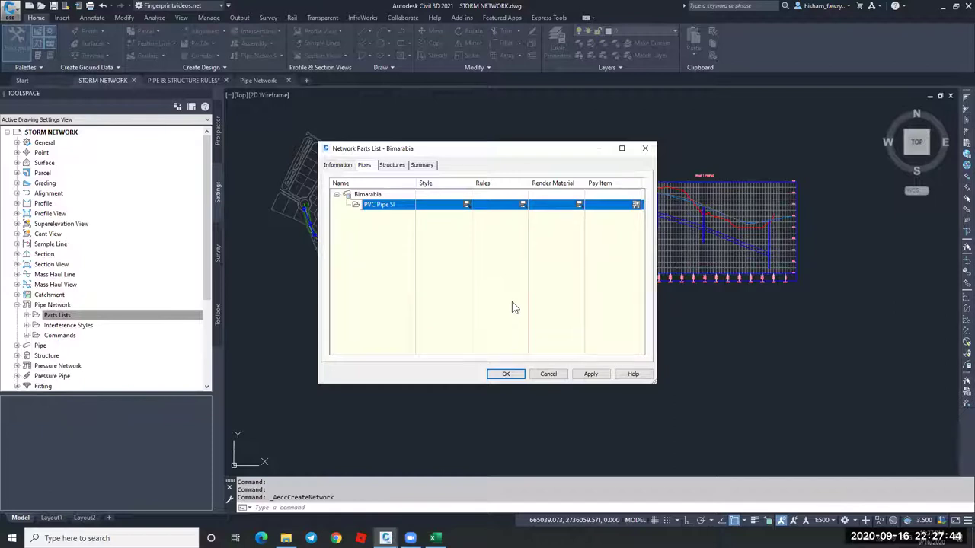
# Add a part size to PVC Pipe SI and list its available inner pipe diameters.
pyautogui.rightClick(387, 204)
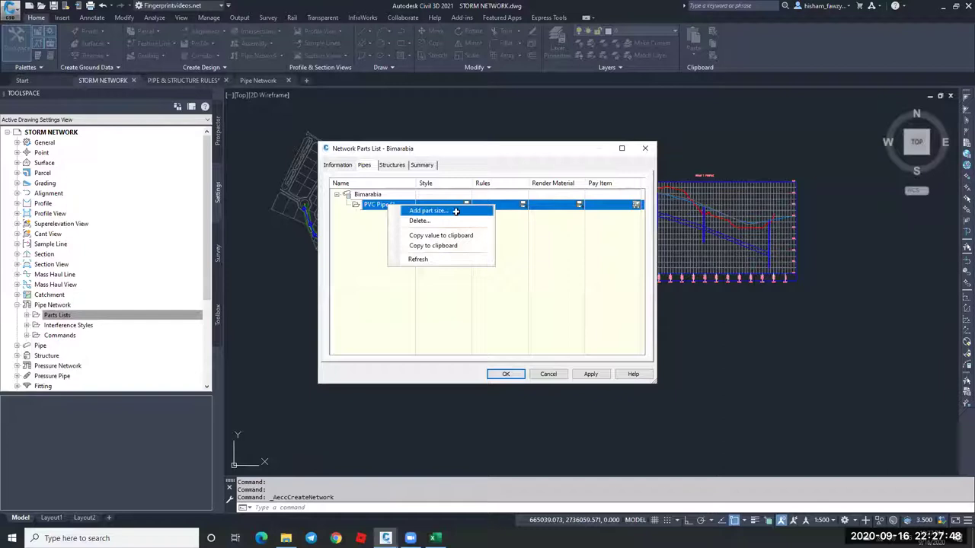
pyautogui.click(461, 211)
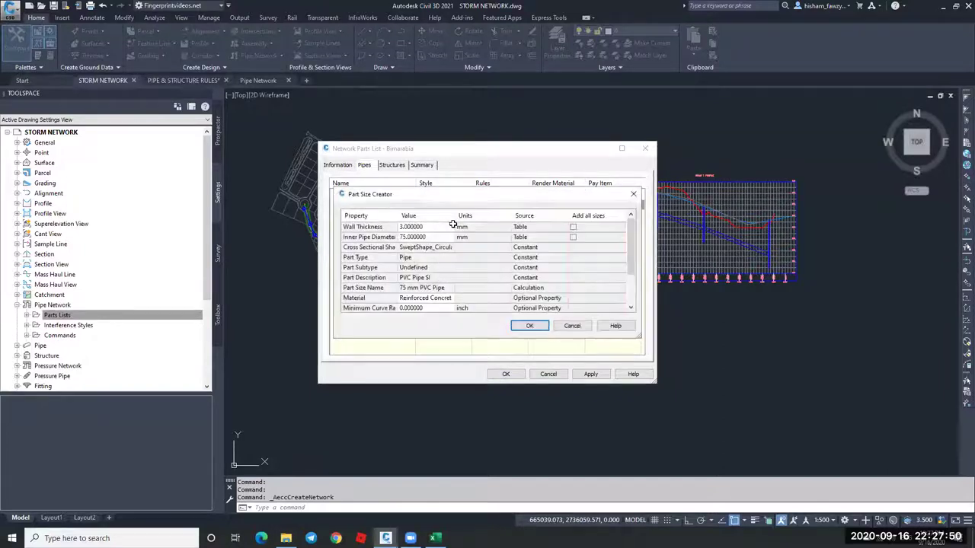
pyautogui.click(374, 237)
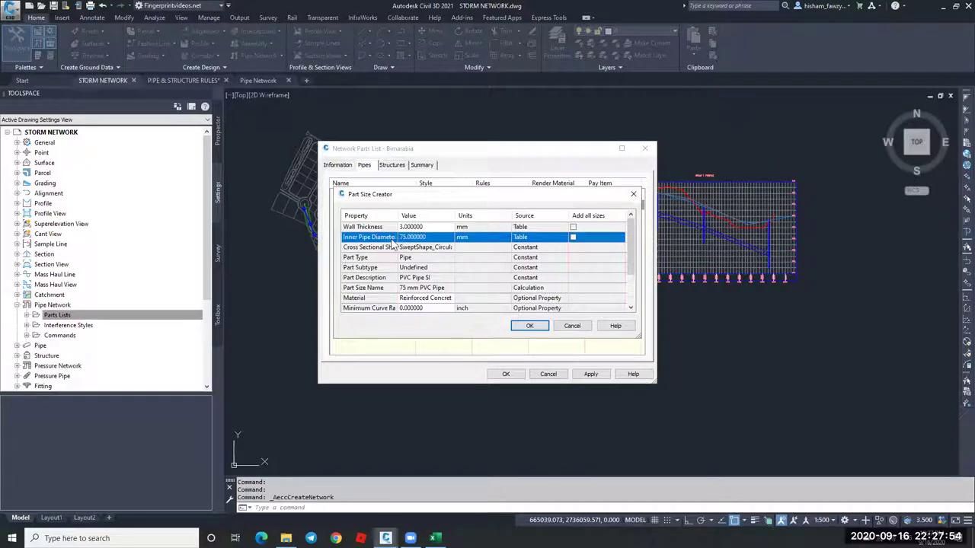
pyautogui.click(450, 237)
pyautogui.moveTo(452, 255); pyautogui.dragTo(452, 348)
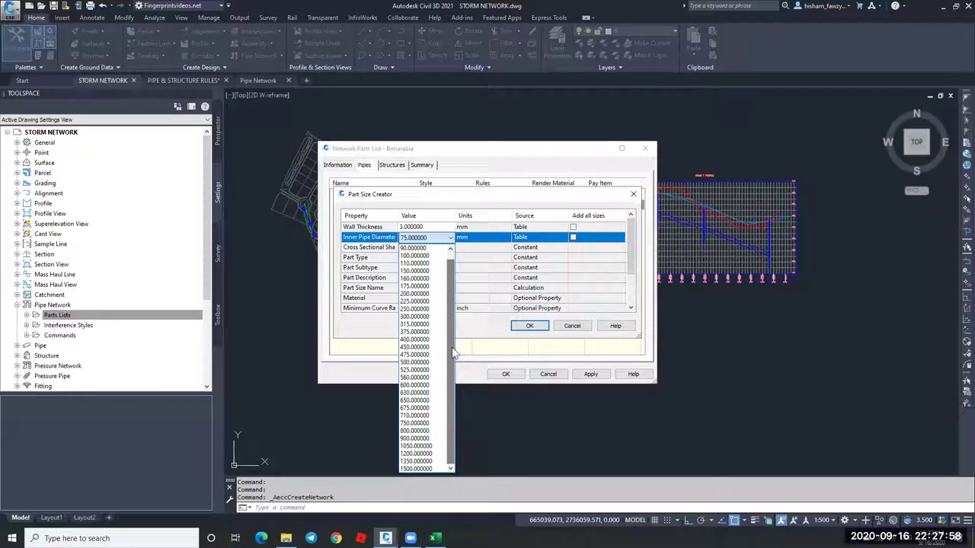
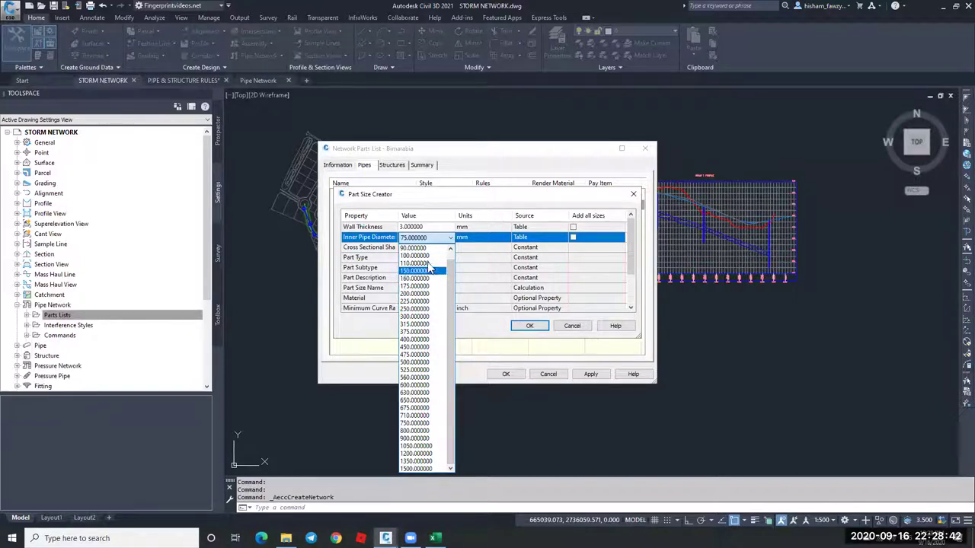
# Create a 100 mm PVC Pipe SI size with the Double Line (Storm) pipe style.
pyautogui.click(427, 258)
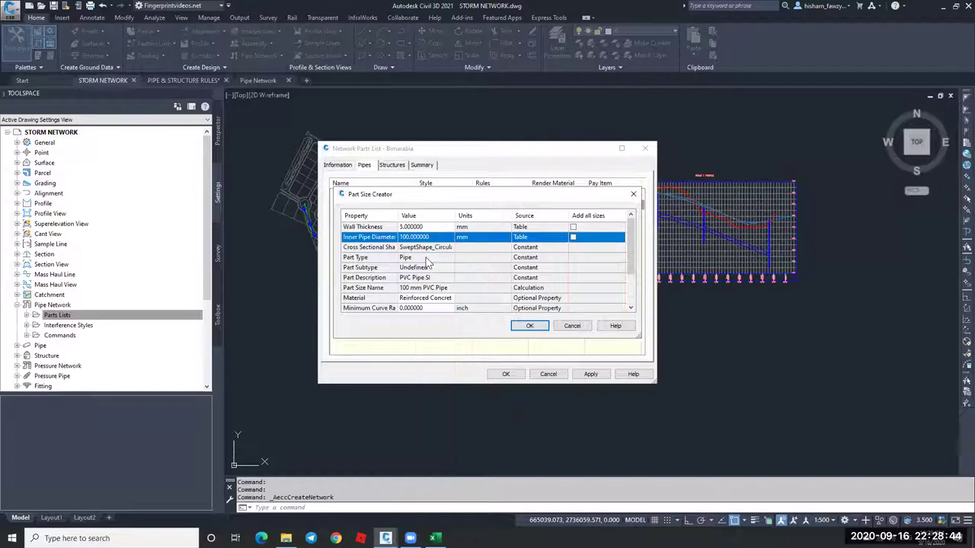
pyautogui.click(529, 326)
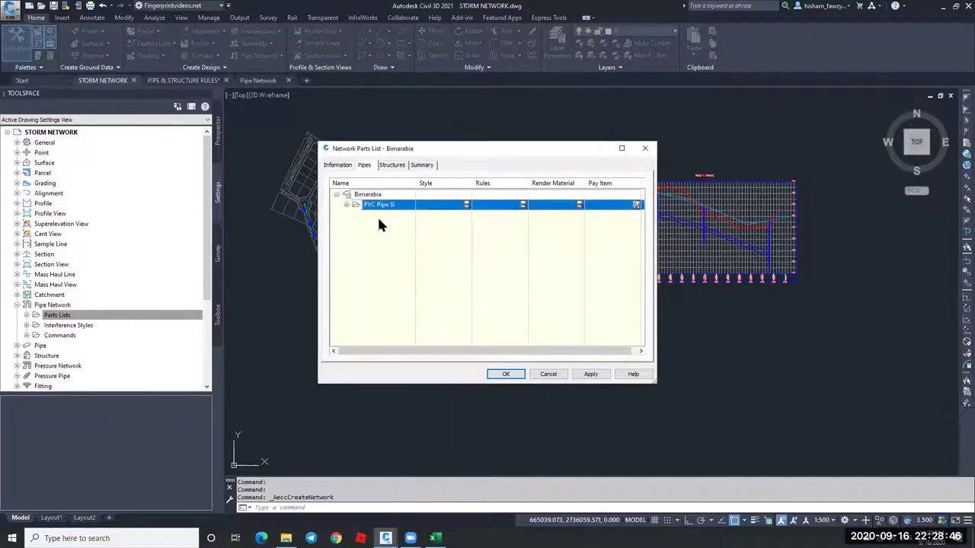
pyautogui.click(347, 206)
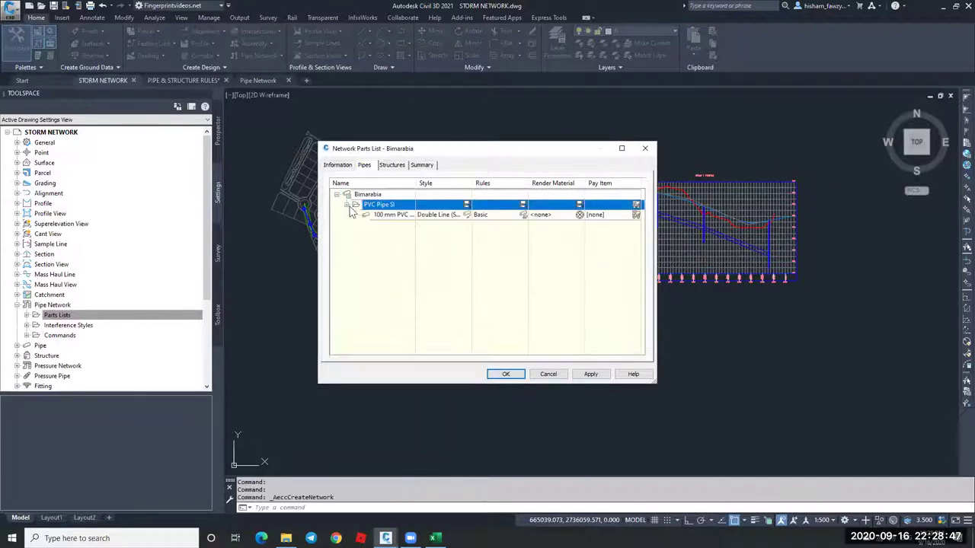
pyautogui.click(387, 216)
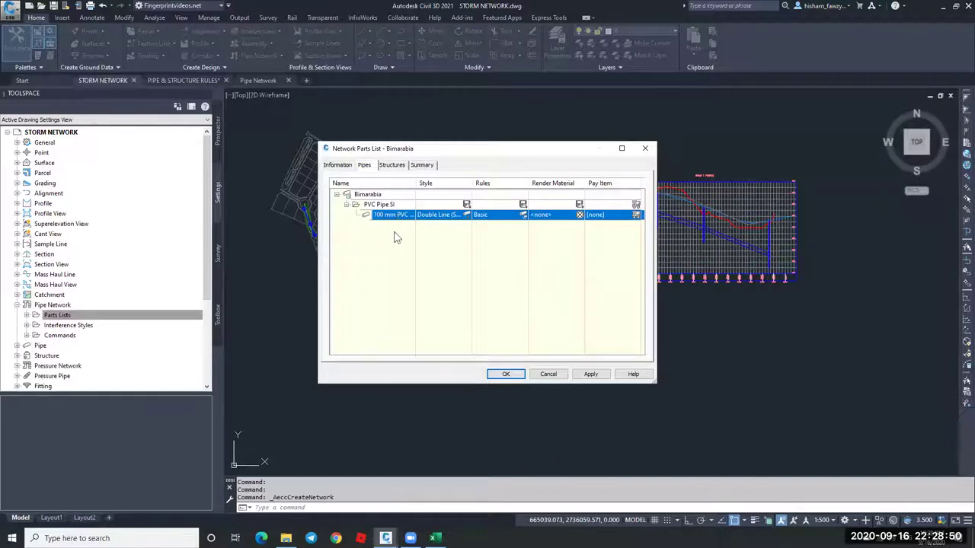
pyautogui.click(466, 214)
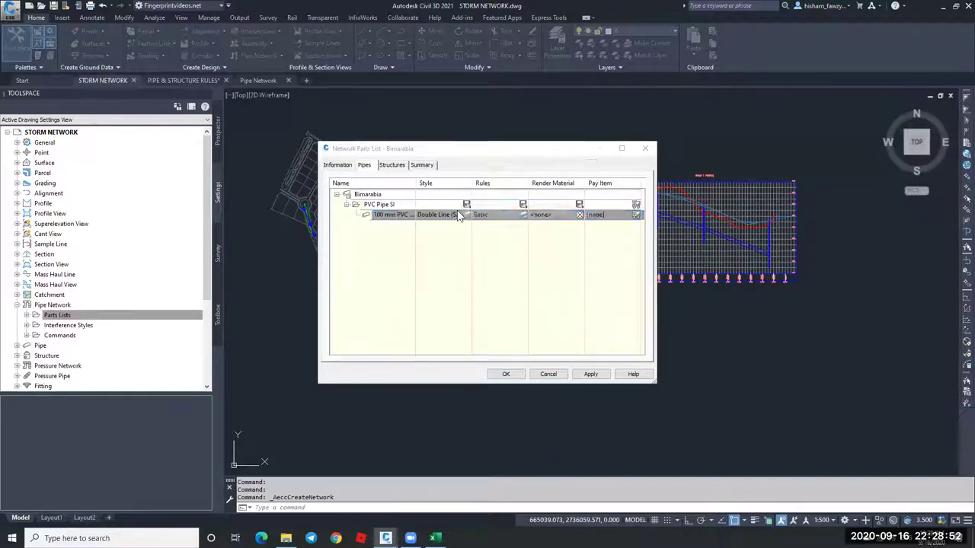
pyautogui.click(483, 206)
# Add a part size to PVC Pipe SI with all inner pipe diameters included.
pyautogui.rightClick(385, 205)
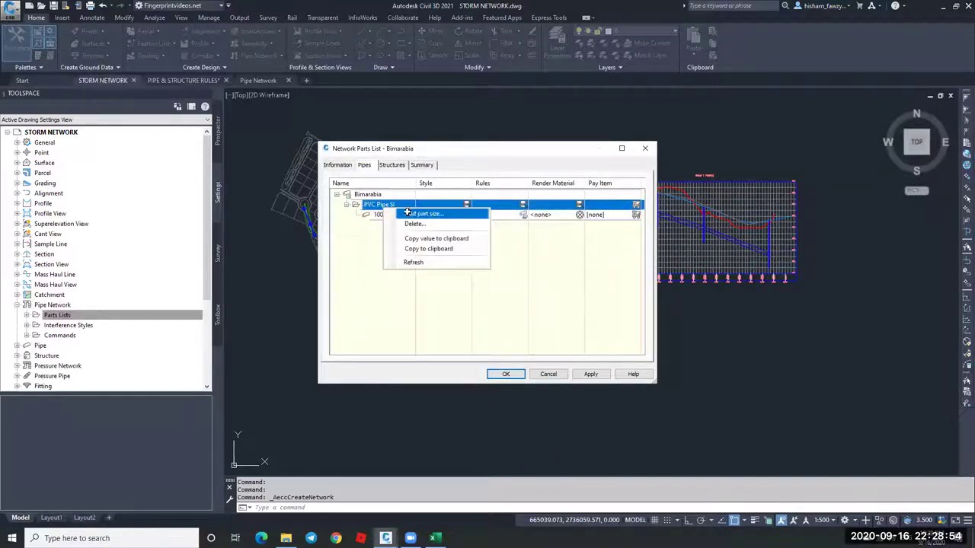
pyautogui.click(423, 214)
pyautogui.click(430, 238)
pyautogui.click(451, 237)
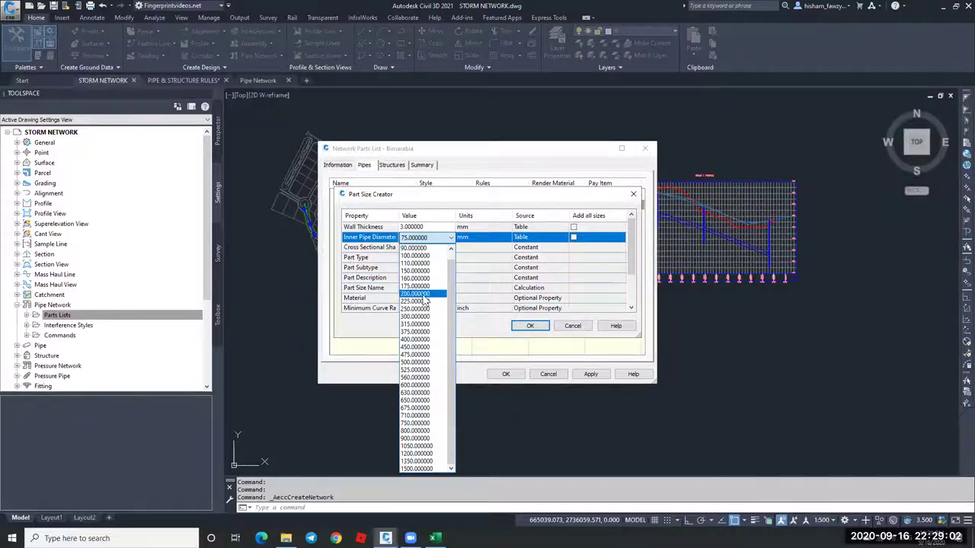
pyautogui.click(431, 241)
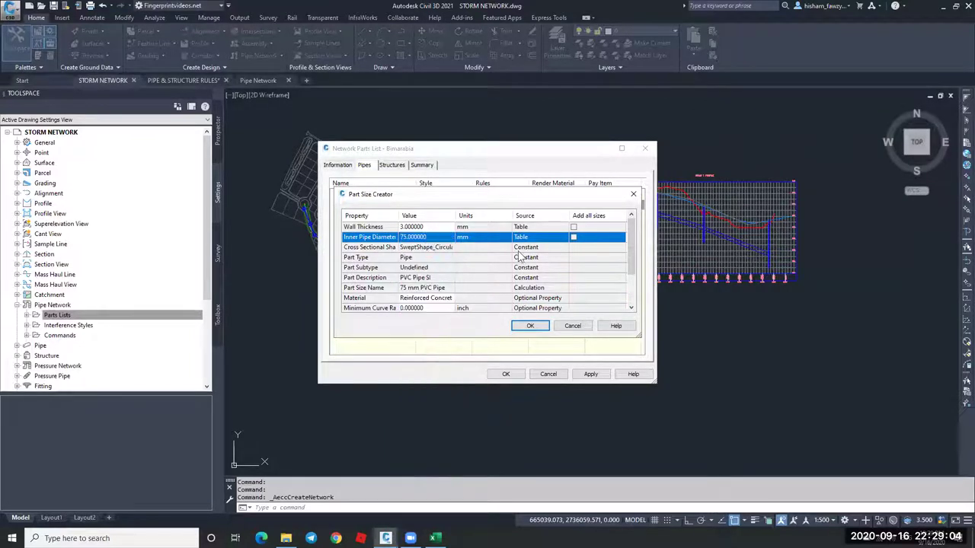
pyautogui.click(573, 237)
# Create all the PVC pipe sizes and scroll to the end of the list.
pyautogui.click(531, 328)
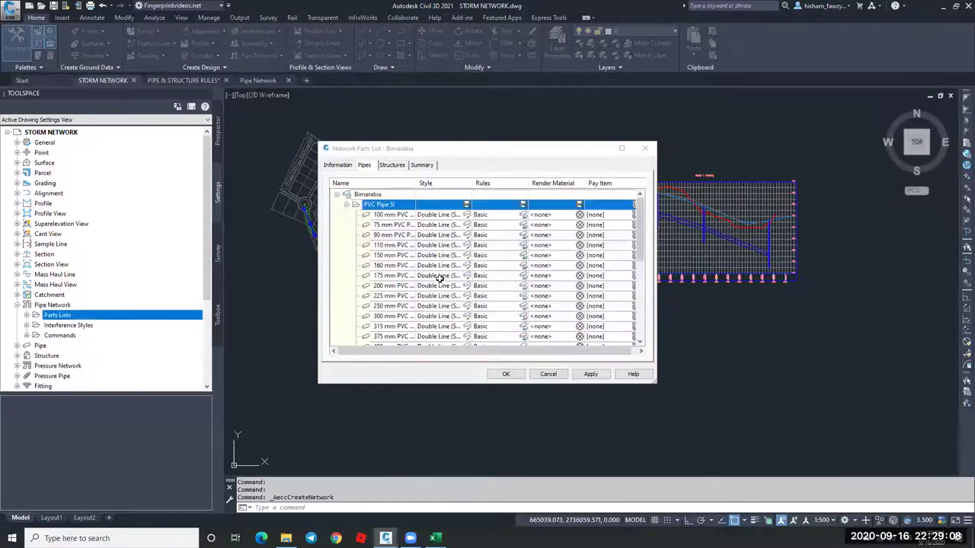
pyautogui.scroll(-3, 409, 259)
pyautogui.scroll(-3, 409, 259)
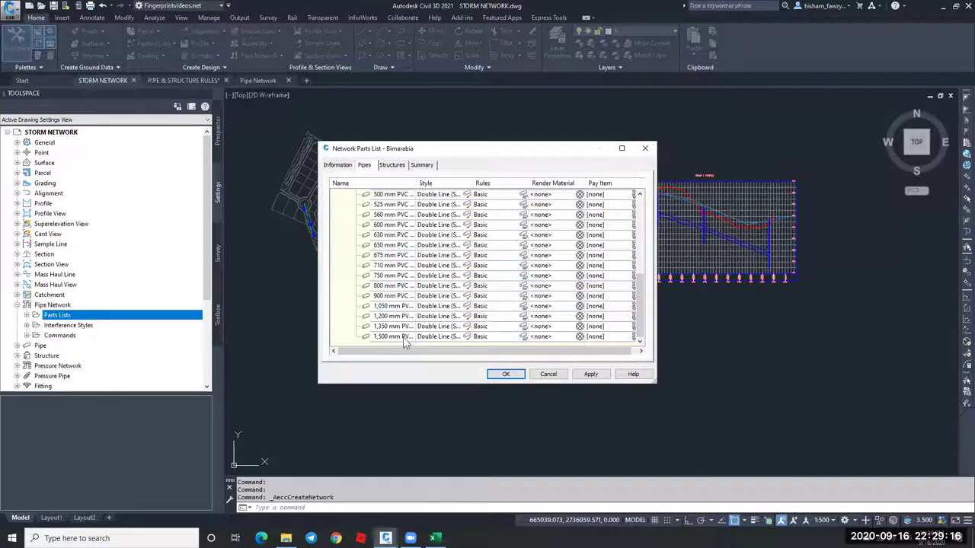
# Select the sizes from 630 mm to 1,500 mm and look for a delete option.
pyautogui.click(403, 337)
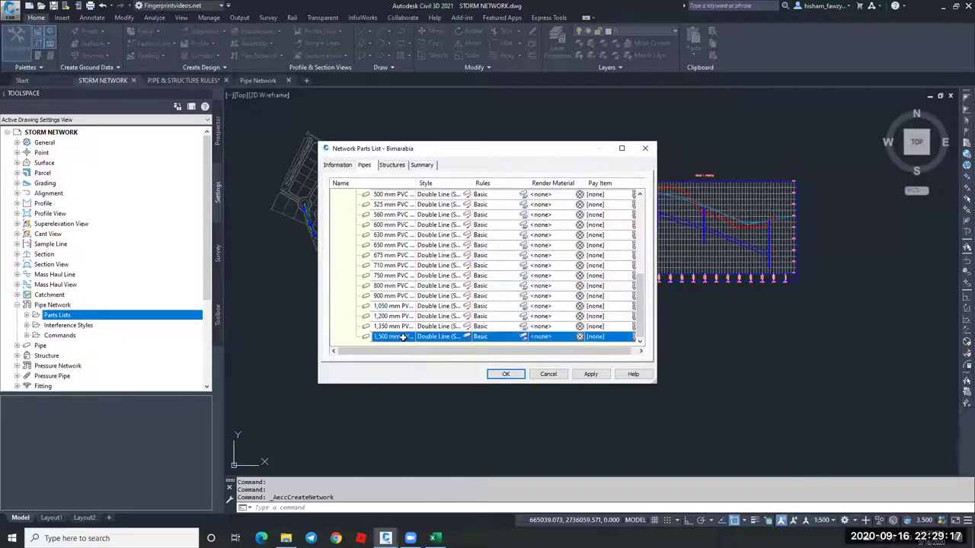
pyautogui.keyDown('shift'); pyautogui.click(394, 235); pyautogui.keyUp('shift')
pyautogui.rightClick(393, 238)
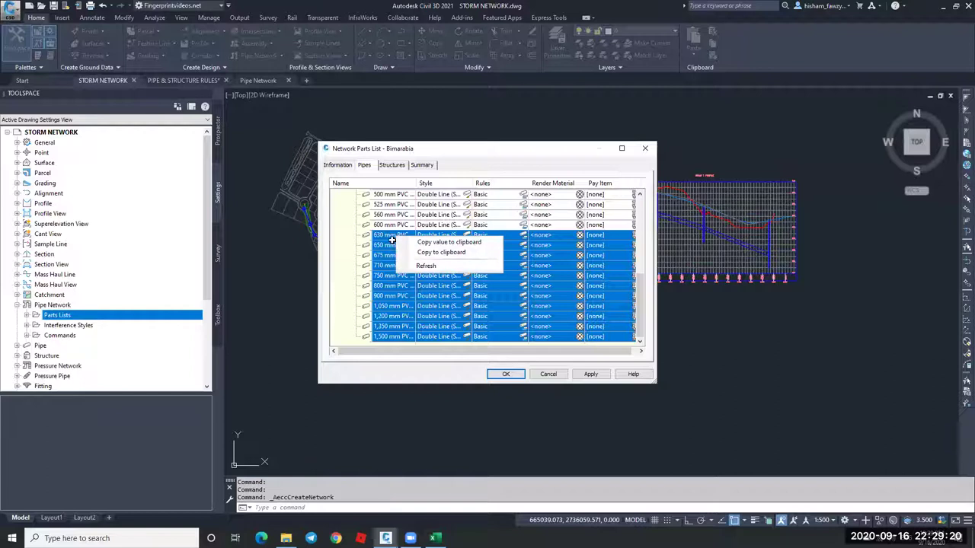
pyautogui.rightClick(511, 237)
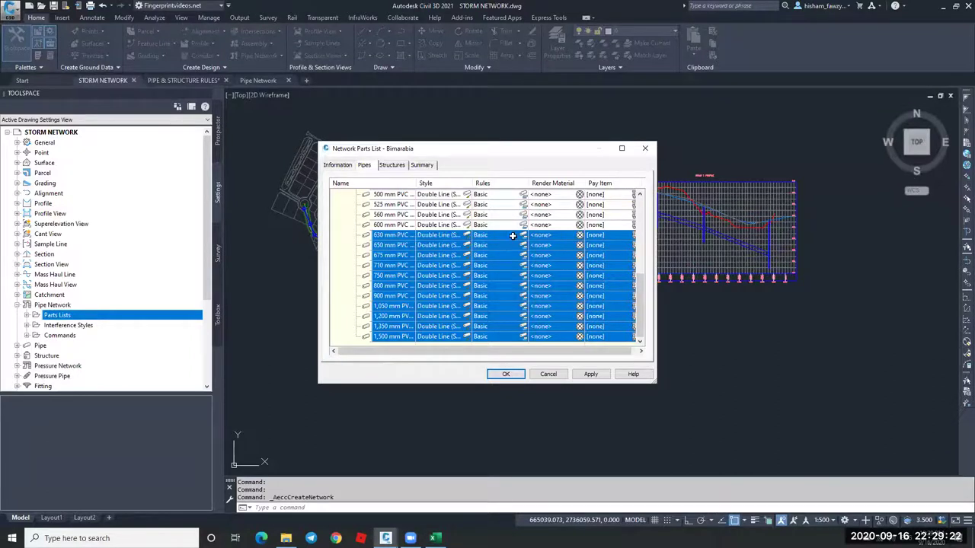
pyautogui.click(399, 244)
pyautogui.click(396, 235)
pyautogui.keyDown('shift'); pyautogui.click(398, 336); pyautogui.keyUp('shift')
pyautogui.moveTo(533, 353); pyautogui.dragTo(542, 352)
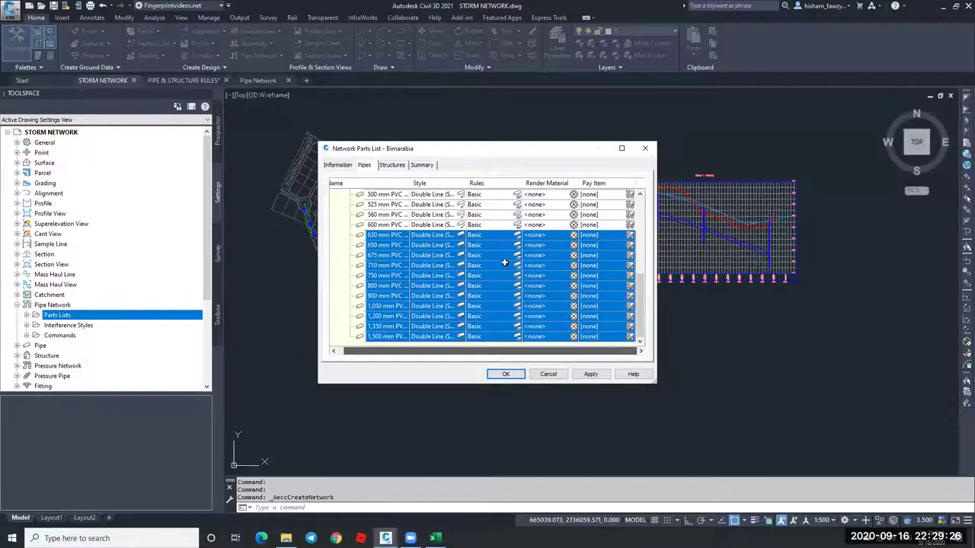
pyautogui.rightClick(483, 236)
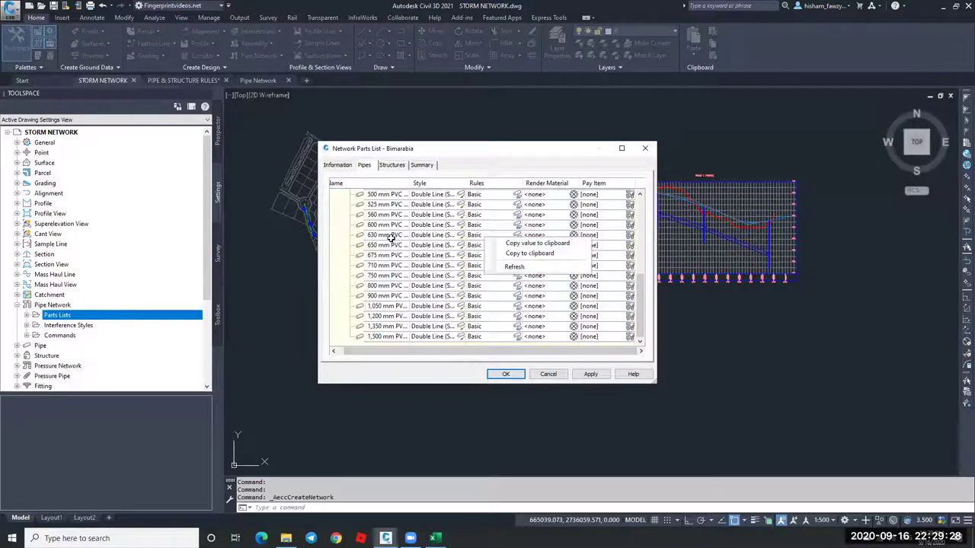
# Delete the 630 mm PVC pipe size and confirm with Yes.
pyautogui.click(391, 236)
pyautogui.rightClick(390, 236)
pyautogui.keyDown('shift'); pyautogui.click(389, 245); pyautogui.keyUp('shift')
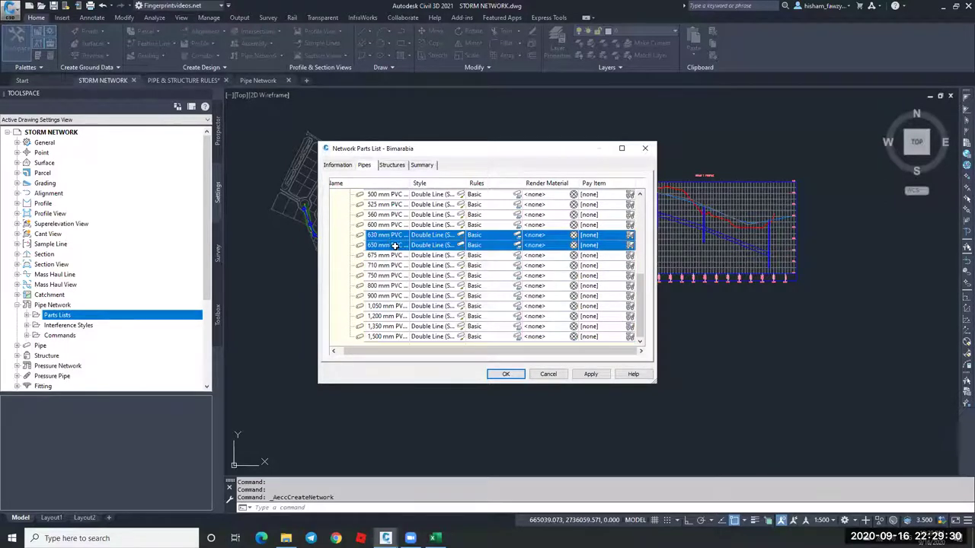
pyautogui.rightClick(393, 246)
pyautogui.click(395, 235)
pyautogui.rightClick(395, 235)
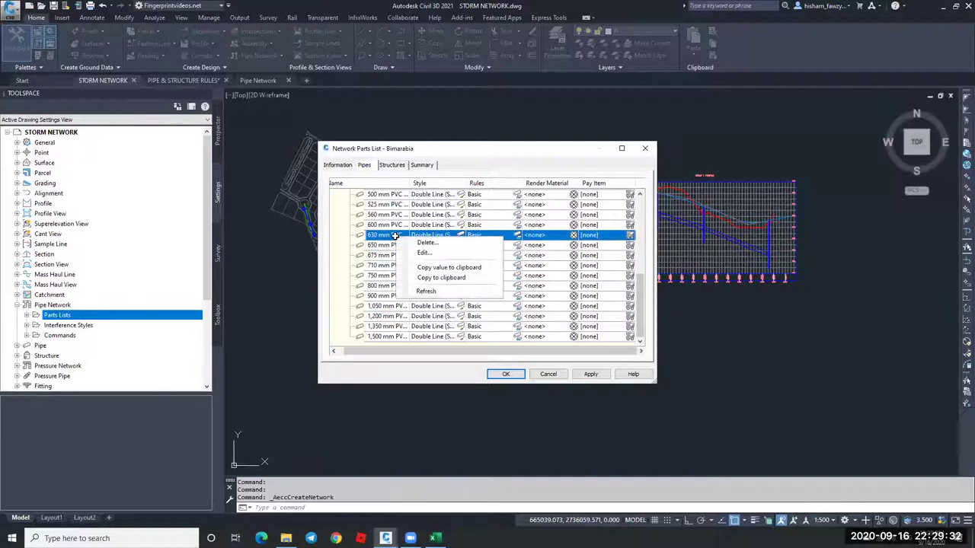
pyautogui.click(426, 242)
pyautogui.click(494, 293)
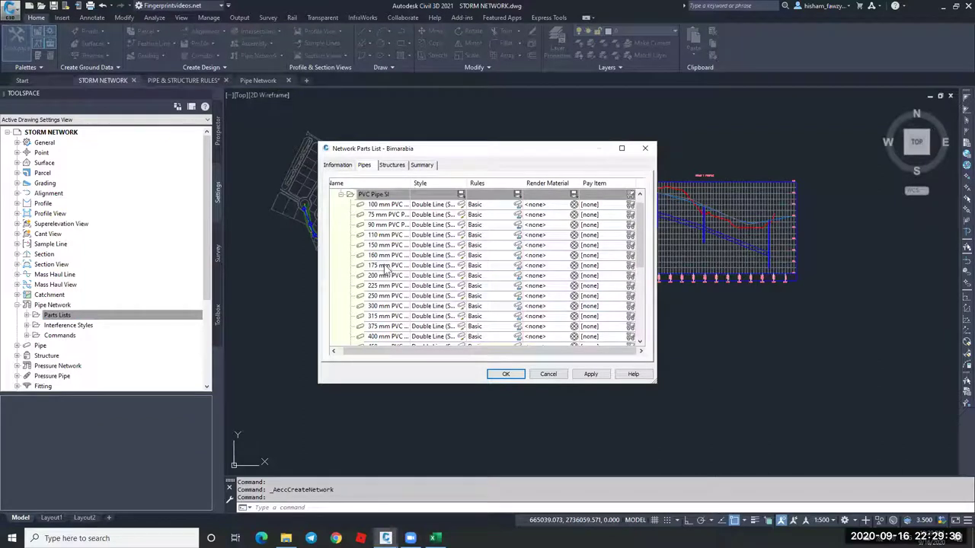
# Delete the 1,500 mm PVC pipe size and confirm with Enter.
pyautogui.scroll(-2, 392, 297)
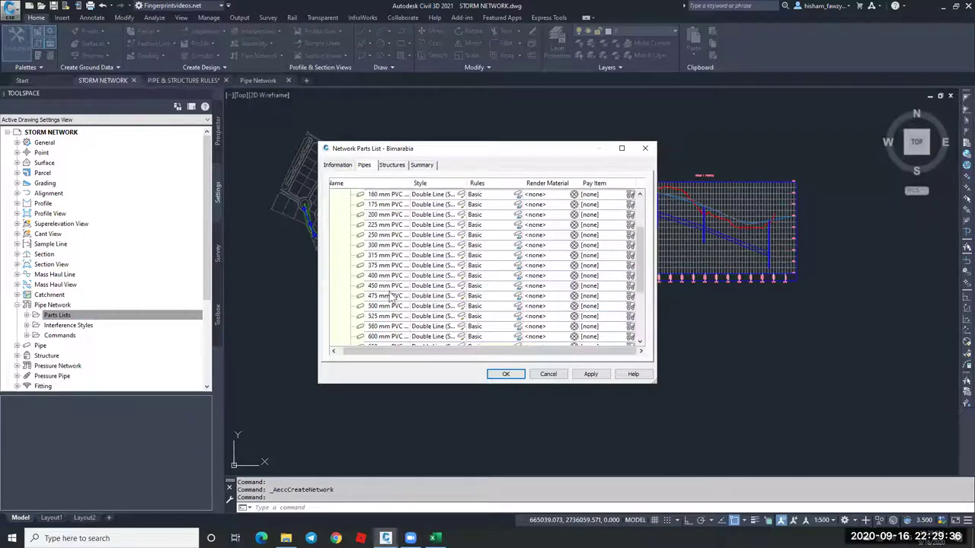
pyautogui.scroll(-3, 393, 336)
pyautogui.rightClick(392, 336)
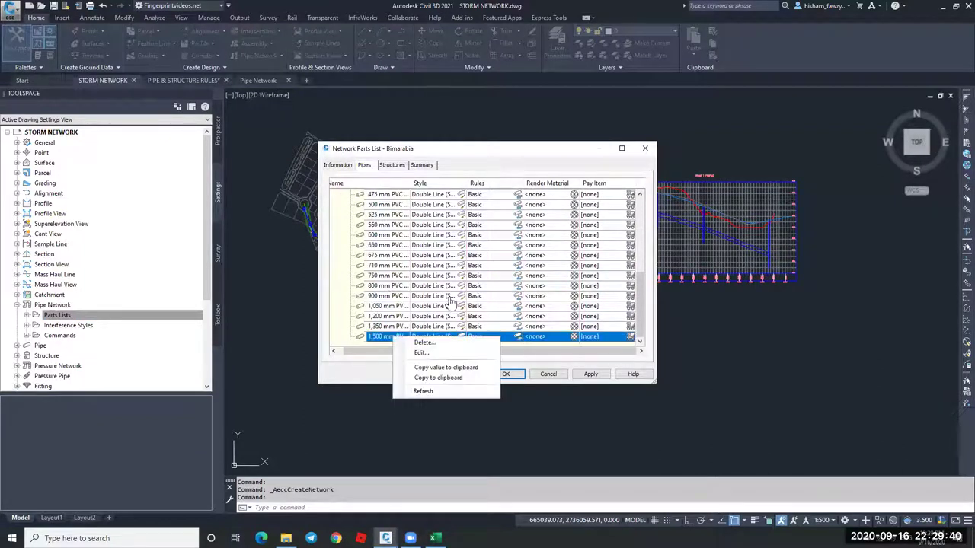
pyautogui.click(423, 342)
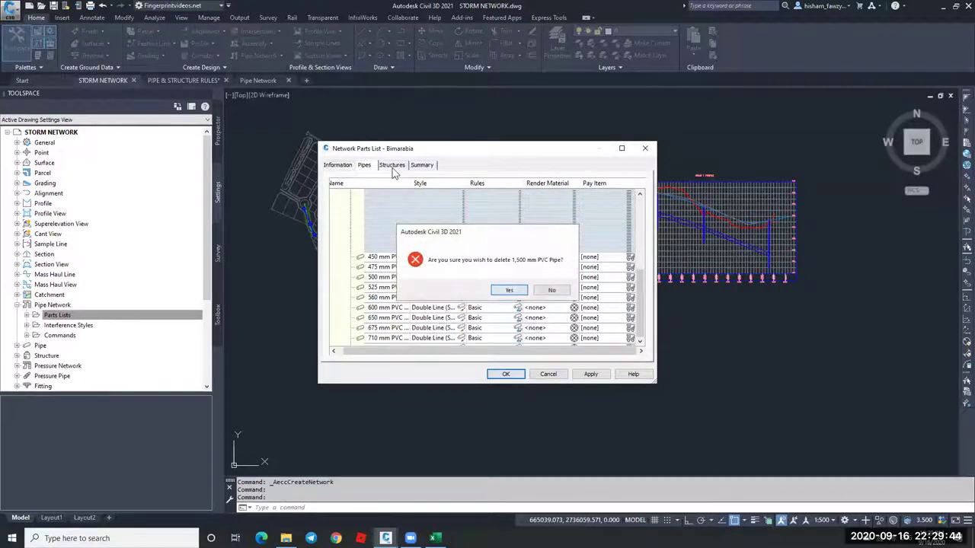
pyautogui.press('Return')
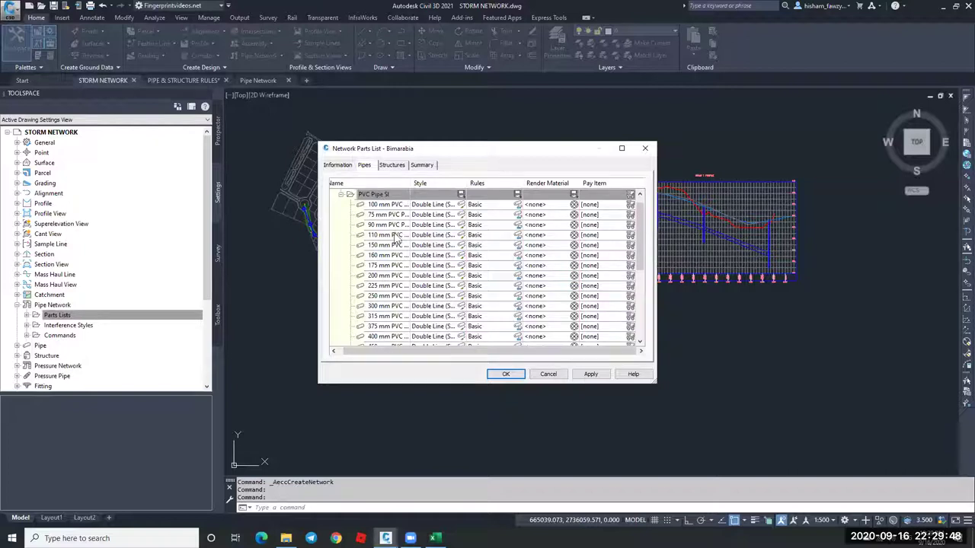
# Open the structure Part Catalog and review inlet-outlet families, marking the box culvert headwall.
pyautogui.click(392, 165)
pyautogui.rightClick(365, 194)
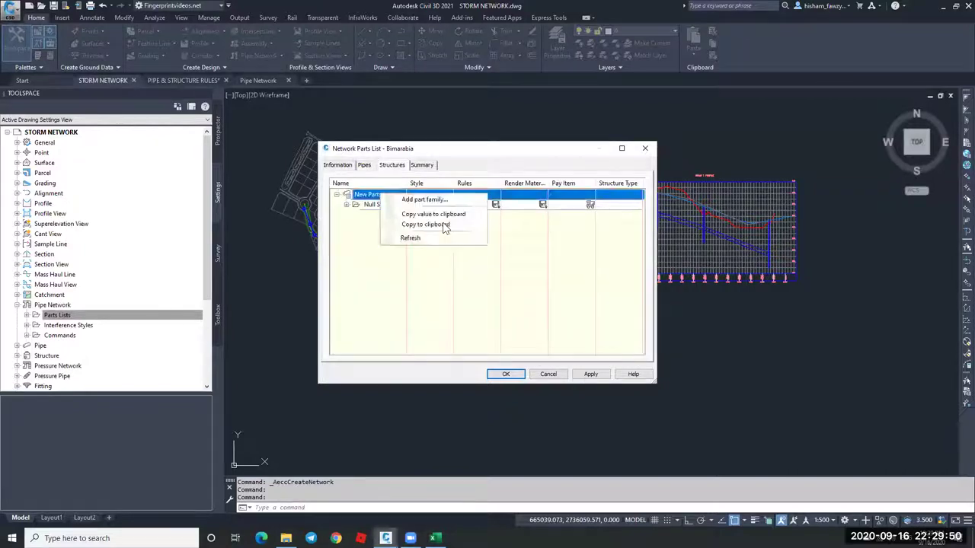
pyautogui.click(381, 202)
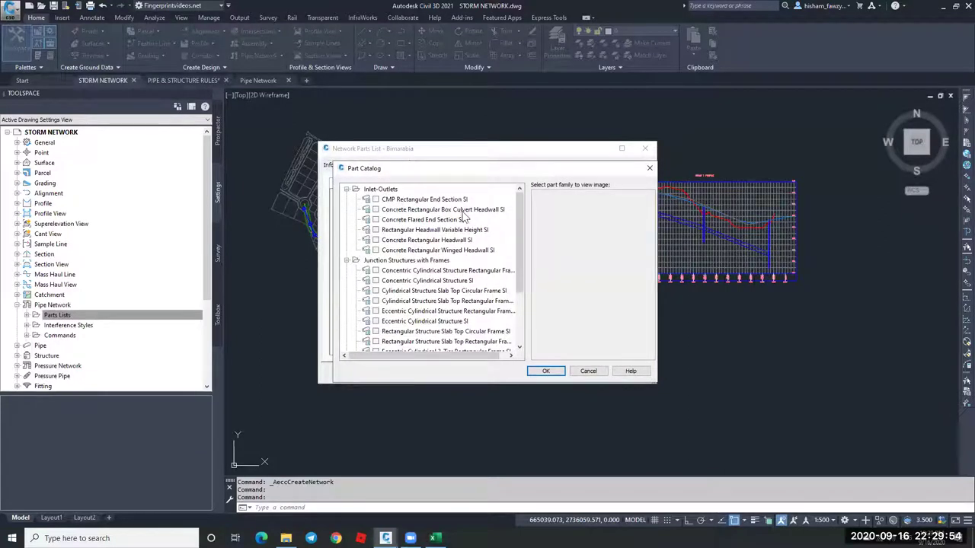
pyautogui.click(490, 211)
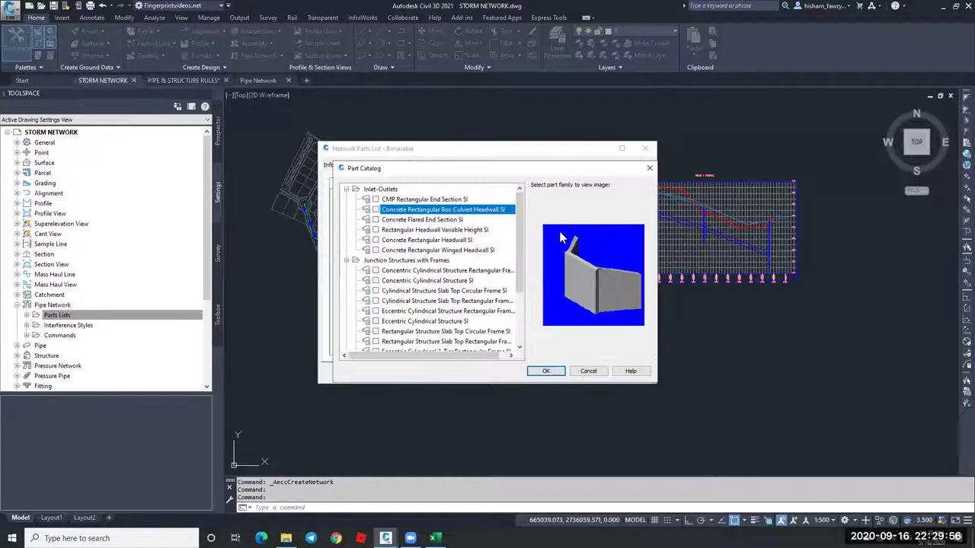
pyautogui.press('Down')
pyautogui.press('Down')
pyautogui.press('Down')
pyautogui.press('Down')
pyautogui.click(467, 211)
pyautogui.click(455, 200)
pyautogui.click(462, 211)
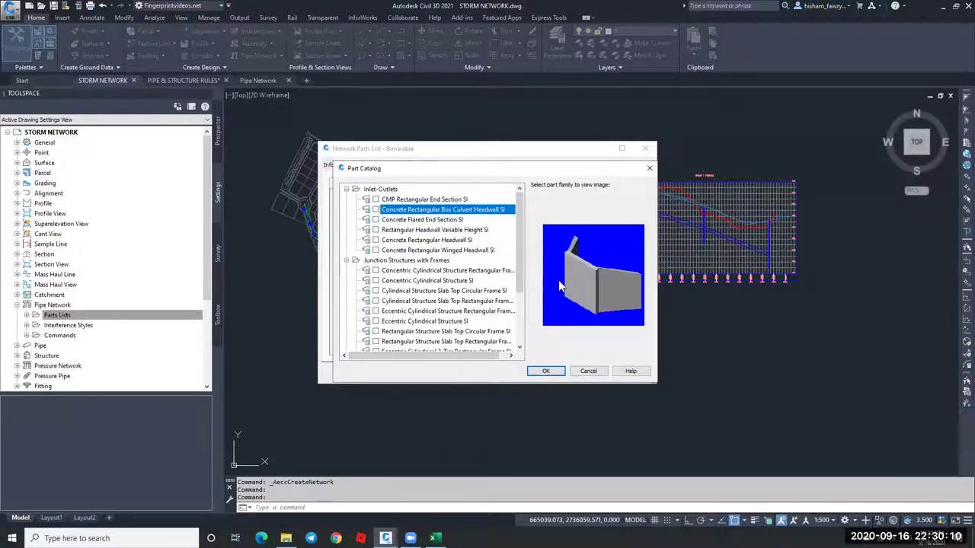
pyautogui.click(376, 210)
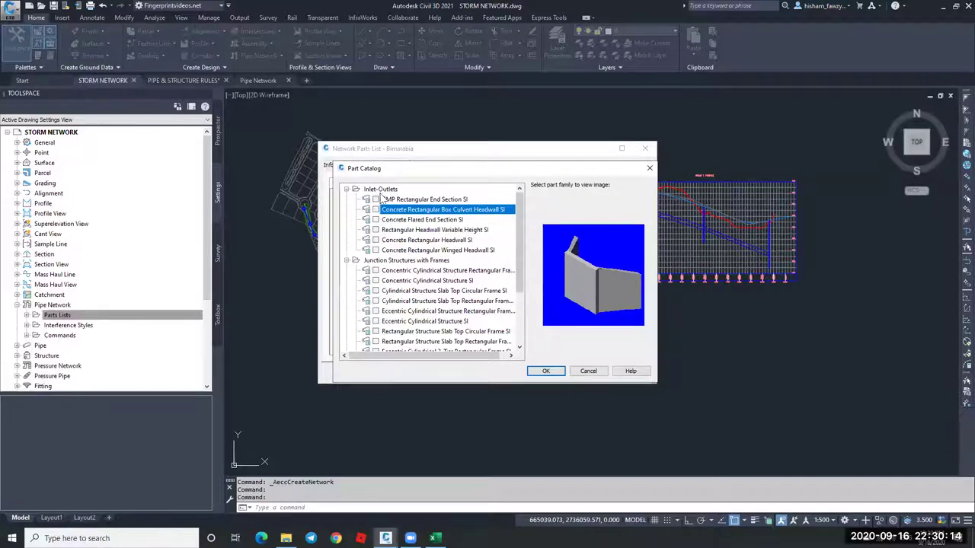
# Preview the concentric and cylindrical junction structure families.
pyautogui.scroll(-3, 438, 267)
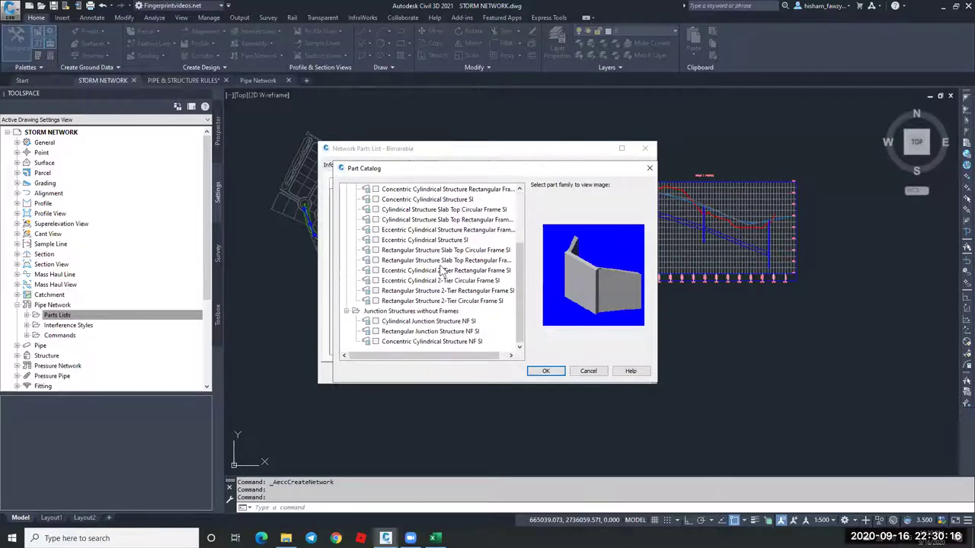
pyautogui.scroll(3, 442, 273)
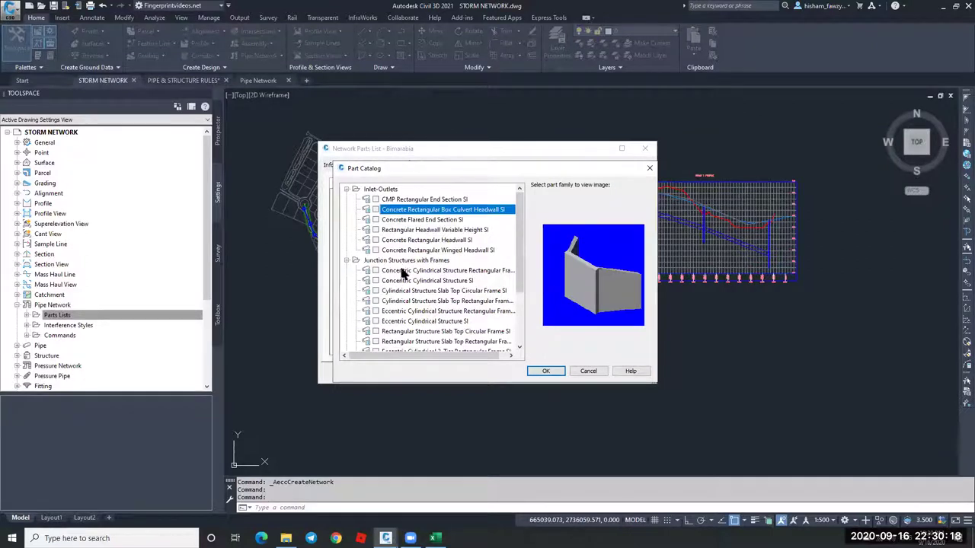
pyautogui.click(386, 262)
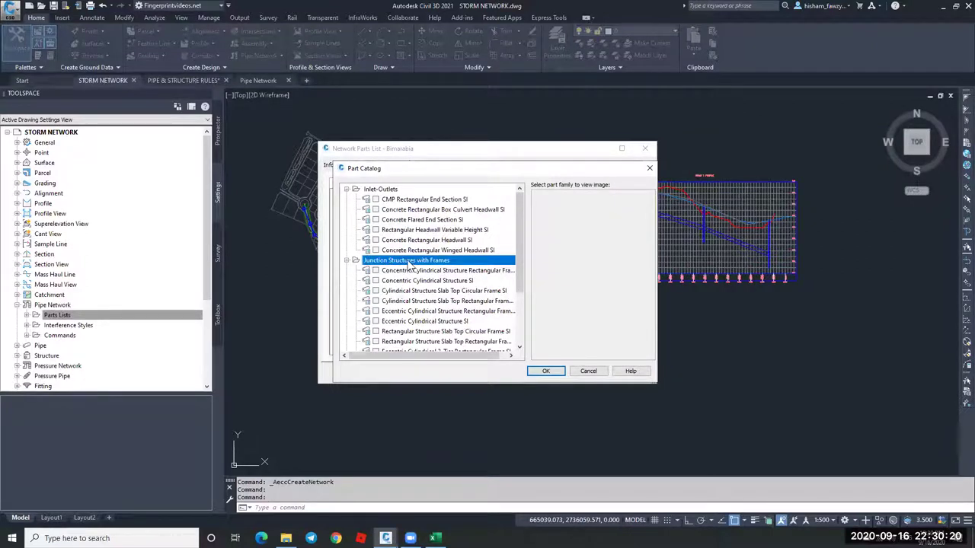
pyautogui.scroll(-2, 410, 263)
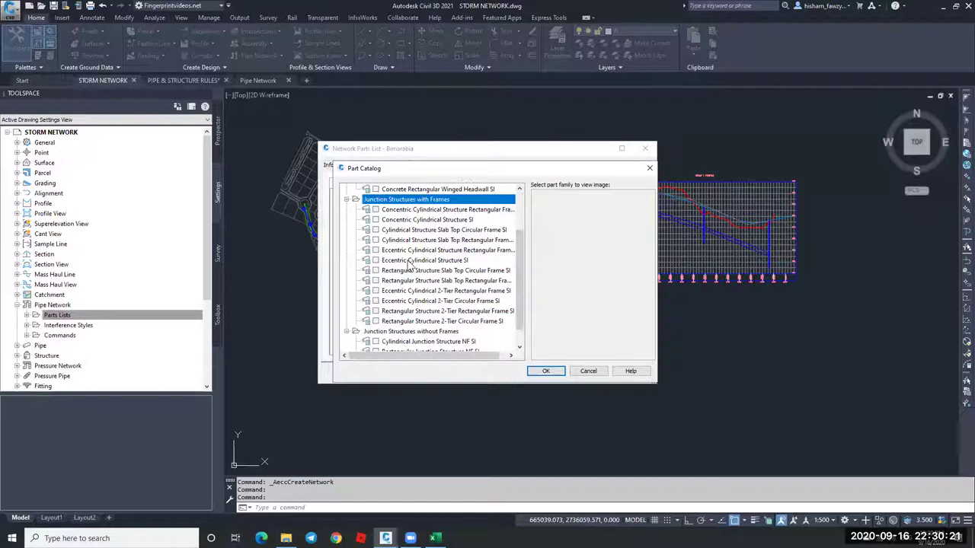
pyautogui.click(415, 211)
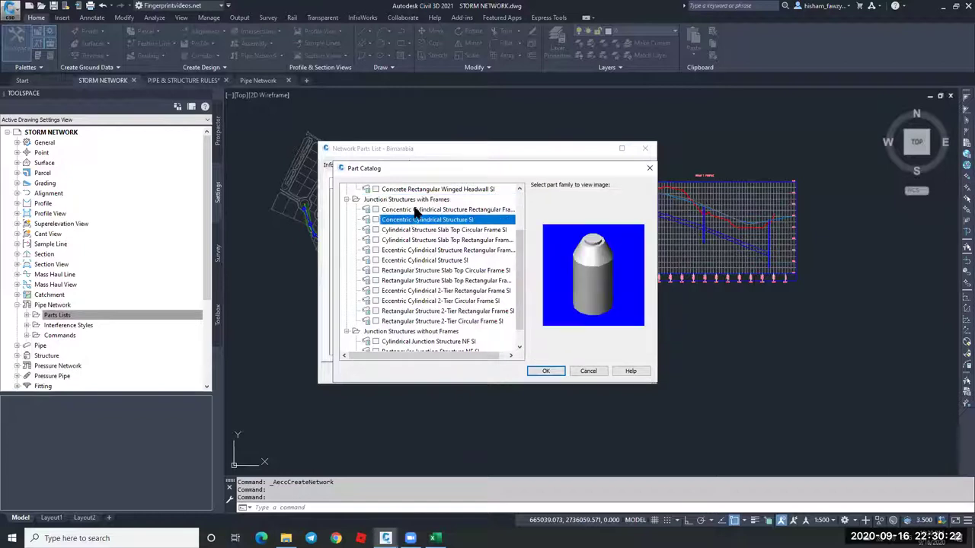
pyautogui.click(458, 220)
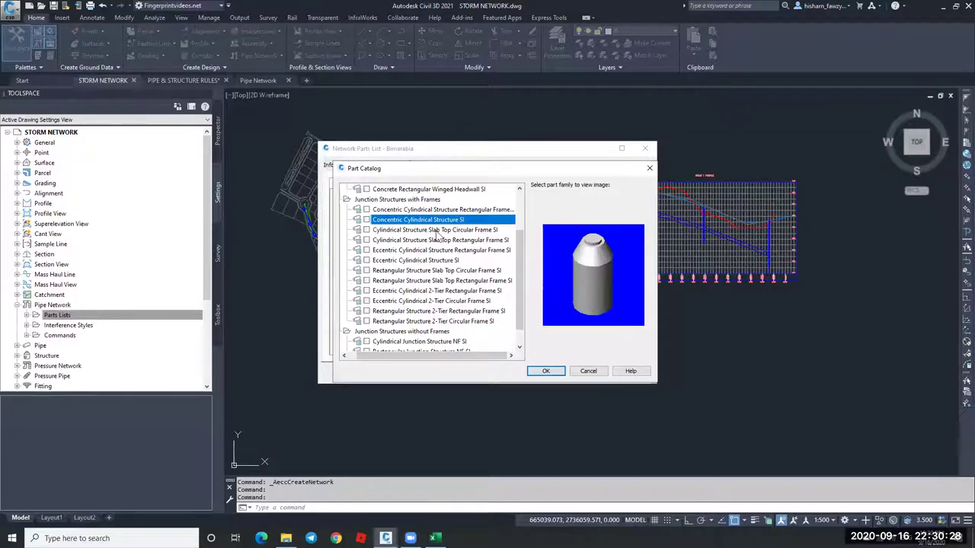
pyautogui.click(394, 230)
pyautogui.press('Up')
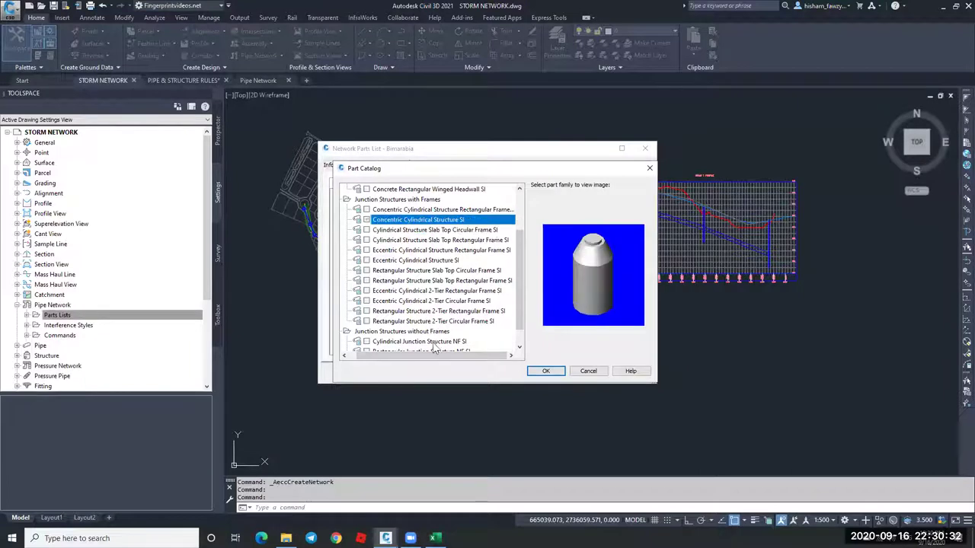
pyautogui.scroll(-1, 438, 346)
pyautogui.click(438, 342)
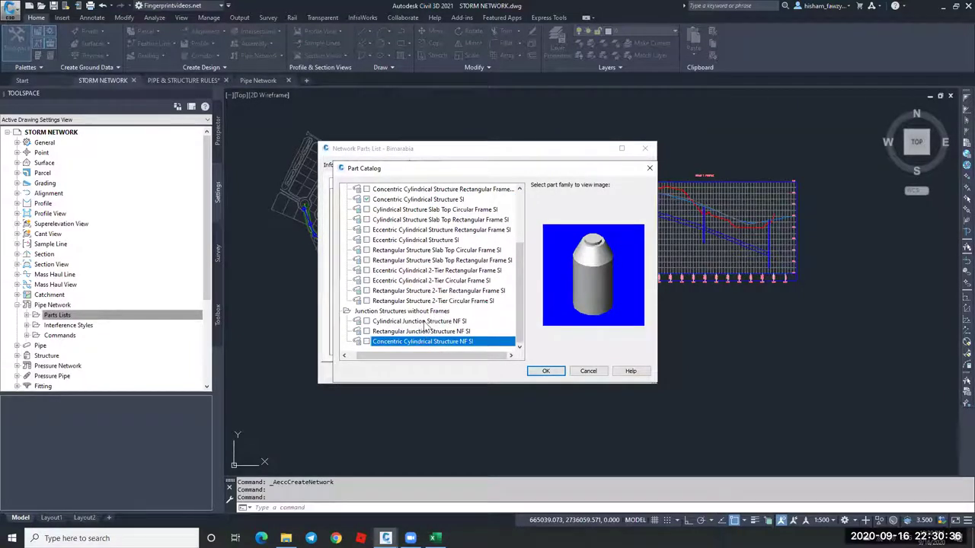
pyautogui.click(420, 341)
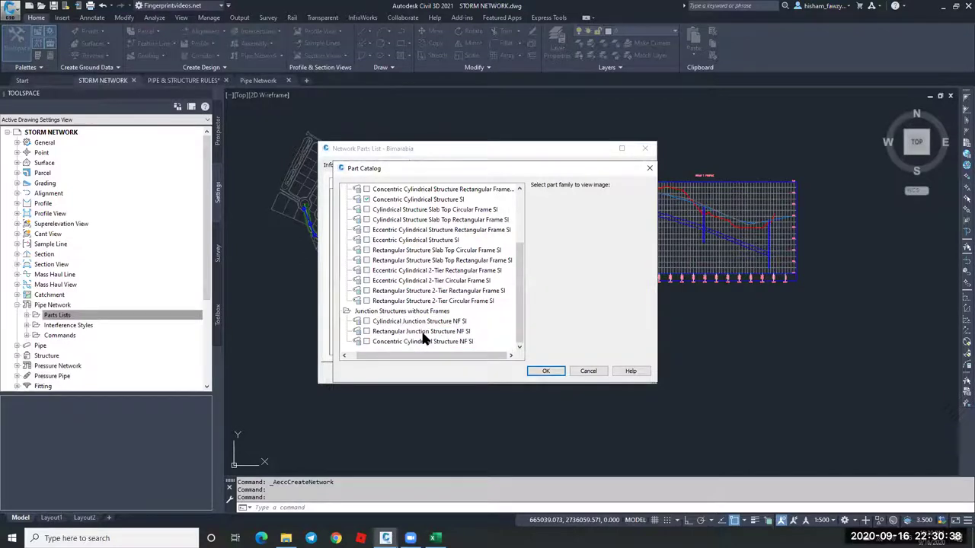
pyautogui.press('Up')
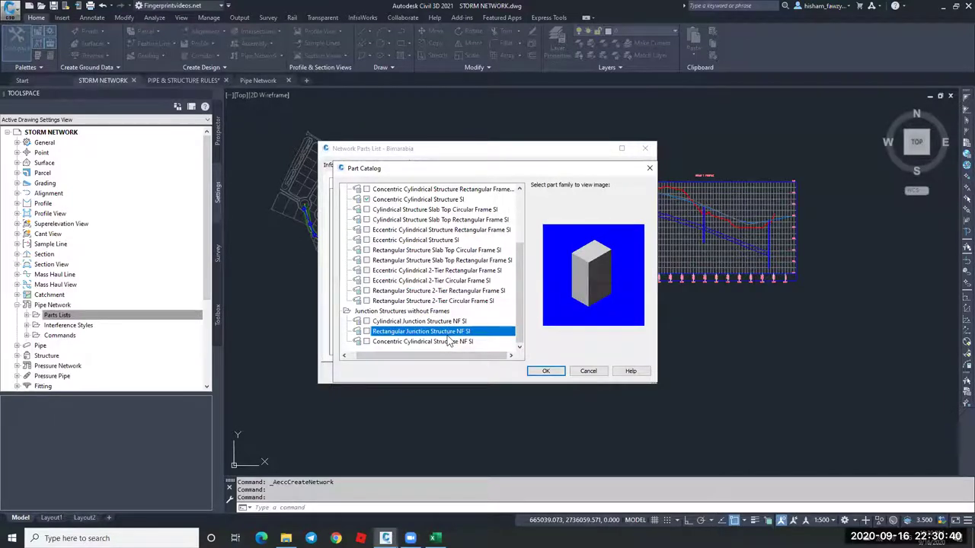
# Check Rectangular Structure Slab Top Rectangular Frame SI and Rectangular Junction Structure NF SI, then confirm.
pyautogui.click(448, 293)
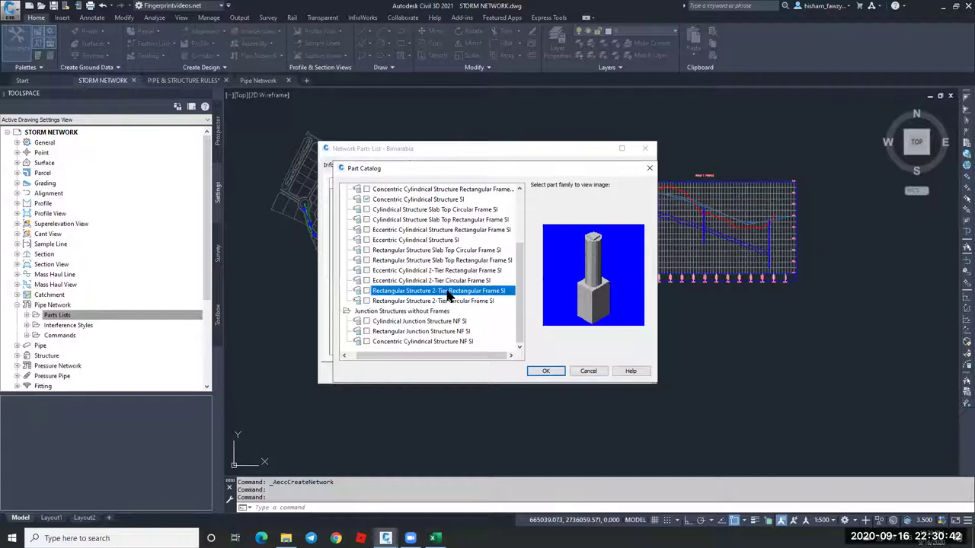
pyautogui.click(448, 301)
pyautogui.click(448, 291)
pyautogui.click(448, 282)
pyautogui.press('Up')
pyautogui.press('Up')
pyautogui.press('Up')
pyautogui.press('Down')
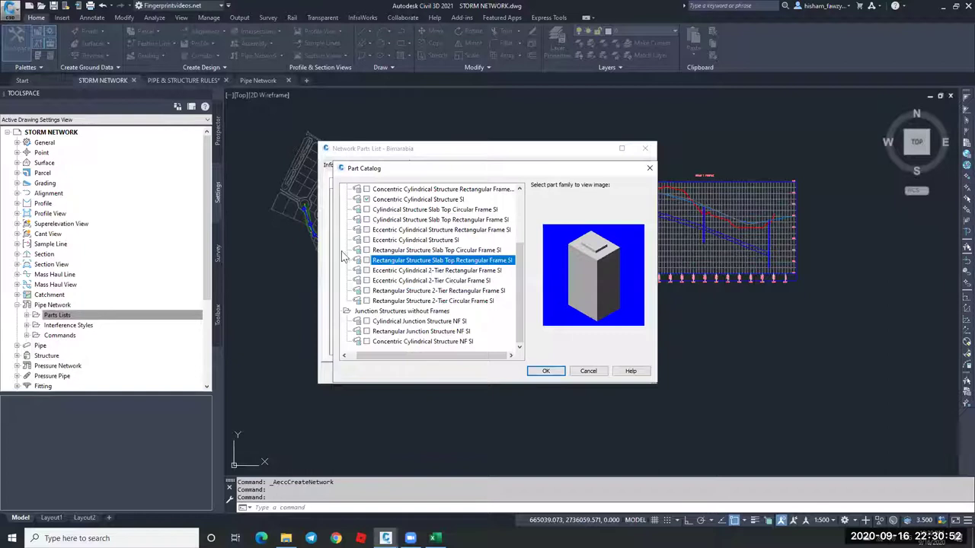
pyautogui.click(366, 260)
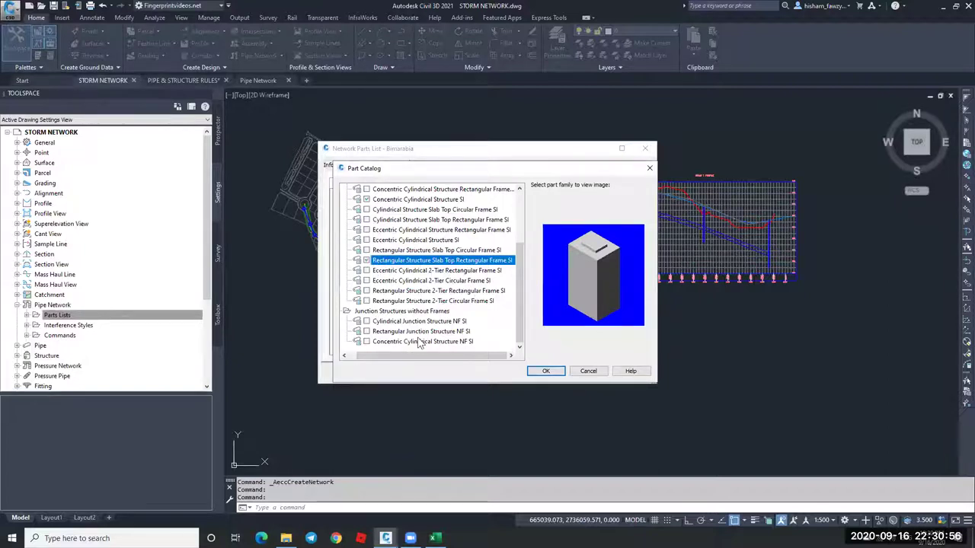
pyautogui.click(373, 332)
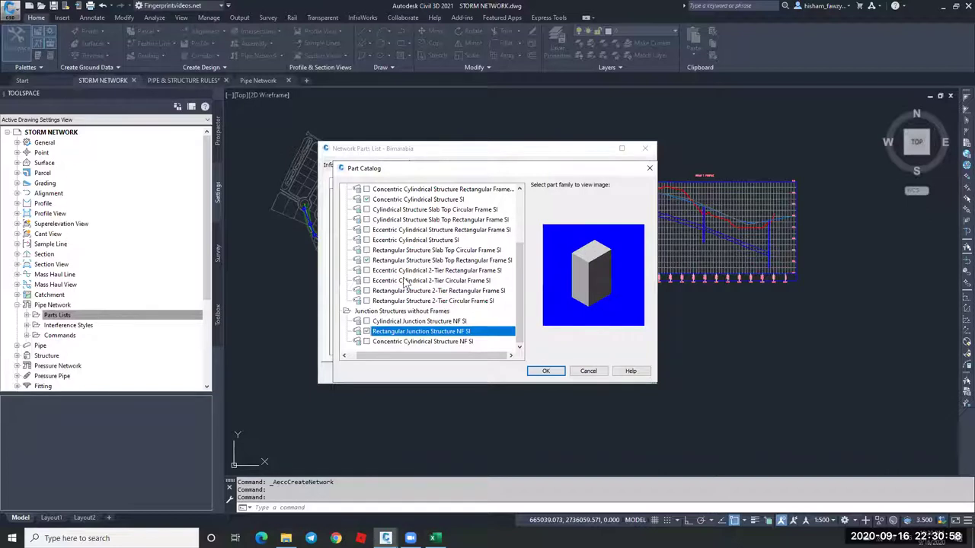
pyautogui.click(546, 372)
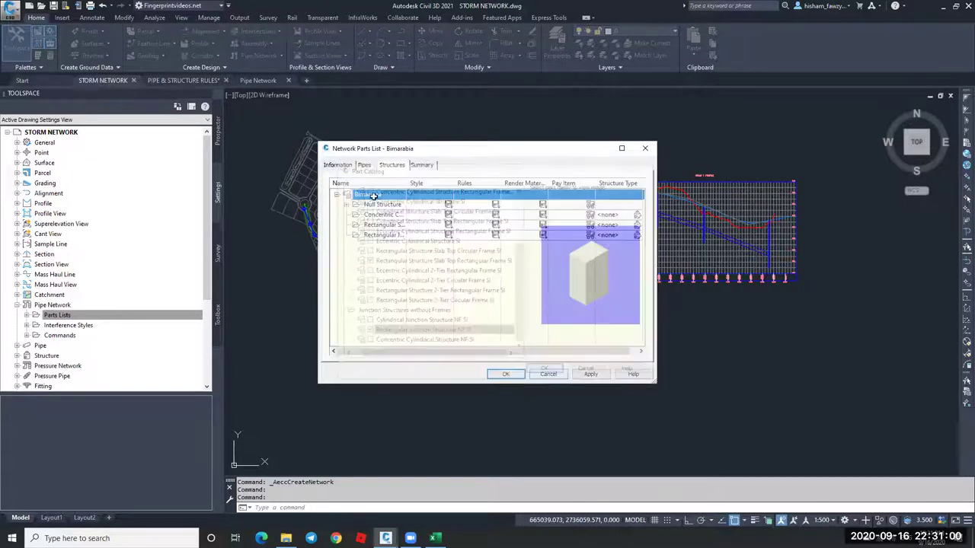
# Add a part size to the concentric cylindrical family with the frame diameter at 450 mm.
pyautogui.click(385, 214)
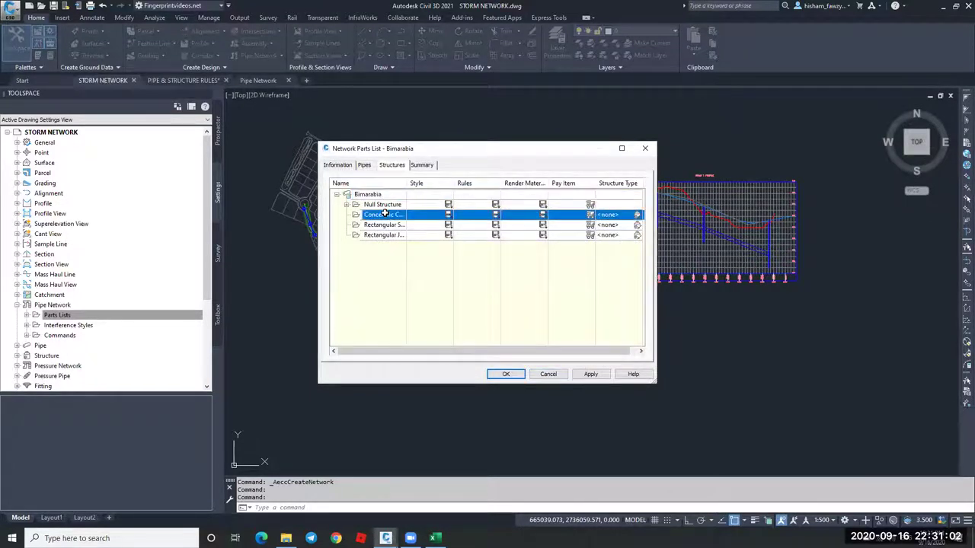
pyautogui.rightClick(385, 215)
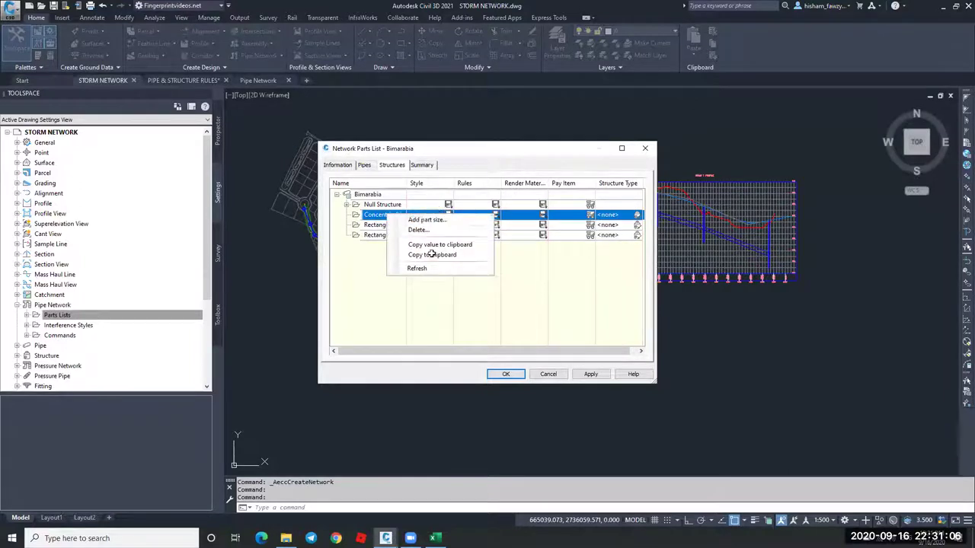
pyautogui.click(426, 219)
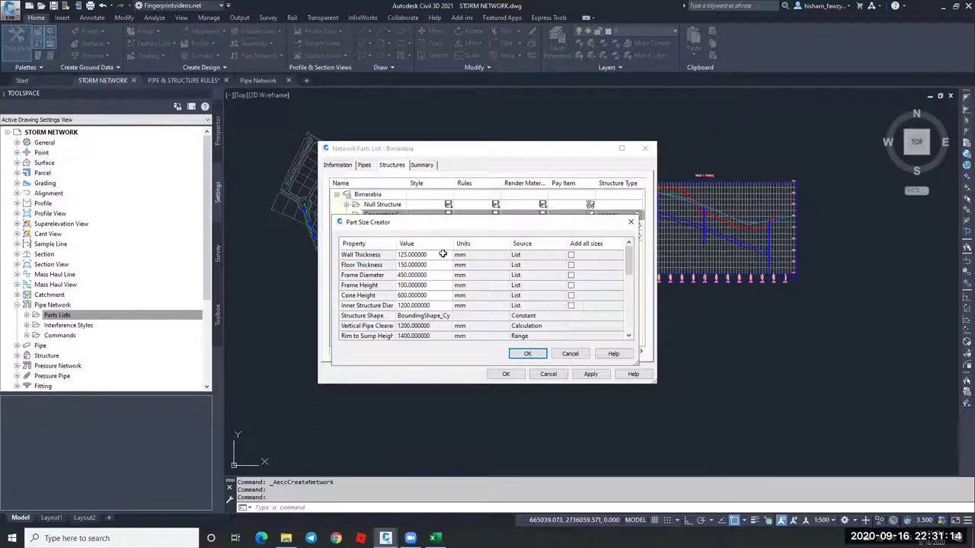
pyautogui.click(438, 277)
pyautogui.click(444, 277)
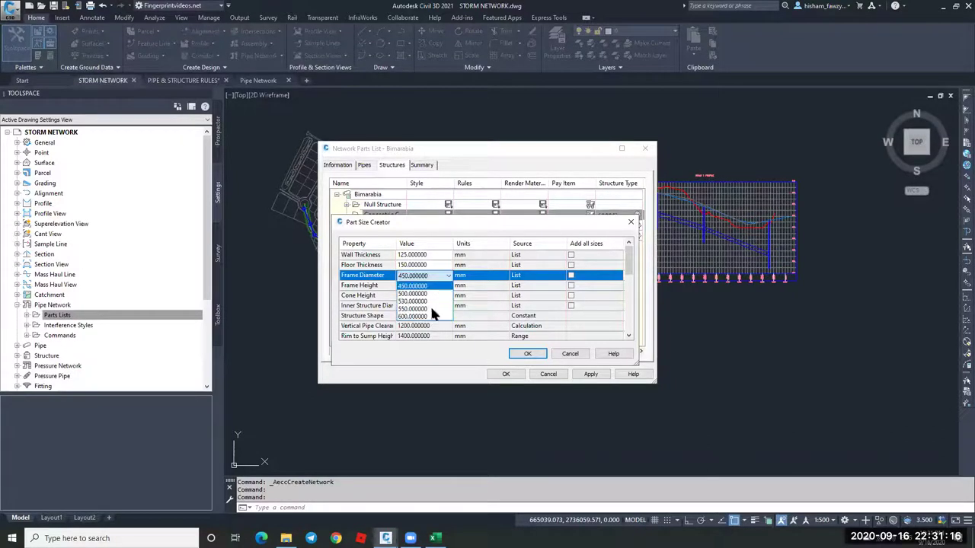
pyautogui.click(431, 316)
pyautogui.click(437, 277)
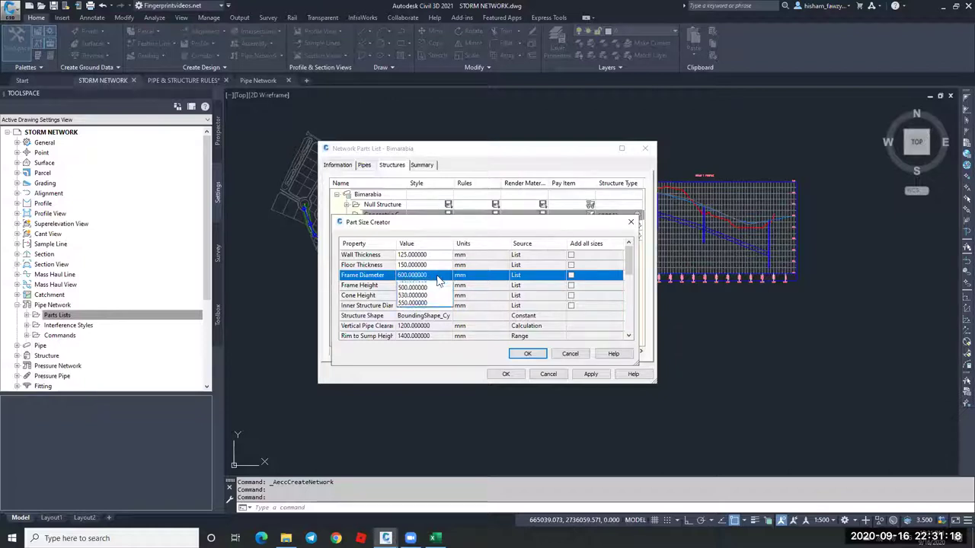
pyautogui.click(437, 277)
pyautogui.click(439, 276)
pyautogui.click(439, 278)
# Keep the inner structure diameter at 1200 mm and create the size.
pyautogui.scroll(-3, 455, 297)
pyautogui.scroll(5, 455, 297)
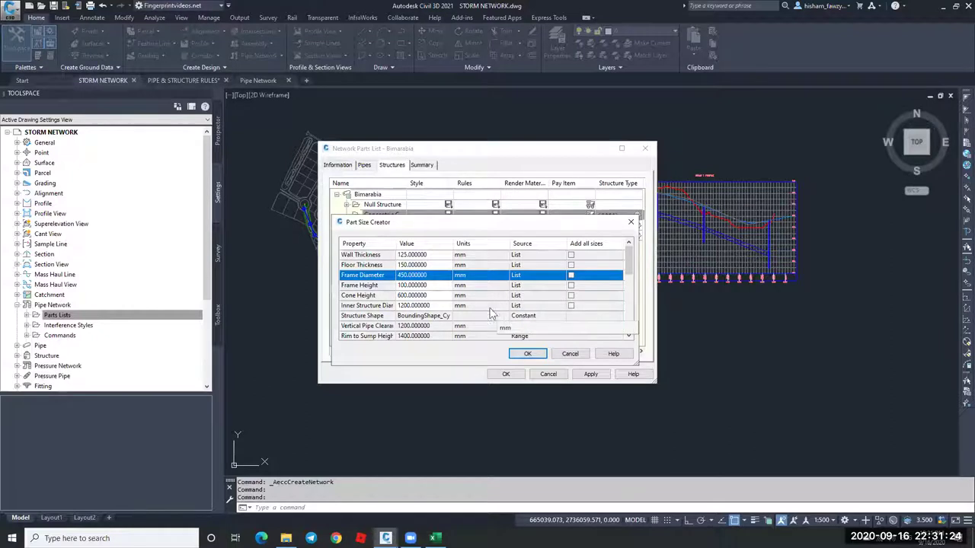
pyautogui.click(383, 306)
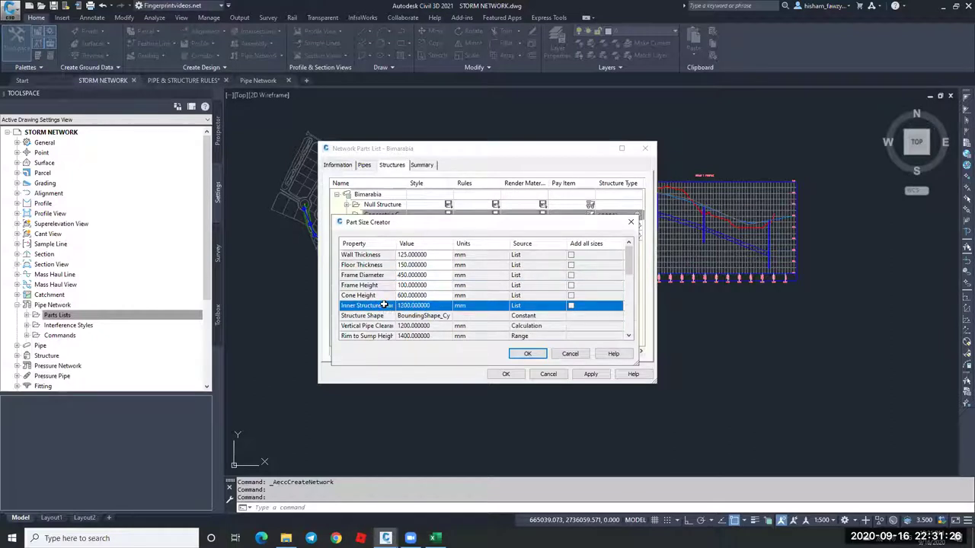
pyautogui.click(431, 306)
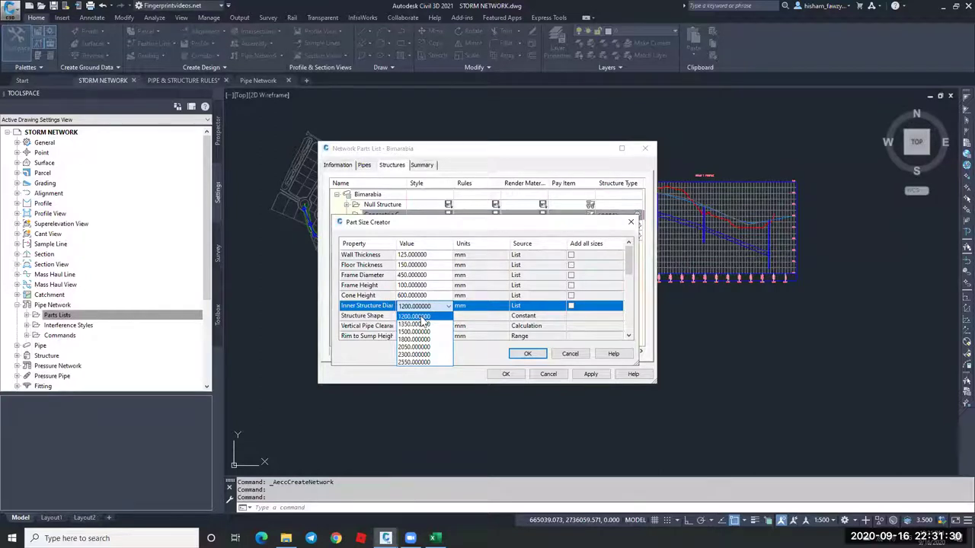
pyautogui.click(422, 316)
pyautogui.click(527, 354)
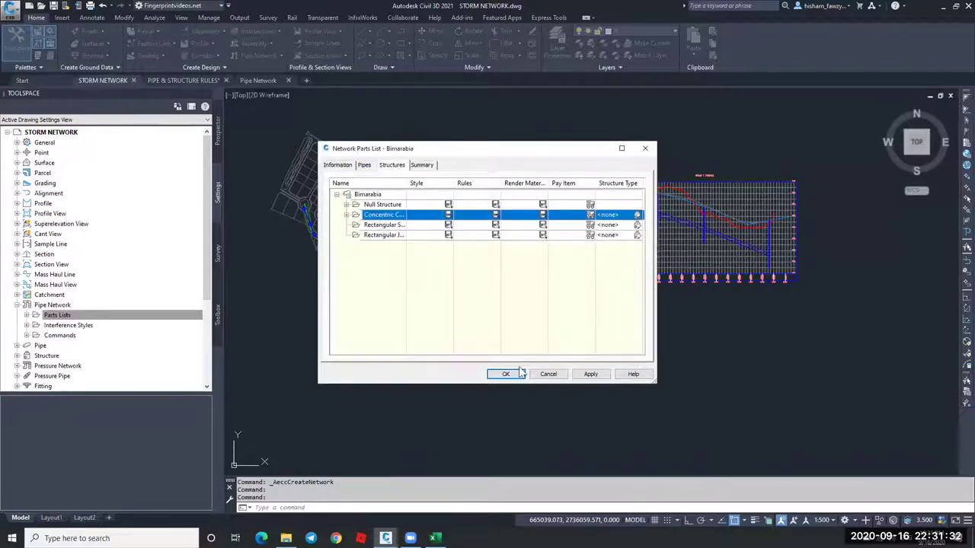
# Add a default-sized part to the rectangular slab-top structure family.
pyautogui.rightClick(376, 224)
pyautogui.click(394, 229)
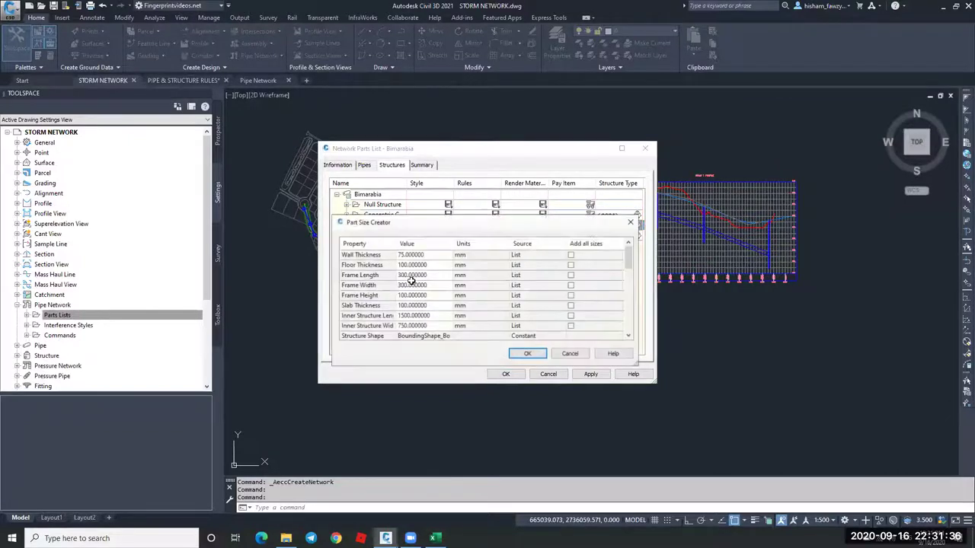
pyautogui.scroll(-2, 418, 329)
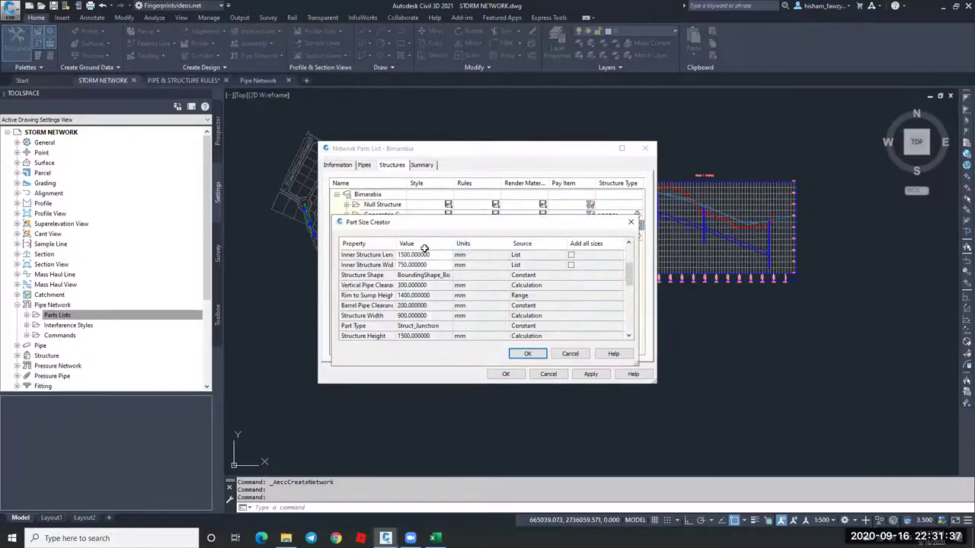
pyautogui.click(527, 353)
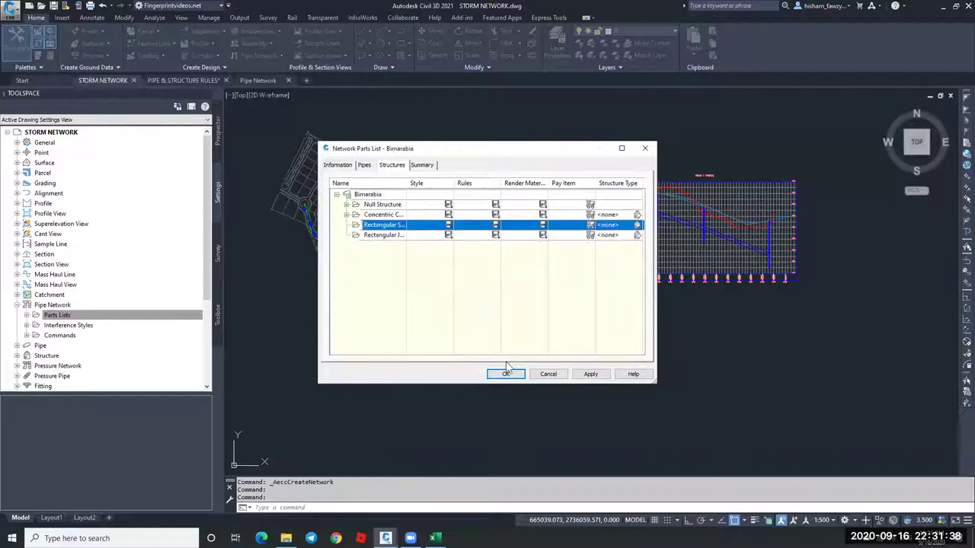
# Compare the Pipes and Structures listings, then accept and close the Bimarabia parts list.
pyautogui.click(367, 169)
pyautogui.click(391, 165)
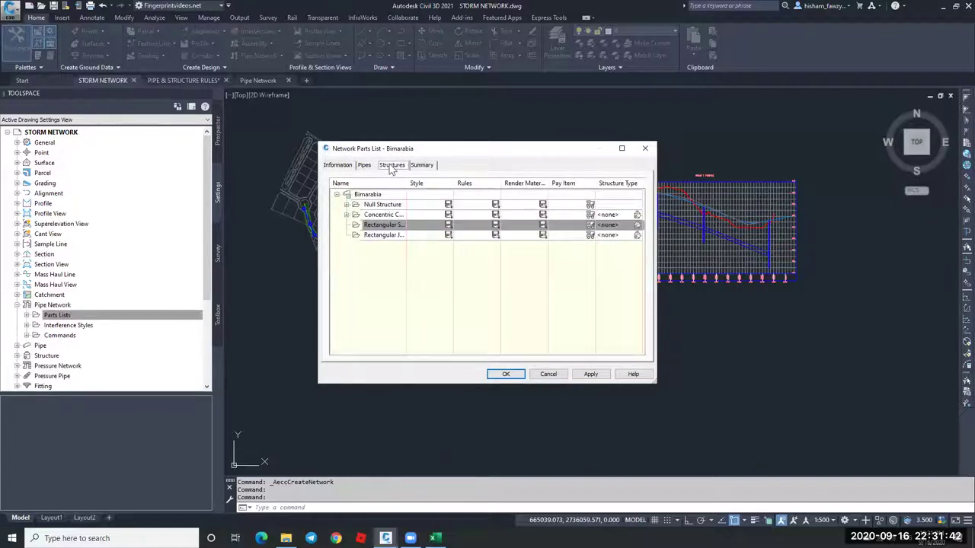
pyautogui.click(365, 165)
pyautogui.click(392, 166)
pyautogui.click(504, 379)
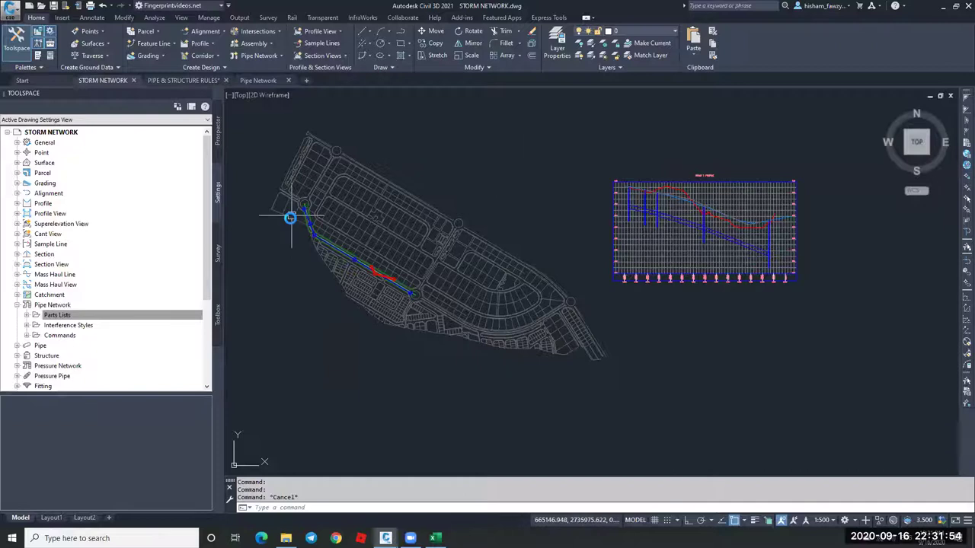
# Zoom in on the pipe run along the curved road and select Parts Lists in Settings.
pyautogui.scroll(4, 291, 215)
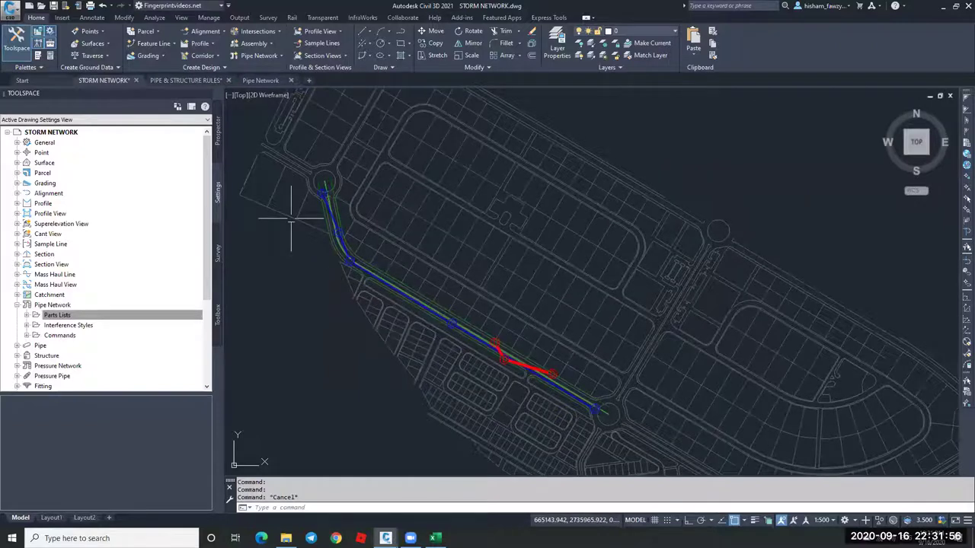
pyautogui.scroll(4, 291, 221)
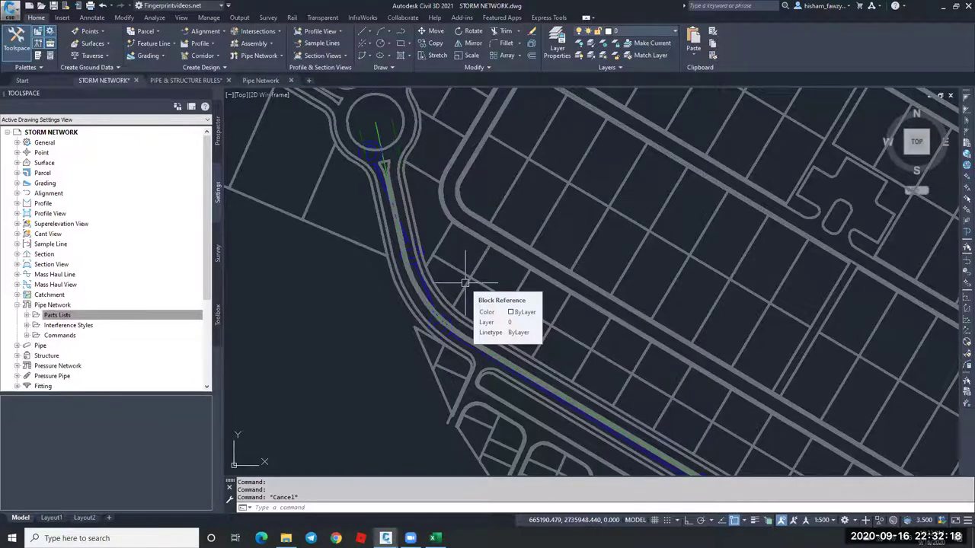
pyautogui.click(64, 317)
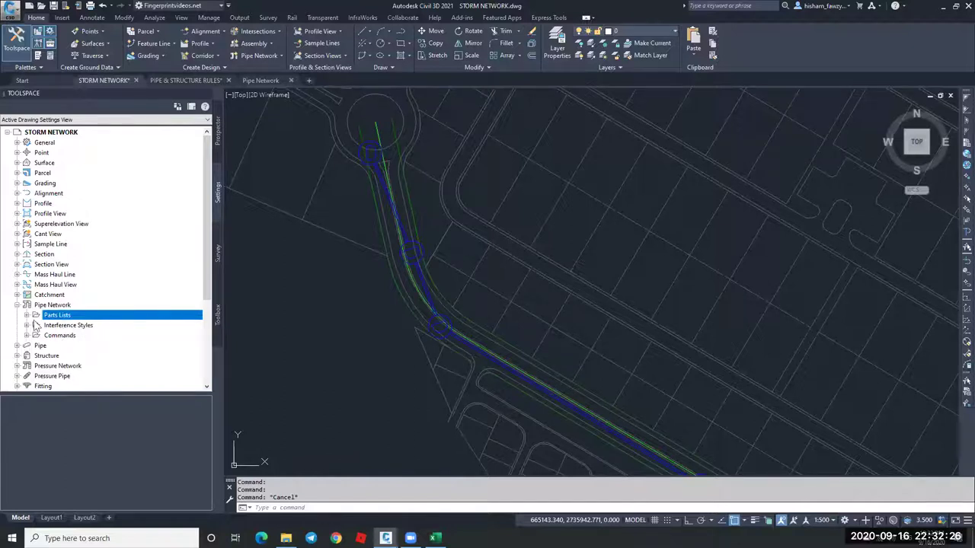
# Create a new pipe rule set named 'H-Pipe'.
pyautogui.click(17, 345)
pyautogui.click(63, 336)
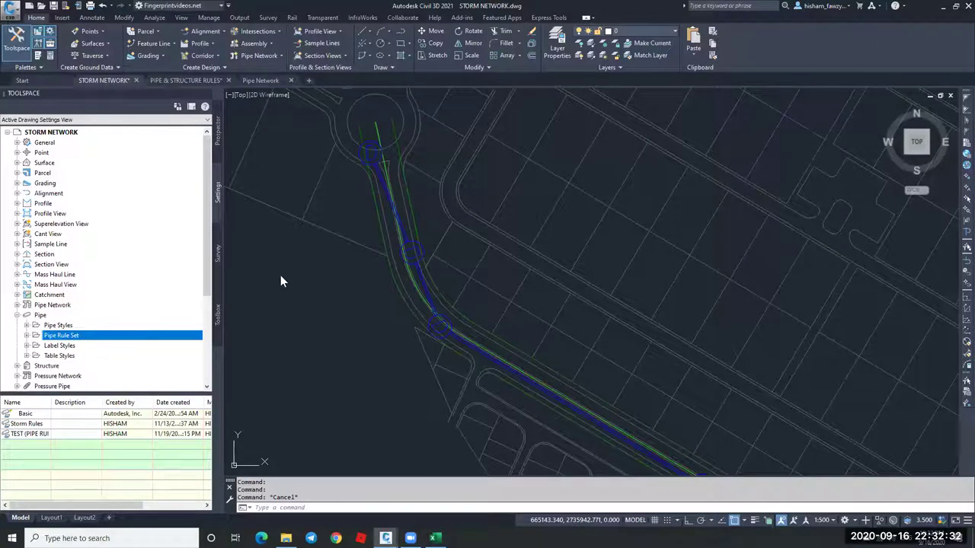
pyautogui.hotkey('shift', 'F10')
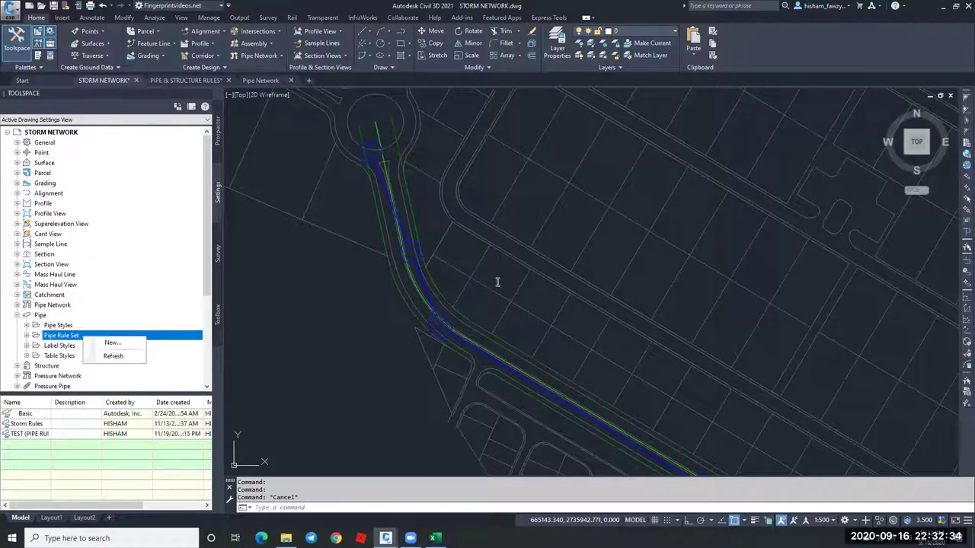
pyautogui.press('Return')
pyautogui.write('H')
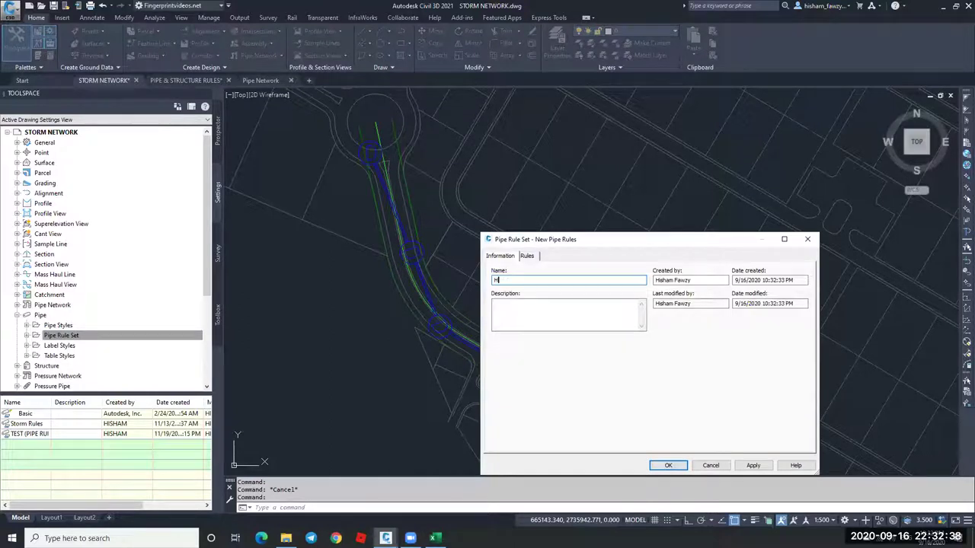
pyautogui.write('-Pipe')
pyautogui.click(537, 256)
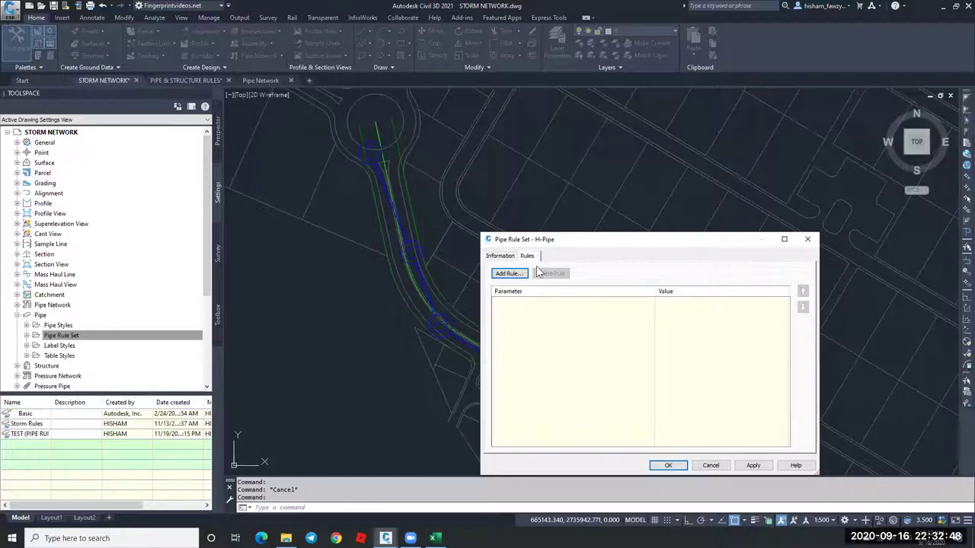
# Review the Cover and Slope rule option, then cancel without adding a rule.
pyautogui.click(508, 274)
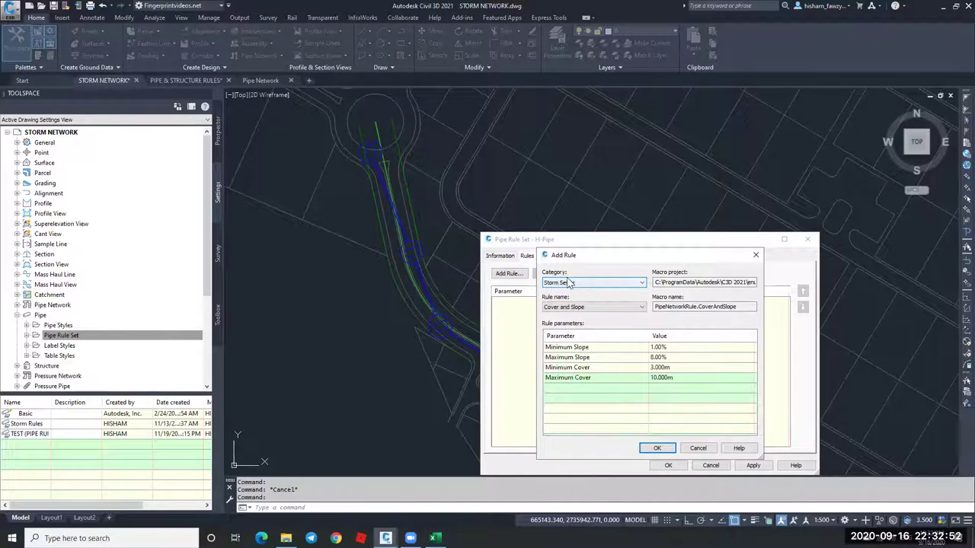
pyautogui.click(595, 282)
pyautogui.click(602, 307)
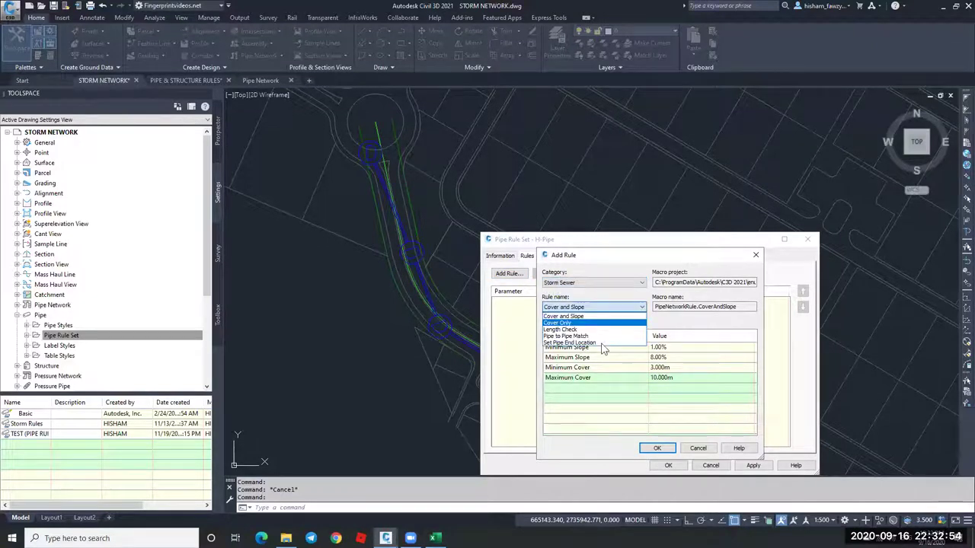
pyautogui.click(565, 291)
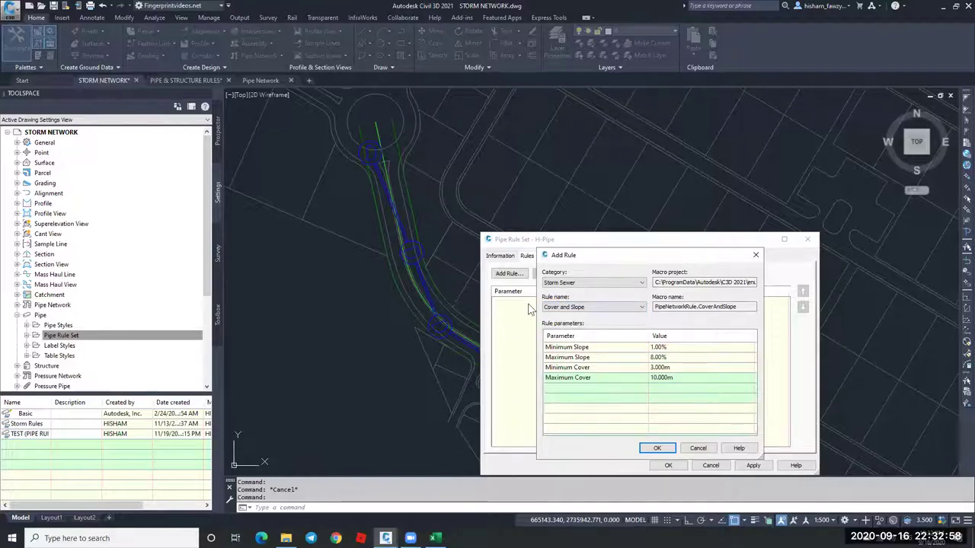
pyautogui.click(696, 450)
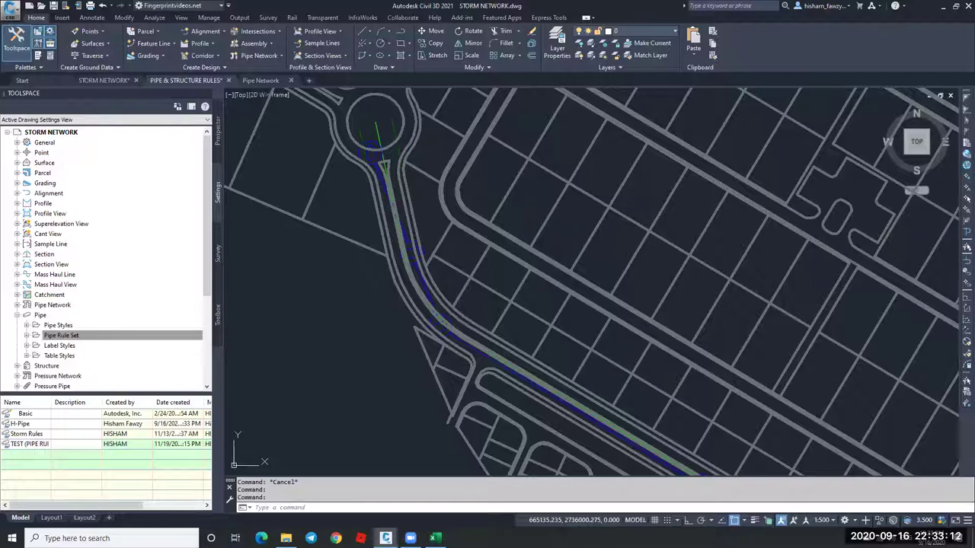
# Look over the Cover arrow and left structure in the PIPE & STRUCTURE RULES drawing.
pyautogui.hotkey('ctrl', 'Tab')
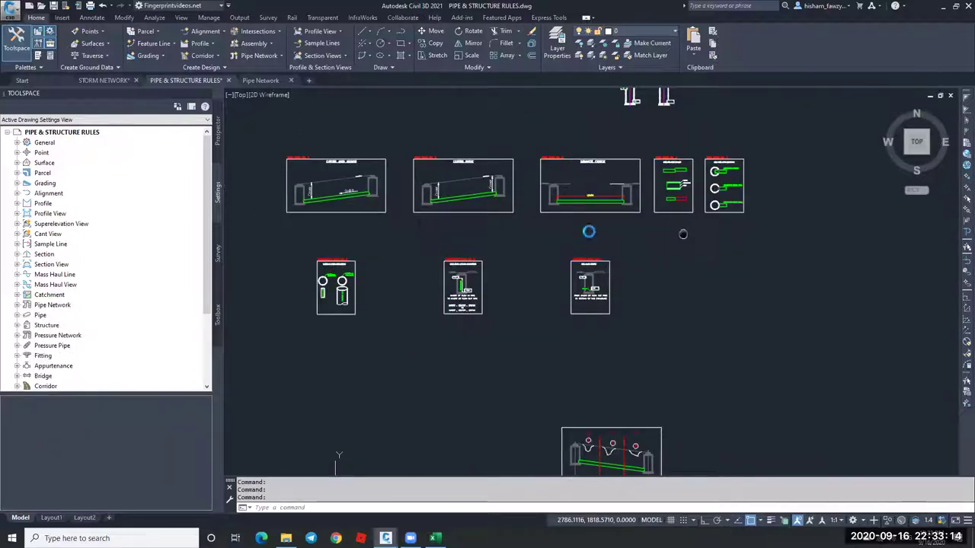
pyautogui.scroll(5, 587, 227)
pyautogui.moveTo(454, 278); pyautogui.dragTo(591, 234, button='middle')
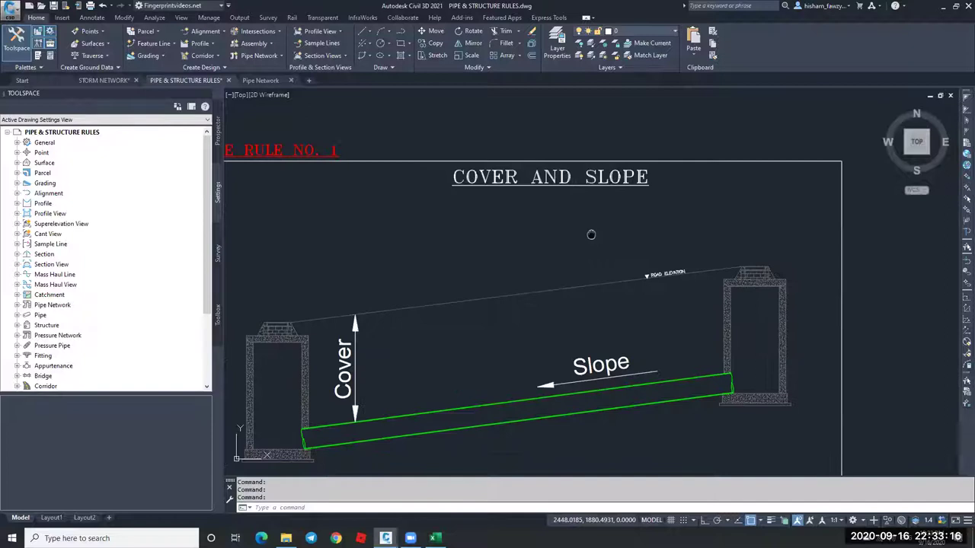
pyautogui.scroll(-2, 625, 207)
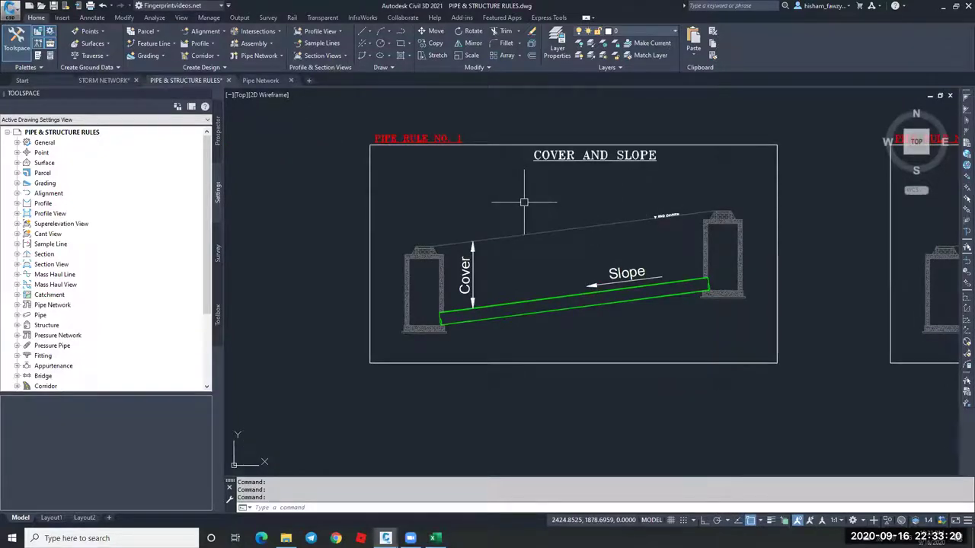
# Inspect a structure and a pipe in the STORM NETWORK drawing, then return to the rules drawing.
pyautogui.click(252, 77)
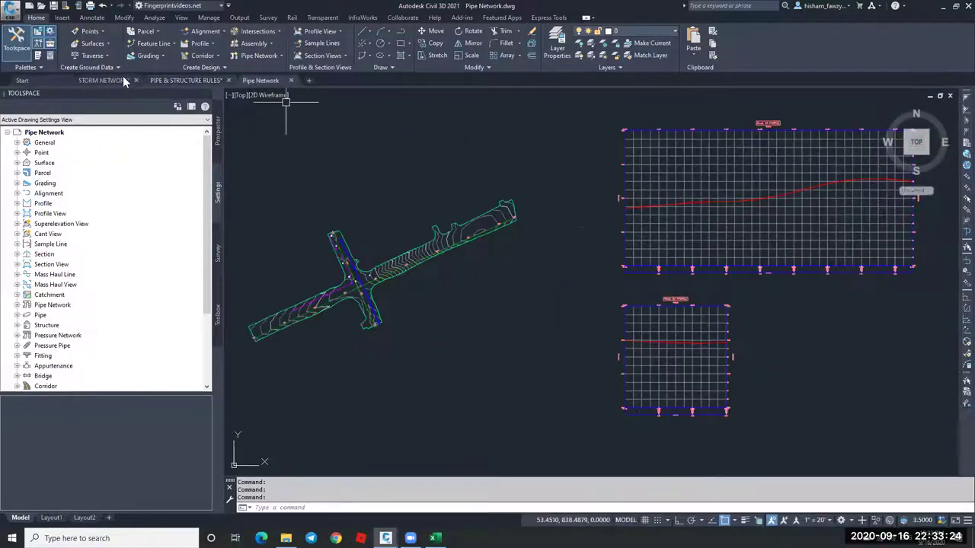
pyautogui.hotkey('ctrl', 'Tab')
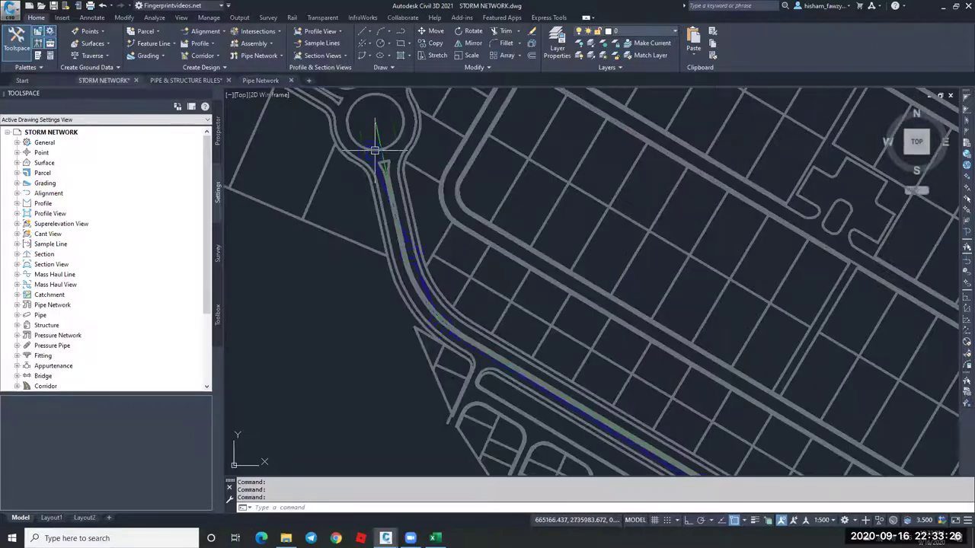
pyautogui.press('Escape')
pyautogui.scroll(4, 385, 164)
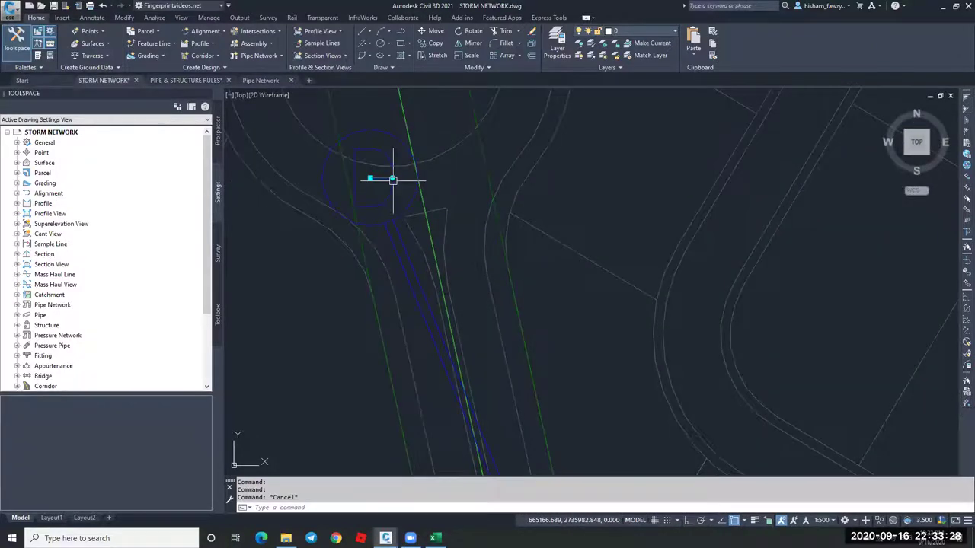
pyautogui.click(392, 180)
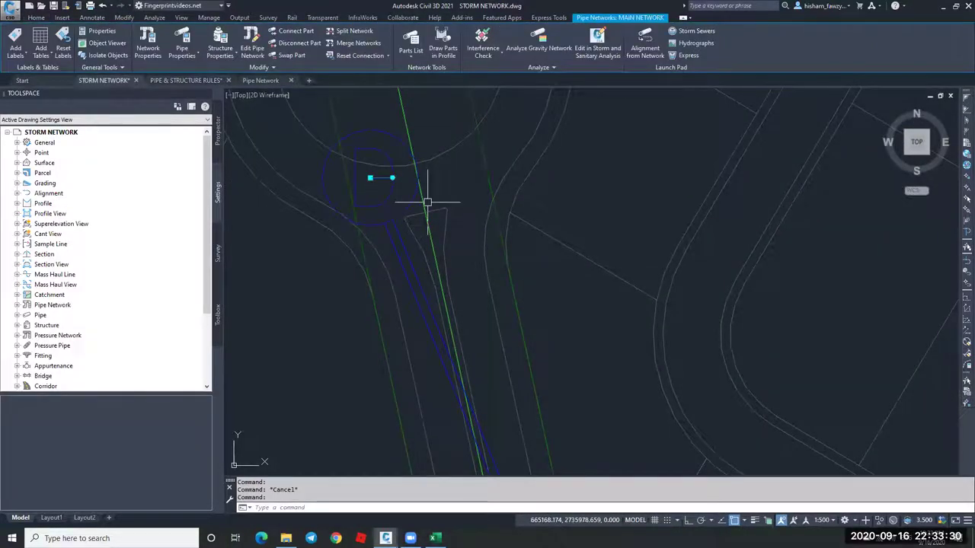
pyautogui.moveTo(387, 197); pyautogui.dragTo(390, 175, button='middle')
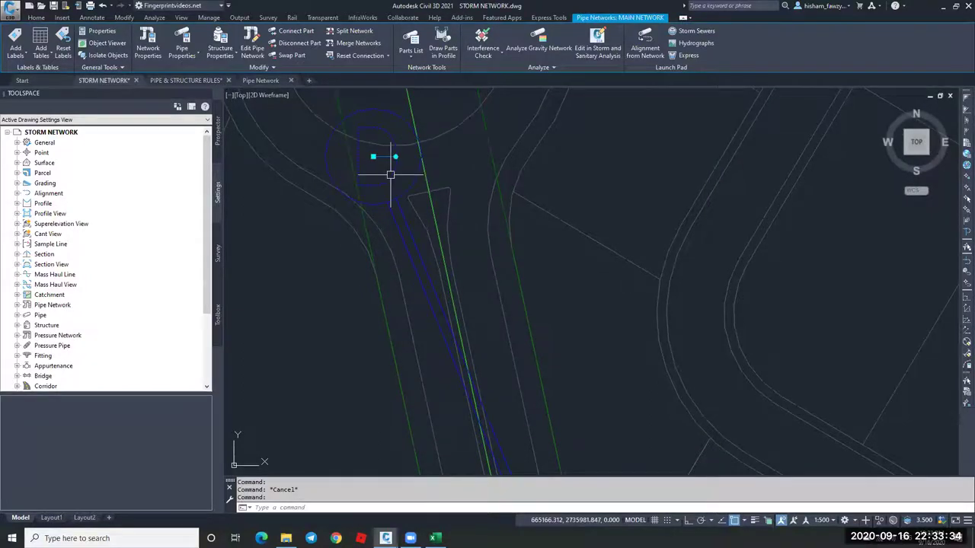
pyautogui.press('Escape')
pyautogui.scroll(-2, 390, 175)
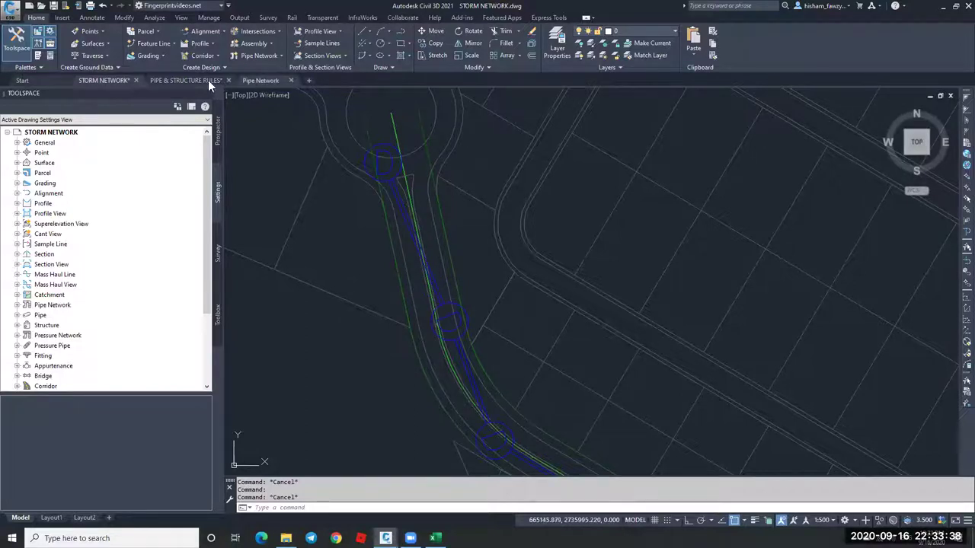
pyautogui.click(396, 207)
pyautogui.press('Delete')
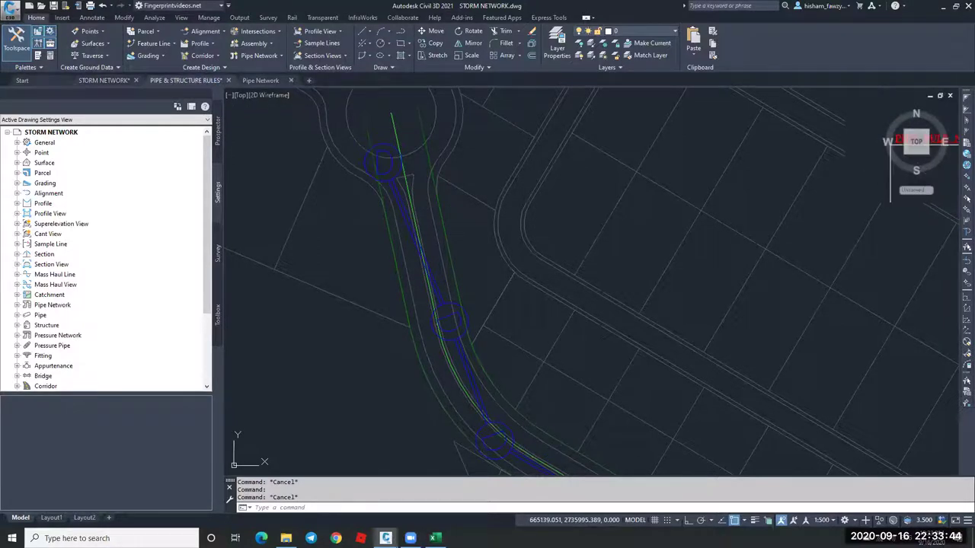
pyautogui.click(186, 80)
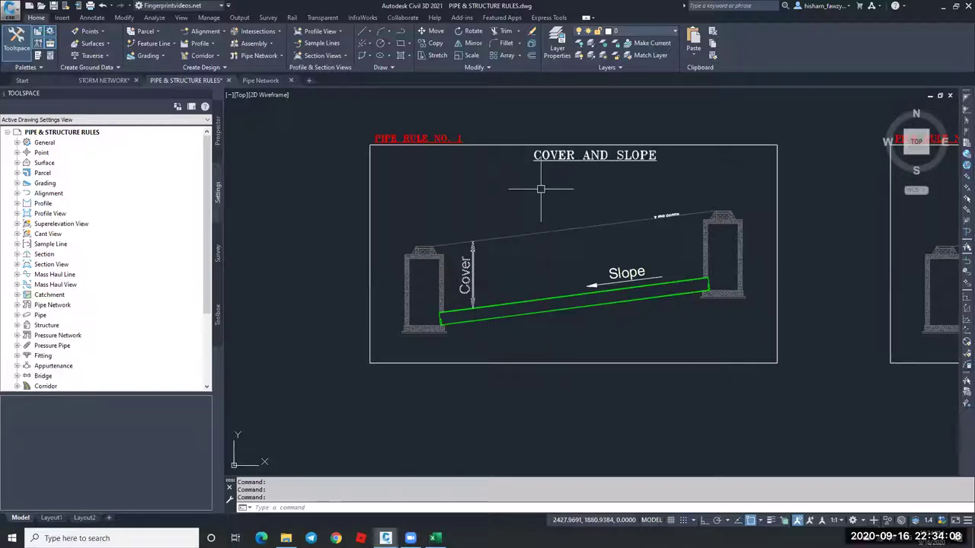
# Pan from the Cover and Slope detail to centre the Pipe Rule No. 2 Cover Only sheet.
pyautogui.scroll(2, 541, 189)
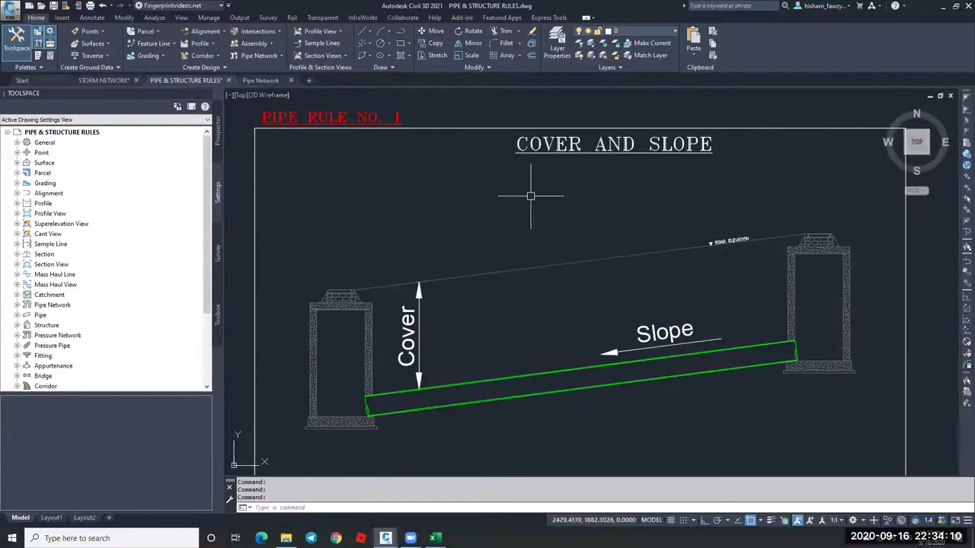
pyautogui.moveTo(531, 196); pyautogui.dragTo(488, 195, button='middle')
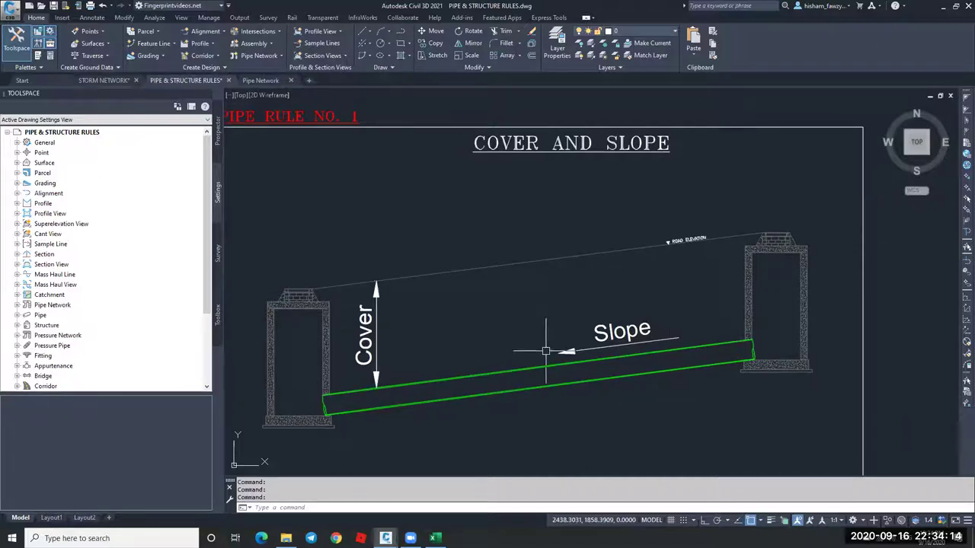
pyautogui.moveTo(539, 347); pyautogui.dragTo(564, 294, button='middle')
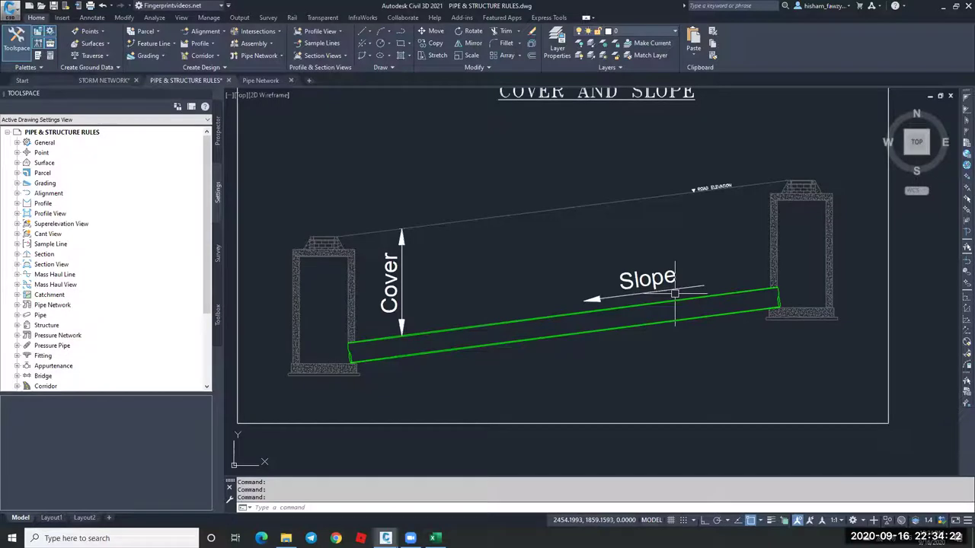
pyautogui.moveTo(613, 305)
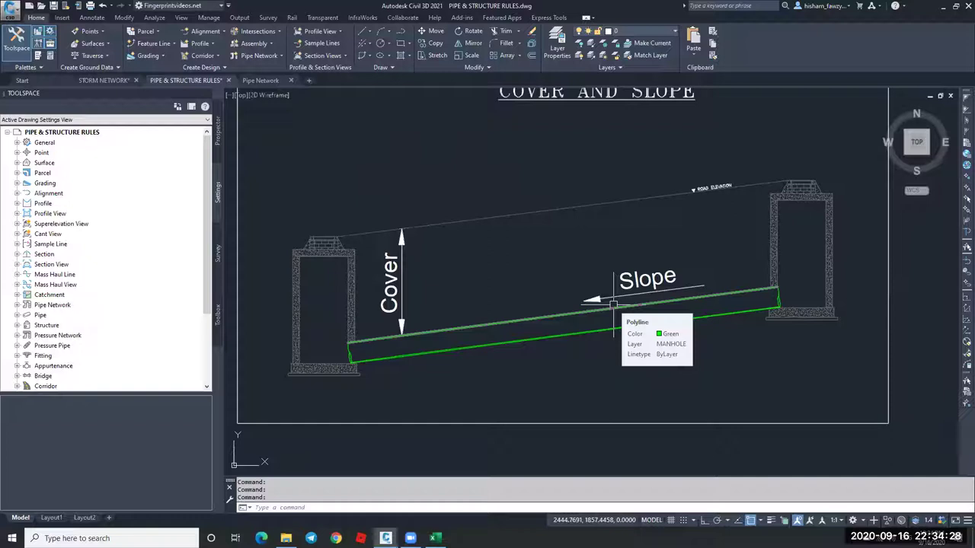
pyautogui.scroll(-2, 435, 293)
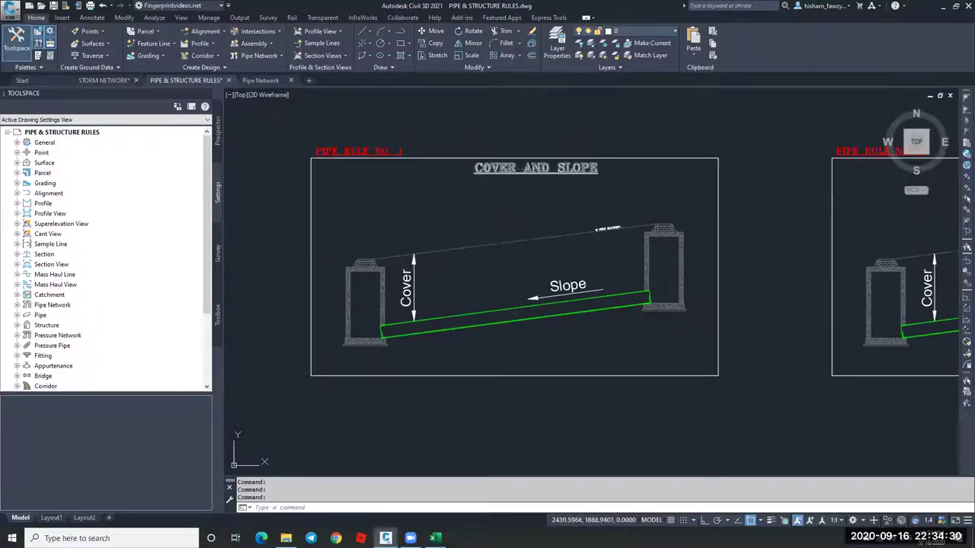
pyautogui.moveTo(607, 198)
pyautogui.mouseDown(button='middle')
pyautogui.moveTo(584, 203)
pyautogui.moveTo(590, 236)
pyautogui.moveTo(682, 242)
pyautogui.moveTo(629, 217)
pyautogui.mouseUp(button='middle')
pyautogui.scroll(2, 629, 218)
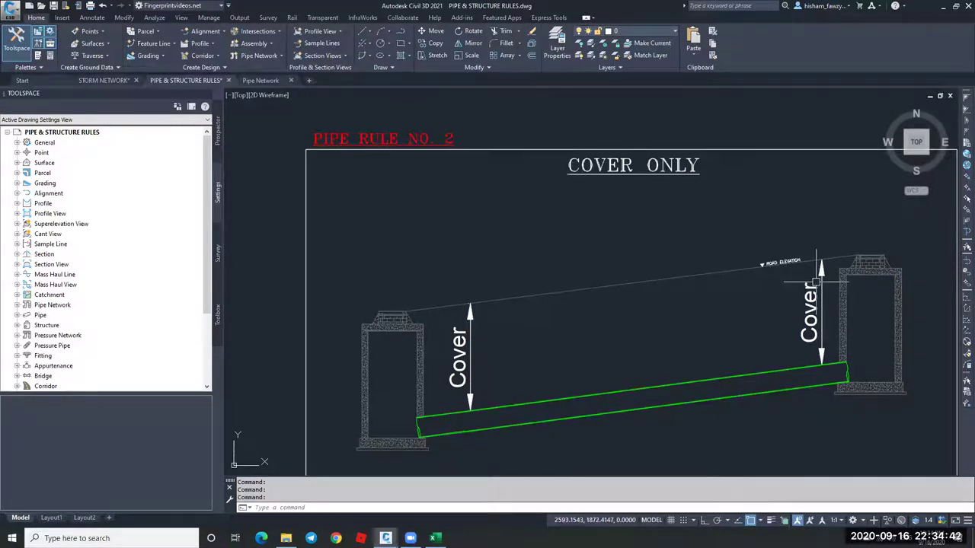
# Bring the Pipe Rule No. 3 Length Check diagram into view.
pyautogui.scroll(-4, 576, 225)
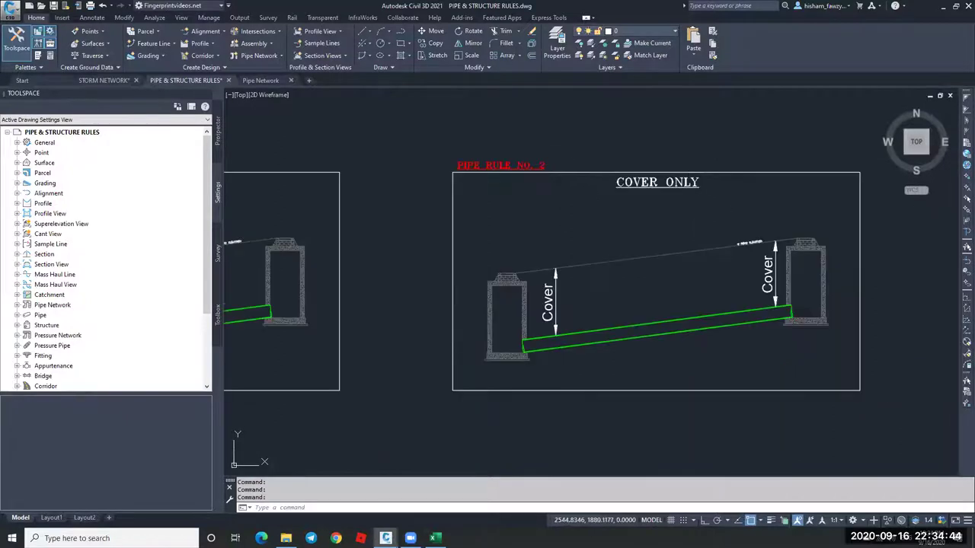
pyautogui.scroll(-2, 472, 234)
pyautogui.scroll(6, 747, 217)
pyautogui.moveTo(747, 222); pyautogui.dragTo(608, 187, button='middle')
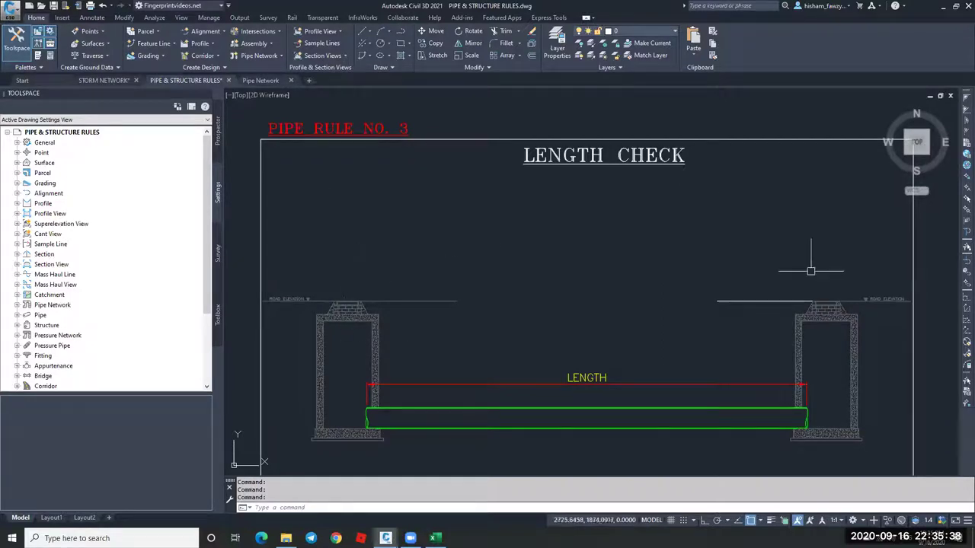
# Pan over to the Pipe Rule No. 4 and No. 5 panels.
pyautogui.scroll(-2, 586, 377)
pyautogui.scroll(-2, 586, 377)
pyautogui.moveTo(716, 320); pyautogui.dragTo(586, 305, button='middle')
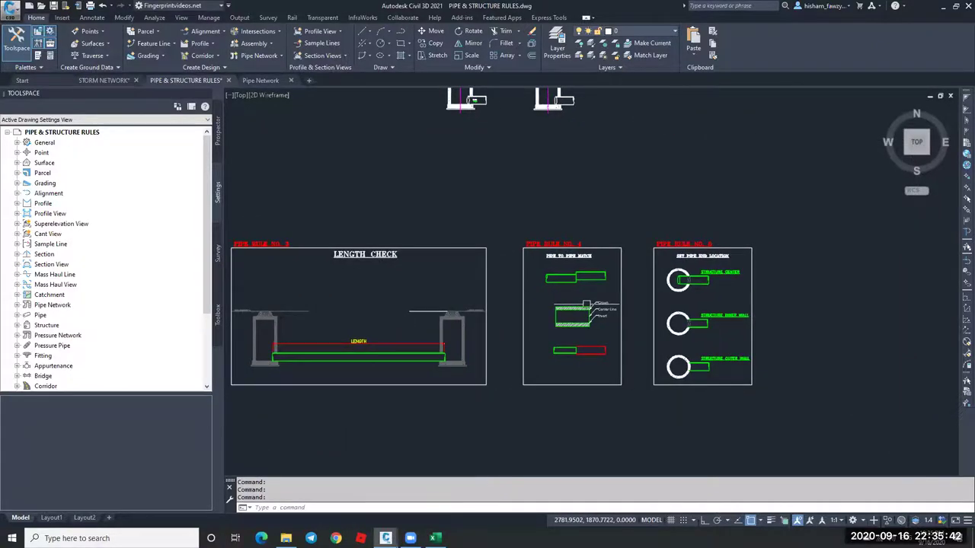
pyautogui.scroll(5, 587, 305)
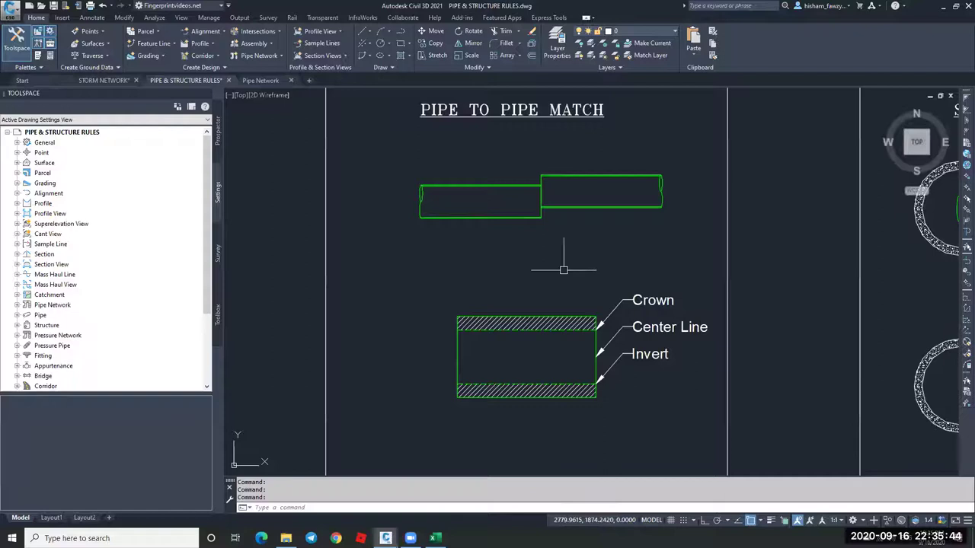
pyautogui.scroll(-2, 565, 271)
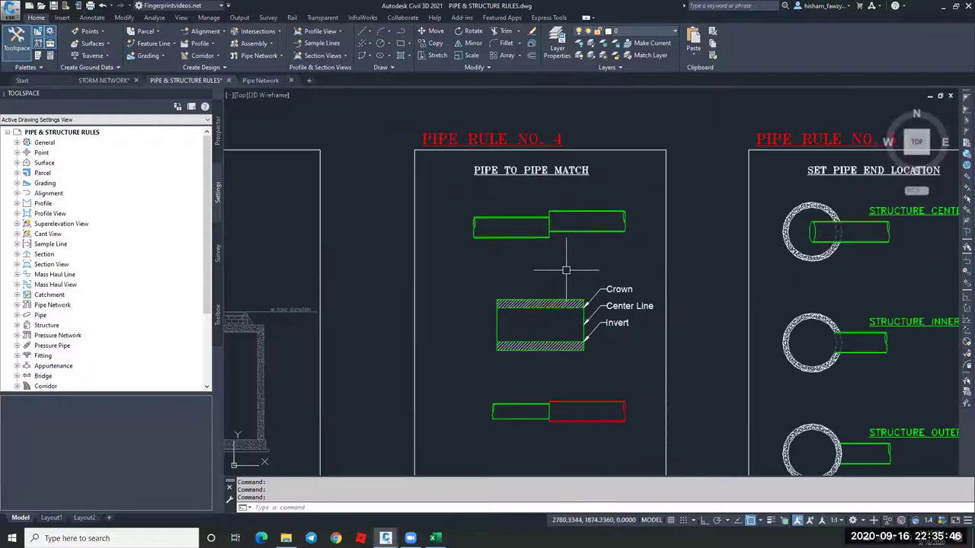
# Window-select the green pipe's end for stretching, then cancel and leave it unchanged.
pyautogui.scroll(-2, 577, 270)
pyautogui.scroll(2, 712, 252)
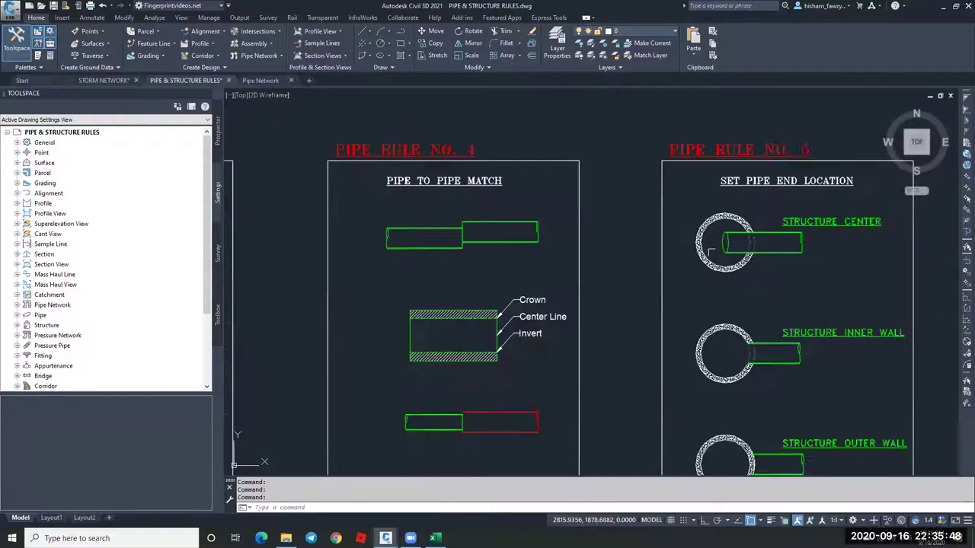
pyautogui.scroll(2, 713, 250)
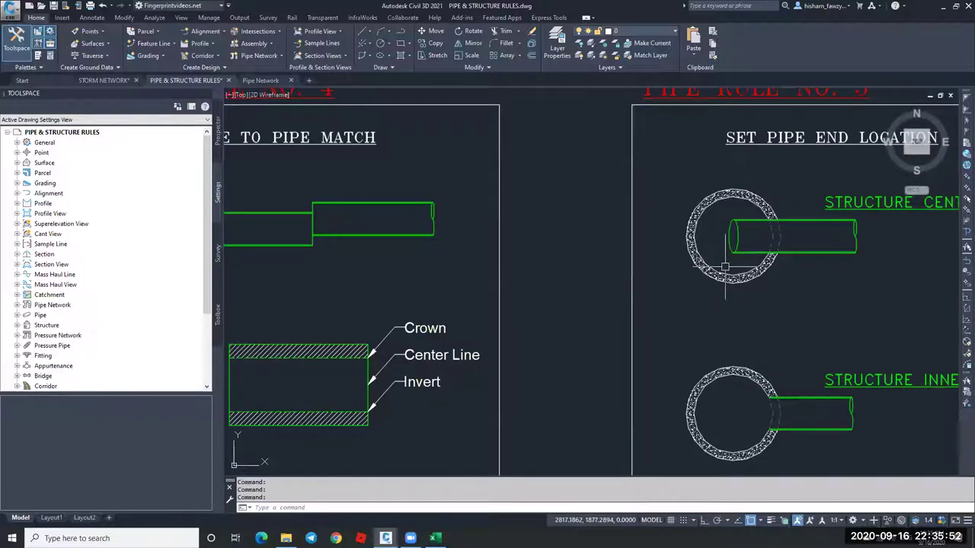
pyautogui.scroll(-2, 553, 255)
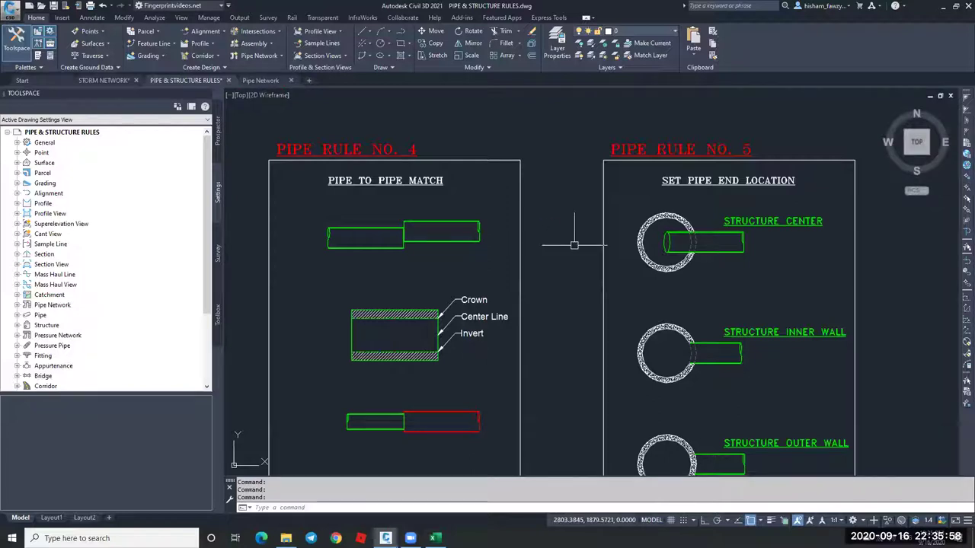
pyautogui.scroll(6, 529, 224)
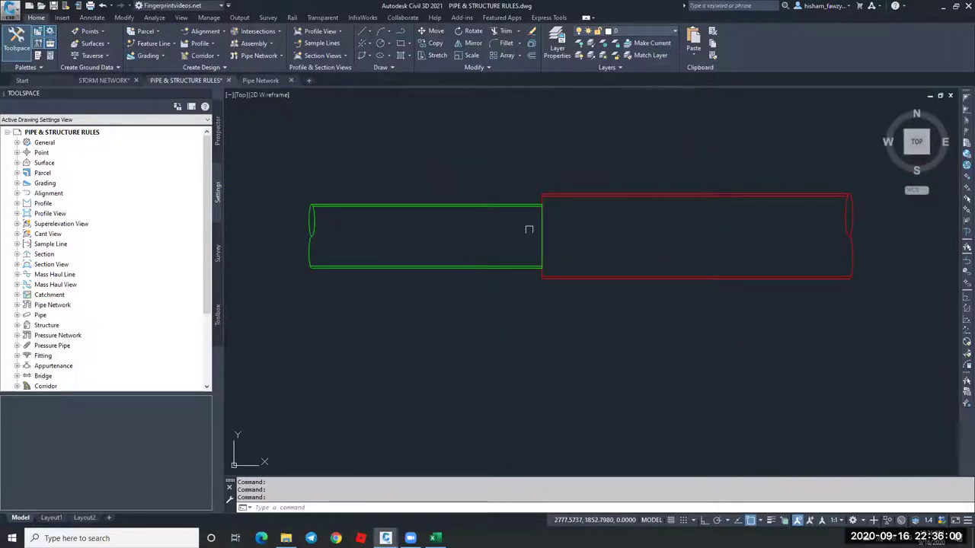
pyautogui.click(540, 205)
pyautogui.scroll(4, 546, 208)
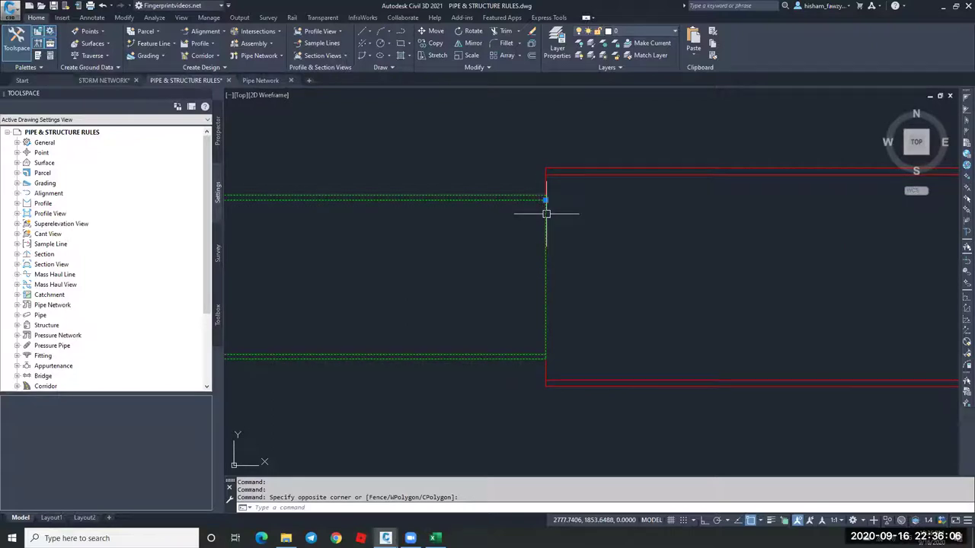
pyautogui.click(546, 214)
pyautogui.click(546, 200)
pyautogui.press('Escape')
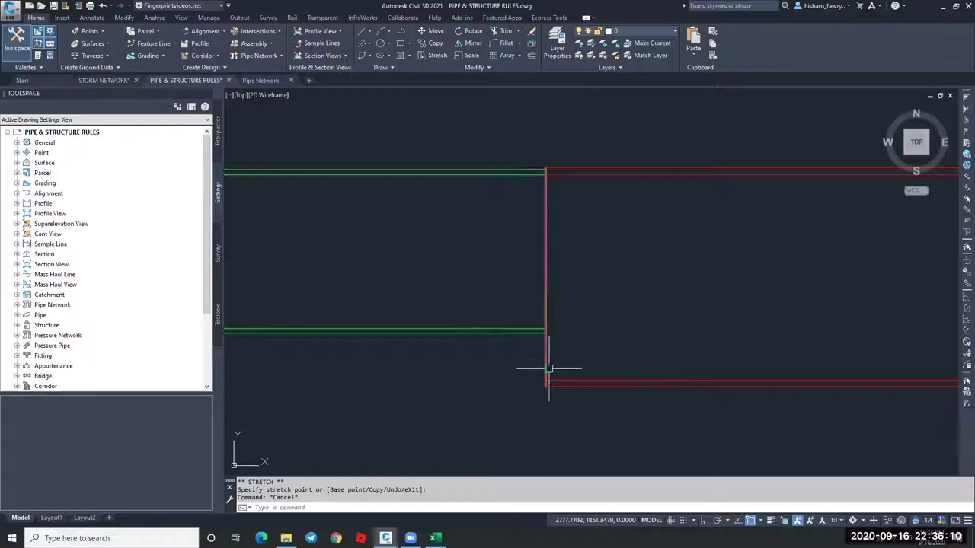
pyautogui.press('Escape')
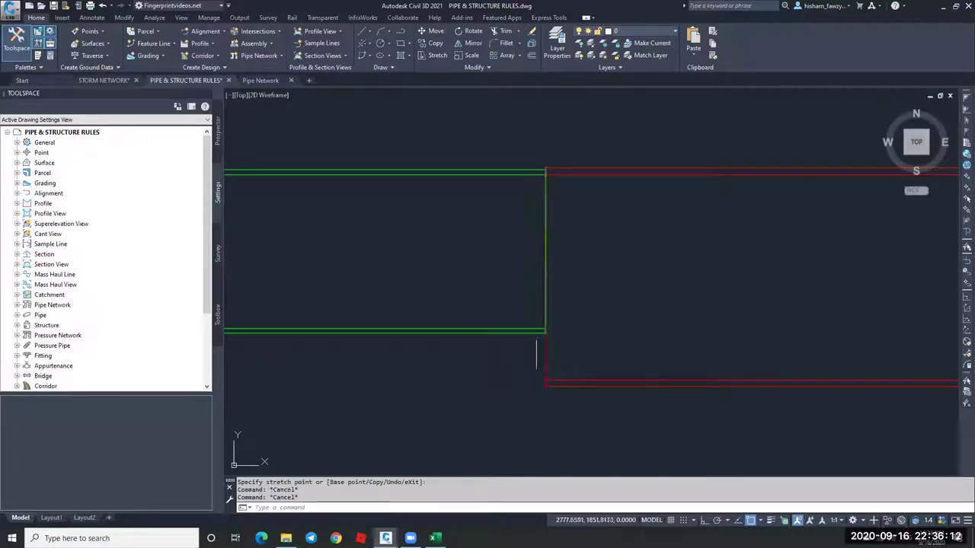
# Start moving the green Pipe to Pipe Match pipe with M, then cancel the move.
pyautogui.click(545, 330)
pyautogui.write('m')
pyautogui.press('Return')
pyautogui.click(545, 331)
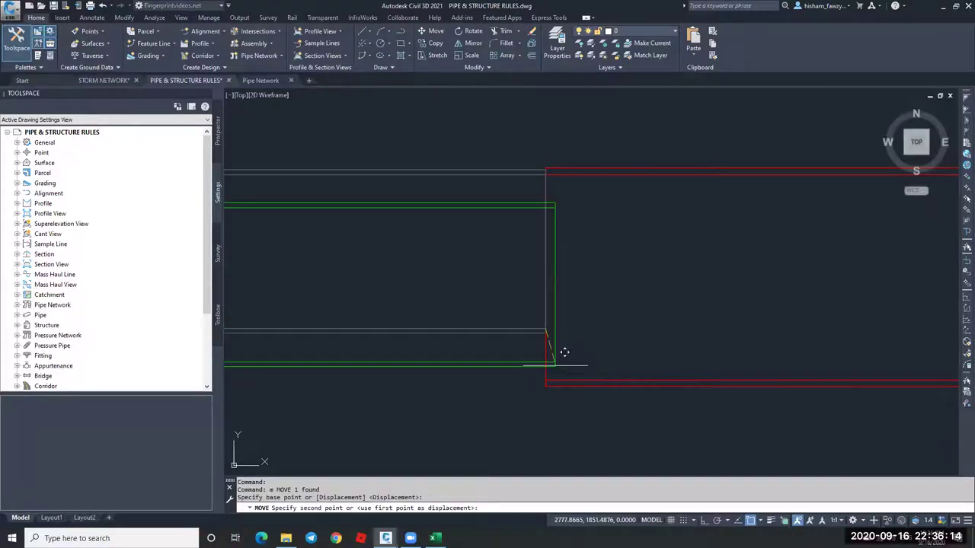
pyautogui.press('Escape')
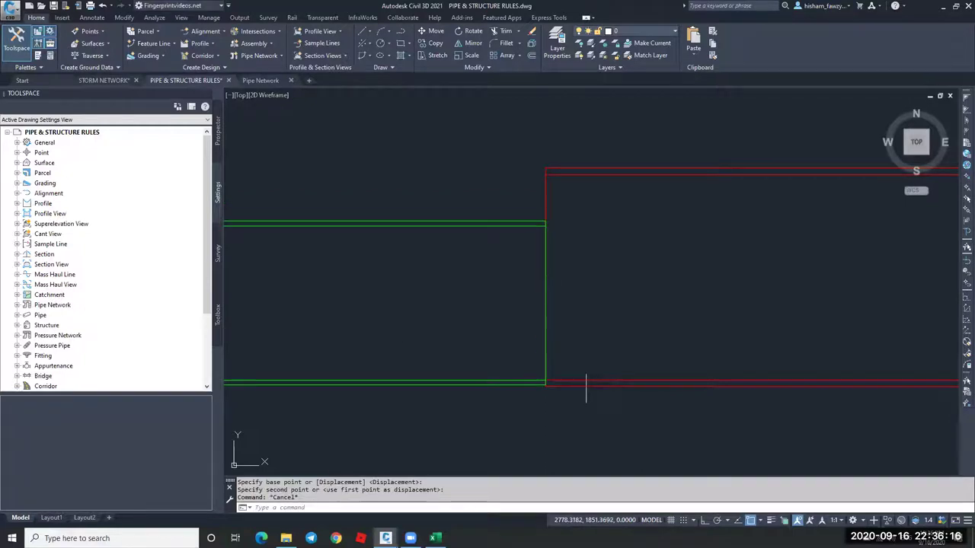
pyautogui.scroll(-2, 546, 341)
pyautogui.press('Escape')
pyautogui.press('Escape')
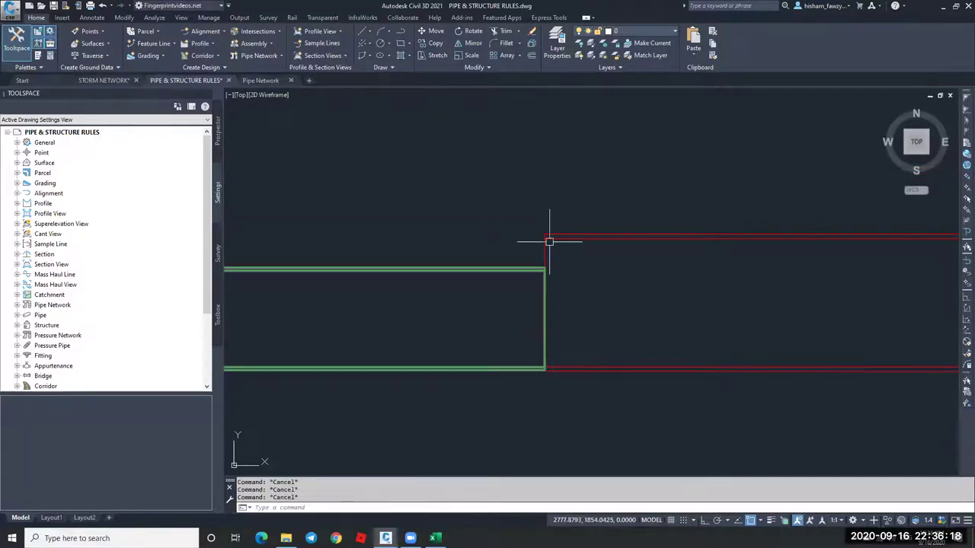
# Zoom out until the Pipe Rule No. 4 and No. 5 panels are visible.
pyautogui.scroll(-2, 526, 303)
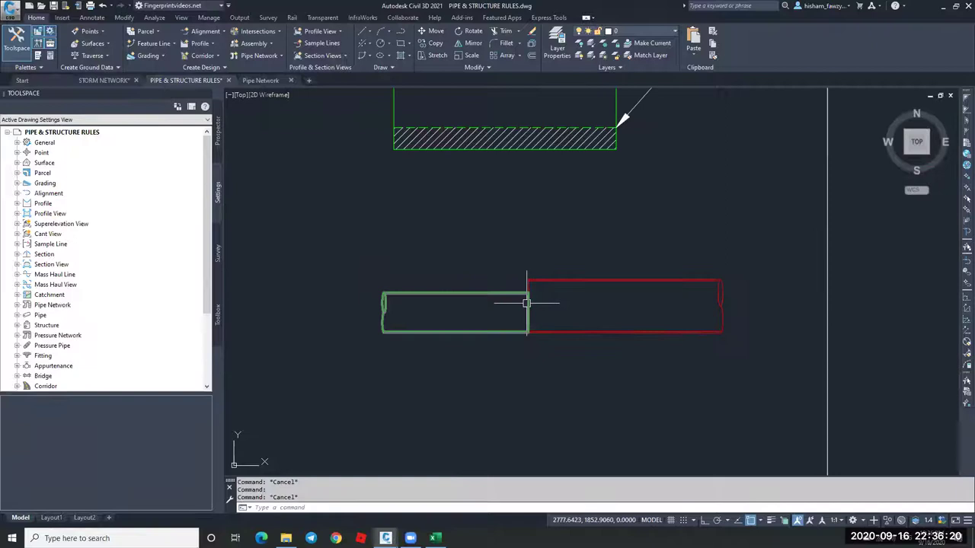
pyautogui.scroll(-3, 526, 303)
pyautogui.scroll(-1, 533, 268)
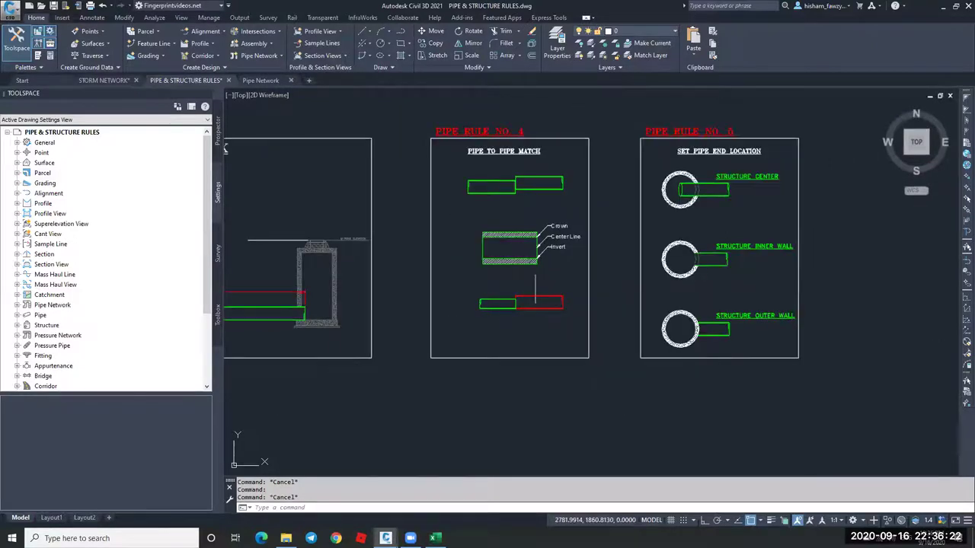
pyautogui.scroll(-1, 544, 273)
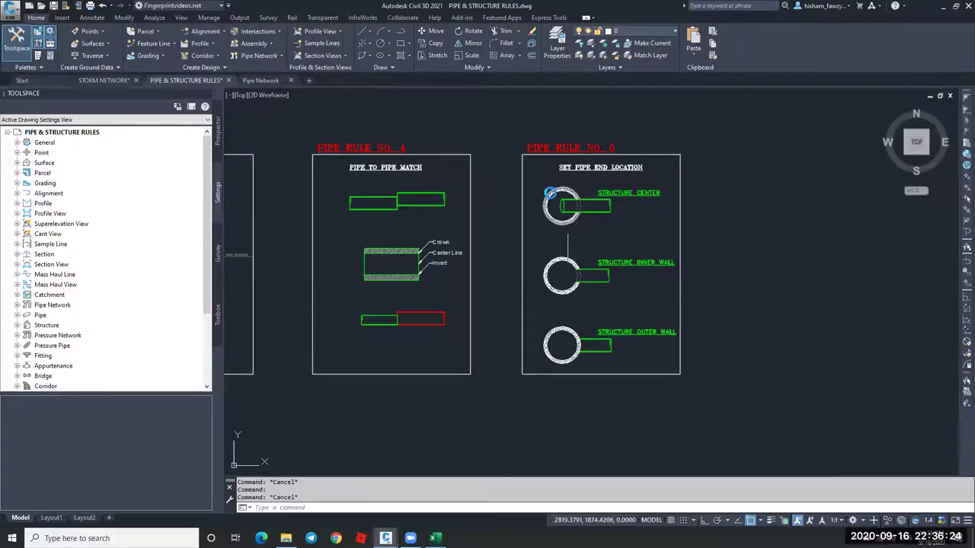
# Zoom into Pipe Rule No. 5's Structure Center example and select, then deselect, its pipe.
pyautogui.scroll(2, 589, 190)
pyautogui.scroll(1, 589, 191)
pyautogui.scroll(1, 537, 150)
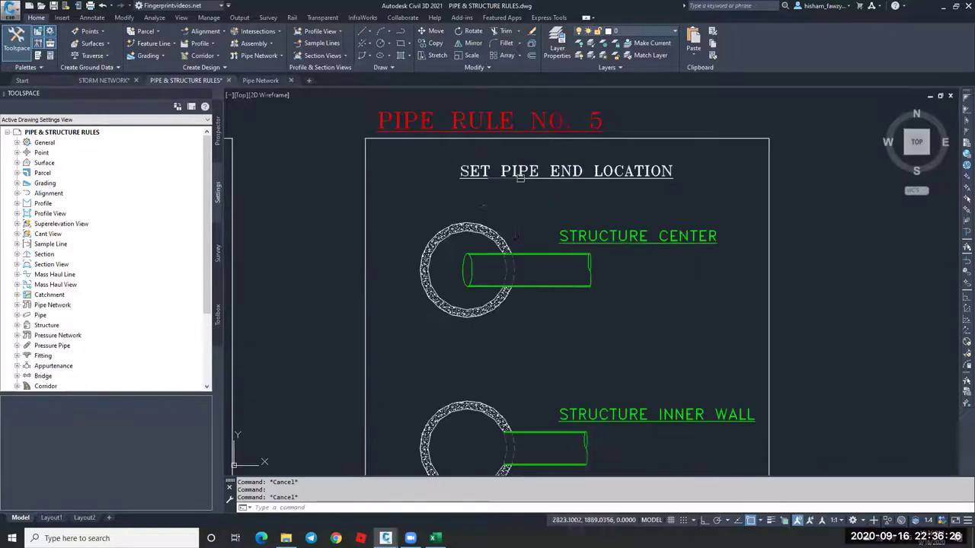
pyautogui.moveTo(542, 255); pyautogui.dragTo(548, 196, button='middle')
pyautogui.click(536, 207)
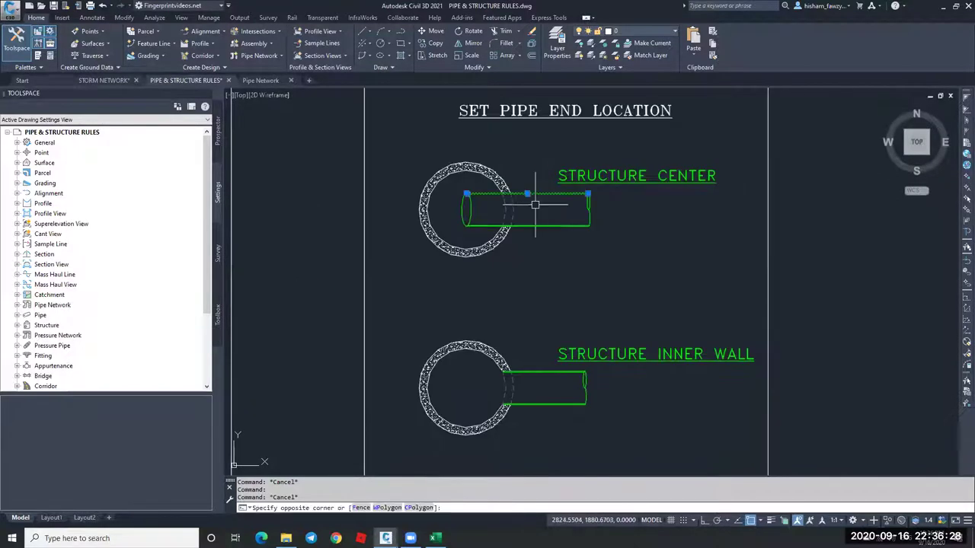
pyautogui.press('Escape')
# Run RE (REGEN) so the Set Pipe End Location structure rings display as smooth circles.
pyautogui.scroll(5, 536, 207)
pyautogui.scroll(-1, 492, 201)
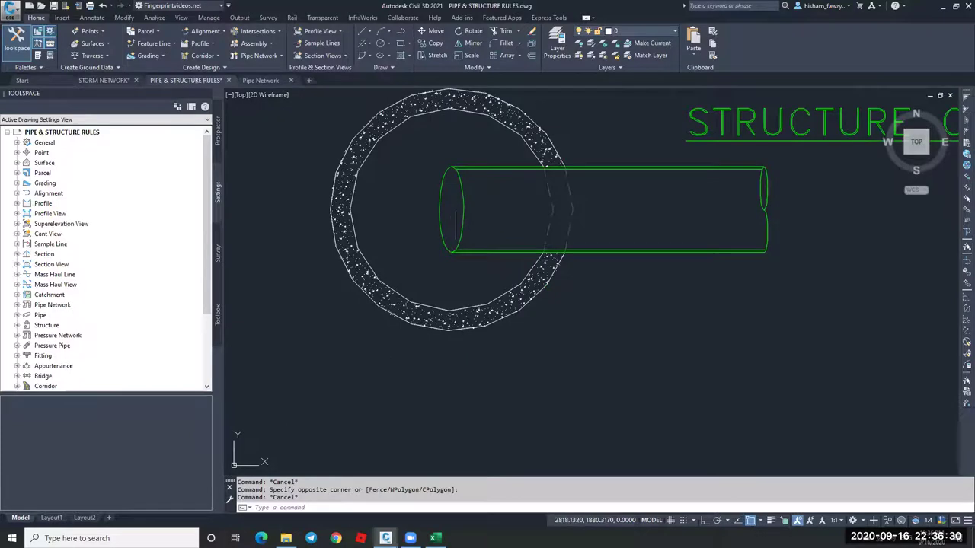
pyautogui.scroll(-4, 521, 187)
pyautogui.scroll(4, 457, 179)
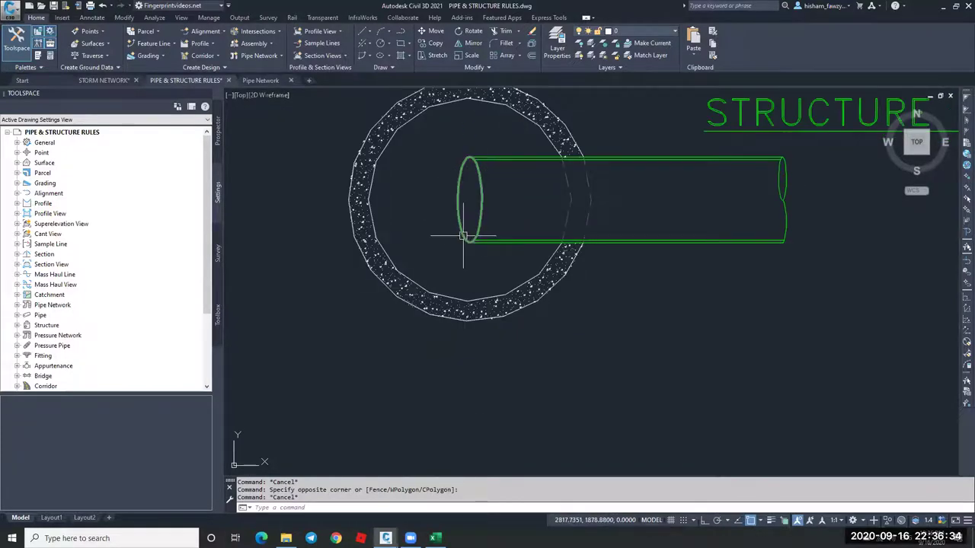
pyautogui.scroll(-3, 470, 131)
pyautogui.scroll(5, 495, 329)
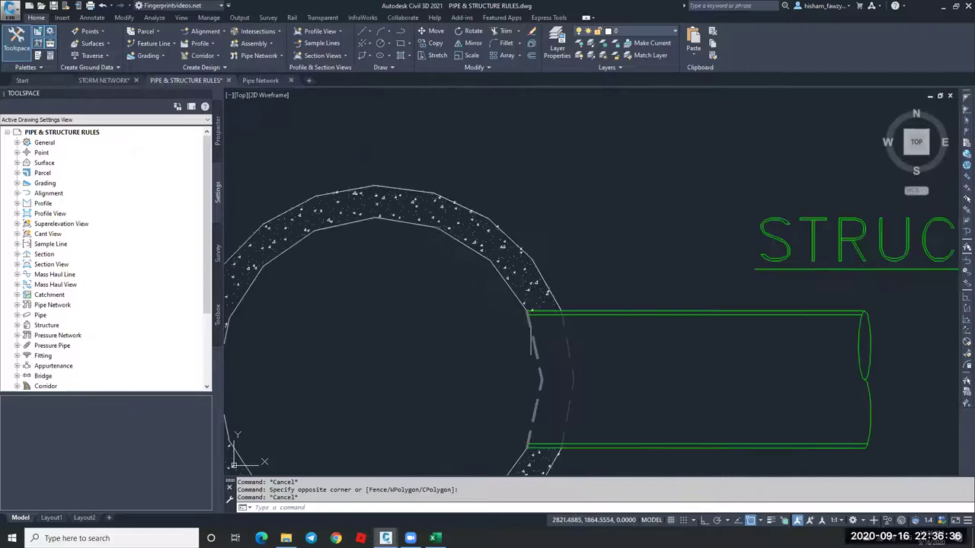
pyautogui.scroll(-3, 488, 240)
pyautogui.scroll(4, 490, 289)
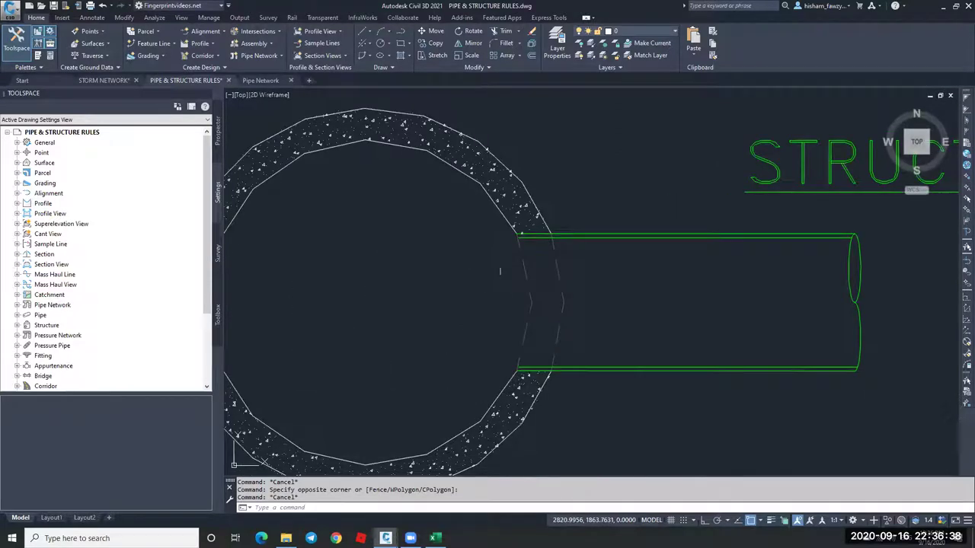
pyautogui.write('RE')
pyautogui.press('Return')
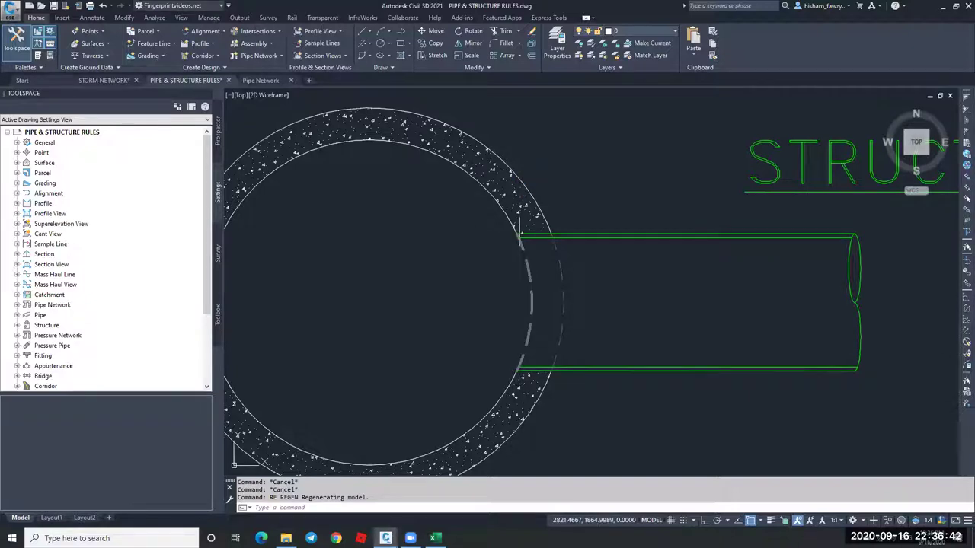
# Zoom out to show the row of five pipe-rule diagrams and the rule diagrams below.
pyautogui.scroll(-5, 523, 187)
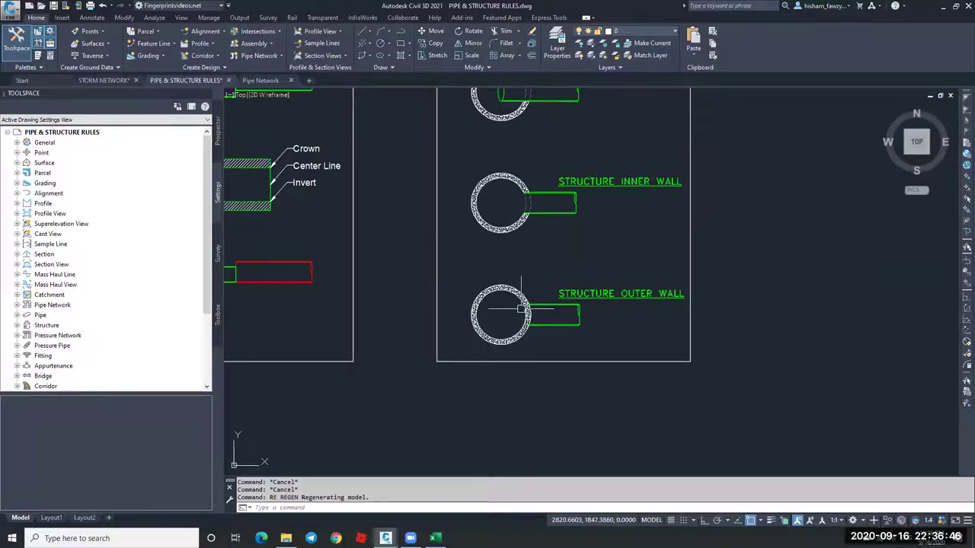
pyautogui.scroll(4, 522, 310)
pyautogui.scroll(1, 522, 310)
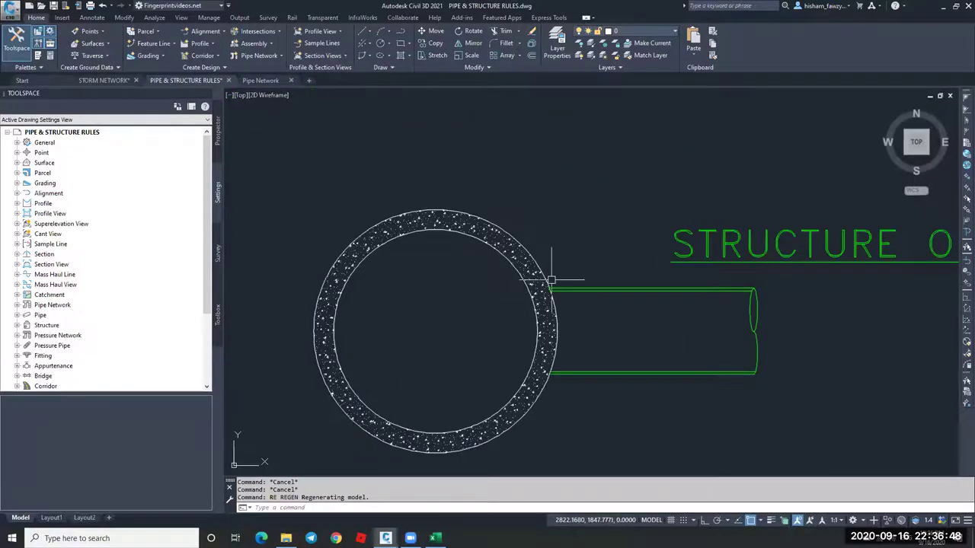
pyautogui.scroll(-5, 540, 313)
pyautogui.scroll(-4, 540, 312)
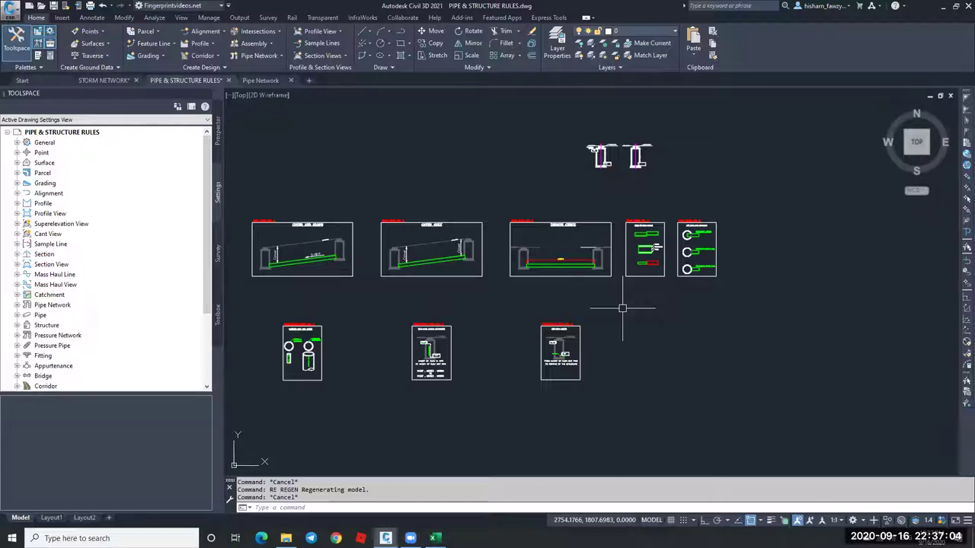
# Zoom in on Structure Rule No. 1's Maximum Pipe Size Check example.
pyautogui.press('Escape')
pyautogui.moveTo(436, 286); pyautogui.dragTo(544, 274, button='middle')
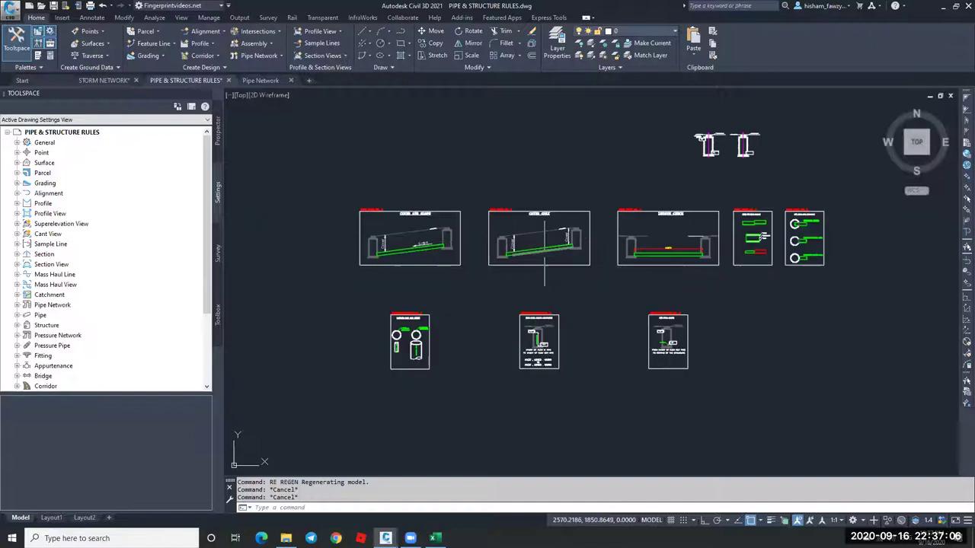
pyautogui.scroll(5, 413, 352)
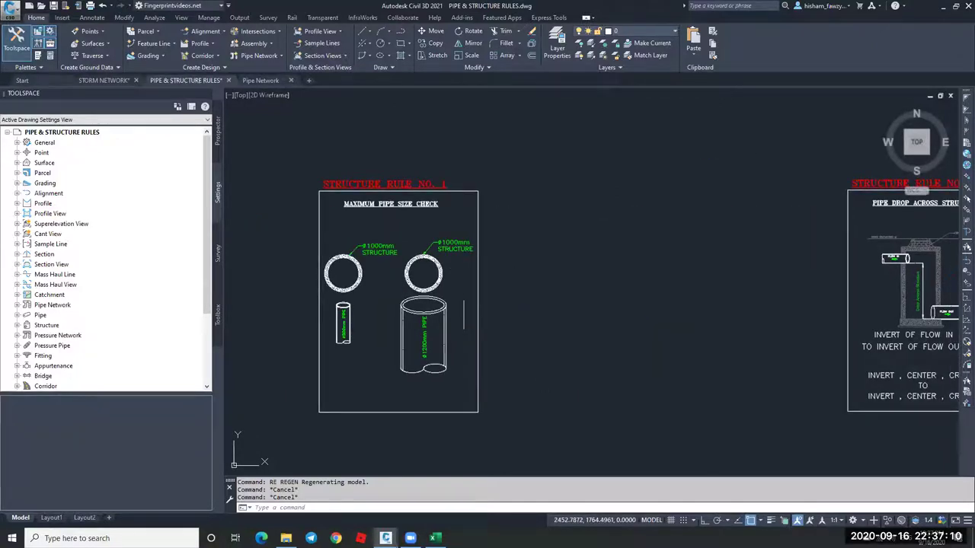
pyautogui.scroll(2, 457, 304)
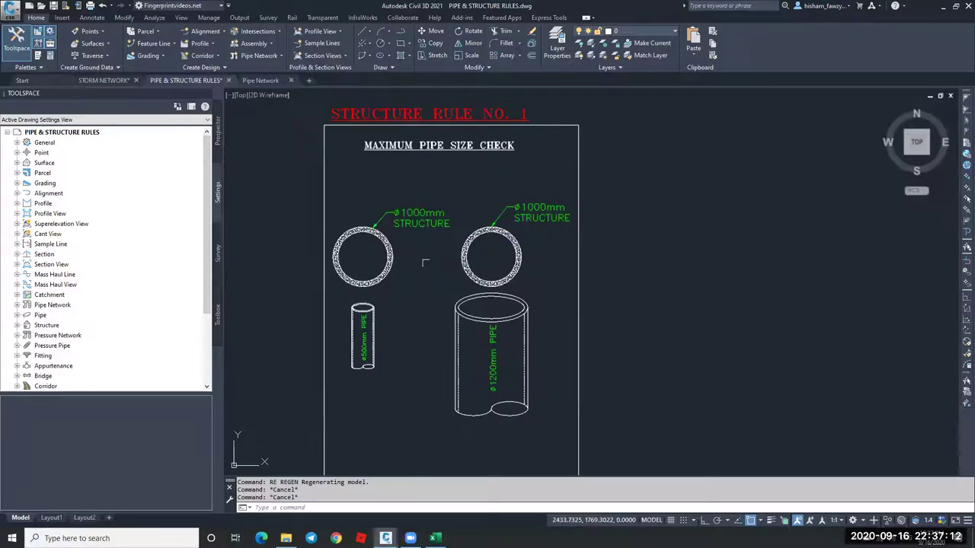
pyautogui.scroll(2, 412, 91)
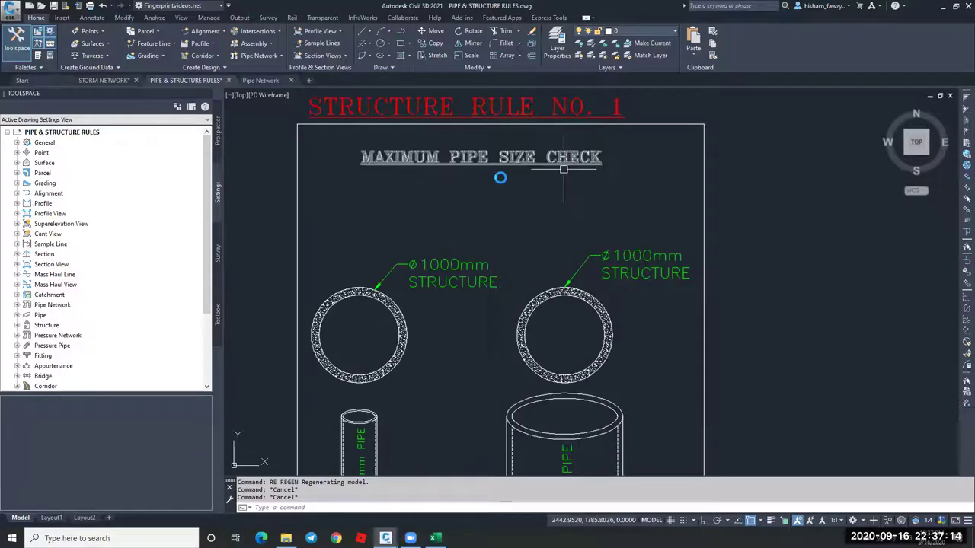
pyautogui.moveTo(443, 252); pyautogui.dragTo(504, 164, button='middle')
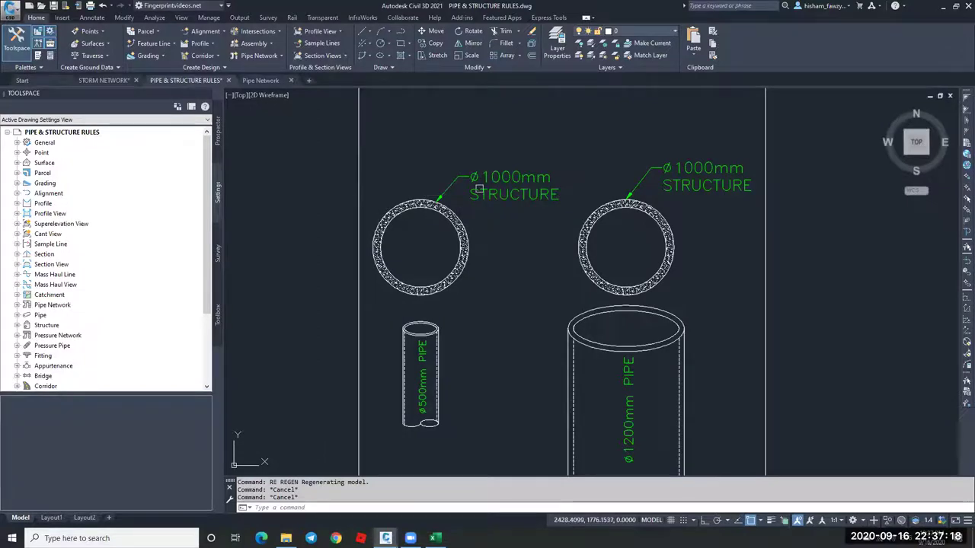
pyautogui.doubleClick(525, 175)
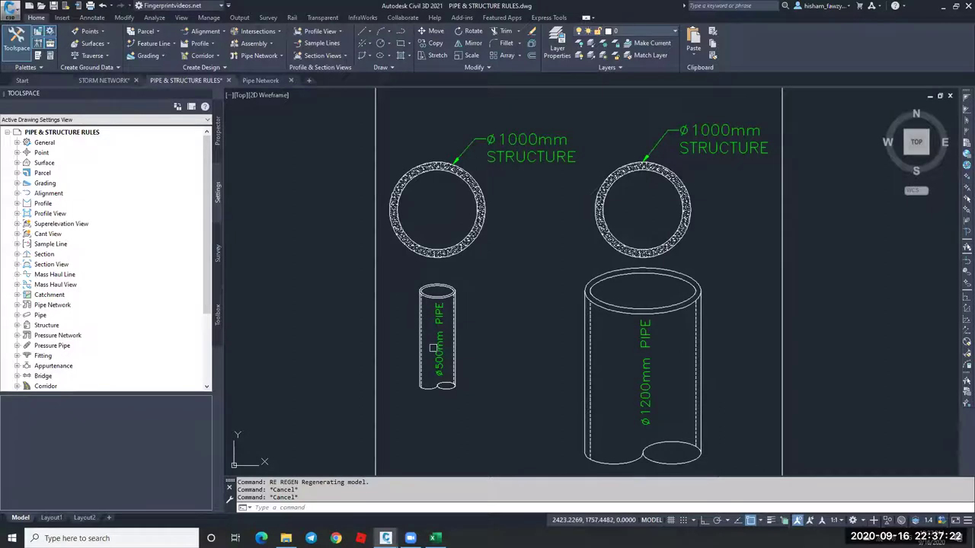
# Inspect the 1000 mm structures against the 500 mm and ø1200 mm pipes.
pyautogui.scroll(4, 444, 374)
pyautogui.scroll(-2, 448, 389)
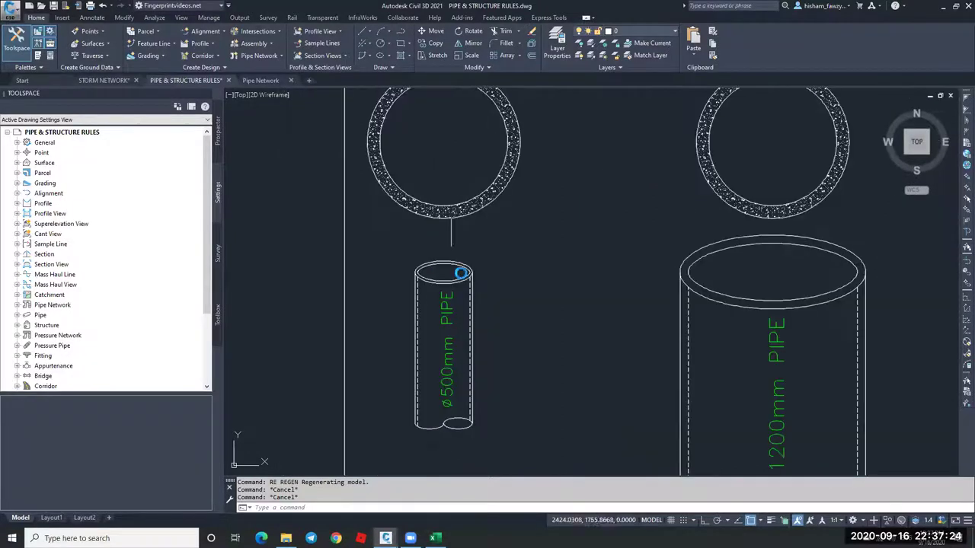
pyautogui.scroll(-3, 449, 244)
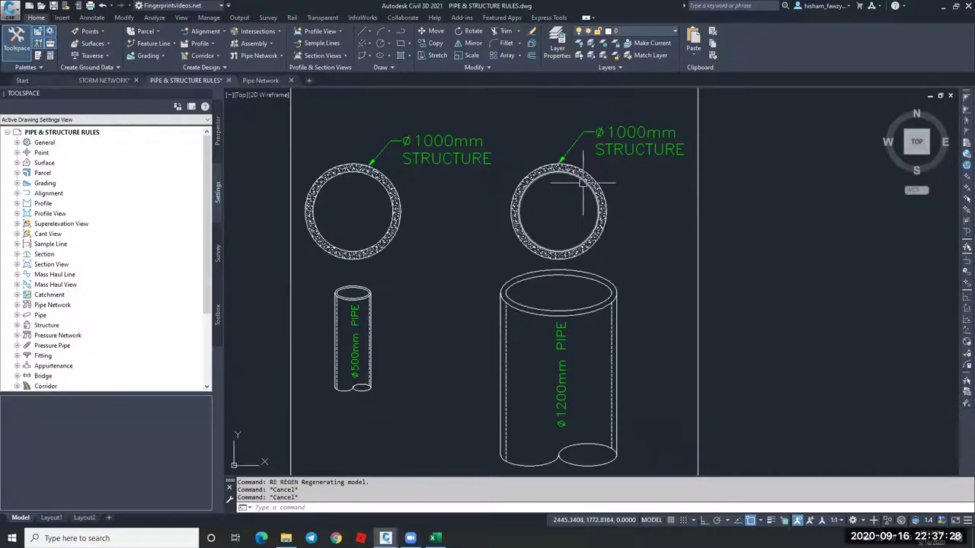
pyautogui.scroll(2, 583, 183)
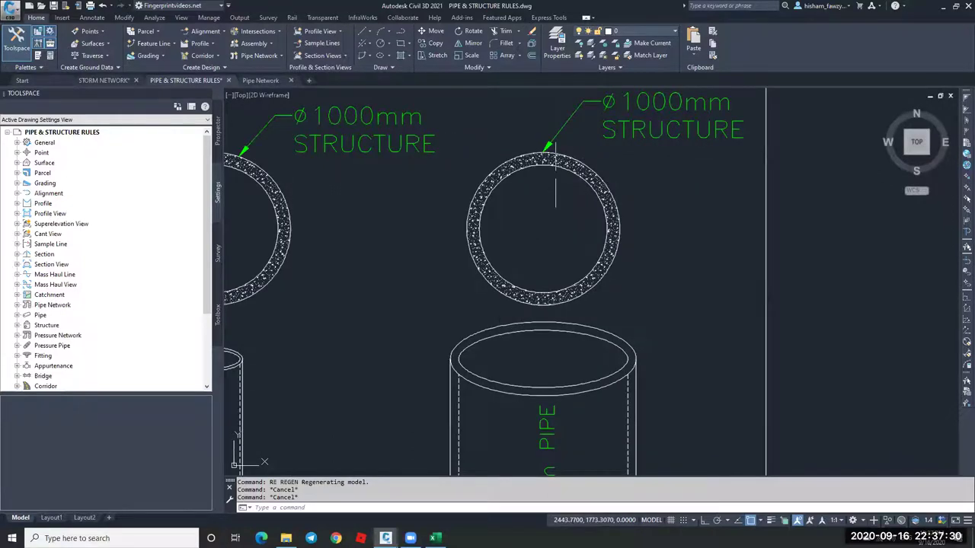
pyautogui.scroll(-2, 555, 183)
pyautogui.moveTo(560, 383); pyautogui.dragTo(551, 333, button='middle')
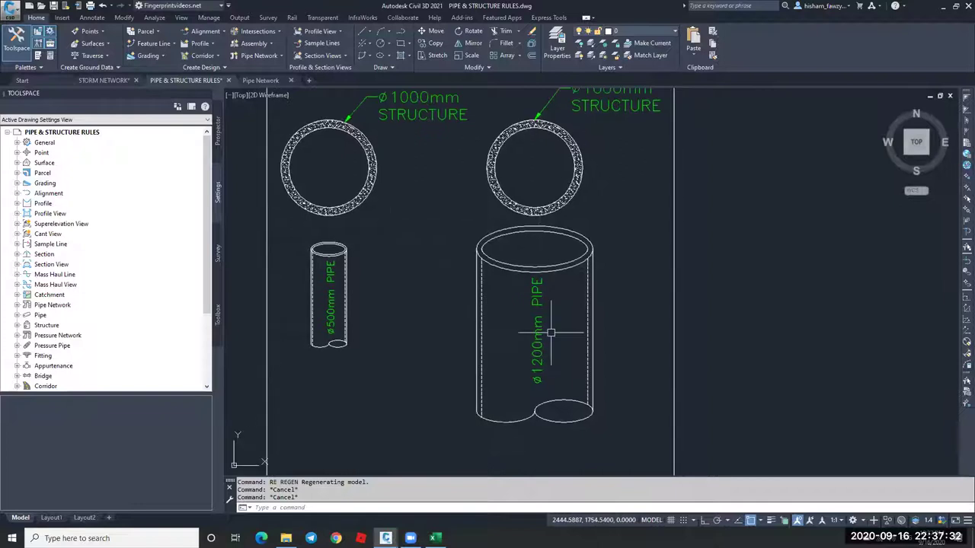
pyautogui.moveTo(559, 154); pyautogui.dragTo(536, 222, button='middle')
# Pan right to bring Structure Rule No. 2, Pipe Drop Across Structure, into view.
pyautogui.scroll(-2, 497, 275)
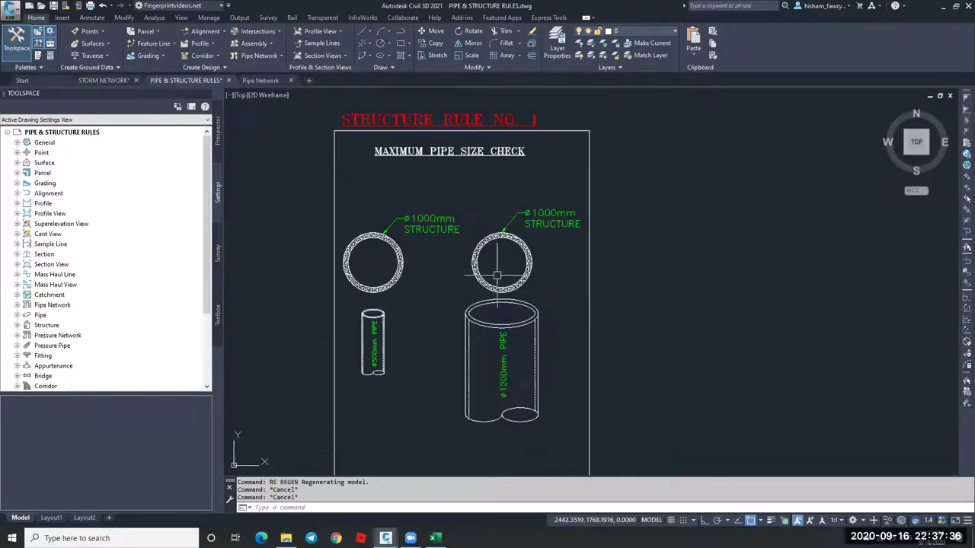
pyautogui.scroll(-3, 497, 275)
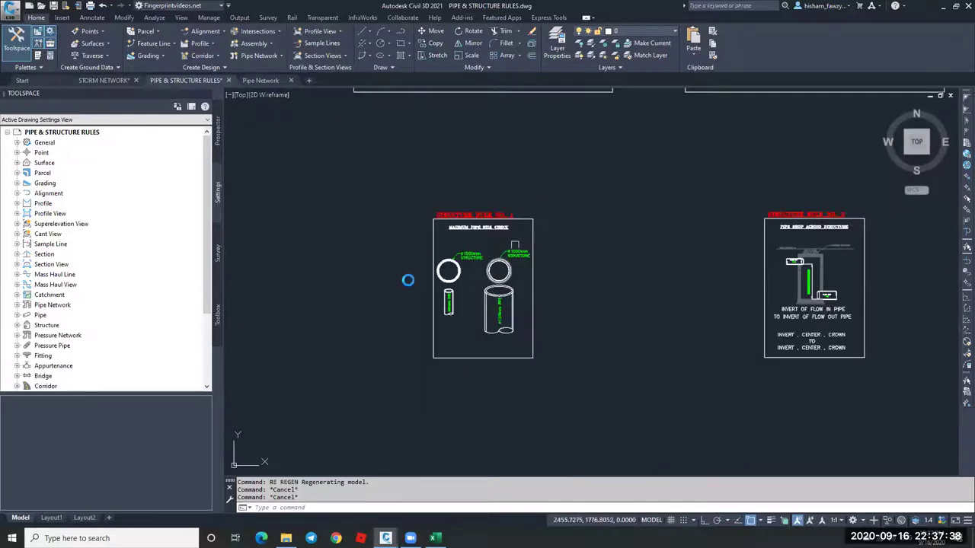
pyautogui.moveTo(508, 273); pyautogui.dragTo(418, 259, button='middle')
pyautogui.scroll(4, 419, 259)
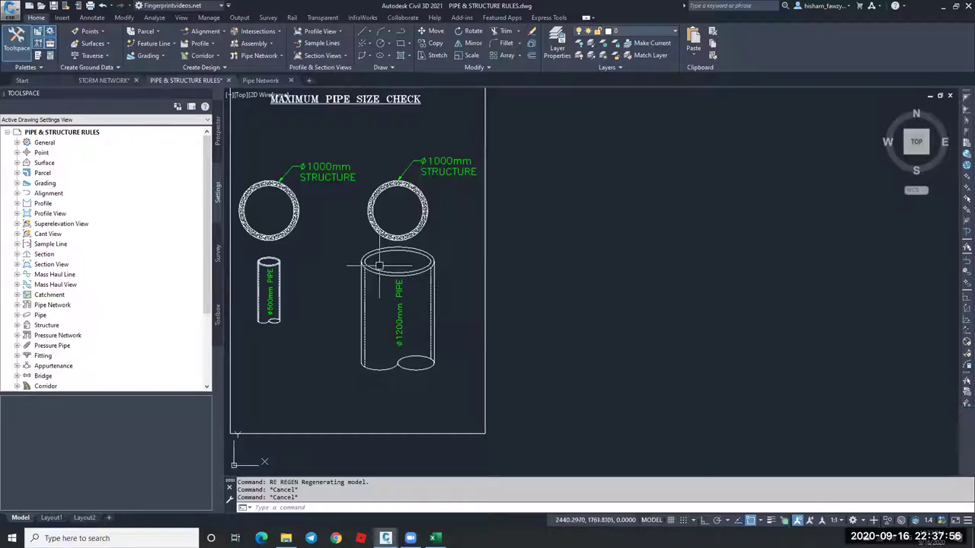
pyautogui.scroll(-3, 378, 267)
# Zoom and pan around the Structure Rule No. 2 pipe drop diagram to read its details.
pyautogui.moveTo(562, 243); pyautogui.dragTo(388, 229, button='middle')
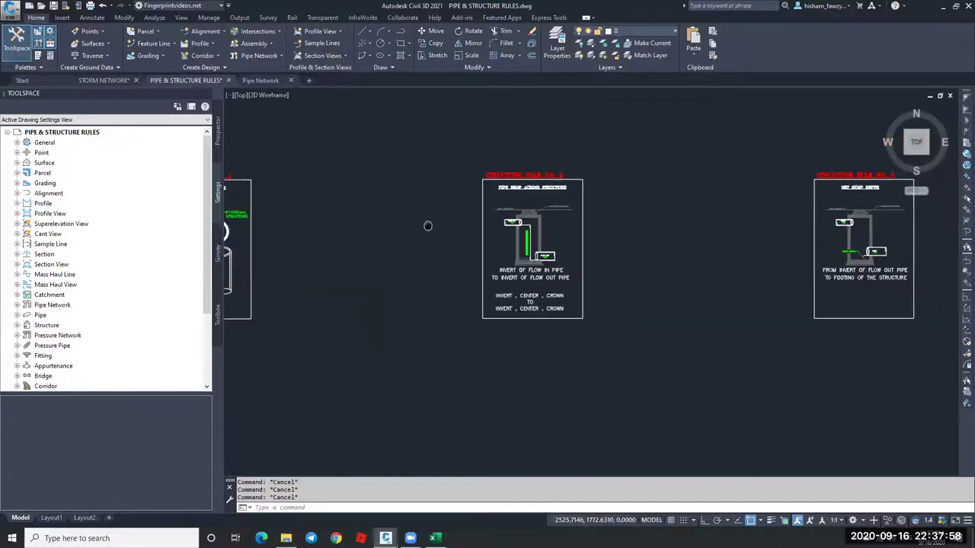
pyautogui.scroll(4, 533, 229)
pyautogui.scroll(2, 431, 172)
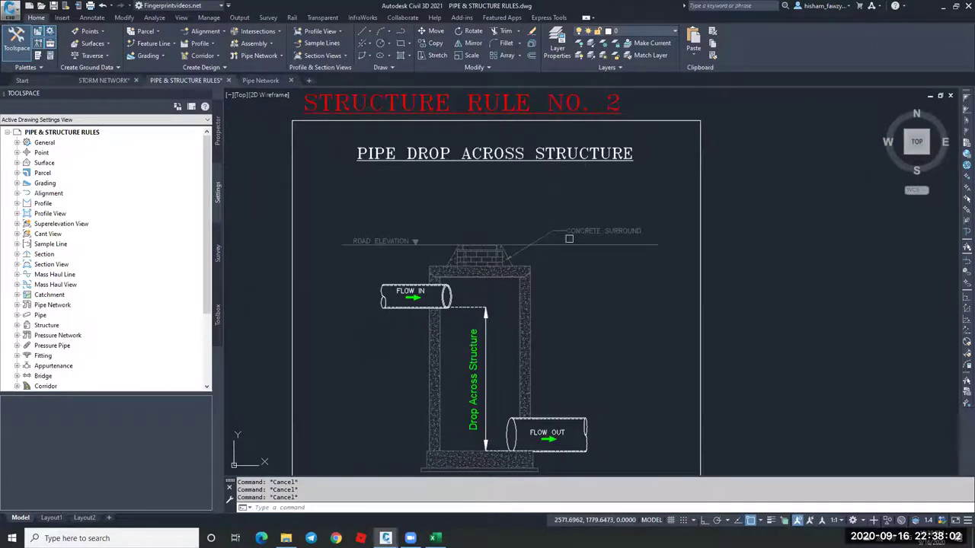
pyautogui.moveTo(568, 244); pyautogui.dragTo(568, 205, button='middle')
pyautogui.scroll(2, 506, 276)
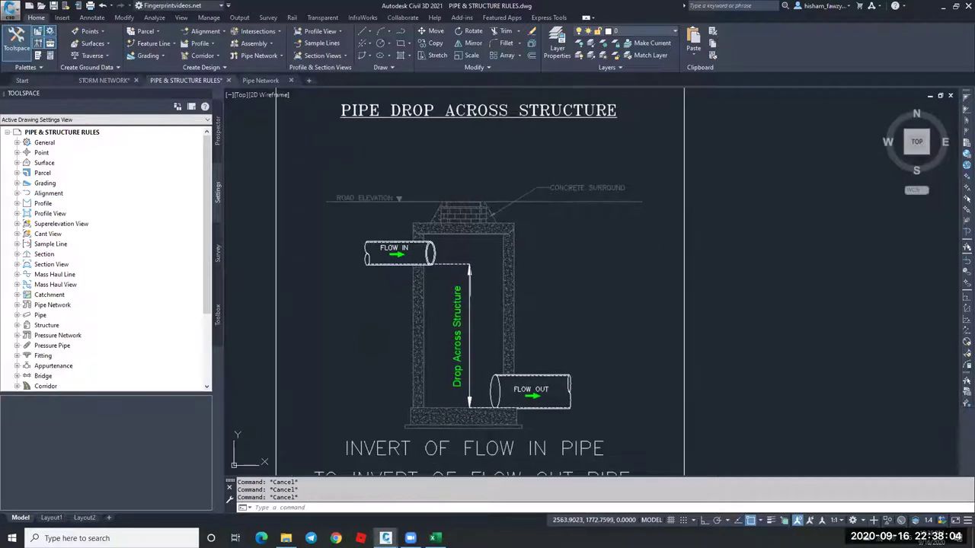
pyautogui.scroll(-2, 428, 246)
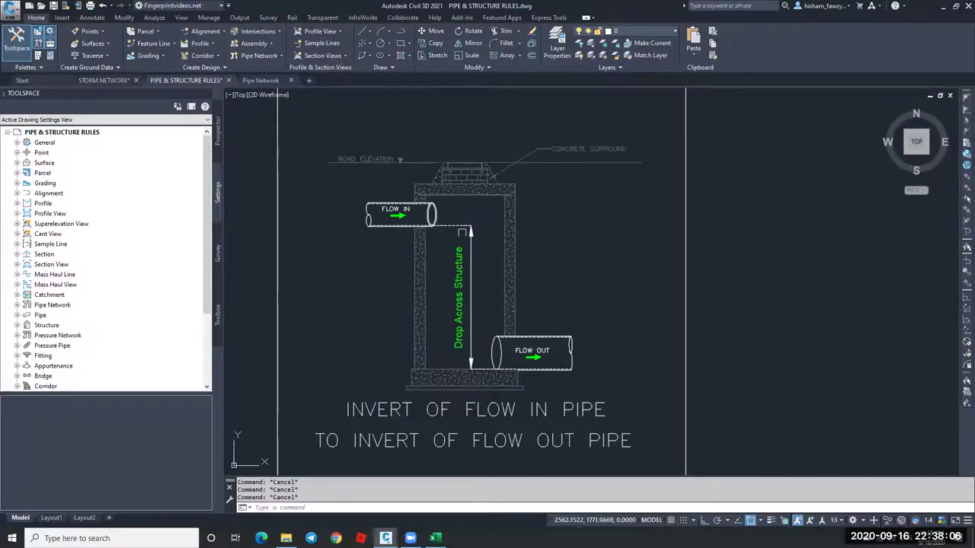
pyautogui.scroll(4, 454, 206)
pyautogui.scroll(-2, 454, 206)
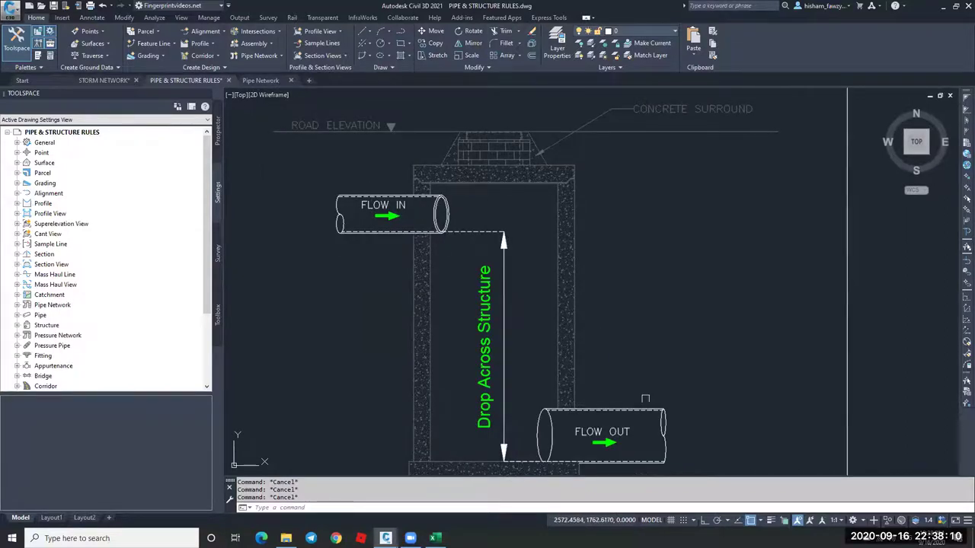
pyautogui.moveTo(443, 265); pyautogui.dragTo(435, 242, button='middle')
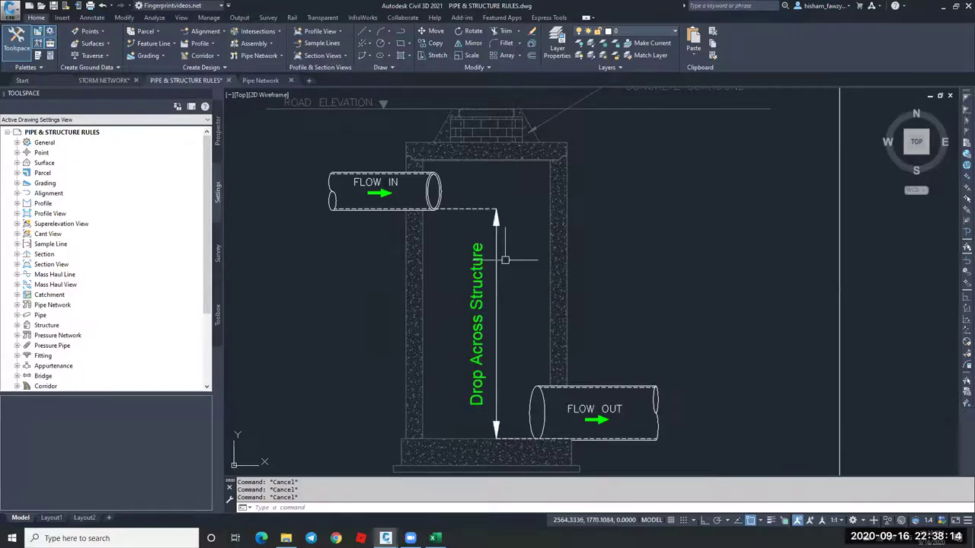
pyautogui.scroll(-2, 505, 260)
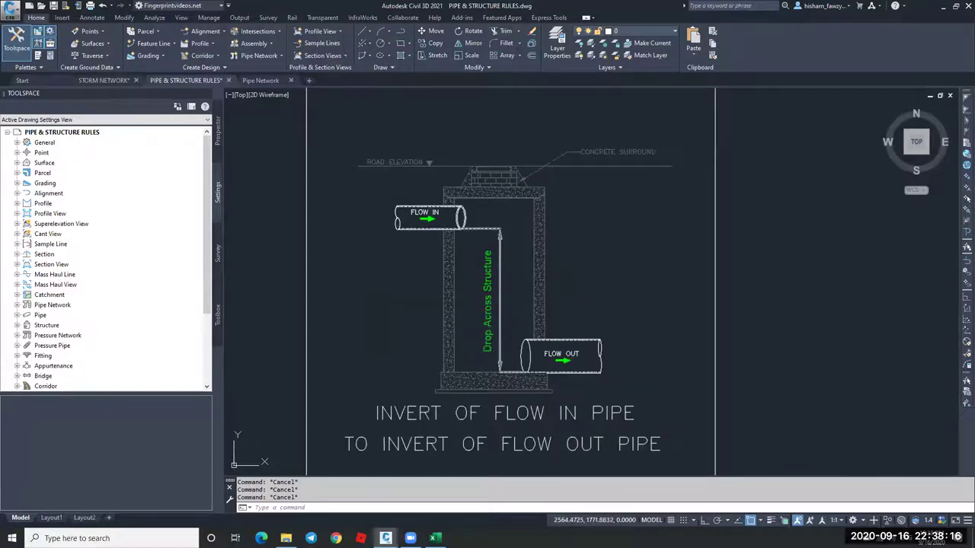
pyautogui.scroll(2, 499, 293)
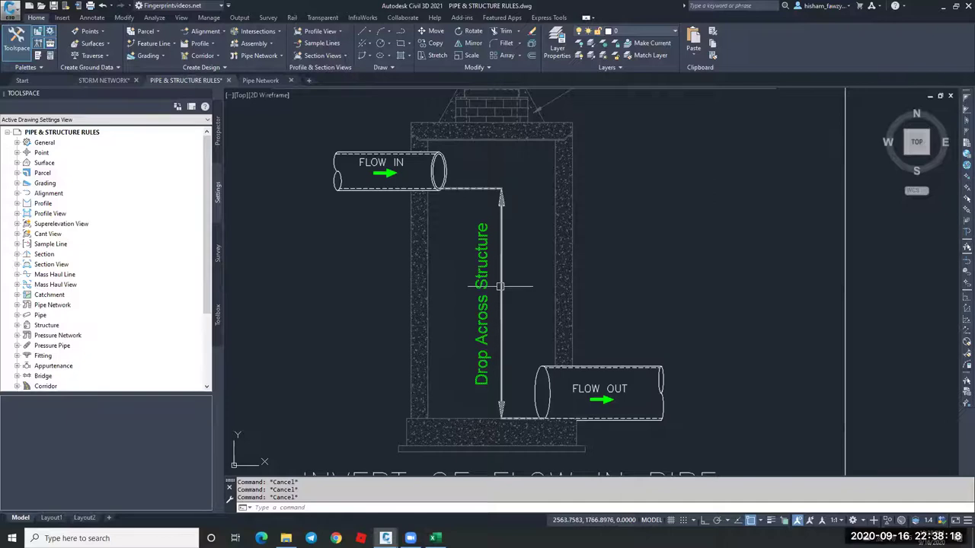
pyautogui.scroll(-6, 500, 287)
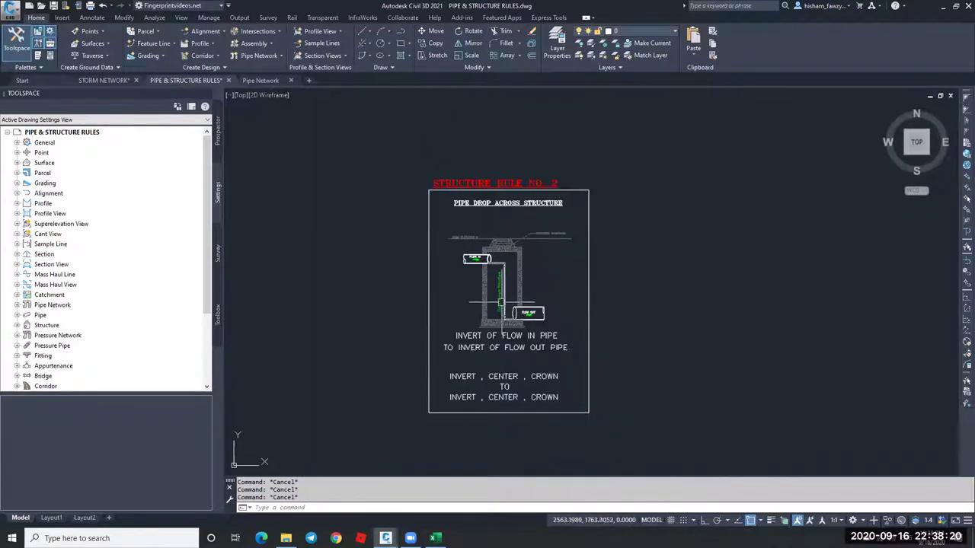
pyautogui.scroll(4, 500, 302)
pyautogui.scroll(-8, 510, 293)
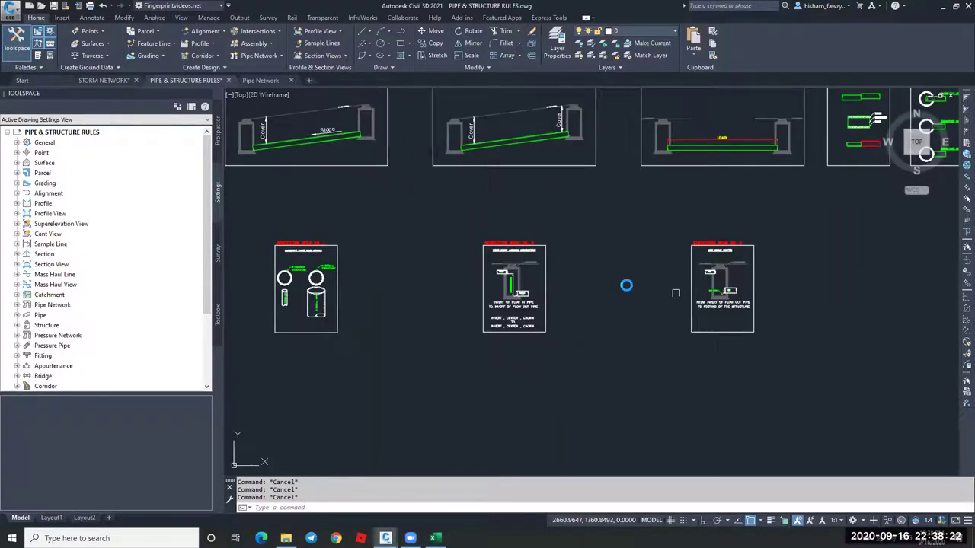
# Inspect Structure Rule No. 3's sump depth and FLOW OUT pipe end, then zoom out to show both sheets.
pyautogui.moveTo(538, 279); pyautogui.dragTo(533, 279, button='middle')
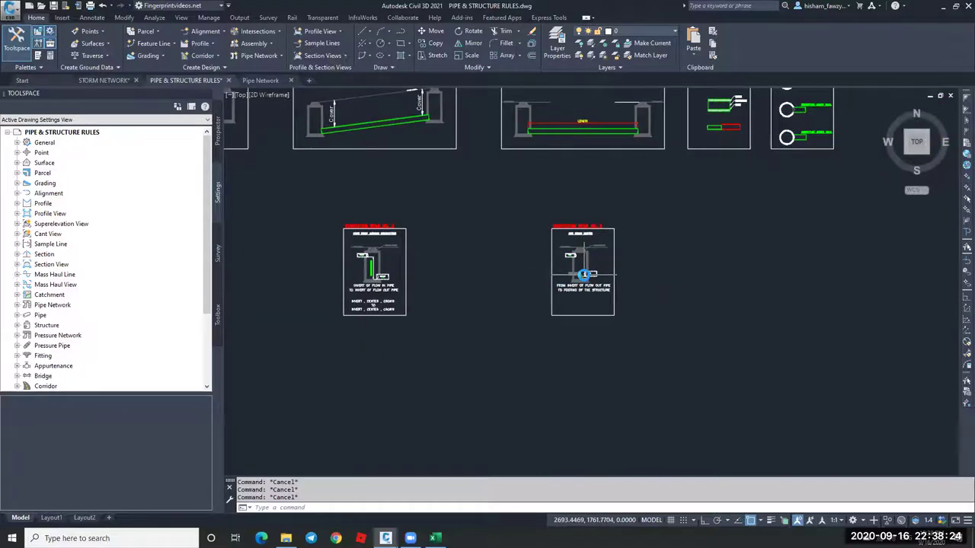
pyautogui.scroll(8, 583, 275)
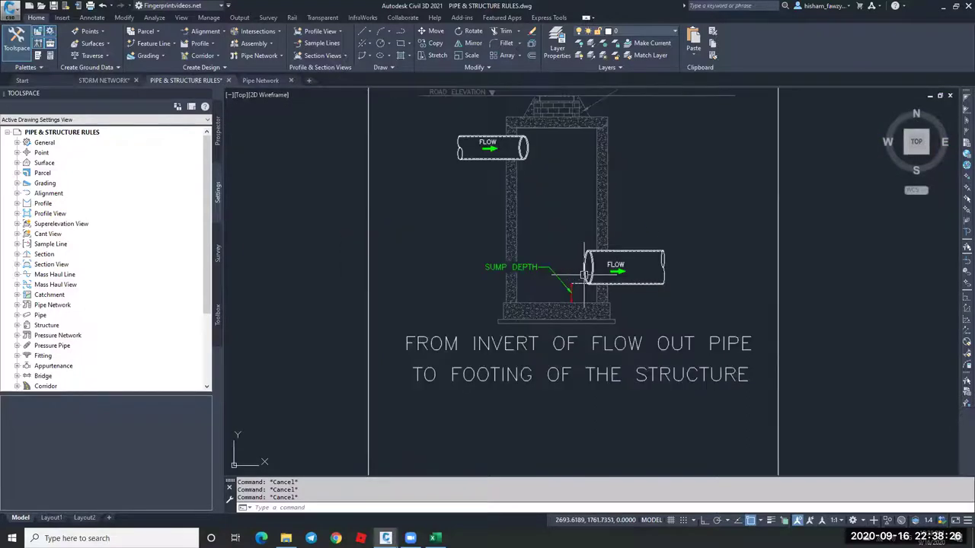
pyautogui.scroll(2, 575, 291)
pyautogui.scroll(2, 577, 293)
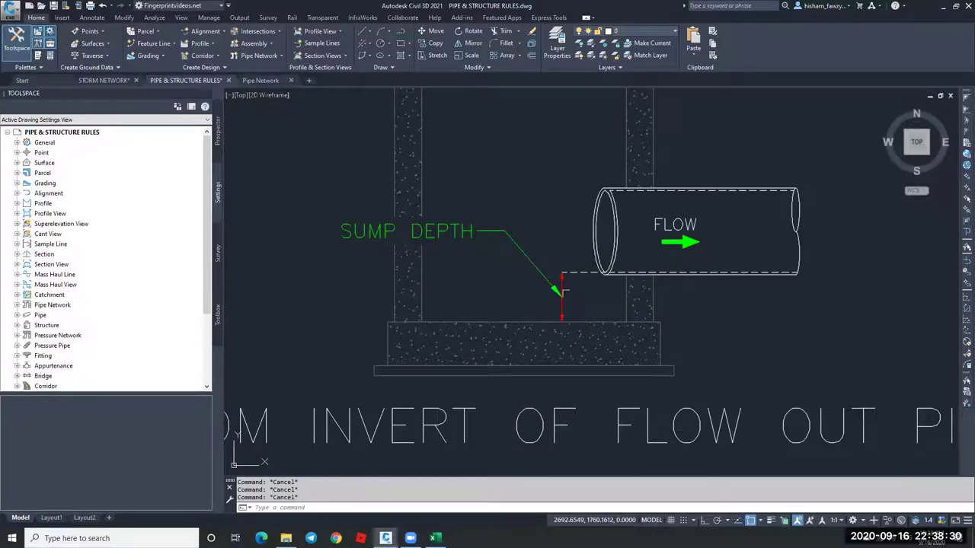
pyautogui.scroll(-10, 596, 250)
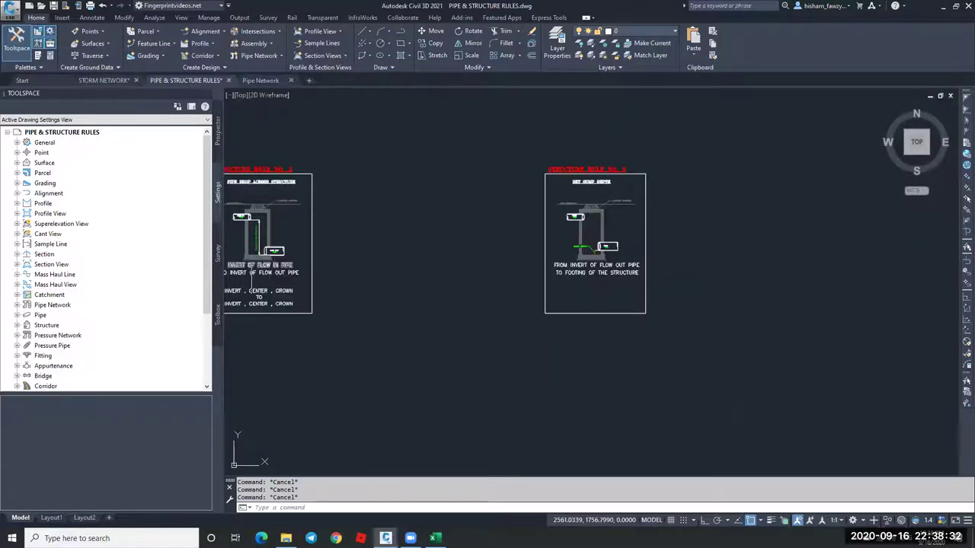
pyautogui.scroll(10, 251, 244)
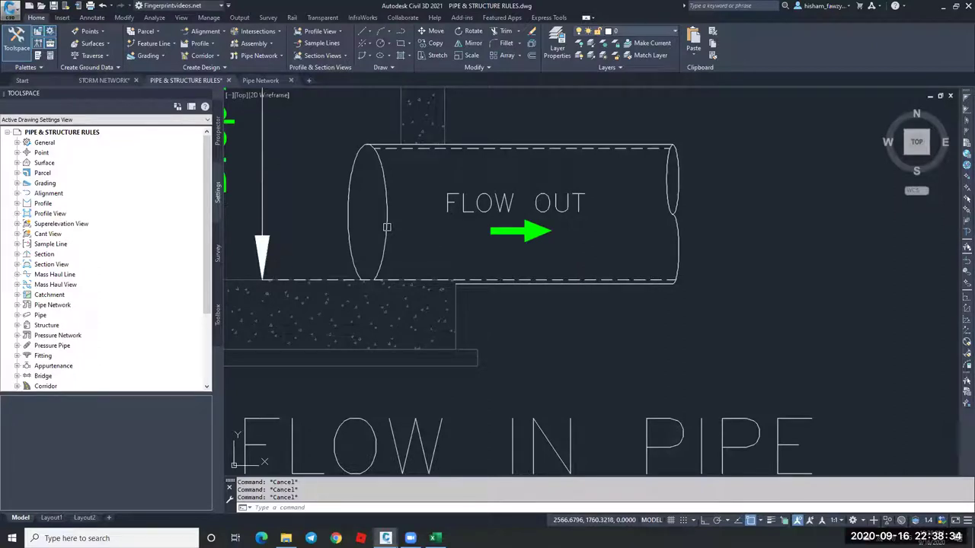
pyautogui.moveTo(387, 227); pyautogui.dragTo(474, 229, button='middle')
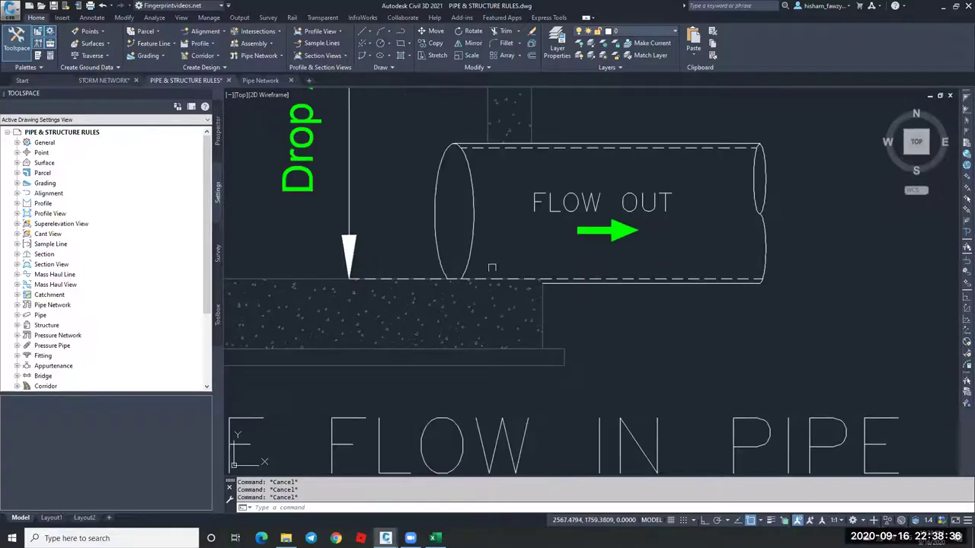
pyautogui.scroll(-6, 372, 269)
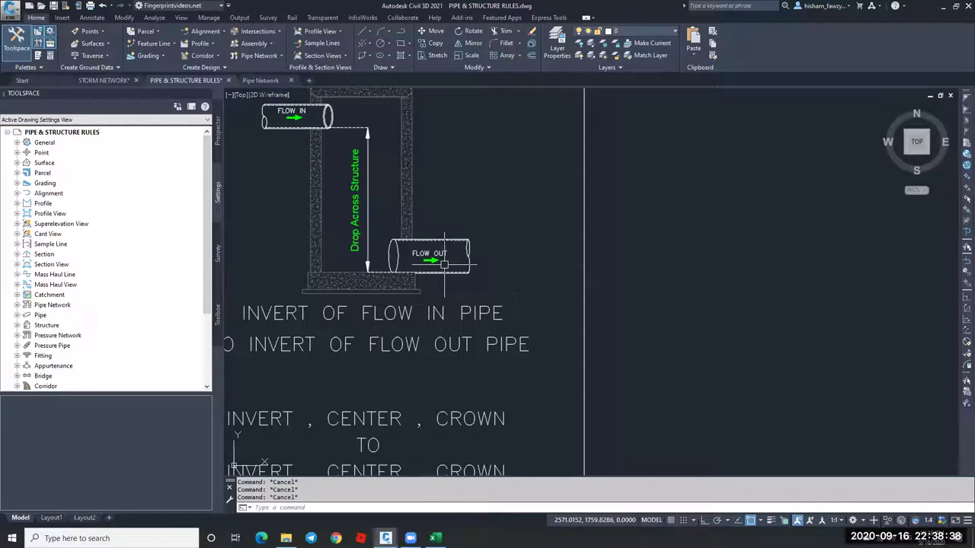
pyautogui.scroll(-4, 444, 264)
# Zoom into Structure Rule No. 3's Set Sump Depth sheet, then zoom out to all pipe and structure rule sheets.
pyautogui.scroll(-2, 448, 266)
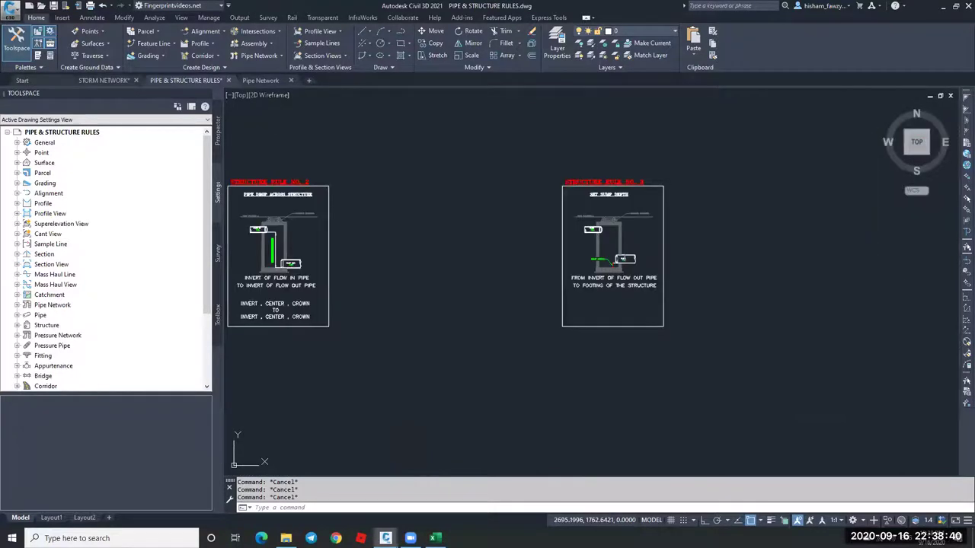
pyautogui.scroll(8, 518, 324)
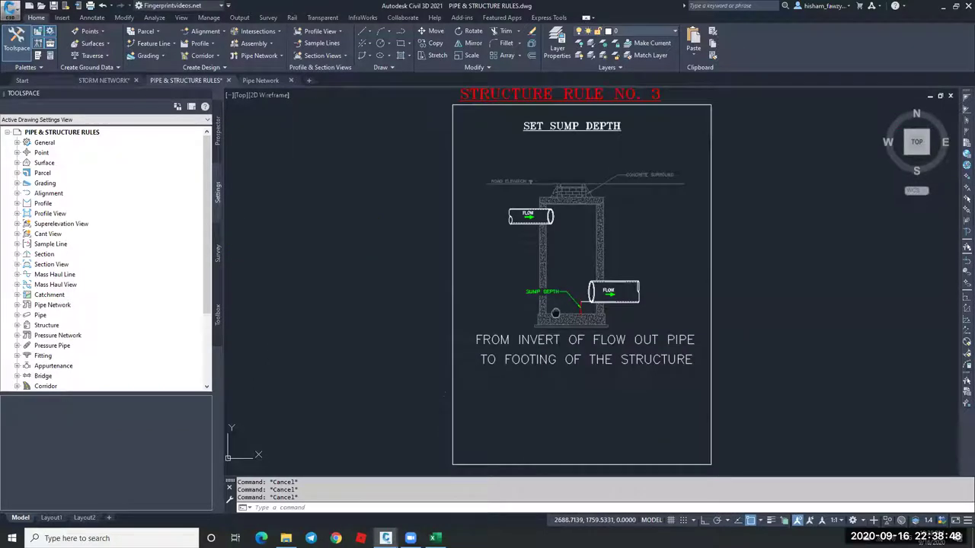
pyautogui.scroll(-4, 618, 309)
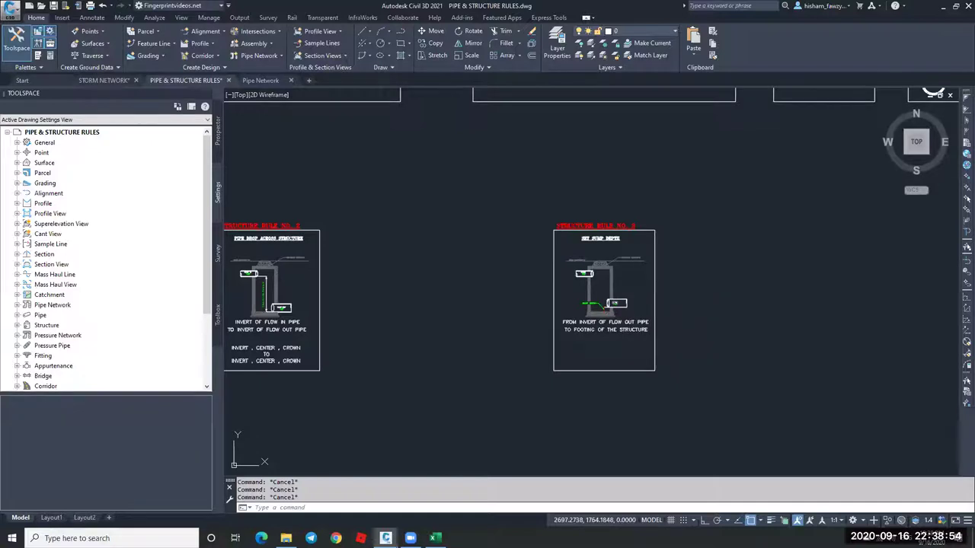
pyautogui.scroll(-4, 662, 280)
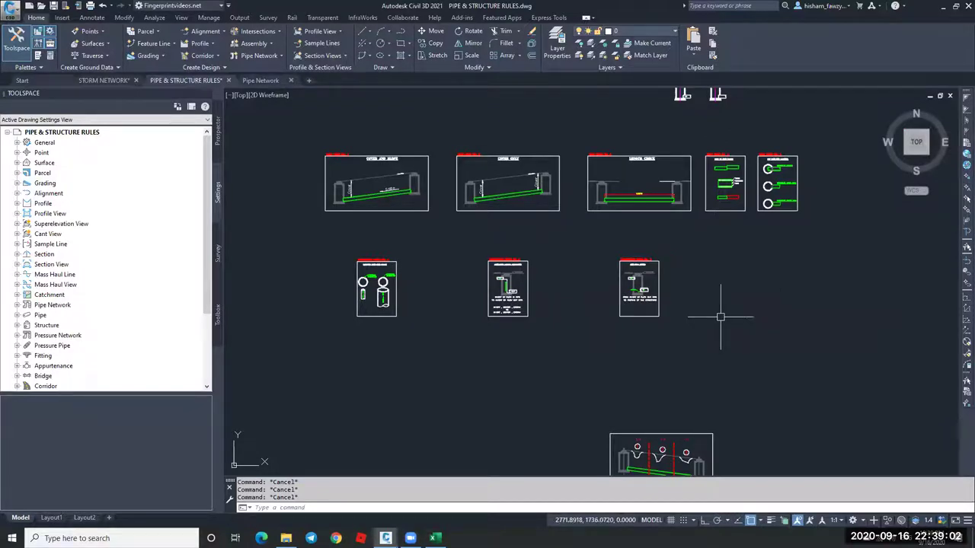
pyautogui.scroll(2, 651, 270)
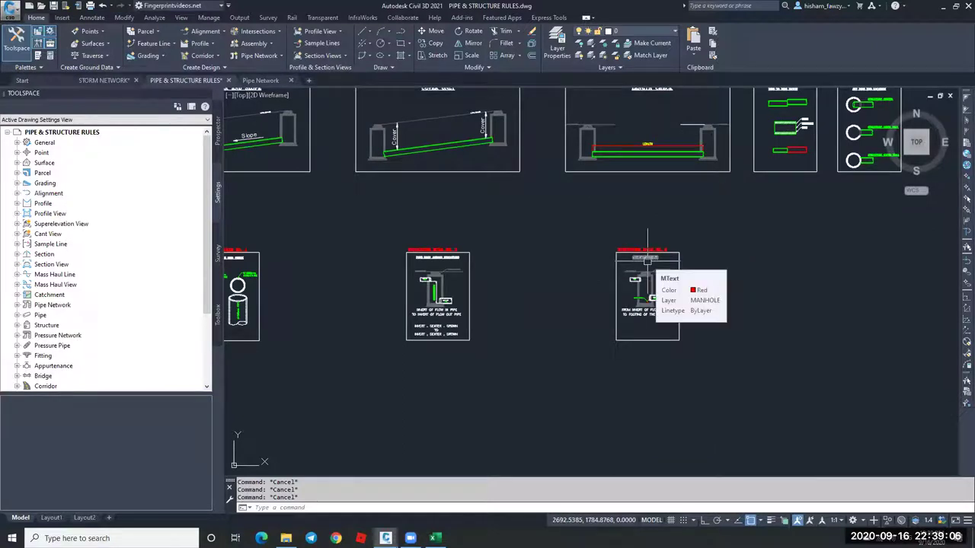
pyautogui.scroll(-2, 578, 251)
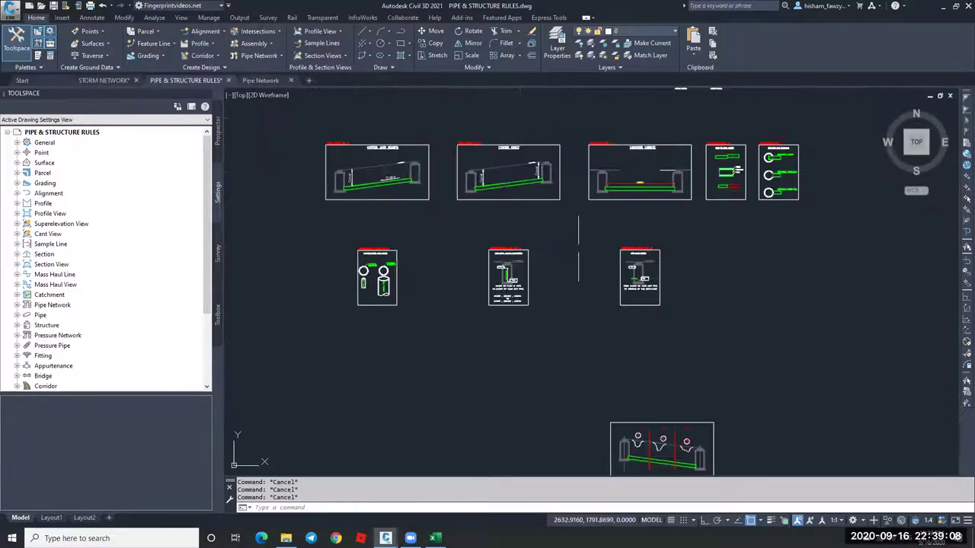
pyautogui.scroll(-1, 597, 250)
pyautogui.scroll(-1, 633, 246)
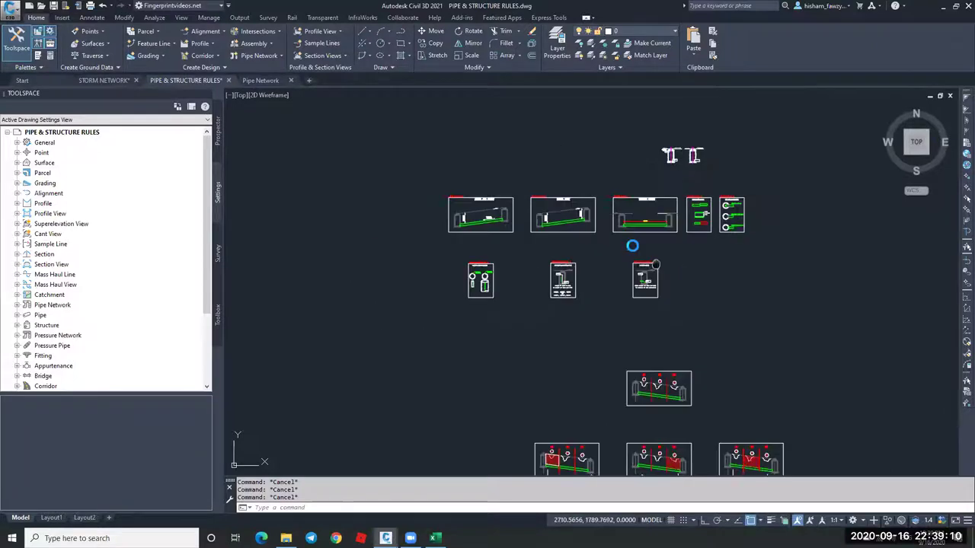
pyautogui.moveTo(655, 264); pyautogui.dragTo(632, 246, button='middle')
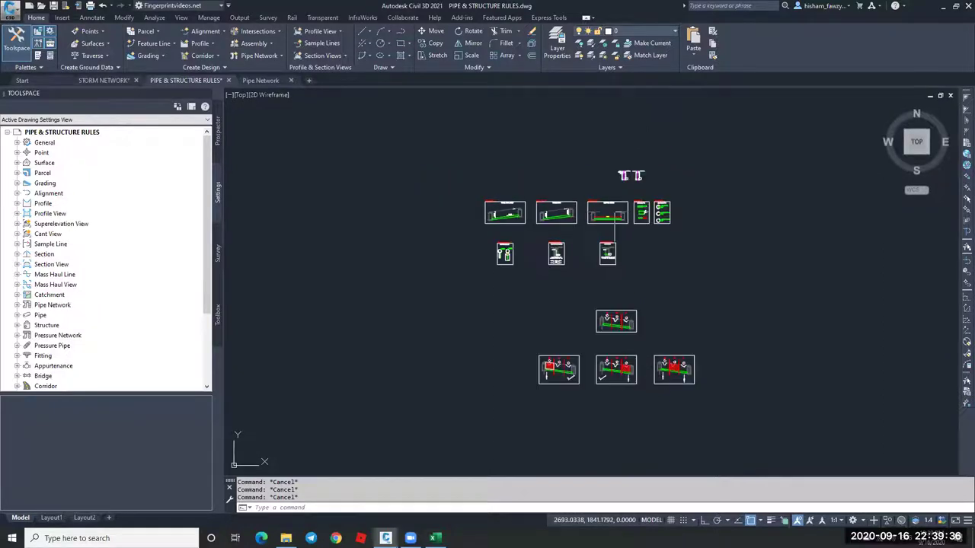
pyautogui.scroll(2, 595, 384)
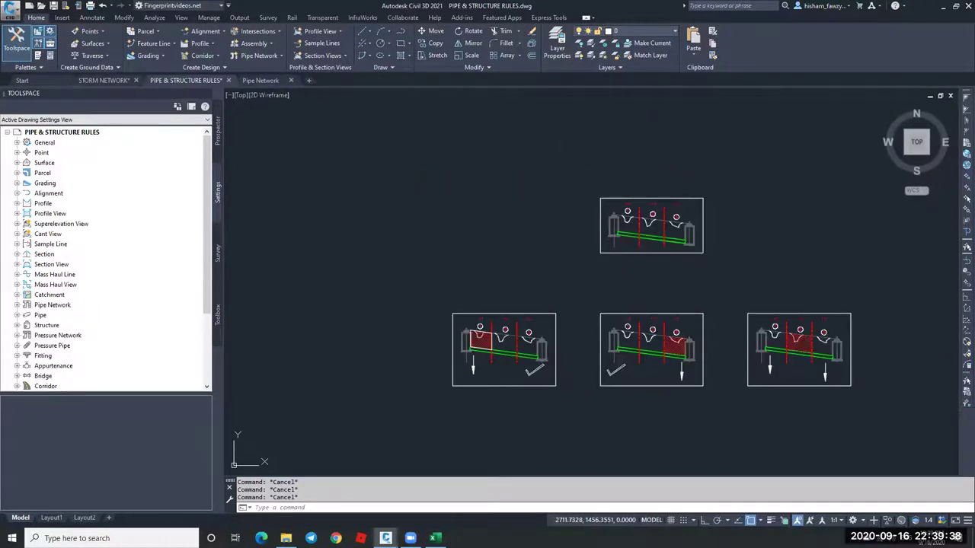
pyautogui.scroll(-4, 509, 410)
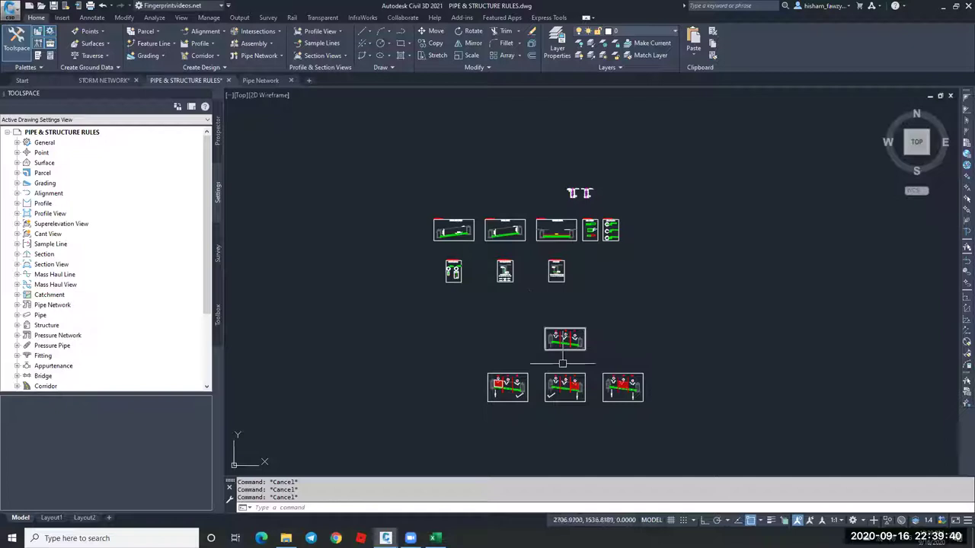
pyautogui.scroll(4, 577, 388)
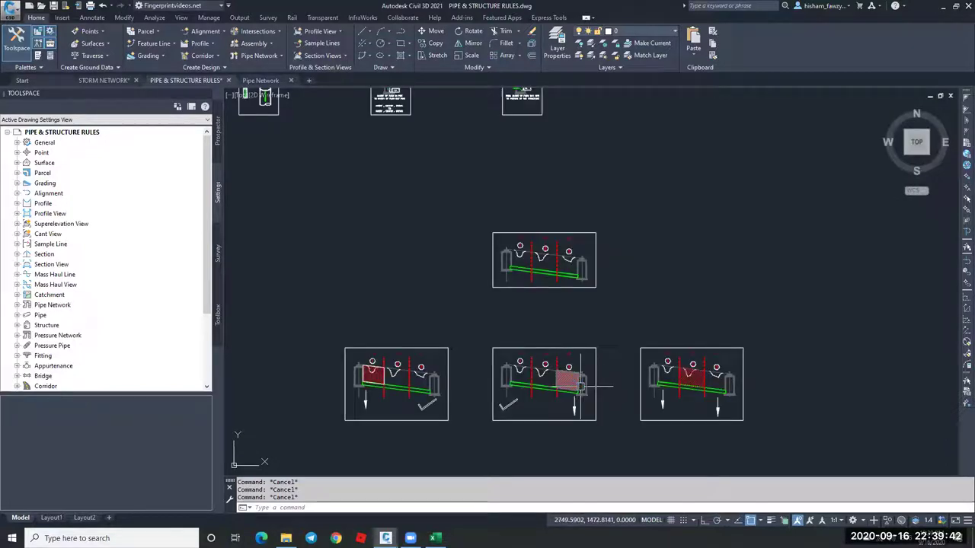
pyautogui.scroll(-2, 580, 387)
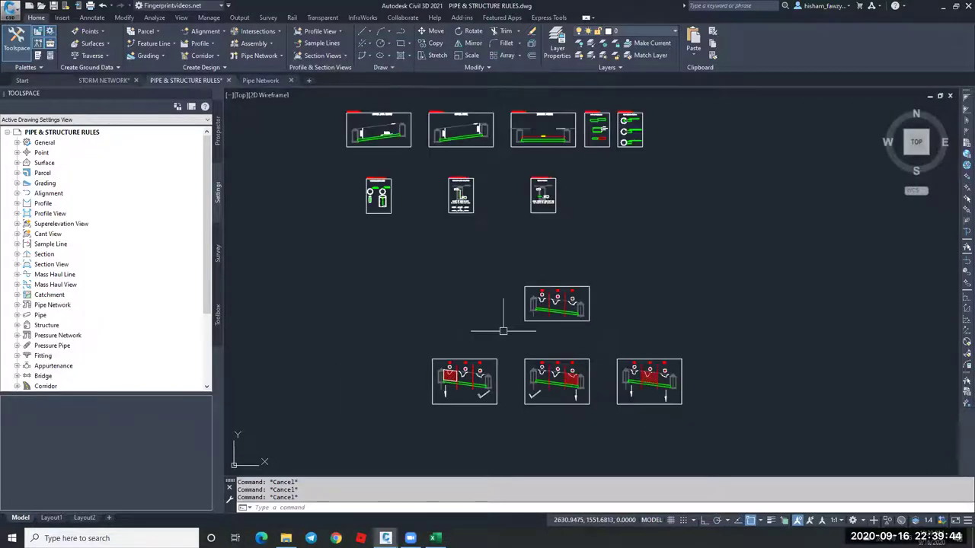
pyautogui.moveTo(186, 211); pyautogui.dragTo(248, 195, button='middle')
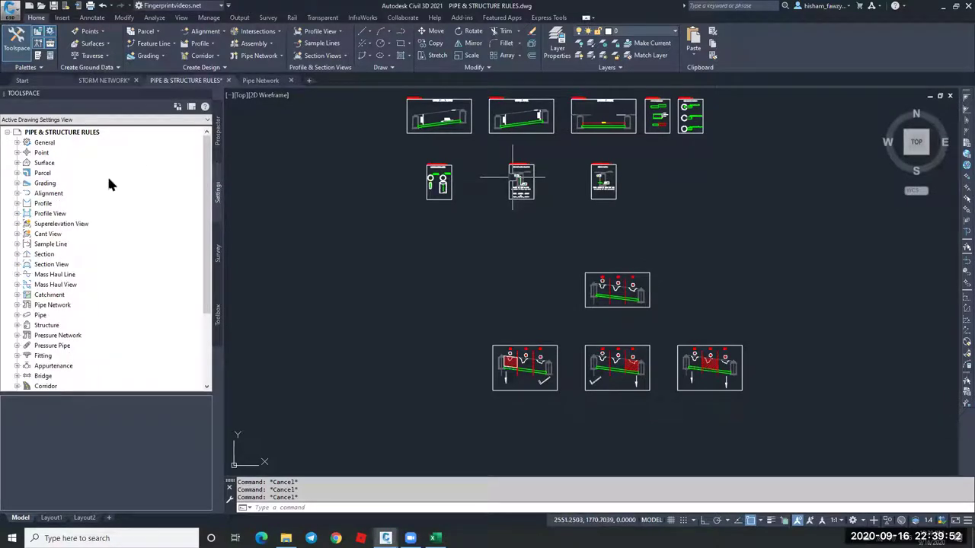
# Expand Pipe > Pipe Rule Set to confirm Standard is its only rule set, then collapse it.
pyautogui.click(17, 315)
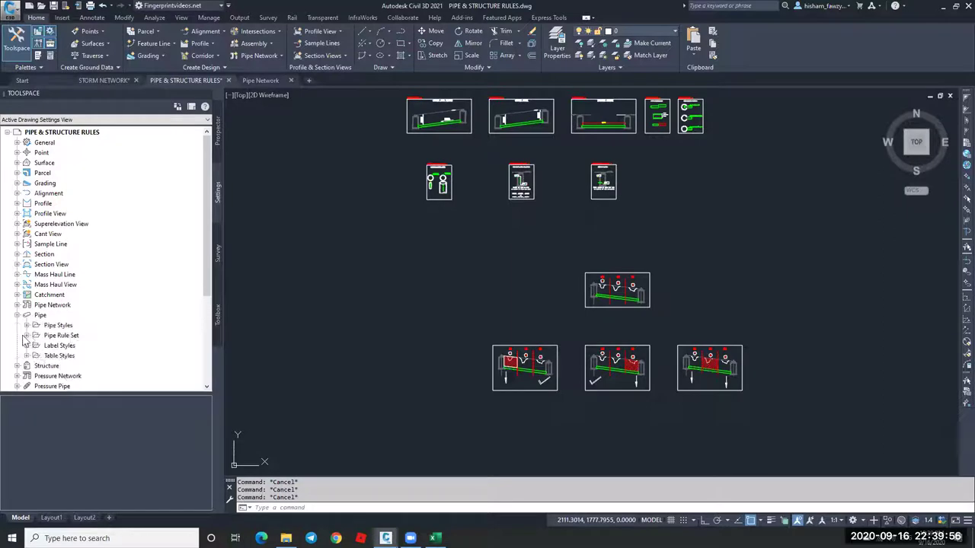
pyautogui.click(26, 336)
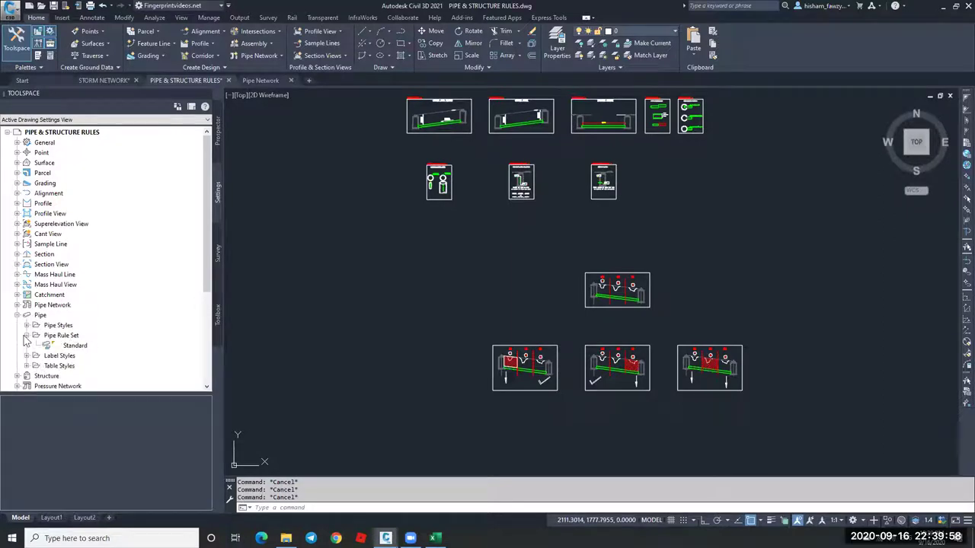
pyautogui.click(27, 336)
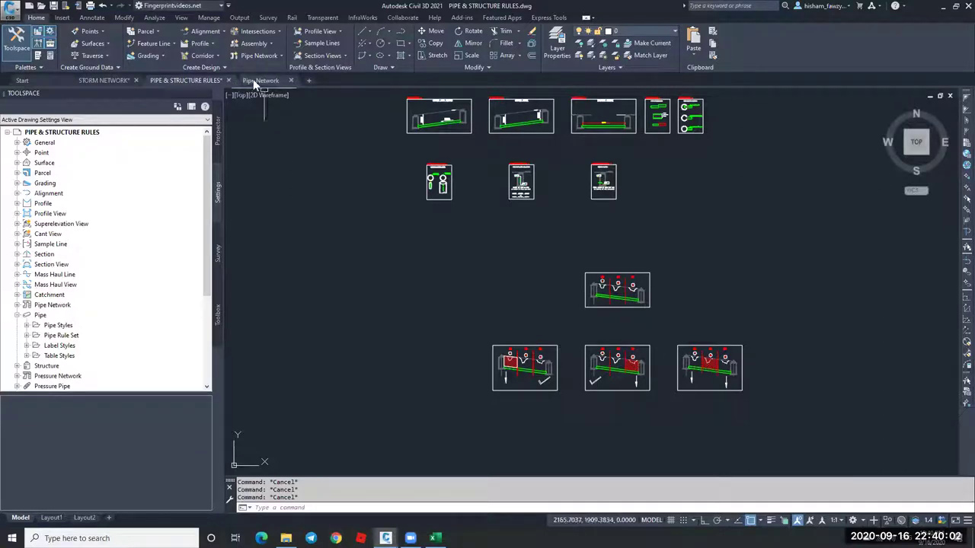
# Switch to the STORM NETWORK drawing and open its H-Pipe pipe rule set for editing.
pyautogui.click(92, 80)
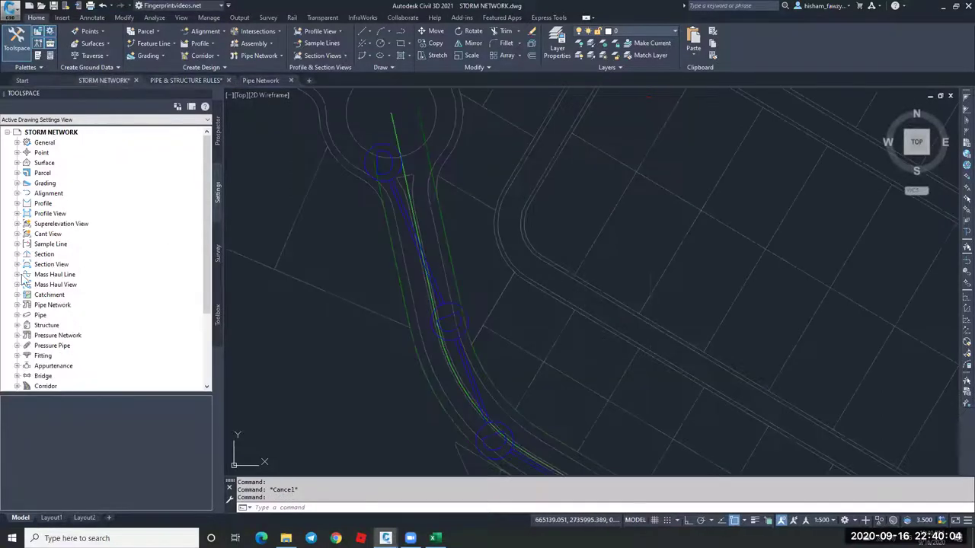
pyautogui.click(17, 315)
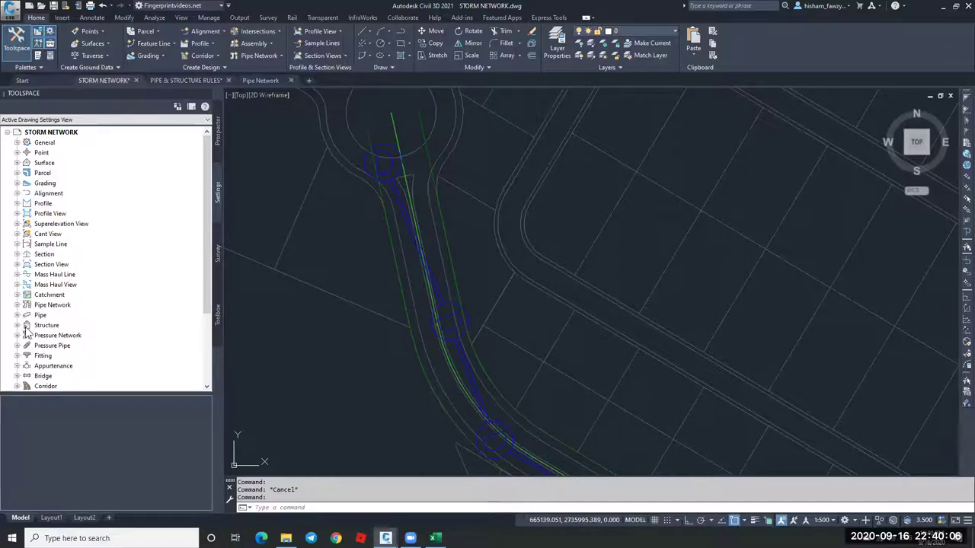
pyautogui.click(27, 335)
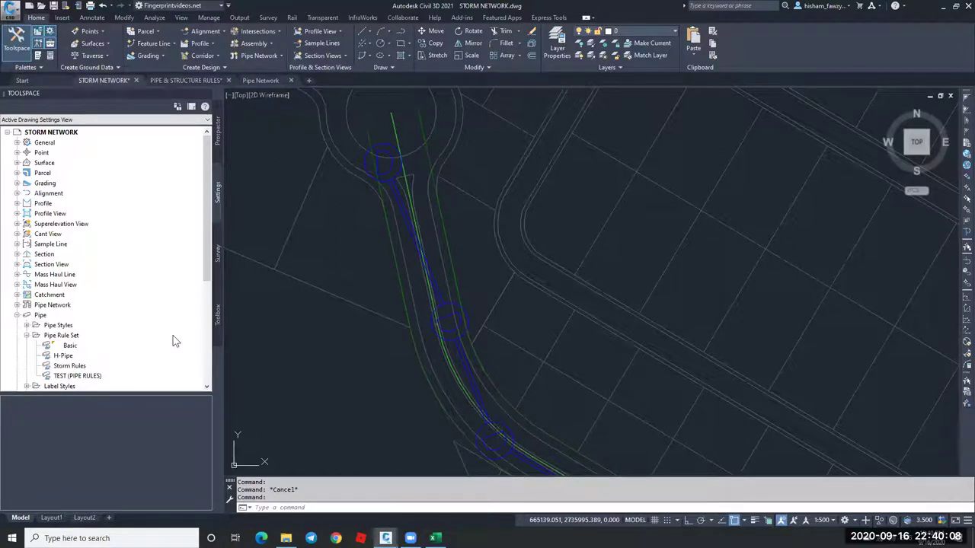
pyautogui.doubleClick(102, 355)
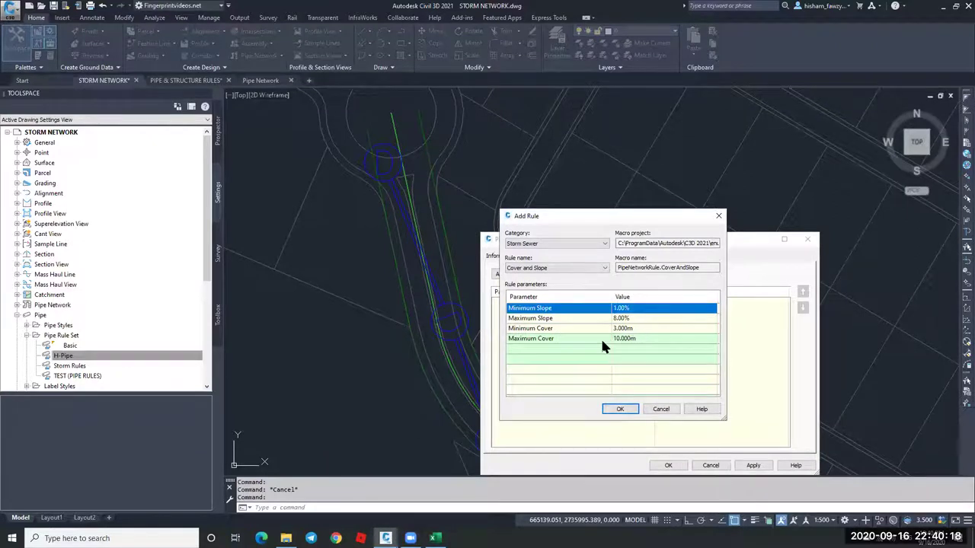
# Add the Storm Sewer Cover and Slope rule to the H-Pipe rule set.
pyautogui.press('Down')
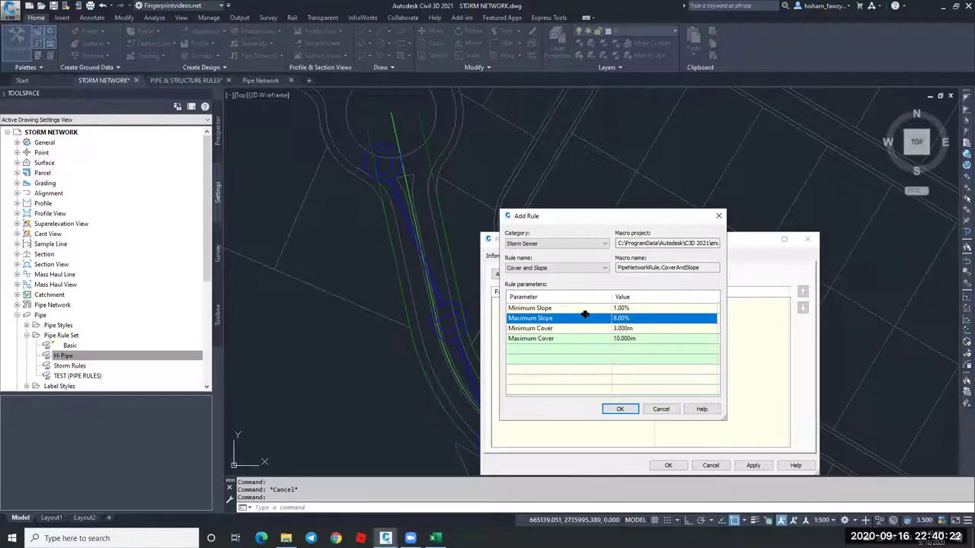
pyautogui.press('Down')
pyautogui.press('Down')
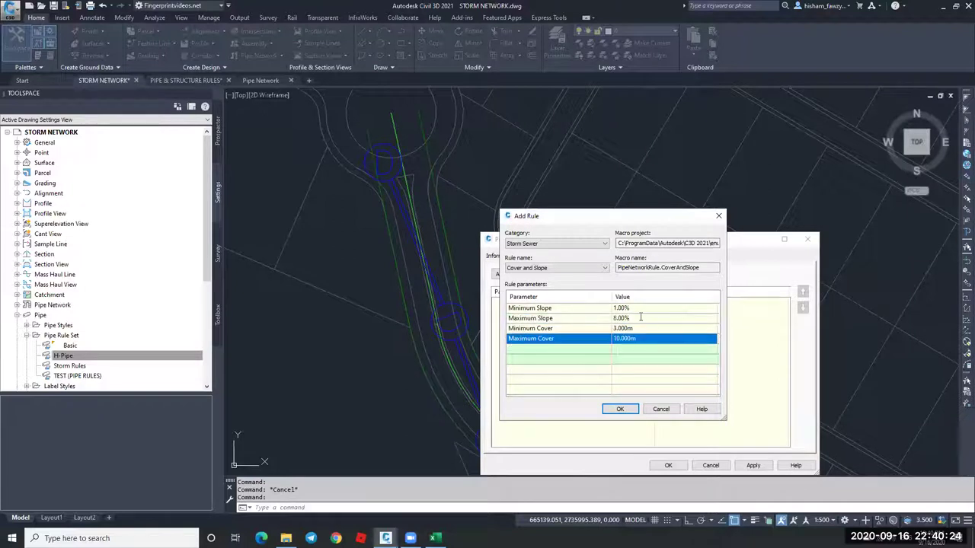
pyautogui.press('Return')
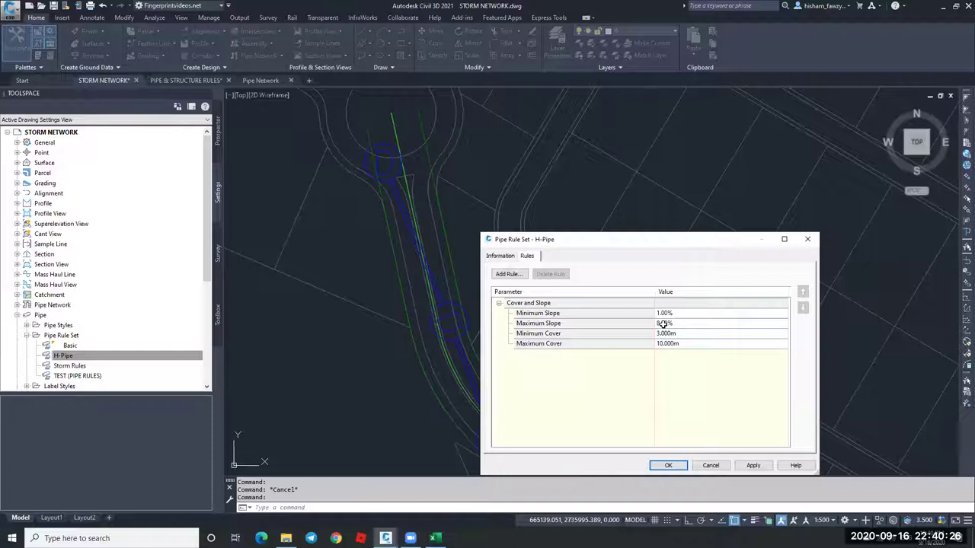
# Set minimum cover to 1.500 m and maximum cover to 5.000 m, then close the rule set.
pyautogui.press('Tab')
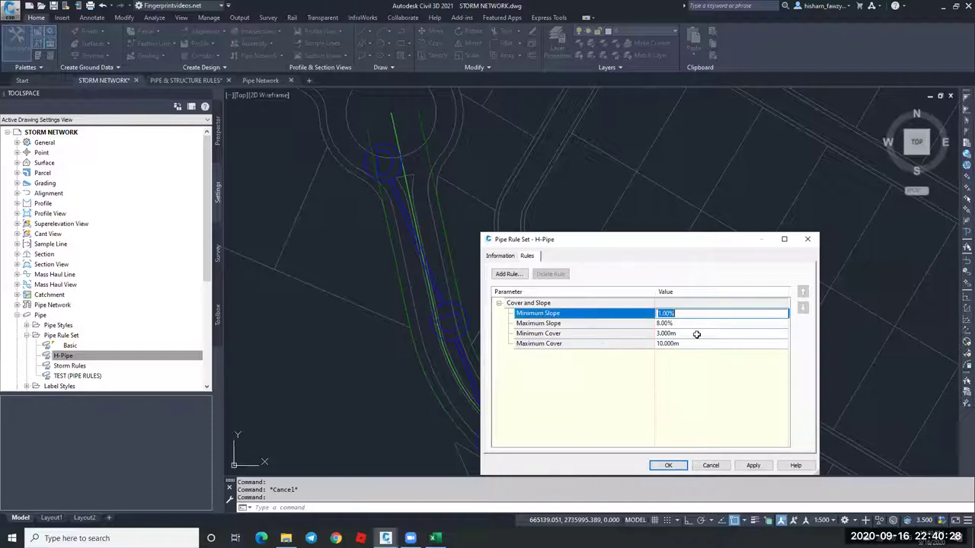
pyautogui.press('Tab')
pyautogui.press('Tab')
pyautogui.press('Tab')
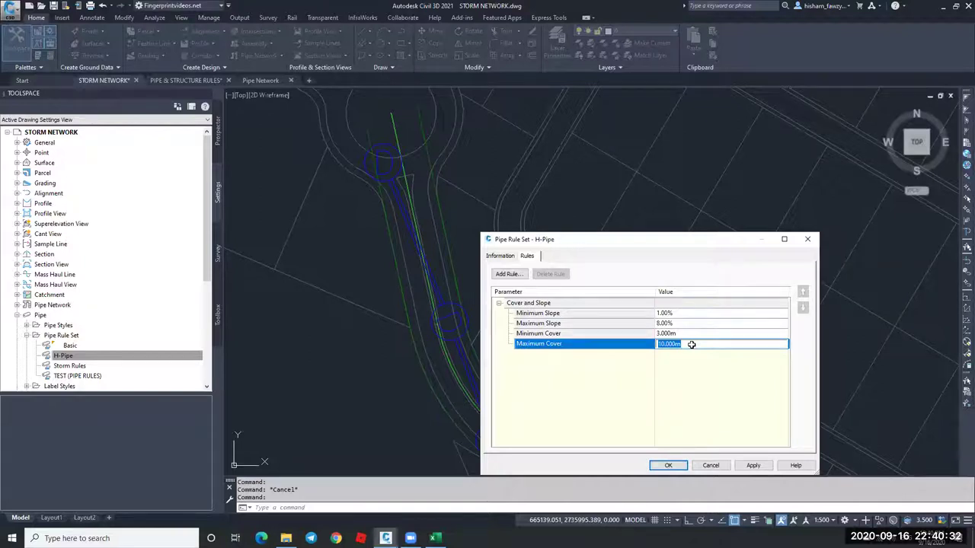
pyautogui.click(690, 333)
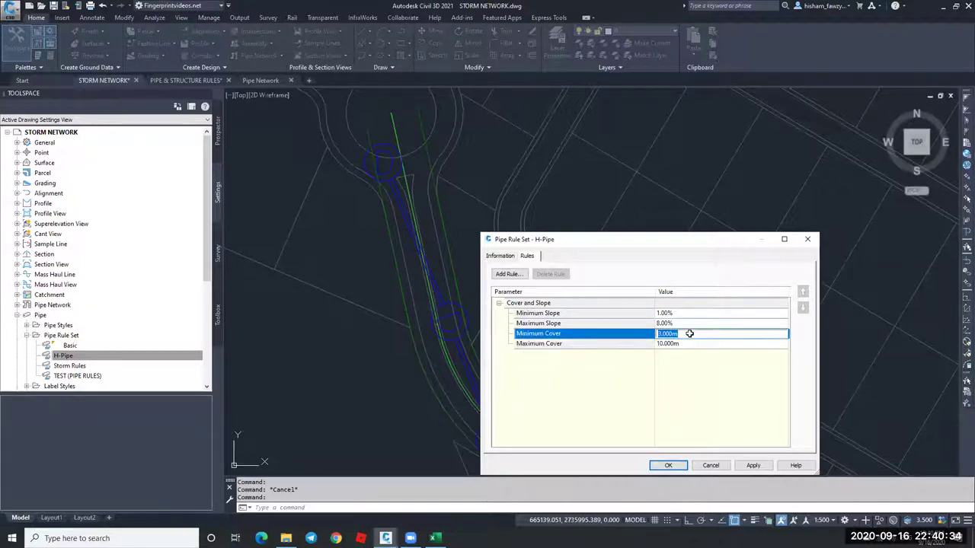
pyautogui.write('1.5')
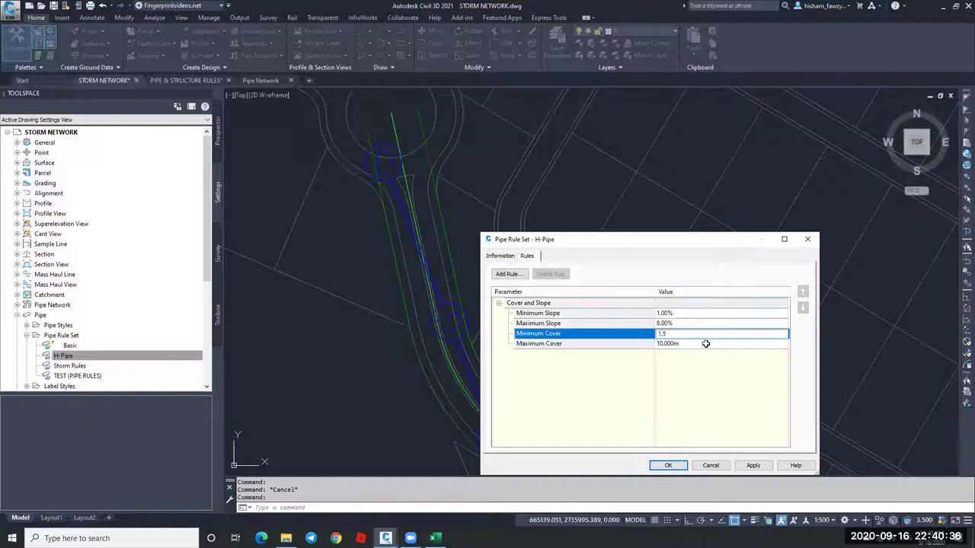
pyautogui.click(706, 344)
pyautogui.write('5')
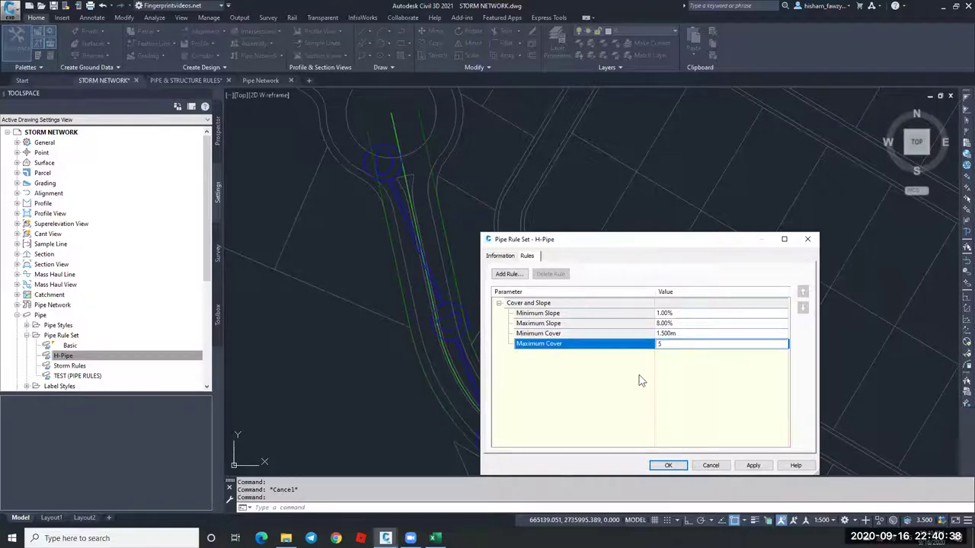
pyautogui.press('Return')
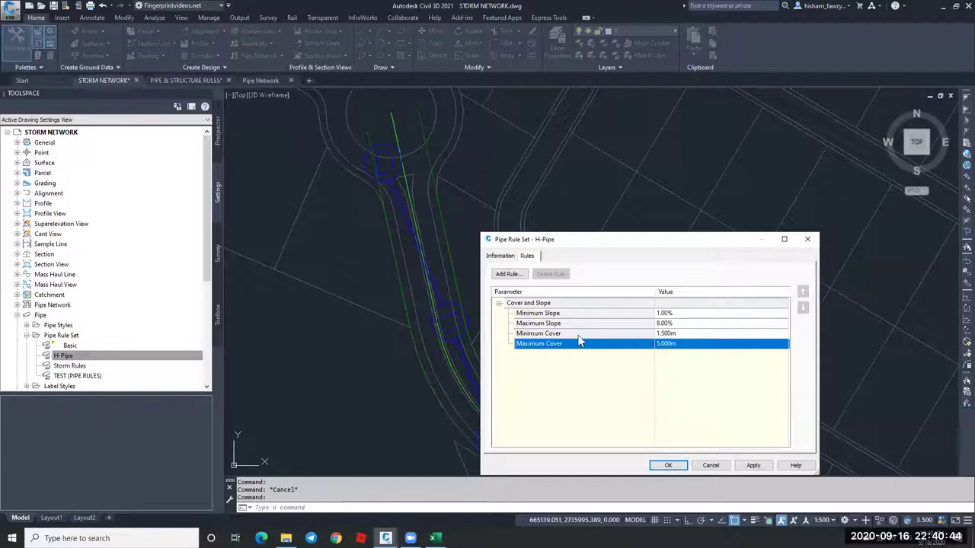
pyautogui.click(501, 257)
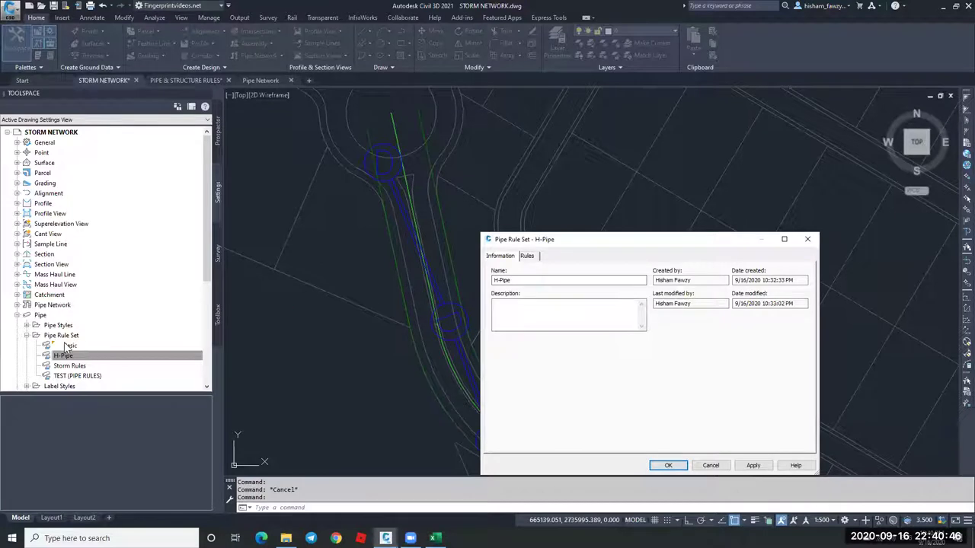
pyautogui.press('Return')
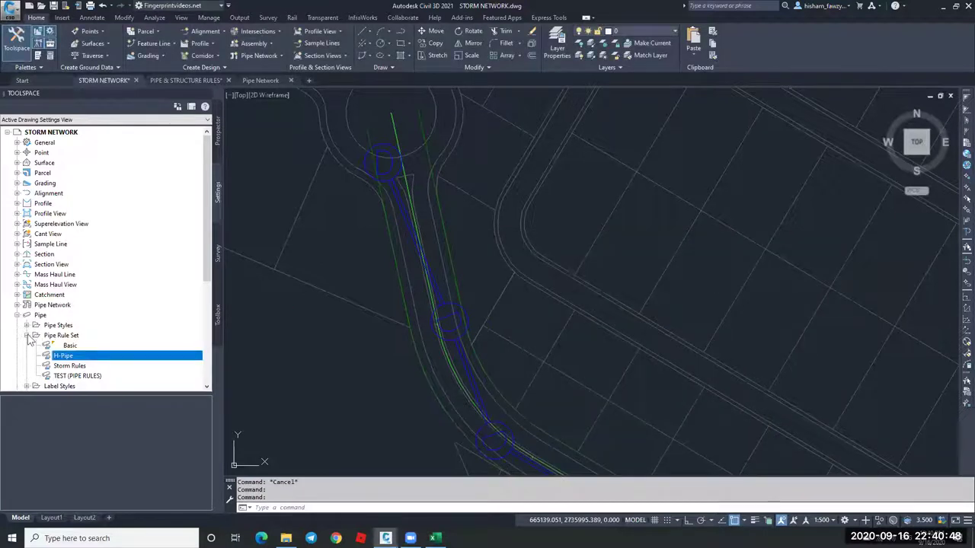
# Create a new structure rule set named H-Structure Rules.
pyautogui.click(26, 335)
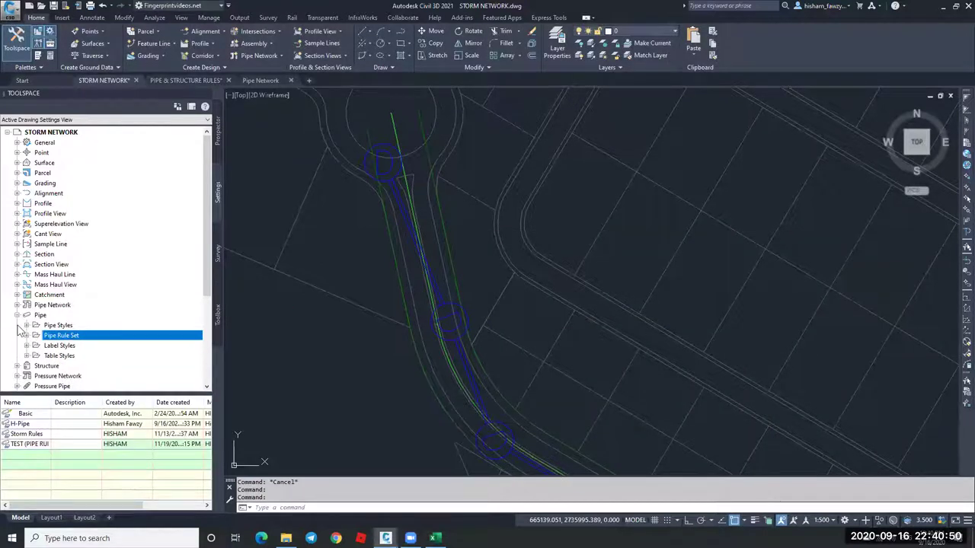
pyautogui.click(17, 314)
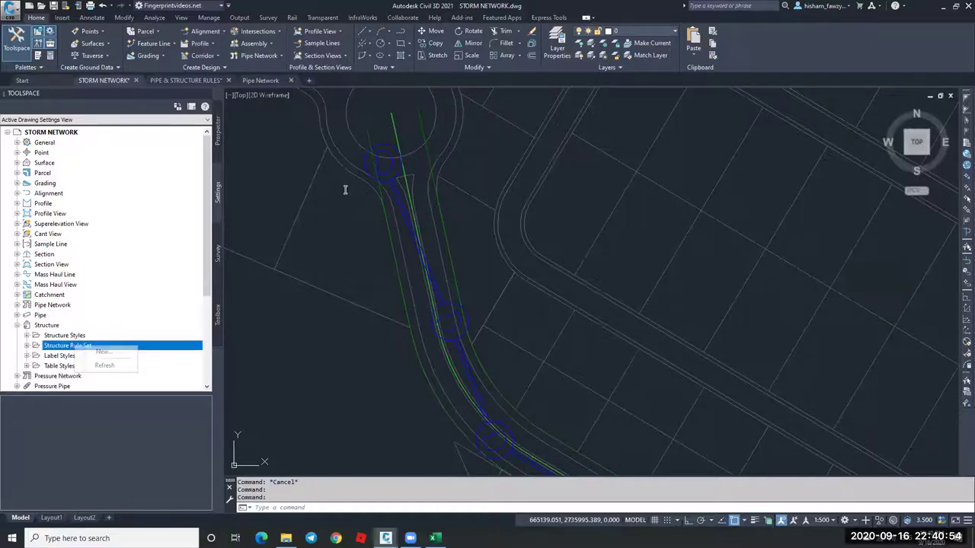
pyautogui.press('Return')
pyautogui.doubleClick(338, 190)
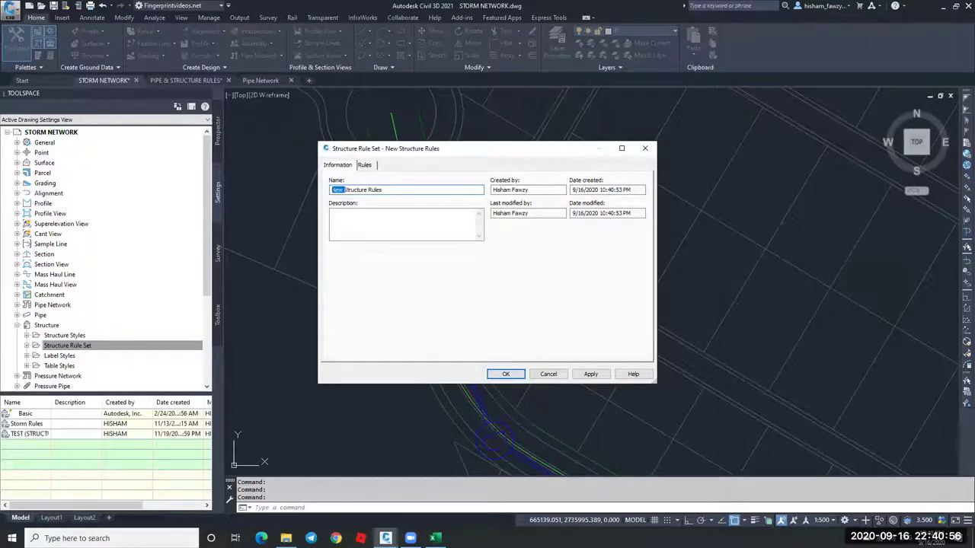
pyautogui.write('H-')
# Add a Set Sump Depth rule of 0.300 m and apply the changes.
pyautogui.click(364, 165)
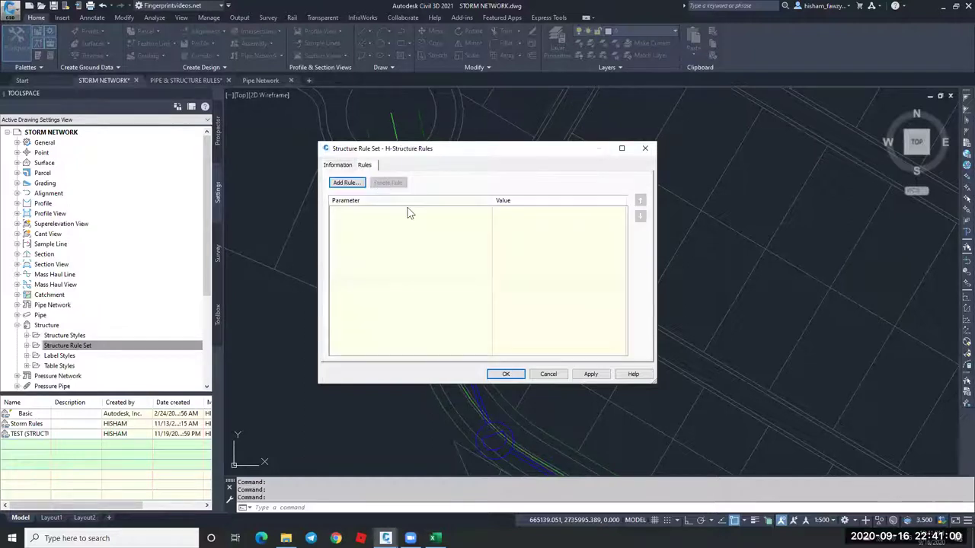
pyautogui.press('Return')
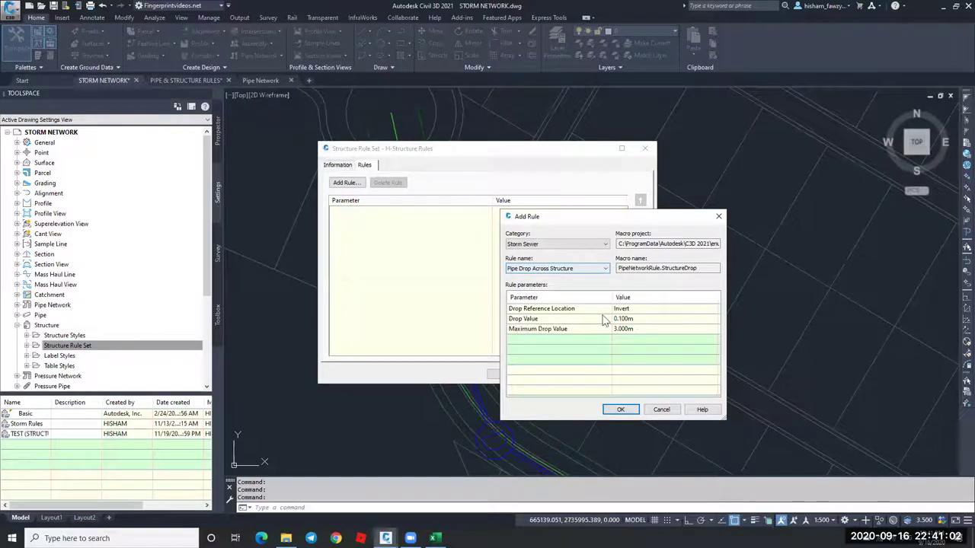
pyautogui.press('Down')
pyautogui.click(619, 409)
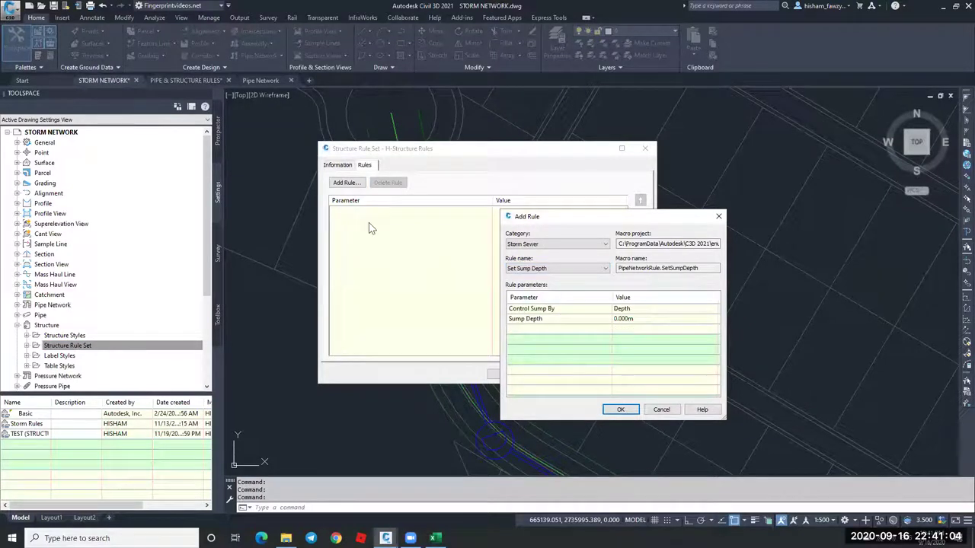
pyautogui.click(528, 233)
pyautogui.write('3')
pyautogui.press('Return')
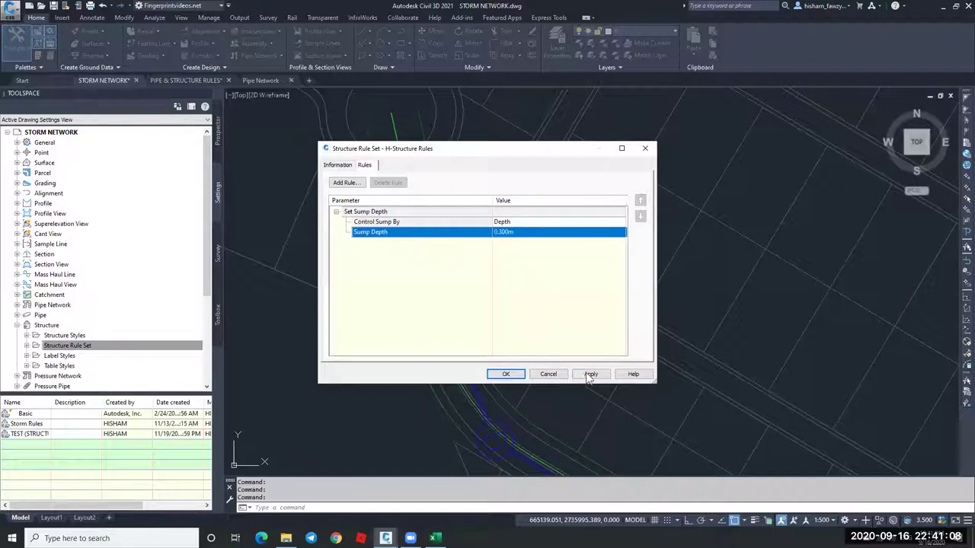
pyautogui.click(591, 374)
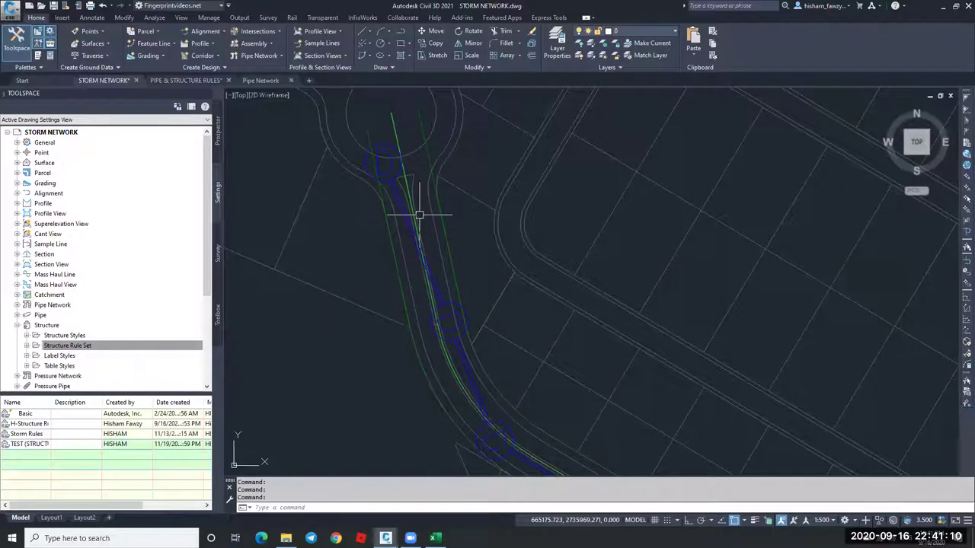
# Open the Bimarabia parts list from the Pipe Network settings tree.
pyautogui.scroll(-3, 419, 215)
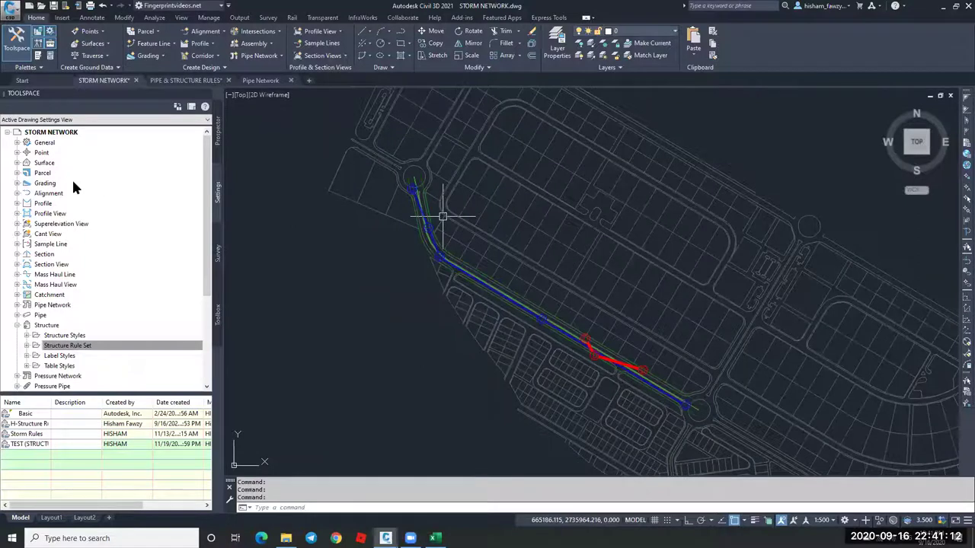
pyautogui.click(217, 131)
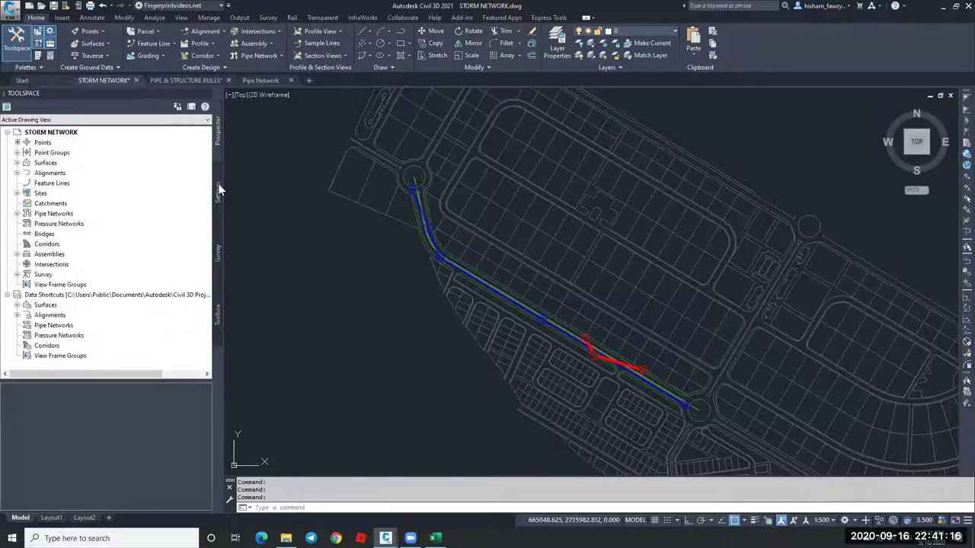
pyautogui.click(217, 189)
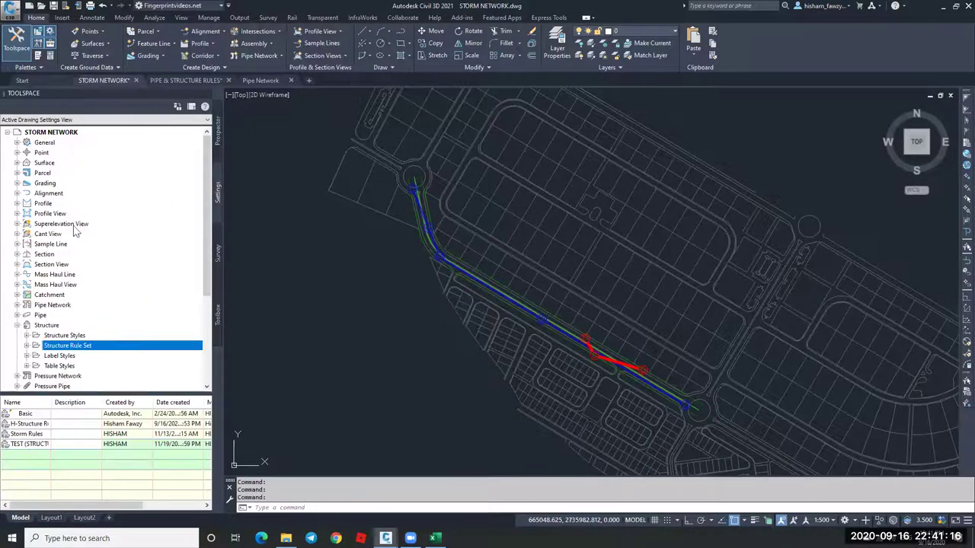
pyautogui.click(18, 325)
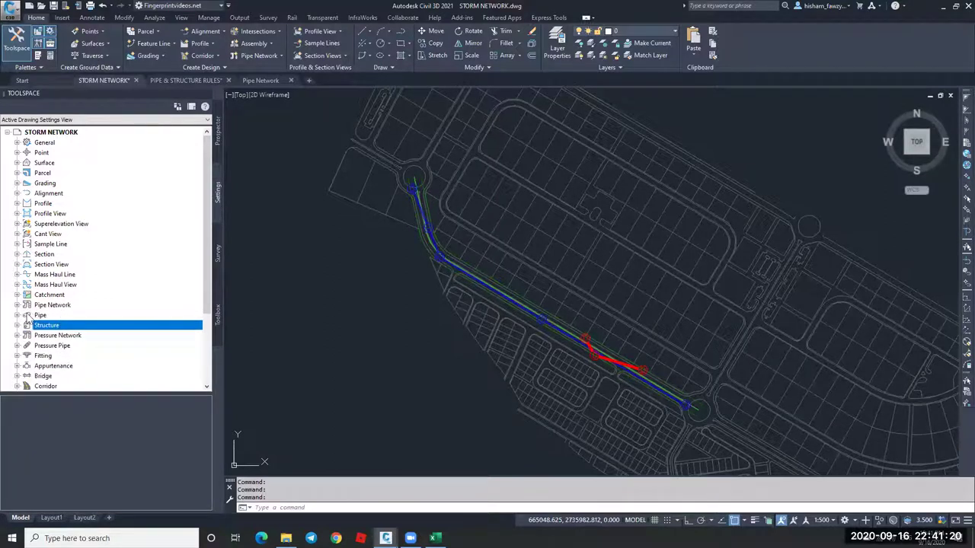
pyautogui.doubleClick(57, 304)
pyautogui.doubleClick(61, 315)
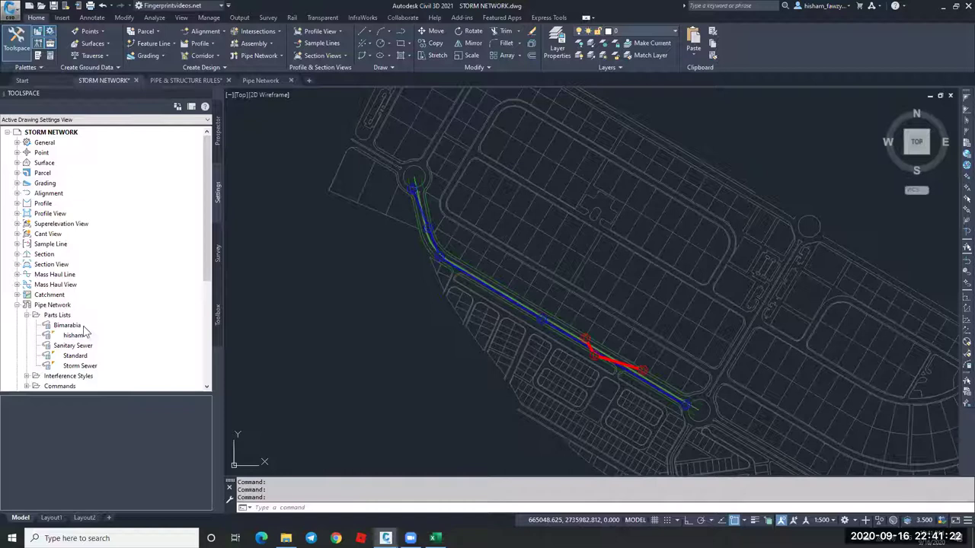
pyautogui.doubleClick(69, 325)
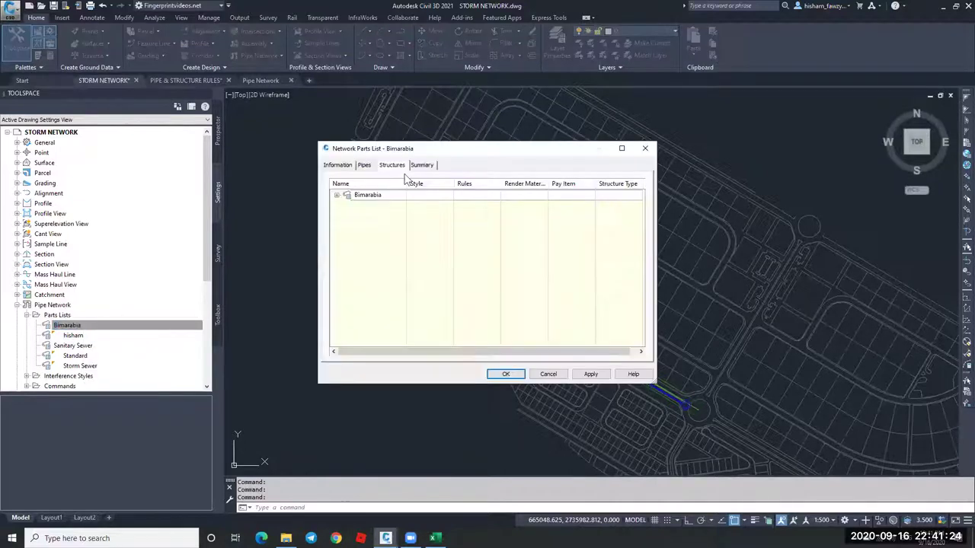
# Assign H-Pipe rules to the PVC Pipe SI family in the Bimarabia parts list.
pyautogui.click(364, 166)
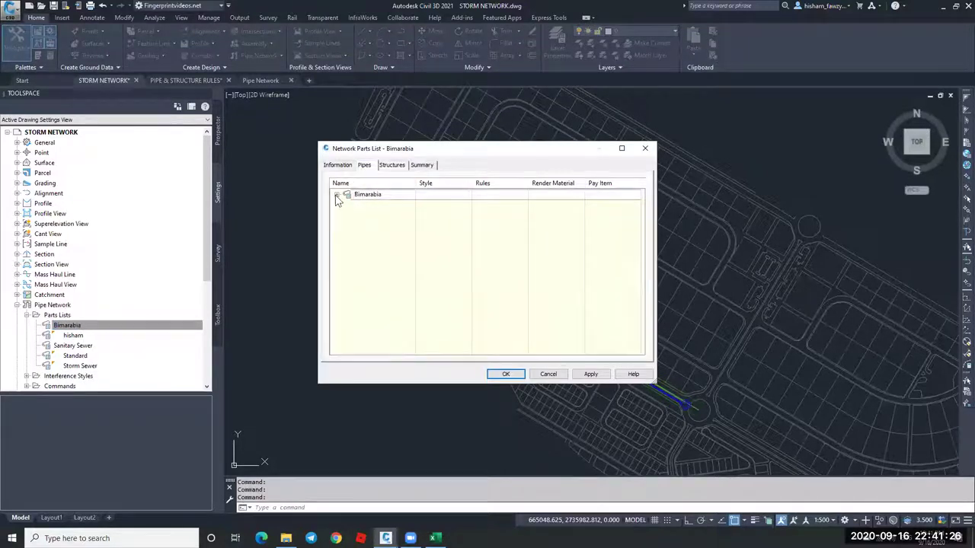
pyautogui.click(337, 195)
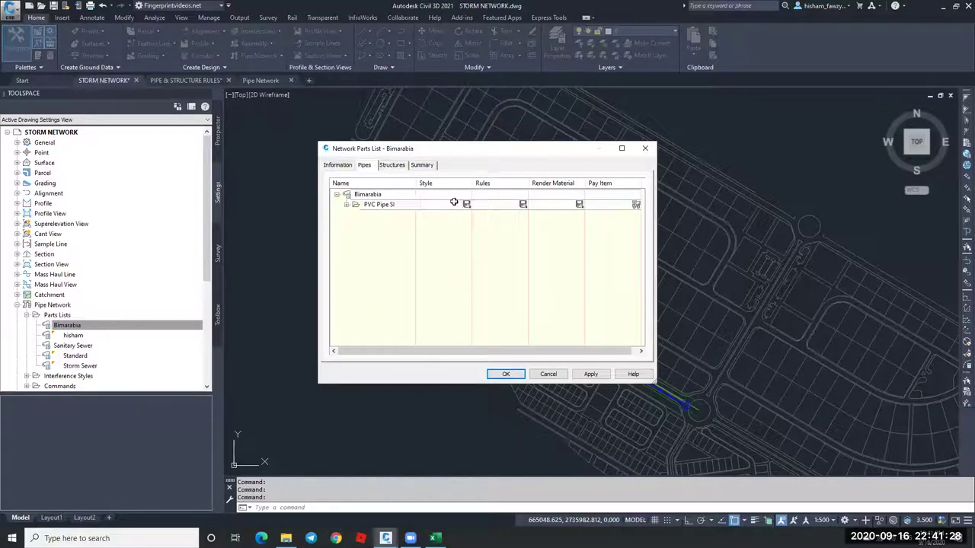
pyautogui.click(497, 204)
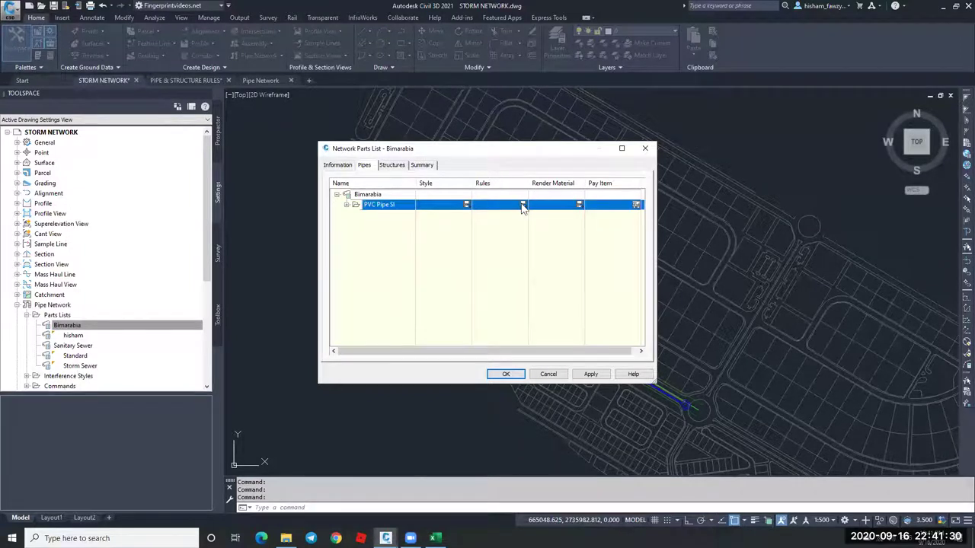
pyautogui.click(522, 204)
pyautogui.click(509, 188)
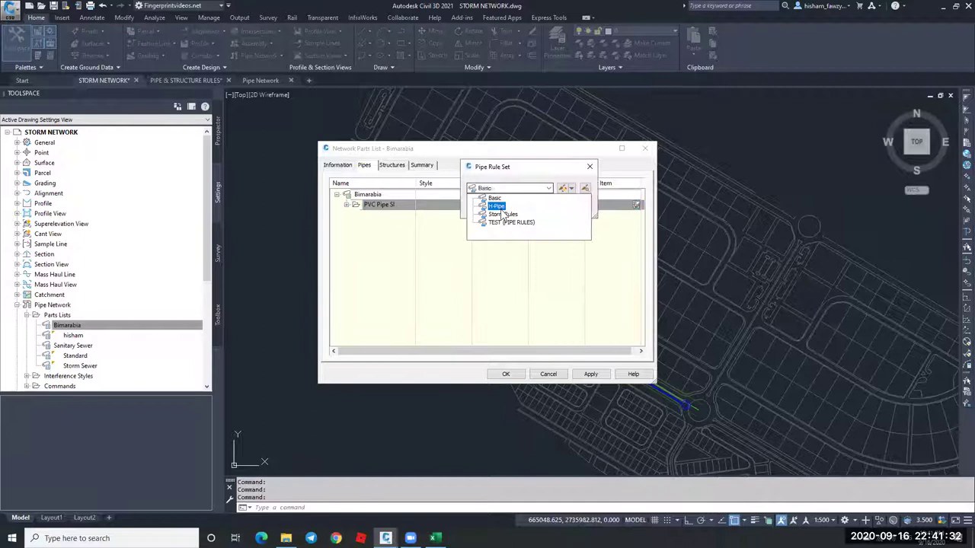
pyautogui.click(495, 206)
pyautogui.click(492, 212)
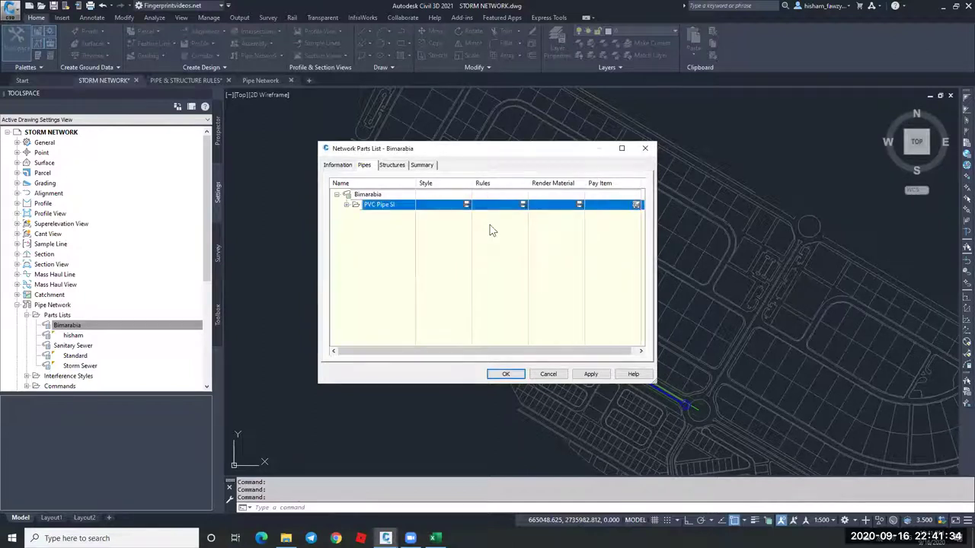
# Give all four Bimarabia structures the H-Structure Rules set and save the parts list.
pyautogui.hotkey('ctrl', 'Tab')
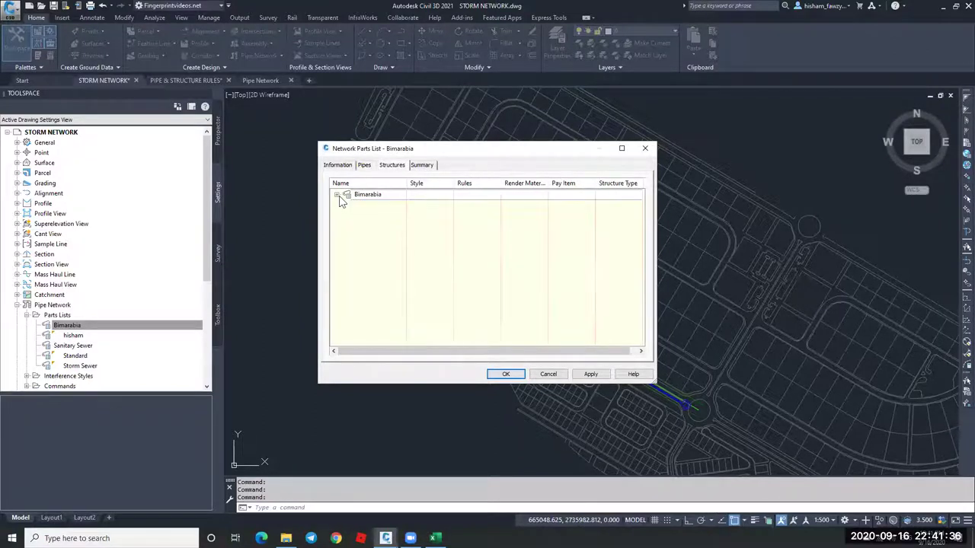
pyautogui.doubleClick(387, 197)
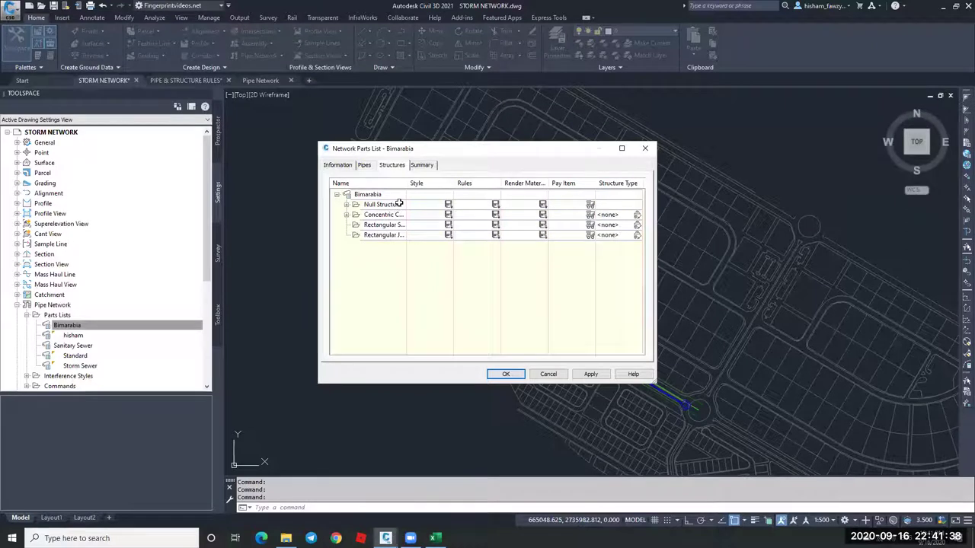
pyautogui.click(393, 204)
pyautogui.keyDown('shift'); pyautogui.click(397, 236); pyautogui.keyUp('shift')
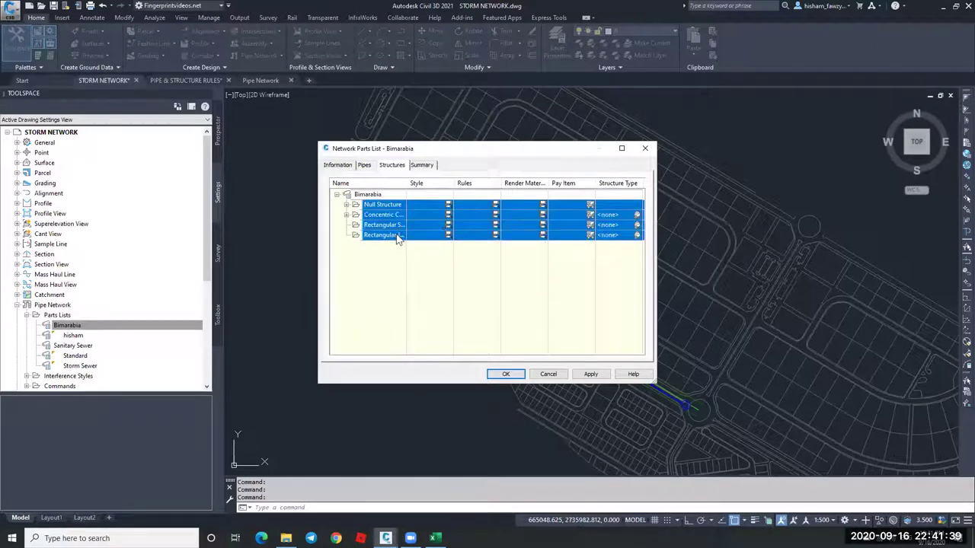
pyautogui.click(495, 211)
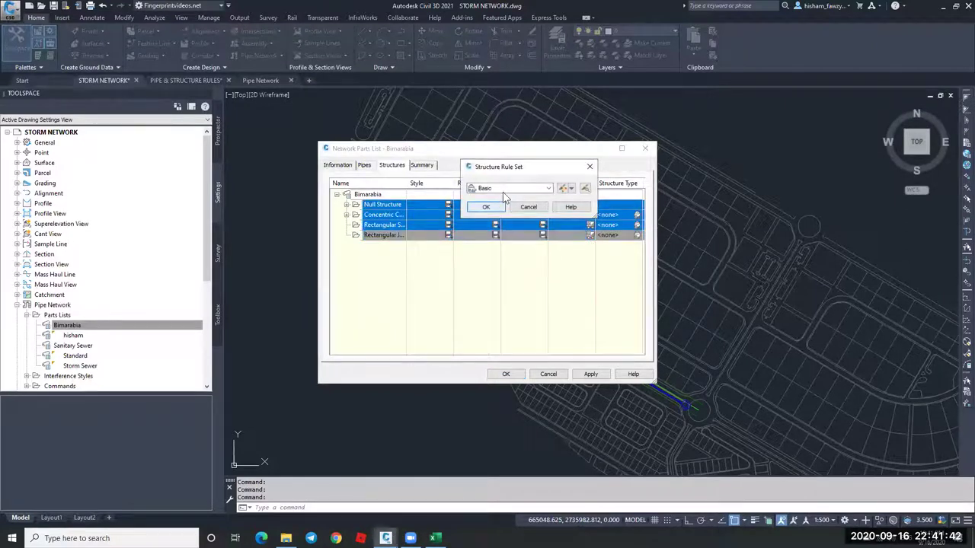
pyautogui.click(503, 191)
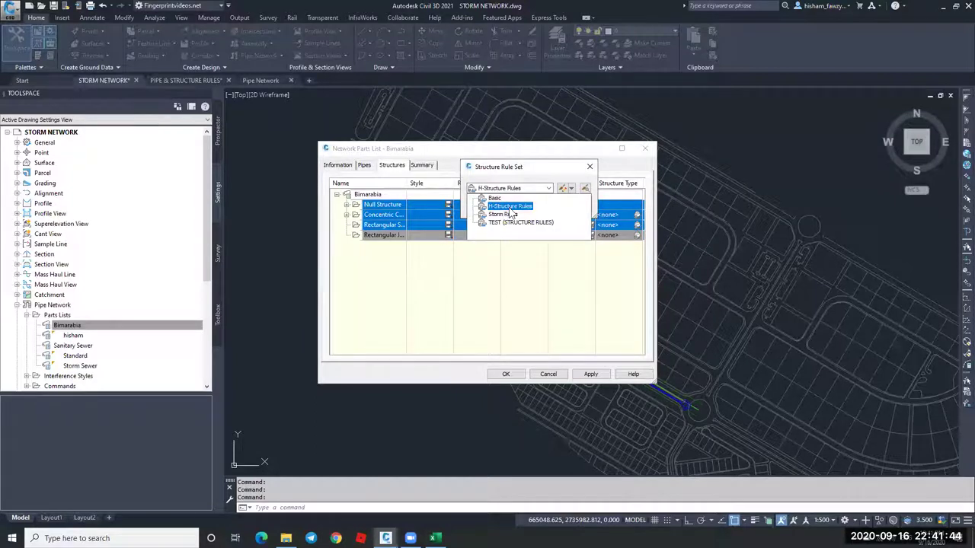
pyautogui.click(504, 214)
pyautogui.click(492, 207)
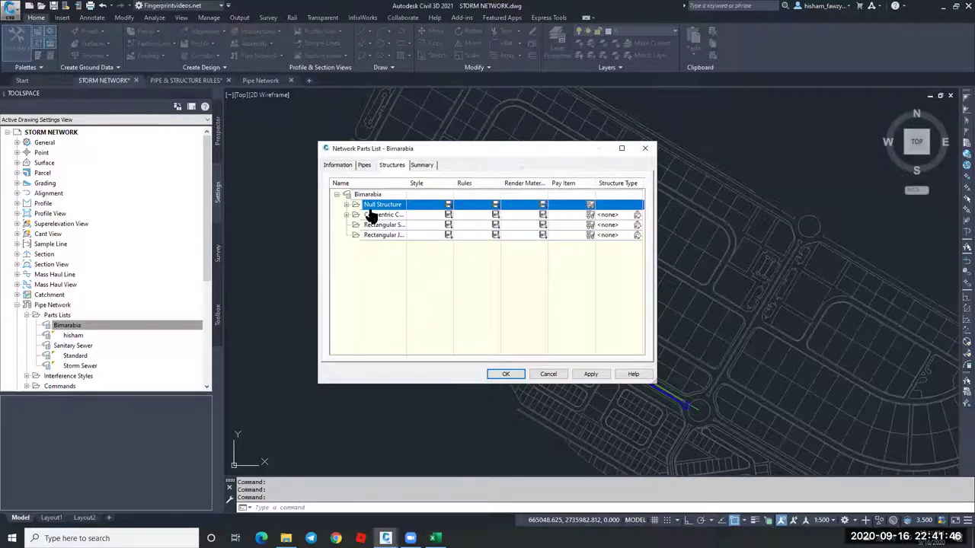
pyautogui.click(506, 374)
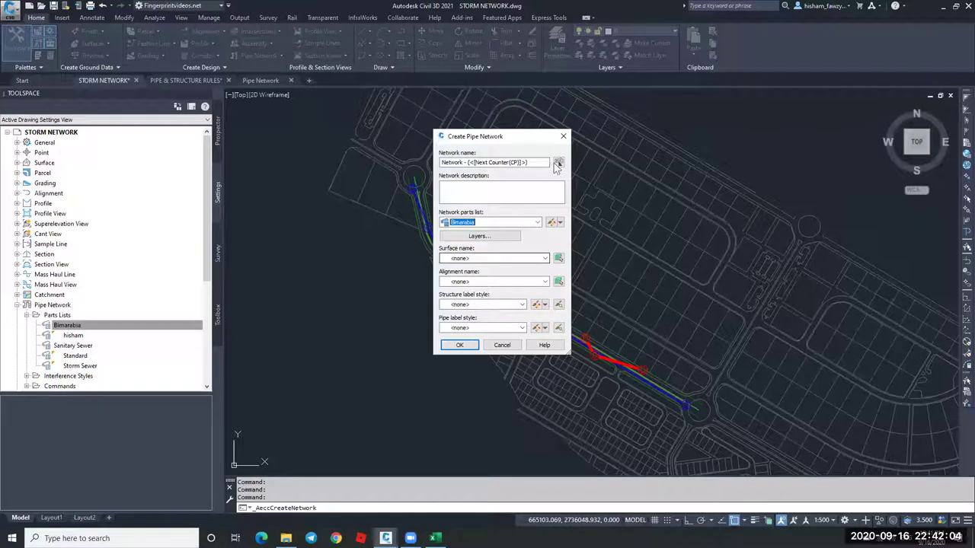
# Create 'Network - 1001' on the ROAD 1 surface with the Bimarabia parts list.
pyautogui.press('Tab')
pyautogui.press('Tab')
pyautogui.press('F4')
pyautogui.press('Down')
pyautogui.press('Down')
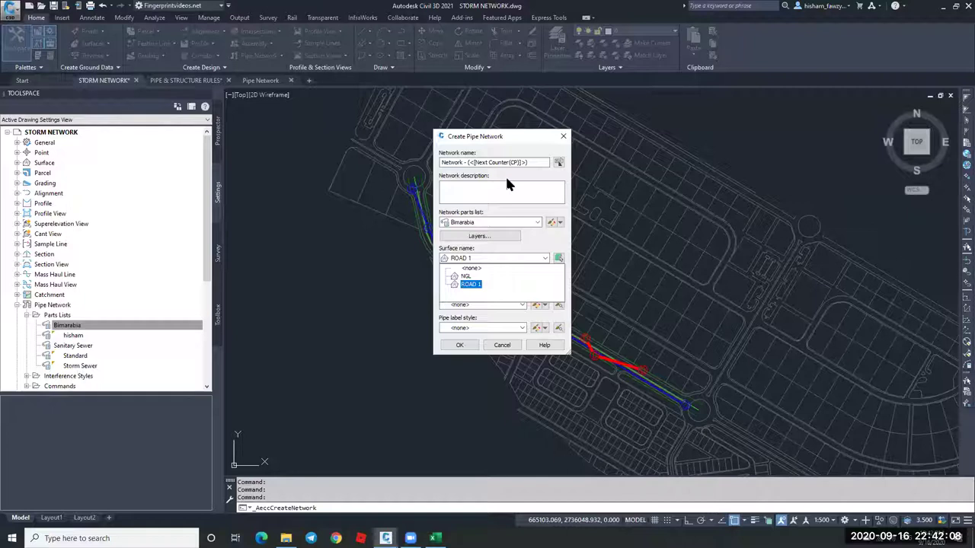
pyautogui.moveTo(528, 162); pyautogui.dragTo(479, 162)
pyautogui.write('1001')
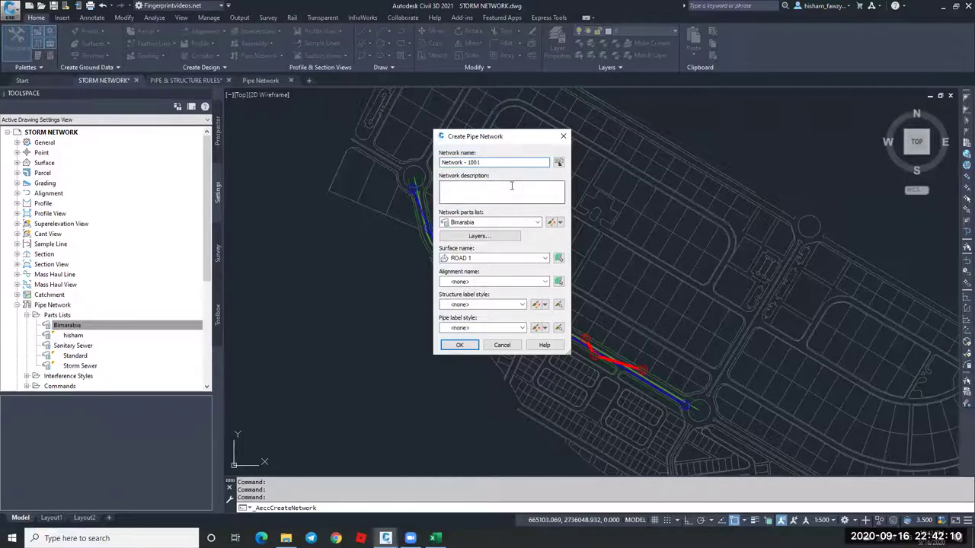
pyautogui.click(511, 185)
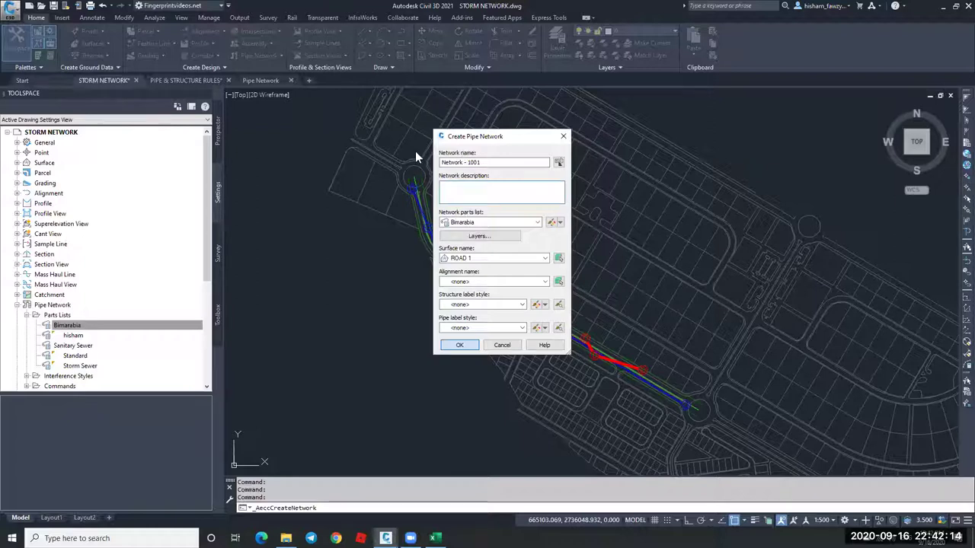
pyautogui.press('Return')
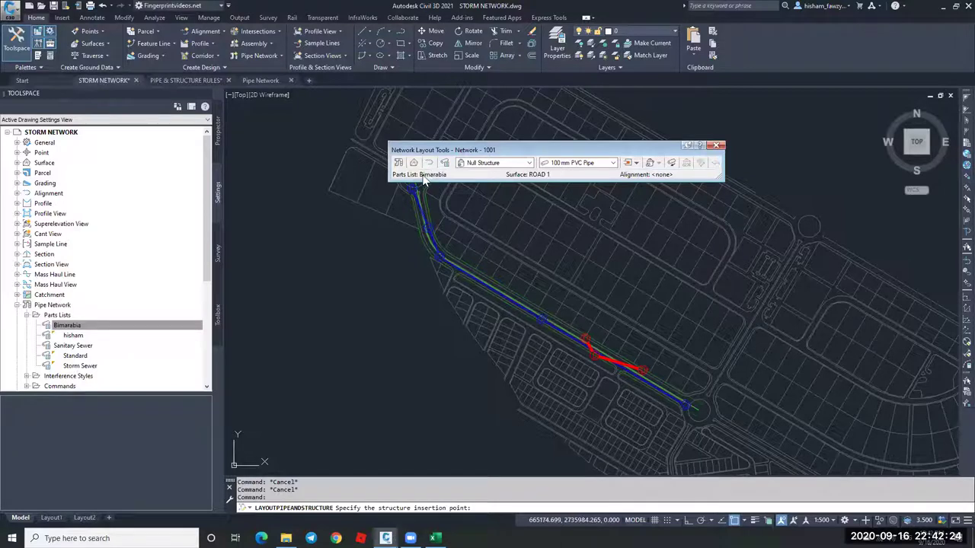
# Choose the 1,200 dia Concentric Cylindrical Structure and 600 mm PVC pipe, then cancel the layout.
pyautogui.click(529, 163)
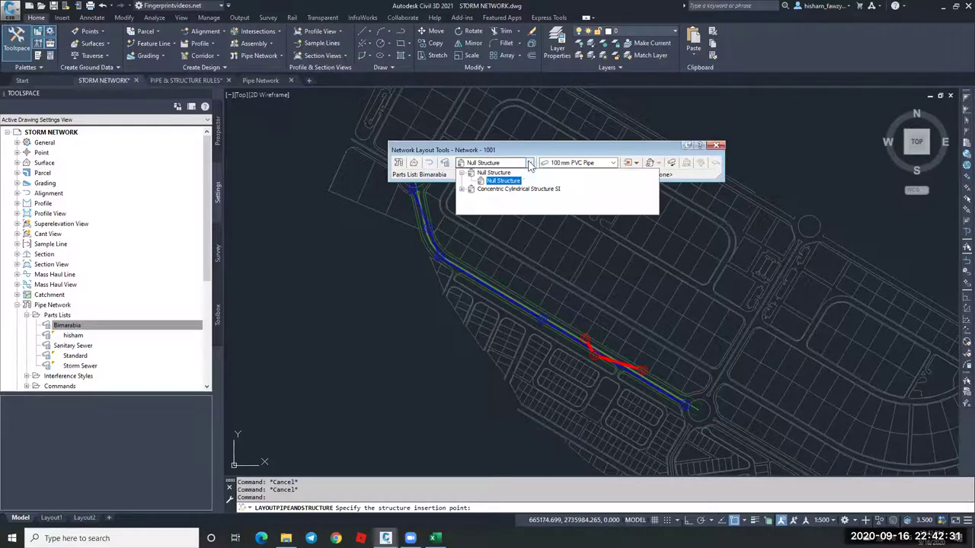
pyautogui.click(470, 189)
pyautogui.click(521, 198)
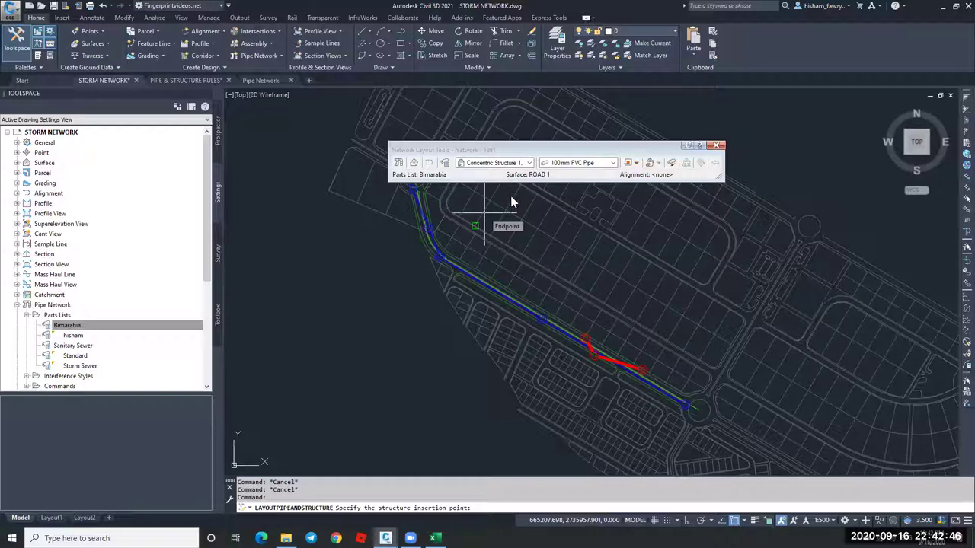
pyautogui.click(528, 163)
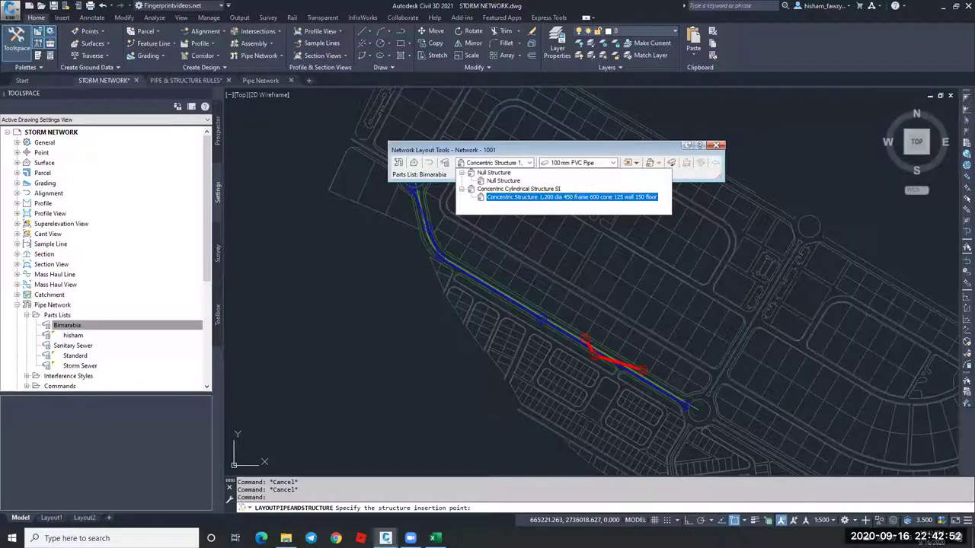
pyautogui.click(602, 164)
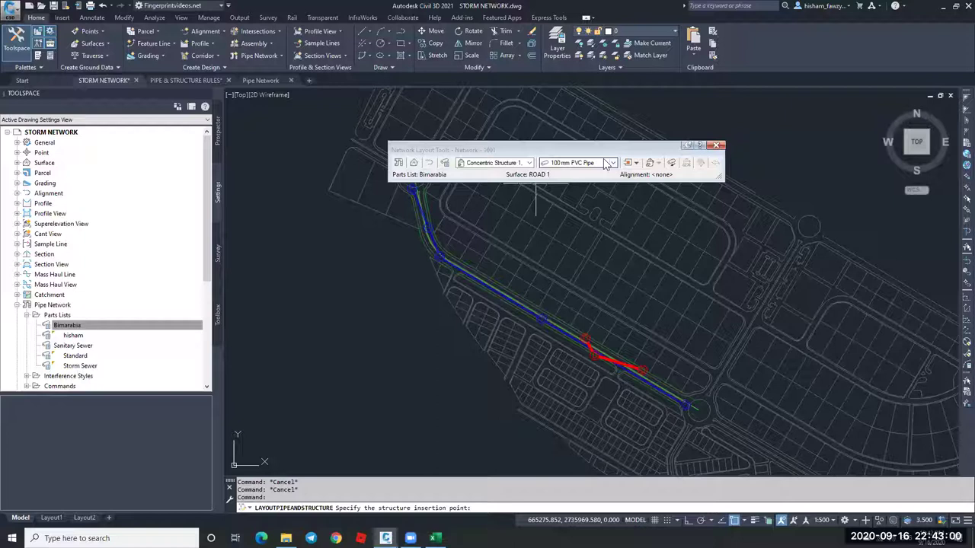
pyautogui.scroll(-3, 605, 164)
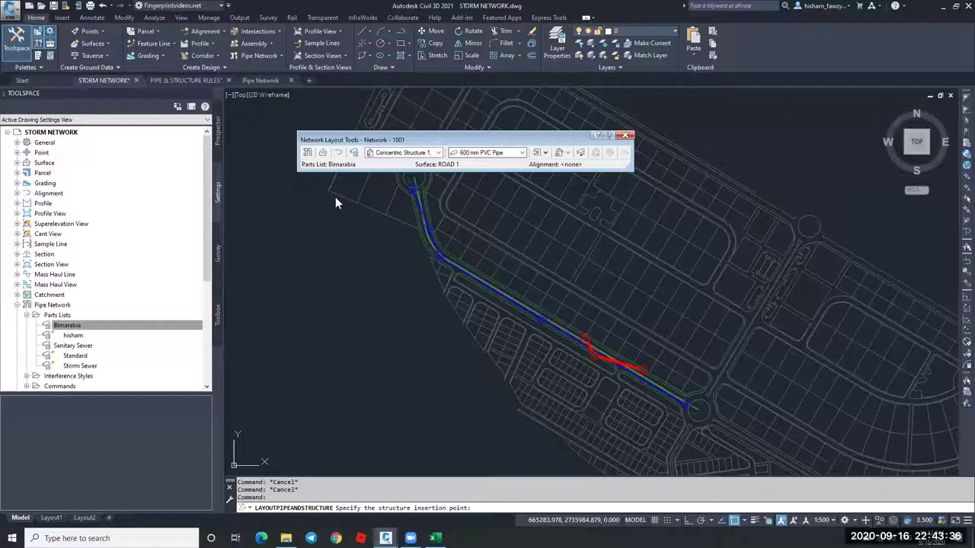
pyautogui.press('Escape')
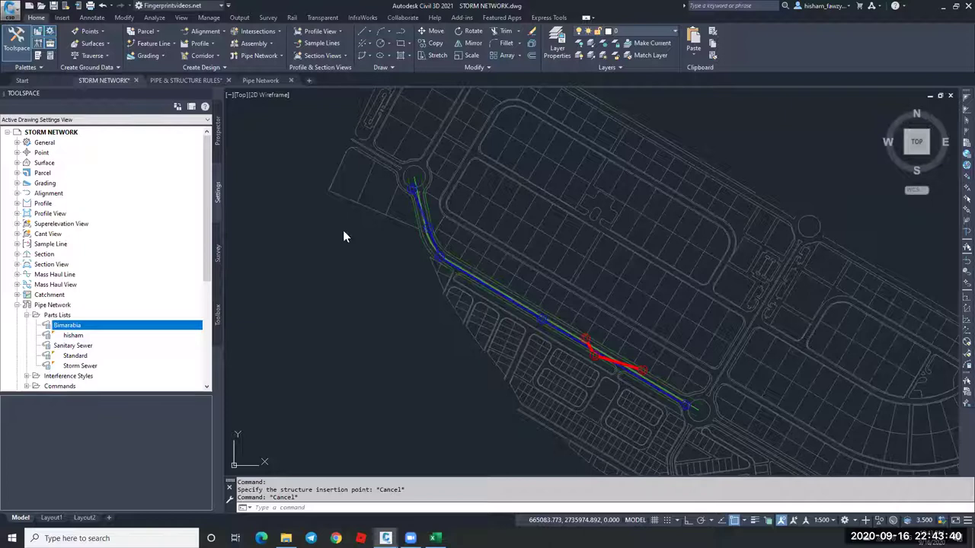
# Add a new Concrete Pipe SI part size to the Bimarabia parts list, choosing its inner diameter.
pyautogui.press('Return')
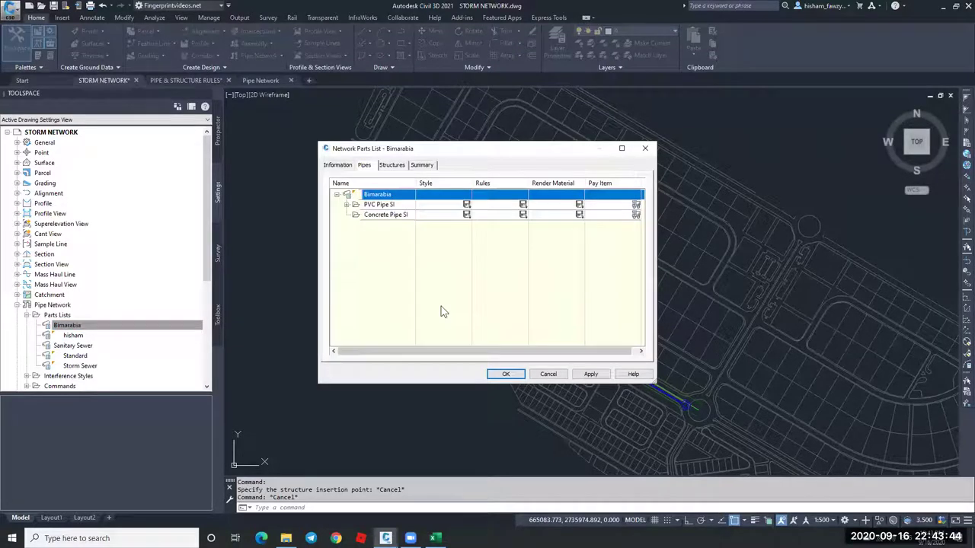
pyautogui.rightClick(383, 216)
pyautogui.click(428, 264)
pyautogui.scroll(-1, 429, 265)
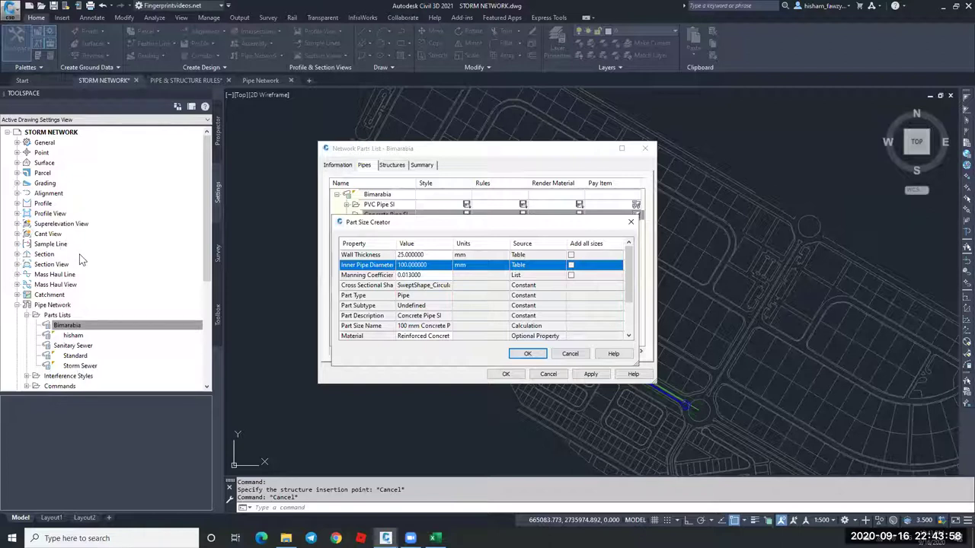
pyautogui.hotkey('alt', 'Down')
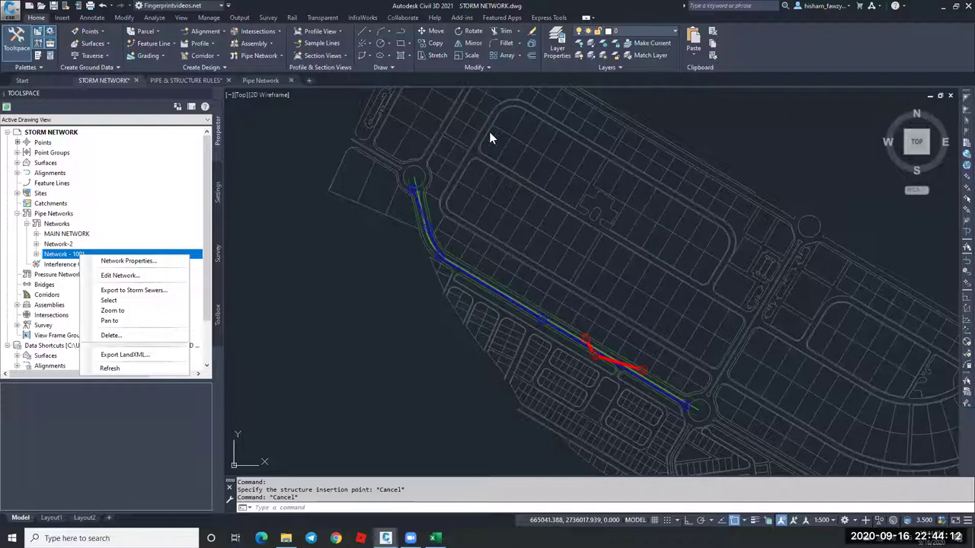
# Restart pipe and structure layout for Network - 1001 with the concentric structure.
pyautogui.click(512, 132)
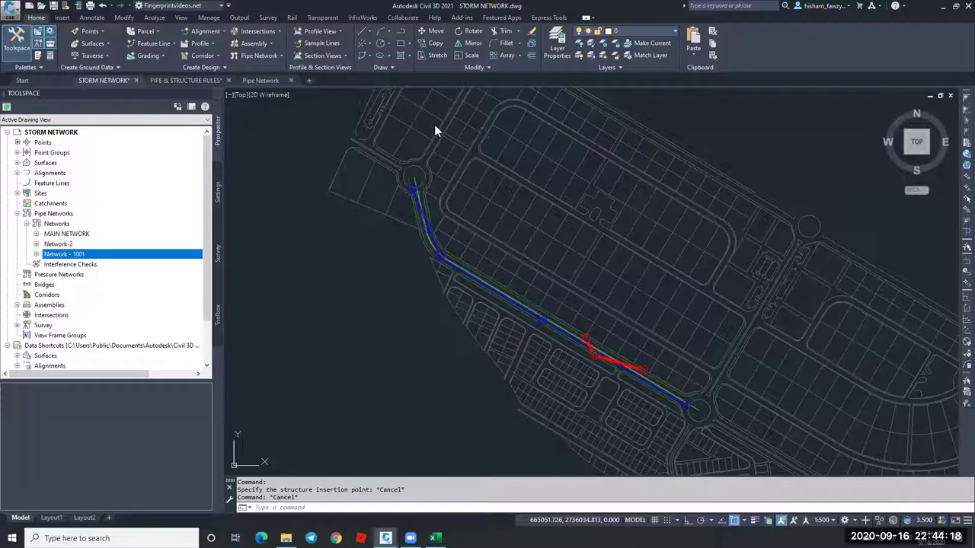
pyautogui.press('Return')
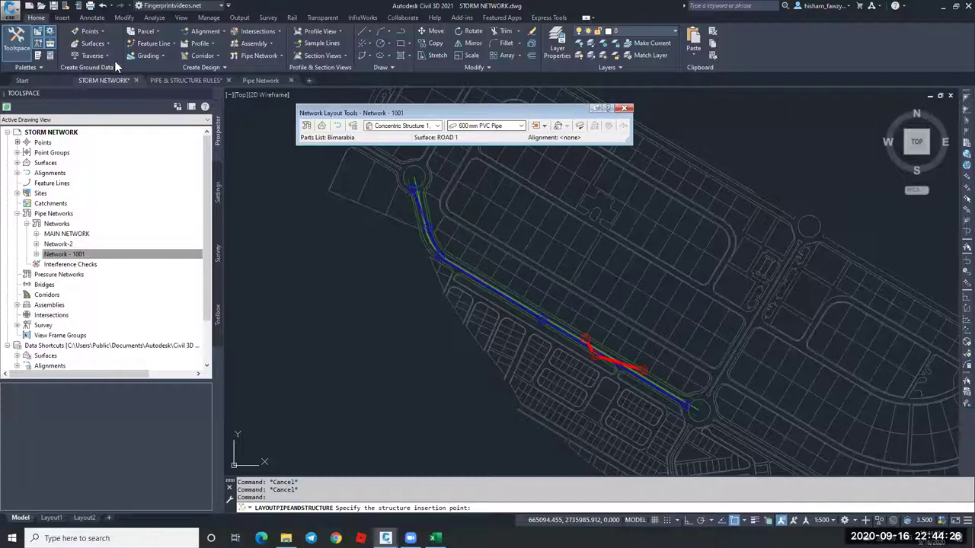
pyautogui.press('Up')
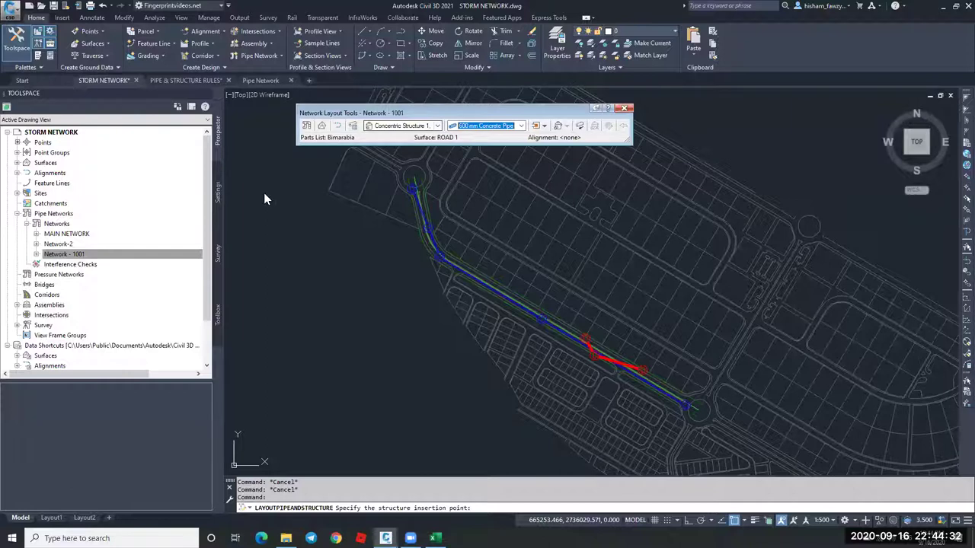
pyautogui.hotkey('shift', 'Tab')
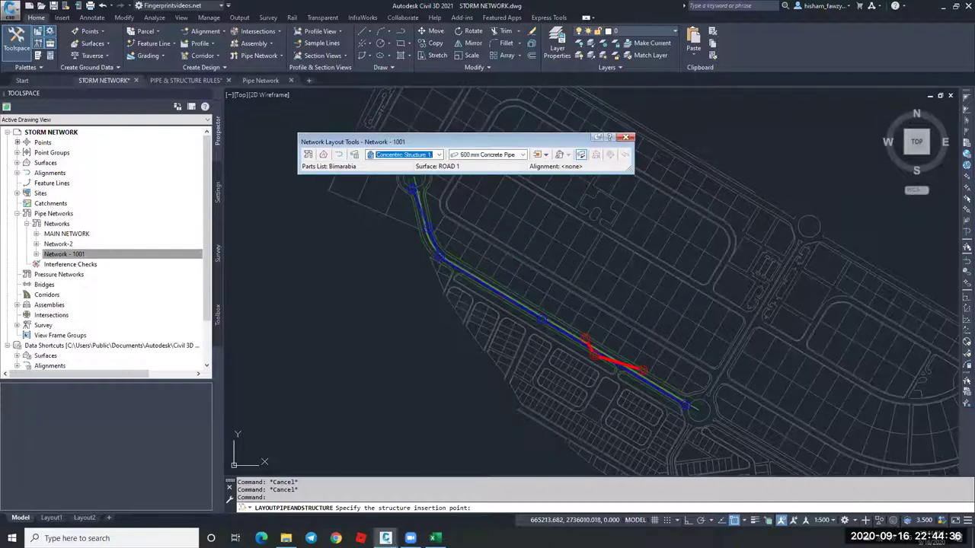
pyautogui.hotkey('ctrl', 'F4')
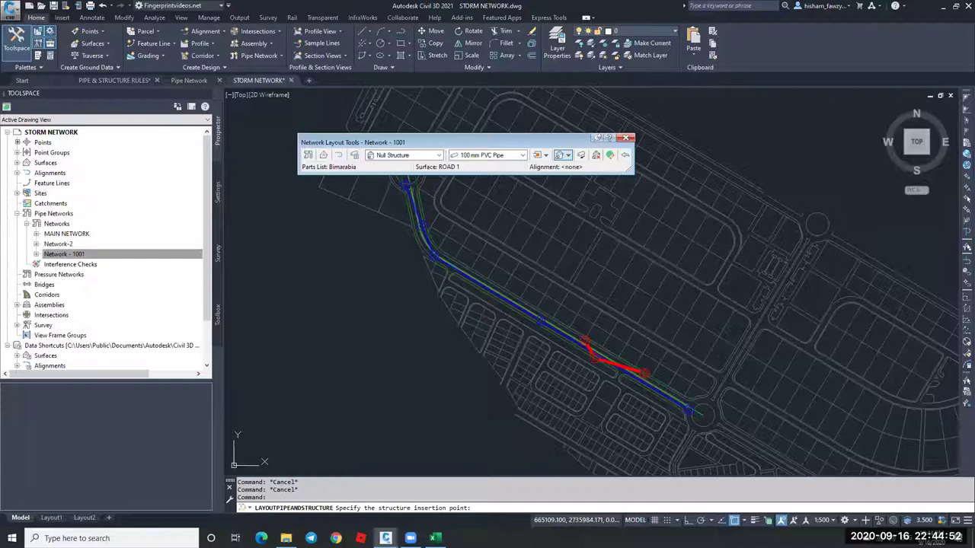
# Set the 600 mm pipe size and bring up the pipes/structures/both insertion-mode choice.
pyautogui.click(522, 156)
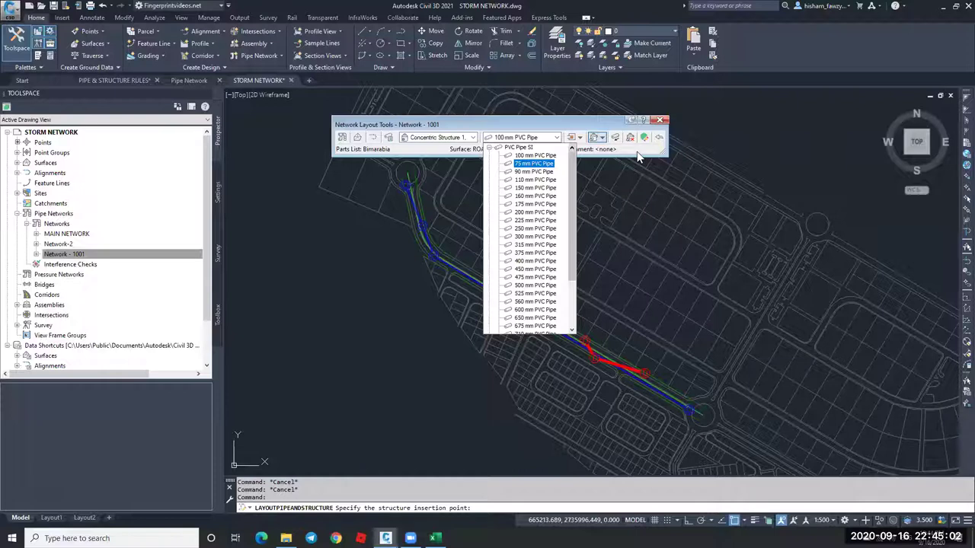
pyautogui.press('Left')
pyautogui.press('Down')
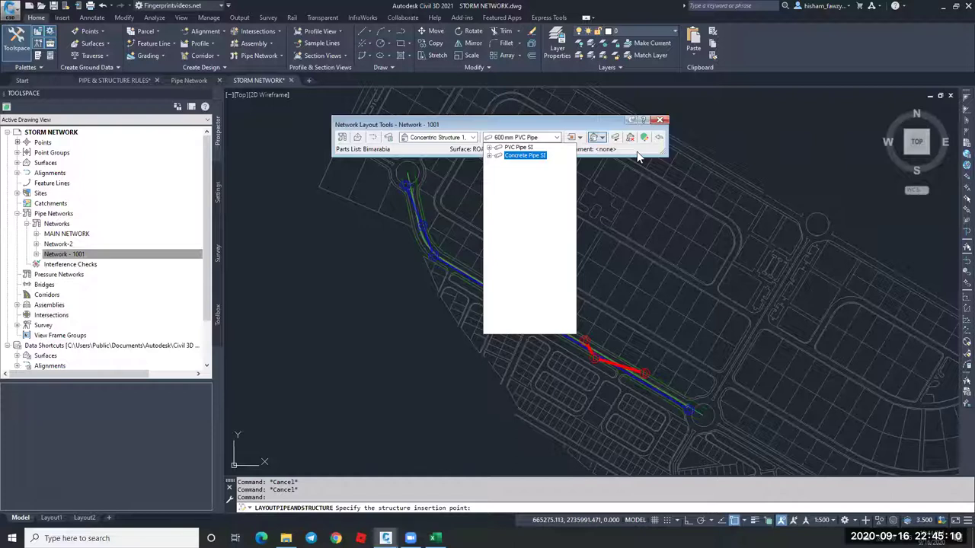
pyautogui.click(602, 137)
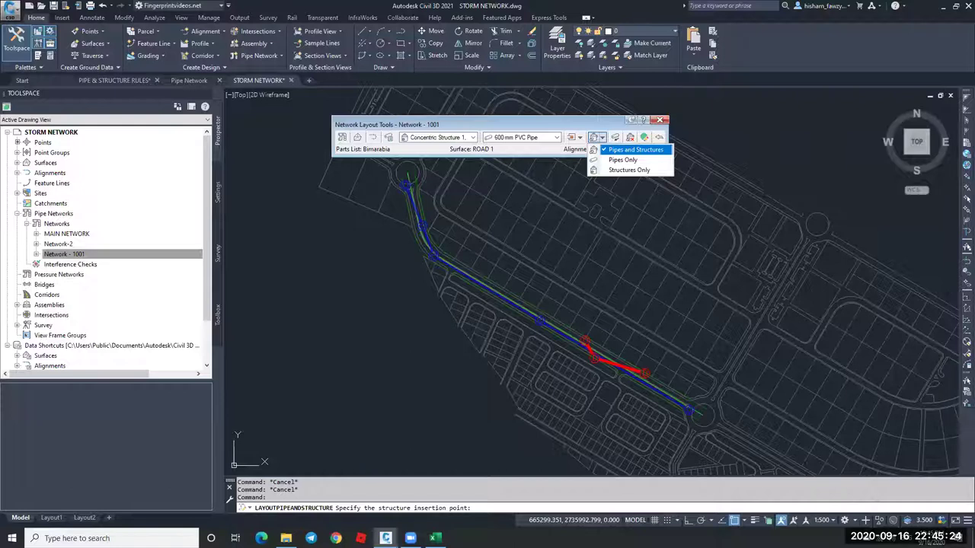
# Place one more concentric structure joined by a 600 mm PVC pipe in Network - 1001, then end the layout.
pyautogui.click(635, 150)
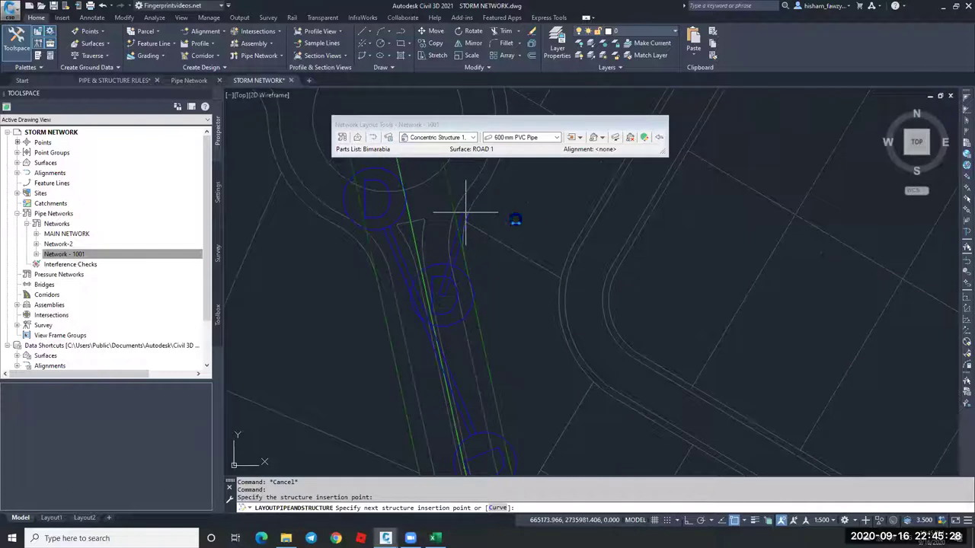
pyautogui.scroll(-3, 491, 217)
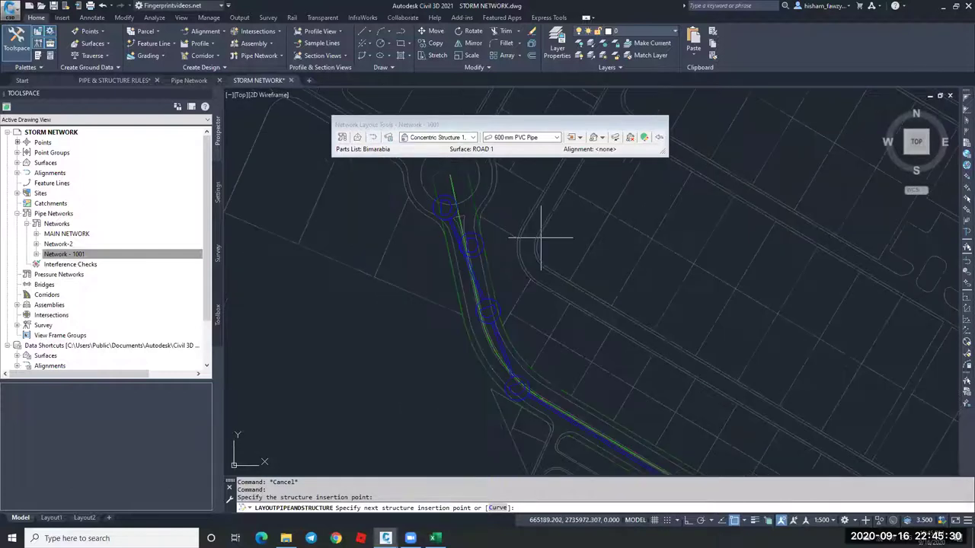
pyautogui.scroll(5, 541, 238)
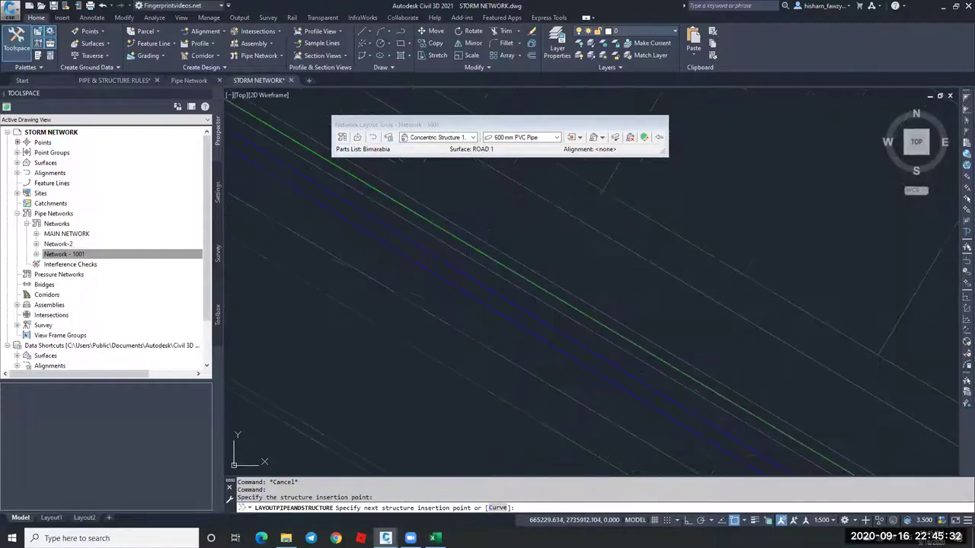
pyautogui.click(577, 277)
pyautogui.scroll(-5, 577, 277)
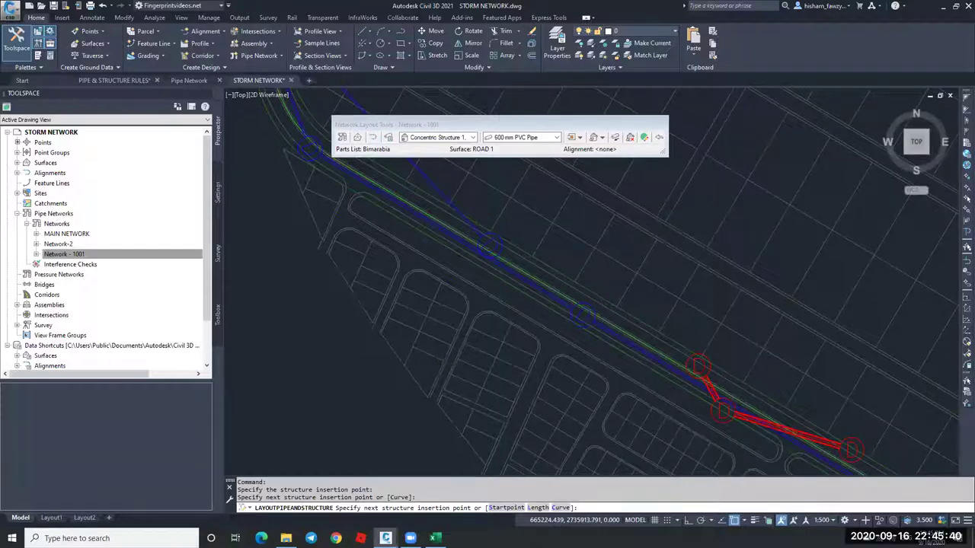
pyautogui.scroll(2, 558, 239)
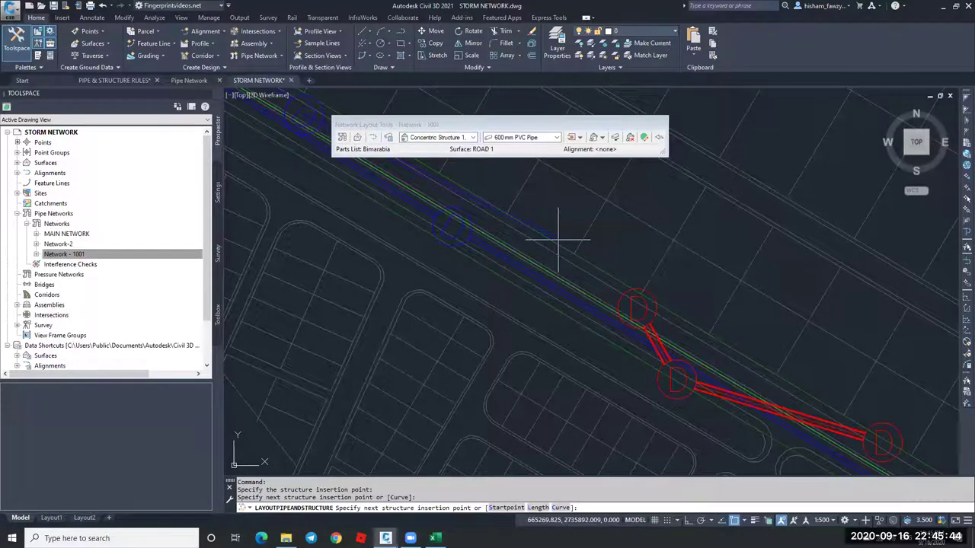
pyautogui.scroll(-4, 532, 250)
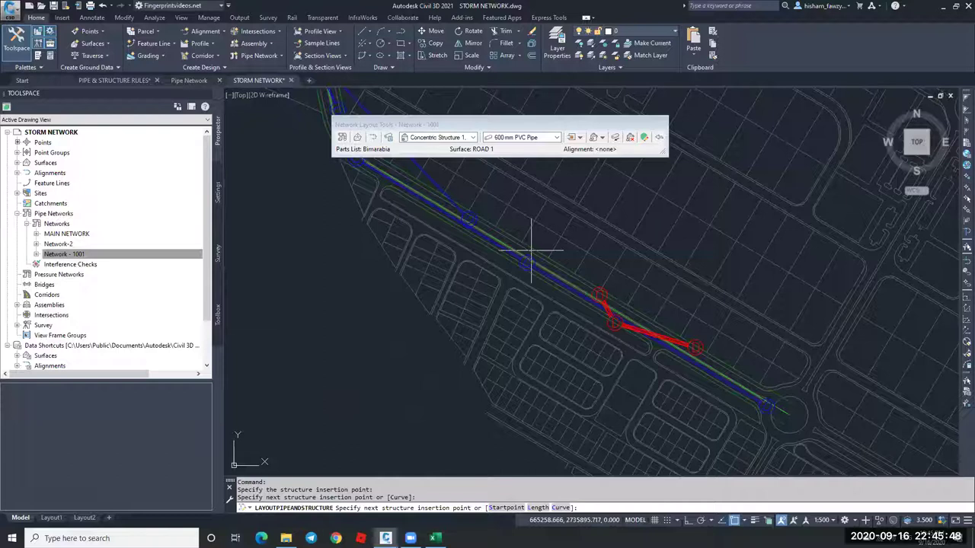
pyautogui.scroll(6, 627, 312)
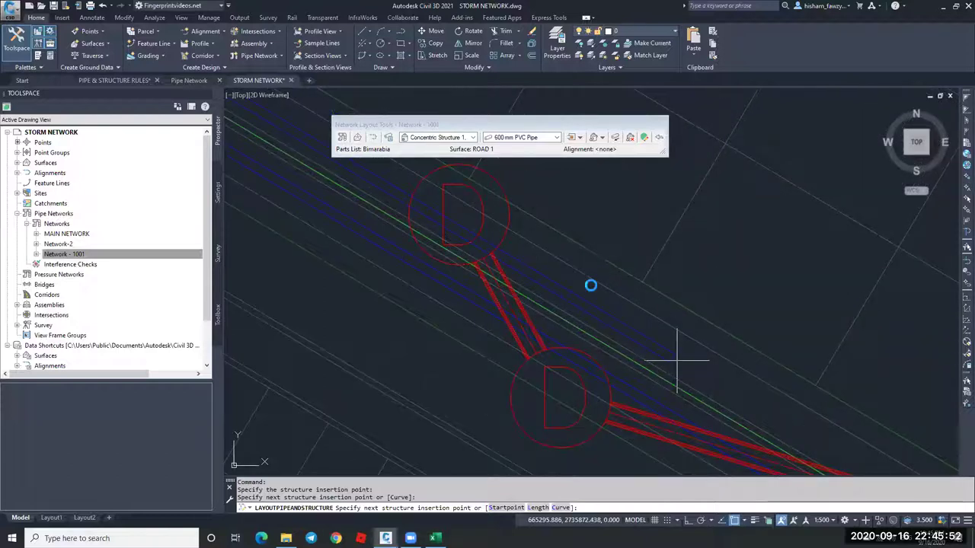
pyautogui.press('Return')
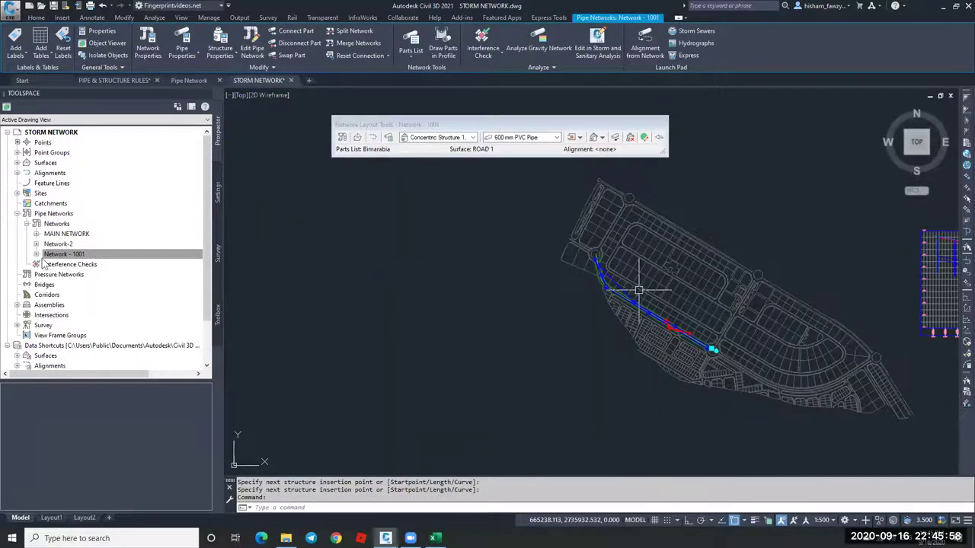
# List Network - 1001's pipes in Prospector to show Pipe (8)'s rules: 2.59% slope, 1.509 m maximum cover.
pyautogui.click(81, 256)
pyautogui.doubleClick(76, 255)
pyautogui.click(82, 265)
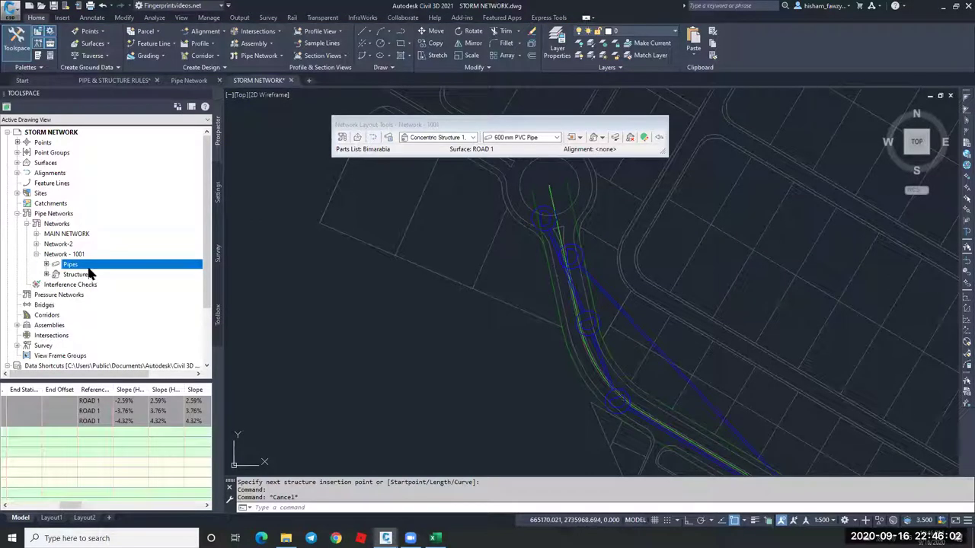
pyautogui.click(76, 506)
pyautogui.click(5, 505)
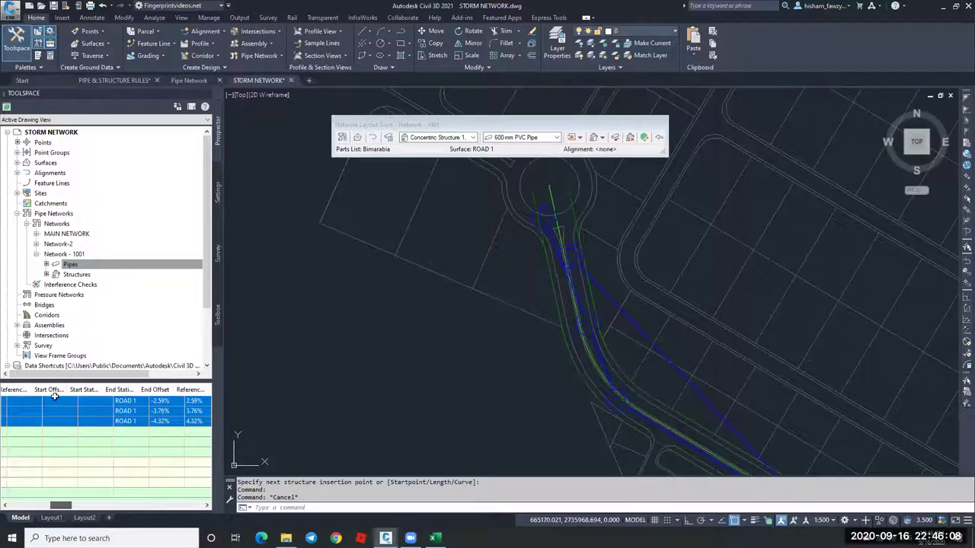
pyautogui.hscroll(-3, 53, 402)
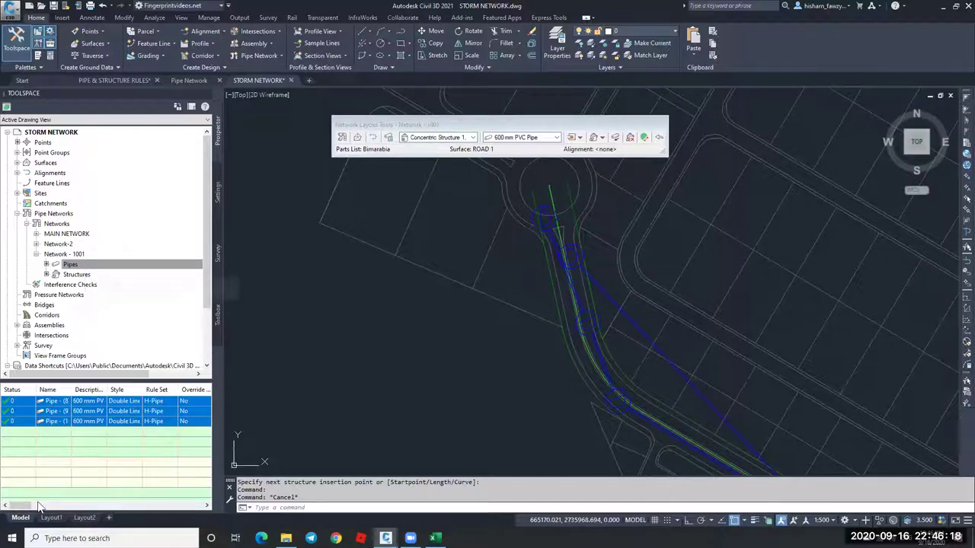
pyautogui.press('Down')
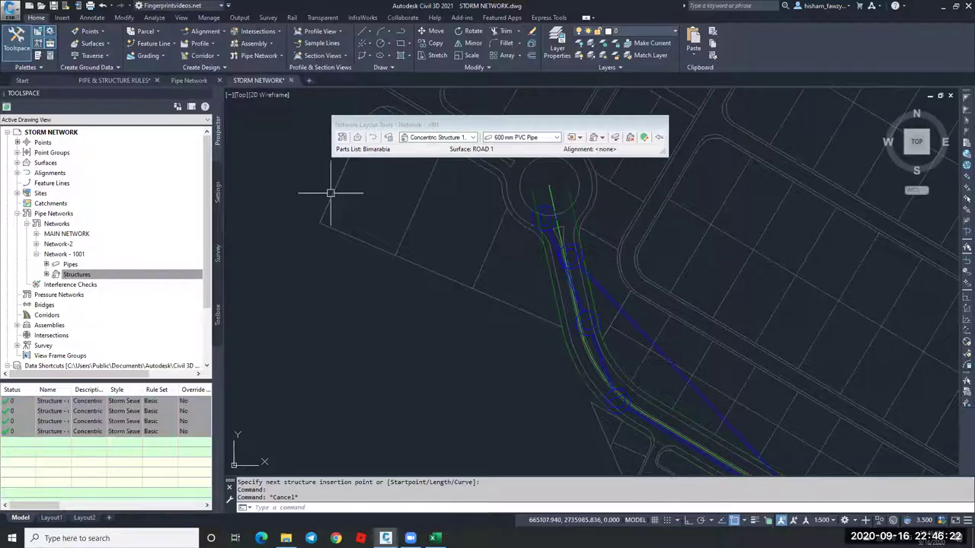
pyautogui.scroll(-2, 449, 232)
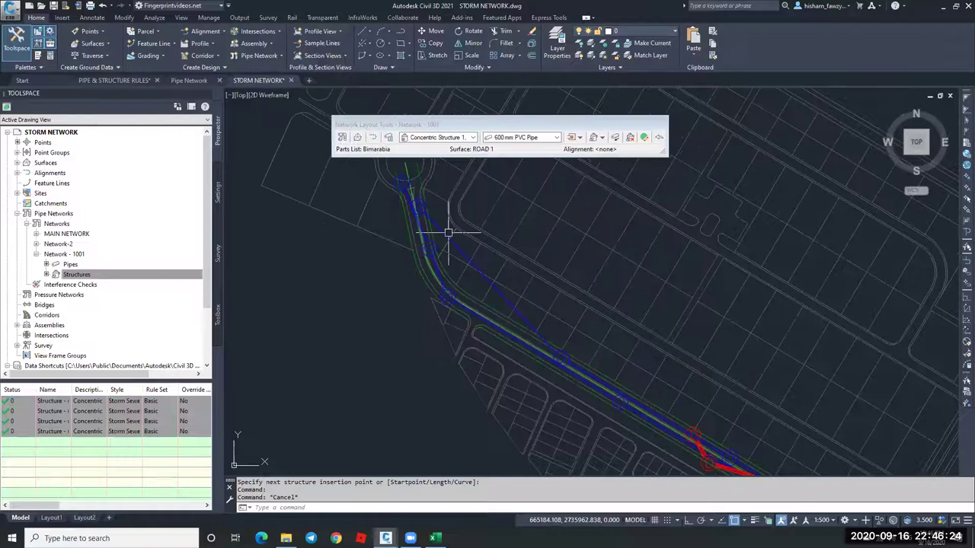
pyautogui.press('Escape')
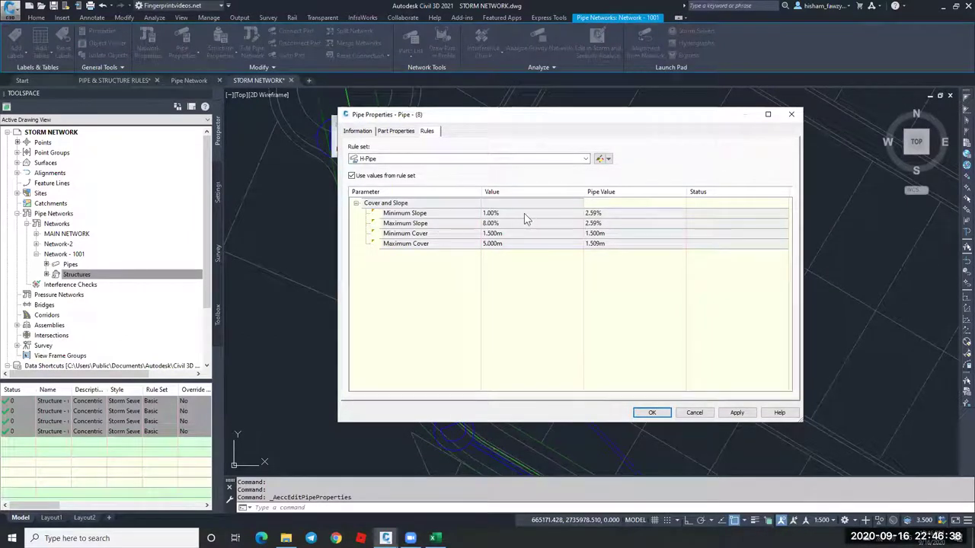
# Review Pipe (8)'s slope rules and its invert elevation and end northing part properties.
pyautogui.click(606, 222)
pyautogui.click(615, 214)
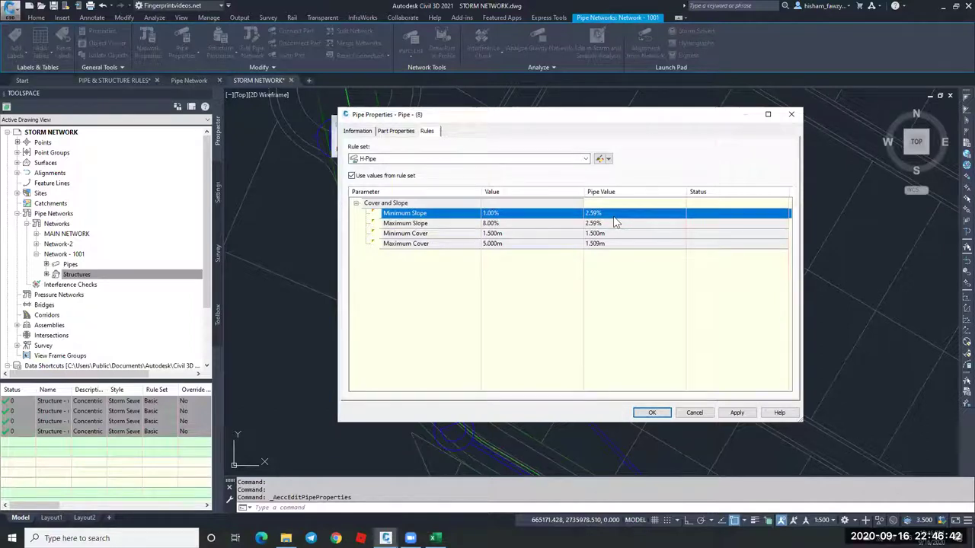
pyautogui.click(410, 133)
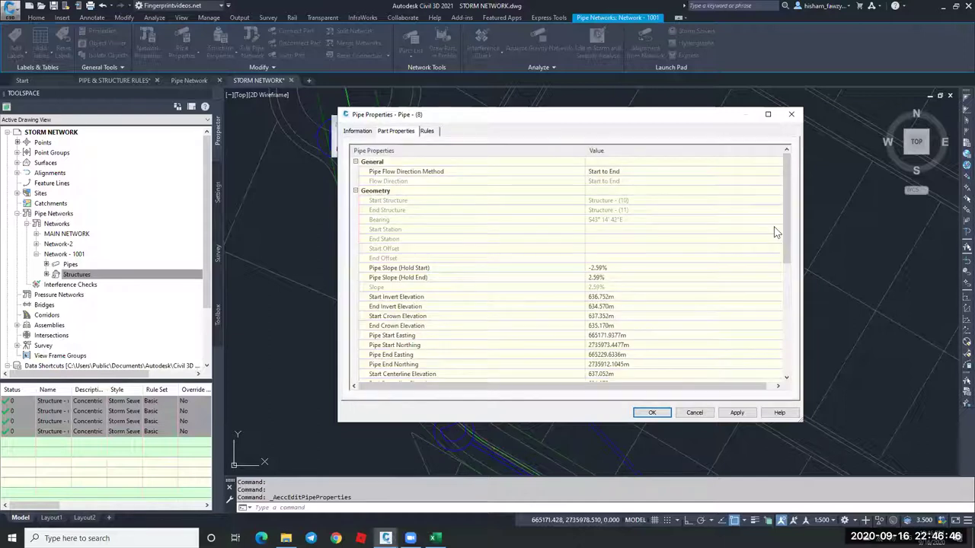
pyautogui.scroll(-5, 523, 254)
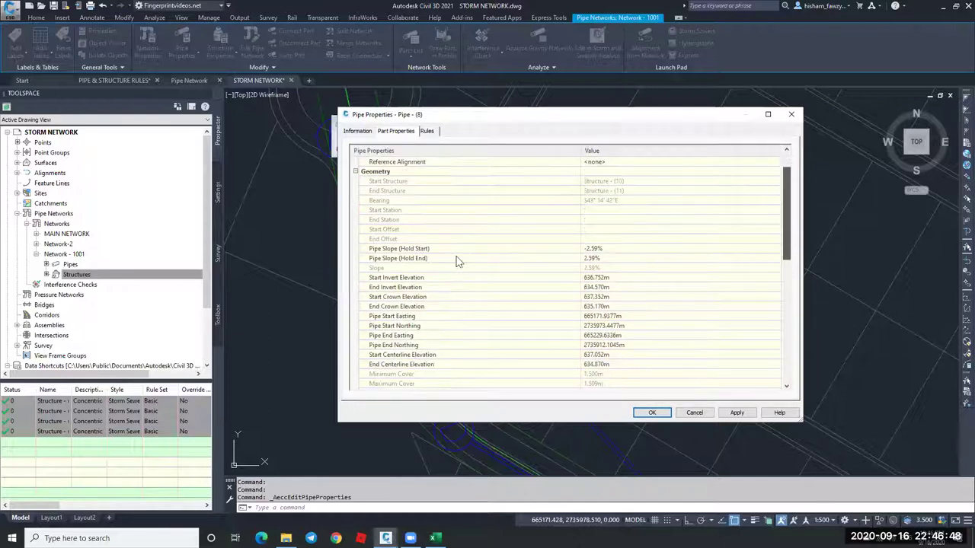
pyautogui.click(622, 260)
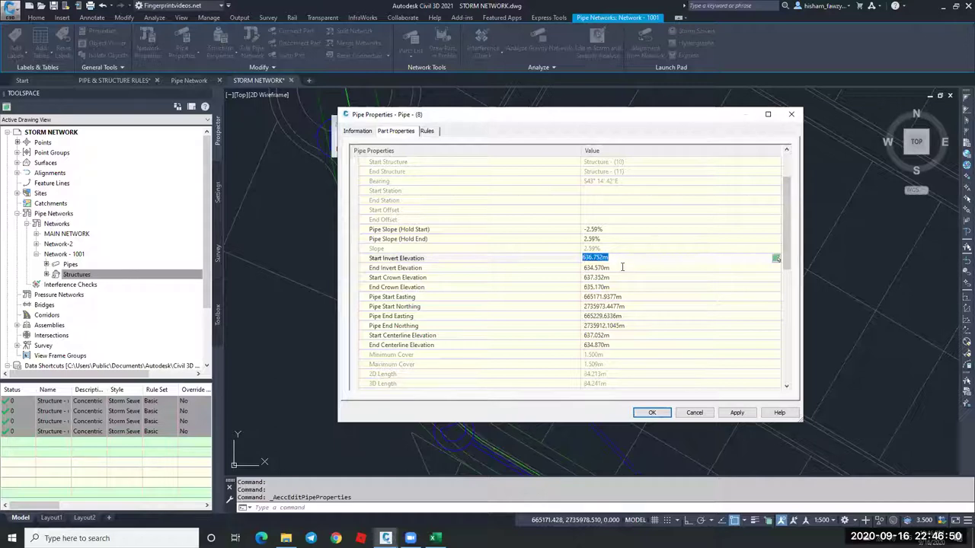
pyautogui.click(584, 268)
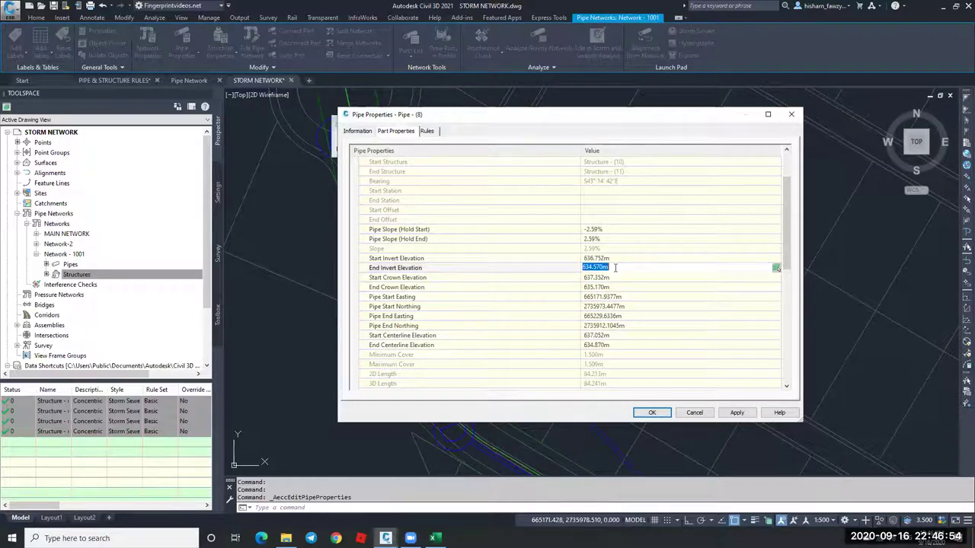
pyautogui.click(638, 326)
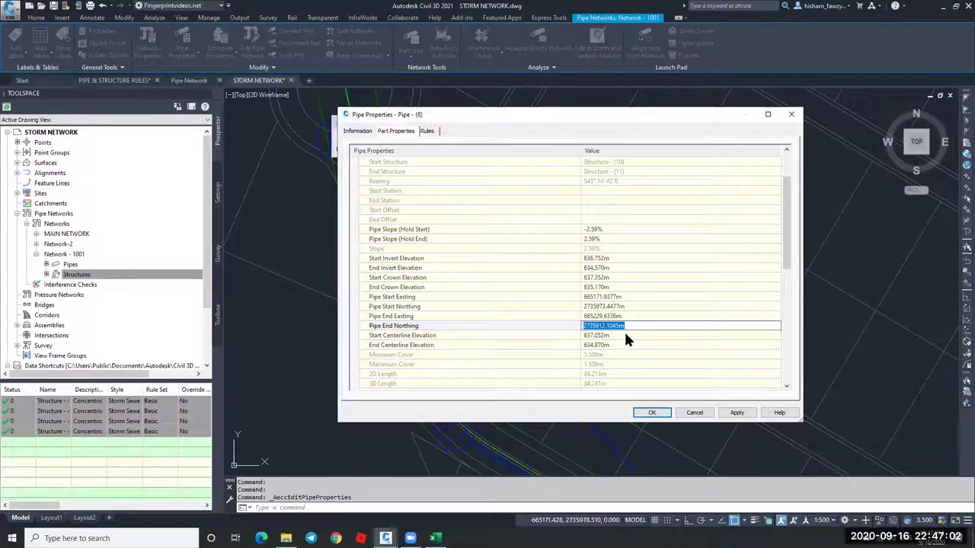
pyautogui.press('Down')
# Set Pipe (8)'s End Invert Elevation to 630.000 m and close the Pipe Properties dialog.
pyautogui.scroll(-3, 629, 244)
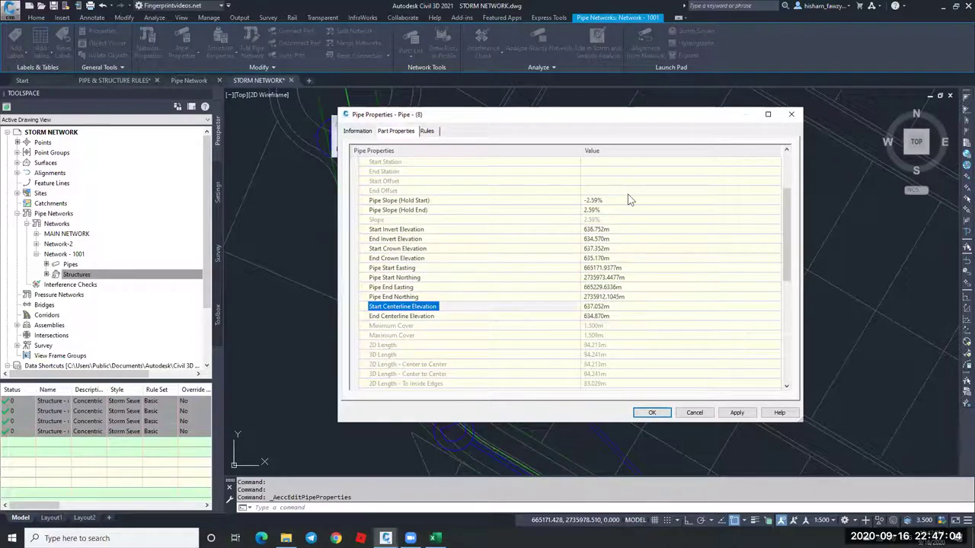
pyautogui.scroll(-3, 634, 251)
pyautogui.scroll(-5, 633, 265)
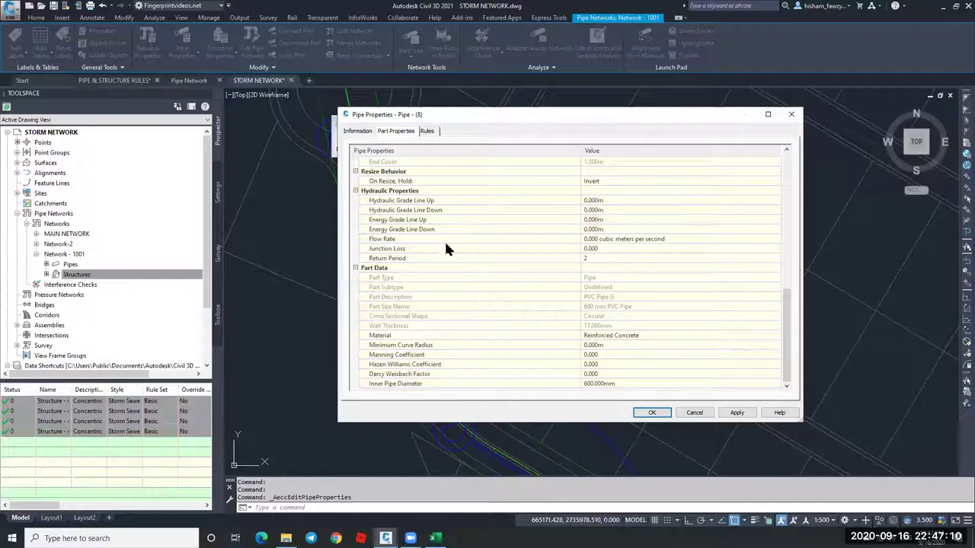
pyautogui.scroll(3, 609, 248)
pyautogui.click(629, 244)
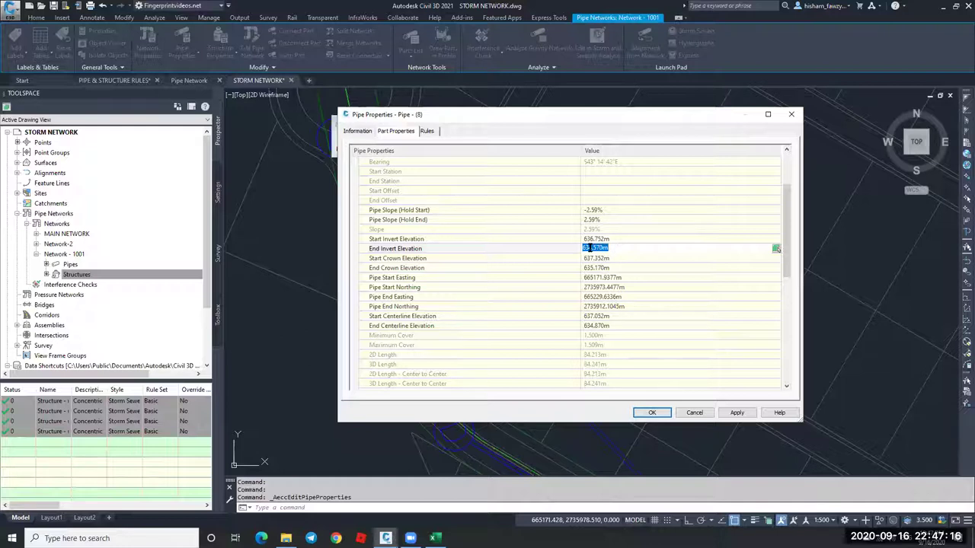
pyautogui.write('630')
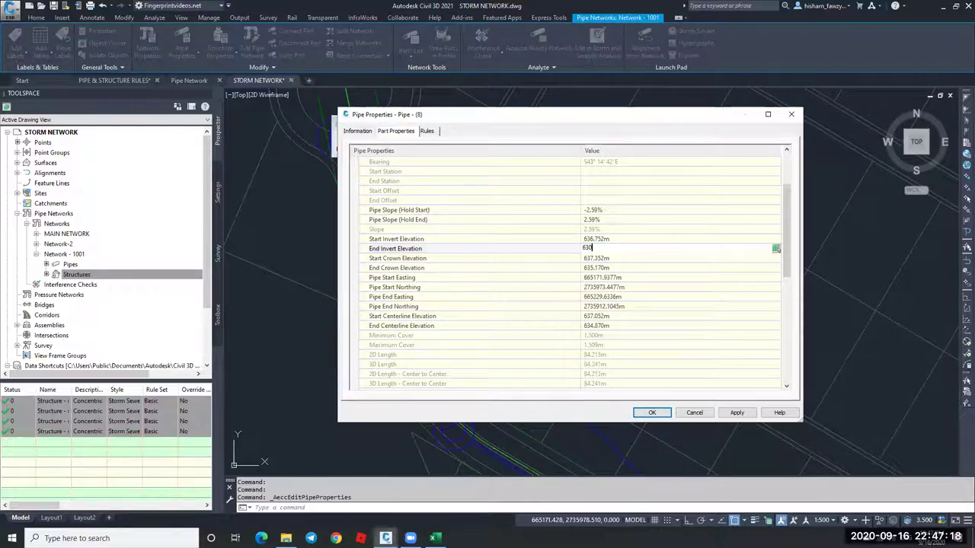
pyautogui.click(639, 412)
pyautogui.press('Return')
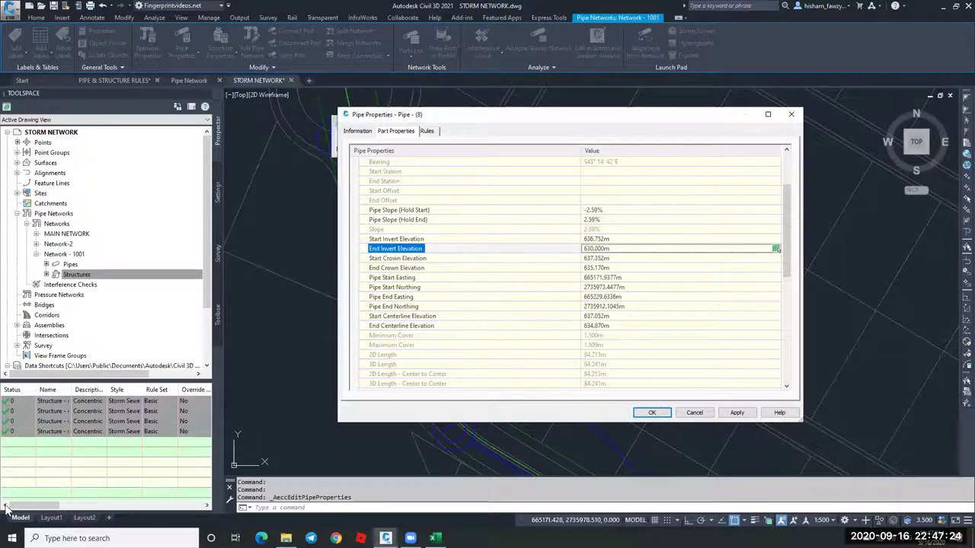
pyautogui.press('Return')
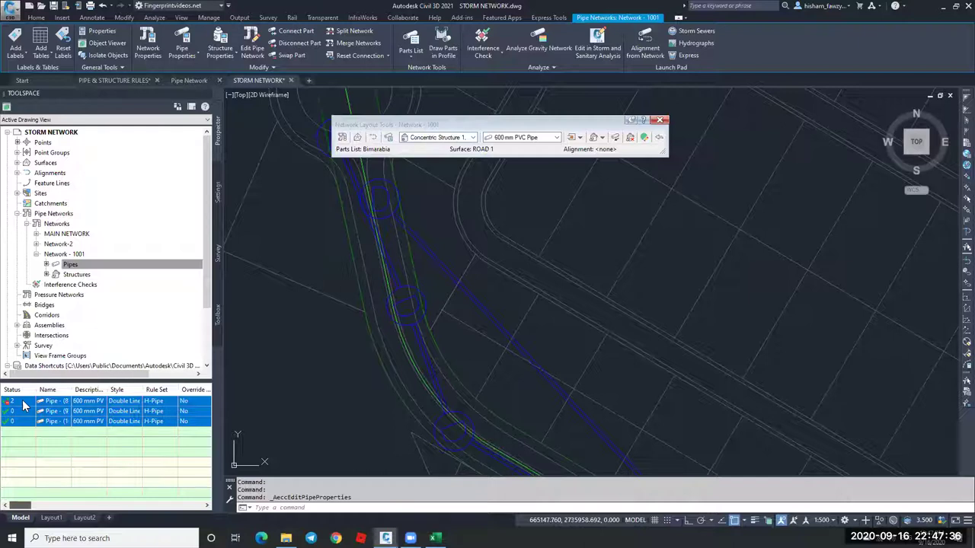
# Select Pipe (8) and check its Maximum Slope and Maximum Cover rule violations.
pyautogui.click(23, 402)
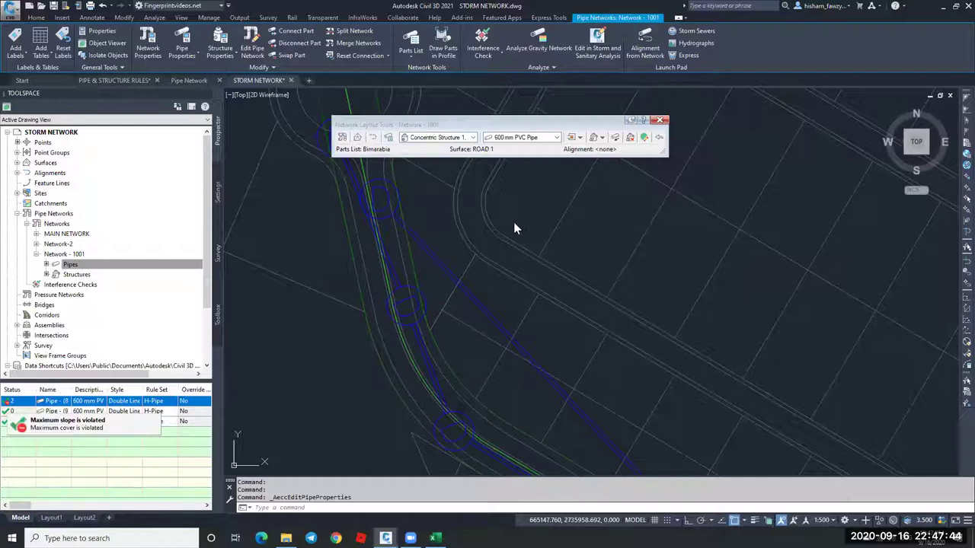
pyautogui.click(603, 223)
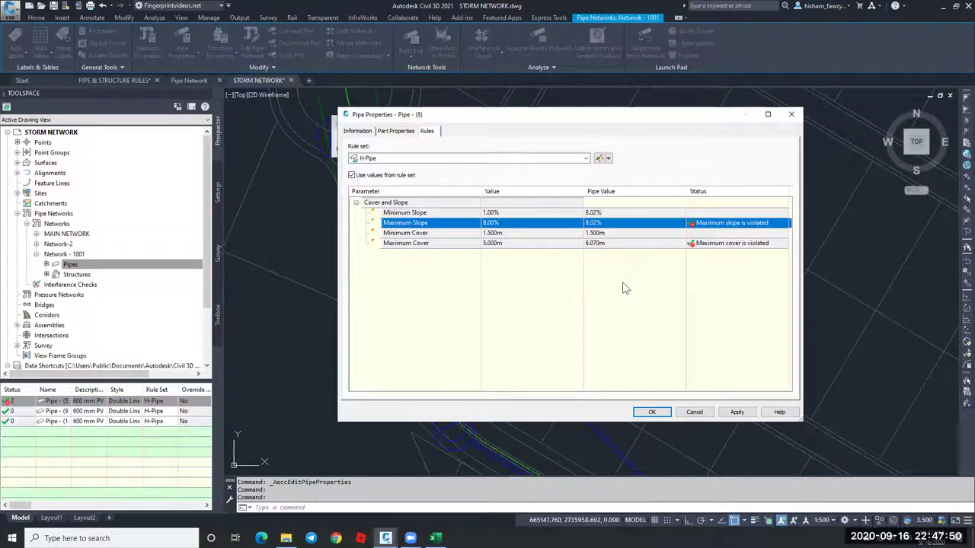
pyautogui.click(513, 243)
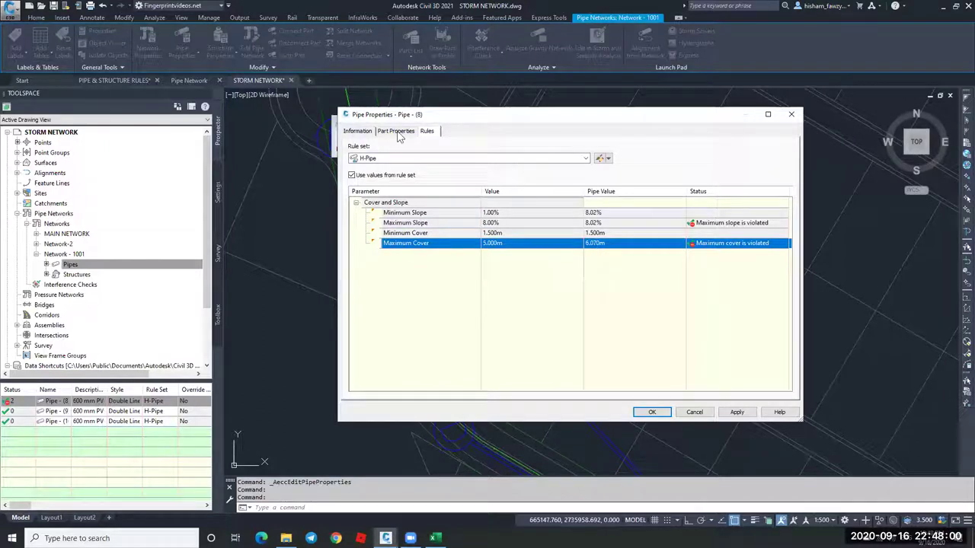
# Change Pipe (8)'s End Invert Elevation to 634.000 m, apply, review the rules, and accept.
pyautogui.hotkey('ctrl', 'shift', 'Tab')
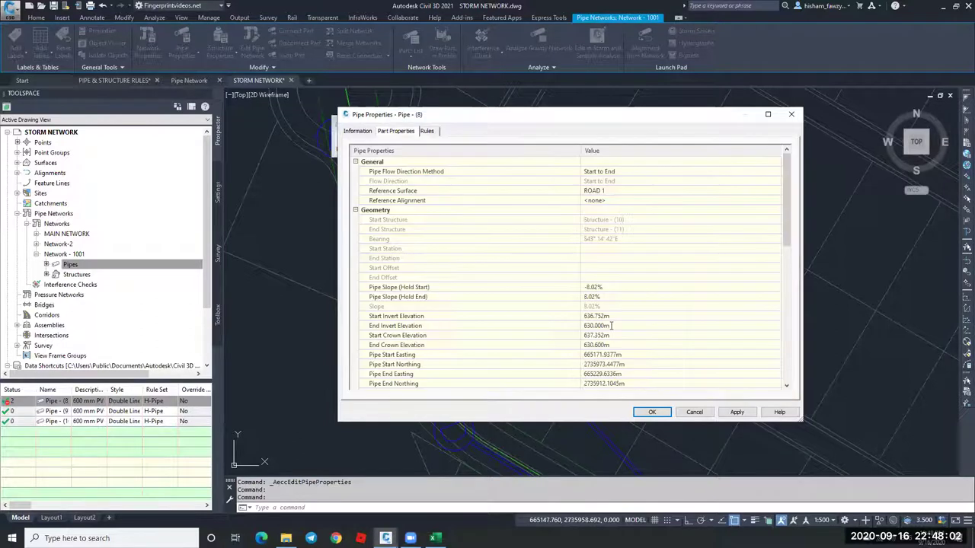
pyautogui.click(586, 325)
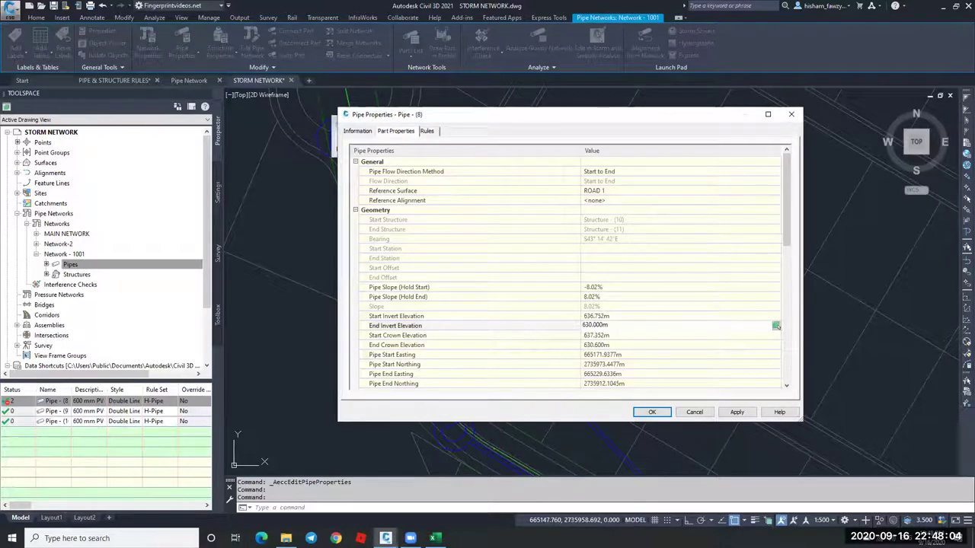
pyautogui.doubleClick(579, 326)
pyautogui.write('634')
pyautogui.click(737, 412)
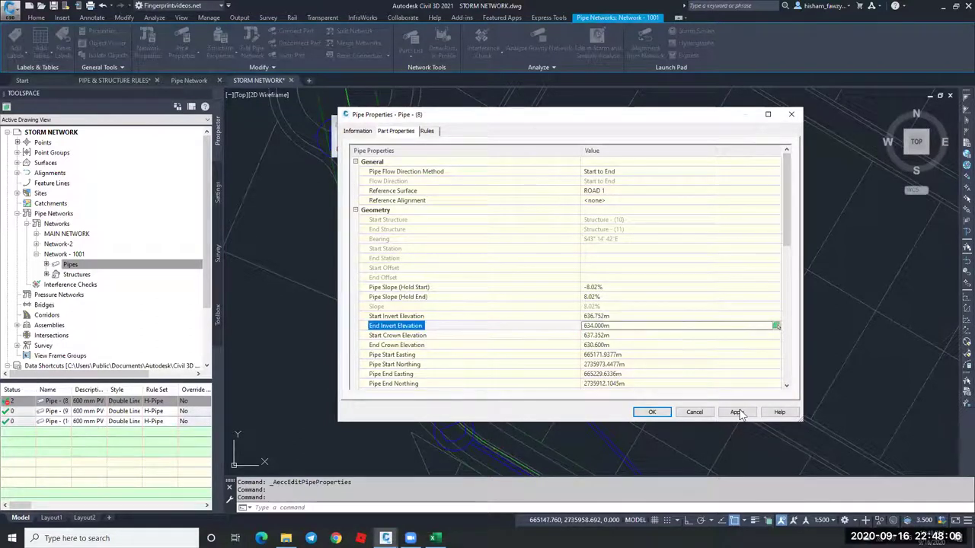
pyautogui.click(428, 132)
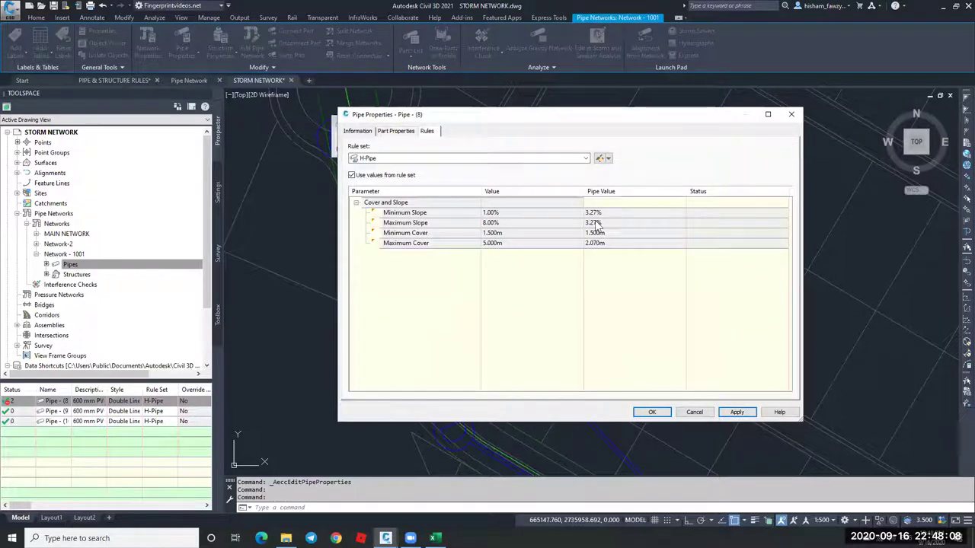
pyautogui.click(652, 412)
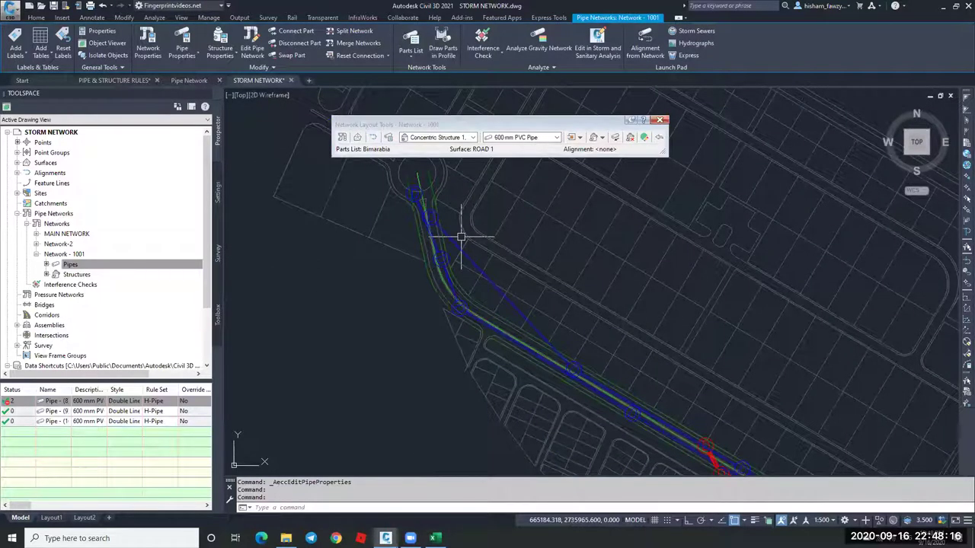
# Open Structure (10)'s properties and select Pipe (8) among its connected pipes to check the invert.
pyautogui.press('Escape')
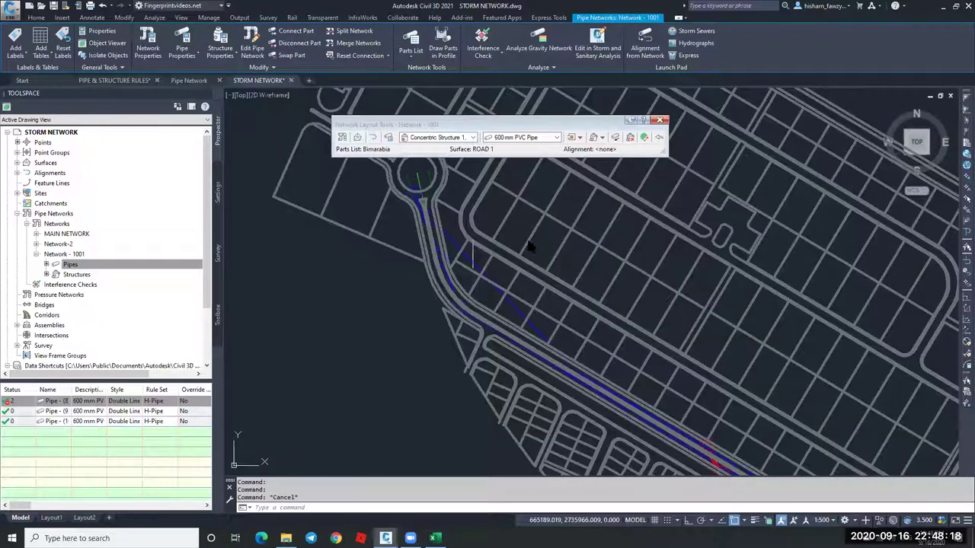
pyautogui.scroll(3, 381, 244)
pyautogui.click(393, 227)
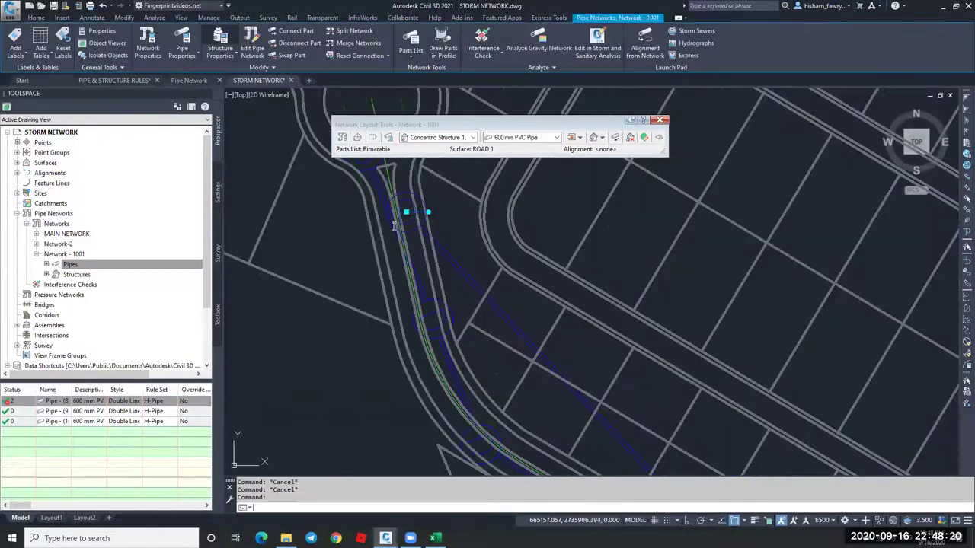
pyautogui.doubleClick(386, 170)
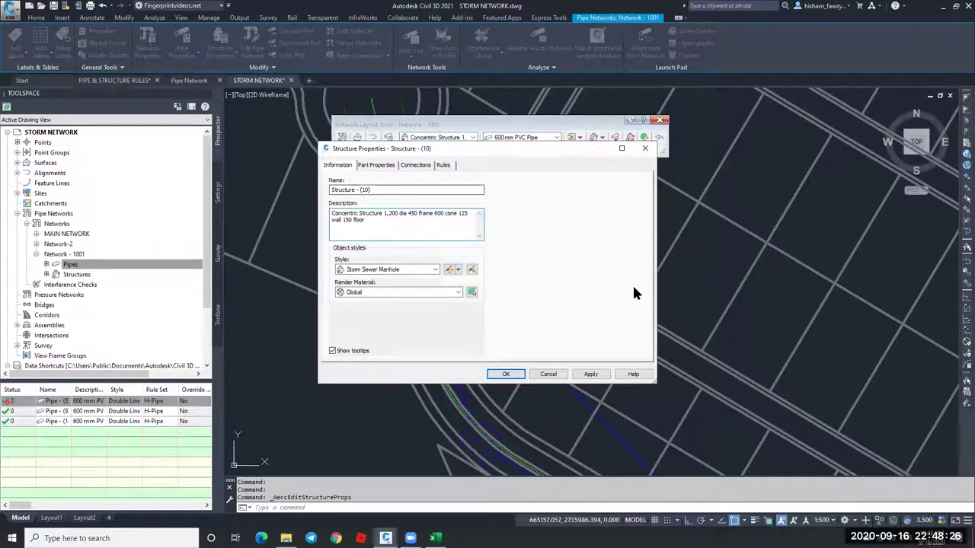
pyautogui.hotkey('ctrl', 'Tab')
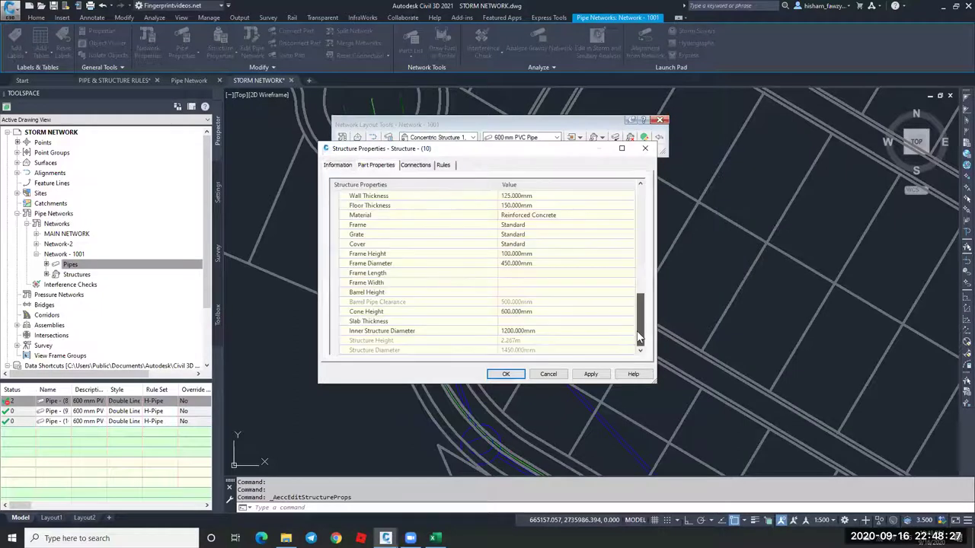
pyautogui.click(642, 265)
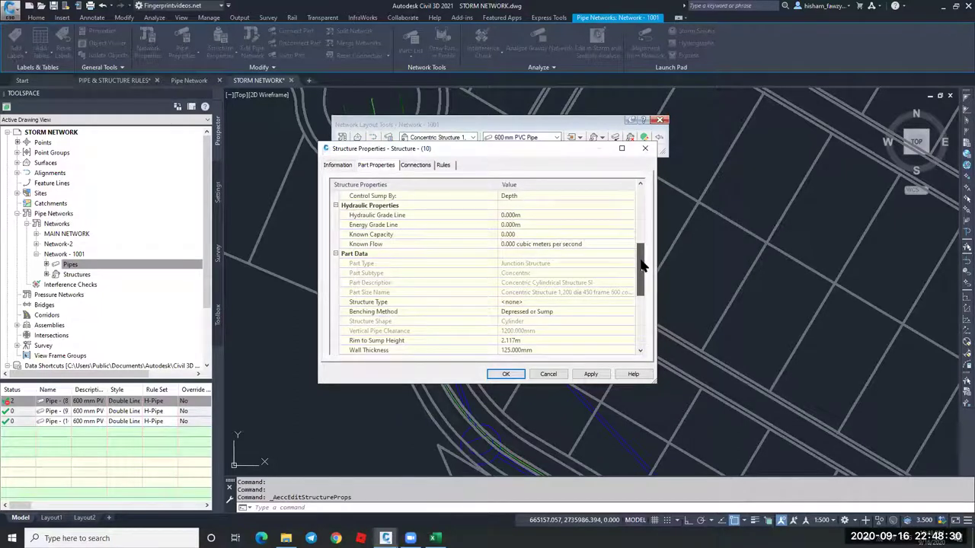
pyautogui.scroll(1, 647, 220)
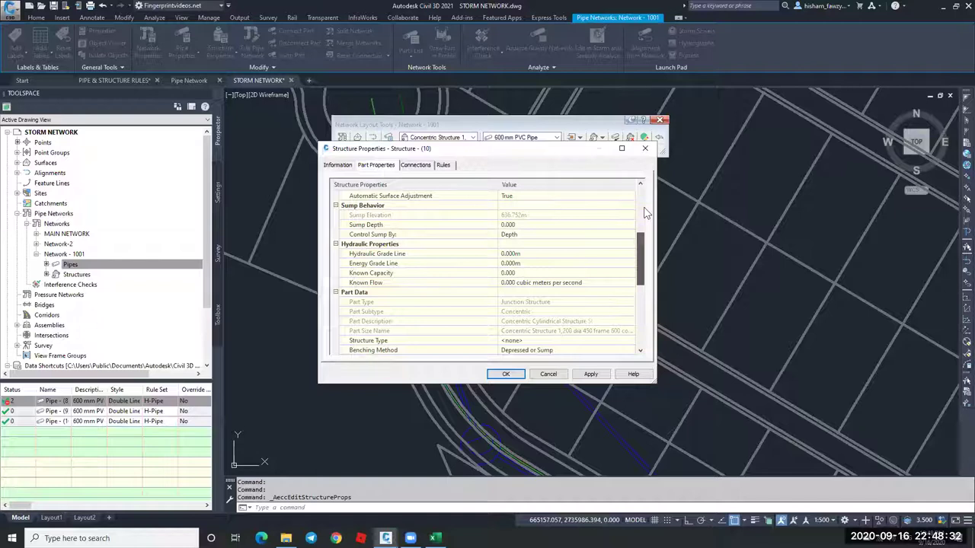
pyautogui.click(646, 202)
pyautogui.scroll(1, 533, 183)
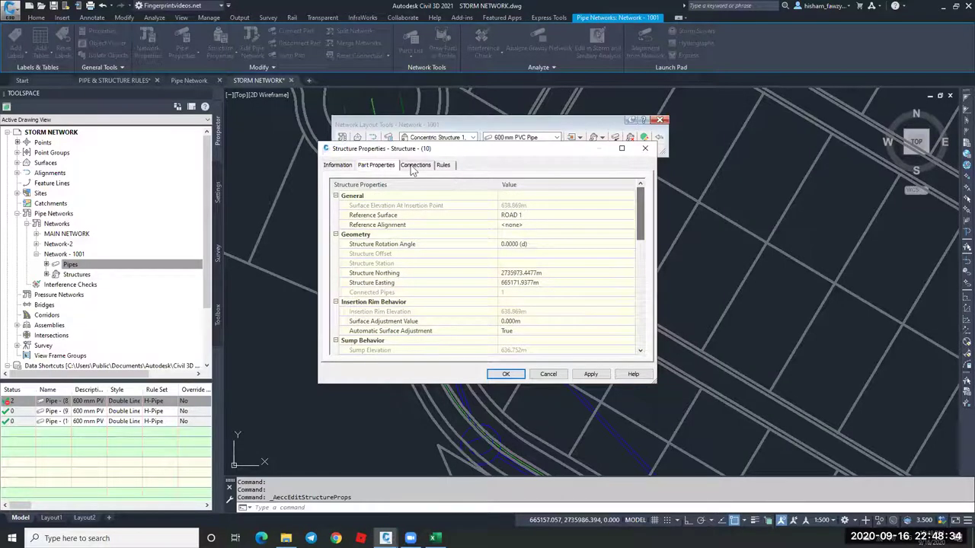
pyautogui.click(415, 165)
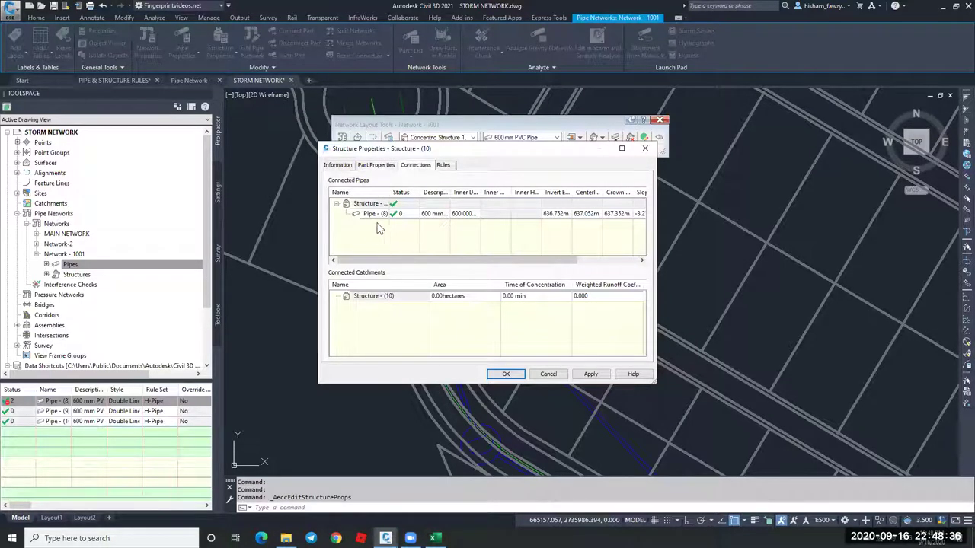
pyautogui.click(379, 216)
# Compare Pipe (8) at 634.000 m and Pipe (9) at 634.570 m inverts in Structure (11) connections, then cancel.
pyautogui.press('Escape')
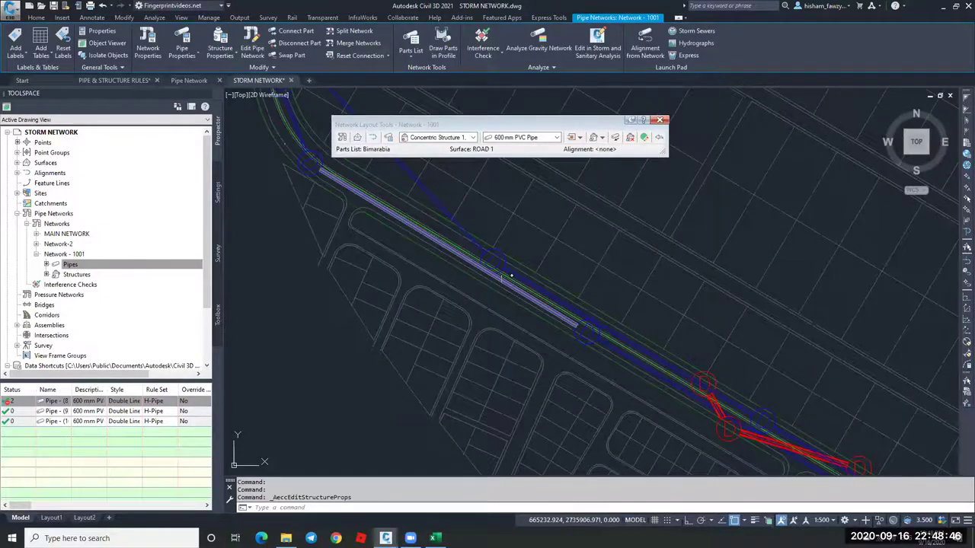
pyautogui.click(220, 40)
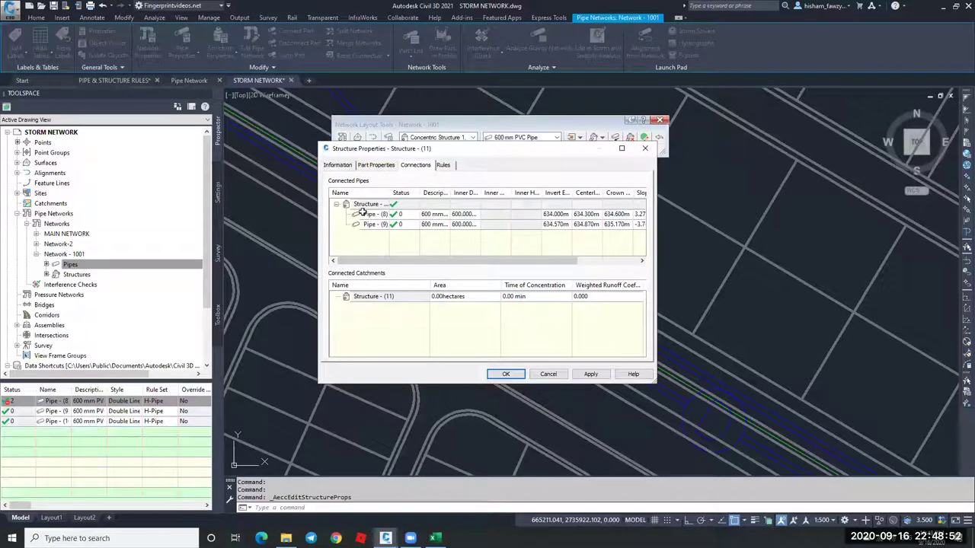
pyautogui.click(369, 214)
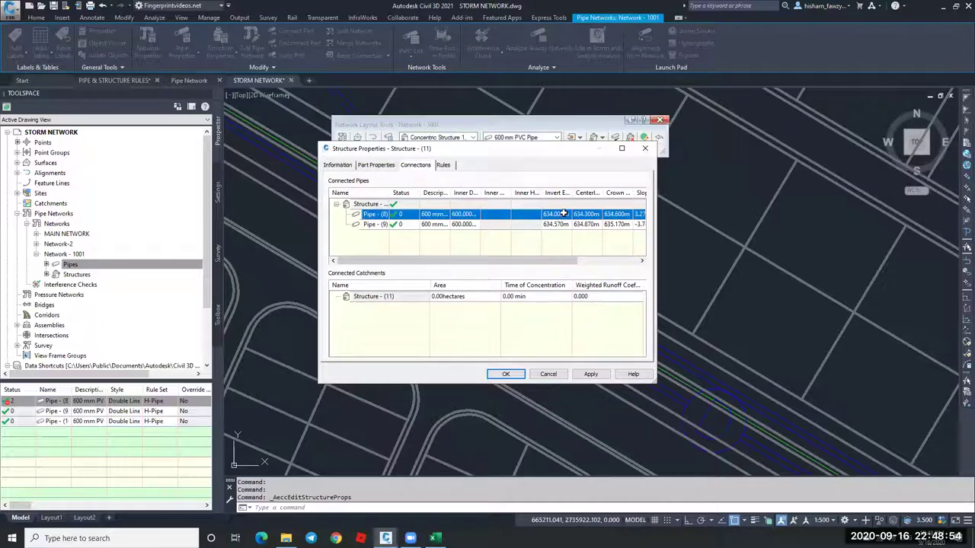
pyautogui.hscroll(2, 566, 241)
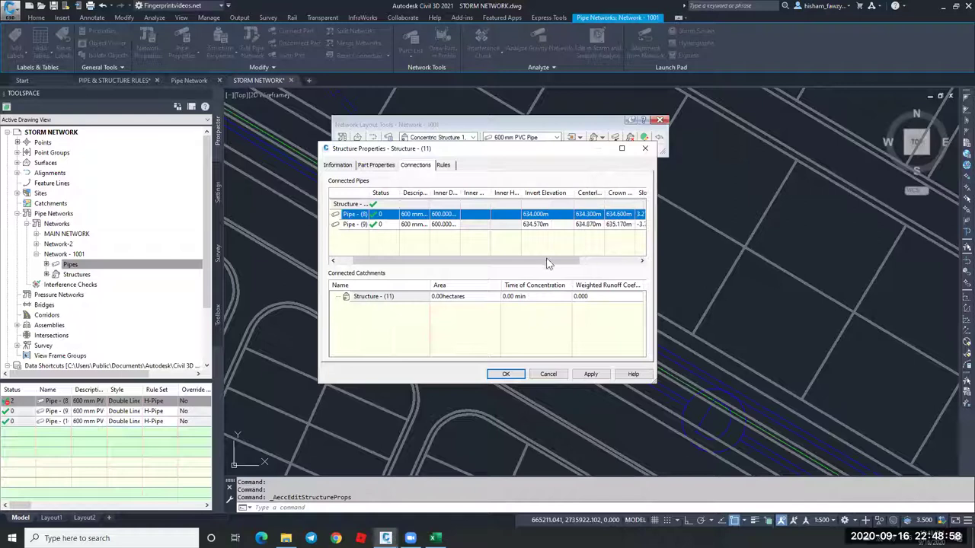
pyautogui.hscroll(-2, 530, 264)
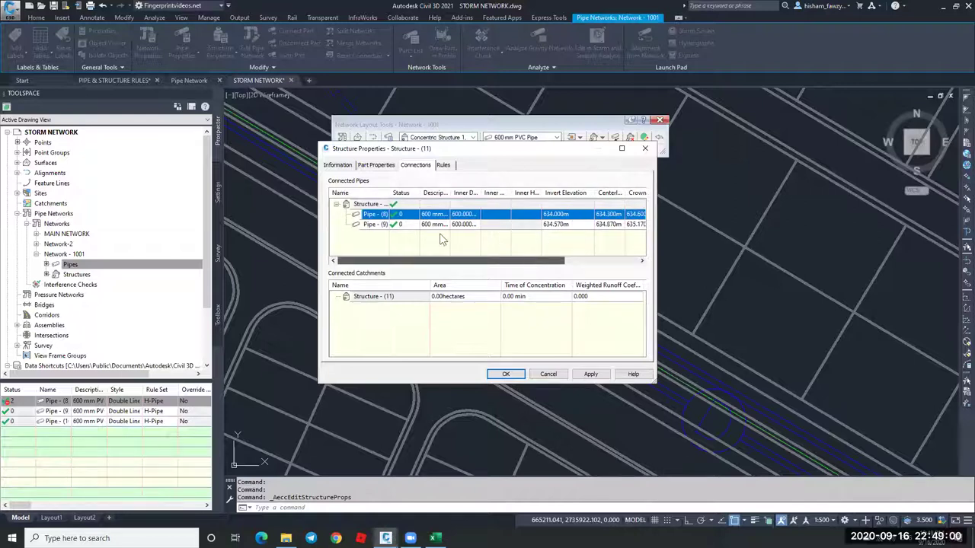
pyautogui.click(511, 230)
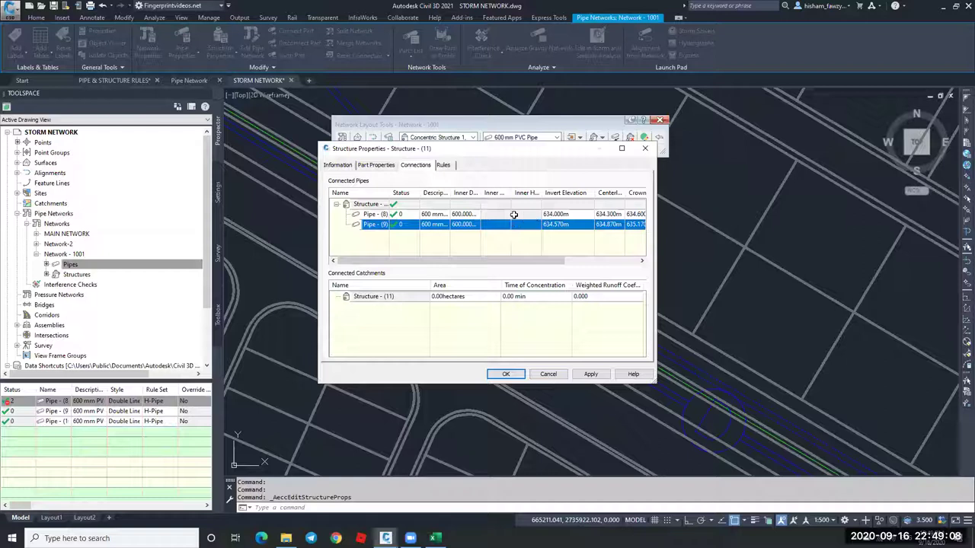
pyautogui.click(548, 214)
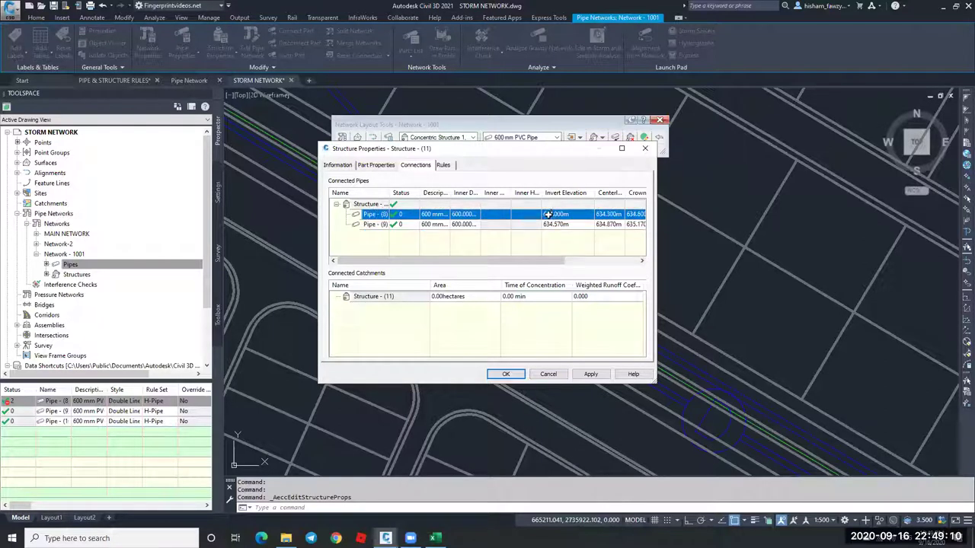
pyautogui.click(528, 226)
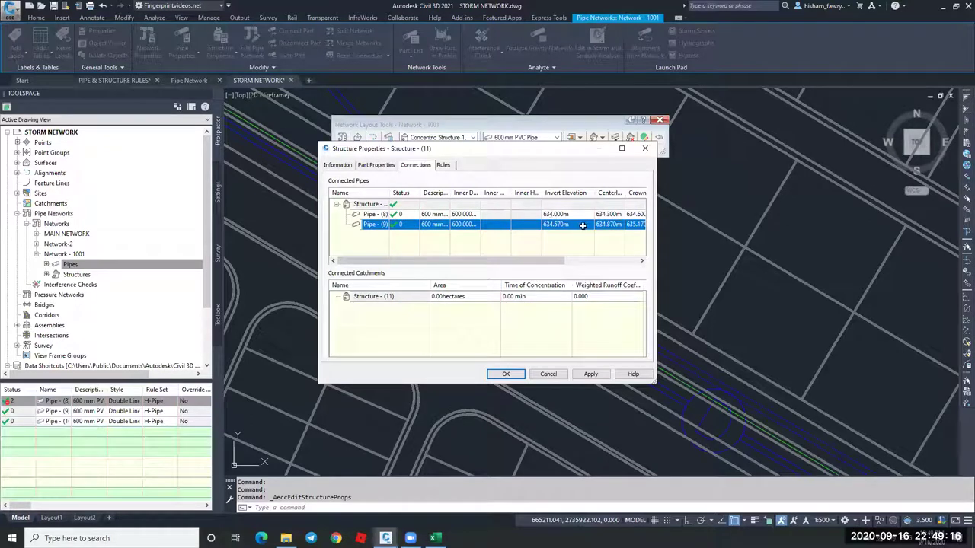
pyautogui.click(547, 375)
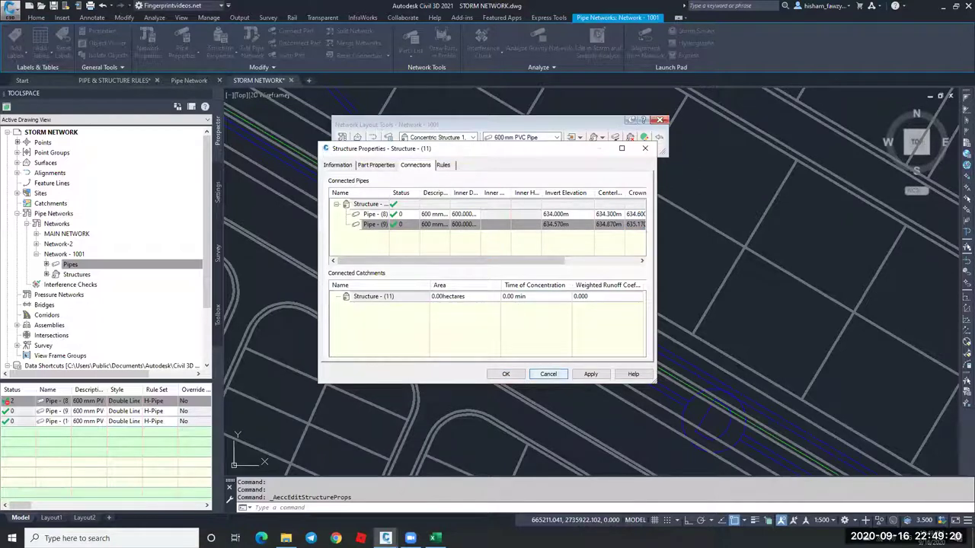
# Run Apply Rules on the selected pipe from the extended Modify commands.
pyautogui.click(257, 68)
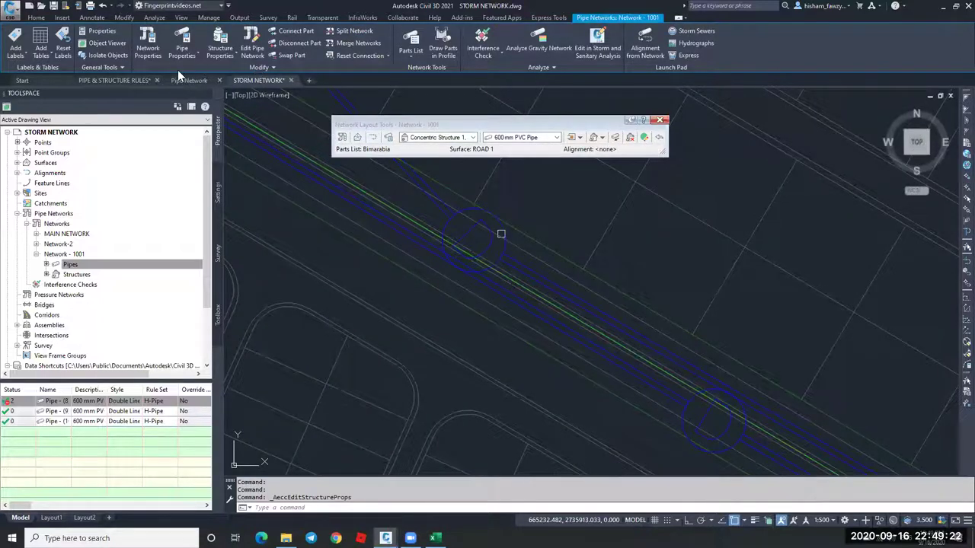
pyautogui.click(160, 92)
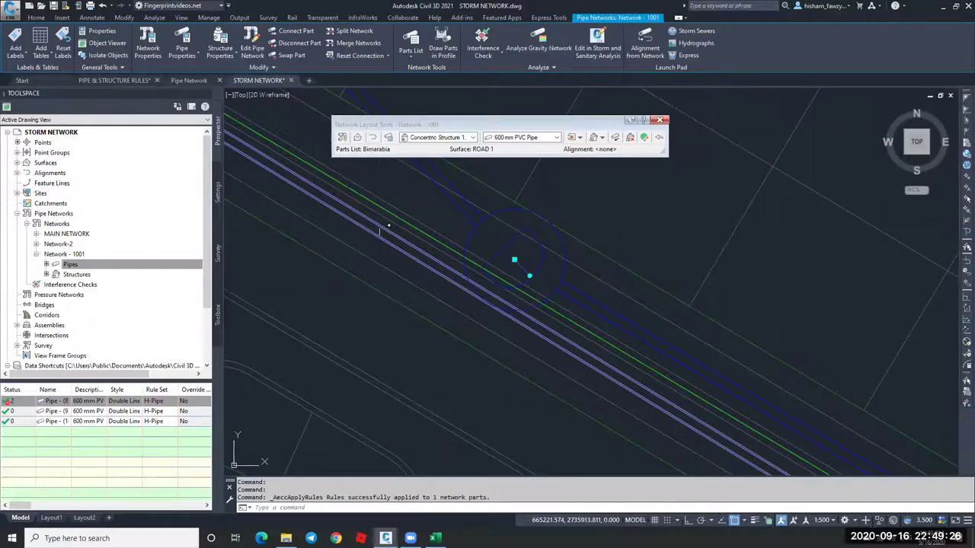
pyautogui.scroll(-5, 540, 315)
pyautogui.scroll(3, 540, 315)
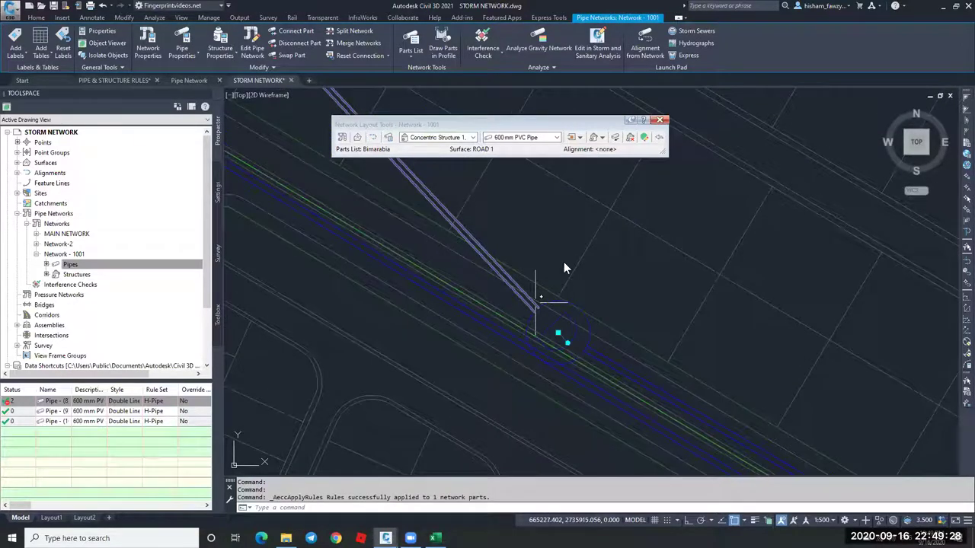
pyautogui.doubleClick(559, 330)
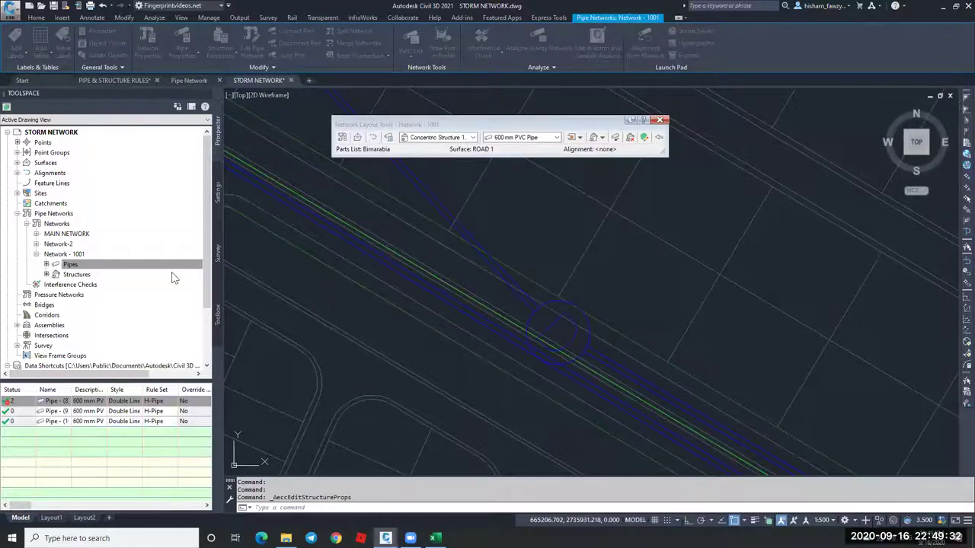
pyautogui.press('Escape')
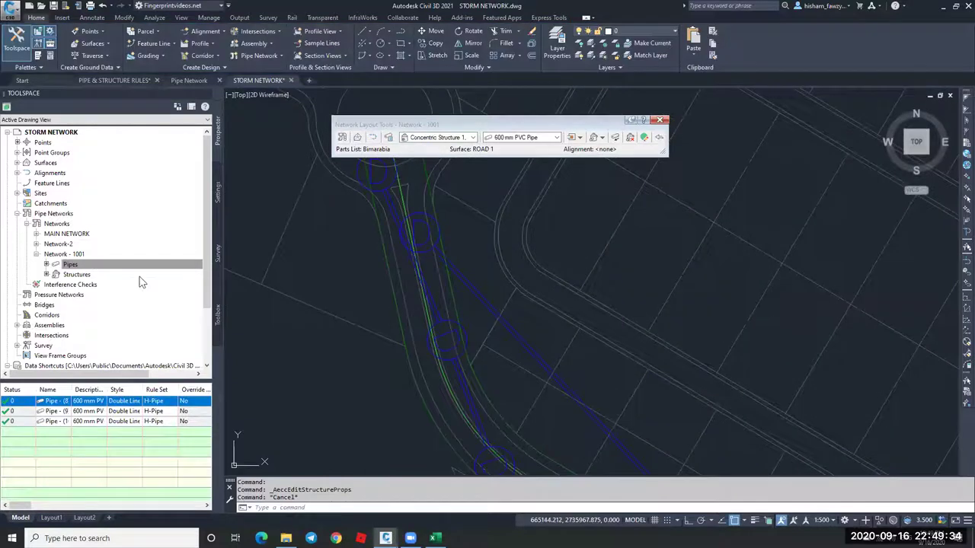
# Select all of Network - 1001 and apply rules from the upslope to the downslope part, updating 7 parts.
pyautogui.rightClick(161, 254)
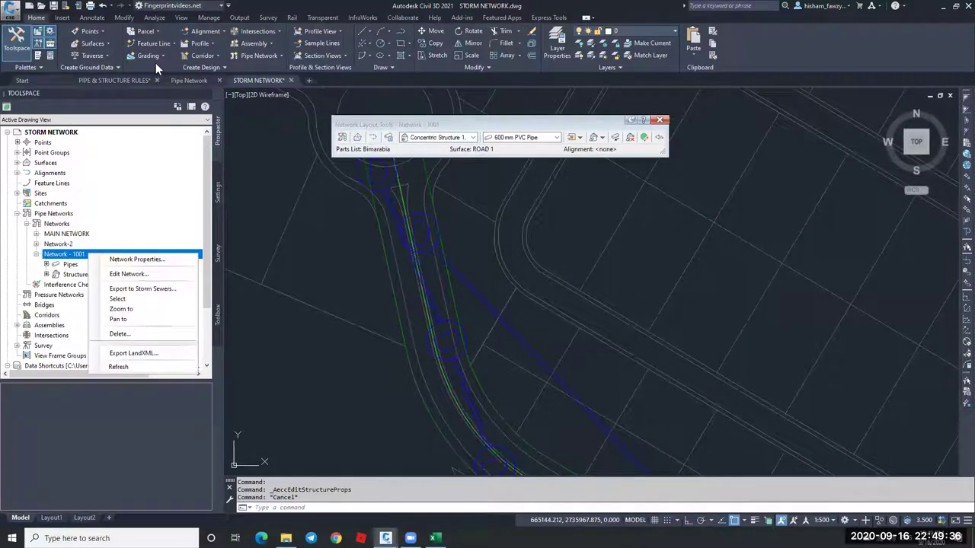
pyautogui.click(182, 300)
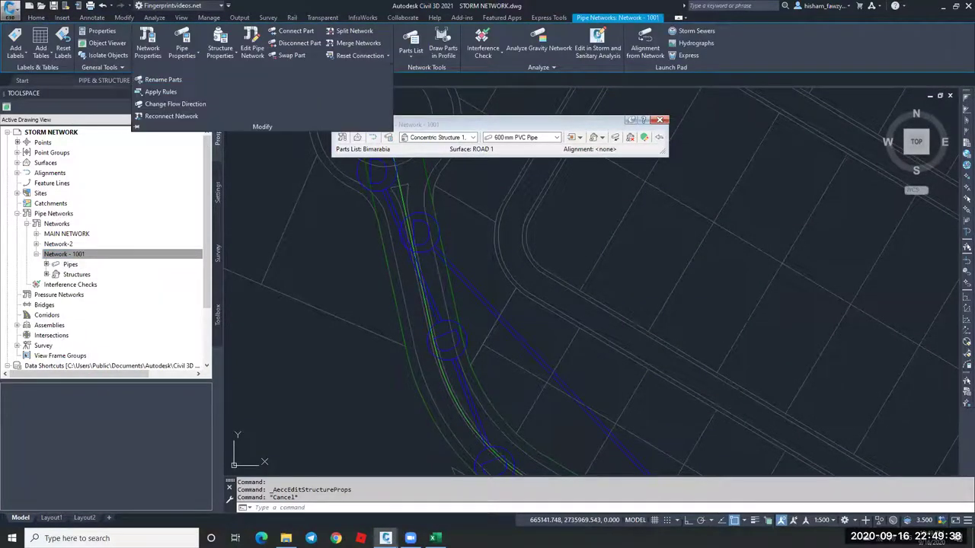
pyautogui.click(161, 91)
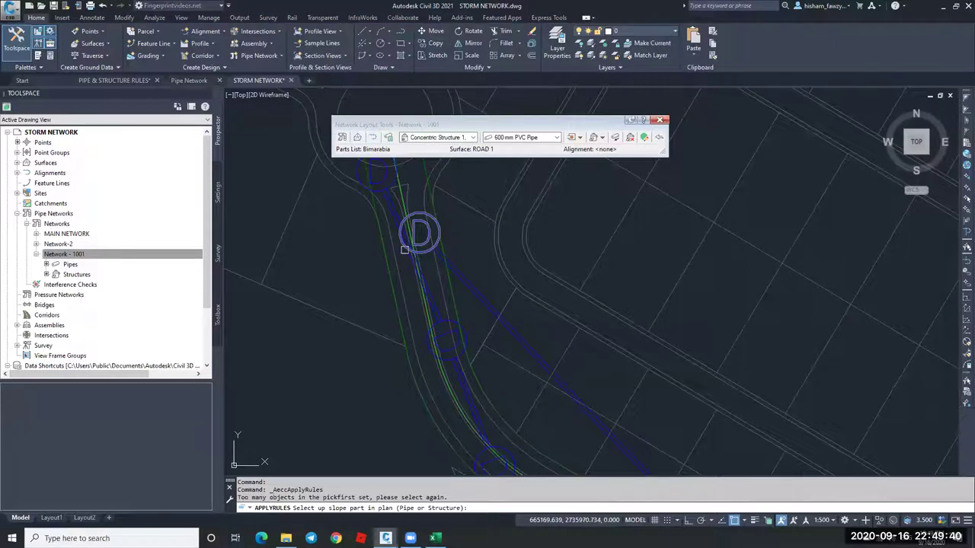
pyautogui.click(404, 250)
pyautogui.scroll(-3, 404, 250)
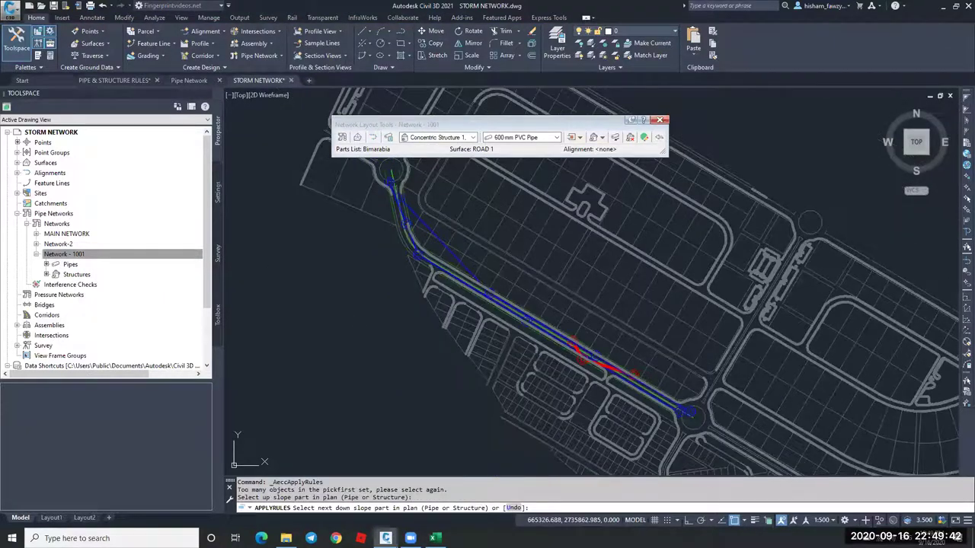
pyautogui.scroll(4, 659, 368)
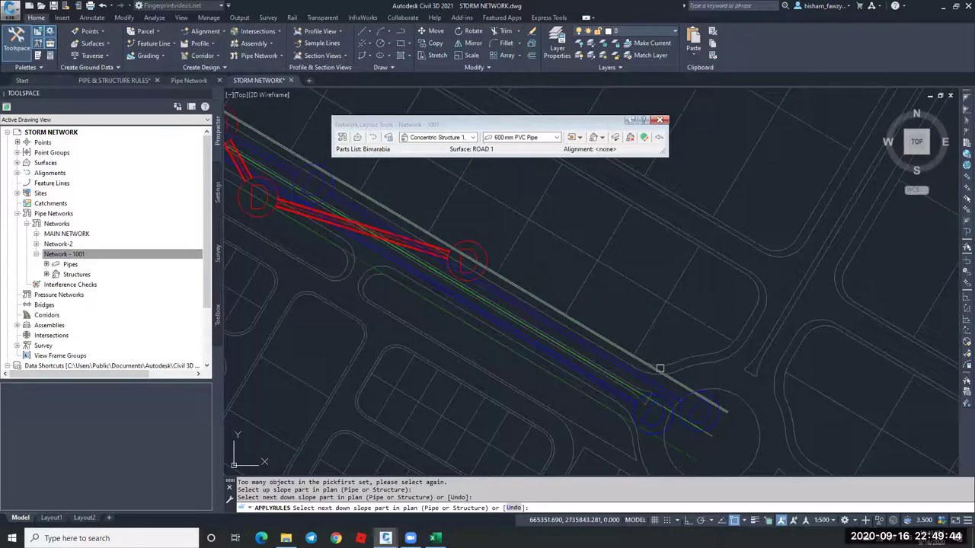
pyautogui.click(659, 369)
pyautogui.press('Return')
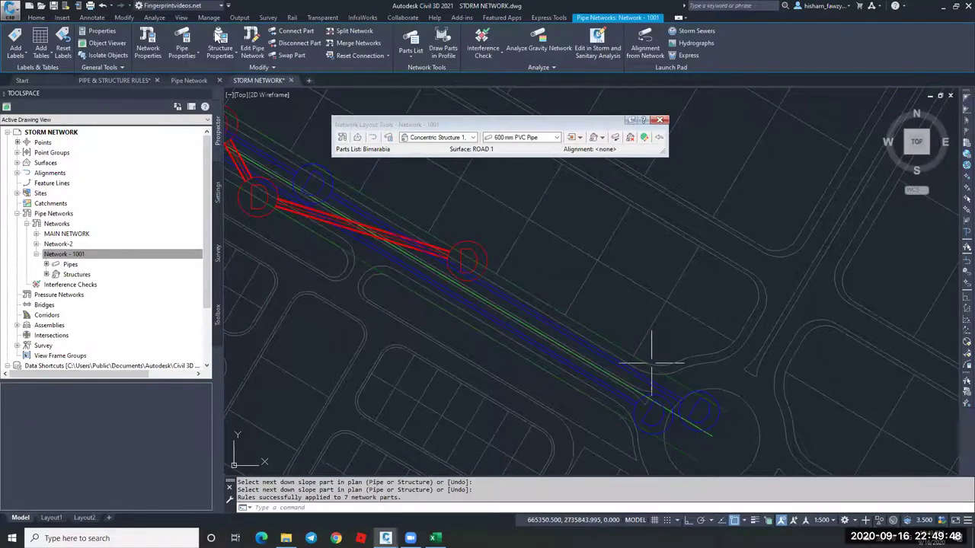
pyautogui.press('Escape')
pyautogui.scroll(-2, 512, 237)
# Open Structure (11)'s connections and confirm Pipes (8) and (9) both sit at 634.570 m invert.
pyautogui.doubleClick(520, 252)
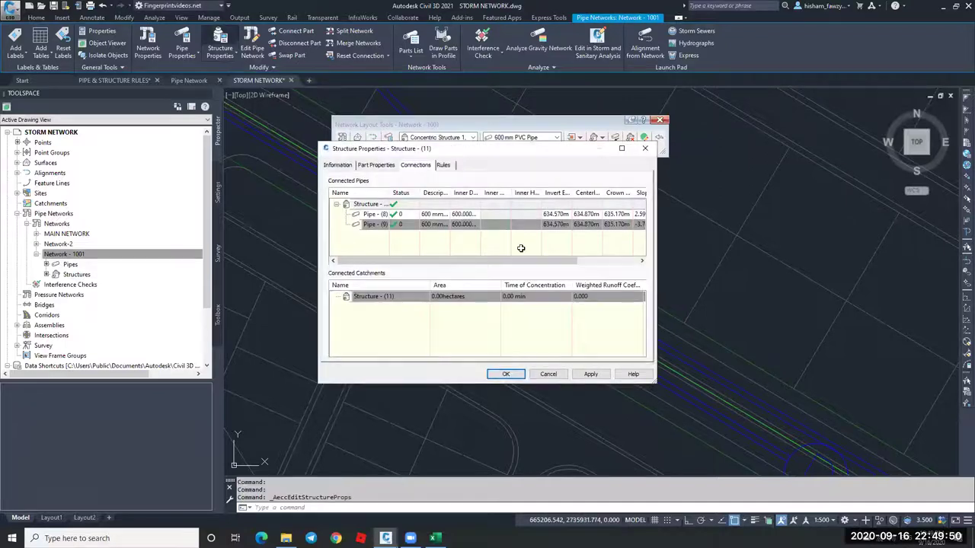
pyautogui.click(547, 214)
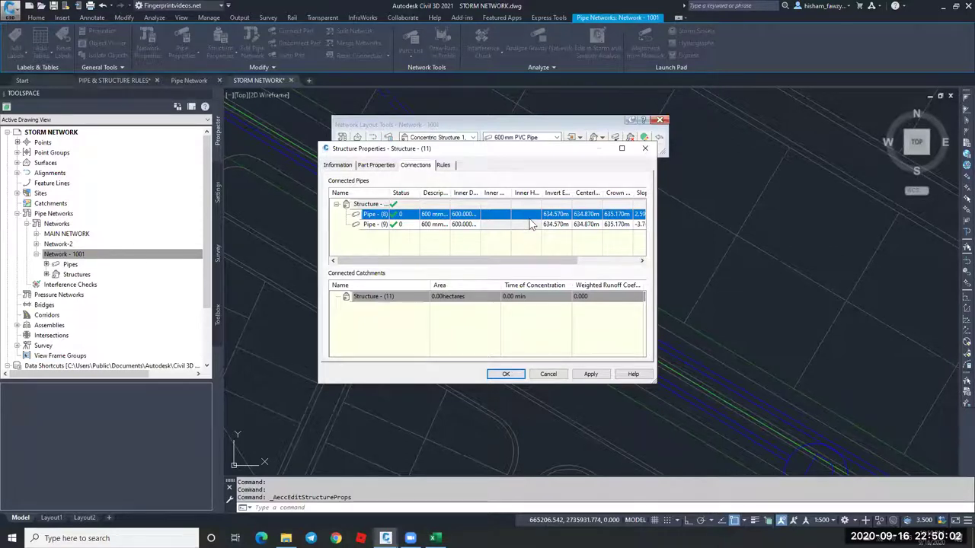
pyautogui.click(531, 224)
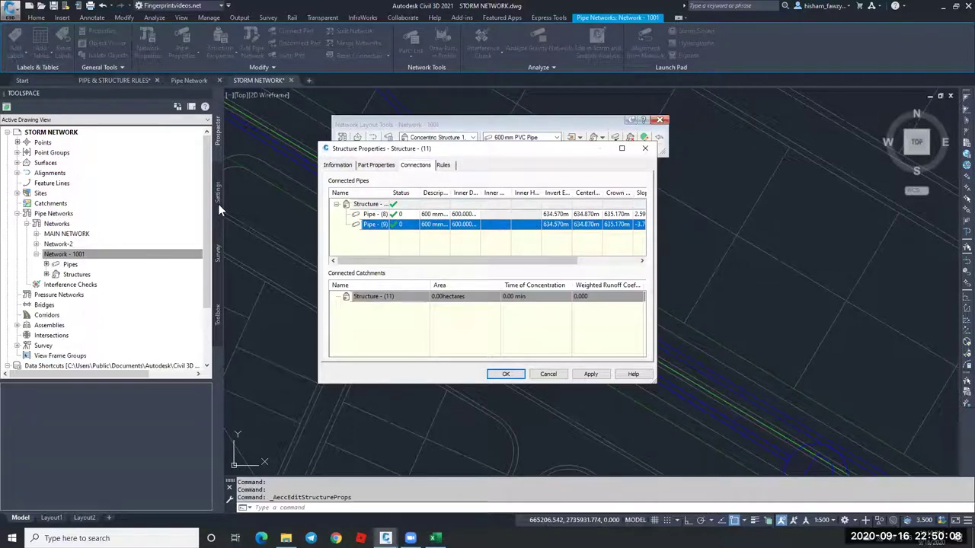
# Add Pipe Drop Across Structure to H-Structure Rules with Drop Value 0.2 m and save the rule set.
pyautogui.click(26, 345)
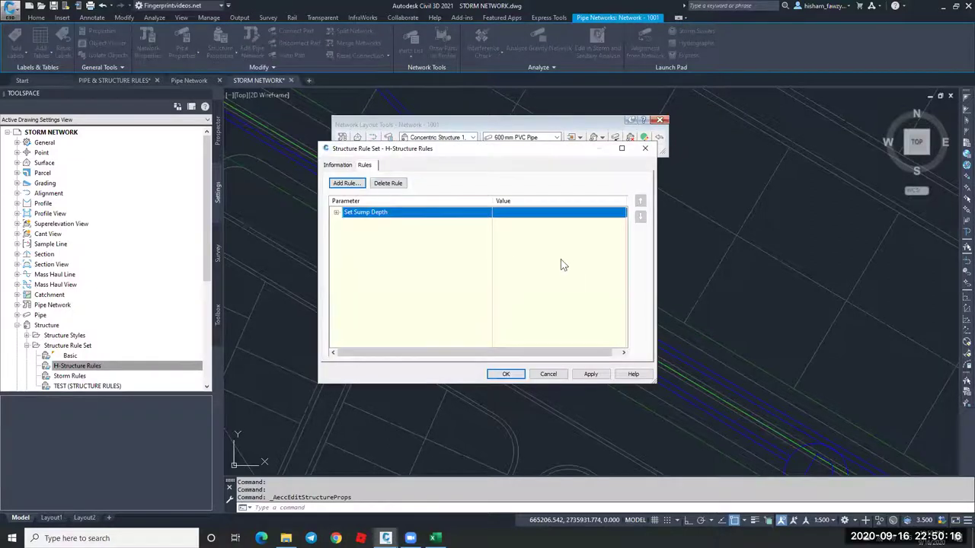
pyautogui.press('Return')
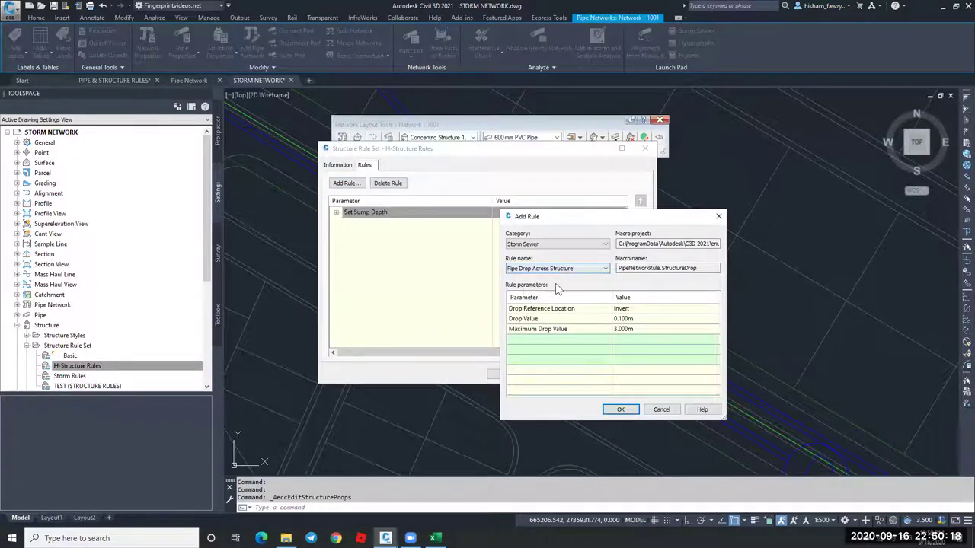
pyautogui.click(563, 268)
pyautogui.click(581, 305)
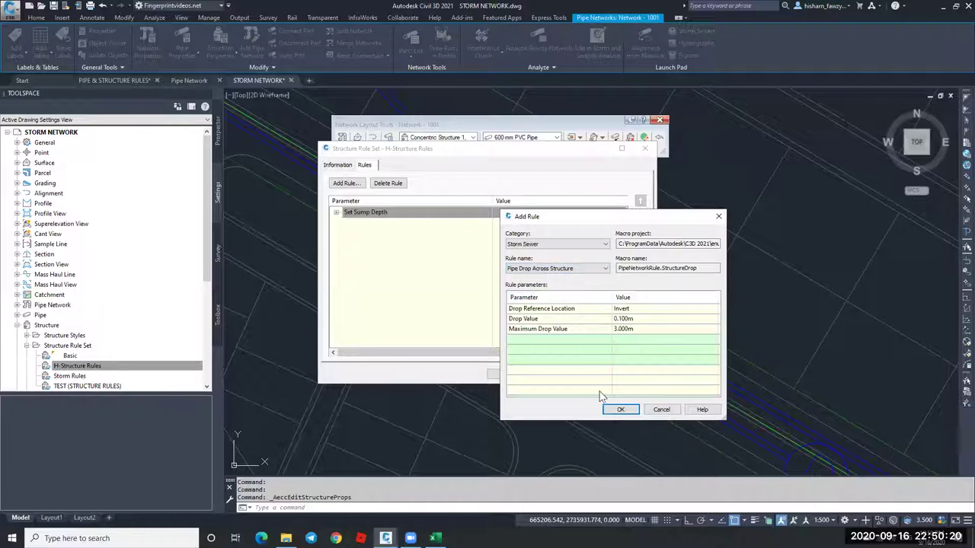
pyautogui.click(620, 410)
pyautogui.click(496, 258)
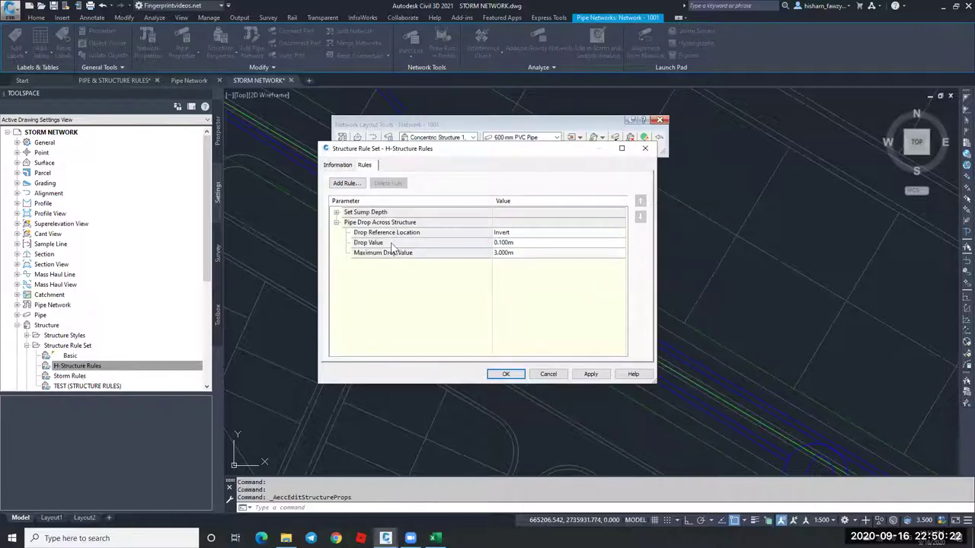
pyautogui.click(531, 242)
pyautogui.write('0.2')
pyautogui.press('Return')
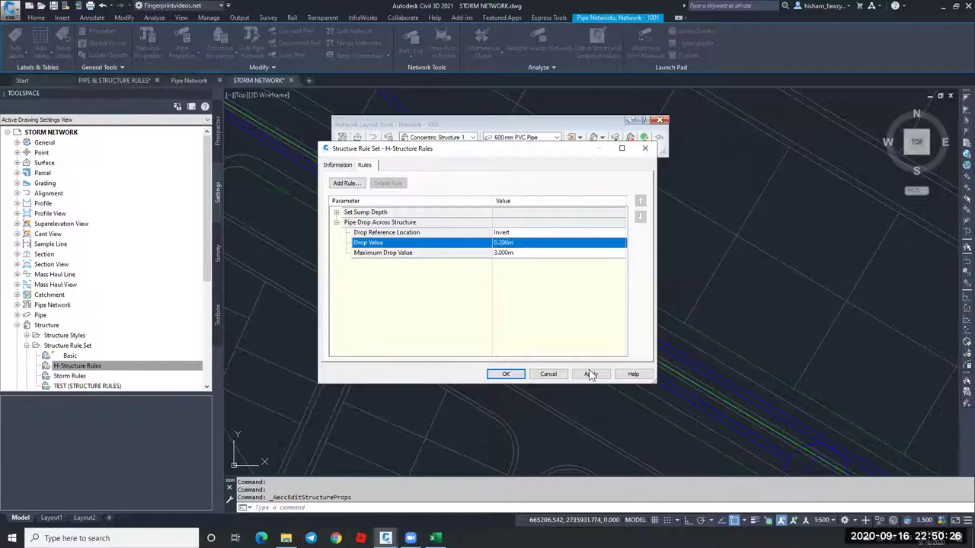
pyautogui.click(509, 374)
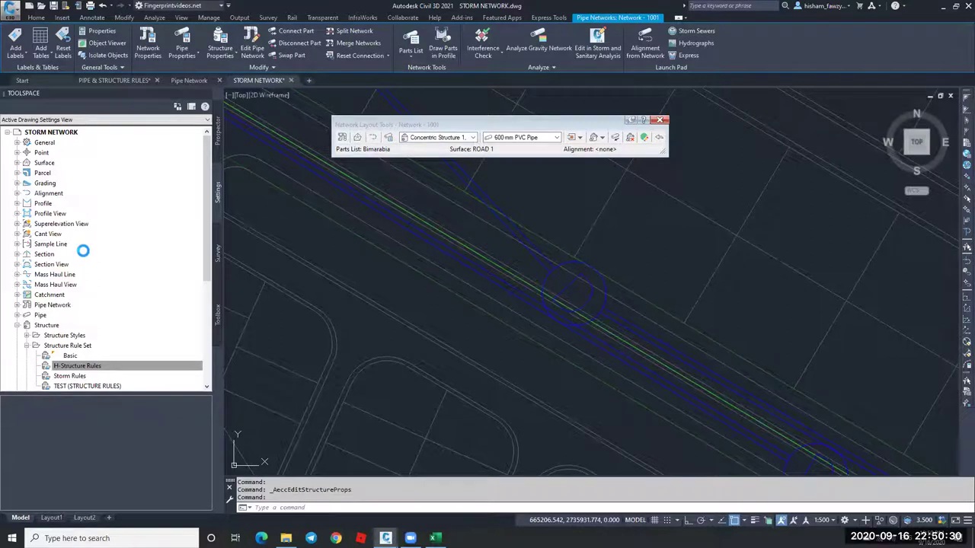
# Select all Network - 1001 parts and run Apply Rules from the up-slope to the down-slope part.
pyautogui.rightClick(103, 254)
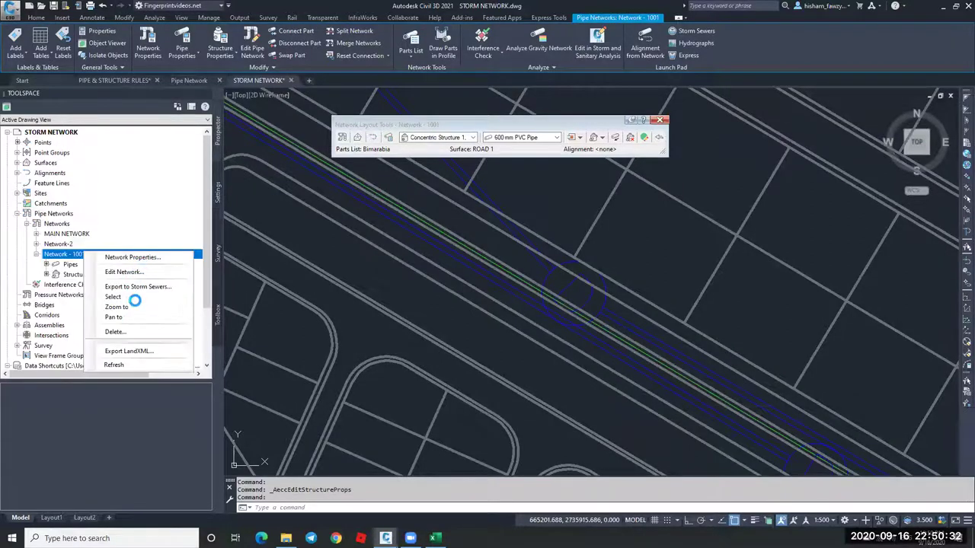
pyautogui.click(135, 296)
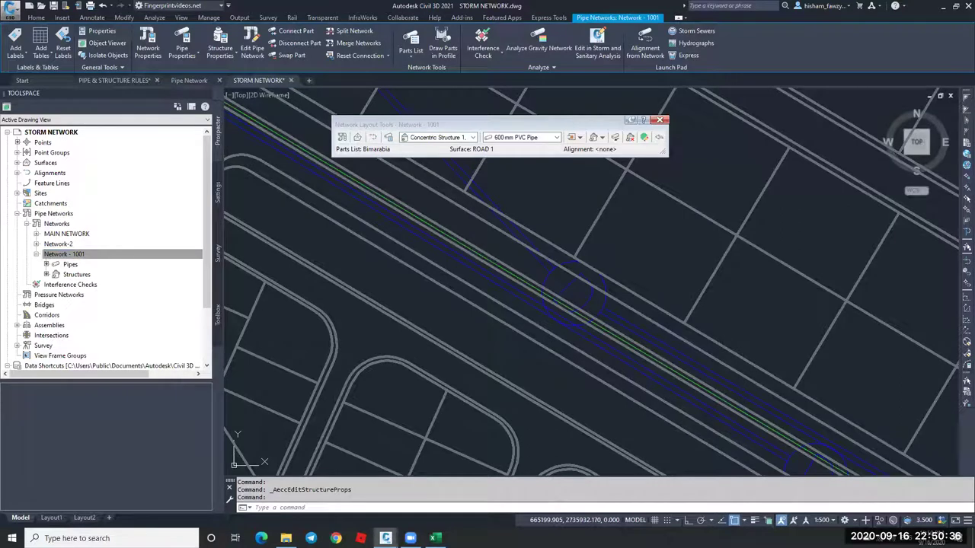
pyautogui.click(262, 67)
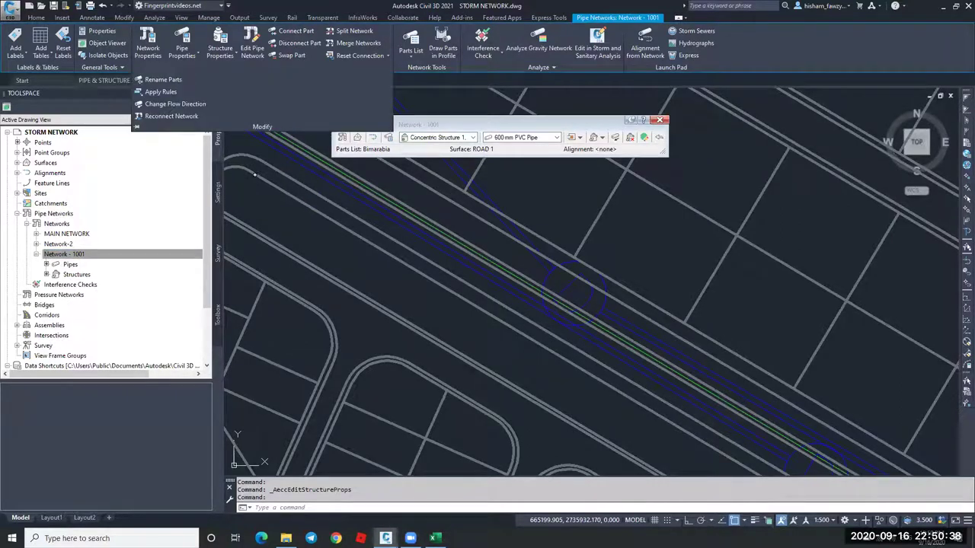
pyautogui.click(161, 91)
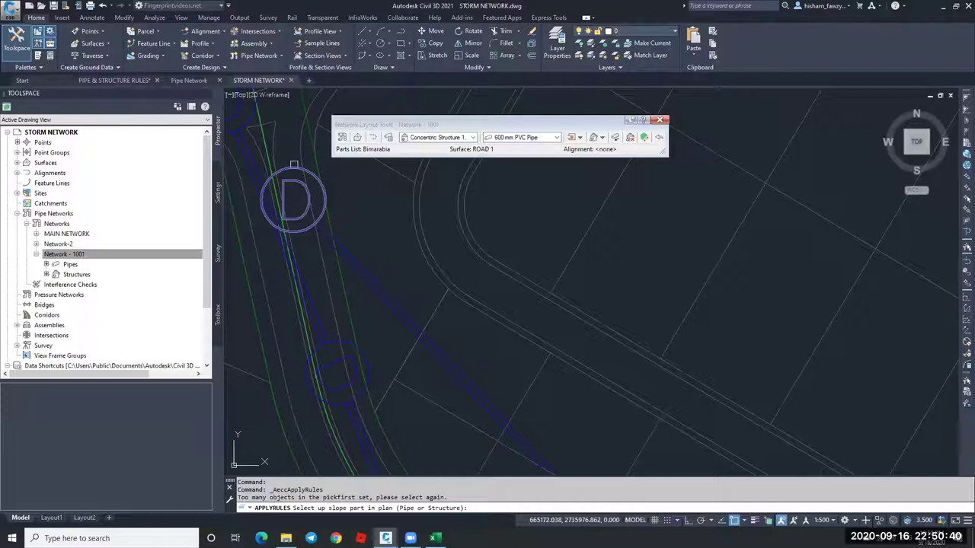
pyautogui.click(294, 164)
pyautogui.scroll(-5, 600, 406)
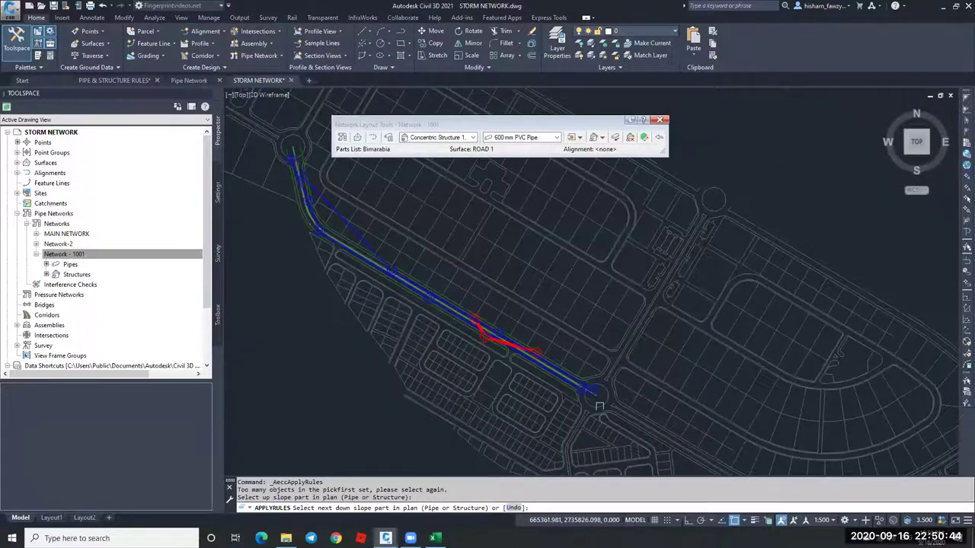
pyautogui.scroll(5, 600, 406)
pyautogui.click(589, 349)
pyautogui.press('Return')
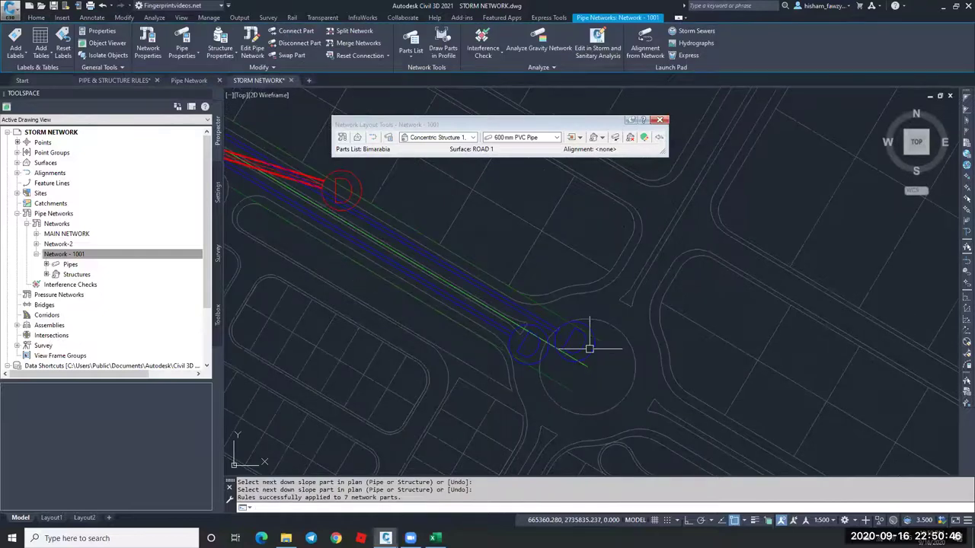
pyautogui.scroll(-3, 411, 228)
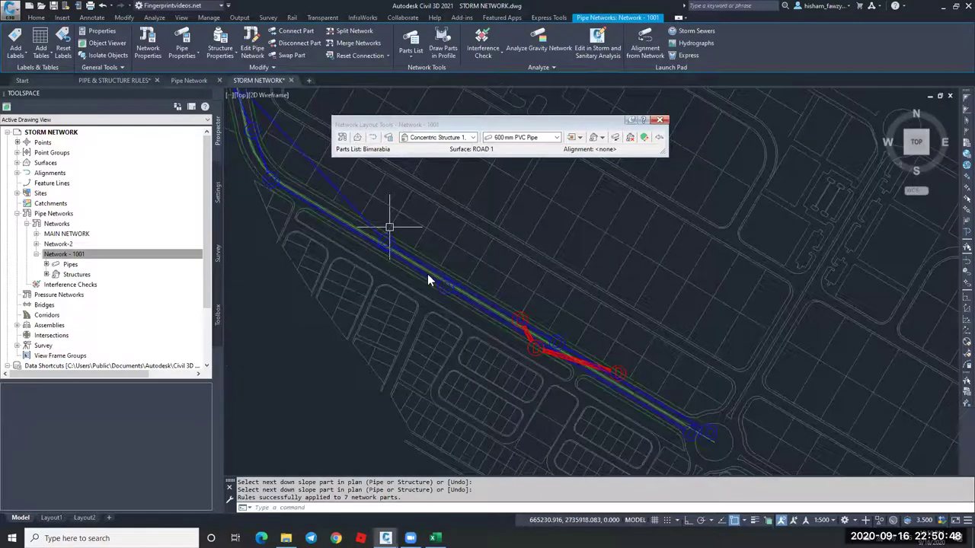
pyautogui.scroll(4, 429, 279)
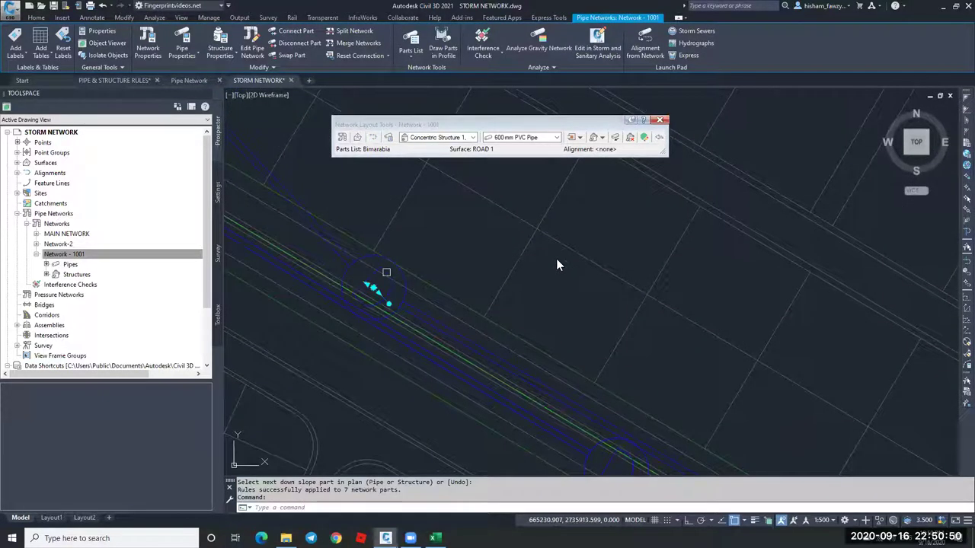
pyautogui.doubleClick(577, 260)
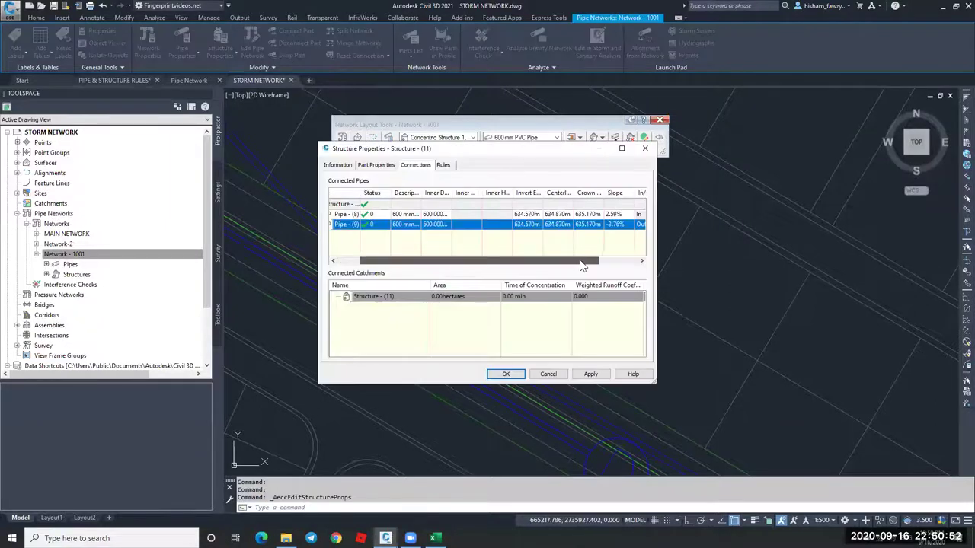
pyautogui.click(583, 262)
pyautogui.hscroll(-3, 556, 199)
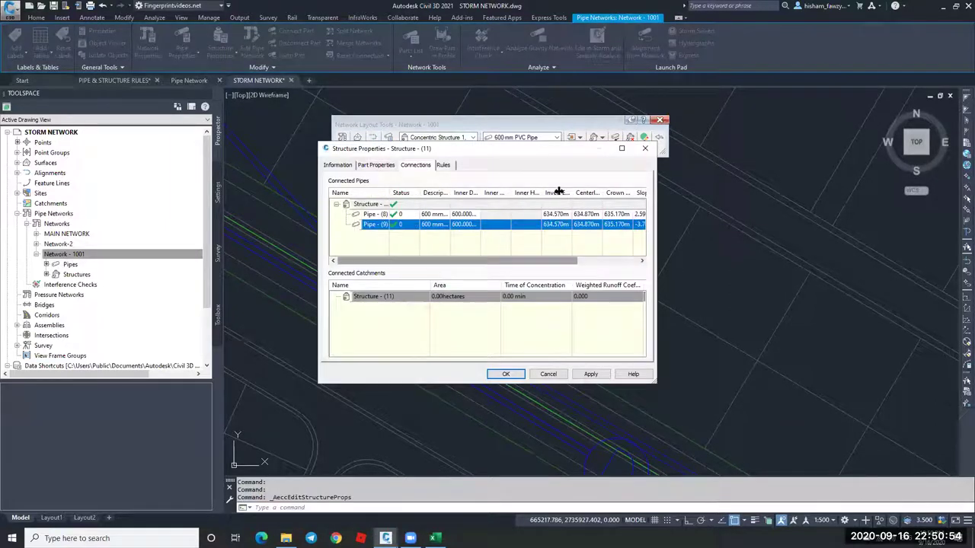
pyautogui.moveTo(579, 194); pyautogui.dragTo(581, 193)
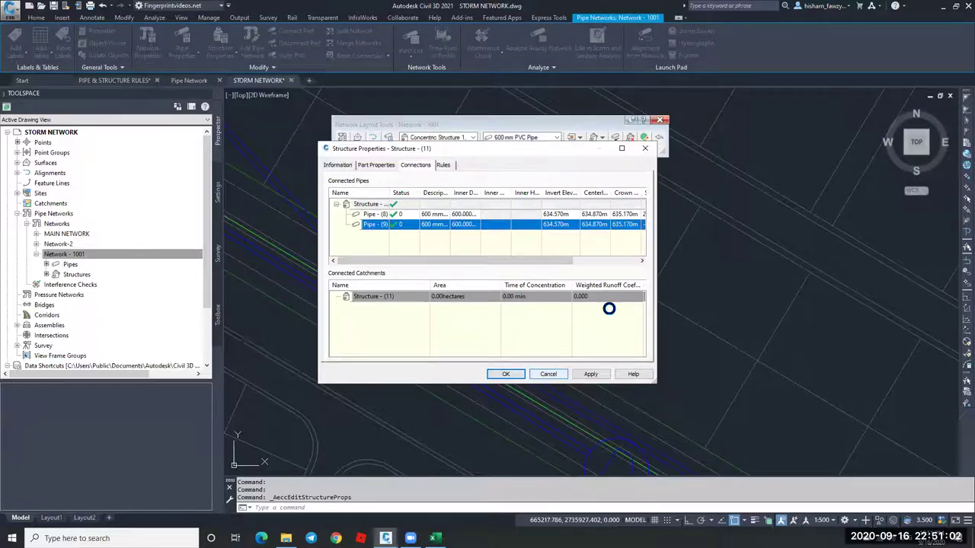
pyautogui.click(505, 374)
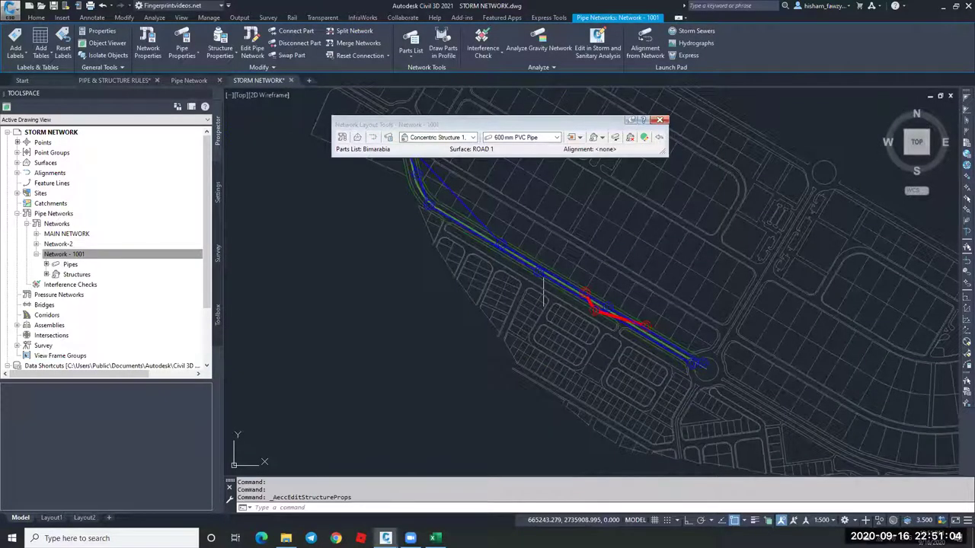
pyautogui.scroll(6, 607, 313)
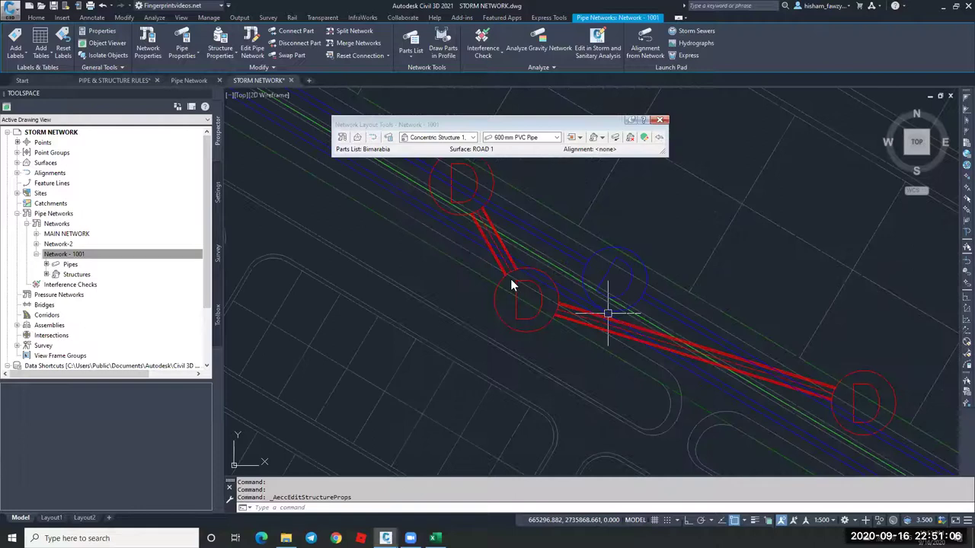
pyautogui.scroll(3, 511, 286)
pyautogui.doubleClick(387, 367)
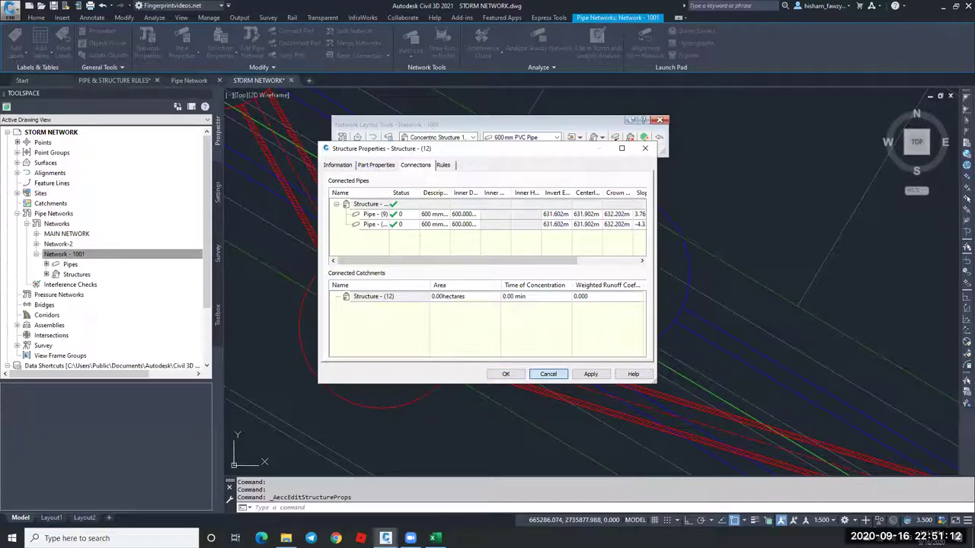
pyautogui.press('Escape')
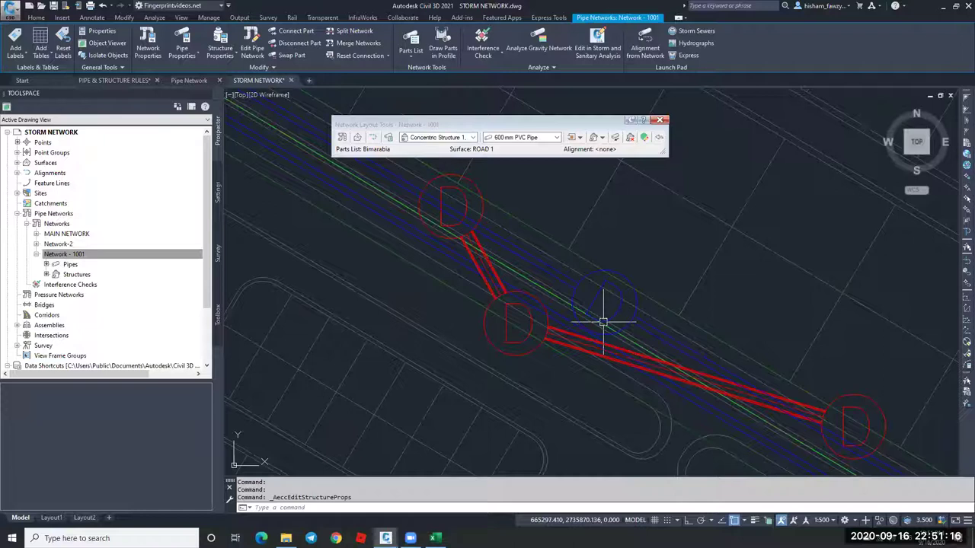
pyautogui.press('Escape')
pyautogui.press('Escape')
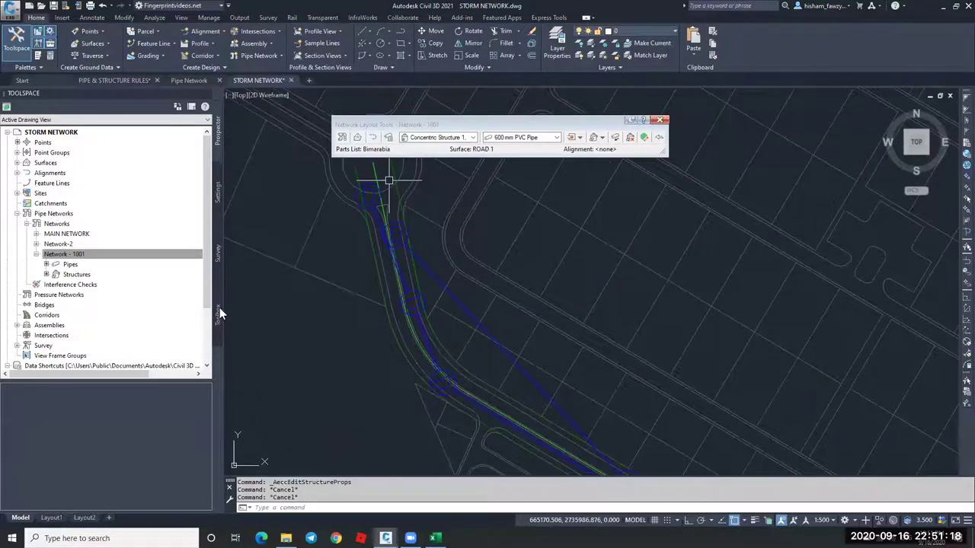
# Run the Pipes_and_Structures report and save it over the desktop CivilReport.html.
pyautogui.click(219, 313)
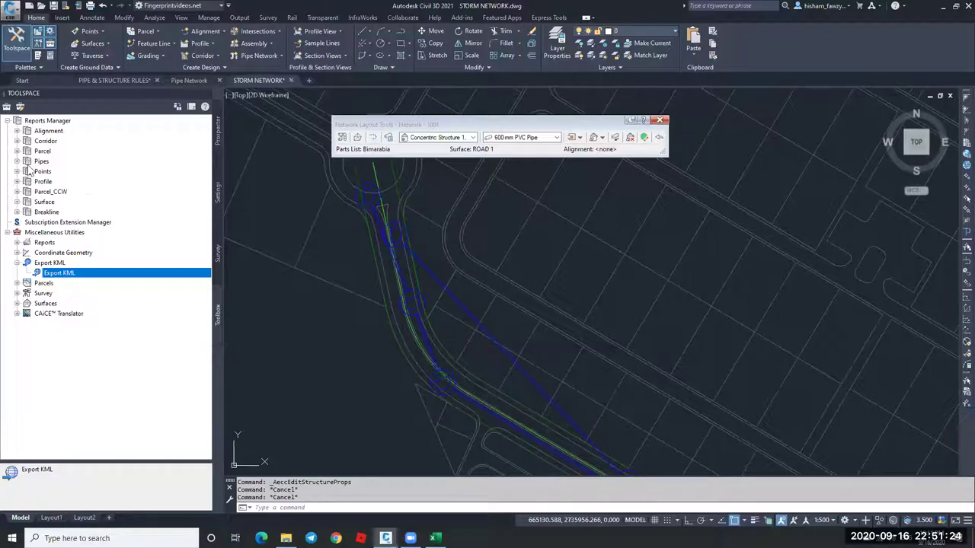
pyautogui.click(17, 160)
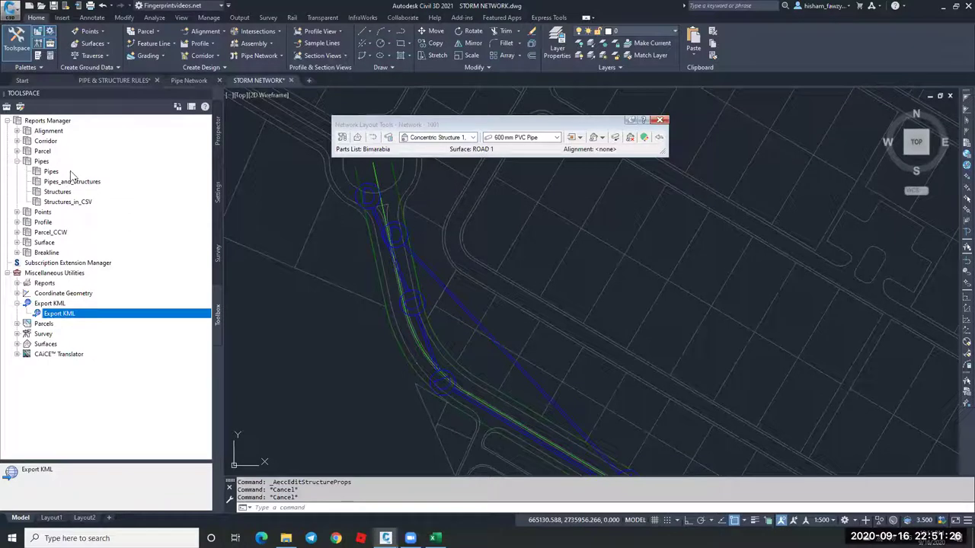
pyautogui.click(85, 174)
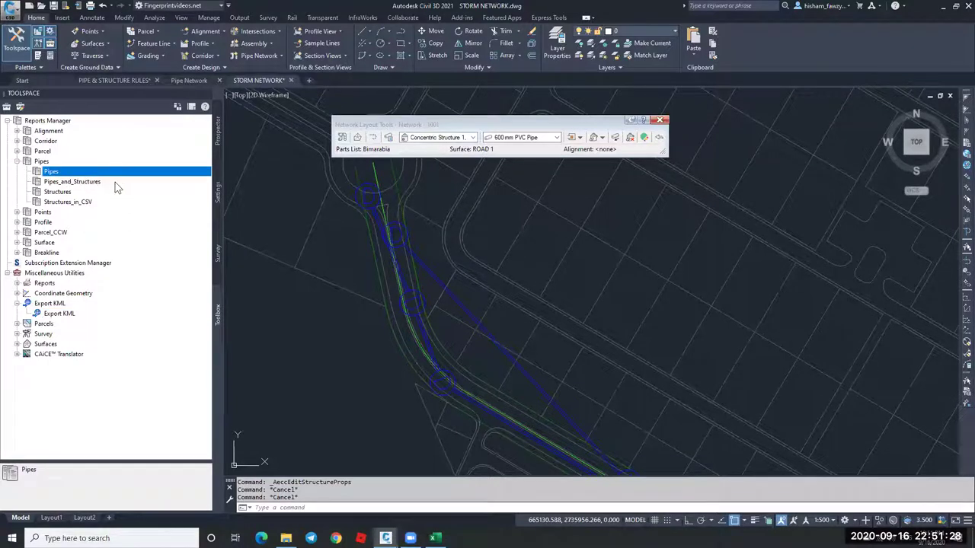
pyautogui.click(118, 183)
pyautogui.doubleClick(141, 185)
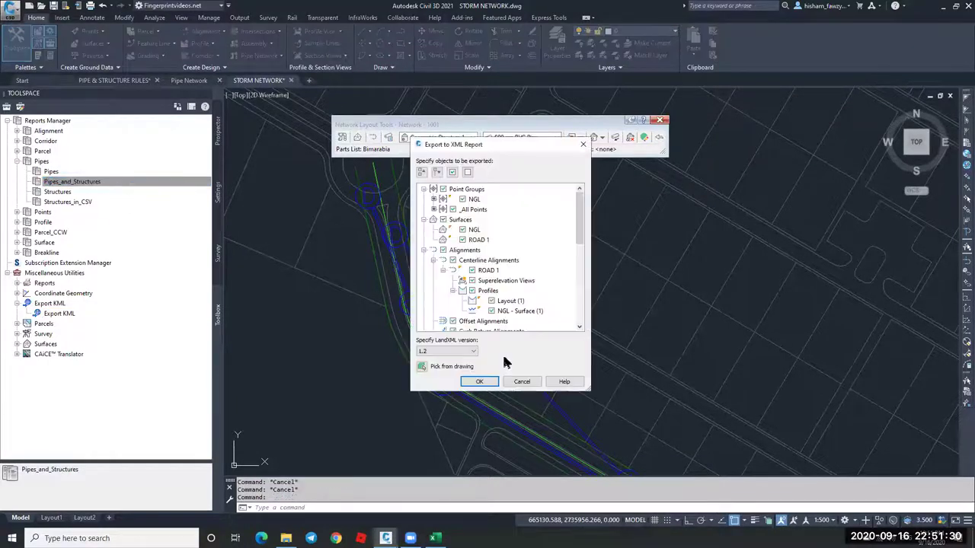
pyautogui.press('Return')
pyautogui.click(783, 455)
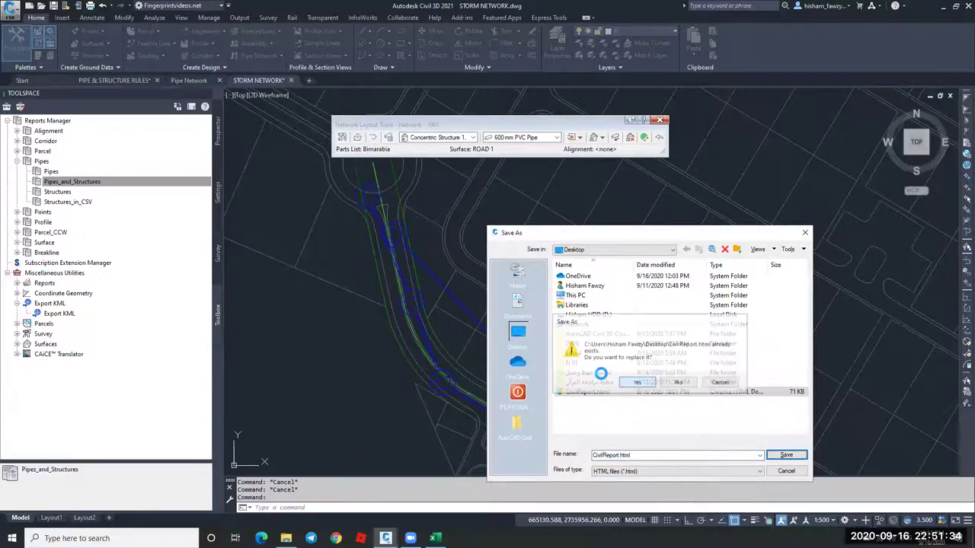
pyautogui.click(629, 381)
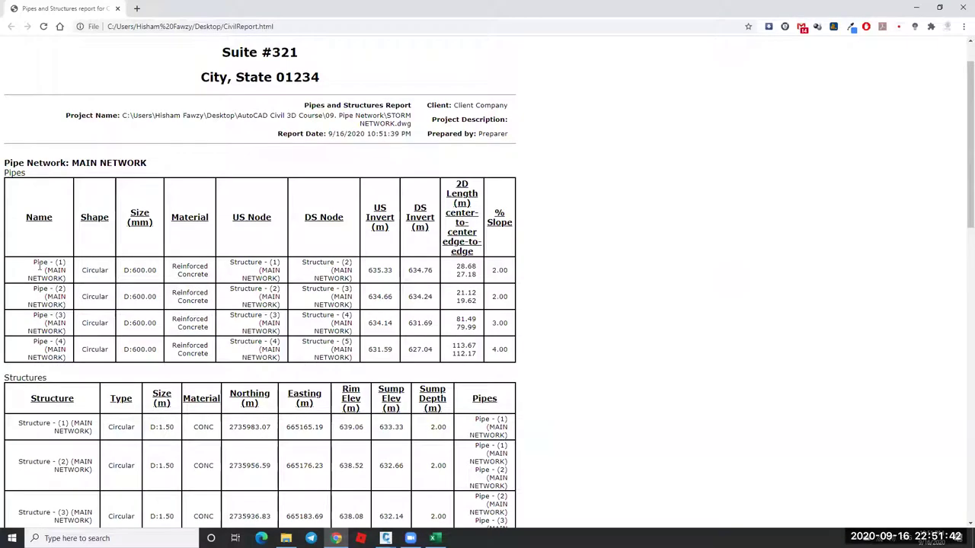
# Look over the pipe tables in the Chrome report, then close the browser.
pyautogui.moveTo(32, 263); pyautogui.dragTo(66, 264)
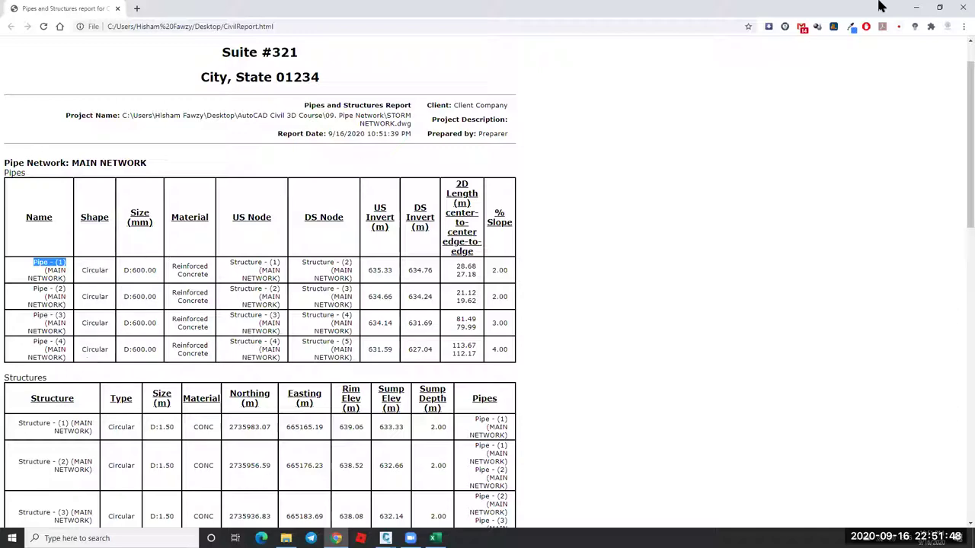
pyautogui.click(963, 8)
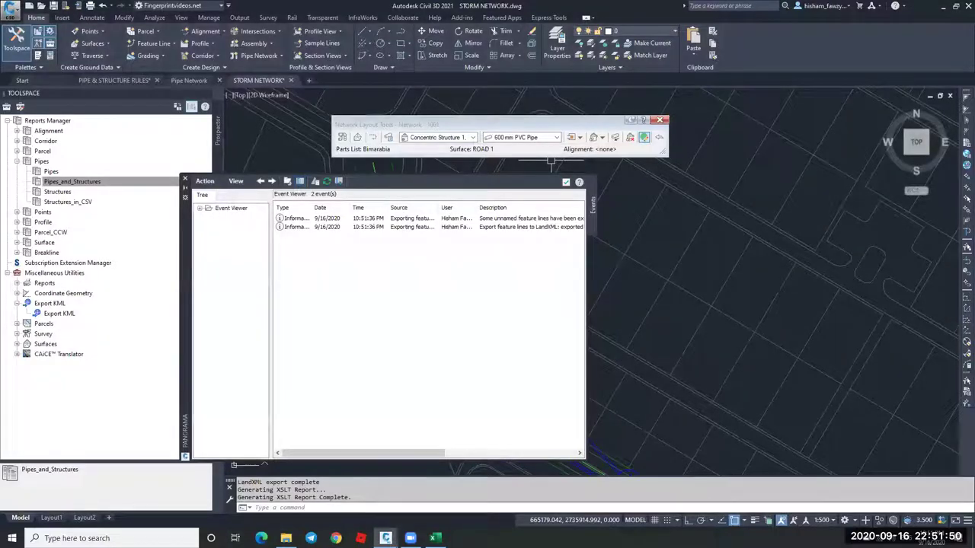
pyautogui.click(34, 455)
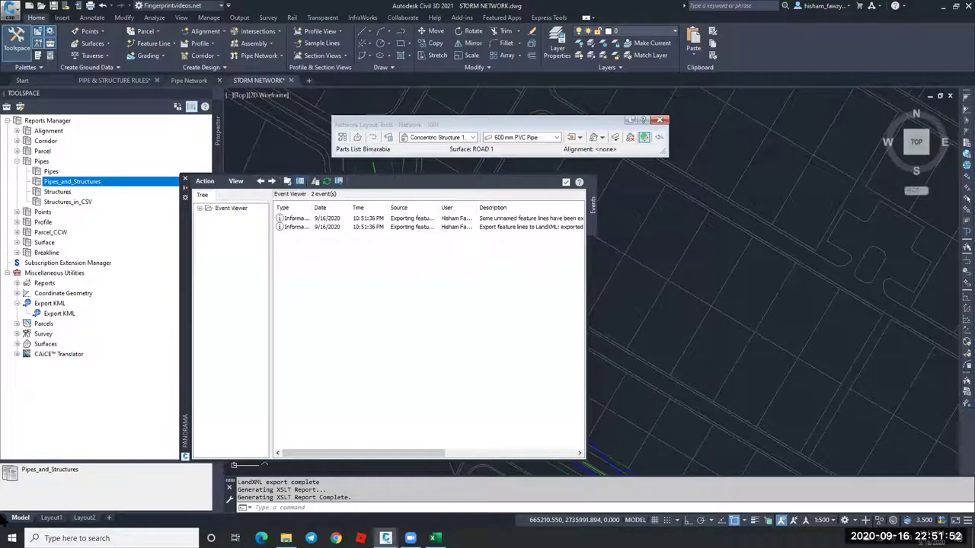
# Re-export Pipes_and_Structures with only Network - 1001 selected, overwriting CivilReport.html.
pyautogui.click(184, 179)
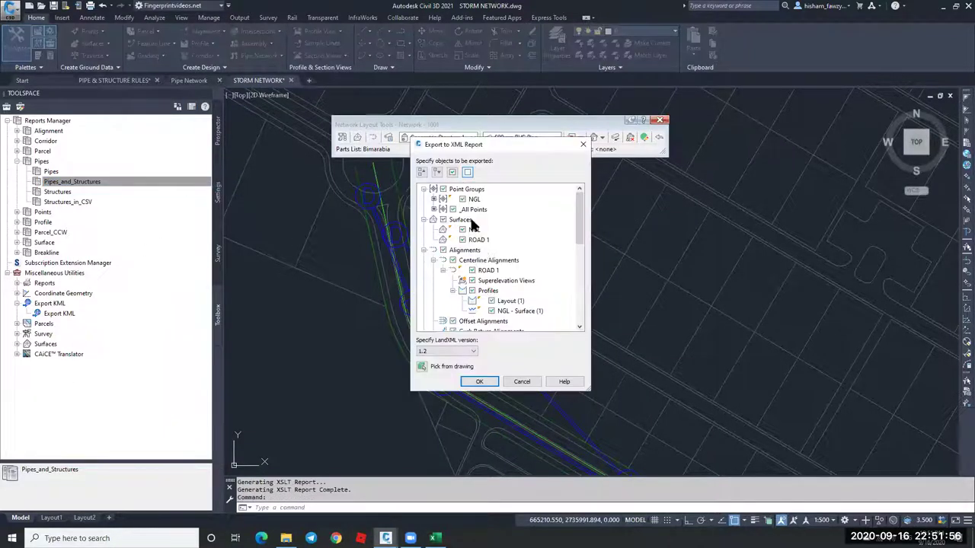
pyautogui.click(423, 173)
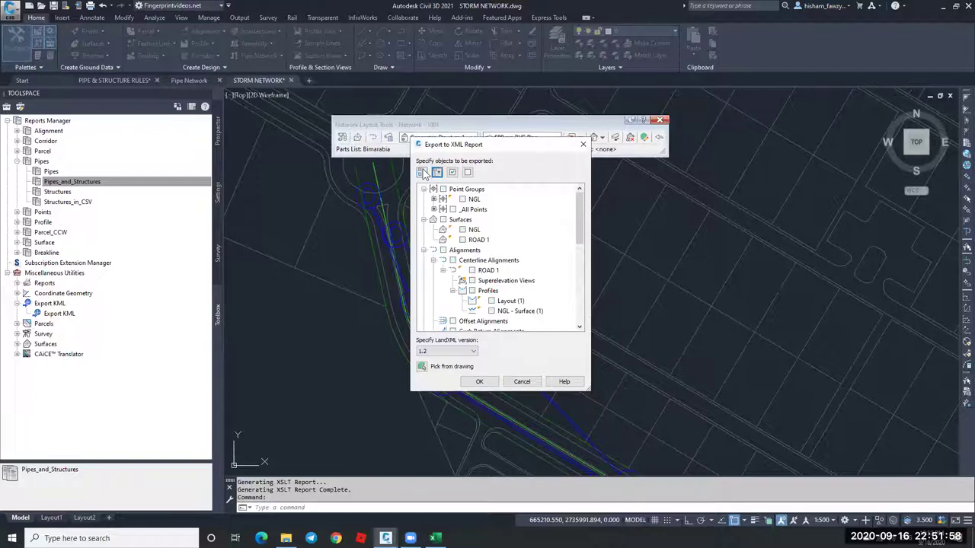
pyautogui.click(423, 240)
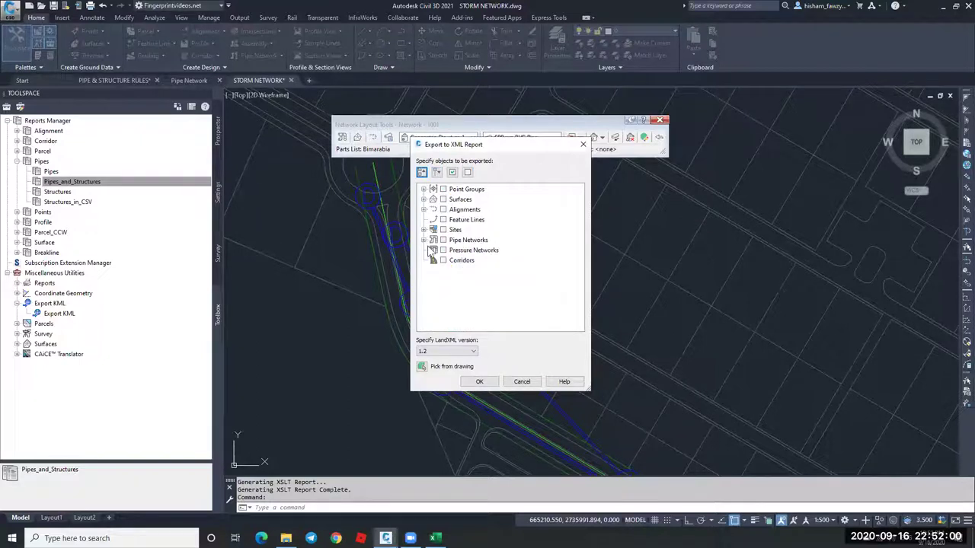
pyautogui.click(487, 281)
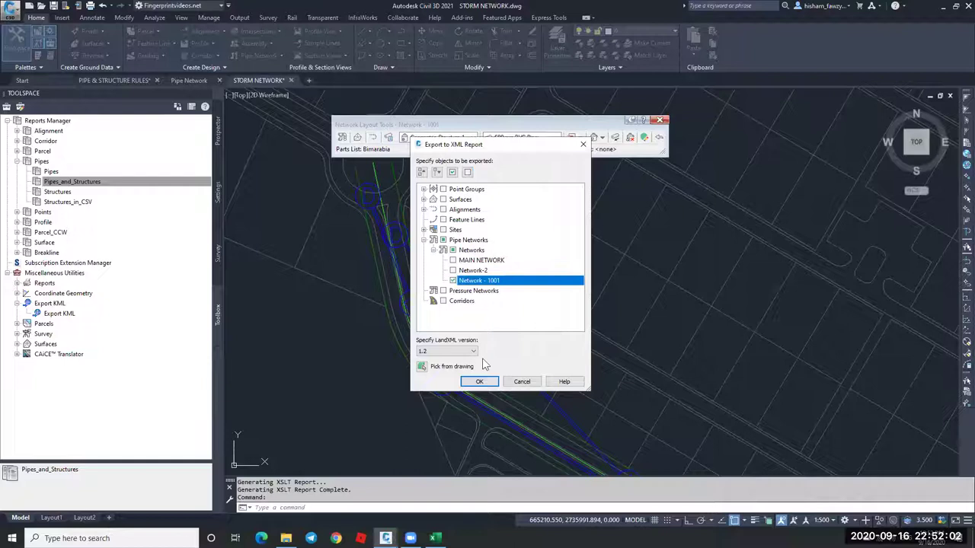
pyautogui.press('Return')
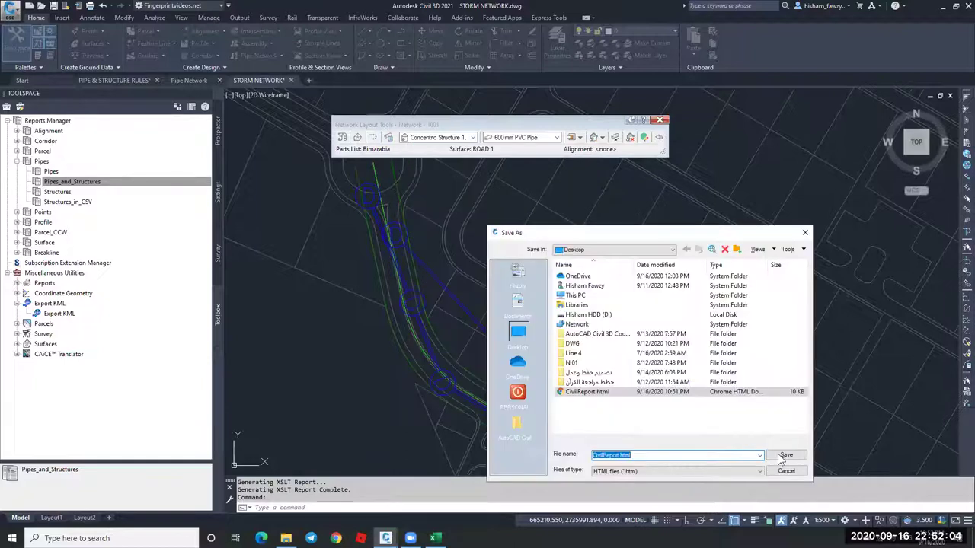
pyautogui.press('Return')
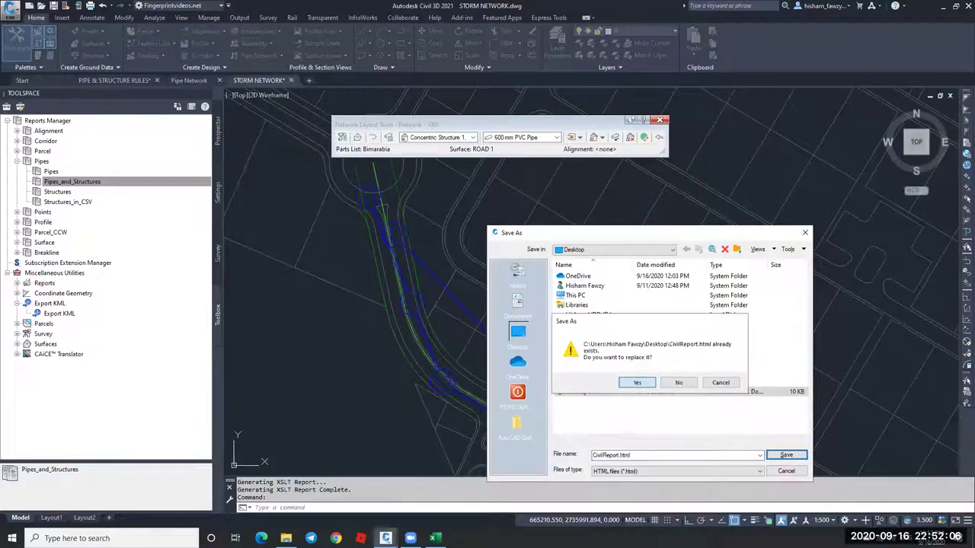
pyautogui.press('Return')
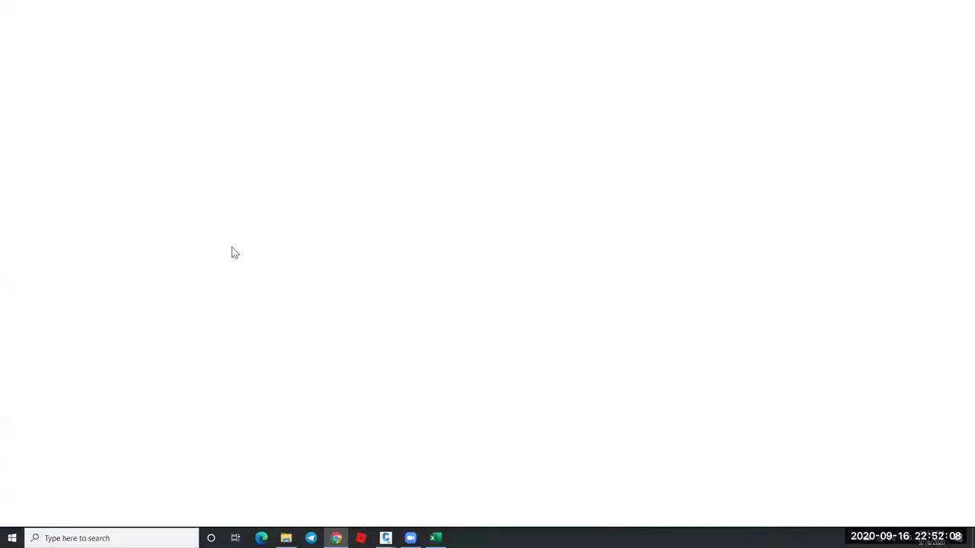
# Check pipe (8)'s DS invert, 2.59% slope and 2D length in the Pipes table.
pyautogui.moveTo(66, 314); pyautogui.dragTo(55, 367)
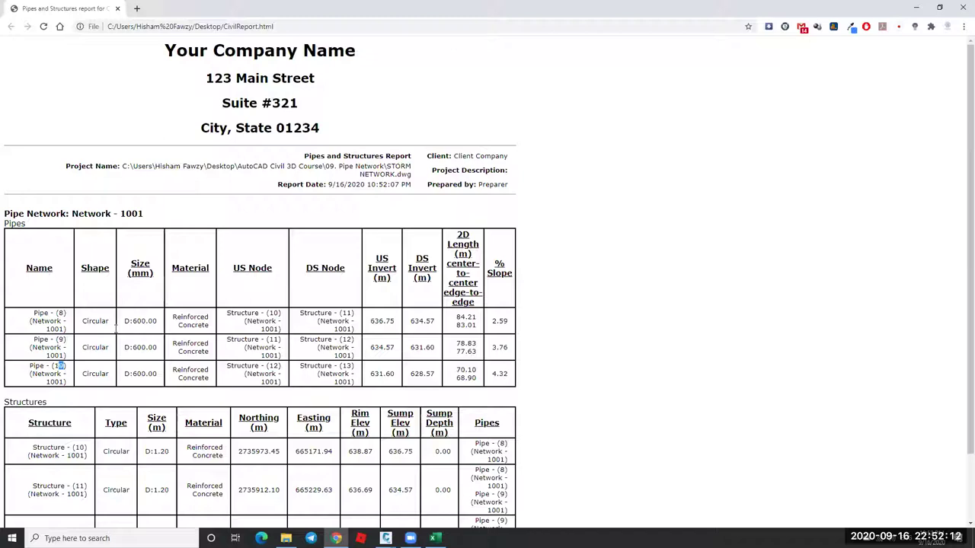
pyautogui.click(477, 361)
pyautogui.moveTo(422, 321); pyautogui.dragTo(512, 326)
pyautogui.doubleClick(501, 322)
pyautogui.moveTo(456, 317); pyautogui.dragTo(470, 319)
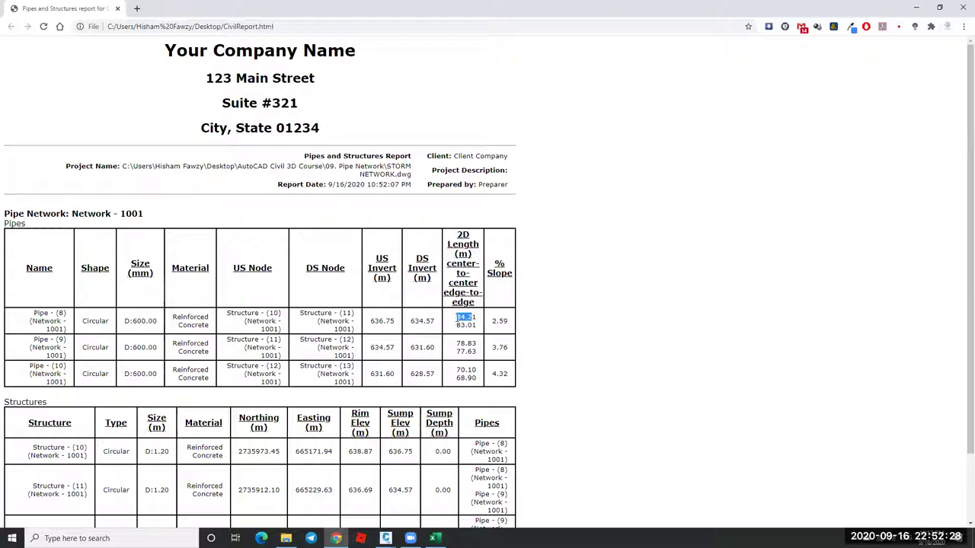
pyautogui.click(458, 317)
# Note pipe (8)'s 84.21 center-to-center and 83.01 edge-to-edge lengths, then scroll down.
pyautogui.doubleClick(470, 316)
pyautogui.doubleClick(463, 326)
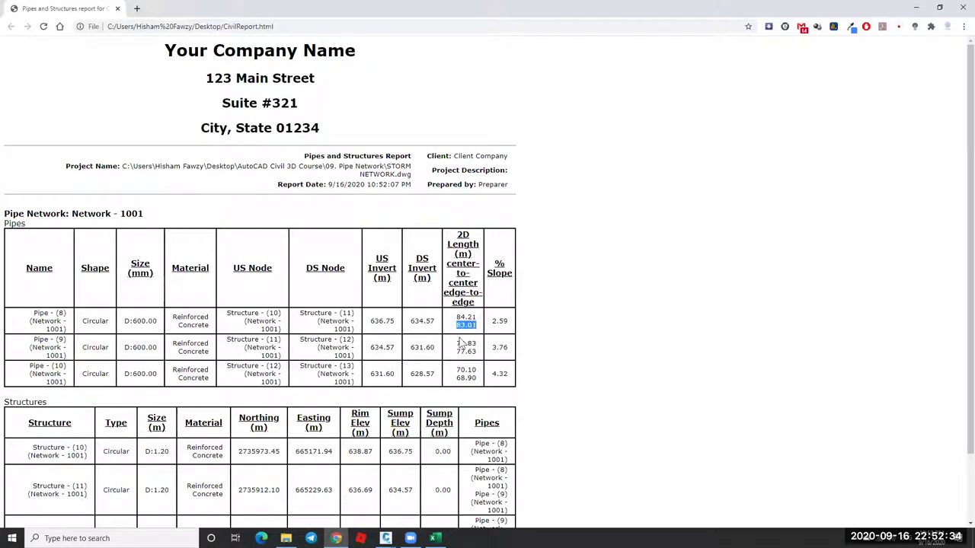
pyautogui.click(147, 253)
pyautogui.scroll(-1, 147, 253)
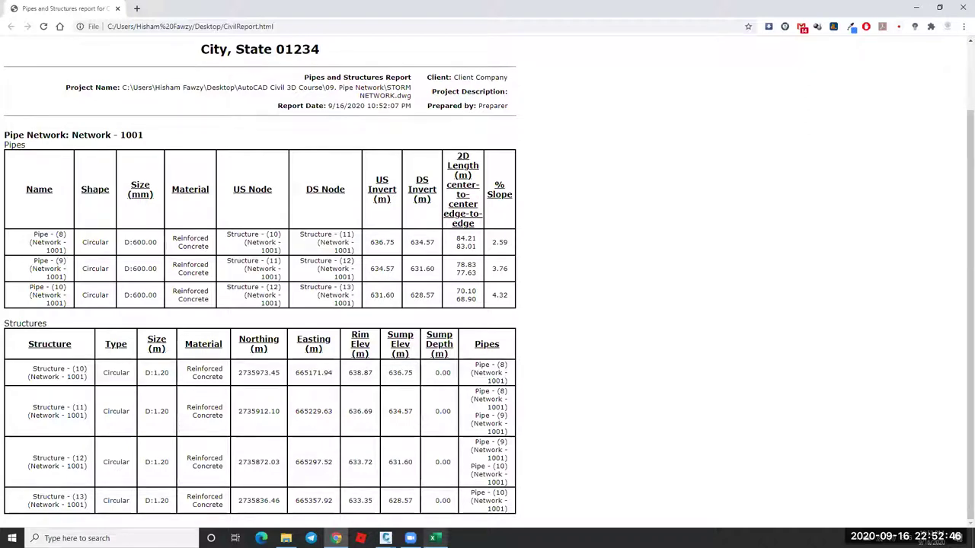
pyautogui.moveTo(411, 539)
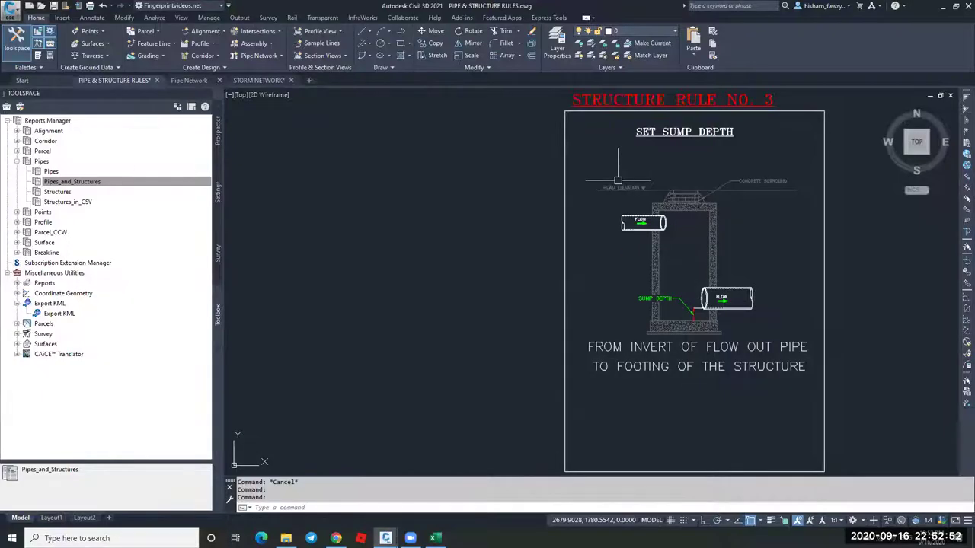
# Zoom in and out on the Set Sump Depth rule diagram, then return to the Chrome report.
pyautogui.scroll(4, 617, 181)
pyautogui.scroll(-4, 592, 166)
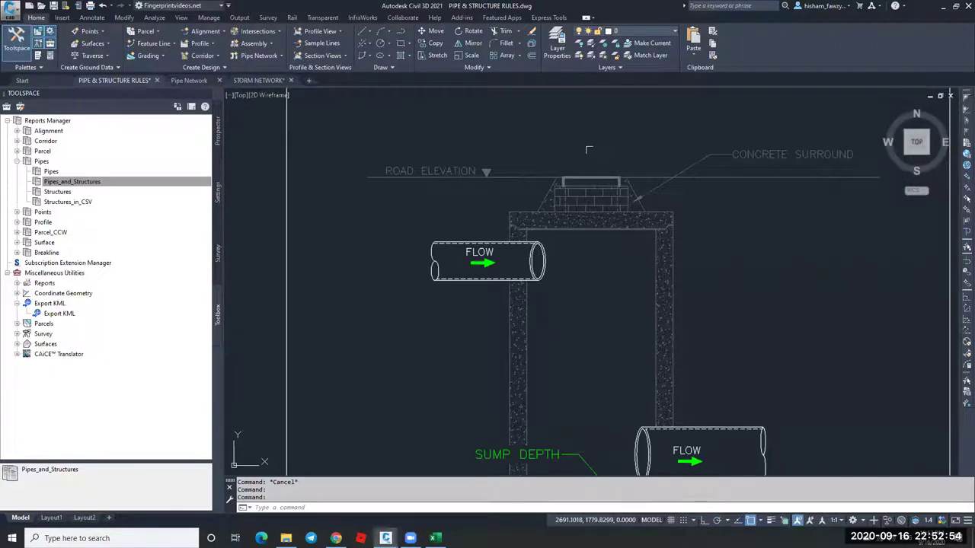
pyautogui.scroll(4, 580, 290)
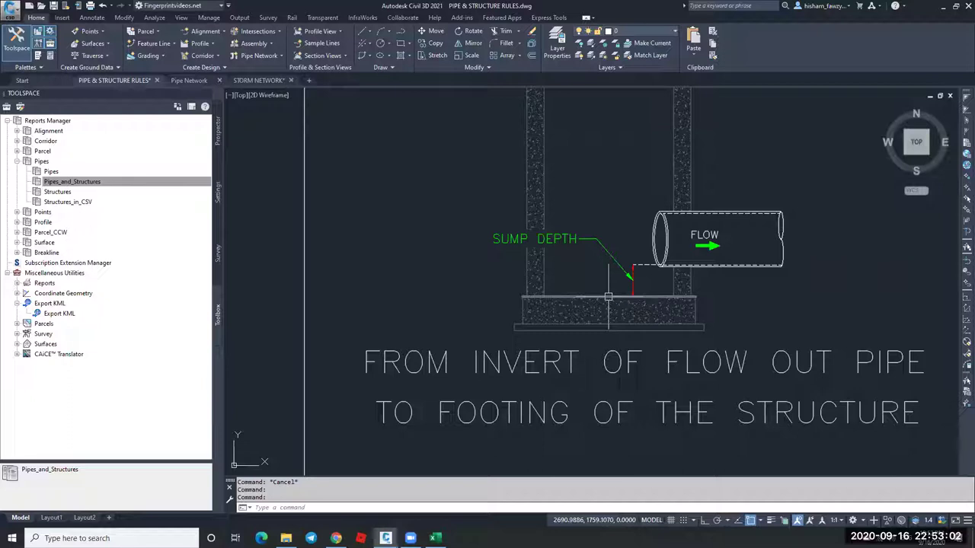
pyautogui.scroll(-4, 608, 297)
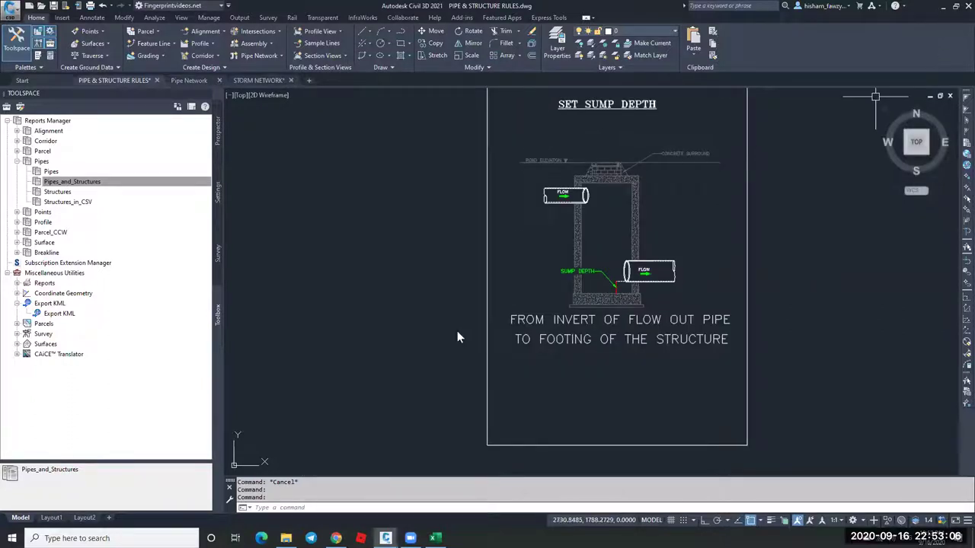
pyautogui.hotkey('alt', 'Tab')
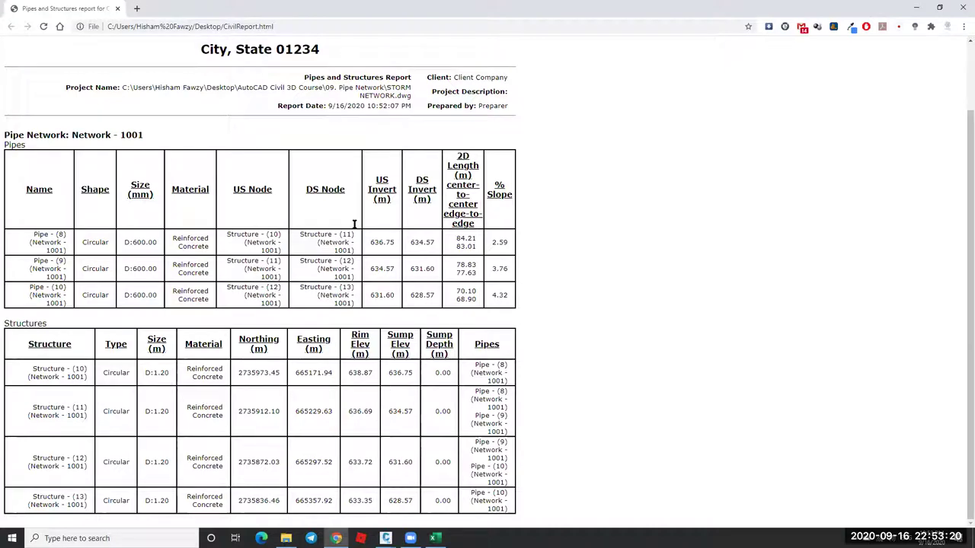
# Minimize the report and bring the STORM NETWORK drawing back up in Civil 3D.
pyautogui.press('super+d')
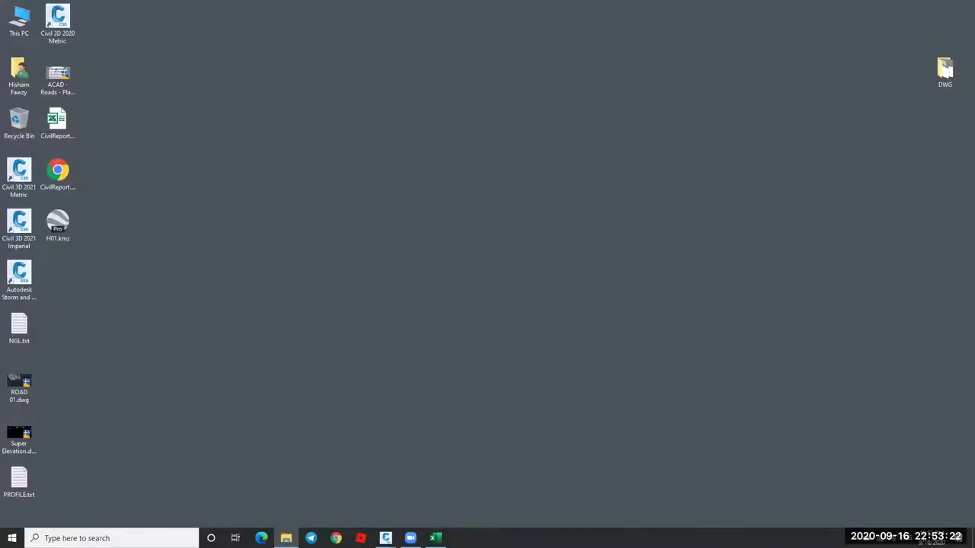
pyautogui.click(385, 538)
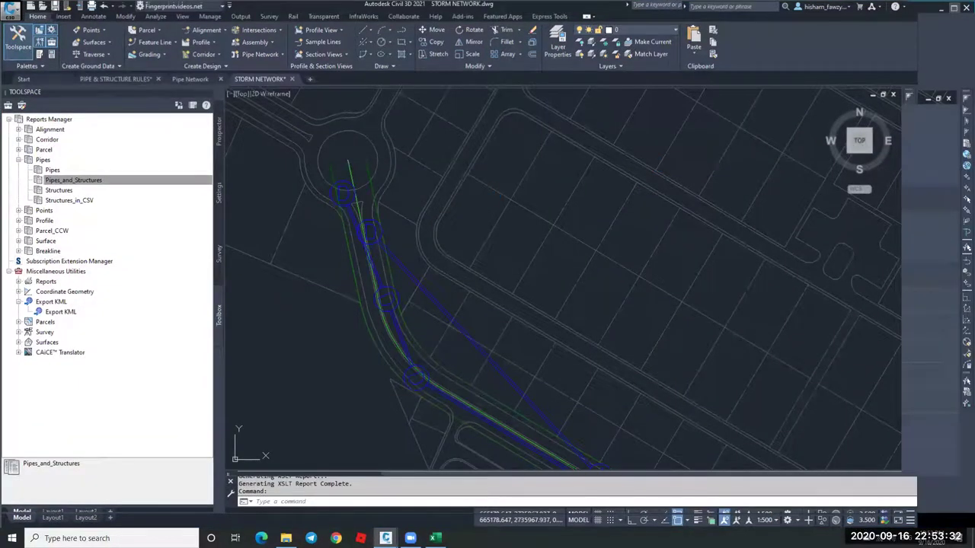
# Set Draw to No for Structure (5) and the MAIN NETWORK parts in the profile view's Pipe Networks properties.
pyautogui.scroll(8, 658, 166)
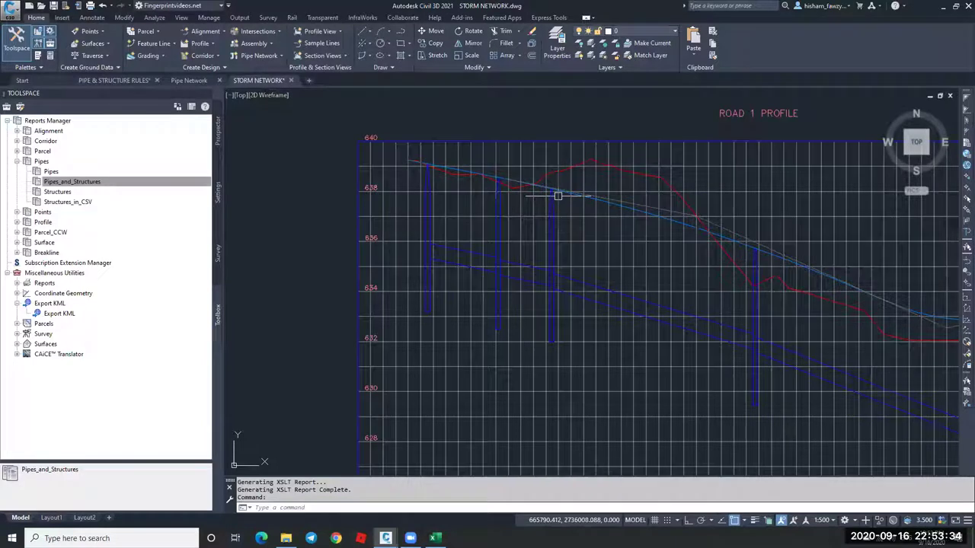
pyautogui.moveTo(557, 195)
pyautogui.mouseDown(button='middle')
pyautogui.moveTo(408, 192)
pyautogui.moveTo(387, 170)
pyautogui.mouseUp(button='middle')
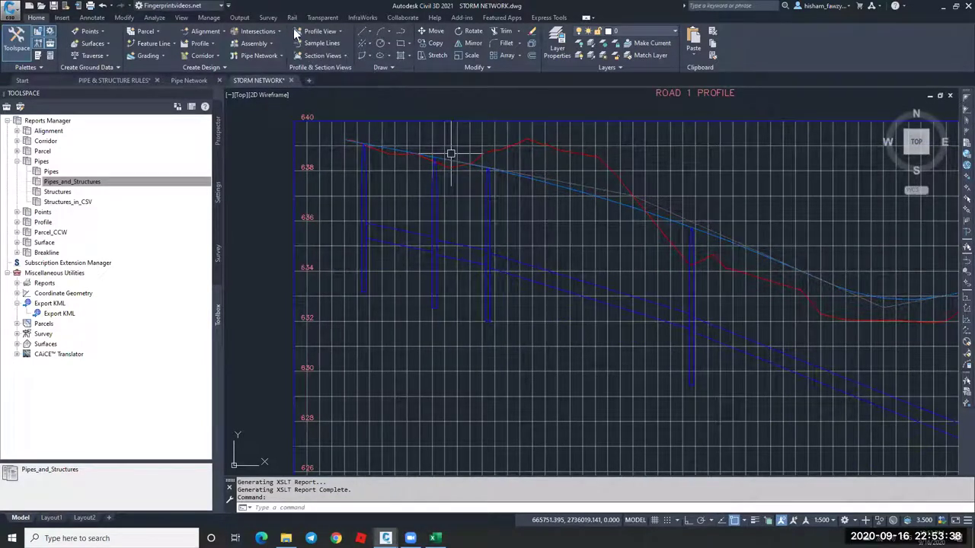
pyautogui.scroll(-8, 384, 172)
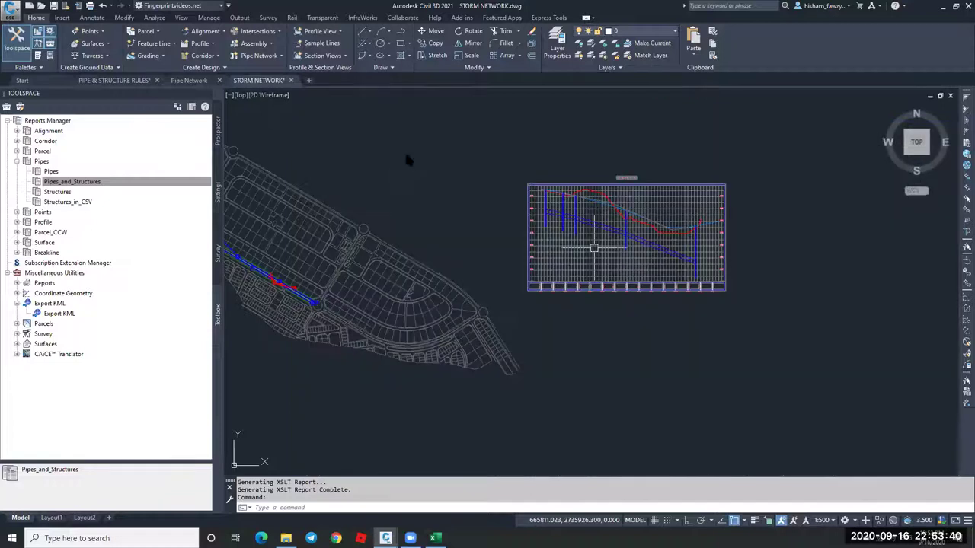
pyautogui.doubleClick(610, 228)
pyautogui.click(412, 157)
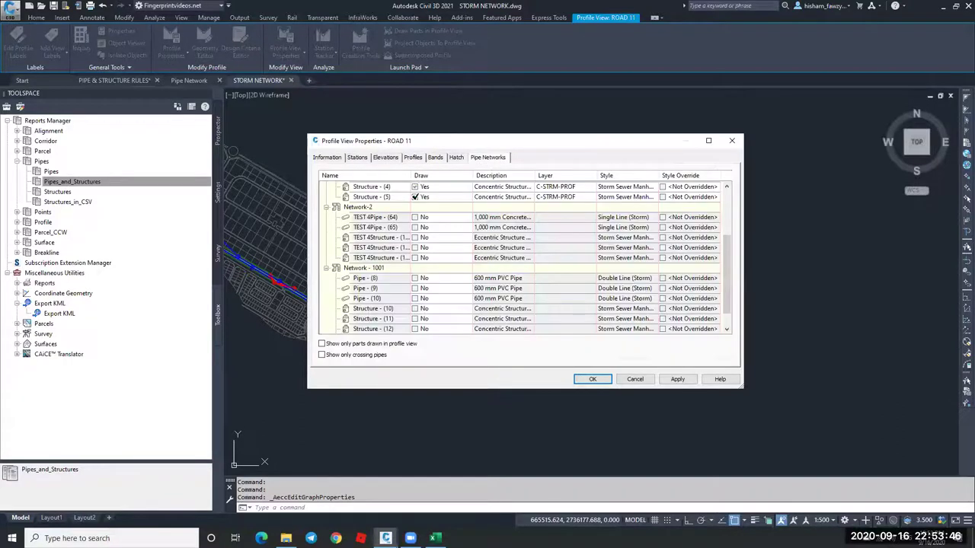
pyautogui.click(415, 196)
pyautogui.scroll(3, 412, 222)
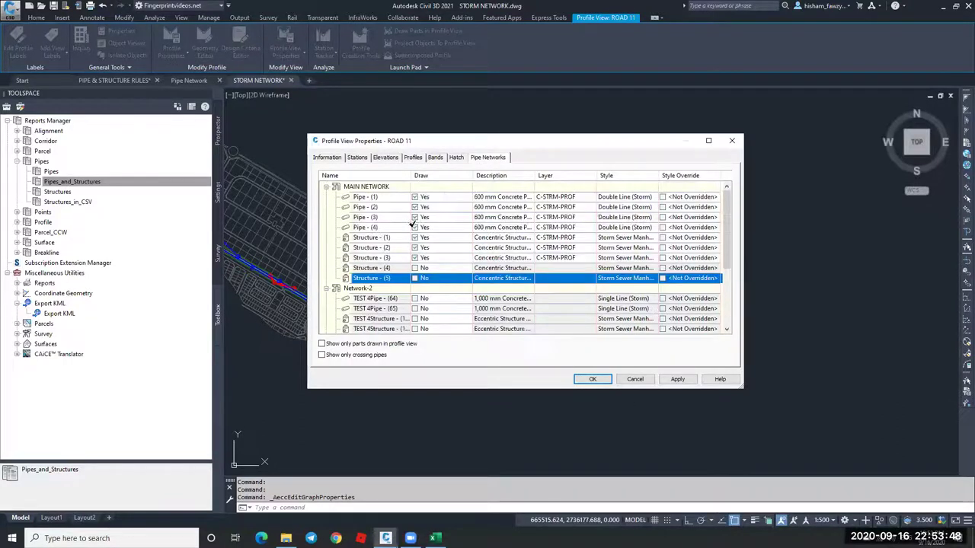
pyautogui.click(369, 198)
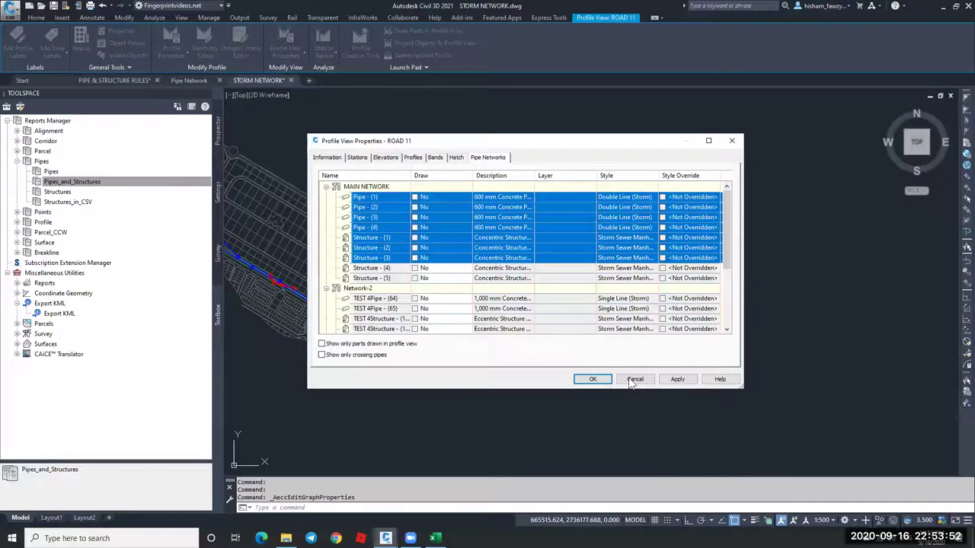
pyautogui.click(677, 379)
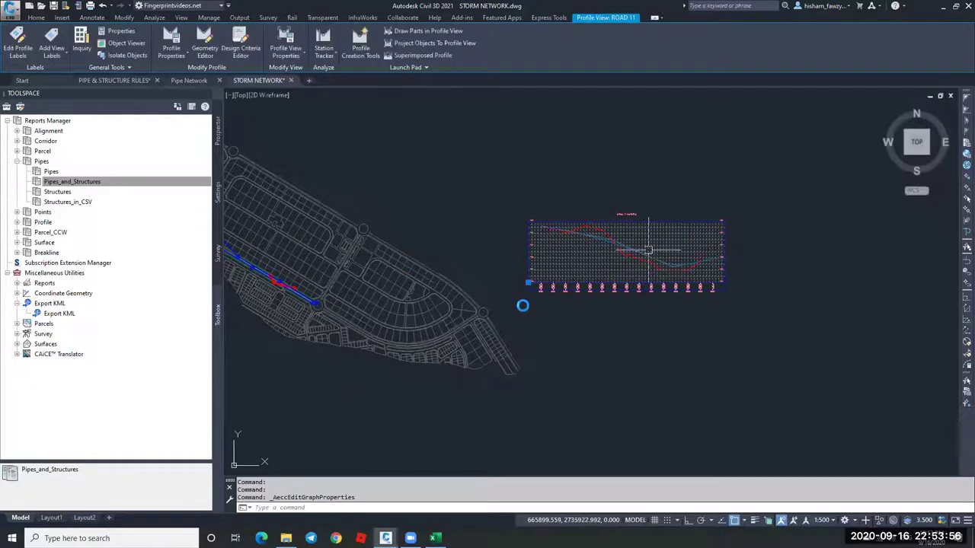
pyautogui.press('Escape')
# Start drawing Network - 1001's parts in a profile from Prospector, then cancel the command.
pyautogui.scroll(5, 305, 297)
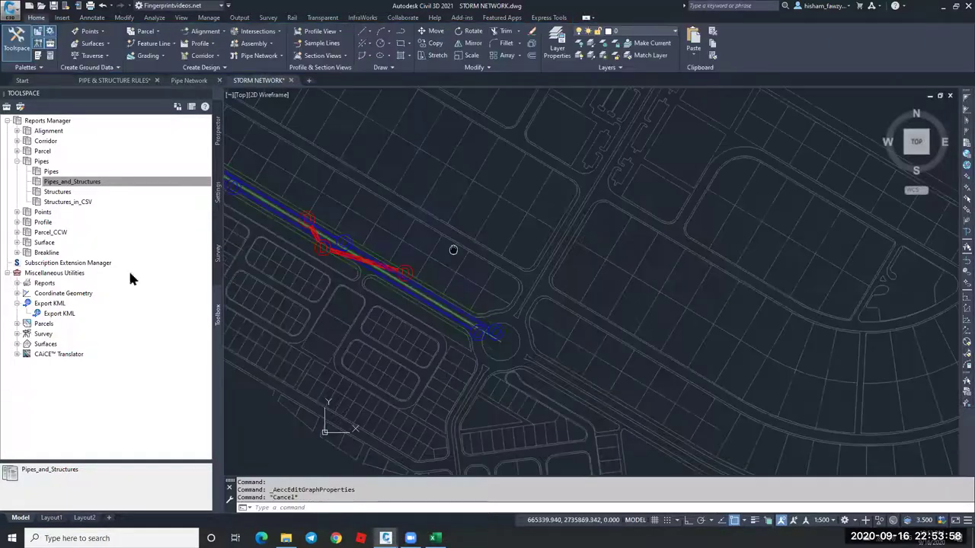
pyautogui.click(218, 131)
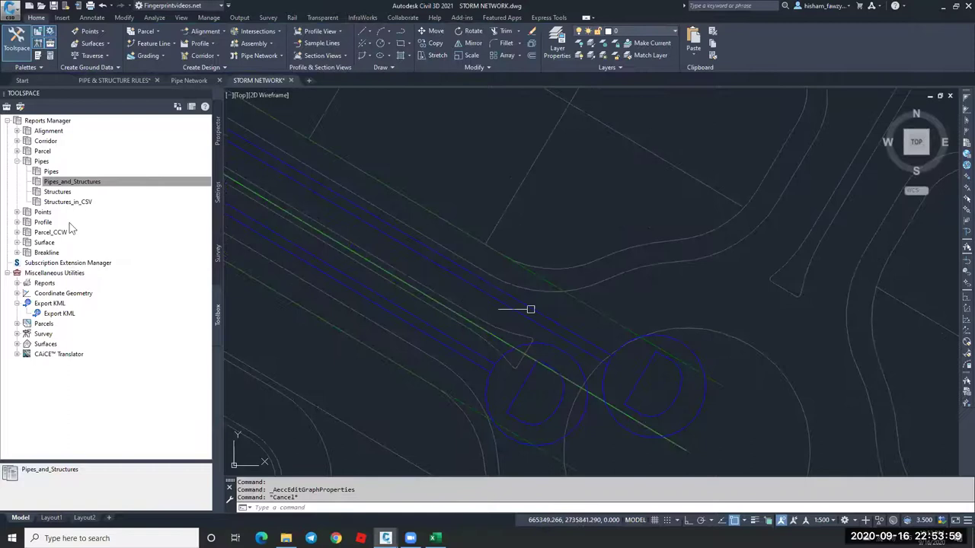
pyautogui.click(27, 224)
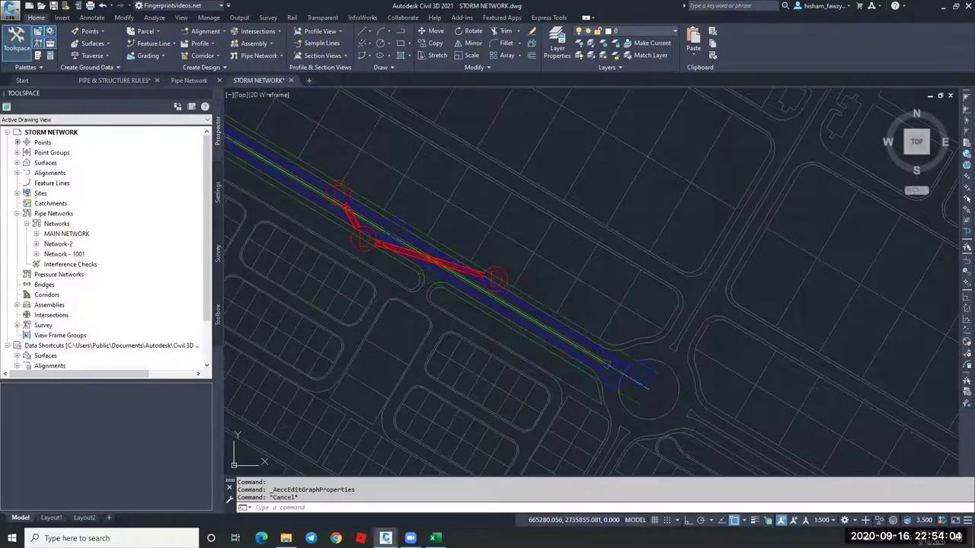
pyautogui.rightClick(64, 254)
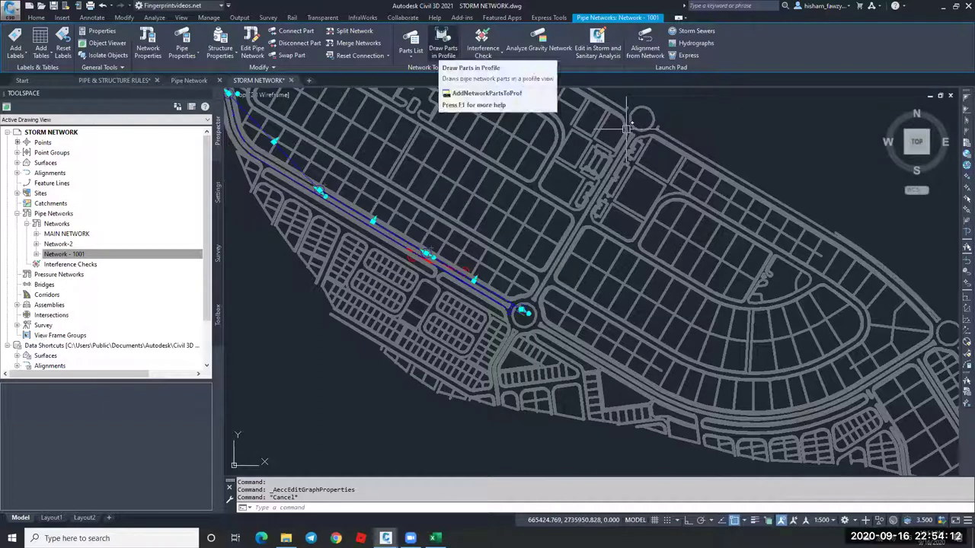
pyautogui.click(442, 42)
pyautogui.scroll(-5, 554, 219)
pyautogui.scroll(5, 554, 219)
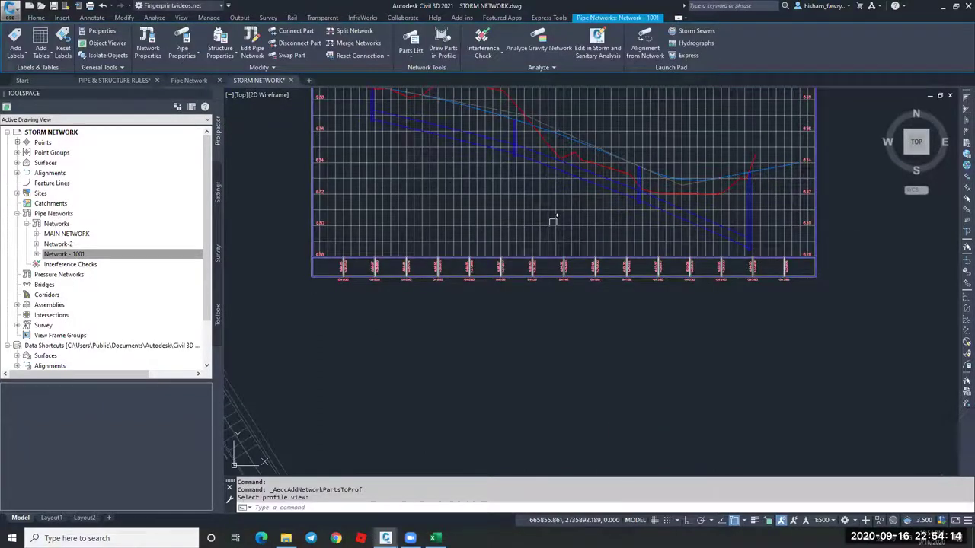
pyautogui.scroll(3, 404, 136)
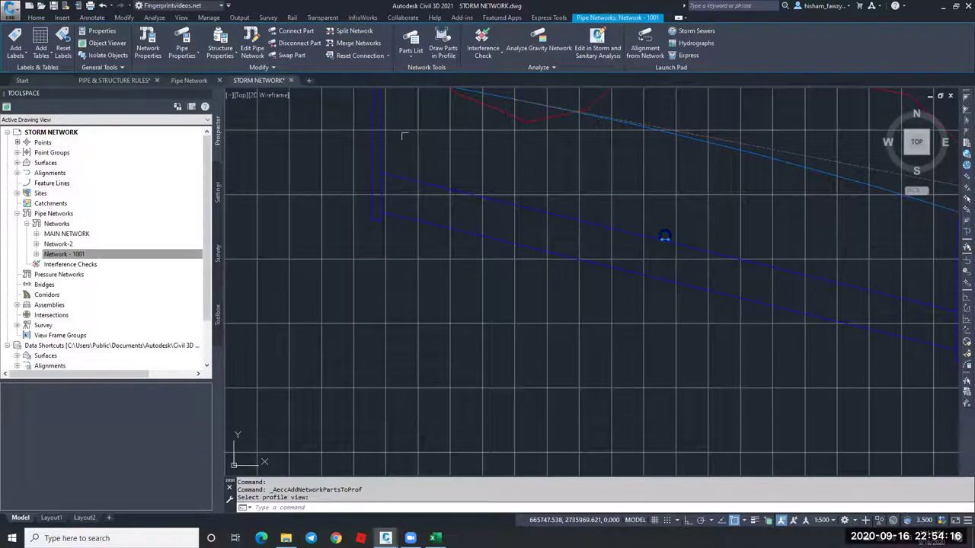
pyautogui.scroll(-5, 766, 190)
pyautogui.scroll(5, 701, 222)
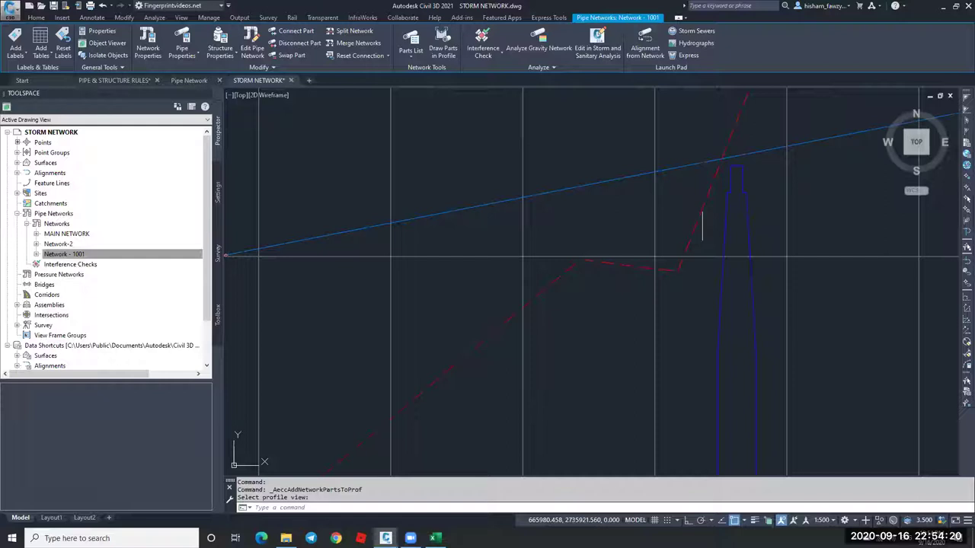
pyautogui.press('Escape')
pyautogui.press('Escape')
pyautogui.scroll(3, 711, 194)
pyautogui.scroll(-2, 664, 207)
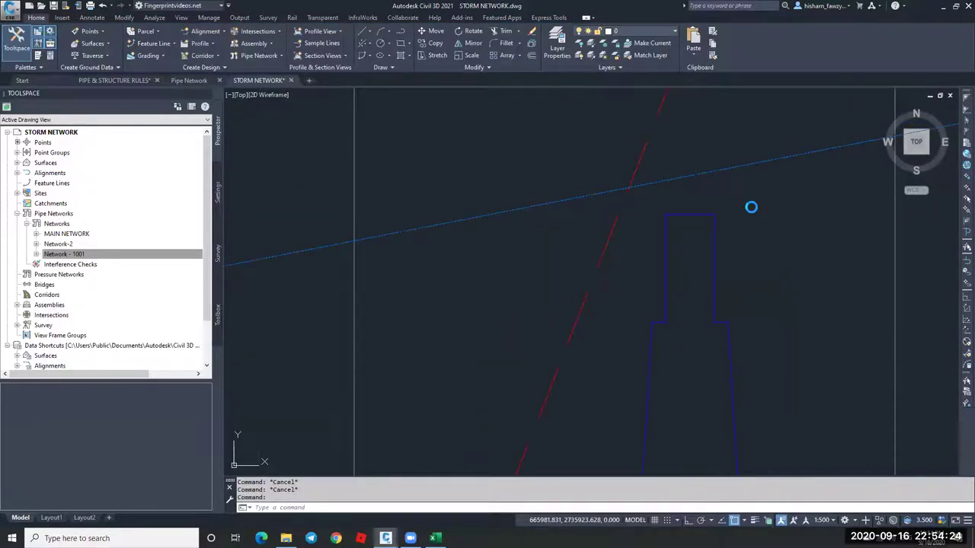
# Pan and zoom to bring the ROAD 1 profile's manholes into view.
pyautogui.click(751, 207)
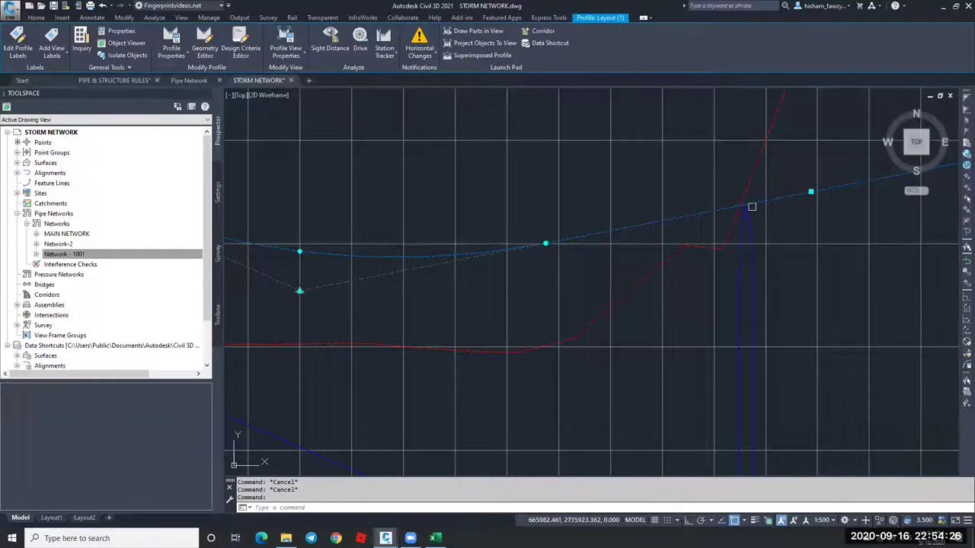
pyautogui.press('Escape')
pyautogui.scroll(3, 651, 195)
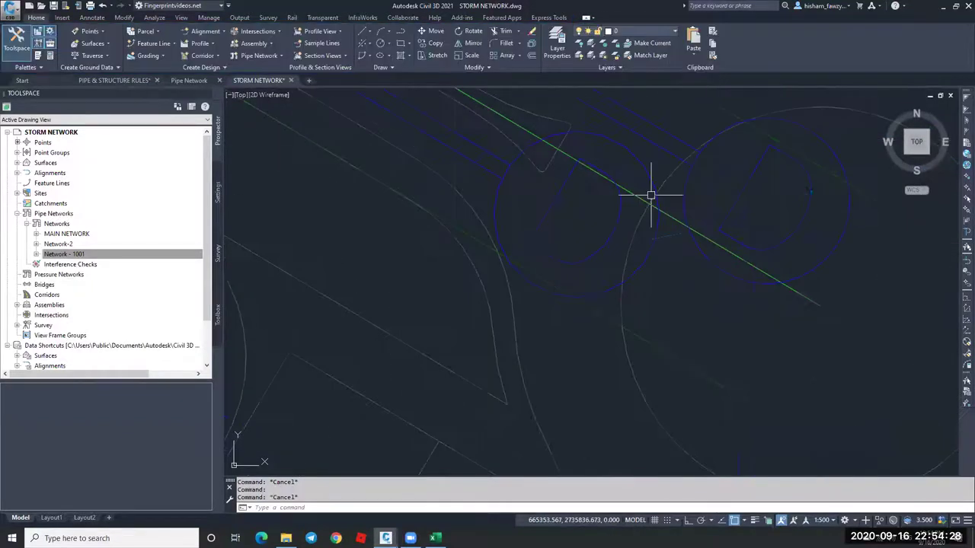
pyautogui.moveTo(768, 189); pyautogui.dragTo(735, 250, button='middle')
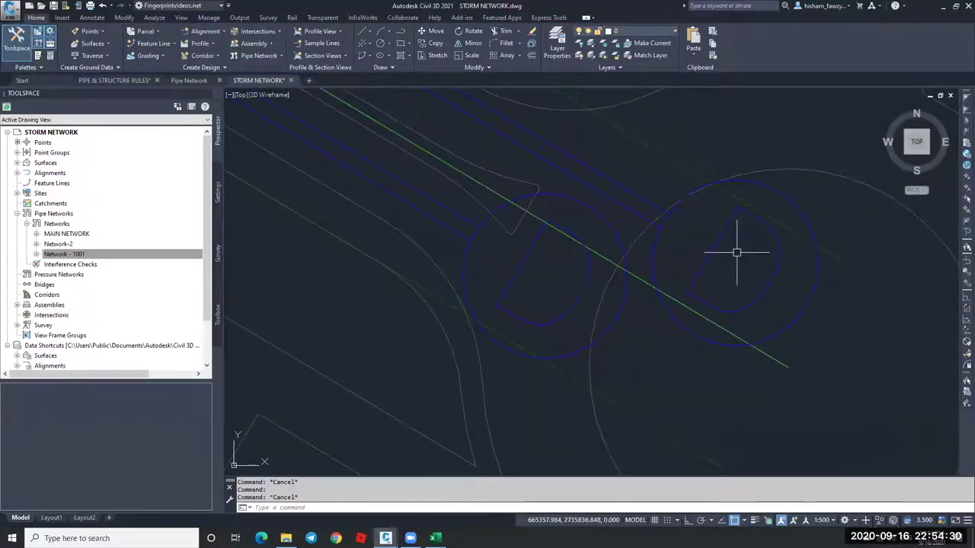
pyautogui.middleClick(614, 276)
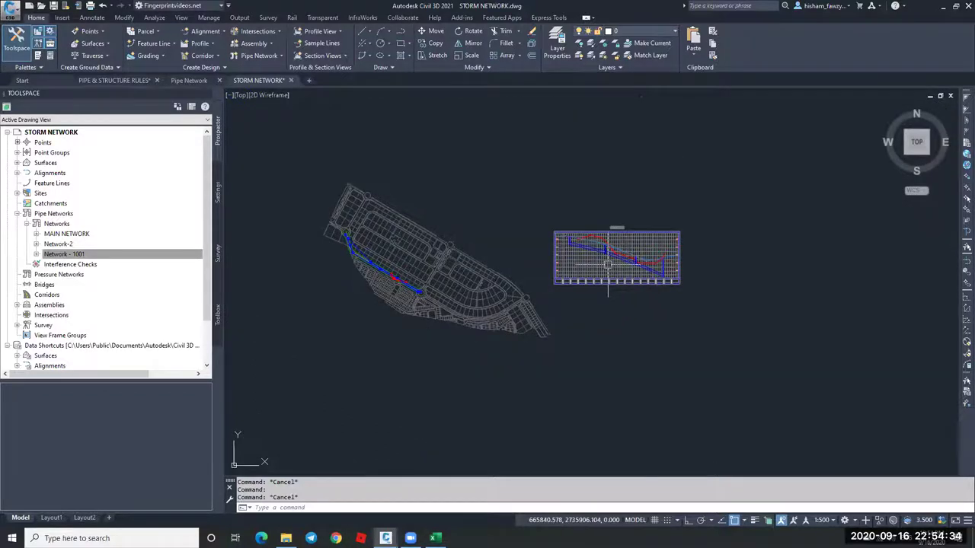
pyautogui.scroll(10, 800, 272)
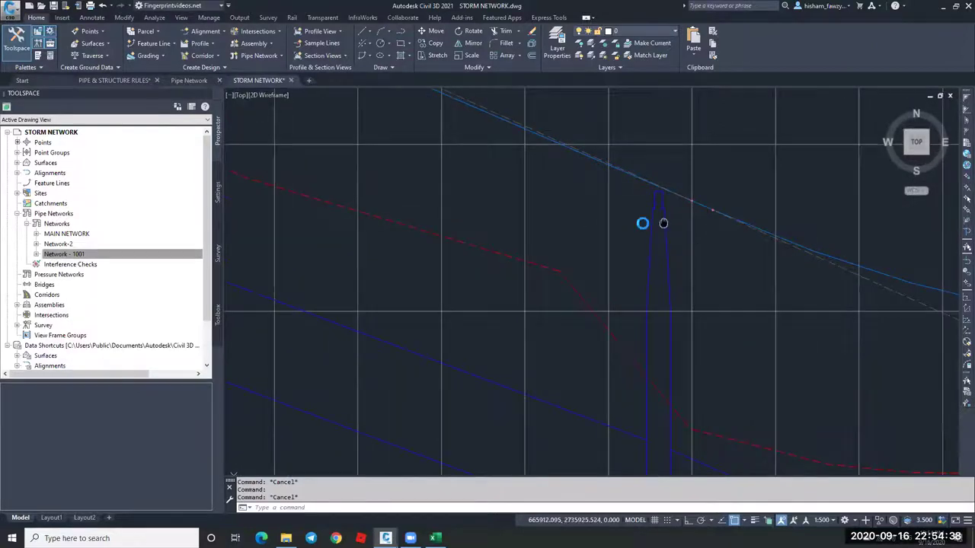
pyautogui.scroll(-6, 640, 221)
pyautogui.scroll(8, 623, 221)
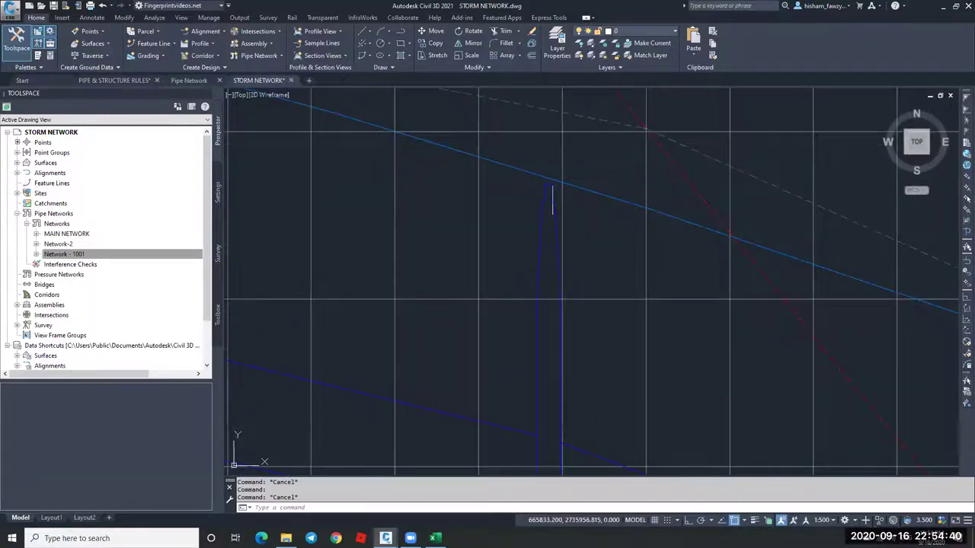
pyautogui.scroll(3, 588, 165)
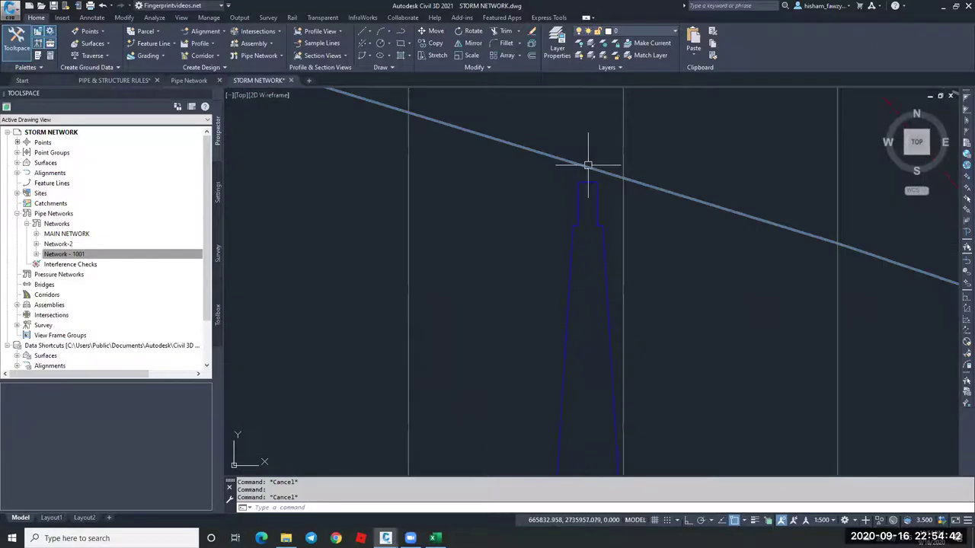
pyautogui.scroll(-3, 574, 189)
pyautogui.scroll(-5, 574, 190)
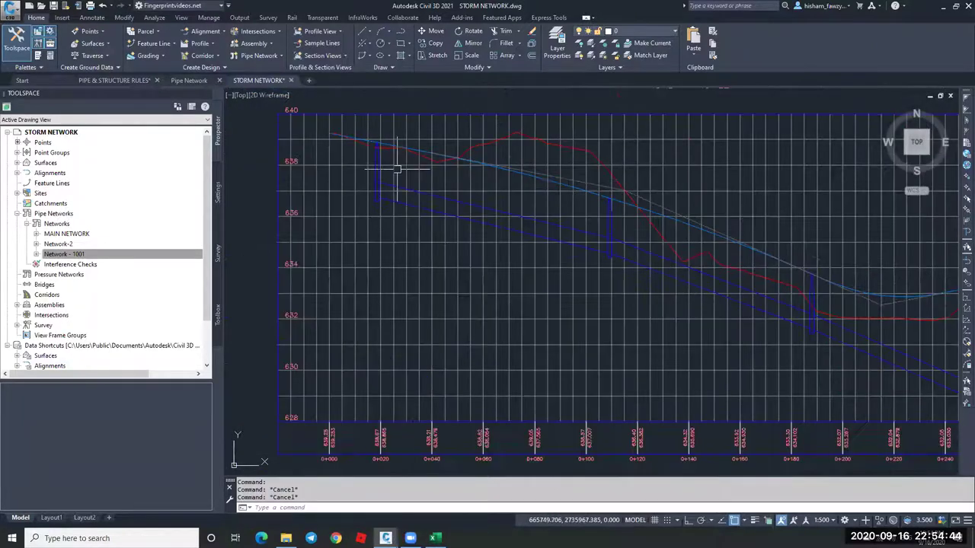
pyautogui.scroll(5, 373, 183)
pyautogui.scroll(-5, 417, 251)
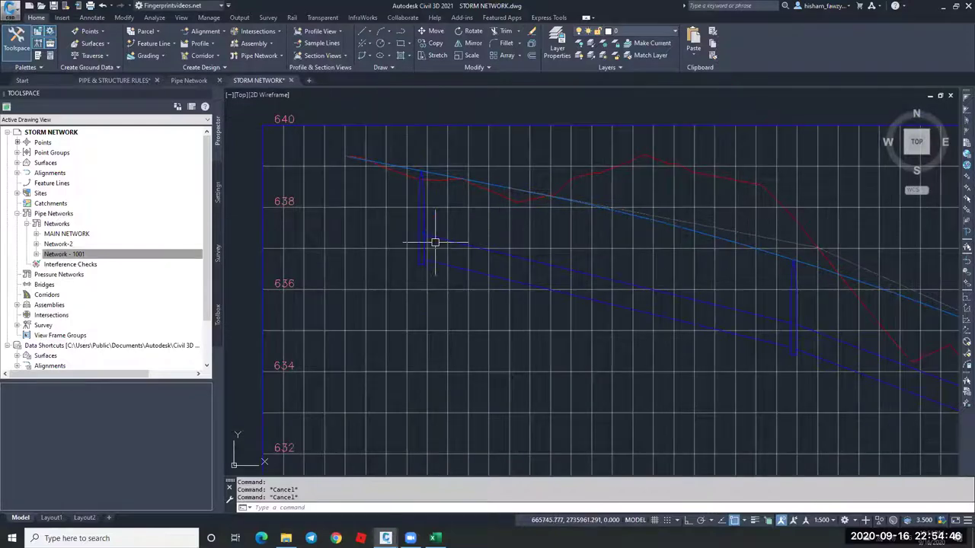
pyautogui.scroll(5, 420, 239)
pyautogui.click(410, 213)
pyautogui.press('Escape')
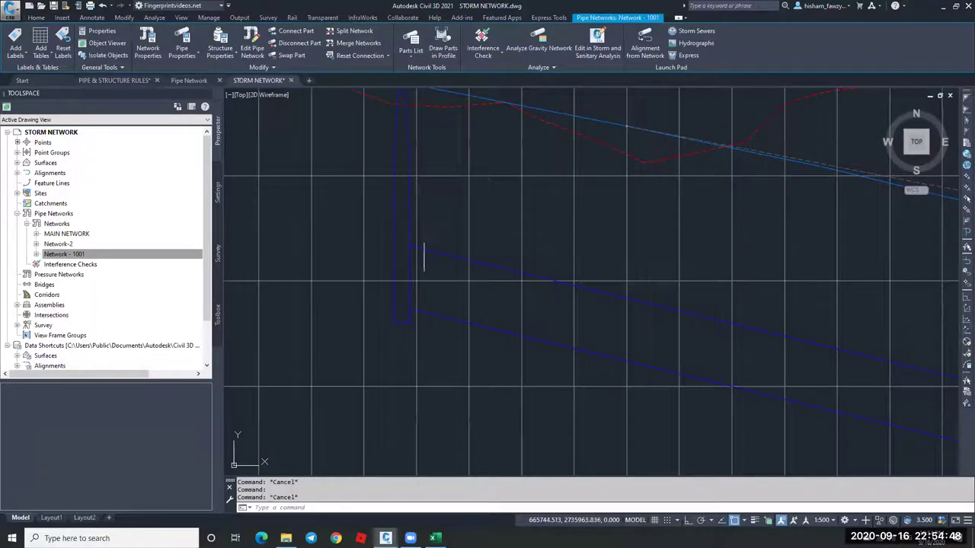
pyautogui.scroll(-3, 430, 250)
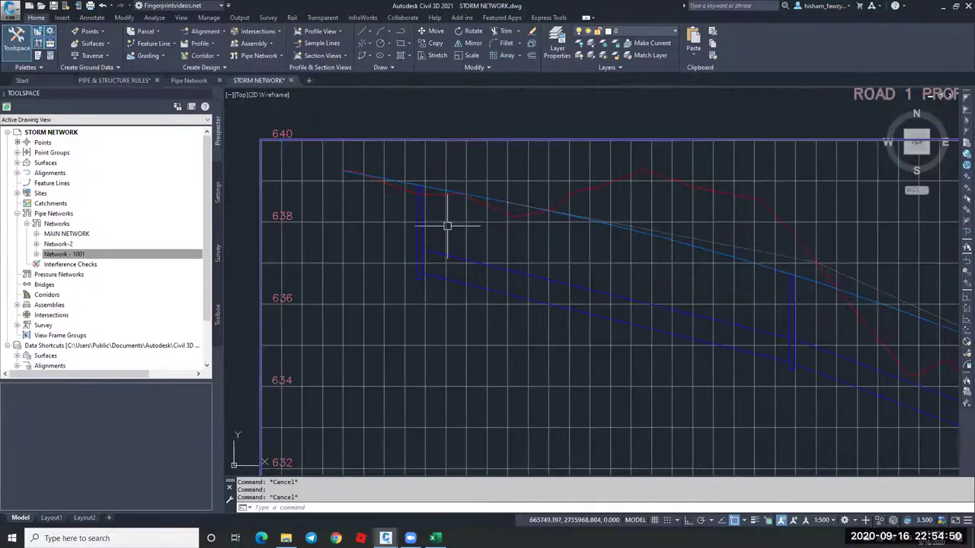
pyautogui.click(447, 226)
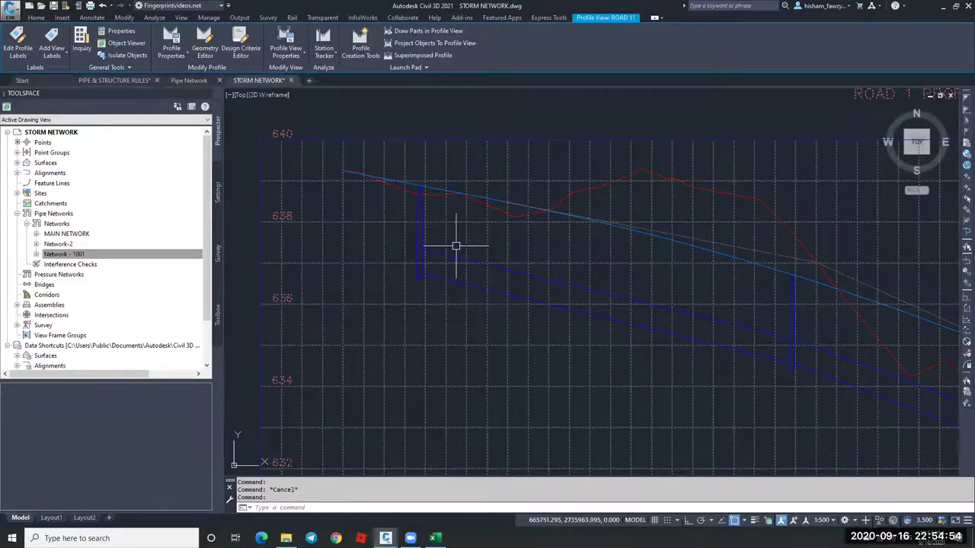
pyautogui.press('Escape')
# Select a Network - 1001 part and add Entire Network Profile labels.
pyautogui.click(436, 251)
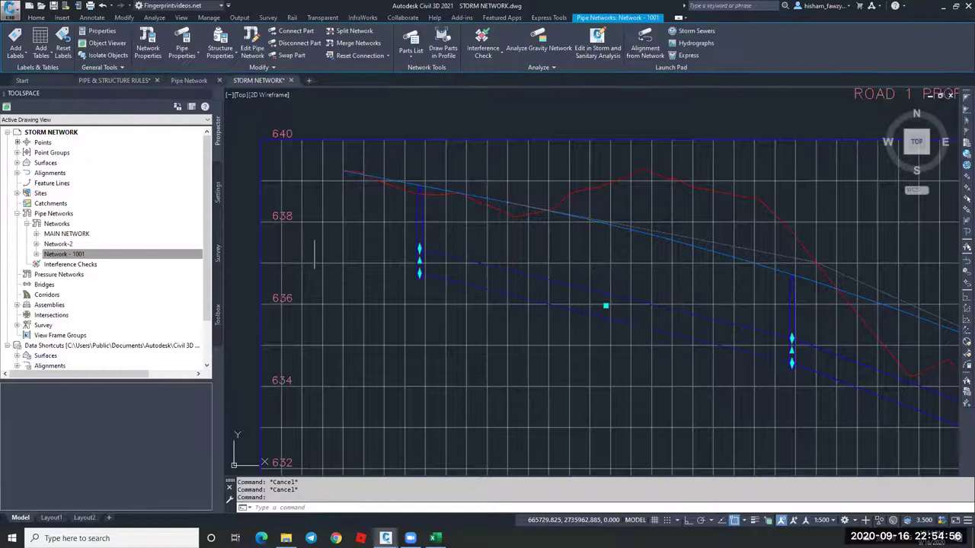
pyautogui.click(16, 52)
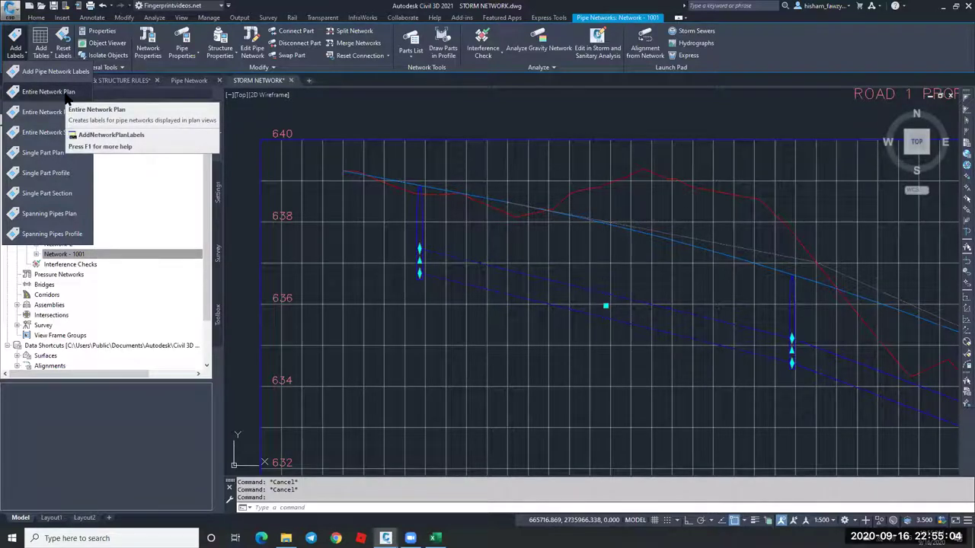
pyautogui.click(93, 135)
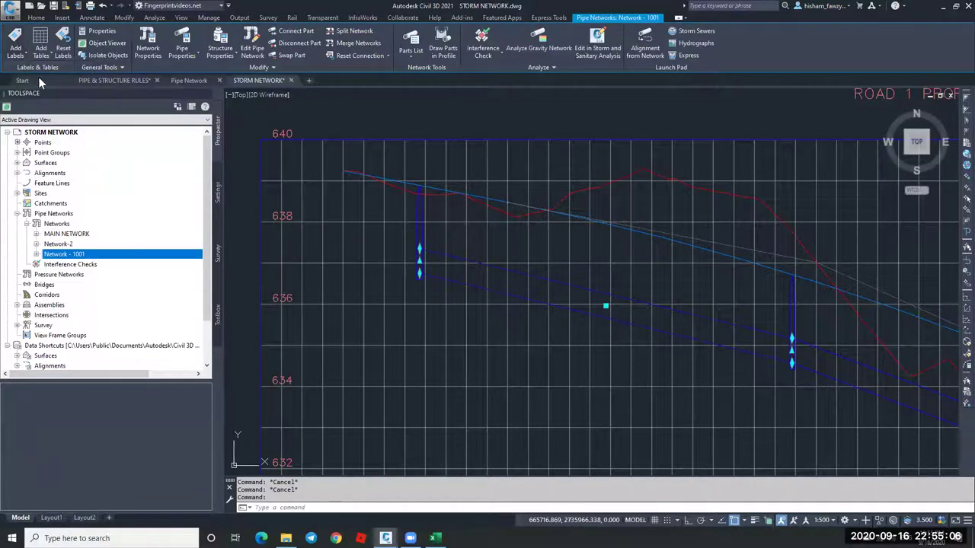
pyautogui.click(15, 47)
pyautogui.click(387, 252)
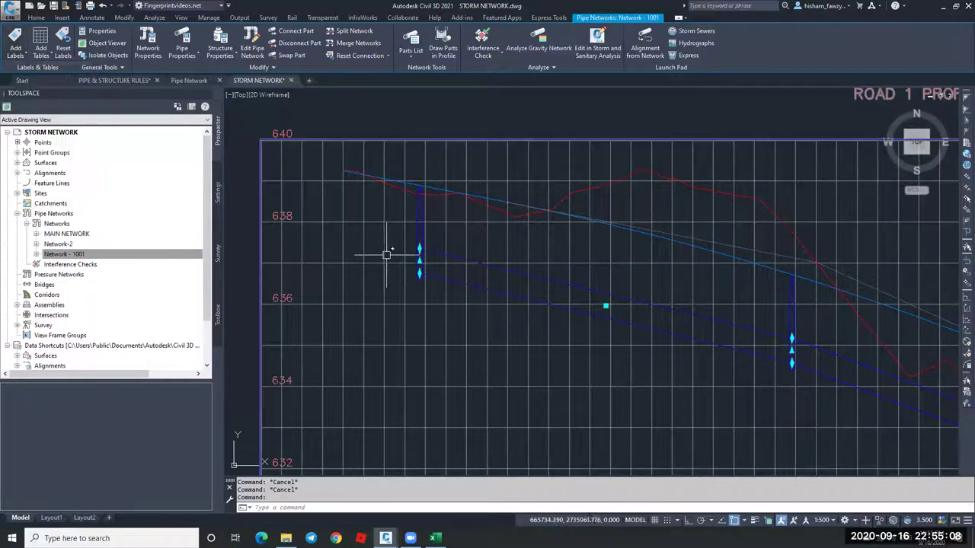
pyautogui.scroll(-4, 384, 222)
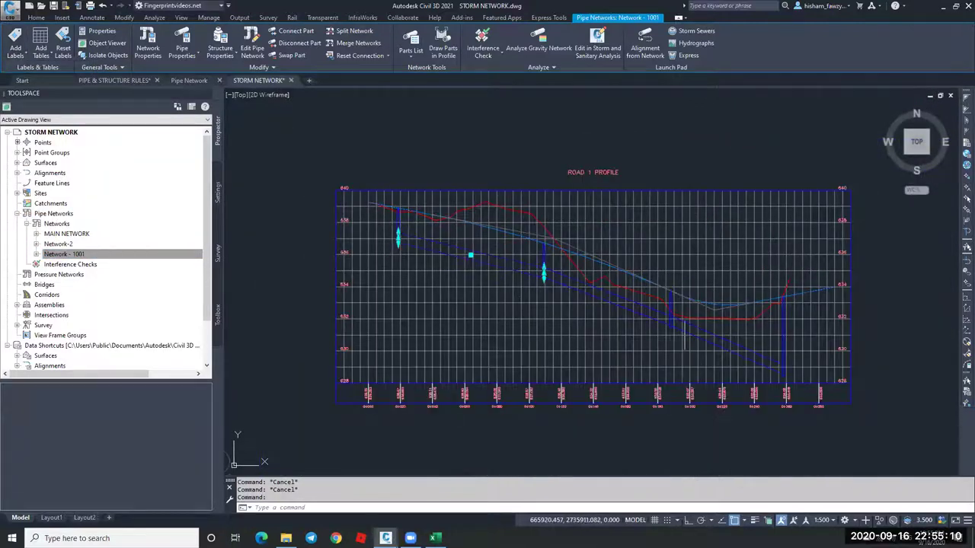
pyautogui.click(15, 47)
pyautogui.click(15, 47)
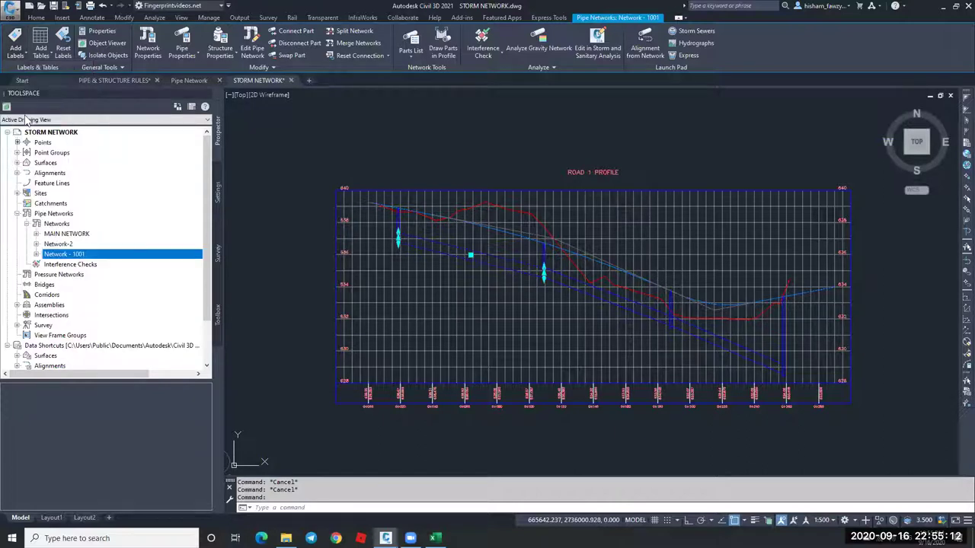
pyautogui.click(16, 47)
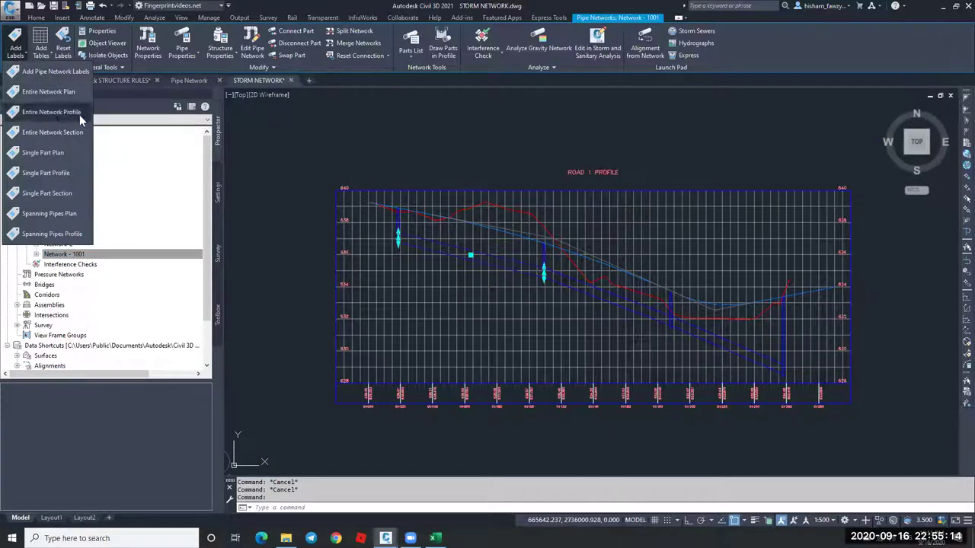
pyautogui.click(73, 114)
pyautogui.scroll(4, 420, 224)
pyautogui.press('Escape')
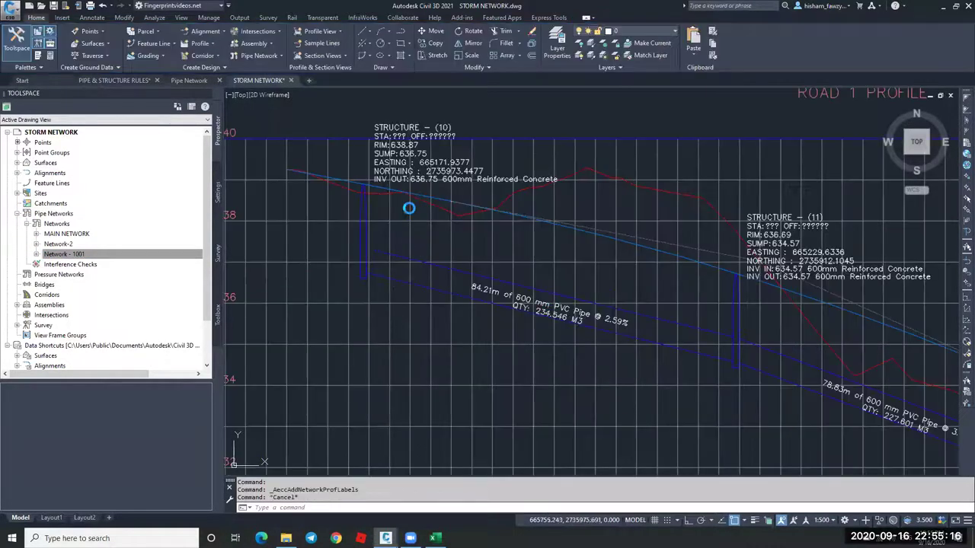
pyautogui.moveTo(421, 189); pyautogui.dragTo(412, 206, button='middle')
pyautogui.scroll(1, 412, 205)
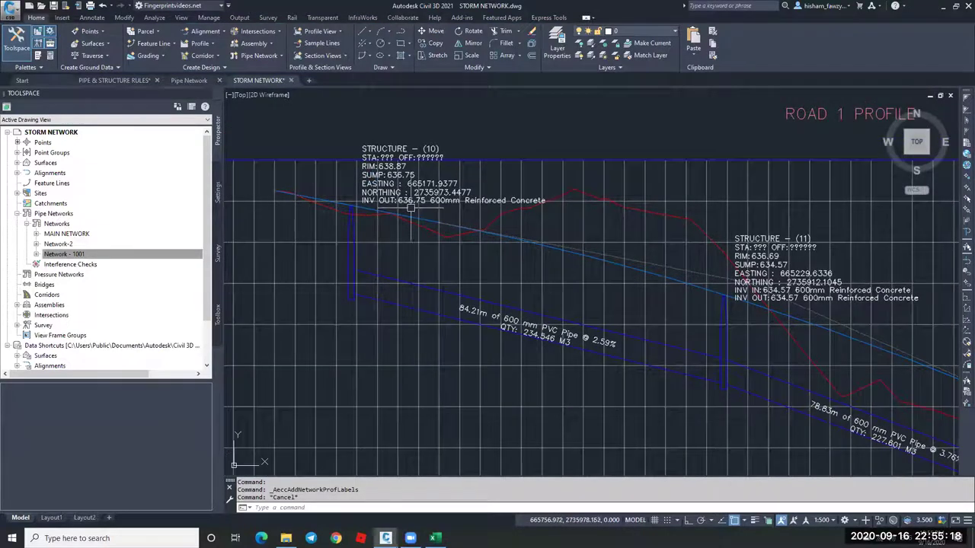
pyautogui.scroll(2, 390, 146)
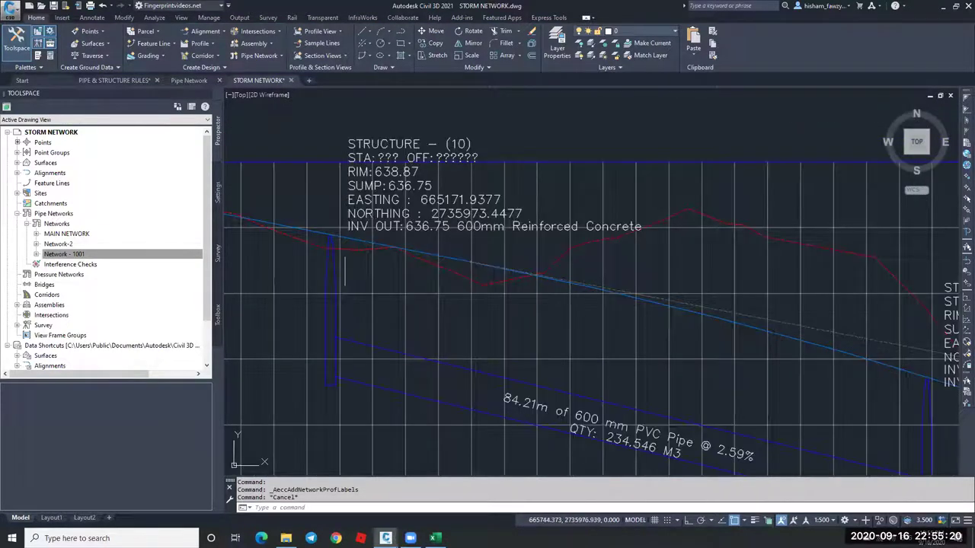
pyautogui.scroll(2, 381, 146)
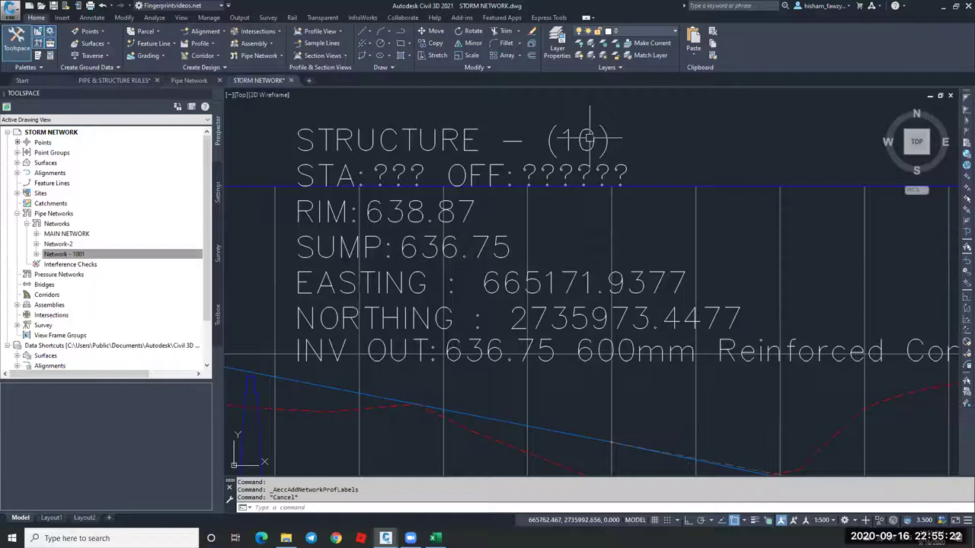
pyautogui.scroll(-1, 621, 136)
pyautogui.scroll(1, 415, 153)
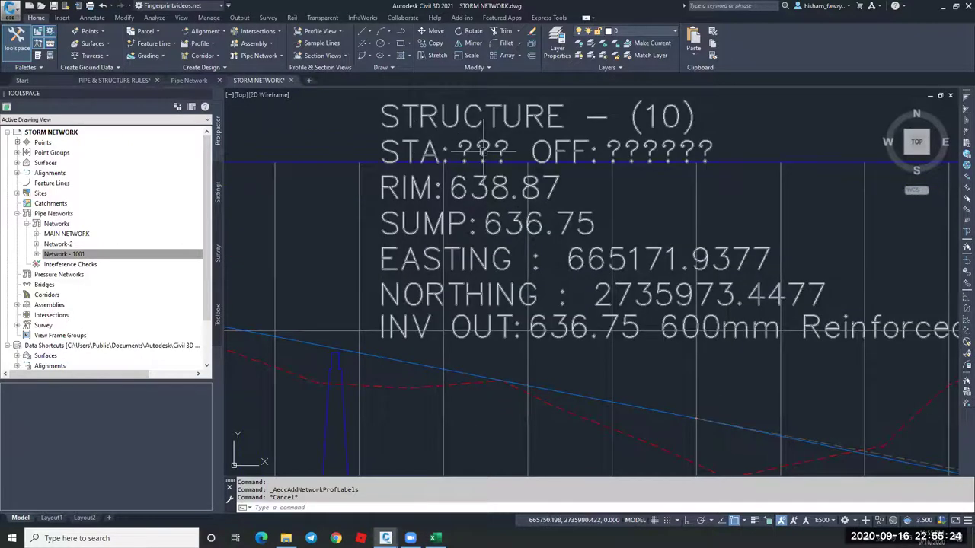
pyautogui.scroll(-1, 442, 145)
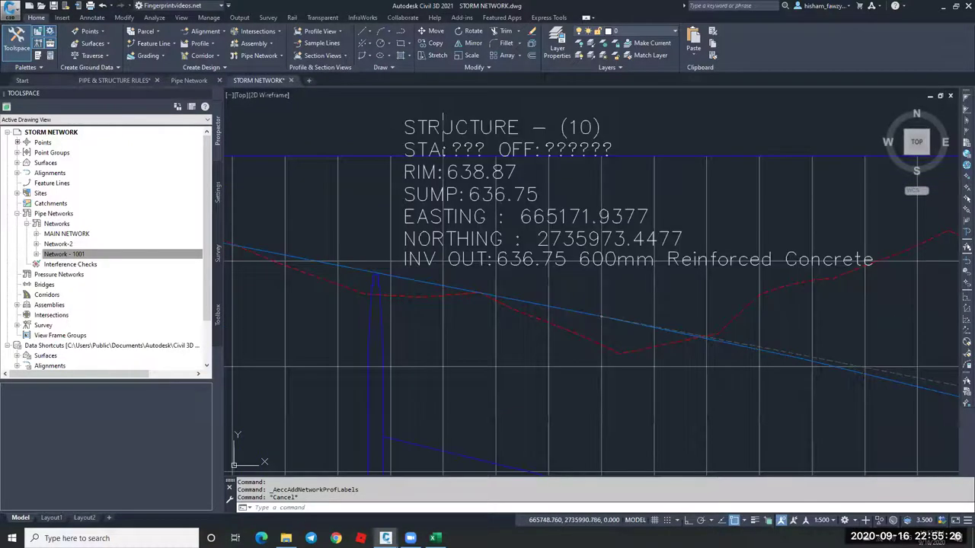
pyautogui.moveTo(496, 181); pyautogui.dragTo(456, 160, button='middle')
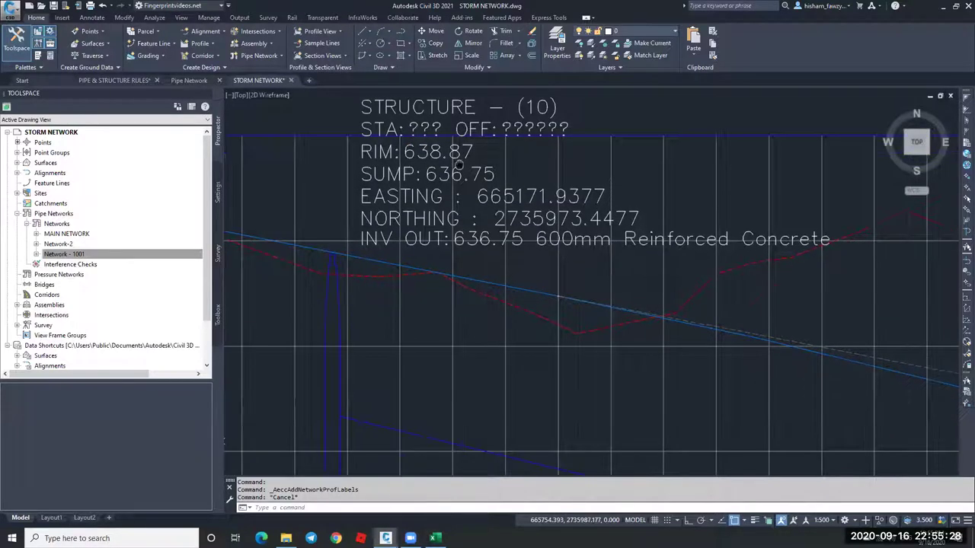
pyautogui.press('Escape')
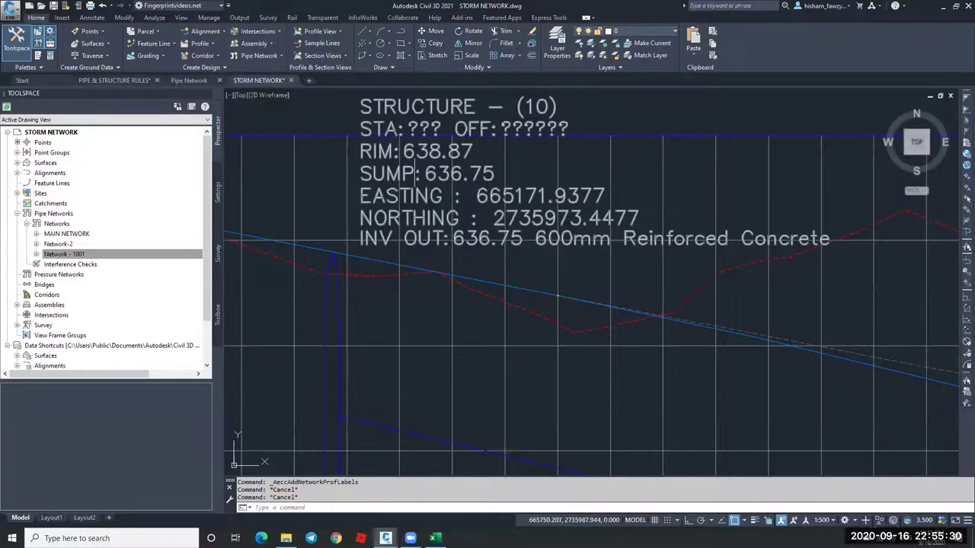
pyautogui.moveTo(462, 190); pyautogui.dragTo(445, 183, button='middle')
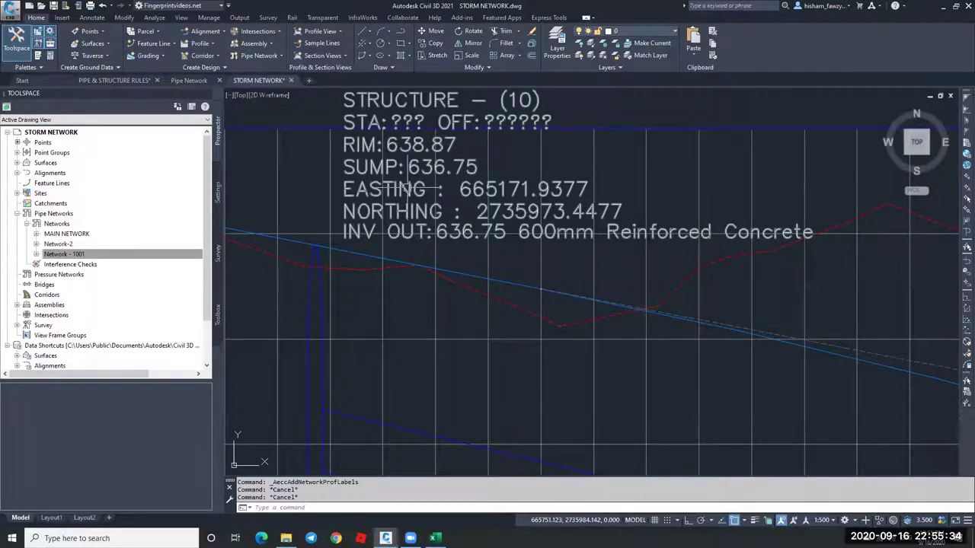
pyautogui.scroll(-2, 416, 191)
pyautogui.scroll(-2, 355, 179)
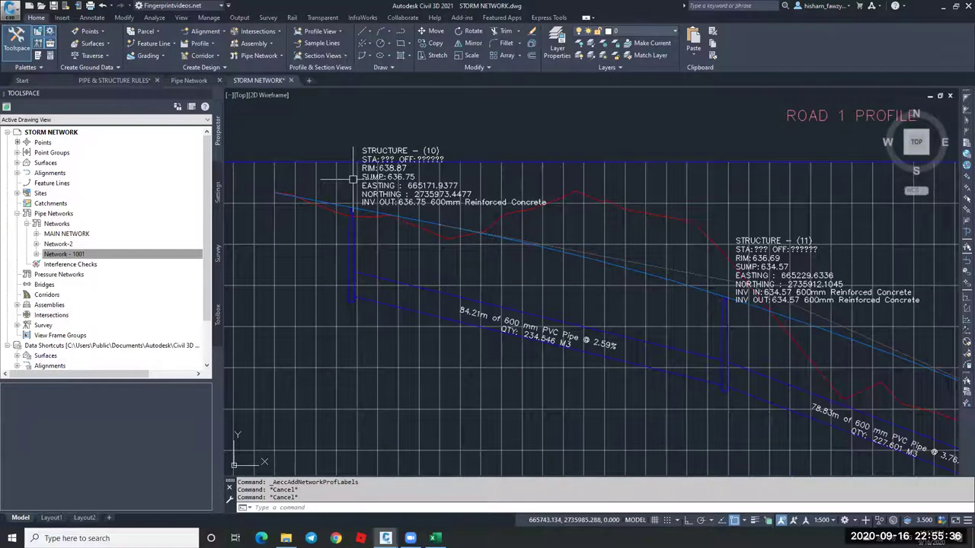
pyautogui.scroll(-2, 352, 180)
pyautogui.scroll(4, 358, 183)
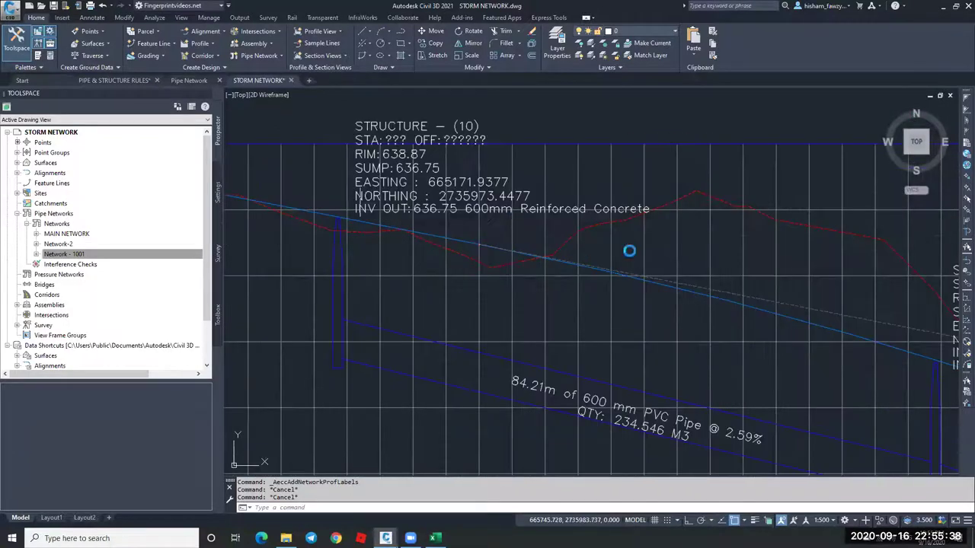
pyautogui.moveTo(847, 400); pyautogui.dragTo(466, 235, button='middle')
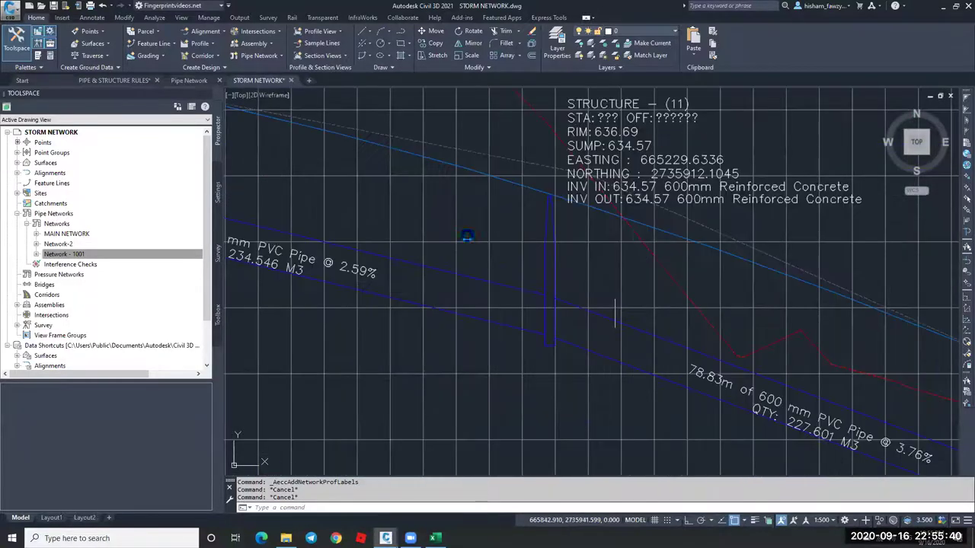
pyautogui.moveTo(615, 294)
pyautogui.mouseDown(button='middle')
pyautogui.moveTo(565, 294)
pyautogui.moveTo(566, 314)
pyautogui.mouseUp(button='middle')
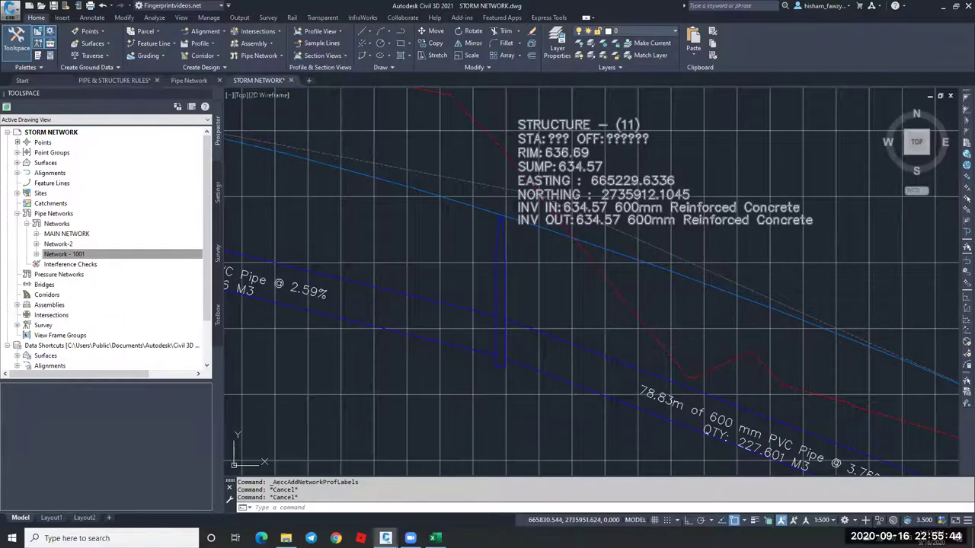
pyautogui.moveTo(486, 266); pyautogui.dragTo(522, 266, button='middle')
pyautogui.moveTo(249, 268); pyautogui.dragTo(553, 255, button='middle')
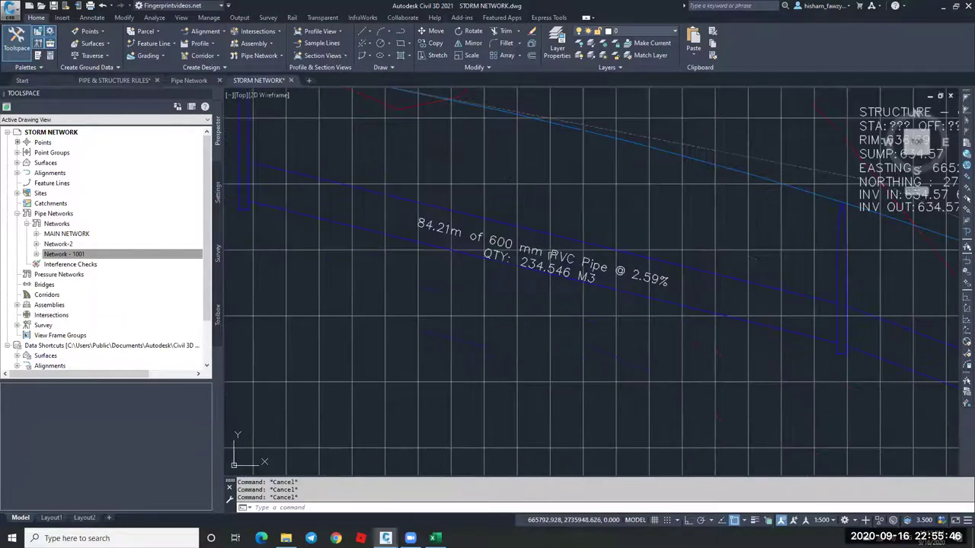
pyautogui.scroll(3, 552, 256)
pyautogui.scroll(-2, 532, 233)
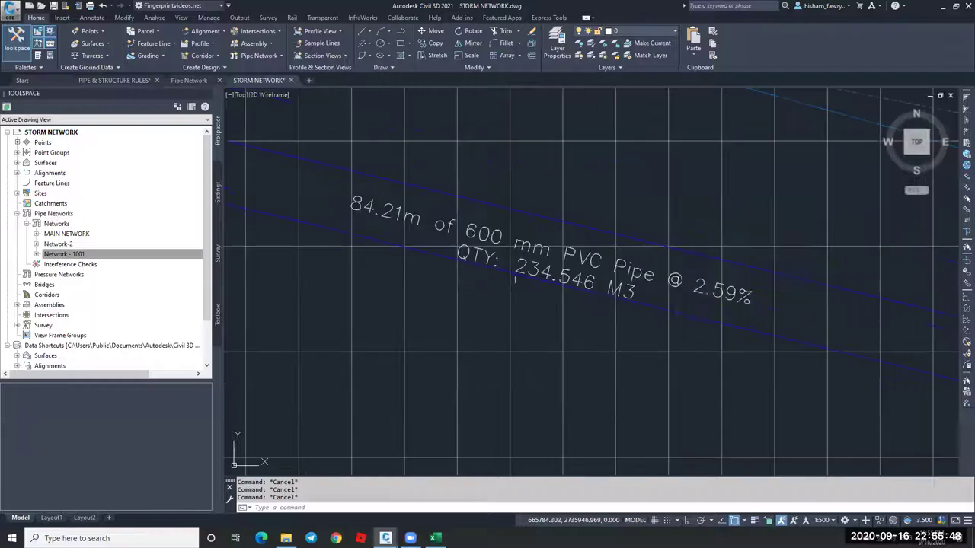
pyautogui.scroll(-5, 546, 284)
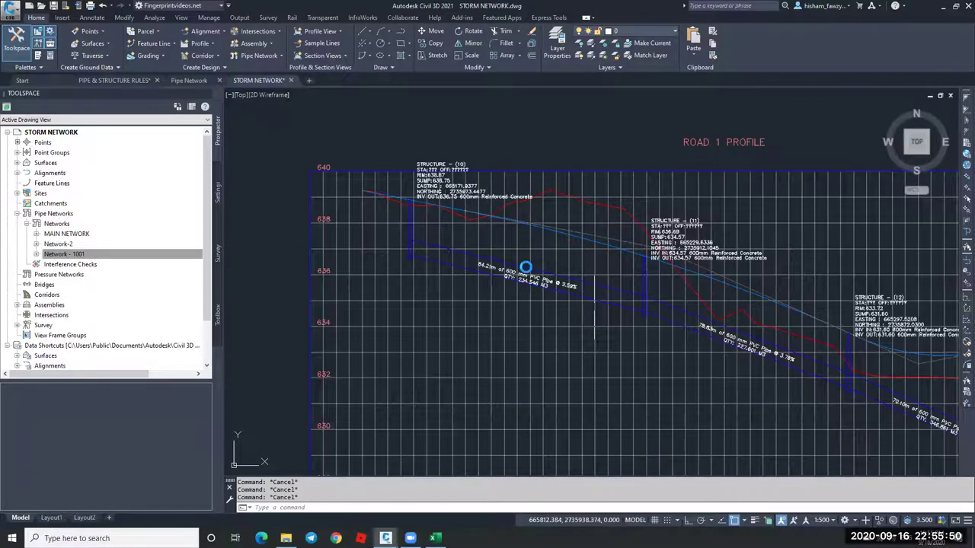
pyautogui.scroll(-1, 723, 339)
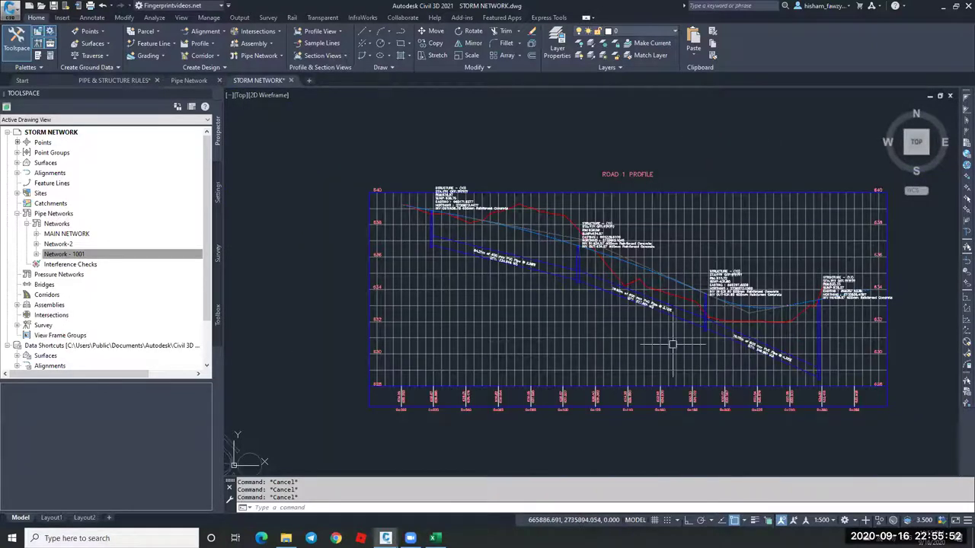
pyautogui.moveTo(680, 339)
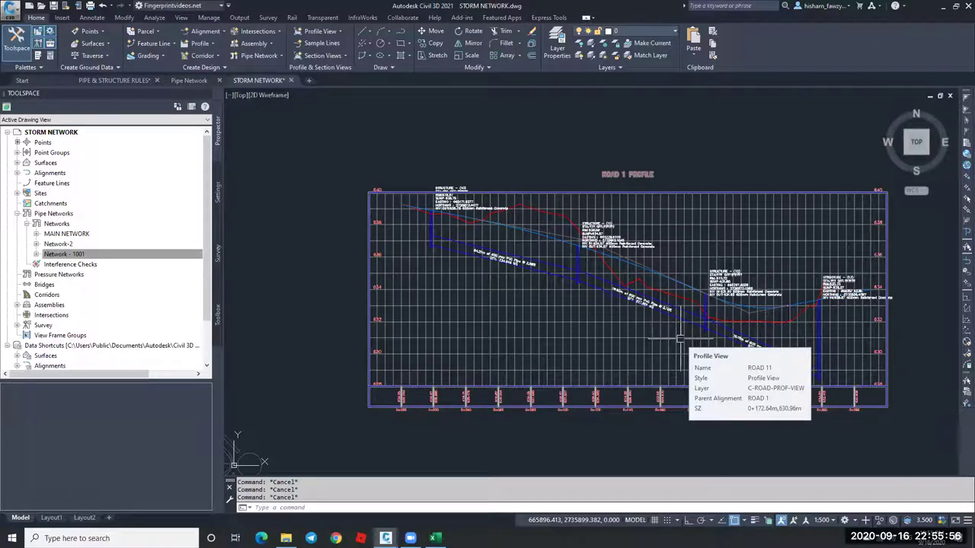
pyautogui.scroll(2, 629, 315)
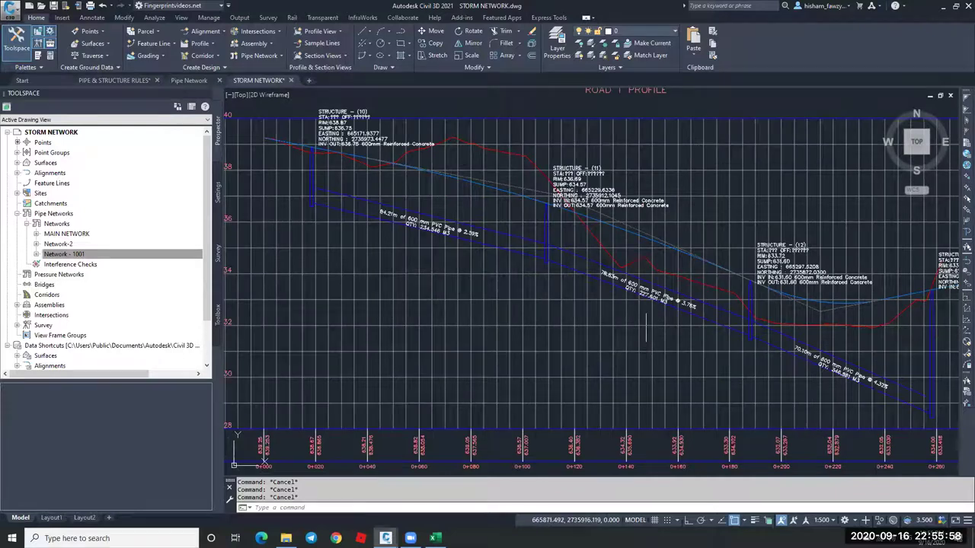
pyautogui.scroll(-2, 646, 328)
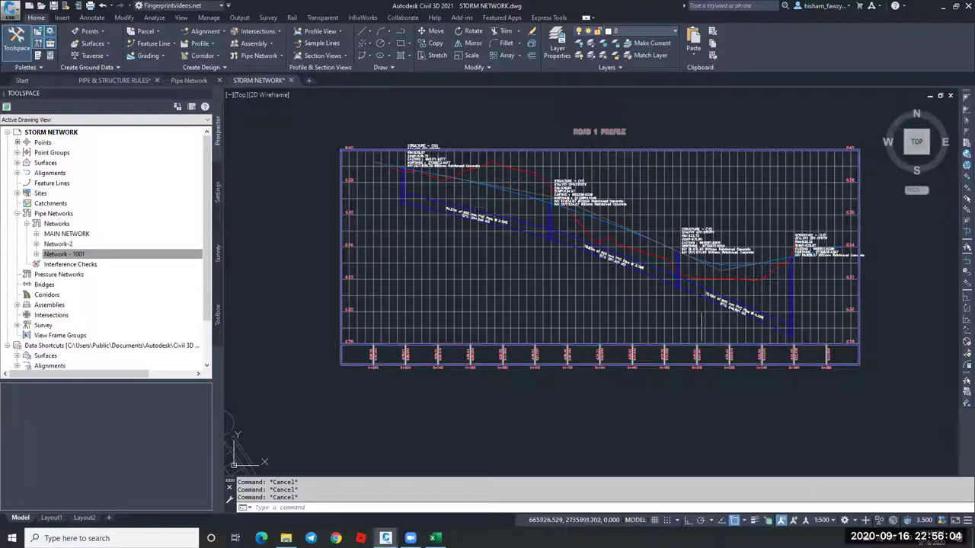
pyautogui.scroll(-3, 754, 281)
pyautogui.scroll(5, 750, 287)
pyautogui.scroll(1, 750, 287)
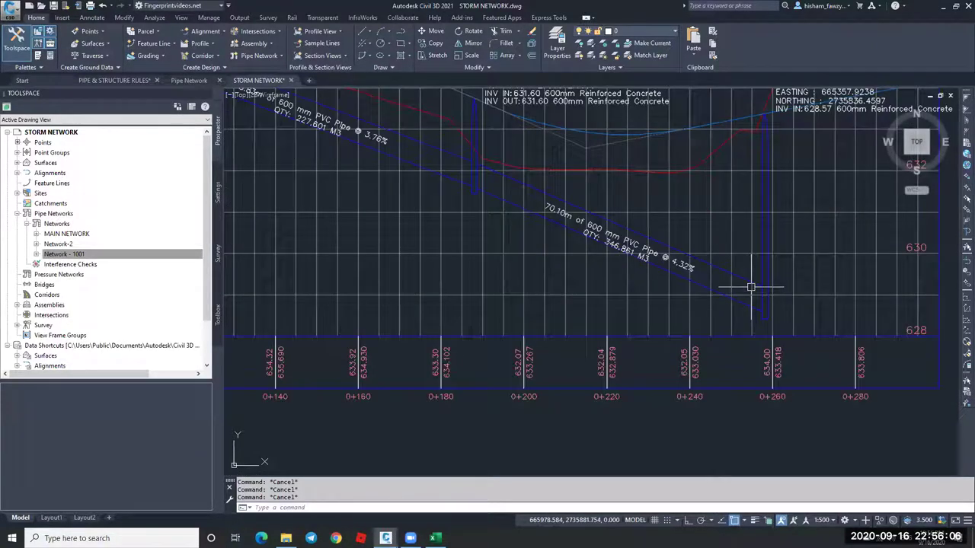
pyautogui.scroll(-7, 751, 288)
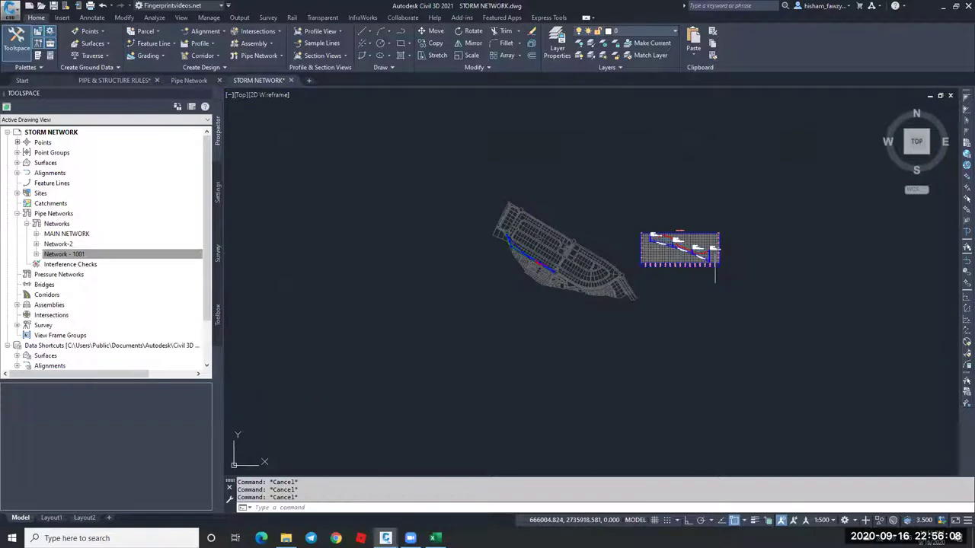
pyautogui.scroll(7, 496, 283)
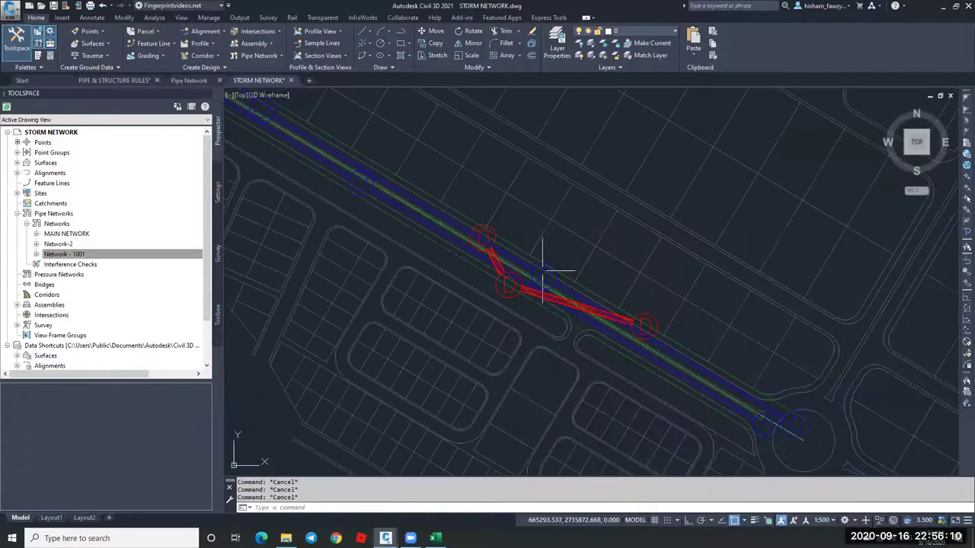
pyautogui.scroll(-2, 562, 273)
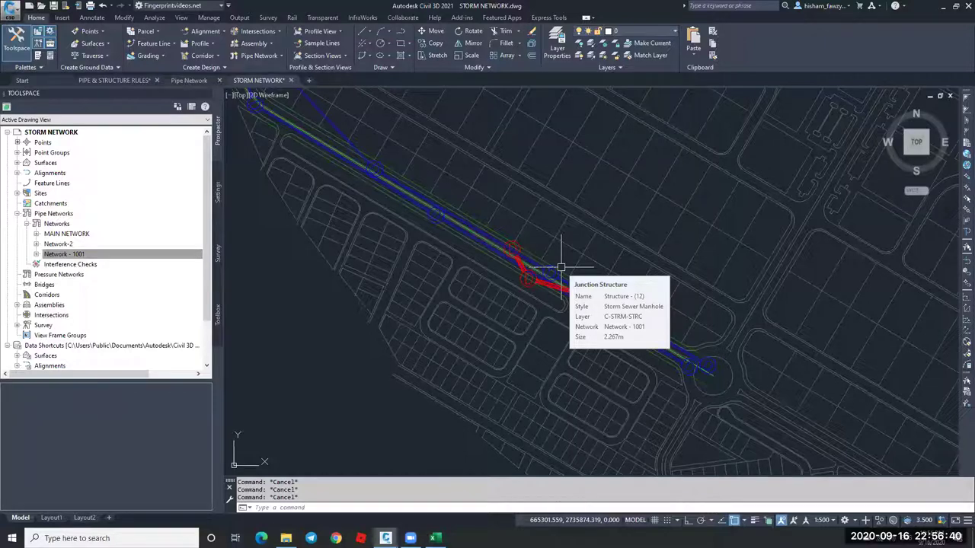
pyautogui.scroll(-2, 561, 267)
pyautogui.scroll(2, 545, 309)
pyautogui.scroll(4, 546, 309)
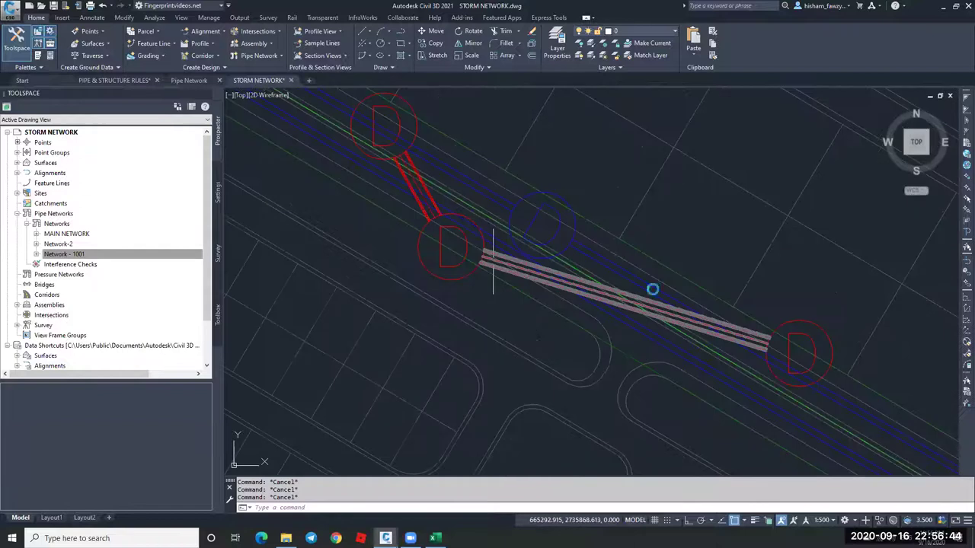
pyautogui.scroll(-2, 640, 277)
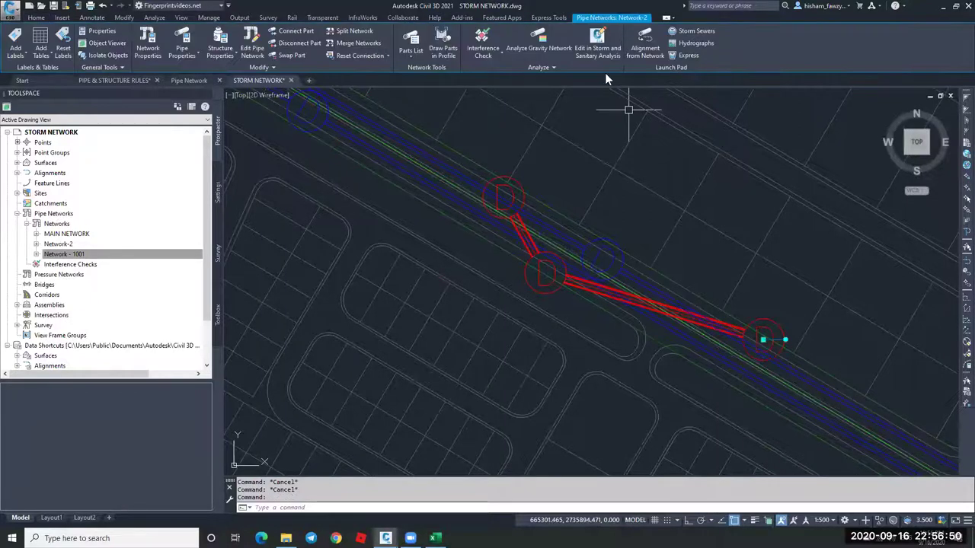
pyautogui.click(34, 251)
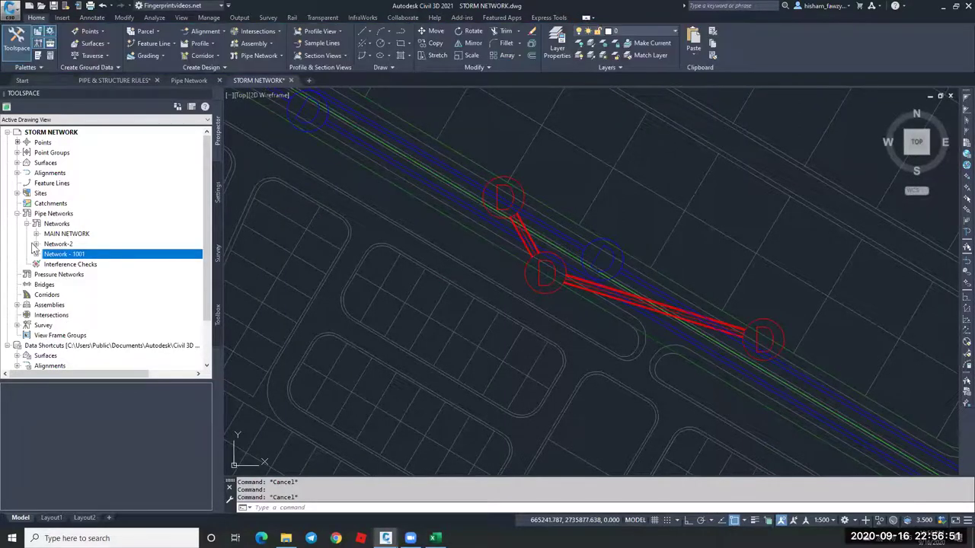
# Start a new interference check between Network-2 and Network - 1001, using a part picked from each.
pyautogui.rightClick(90, 267)
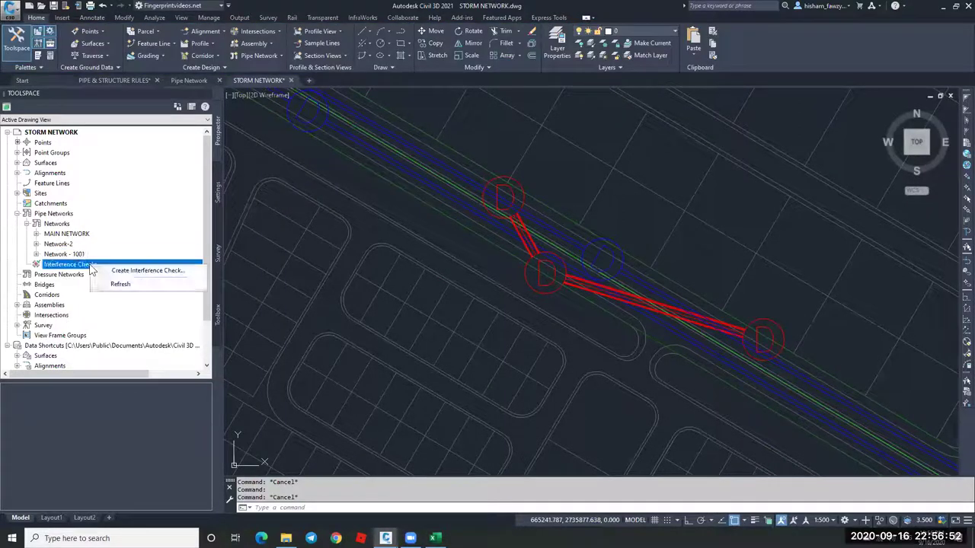
pyautogui.click(145, 273)
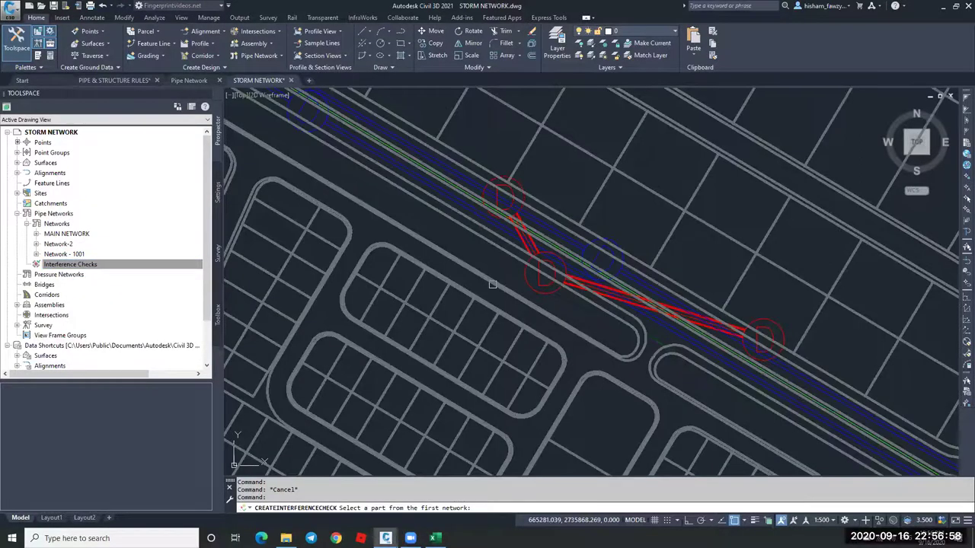
pyautogui.scroll(4, 526, 212)
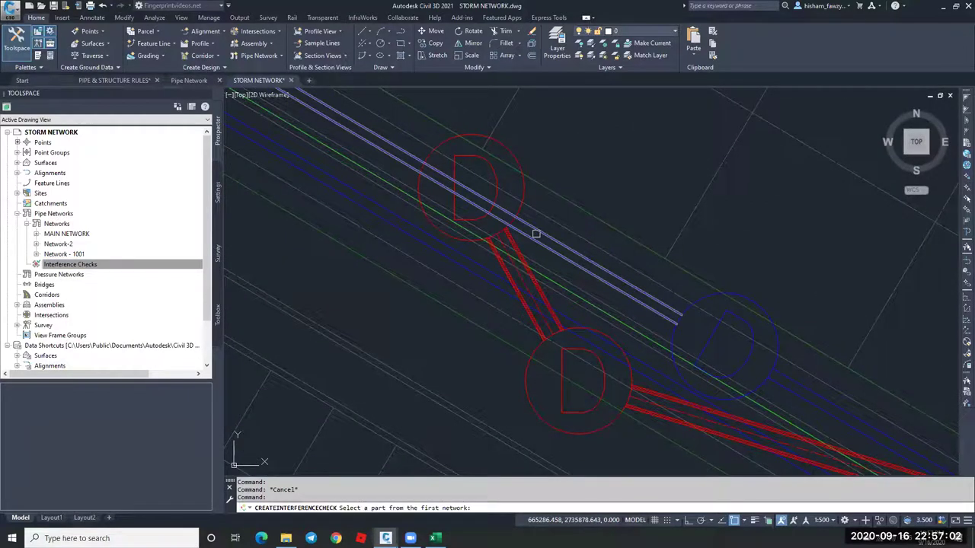
pyautogui.click(535, 234)
pyautogui.click(503, 259)
pyautogui.click(472, 238)
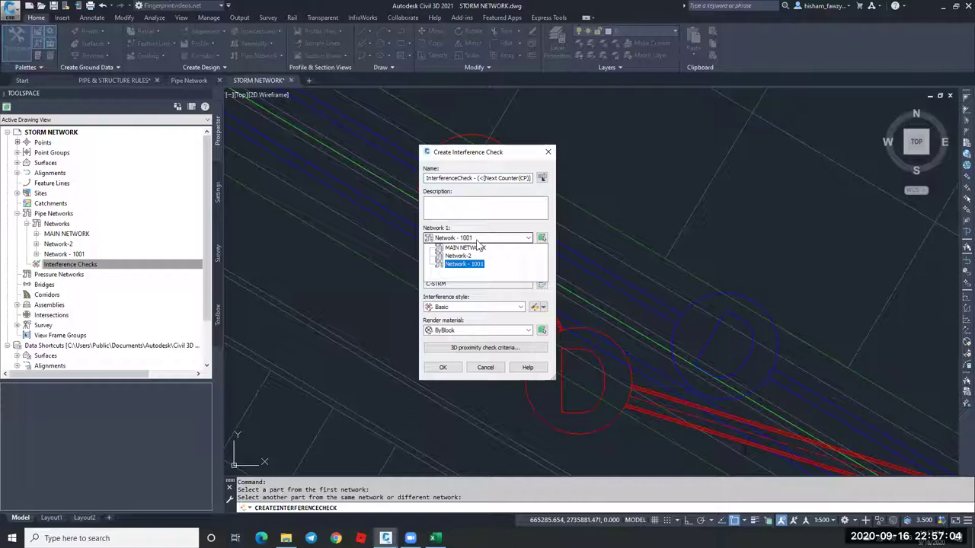
pyautogui.click(479, 248)
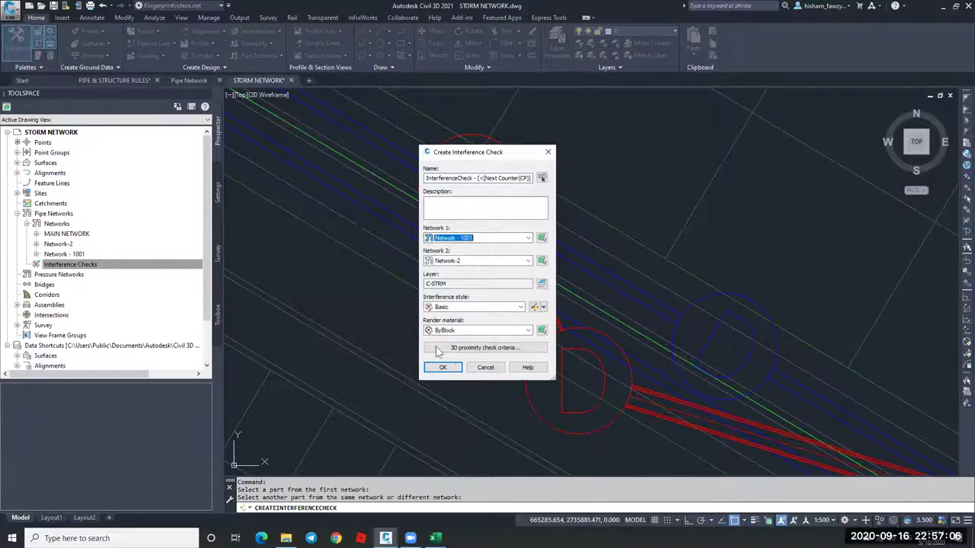
# Name the check InterferenceCheck - 1.
pyautogui.click(477, 177)
pyautogui.moveTo(478, 177); pyautogui.dragTo(555, 185)
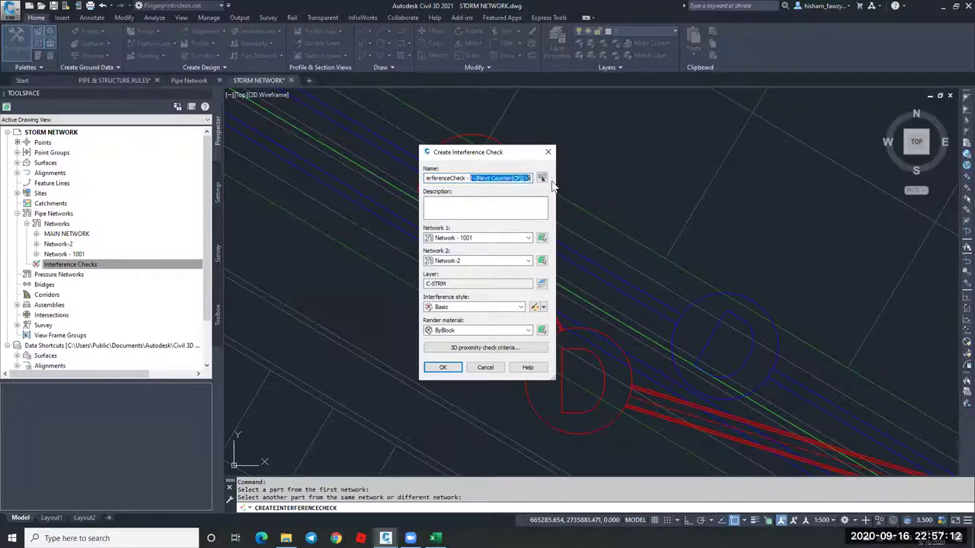
pyautogui.write('1')
pyautogui.click(487, 207)
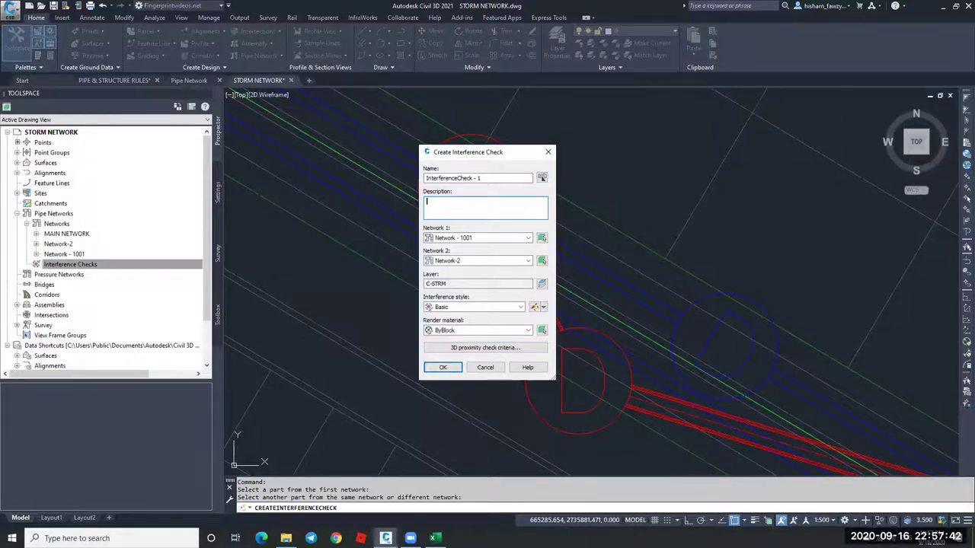
# Draw a circle of radius 0.6 in the sketch and pan it to the middle of the view.
pyautogui.scroll(-5, 569, 276)
pyautogui.press('Escape')
pyautogui.write('c')
pyautogui.press('Return')
pyautogui.click(544, 326)
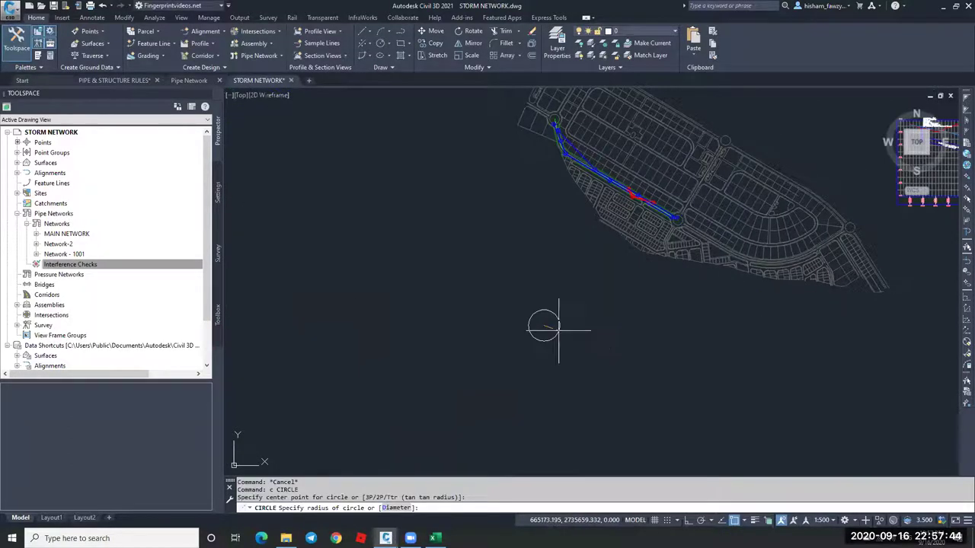
pyautogui.write('.6')
pyautogui.press('Return')
pyautogui.press('Escape')
pyautogui.scroll(5, 435, 289)
pyautogui.moveTo(435, 289); pyautogui.dragTo(490, 291, button='middle')
pyautogui.press('Escape')
# Redraw, then draw a radius-2 circle snapped to the small octagon's centre.
pyautogui.scroll(2, 535, 316)
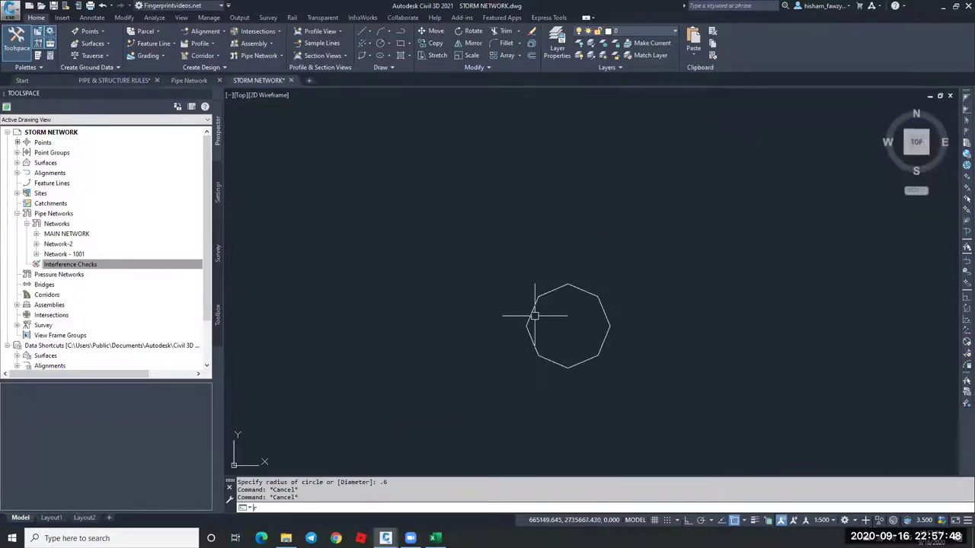
pyautogui.write('r')
pyautogui.press('Return')
pyautogui.write('c')
pyautogui.press('Return')
pyautogui.keyDown('shift'); pyautogui.rightClick(584, 309); pyautogui.keyUp('shift')
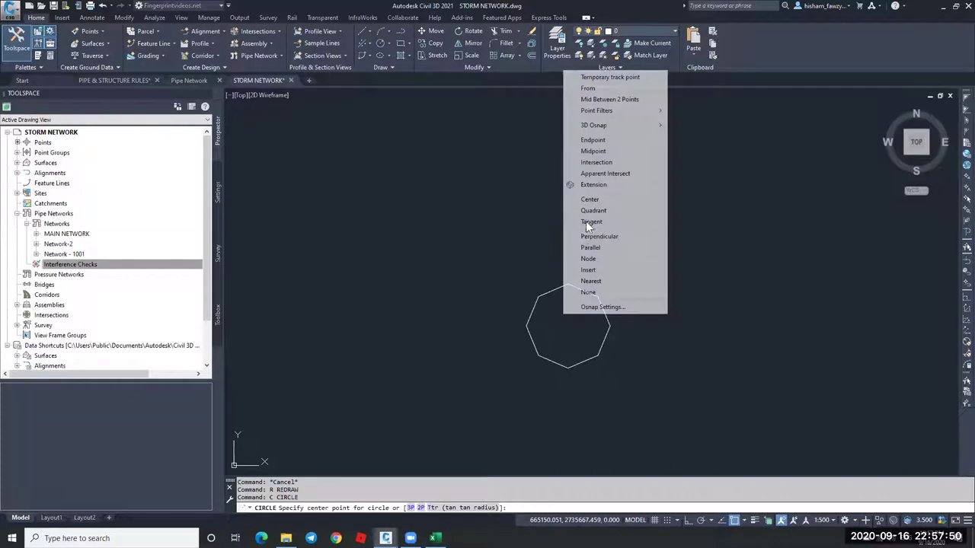
pyautogui.click(594, 218)
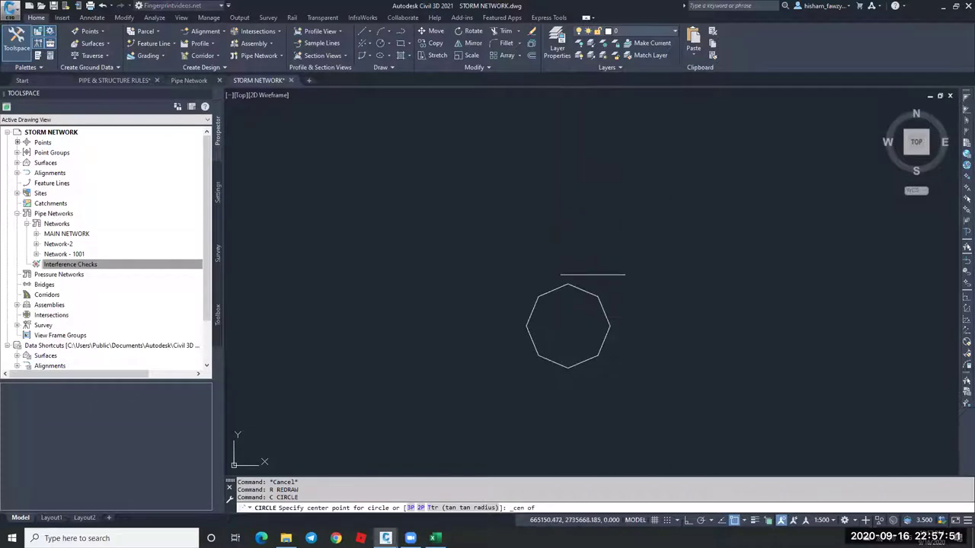
pyautogui.click(587, 294)
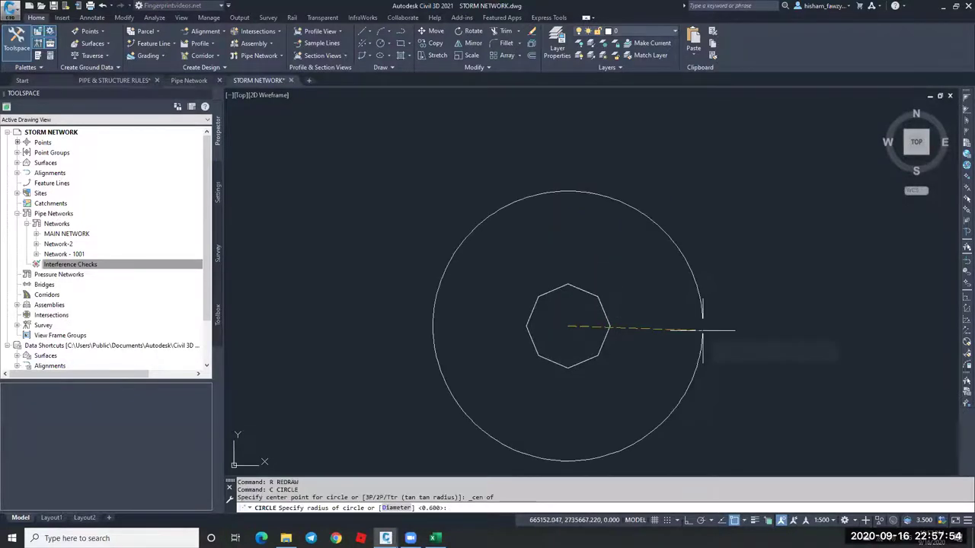
pyautogui.write('2')
pyautogui.press('Return')
pyautogui.press('Escape')
pyautogui.press('Escape')
pyautogui.press('Escape')
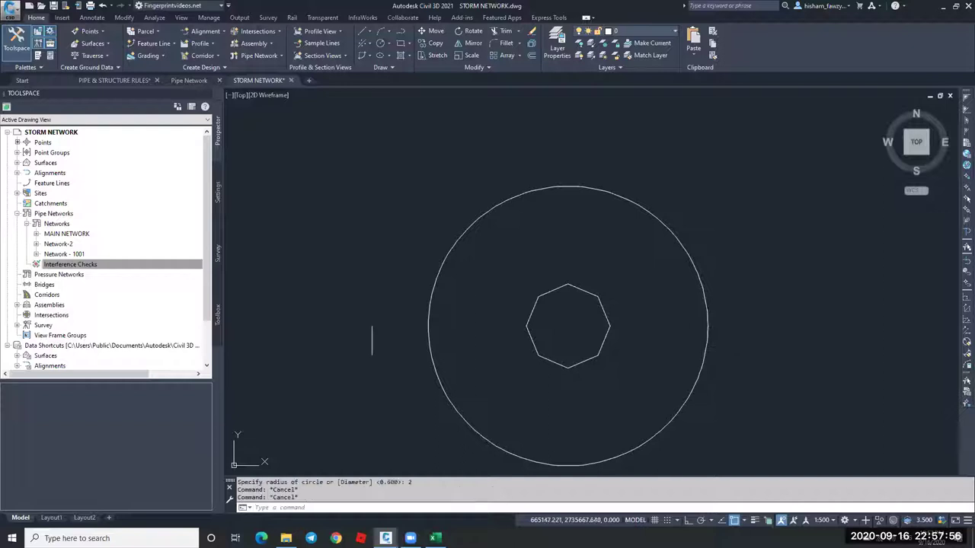
# Regenerate the drawing and draw a line from upper right to lower left across the circle.
pyautogui.write('re')
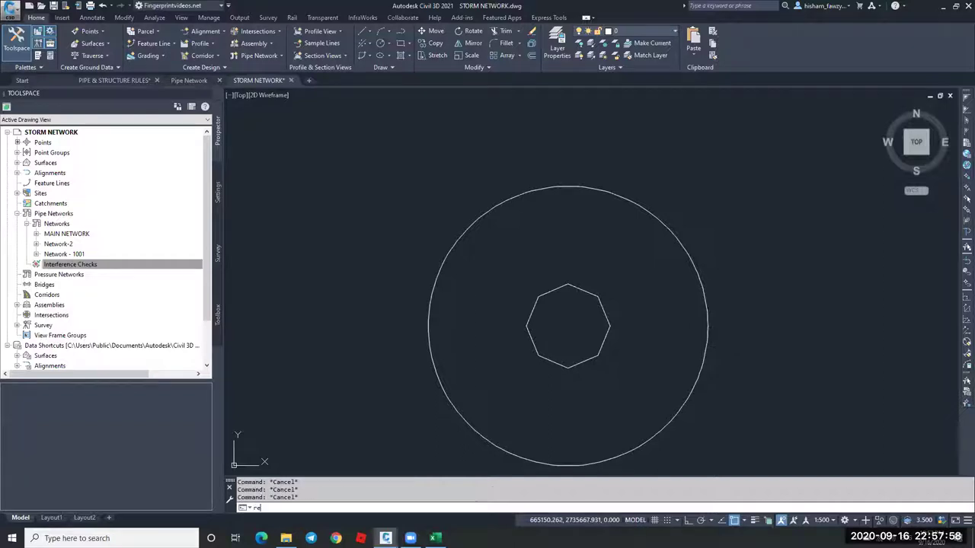
pyautogui.press('Return')
pyautogui.write('l')
pyautogui.press('Return')
pyautogui.click(802, 163)
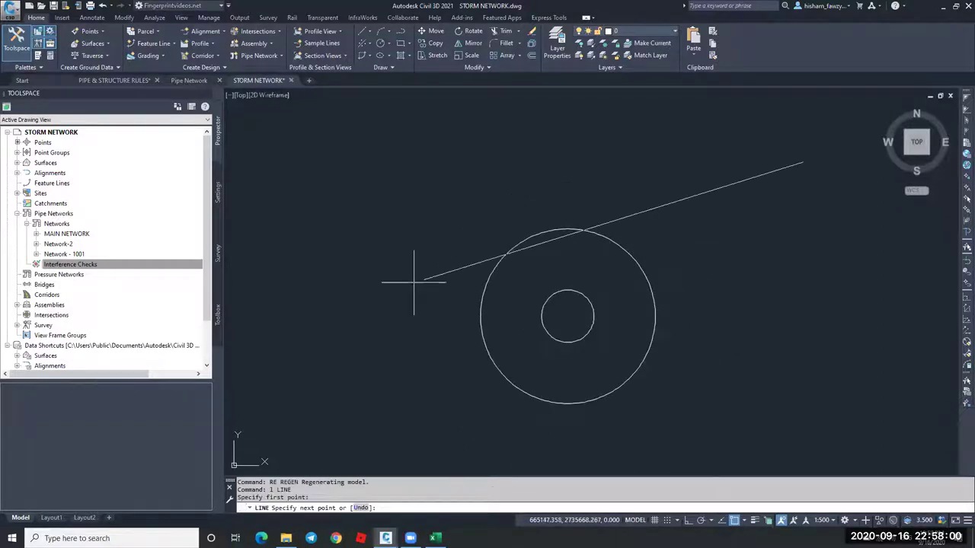
pyautogui.click(340, 329)
pyautogui.press('Escape')
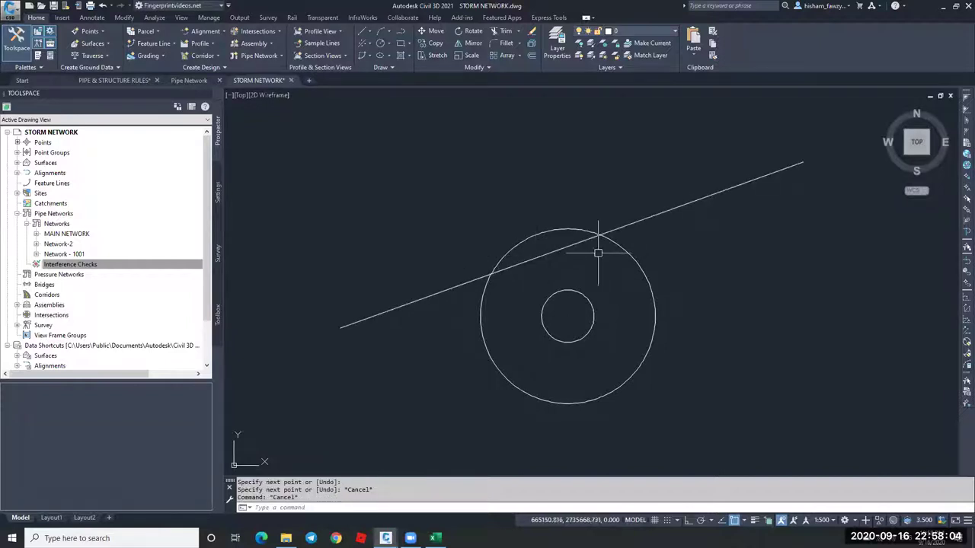
# Draw a polyline (PL) across the sketch ending on its left side.
pyautogui.write('pl')
pyautogui.press('Return')
pyautogui.click(755, 122)
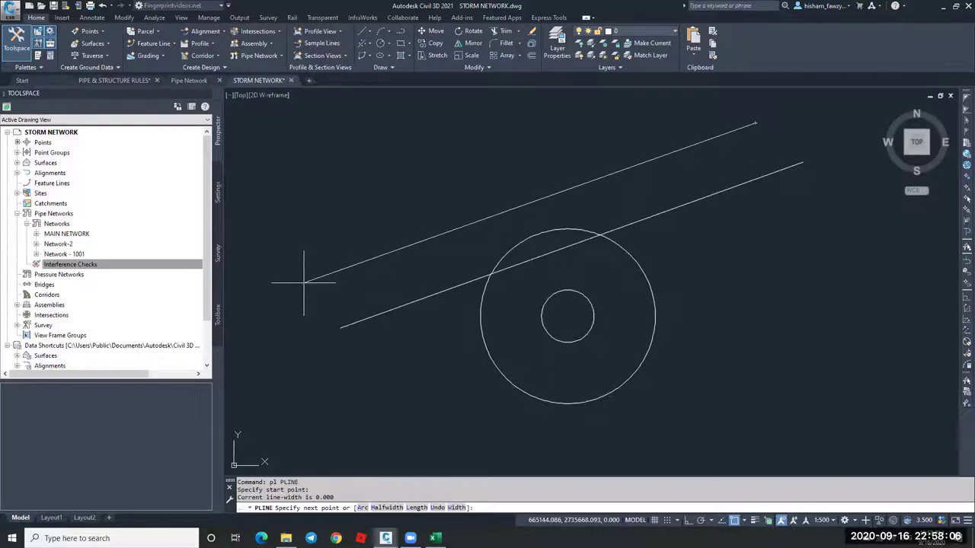
pyautogui.click(311, 287)
pyautogui.press('Escape')
# Select the sketched lines, the small inner circle and the large outer circle in turn, then deselect them.
pyautogui.click(693, 240)
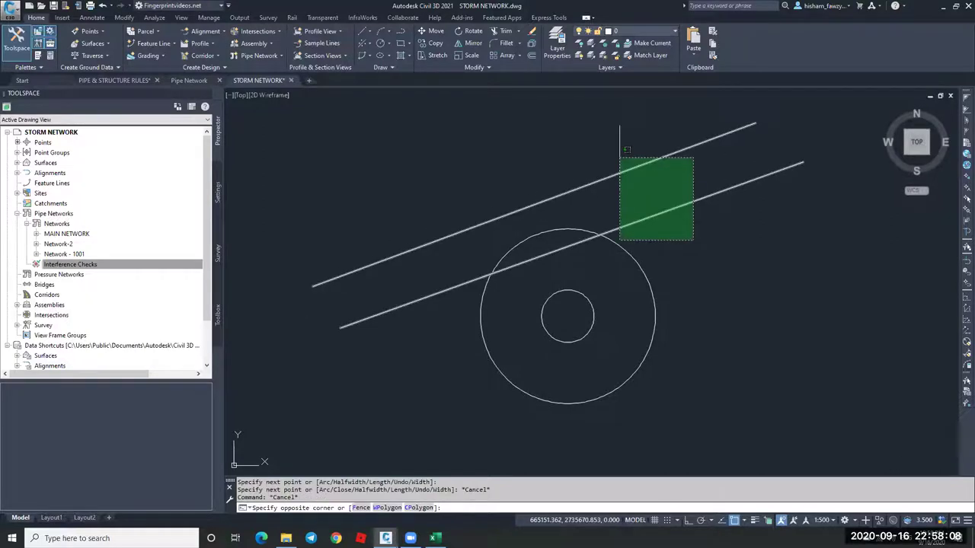
pyautogui.click(619, 158)
pyautogui.press('Escape')
pyautogui.click(572, 291)
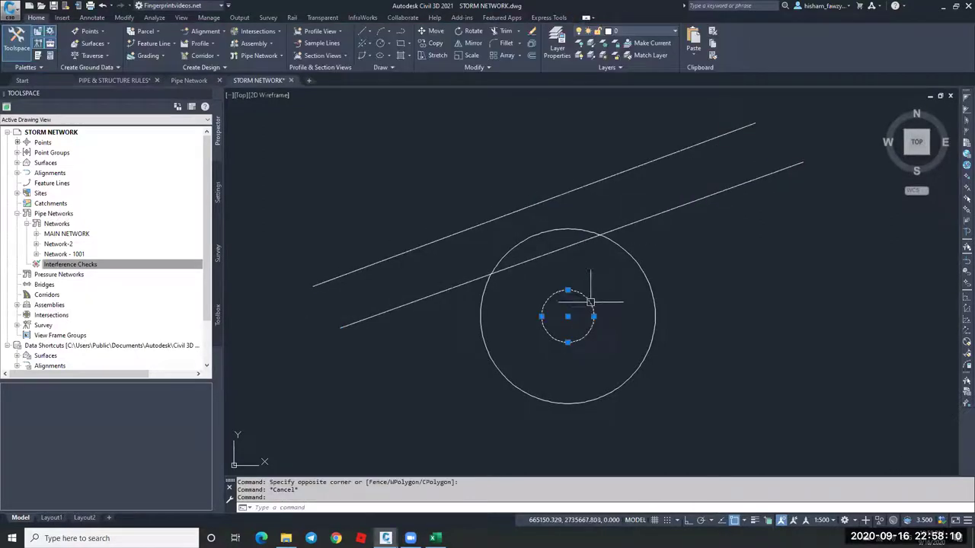
pyautogui.press('Escape')
pyautogui.click(632, 239)
pyautogui.click(611, 267)
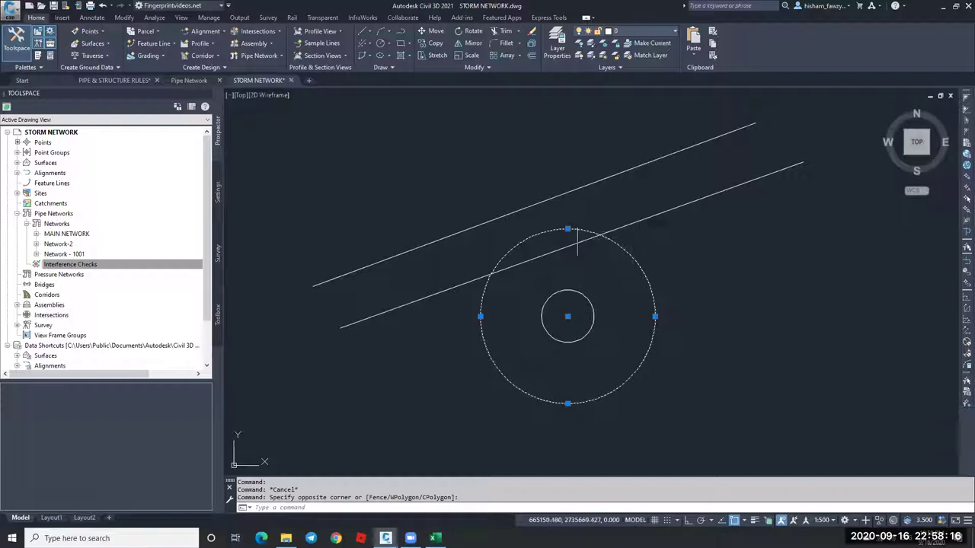
pyautogui.press('Escape')
pyautogui.press('Escape')
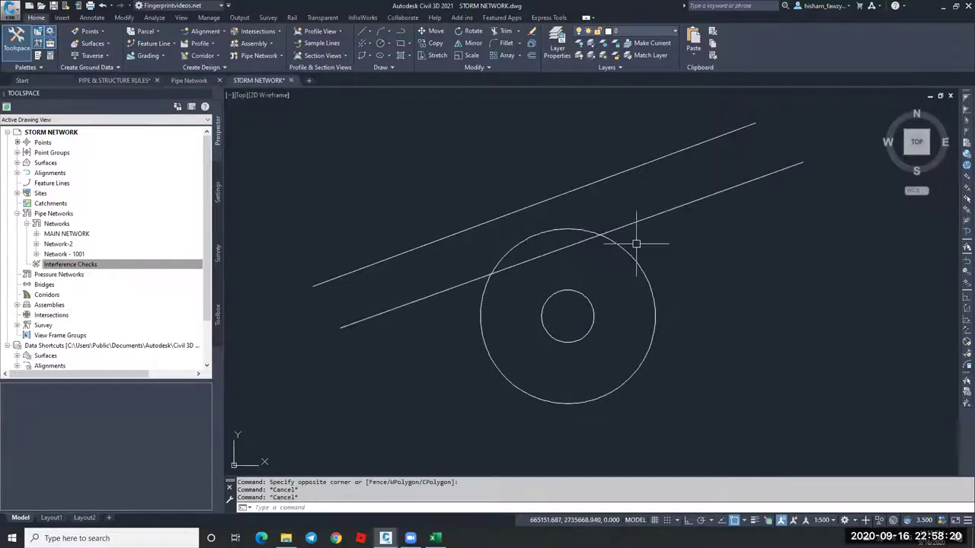
# Bring up the options for the Interference Checks collection in Prospector.
pyautogui.press('Escape')
pyautogui.scroll(-3, 441, 272)
pyautogui.rightClick(113, 264)
# Create a Network - 1001 vs Network-2 interference check with a 10.000m 3D proximity check.
pyautogui.click(157, 271)
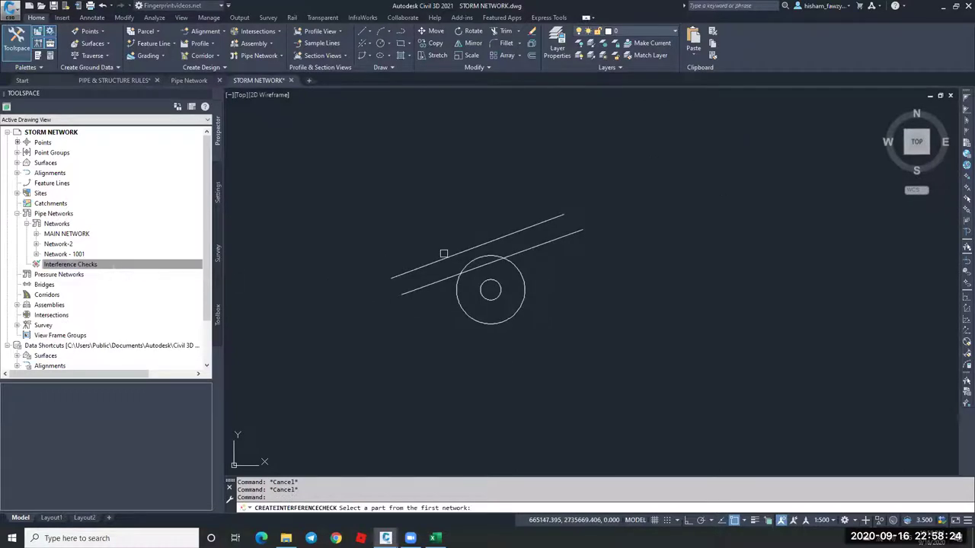
pyautogui.scroll(-10, 421, 304)
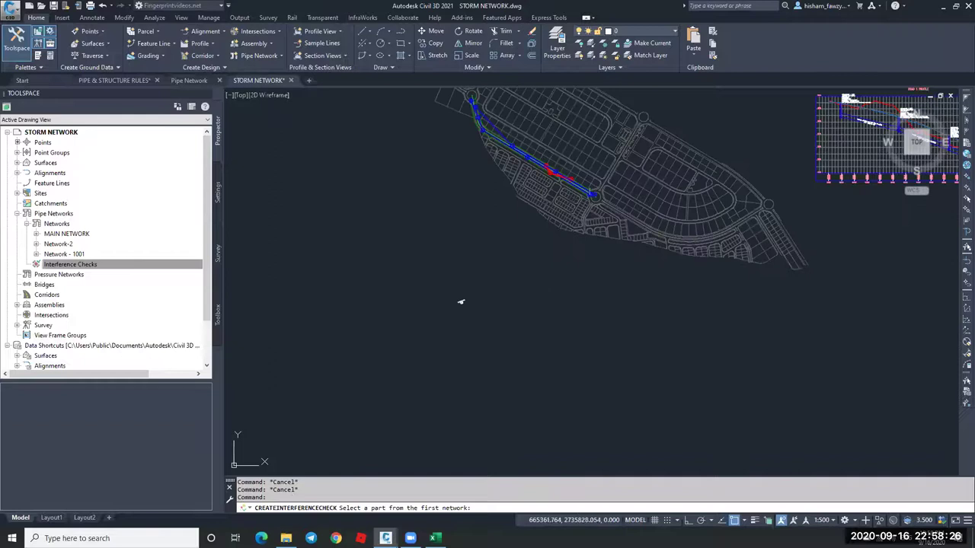
pyautogui.scroll(2, 460, 300)
pyautogui.scroll(6, 579, 191)
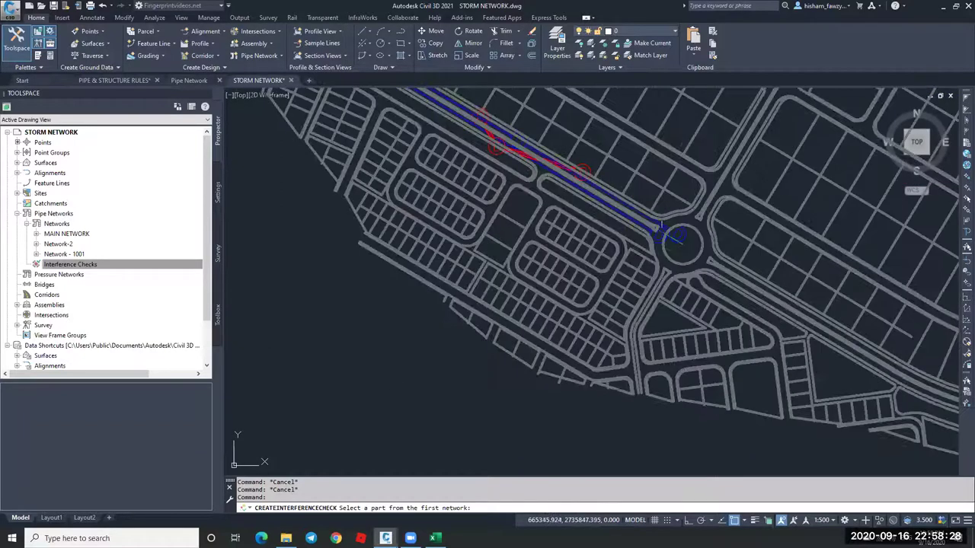
pyautogui.click(675, 234)
pyautogui.scroll(3, 561, 157)
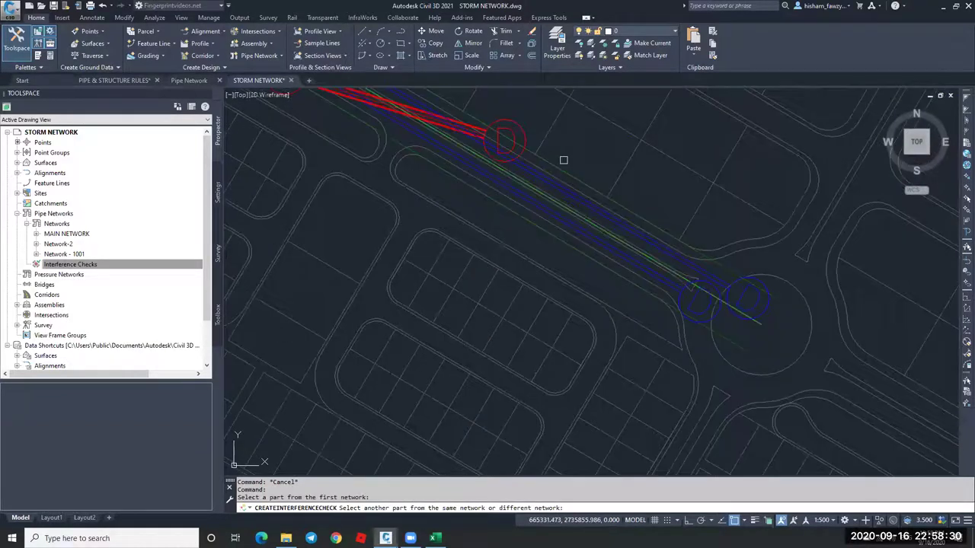
pyautogui.click(499, 162)
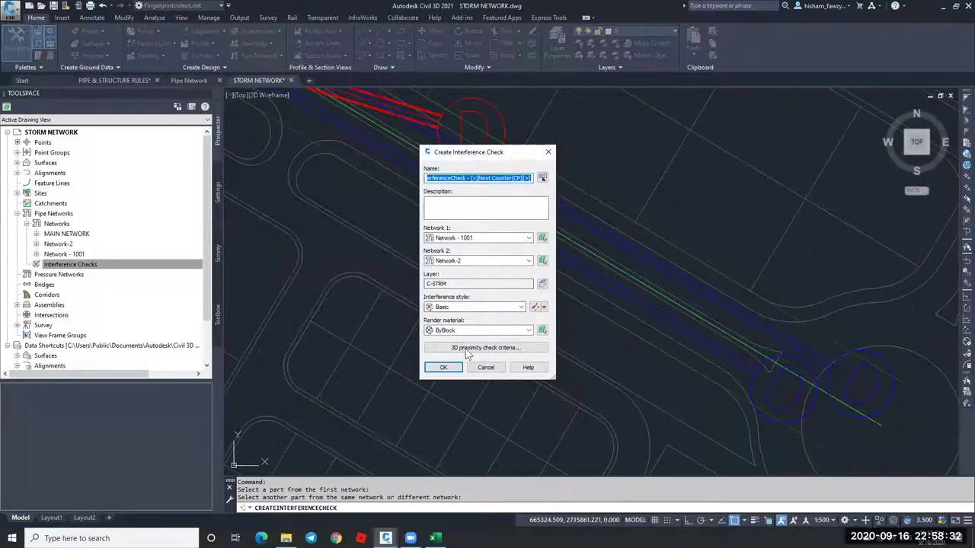
pyautogui.click(490, 349)
pyautogui.click(455, 232)
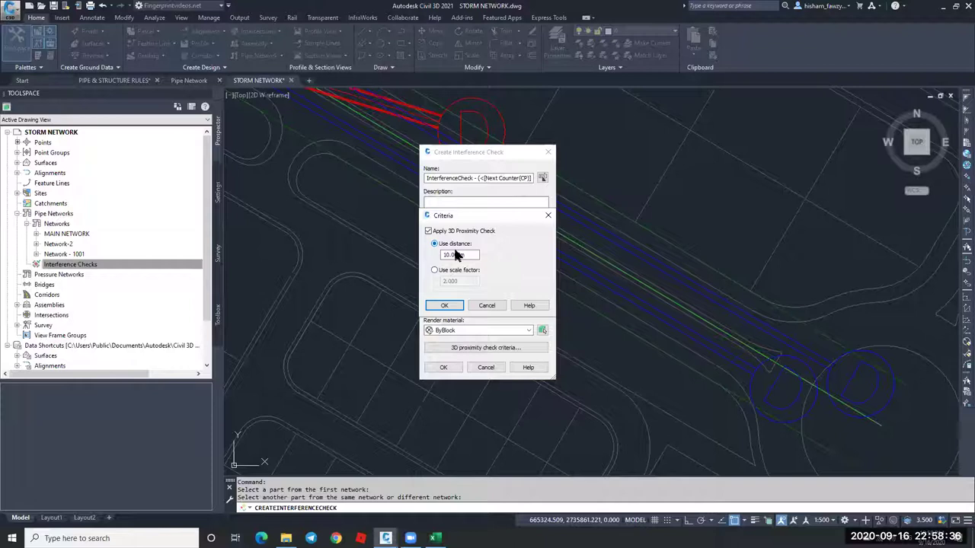
pyautogui.doubleClick(455, 255)
pyautogui.click(475, 306)
pyautogui.click(444, 368)
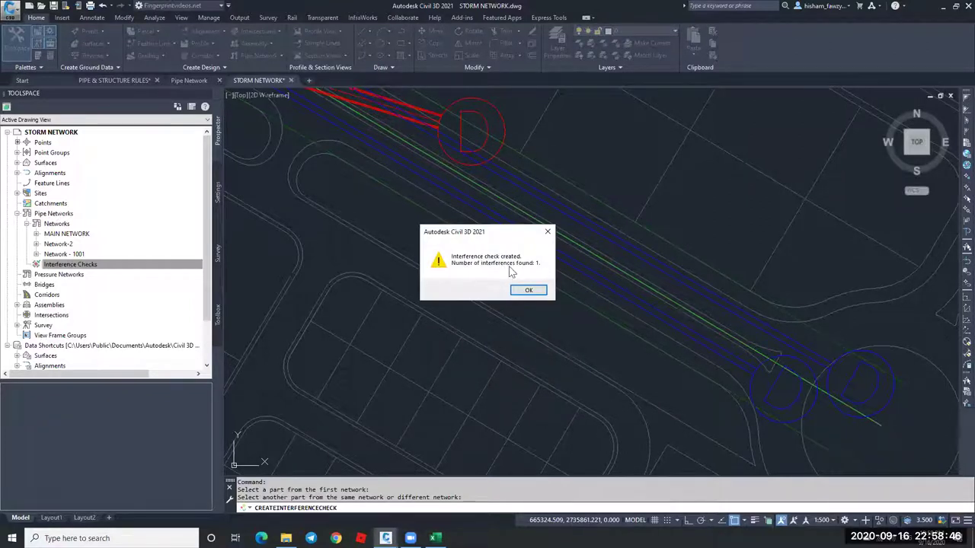
# Dismiss the one-interference message and select the parts of InterferenceCheck - (4) in the drawing.
pyautogui.click(529, 292)
pyautogui.scroll(-2, 487, 260)
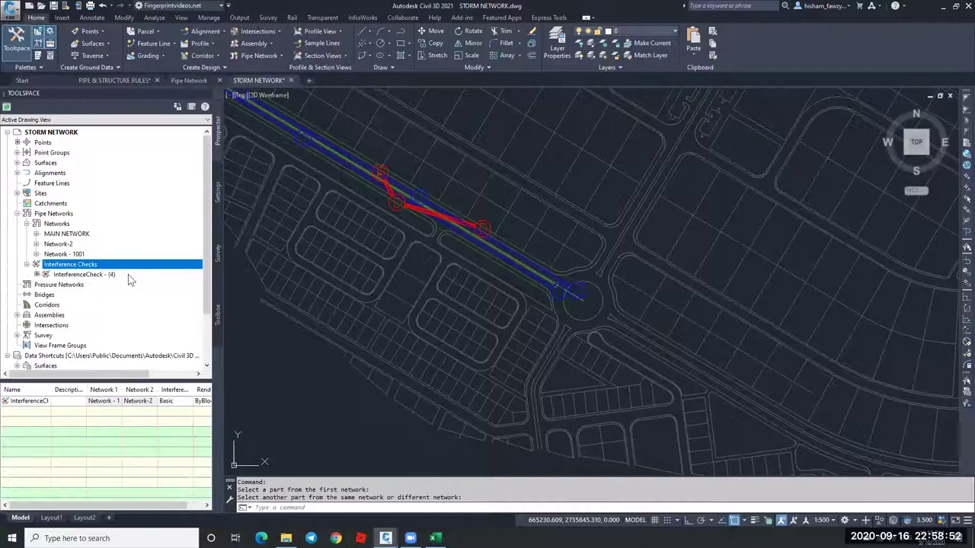
pyautogui.rightClick(128, 274)
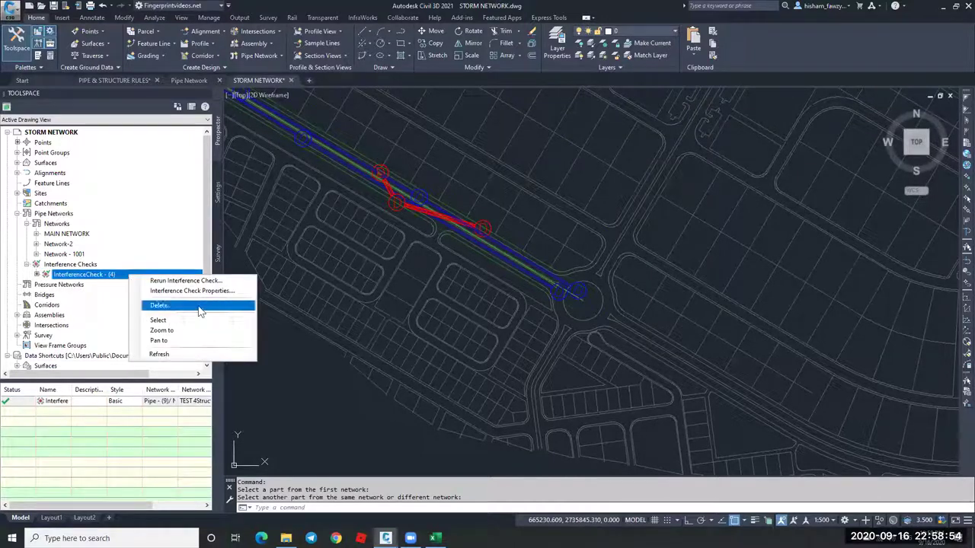
pyautogui.click(160, 320)
pyautogui.scroll(3, 429, 202)
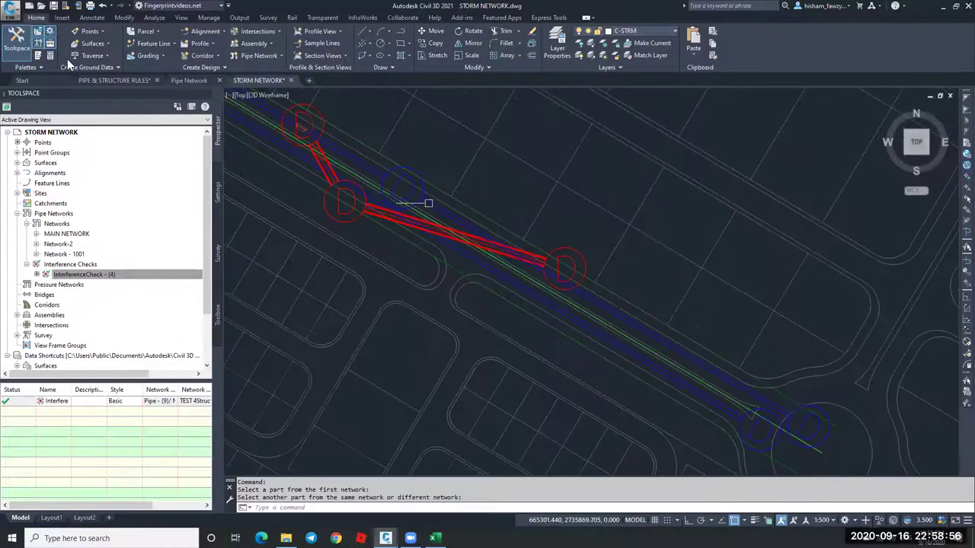
pyautogui.click(89, 276)
pyautogui.rightClick(53, 406)
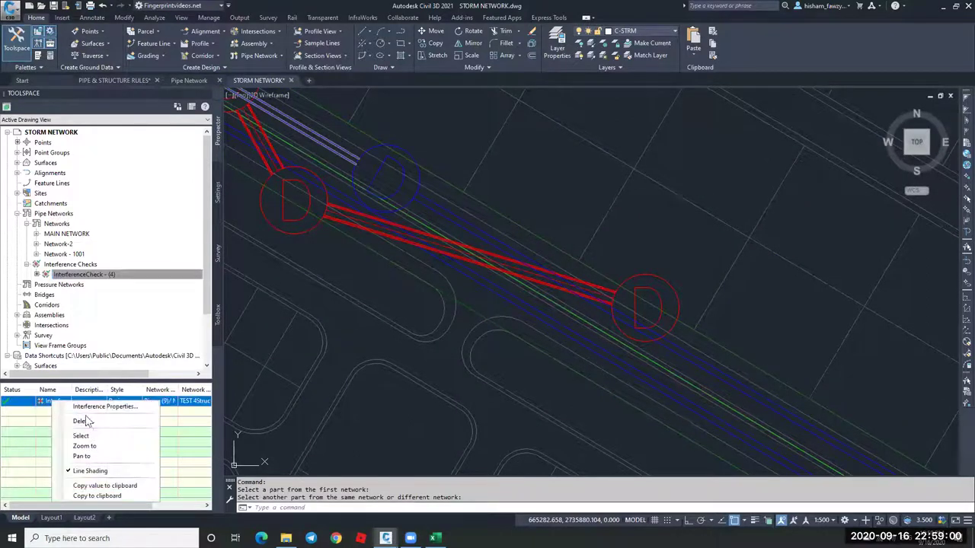
pyautogui.click(77, 434)
pyautogui.press('Escape')
pyautogui.press('Escape')
pyautogui.press('Escape')
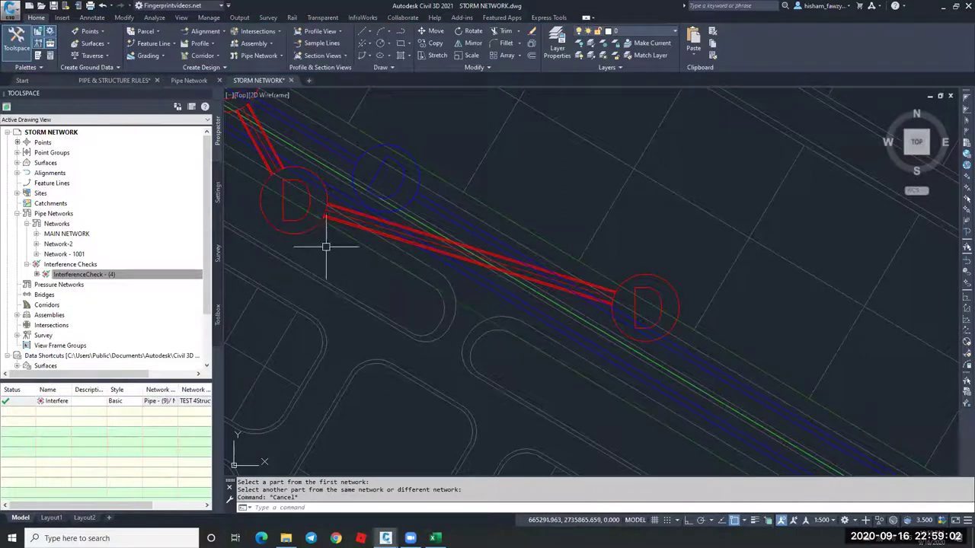
# Zoom to InterferenceCheck - (4), then select all Network-2 parts and bring up Network - 1001's options.
pyautogui.click(98, 277)
pyautogui.rightClick(77, 279)
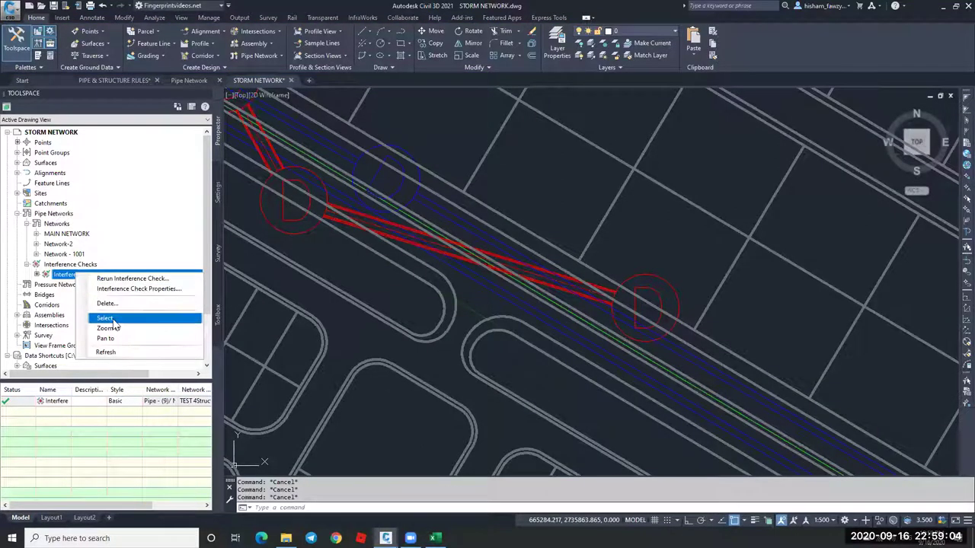
pyautogui.click(99, 318)
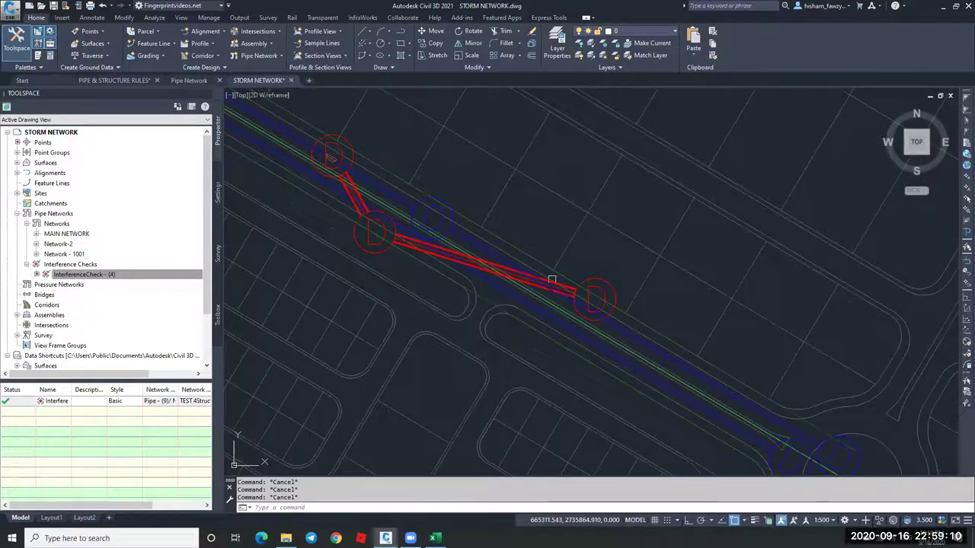
pyautogui.scroll(4, 616, 279)
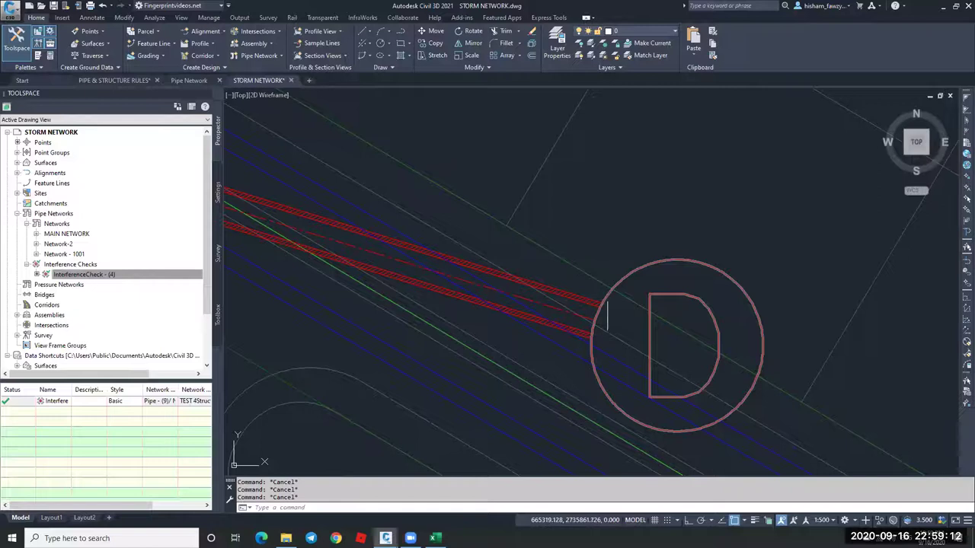
pyautogui.click(607, 320)
pyautogui.scroll(-4, 591, 298)
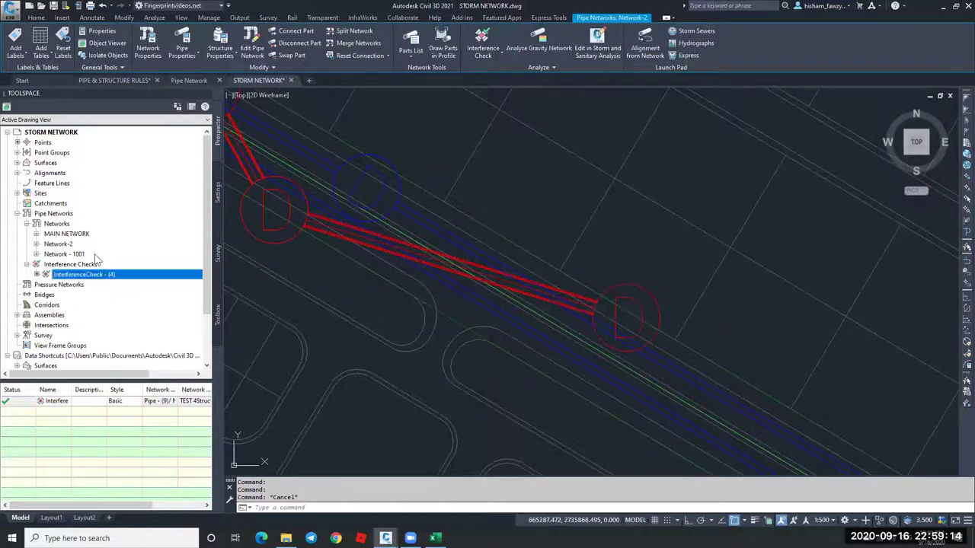
pyautogui.rightClick(80, 243)
pyautogui.click(110, 289)
pyautogui.rightClick(94, 254)
pyautogui.click(125, 300)
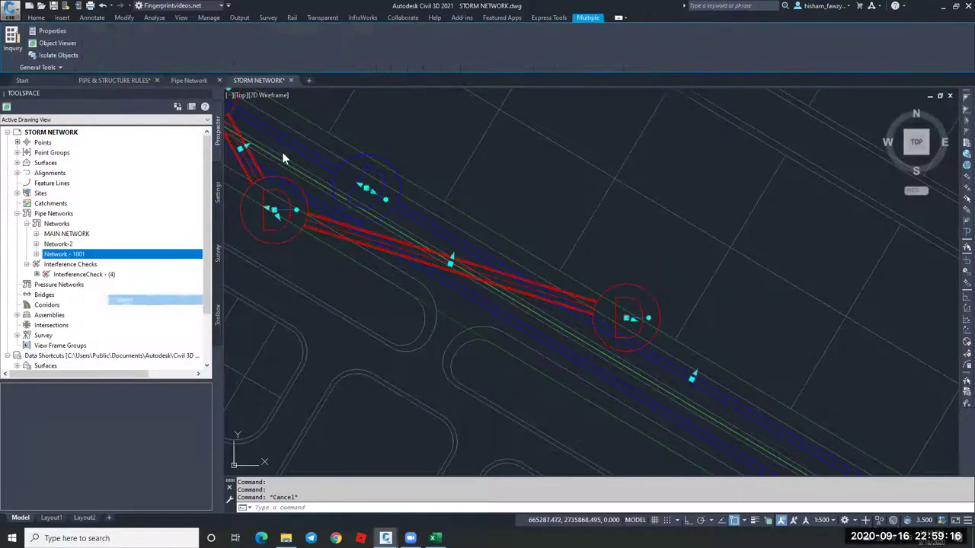
pyautogui.click(57, 43)
pyautogui.scroll(-4, 432, 236)
pyautogui.moveTo(446, 266); pyautogui.dragTo(448, 299)
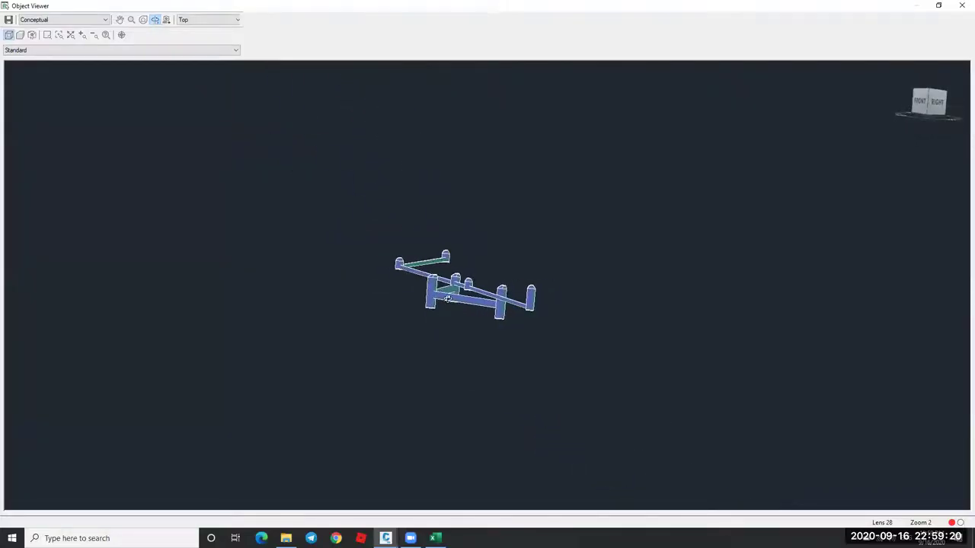
pyautogui.scroll(5, 448, 298)
pyautogui.scroll(-5, 476, 263)
pyautogui.moveTo(531, 281); pyautogui.dragTo(492, 285)
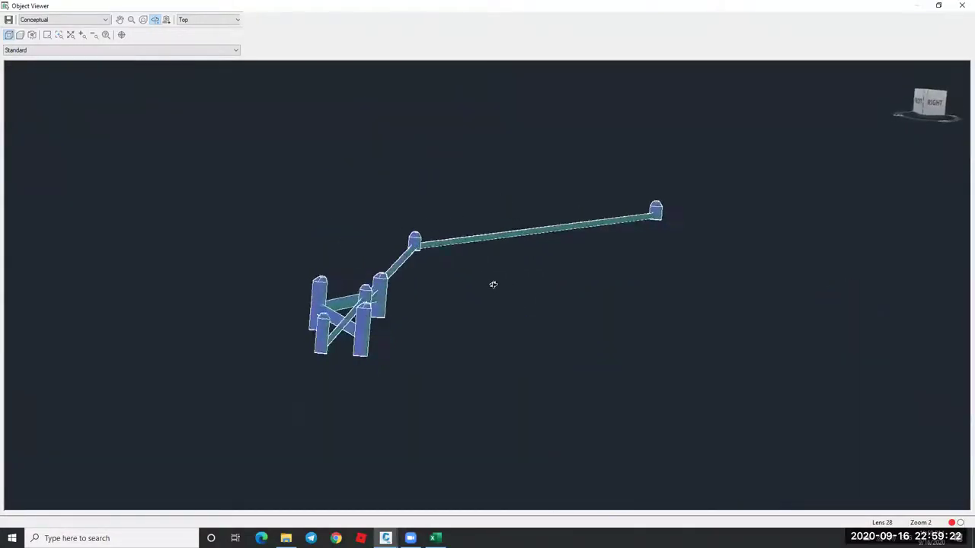
pyautogui.scroll(8, 407, 284)
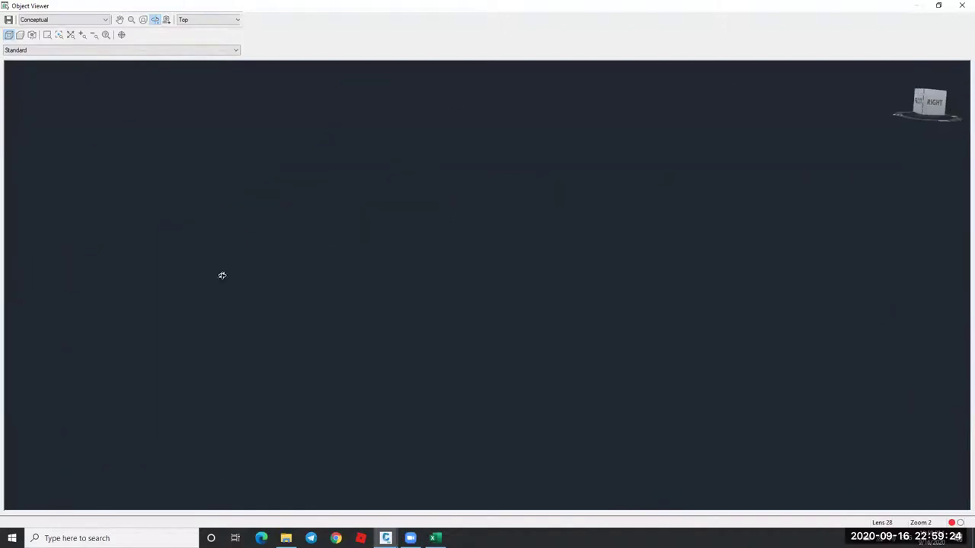
pyautogui.scroll(-6, 620, 228)
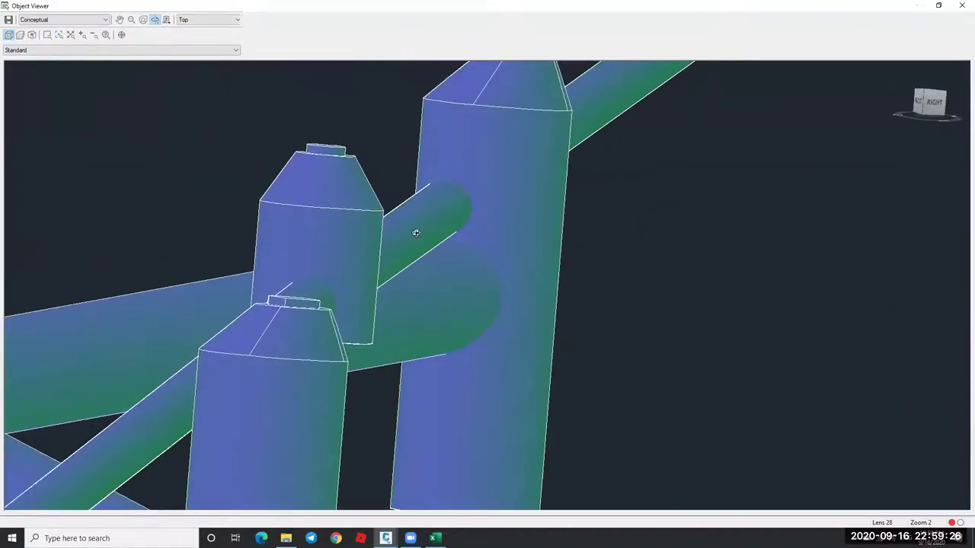
pyautogui.scroll(-2, 492, 174)
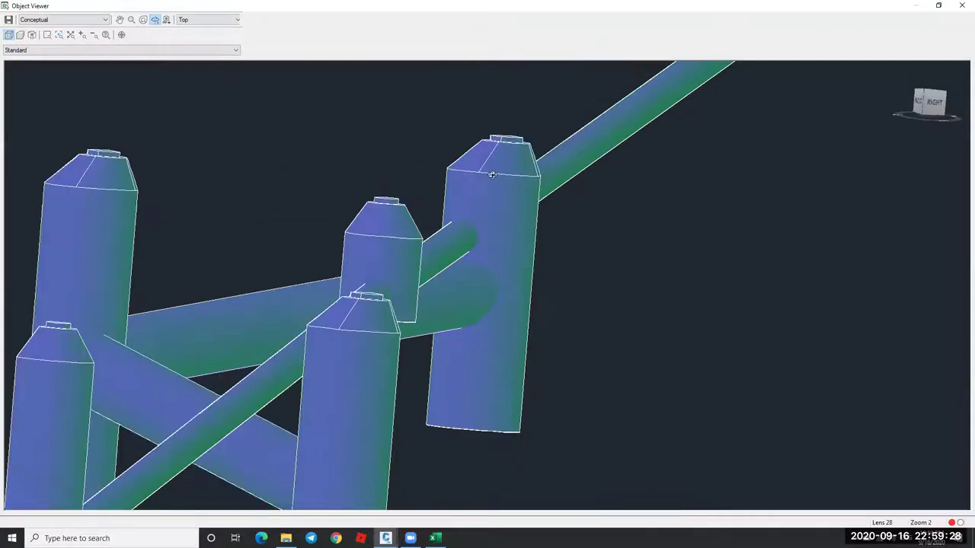
pyautogui.scroll(-4, 494, 145)
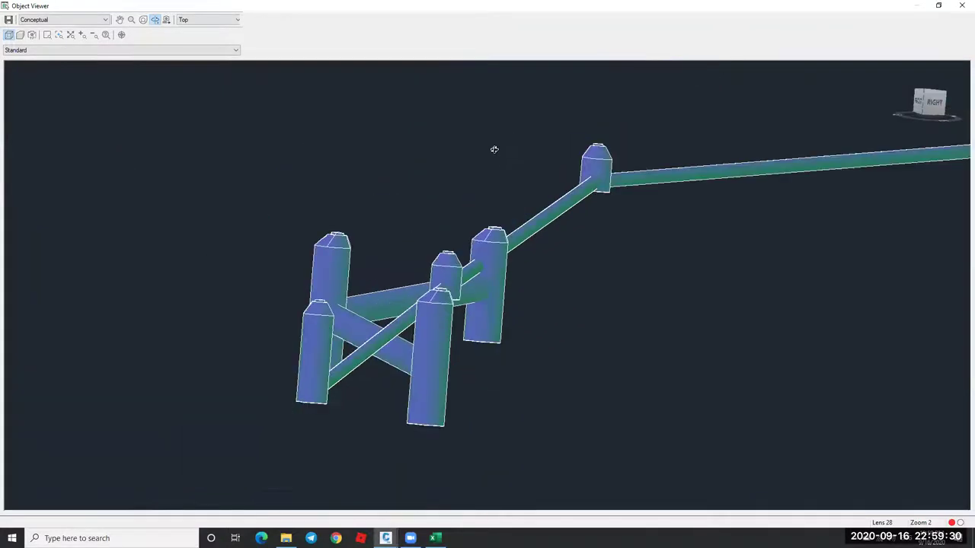
pyautogui.moveTo(496, 275); pyautogui.dragTo(504, 330)
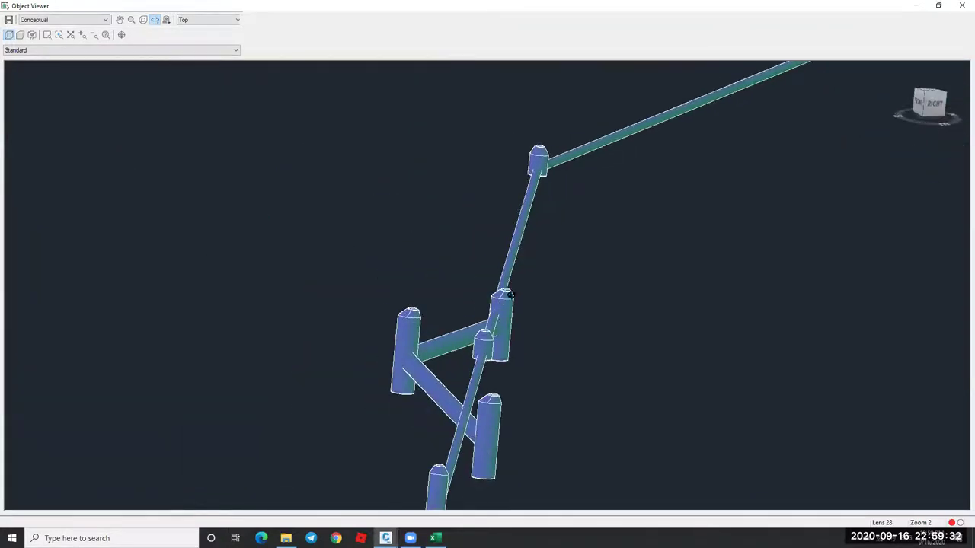
pyautogui.press('Escape')
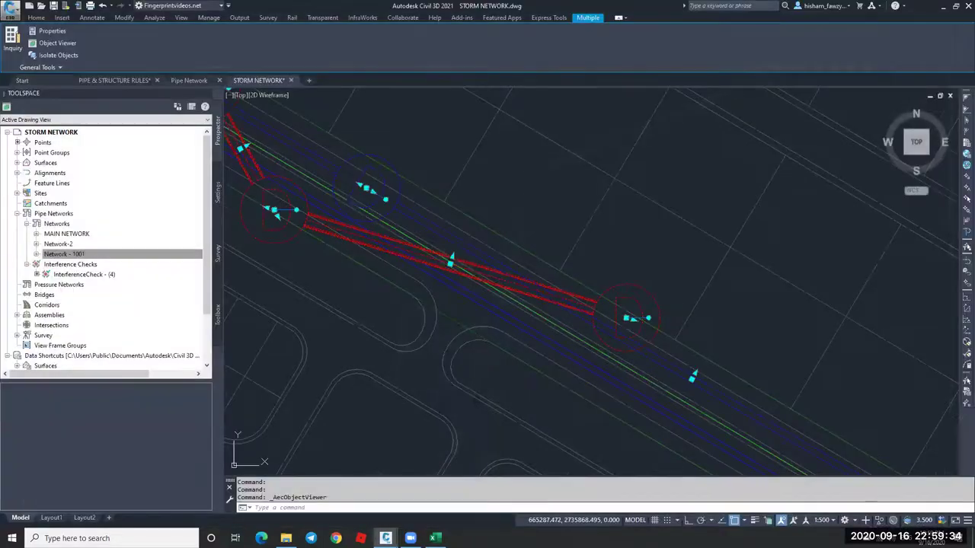
pyautogui.scroll(8, 414, 213)
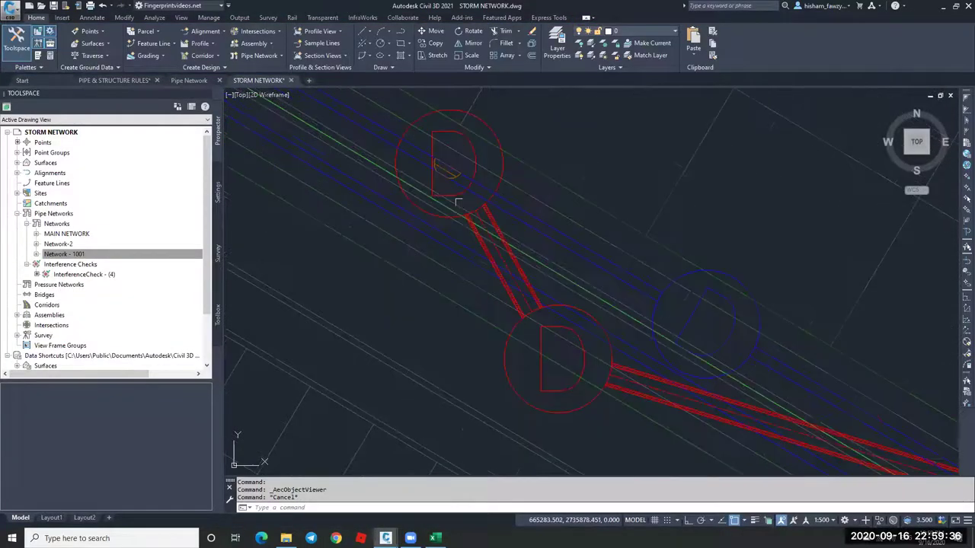
# View the interference solid and the clashing pipe inside the manhole in 3-D.
pyautogui.press('Escape')
pyautogui.click(466, 164)
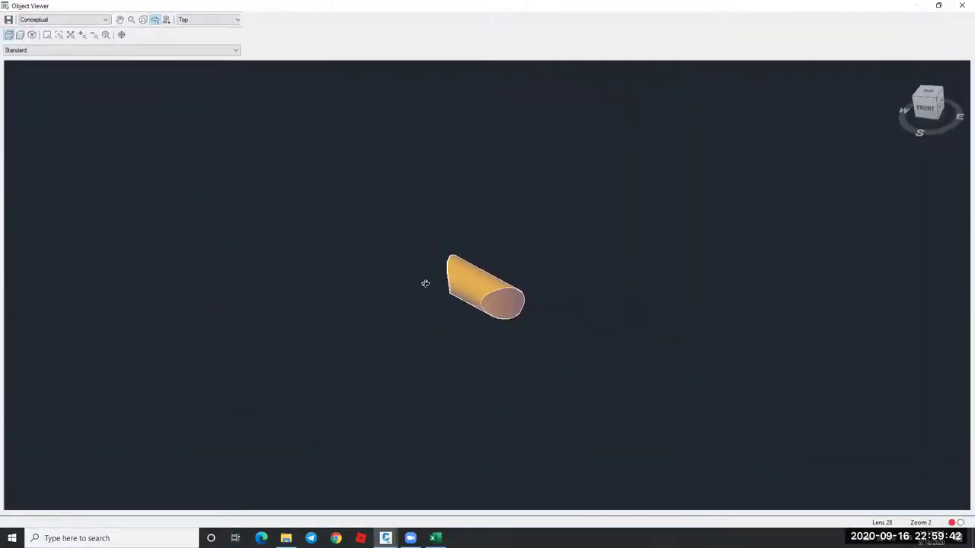
pyautogui.press('Escape')
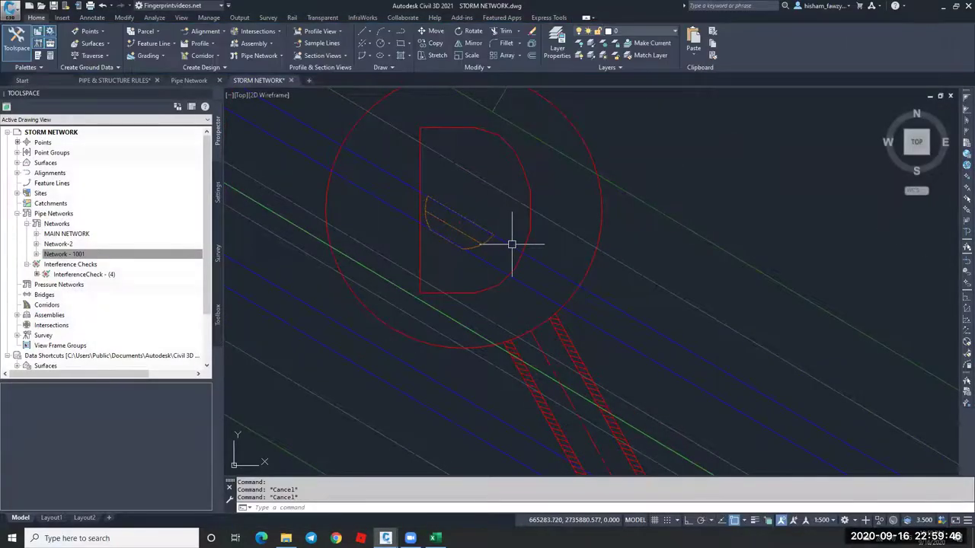
pyautogui.click(496, 242)
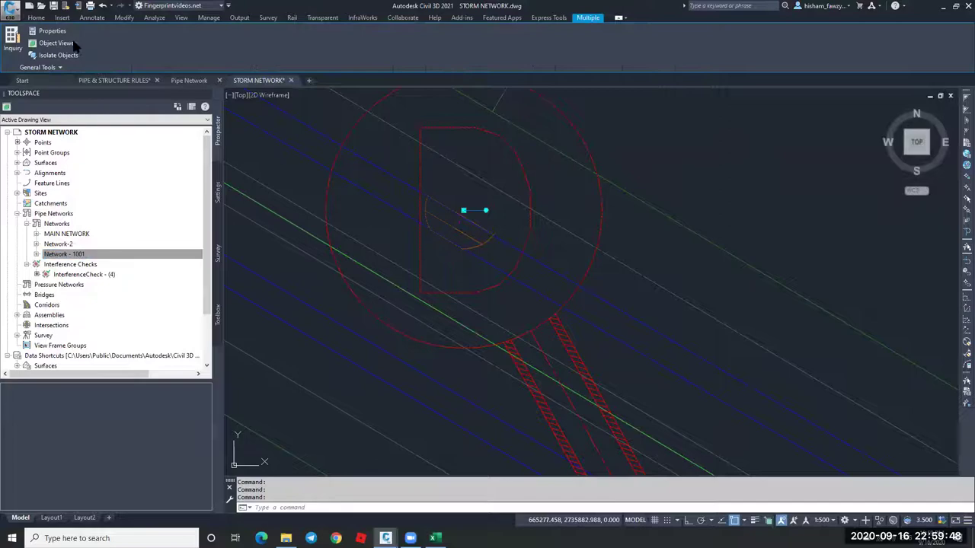
pyautogui.scroll(-1, 477, 254)
pyautogui.scroll(3, 485, 242)
pyautogui.scroll(-2, 518, 261)
pyautogui.scroll(6, 690, 322)
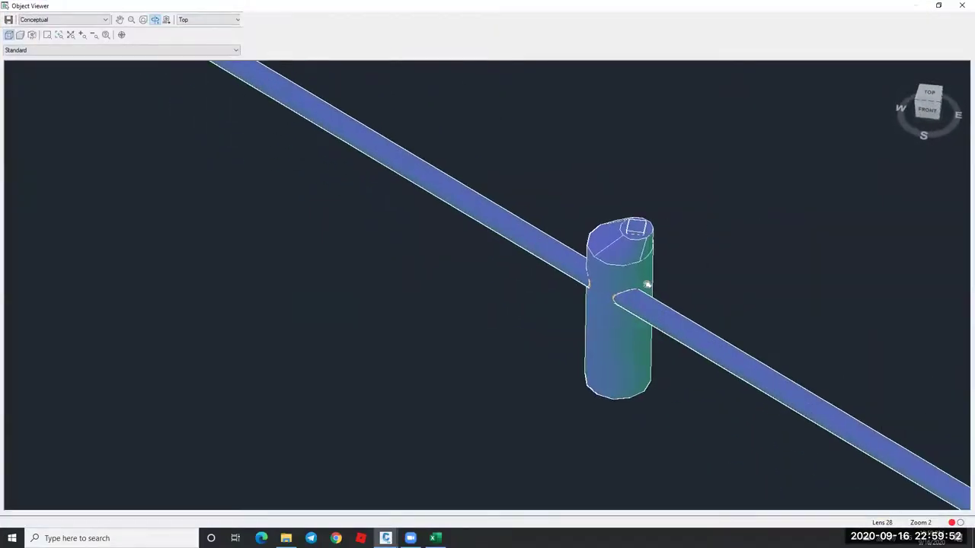
pyautogui.scroll(-2, 404, 251)
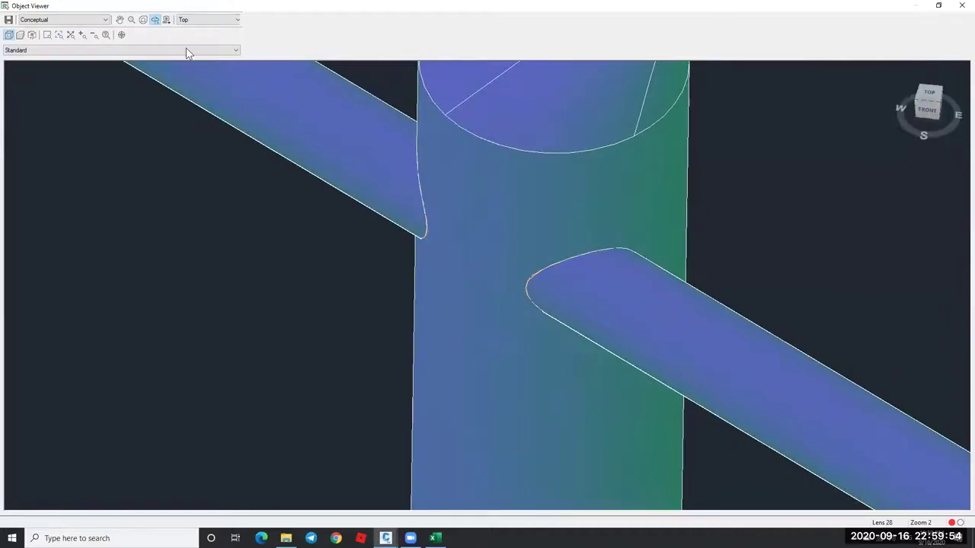
# Switch the 3-D view to 3dWireframe, inspect the clash, and return to the plan.
pyautogui.click(77, 20)
pyautogui.click(66, 34)
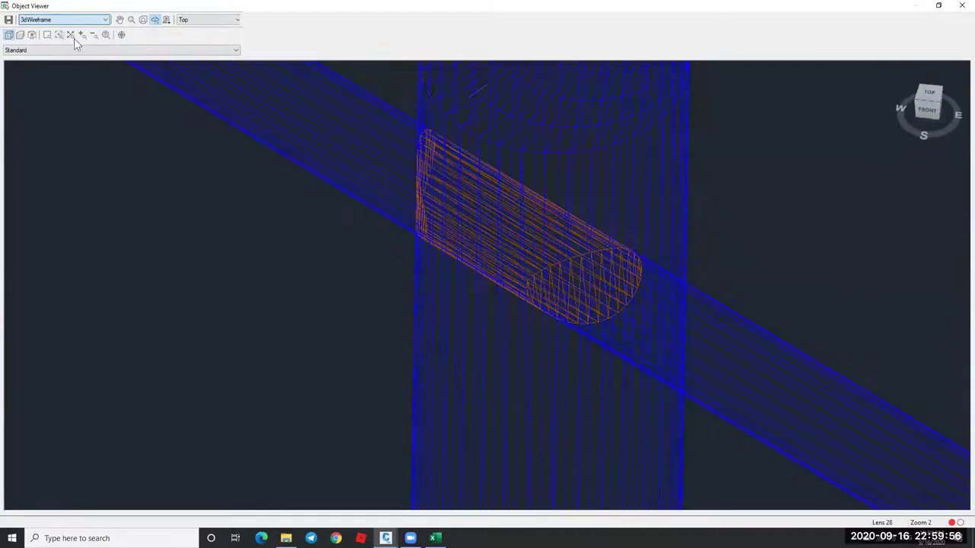
pyautogui.scroll(-1, 507, 269)
pyautogui.scroll(1, 470, 270)
pyautogui.scroll(-3, 420, 218)
pyautogui.scroll(2, 366, 267)
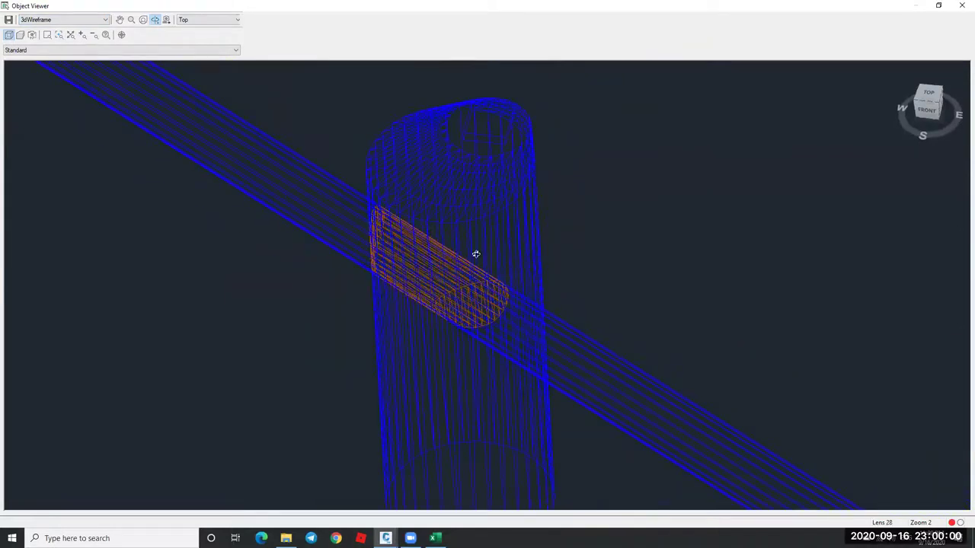
pyautogui.scroll(-2, 469, 278)
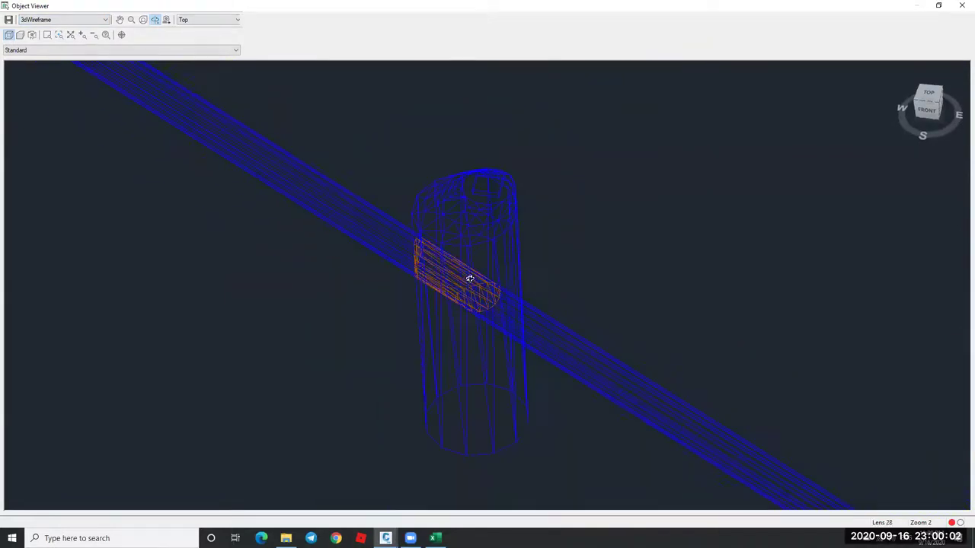
pyautogui.press('Escape')
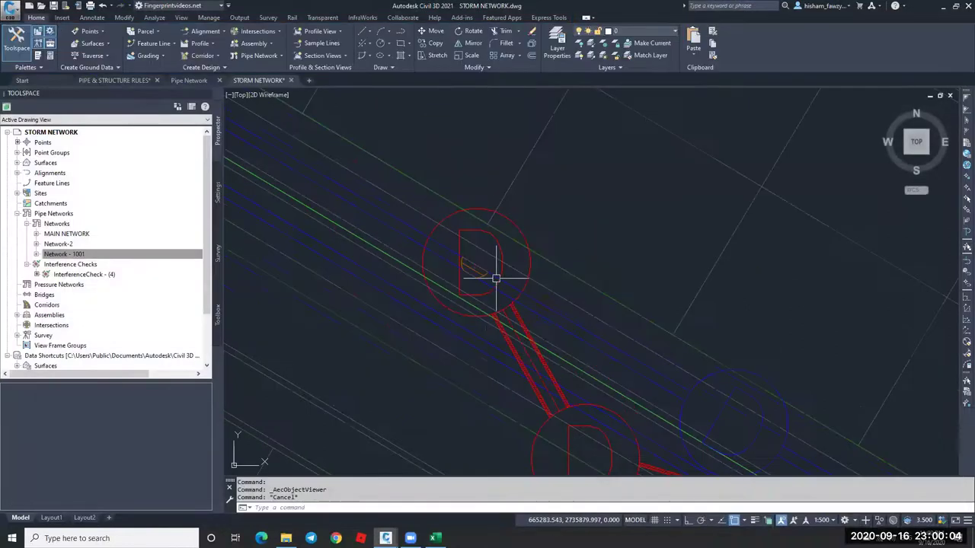
# Select the manhole, cancel its move, and pan the plan to the next manhole.
pyautogui.click(501, 260)
pyautogui.scroll(2, 495, 261)
pyautogui.click(468, 265)
pyautogui.press('Escape')
pyautogui.press('Escape')
pyautogui.scroll(-2, 515, 301)
pyautogui.moveTo(587, 337); pyautogui.dragTo(454, 227, button='middle')
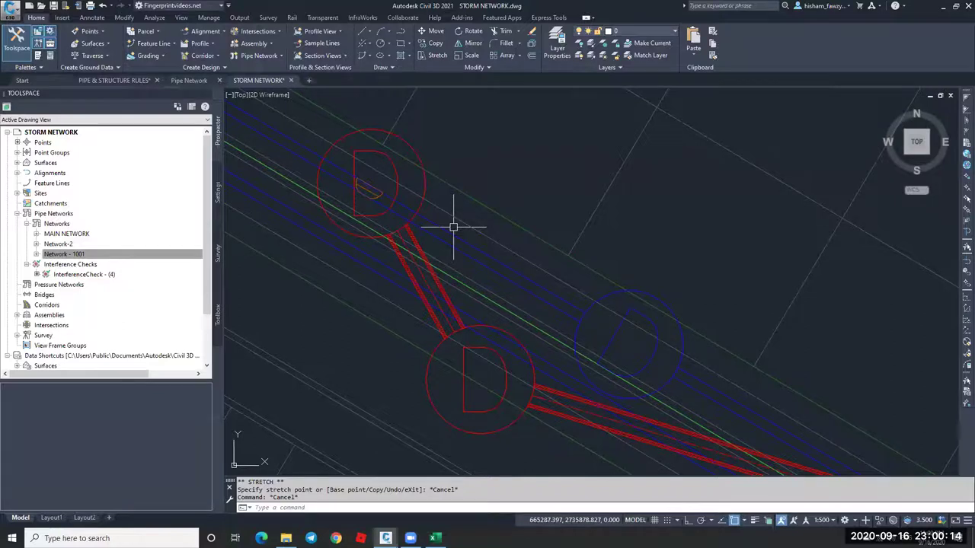
pyautogui.scroll(-2, 468, 198)
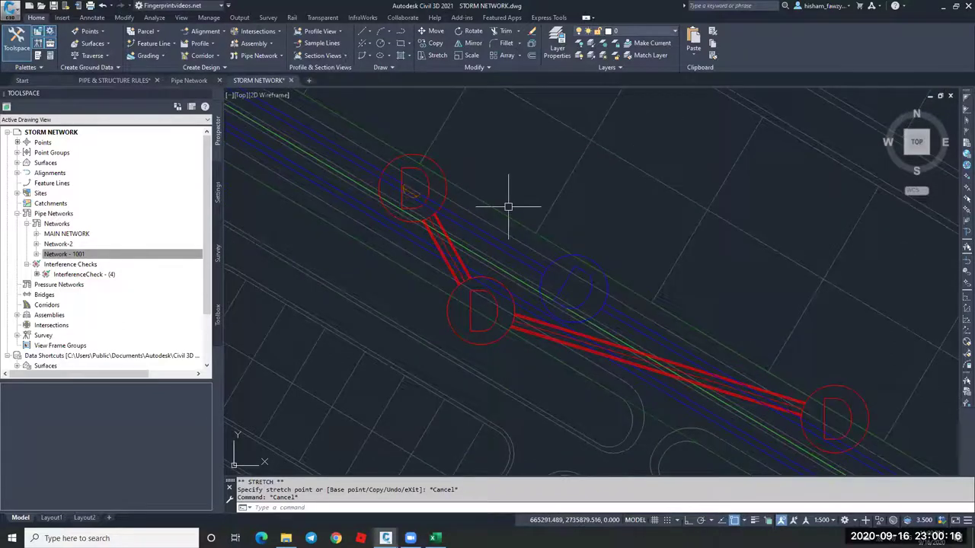
pyautogui.scroll(-2, 509, 202)
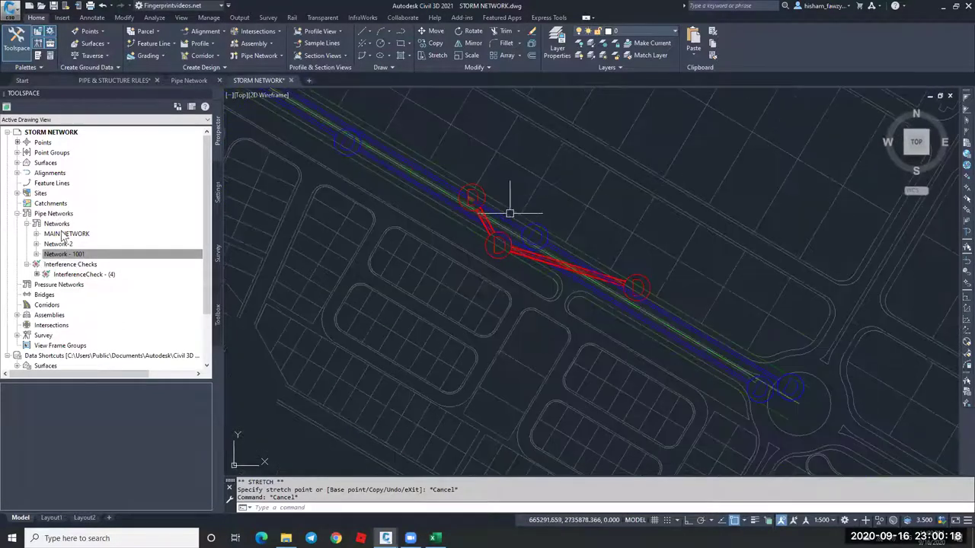
# Create a Network-2 vs MAIN NETWORK interference check, adding InterferenceCheck - (5).
pyautogui.click(55, 254)
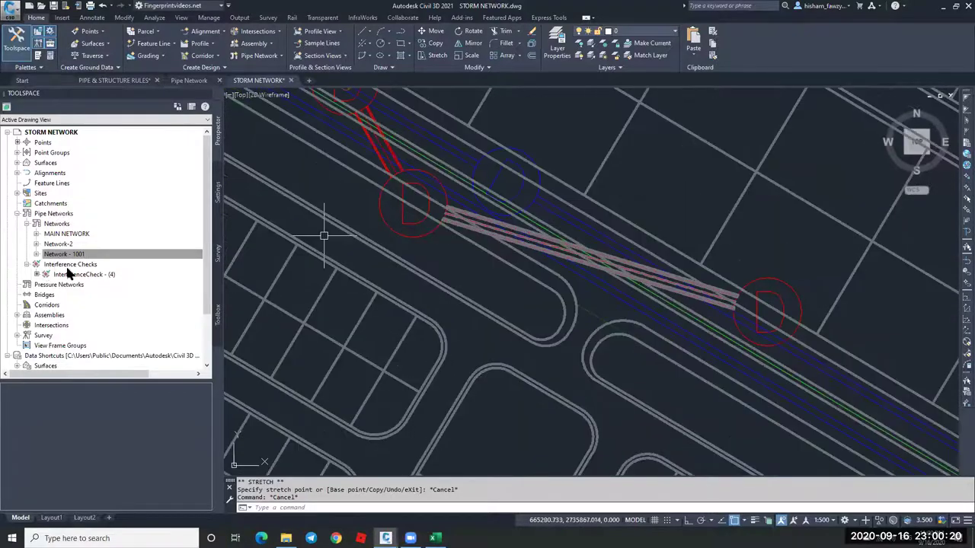
pyautogui.rightClick(67, 266)
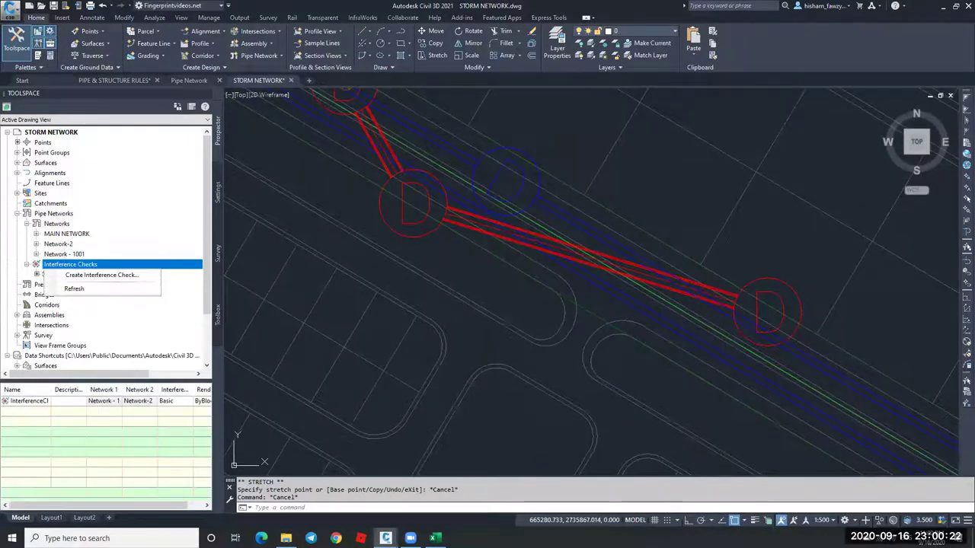
pyautogui.click(101, 275)
pyautogui.click(598, 285)
pyautogui.click(536, 290)
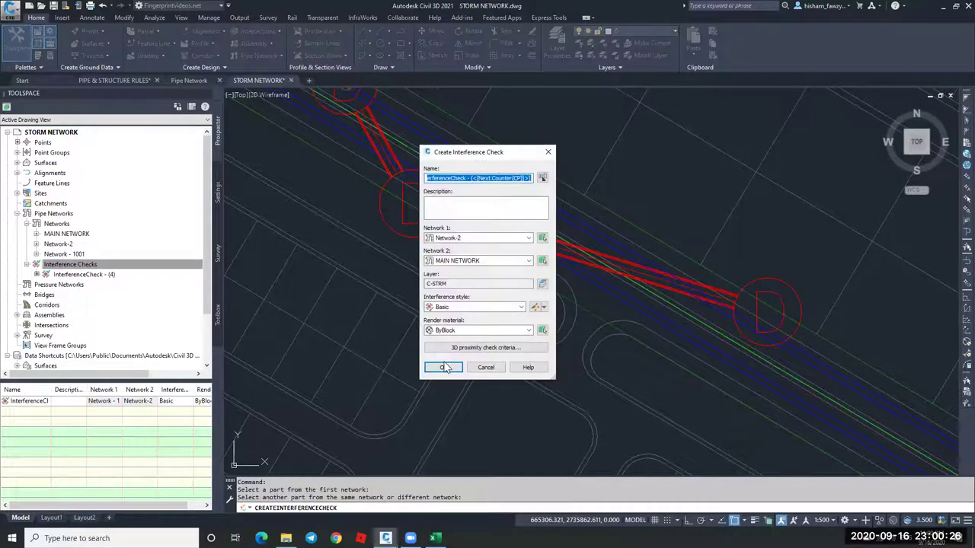
pyautogui.press('Return')
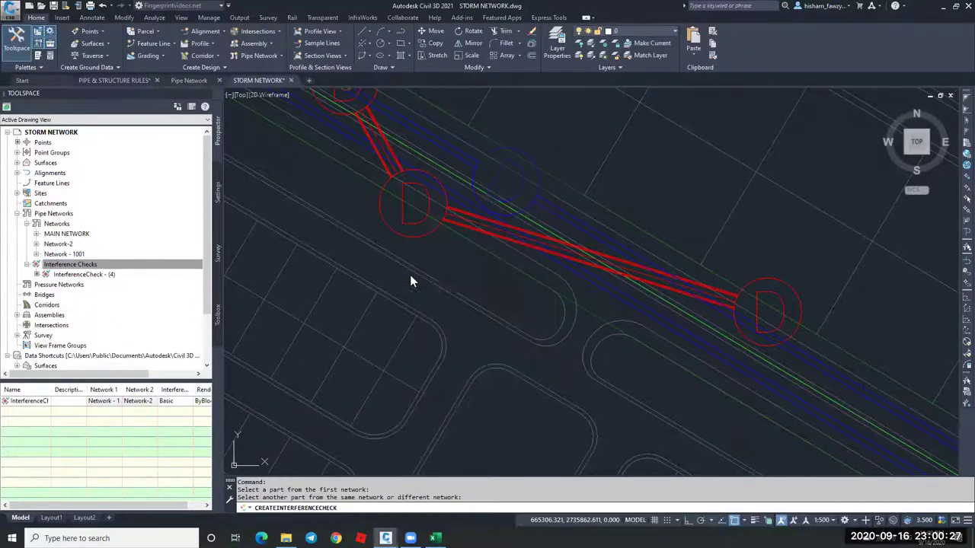
pyautogui.click(524, 291)
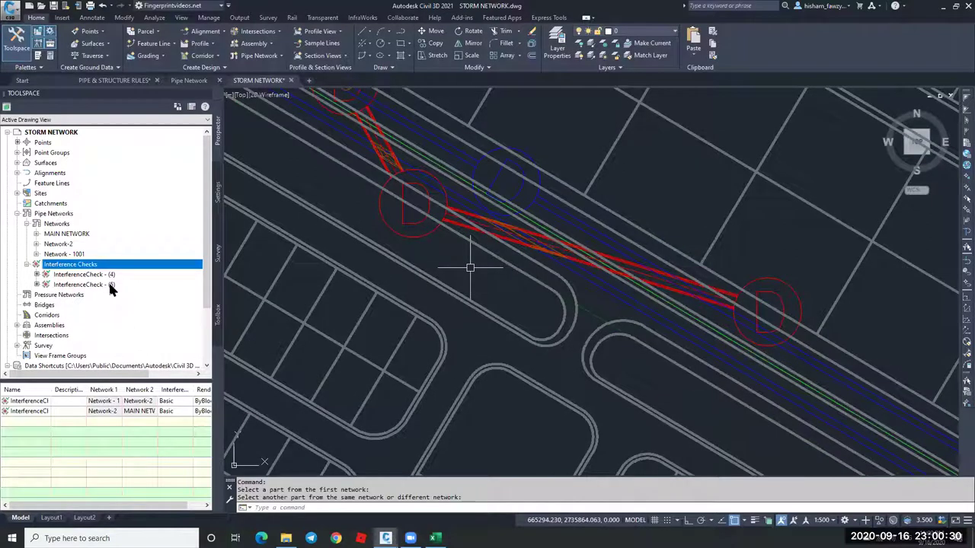
# Select the crossing pipes and orbit them into a 3-D view showing the two interference solids.
pyautogui.press('Escape')
pyautogui.scroll(5, 540, 250)
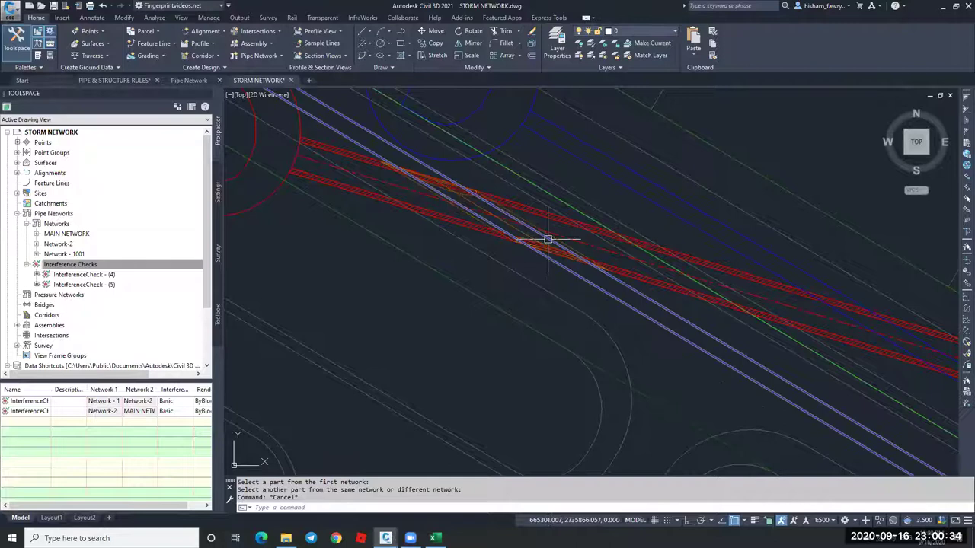
pyautogui.scroll(3, 549, 251)
pyautogui.click(570, 220)
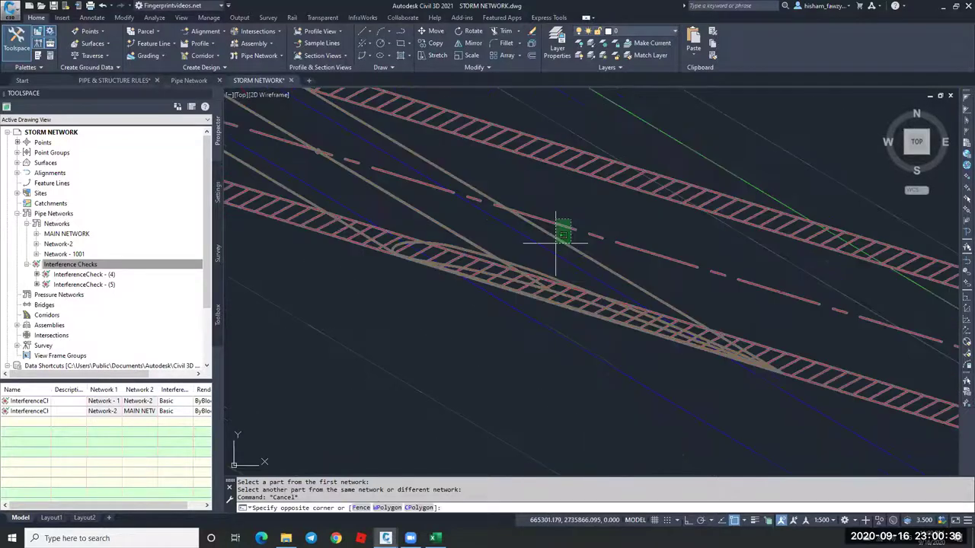
pyautogui.click(556, 244)
pyautogui.scroll(-3, 502, 255)
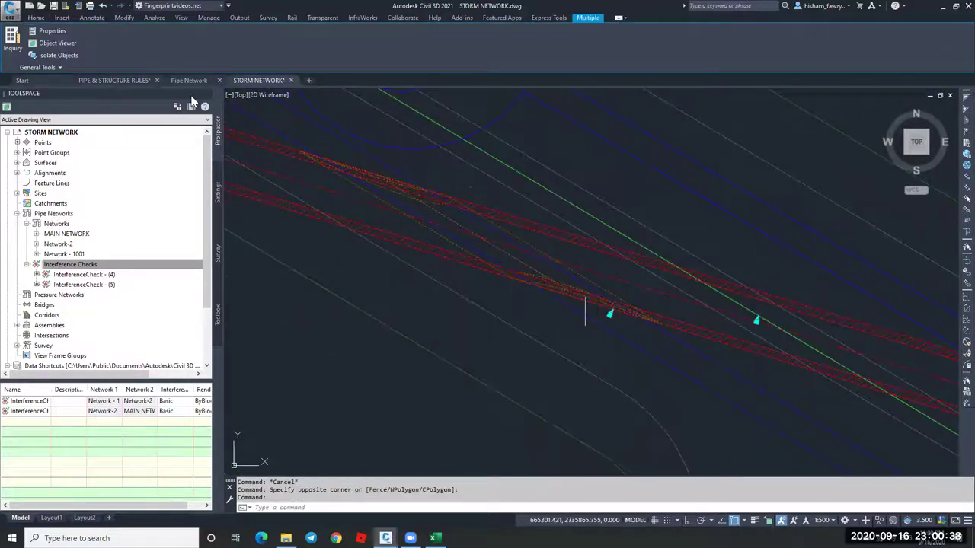
pyautogui.scroll(-3, 376, 157)
pyautogui.scroll(5, 472, 318)
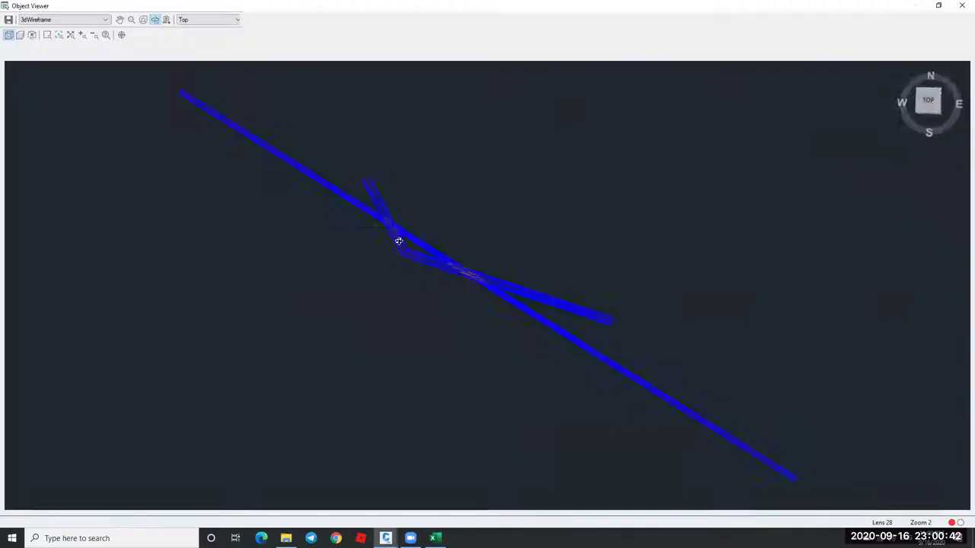
pyautogui.moveTo(398, 239); pyautogui.dragTo(403, 204)
# Orbit the pipes to a front-right angle, then close Object Viewer.
pyautogui.moveTo(444, 277); pyautogui.dragTo(432, 231)
pyautogui.scroll(-2, 434, 247)
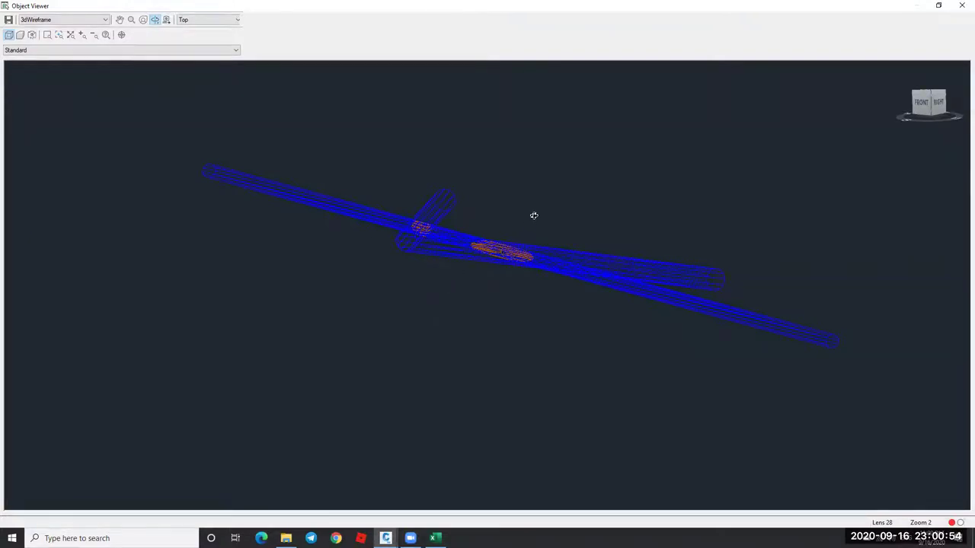
pyautogui.hotkey('alt', 'F4')
pyautogui.scroll(-5, 518, 253)
pyautogui.scroll(5, 501, 203)
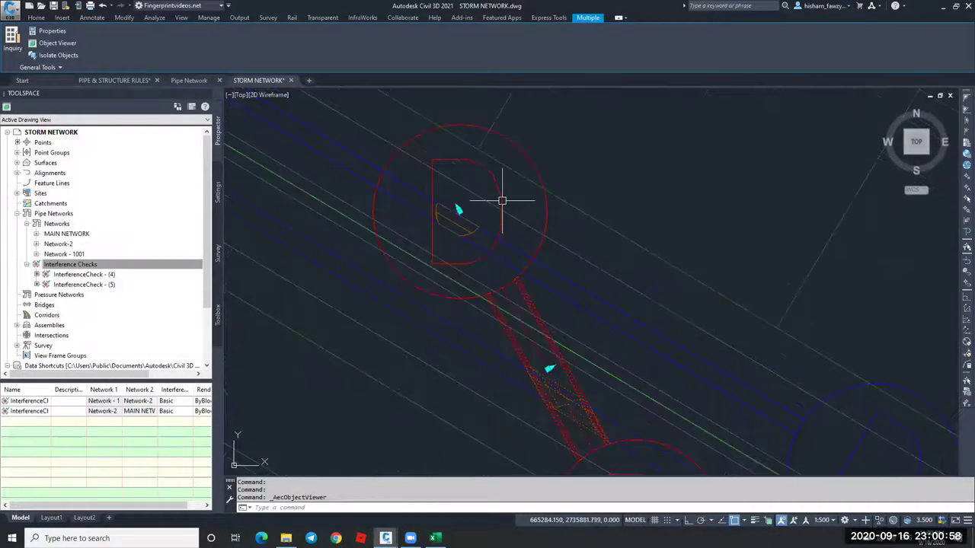
# Stretch the Network-2 manhole from its grip to a new position clear of the clash.
pyautogui.click(460, 210)
pyautogui.click(461, 211)
pyautogui.scroll(-4, 461, 211)
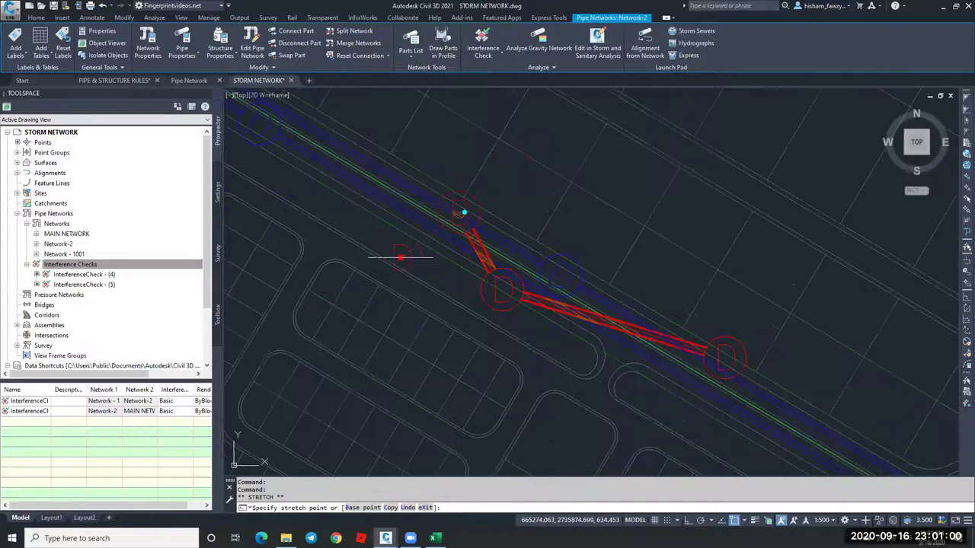
pyautogui.scroll(4, 402, 257)
pyautogui.click(462, 160)
pyautogui.scroll(-2, 473, 190)
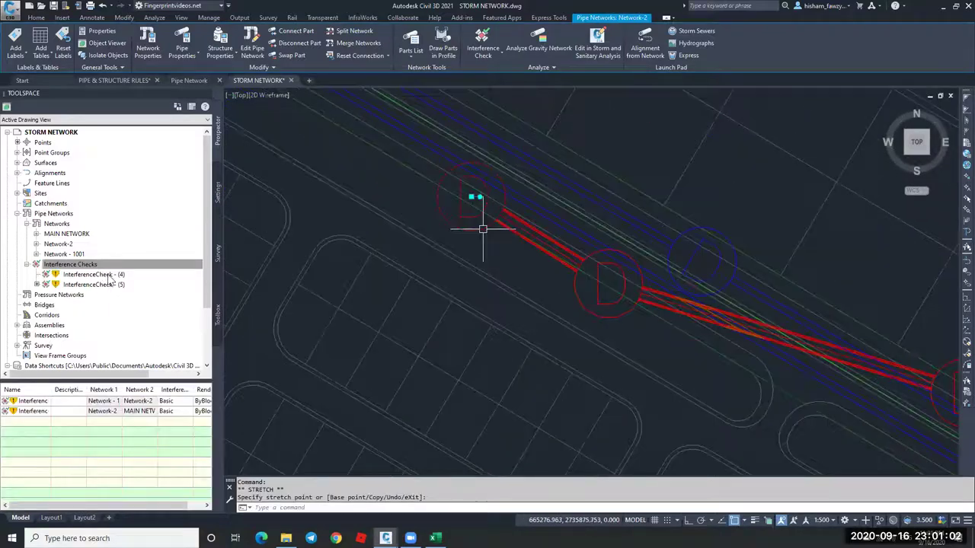
pyautogui.press('Escape')
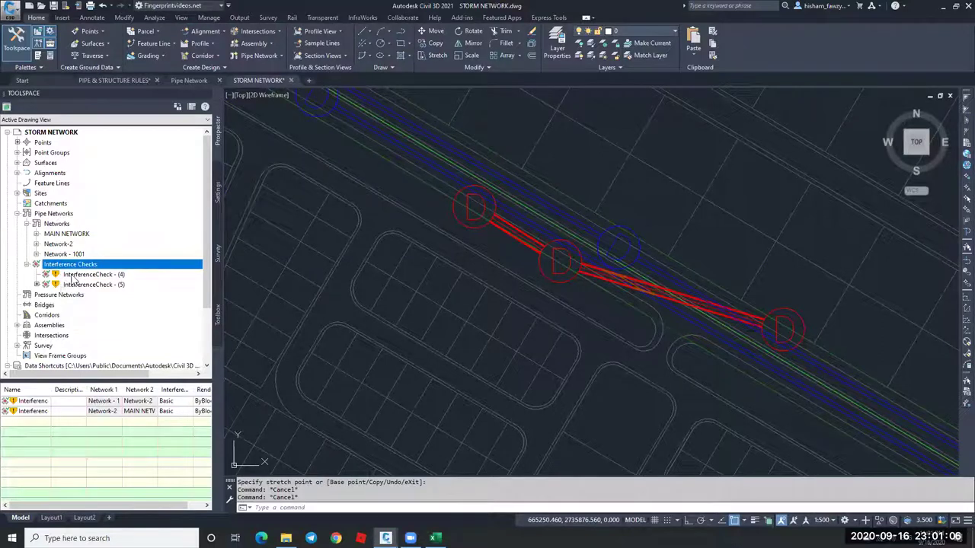
# Rerun InterferenceCheck-(4) and (5): (4) reports zero, (5) still reports one interference.
pyautogui.rightClick(76, 275)
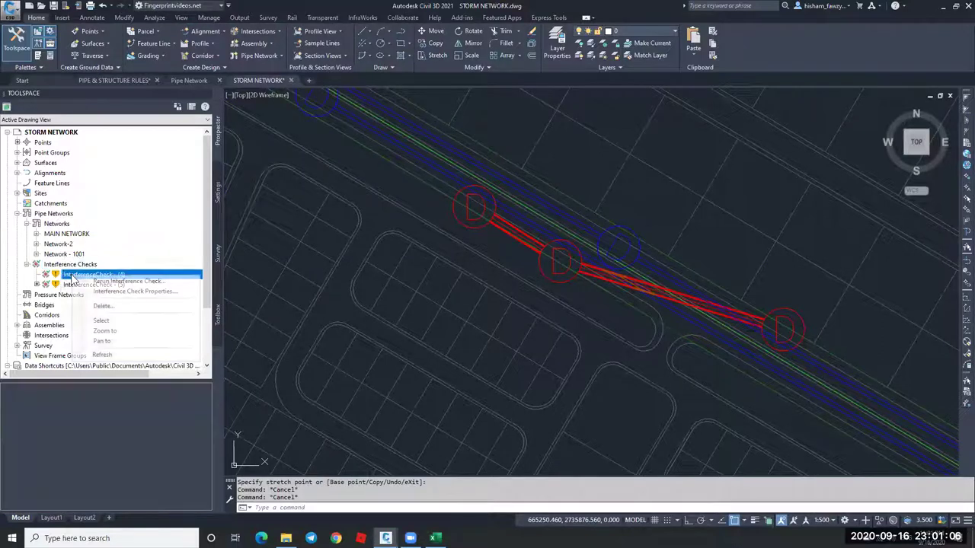
pyautogui.click(138, 281)
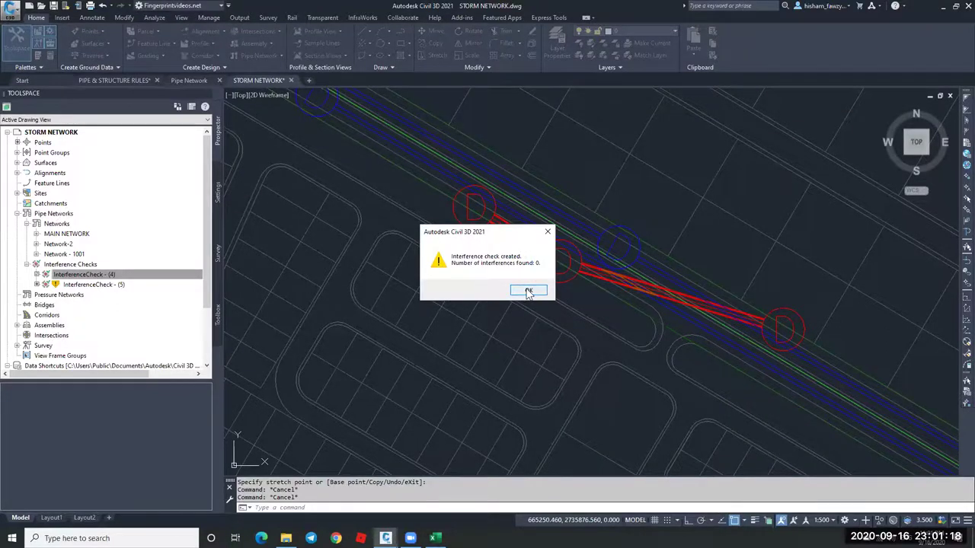
pyautogui.click(529, 292)
pyautogui.rightClick(126, 285)
pyautogui.click(183, 297)
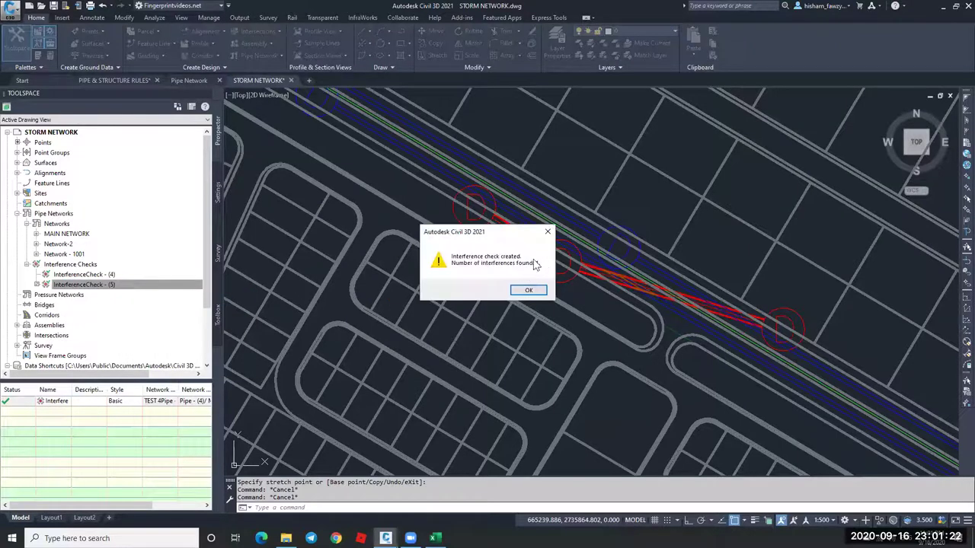
pyautogui.click(528, 292)
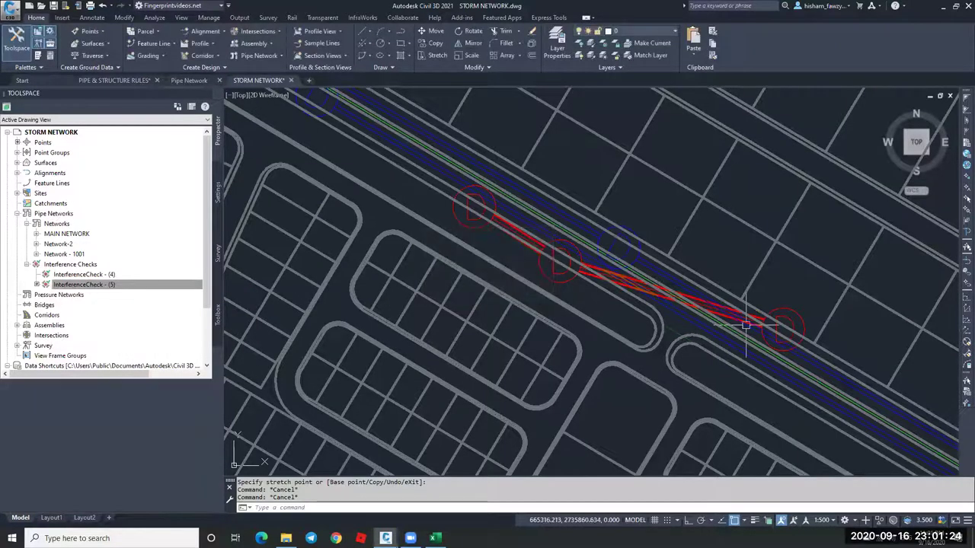
# Start moving the downstream manhole, then cancel and reselect InterferenceCheck-(5).
pyautogui.click(784, 309)
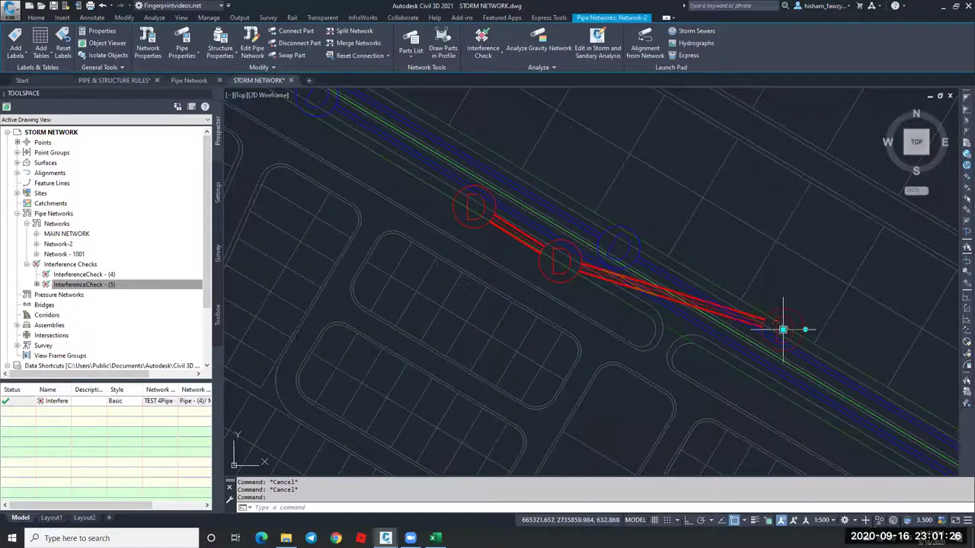
pyautogui.click(784, 327)
pyautogui.scroll(2, 762, 348)
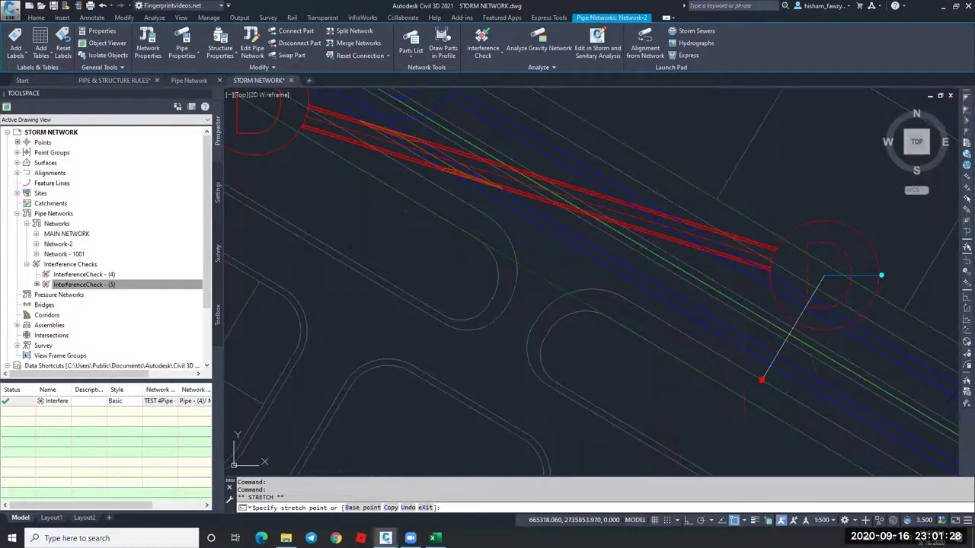
pyautogui.click(125, 285)
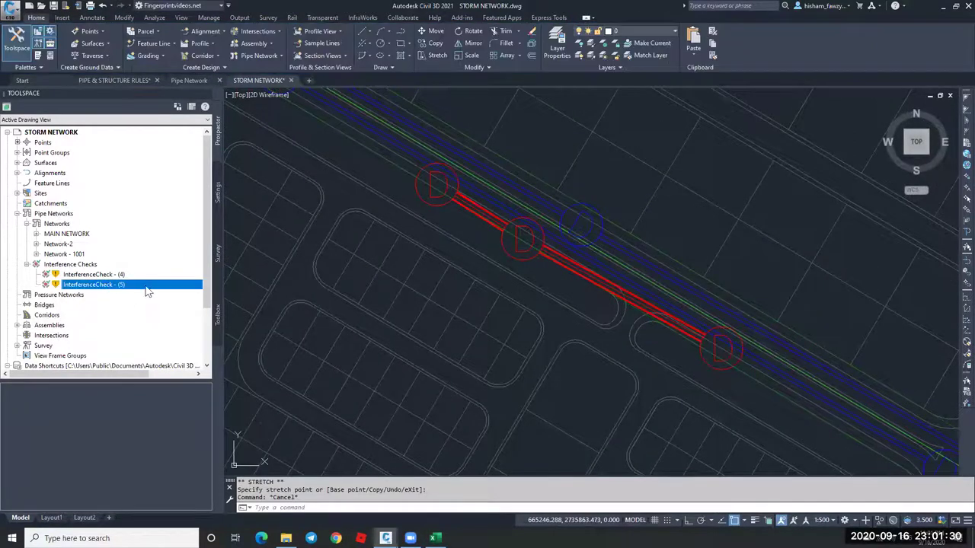
# Rerun InterferenceCheck-(4), then rerun (5) via its properties, confirming zero interferences.
pyautogui.rightClick(107, 274)
pyautogui.click(244, 291)
pyautogui.click(527, 291)
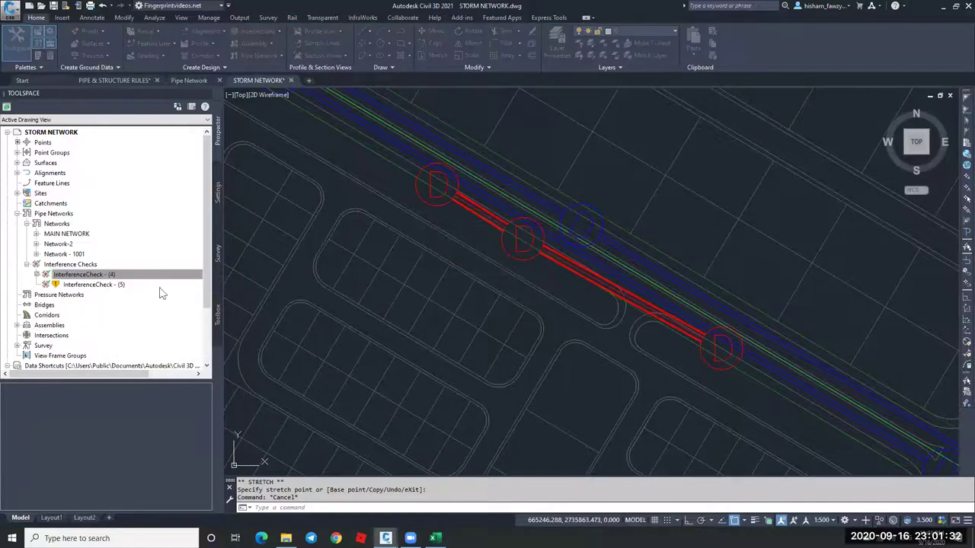
pyautogui.rightClick(163, 286)
pyautogui.click(204, 303)
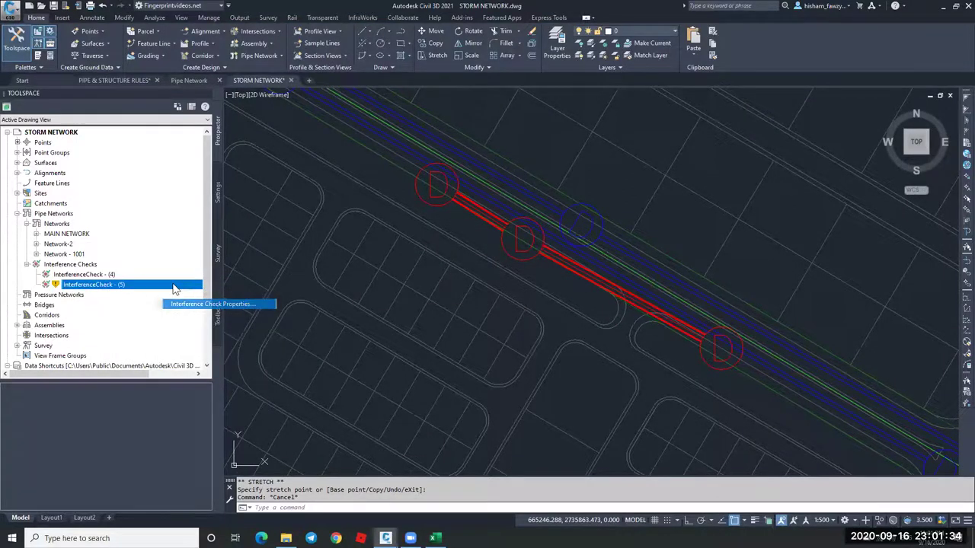
pyautogui.press('Return')
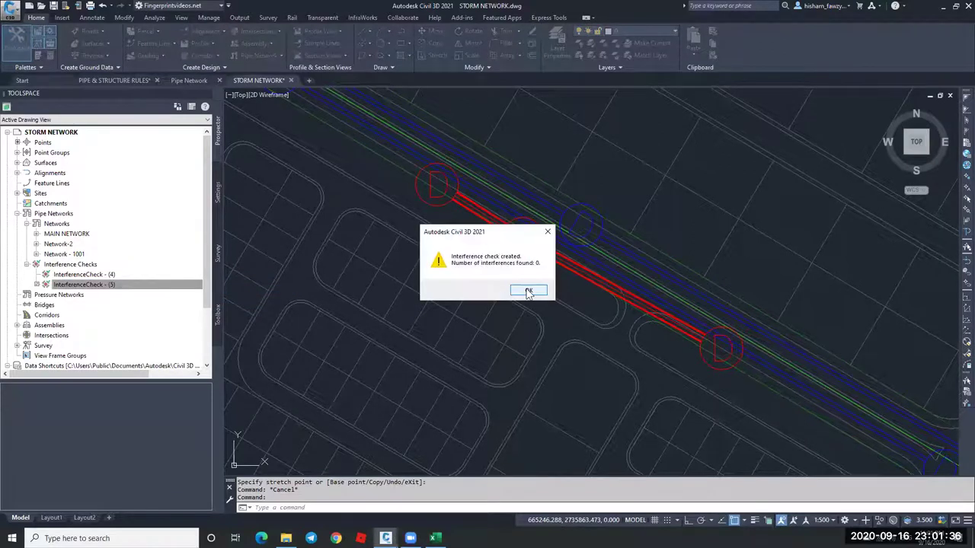
pyautogui.click(527, 291)
pyautogui.scroll(-2, 624, 257)
# Cancel any pending command and pan and zoom along the red pipe run.
pyautogui.press('Escape')
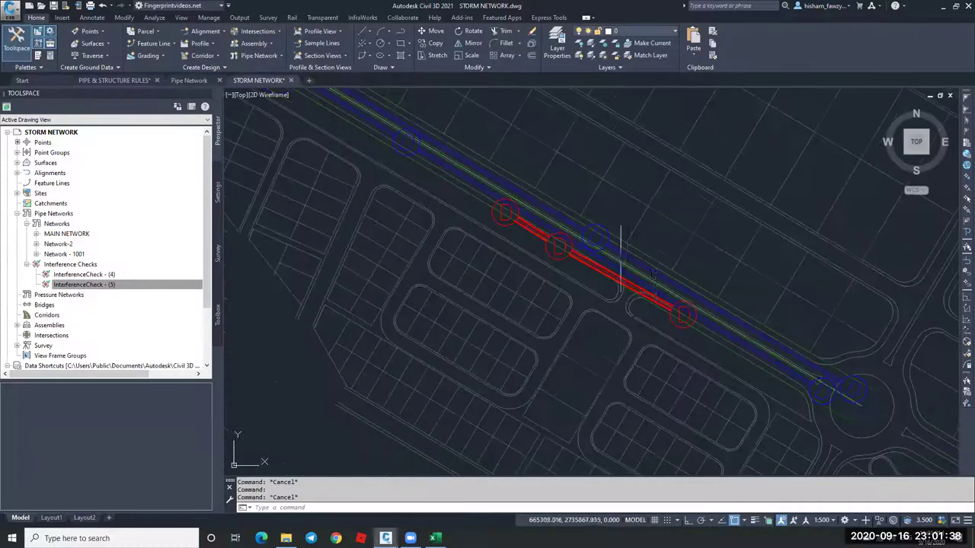
pyautogui.moveTo(670, 272); pyautogui.dragTo(583, 239, button='middle')
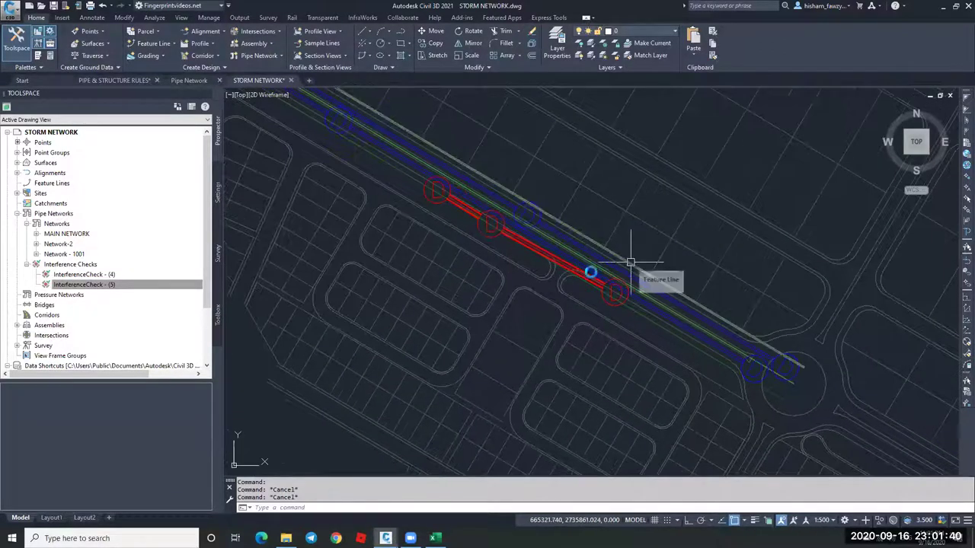
pyautogui.scroll(-2, 662, 264)
pyautogui.scroll(2, 587, 261)
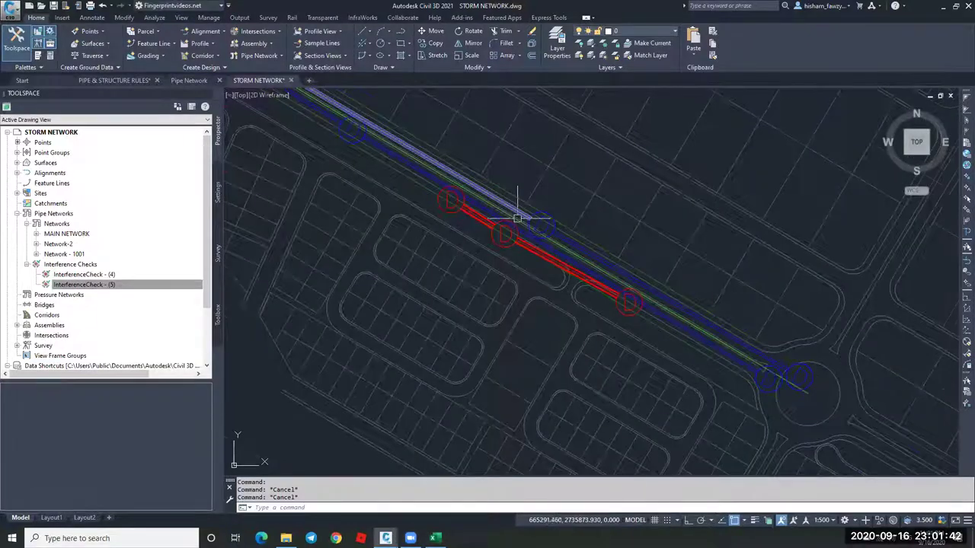
pyautogui.scroll(3, 374, 239)
pyautogui.scroll(-3, 446, 274)
pyautogui.scroll(-2, 499, 261)
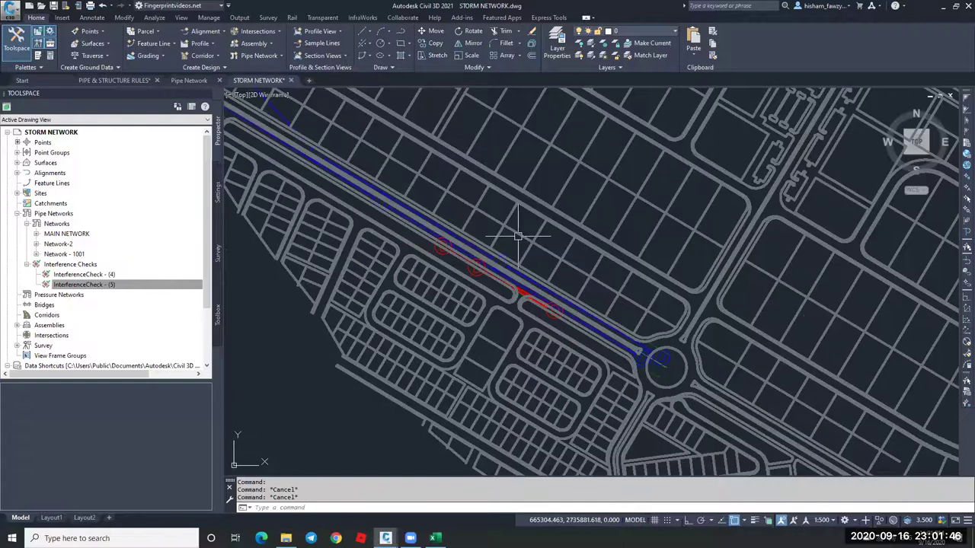
pyautogui.scroll(-7, 539, 280)
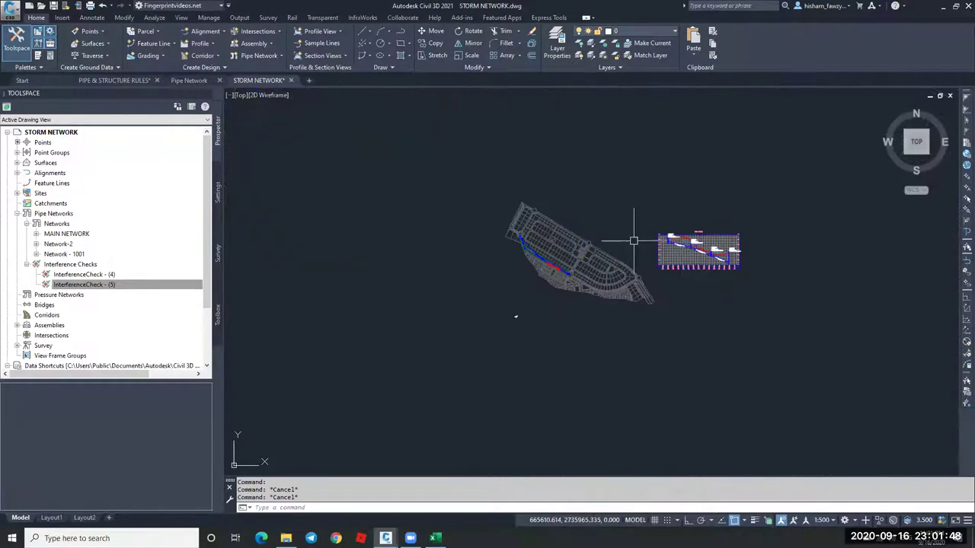
# Bring the whole site plan into view, then switch to Chrome.
pyautogui.moveTo(632, 239); pyautogui.dragTo(568, 240, button='middle')
pyautogui.scroll(2, 498, 271)
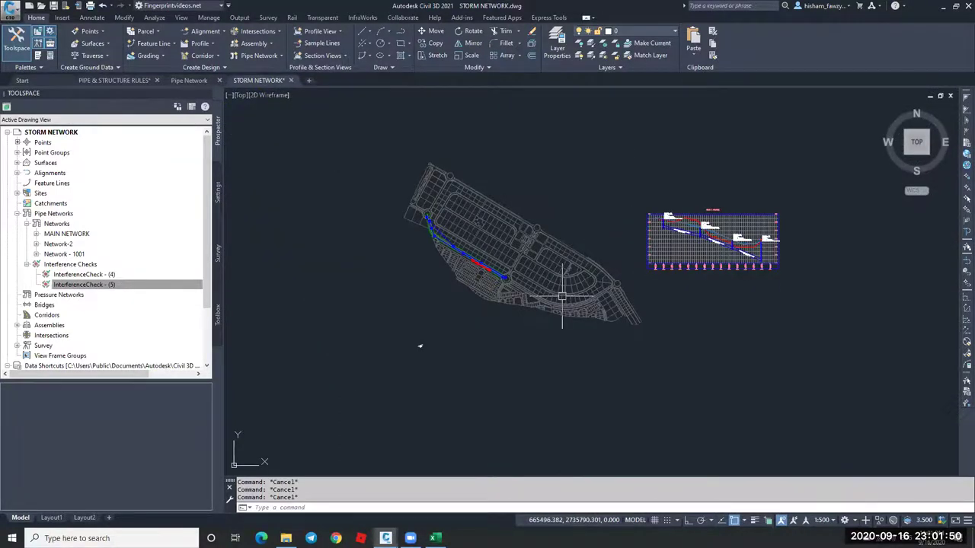
pyautogui.scroll(3, 562, 297)
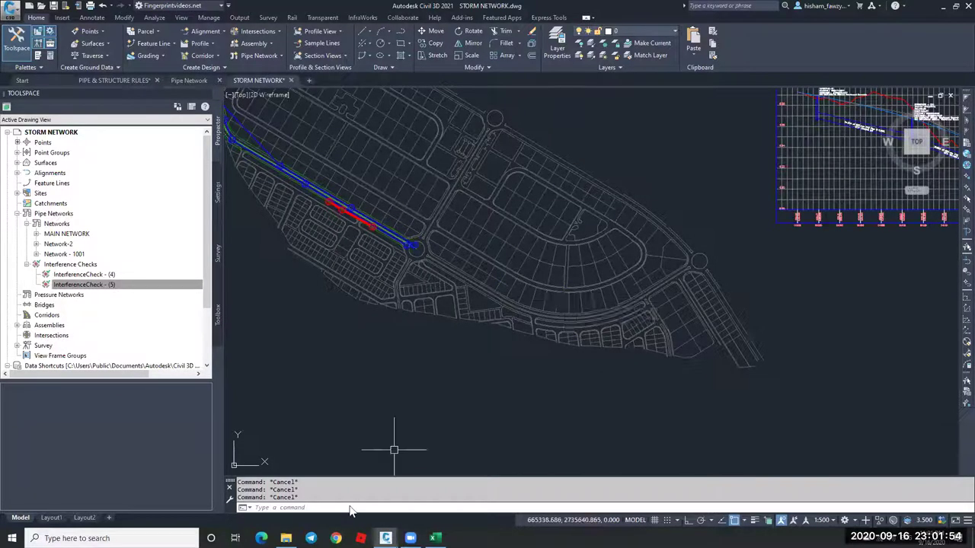
pyautogui.click(336, 538)
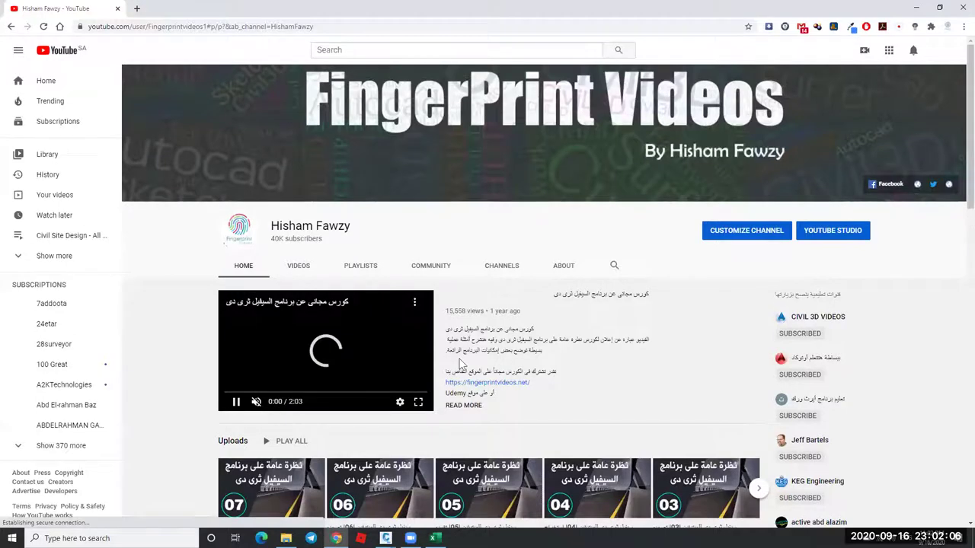
# Open the LEARN CIVIL 3D playlist from the channel page and scroll through its 71 lessons.
pyautogui.scroll(-4, 457, 305)
pyautogui.scroll(-2, 375, 316)
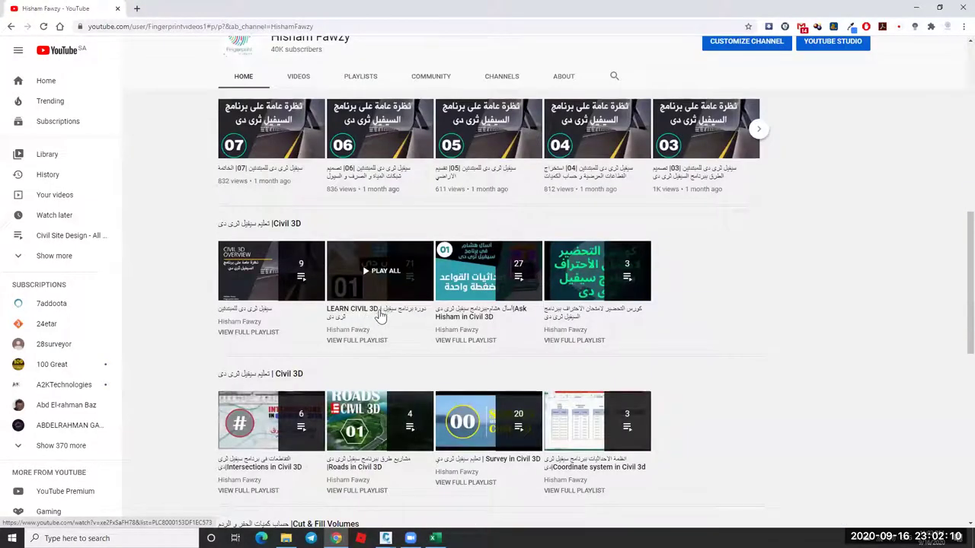
pyautogui.click(412, 274)
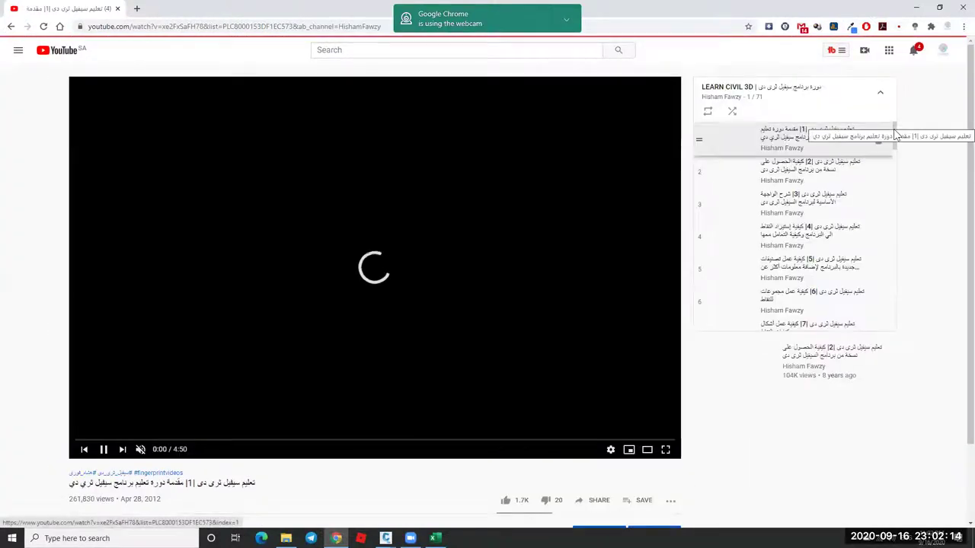
pyautogui.scroll(-7, 895, 185)
pyautogui.scroll(-9, 893, 240)
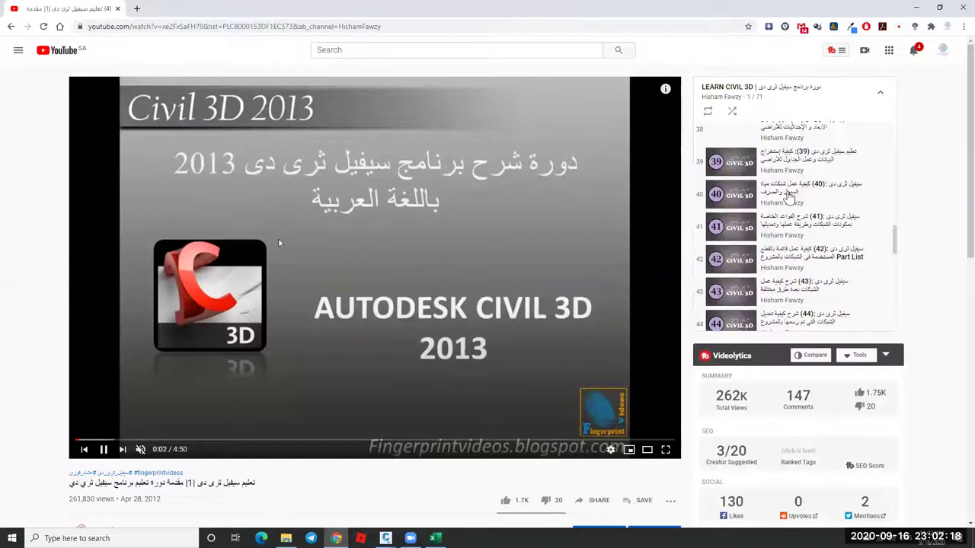
pyautogui.scroll(-4, 813, 193)
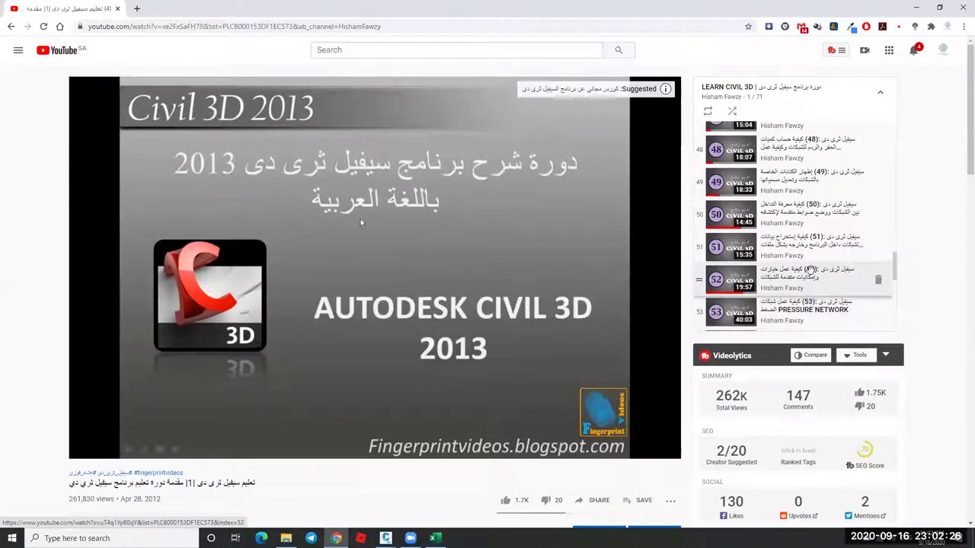
# Return to Civil 3D and list both interference checks with their networks in Prospector.
pyautogui.click(919, 6)
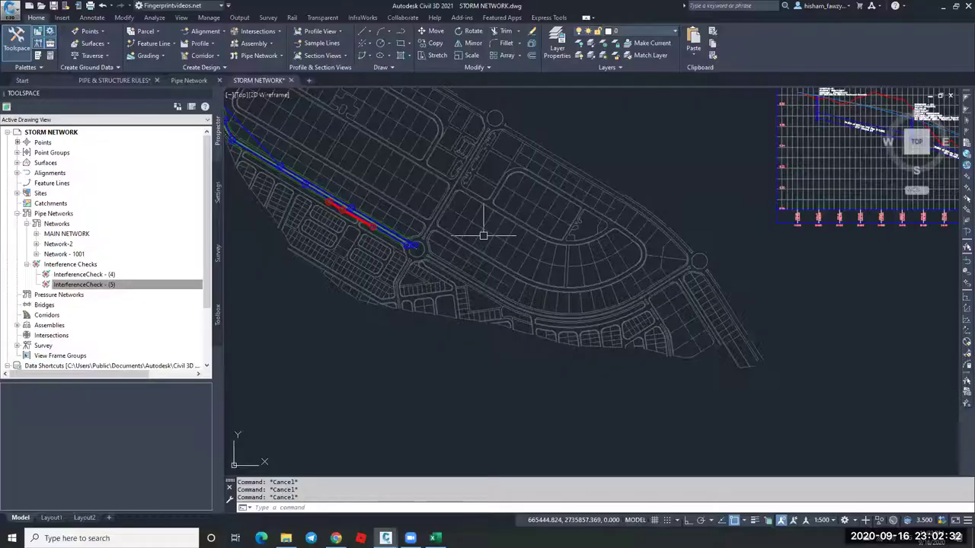
pyautogui.scroll(-4, 461, 257)
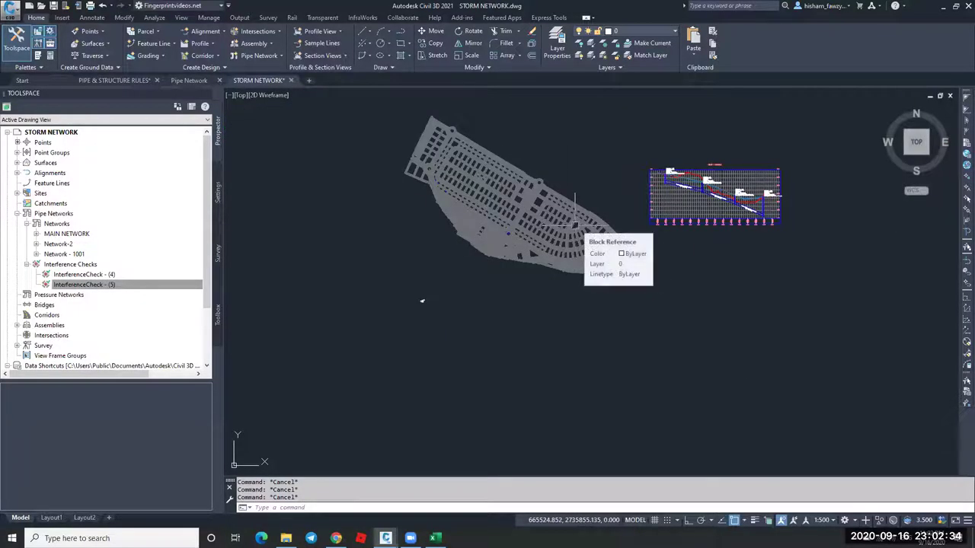
pyautogui.click(110, 283)
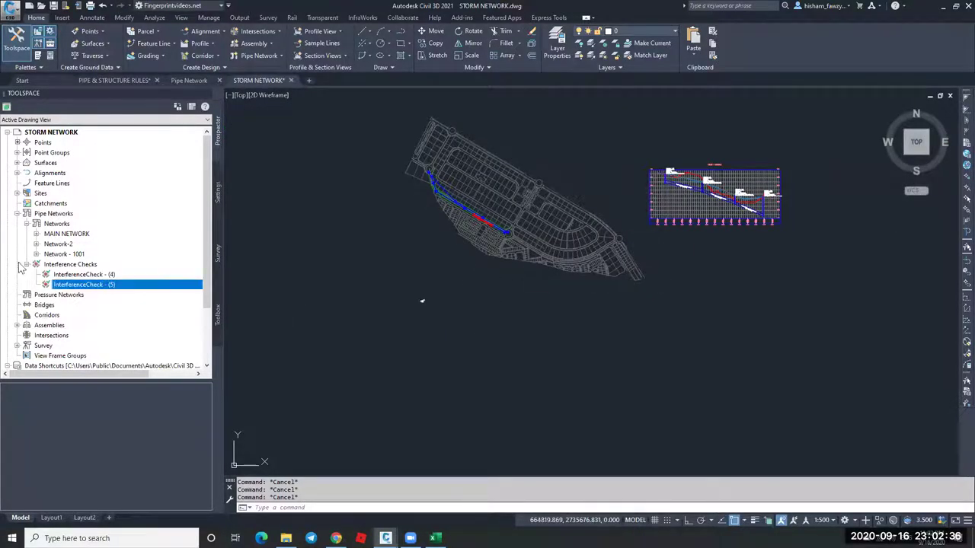
pyautogui.click(26, 266)
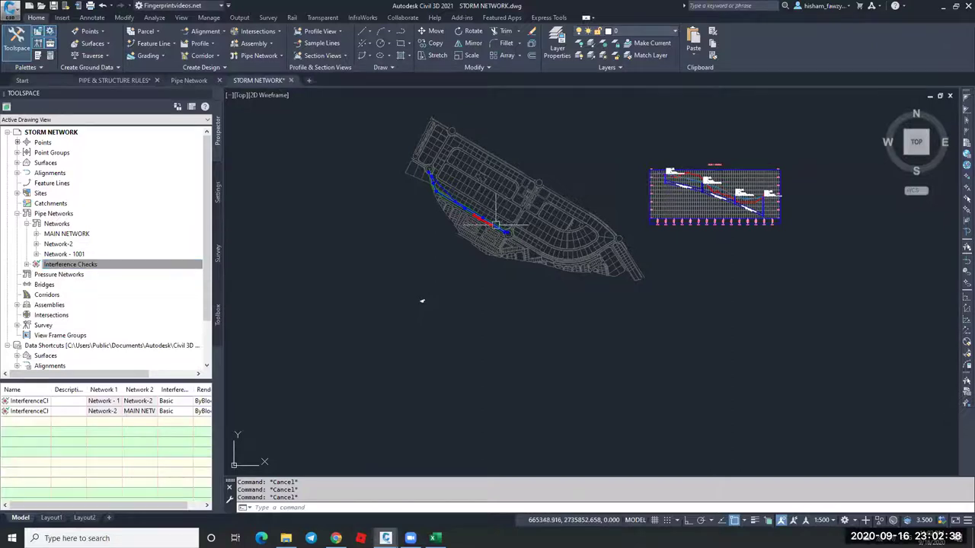
# Zoom and pan to center the site plan and road profile.
pyautogui.scroll(3, 493, 226)
pyautogui.scroll(2, 493, 225)
pyautogui.scroll(3, 475, 230)
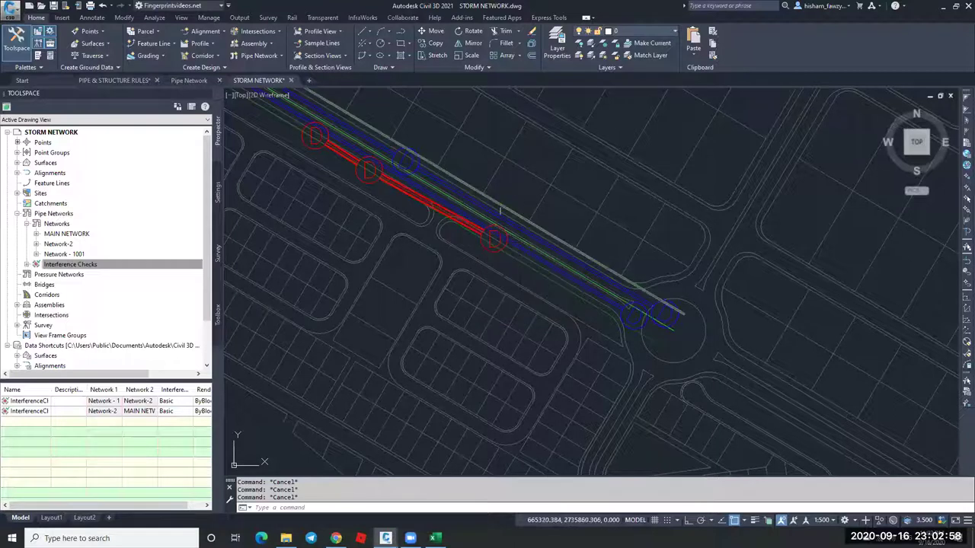
pyautogui.scroll(-8, 531, 228)
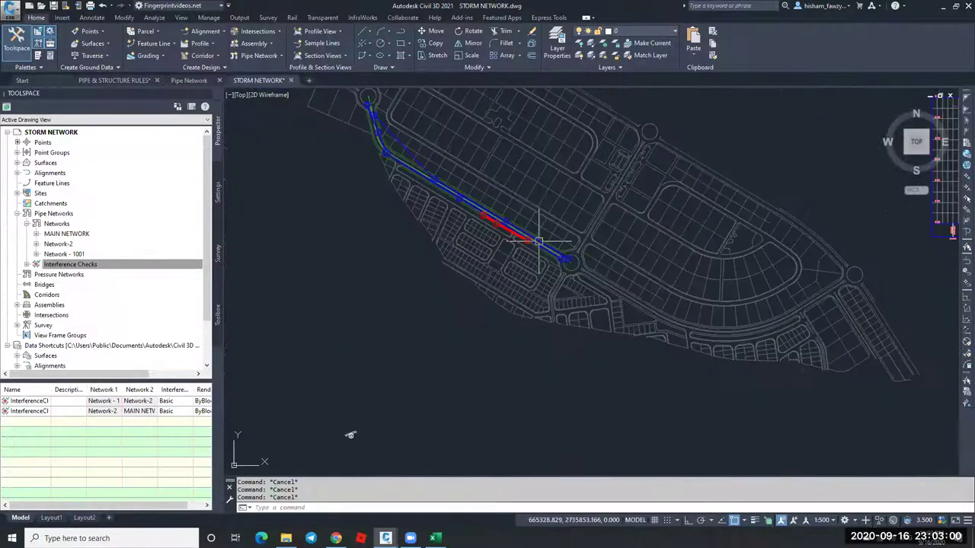
pyautogui.moveTo(331, 117); pyautogui.dragTo(365, 169, button='middle')
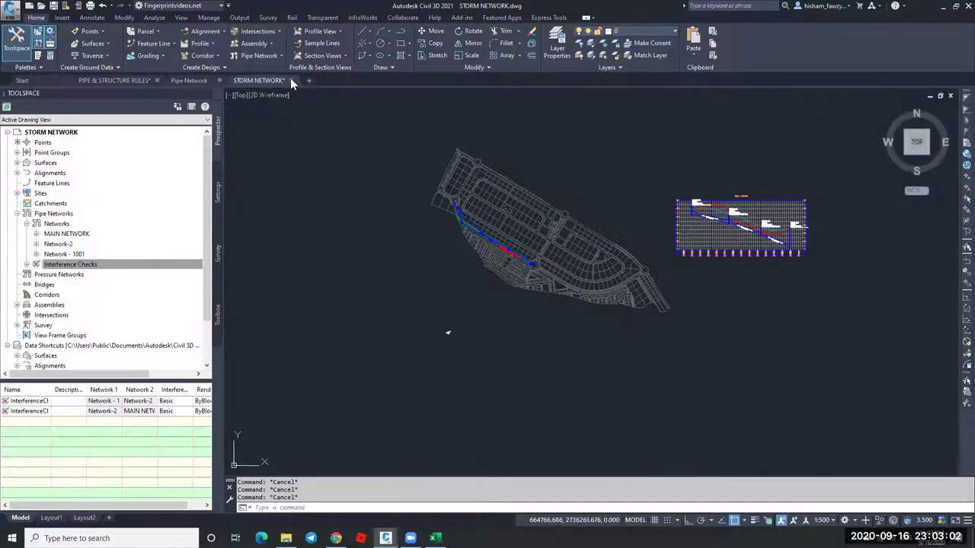
# Close STORM NETWORK and PIPE & STRUCTURE RULES without saving, then exit Civil 3D.
pyautogui.click(473, 289)
pyautogui.click(189, 80)
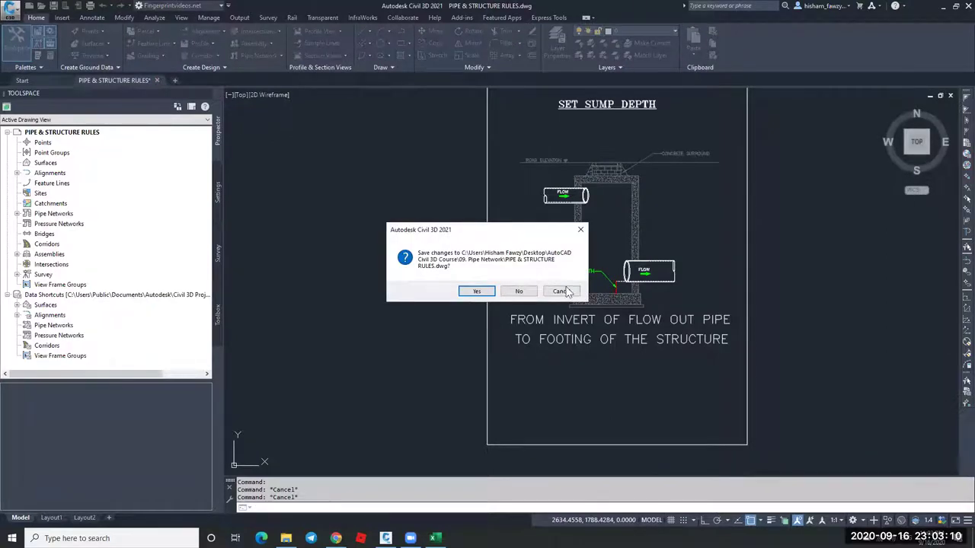
pyautogui.click(520, 292)
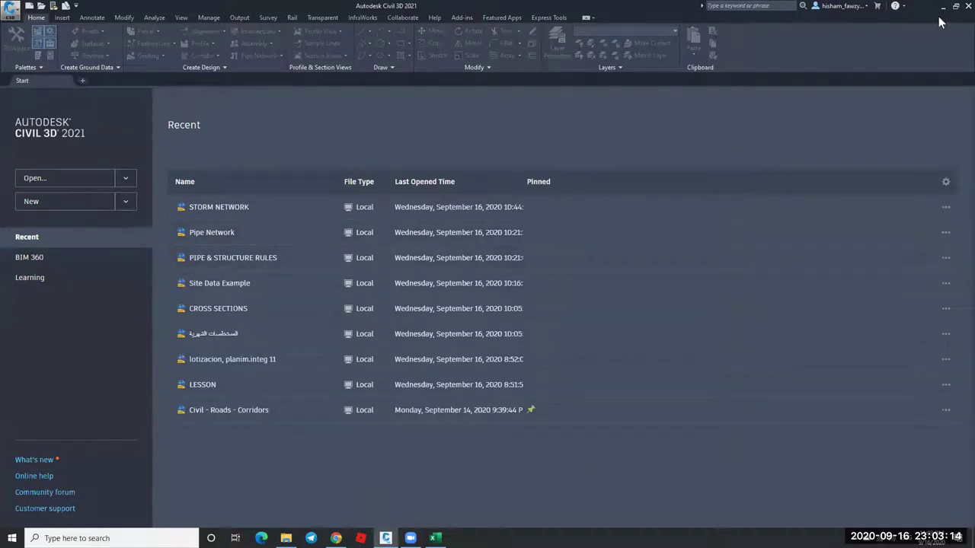
pyautogui.click(967, 6)
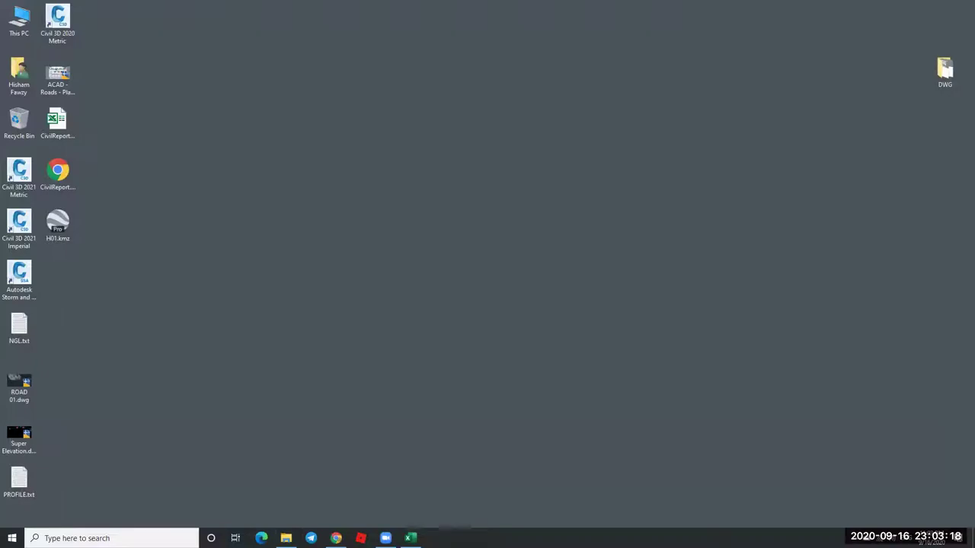
# Open a new Chrome tab, then minimize Chrome to leave the desktop clear.
pyautogui.press('super+e')
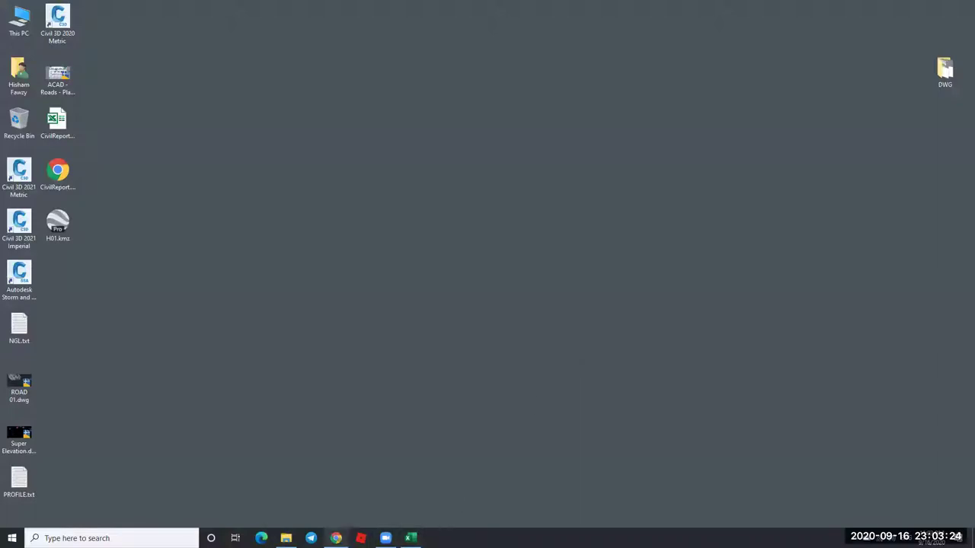
pyautogui.click(336, 539)
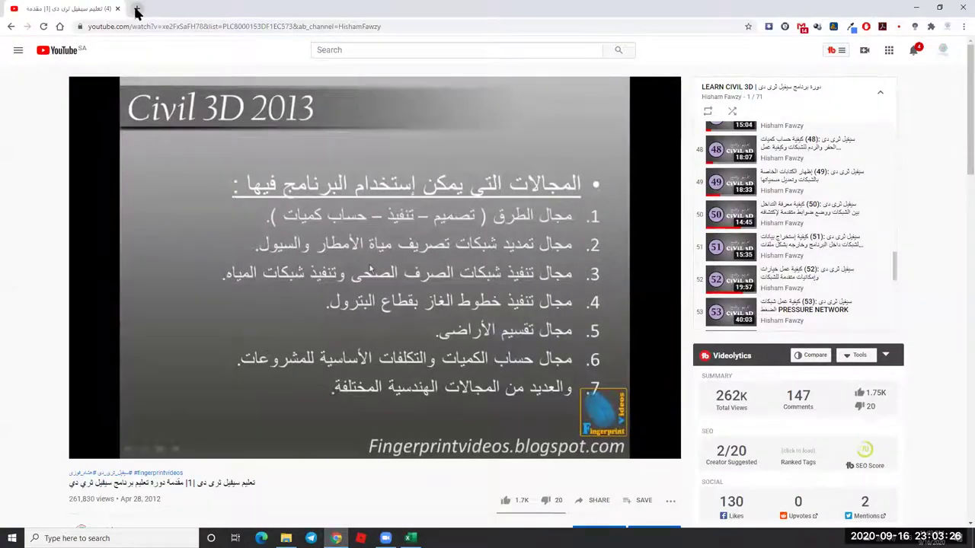
pyautogui.click(137, 11)
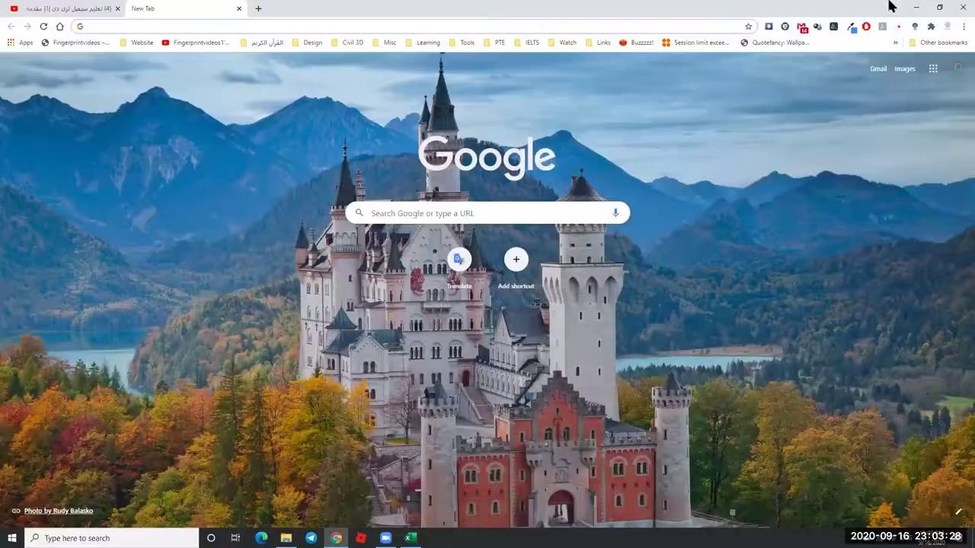
pyautogui.click(916, 7)
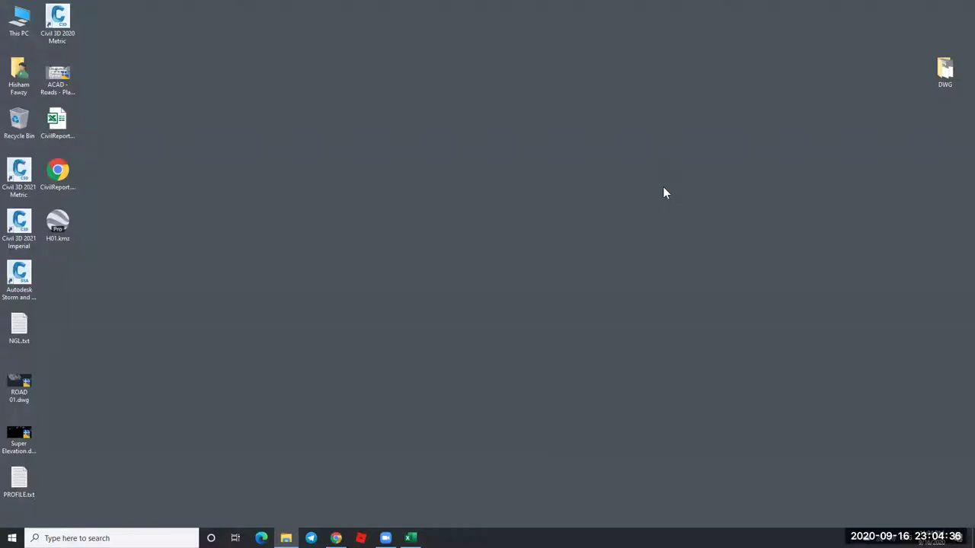
# Search Google in Chrome for 'civil 3d country kit'.
pyautogui.click(336, 538)
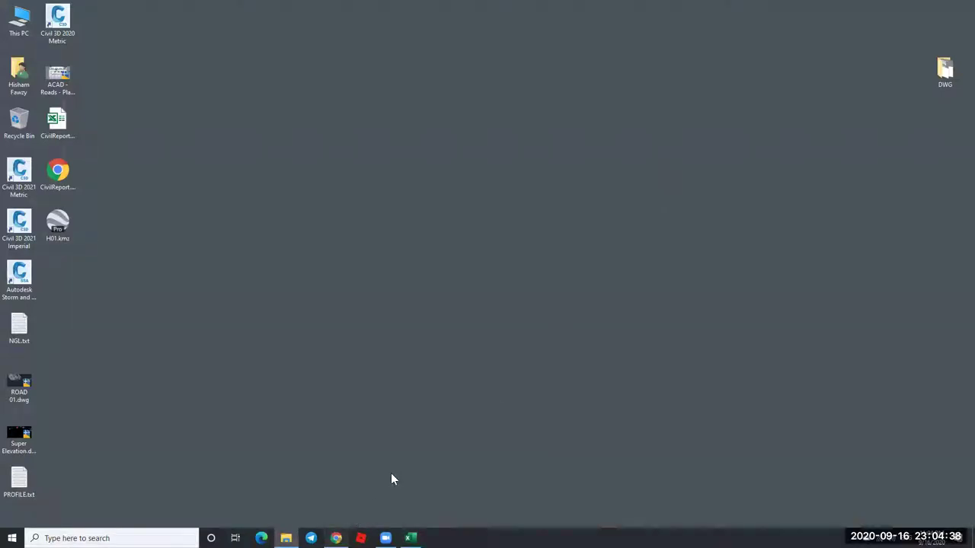
pyautogui.click(453, 215)
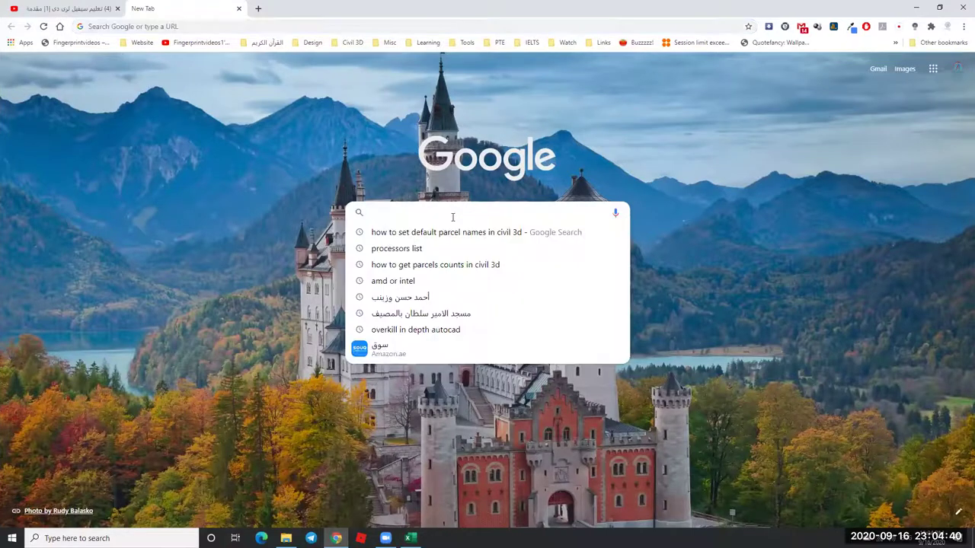
pyautogui.write('civi')
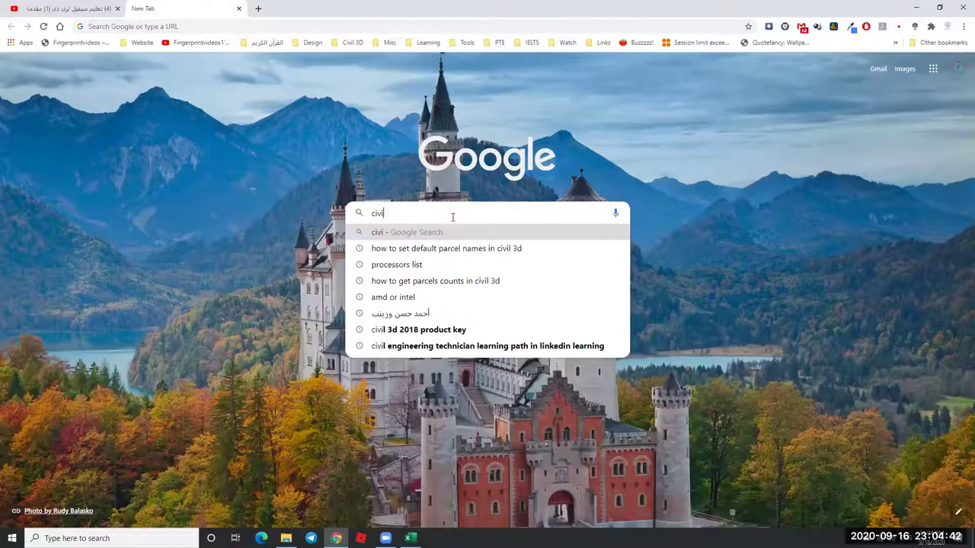
pyautogui.write('l 3d c')
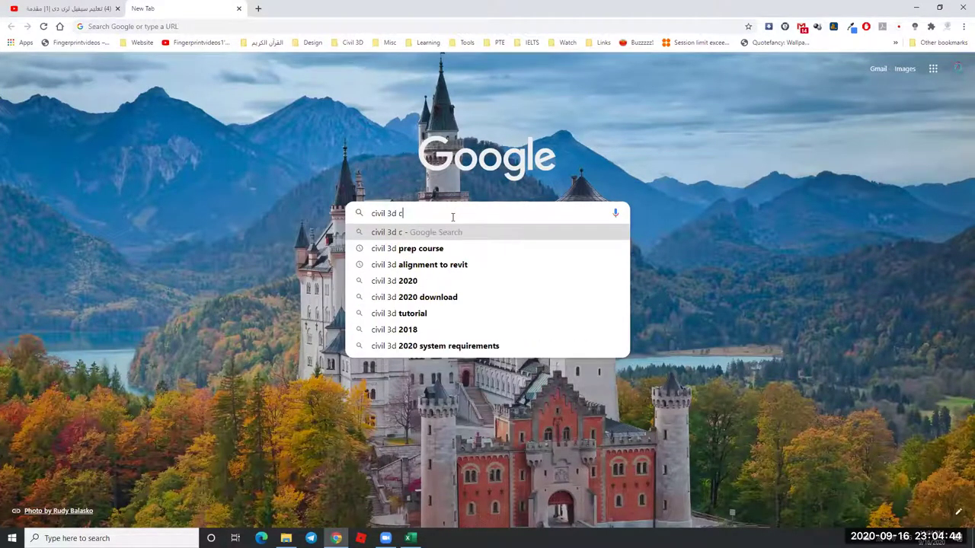
pyautogui.write('ountry')
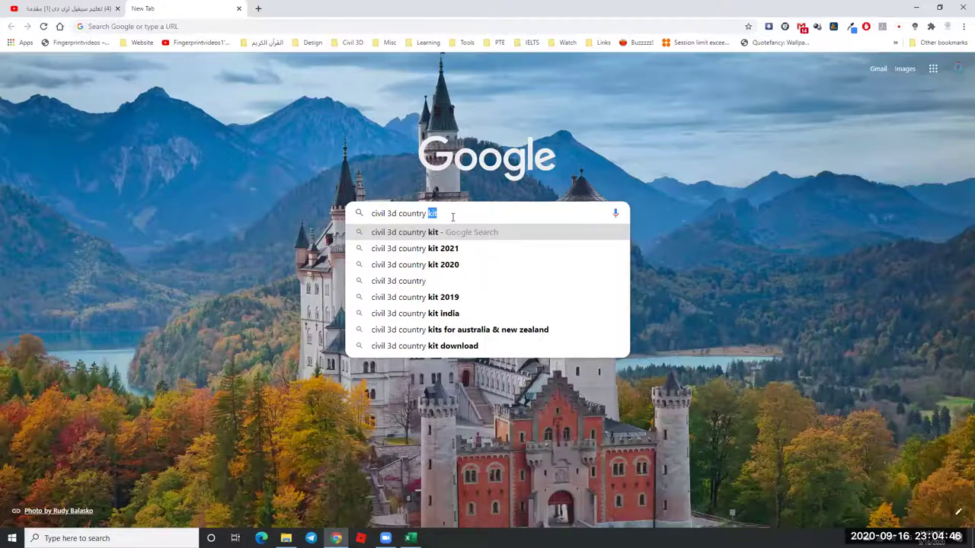
pyautogui.write(' ki')
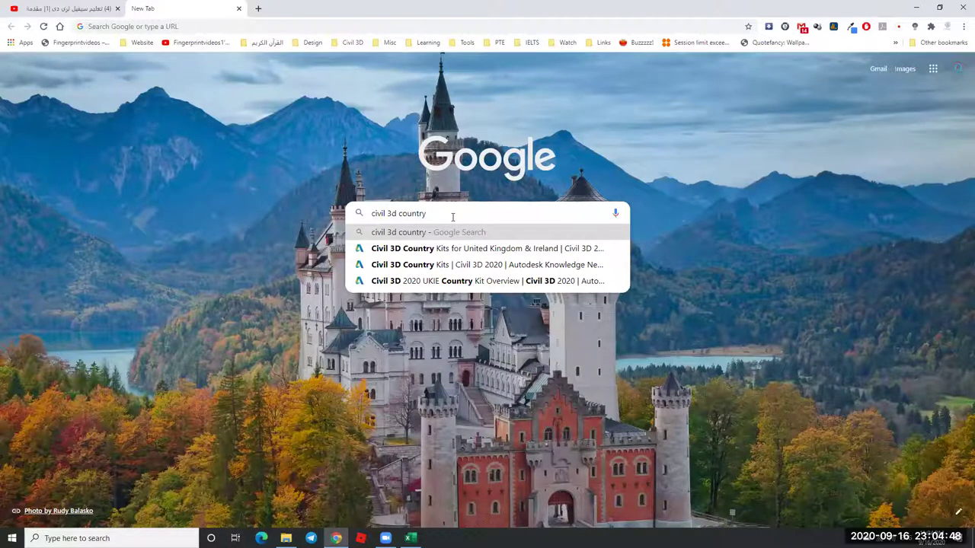
pyautogui.write('t')
pyautogui.press('Return')
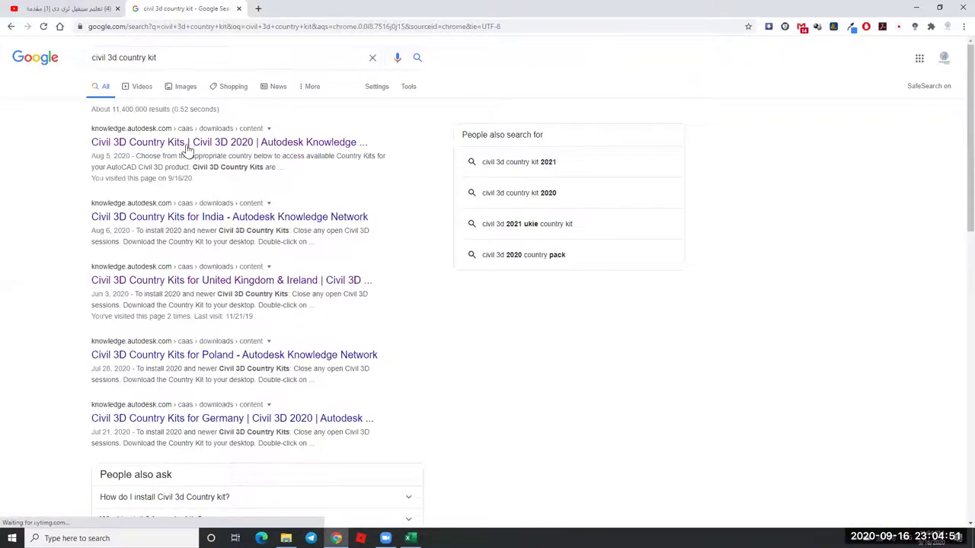
# Open the Civil 3D Country Kits result, browse its country list, then return to the results.
pyautogui.click(187, 144)
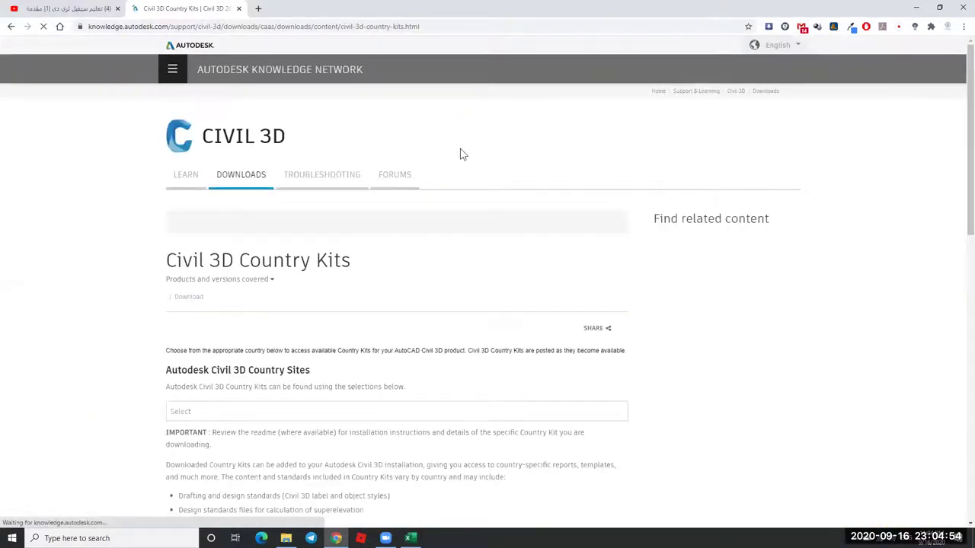
pyautogui.click(569, 415)
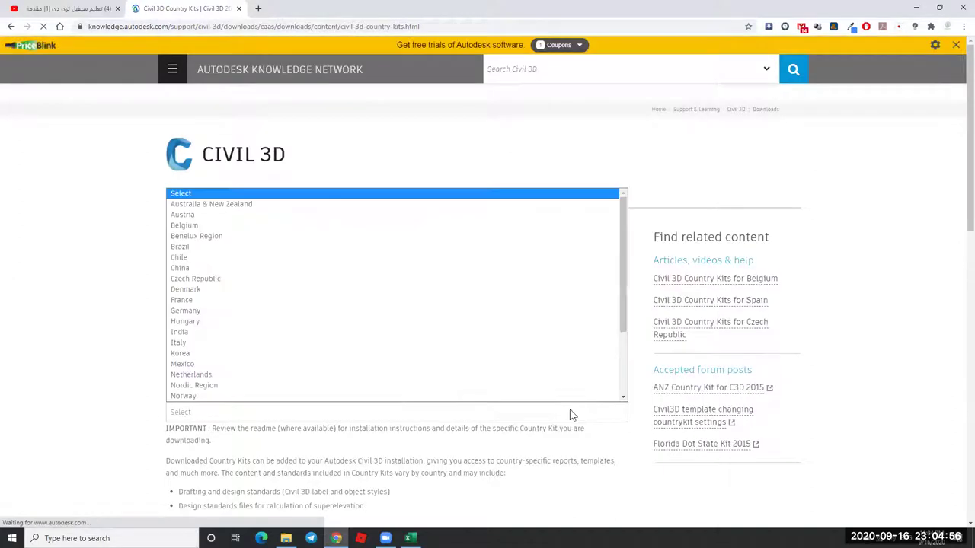
pyautogui.click(10, 26)
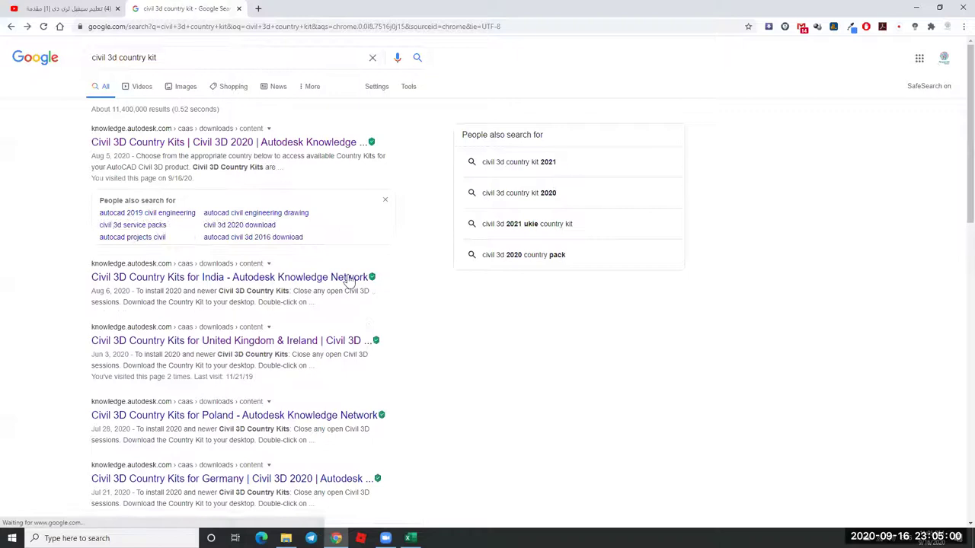
# Search 'civil 3d country kit 2021' and open the United Kingdom & Ireland kits page.
pyautogui.click(217, 58)
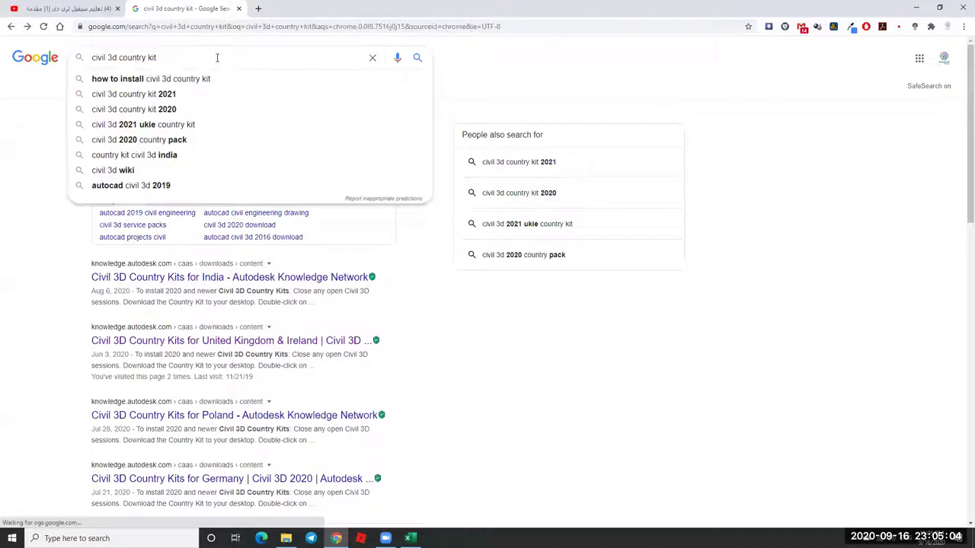
pyautogui.click(183, 98)
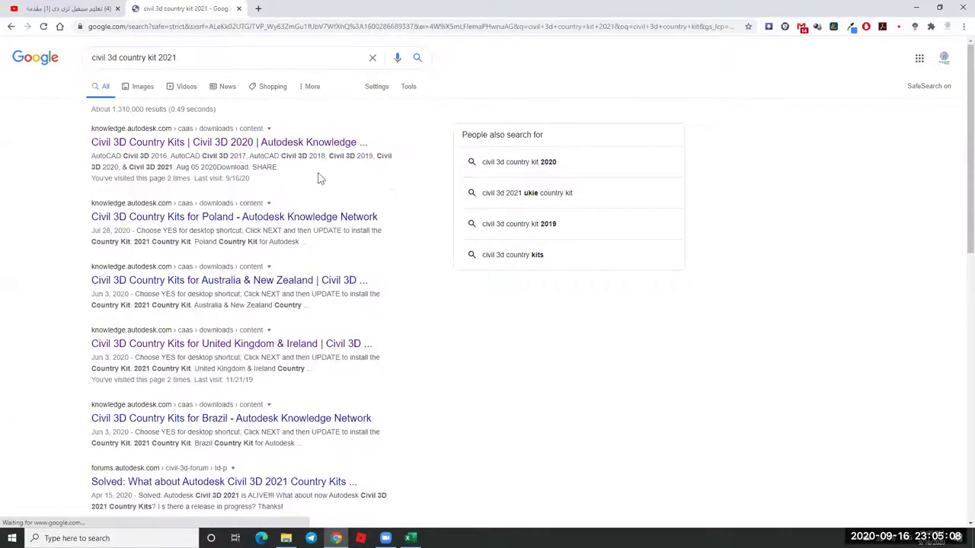
pyautogui.click(230, 347)
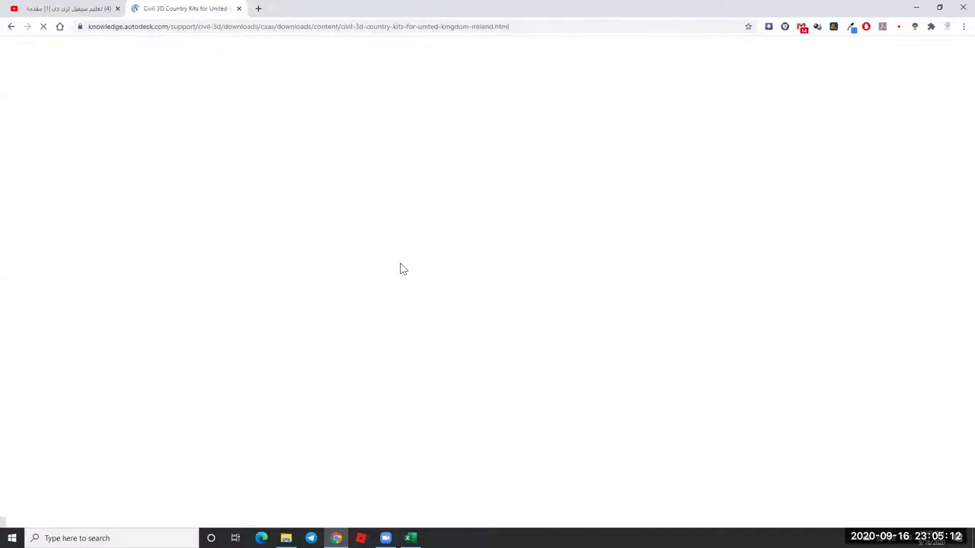
# Scroll the United Kingdom & Ireland kit list down to 2012 and back to 2021.
pyautogui.scroll(-6, 228, 259)
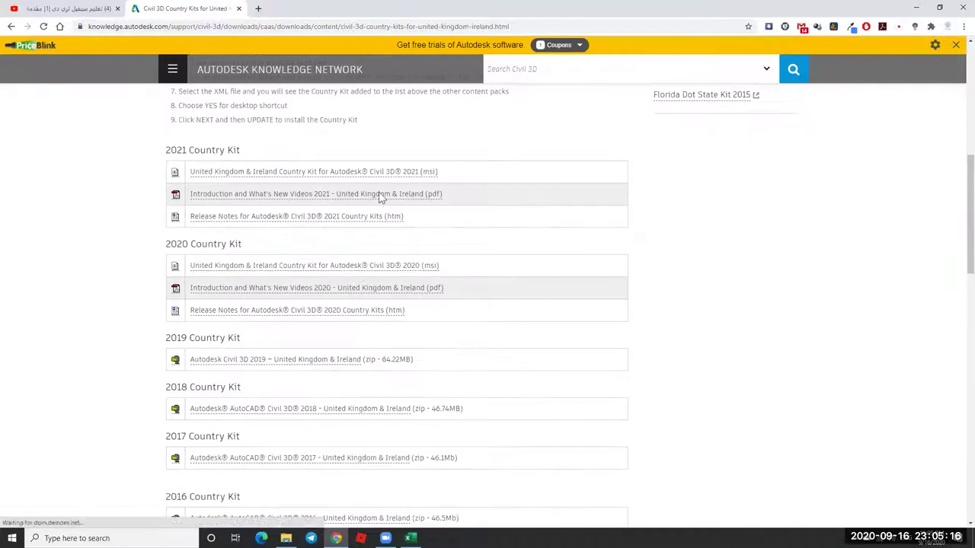
pyautogui.scroll(-8, 231, 228)
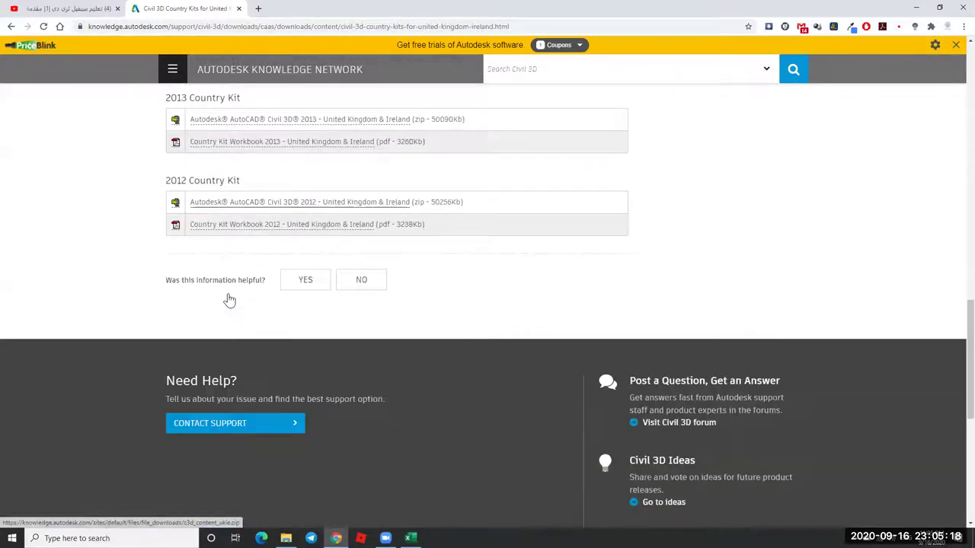
pyautogui.scroll(3, 191, 266)
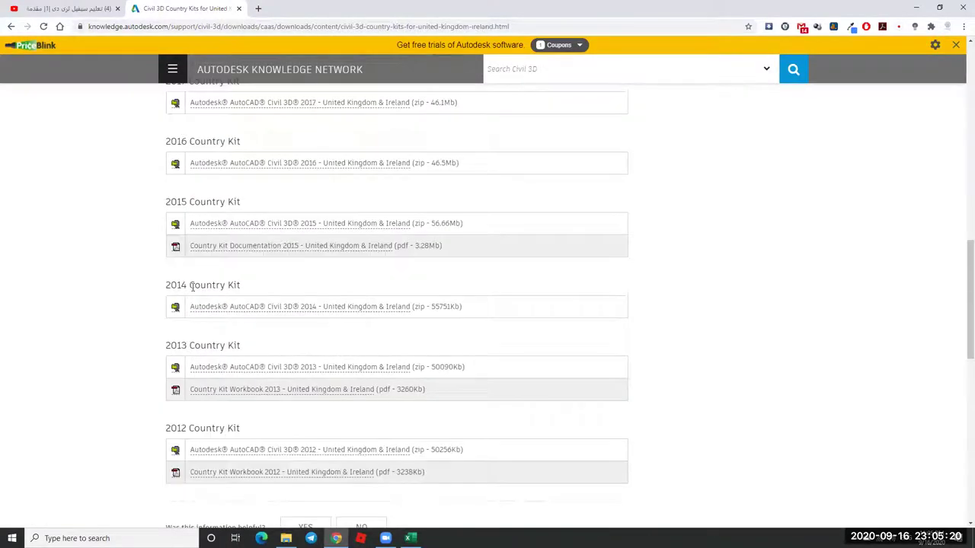
pyautogui.scroll(6, 204, 199)
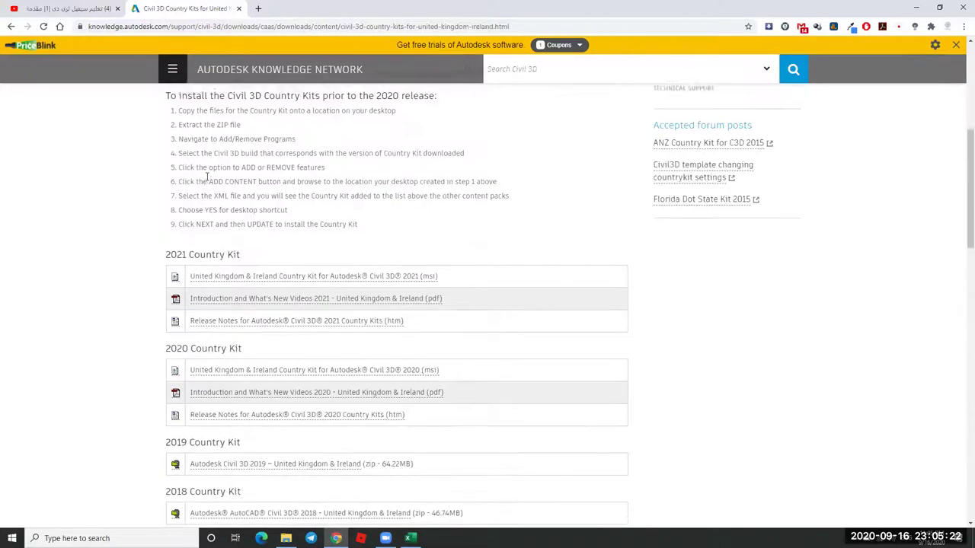
pyautogui.scroll(-3, 310, 251)
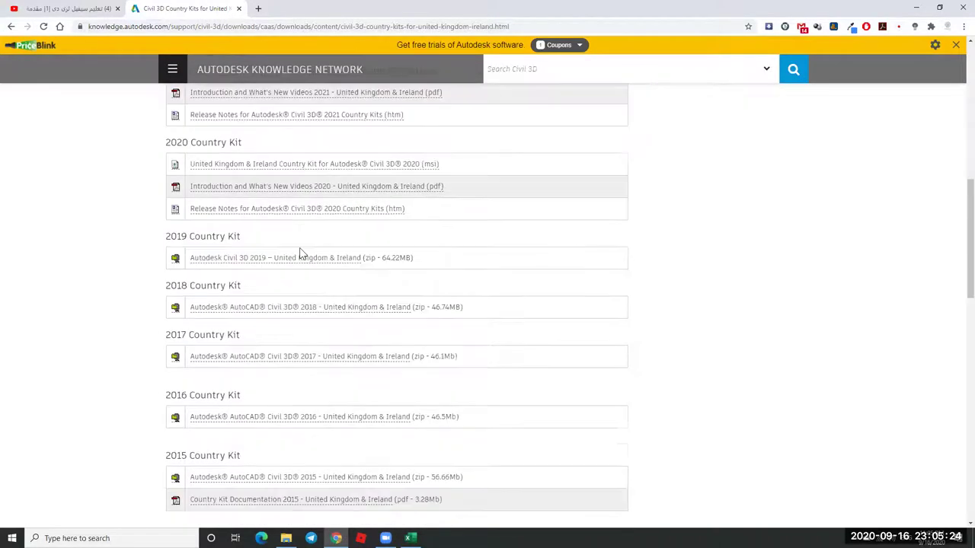
pyautogui.scroll(1, 297, 244)
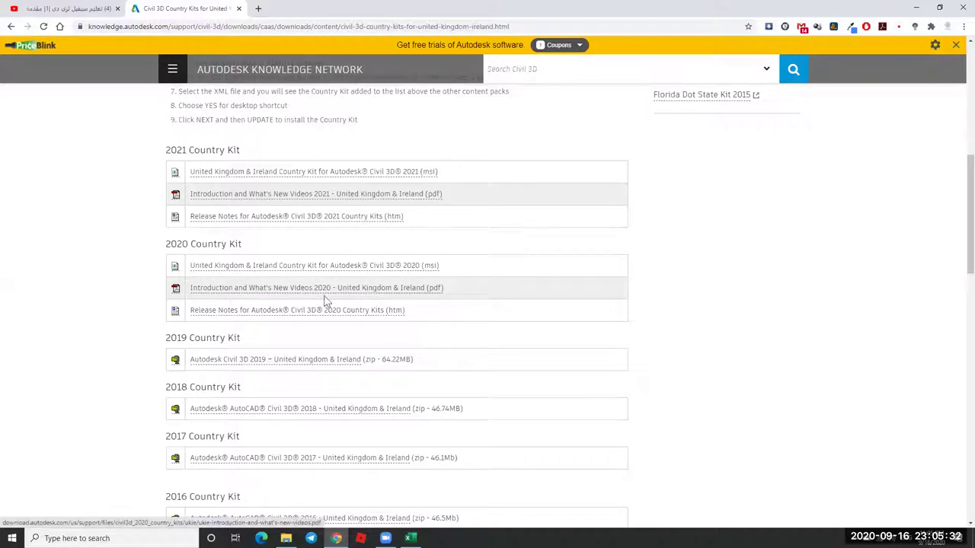
pyautogui.click(379, 195)
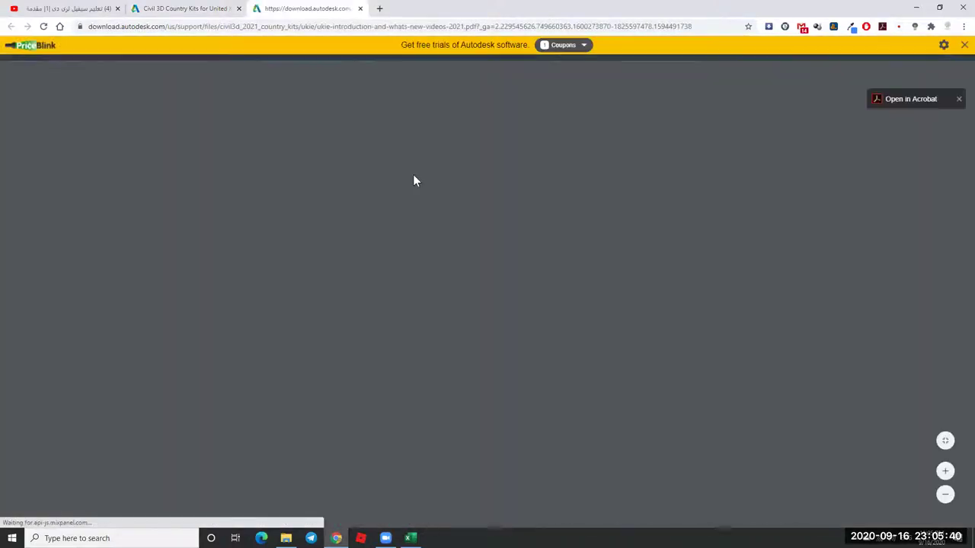
pyautogui.scroll(-10, 447, 227)
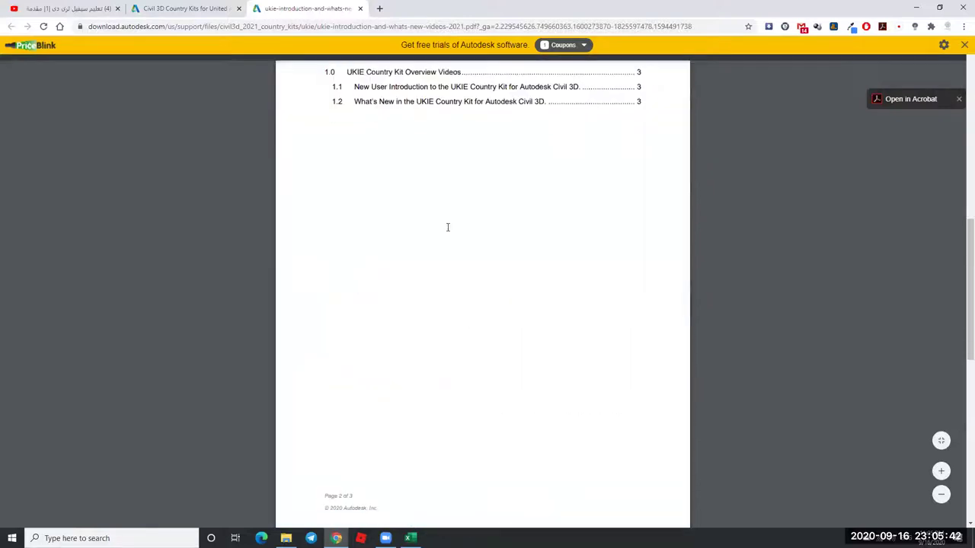
pyautogui.scroll(-6, 448, 227)
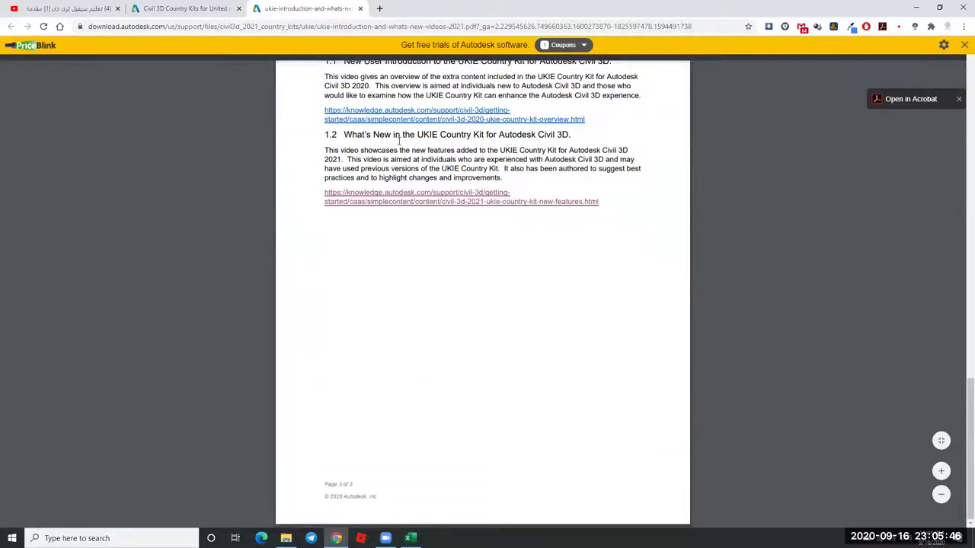
pyautogui.scroll(1, 398, 140)
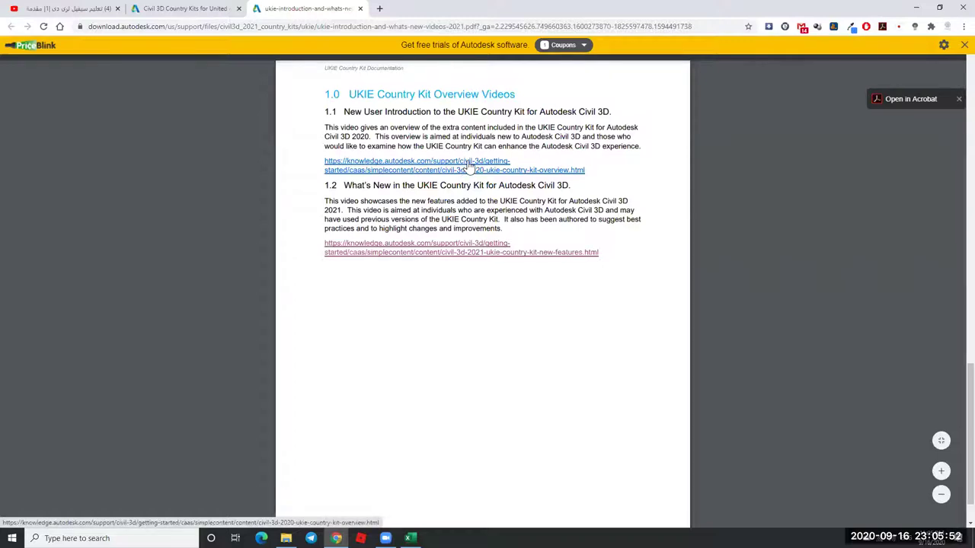
pyautogui.click(360, 9)
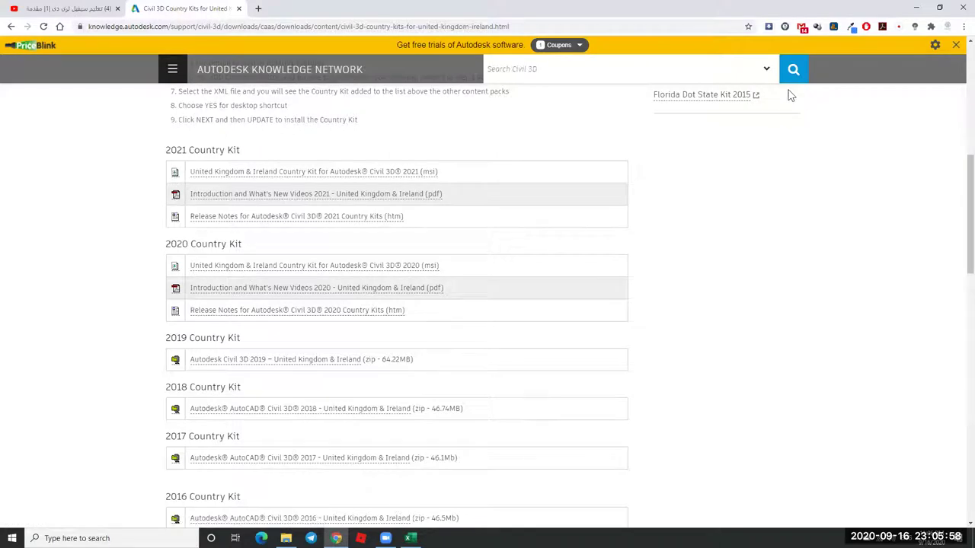
# Run the downloaded UKIE country kit installer from Chrome's downloads list.
pyautogui.hotkey('ctrl', 'j')
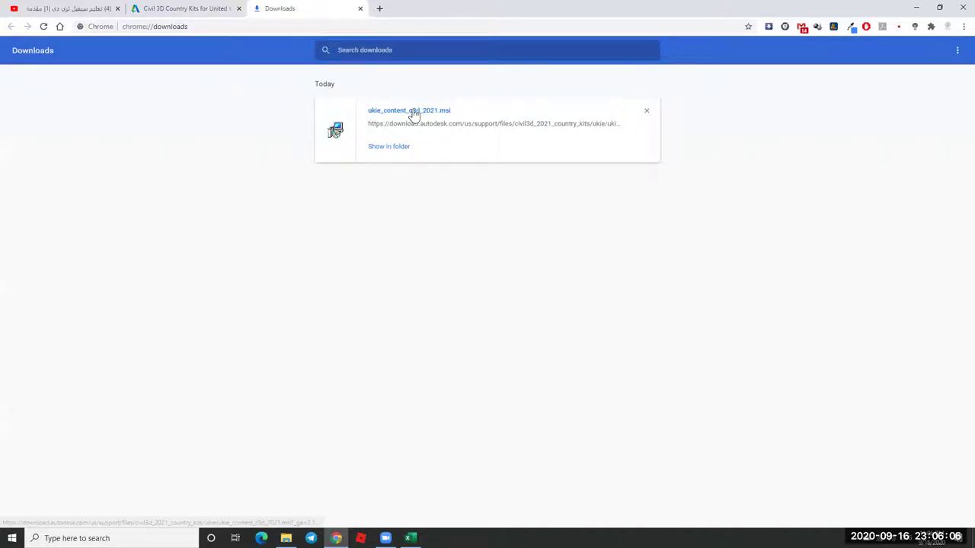
pyautogui.click(413, 111)
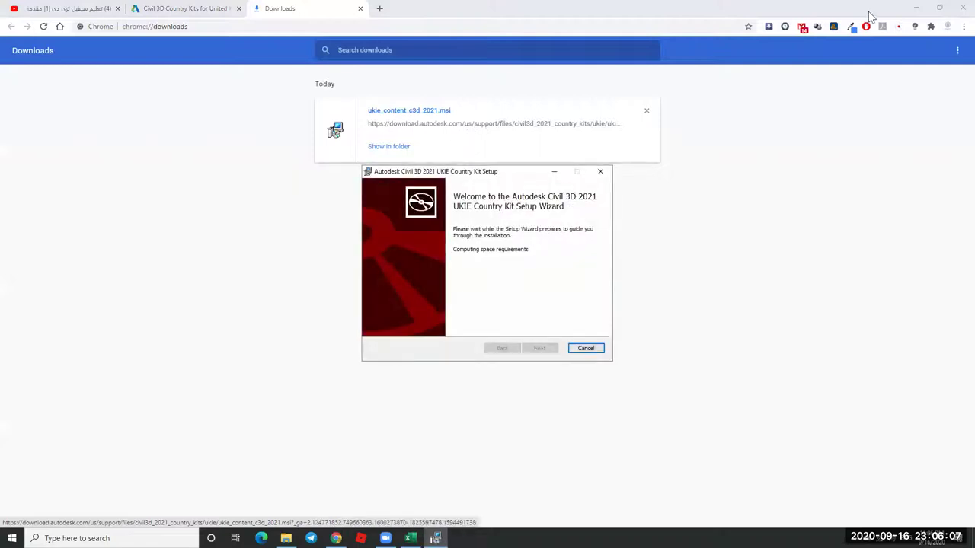
pyautogui.click(917, 8)
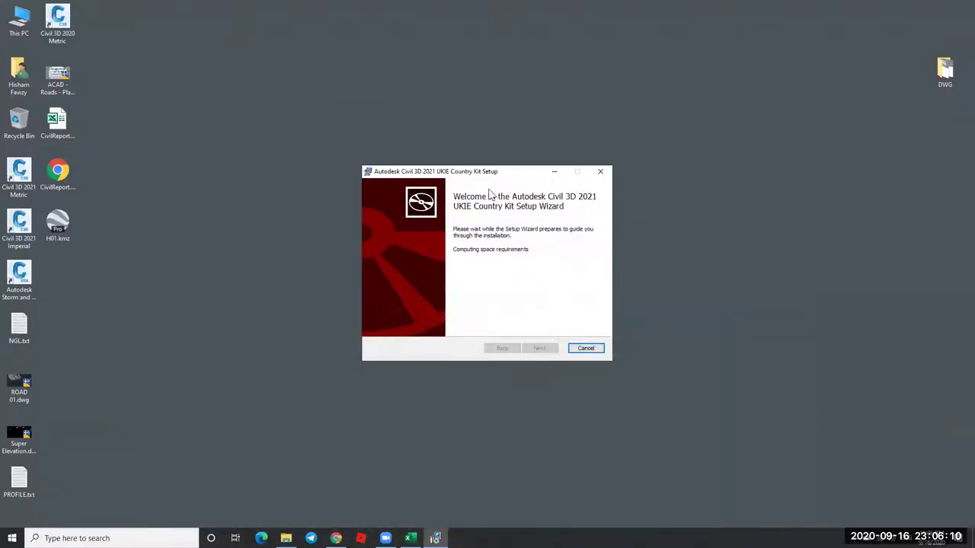
# Accept the licence, install the UKIE country kit, finish, and select the new desktop shortcut.
pyautogui.moveTo(499, 176); pyautogui.dragTo(467, 130)
pyautogui.click(439, 280)
pyautogui.click(501, 302)
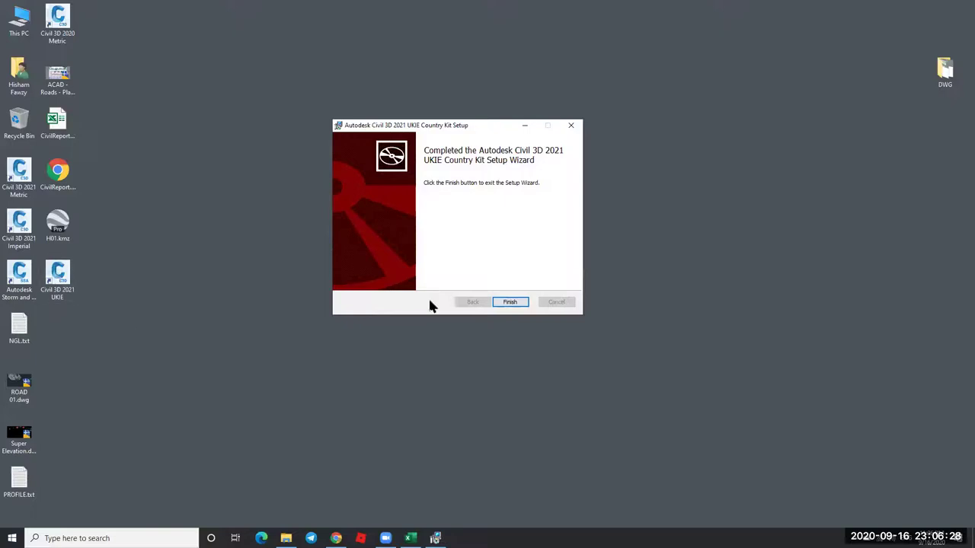
pyautogui.click(524, 303)
pyautogui.click(55, 294)
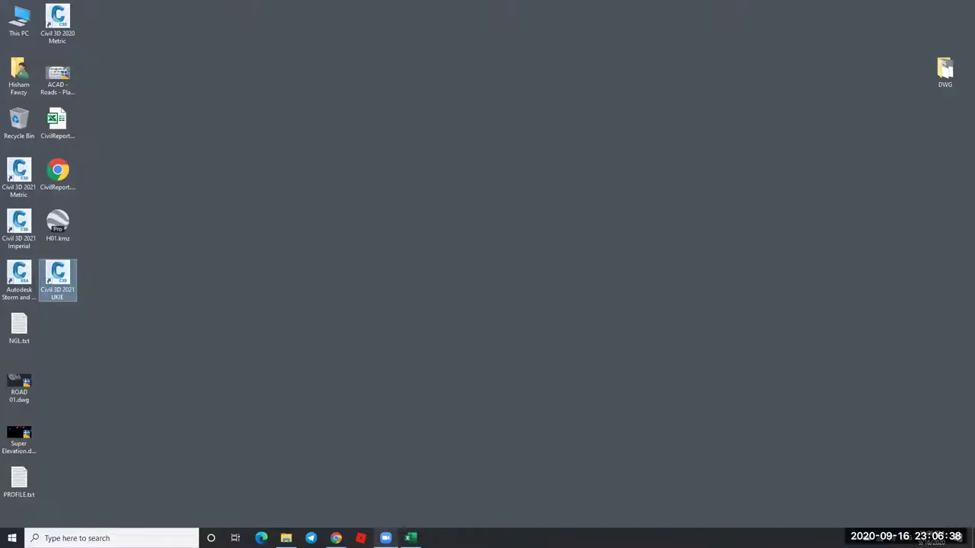
# Copy the 'Civil 3D Country Kits' page title and run it as a Google search.
pyautogui.click(336, 538)
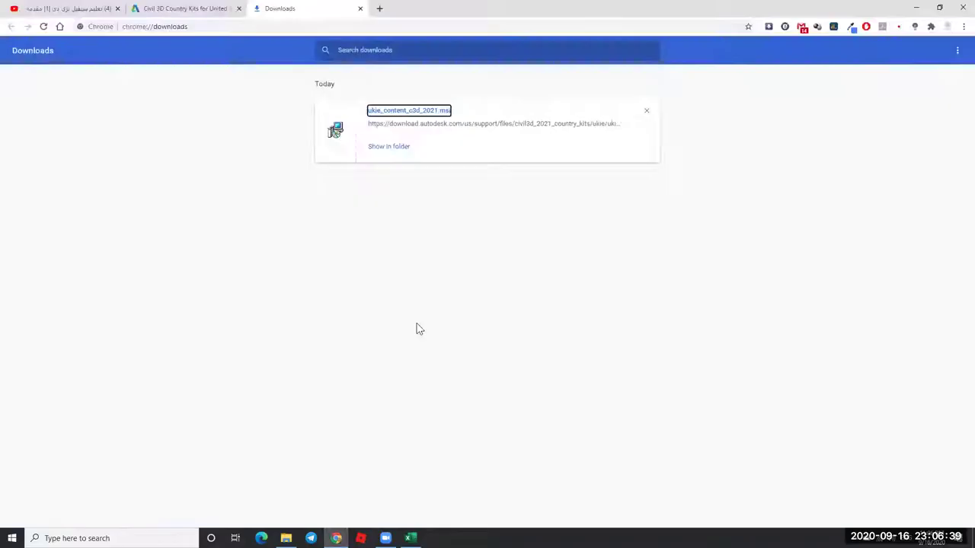
pyautogui.click(179, 8)
pyautogui.scroll(5, 387, 147)
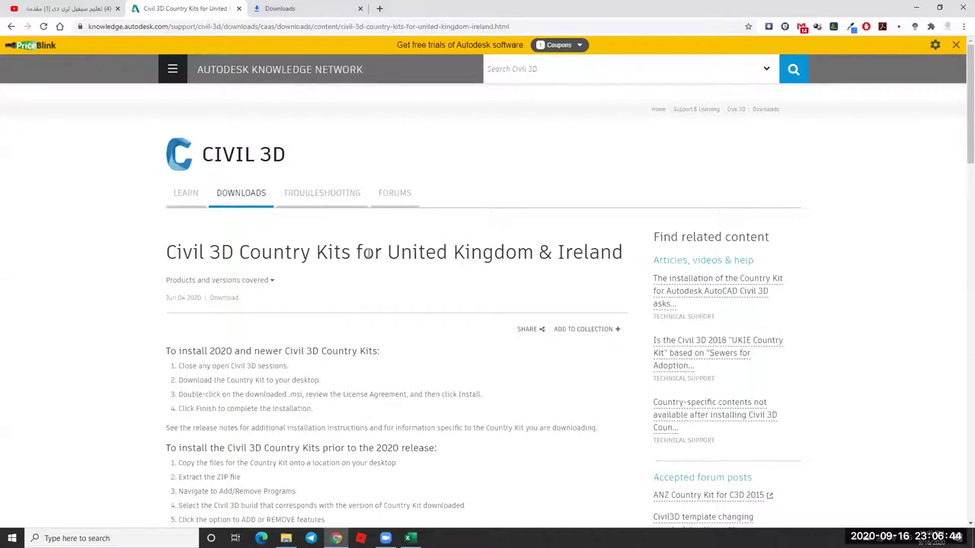
pyautogui.moveTo(165, 257); pyautogui.dragTo(361, 246)
pyautogui.hotkey('ctrl', 'c')
pyautogui.click(545, 69)
pyautogui.click(314, 26)
pyautogui.hotkey('ctrl', 'v')
pyautogui.press('Return')
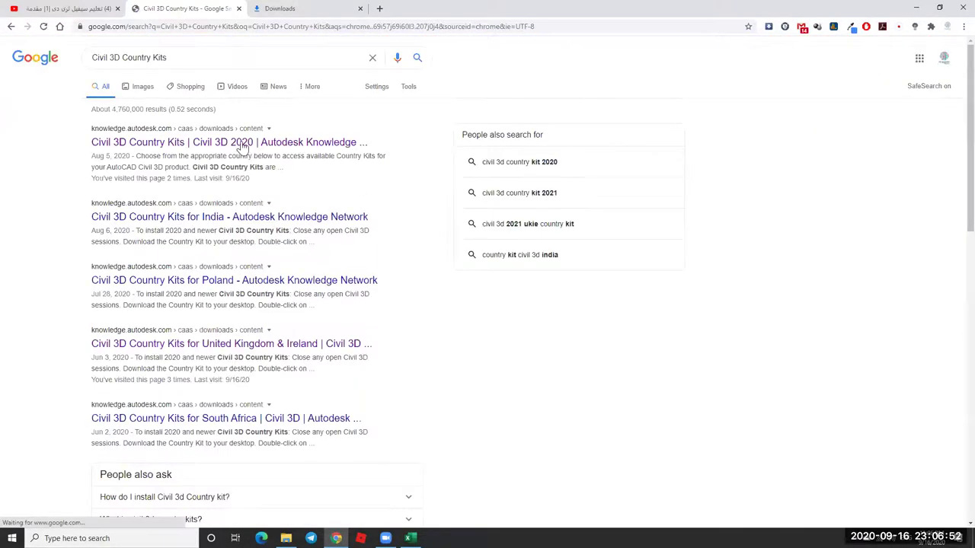
# Open the general Civil 3D Country Kits result and expand its country dropdown.
pyautogui.click(248, 147)
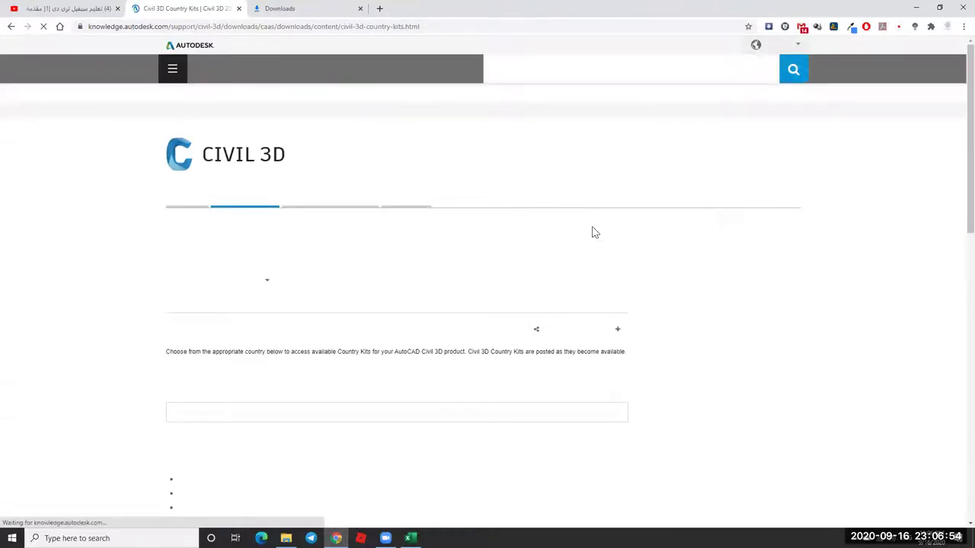
pyautogui.scroll(-2, 618, 266)
pyautogui.click(617, 309)
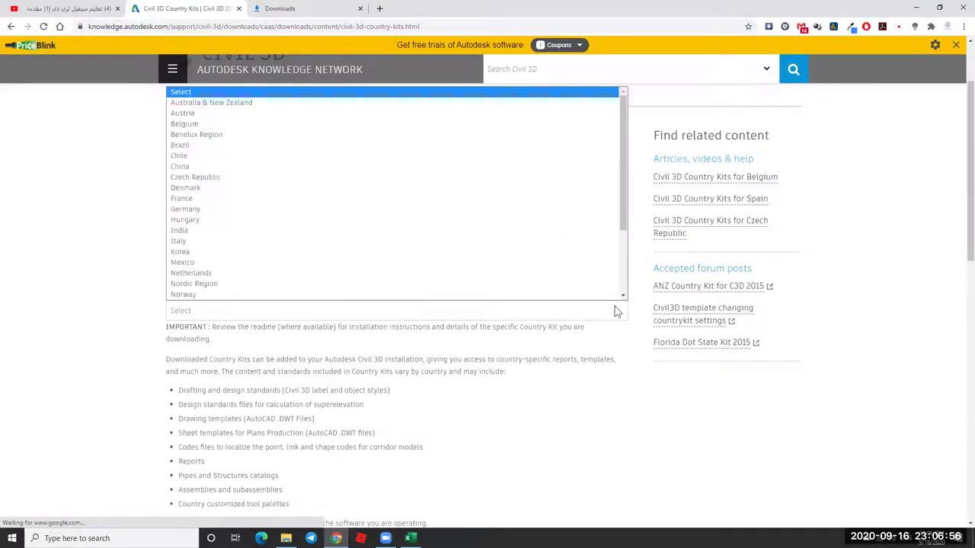
pyautogui.scroll(1, 185, 120)
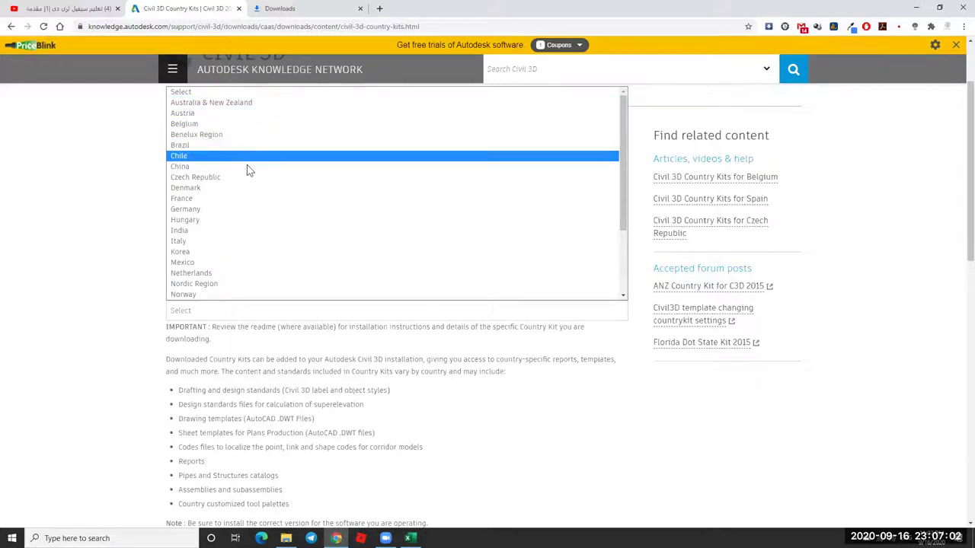
pyautogui.scroll(-2, 286, 189)
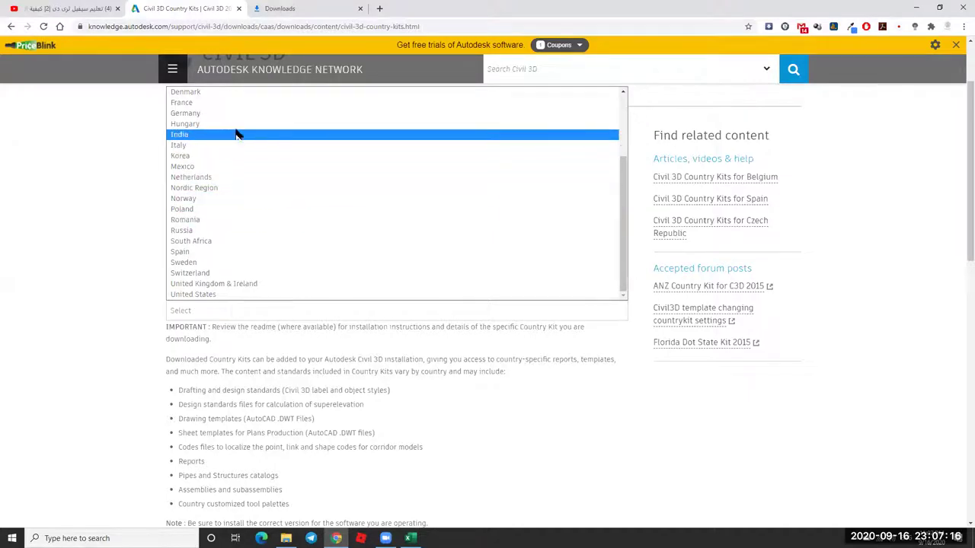
# Choose United States and open the State Kit Documentation 2016 - Ohio PDF.
pyautogui.click(214, 296)
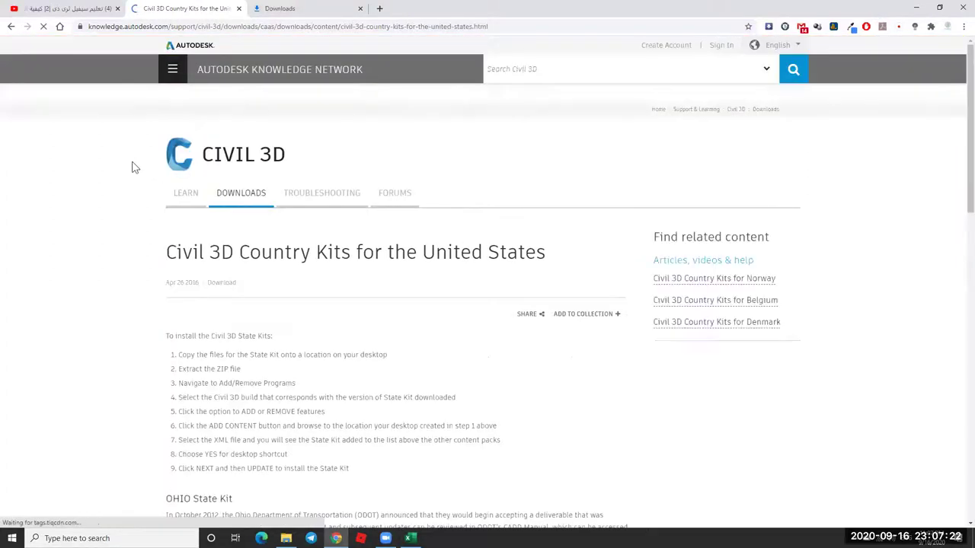
pyautogui.scroll(-3, 126, 168)
pyautogui.scroll(-3, 126, 169)
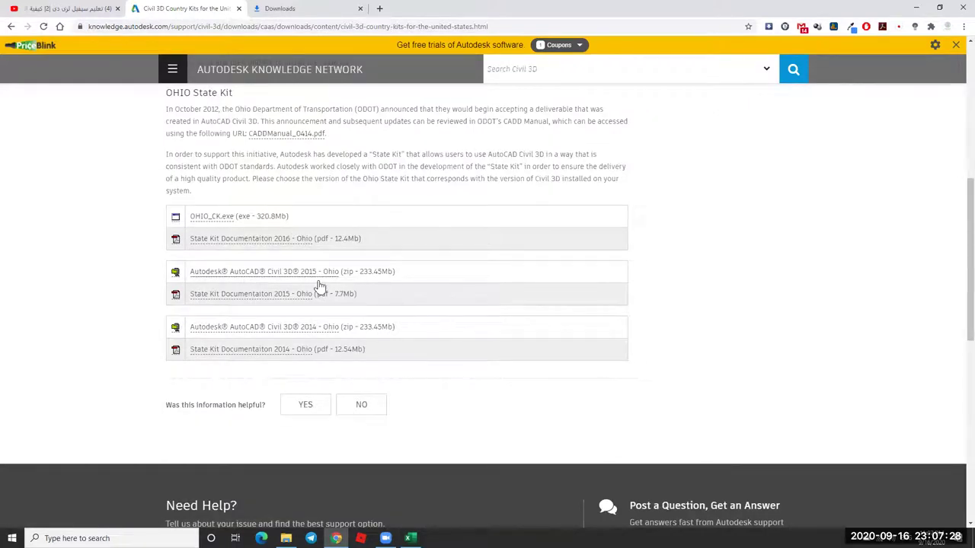
pyautogui.click(249, 241)
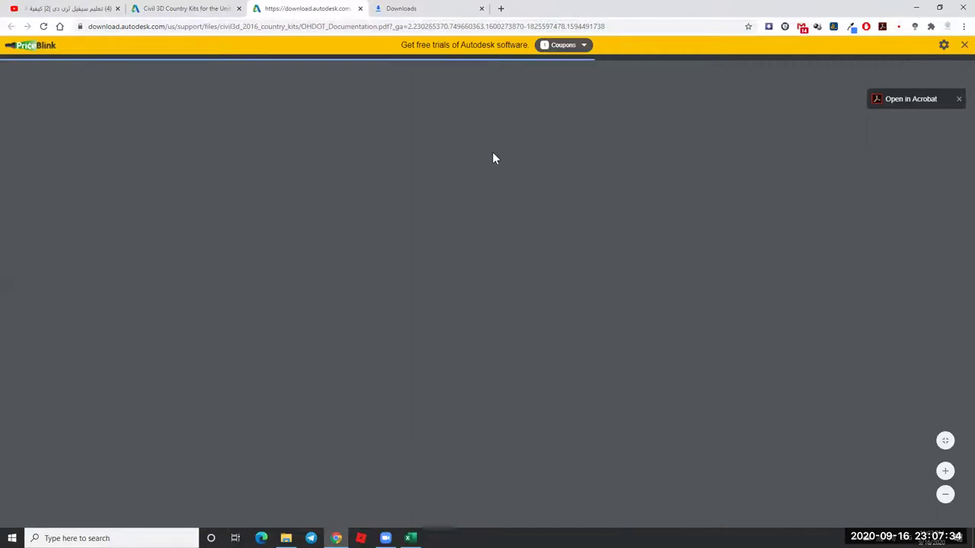
# Browse the Ohio documentation PDF, download it, and close its tab.
pyautogui.scroll(-8, 511, 200)
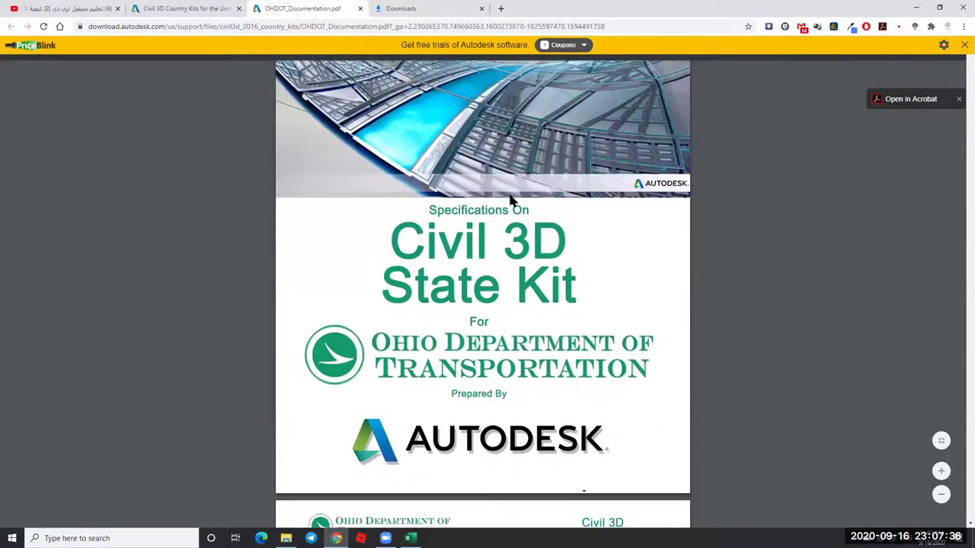
pyautogui.scroll(6, 486, 99)
pyautogui.scroll(2, 486, 99)
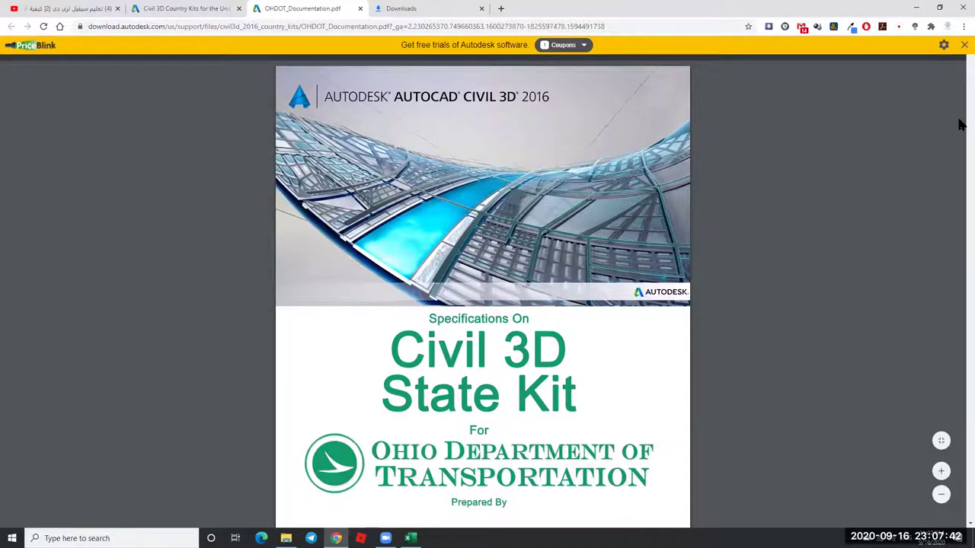
pyautogui.scroll(-3, 962, 107)
pyautogui.scroll(2, 961, 114)
pyautogui.scroll(-5, 962, 126)
pyautogui.scroll(-20, 961, 134)
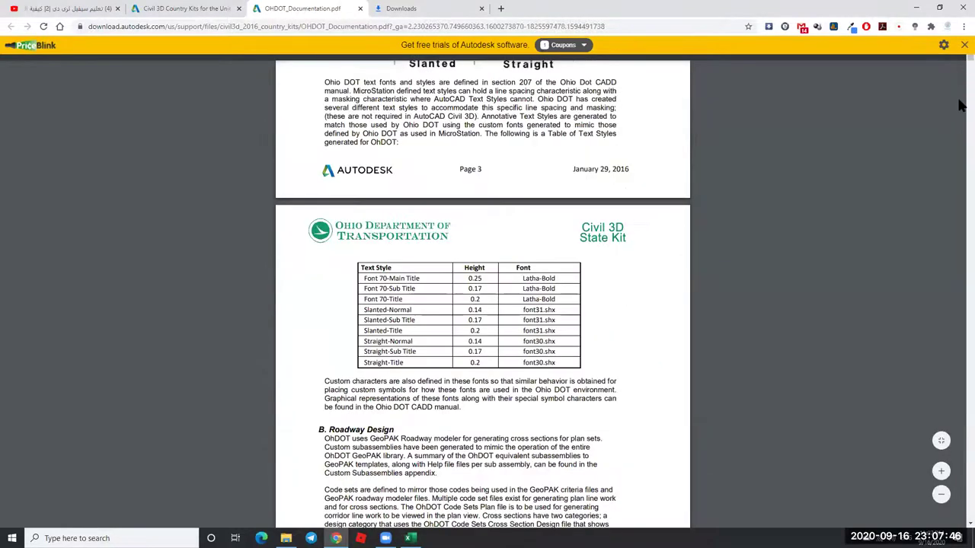
pyautogui.scroll(-20, 961, 488)
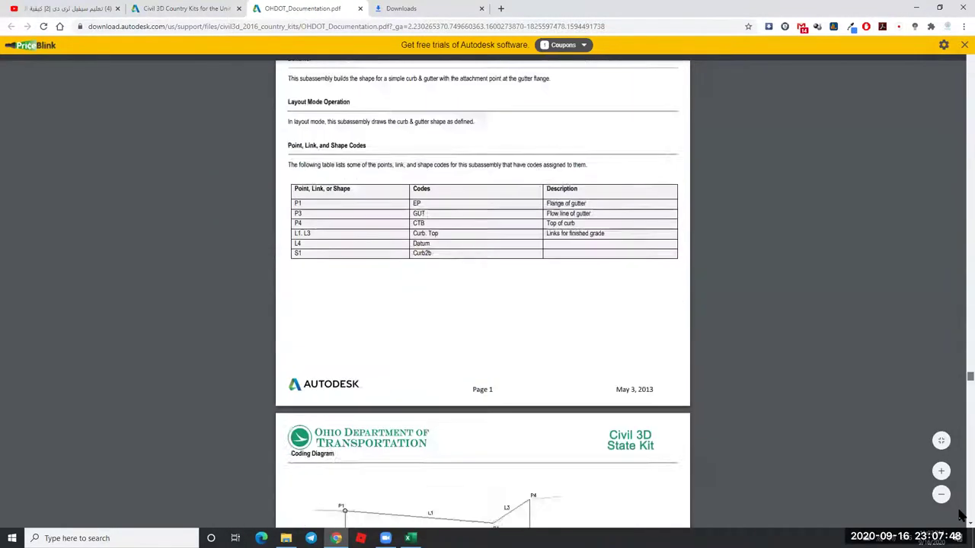
pyautogui.scroll(-20, 962, 524)
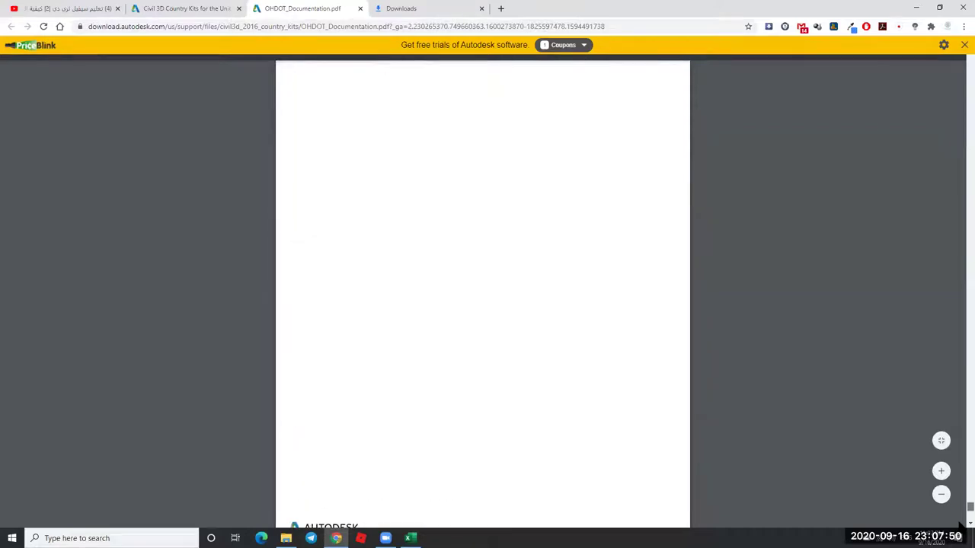
pyautogui.scroll(15, 962, 488)
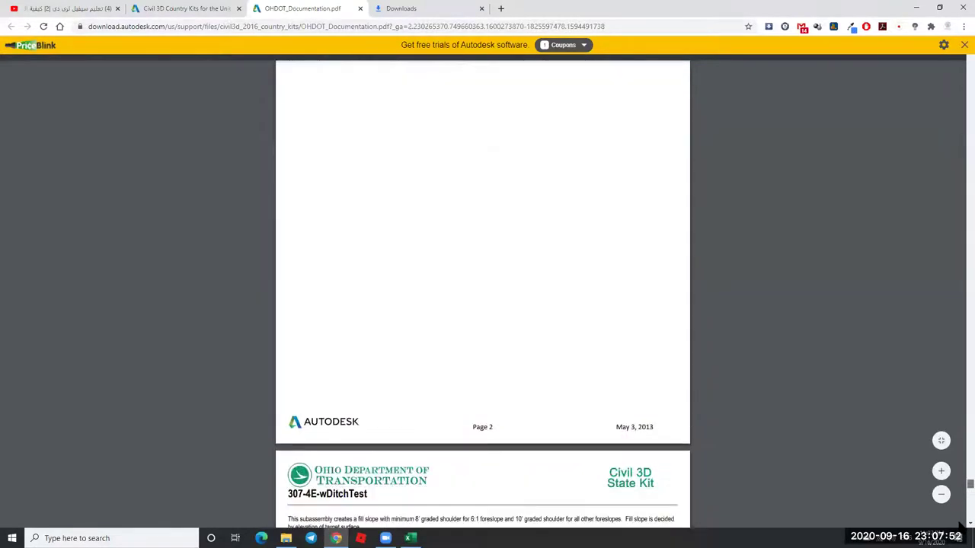
pyautogui.scroll(10, 418, 68)
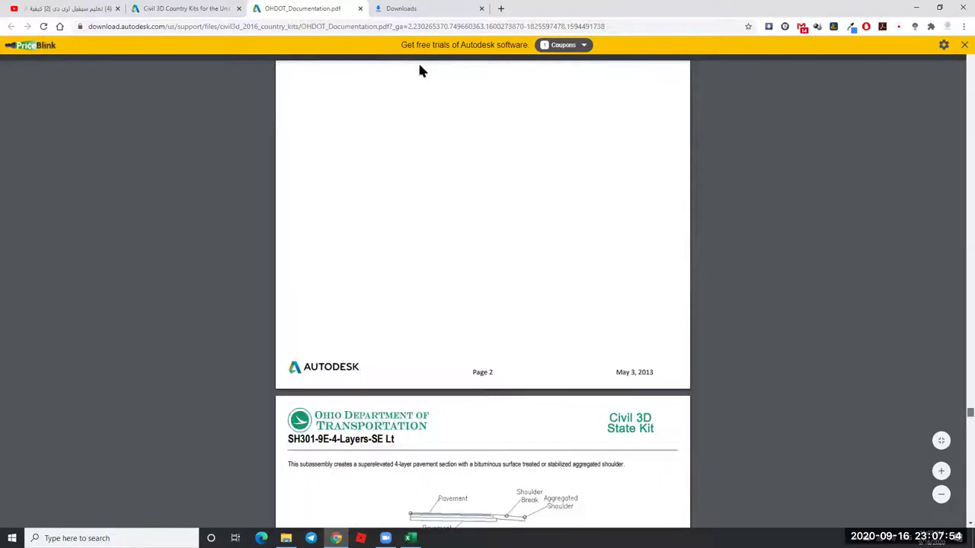
pyautogui.scroll(20, 239, 251)
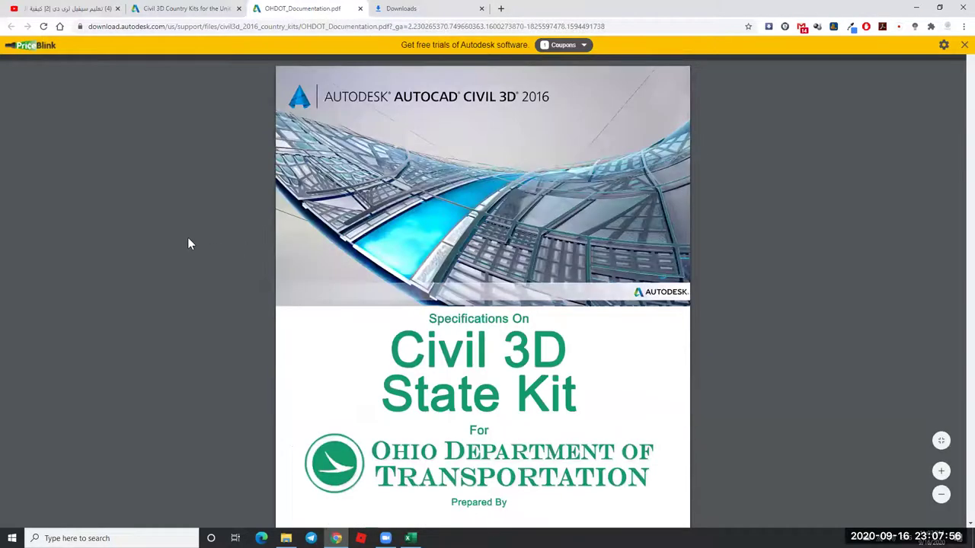
pyautogui.hotkey('ctrl', 'w')
pyautogui.click(297, 238)
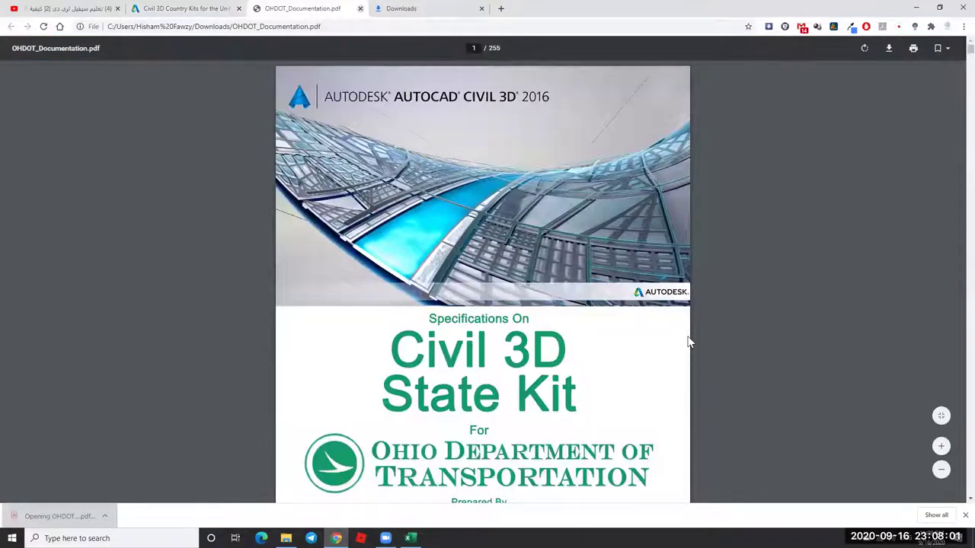
pyautogui.click(360, 9)
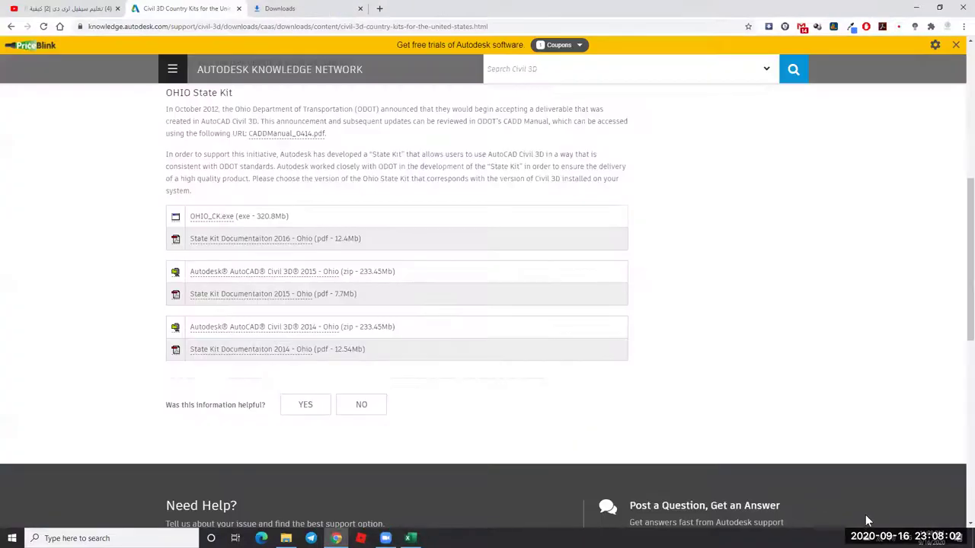
pyautogui.hotkey('ctrl', 'j')
# Open the downloaded OHDOT PDF in Acrobat and browse to the page 136 layer table.
pyautogui.click(389, 148)
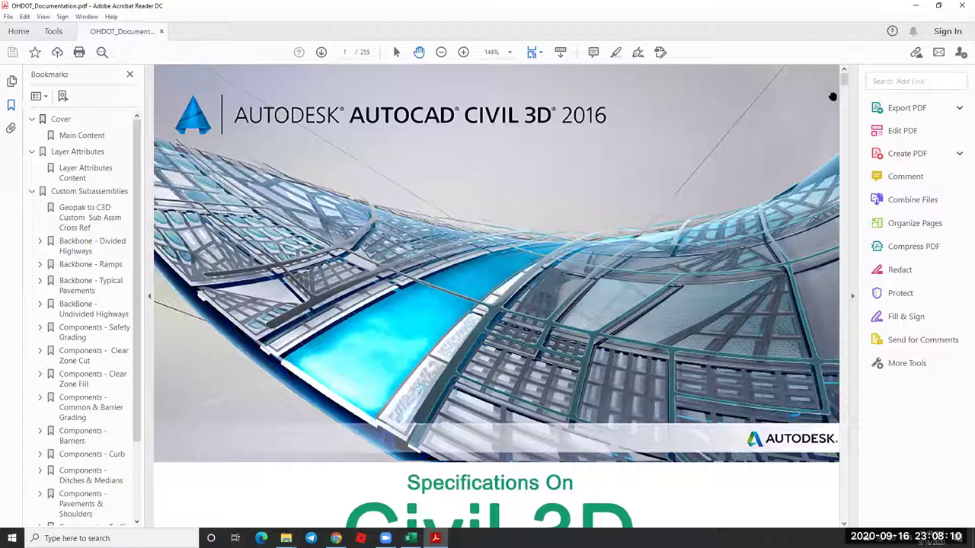
pyautogui.moveTo(846, 86); pyautogui.dragTo(844, 310)
pyautogui.moveTo(859, 184); pyautogui.dragTo(940, 11)
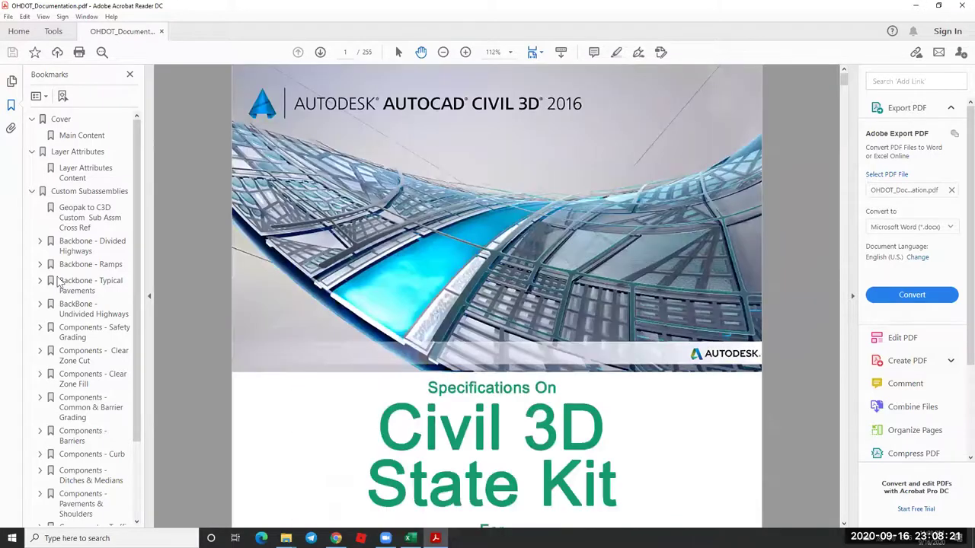
# Close Acrobat, show the desktop, and launch Civil 3D 2021 UKIE from its shortcut.
pyautogui.click(962, 7)
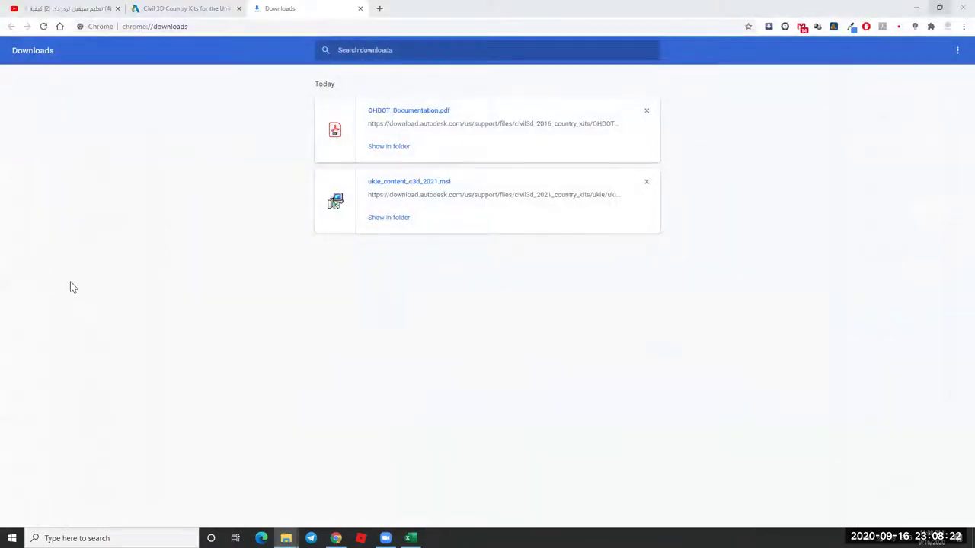
pyautogui.press('super+d')
pyautogui.doubleClick(67, 283)
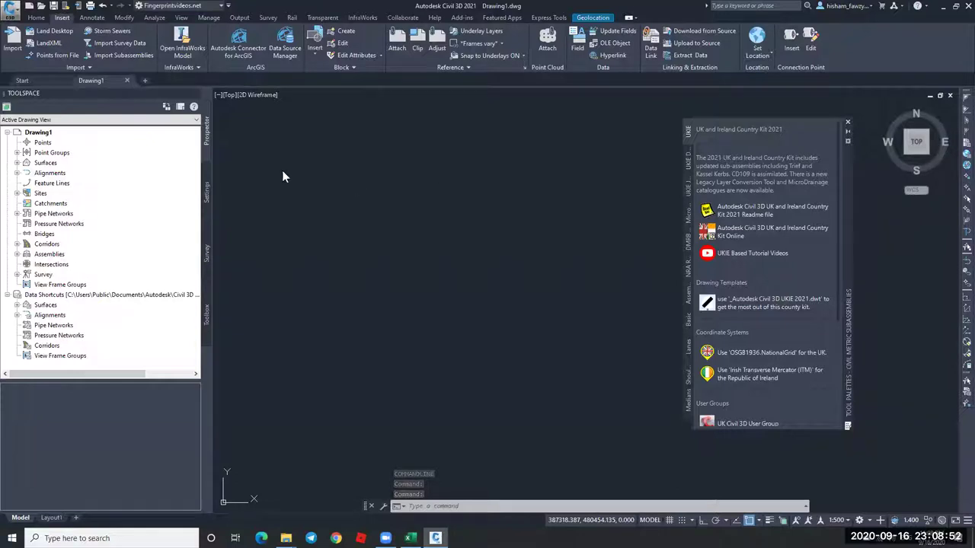
# Browse the UKIE typical road, junction and MicroDrainage palette tabs.
pyautogui.moveTo(847, 215)
pyautogui.mouseDown()
pyautogui.moveTo(829, 233)
pyautogui.moveTo(830, 208)
pyautogui.moveTo(831, 219)
pyautogui.mouseUp()
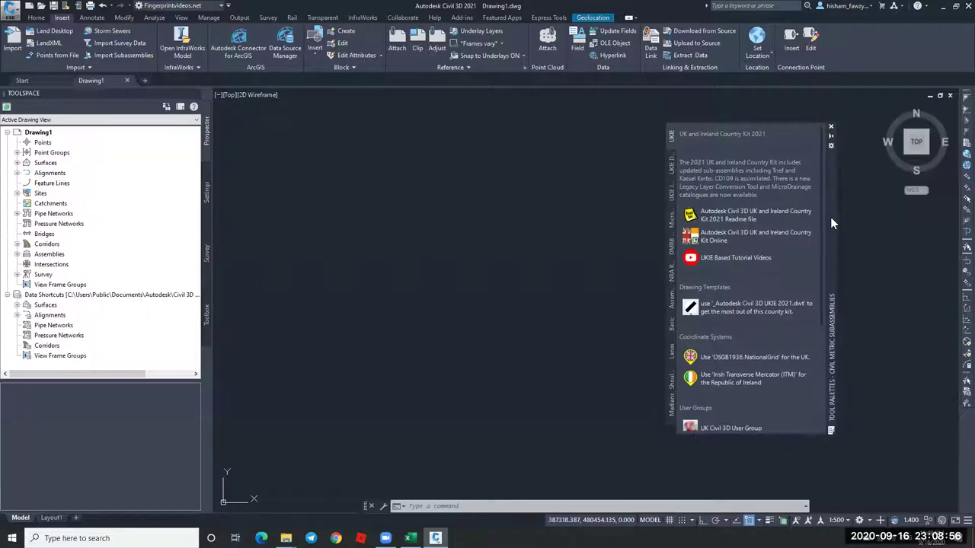
pyautogui.click(671, 163)
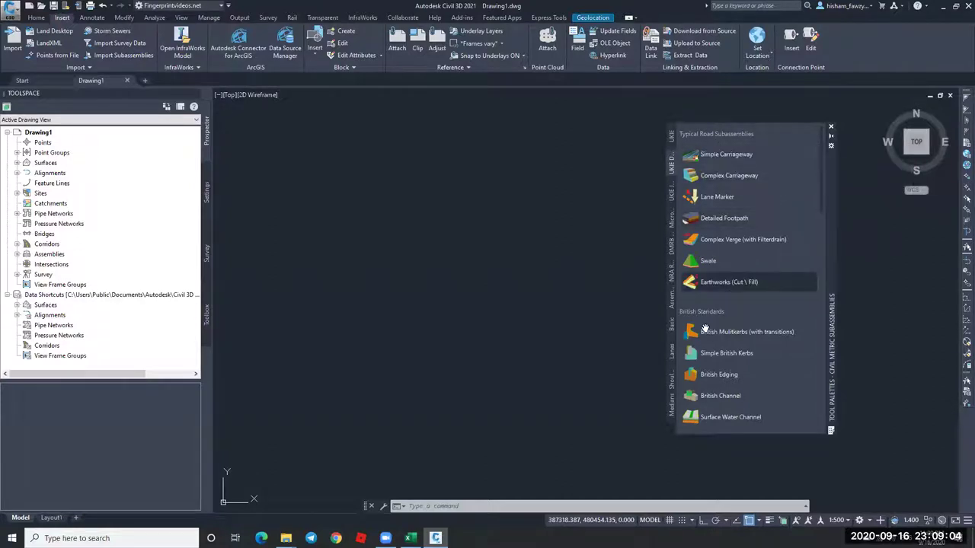
pyautogui.click(672, 191)
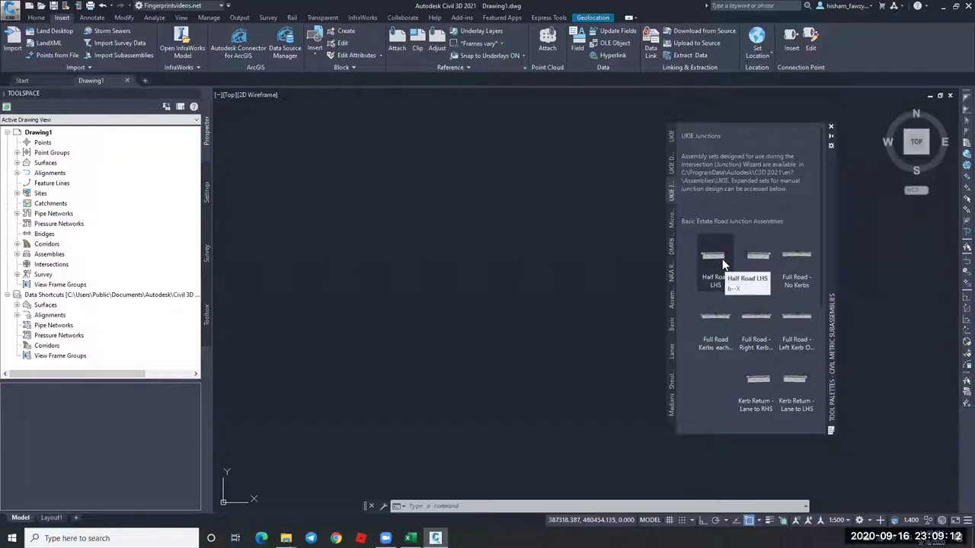
pyautogui.click(669, 219)
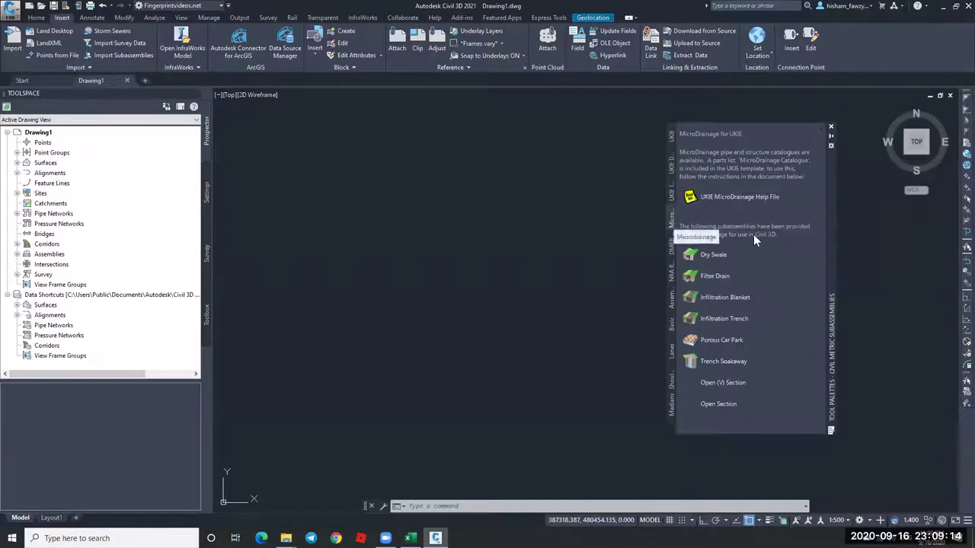
# Review the DMRB and NRA TD27/07 road section templates, then close the tool palettes.
pyautogui.click(671, 244)
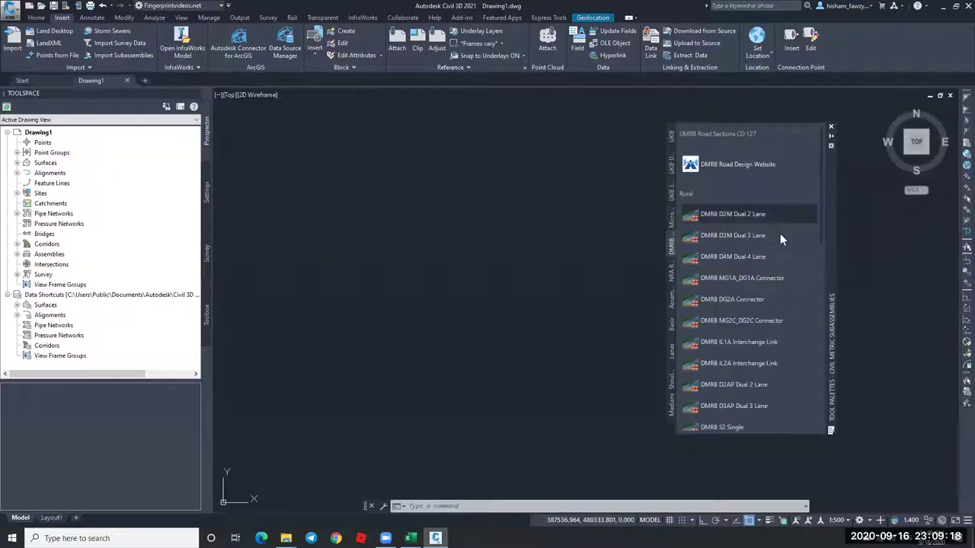
pyautogui.click(671, 268)
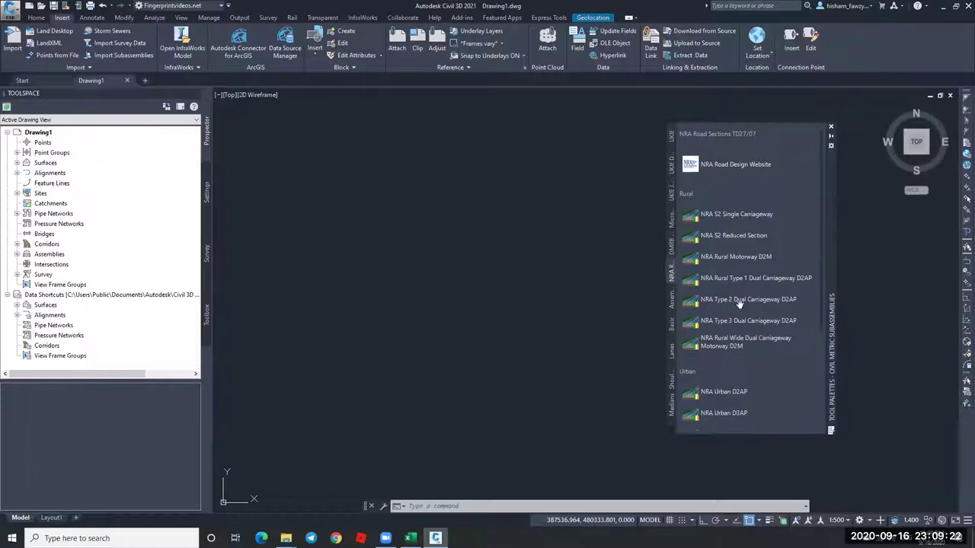
pyautogui.scroll(-4, 752, 294)
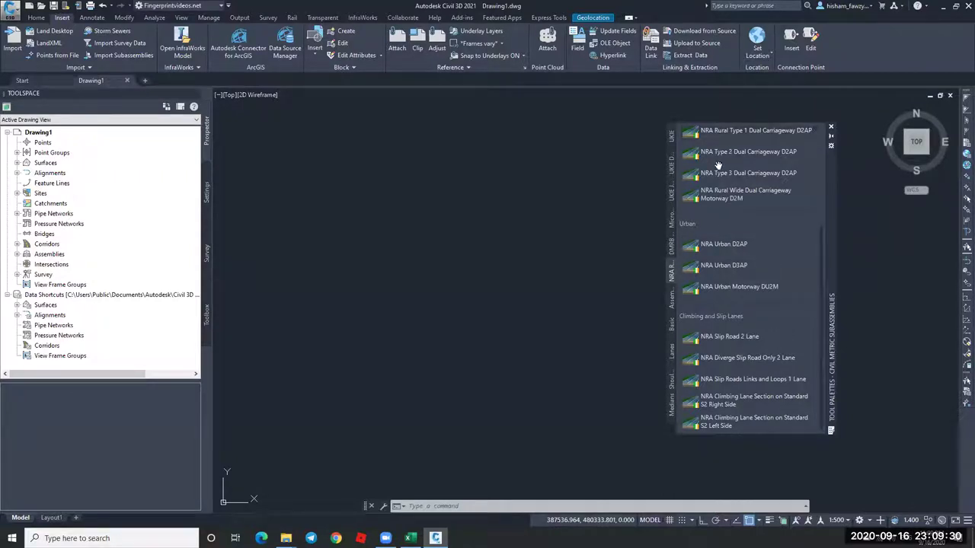
pyautogui.scroll(5, 712, 183)
pyautogui.click(672, 244)
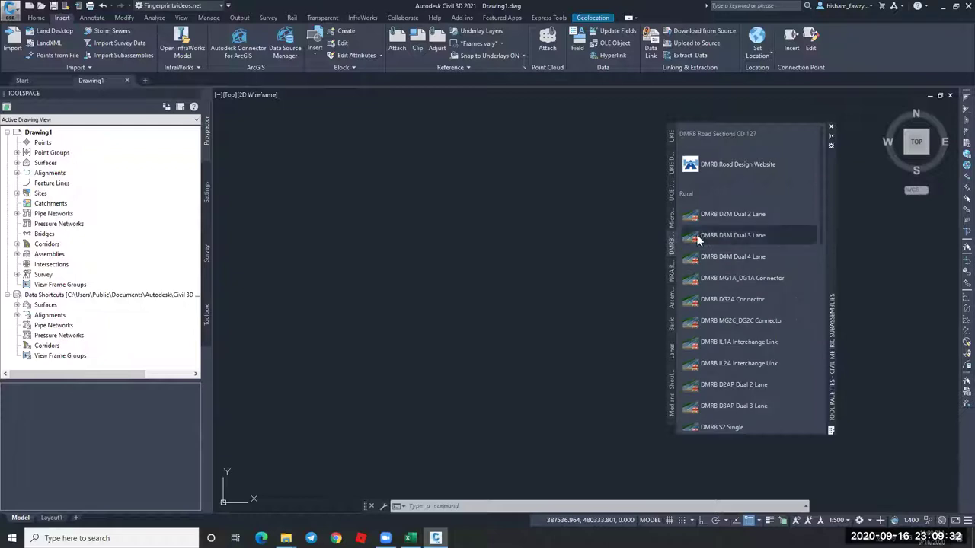
pyautogui.click(671, 272)
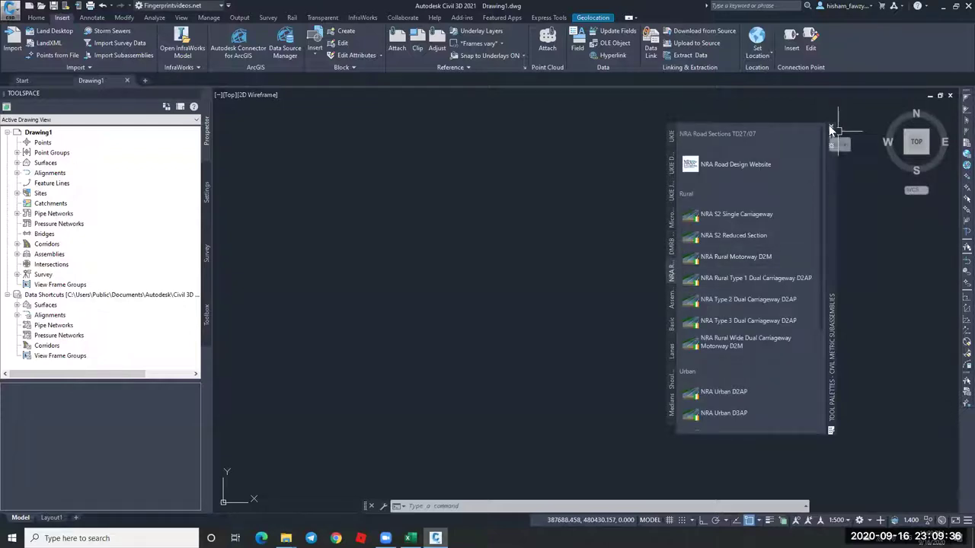
pyautogui.click(831, 127)
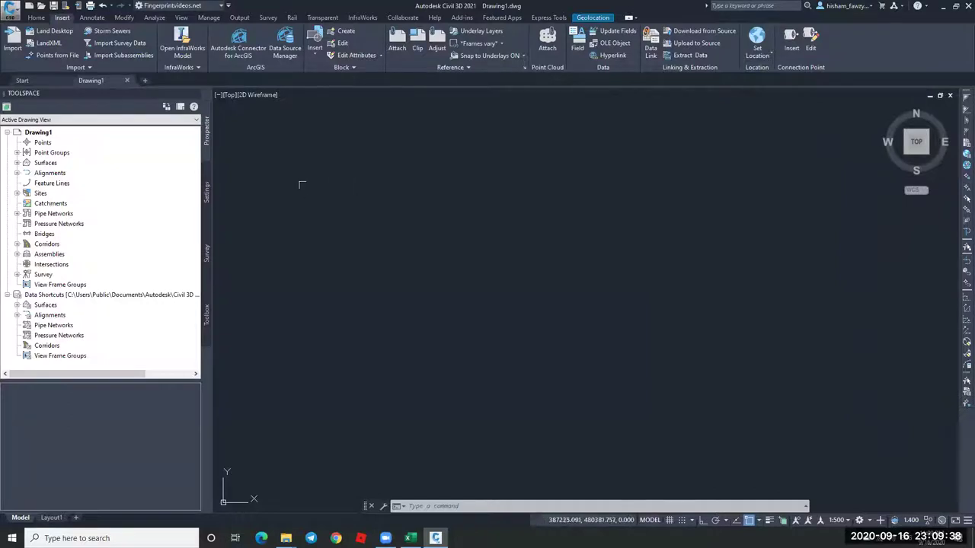
# In the Settings tree, inspect Point Styles such as Cross 2D and 3D and Survey Station.
pyautogui.click(205, 189)
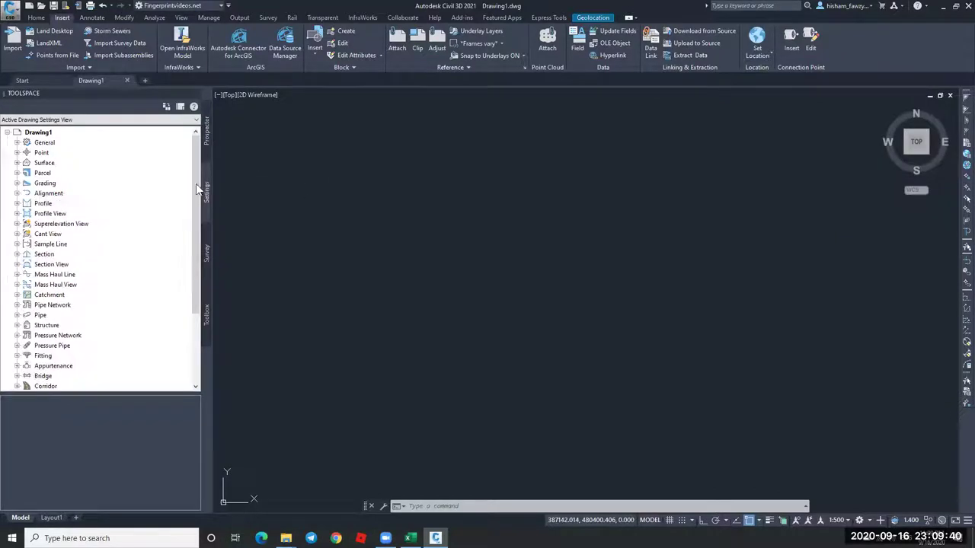
pyautogui.click(16, 152)
pyautogui.click(27, 173)
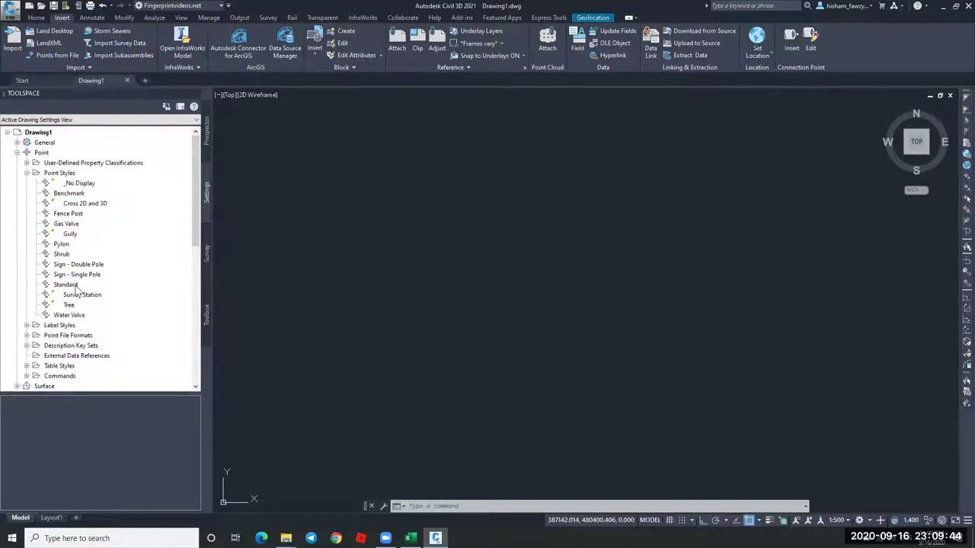
pyautogui.click(86, 207)
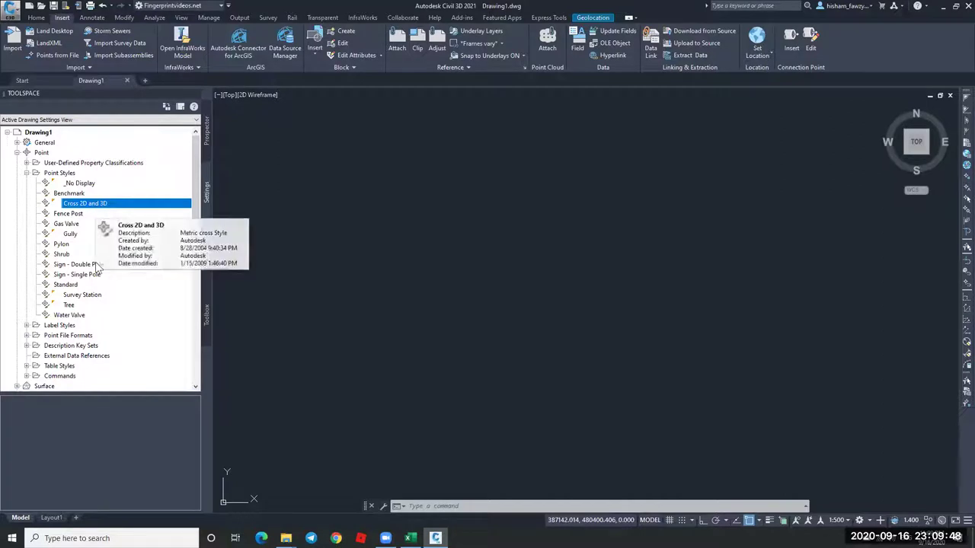
pyautogui.click(96, 298)
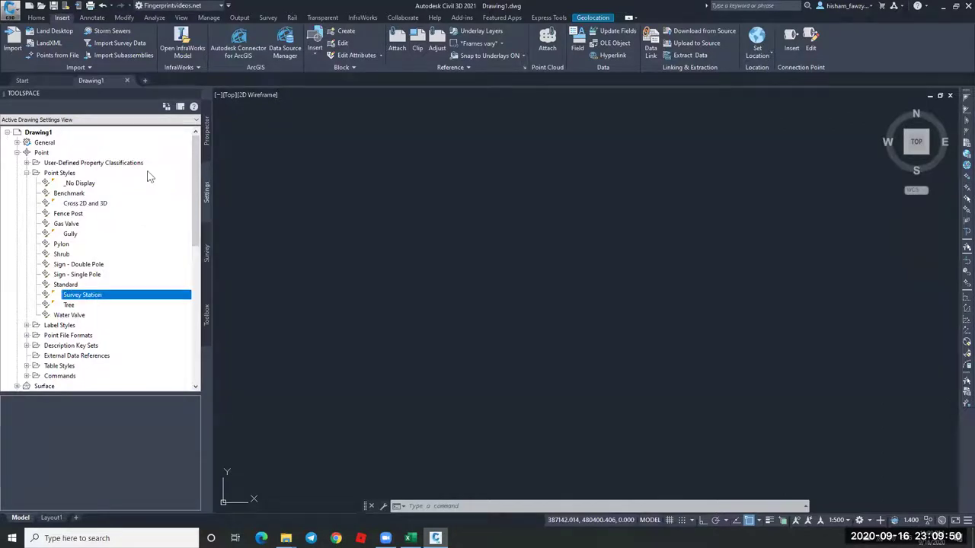
pyautogui.click(26, 173)
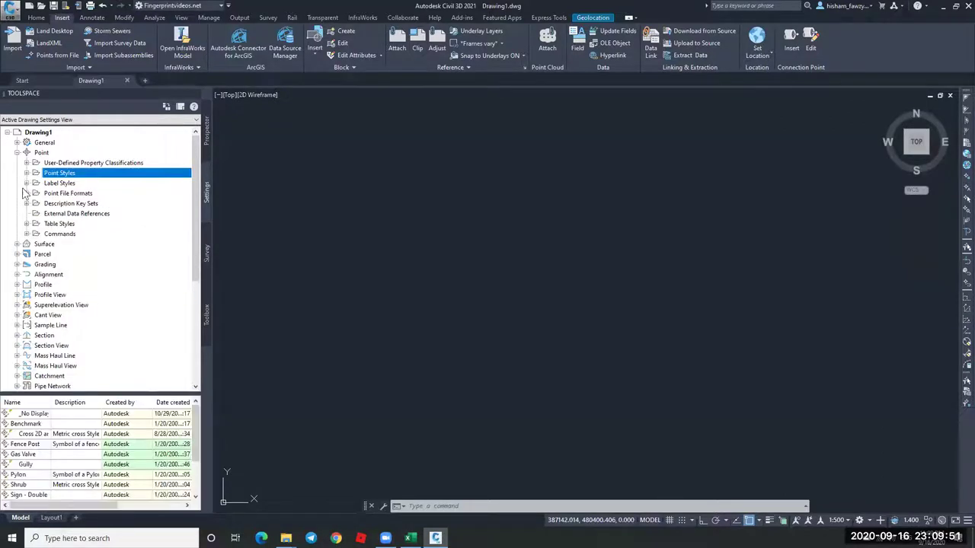
pyautogui.click(16, 153)
# Expand and review the Surface Styles list, then collapse the Surface settings.
pyautogui.click(17, 163)
pyautogui.click(25, 173)
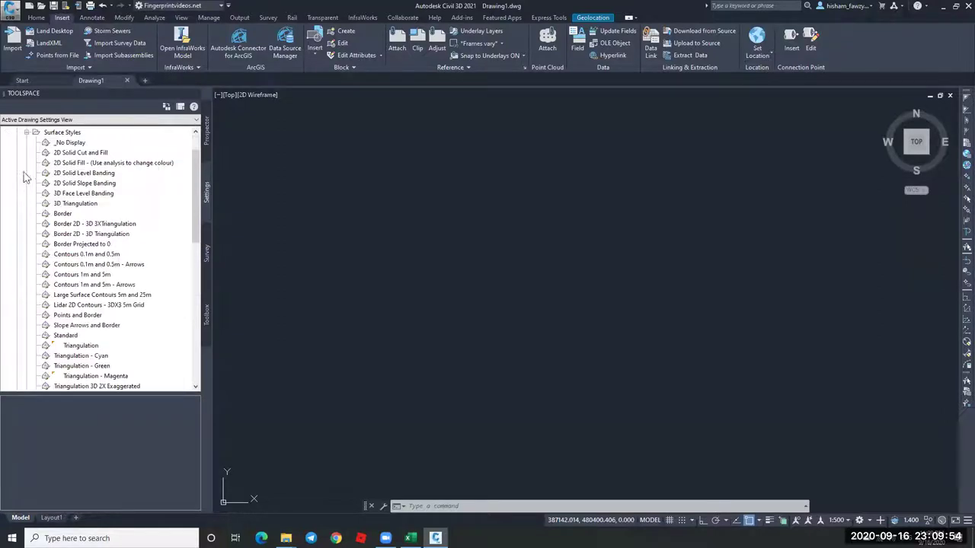
pyautogui.moveTo(192, 213); pyautogui.dragTo(195, 182)
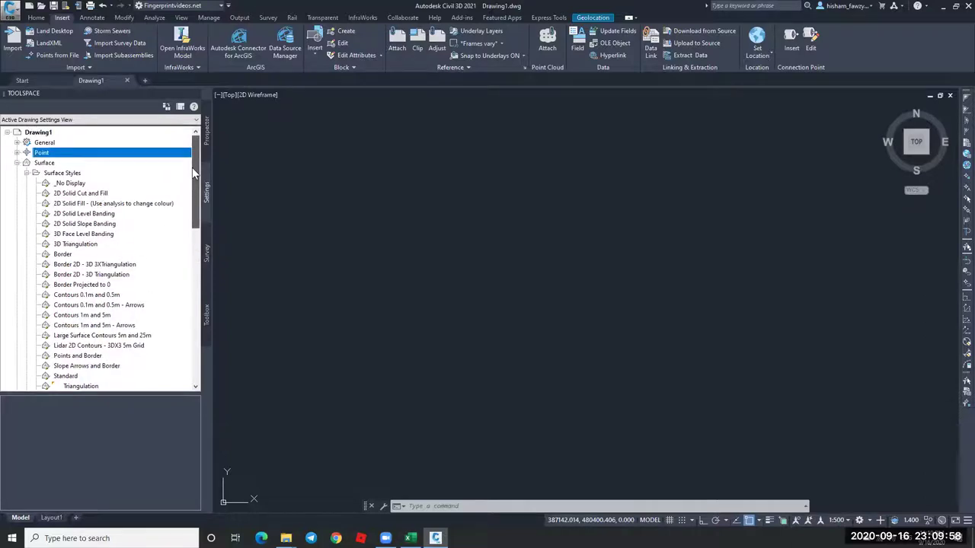
pyautogui.click(27, 173)
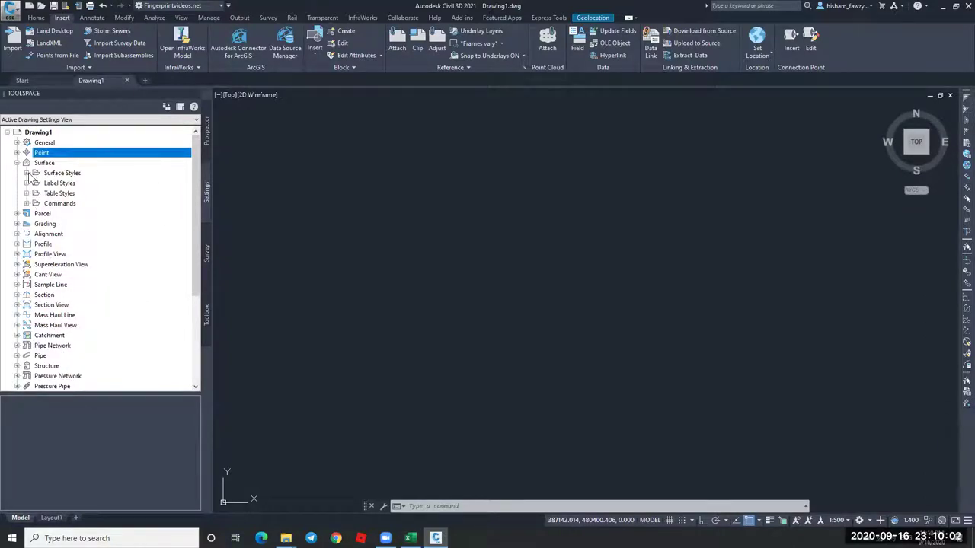
pyautogui.click(16, 163)
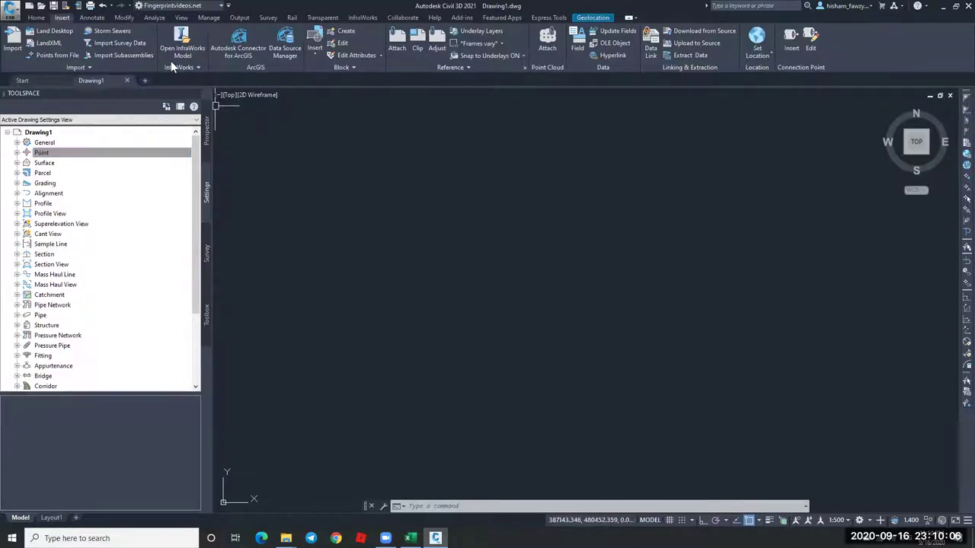
pyautogui.click(36, 17)
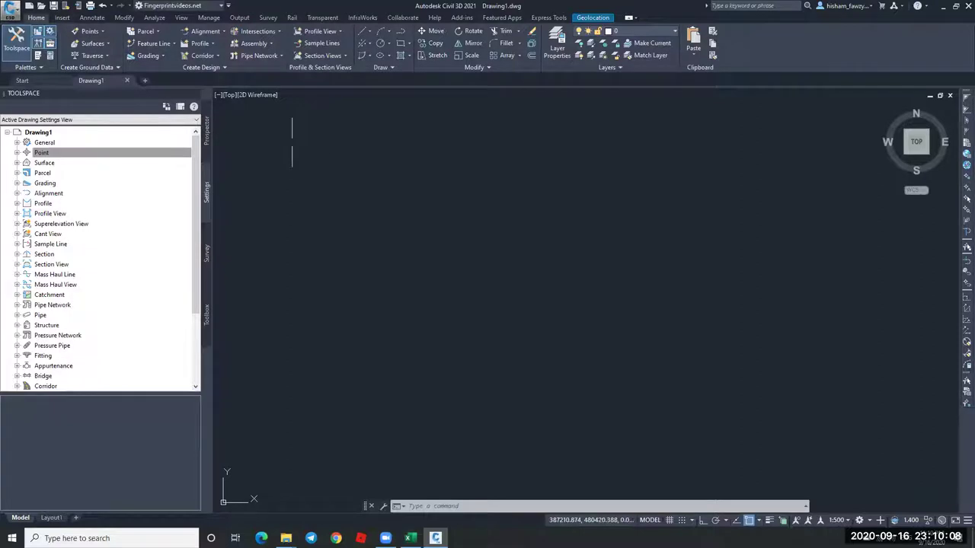
pyautogui.click(216, 30)
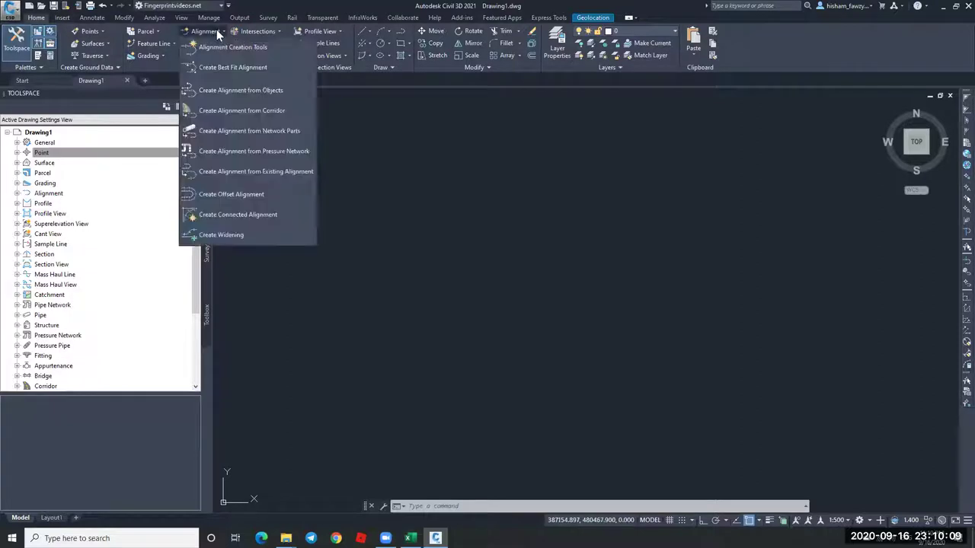
pyautogui.click(256, 46)
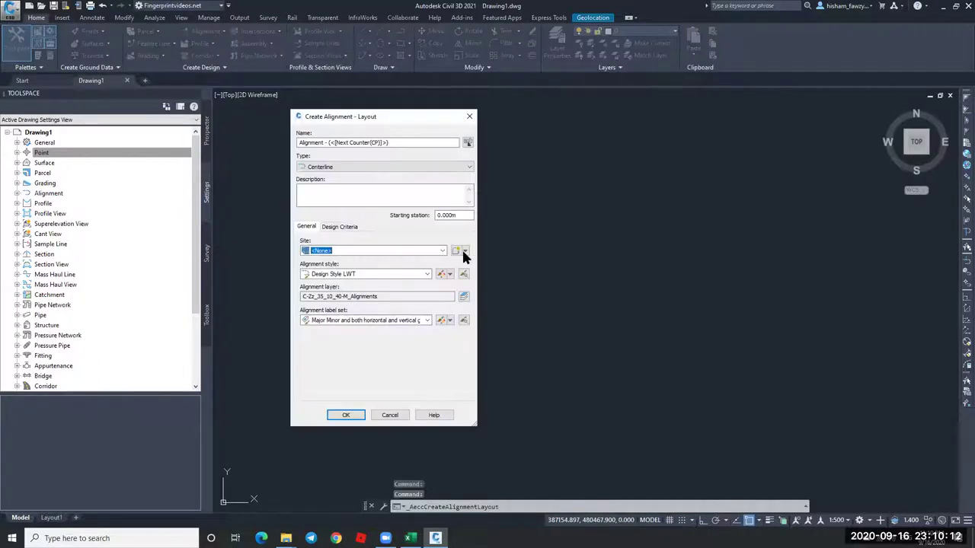
pyautogui.click(345, 228)
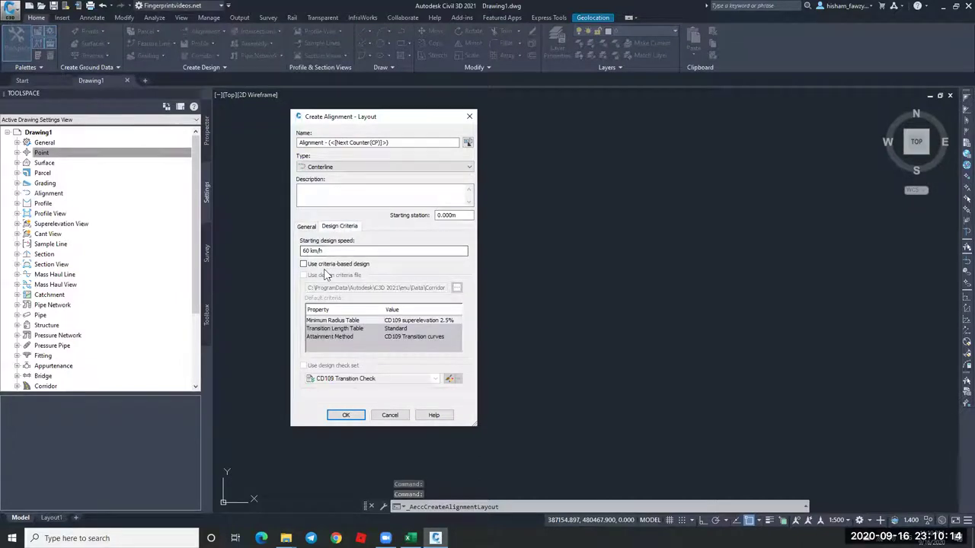
pyautogui.click(328, 276)
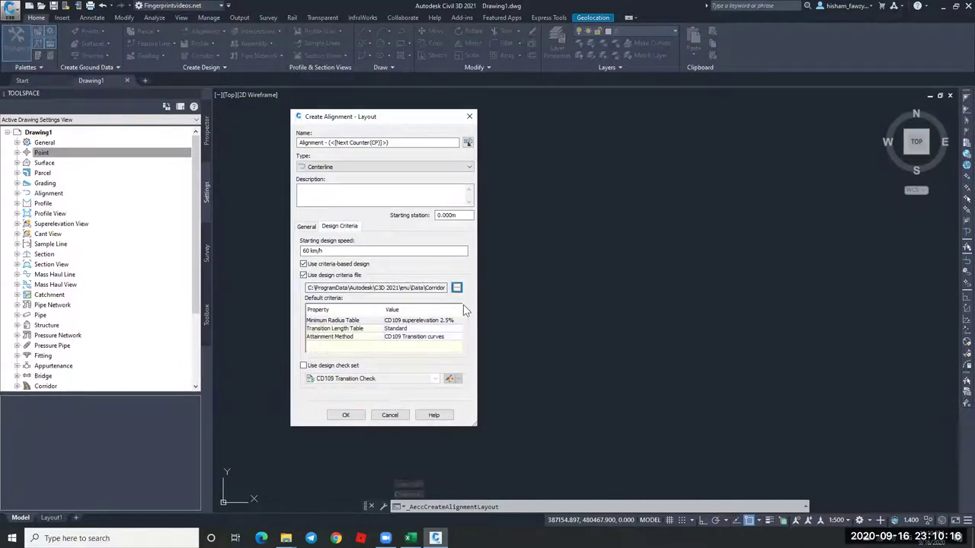
pyautogui.click(456, 287)
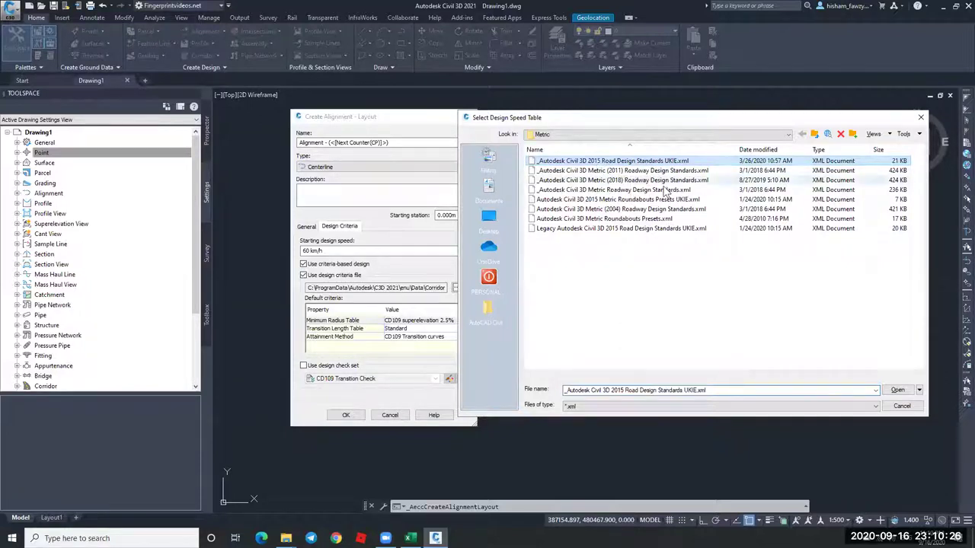
pyautogui.click(629, 200)
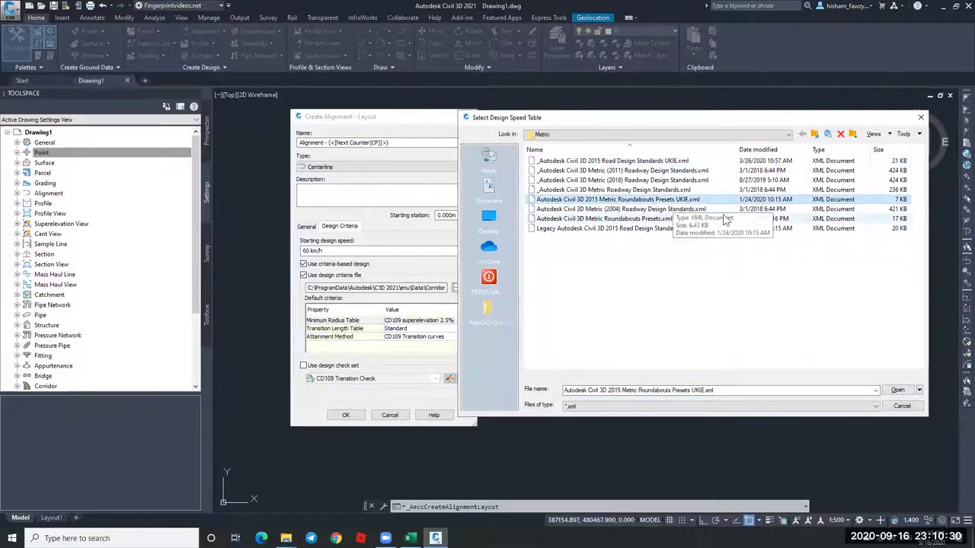
pyautogui.click(639, 229)
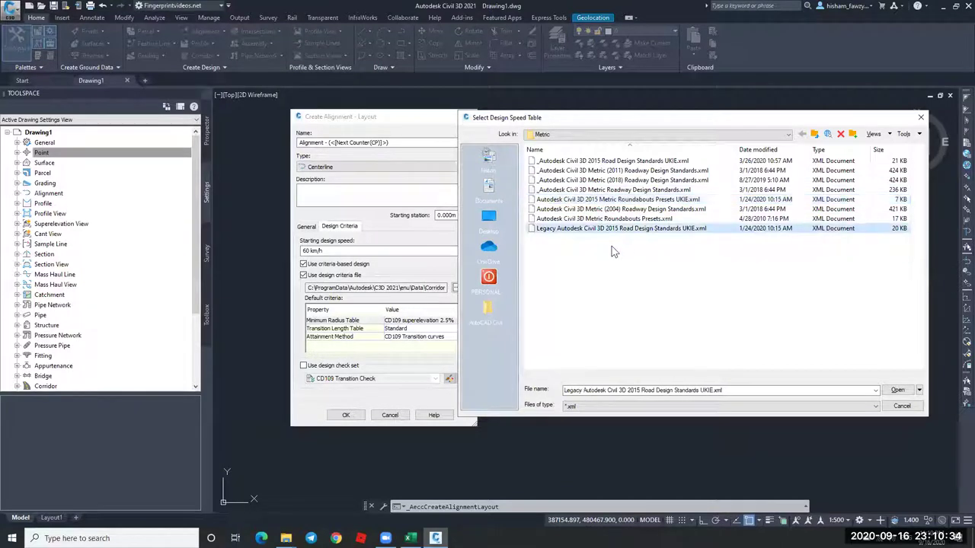
pyautogui.click(902, 406)
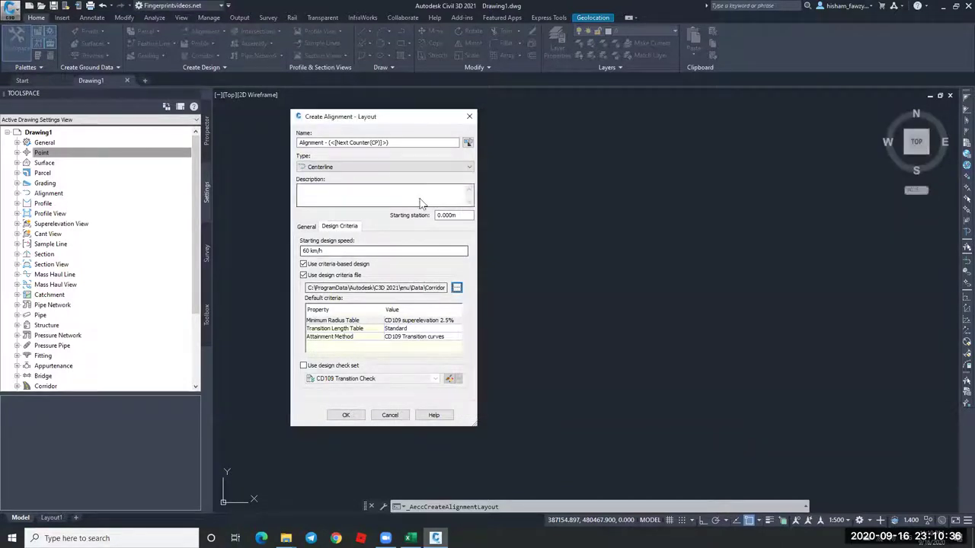
pyautogui.click(443, 338)
pyautogui.click(443, 339)
pyautogui.click(443, 339)
pyautogui.click(443, 340)
pyautogui.click(444, 340)
pyautogui.click(356, 329)
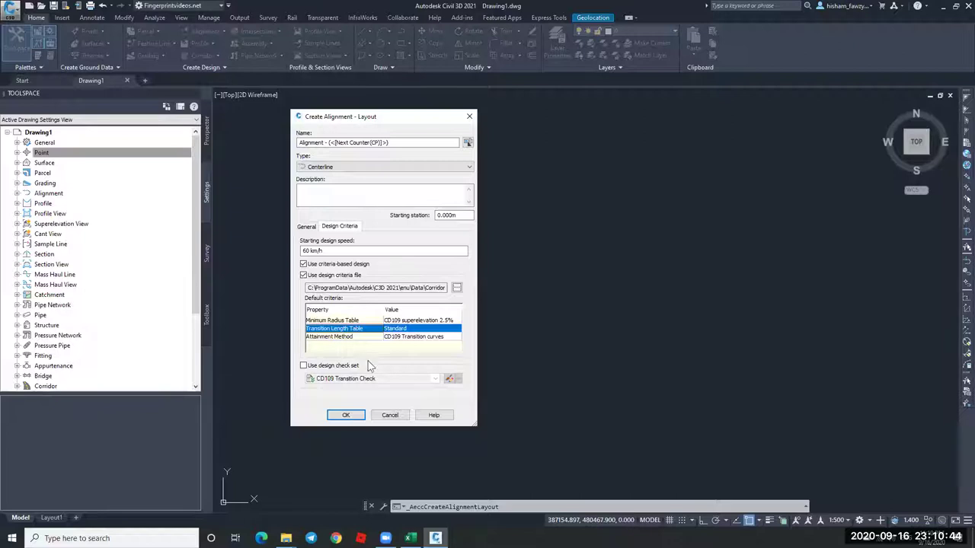
pyautogui.click(385, 414)
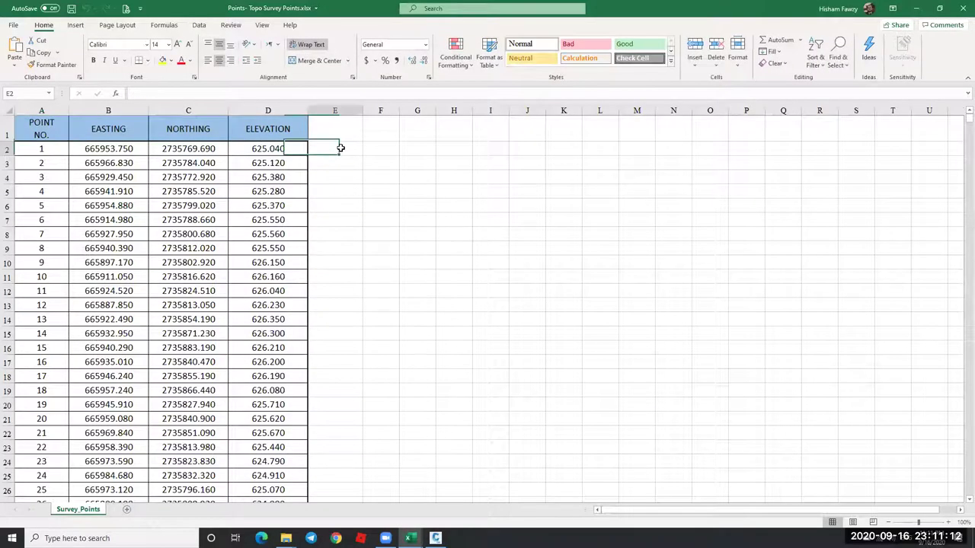
# Enter =CONCATENATE(B2,",",C2,",",D2) in E2 to join easting, northing and elevation.
pyautogui.write('=conc')
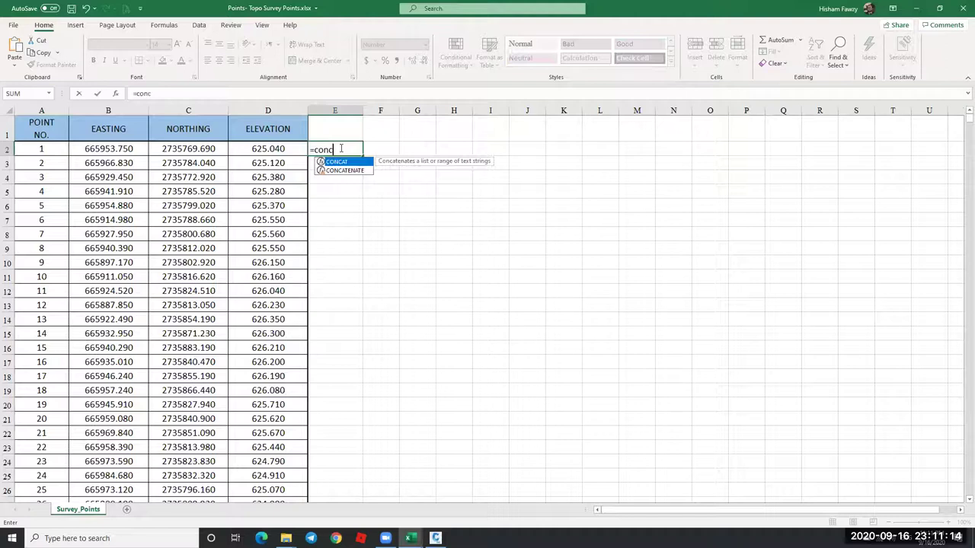
pyautogui.press('Down')
pyautogui.press('Tab')
pyautogui.click(118, 95)
pyautogui.click(122, 149)
pyautogui.press('Tab')
pyautogui.write('","')
pyautogui.press('Tab')
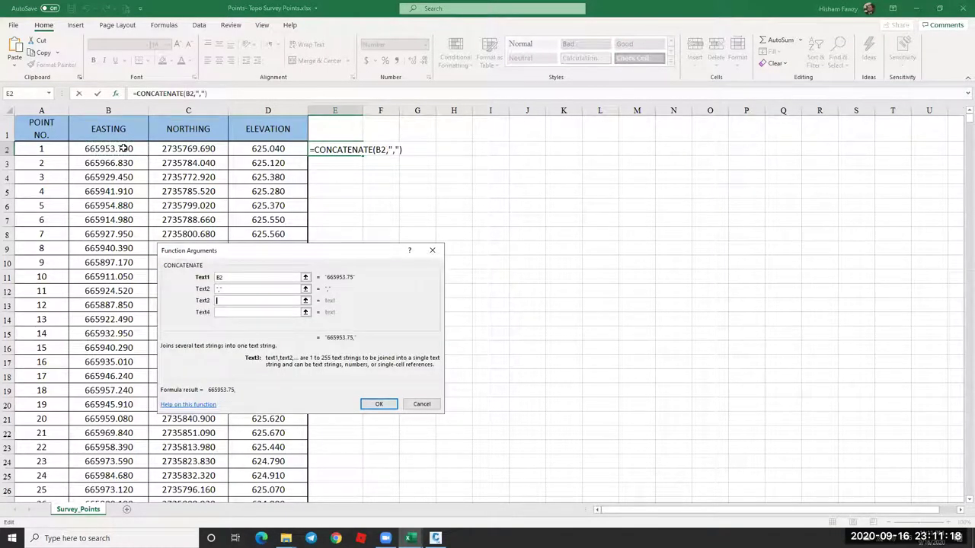
pyautogui.click(162, 150)
pyautogui.press('Tab')
pyautogui.write('","')
pyautogui.press('Tab')
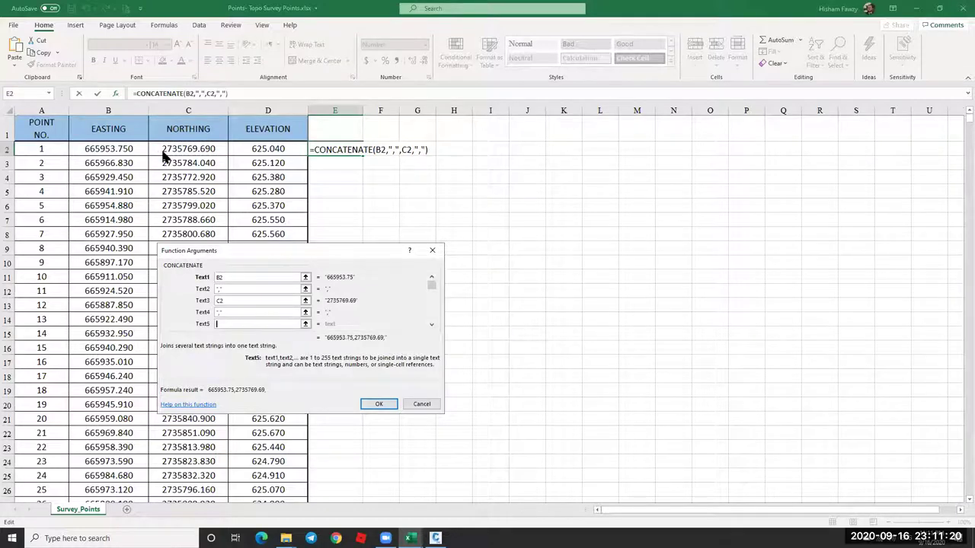
pyautogui.click(303, 145)
pyautogui.press('Return')
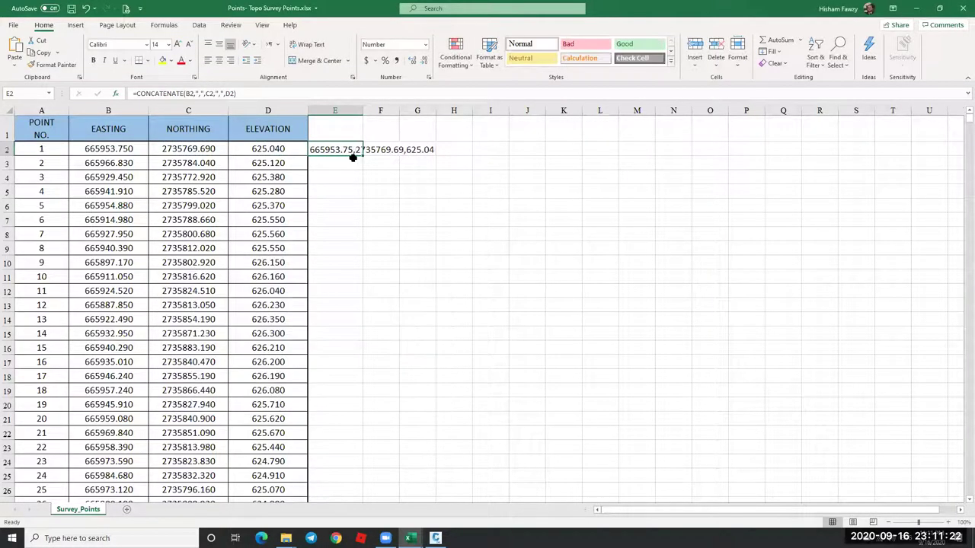
# Fill the formula down column E, copy the joined values, and minimise Excel.
pyautogui.doubleClick(363, 152)
pyautogui.hotkey('ctrl', 'c')
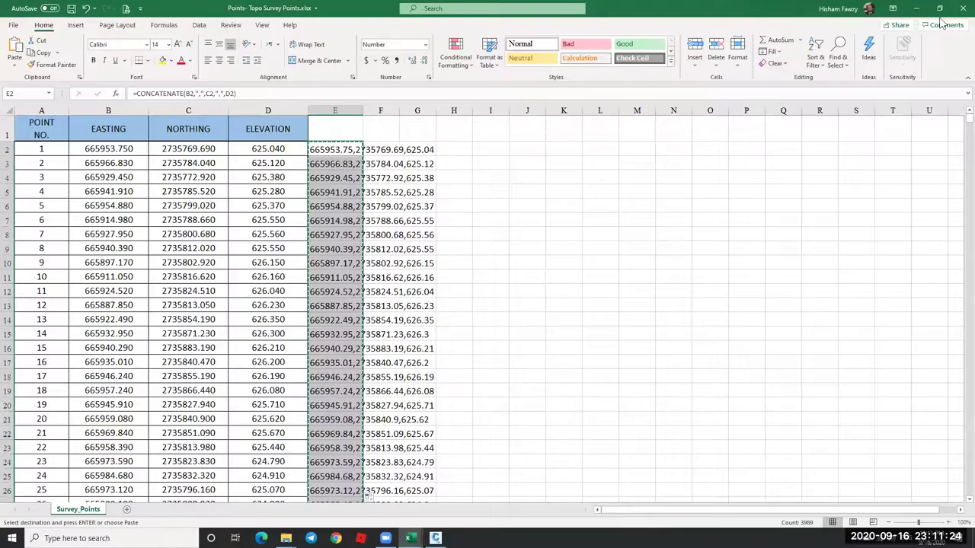
pyautogui.click(918, 8)
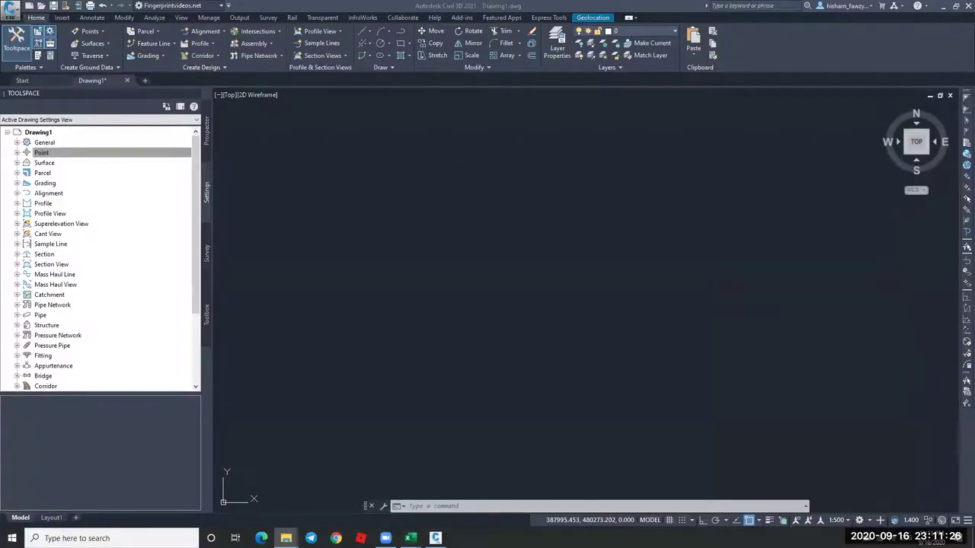
# Replace everything in NGL.txt with the copied coordinate rows and save it.
pyautogui.click(939, 13)
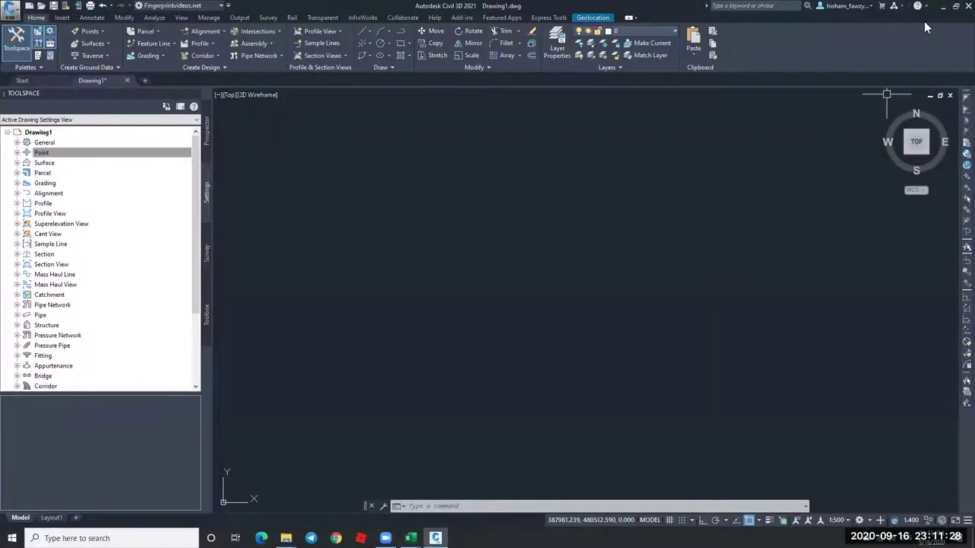
pyautogui.click(942, 6)
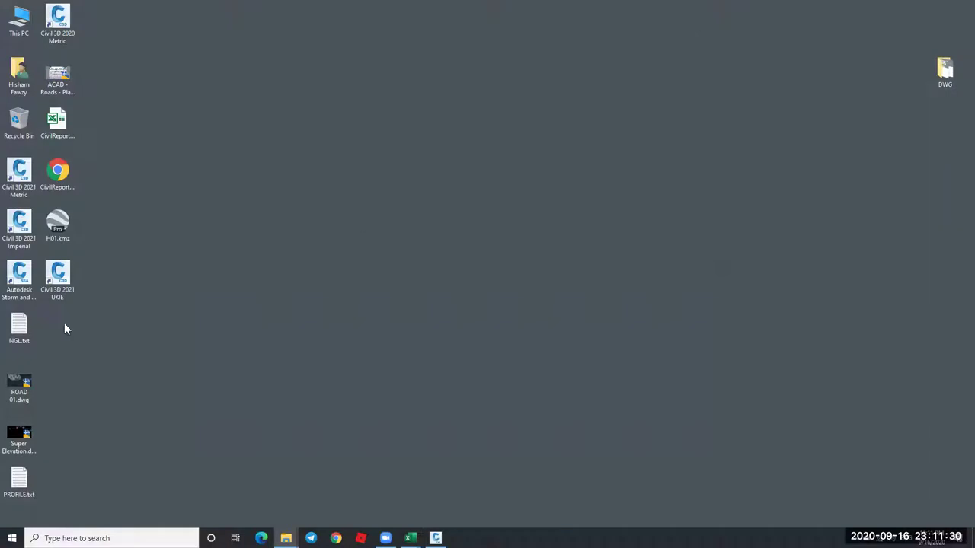
pyautogui.doubleClick(20, 331)
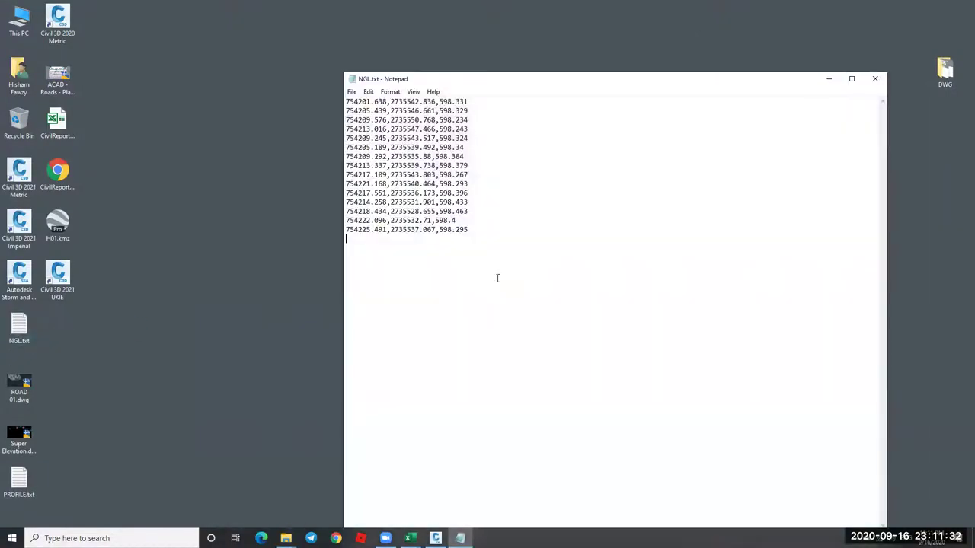
pyautogui.hotkey('ctrl', 'a')
pyautogui.hotkey('ctrl', 'v')
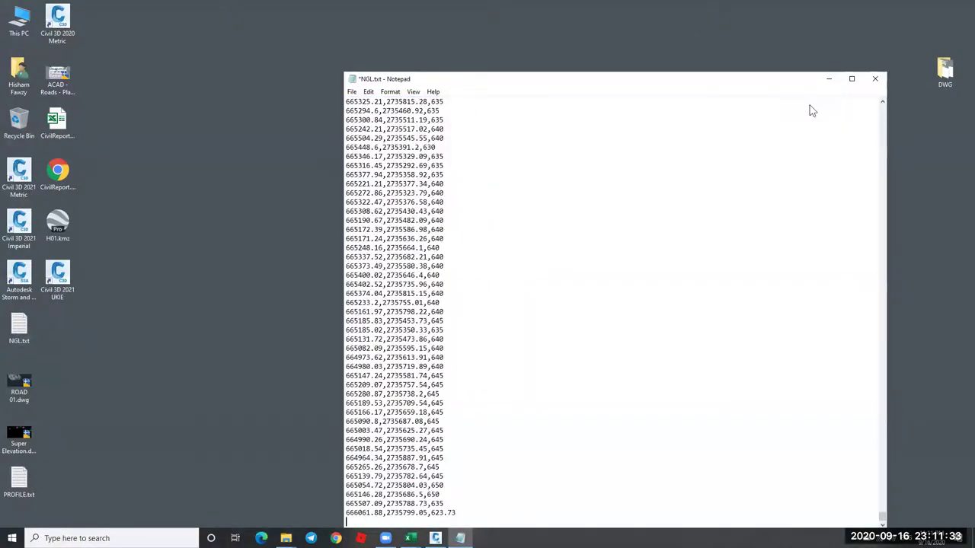
pyautogui.click(874, 79)
pyautogui.click(460, 275)
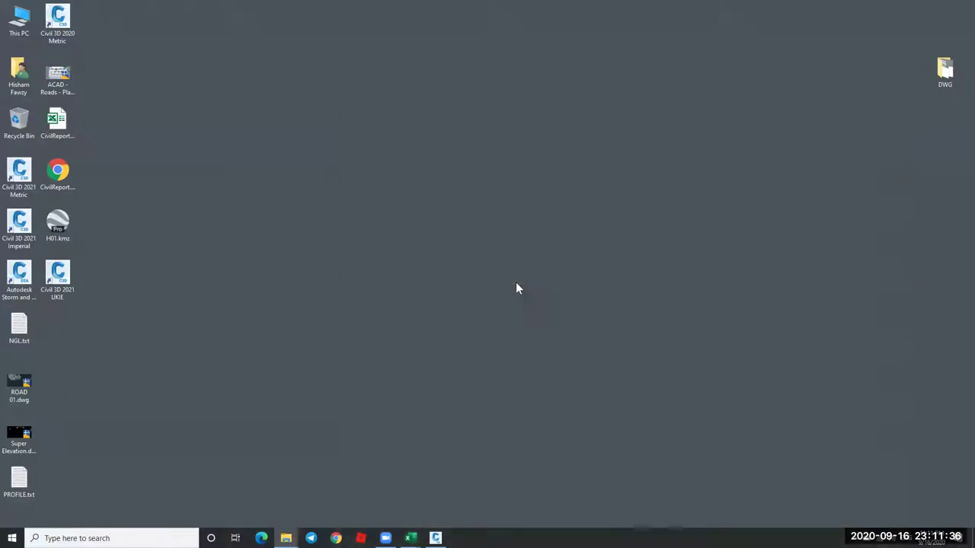
# Return to the Civil 3D window from the taskbar.
pyautogui.moveTo(411, 538)
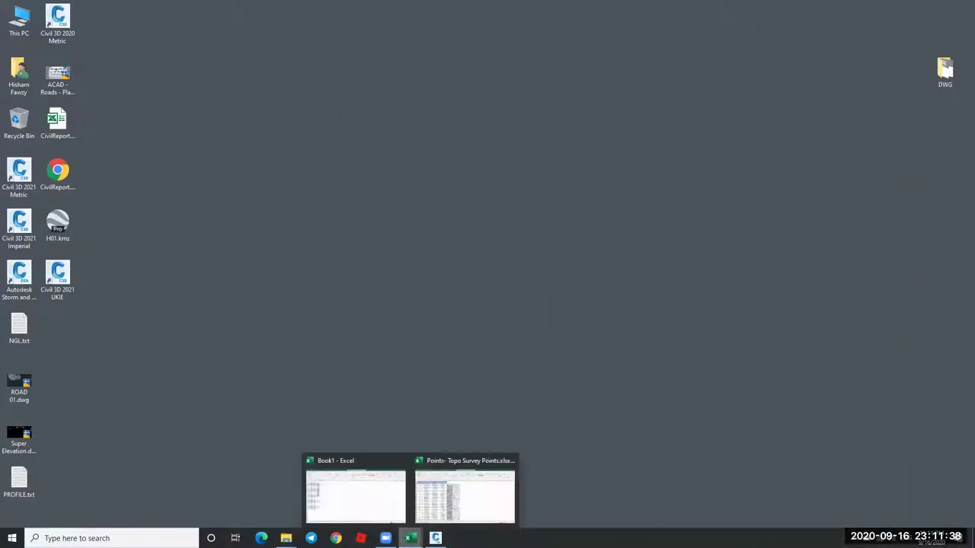
pyautogui.click(436, 537)
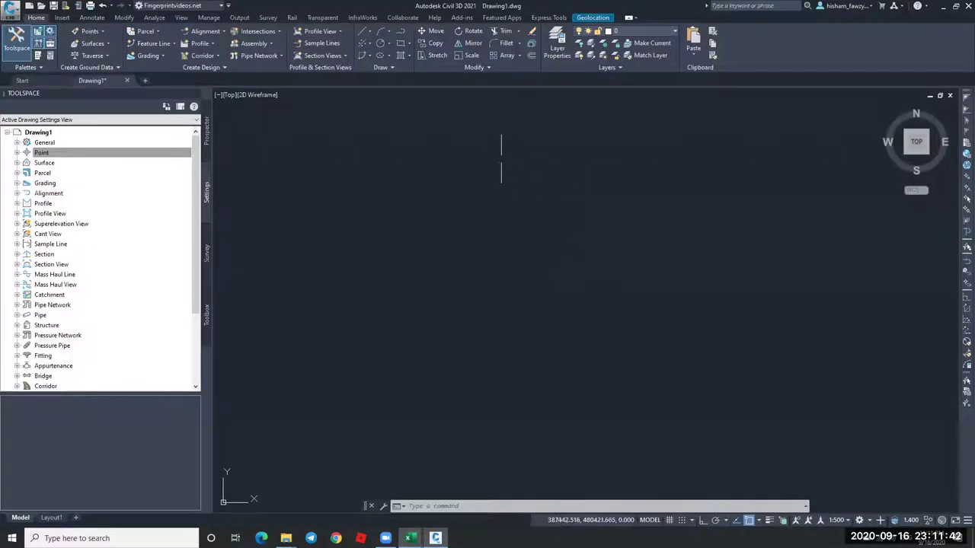
pyautogui.click(693, 57)
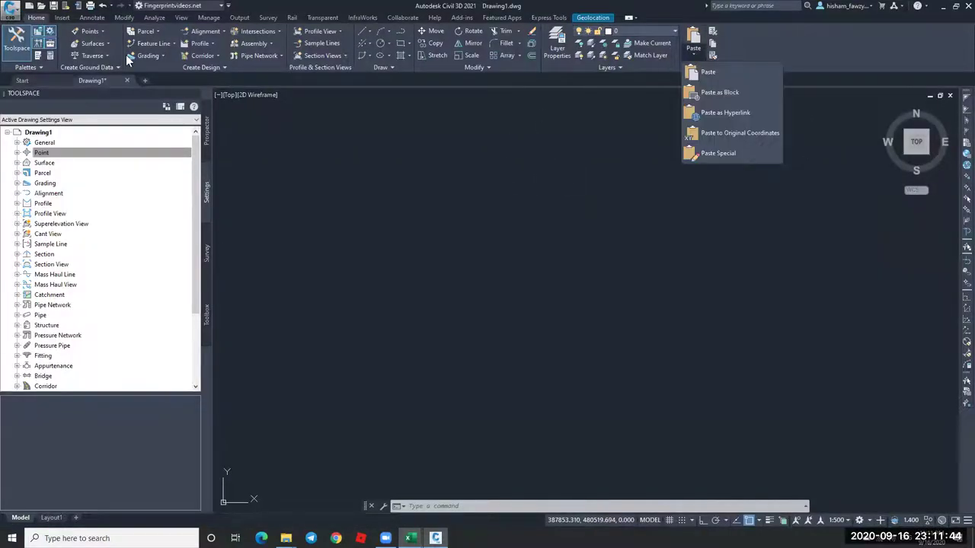
# Import points from NGL.txt using the ENZ (comma delimited) format via Points from File.
pyautogui.click(61, 17)
pyautogui.click(51, 55)
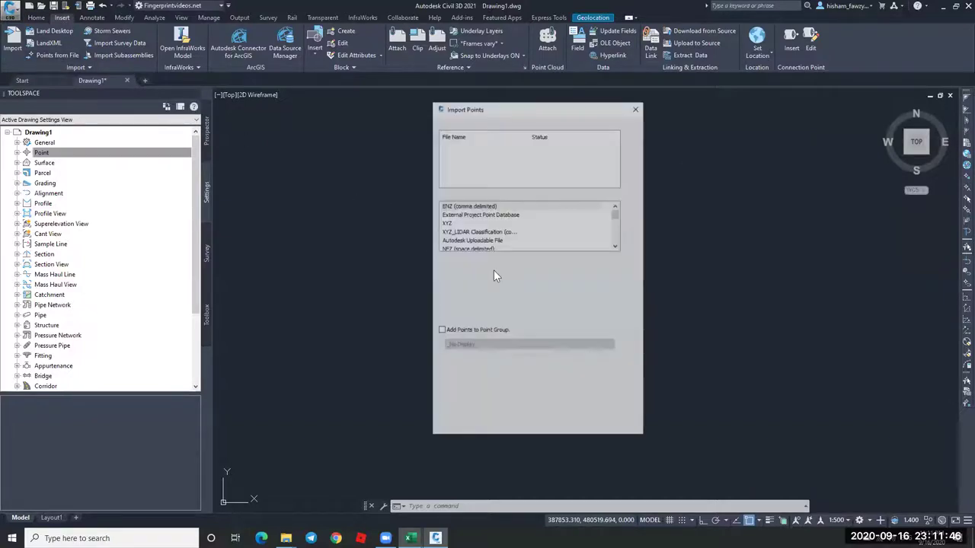
pyautogui.click(631, 135)
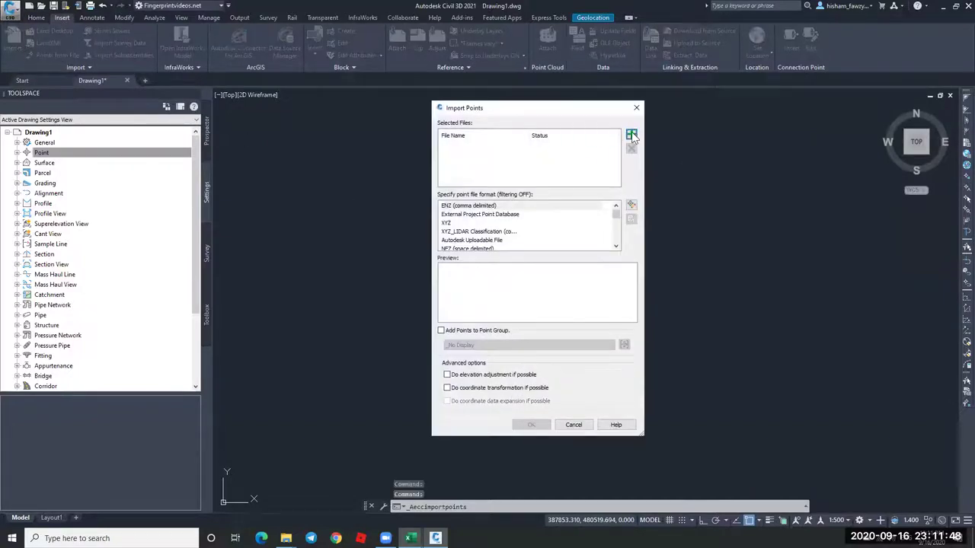
pyautogui.click(619, 345)
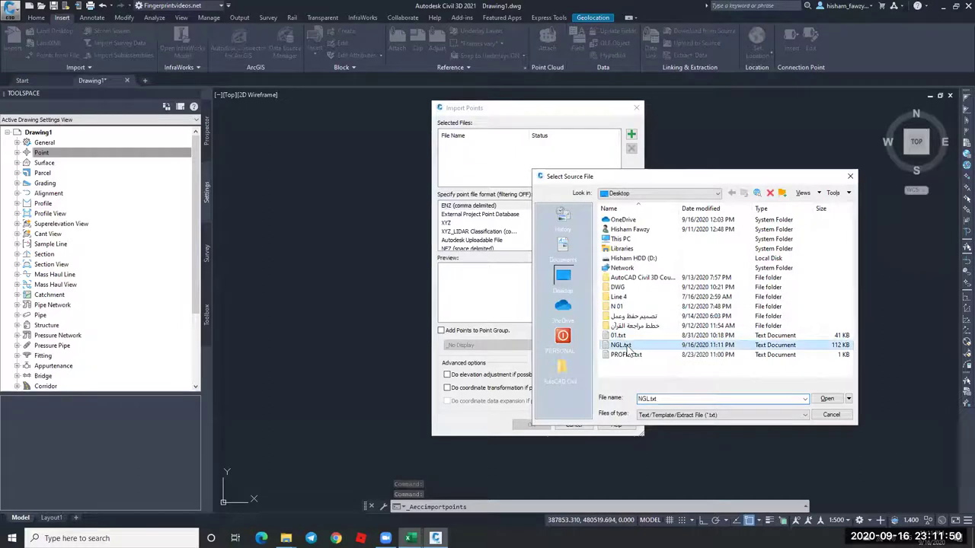
pyautogui.click(827, 398)
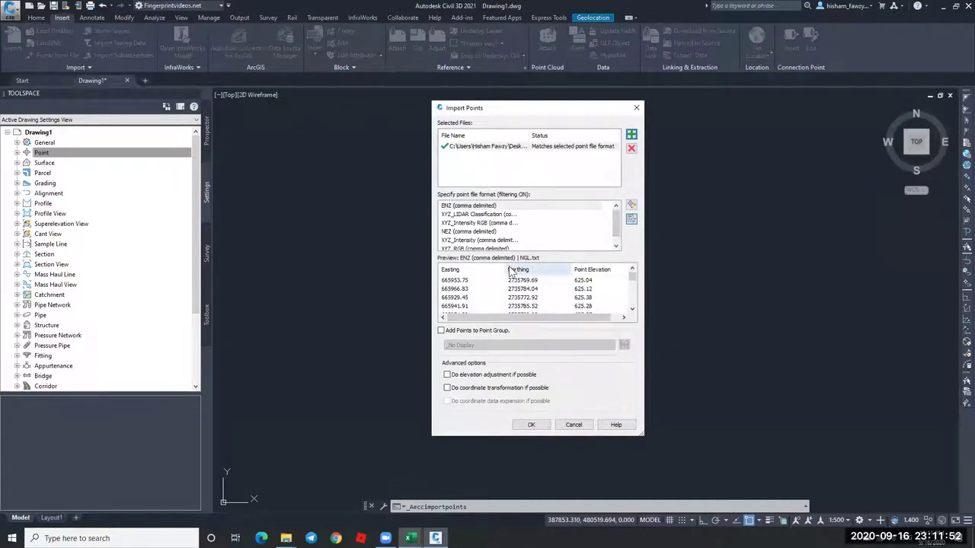
pyautogui.click(531, 425)
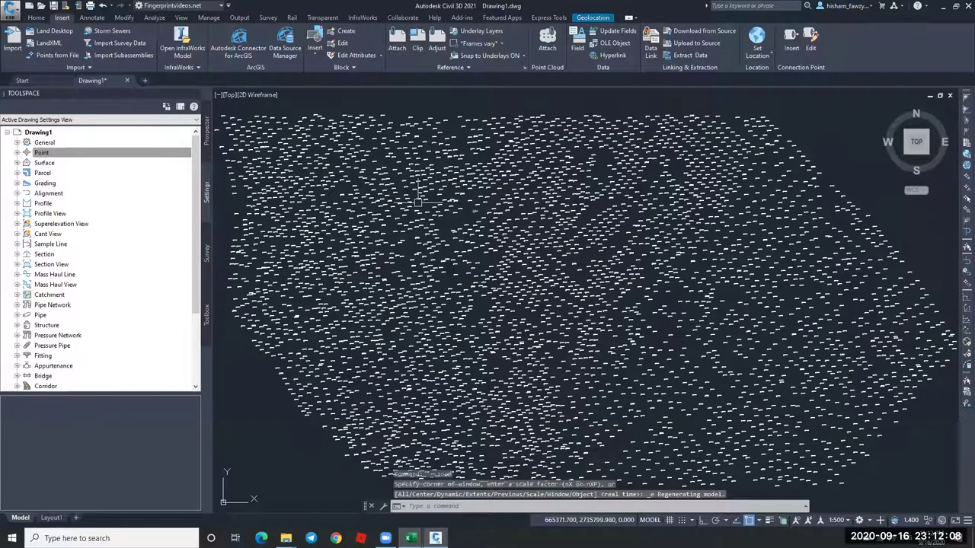
# In Prospector, set the _All Points group's point style to <none>.
pyautogui.click(206, 131)
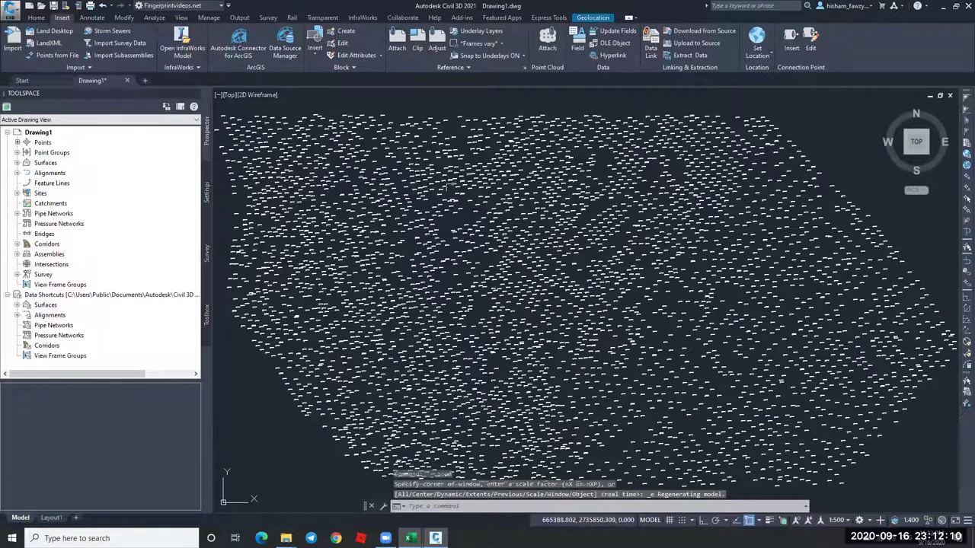
pyautogui.scroll(5, 439, 191)
pyautogui.scroll(4, 450, 202)
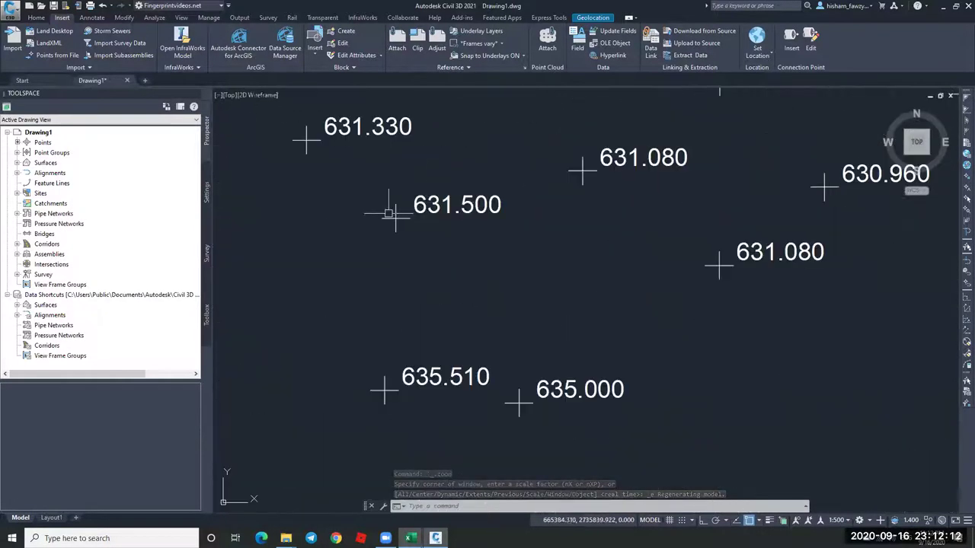
pyautogui.click(434, 197)
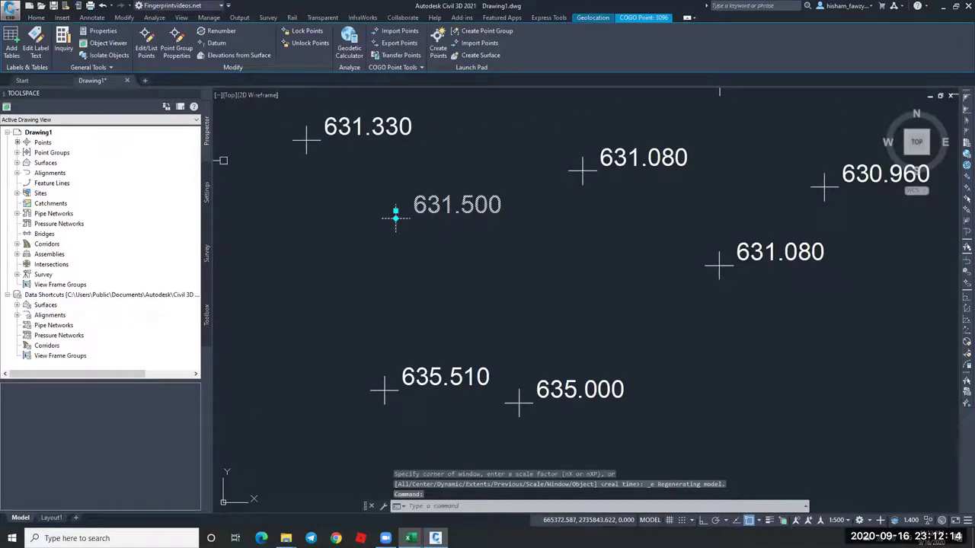
pyautogui.doubleClick(50, 152)
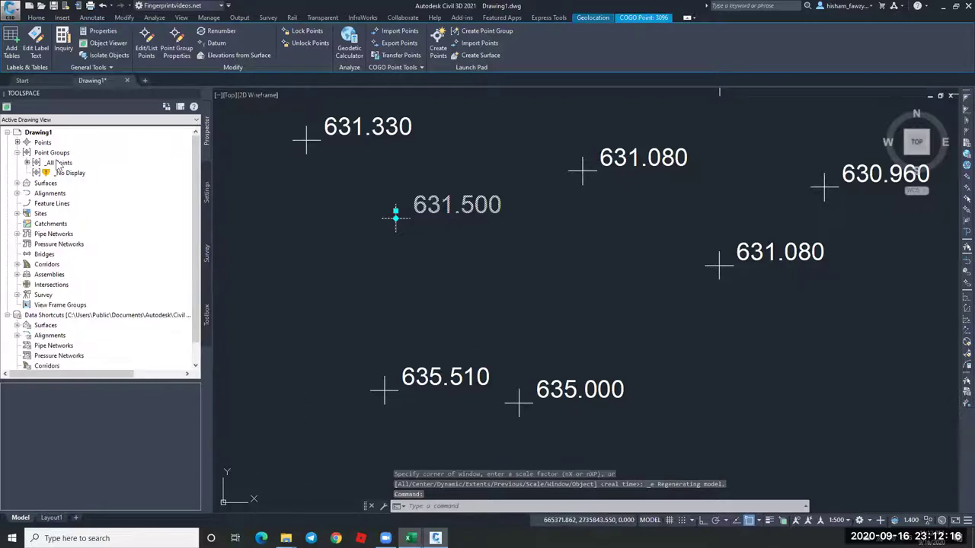
pyautogui.rightClick(90, 164)
pyautogui.click(93, 174)
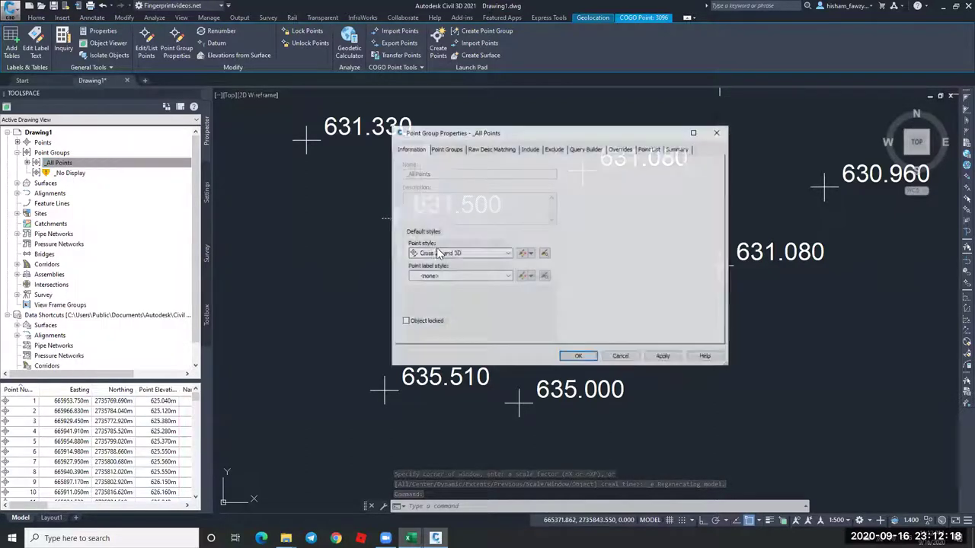
pyautogui.click(461, 254)
pyautogui.click(440, 263)
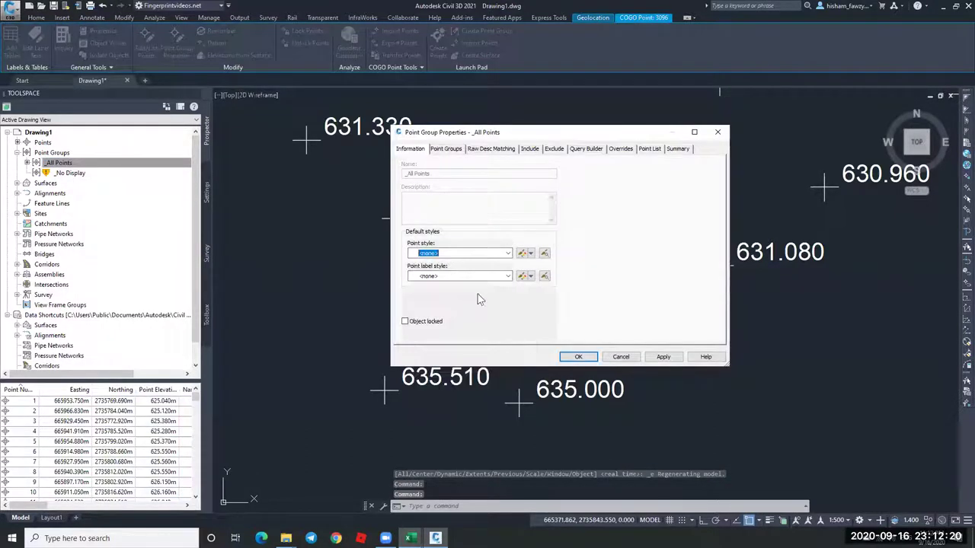
pyautogui.click(578, 356)
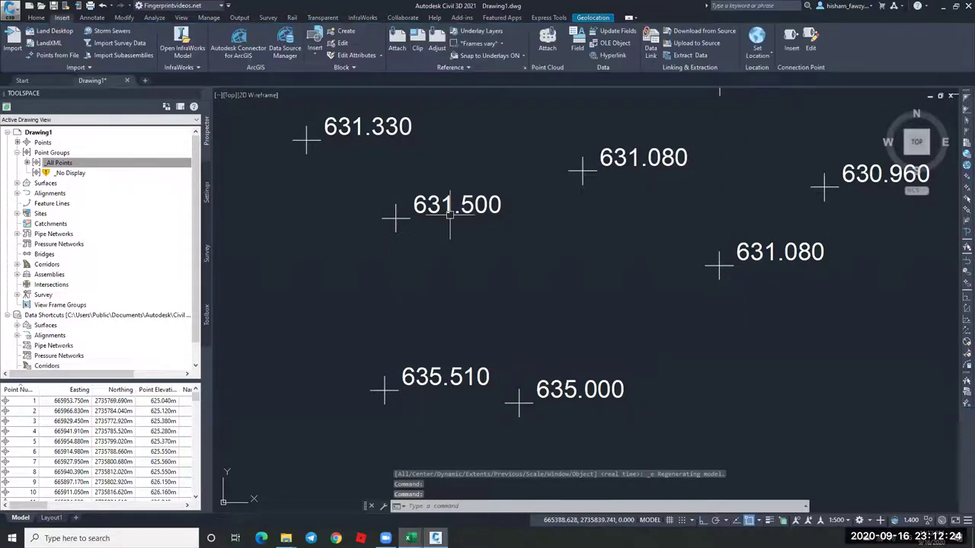
# Enable the style override for _All Points, then update the _No Display group.
pyautogui.scroll(-5, 483, 222)
pyautogui.click(119, 162)
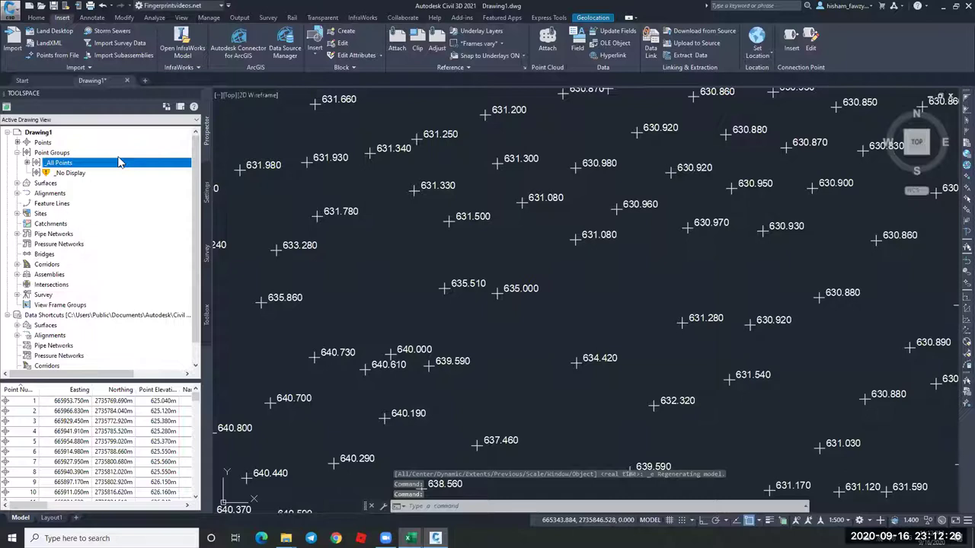
pyautogui.rightClick(110, 168)
pyautogui.click(144, 173)
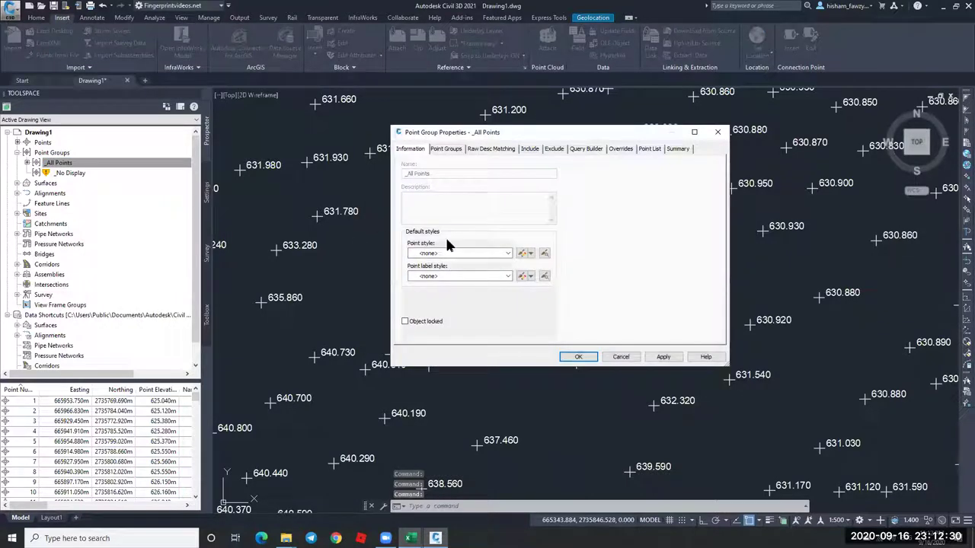
pyautogui.click(621, 147)
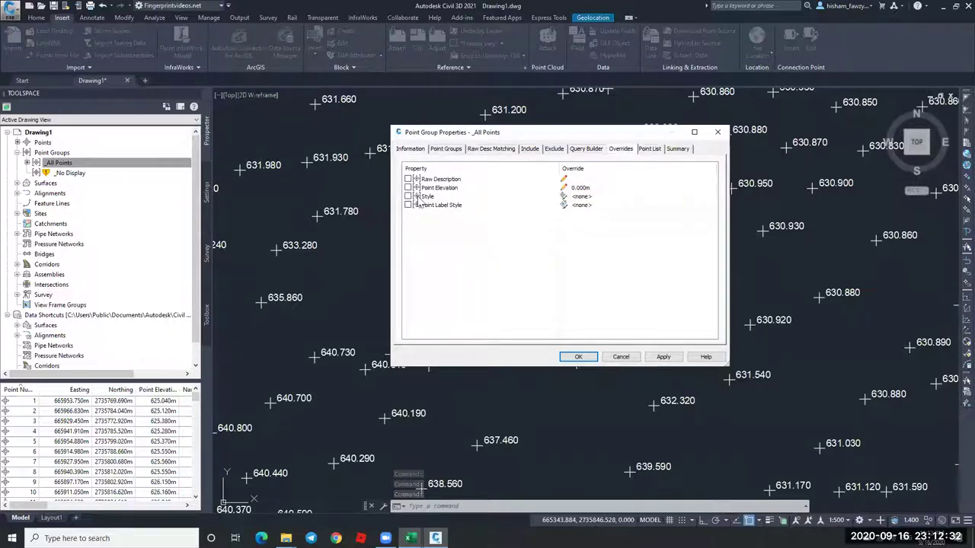
pyautogui.click(577, 358)
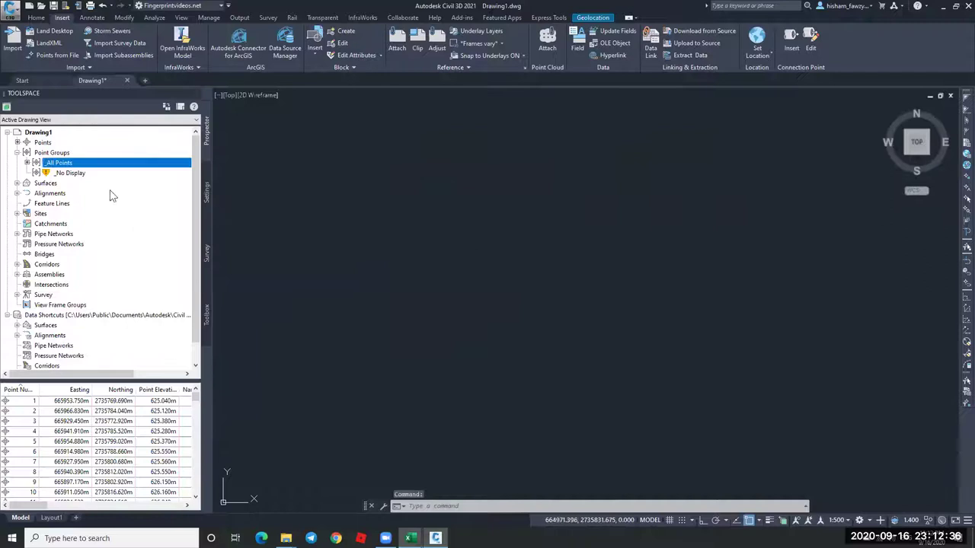
pyautogui.click(94, 174)
pyautogui.rightClick(95, 176)
pyautogui.click(126, 222)
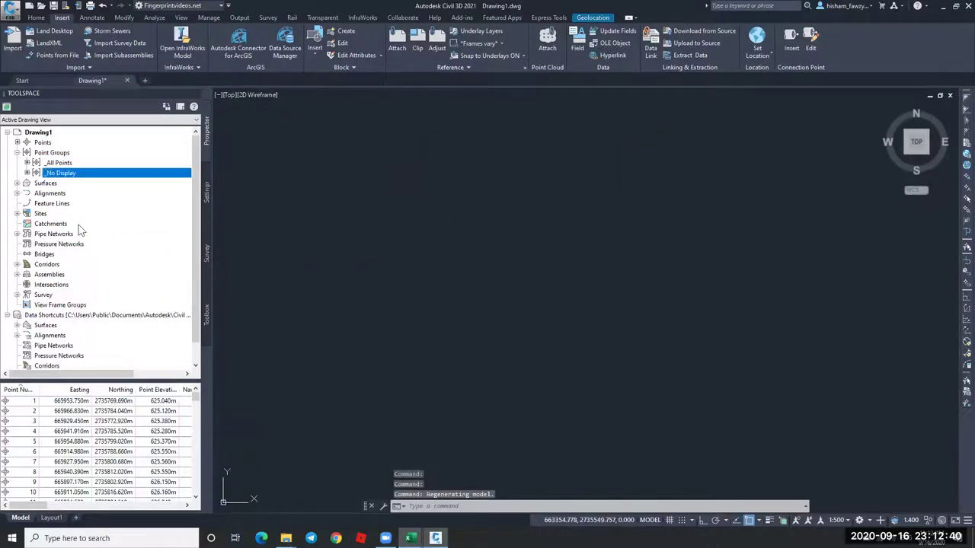
# Create a new TIN surface named ngl from the Surfaces collection.
pyautogui.rightClick(70, 185)
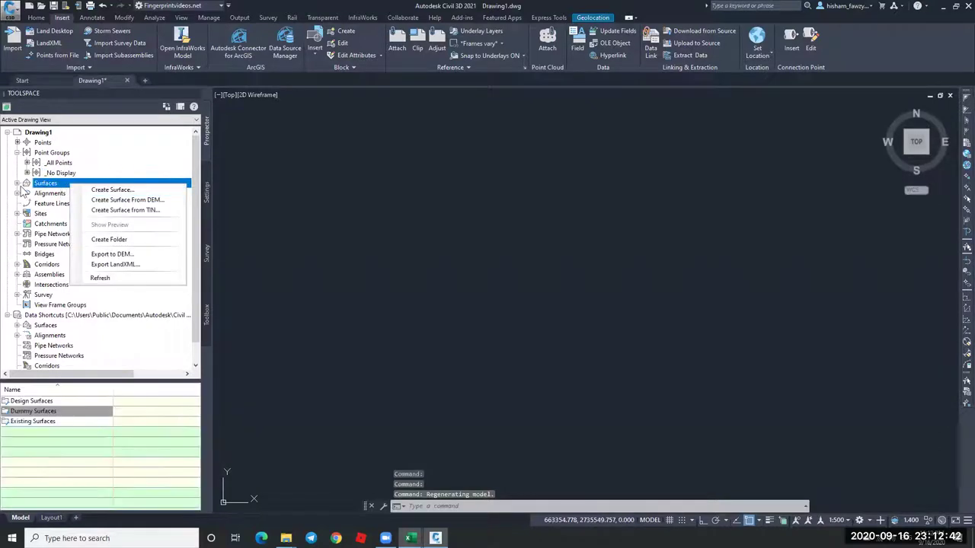
pyautogui.click(203, 145)
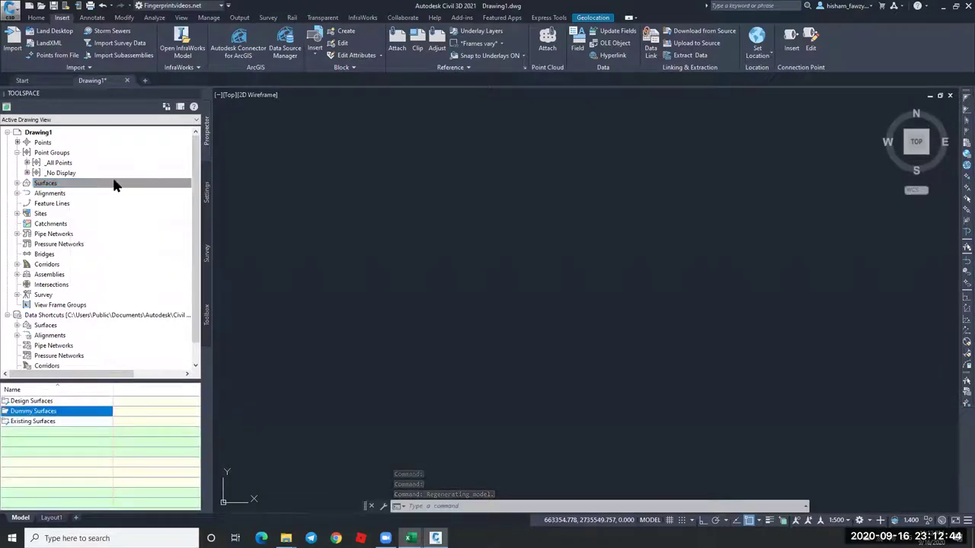
pyautogui.doubleClick(89, 185)
pyautogui.click(67, 193)
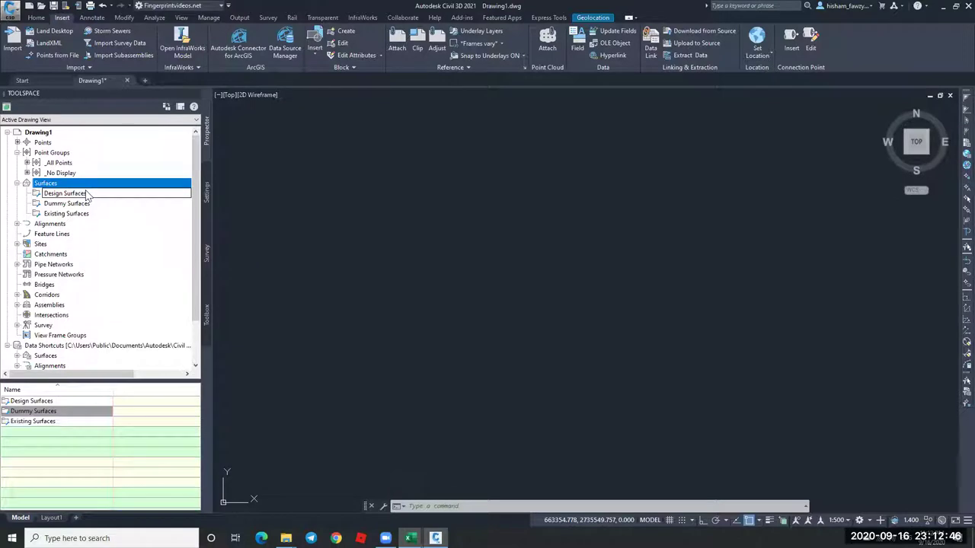
pyautogui.click(76, 204)
pyautogui.click(88, 215)
pyautogui.rightClick(90, 216)
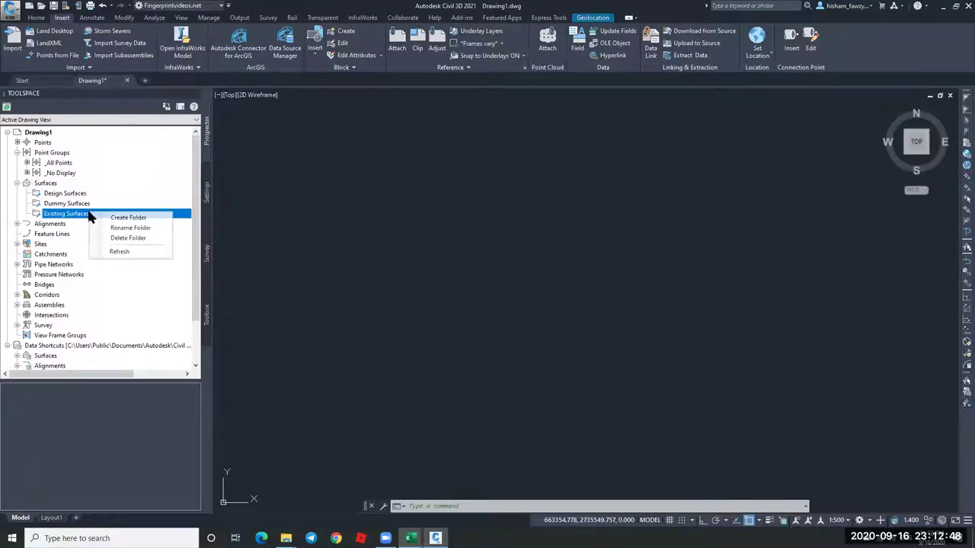
pyautogui.click(84, 220)
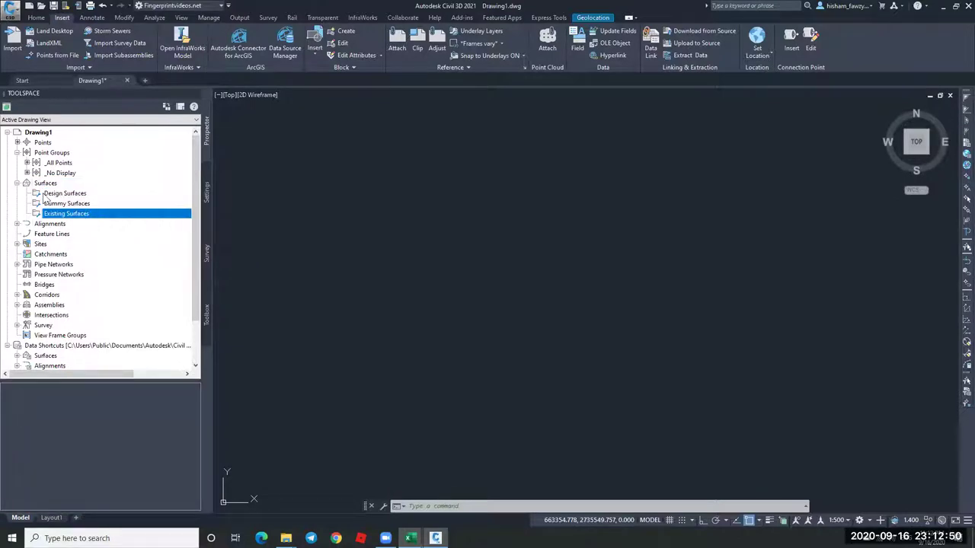
pyautogui.rightClick(61, 183)
pyautogui.click(69, 187)
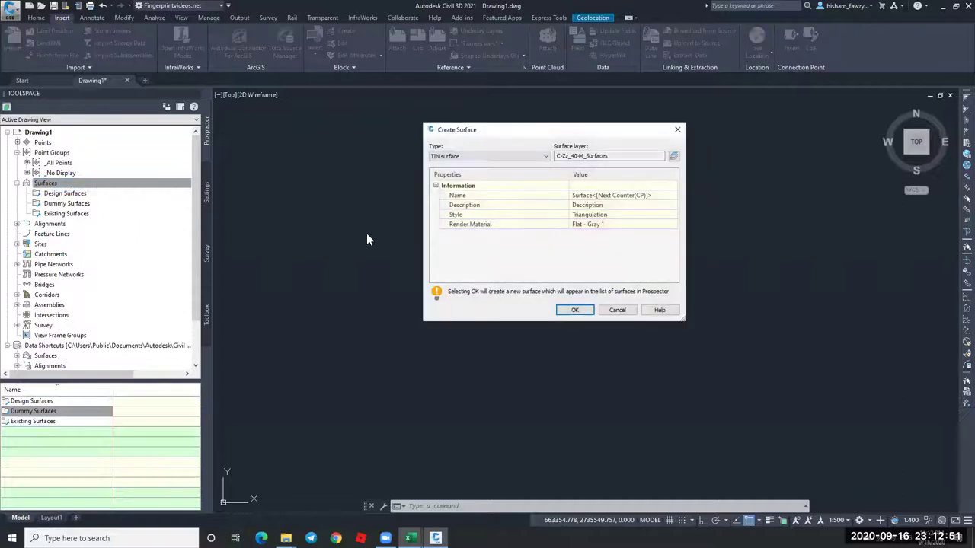
pyautogui.click(630, 194)
pyautogui.write('ngl')
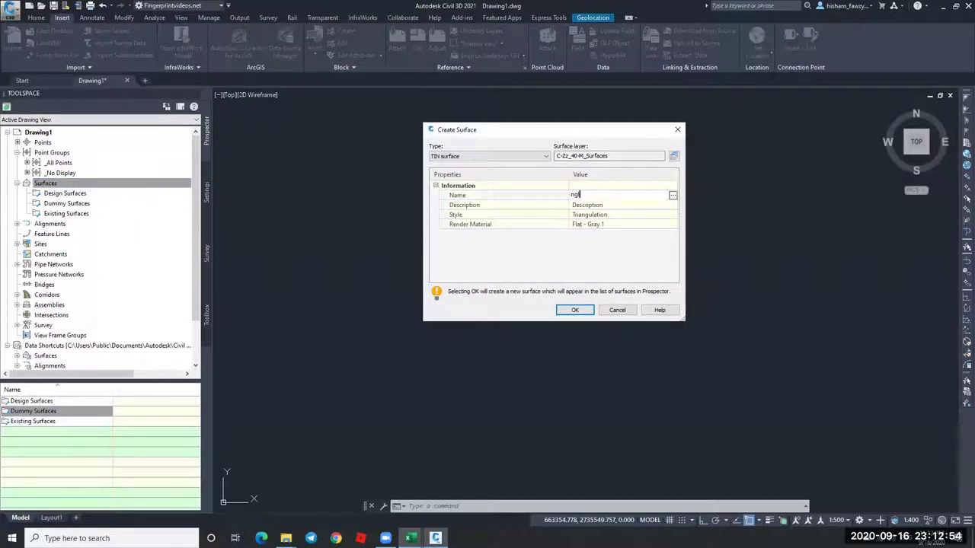
pyautogui.click(575, 310)
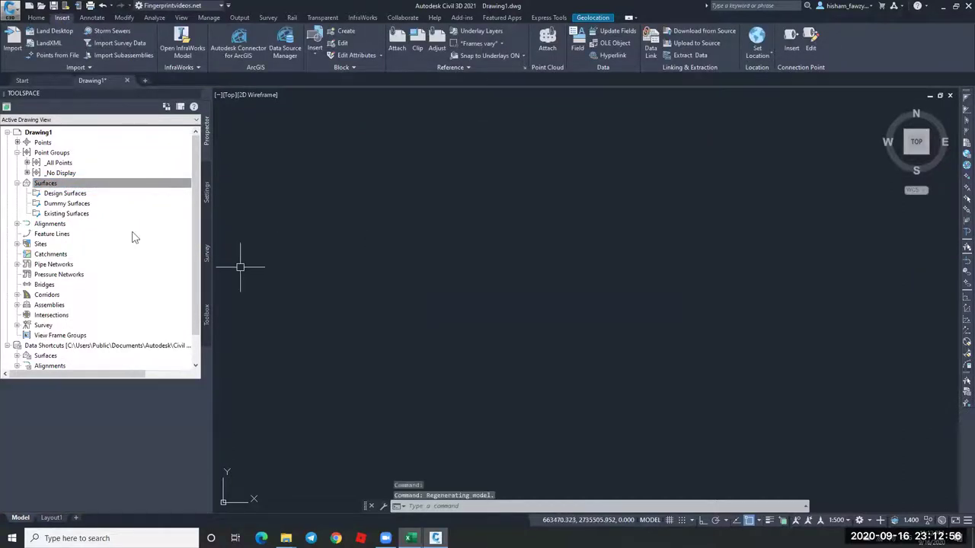
# Add the _All Points point group to the ngl surface definition.
pyautogui.click(36, 224)
pyautogui.click(35, 254)
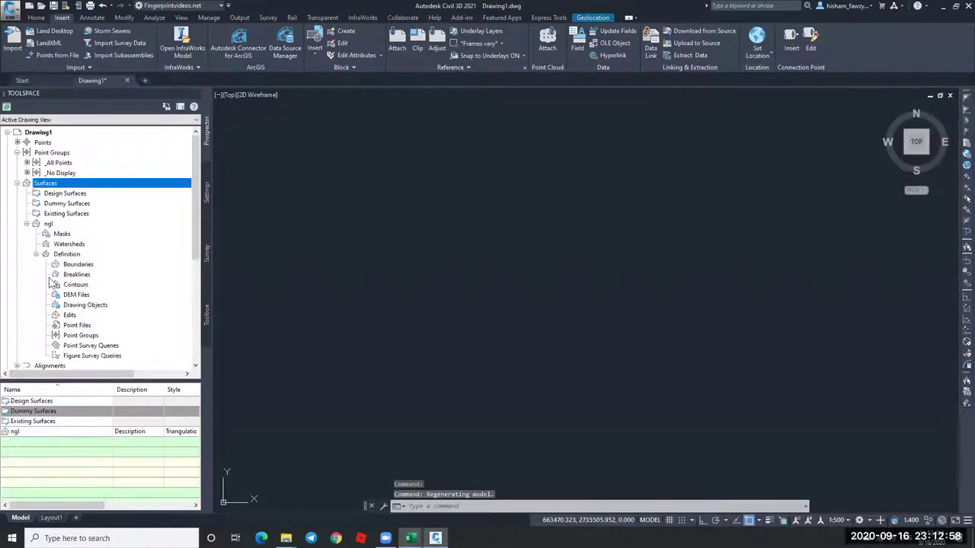
pyautogui.rightClick(86, 339)
pyautogui.click(114, 340)
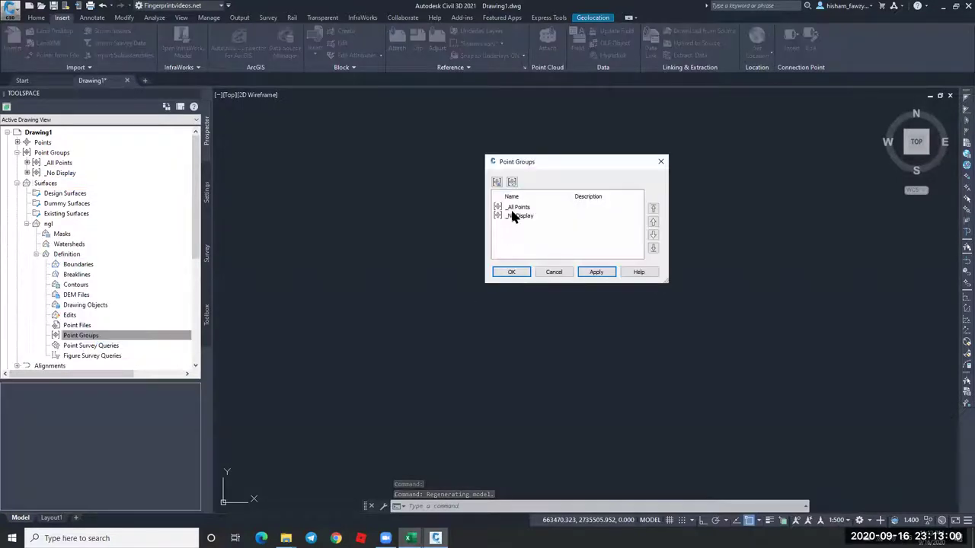
pyautogui.click(517, 268)
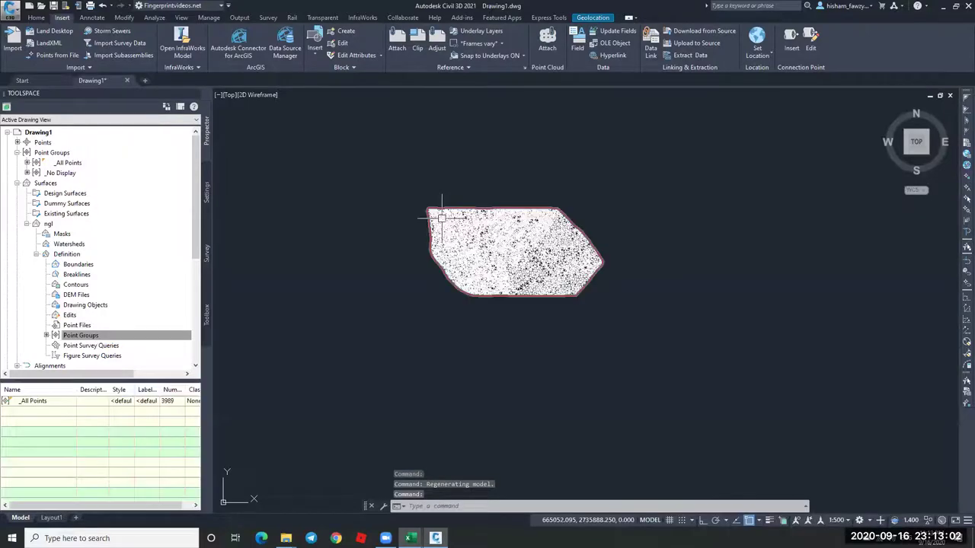
pyautogui.scroll(4, 501, 245)
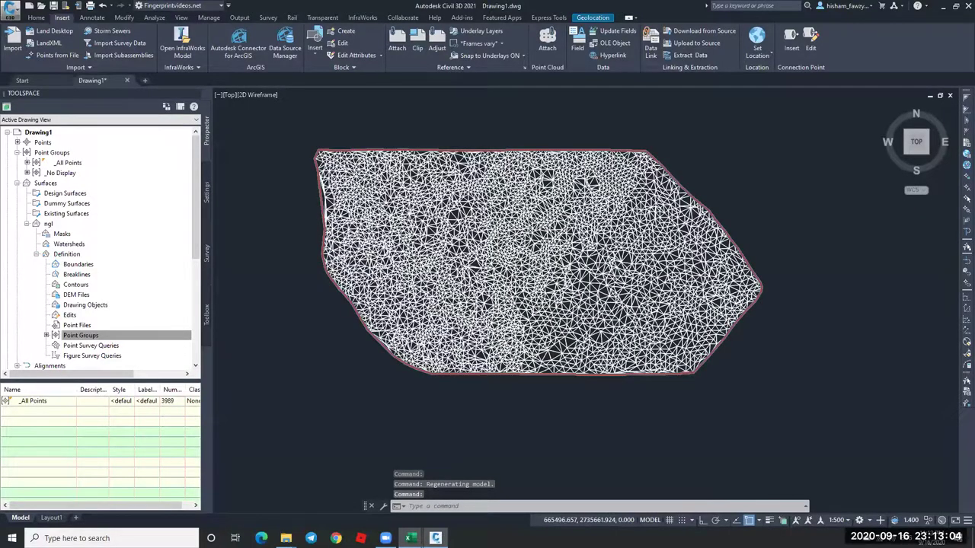
# Switch the ngl surface style to Contours 1m and 5m in Surface Properties, then deselect it.
pyautogui.scroll(6, 388, 190)
pyautogui.click(385, 187)
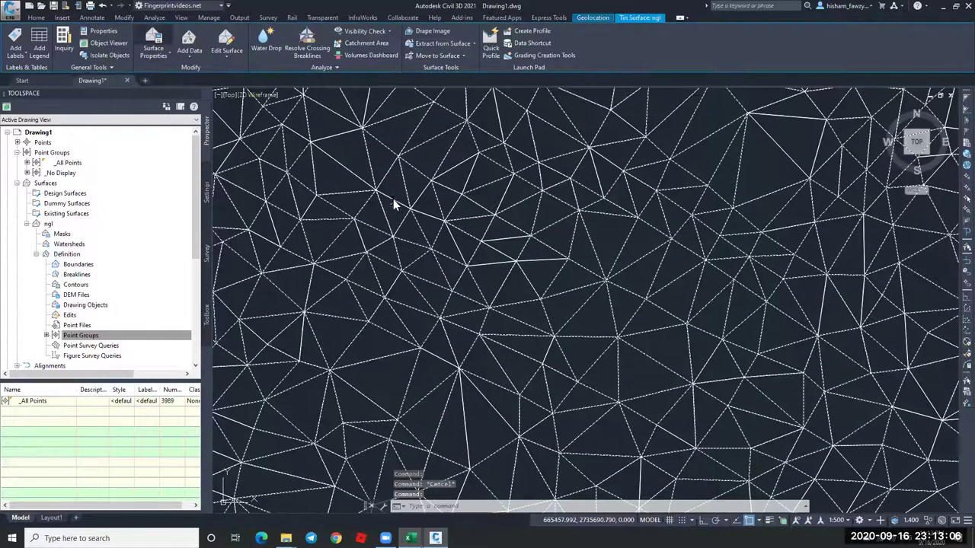
pyautogui.doubleClick(429, 233)
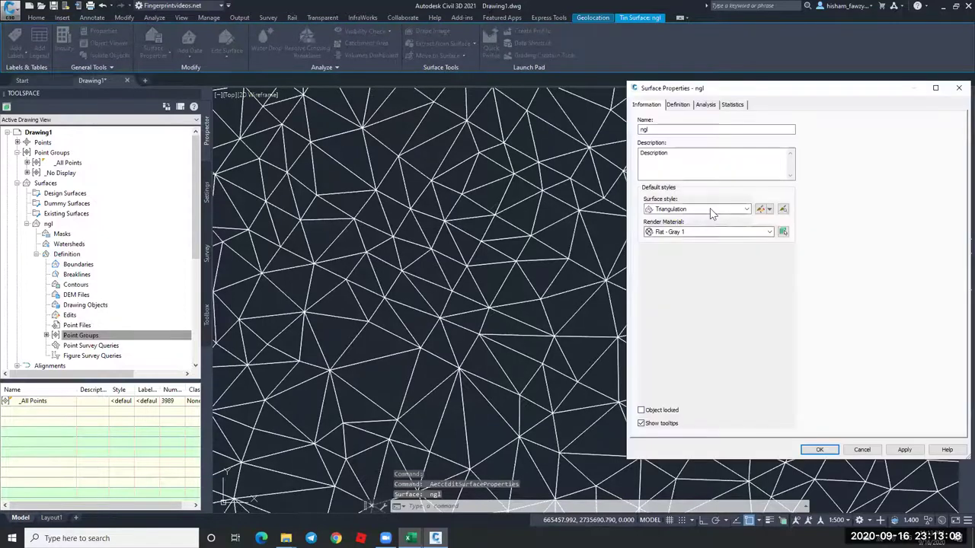
pyautogui.click(711, 210)
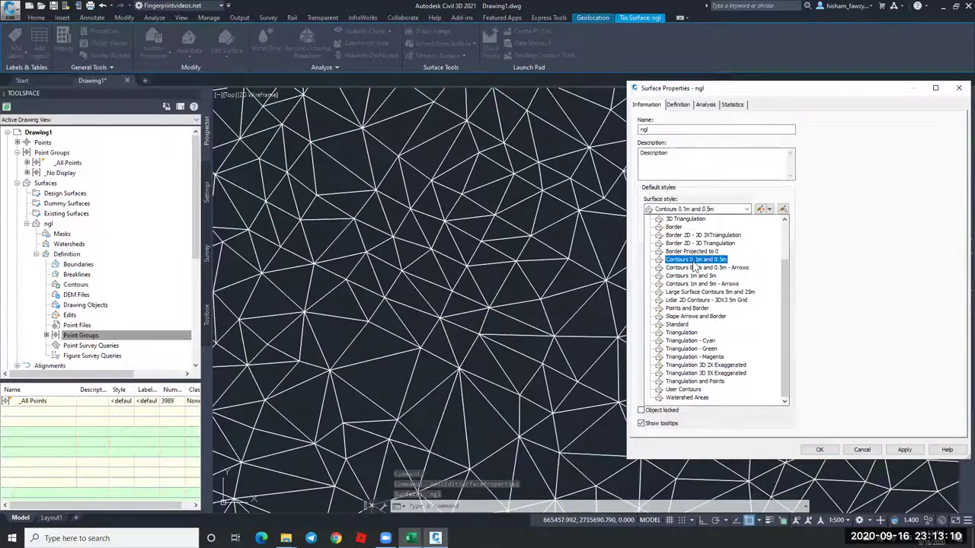
pyautogui.click(904, 449)
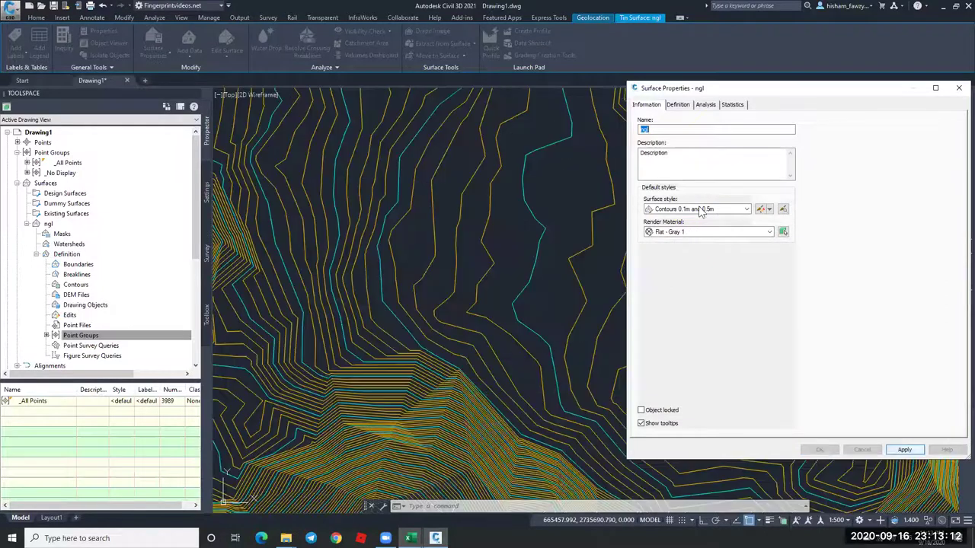
pyautogui.click(699, 210)
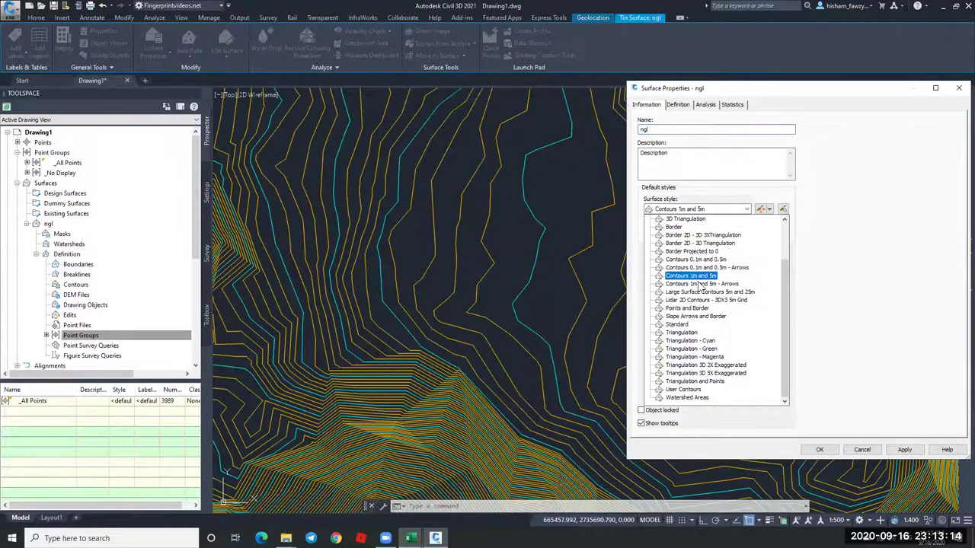
pyautogui.click(698, 276)
pyautogui.click(904, 450)
pyautogui.click(819, 449)
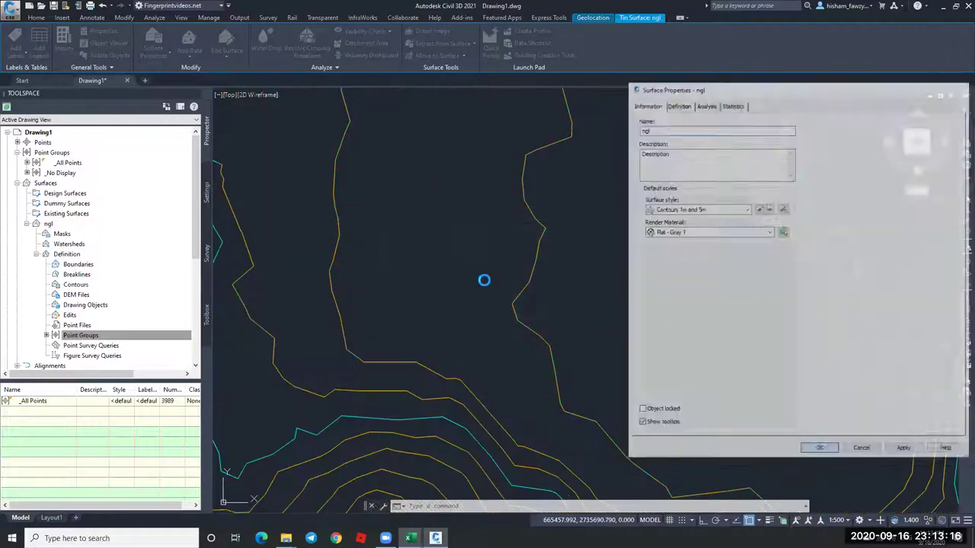
pyautogui.scroll(-10, 505, 242)
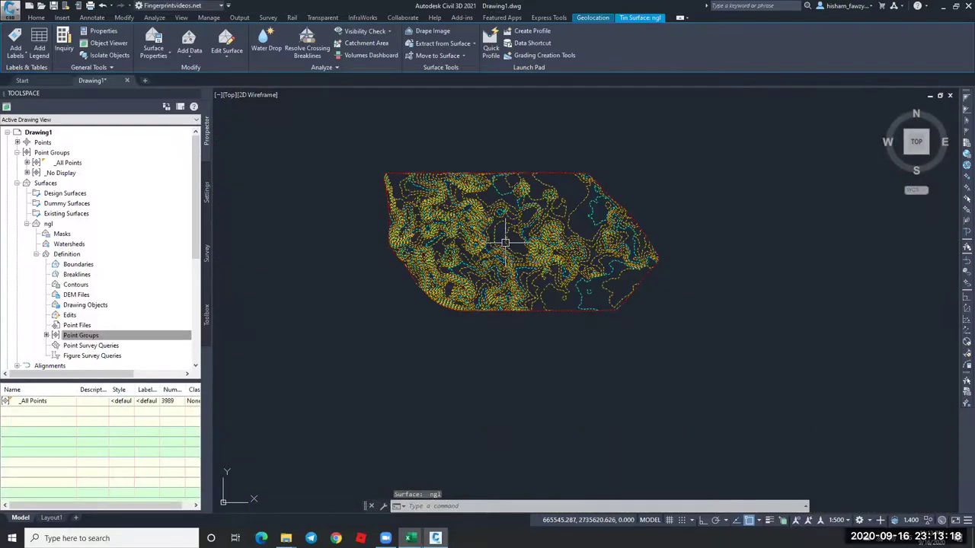
pyautogui.press('Escape')
pyautogui.scroll(5, 505, 242)
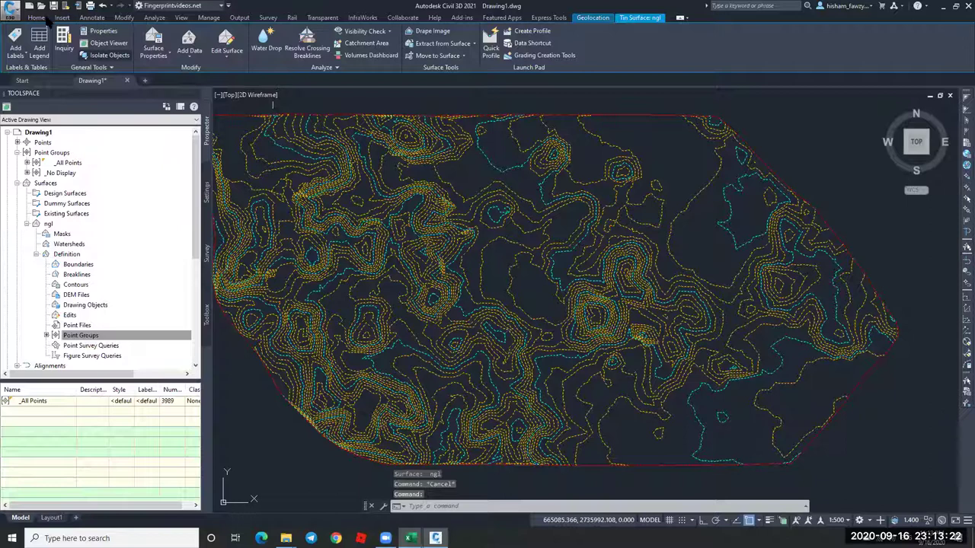
pyautogui.press('Escape')
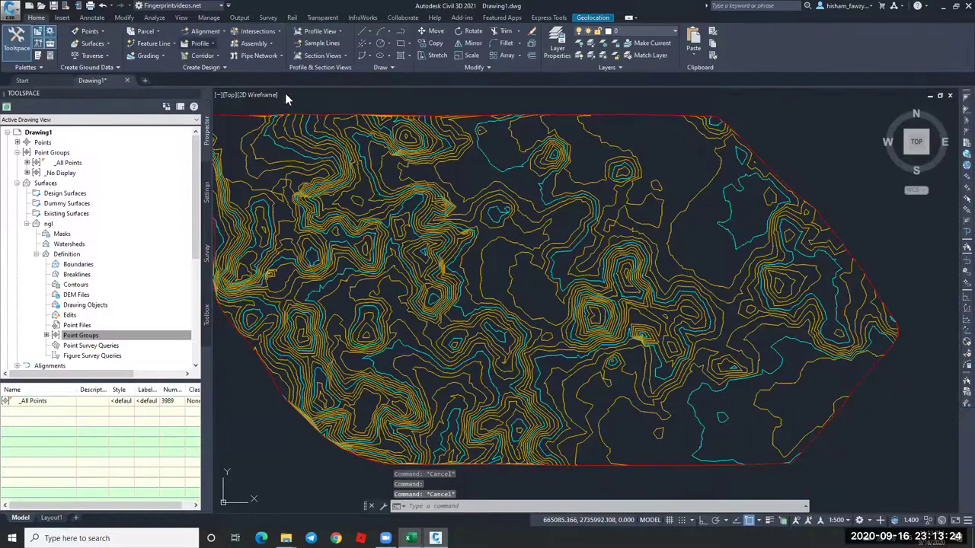
# Start a new alignment layout with default settings using tangents with curves.
pyautogui.click(205, 31)
pyautogui.click(229, 47)
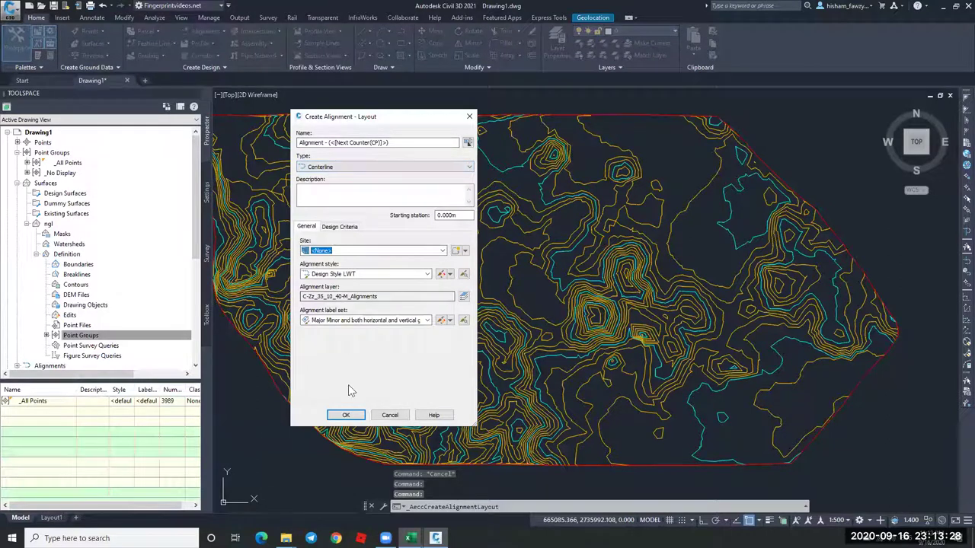
pyautogui.press('Return')
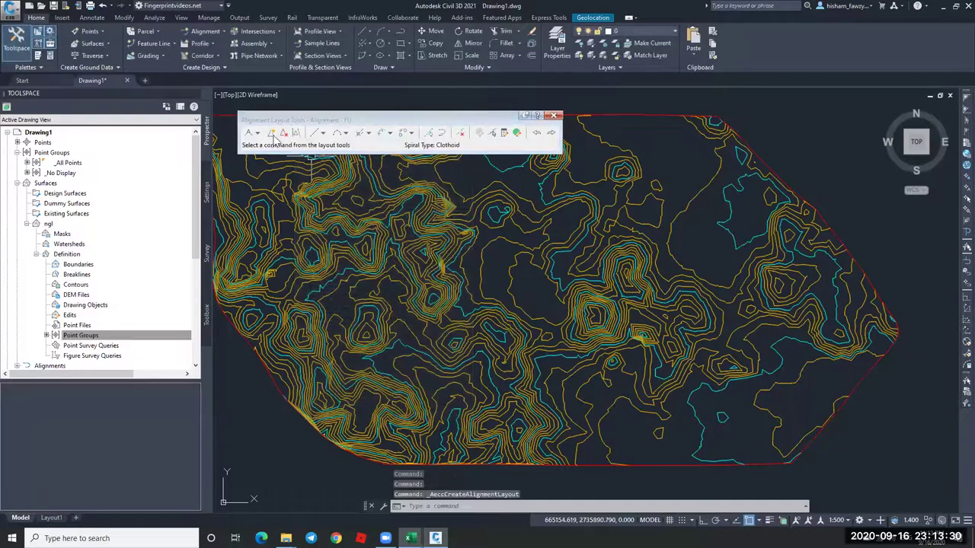
pyautogui.click(258, 134)
pyautogui.click(274, 155)
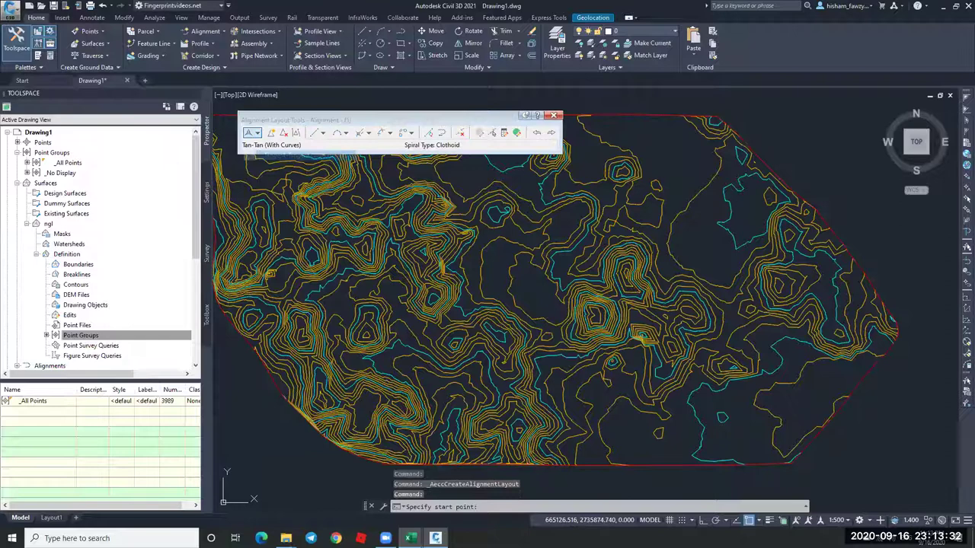
# Place the alignment's start and next points across the contours, then end the layout.
pyautogui.scroll(4, 268, 176)
pyautogui.click(482, 350)
pyautogui.scroll(-2, 482, 351)
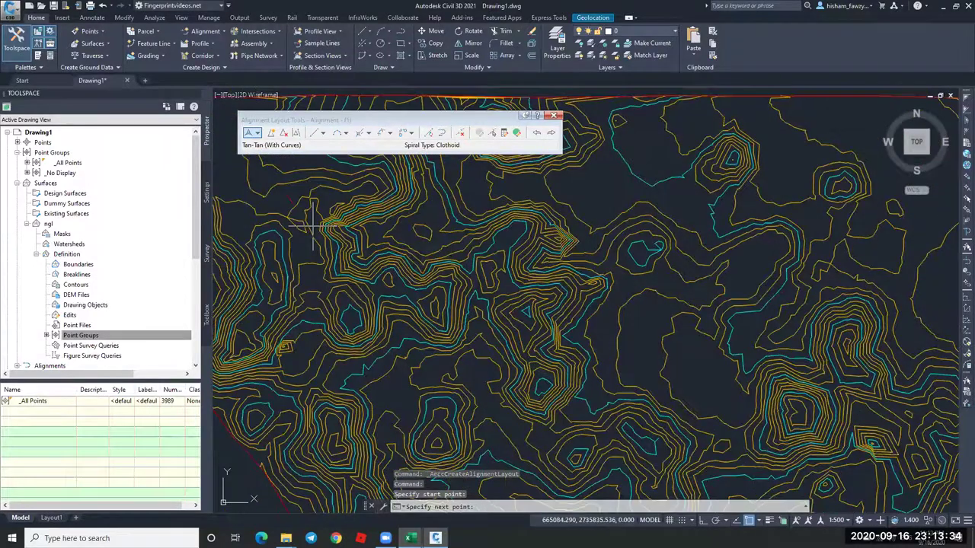
pyautogui.scroll(3, 482, 351)
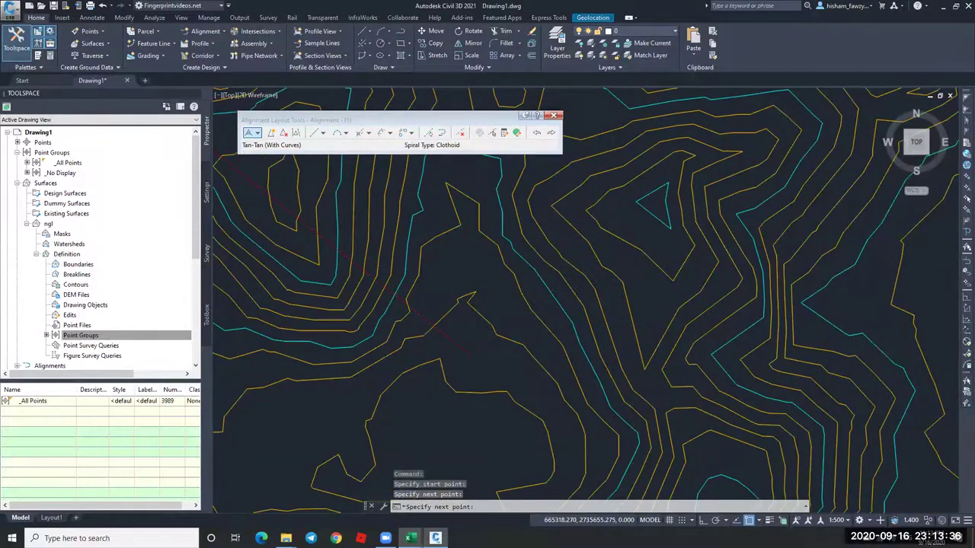
pyautogui.scroll(-3, 472, 346)
pyautogui.scroll(3, 648, 462)
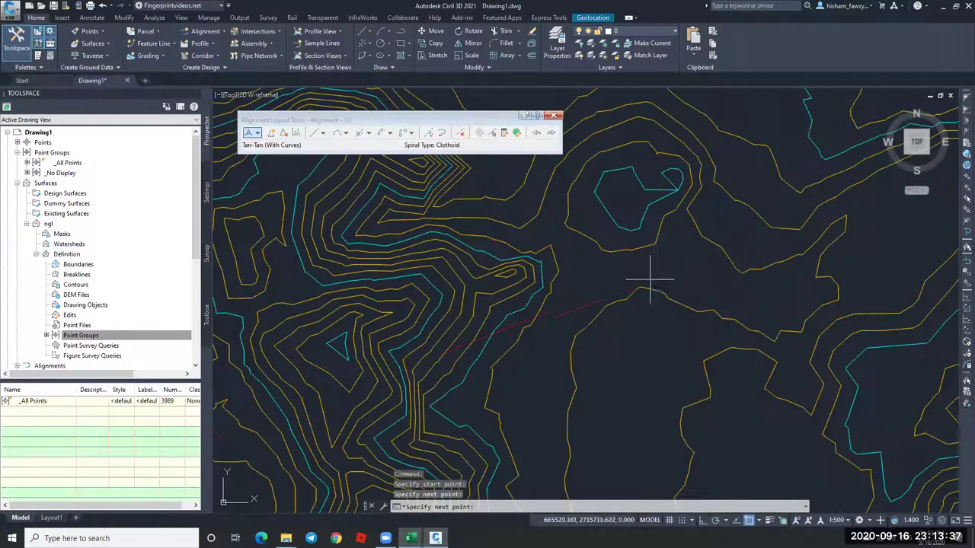
pyautogui.click(678, 251)
pyautogui.scroll(-5, 565, 242)
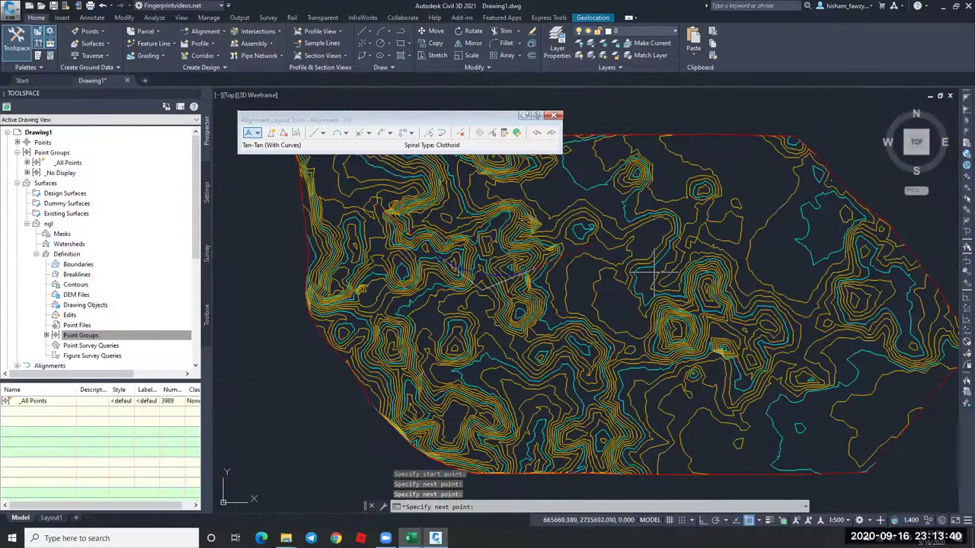
pyautogui.scroll(3, 495, 286)
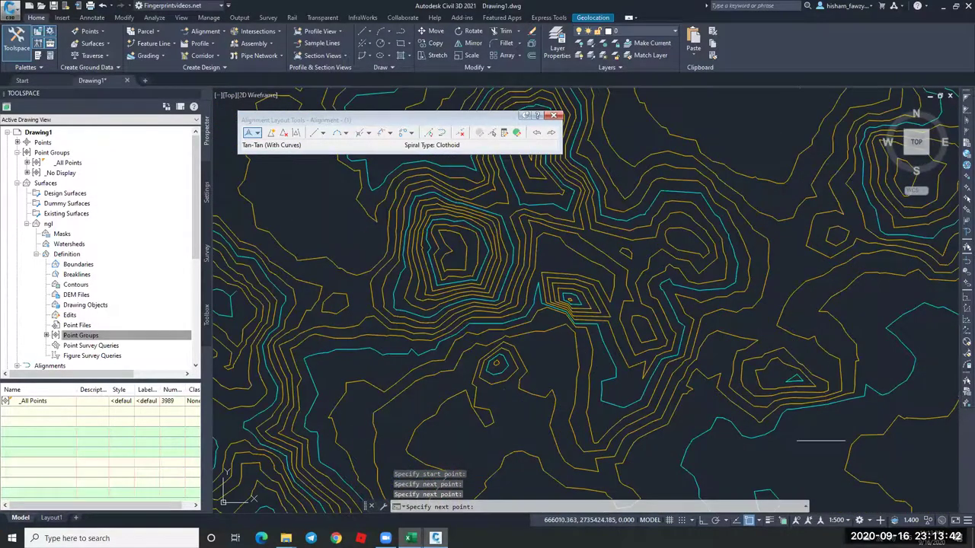
pyautogui.scroll(-4, 515, 267)
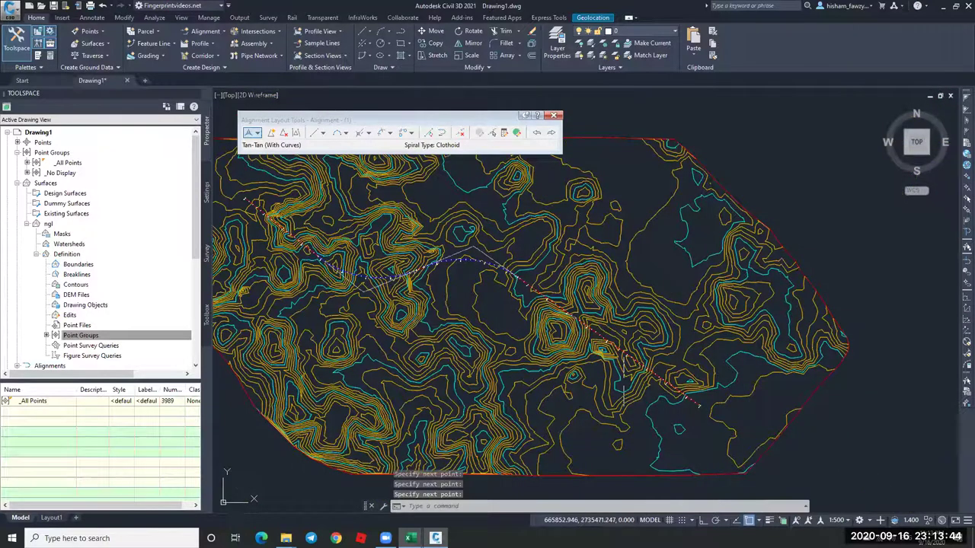
pyautogui.scroll(5, 579, 305)
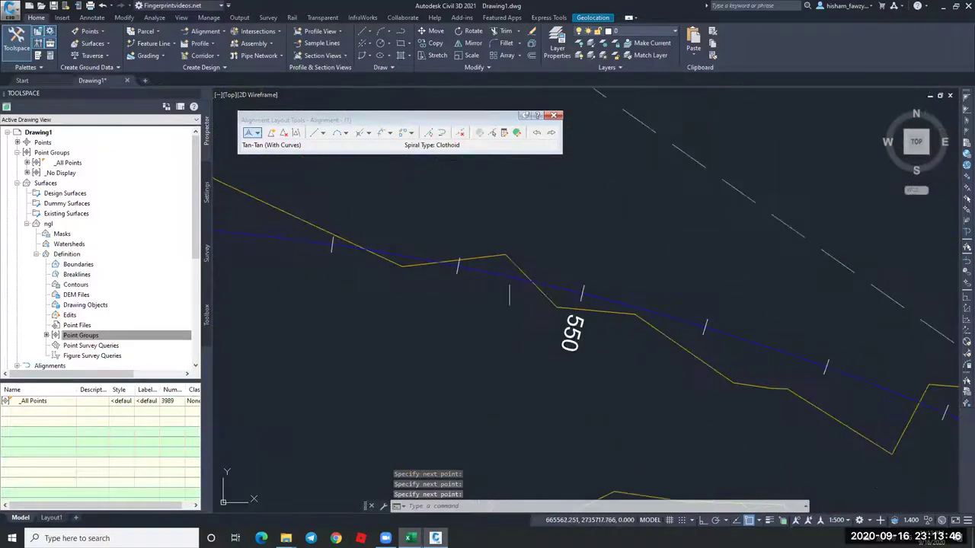
pyautogui.scroll(-5, 523, 272)
pyautogui.scroll(5, 579, 282)
pyautogui.scroll(-1, 534, 289)
pyautogui.scroll(-2, 537, 274)
pyautogui.scroll(-2, 535, 239)
pyautogui.press('Escape')
pyautogui.press('Escape')
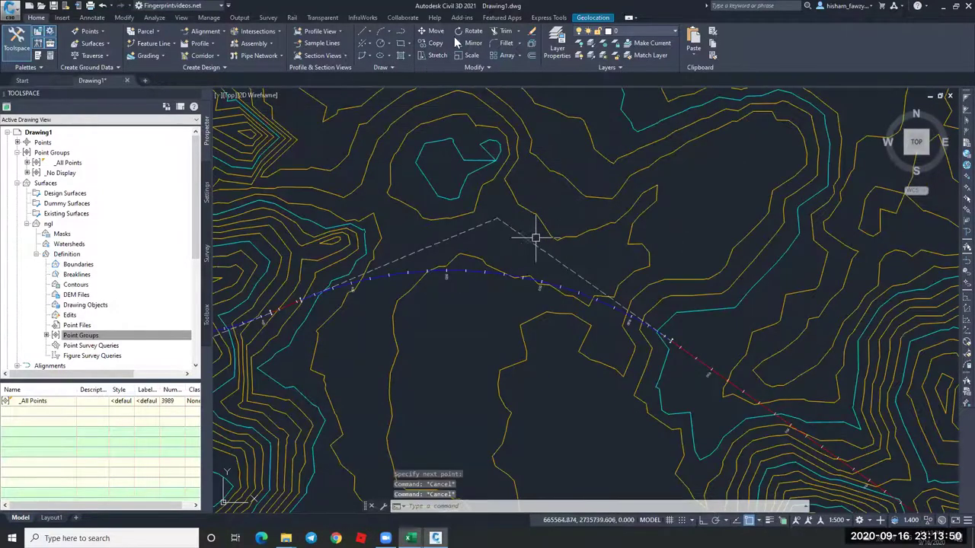
pyautogui.click(528, 240)
# Add the ngl surface profile and draw it in a new profile view at a picked origin.
pyautogui.click(448, 30)
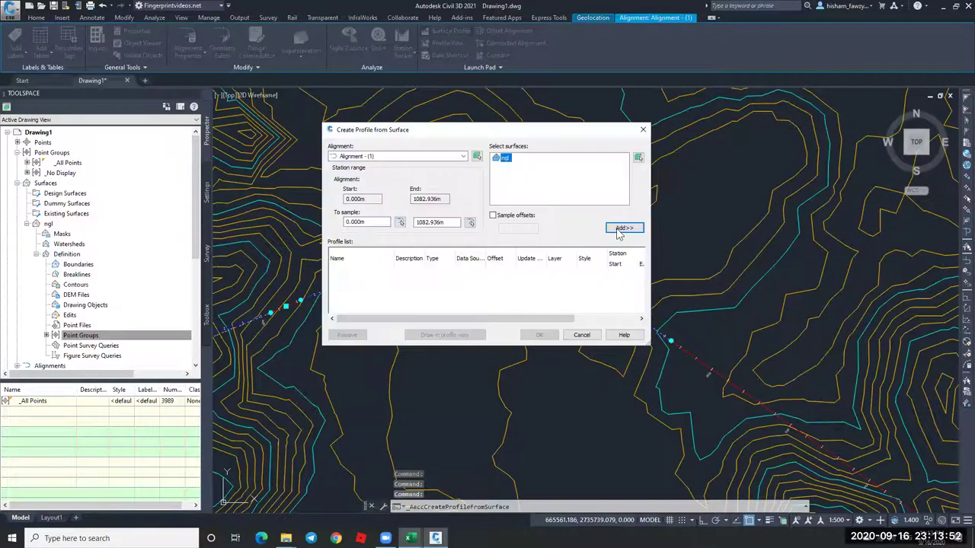
pyautogui.click(623, 228)
pyautogui.click(444, 335)
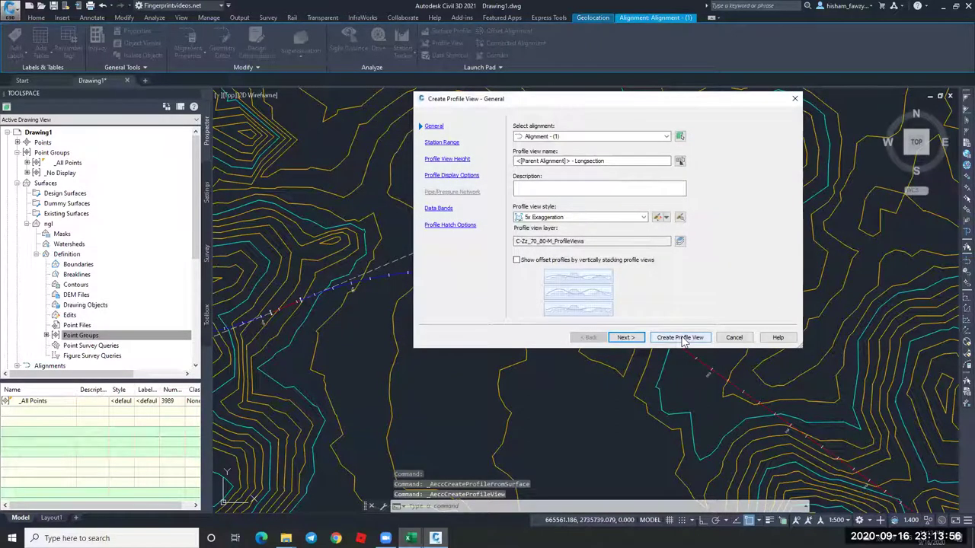
pyautogui.click(680, 338)
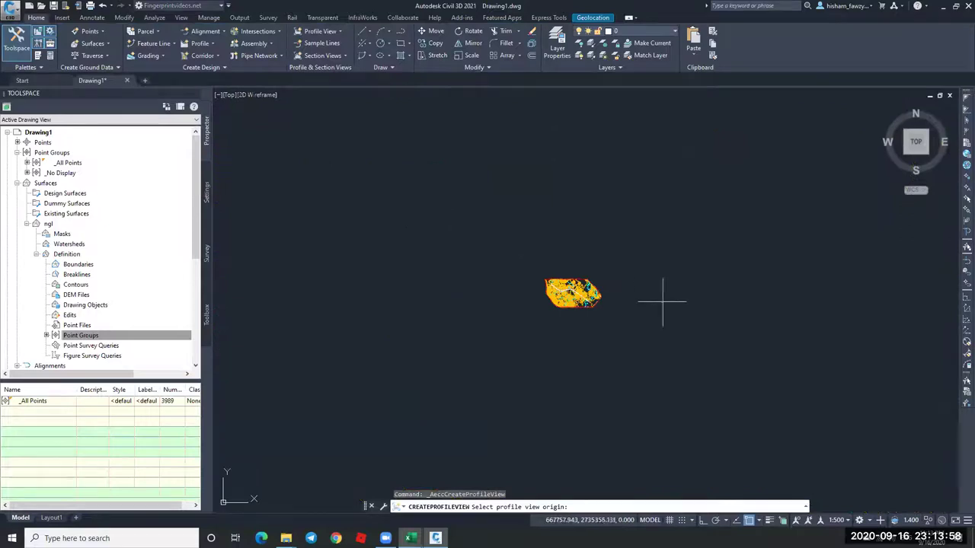
pyautogui.click(662, 282)
pyautogui.scroll(5, 604, 247)
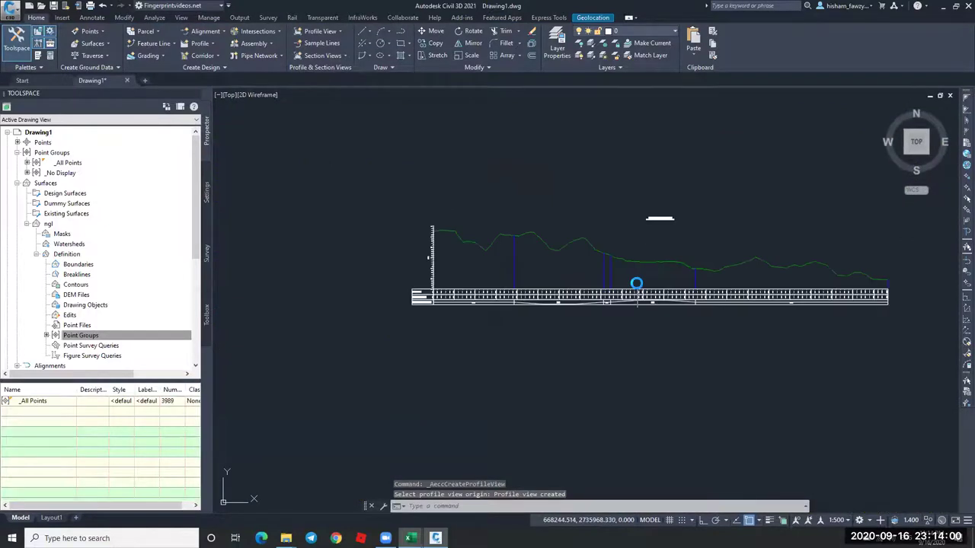
pyautogui.press('Escape')
# Zoom around to inspect the Alignment (1) long section at H 1:500, V 1:100.
pyautogui.scroll(-2, 617, 232)
pyautogui.scroll(4, 267, 273)
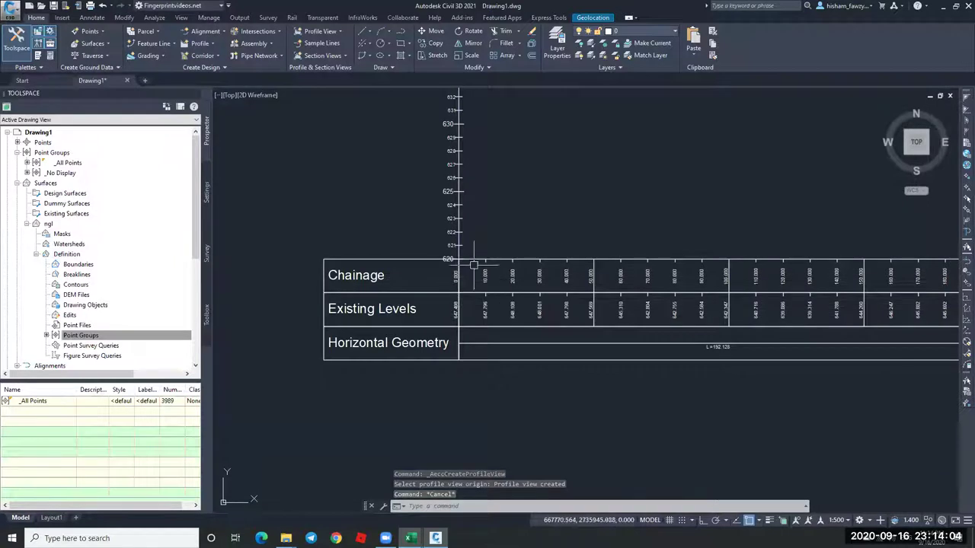
pyautogui.scroll(-1, 427, 282)
pyautogui.scroll(1, 429, 282)
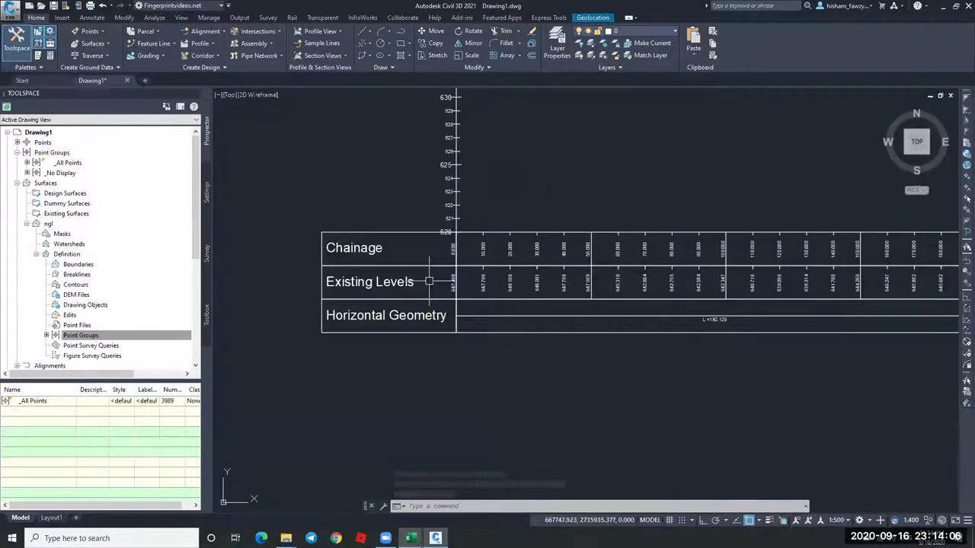
pyautogui.scroll(-4, 429, 282)
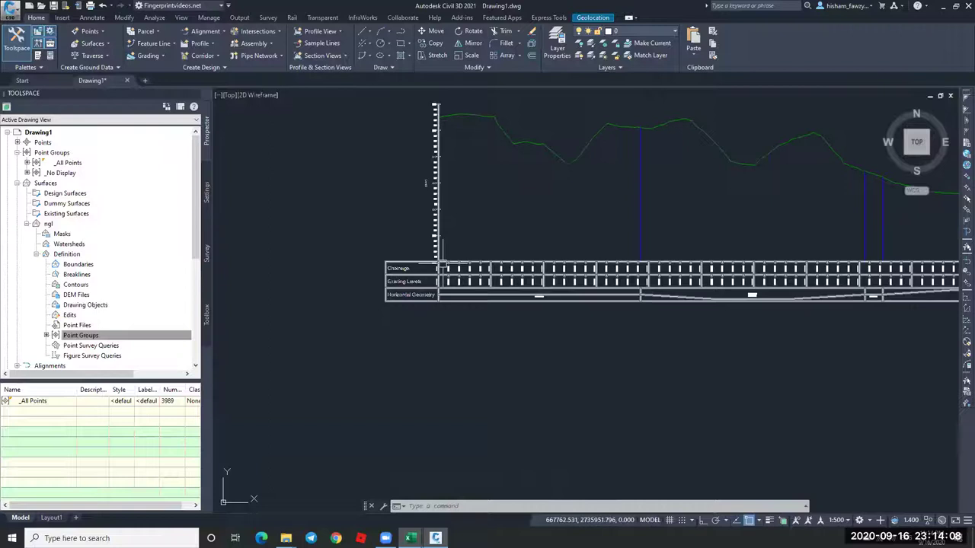
pyautogui.scroll(6, 378, 287)
pyautogui.scroll(-4, 369, 270)
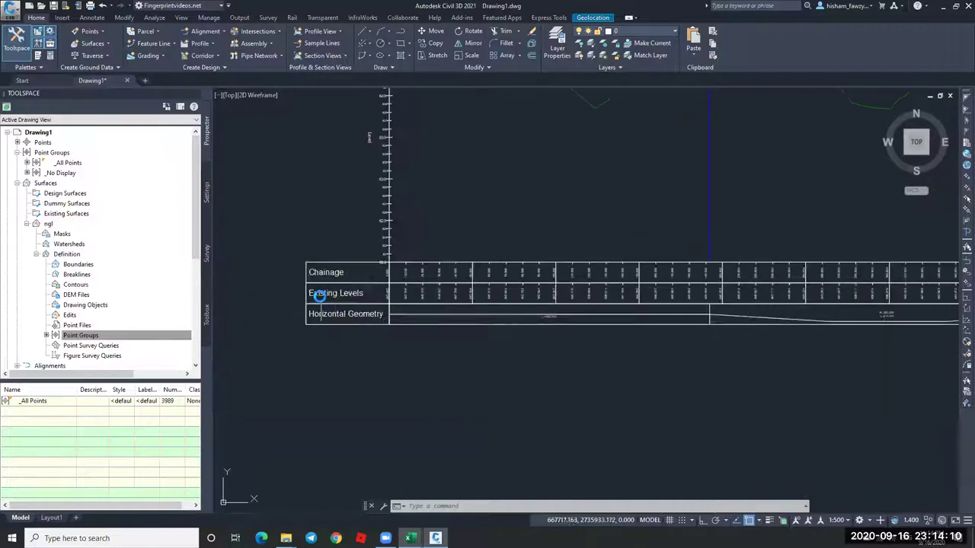
pyautogui.scroll(4, 320, 303)
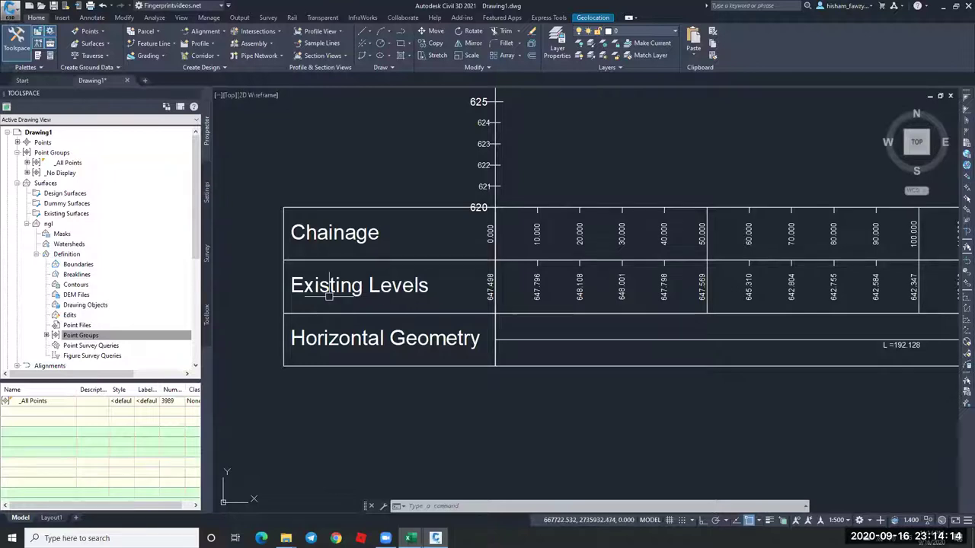
pyautogui.scroll(-3, 324, 346)
pyautogui.scroll(3, 457, 328)
pyautogui.scroll(-5, 523, 329)
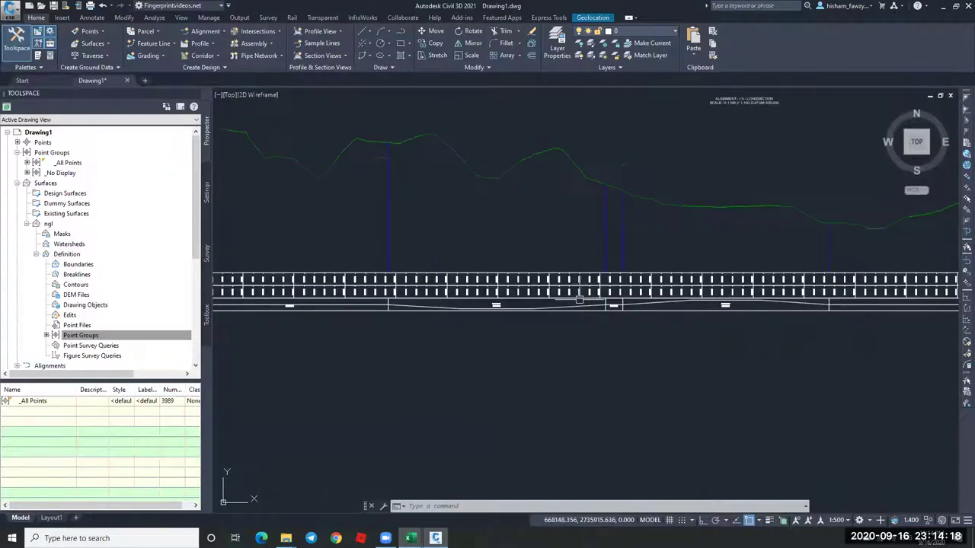
pyautogui.press('Escape')
pyautogui.press('Escape')
pyautogui.scroll(3, 655, 149)
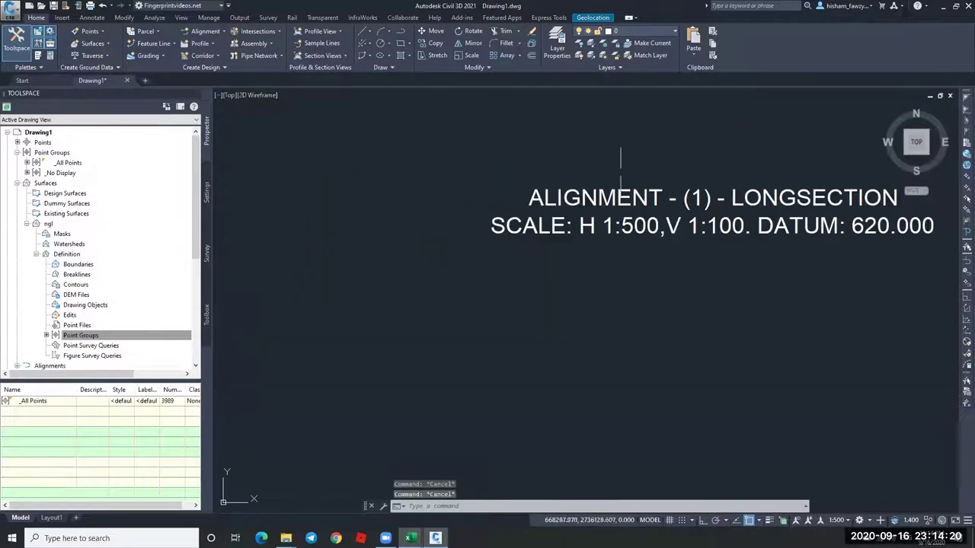
pyautogui.scroll(-5, 591, 196)
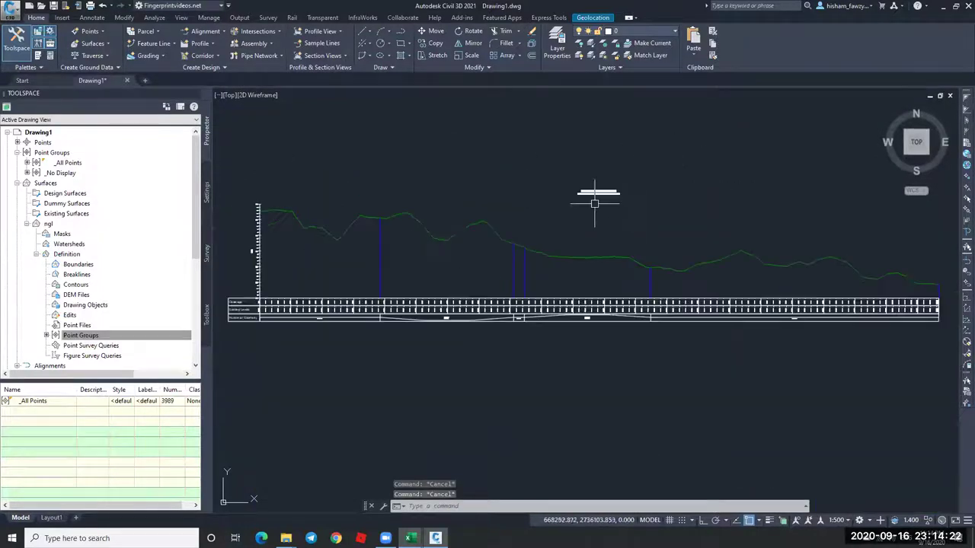
pyautogui.scroll(-2, 622, 201)
pyautogui.scroll(2, 555, 211)
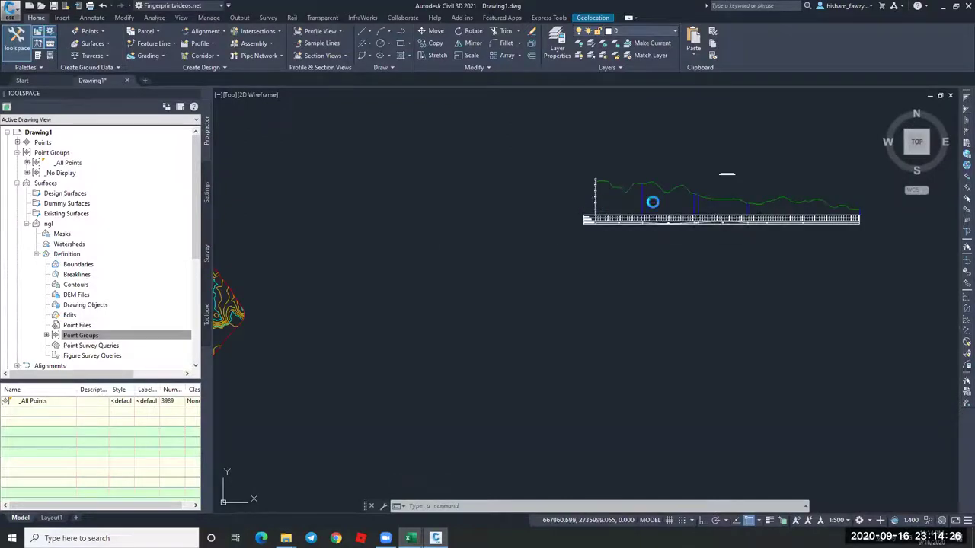
pyautogui.scroll(-2, 649, 202)
pyautogui.scroll(1, 522, 224)
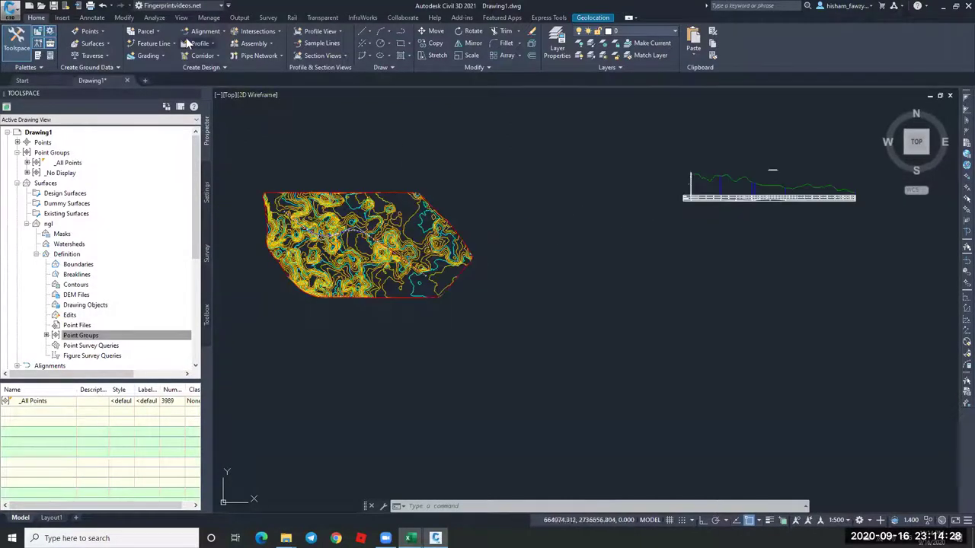
# Start creating a new assembly, then cancel it.
pyautogui.click(260, 44)
pyautogui.click(270, 61)
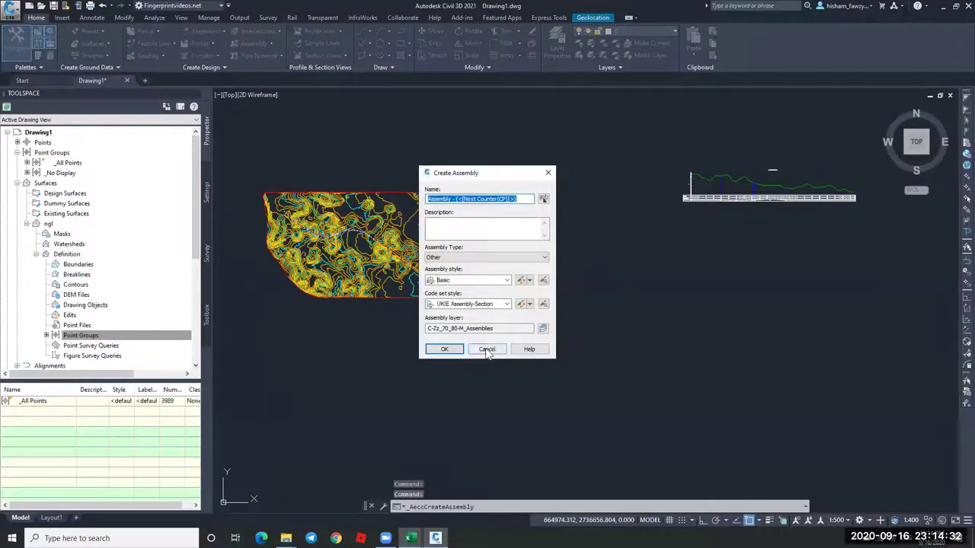
pyautogui.click(486, 349)
# Open the tool palettes with Ctrl+3 and browse UKIE Design, Junctions, Micro, DMRB and NRA Road Sections.
pyautogui.hotkey('ctrl', '3')
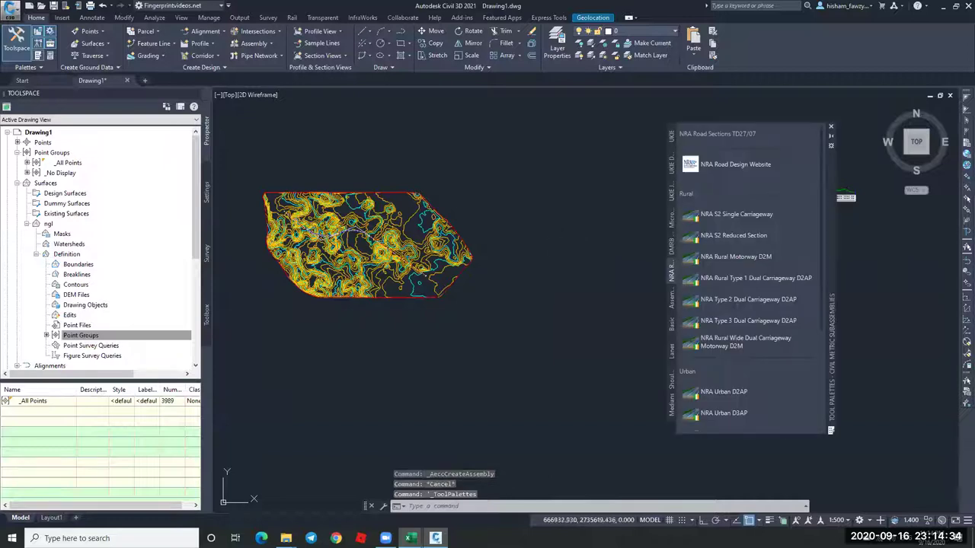
pyautogui.click(668, 163)
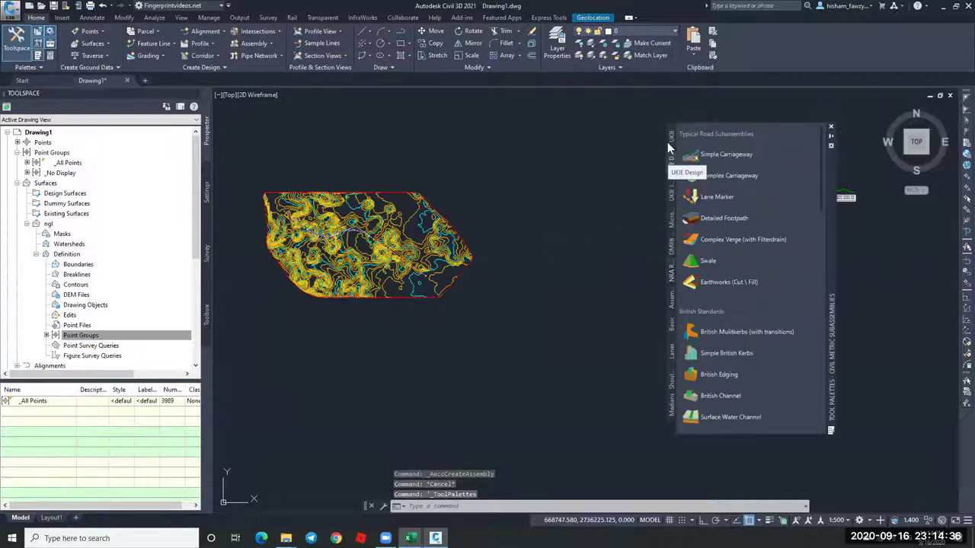
pyautogui.click(669, 138)
pyautogui.click(671, 192)
pyautogui.click(671, 176)
pyautogui.click(672, 217)
pyautogui.click(673, 242)
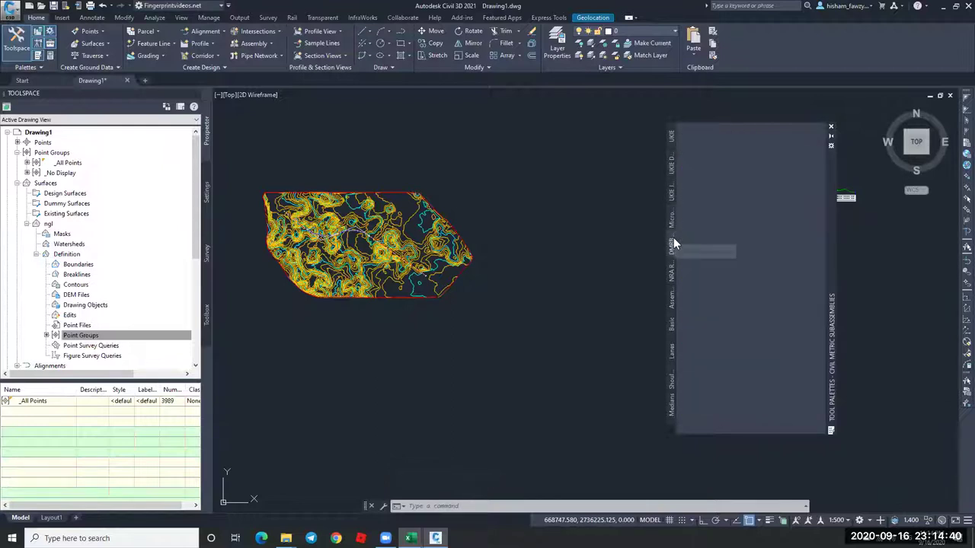
pyautogui.click(671, 265)
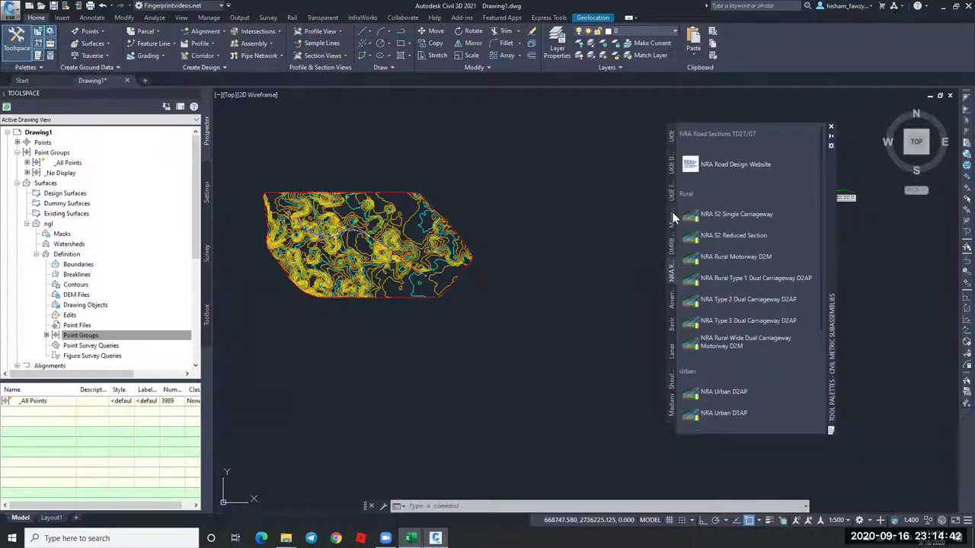
# Pick a full-road assembly from the UKIE Junctions palette, then cancel its insertion.
pyautogui.click(672, 163)
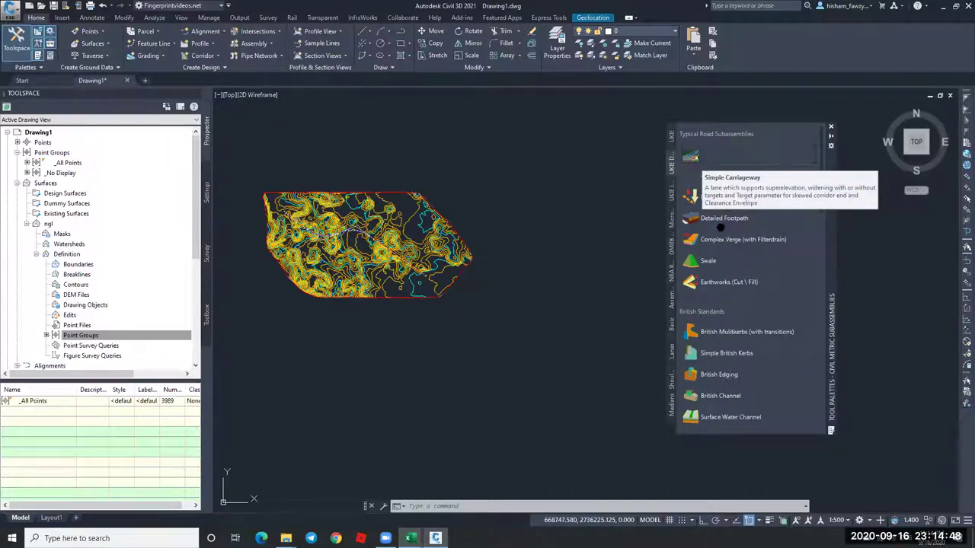
pyautogui.scroll(-5, 690, 158)
pyautogui.scroll(2, 669, 156)
pyautogui.click(671, 137)
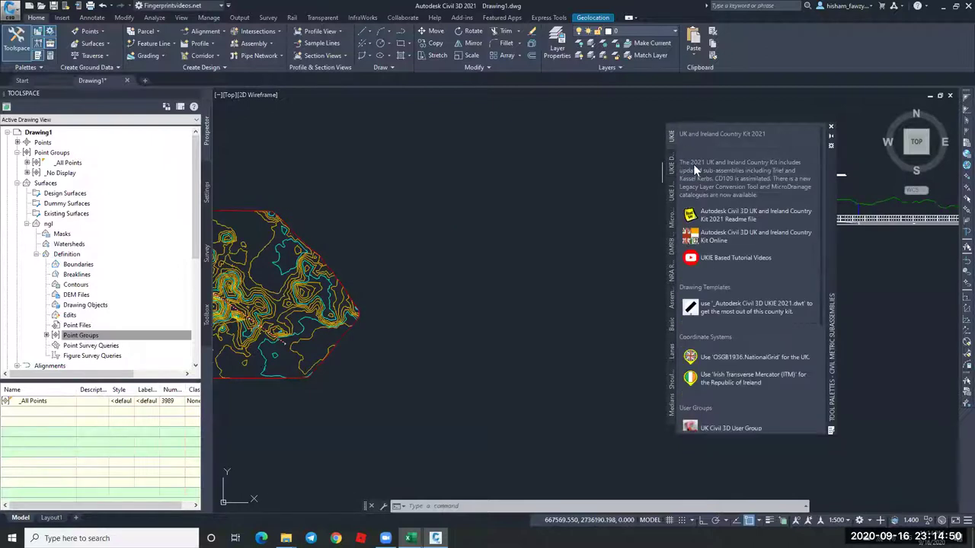
pyautogui.scroll(-3, 733, 263)
pyautogui.click(671, 194)
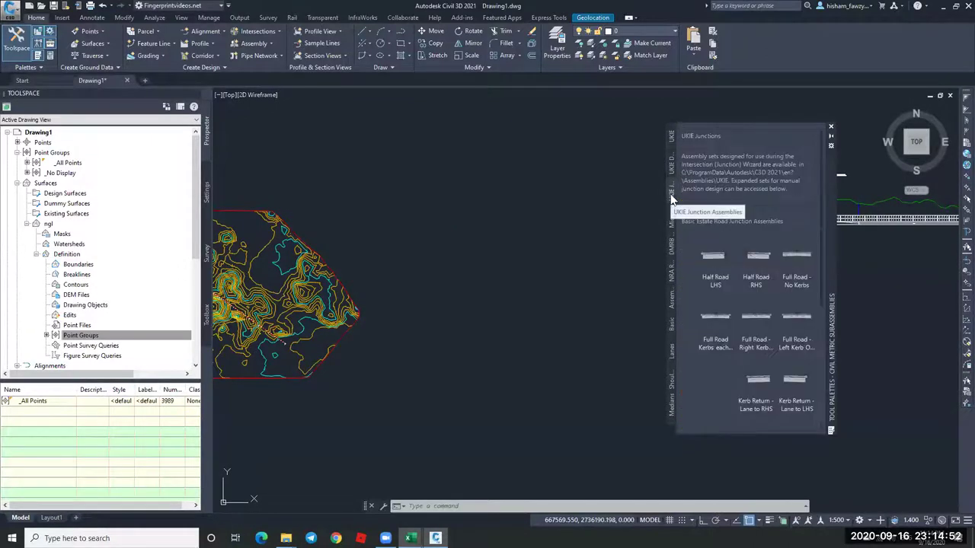
pyautogui.click(757, 326)
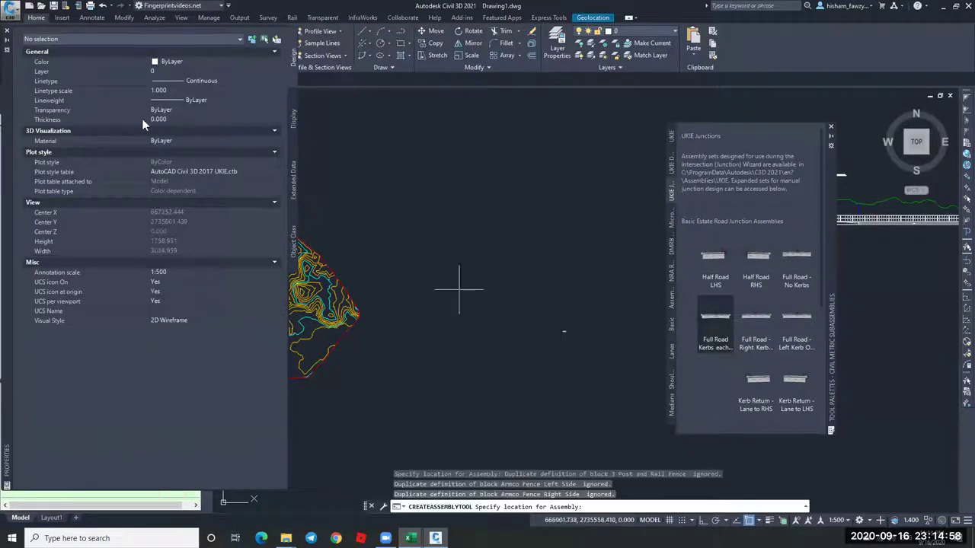
pyautogui.scroll(10, 562, 338)
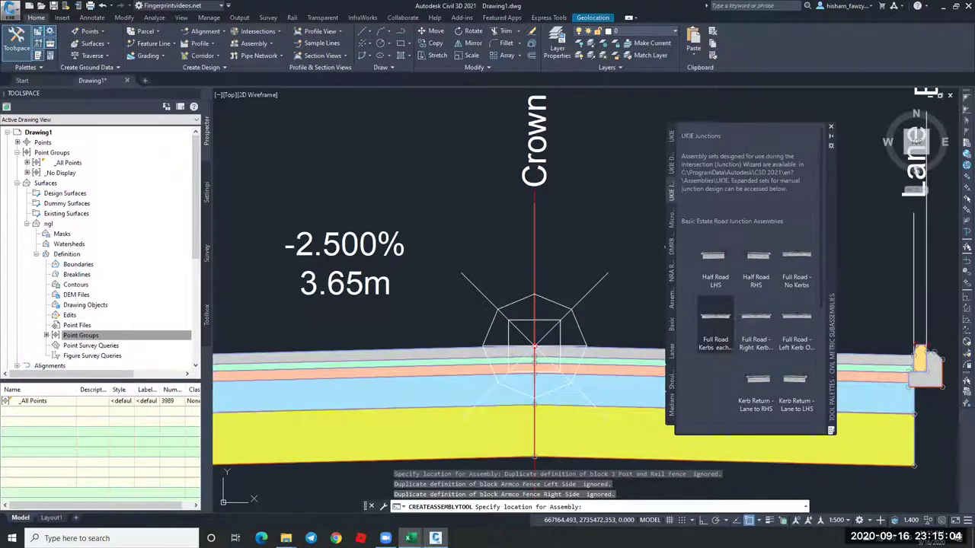
pyautogui.press('Escape')
pyautogui.scroll(-5, 719, 168)
# Close the palettes and bring the assembly's left kerb into view, selecting then clearing it.
pyautogui.click(831, 127)
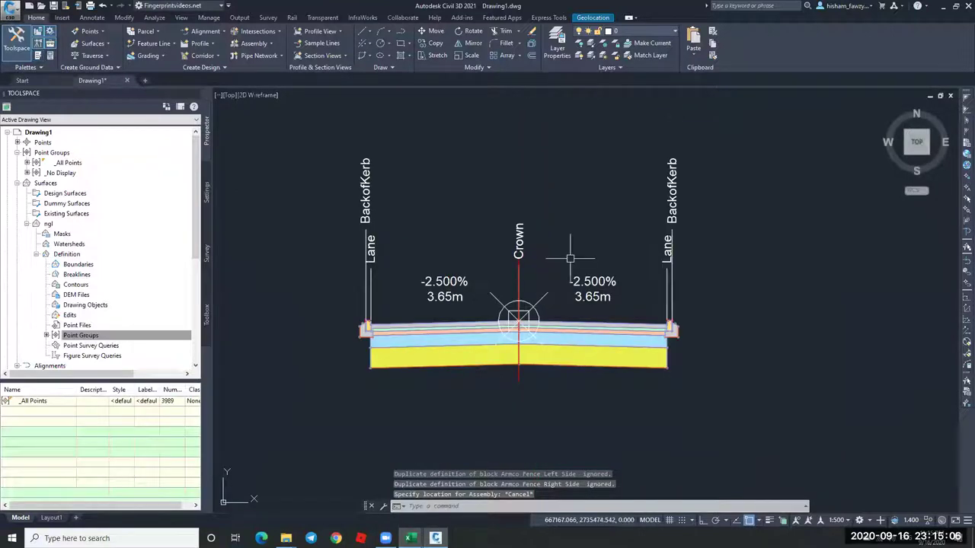
pyautogui.scroll(8, 372, 333)
pyautogui.moveTo(323, 346); pyautogui.dragTo(430, 296, button='middle')
pyautogui.press('Escape')
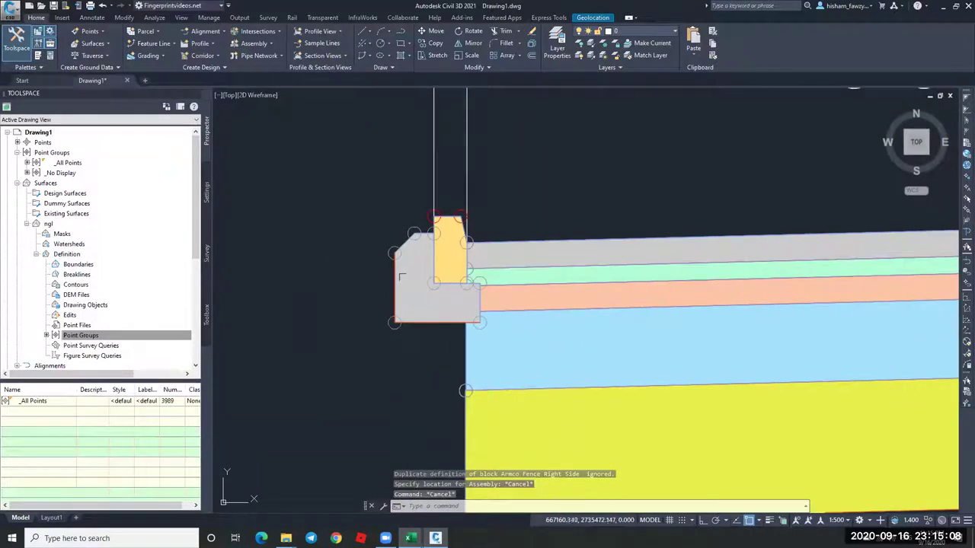
pyautogui.click(500, 287)
pyautogui.press('Escape')
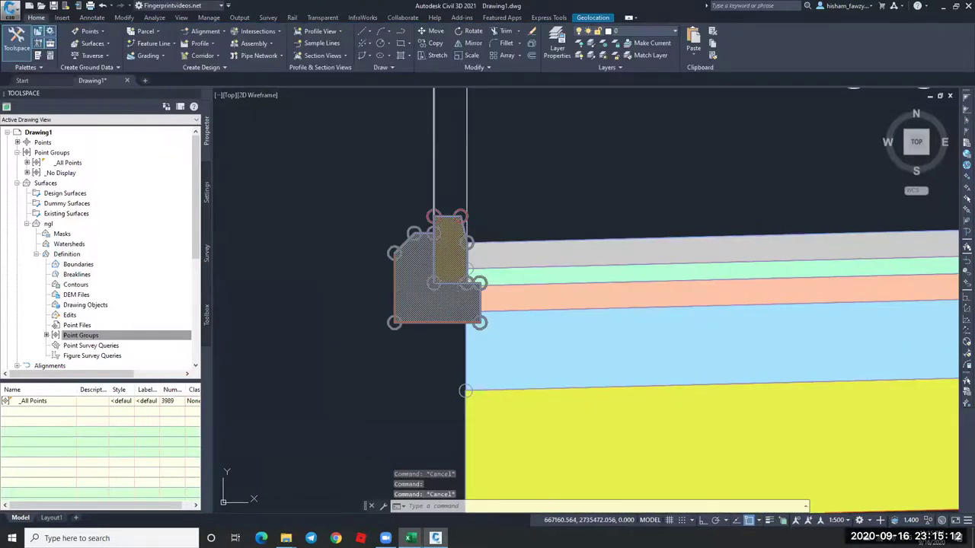
pyautogui.scroll(-10, 597, 293)
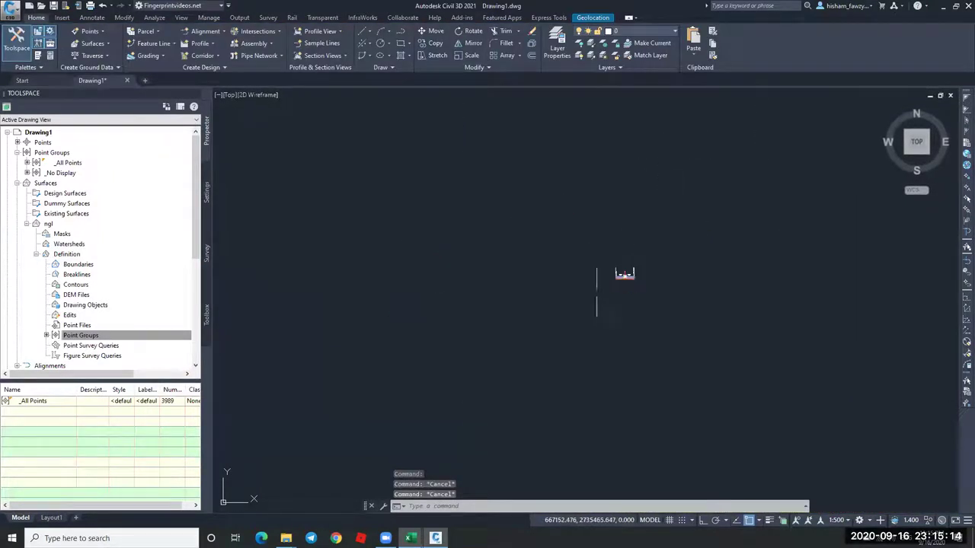
pyautogui.scroll(-3, 562, 282)
# Review the available assemblies and profiles in Create Corridor, then abandon it.
pyautogui.click(200, 55)
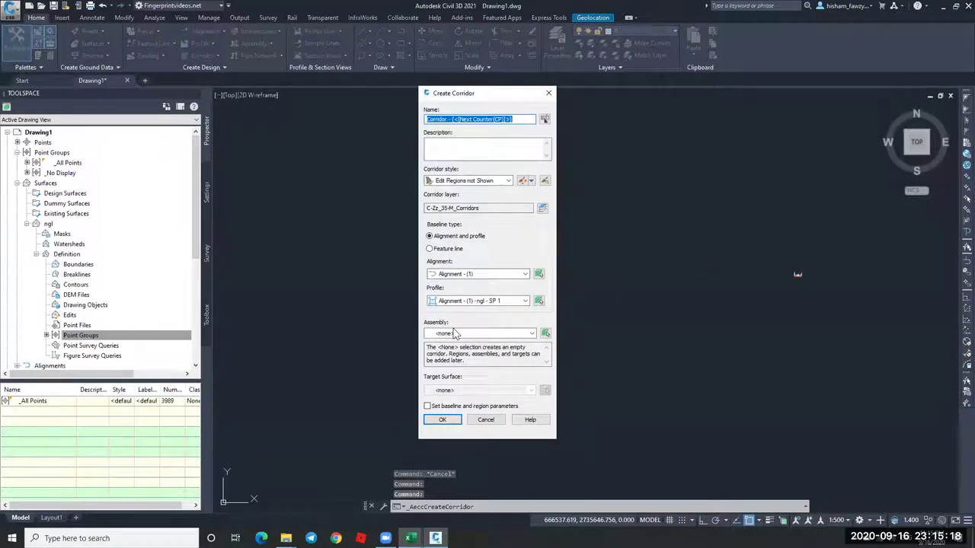
pyautogui.click(454, 333)
pyautogui.click(487, 302)
pyautogui.click(494, 311)
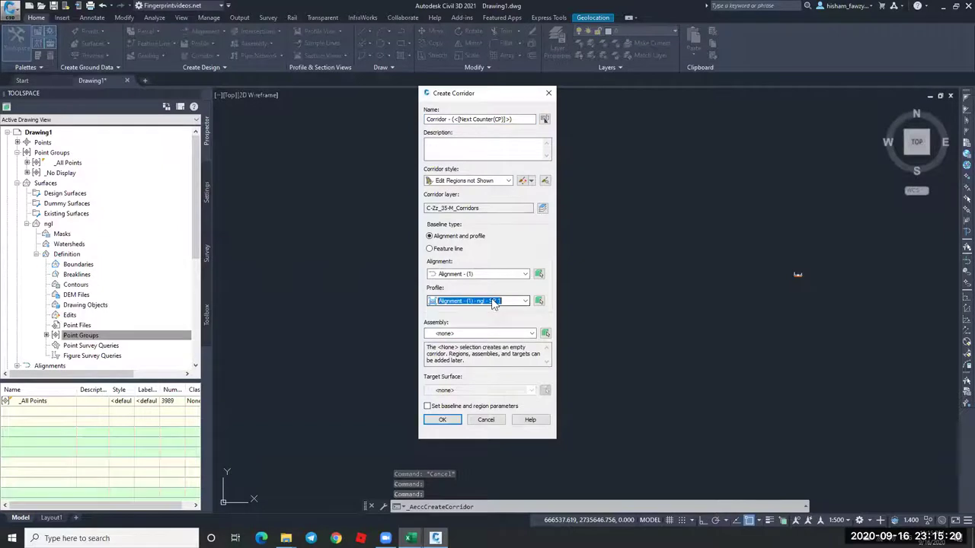
pyautogui.press('Escape')
pyautogui.scroll(3, 640, 236)
pyautogui.press('Escape')
# Create a profile named FG on the long section view, drawn as tangents with curves.
pyautogui.click(681, 246)
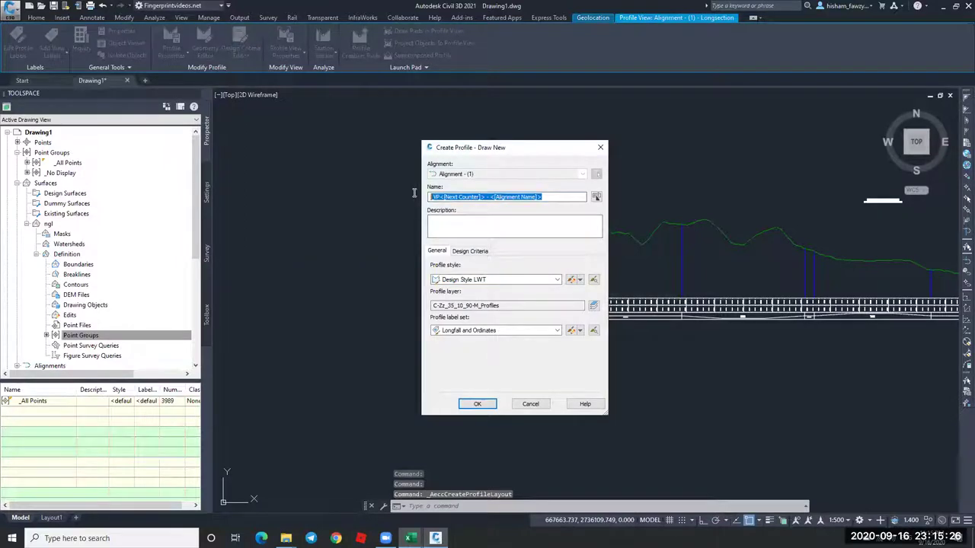
pyautogui.write('FG')
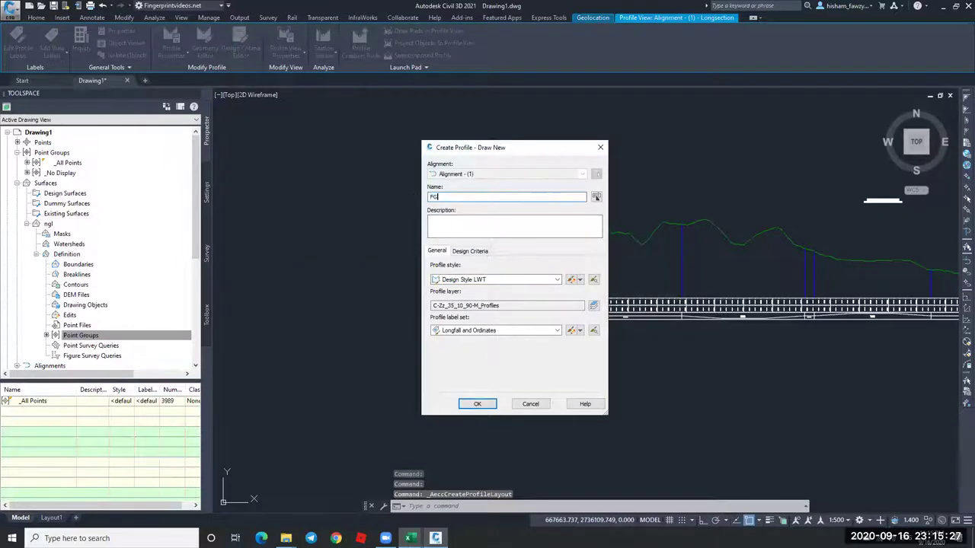
pyautogui.click(478, 403)
pyautogui.click(425, 123)
pyautogui.click(449, 148)
# Draw the FG tangents with four vertices from the view's start to its end.
pyautogui.scroll(10, 569, 219)
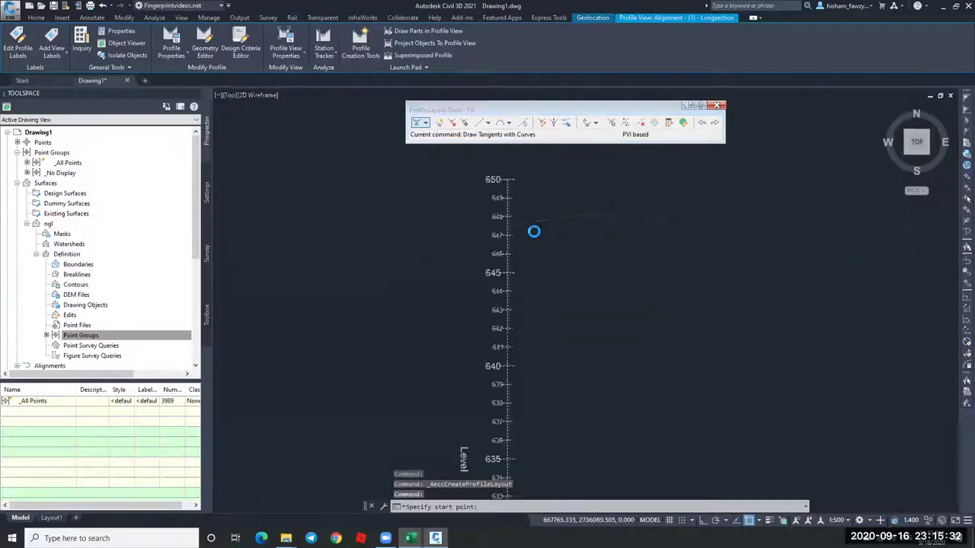
pyautogui.click(352, 191)
pyautogui.scroll(-10, 352, 191)
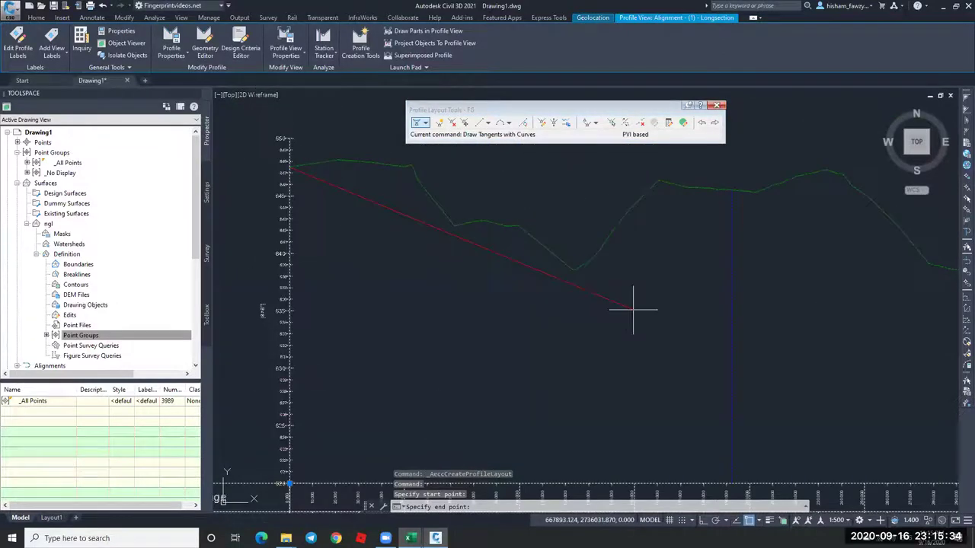
pyautogui.click(648, 283)
pyautogui.scroll(-5, 627, 211)
pyautogui.scroll(8, 696, 173)
pyautogui.click(696, 172)
pyautogui.scroll(-5, 688, 257)
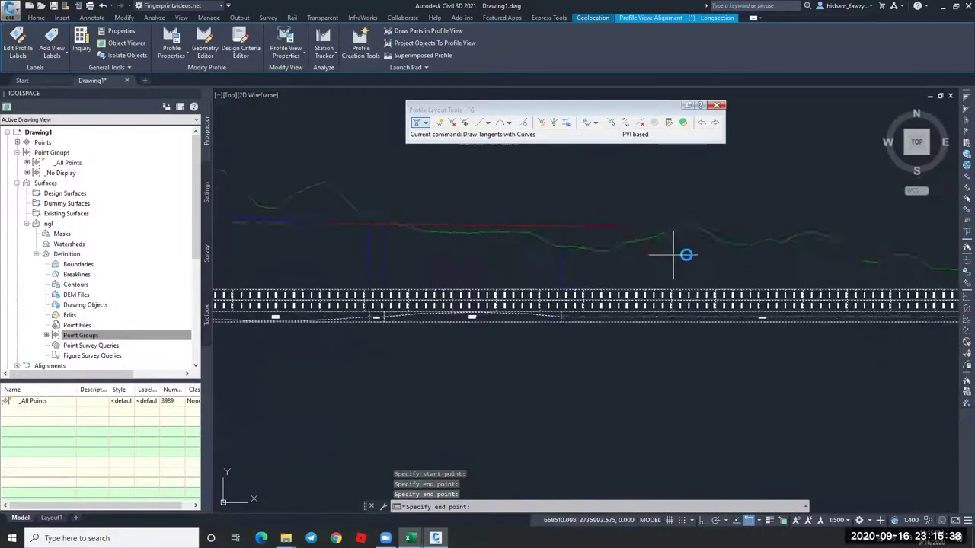
pyautogui.scroll(5, 787, 272)
pyautogui.scroll(3, 787, 272)
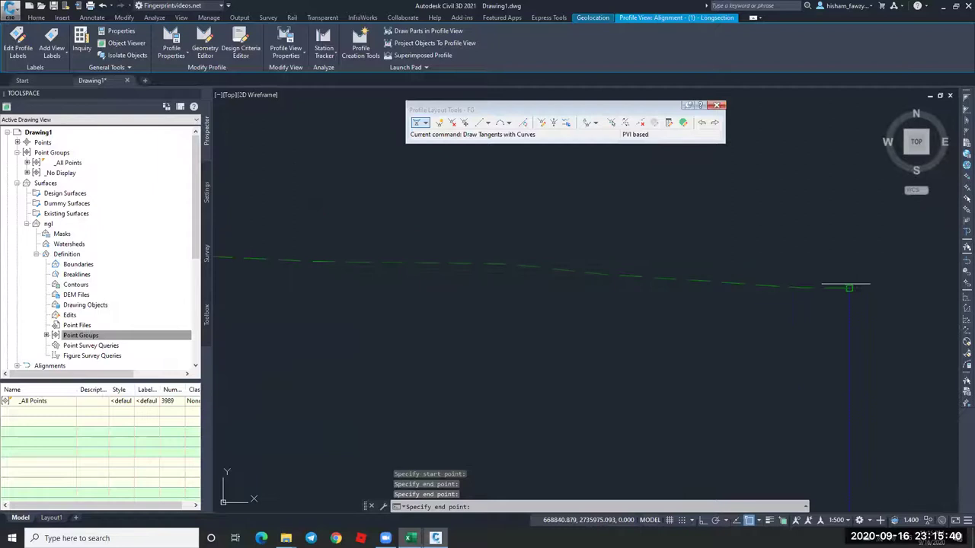
pyautogui.click(847, 286)
pyautogui.press('Return')
pyautogui.scroll(-5, 773, 285)
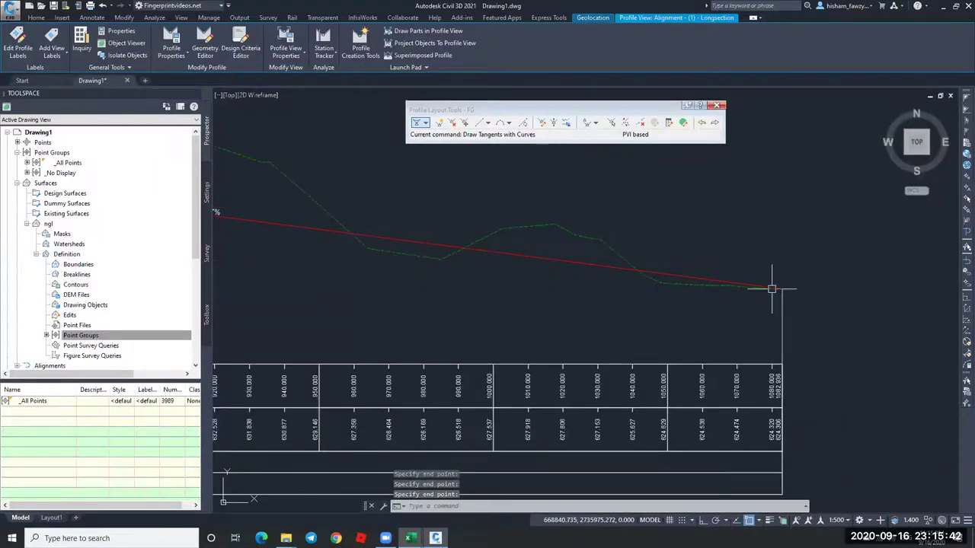
pyautogui.scroll(4, 605, 279)
pyautogui.scroll(2, 606, 278)
pyautogui.scroll(-5, 703, 254)
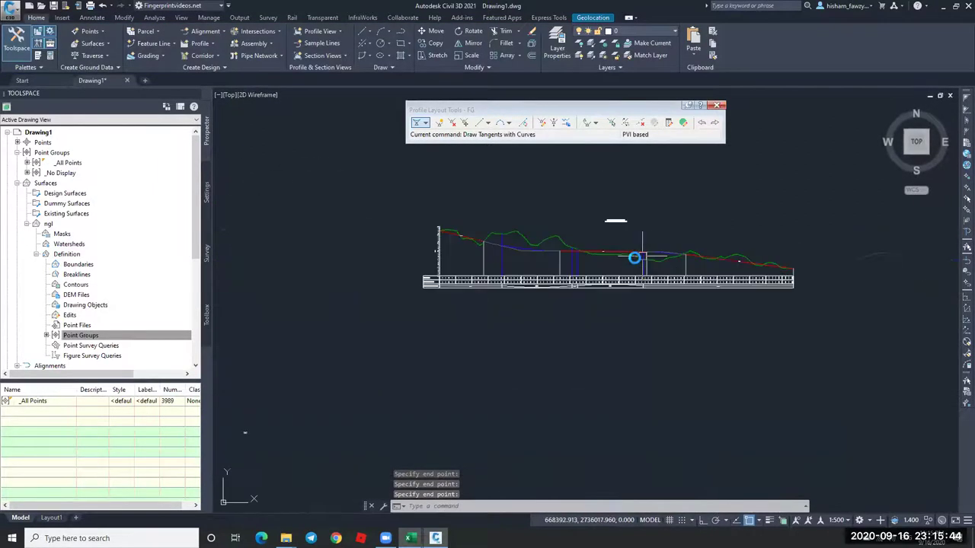
pyautogui.scroll(-1, 601, 256)
pyautogui.scroll(-3, 505, 279)
pyautogui.scroll(6, 571, 276)
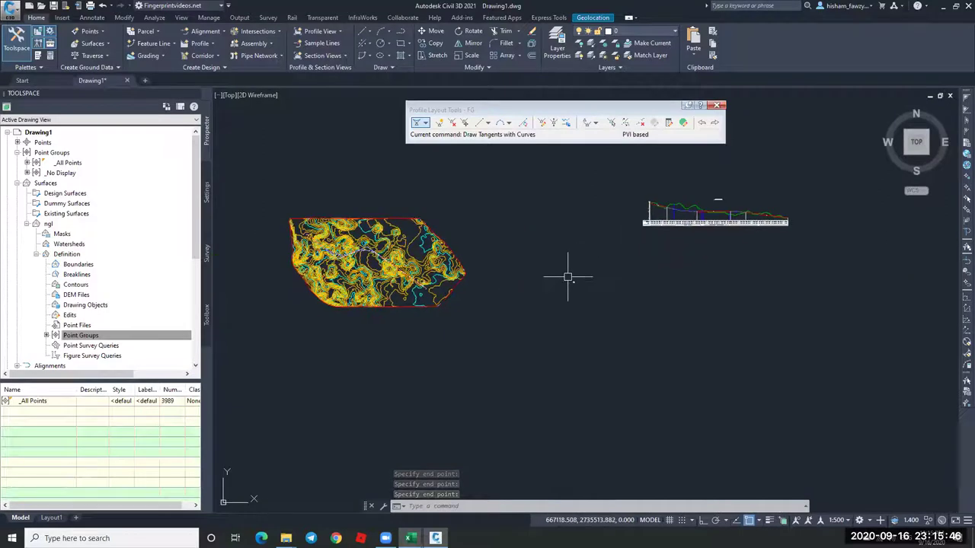
# Create a corridor using the FG profile and Full Road Kerbs each side assembly, then rebuild it.
pyautogui.scroll(-4, 579, 266)
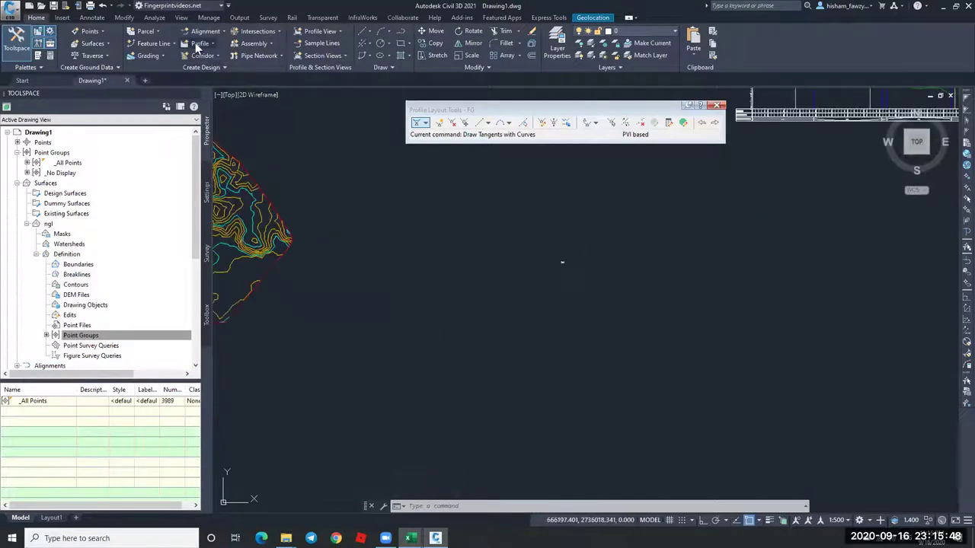
pyautogui.click(201, 56)
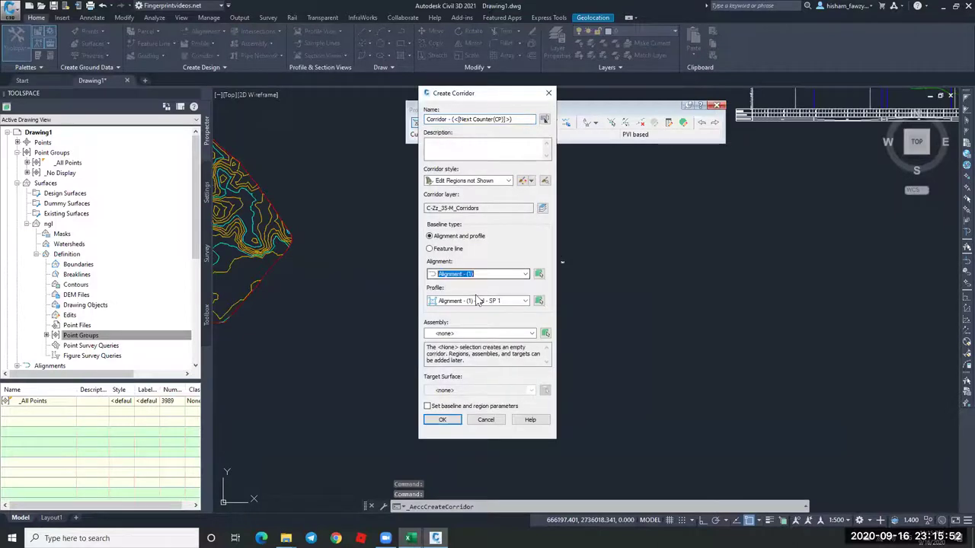
pyautogui.click(480, 301)
pyautogui.click(457, 323)
pyautogui.click(466, 335)
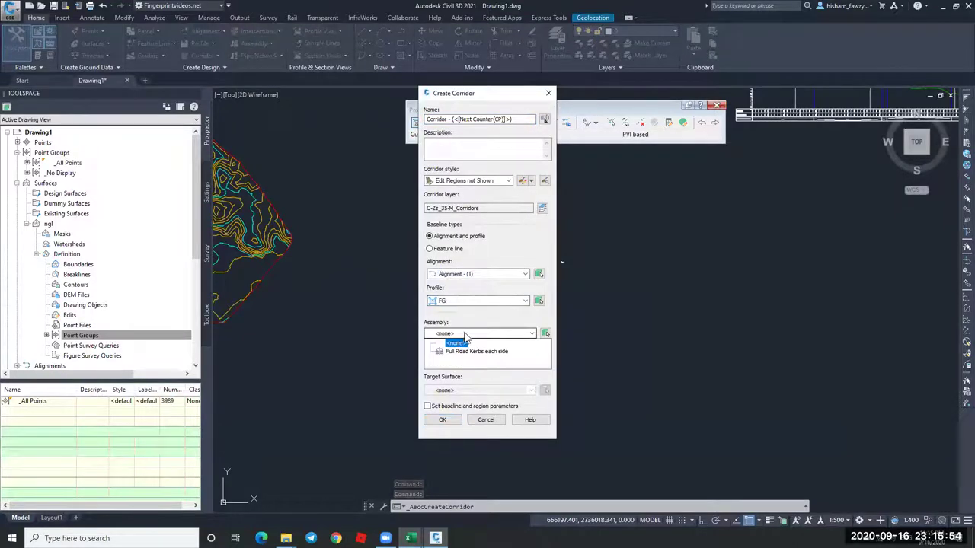
pyautogui.click(472, 350)
pyautogui.click(445, 420)
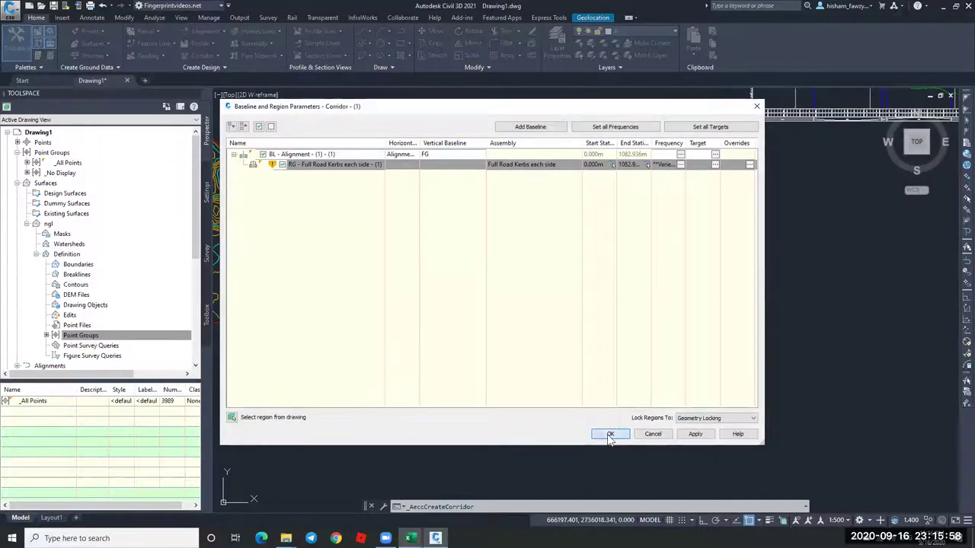
pyautogui.click(611, 434)
pyautogui.click(562, 254)
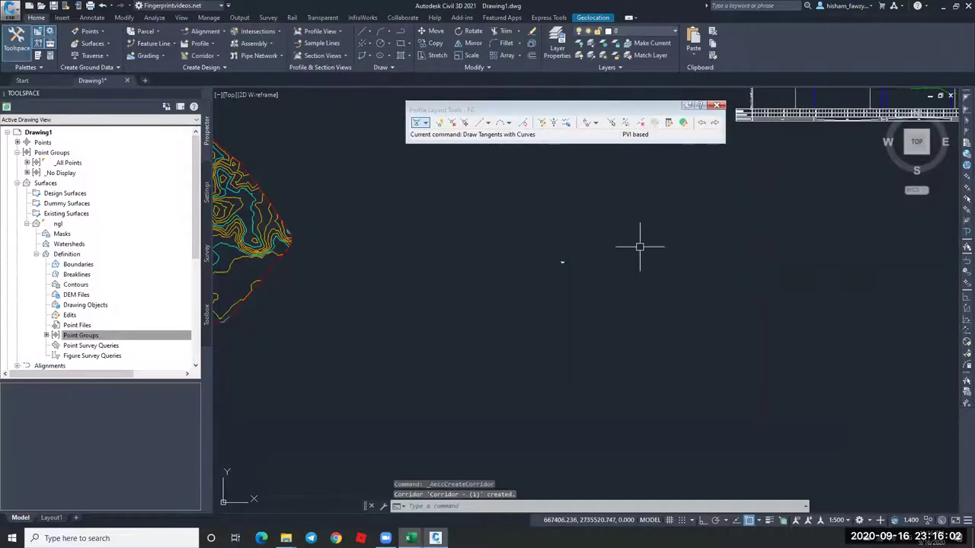
# Select Corridor - (1) and zoom around to inspect it, then deselect it.
pyautogui.scroll(6, 429, 240)
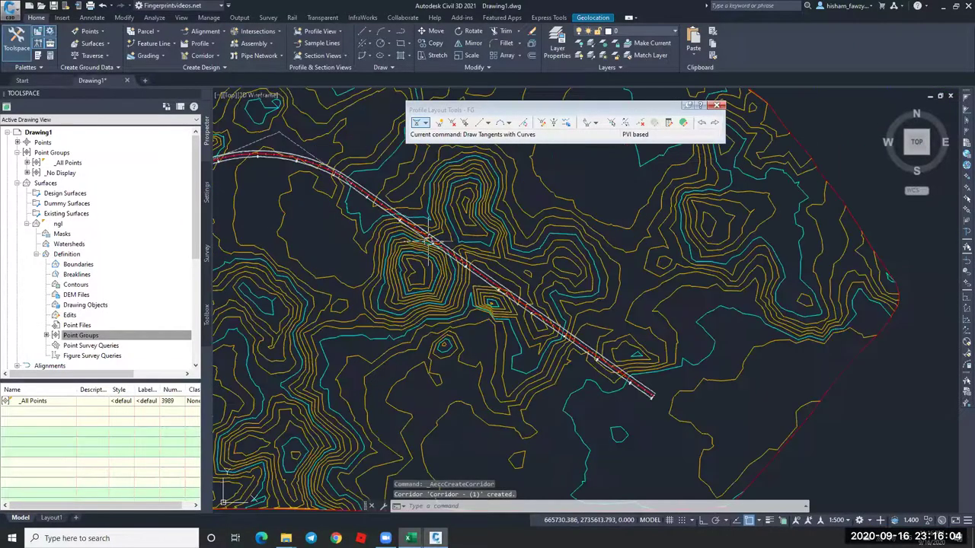
pyautogui.scroll(5, 428, 240)
pyautogui.press('Escape')
pyautogui.click(496, 280)
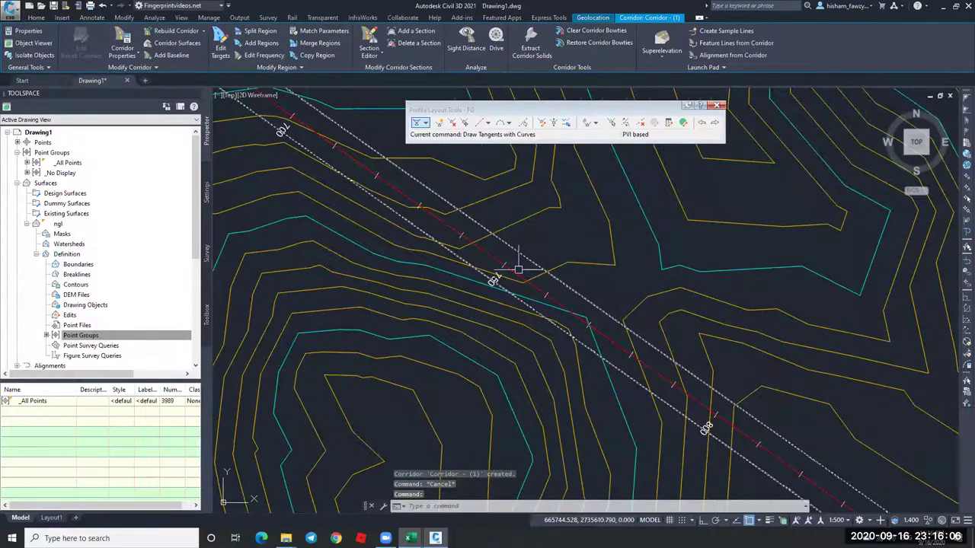
pyautogui.scroll(4, 518, 271)
pyautogui.scroll(-5, 583, 335)
pyautogui.scroll(3, 457, 250)
pyautogui.scroll(2, 409, 246)
pyautogui.scroll(-3, 510, 264)
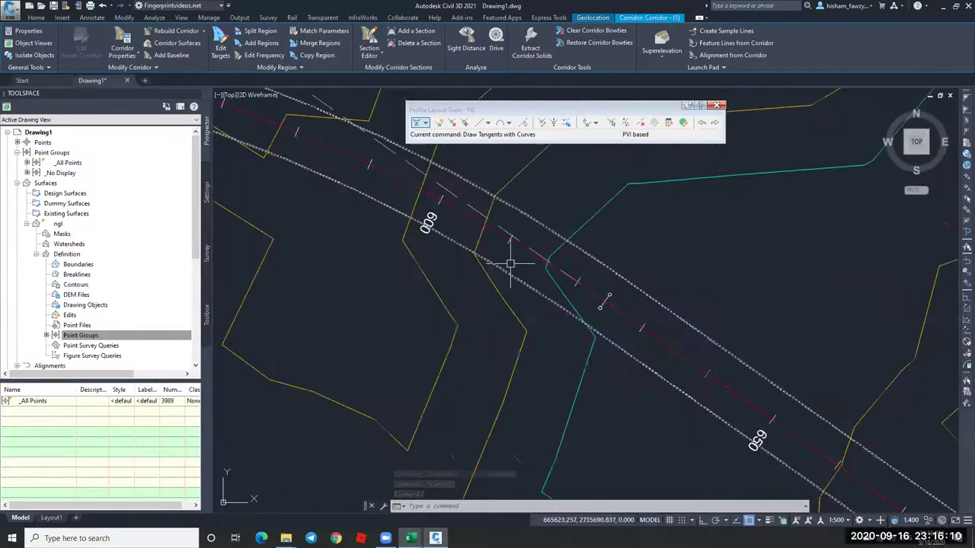
pyautogui.scroll(-8, 511, 265)
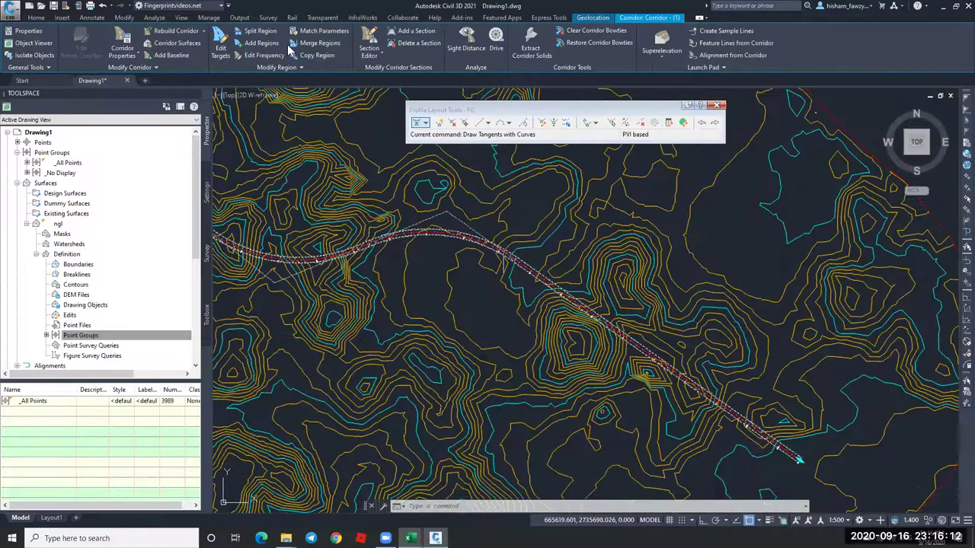
pyautogui.press('Escape')
pyautogui.press('Escape')
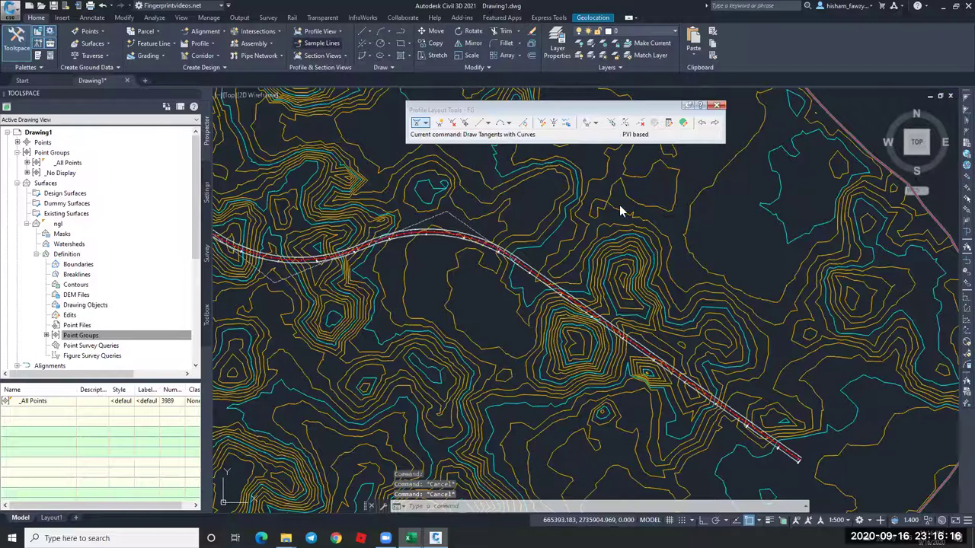
# Create sample line group SLG-1 on Alignment (1) by station range at 20 m increments.
pyautogui.click(567, 297)
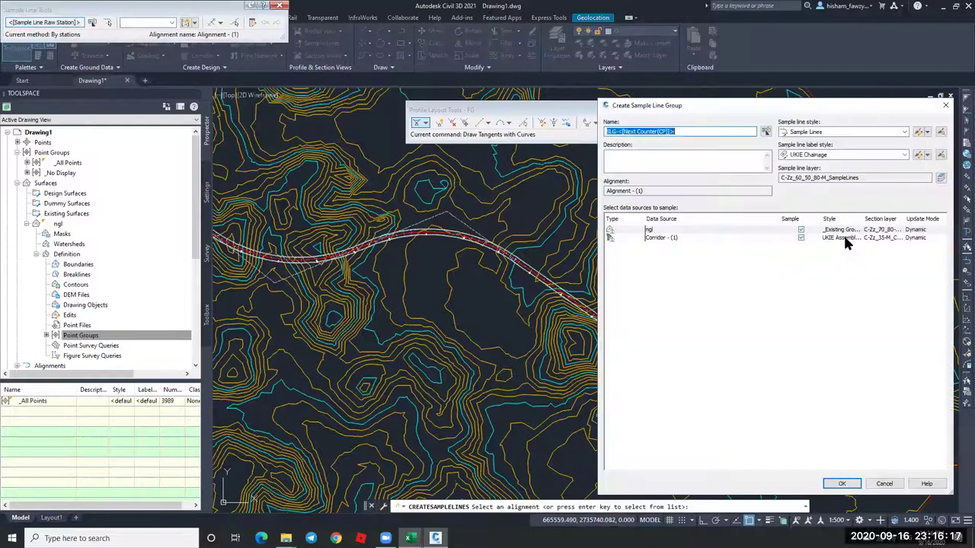
pyautogui.click(842, 483)
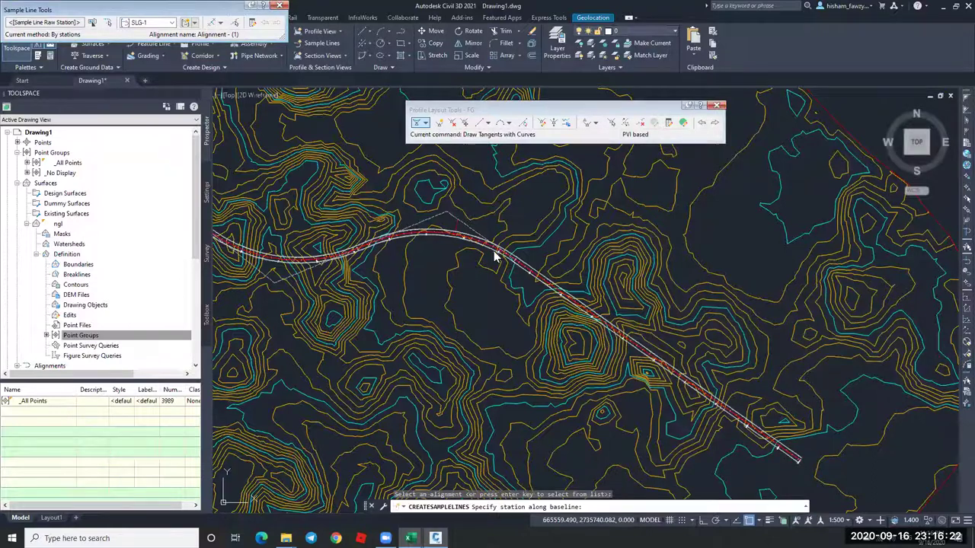
pyautogui.press('b')
pyautogui.press('Return')
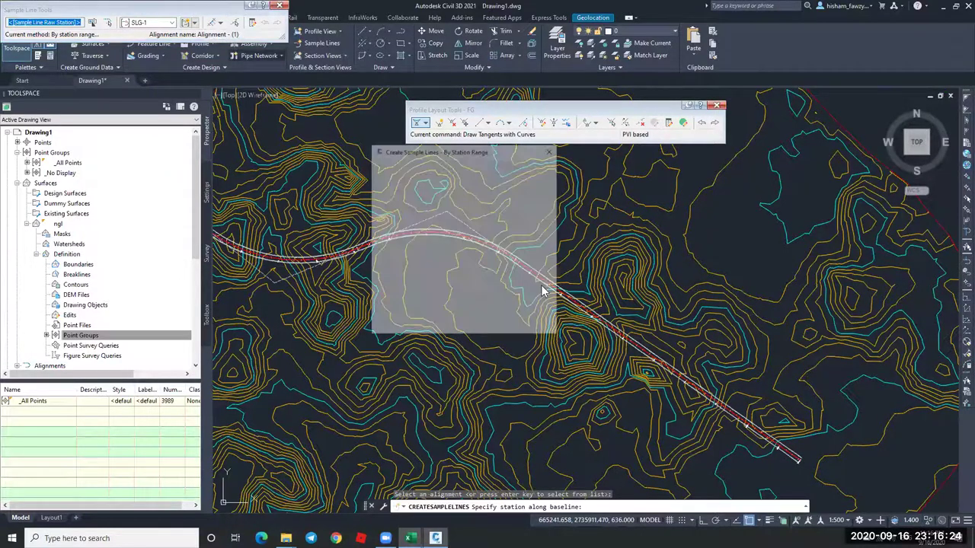
pyautogui.scroll(-5, 514, 274)
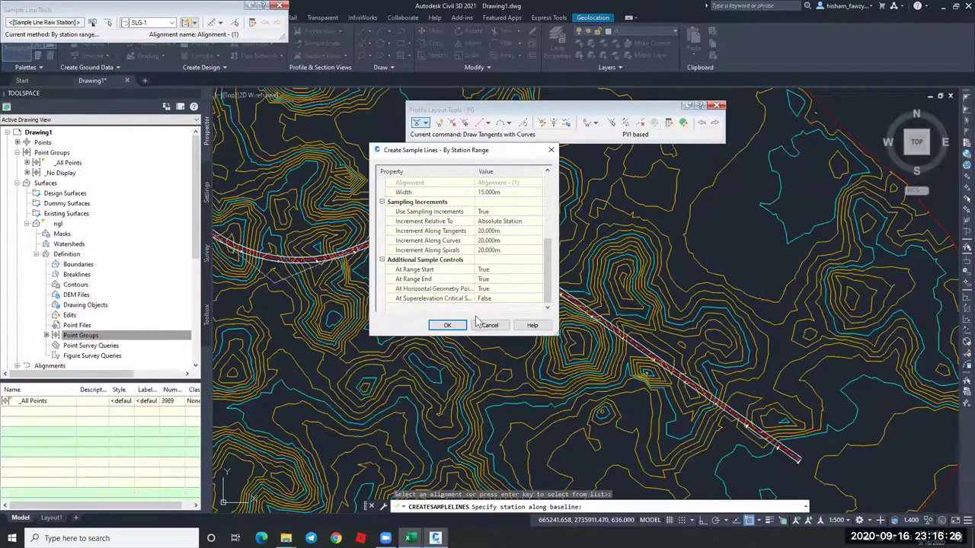
pyautogui.press('Return')
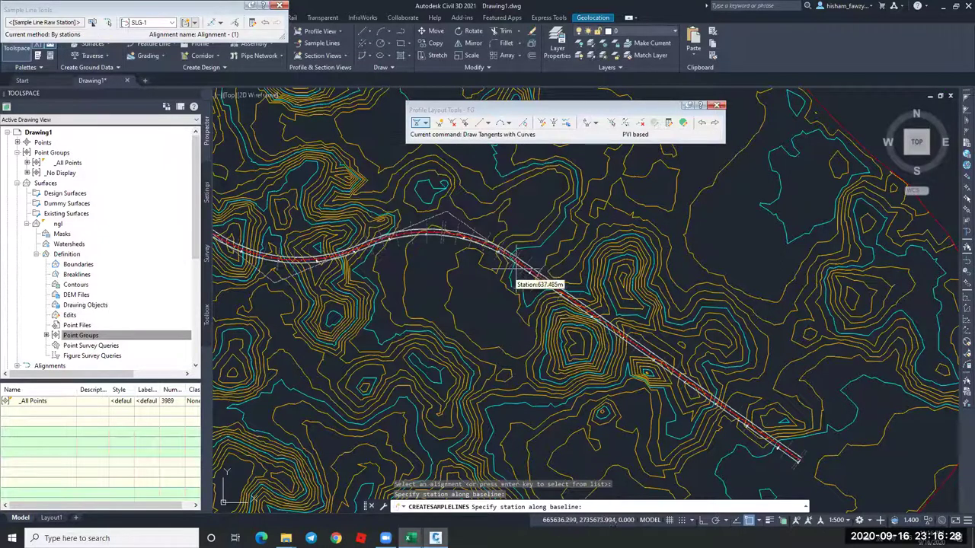
pyautogui.press('Escape')
pyautogui.scroll(3, 518, 263)
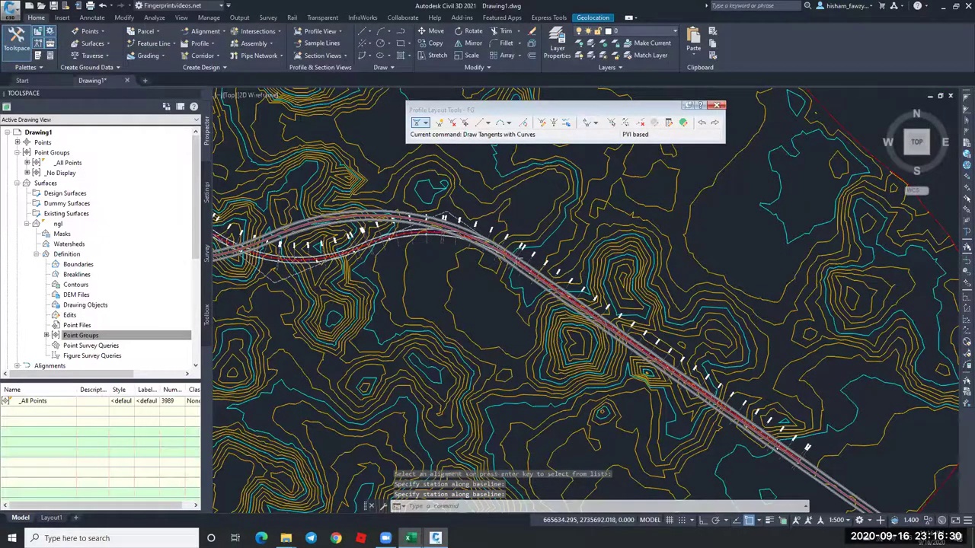
pyautogui.scroll(3, 534, 267)
# Set up Create Multiple Section Views with Draft placement, reviewing offset and elevation ranges.
pyautogui.click(533, 283)
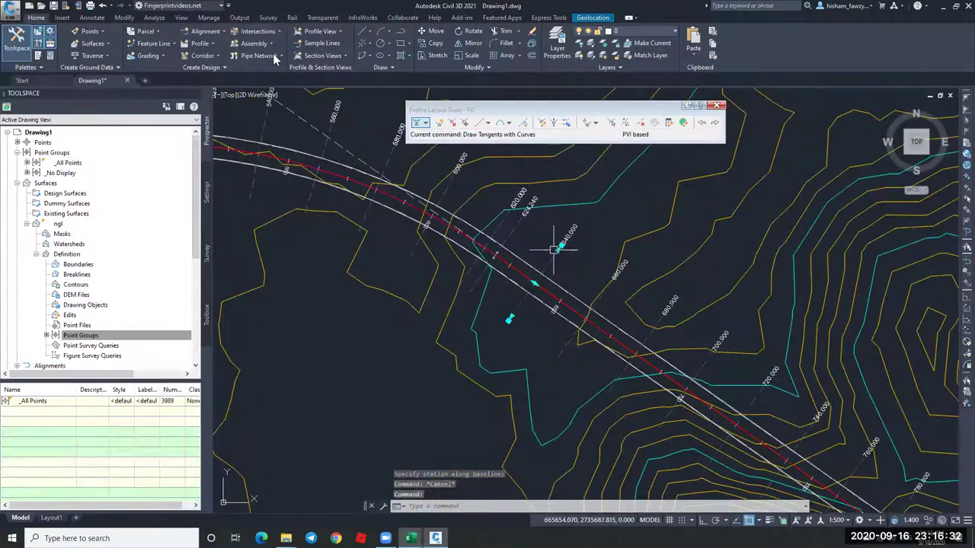
pyautogui.click(281, 55)
pyautogui.click(311, 93)
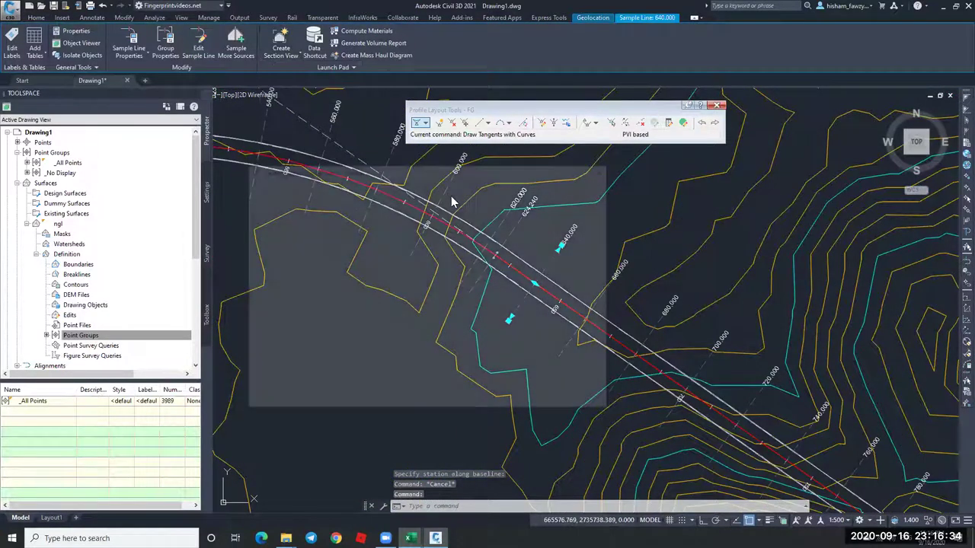
pyautogui.click(268, 225)
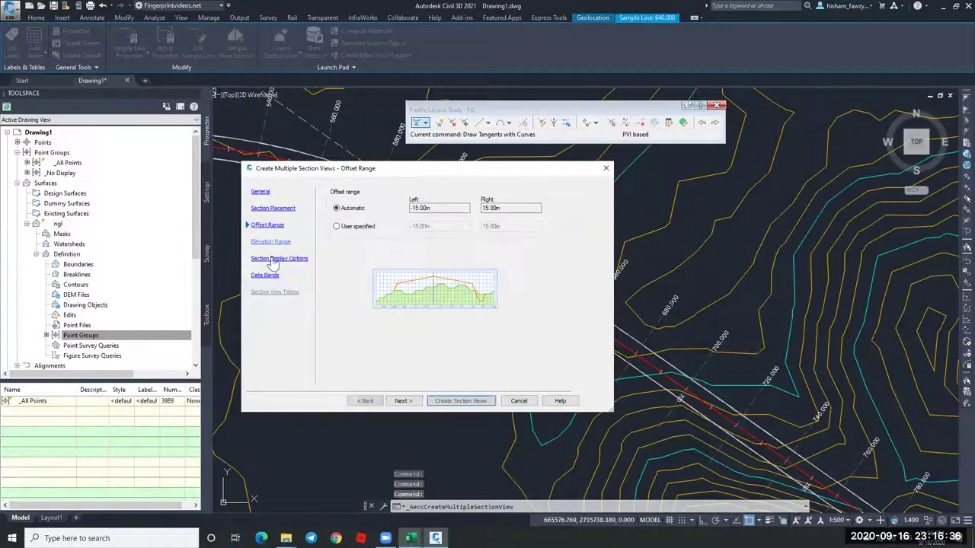
pyautogui.click(270, 242)
pyautogui.click(273, 208)
pyautogui.click(335, 255)
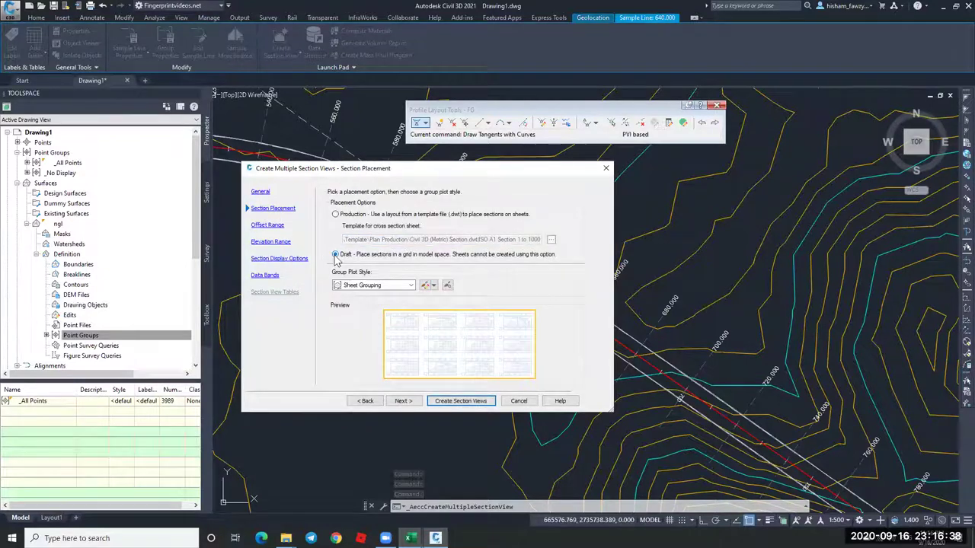
pyautogui.click(455, 400)
# Pick the origin for the section view grid and zoom to inspect the views.
pyautogui.scroll(-6, 521, 243)
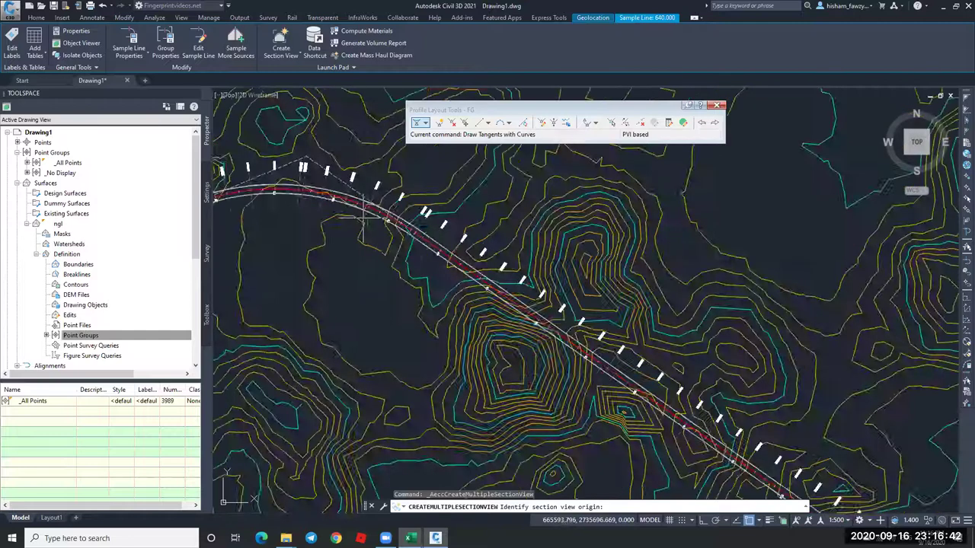
pyautogui.click(517, 397)
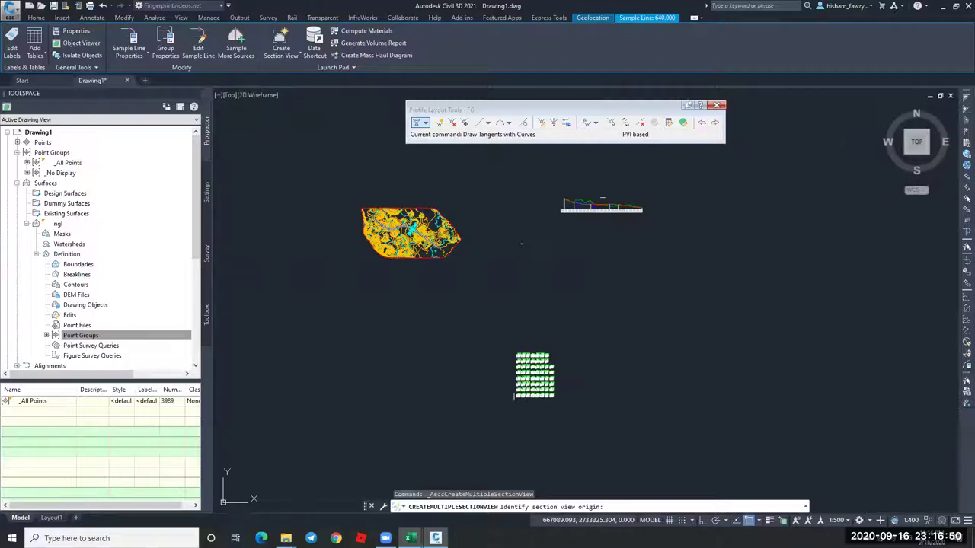
pyautogui.scroll(8, 525, 383)
pyautogui.scroll(5, 525, 383)
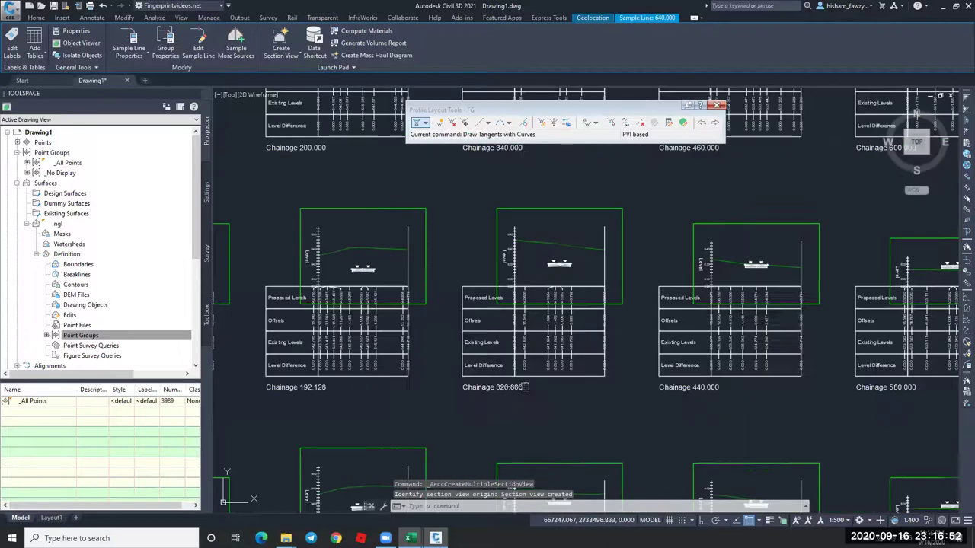
pyautogui.scroll(-4, 505, 266)
pyautogui.scroll(4, 504, 266)
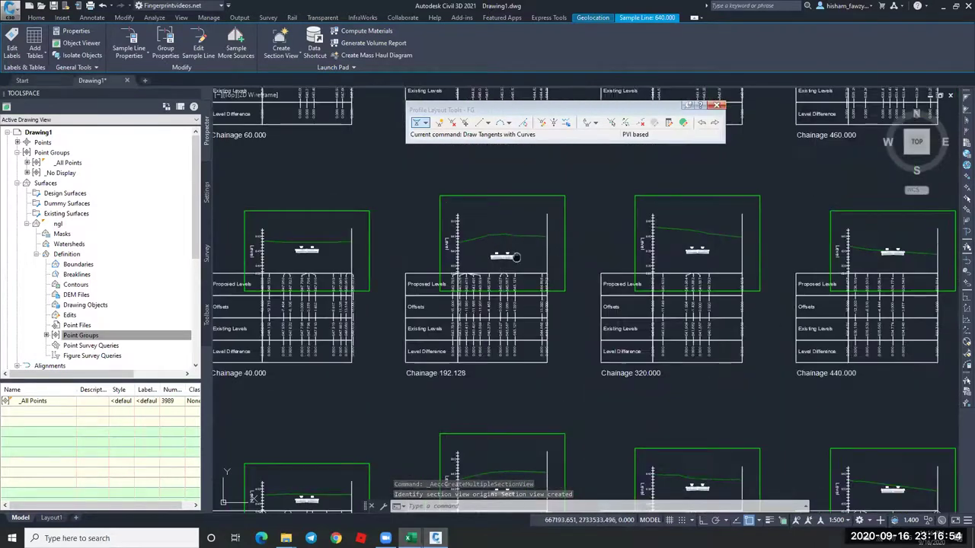
pyautogui.scroll(4, 584, 226)
pyautogui.scroll(-4, 603, 249)
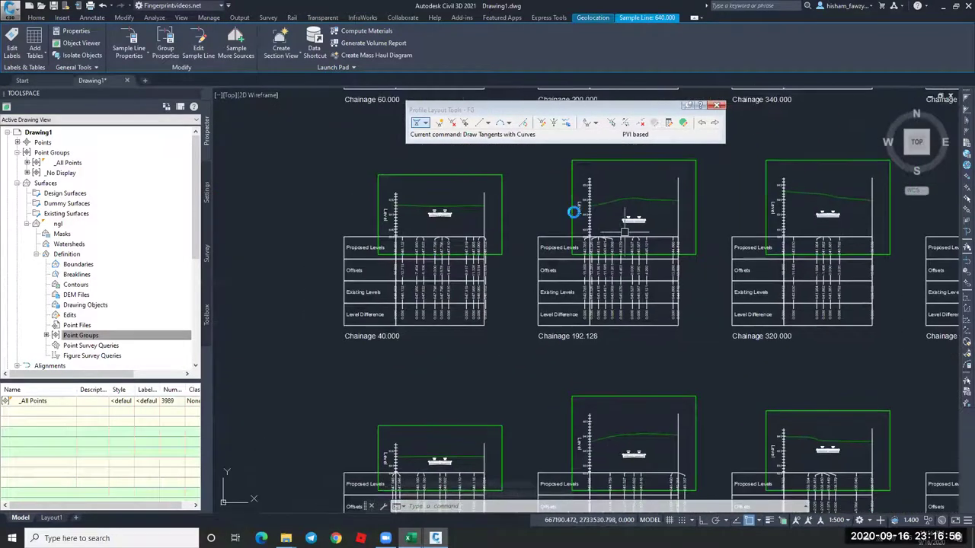
pyautogui.scroll(-3, 609, 187)
pyautogui.scroll(8, 610, 230)
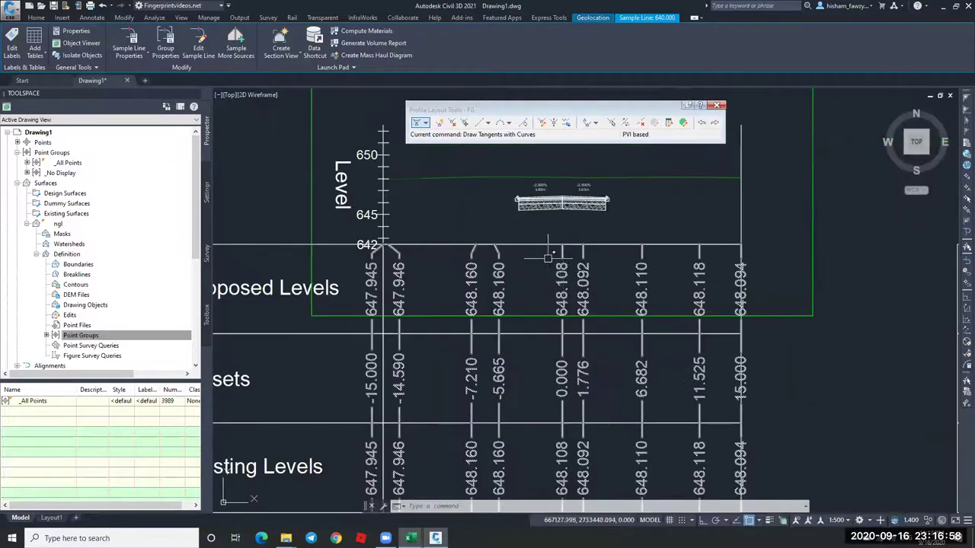
pyautogui.scroll(-5, 544, 251)
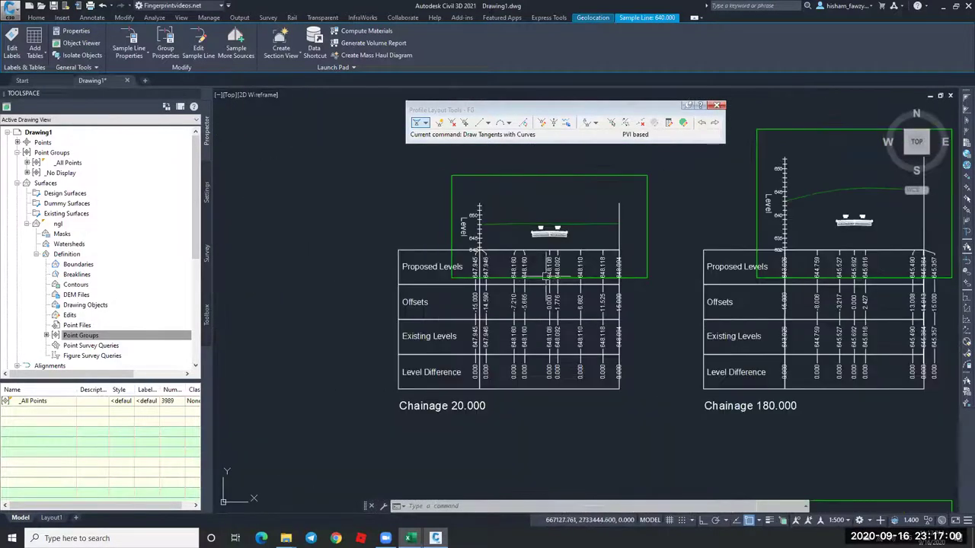
pyautogui.scroll(8, 546, 229)
pyautogui.scroll(-3, 550, 287)
pyautogui.press('Escape')
# Edit a section view's style to hide its buffer outline, then select the Chainage 20.000 view.
pyautogui.click(711, 254)
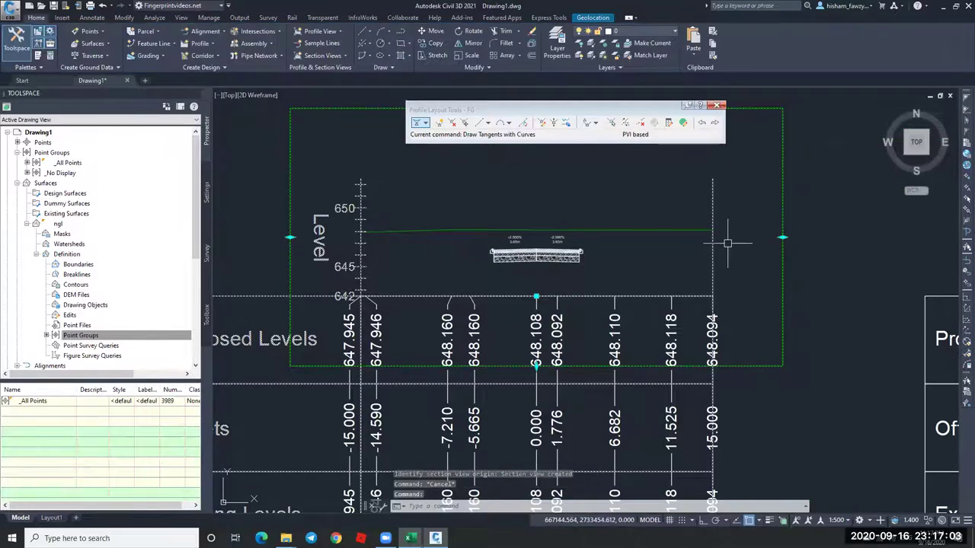
pyautogui.rightClick(745, 358)
pyautogui.click(791, 424)
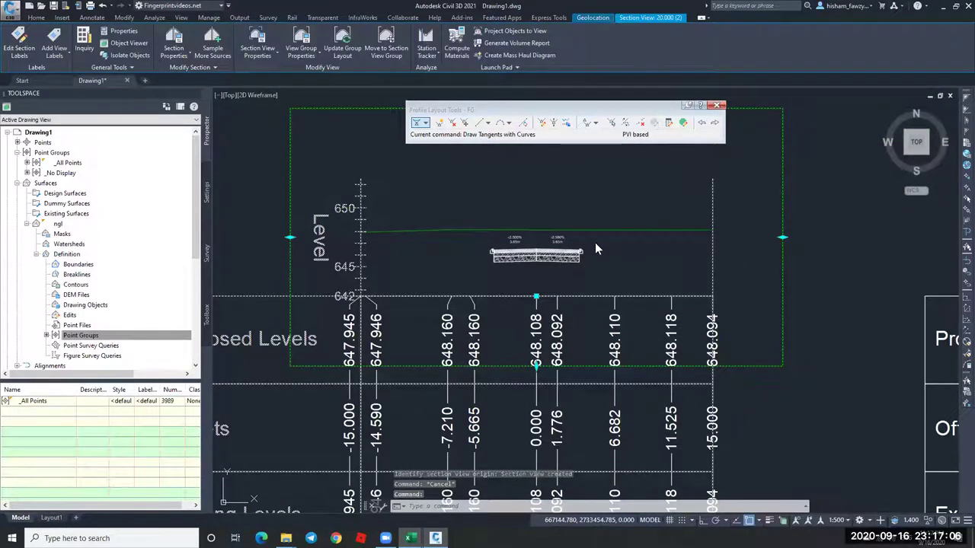
pyautogui.scroll(-5, 522, 229)
pyautogui.click(491, 271)
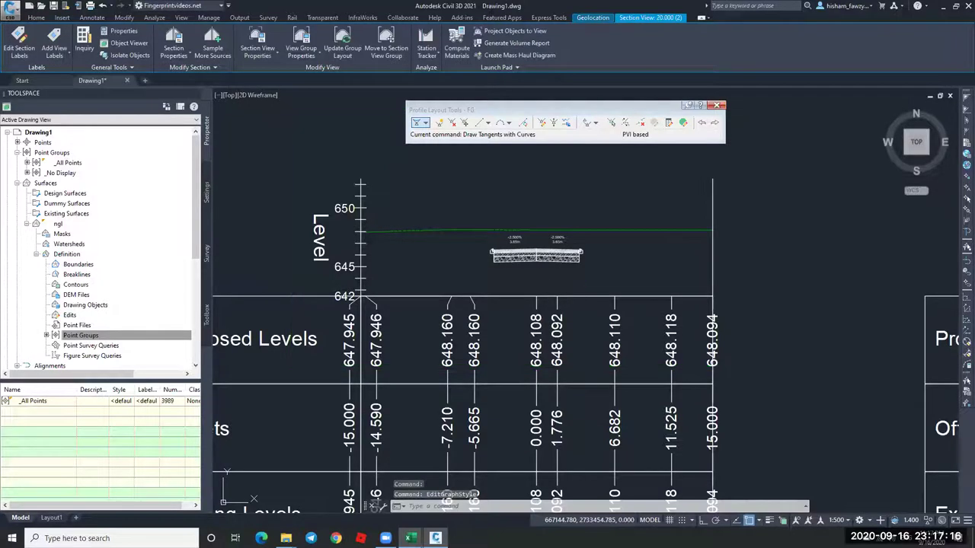
pyautogui.press('Escape')
pyautogui.click(305, 296)
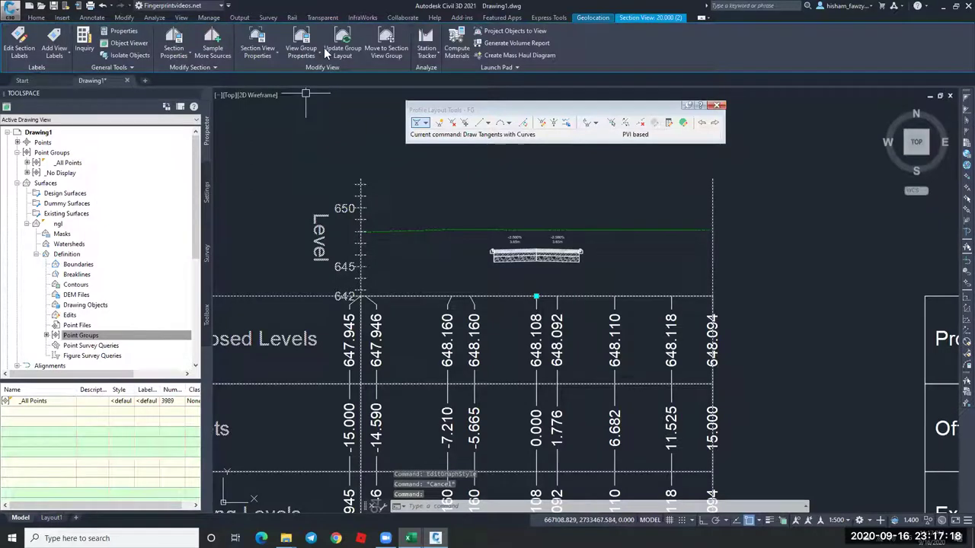
# Open the section view group's band set and select the Chainage Title band.
pyautogui.click(301, 45)
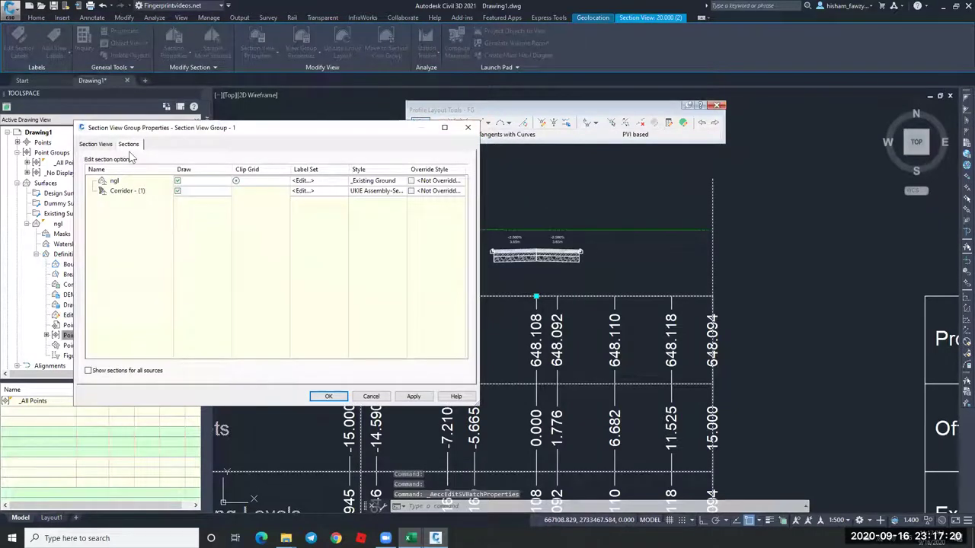
pyautogui.click(107, 145)
pyautogui.click(276, 203)
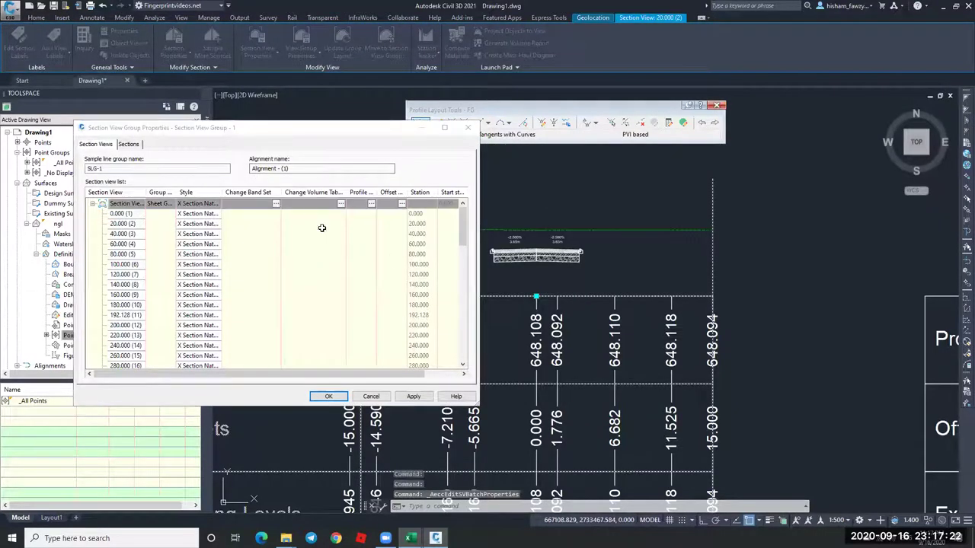
pyautogui.click(152, 239)
pyautogui.click(201, 271)
# Set both band surfaces to ngl and confirm the band set and group properties.
pyautogui.click(352, 271)
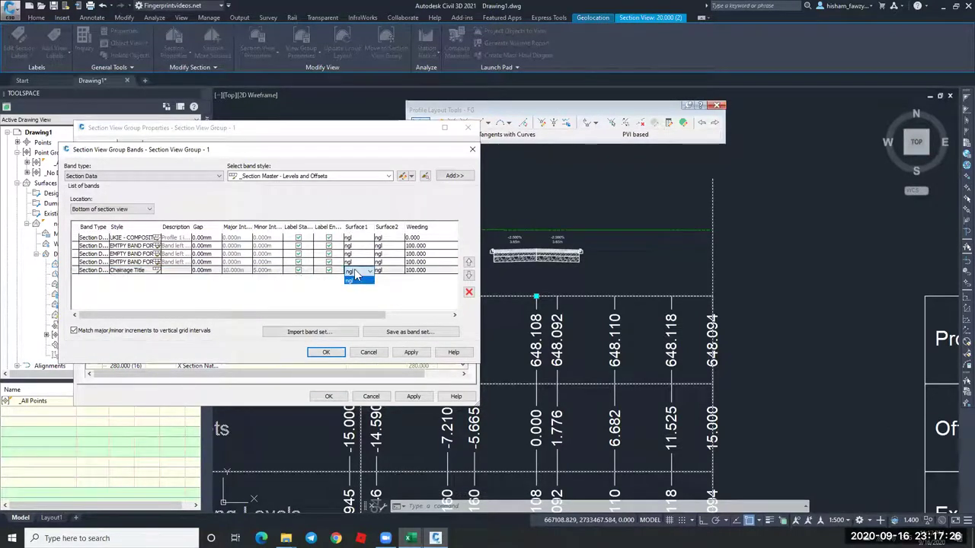
pyautogui.click(363, 278)
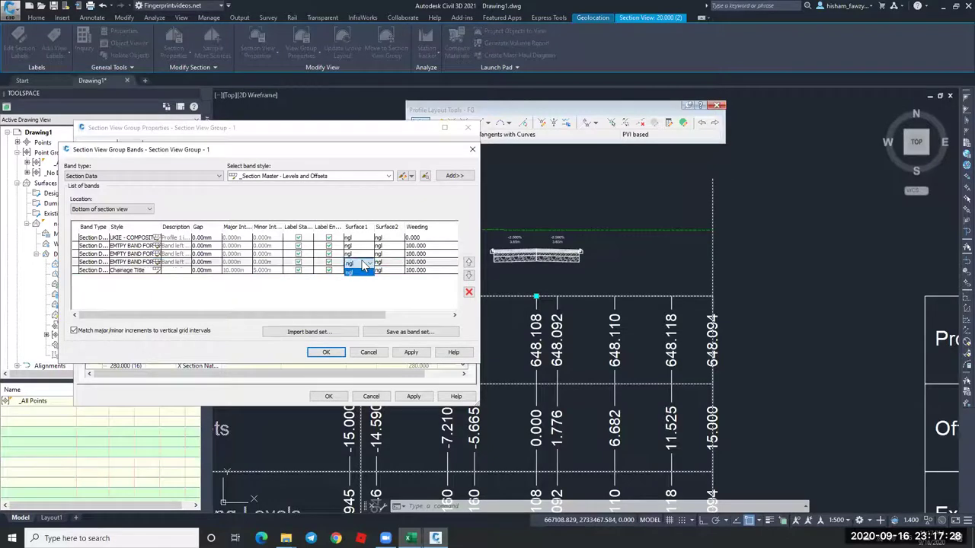
pyautogui.click(385, 273)
pyautogui.click(385, 274)
pyautogui.click(378, 265)
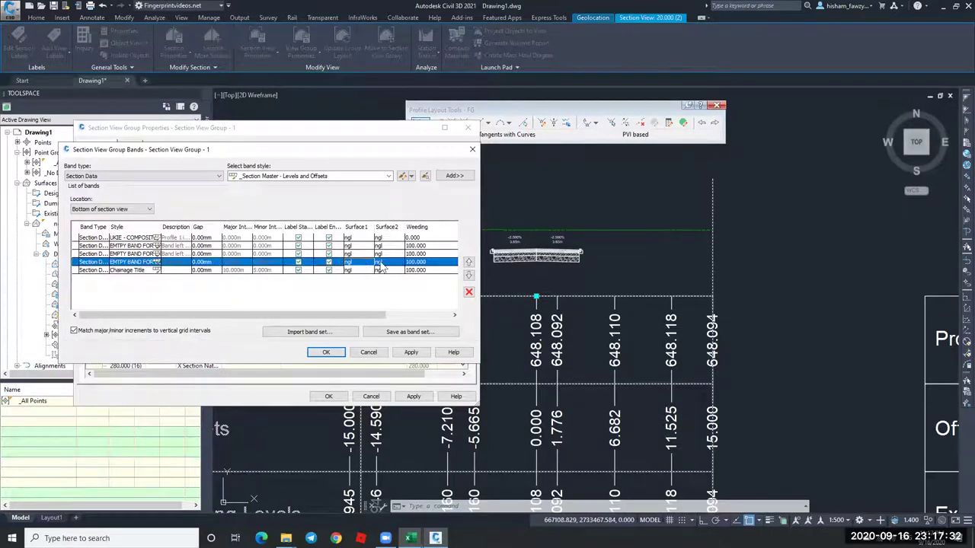
pyautogui.click(370, 246)
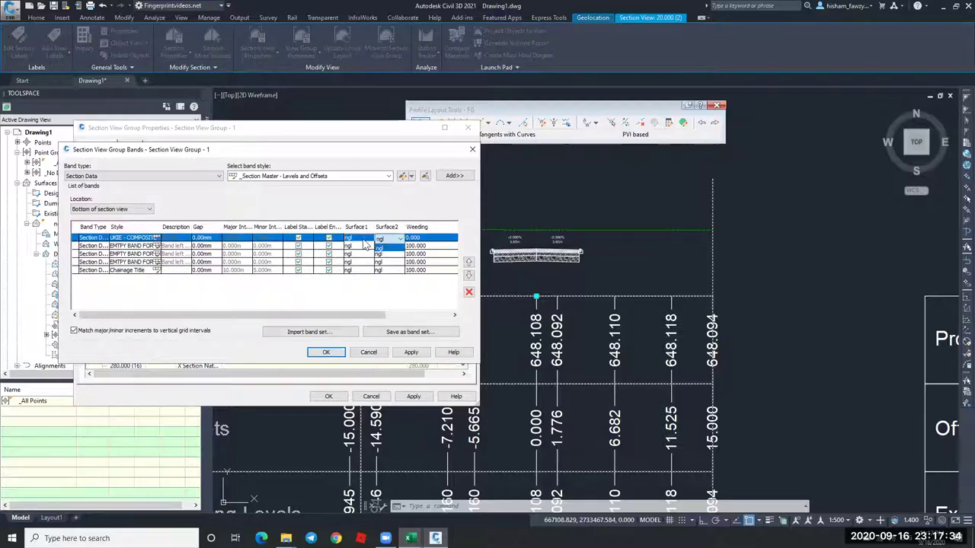
pyautogui.click(326, 352)
pyautogui.click(337, 396)
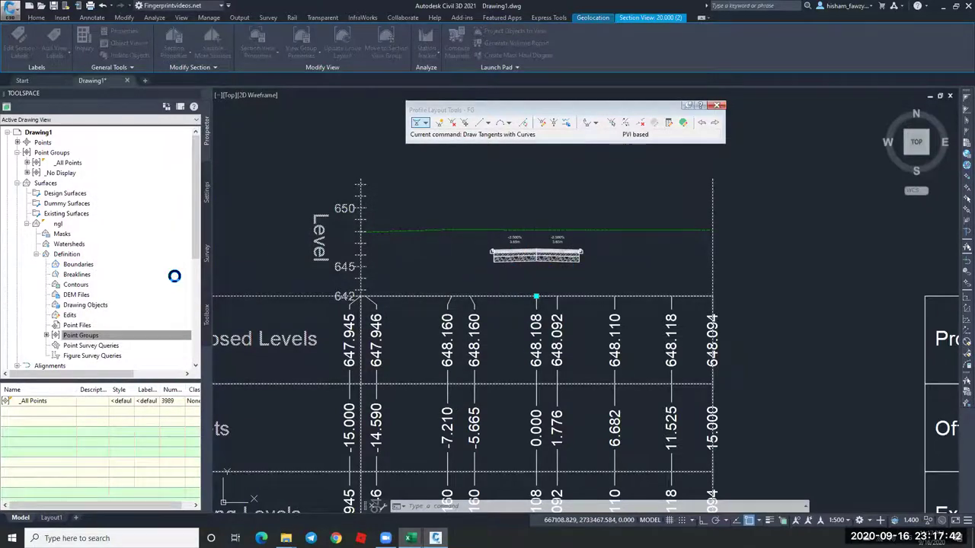
# Zoom over the section views to check the updated bands, then clear the selection.
pyautogui.scroll(-2, 538, 286)
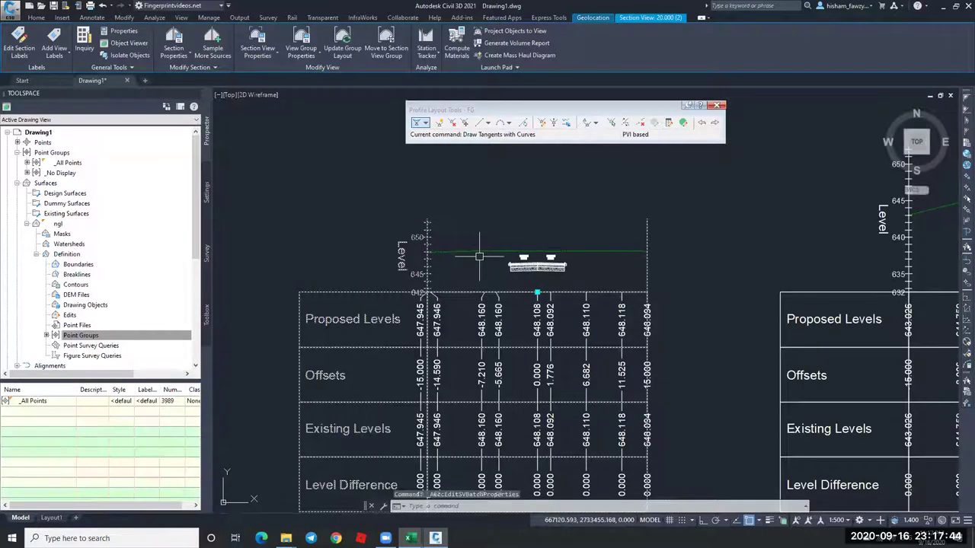
pyautogui.scroll(-2, 492, 255)
pyautogui.scroll(4, 478, 316)
pyautogui.scroll(-2, 494, 284)
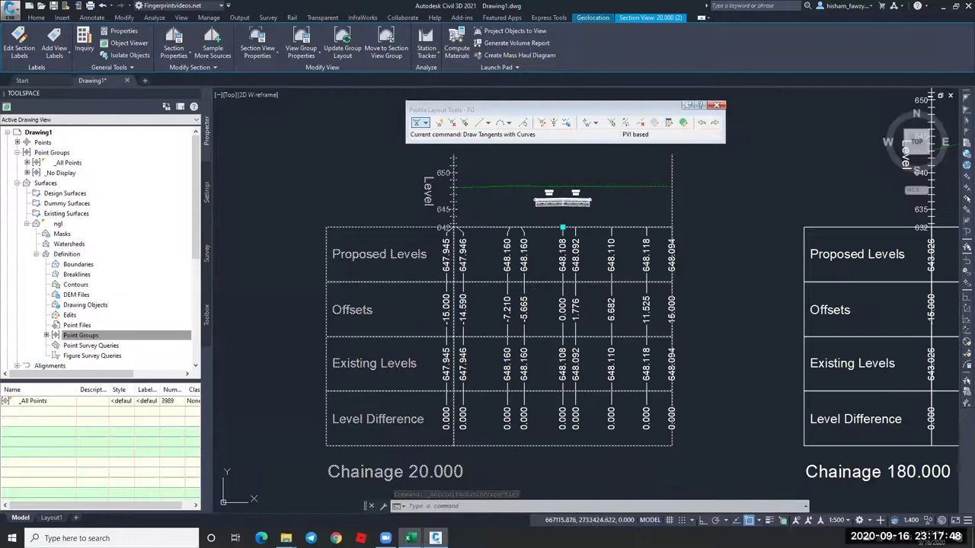
pyautogui.scroll(-6, 512, 401)
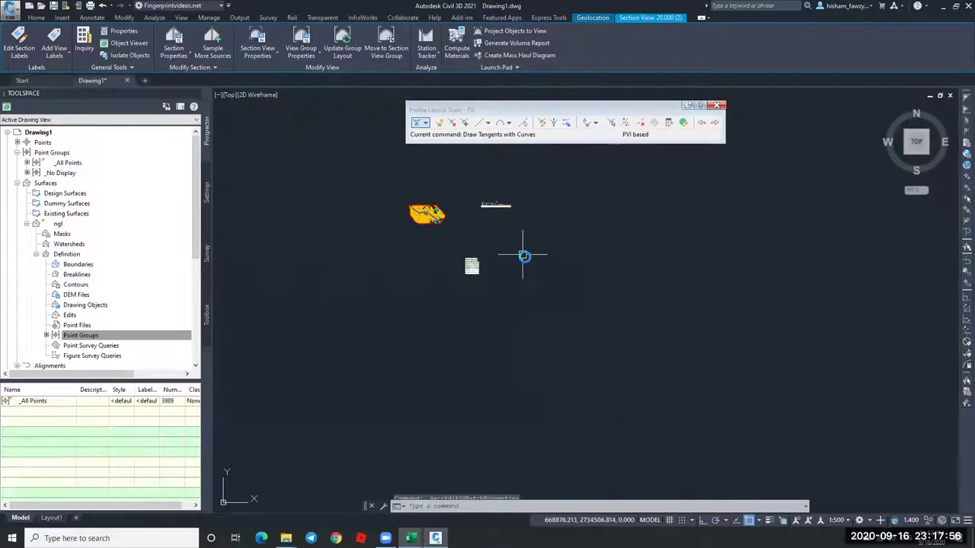
pyautogui.press('Escape')
# Pan back to the contoured plan and select the road corridor.
pyautogui.scroll(1, 449, 217)
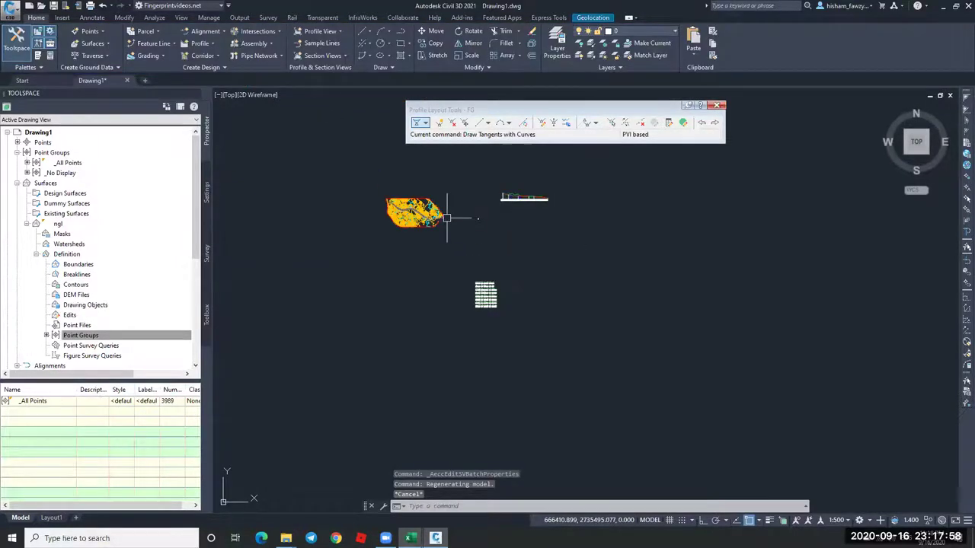
pyautogui.moveTo(447, 218); pyautogui.dragTo(518, 338, button='middle')
pyautogui.scroll(5, 624, 286)
pyautogui.scroll(-5, 624, 285)
pyautogui.moveTo(461, 224); pyautogui.dragTo(505, 391, button='middle')
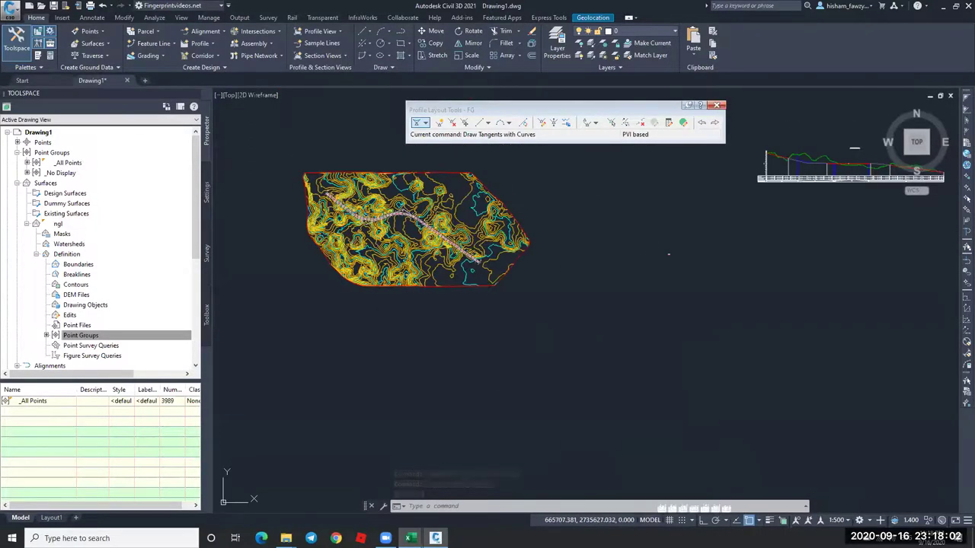
pyautogui.scroll(8, 423, 244)
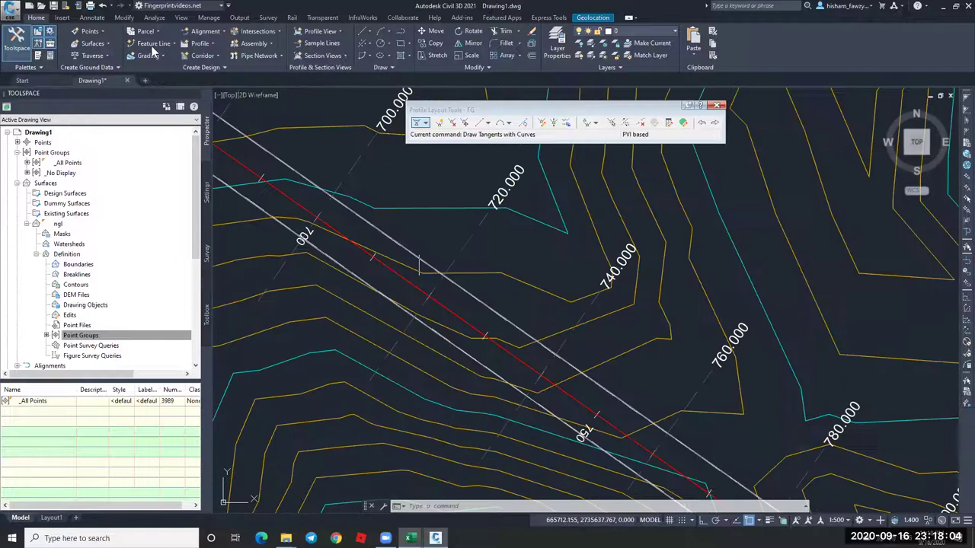
pyautogui.click(419, 264)
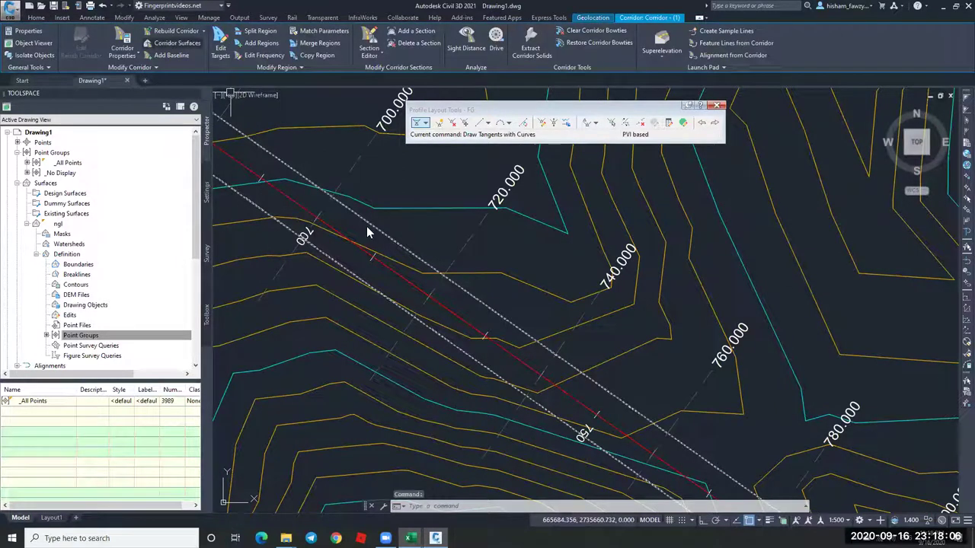
# Give the corridor surface overhang correction and a Corridor extents outer boundary, then rebuild the corridor.
pyautogui.doubleClick(277, 119)
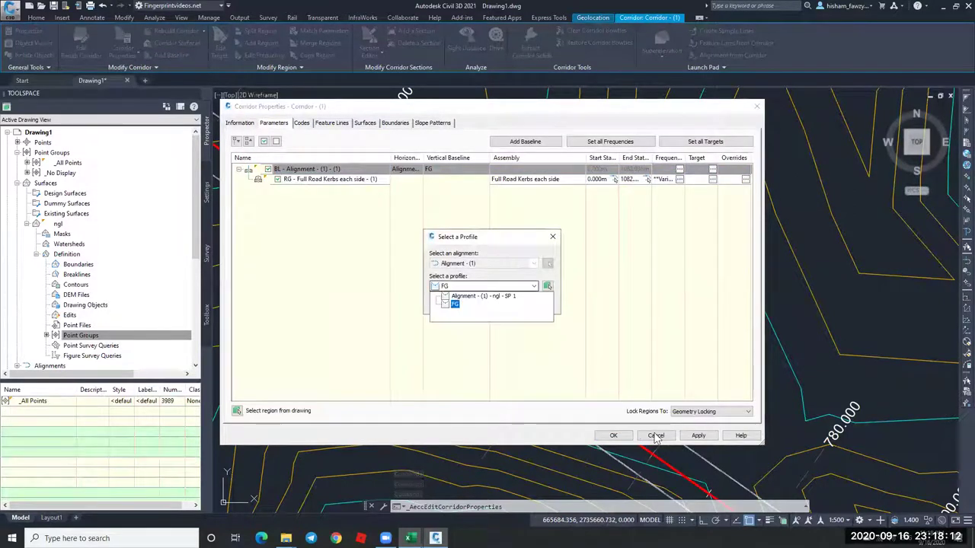
pyautogui.click(548, 286)
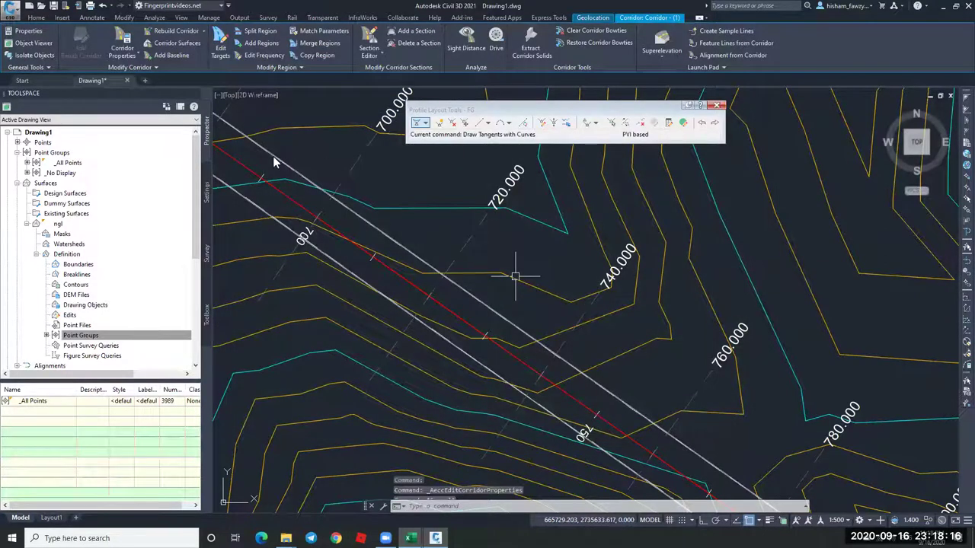
pyautogui.click(177, 43)
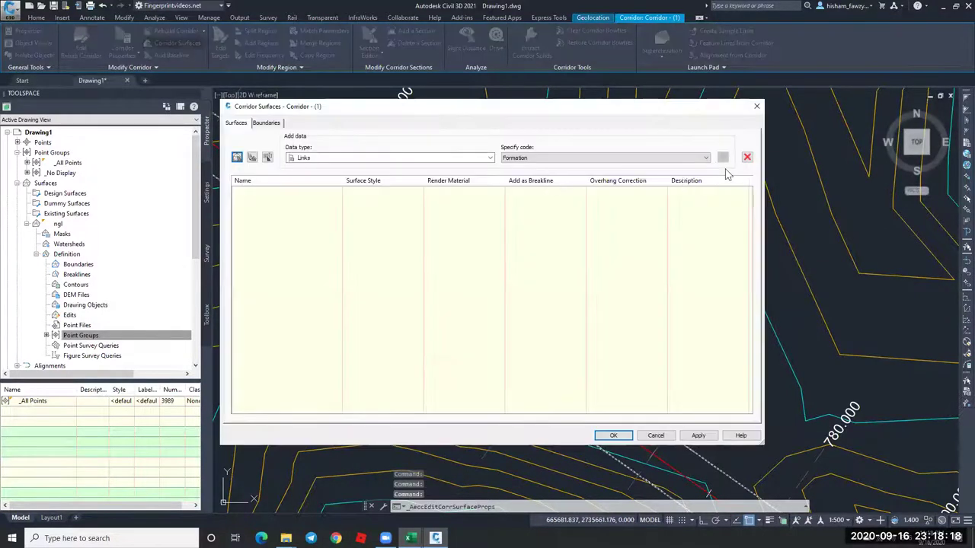
pyautogui.click(597, 192)
pyautogui.click(602, 211)
pyautogui.click(267, 123)
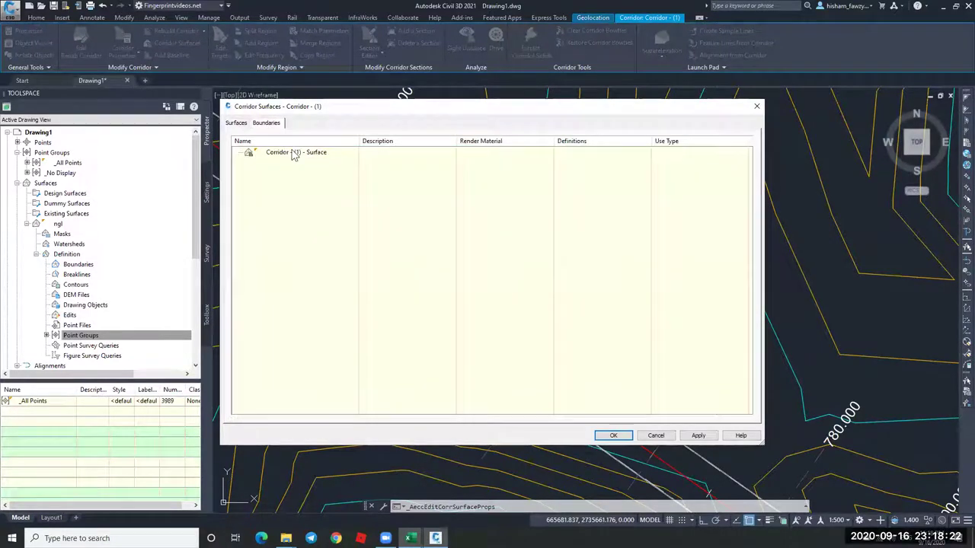
pyautogui.click(613, 435)
pyautogui.click(427, 240)
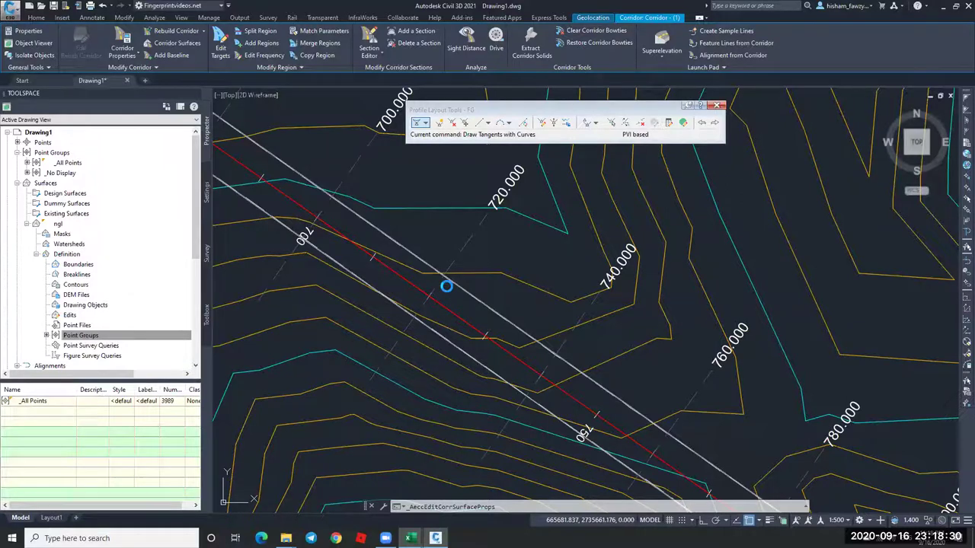
# Add the corridor surface to SLG-1's sampled sources via Sample More Sources.
pyautogui.scroll(-2, 491, 215)
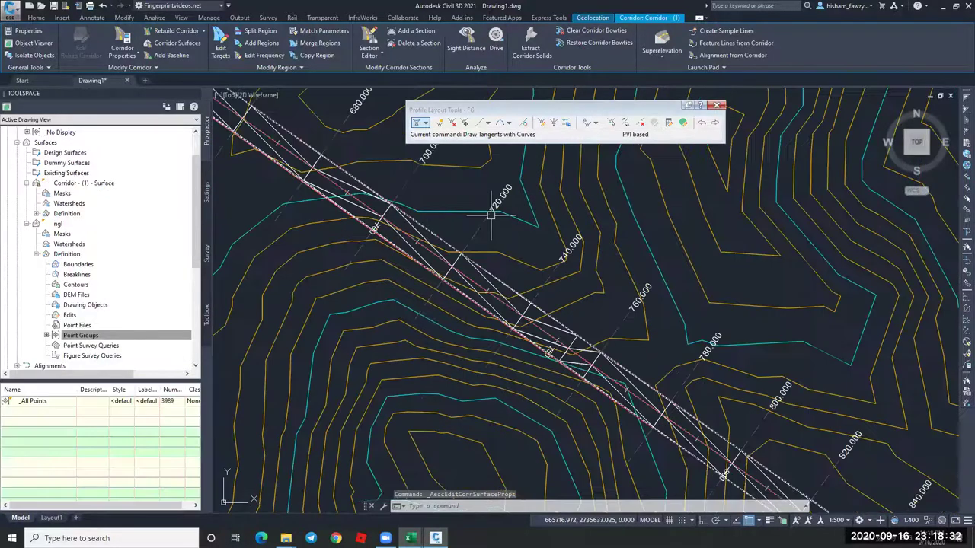
pyautogui.scroll(-5, 491, 216)
pyautogui.scroll(3, 555, 282)
pyautogui.scroll(8, 585, 161)
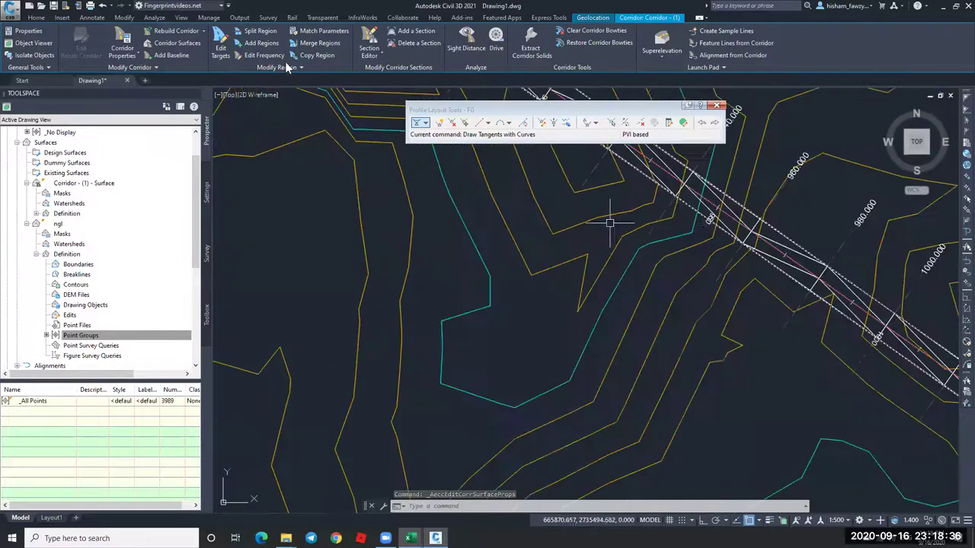
pyautogui.press('Escape')
pyautogui.press('Escape')
pyautogui.click(415, 241)
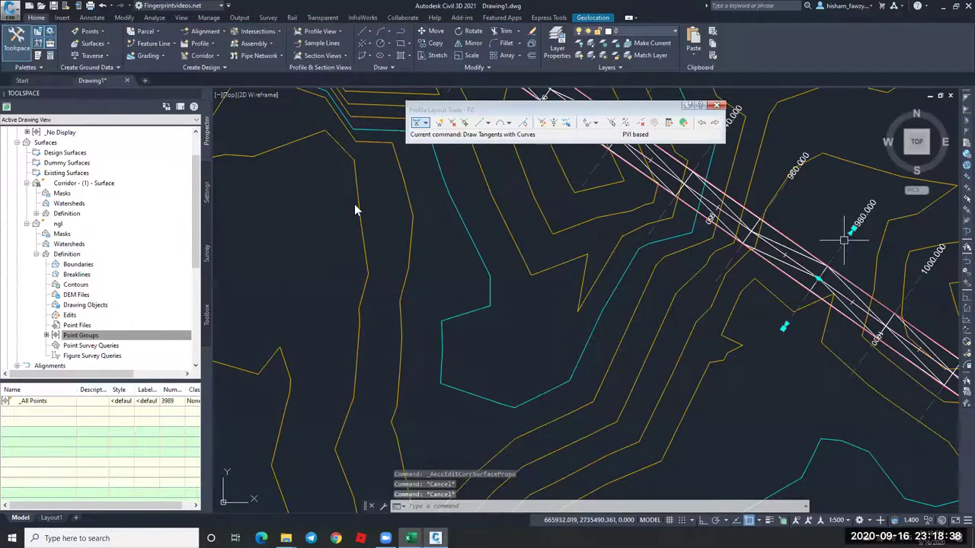
pyautogui.click(232, 47)
pyautogui.doubleClick(378, 205)
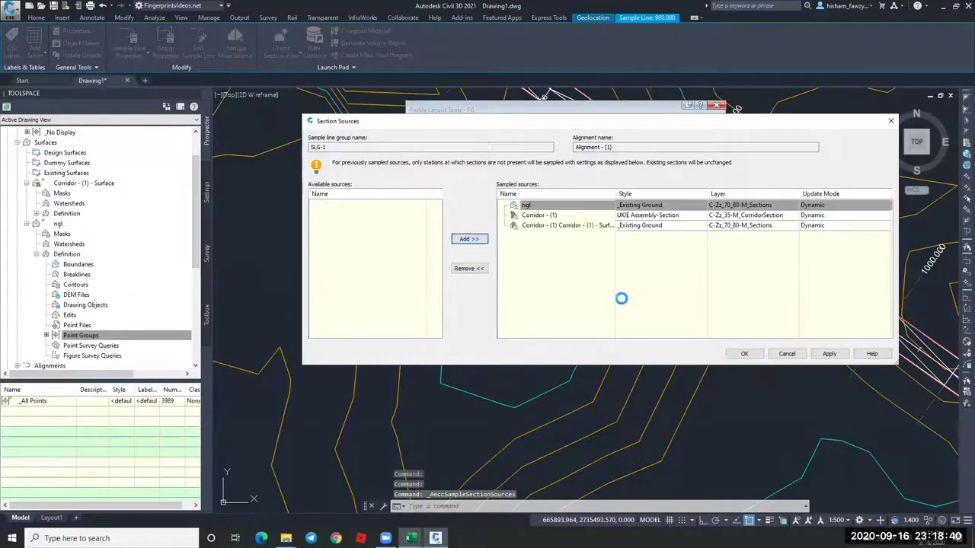
pyautogui.press('Return')
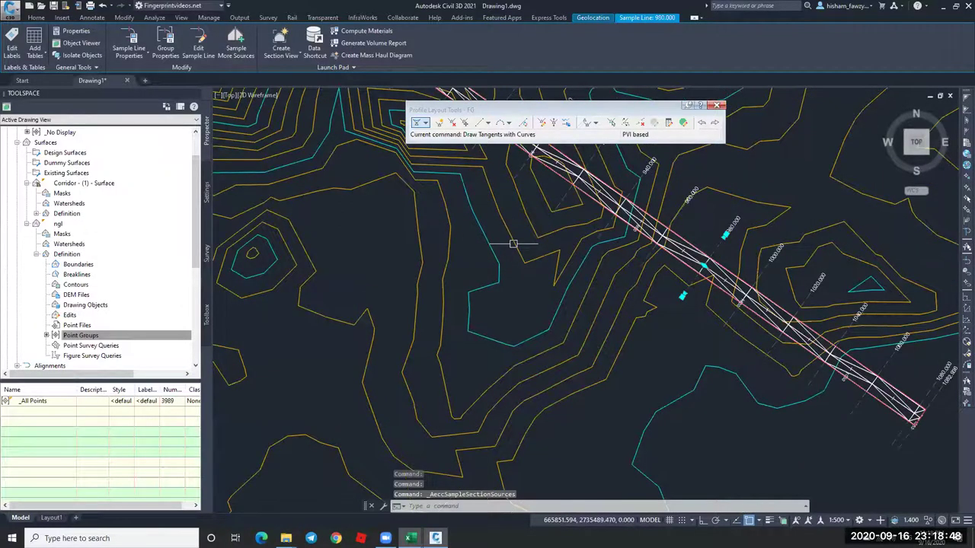
pyautogui.scroll(-10, 511, 242)
pyautogui.press('Escape')
pyautogui.scroll(8, 612, 369)
pyautogui.scroll(8, 613, 369)
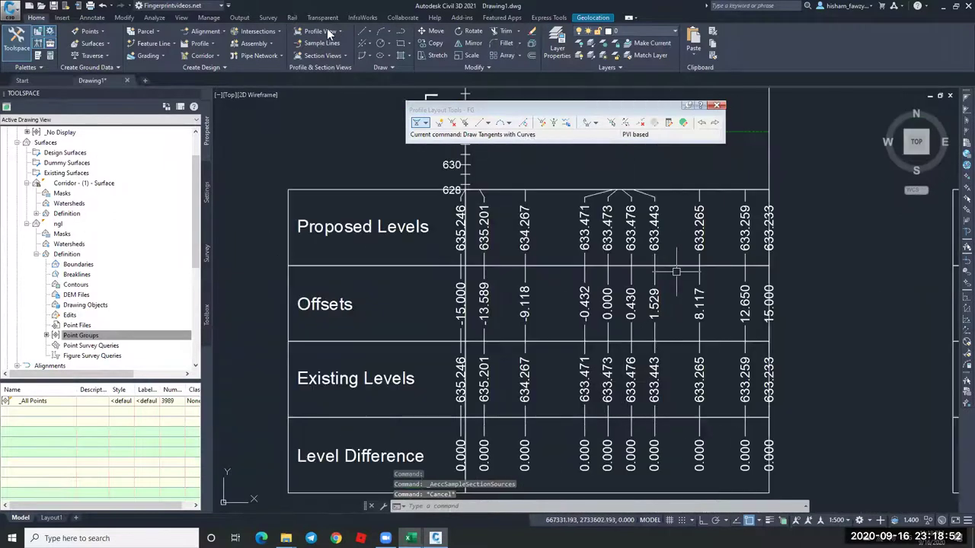
# Open the section view group's band set and set the first two bands' Surface1 to the corridor surface.
pyautogui.click(356, 222)
pyautogui.click(301, 44)
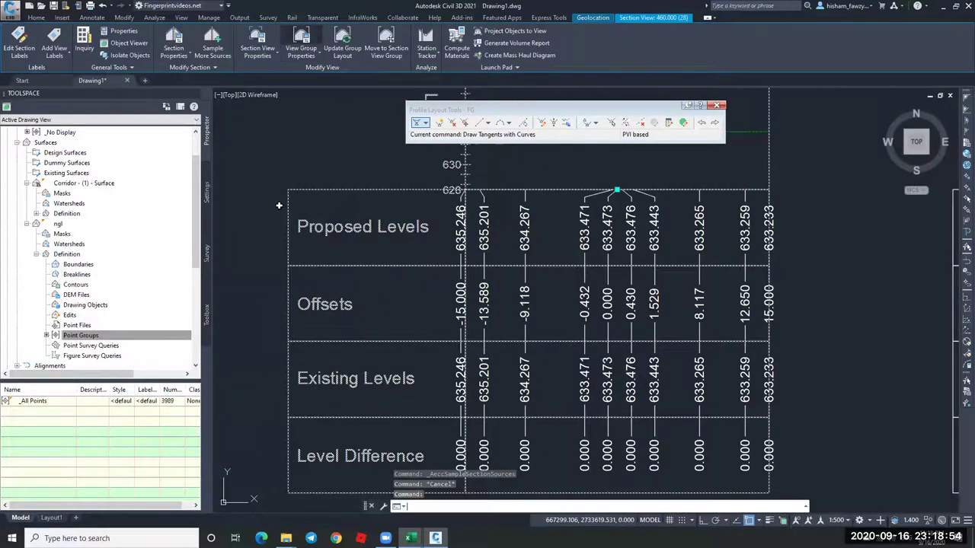
pyautogui.click(275, 204)
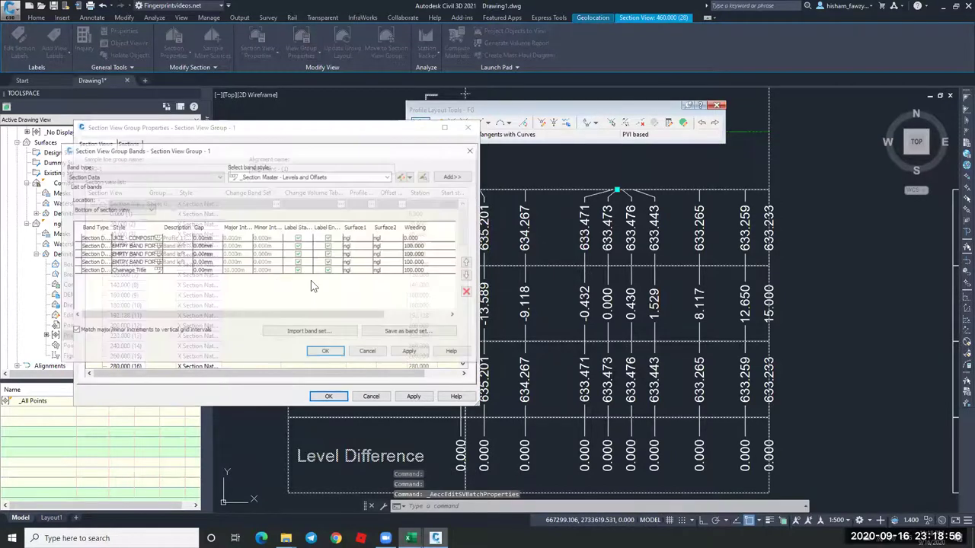
pyautogui.click(368, 240)
pyautogui.click(357, 238)
pyautogui.click(365, 248)
pyautogui.click(356, 246)
pyautogui.click(362, 261)
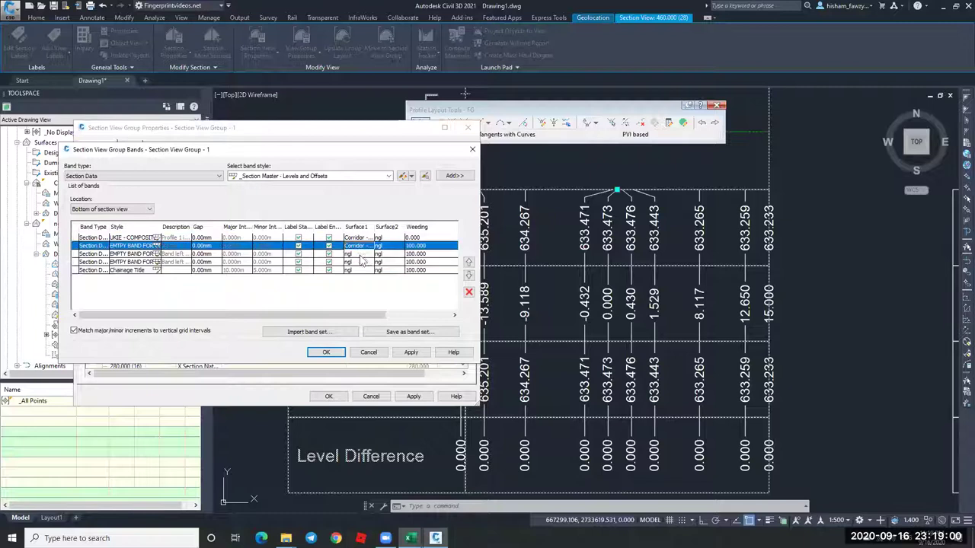
# Set Surface1 of bands three to five to the corridor surface, then apply and close.
pyautogui.click(359, 253)
pyautogui.click(362, 271)
pyautogui.click(363, 262)
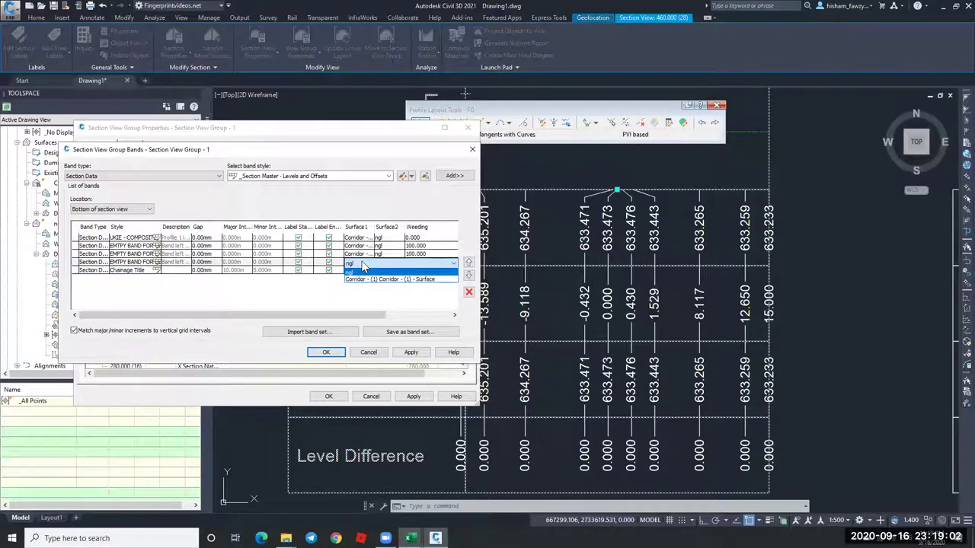
pyautogui.click(367, 278)
pyautogui.click(362, 270)
pyautogui.click(367, 287)
pyautogui.click(411, 352)
pyautogui.click(326, 352)
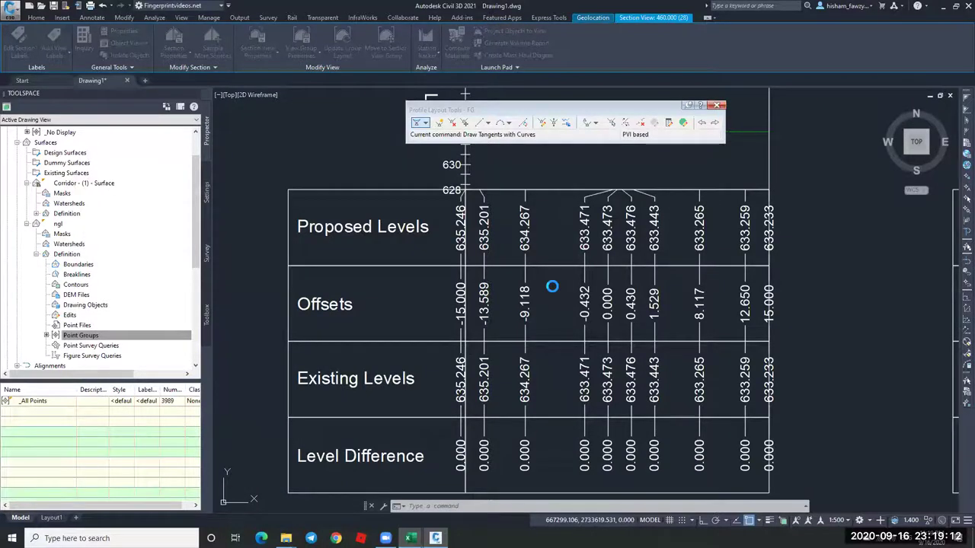
# Review the section views' corridor-versus-ngl level difference bands.
pyautogui.scroll(-4, 547, 297)
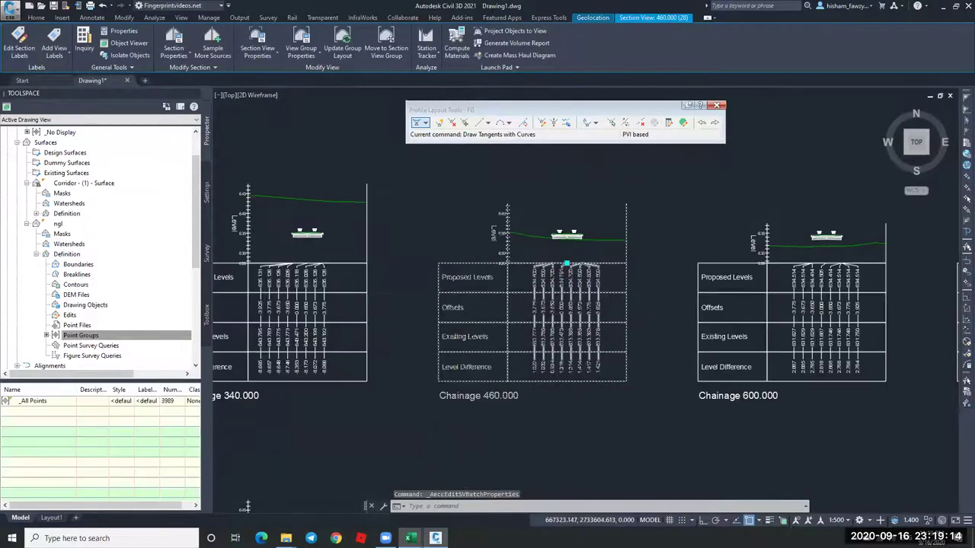
pyautogui.scroll(-2, 556, 284)
pyautogui.press('Escape')
pyautogui.scroll(-2, 557, 284)
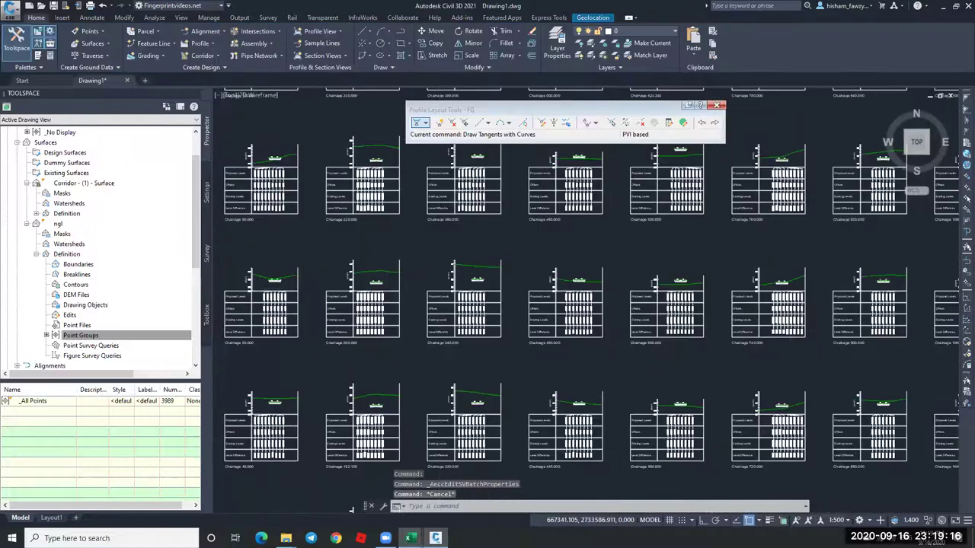
pyautogui.scroll(-1, 552, 290)
pyautogui.scroll(-5, 569, 297)
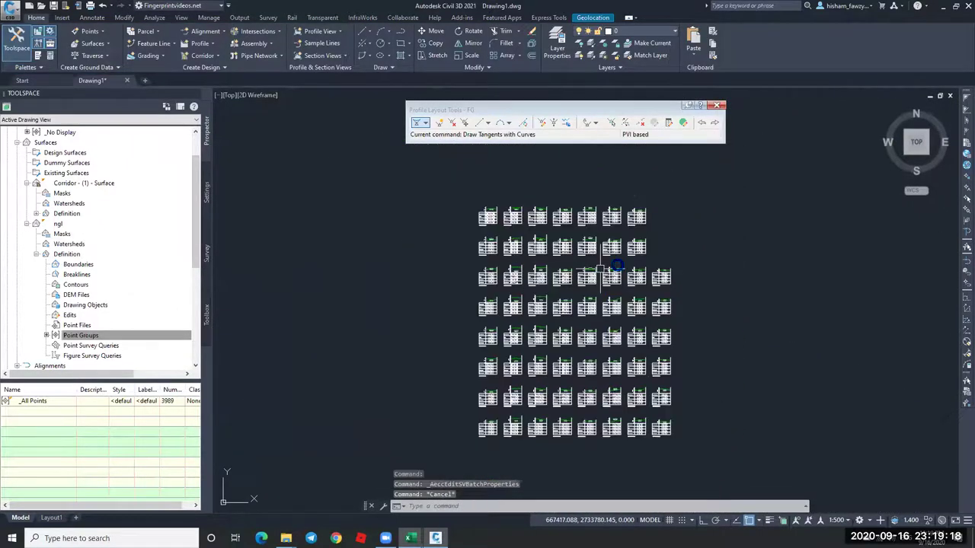
pyautogui.scroll(5, 616, 240)
pyautogui.scroll(-4, 535, 261)
pyautogui.scroll(2, 604, 318)
pyautogui.scroll(3, 427, 282)
pyautogui.scroll(2, 473, 216)
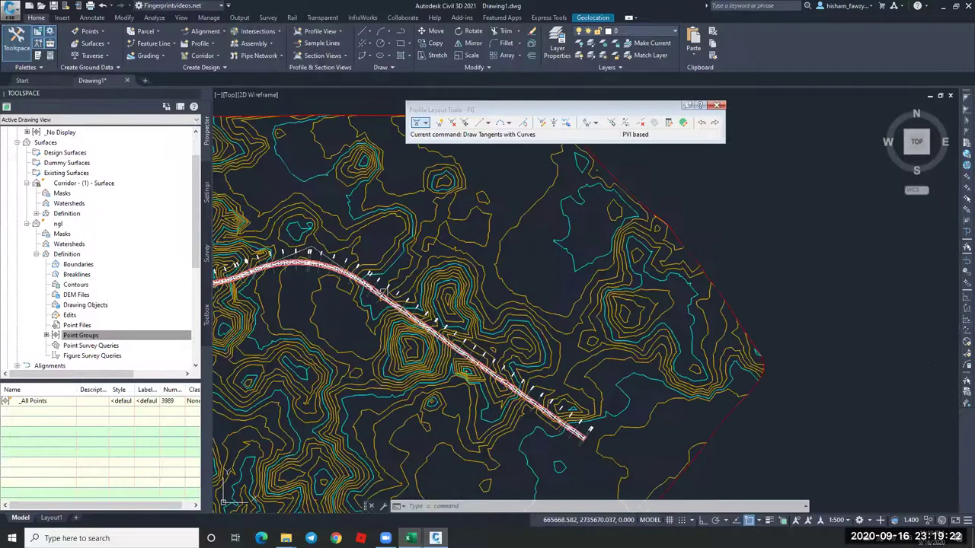
pyautogui.scroll(-6, 545, 232)
pyautogui.scroll(3, 581, 285)
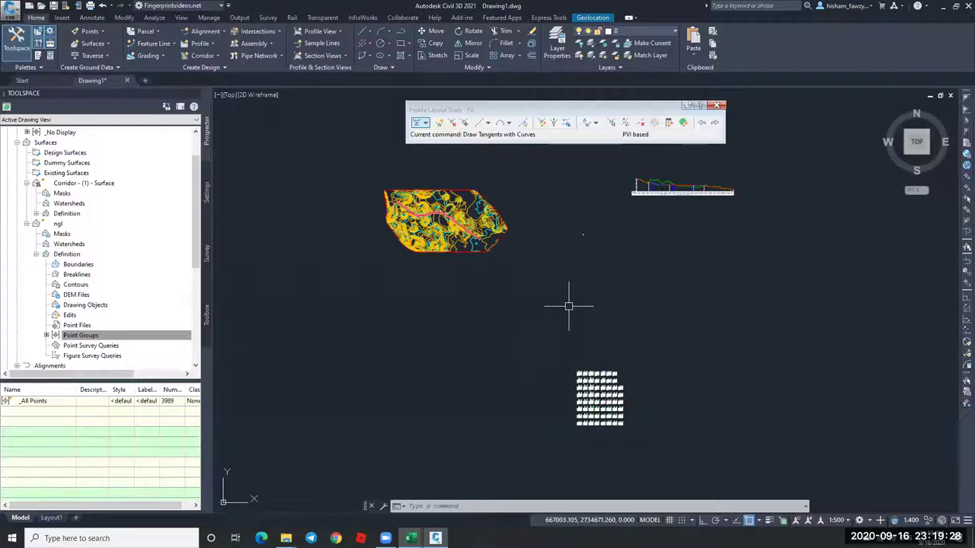
# Open the Tool Palettes with Ctrl+3 to show the UKIE Junctions assemblies.
pyautogui.hotkey('ctrl', '3')
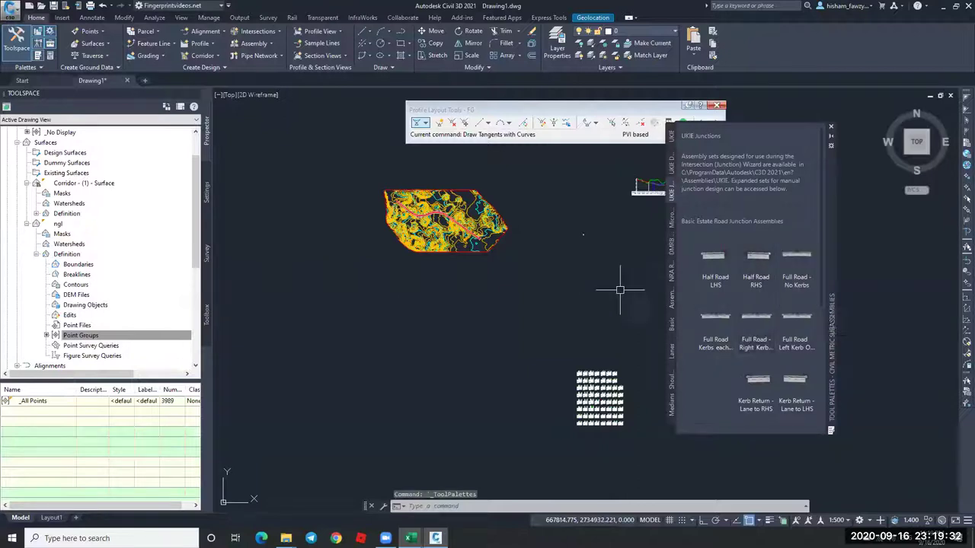
pyautogui.scroll(4, 595, 232)
pyautogui.scroll(-6, 586, 236)
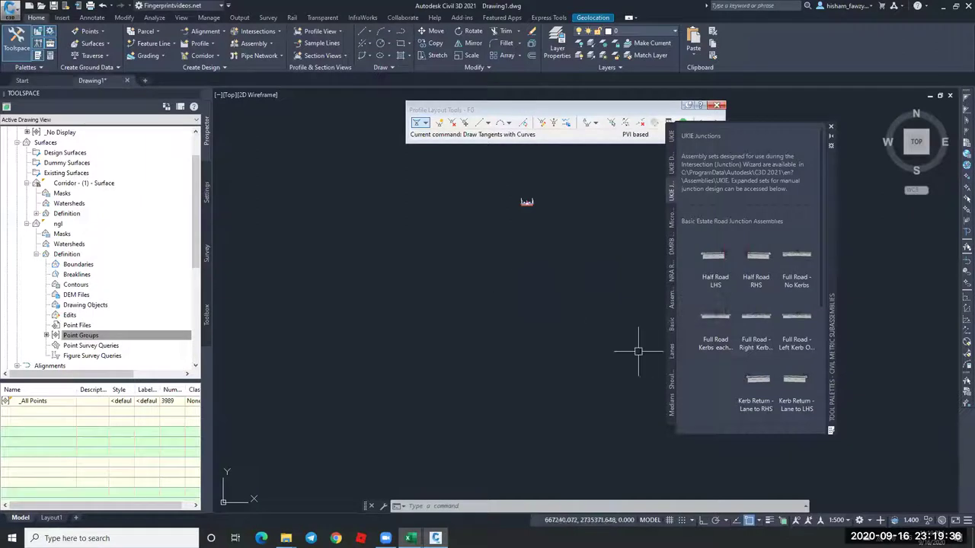
# Collapse the ngl node in Toolspace and close the Tool Palettes window.
pyautogui.click(27, 223)
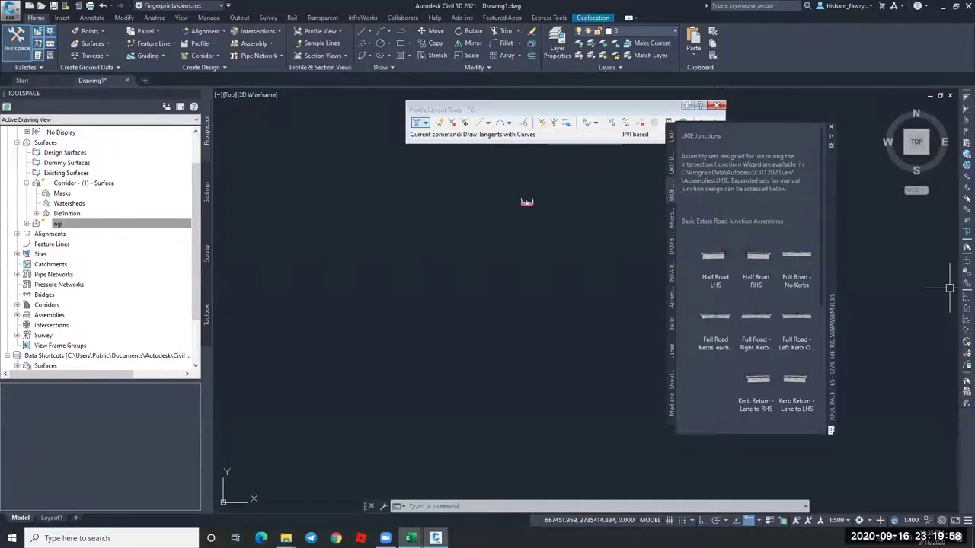
pyautogui.click(831, 127)
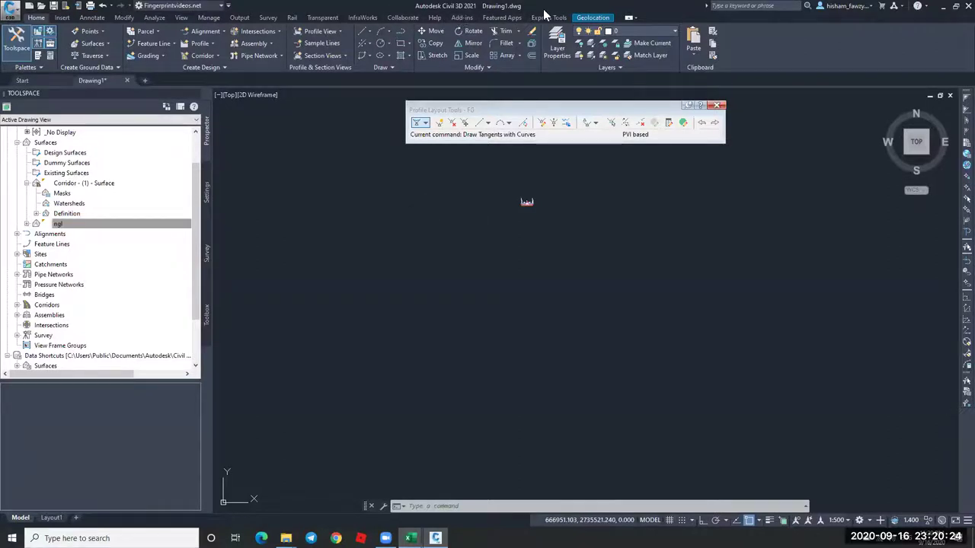
# Restore the window to full screen and browse drawing templates from the start page.
pyautogui.moveTo(327, 6); pyautogui.dragTo(371, 29)
pyautogui.doubleClick(421, 11)
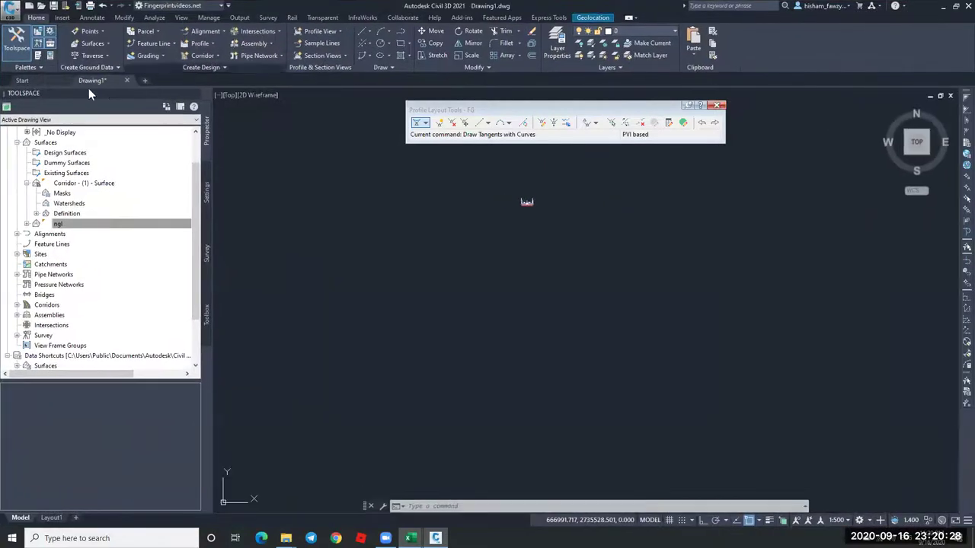
pyautogui.click(37, 80)
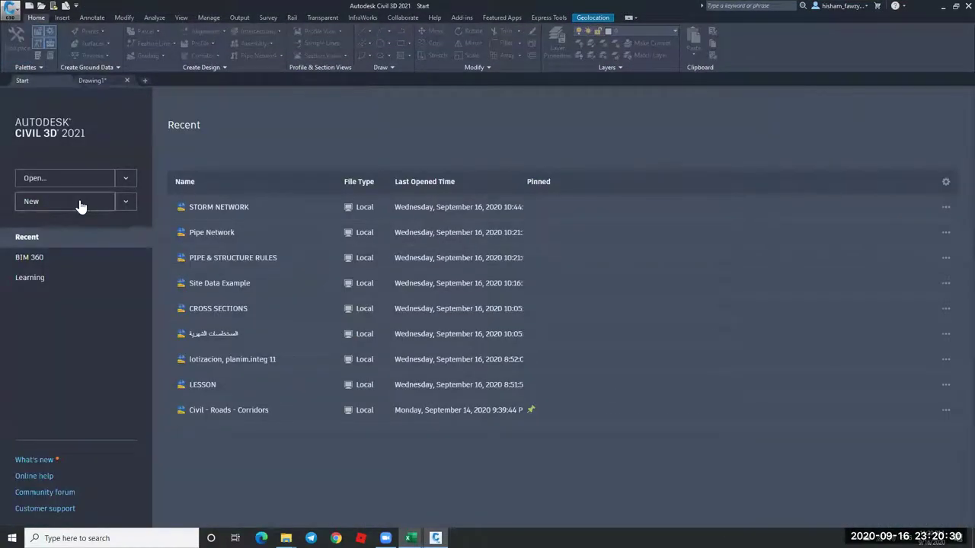
pyautogui.click(125, 180)
pyautogui.click(125, 181)
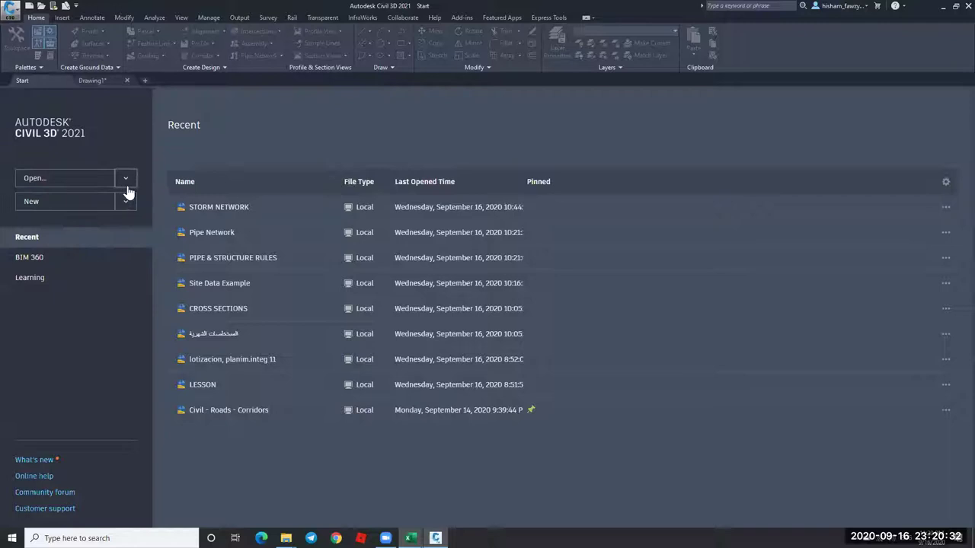
pyautogui.click(126, 201)
pyautogui.click(60, 257)
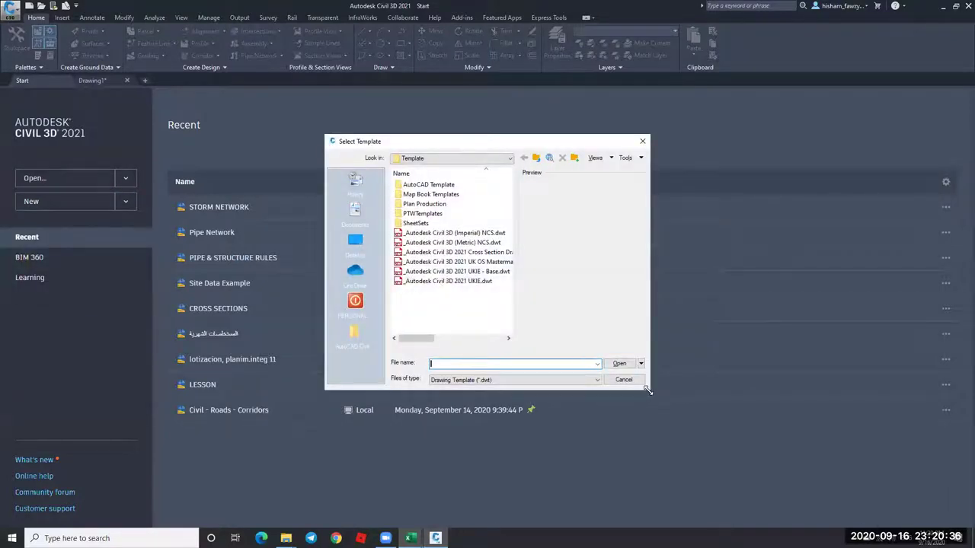
# Look through the templates, including _Autodesk Civil 3D 2021 UKIE.dwt and the Plan Production folder.
pyautogui.moveTo(647, 390); pyautogui.dragTo(781, 440)
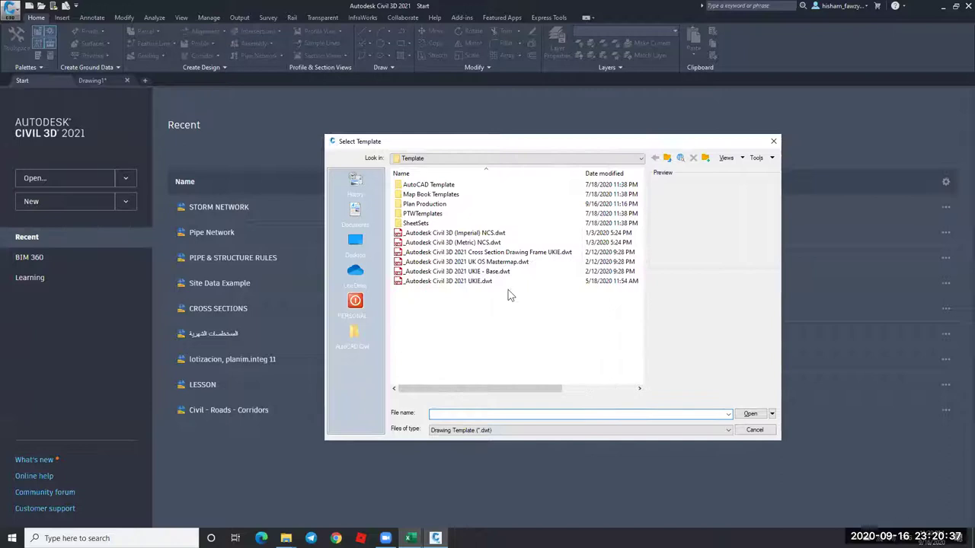
pyautogui.click(473, 252)
pyautogui.click(473, 261)
pyautogui.click(472, 271)
pyautogui.click(471, 282)
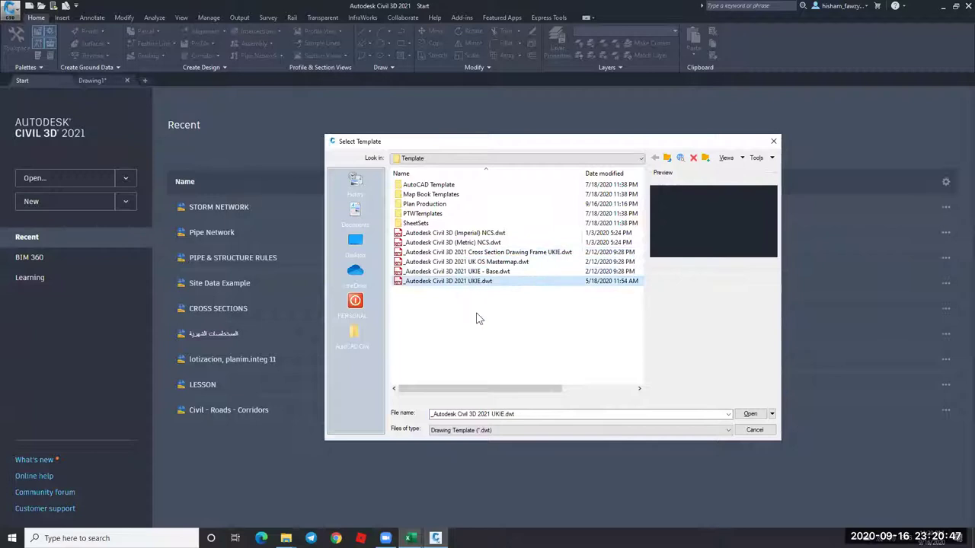
pyautogui.doubleClick(426, 205)
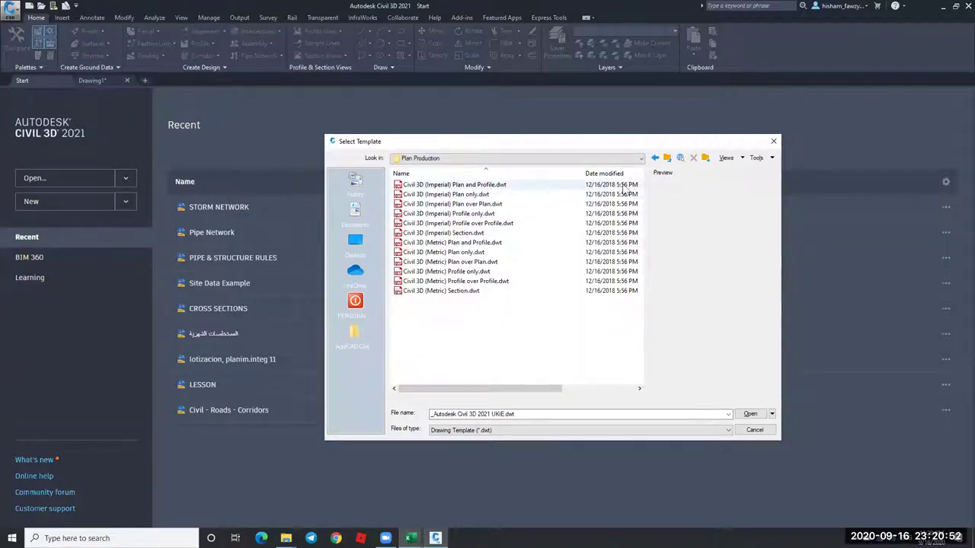
pyautogui.click(667, 158)
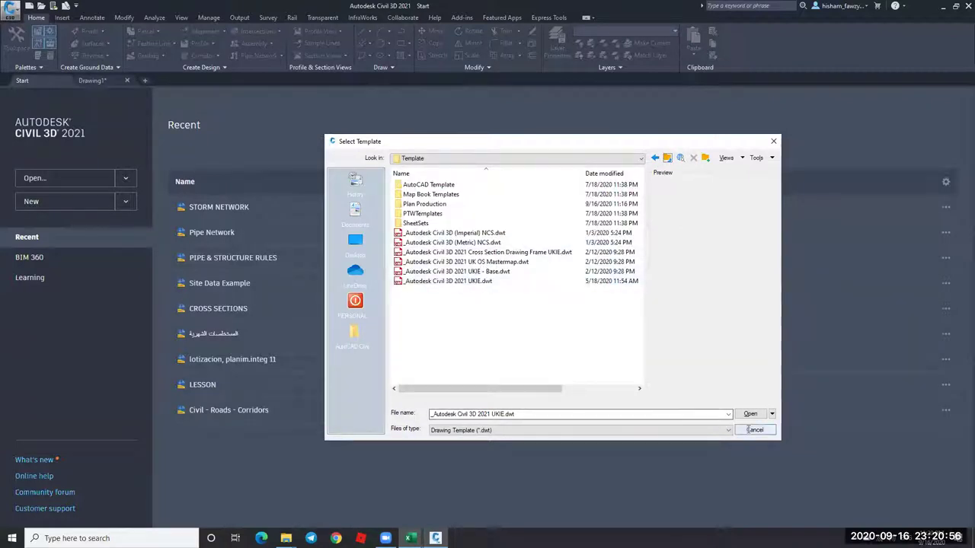
# Select the _Autodesk Civil 3D (Metric) NCS.dwt template, cancel, and return to Drawing1.
pyautogui.click(448, 244)
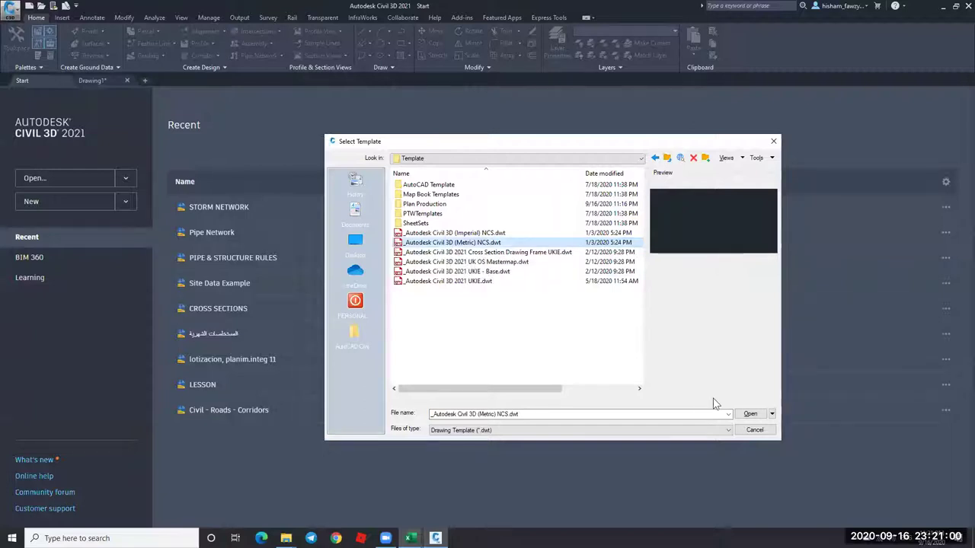
pyautogui.click(753, 431)
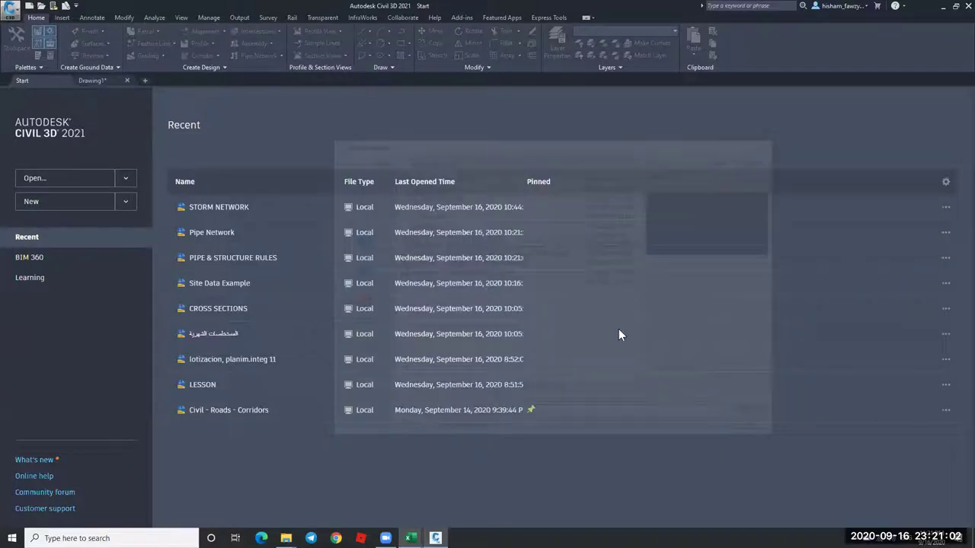
pyautogui.click(94, 81)
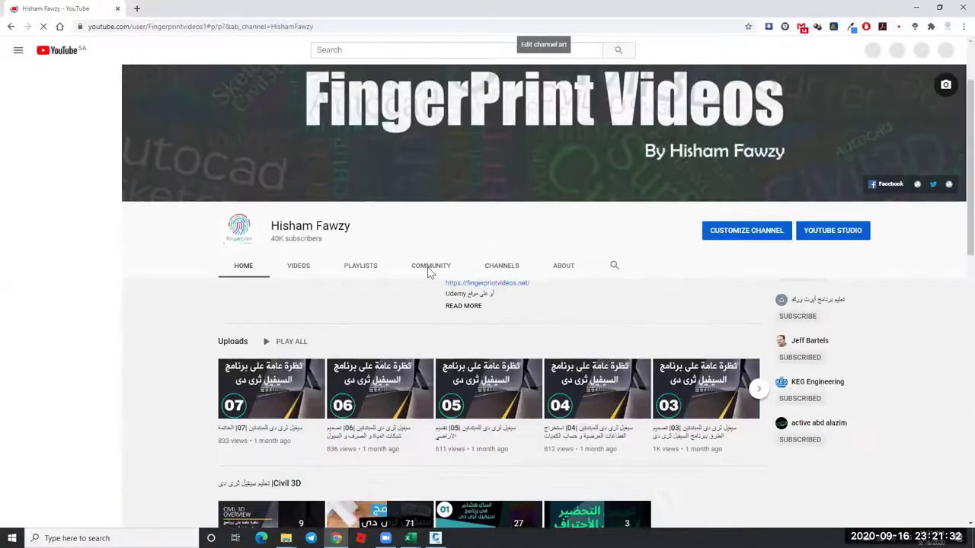
# Open the LEARN CIVIL 3D playlist, expand the description, and view then close the Mega link.
pyautogui.scroll(-6, 421, 175)
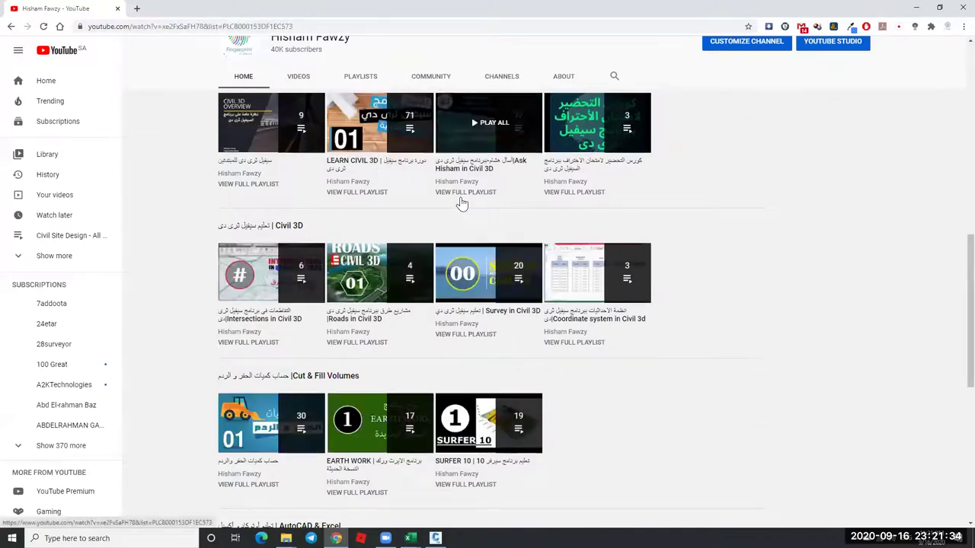
pyautogui.click(420, 166)
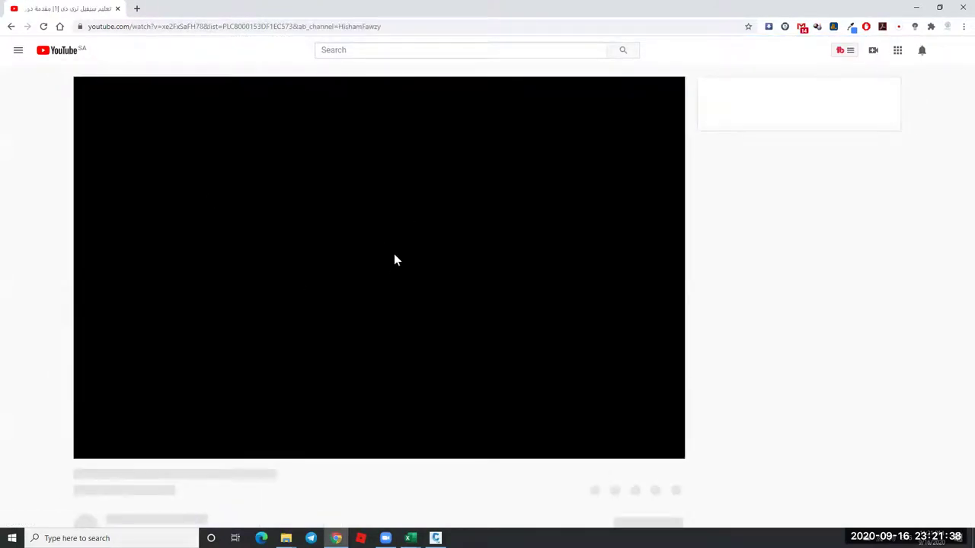
pyautogui.scroll(-2, 373, 270)
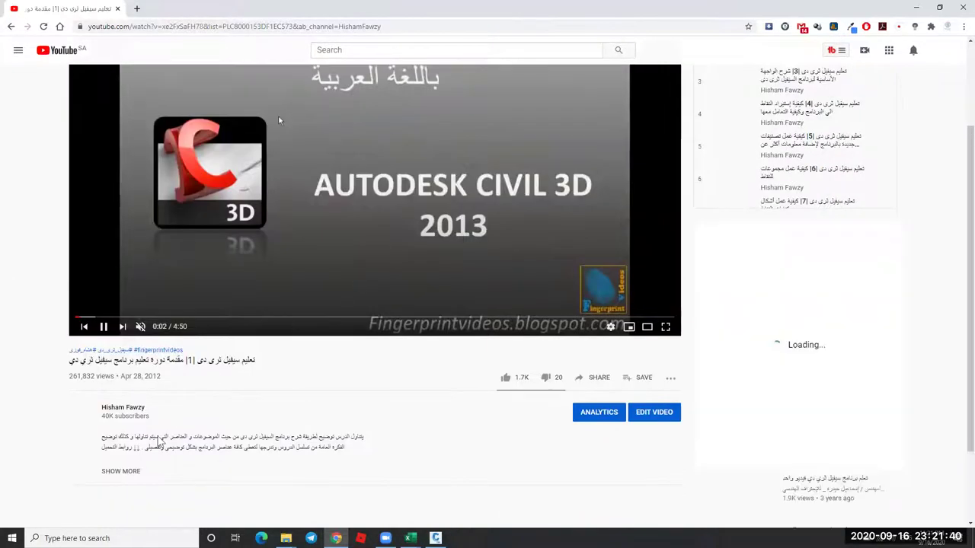
pyautogui.click(120, 471)
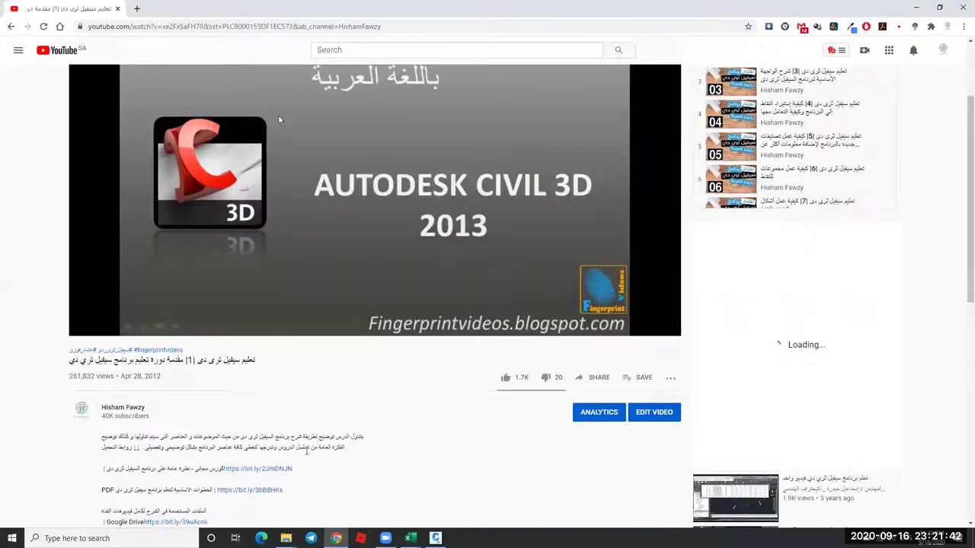
pyautogui.scroll(-1, 348, 459)
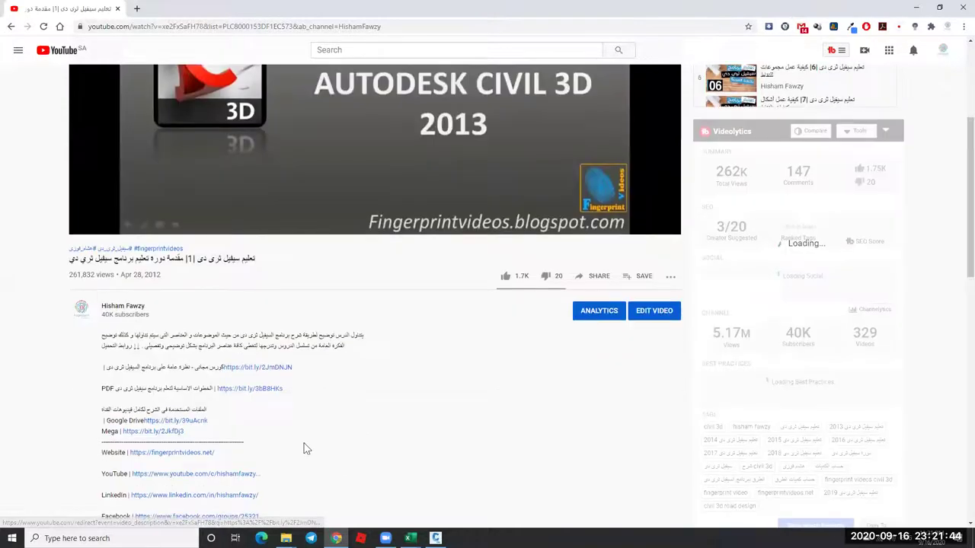
pyautogui.click(153, 433)
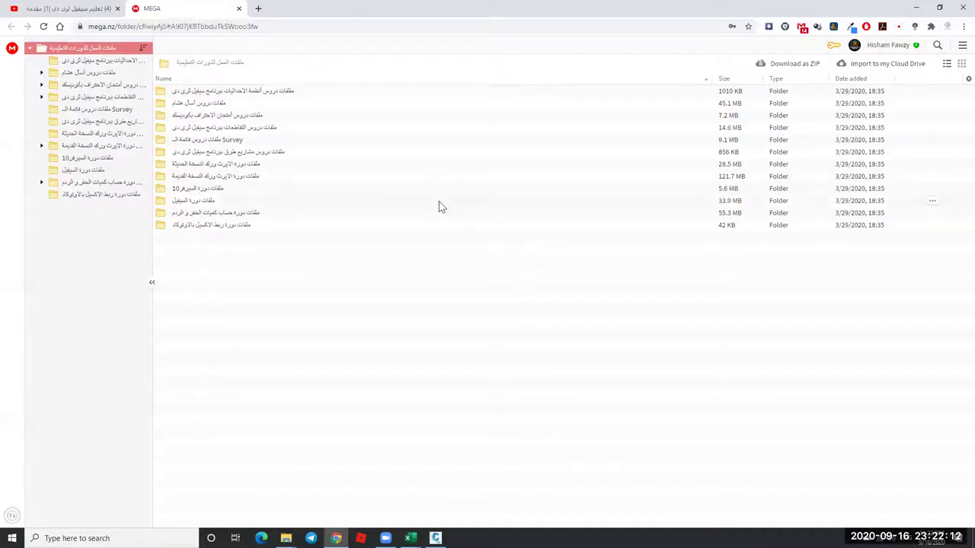
pyautogui.click(239, 10)
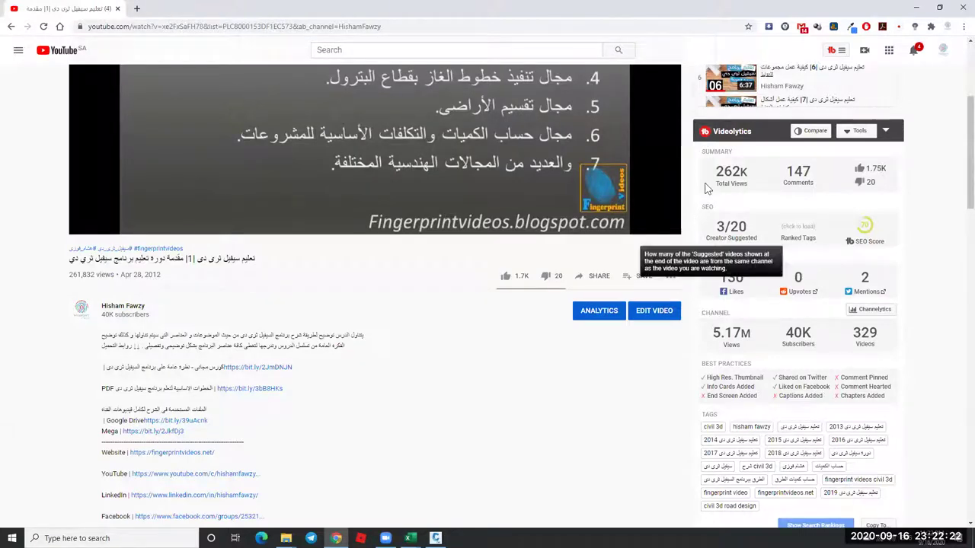
# Back in Civil 3D, open Drawing1's Edit Drawing Settings and cancel without changes.
pyautogui.hotkey('alt', 'Tab')
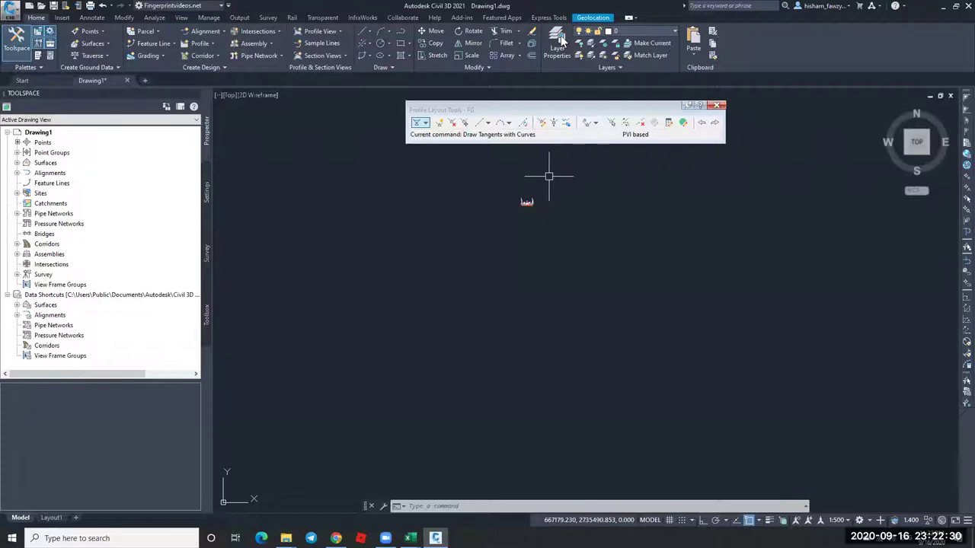
pyautogui.click(207, 192)
pyautogui.rightClick(146, 134)
pyautogui.click(186, 138)
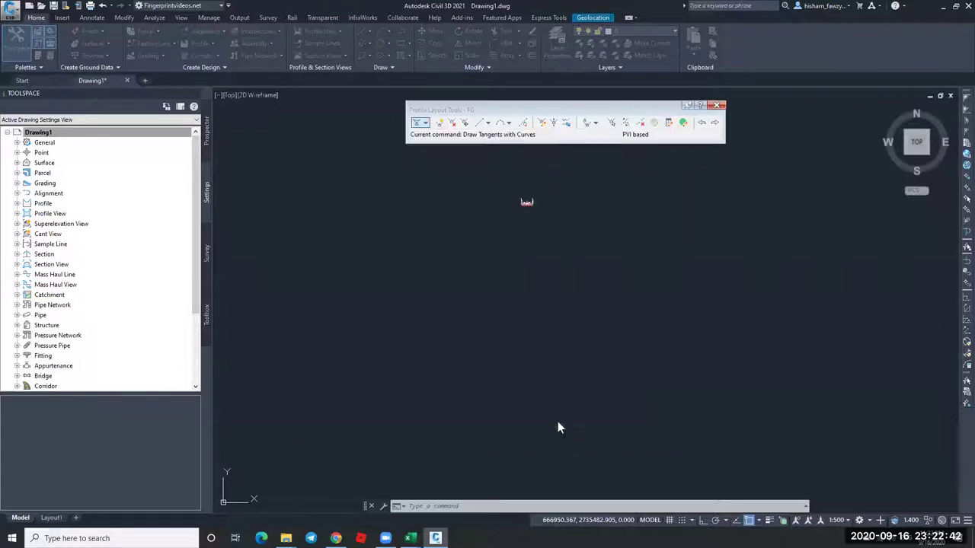
pyautogui.click(564, 427)
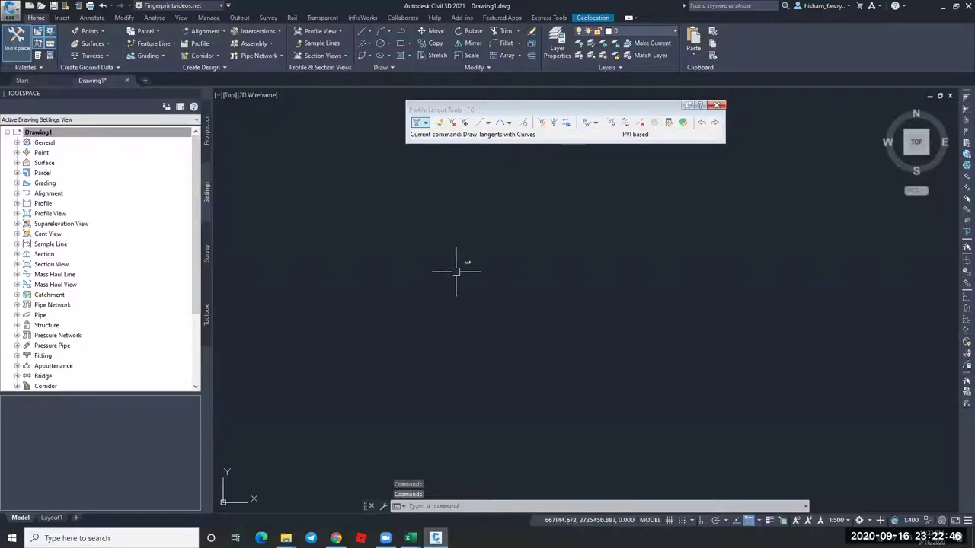
# Zoom onto the section views at Chainage 405.440 and 523.287, then switch to the browser.
pyautogui.scroll(-5, 457, 272)
pyautogui.scroll(6, 468, 403)
pyautogui.scroll(7, 489, 444)
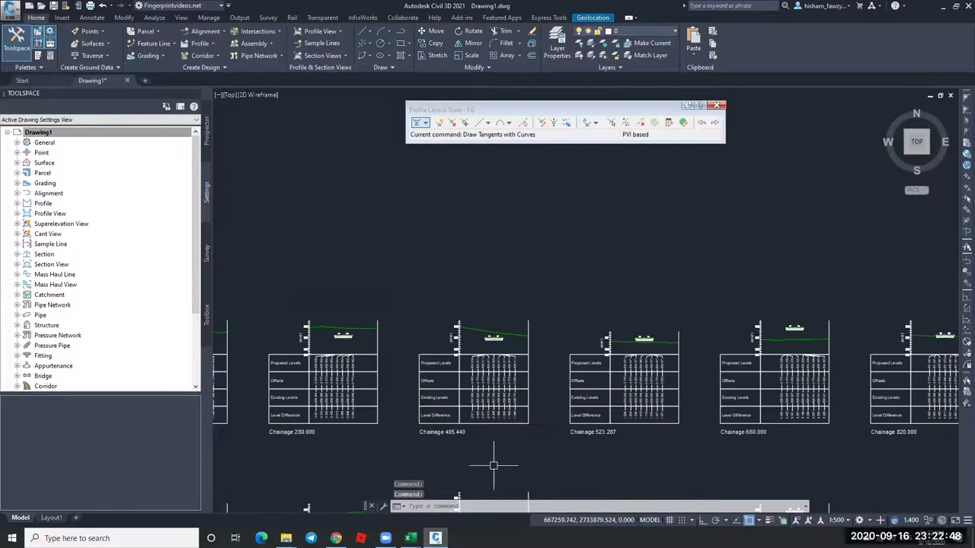
pyautogui.scroll(-3, 566, 268)
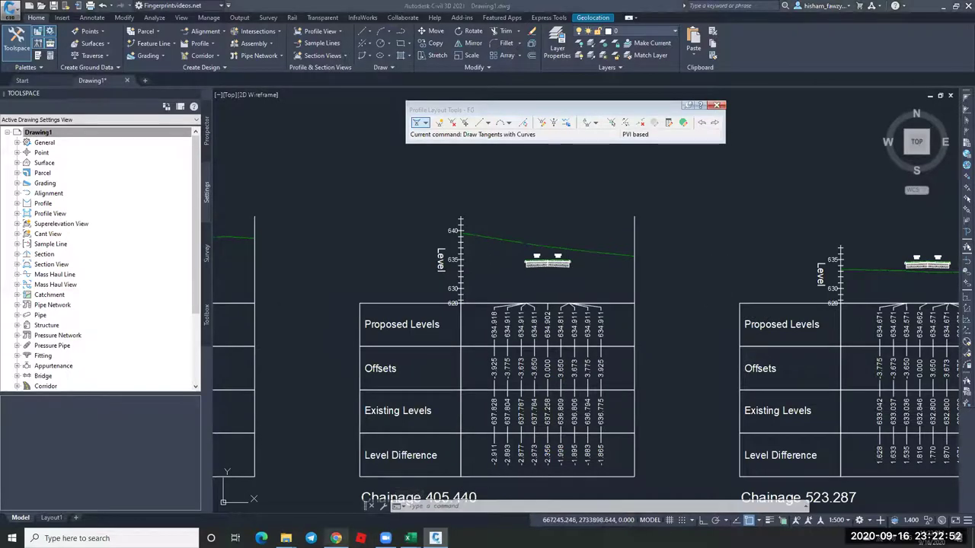
pyautogui.click(336, 539)
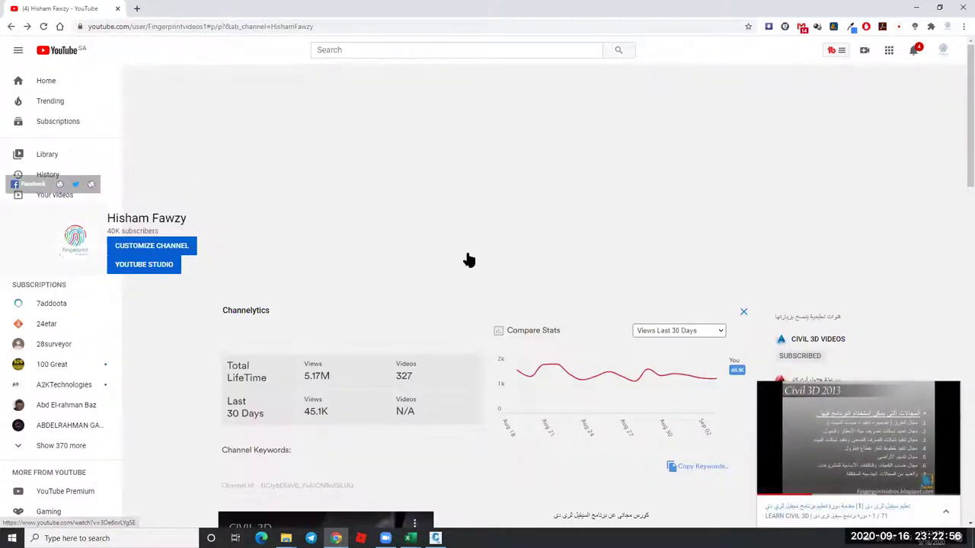
# Play lesson 23 on grade breaks from the Ask playlist, pause it, and minimize the browser.
pyautogui.scroll(-6, 450, 274)
pyautogui.scroll(-1, 449, 284)
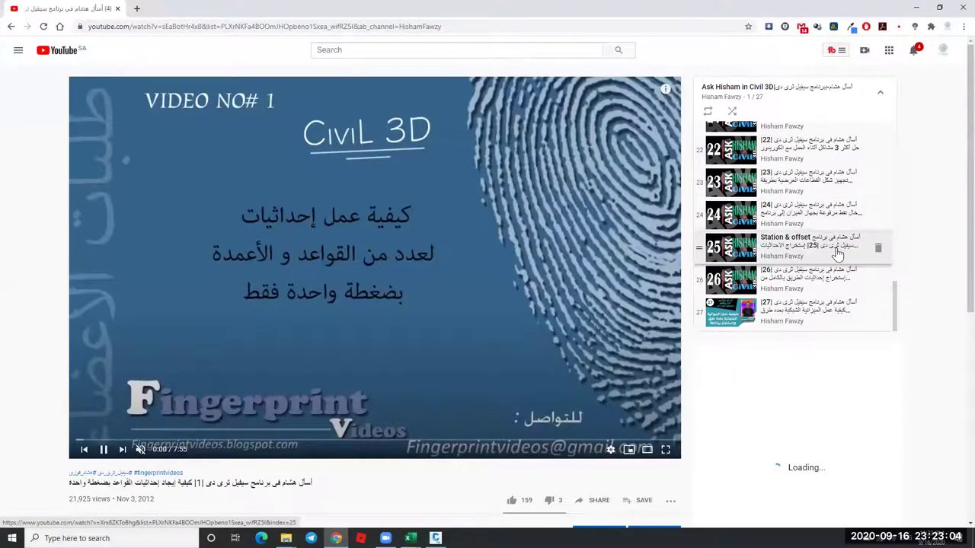
pyautogui.scroll(-1, 826, 240)
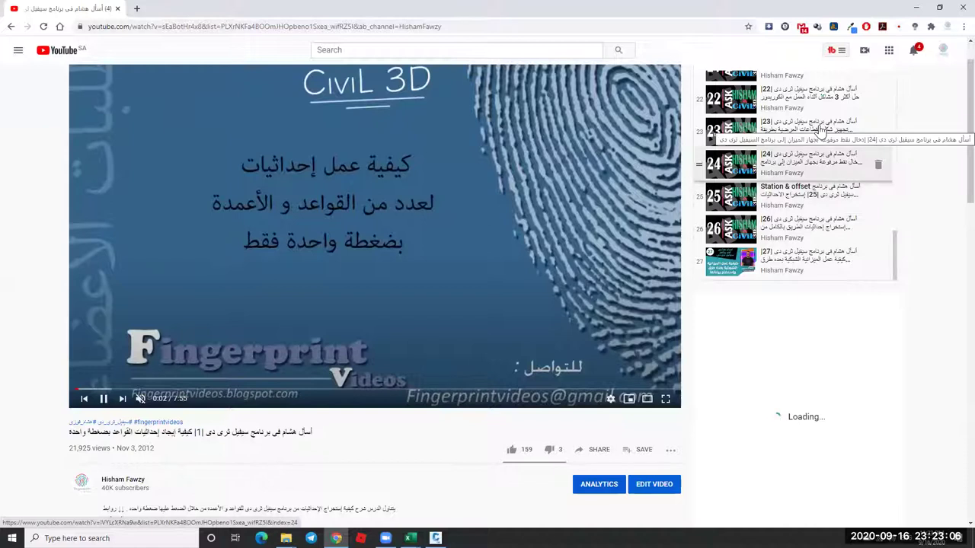
pyautogui.scroll(1, 832, 142)
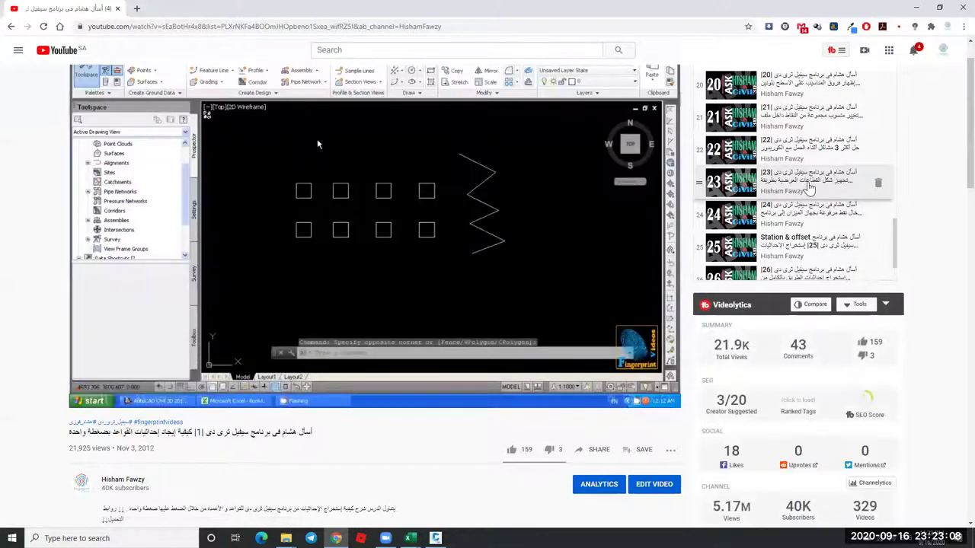
pyautogui.click(804, 190)
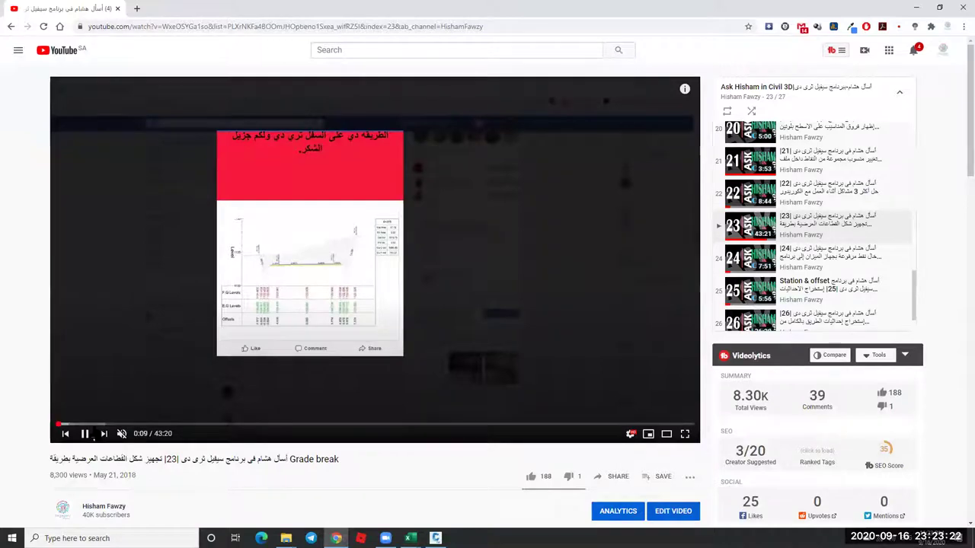
pyautogui.click(170, 409)
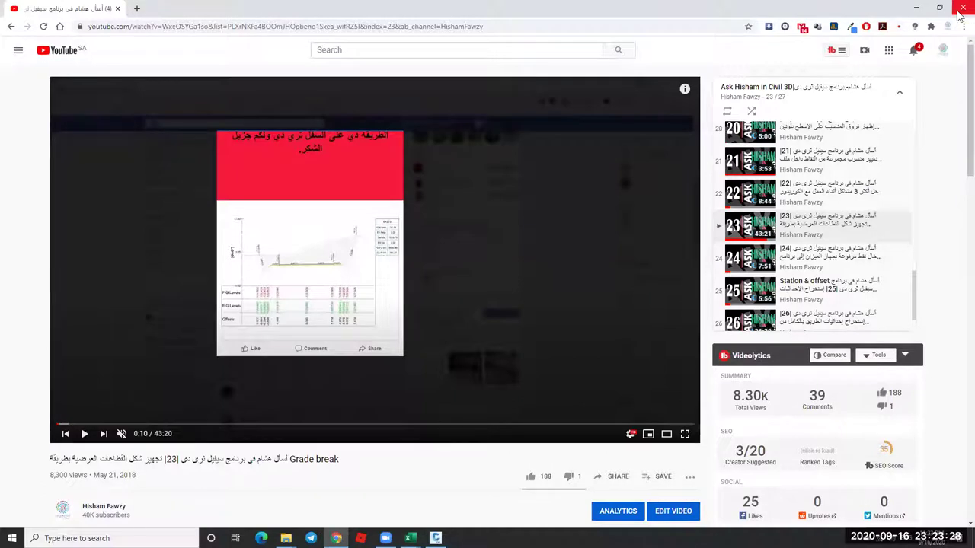
pyautogui.click(916, 7)
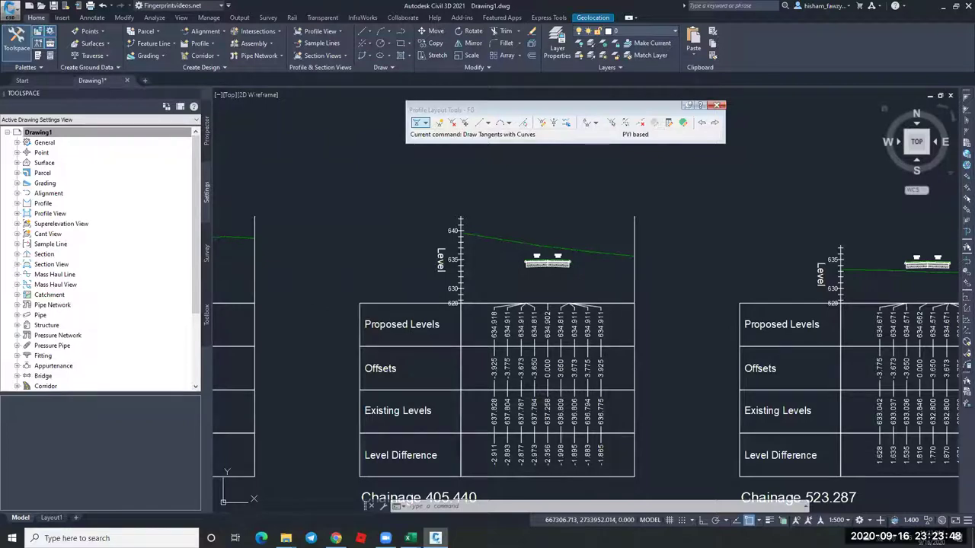
# From the Start page, open the Select Template browser and widen it to show the .dwt files' modification dates.
pyautogui.click(55, 82)
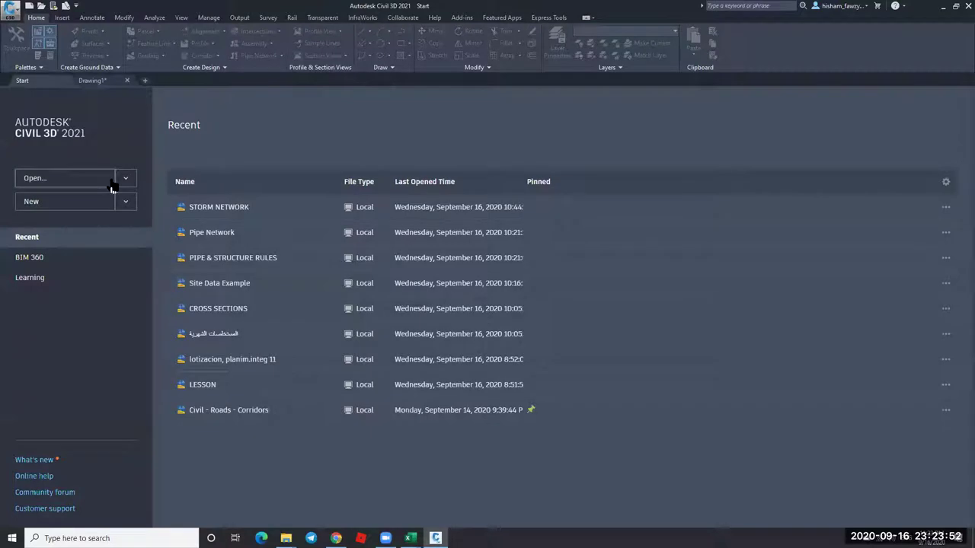
pyautogui.click(124, 203)
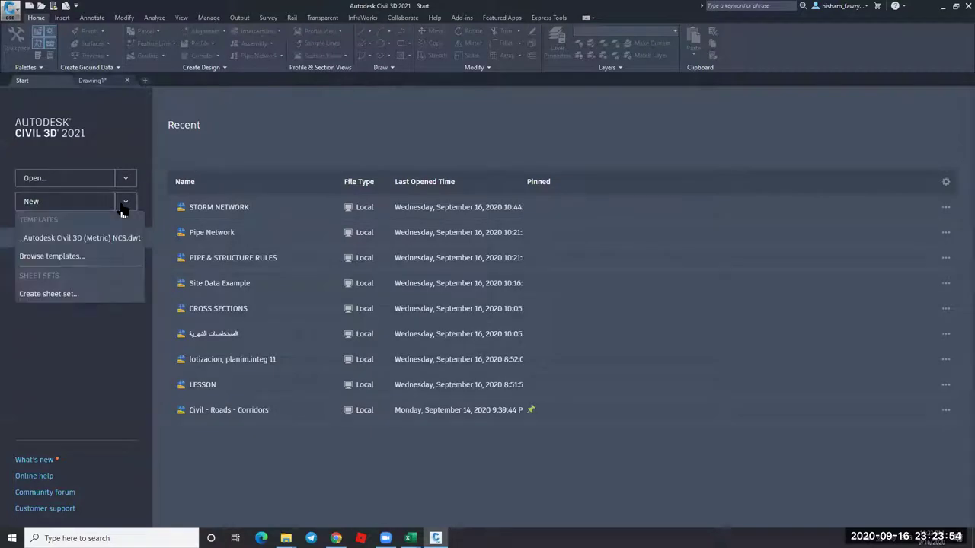
pyautogui.click(70, 256)
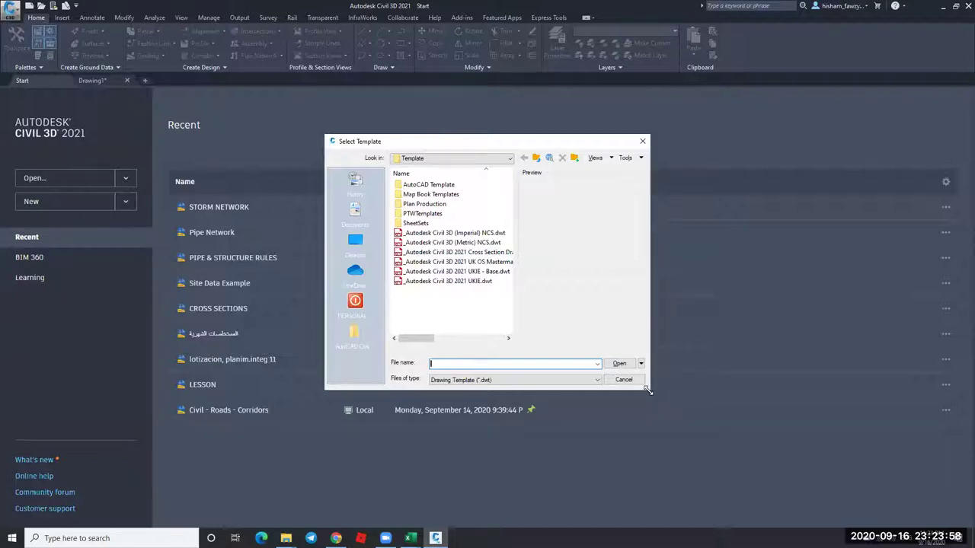
pyautogui.moveTo(647, 390); pyautogui.dragTo(783, 438)
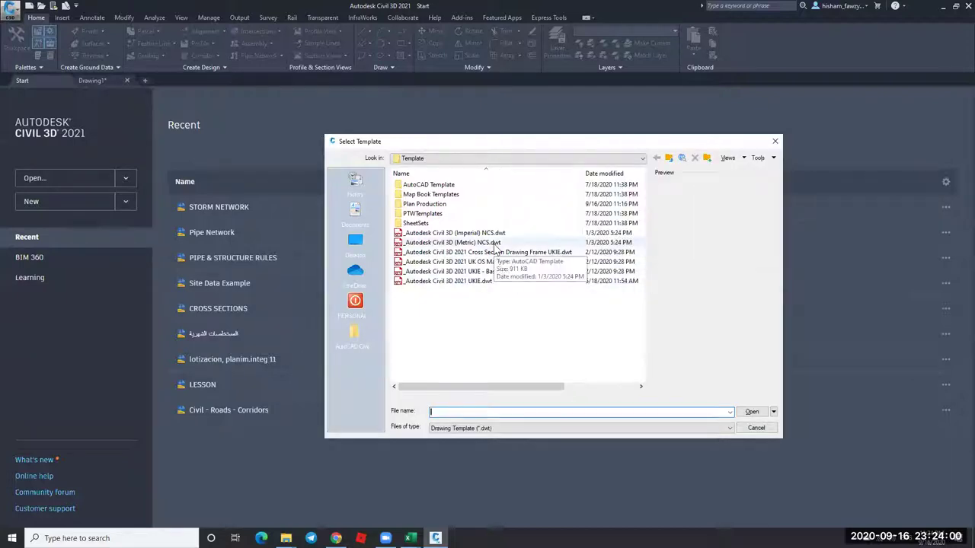
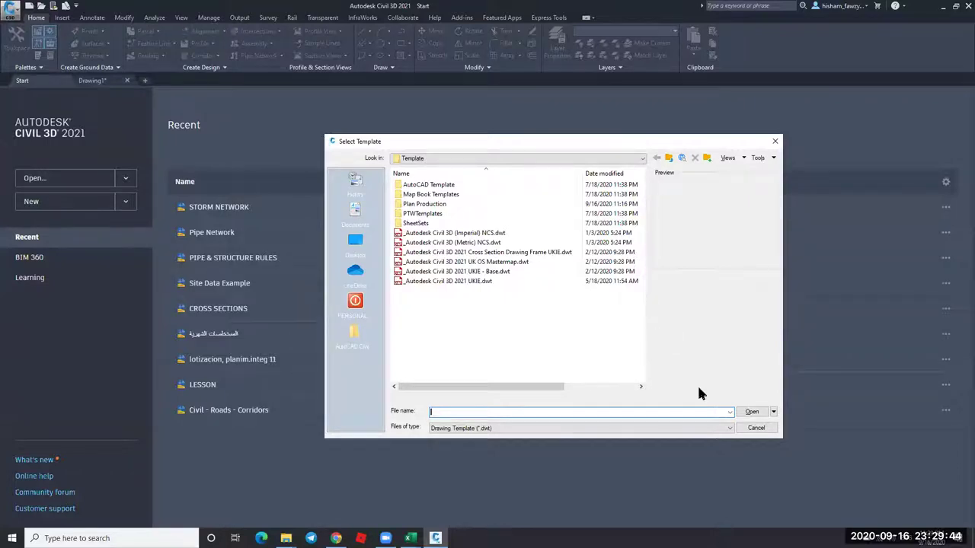
# Start Drawing2 from the _Autodesk Civil 3D (Metric) NCS.dwt template instead of the Select Template window.
pyautogui.press('Escape')
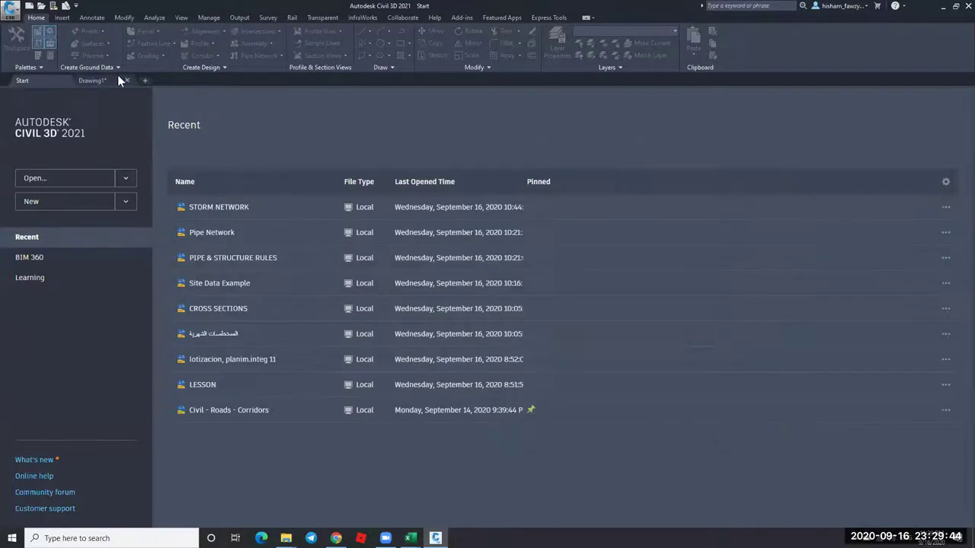
pyautogui.click(124, 180)
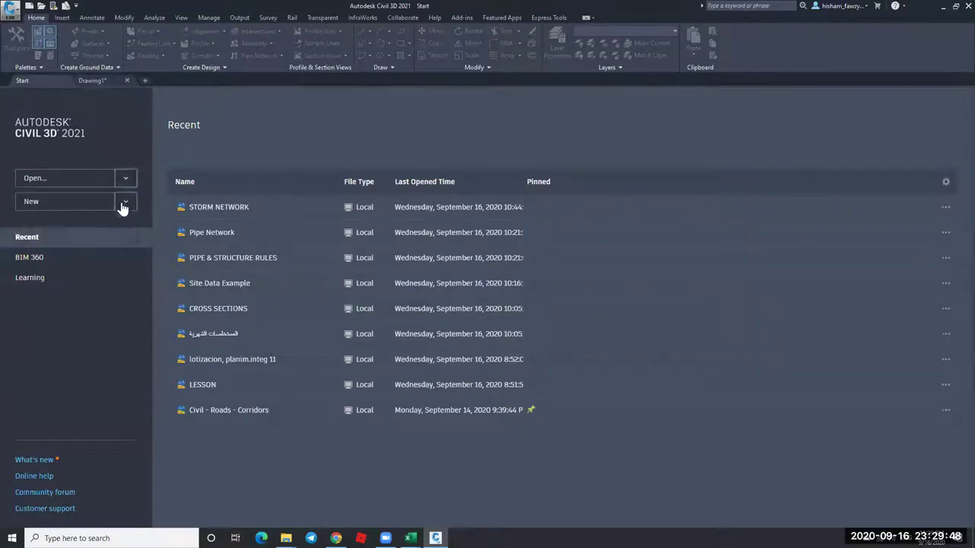
pyautogui.click(126, 201)
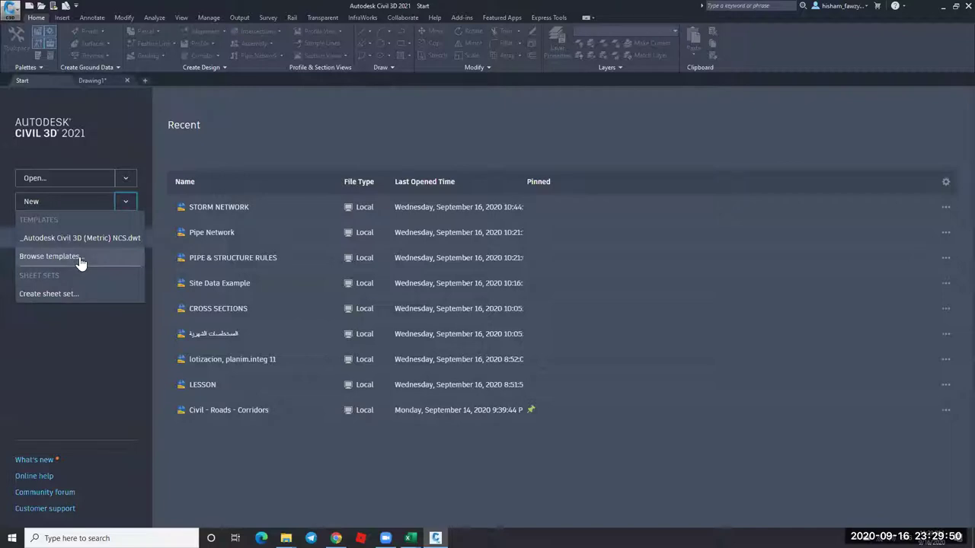
pyautogui.click(90, 240)
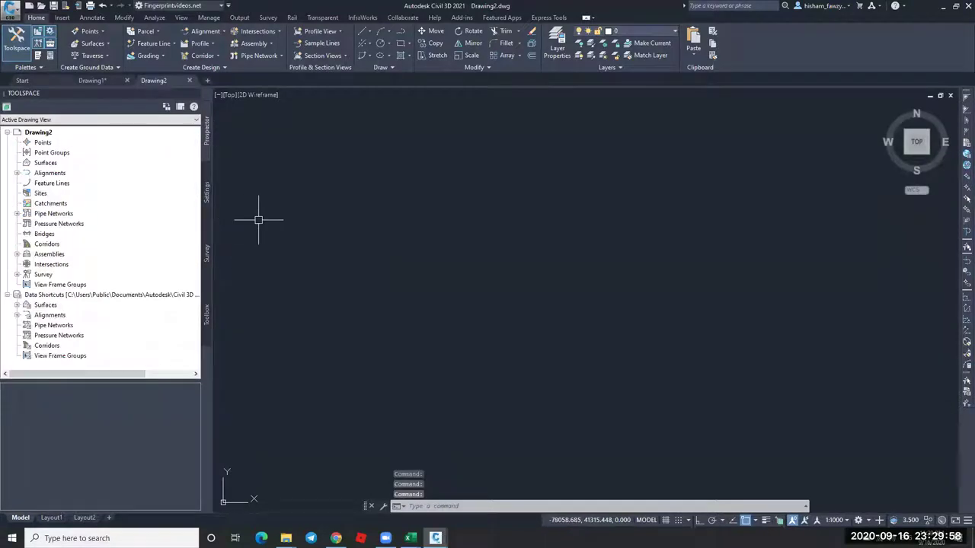
# Open the BOOTCAMP (C:) drive from This PC in File Explorer.
pyautogui.click(941, 6)
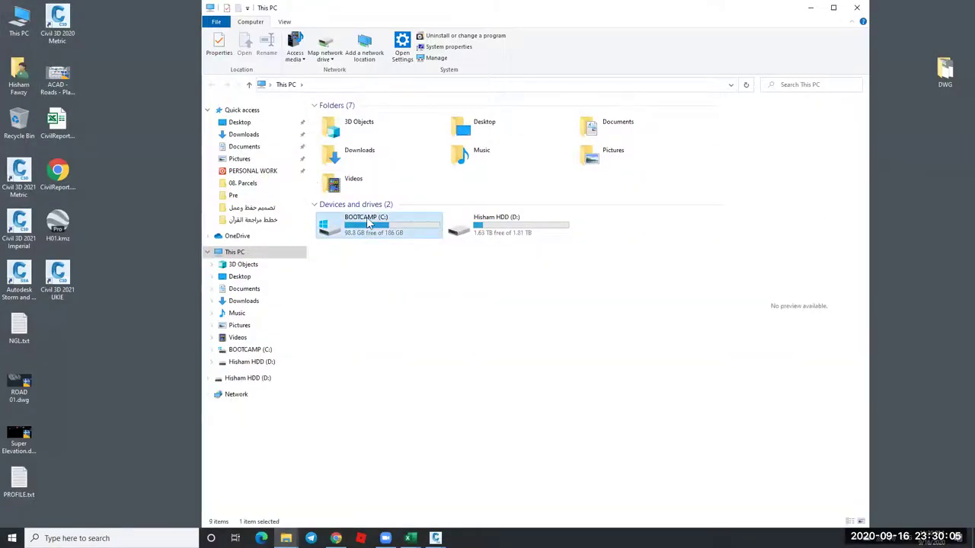
pyautogui.doubleClick(346, 223)
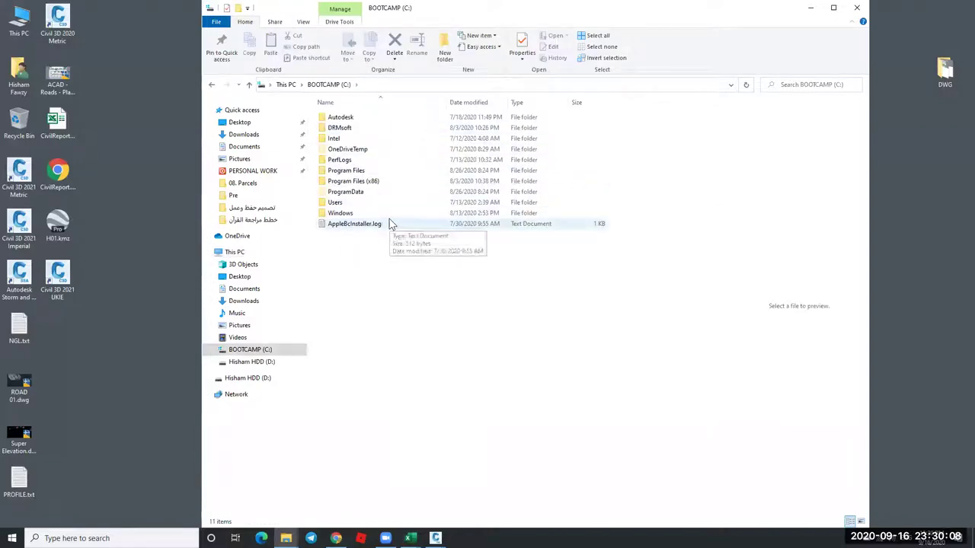
pyautogui.click(810, 8)
pyautogui.moveTo(435, 538)
pyautogui.click(487, 496)
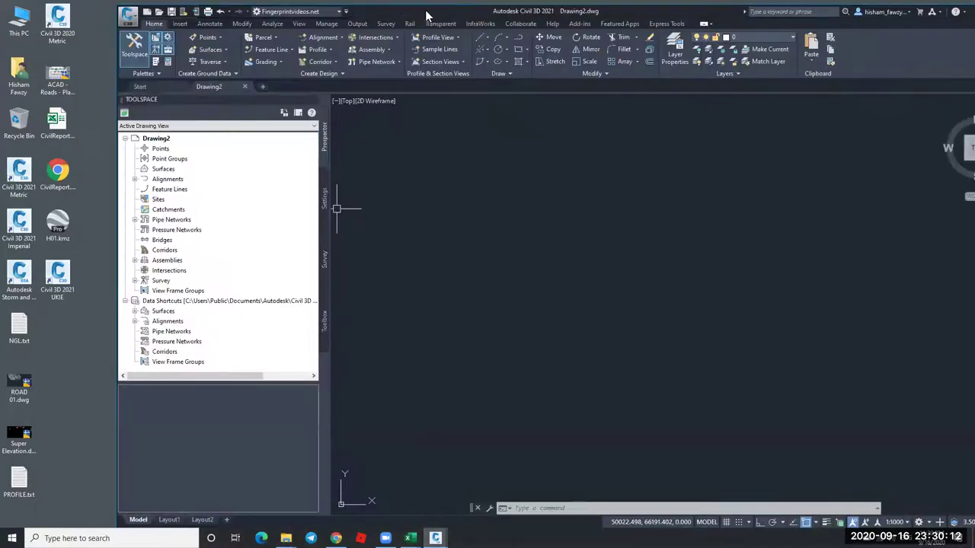
pyautogui.doubleClick(21, 21)
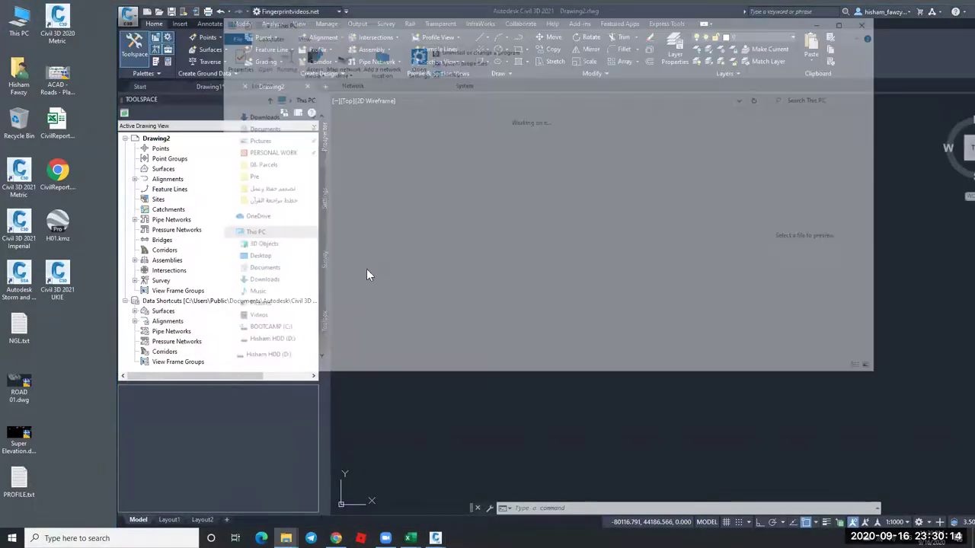
pyautogui.doubleClick(409, 243)
# Create a new folder on C: named with the user's name, then return to maximized Civil 3D.
pyautogui.rightClick(386, 270)
pyautogui.moveTo(470, 371)
pyautogui.click(503, 368)
pyautogui.write('Hisham P')
pyautogui.click(490, 290)
pyautogui.click(822, 21)
pyautogui.press('super+Up')
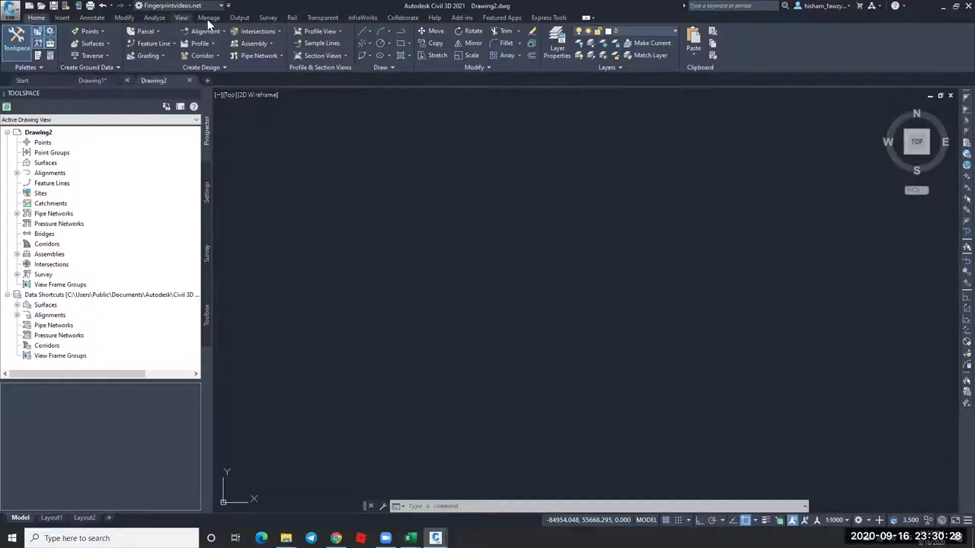
# Set the new personal folder on BOOTCAMP (C:) as the data shortcuts working folder.
pyautogui.click(239, 17)
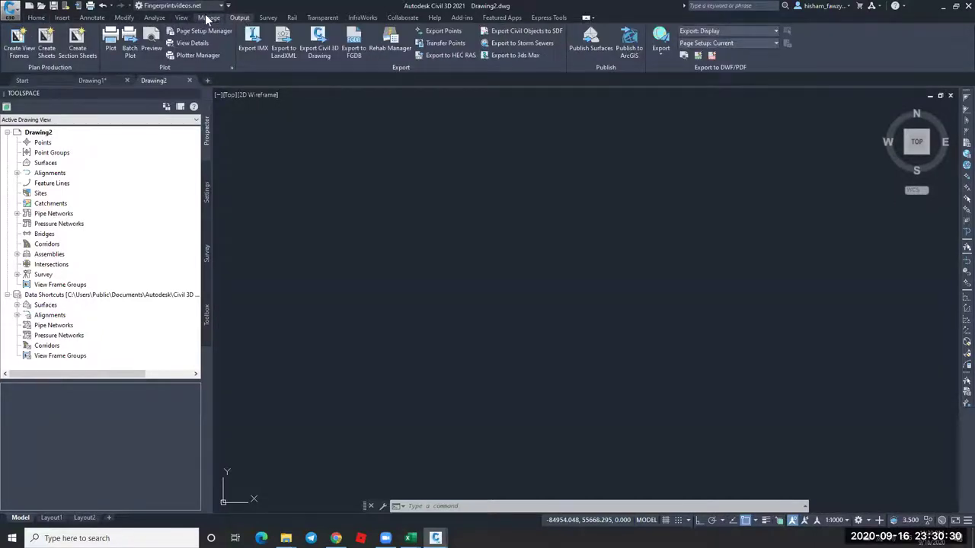
pyautogui.click(209, 17)
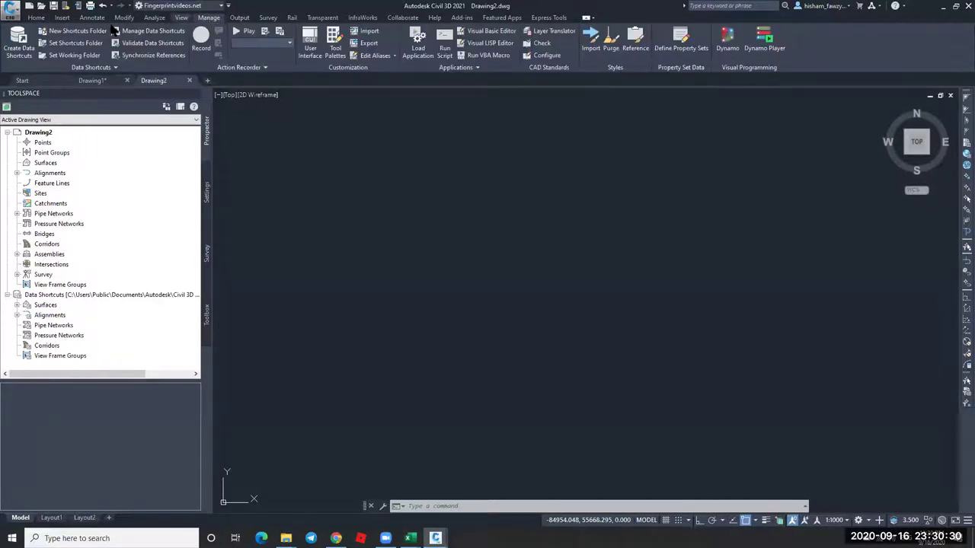
pyautogui.click(83, 56)
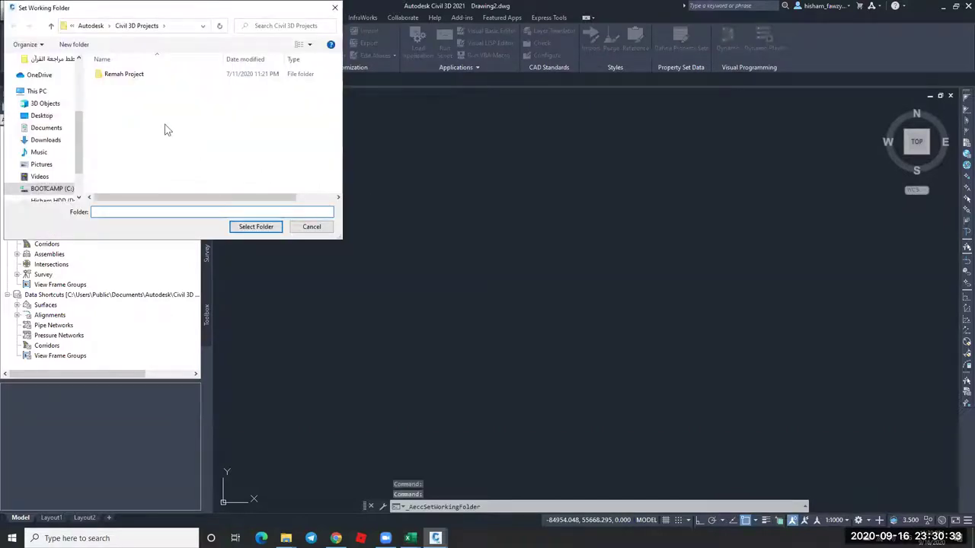
pyautogui.click(91, 25)
pyautogui.moveTo(82, 131); pyautogui.dragTo(80, 114)
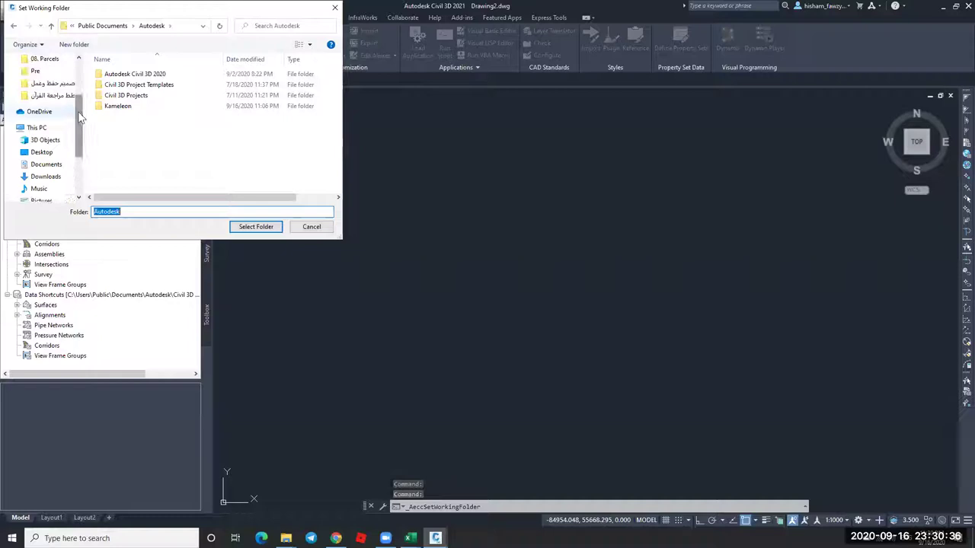
pyautogui.click(37, 128)
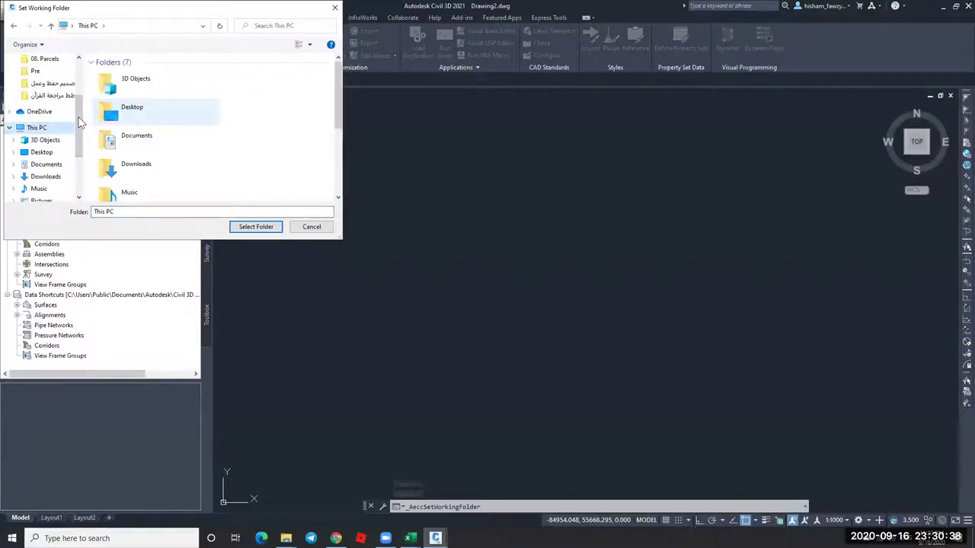
pyautogui.scroll(-3, 63, 164)
pyautogui.click(61, 145)
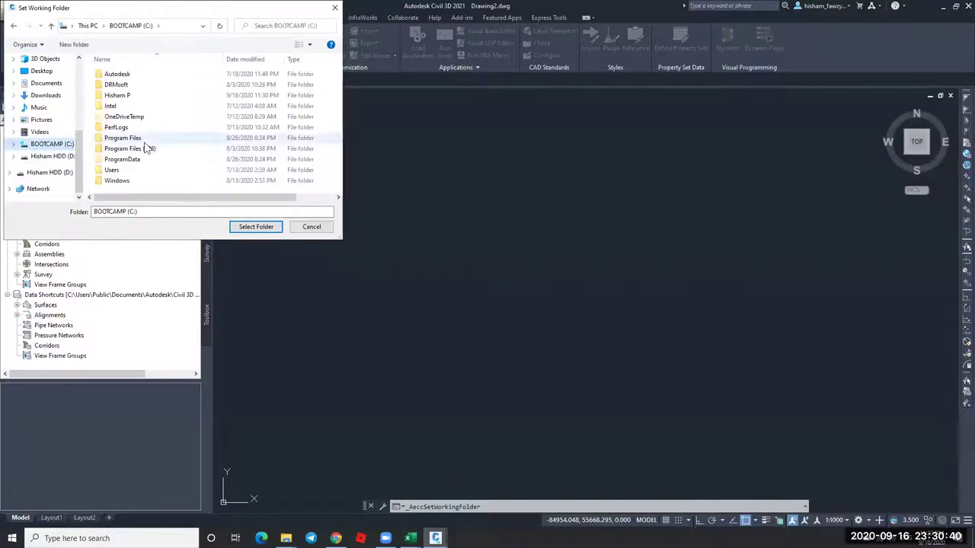
pyautogui.click(136, 98)
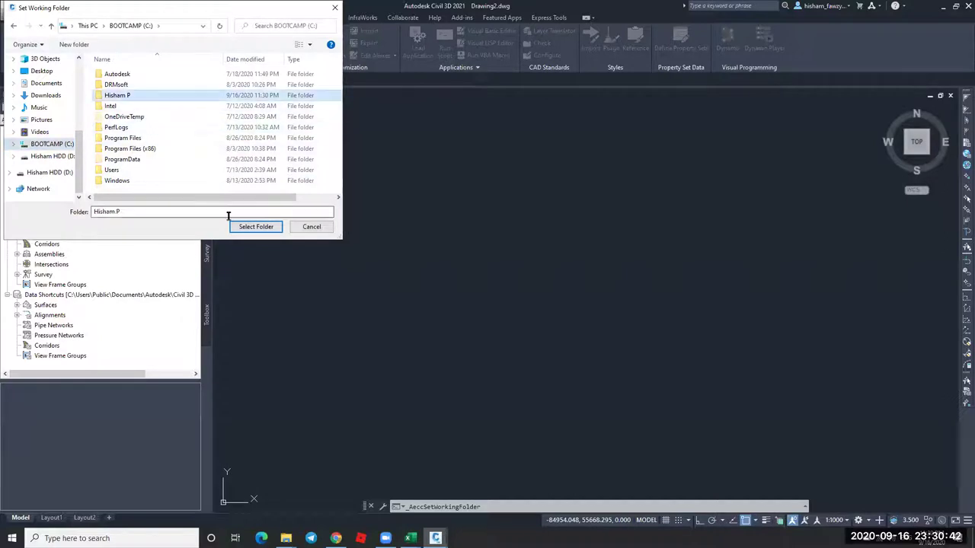
pyautogui.click(263, 228)
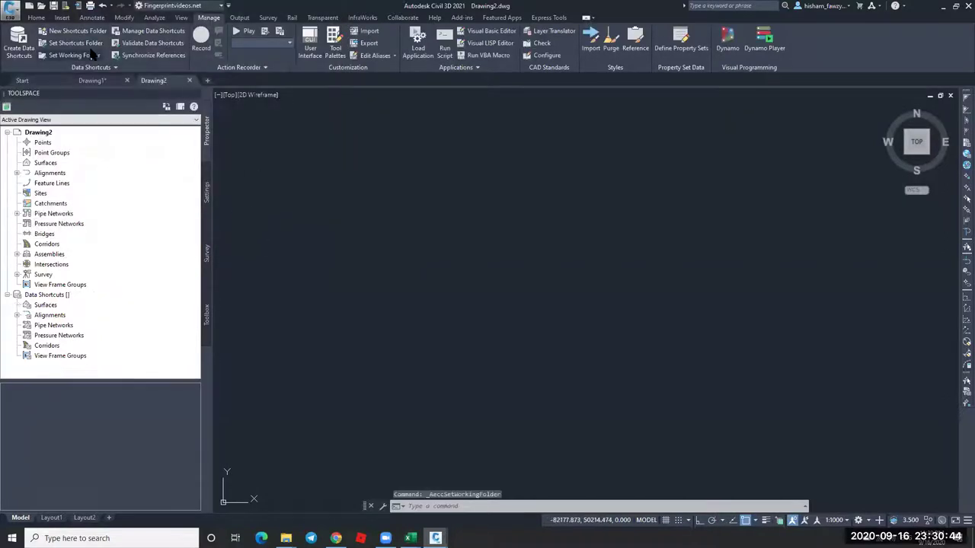
# Create a new data shortcuts project folder named Project 01.
pyautogui.click(76, 31)
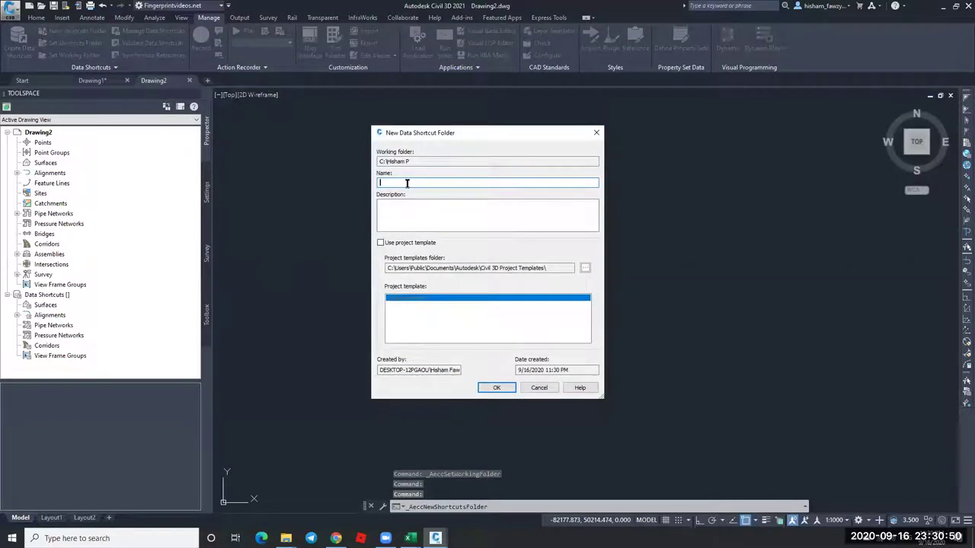
pyautogui.write('P')
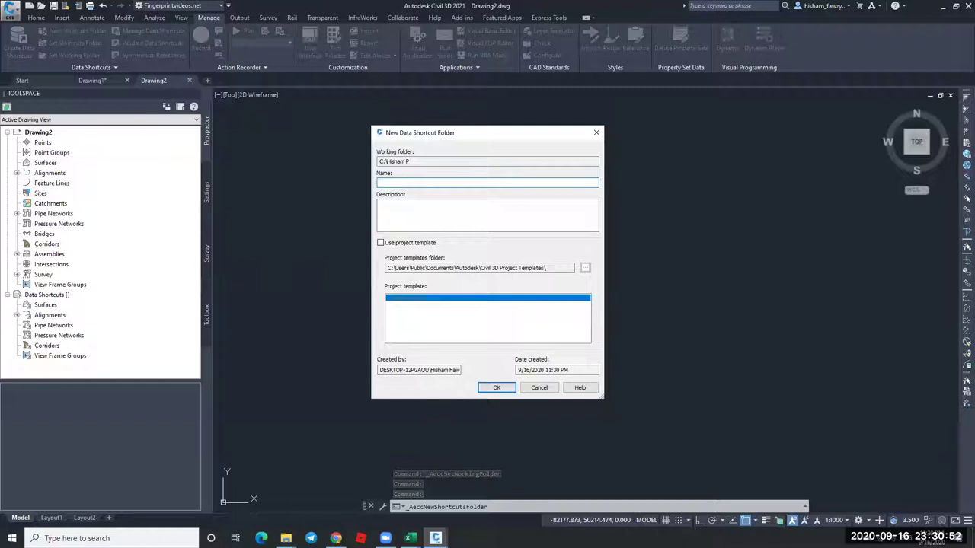
pyautogui.write('roject 01')
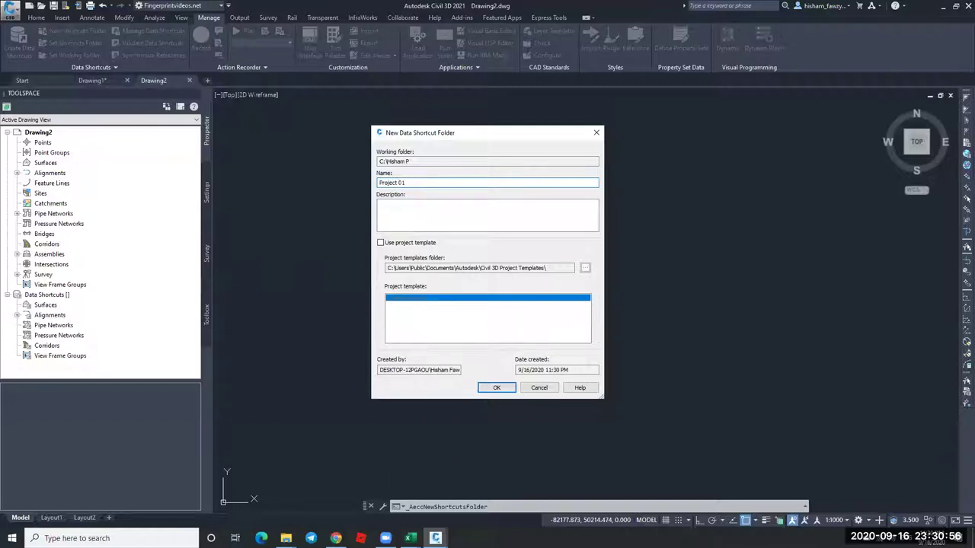
pyautogui.click(496, 387)
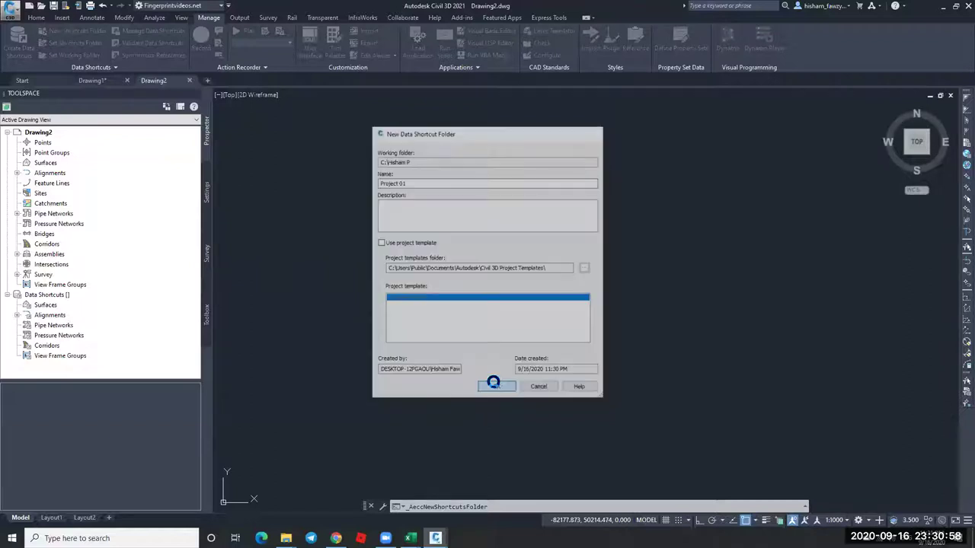
pyautogui.moveTo(286, 538)
pyautogui.click(383, 491)
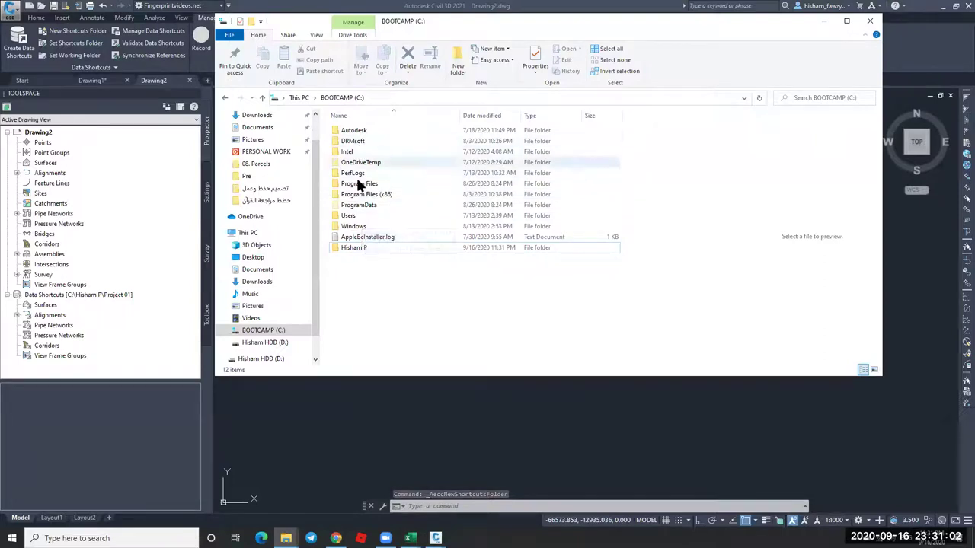
pyautogui.doubleClick(363, 248)
pyautogui.doubleClick(361, 131)
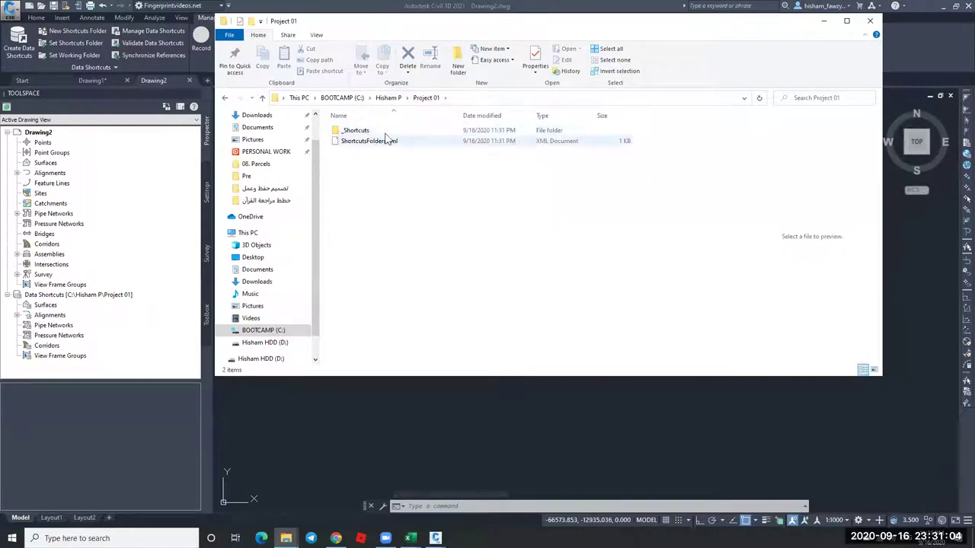
pyautogui.doubleClick(361, 131)
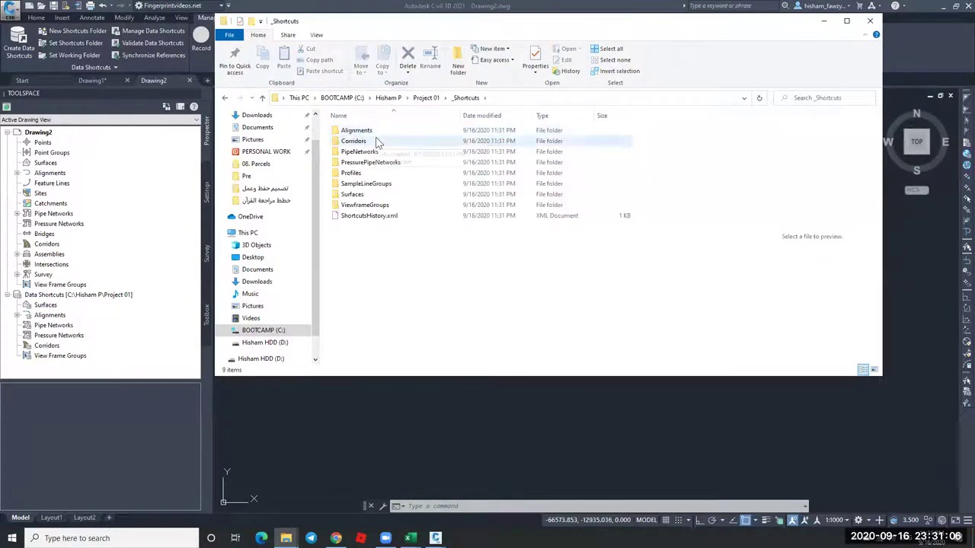
pyautogui.click(380, 141)
pyautogui.click(385, 152)
pyautogui.click(386, 163)
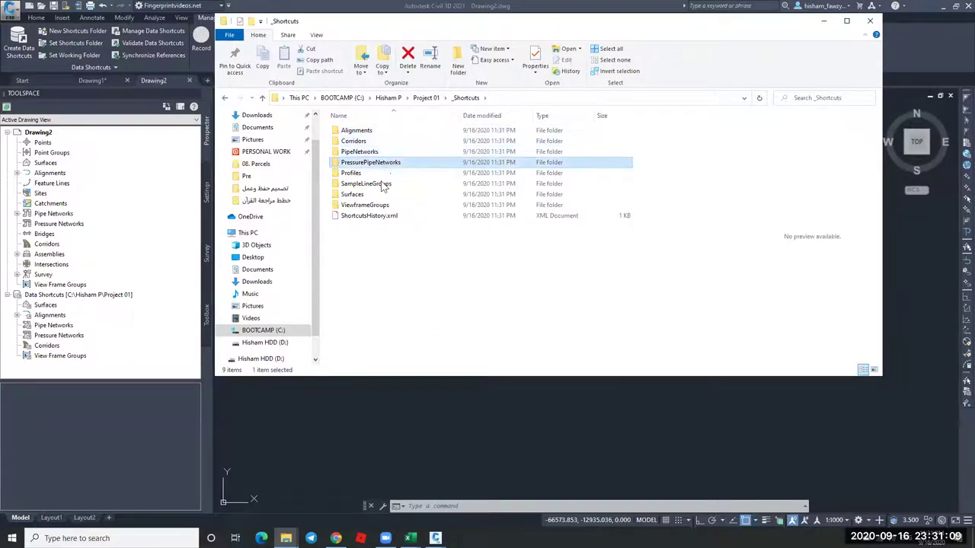
pyautogui.click(472, 184)
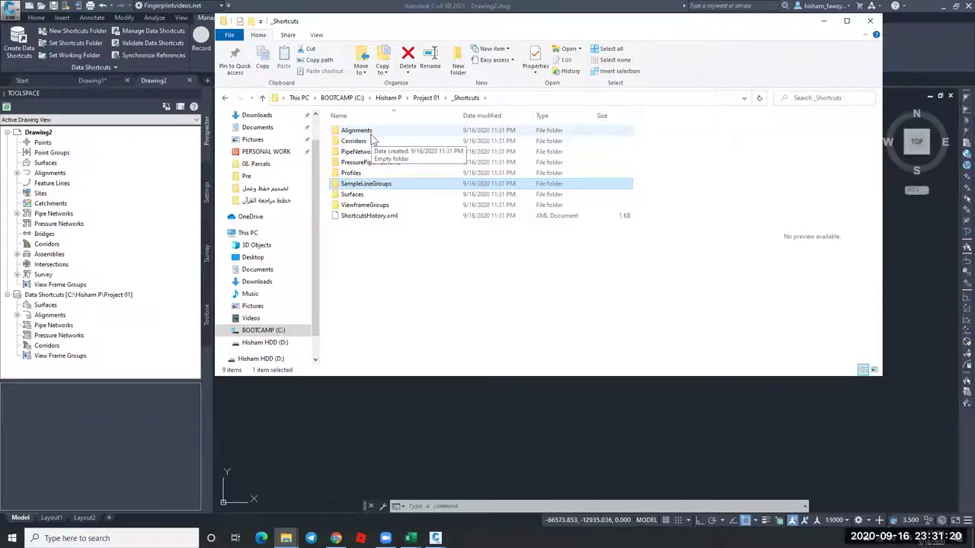
pyautogui.click(823, 21)
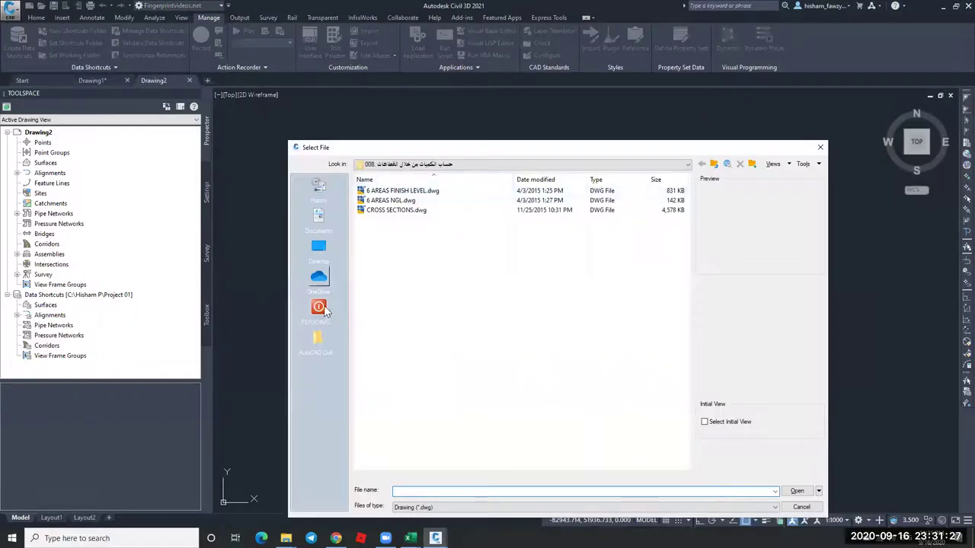
# Open ALIGNMENTS.dwg from the Desktop's AutoCAD Civil 3D Course > 03. Alignments folder.
pyautogui.click(318, 248)
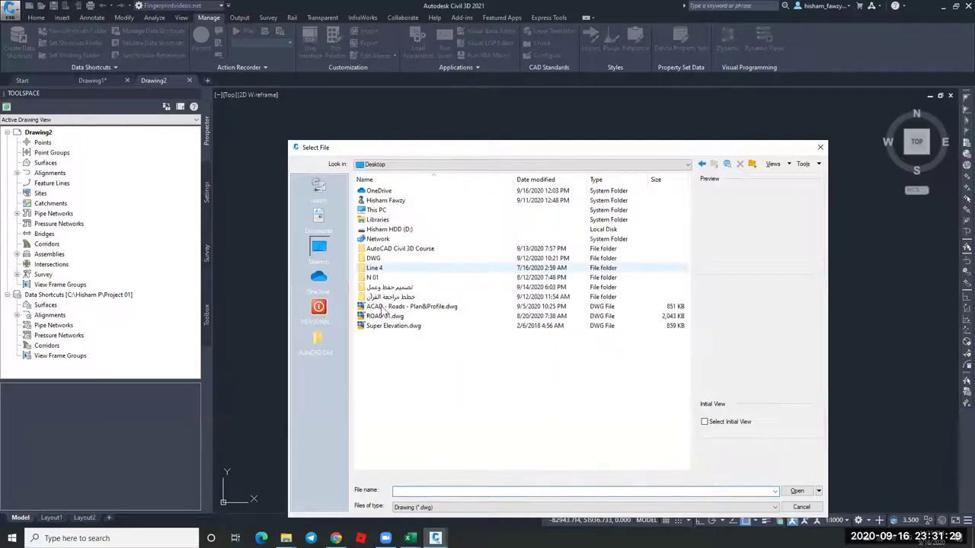
pyautogui.click(392, 250)
pyautogui.doubleClick(391, 251)
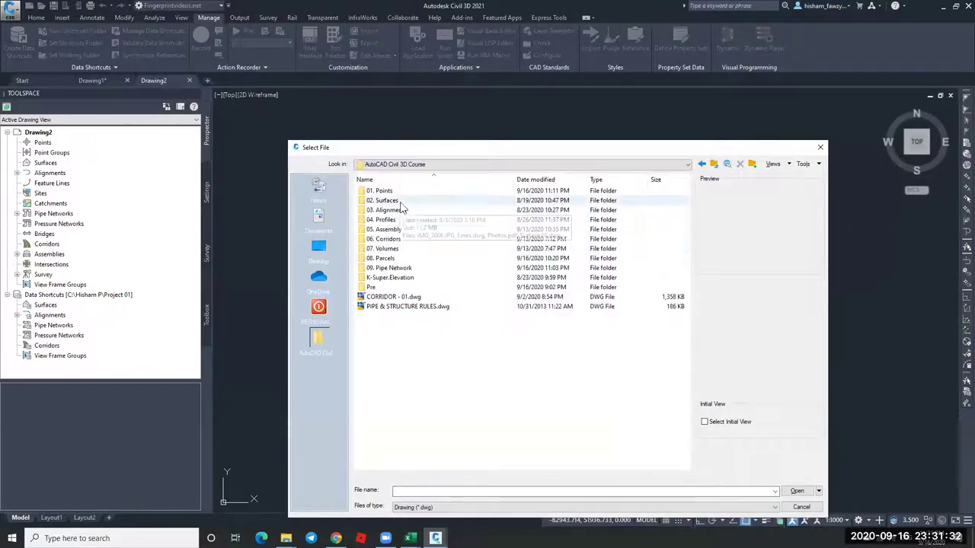
pyautogui.doubleClick(406, 213)
pyautogui.click(435, 220)
pyautogui.click(440, 209)
pyautogui.click(442, 200)
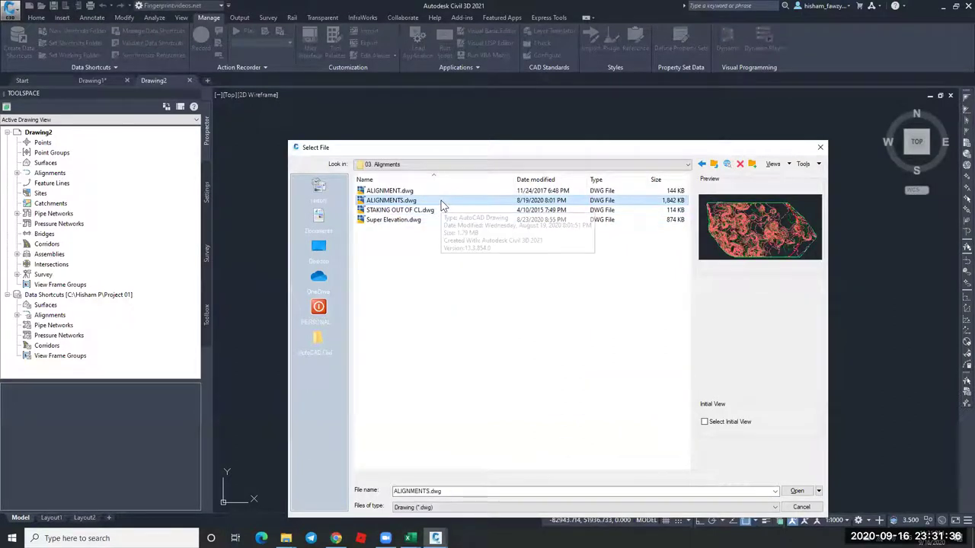
pyautogui.click(795, 492)
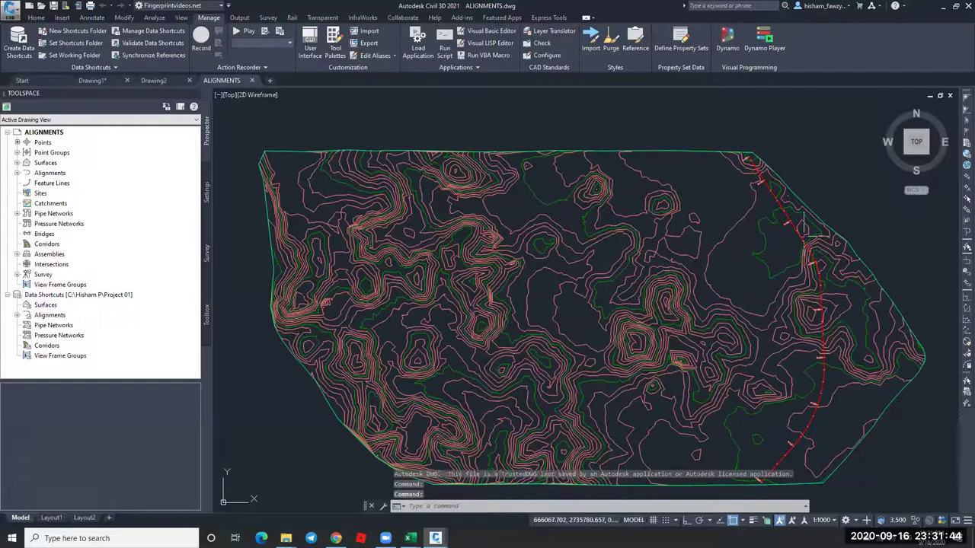
# Inspect the NGL contour surface and its definition in the Prospector surfaces list.
pyautogui.scroll(5, 807, 246)
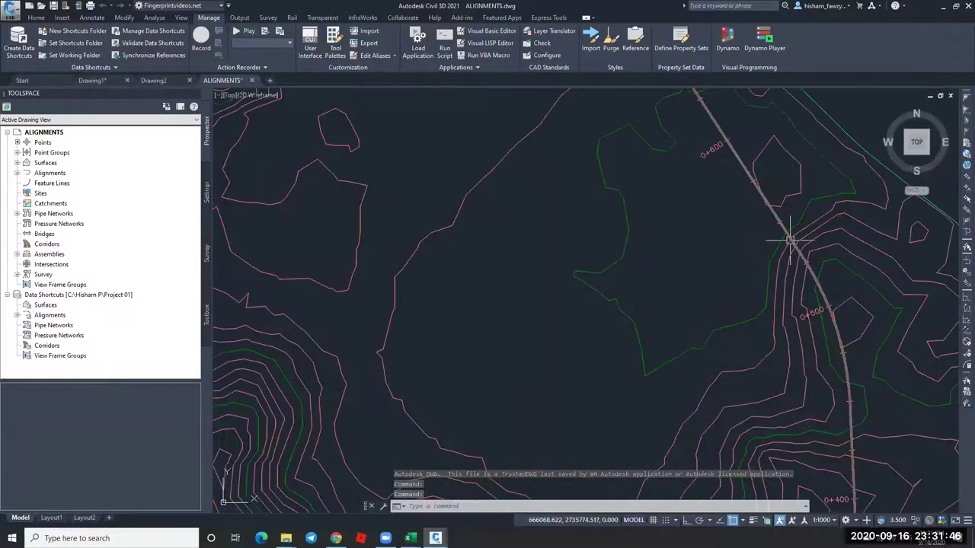
pyautogui.scroll(-6, 800, 252)
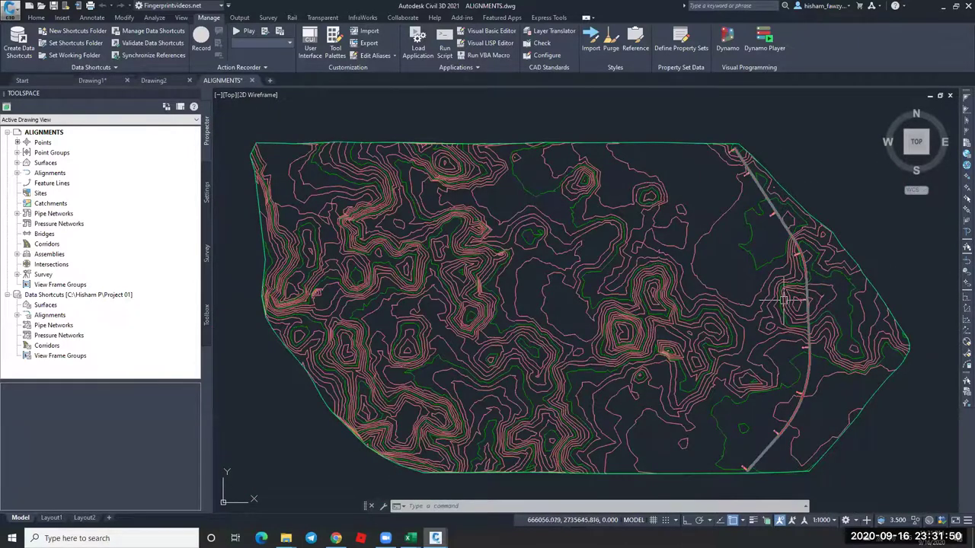
pyautogui.click(531, 222)
pyautogui.click(16, 162)
pyautogui.click(26, 173)
pyautogui.click(36, 203)
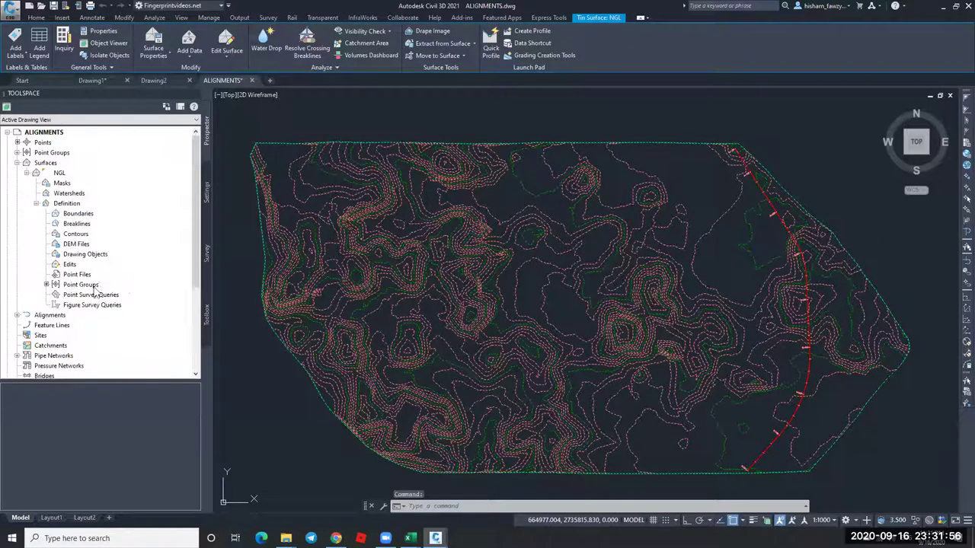
pyautogui.press('Escape')
pyautogui.click(26, 173)
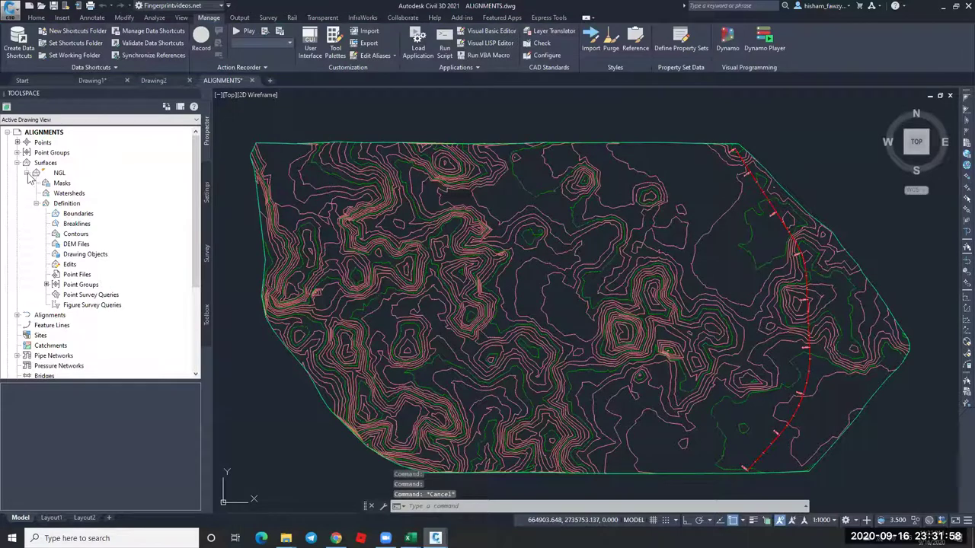
pyautogui.click(17, 163)
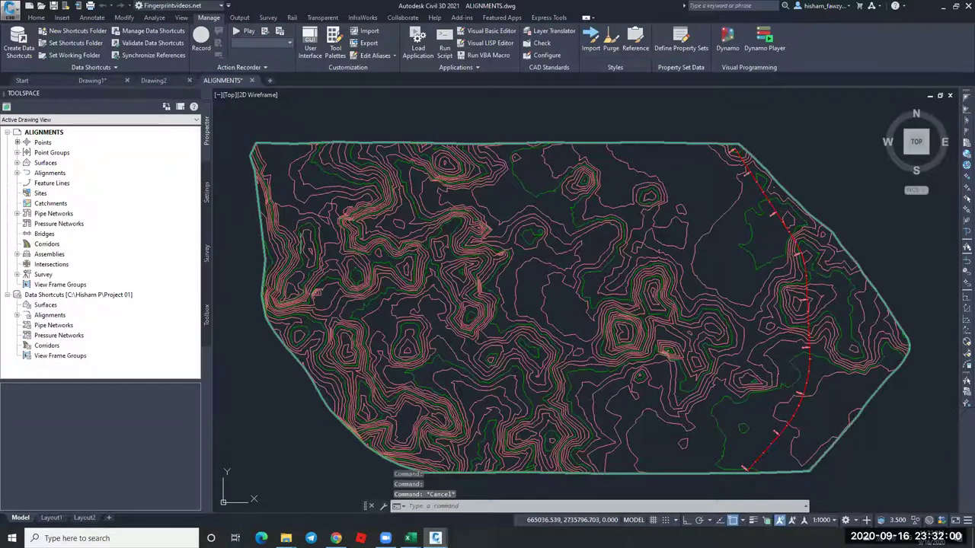
# Set Project 01 as the data shortcuts folder for the ALIGNMENTS drawing.
pyautogui.click(187, 83)
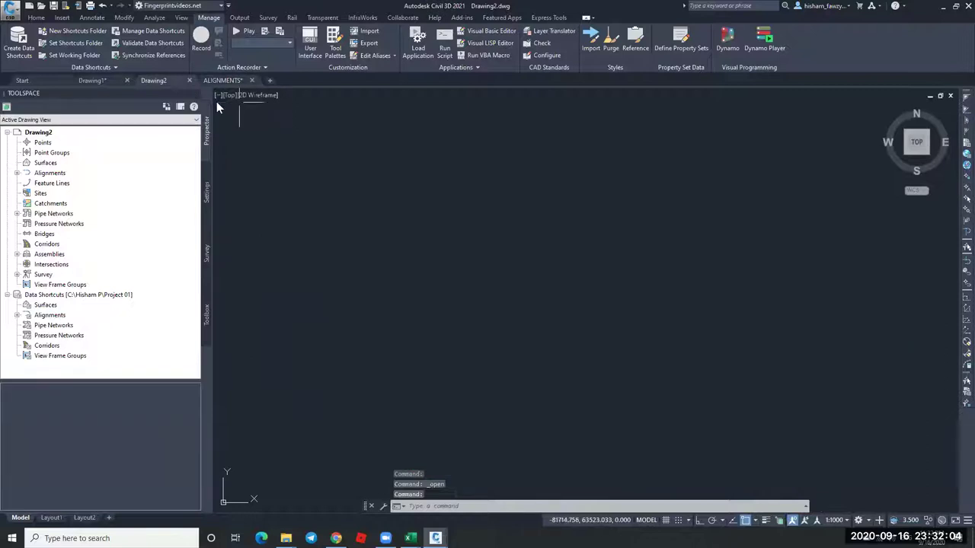
pyautogui.click(226, 82)
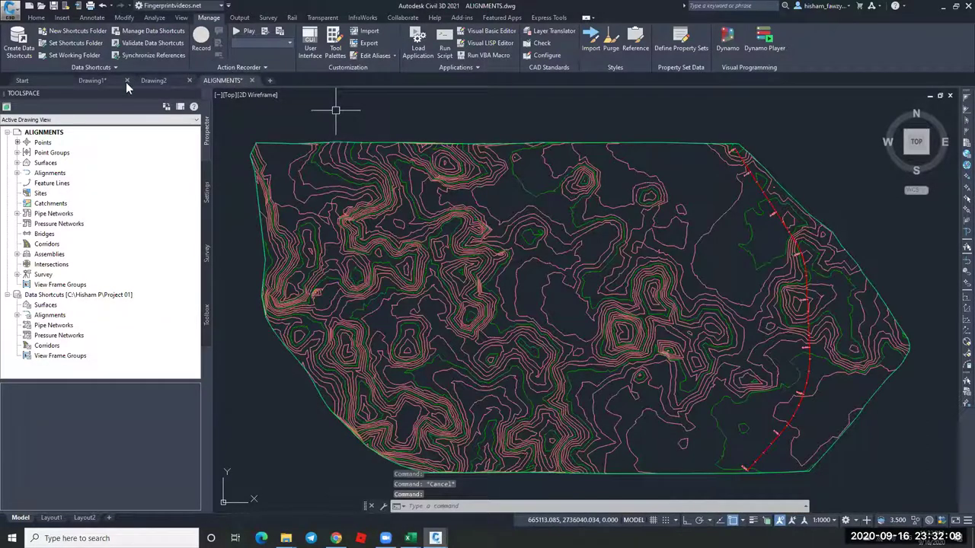
pyautogui.click(82, 296)
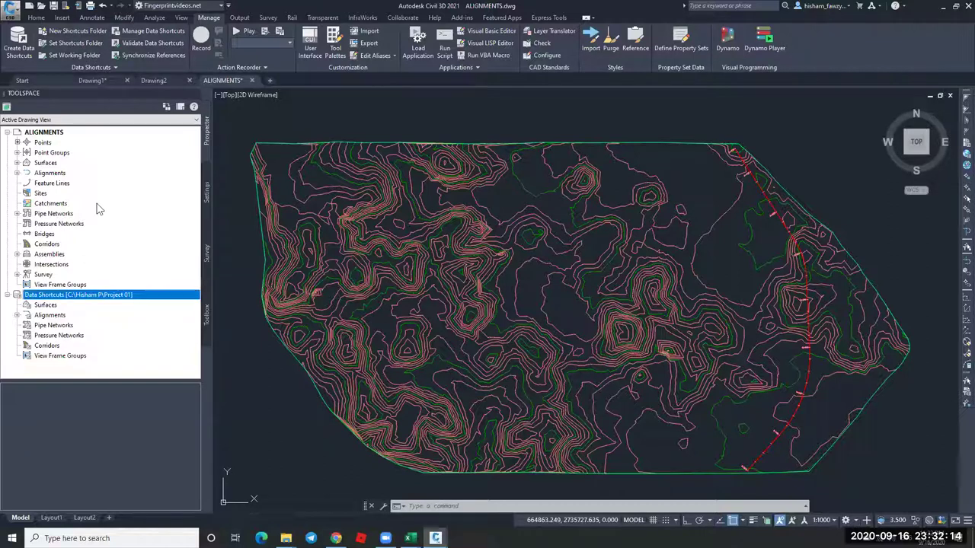
pyautogui.click(85, 43)
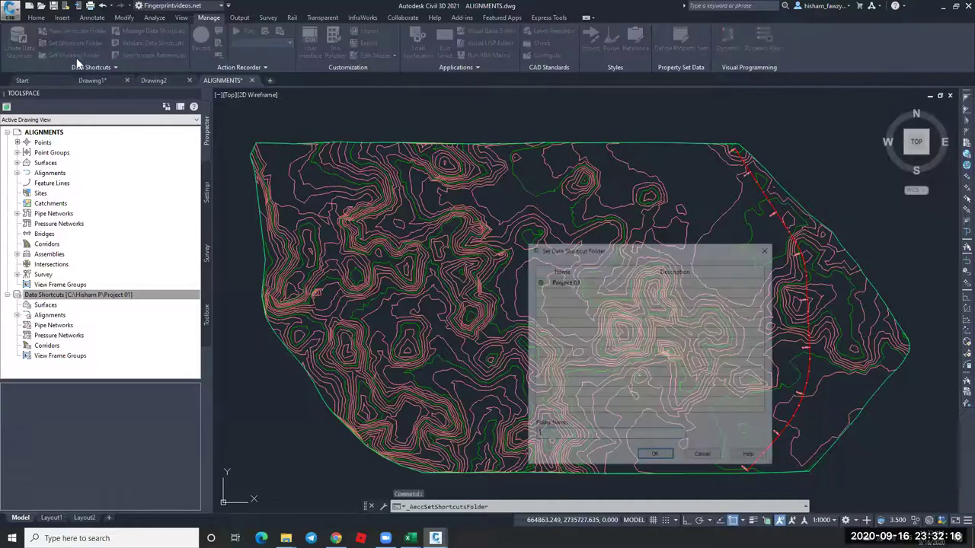
pyautogui.click(574, 285)
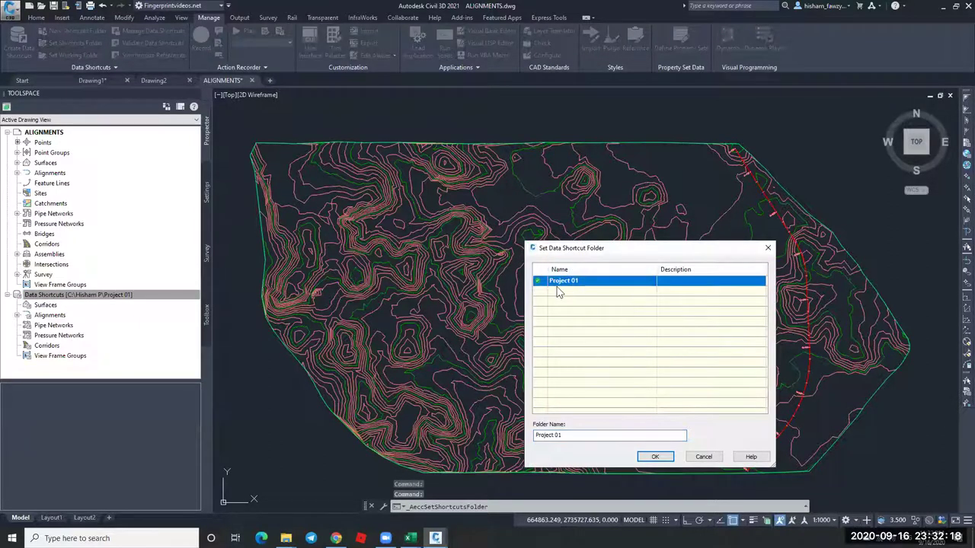
pyautogui.click(654, 457)
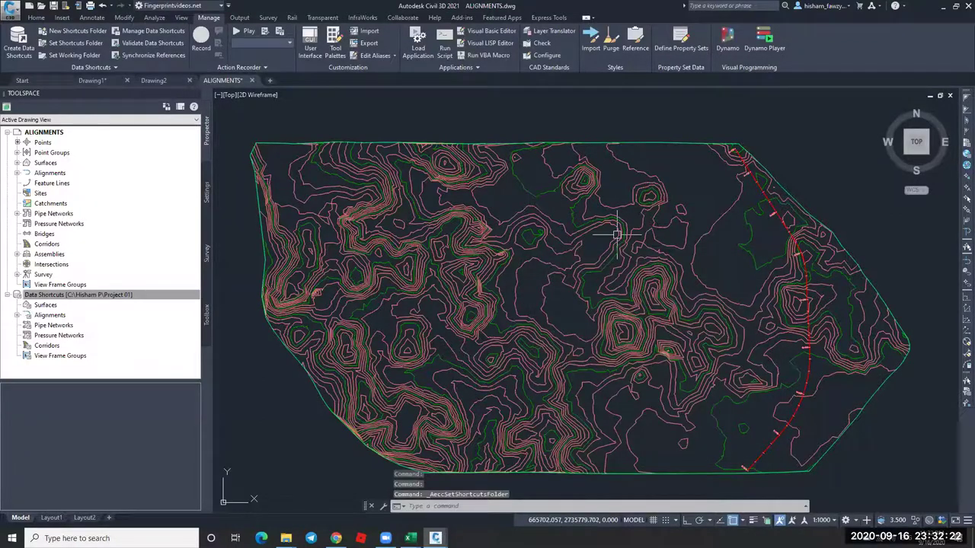
pyautogui.click(130, 296)
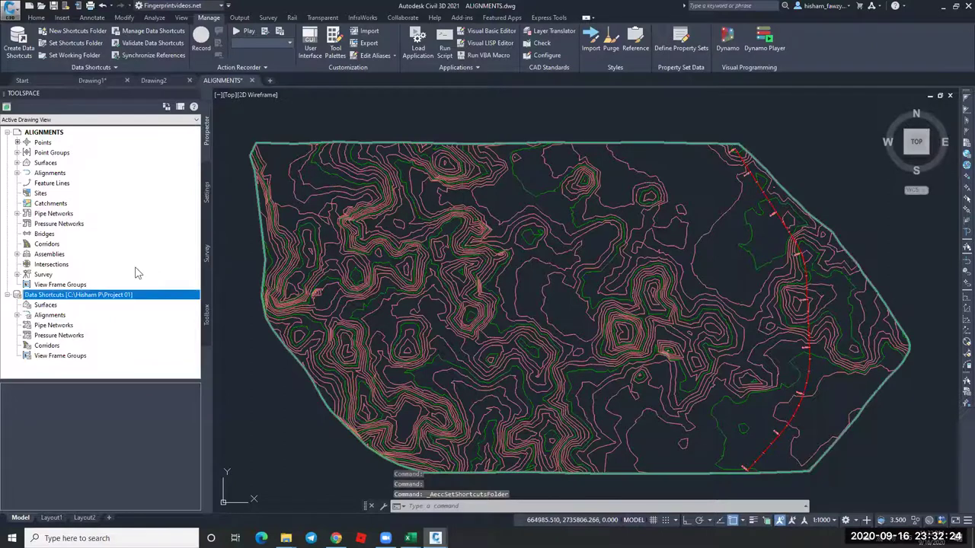
# Create data shortcuts for NGL and EXISTING ROAD, excluding the NGL - Surface (1) profile.
pyautogui.click(18, 39)
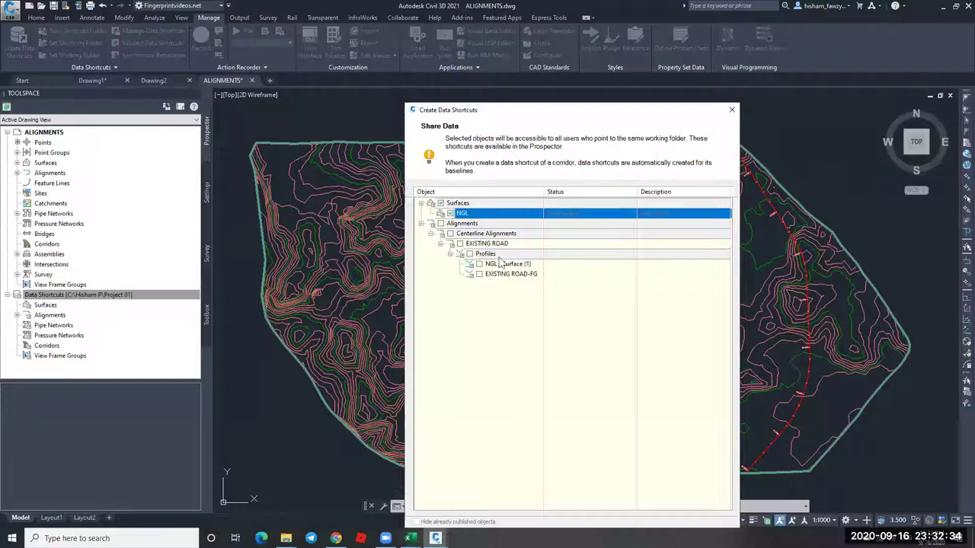
pyautogui.click(460, 244)
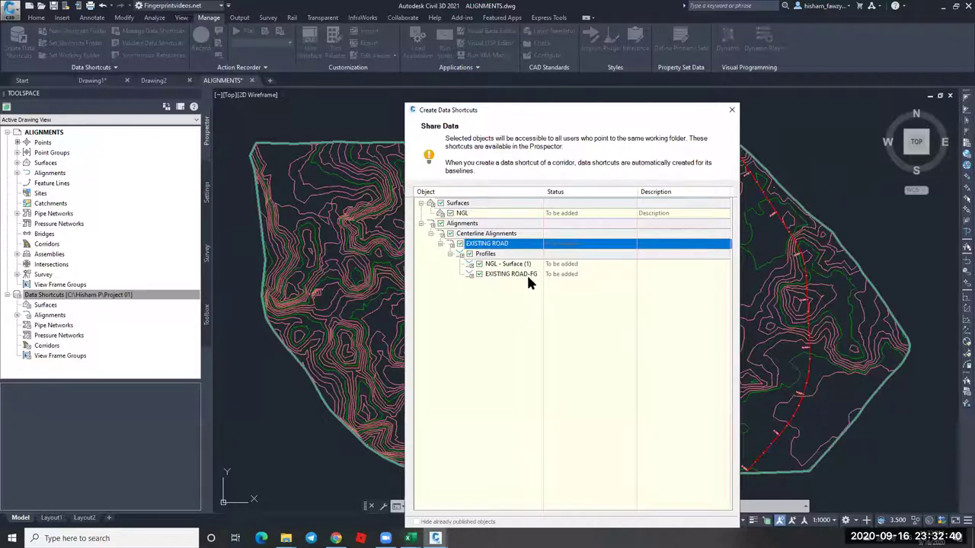
pyautogui.click(479, 264)
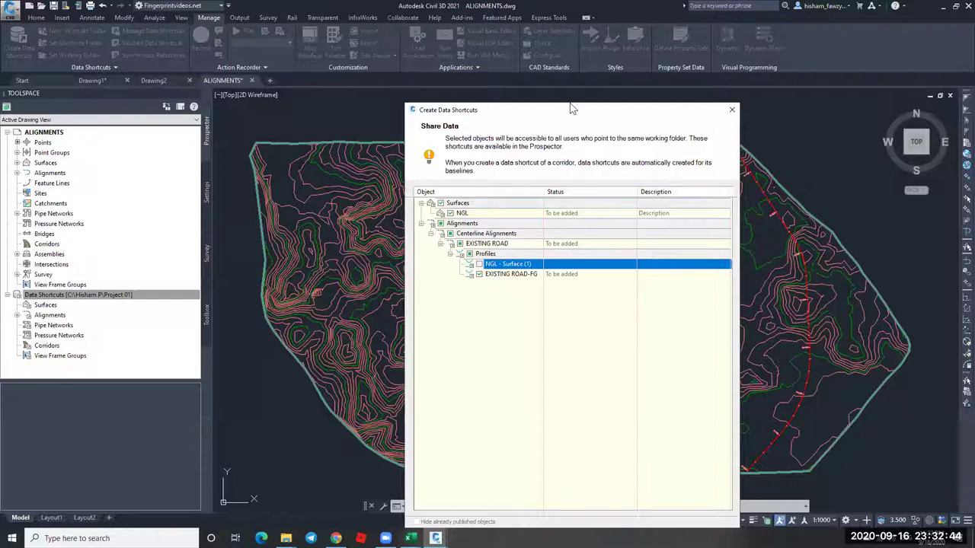
pyautogui.moveTo(573, 113); pyautogui.dragTo(527, 69)
pyautogui.click(572, 490)
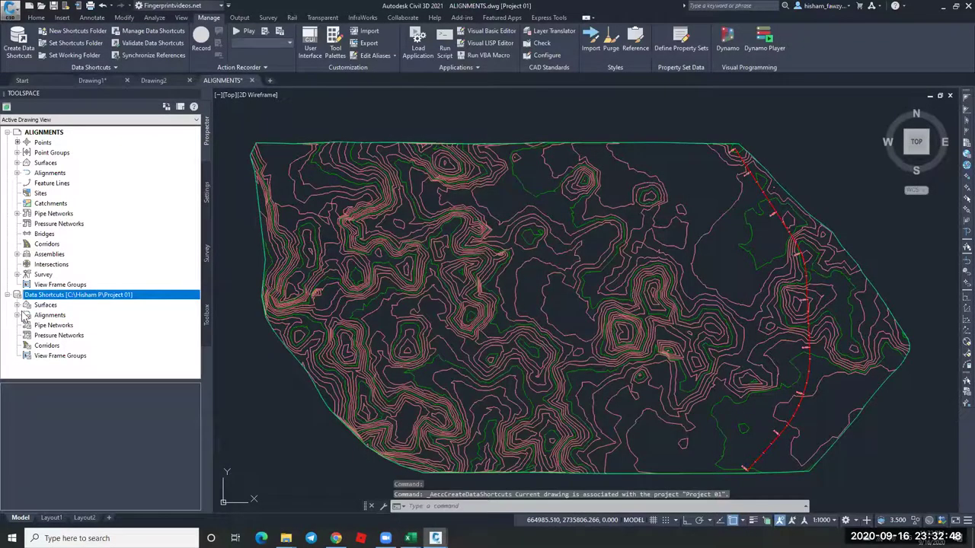
# Browse the new NGL, EXISTING ROAD and EXISTING ROAD-FG shortcuts, then return to Drawing2.
pyautogui.click(48, 315)
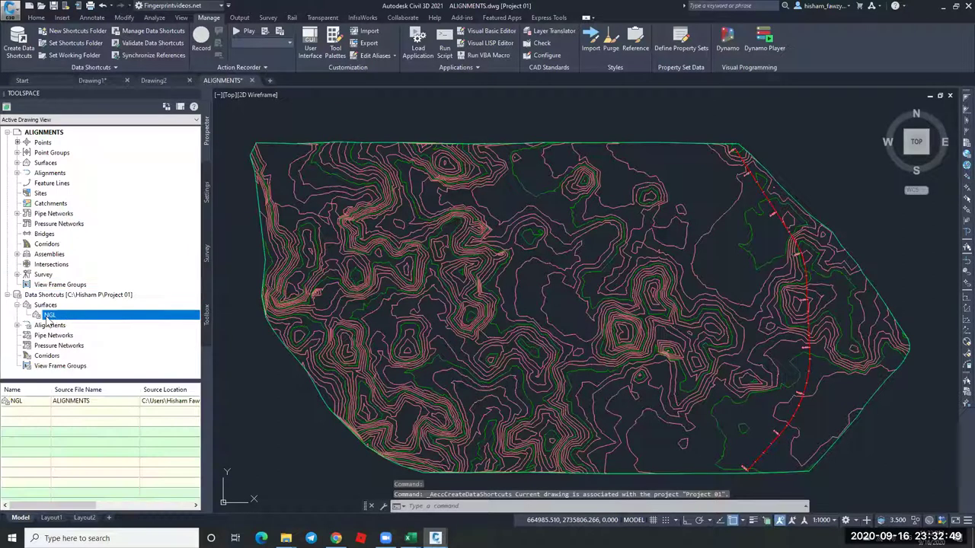
pyautogui.click(17, 325)
pyautogui.click(26, 326)
pyautogui.click(42, 336)
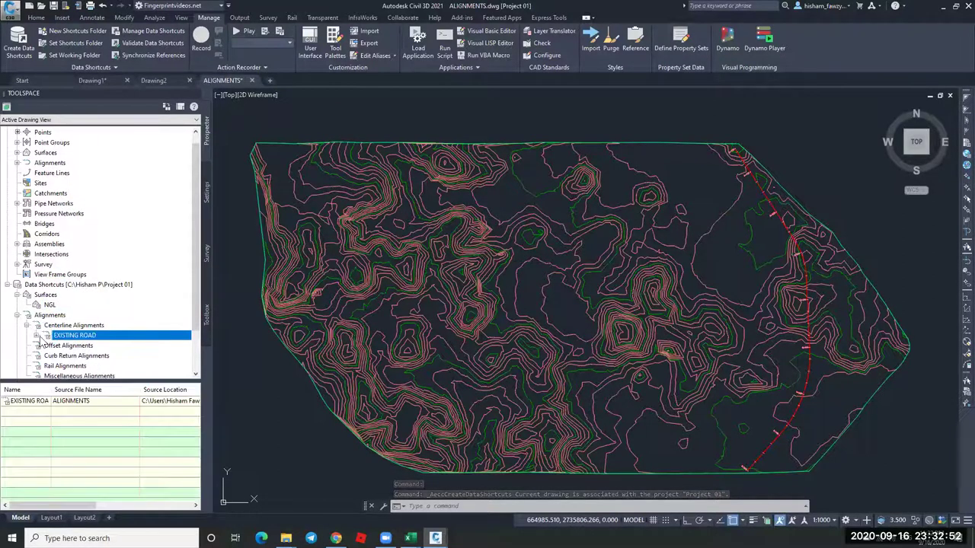
pyautogui.click(37, 335)
pyautogui.click(56, 346)
pyautogui.click(46, 345)
pyautogui.click(163, 82)
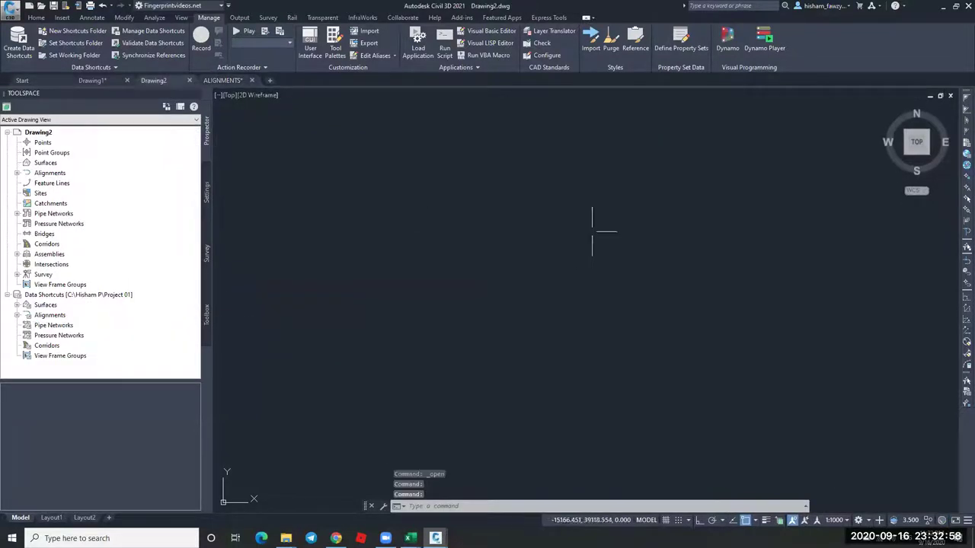
# Create a reference to the NGL surface shortcut in Drawing2 and zoom to it.
pyautogui.click(17, 305)
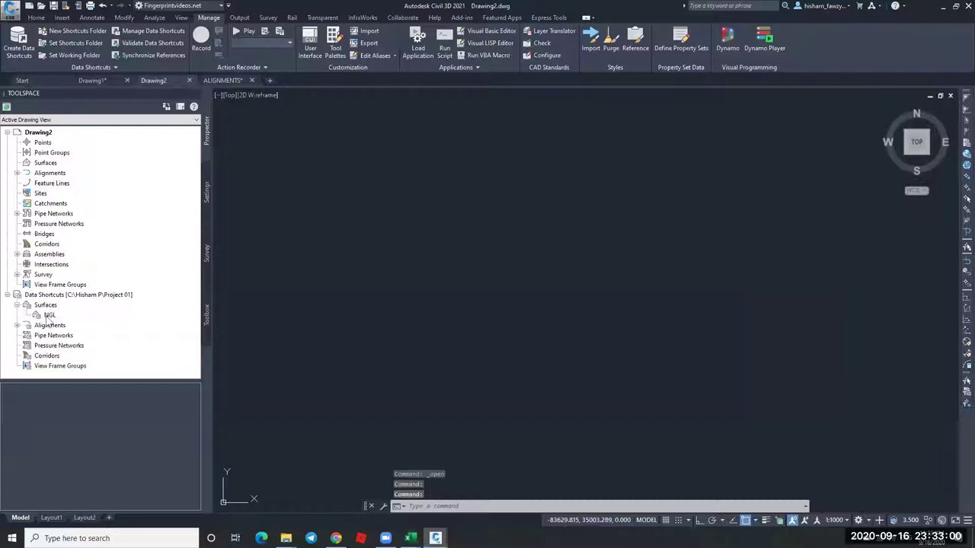
pyautogui.rightClick(69, 315)
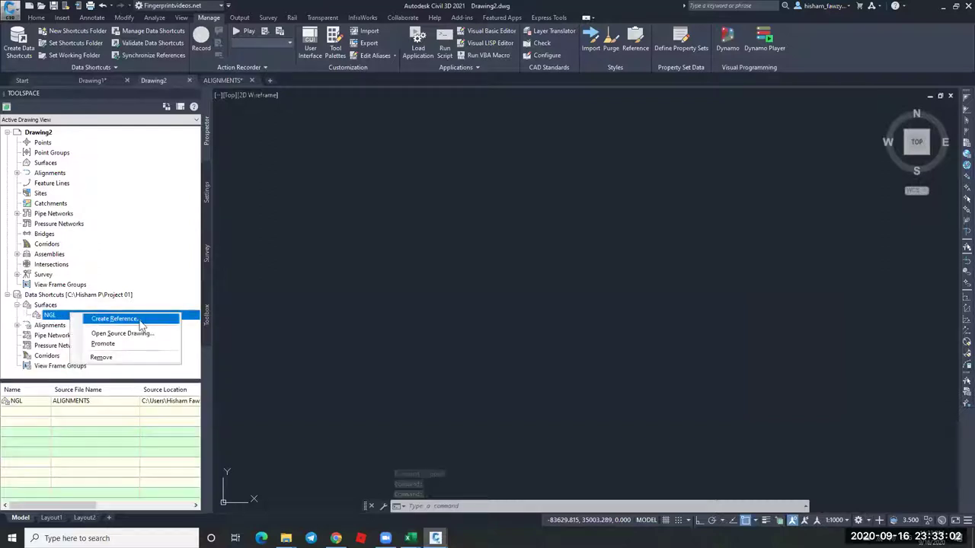
pyautogui.click(160, 320)
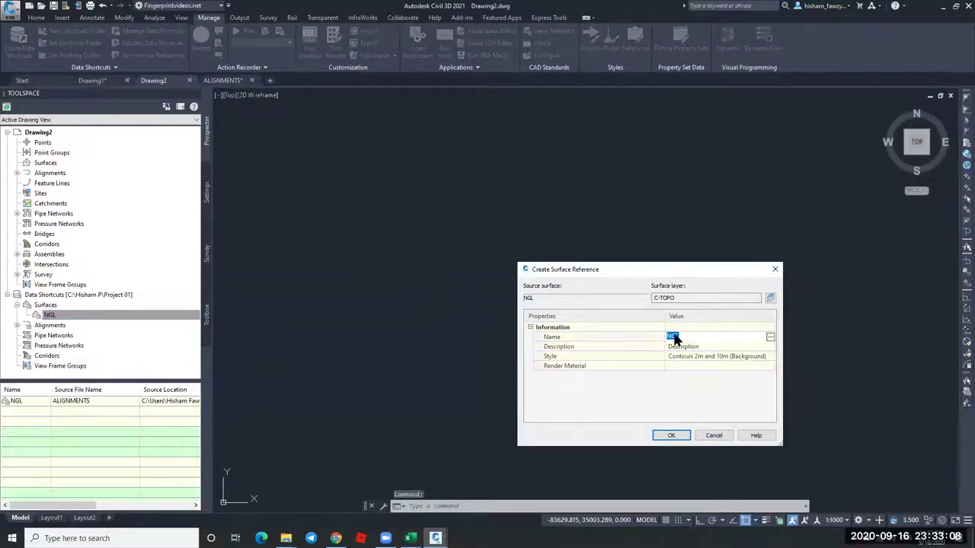
pyautogui.click(671, 436)
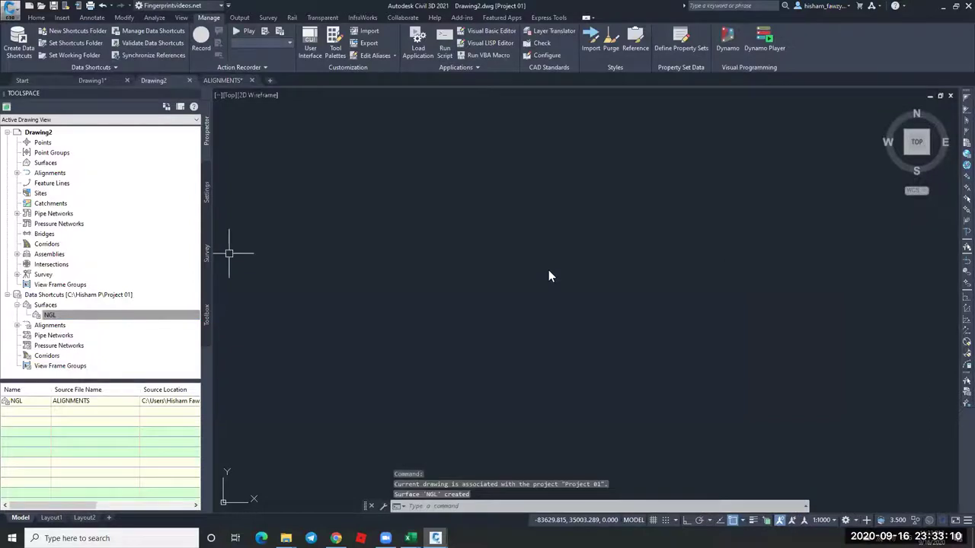
pyautogui.middleClick(566, 200)
pyautogui.middleClick(566, 199)
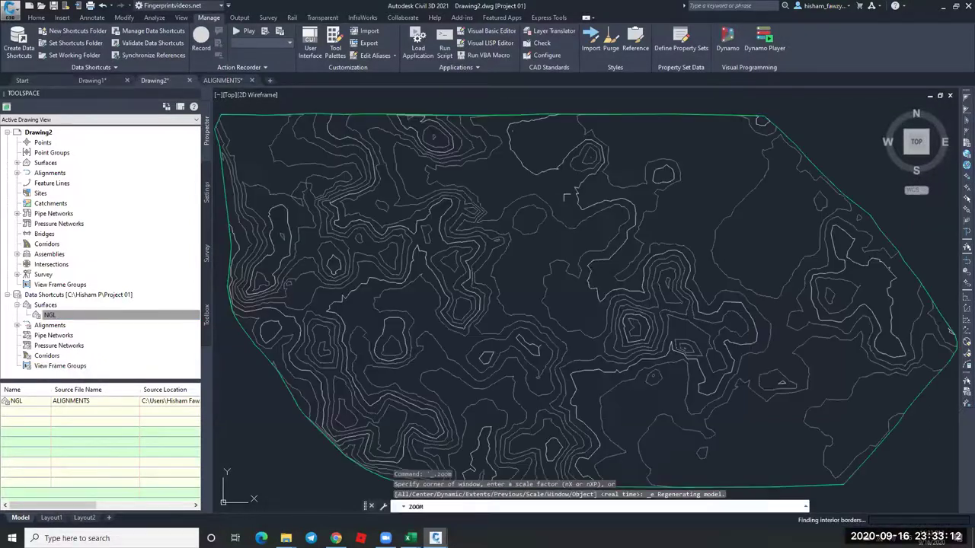
pyautogui.press('Escape')
pyautogui.click(612, 239)
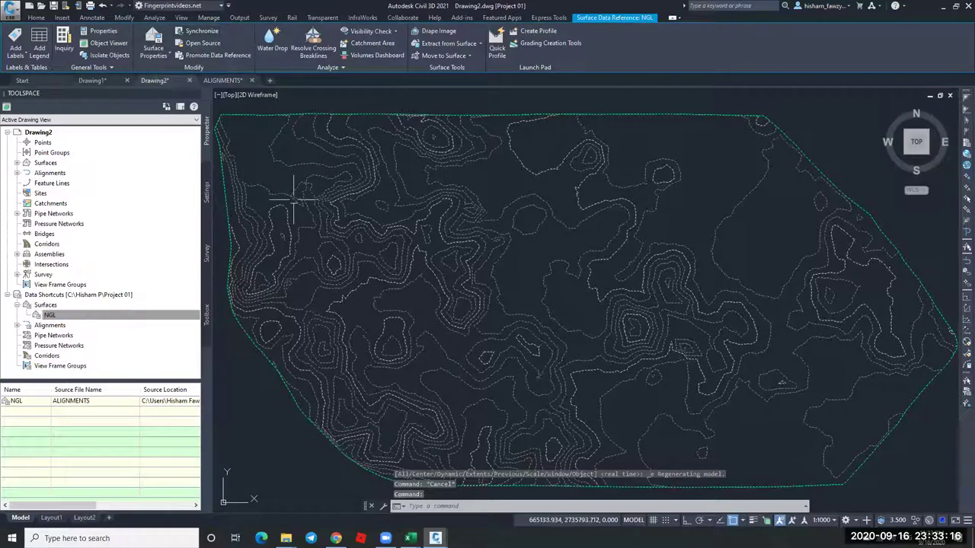
# Compare with the ALIGNMENTS drawing, then expand Surfaces > NGL in Drawing2's Prospector.
pyautogui.click(17, 163)
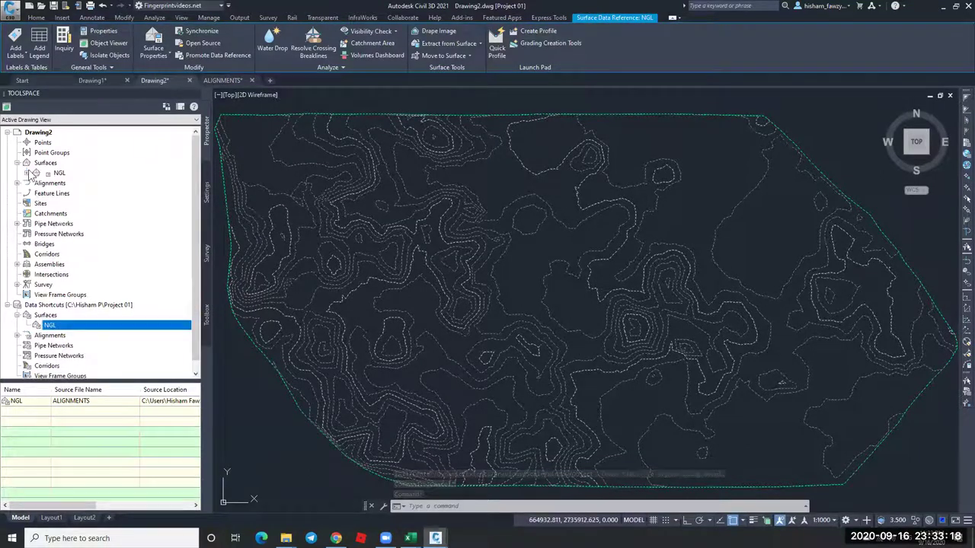
pyautogui.click(42, 143)
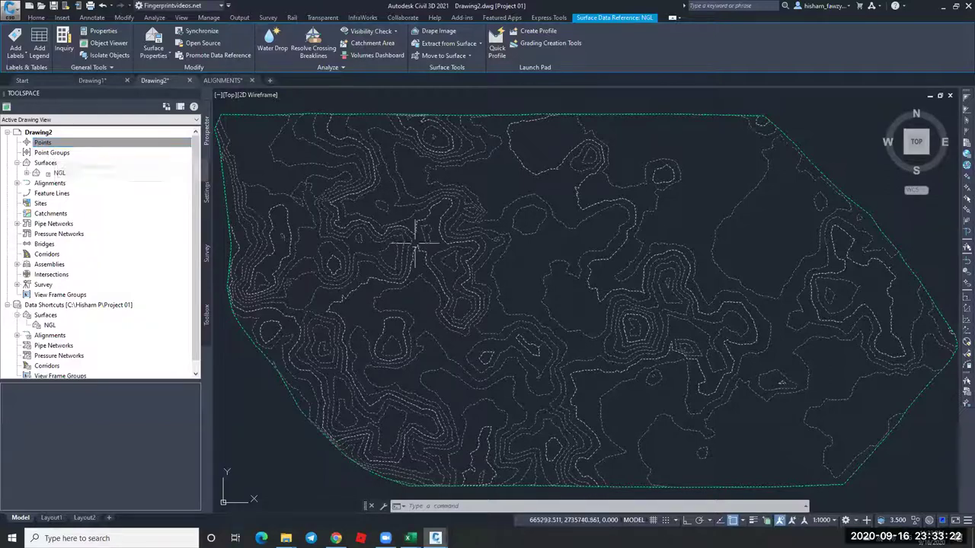
pyautogui.press('Escape')
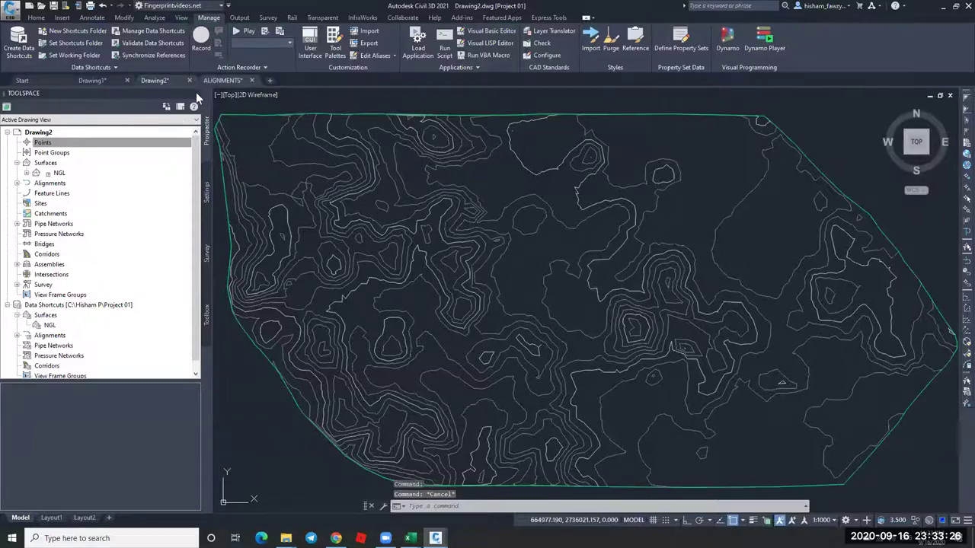
pyautogui.click(223, 80)
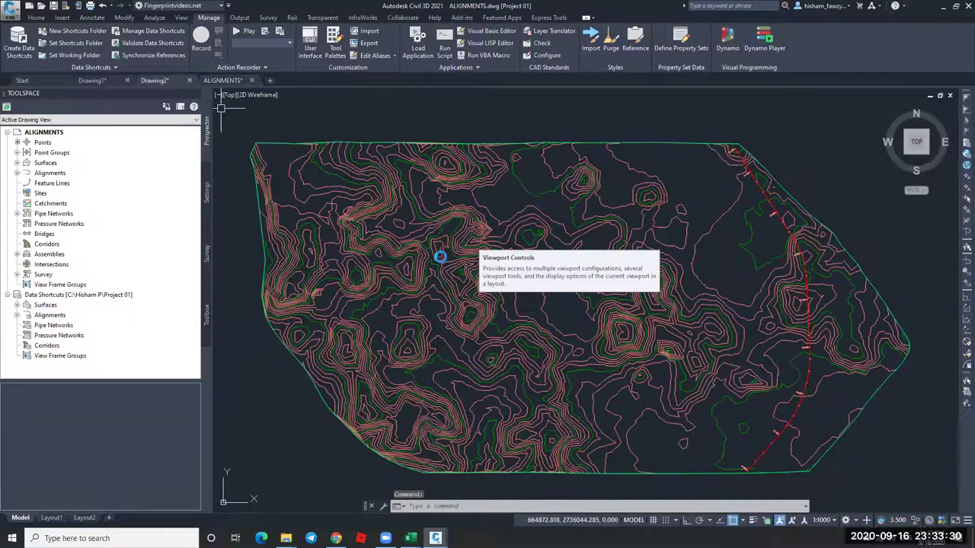
pyautogui.hotkey('ctrl', 'Tab')
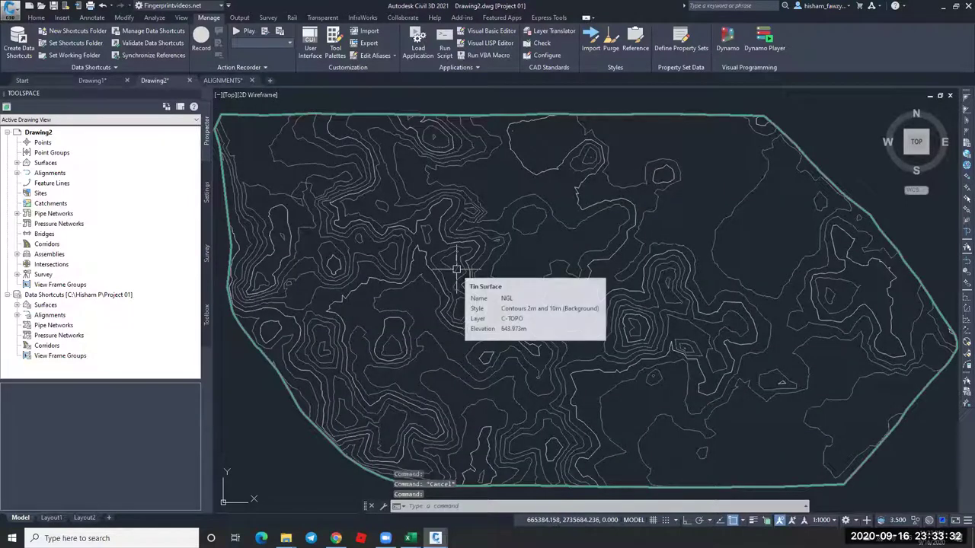
pyautogui.click(16, 163)
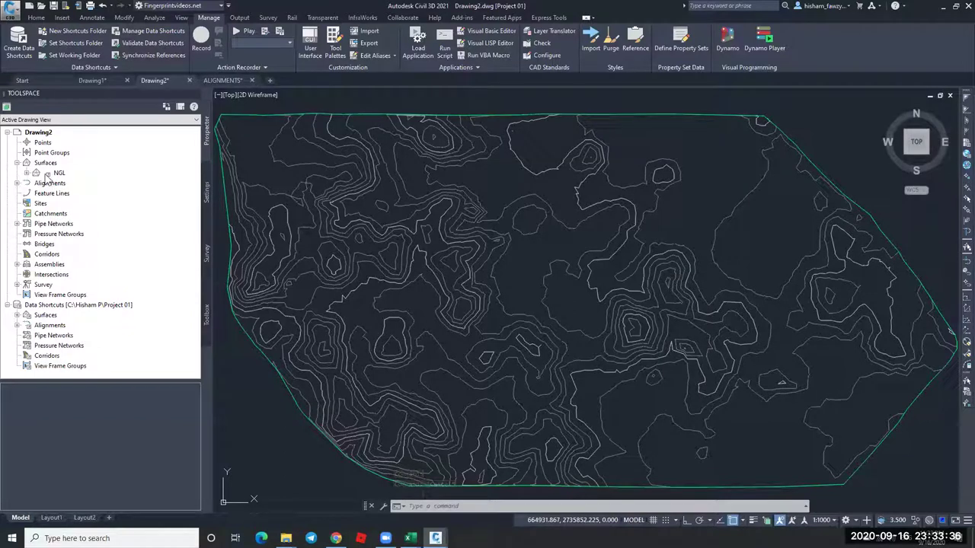
pyautogui.click(26, 173)
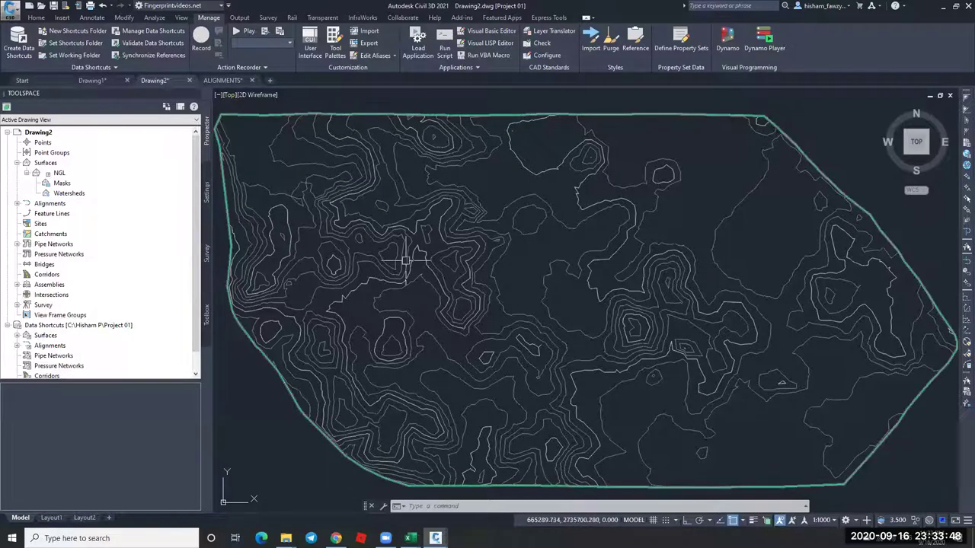
pyautogui.scroll(-5, 454, 267)
pyautogui.scroll(5, 457, 267)
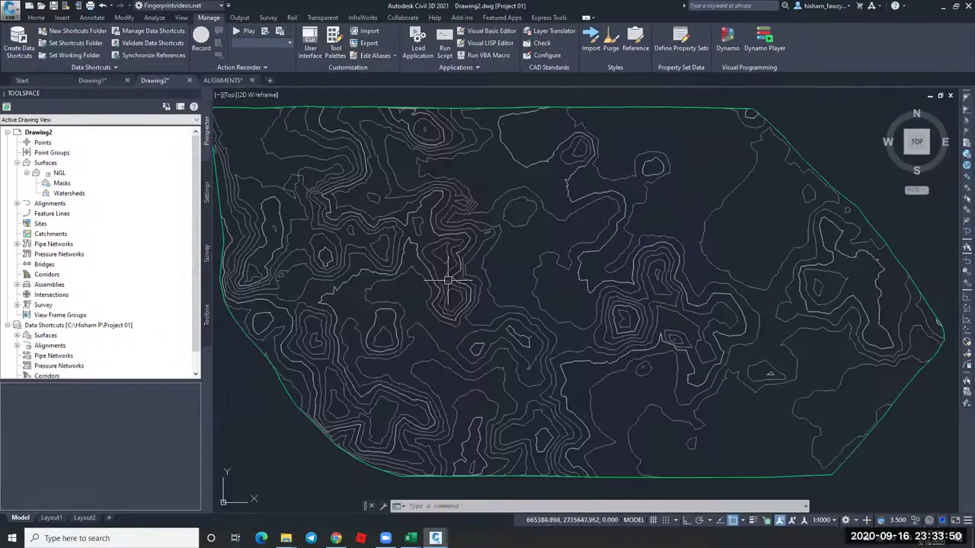
pyautogui.scroll(-4, 501, 244)
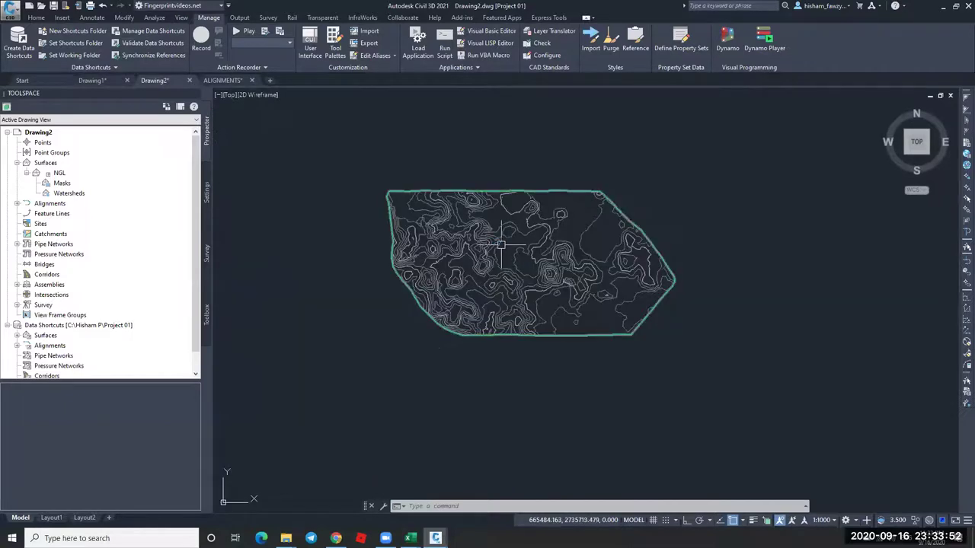
pyautogui.scroll(2, 496, 246)
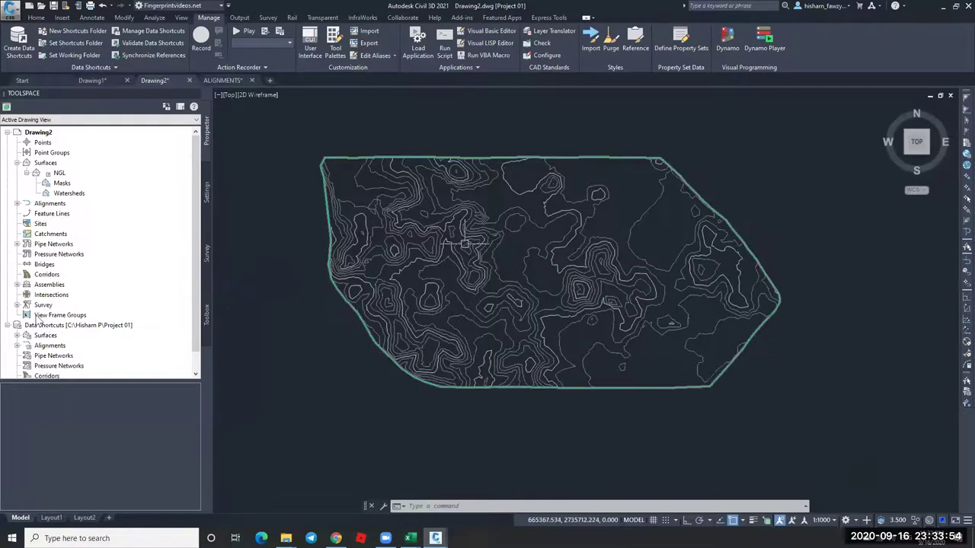
# Create a reference to the EXISTING ROAD-FG profile from Data Shortcuts > EXISTING ROAD > Profiles.
pyautogui.click(17, 345)
pyautogui.click(27, 325)
pyautogui.click(37, 335)
pyautogui.click(46, 345)
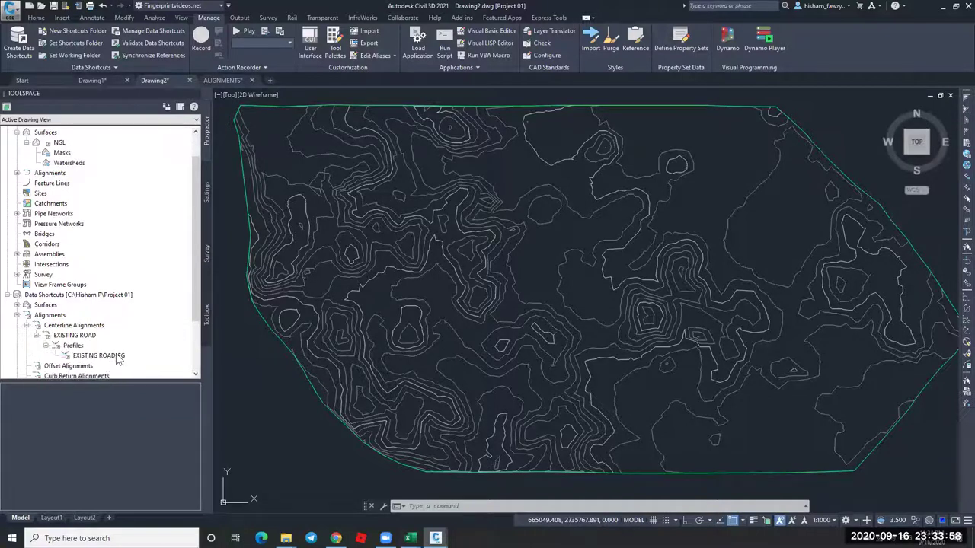
pyautogui.rightClick(118, 360)
pyautogui.click(152, 359)
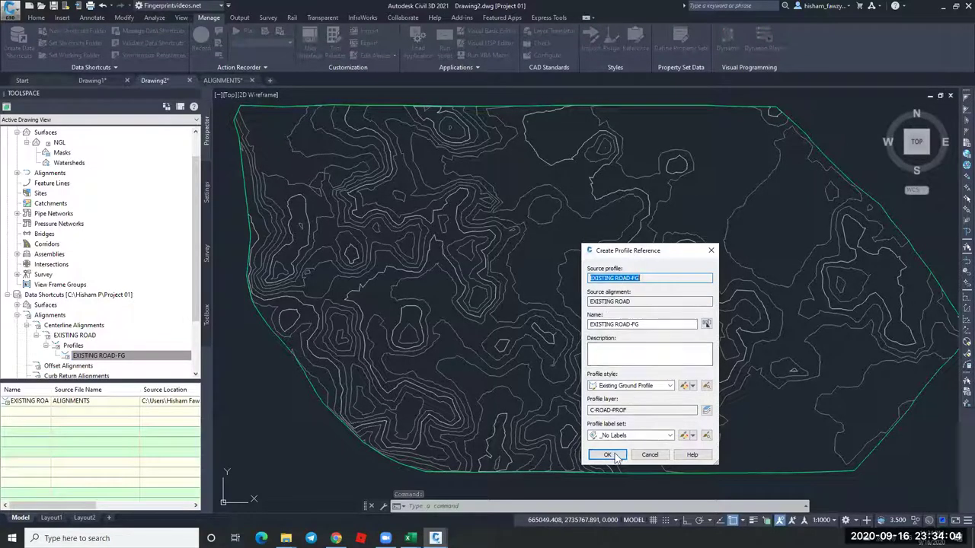
pyautogui.click(608, 455)
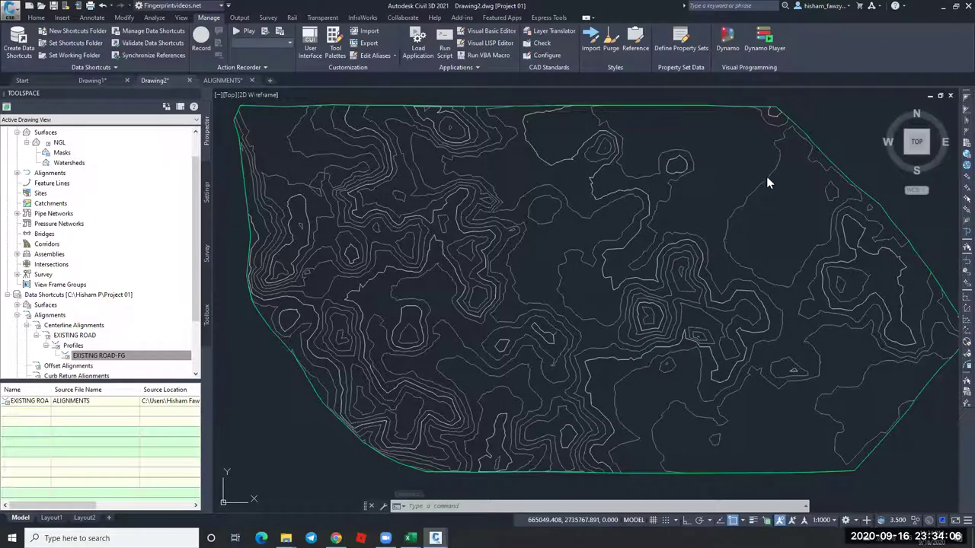
# Select the referenced EXISTING ROAD alignment in Drawing2, zooming around it.
pyautogui.scroll(5, 815, 177)
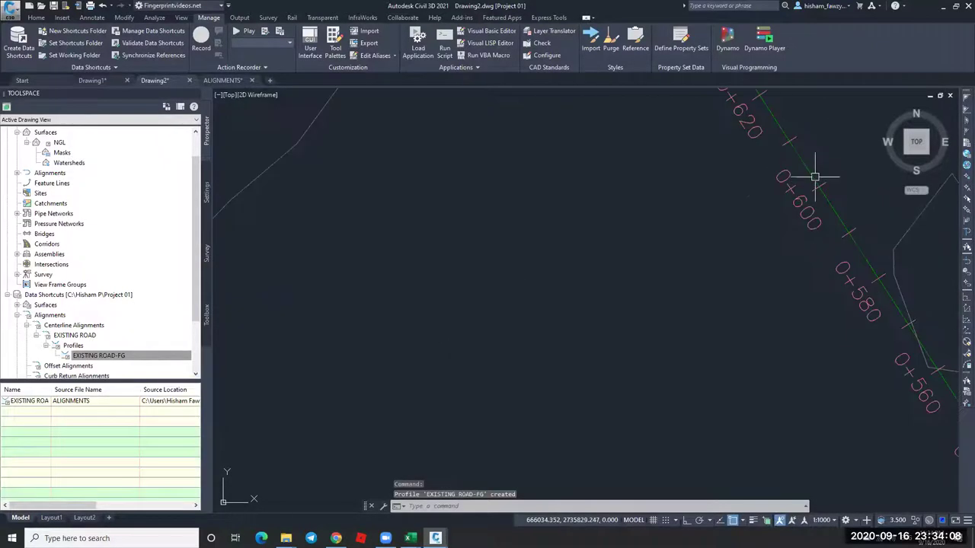
pyautogui.click(800, 174)
pyautogui.scroll(-8, 784, 201)
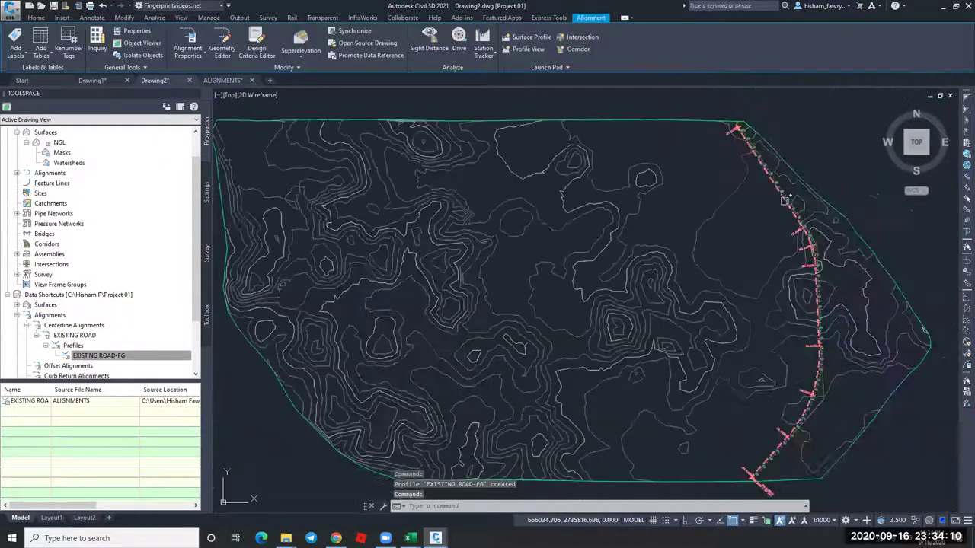
pyautogui.scroll(5, 779, 419)
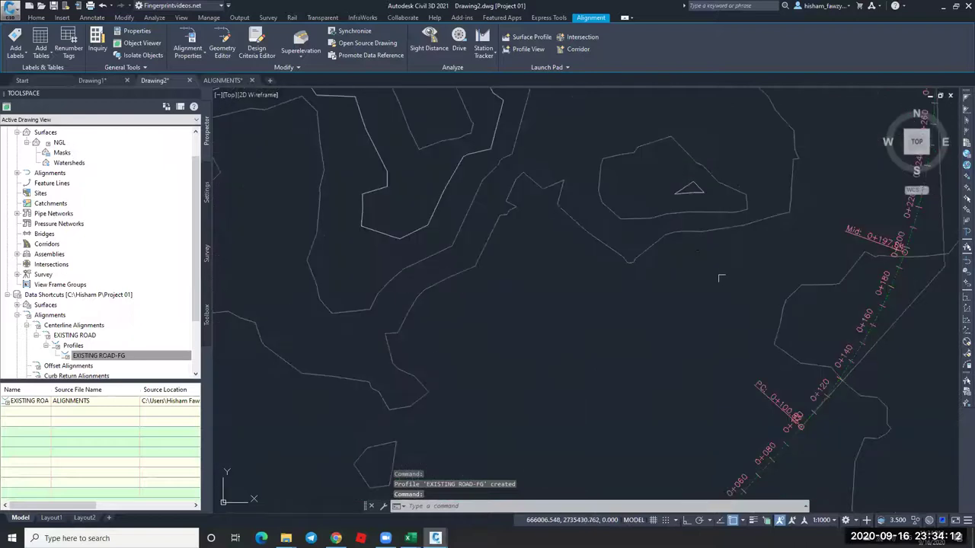
pyautogui.scroll(-5, 685, 289)
pyautogui.scroll(6, 632, 255)
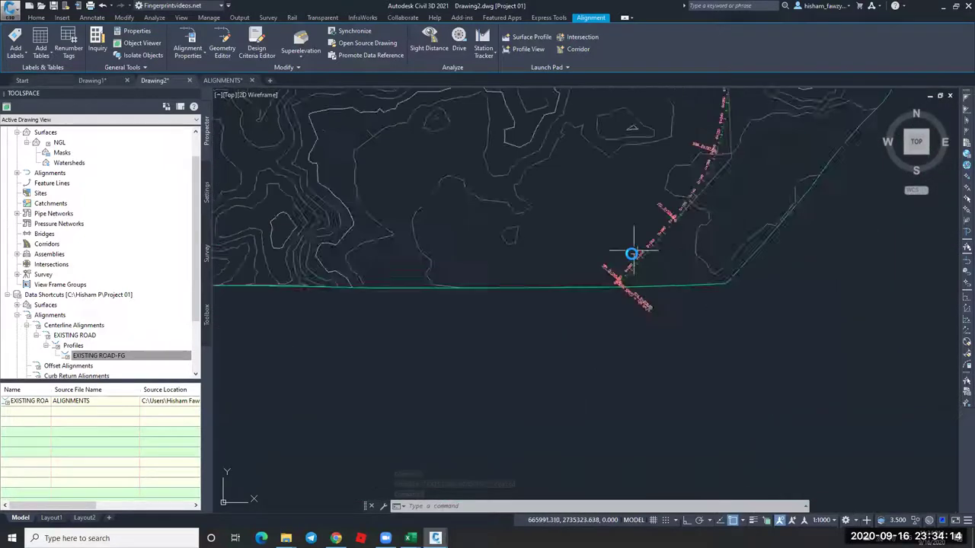
pyautogui.scroll(2, 599, 330)
pyautogui.scroll(-5, 594, 339)
pyautogui.scroll(-2, 590, 347)
pyautogui.scroll(4, 700, 203)
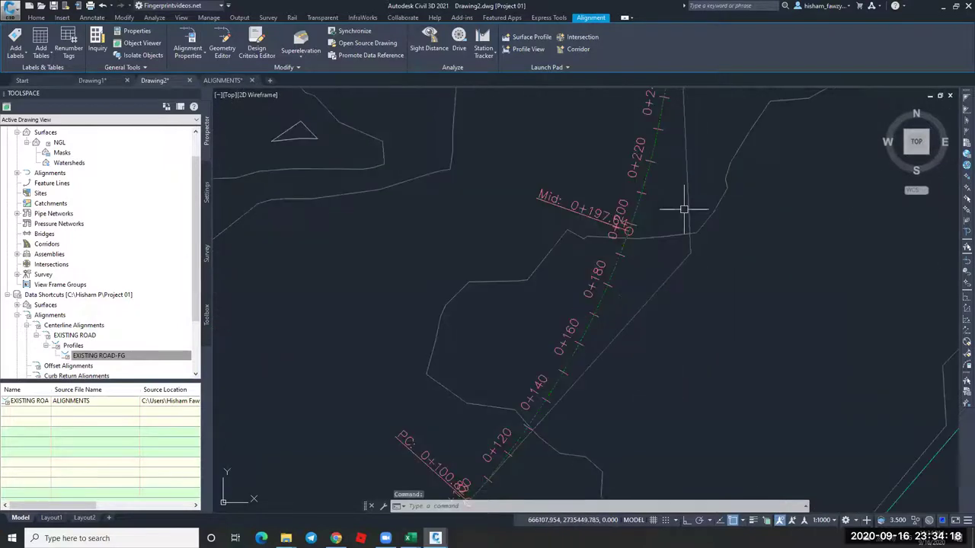
# Review the alignment's five line and curve segments in the Geometry Editor grid view.
pyautogui.click(222, 47)
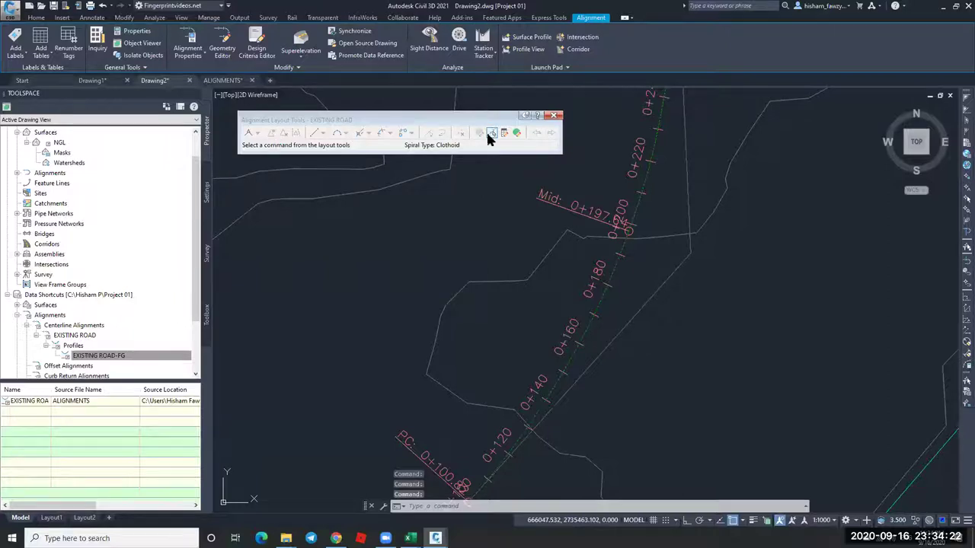
pyautogui.click(506, 135)
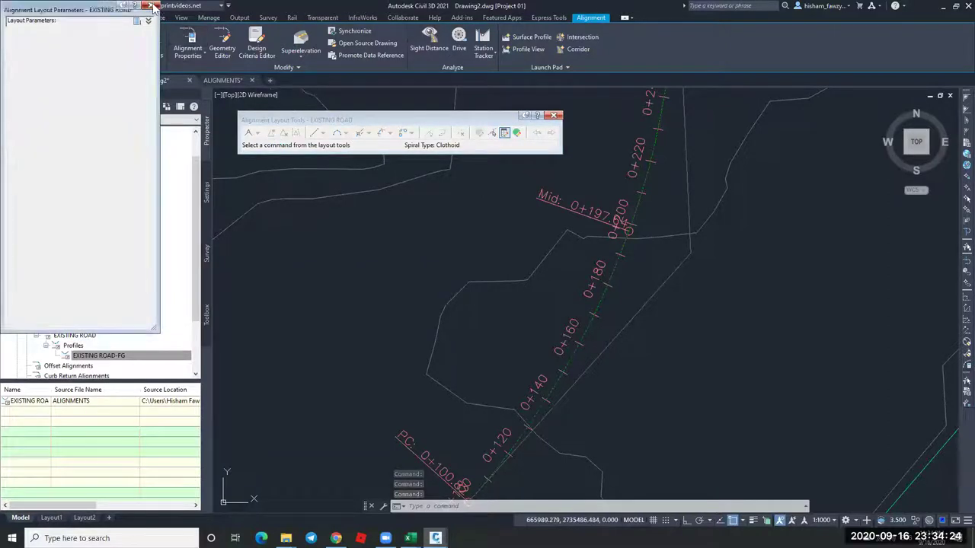
pyautogui.click(518, 124)
pyautogui.click(518, 133)
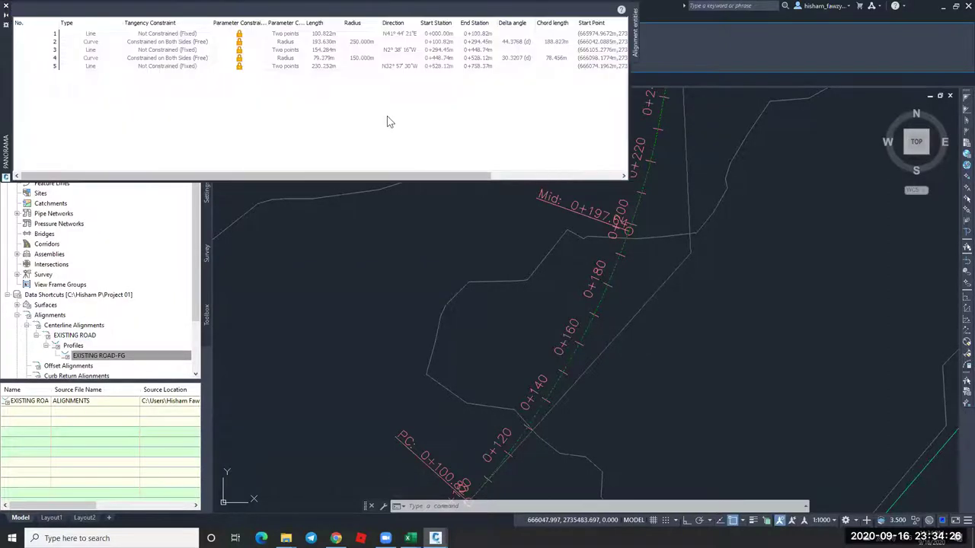
pyautogui.click(383, 50)
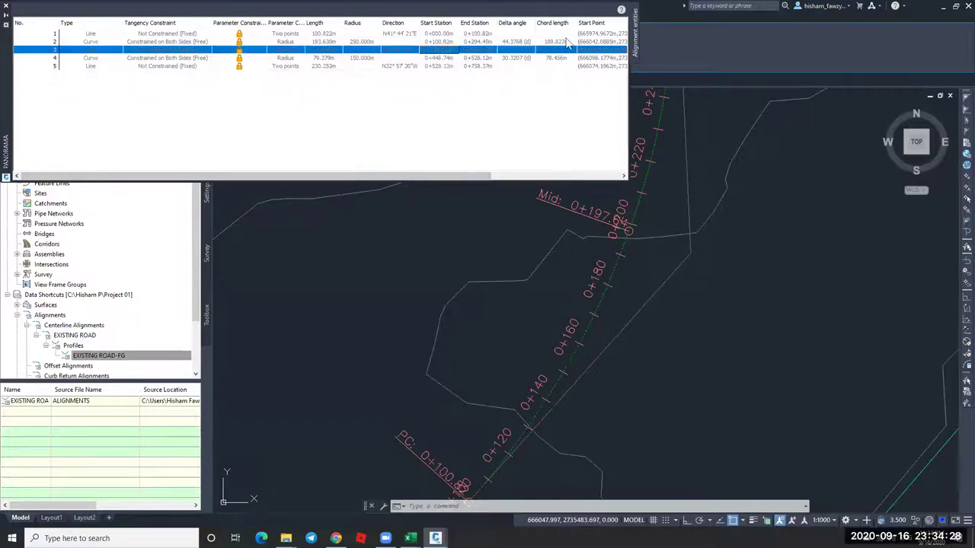
pyautogui.click(6, 7)
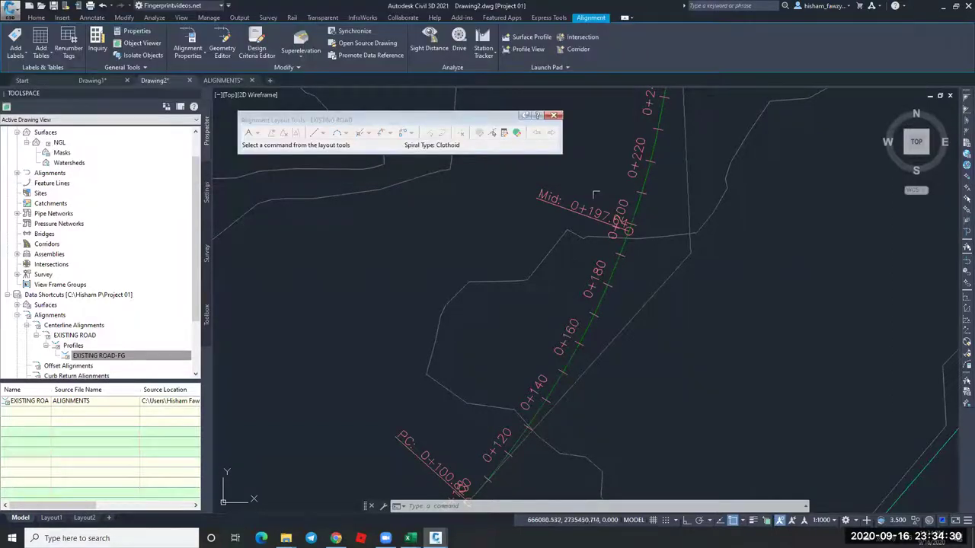
pyautogui.click(554, 116)
# Pan the view to the assembly and bring up the subassembly Tool Palettes with Ctrl+3.
pyautogui.scroll(-10, 525, 227)
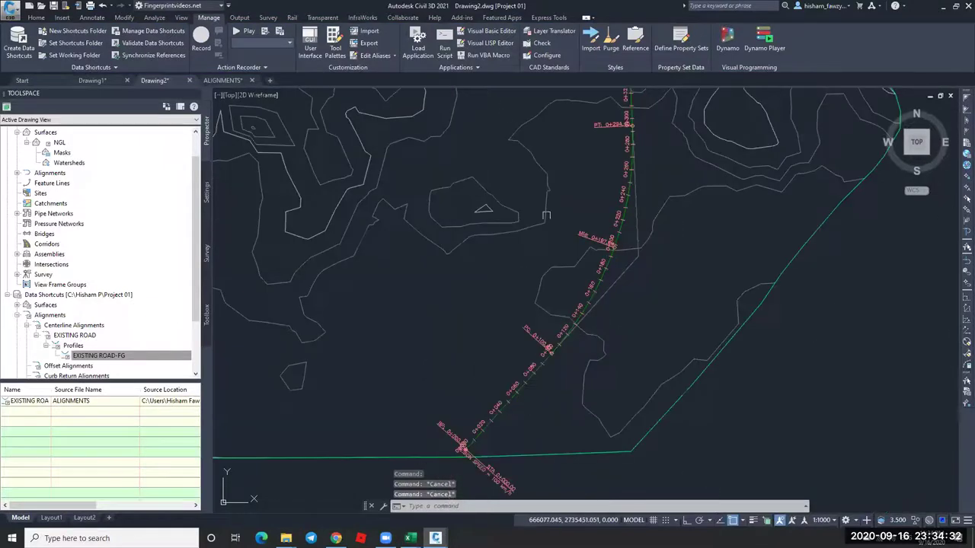
pyautogui.scroll(5, 525, 227)
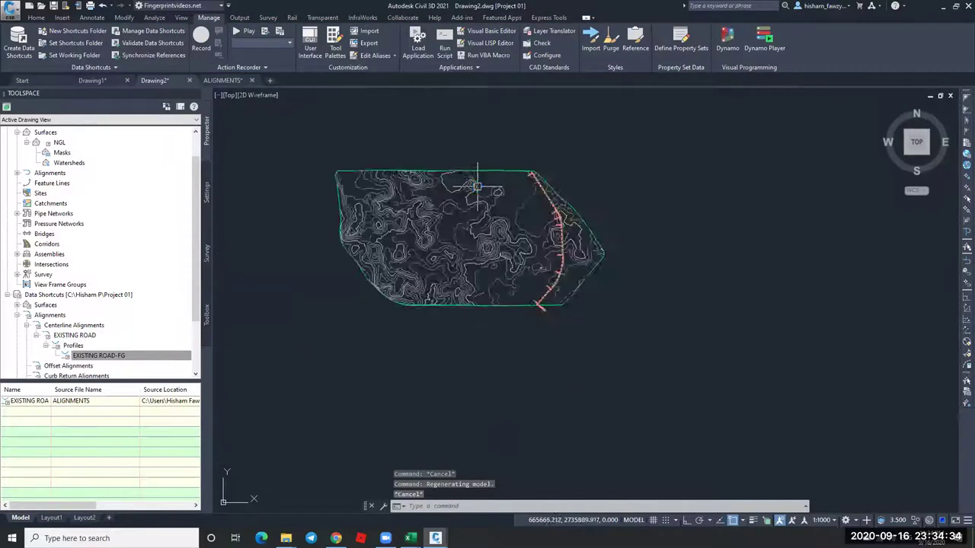
pyautogui.moveTo(470, 241); pyautogui.dragTo(543, 244, button='middle')
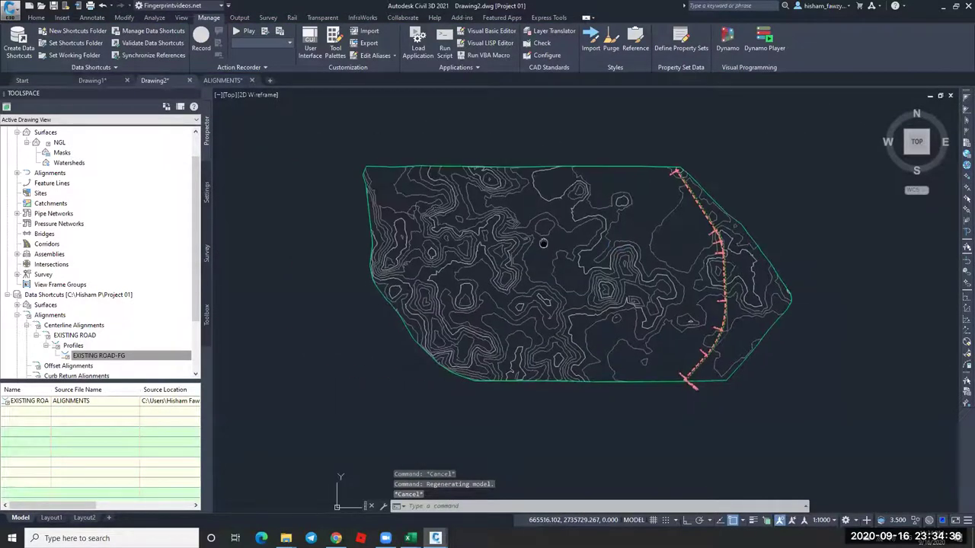
pyautogui.press('Escape')
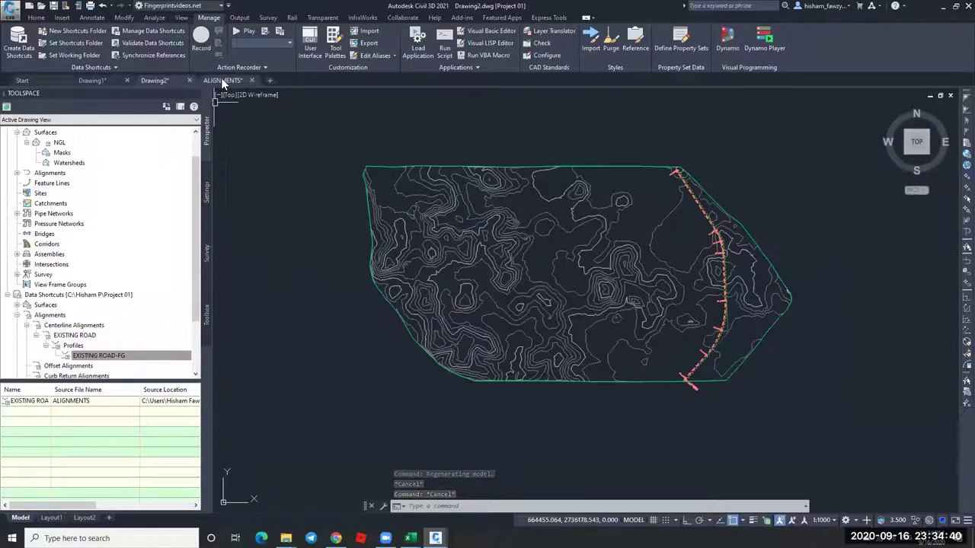
pyautogui.moveTo(223, 84)
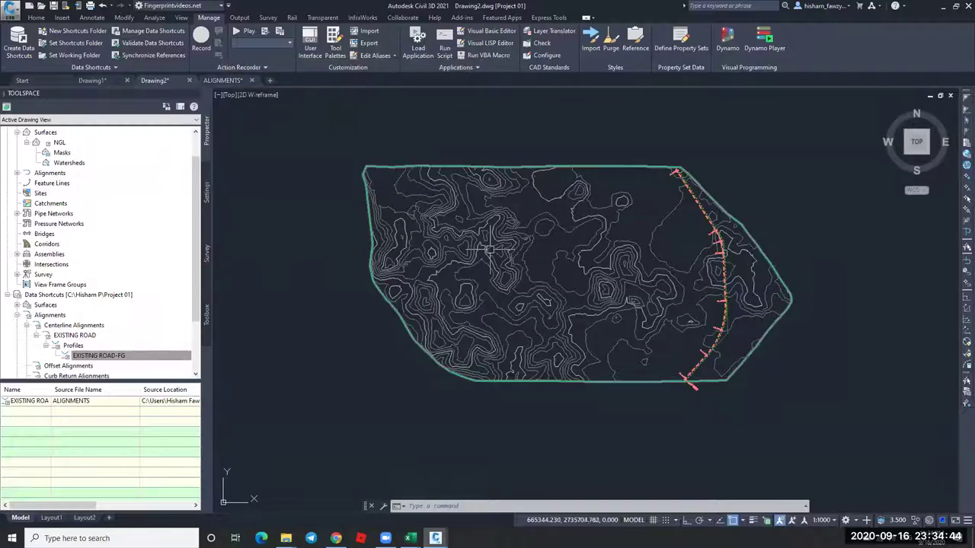
pyautogui.scroll(2, 738, 309)
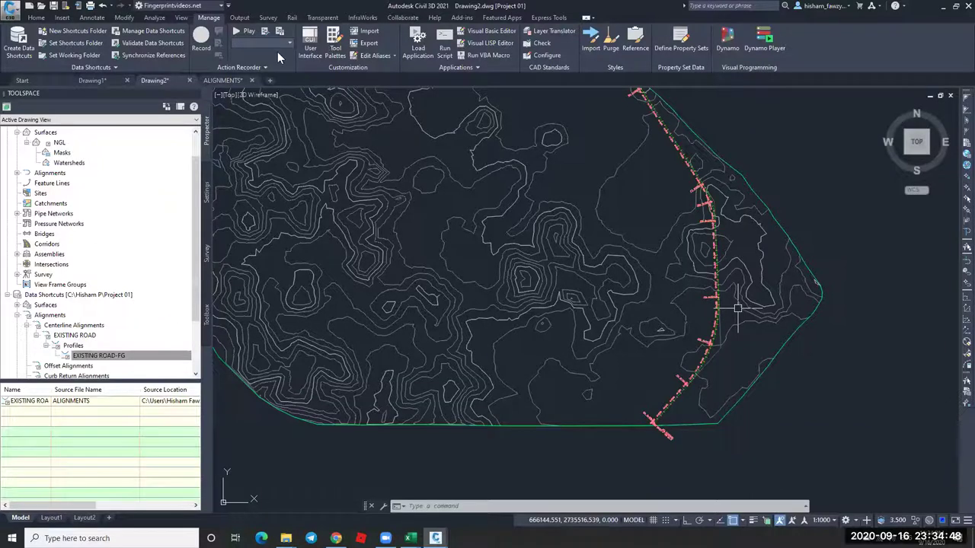
pyautogui.moveTo(912, 355); pyautogui.dragTo(805, 354, button='middle')
pyautogui.press('Escape')
pyautogui.press('Escape')
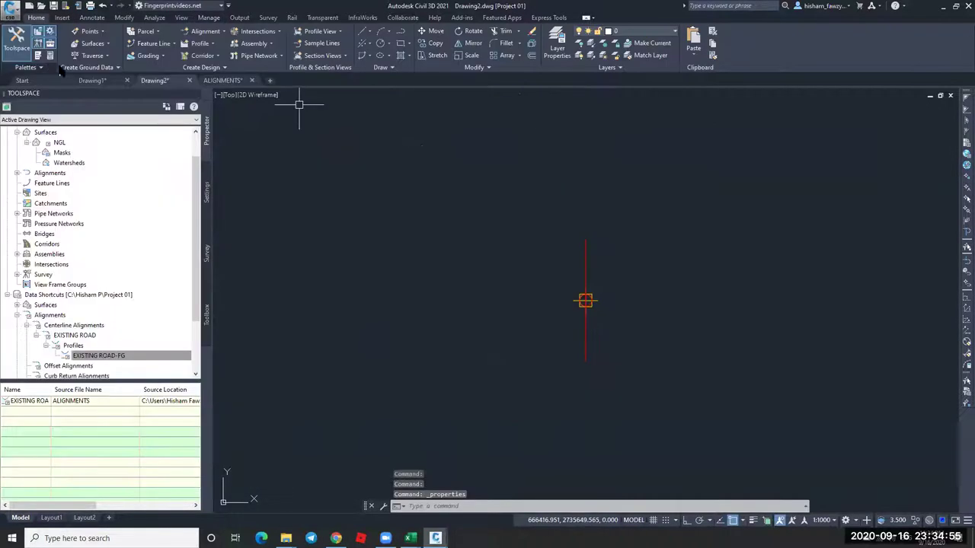
pyautogui.hotkey('ctrl', '3')
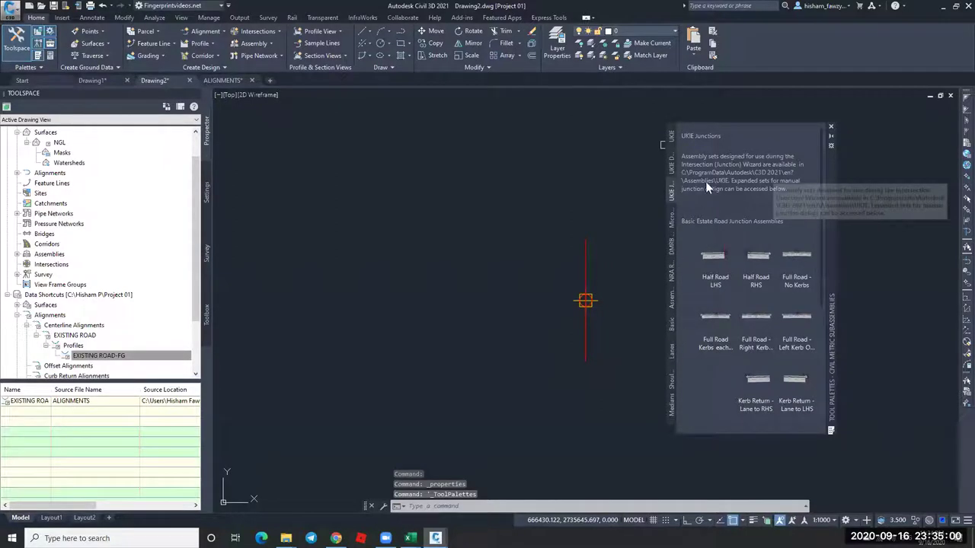
# Add a LaneSuperelevationAOR lane and build Corridor - (1) on EXISTING ROAD with Assembly - (1).
pyautogui.click(731, 164)
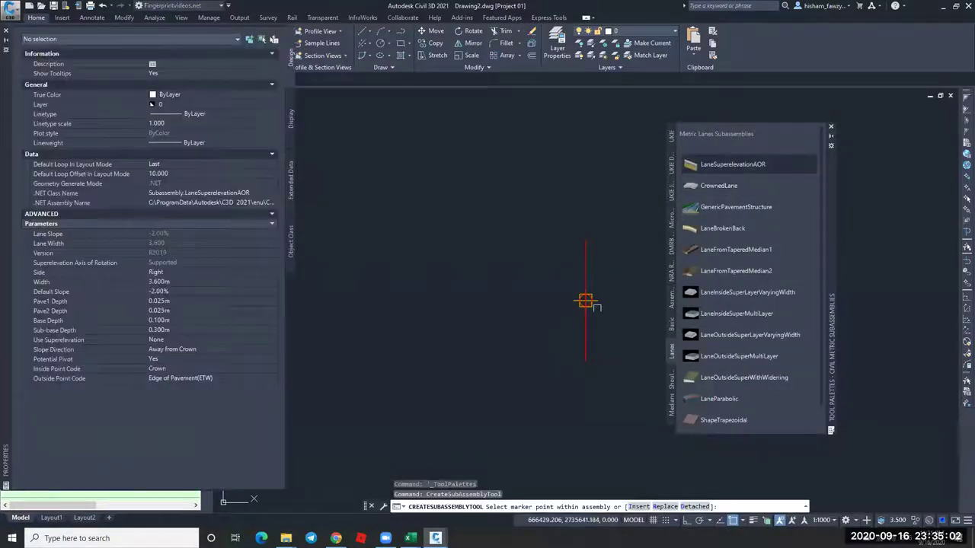
pyautogui.click(585, 301)
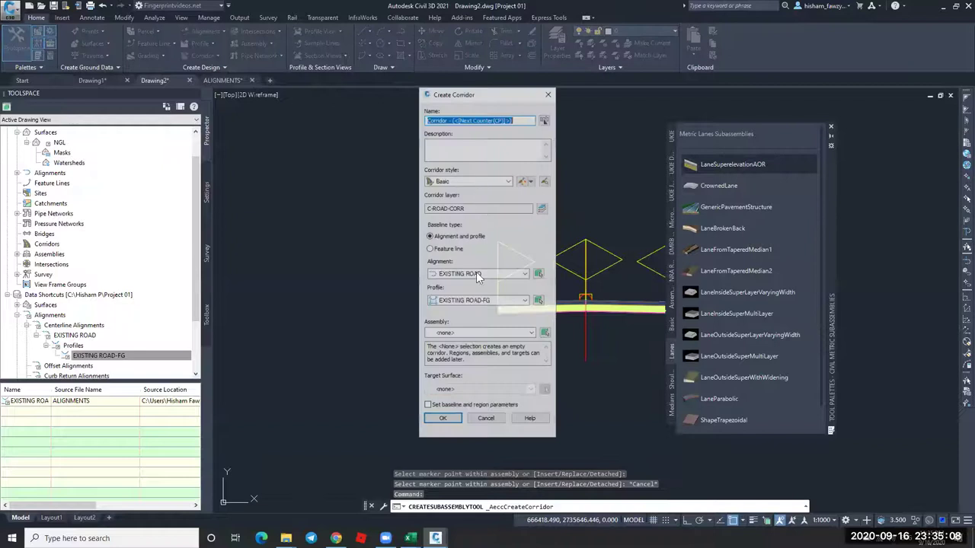
pyautogui.click(477, 274)
pyautogui.click(475, 285)
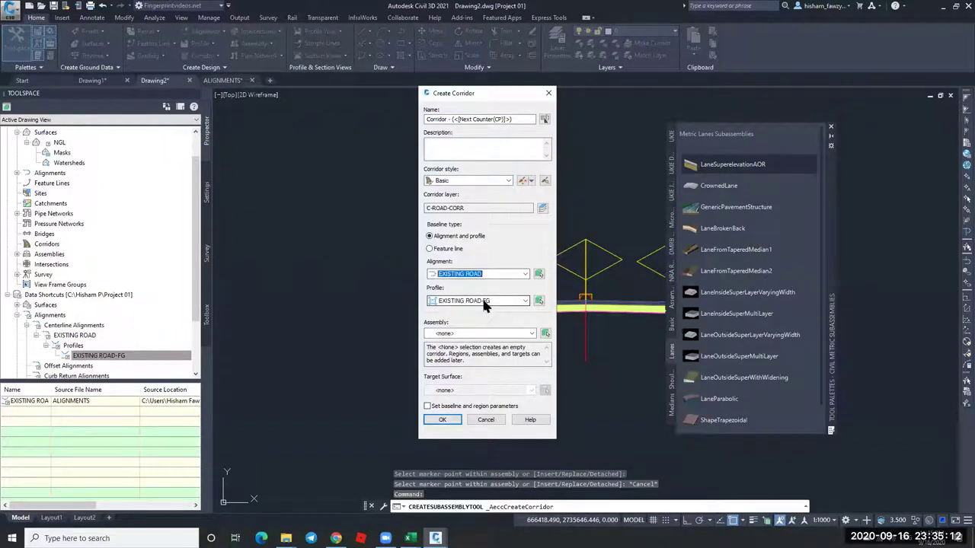
pyautogui.click(457, 333)
pyautogui.click(445, 419)
pyautogui.click(445, 418)
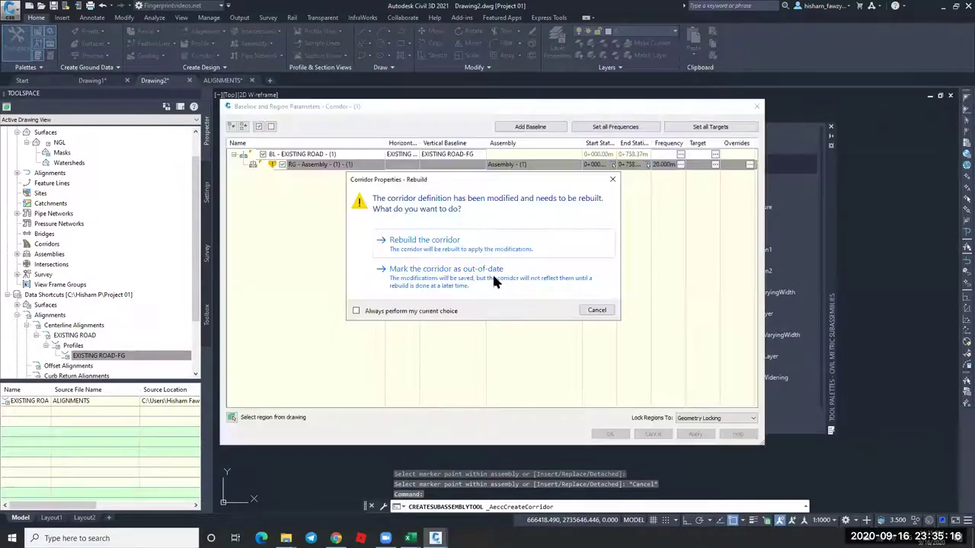
pyautogui.click(444, 246)
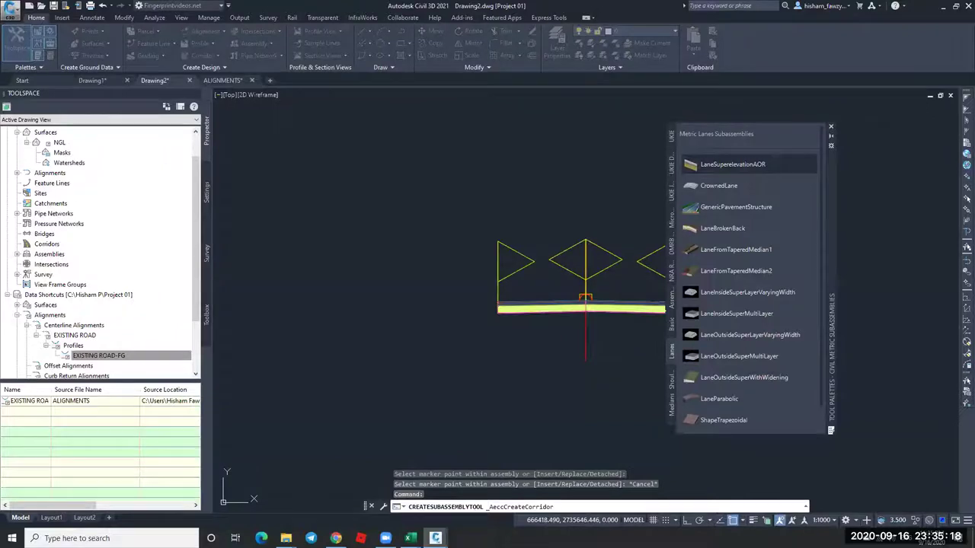
# Zoom to the corridor's extents, close the subassembly palette, and switch to ALIGNMENTS.
pyautogui.middleClick(545, 234)
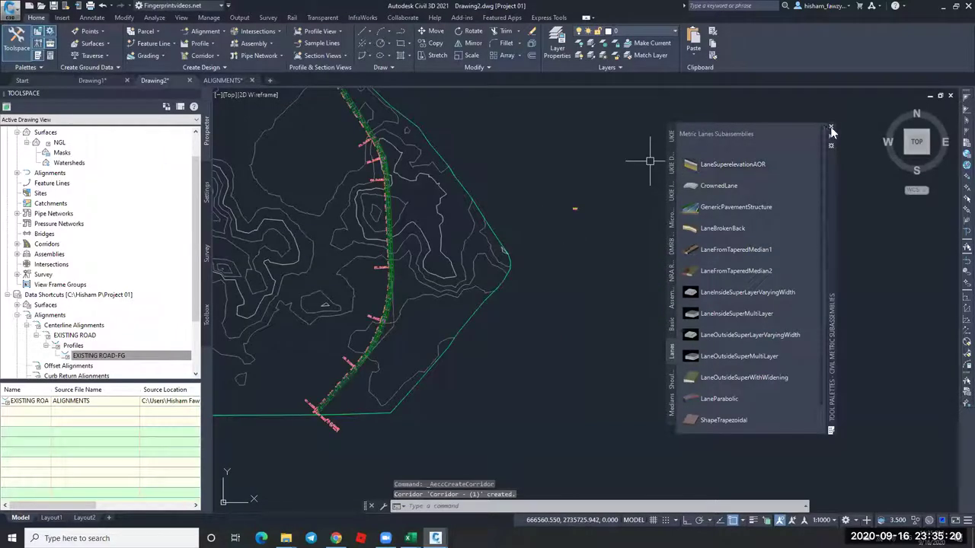
pyautogui.click(830, 126)
pyautogui.press('Escape')
pyautogui.scroll(5, 454, 259)
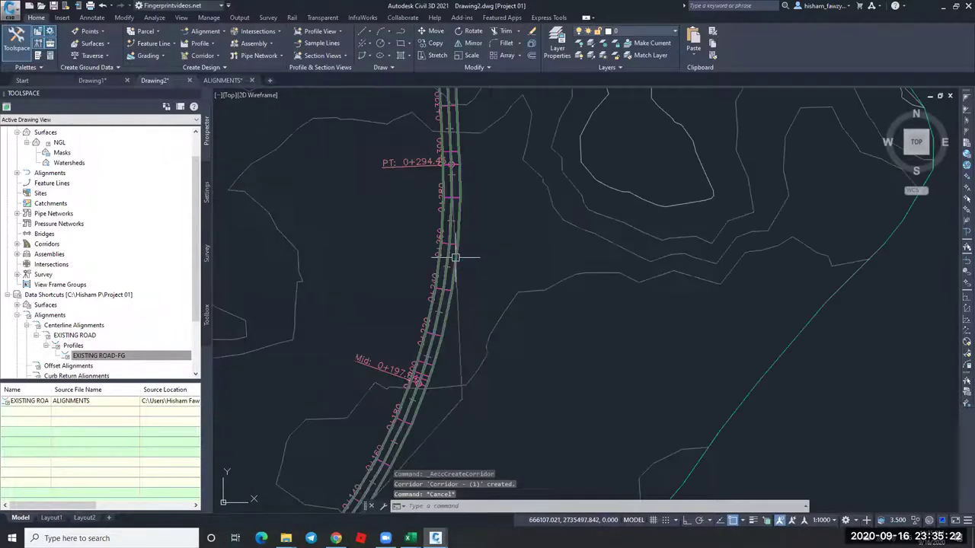
pyautogui.click(224, 80)
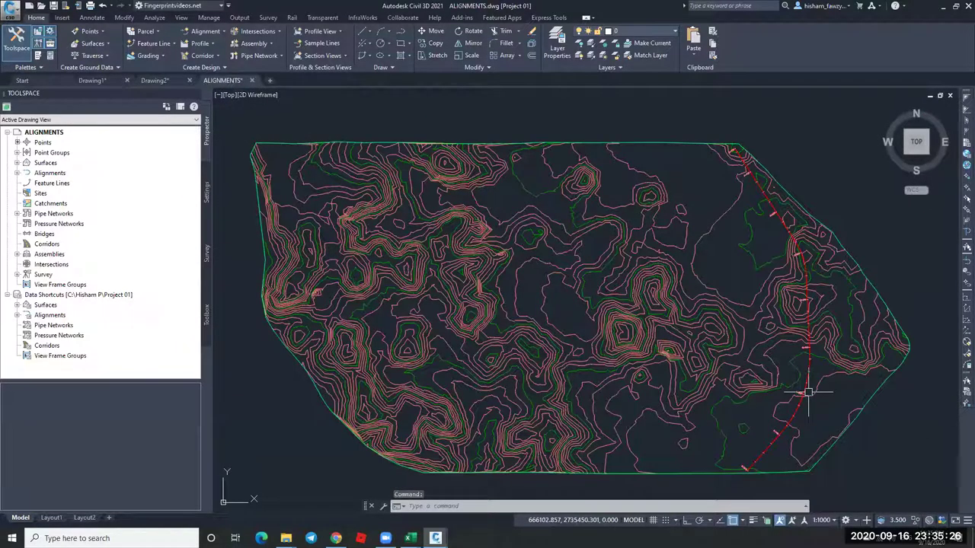
# Check EXISTING ROAD in ALIGNMENTS, undo twice, then return to Drawing2 and pan the view.
pyautogui.press('Escape')
pyautogui.scroll(5, 809, 393)
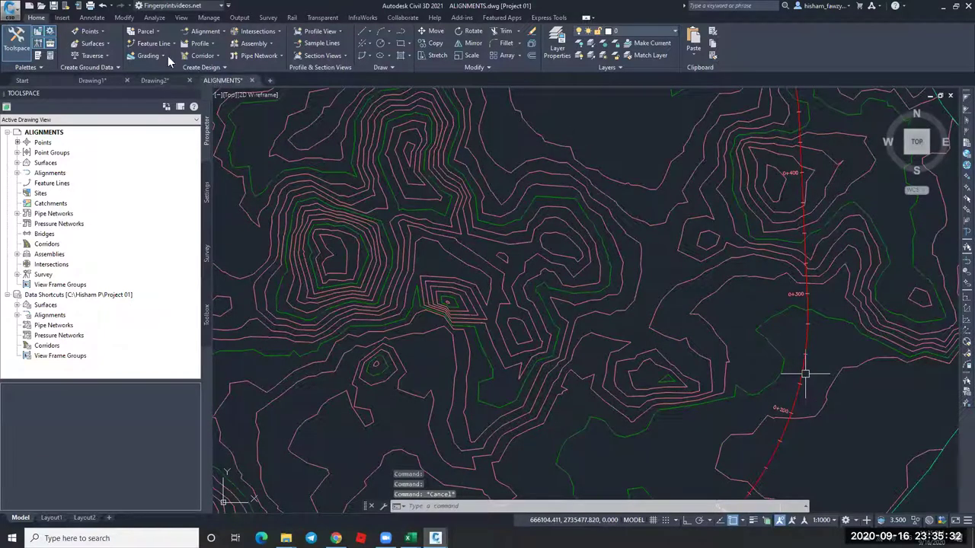
pyautogui.hotkey('ctrl', 'z')
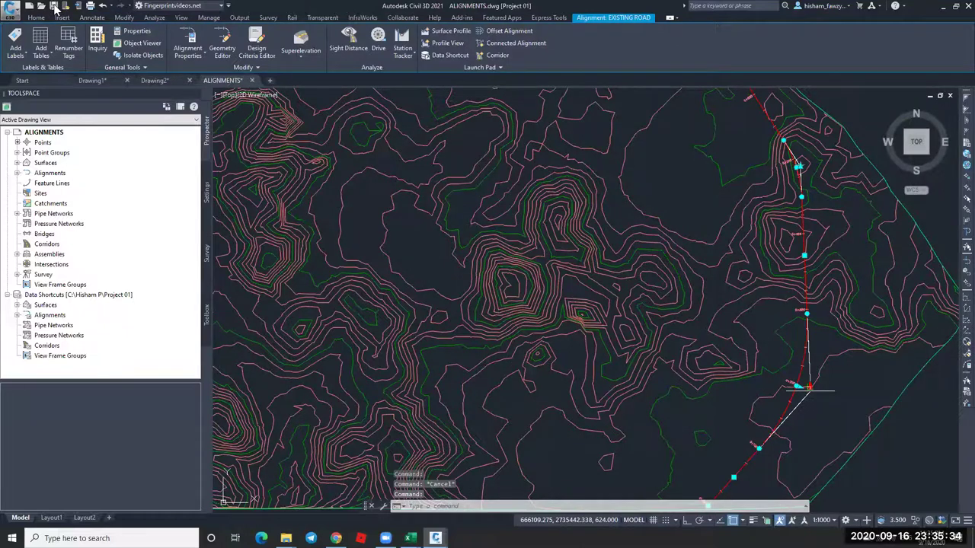
pyautogui.hotkey('ctrl', 'z')
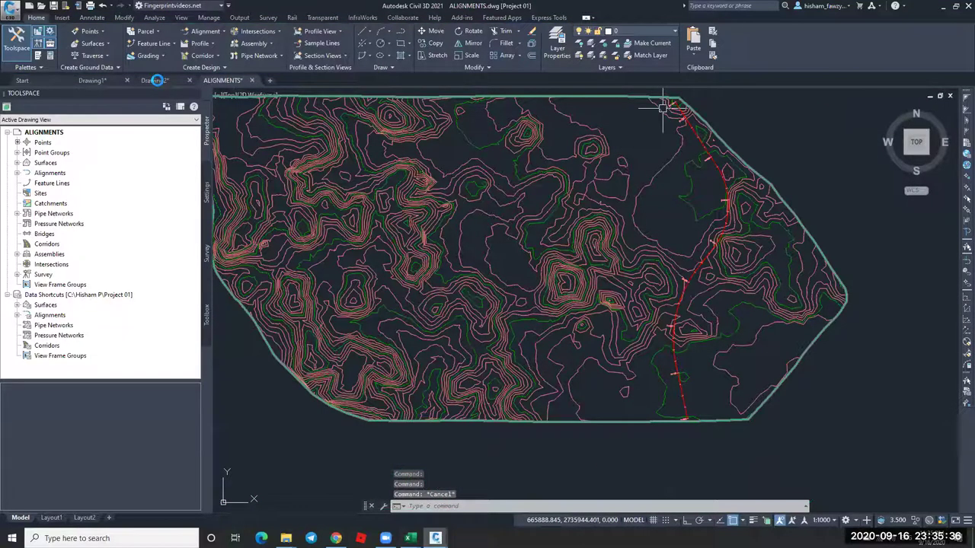
pyautogui.press('Escape')
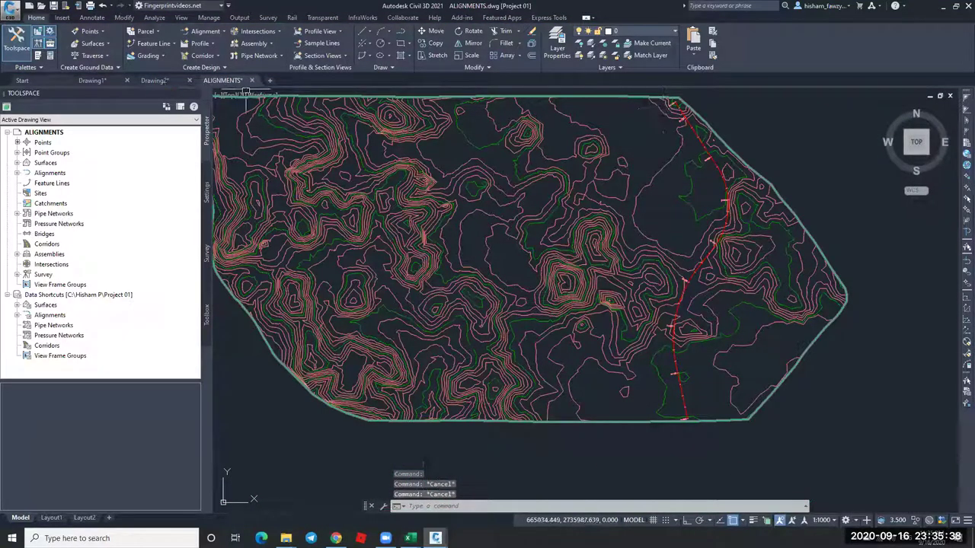
pyautogui.hotkey('ctrl', 'Tab')
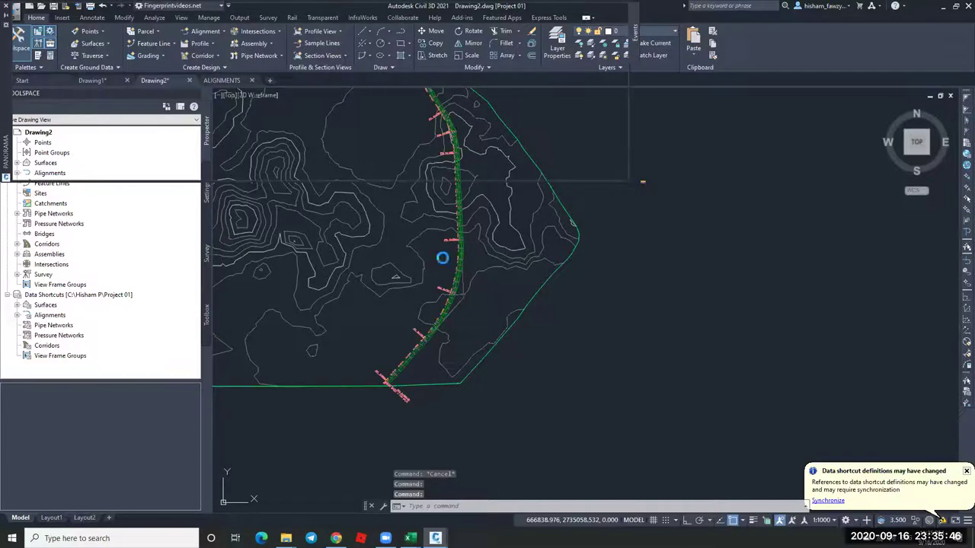
pyautogui.moveTo(427, 242); pyautogui.dragTo(534, 327, button='middle')
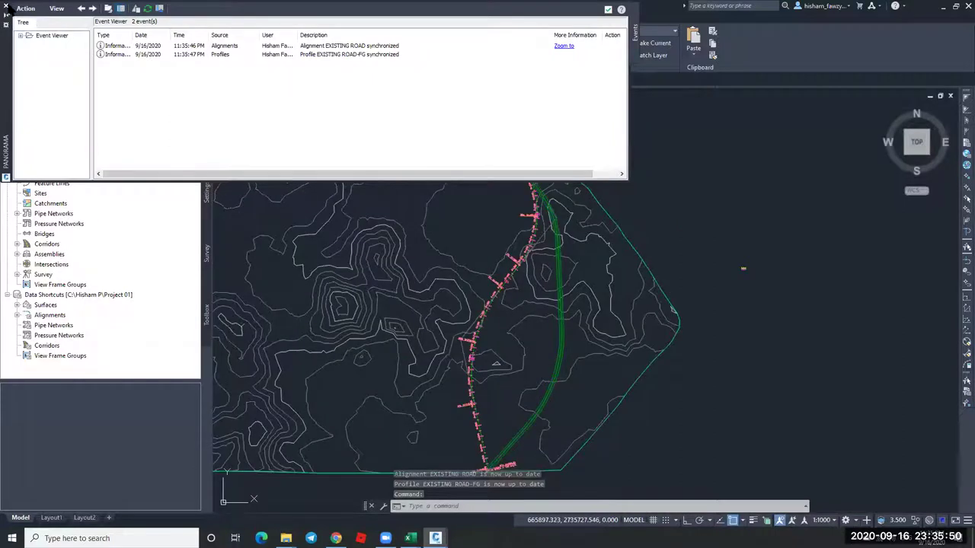
# Rebuild Corridor - (1) so it follows the updated EXISTING ROAD alignment.
pyautogui.rightClick(81, 257)
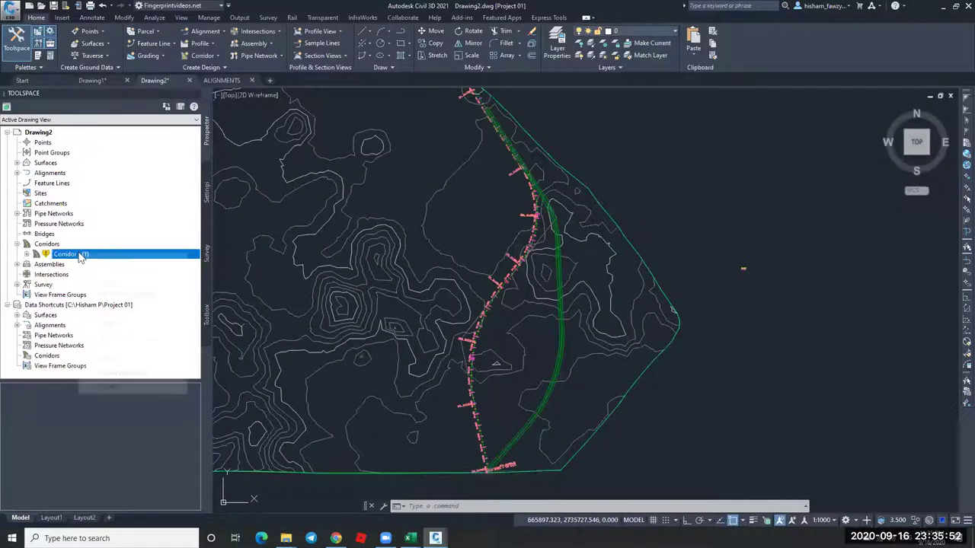
pyautogui.click(114, 287)
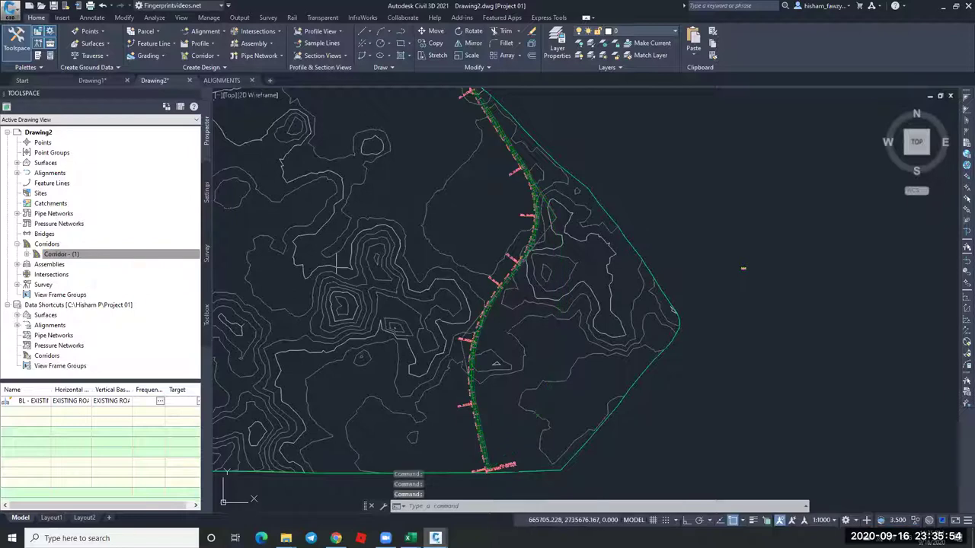
pyautogui.scroll(3, 526, 219)
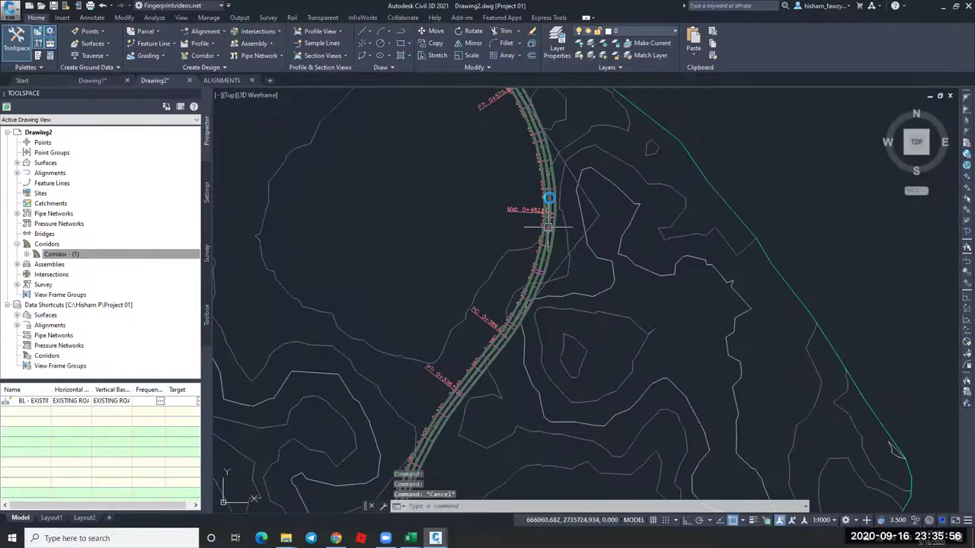
pyautogui.scroll(-3, 551, 200)
pyautogui.scroll(6, 549, 198)
pyautogui.press('Escape')
pyautogui.scroll(-10, 549, 198)
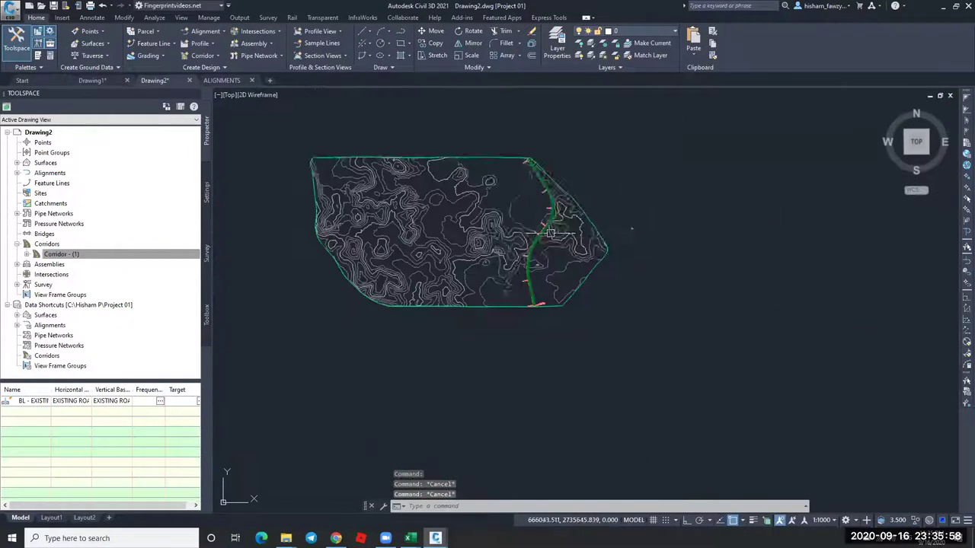
pyautogui.scroll(5, 570, 248)
pyautogui.scroll(-7, 569, 248)
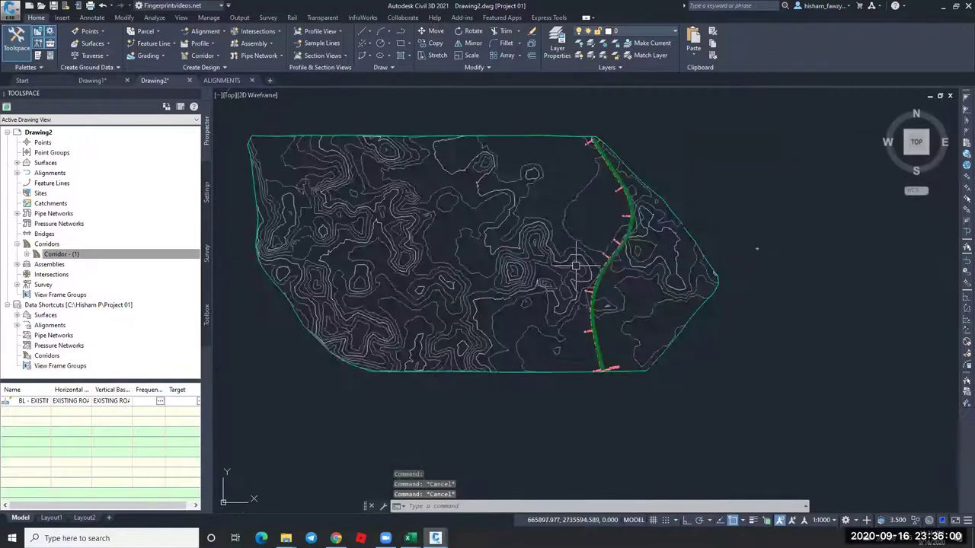
pyautogui.scroll(3, 570, 248)
pyautogui.press('Escape')
pyautogui.moveTo(557, 236); pyautogui.dragTo(564, 211, button='middle')
# Visit the ALIGNMENTS drawing, then back in Drawing2 inspect the rebuilt corridor's alignment.
pyautogui.hotkey('ctrl', 'Tab')
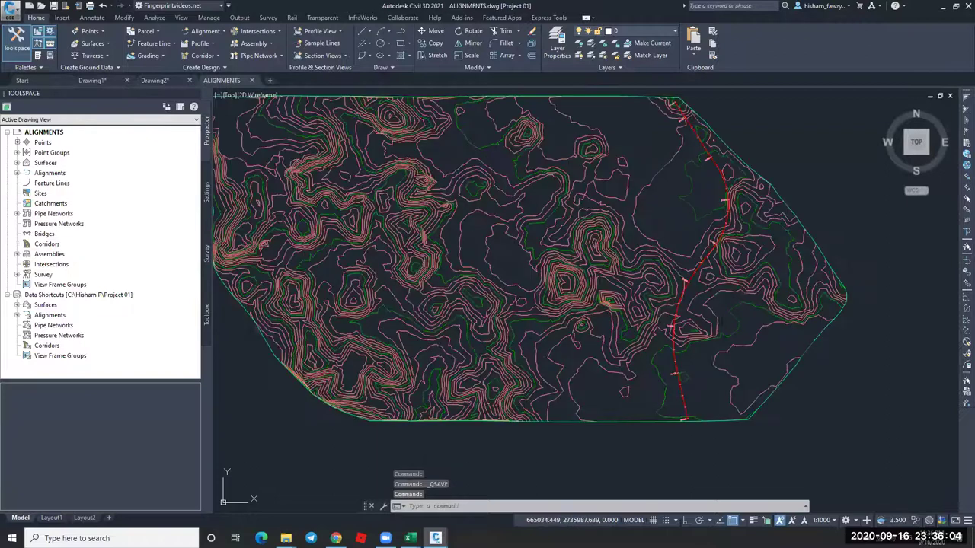
pyautogui.click(154, 80)
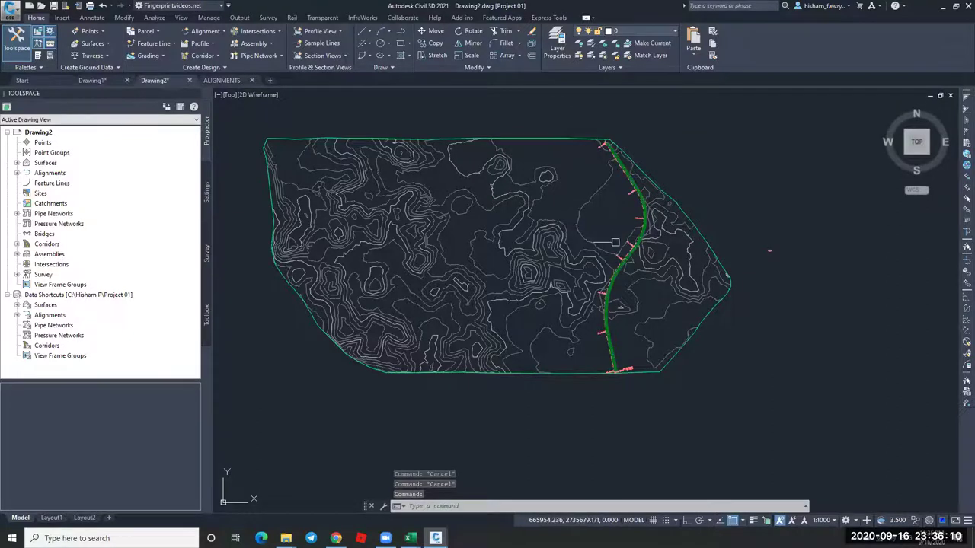
pyautogui.scroll(5, 621, 259)
pyautogui.scroll(4, 625, 267)
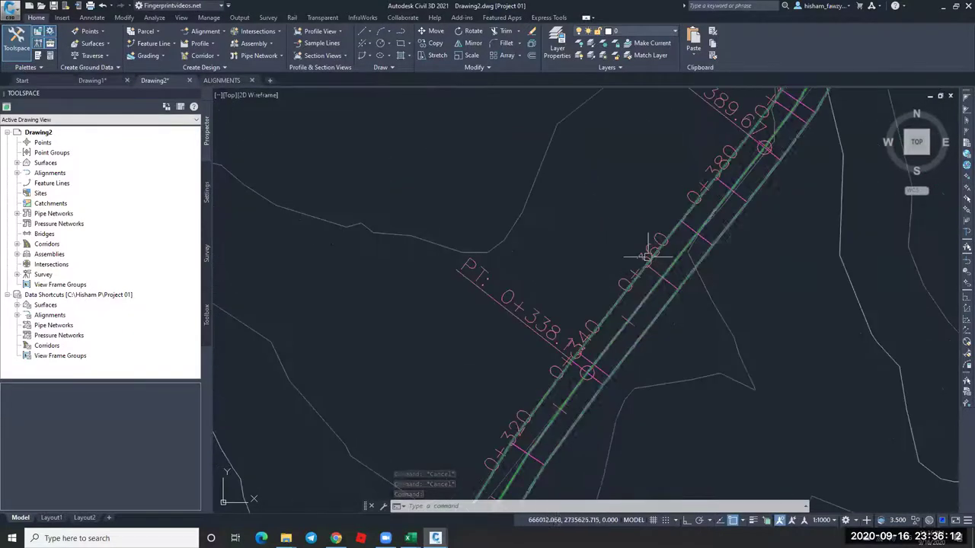
pyautogui.scroll(-4, 645, 256)
pyautogui.scroll(-4, 647, 194)
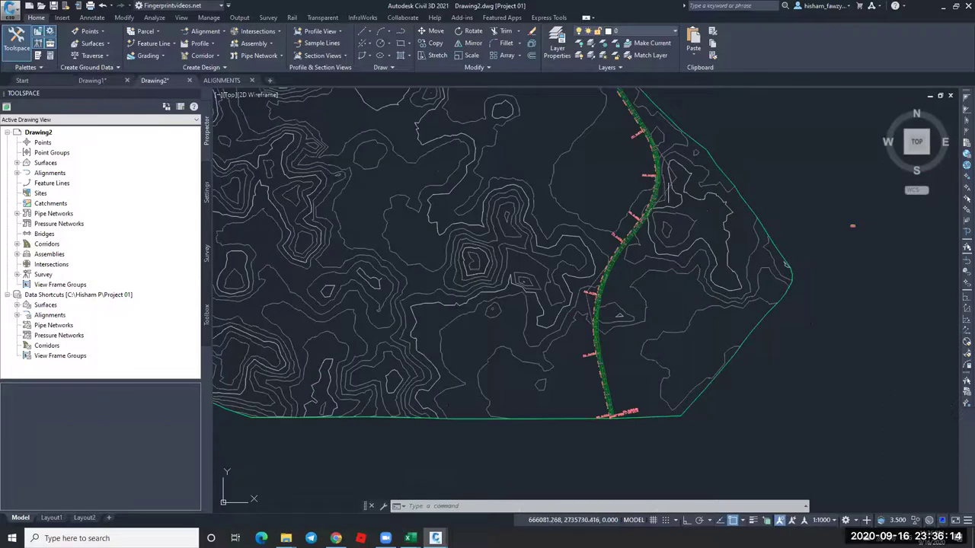
pyautogui.scroll(4, 662, 181)
pyautogui.click(583, 290)
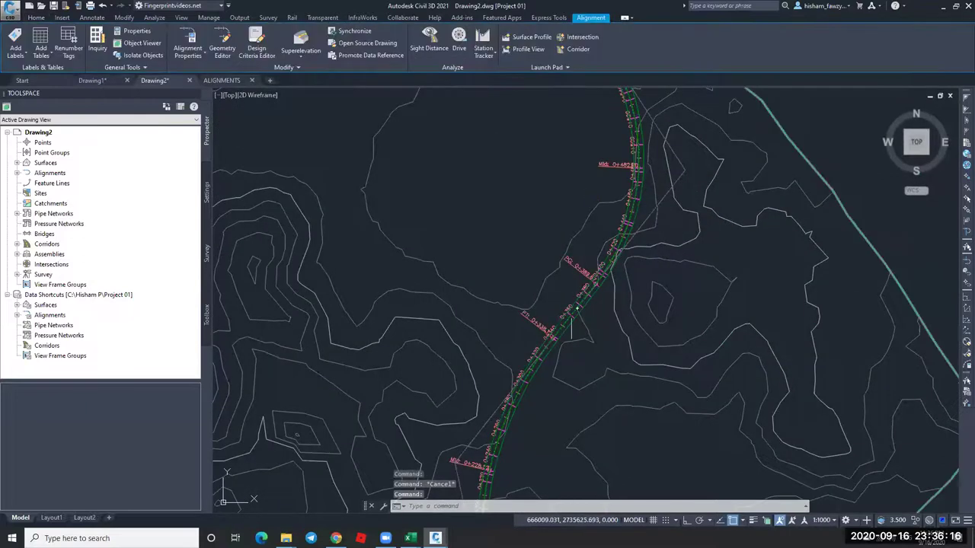
pyautogui.scroll(-2, 572, 327)
pyautogui.scroll(-3, 594, 204)
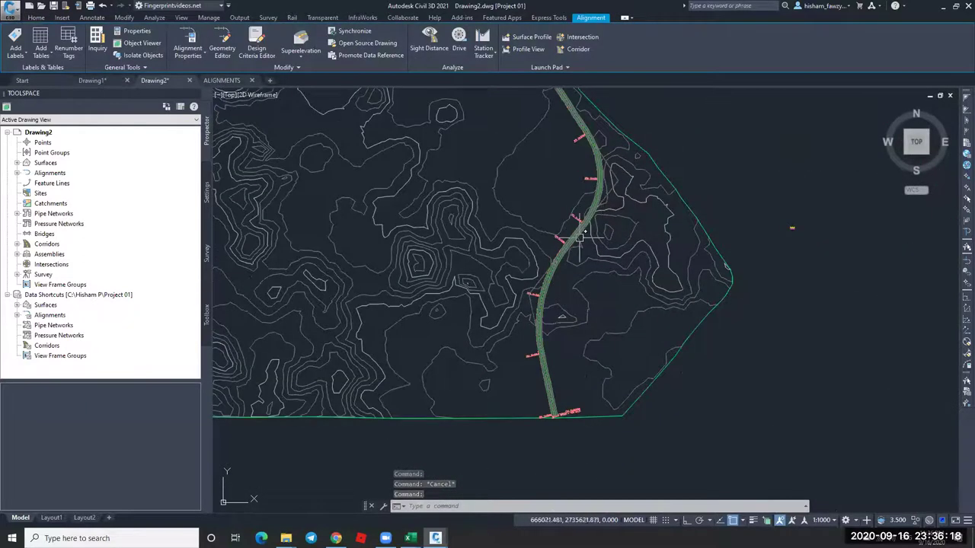
pyautogui.press('Escape')
pyautogui.press('Escape')
pyautogui.scroll(5, 586, 205)
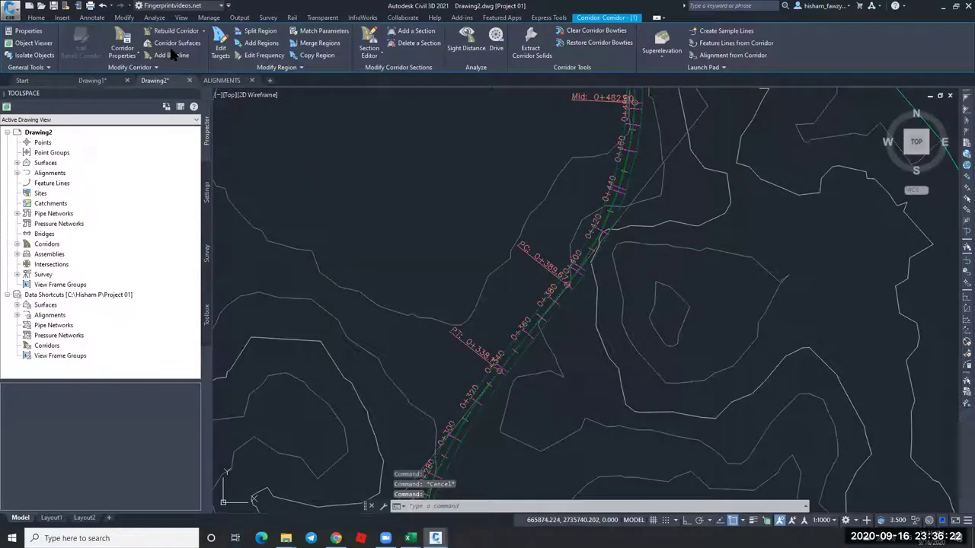
# Add a corridor surface using Top links as breaklines with Top Links overhang correction.
pyautogui.click(175, 43)
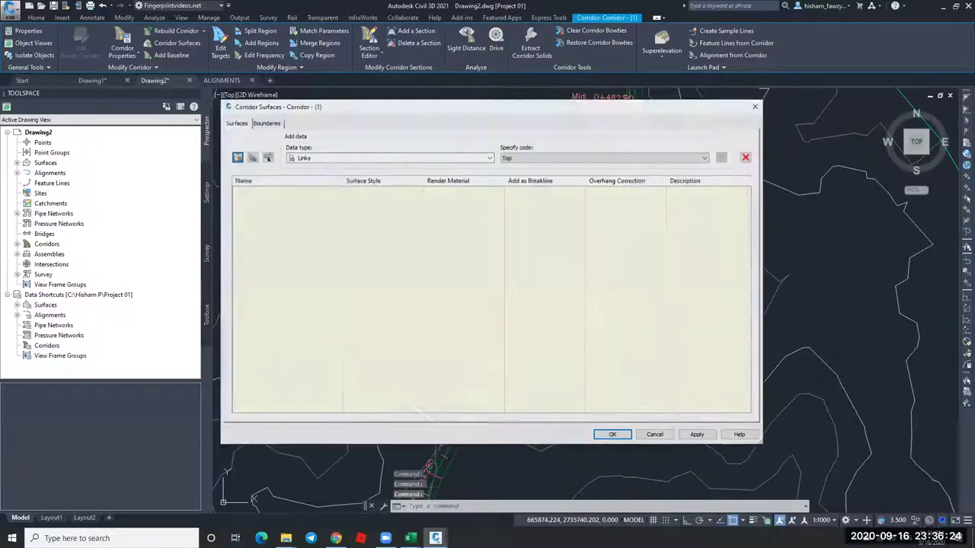
pyautogui.click(237, 157)
pyautogui.click(566, 157)
pyautogui.click(564, 165)
pyautogui.click(723, 157)
pyautogui.click(609, 192)
pyautogui.click(610, 200)
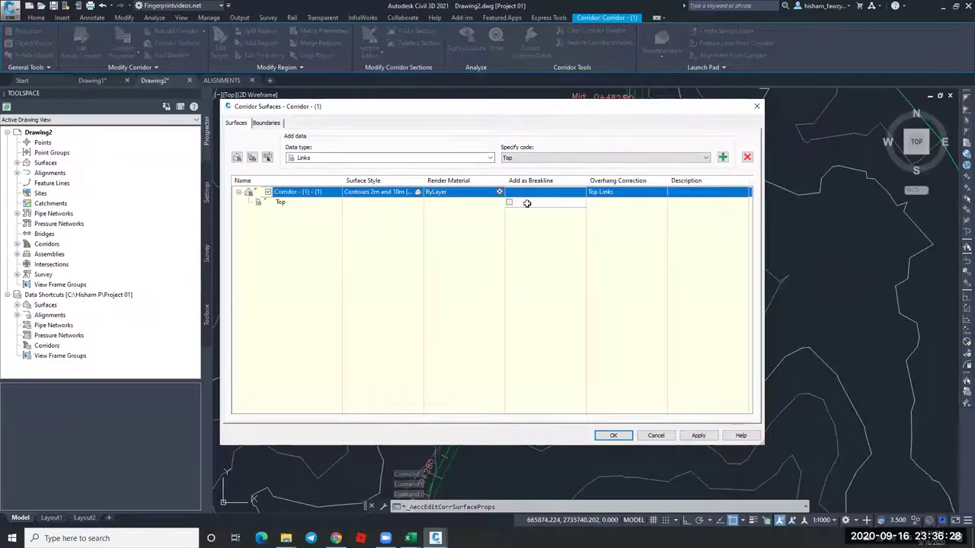
pyautogui.click(509, 202)
# Set the corridor extents as the surface's outer boundary and rebuild the corridor.
pyautogui.click(268, 123)
pyautogui.rightClick(297, 154)
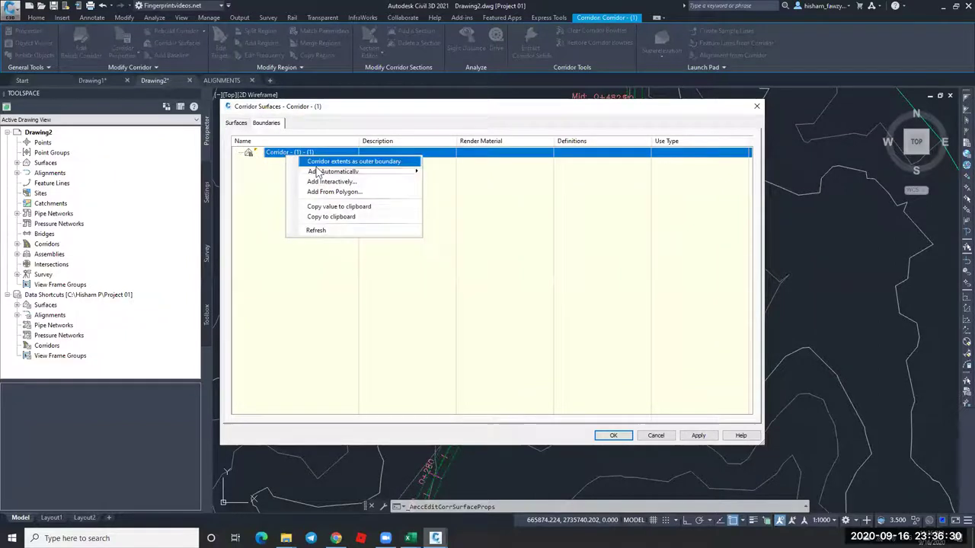
pyautogui.click(331, 159)
pyautogui.click(614, 436)
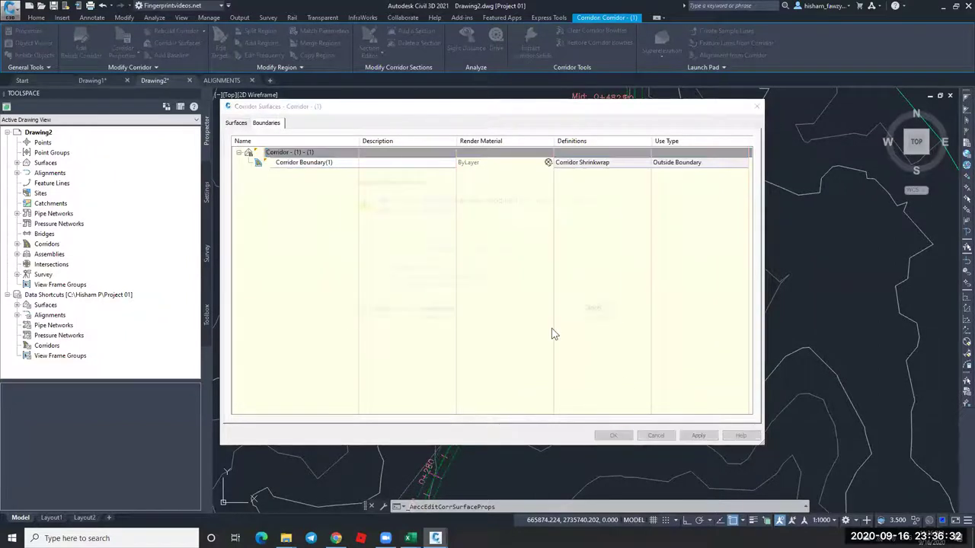
pyautogui.click(503, 242)
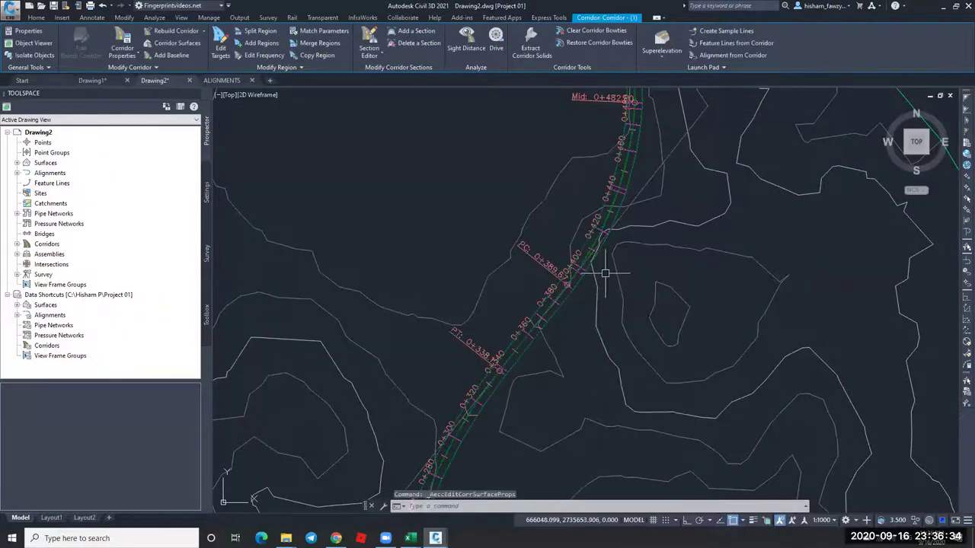
pyautogui.press('Escape')
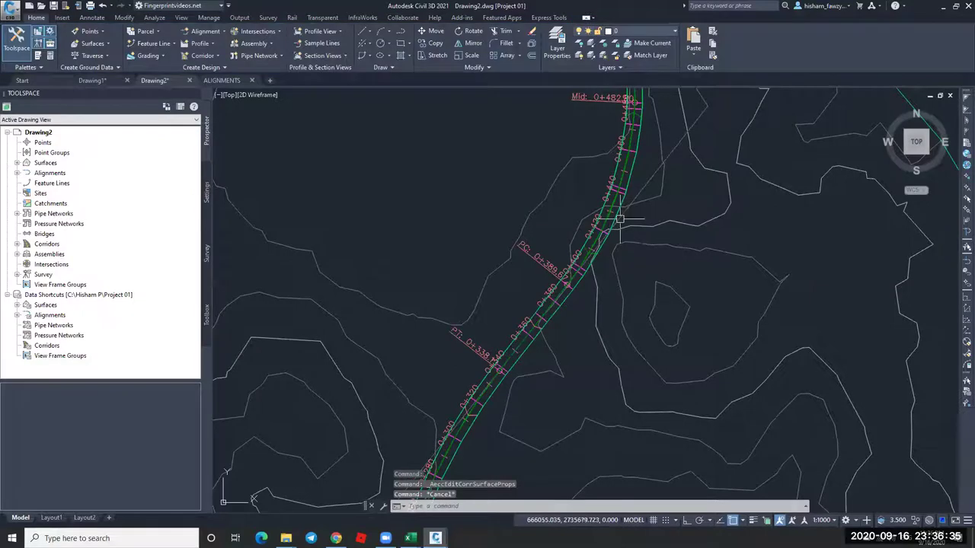
# Save Drawing2.dwg to the Desktop and share the corridor and its Corridor - (1) - (1) surface as data shortcuts.
pyautogui.click(209, 17)
pyautogui.click(15, 42)
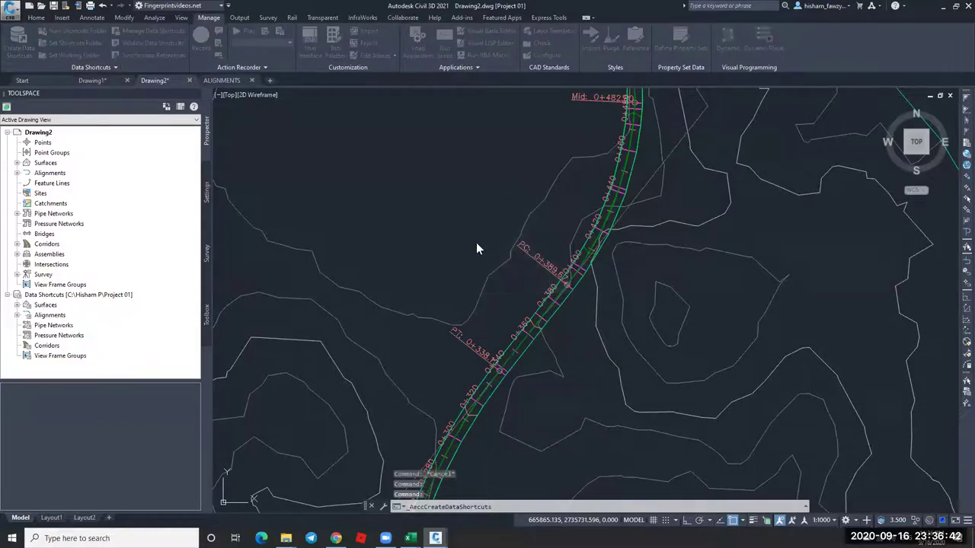
pyautogui.click(517, 333)
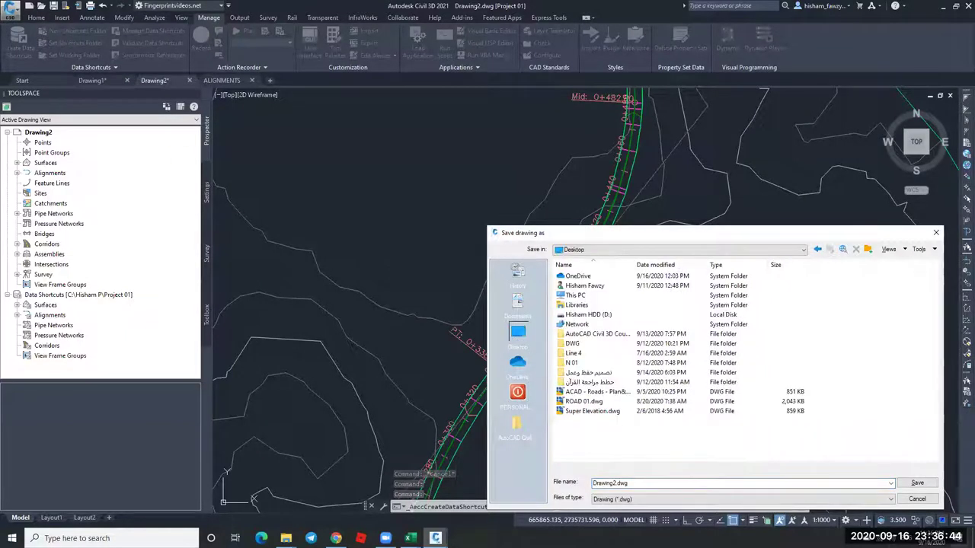
pyautogui.click(918, 483)
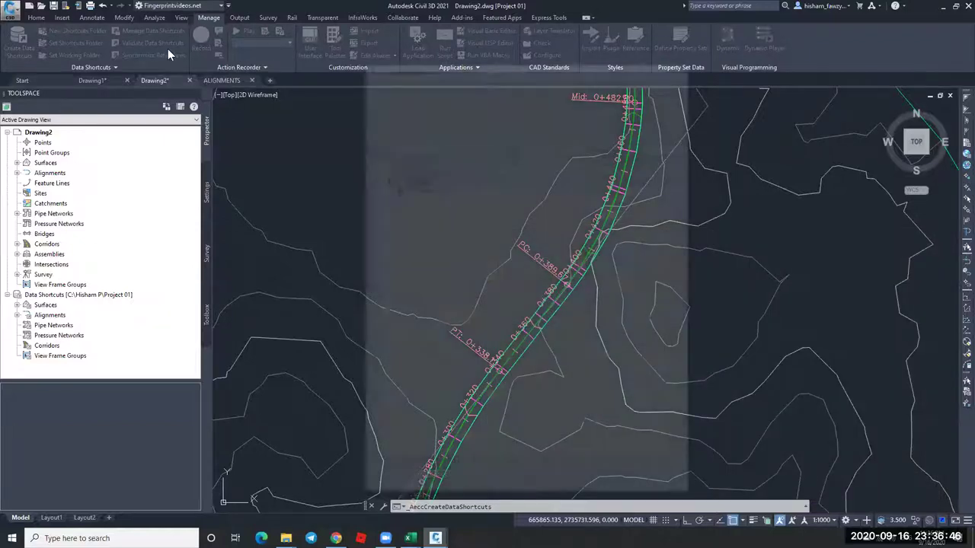
pyautogui.click(397, 177)
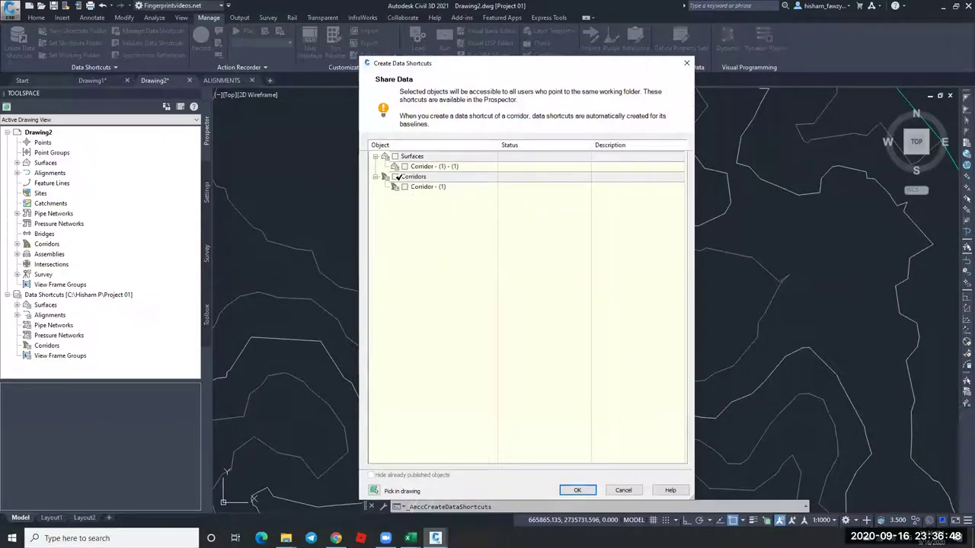
pyautogui.click(403, 166)
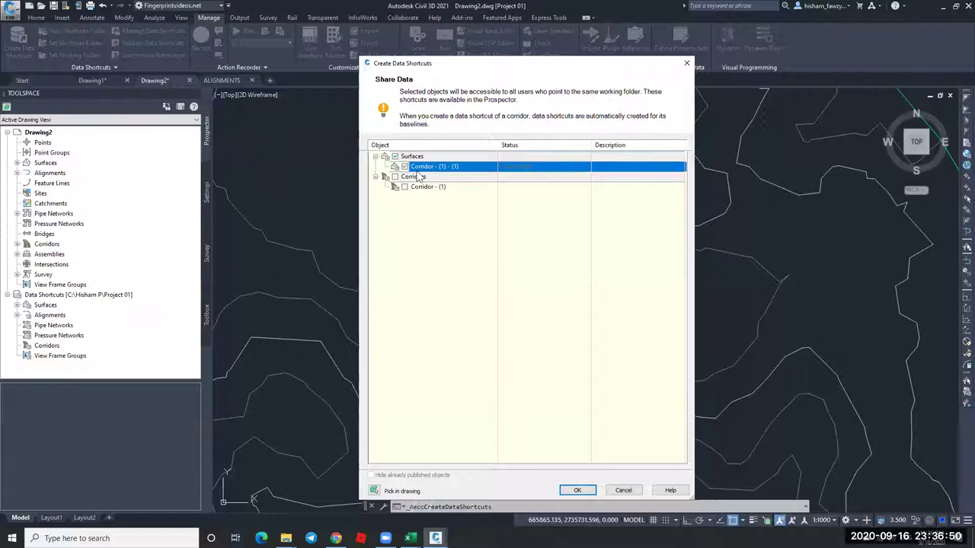
pyautogui.click(578, 491)
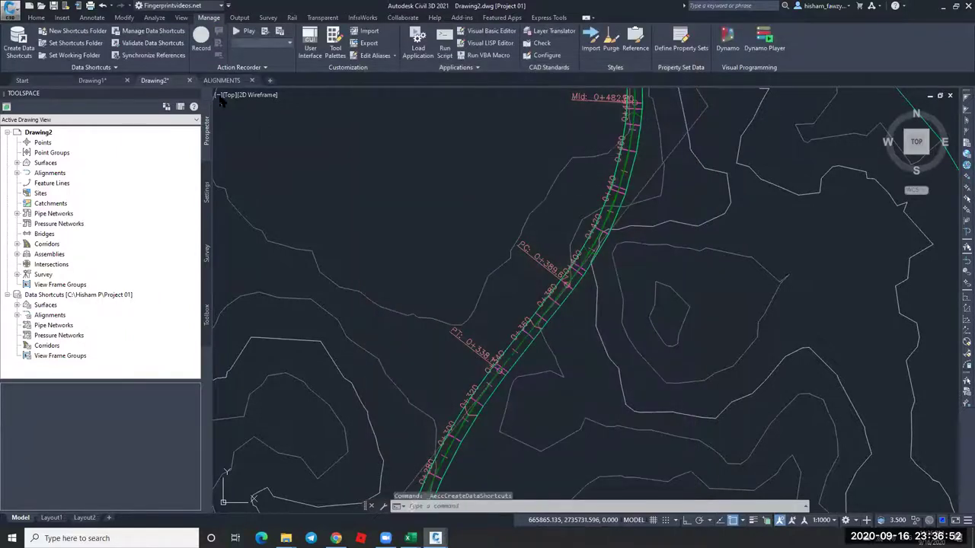
# In ALIGNMENTS, create a reference to the Corridor - (1) - (1) shortcut surface and check it.
pyautogui.click(222, 80)
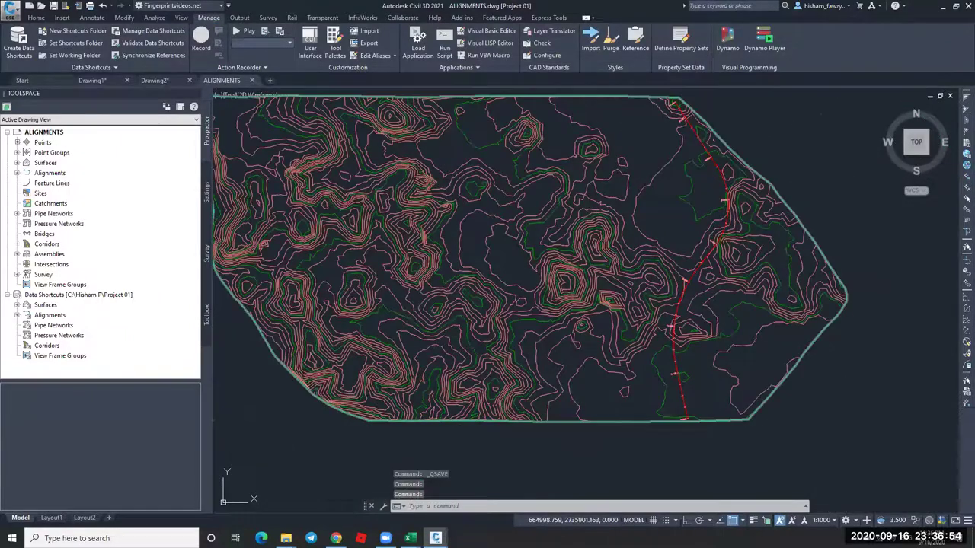
pyautogui.scroll(5, 671, 236)
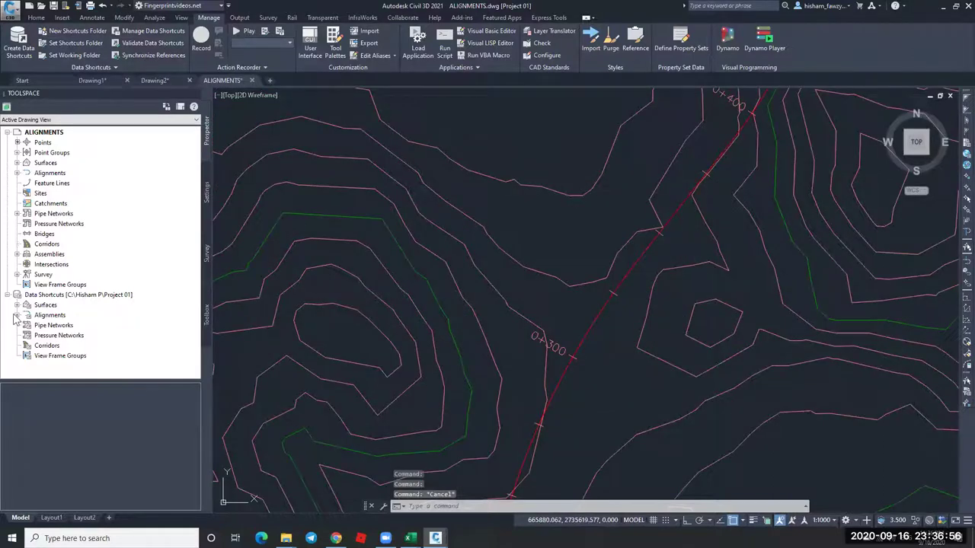
pyautogui.click(18, 306)
pyautogui.rightClick(81, 320)
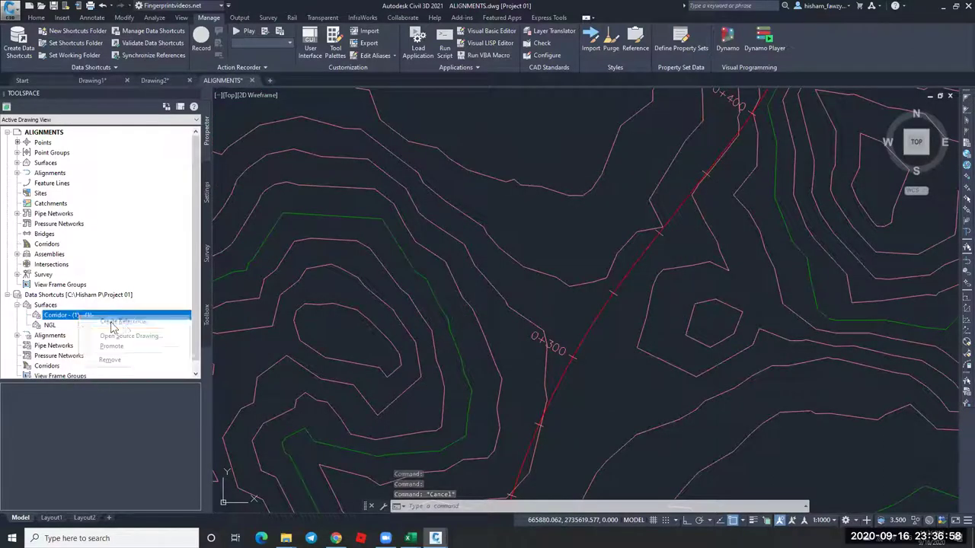
pyautogui.press('Escape')
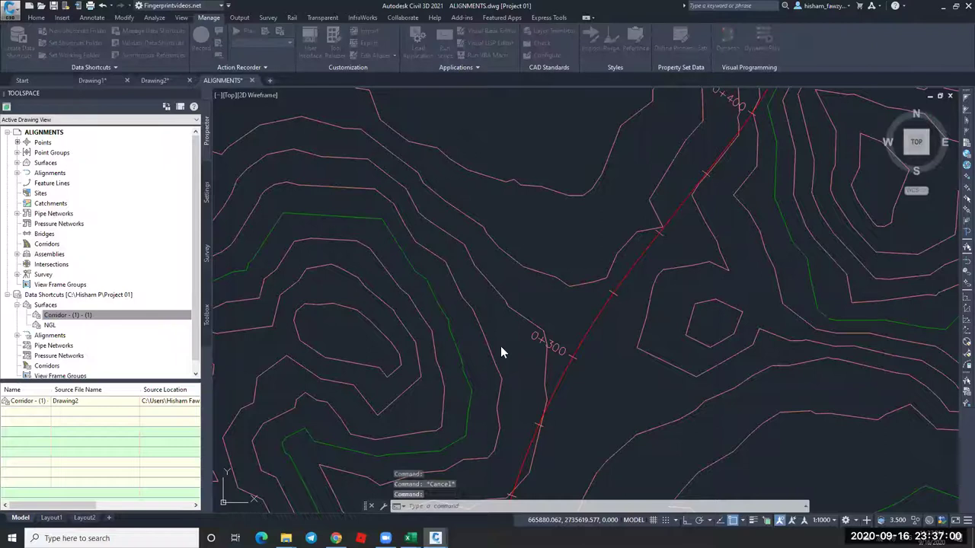
pyautogui.click(670, 440)
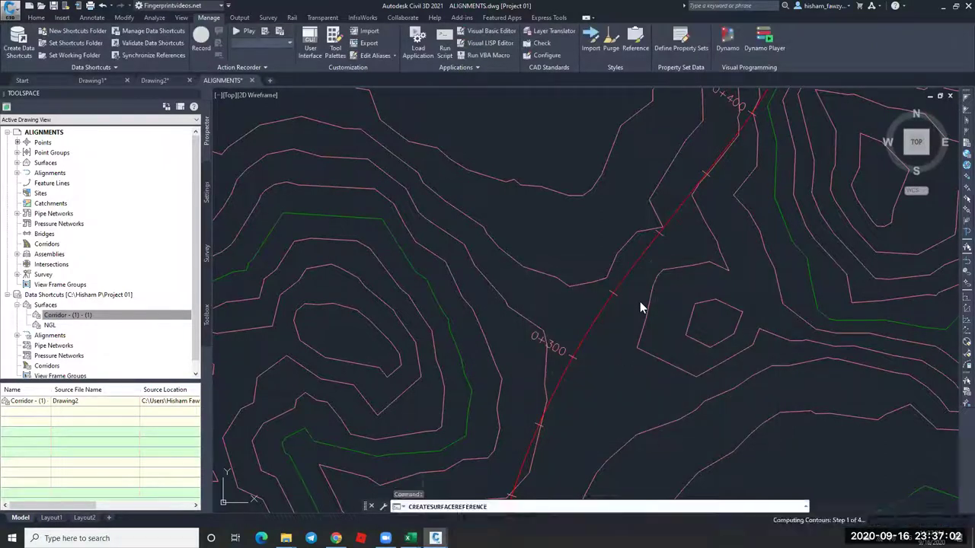
pyautogui.click(620, 248)
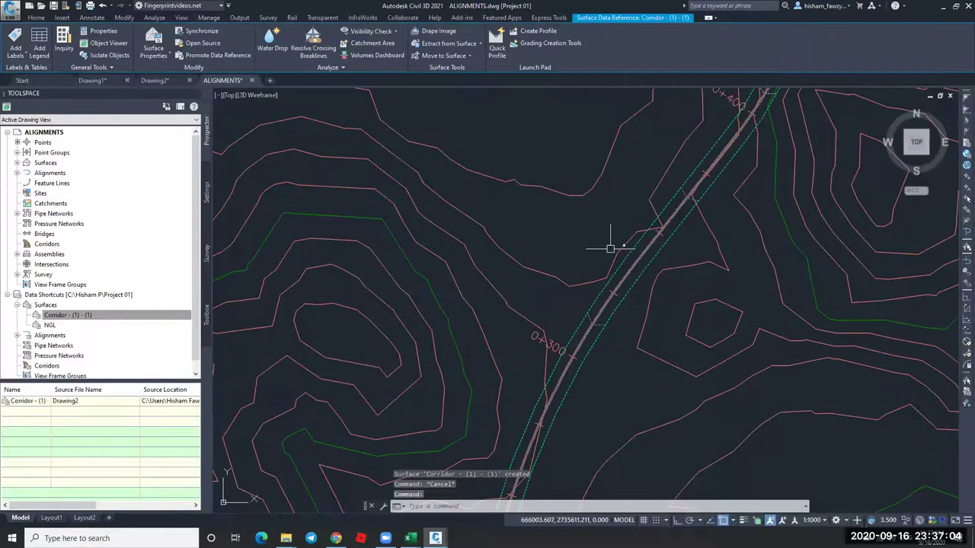
pyautogui.scroll(-4, 623, 267)
pyautogui.press('Escape')
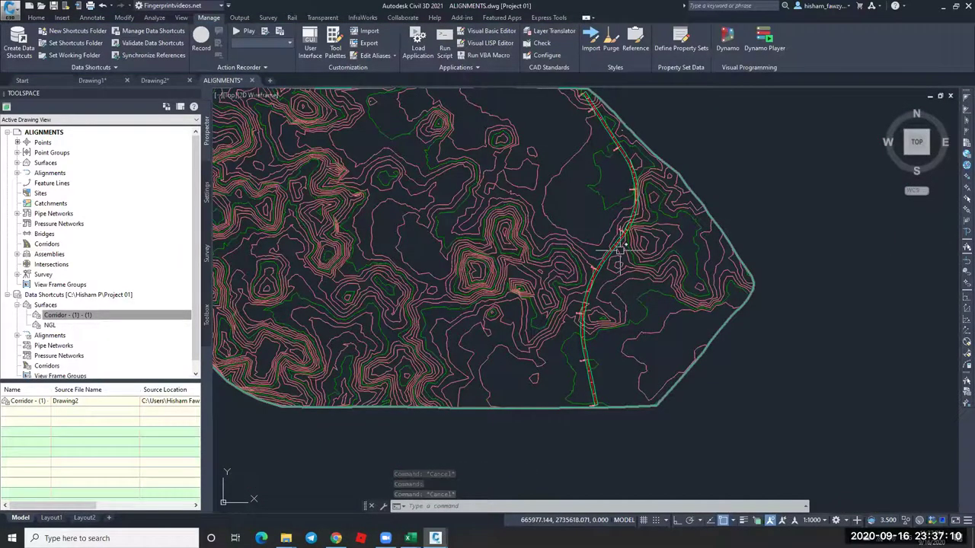
# Flip between Drawing2 and ALIGNMENTS comparing the corridor, ending on Drawing2's contours and corridor.
pyautogui.click(154, 80)
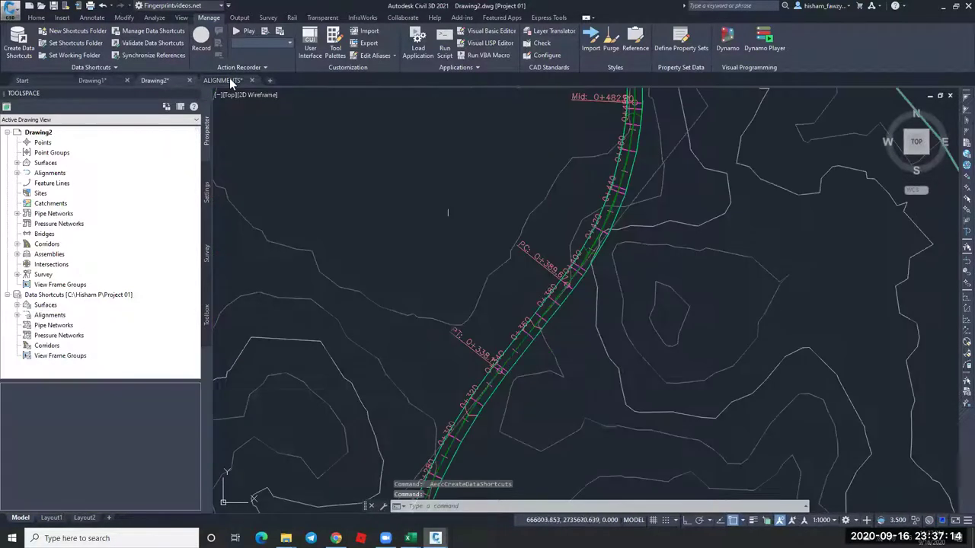
pyautogui.scroll(-6, 633, 200)
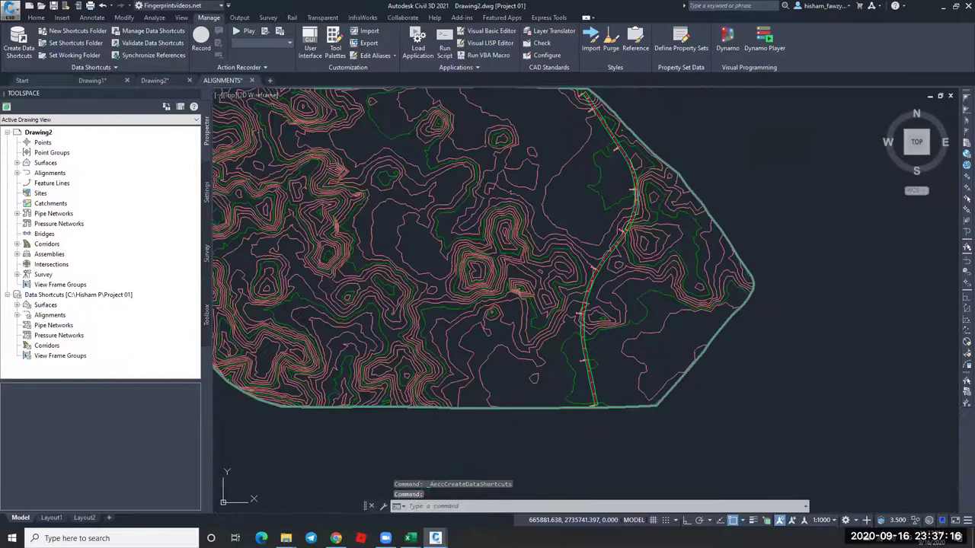
pyautogui.click(223, 80)
pyautogui.scroll(6, 636, 200)
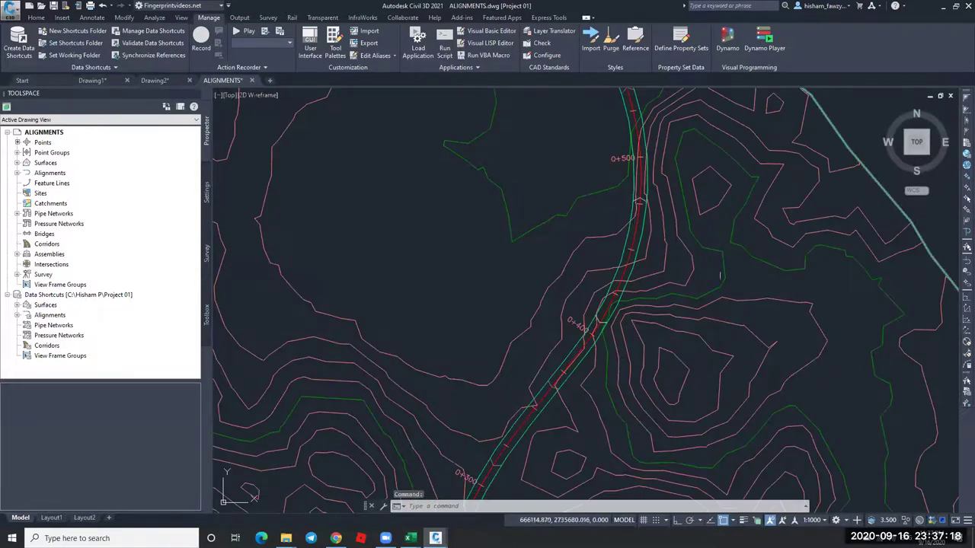
pyautogui.scroll(-2, 669, 259)
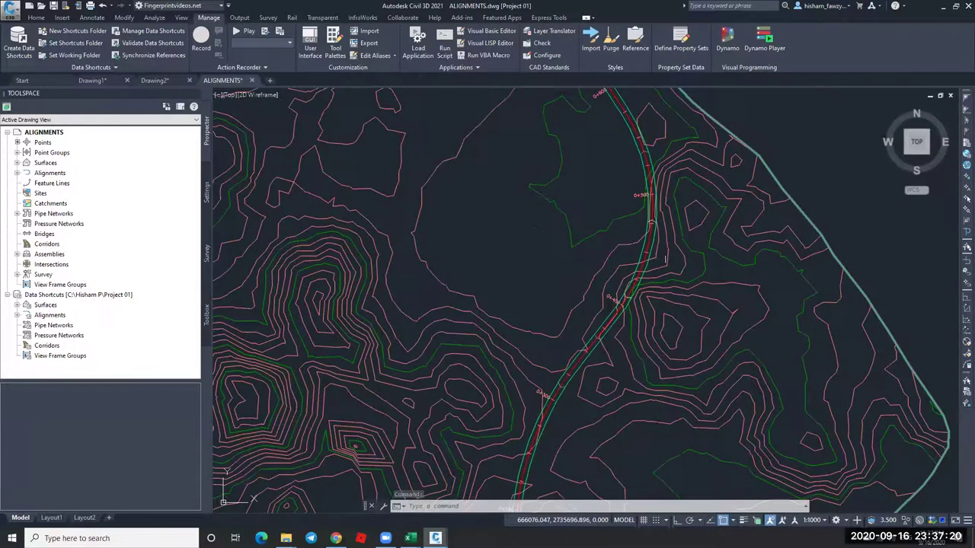
pyautogui.scroll(-8, 665, 259)
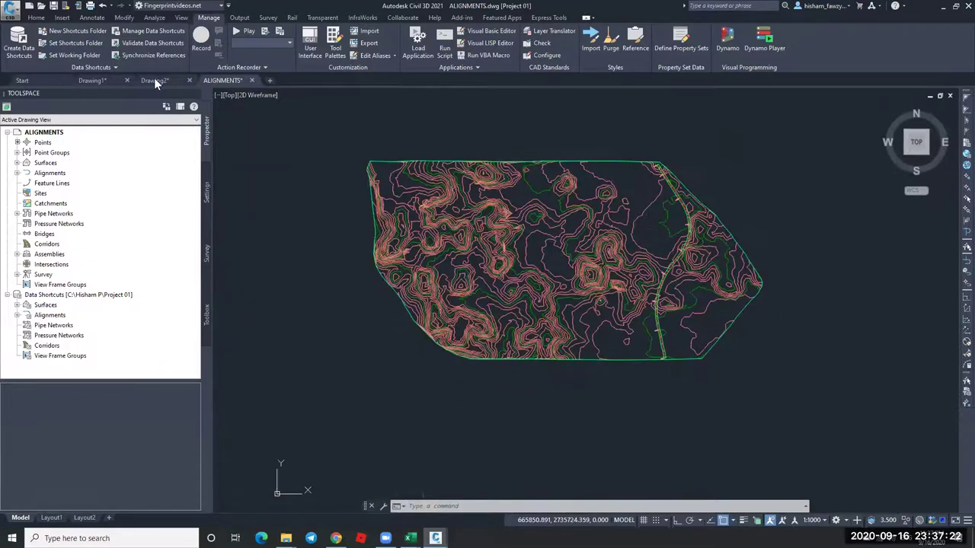
pyautogui.click(155, 80)
pyautogui.scroll(-5, 602, 242)
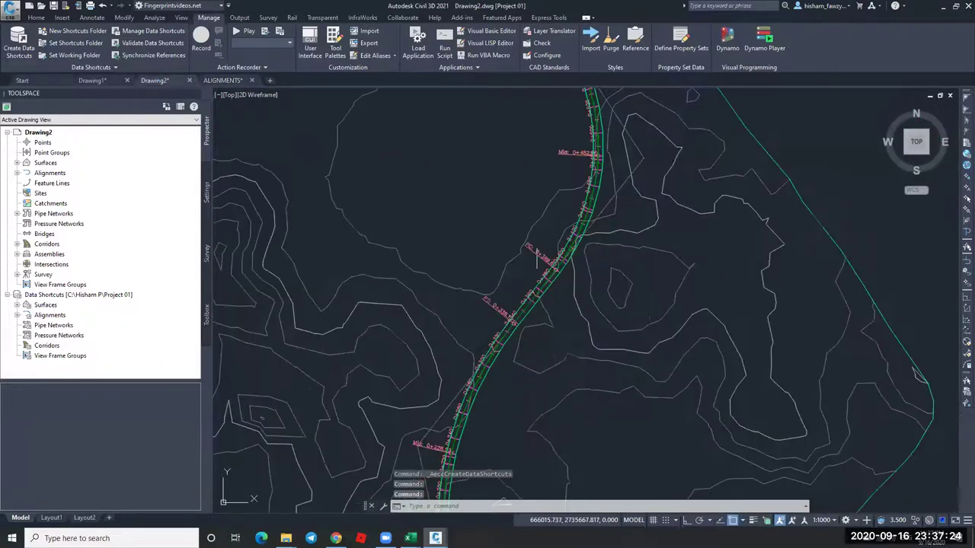
pyautogui.press('Escape')
pyautogui.press('Escape')
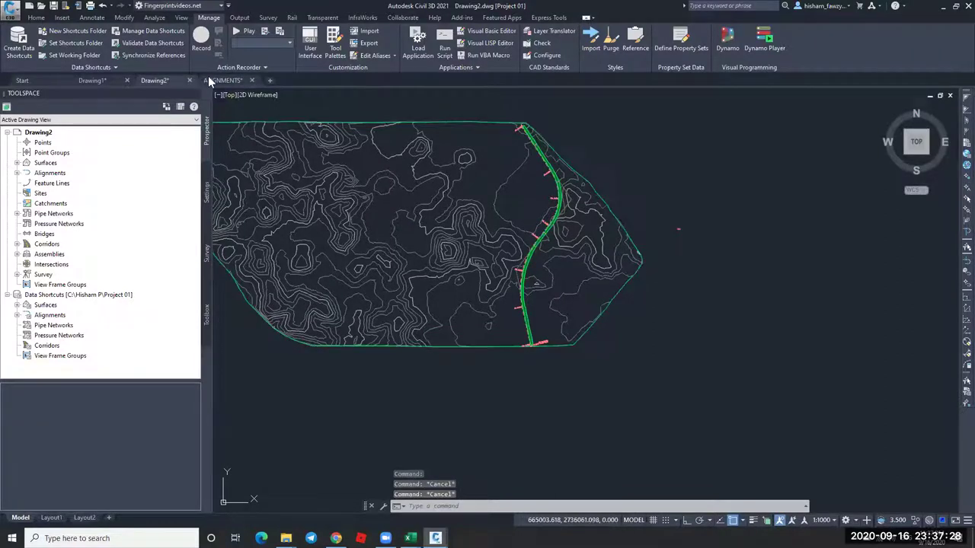
pyautogui.moveTo(223, 84)
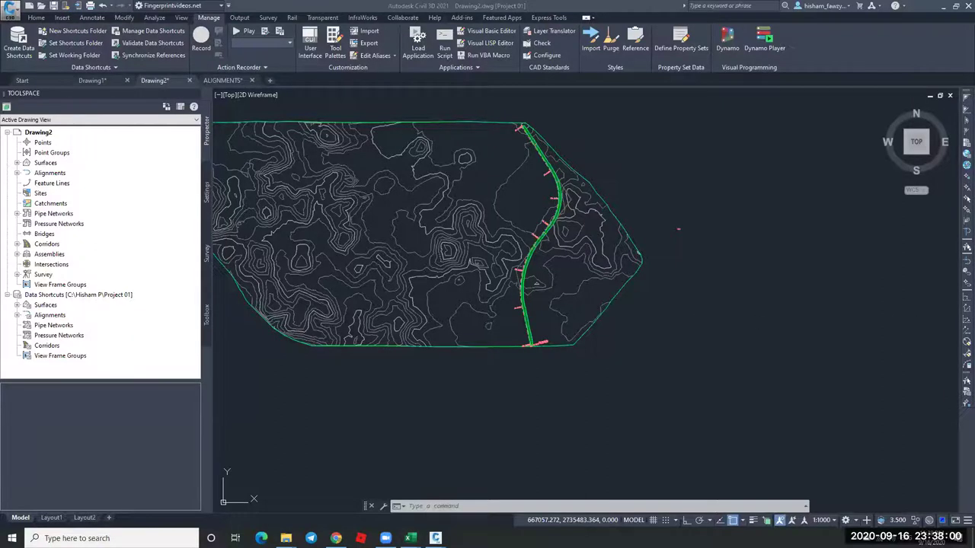
pyautogui.scroll(-8, 773, 268)
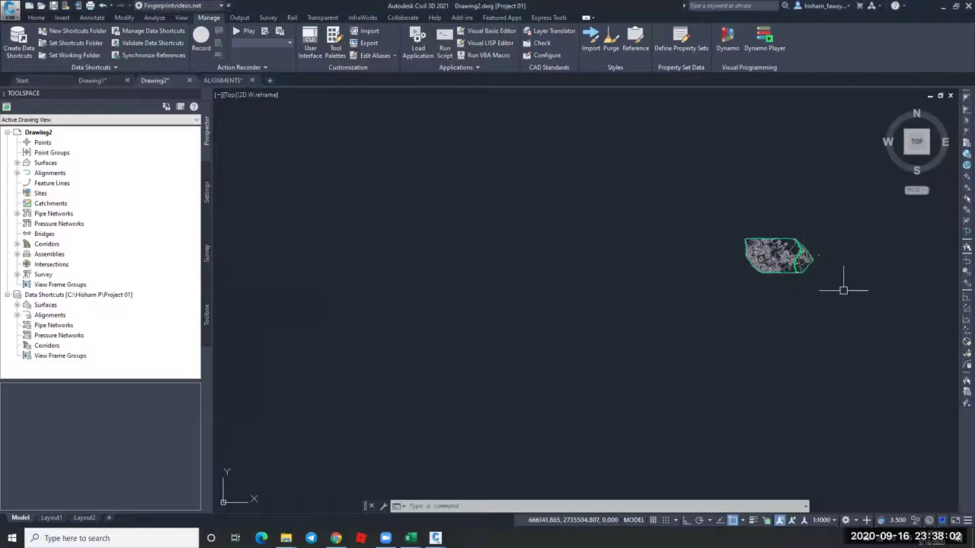
# Bring Chrome forward and search YouTube for 'bimarabia'.
pyautogui.click(336, 538)
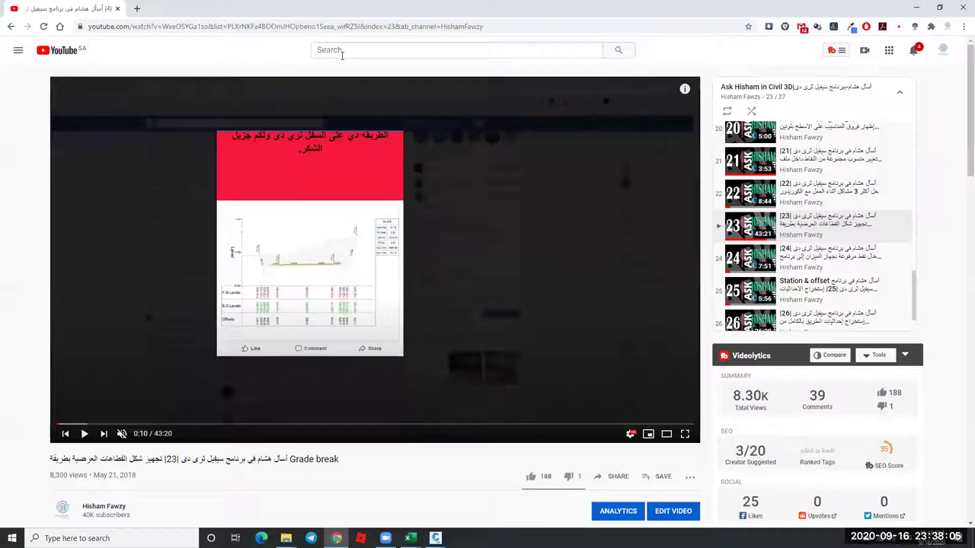
pyautogui.click(342, 51)
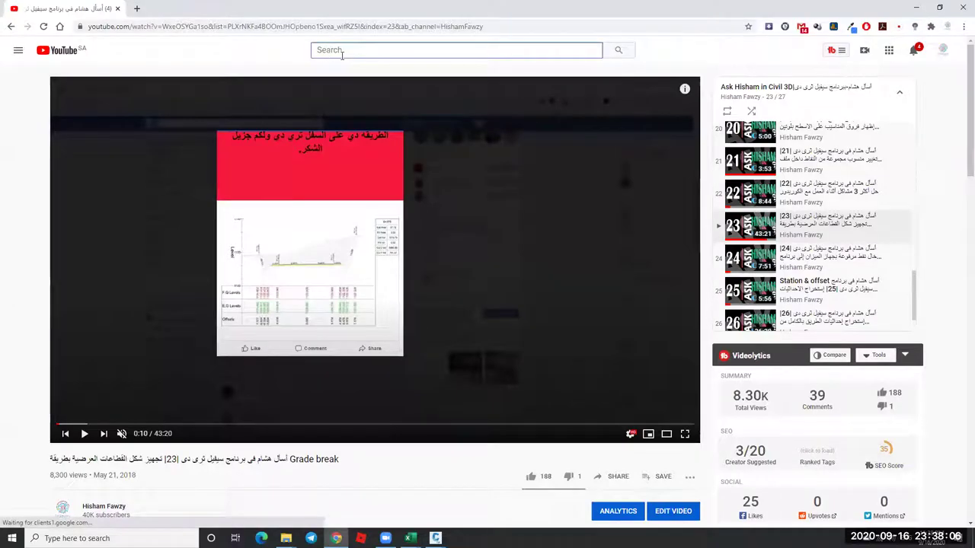
pyautogui.write('bimara')
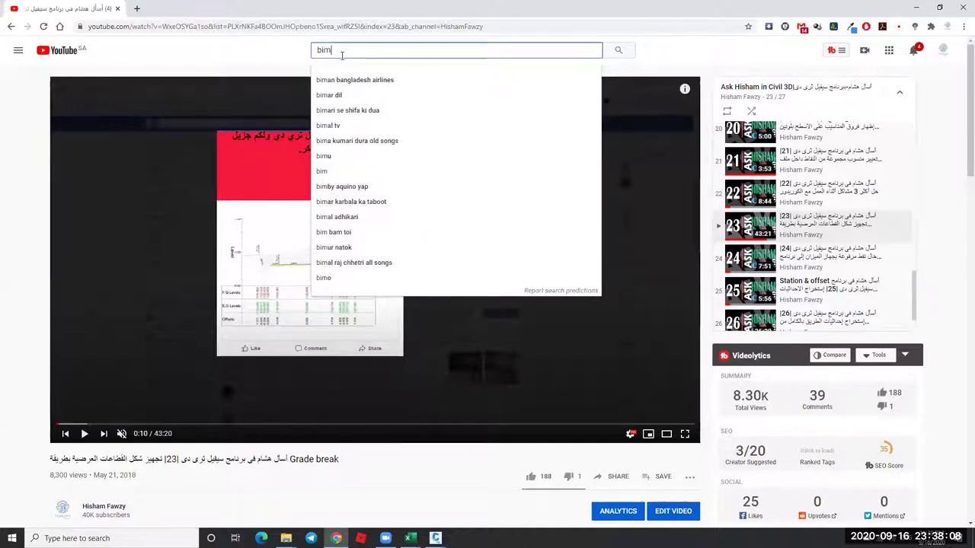
pyautogui.write('bia')
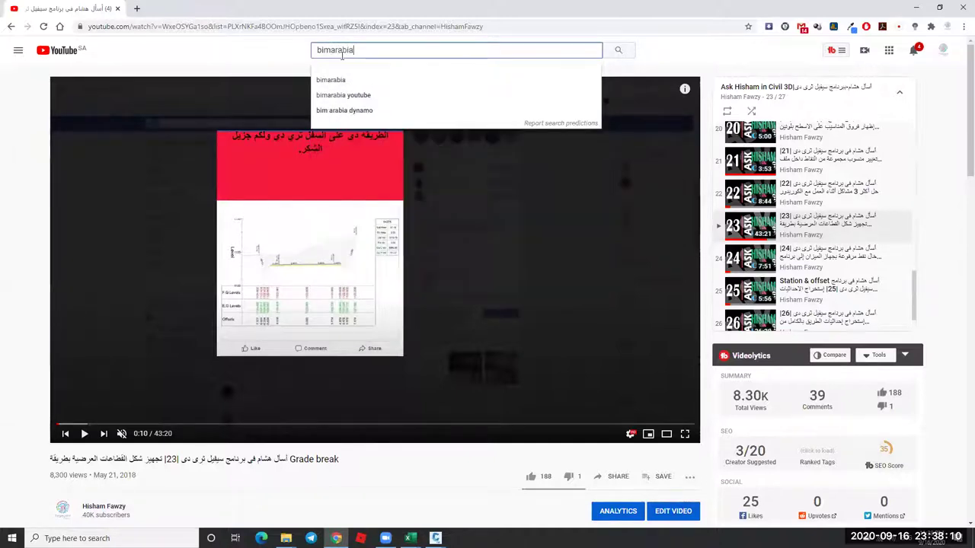
pyautogui.click(354, 80)
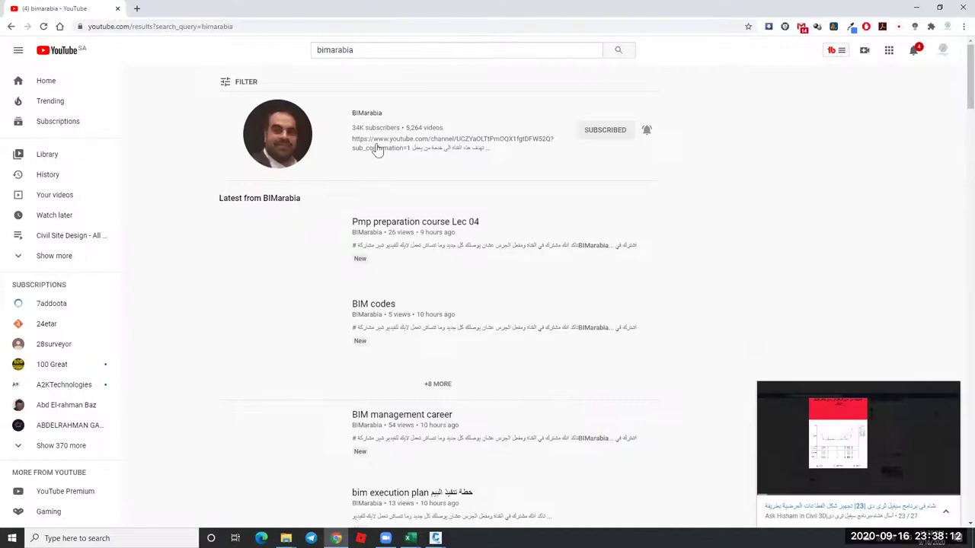
# Open the BIMarabia channel's created playlists, close the miniplayer and open a new tab.
pyautogui.click(456, 172)
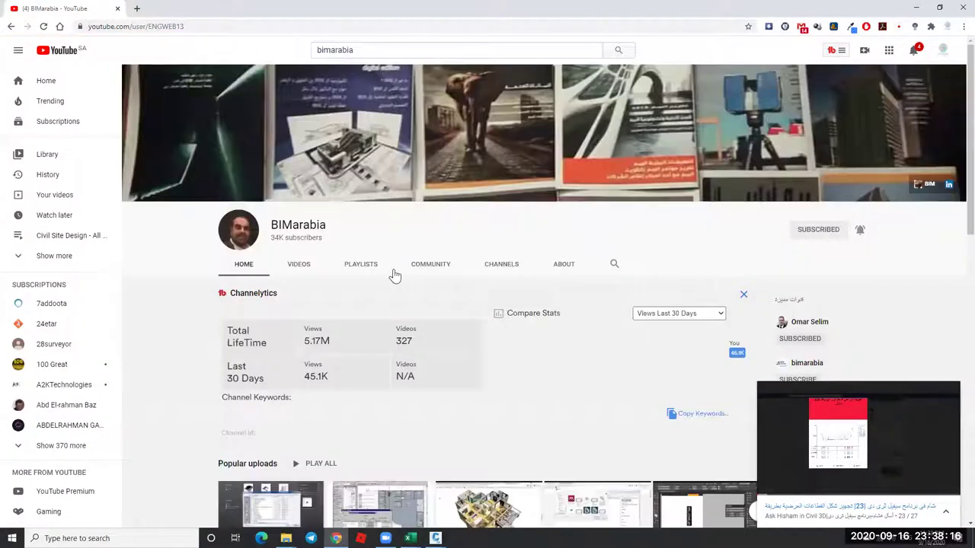
pyautogui.click(387, 269)
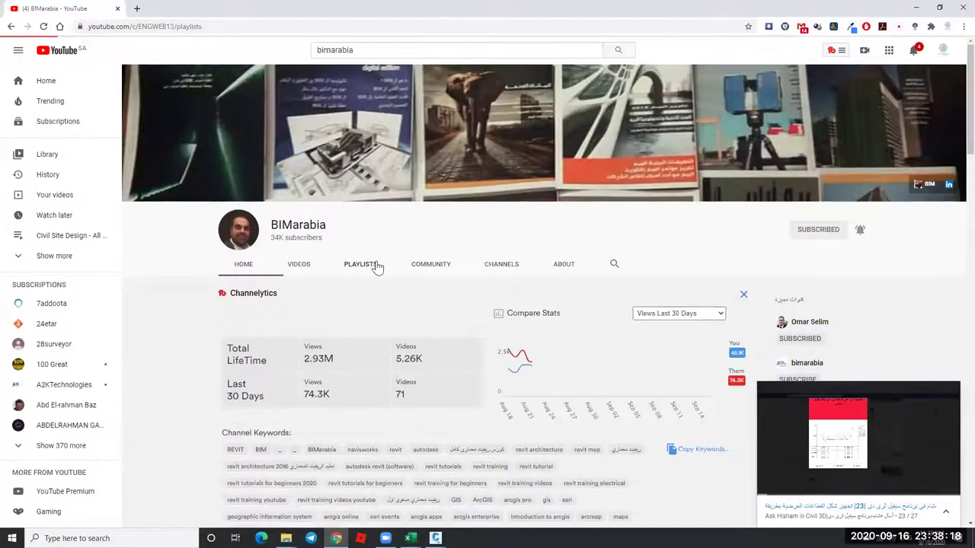
pyautogui.click(376, 266)
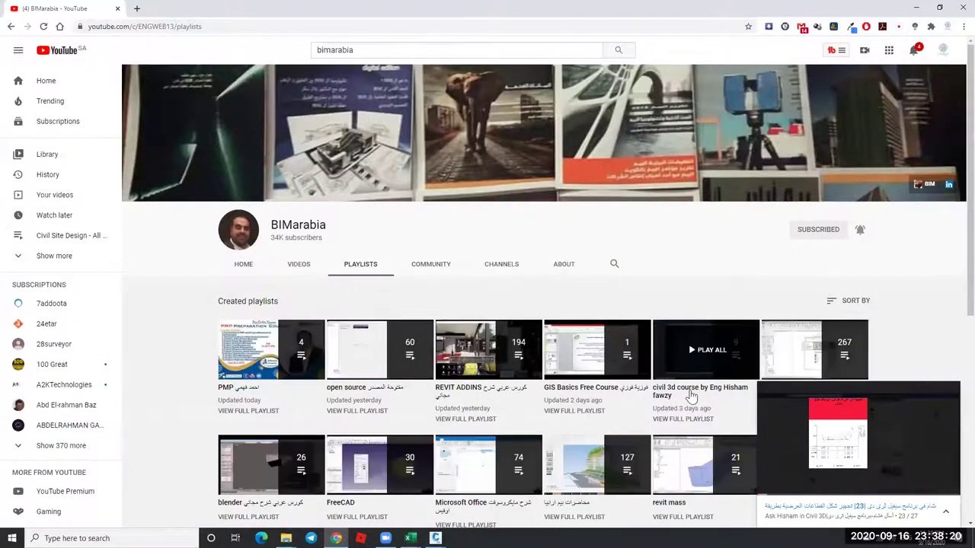
pyautogui.click(949, 392)
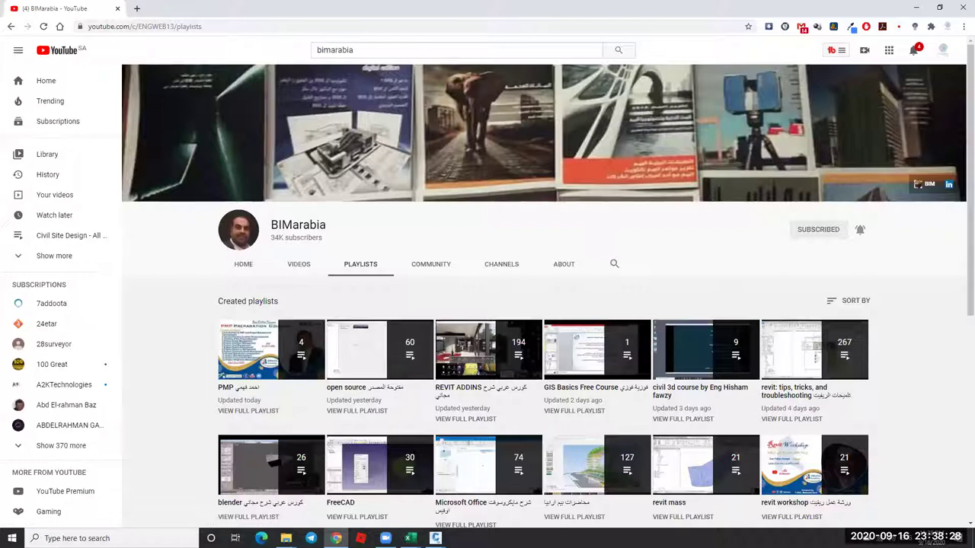
pyautogui.click(137, 8)
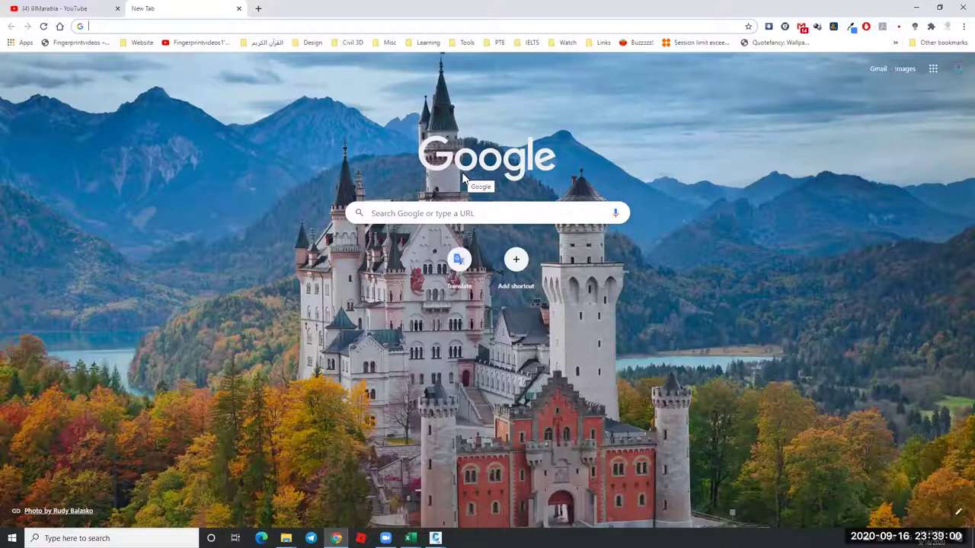
# Load fingerprintvideos.net in the new tab, then go back to the BIMarabia playlists tab.
pyautogui.write('f')
pyautogui.press('Return')
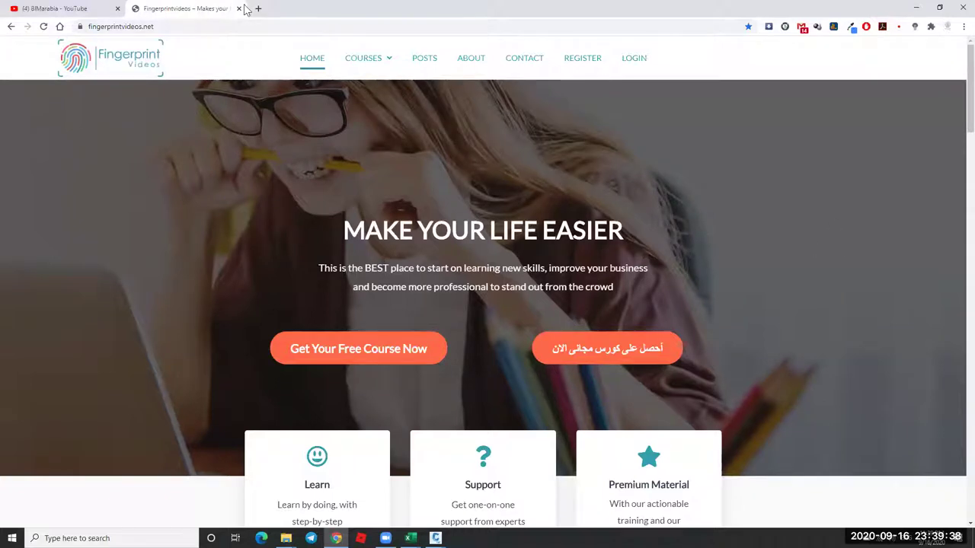
pyautogui.hotkey('ctrl', 'shift', 'Tab')
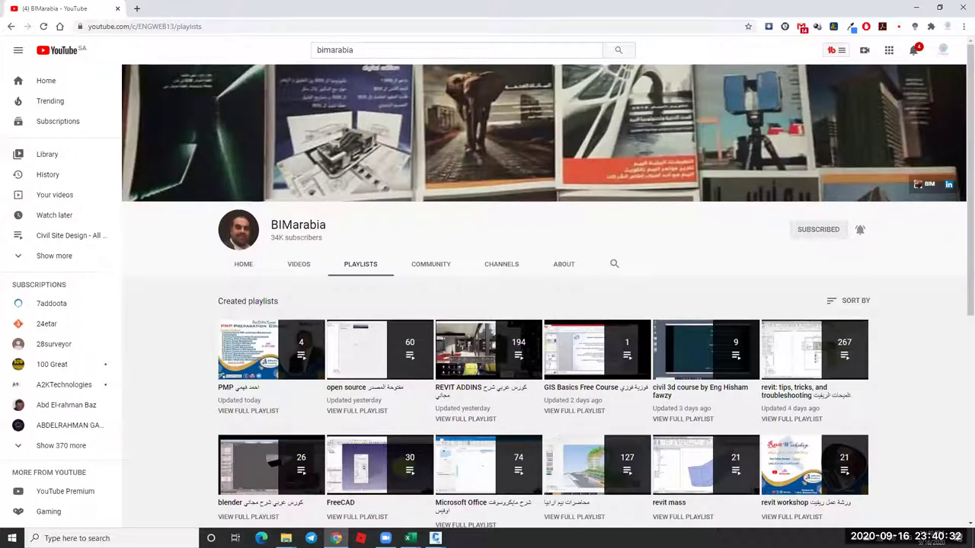
# Minimize Chrome and frame Drawing2's NGL surface and corridor in the view.
pyautogui.click(916, 8)
pyautogui.scroll(6, 834, 248)
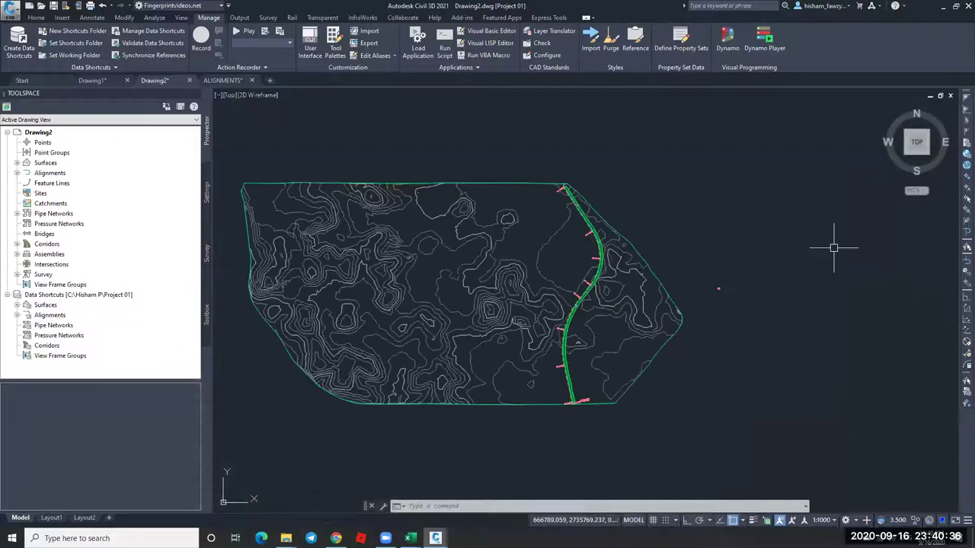
pyautogui.moveTo(673, 202); pyautogui.dragTo(738, 200, button='middle')
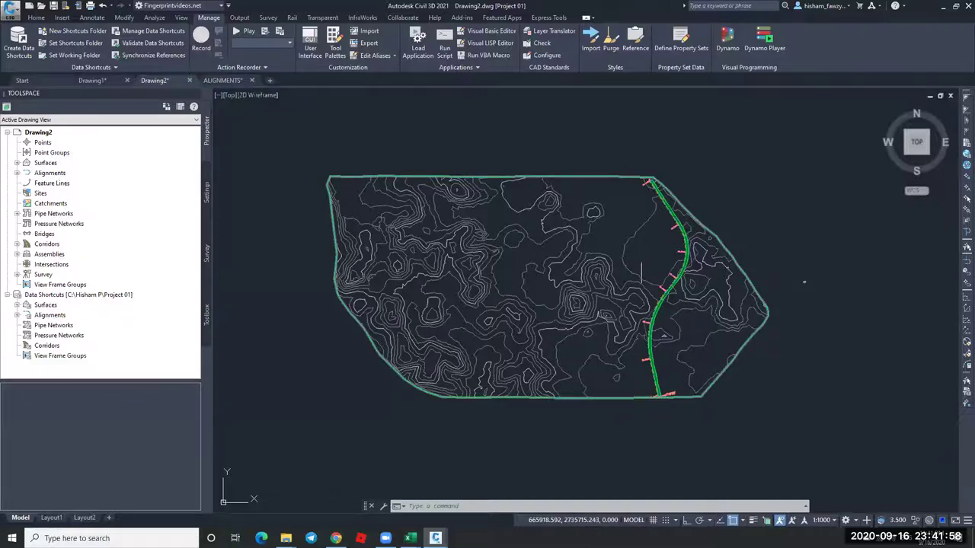
pyautogui.scroll(5, 670, 244)
pyautogui.scroll(4, 719, 206)
pyautogui.click(723, 228)
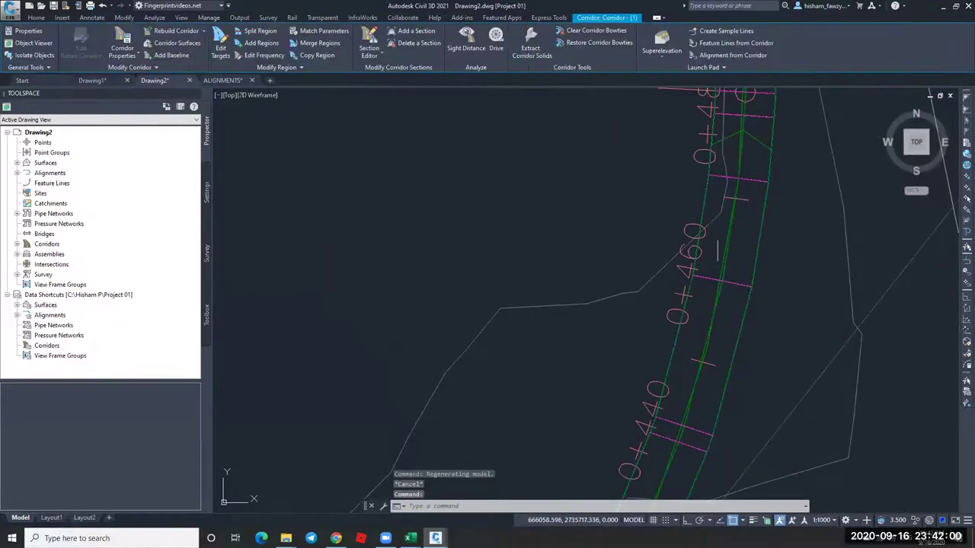
pyautogui.scroll(4, 722, 258)
pyautogui.scroll(2, 722, 257)
pyautogui.click(725, 251)
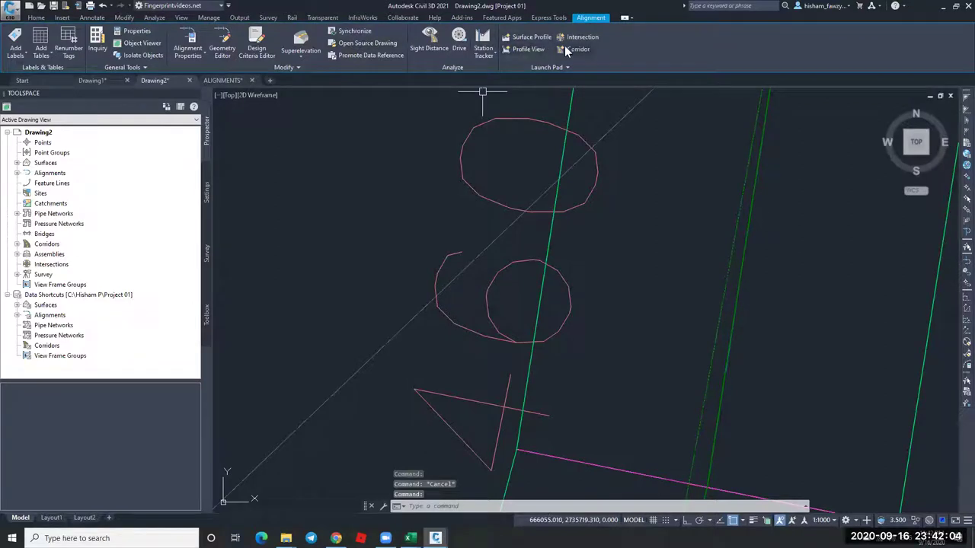
pyautogui.scroll(-5, 696, 251)
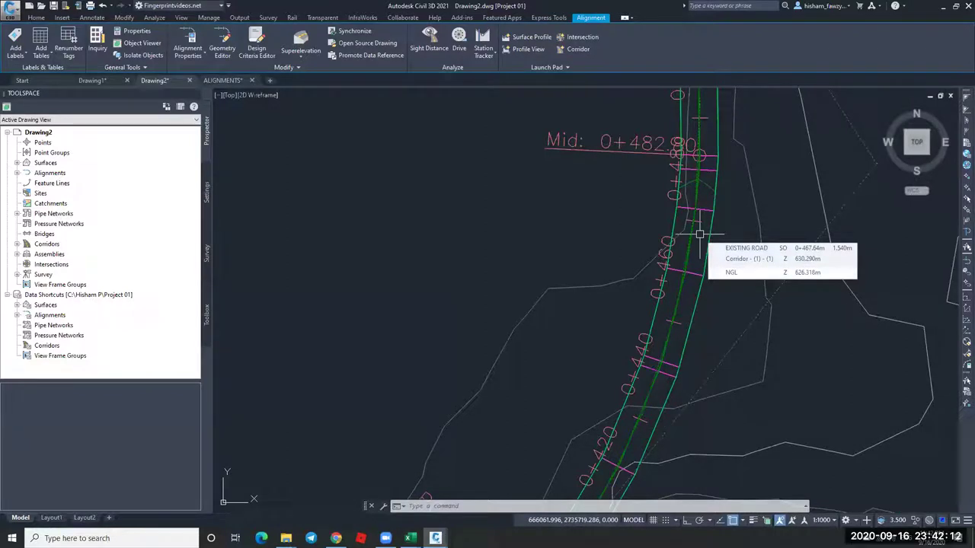
pyautogui.scroll(-6, 700, 234)
pyautogui.press('Escape')
pyautogui.scroll(8, 733, 286)
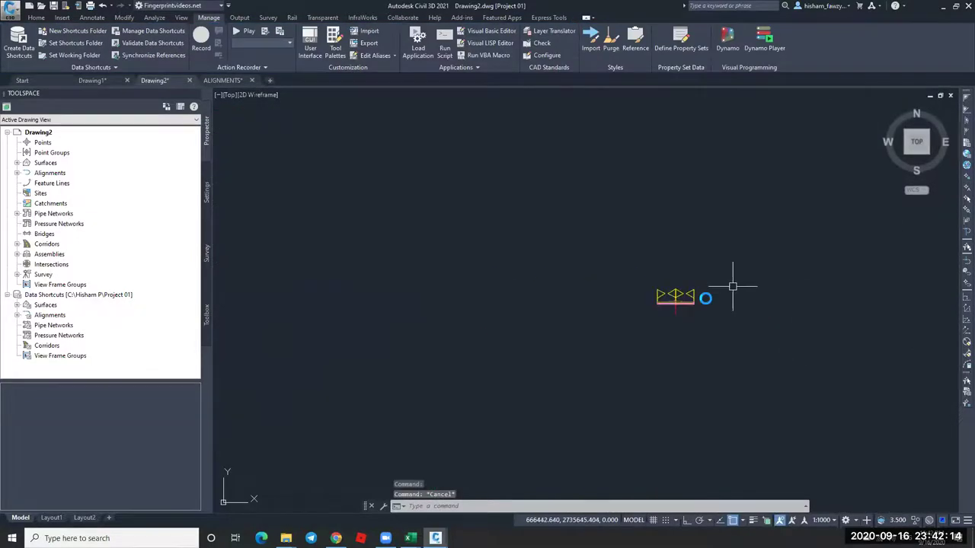
pyautogui.scroll(4, 733, 286)
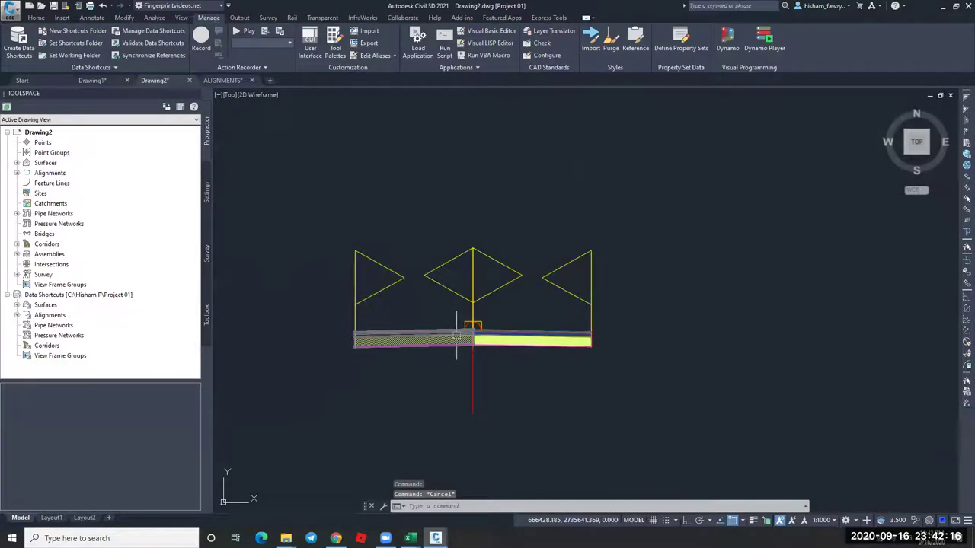
pyautogui.scroll(5, 610, 266)
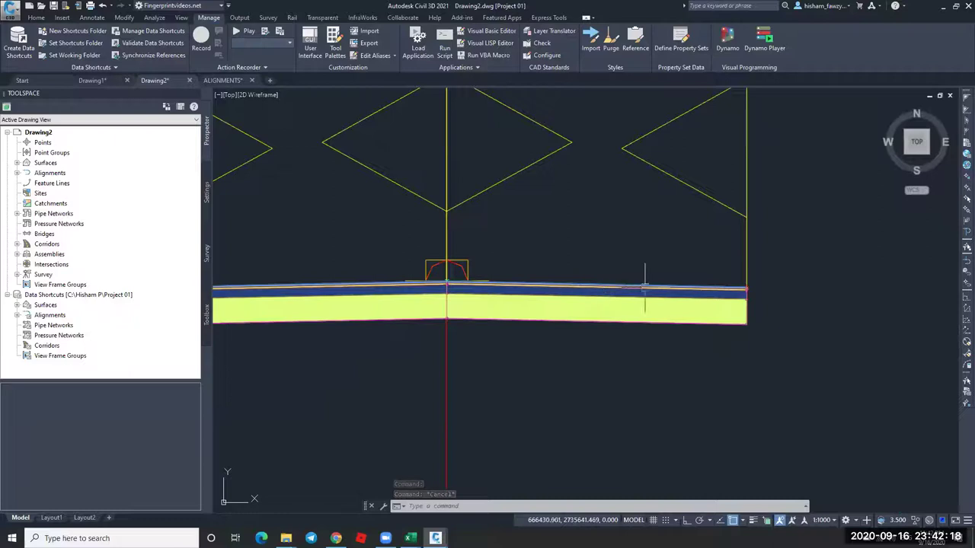
pyautogui.scroll(-1, 750, 289)
pyautogui.scroll(1, 757, 268)
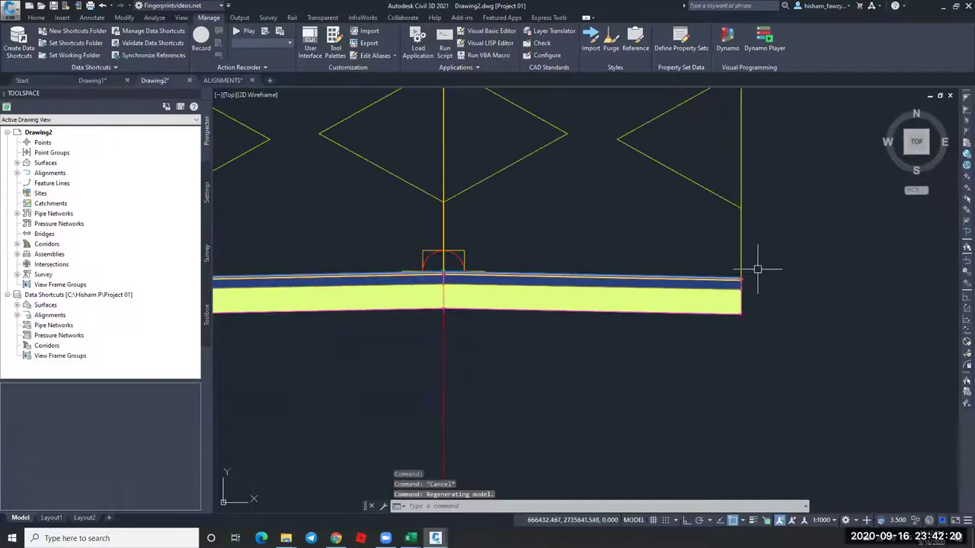
pyautogui.moveTo(750, 276)
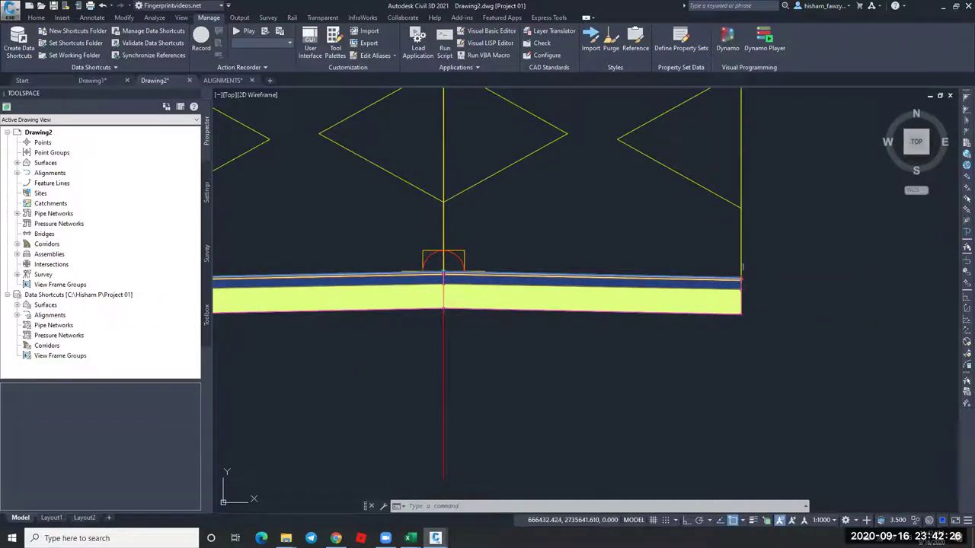
pyautogui.scroll(-4, 750, 297)
pyautogui.moveTo(742, 297)
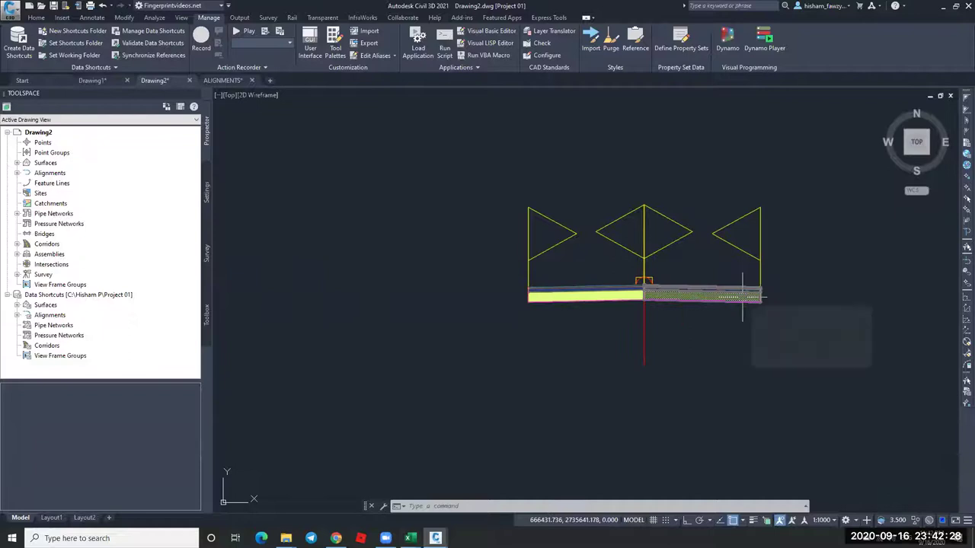
pyautogui.scroll(-10, 743, 297)
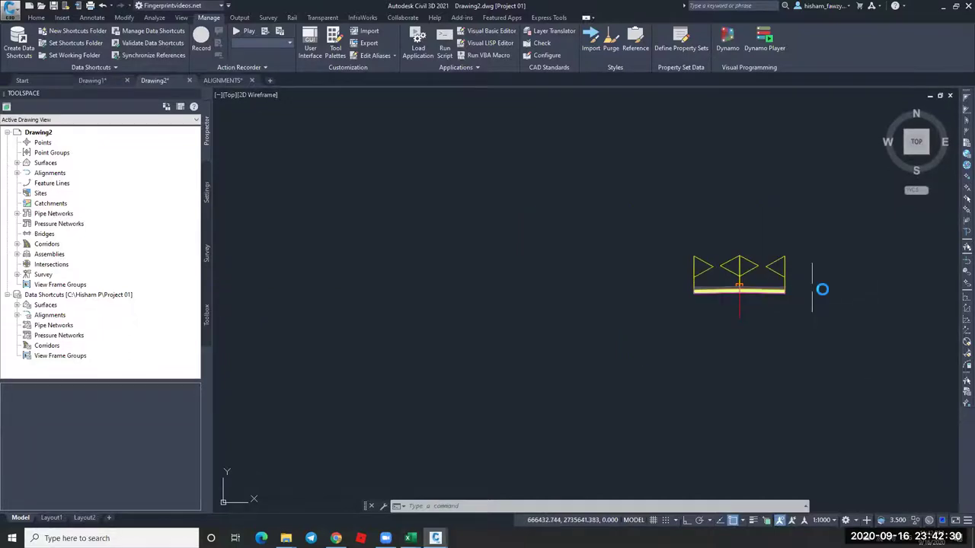
pyautogui.write('pl')
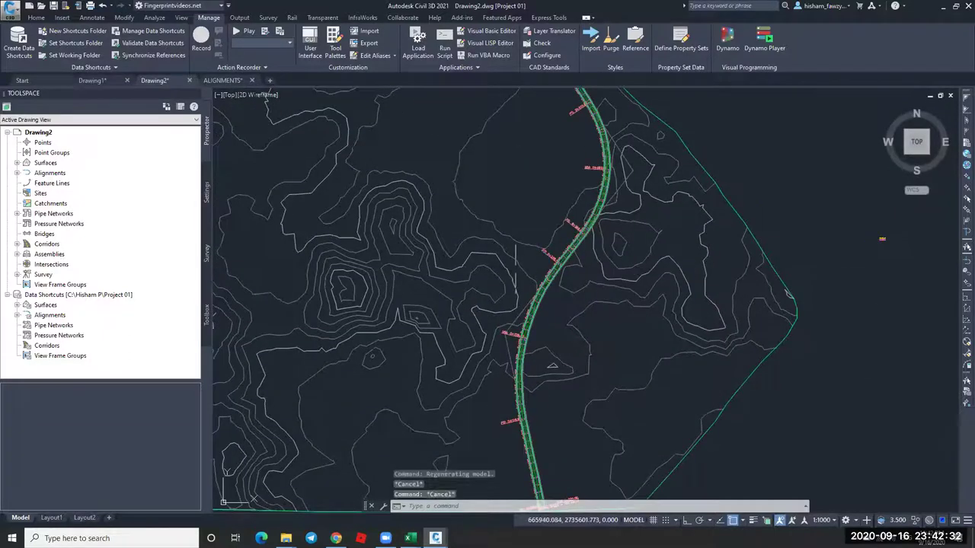
pyautogui.moveTo(515, 262); pyautogui.dragTo(601, 231, button='middle')
# Draw a straight polyline running southwest, west of the existing corridor.
pyautogui.press('Return')
pyautogui.click(592, 125)
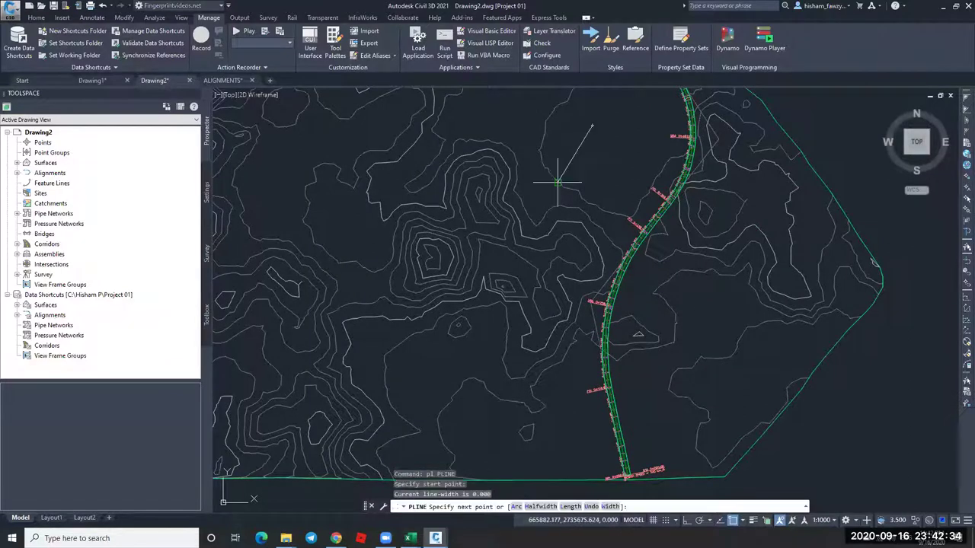
pyautogui.click(518, 234)
pyautogui.click(467, 360)
pyautogui.press('Escape')
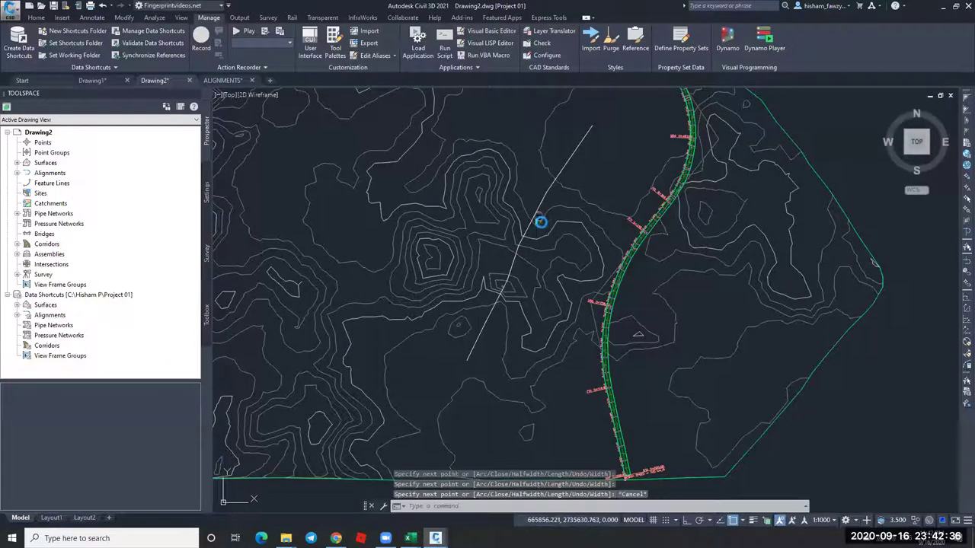
pyautogui.moveTo(540, 218); pyautogui.dragTo(551, 244, button='middle')
pyautogui.press('Escape')
pyautogui.click(582, 199)
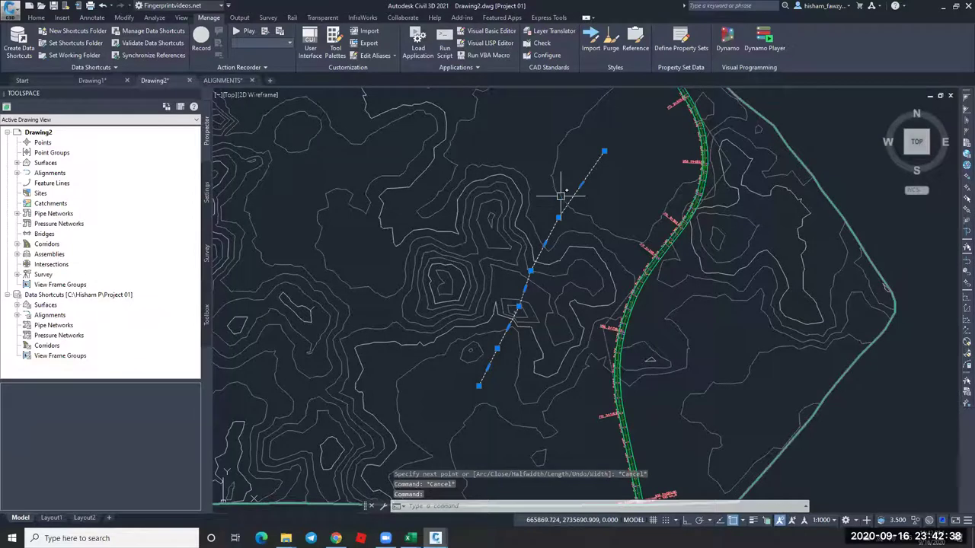
# Copy the polyline to place a parallel line on one side.
pyautogui.click(35, 18)
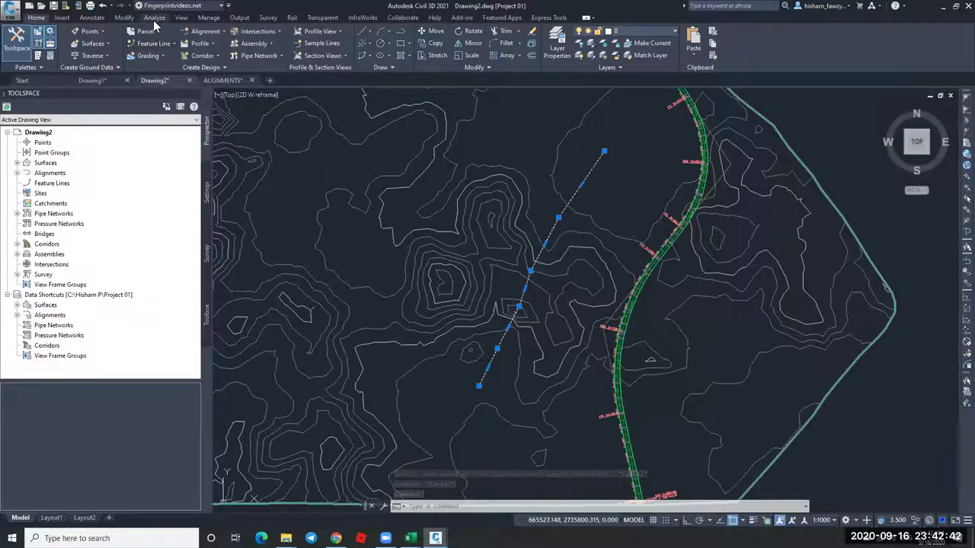
pyautogui.click(124, 18)
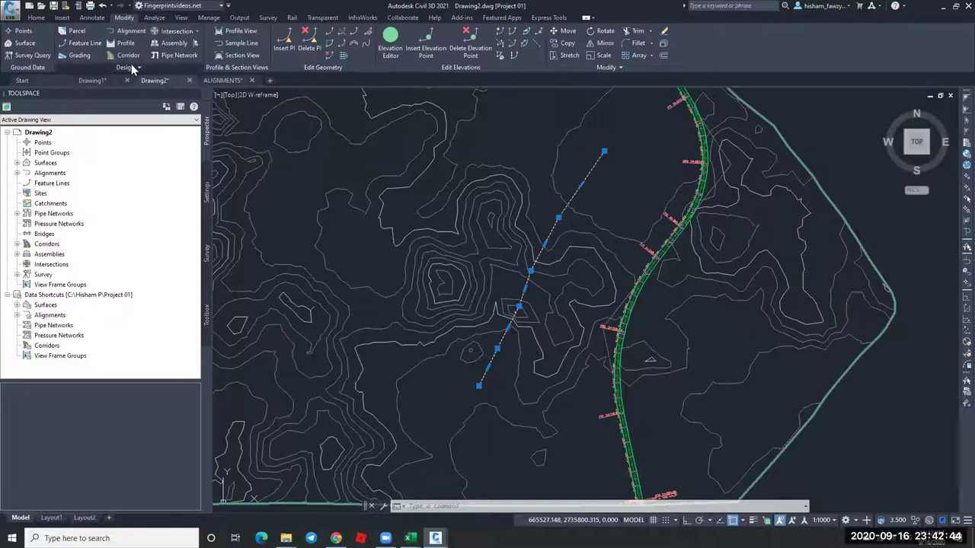
pyautogui.write('co')
pyautogui.press('Return')
pyautogui.click(642, 173)
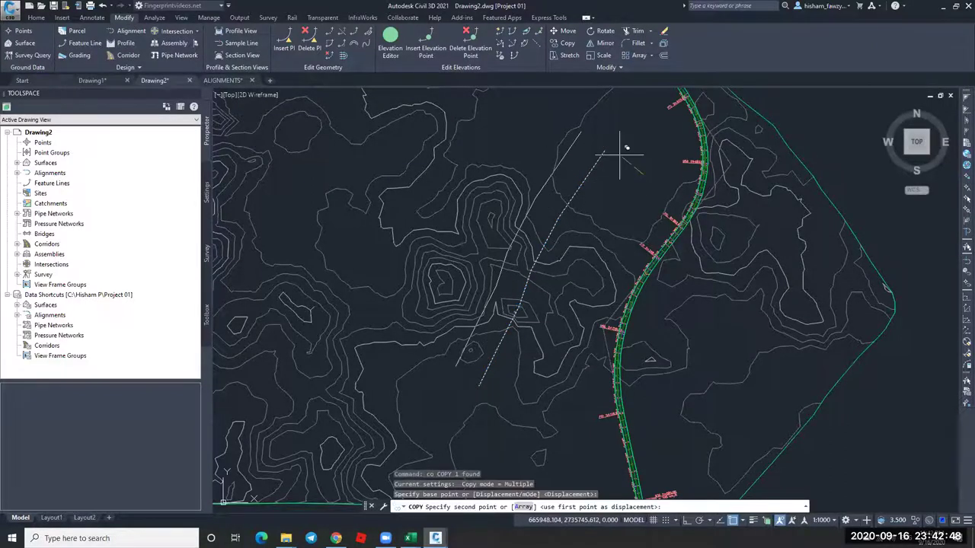
pyautogui.click(625, 152)
pyautogui.press('Escape')
pyautogui.scroll(2, 593, 160)
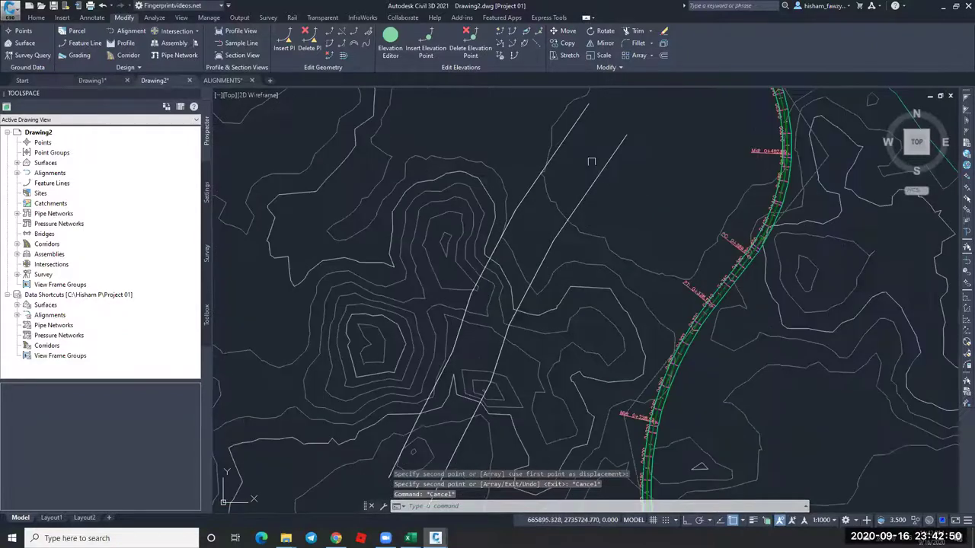
pyautogui.moveTo(620, 183); pyautogui.dragTo(671, 176, button='middle')
# Copy the line again to add a third parallel line on the other side.
pyautogui.write('pl')
pyautogui.press('Return')
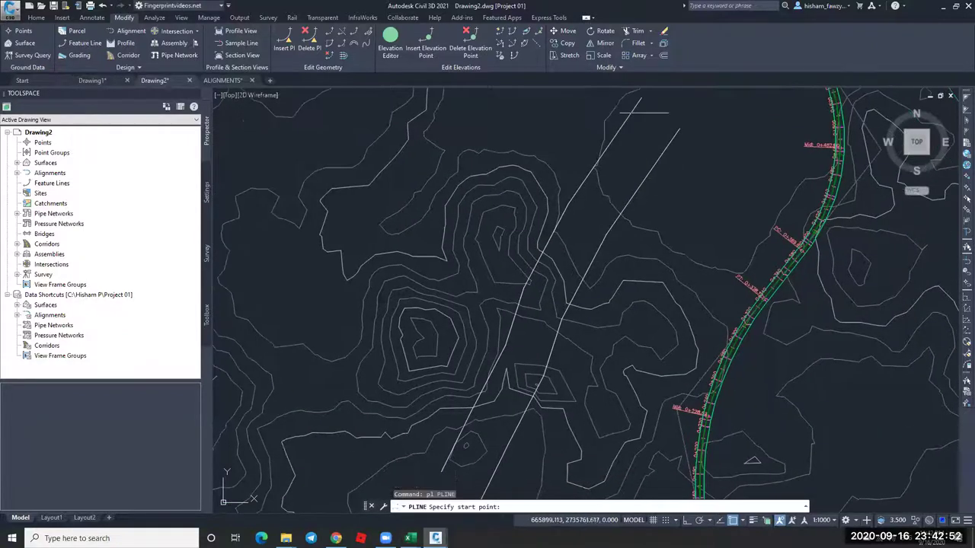
pyautogui.click(642, 116)
pyautogui.press('Escape')
pyautogui.press('Escape')
pyautogui.click(660, 153)
pyautogui.click(642, 181)
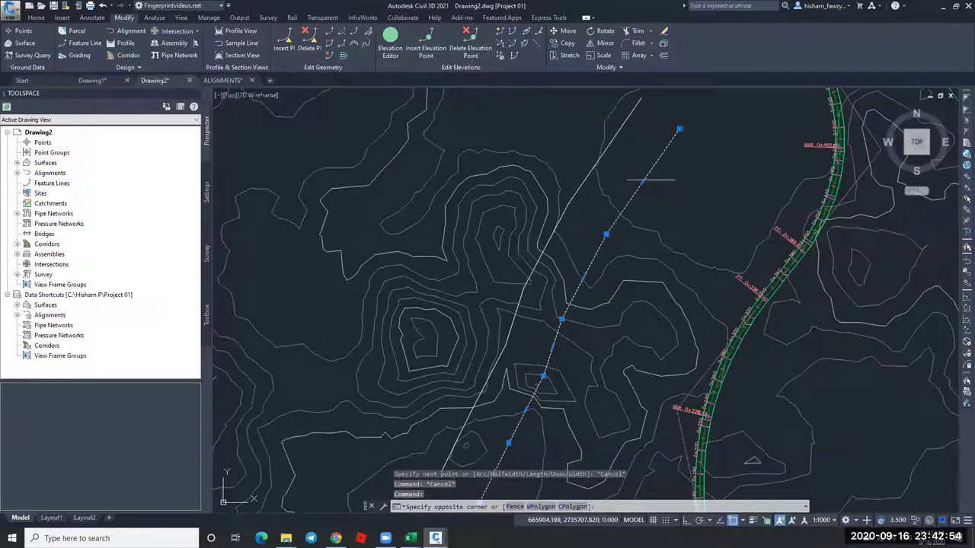
pyautogui.press('Escape')
pyautogui.write('c')
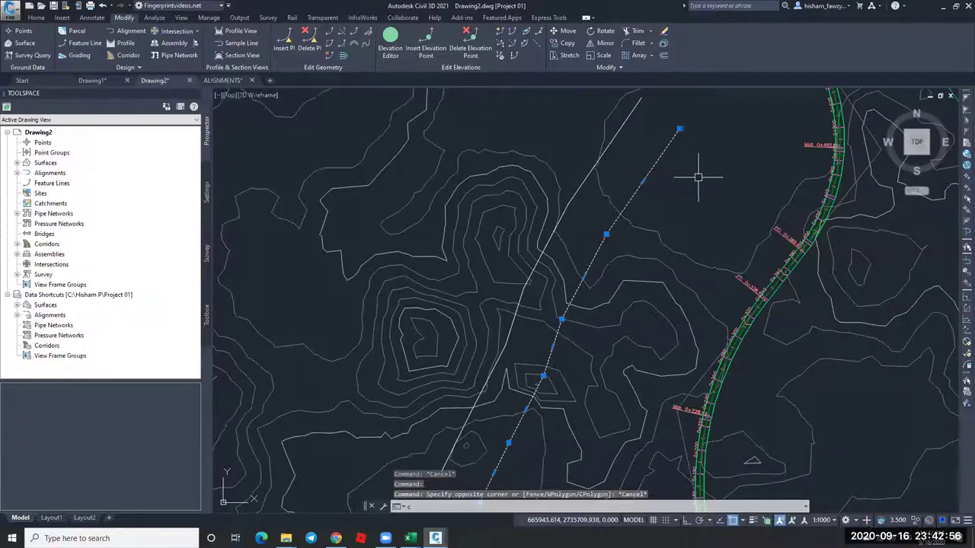
pyautogui.write('o')
pyautogui.press('Return')
pyautogui.click(722, 205)
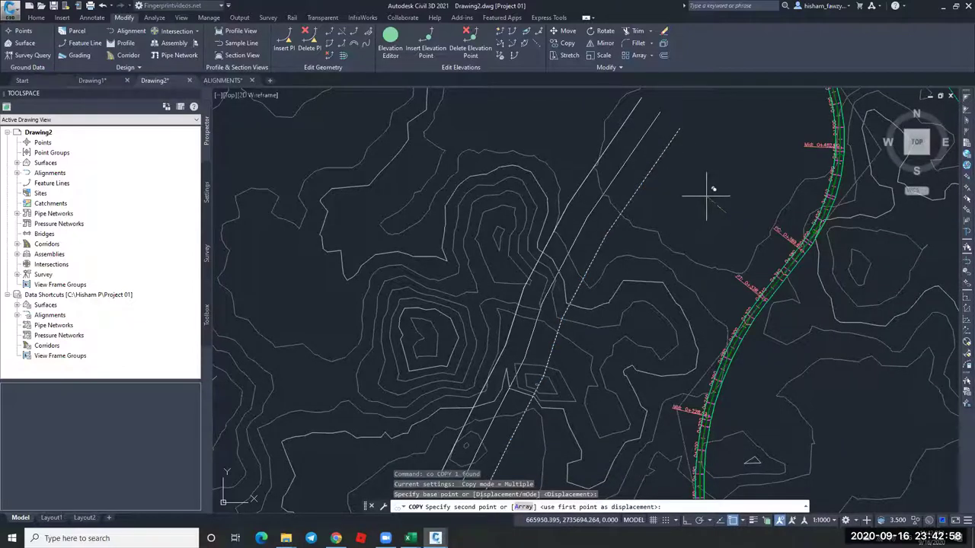
pyautogui.click(706, 197)
pyautogui.press('Escape')
# Select the middle of the three parallel lines.
pyautogui.moveTo(669, 194); pyautogui.dragTo(678, 150, button='middle')
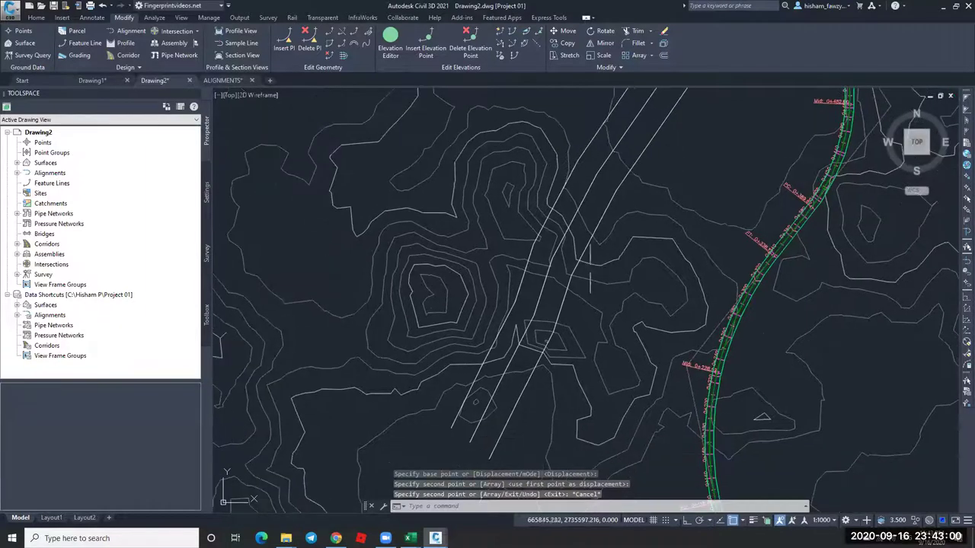
pyautogui.moveTo(591, 254); pyautogui.dragTo(598, 283, button='middle')
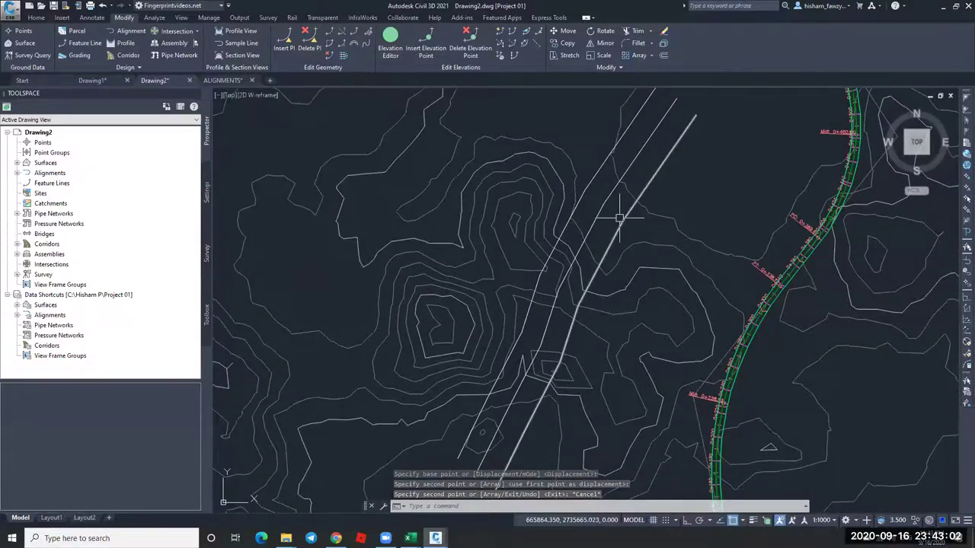
pyautogui.click(647, 190)
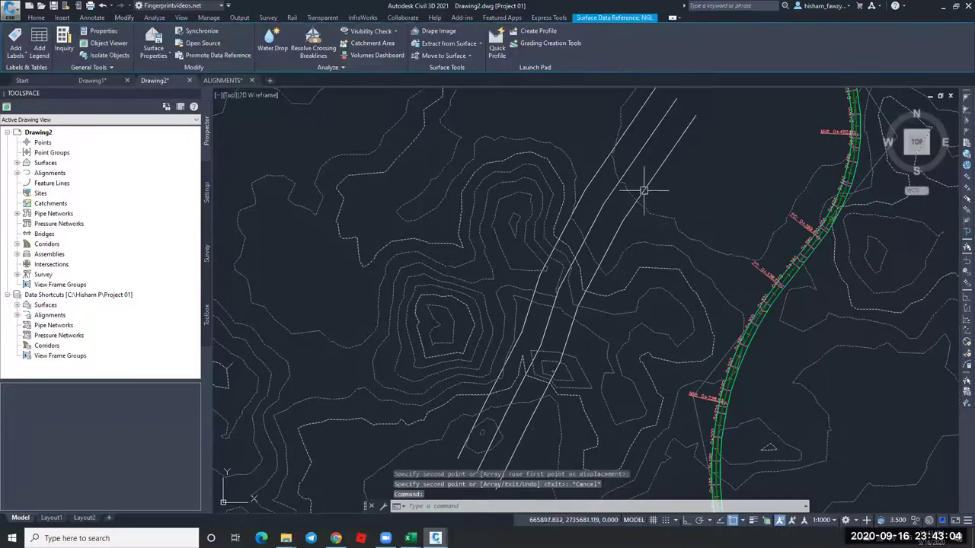
pyautogui.press('Escape')
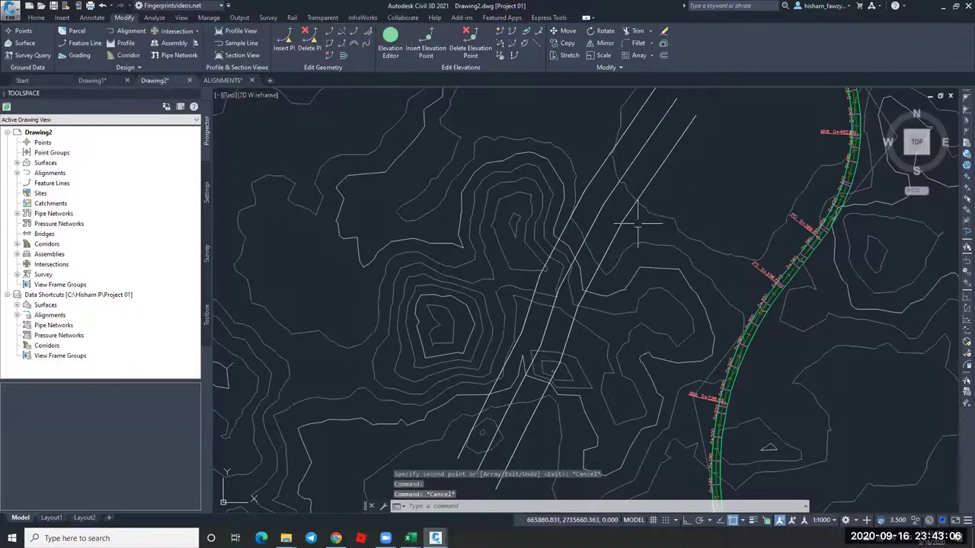
pyautogui.click(613, 193)
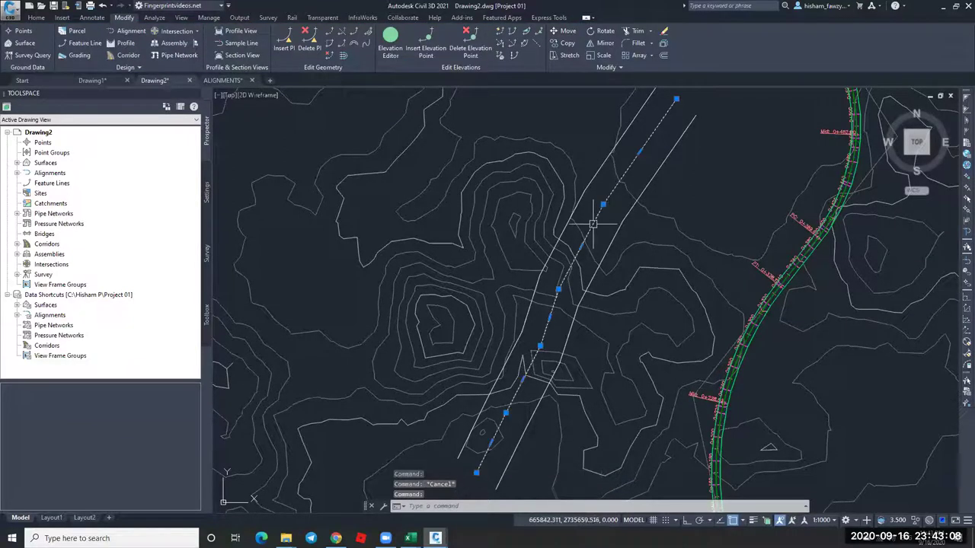
# Create Alignment - (1) from the middle polyline with Add curves between tangents unchecked.
pyautogui.click(36, 18)
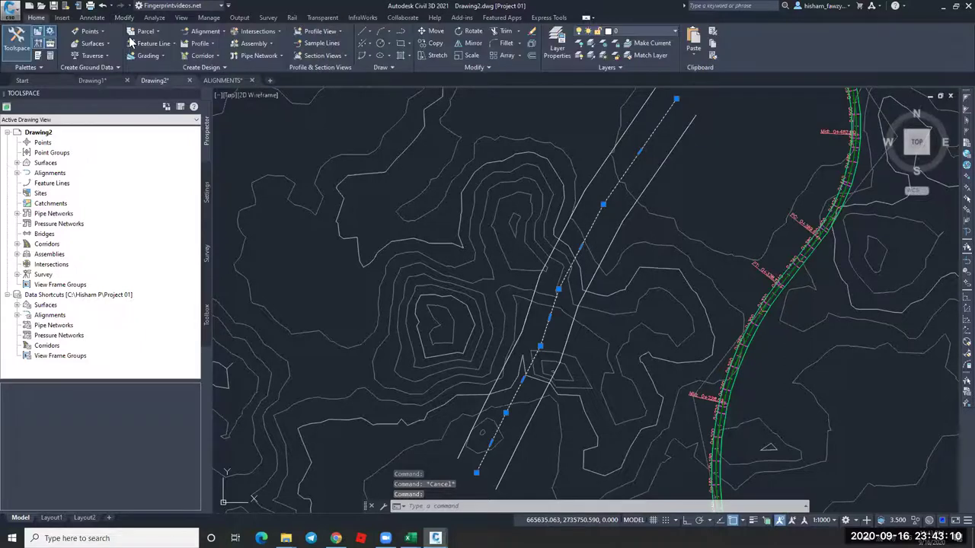
pyautogui.click(217, 32)
pyautogui.click(261, 90)
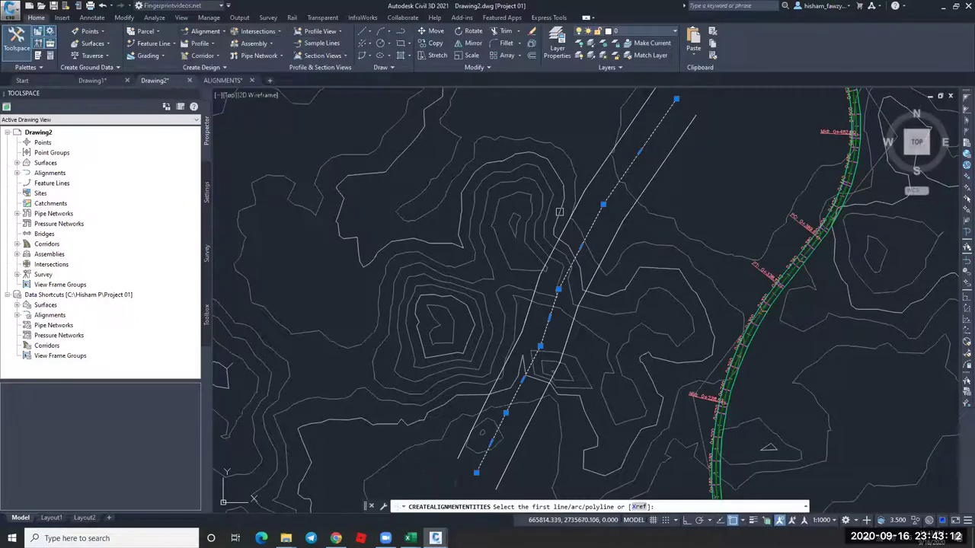
pyautogui.click(588, 227)
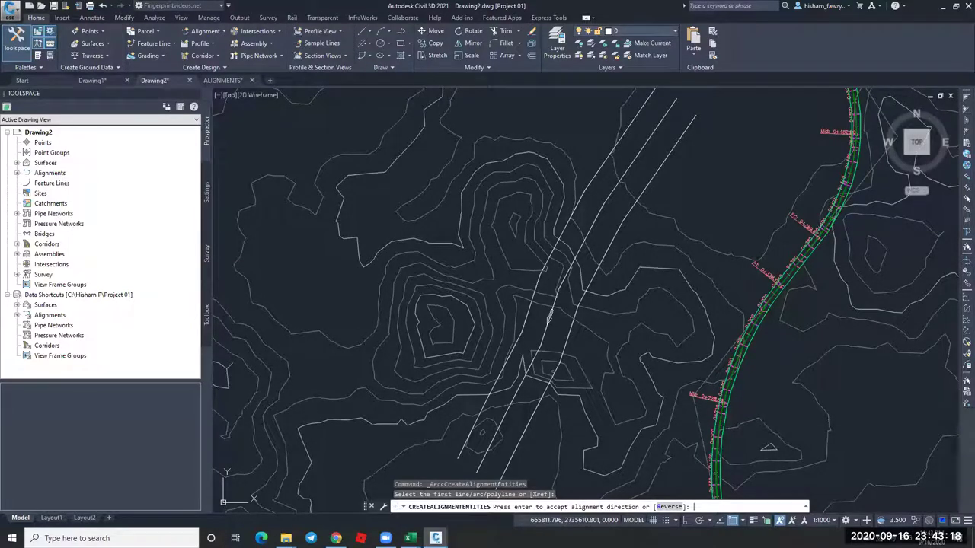
pyautogui.press('Return')
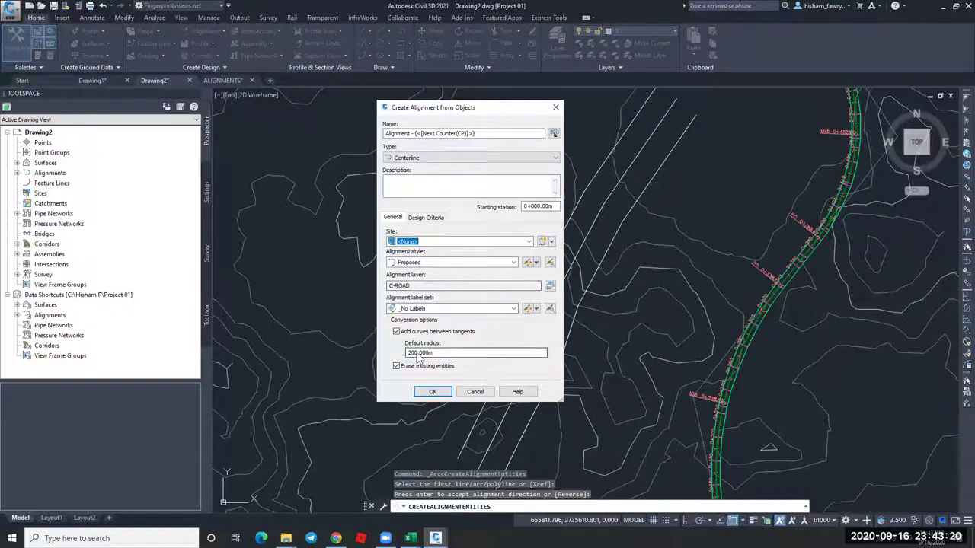
pyautogui.click(396, 331)
pyautogui.click(432, 391)
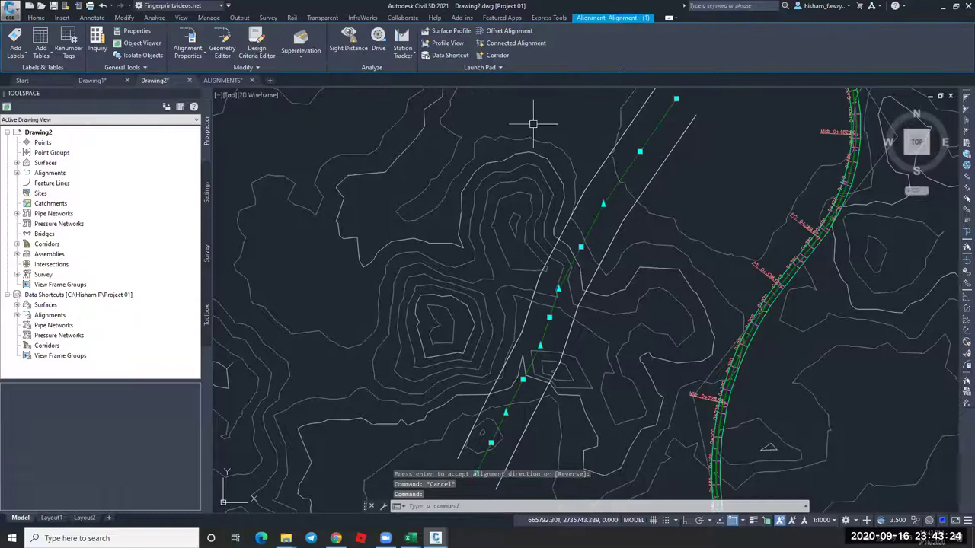
# Sample an NGL - Surface (1) existing-ground profile along the new alignment.
pyautogui.click(460, 34)
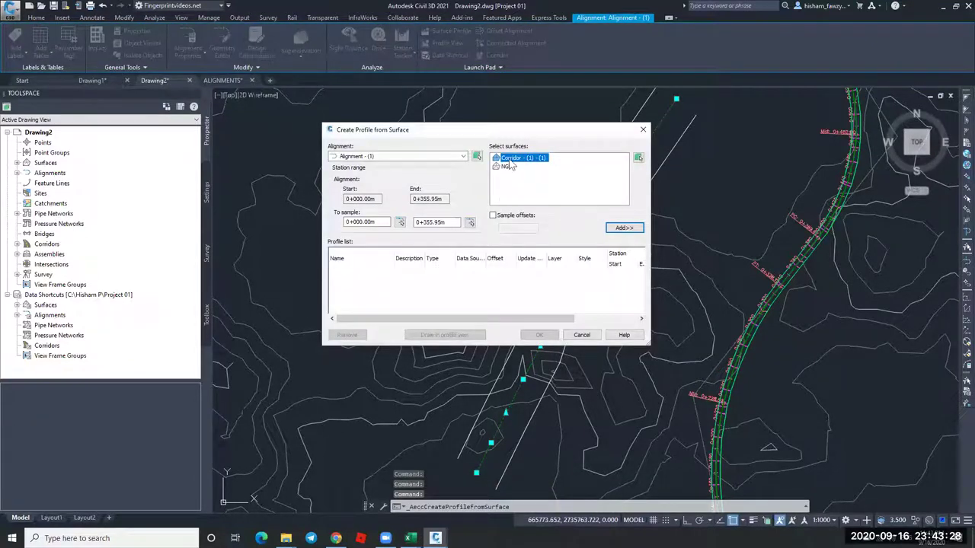
pyautogui.click(507, 166)
pyautogui.click(624, 227)
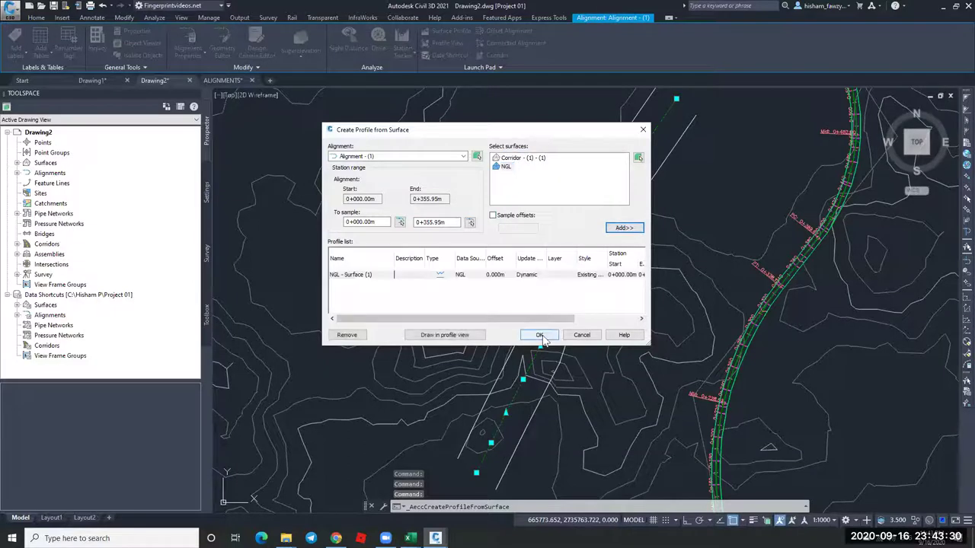
pyautogui.click(540, 335)
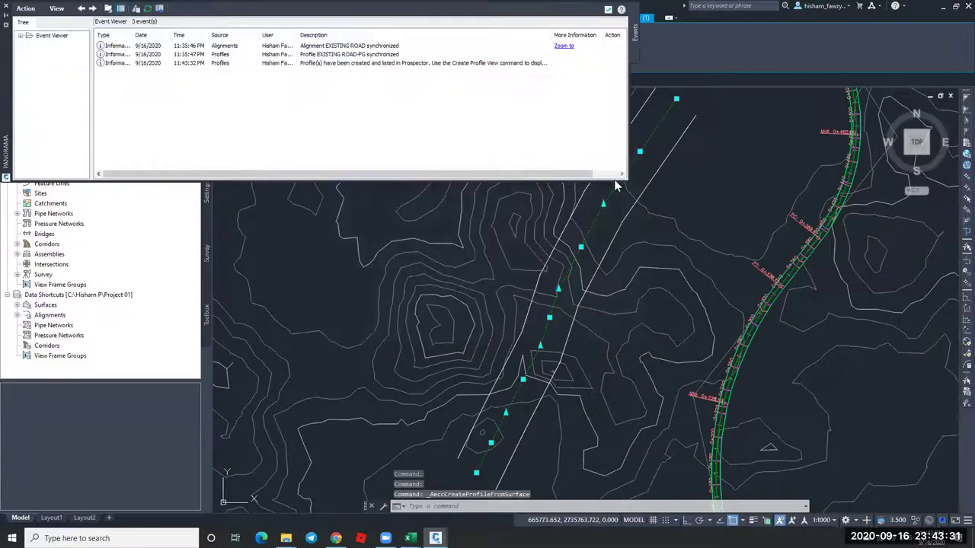
pyautogui.click(609, 11)
pyautogui.press('Escape')
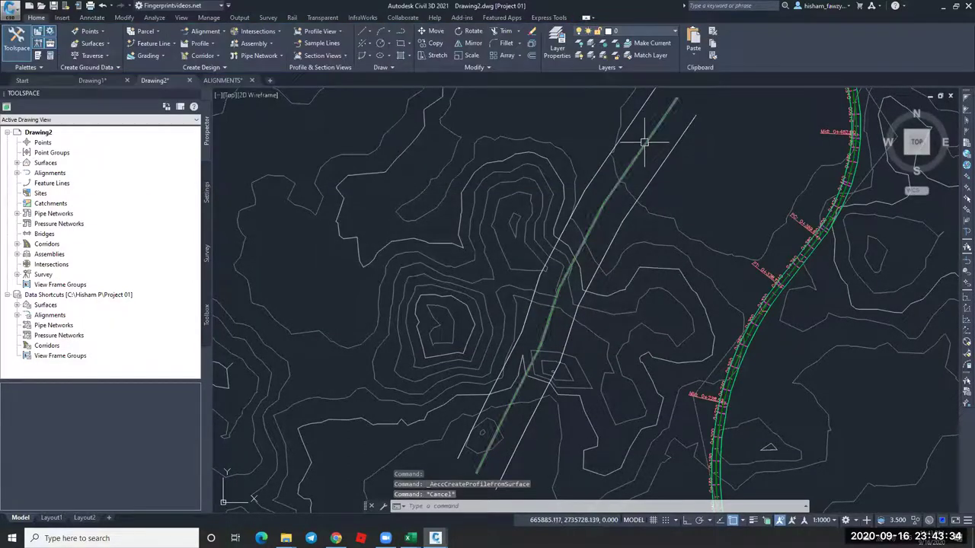
pyautogui.click(631, 158)
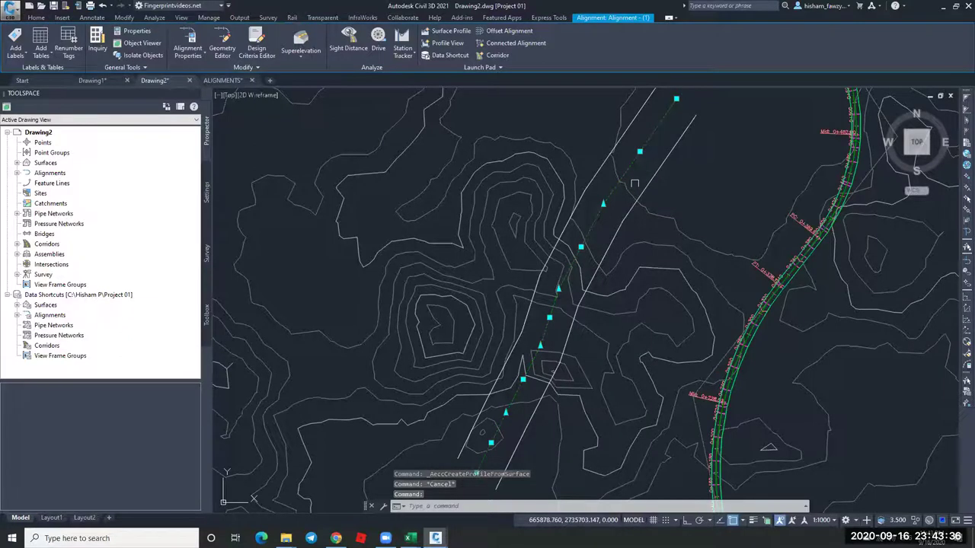
pyautogui.scroll(-2, 634, 182)
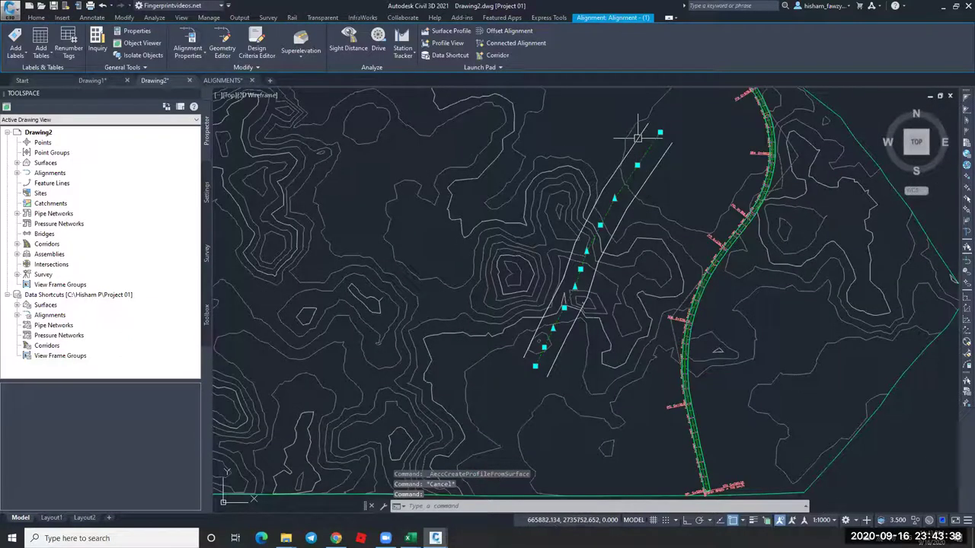
# Convert the two edge polylines flanking Alignment - (1) into 3D polylines.
pyautogui.scroll(2, 638, 137)
pyautogui.press('Escape')
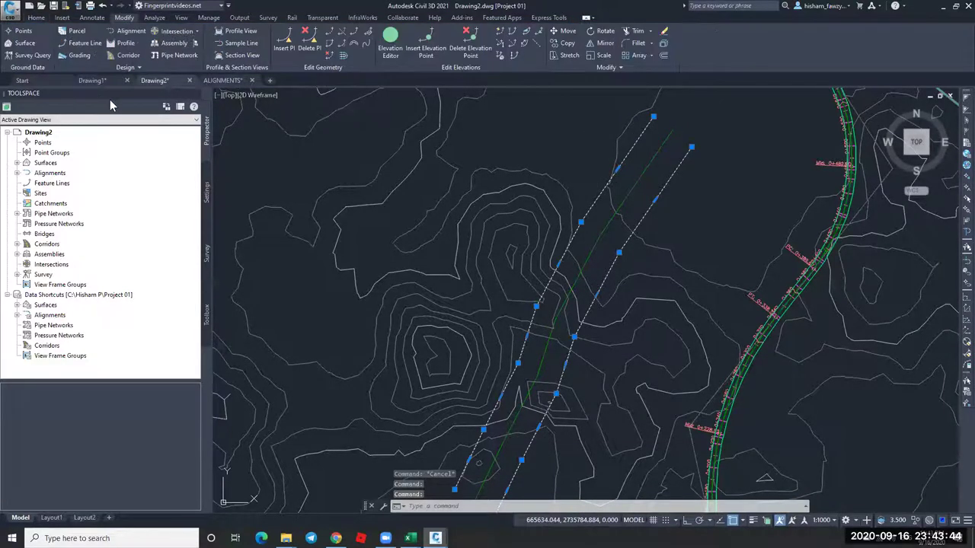
pyautogui.click(126, 67)
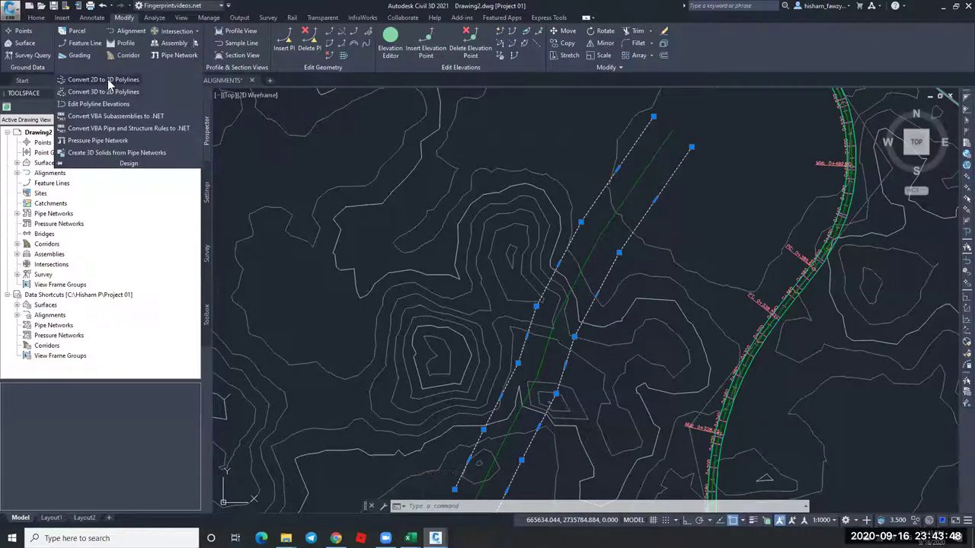
pyautogui.click(107, 79)
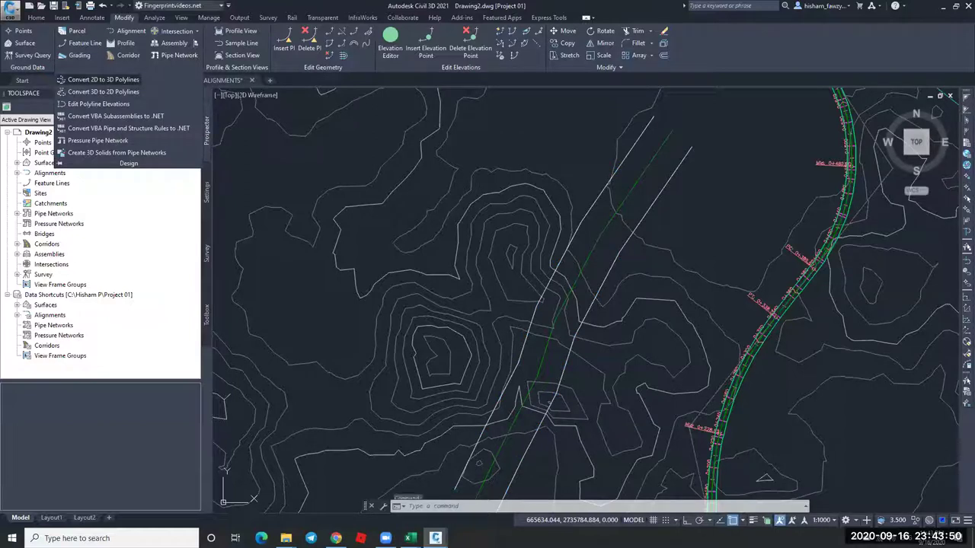
pyautogui.click(588, 210)
pyautogui.click(623, 242)
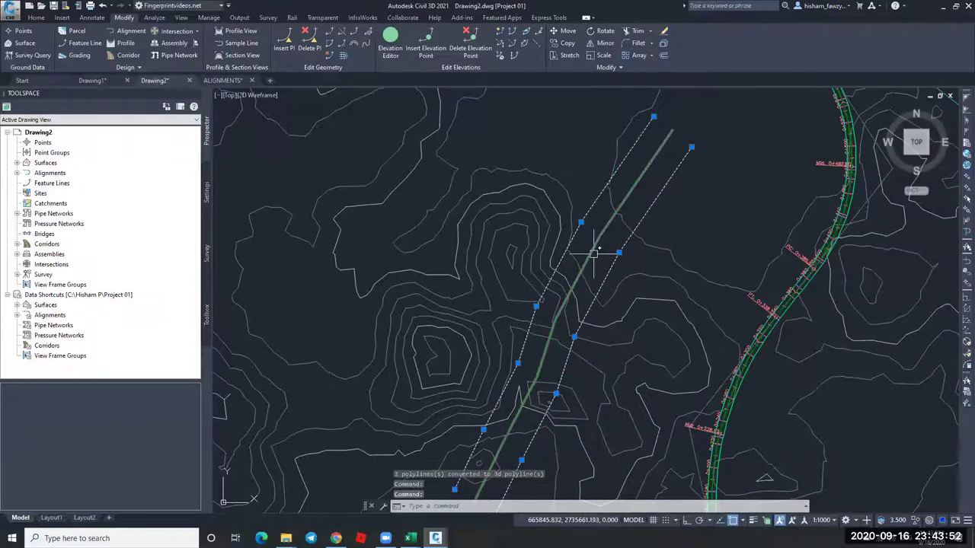
# Drape the right and left 3D edge polylines onto the NGL surface with Elevations from Surface.
pyautogui.click(501, 57)
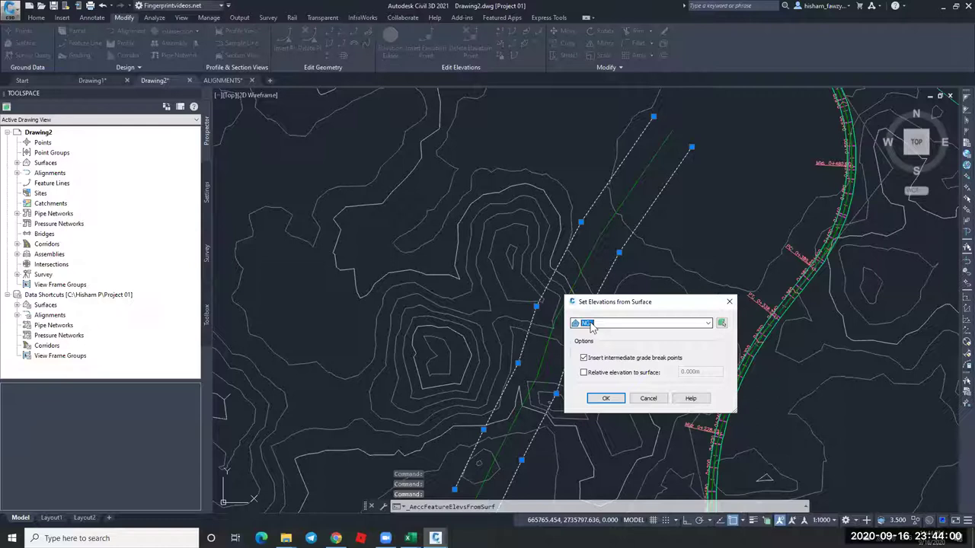
pyautogui.click(605, 399)
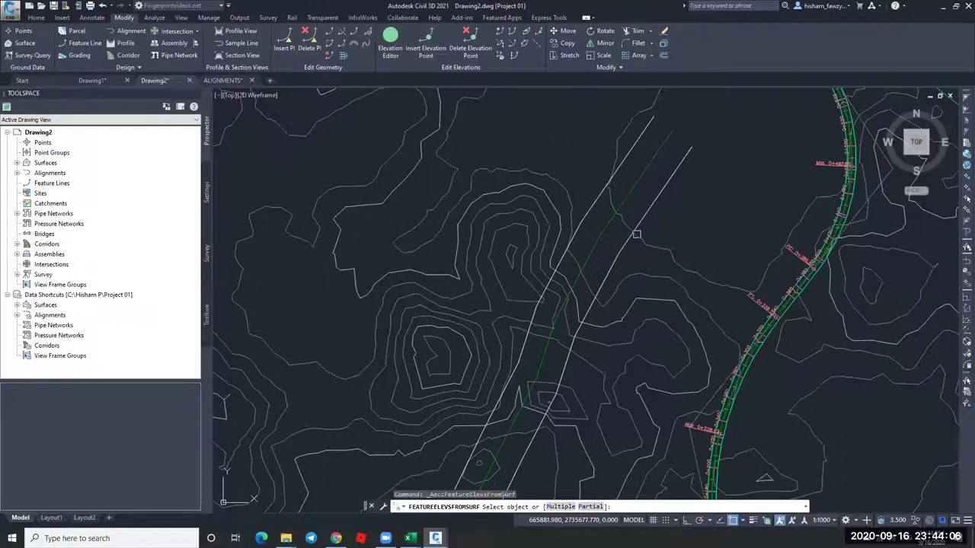
pyautogui.click(636, 235)
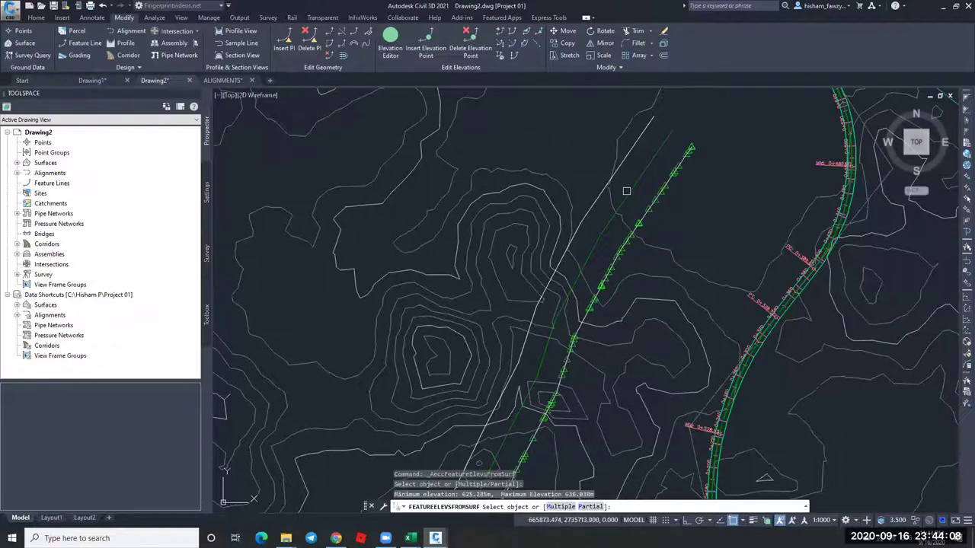
pyautogui.click(621, 163)
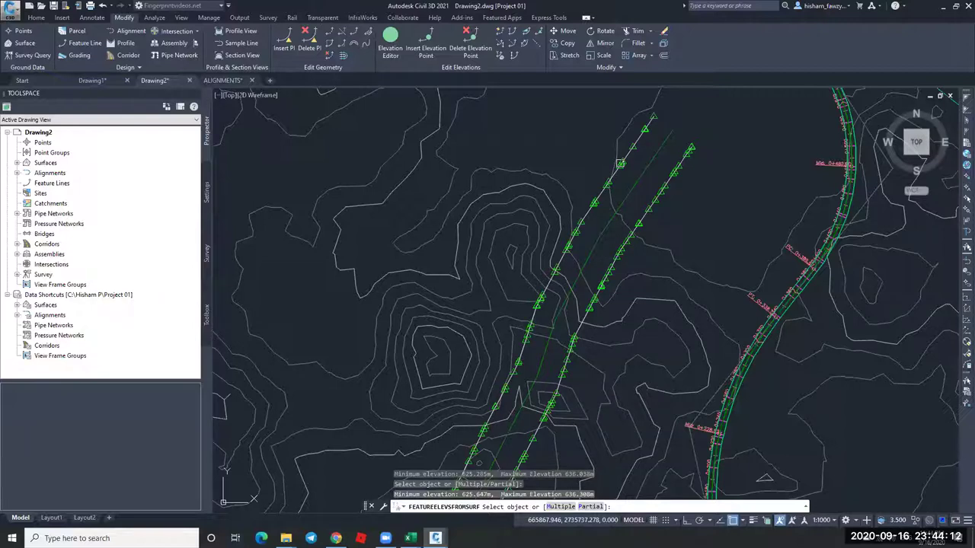
pyautogui.press('Return')
pyautogui.press('Return')
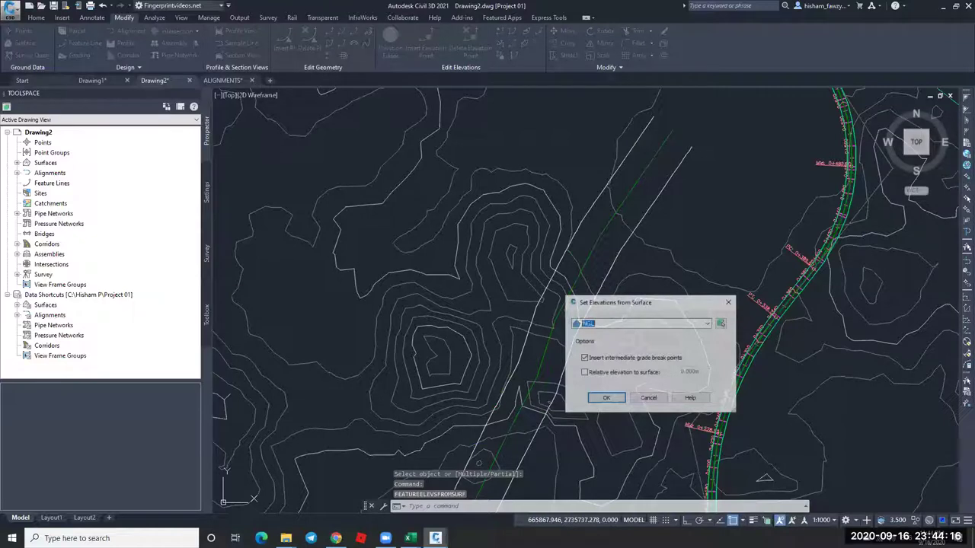
# End the elevation command, clear the selection and open Create Corridor.
pyautogui.press('Escape')
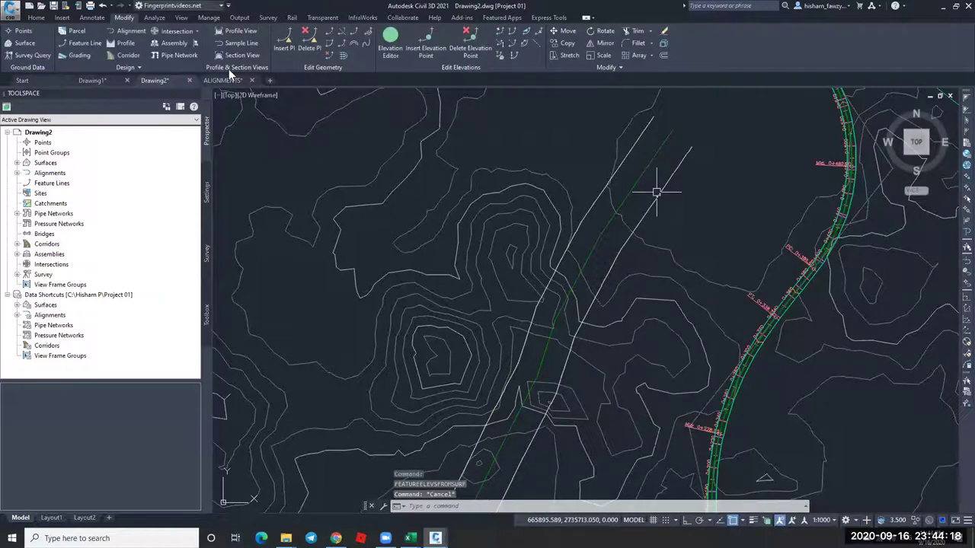
pyautogui.press('Escape')
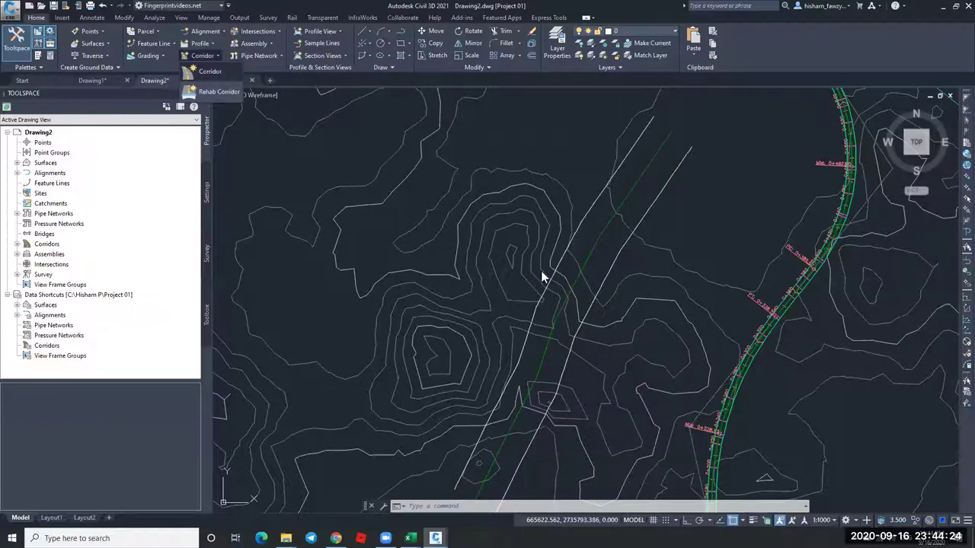
pyautogui.click(210, 70)
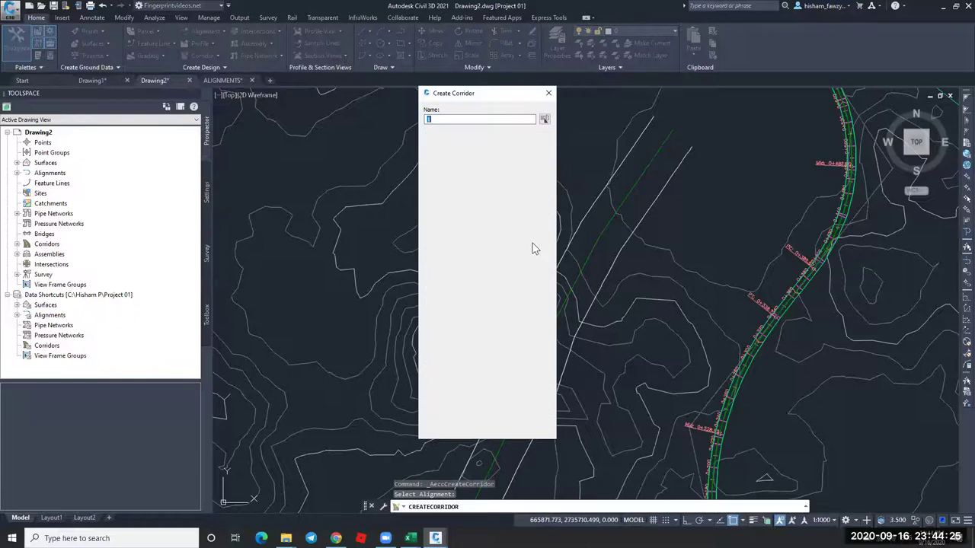
# Define corridor 1 on Alignment - (1) with profile NGL - Surface (1) and Assembly - (1).
pyautogui.click(469, 302)
pyautogui.click(469, 336)
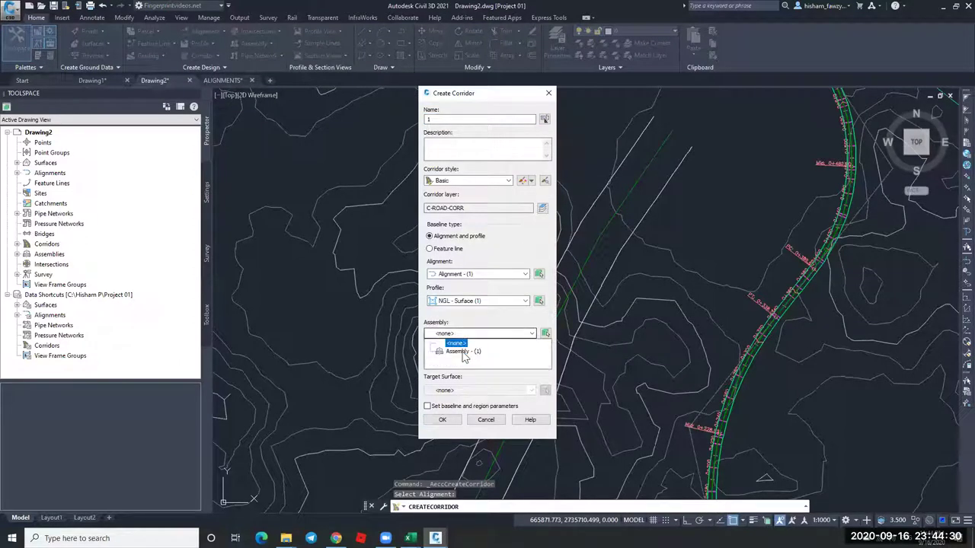
pyautogui.click(463, 352)
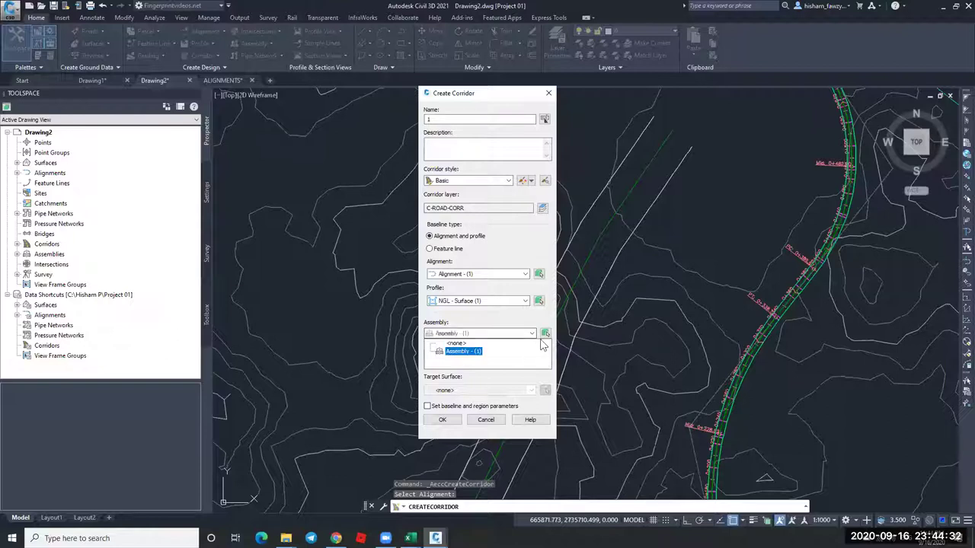
pyautogui.scroll(-10, 438, 264)
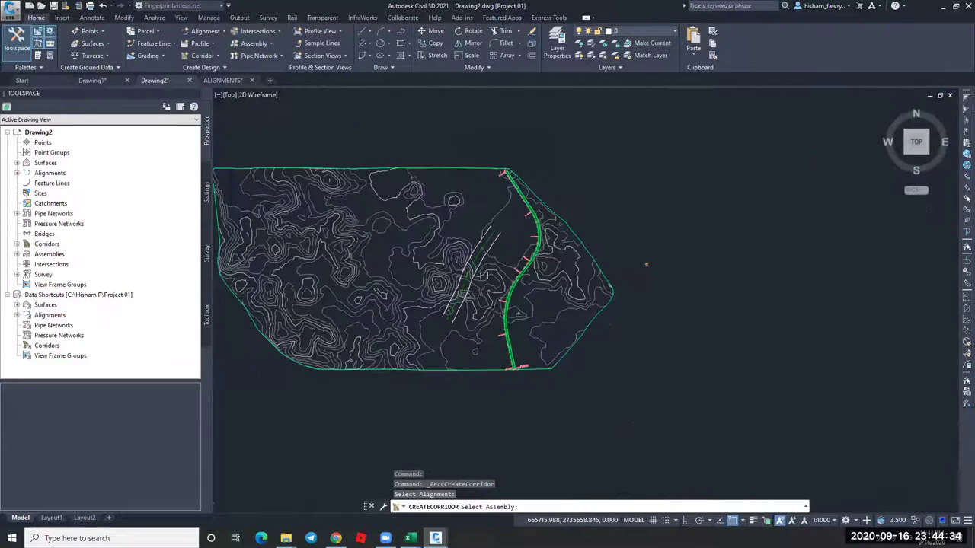
pyautogui.scroll(10, 655, 236)
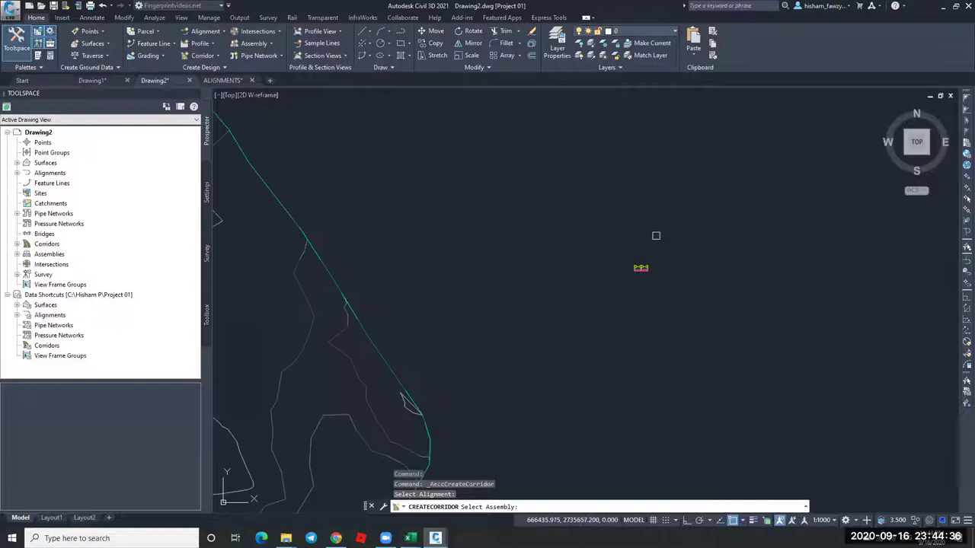
pyautogui.scroll(-6, 808, 238)
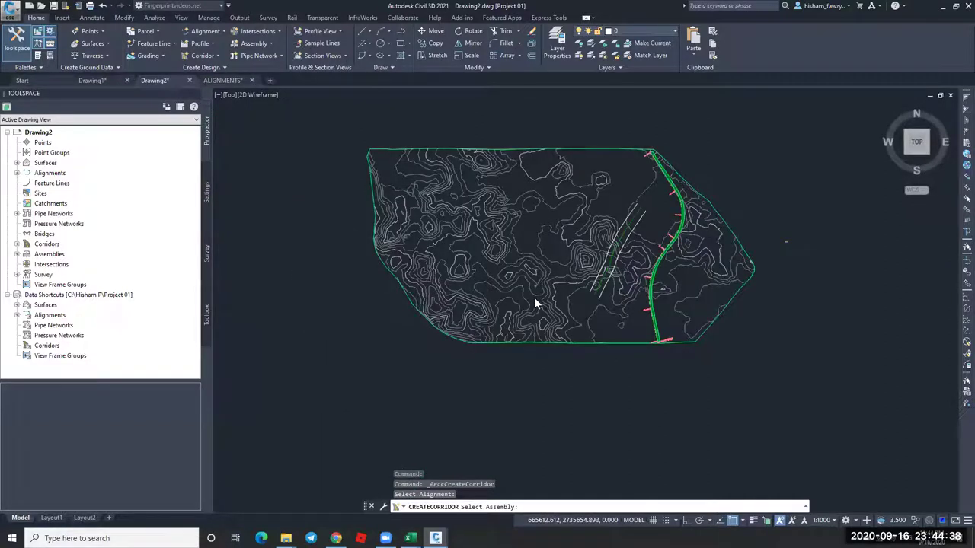
pyautogui.scroll(5, 454, 406)
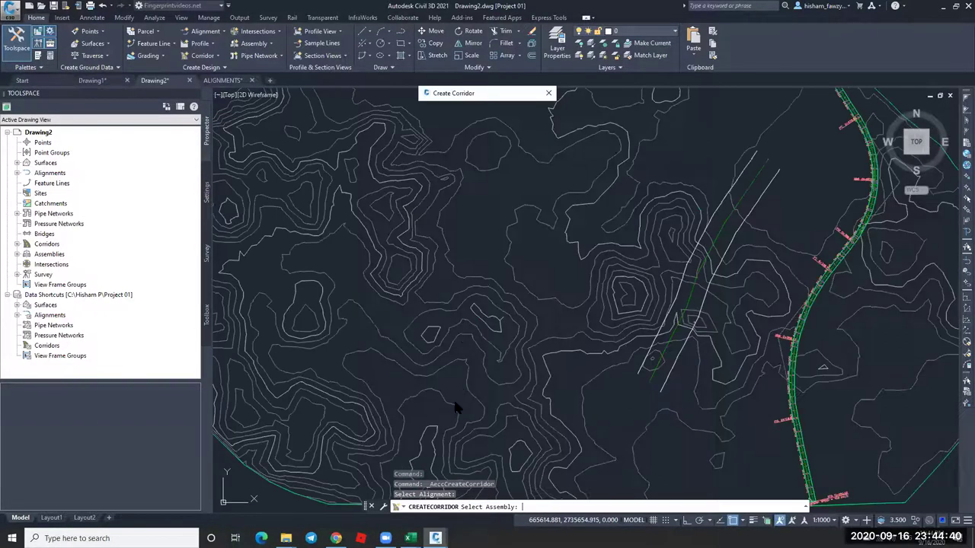
pyautogui.click(666, 147)
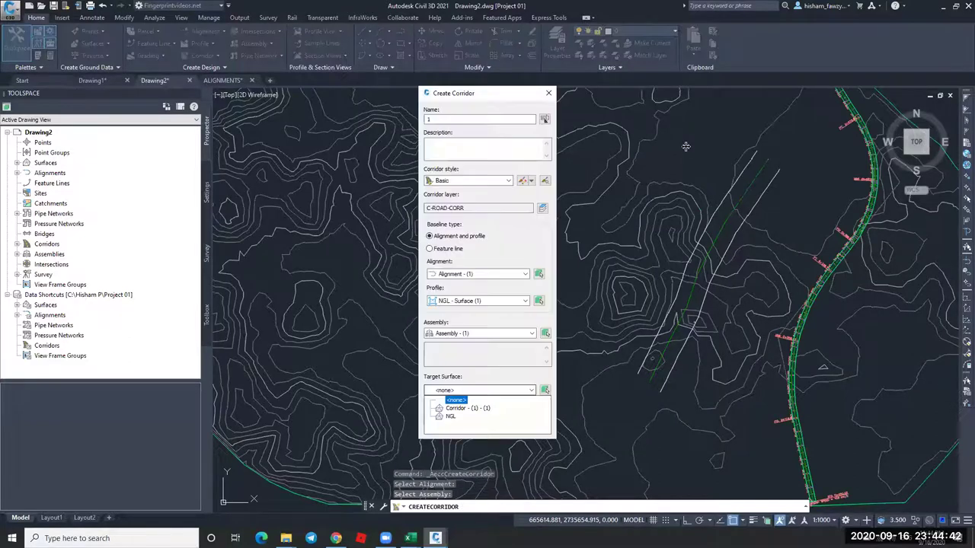
pyautogui.press('Return')
pyautogui.click(715, 155)
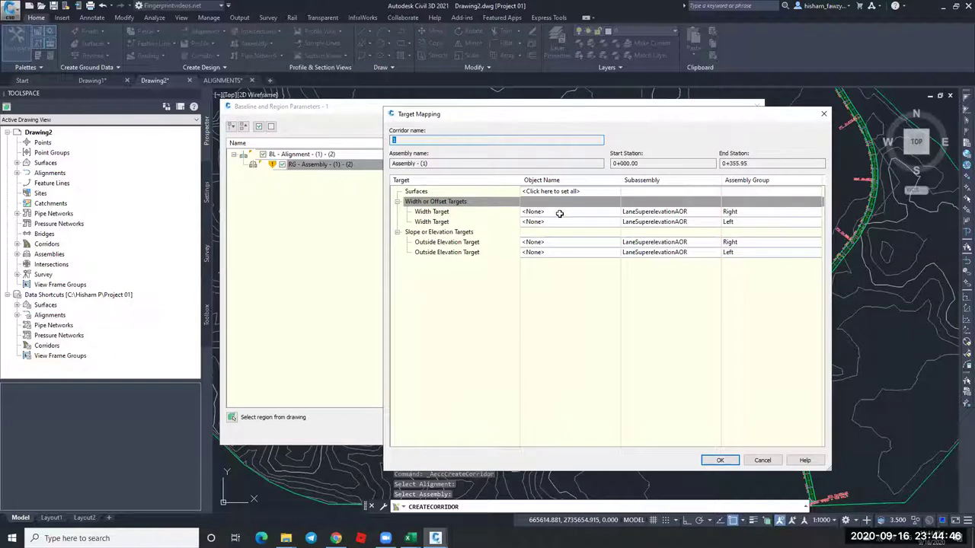
# Target the right edge width and outside elevation to the right 3D polyline.
pyautogui.click(533, 211)
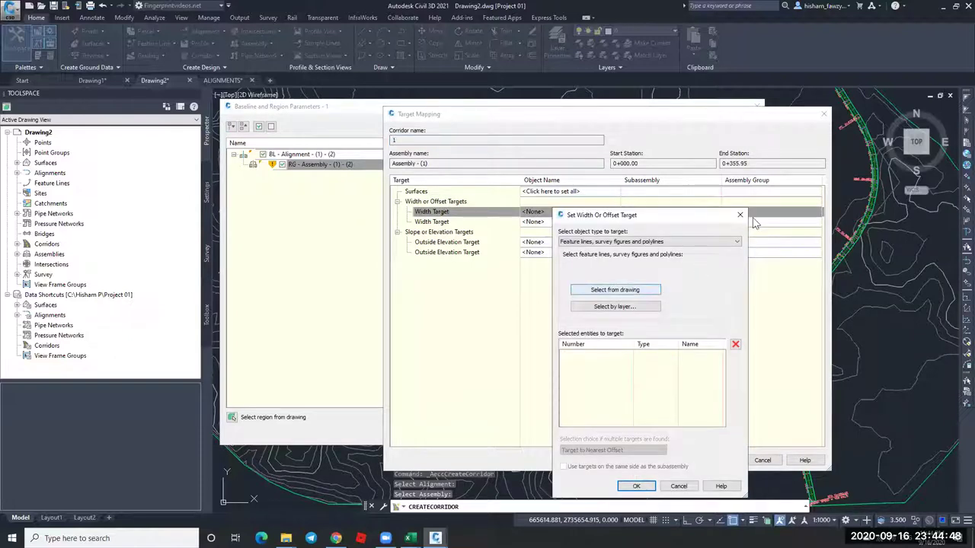
pyautogui.press('Return')
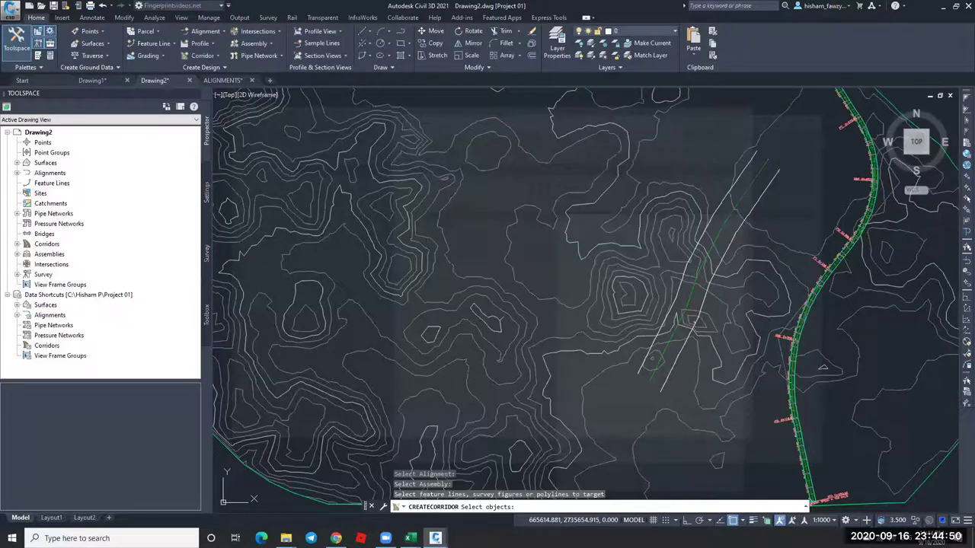
pyautogui.click(683, 300)
pyautogui.press('Return')
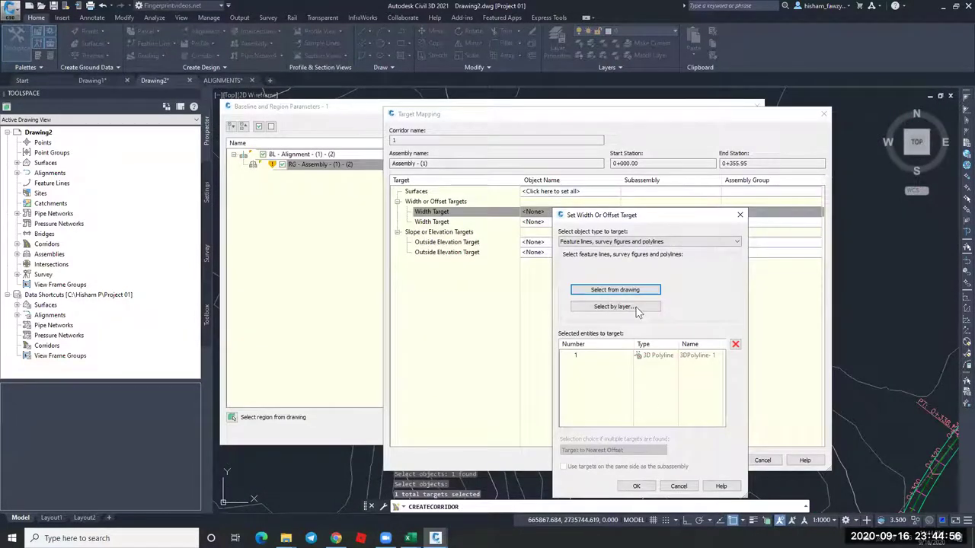
pyautogui.press('Return')
pyautogui.press('Down')
pyautogui.press('Down')
pyautogui.press('Down')
pyautogui.press('Return')
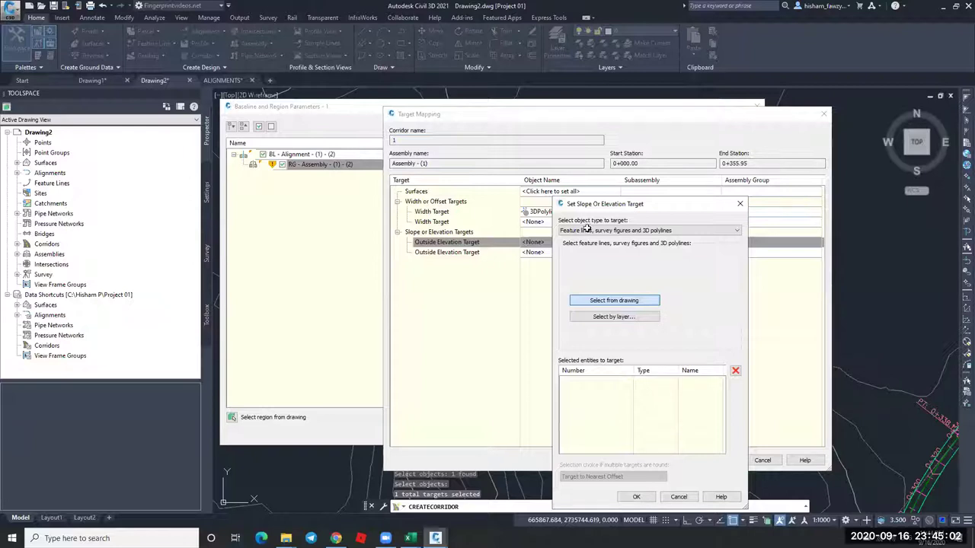
pyautogui.press('Return')
# Target the second edge width and outside elevation to the other 3D polyline.
pyautogui.press('Up')
pyautogui.press('Up')
pyautogui.press('Return')
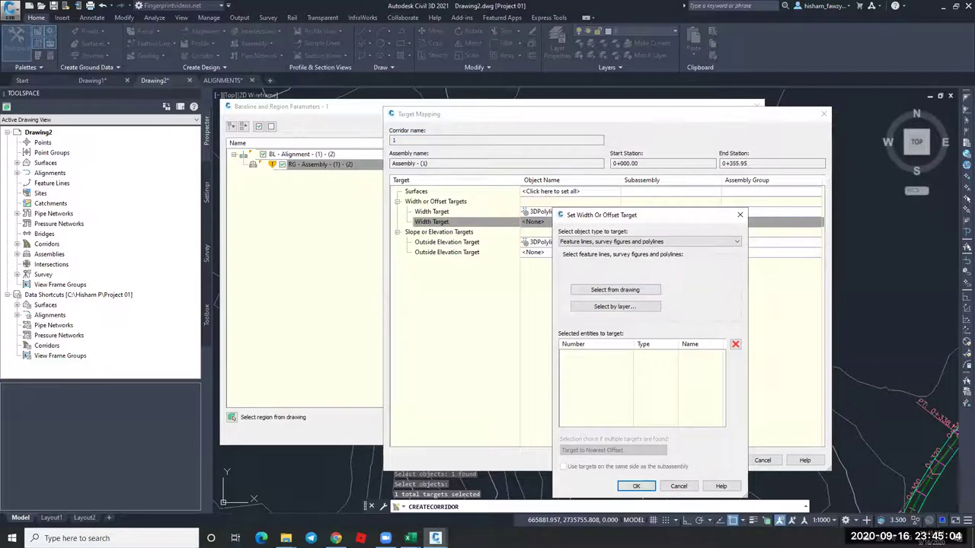
pyautogui.click(614, 289)
pyautogui.click(690, 294)
pyautogui.press('Return')
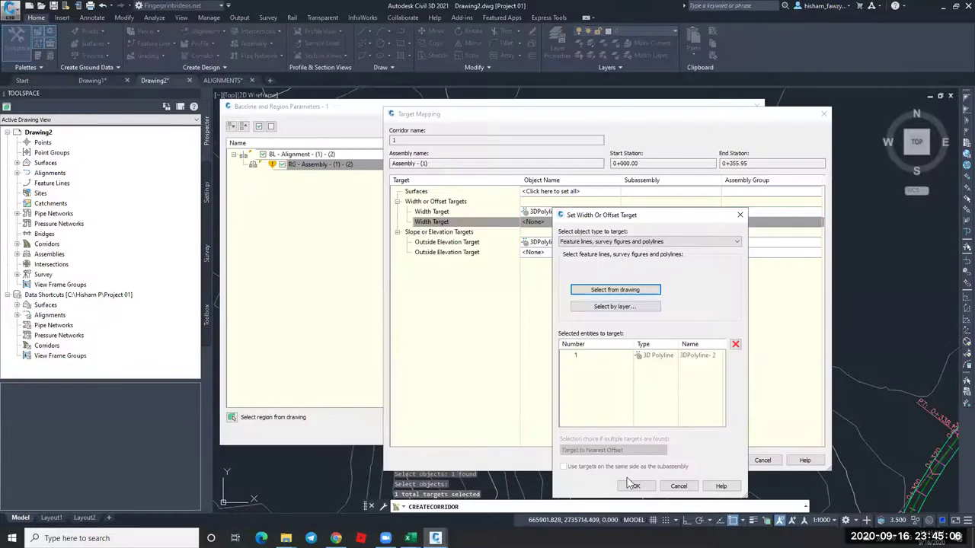
pyautogui.press('Return')
pyautogui.press('Down')
pyautogui.press('Down')
pyautogui.press('Down')
pyautogui.press('Return')
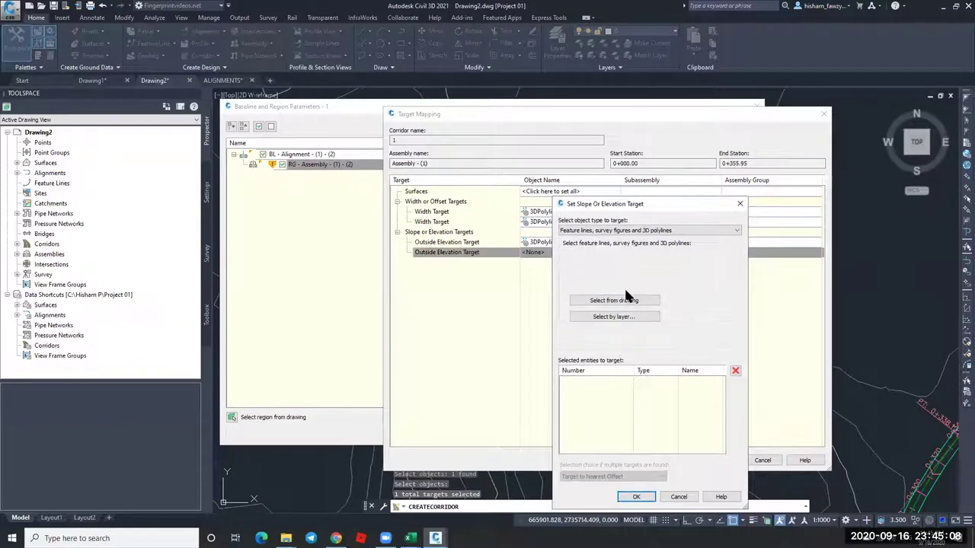
pyautogui.press('Return')
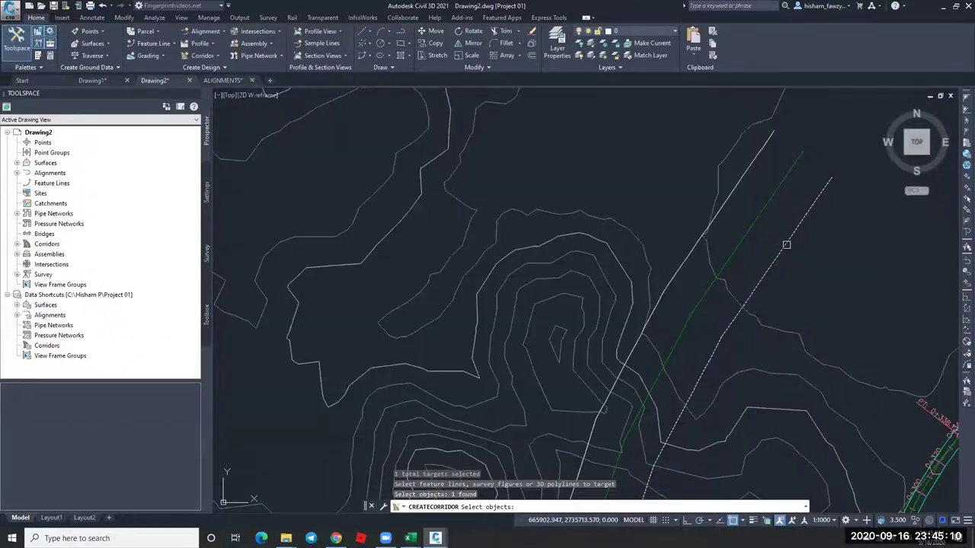
pyautogui.press('Return')
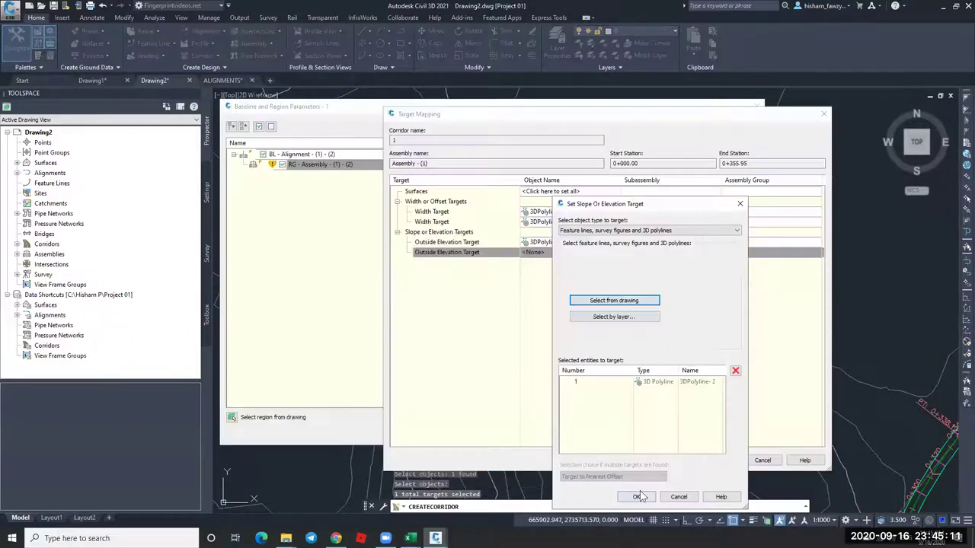
pyautogui.press('Return')
pyautogui.press('Return')
# Accept the targets and rebuild corridor 1, dismissing the event log.
pyautogui.click(608, 434)
pyautogui.click(488, 251)
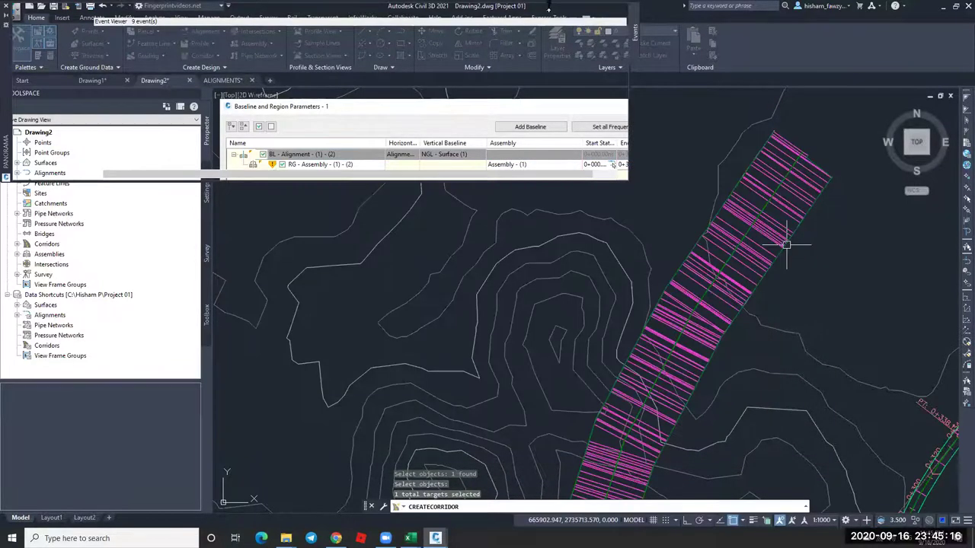
pyautogui.click(614, 14)
pyautogui.press('Escape')
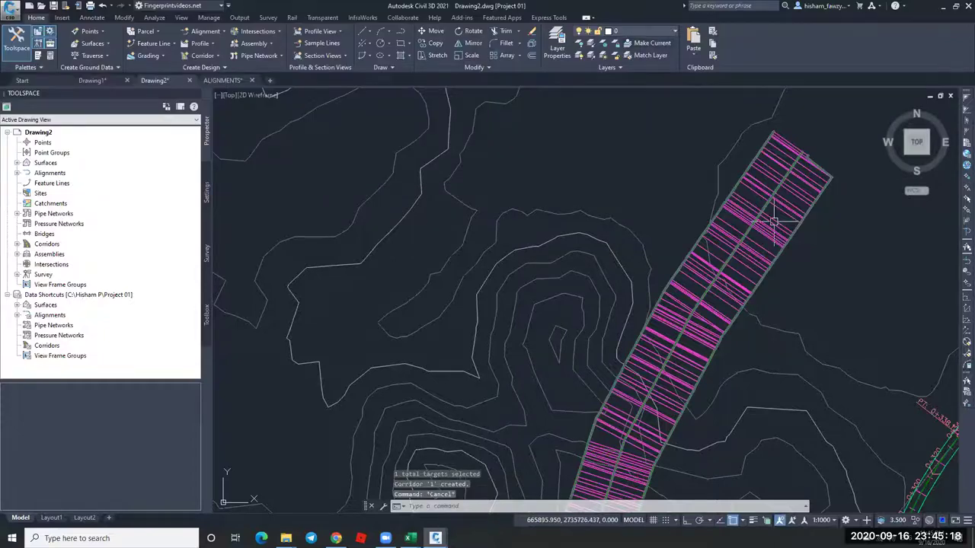
pyautogui.click(774, 223)
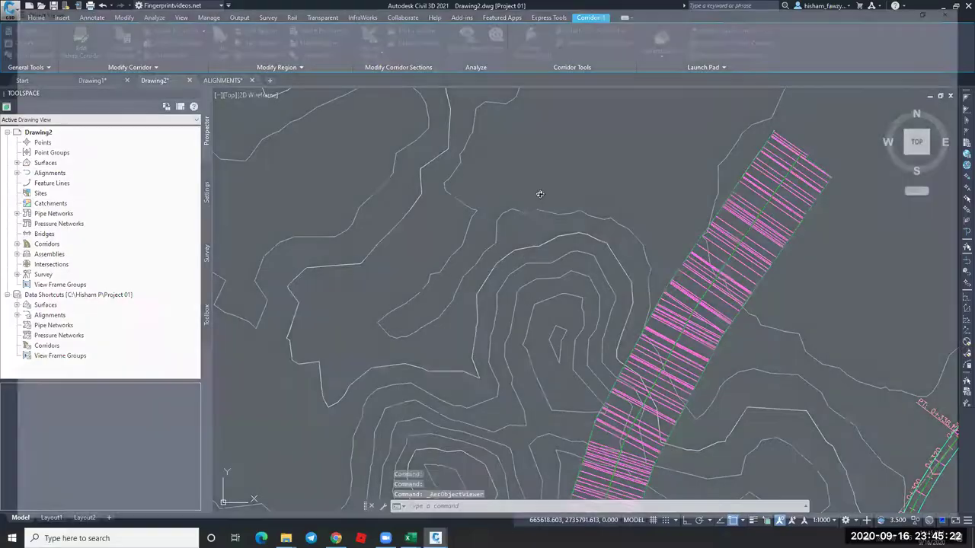
pyautogui.rightClick(540, 191)
pyautogui.click(542, 292)
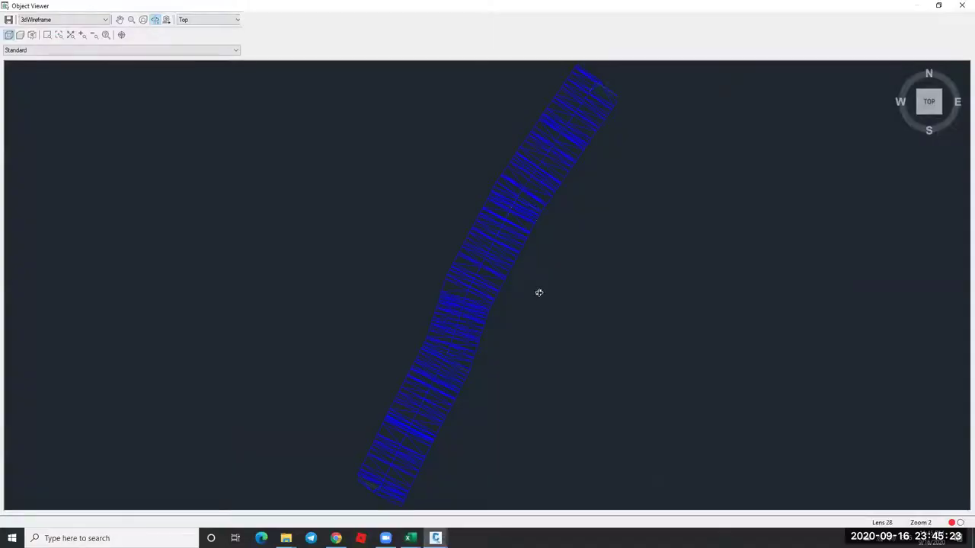
pyautogui.click(90, 20)
pyautogui.click(54, 37)
pyautogui.moveTo(447, 246); pyautogui.dragTo(492, 164)
pyautogui.moveTo(424, 375); pyautogui.dragTo(615, 339)
pyautogui.scroll(5, 604, 299)
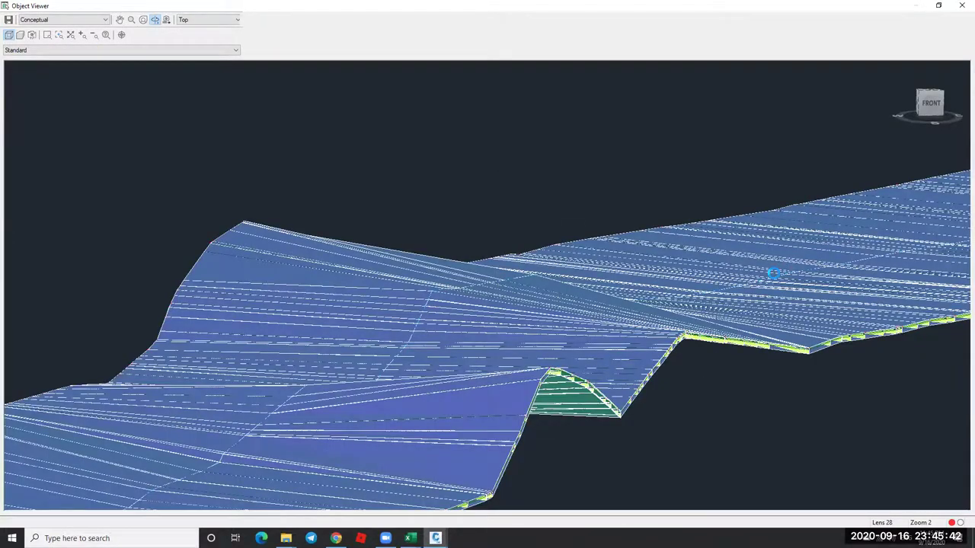
pyautogui.scroll(2, 647, 219)
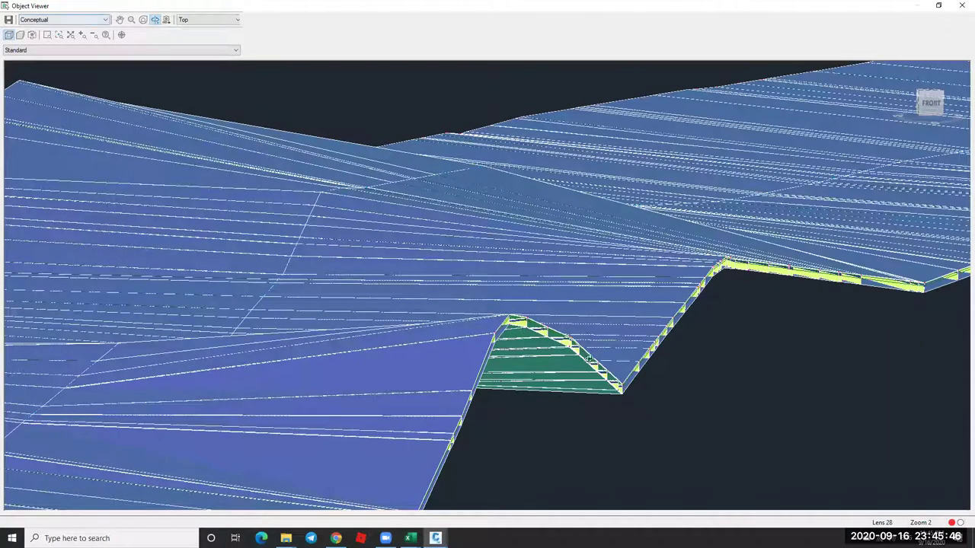
pyautogui.press('Up')
pyautogui.moveTo(185, 255); pyautogui.dragTo(347, 338)
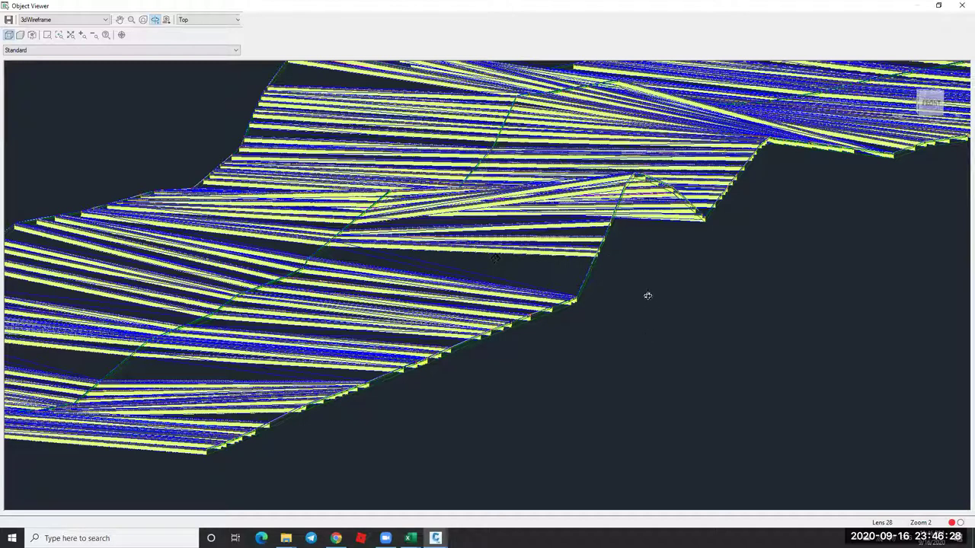
pyautogui.scroll(-5, 655, 266)
pyautogui.moveTo(655, 257); pyautogui.dragTo(659, 287)
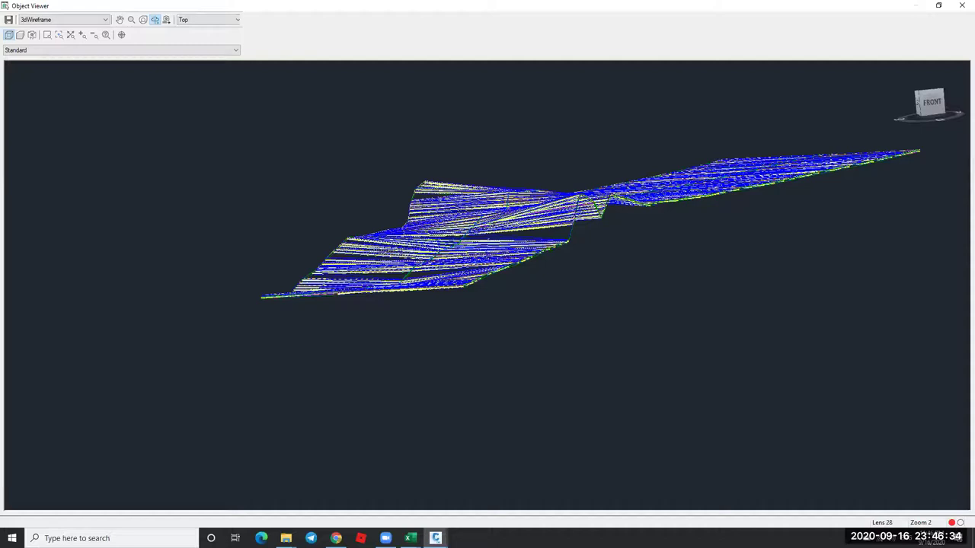
pyautogui.press('Escape')
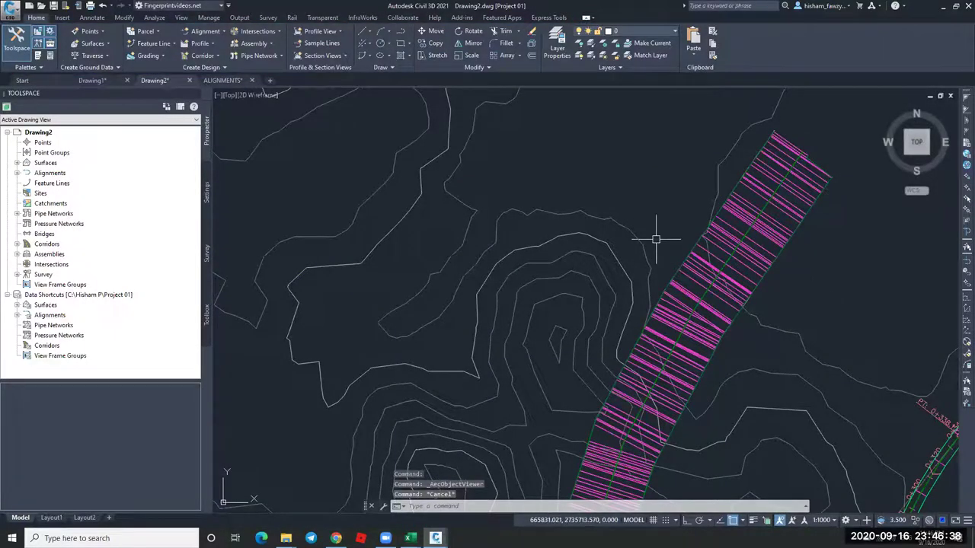
pyautogui.scroll(5, 716, 255)
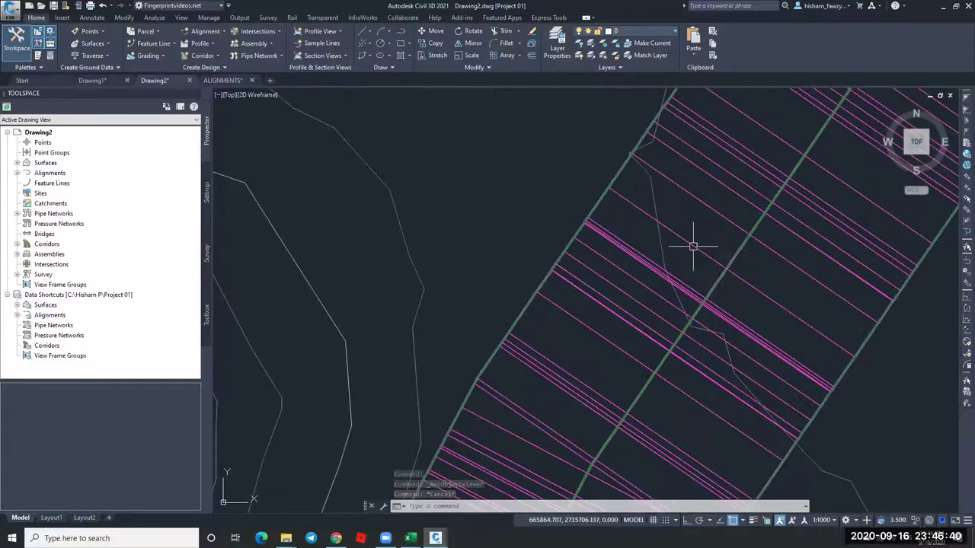
pyautogui.click(693, 247)
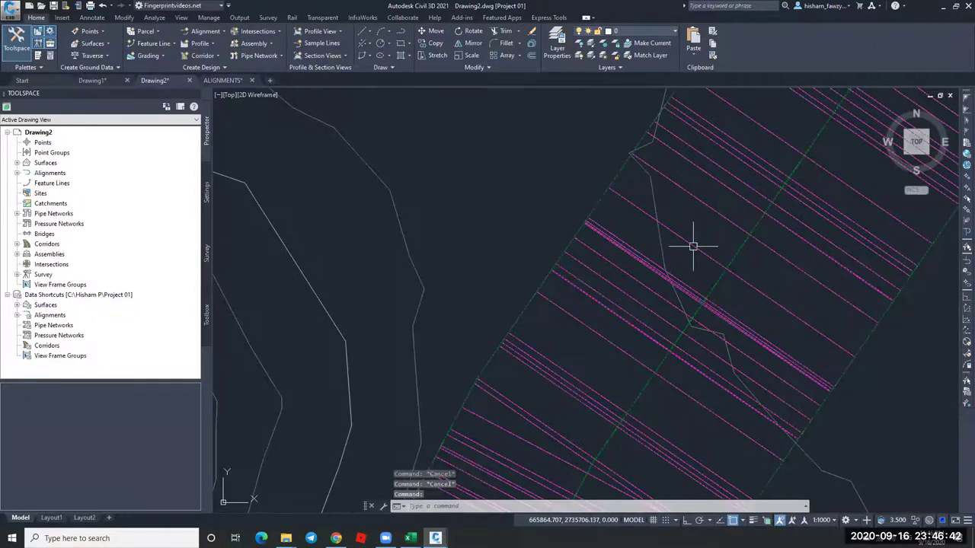
pyautogui.scroll(-2, 709, 255)
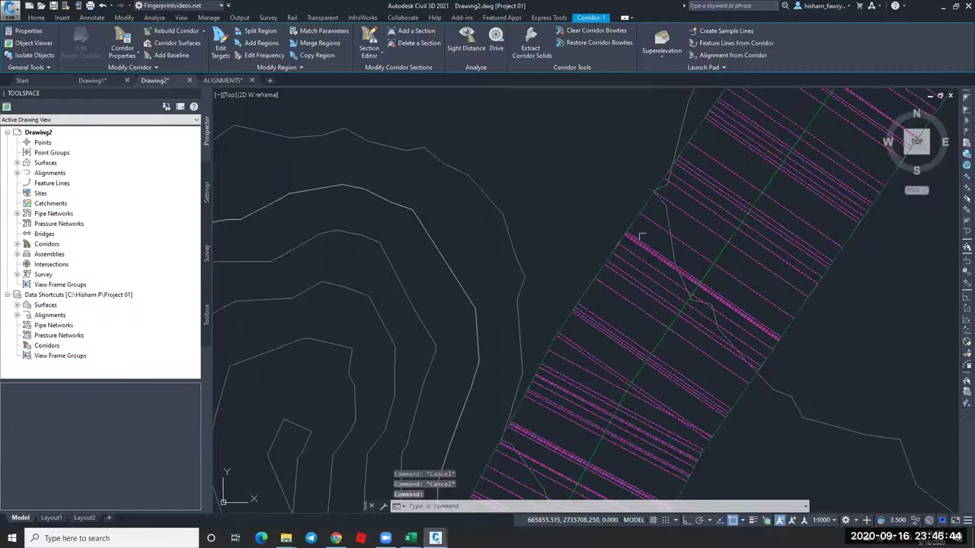
pyautogui.scroll(-3, 635, 234)
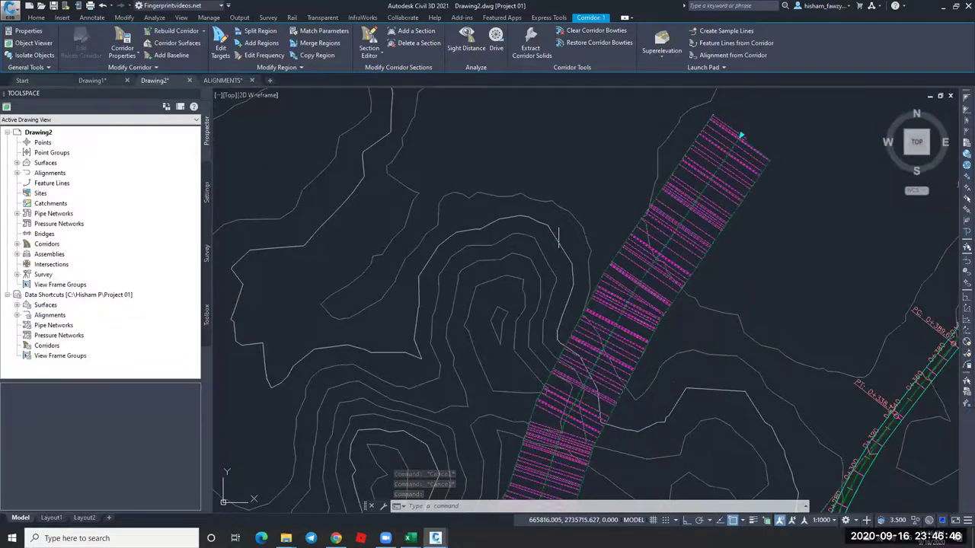
pyautogui.scroll(-5, 634, 235)
pyautogui.scroll(10, 586, 233)
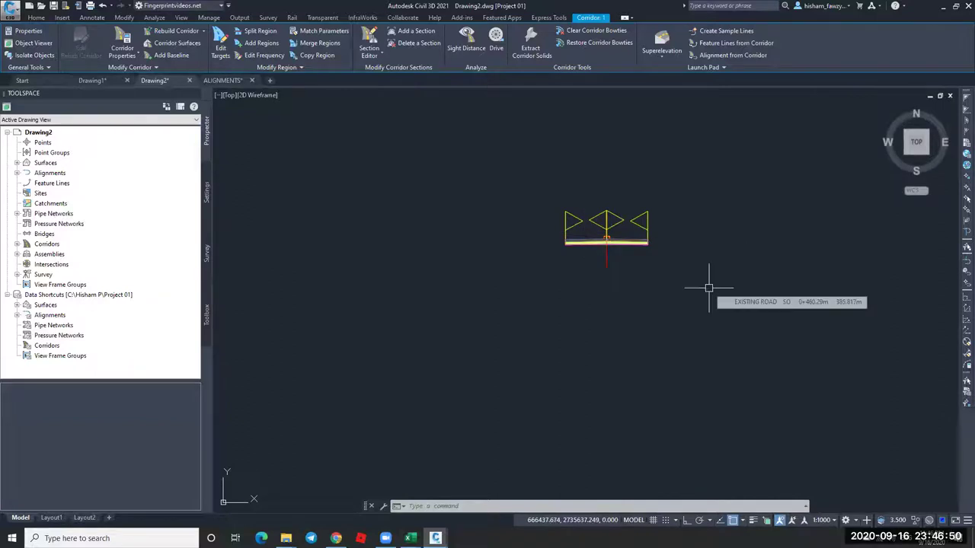
pyautogui.press('Escape')
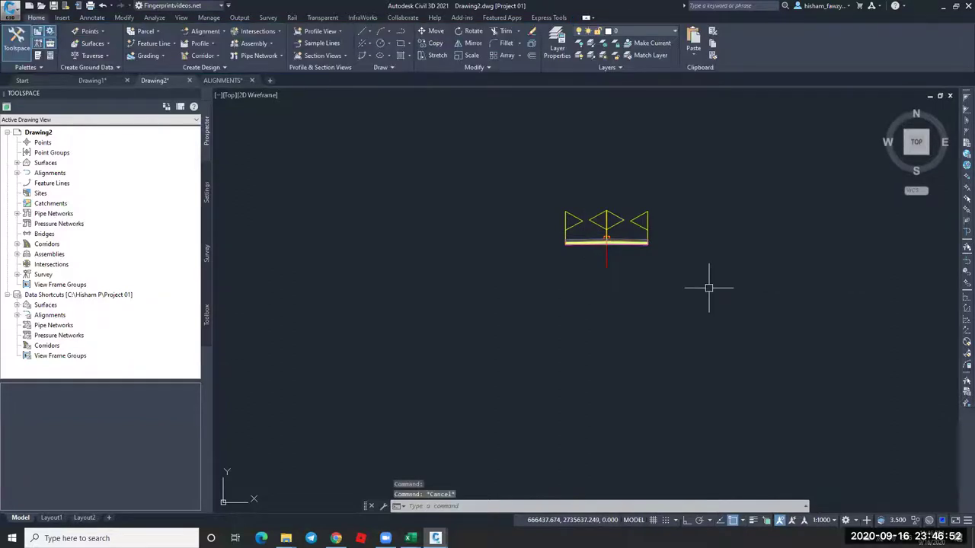
pyautogui.scroll(-6, 764, 268)
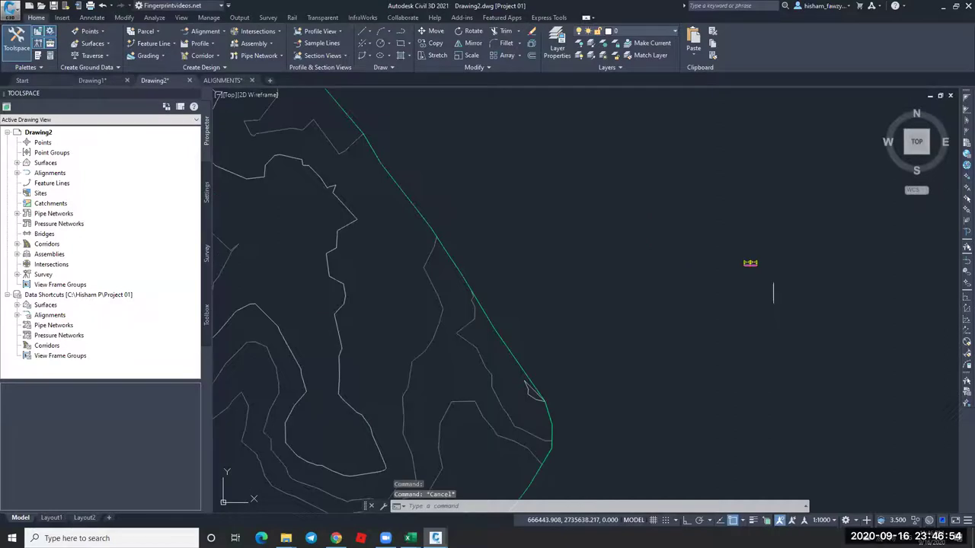
pyautogui.scroll(-3, 749, 282)
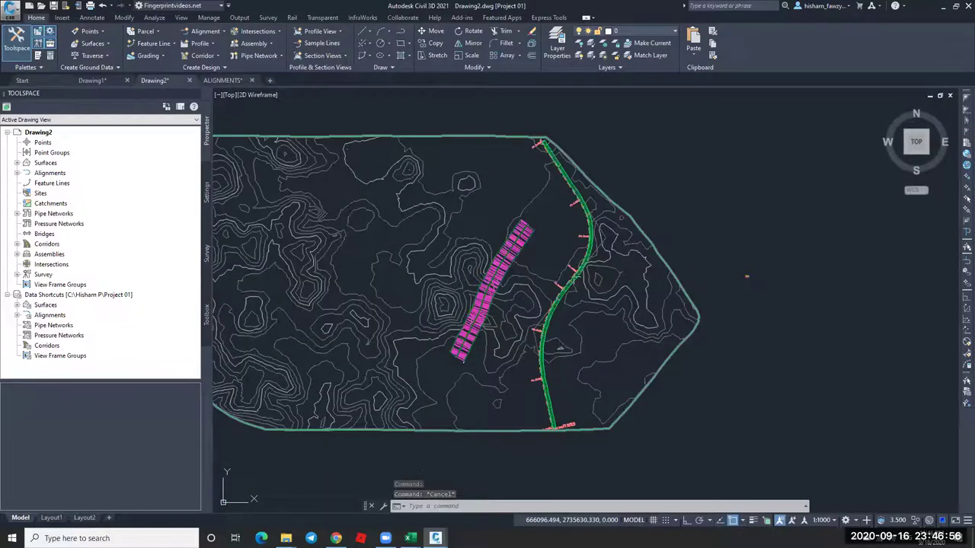
pyautogui.scroll(2, 466, 288)
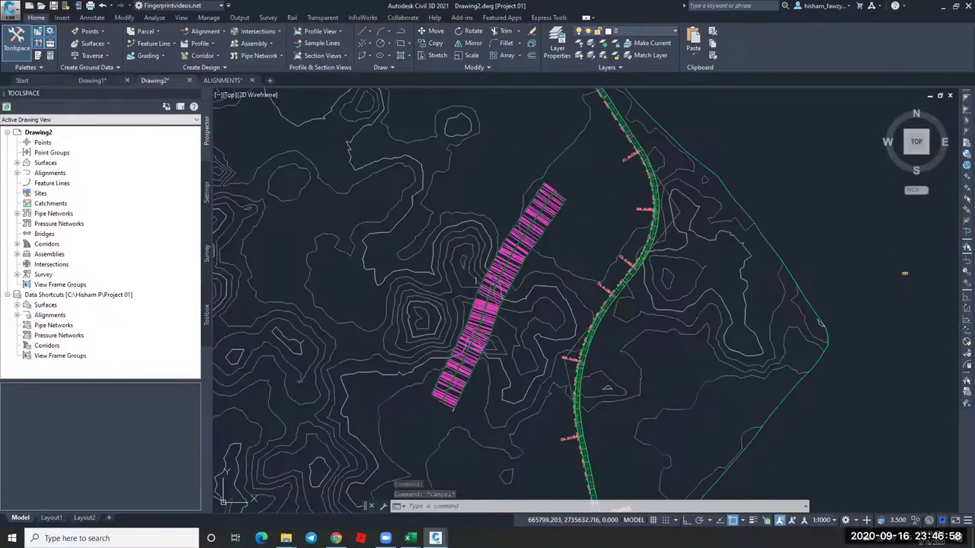
pyautogui.scroll(2, 472, 284)
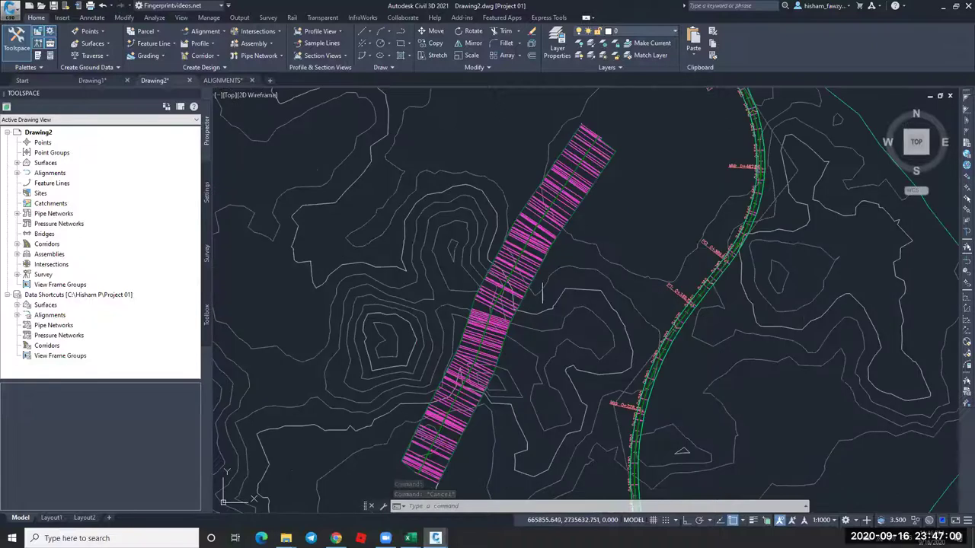
pyautogui.scroll(2, 549, 287)
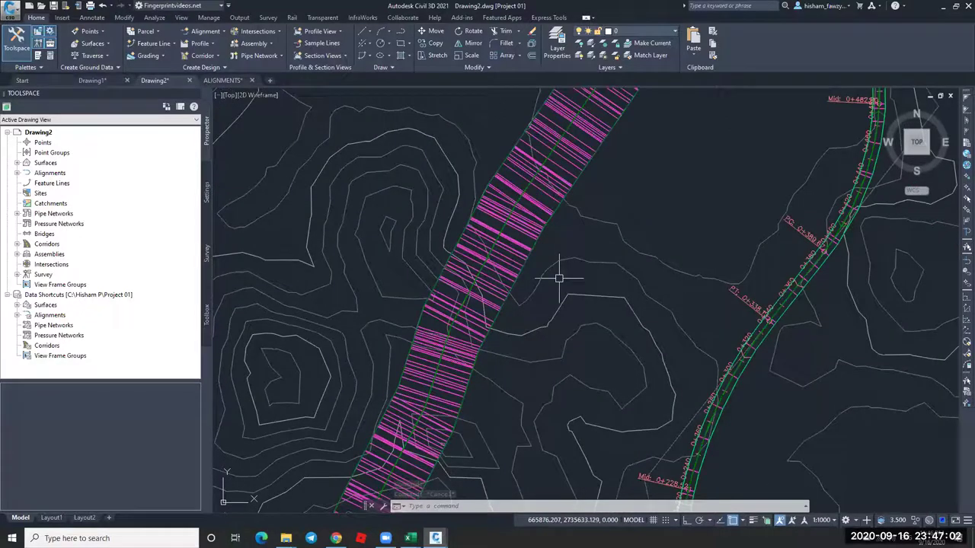
pyautogui.moveTo(559, 278)
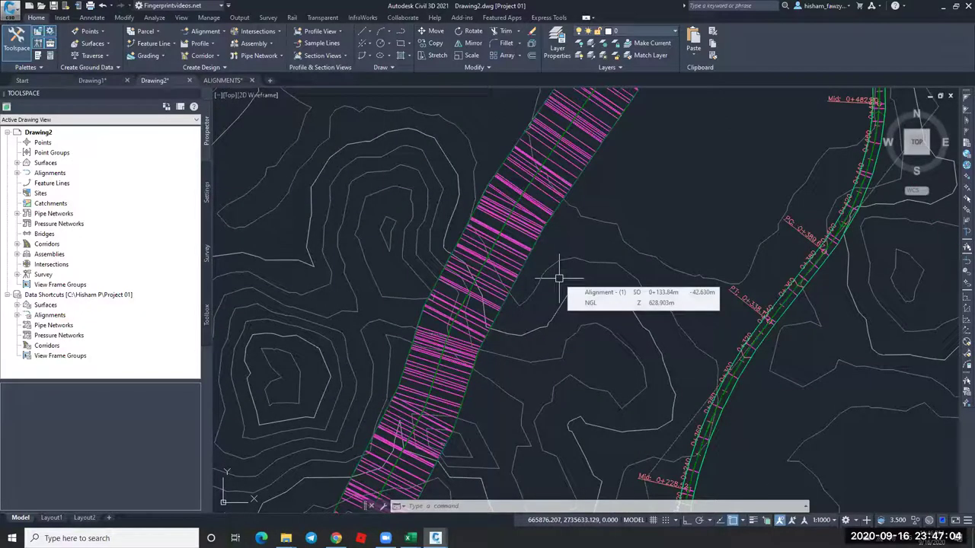
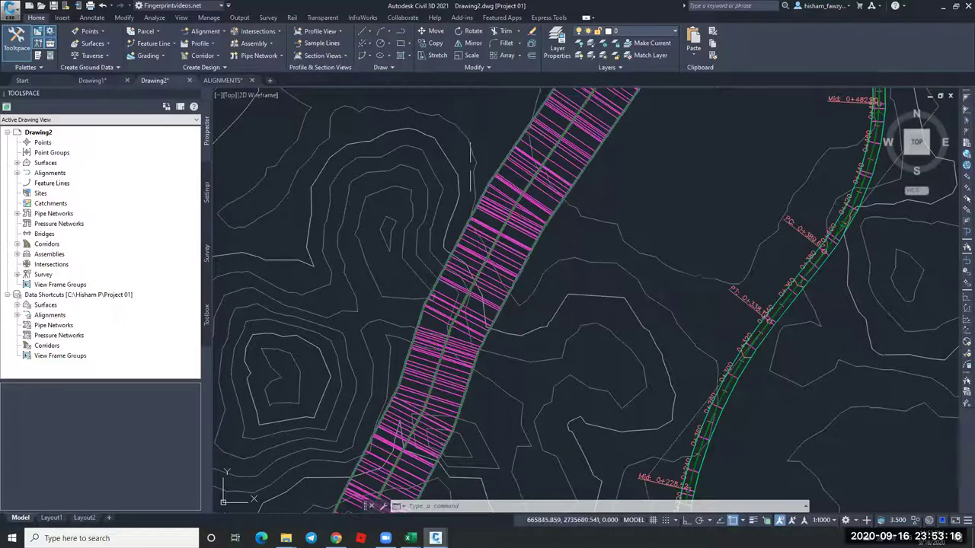
# Open the STORM NETWORK drawing from the Start tab's recent files list.
pyautogui.click(49, 78)
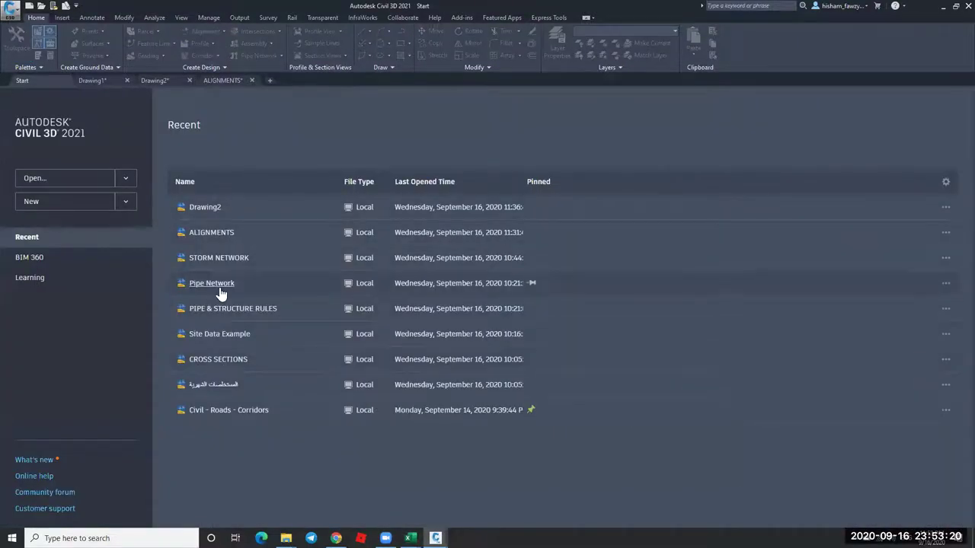
pyautogui.click(220, 260)
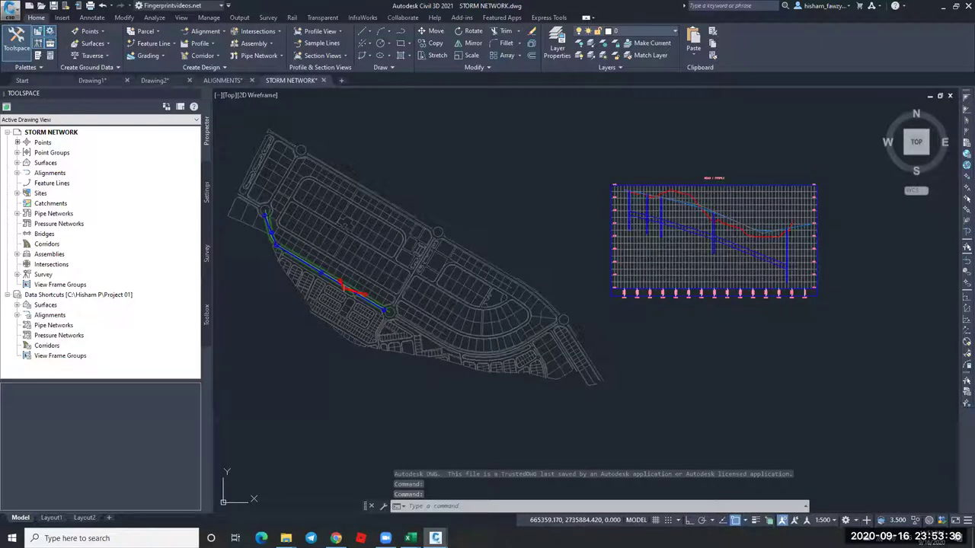
pyautogui.scroll(4, 431, 253)
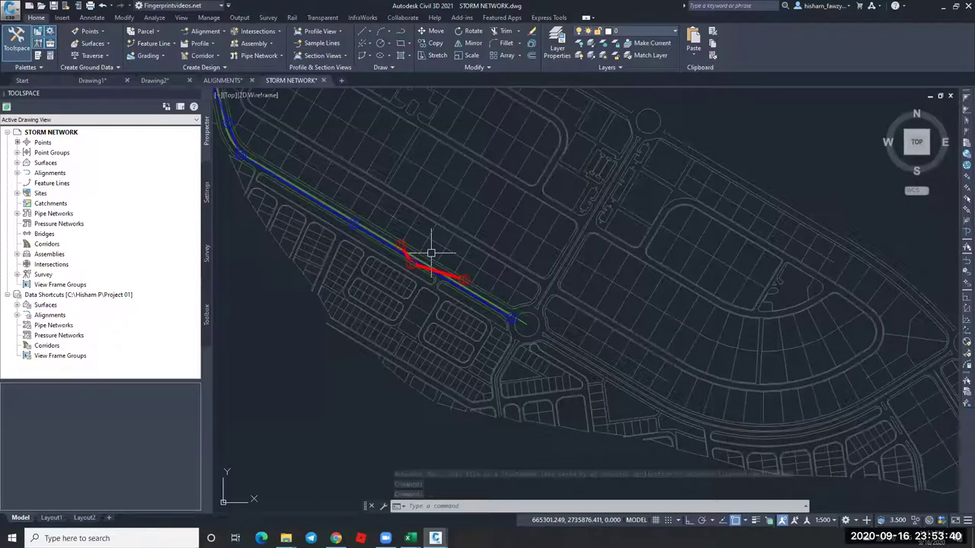
pyautogui.scroll(-5, 431, 253)
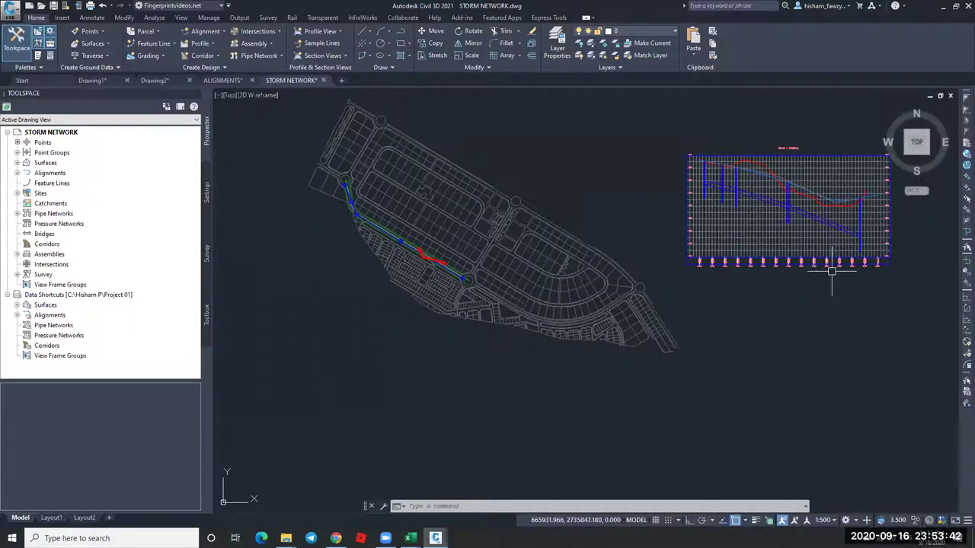
pyautogui.scroll(3, 782, 220)
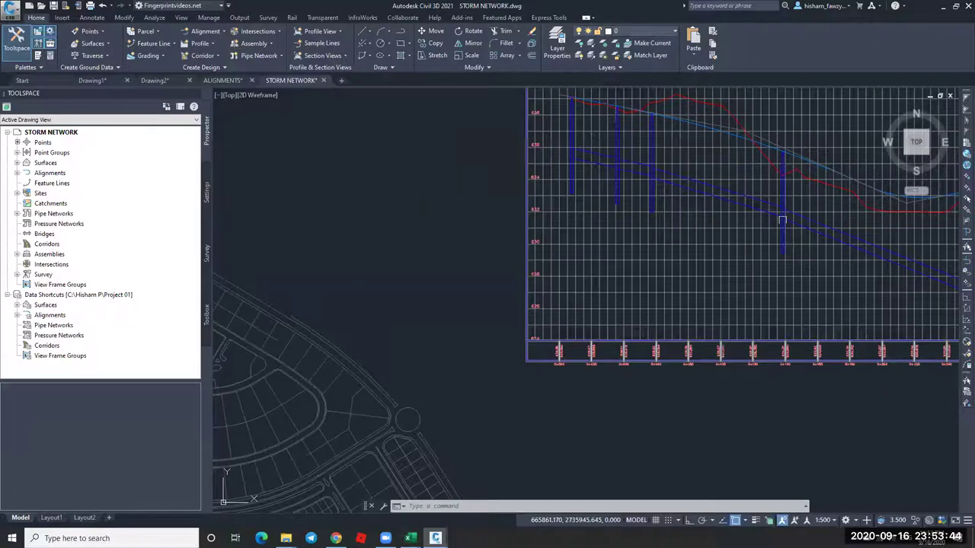
pyautogui.scroll(-3, 783, 221)
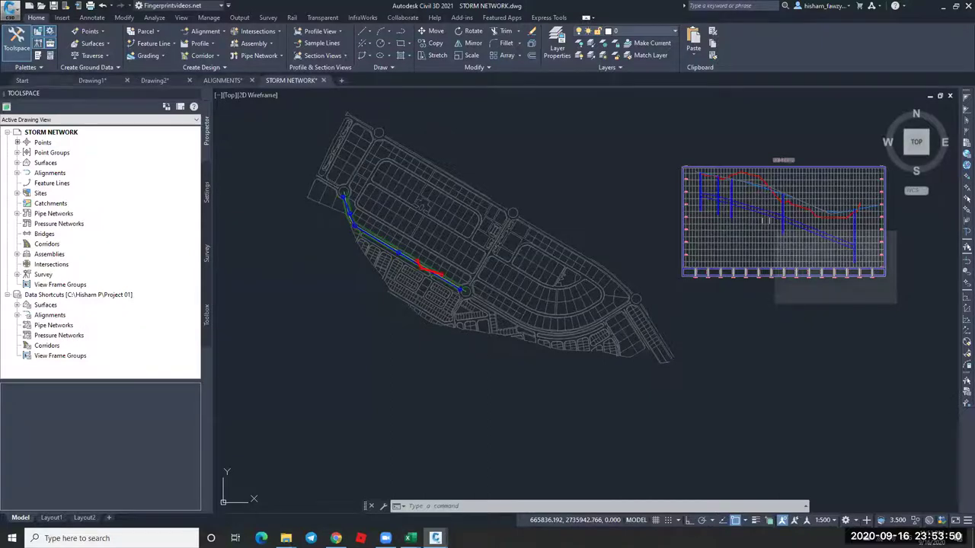
pyautogui.scroll(2, 779, 202)
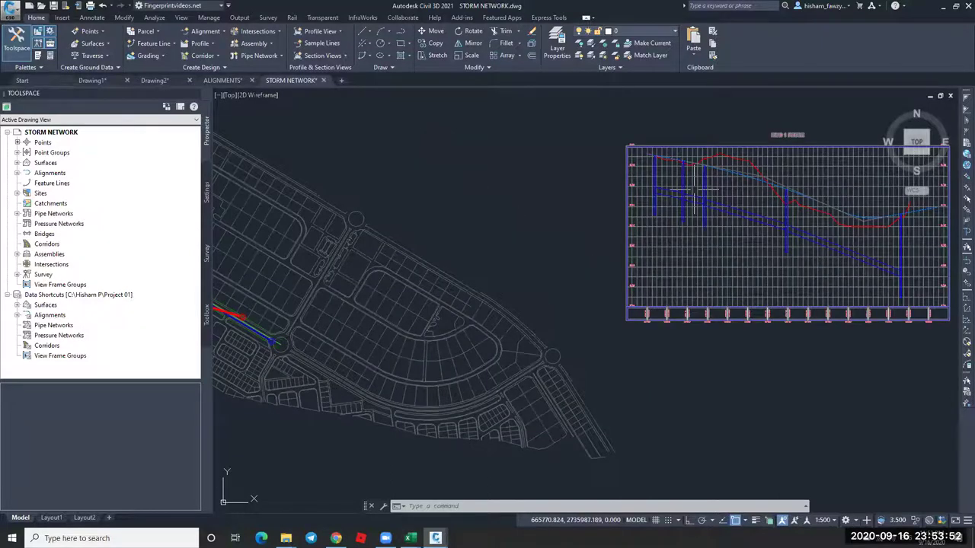
pyautogui.scroll(2, 694, 188)
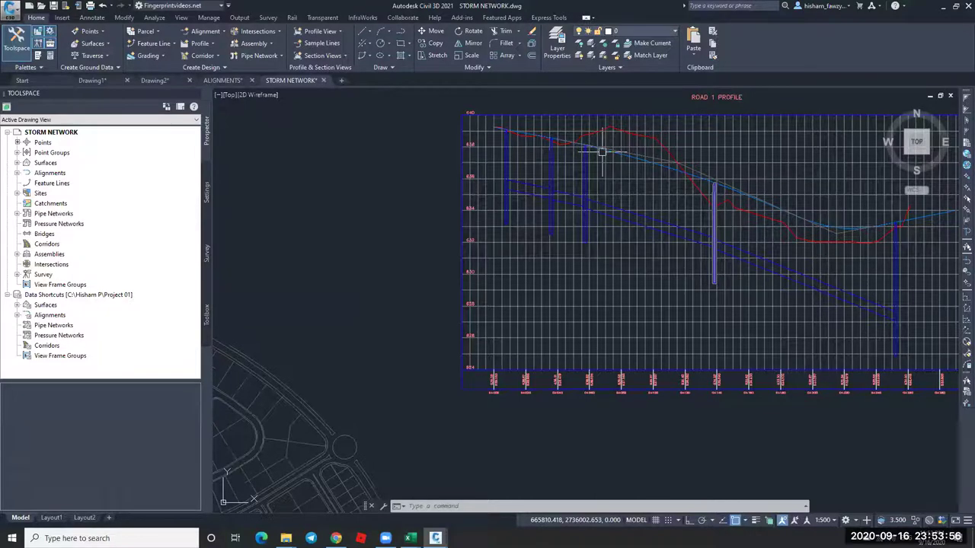
pyautogui.scroll(-2, 671, 217)
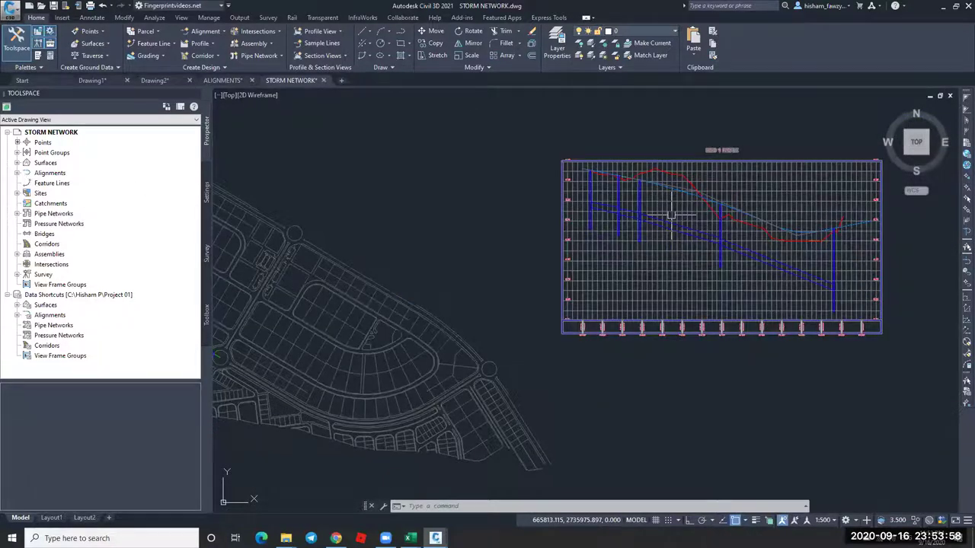
pyautogui.scroll(-2, 705, 238)
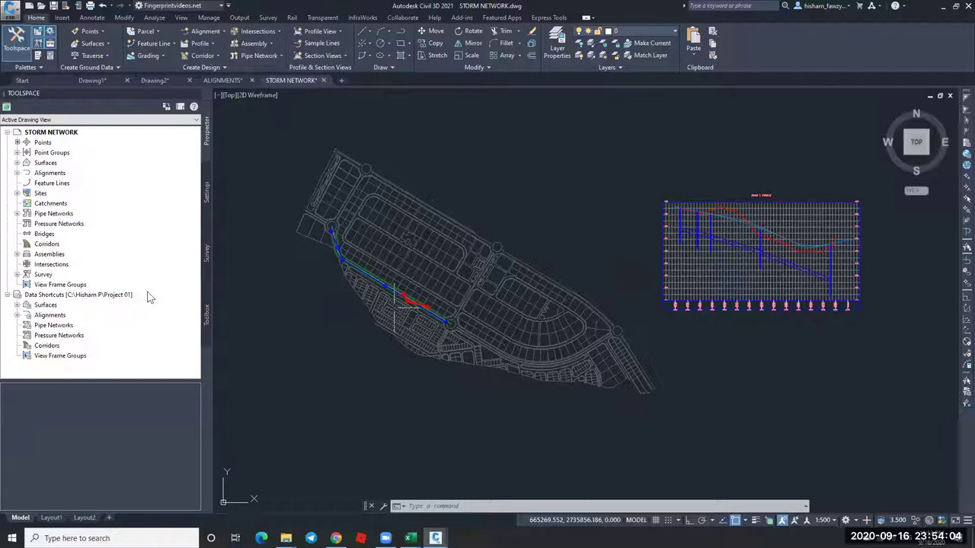
pyautogui.scroll(8, 483, 169)
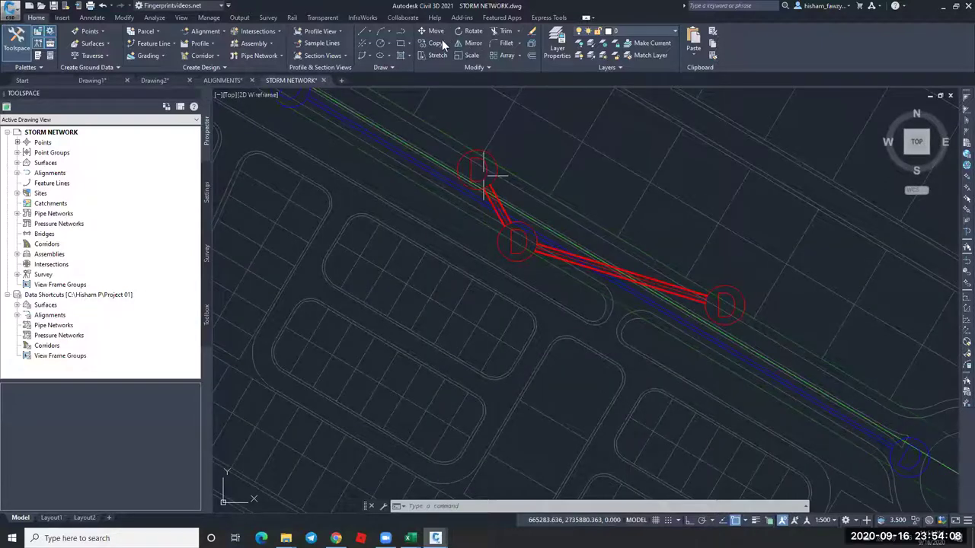
# Create an interference check by picking parts from Network-2 and MAIN NETWORK.
pyautogui.click(483, 170)
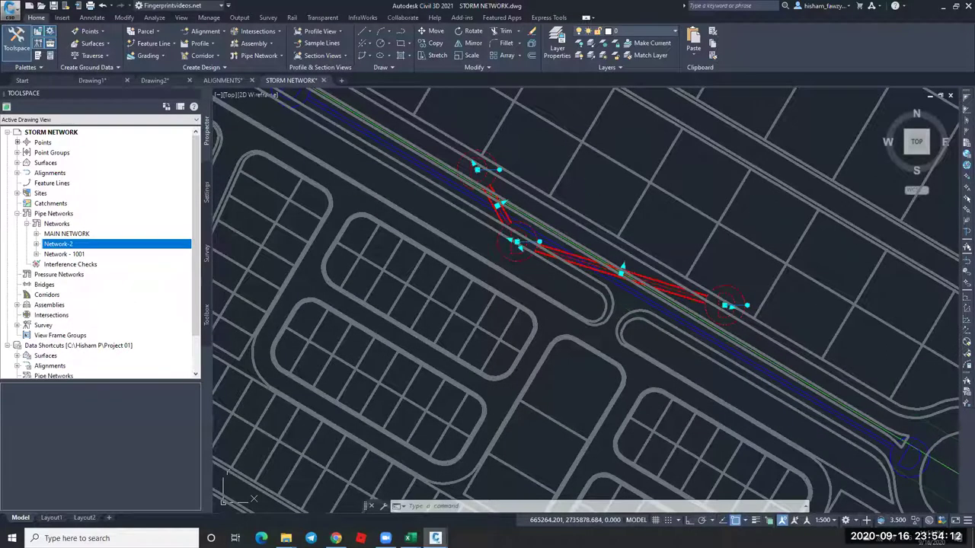
pyautogui.scroll(-2, 463, 235)
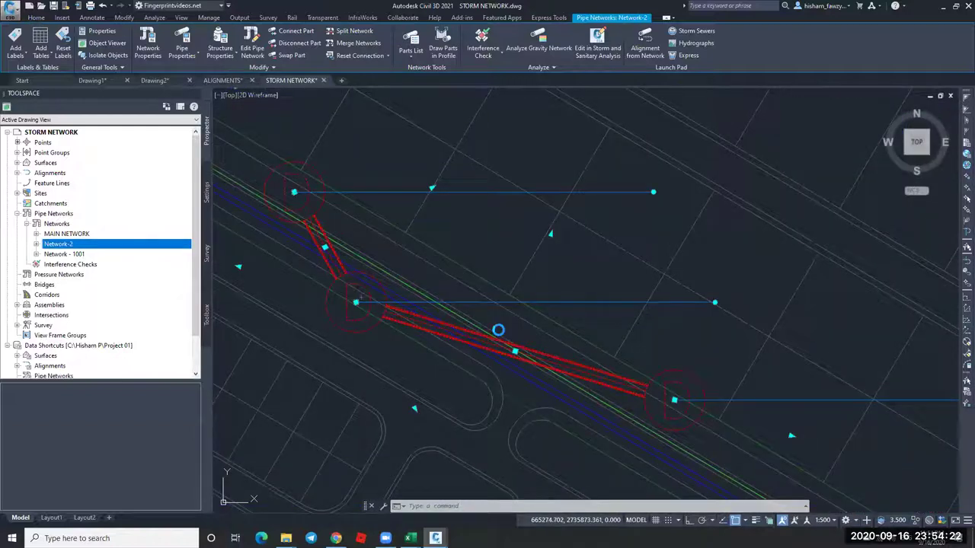
pyautogui.scroll(3, 519, 287)
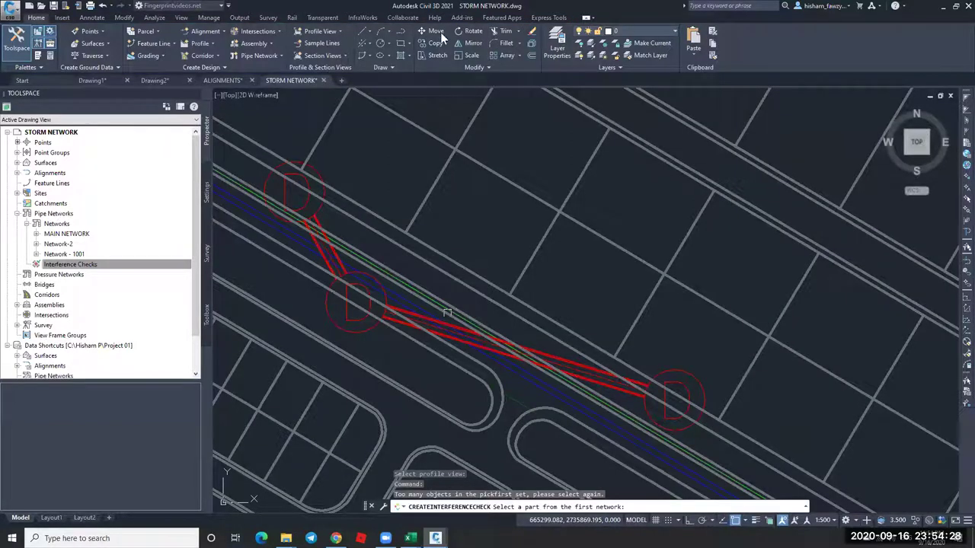
pyautogui.click(434, 299)
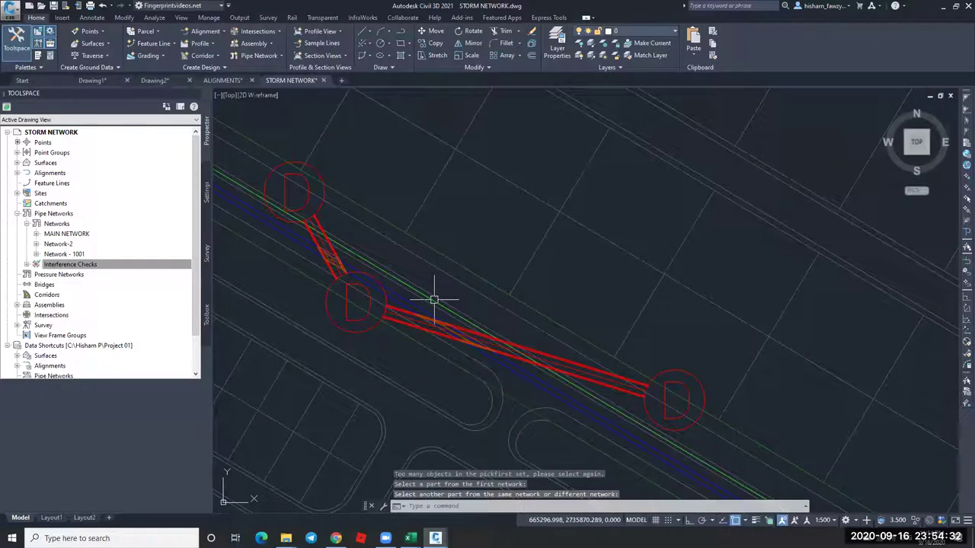
pyautogui.press('Escape')
pyautogui.press('Escape')
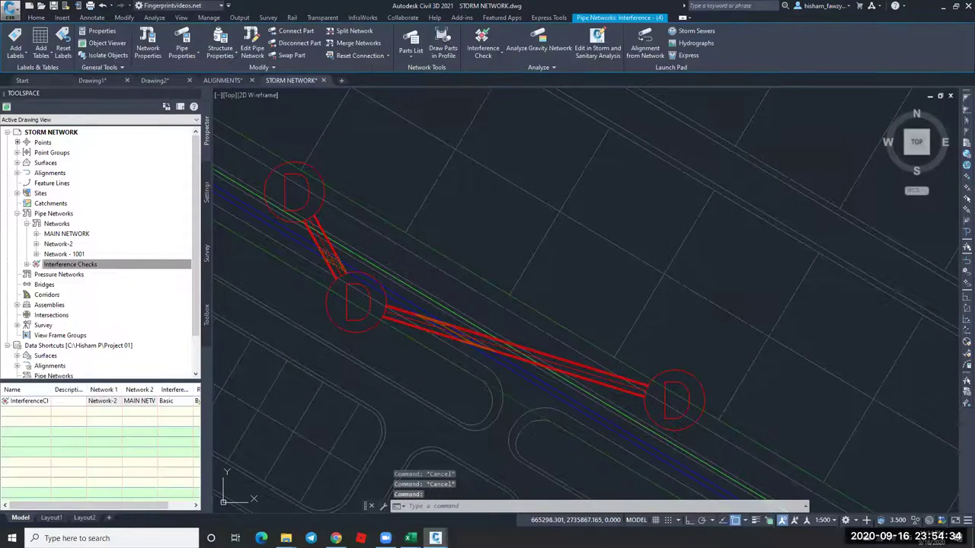
# Cancel adding Network-2 parts to the profile and select the hatched interference on the clashing pipes.
pyautogui.press('Escape')
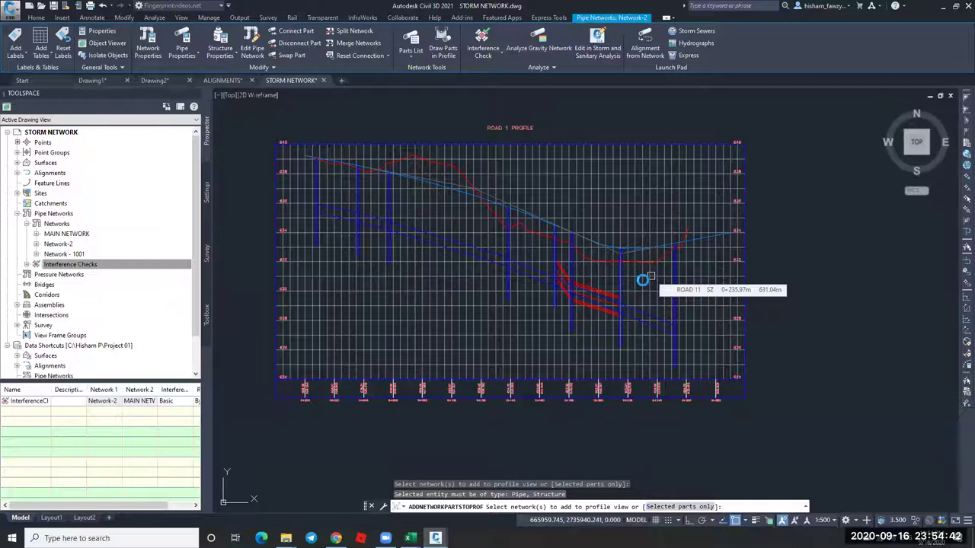
pyautogui.press('Escape')
pyautogui.scroll(10, 581, 277)
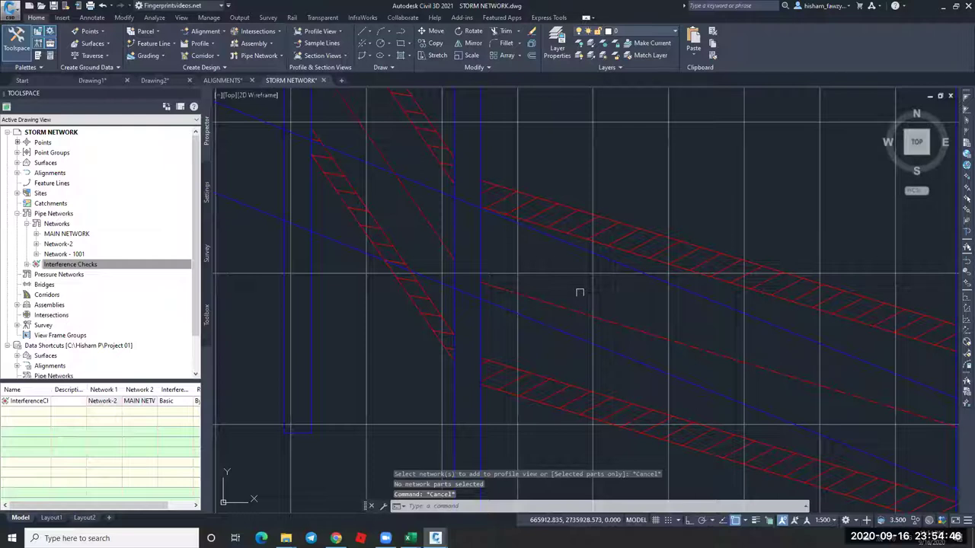
pyautogui.scroll(-5, 582, 282)
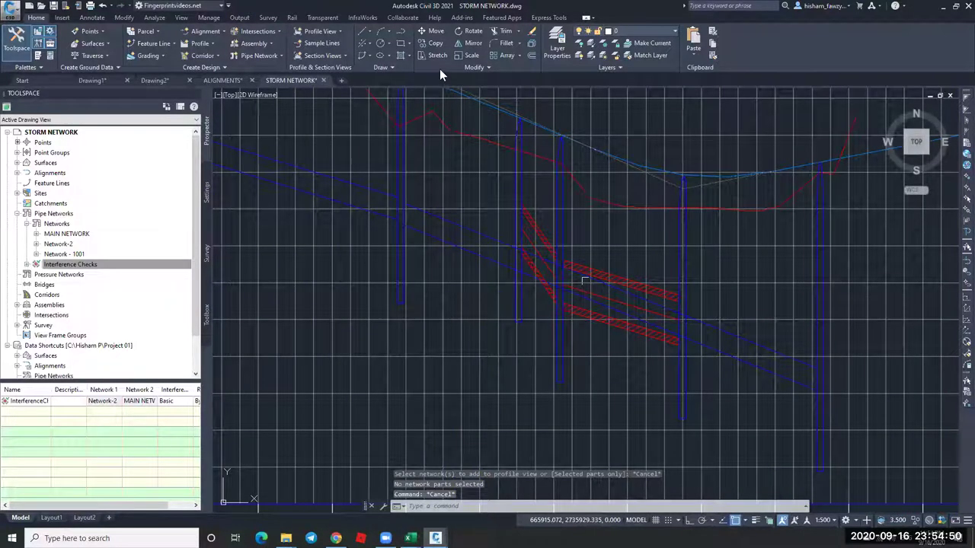
pyautogui.scroll(-2, 697, 261)
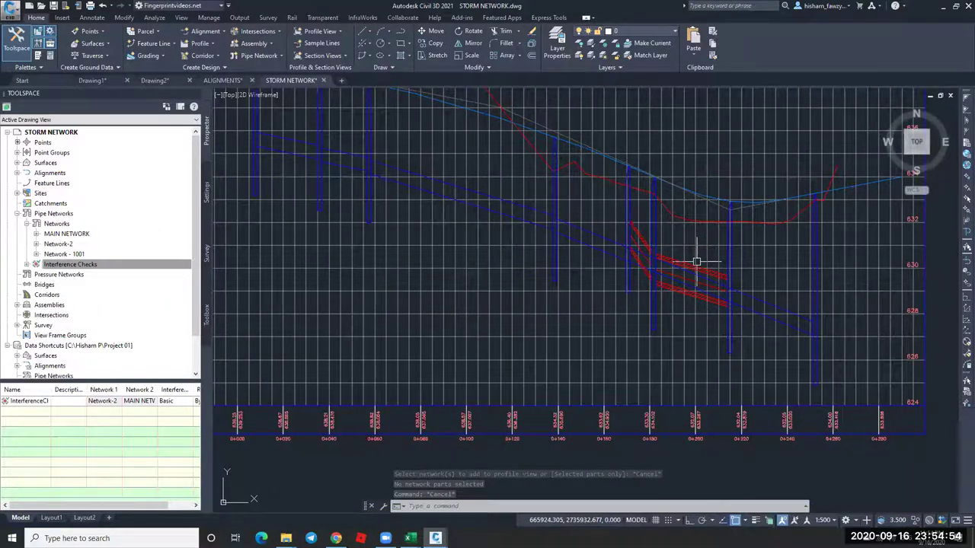
pyautogui.click(440, 254)
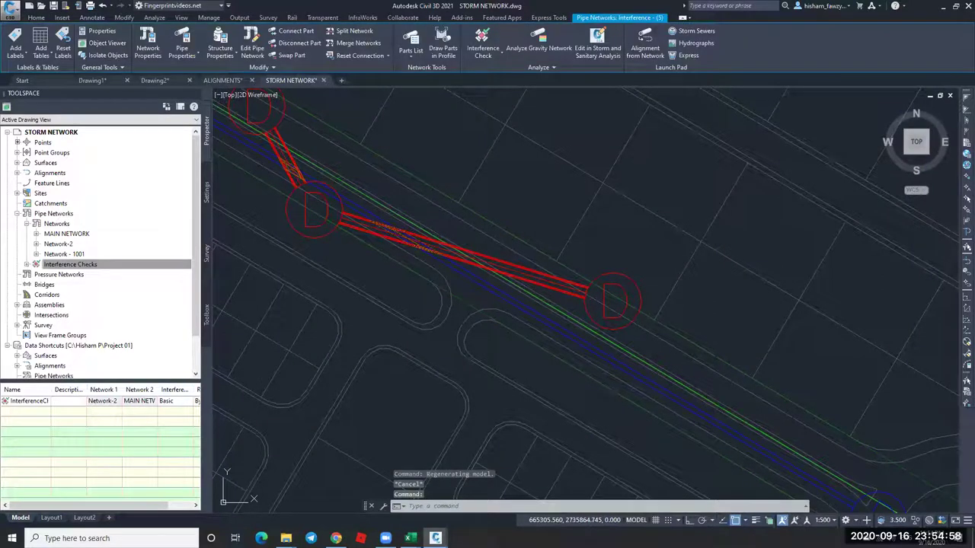
# Start drawing network parts in the profile view, then cancel the command.
pyautogui.click(443, 48)
pyautogui.scroll(-3, 385, 212)
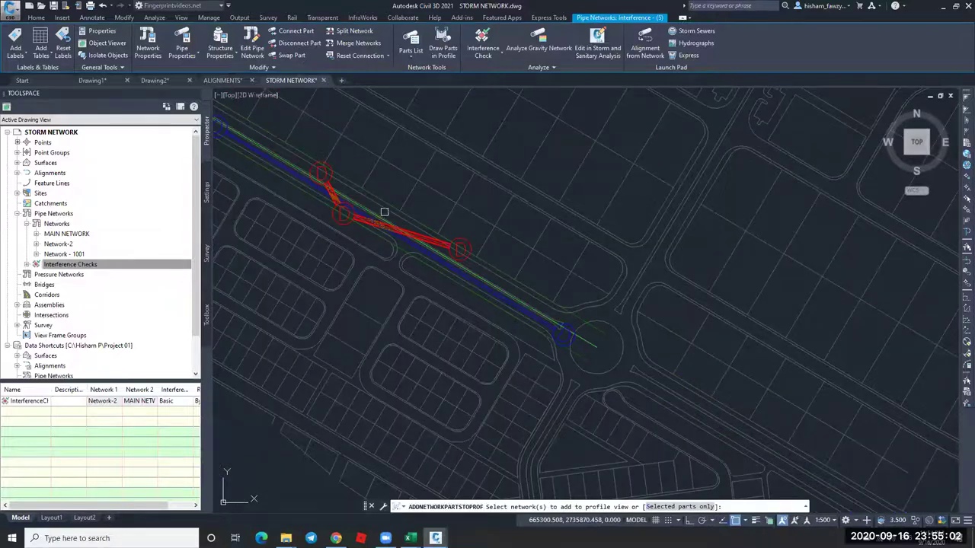
pyautogui.press('Escape')
pyautogui.press('Escape')
pyautogui.scroll(5, 414, 207)
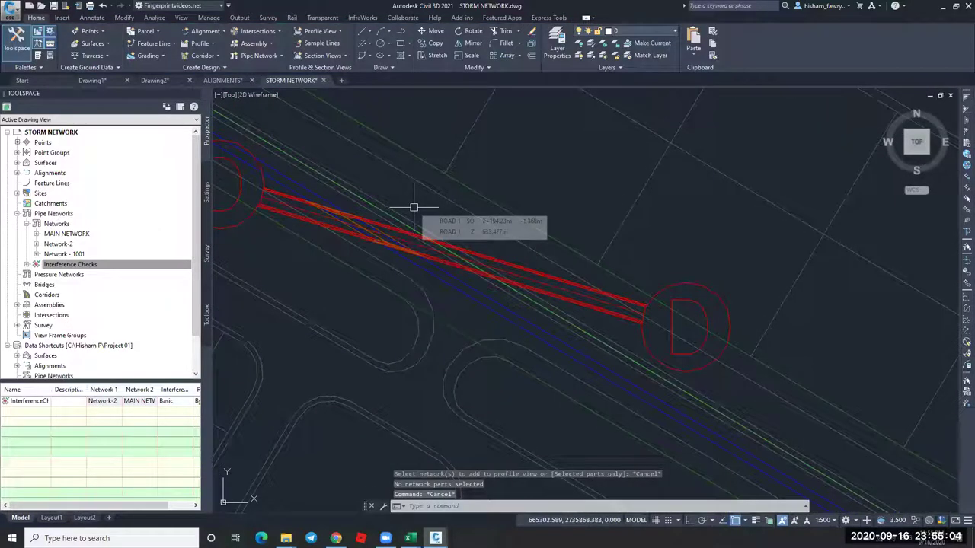
pyautogui.scroll(-10, 427, 216)
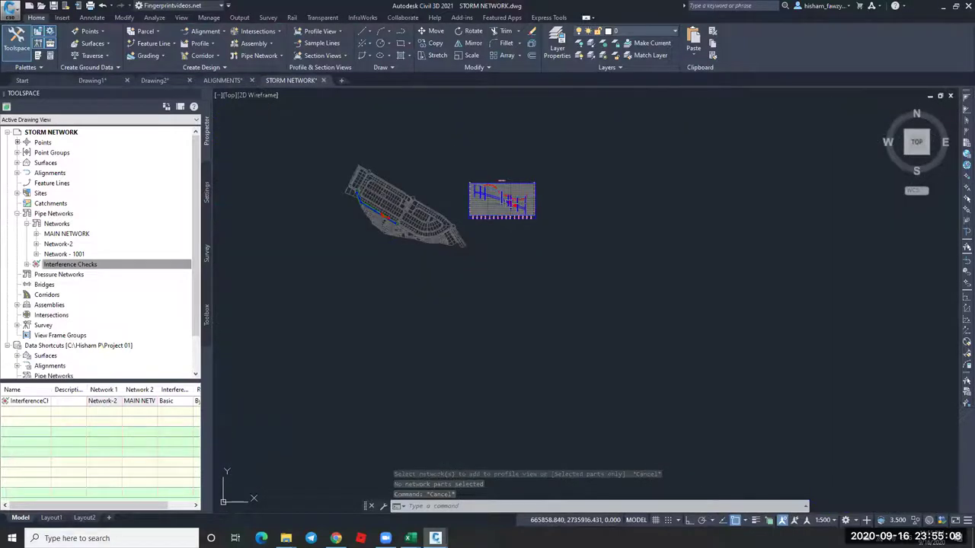
pyautogui.press('Escape')
pyautogui.scroll(10, 544, 215)
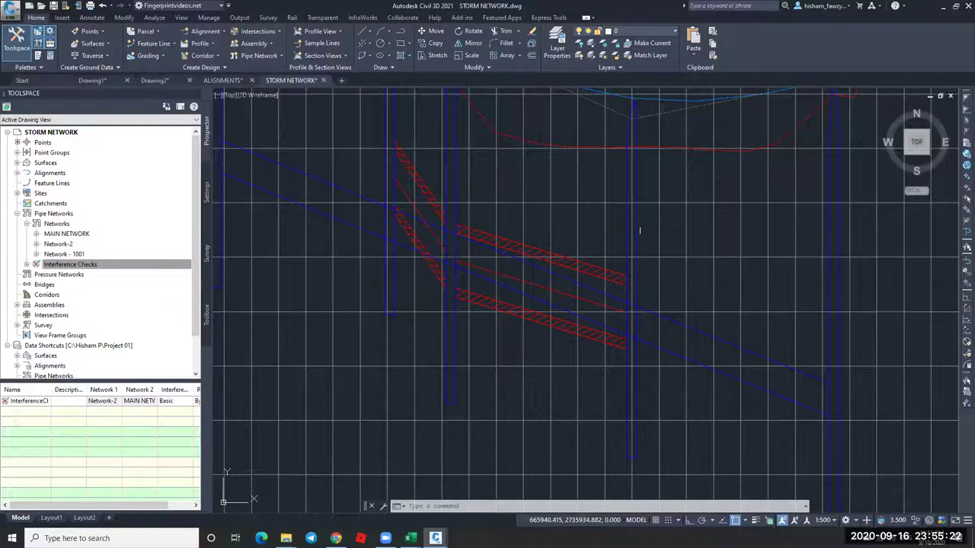
# Cancel the pending manhole grip stretch and review the storm pipe run.
pyautogui.scroll(-10, 737, 254)
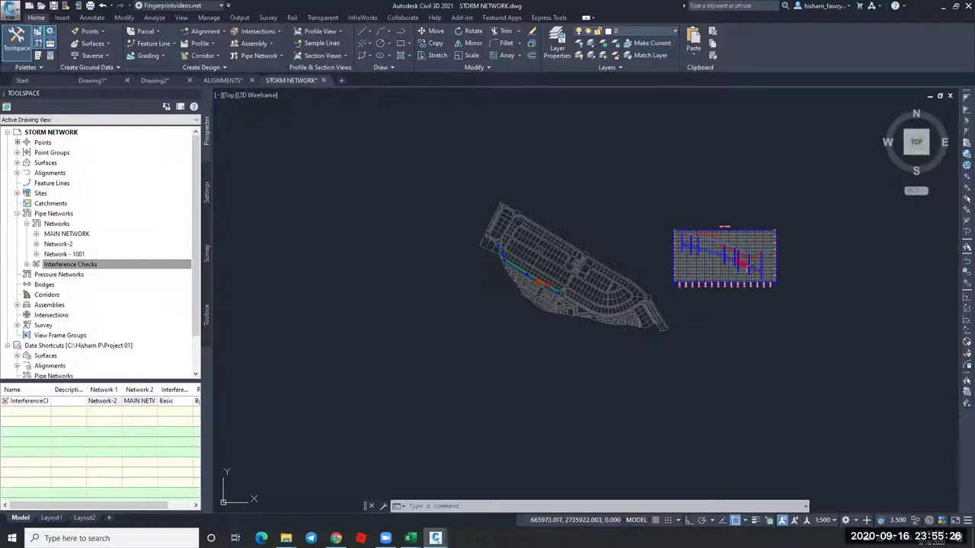
pyautogui.scroll(5, 515, 293)
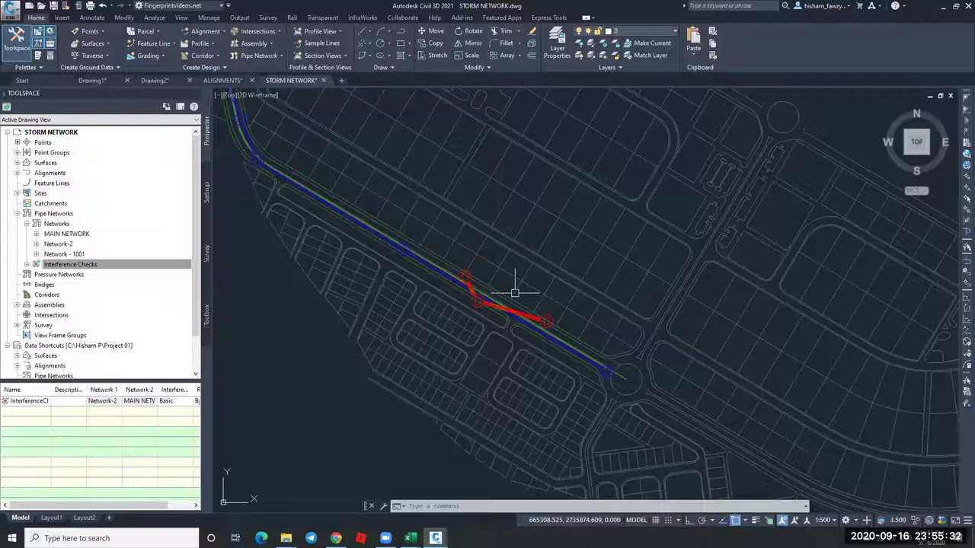
pyautogui.scroll(5, 515, 293)
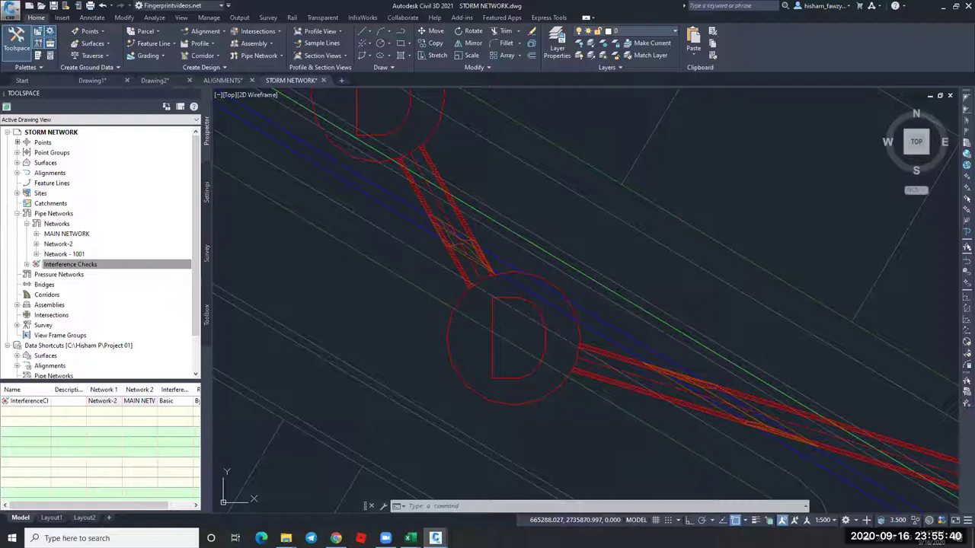
pyautogui.press('Escape')
pyautogui.scroll(-5, 397, 252)
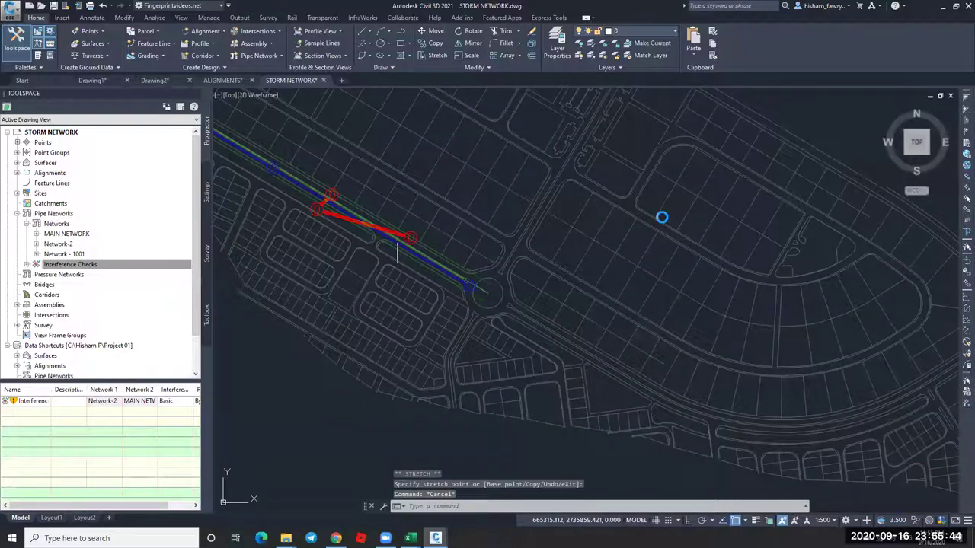
pyautogui.press('Escape')
pyautogui.scroll(-2, 674, 216)
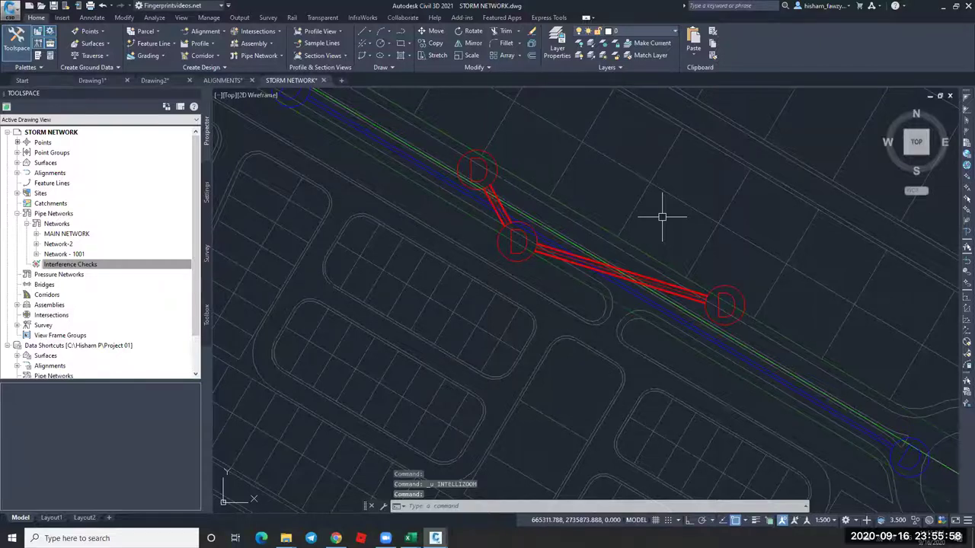
pyautogui.scroll(-2, 539, 245)
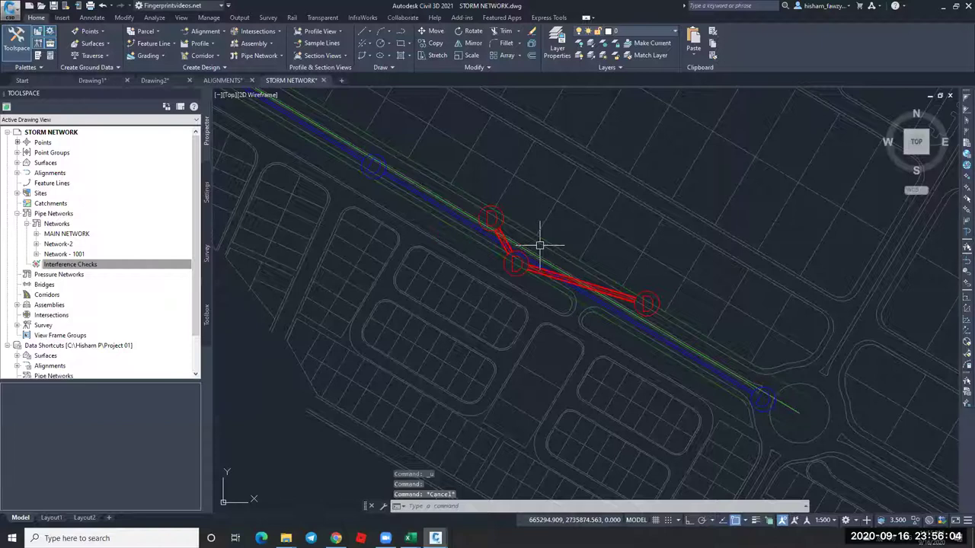
pyautogui.hotkey('ctrl', 'z')
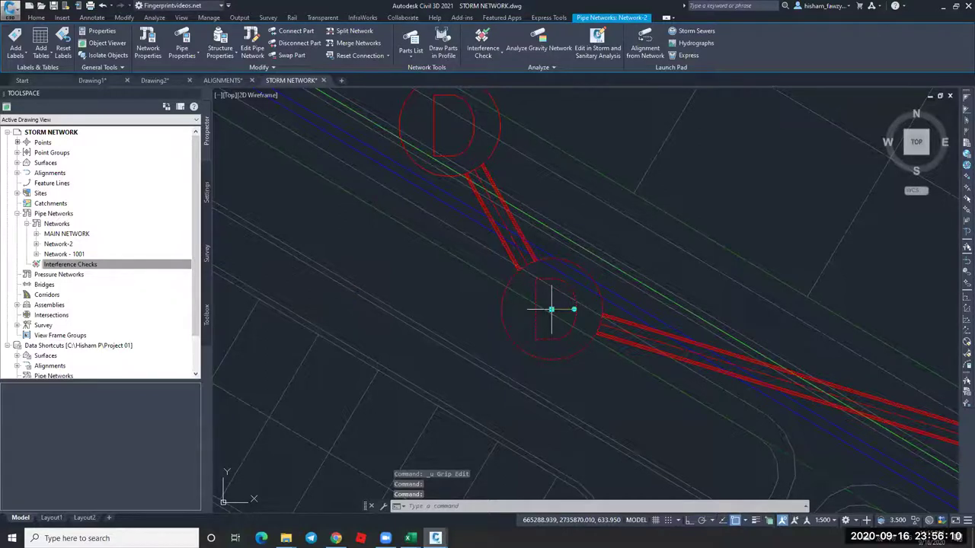
pyautogui.click(568, 309)
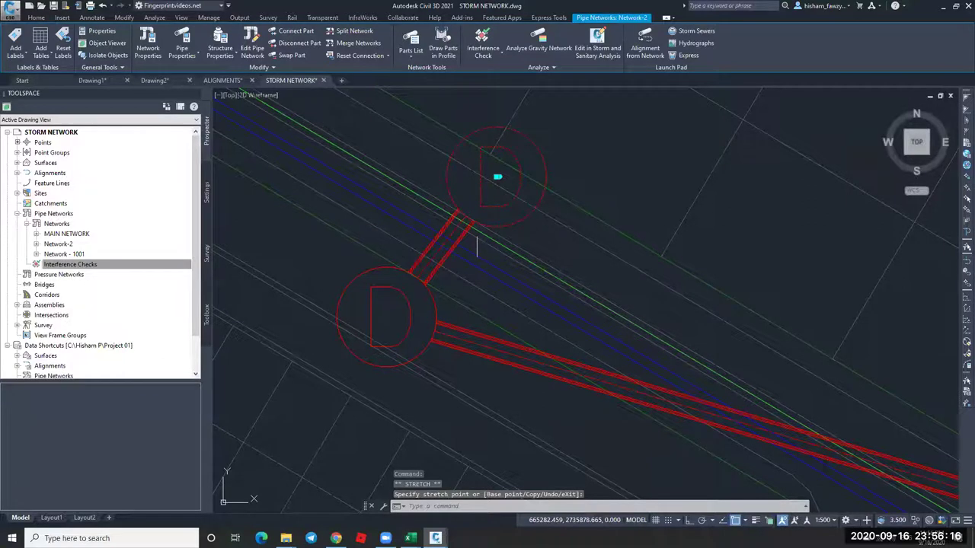
pyautogui.press('Escape')
pyautogui.press('Escape')
pyautogui.scroll(5, 577, 252)
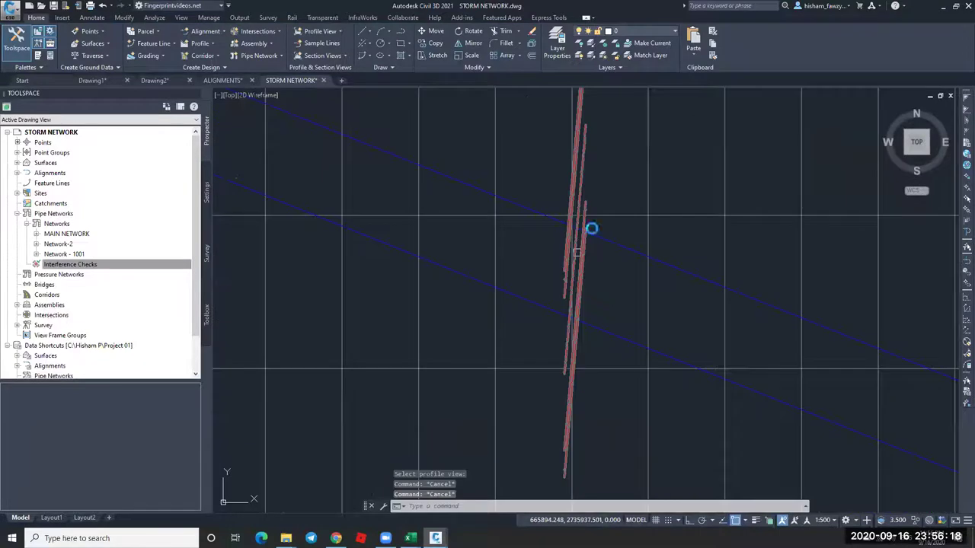
pyautogui.scroll(-2, 590, 226)
pyautogui.click(585, 236)
pyautogui.scroll(-8, 581, 247)
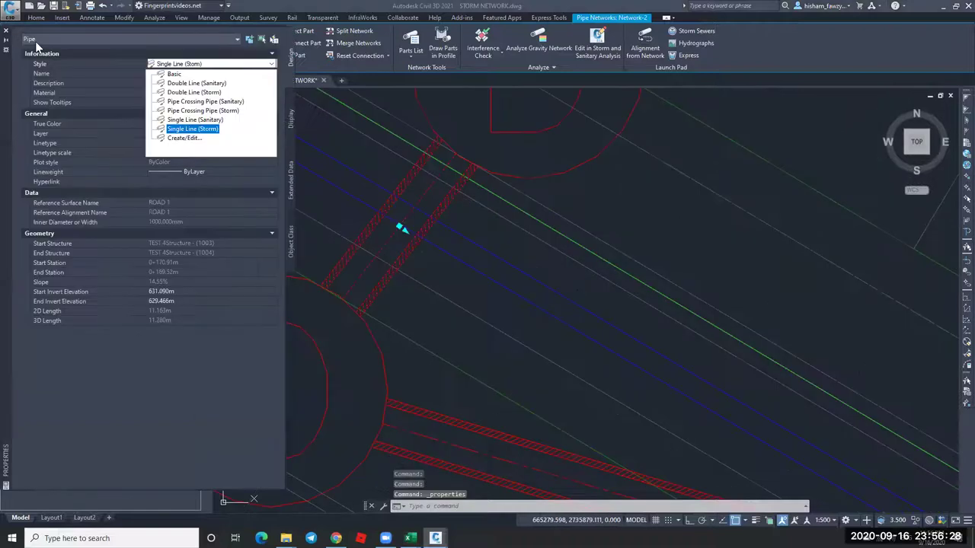
pyautogui.click(196, 128)
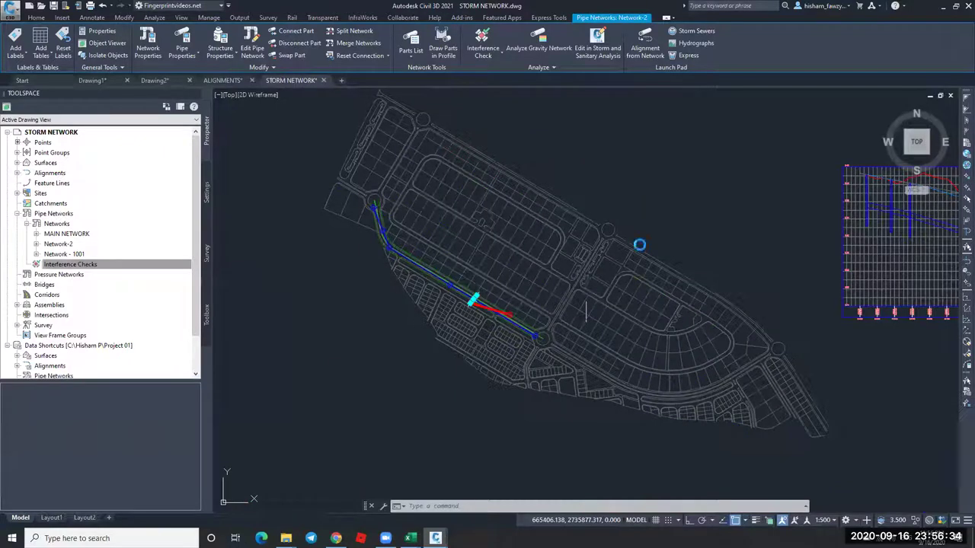
pyautogui.press('Escape')
pyautogui.scroll(8, 648, 225)
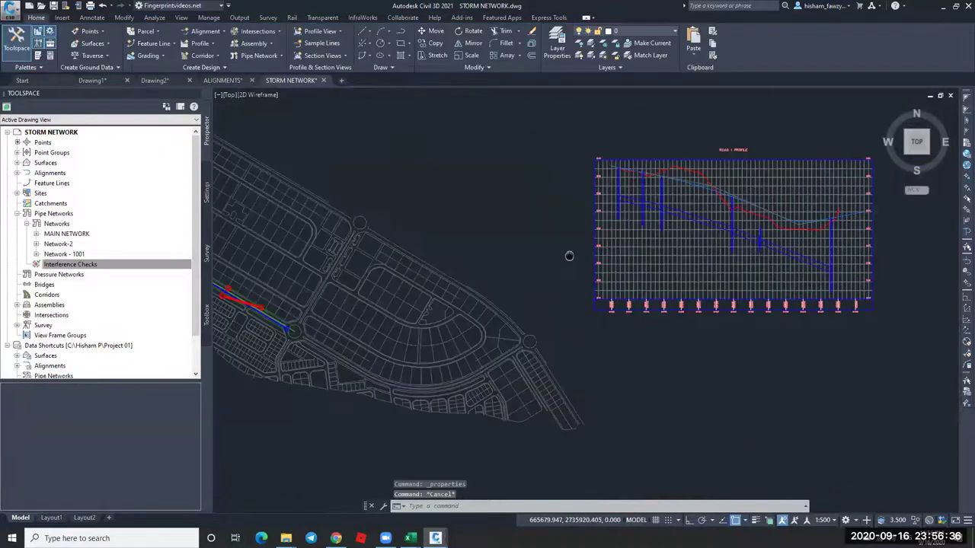
pyautogui.press('Escape')
pyautogui.click(672, 246)
pyautogui.scroll(-4, 649, 221)
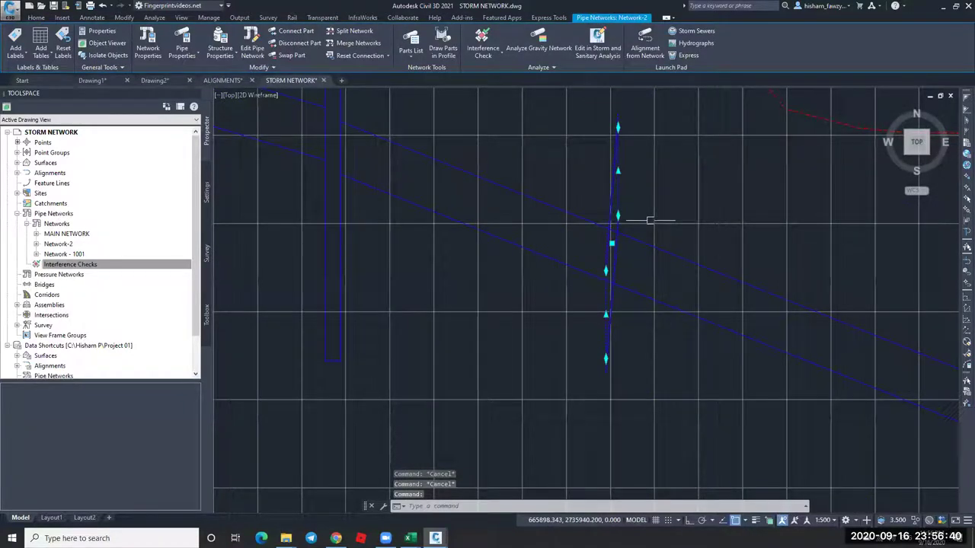
pyautogui.scroll(-10, 650, 221)
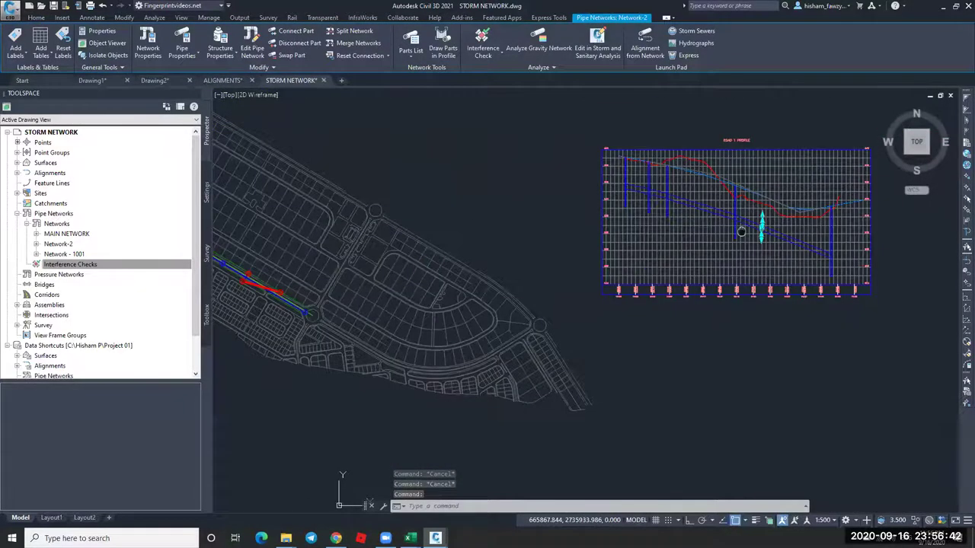
pyautogui.scroll(10, 337, 263)
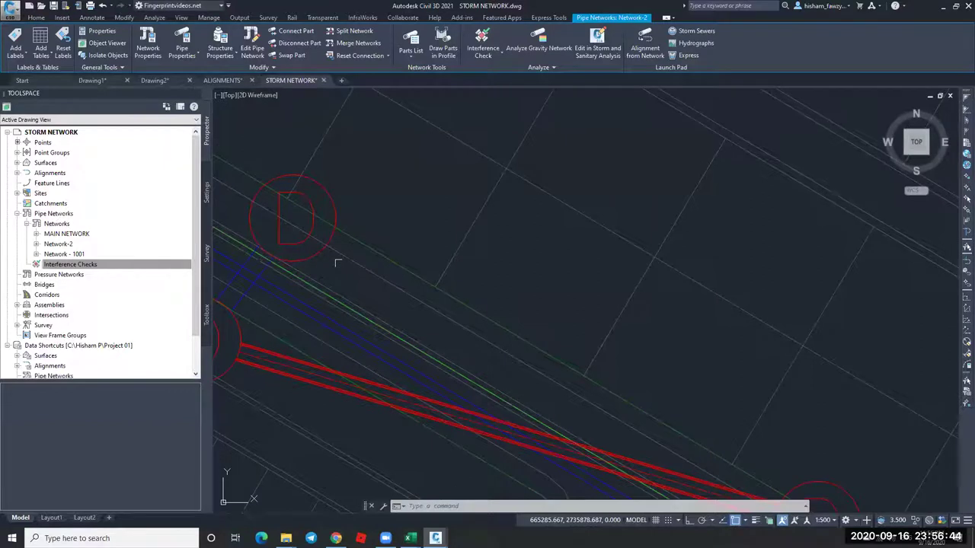
# Select the pipe and the lower manhole, then cancel the manhole stretch.
pyautogui.press('Escape')
pyautogui.press('Escape')
pyautogui.moveTo(237, 332); pyautogui.dragTo(409, 282, button='middle')
pyautogui.click(408, 281)
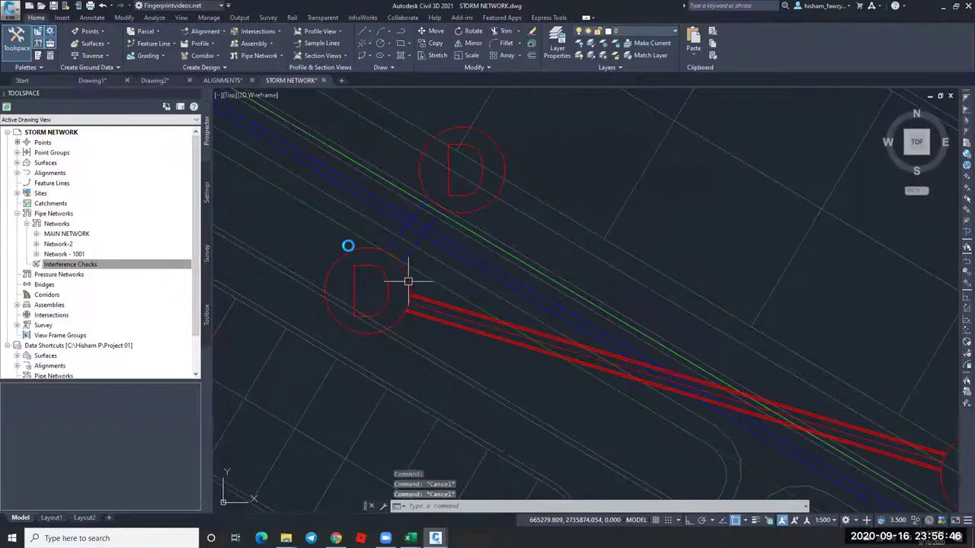
pyautogui.scroll(4, 408, 278)
pyautogui.click(336, 315)
pyautogui.scroll(-10, 559, 216)
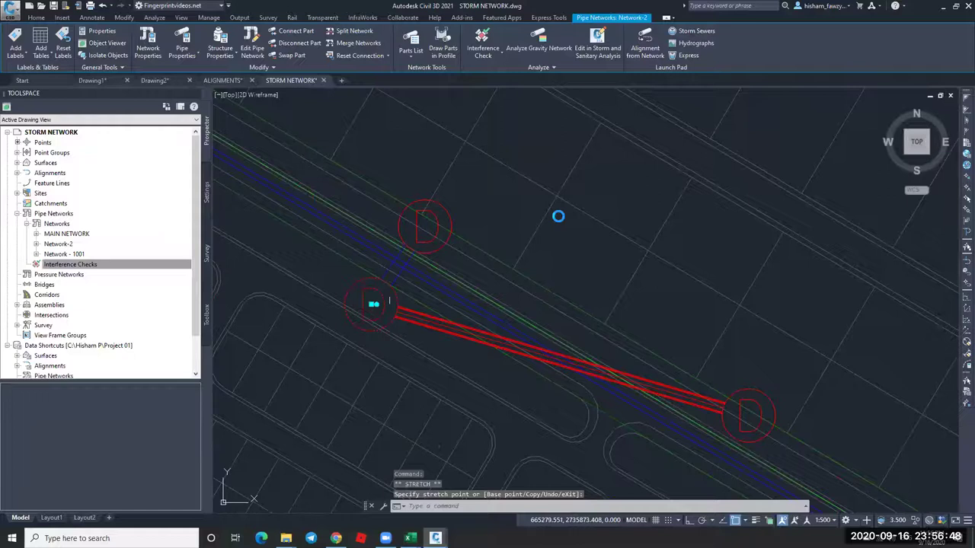
pyautogui.scroll(5, 537, 263)
pyautogui.press('Escape')
pyautogui.press('Escape')
pyautogui.scroll(7, 537, 263)
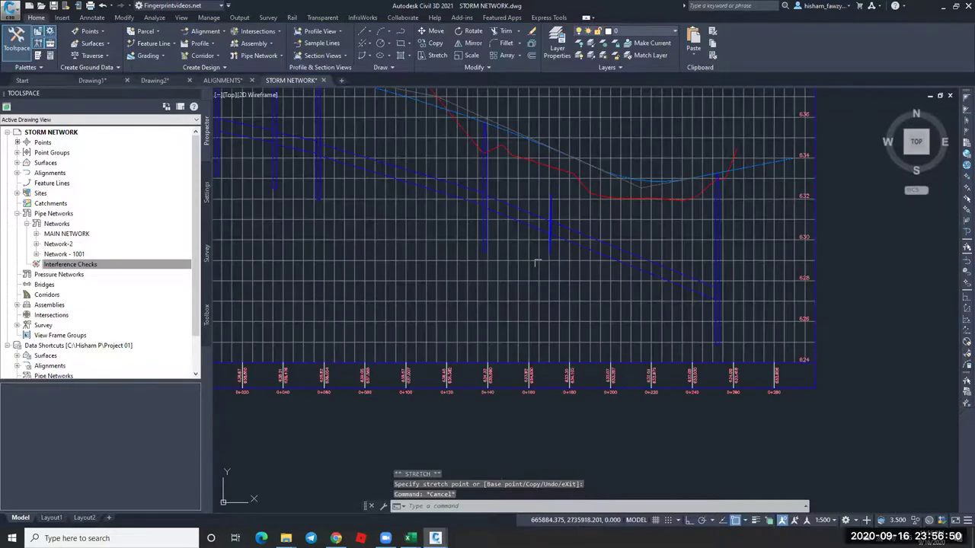
# Set the ROAD 1 PROFILE view's vertical exaggeration to 1 in Profile View Properties.
pyautogui.click(362, 109)
pyautogui.click(285, 40)
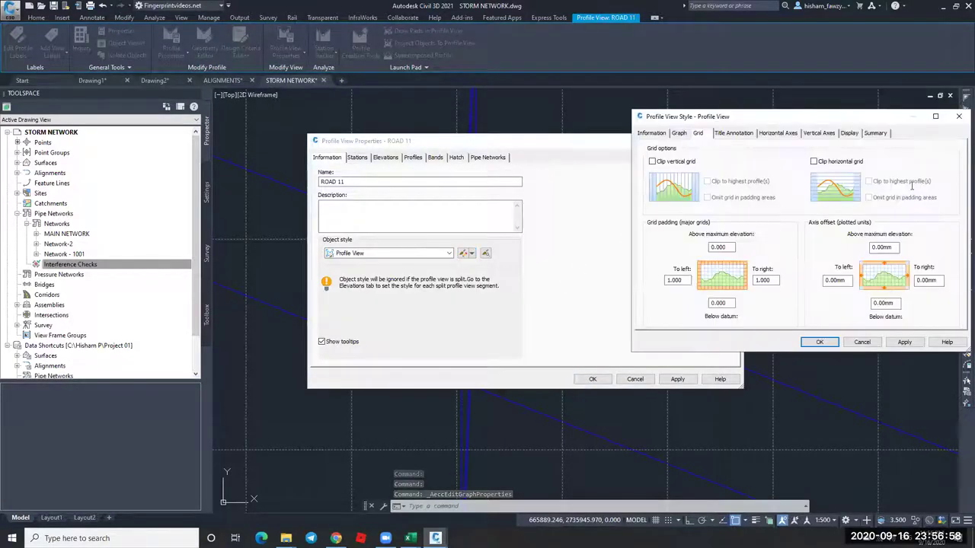
pyautogui.write('10.000')
pyautogui.click(820, 342)
pyautogui.click(593, 378)
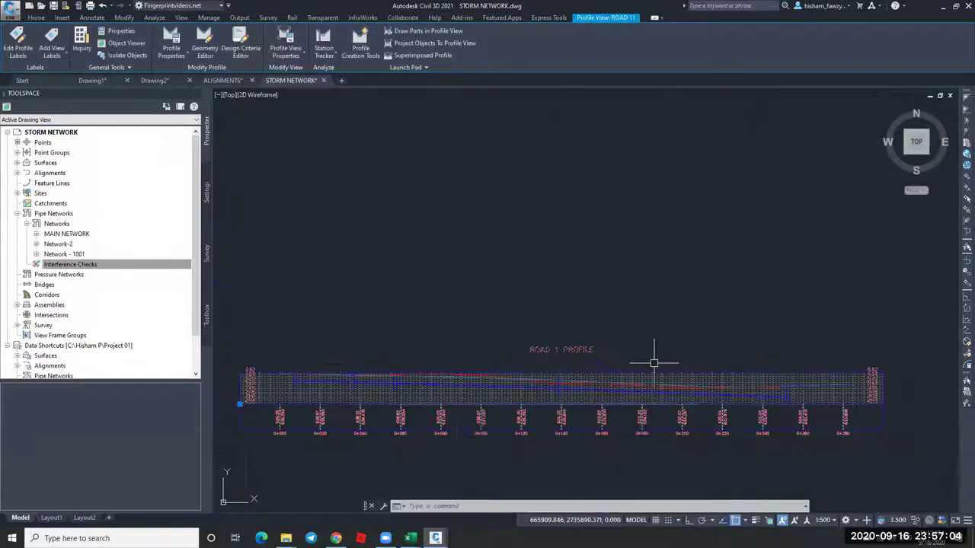
# Select a storm pipe to inspect it, then clear the selection.
pyautogui.scroll(4, 644, 366)
pyautogui.click(713, 301)
pyautogui.scroll(2, 723, 286)
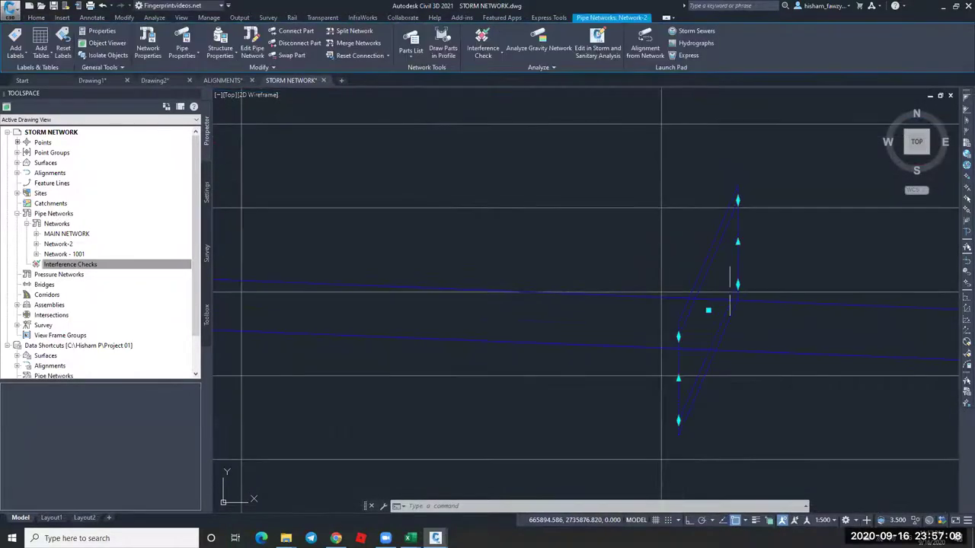
pyautogui.scroll(-2, 681, 288)
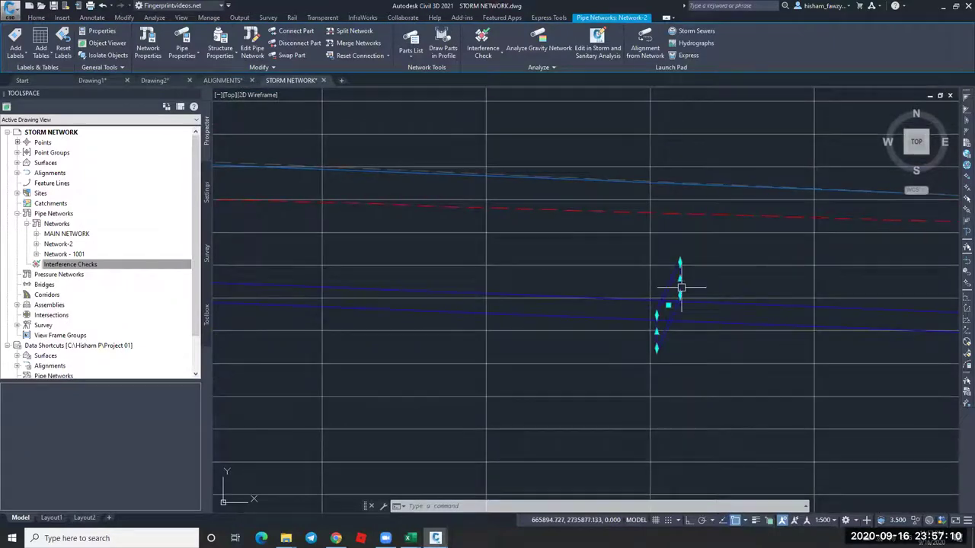
pyautogui.press('Escape')
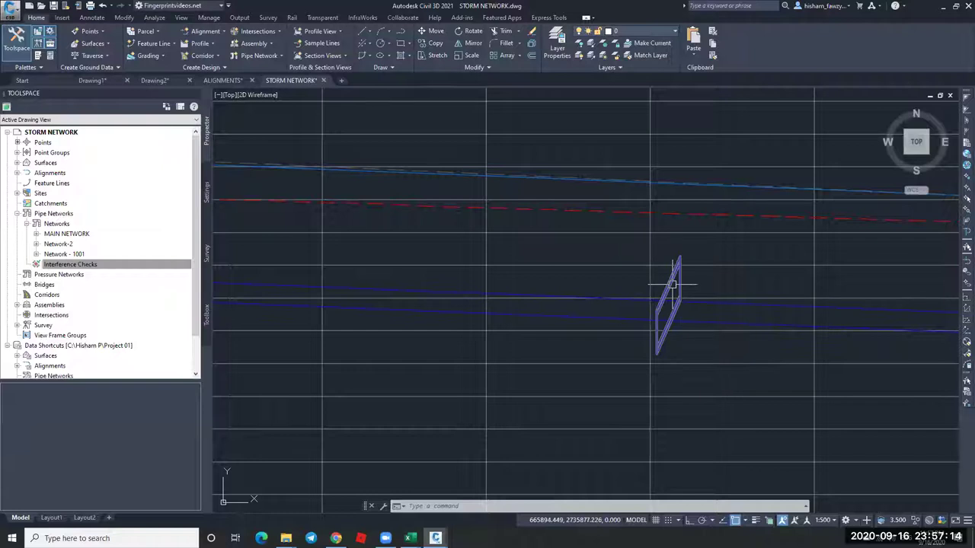
pyautogui.scroll(-4, 735, 274)
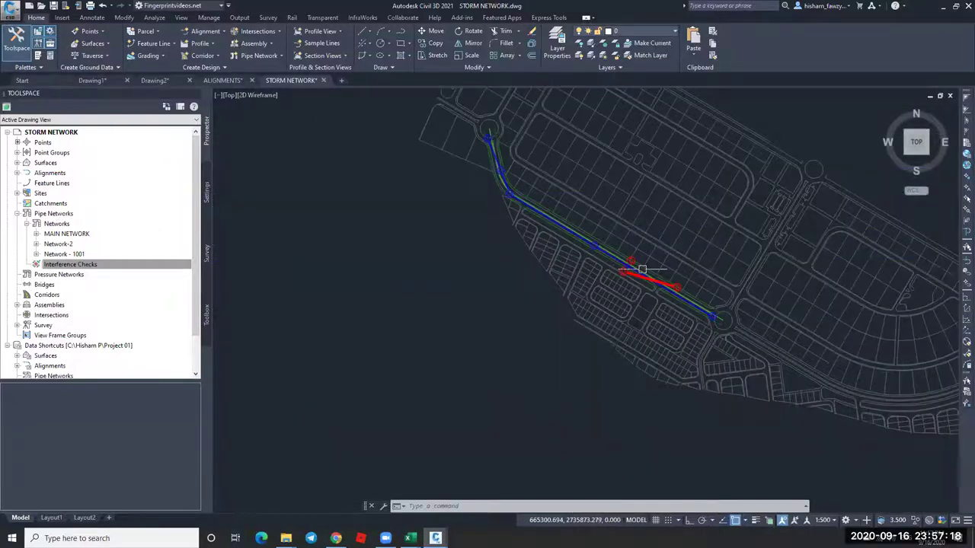
pyautogui.scroll(3, 556, 245)
pyautogui.scroll(-5, 556, 246)
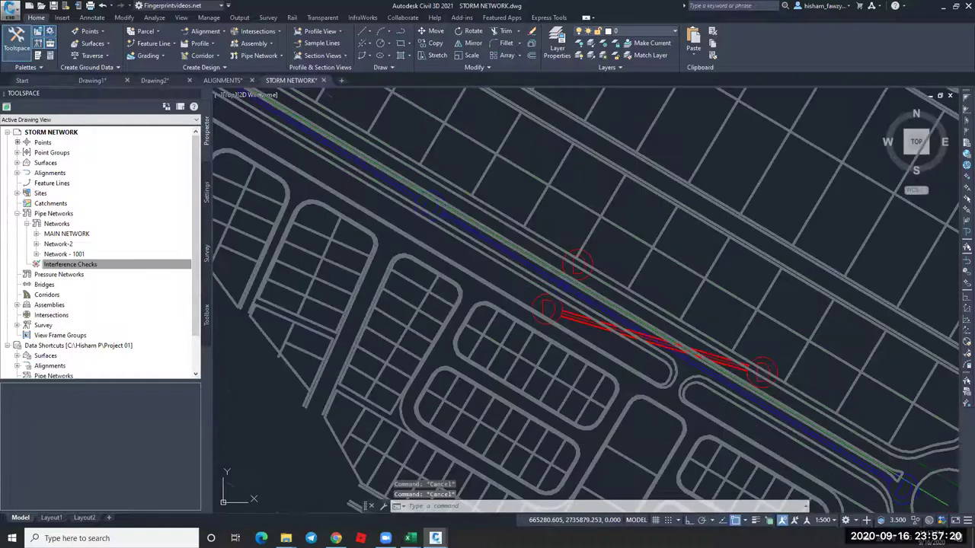
pyautogui.scroll(6, 602, 262)
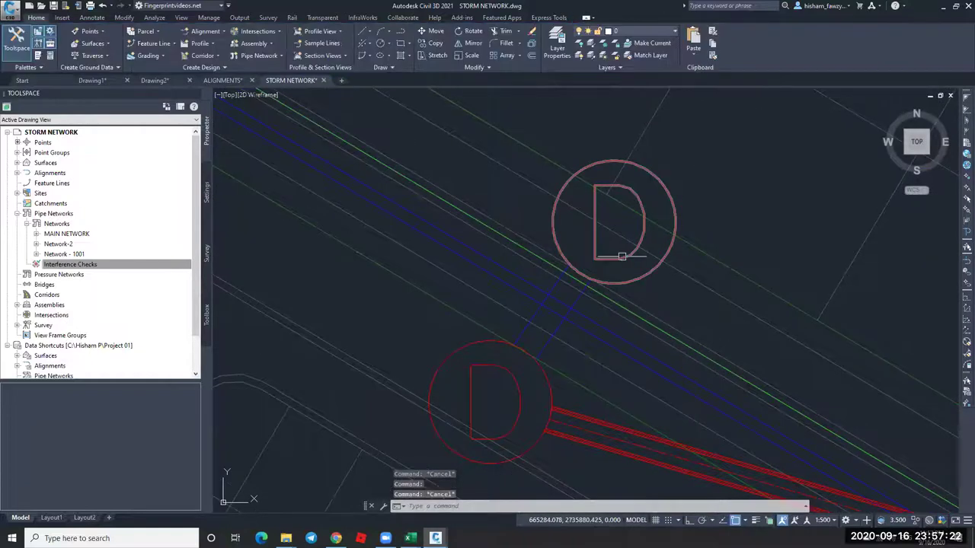
# Select the upper manhole and the ROAD 1 alignment, cancelling the manhole move.
pyautogui.click(621, 257)
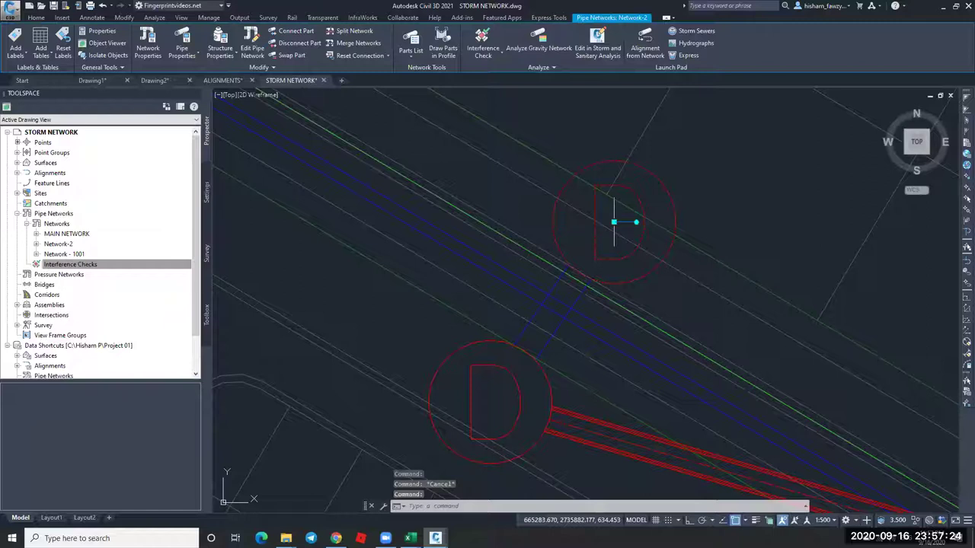
pyautogui.click(614, 222)
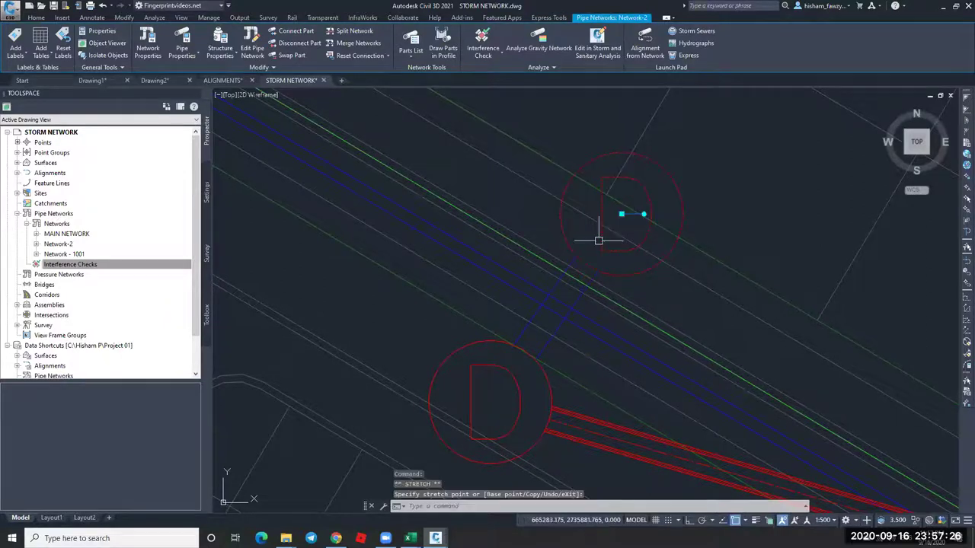
pyautogui.press('Escape')
pyautogui.press('Escape')
pyautogui.scroll(3, 546, 275)
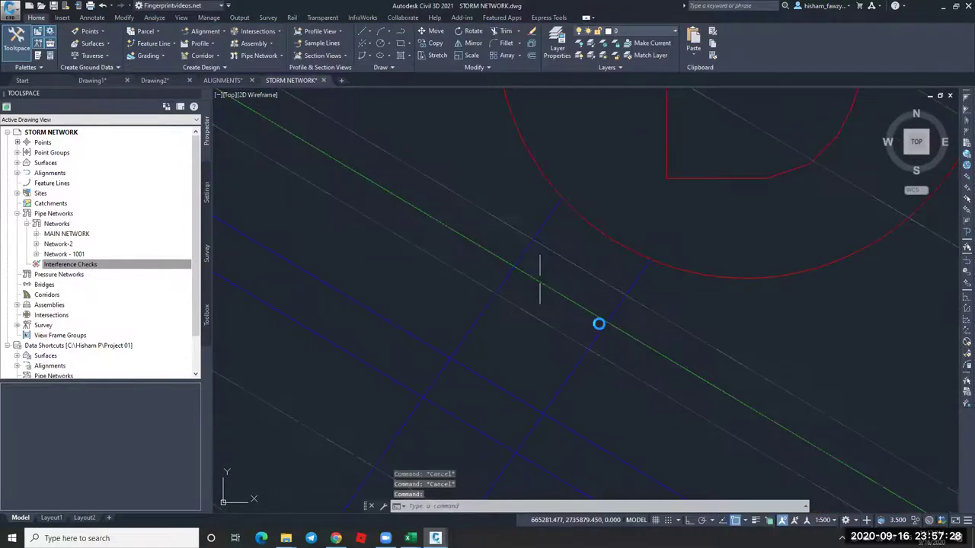
pyautogui.click(598, 322)
pyautogui.scroll(-5, 572, 300)
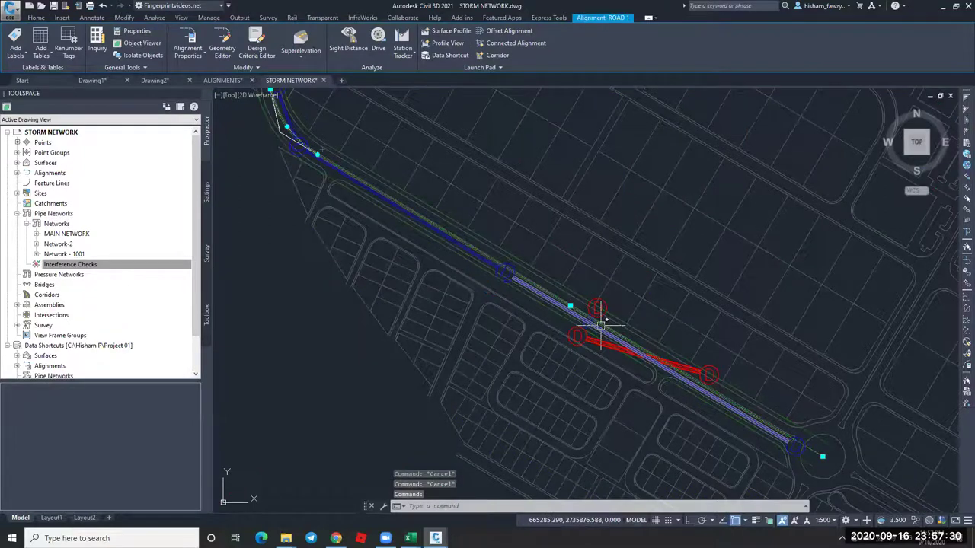
pyautogui.scroll(5, 490, 285)
pyautogui.press('Escape')
# Pan and zoom in on where the red storm pipe crosses the blue pipes.
pyautogui.scroll(-6, 646, 300)
pyautogui.scroll(3, 646, 288)
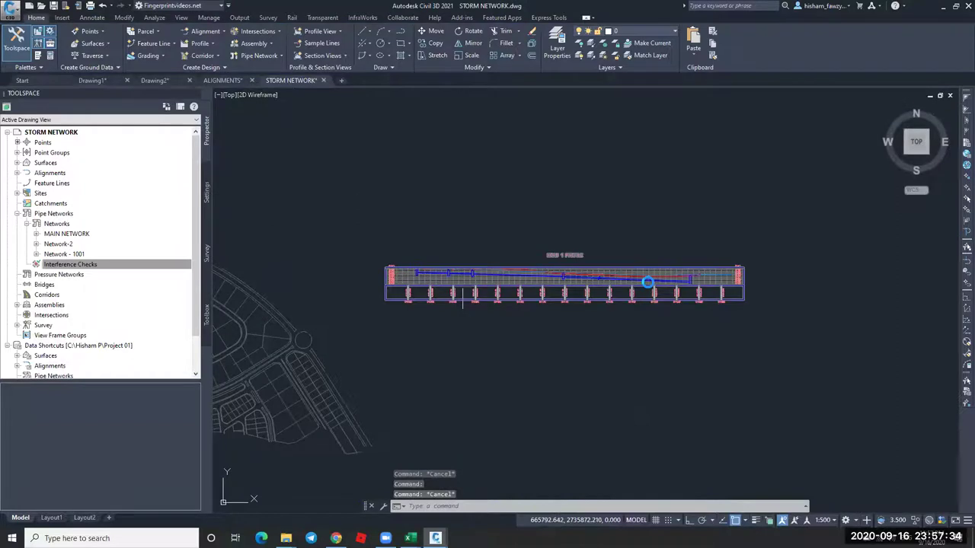
pyautogui.scroll(-2, 568, 304)
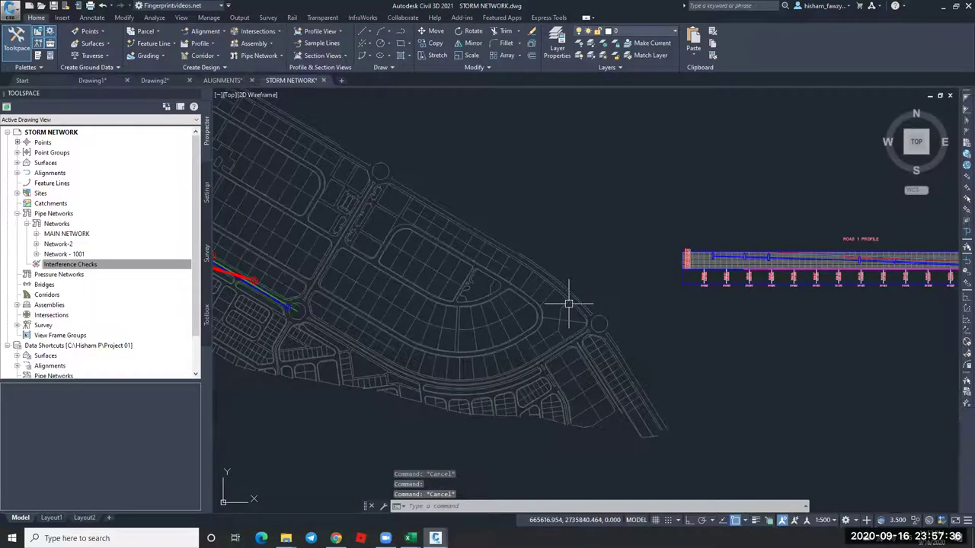
pyautogui.moveTo(569, 304); pyautogui.dragTo(784, 296, button='middle')
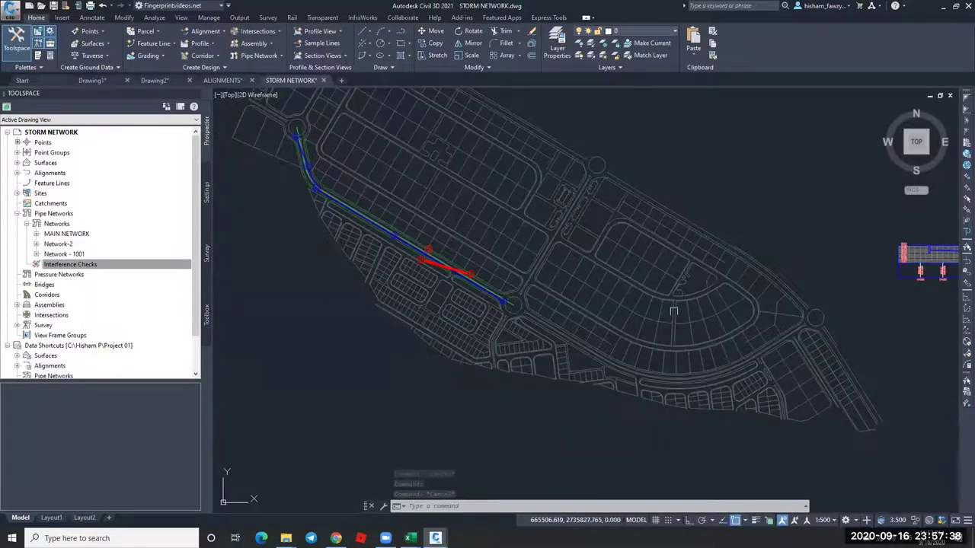
pyautogui.scroll(8, 443, 238)
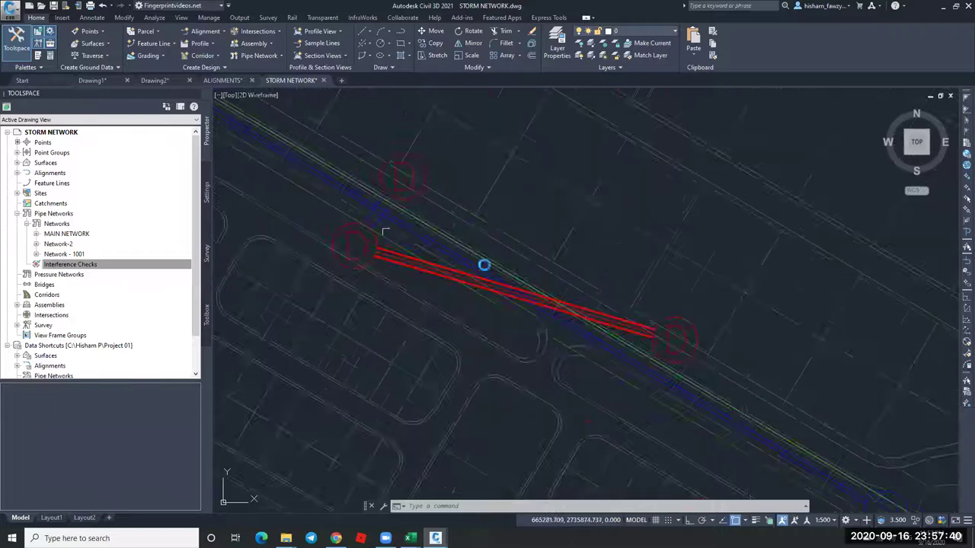
pyautogui.scroll(3, 443, 239)
pyautogui.press('Escape')
pyautogui.press('Escape')
pyautogui.press('Escape')
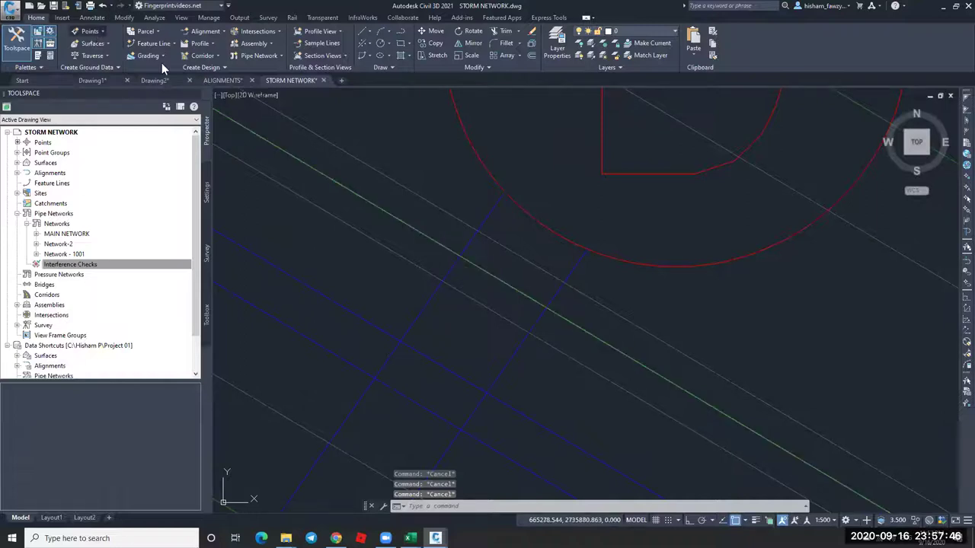
# Dismiss the point creation options and pan to the red manholes and pipes.
pyautogui.click(92, 31)
pyautogui.moveTo(175, 59)
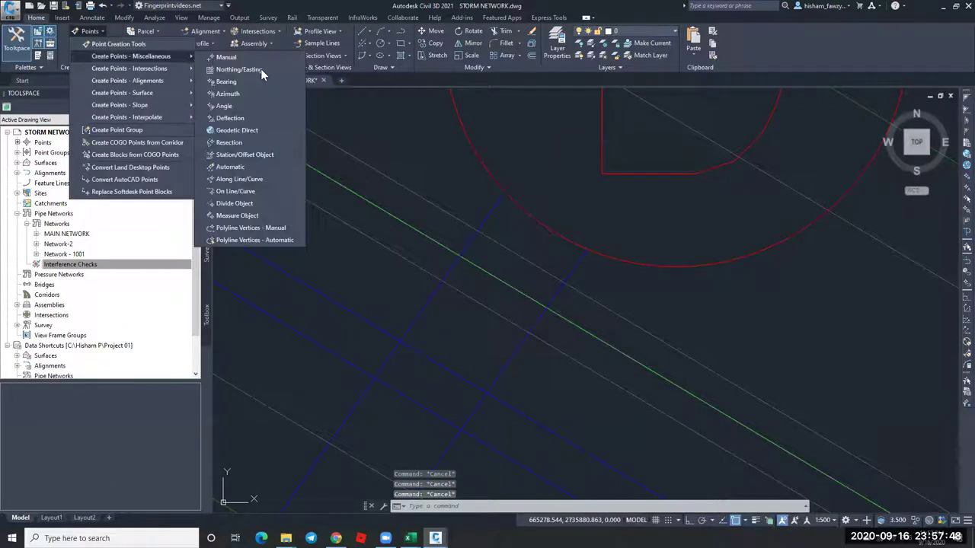
pyautogui.click(485, 278)
pyautogui.scroll(-3, 485, 278)
pyautogui.moveTo(440, 251)
pyautogui.mouseDown(button='middle')
pyautogui.moveTo(460, 253)
pyautogui.moveTo(442, 250)
pyautogui.mouseUp(button='middle')
pyautogui.scroll(-6, 351, 251)
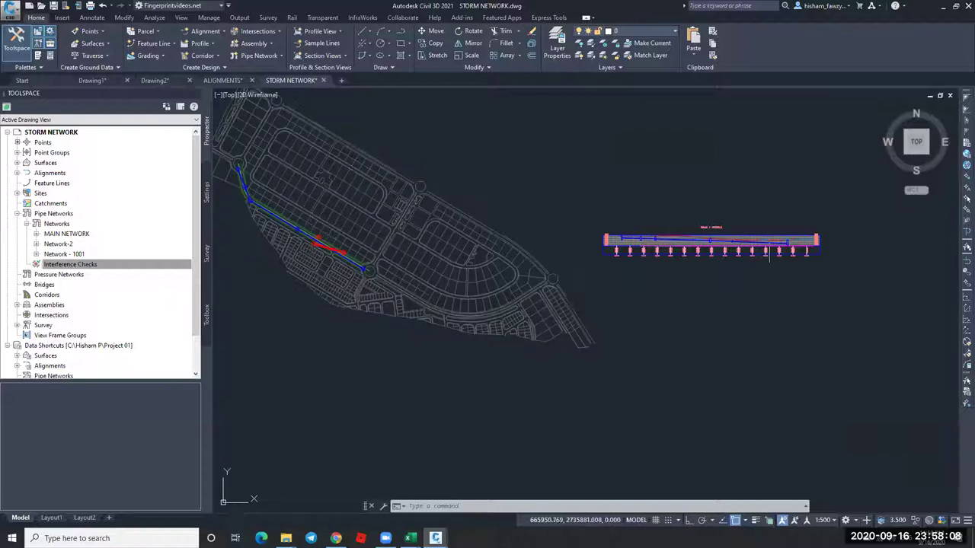
pyautogui.scroll(5, 669, 248)
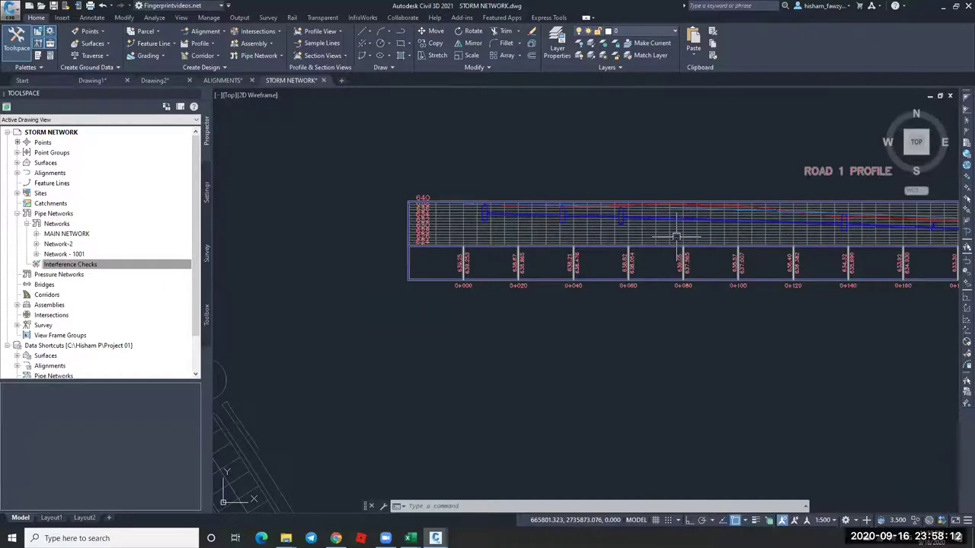
# Select and deselect the ROAD 1 PROFILE view, then zoom toward the profile.
pyautogui.click(676, 237)
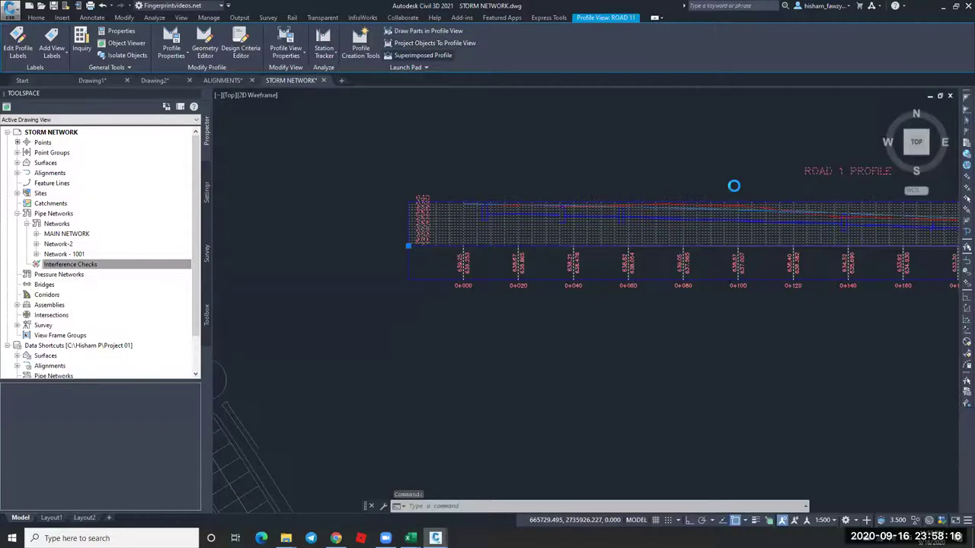
pyautogui.press('Escape')
pyautogui.press('Escape')
pyautogui.moveTo(734, 185); pyautogui.dragTo(429, 145, button='middle')
pyautogui.scroll(3, 684, 200)
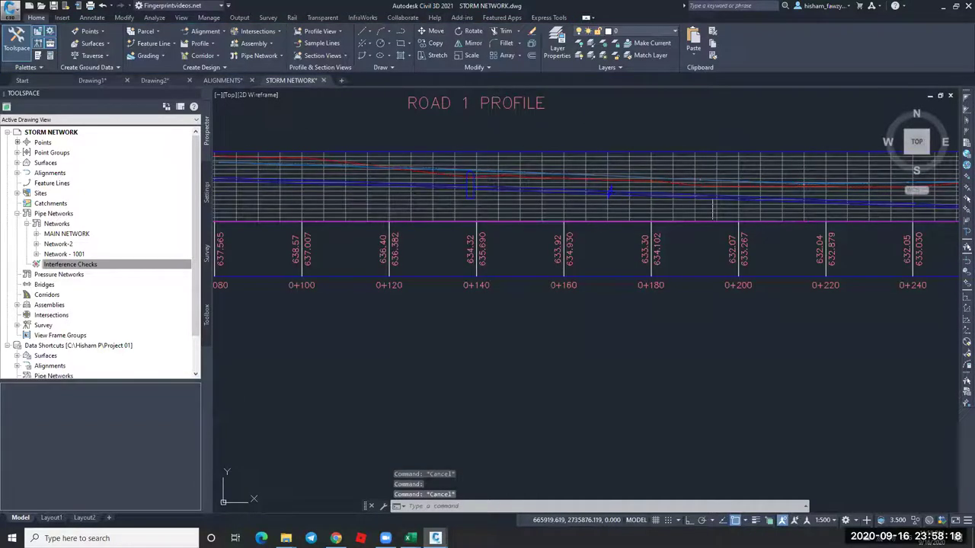
pyautogui.scroll(5, 672, 207)
pyautogui.scroll(-2, 672, 207)
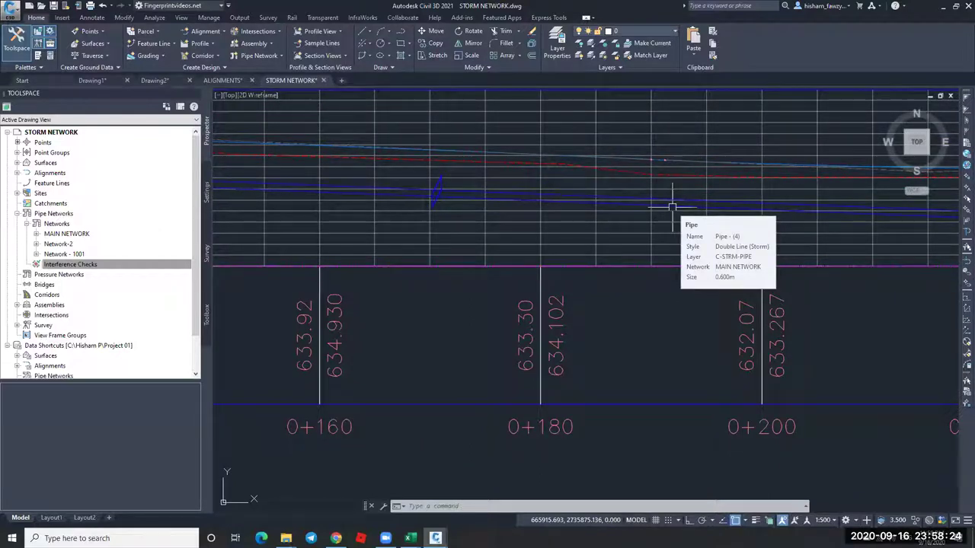
pyautogui.press('Escape')
pyautogui.press('Escape')
pyautogui.scroll(6, 466, 179)
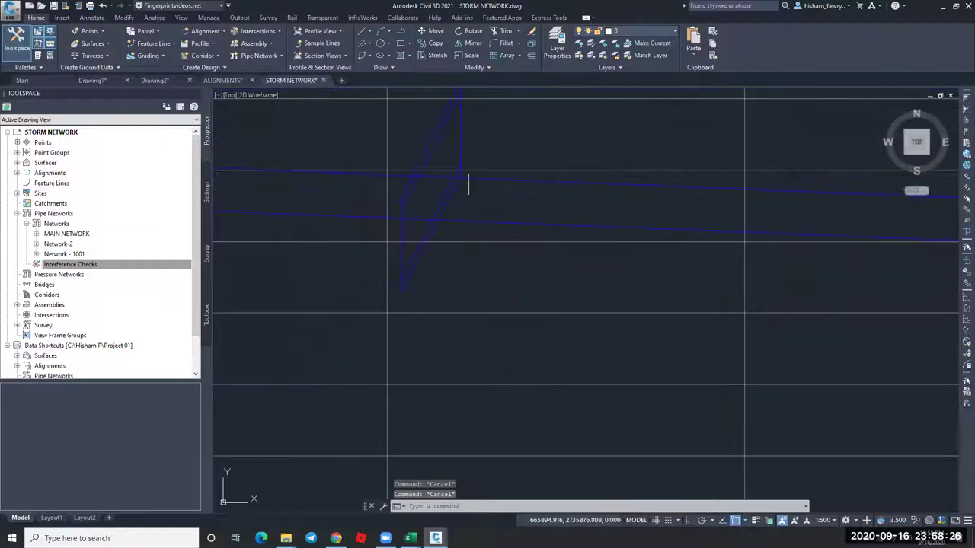
pyautogui.press('Escape')
# Select the crossing pipe inside the ROAD 1 PROFILE view.
pyautogui.click(452, 144)
pyautogui.scroll(2, 476, 152)
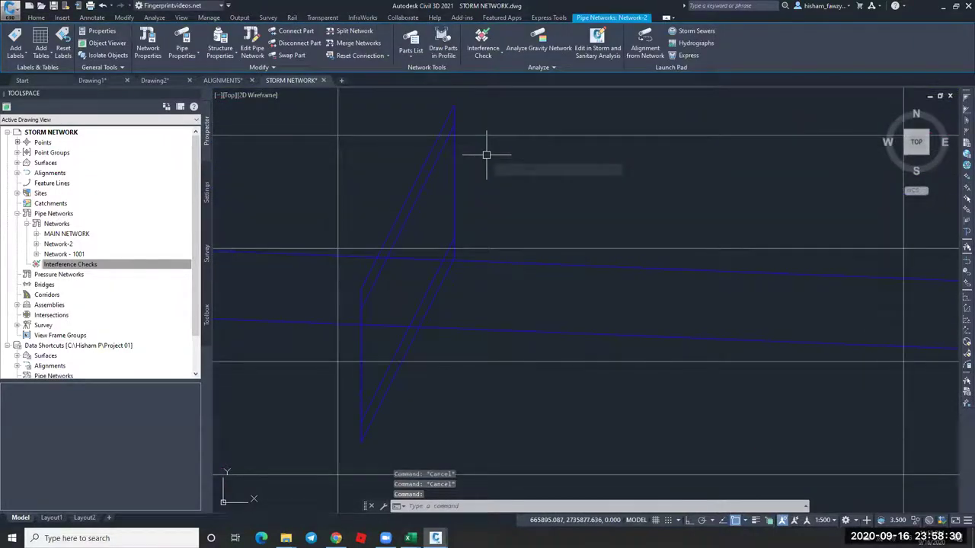
pyautogui.press('Escape')
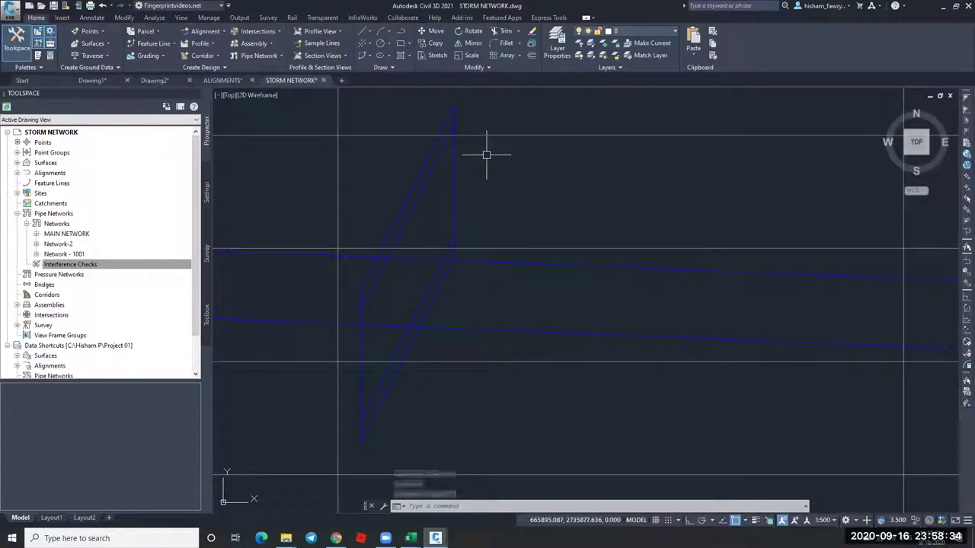
pyautogui.scroll(-2, 507, 162)
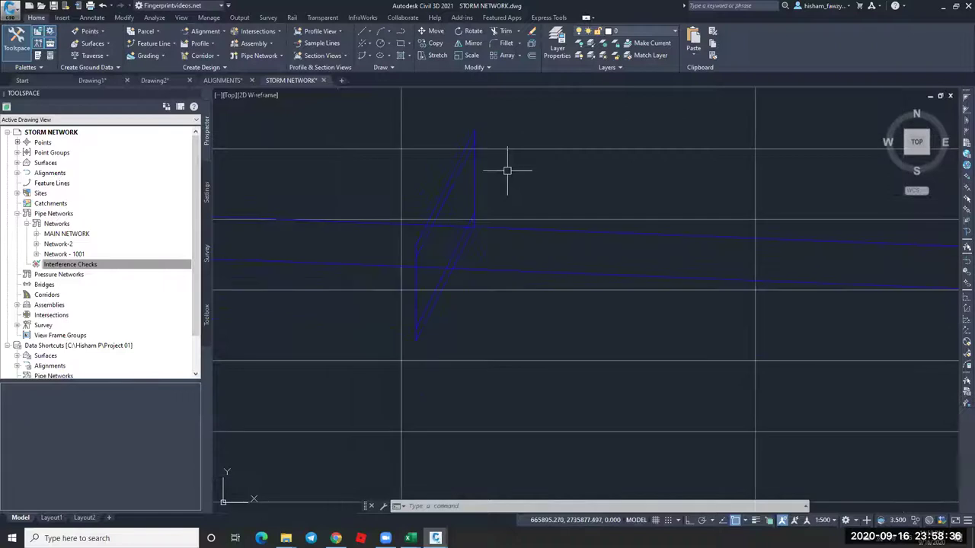
pyautogui.click(473, 178)
# Set the Basic pipe style's profile wall sizes to User defined, 1000 mm inner and outer.
pyautogui.rightClick(500, 172)
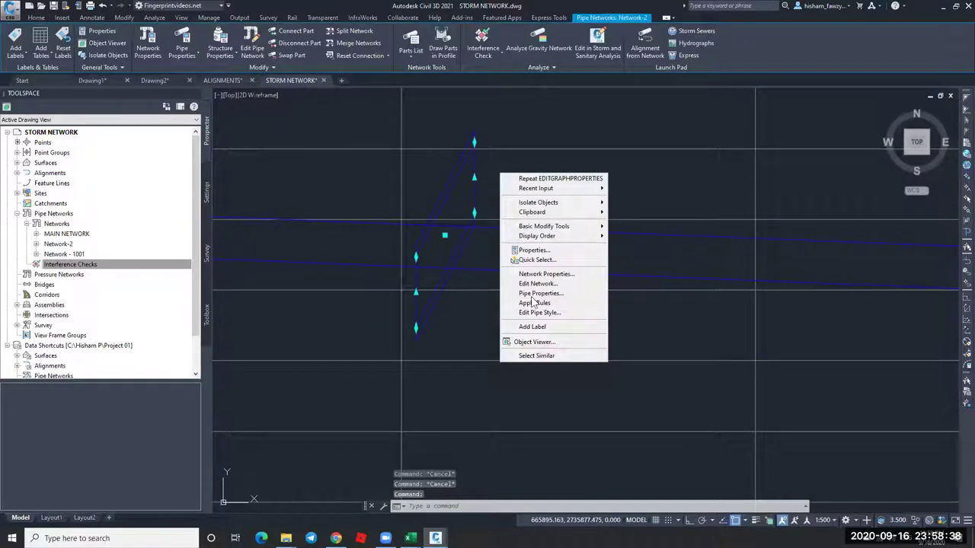
pyautogui.click(553, 315)
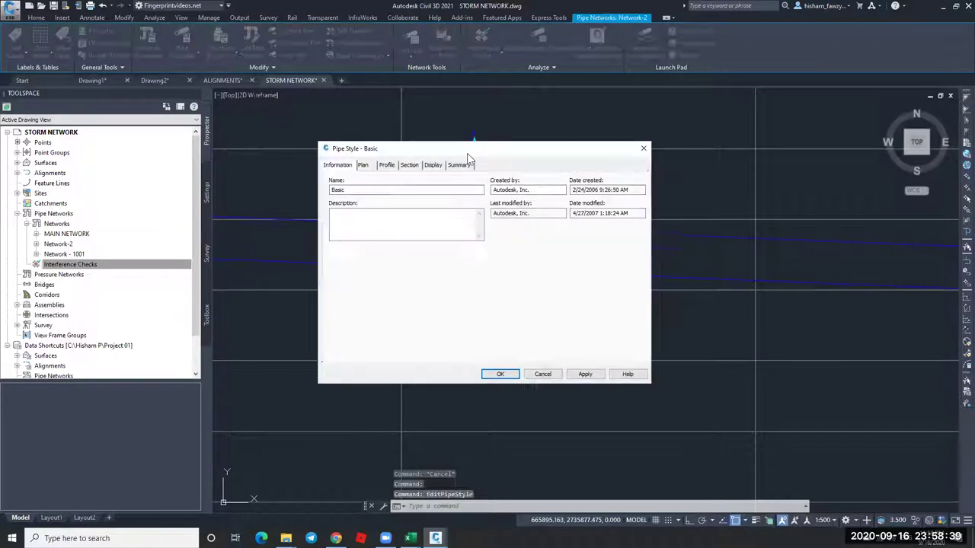
pyautogui.click(391, 168)
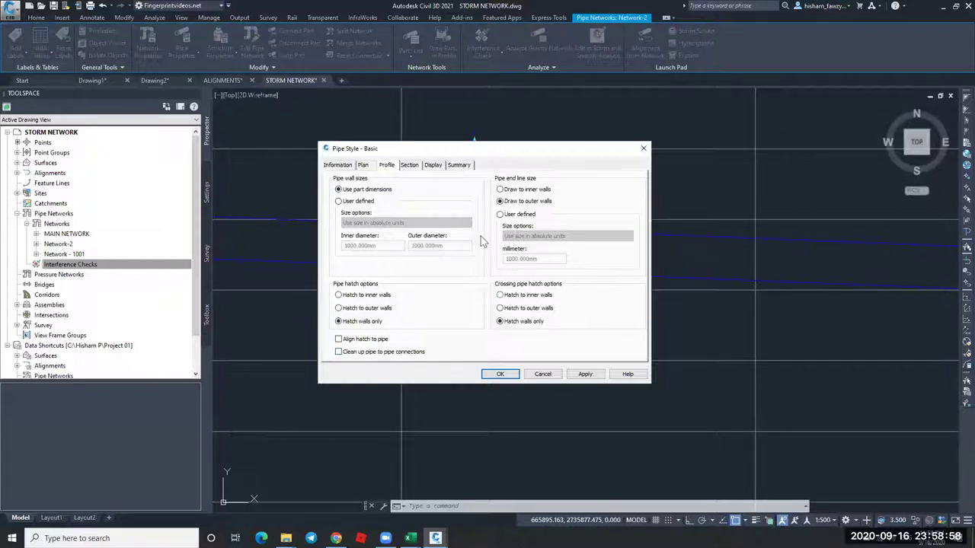
pyautogui.hotkey('ctrl', 'Tab')
pyautogui.hotkey('ctrl', 'Tab')
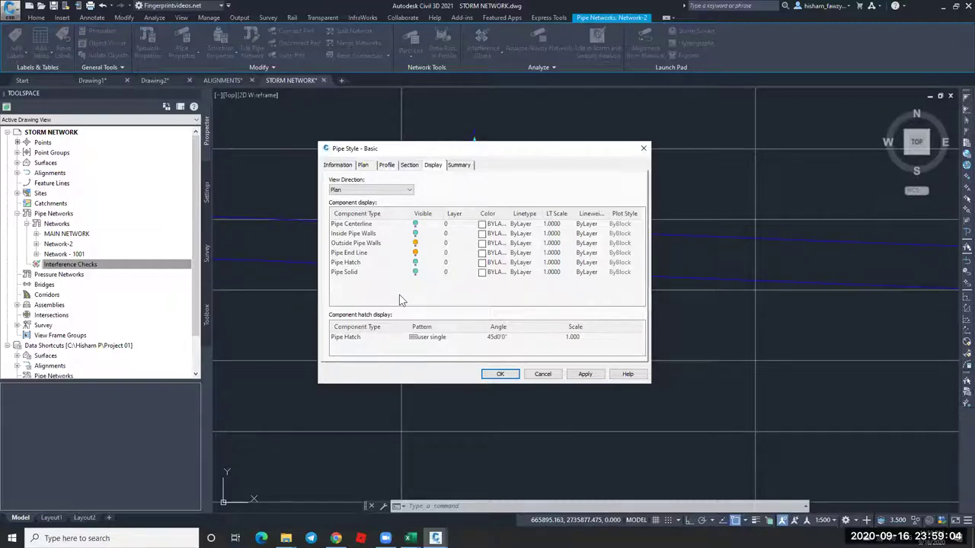
pyautogui.click(387, 167)
pyautogui.click(411, 168)
pyautogui.click(393, 170)
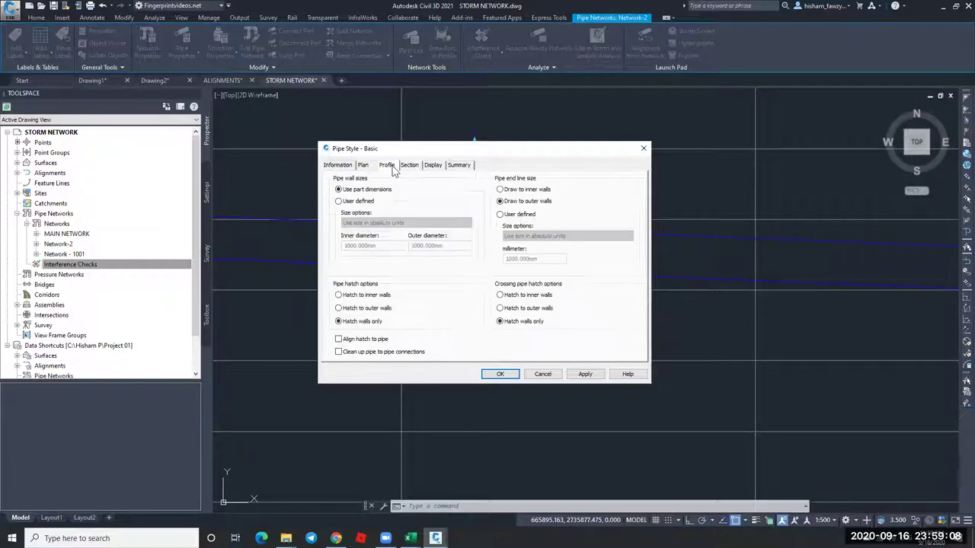
pyautogui.click(368, 203)
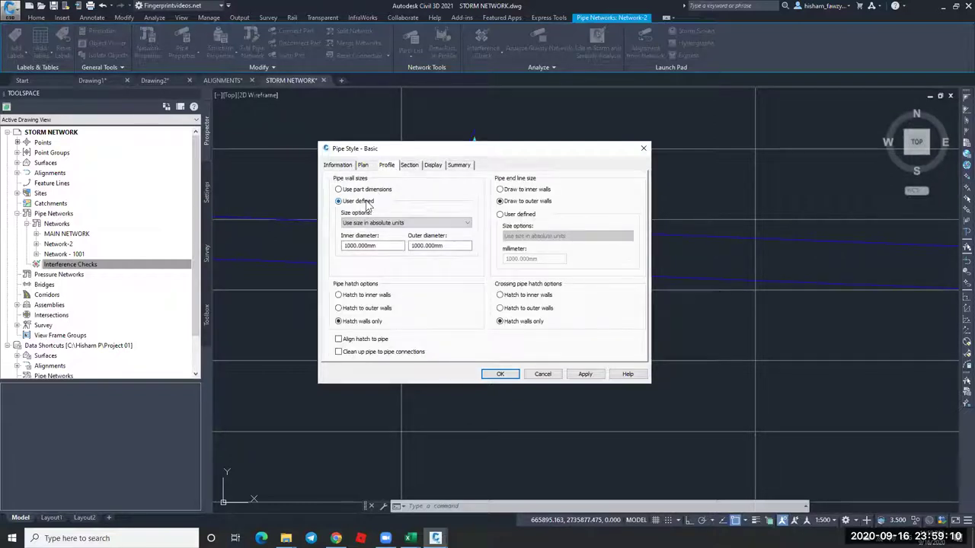
pyautogui.click(515, 374)
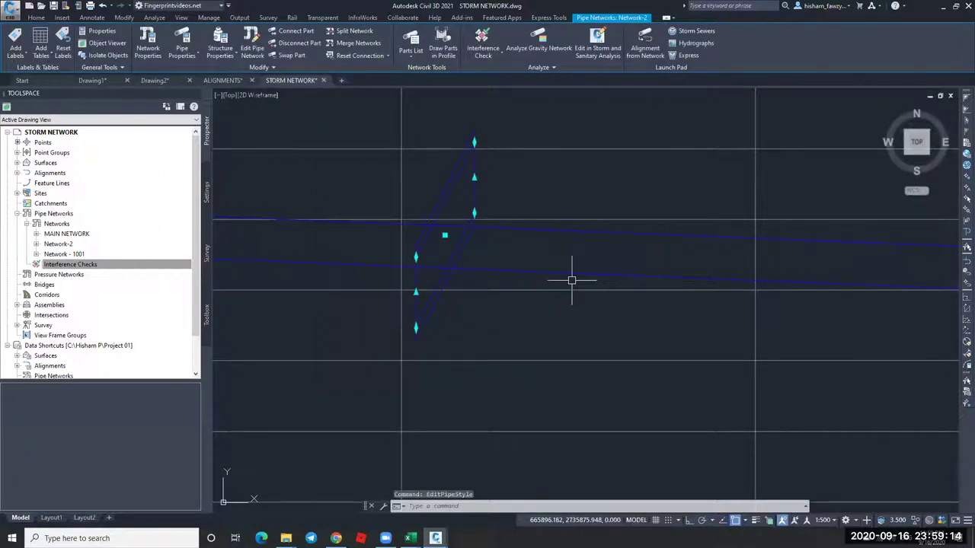
# Select the restyled crossing pipe to check its double-wall display.
pyautogui.scroll(2, 511, 213)
pyautogui.press('Escape')
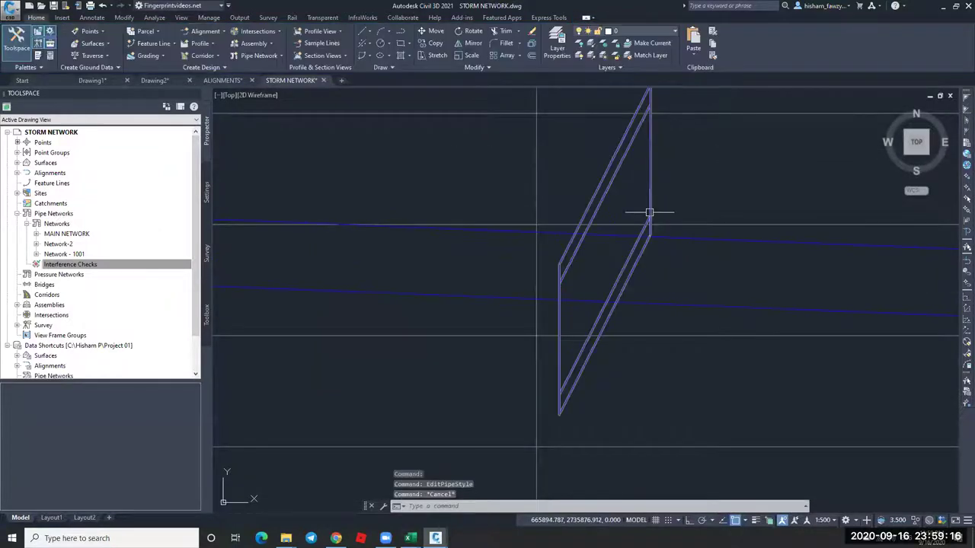
pyautogui.click(649, 212)
pyautogui.moveTo(622, 234); pyautogui.dragTo(667, 224, button='middle')
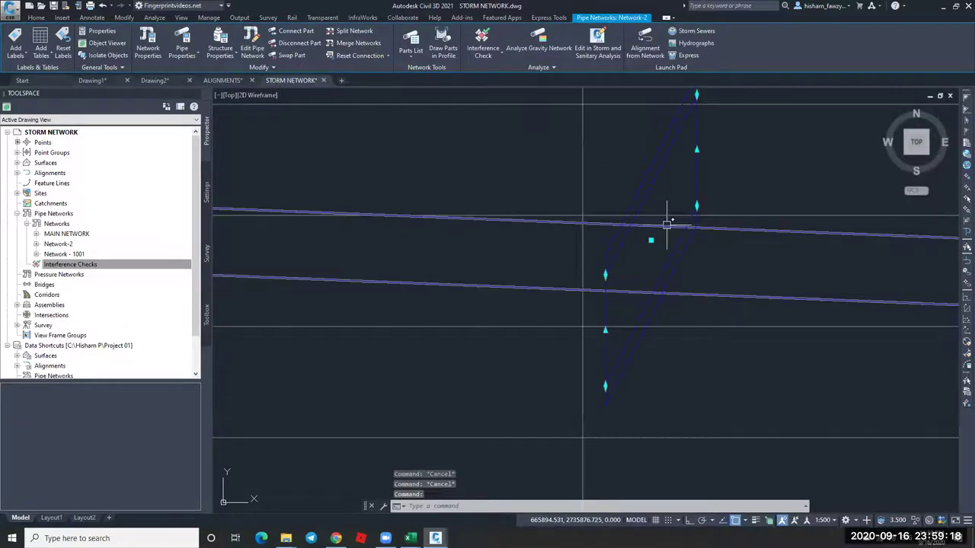
pyautogui.scroll(-5, 667, 224)
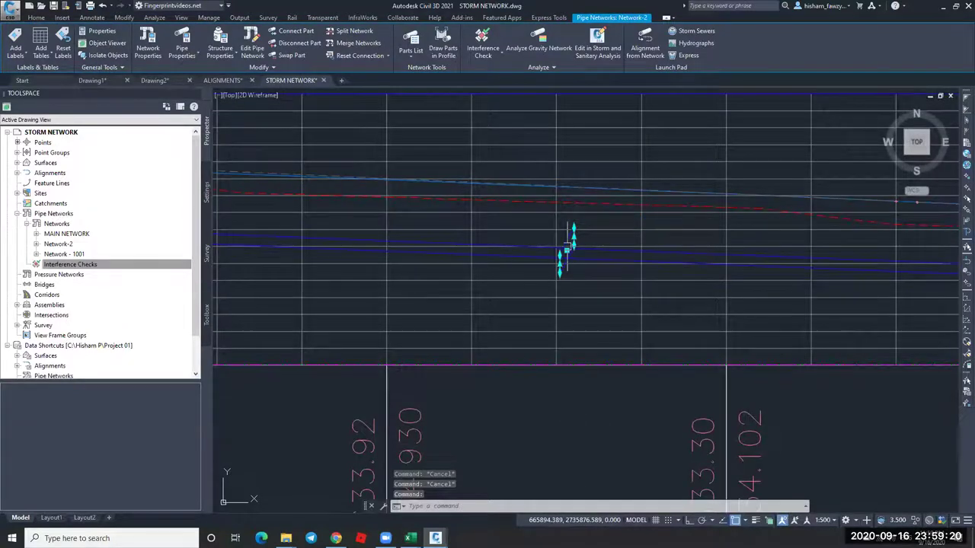
# Grip-move the manhole at the red pipe's end, using a snap, to a lower position.
pyautogui.scroll(-2, 668, 224)
pyautogui.press('Escape')
pyautogui.scroll(-3, 736, 286)
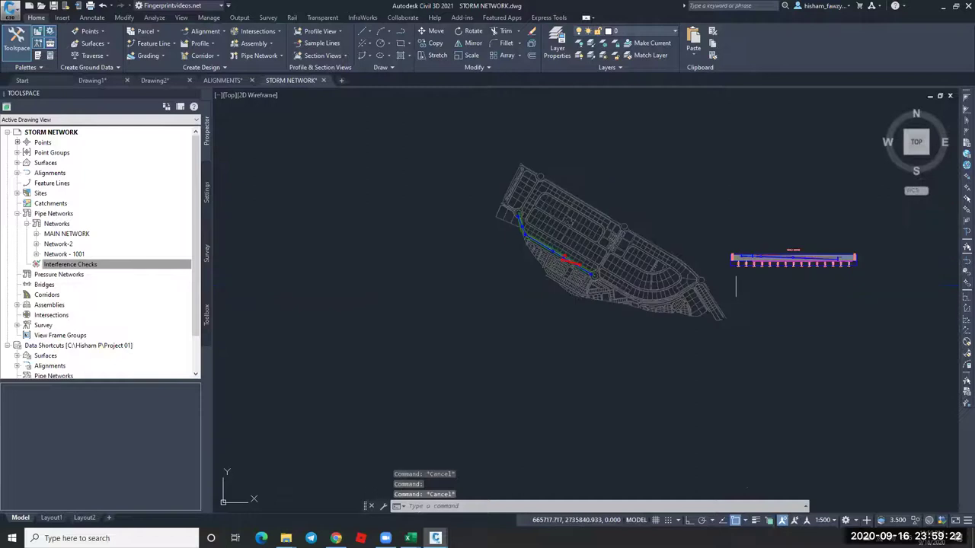
pyautogui.scroll(6, 567, 263)
pyautogui.scroll(4, 507, 201)
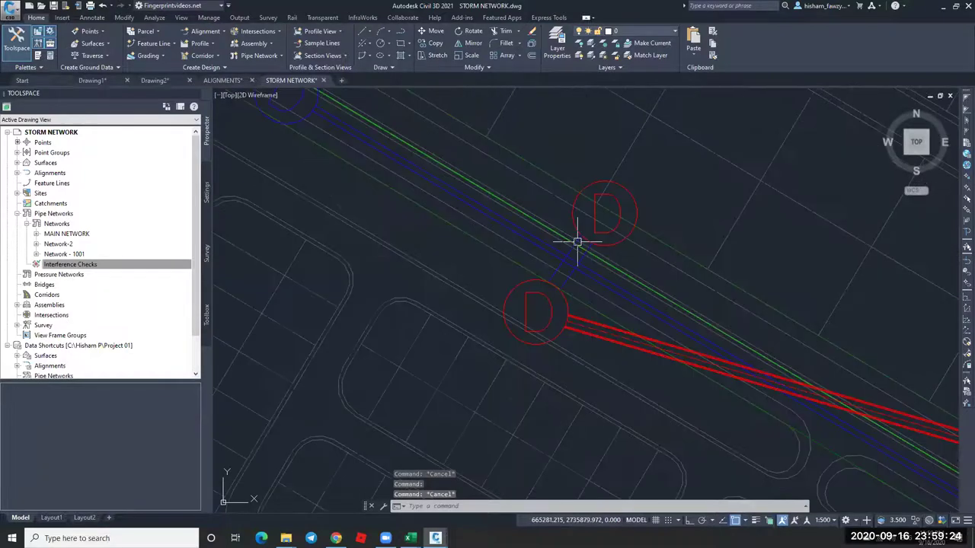
pyautogui.scroll(4, 564, 278)
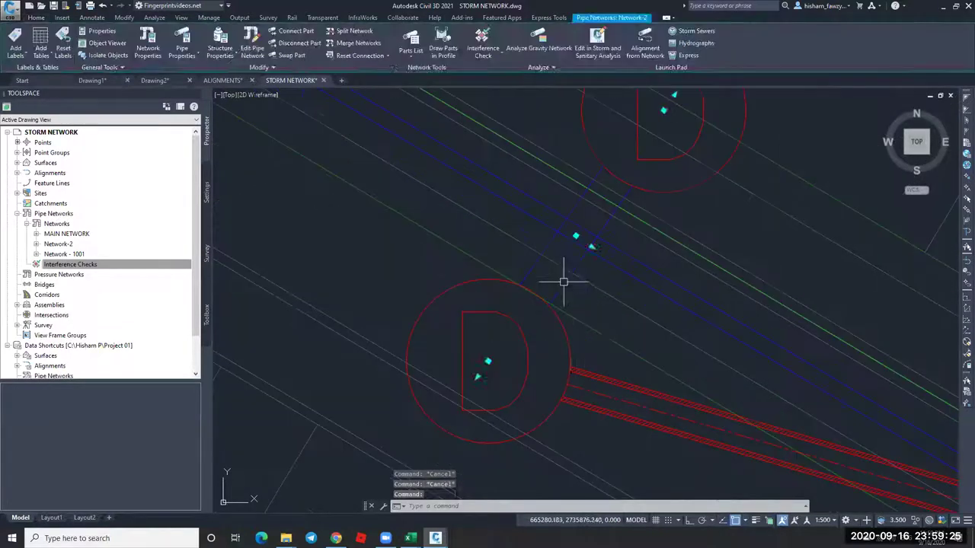
pyautogui.click(571, 347)
pyautogui.click(488, 361)
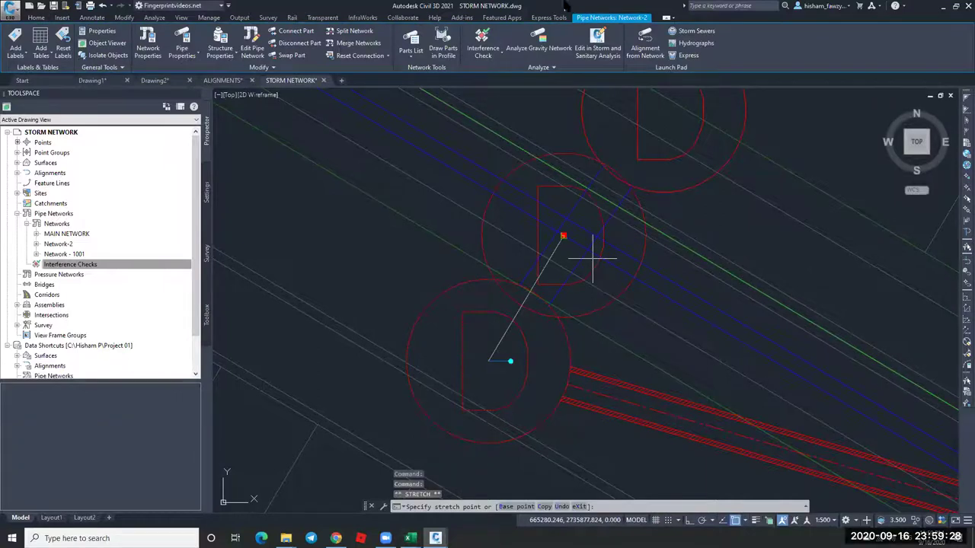
pyautogui.keyDown('shift'); pyautogui.rightClick(592, 261); pyautogui.keyUp('shift')
pyautogui.click(622, 328)
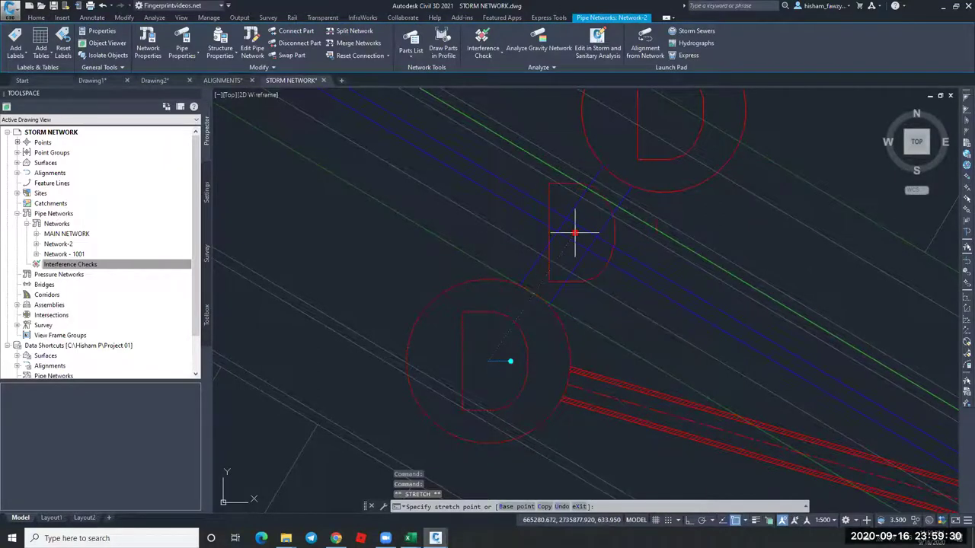
pyautogui.click(574, 239)
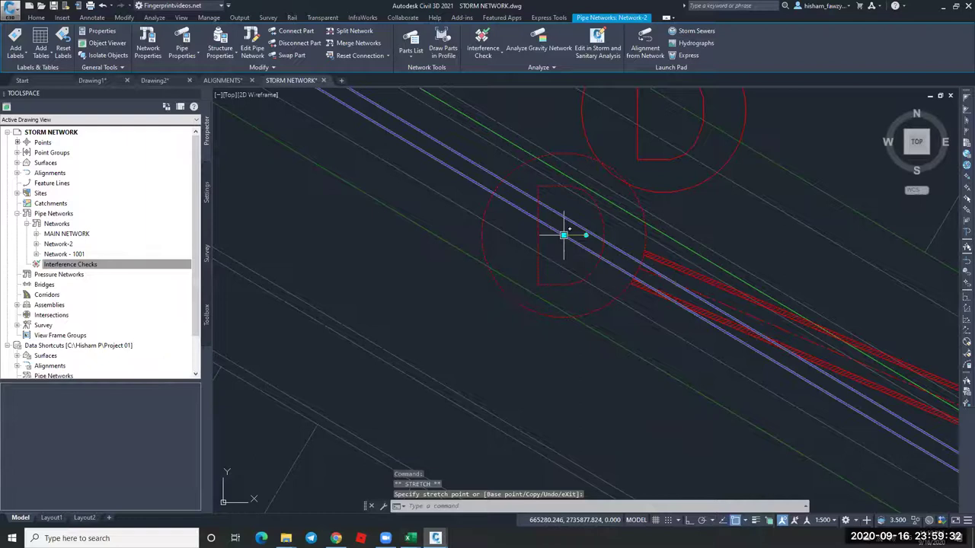
pyautogui.click(564, 236)
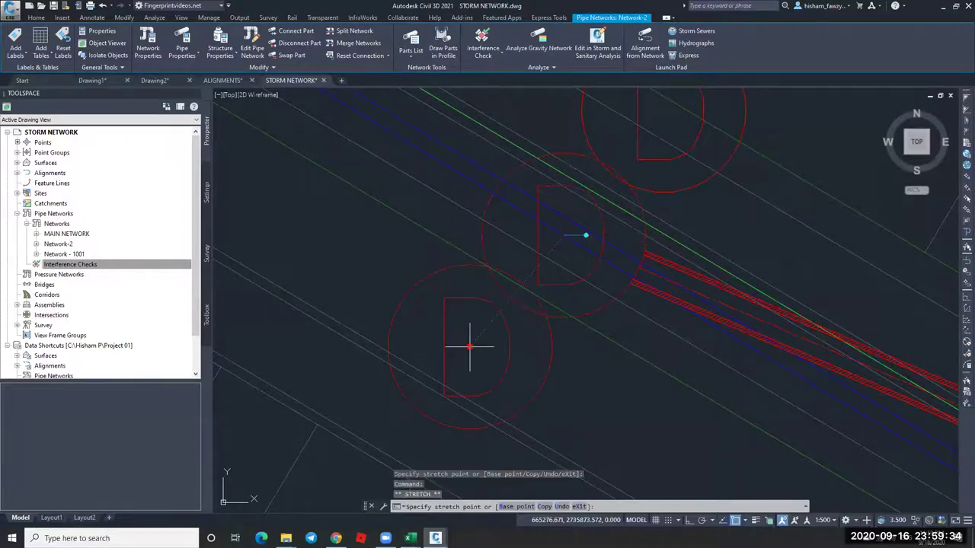
pyautogui.click(467, 353)
pyautogui.press('Escape')
pyautogui.press('Escape')
pyautogui.press('Escape')
# Draw a polyline (PL) from the manhole perpendicular to the green road centreline.
pyautogui.write('pl')
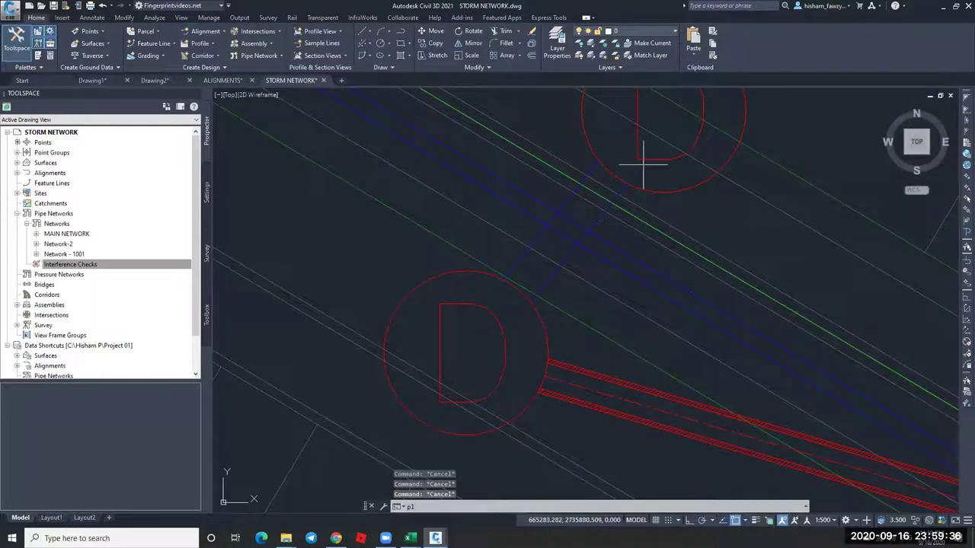
pyautogui.press('Return')
pyautogui.moveTo(728, 150); pyautogui.dragTo(631, 233, button='middle')
pyautogui.click(673, 159)
pyautogui.keyDown('shift'); pyautogui.rightClick(650, 255); pyautogui.keyUp('shift')
pyautogui.click(686, 421)
pyautogui.click(570, 345)
pyautogui.press('Escape')
pyautogui.press('Escape')
pyautogui.press('Escape')
# Move the manhole structure to the polyline's end point.
pyautogui.click(566, 225)
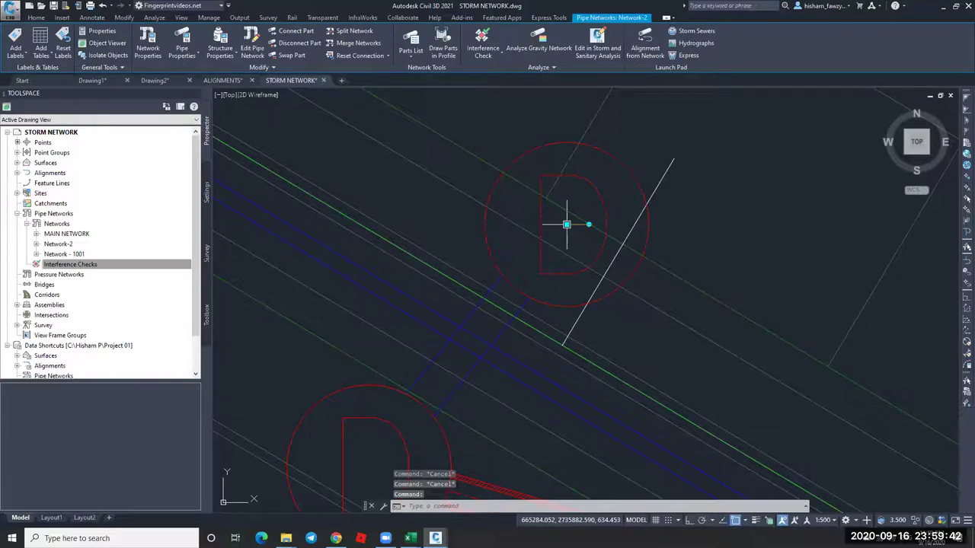
pyautogui.click(567, 224)
pyautogui.click(674, 158)
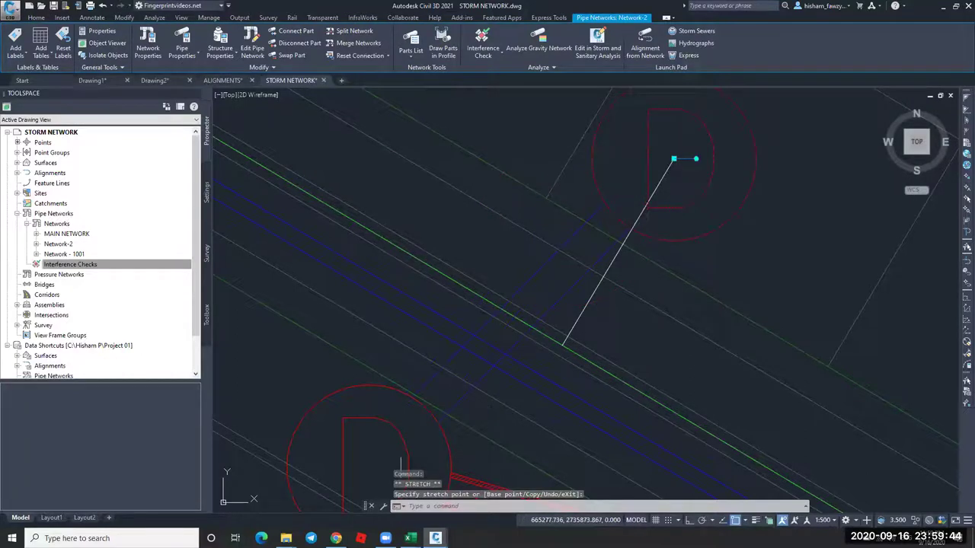
pyautogui.scroll(-2, 453, 377)
pyautogui.press('Escape')
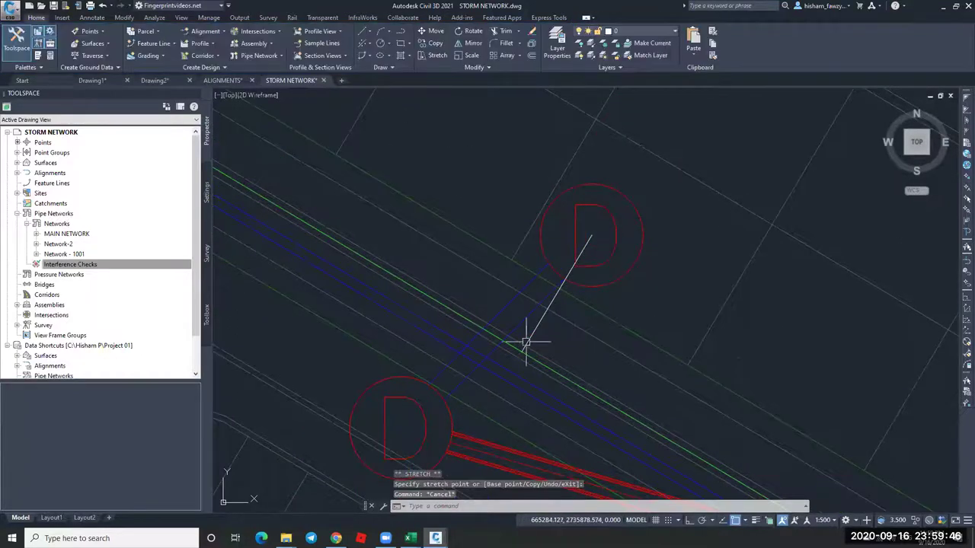
# Explode (X) the polyline and lengthen the line down to the lower manhole.
pyautogui.write('x EXPLODE 1 found')
pyautogui.press('Return')
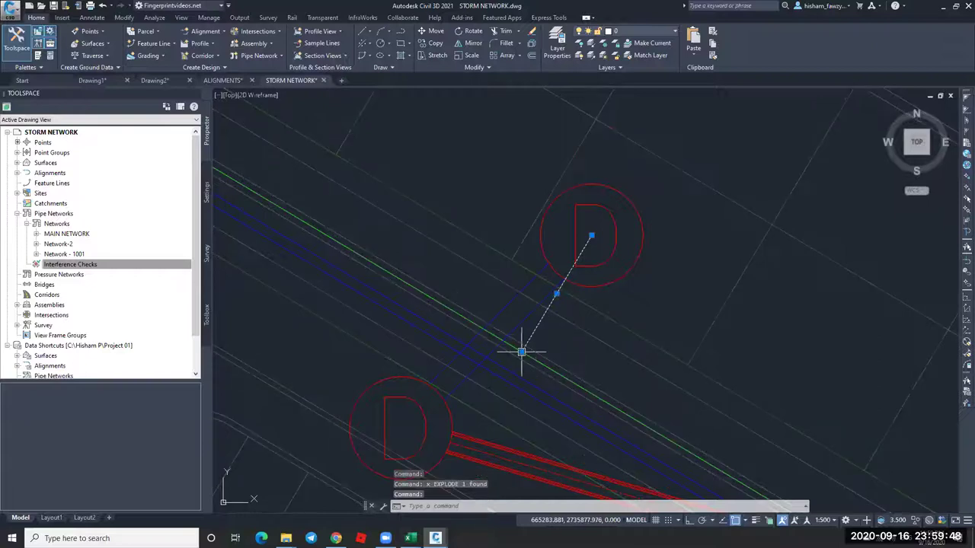
pyautogui.moveTo(522, 351)
pyautogui.click(559, 383)
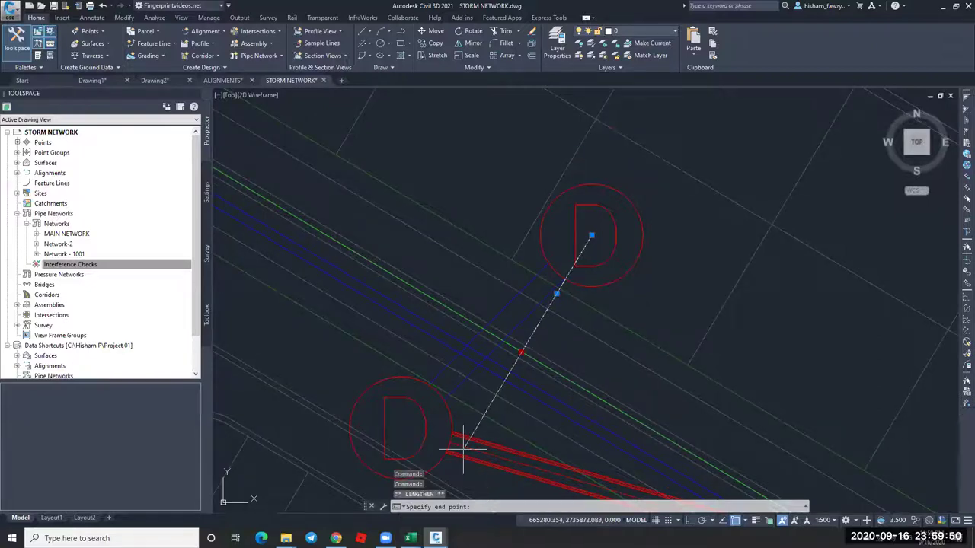
pyautogui.click(453, 467)
pyautogui.click(415, 427)
pyautogui.click(400, 427)
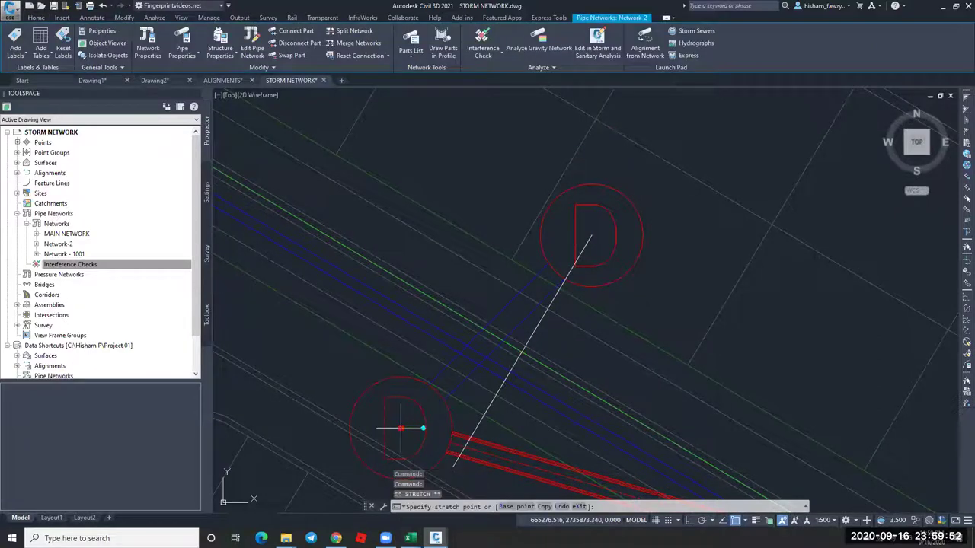
pyautogui.press('Escape')
pyautogui.press('Escape')
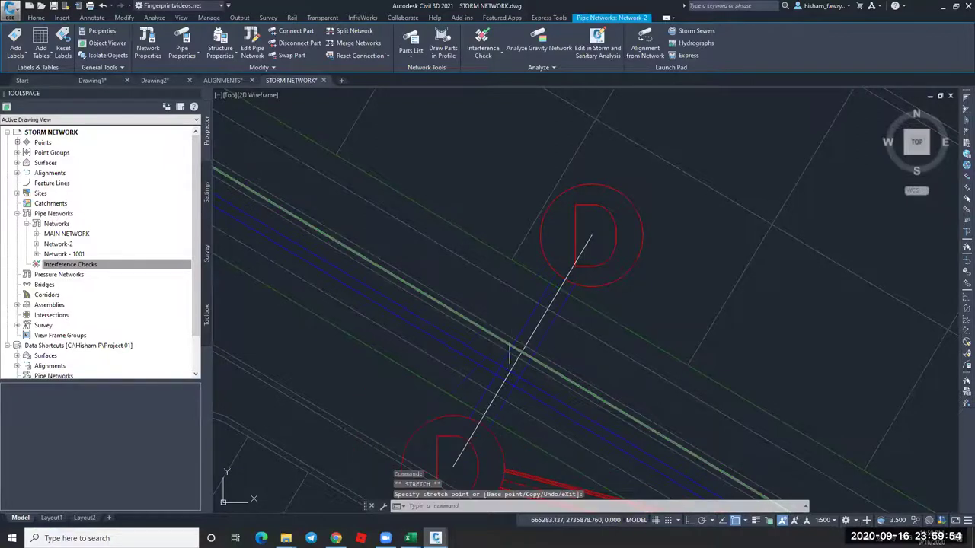
# Set the vertical pipe's style so profile wall sizes use part dimensions.
pyautogui.scroll(-10, 496, 266)
pyautogui.scroll(8, 491, 268)
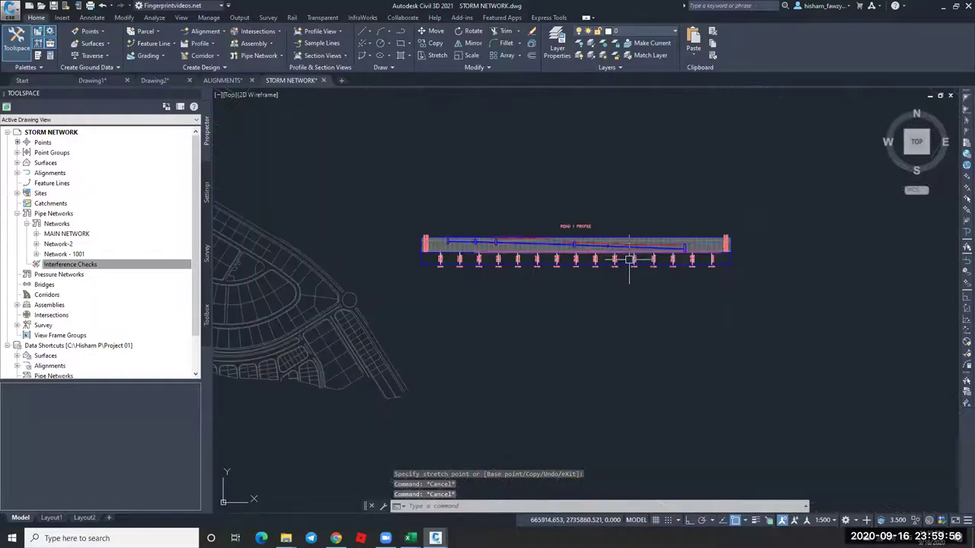
pyautogui.scroll(10, 491, 268)
pyautogui.press('Escape')
pyautogui.click(483, 271)
pyautogui.scroll(5, 495, 258)
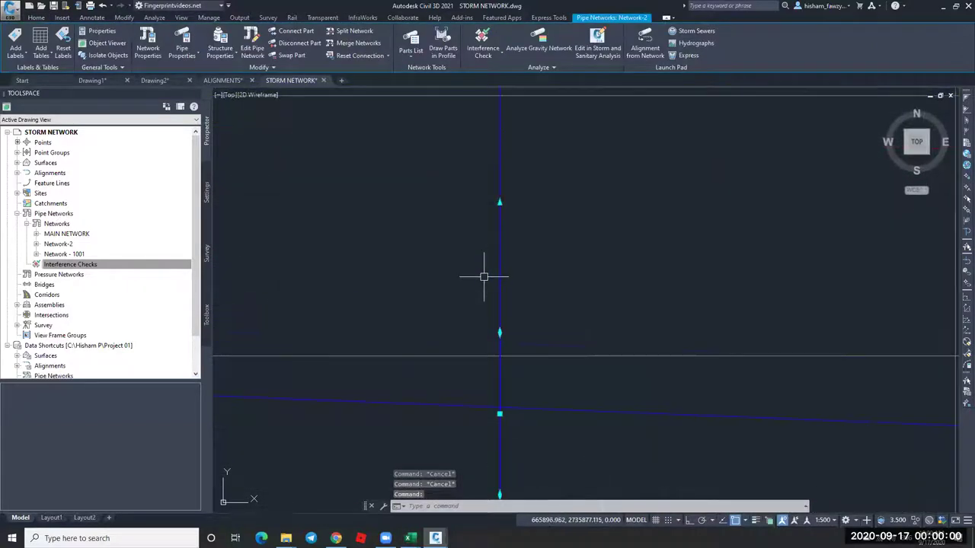
pyautogui.press('Escape')
pyautogui.click(501, 257)
pyautogui.scroll(-3, 522, 259)
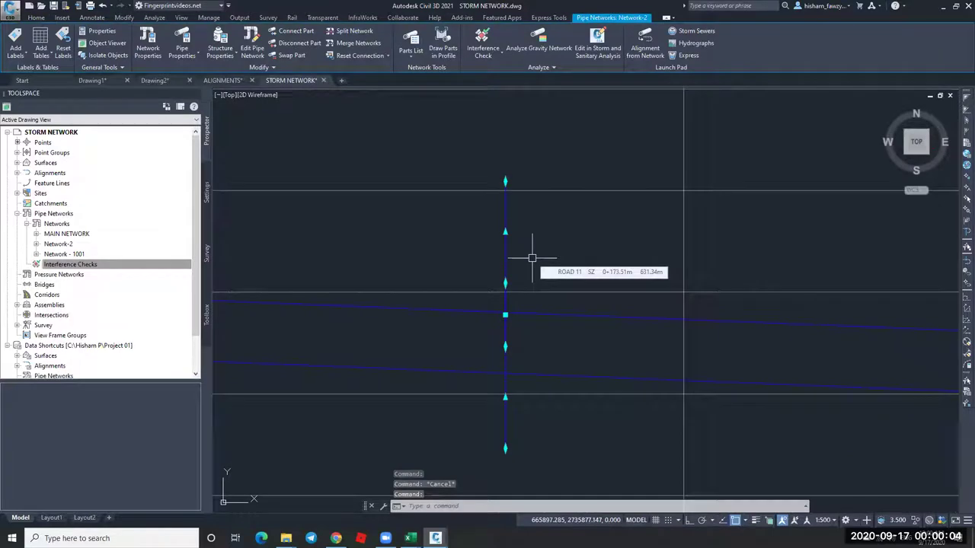
pyautogui.rightClick(578, 214)
pyautogui.click(631, 354)
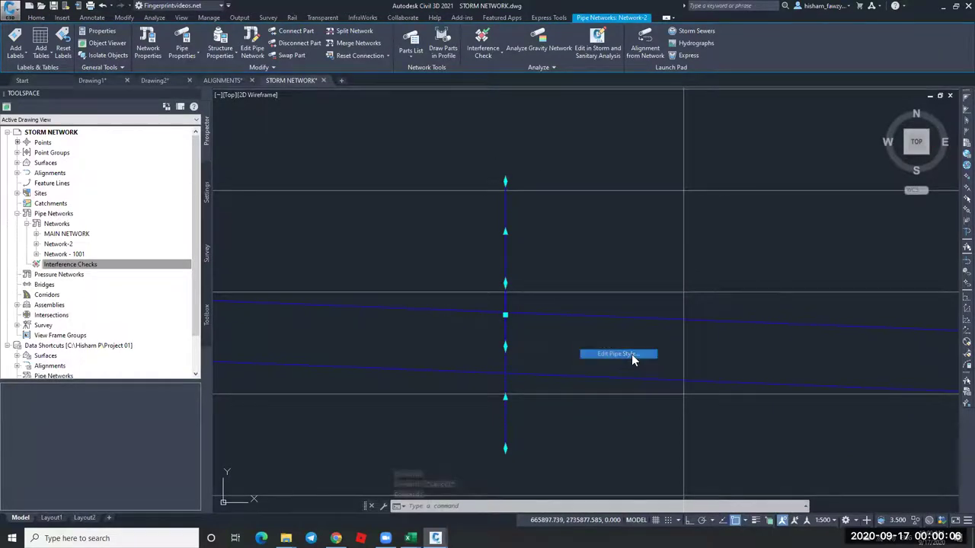
pyautogui.click(363, 166)
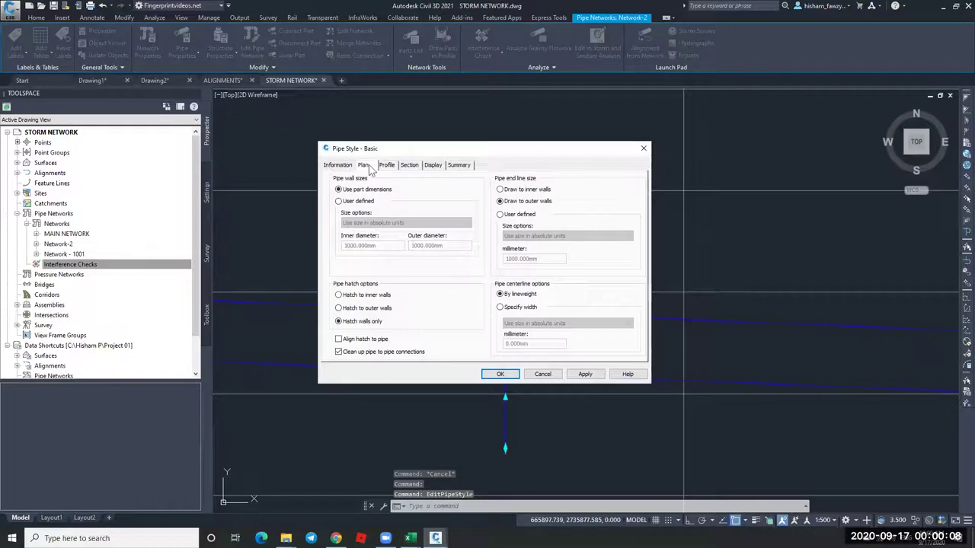
pyautogui.click(385, 166)
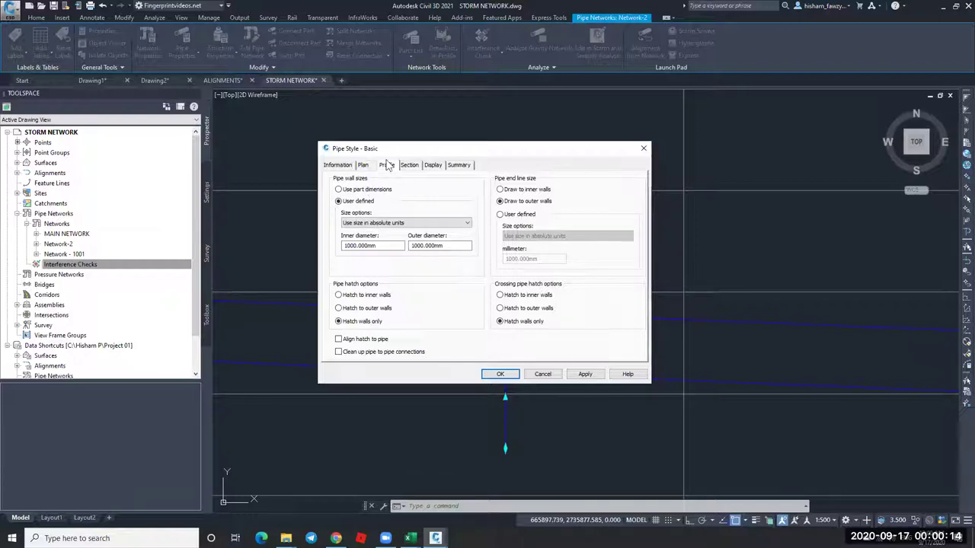
pyautogui.click(378, 190)
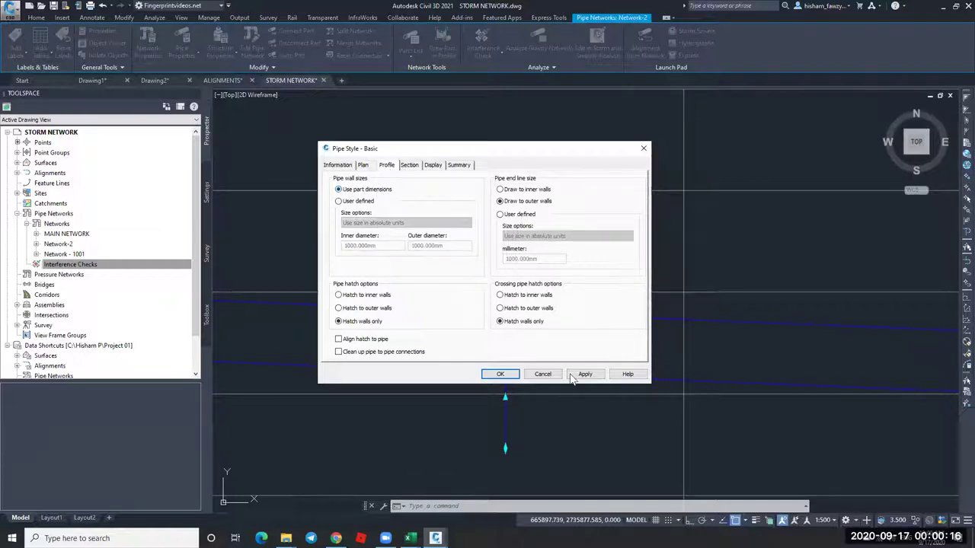
pyautogui.click(501, 374)
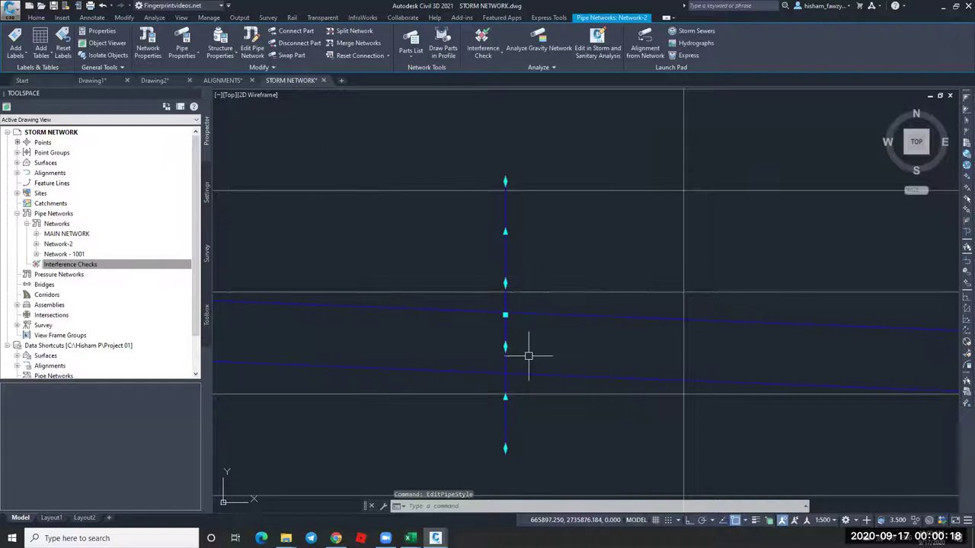
# Turn off Pipe Centerline and Inside Pipe Walls in the pipe style's display settings.
pyautogui.rightClick(494, 139)
pyautogui.click(543, 275)
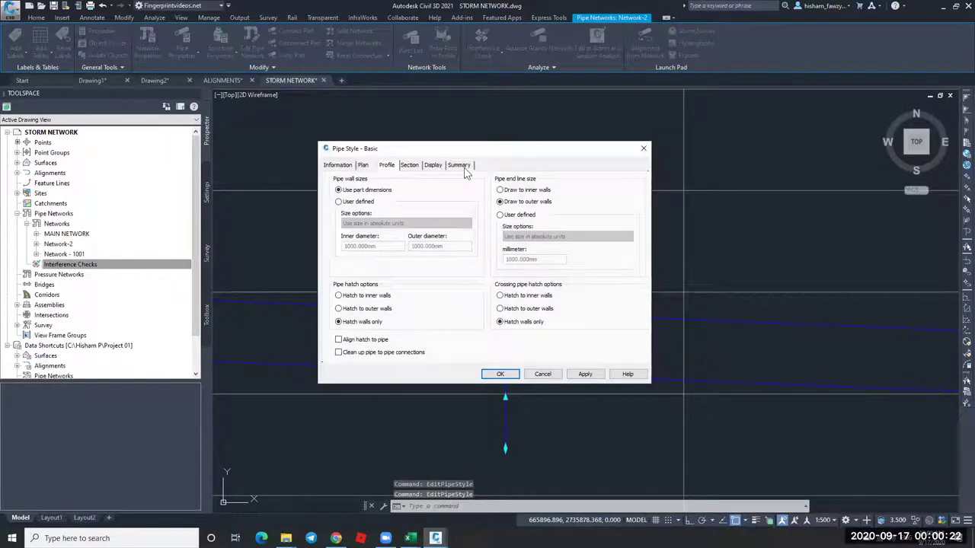
pyautogui.click(464, 170)
pyautogui.click(434, 166)
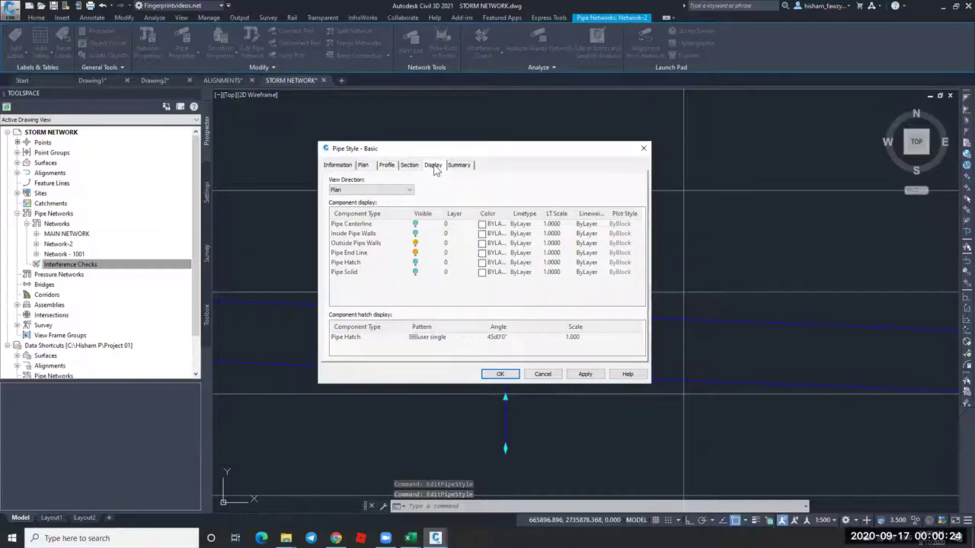
pyautogui.click(415, 224)
pyautogui.click(416, 234)
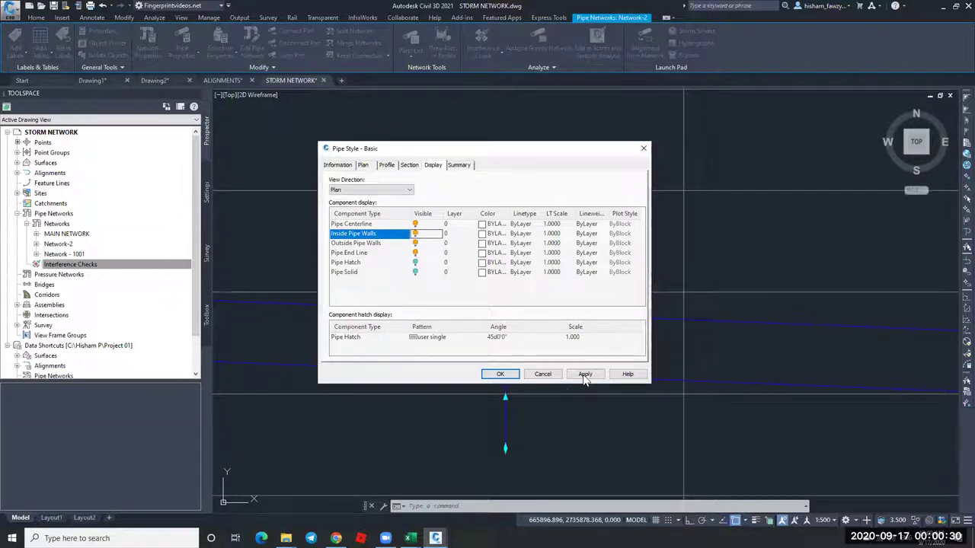
pyautogui.click(501, 374)
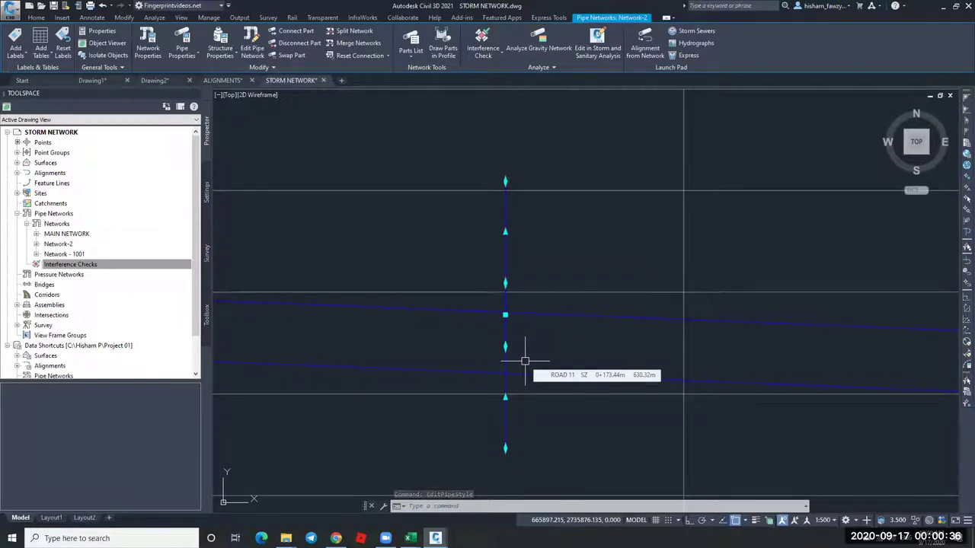
# Zoom out to the whole site, then back in on the pipe run between the manholes in plan.
pyautogui.scroll(-6, 569, 268)
pyautogui.scroll(-5, 474, 255)
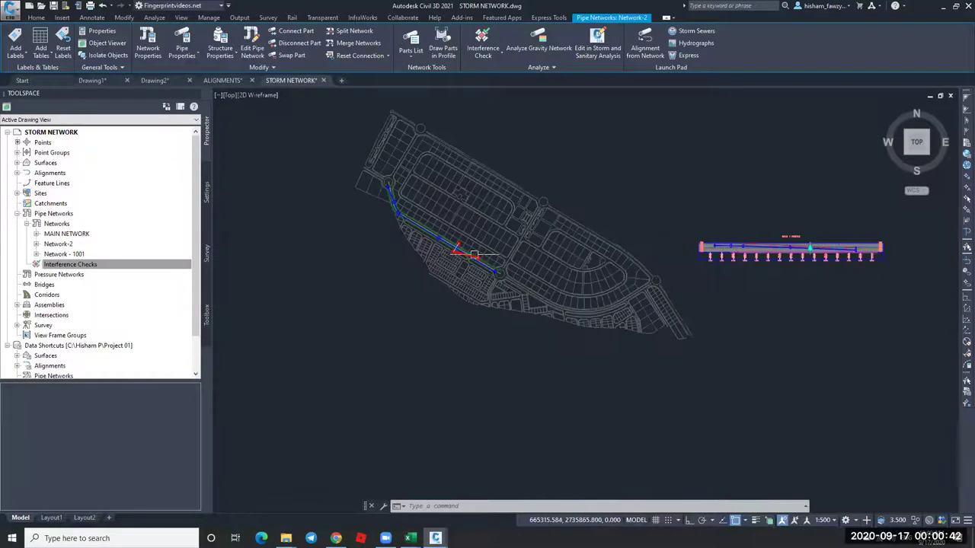
pyautogui.scroll(3, 474, 254)
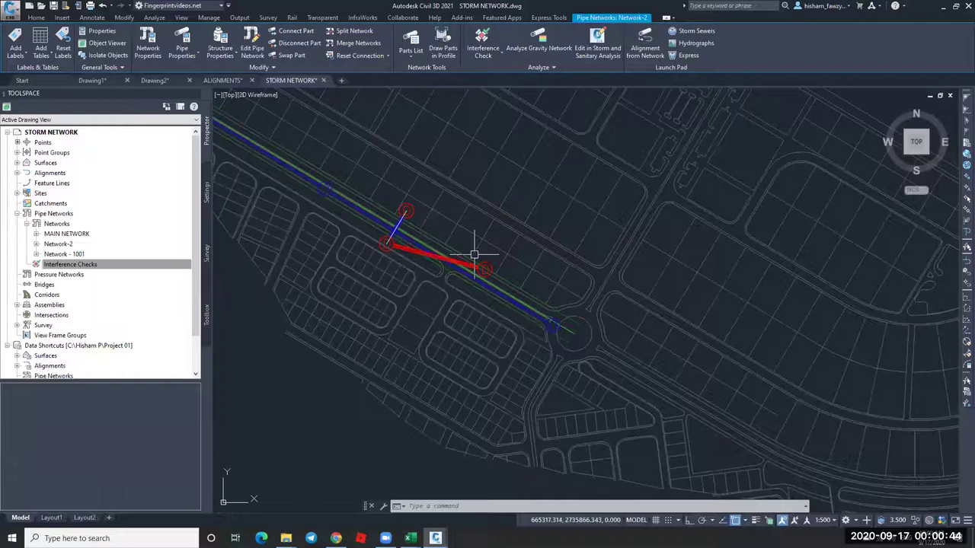
pyautogui.scroll(2, 426, 247)
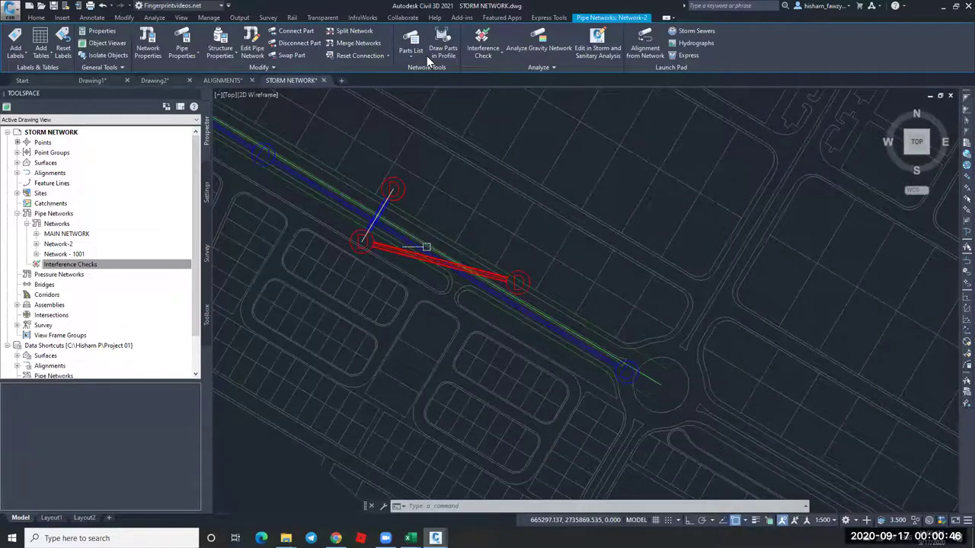
pyautogui.press('Escape')
pyautogui.press('Escape')
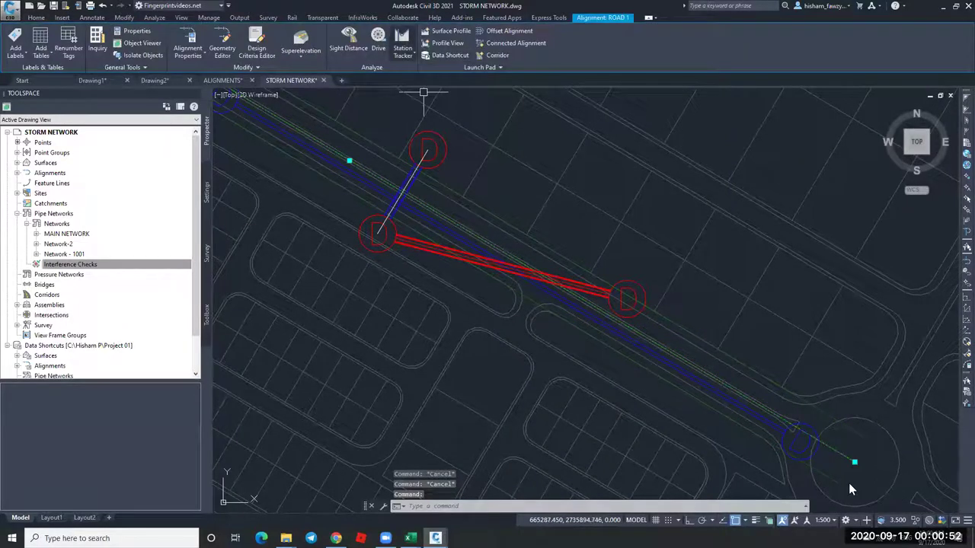
# Add a ROAD 1 sample line at station 0+155.63 with default left and right swaths.
pyautogui.click(225, 36)
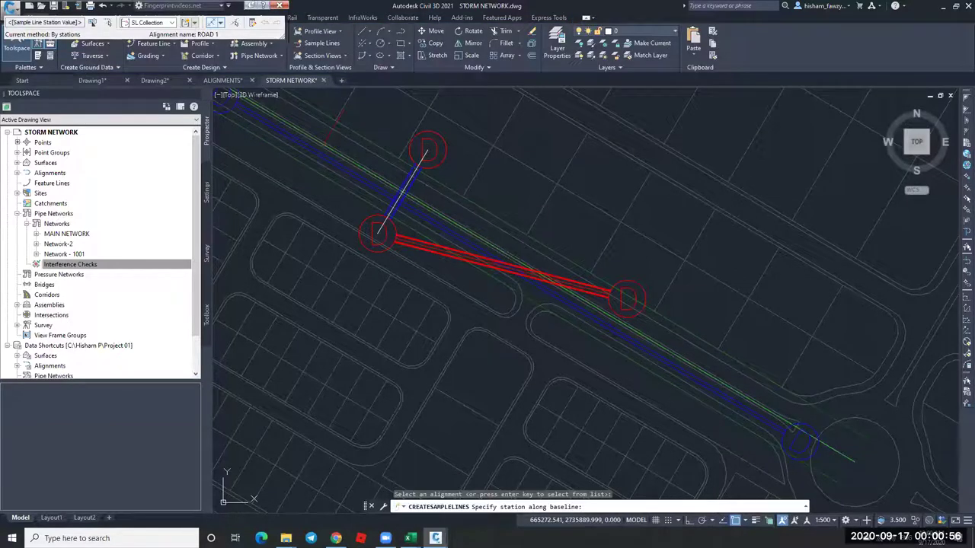
pyautogui.press('Escape')
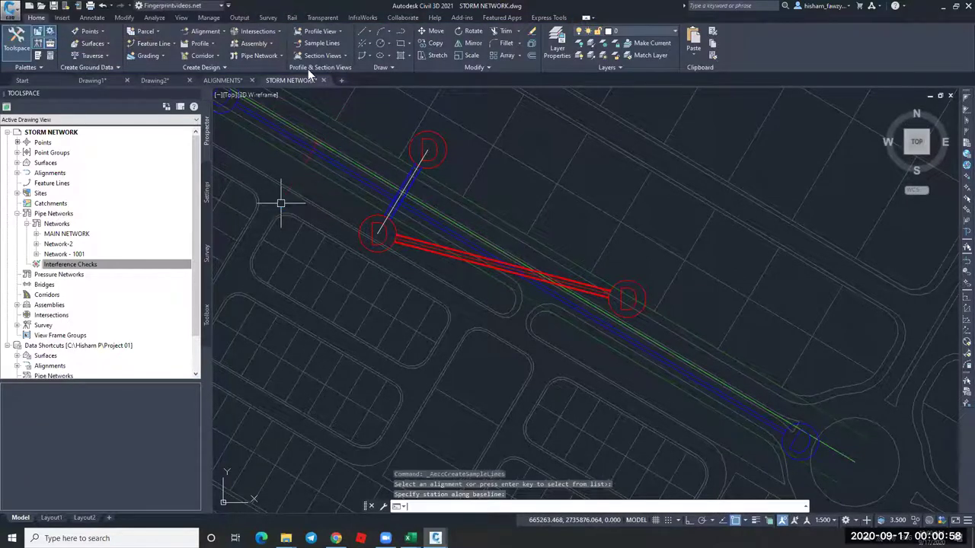
pyautogui.press('Return')
pyautogui.click(323, 169)
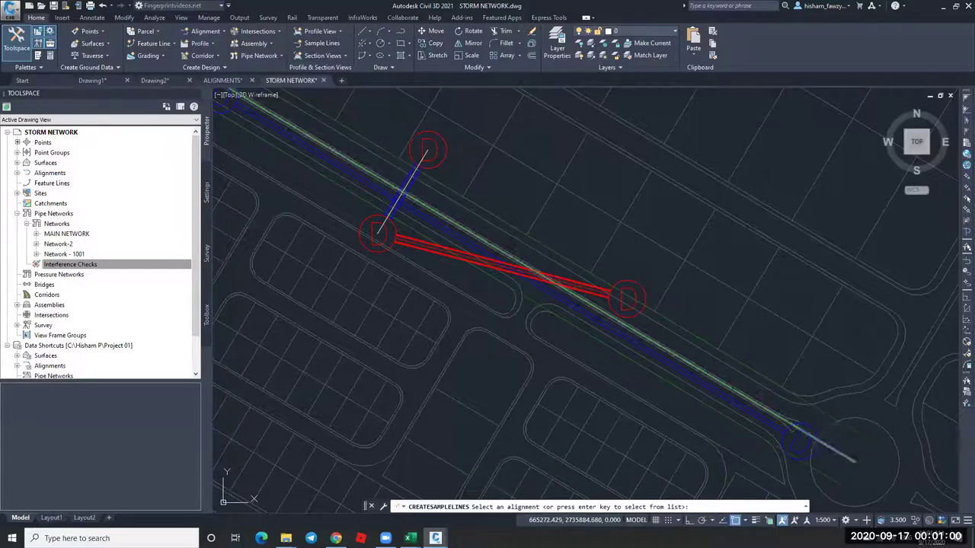
pyautogui.click(276, 204)
pyautogui.press('Return')
pyautogui.press('Return')
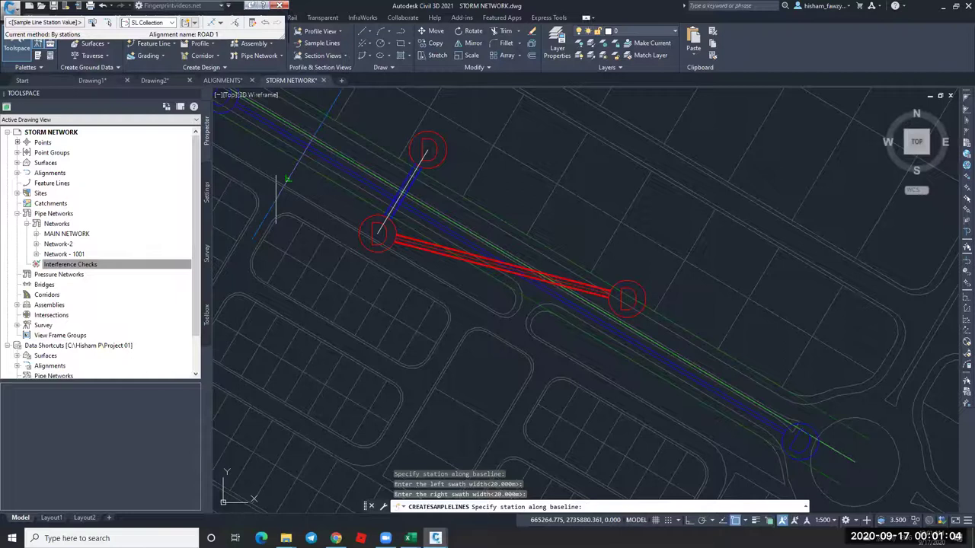
pyautogui.press('Return')
pyautogui.press('Escape')
# Start creating a single section view for the new sample line.
pyautogui.click(290, 175)
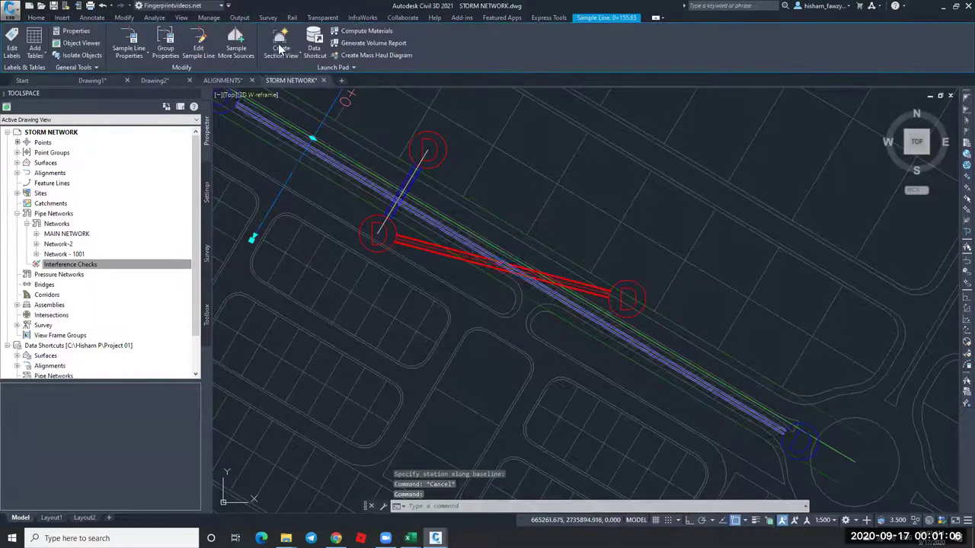
pyautogui.click(281, 58)
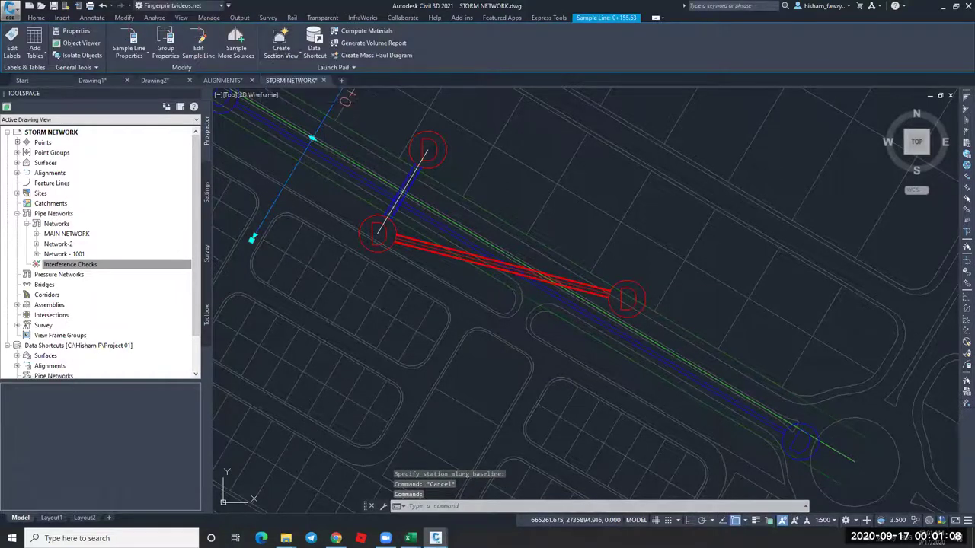
pyautogui.press('Escape')
pyautogui.click(281, 58)
pyautogui.click(290, 73)
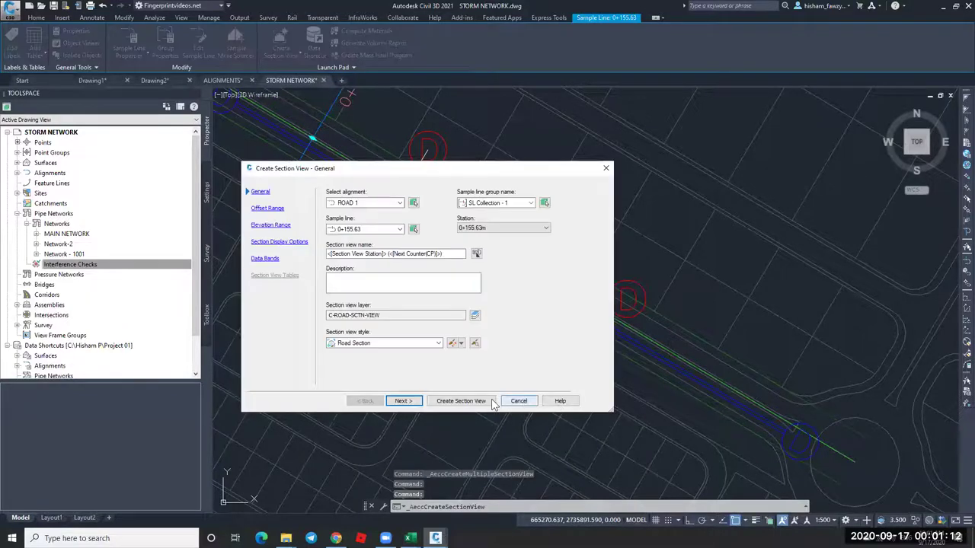
# Place the 0+155.63 section view in empty drawing space.
pyautogui.click(480, 401)
pyautogui.scroll(-5, 655, 137)
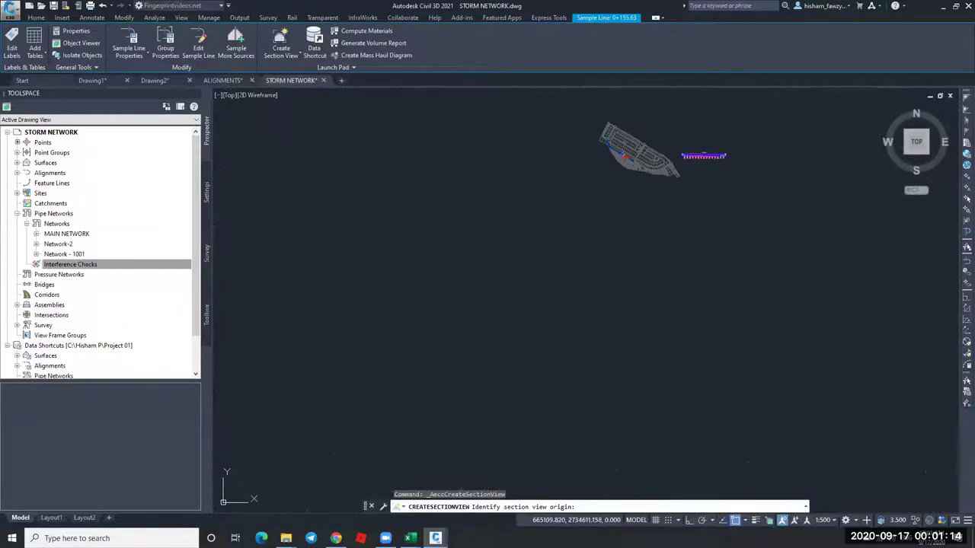
pyautogui.click(567, 313)
pyautogui.scroll(10, 601, 290)
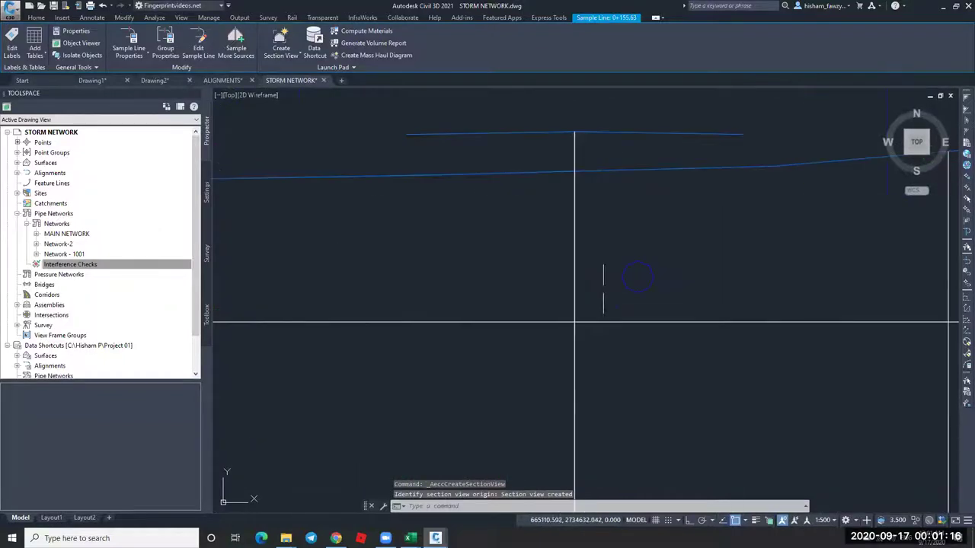
pyautogui.press('Escape')
pyautogui.click(664, 272)
pyautogui.press('Escape')
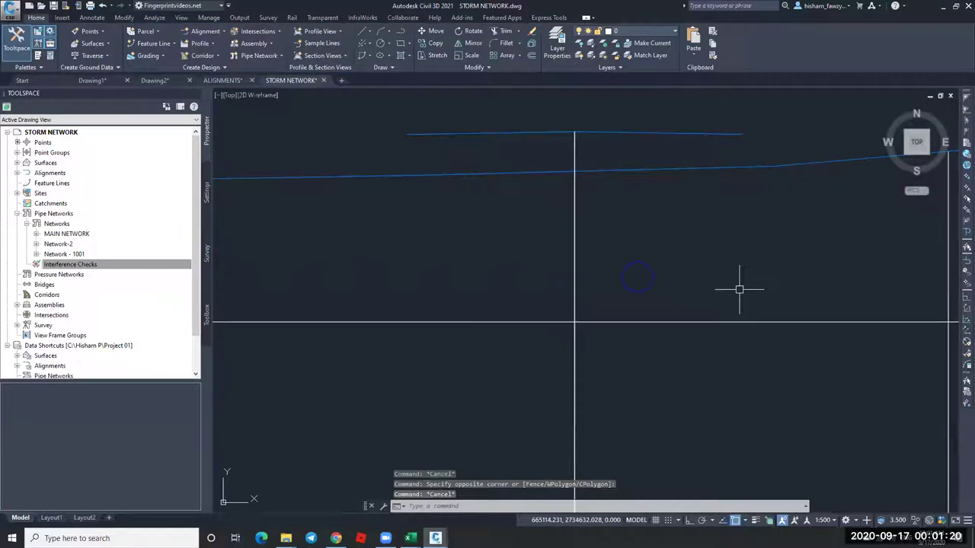
# Regenerate the drawing with RE and zoom to the new section view grid.
pyautogui.write('re')
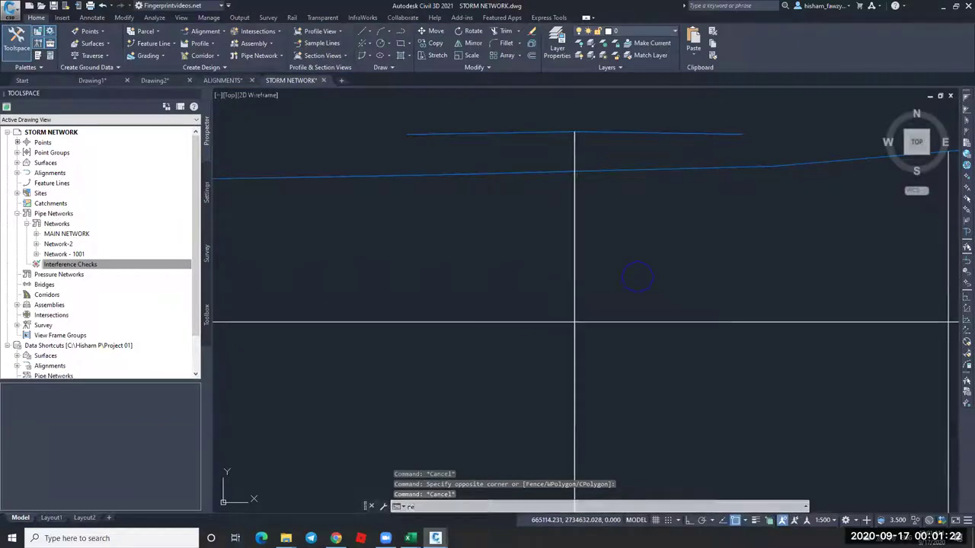
pyautogui.press('Return')
pyautogui.scroll(-10, 596, 285)
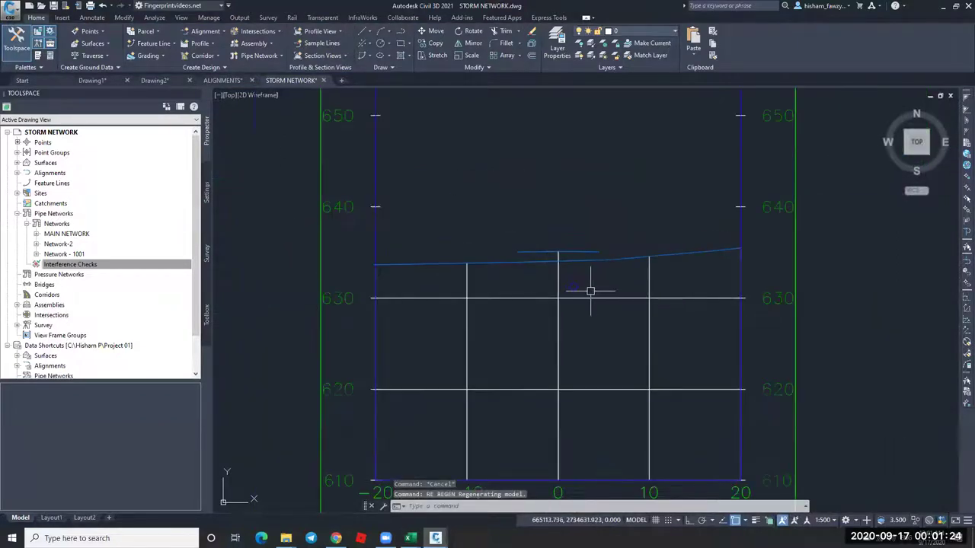
pyautogui.moveTo(596, 285); pyautogui.dragTo(396, 335, button='middle')
pyautogui.scroll(-3, 502, 305)
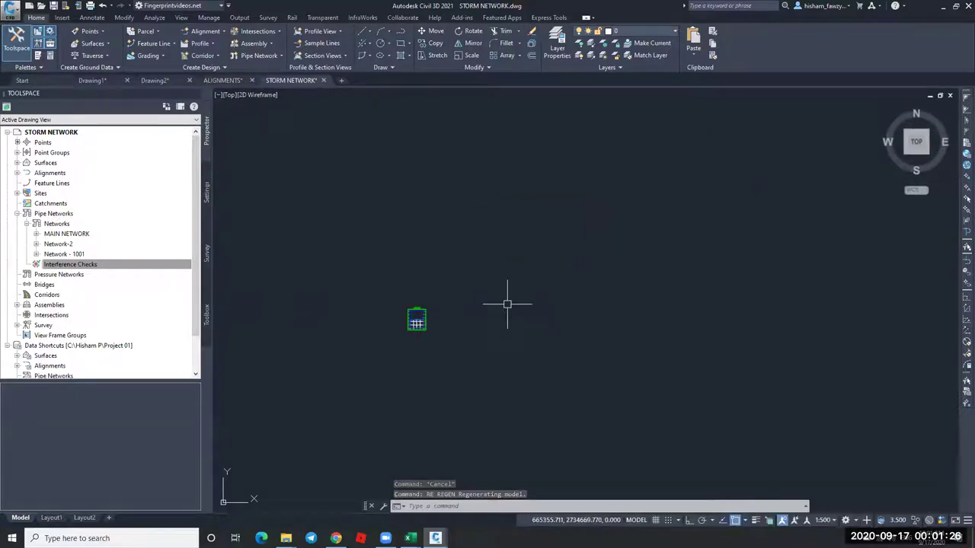
pyautogui.scroll(6, 410, 335)
pyautogui.scroll(5, 438, 301)
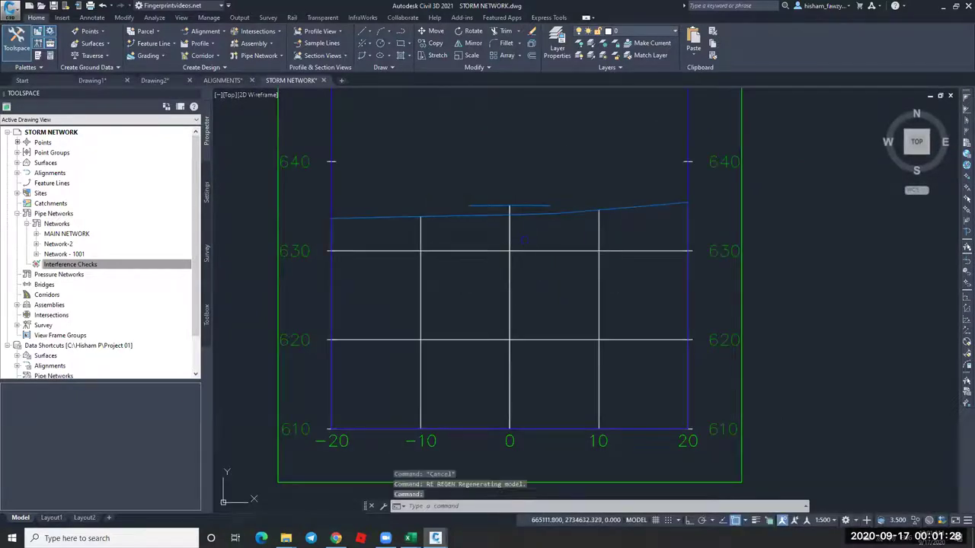
pyautogui.click(526, 241)
pyautogui.rightClick(543, 234)
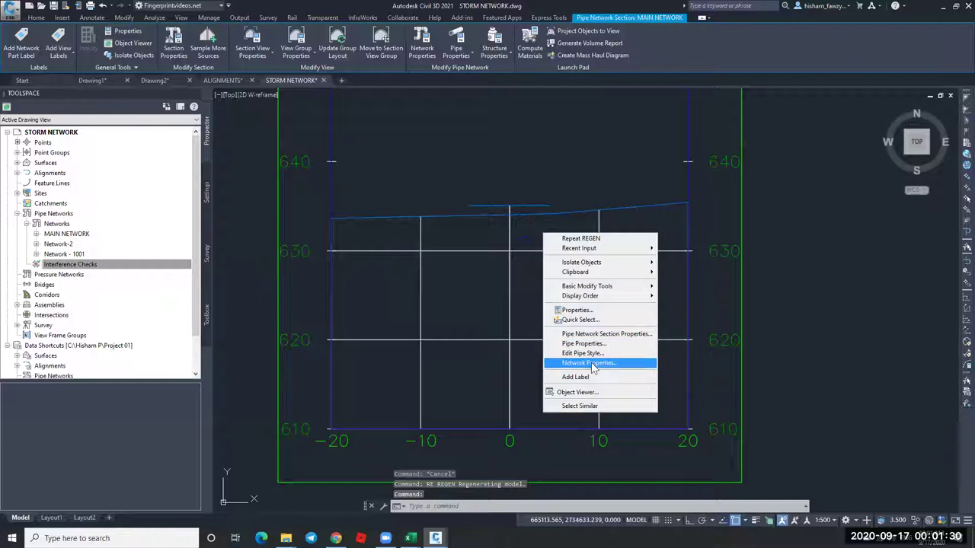
pyautogui.click(571, 352)
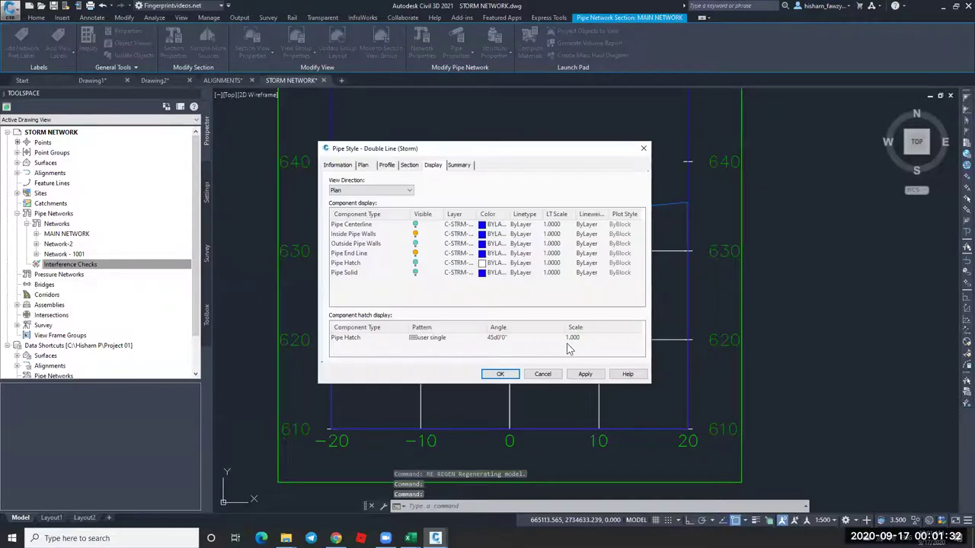
pyautogui.click(388, 165)
pyautogui.click(409, 165)
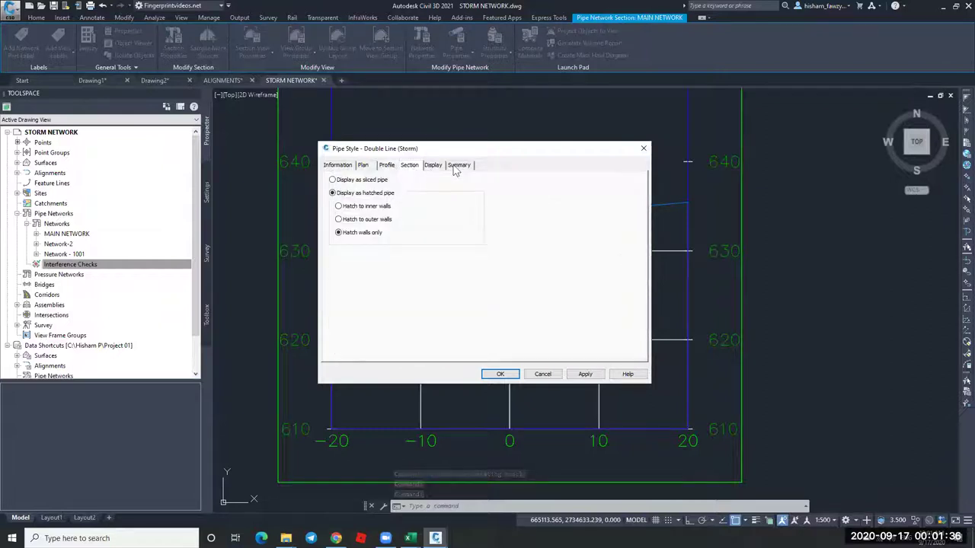
pyautogui.click(456, 165)
pyautogui.click(364, 165)
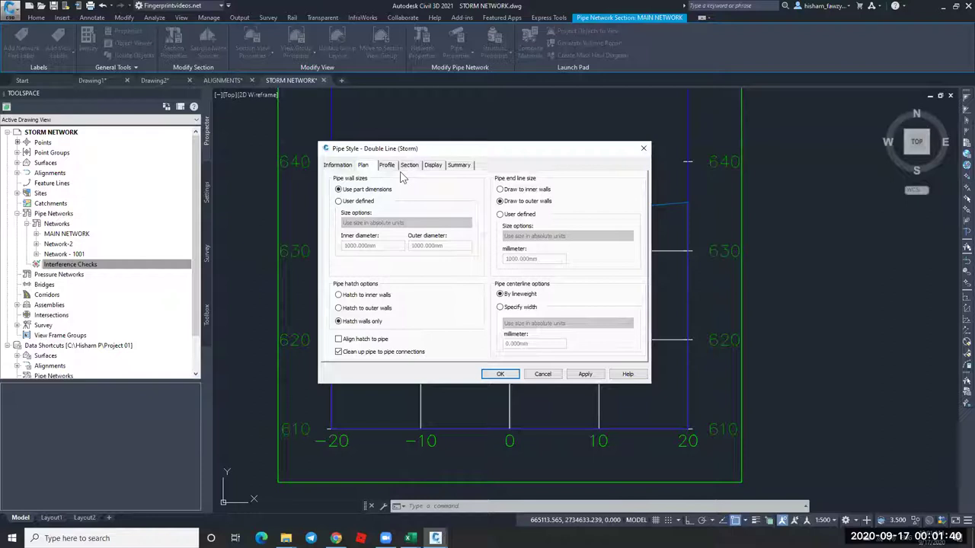
pyautogui.click(339, 166)
pyautogui.click(367, 165)
pyautogui.click(370, 201)
pyautogui.click(387, 222)
pyautogui.click(386, 222)
pyautogui.click(379, 191)
pyautogui.click(386, 165)
pyautogui.click(409, 165)
pyautogui.click(433, 166)
pyautogui.click(459, 166)
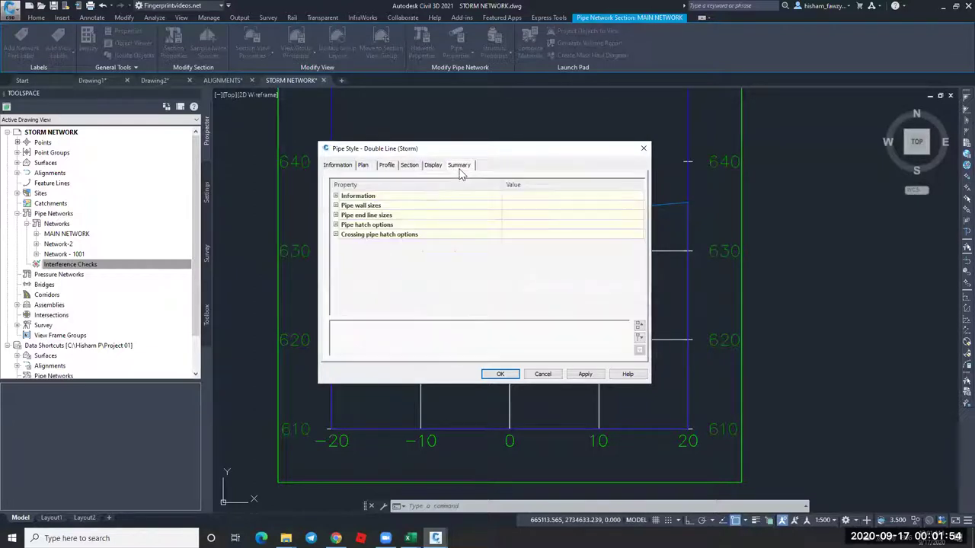
pyautogui.click(392, 167)
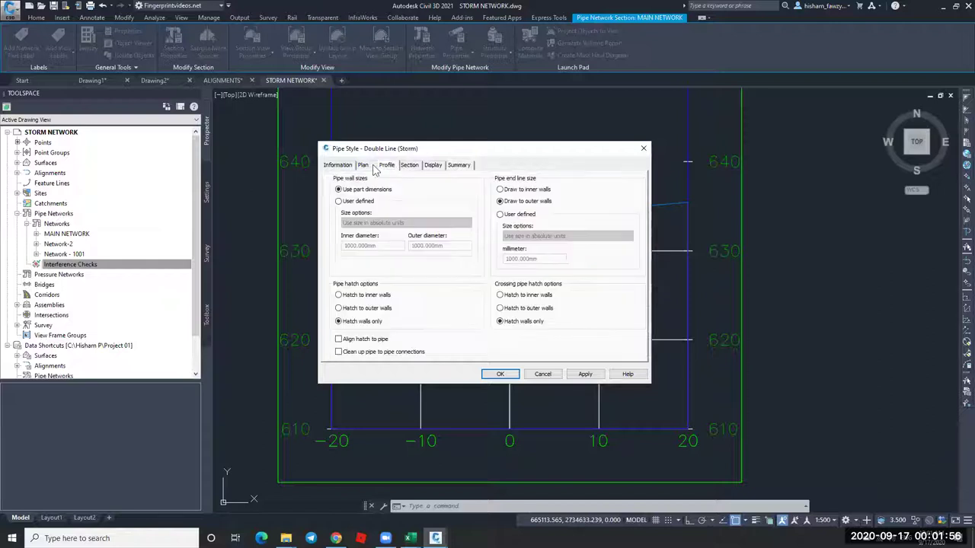
pyautogui.click(363, 165)
pyautogui.click(335, 167)
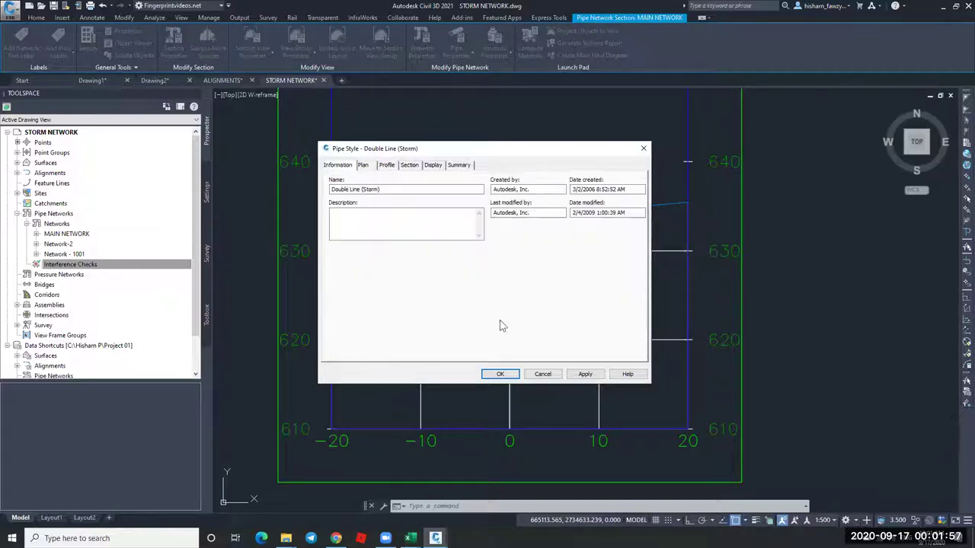
pyautogui.click(548, 374)
pyautogui.press('Escape')
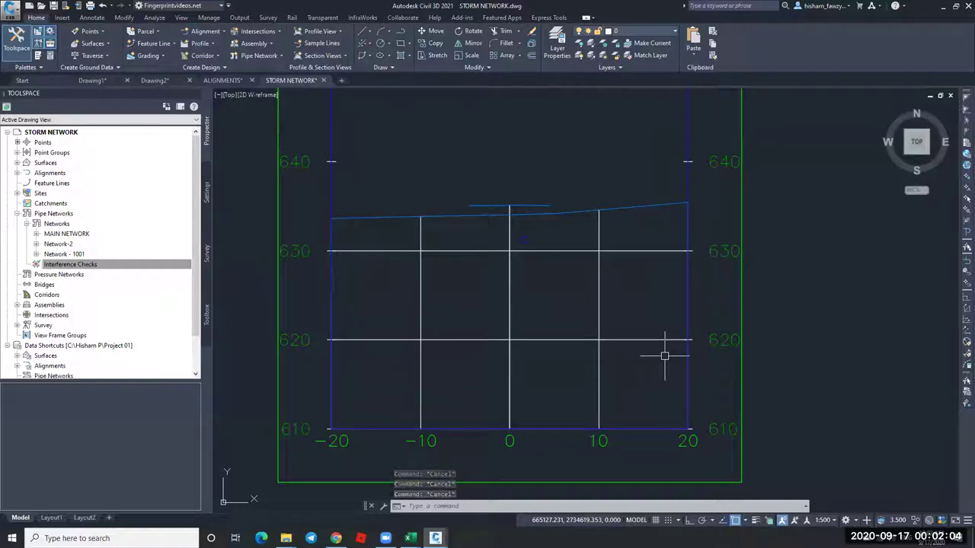
# Zoom extents to show the whole STORM NETWORK site plan and the road profile view.
pyautogui.press('Escape')
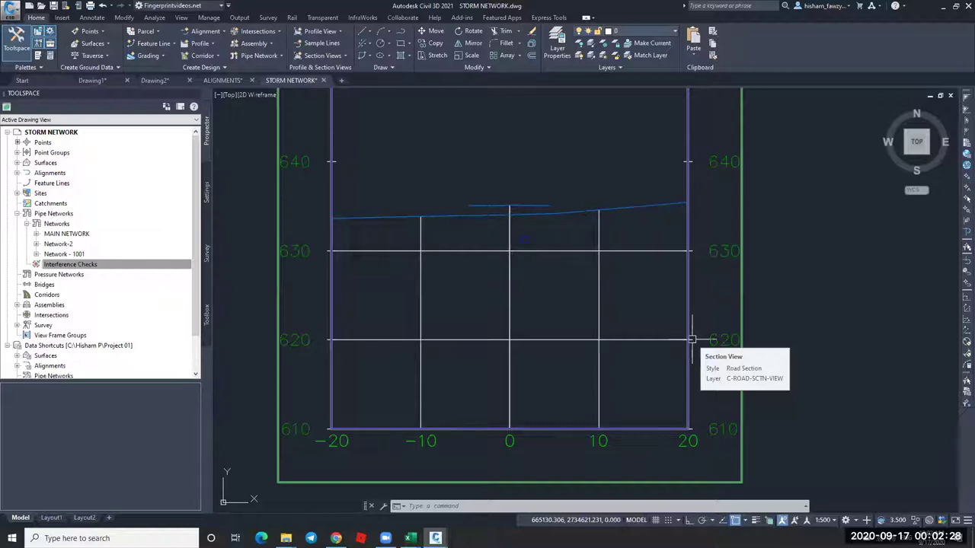
pyautogui.scroll(-6, 670, 266)
pyautogui.middleClick(633, 287)
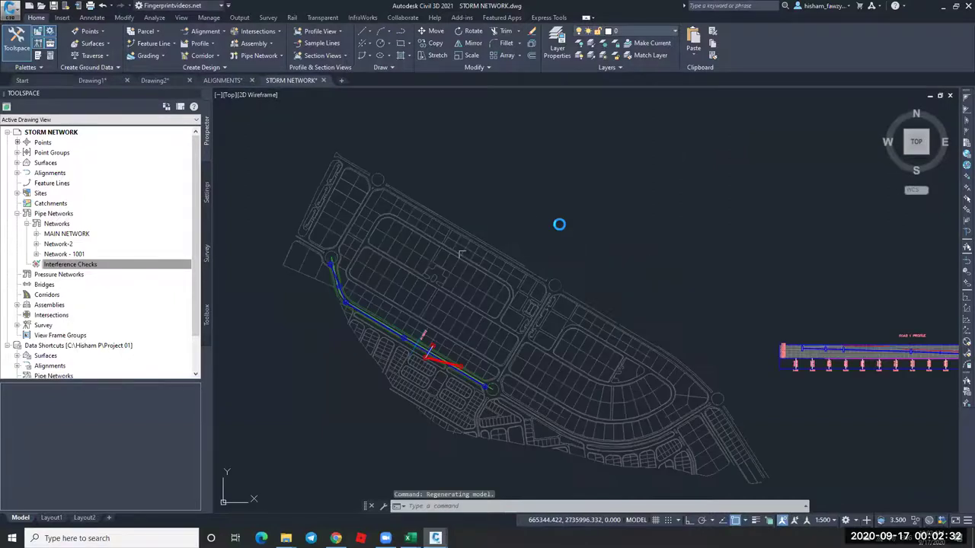
# Open the Bimarabia pipe network parts list for editing from the Settings tab.
pyautogui.click(206, 194)
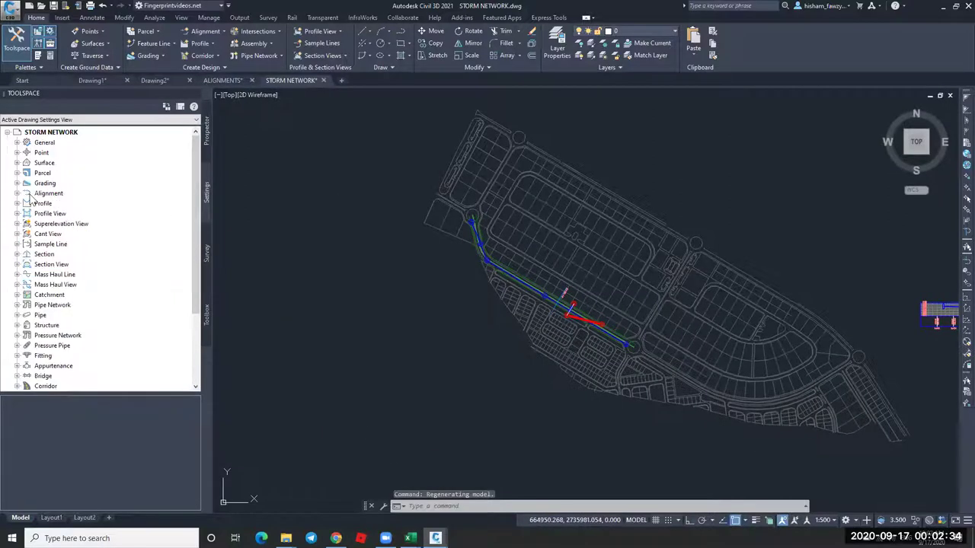
pyautogui.click(17, 304)
pyautogui.click(27, 315)
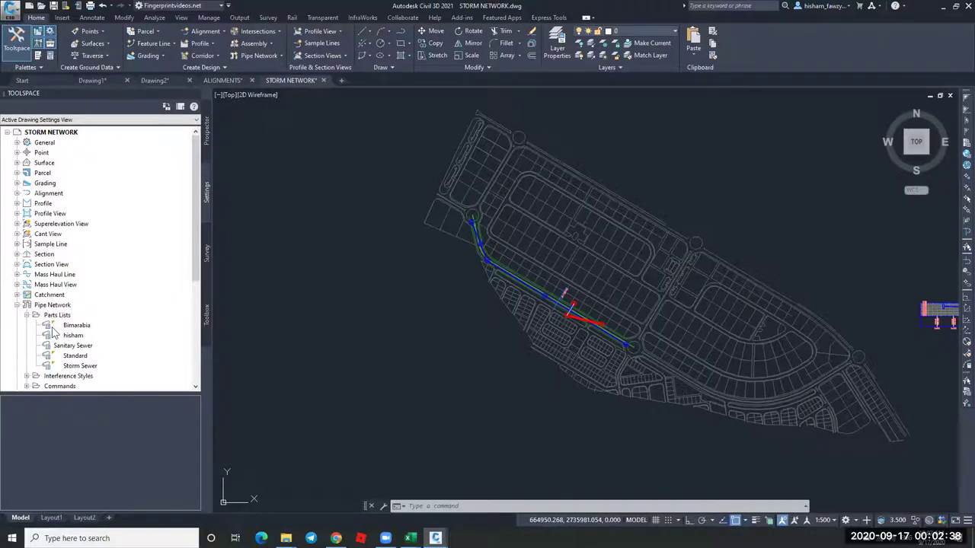
pyautogui.rightClick(78, 327)
pyautogui.click(95, 330)
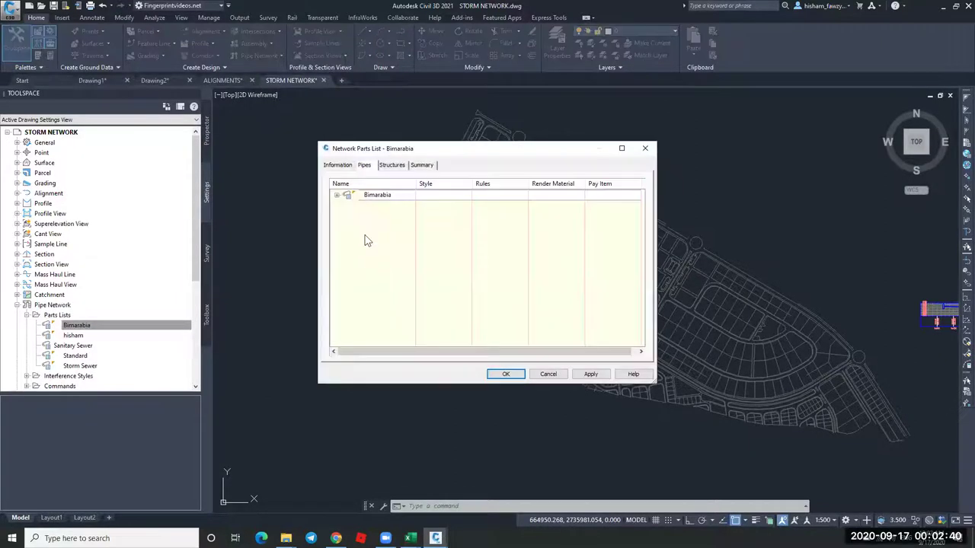
# Add the Rectangular Structure Slab Top Circular Frame SI family to Bimarabia's structures.
pyautogui.click(337, 195)
pyautogui.rightClick(389, 194)
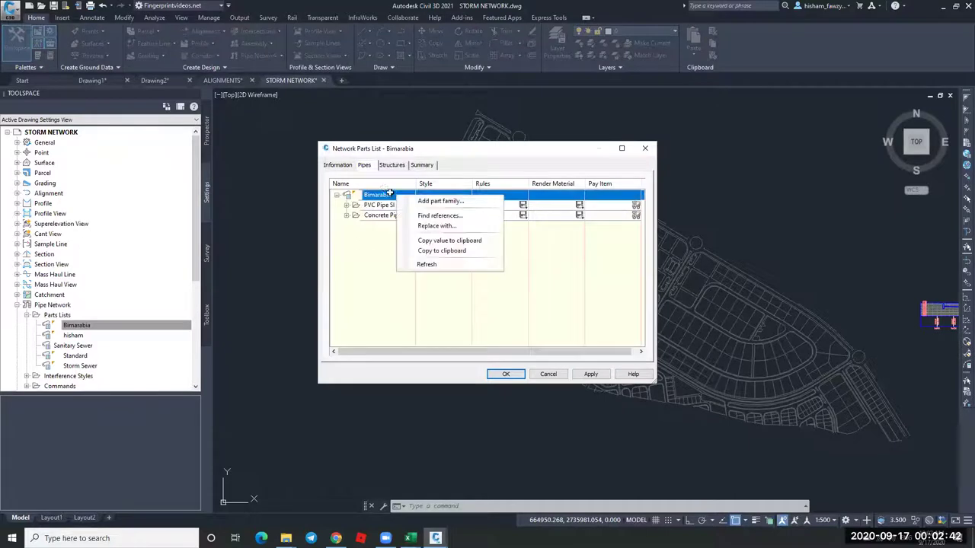
pyautogui.click(392, 165)
pyautogui.rightClick(390, 196)
pyautogui.click(438, 201)
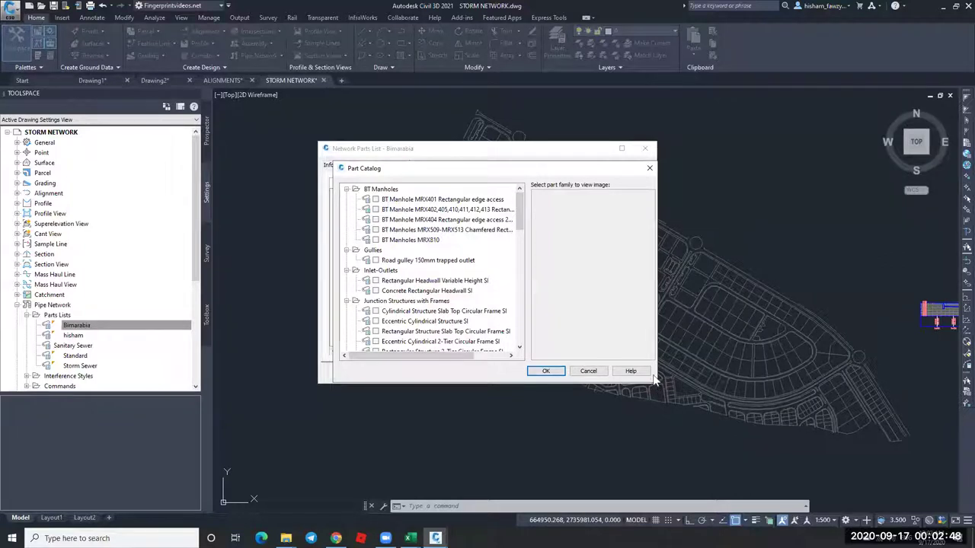
pyautogui.click(420, 200)
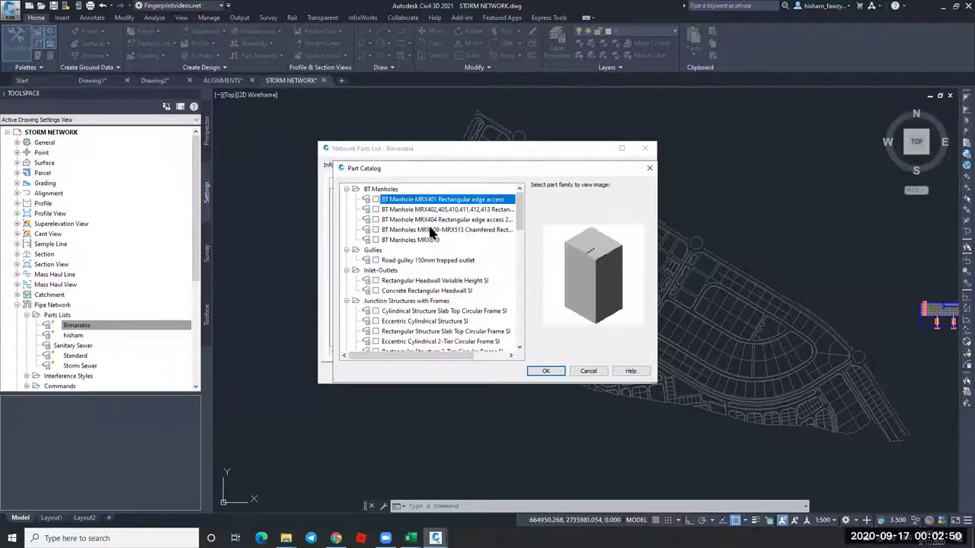
pyautogui.scroll(-1, 416, 264)
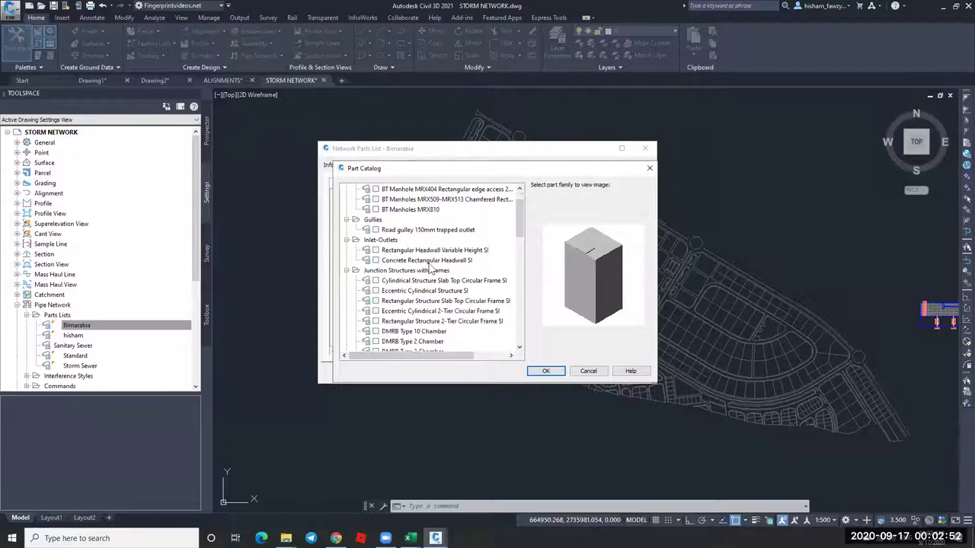
pyautogui.click(437, 282)
pyautogui.click(439, 301)
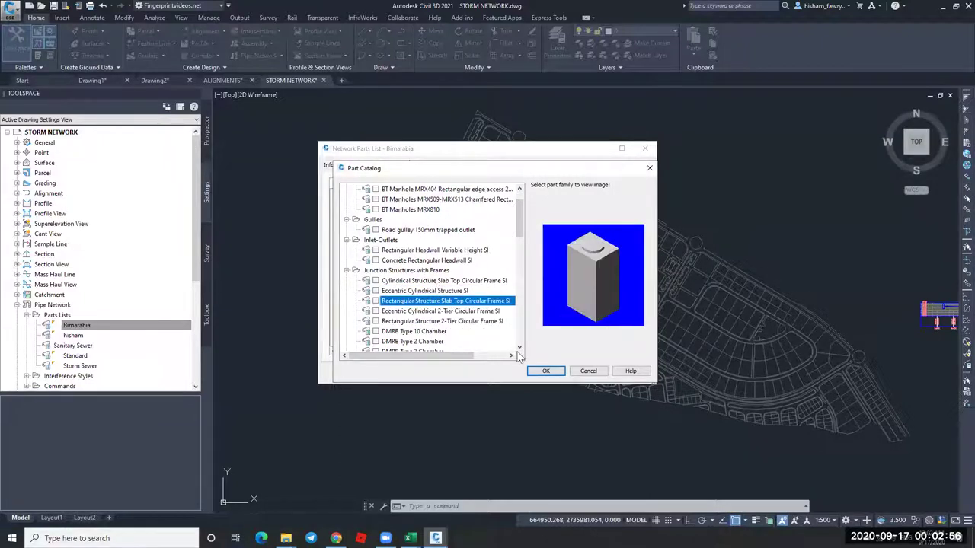
pyautogui.click(375, 301)
pyautogui.click(545, 371)
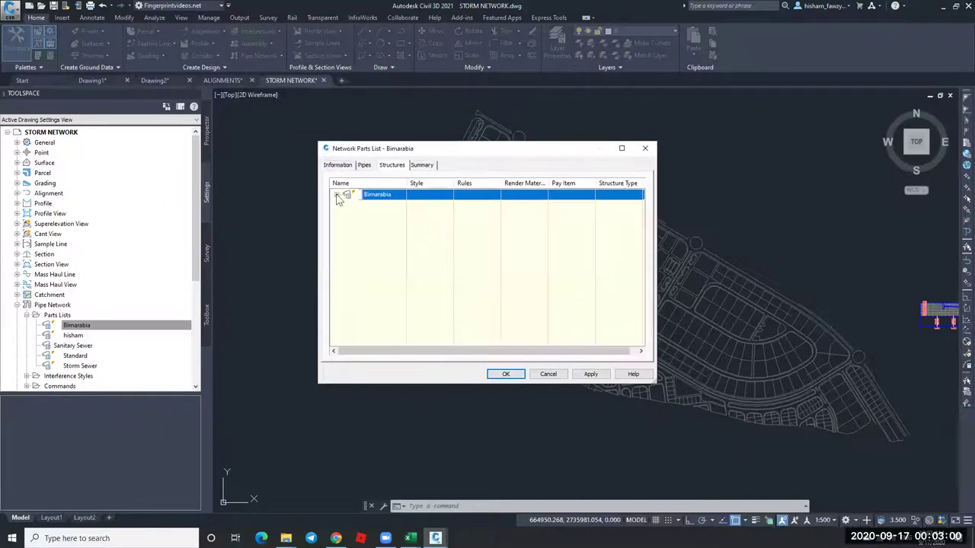
# Add a part size to the new slab-top structure family, keeping Inner Structure Length at 1500.
pyautogui.click(336, 195)
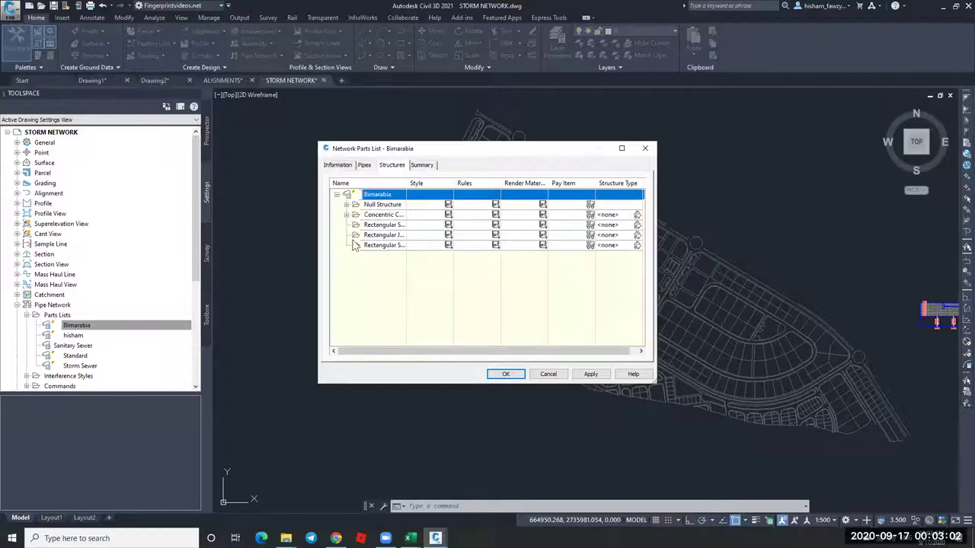
pyautogui.click(379, 245)
pyautogui.moveTo(444, 188); pyautogui.dragTo(516, 188)
pyautogui.rightClick(448, 248)
pyautogui.click(478, 255)
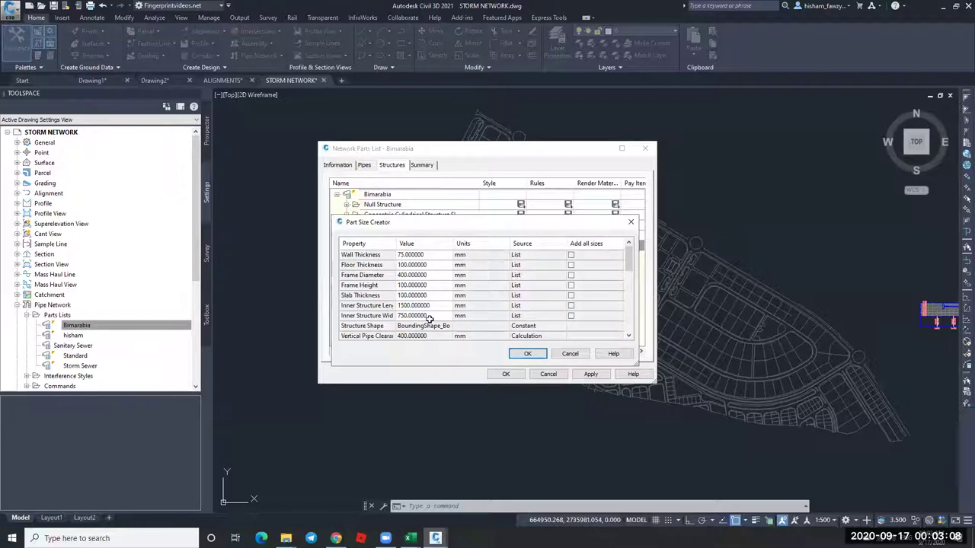
pyautogui.click(430, 315)
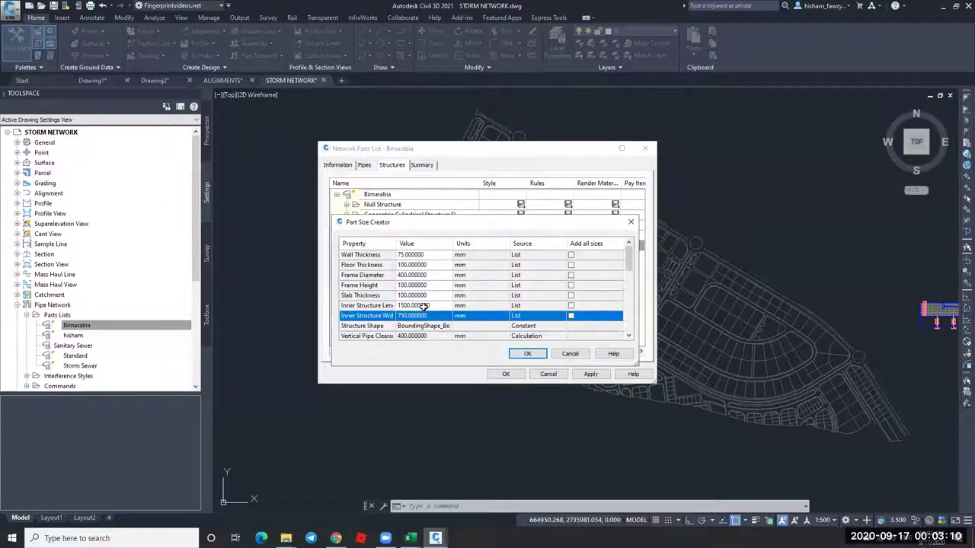
pyautogui.click(423, 306)
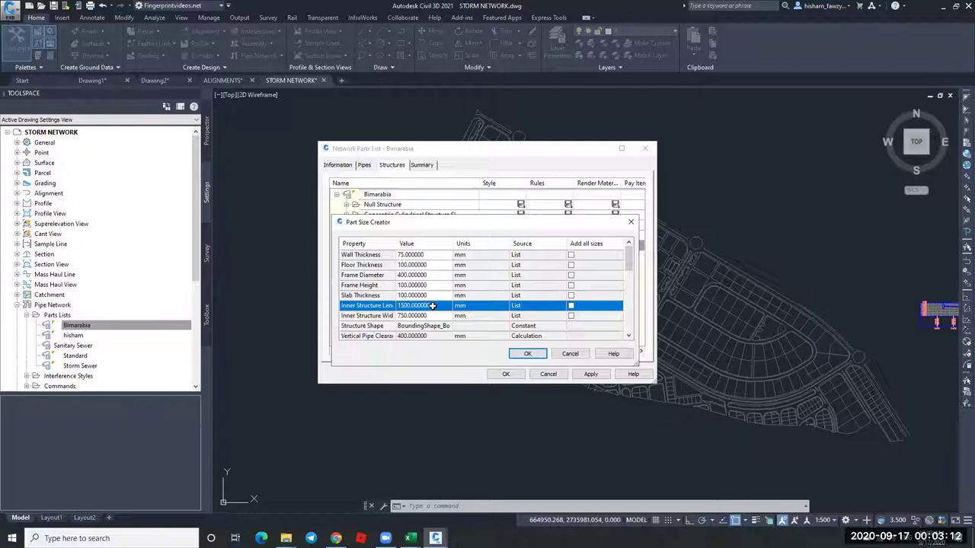
pyautogui.click(433, 306)
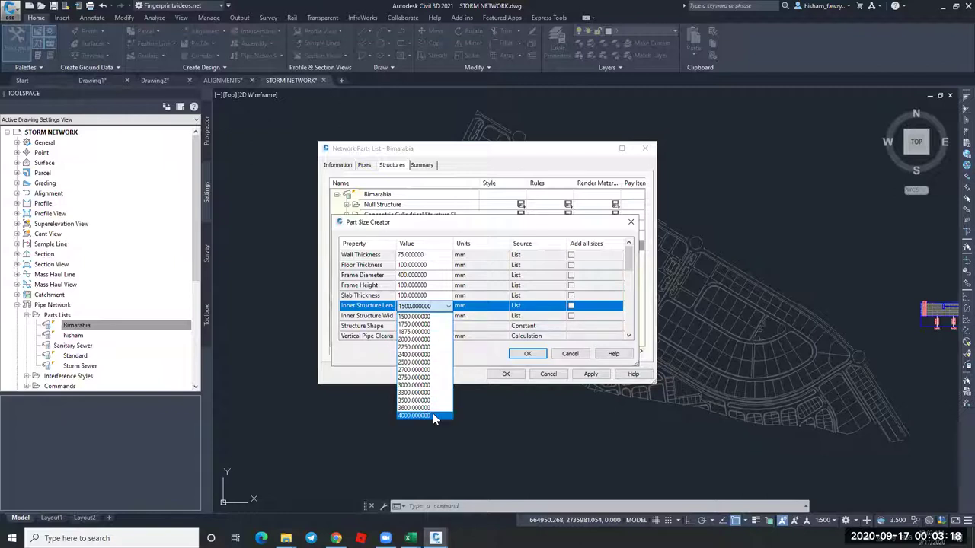
pyautogui.click(421, 314)
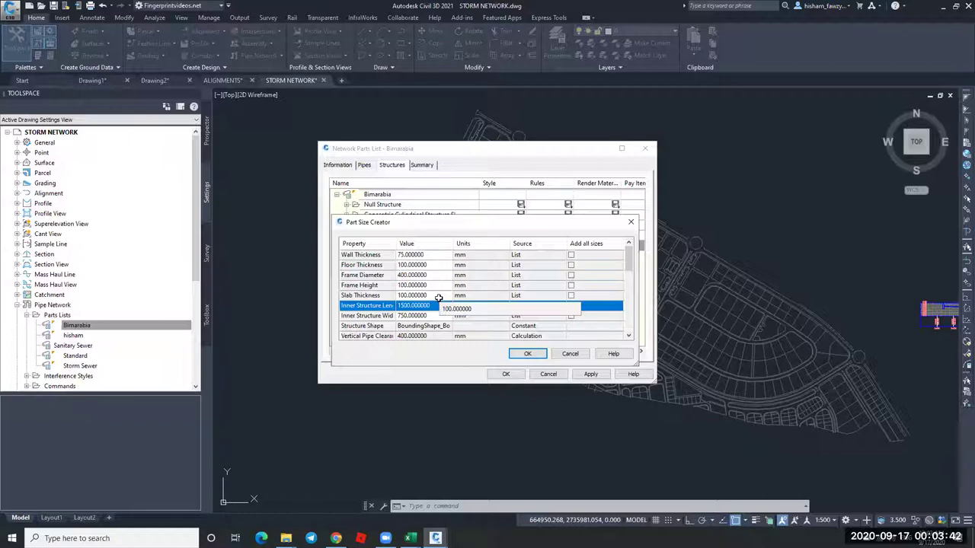
pyautogui.click(438, 305)
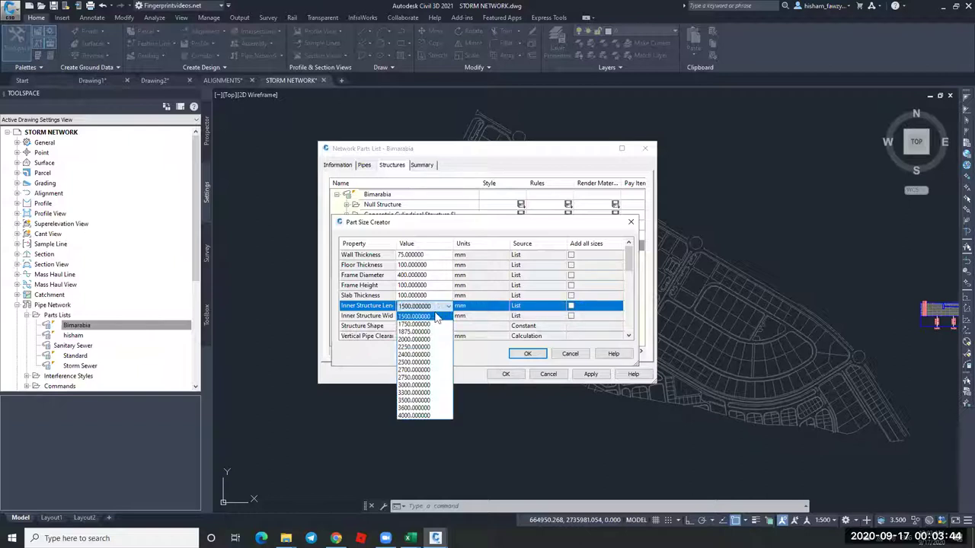
pyautogui.click(442, 310)
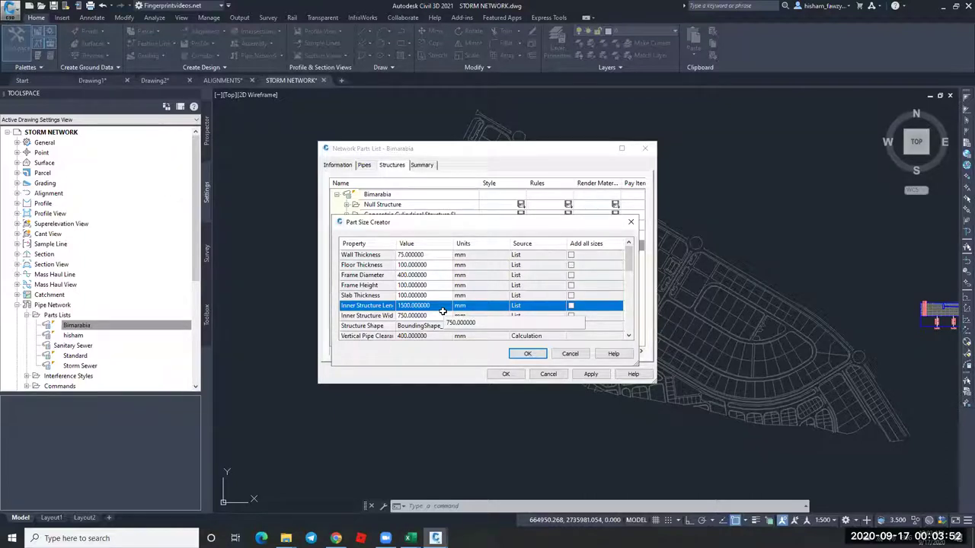
pyautogui.click(570, 354)
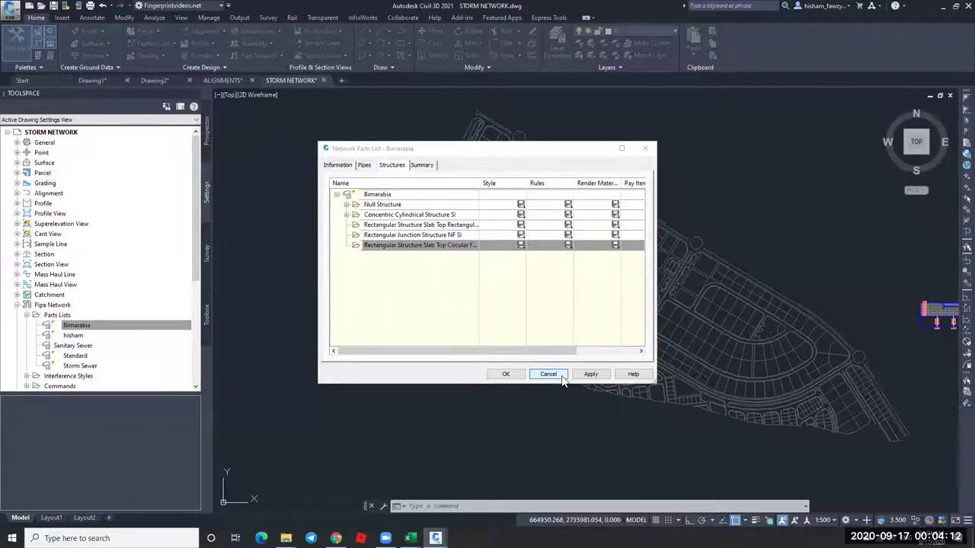
# Switch to Chrome and step back through history to the FingerPrint Videos channel home.
pyautogui.hotkey('alt', 'Tab')
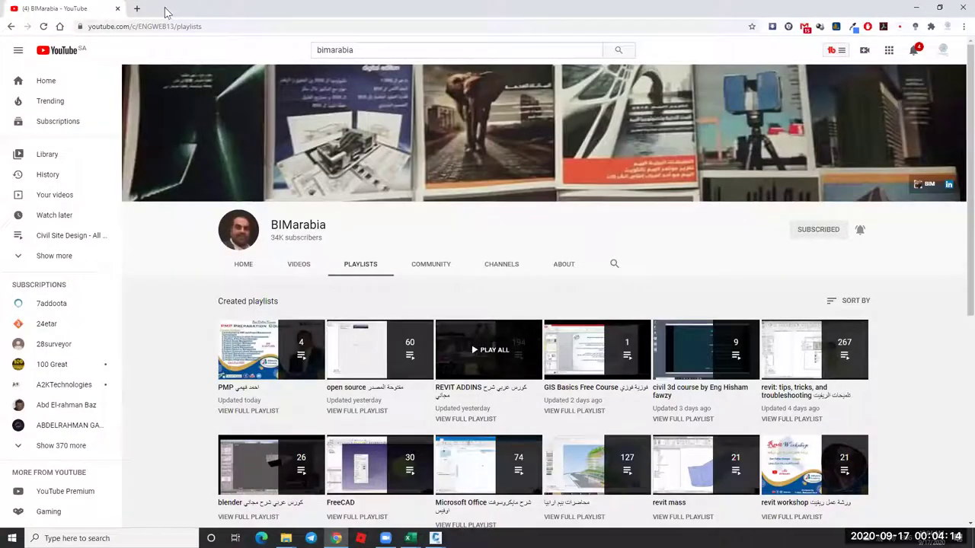
pyautogui.click(11, 27)
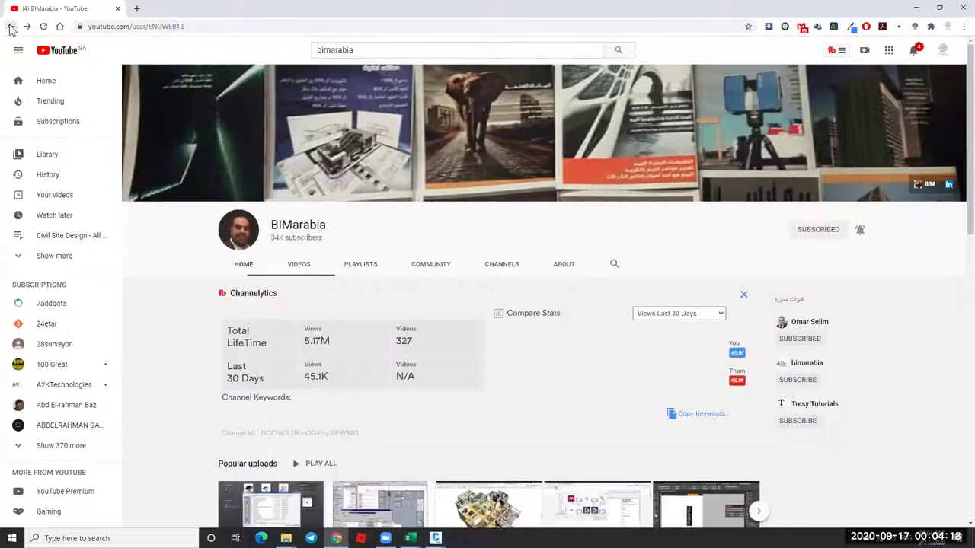
pyautogui.click(11, 27)
pyautogui.click(11, 26)
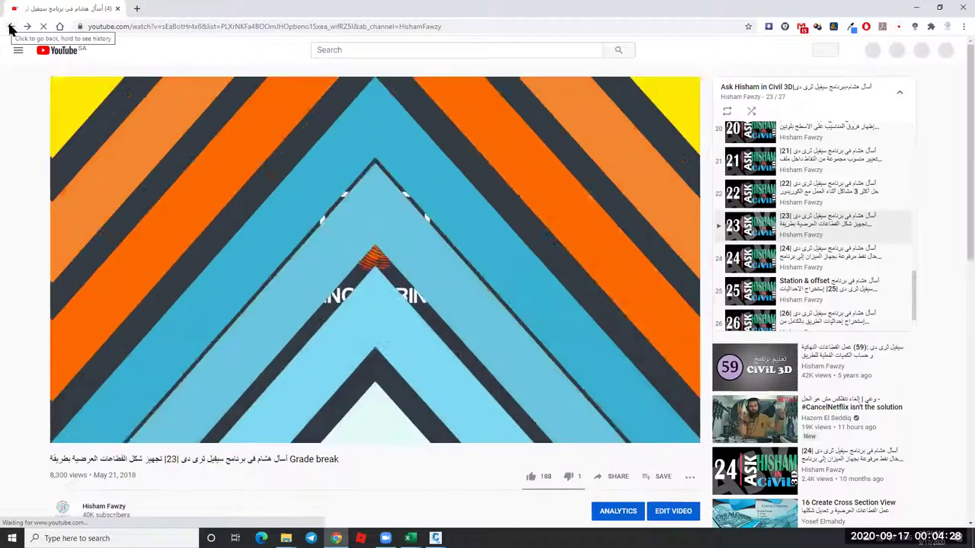
pyautogui.click(10, 28)
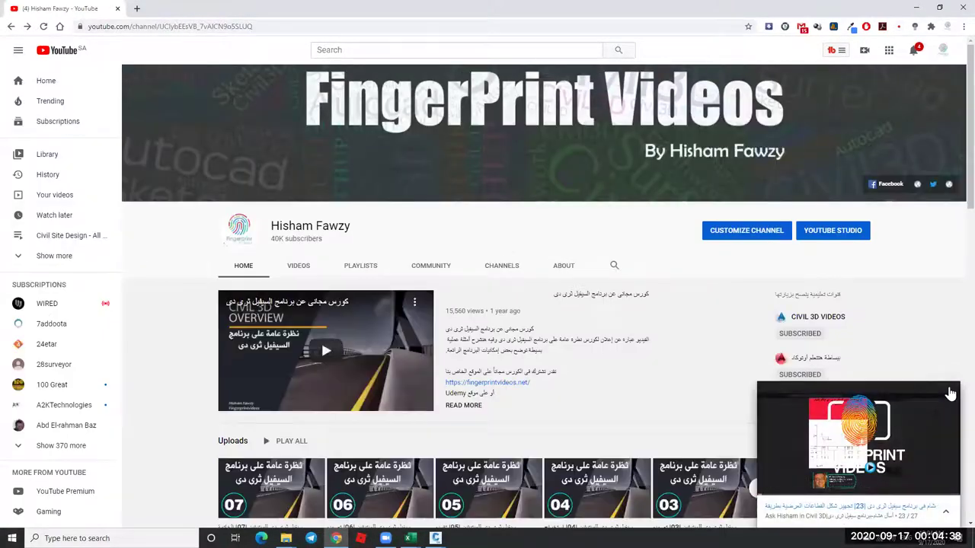
# Close the miniplayer, scroll to the playlists and open the Civil 3D certification exam prep playlist.
pyautogui.click(950, 392)
pyautogui.scroll(-10, 533, 274)
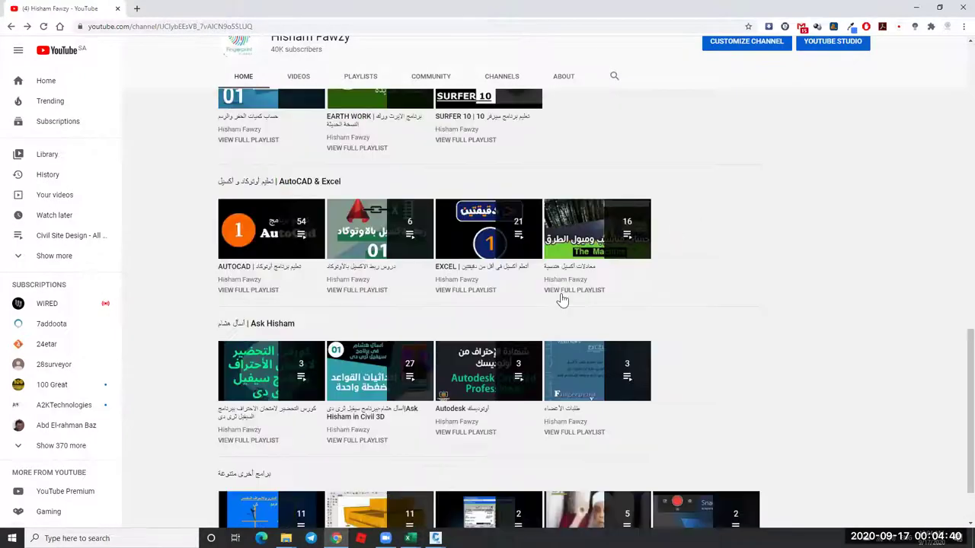
pyautogui.scroll(-1, 561, 300)
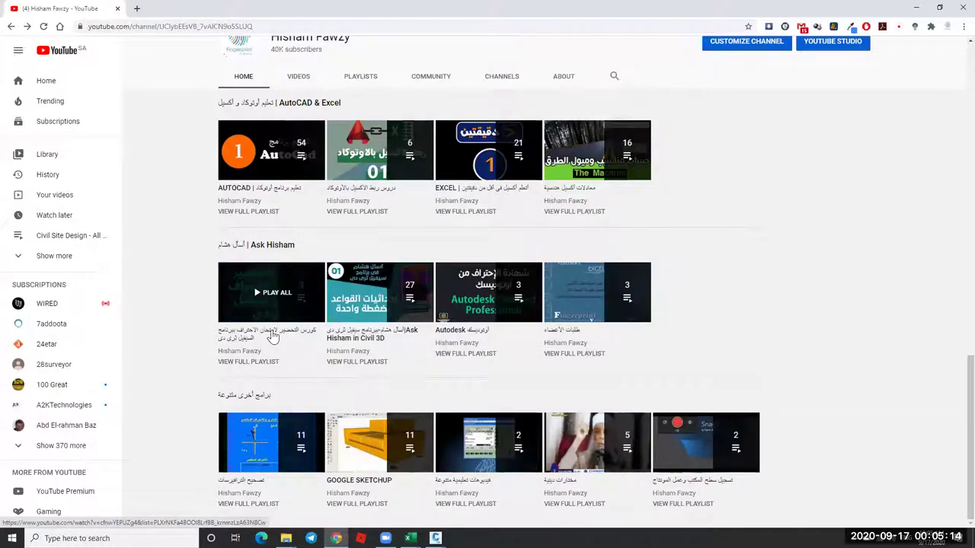
pyautogui.click(377, 293)
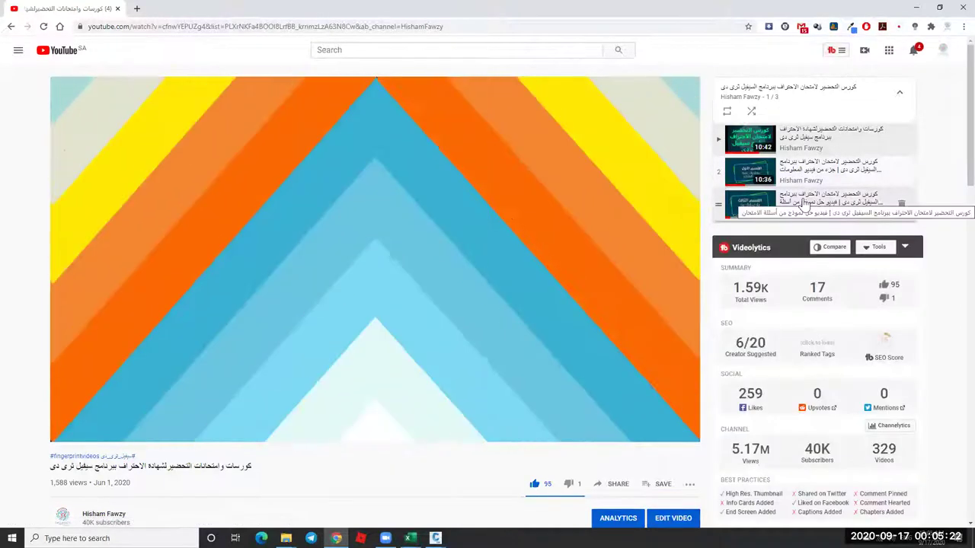
pyautogui.click(781, 217)
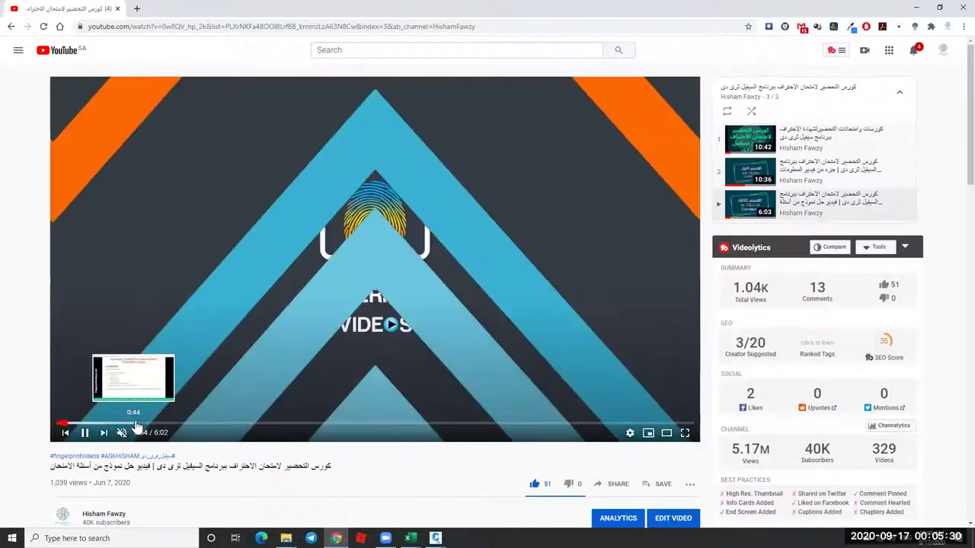
pyautogui.click(132, 424)
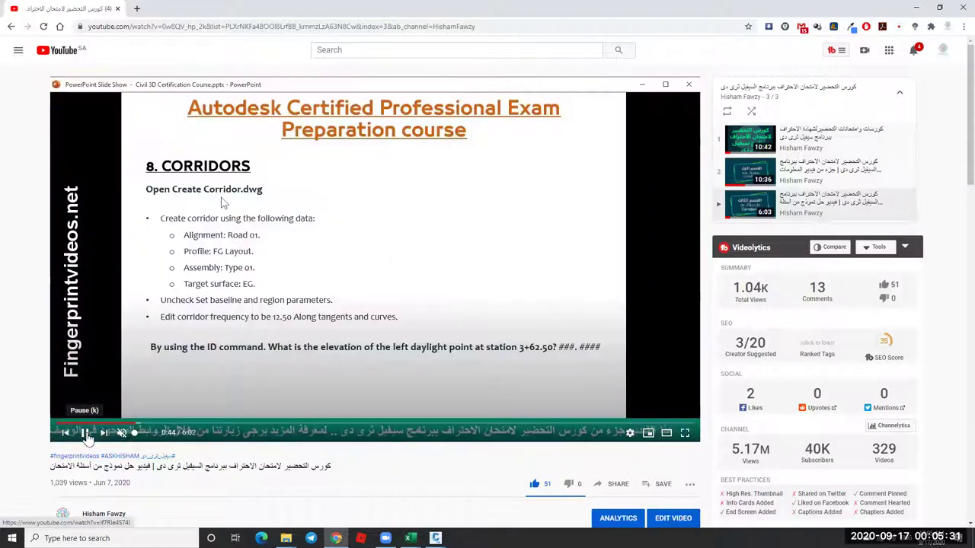
pyautogui.click(84, 433)
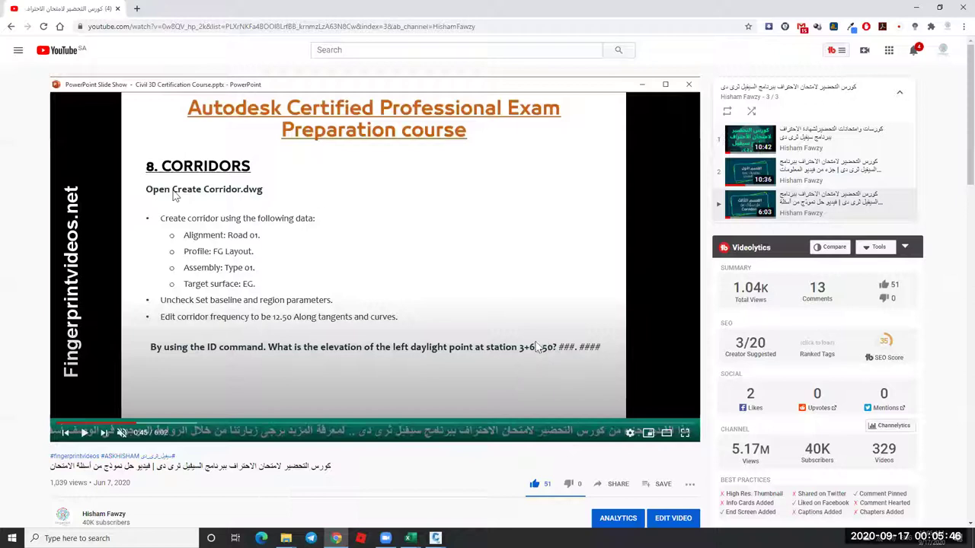
pyautogui.click(12, 26)
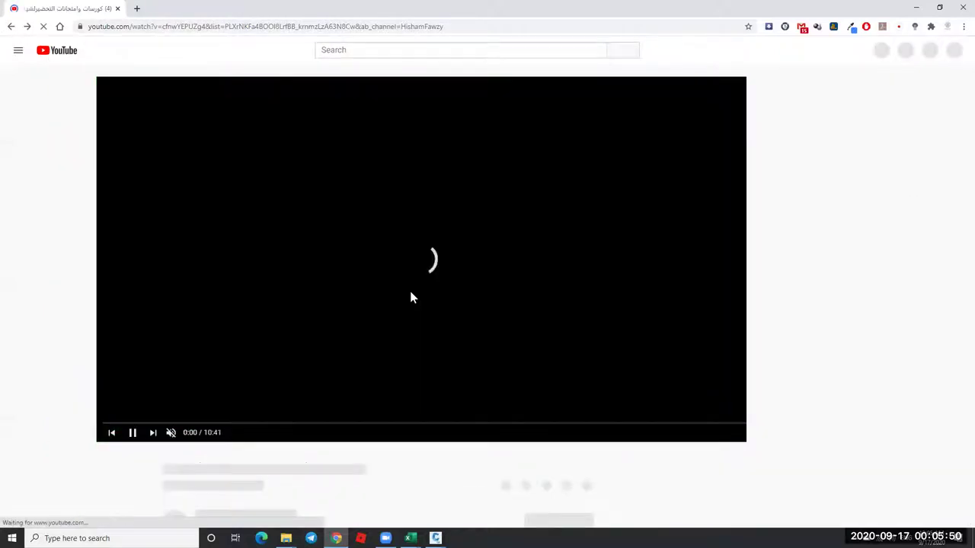
# Go back to the channel home, close the miniplayer and scroll down to the AutoCAD & Excel playlists.
pyautogui.click(11, 26)
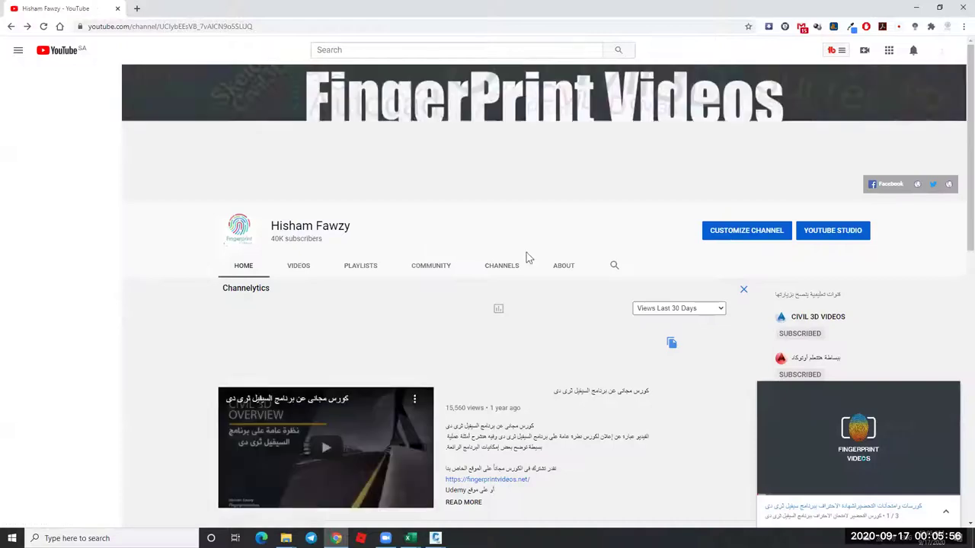
pyautogui.moveTo(951, 398)
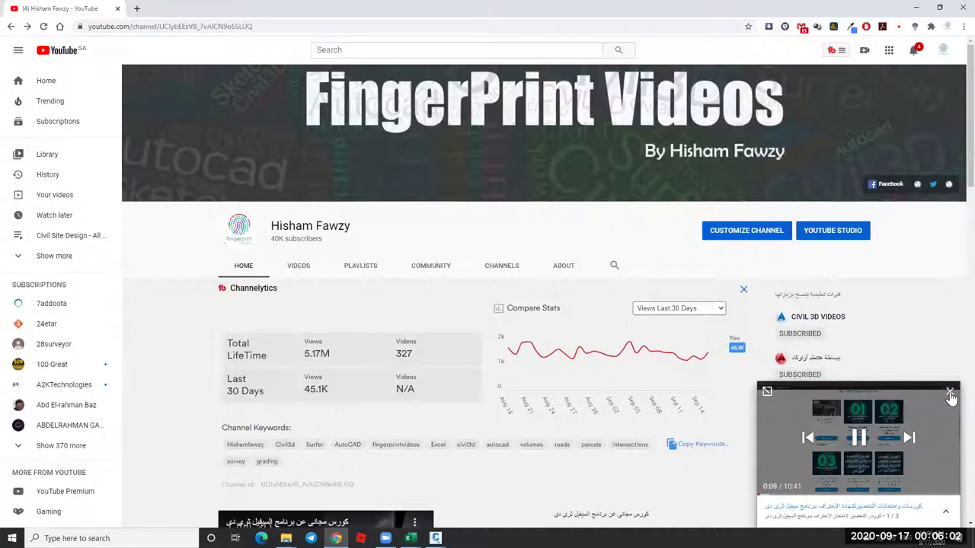
pyautogui.click(949, 395)
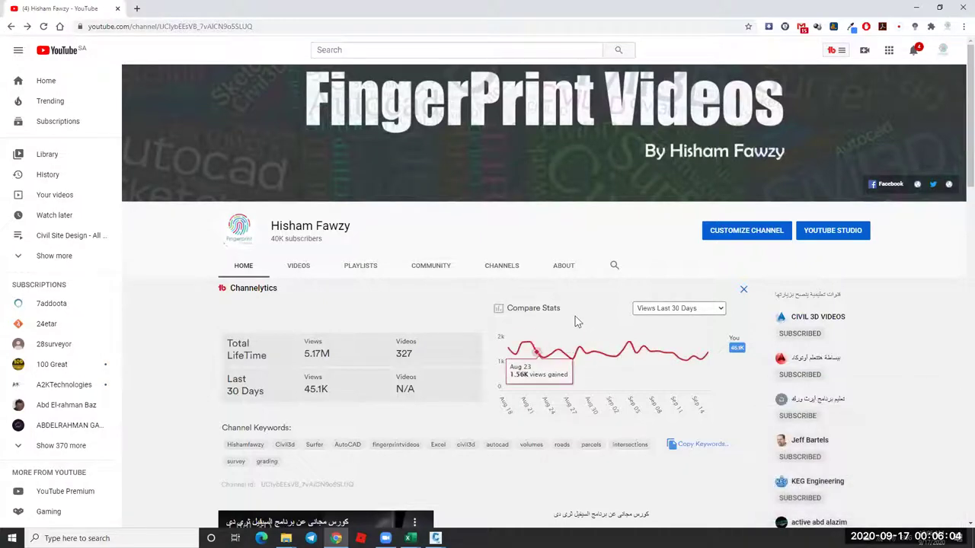
pyautogui.scroll(-1, 647, 313)
pyautogui.scroll(-4, 678, 308)
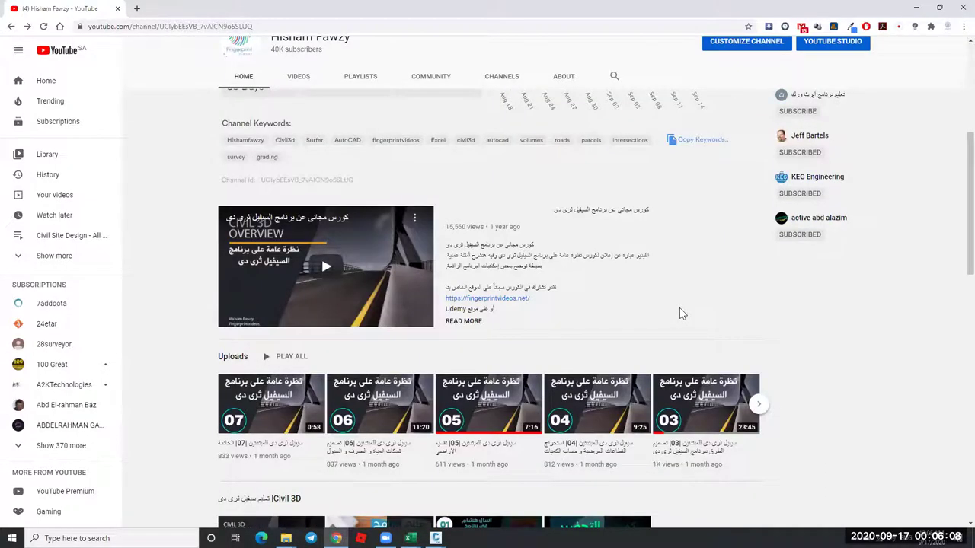
pyautogui.scroll(-4, 681, 313)
pyautogui.scroll(-5, 681, 313)
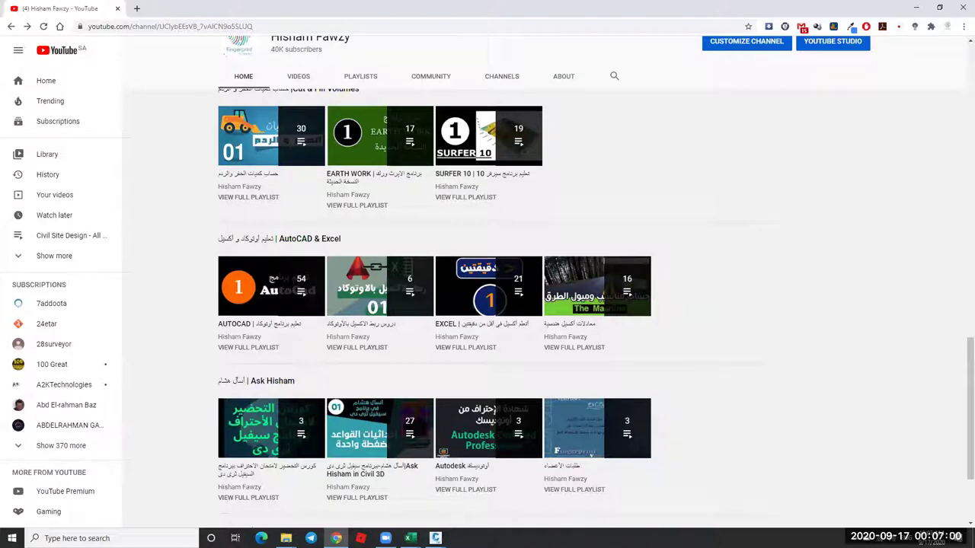
pyautogui.press('super+e')
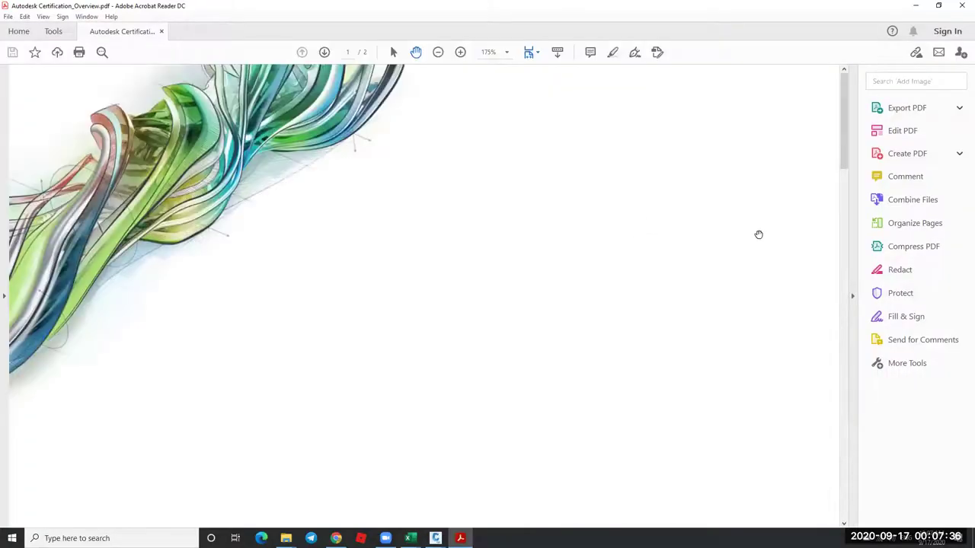
# Scroll through Certification_Overview.pdf to its Additional Resources table, then close the document.
pyautogui.scroll(-1, 760, 241)
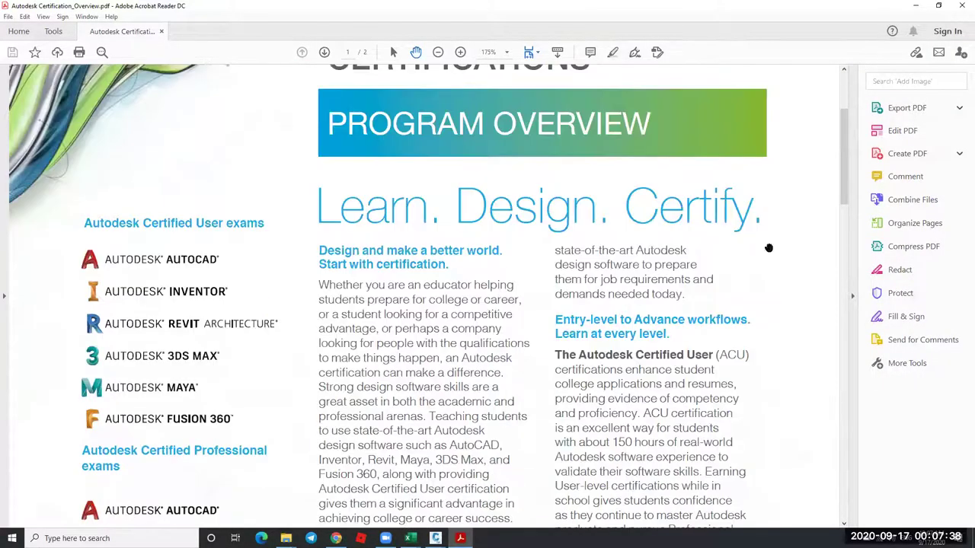
pyautogui.scroll(-2, 426, 297)
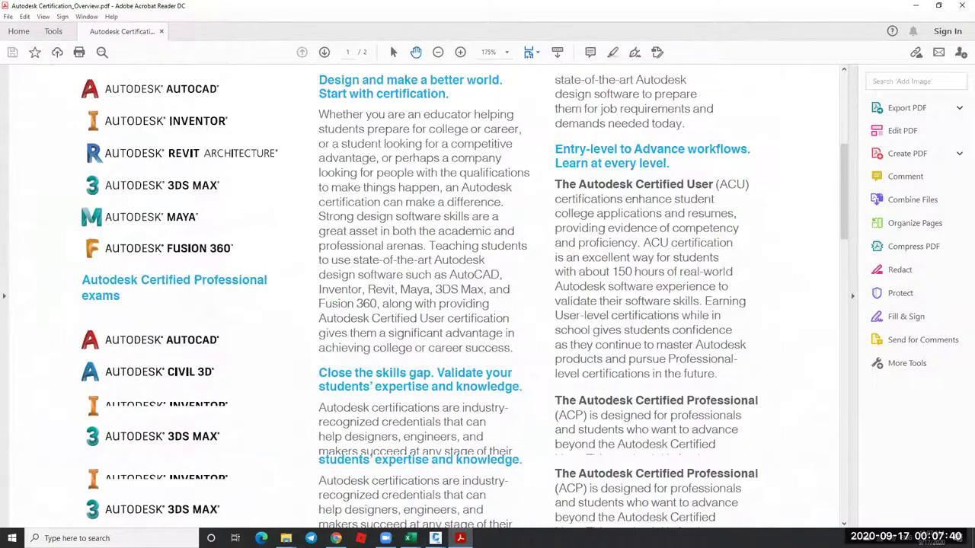
pyautogui.scroll(-8, 426, 297)
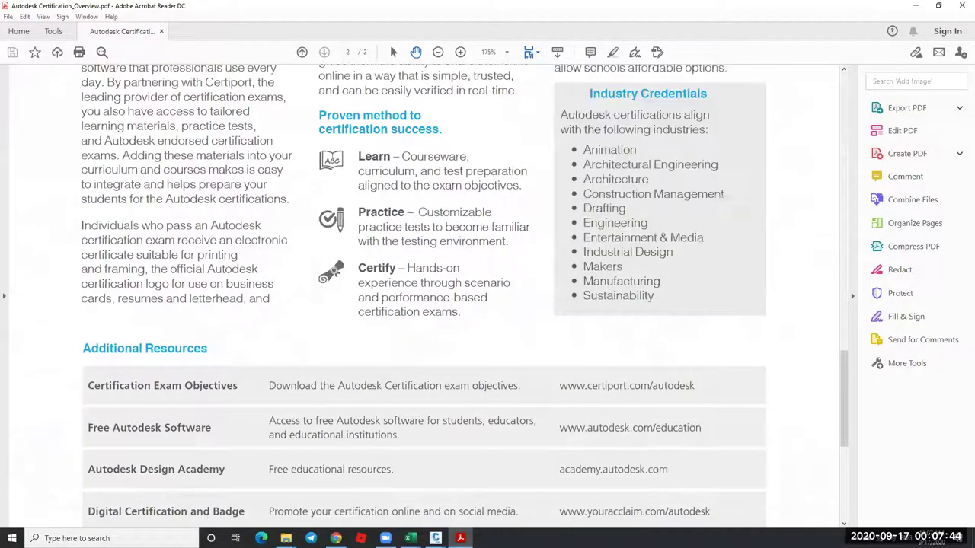
pyautogui.scroll(-5, 427, 297)
pyautogui.hotkey('alt', 'F4')
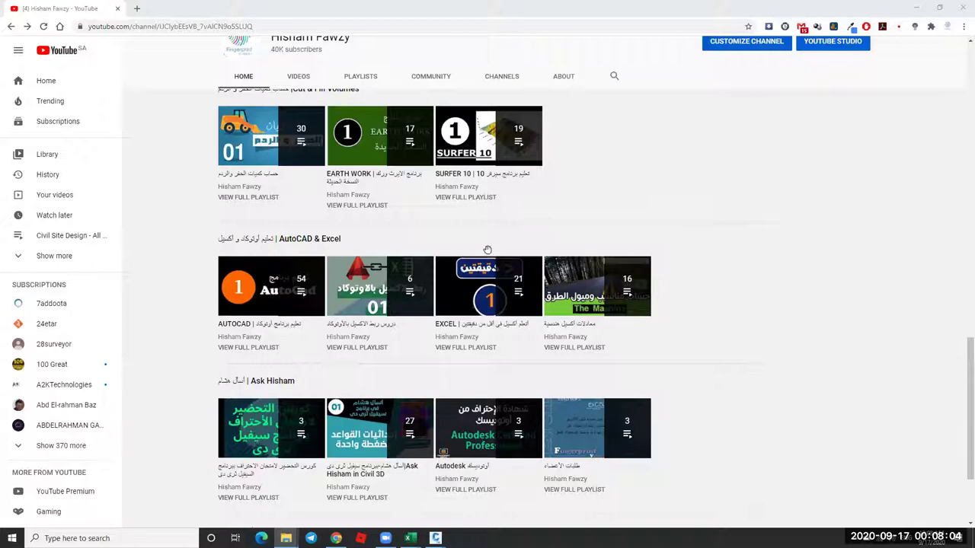
# Toggle Read Mode on and back off, then fit one full page in the window.
pyautogui.click(534, 52)
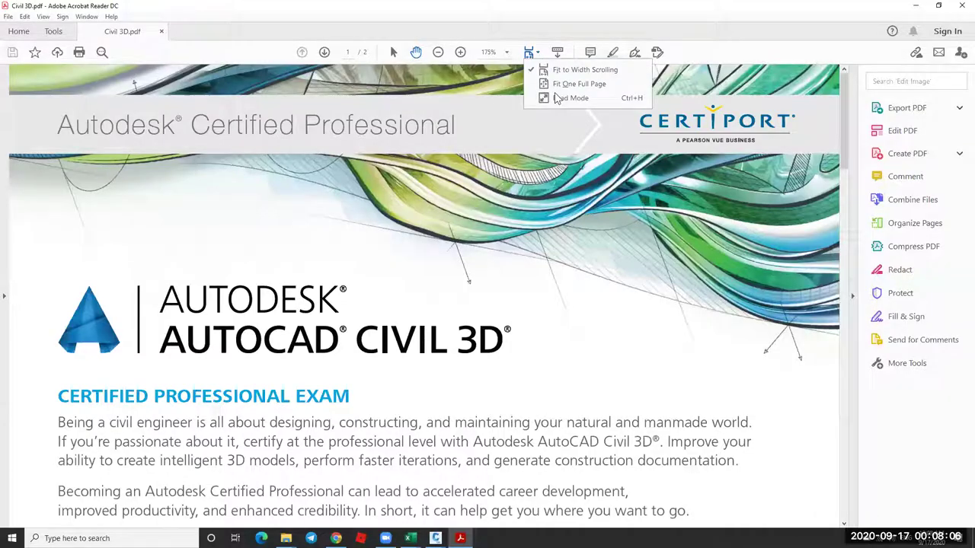
pyautogui.click(557, 52)
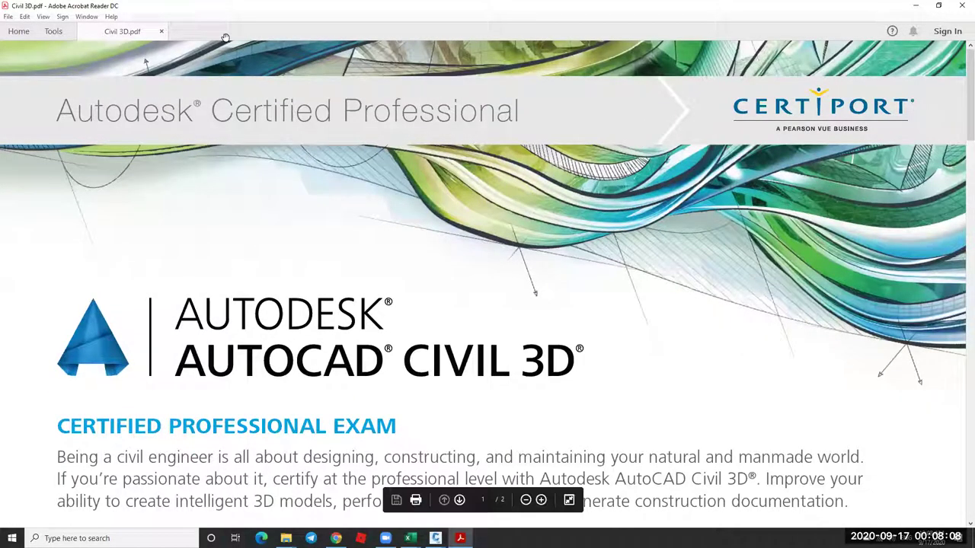
pyautogui.hotkey('ctrl', 'h')
pyautogui.click(533, 55)
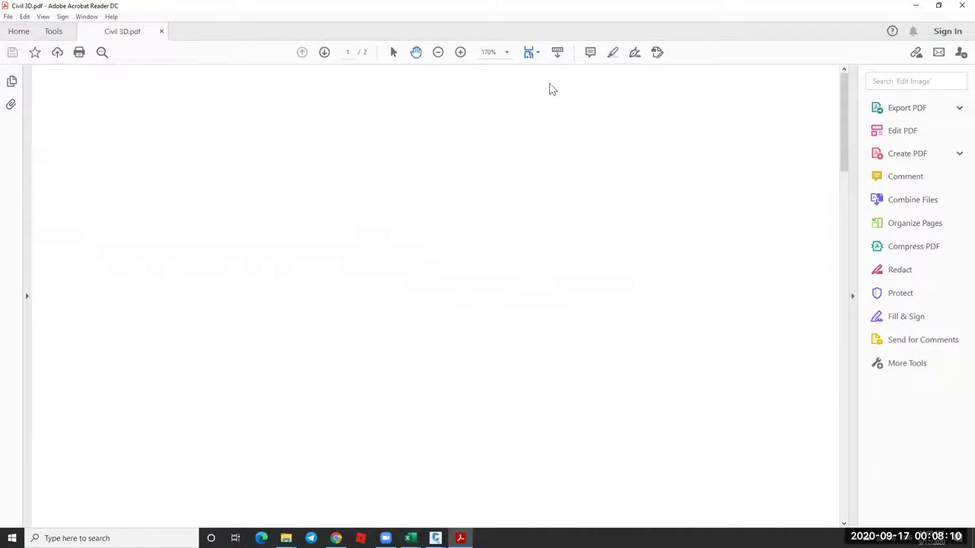
pyautogui.hotkey('ctrl', '0')
# Review page 2's exam skills chart from Styles through Alignments, then close Civil 3D.pdf.
pyautogui.scroll(-3, 566, 220)
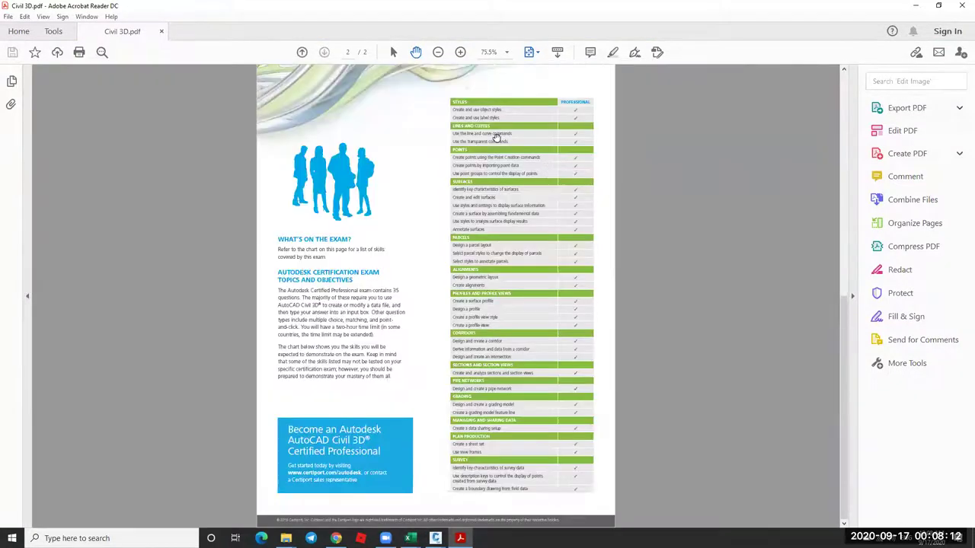
pyautogui.keyDown('ctrl'); pyautogui.scroll(2, 503, 136); pyautogui.keyUp('ctrl')
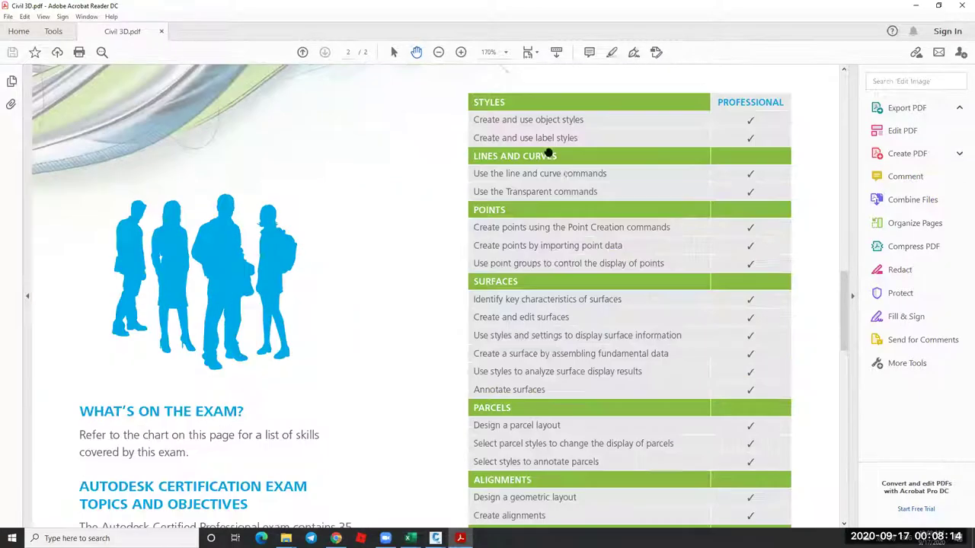
pyautogui.scroll(-1, 586, 202)
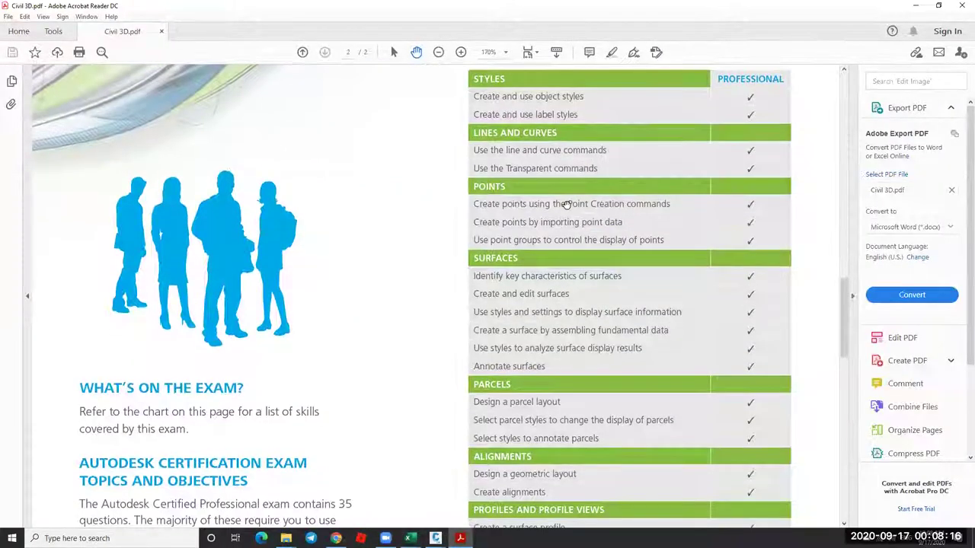
pyautogui.scroll(-1, 550, 230)
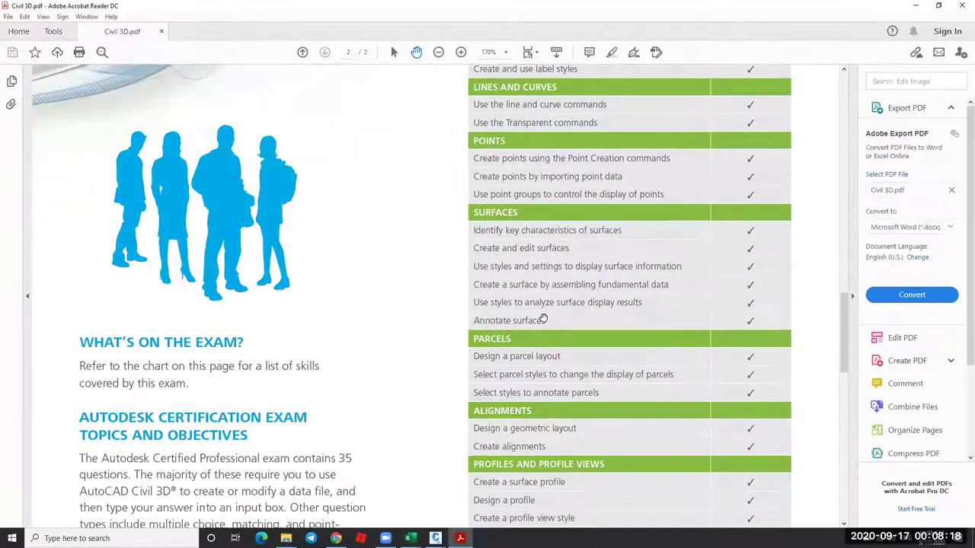
pyautogui.scroll(-2, 548, 313)
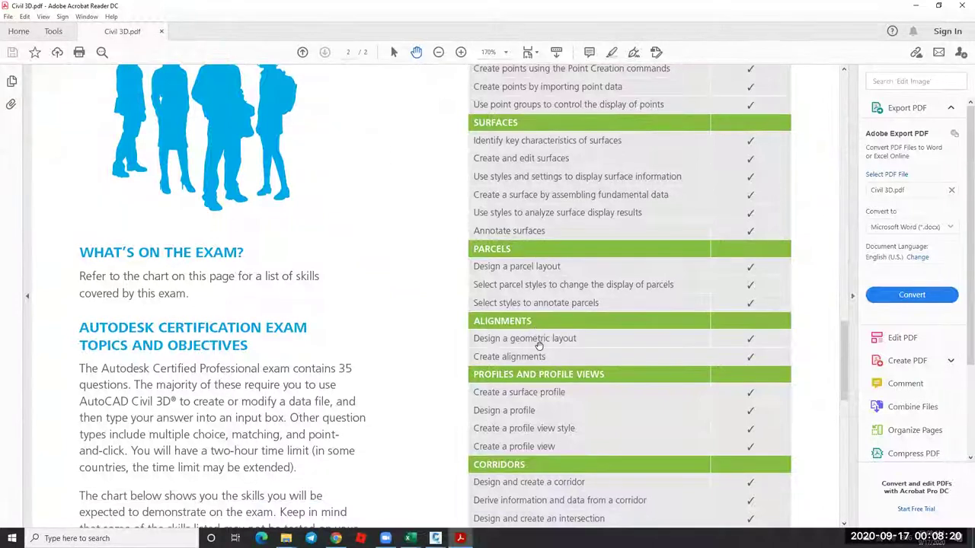
pyautogui.scroll(-3, 537, 339)
pyautogui.scroll(-4, 527, 330)
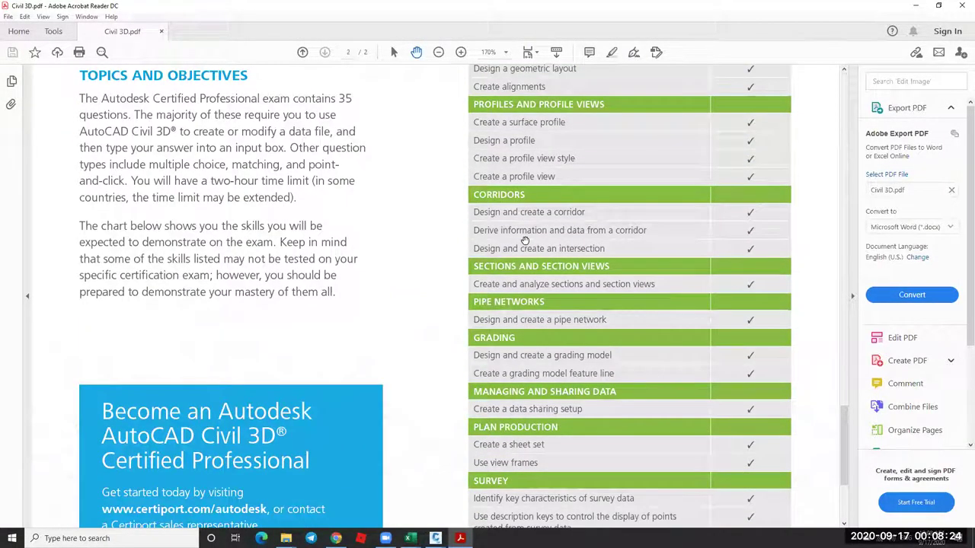
pyautogui.scroll(-3, 522, 244)
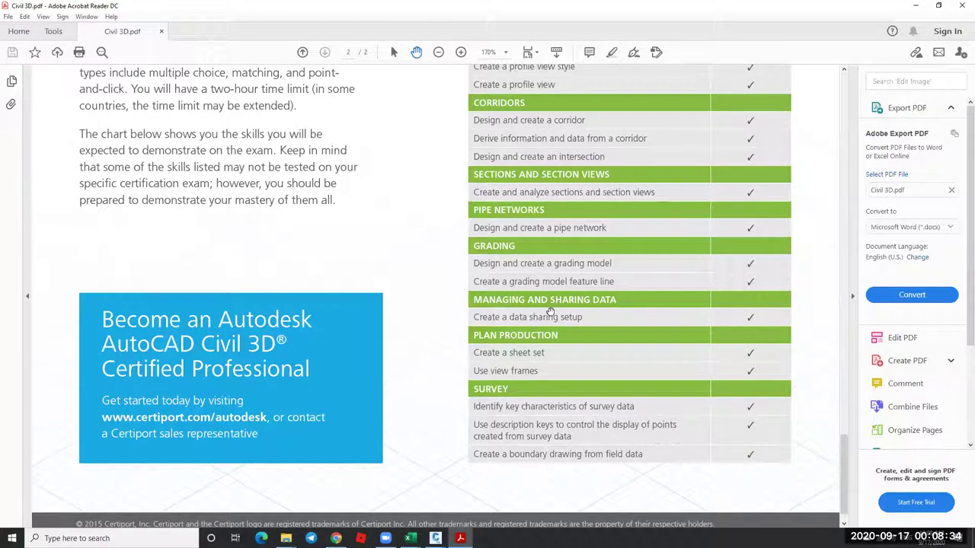
pyautogui.scroll(1, 583, 260)
pyautogui.scroll(1, 583, 259)
pyautogui.scroll(-2, 584, 263)
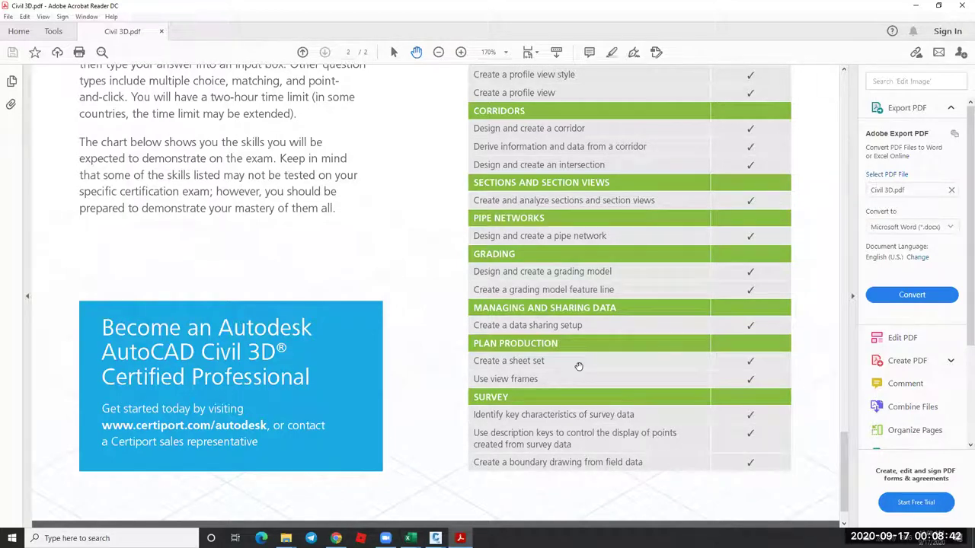
pyautogui.scroll(2, 624, 363)
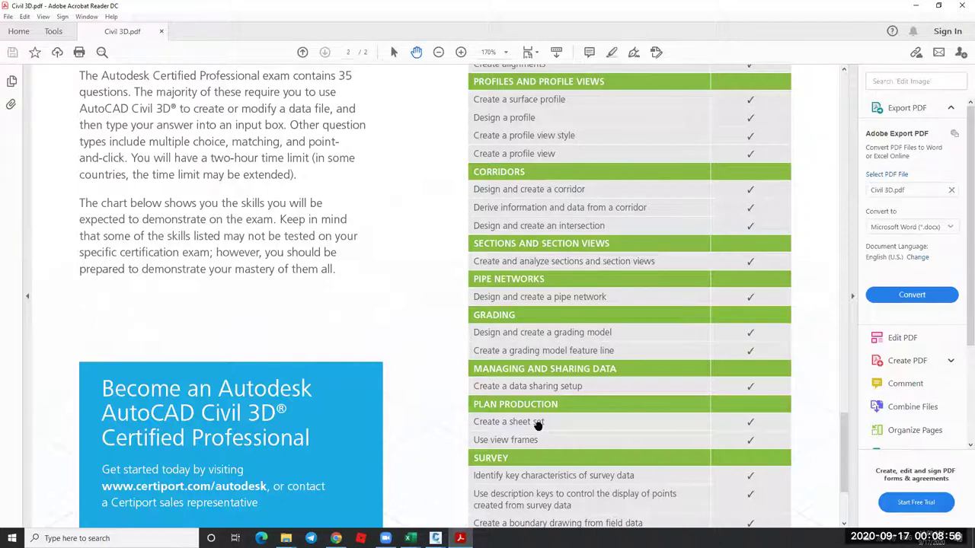
pyautogui.scroll(3, 642, 275)
pyautogui.scroll(10, 642, 275)
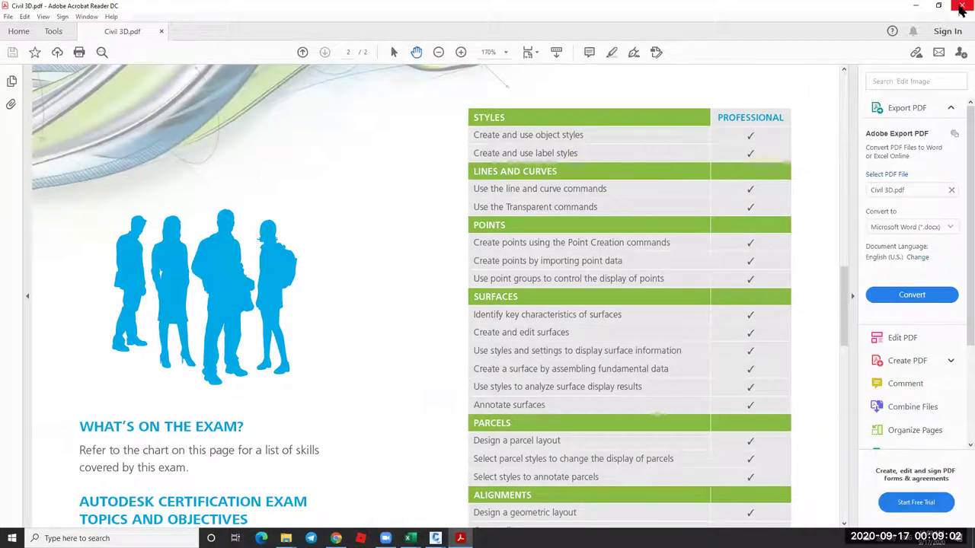
pyautogui.click(962, 9)
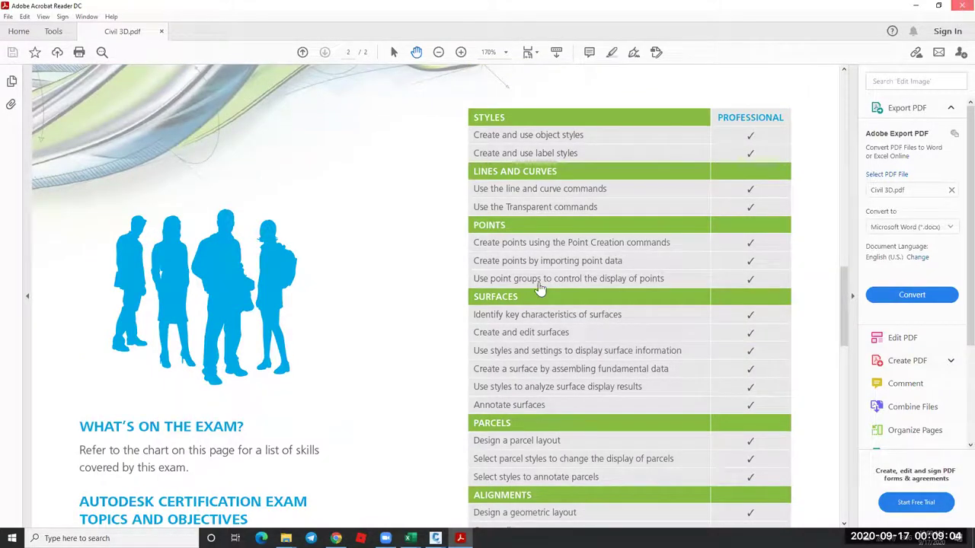
# Minimize the YouTube browser window and dismiss Civil 3D's Network Parts List dialog.
pyautogui.scroll(8, 702, 221)
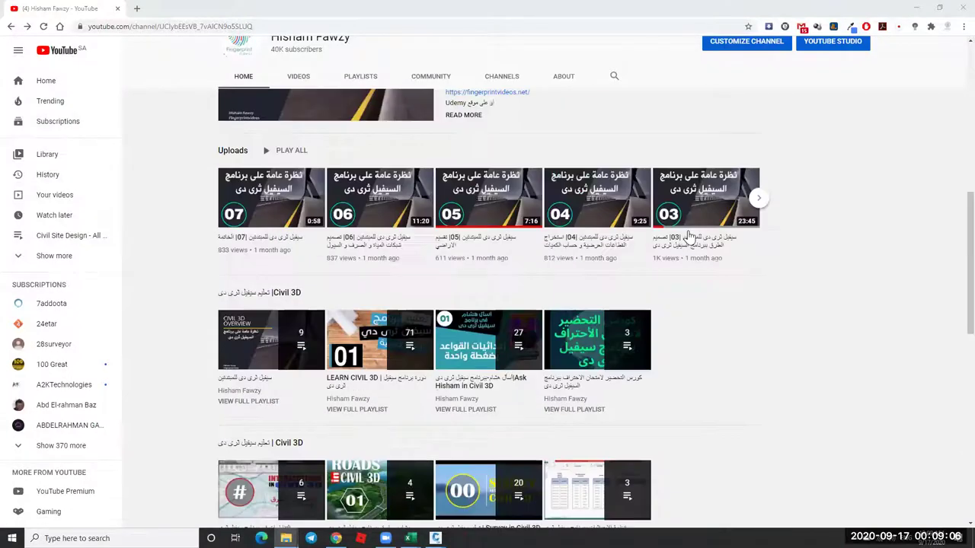
pyautogui.scroll(-4, 472, 248)
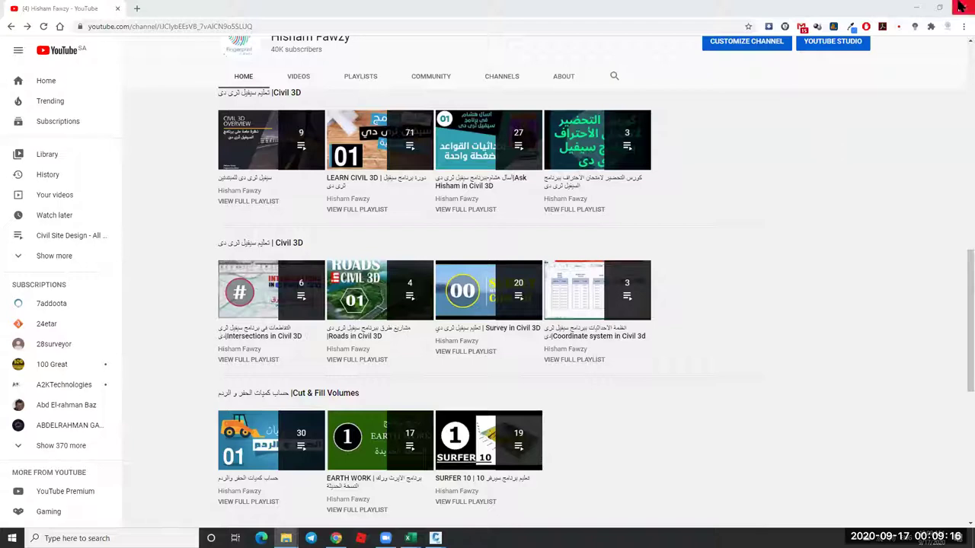
pyautogui.click(921, 6)
pyautogui.click(549, 374)
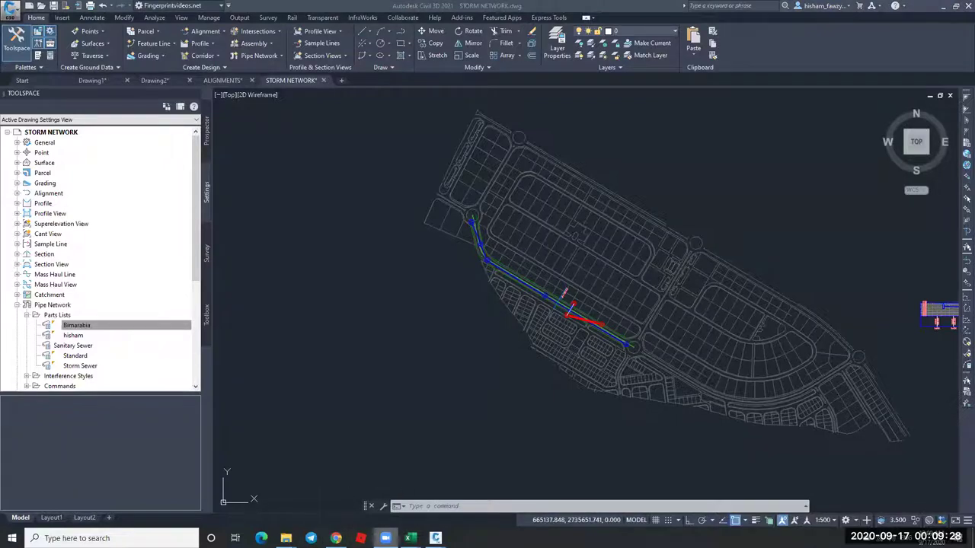
# Start Zoom from the taskbar and minimize it, then return to YouTube's numbered Civil 3D uploads.
pyautogui.rightClick(386, 538)
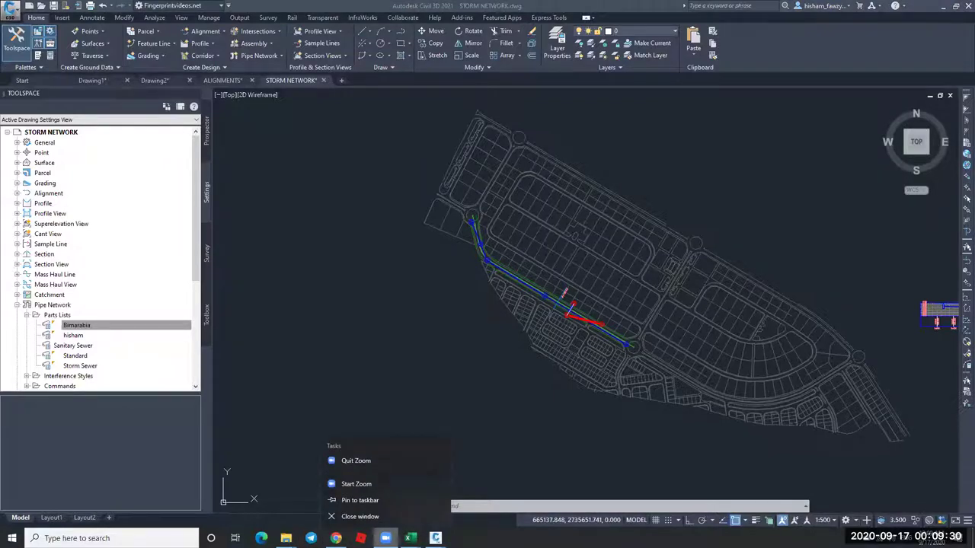
pyautogui.click(400, 484)
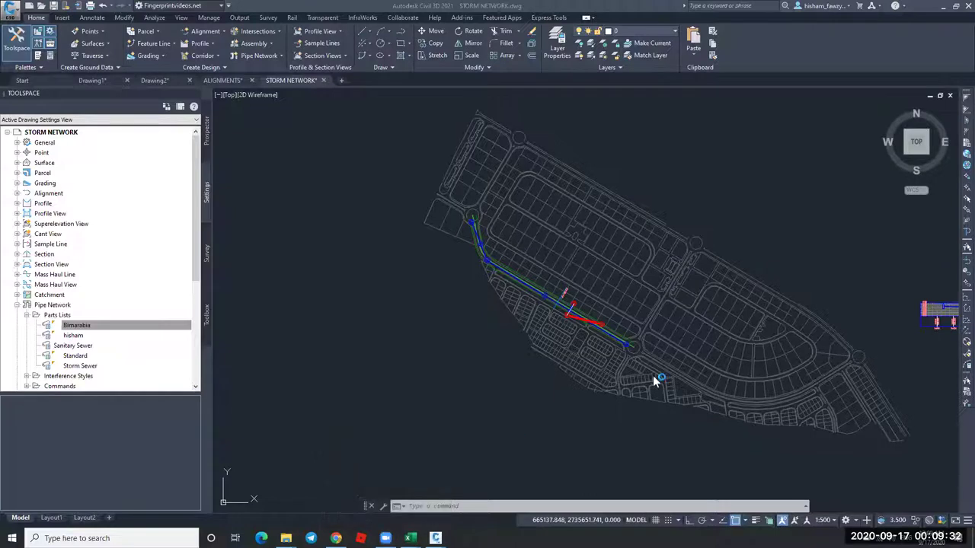
pyautogui.click(577, 173)
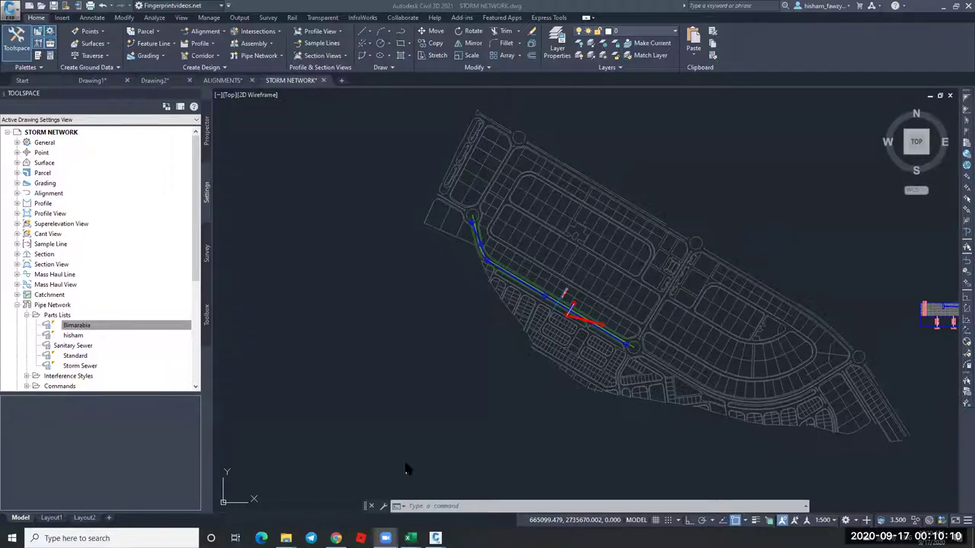
pyautogui.hotkey('alt', 'Tab')
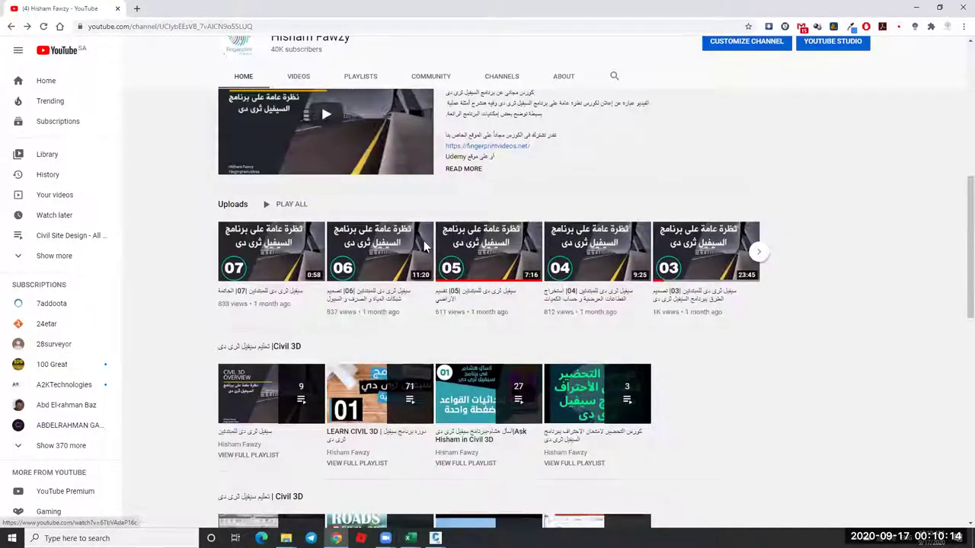
pyautogui.scroll(-2, 424, 240)
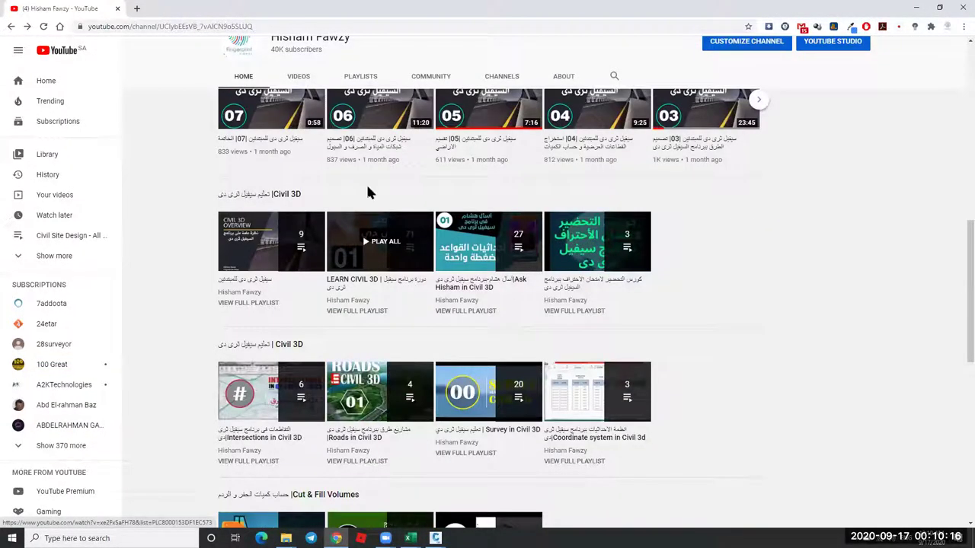